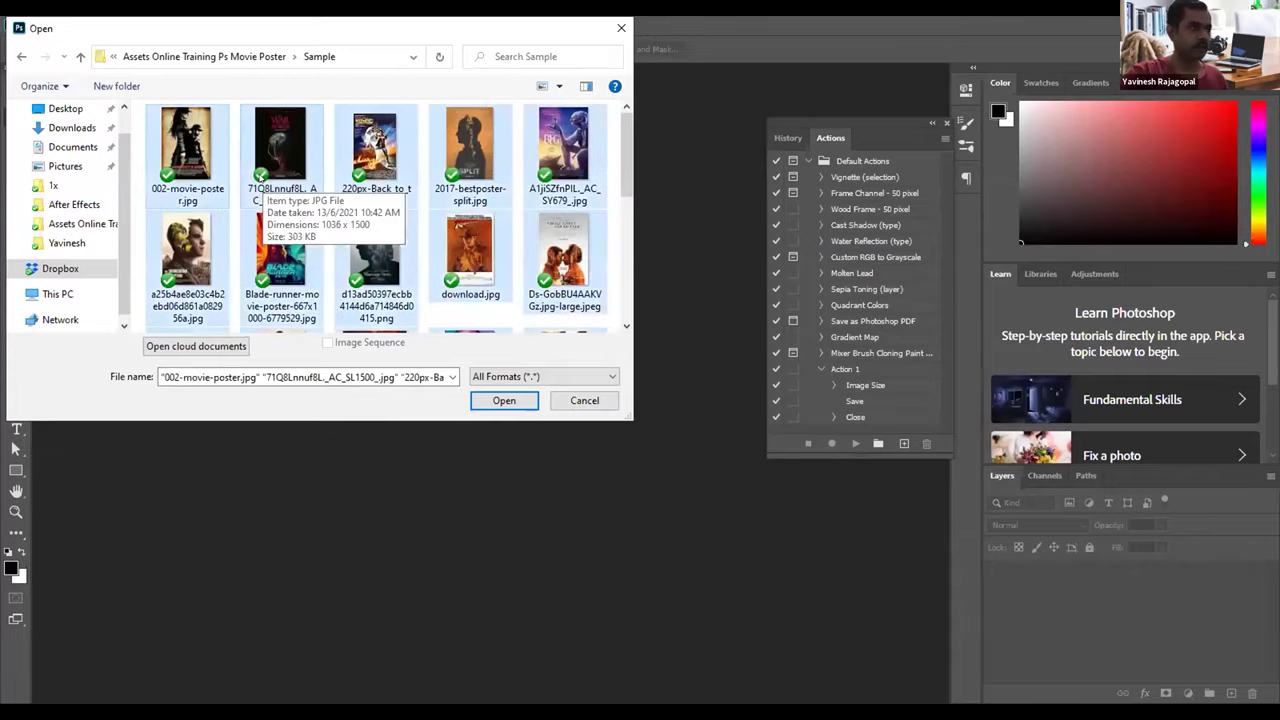
Step: Open the selected sample movie poster files as separate document tabs
{"action": "key", "text": "Return"}
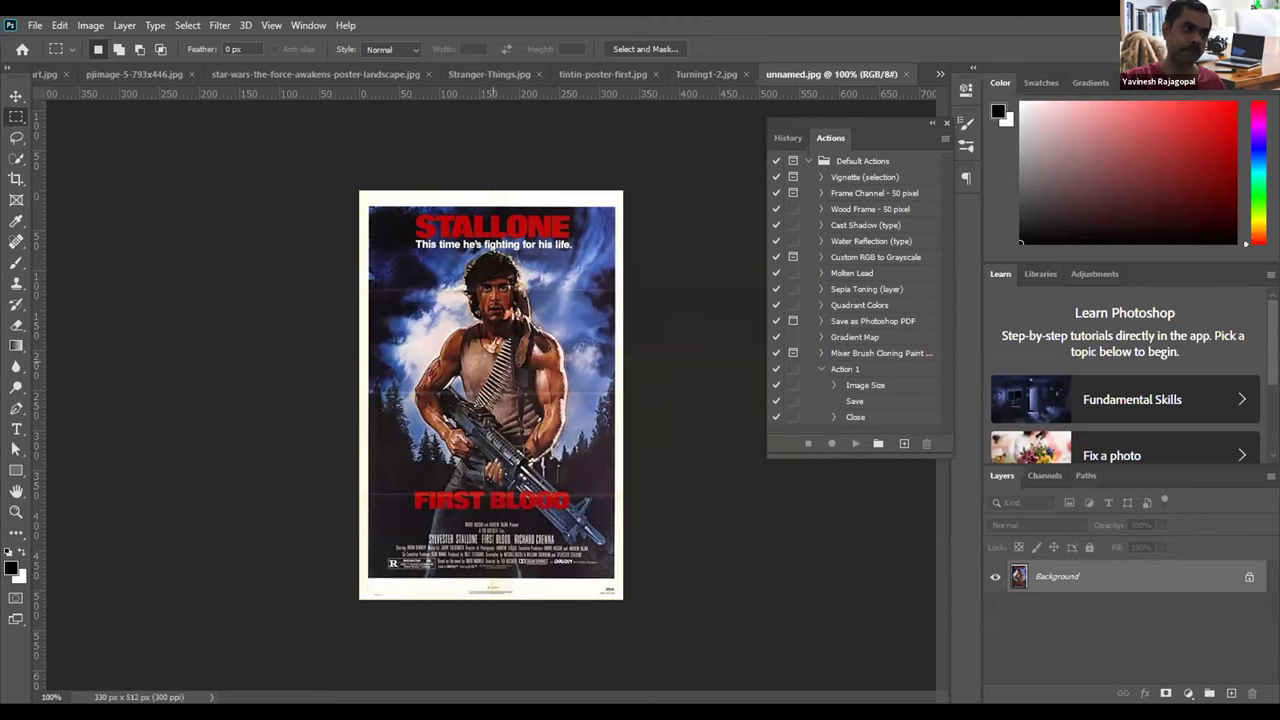
Step: Cycle through the Jane Got a Gun, War of the Worlds, Back to the Future and Split posters, zooming in on Back to the Future
{"action": "key", "text": "ctrl+w"}
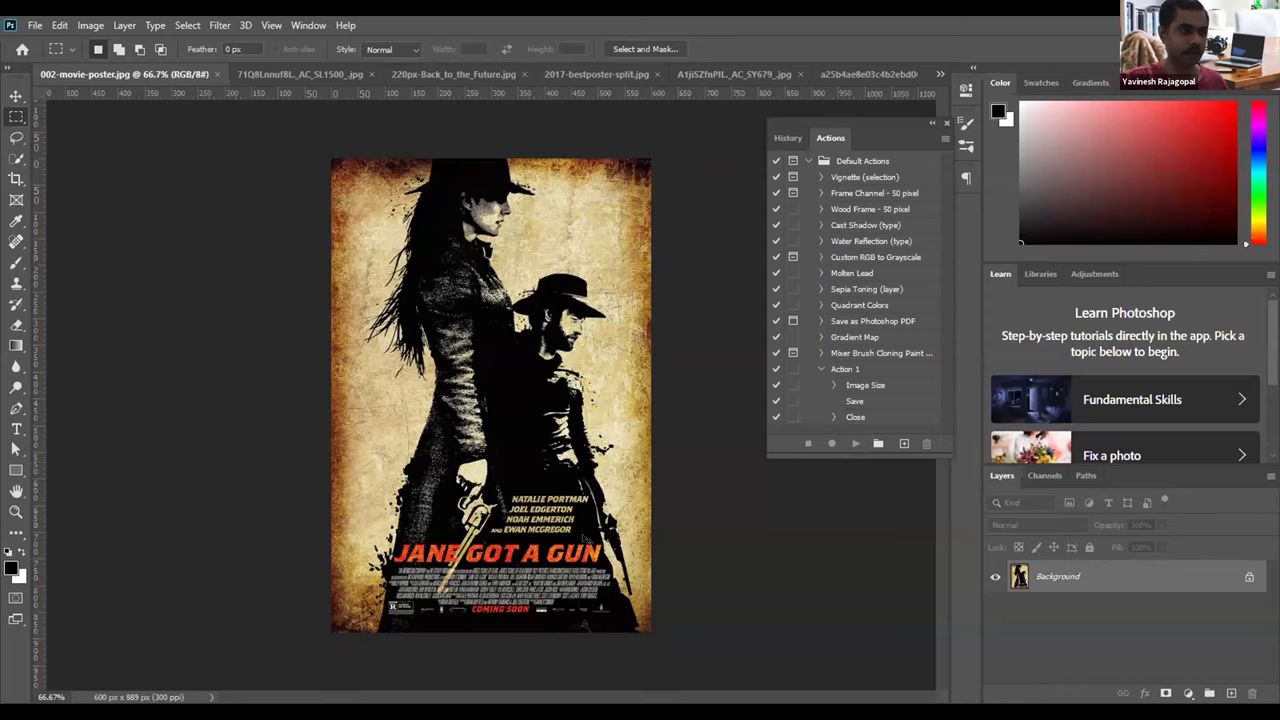
{"action": "key", "text": "ctrl+Tab"}
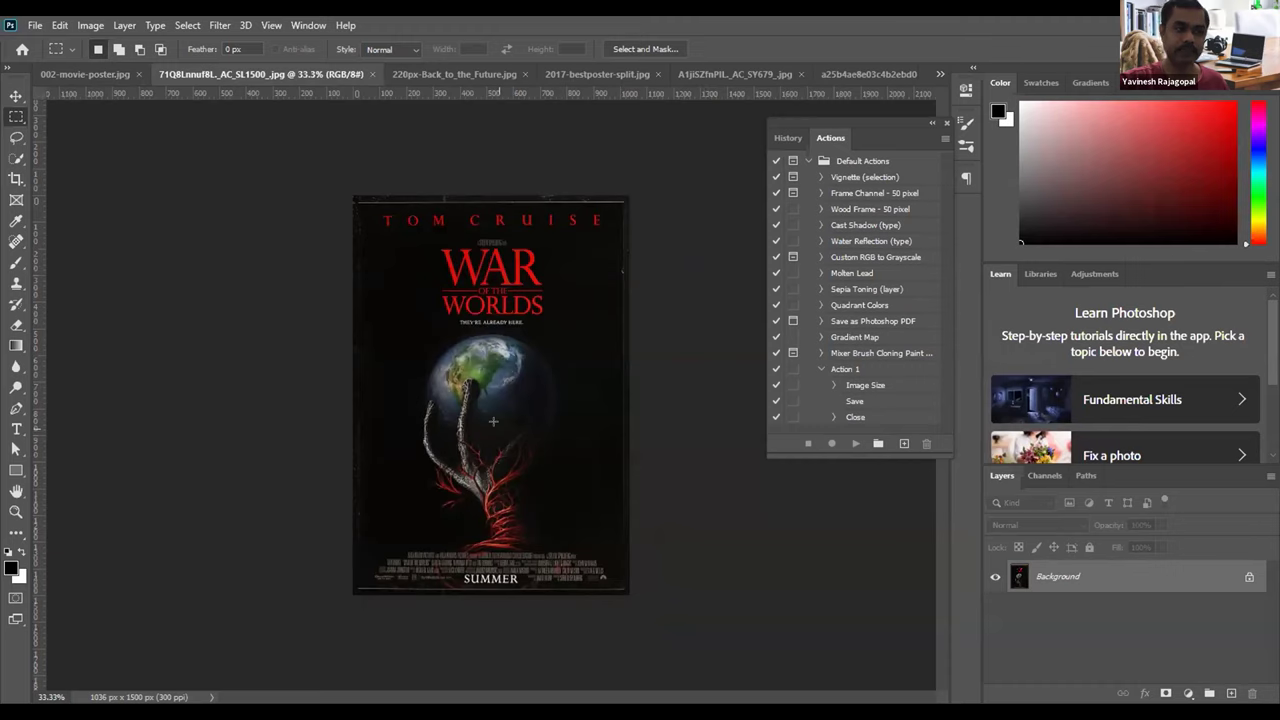
{"action": "key", "text": "ctrl+Tab"}
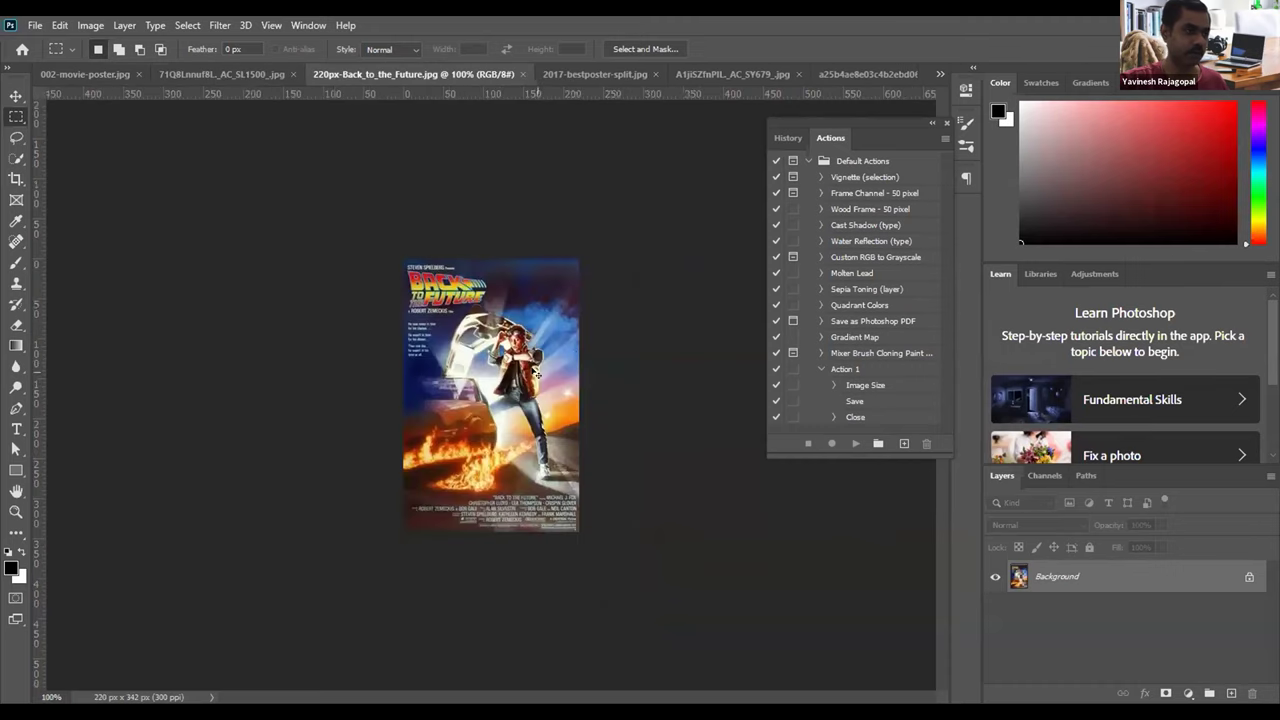
{"action": "key", "text": "ctrl+plus"}
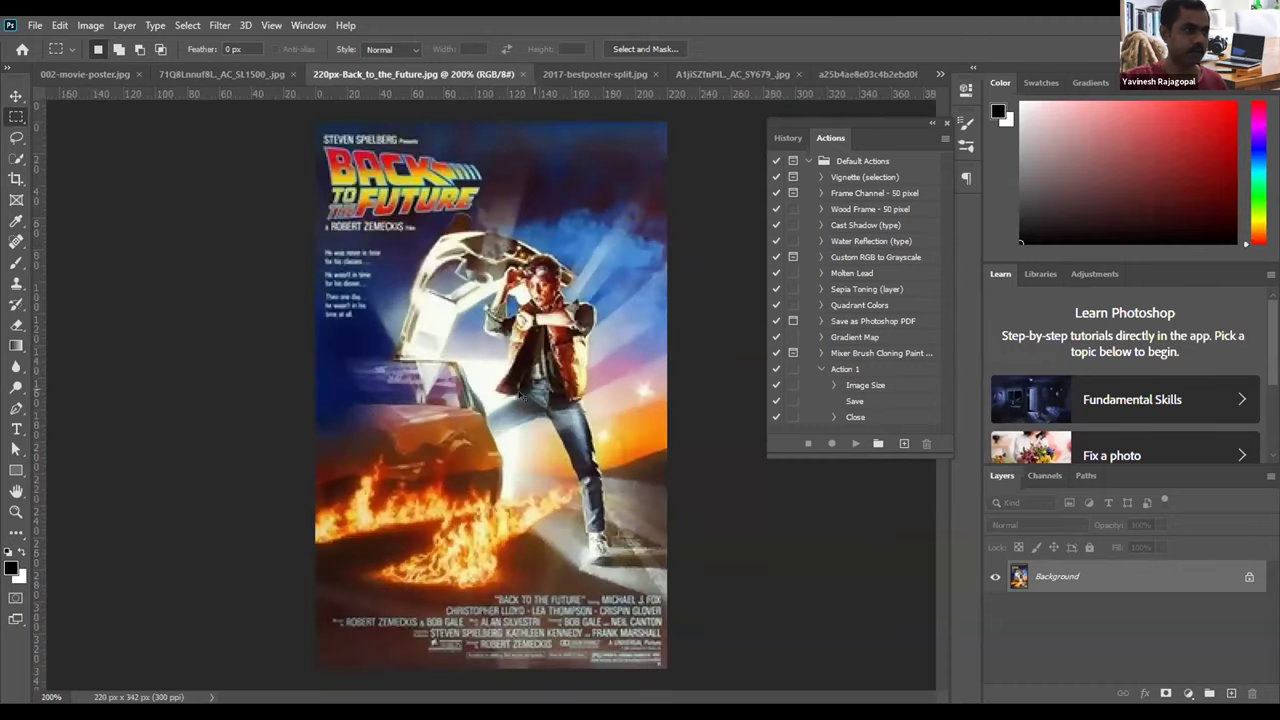
{"action": "key", "text": "ctrl+Tab"}
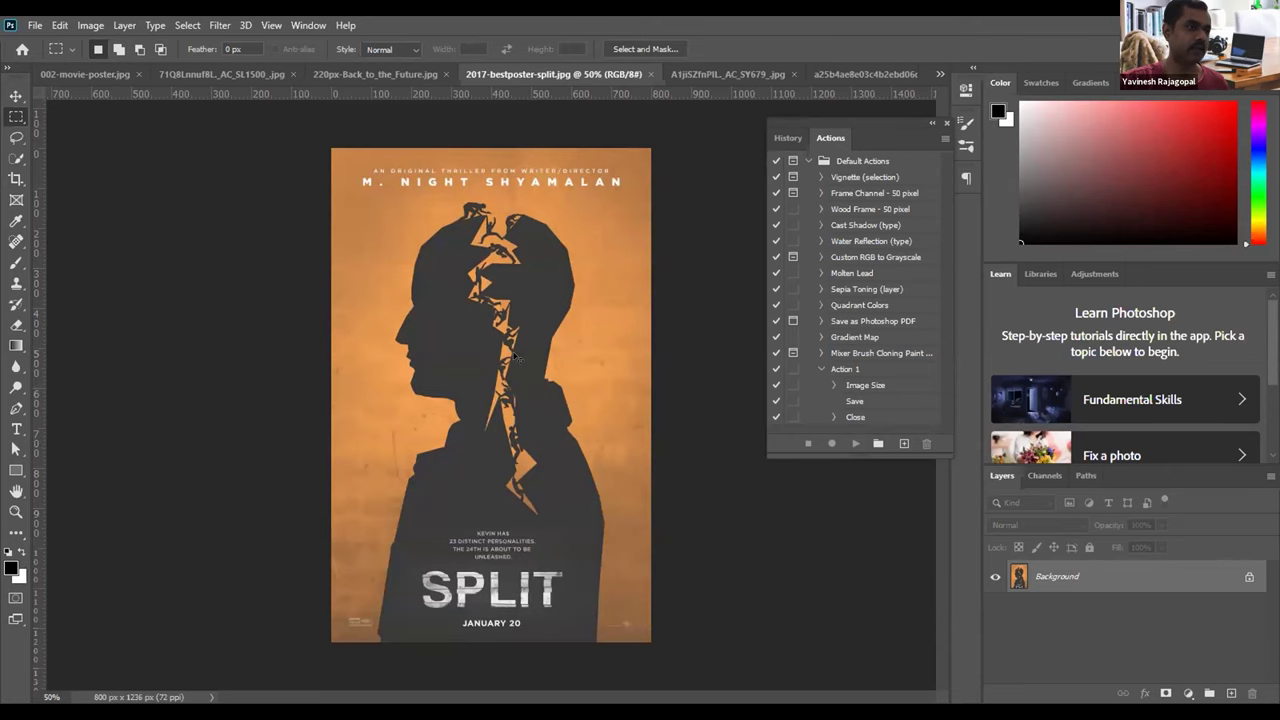
Step: On The BFG poster, draw a rectangular selection around the girl on the giant's hand
{"action": "key", "text": "ctrl+Tab"}
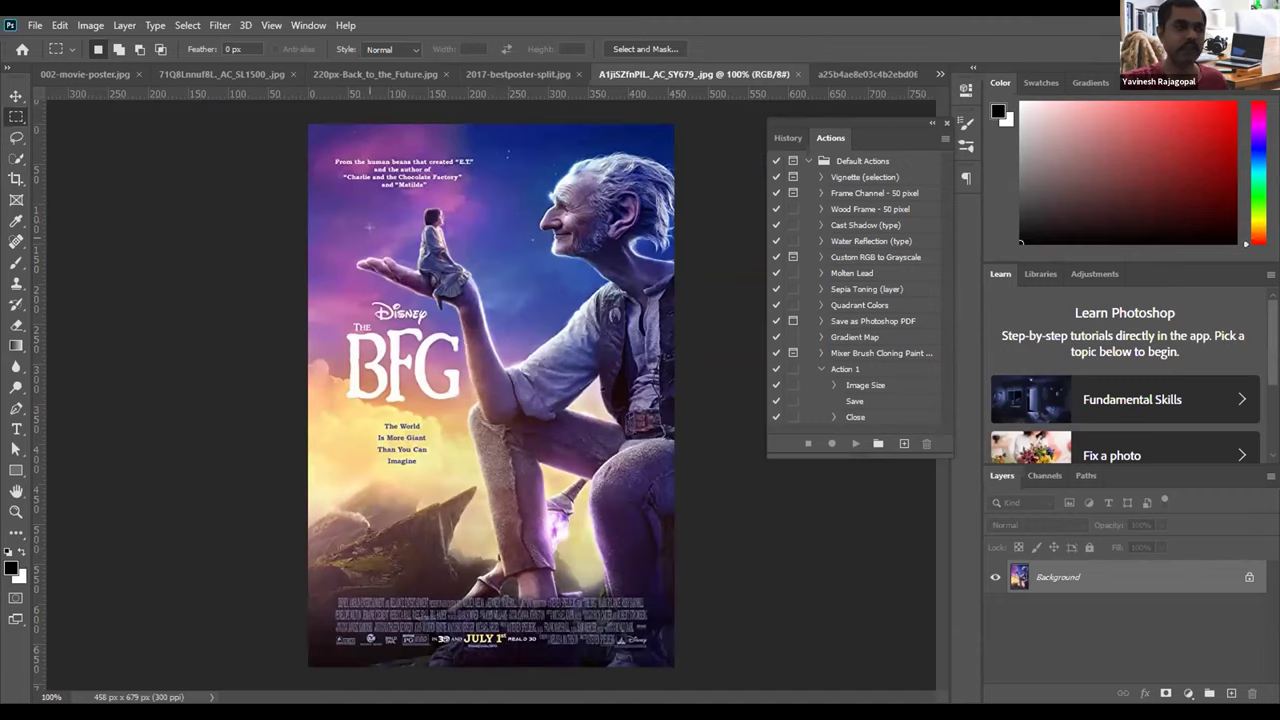
{"action": "left_click_drag", "start_coordinate": [406, 194], "coordinate": [482, 319]}
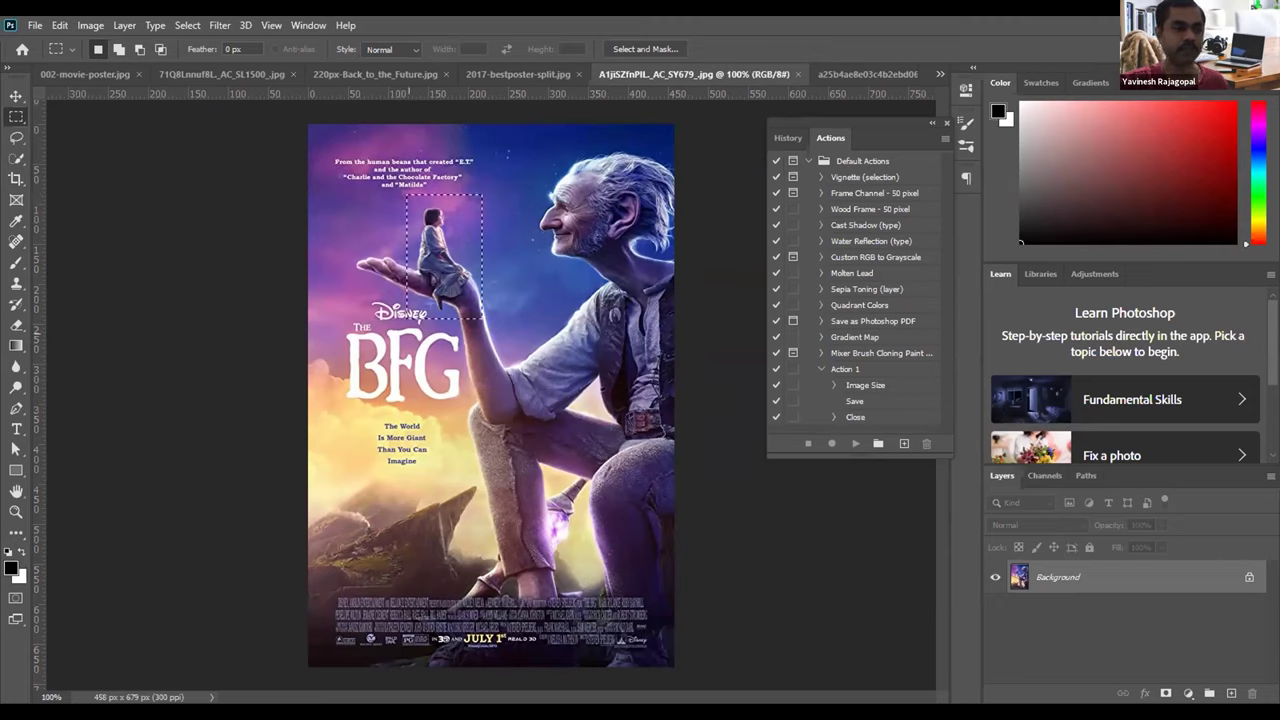
Step: Cycle past the Marriage Story and Raiders posters and zoom in on If Beale Street Could Talk
{"action": "key", "text": "ctrl+Tab"}
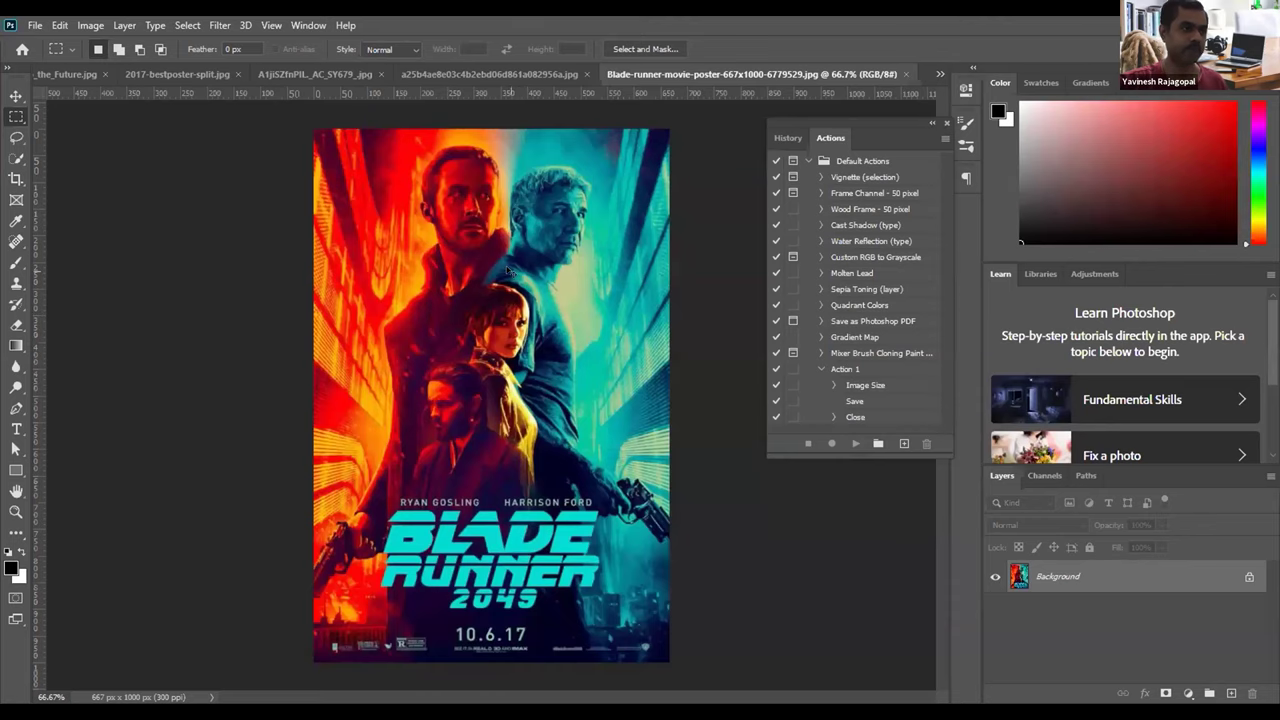
{"action": "key", "text": "ctrl+Tab"}
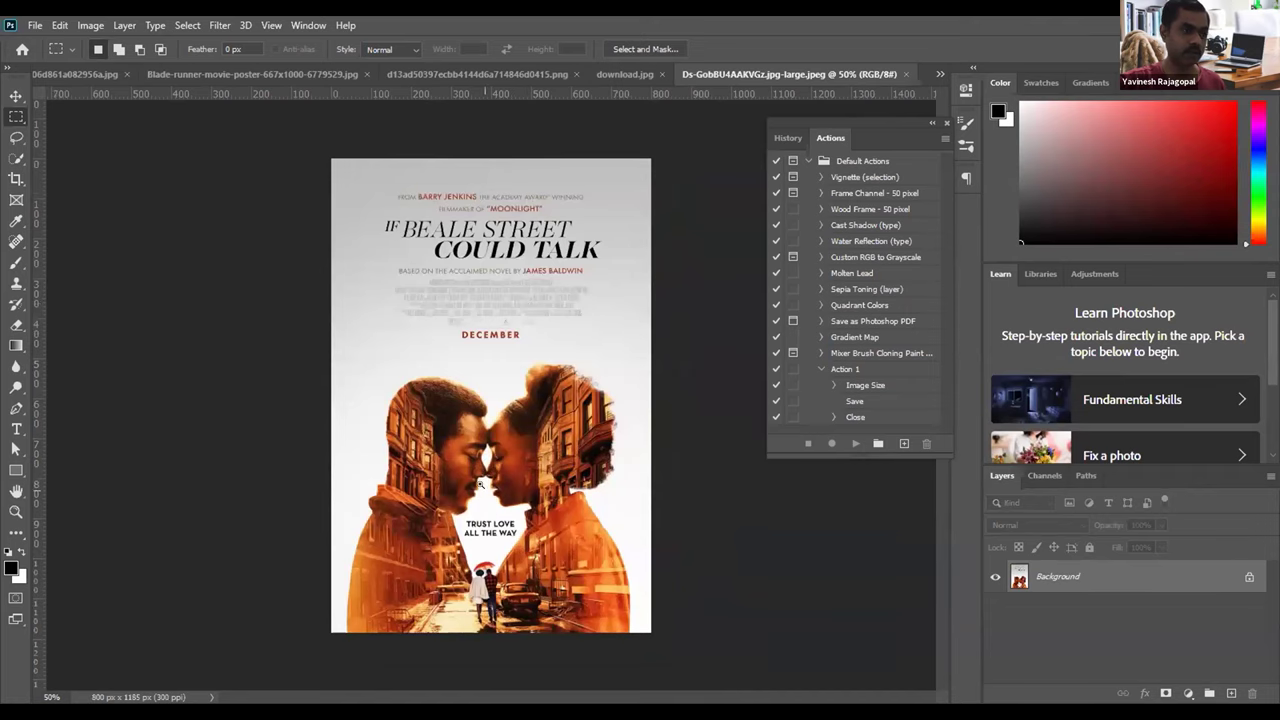
{"action": "key", "text": "ctrl+plus"}
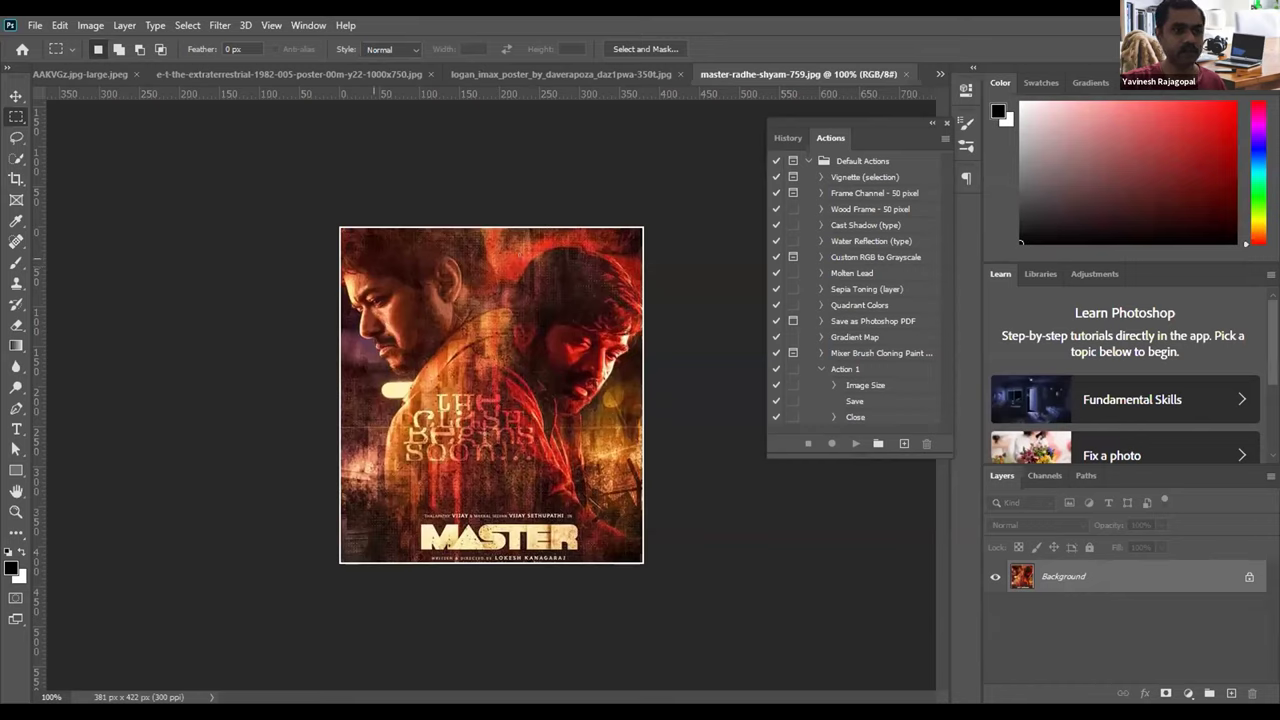
Step: Draw rectangular selections on the Master poster and around the right-hand face, clearing each one
{"action": "left_click_drag", "start_coordinate": [342, 242], "coordinate": [494, 440]}
{"action": "left_click", "coordinate": [521, 358]}
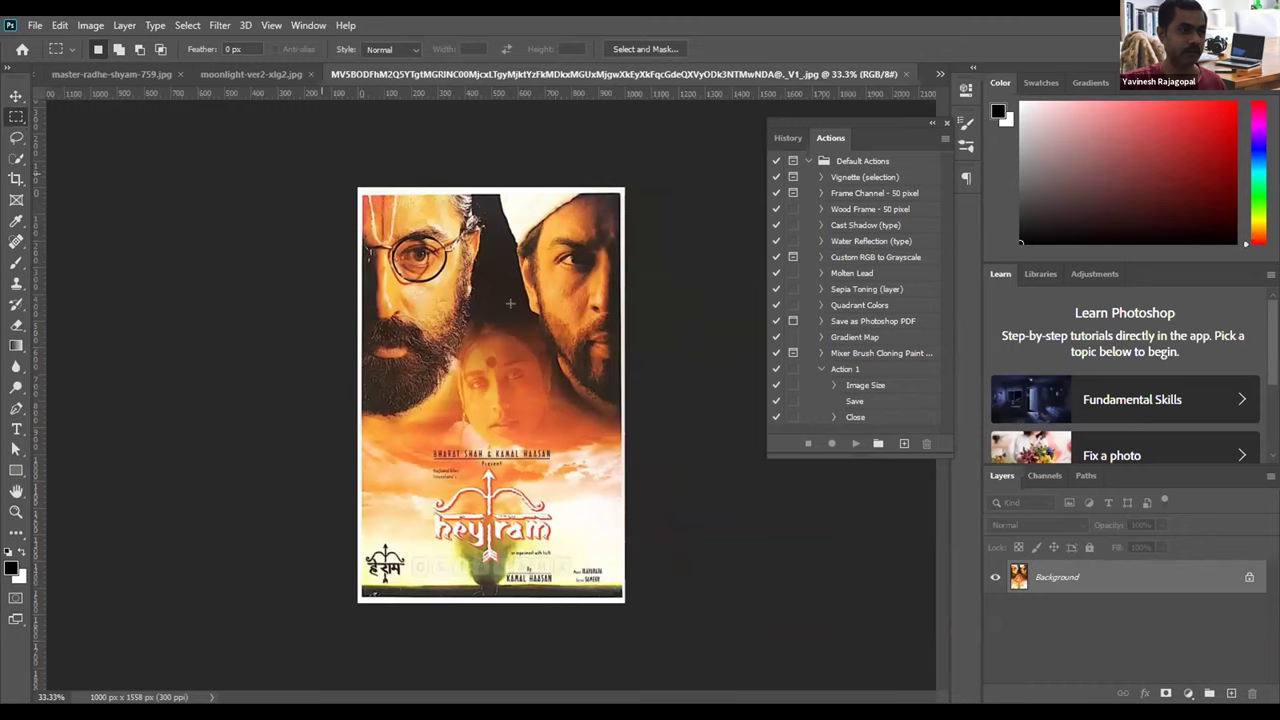
{"action": "left_click_drag", "start_coordinate": [490, 202], "coordinate": [646, 410]}
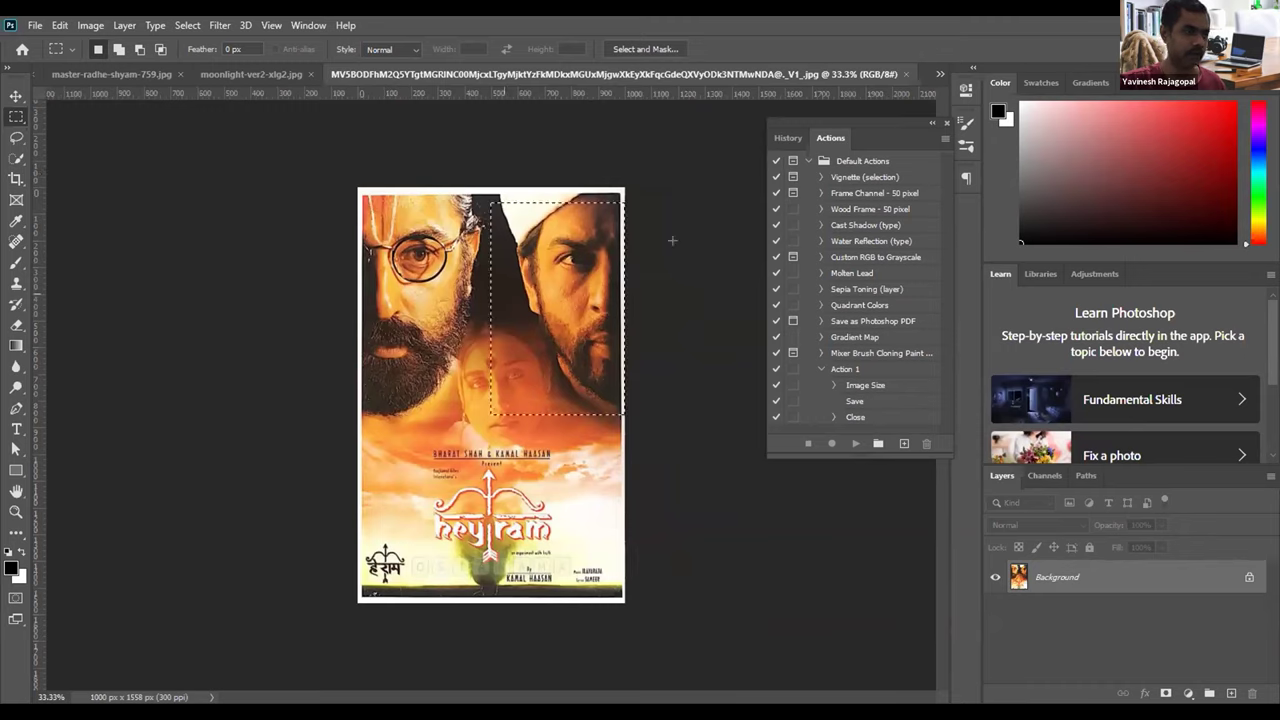
{"action": "left_click", "coordinate": [558, 305]}
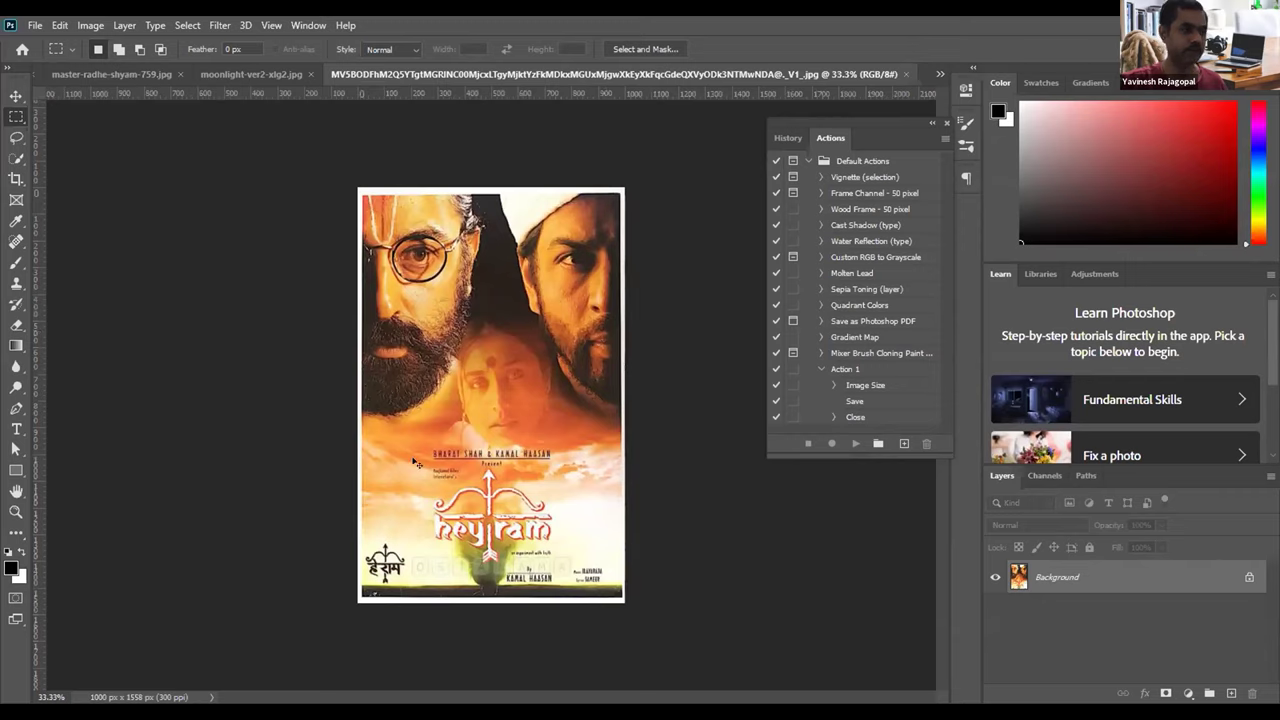
Step: Cycle back to the Star Wars Force Awakens poster and close all open documents
{"action": "key", "text": "ctrl+Tab"}
{"action": "key", "text": "ctrl+shift+Tab"}
{"action": "key", "text": "ctrl+shift+Tab"}
{"action": "key", "text": "ctrl+shift+Tab"}
{"action": "key", "text": "ctrl+shift+Tab"}
{"action": "key", "text": "ctrl+shift+Tab"}
{"action": "key", "text": "ctrl+shift+Tab"}
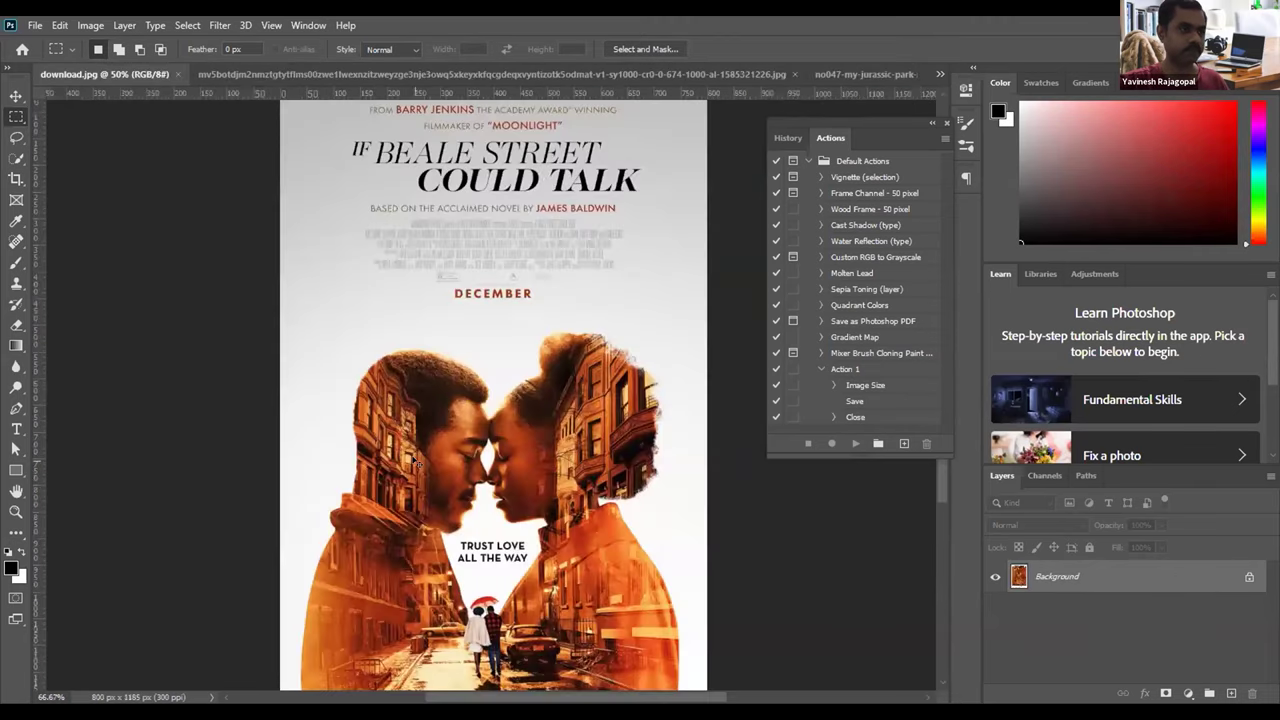
{"action": "key", "text": "ctrl+shift+Tab"}
{"action": "key", "text": "ctrl+shift+Tab"}
{"action": "key", "text": "ctrl+shift+Tab"}
{"action": "key", "text": "ctrl+shift+Tab"}
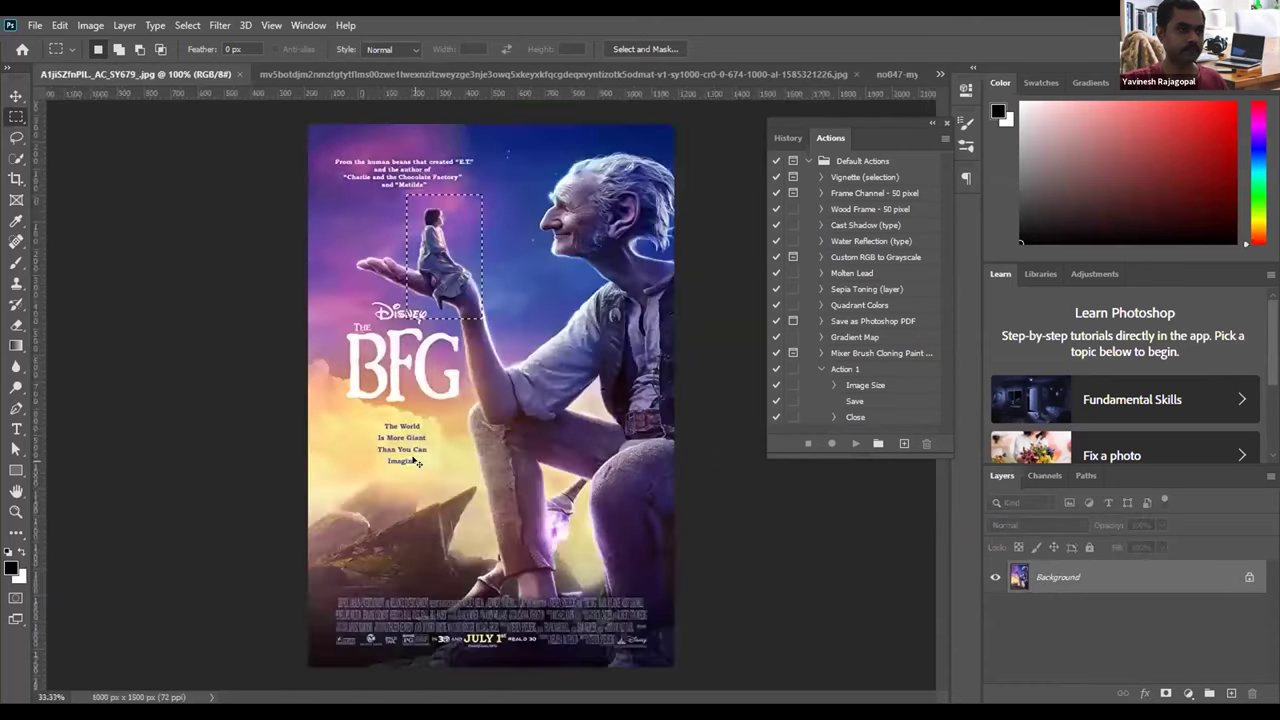
{"action": "key", "text": "ctrl+shift+Tab"}
{"action": "key", "text": "ctrl+shift+Tab"}
{"action": "key", "text": "ctrl+shift+Tab"}
{"action": "key", "text": "ctrl+shift+Tab"}
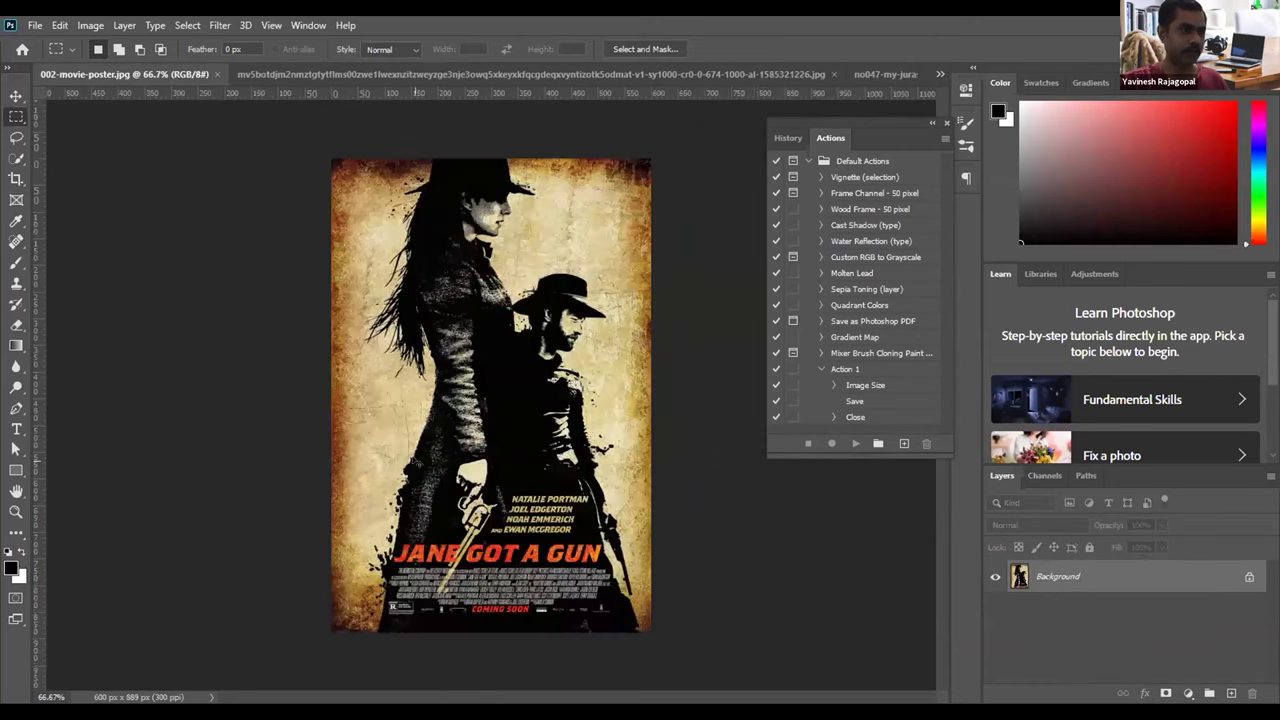
{"action": "key", "text": "ctrl+shift+Tab"}
{"action": "key", "text": "ctrl+shift+Tab"}
{"action": "key", "text": "ctrl+shift+Tab"}
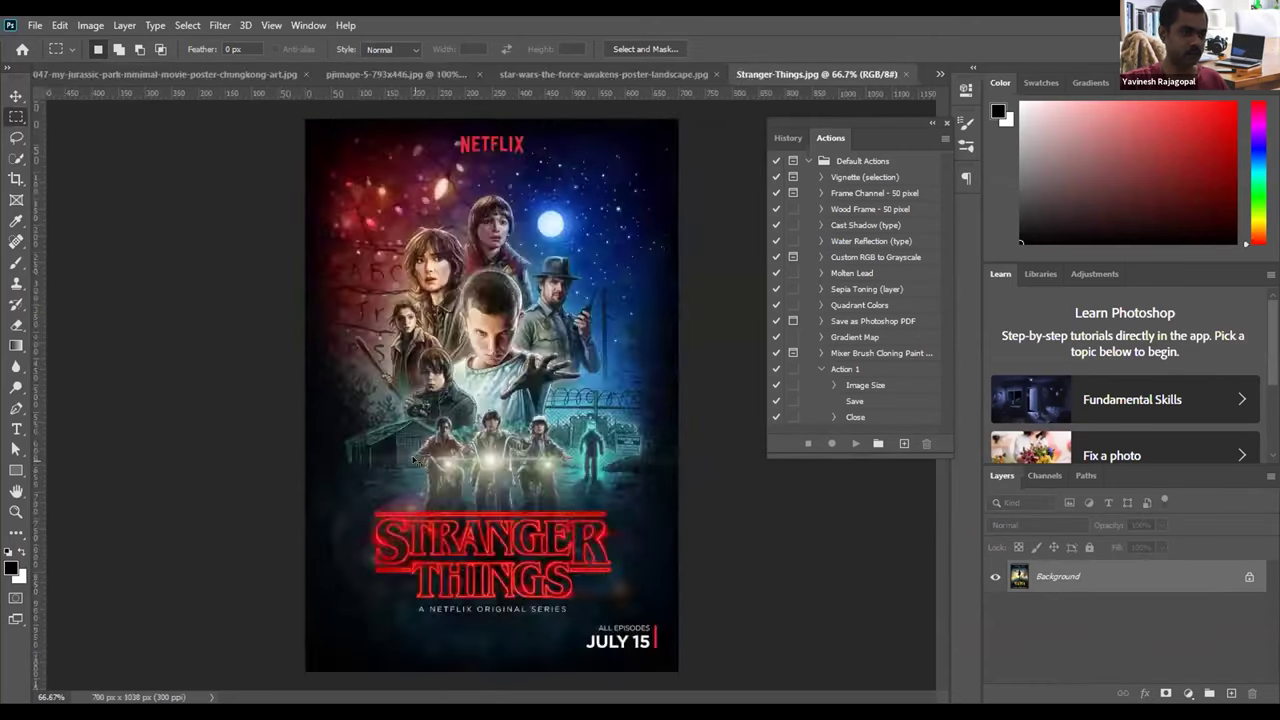
{"action": "key", "text": "ctrl+shift+Tab"}
{"action": "key", "text": "ctrl+shift+Tab"}
{"action": "key", "text": "ctrl+shift+Tab"}
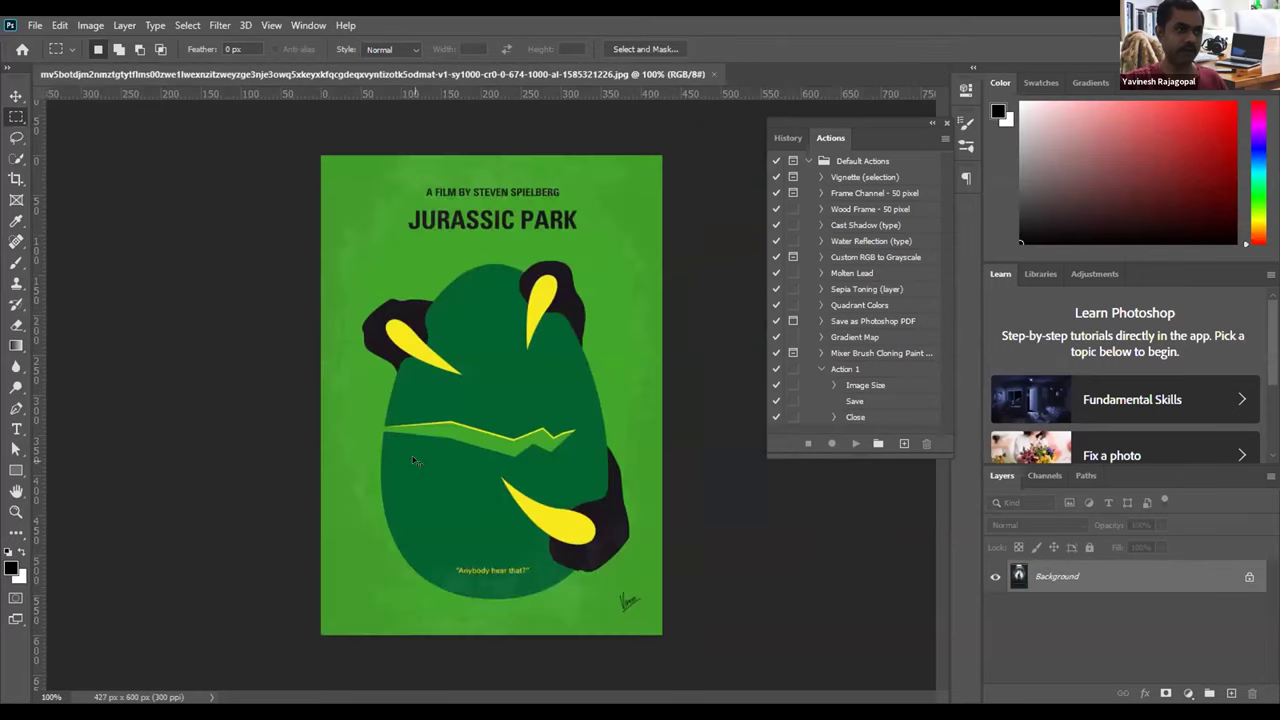
{"action": "key", "text": "ctrl+alt+w"}
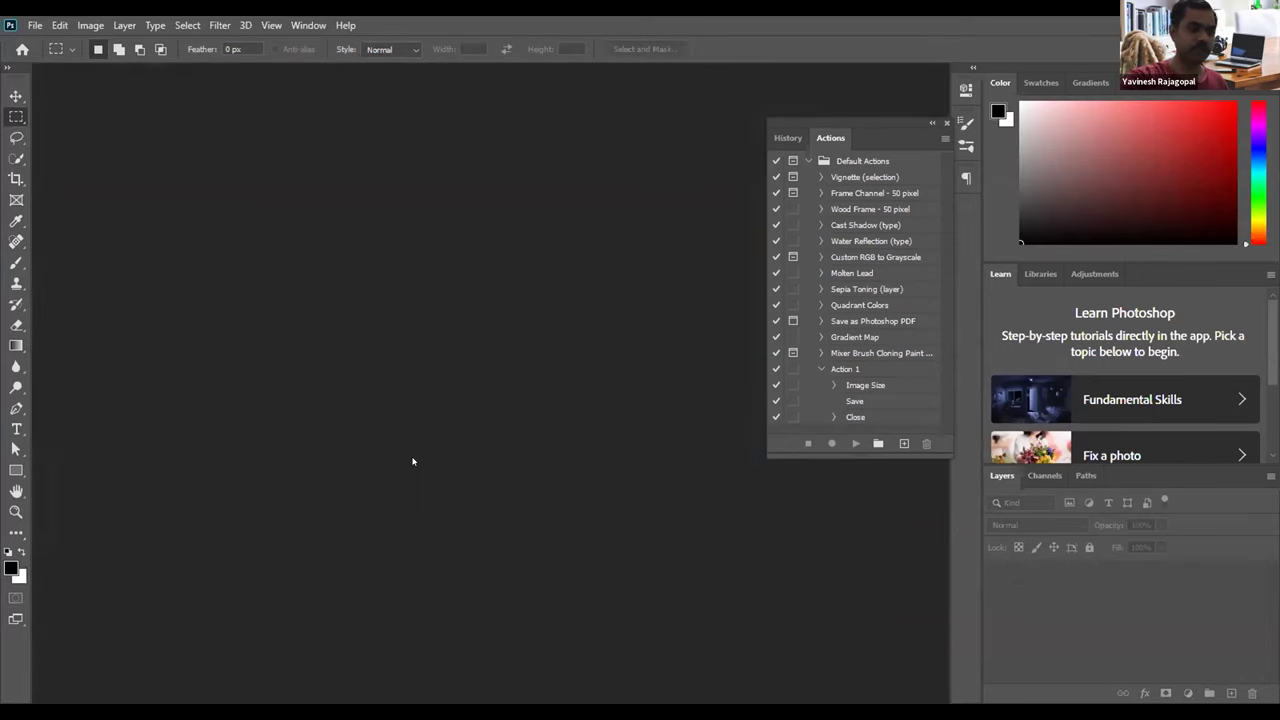
Step: Open both pexels stock photos from the Movie Poster assets folder
{"action": "key", "text": "ctrl+o"}
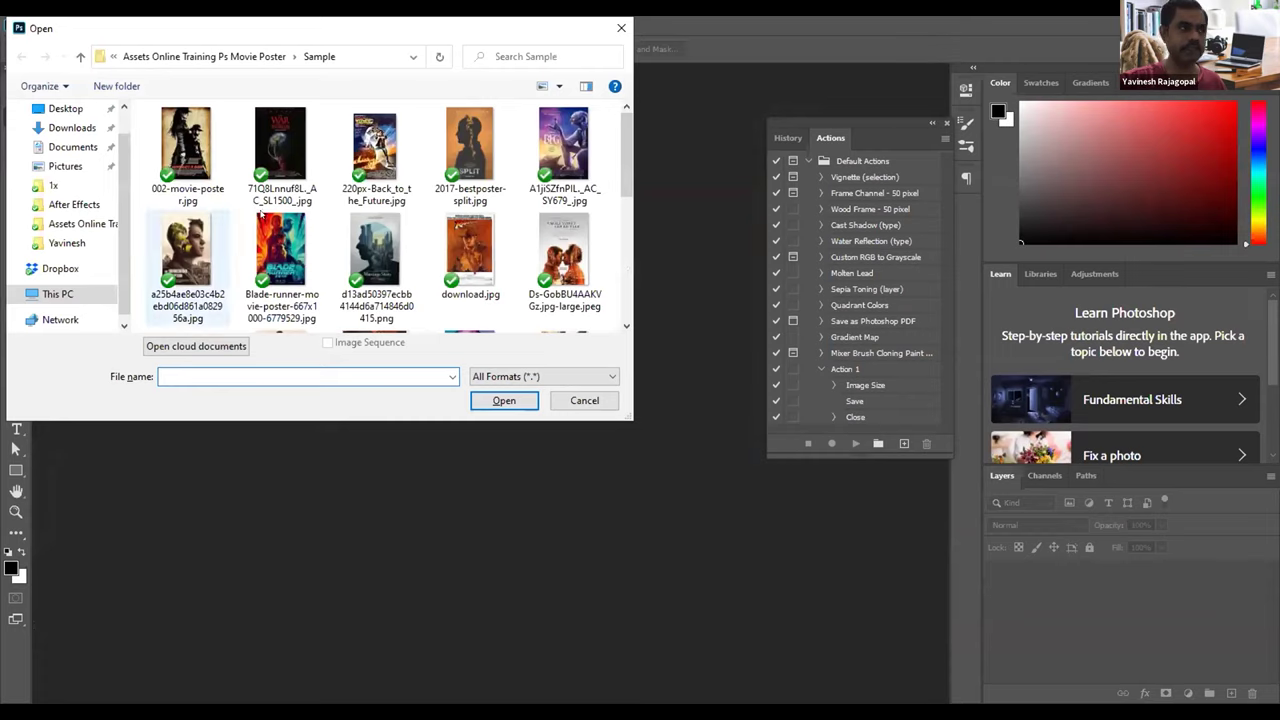
{"action": "left_click", "coordinate": [204, 56]}
{"action": "left_click_drag", "start_coordinate": [385, 240], "coordinate": [540, 110]}
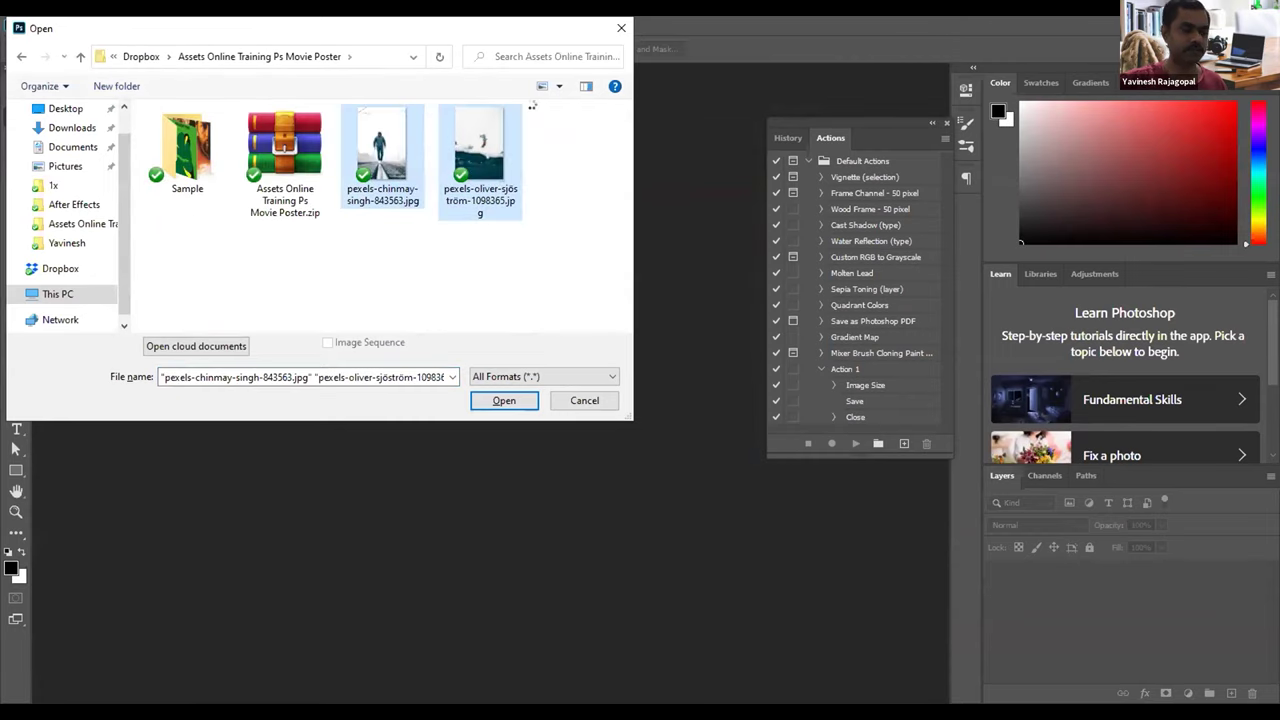
{"action": "key", "text": "Return"}
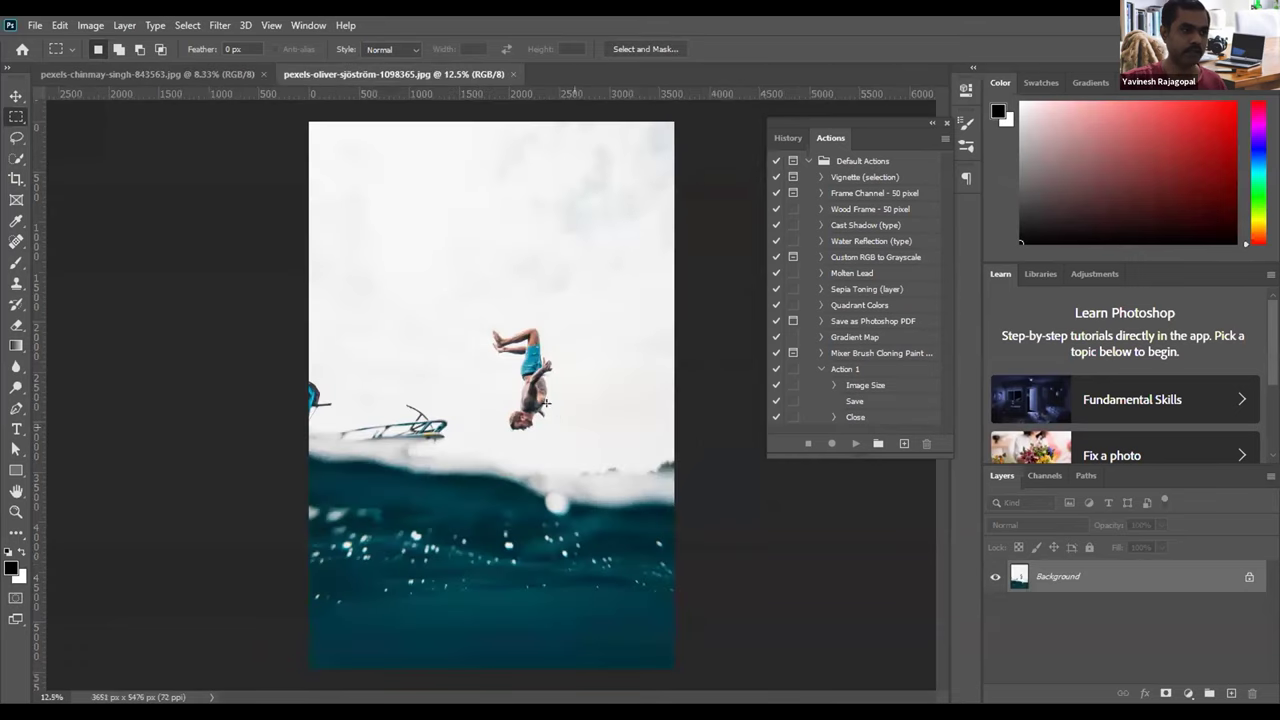
Step: Zoom the diver photo, then switch to the railway-track photo and zoom in on the hooded man
{"action": "scroll", "coordinate": [544, 400], "scroll_direction": "up", "scroll_amount": 1}
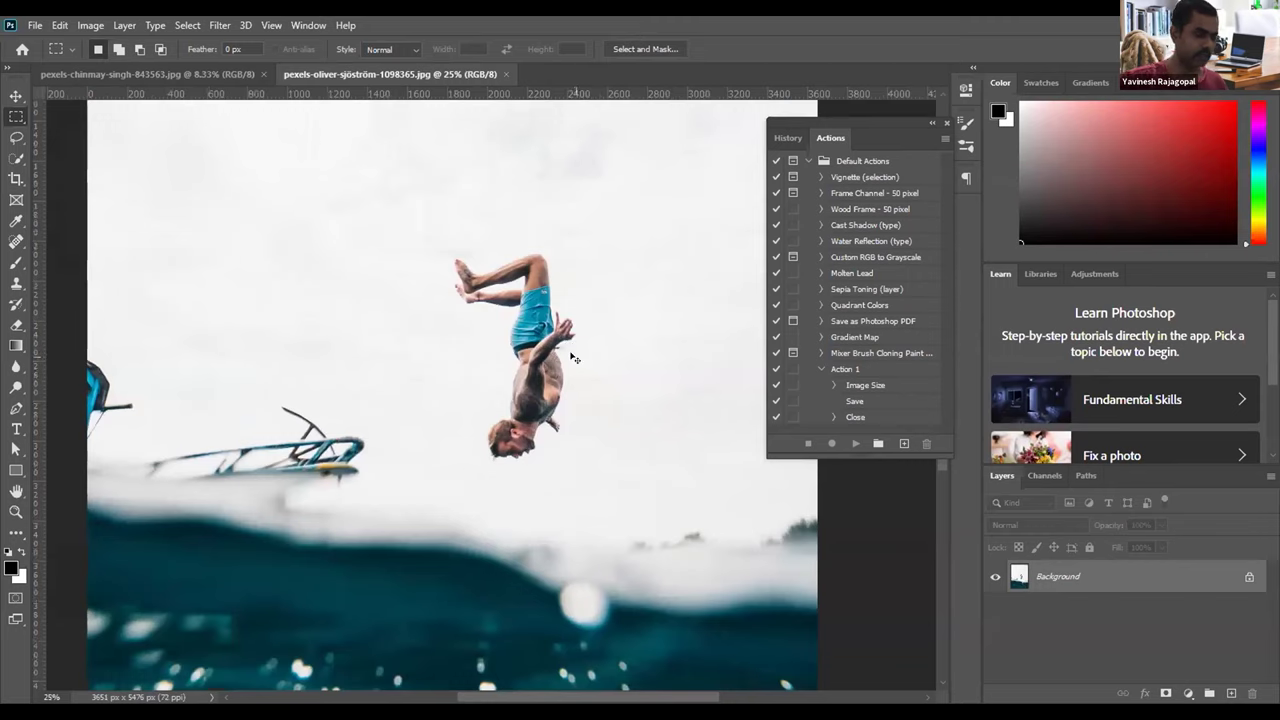
{"action": "scroll", "coordinate": [575, 358], "scroll_direction": "down", "scroll_amount": 1}
{"action": "key", "text": "ctrl+Tab"}
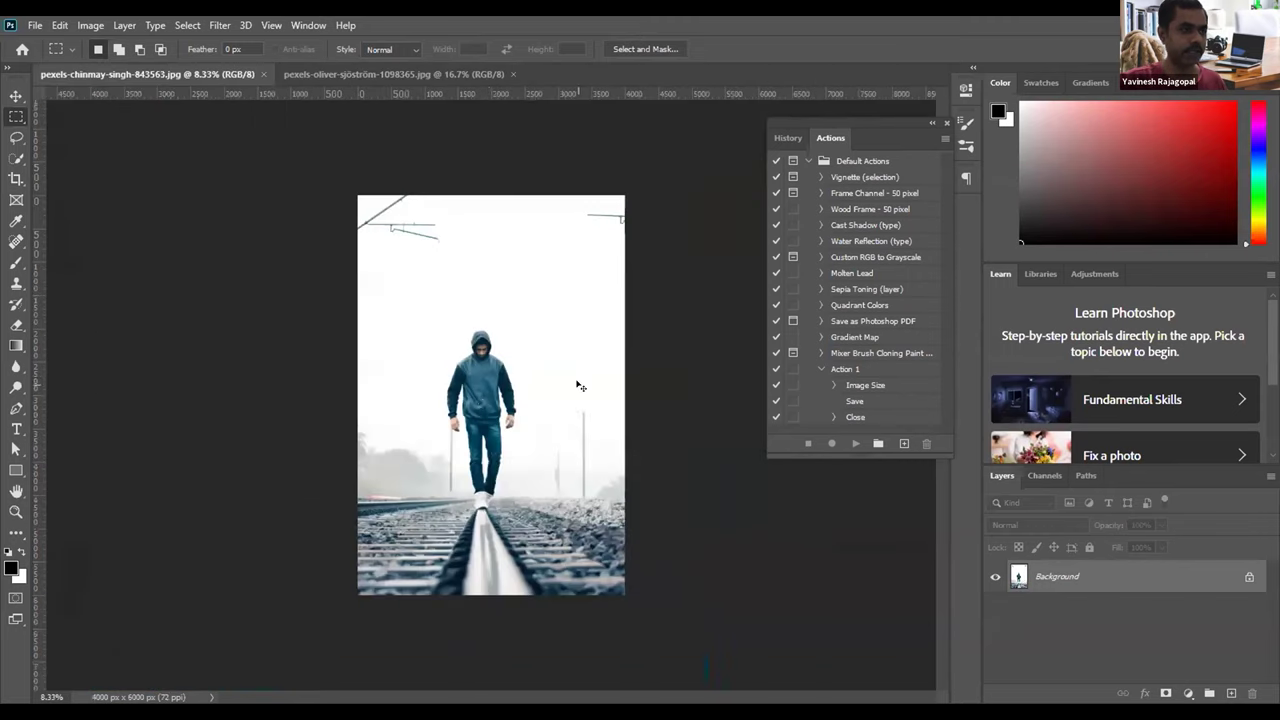
{"action": "scroll", "coordinate": [480, 384], "scroll_direction": "up", "scroll_amount": 1}
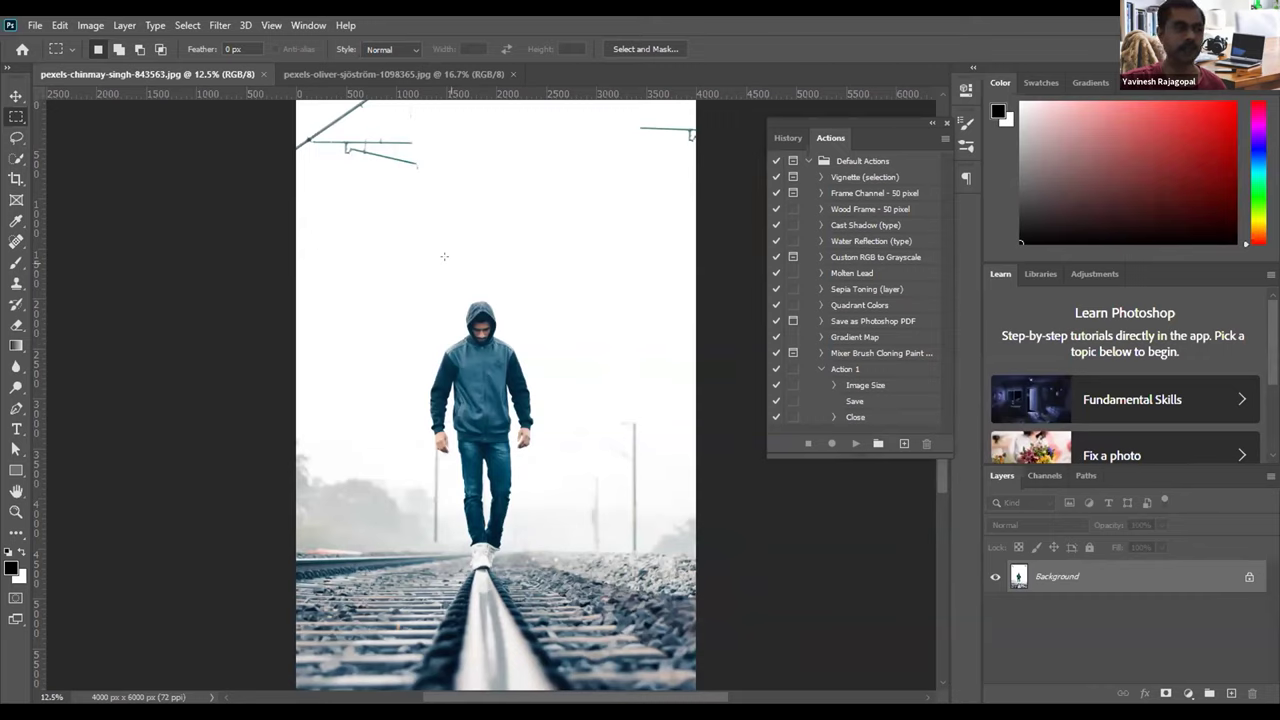
Step: Set up a new document as International Paper, size A3, and select the 300 resolution value
{"action": "left_click", "coordinate": [34, 25]}
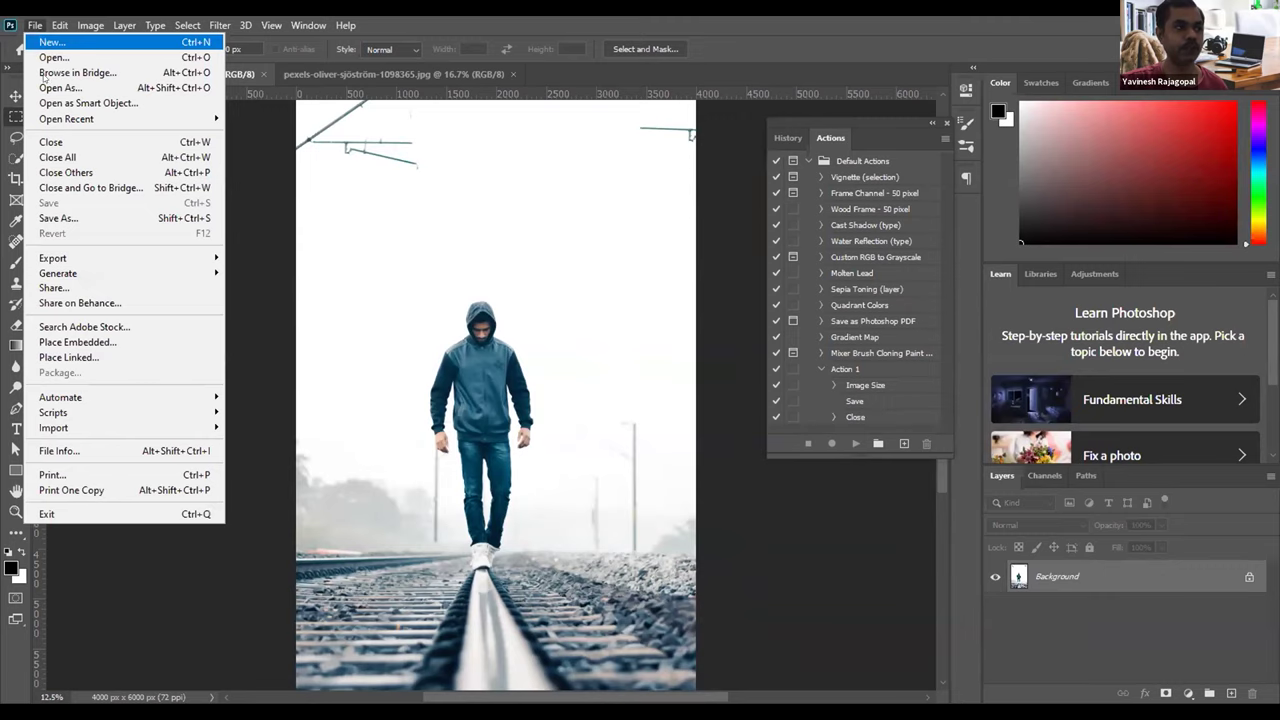
{"action": "left_click", "coordinate": [50, 42]}
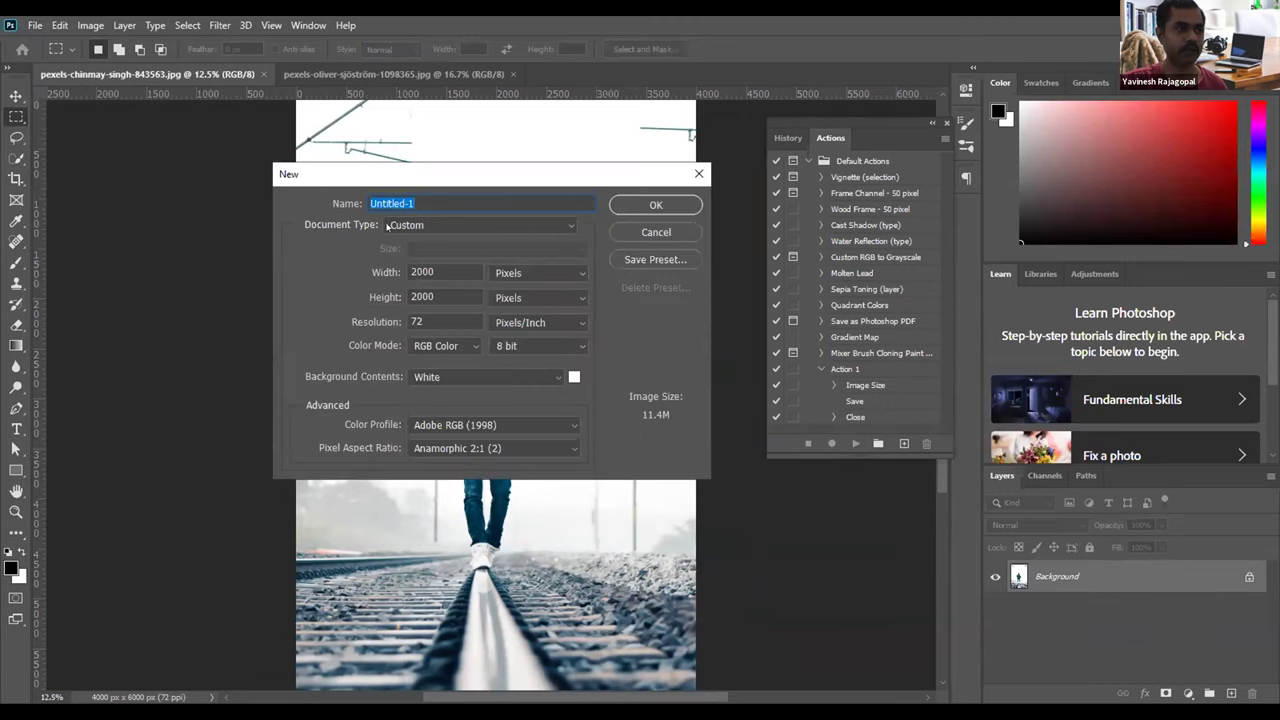
{"action": "left_click", "coordinate": [420, 226]}
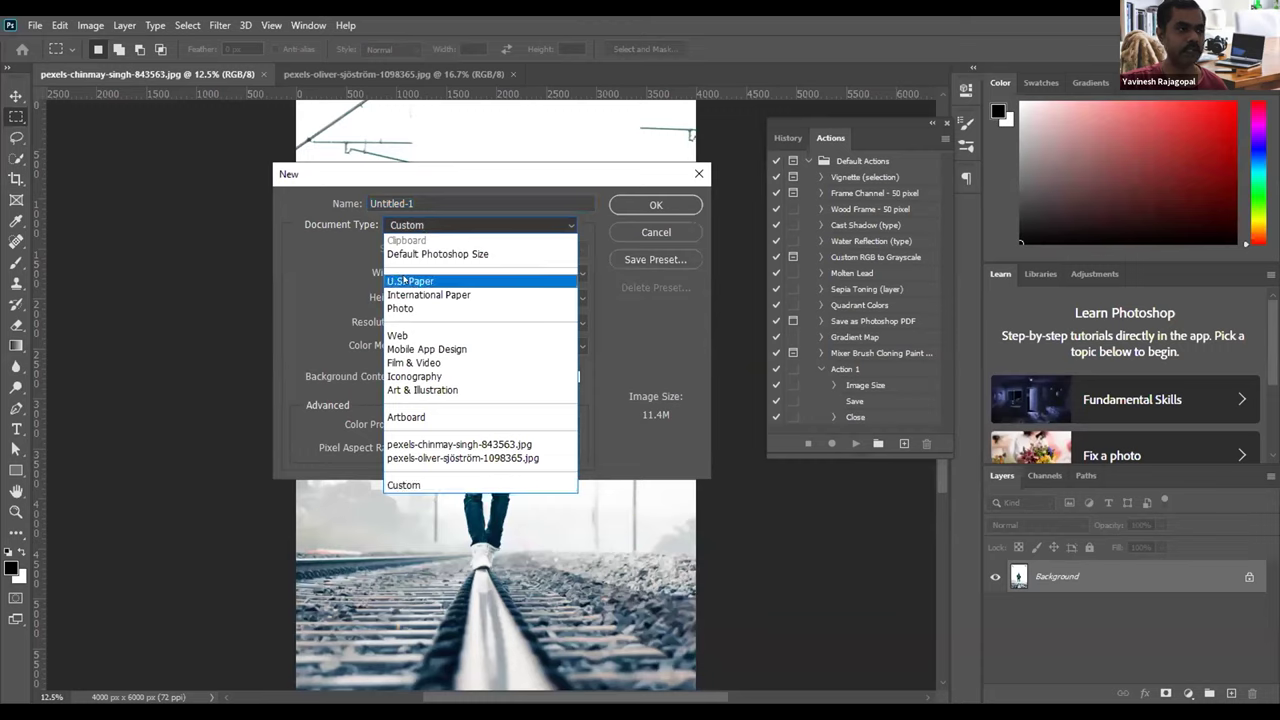
{"action": "left_click", "coordinate": [428, 295]}
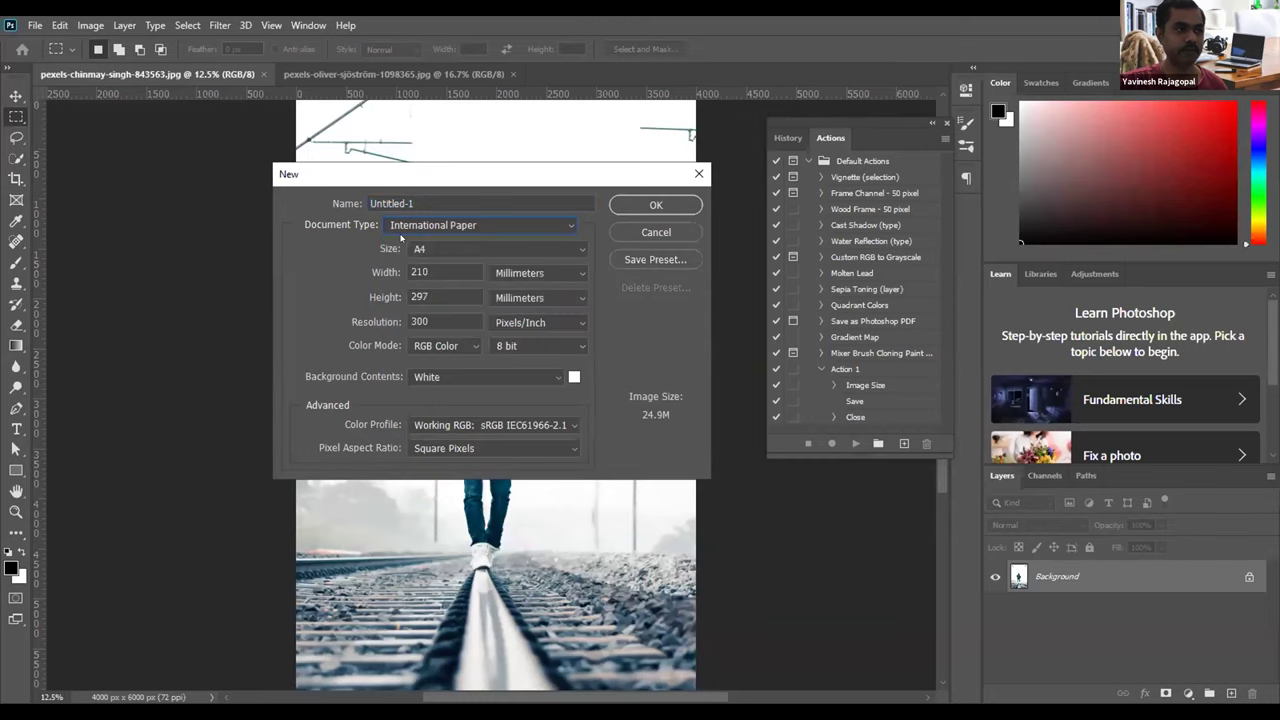
{"action": "left_click", "coordinate": [424, 246]}
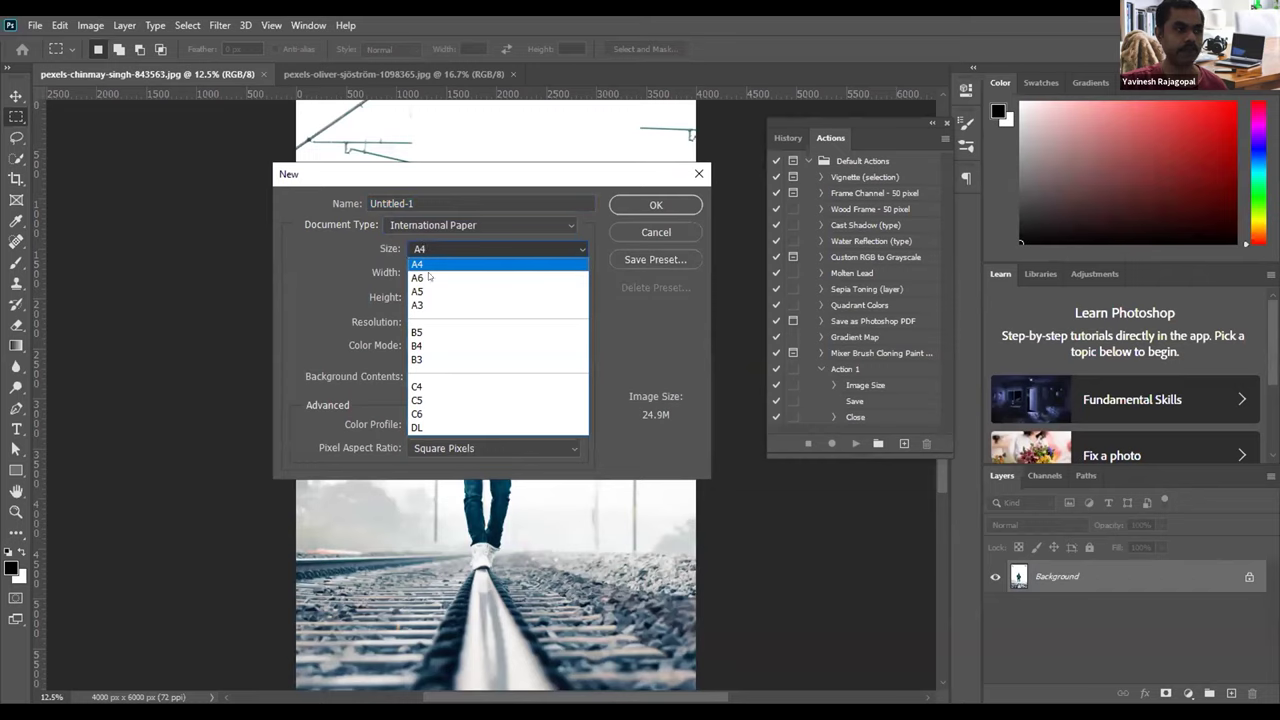
{"action": "left_click", "coordinate": [428, 304]}
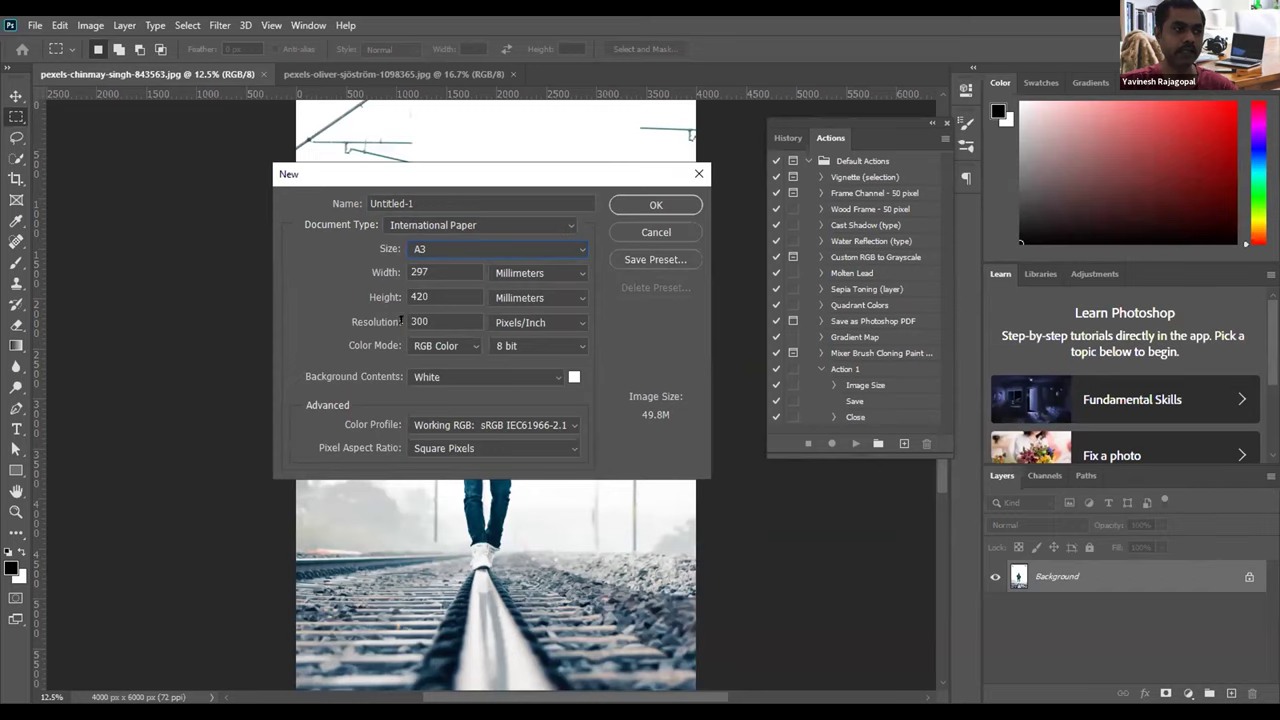
{"action": "left_click", "coordinate": [378, 320]}
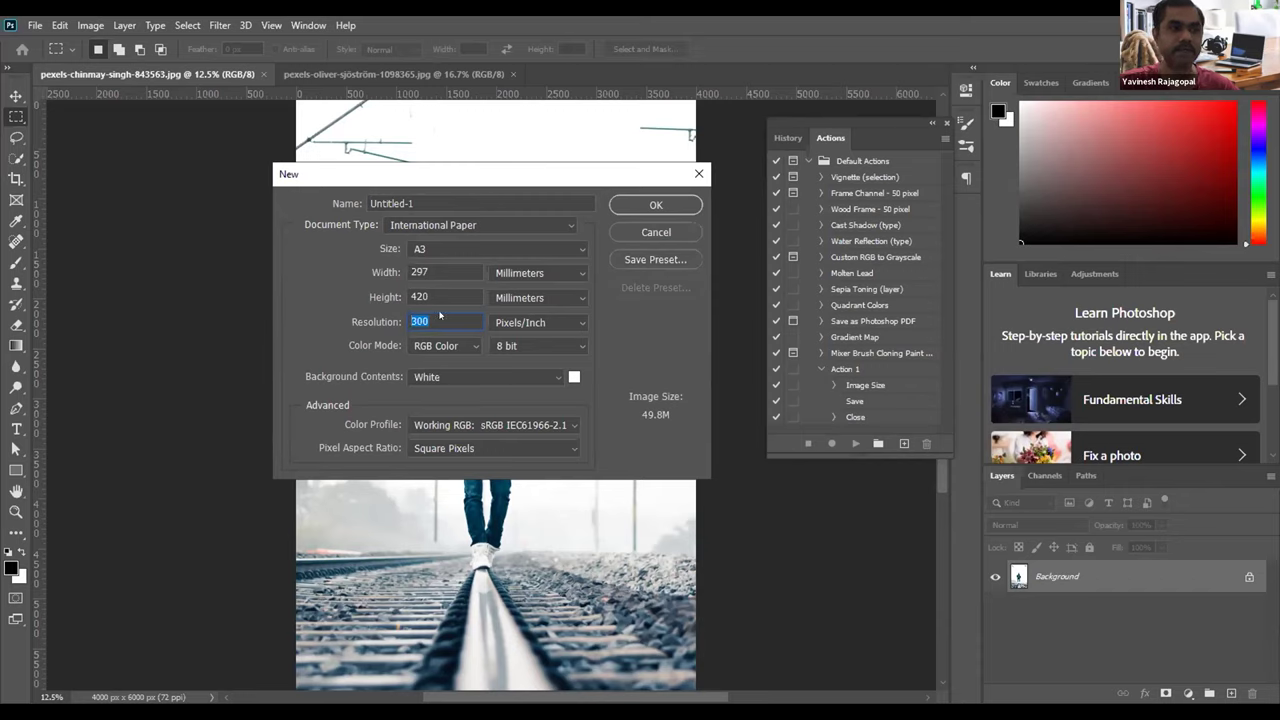
{"action": "left_click", "coordinate": [368, 274]}
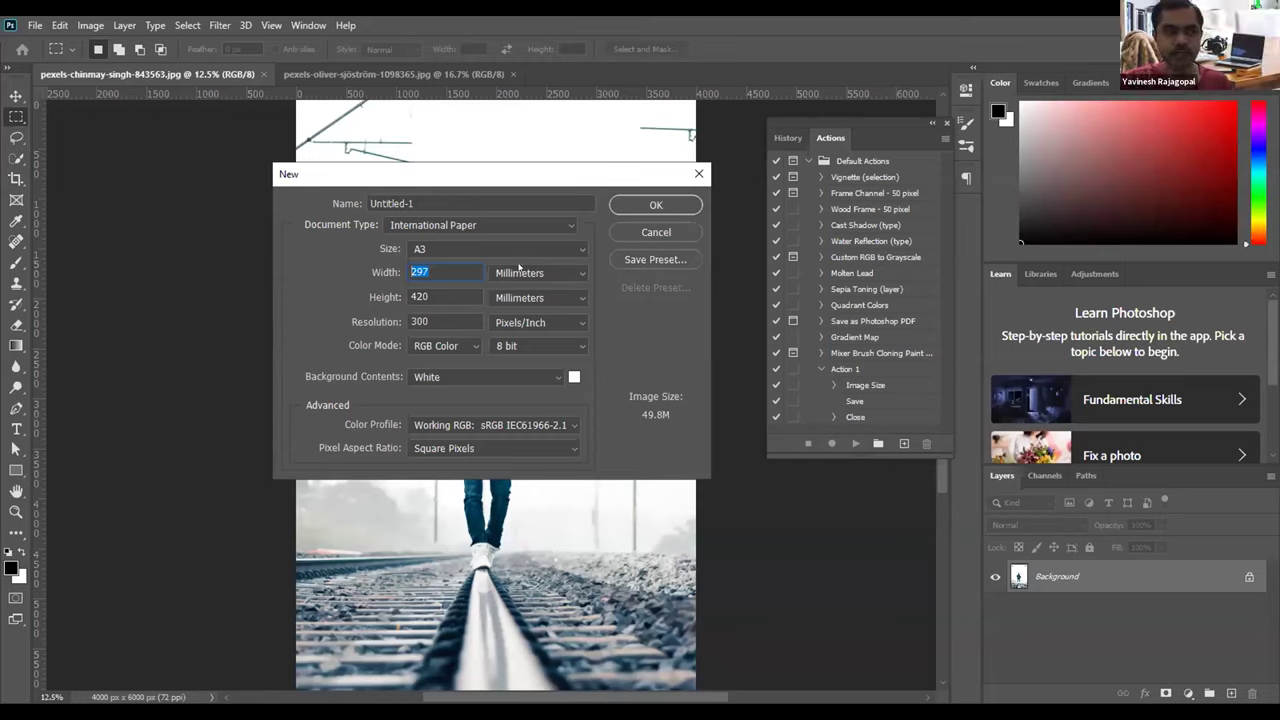
Step: Select the 420 height and 300 resolution values in the New document dialog
{"action": "left_click", "coordinate": [433, 292]}
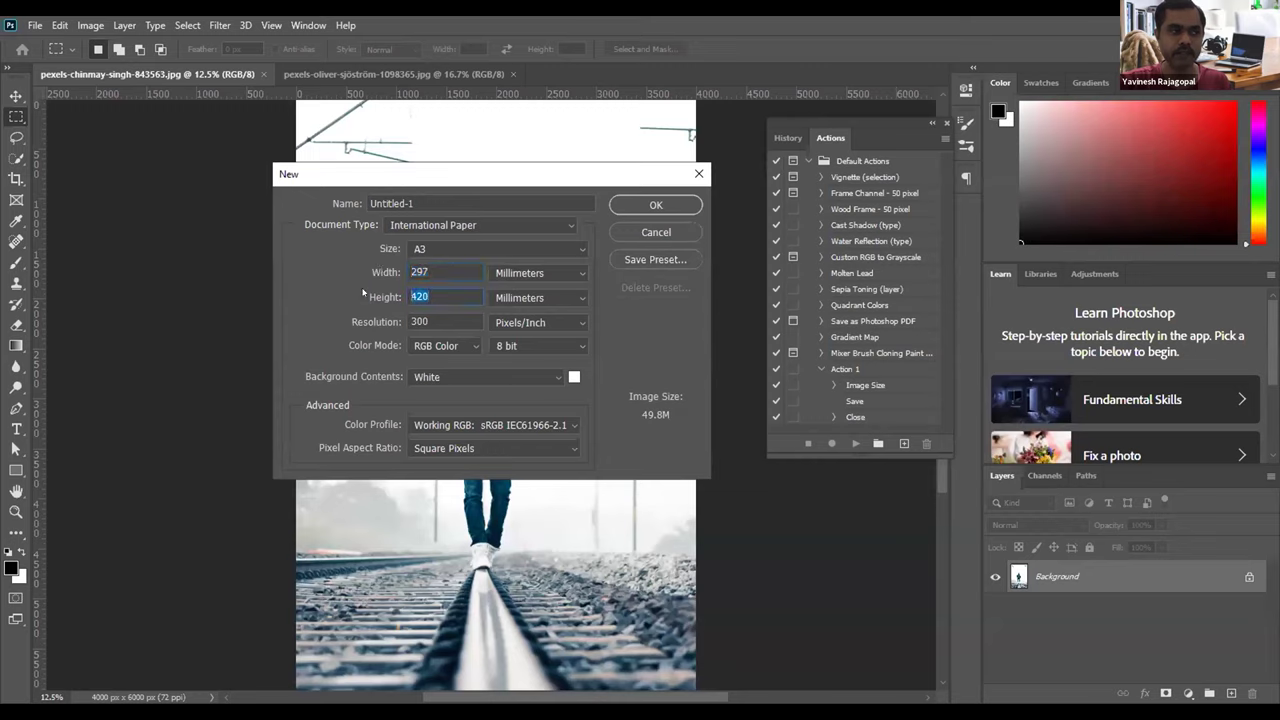
{"action": "left_click", "coordinate": [432, 320]}
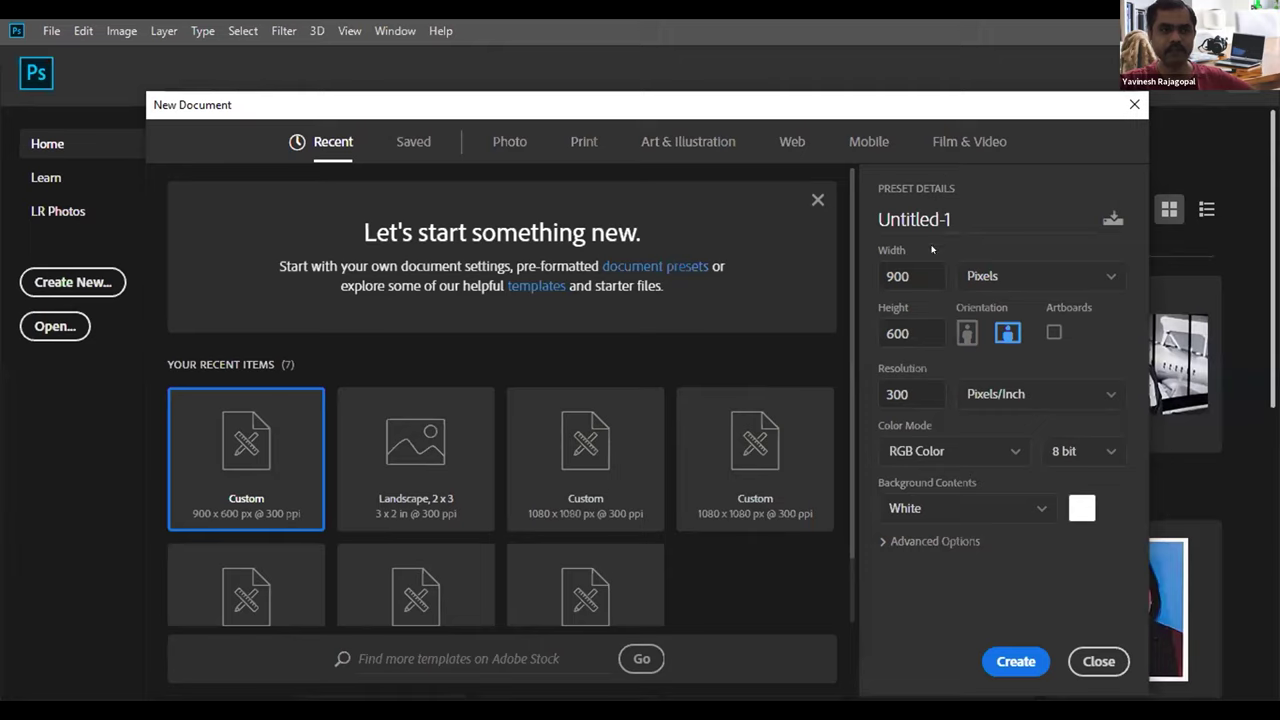
Step: Open the units list, then show the Print presets and scroll through the templates and back up
{"action": "left_click", "coordinate": [995, 280]}
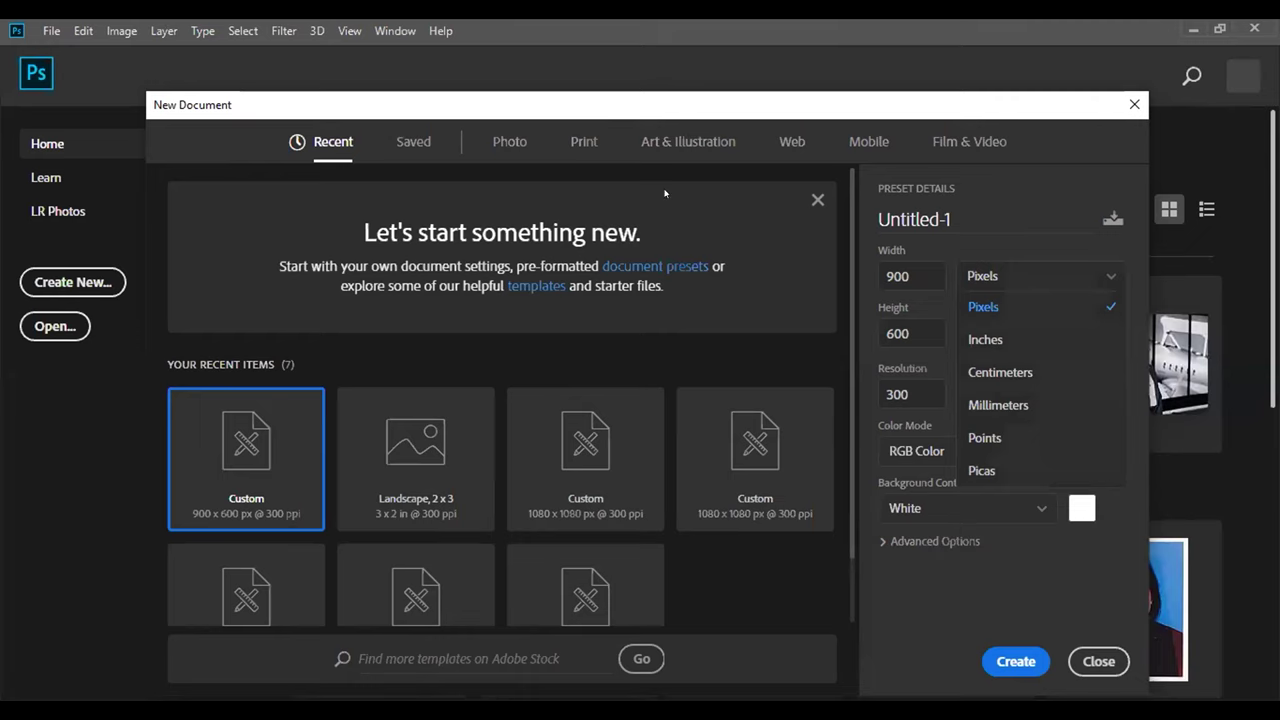
{"action": "left_click", "coordinate": [586, 141]}
{"action": "left_click", "coordinate": [584, 141]}
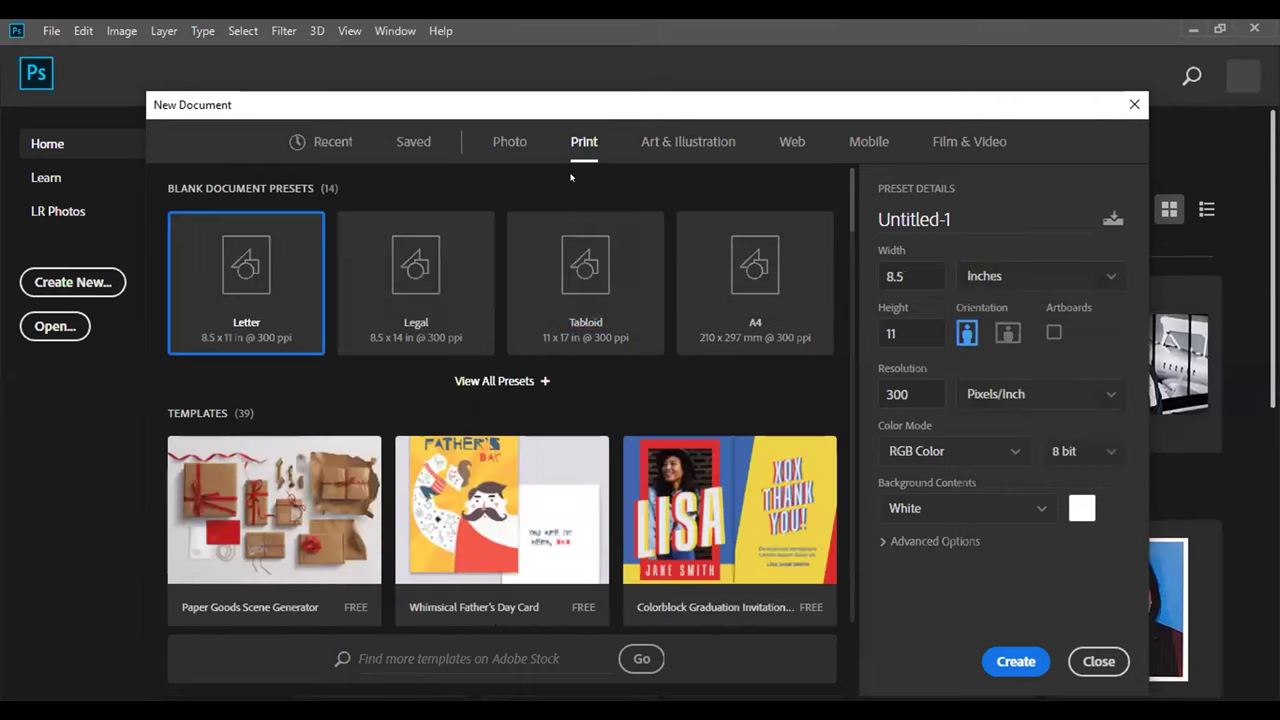
{"action": "scroll", "coordinate": [499, 400], "scroll_direction": "down", "scroll_amount": 5}
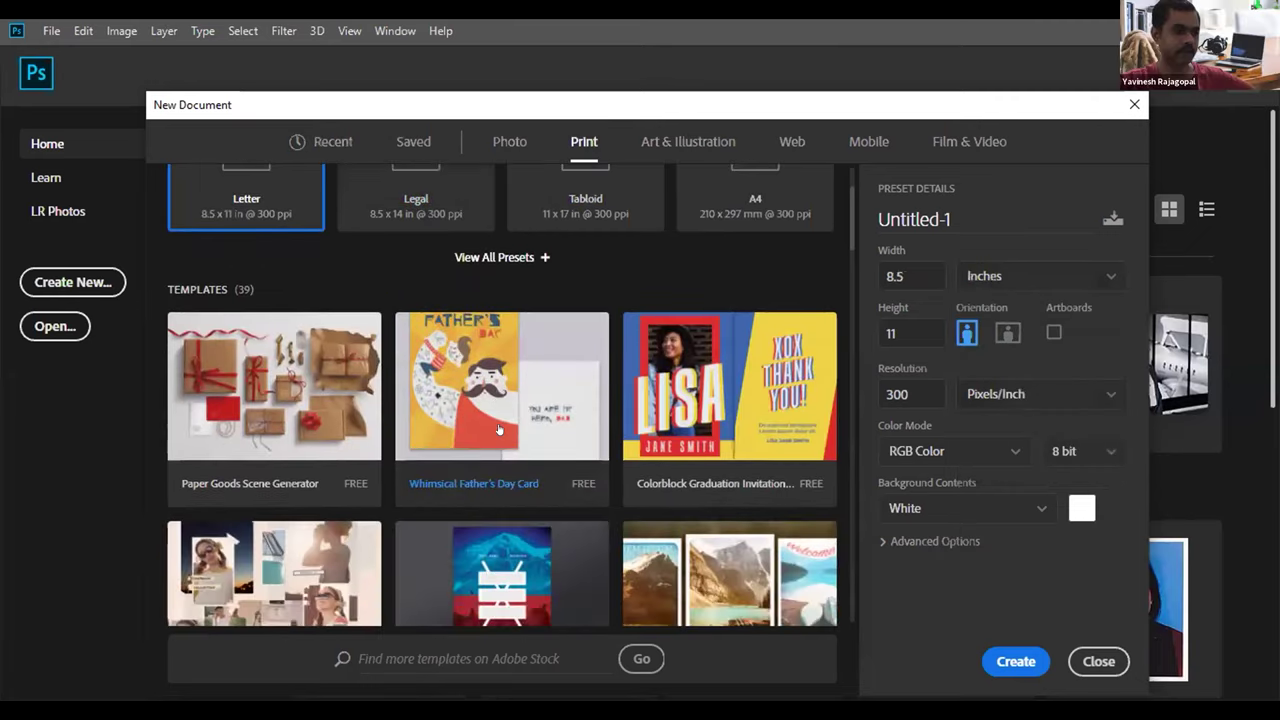
{"action": "scroll", "coordinate": [499, 430], "scroll_direction": "down", "scroll_amount": 3}
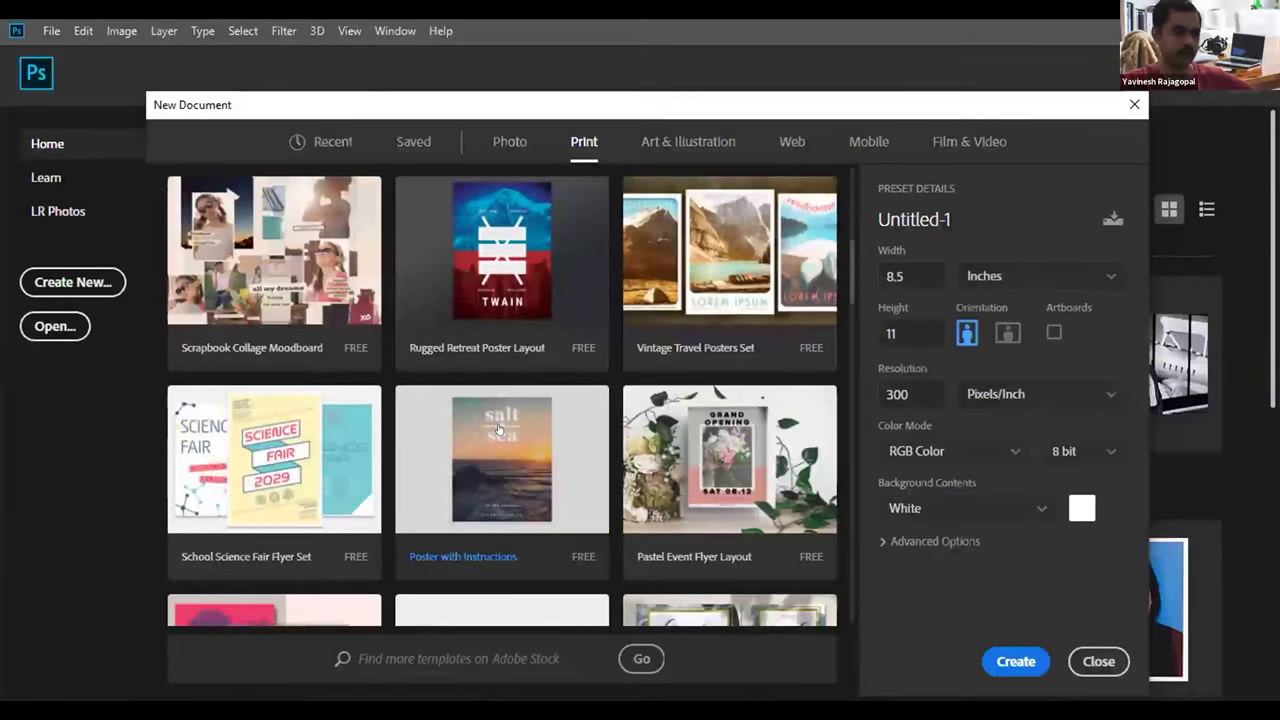
{"action": "scroll", "coordinate": [499, 430], "scroll_direction": "down", "scroll_amount": 15}
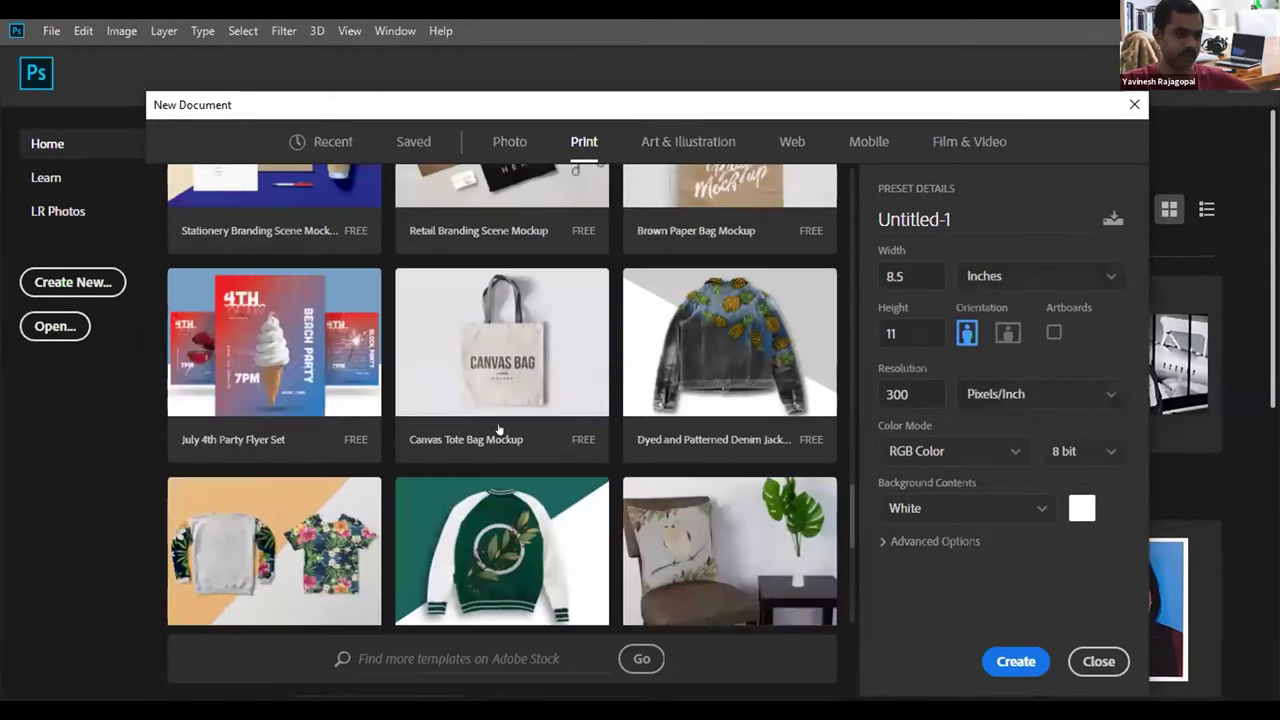
{"action": "scroll", "coordinate": [499, 430], "scroll_direction": "down", "scroll_amount": 3}
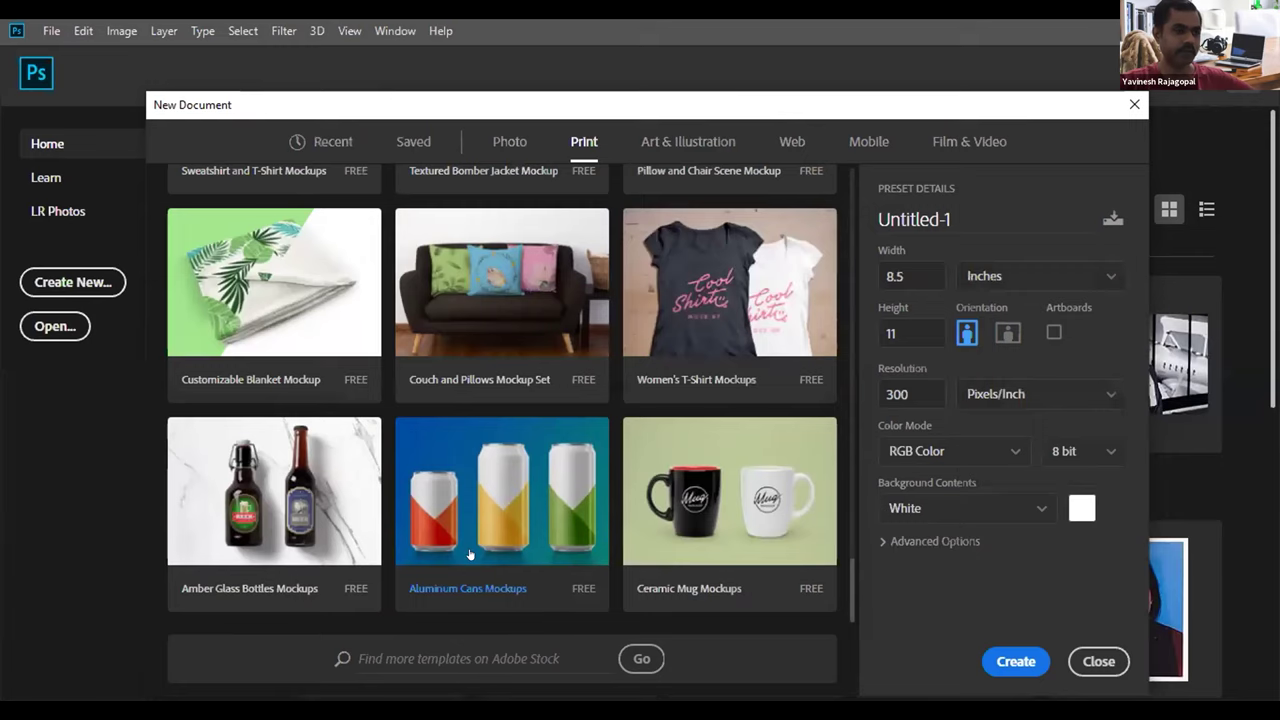
{"action": "scroll", "coordinate": [469, 554], "scroll_direction": "up", "scroll_amount": 15}
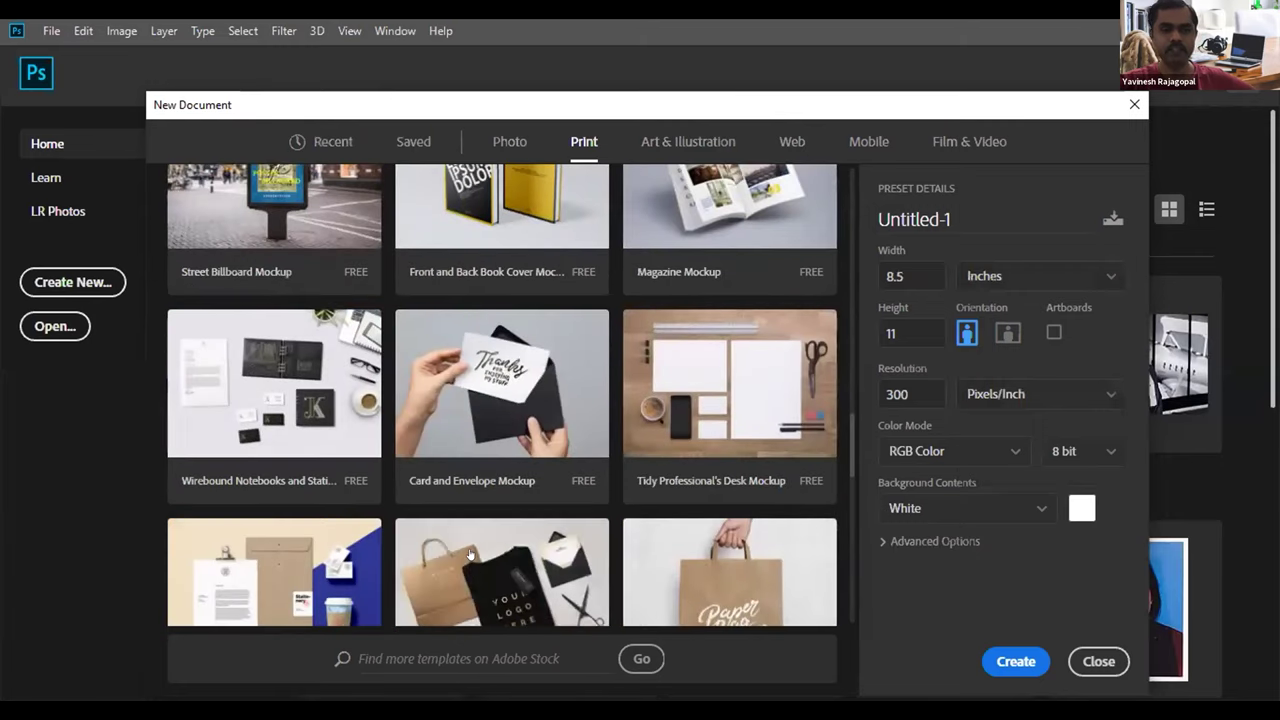
{"action": "scroll", "coordinate": [469, 554], "scroll_direction": "up", "scroll_amount": 10}
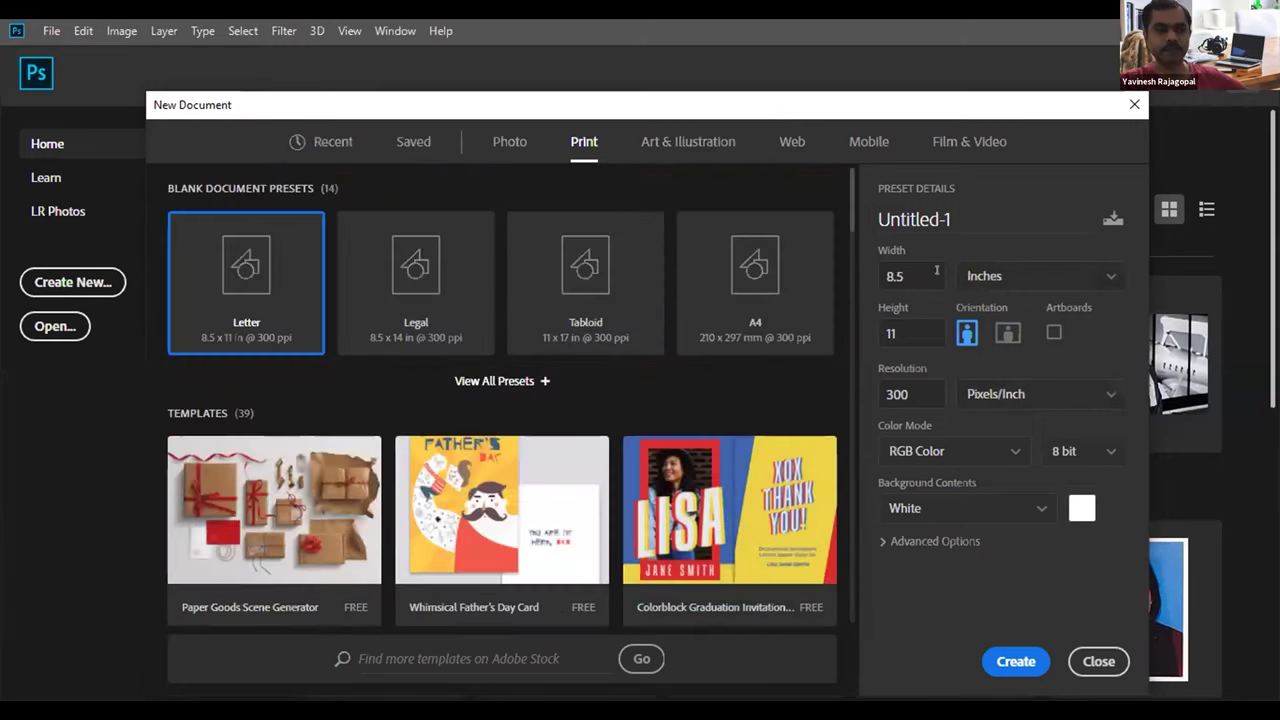
Step: Switch units to centimeters and set the size to width 29.7 and height 42
{"action": "left_click", "coordinate": [985, 276]}
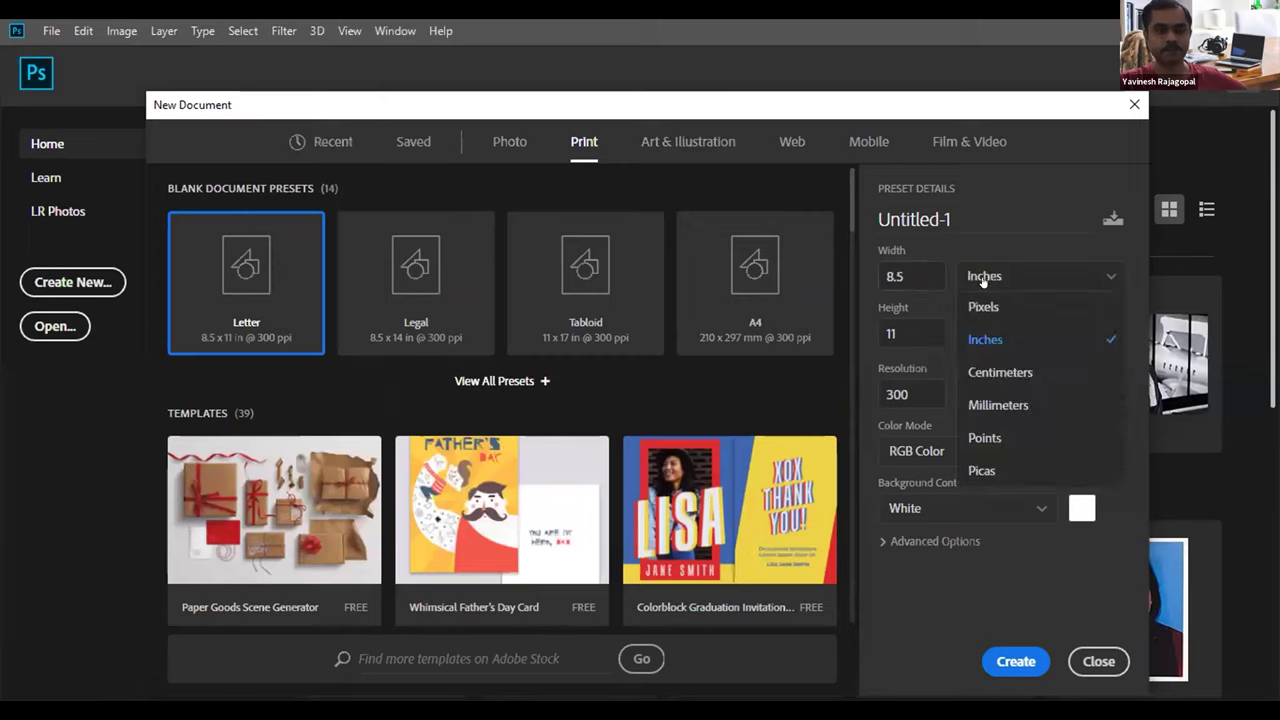
{"action": "left_click", "coordinate": [998, 372]}
{"action": "left_click", "coordinate": [903, 278]}
{"action": "double_click", "coordinate": [903, 277]}
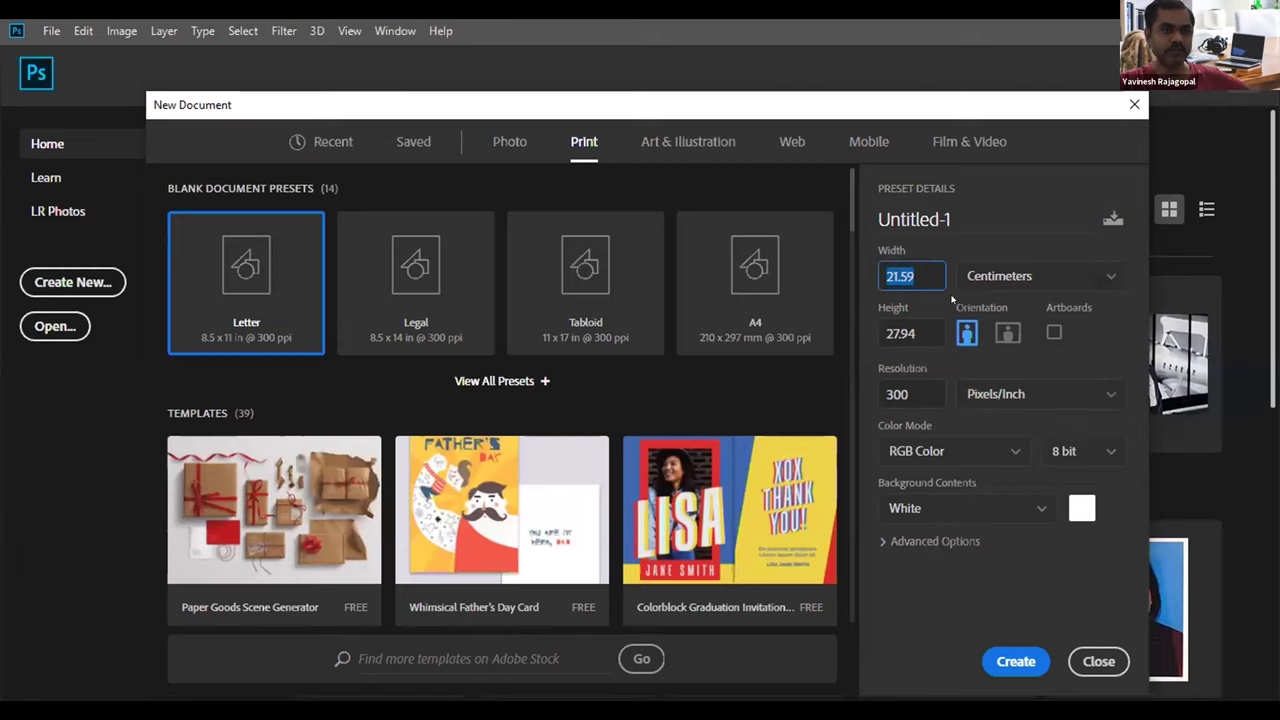
{"action": "type", "text": "297"}
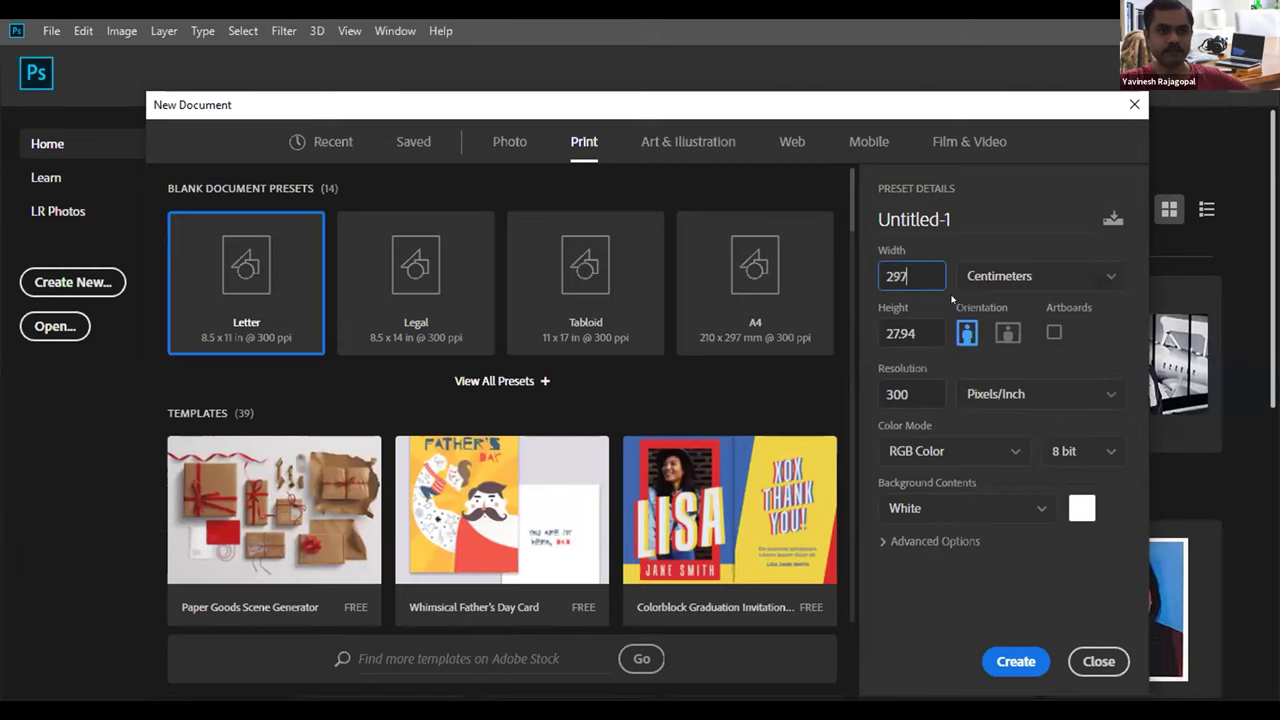
{"action": "key", "text": "Tab"}
{"action": "left_click", "coordinate": [920, 268]}
{"action": "double_click", "coordinate": [920, 267]}
{"action": "type", "text": "29.7"}
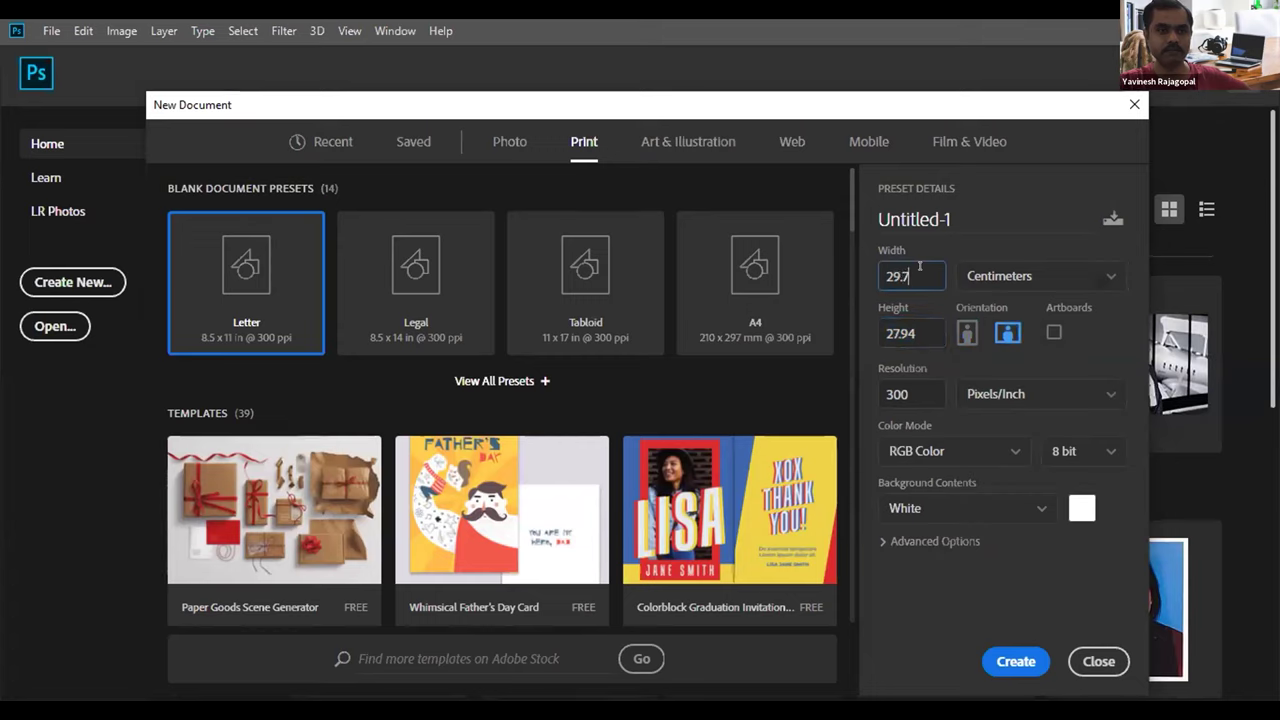
{"action": "key", "text": "Tab"}
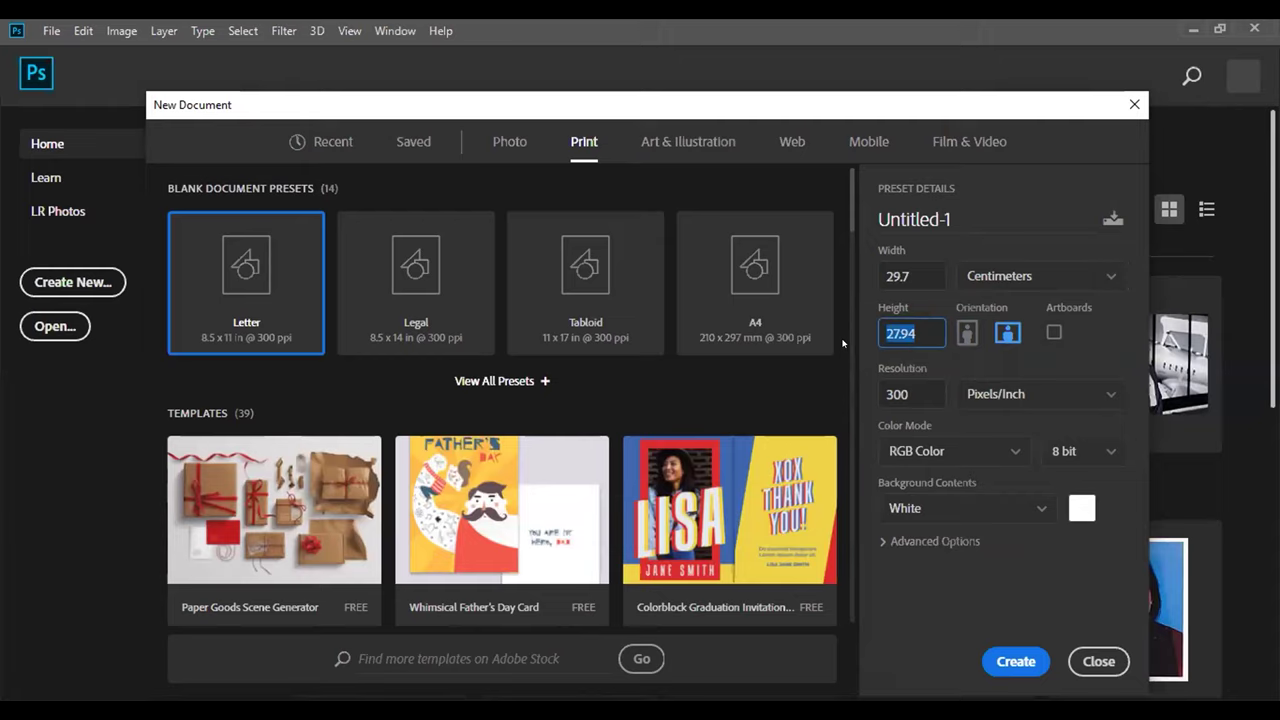
{"action": "type", "text": "42"}
Step: Name the new document SAMPLE1
{"action": "left_click", "coordinate": [964, 212]}
{"action": "type", "text": "S"}
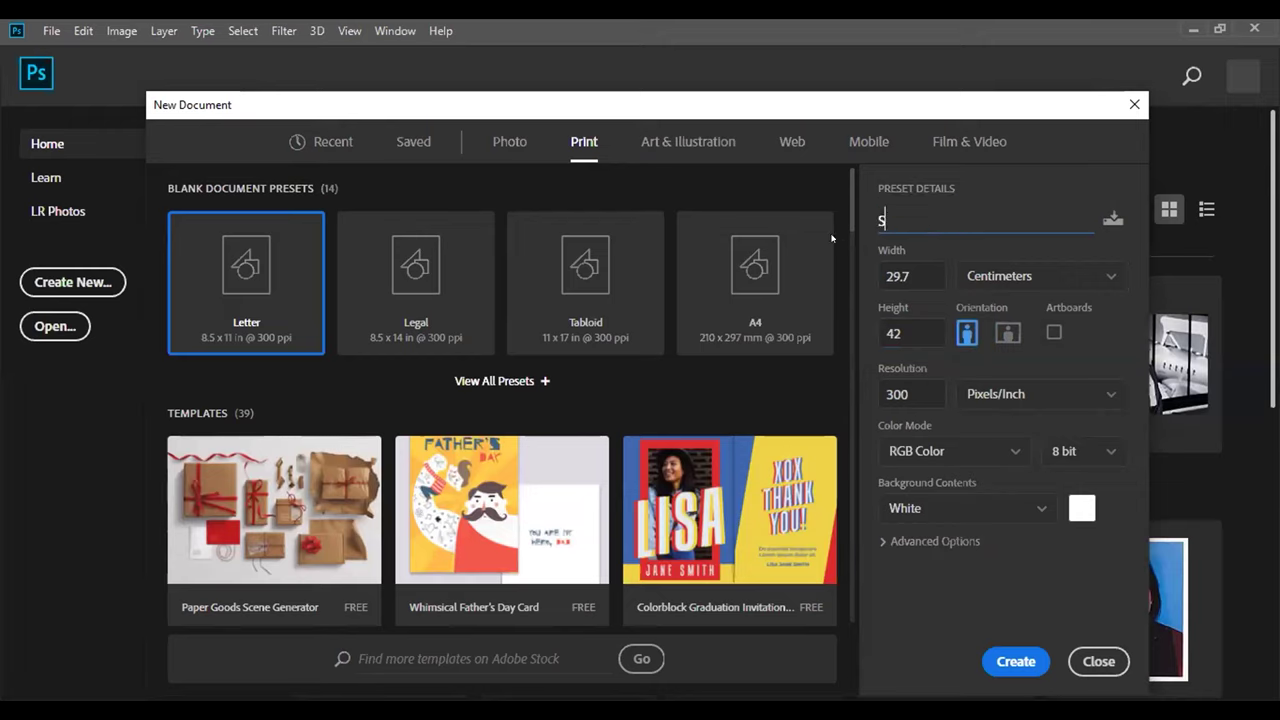
{"action": "type", "text": "AMP"}
{"action": "key", "text": "BackSpace"}
{"action": "key", "text": "Home"}
{"action": "key", "text": "End"}
{"action": "key", "text": "BackSpace"}
{"action": "key", "text": "BackSpace"}
{"action": "key", "text": "BackSpace"}
{"action": "type", "text": "SAMPL"}
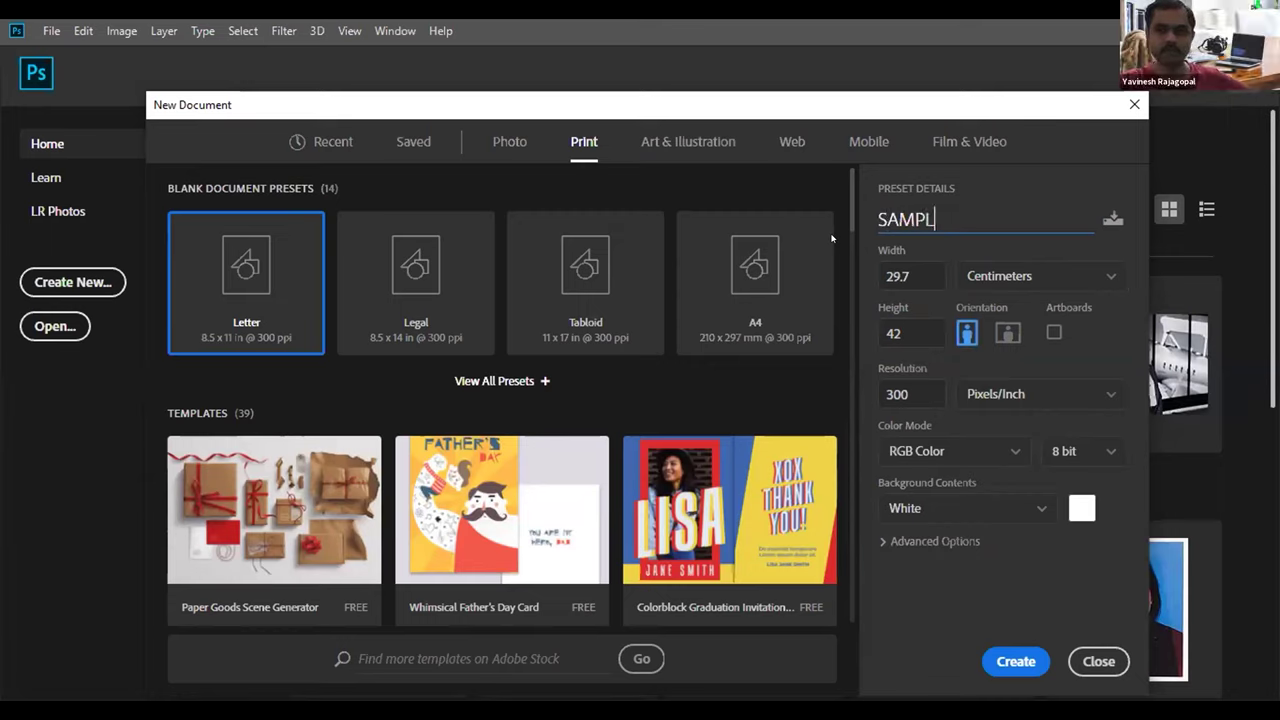
{"action": "type", "text": "E1"}
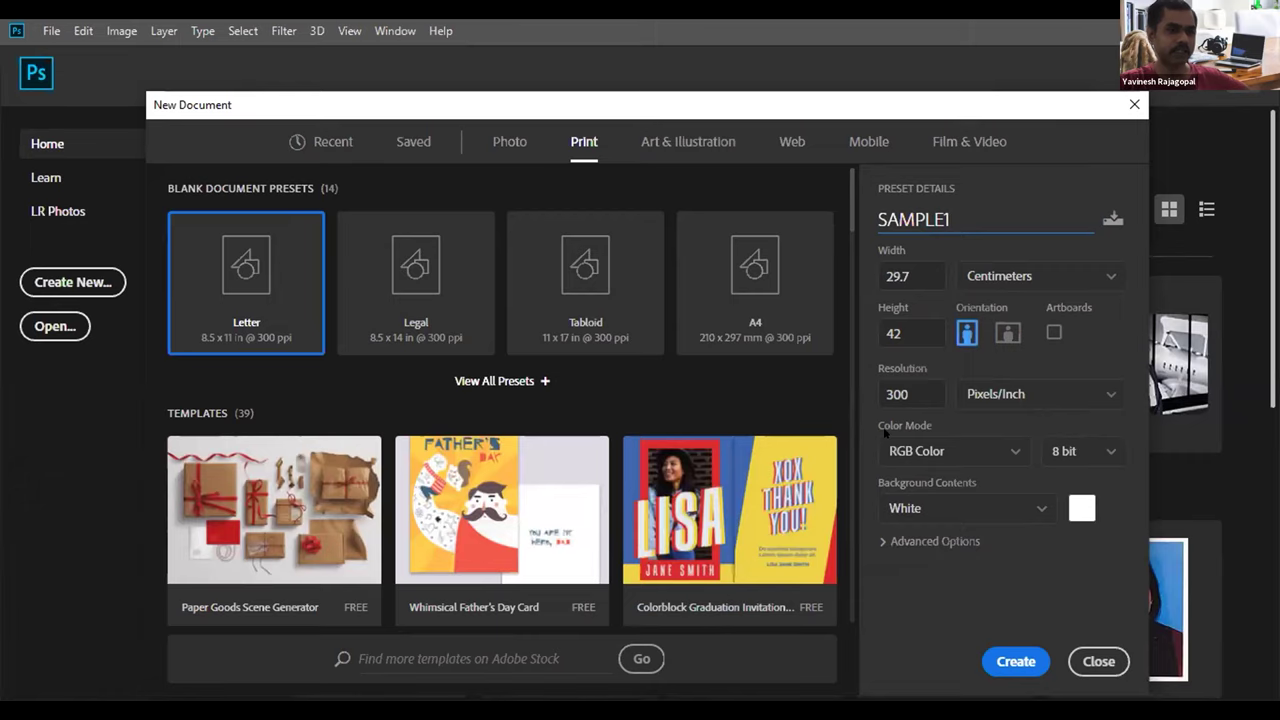
Step: Pick the A3 preset from the full preset list and create the 297 × 420 mm, 300 ppi document
{"action": "left_click", "coordinate": [536, 384]}
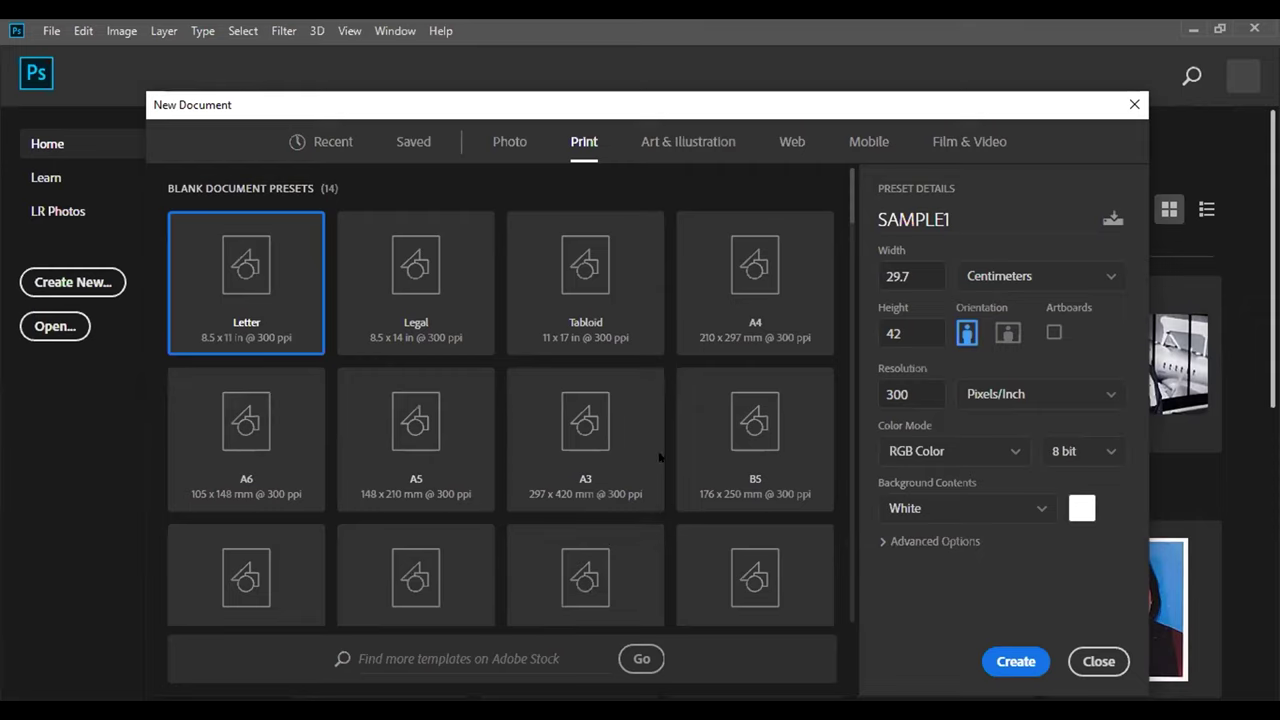
{"action": "left_click", "coordinate": [606, 435]}
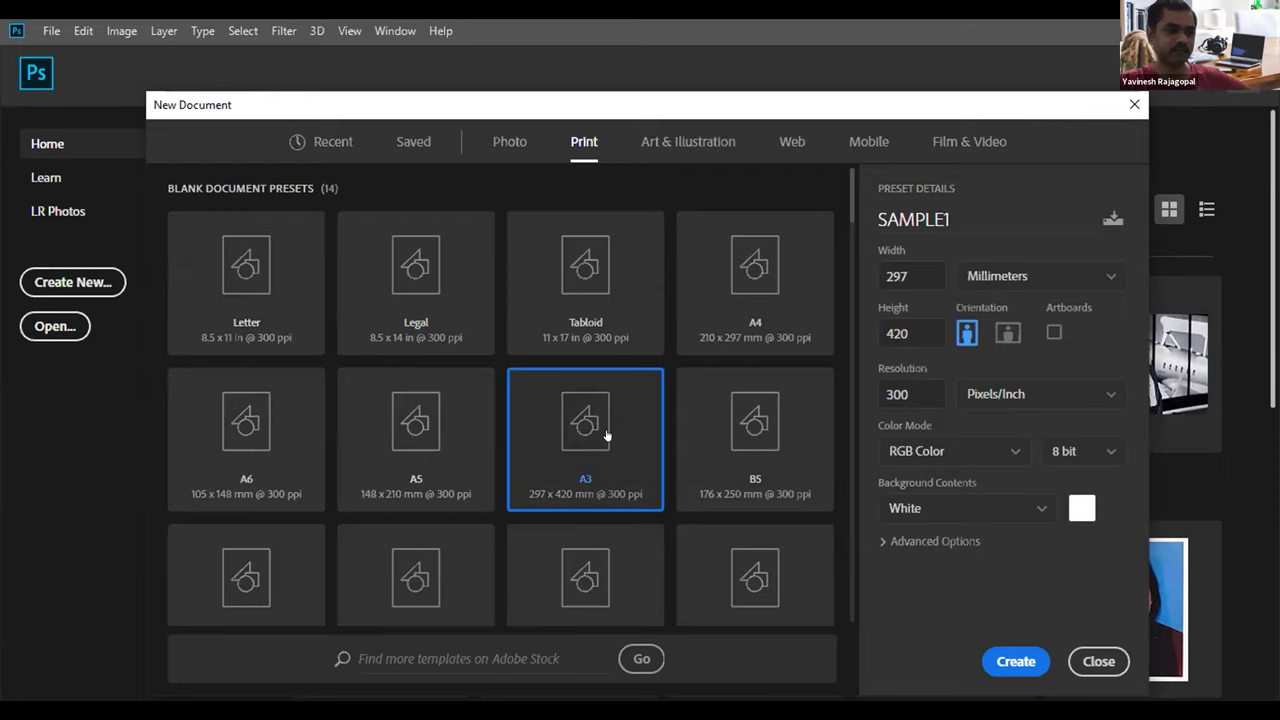
{"action": "scroll", "coordinate": [606, 435], "scroll_direction": "down", "scroll_amount": 1}
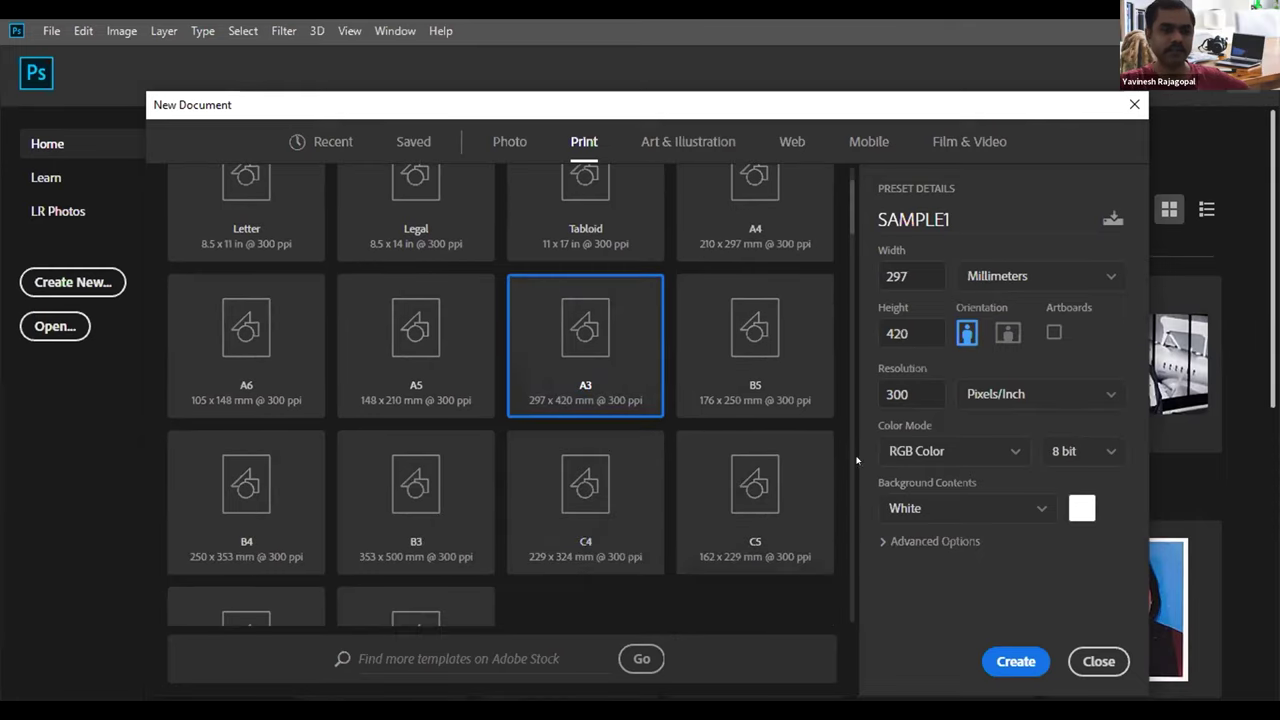
{"action": "left_click", "coordinate": [1015, 661]}
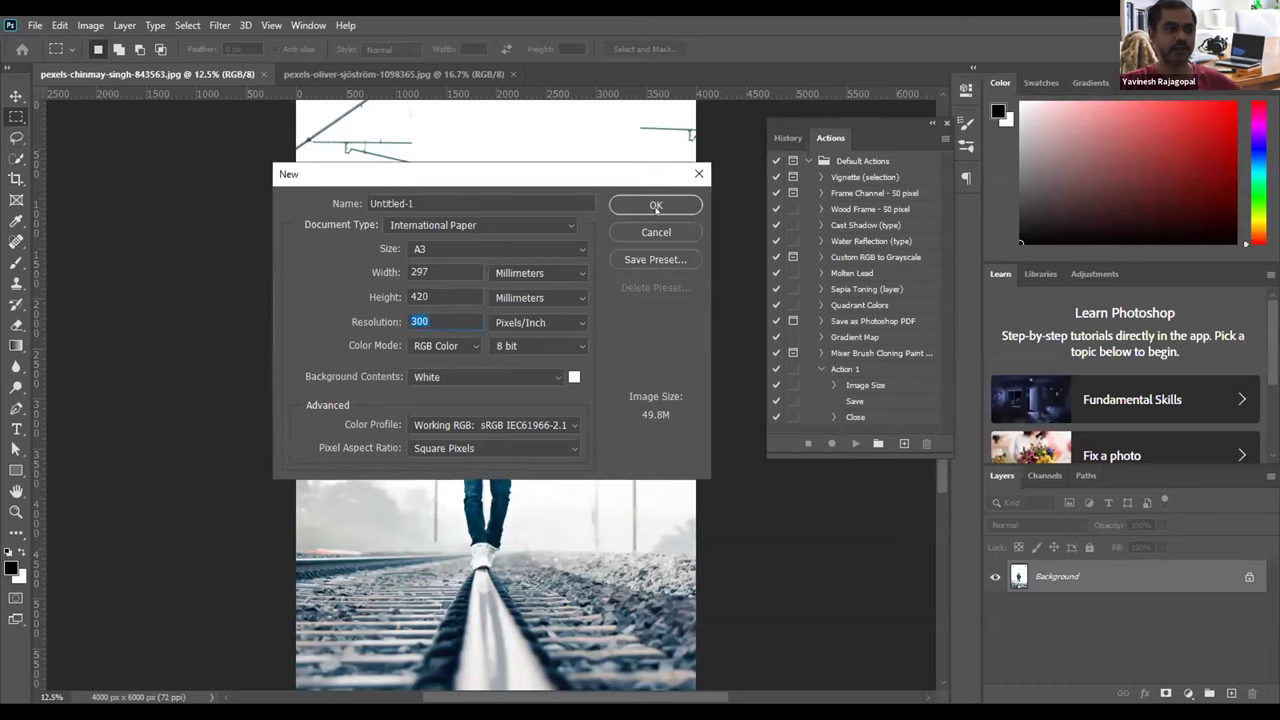
Step: Confirm the blank A3 document (297 × 420 mm, 300 ppi) and return to the pexels-chinmay-singh photo
{"action": "left_click", "coordinate": [656, 205]}
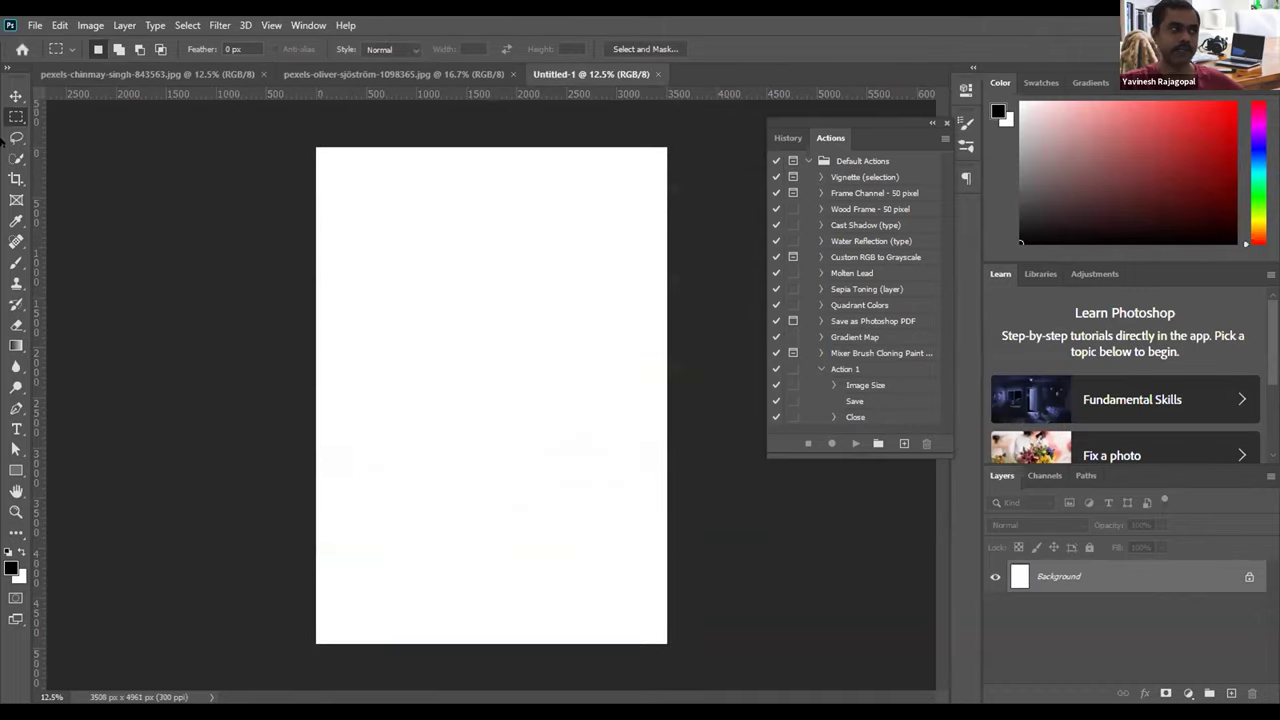
{"action": "left_click", "coordinate": [118, 74]}
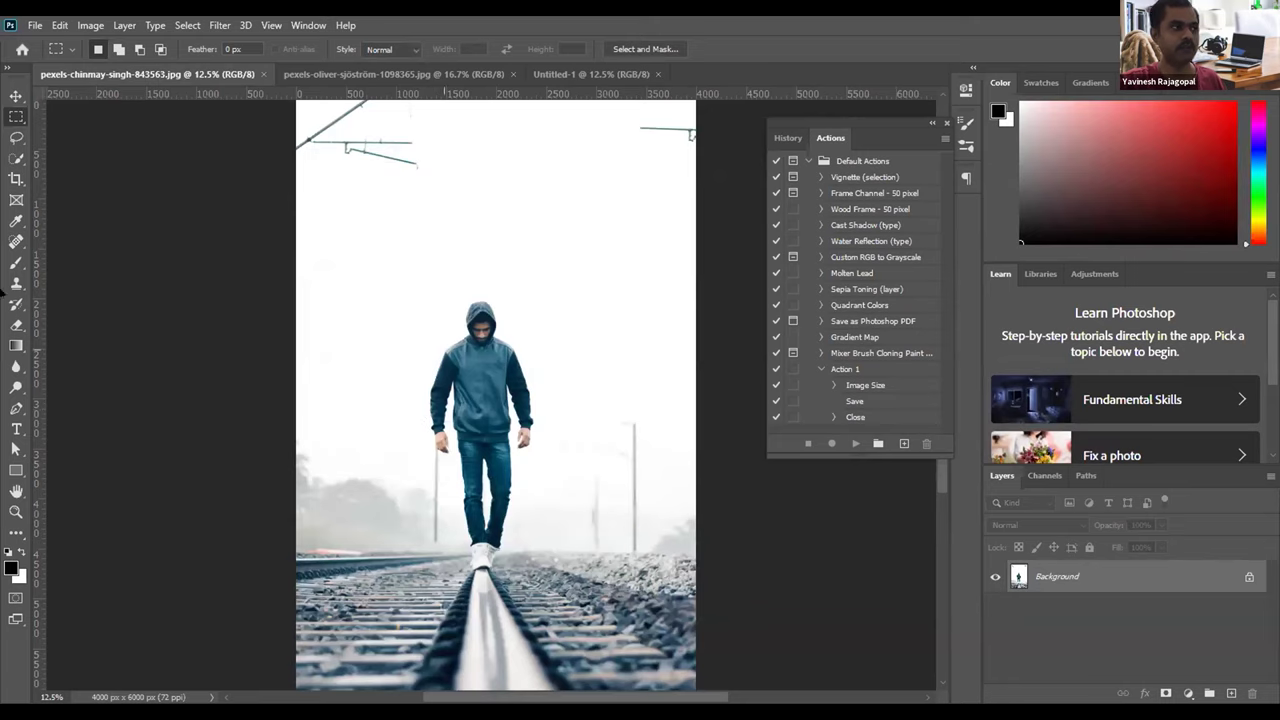
Step: Use File > Open to select and open both pexels JPG files in the Movie Poster folder
{"action": "left_click", "coordinate": [36, 25]}
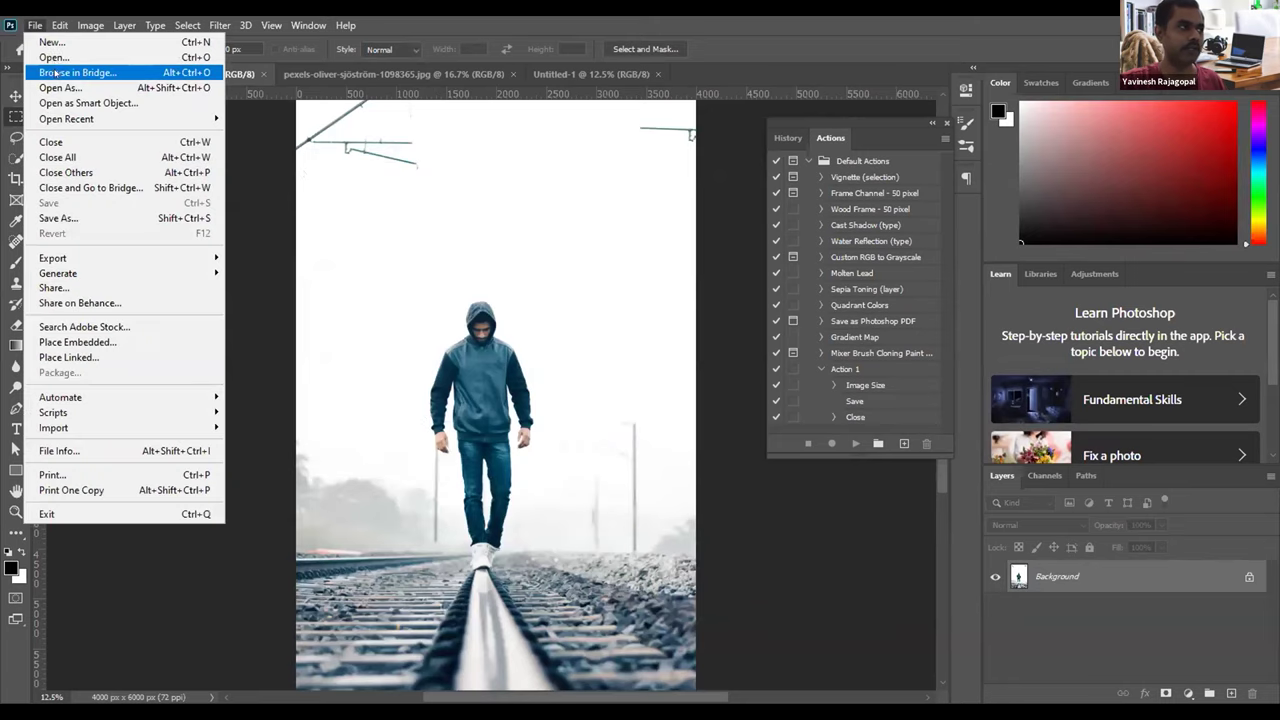
{"action": "left_click", "coordinate": [537, 252]}
{"action": "left_click_drag", "start_coordinate": [562, 248], "coordinate": [366, 140]}
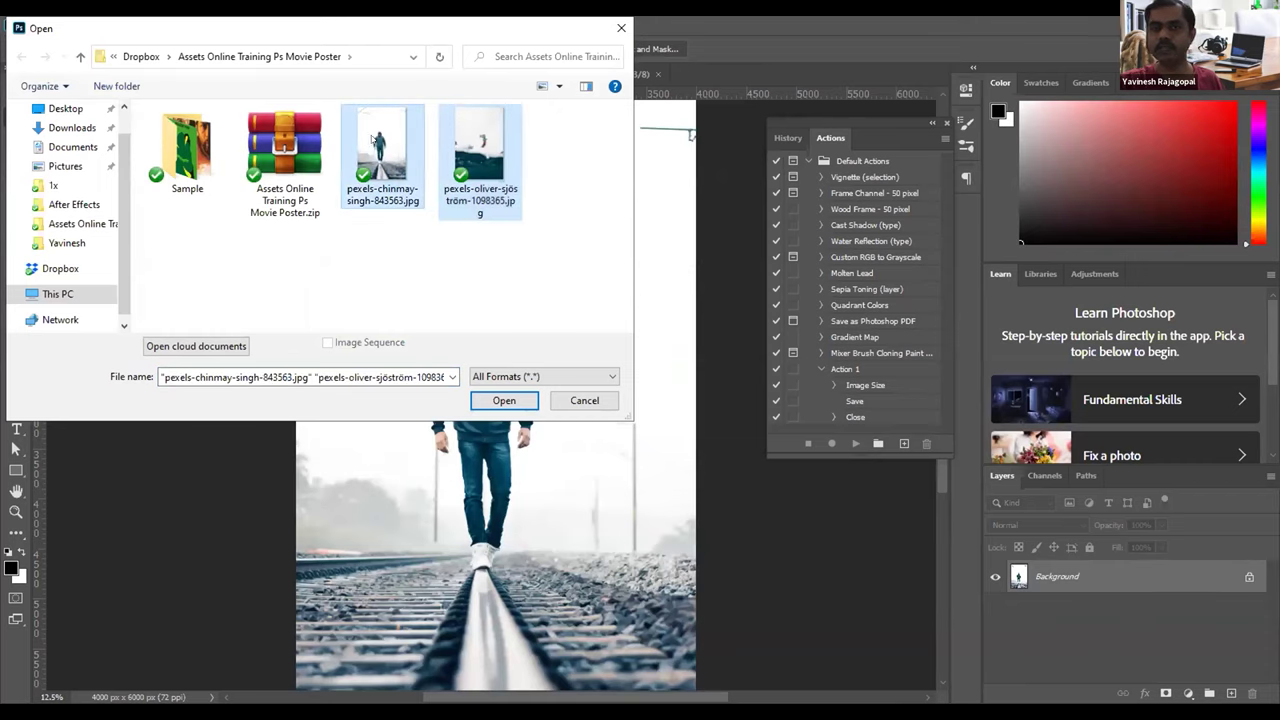
{"action": "left_click_drag", "start_coordinate": [545, 250], "coordinate": [380, 135]}
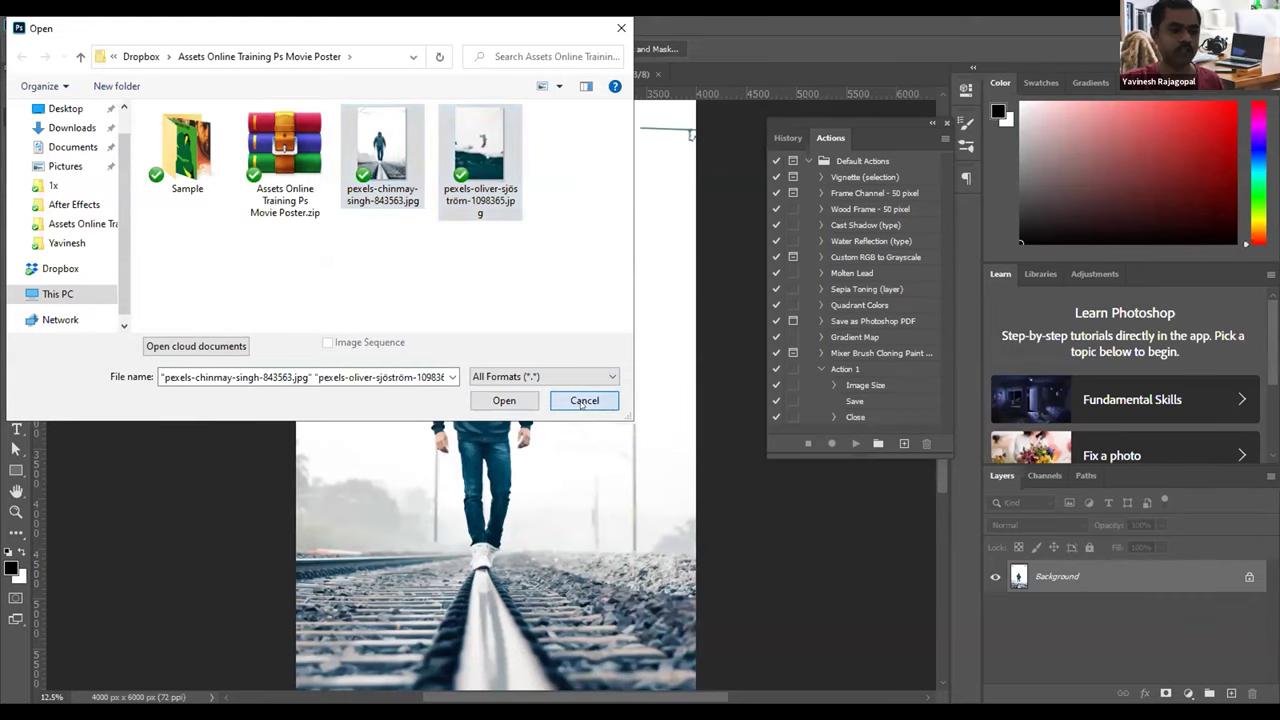
{"action": "left_click", "coordinate": [504, 400]}
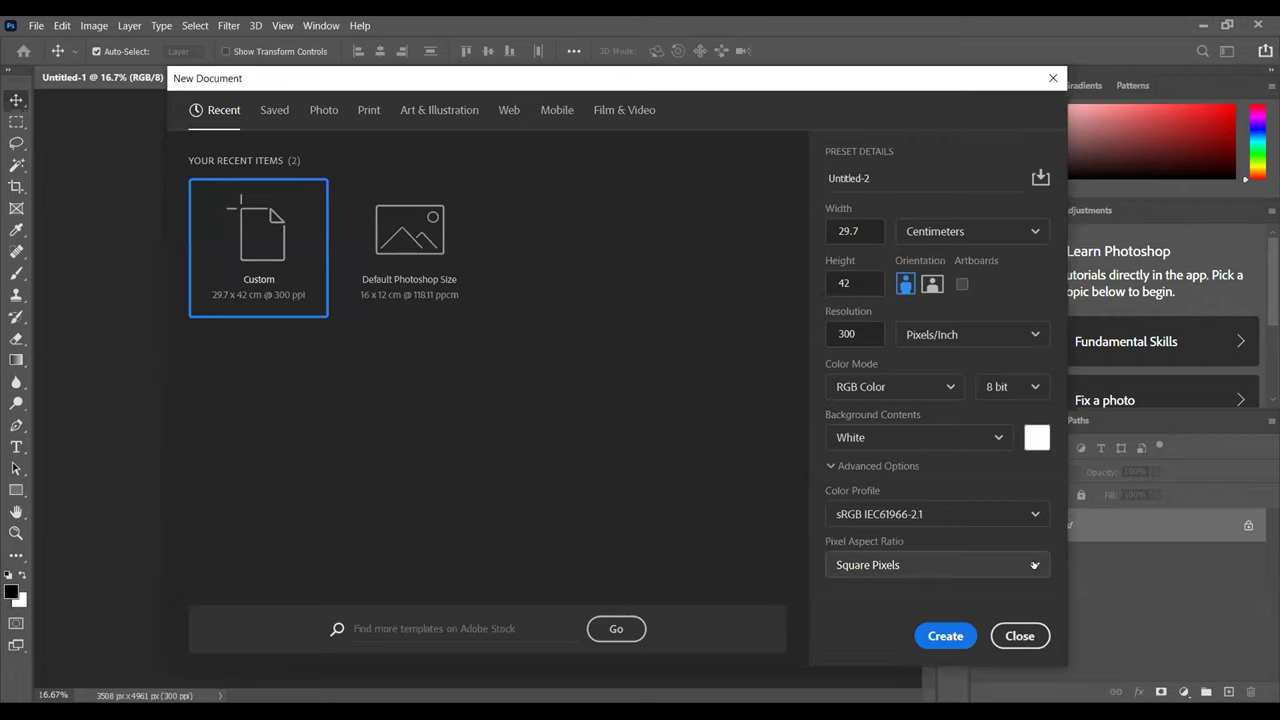
Step: Keep square pixels, choose the Print A3 size (297 × 420 mm, 300 ppi) and create the document
{"action": "left_click", "coordinate": [1035, 563]}
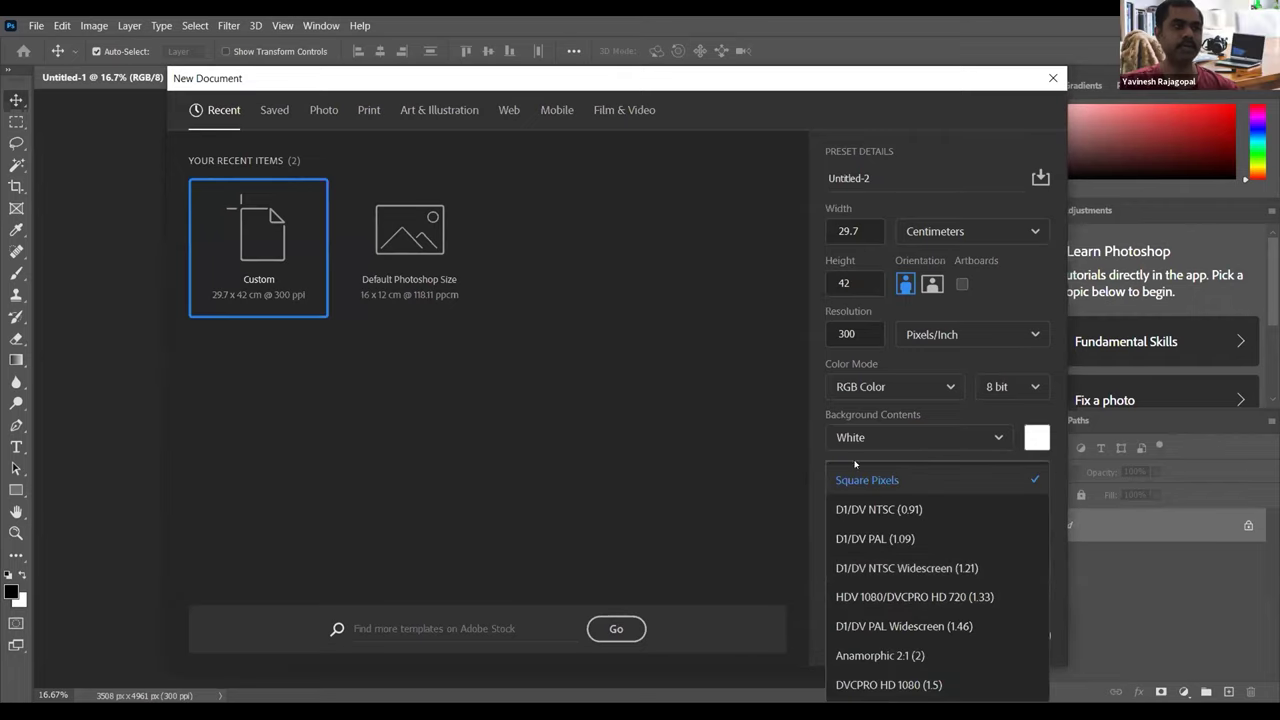
{"action": "left_click", "coordinate": [736, 494]}
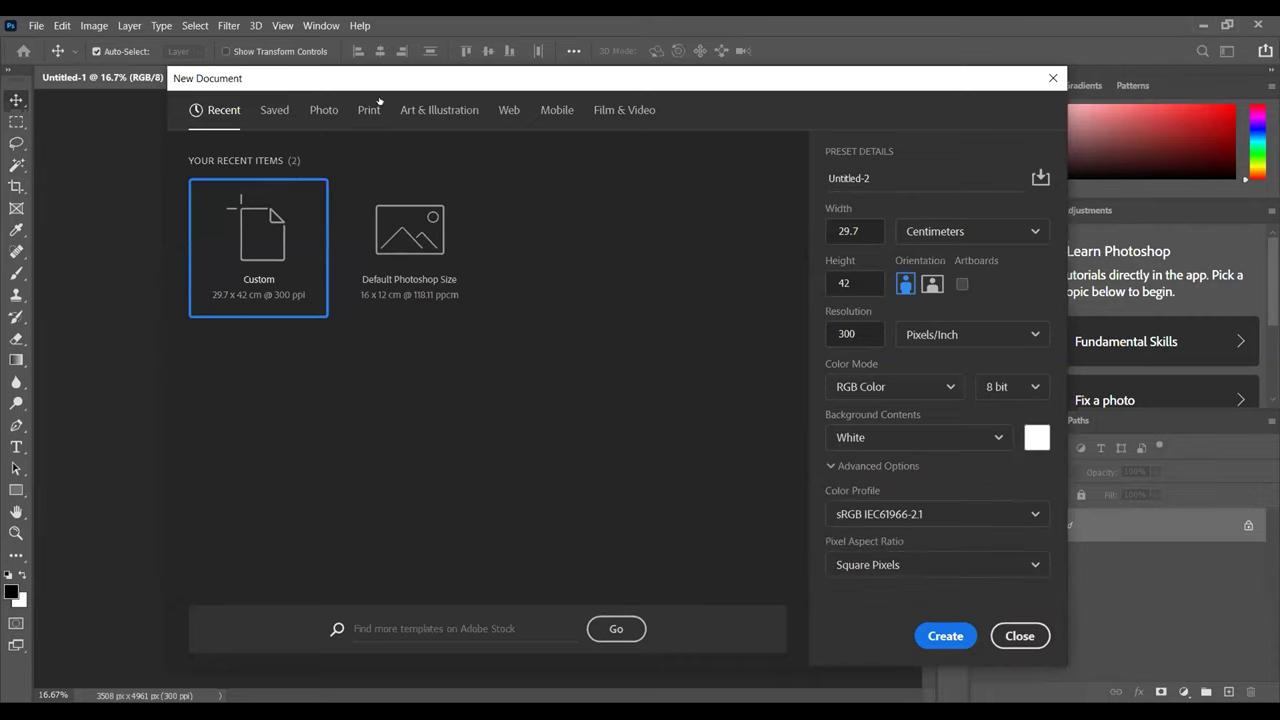
{"action": "left_click", "coordinate": [368, 110]}
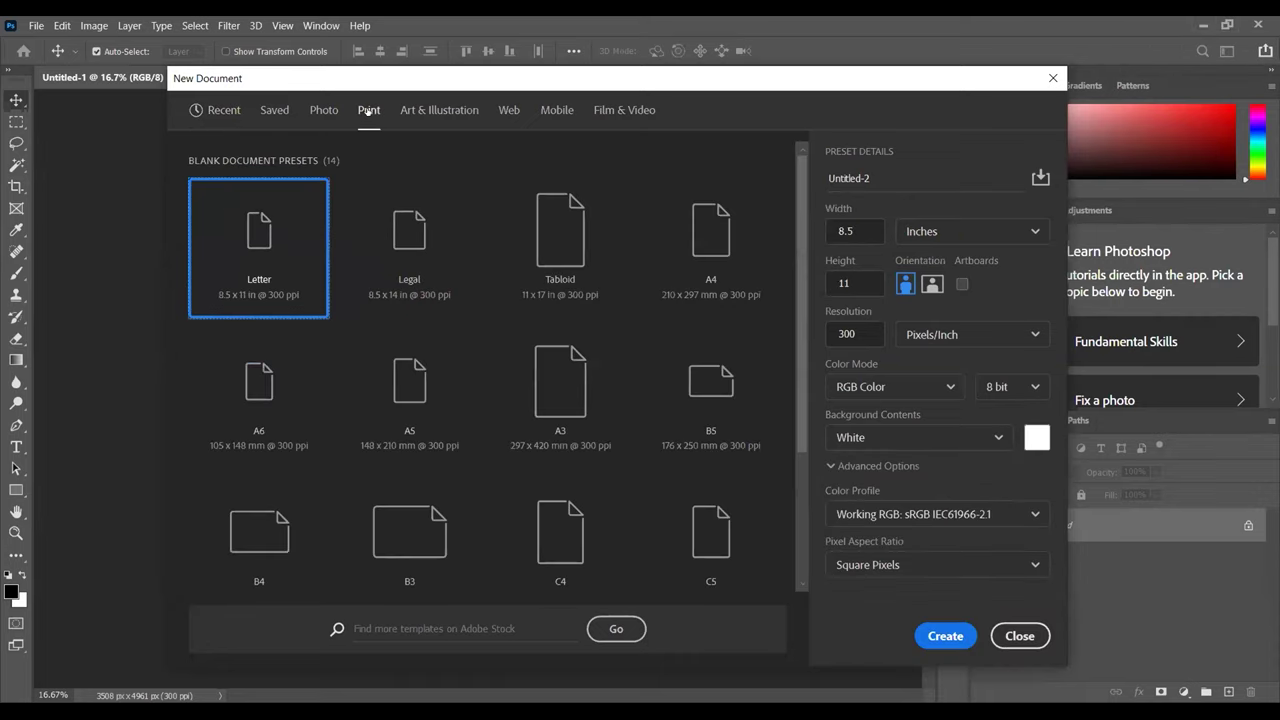
{"action": "left_click", "coordinate": [559, 415]}
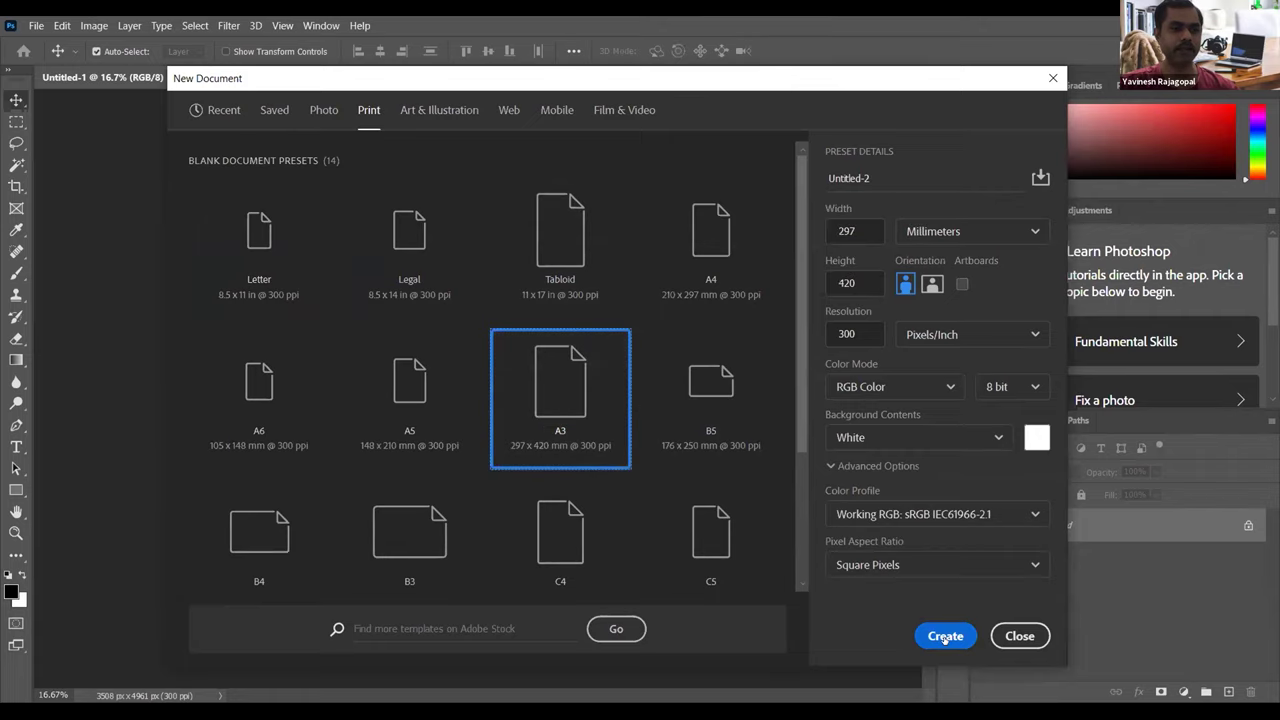
{"action": "left_click", "coordinate": [945, 637]}
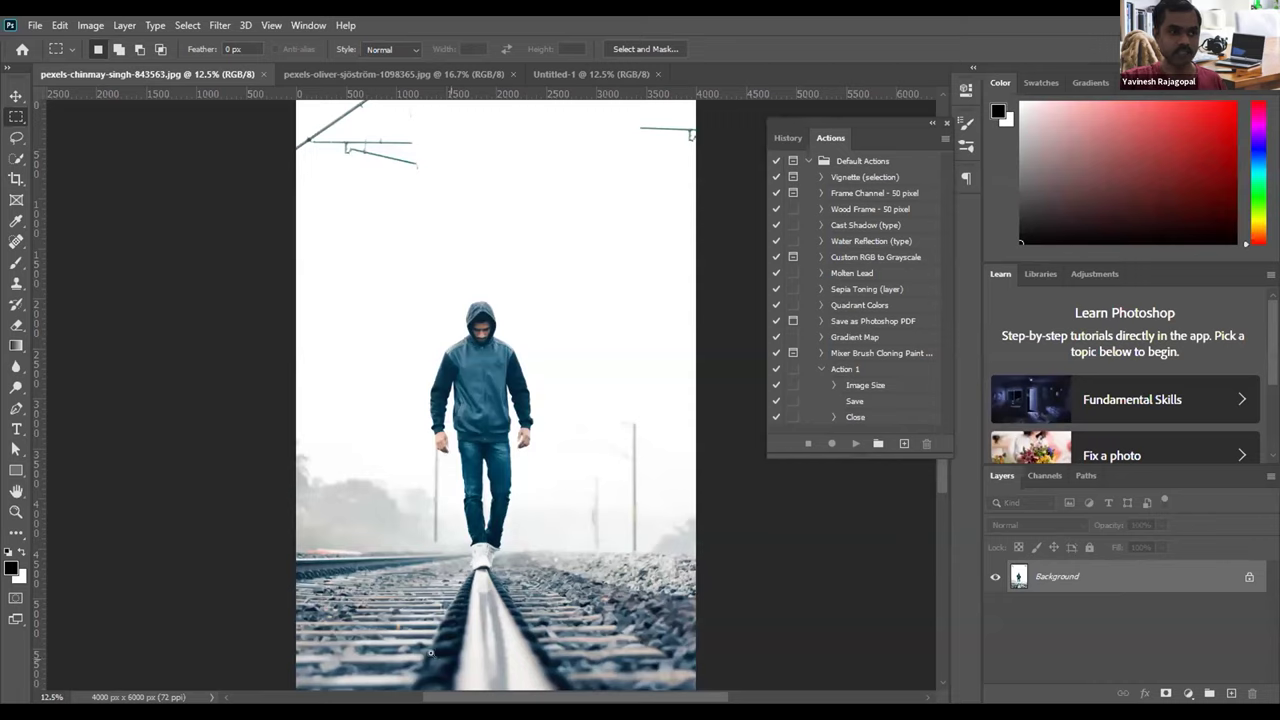
Step: Zoom the railway photo to 25% and frame the man walking on the rail
{"action": "scroll", "coordinate": [490, 537], "scroll_direction": "up", "scroll_amount": 2}
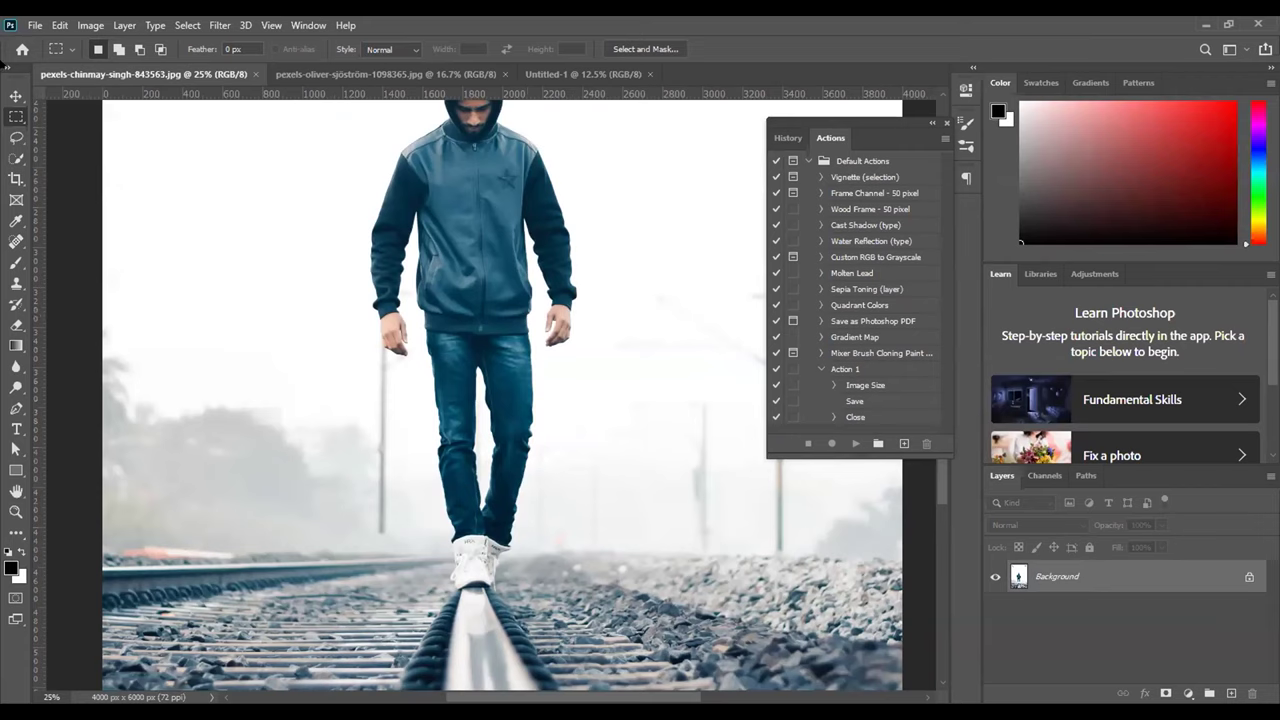
{"action": "left_click", "coordinate": [33, 23]}
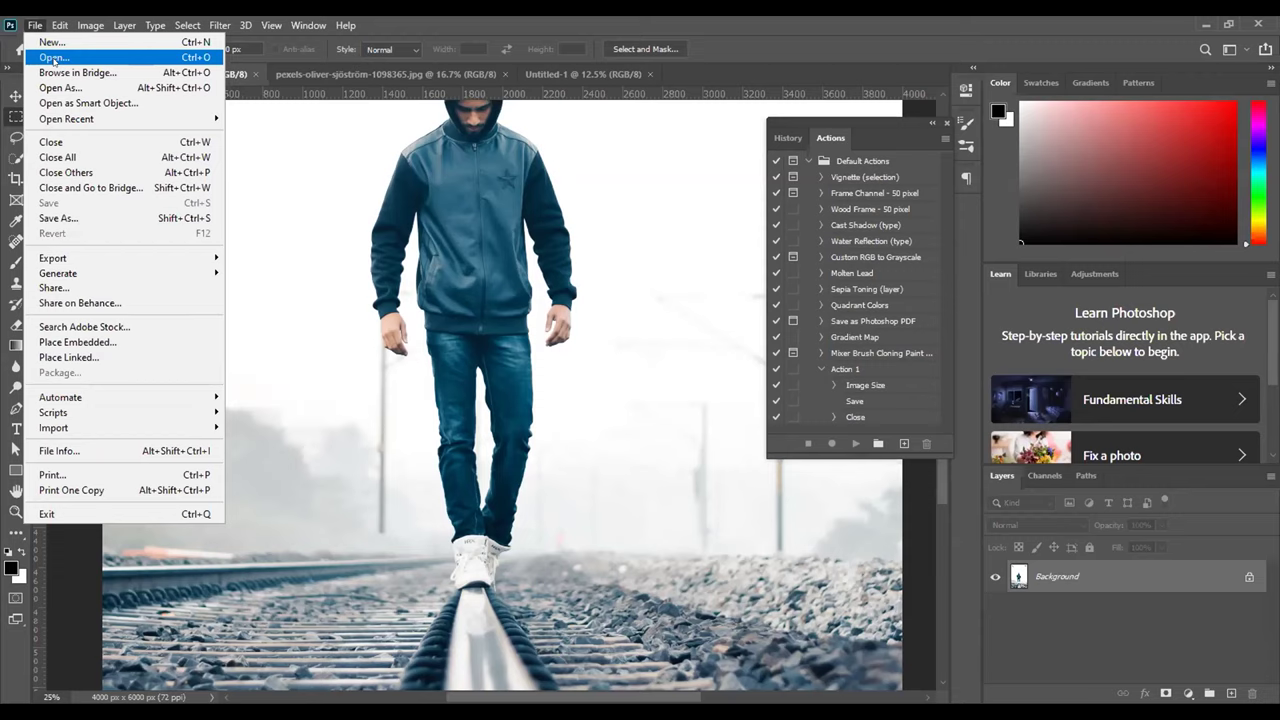
{"action": "left_click", "coordinate": [442, 295]}
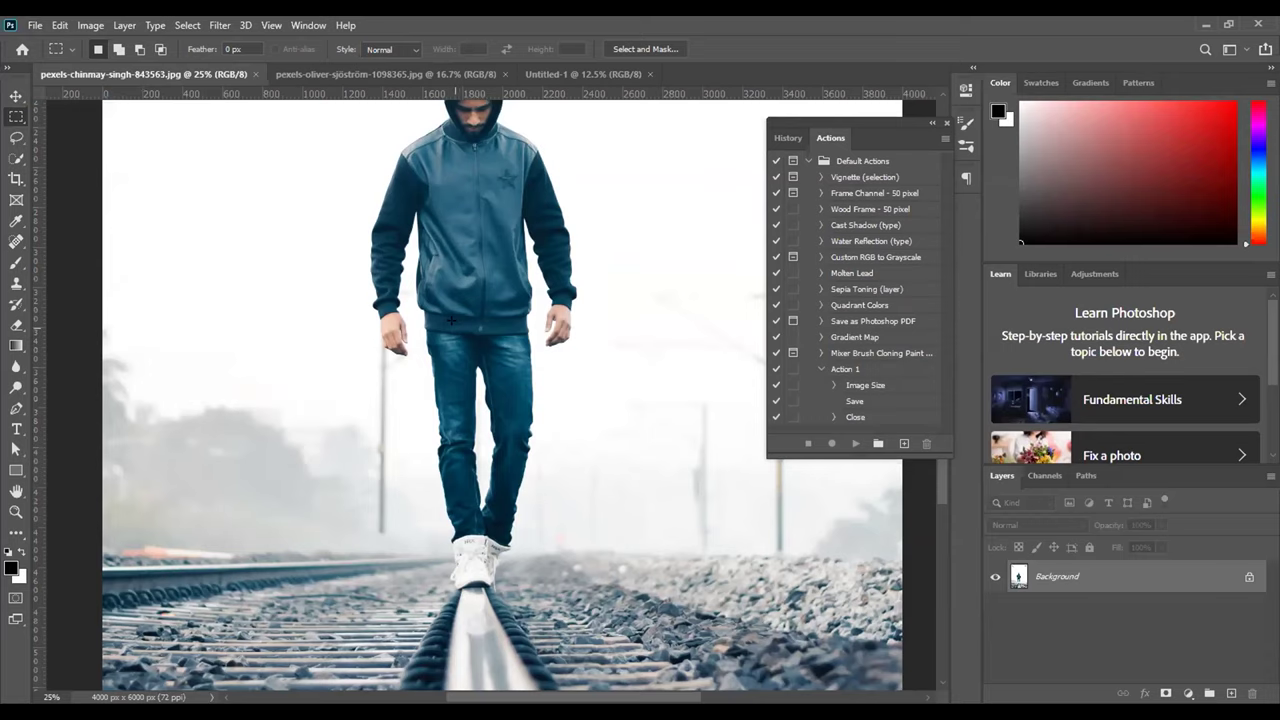
{"action": "scroll", "coordinate": [452, 321], "scroll_direction": "up", "scroll_amount": 5}
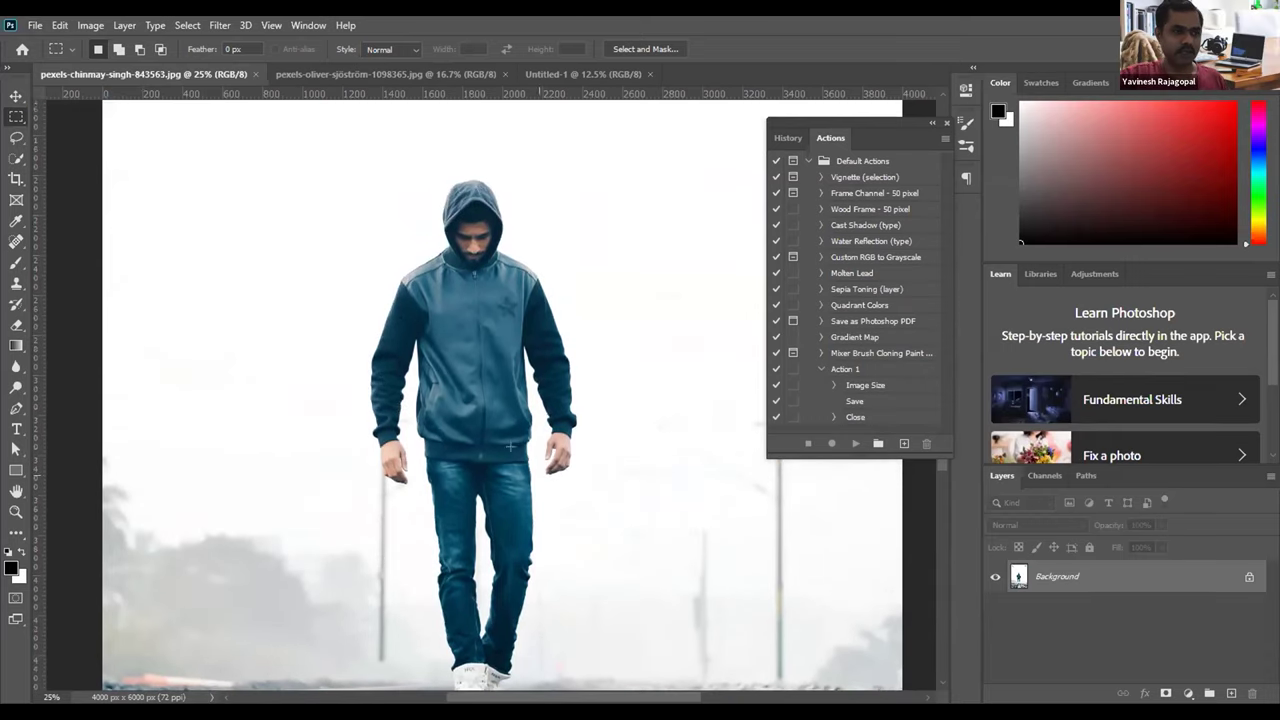
{"action": "scroll", "coordinate": [510, 447], "scroll_direction": "down", "scroll_amount": 4}
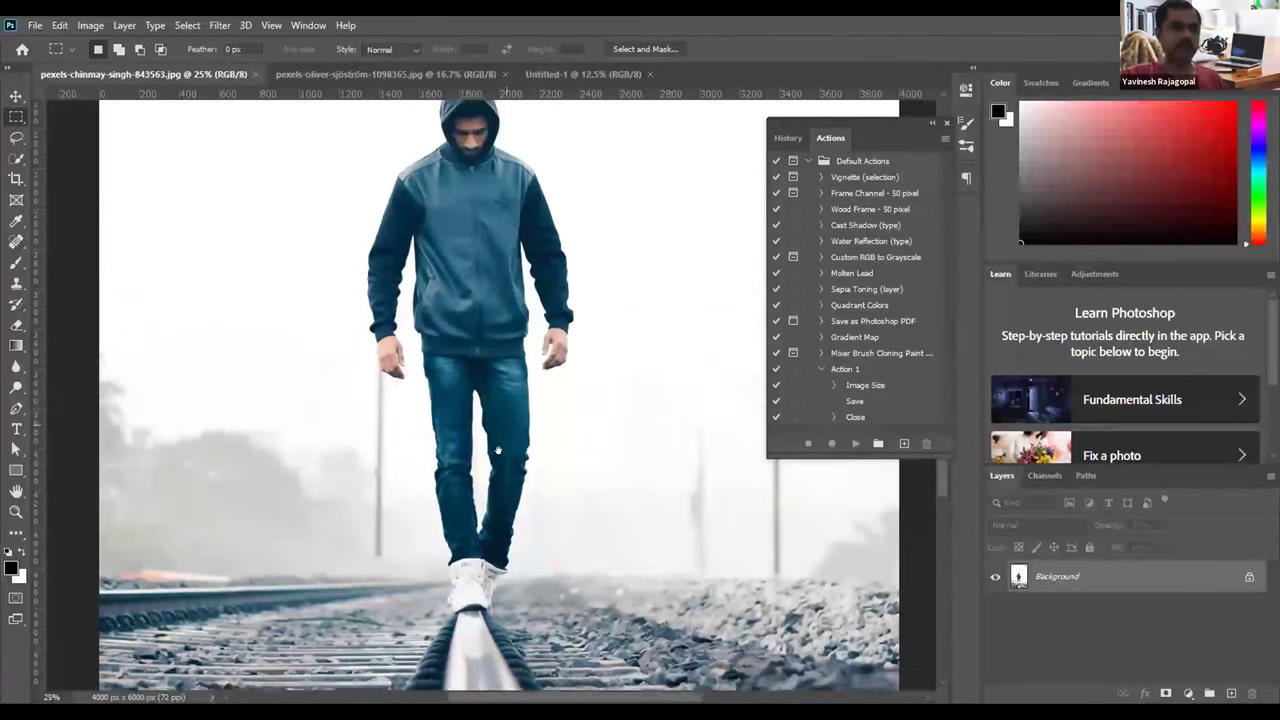
{"action": "scroll", "coordinate": [497, 450], "scroll_direction": "up", "scroll_amount": 1}
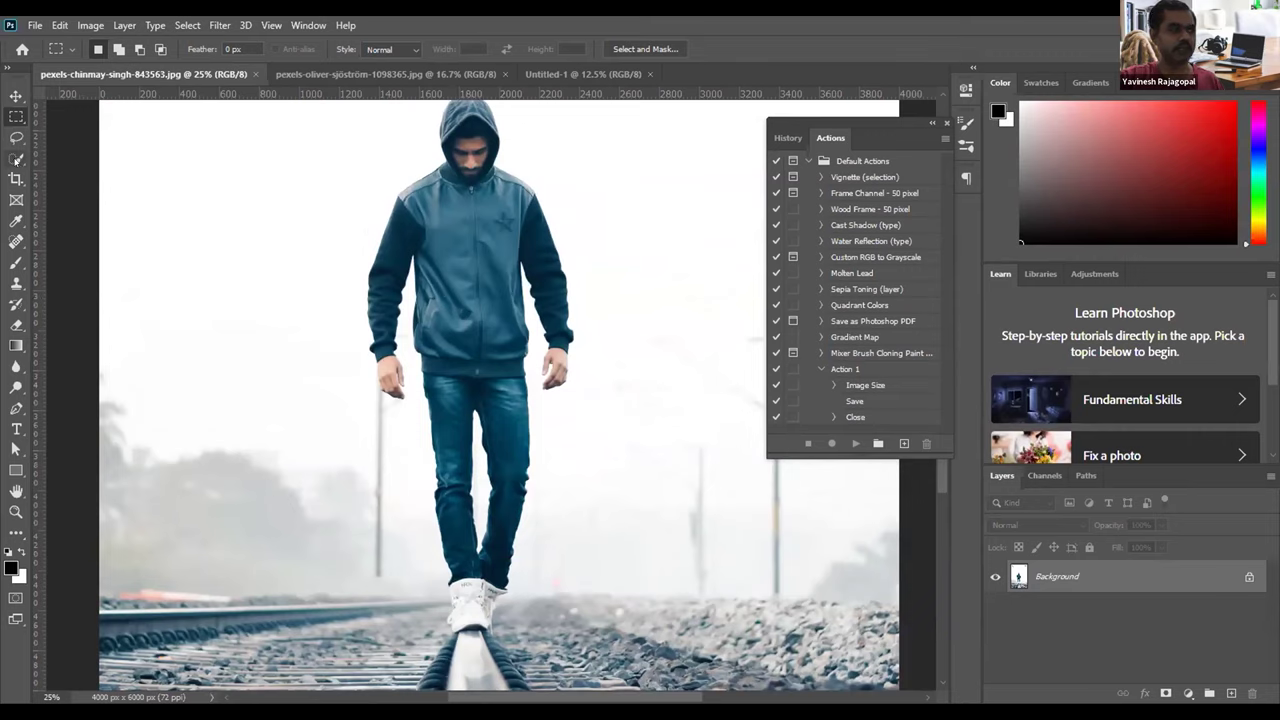
Step: Switch to the Quick Selection Tool and try resizing its brush with [ and ]
{"action": "left_click", "coordinate": [14, 158]}
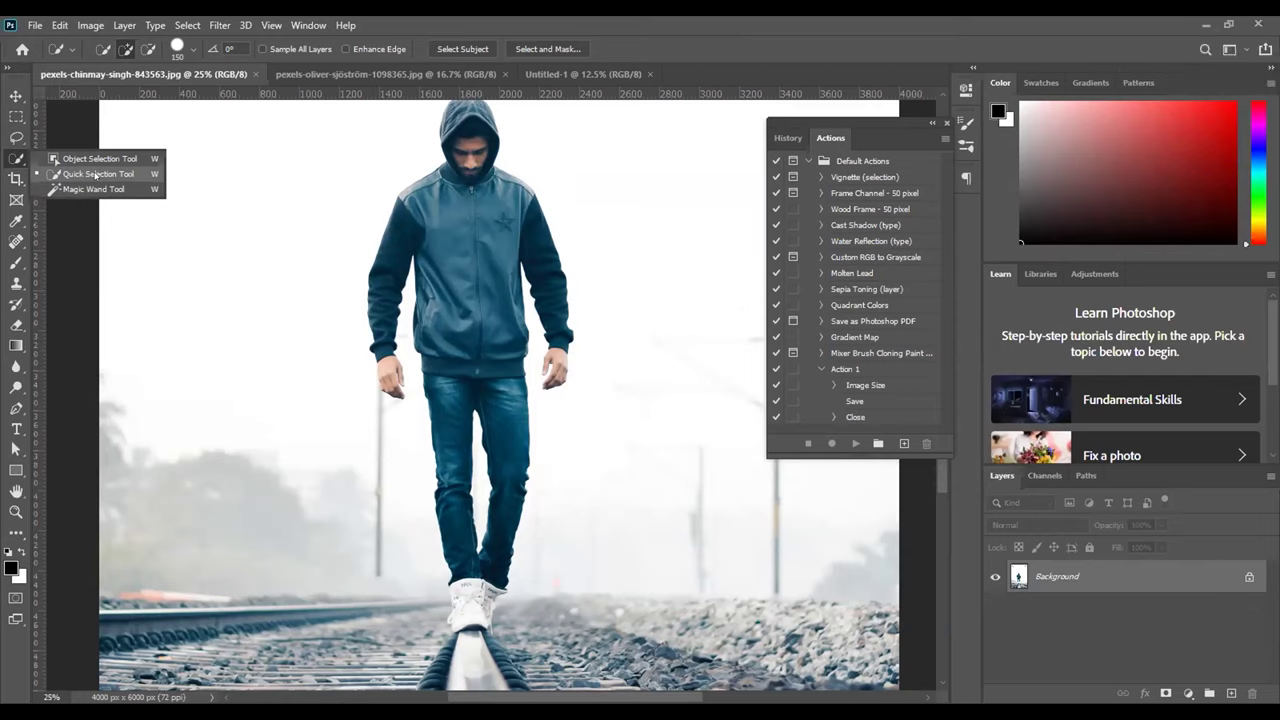
{"action": "left_click", "coordinate": [96, 174]}
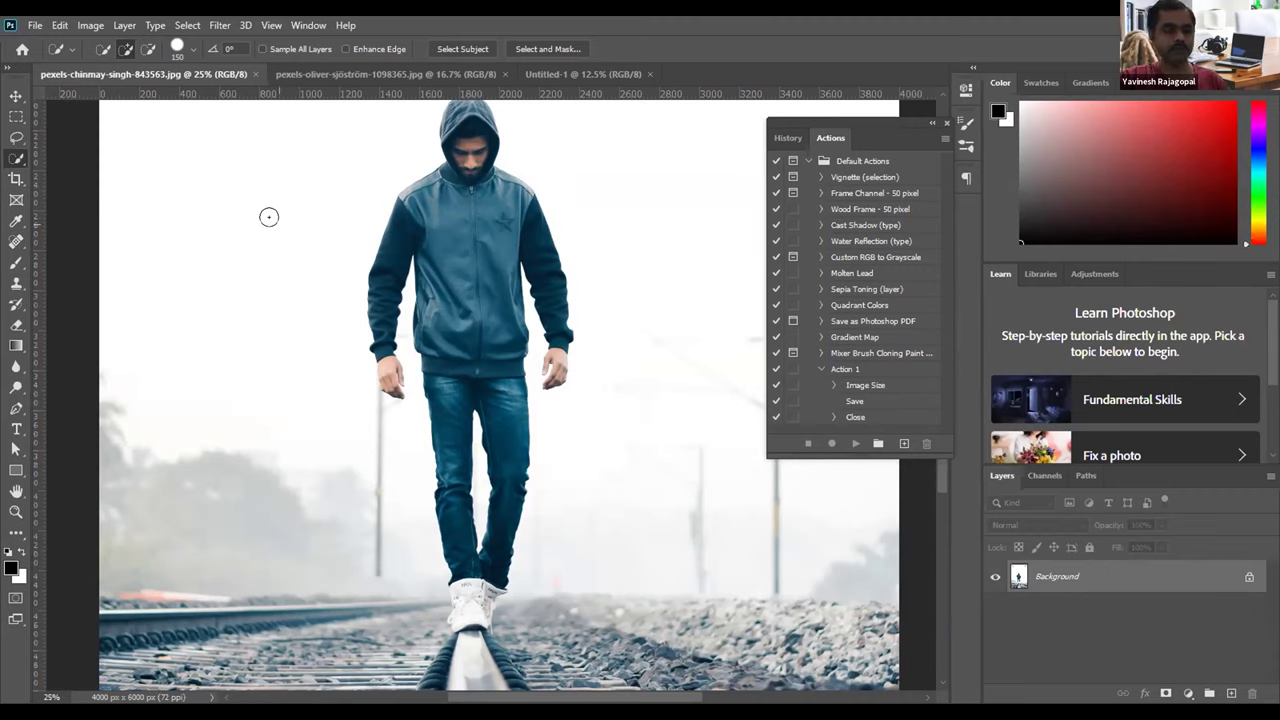
{"action": "key", "text": "bracketleft"}
{"action": "key", "text": "bracketleft"}
{"action": "key", "text": "bracketleft"}
{"action": "key", "text": "bracketleft"}
{"action": "key", "text": "bracketleft"}
{"action": "key", "text": "bracketleft"}
{"action": "key", "text": "bracketleft"}
{"action": "key", "text": "bracketleft"}
{"action": "key", "text": "bracketleft"}
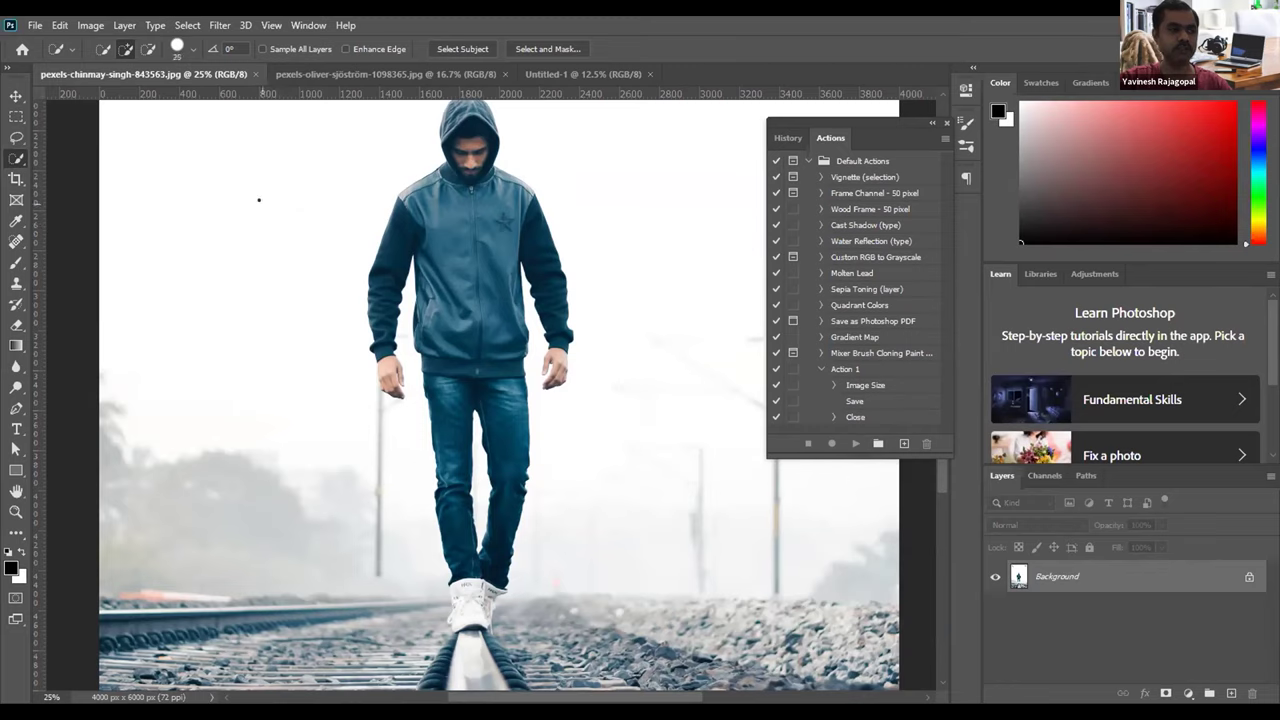
{"action": "key", "text": "bracketright"}
{"action": "key", "text": "bracketright"}
{"action": "key", "text": "bracketright"}
{"action": "key", "text": "bracketright"}
{"action": "key", "text": "bracketright"}
{"action": "key", "text": "bracketright"}
{"action": "key", "text": "bracketright"}
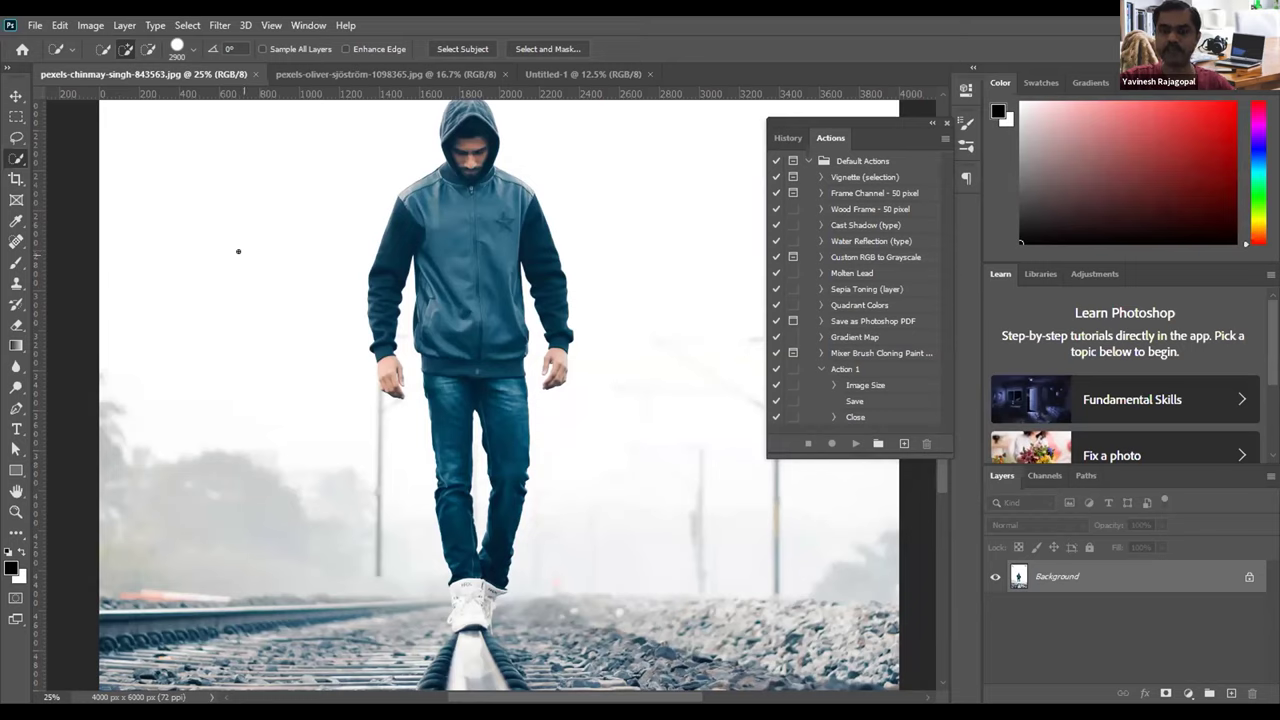
{"action": "key", "text": "bracketright"}
{"action": "key", "text": "bracketright"}
{"action": "key", "text": "bracketright"}
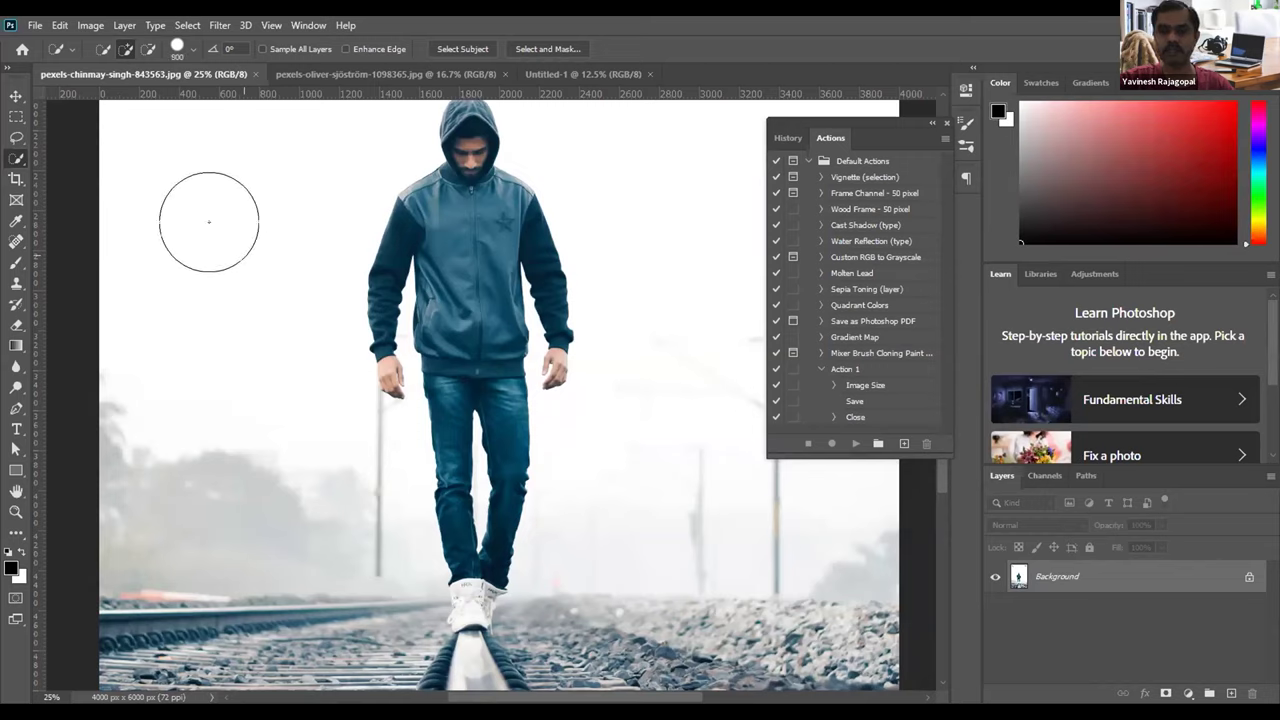
{"action": "key", "text": "bracketright"}
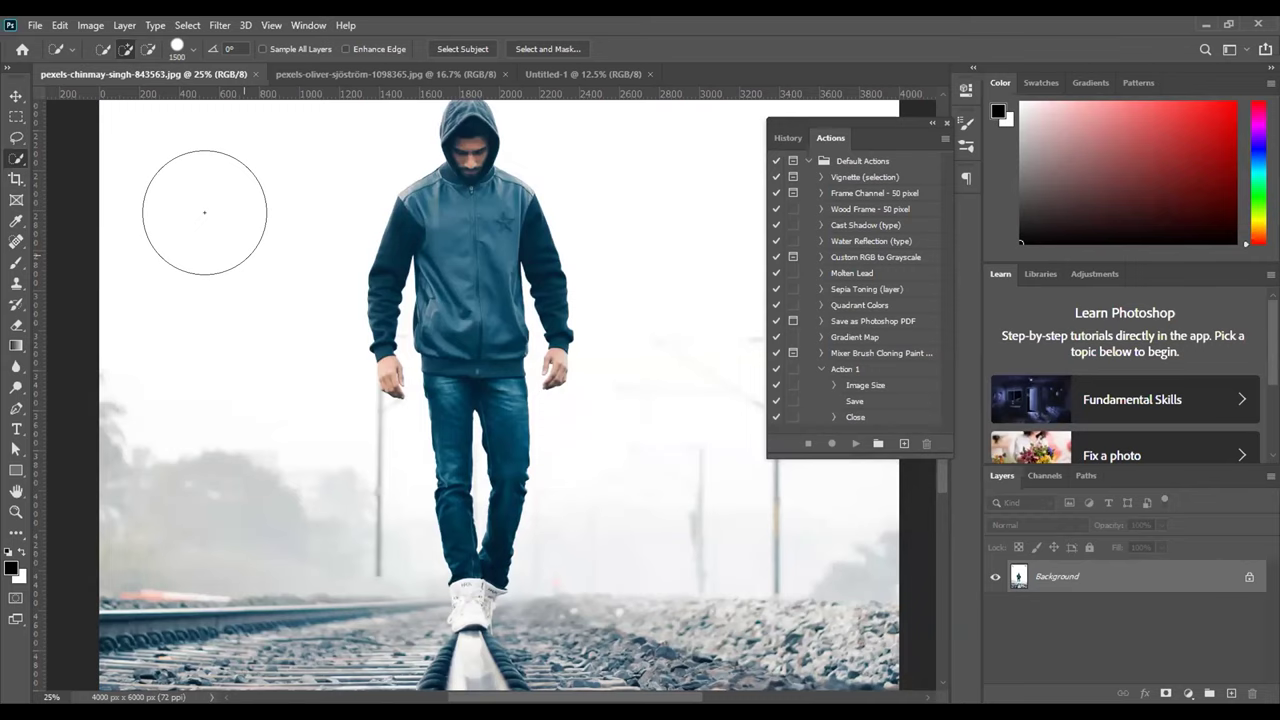
{"action": "key", "text": "bracketleft"}
{"action": "key", "text": "bracketleft"}
{"action": "key", "text": "bracketleft"}
{"action": "key", "text": "bracketleft"}
{"action": "key", "text": "bracketleft"}
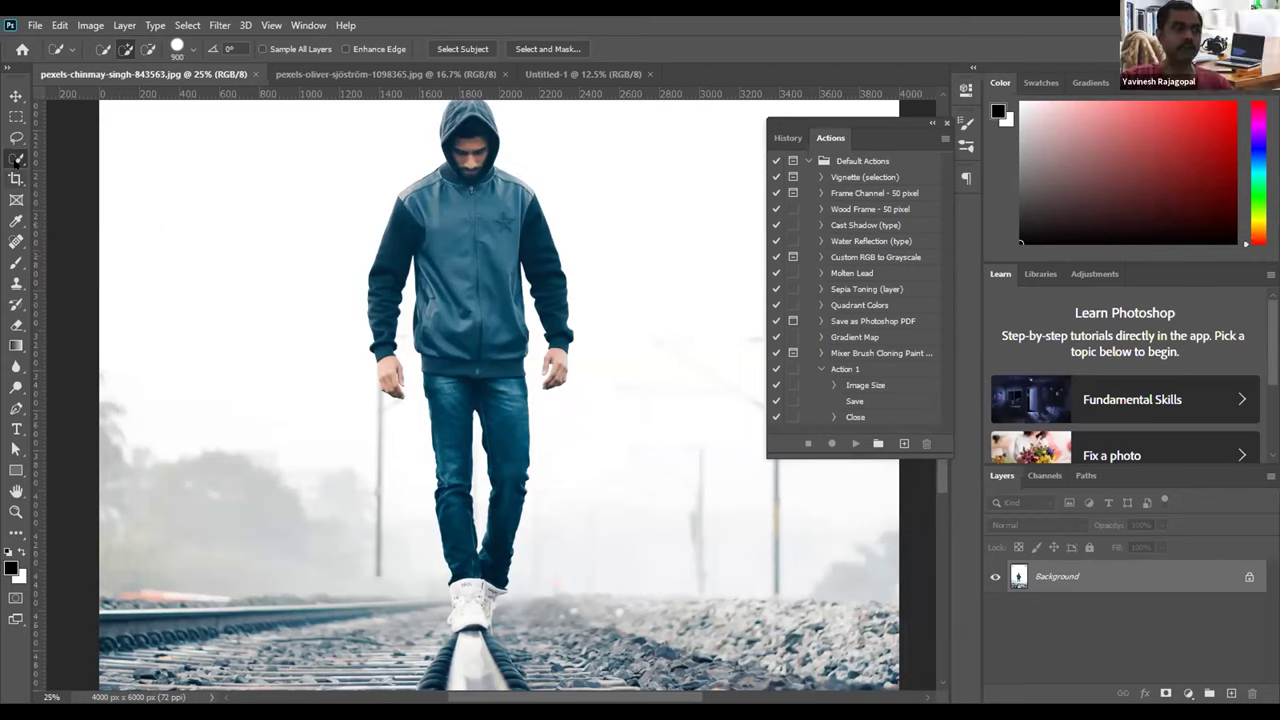
Step: Reselect the Quick Selection Tool and set its brush size to 111 px in the brush settings
{"action": "right_click", "coordinate": [15, 158]}
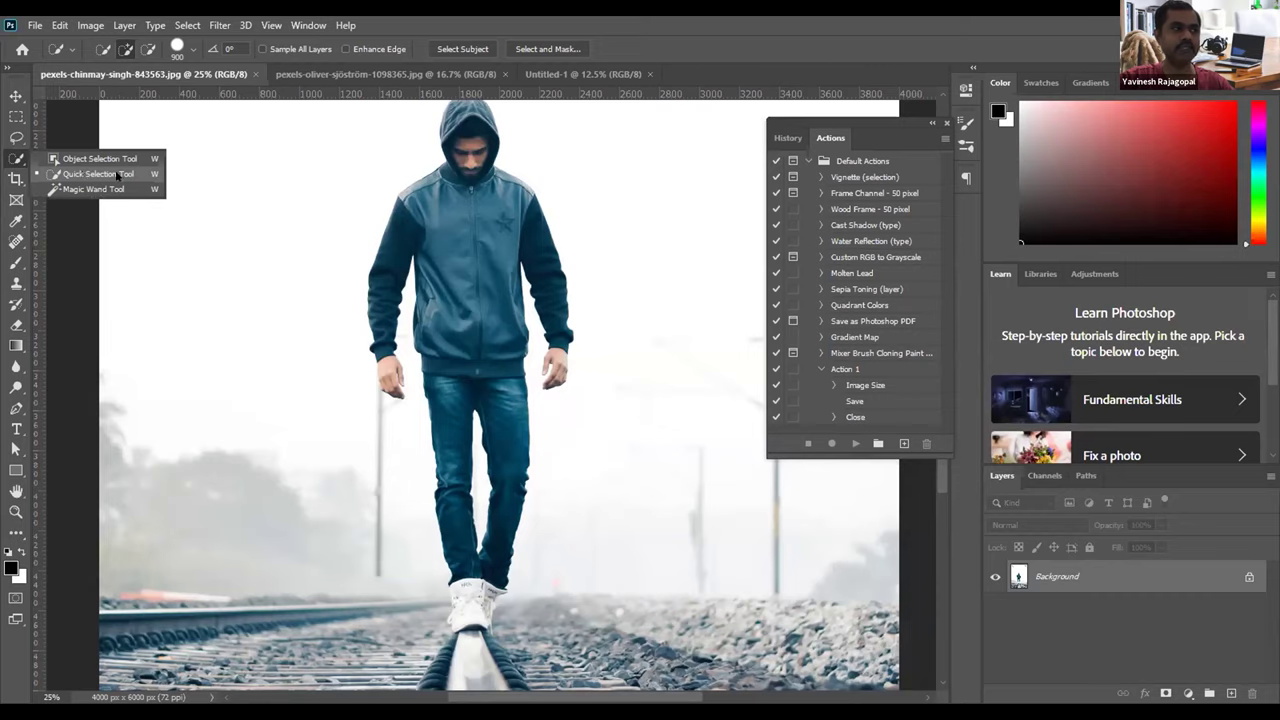
{"action": "left_click", "coordinate": [117, 175]}
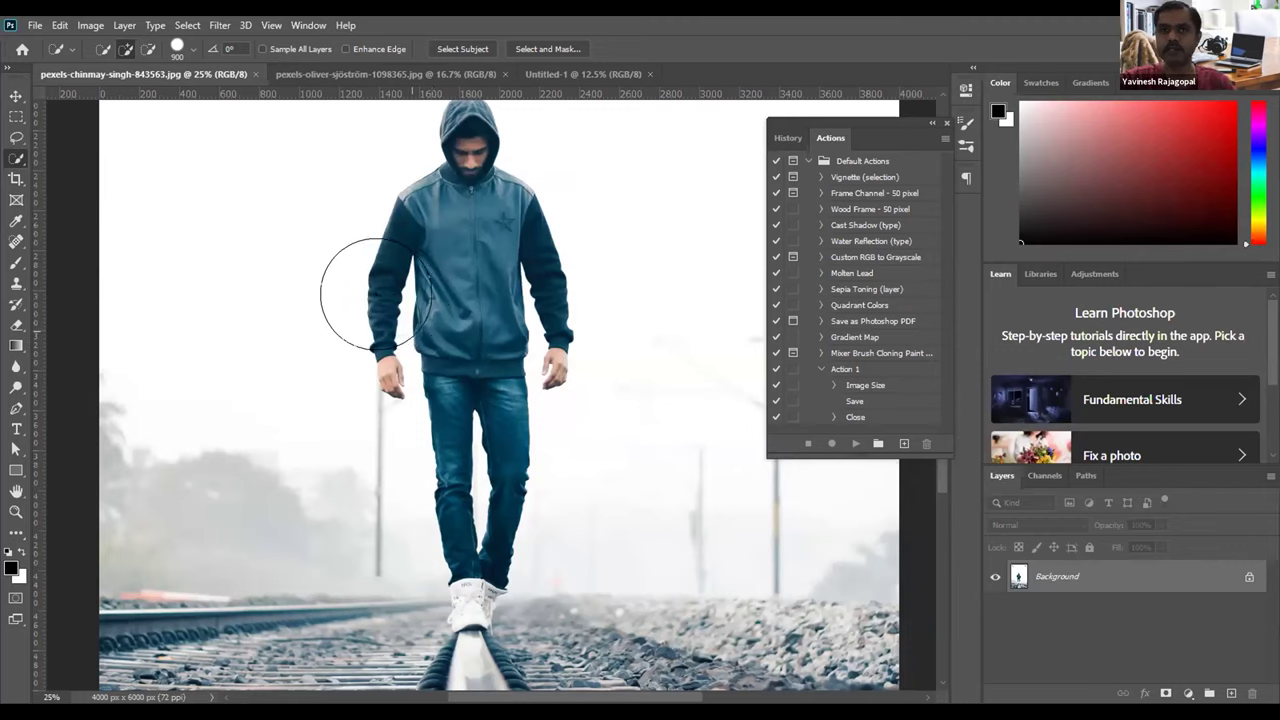
{"action": "left_click", "coordinate": [194, 49]}
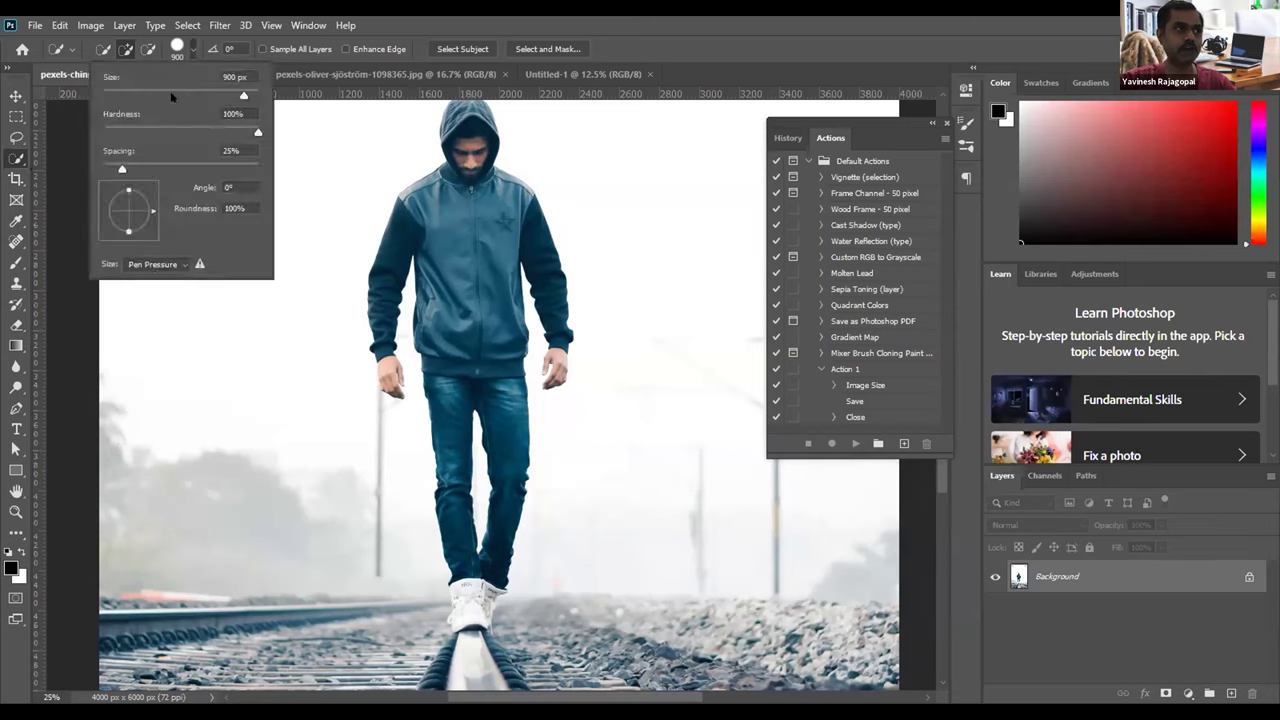
{"action": "mouse_move", "coordinate": [187, 96]}
{"action": "left_mouse_down"}
{"action": "mouse_move", "coordinate": [158, 95]}
{"action": "mouse_move", "coordinate": [185, 97]}
{"action": "left_mouse_up"}
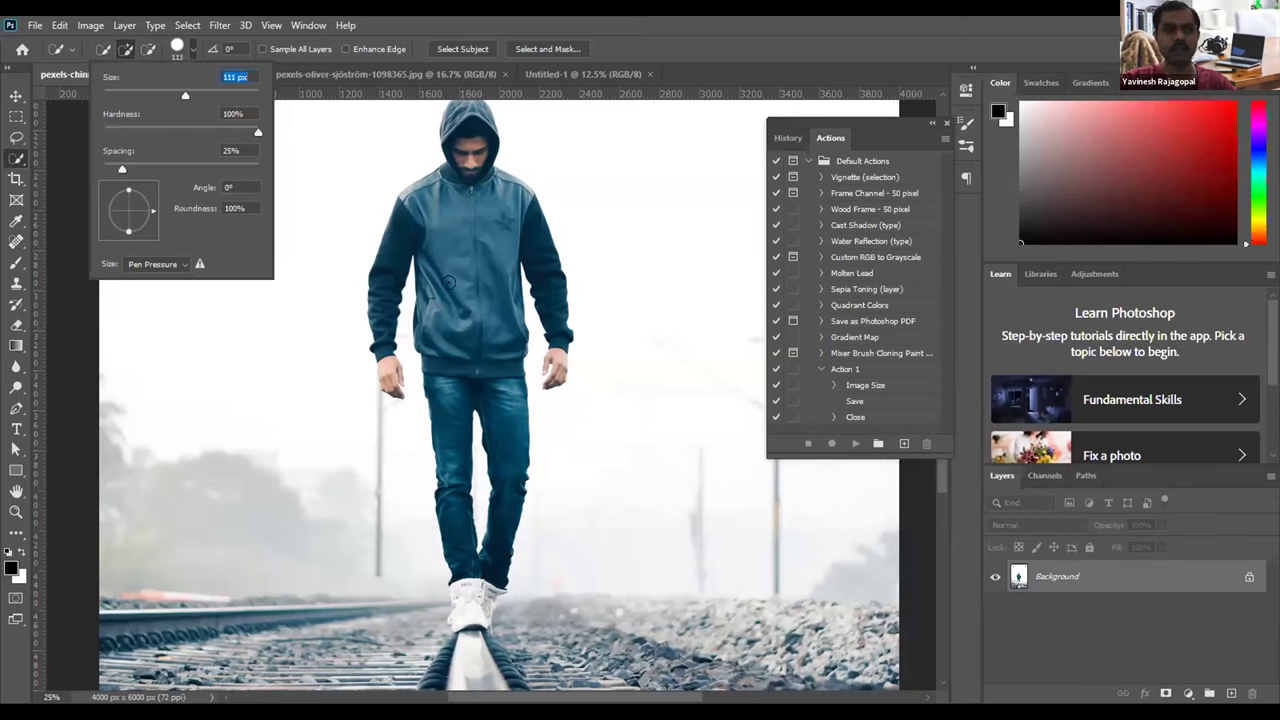
{"action": "key", "text": "Return"}
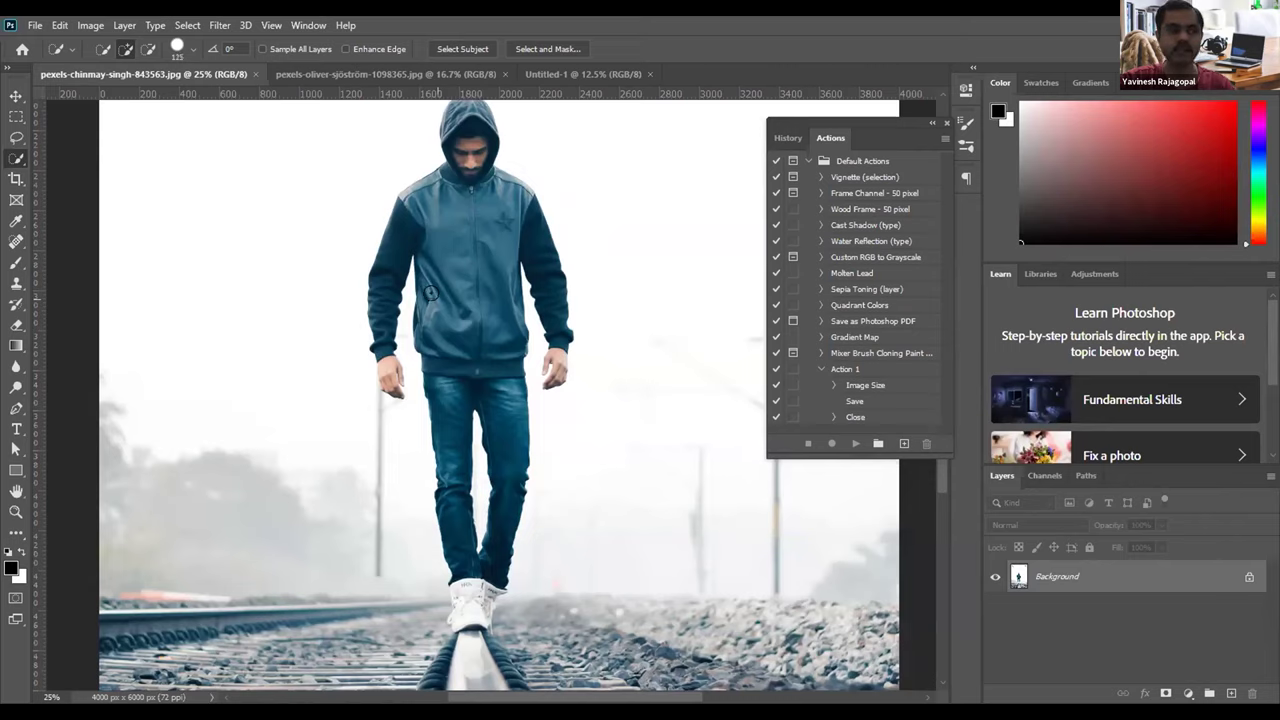
Step: Adjust the brush with [ and ] through 250, 175 and 800 until it settles at 200 px
{"action": "key", "text": "bracketright"}
{"action": "key", "text": "bracketright"}
{"action": "key", "text": "bracketright"}
{"action": "key", "text": "bracketright"}
{"action": "key", "text": "bracketright"}
{"action": "key", "text": "bracketright"}
{"action": "key", "text": "bracketright"}
{"action": "key", "text": "bracketright"}
{"action": "key", "text": "bracketright"}
{"action": "key", "text": "bracketleft"}
{"action": "key", "text": "bracketleft"}
{"action": "key", "text": "bracketleft"}
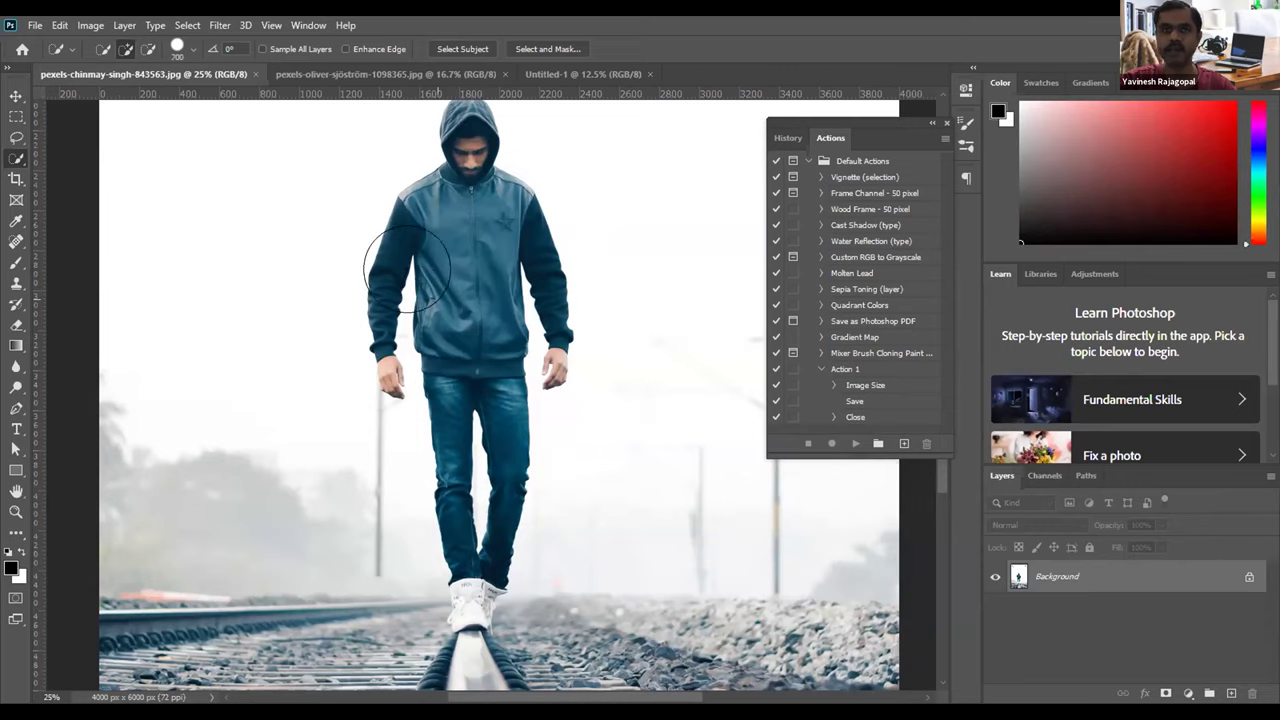
{"action": "key", "text": "bracketleft"}
{"action": "key", "text": "bracketleft"}
{"action": "key", "text": "bracketleft"}
{"action": "key", "text": "bracketleft"}
{"action": "key", "text": "bracketleft"}
{"action": "key", "text": "bracketright"}
{"action": "key", "text": "bracketright"}
{"action": "key", "text": "bracketright"}
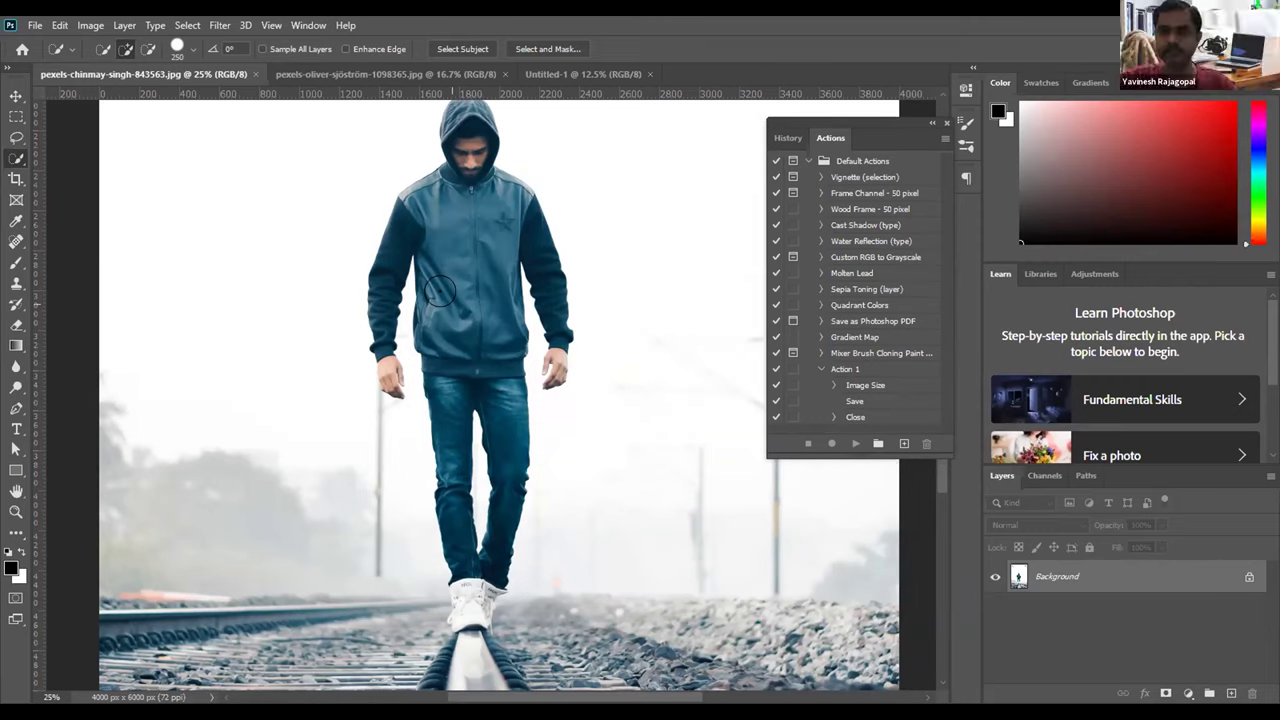
{"action": "key", "text": "bracketright"}
{"action": "key", "text": "bracketright"}
{"action": "key", "text": "bracketright"}
{"action": "key", "text": "bracketright"}
{"action": "key", "text": "bracketright"}
{"action": "key", "text": "bracketright"}
{"action": "key", "text": "bracketright"}
{"action": "key", "text": "bracketright"}
{"action": "key", "text": "bracketleft"}
{"action": "key", "text": "bracketleft"}
{"action": "key", "text": "bracketleft"}
{"action": "key", "text": "bracketleft"}
{"action": "key", "text": "bracketleft"}
{"action": "key", "text": "bracketleft"}
{"action": "key", "text": "bracketleft"}
{"action": "key", "text": "bracketleft"}
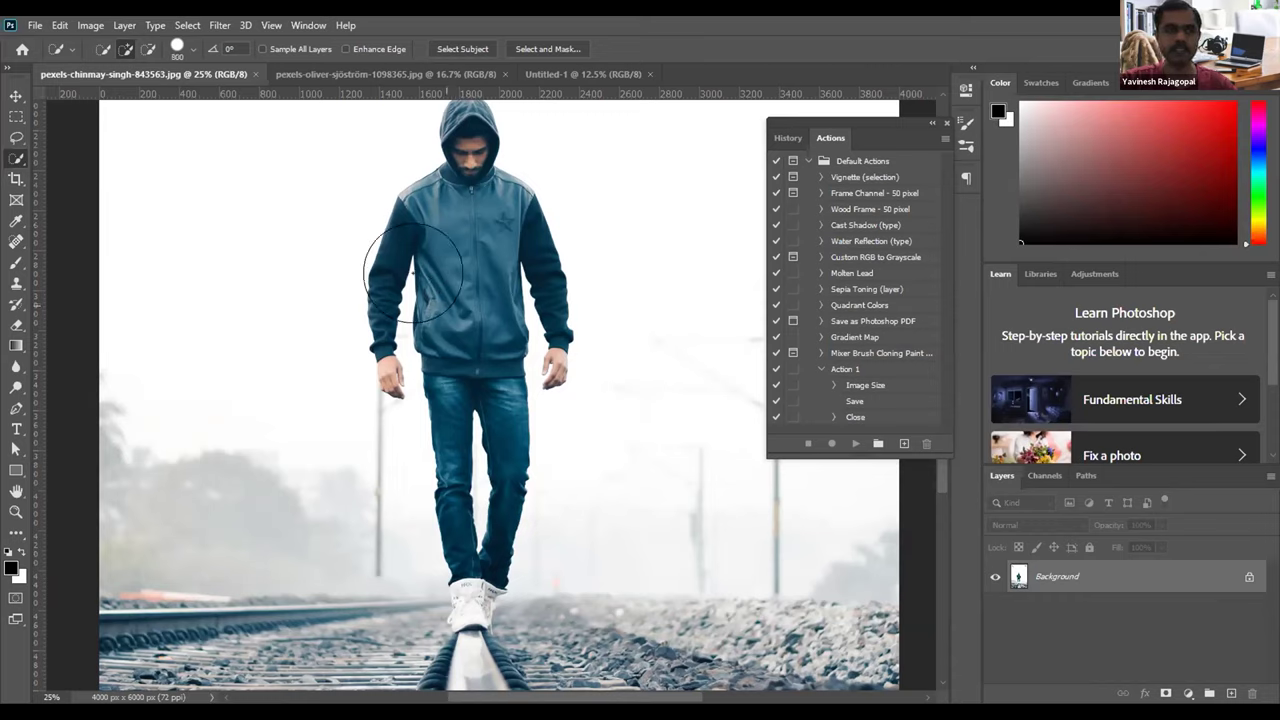
{"action": "key", "text": "bracketleft"}
{"action": "key", "text": "bracketleft"}
{"action": "key", "text": "bracketleft"}
{"action": "key", "text": "bracketleft"}
{"action": "key", "text": "bracketright"}
{"action": "key", "text": "bracketright"}
{"action": "key", "text": "bracketright"}
{"action": "key", "text": "bracketright"}
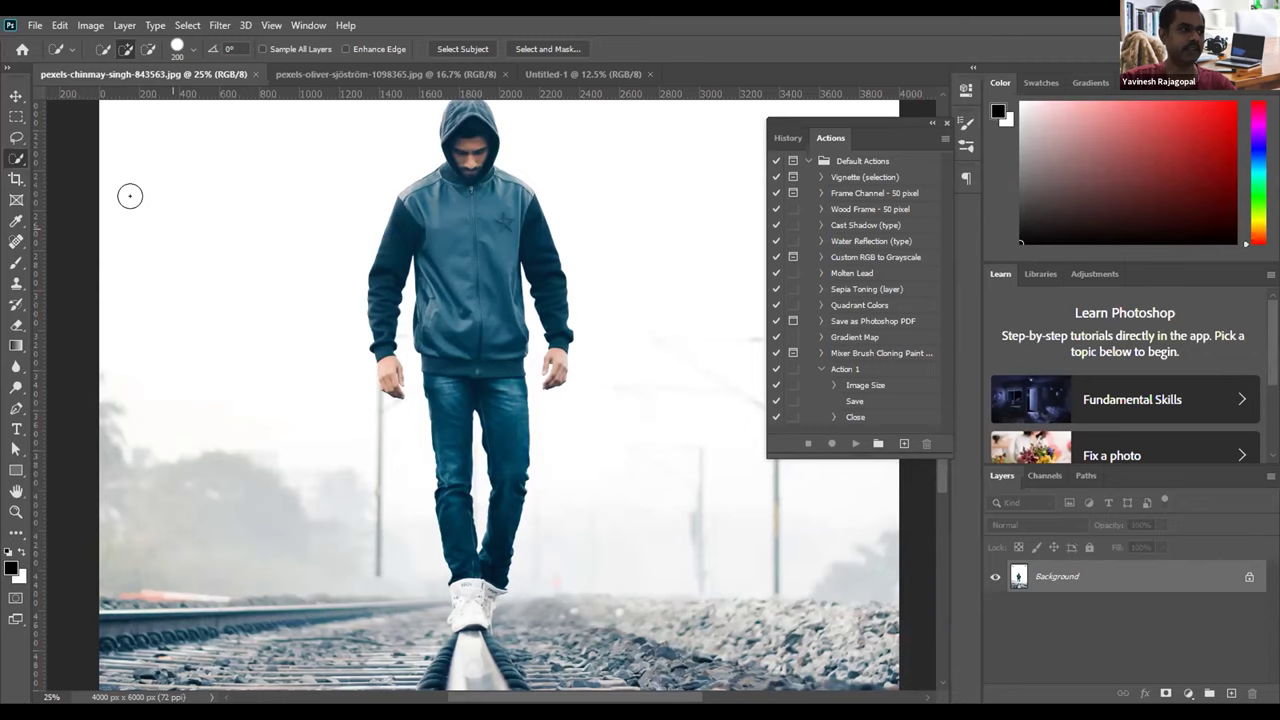
{"action": "right_click", "coordinate": [10, 160]}
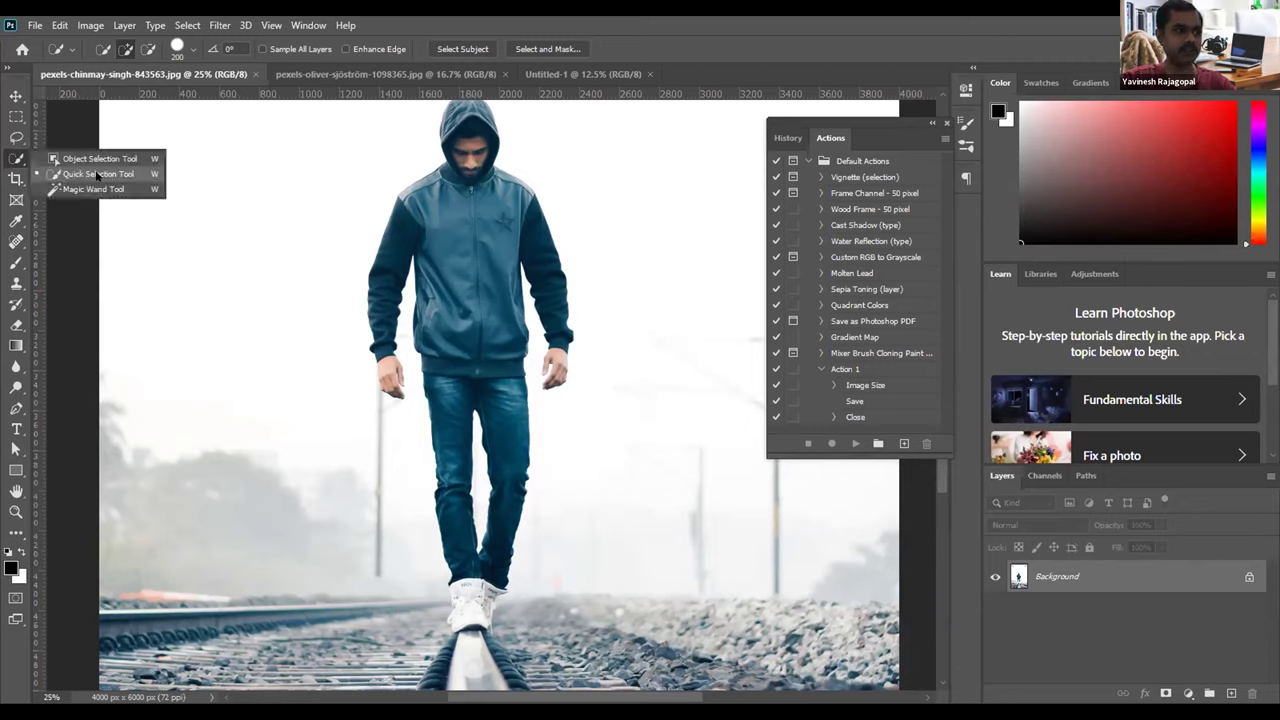
{"action": "left_click", "coordinate": [97, 175]}
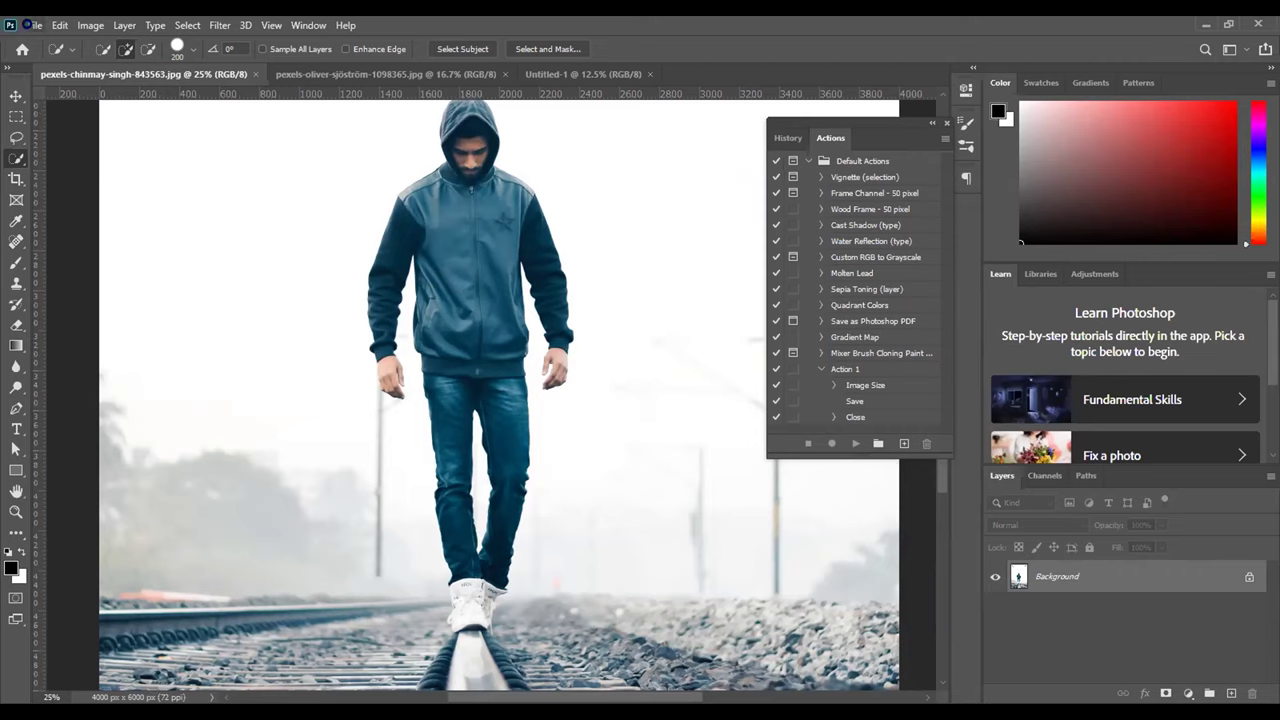
{"action": "key", "text": "ctrl+o"}
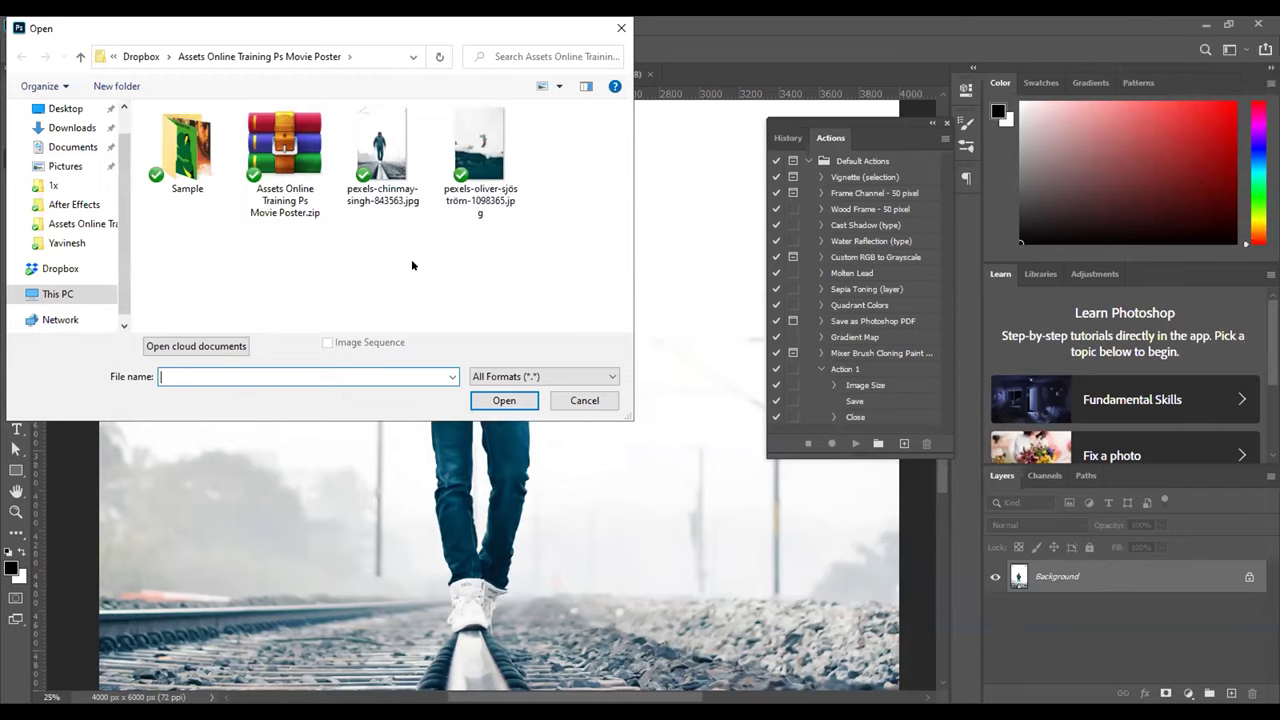
{"action": "left_click", "coordinate": [583, 399]}
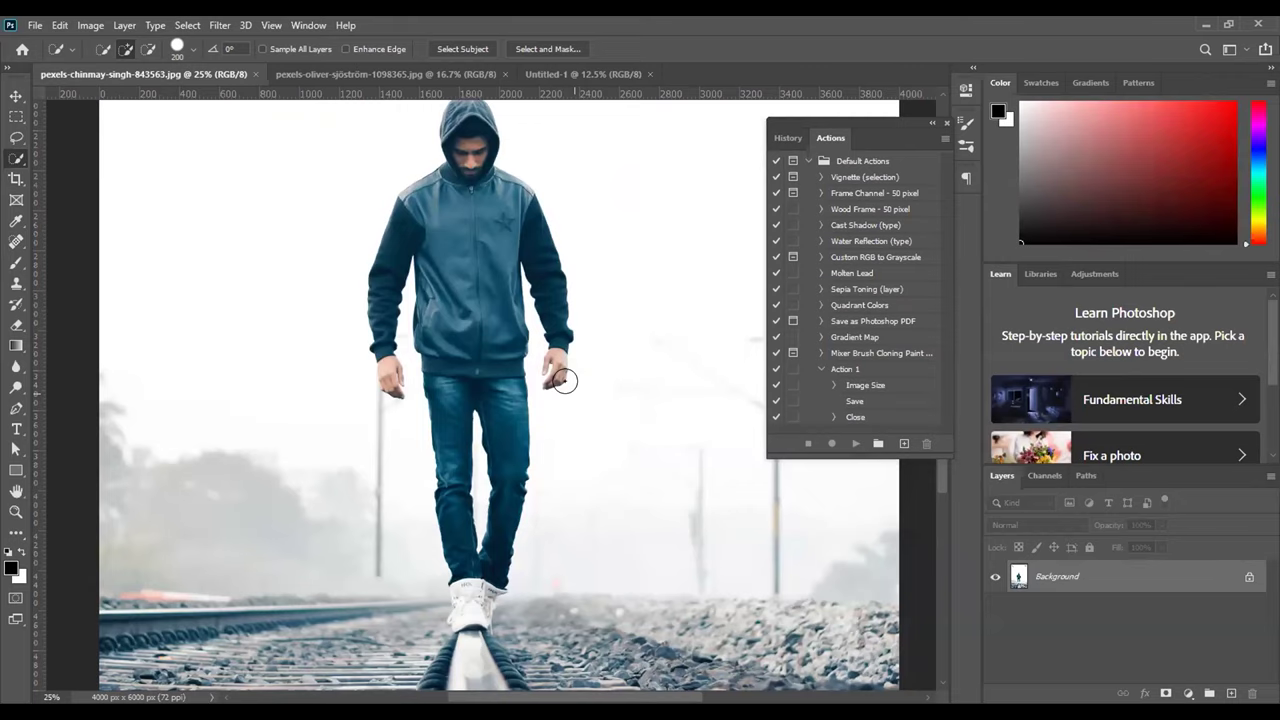
{"action": "scroll", "coordinate": [565, 381], "scroll_direction": "up", "scroll_amount": 2}
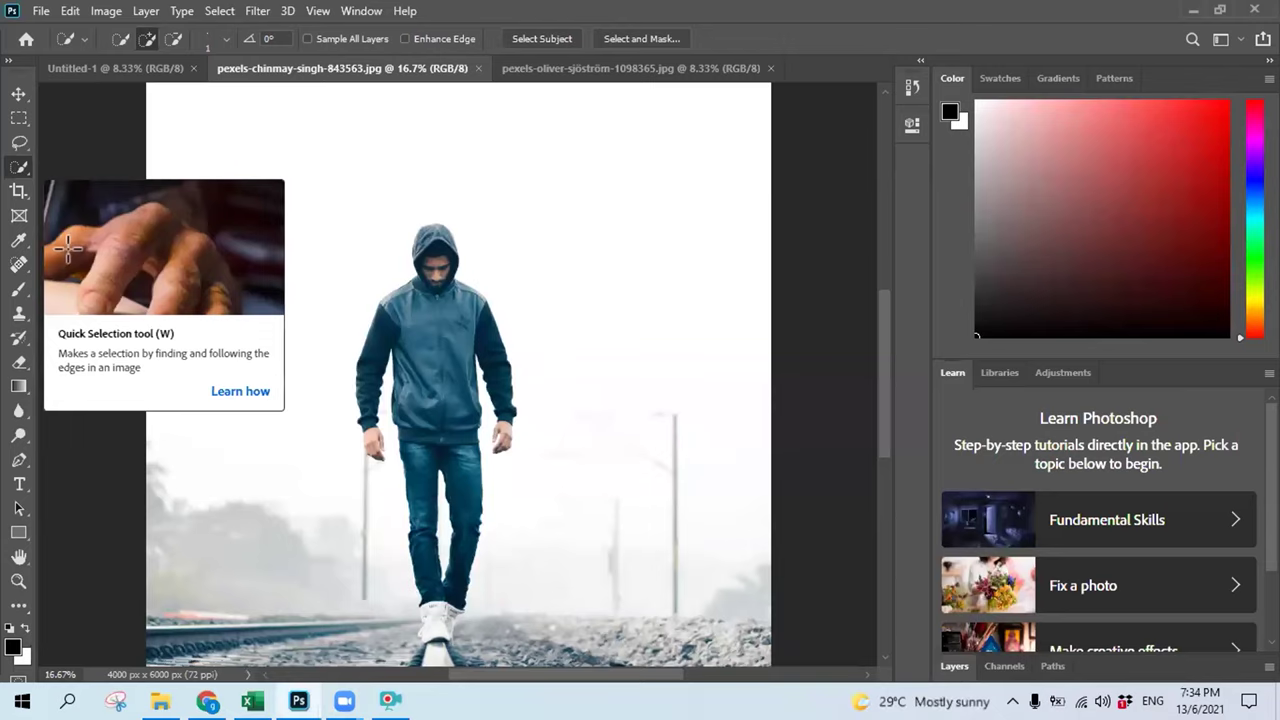
Step: Choose the Quick Selection Tool and resize its brush with [ and ] through 700, 300, 150 and 40 px
{"action": "right_click", "coordinate": [19, 167]}
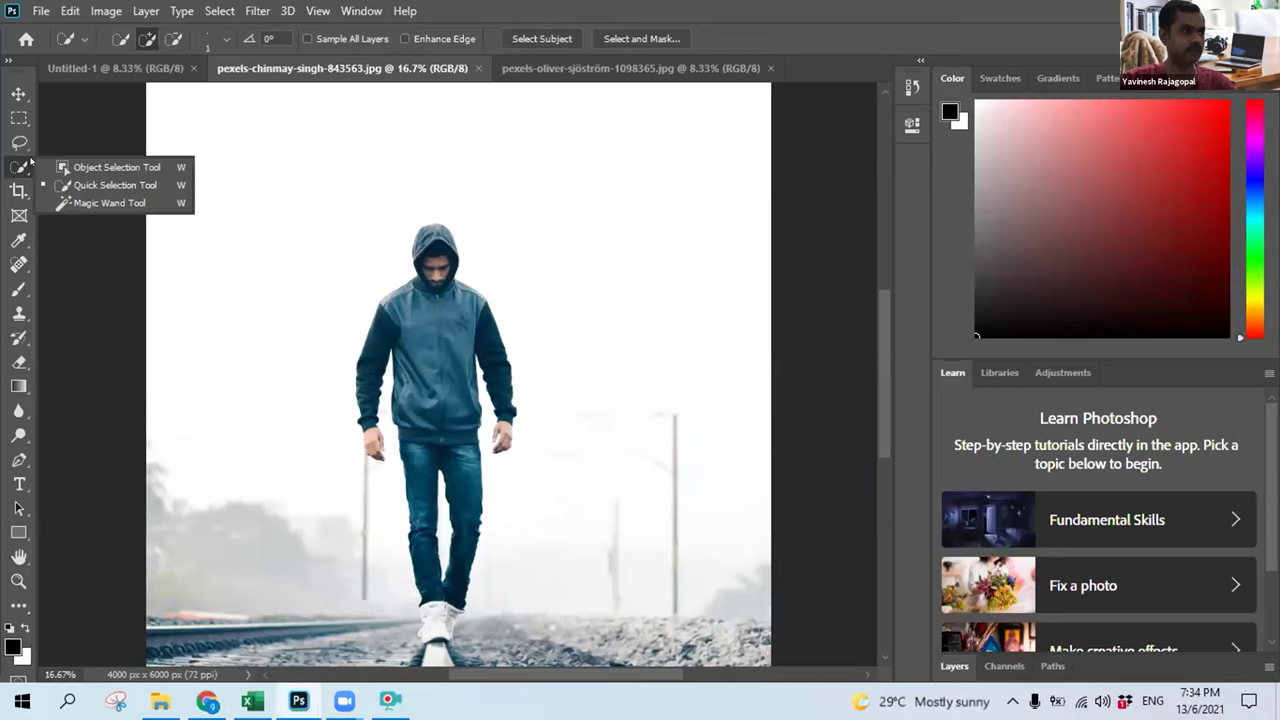
{"action": "left_click", "coordinate": [77, 185]}
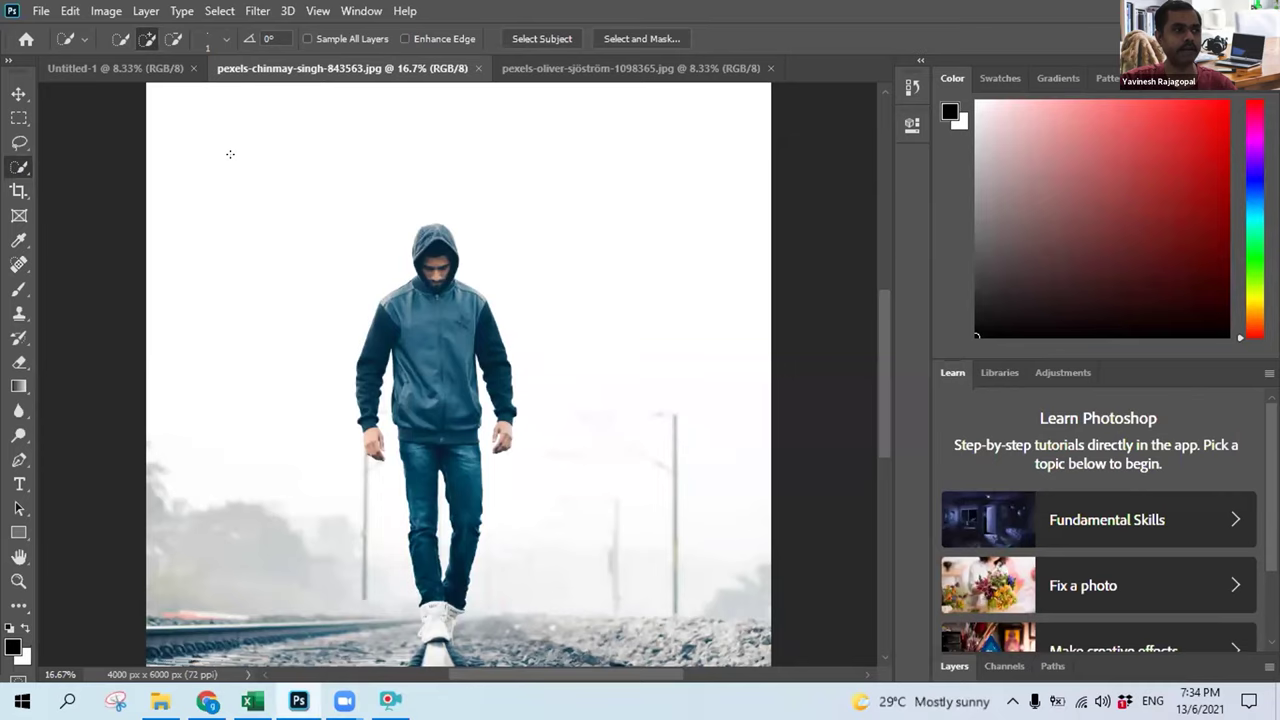
{"action": "key", "text": "bracketright"}
{"action": "key", "text": "bracketright"}
{"action": "key", "text": "bracketright"}
{"action": "key", "text": "bracketright"}
{"action": "key", "text": "bracketright"}
{"action": "key", "text": "bracketright"}
{"action": "key", "text": "bracketright"}
{"action": "key", "text": "bracketright"}
{"action": "key", "text": "bracketright"}
{"action": "key", "text": "bracketright"}
{"action": "key", "text": "bracketright"}
{"action": "key", "text": "bracketright"}
{"action": "key", "text": "bracketright"}
{"action": "key", "text": "bracketright"}
{"action": "key", "text": "bracketright"}
{"action": "key", "text": "bracketright"}
{"action": "key", "text": "bracketright"}
{"action": "key", "text": "bracketright"}
{"action": "key", "text": "bracketright"}
{"action": "key", "text": "bracketright"}
{"action": "key", "text": "bracketright"}
{"action": "key", "text": "bracketright"}
{"action": "key", "text": "bracketright"}
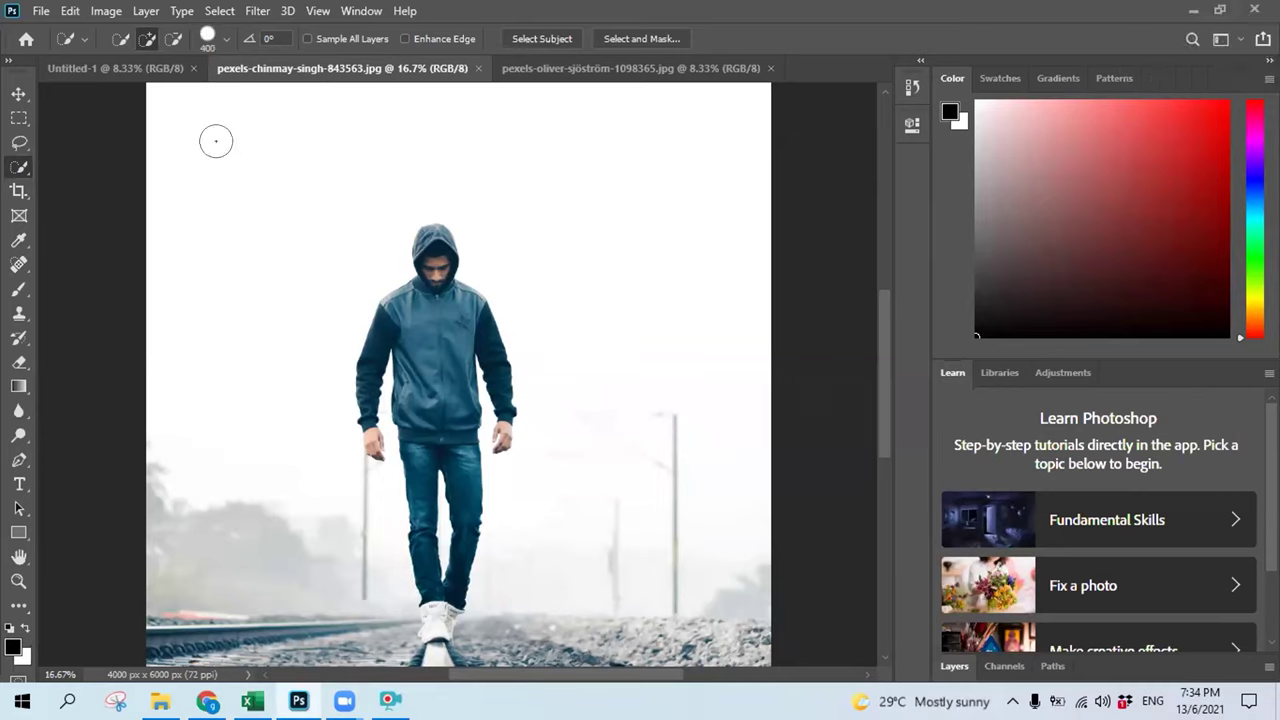
{"action": "key", "text": "bracketright"}
{"action": "key", "text": "bracketleft"}
{"action": "key", "text": "bracketleft"}
{"action": "key", "text": "bracketleft"}
{"action": "key", "text": "bracketleft"}
{"action": "key", "text": "bracketleft"}
{"action": "key", "text": "bracketleft"}
{"action": "key", "text": "bracketleft"}
{"action": "key", "text": "bracketleft"}
{"action": "key", "text": "bracketleft"}
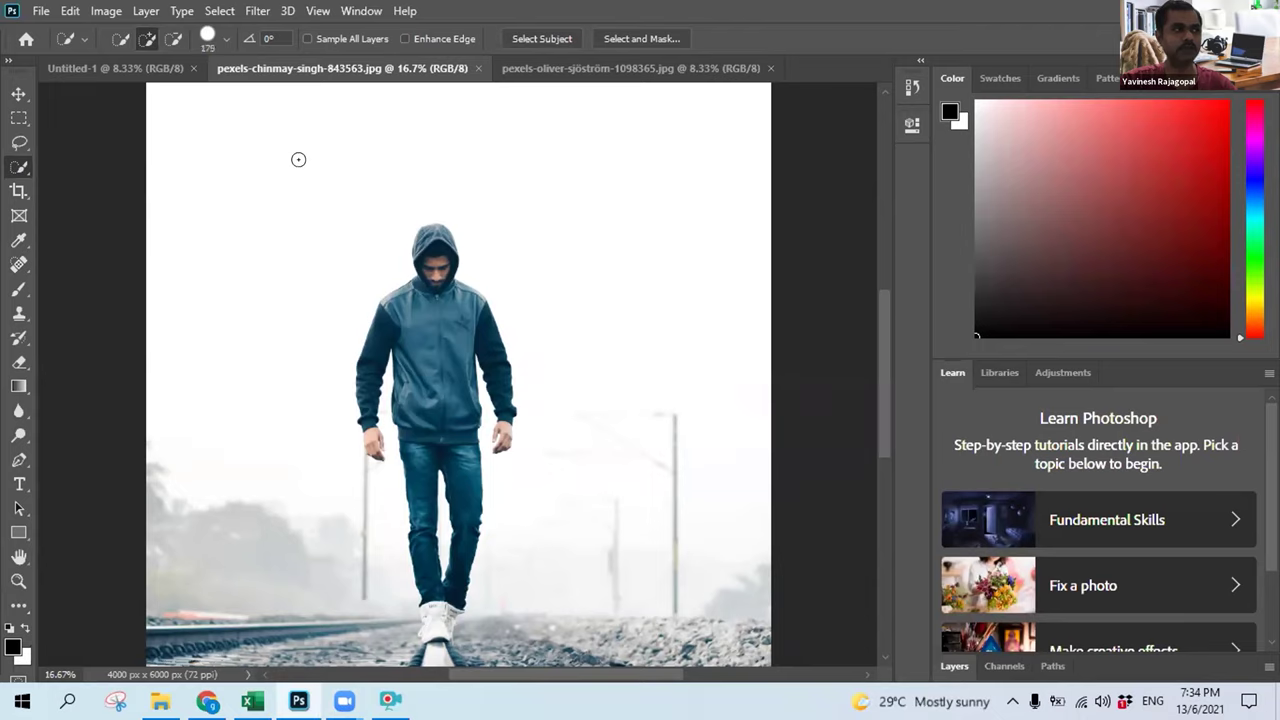
{"action": "key", "text": "bracketleft"}
{"action": "key", "text": "bracketleft"}
{"action": "key", "text": "bracketleft"}
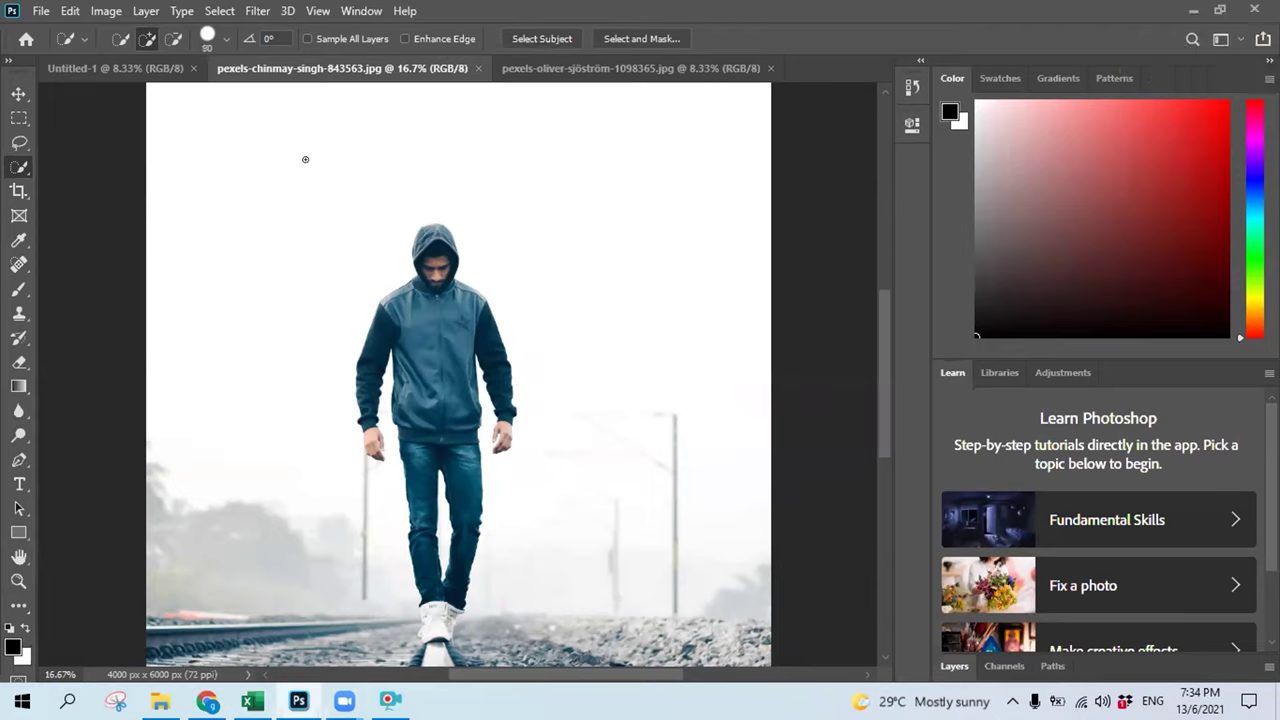
{"action": "key", "text": "bracketleft"}
{"action": "key", "text": "bracketleft"}
{"action": "key", "text": "bracketleft"}
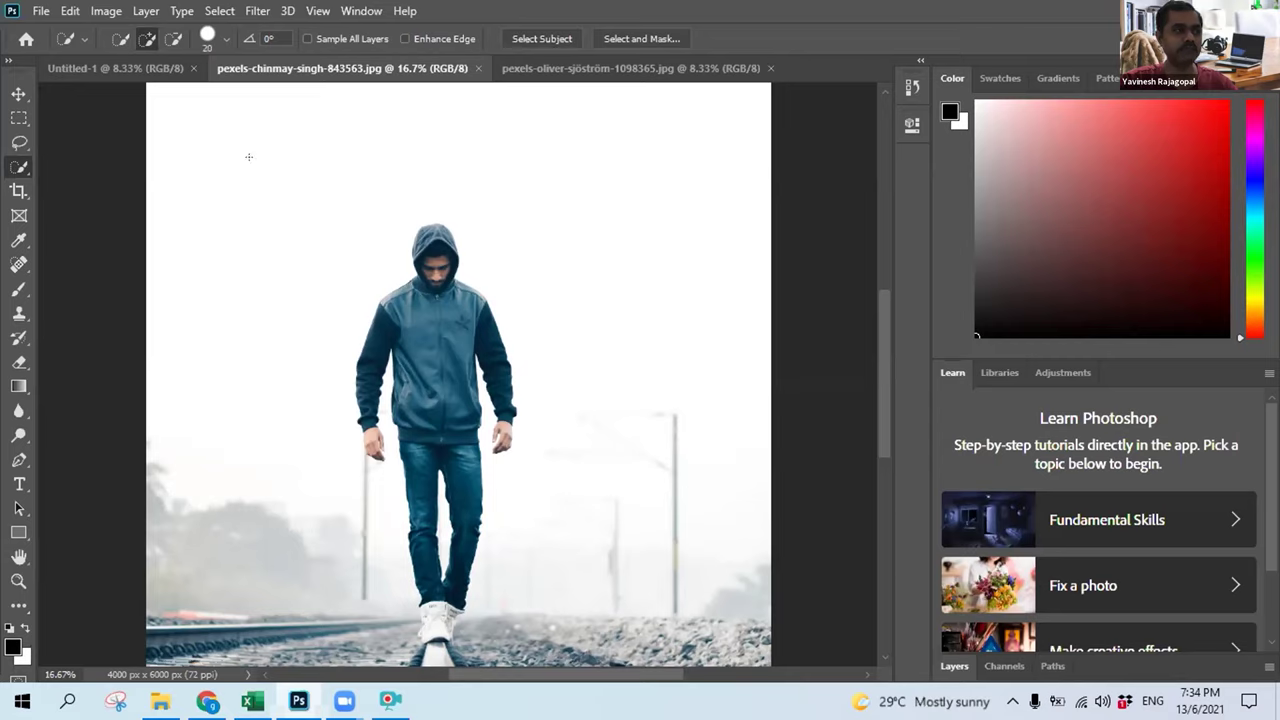
{"action": "key", "text": "bracketright"}
{"action": "key", "text": "bracketright"}
{"action": "key", "text": "bracketright"}
{"action": "key", "text": "bracketright"}
{"action": "key", "text": "bracketright"}
{"action": "key", "text": "bracketright"}
{"action": "key", "text": "bracketright"}
{"action": "key", "text": "bracketright"}
{"action": "key", "text": "bracketright"}
{"action": "key", "text": "bracketright"}
{"action": "key", "text": "bracketright"}
{"action": "key", "text": "bracketright"}
{"action": "key", "text": "bracketright"}
{"action": "key", "text": "bracketright"}
{"action": "key", "text": "bracketright"}
{"action": "key", "text": "bracketright"}
{"action": "key", "text": "bracketright"}
{"action": "key", "text": "bracketright"}
{"action": "key", "text": "bracketright"}
{"action": "key", "text": "bracketright"}
{"action": "key", "text": "bracketright"}
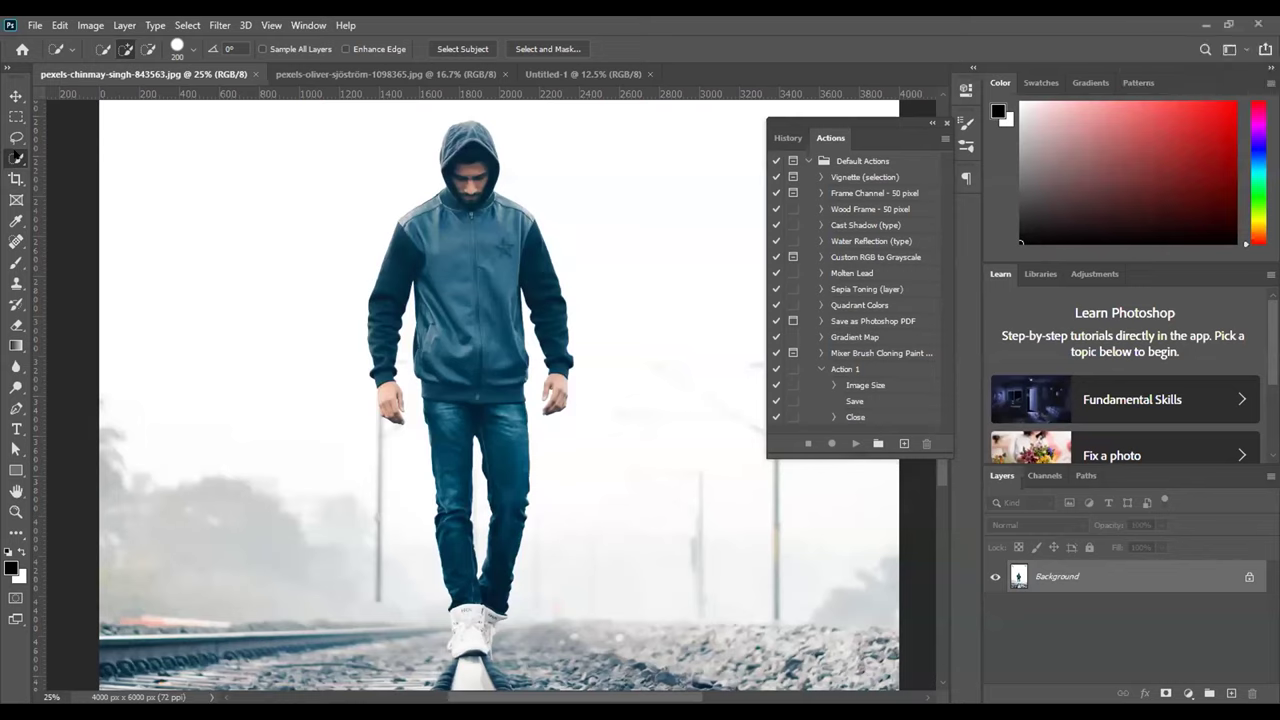
Step: Choose Quick Selection, zoom out to the whole photo, then back in to 33.3% on the man and track
{"action": "right_click", "coordinate": [17, 158]}
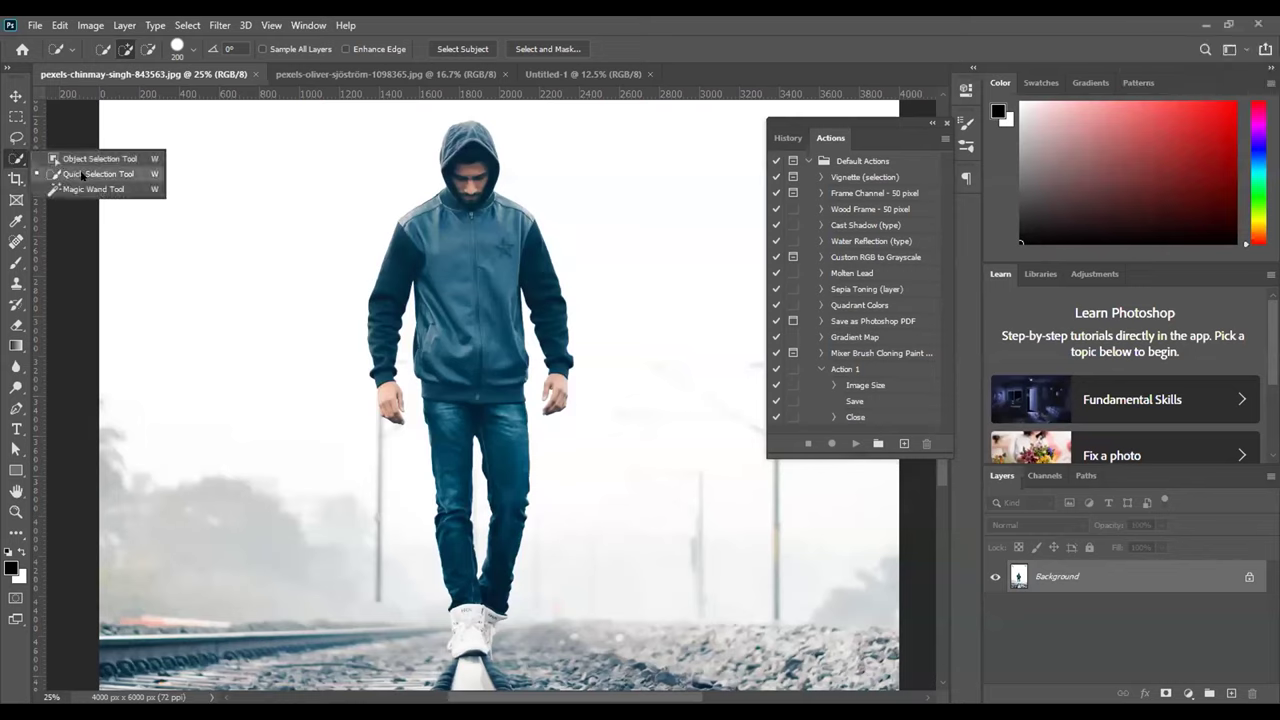
{"action": "left_click", "coordinate": [84, 176]}
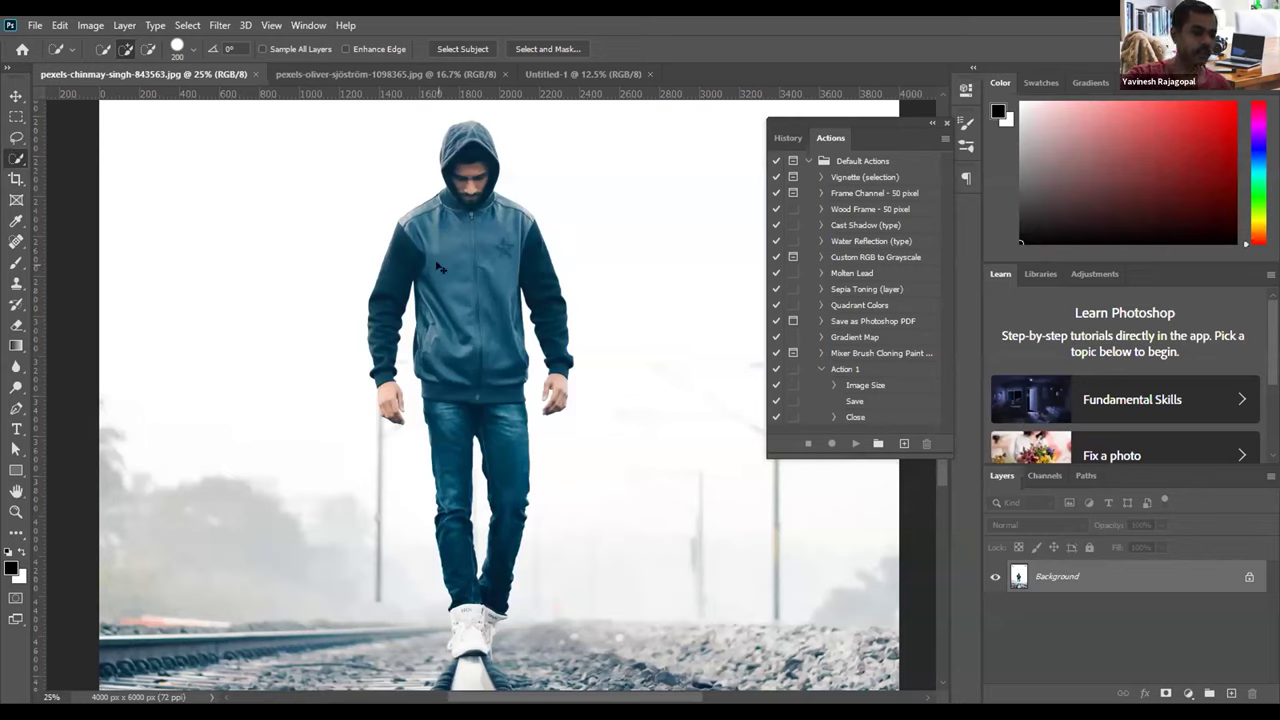
{"action": "key", "text": "ctrl+0"}
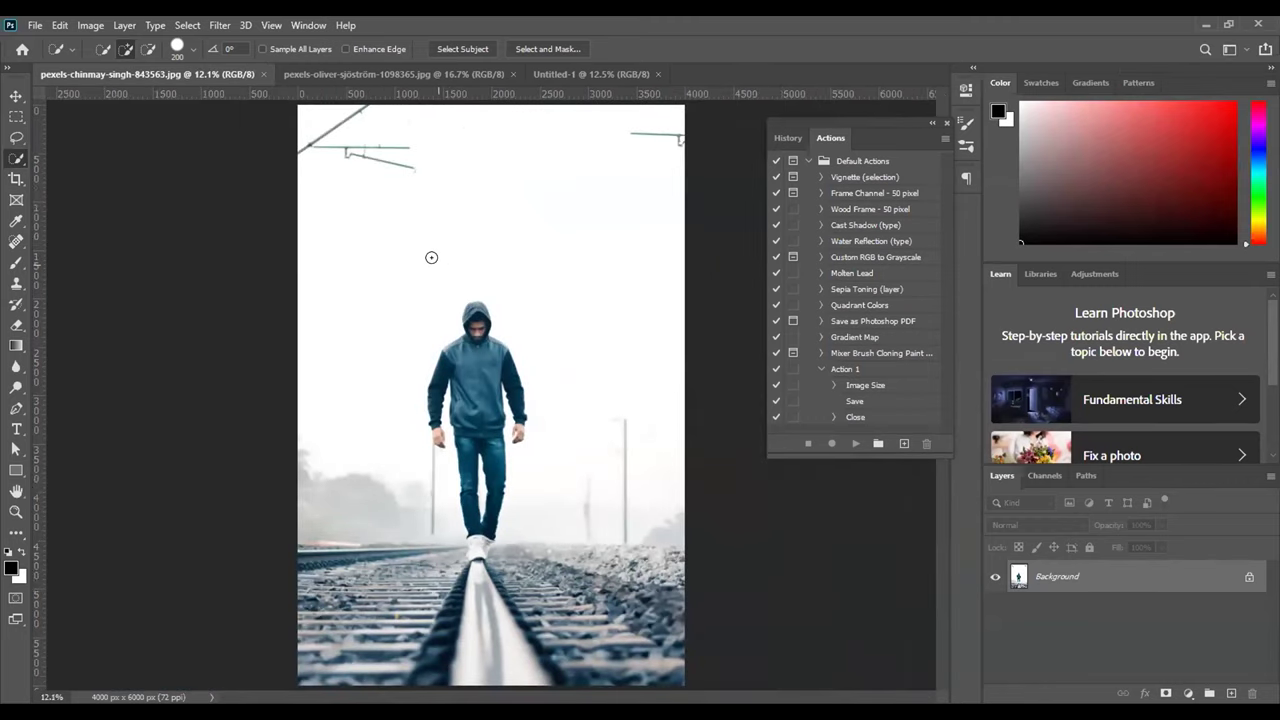
{"action": "key", "text": "ctrl+plus"}
{"action": "key", "text": "ctrl+plus"}
{"action": "key", "text": "ctrl+plus"}
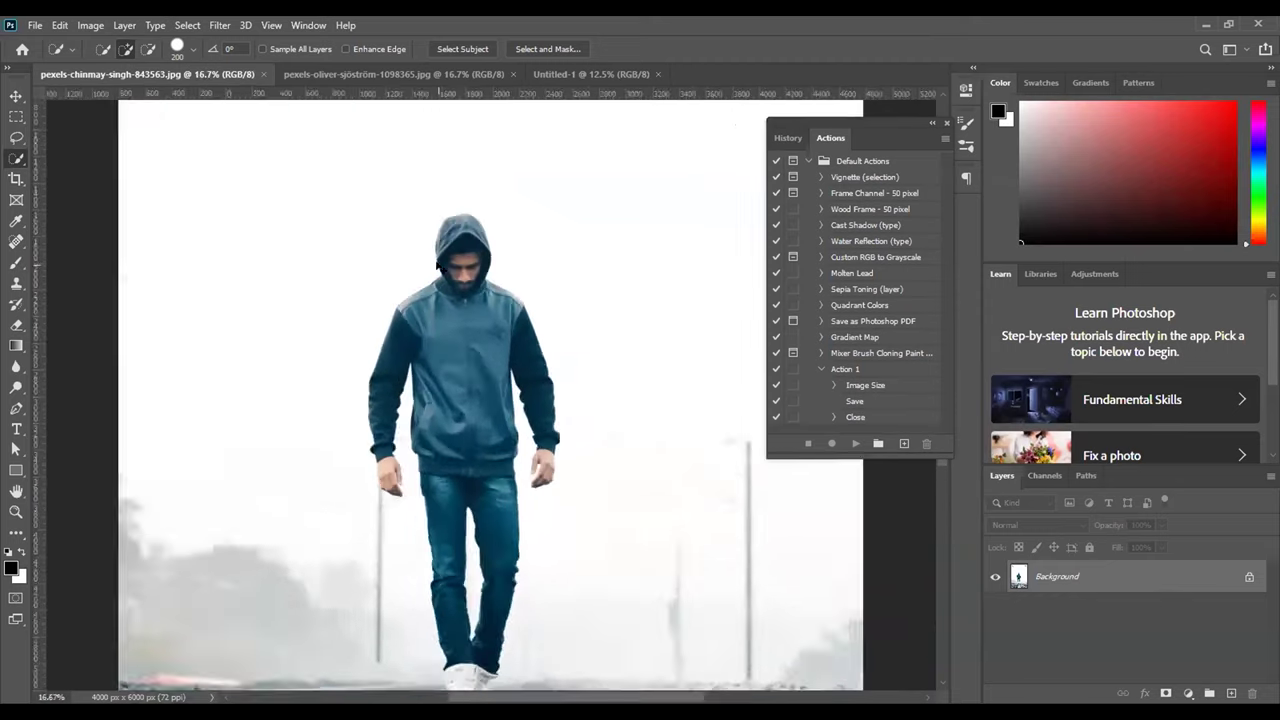
{"action": "key", "text": "ctrl+plus"}
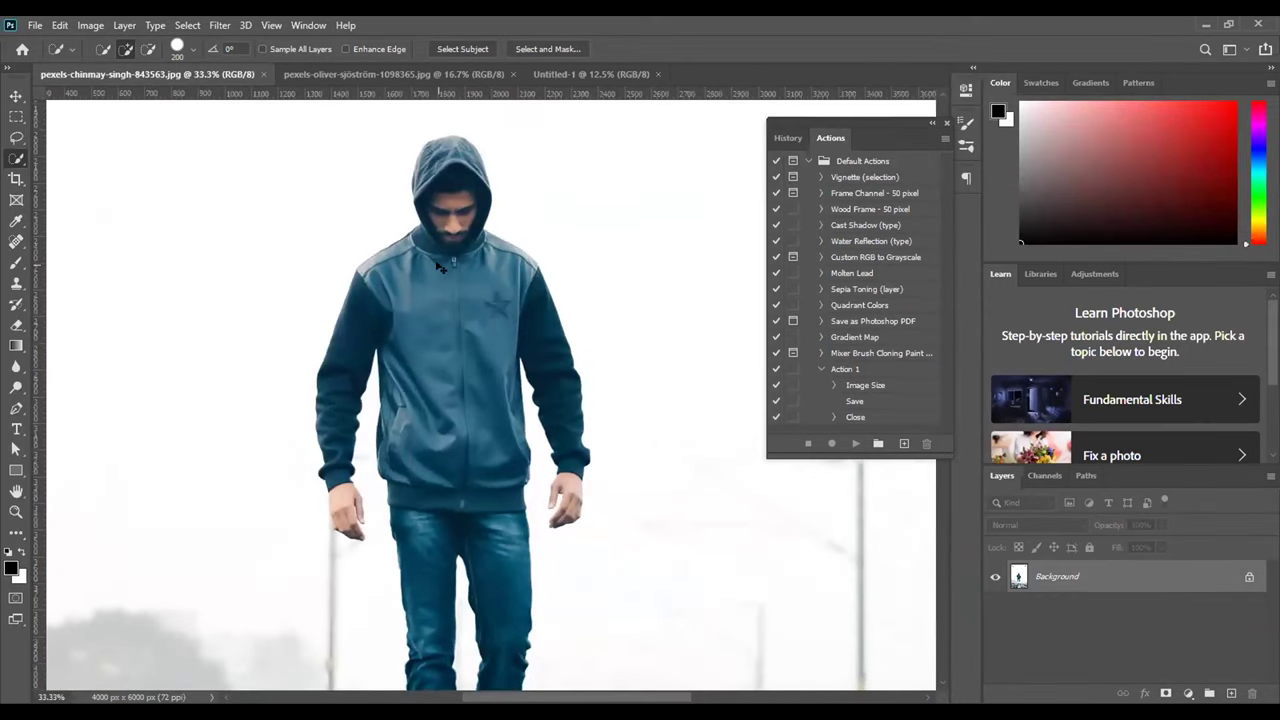
{"action": "key", "text": "ctrl+plus"}
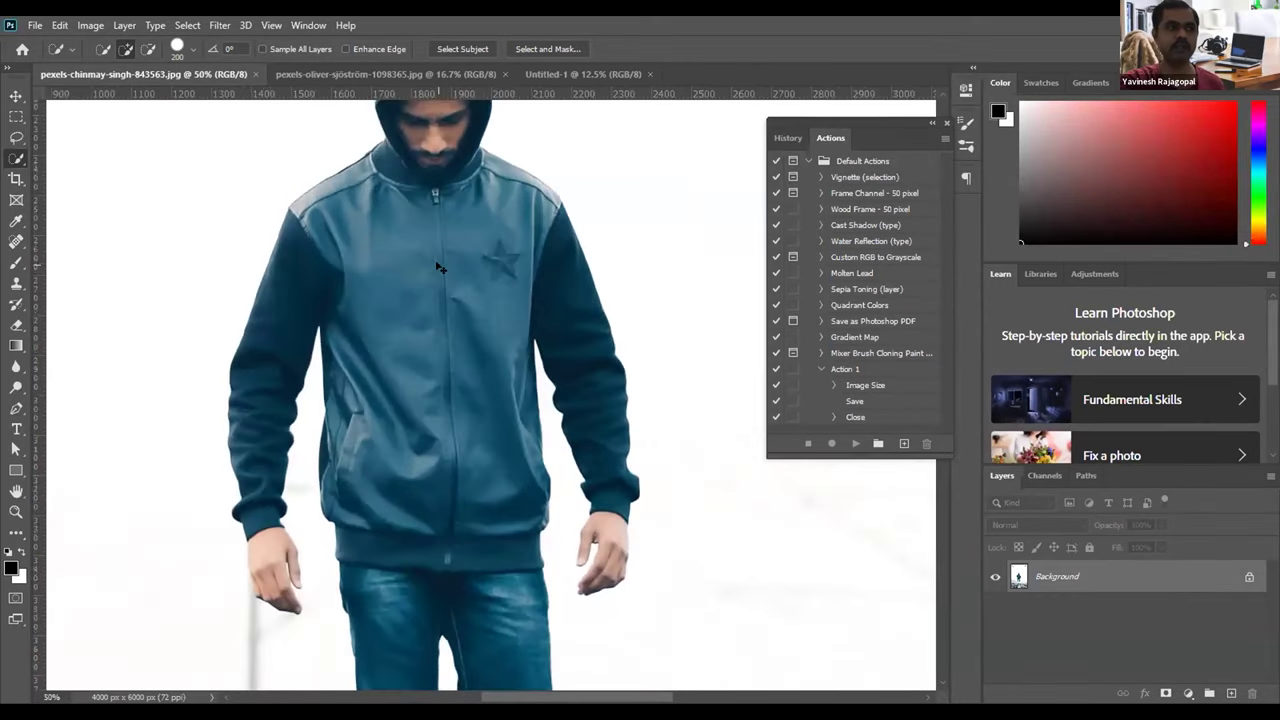
{"action": "key", "text": "ctrl+minus"}
{"action": "key", "text": "ctrl+minus"}
{"action": "key", "text": "ctrl+minus"}
{"action": "key", "text": "ctrl+minus"}
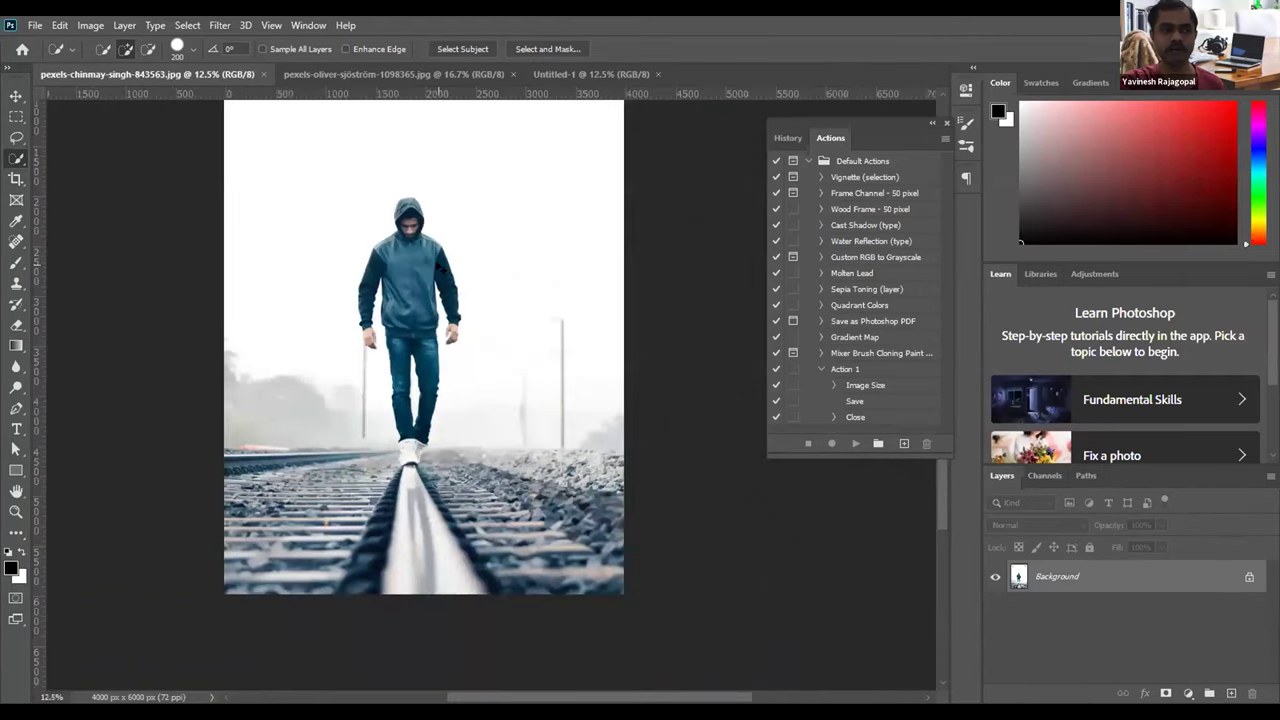
{"action": "key", "text": "ctrl+plus"}
{"action": "key", "text": "ctrl+plus"}
{"action": "key", "text": "ctrl+plus"}
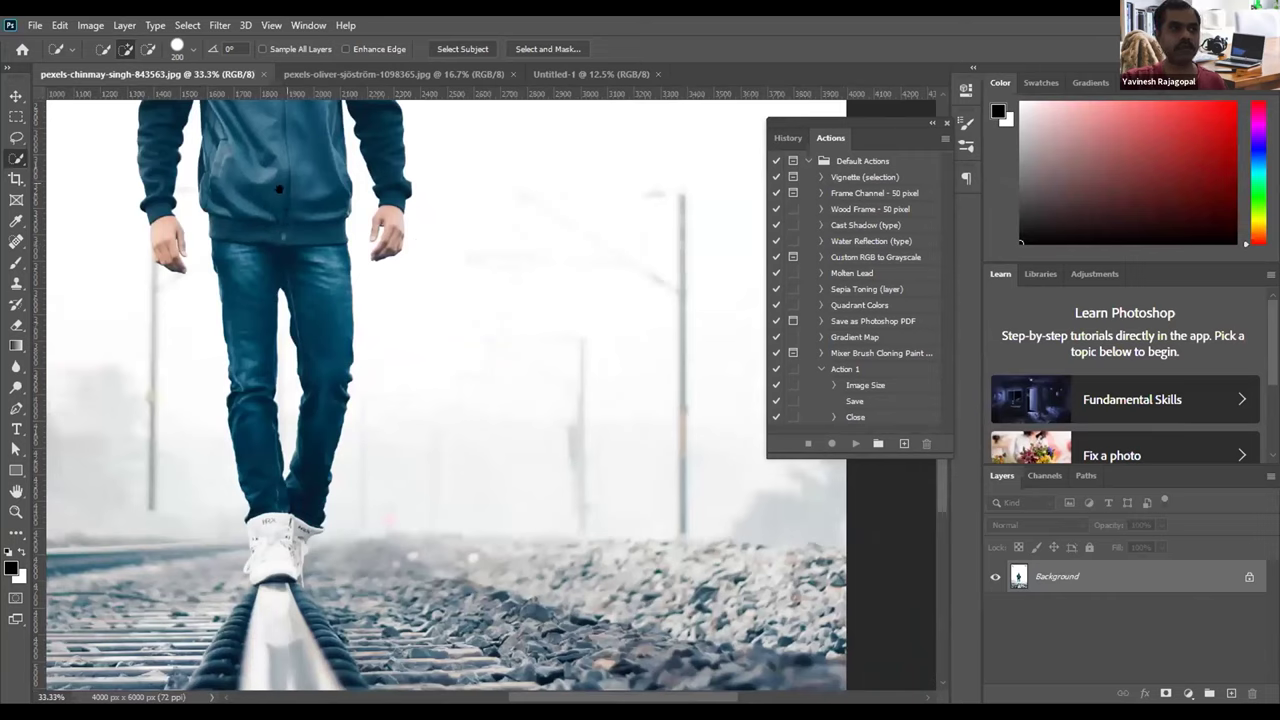
Step: Zoom in on the man and brush a selection over his hood, shoulders and jacket
{"action": "left_click_drag", "start_coordinate": [286, 148], "coordinate": [366, 484]}
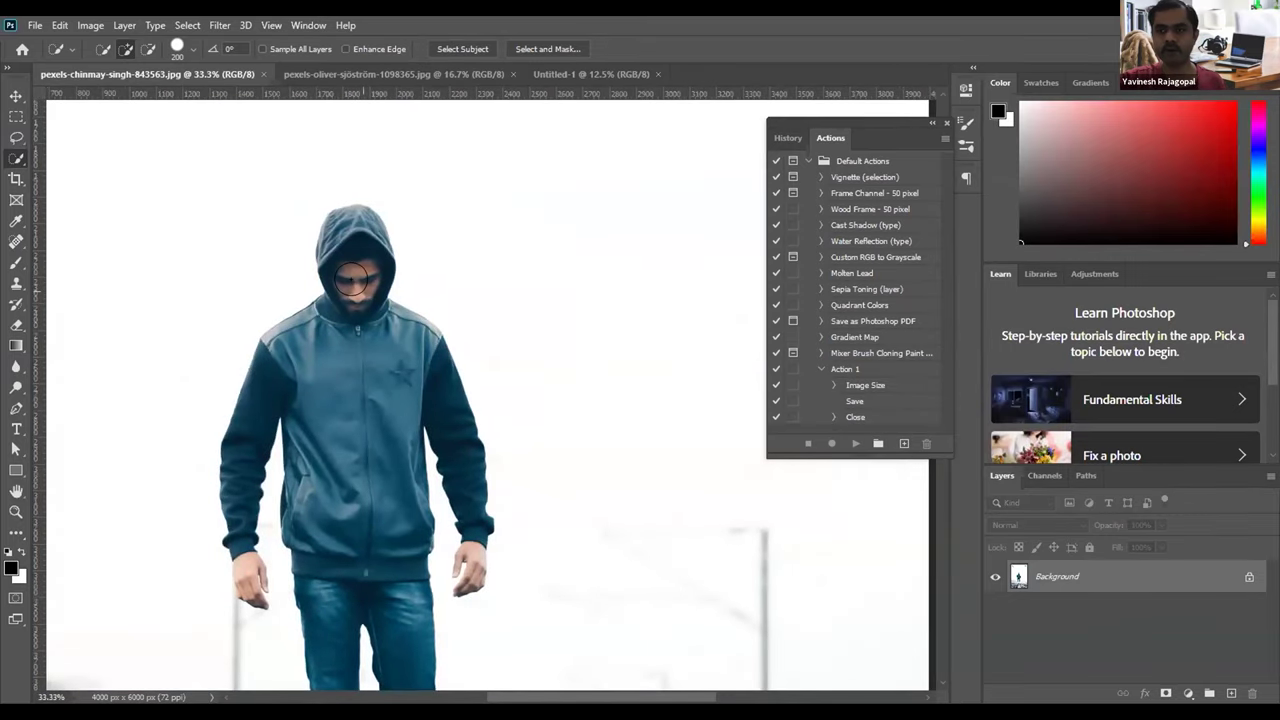
{"action": "left_click_drag", "start_coordinate": [344, 291], "coordinate": [379, 240]}
{"action": "scroll", "coordinate": [379, 240], "scroll_direction": "up", "scroll_amount": 1}
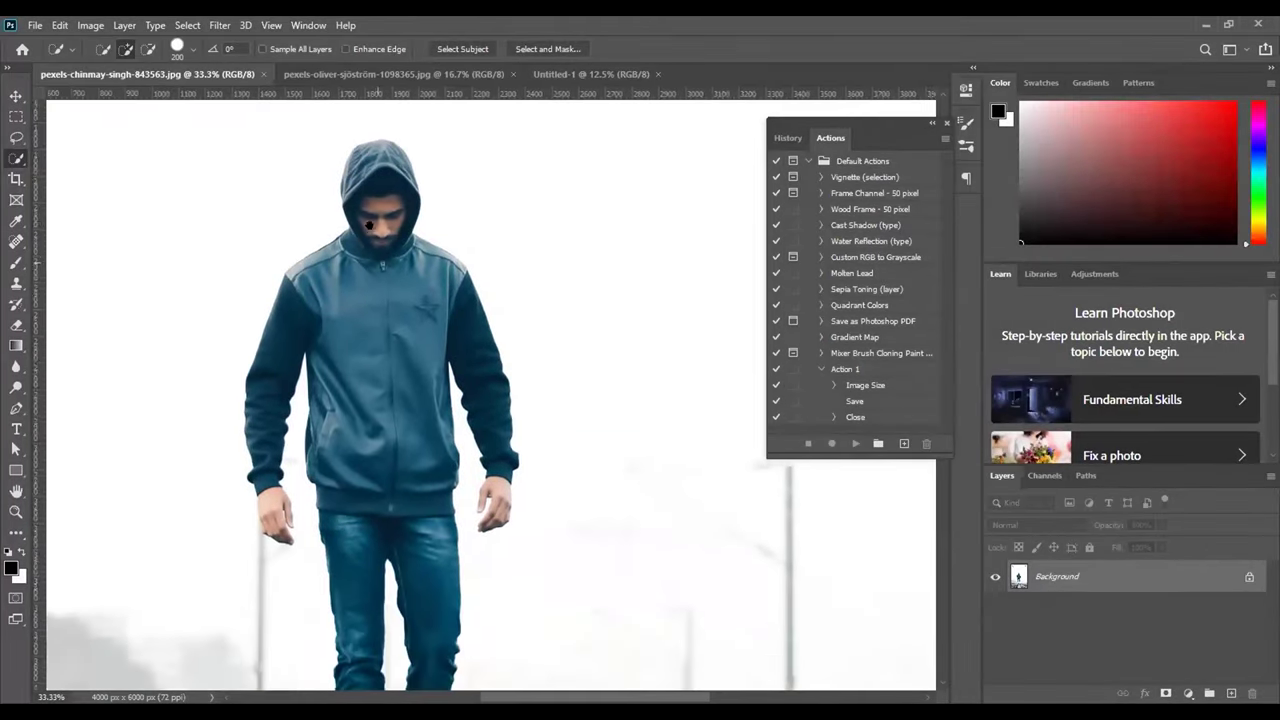
{"action": "scroll", "coordinate": [386, 192], "scroll_direction": "up", "scroll_amount": 3}
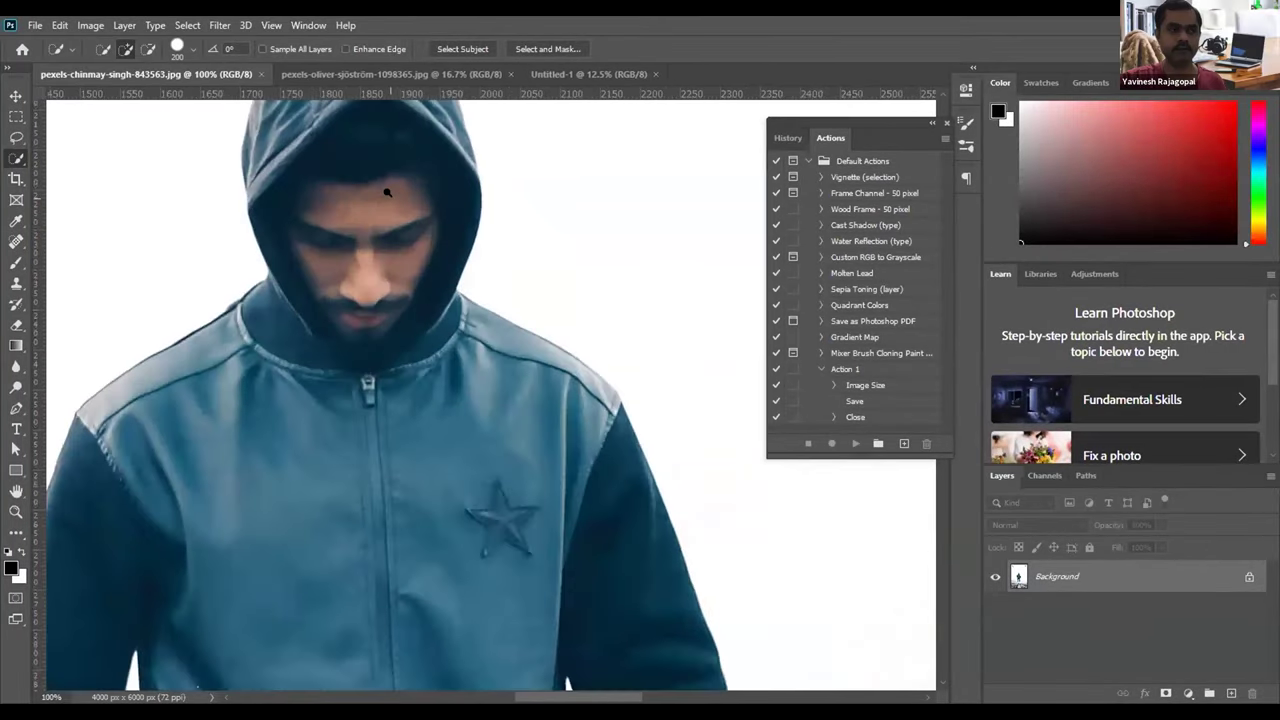
{"action": "left_click_drag", "start_coordinate": [366, 229], "coordinate": [381, 347]}
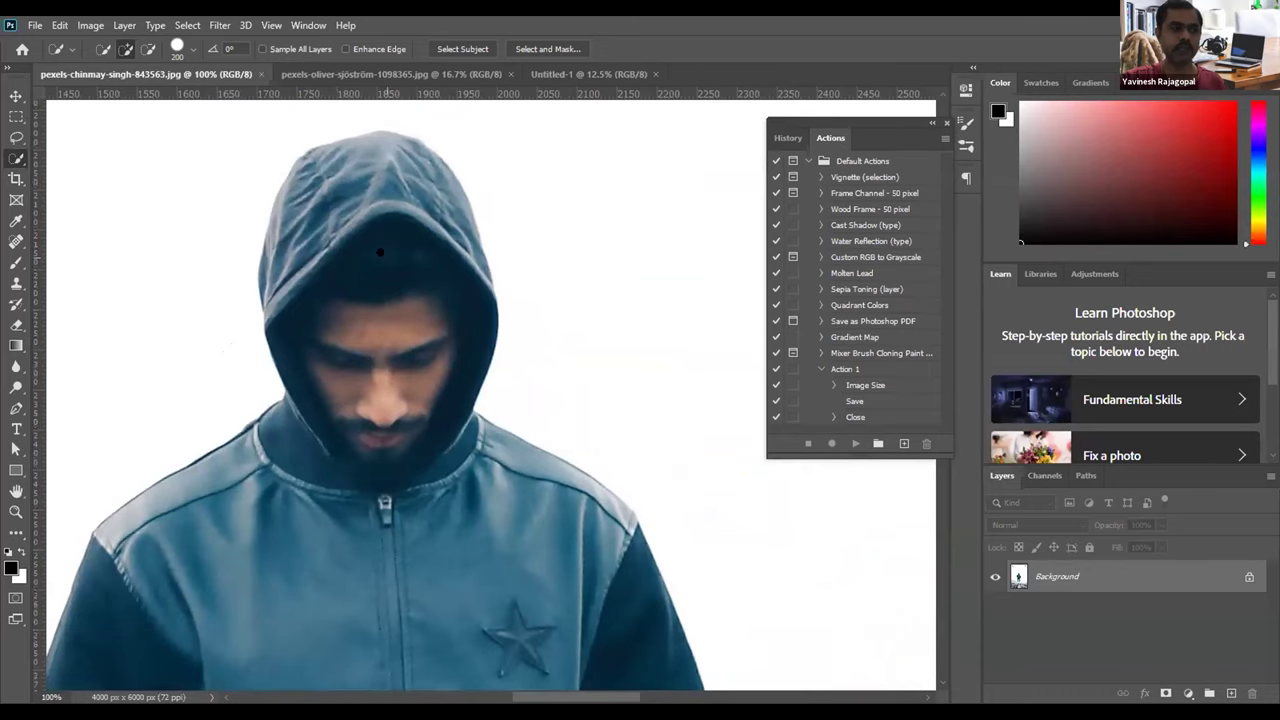
{"action": "left_click_drag", "start_coordinate": [377, 356], "coordinate": [428, 266]}
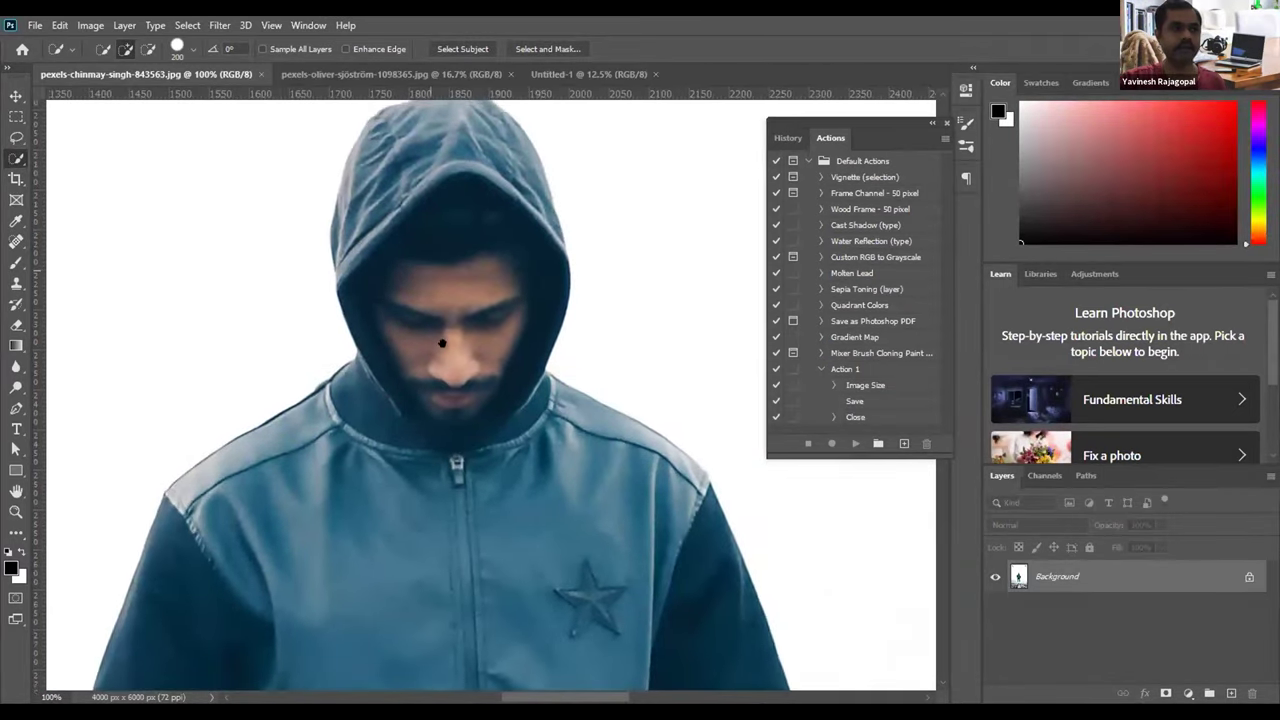
{"action": "left_click_drag", "start_coordinate": [451, 434], "coordinate": [412, 313]}
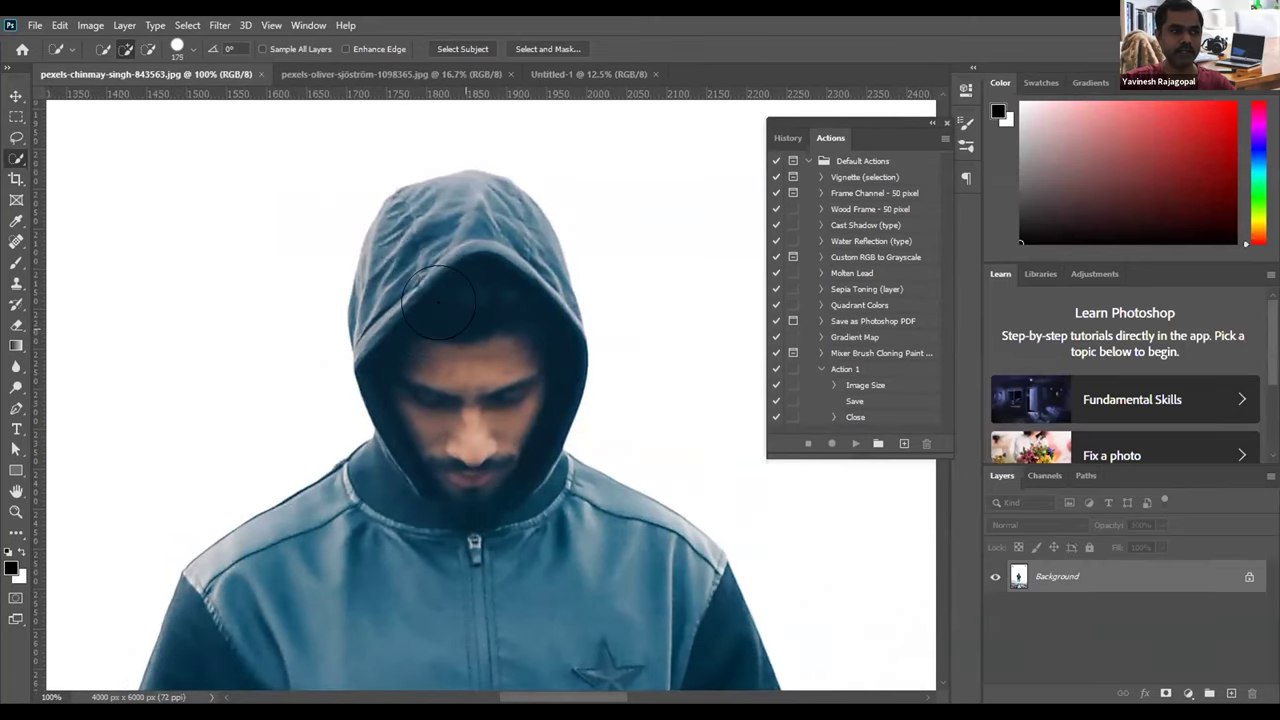
{"action": "left_click", "coordinate": [491, 272]}
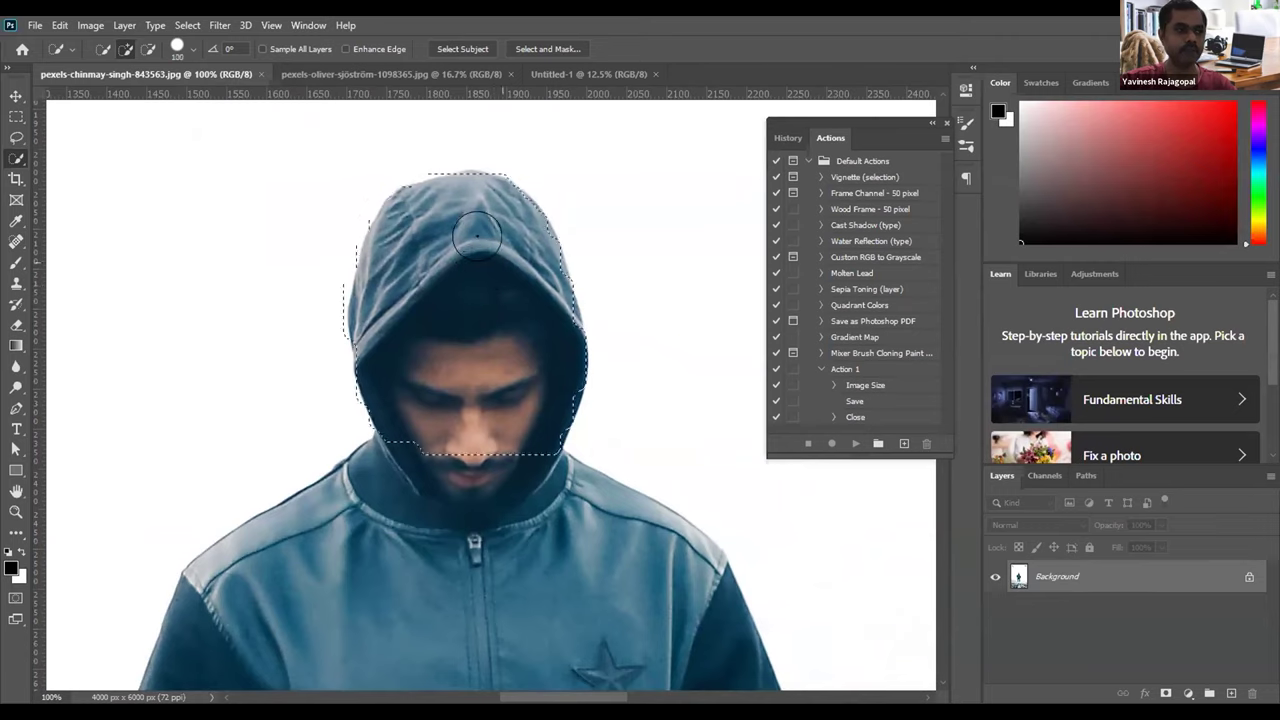
{"action": "mouse_move", "coordinate": [362, 510]}
{"action": "left_mouse_down"}
{"action": "mouse_move", "coordinate": [271, 546]}
{"action": "mouse_move", "coordinate": [262, 565]}
{"action": "mouse_move", "coordinate": [540, 515]}
{"action": "left_mouse_up"}
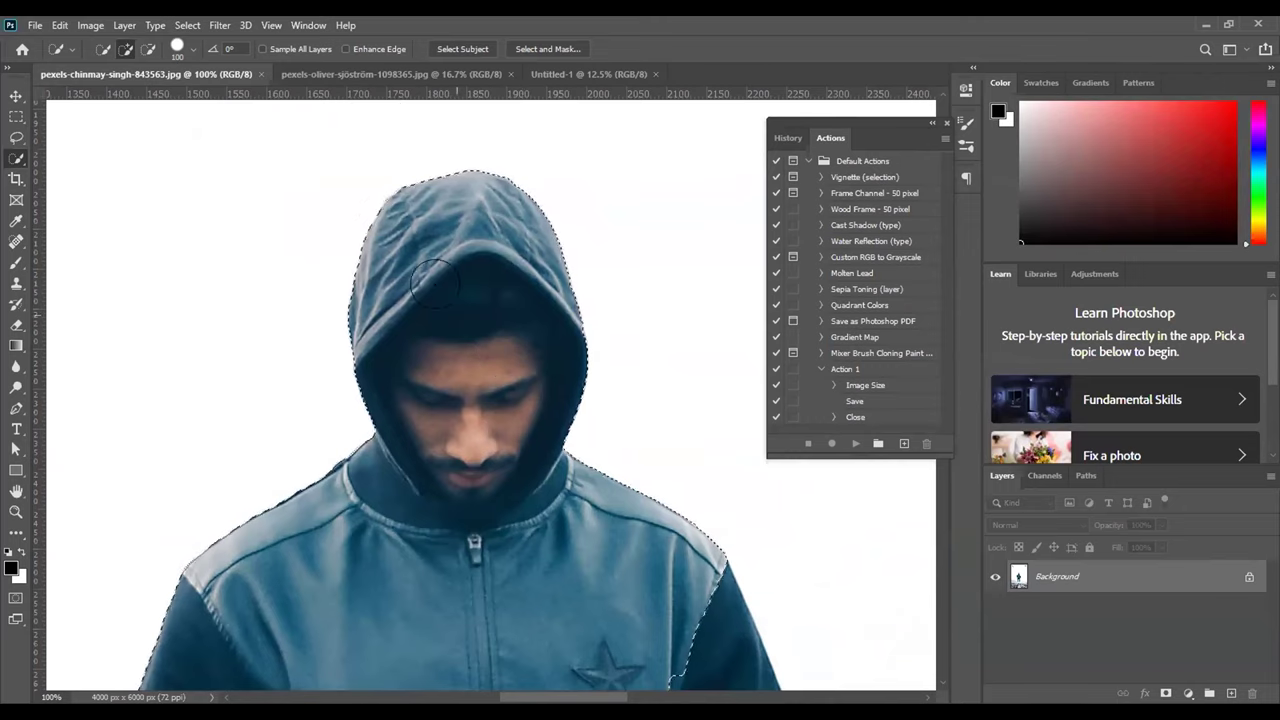
Step: Reconfirm the Quick Selection Tool and extend the selection around the hood and shoulders
{"action": "right_click", "coordinate": [16, 158]}
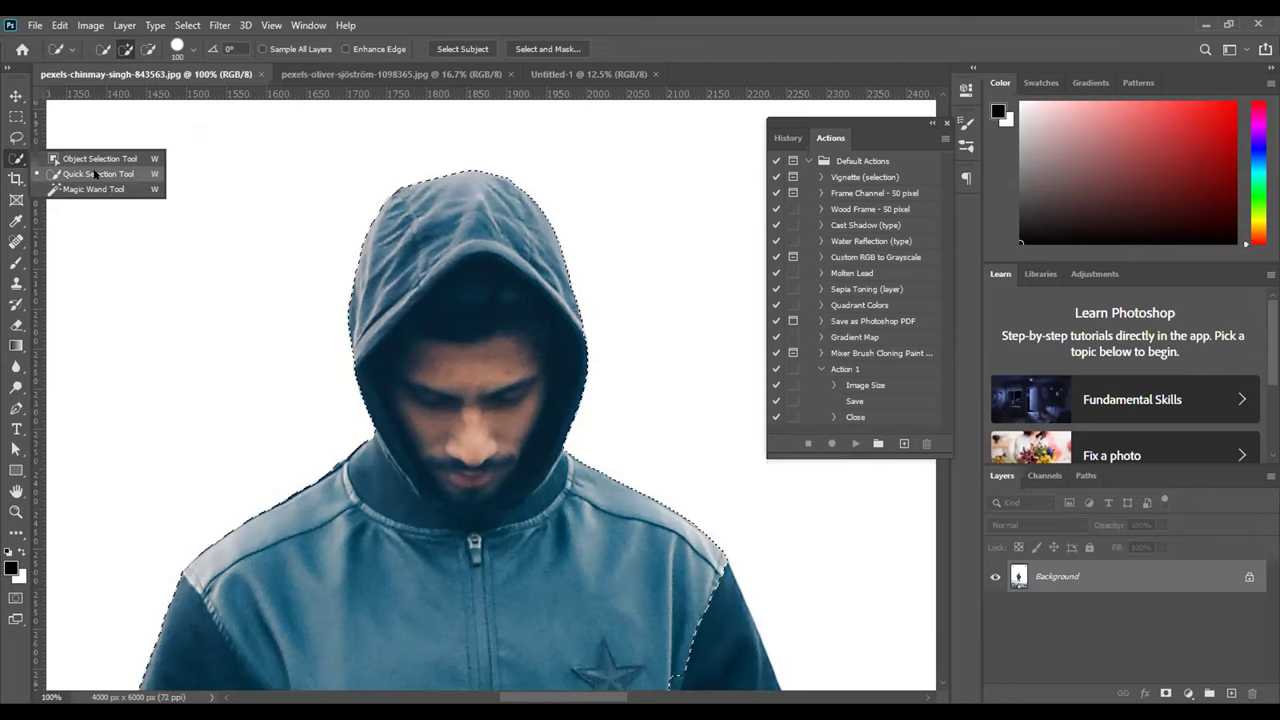
{"action": "left_click", "coordinate": [95, 174]}
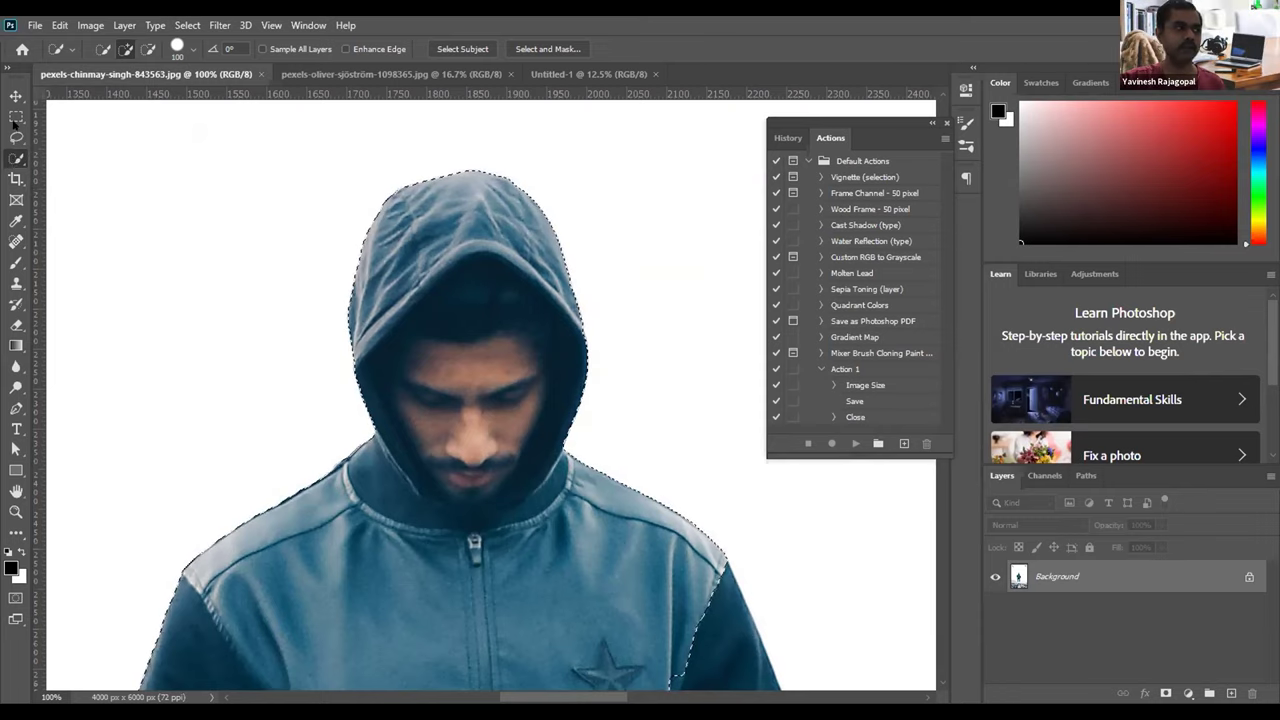
{"action": "right_click", "coordinate": [16, 160]}
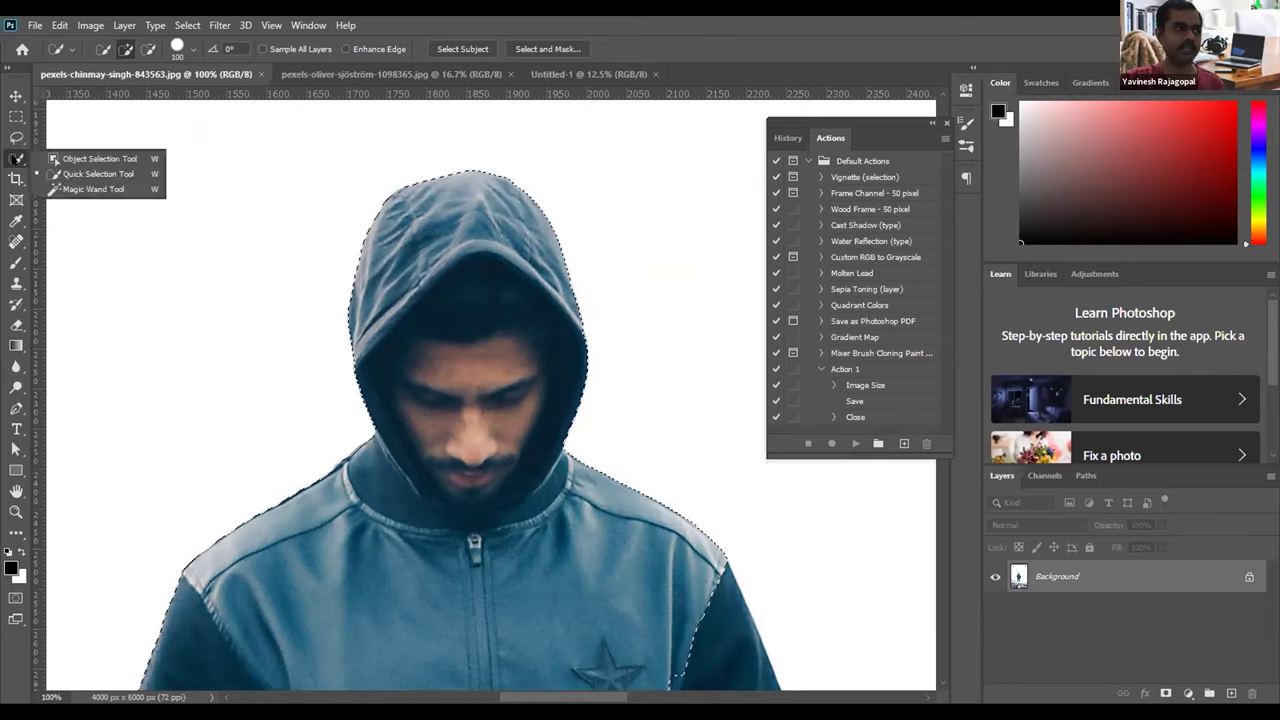
{"action": "left_click", "coordinate": [70, 174]}
{"action": "left_click_drag", "start_coordinate": [436, 230], "coordinate": [440, 487]}
Step: Deselect, then reselect the whole jacket and refine along the left sleeve
{"action": "key", "text": "ctrl+d"}
{"action": "scroll", "coordinate": [500, 466], "scroll_direction": "down", "scroll_amount": 5}
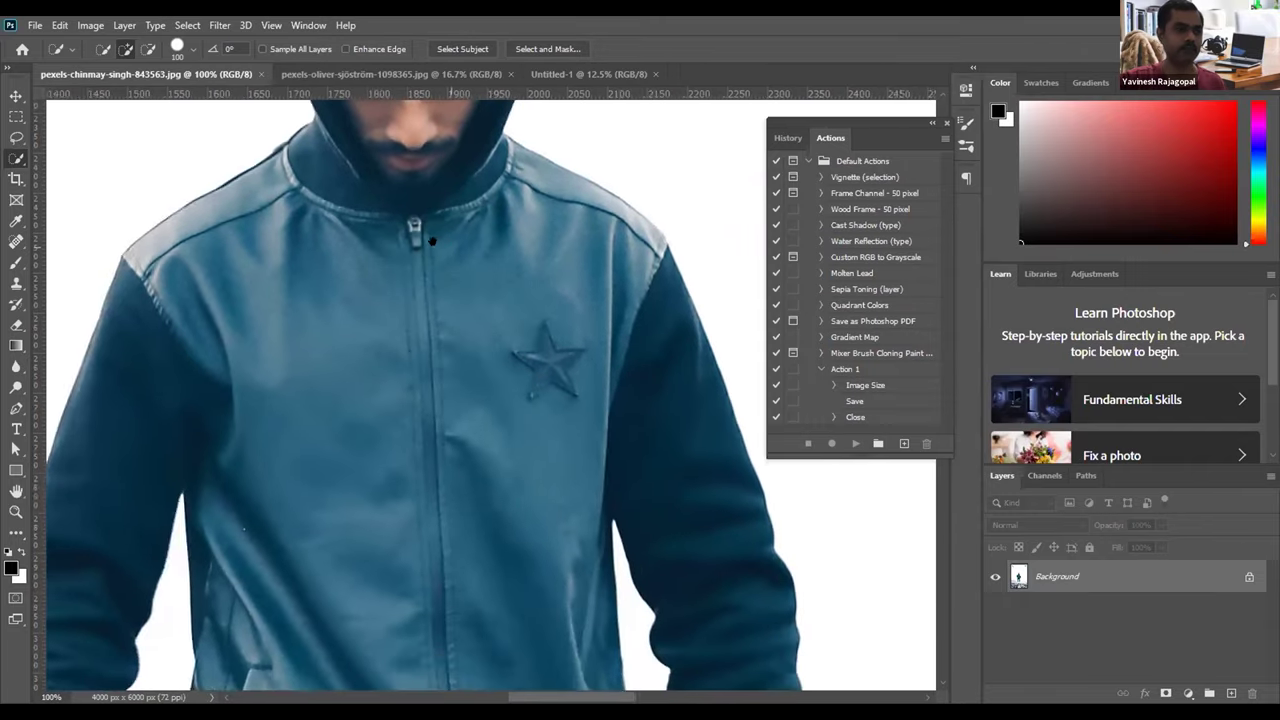
{"action": "mouse_move", "coordinate": [432, 241]}
{"action": "left_mouse_down"}
{"action": "mouse_move", "coordinate": [497, 280]}
{"action": "mouse_move", "coordinate": [586, 286]}
{"action": "left_mouse_up"}
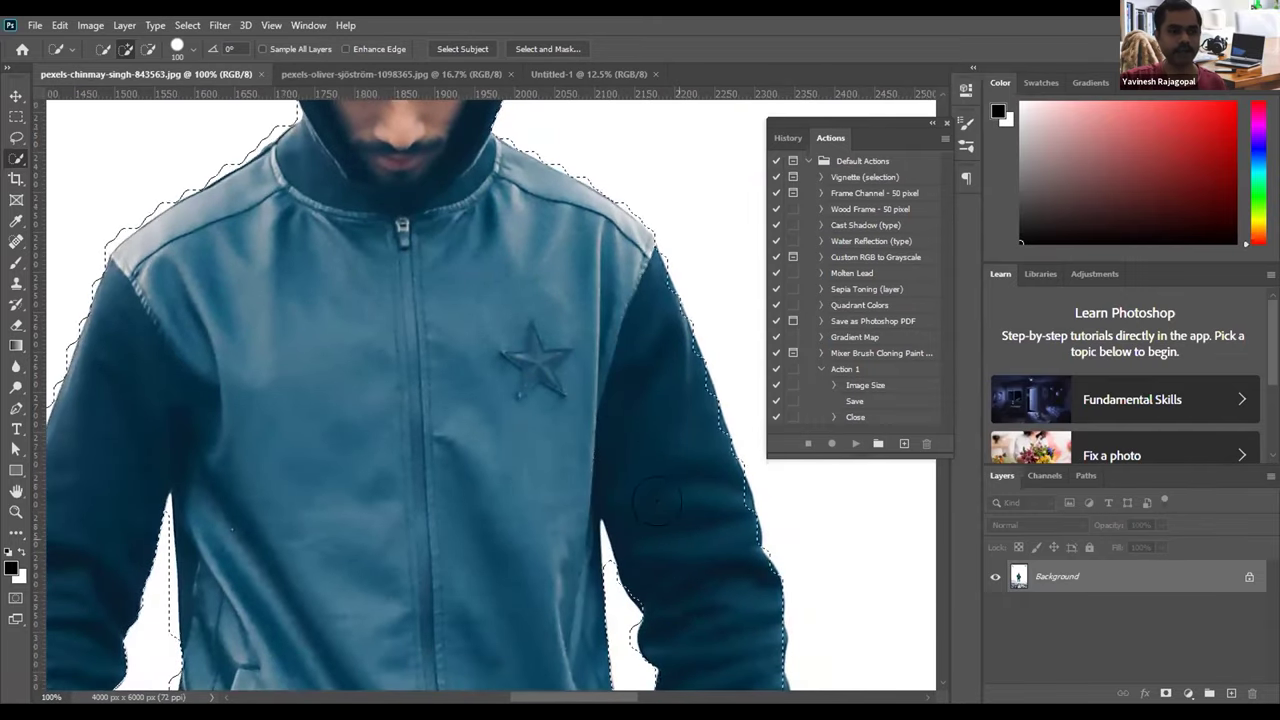
{"action": "scroll", "coordinate": [608, 297], "scroll_direction": "down", "scroll_amount": 3}
{"action": "scroll", "coordinate": [608, 297], "scroll_direction": "left", "scroll_amount": 4}
{"action": "left_click_drag", "start_coordinate": [350, 195], "coordinate": [283, 450]}
Step: Shrink the brush to 45 px and add the hand at the left to the selection
{"action": "scroll", "coordinate": [337, 503], "scroll_direction": "down", "scroll_amount": 5}
{"action": "scroll", "coordinate": [337, 503], "scroll_direction": "right", "scroll_amount": 1}
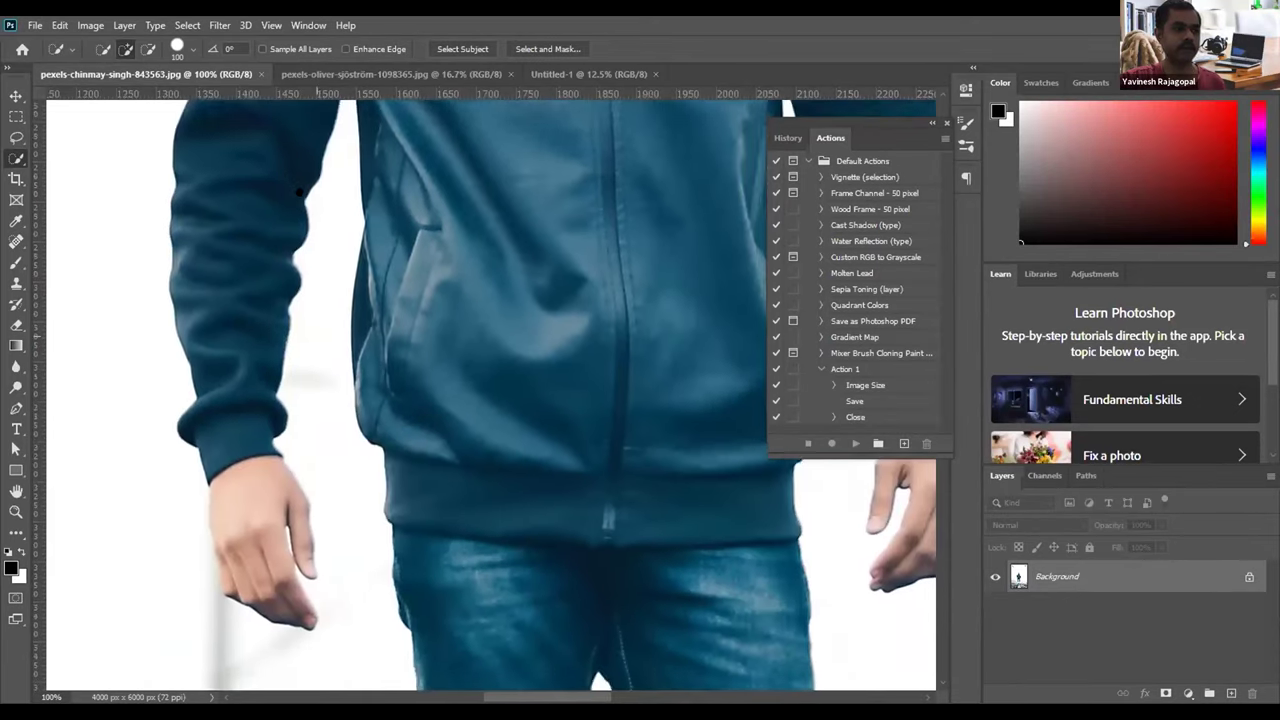
{"action": "key", "text": "bracketleft"}
{"action": "key", "text": "bracketleft"}
{"action": "key", "text": "bracketleft"}
{"action": "key", "text": "bracketleft"}
{"action": "key", "text": "bracketleft"}
{"action": "key", "text": "bracketleft"}
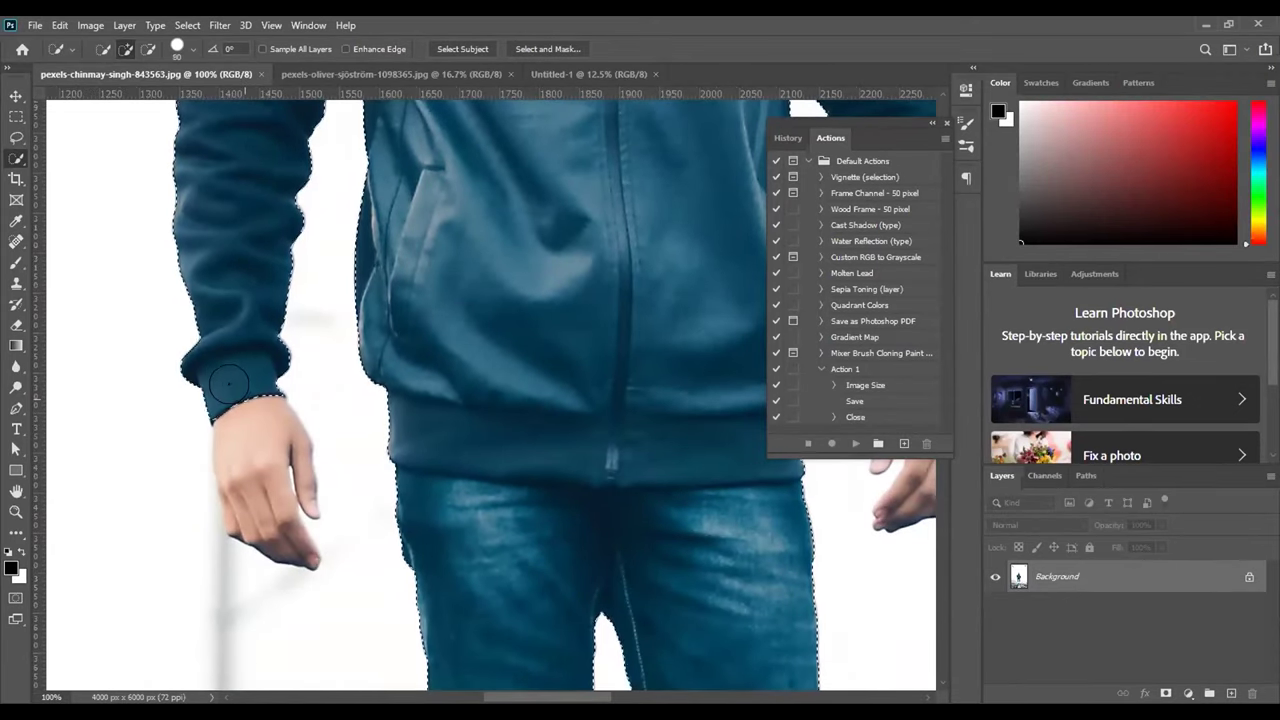
{"action": "mouse_move", "coordinate": [231, 386]}
{"action": "left_mouse_down"}
{"action": "mouse_move", "coordinate": [248, 450]}
{"action": "mouse_move", "coordinate": [249, 414]}
{"action": "left_mouse_up"}
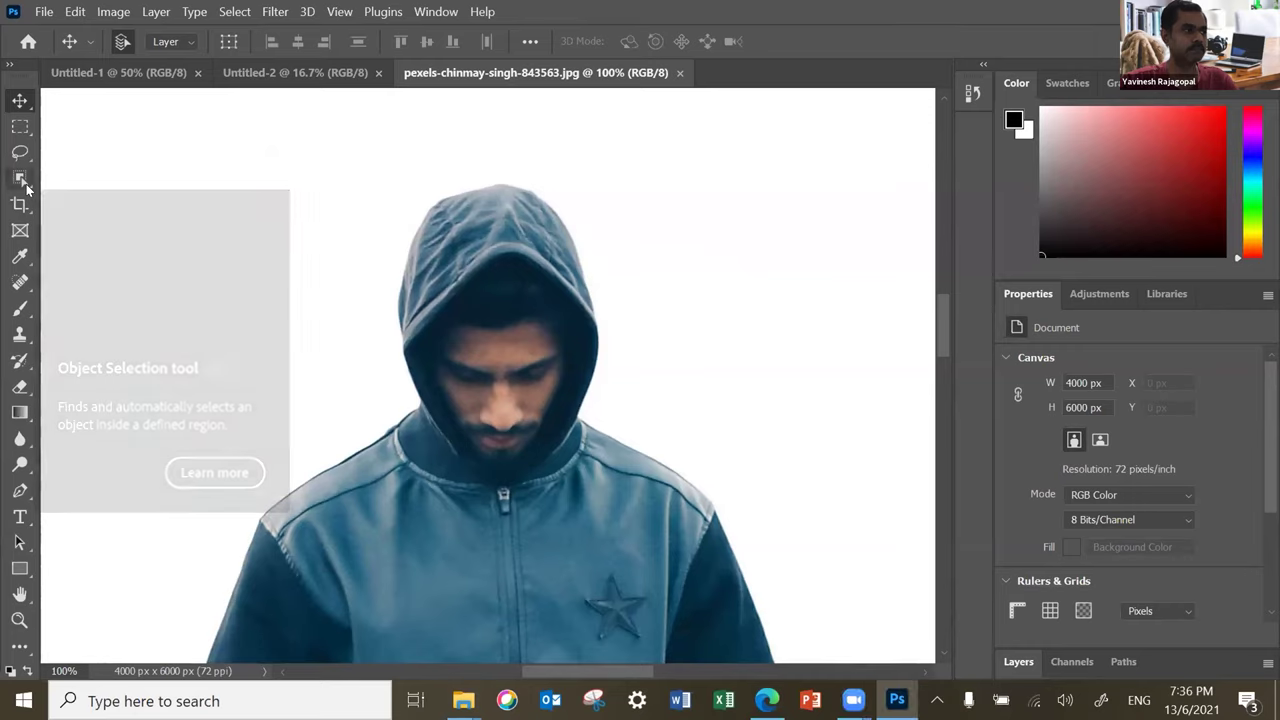
Step: Switch to the Quick Selection Tool, check its 30 px brush settings, and paint a small background test patch
{"action": "left_click", "coordinate": [29, 183]}
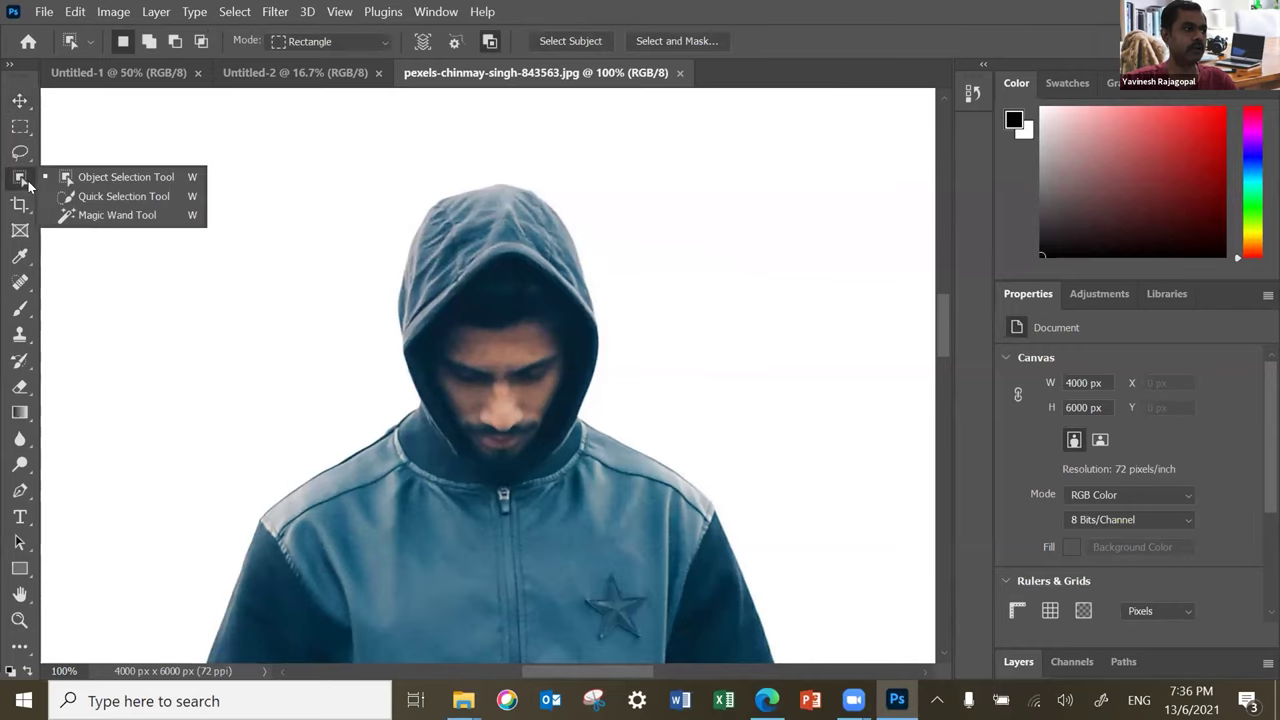
{"action": "left_click", "coordinate": [91, 200]}
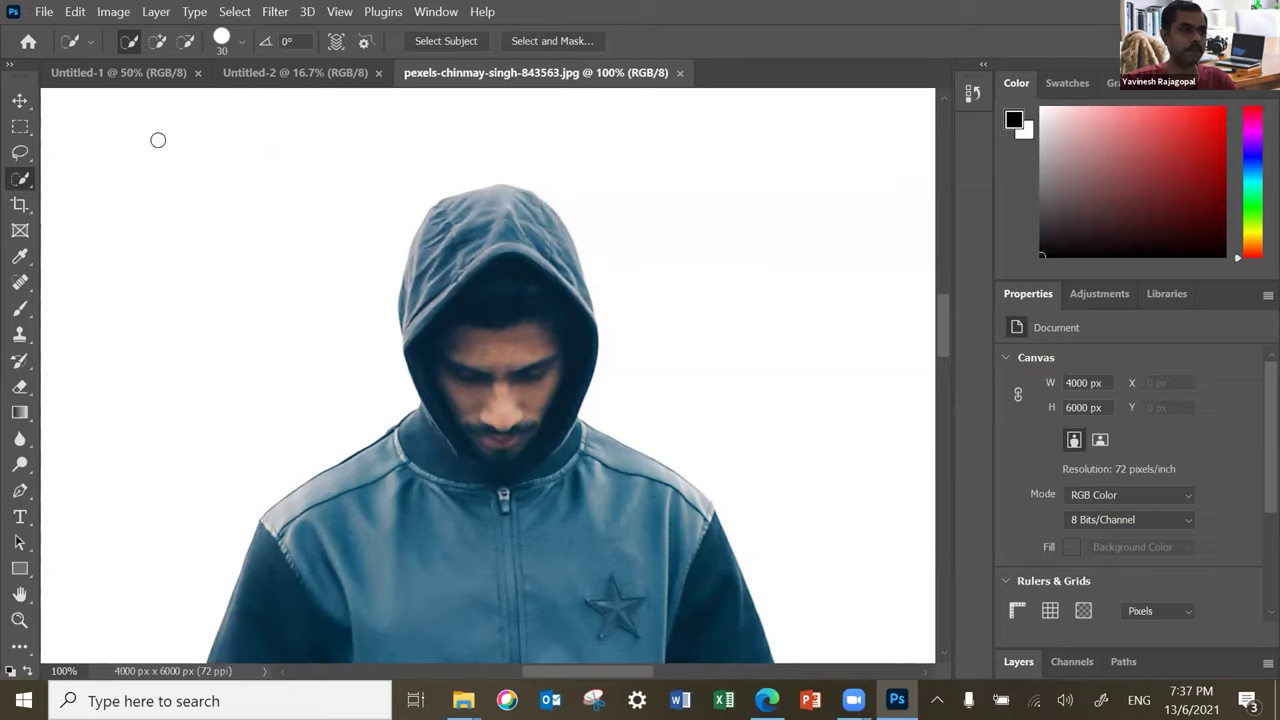
{"action": "right_click", "coordinate": [255, 174]}
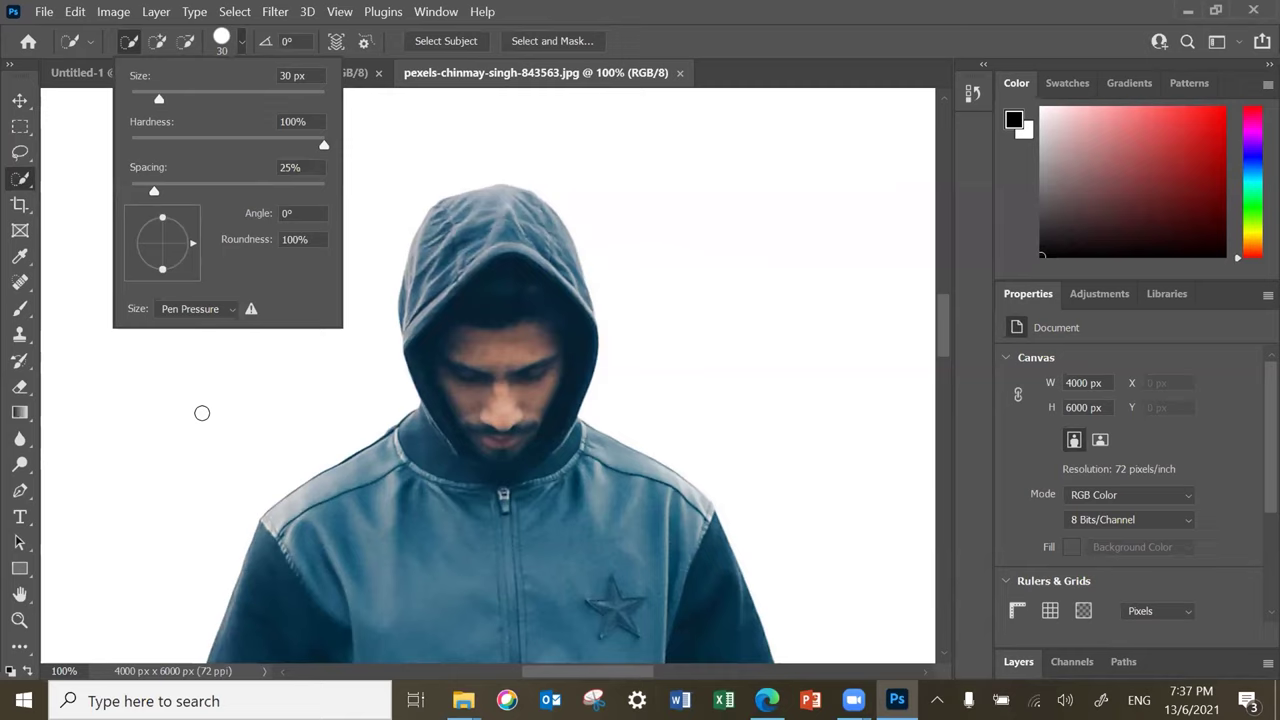
{"action": "left_click", "coordinate": [33, 189]}
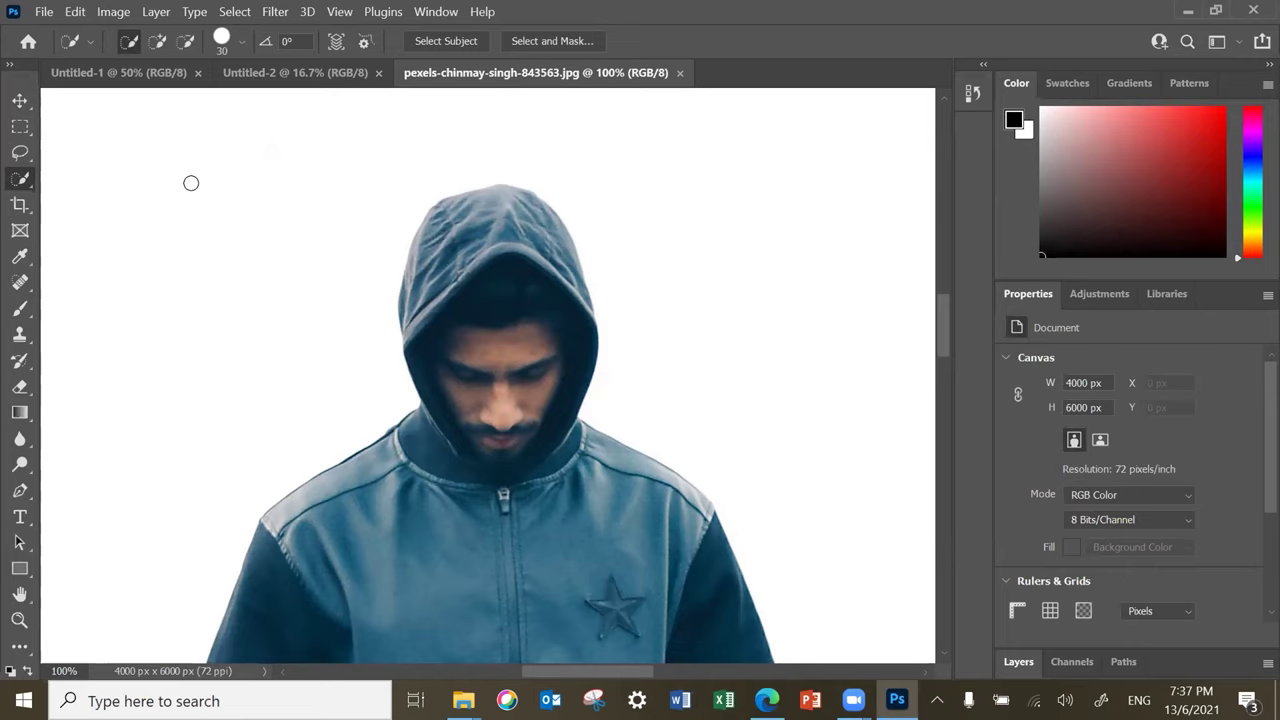
{"action": "left_click_drag", "start_coordinate": [164, 191], "coordinate": [181, 206]}
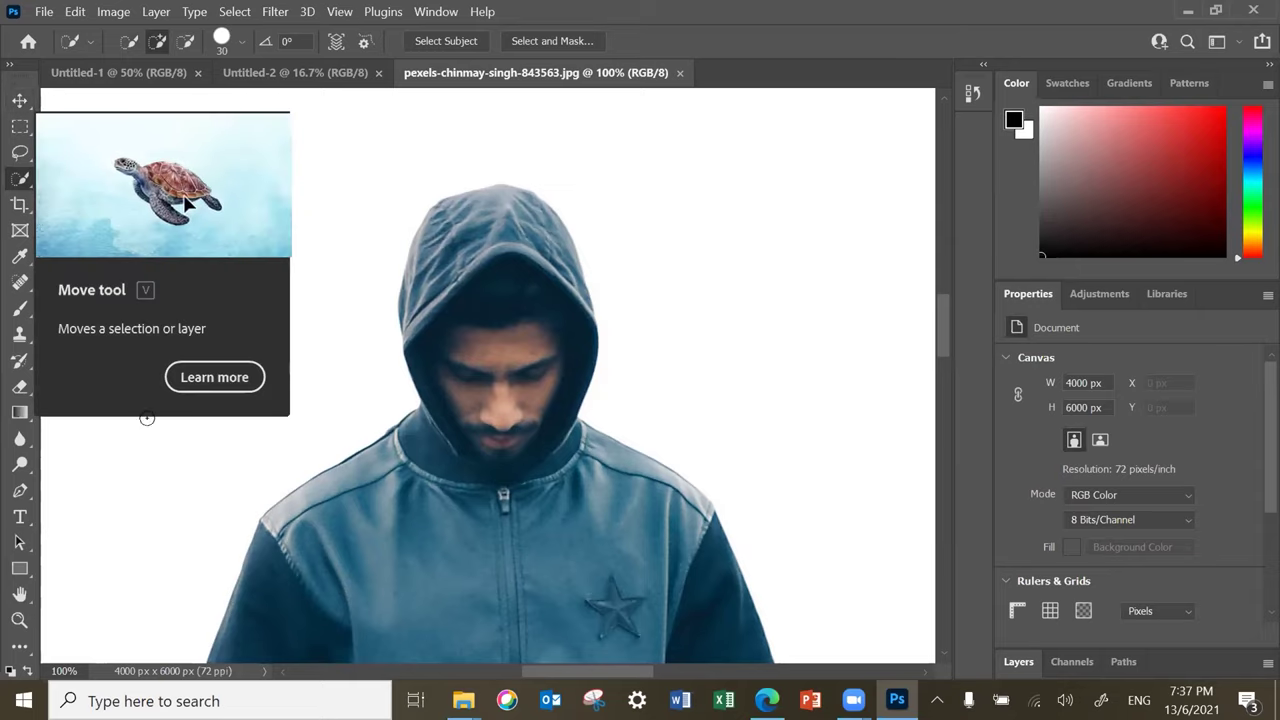
Step: Adjust the Quick Selection brush to 175 and clear the stray background patch with Ctrl+D
{"action": "left_click", "coordinate": [121, 228]}
{"action": "key", "text": "bracketright"}
{"action": "key", "text": "bracketright"}
{"action": "key", "text": "bracketright"}
{"action": "key", "text": "bracketright"}
{"action": "key", "text": "bracketright"}
{"action": "key", "text": "bracketright"}
{"action": "key", "text": "bracketright"}
{"action": "key", "text": "bracketright"}
{"action": "key", "text": "bracketright"}
{"action": "key", "text": "bracketright"}
{"action": "key", "text": "bracketright"}
{"action": "key", "text": "bracketright"}
{"action": "key", "text": "bracketright"}
{"action": "key", "text": "bracketright"}
{"action": "key", "text": "bracketright"}
{"action": "key", "text": "bracketright"}
{"action": "key", "text": "bracketright"}
{"action": "key", "text": "bracketright"}
{"action": "key", "text": "bracketright"}
{"action": "key", "text": "bracketright"}
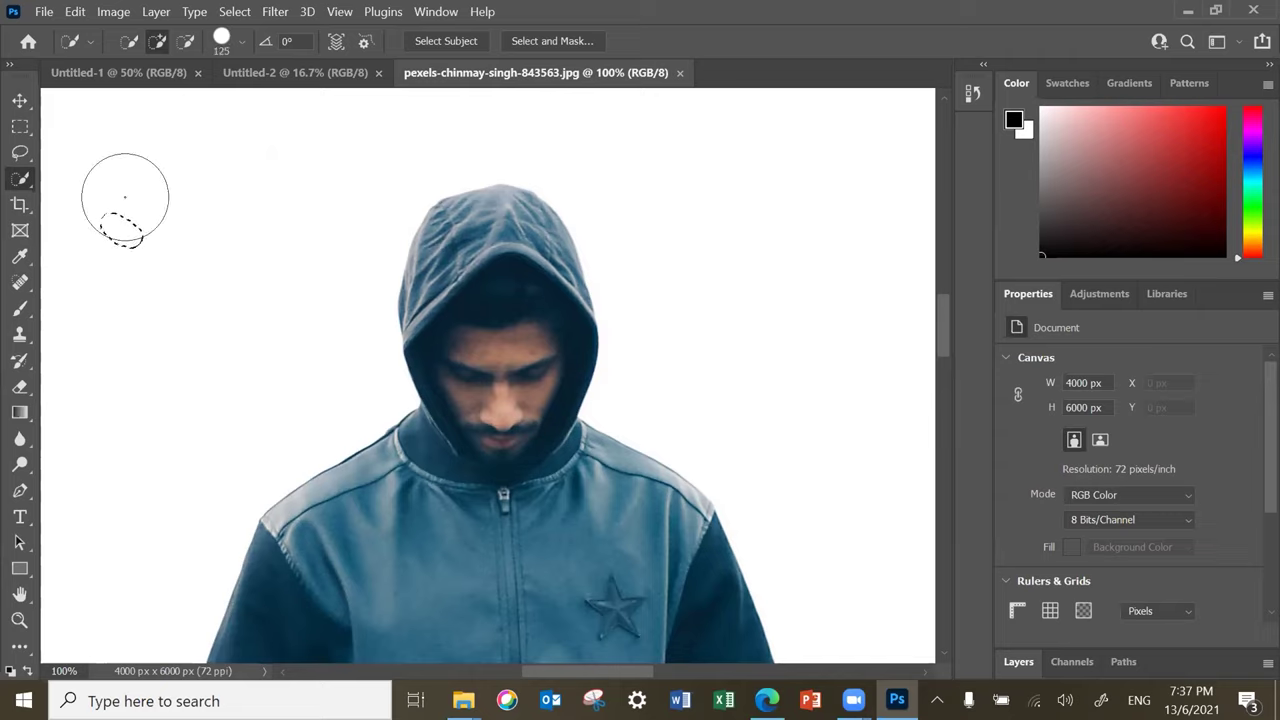
{"action": "key", "text": "bracketleft"}
{"action": "key", "text": "bracketleft"}
{"action": "key", "text": "bracketleft"}
{"action": "key", "text": "bracketleft"}
{"action": "key", "text": "bracketleft"}
{"action": "key", "text": "bracketleft"}
{"action": "key", "text": "bracketleft"}
{"action": "key", "text": "bracketleft"}
{"action": "key", "text": "bracketleft"}
{"action": "key", "text": "bracketleft"}
{"action": "key", "text": "bracketleft"}
{"action": "key", "text": "bracketleft"}
{"action": "key", "text": "bracketleft"}
{"action": "key", "text": "bracketleft"}
{"action": "key", "text": "bracketleft"}
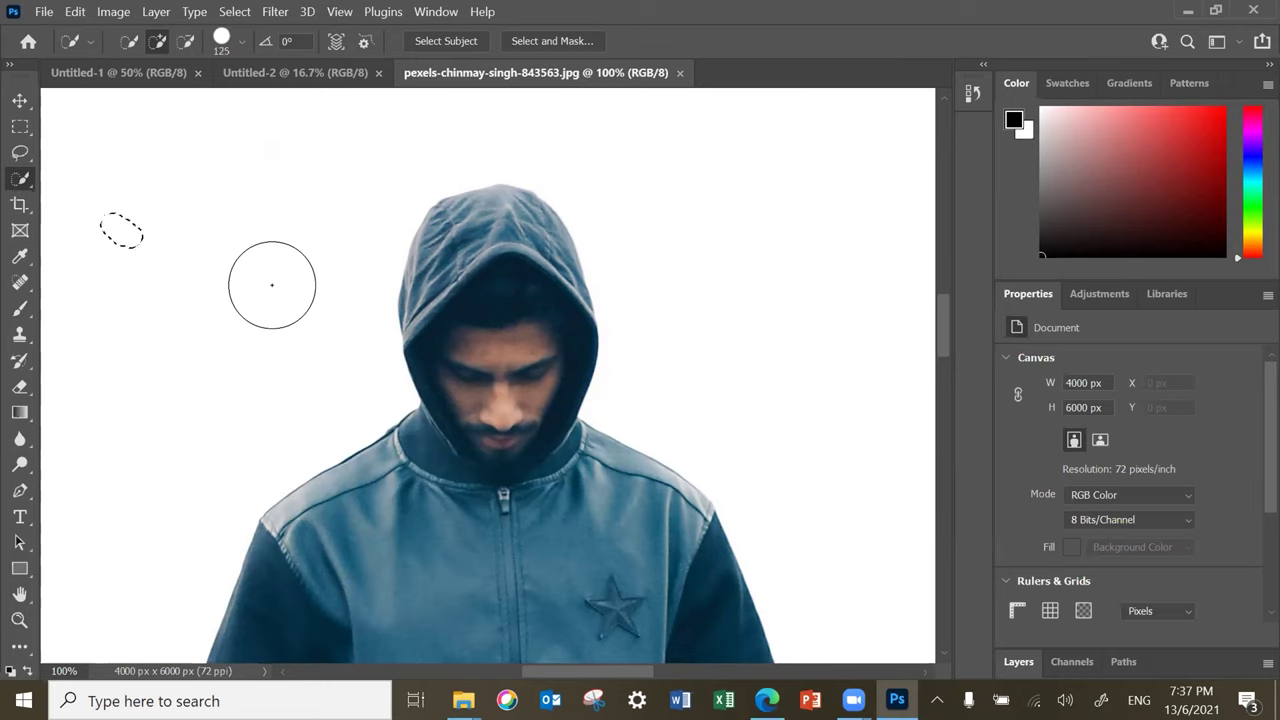
{"action": "key", "text": "bracketright"}
{"action": "key", "text": "bracketright"}
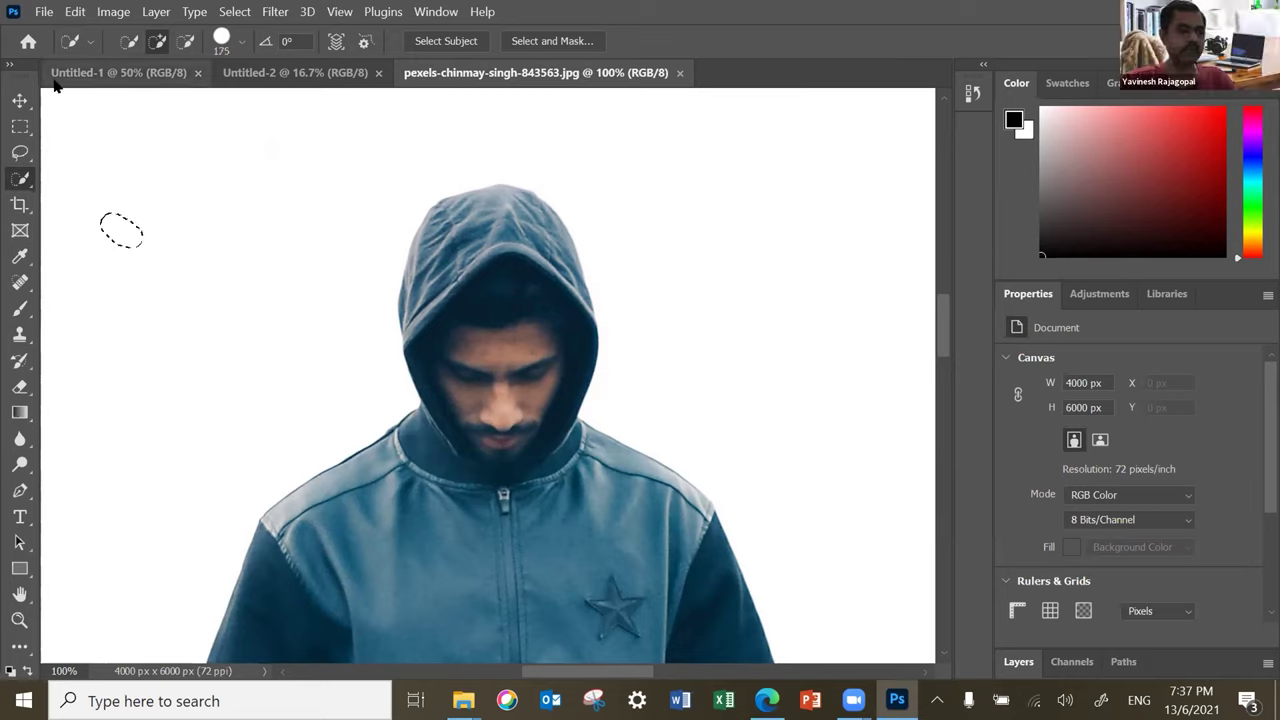
{"action": "key", "text": "ctrl+d"}
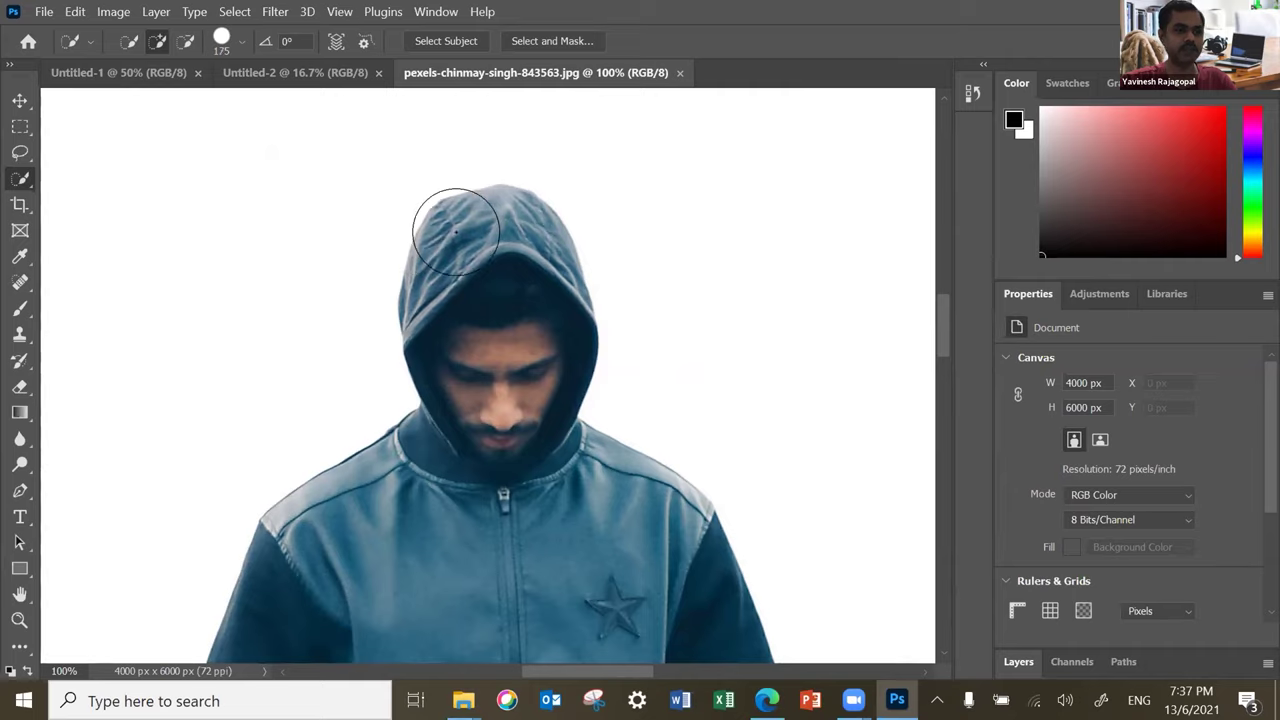
Step: Shrink the brush below 125 and brush over the top of the man's hood
{"action": "key", "text": "bracketleft"}
{"action": "key", "text": "bracketleft"}
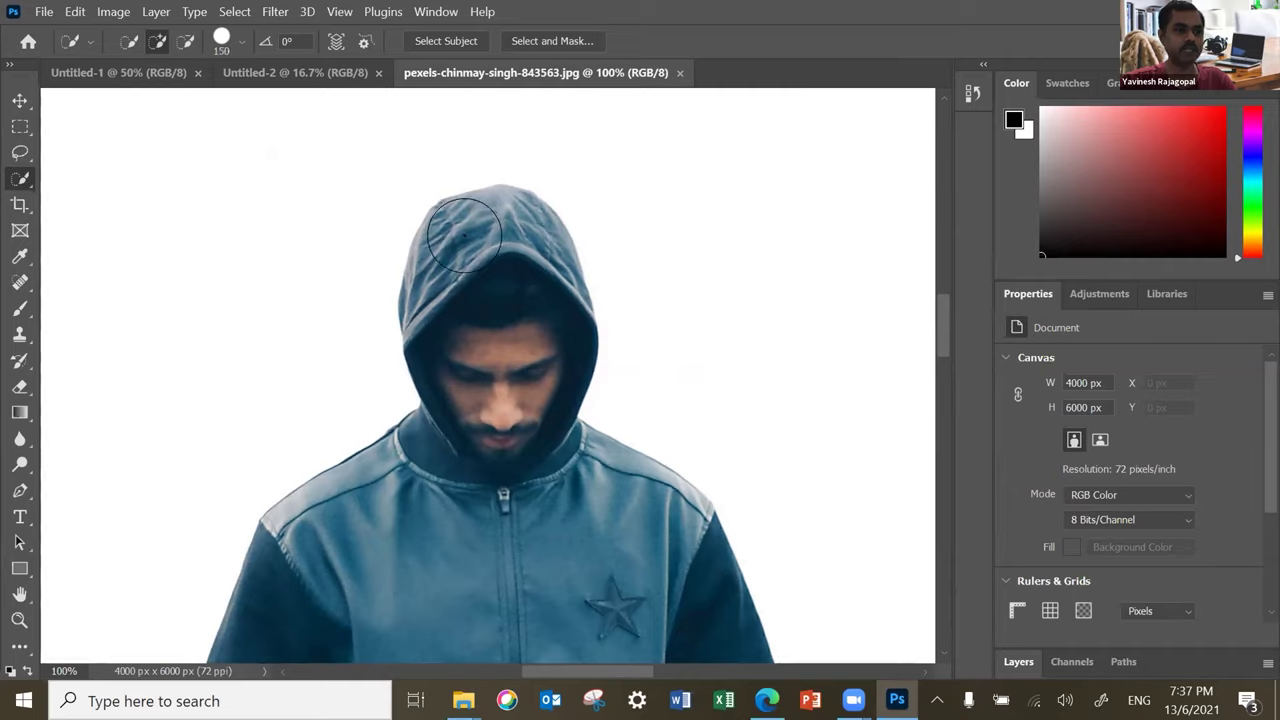
{"action": "key", "text": "bracketleft"}
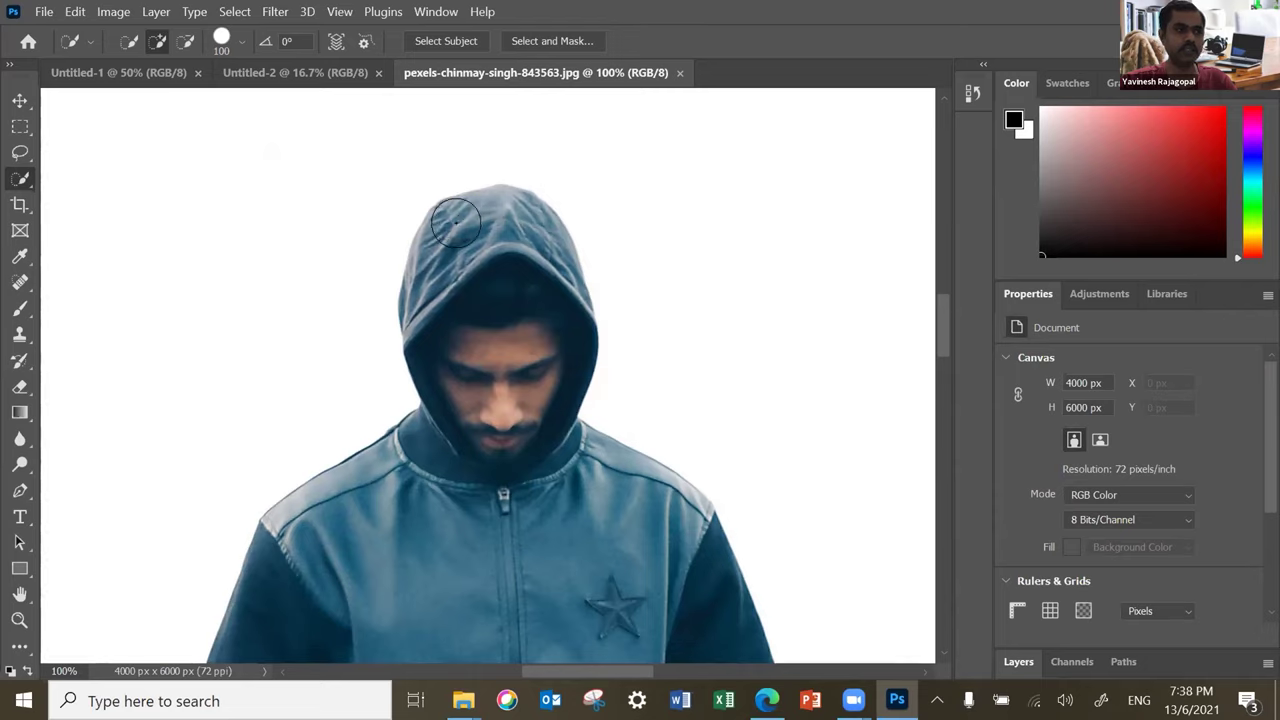
{"action": "mouse_move", "coordinate": [456, 222]}
{"action": "left_mouse_down"}
{"action": "mouse_move", "coordinate": [516, 324]}
{"action": "mouse_move", "coordinate": [490, 316]}
{"action": "mouse_move", "coordinate": [476, 478]}
{"action": "mouse_move", "coordinate": [440, 500]}
{"action": "mouse_move", "coordinate": [500, 520]}
{"action": "mouse_move", "coordinate": [463, 493]}
{"action": "mouse_move", "coordinate": [490, 505]}
{"action": "mouse_move", "coordinate": [490, 380]}
{"action": "mouse_move", "coordinate": [462, 230]}
{"action": "left_mouse_up"}
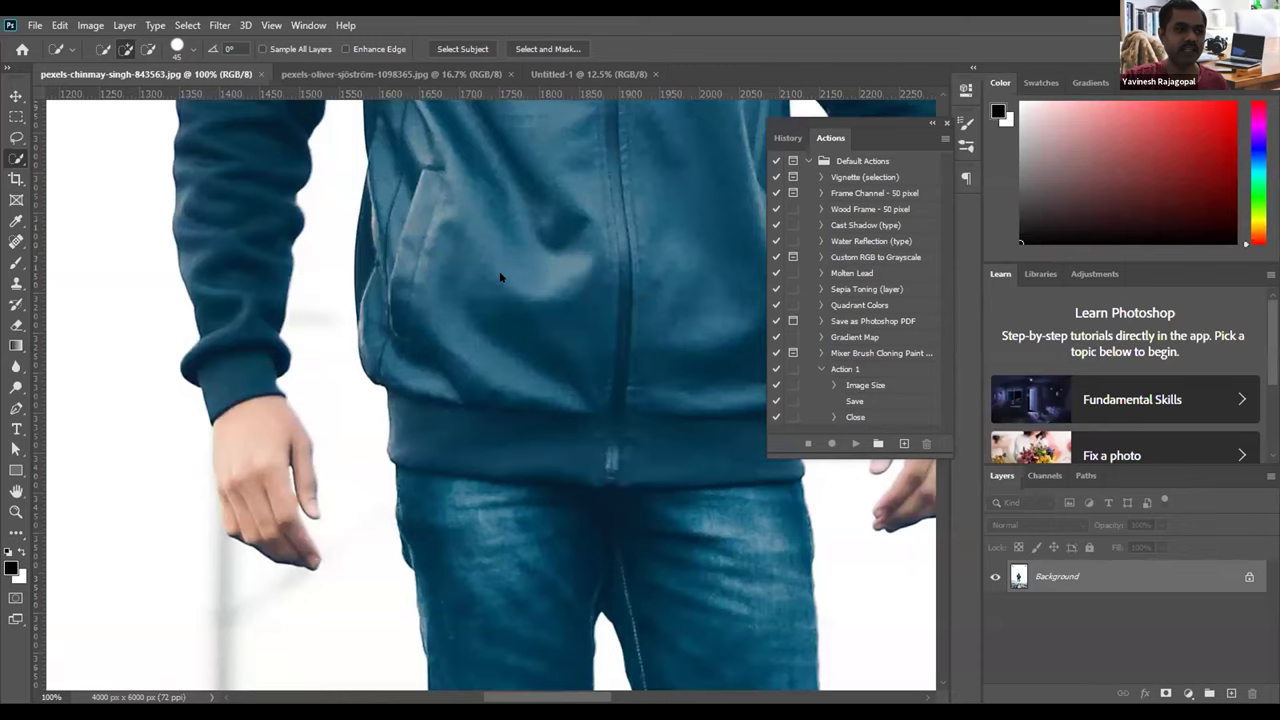
Step: Hide the panels and brush the selection over the man's hood, head and jacket sleeve
{"action": "key", "text": "Tab"}
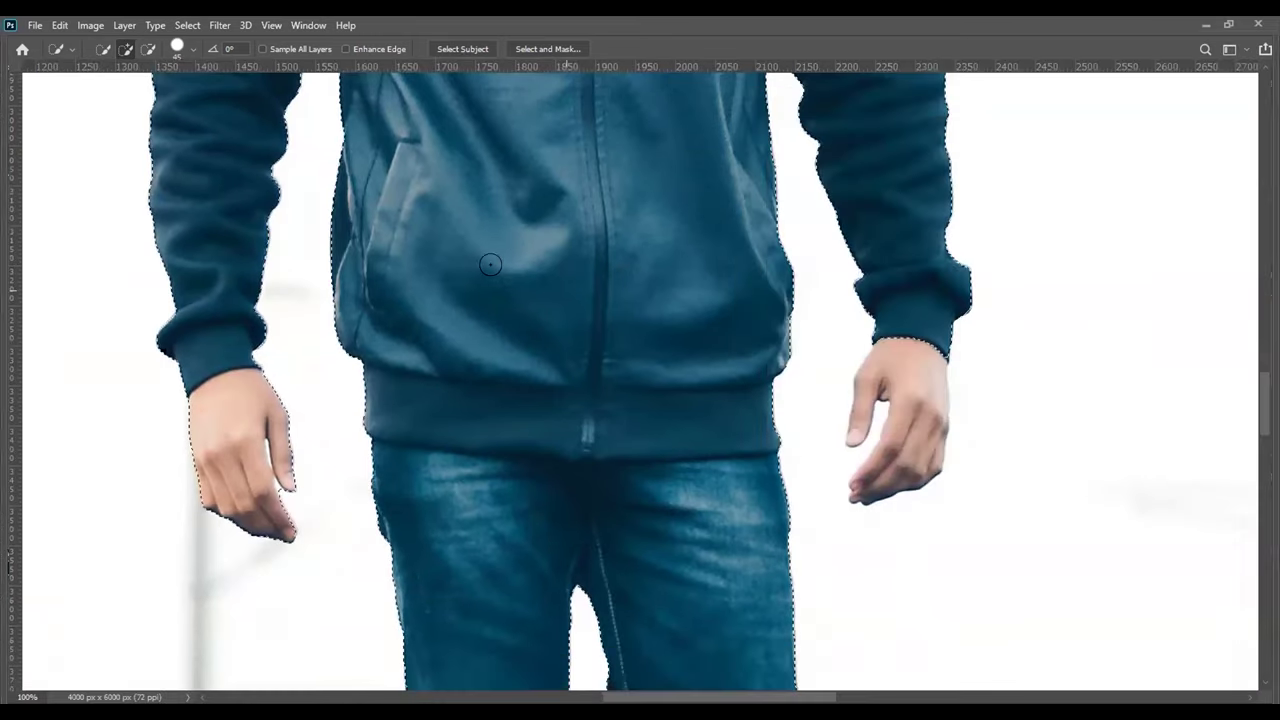
{"action": "scroll", "coordinate": [567, 292], "scroll_direction": "down", "scroll_amount": 3}
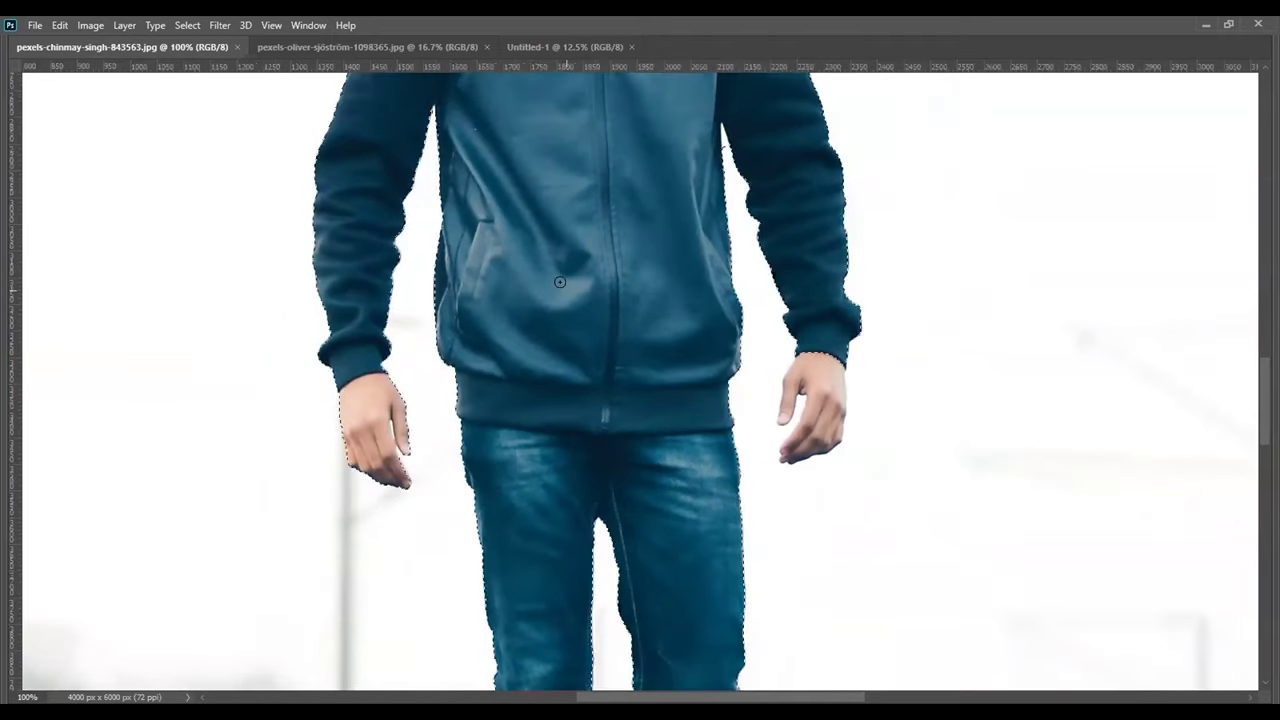
{"action": "scroll", "coordinate": [560, 282], "scroll_direction": "down", "scroll_amount": 1}
{"action": "scroll", "coordinate": [505, 331], "scroll_direction": "up", "scroll_amount": 5}
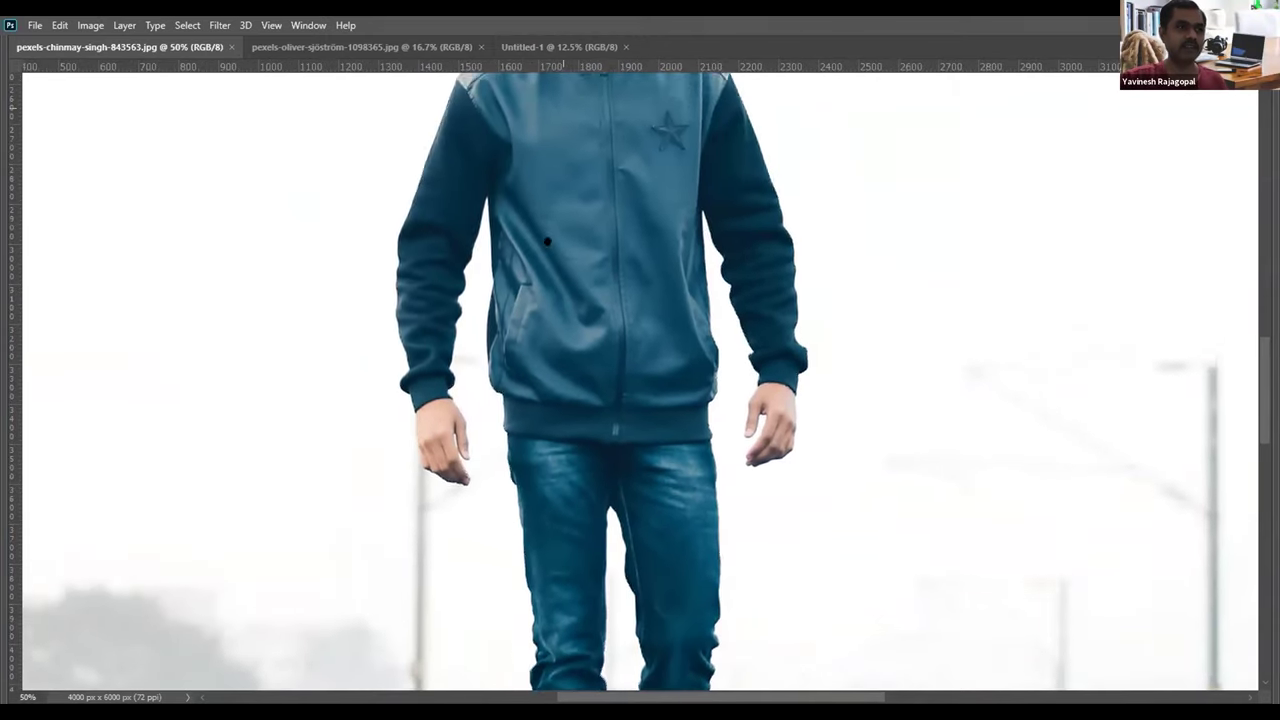
{"action": "scroll", "coordinate": [505, 331], "scroll_direction": "up", "scroll_amount": 2}
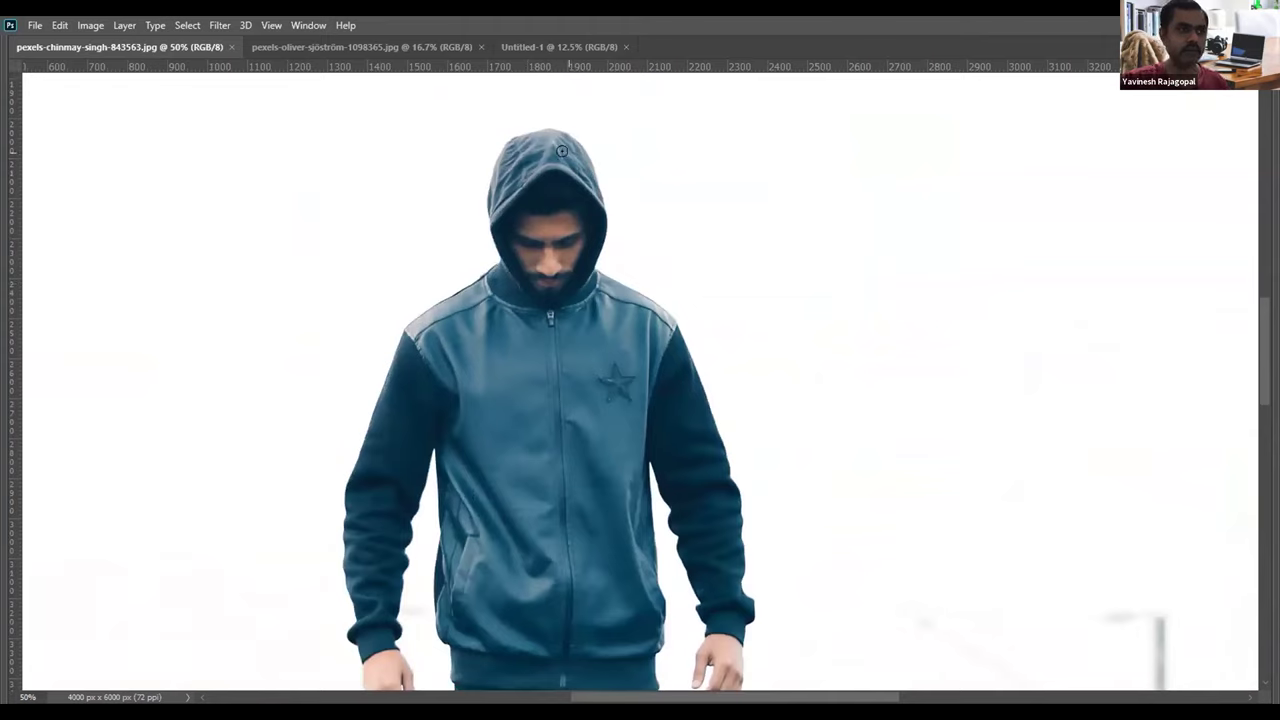
{"action": "mouse_move", "coordinate": [534, 156]}
{"action": "left_mouse_down"}
{"action": "mouse_move", "coordinate": [592, 192]}
{"action": "mouse_move", "coordinate": [530, 170]}
{"action": "mouse_move", "coordinate": [490, 235]}
{"action": "mouse_move", "coordinate": [536, 322]}
{"action": "mouse_move", "coordinate": [533, 483]}
{"action": "left_mouse_up"}
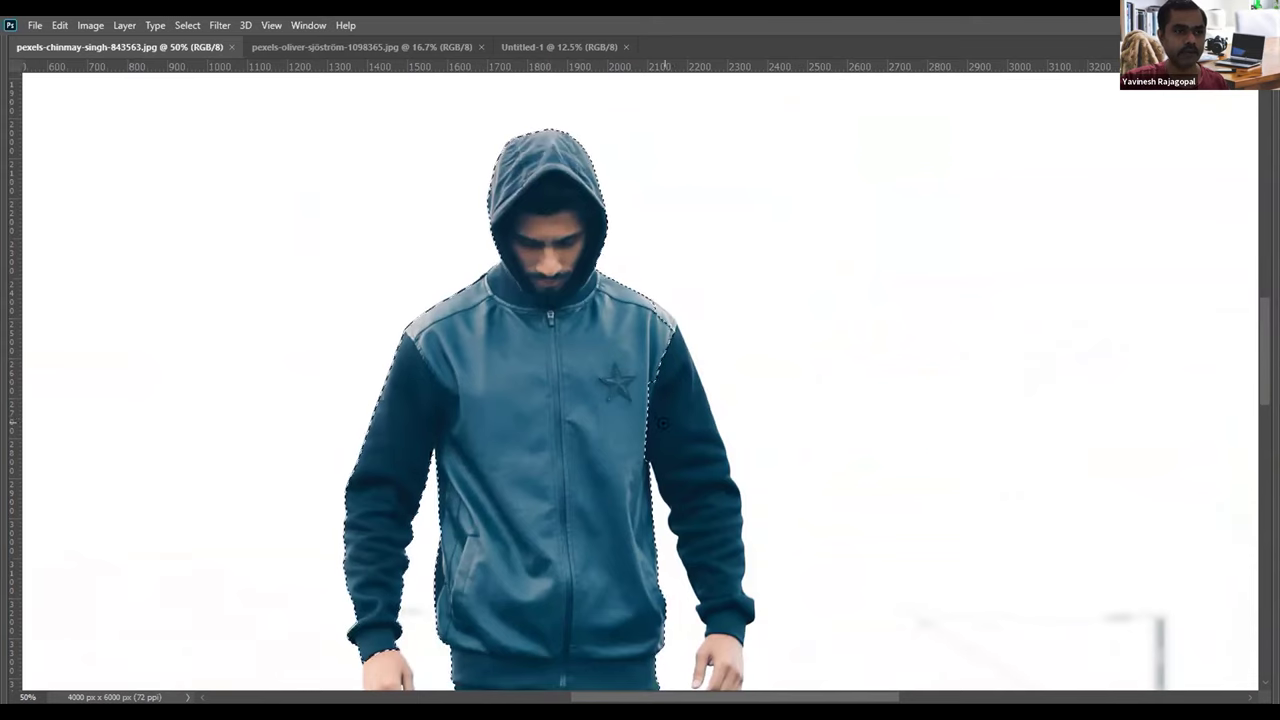
{"action": "left_click_drag", "start_coordinate": [635, 369], "coordinate": [650, 396]}
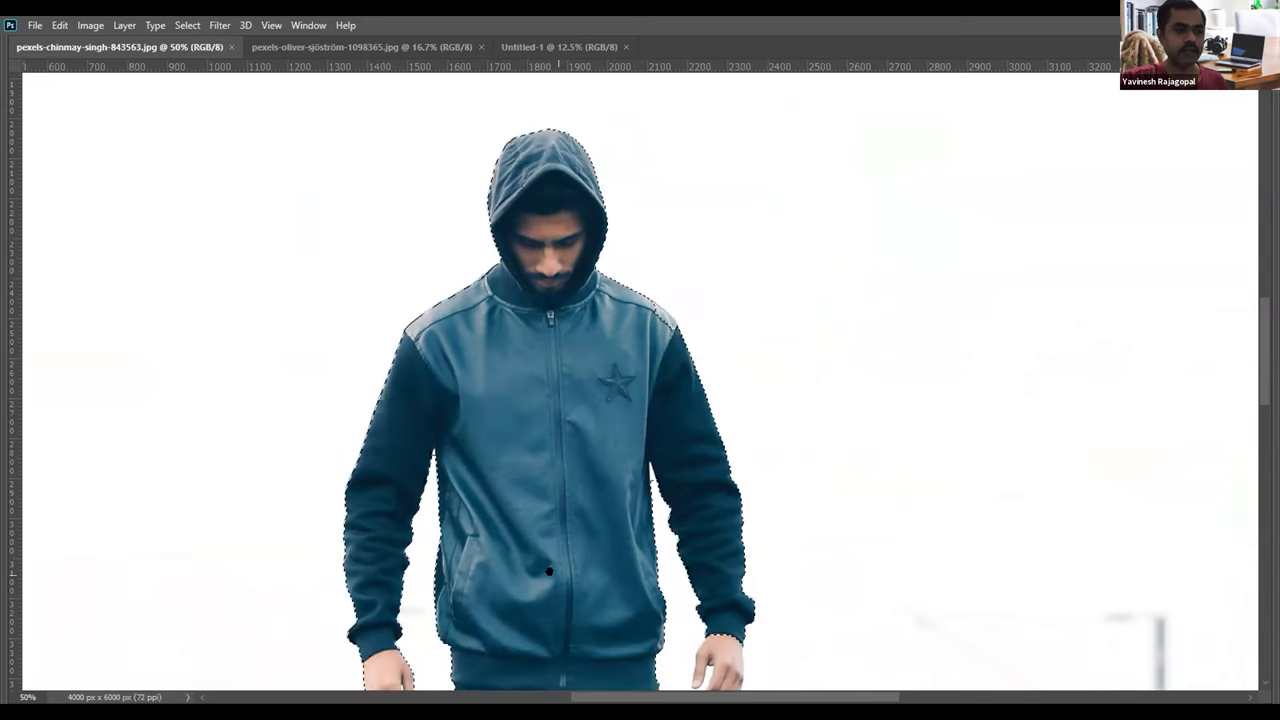
Step: Add the man's hand to the selection and pan down the figure to the shoes and back
{"action": "scroll", "coordinate": [548, 571], "scroll_direction": "down", "scroll_amount": 5}
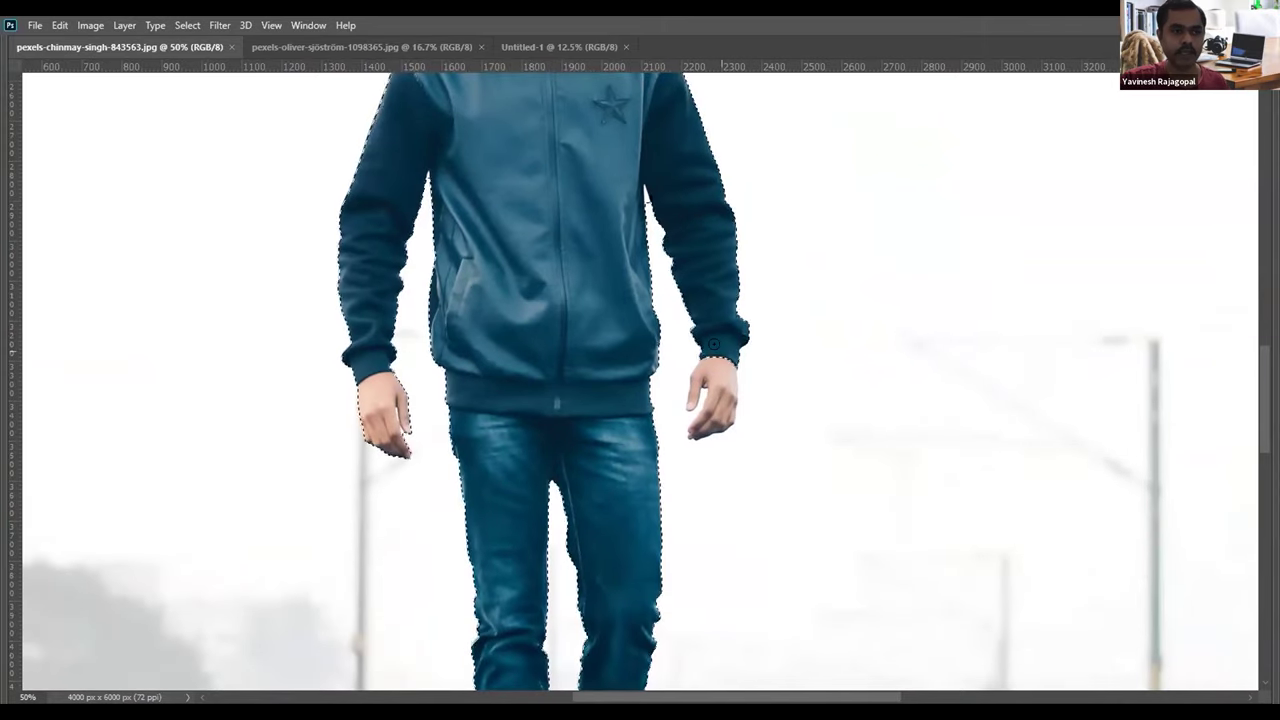
{"action": "left_click_drag", "start_coordinate": [713, 344], "coordinate": [712, 405]}
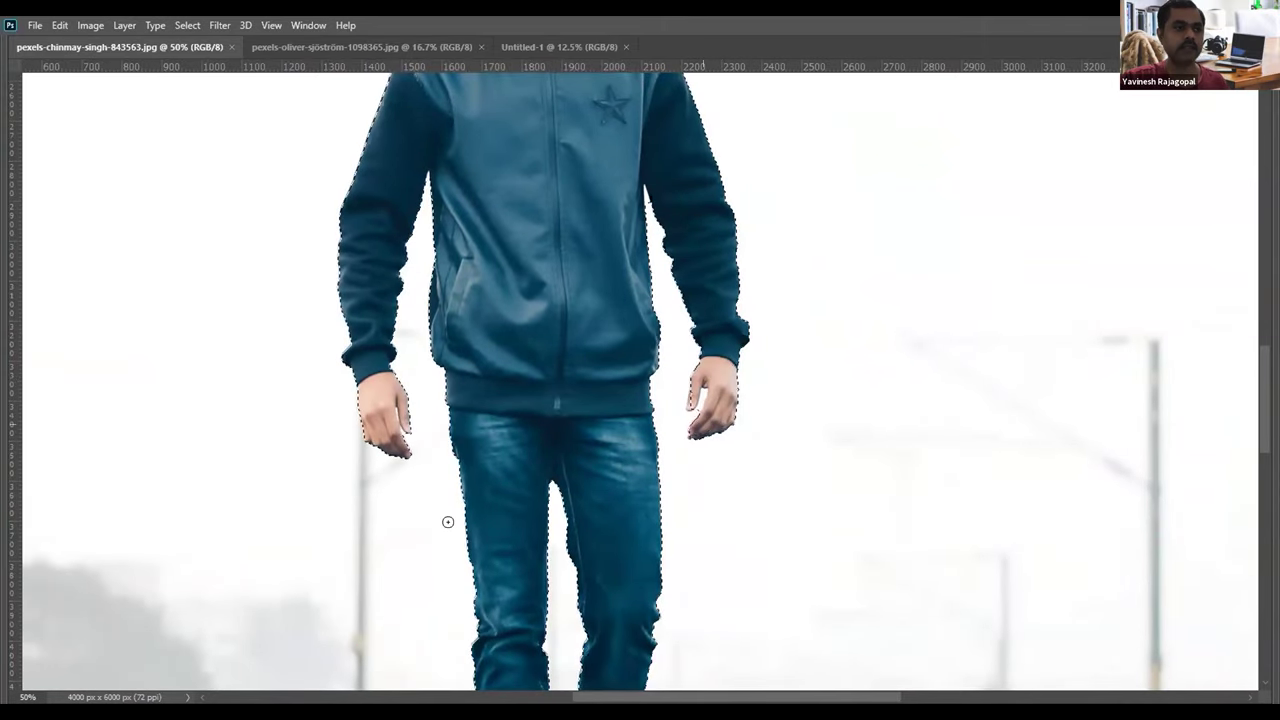
{"action": "scroll", "coordinate": [448, 521], "scroll_direction": "down", "scroll_amount": 3}
{"action": "key", "text": "ctrl+j"}
{"action": "scroll", "coordinate": [558, 391], "scroll_direction": "up", "scroll_amount": 3}
{"action": "scroll", "coordinate": [559, 369], "scroll_direction": "down", "scroll_amount": 2}
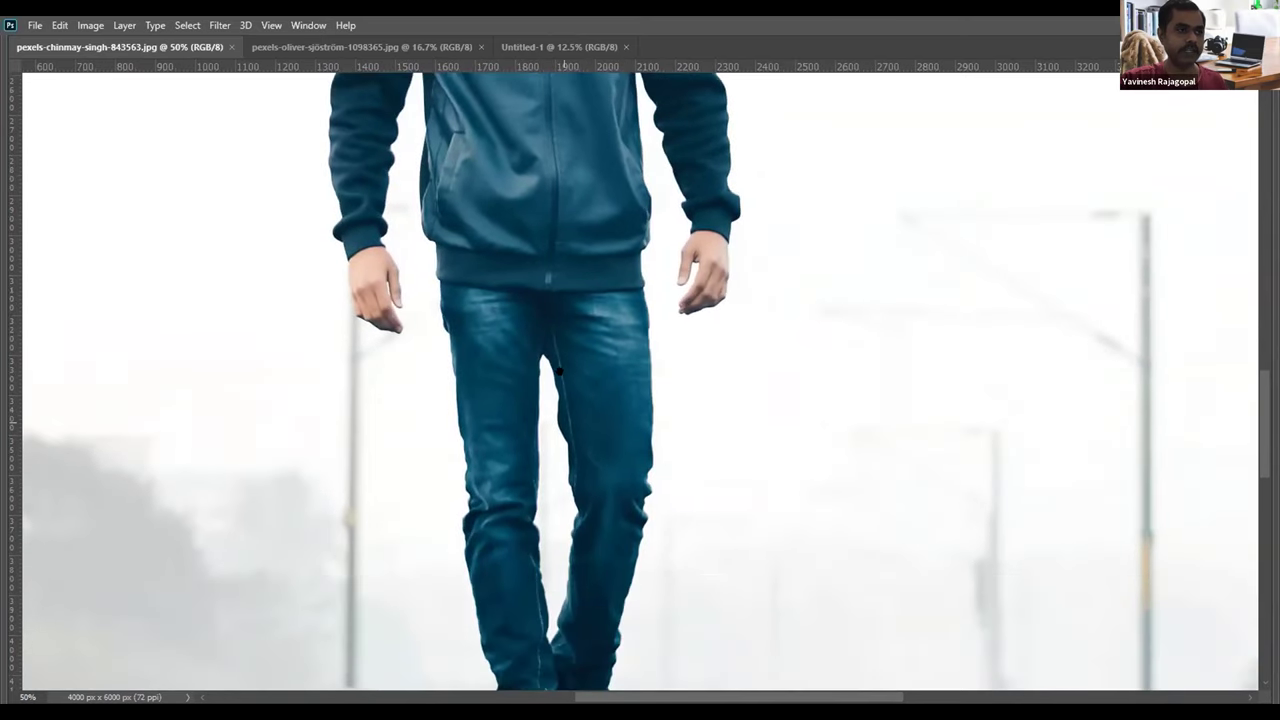
{"action": "scroll", "coordinate": [558, 370], "scroll_direction": "down", "scroll_amount": 5}
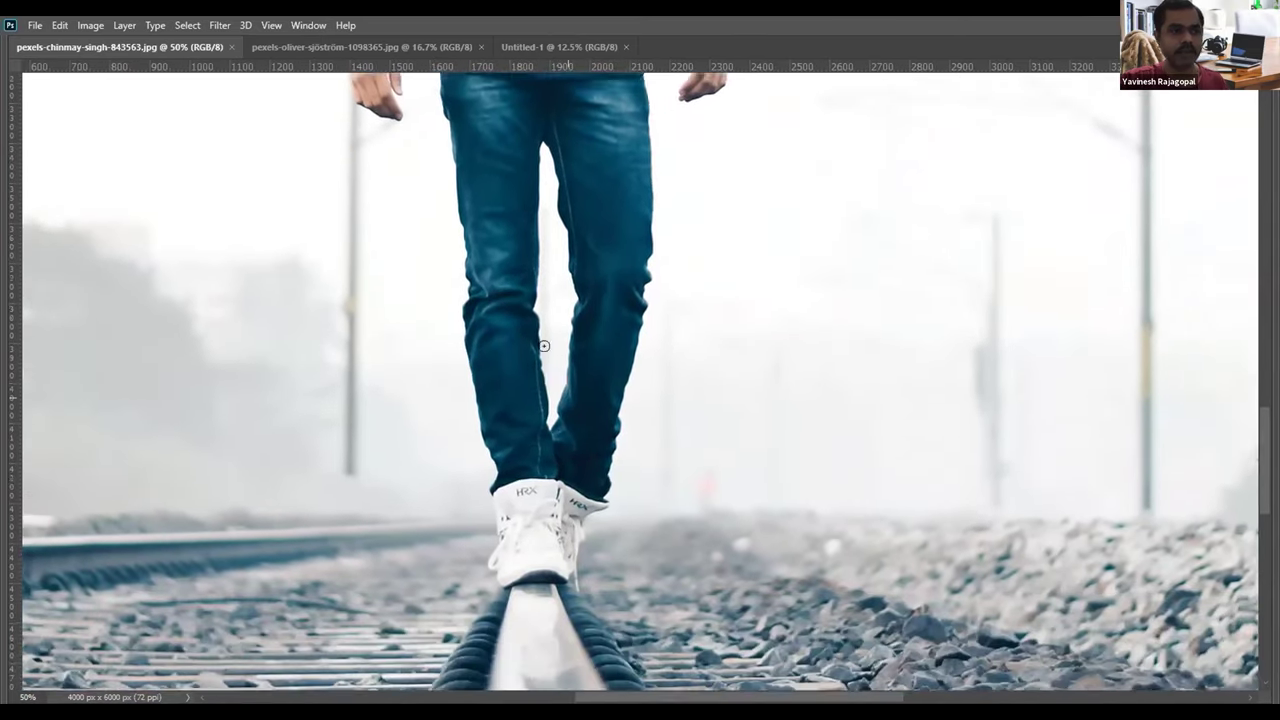
{"action": "scroll", "coordinate": [544, 346], "scroll_direction": "down", "scroll_amount": 1}
{"action": "key", "text": "ctrl+shift+d"}
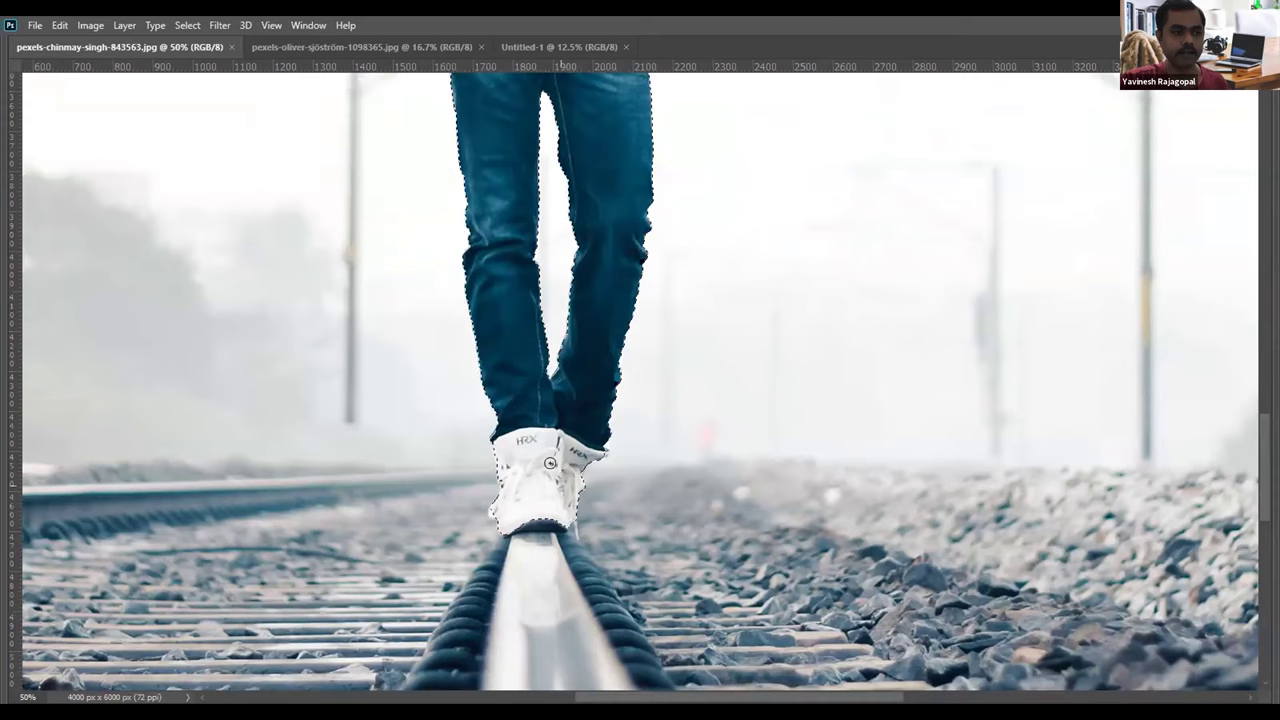
{"action": "key", "text": "ctrl+d"}
{"action": "scroll", "coordinate": [607, 176], "scroll_direction": "up", "scroll_amount": 5}
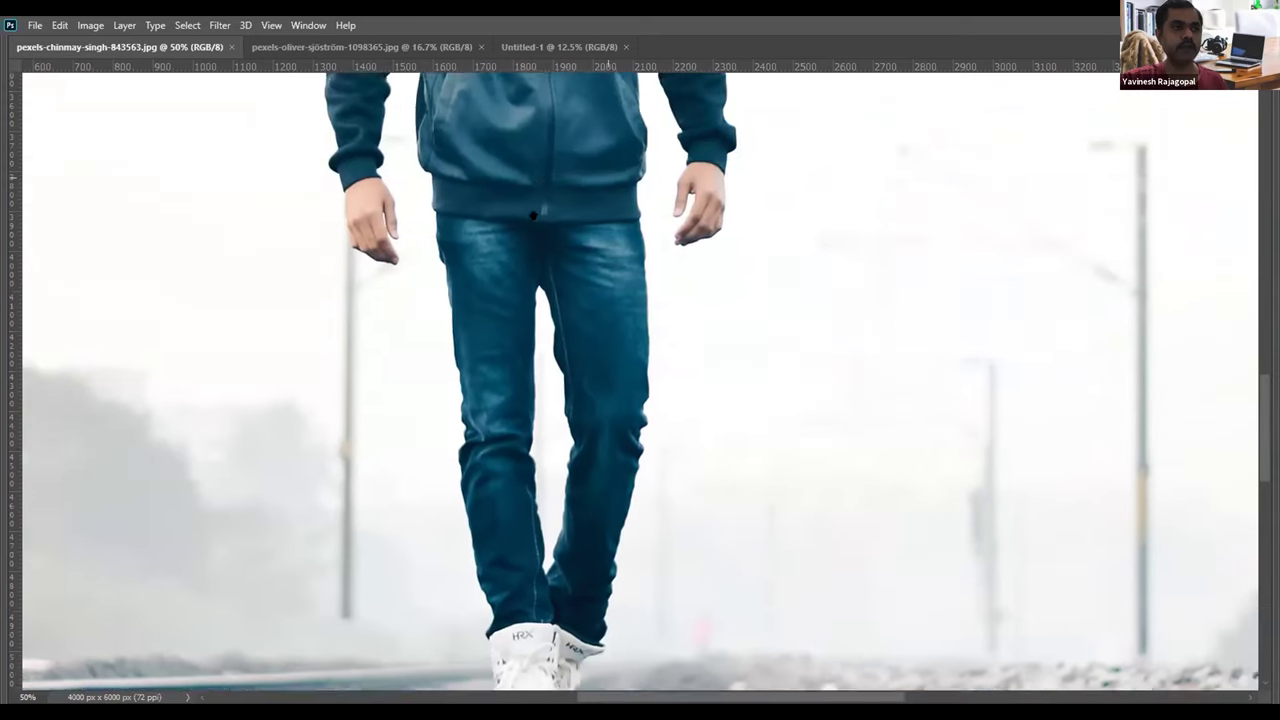
{"action": "scroll", "coordinate": [522, 228], "scroll_direction": "up", "scroll_amount": 10}
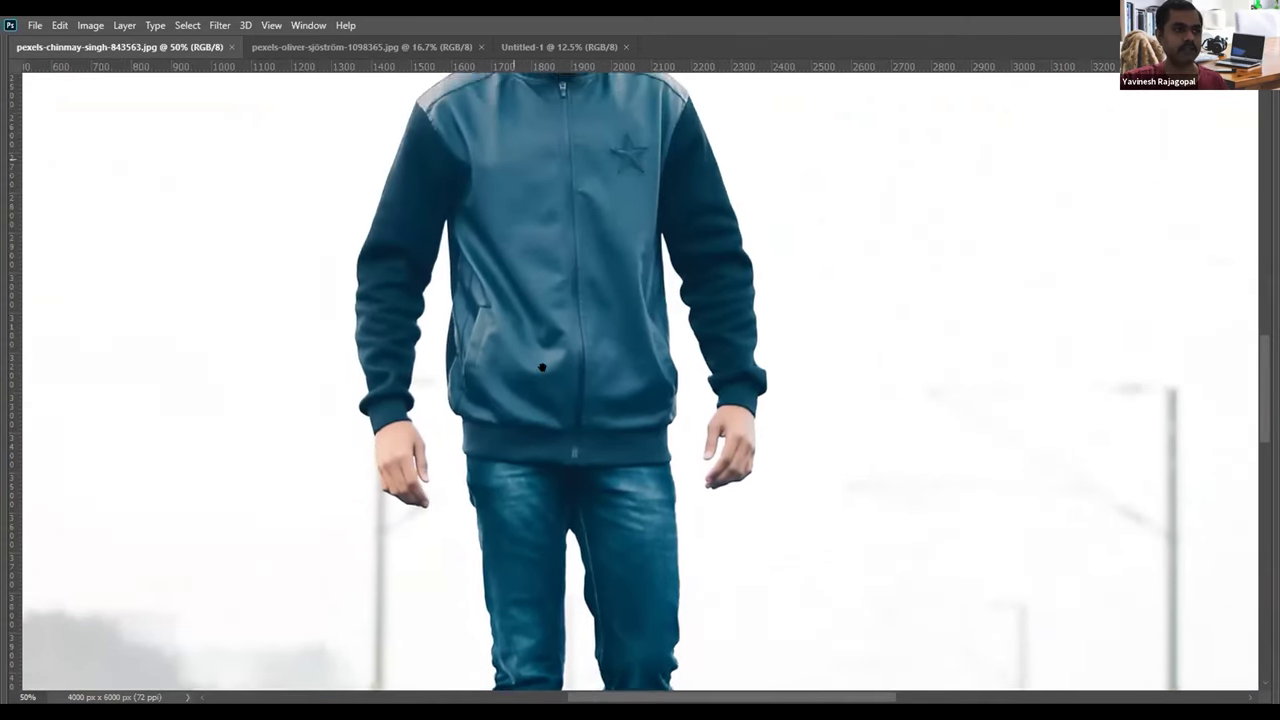
Step: Zoom in and pan over the hood, face and jacket to inspect the selection edges
{"action": "left_click", "coordinate": [581, 213]}
{"action": "left_click", "coordinate": [580, 214]}
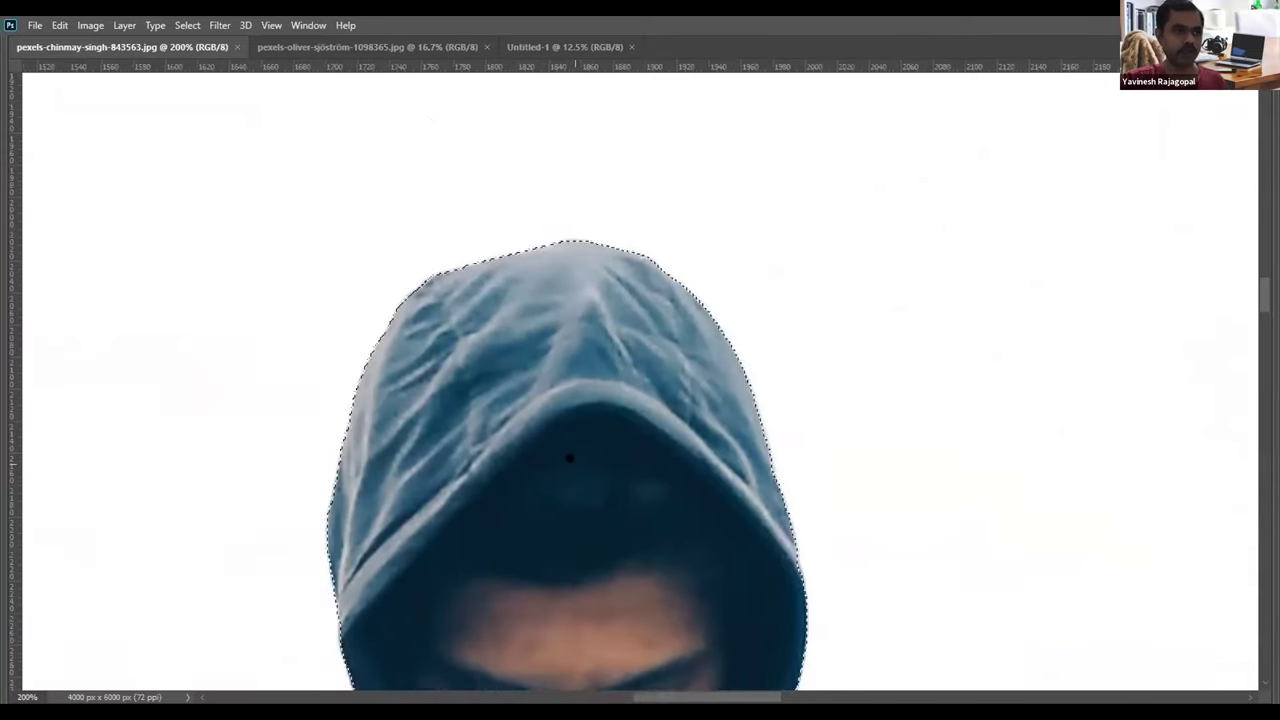
{"action": "scroll", "coordinate": [569, 400], "scroll_direction": "down", "scroll_amount": 2}
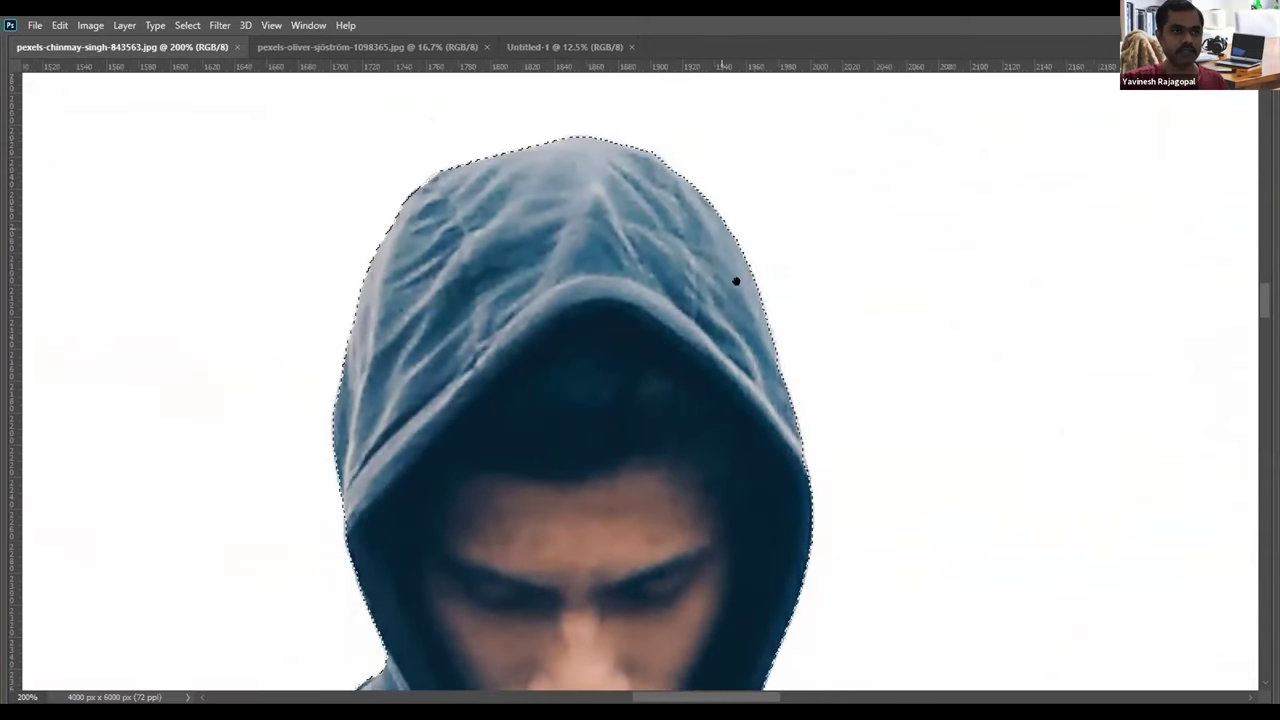
{"action": "key", "text": "ctrl+d"}
{"action": "scroll", "coordinate": [686, 239], "scroll_direction": "down", "scroll_amount": 2}
{"action": "scroll", "coordinate": [686, 239], "scroll_direction": "down", "scroll_amount": 2}
{"action": "key", "text": "ctrl+shift+d"}
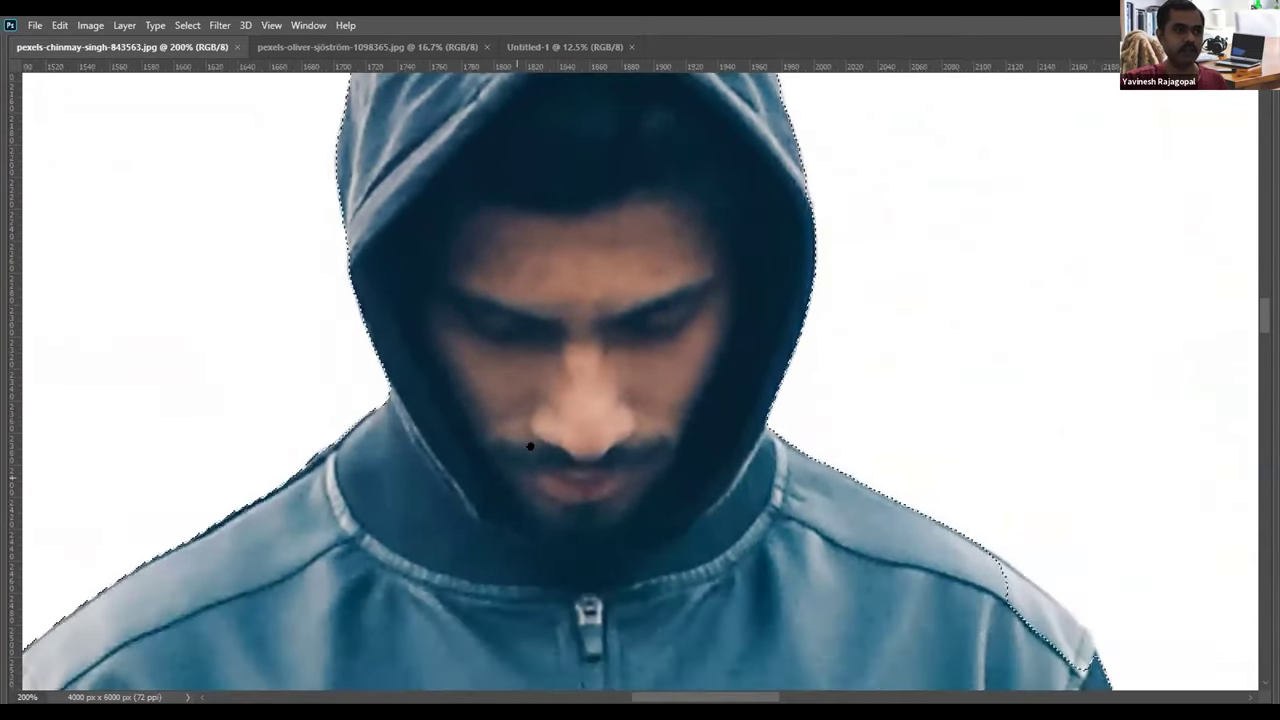
{"action": "scroll", "coordinate": [531, 449], "scroll_direction": "down", "scroll_amount": 3}
{"action": "scroll", "coordinate": [657, 277], "scroll_direction": "left", "scroll_amount": 3}
{"action": "scroll", "coordinate": [453, 354], "scroll_direction": "down", "scroll_amount": 6}
{"action": "scroll", "coordinate": [514, 529], "scroll_direction": "left", "scroll_amount": 4}
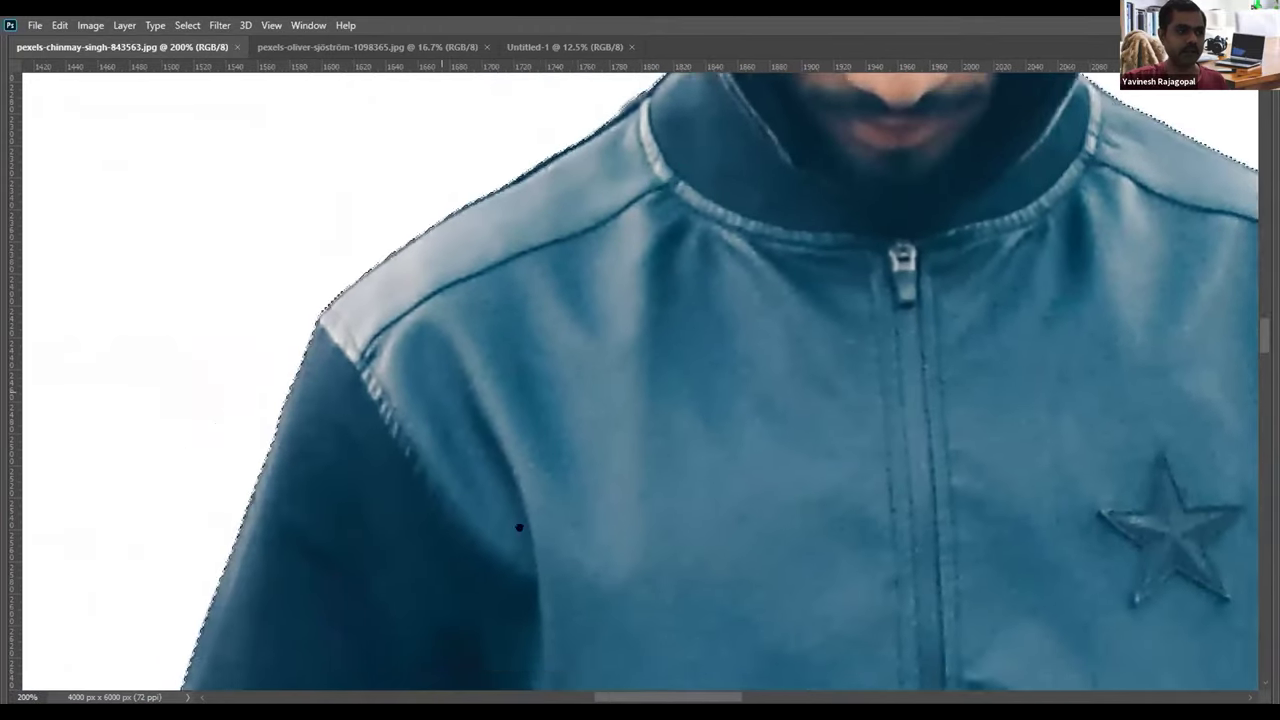
{"action": "scroll", "coordinate": [580, 380], "scroll_direction": "down", "scroll_amount": 3}
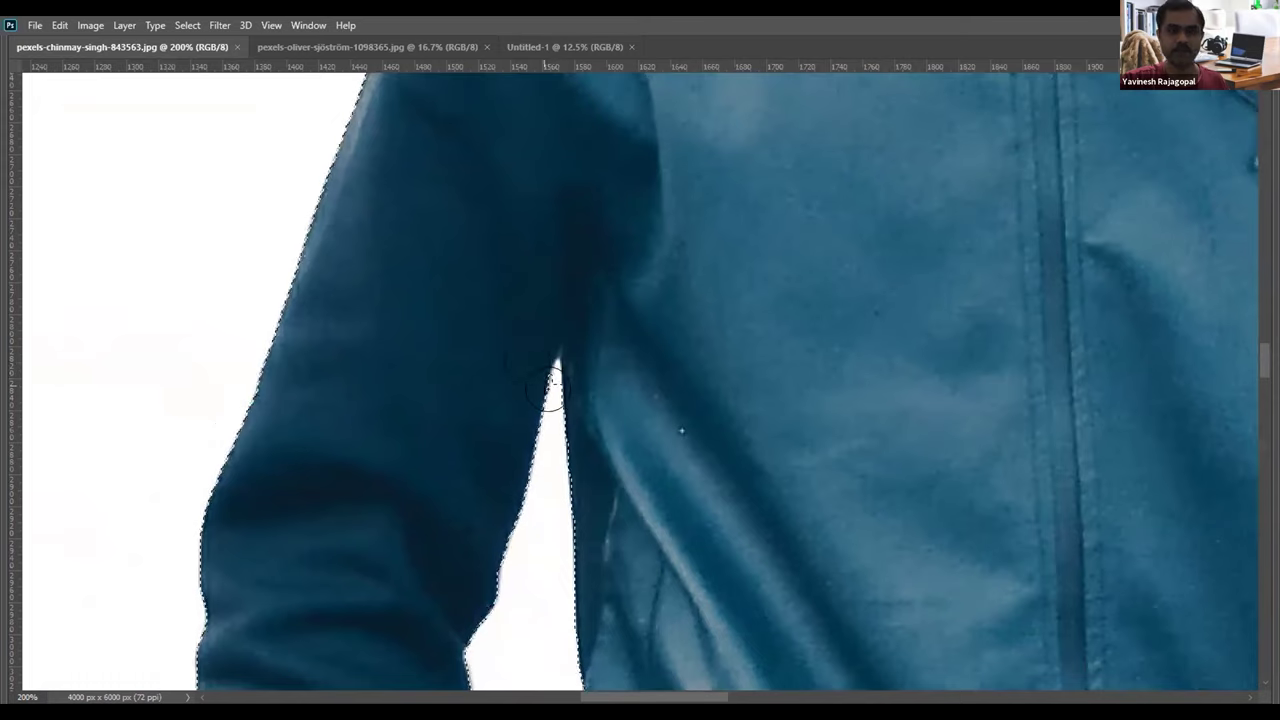
{"action": "scroll", "coordinate": [540, 362], "scroll_direction": "up", "scroll_amount": 5}
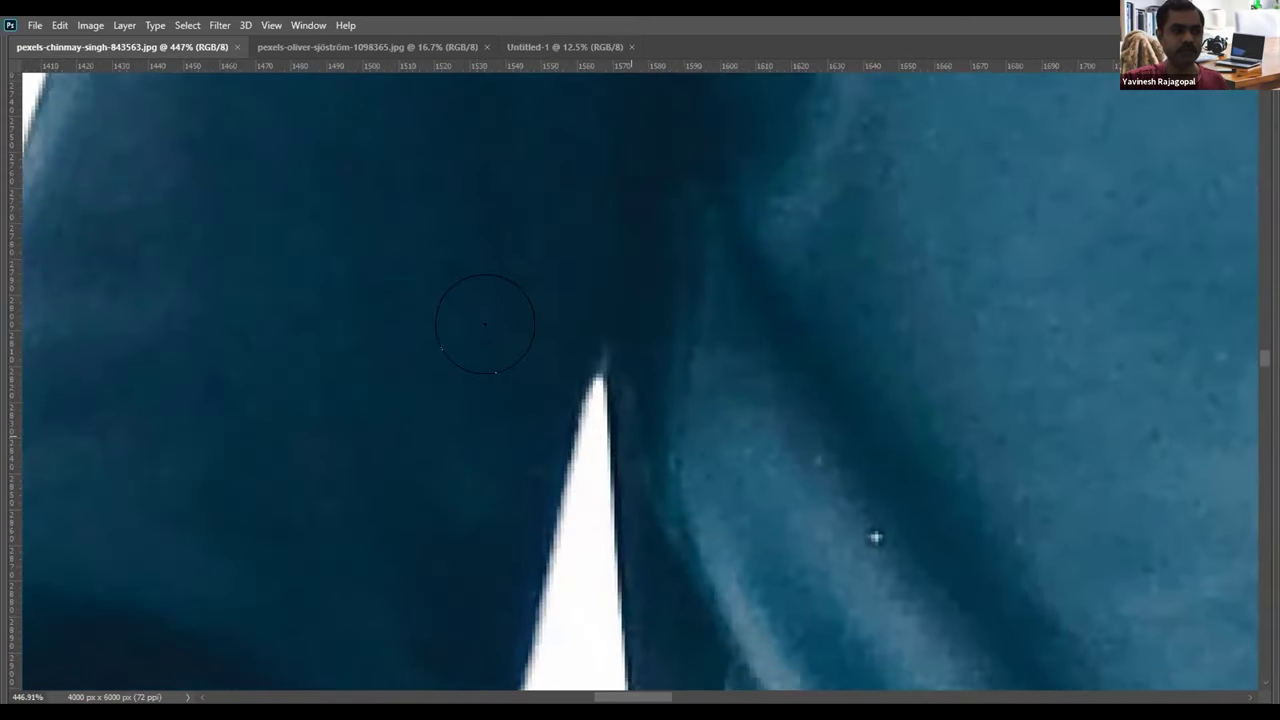
{"action": "scroll", "coordinate": [489, 322], "scroll_direction": "down", "scroll_amount": 2}
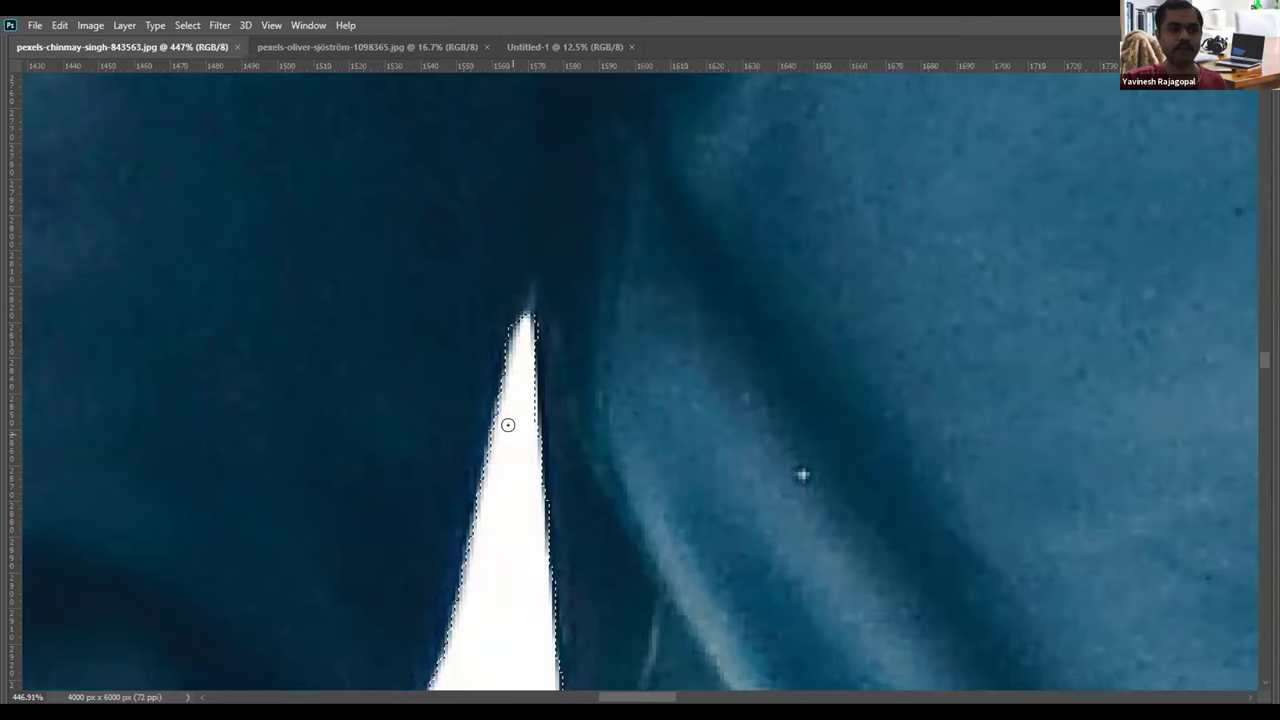
Step: Zoom out to the whole jacket, extend the selection near the hand and subtract background beside it
{"action": "key", "text": "ctrl+d"}
{"action": "key", "text": "ctrl+minus"}
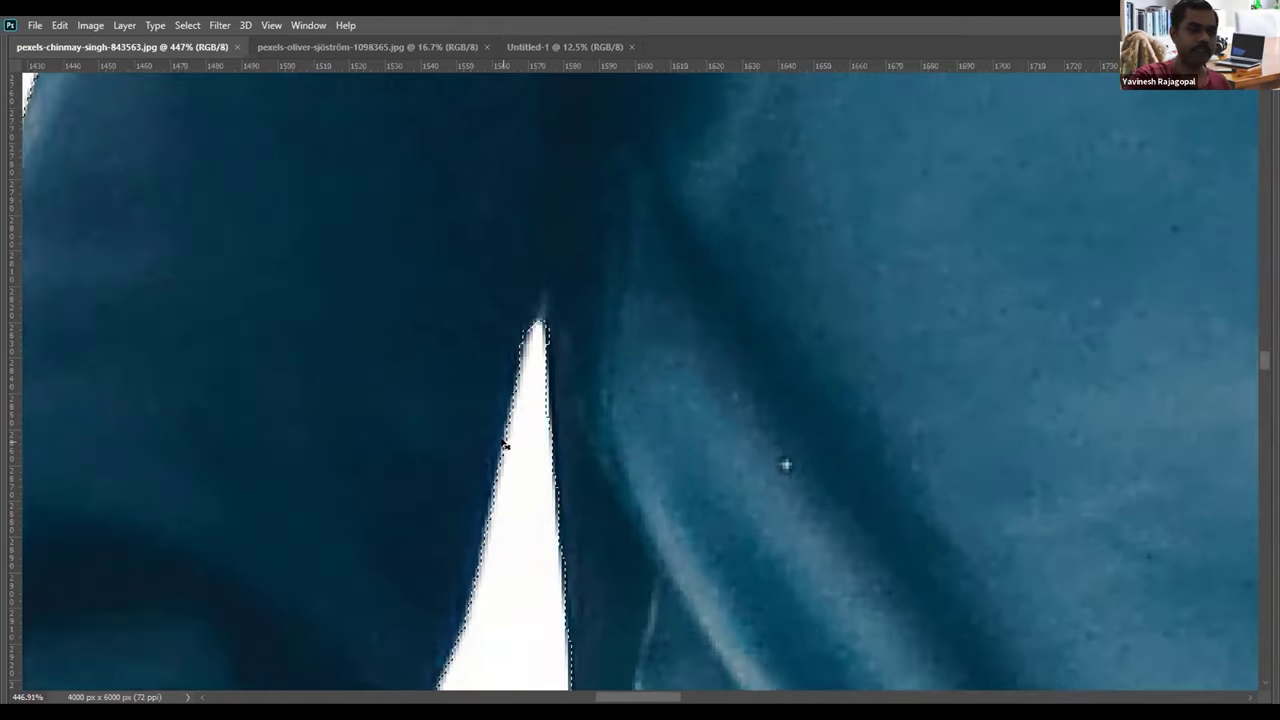
{"action": "key", "text": "ctrl+minus"}
{"action": "key", "text": "ctrl+minus"}
{"action": "key", "text": "ctrl+minus"}
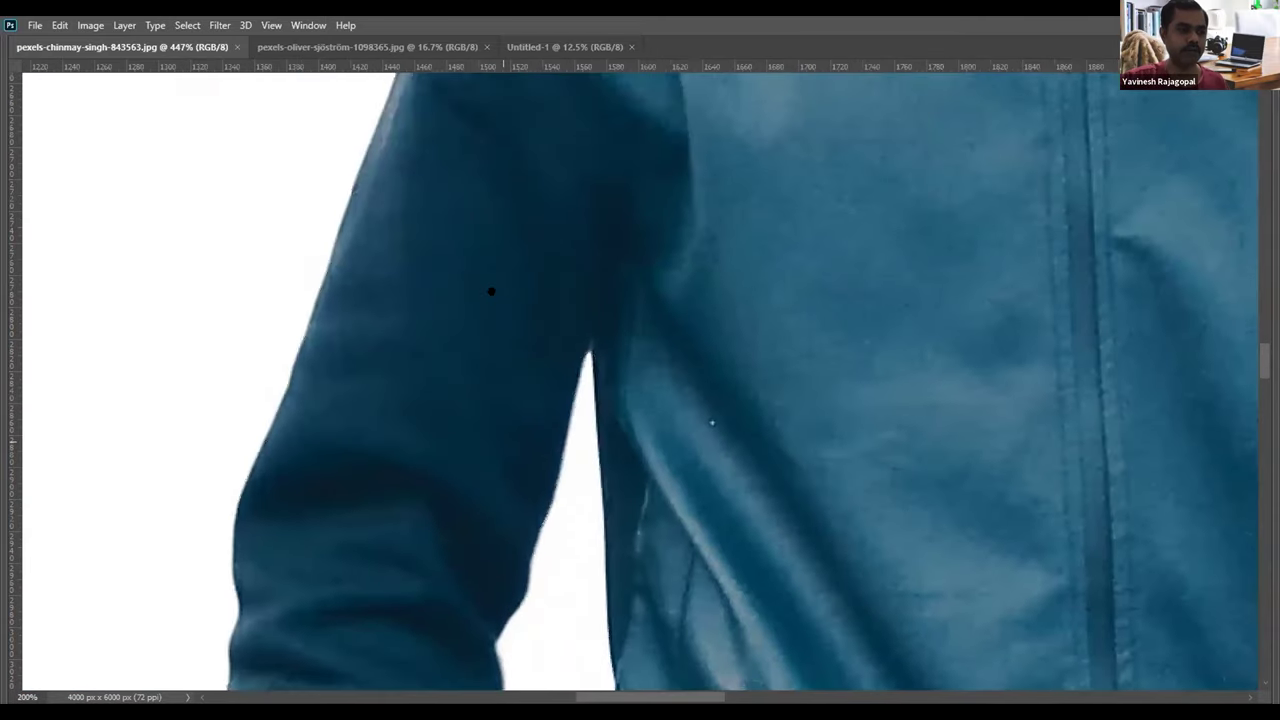
{"action": "scroll", "coordinate": [486, 386], "scroll_direction": "down", "scroll_amount": 5}
{"action": "scroll", "coordinate": [486, 386], "scroll_direction": "right", "scroll_amount": 2}
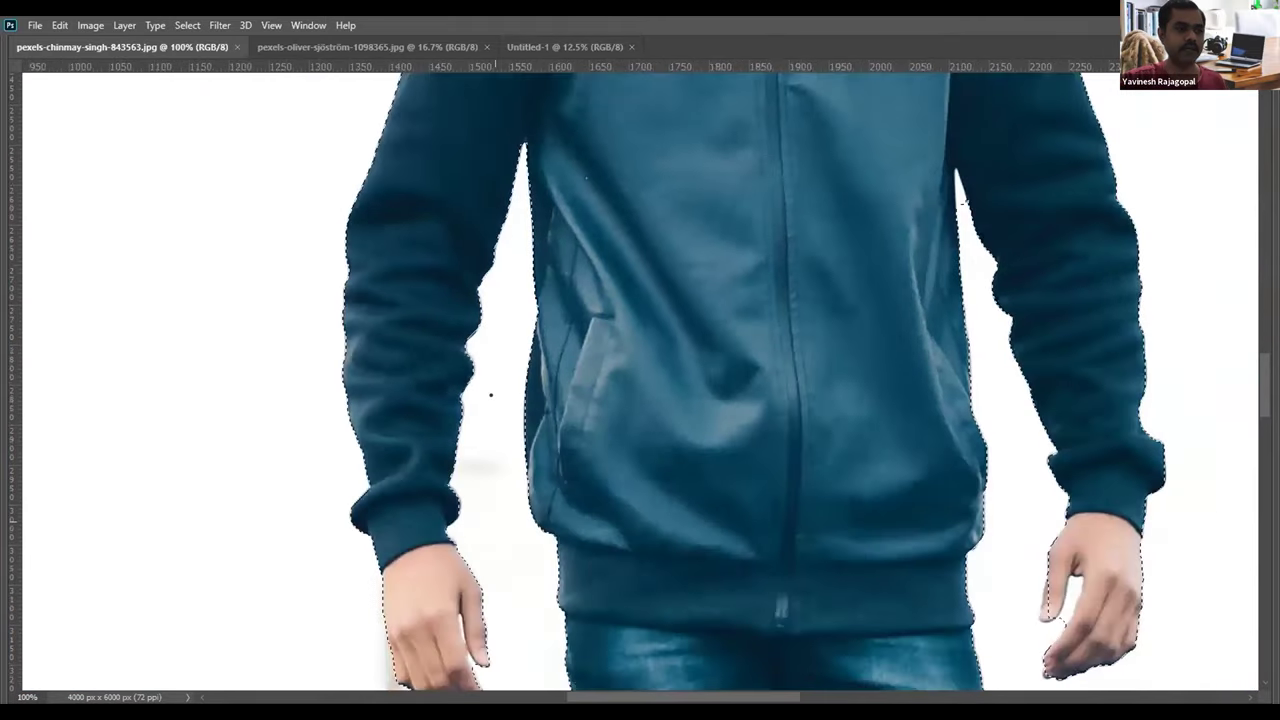
{"action": "scroll", "coordinate": [518, 404], "scroll_direction": "down", "scroll_amount": 4}
{"action": "scroll", "coordinate": [518, 420], "scroll_direction": "left", "scroll_amount": 1}
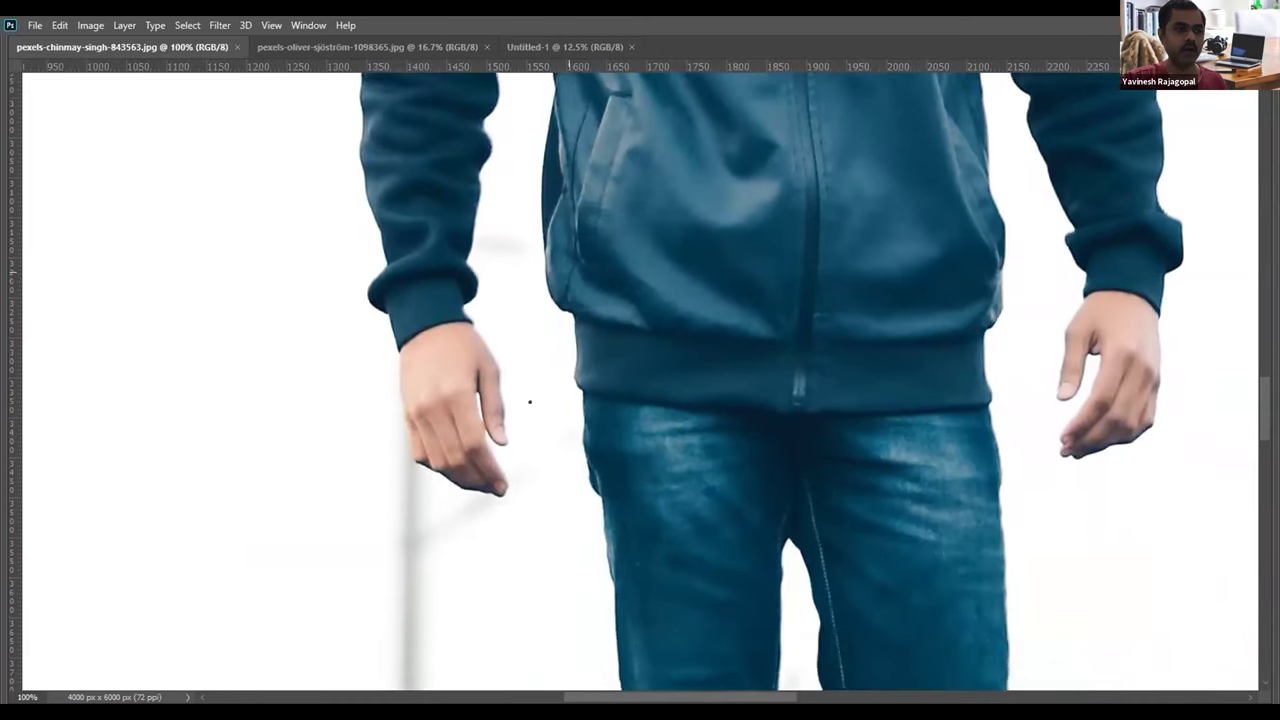
{"action": "left_click_drag", "start_coordinate": [519, 299], "coordinate": [523, 343]}
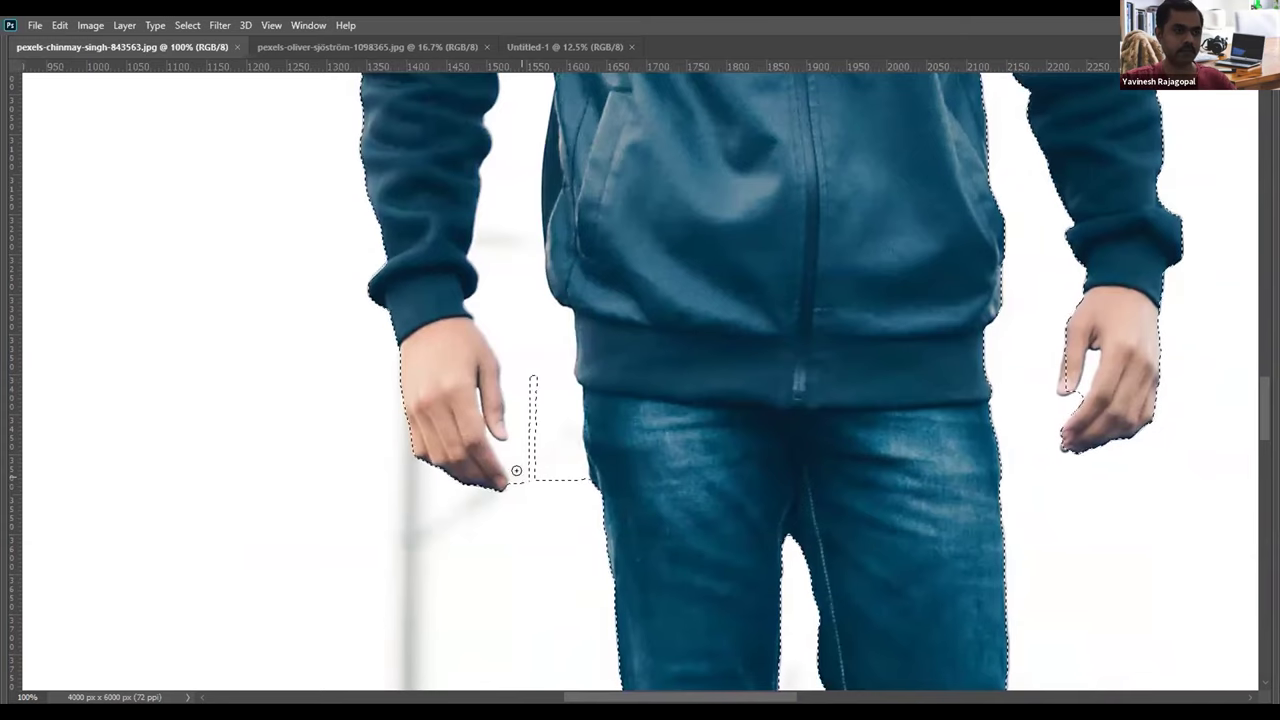
{"action": "mouse_move", "coordinate": [517, 480]}
{"action": "left_mouse_down"}
{"action": "mouse_move", "coordinate": [531, 410]}
{"action": "mouse_move", "coordinate": [505, 257]}
{"action": "mouse_move", "coordinate": [520, 449]}
{"action": "left_mouse_up"}
{"action": "scroll", "coordinate": [510, 425], "scroll_direction": "up", "scroll_amount": 1}
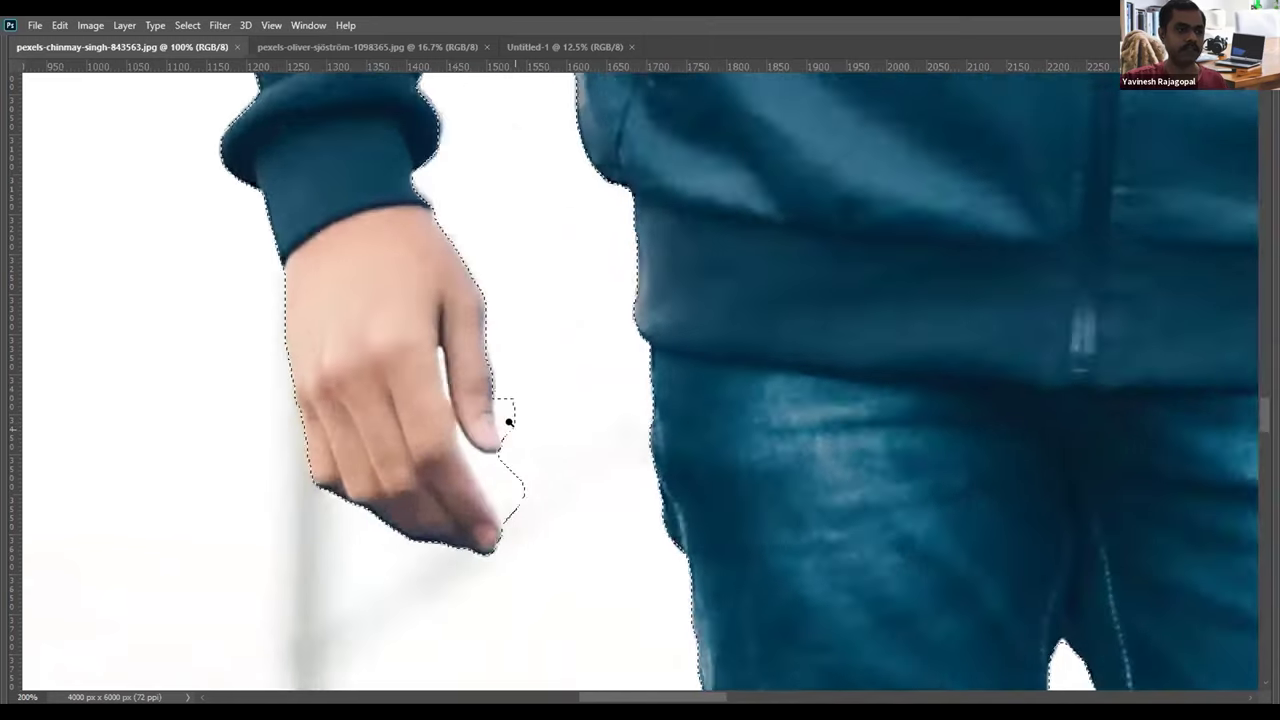
{"action": "scroll", "coordinate": [509, 422], "scroll_direction": "up", "scroll_amount": 2}
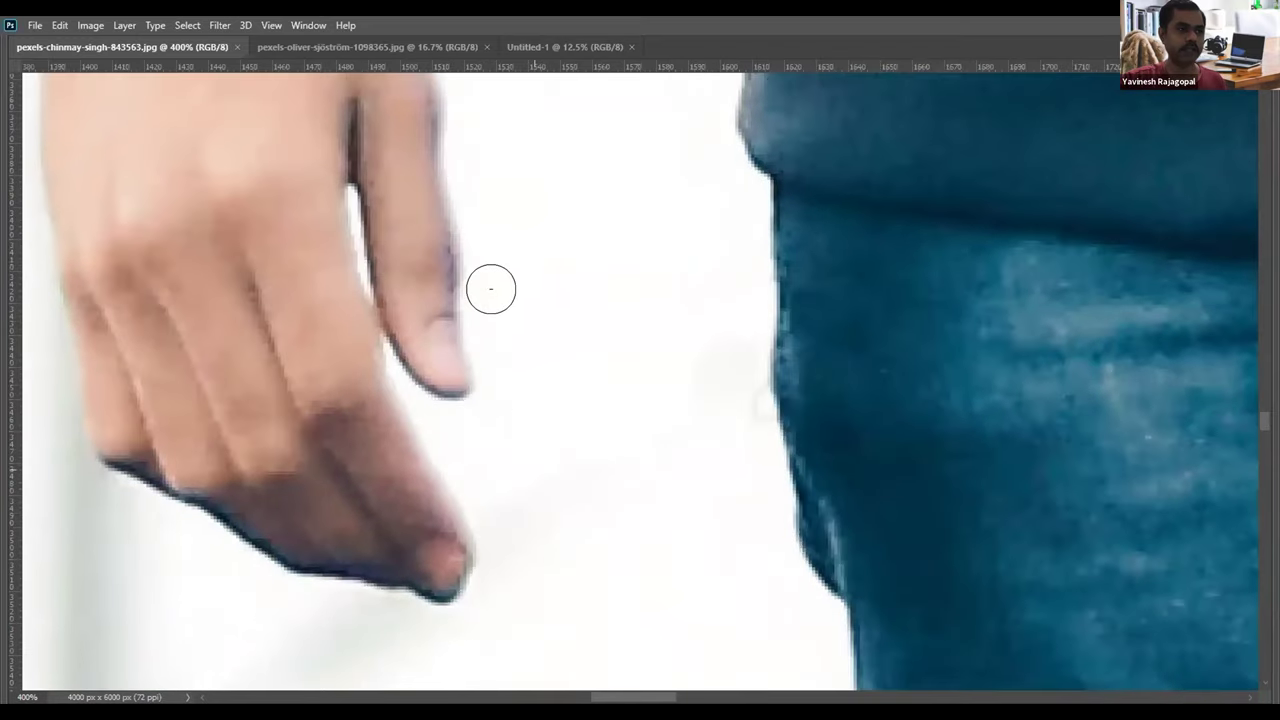
Step: Trim the selection bump beside the fingertip using a much smaller brush
{"action": "mouse_move", "coordinate": [463, 400]}
{"action": "left_mouse_down"}
{"action": "mouse_move", "coordinate": [500, 457]}
{"action": "mouse_move", "coordinate": [472, 415]}
{"action": "mouse_move", "coordinate": [371, 334]}
{"action": "mouse_move", "coordinate": [417, 426]}
{"action": "mouse_move", "coordinate": [398, 368]}
{"action": "mouse_move", "coordinate": [425, 400]}
{"action": "mouse_move", "coordinate": [403, 355]}
{"action": "mouse_move", "coordinate": [420, 368]}
{"action": "left_mouse_up"}
{"action": "key", "text": "bracketleft"}
{"action": "key", "text": "bracketleft"}
{"action": "key", "text": "bracketleft"}
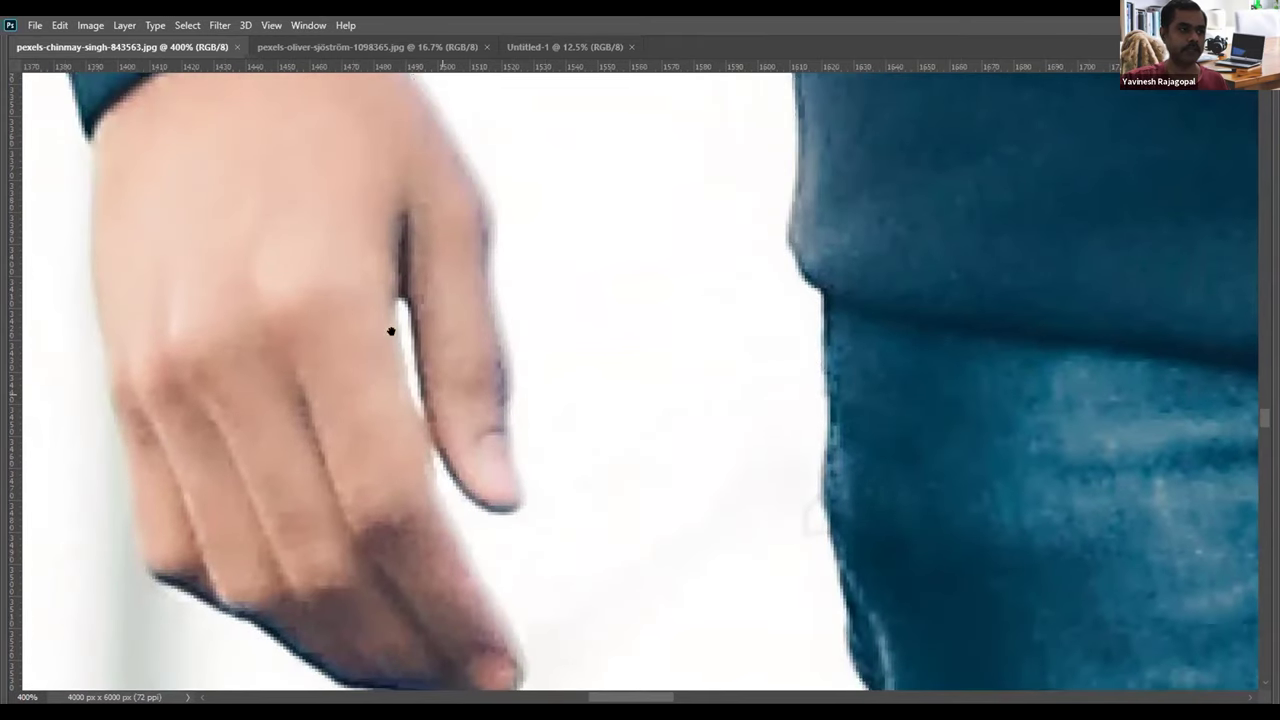
{"action": "left_click_drag", "start_coordinate": [391, 331], "coordinate": [400, 371]}
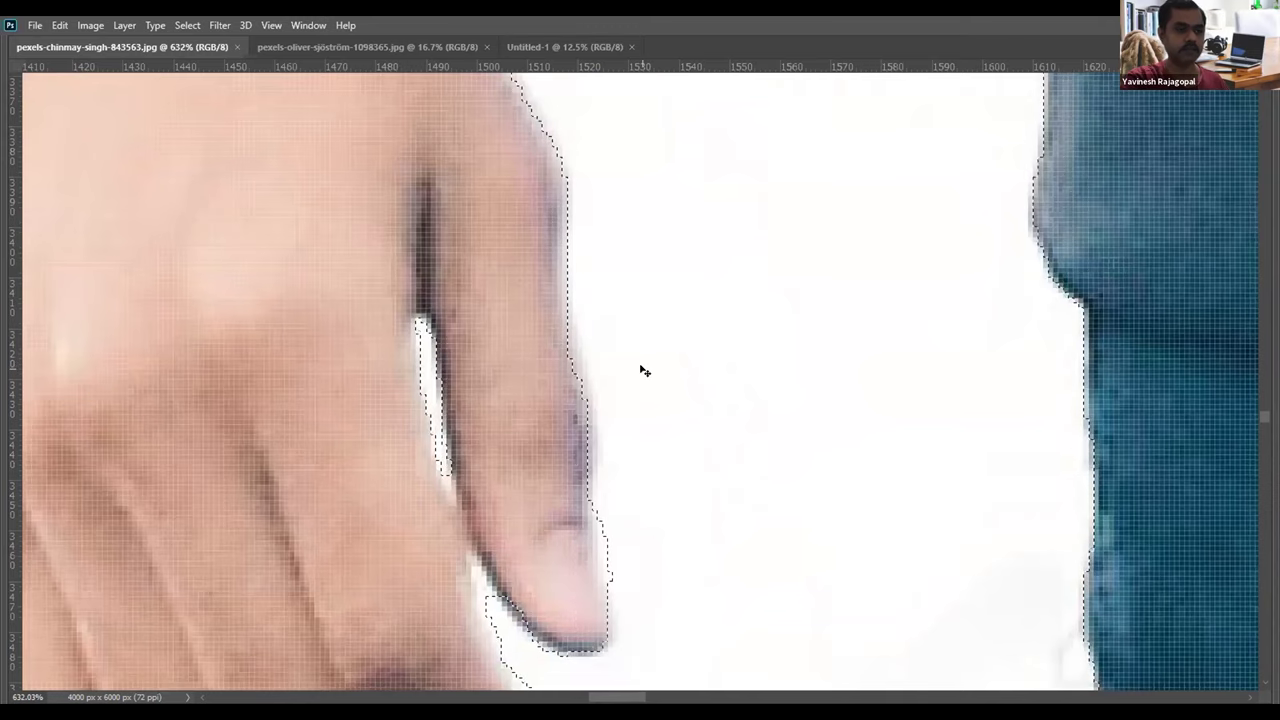
{"action": "key", "text": "ctrl+d"}
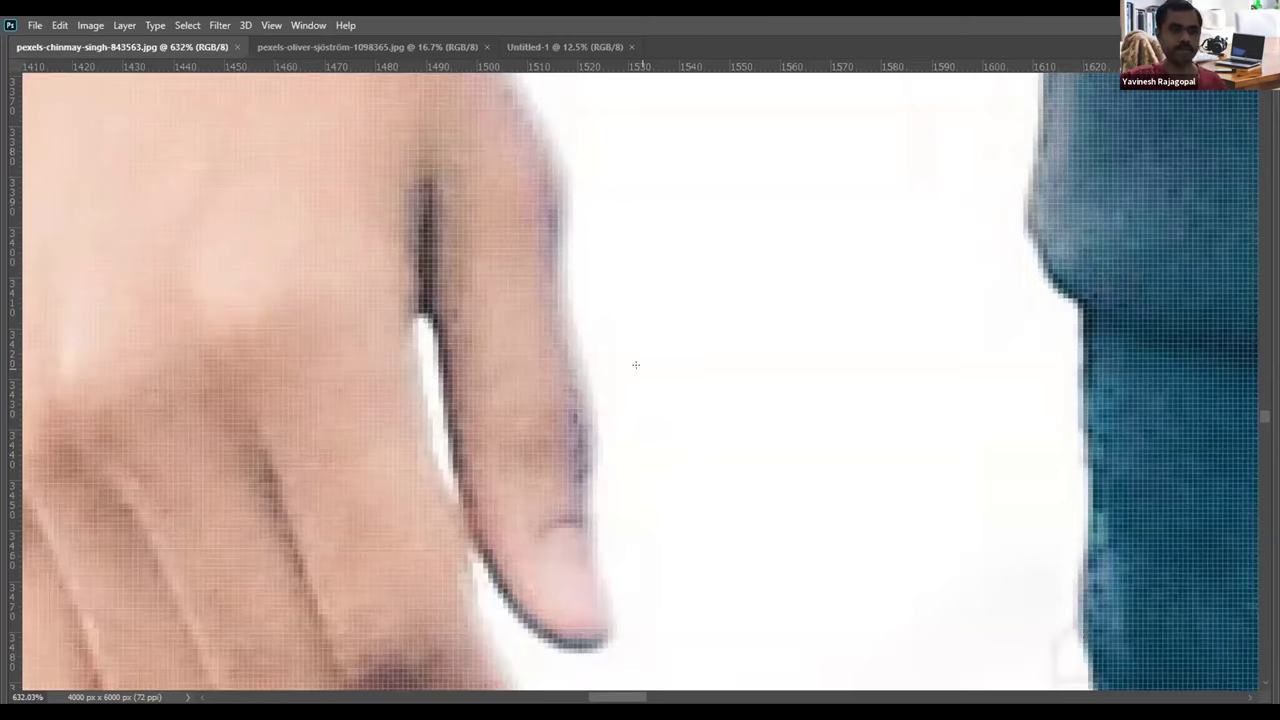
Step: Zoom into the arm gap and Alt-brush the white sliver between arm and jacket out of the selection
{"action": "scroll", "coordinate": [632, 348], "scroll_direction": "down", "scroll_amount": 5}
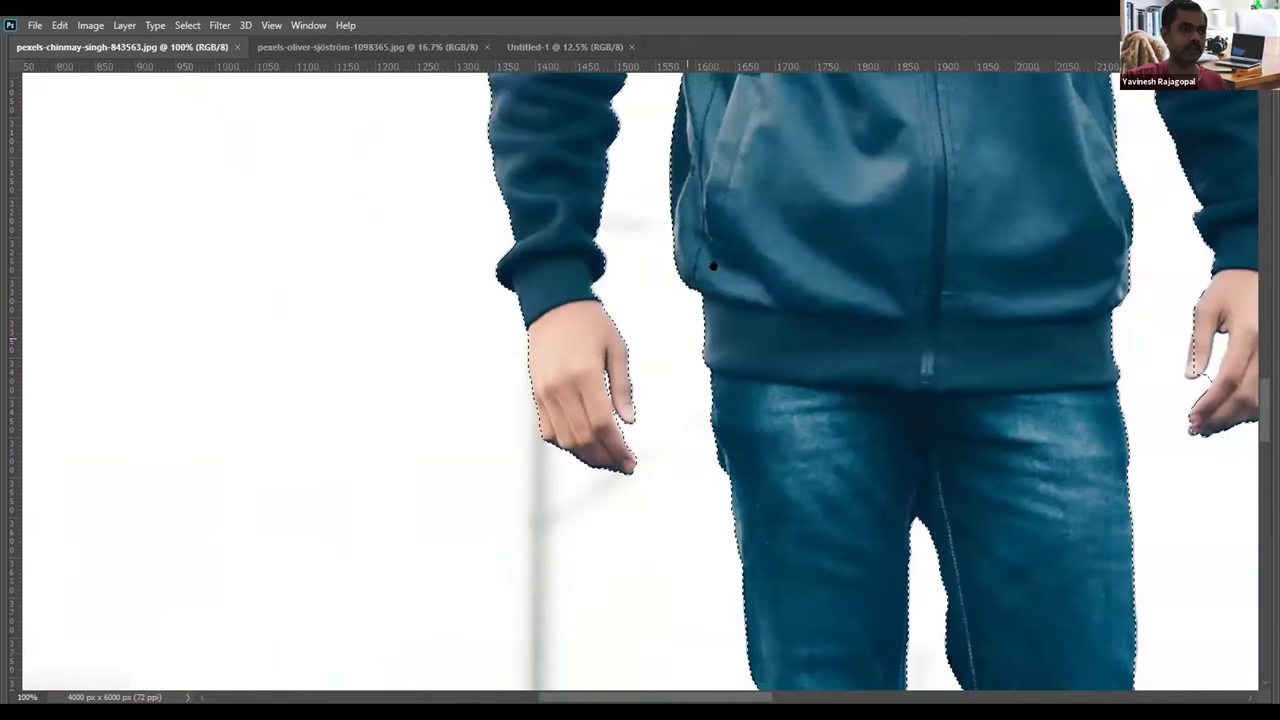
{"action": "scroll", "coordinate": [429, 293], "scroll_direction": "up", "scroll_amount": 3}
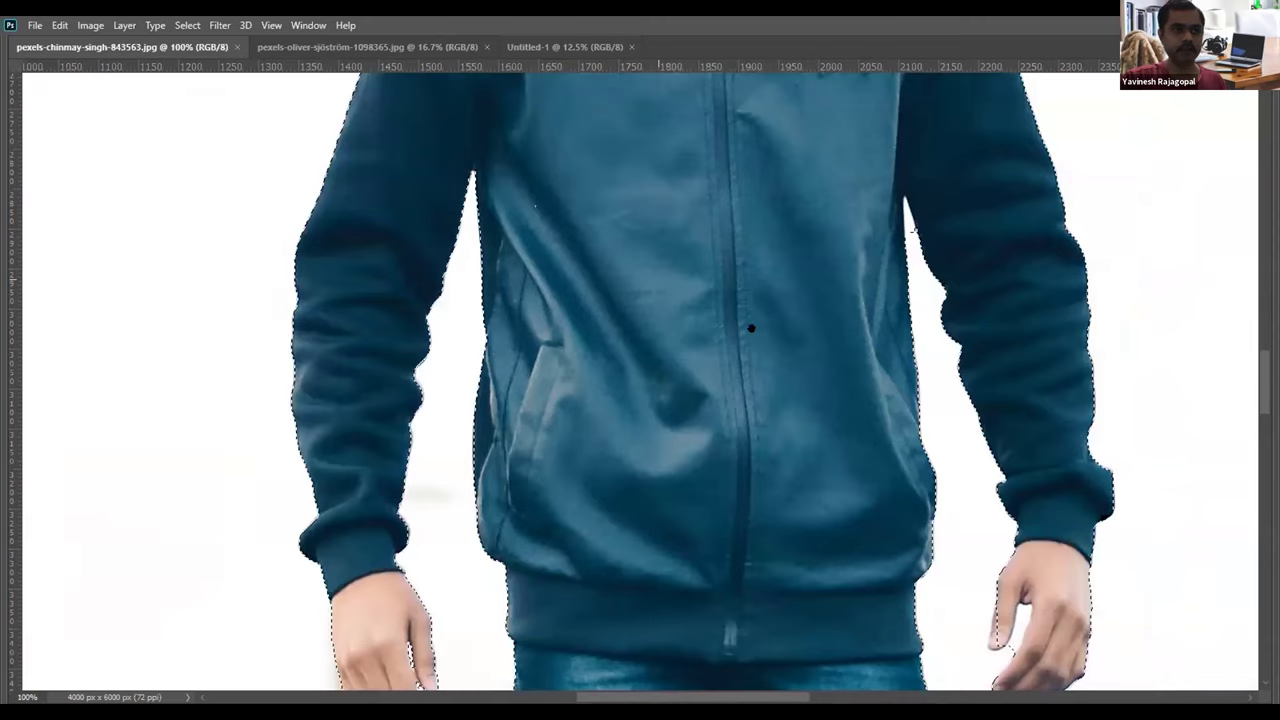
{"action": "scroll", "coordinate": [690, 332], "scroll_direction": "up", "scroll_amount": 3}
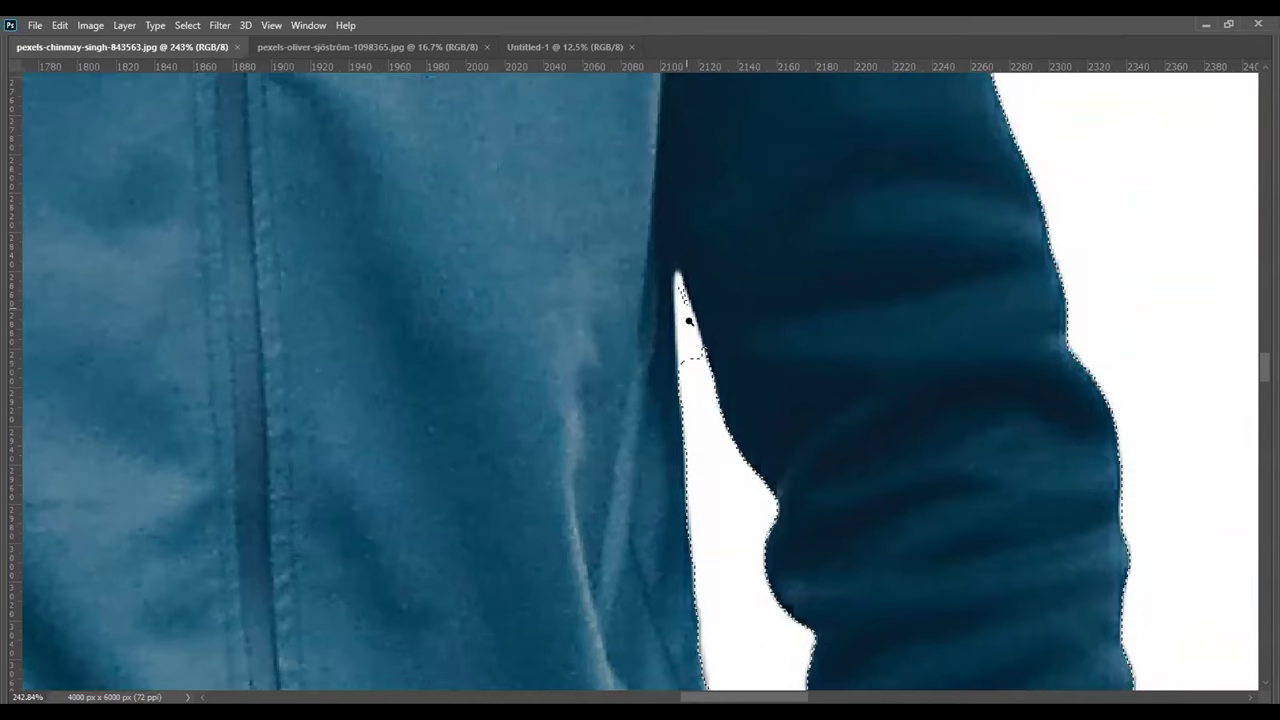
{"action": "scroll", "coordinate": [688, 321], "scroll_direction": "up", "scroll_amount": 3}
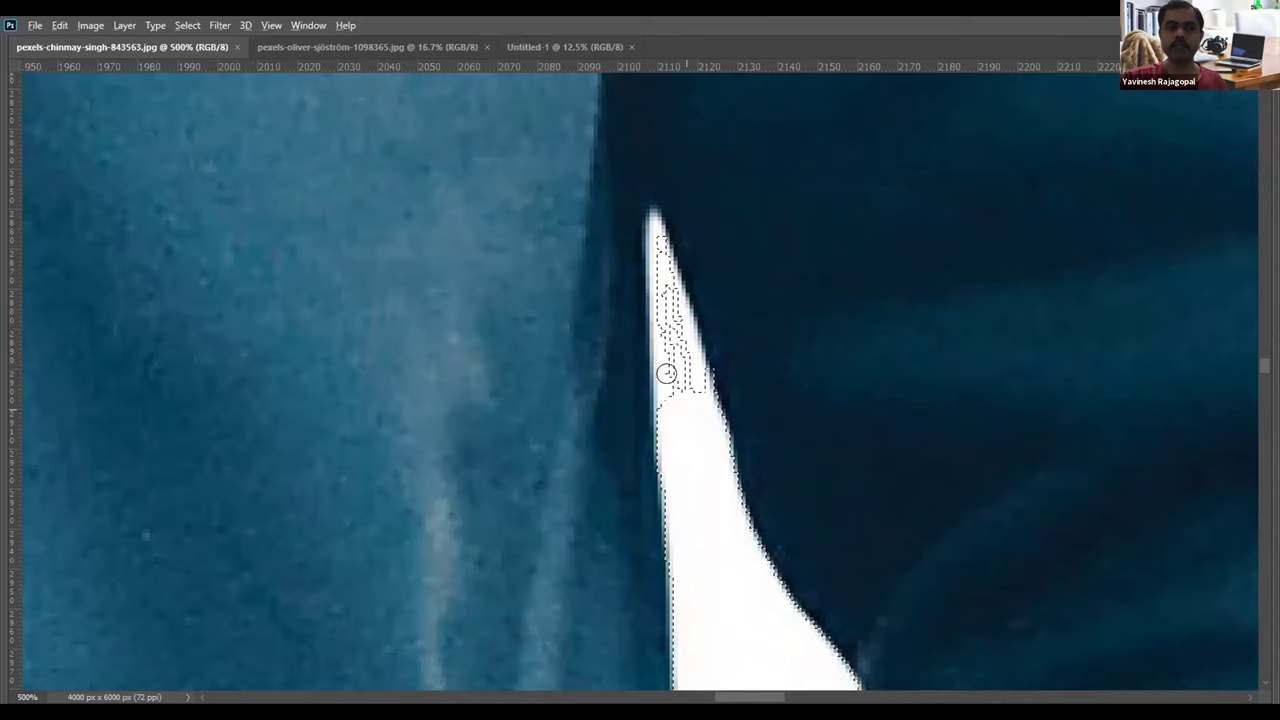
{"action": "mouse_move", "coordinate": [663, 336]}
{"action": "left_mouse_down"}
{"action": "mouse_move", "coordinate": [657, 287]}
{"action": "mouse_move", "coordinate": [679, 386]}
{"action": "mouse_move", "coordinate": [663, 376]}
{"action": "mouse_move", "coordinate": [663, 245]}
{"action": "left_mouse_up"}
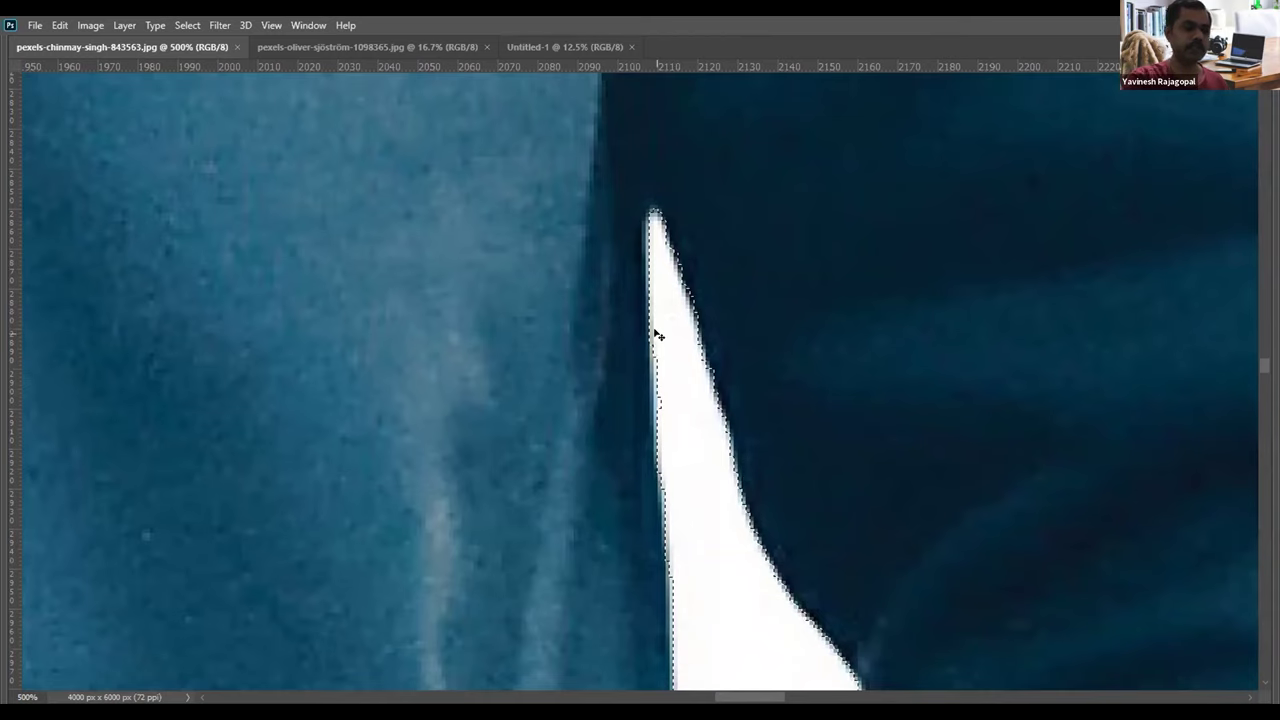
{"action": "key", "text": "ctrl+d"}
{"action": "scroll", "coordinate": [657, 333], "scroll_direction": "down", "scroll_amount": 4}
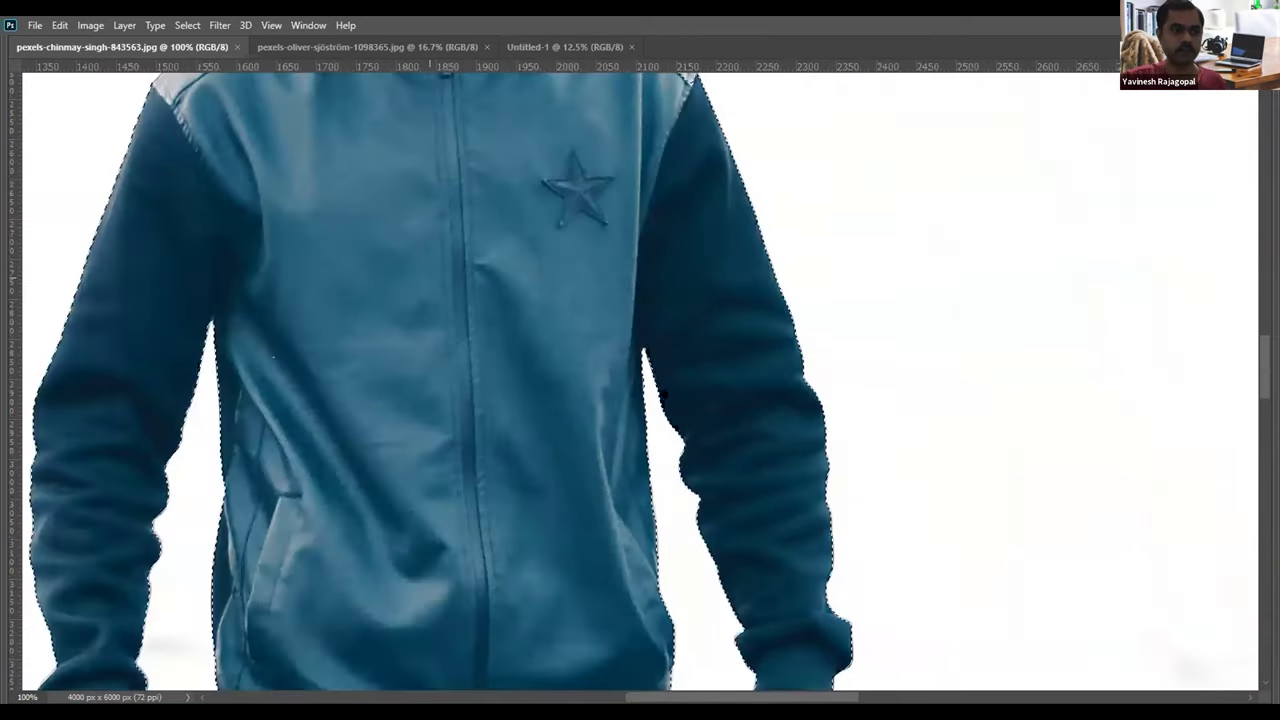
Step: Zoom in on the shoulder, brush along its outer edge, then zoom out to check the outline
{"action": "scroll", "coordinate": [720, 495], "scroll_direction": "up", "scroll_amount": 4}
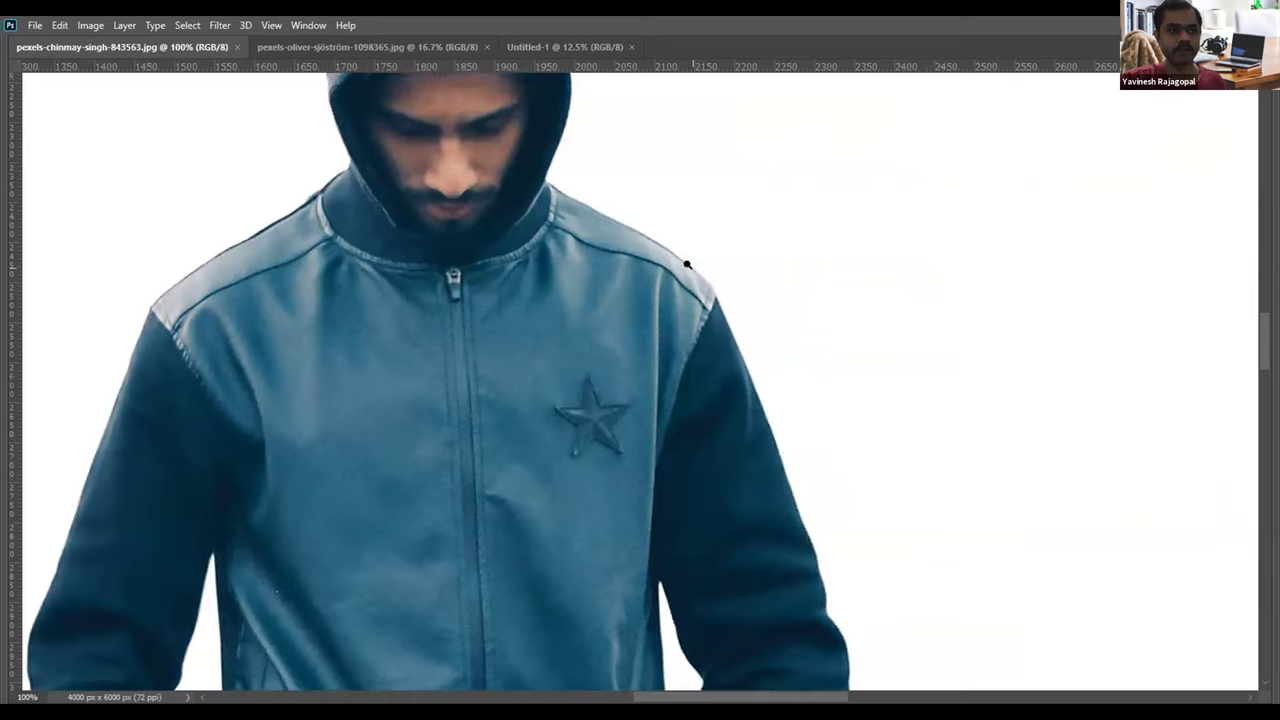
{"action": "scroll", "coordinate": [687, 265], "scroll_direction": "up", "scroll_amount": 6}
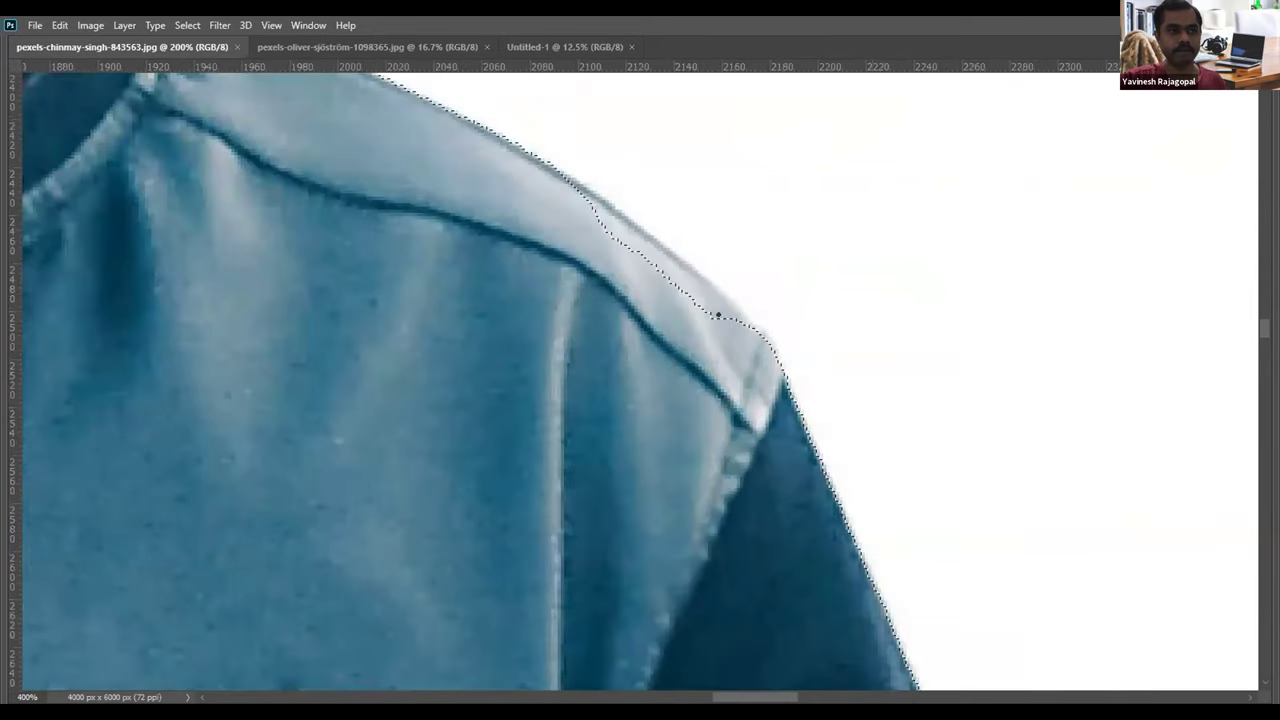
{"action": "mouse_move", "coordinate": [651, 271]}
{"action": "left_mouse_down"}
{"action": "mouse_move", "coordinate": [576, 229]}
{"action": "mouse_move", "coordinate": [586, 211]}
{"action": "mouse_move", "coordinate": [649, 258]}
{"action": "left_mouse_up"}
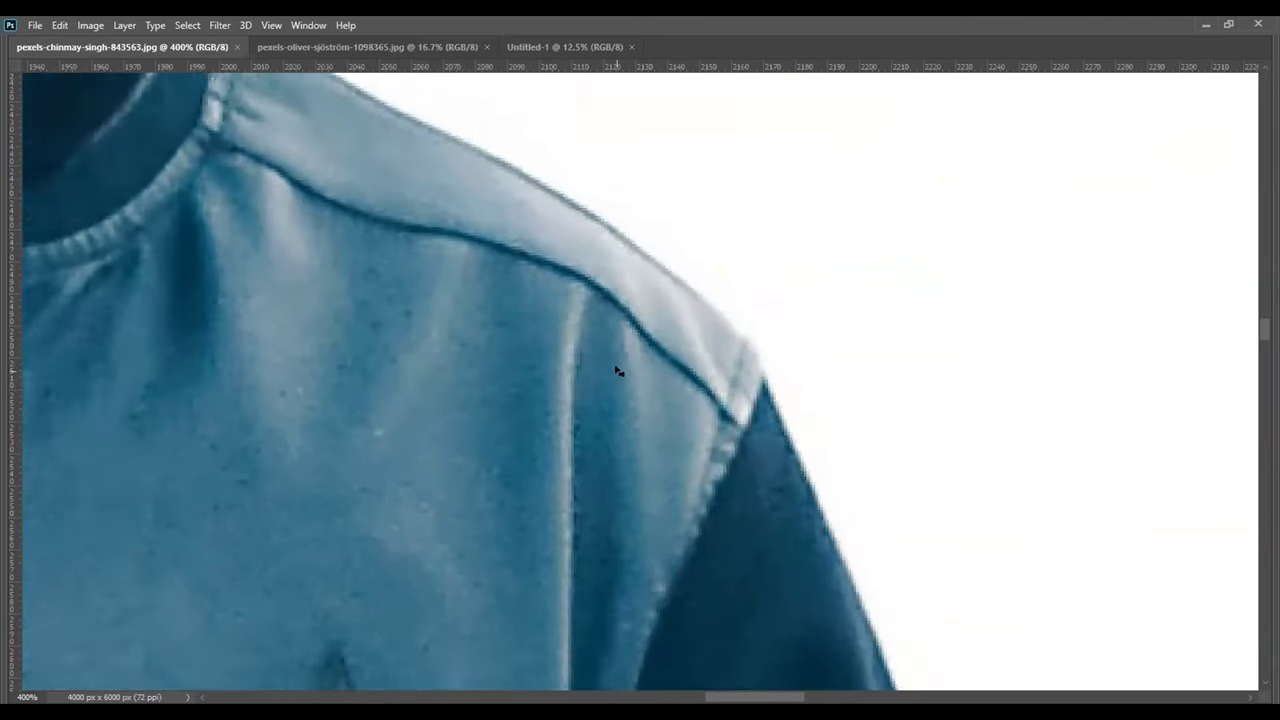
{"action": "scroll", "coordinate": [618, 371], "scroll_direction": "down", "scroll_amount": 3}
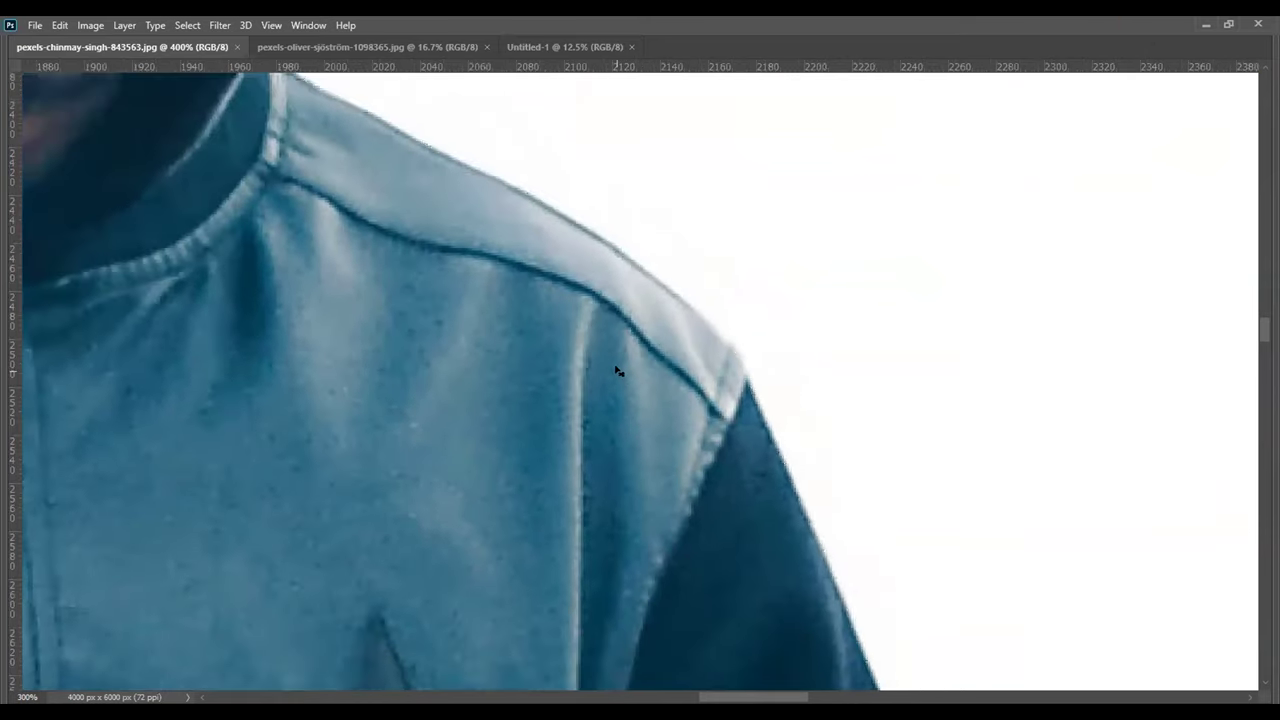
{"action": "scroll", "coordinate": [595, 372], "scroll_direction": "down", "scroll_amount": 5}
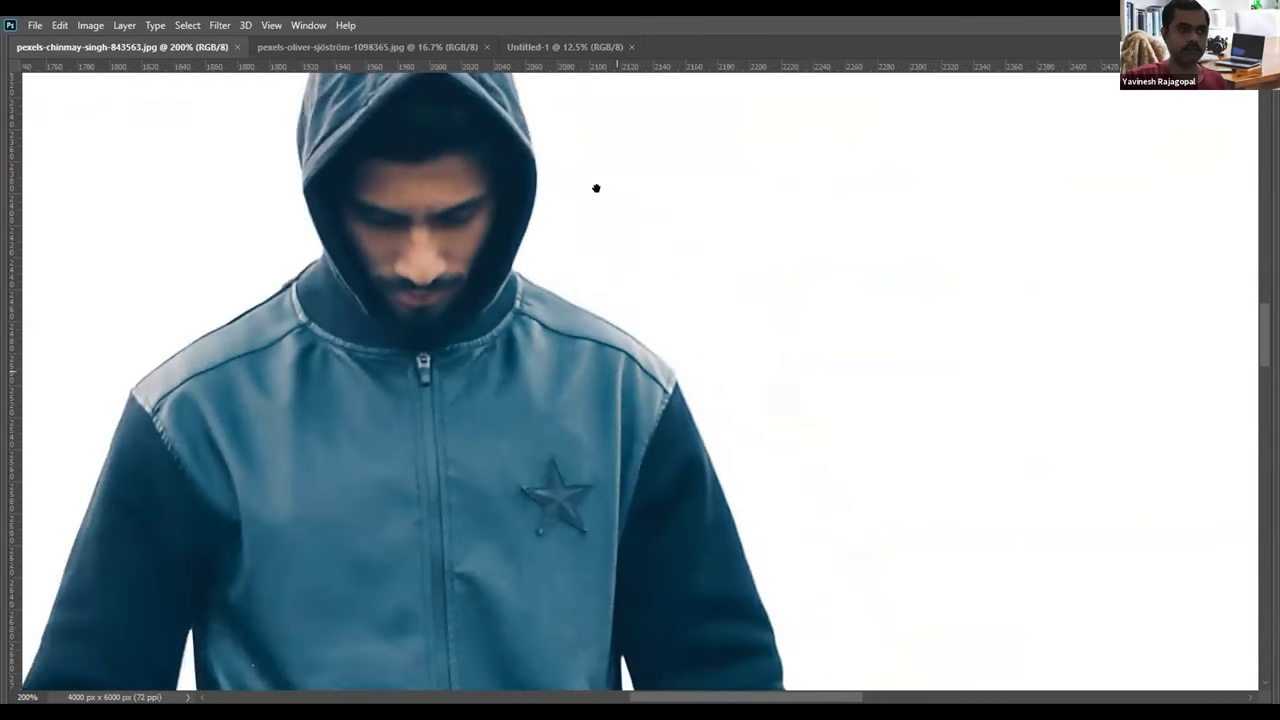
{"action": "scroll", "coordinate": [733, 329], "scroll_direction": "up", "scroll_amount": 5}
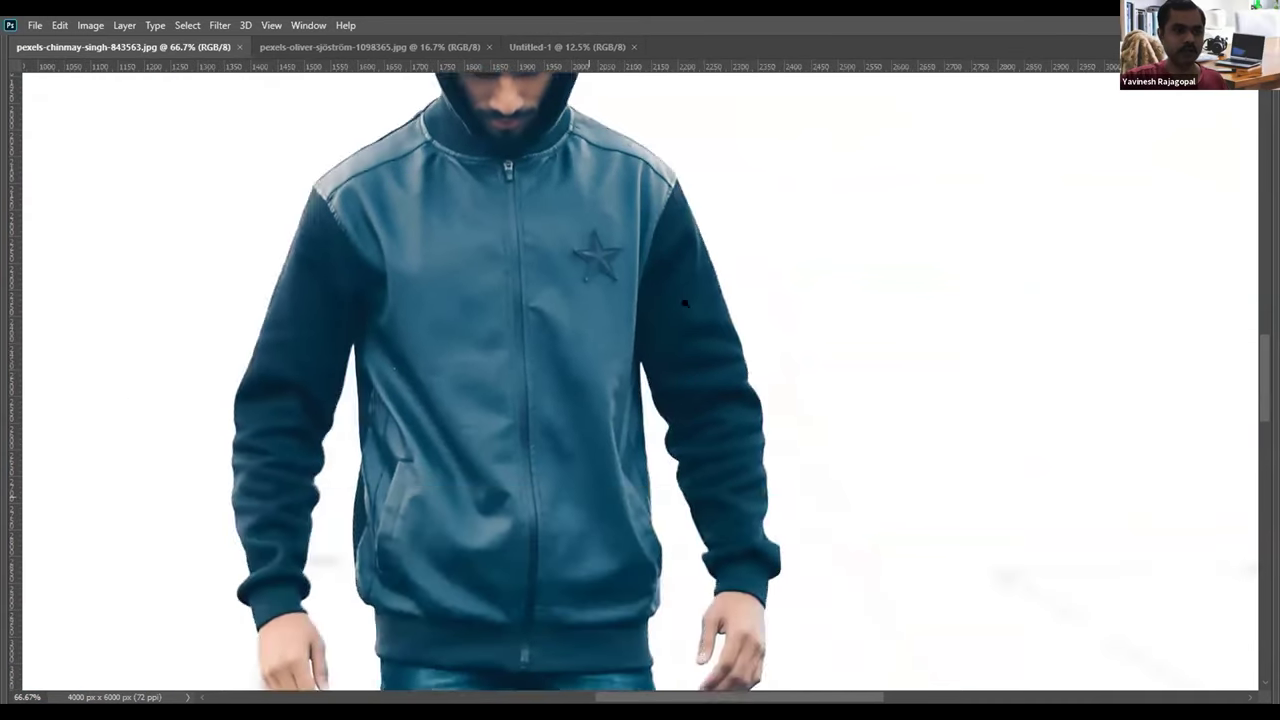
{"action": "scroll", "coordinate": [680, 351], "scroll_direction": "up", "scroll_amount": 3}
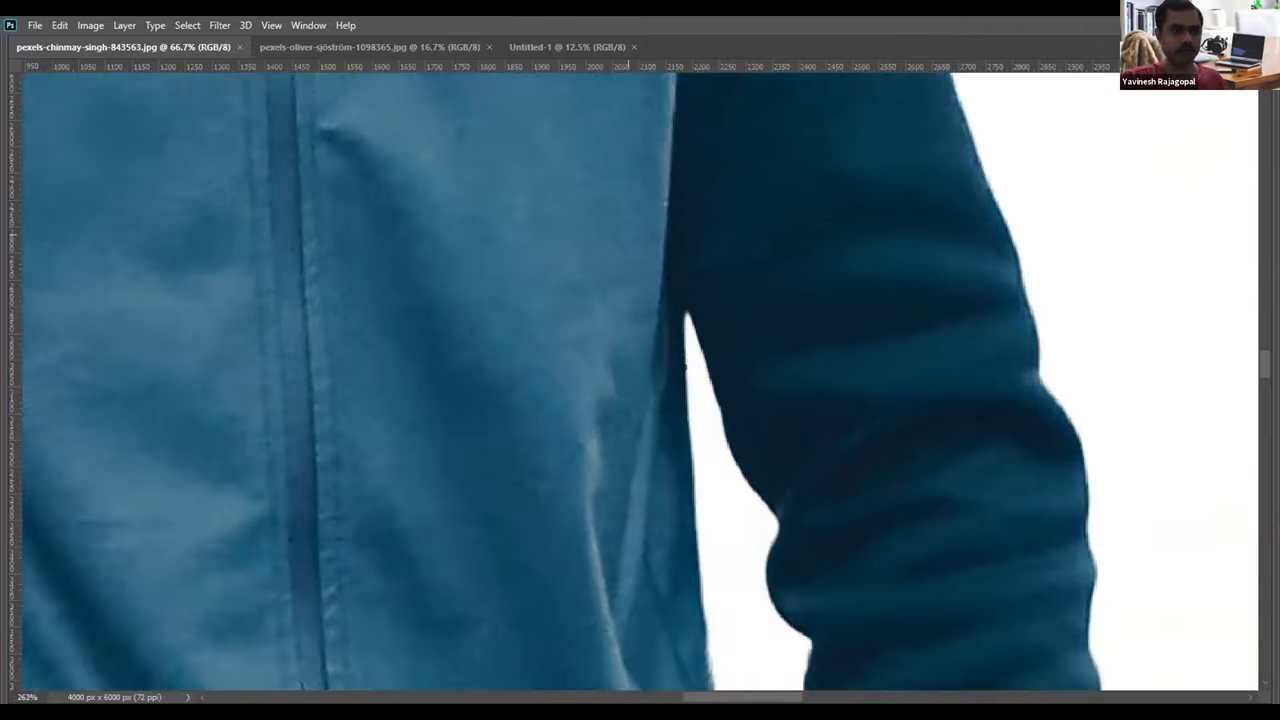
{"action": "scroll", "coordinate": [681, 393], "scroll_direction": "down", "scroll_amount": 2}
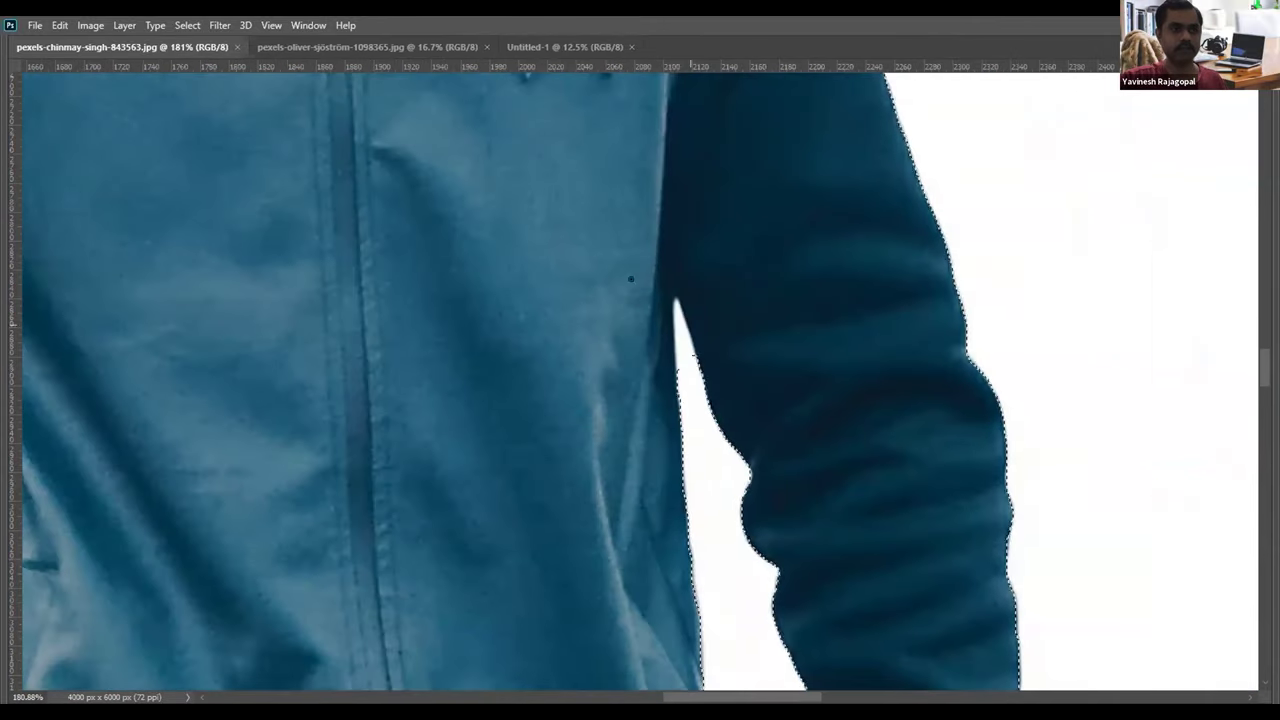
{"action": "scroll", "coordinate": [775, 271], "scroll_direction": "down", "scroll_amount": 5}
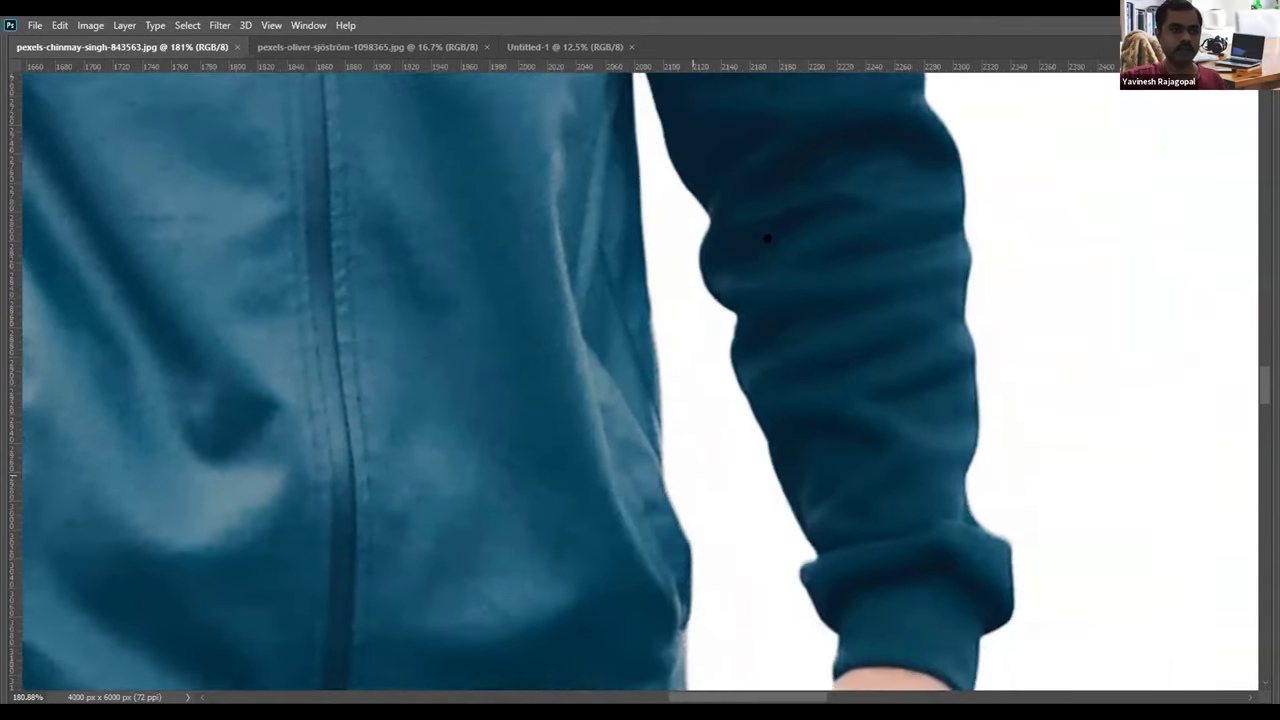
{"action": "scroll", "coordinate": [687, 357], "scroll_direction": "down", "scroll_amount": 3}
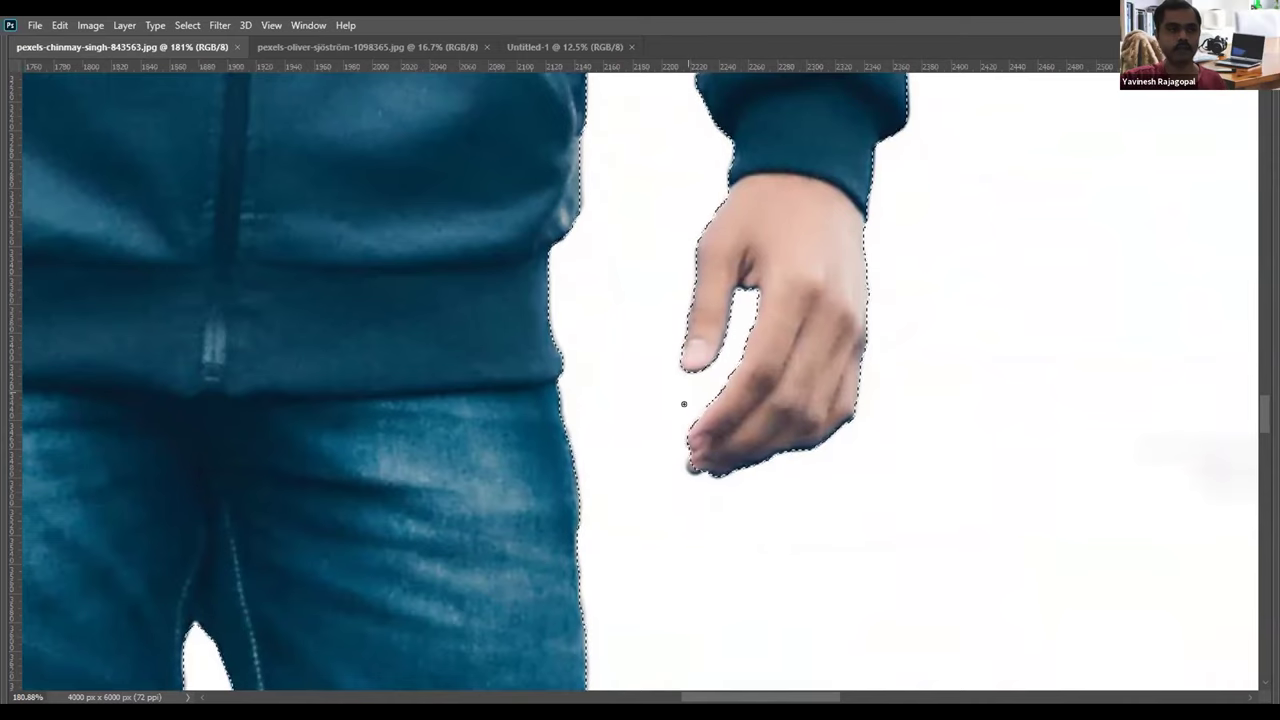
{"action": "scroll", "coordinate": [687, 370], "scroll_direction": "down", "scroll_amount": 8}
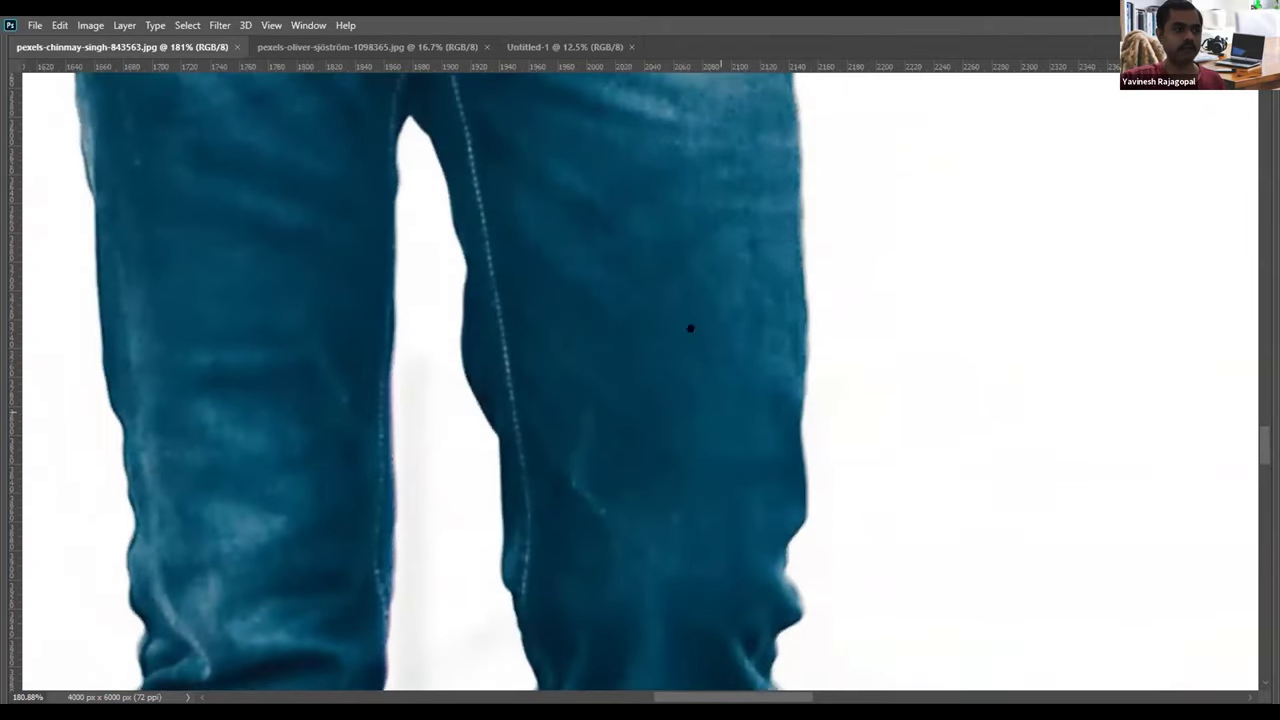
Step: Pan down to the white HRX sneaker and add it, including its right side, to the selection
{"action": "scroll", "coordinate": [690, 328], "scroll_direction": "down", "scroll_amount": 5}
{"action": "left_click_drag", "start_coordinate": [721, 407], "coordinate": [983, 237]}
{"action": "left_click_drag", "start_coordinate": [662, 241], "coordinate": [682, 115]}
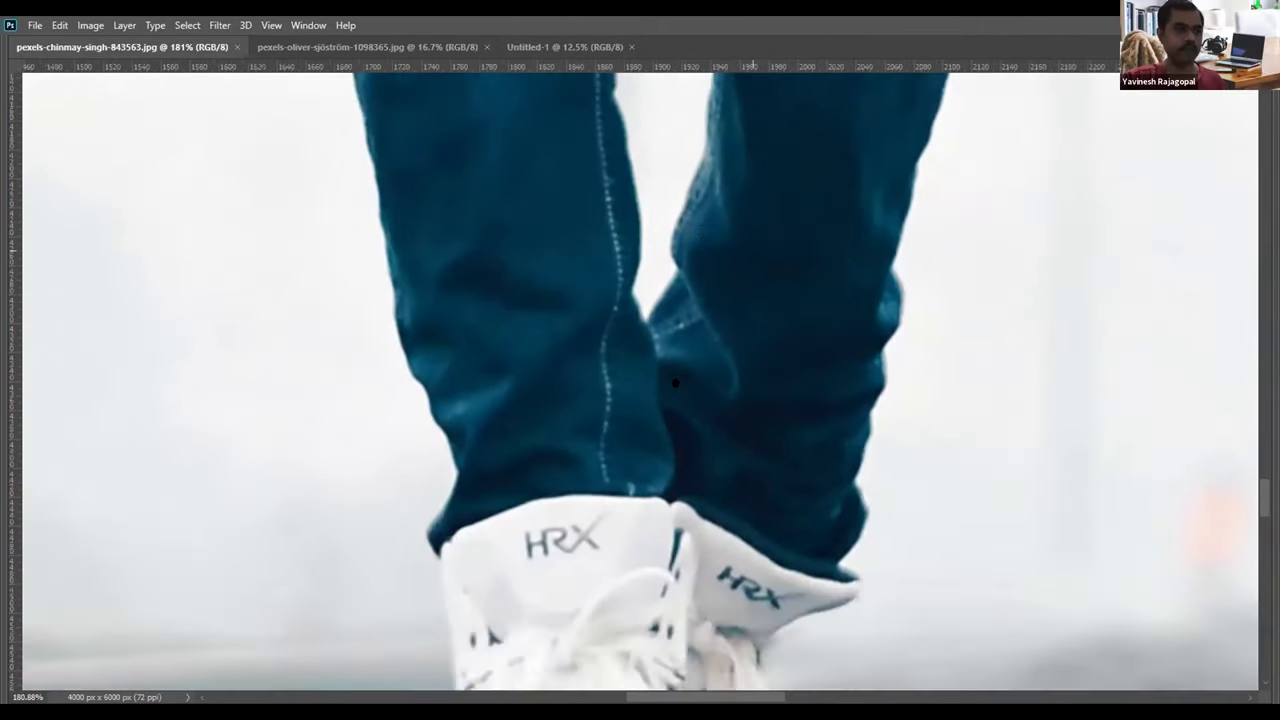
{"action": "left_click_drag", "start_coordinate": [443, 566], "coordinate": [455, 407]}
{"action": "scroll", "coordinate": [455, 407], "scroll_direction": "down", "scroll_amount": 5}
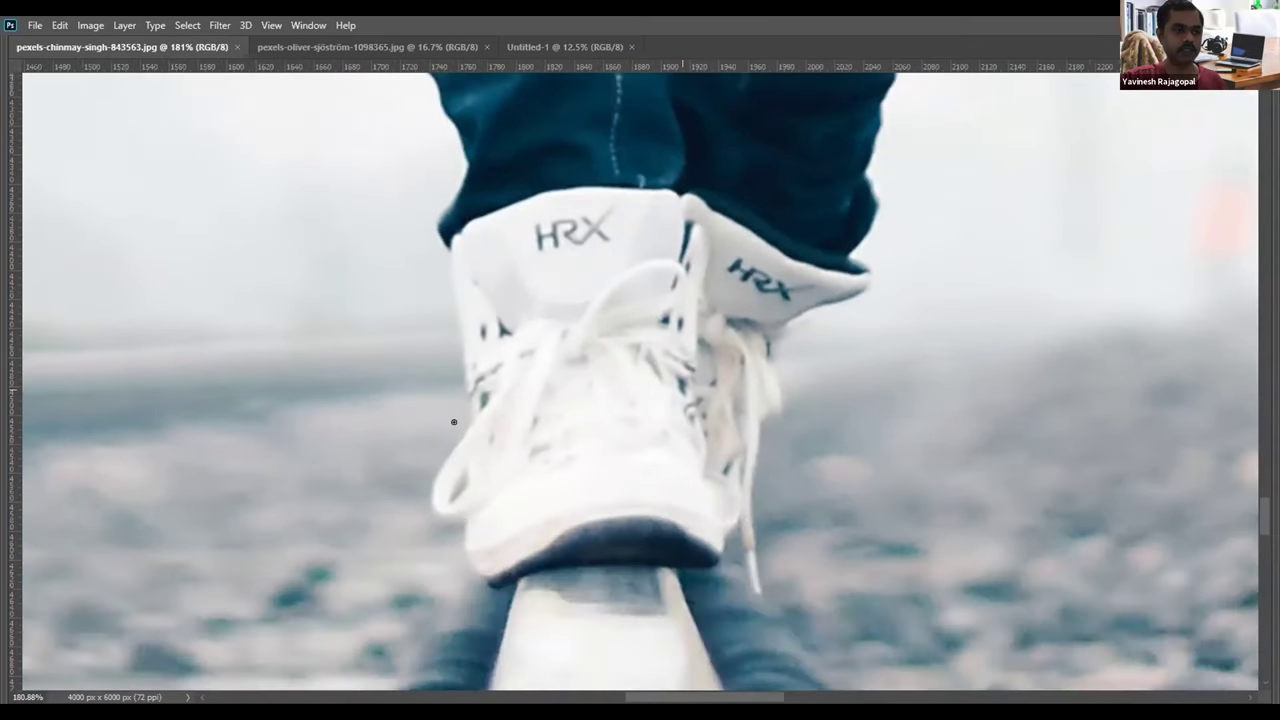
{"action": "left_click", "coordinate": [467, 422]}
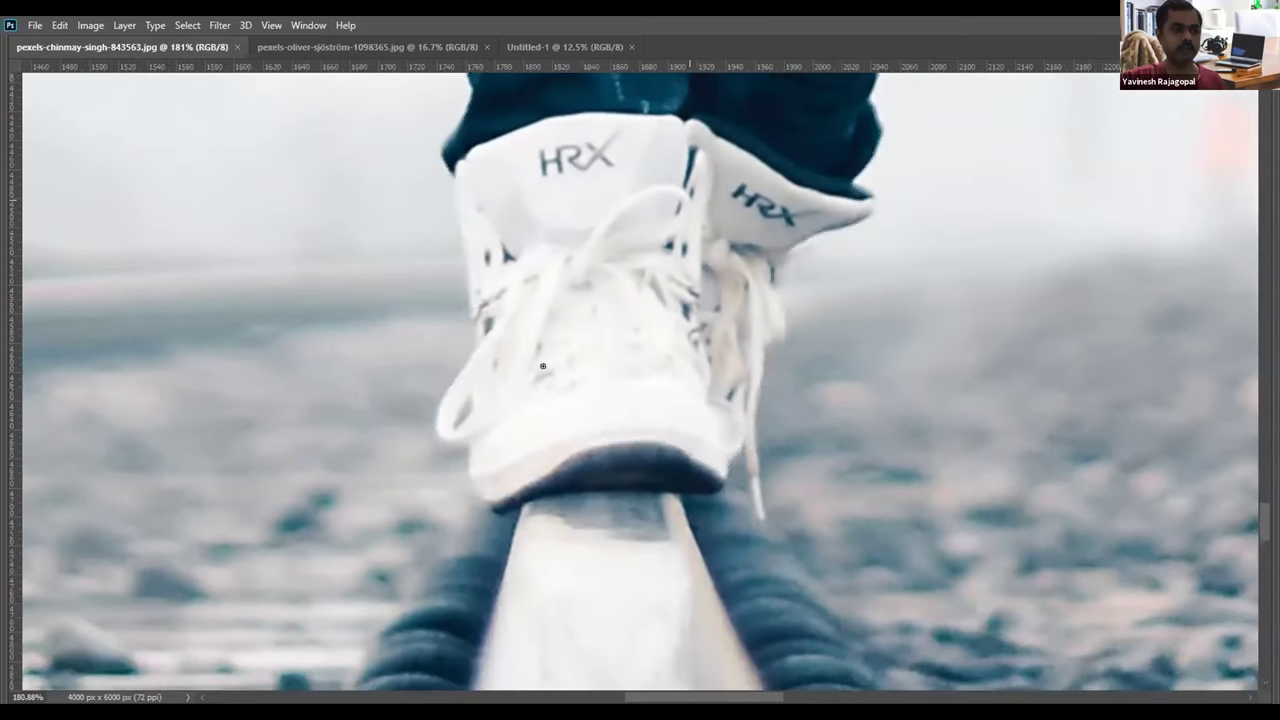
{"action": "scroll", "coordinate": [600, 425], "scroll_direction": "down", "scroll_amount": 1}
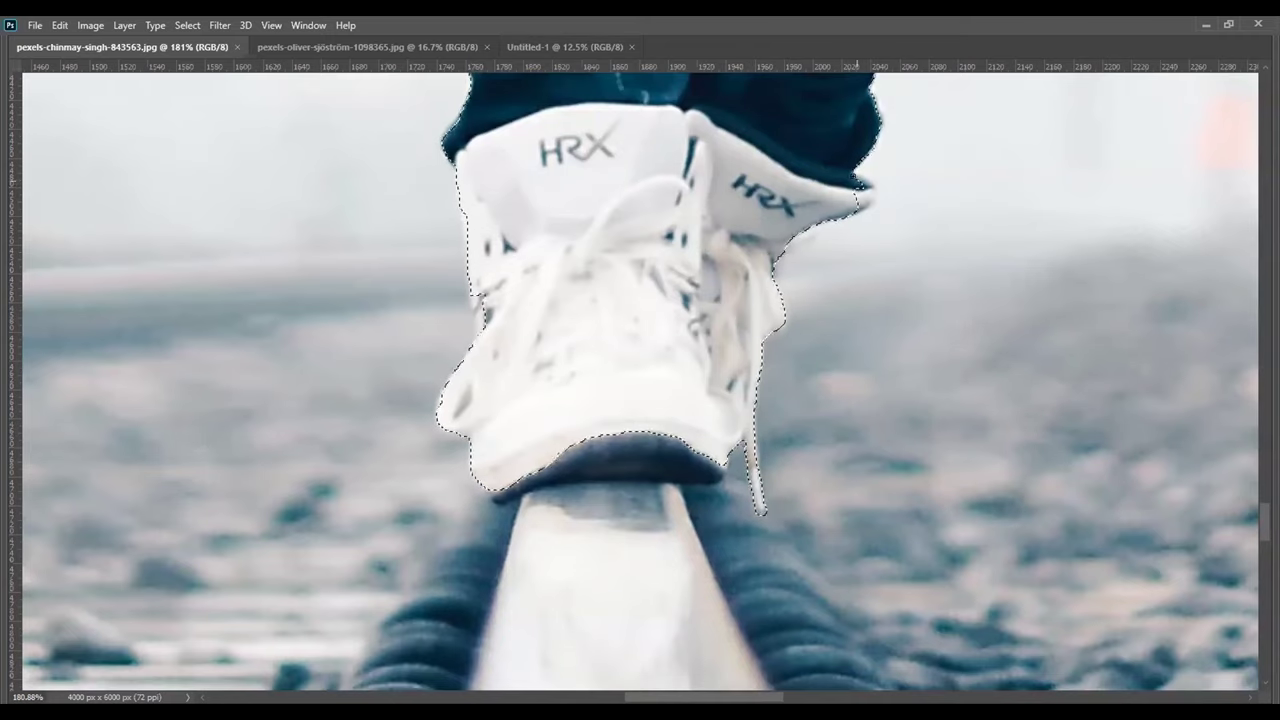
{"action": "left_click_drag", "start_coordinate": [838, 203], "coordinate": [850, 190]}
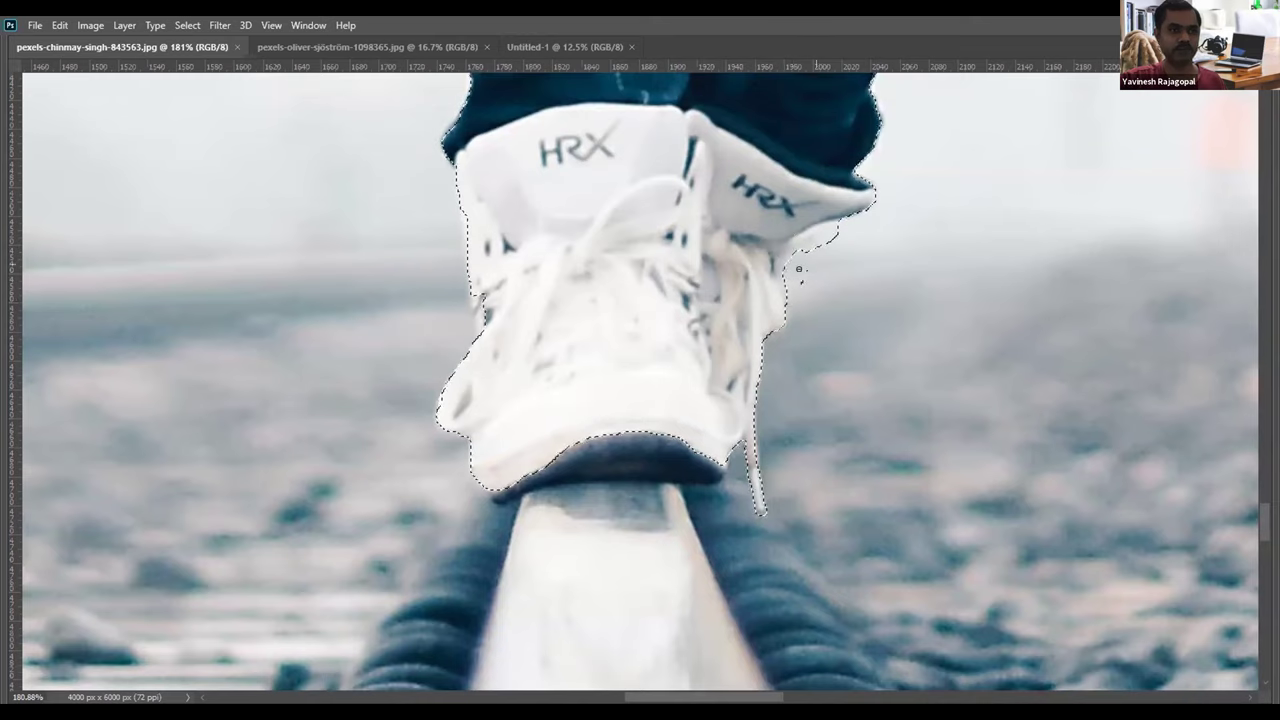
{"action": "left_click", "coordinate": [850, 335]}
{"action": "key", "text": "ctrl+minus"}
{"action": "key", "text": "ctrl+minus"}
{"action": "key", "text": "ctrl+minus"}
{"action": "key", "text": "ctrl+minus"}
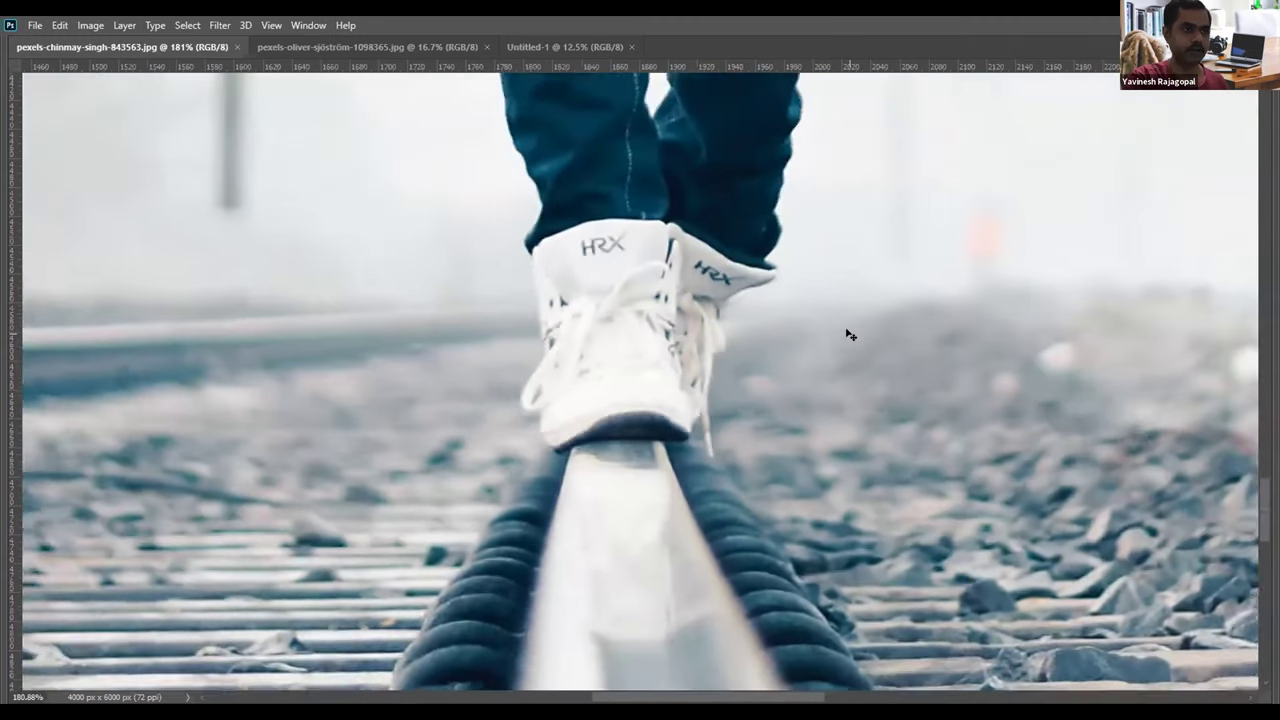
Step: Zoom out to 25% and pan until the whole man on the tracks is in view
{"action": "key", "text": "ctrl+minus"}
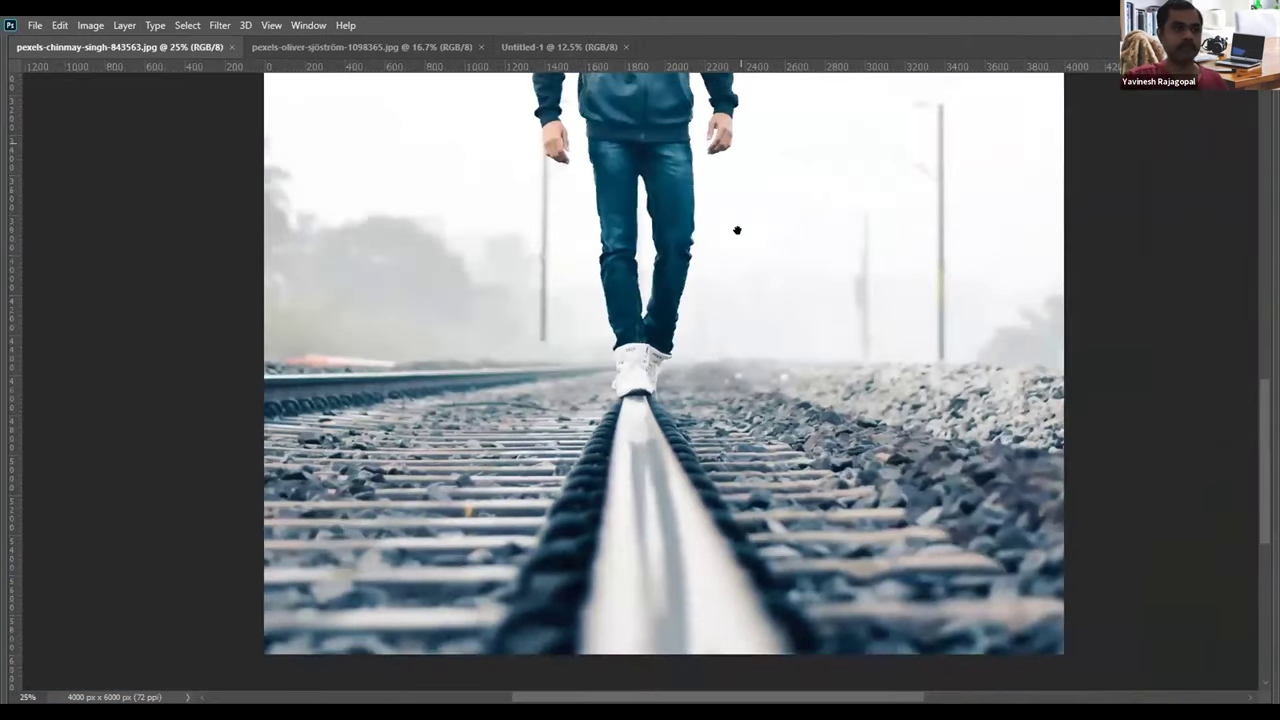
{"action": "scroll", "coordinate": [737, 229], "scroll_direction": "up", "scroll_amount": 5}
{"action": "left_click_drag", "start_coordinate": [778, 149], "coordinate": [740, 186]}
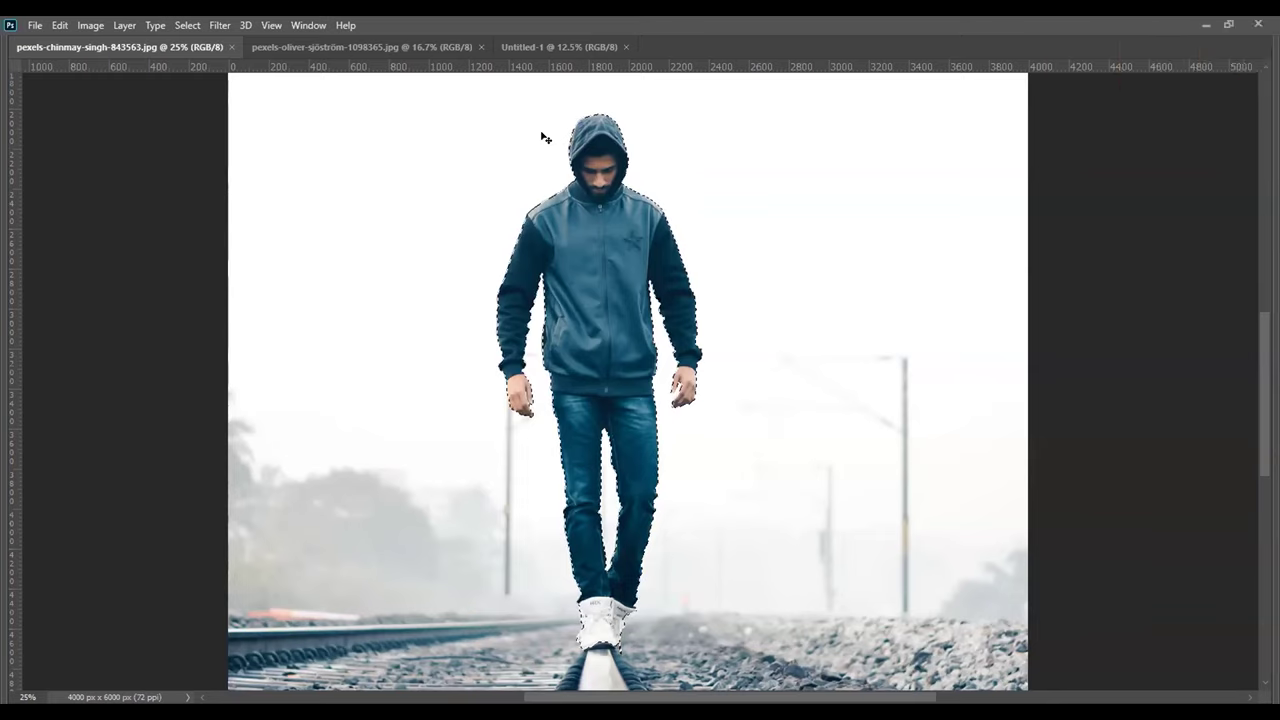
{"action": "key", "text": "ctrl+d"}
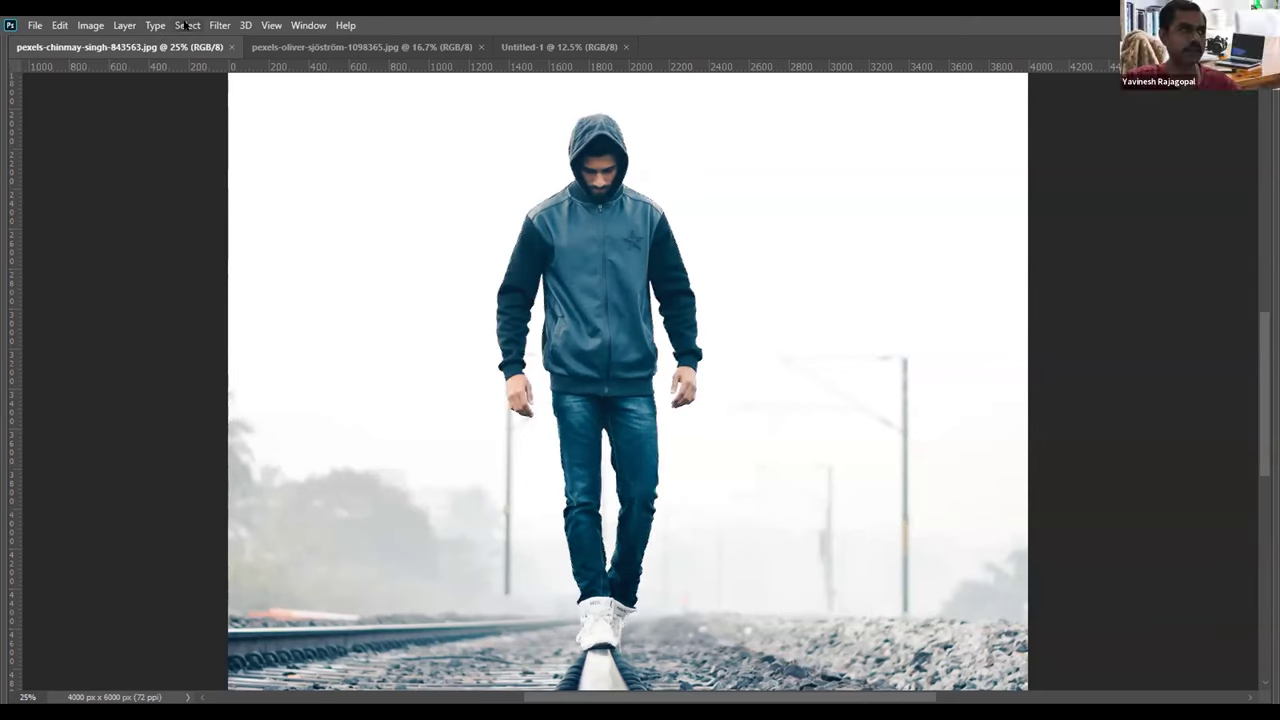
{"action": "left_click", "coordinate": [185, 25]}
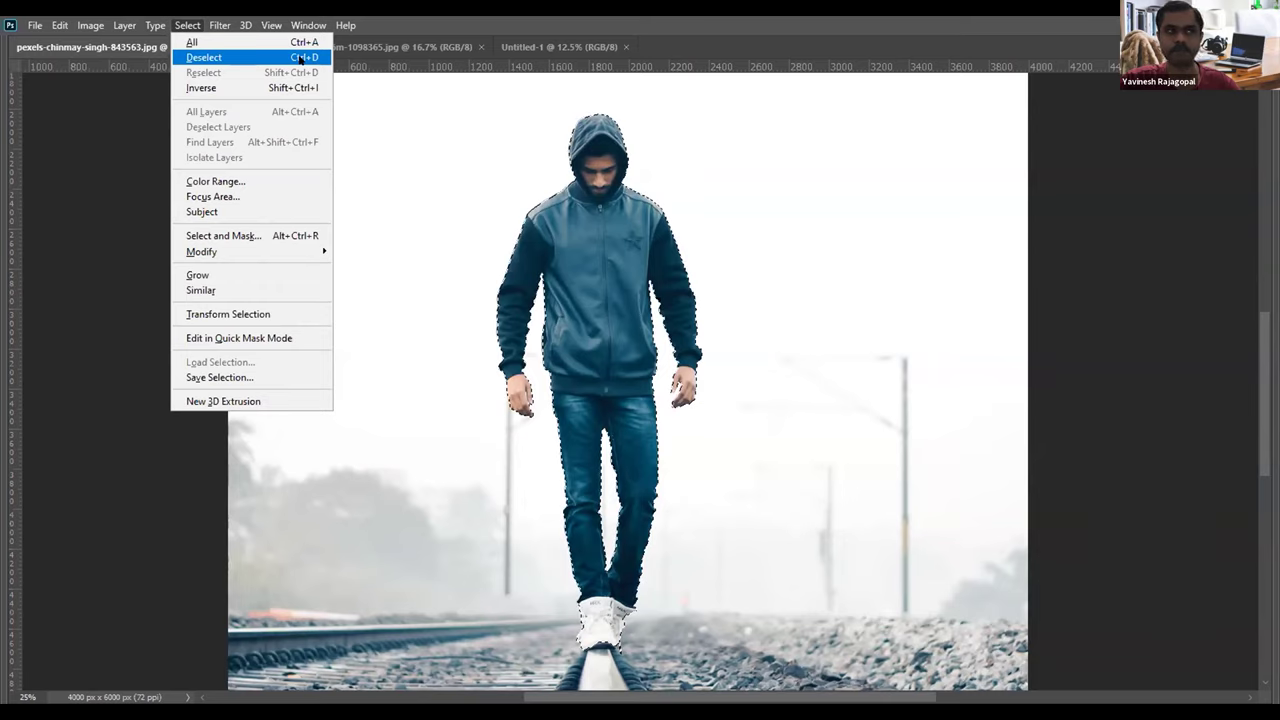
{"action": "left_click", "coordinate": [589, 22]}
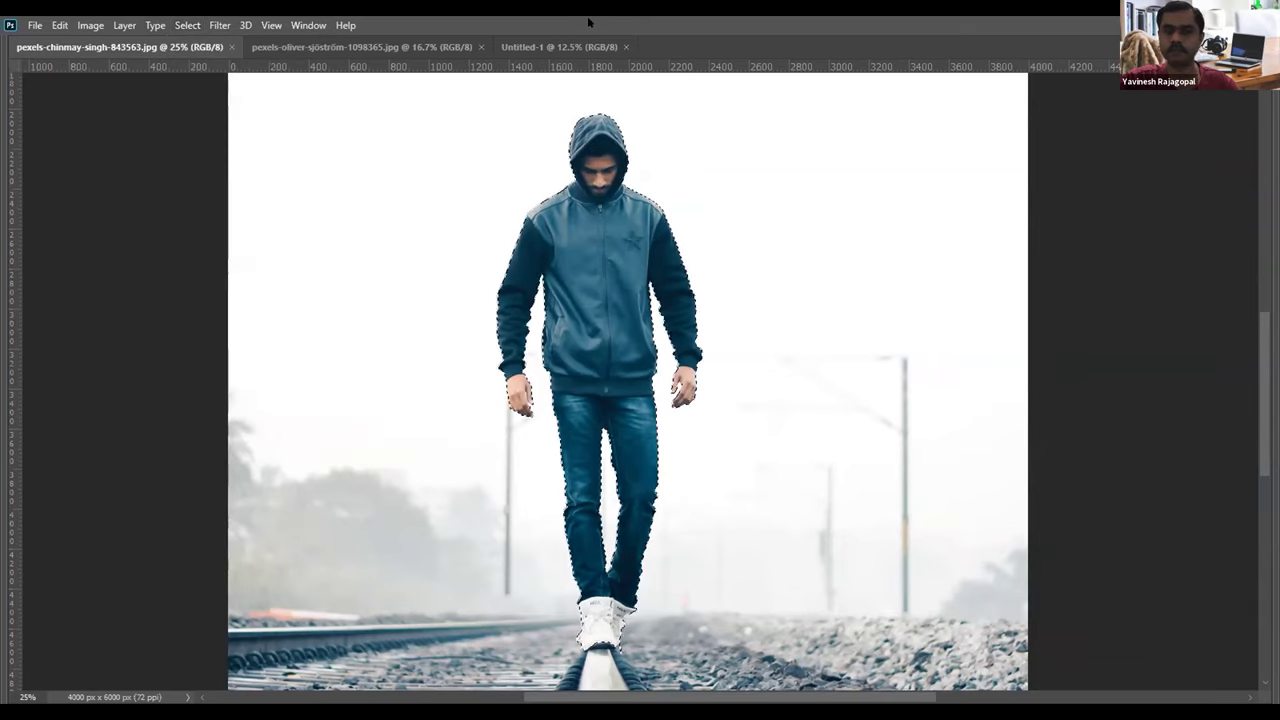
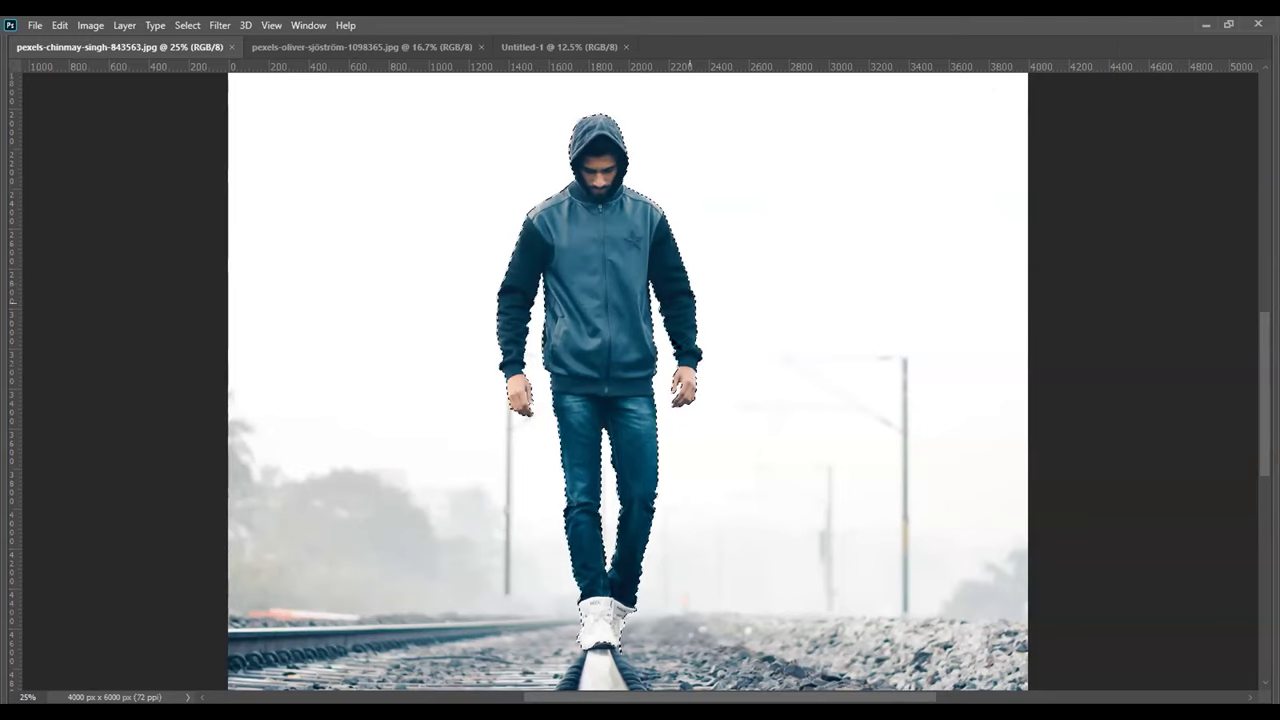
Step: Zoom in and pick the Quick Selection Tool at the gap between the left arm and body
{"action": "scroll", "coordinate": [514, 251], "scroll_direction": "up", "scroll_amount": 6}
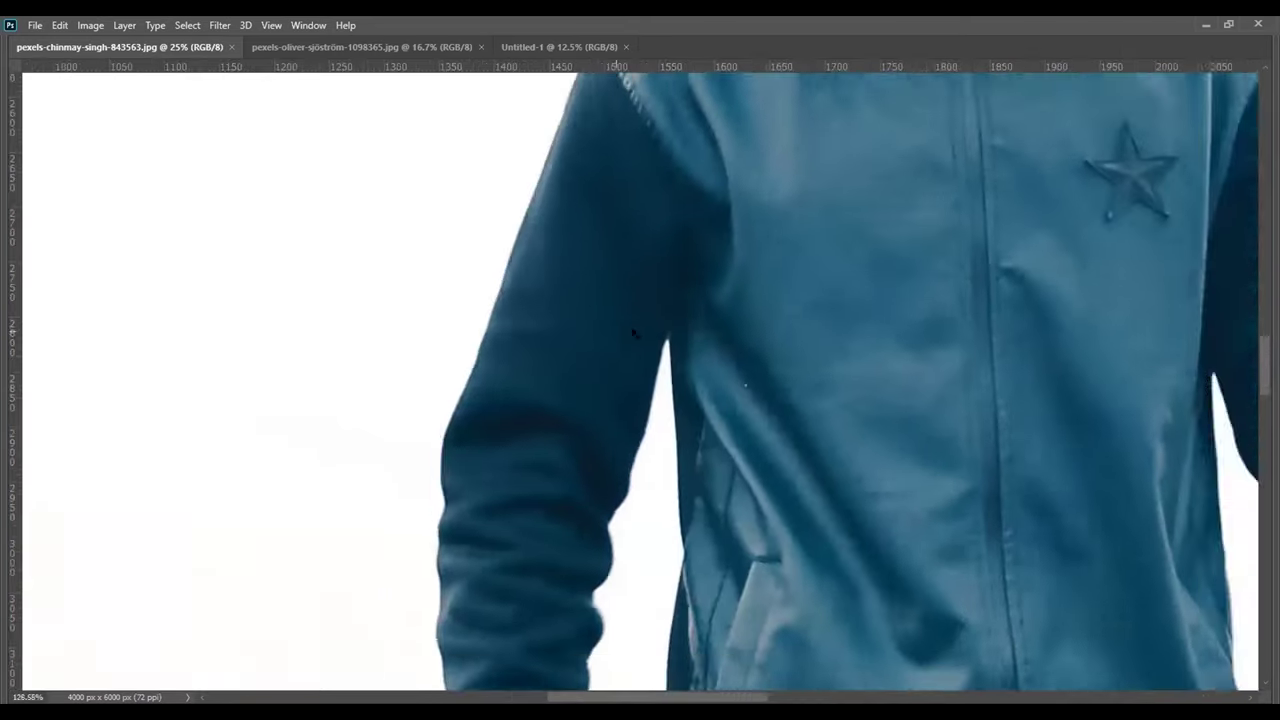
{"action": "key", "text": "Tab"}
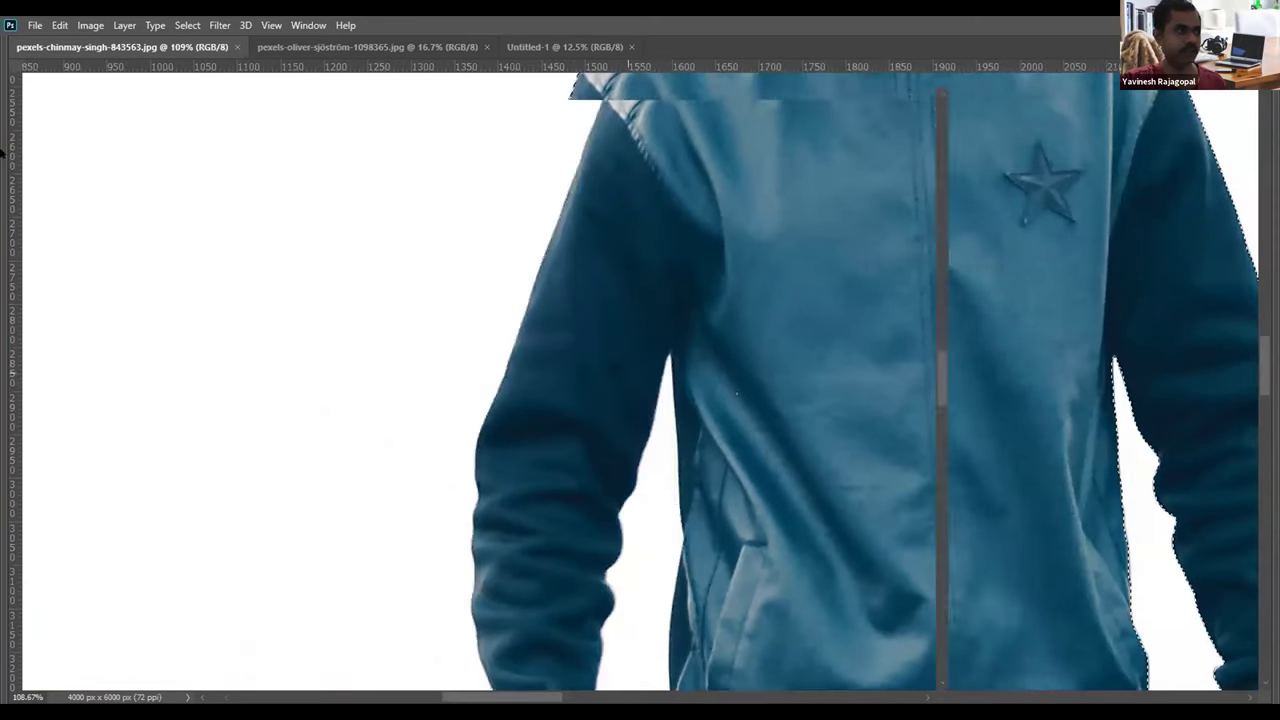
{"action": "left_click", "coordinate": [16, 155]}
{"action": "key", "text": "Tab"}
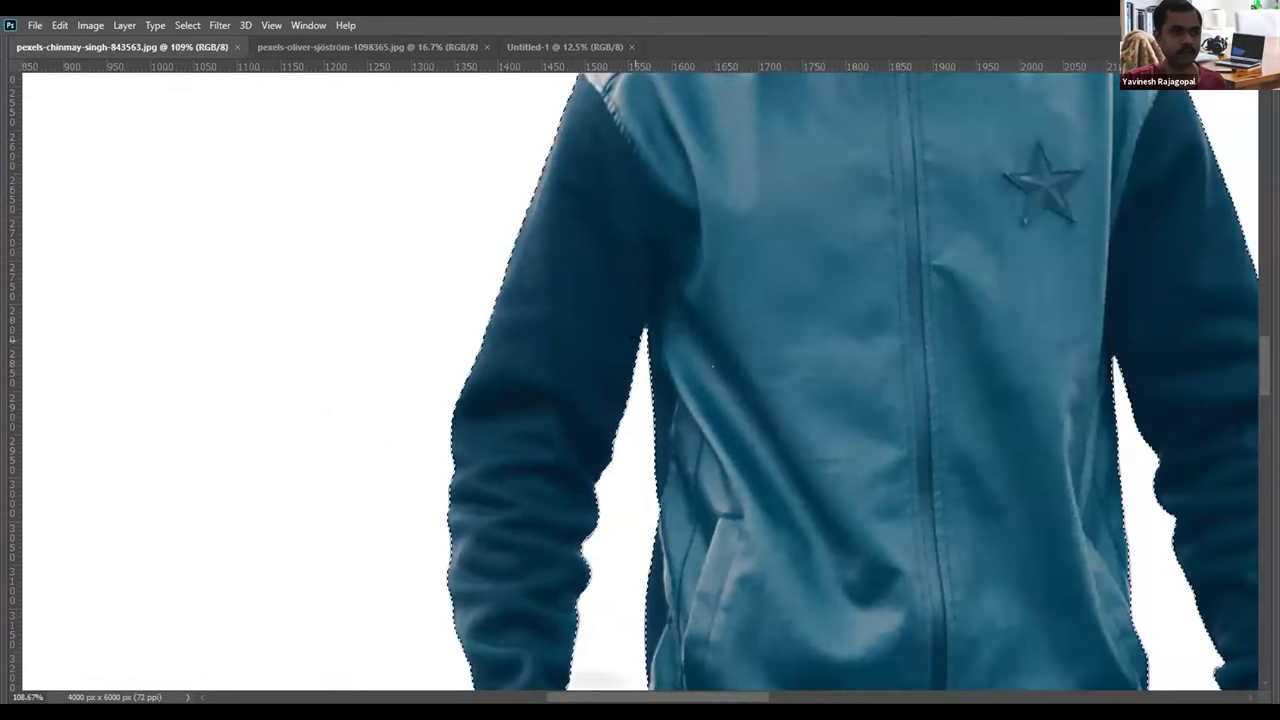
{"action": "left_click", "coordinate": [641, 419]}
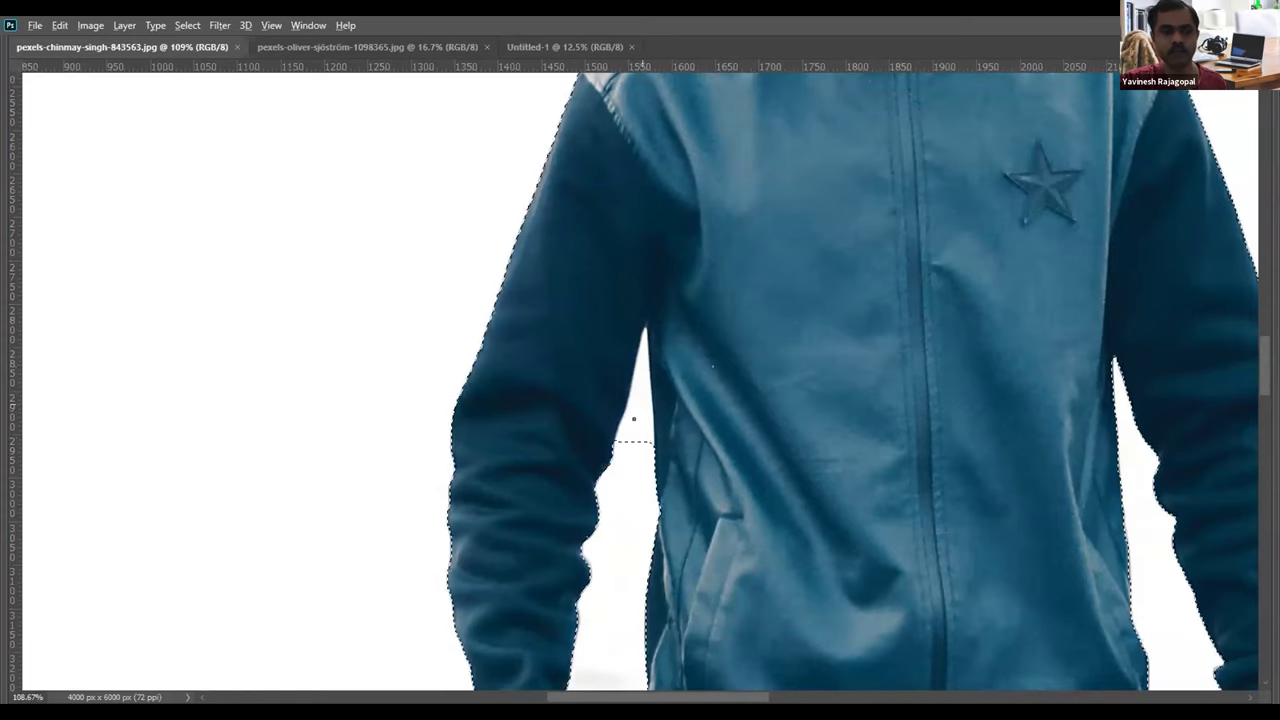
Step: Subtract the white arm-body gap from the hooded man's selection along the inner arm
{"action": "mouse_move", "coordinate": [631, 443]}
{"action": "left_mouse_down"}
{"action": "mouse_move", "coordinate": [641, 365]}
{"action": "mouse_move", "coordinate": [634, 381]}
{"action": "left_mouse_up"}
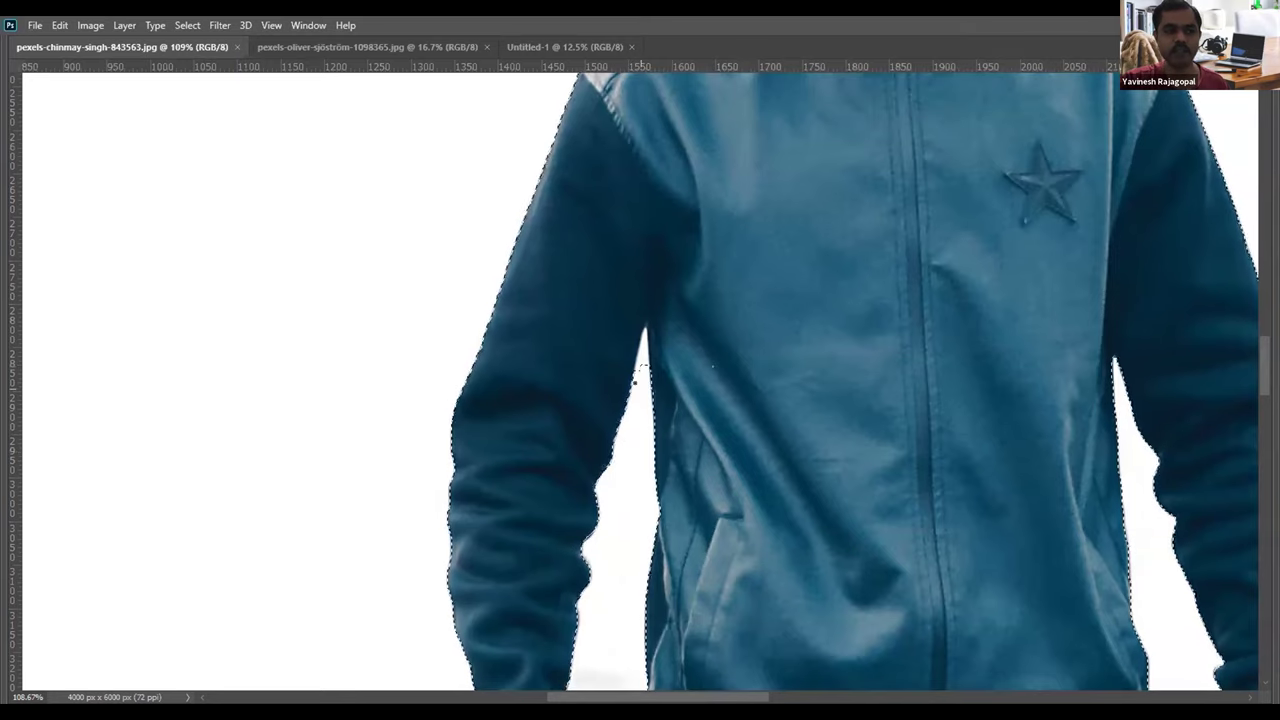
{"action": "scroll", "coordinate": [634, 381], "scroll_direction": "up", "scroll_amount": 5}
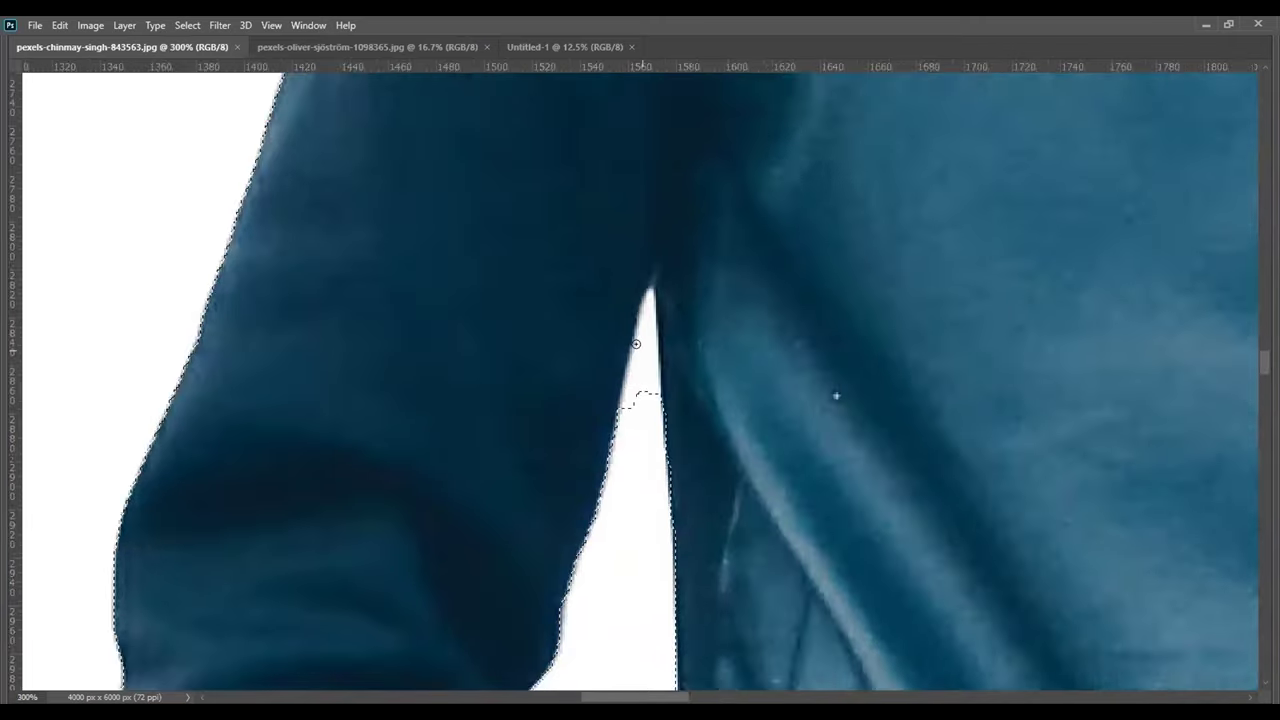
{"action": "left_click_drag", "start_coordinate": [634, 400], "coordinate": [646, 296]}
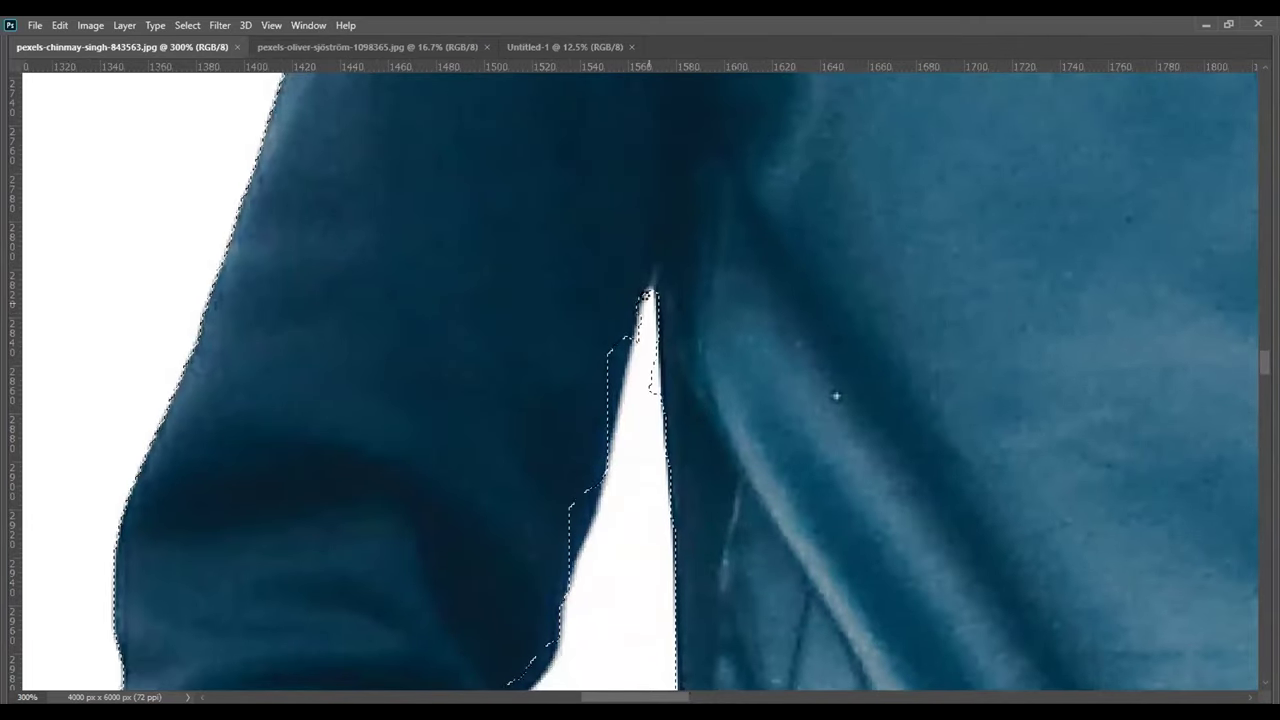
{"action": "mouse_move", "coordinate": [637, 417]}
{"action": "left_mouse_down"}
{"action": "mouse_move", "coordinate": [626, 346]}
{"action": "mouse_move", "coordinate": [645, 397]}
{"action": "mouse_move", "coordinate": [626, 380]}
{"action": "left_mouse_up"}
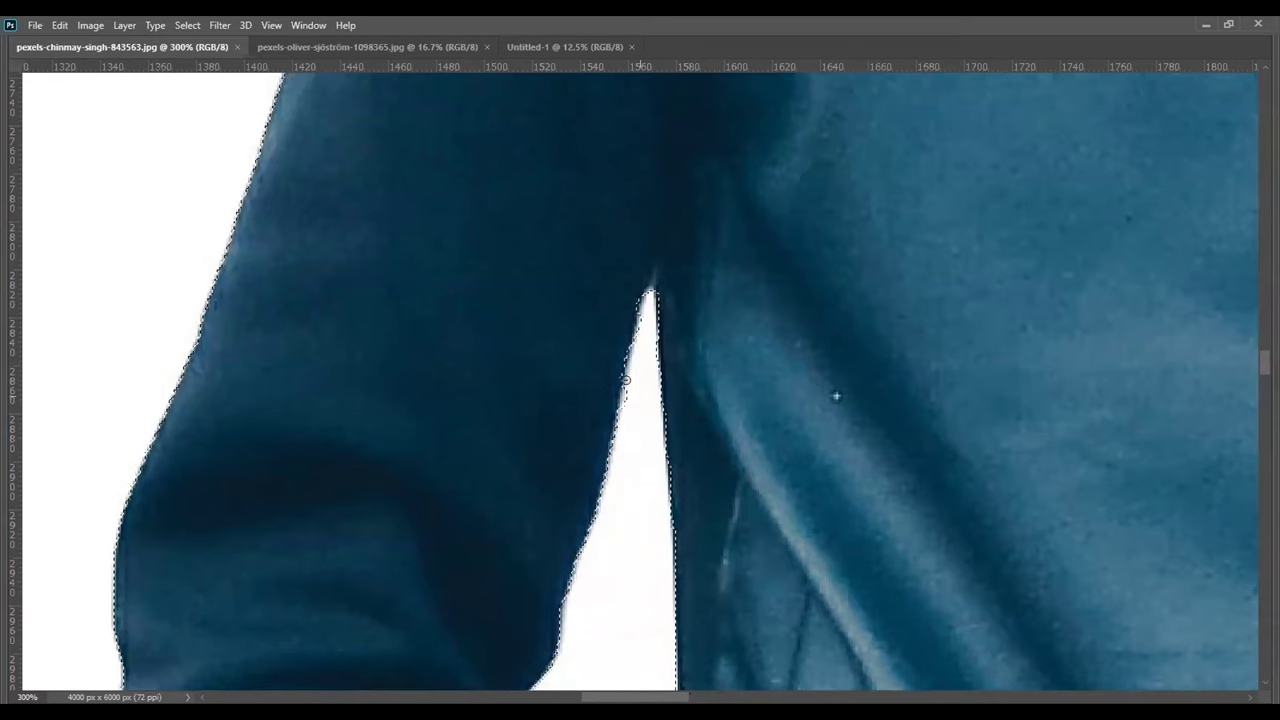
{"action": "scroll", "coordinate": [810, 294], "scroll_direction": "down", "scroll_amount": 5}
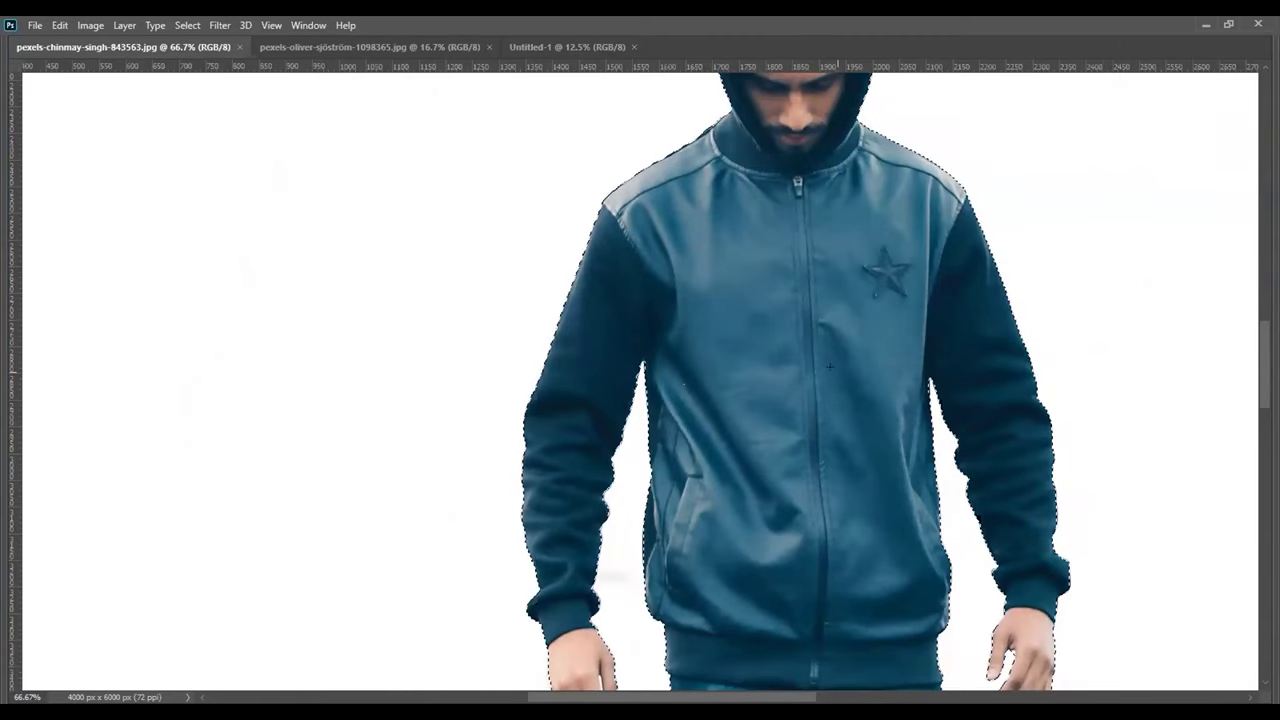
{"action": "scroll", "coordinate": [815, 330], "scroll_direction": "down", "scroll_amount": 2}
{"action": "scroll", "coordinate": [829, 367], "scroll_direction": "down", "scroll_amount": 3}
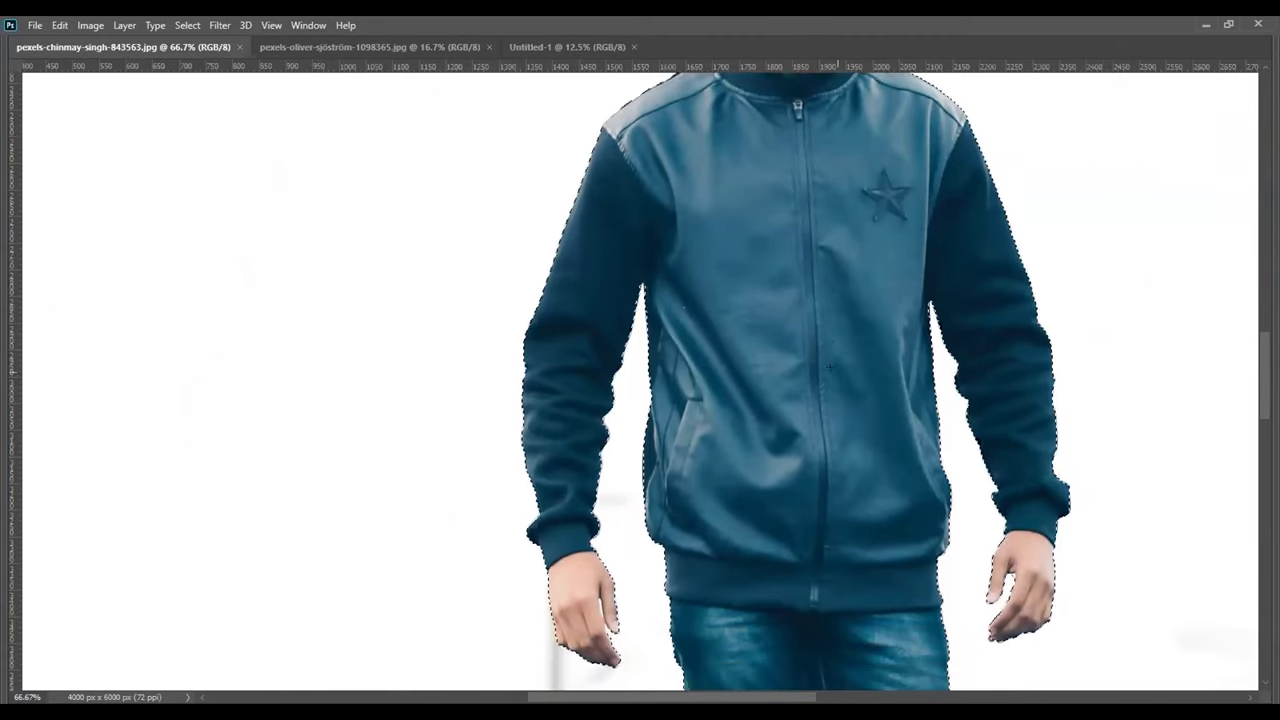
{"action": "scroll", "coordinate": [829, 367], "scroll_direction": "down", "scroll_amount": 1}
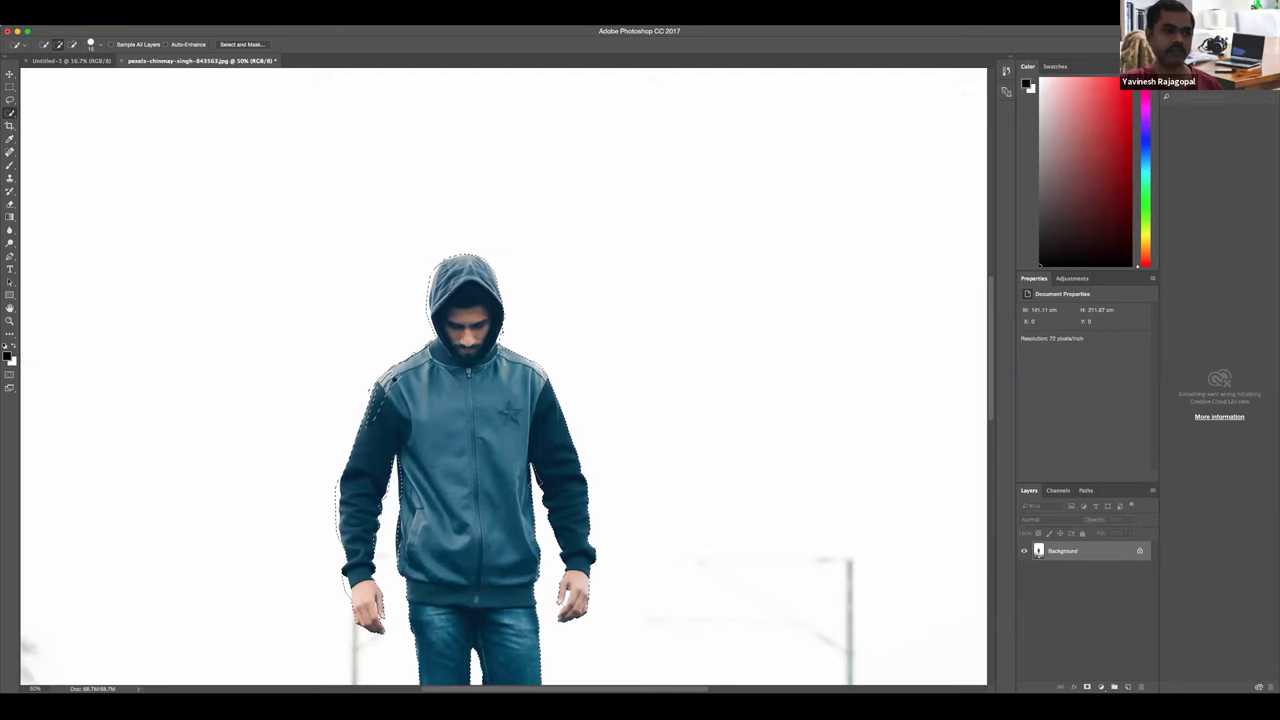
Step: Enlarge the Quick Selection brush slightly with the ] key
{"action": "key", "text": "bracketright"}
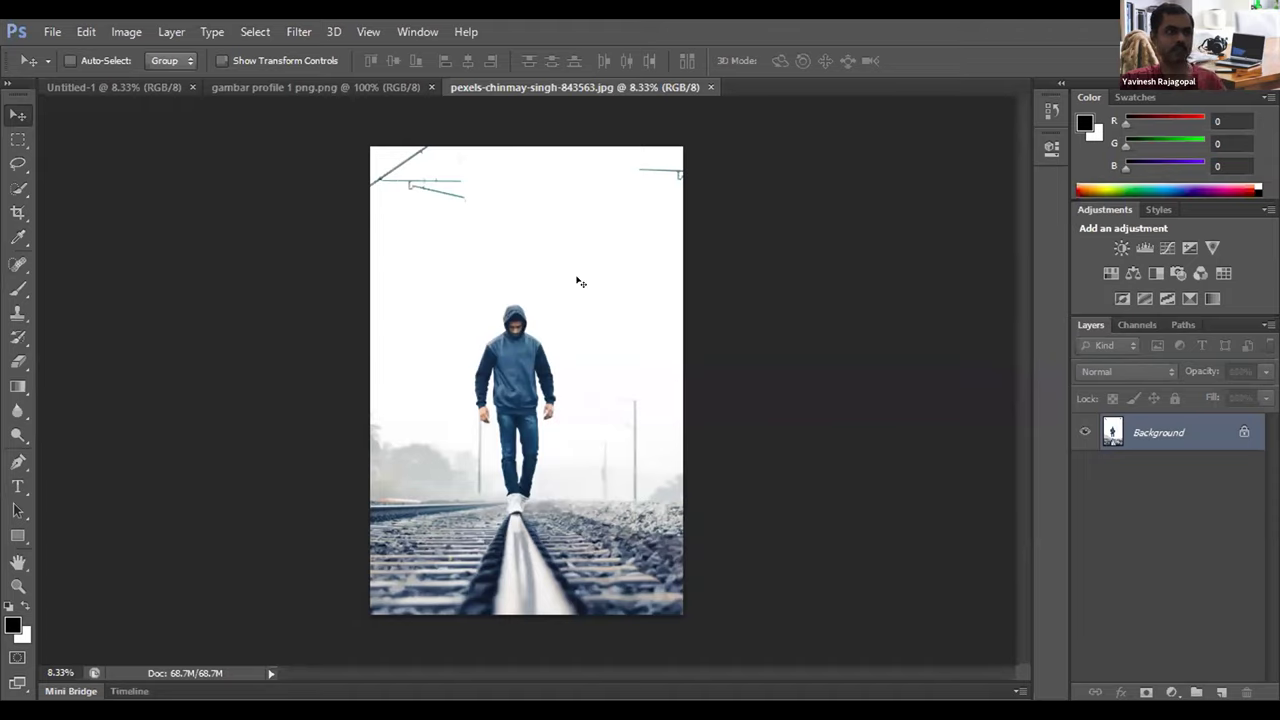
Step: Zoom the railway photo to 50% with the hooded man's hood and jacket in view
{"action": "key", "text": "ctrl+plus"}
{"action": "key", "text": "ctrl+plus"}
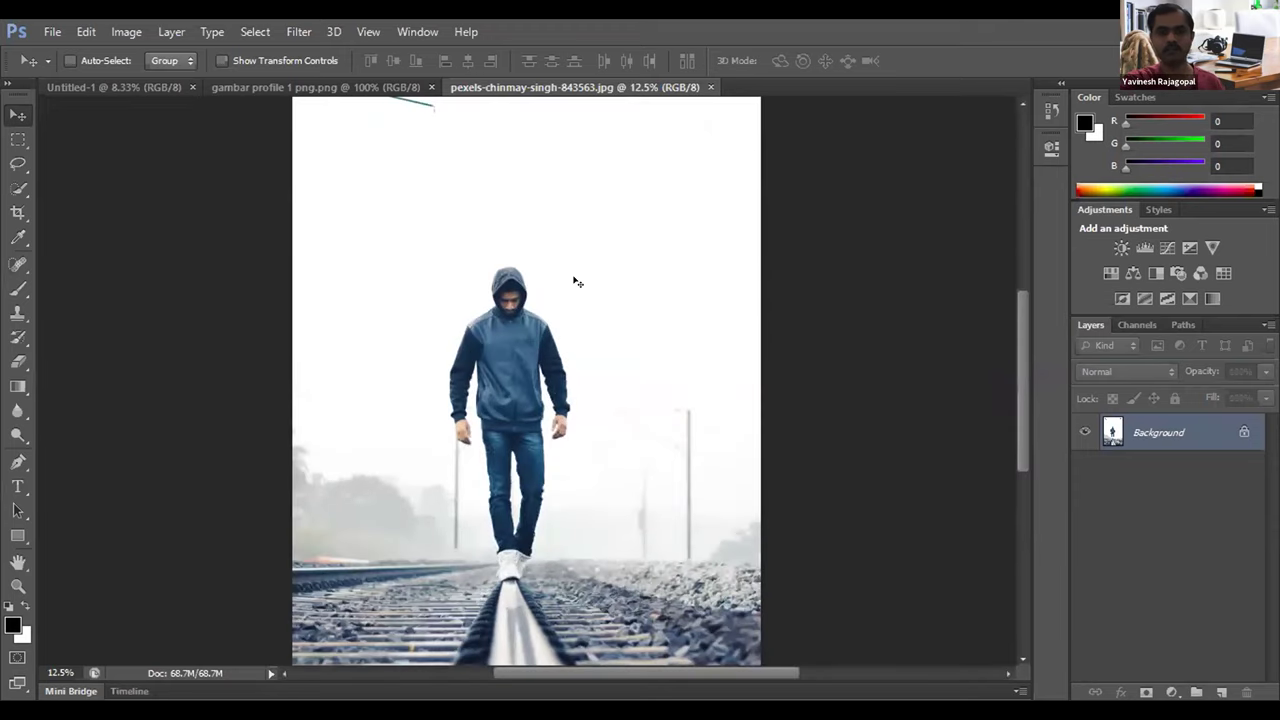
{"action": "key", "text": "ctrl+plus"}
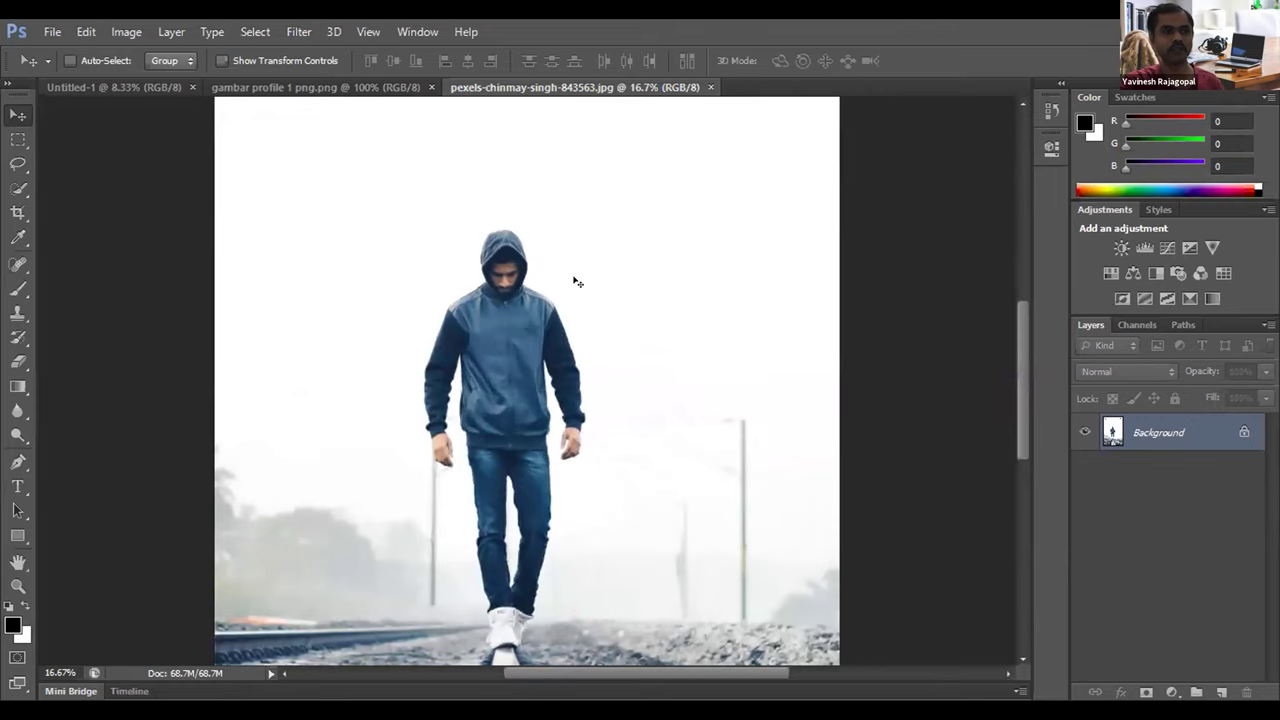
{"action": "key", "text": "ctrl+plus"}
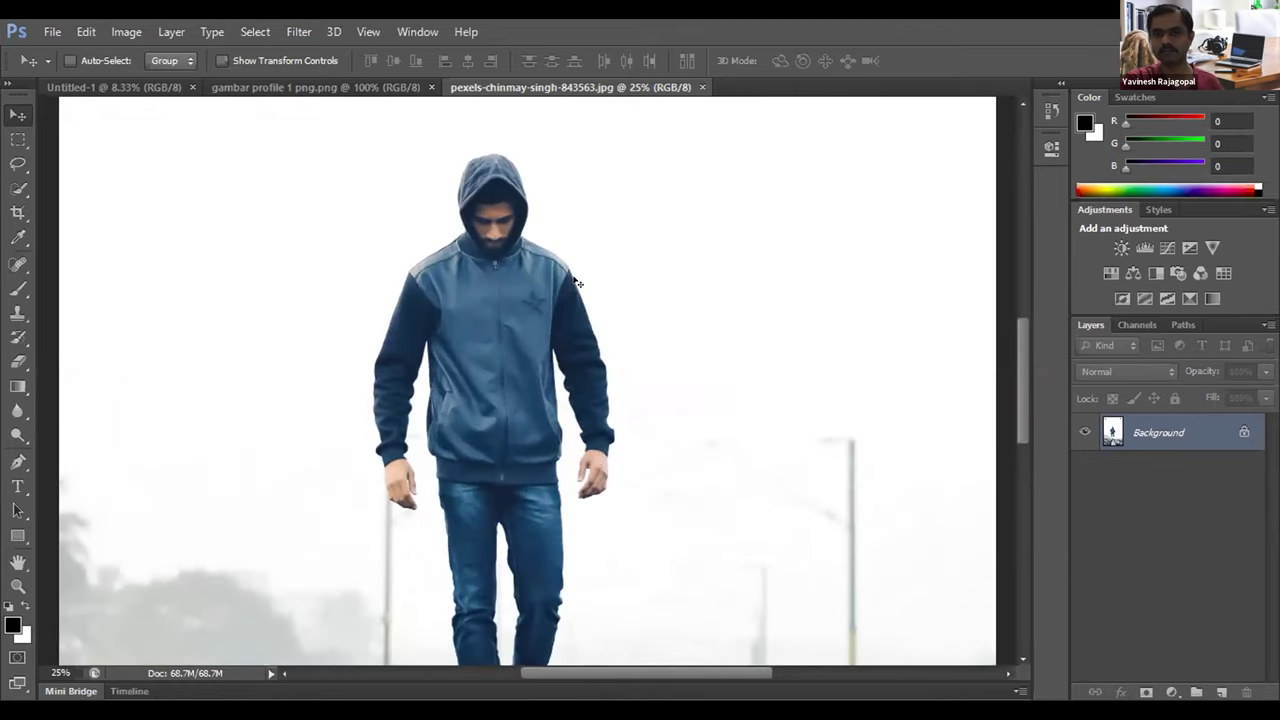
{"action": "key", "text": "ctrl+0"}
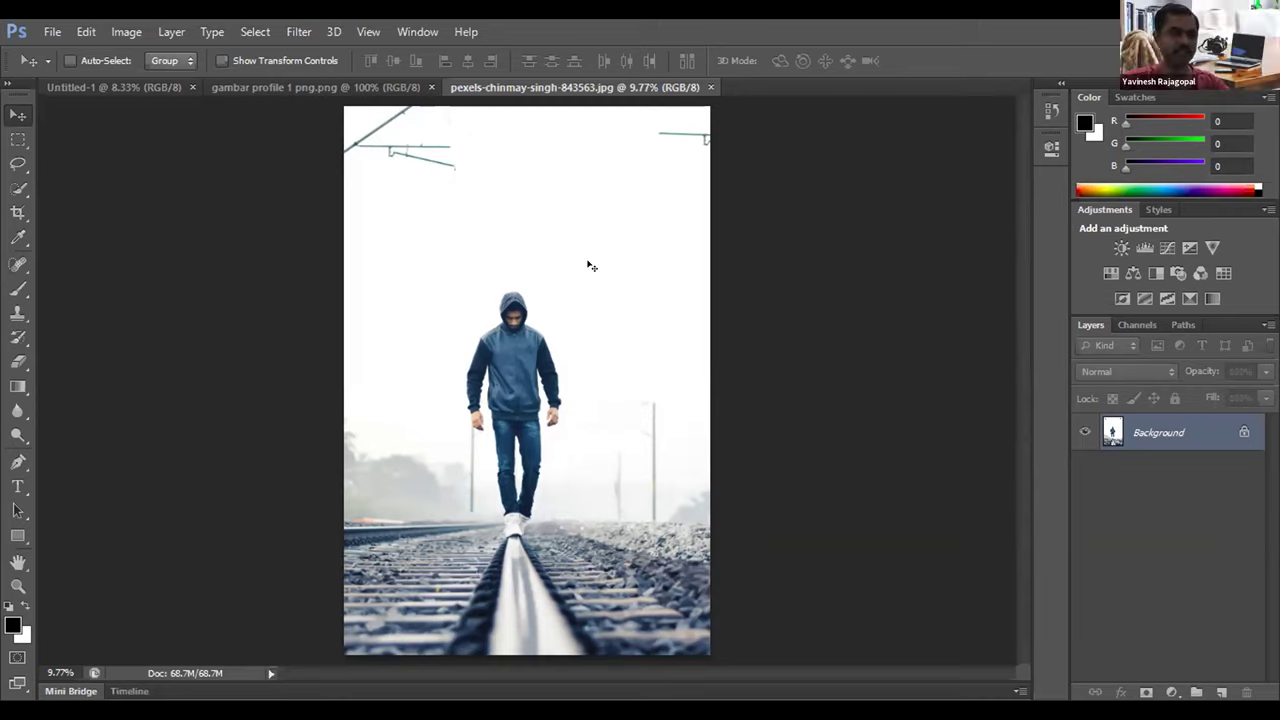
{"action": "key", "text": "ctrl+plus"}
{"action": "key", "text": "ctrl+plus"}
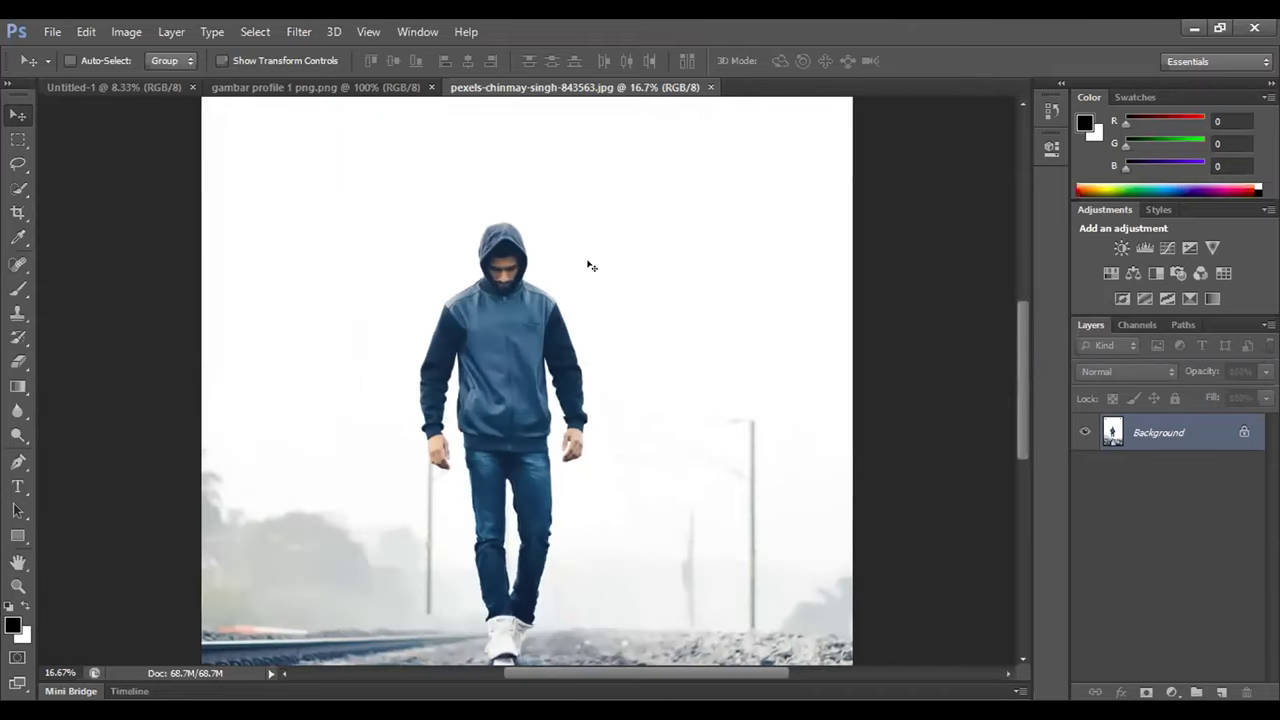
{"action": "key", "text": "ctrl+plus"}
{"action": "key", "text": "ctrl+plus"}
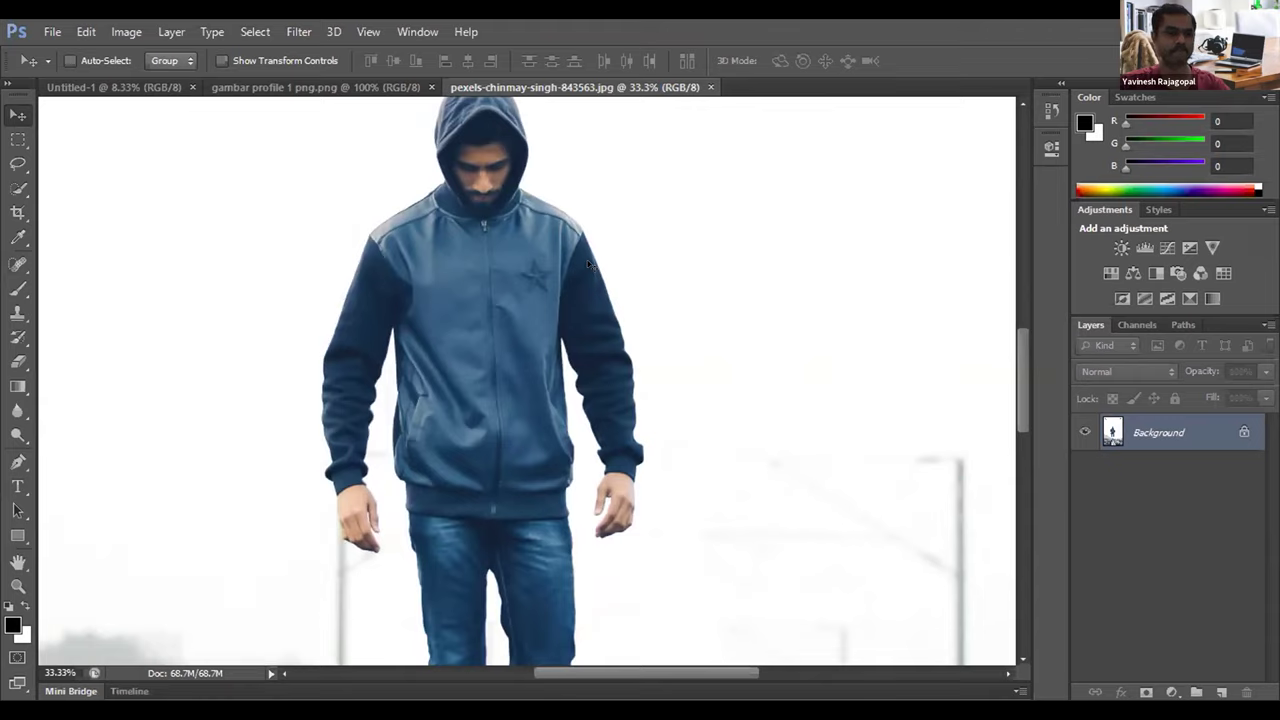
{"action": "scroll", "coordinate": [590, 290], "scroll_direction": "up", "scroll_amount": 2}
{"action": "scroll", "coordinate": [591, 295], "scroll_direction": "up", "scroll_amount": 2}
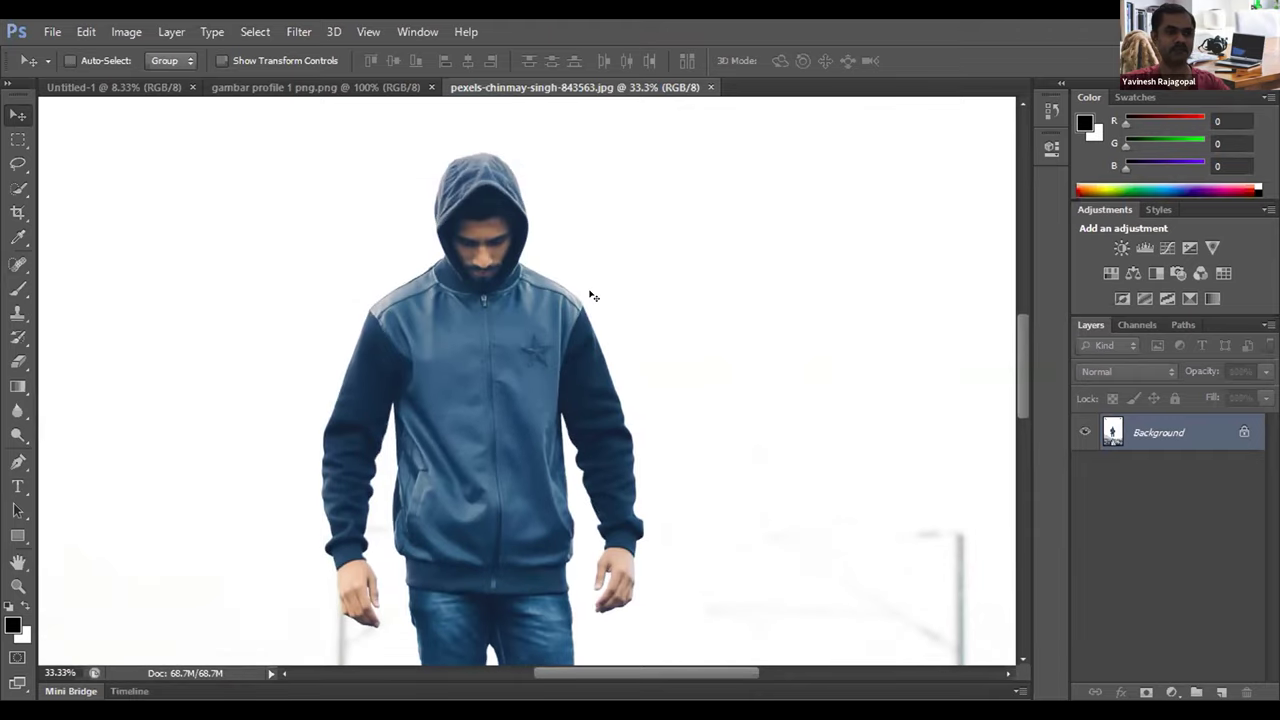
{"action": "scroll", "coordinate": [591, 295], "scroll_direction": "down", "scroll_amount": 3}
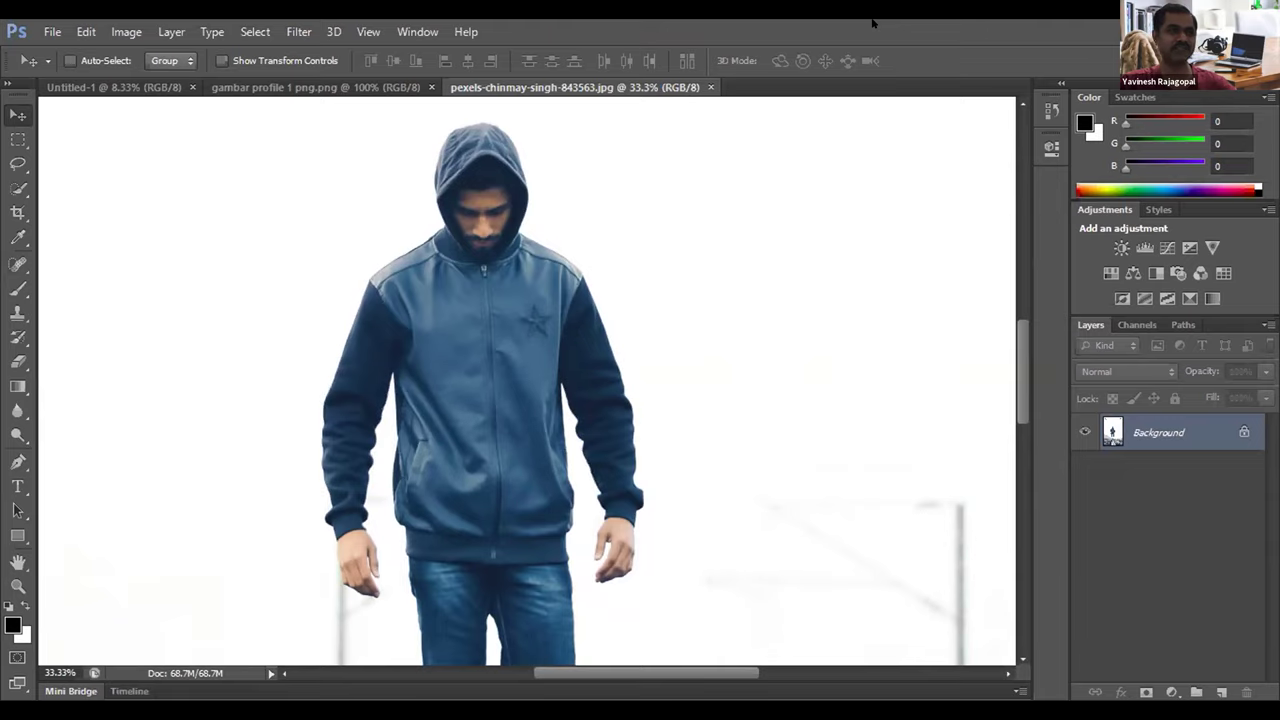
{"action": "key", "text": "ctrl+plus"}
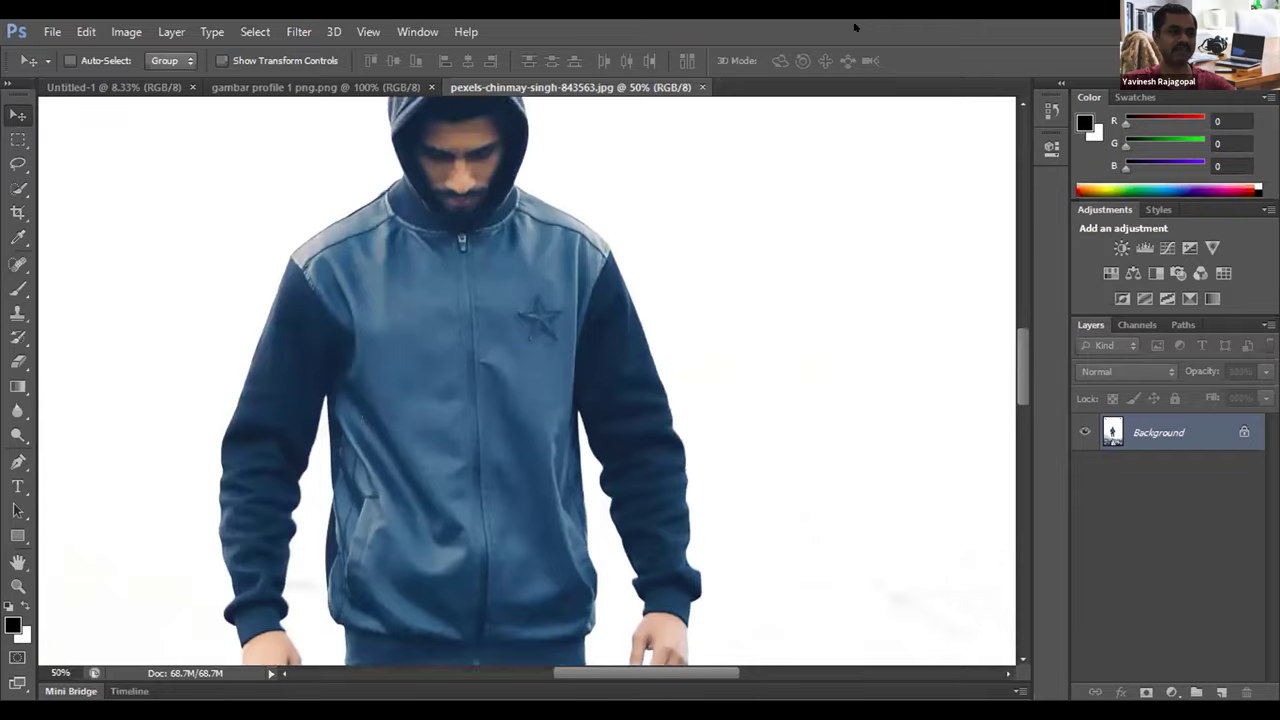
{"action": "scroll", "coordinate": [691, 146], "scroll_direction": "up", "scroll_amount": 3}
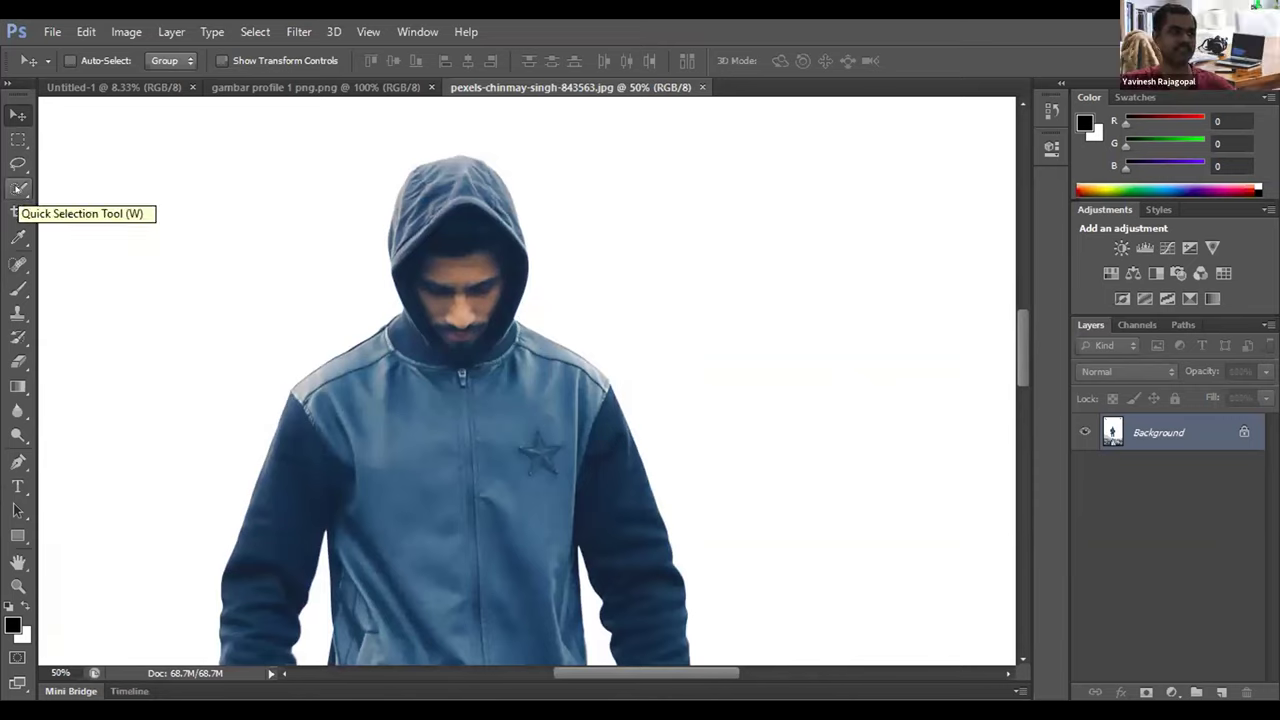
Step: Paint a Quick Selection over the man's hood, face, torso and jeans
{"action": "left_click", "coordinate": [19, 188]}
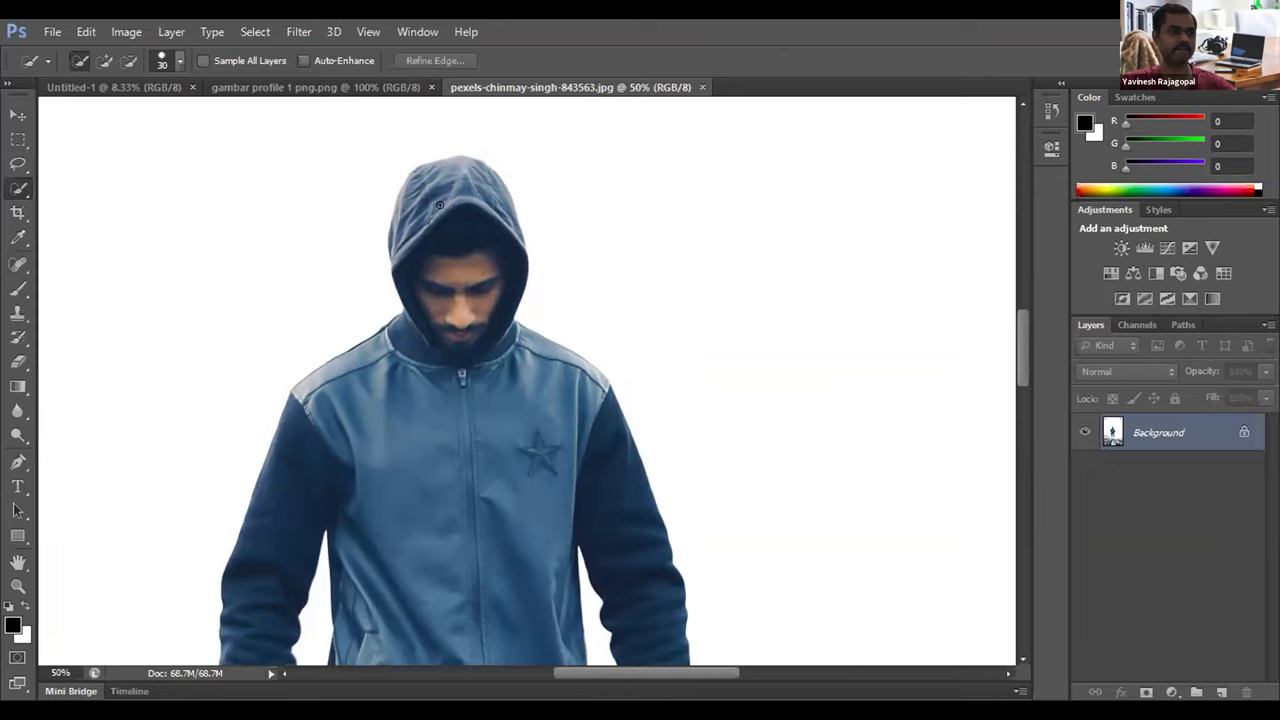
{"action": "mouse_move", "coordinate": [441, 178]}
{"action": "left_mouse_down"}
{"action": "mouse_move", "coordinate": [515, 295]}
{"action": "mouse_move", "coordinate": [468, 328]}
{"action": "mouse_move", "coordinate": [405, 325]}
{"action": "left_mouse_up"}
{"action": "mouse_move", "coordinate": [472, 356]}
{"action": "left_mouse_down"}
{"action": "mouse_move", "coordinate": [520, 450]}
{"action": "mouse_move", "coordinate": [485, 465]}
{"action": "mouse_move", "coordinate": [490, 500]}
{"action": "mouse_move", "coordinate": [460, 523]}
{"action": "left_mouse_up"}
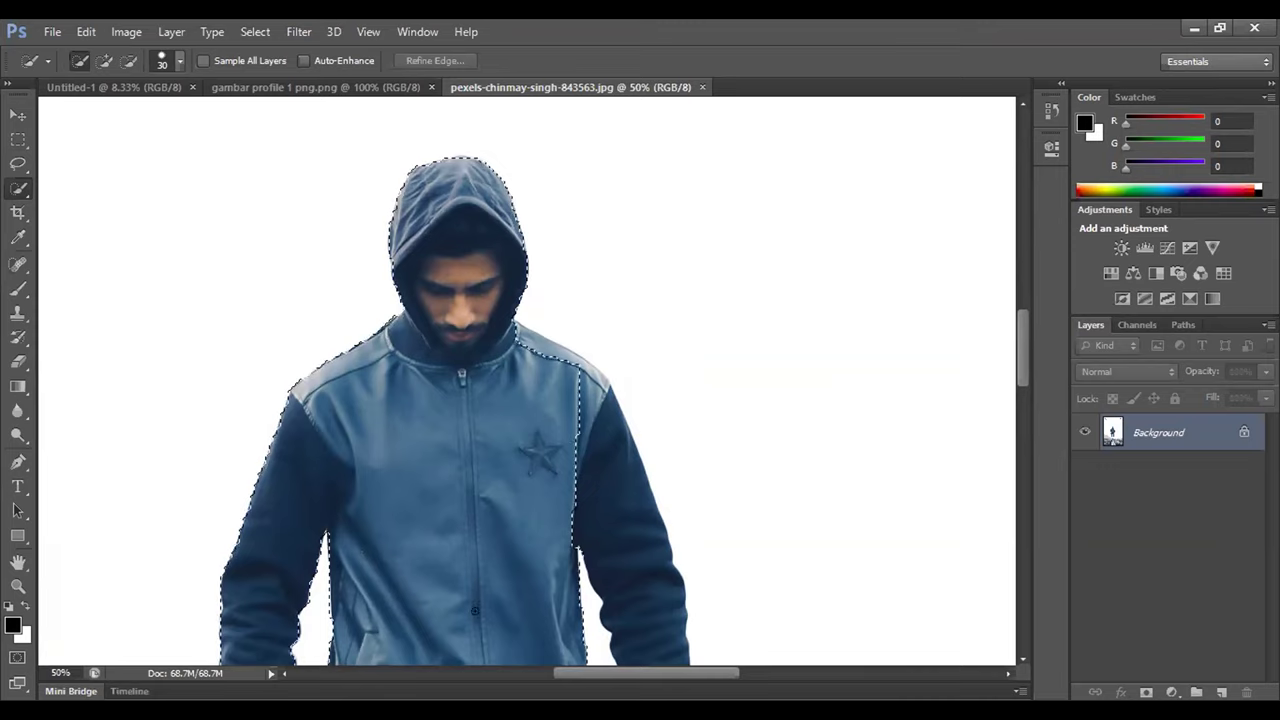
{"action": "left_click_drag", "start_coordinate": [486, 656], "coordinate": [480, 634]}
{"action": "scroll", "coordinate": [481, 635], "scroll_direction": "down", "scroll_amount": 2}
{"action": "scroll", "coordinate": [483, 636], "scroll_direction": "down", "scroll_amount": 6}
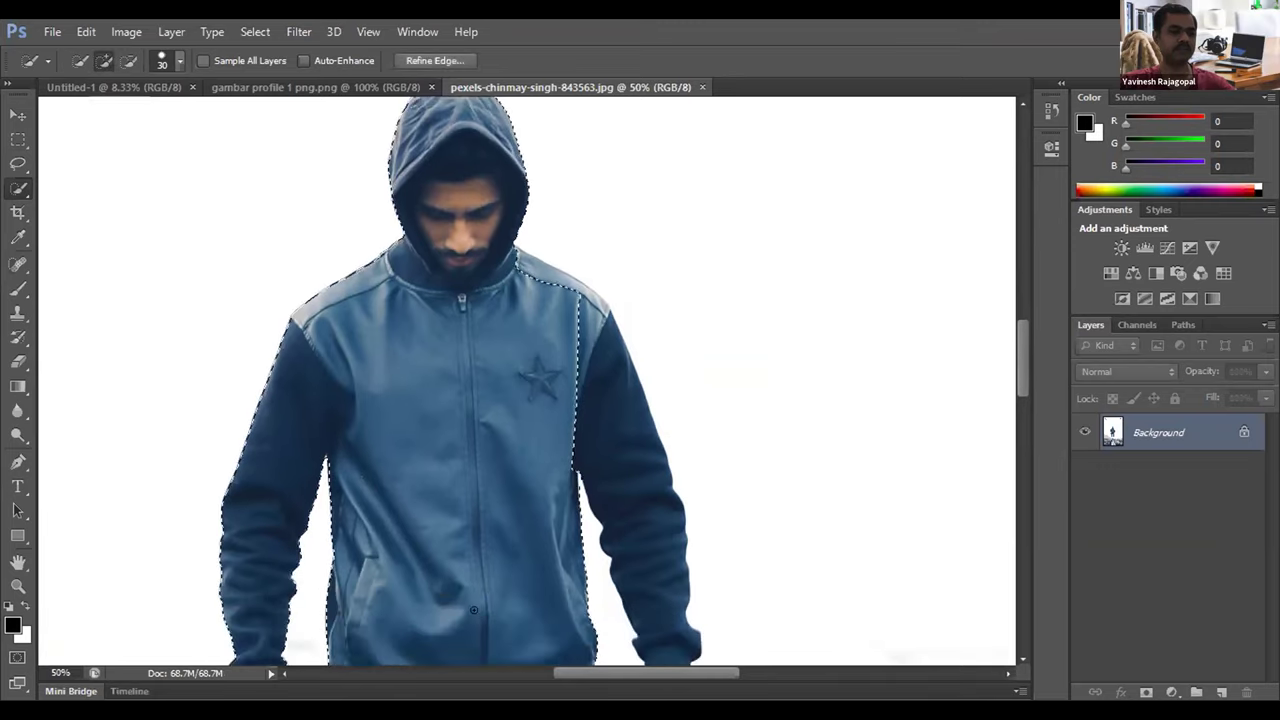
{"action": "scroll", "coordinate": [483, 636], "scroll_direction": "down", "scroll_amount": 2}
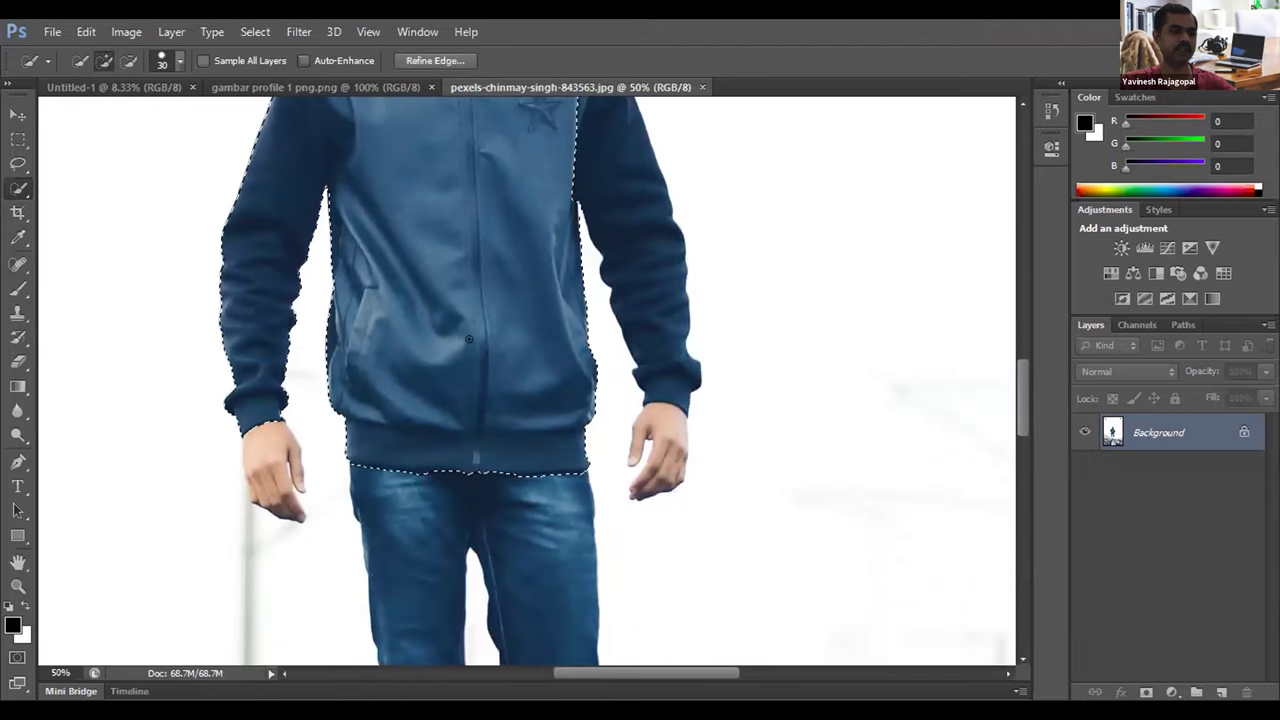
{"action": "left_click_drag", "start_coordinate": [469, 341], "coordinate": [499, 553]}
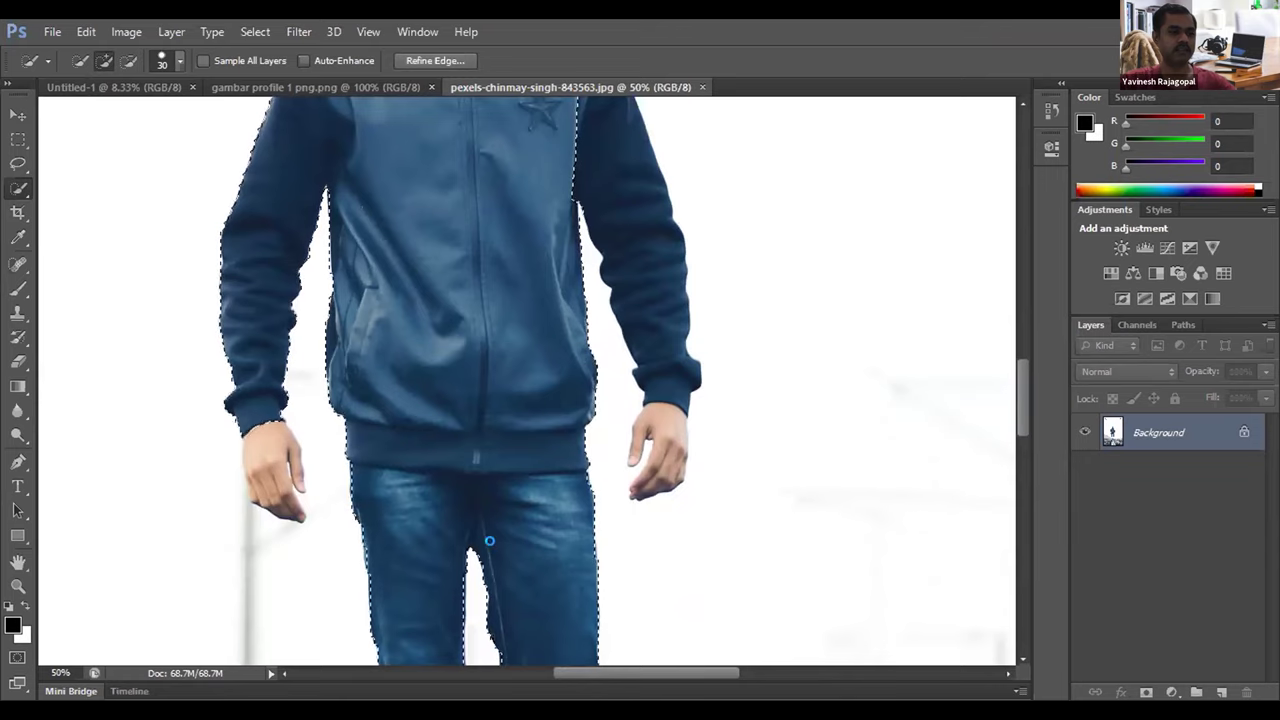
{"action": "scroll", "coordinate": [490, 540], "scroll_direction": "down", "scroll_amount": 7}
{"action": "scroll", "coordinate": [488, 506], "scroll_direction": "down", "scroll_amount": 3}
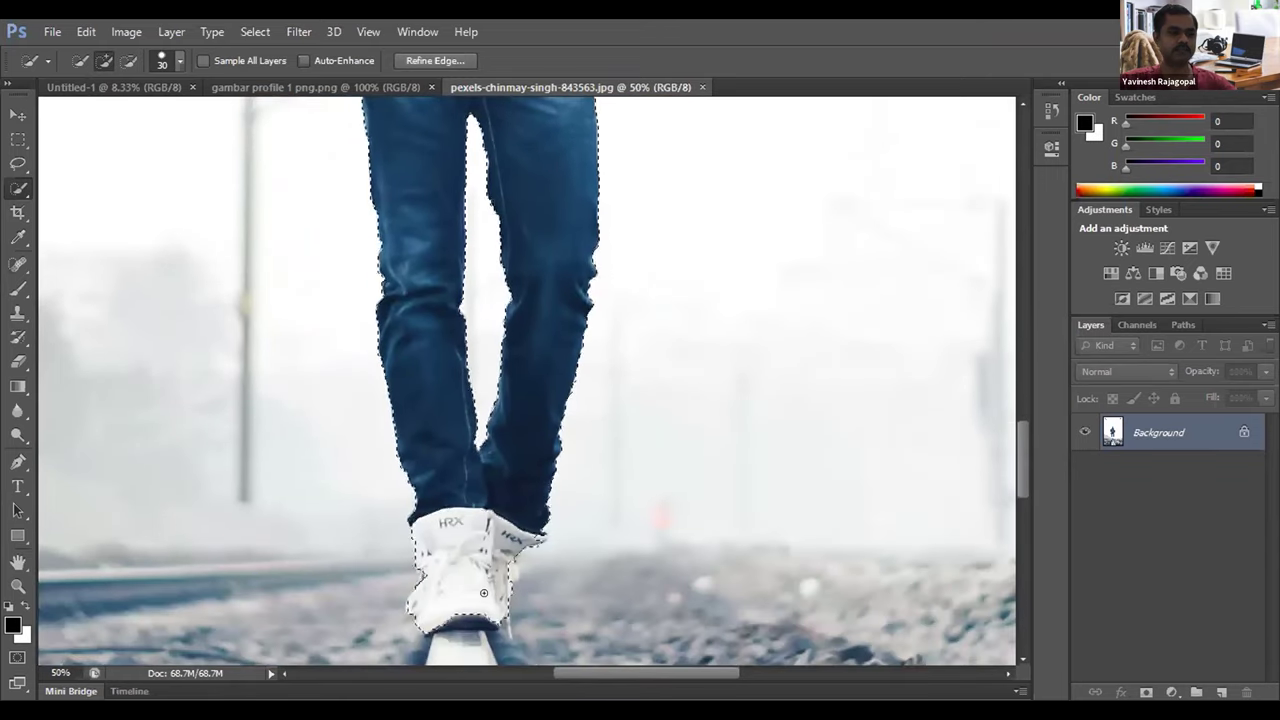
{"action": "scroll", "coordinate": [474, 494], "scroll_direction": "up", "scroll_amount": 1}
{"action": "scroll", "coordinate": [471, 371], "scroll_direction": "up", "scroll_amount": 10}
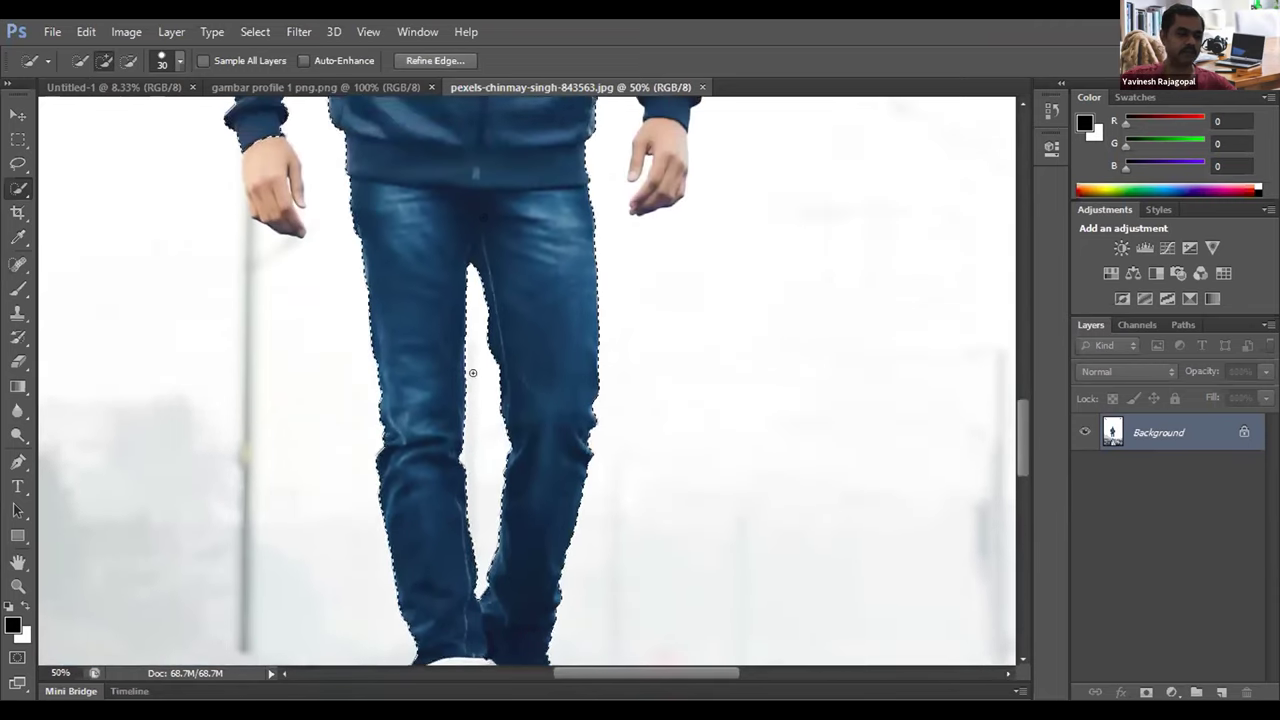
{"action": "scroll", "coordinate": [483, 297], "scroll_direction": "up", "scroll_amount": 1}
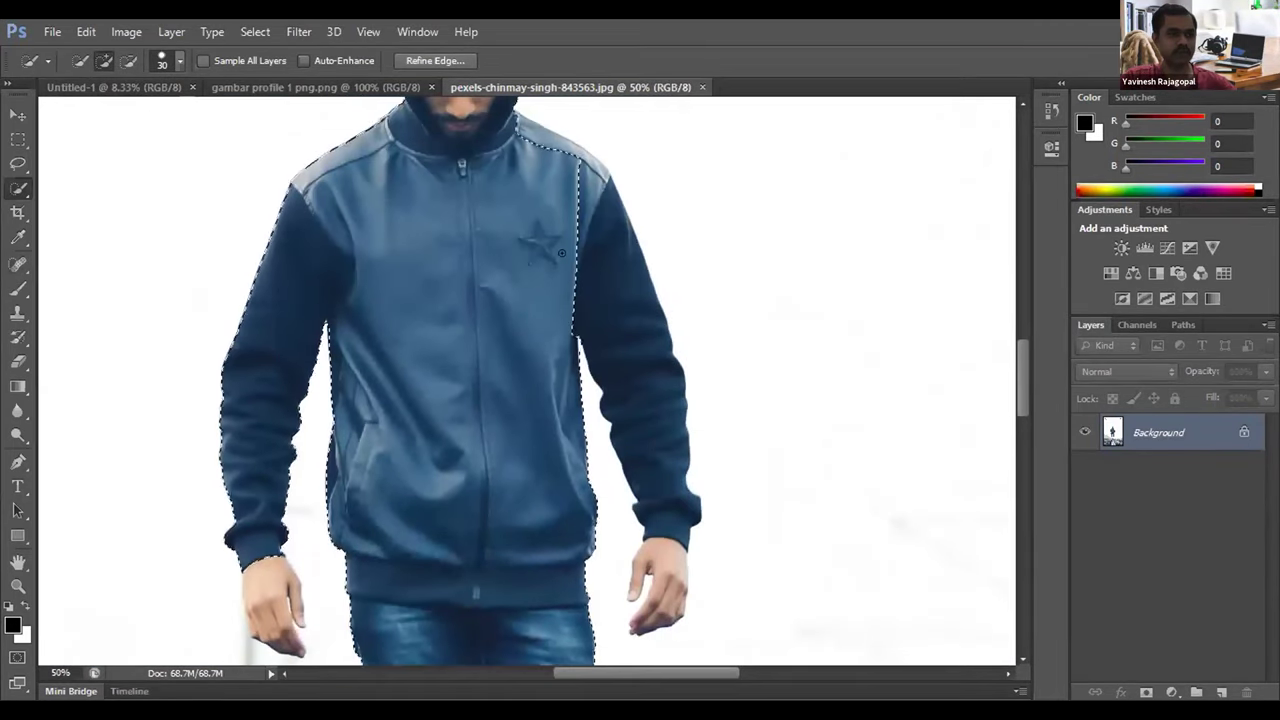
Step: Add the right sleeve and both hands to the selection and check the hood outline
{"action": "left_click", "coordinate": [640, 312]}
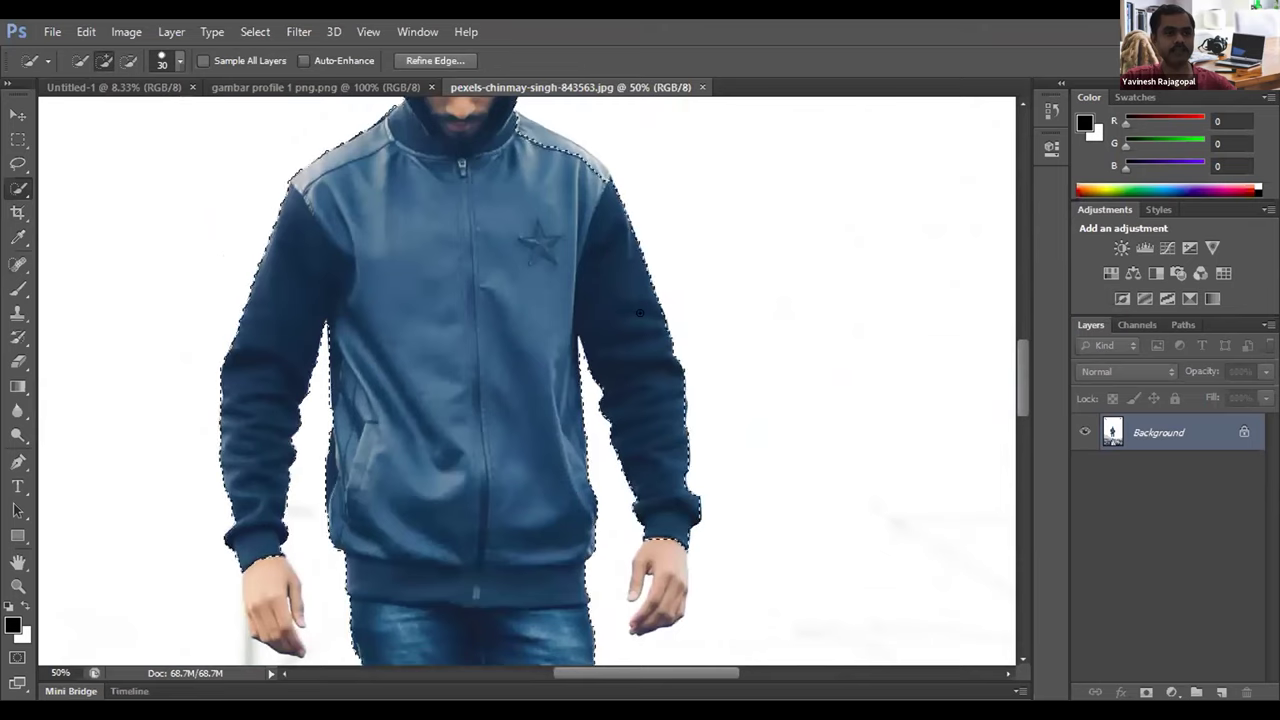
{"action": "left_click", "coordinate": [654, 567]}
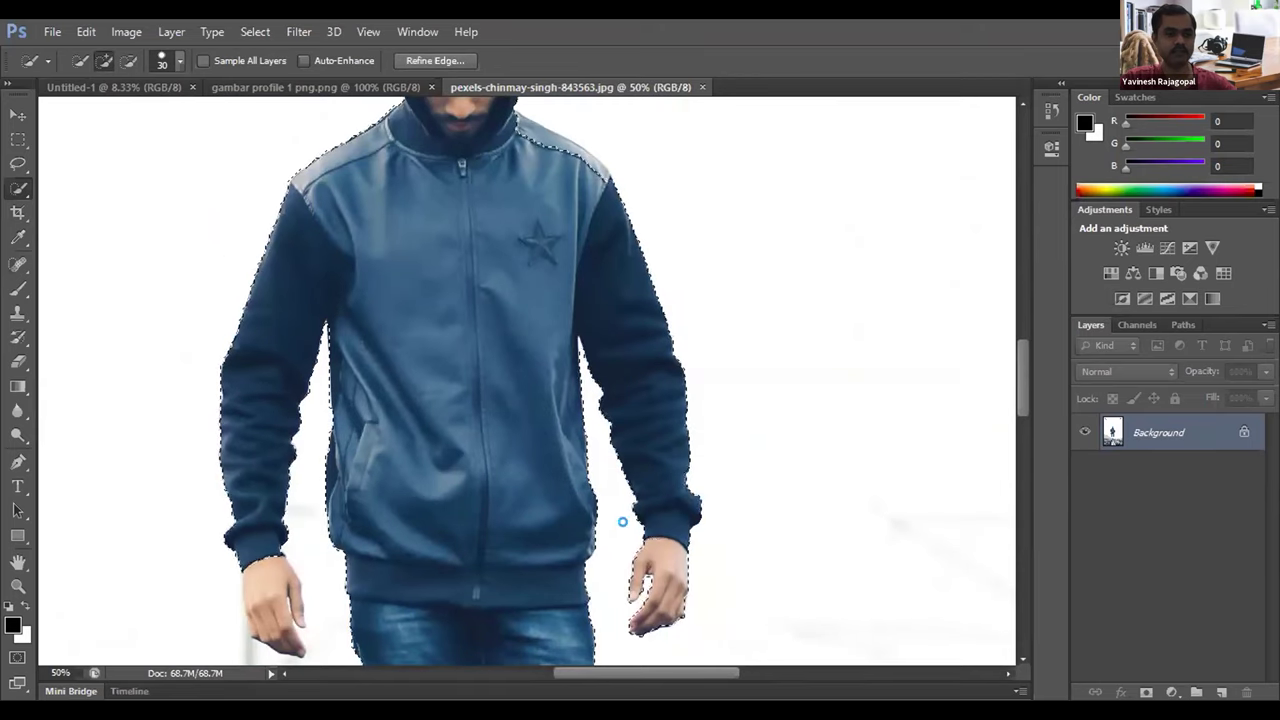
{"action": "left_click_drag", "start_coordinate": [265, 591], "coordinate": [264, 607]}
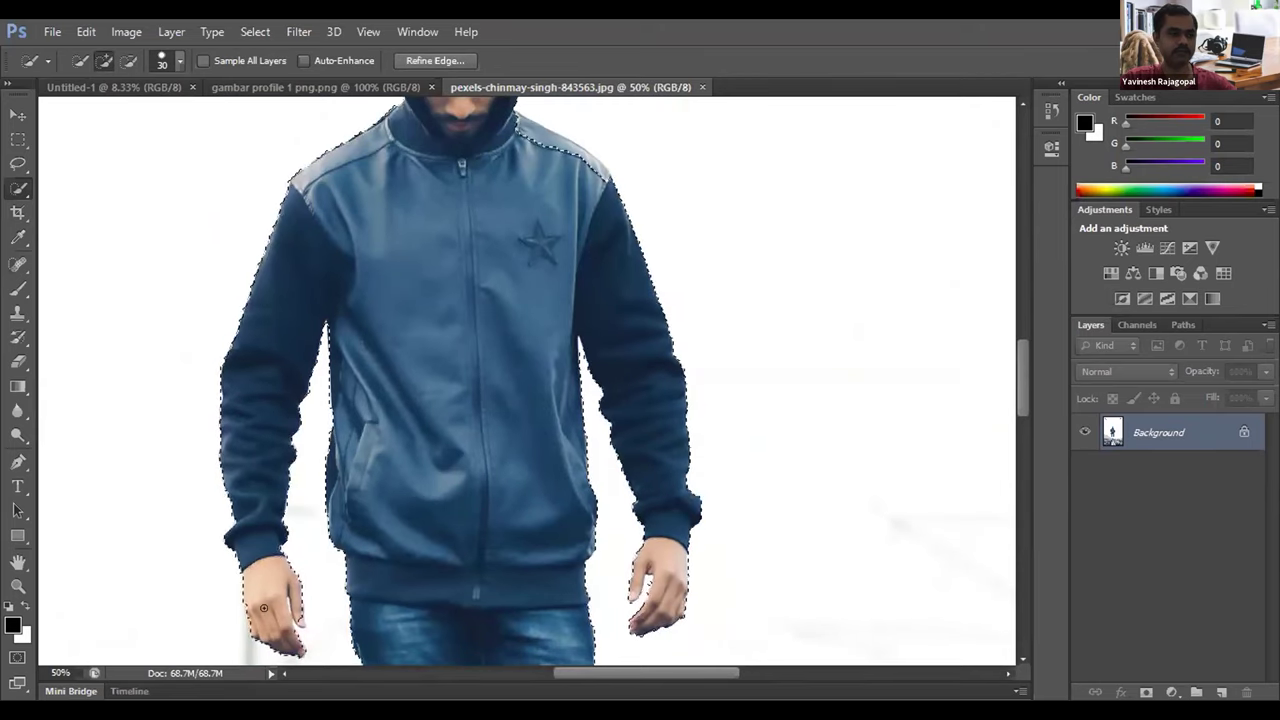
{"action": "scroll", "coordinate": [360, 360], "scroll_direction": "up", "scroll_amount": 3}
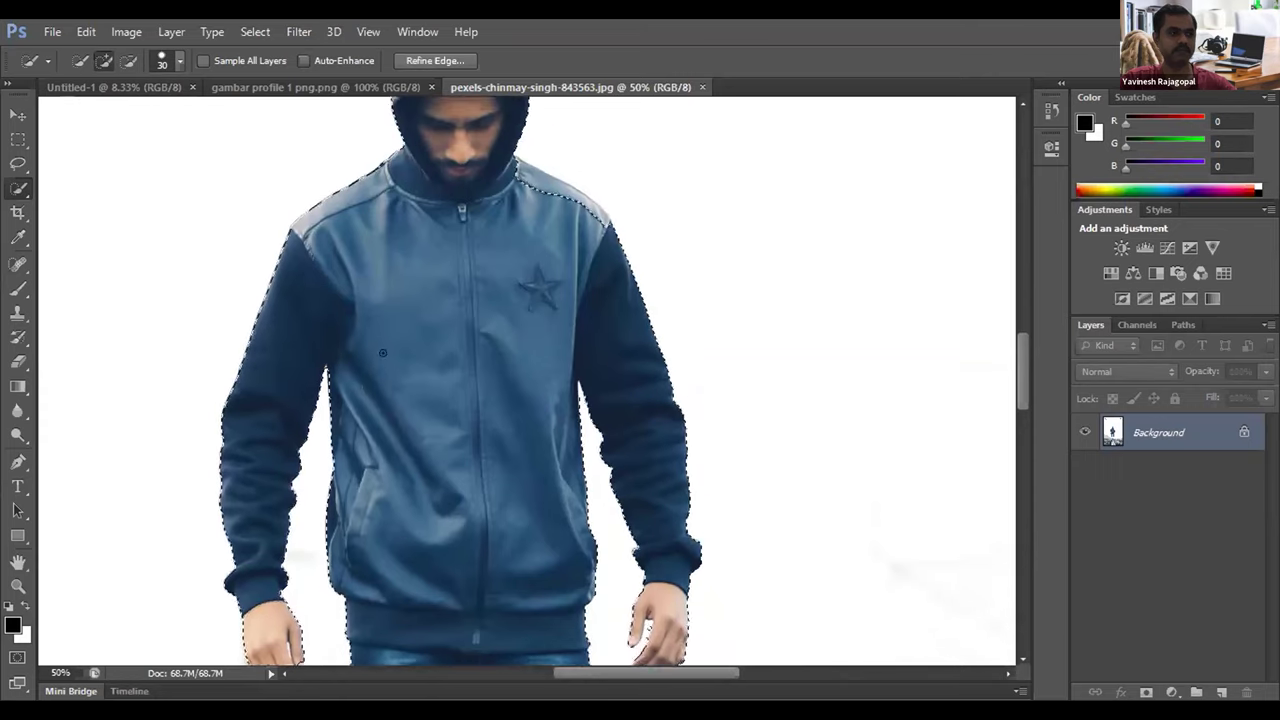
{"action": "scroll", "coordinate": [382, 344], "scroll_direction": "up", "scroll_amount": 4}
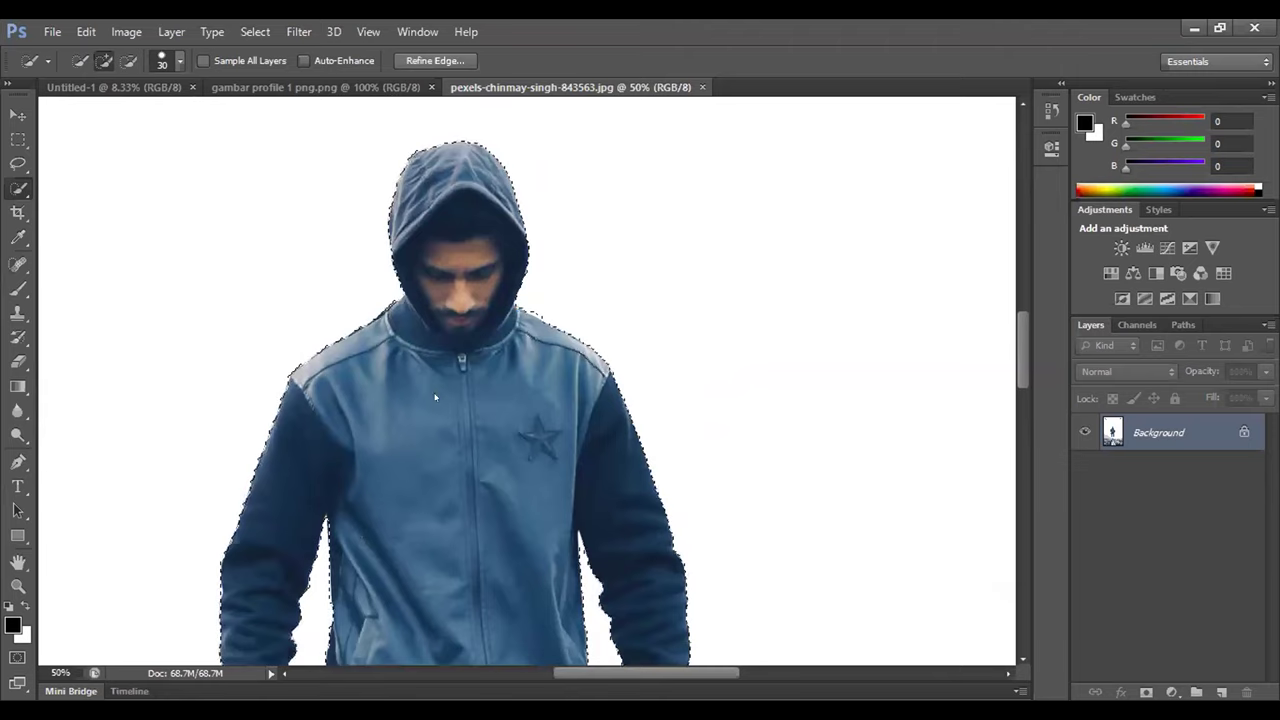
{"action": "scroll", "coordinate": [384, 398], "scroll_direction": "down", "scroll_amount": 1}
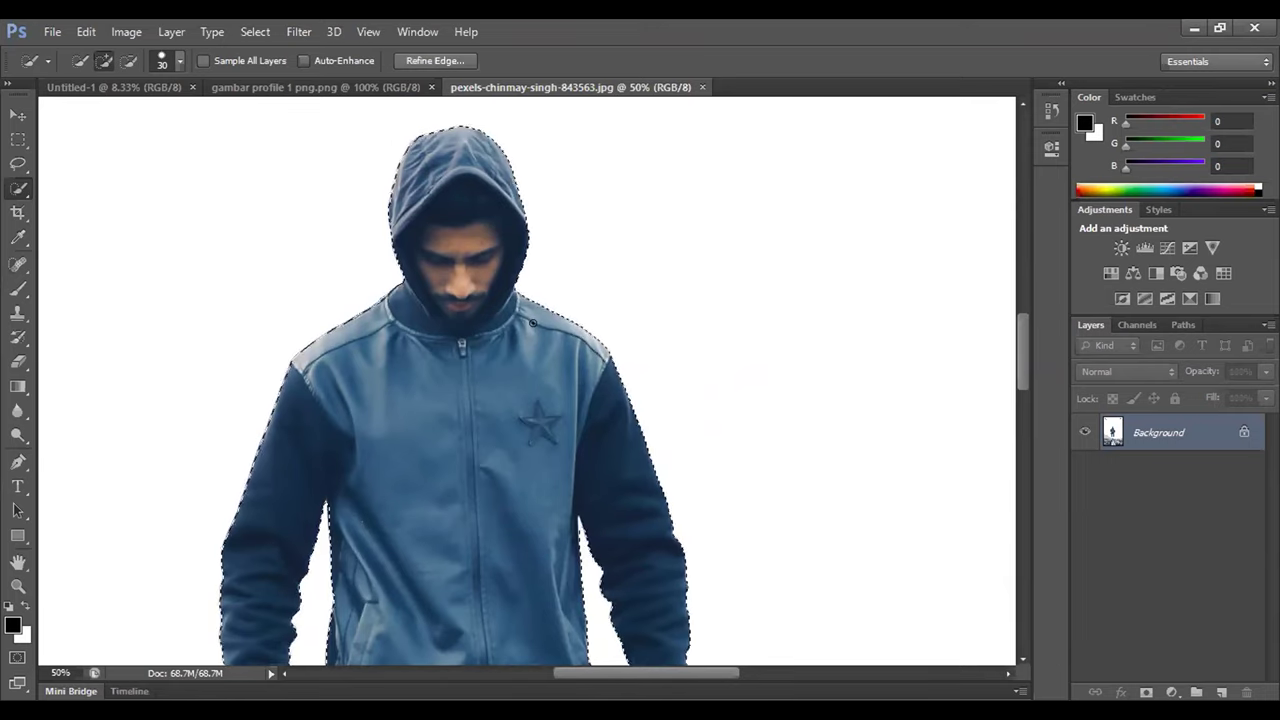
{"action": "scroll", "coordinate": [483, 384], "scroll_direction": "down", "scroll_amount": 2}
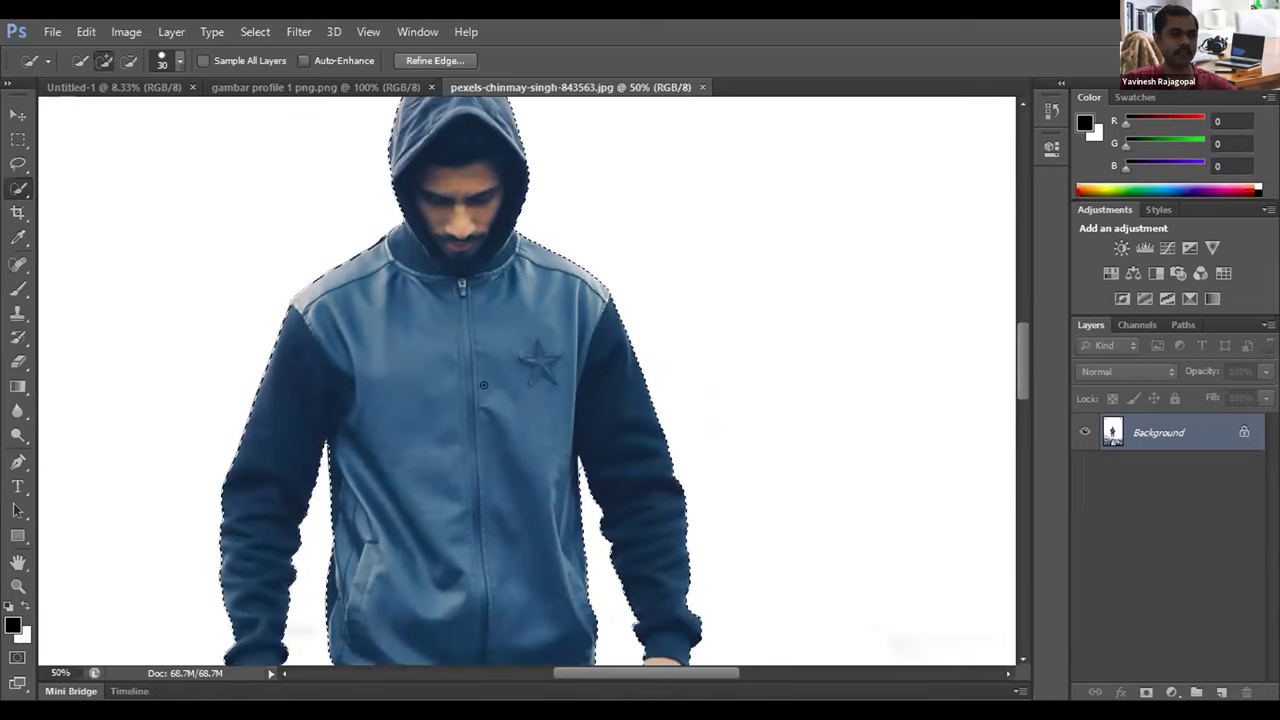
{"action": "scroll", "coordinate": [483, 384], "scroll_direction": "down", "scroll_amount": 6}
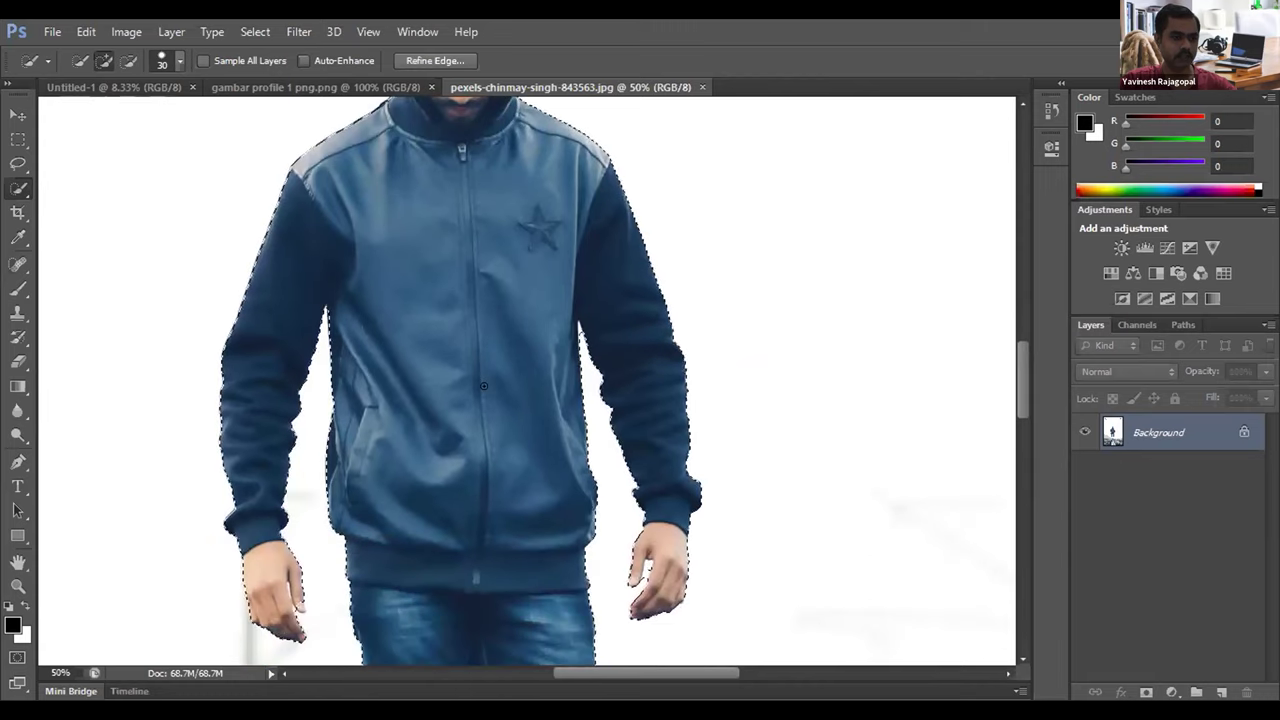
{"action": "scroll", "coordinate": [483, 385], "scroll_direction": "down", "scroll_amount": 2}
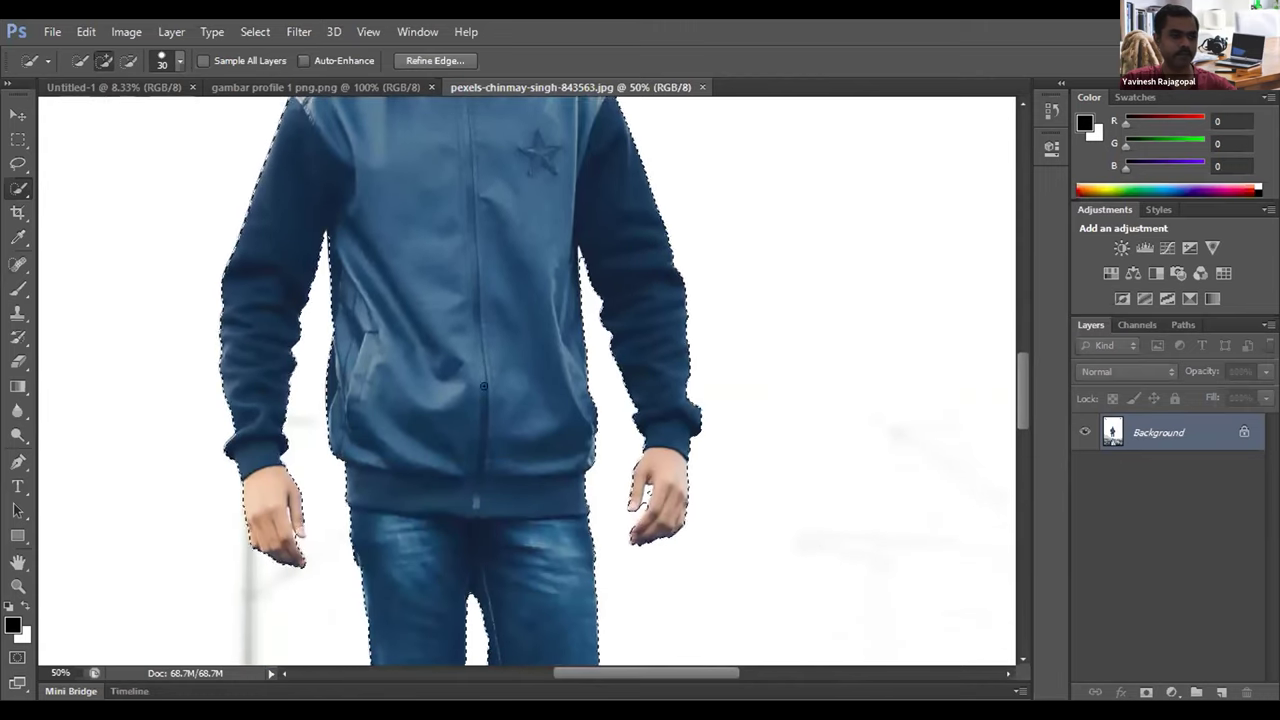
{"action": "scroll", "coordinate": [483, 385], "scroll_direction": "down", "scroll_amount": 1}
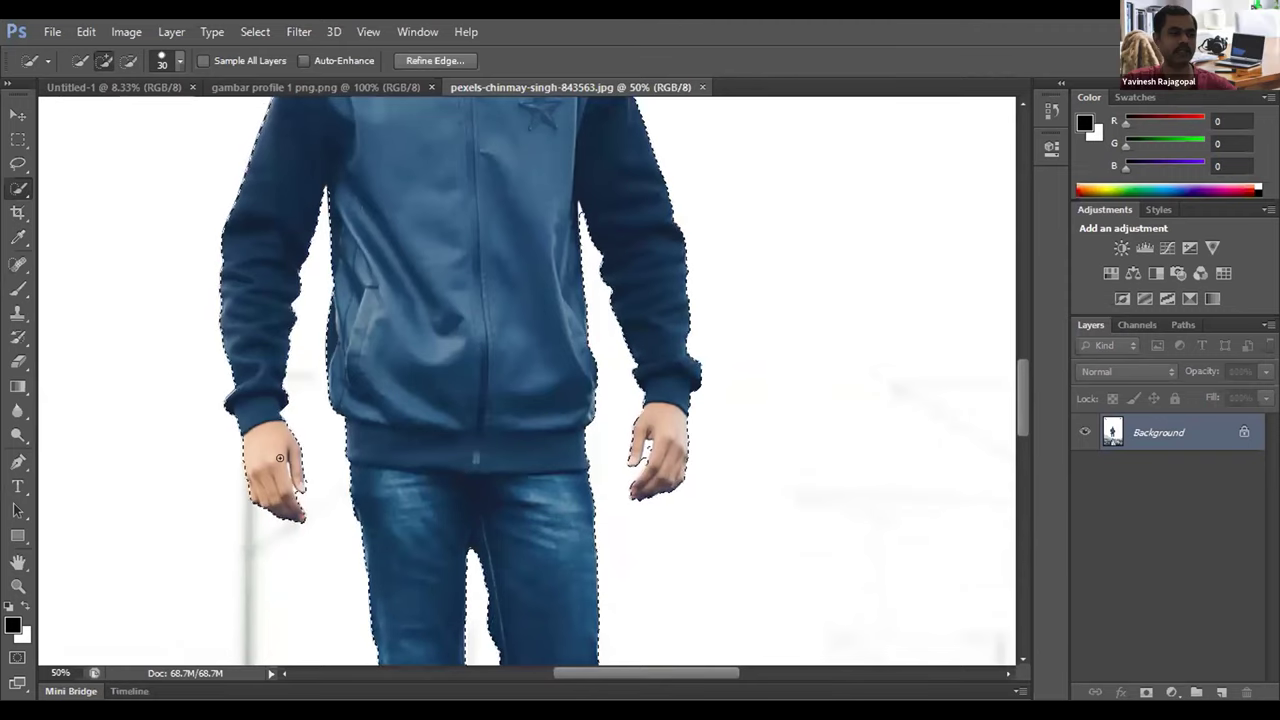
Step: Zoom in to 200% on the hand and the jacket's edge
{"action": "key", "text": "ctrl+plus"}
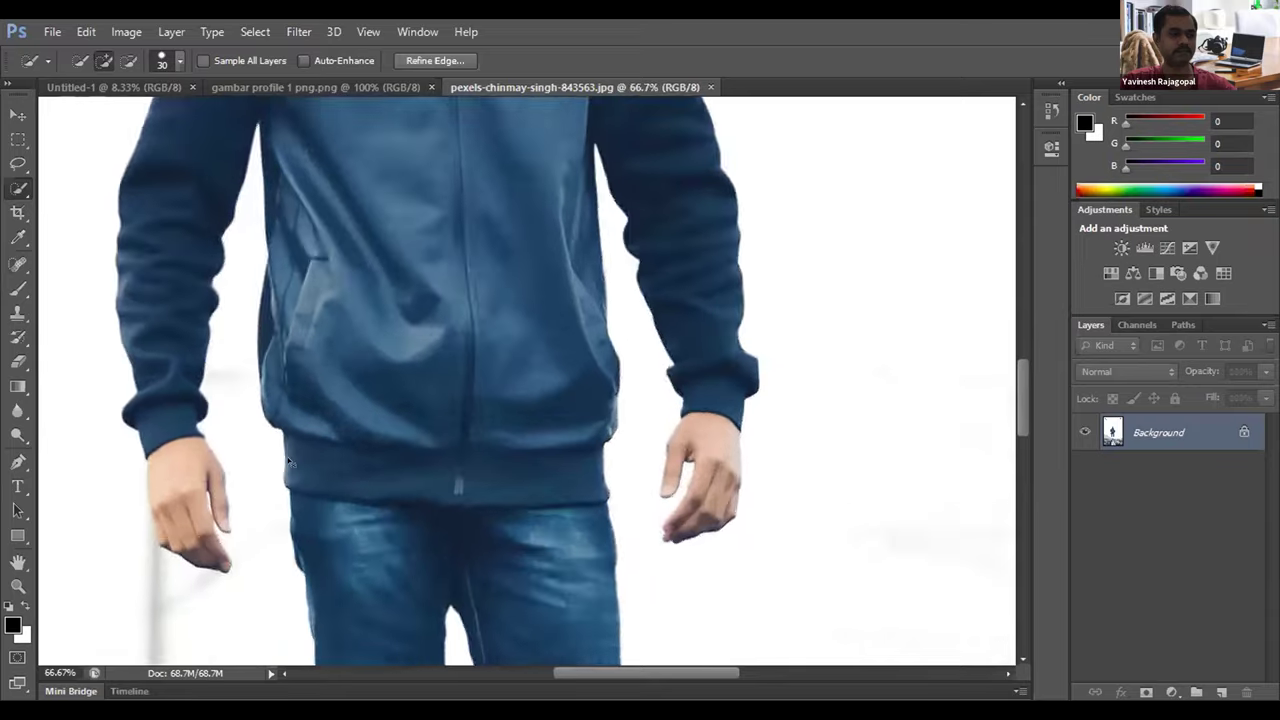
{"action": "key", "text": "ctrl+plus"}
{"action": "key", "text": "ctrl+plus"}
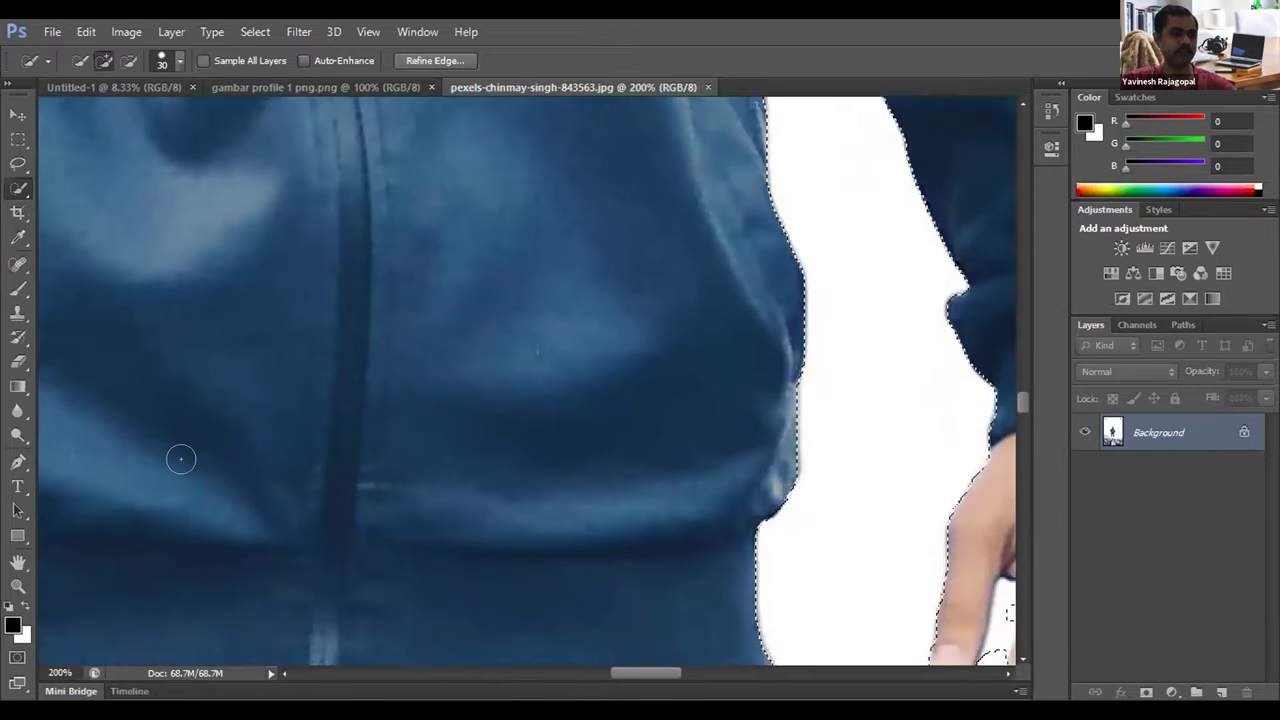
{"action": "left_click", "coordinate": [463, 670]}
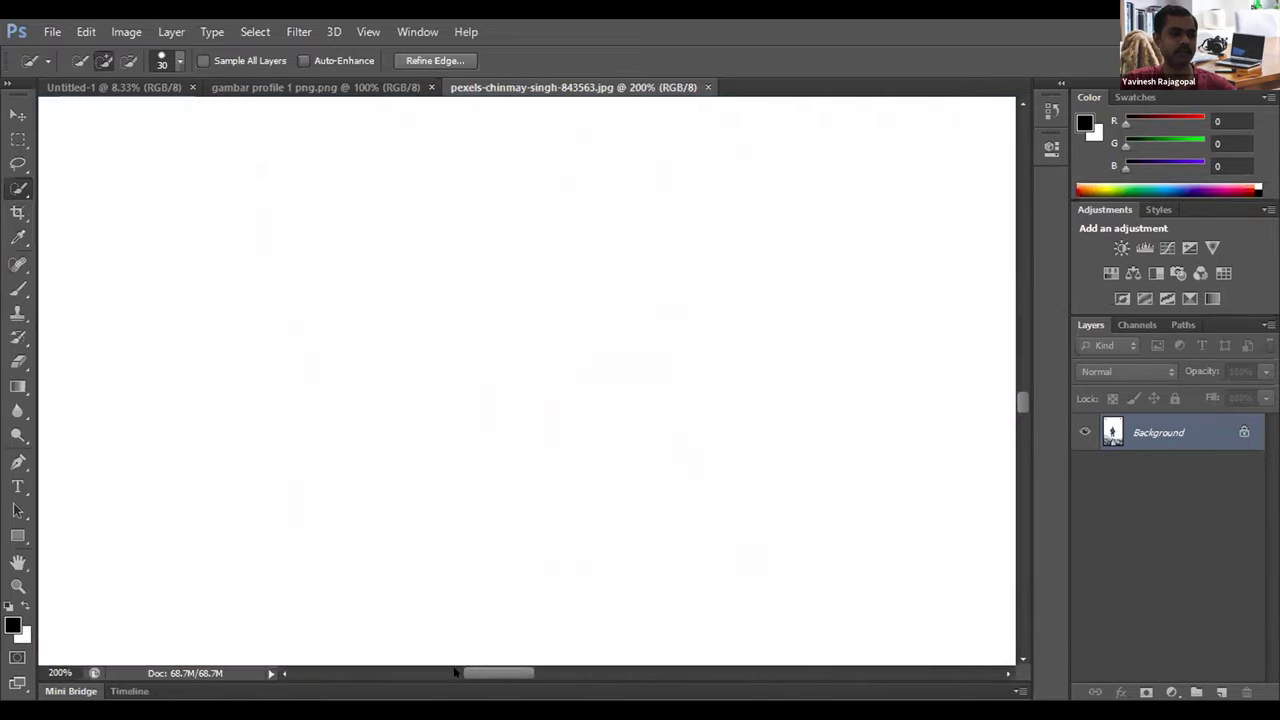
{"action": "left_click", "coordinate": [543, 672]}
{"action": "scroll", "coordinate": [466, 519], "scroll_direction": "down", "scroll_amount": 1}
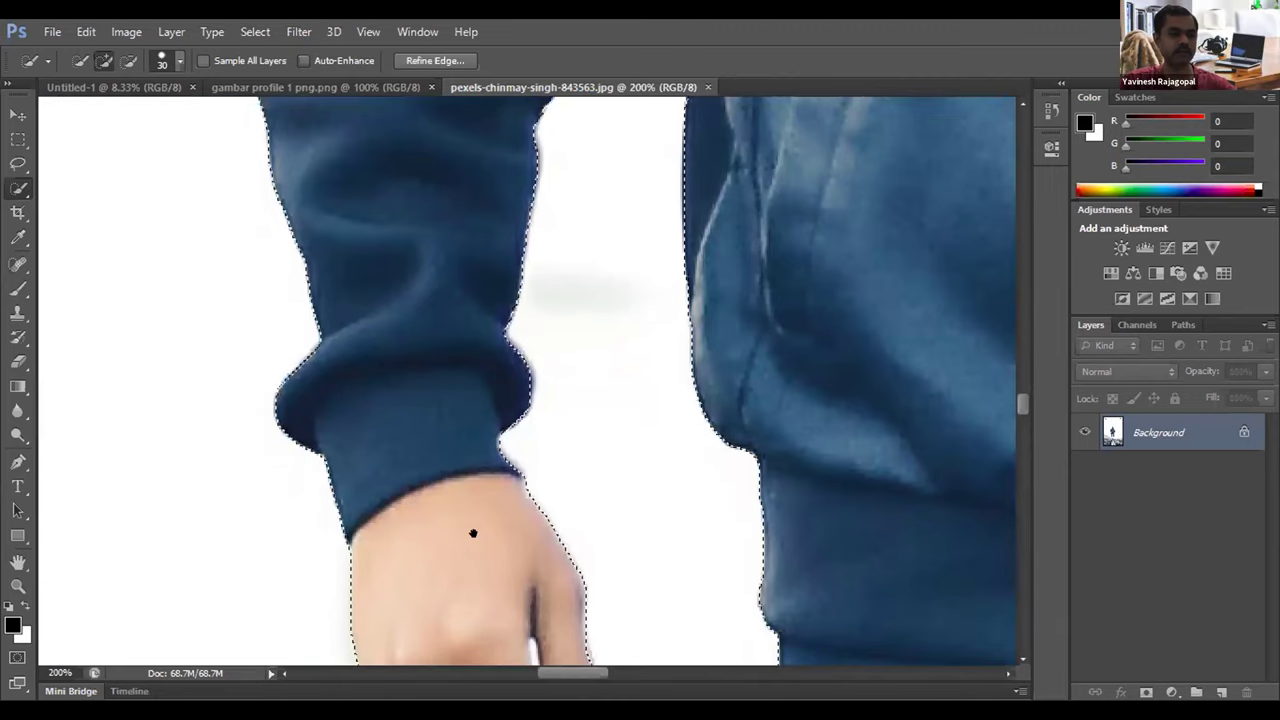
{"action": "scroll", "coordinate": [485, 522], "scroll_direction": "down", "scroll_amount": 8}
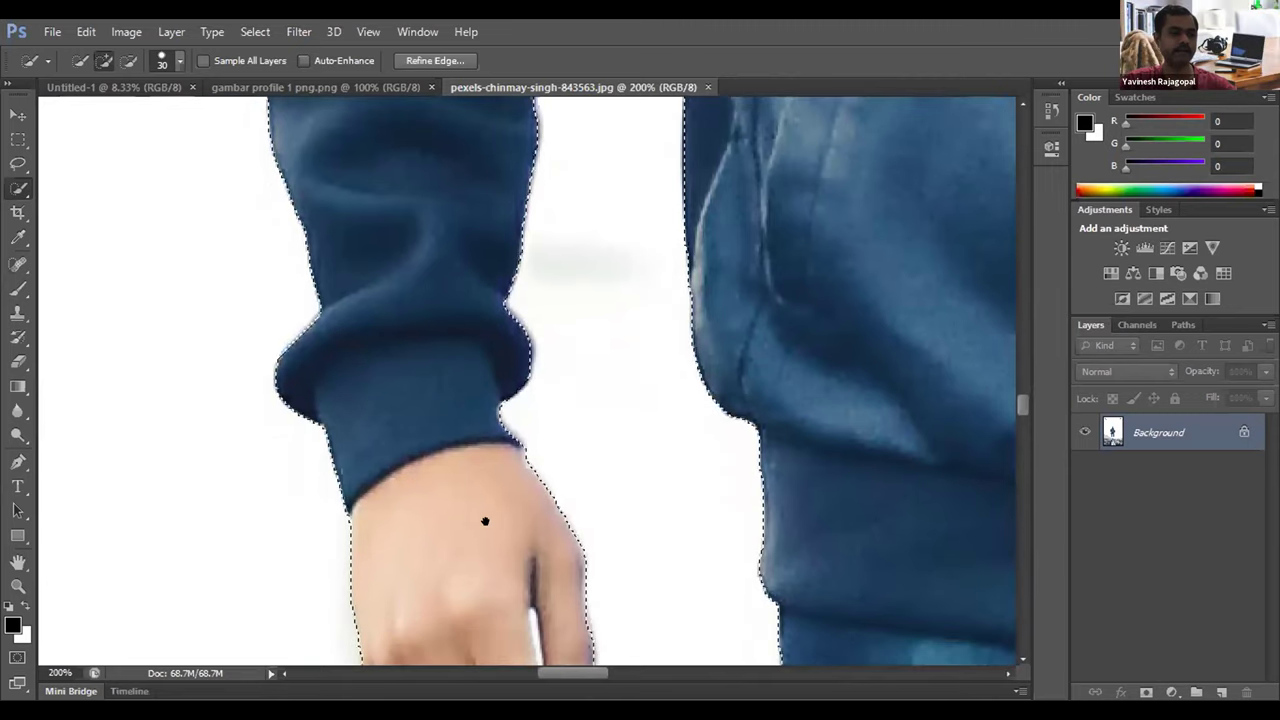
{"action": "scroll", "coordinate": [485, 522], "scroll_direction": "down", "scroll_amount": 2}
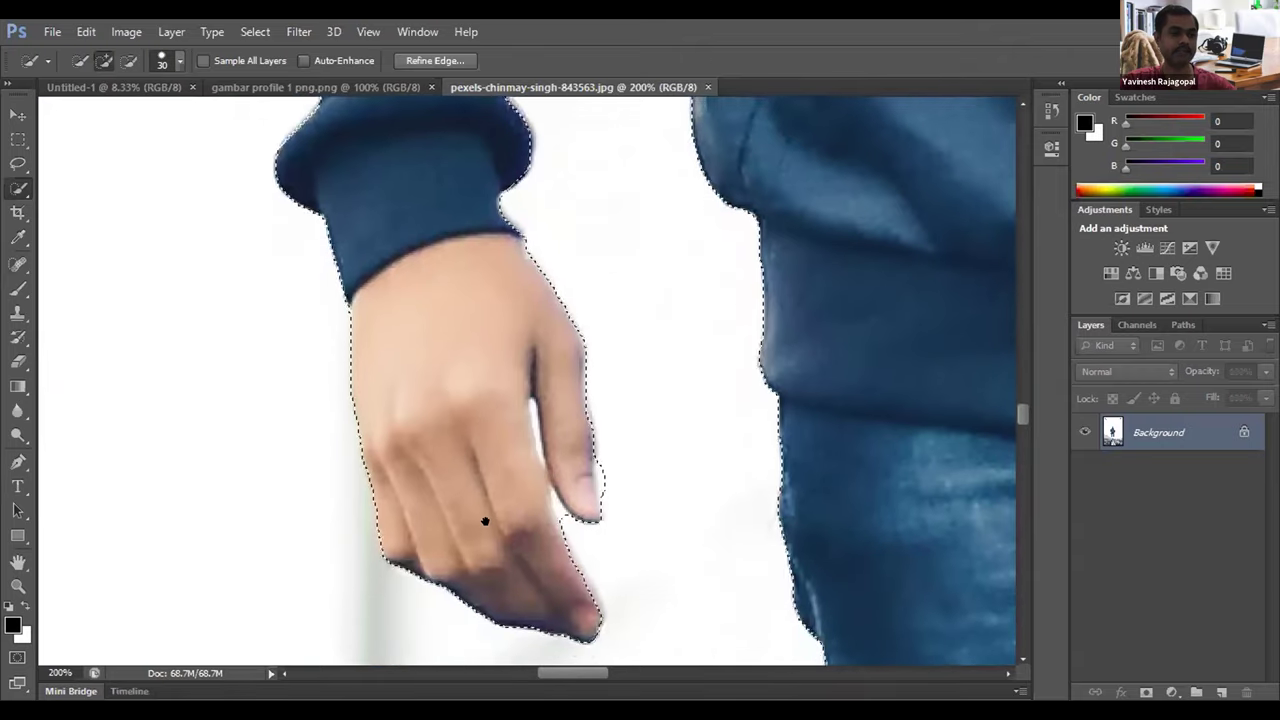
Step: Extend the selection from the fingertips to the jacket, pushing its edge below the fingertip
{"action": "left_click", "coordinate": [584, 457]}
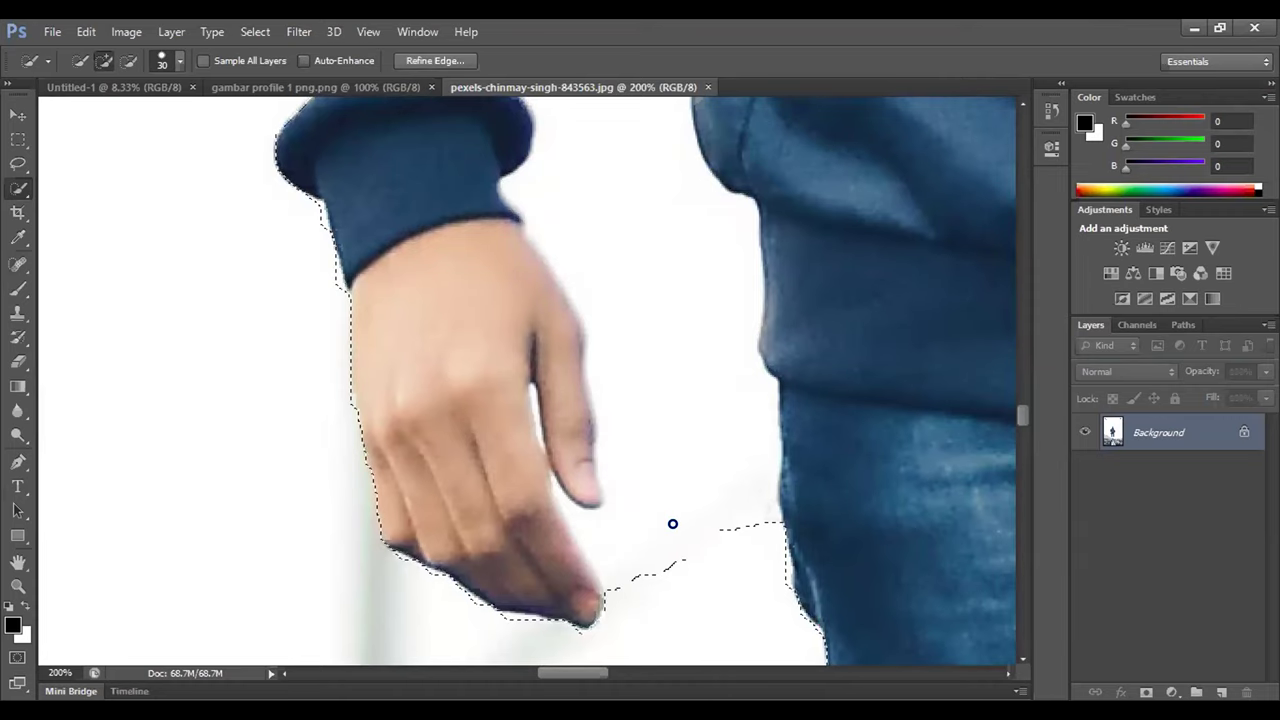
{"action": "left_click", "coordinate": [682, 541]}
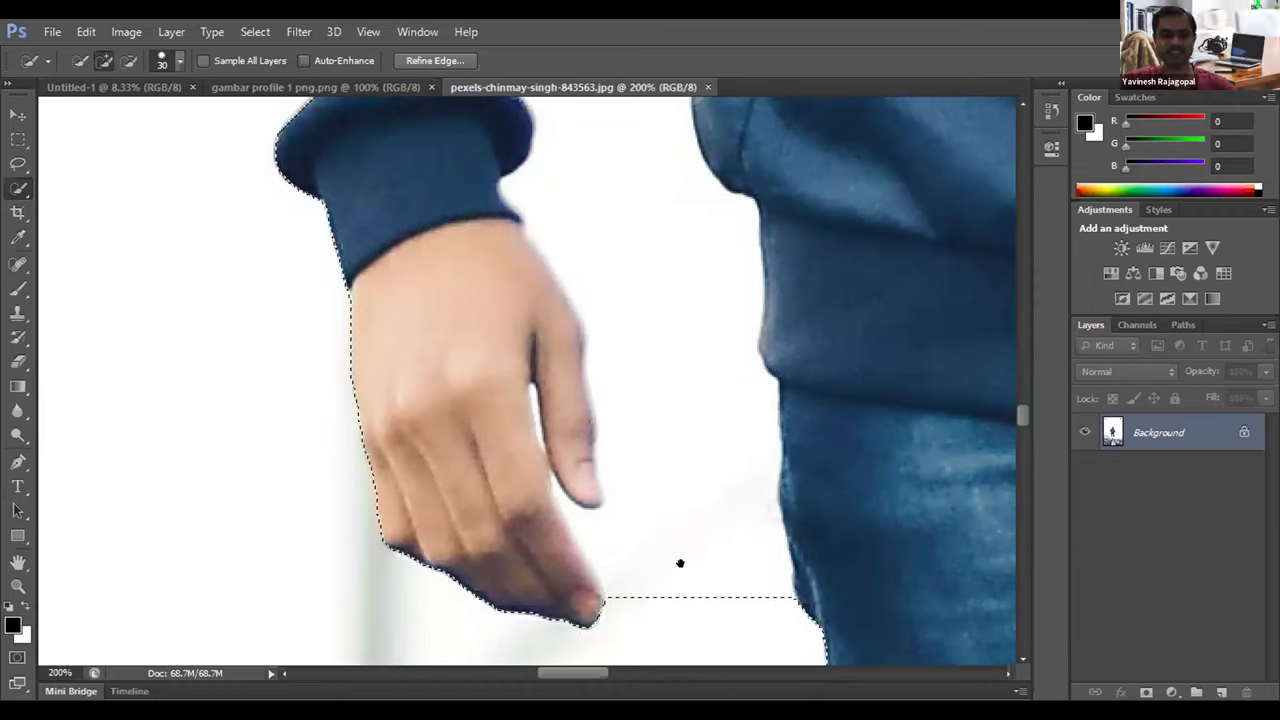
{"action": "left_click", "coordinate": [663, 547]}
{"action": "left_click", "coordinate": [665, 550], "text": "alt"}
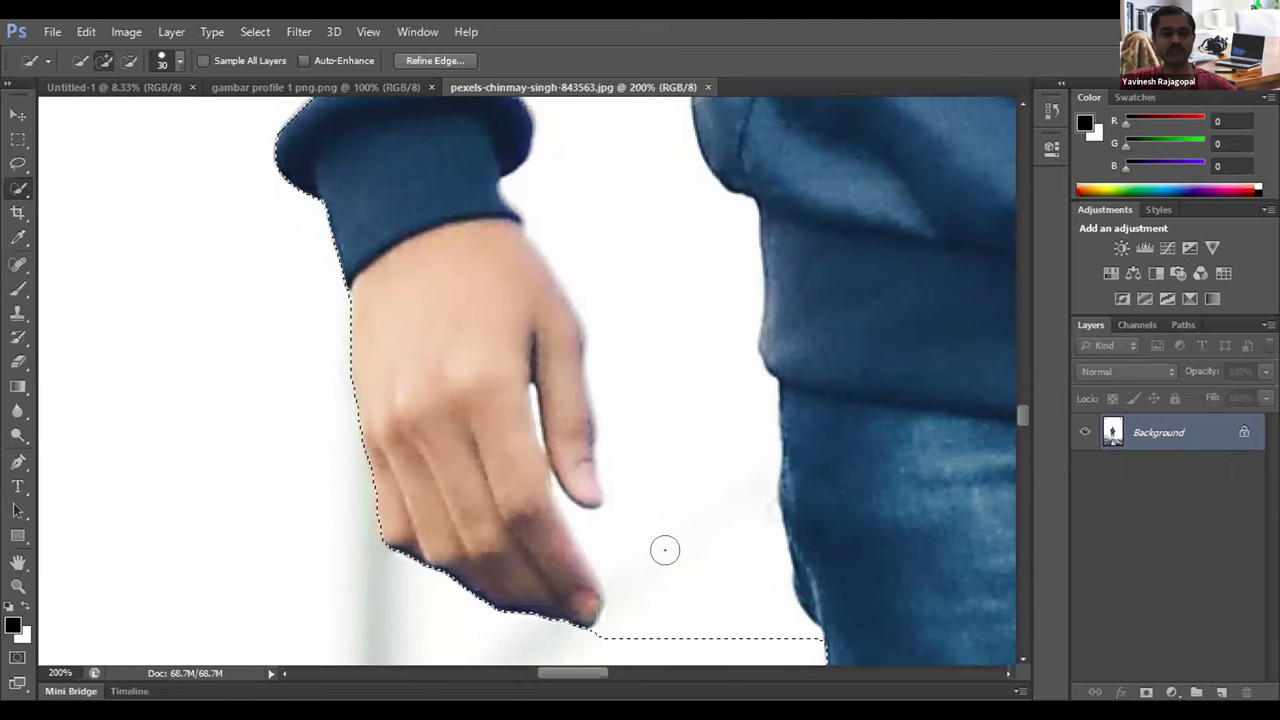
{"action": "left_click", "coordinate": [700, 623]}
{"action": "left_click_drag", "start_coordinate": [680, 580], "coordinate": [654, 474]}
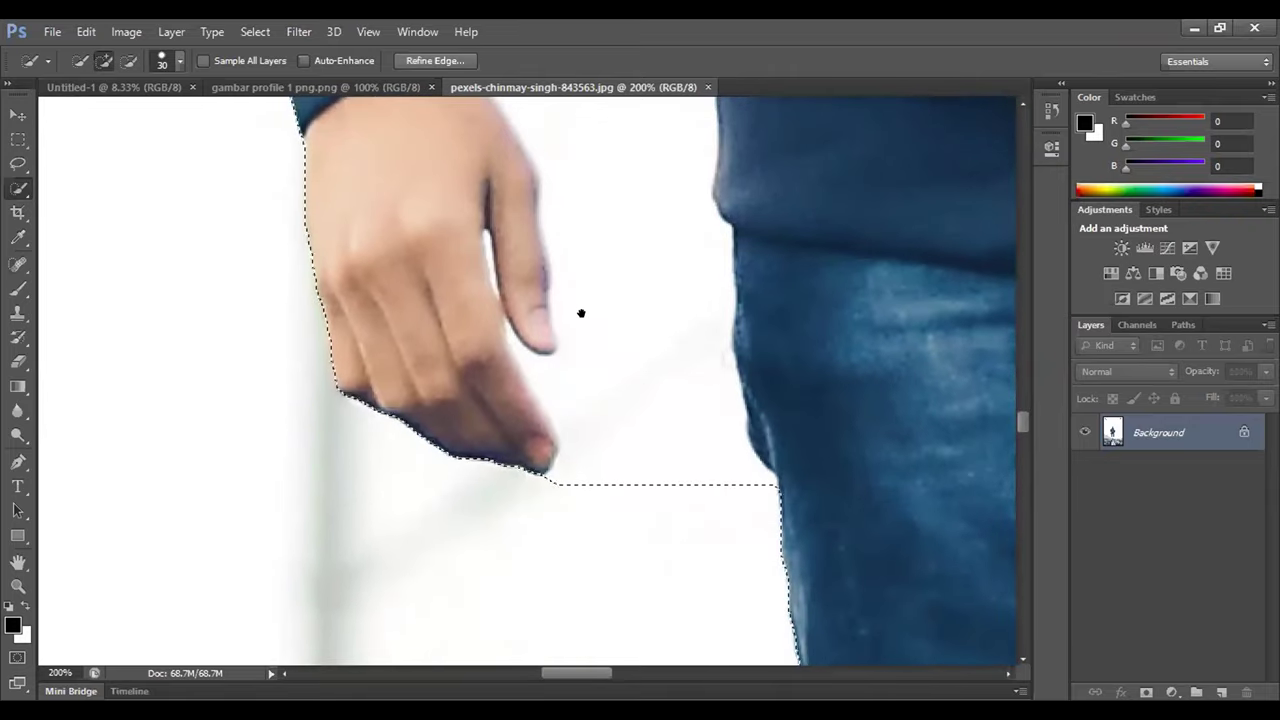
{"action": "scroll", "coordinate": [606, 420], "scroll_direction": "down", "scroll_amount": 2}
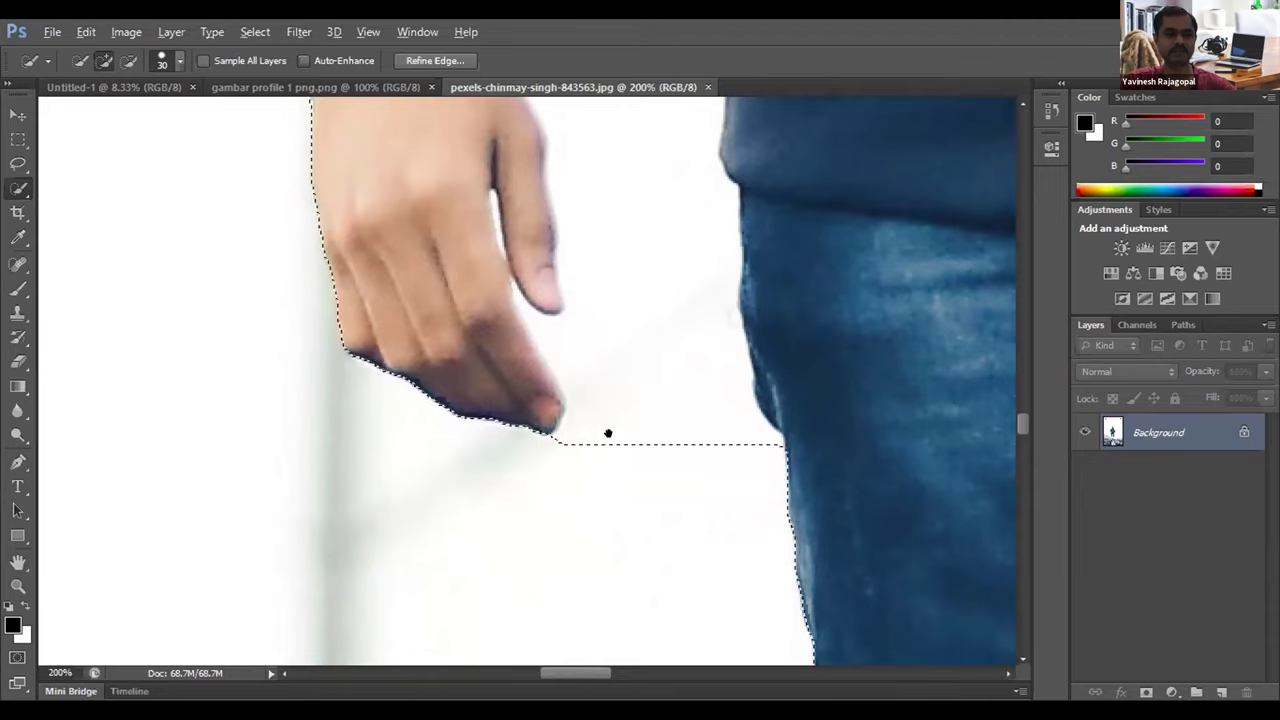
{"action": "scroll", "coordinate": [625, 440], "scroll_direction": "down", "scroll_amount": 1}
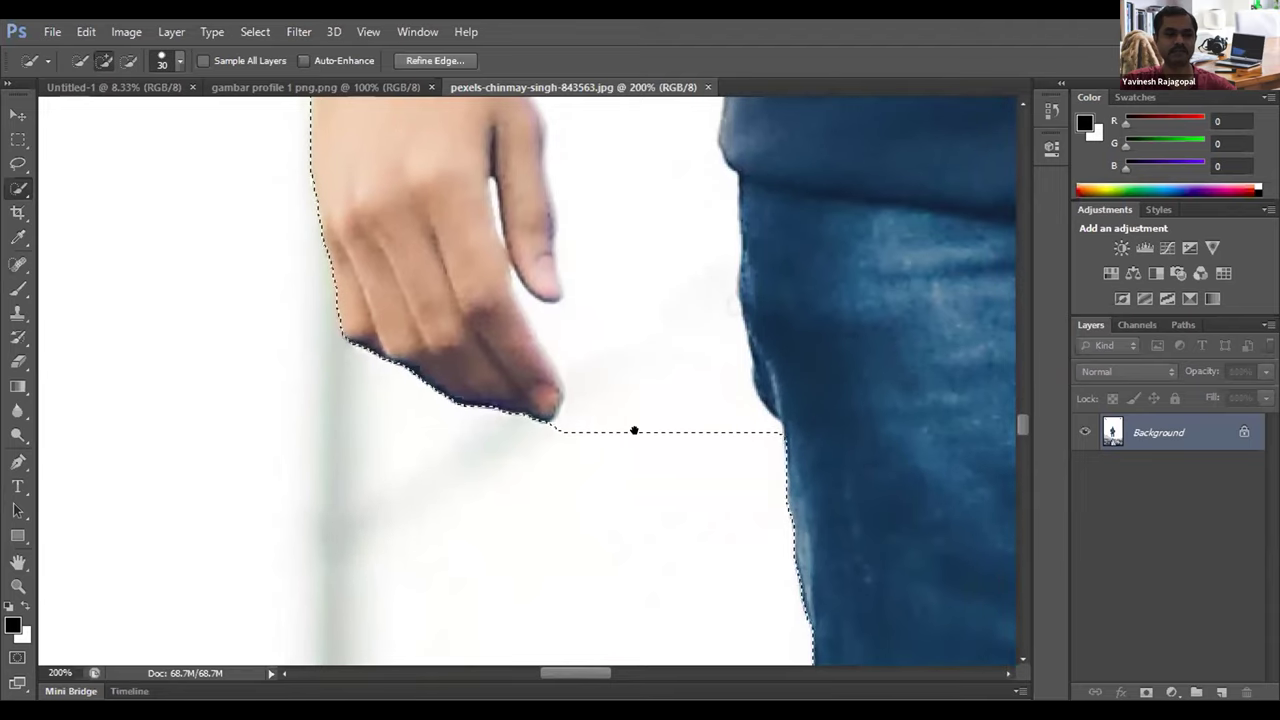
{"action": "scroll", "coordinate": [632, 370], "scroll_direction": "up", "scroll_amount": 3}
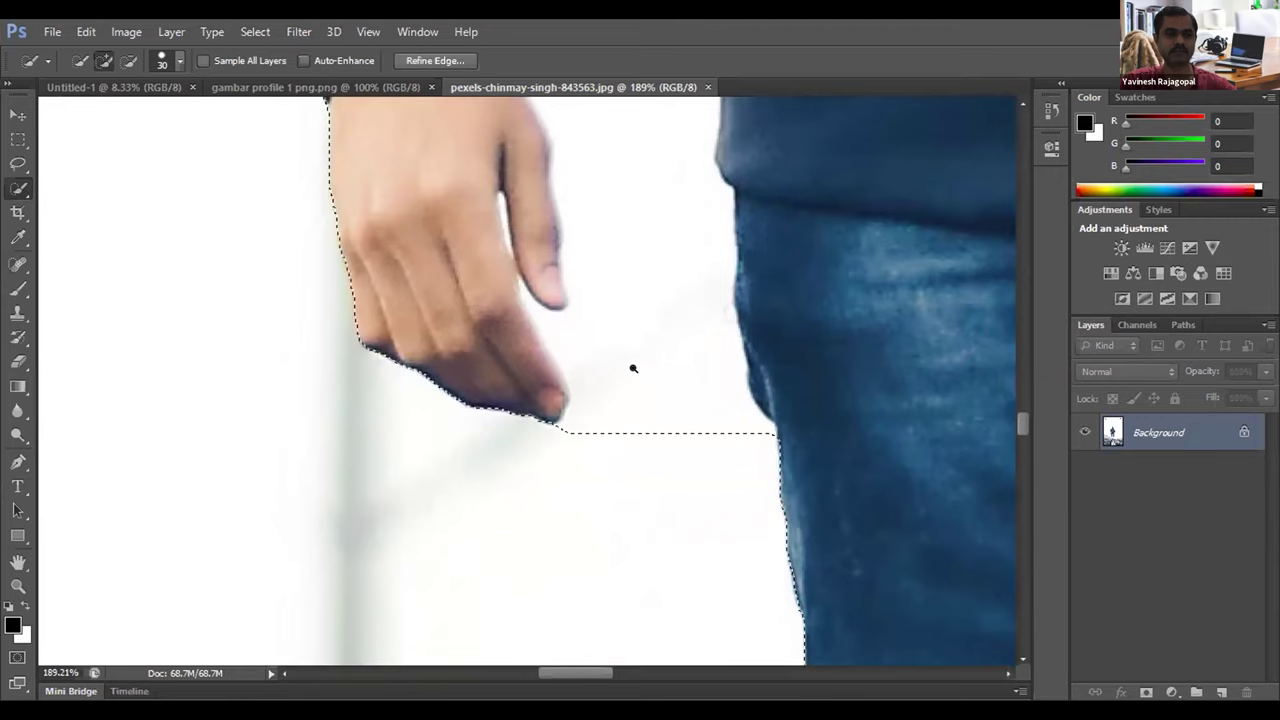
{"action": "scroll", "coordinate": [621, 371], "scroll_direction": "down", "scroll_amount": 10}
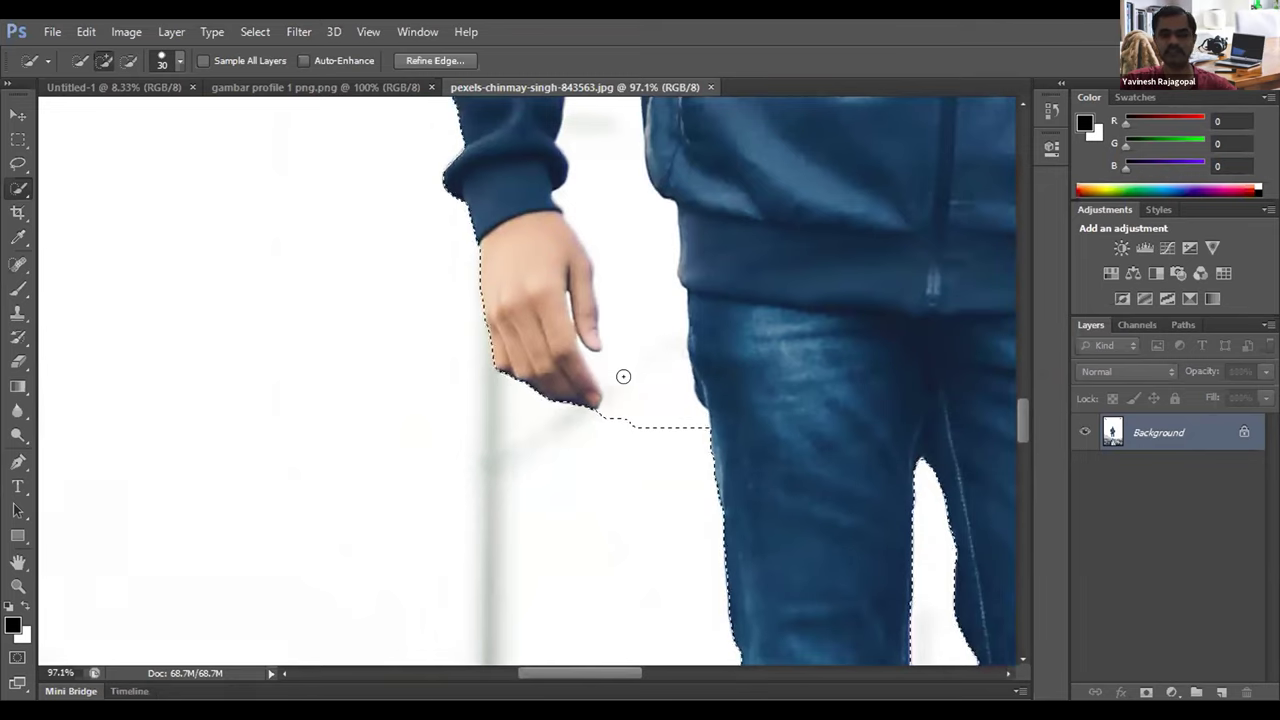
Step: Subtract the white gap between hand and body and the leftover patch beside the jeans
{"action": "key", "text": "alt"}
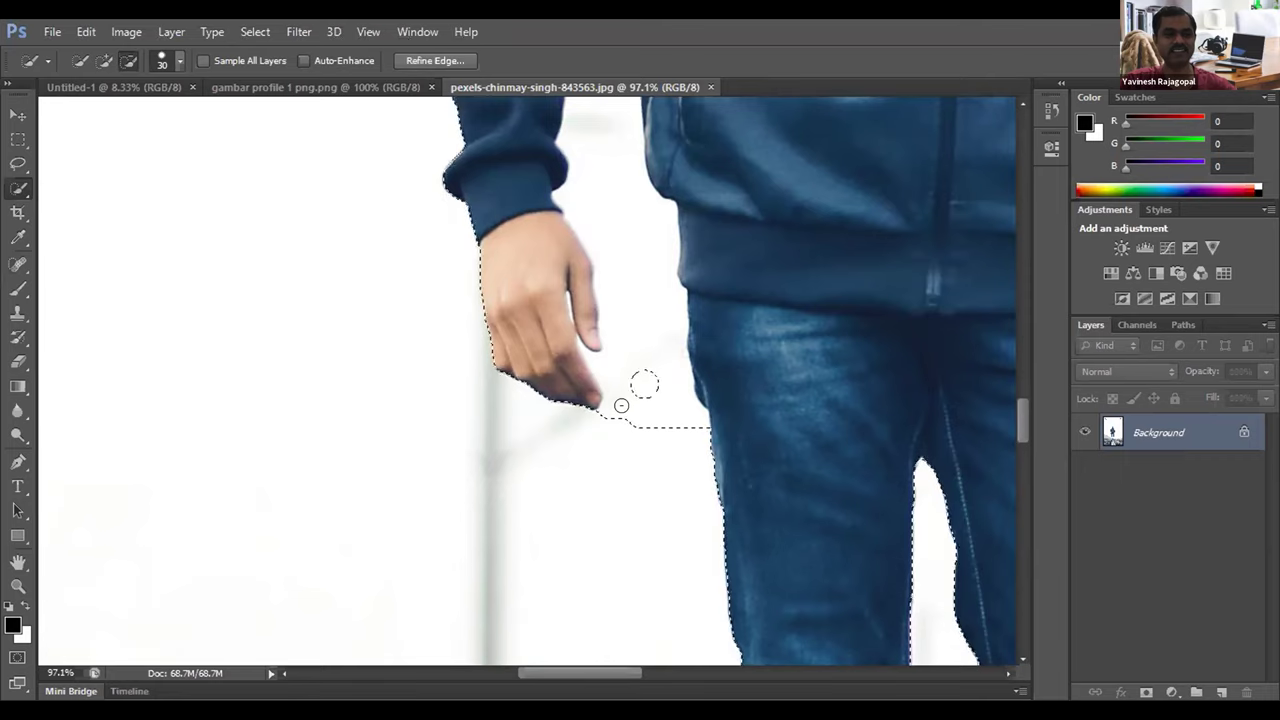
{"action": "mouse_move", "coordinate": [614, 332]}
{"action": "left_mouse_down"}
{"action": "mouse_move", "coordinate": [609, 206]}
{"action": "mouse_move", "coordinate": [611, 220]}
{"action": "left_mouse_up"}
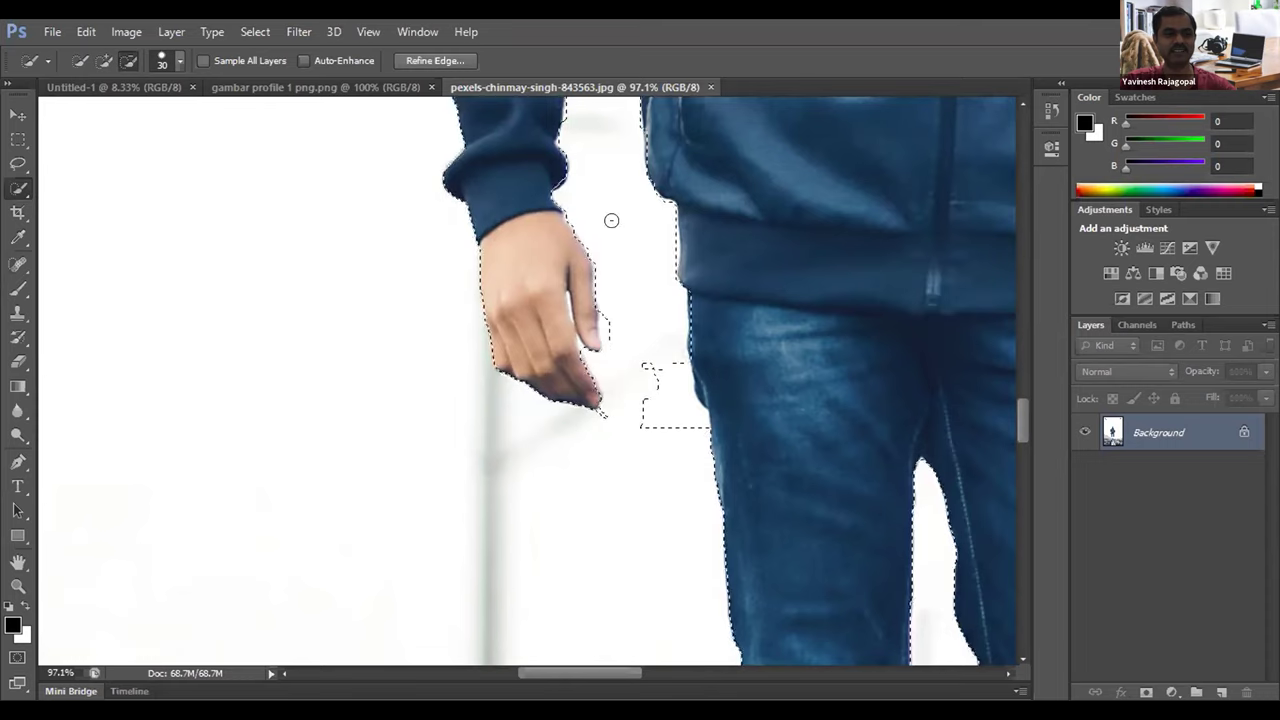
{"action": "mouse_move", "coordinate": [666, 363]}
{"action": "left_mouse_down"}
{"action": "mouse_move", "coordinate": [654, 380]}
{"action": "mouse_move", "coordinate": [685, 407]}
{"action": "mouse_move", "coordinate": [643, 394]}
{"action": "left_mouse_up"}
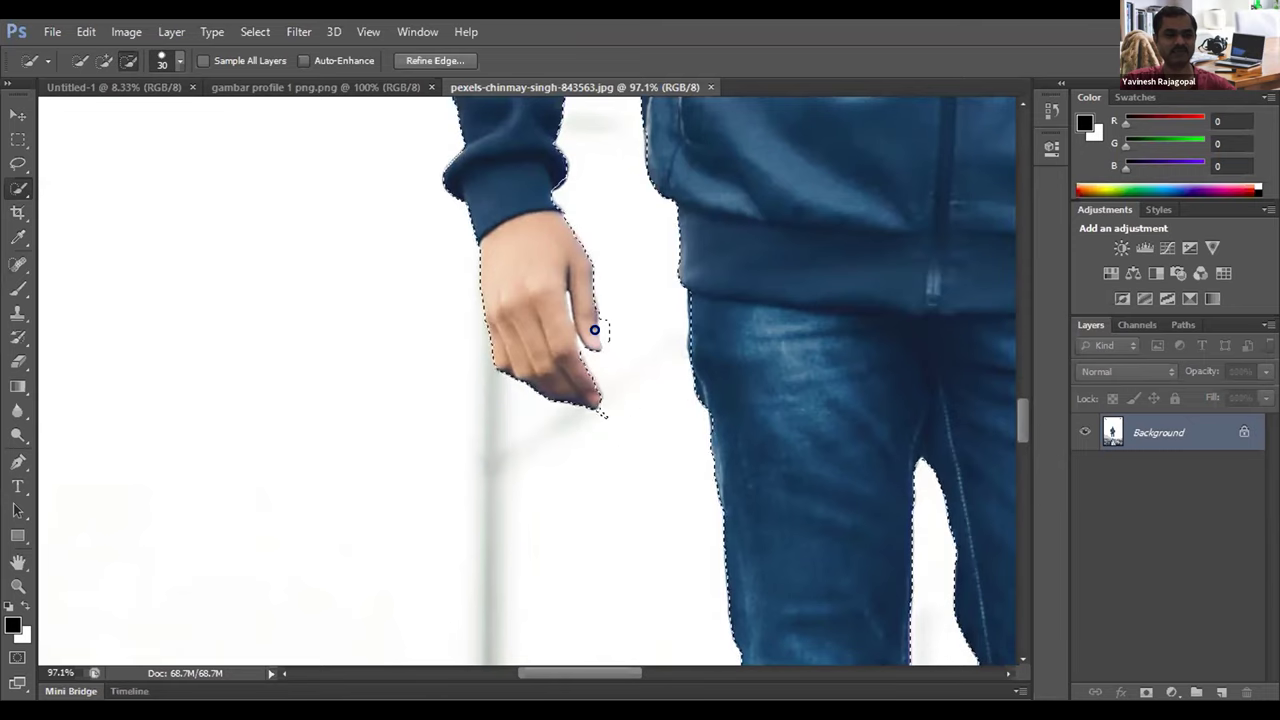
Step: Tidy the selection edge around the fingertip, removing its bulge and adding back a small area
{"action": "left_click", "coordinate": [594, 315]}
{"action": "left_click_drag", "start_coordinate": [594, 326], "coordinate": [609, 328]}
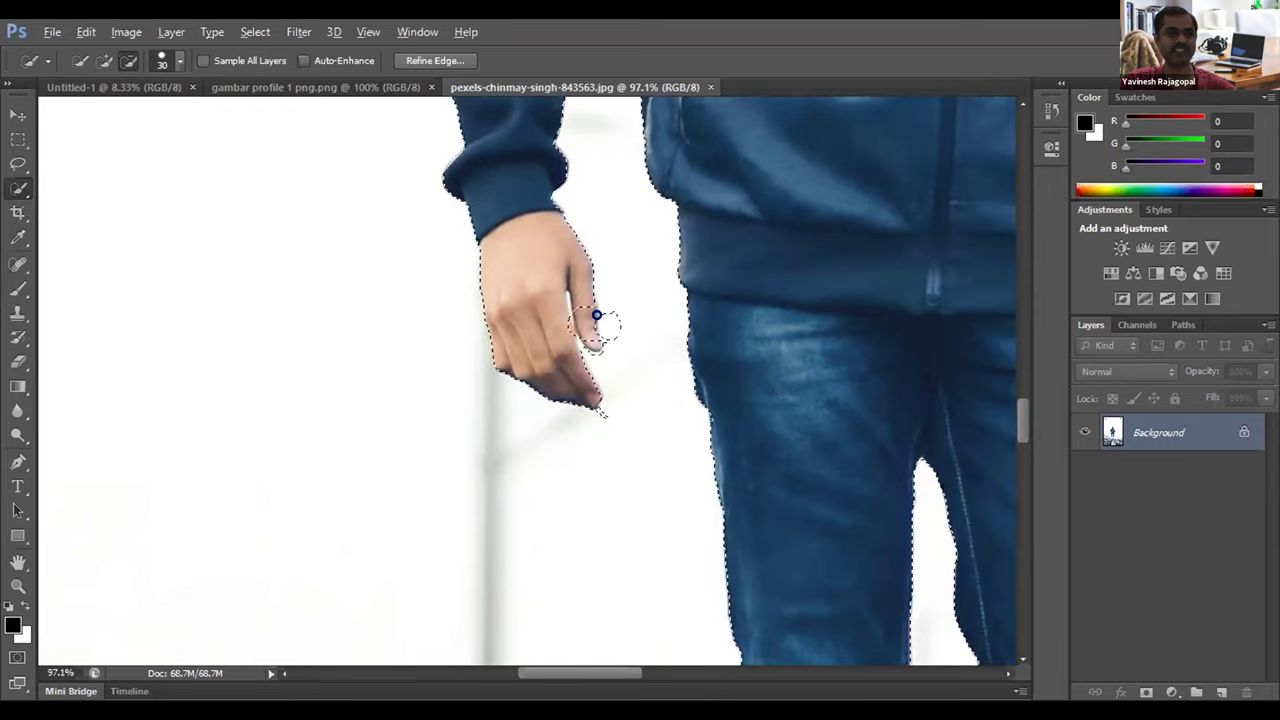
{"action": "key", "text": "alt"}
{"action": "left_click", "coordinate": [608, 326]}
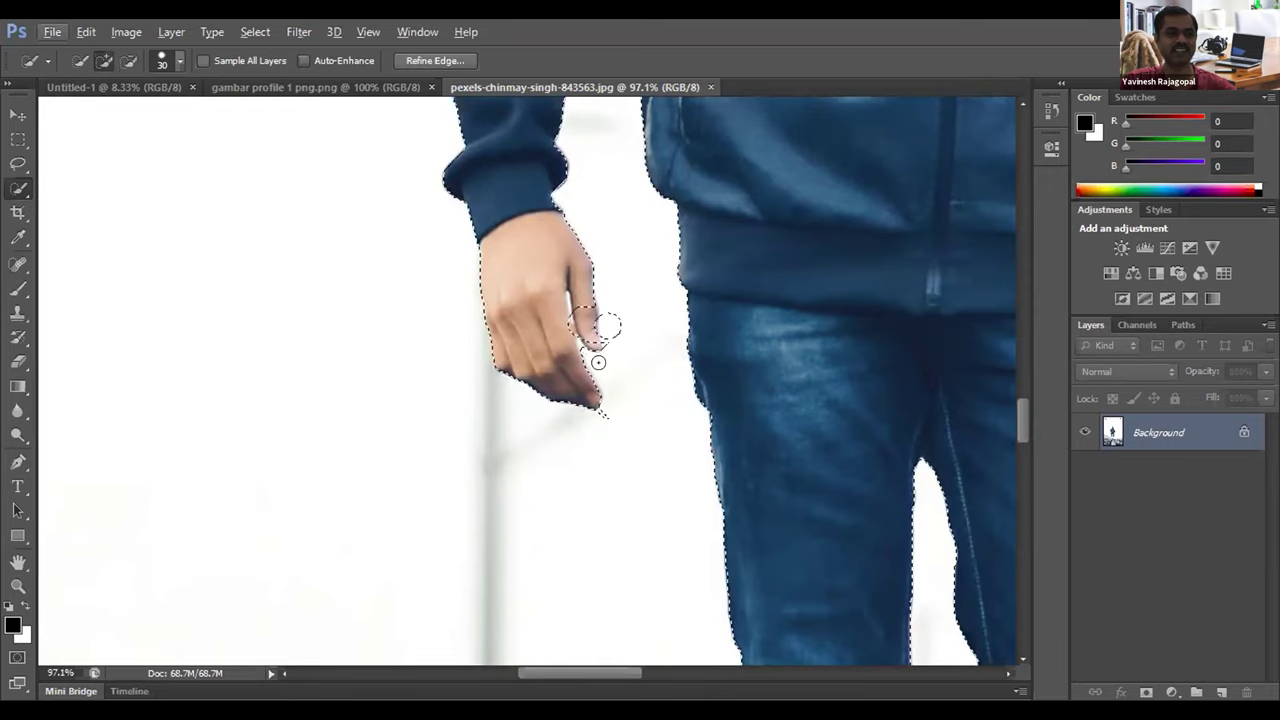
{"action": "key", "text": "alt"}
{"action": "key", "text": "alt"}
{"action": "scroll", "coordinate": [626, 329], "scroll_direction": "up", "scroll_amount": 3}
{"action": "scroll", "coordinate": [626, 327], "scroll_direction": "up", "scroll_amount": 3}
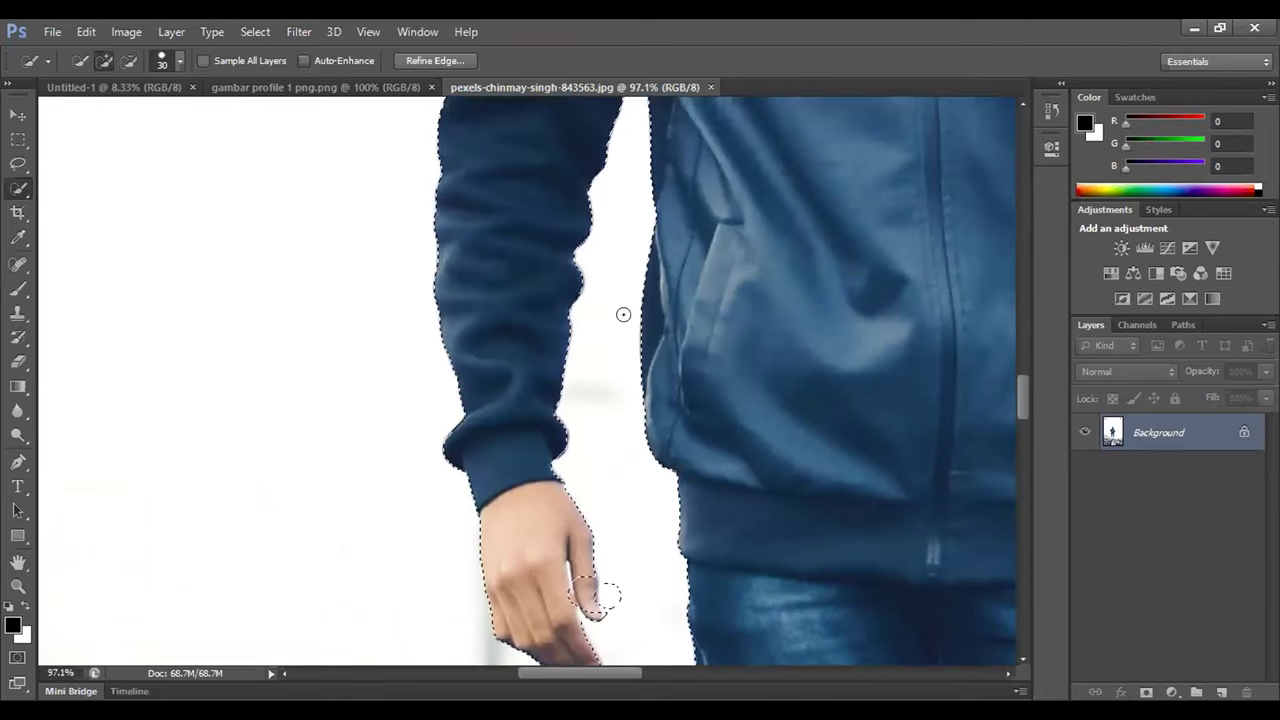
{"action": "scroll", "coordinate": [623, 309], "scroll_direction": "down", "scroll_amount": 3}
{"action": "scroll", "coordinate": [594, 361], "scroll_direction": "down", "scroll_amount": 1}
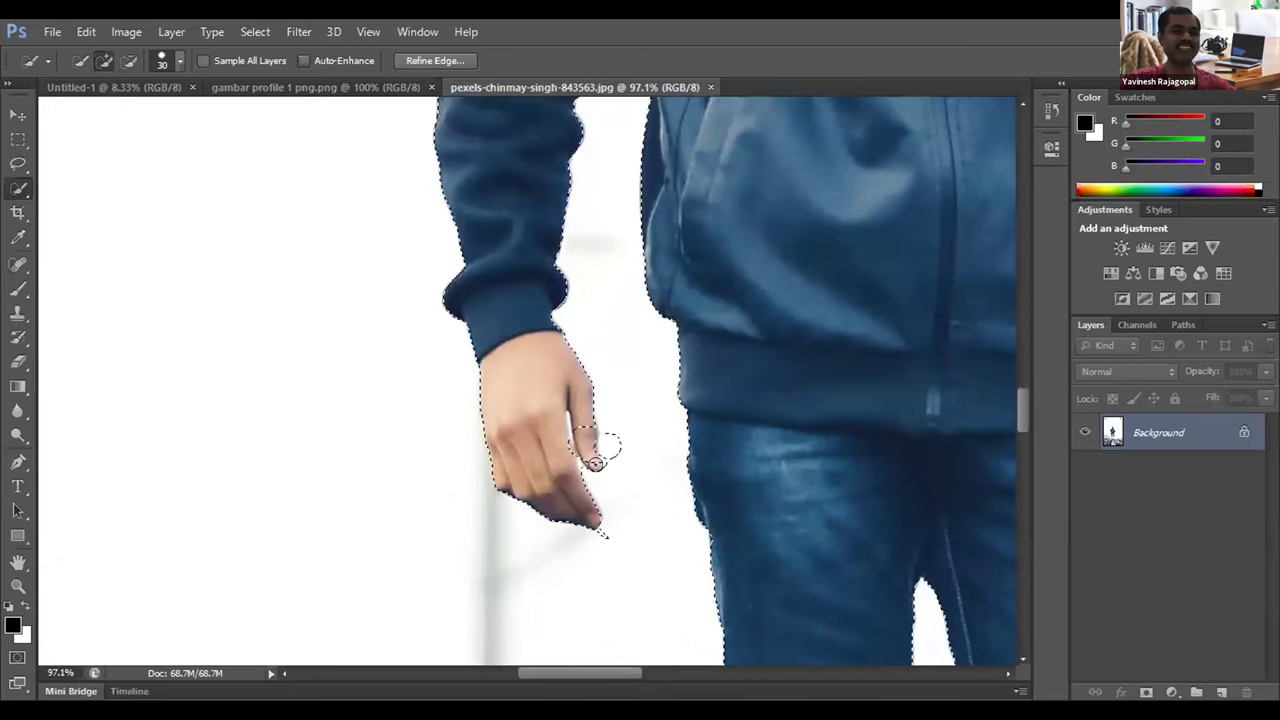
{"action": "key", "text": "alt"}
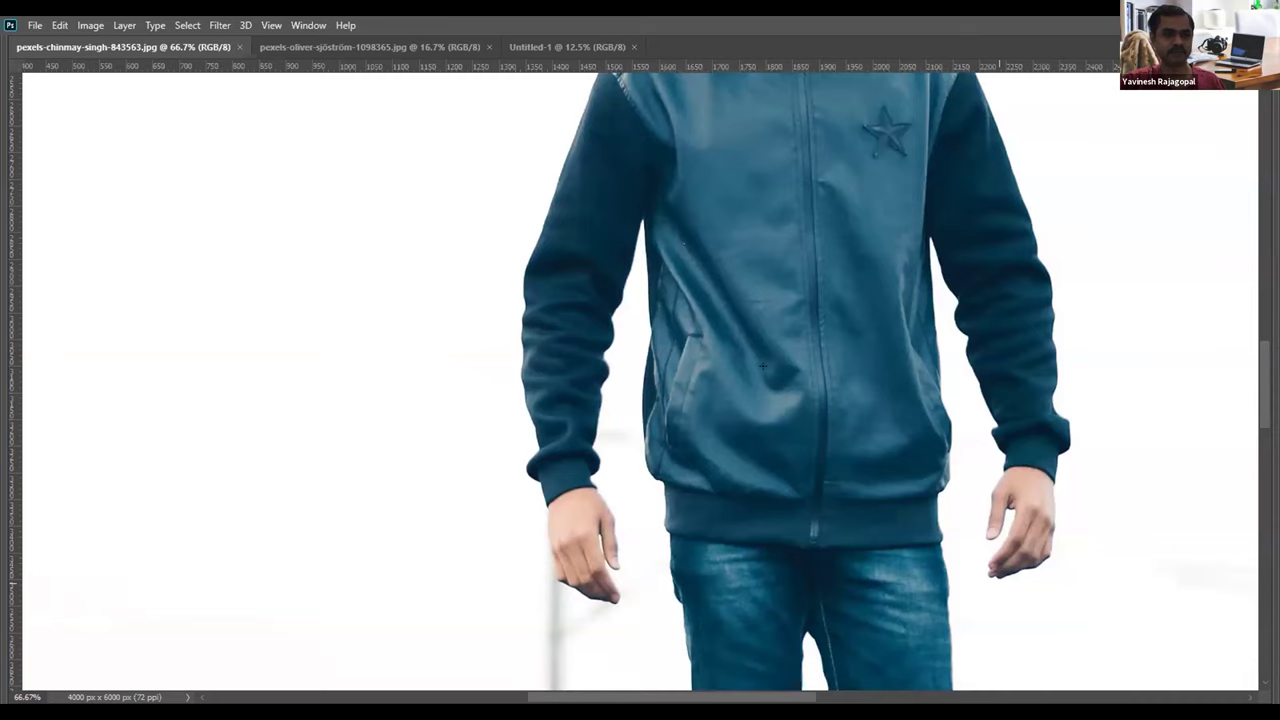
Step: Make the selection hug the left hand's outline and remove the gap between the fingers
{"action": "left_click_drag", "start_coordinate": [804, 442], "coordinate": [659, 322]}
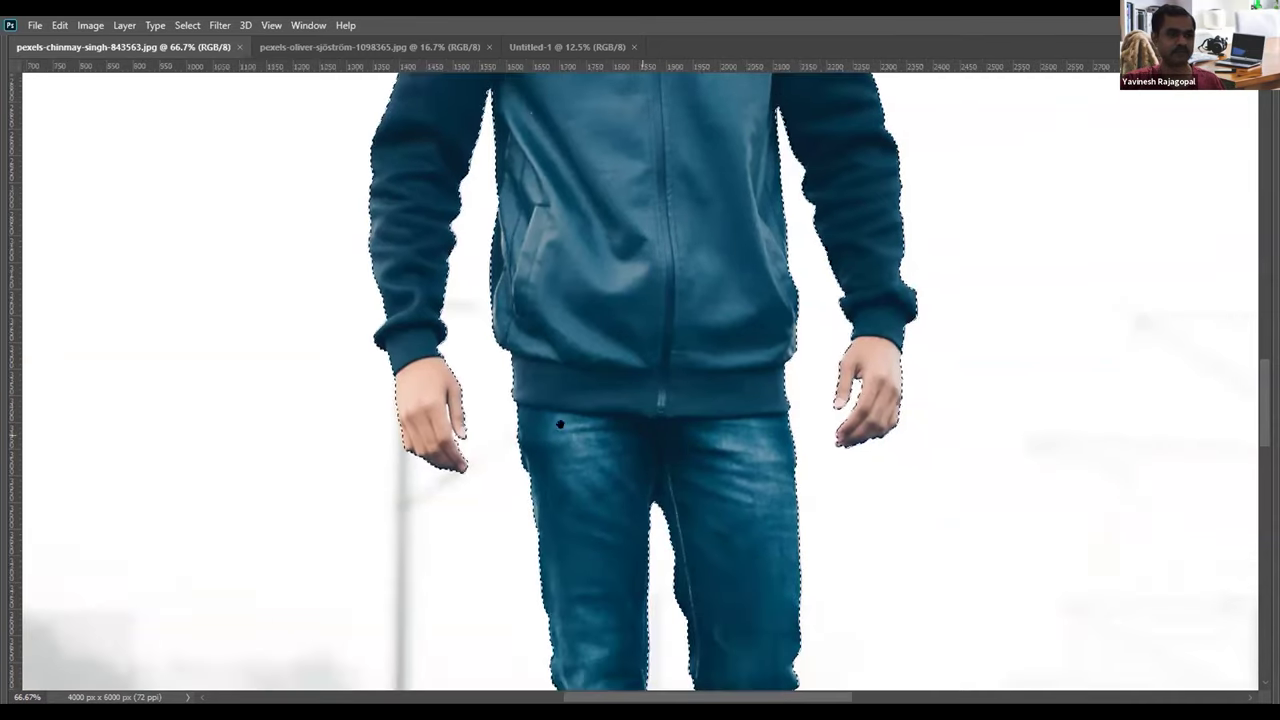
{"action": "left_click_drag", "start_coordinate": [449, 451], "coordinate": [471, 347]}
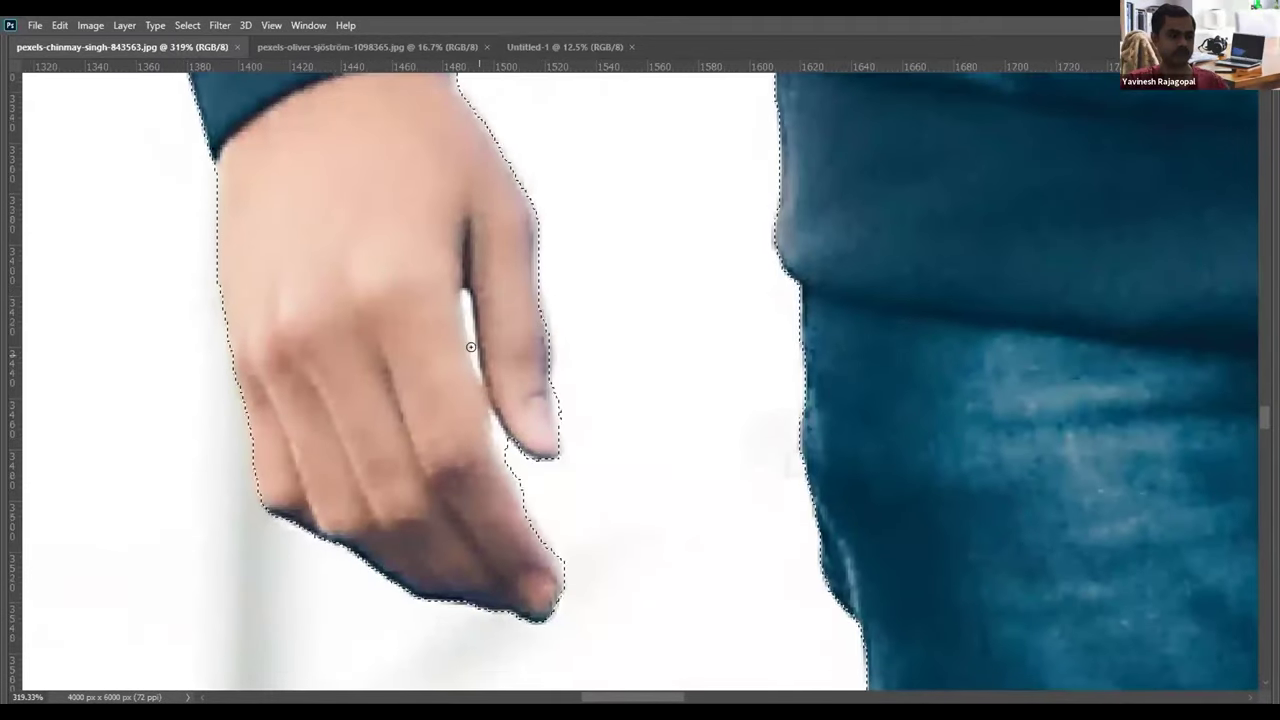
{"action": "left_click_drag", "start_coordinate": [464, 301], "coordinate": [509, 470]}
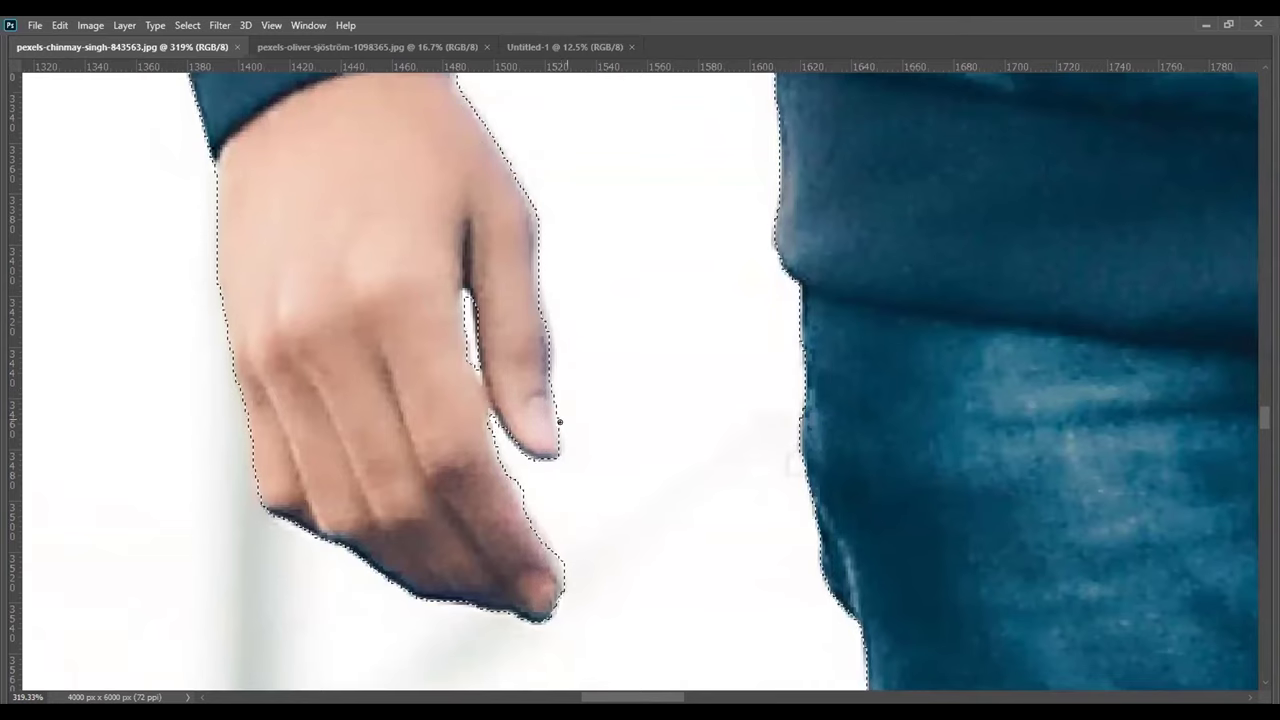
{"action": "left_click", "coordinate": [550, 434]}
{"action": "mouse_move", "coordinate": [554, 446]}
{"action": "left_mouse_down"}
{"action": "mouse_move", "coordinate": [492, 414]}
{"action": "mouse_move", "coordinate": [505, 456]}
{"action": "left_mouse_up"}
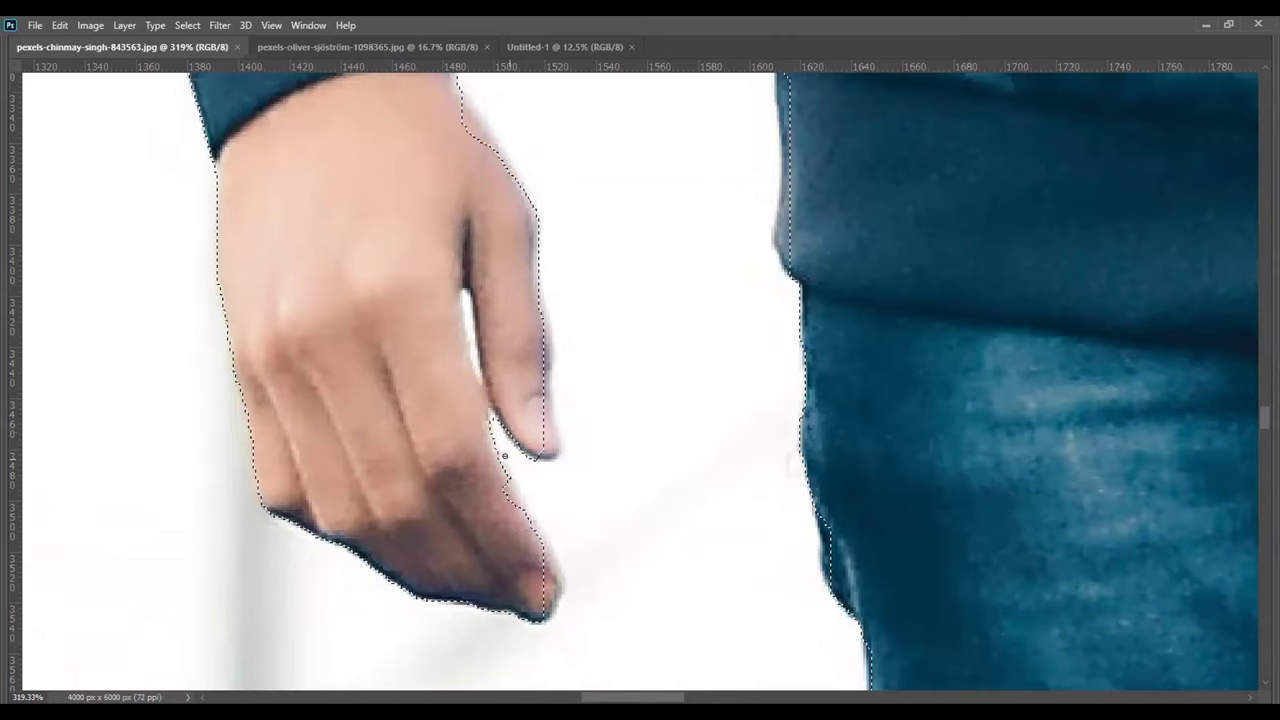
{"action": "left_click_drag", "start_coordinate": [457, 314], "coordinate": [468, 357]}
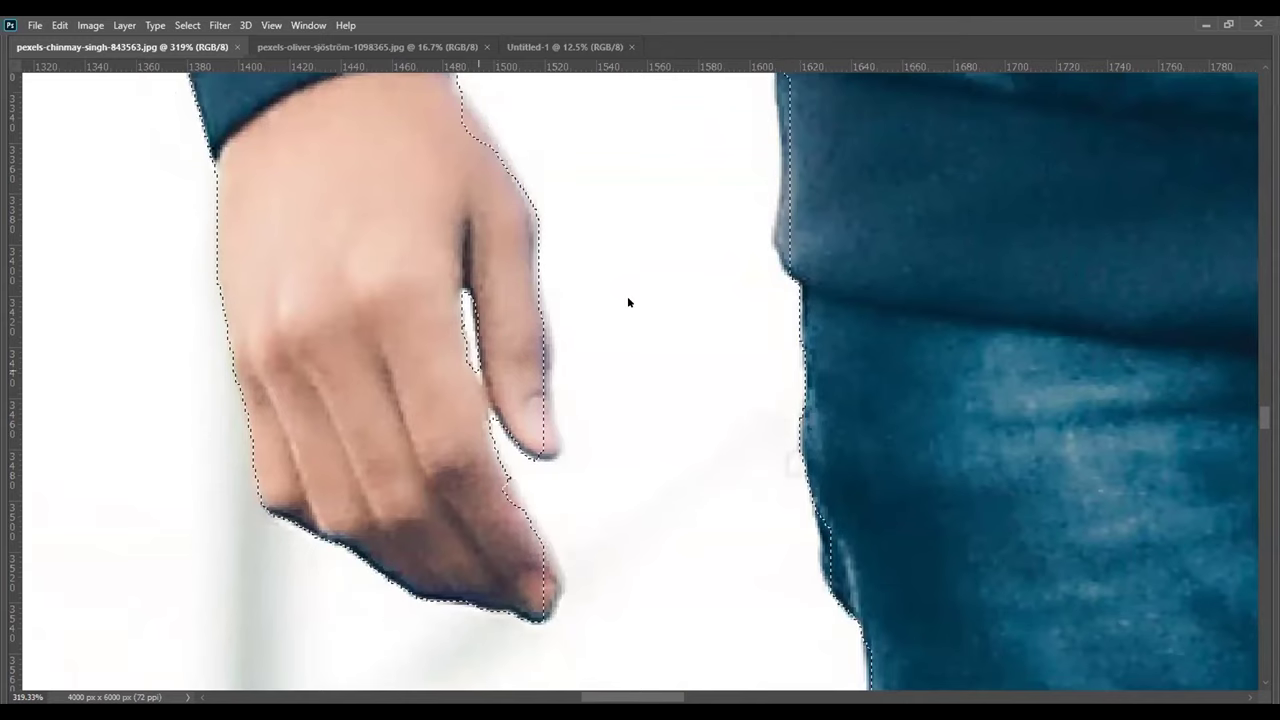
Step: Zoom back out until the whole photo fits the window
{"action": "key", "text": "ctrl+d"}
{"action": "key", "text": "ctrl+minus"}
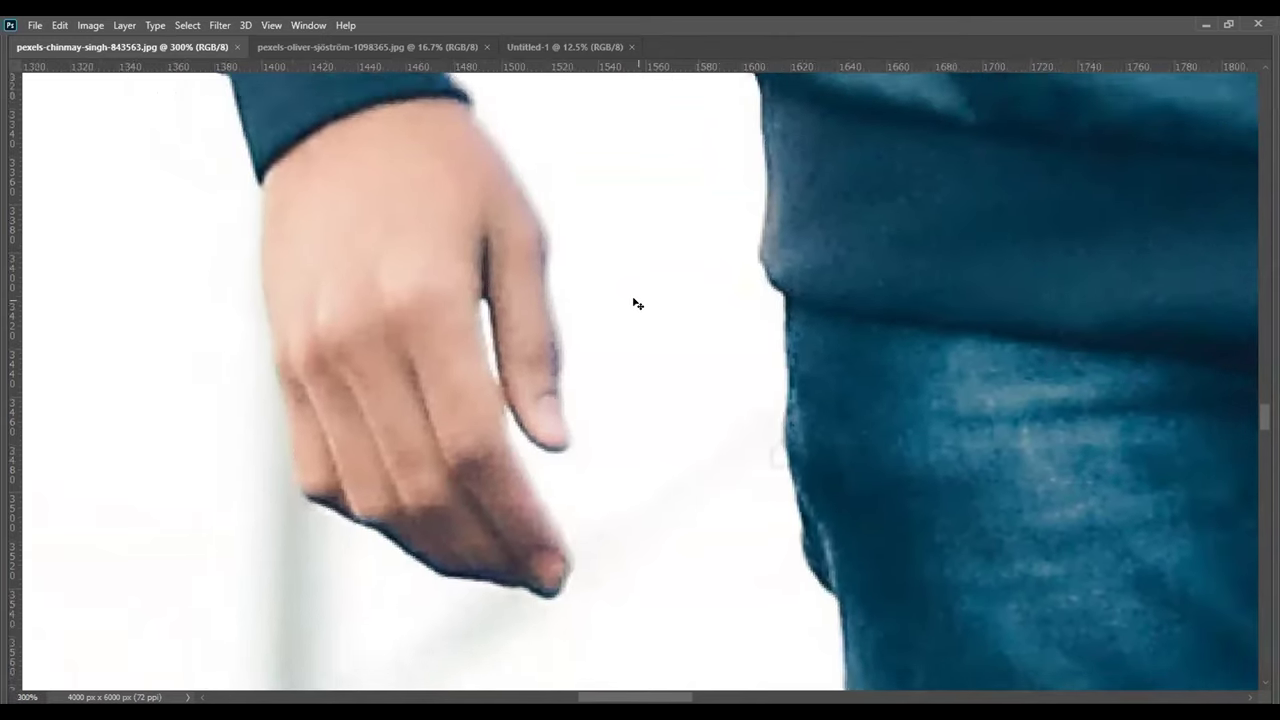
{"action": "key", "text": "ctrl+minus"}
{"action": "key", "text": "ctrl+minus"}
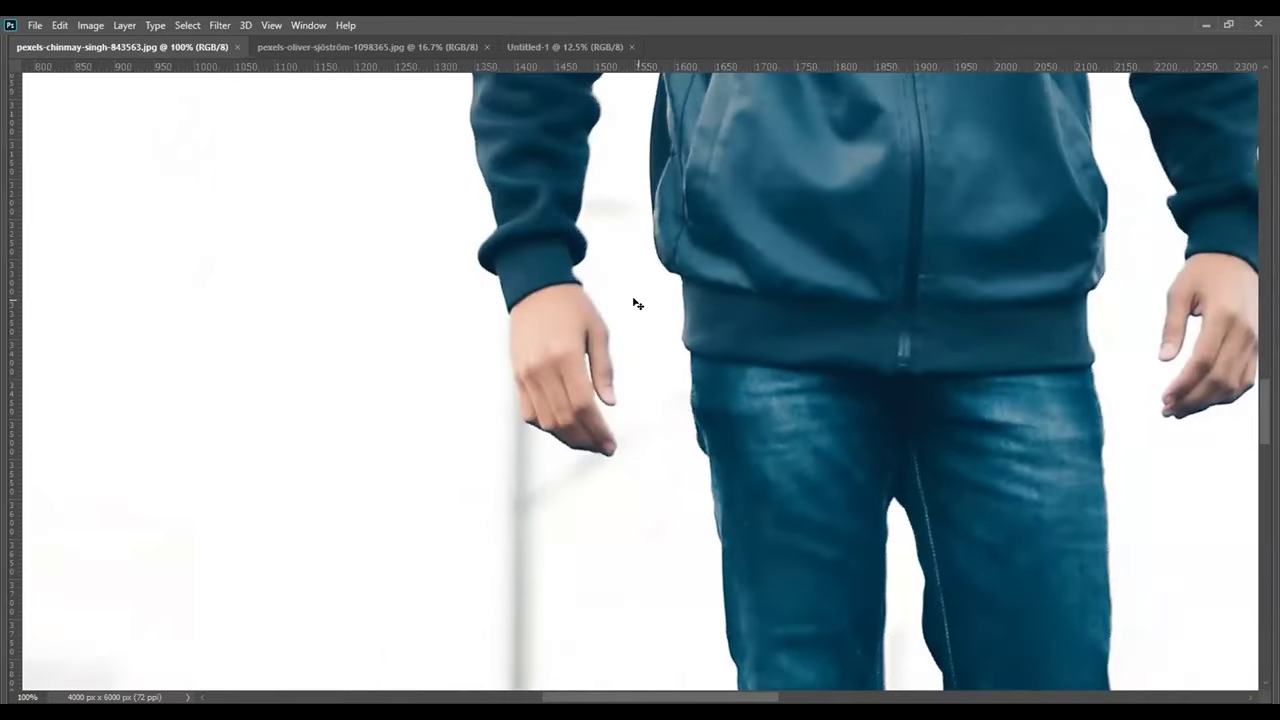
{"action": "key", "text": "ctrl+minus"}
{"action": "key", "text": "ctrl+minus"}
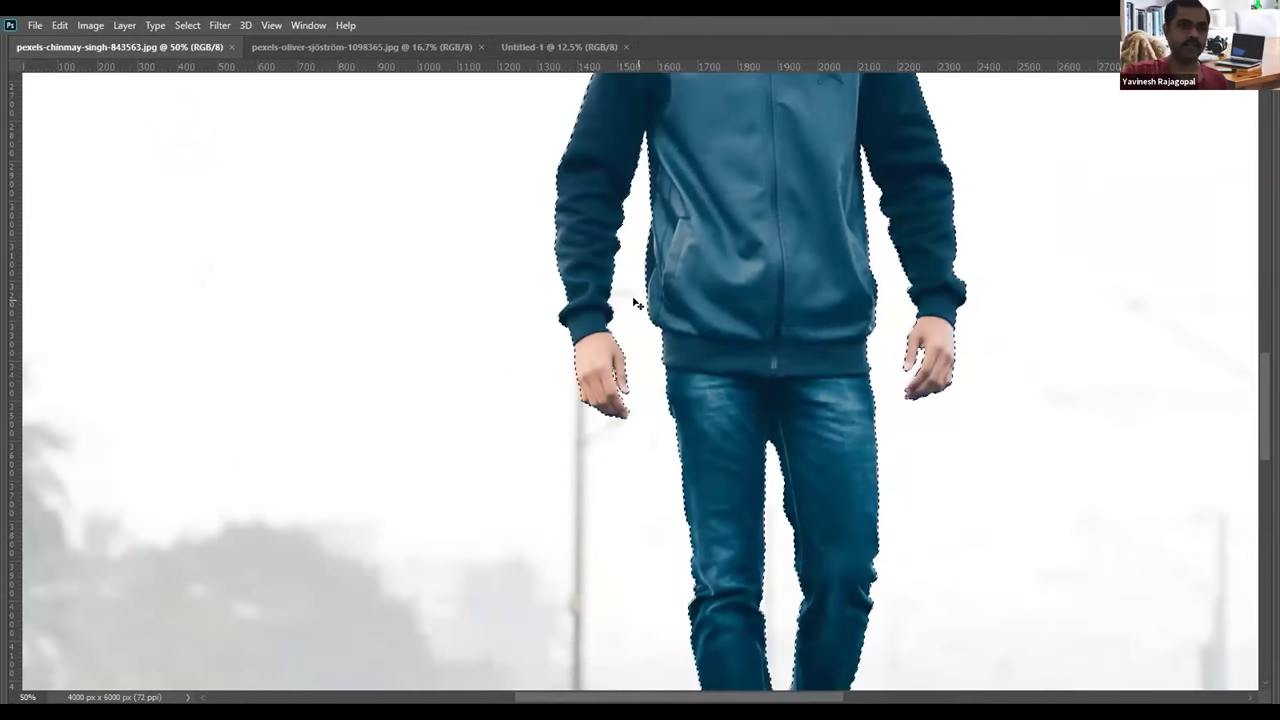
{"action": "key", "text": "ctrl+0"}
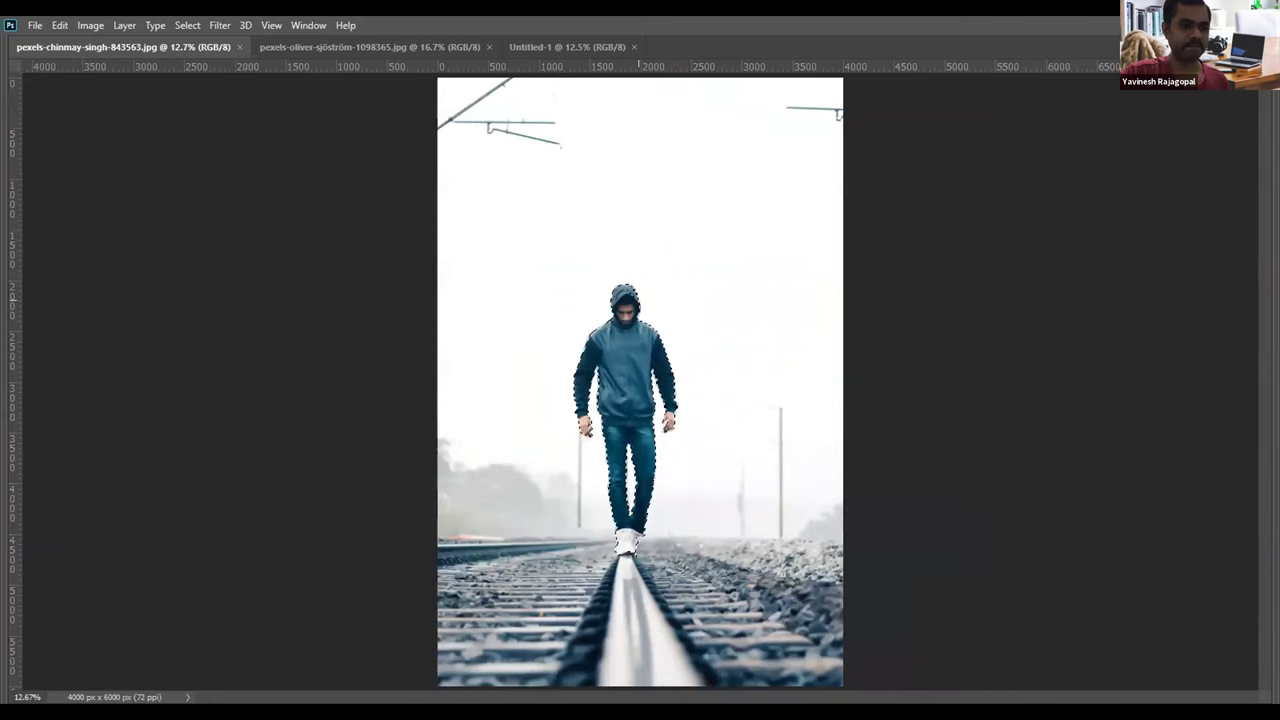
{"action": "left_click_drag", "start_coordinate": [612, 562], "coordinate": [720, 458]}
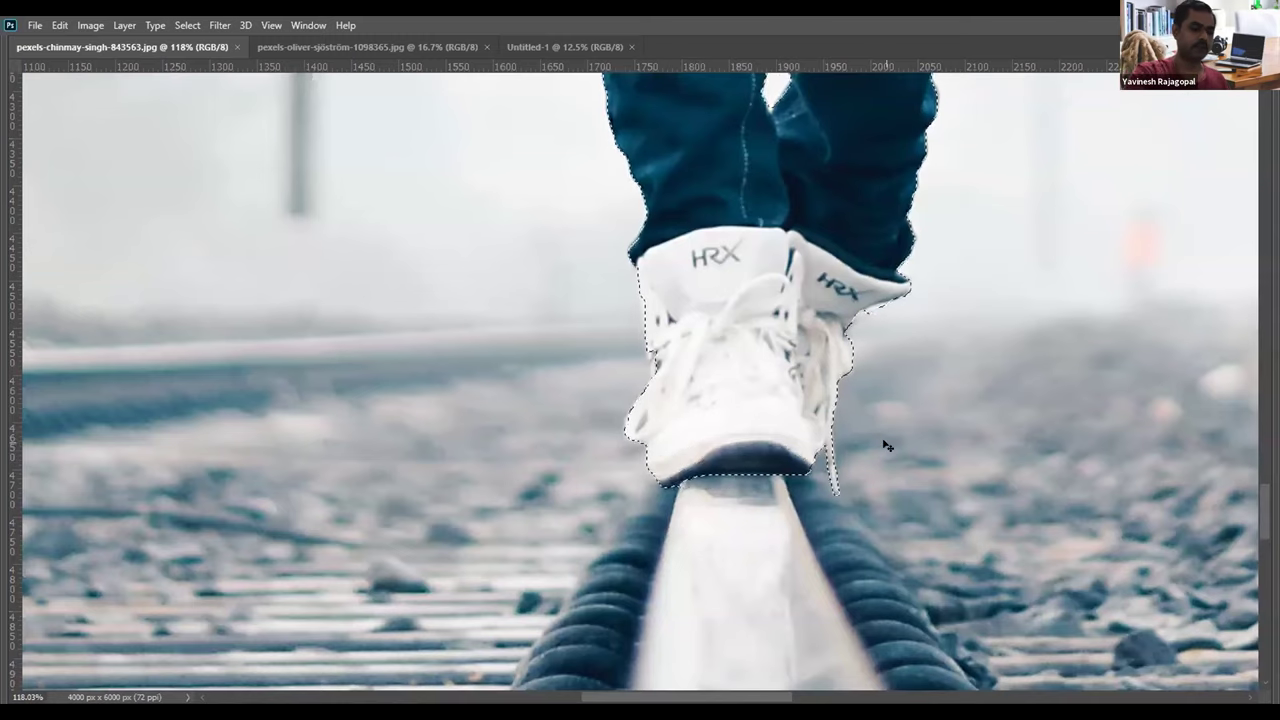
{"action": "key", "text": "ctrl+j"}
{"action": "key", "text": "ctrl+minus"}
{"action": "key", "text": "ctrl+minus"}
{"action": "key", "text": "ctrl+minus"}
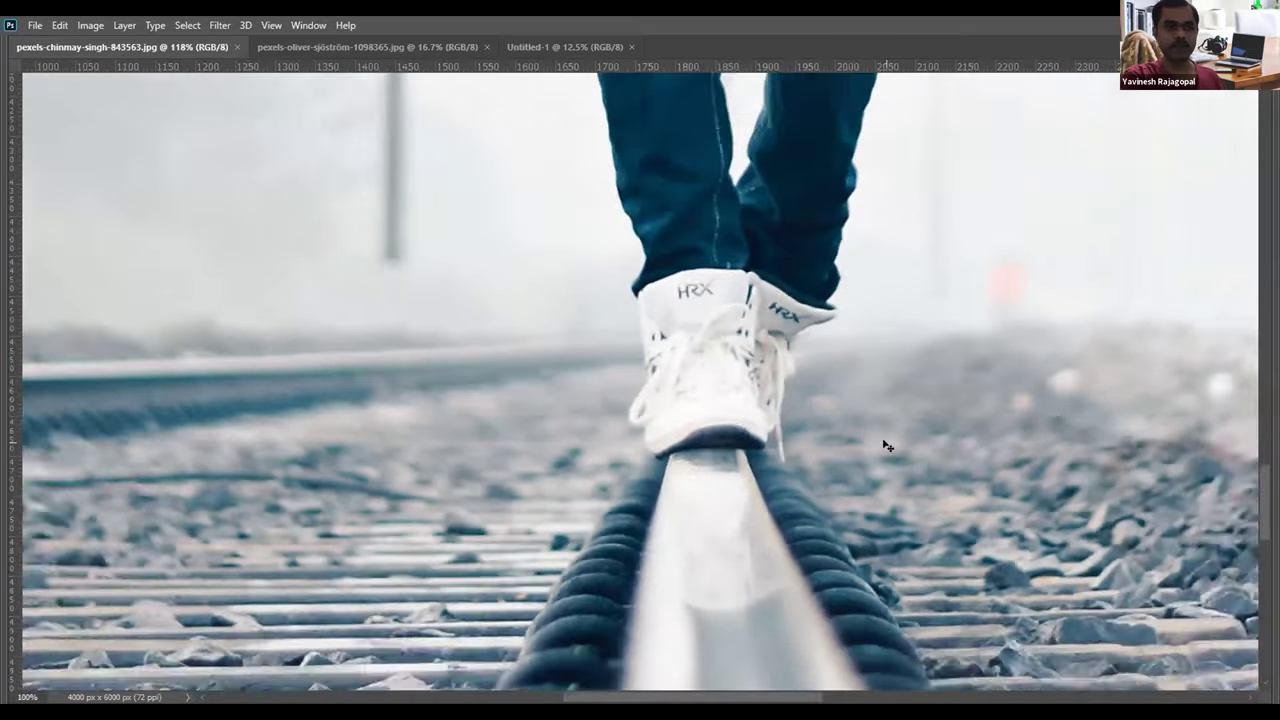
{"action": "key", "text": "ctrl+0"}
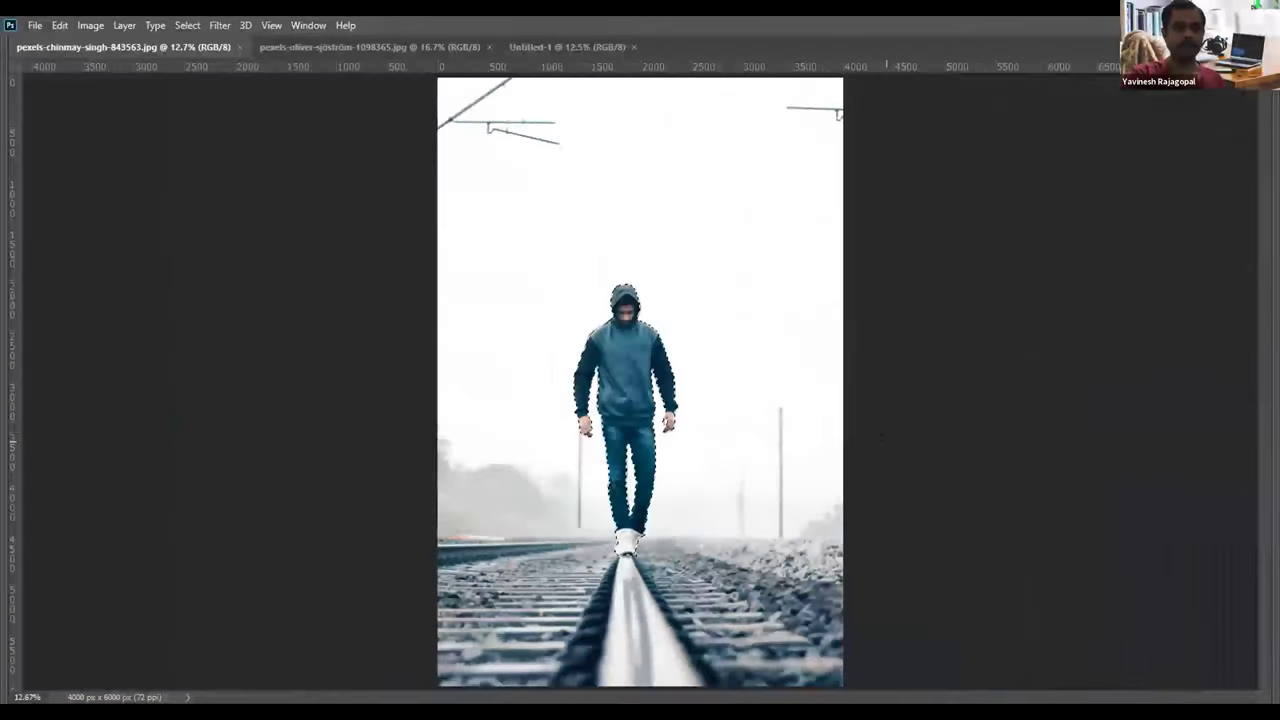
{"action": "key", "text": "Tab"}
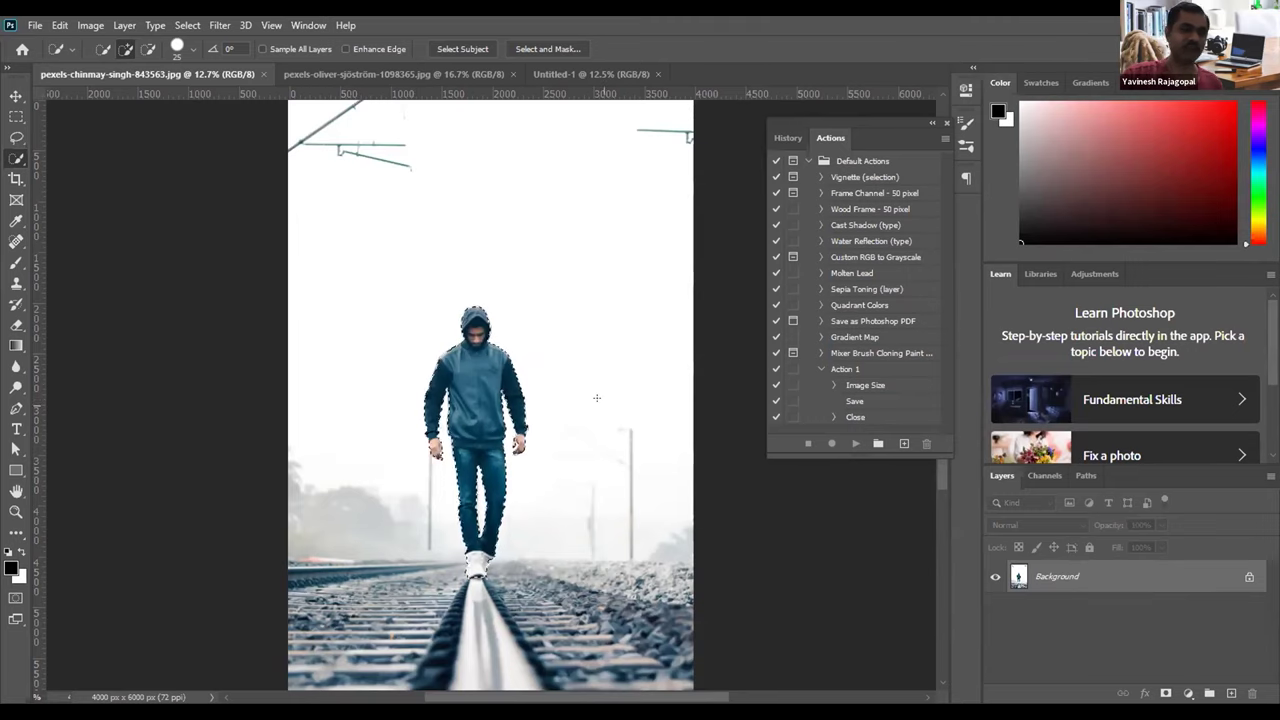
Step: Copy the selected man to Layer 1 and drag the cut-out onto the Untitled-1 canvas
{"action": "key", "text": "ctrl+j"}
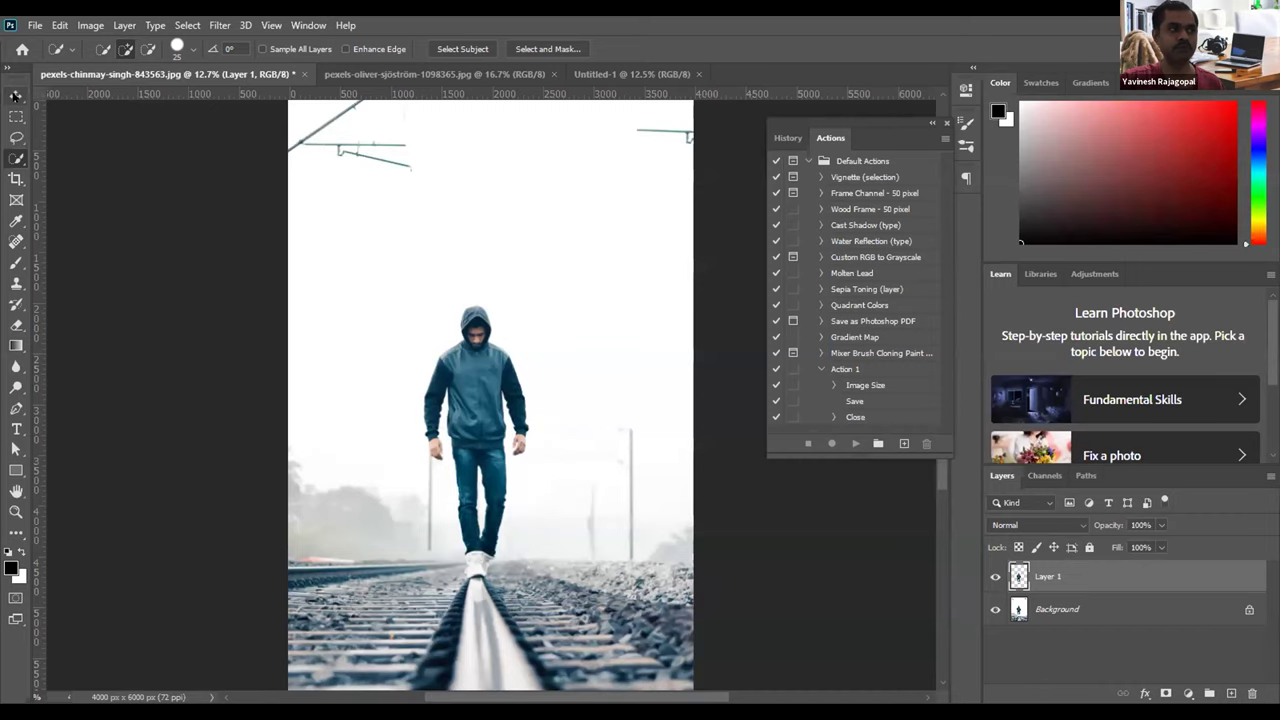
{"action": "left_click", "coordinate": [15, 96]}
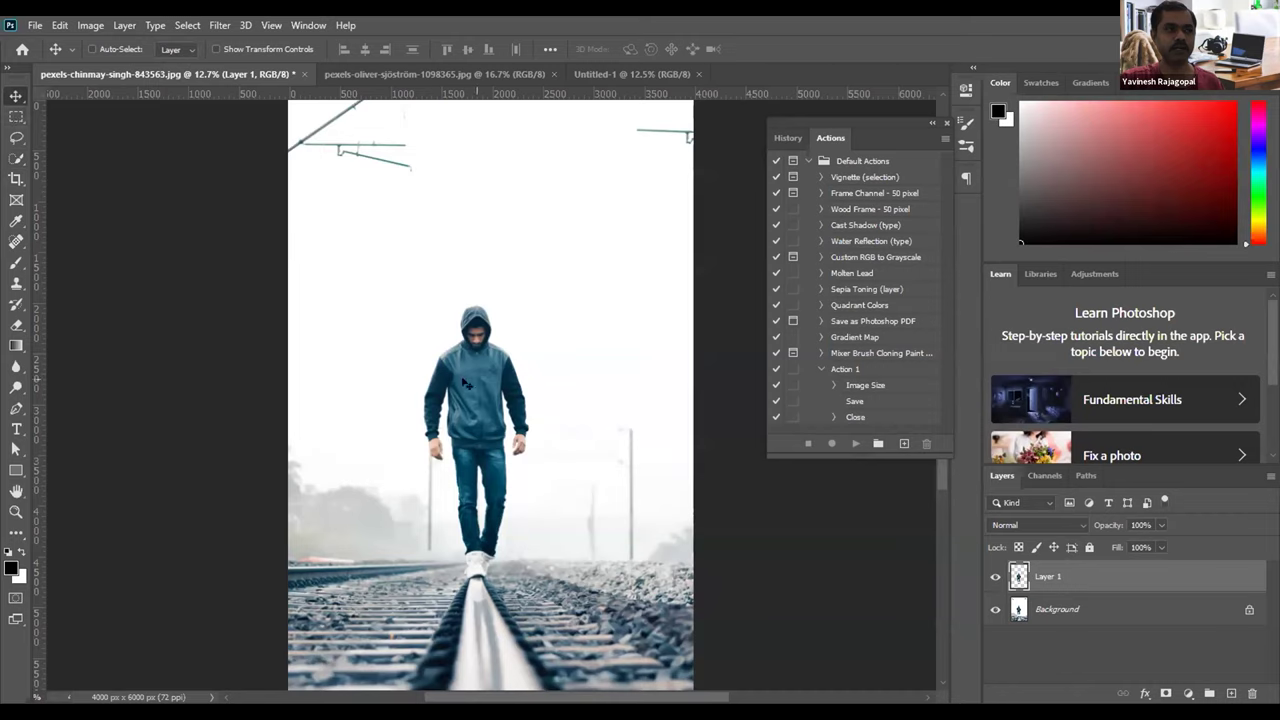
{"action": "left_click_drag", "start_coordinate": [476, 361], "coordinate": [476, 330]}
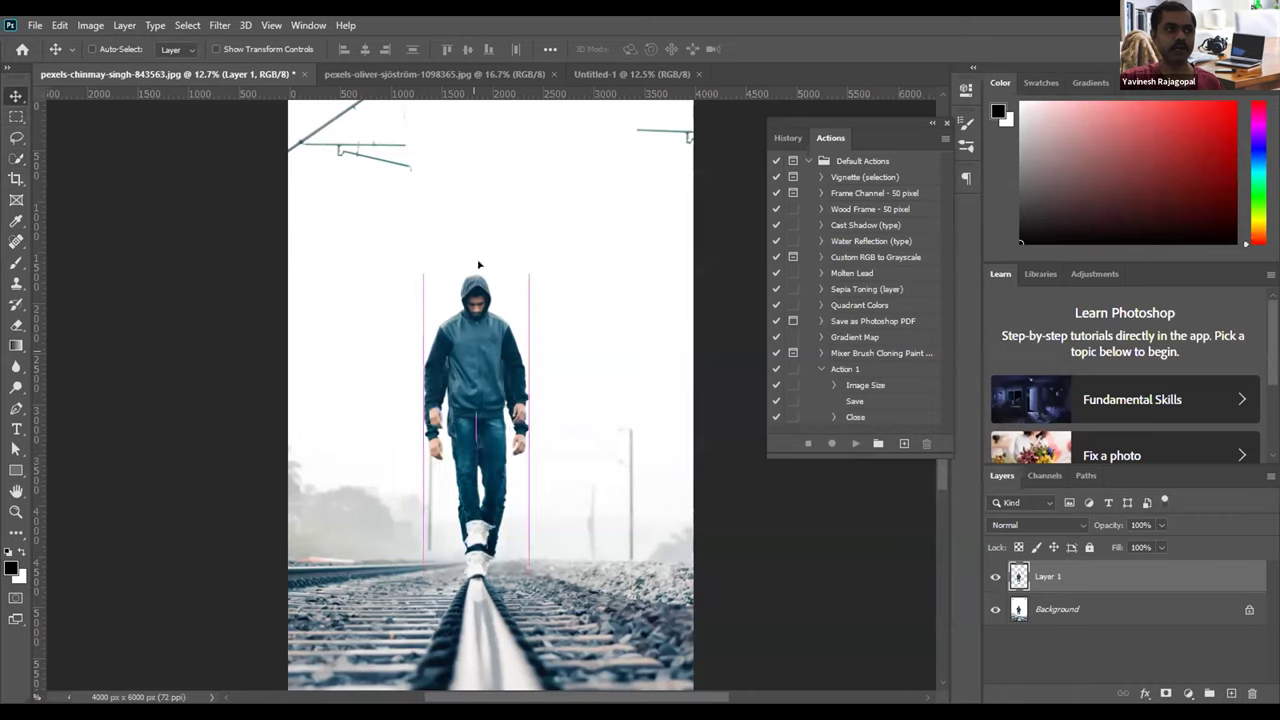
{"action": "left_click_drag", "start_coordinate": [603, 74], "coordinate": [477, 330]}
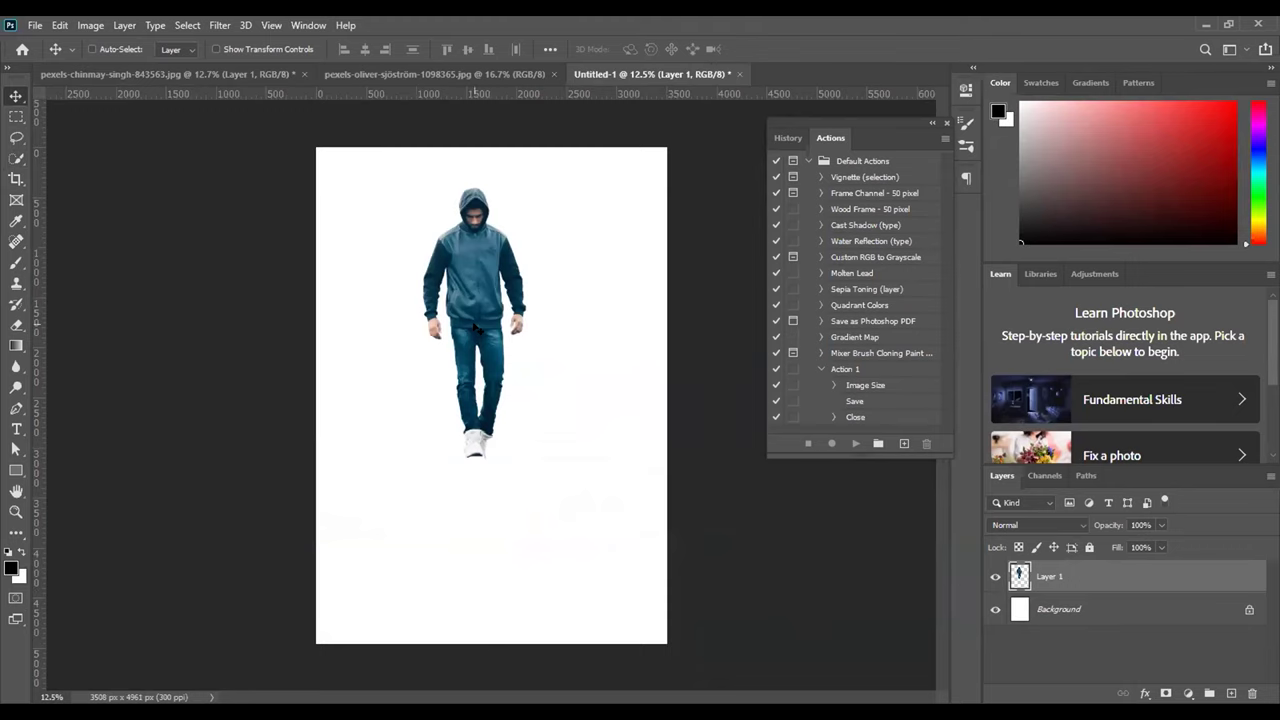
Step: Undo the drop into Untitled-1 and return to the pexels-chinmay-singh photo's Layer menu
{"action": "key", "text": "ctrl+z"}
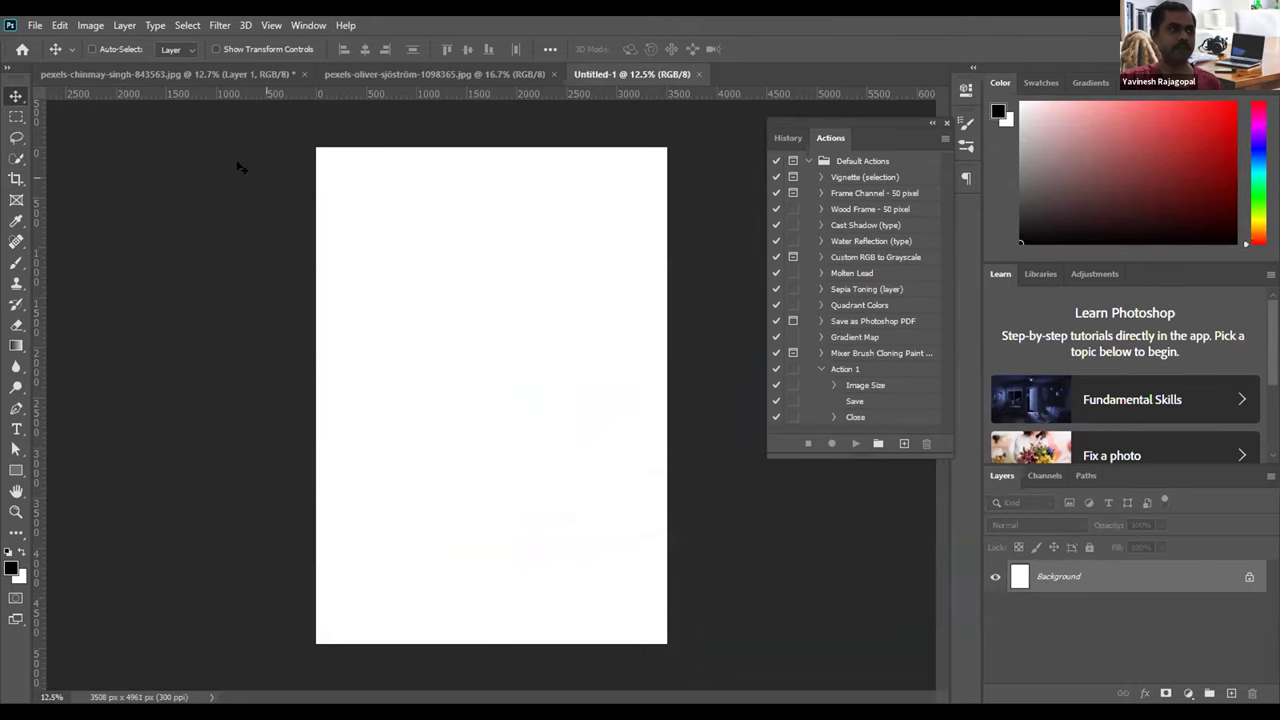
{"action": "left_click", "coordinate": [122, 76]}
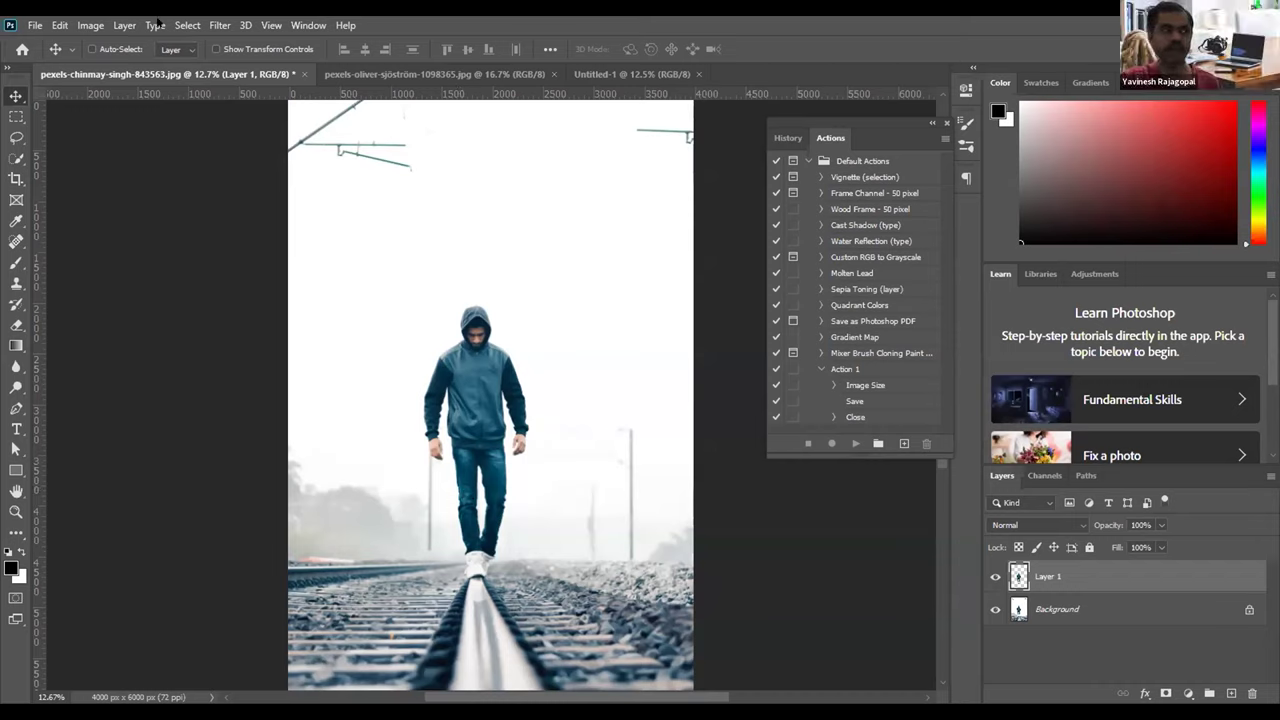
{"action": "left_click", "coordinate": [125, 24]}
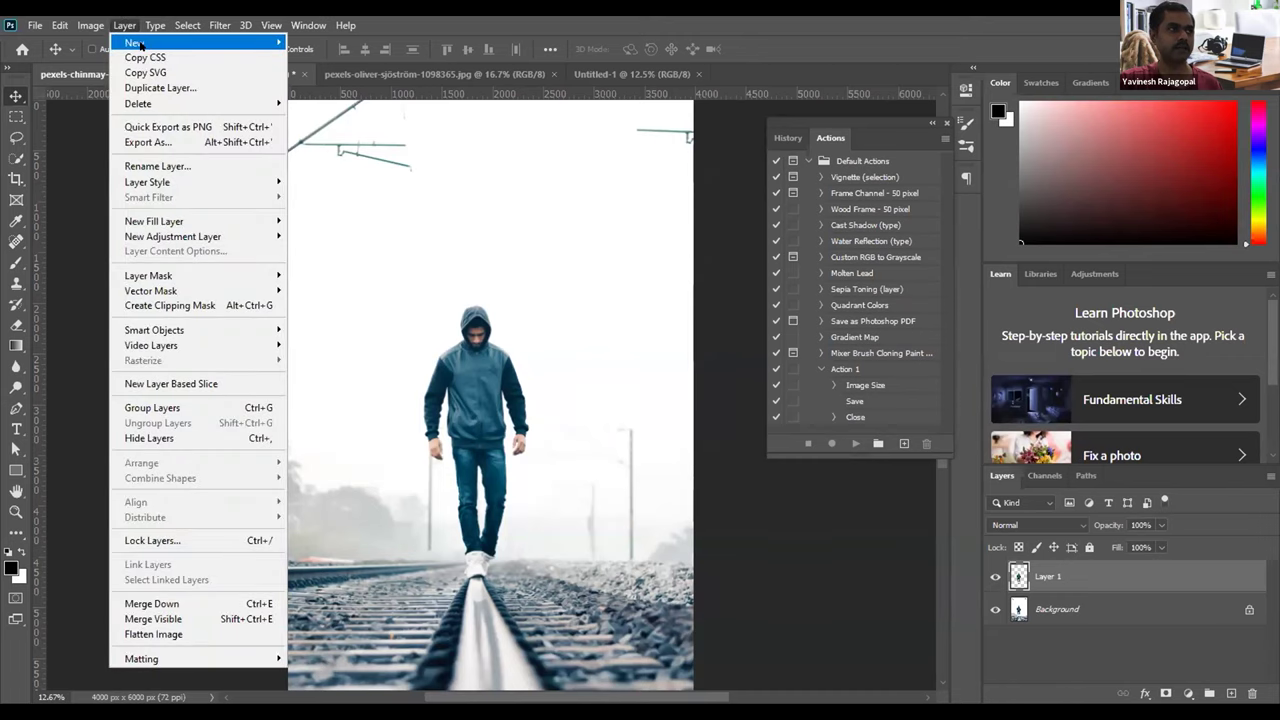
Step: Close the Layer menu without choosing any command
{"action": "mouse_move", "coordinate": [140, 44]}
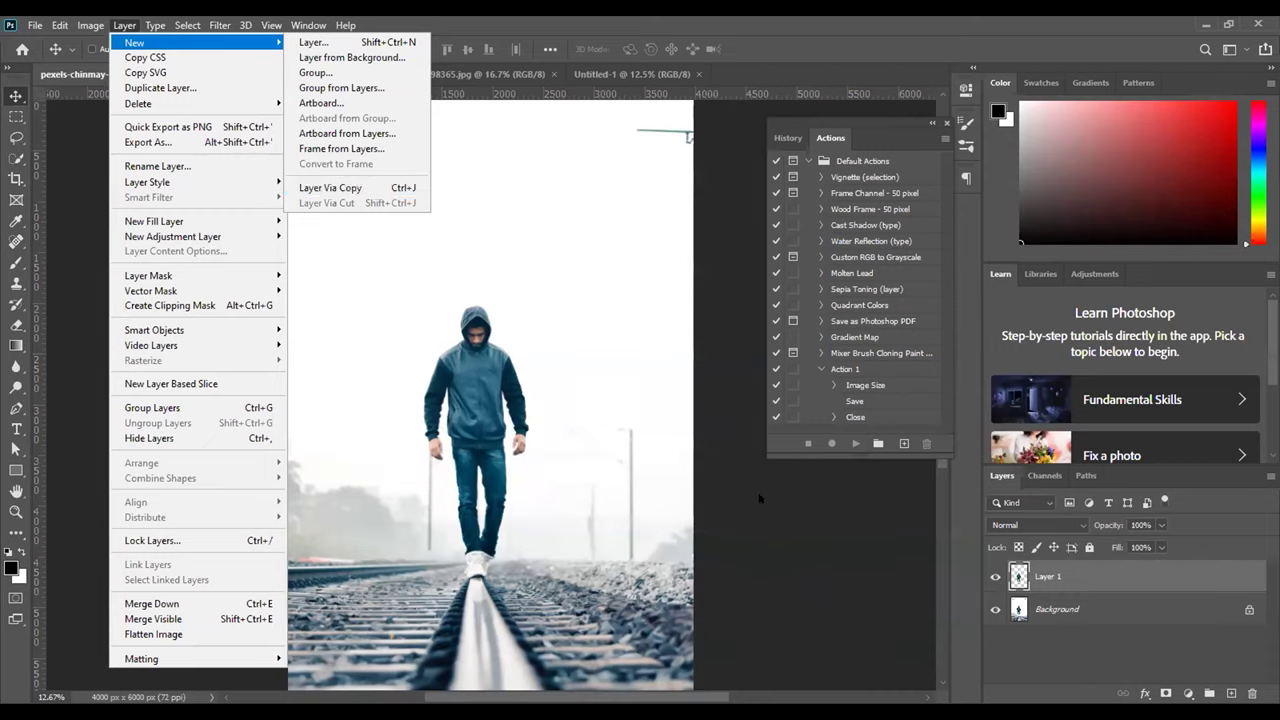
{"action": "left_click", "coordinate": [1055, 574]}
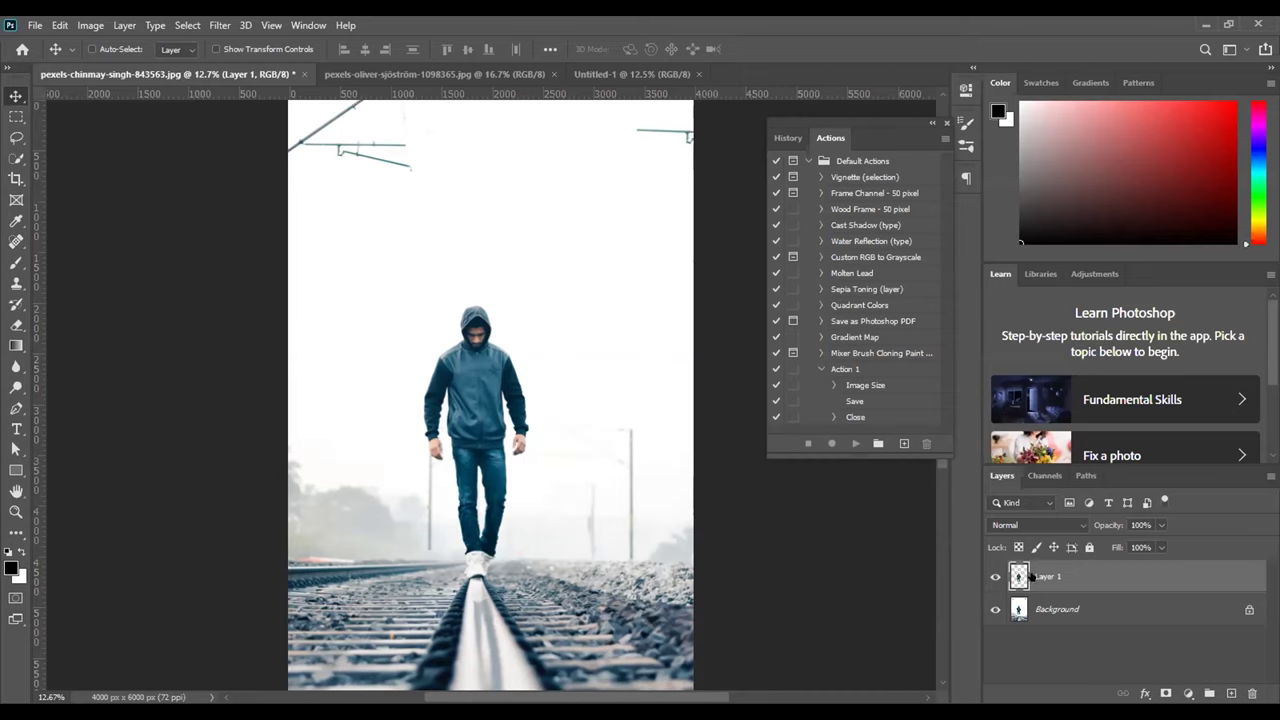
Step: Reopen the Layers panel as a floating panel, move it up, and make Layer 1 active
{"action": "left_click_drag", "start_coordinate": [1002, 478], "coordinate": [871, 497]}
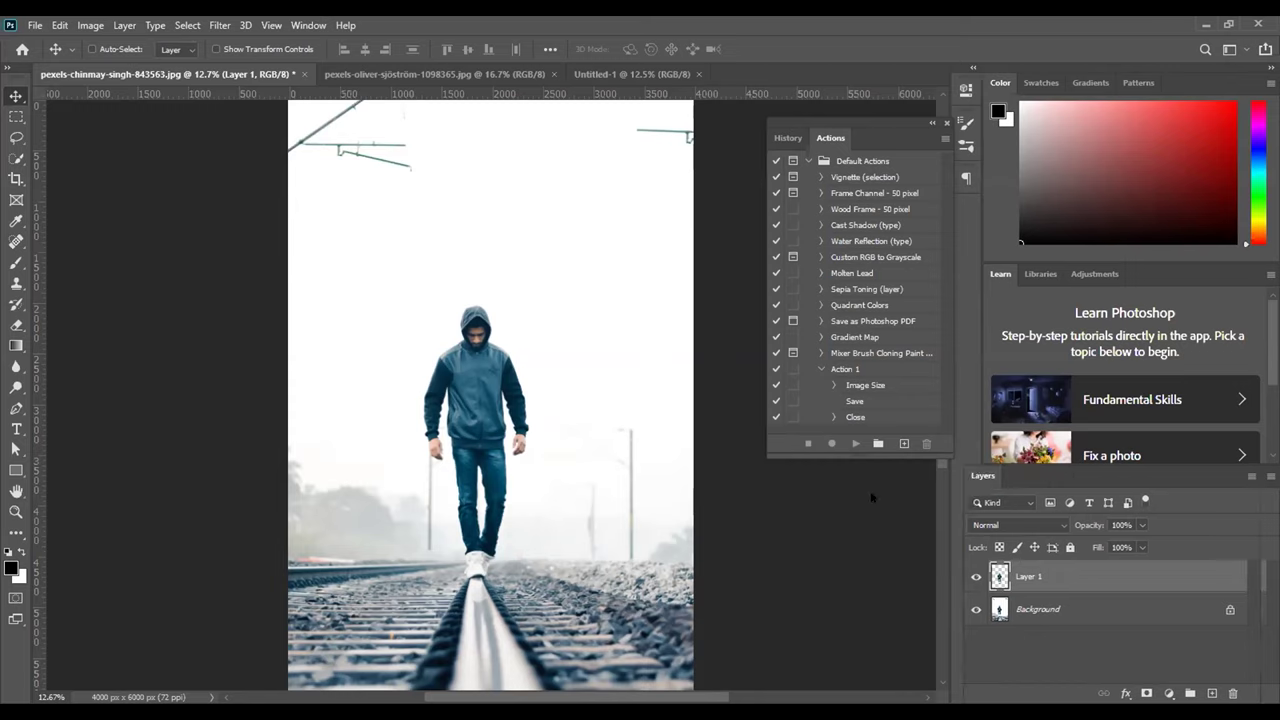
{"action": "left_click", "coordinate": [889, 475]}
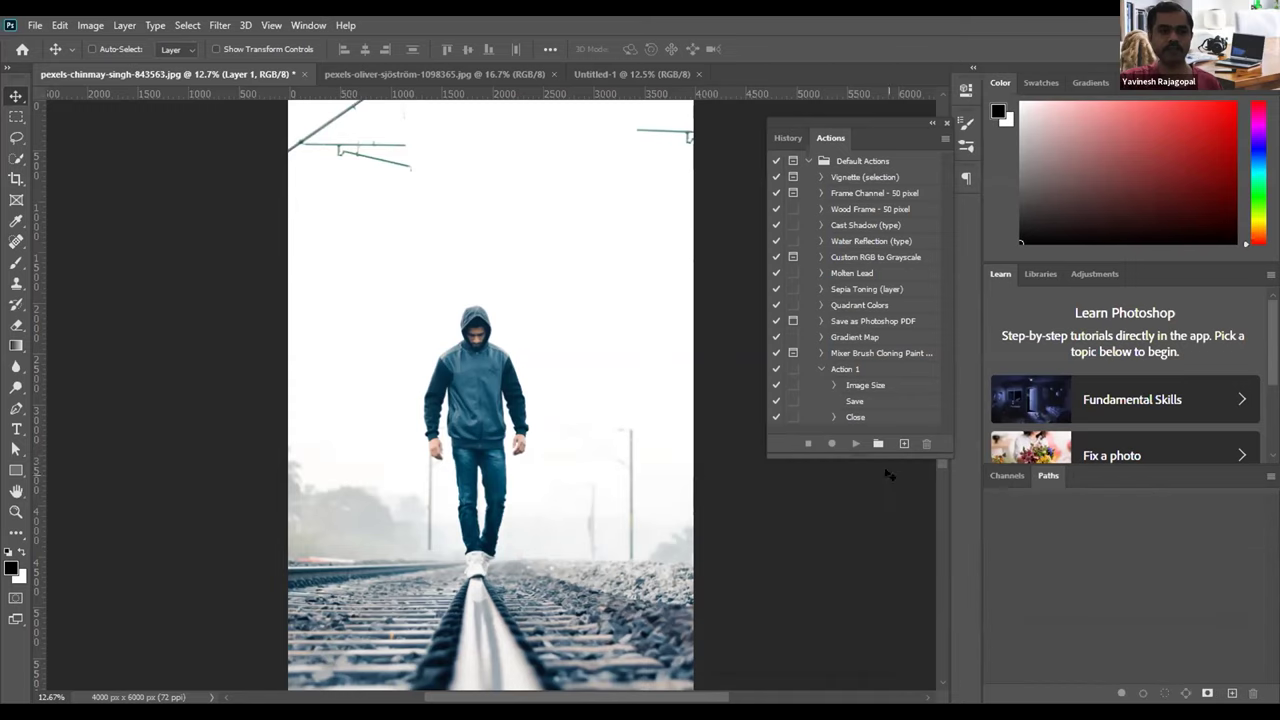
{"action": "left_click", "coordinate": [308, 25]}
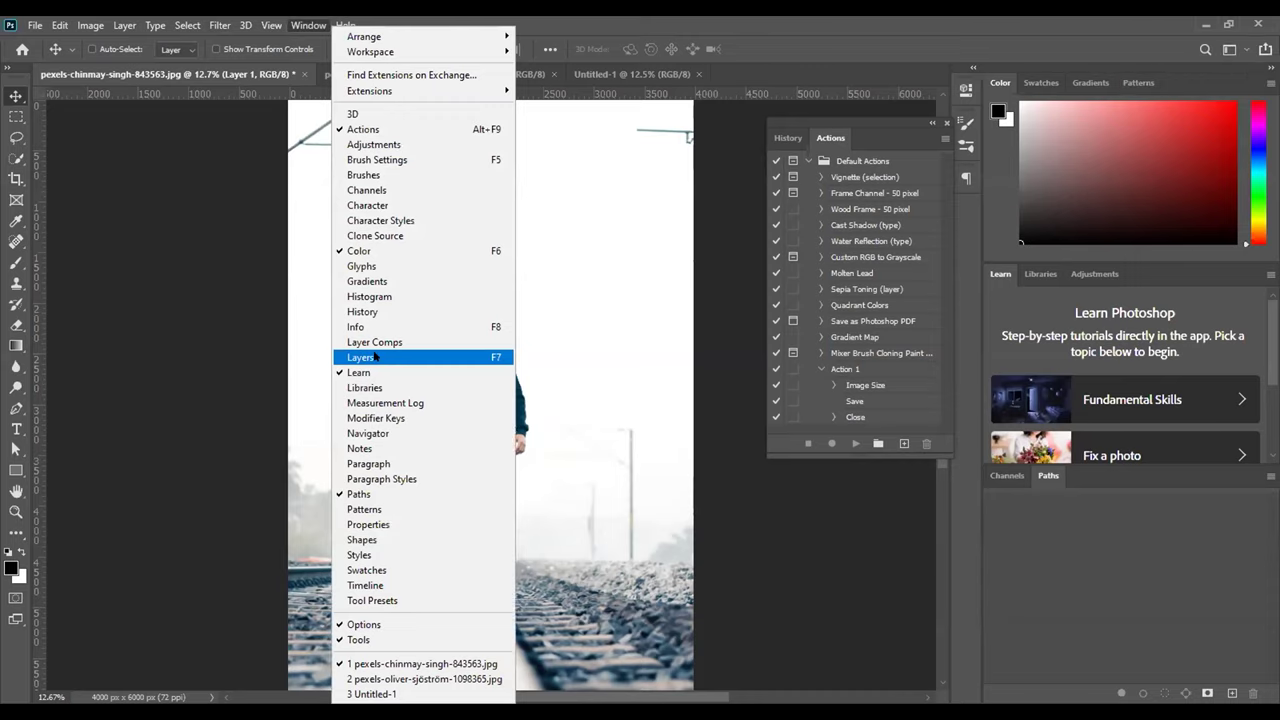
{"action": "left_click", "coordinate": [376, 358]}
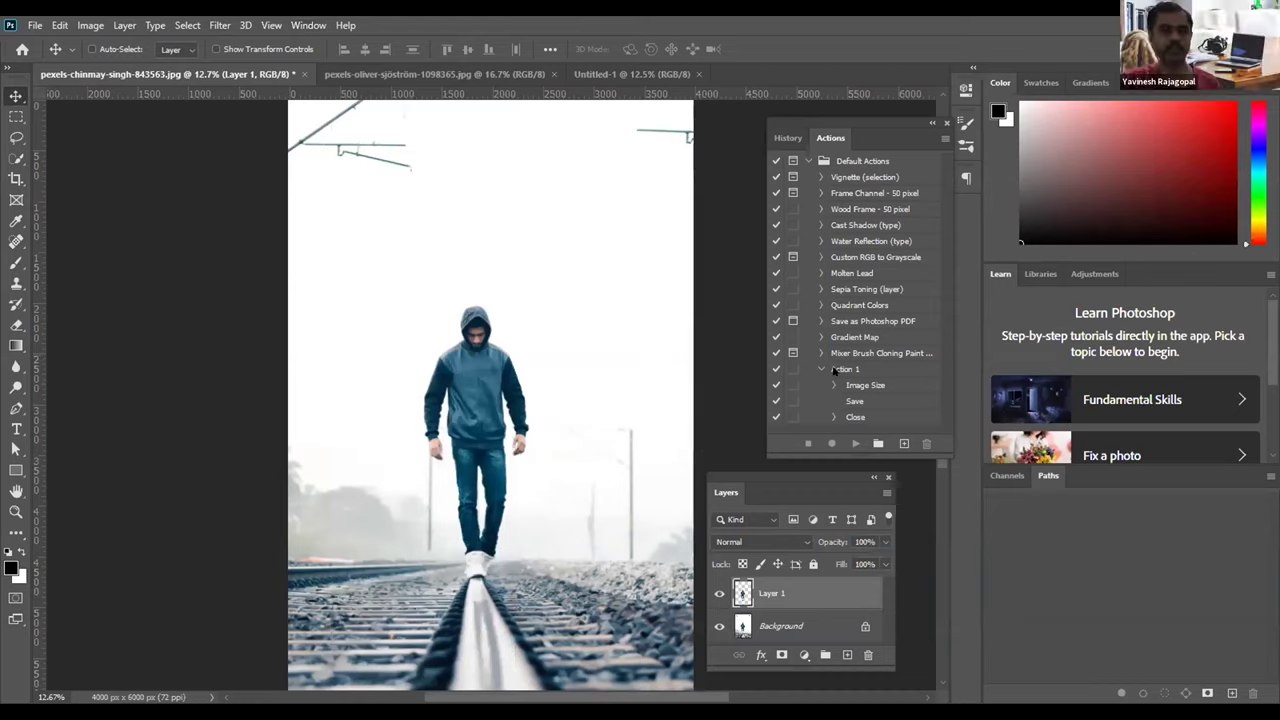
{"action": "left_click_drag", "start_coordinate": [798, 478], "coordinate": [800, 403]}
{"action": "left_click", "coordinate": [772, 541]}
{"action": "left_click", "coordinate": [766, 513]}
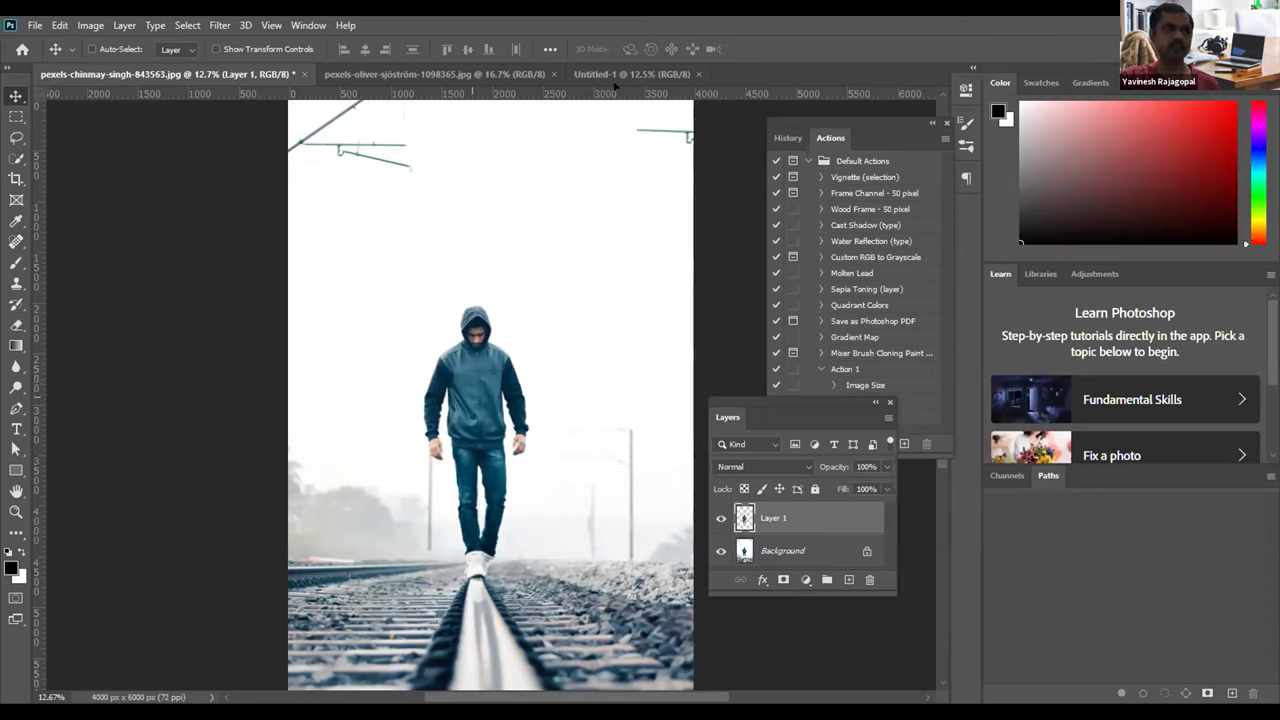
Step: Drop the cut-out man onto Untitled-1 and start a new A3, 300 ppi white document
{"action": "left_click", "coordinate": [615, 76]}
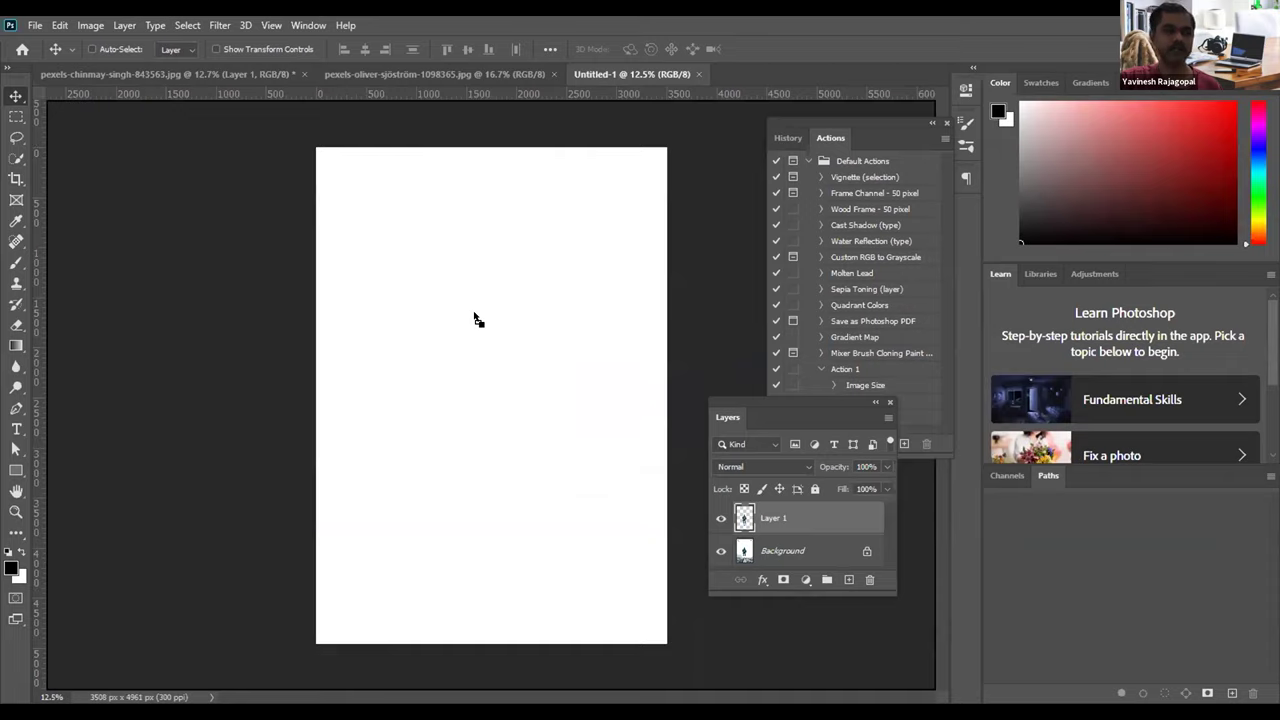
{"action": "left_click_drag", "start_coordinate": [476, 318], "coordinate": [478, 318]}
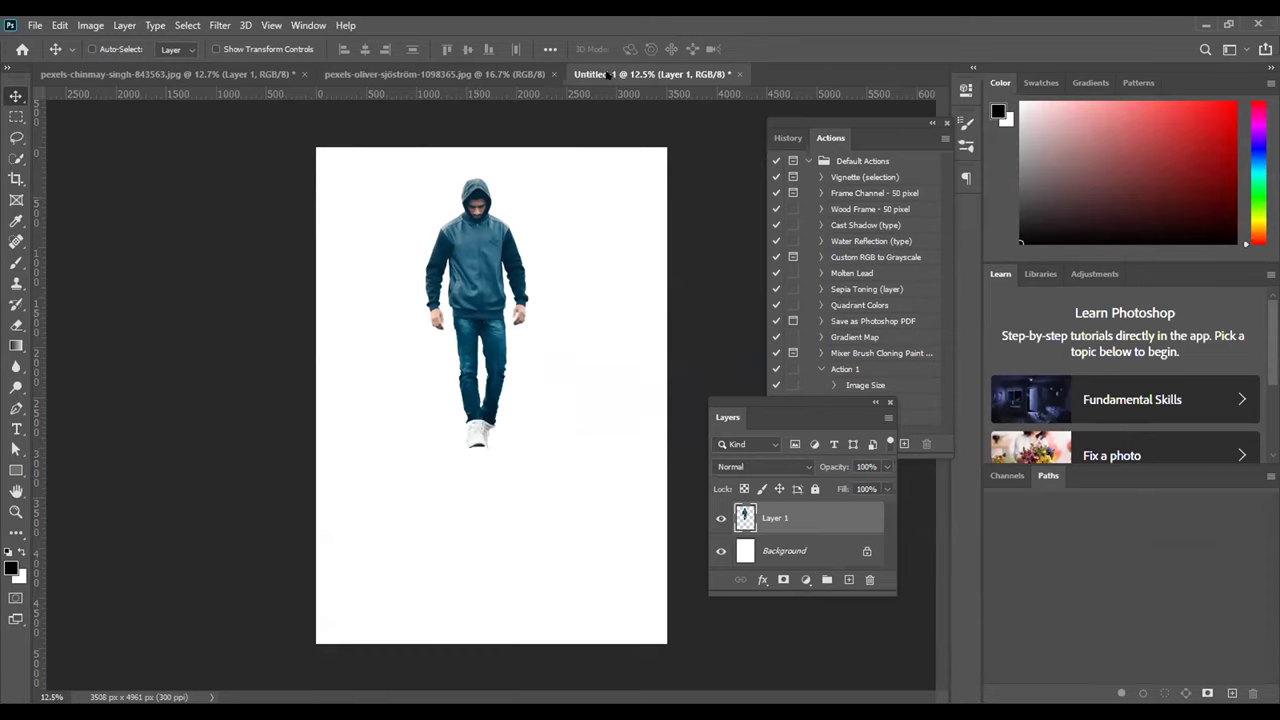
{"action": "left_click", "coordinate": [38, 27]}
{"action": "left_click", "coordinate": [48, 42]}
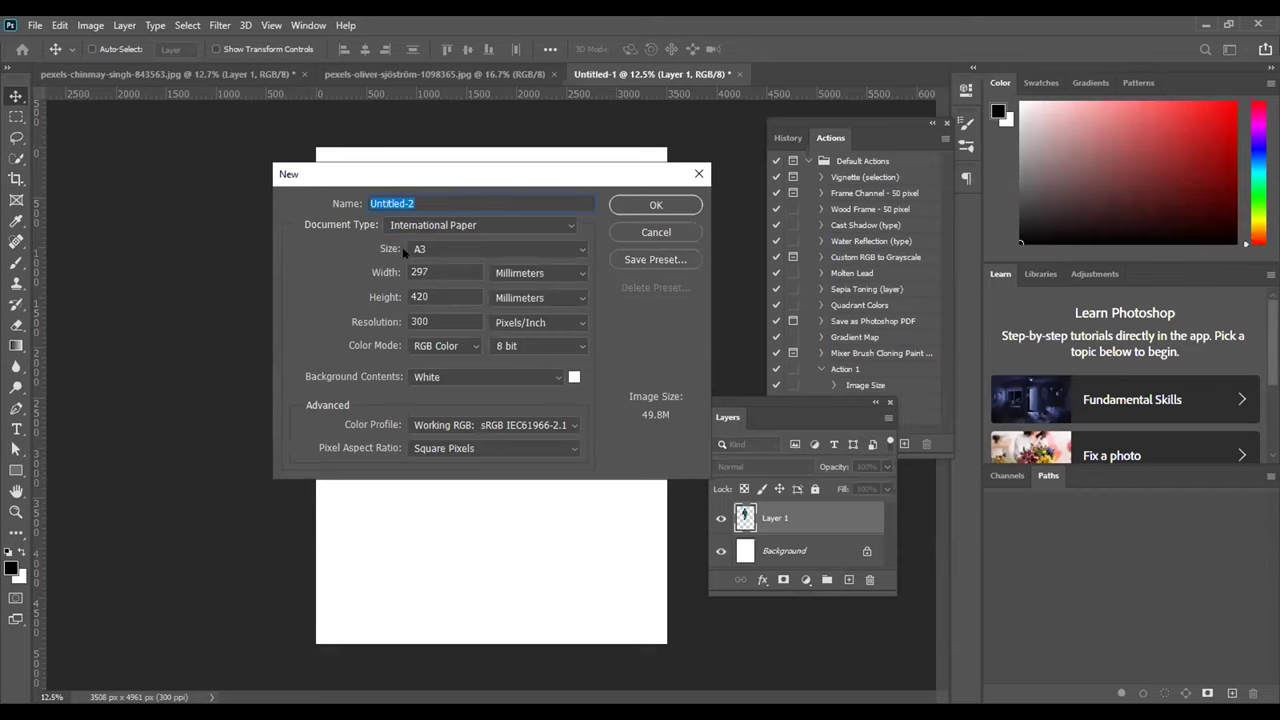
Step: Cancel the new A3 document
{"action": "left_click", "coordinate": [657, 232]}
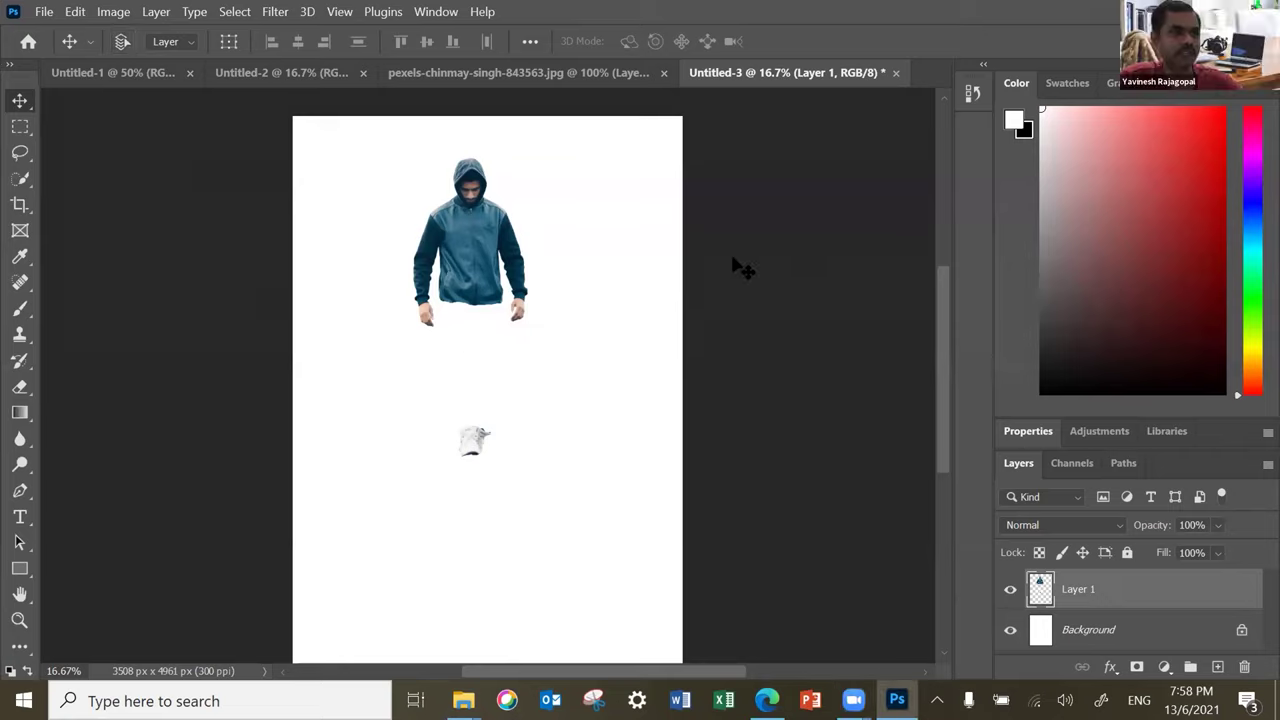
Step: Undo the hooded-man layer in Untitled-3 and return to the pexels-chinmay-singh photo
{"action": "key", "text": "ctrl+z"}
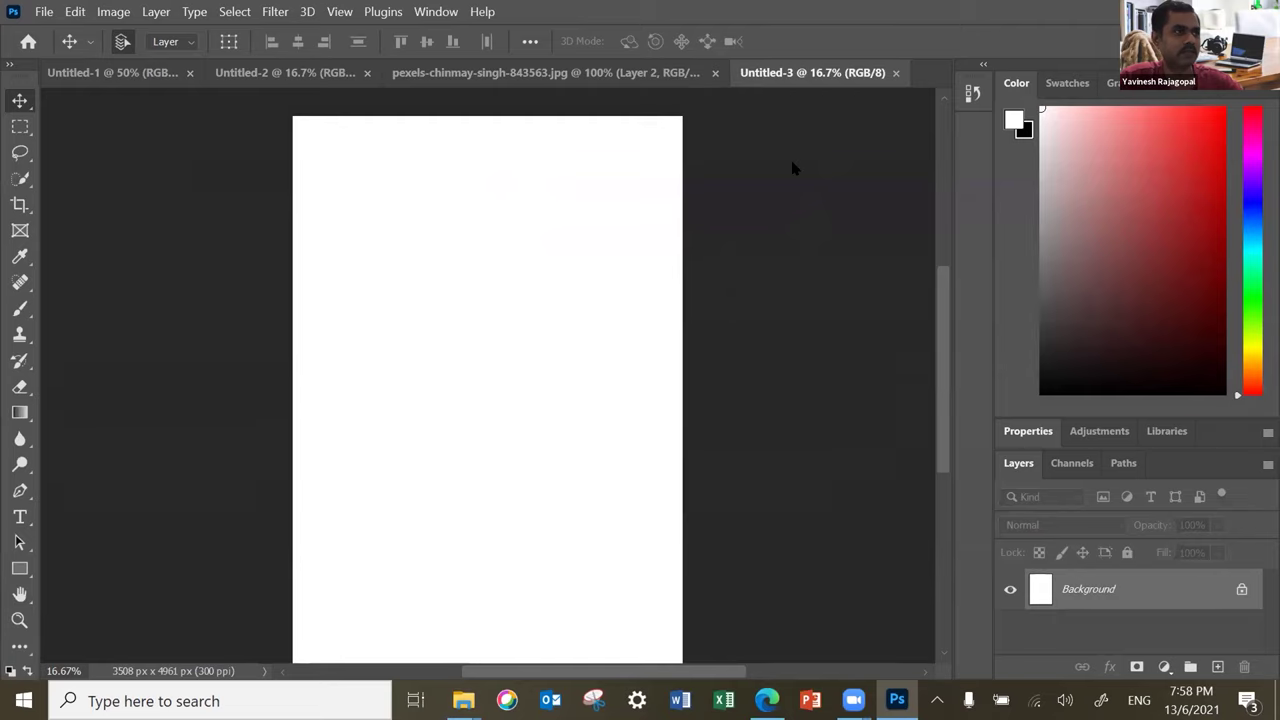
{"action": "left_click", "coordinate": [682, 80]}
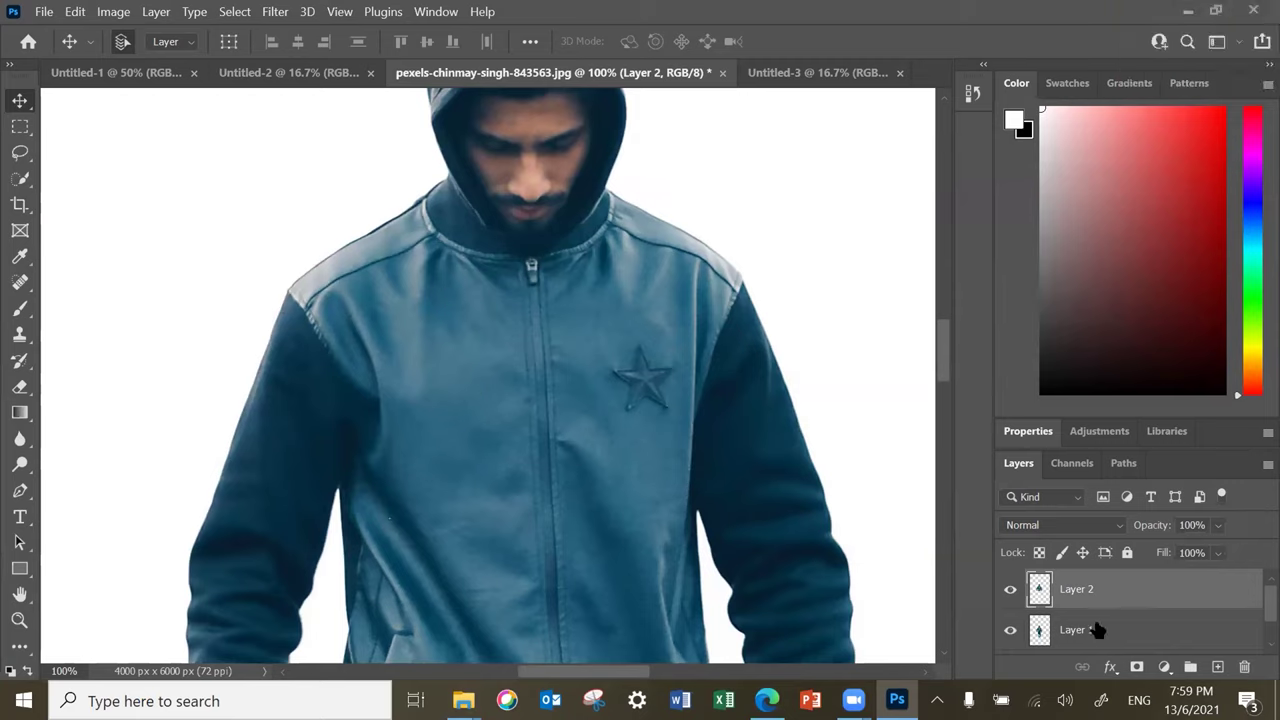
Step: Move Layer 2's jacket piece so it lines up with the body on Layer 1
{"action": "left_click", "coordinate": [1072, 630]}
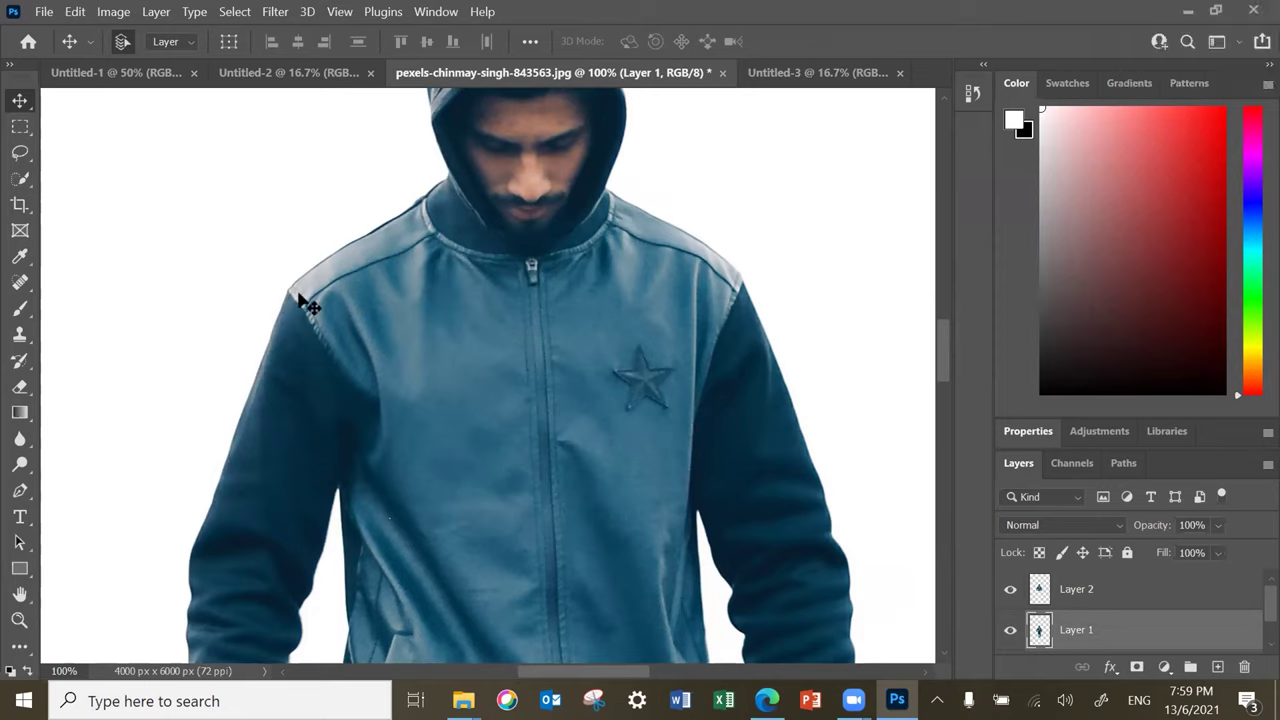
{"action": "key", "text": "alt+bracketright"}
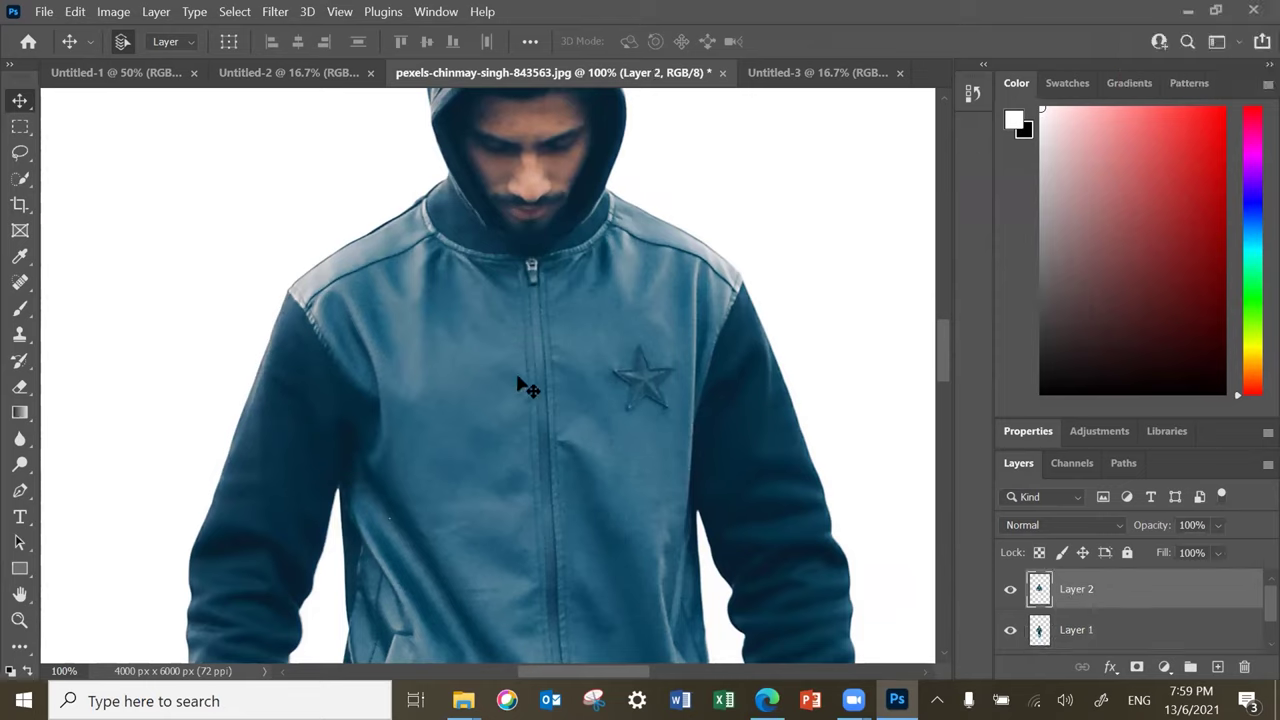
{"action": "left_click_drag", "start_coordinate": [528, 388], "coordinate": [788, 244]}
{"action": "scroll", "coordinate": [788, 244], "scroll_direction": "down", "scroll_amount": 5}
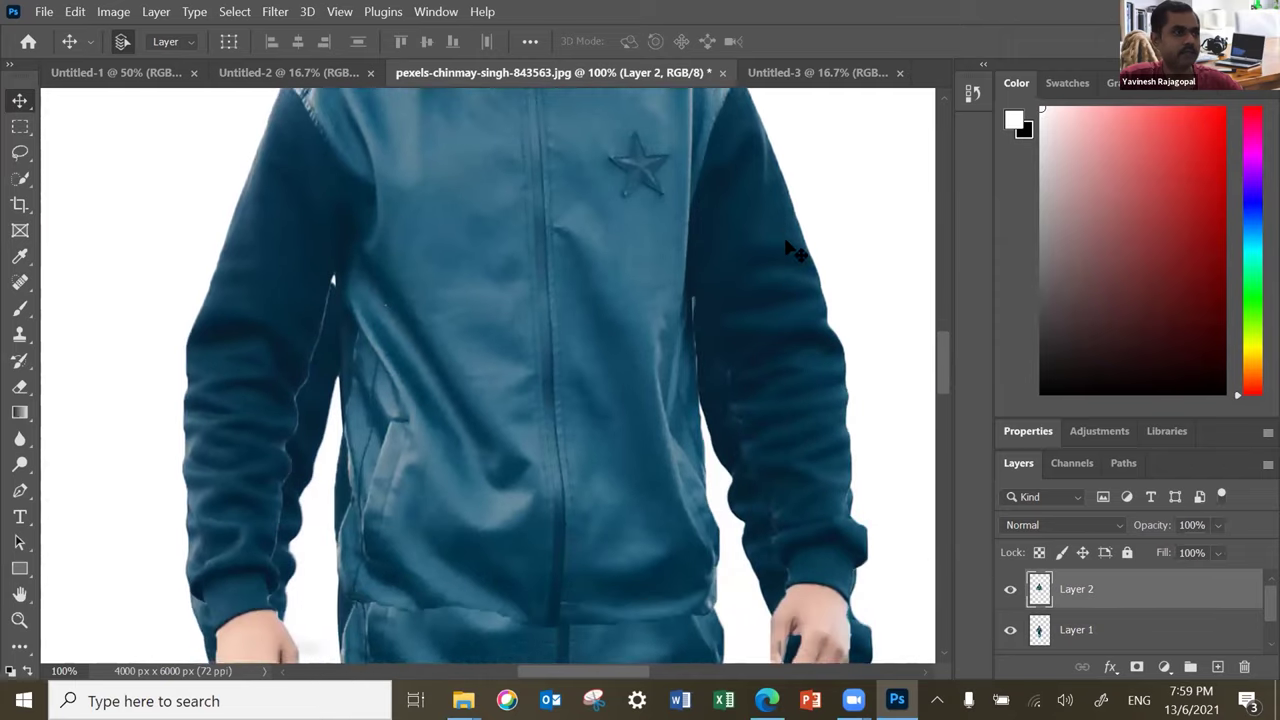
{"action": "left_click_drag", "start_coordinate": [460, 342], "coordinate": [491, 423]}
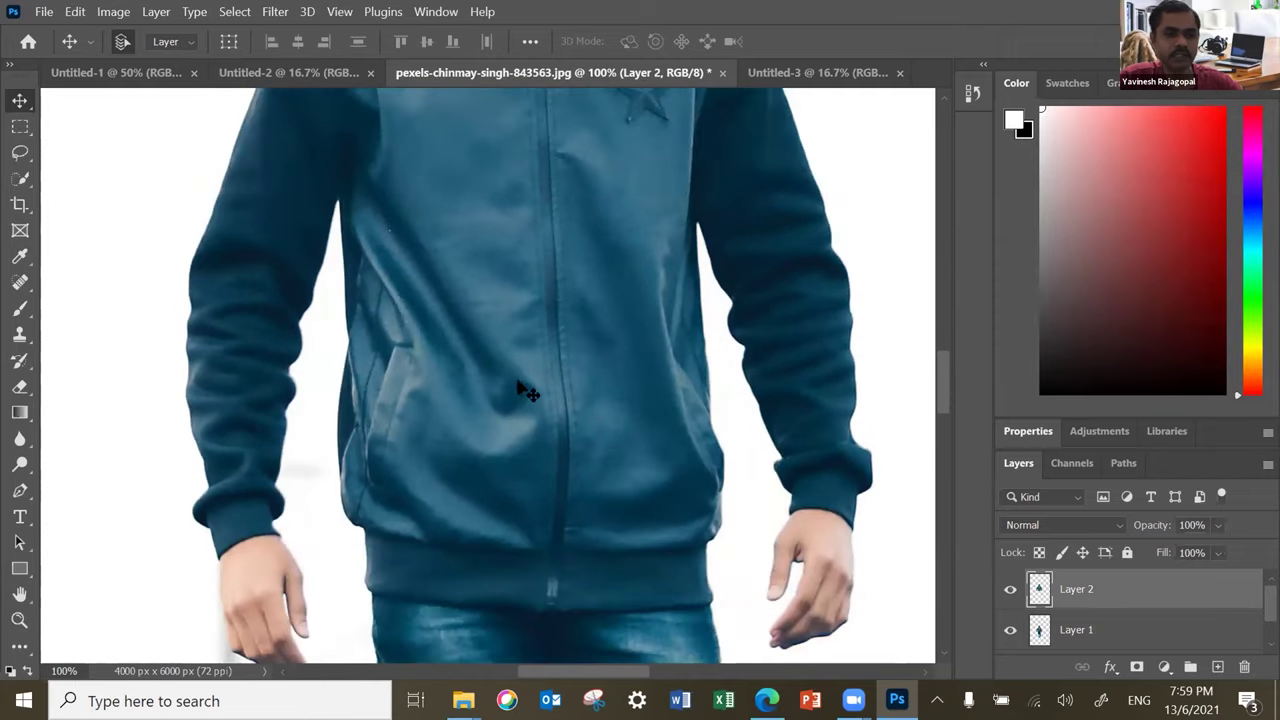
Step: Merge Layer 2 down into Layer 1 and drag the full figure onto Untitled-3
{"action": "right_click", "coordinate": [1130, 594]}
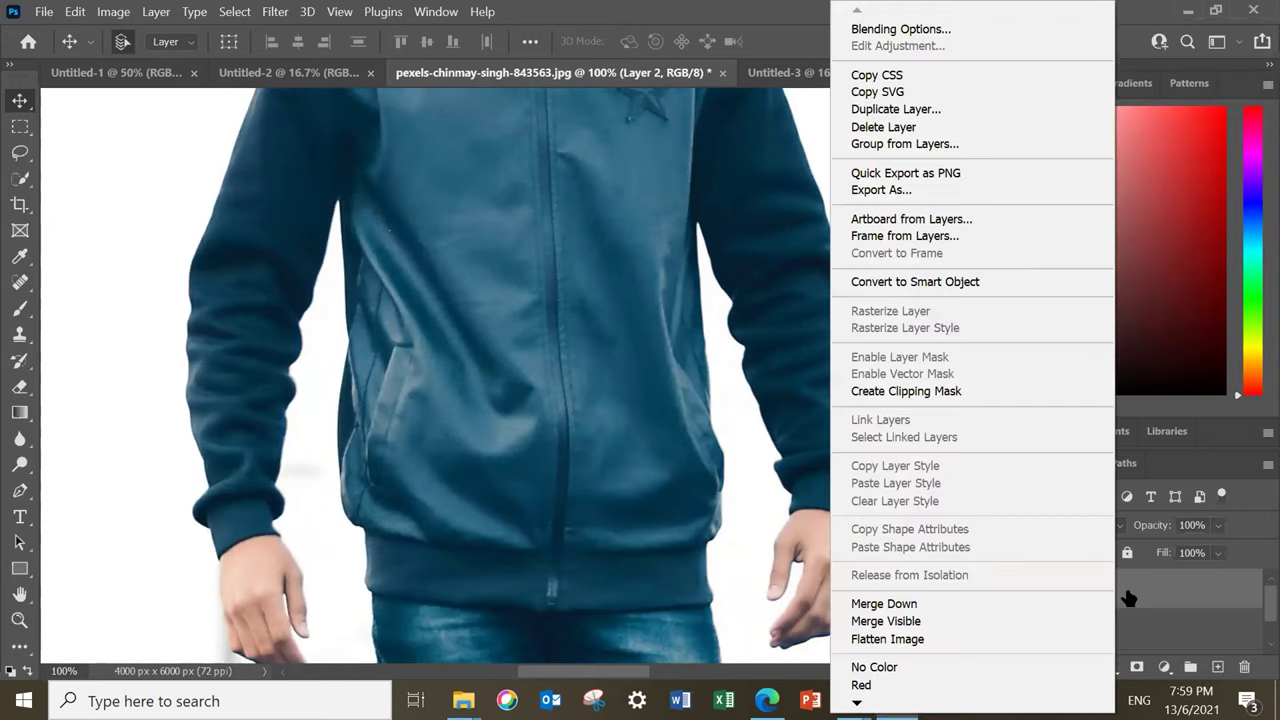
{"action": "left_click", "coordinate": [1130, 594]}
{"action": "key", "text": "ctrl+e"}
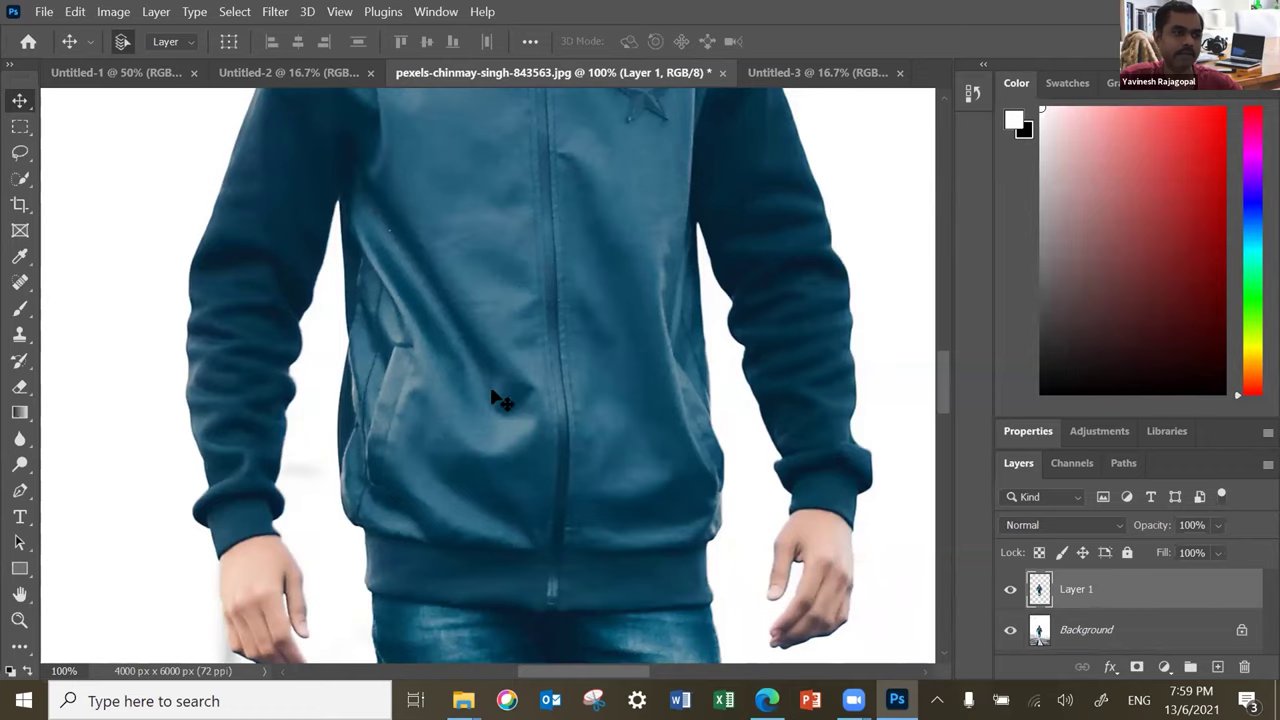
{"action": "left_click_drag", "start_coordinate": [558, 340], "coordinate": [508, 387]}
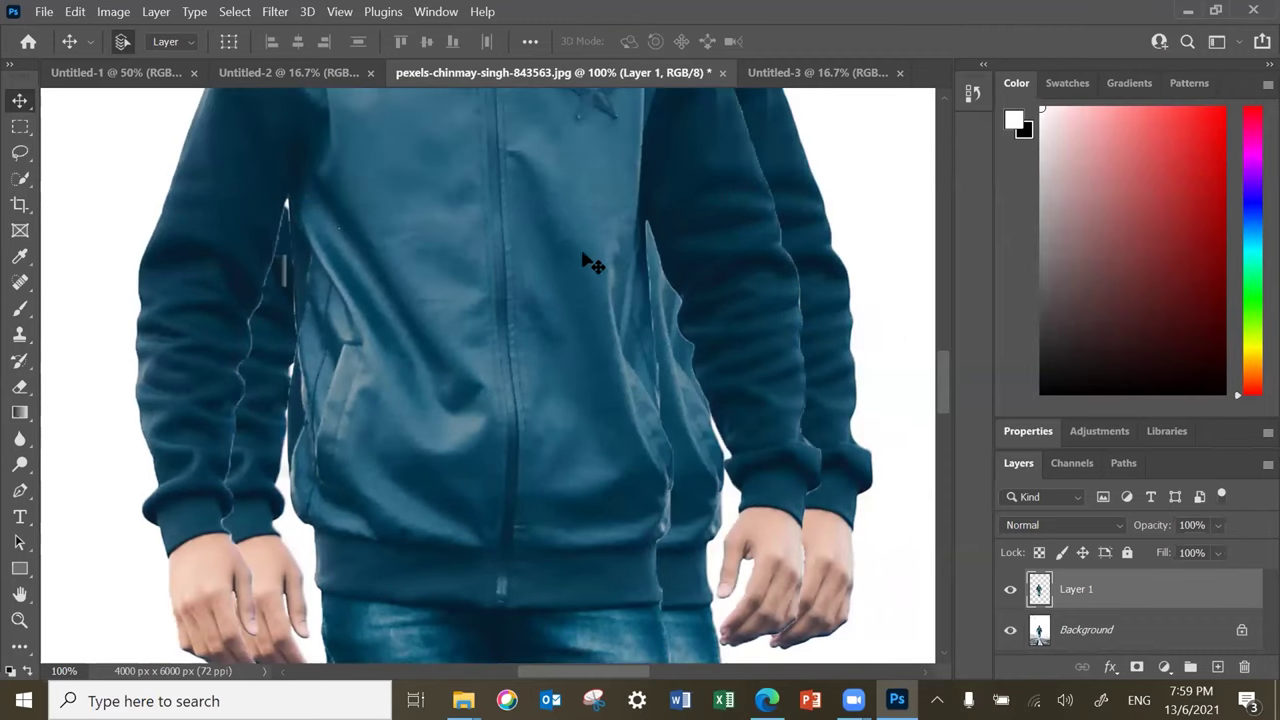
{"action": "left_click_drag", "start_coordinate": [523, 451], "coordinate": [738, 298]}
{"action": "left_click_drag", "start_coordinate": [879, 12], "coordinate": [517, 363]}
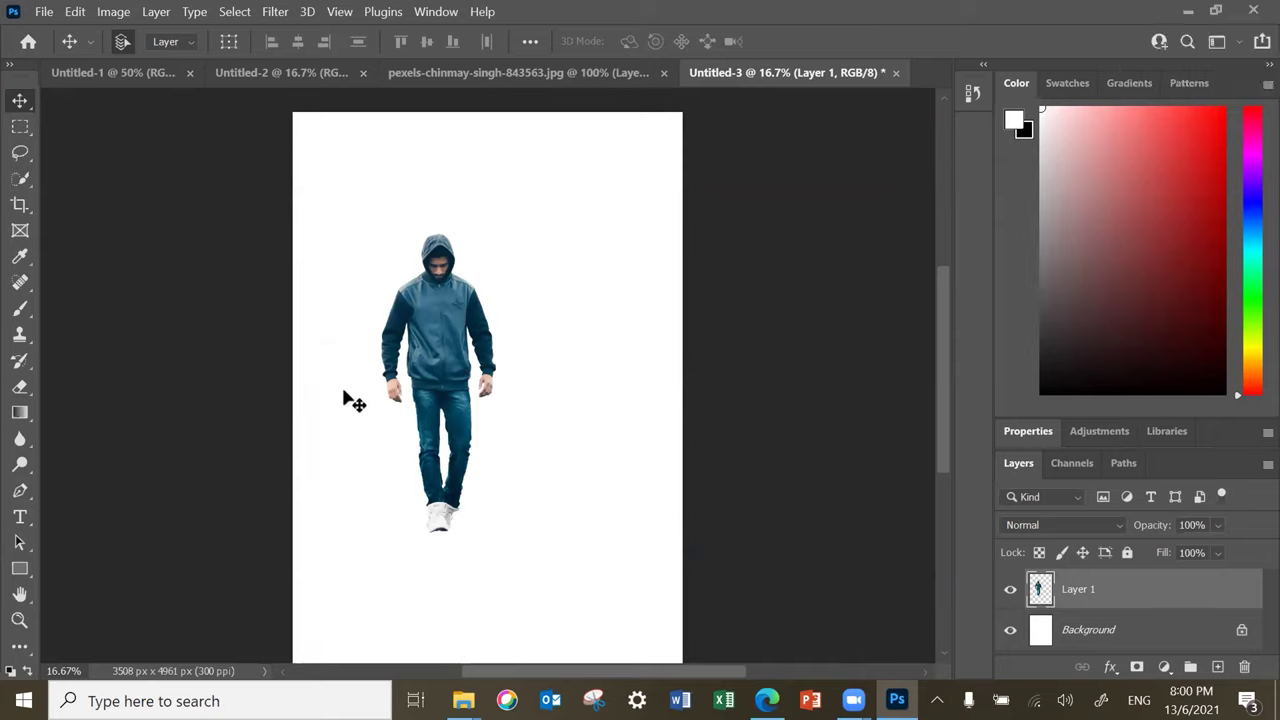
{"action": "left_click_drag", "start_coordinate": [449, 356], "coordinate": [475, 378]}
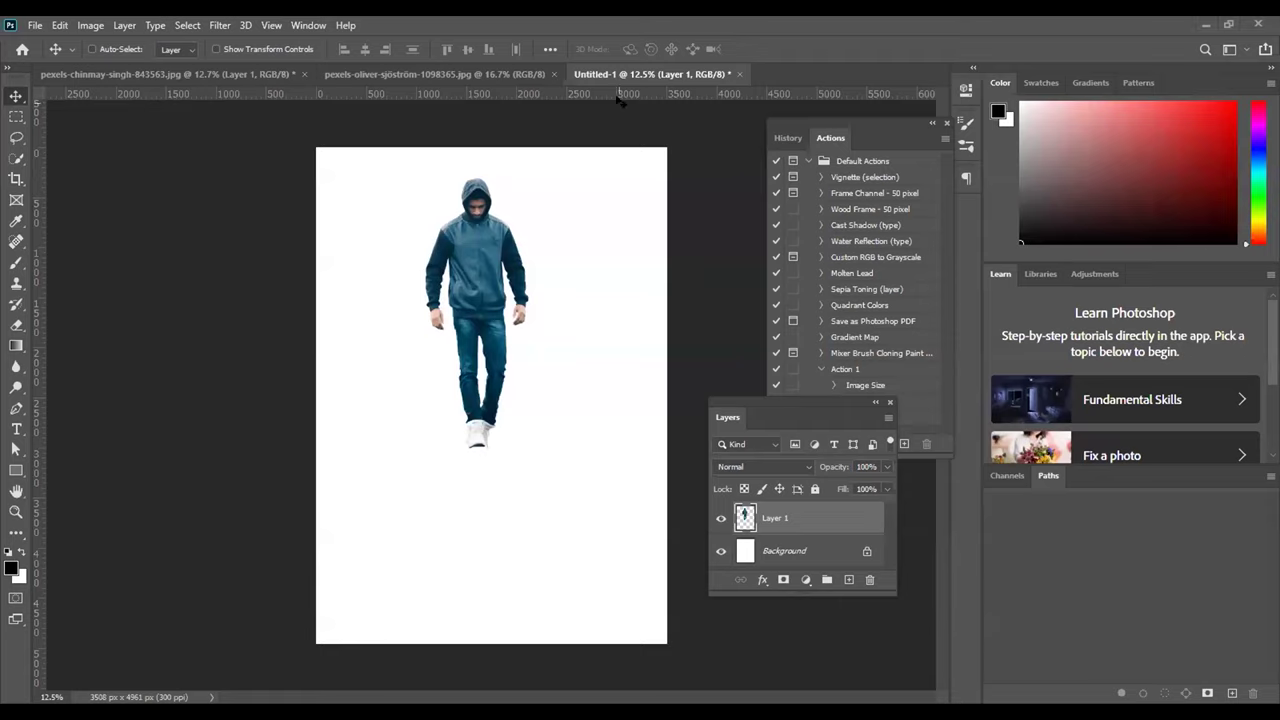
Step: In Untitled-1, paste and delete a duplicate hooded man, leaving the figure lower on the poster
{"action": "left_click", "coordinate": [438, 74]}
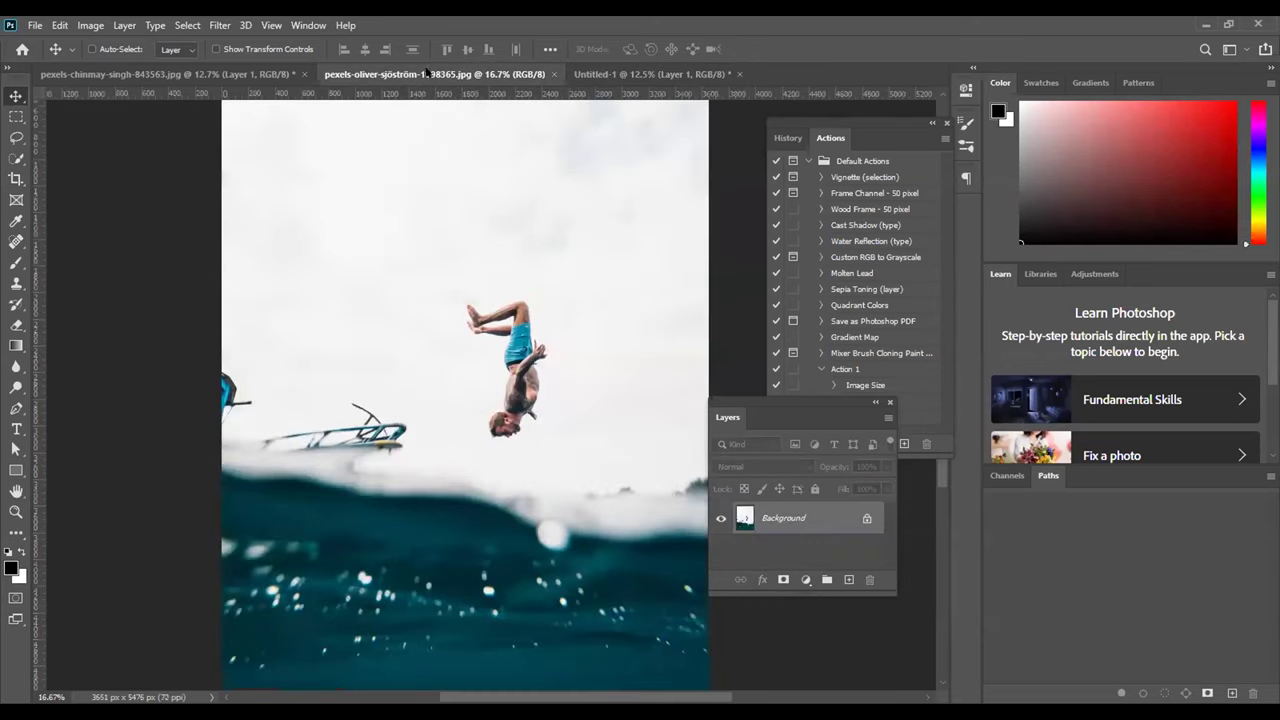
{"action": "key", "text": "ctrl+shift+Tab"}
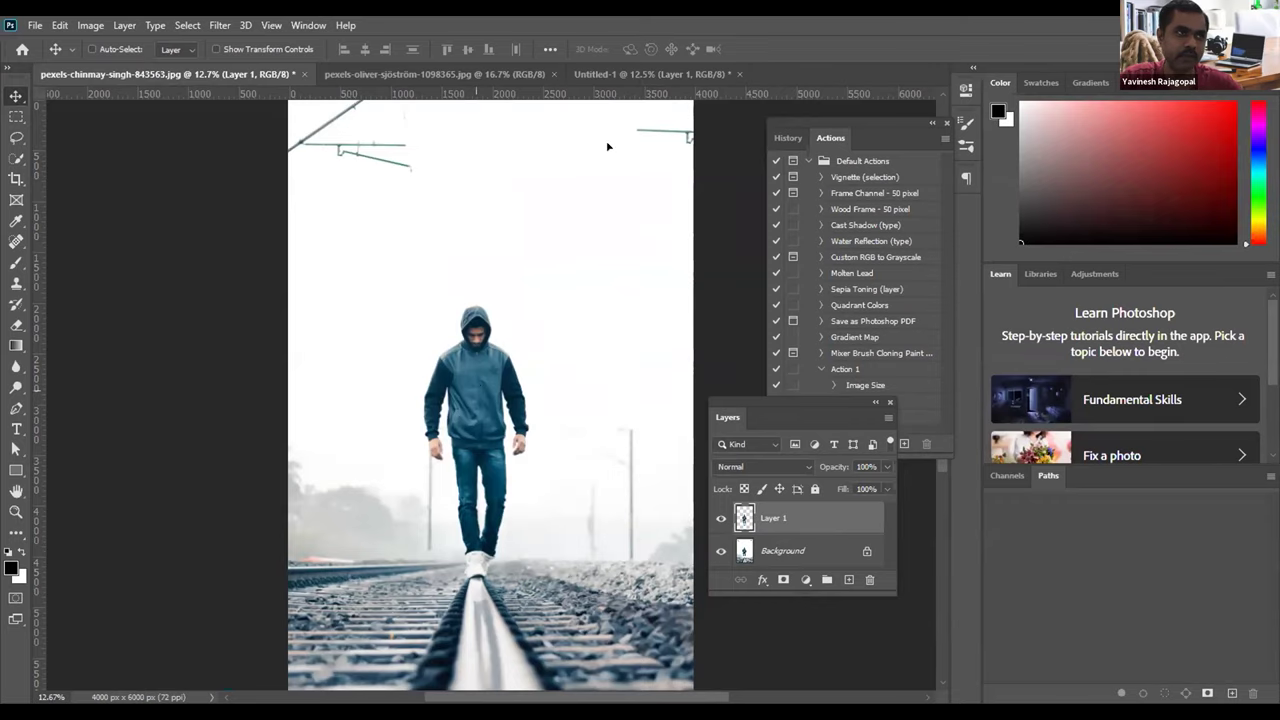
{"action": "left_click", "coordinate": [620, 74]}
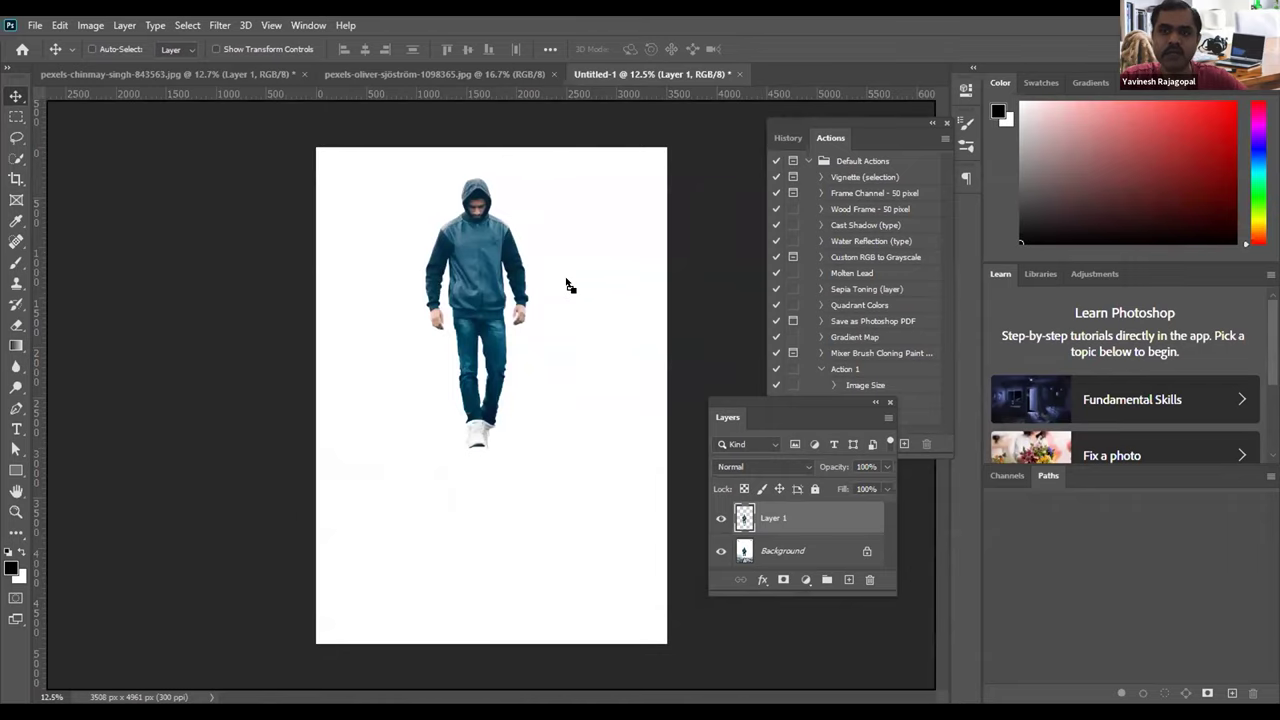
{"action": "key", "text": "ctrl+v"}
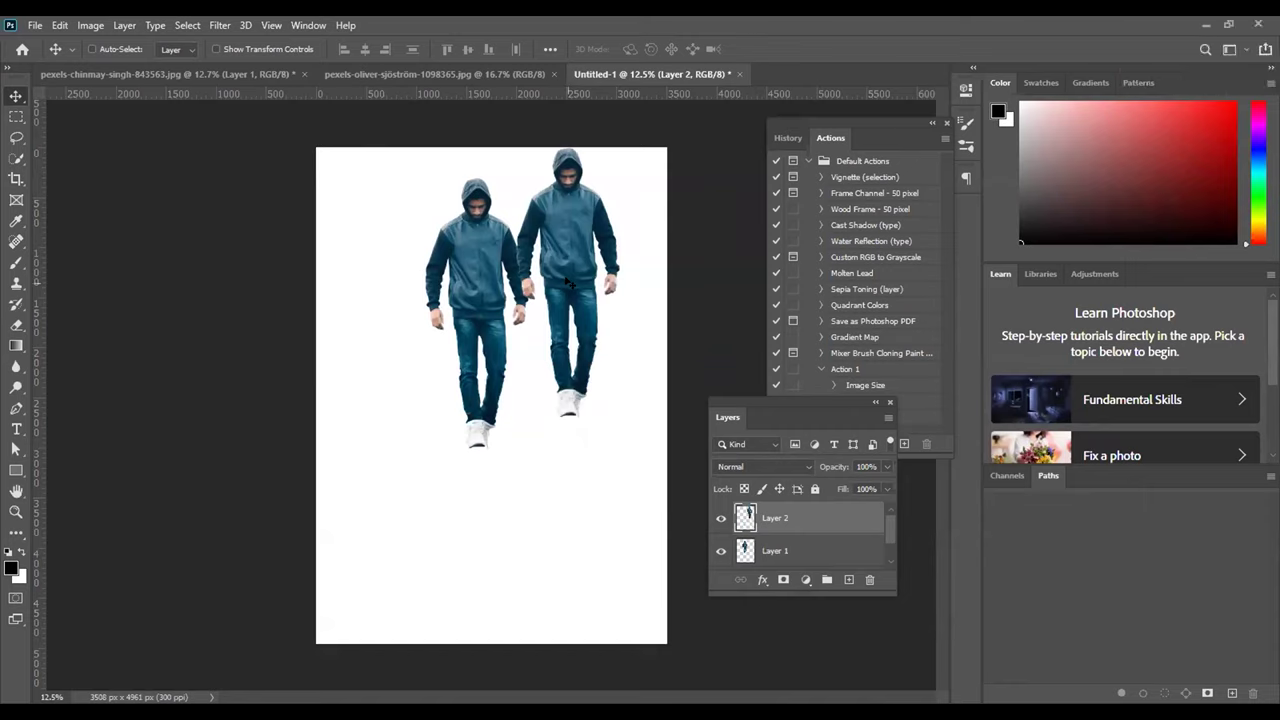
{"action": "left_click", "coordinate": [869, 581]}
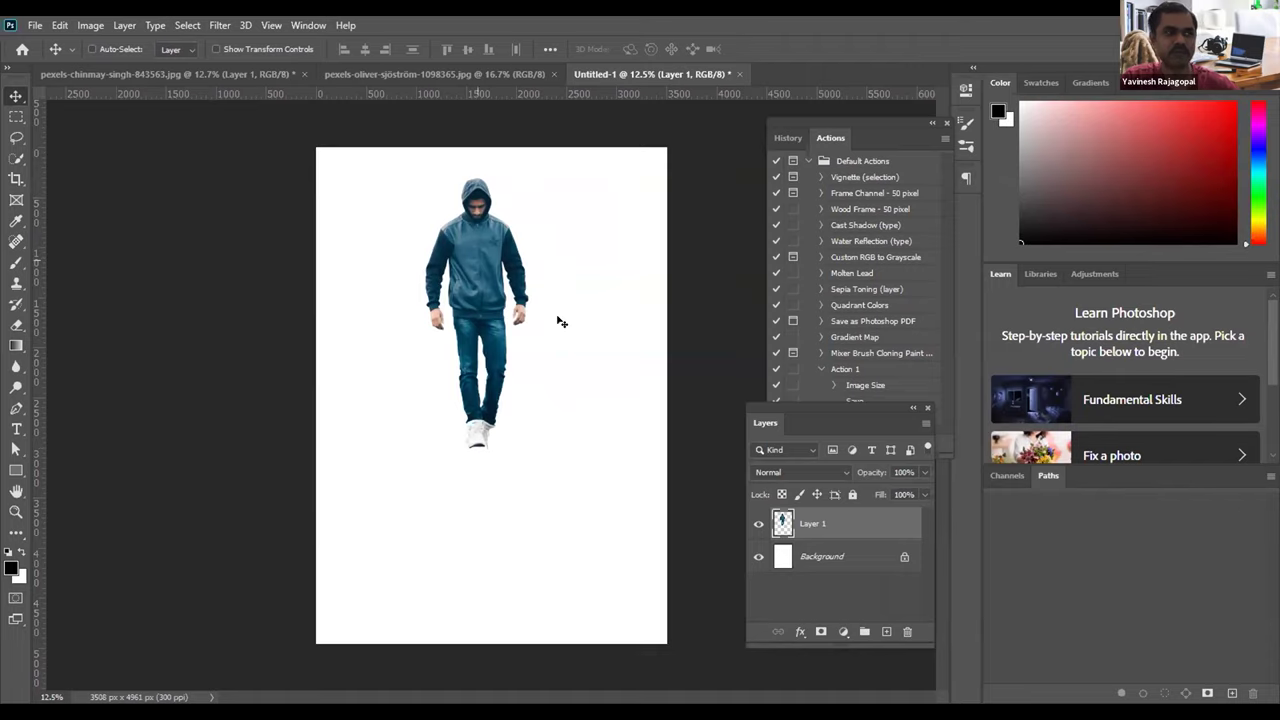
{"action": "key", "text": "ctrl+z"}
Step: Switch to the pexels-oliver-sjöström diving photo and zoom in
{"action": "left_click", "coordinate": [401, 75]}
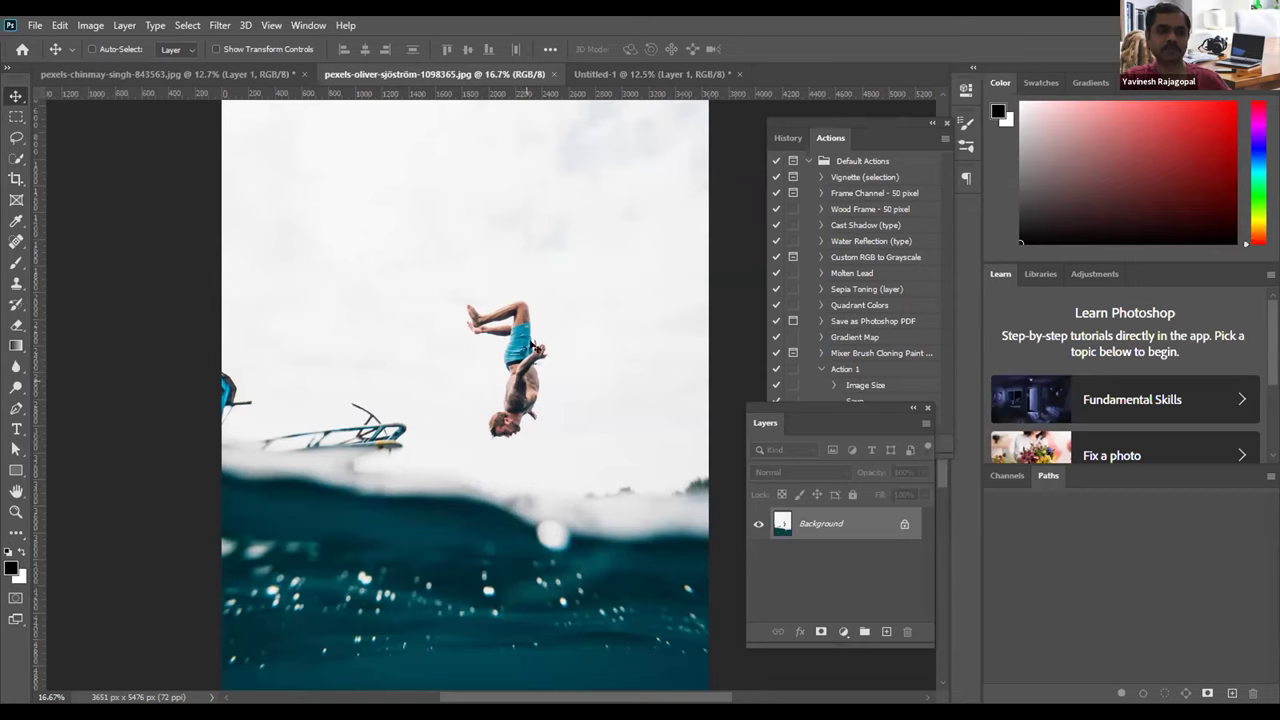
{"action": "scroll", "coordinate": [517, 390], "scroll_direction": "up", "scroll_amount": 2}
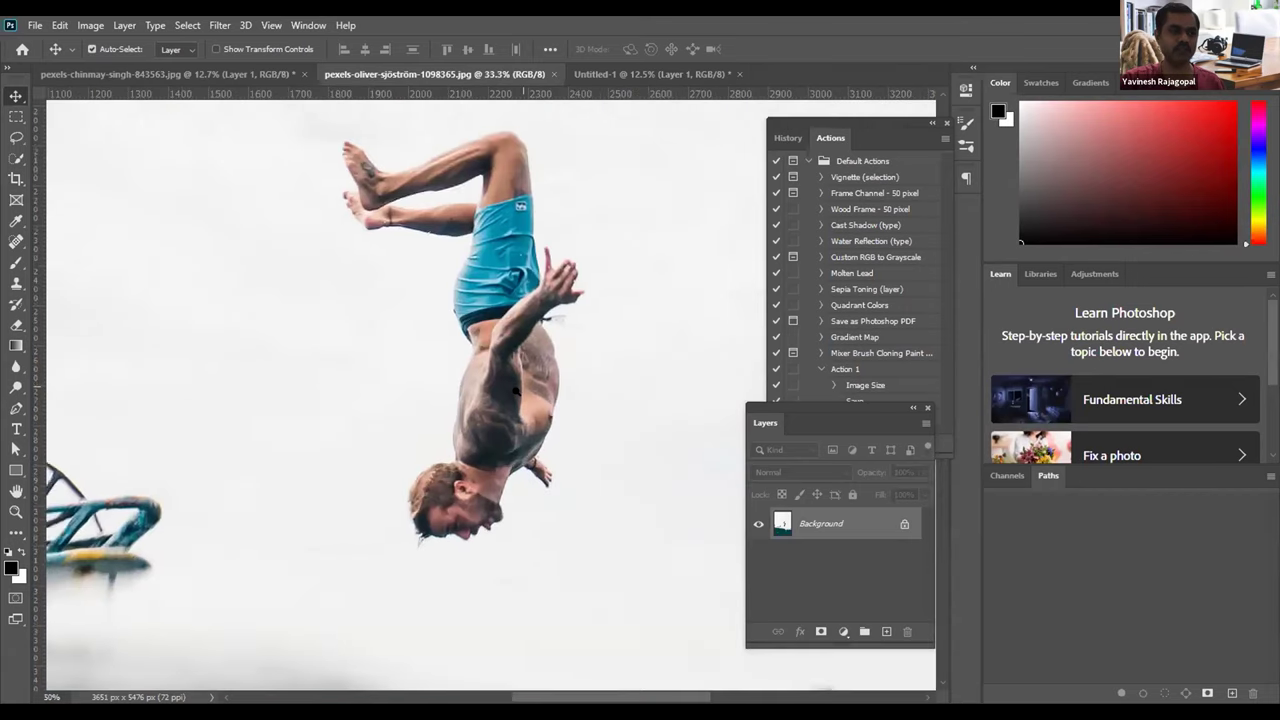
{"action": "scroll", "coordinate": [530, 285], "scroll_direction": "up", "scroll_amount": 2}
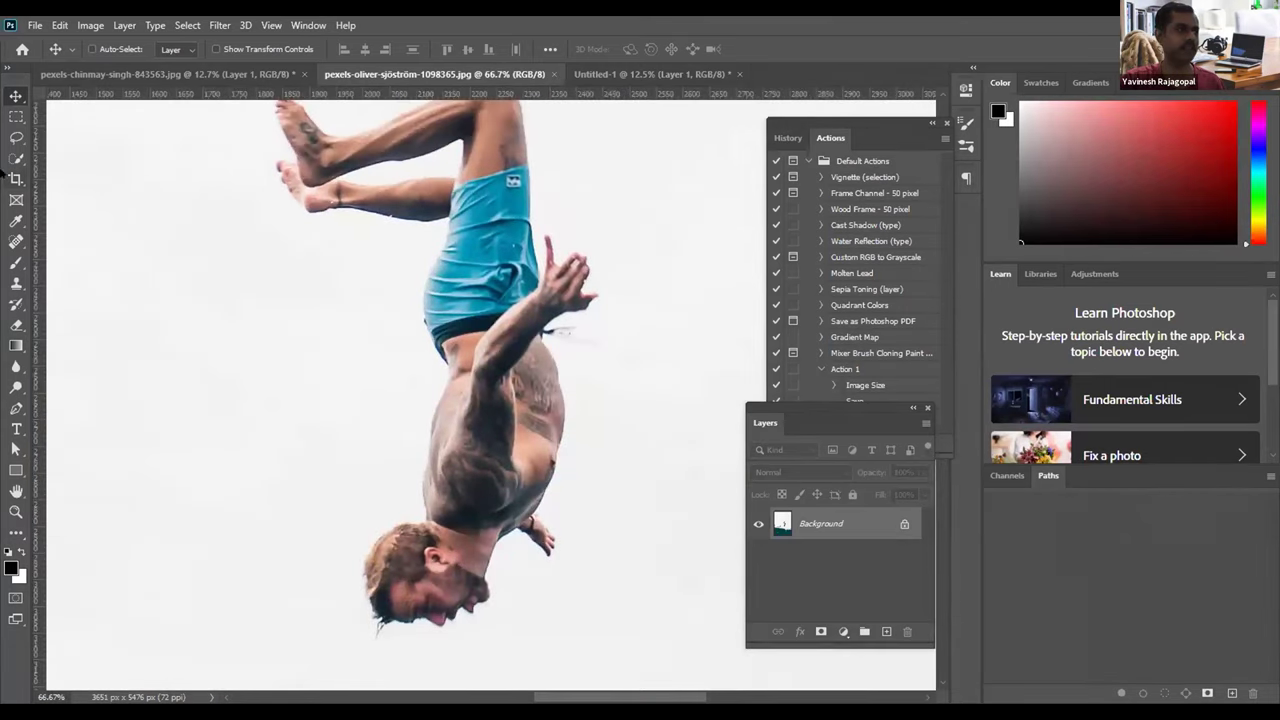
Step: Brush a Quick Selection over the diver's legs, shorts, head, torso and foot
{"action": "left_click", "coordinate": [16, 158]}
{"action": "scroll", "coordinate": [498, 227], "scroll_direction": "up", "scroll_amount": 3}
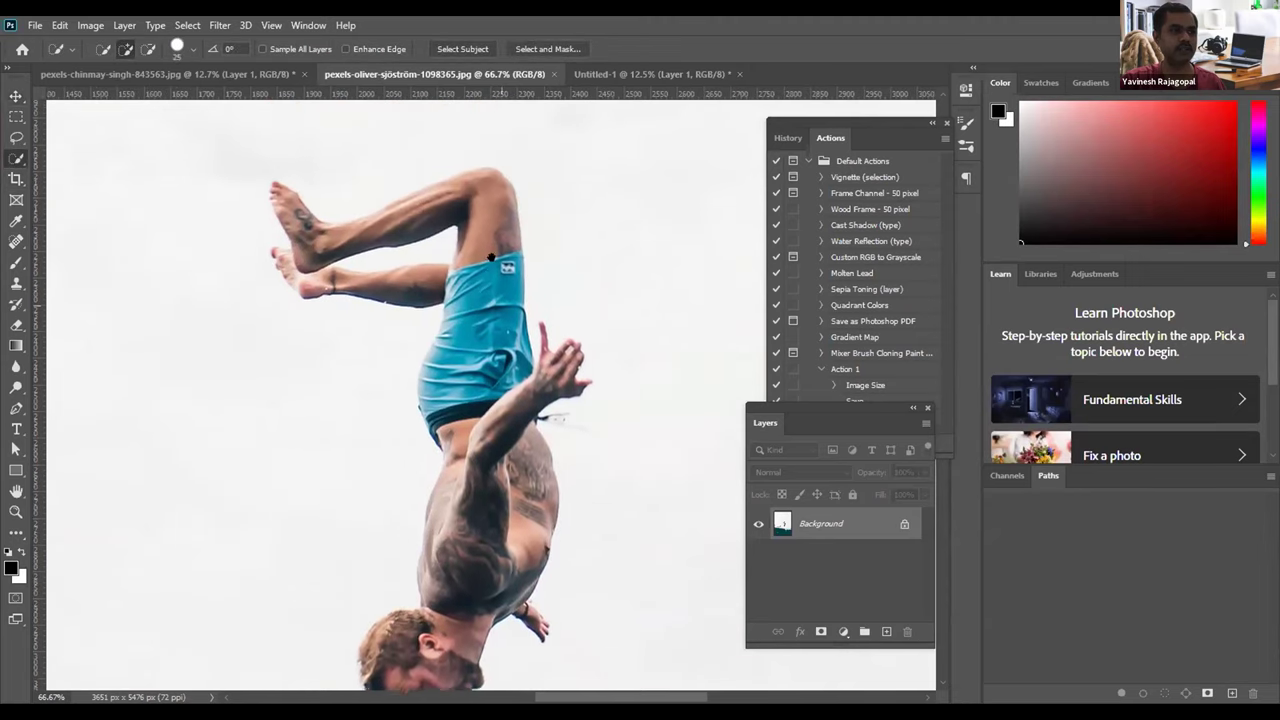
{"action": "mouse_move", "coordinate": [341, 241]}
{"action": "left_mouse_down"}
{"action": "mouse_move", "coordinate": [378, 251]}
{"action": "mouse_move", "coordinate": [482, 217]}
{"action": "mouse_move", "coordinate": [477, 559]}
{"action": "left_mouse_up"}
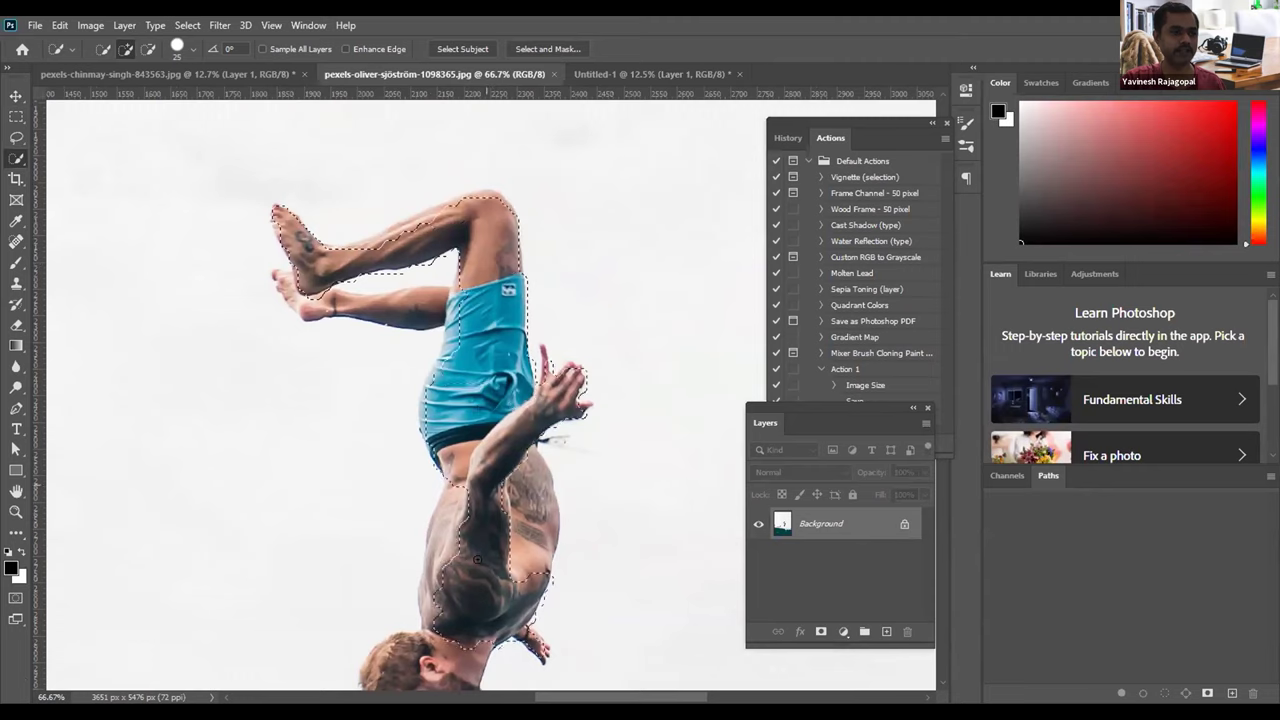
{"action": "scroll", "coordinate": [465, 597], "scroll_direction": "down", "scroll_amount": 6}
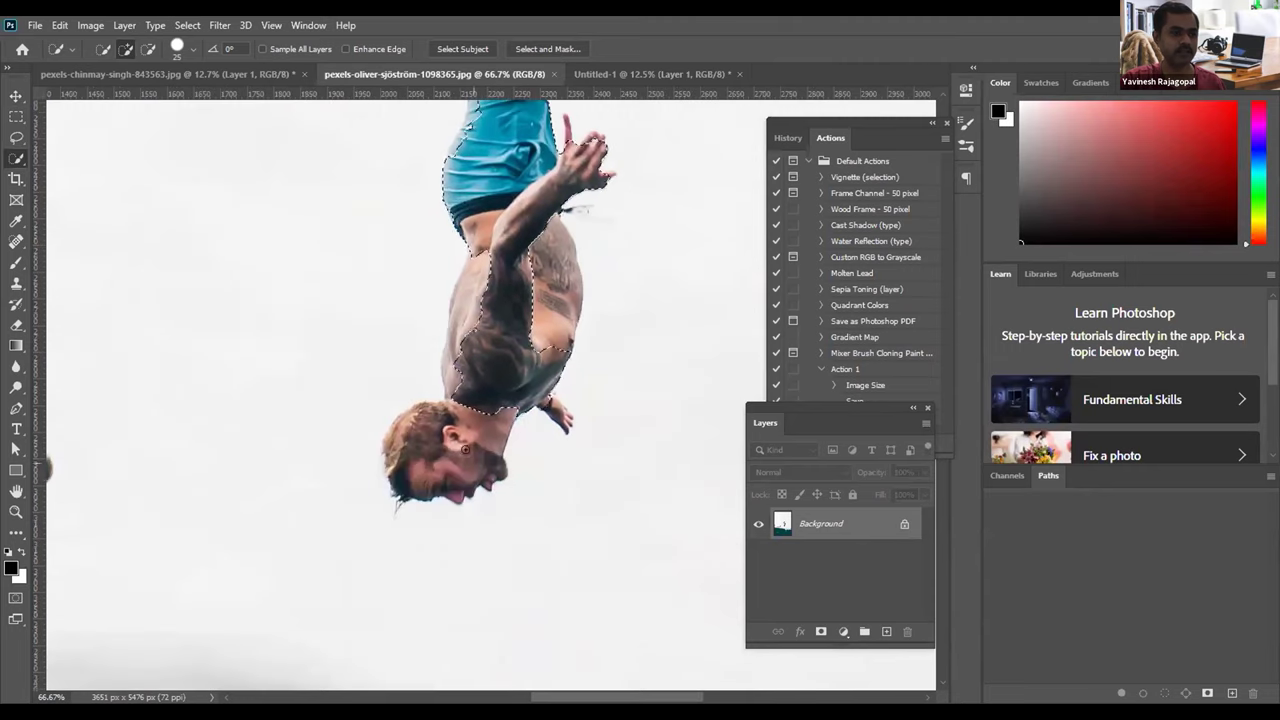
{"action": "left_click_drag", "start_coordinate": [445, 455], "coordinate": [420, 470]}
{"action": "scroll", "coordinate": [445, 455], "scroll_direction": "up", "scroll_amount": 2}
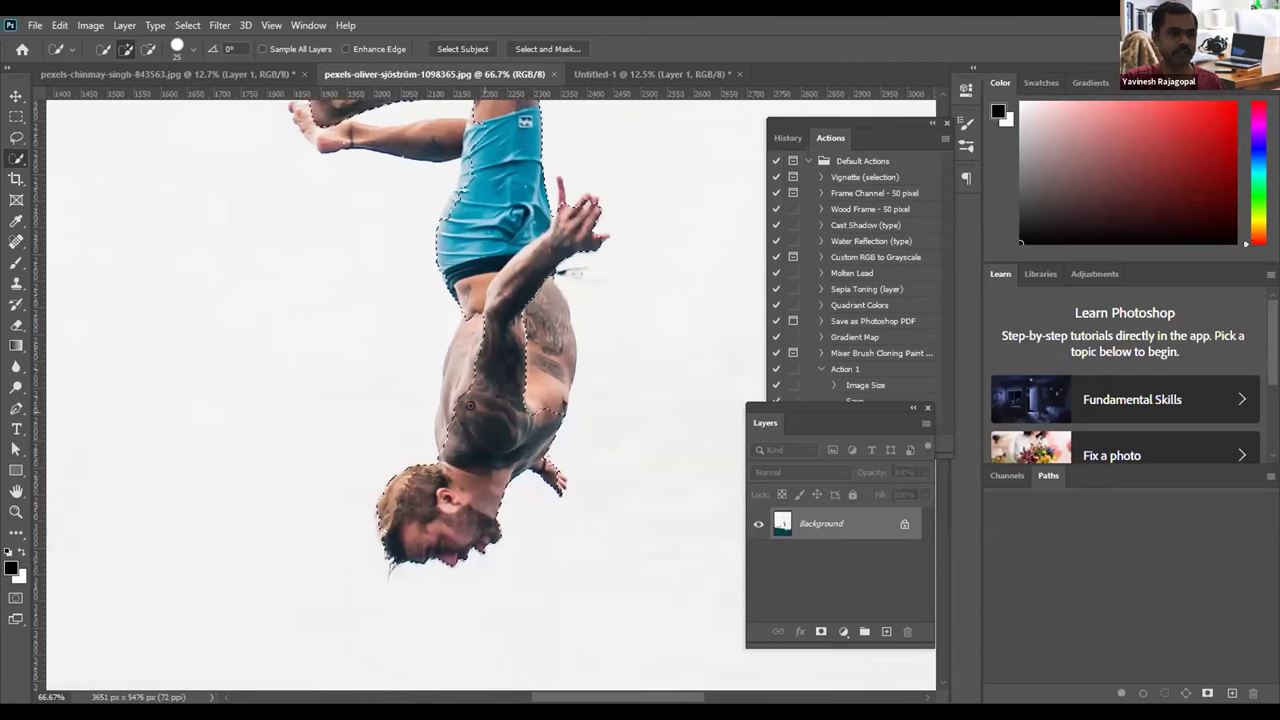
{"action": "left_click_drag", "start_coordinate": [444, 403], "coordinate": [471, 321]}
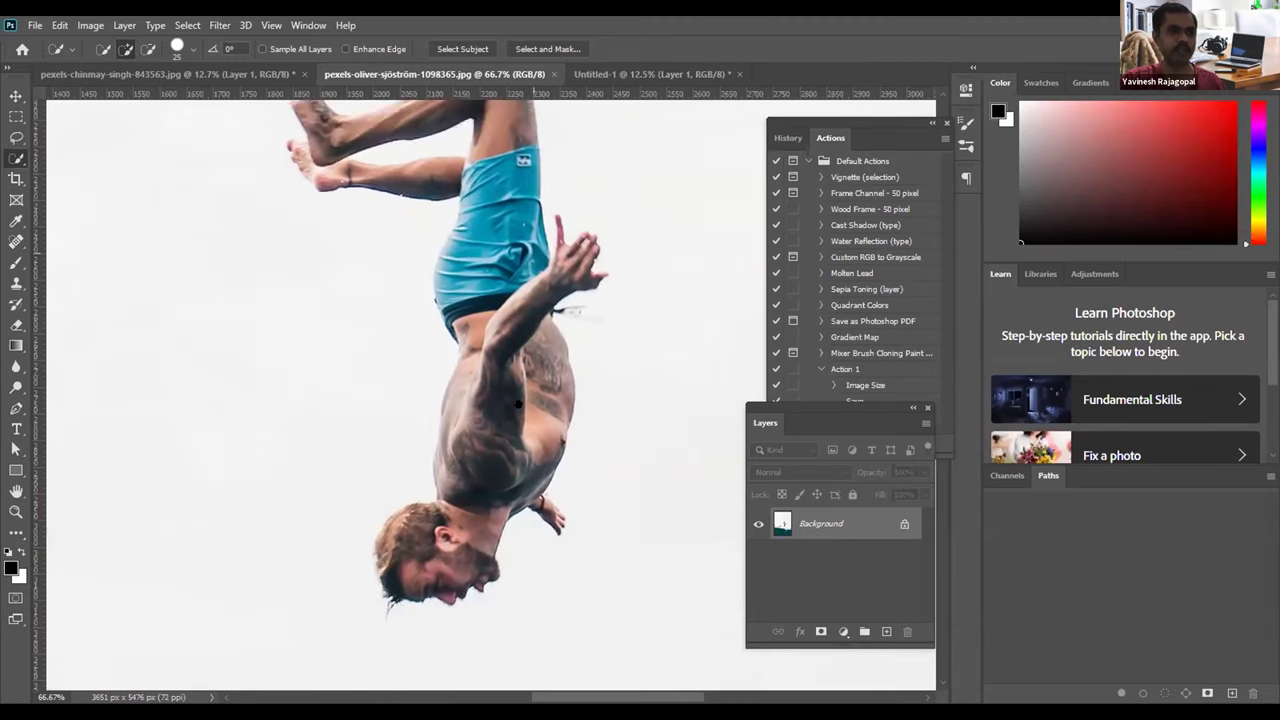
{"action": "scroll", "coordinate": [518, 404], "scroll_direction": "up", "scroll_amount": 4}
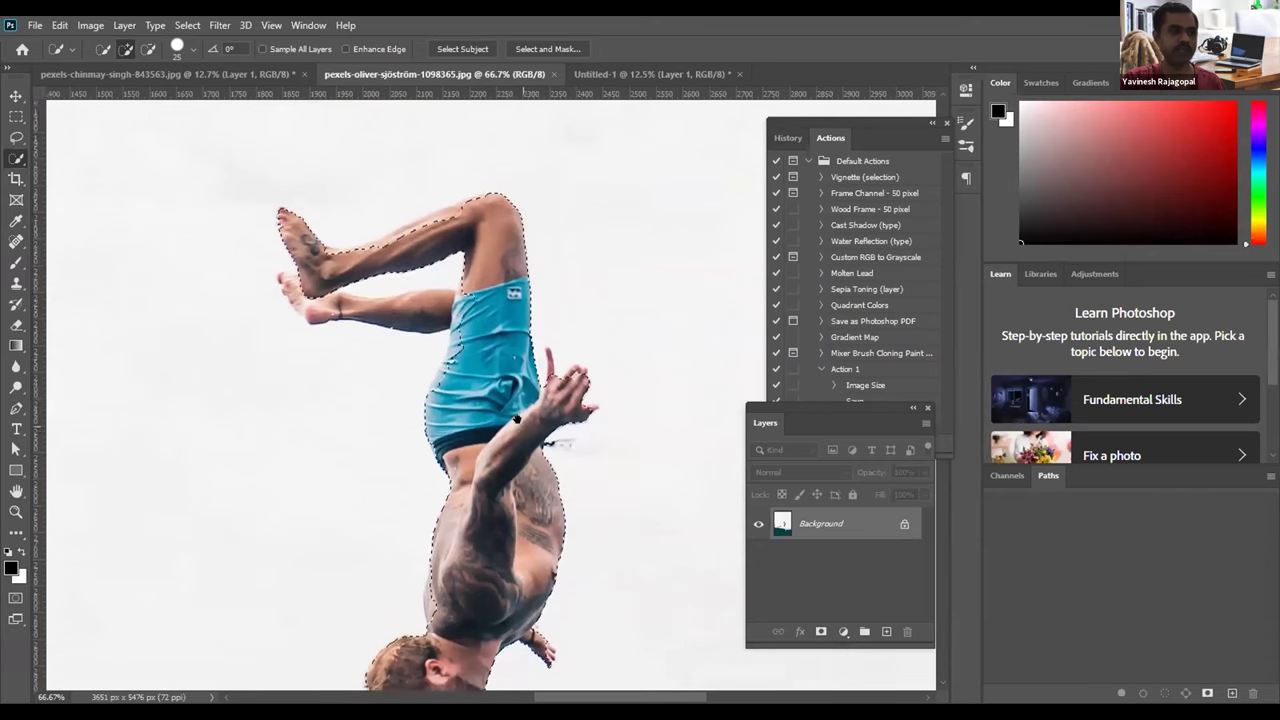
{"action": "left_click_drag", "start_coordinate": [506, 345], "coordinate": [345, 336]}
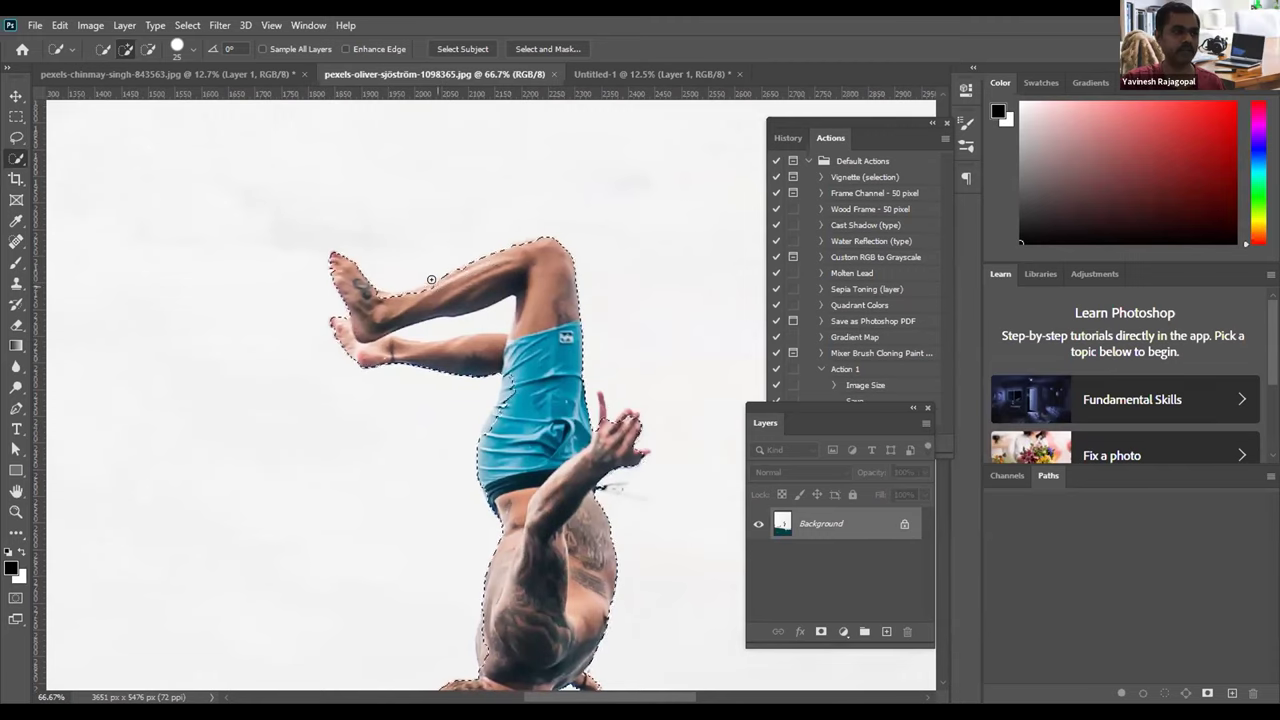
Step: Refine the diver's selection along the shin, foot, knee and shorts, then return to Untitled-1
{"action": "mouse_move", "coordinate": [355, 243]}
{"action": "left_mouse_down"}
{"action": "mouse_move", "coordinate": [429, 277]}
{"action": "mouse_move", "coordinate": [377, 257]}
{"action": "mouse_move", "coordinate": [403, 266]}
{"action": "mouse_move", "coordinate": [298, 320]}
{"action": "left_mouse_up"}
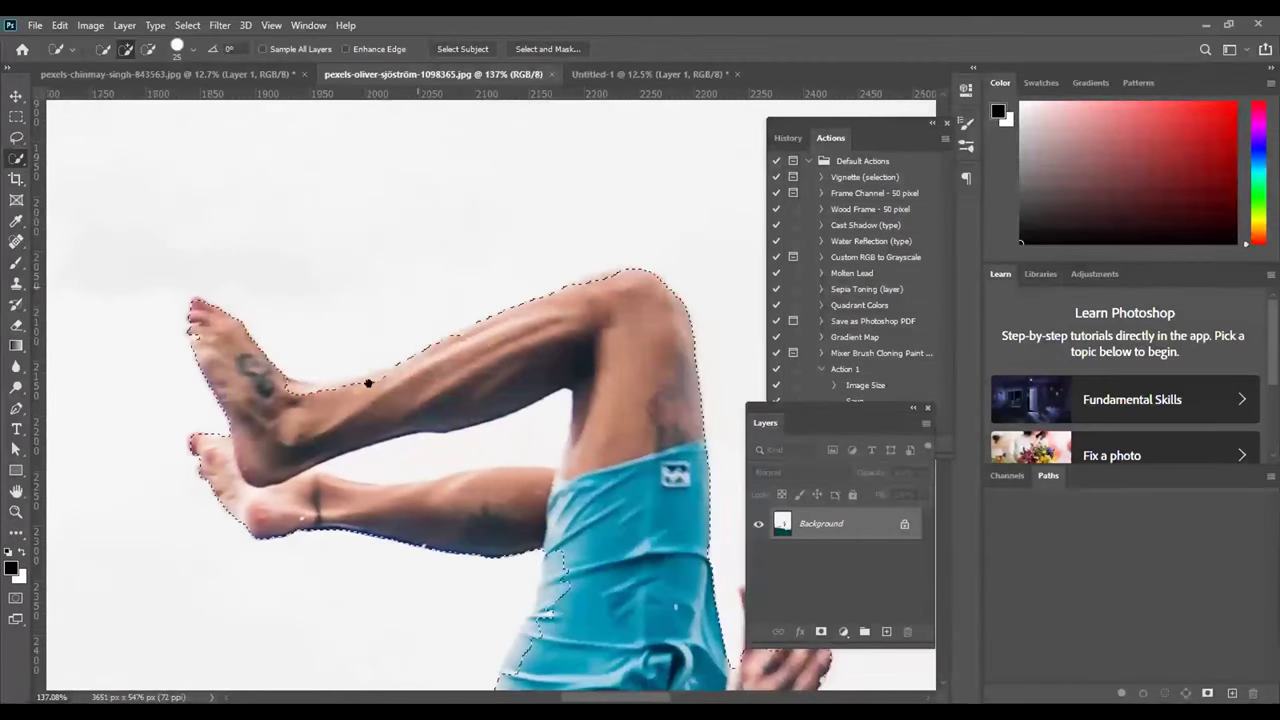
{"action": "left_click_drag", "start_coordinate": [377, 371], "coordinate": [360, 374]}
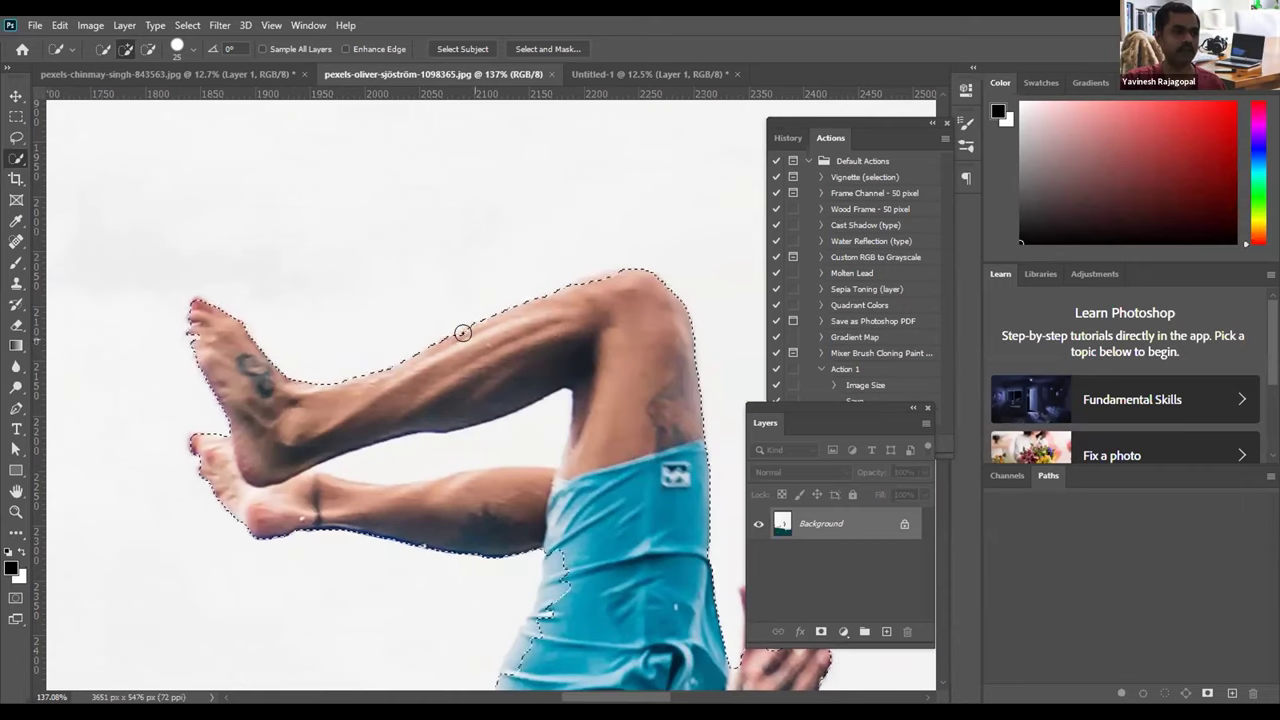
{"action": "left_click_drag", "start_coordinate": [575, 286], "coordinate": [616, 273]}
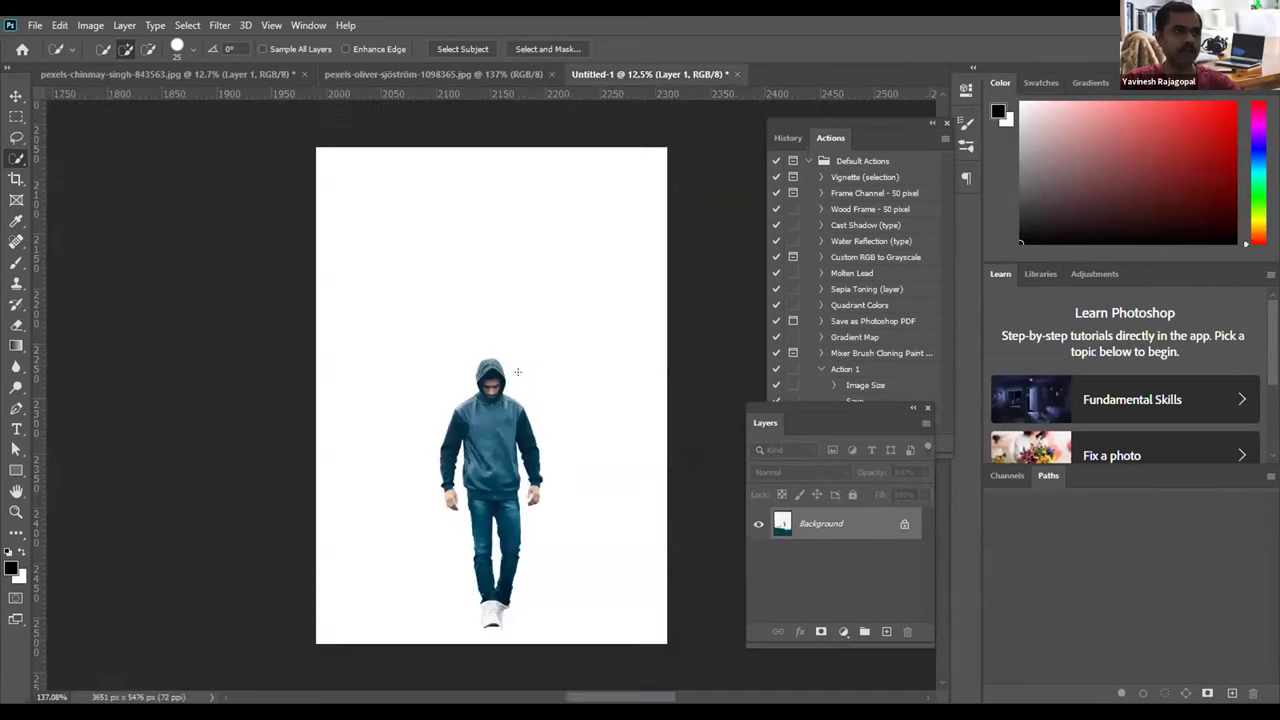
{"action": "left_click", "coordinate": [648, 74]}
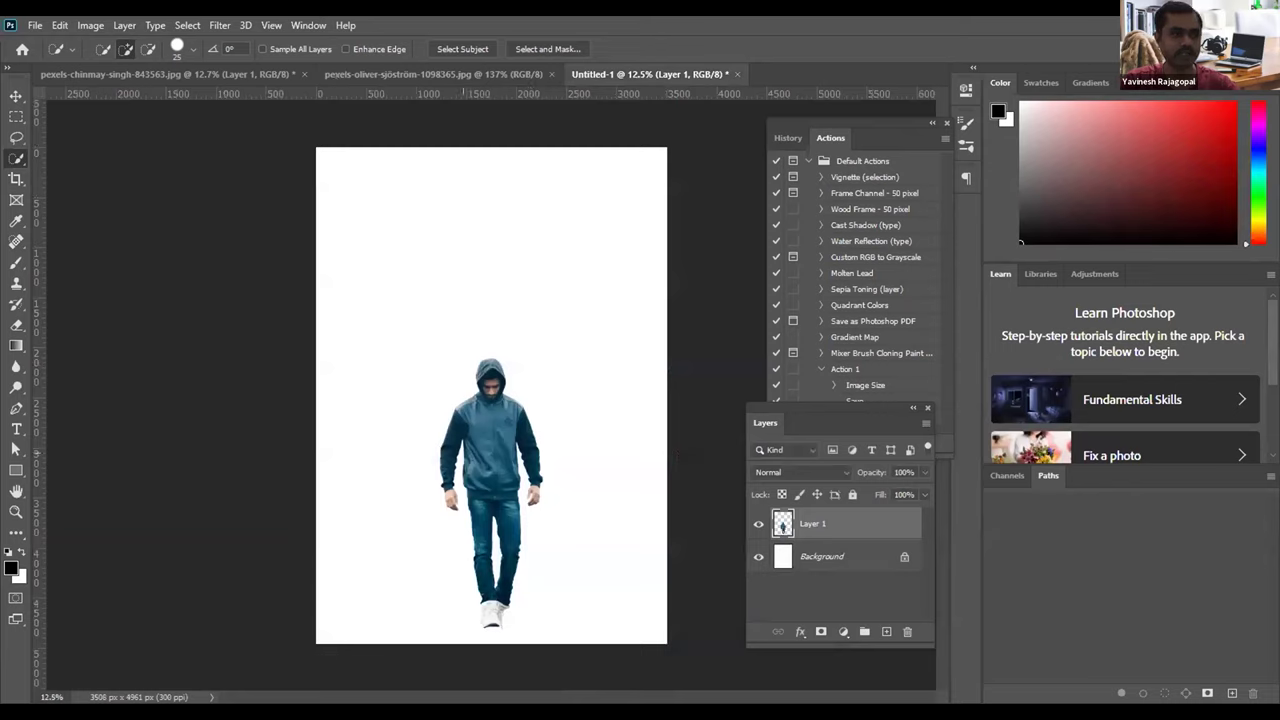
Step: Place pexels-oliver-sjöström-1098365.jpg linked into Untitled-1 and commit its transform
{"action": "left_click", "coordinate": [35, 25]}
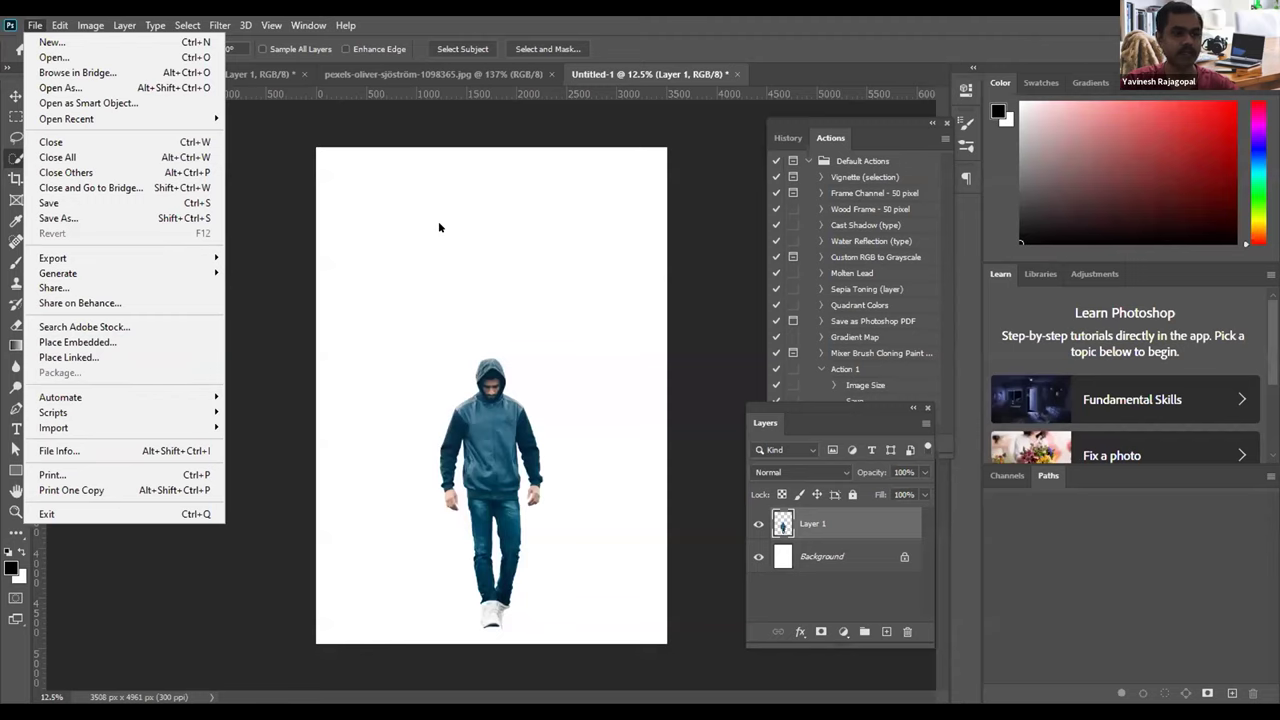
{"action": "left_click", "coordinate": [430, 280]}
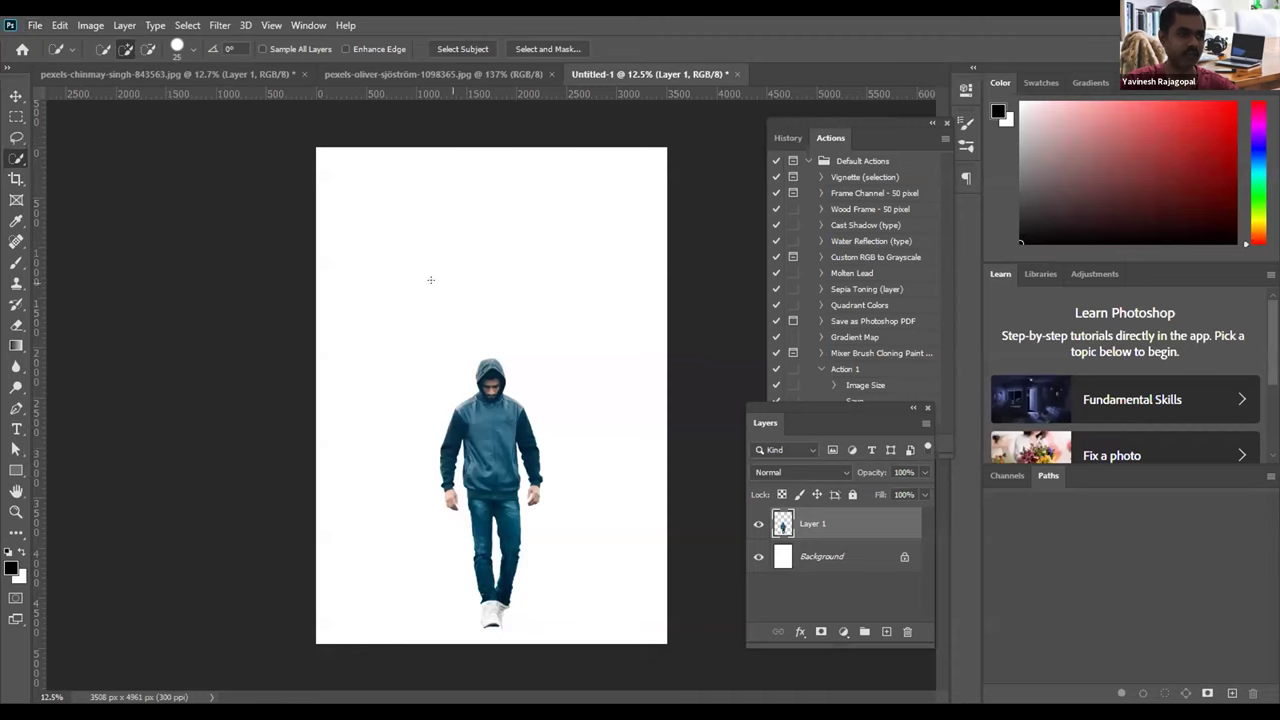
{"action": "left_click", "coordinate": [402, 74]}
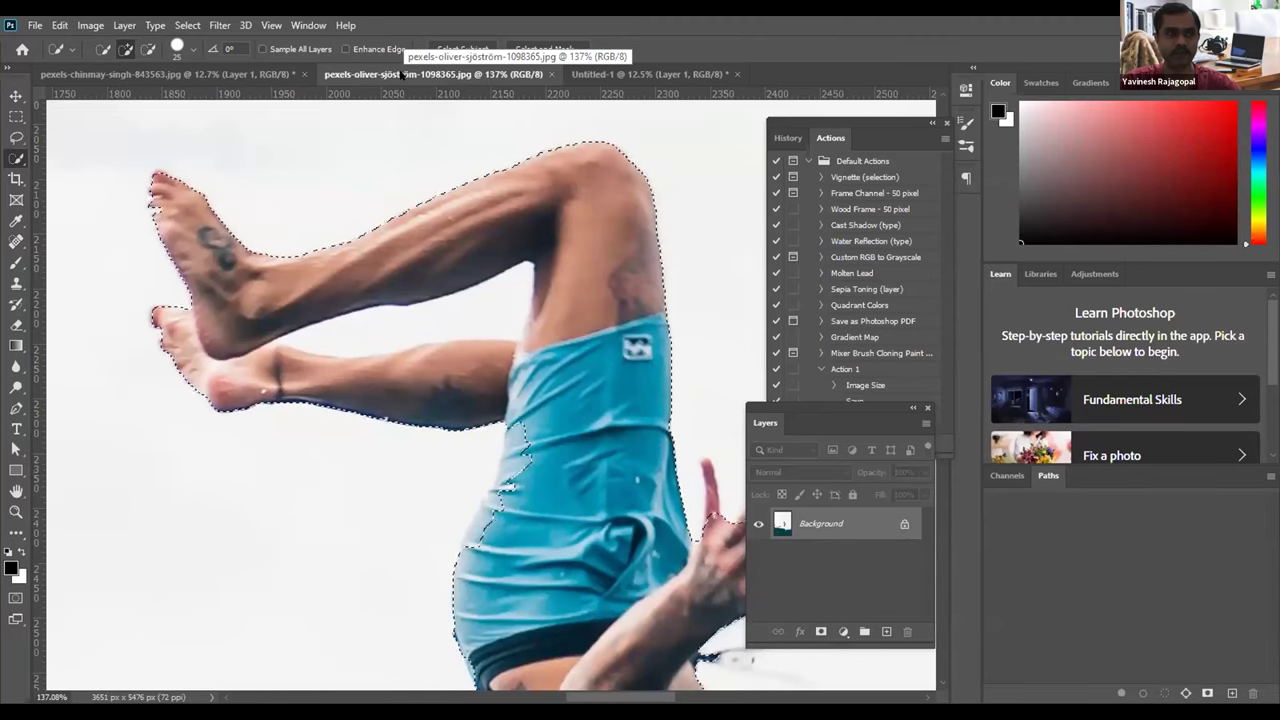
{"action": "left_click", "coordinate": [640, 74]}
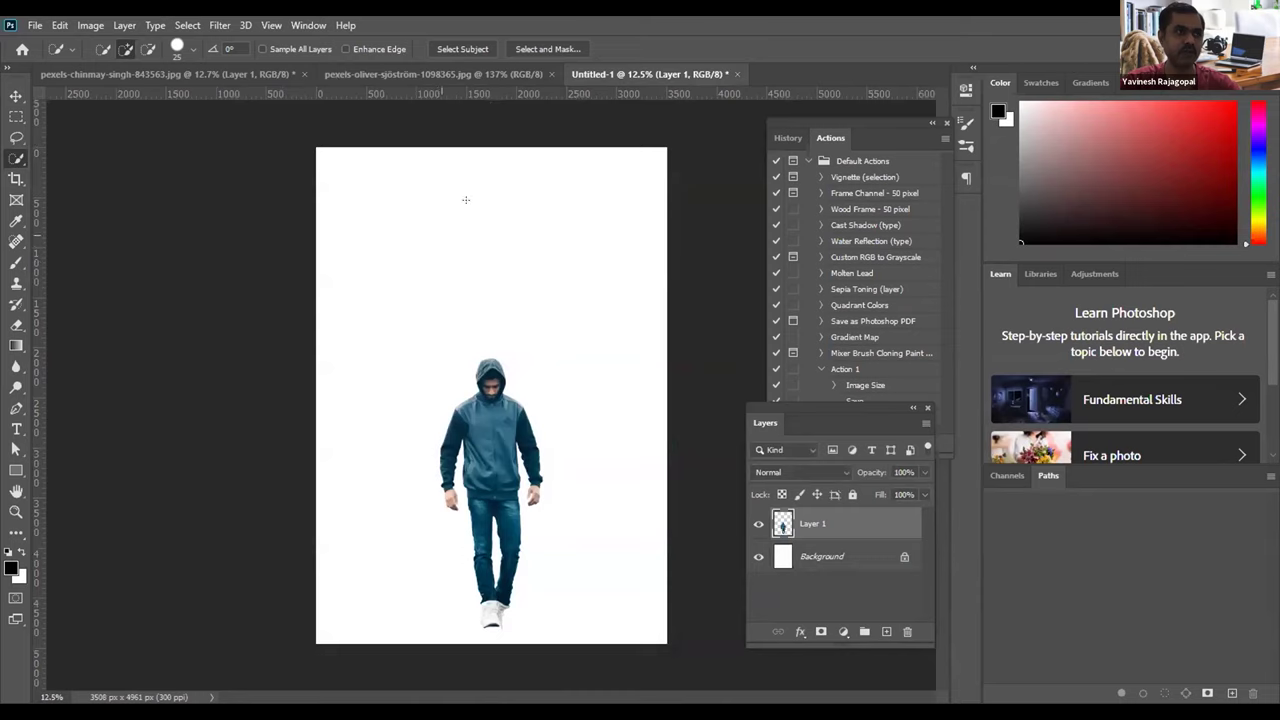
{"action": "left_click", "coordinate": [33, 25]}
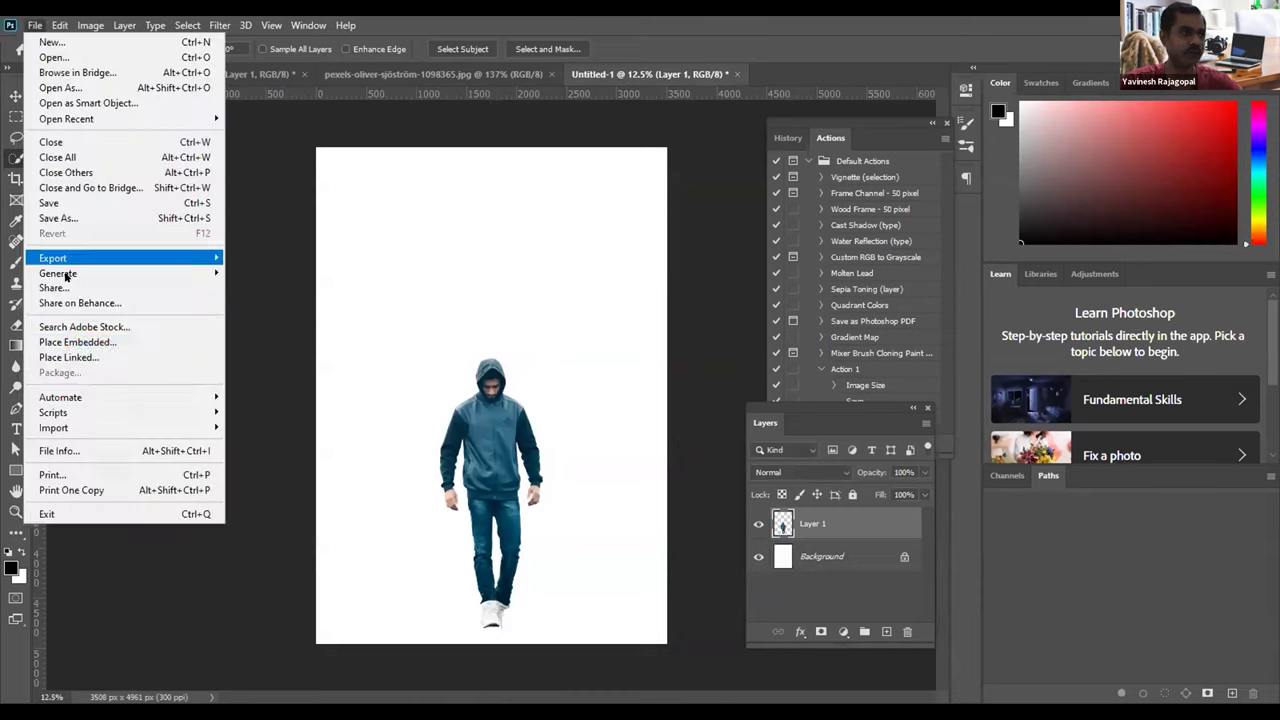
{"action": "left_click", "coordinate": [68, 357]}
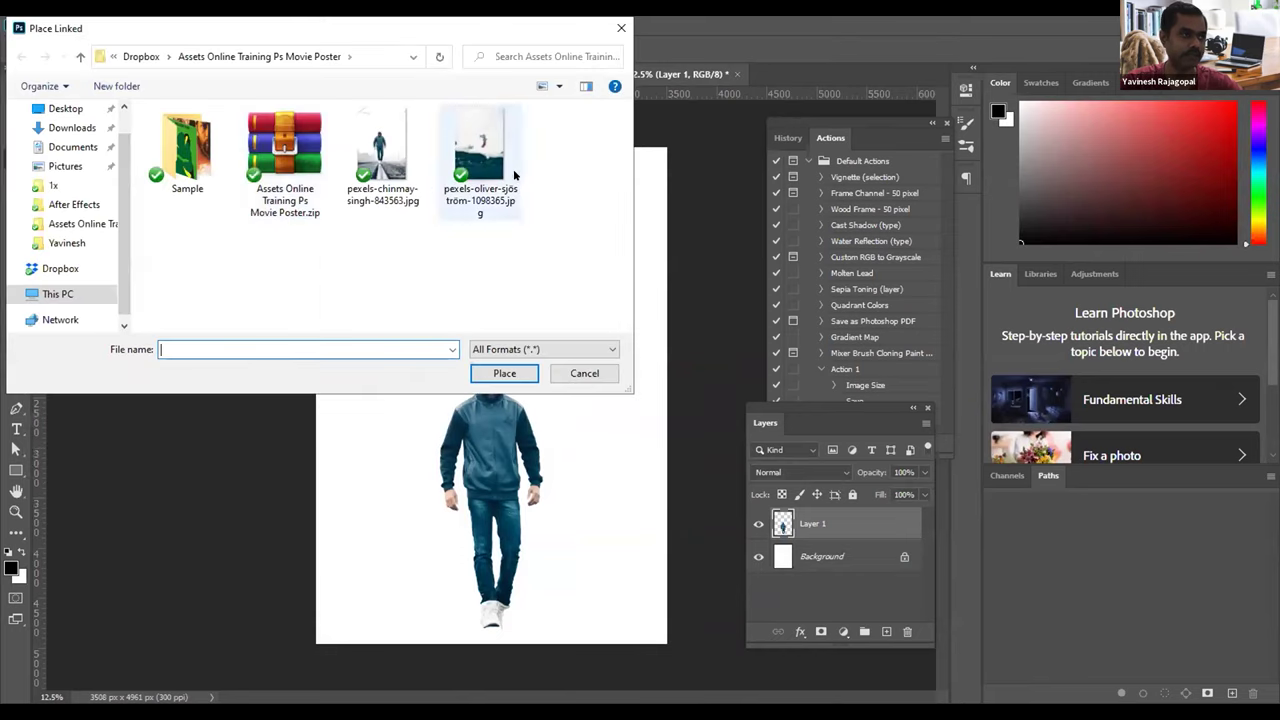
{"action": "left_click", "coordinate": [466, 200]}
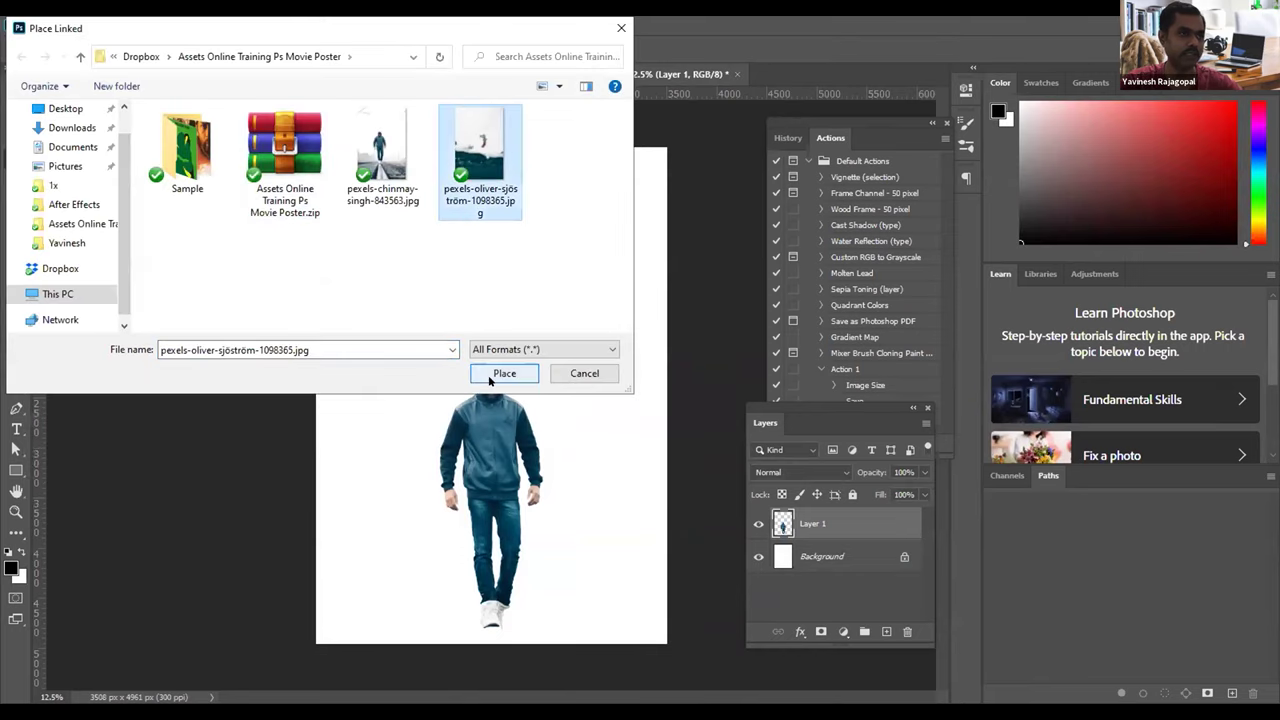
{"action": "key", "text": "Return"}
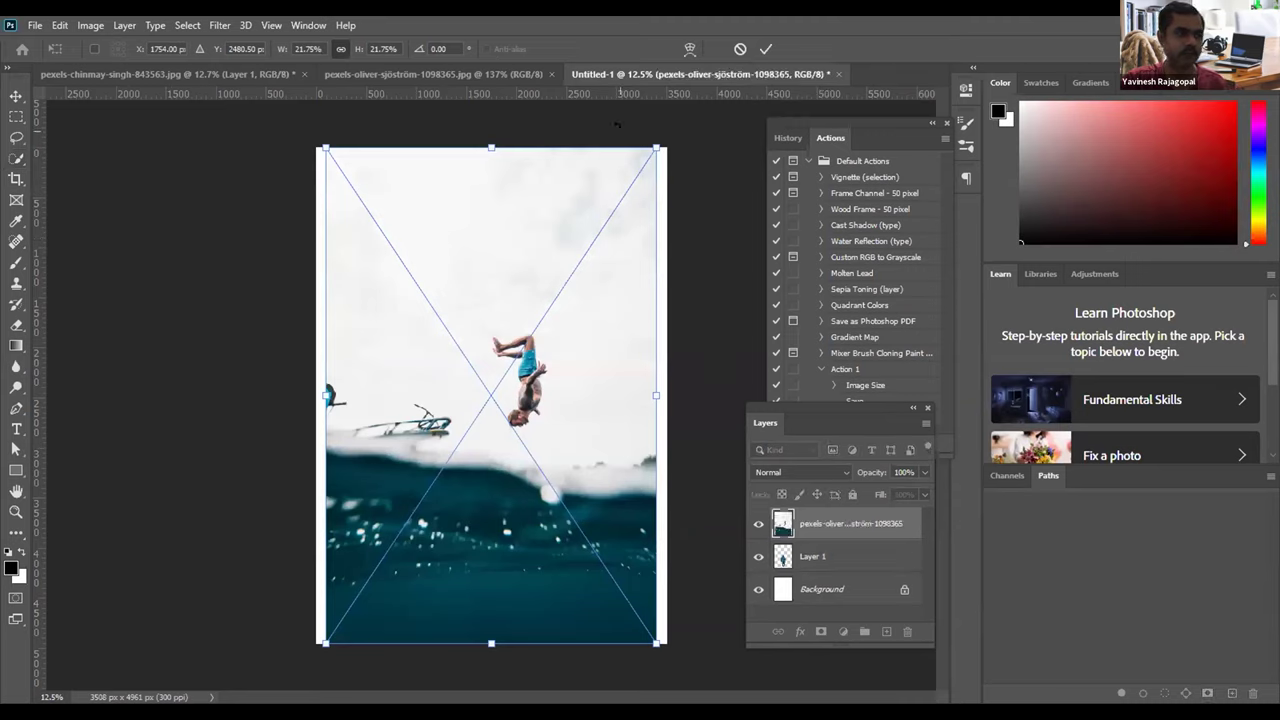
{"action": "key", "text": "Return"}
Step: Apply Hue/Saturation with Hue -30 to the diver photo, turning the shorts green
{"action": "key", "text": "w"}
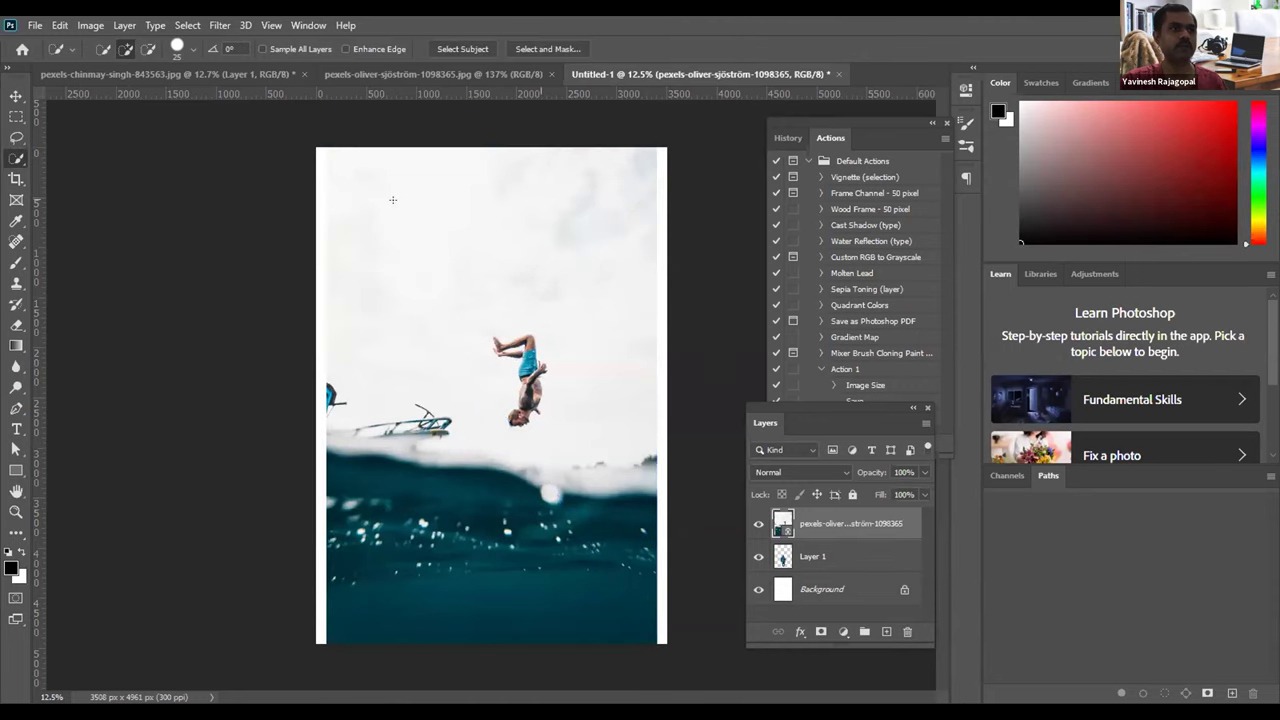
{"action": "left_click", "coordinate": [353, 74]}
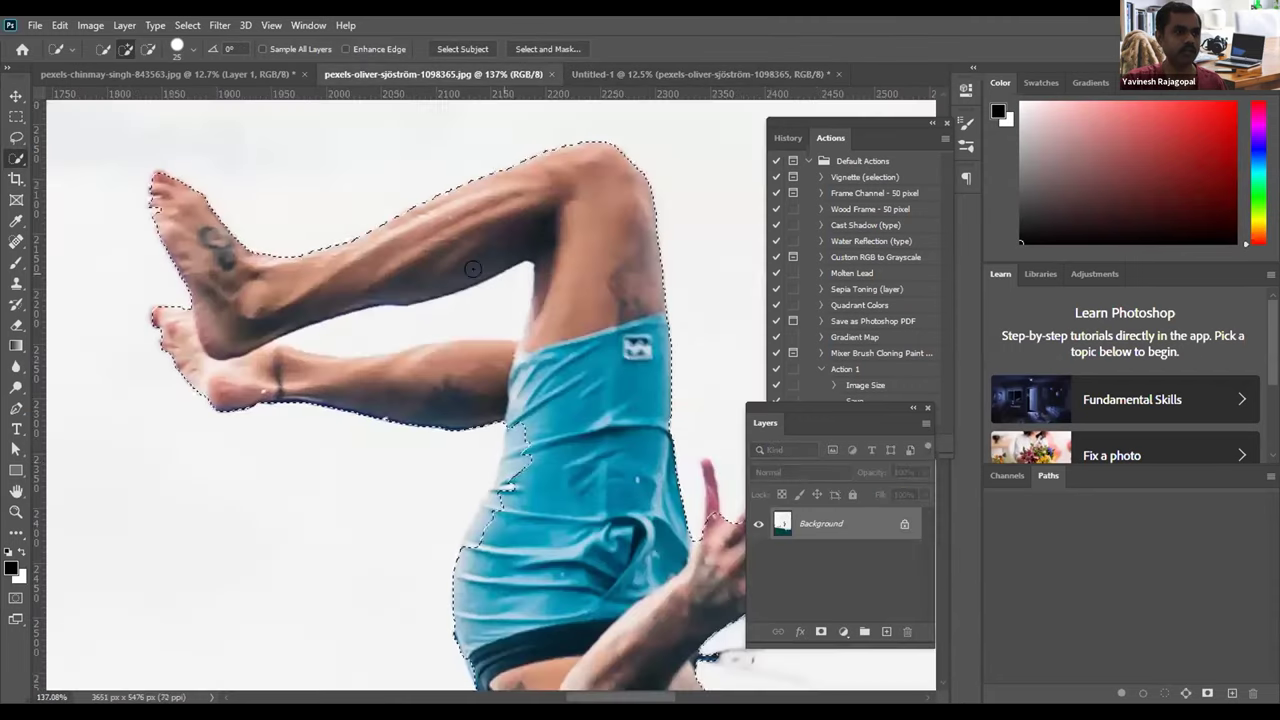
{"action": "scroll", "coordinate": [329, 229], "scroll_direction": "down", "scroll_amount": 3}
{"action": "scroll", "coordinate": [329, 229], "scroll_direction": "right", "scroll_amount": 4}
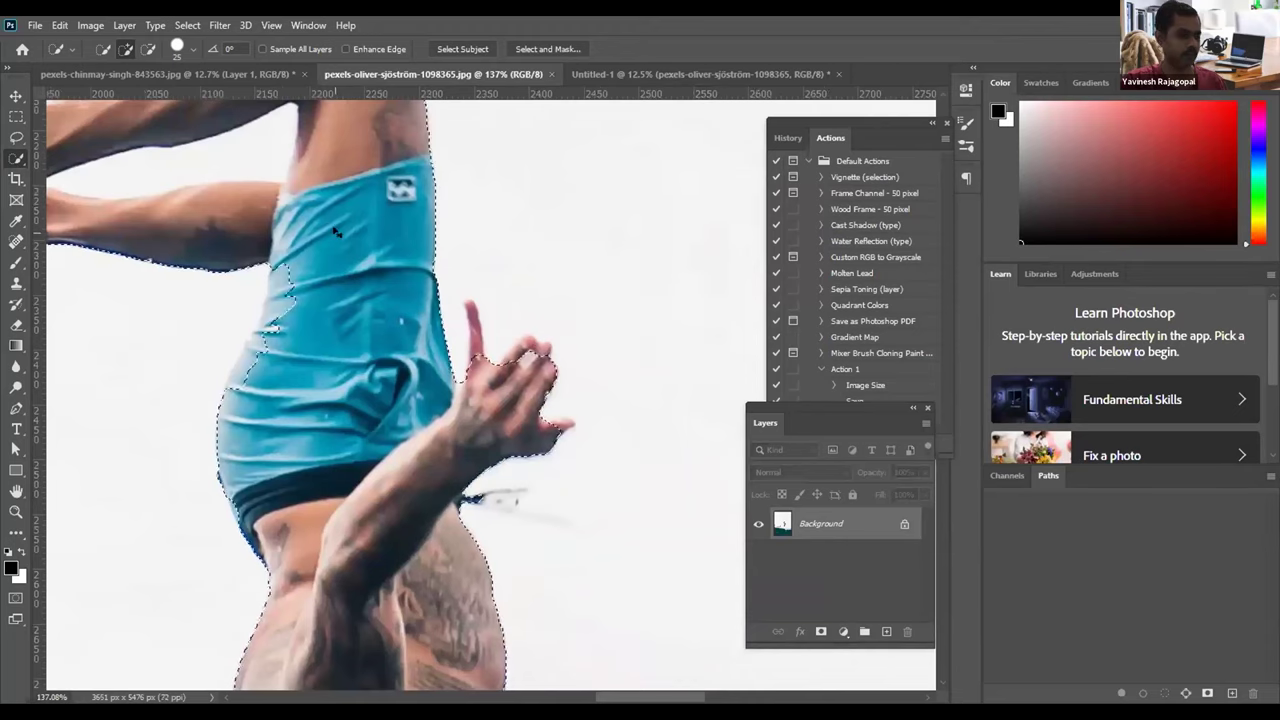
{"action": "scroll", "coordinate": [378, 266], "scroll_direction": "up", "scroll_amount": 1}
{"action": "scroll", "coordinate": [378, 266], "scroll_direction": "left", "scroll_amount": 1}
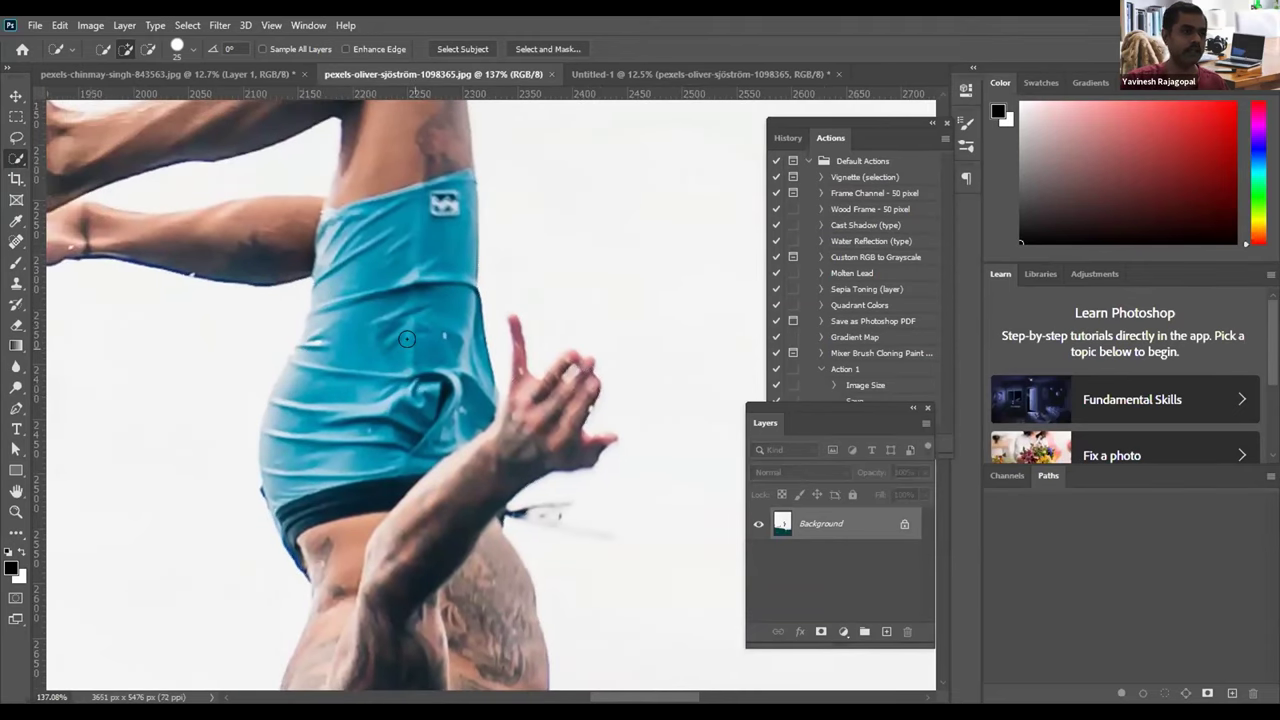
{"action": "key", "text": "i"}
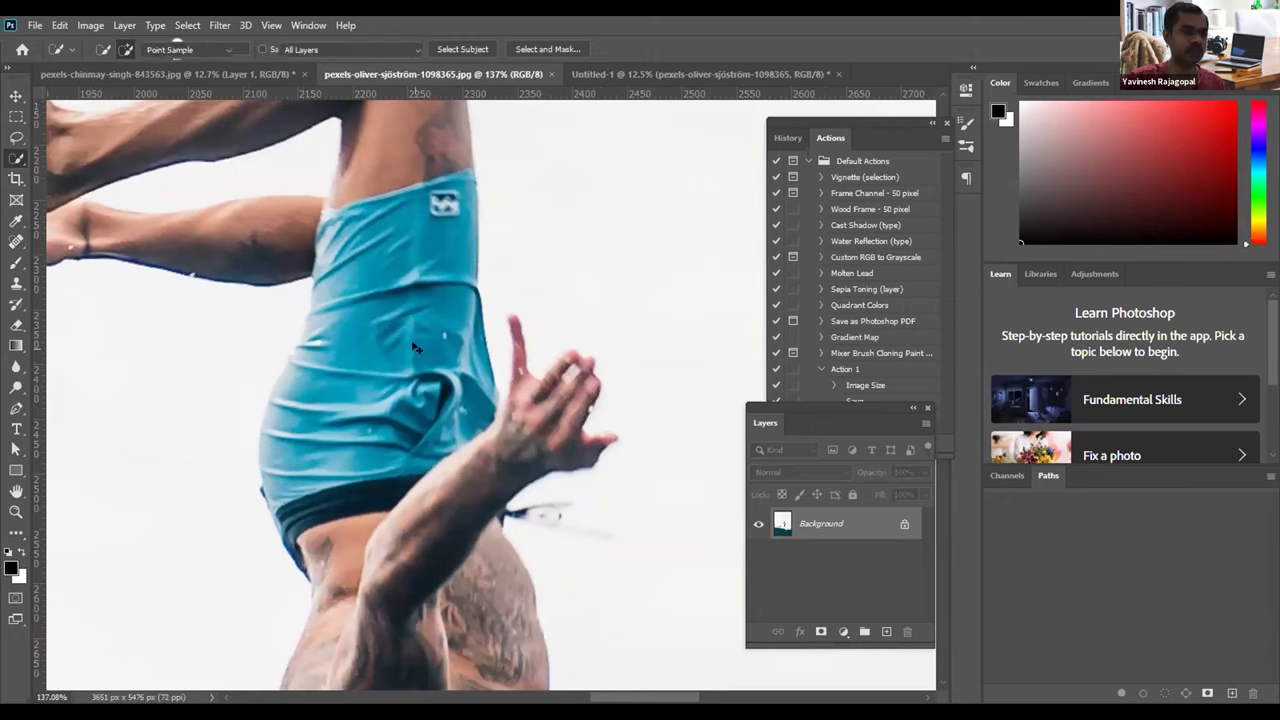
{"action": "key", "text": "ctrl+u"}
{"action": "left_click", "coordinate": [930, 286]}
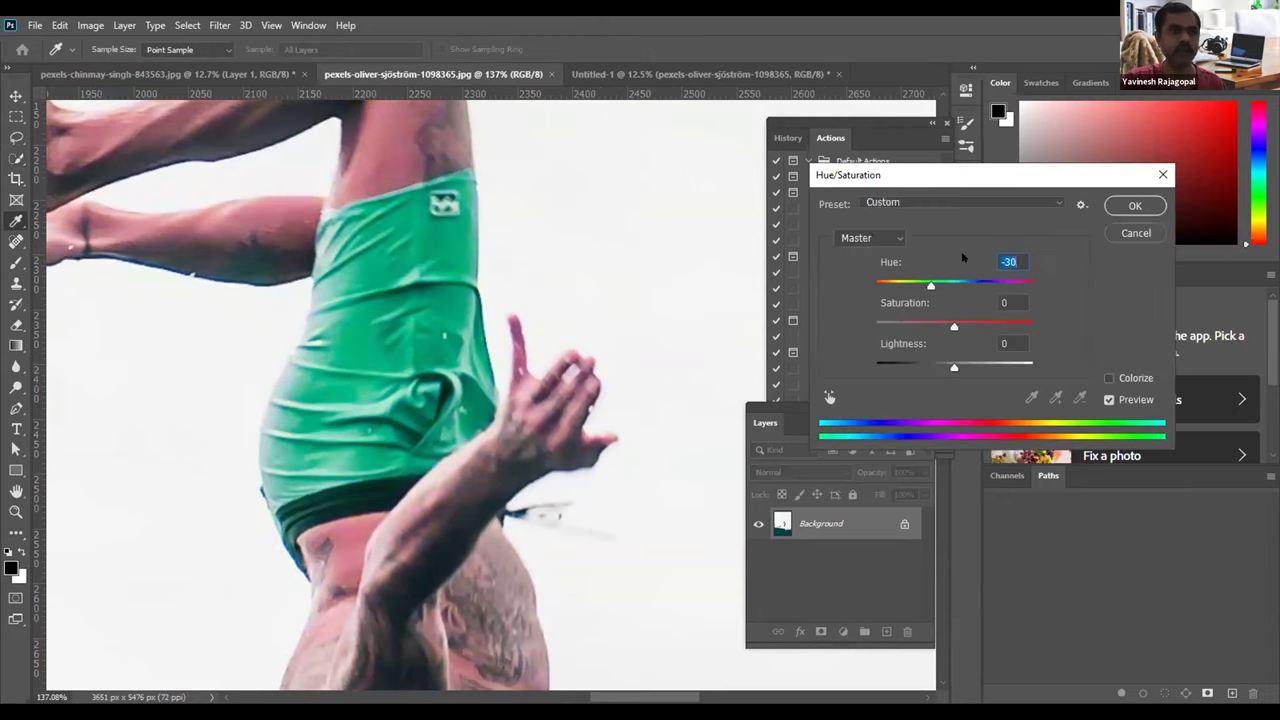
{"action": "left_click", "coordinate": [1136, 206]}
{"action": "key", "text": "w"}
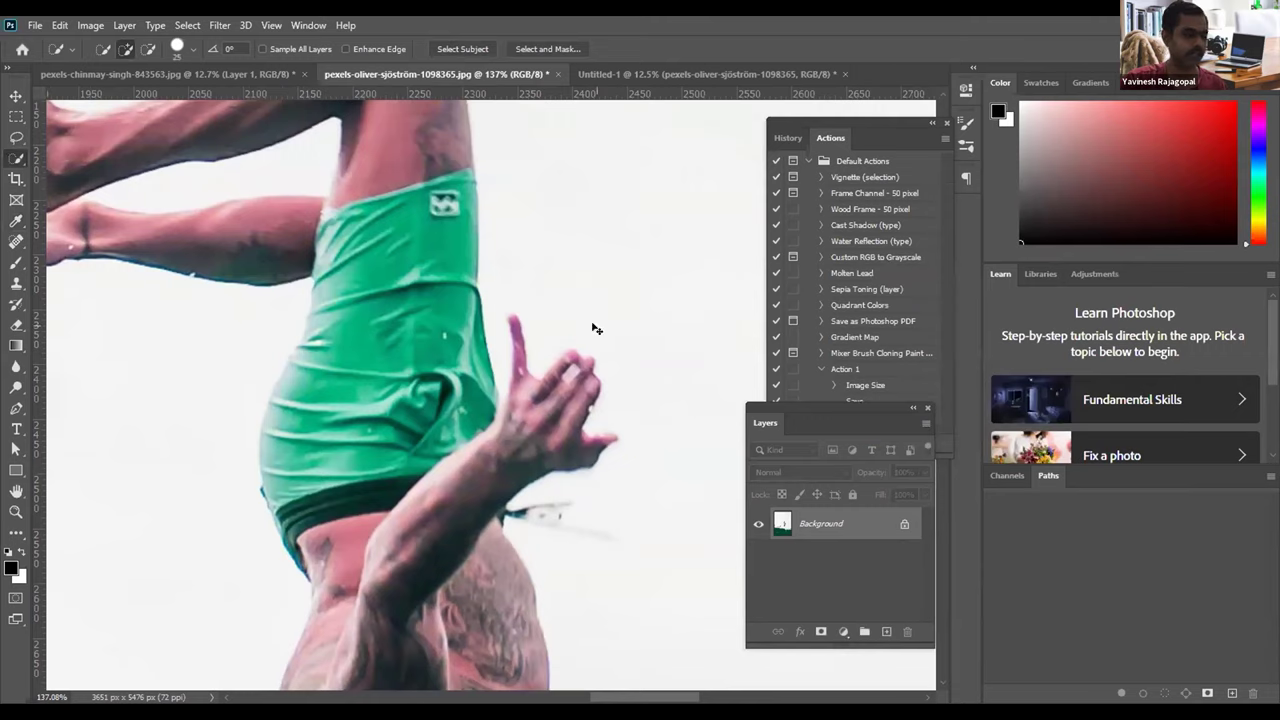
Step: Save the diver photo as a Baseline JPEG at quality 12 and return to Untitled-1
{"action": "key", "text": "ctrl+s"}
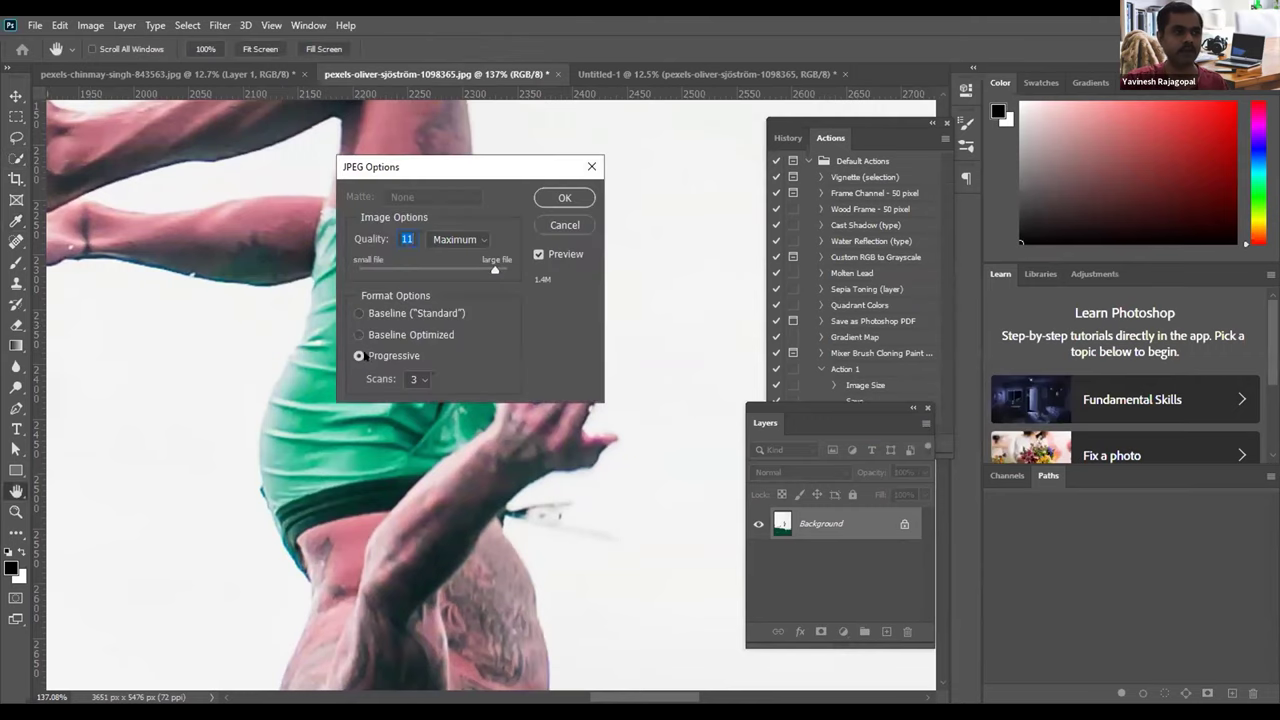
{"action": "left_click", "coordinate": [377, 314]}
{"action": "left_click_drag", "start_coordinate": [494, 270], "coordinate": [510, 270]}
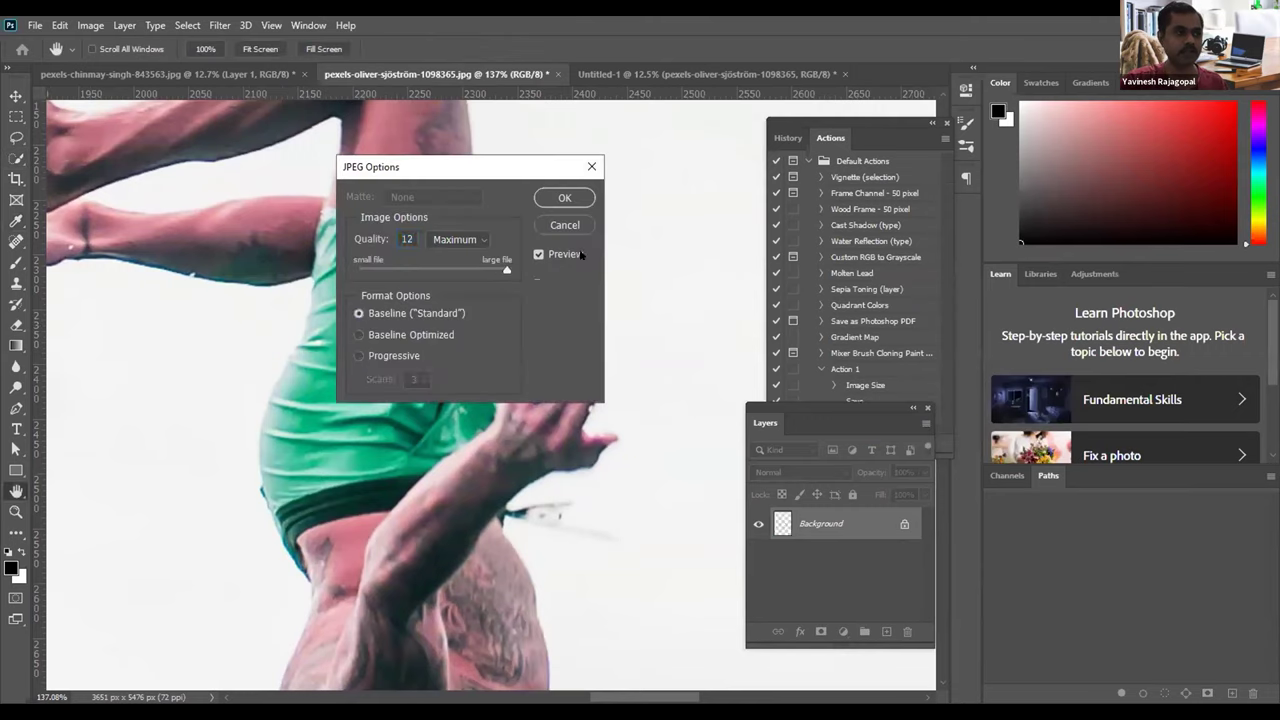
{"action": "left_click", "coordinate": [565, 196]}
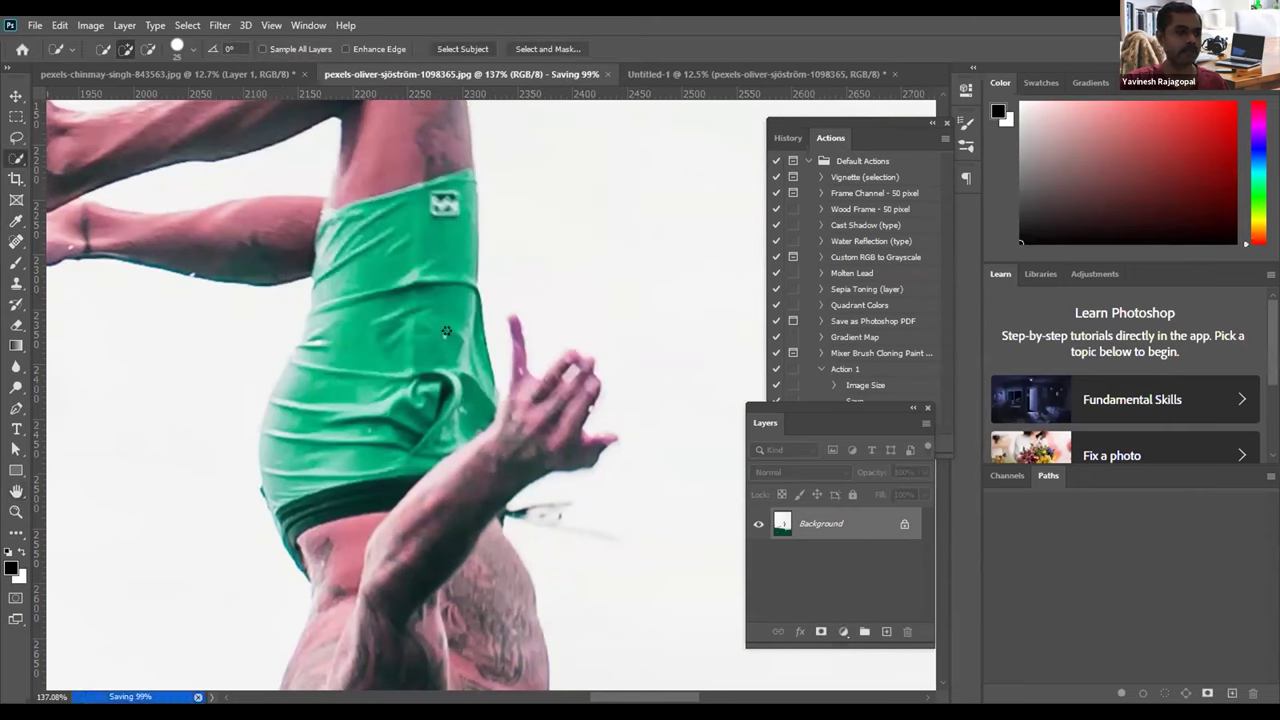
{"action": "left_click", "coordinate": [667, 74]}
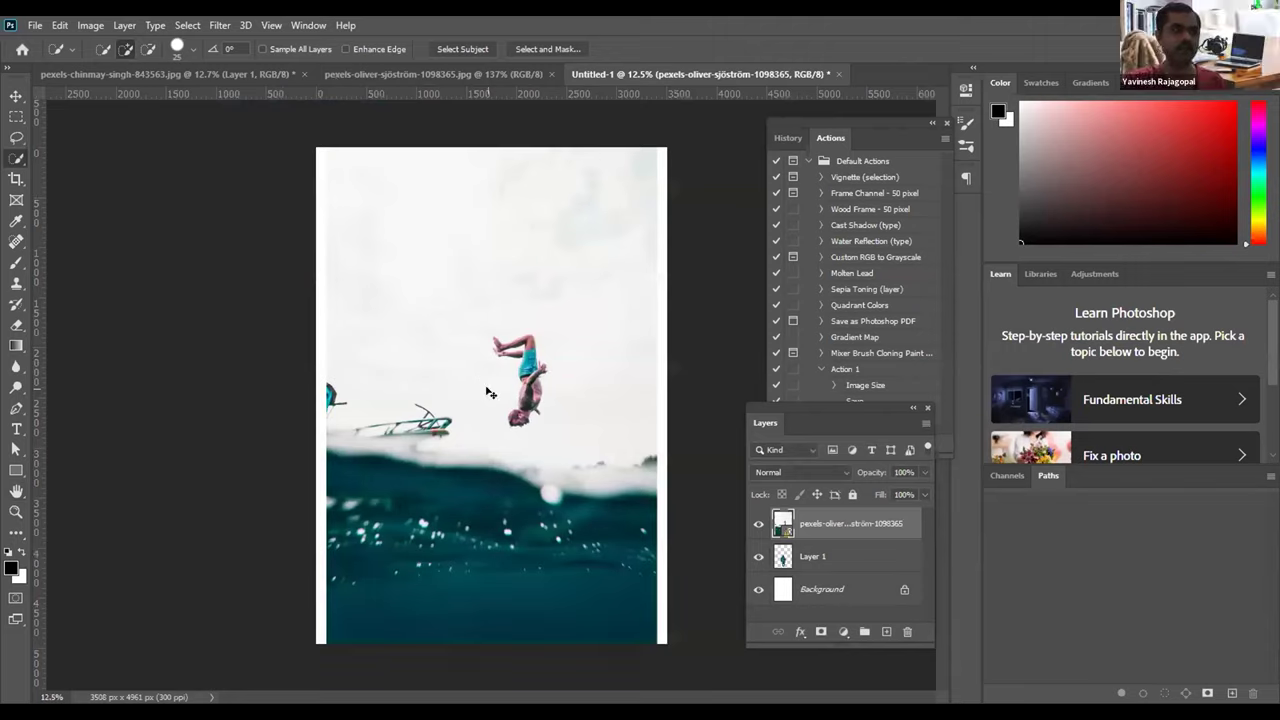
Step: Undo the linked diver placement and try Place Embedded, then cancel it
{"action": "key", "text": "ctrl+z"}
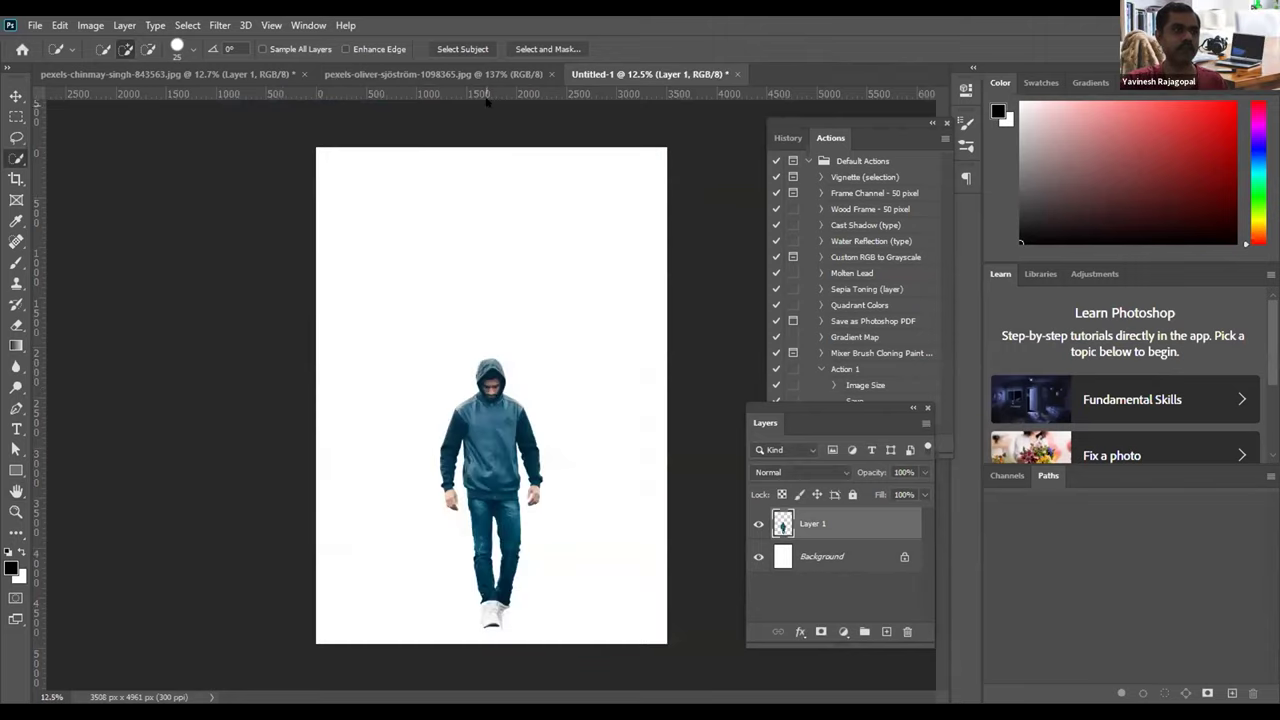
{"action": "left_click", "coordinate": [440, 74]}
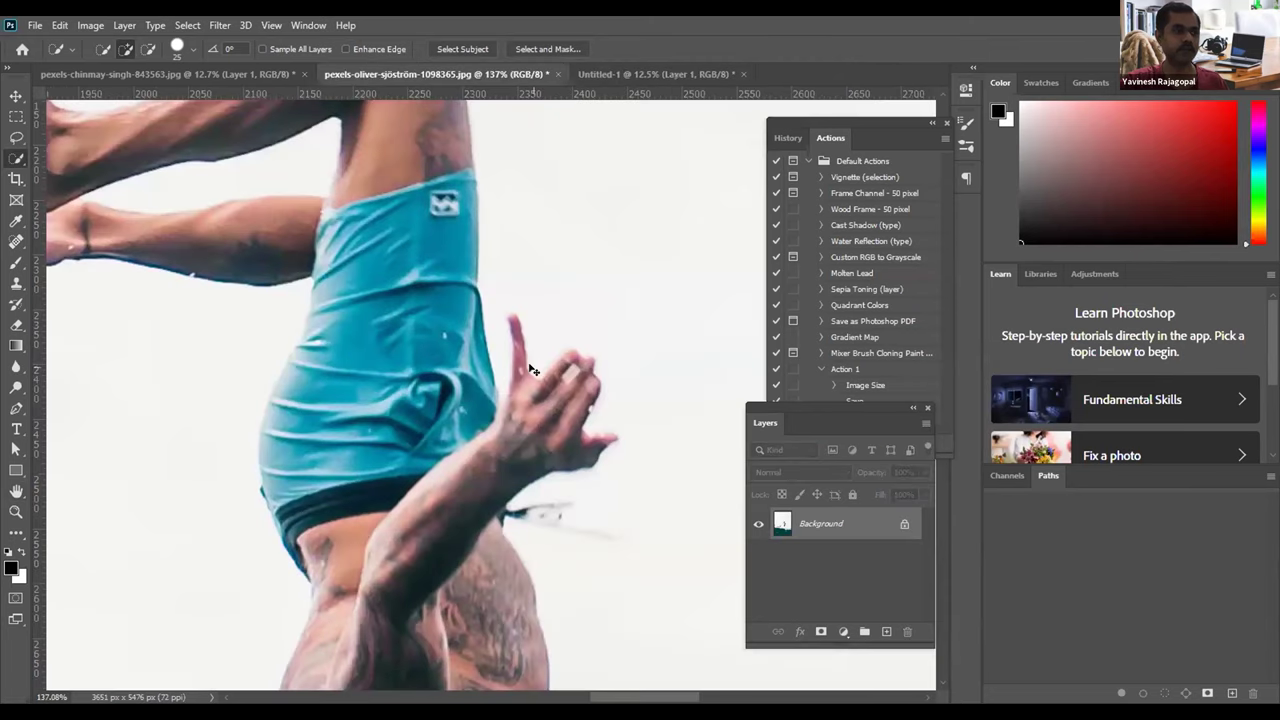
{"action": "left_click", "coordinate": [664, 78]}
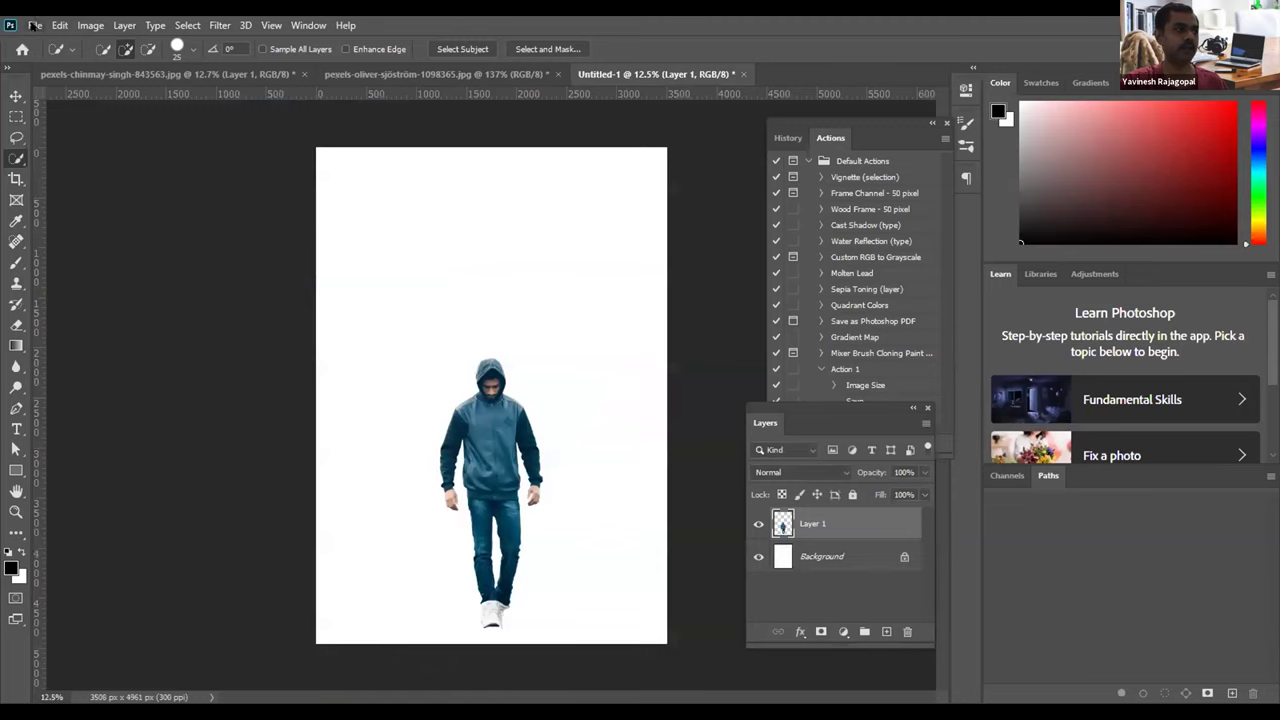
{"action": "left_click", "coordinate": [34, 25]}
{"action": "left_click", "coordinate": [57, 342]}
{"action": "left_click", "coordinate": [480, 148]}
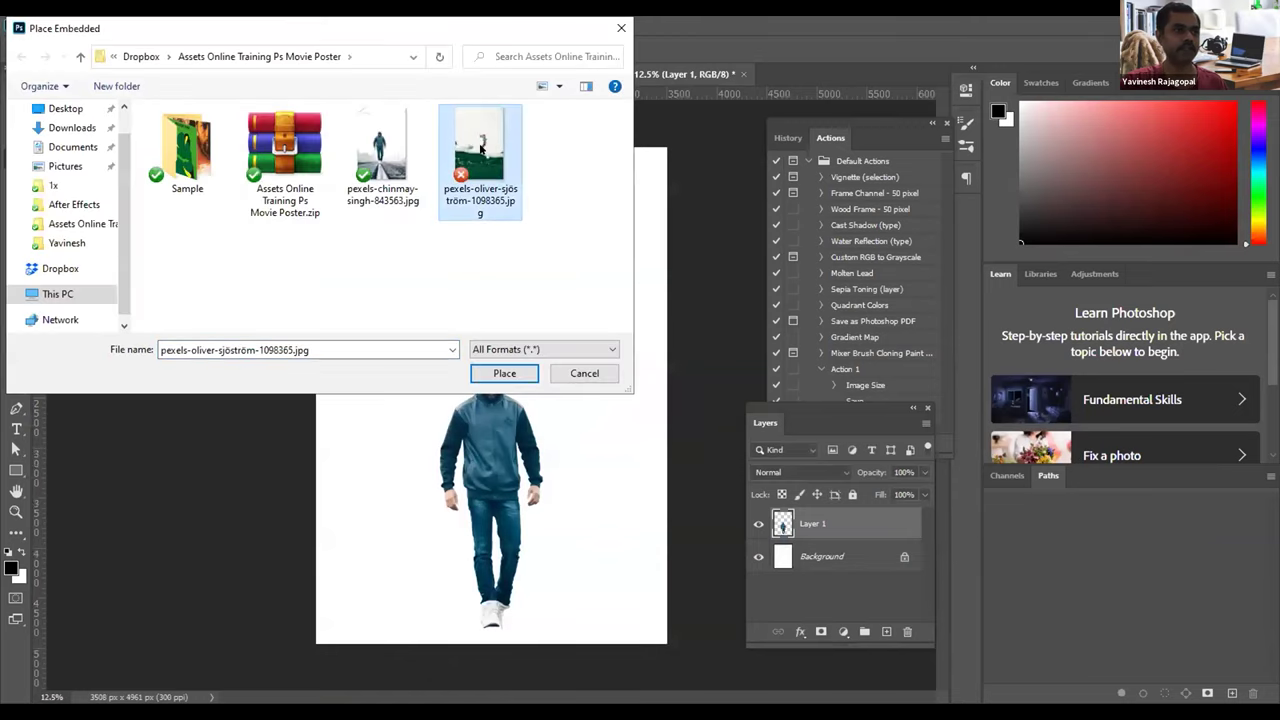
{"action": "left_click", "coordinate": [585, 373]}
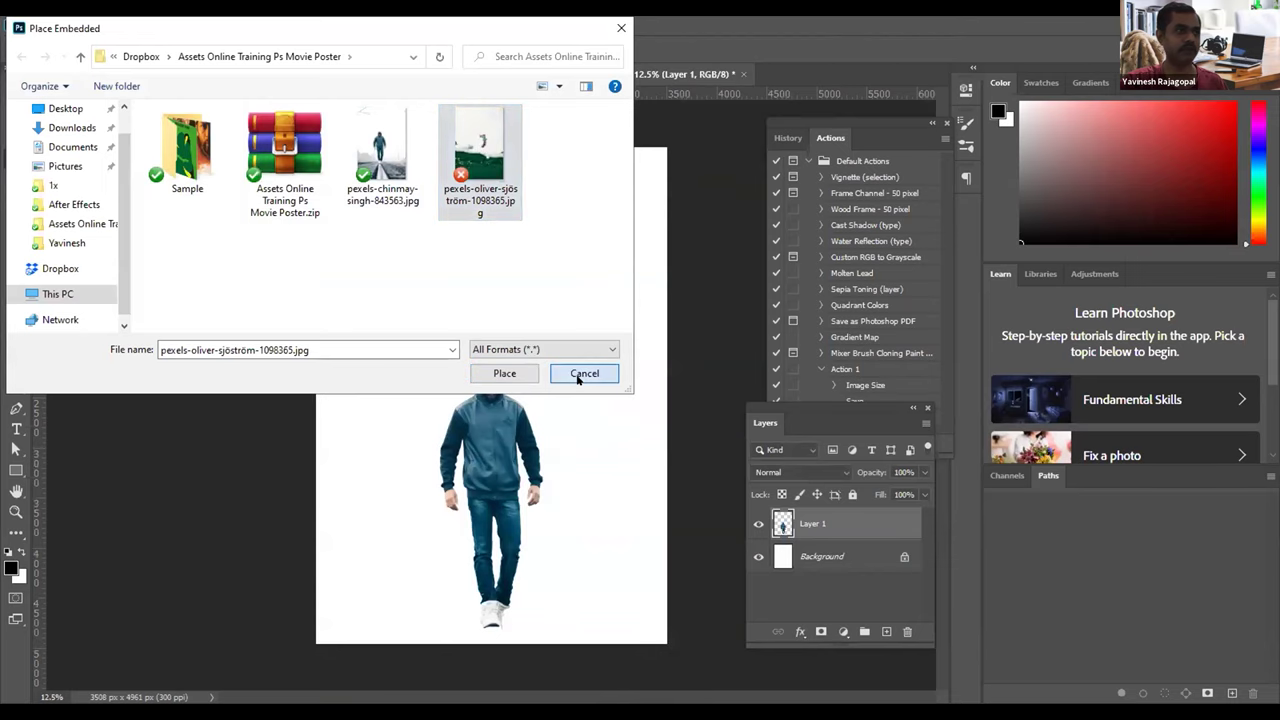
Step: Place pexels-oliver-sjöström-1098365.jpg embedded into Untitled-1 and commit it above the hooded man
{"action": "left_click", "coordinate": [400, 76]}
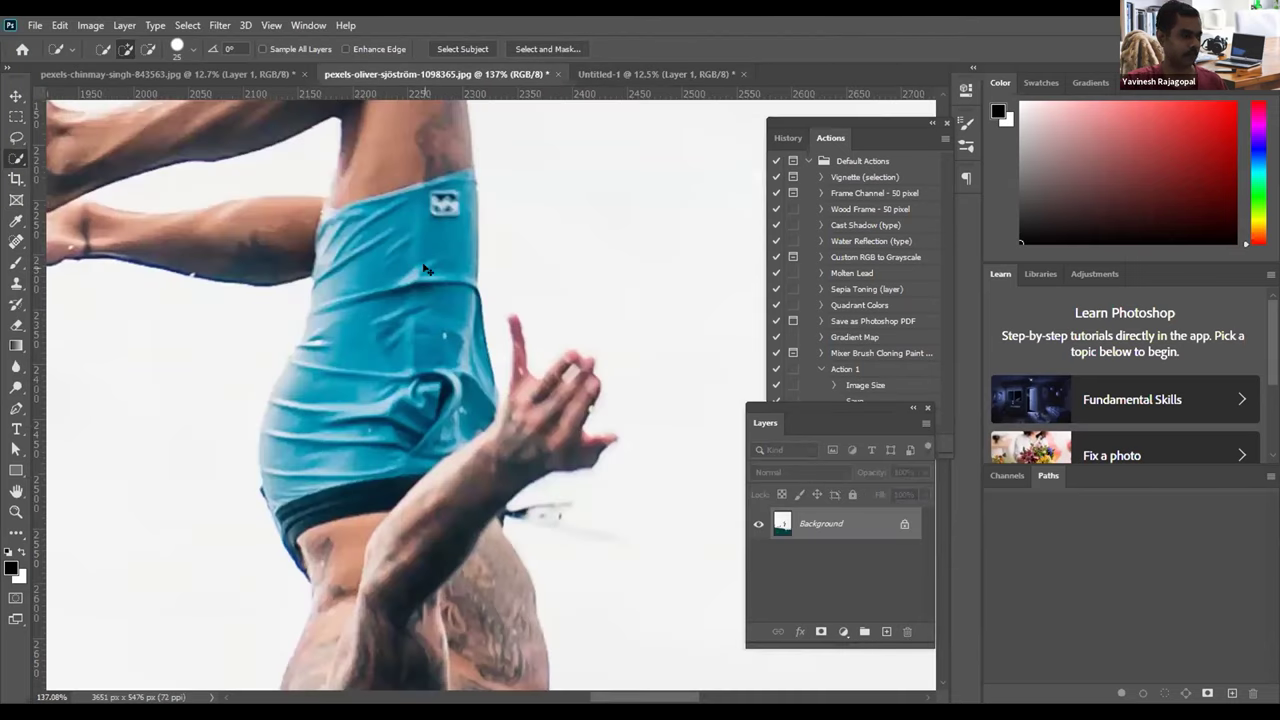
{"action": "left_click", "coordinate": [609, 74]}
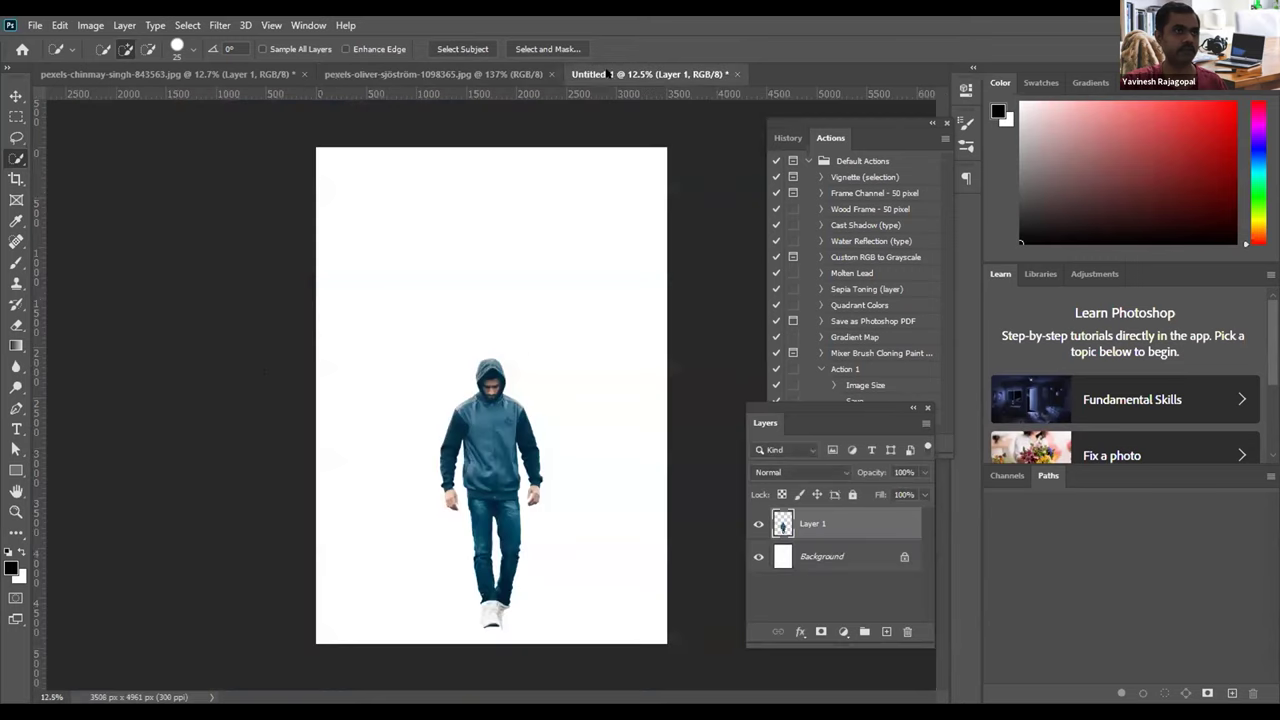
{"action": "left_click", "coordinate": [33, 25]}
{"action": "left_click", "coordinate": [92, 340]}
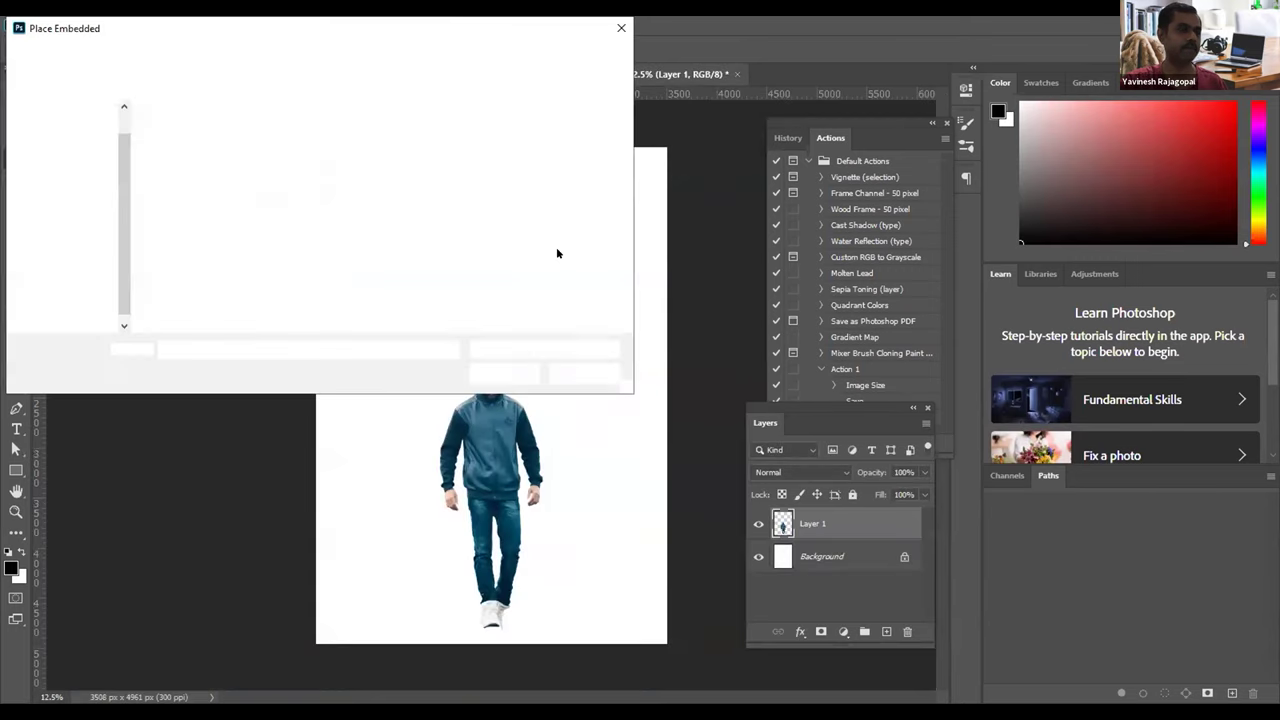
{"action": "left_click", "coordinate": [489, 137]}
{"action": "key", "text": "Return"}
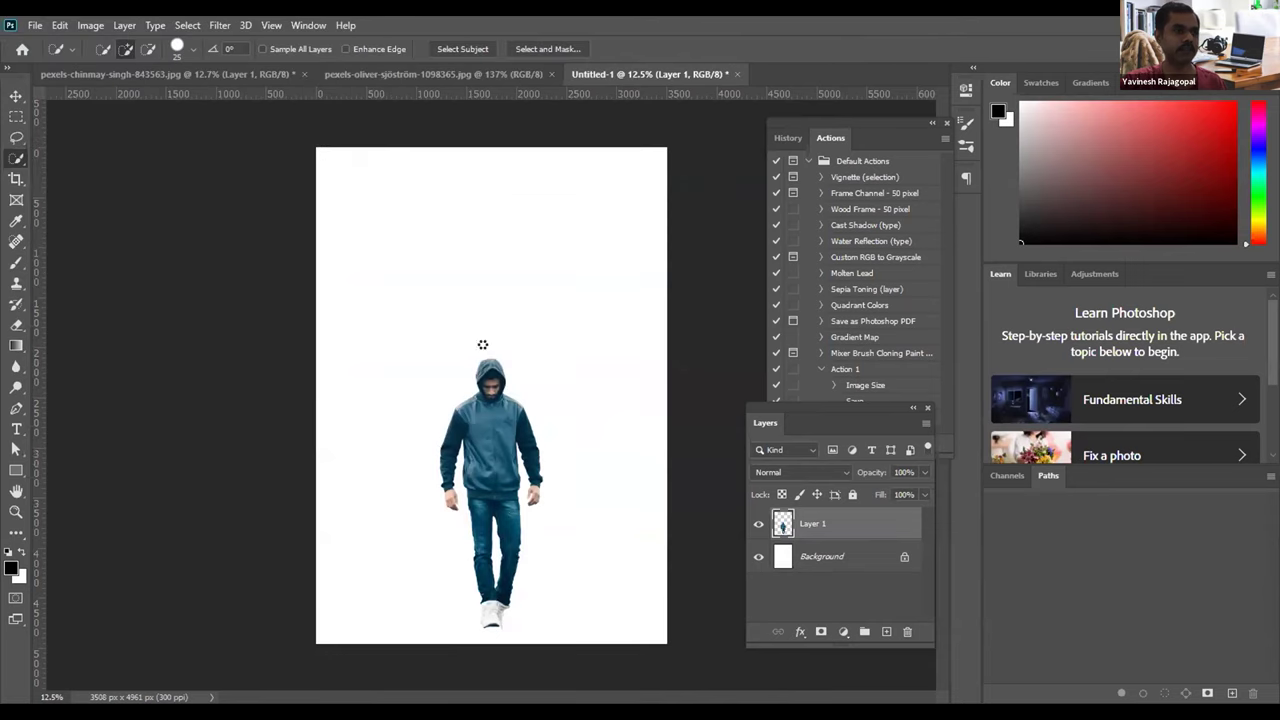
{"action": "key", "text": "Return"}
Step: Shift the diver photo's hue by +37 to turn the shorts blue, and save it
{"action": "key", "text": "w"}
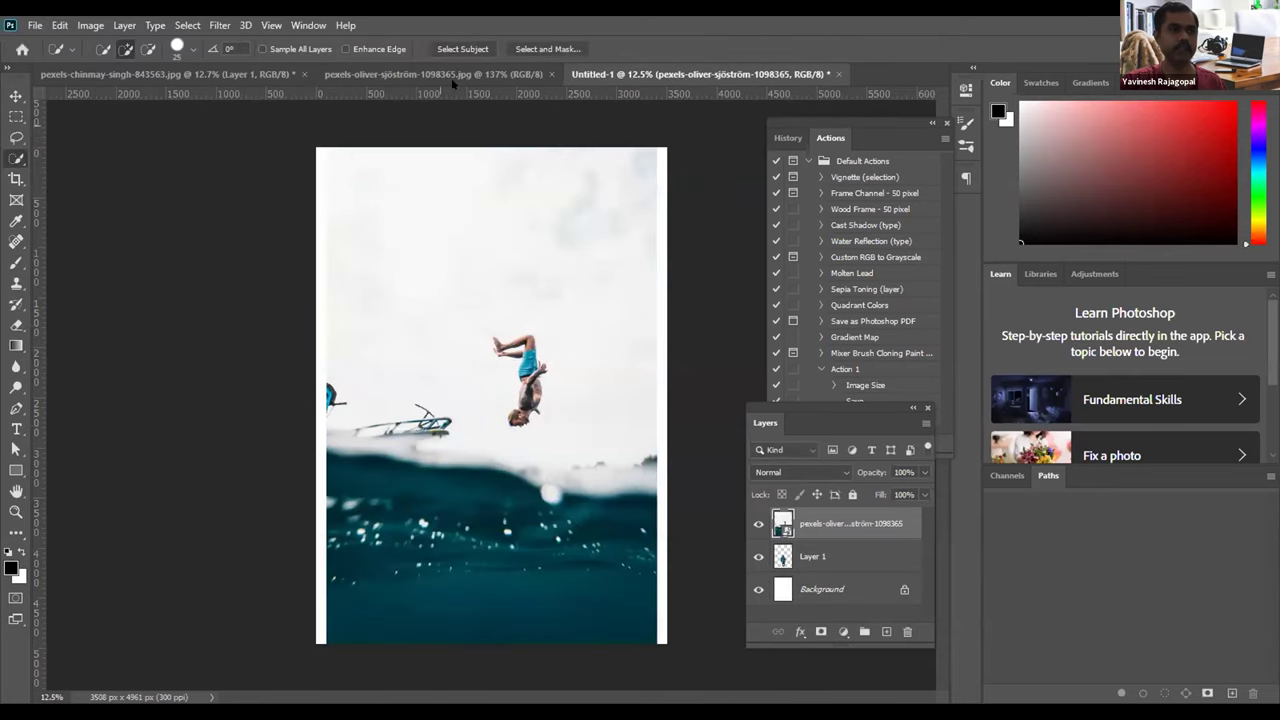
{"action": "left_click", "coordinate": [500, 75]}
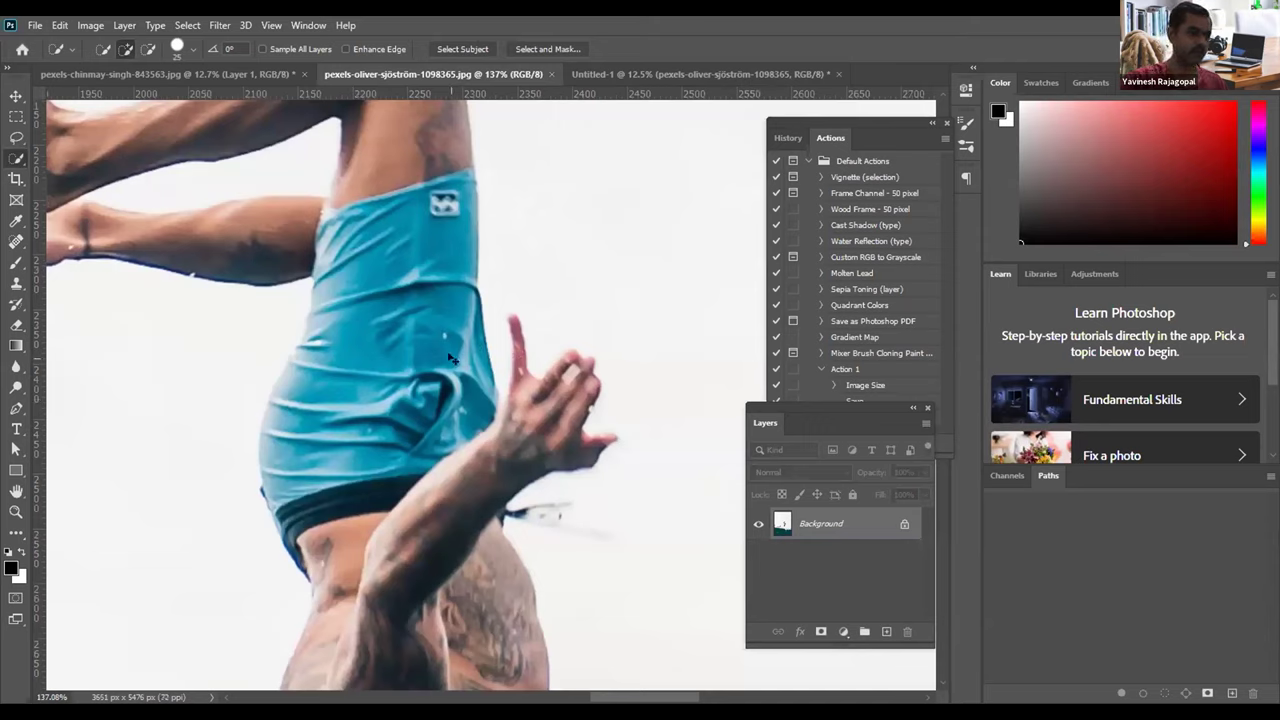
{"action": "key", "text": "ctrl+u"}
{"action": "left_click", "coordinate": [980, 282]}
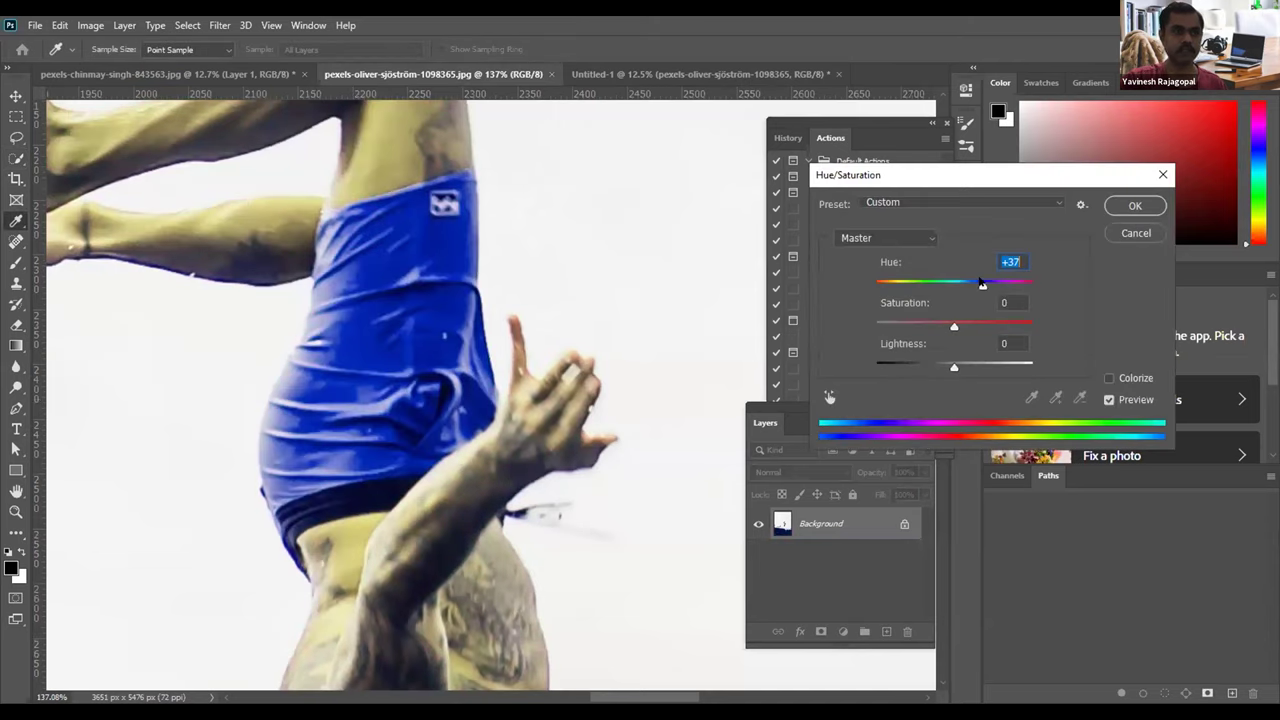
{"action": "key", "text": "Return"}
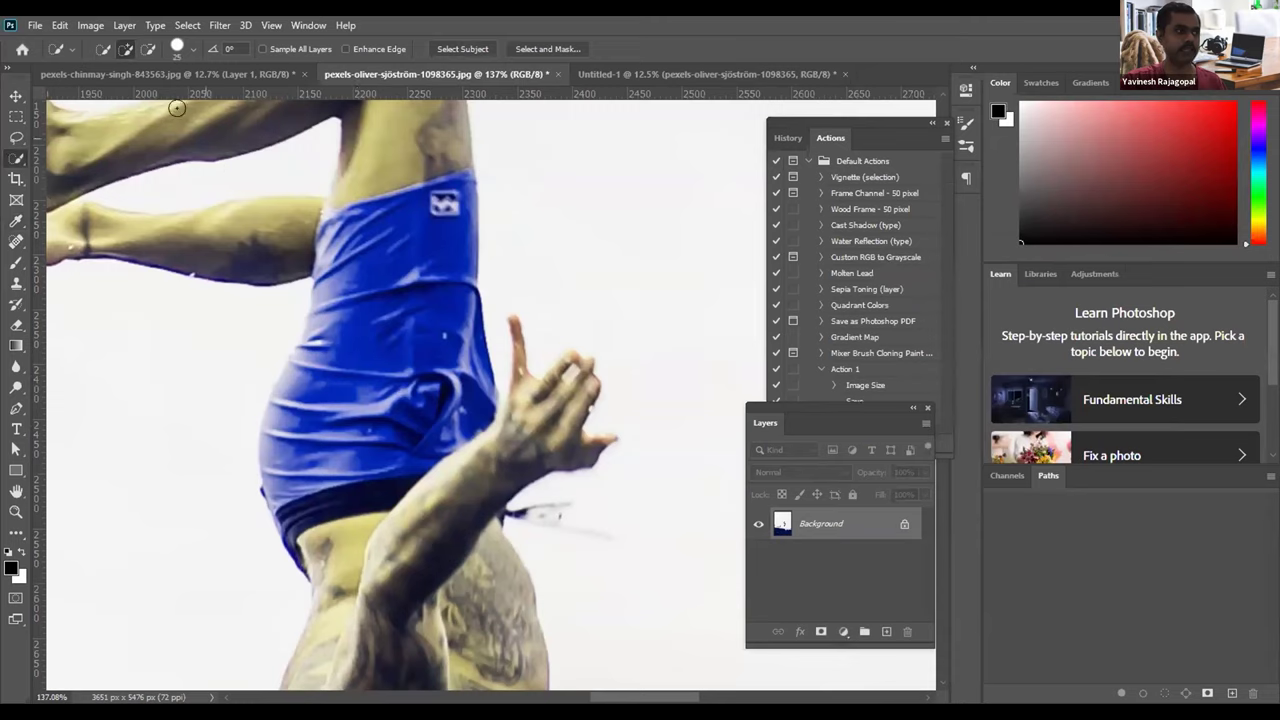
{"action": "left_click", "coordinate": [34, 24]}
{"action": "left_click", "coordinate": [50, 203]}
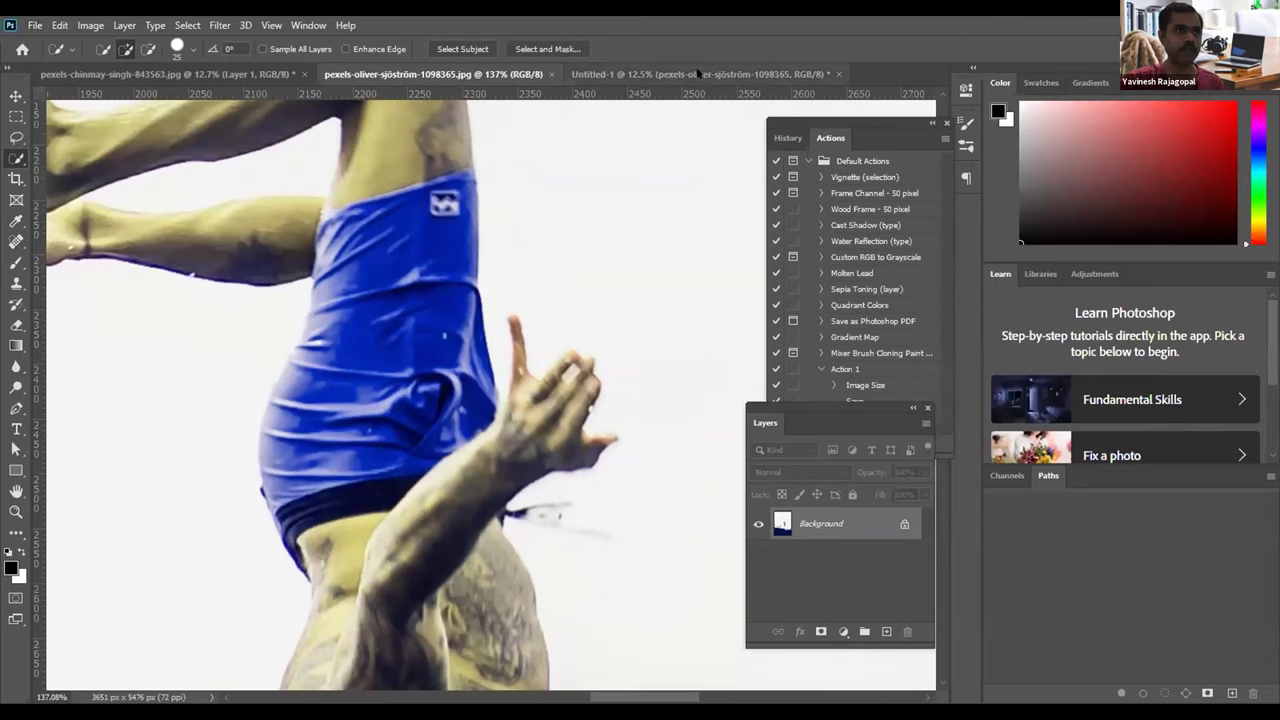
Step: Delete the placed diver layer from the Untitled-1 composite
{"action": "left_click", "coordinate": [698, 73]}
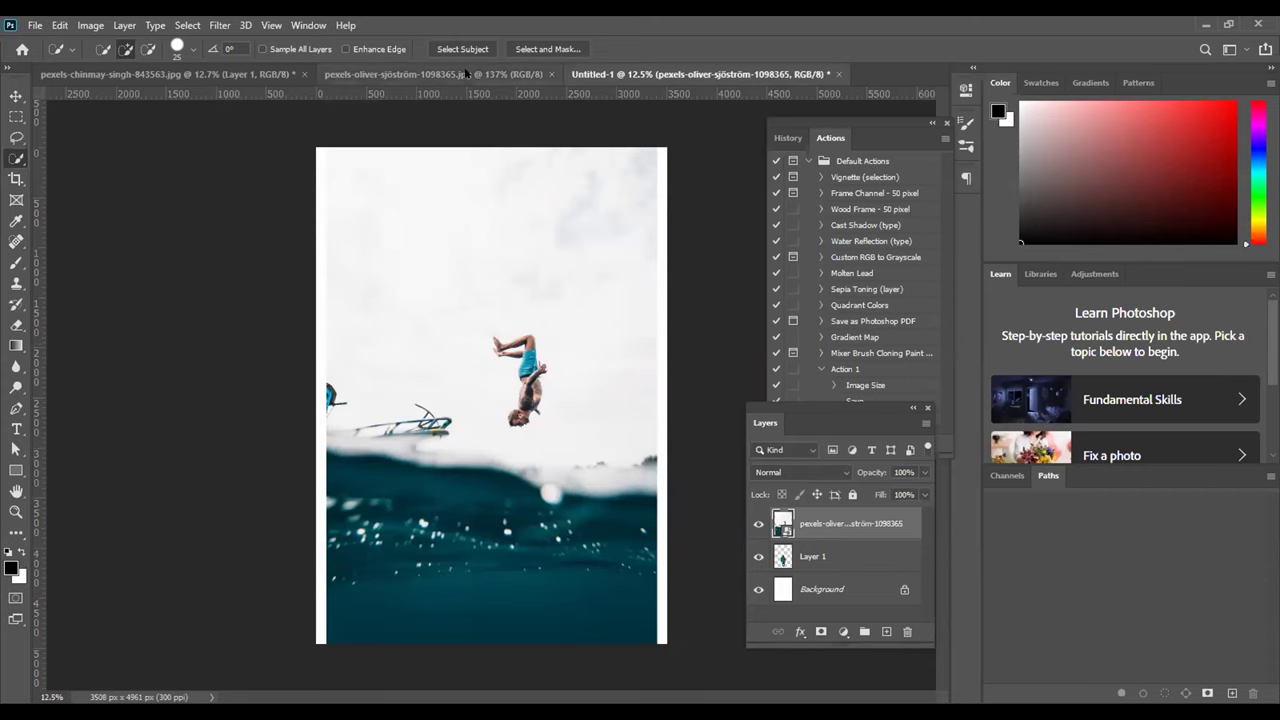
{"action": "left_click", "coordinate": [433, 73]}
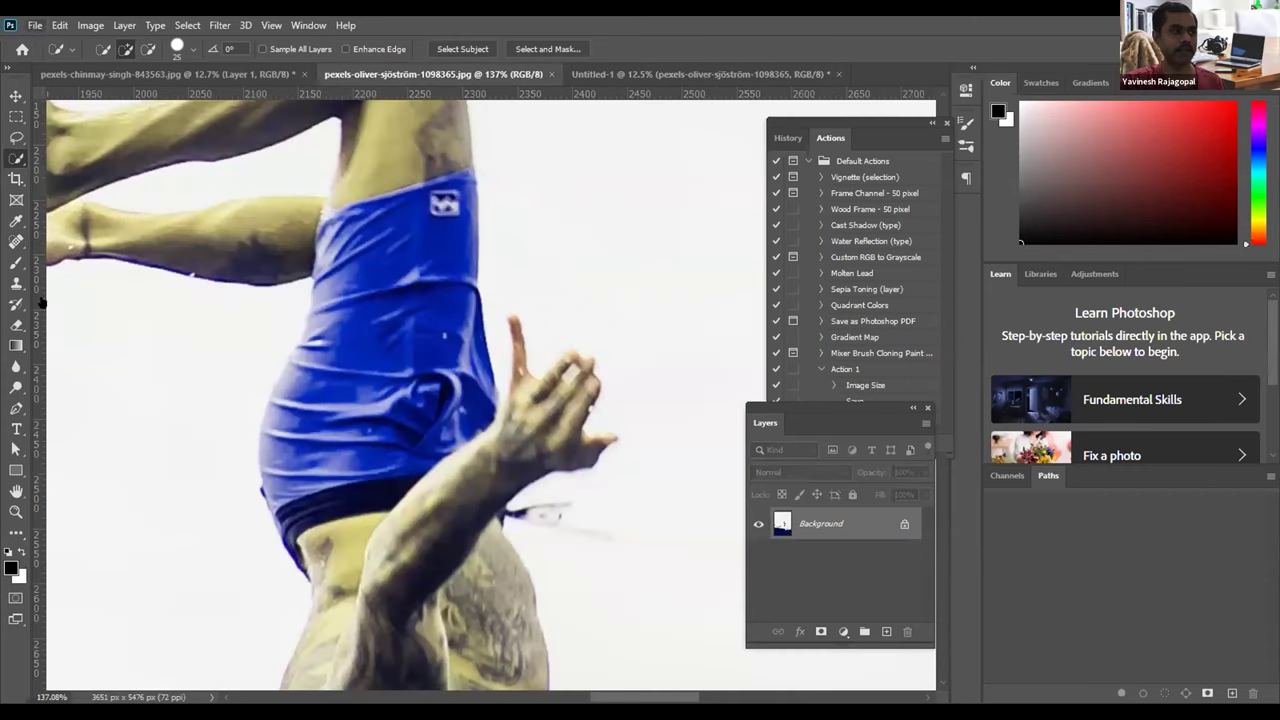
{"action": "left_click", "coordinate": [35, 25]}
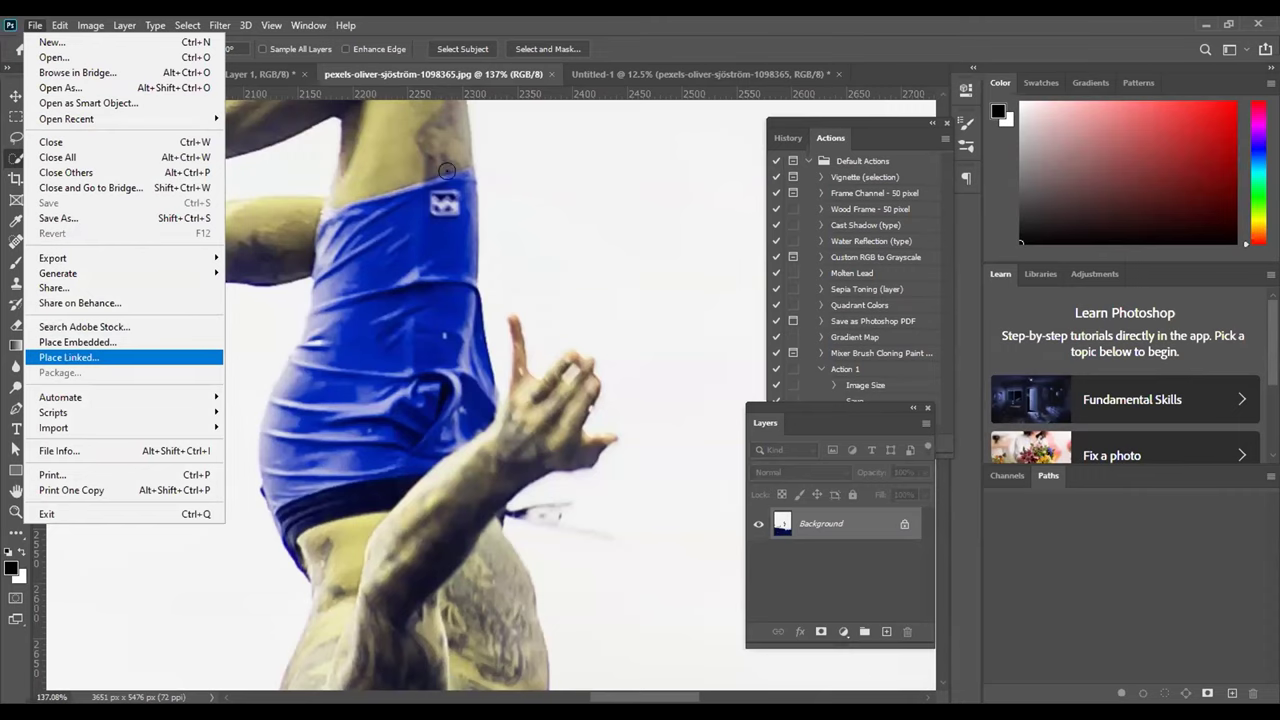
{"action": "key", "text": "Escape"}
{"action": "left_click", "coordinate": [630, 74]}
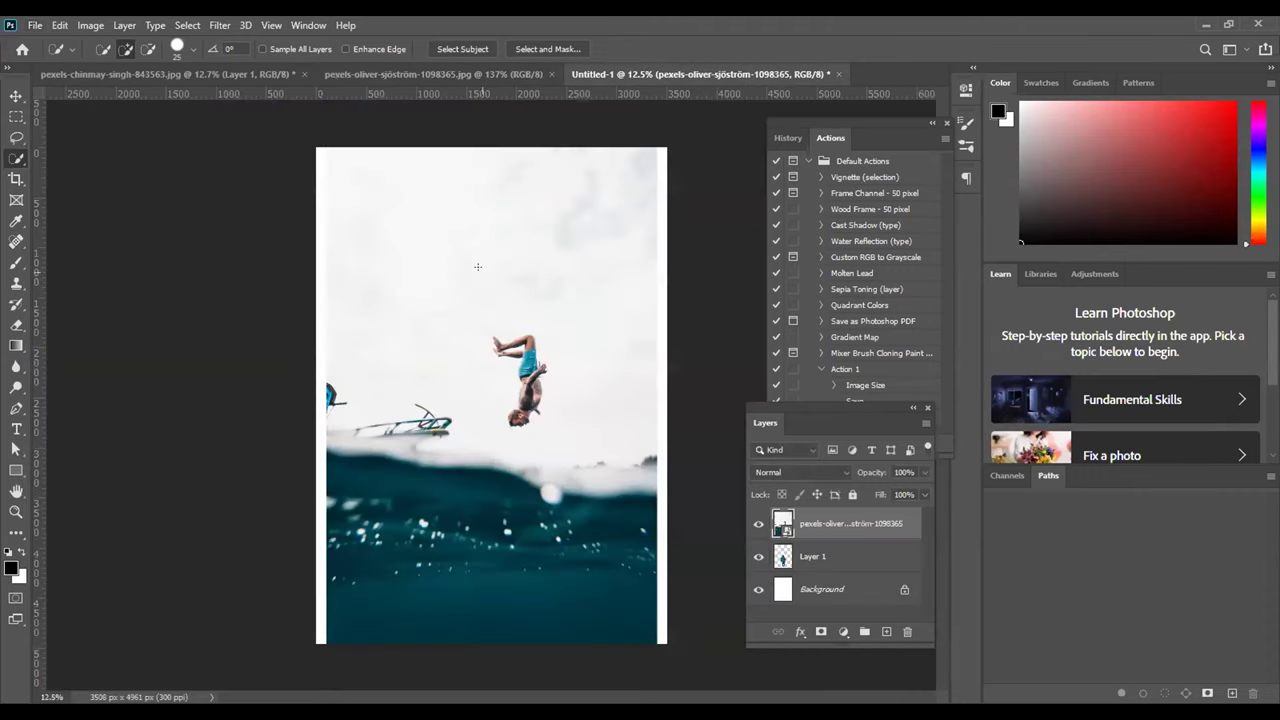
{"action": "key", "text": "Delete"}
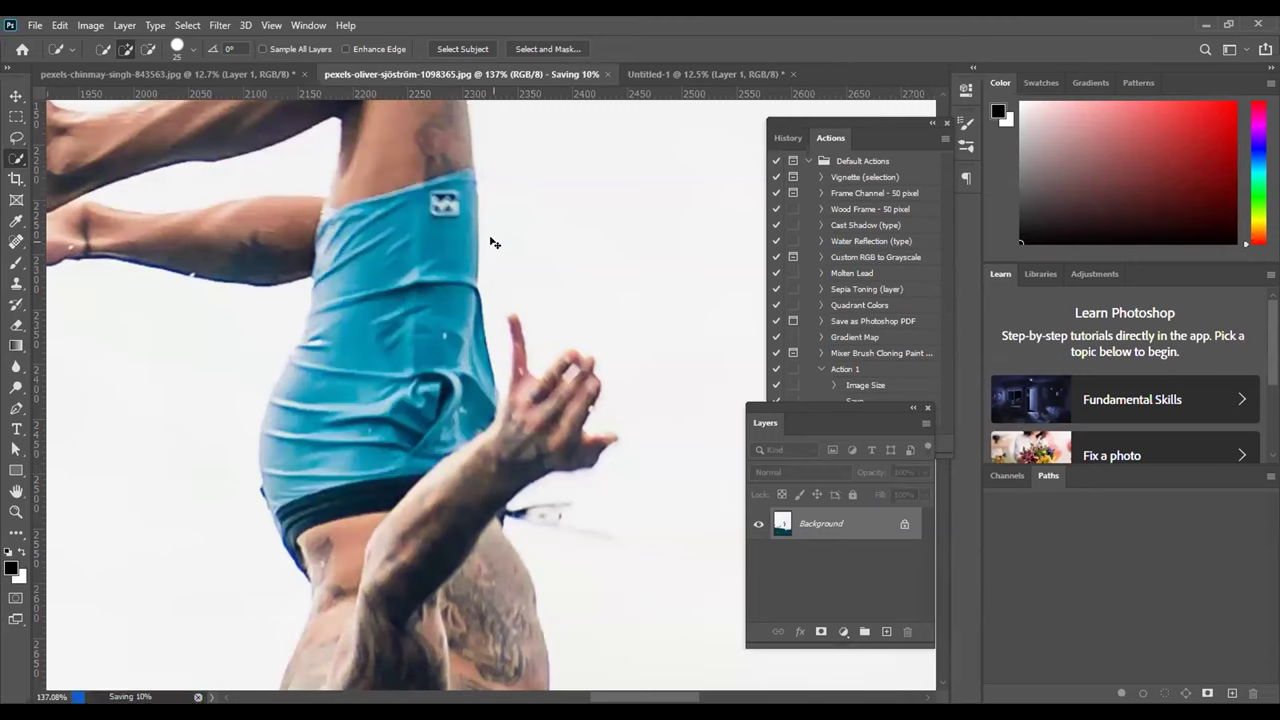
Step: Switch to the Rectangular Marquee and pan the diver's legs above the shorts into view
{"action": "key", "text": "m"}
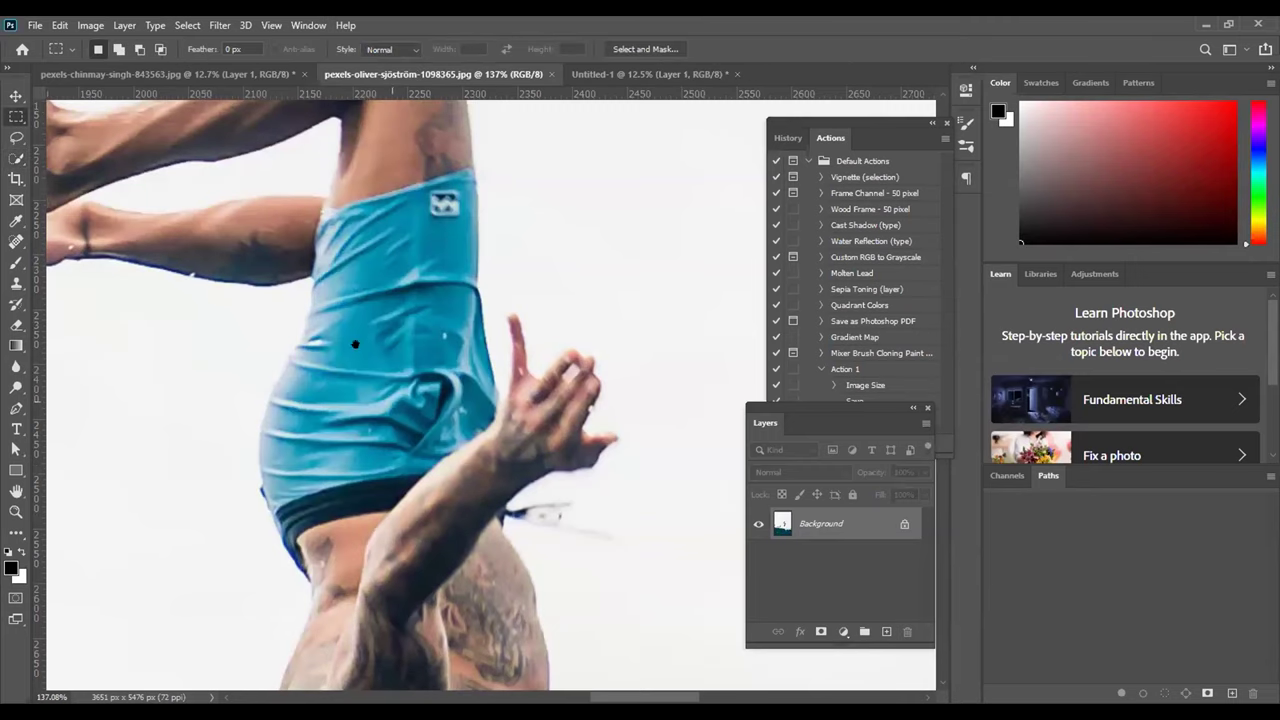
{"action": "left_click_drag", "start_coordinate": [355, 344], "coordinate": [479, 463]}
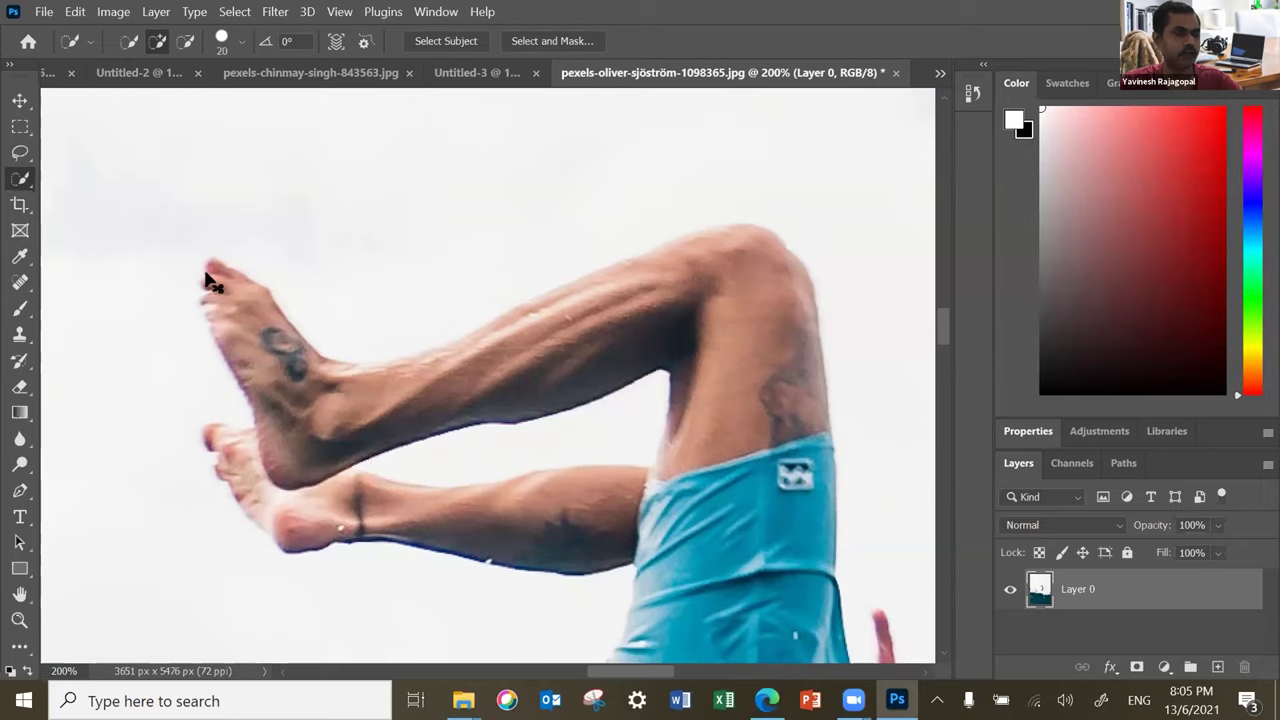
{"action": "left_click", "coordinate": [425, 15]}
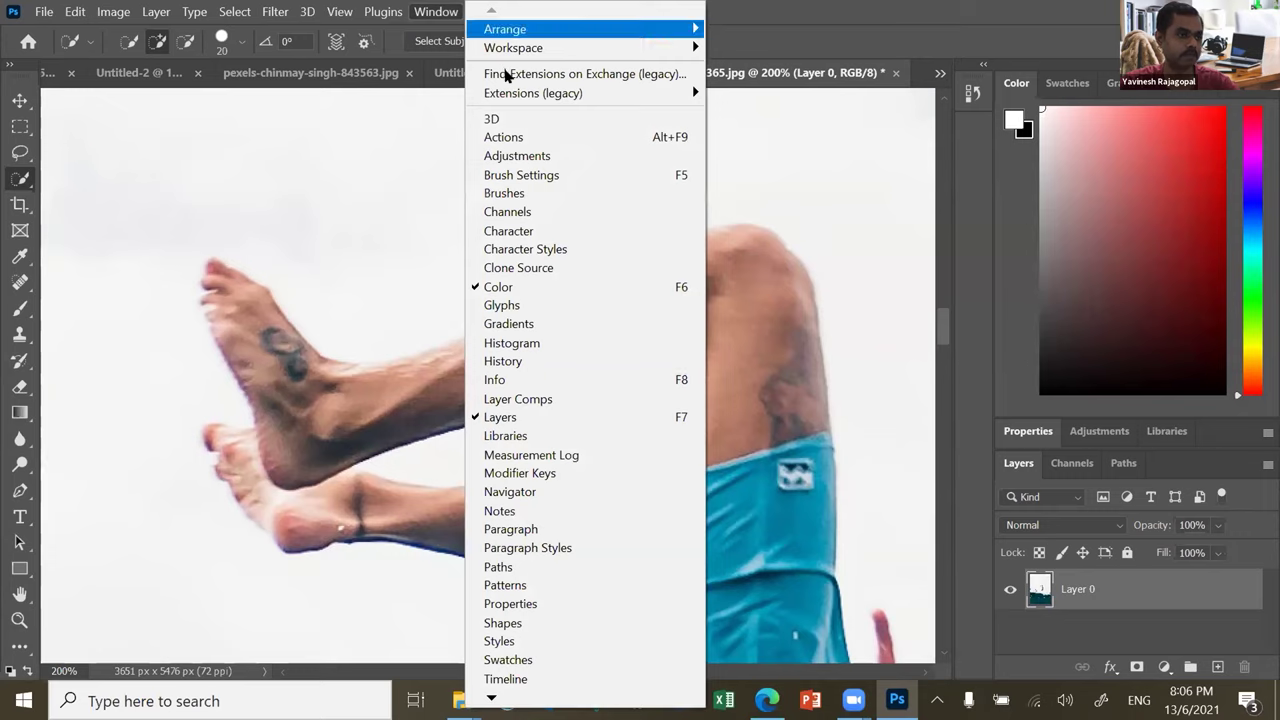
{"action": "left_click", "coordinate": [502, 362]}
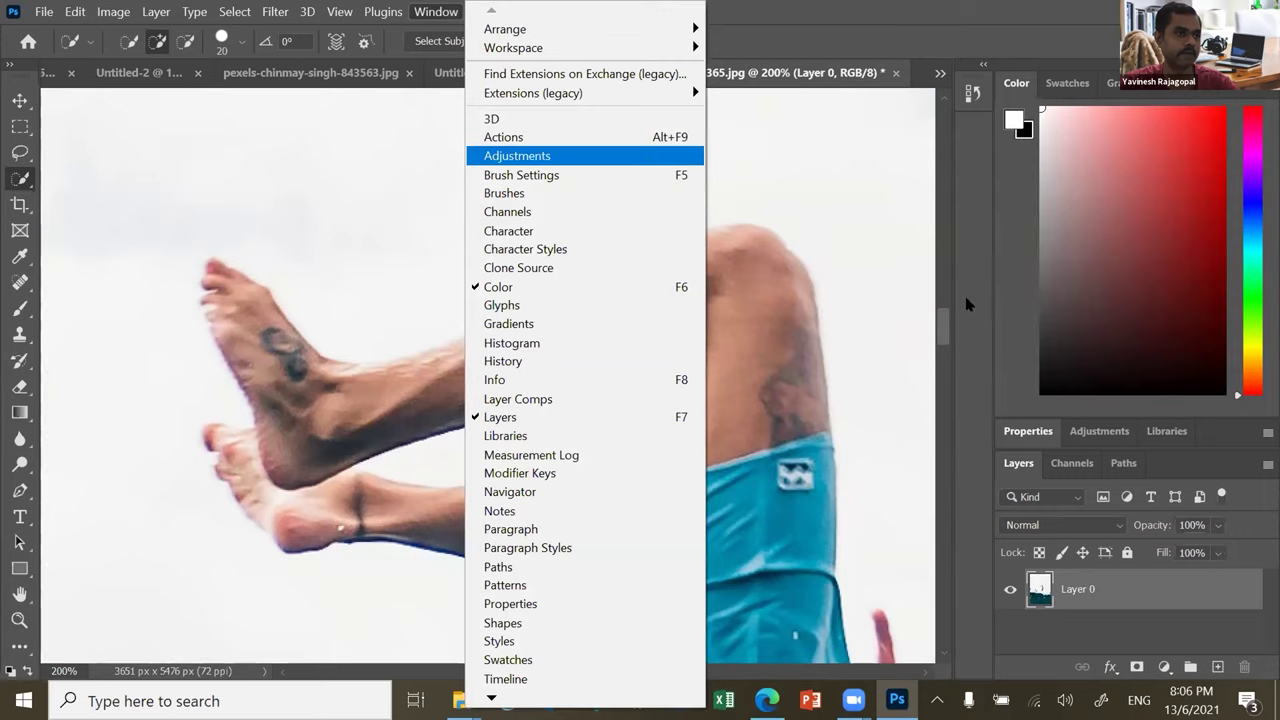
{"action": "left_click_drag", "start_coordinate": [880, 84], "coordinate": [989, 293]}
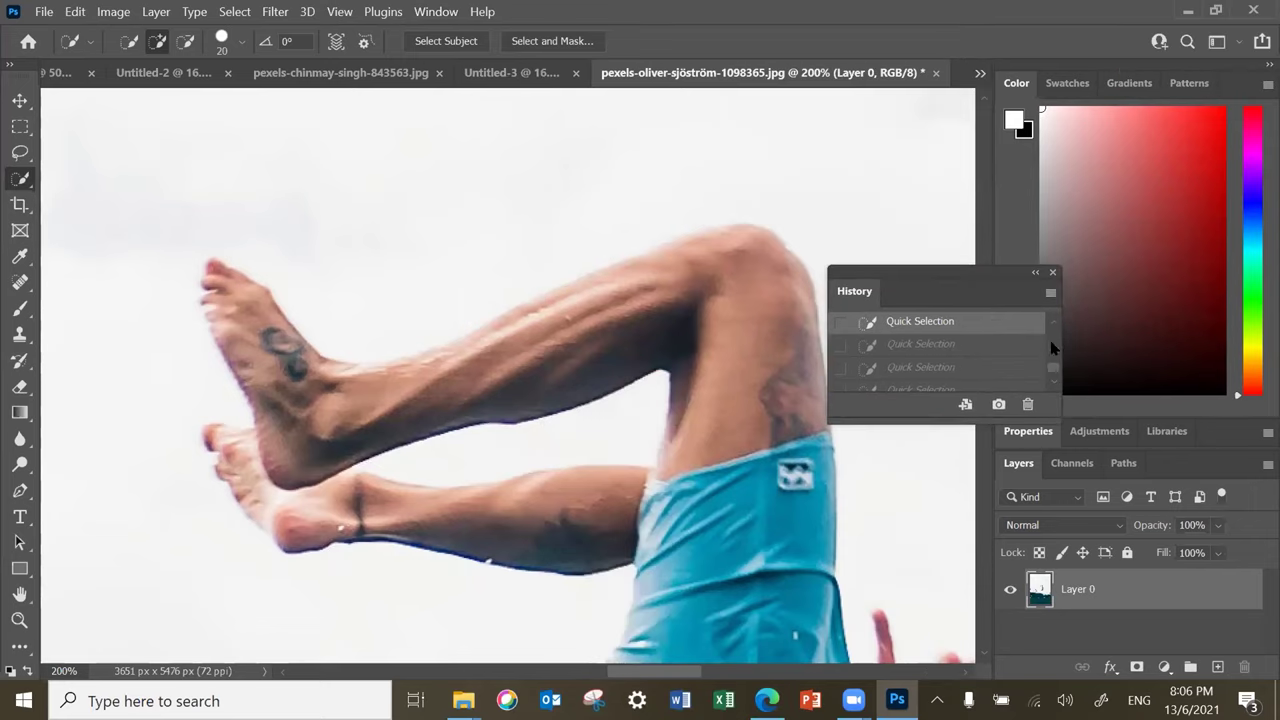
{"action": "scroll", "coordinate": [1050, 345], "scroll_direction": "up", "scroll_amount": 5}
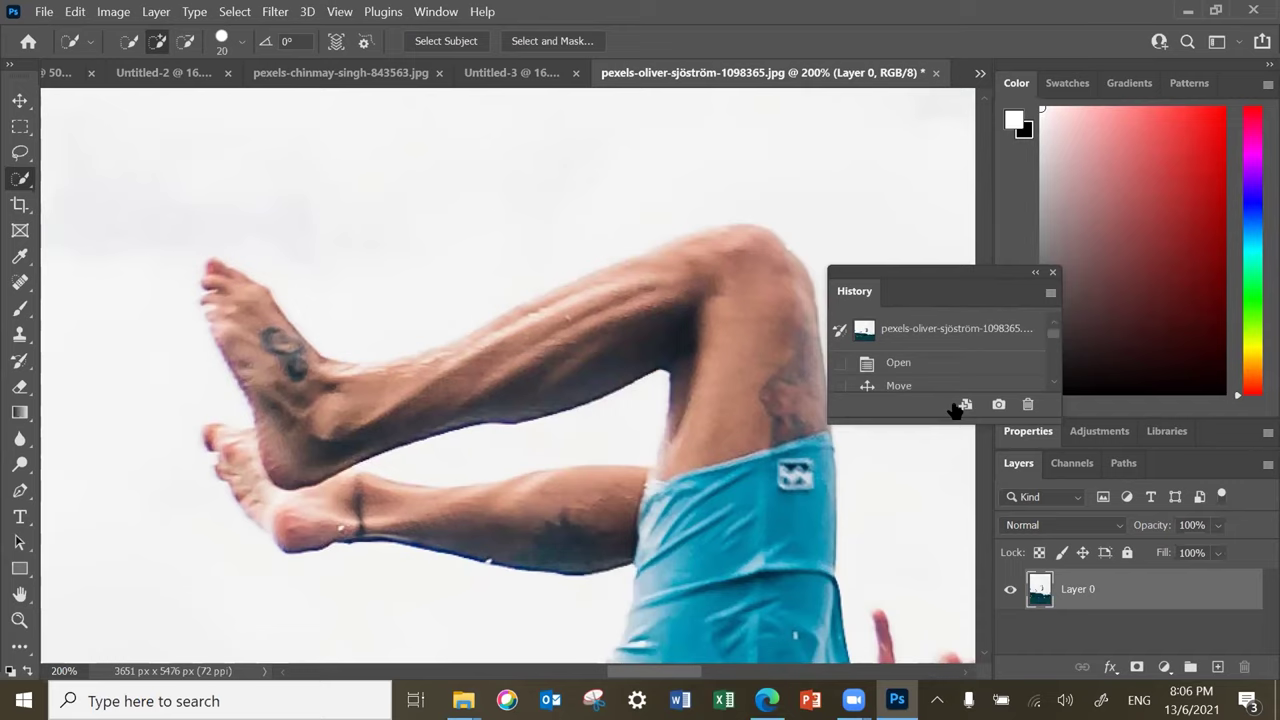
{"action": "left_click_drag", "start_coordinate": [937, 426], "coordinate": [921, 645]}
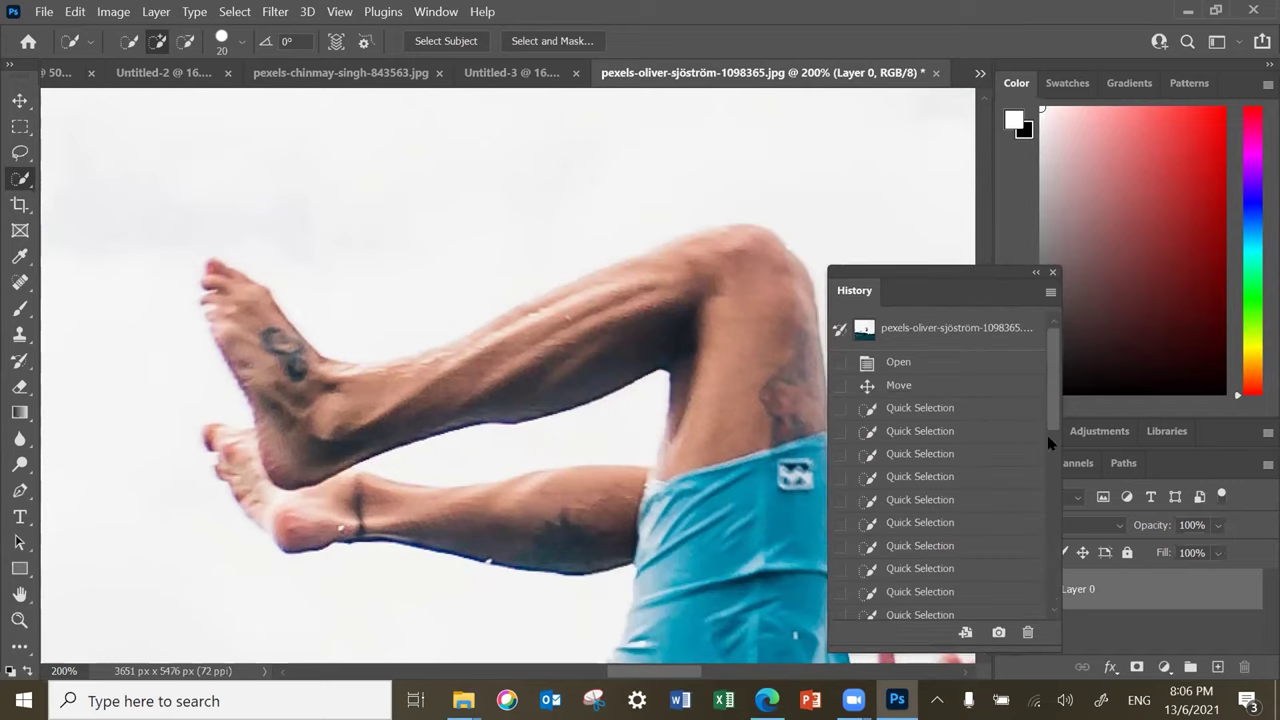
{"action": "left_click", "coordinate": [1050, 543]}
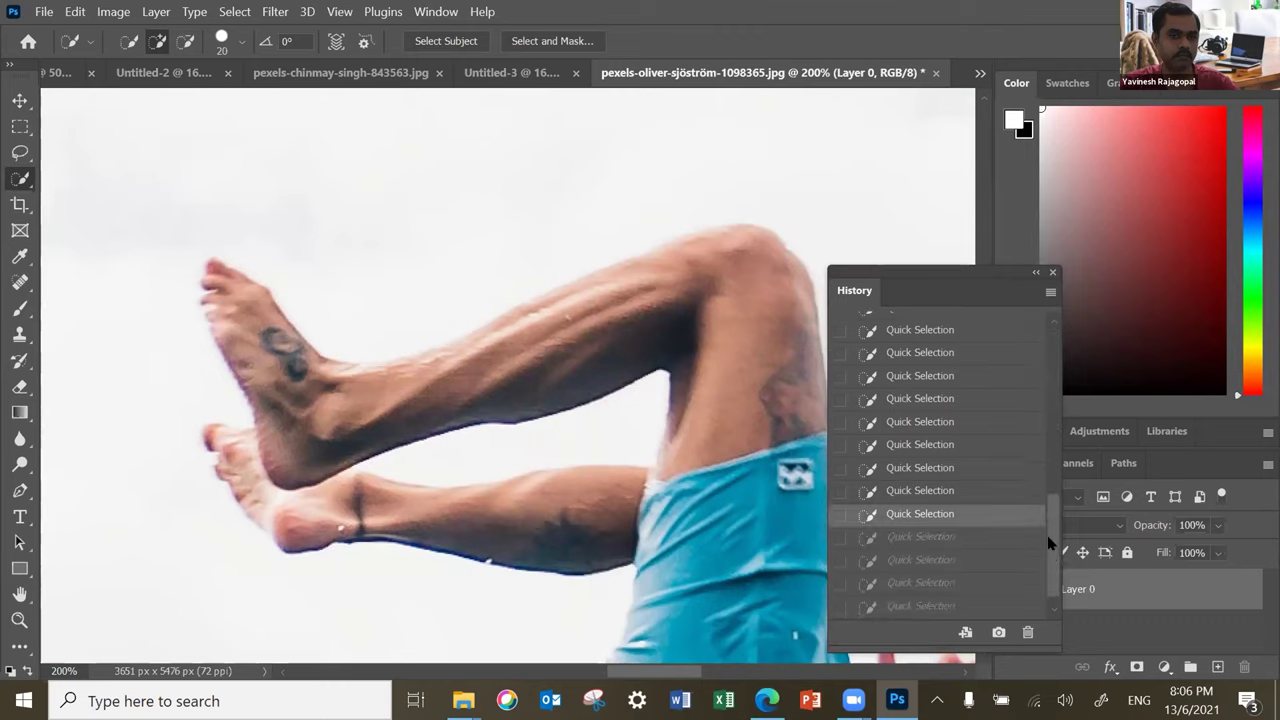
{"action": "left_click", "coordinate": [1055, 372]}
{"action": "scroll", "coordinate": [1052, 584], "scroll_direction": "down", "scroll_amount": 1}
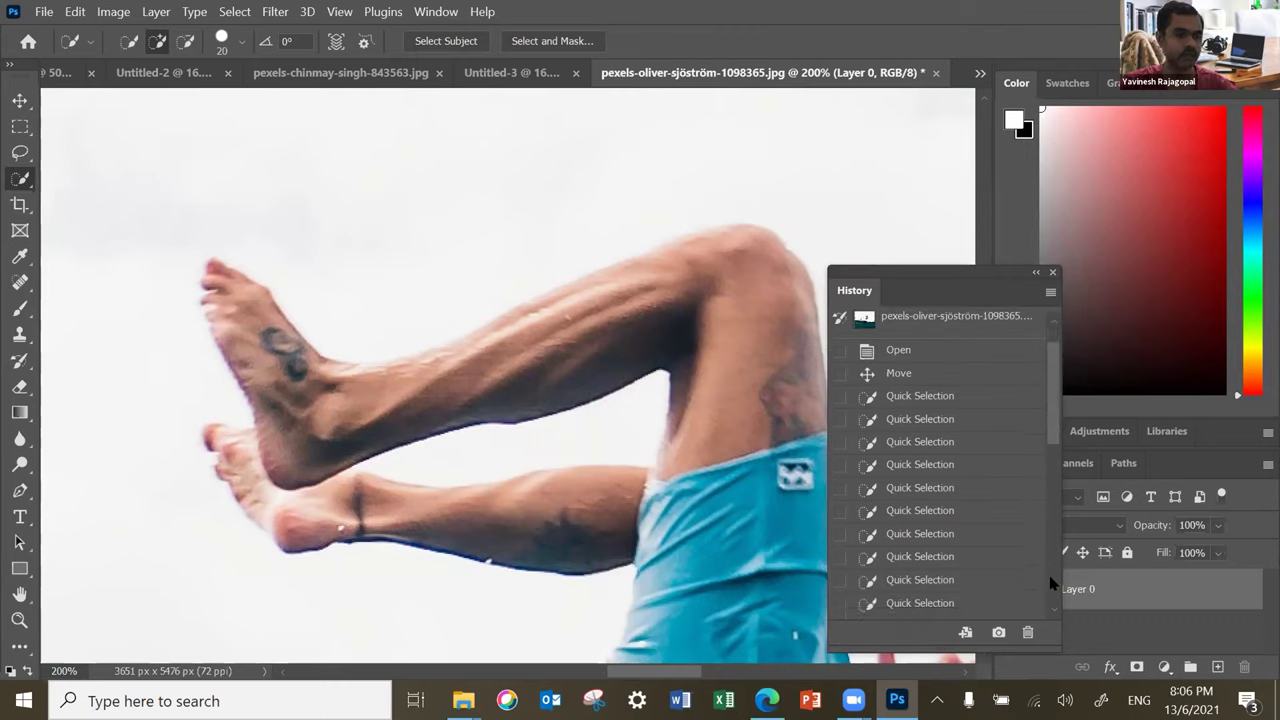
{"action": "mouse_move", "coordinate": [1051, 423]}
{"action": "left_mouse_down"}
{"action": "mouse_move", "coordinate": [1051, 520]}
{"action": "mouse_move", "coordinate": [1055, 275]}
{"action": "left_mouse_up"}
{"action": "left_click", "coordinate": [1053, 273]}
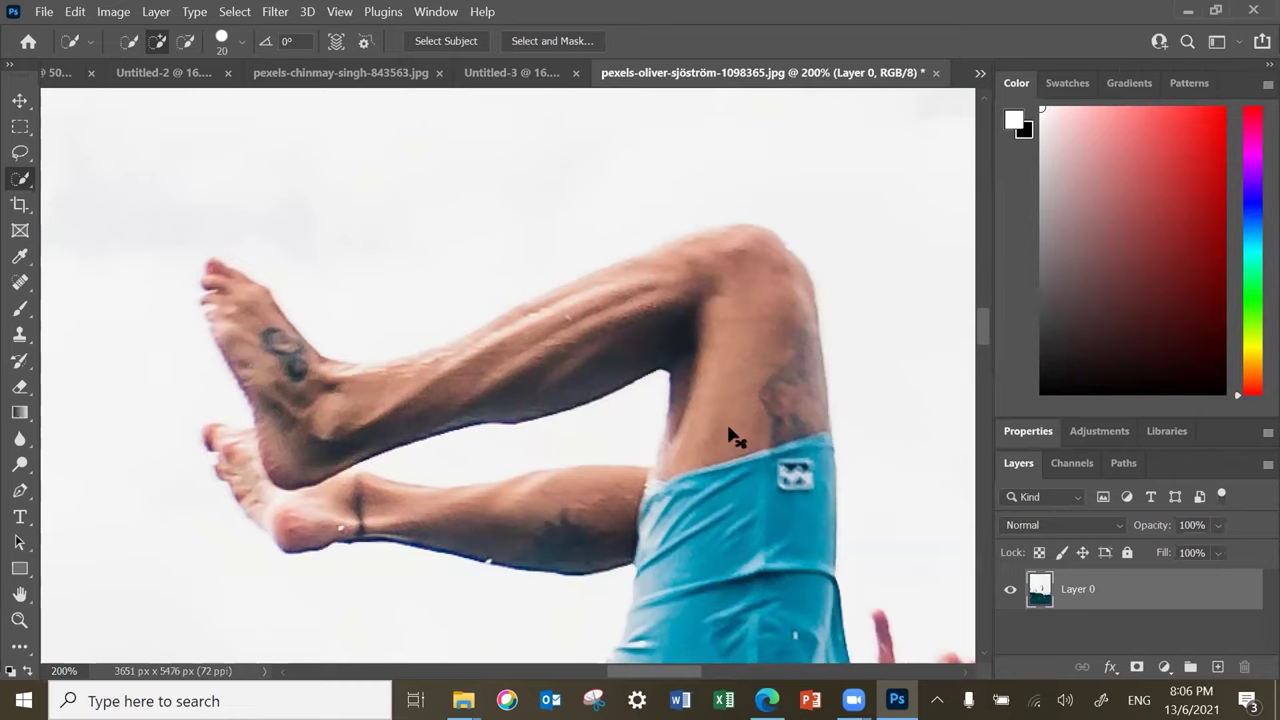
{"action": "key", "text": "ctrl+minus"}
{"action": "key", "text": "ctrl+minus"}
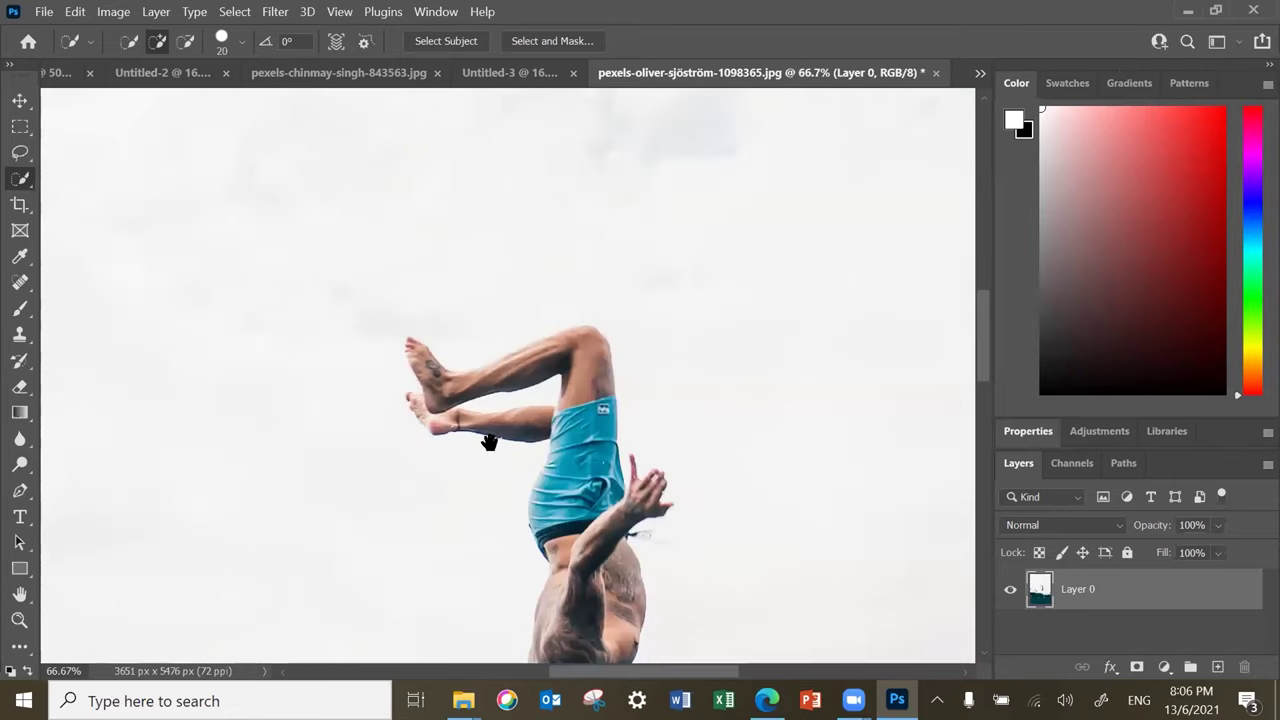
{"action": "left_click_drag", "start_coordinate": [465, 385], "coordinate": [432, 349]}
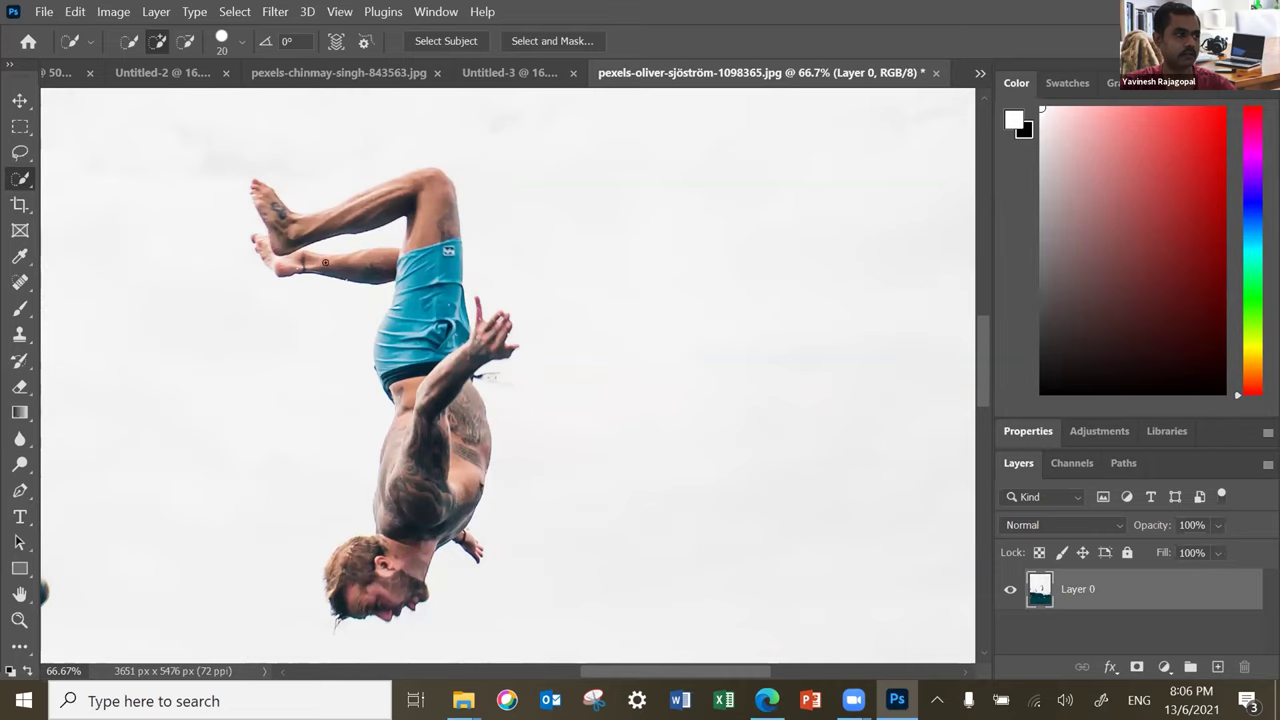
{"action": "left_click", "coordinate": [252, 196]}
{"action": "left_click", "coordinate": [292, 228]}
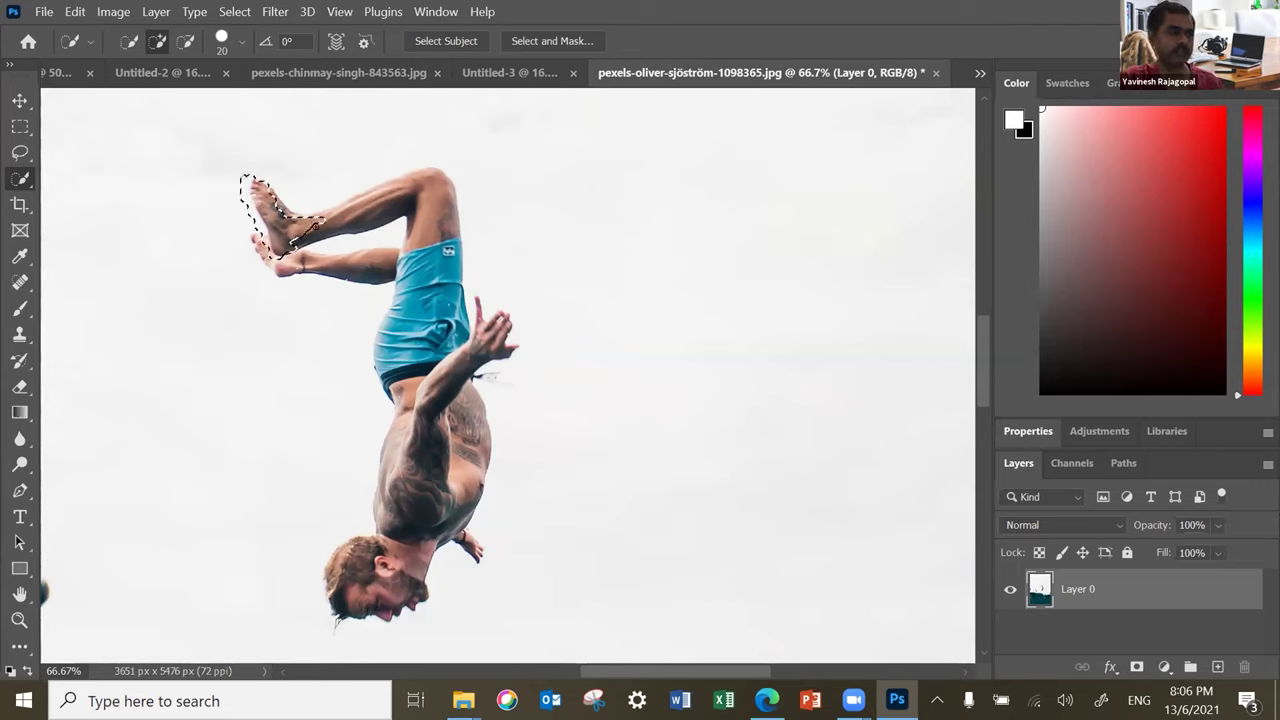
{"action": "key", "text": "ctrl+d"}
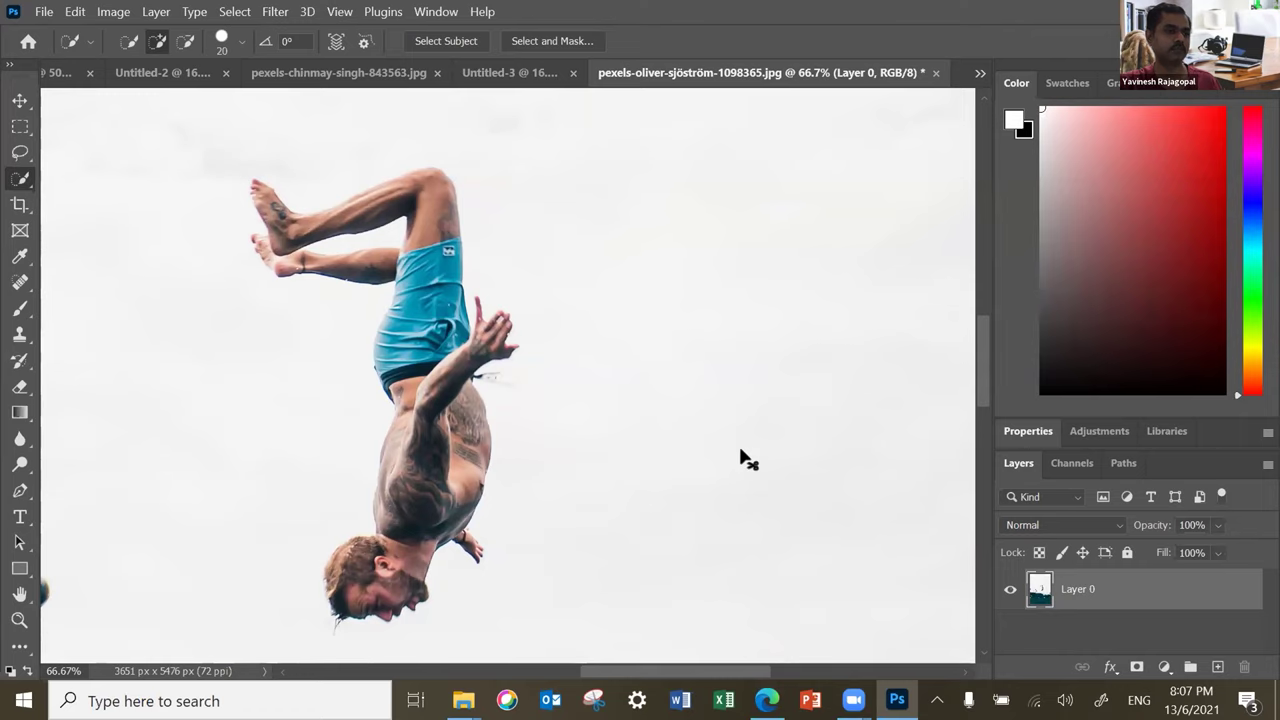
{"action": "scroll", "coordinate": [748, 458], "scroll_direction": "down", "scroll_amount": 2}
{"action": "scroll", "coordinate": [748, 458], "scroll_direction": "up", "scroll_amount": 3}
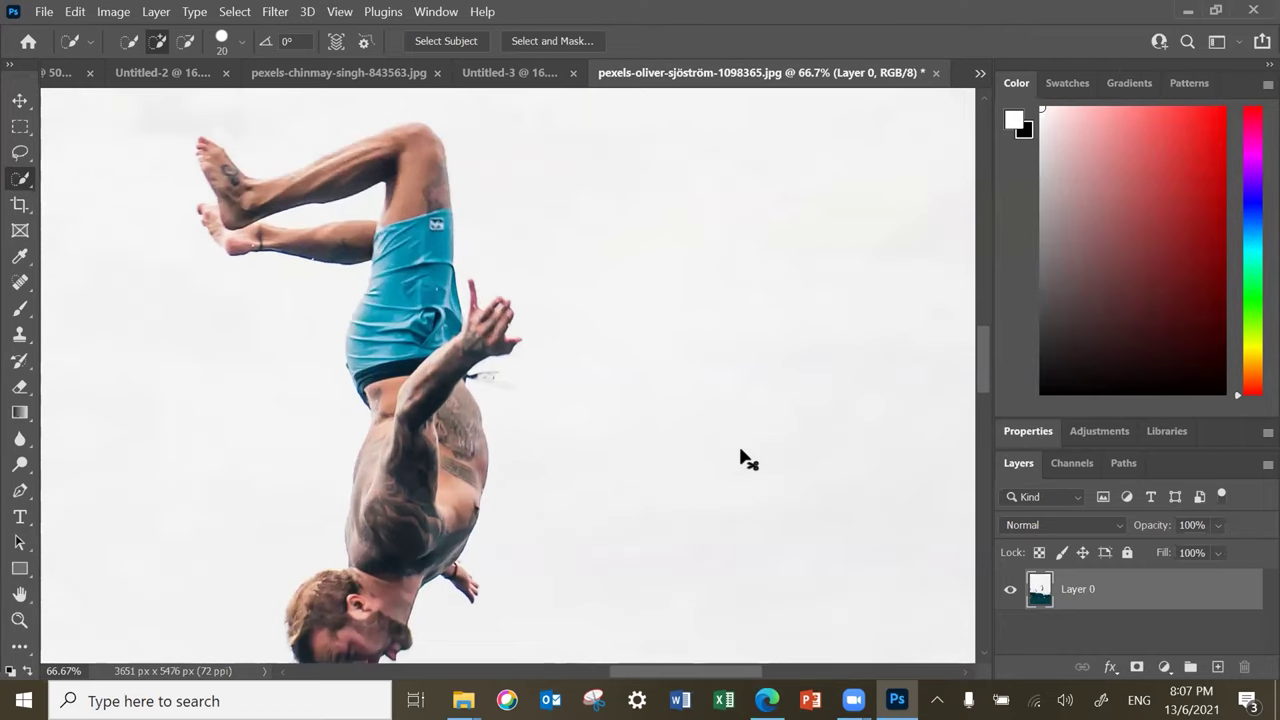
{"action": "scroll", "coordinate": [748, 458], "scroll_direction": "down", "scroll_amount": 4}
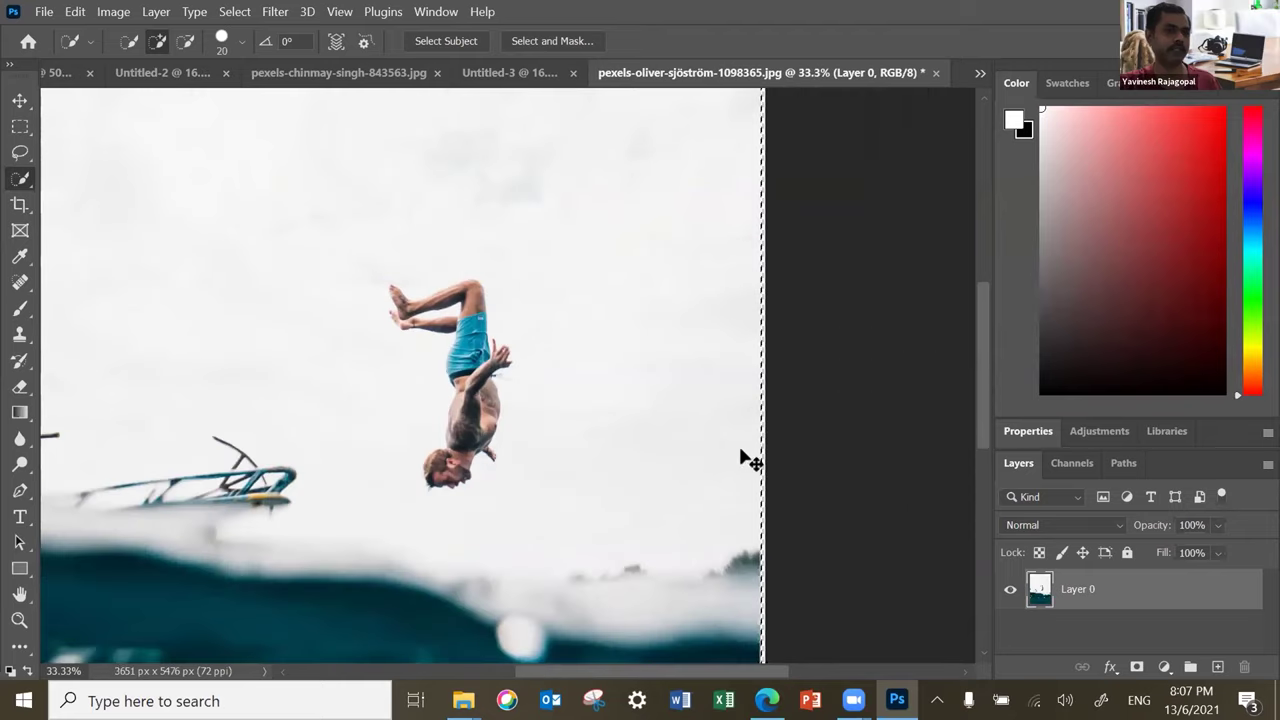
{"action": "scroll", "coordinate": [748, 458], "scroll_direction": "down", "scroll_amount": 2}
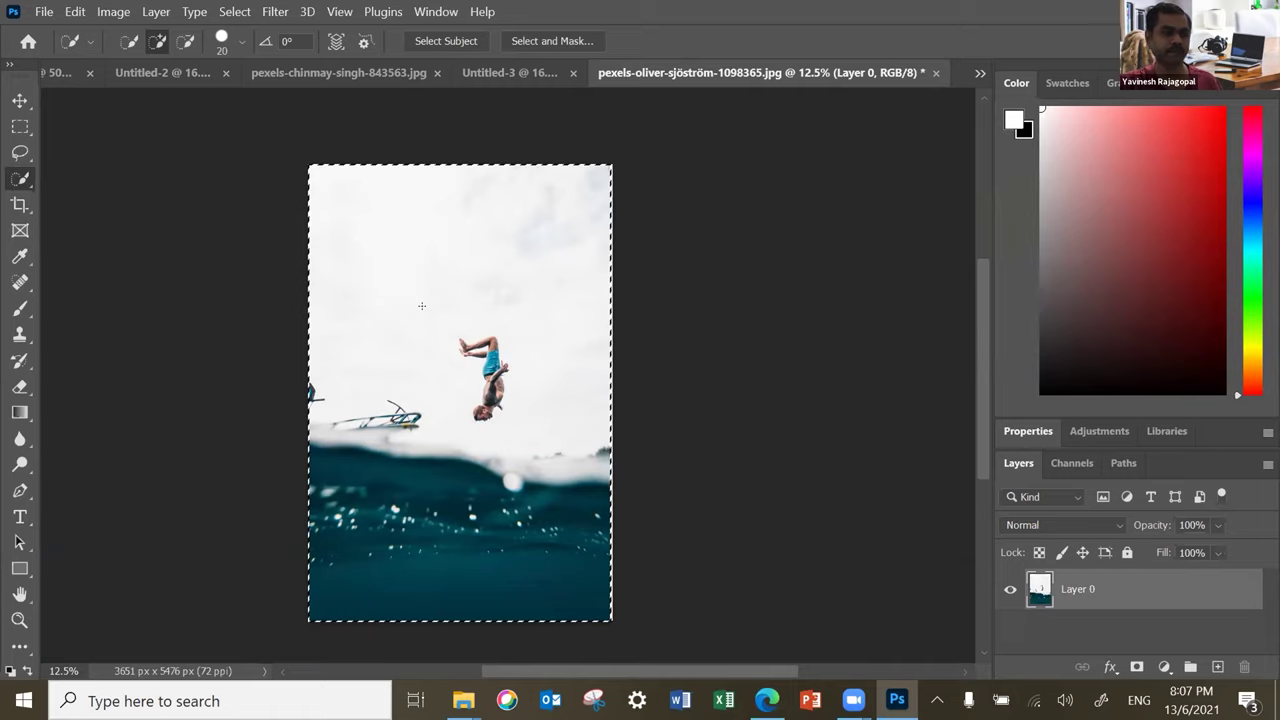
{"action": "key", "text": "ctrl+d"}
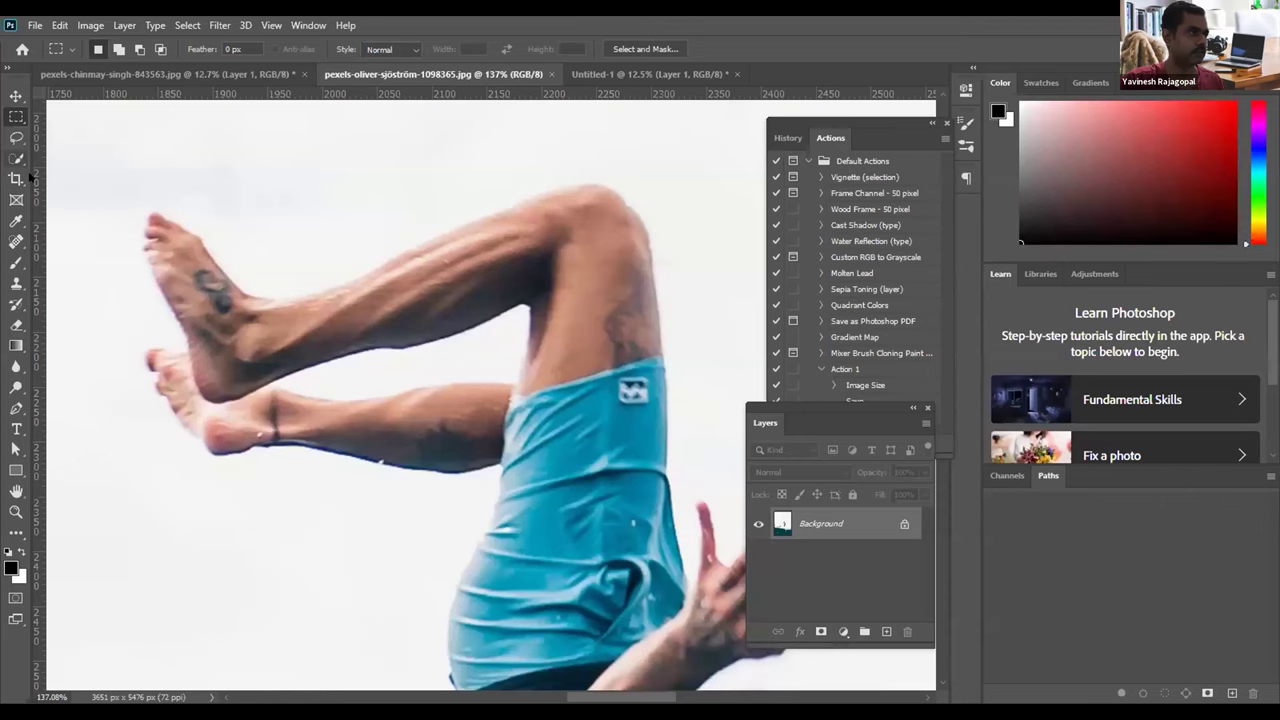
Step: Quick-select the diver's upper and lower legs and feet, tidying the upper leg's edge
{"action": "left_click", "coordinate": [16, 158]}
{"action": "mouse_move", "coordinate": [164, 230]}
{"action": "left_mouse_down"}
{"action": "mouse_move", "coordinate": [226, 345]}
{"action": "mouse_move", "coordinate": [539, 235]}
{"action": "mouse_move", "coordinate": [591, 408]}
{"action": "mouse_move", "coordinate": [560, 560]}
{"action": "left_mouse_up"}
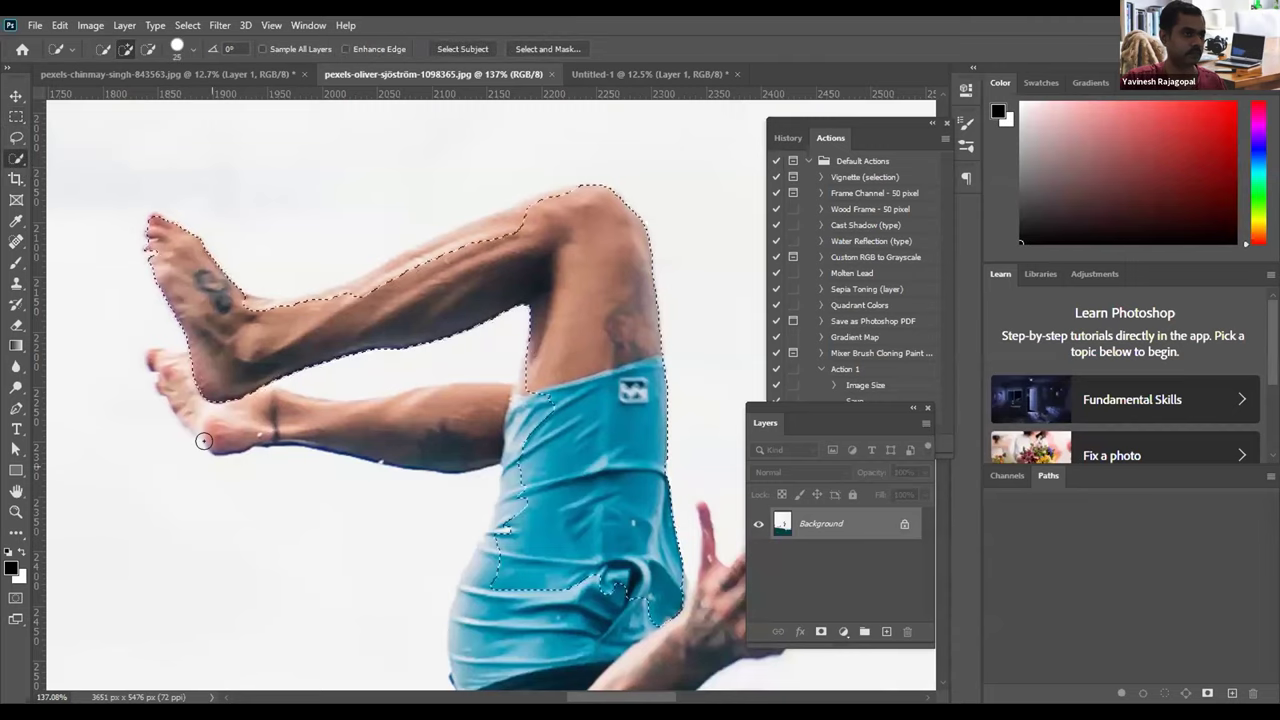
{"action": "mouse_move", "coordinate": [180, 371]}
{"action": "left_mouse_down"}
{"action": "mouse_move", "coordinate": [347, 409]}
{"action": "mouse_move", "coordinate": [515, 405]}
{"action": "mouse_move", "coordinate": [497, 401]}
{"action": "left_mouse_up"}
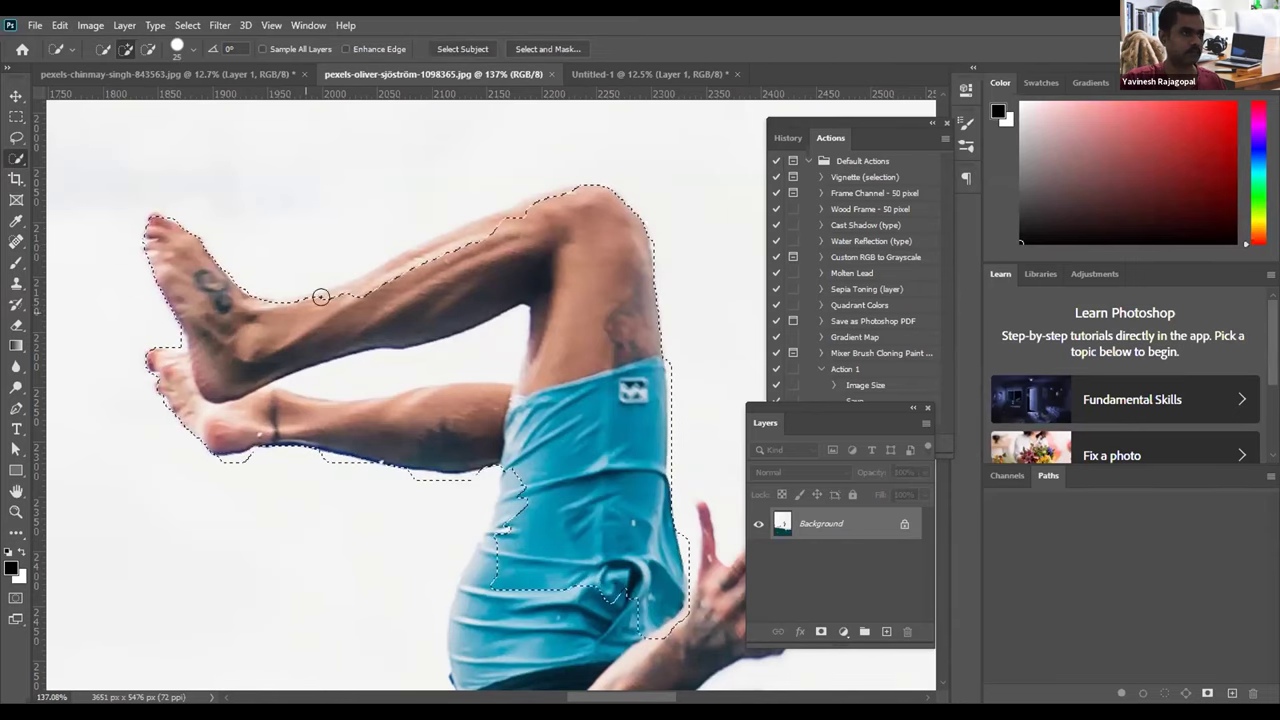
{"action": "left_click_drag", "start_coordinate": [373, 281], "coordinate": [486, 222]}
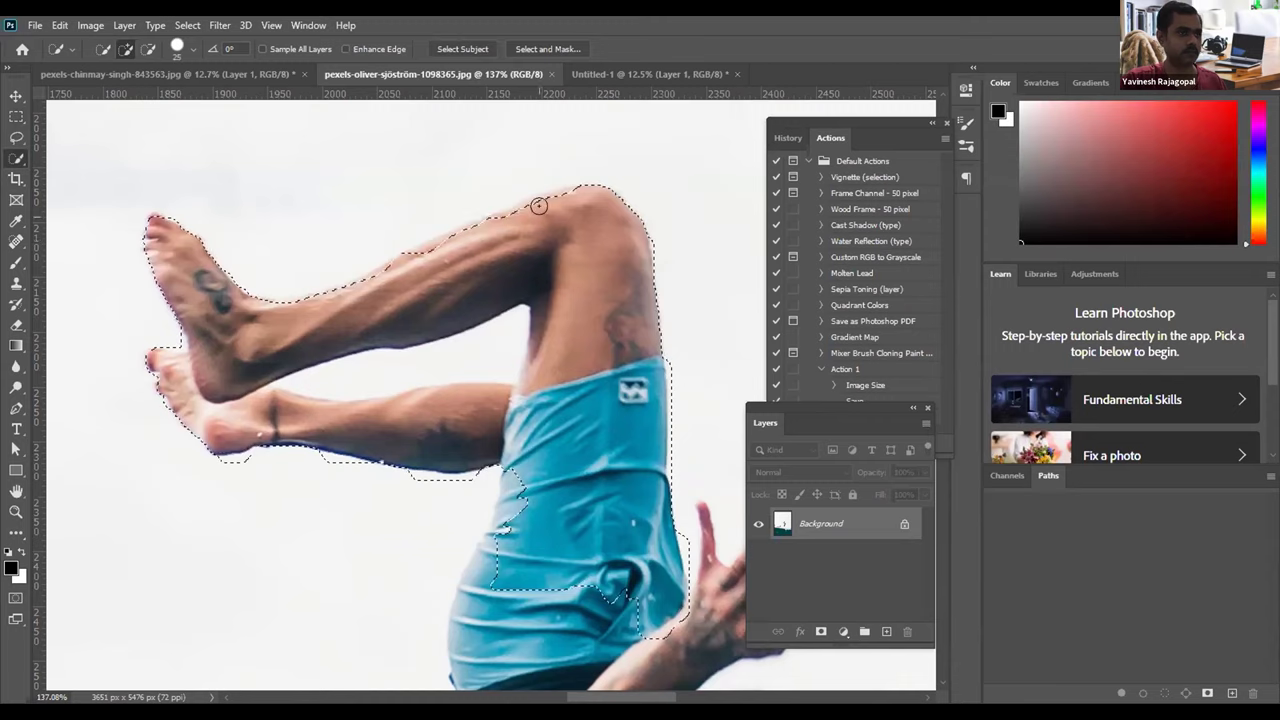
{"action": "left_click_drag", "start_coordinate": [561, 204], "coordinate": [522, 210]}
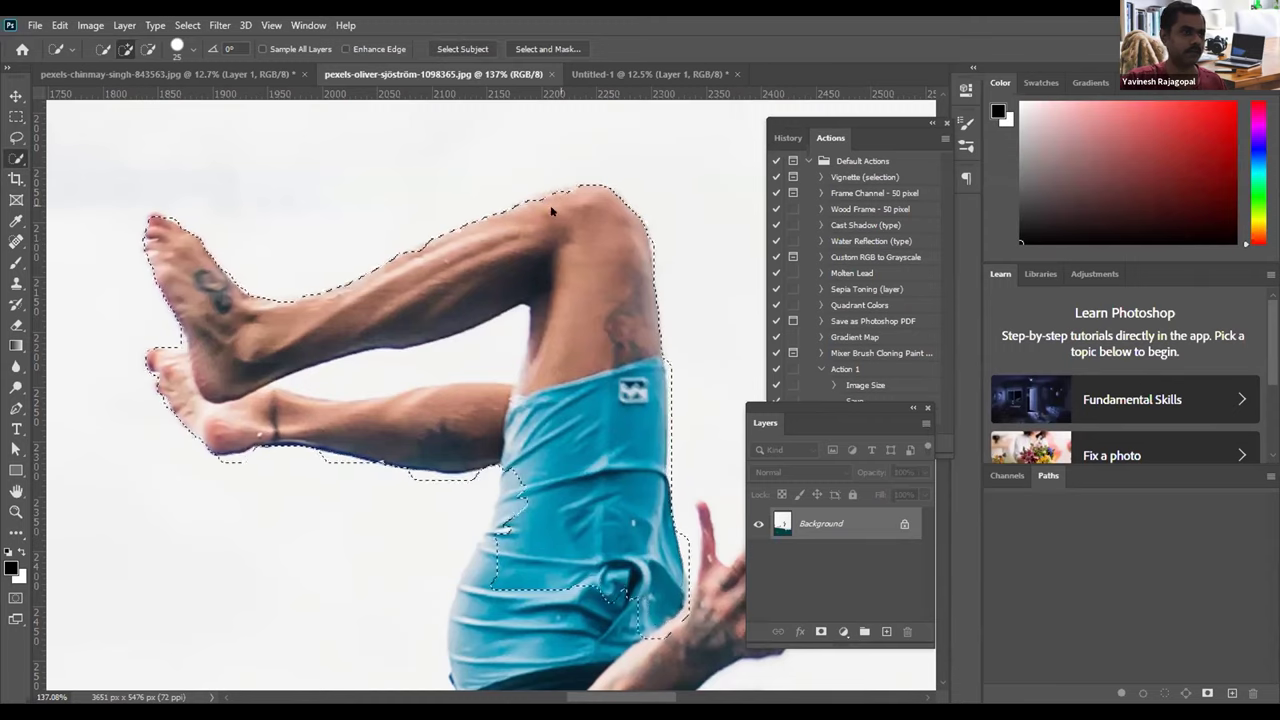
{"action": "left_click_drag", "start_coordinate": [536, 204], "coordinate": [368, 281]}
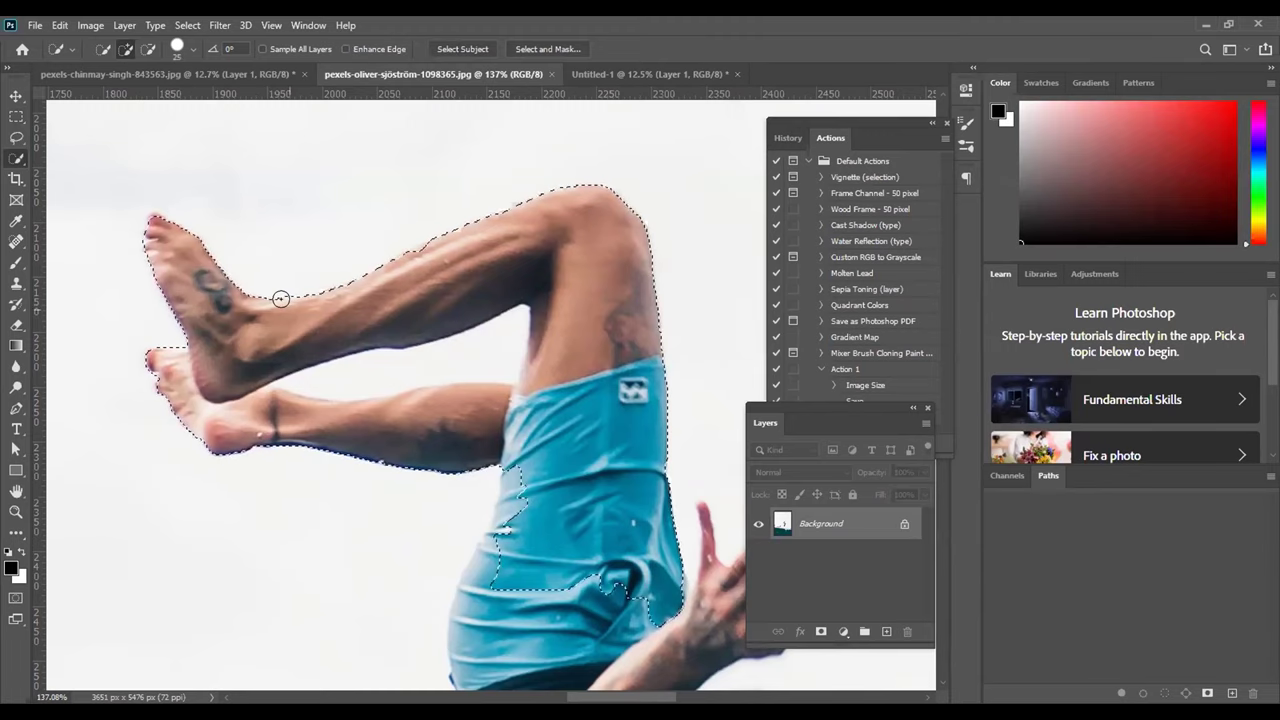
Step: Add the shorts' left edge and bottom plus the raised hand and fingers
{"action": "scroll", "coordinate": [449, 394], "scroll_direction": "down", "scroll_amount": 2}
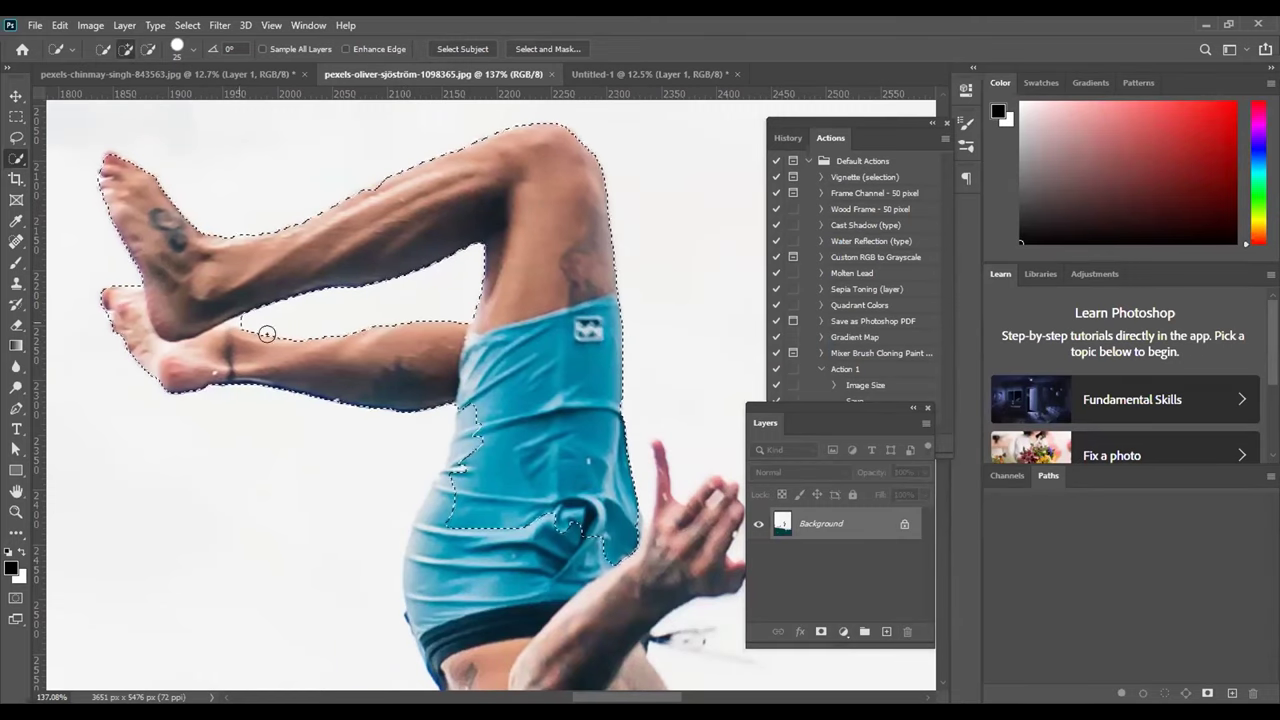
{"action": "mouse_move", "coordinate": [435, 504]}
{"action": "left_mouse_down"}
{"action": "mouse_move", "coordinate": [415, 560]}
{"action": "mouse_move", "coordinate": [418, 630]}
{"action": "mouse_move", "coordinate": [560, 610]}
{"action": "left_mouse_up"}
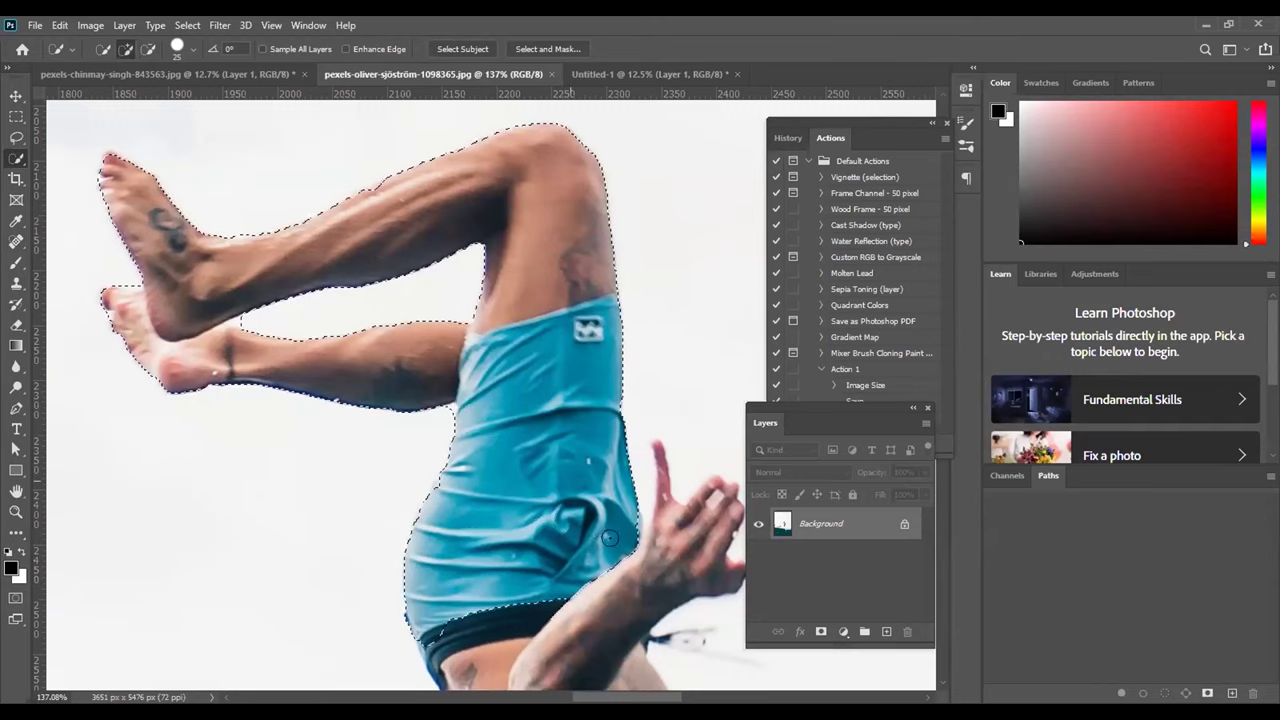
{"action": "left_click_drag", "start_coordinate": [652, 538], "coordinate": [650, 554]}
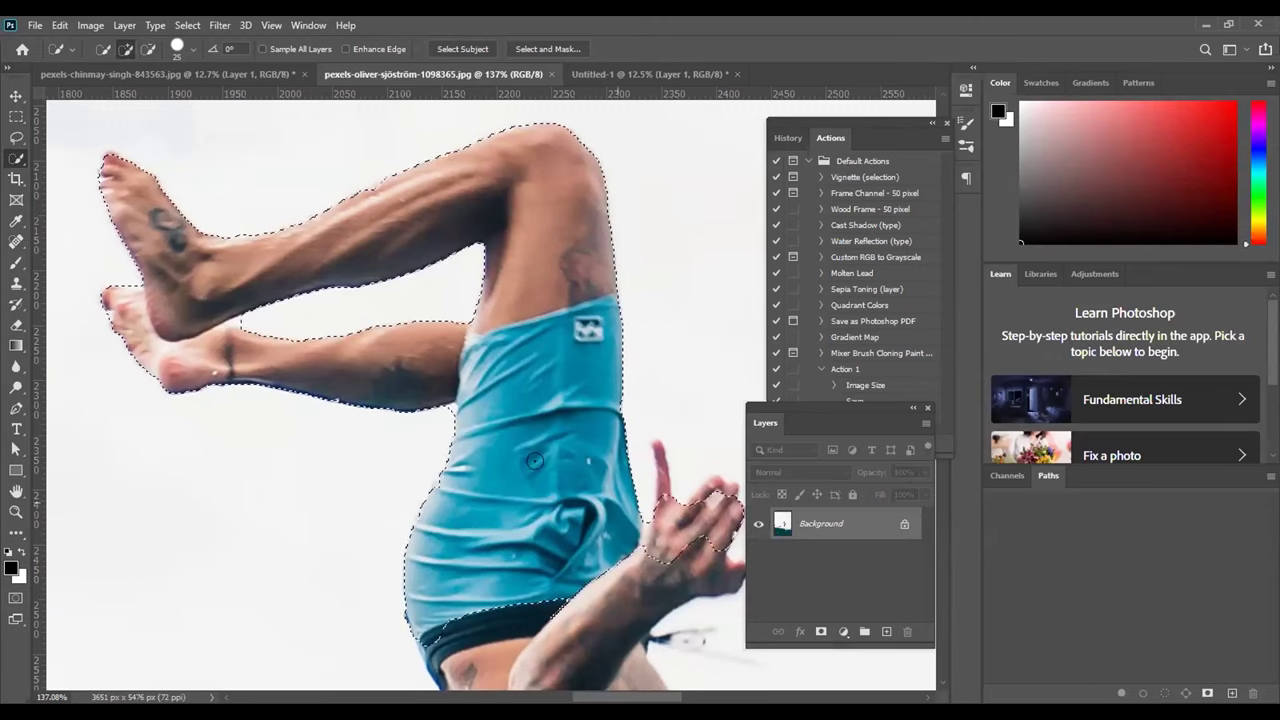
{"action": "scroll", "coordinate": [233, 314], "scroll_direction": "up", "scroll_amount": 2}
{"action": "scroll", "coordinate": [309, 351], "scroll_direction": "up", "scroll_amount": 6}
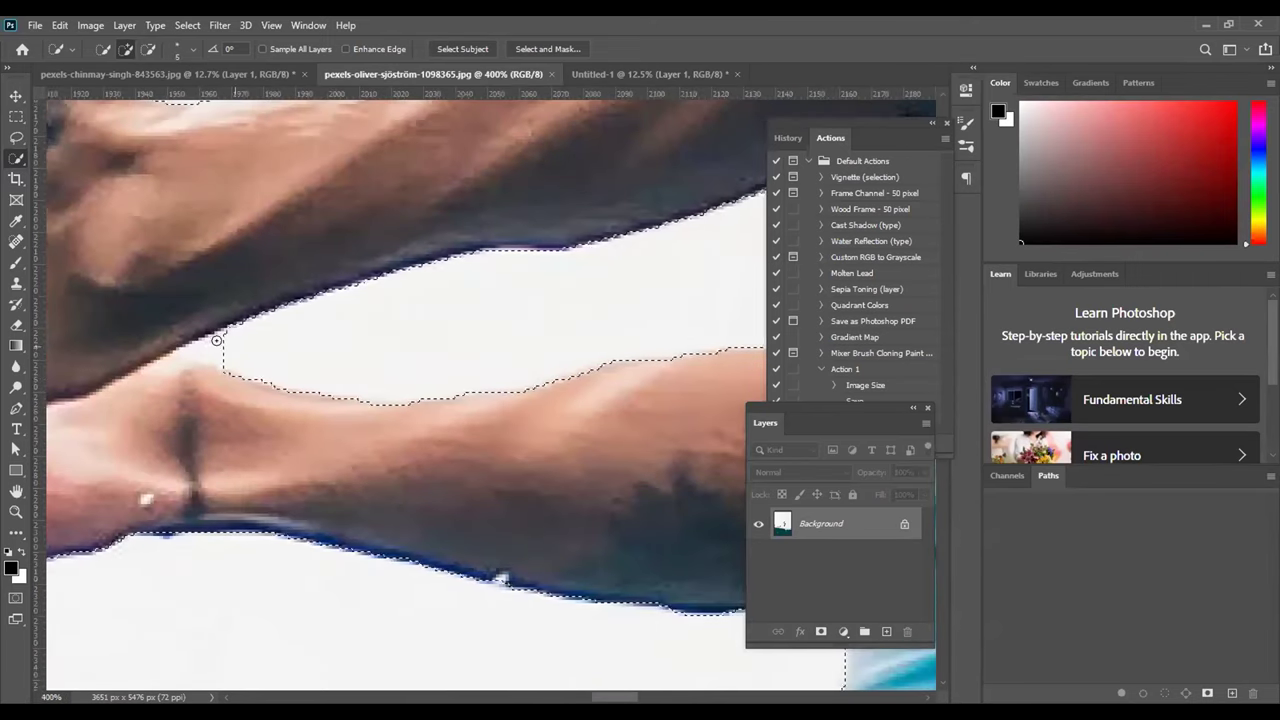
Step: Subtract the white gap between the diver's legs from the selection and zoom out slightly
{"action": "left_click", "coordinate": [235, 347], "text": "alt"}
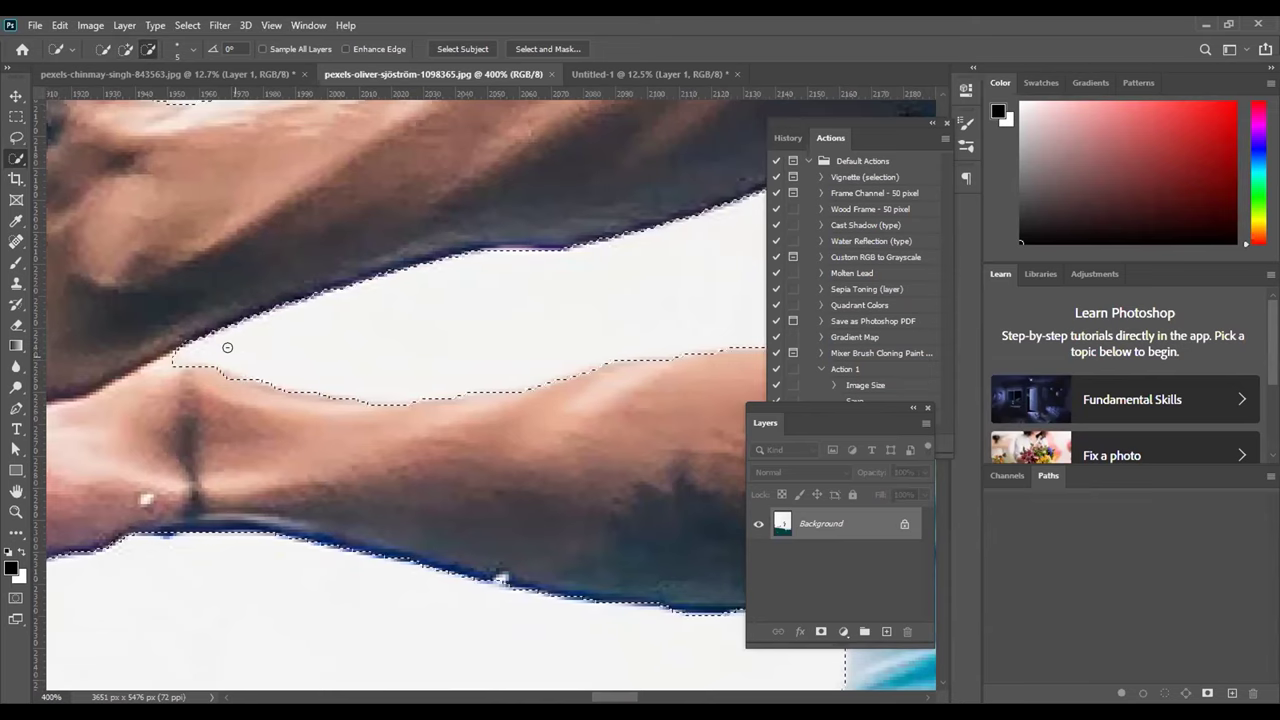
{"action": "key", "text": "ctrl+minus"}
{"action": "key", "text": "ctrl+minus"}
{"action": "key", "text": "ctrl+minus"}
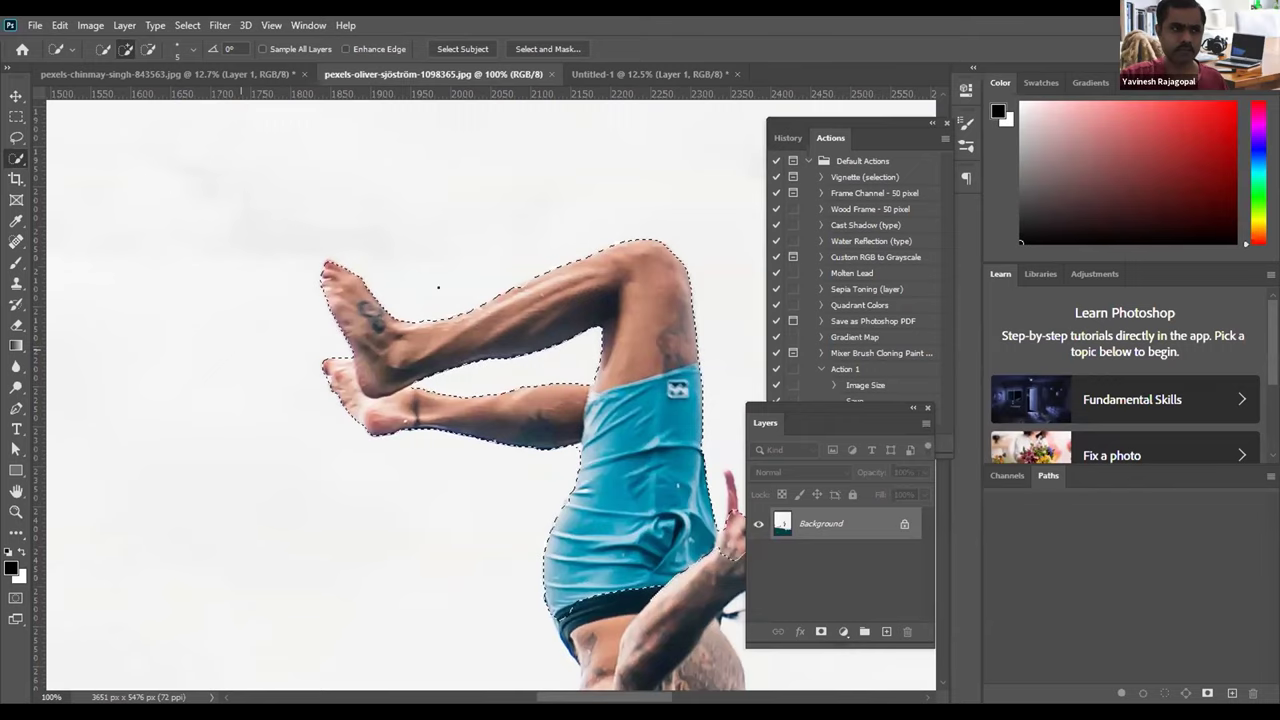
{"action": "scroll", "coordinate": [438, 287], "scroll_direction": "down", "scroll_amount": 5}
{"action": "scroll", "coordinate": [438, 287], "scroll_direction": "right", "scroll_amount": 5}
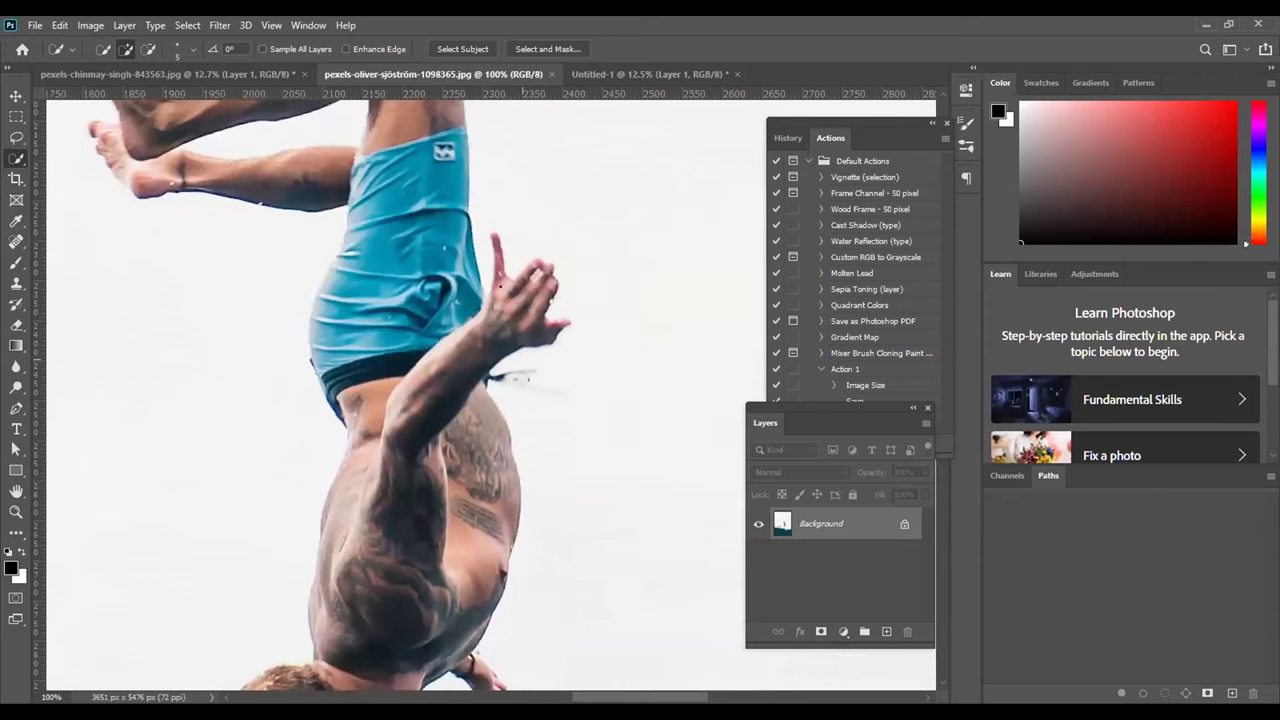
{"action": "scroll", "coordinate": [466, 213], "scroll_direction": "up", "scroll_amount": 2}
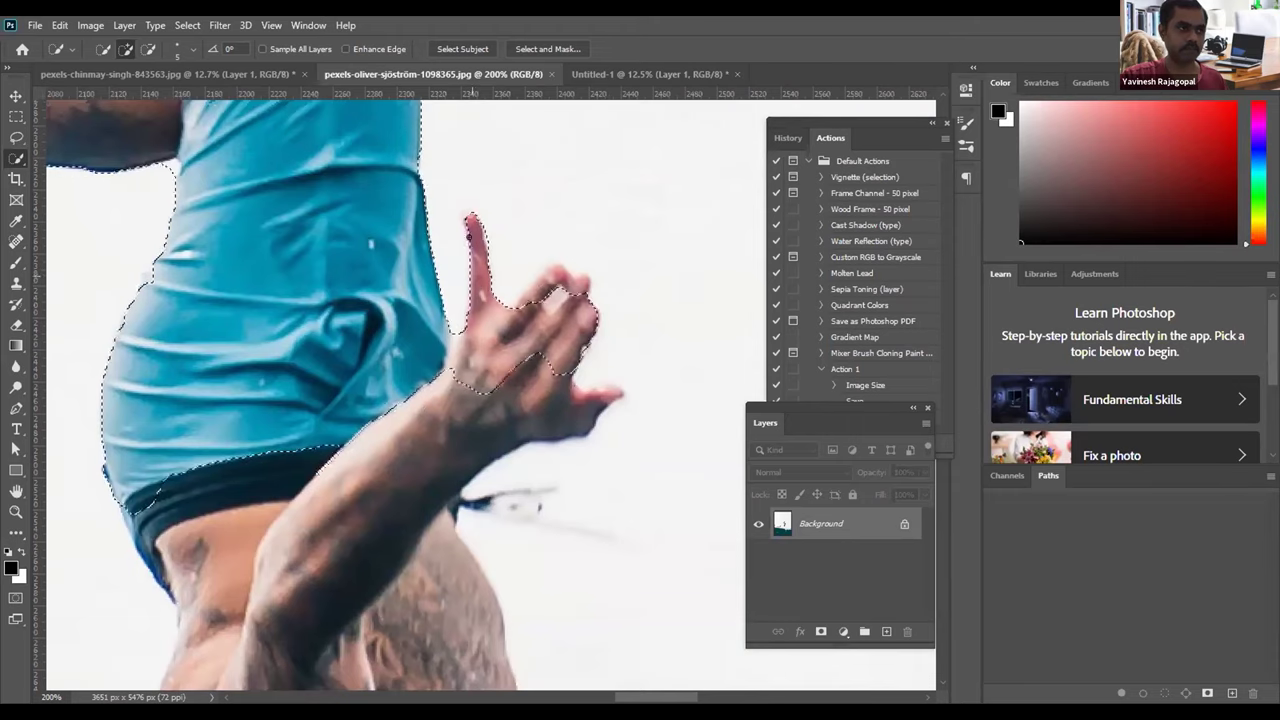
{"action": "left_click", "coordinate": [464, 214]}
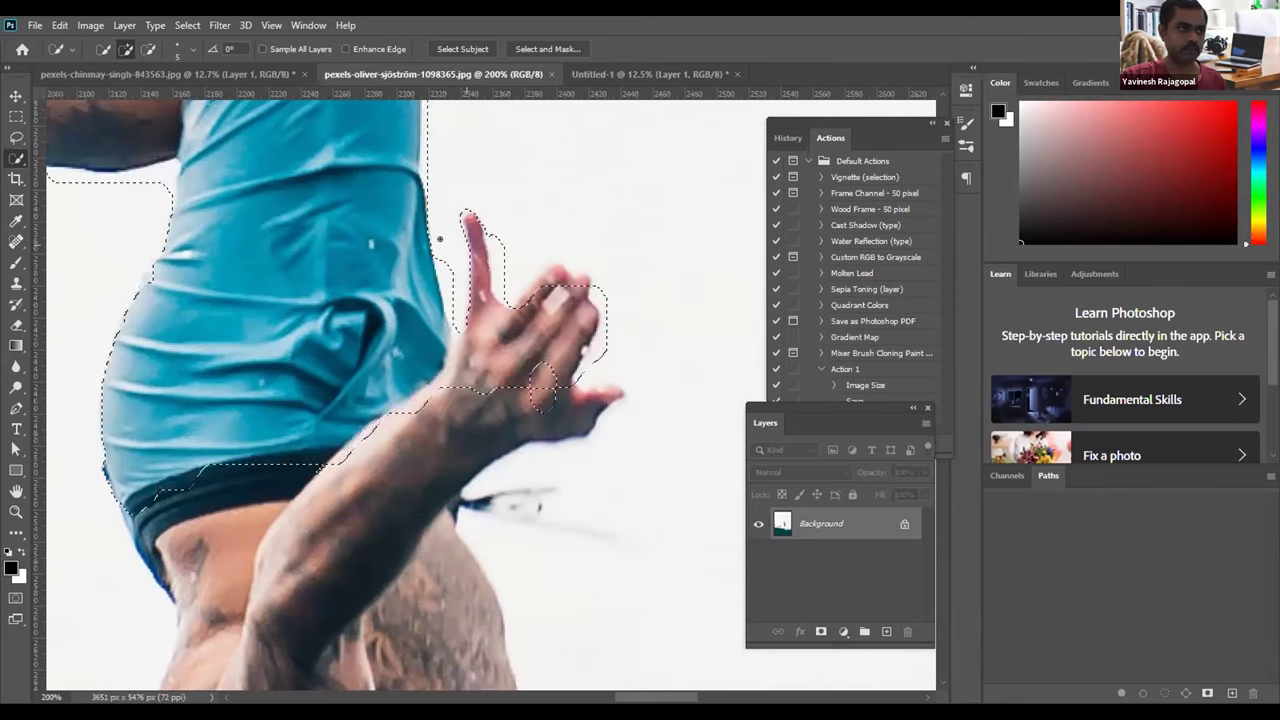
{"action": "key", "text": "alt"}
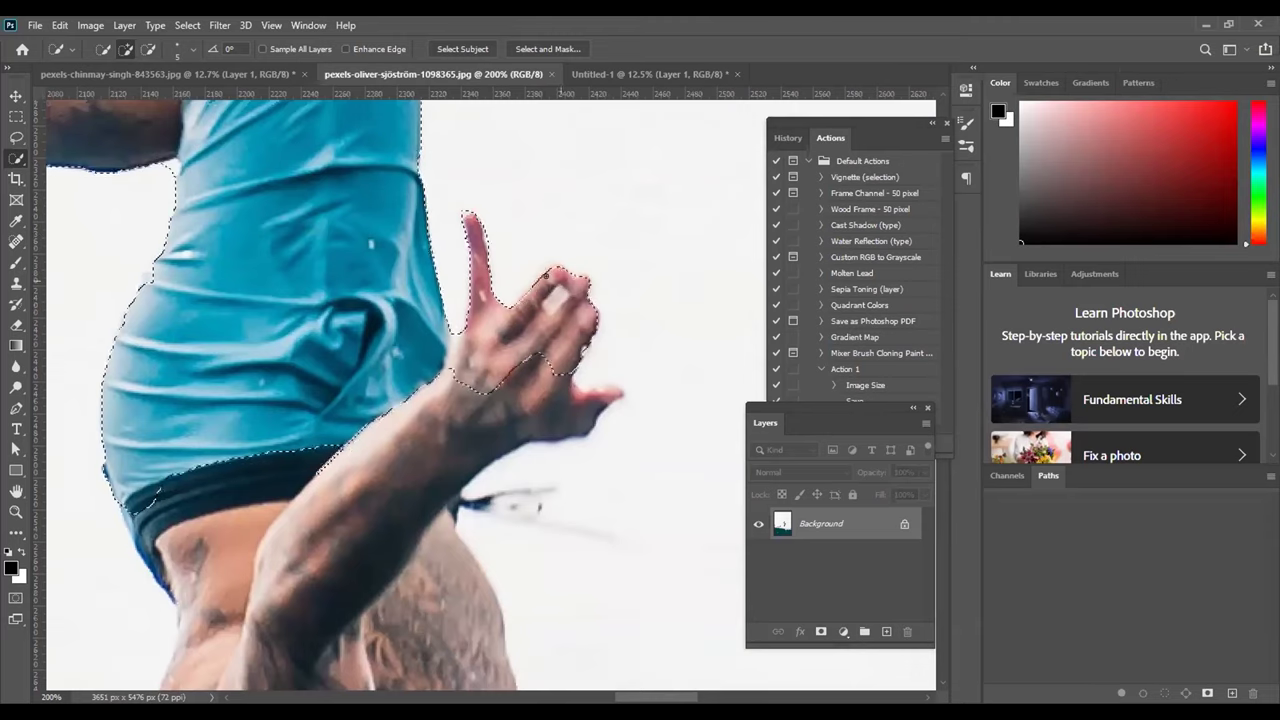
{"action": "key", "text": "ctrl+d"}
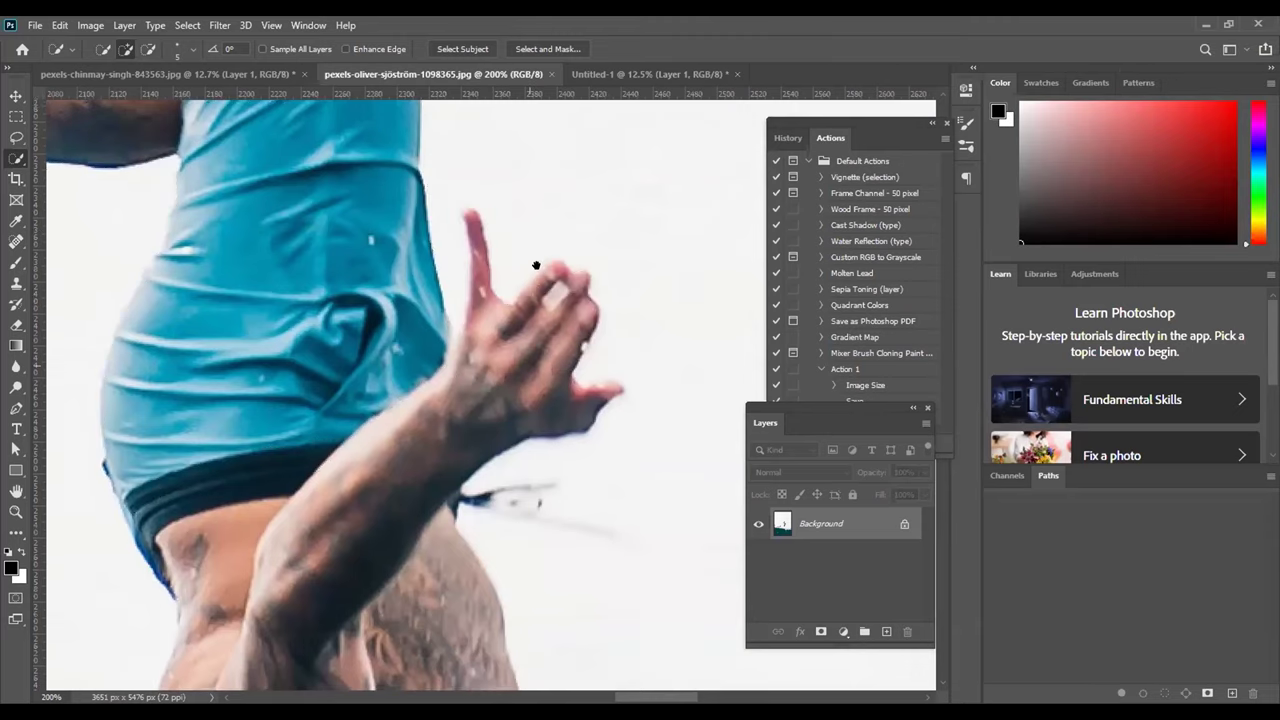
{"action": "scroll", "coordinate": [536, 265], "scroll_direction": "down", "scroll_amount": 2}
{"action": "key", "text": "ctrl+z"}
{"action": "left_click_drag", "start_coordinate": [617, 290], "coordinate": [642, 298]}
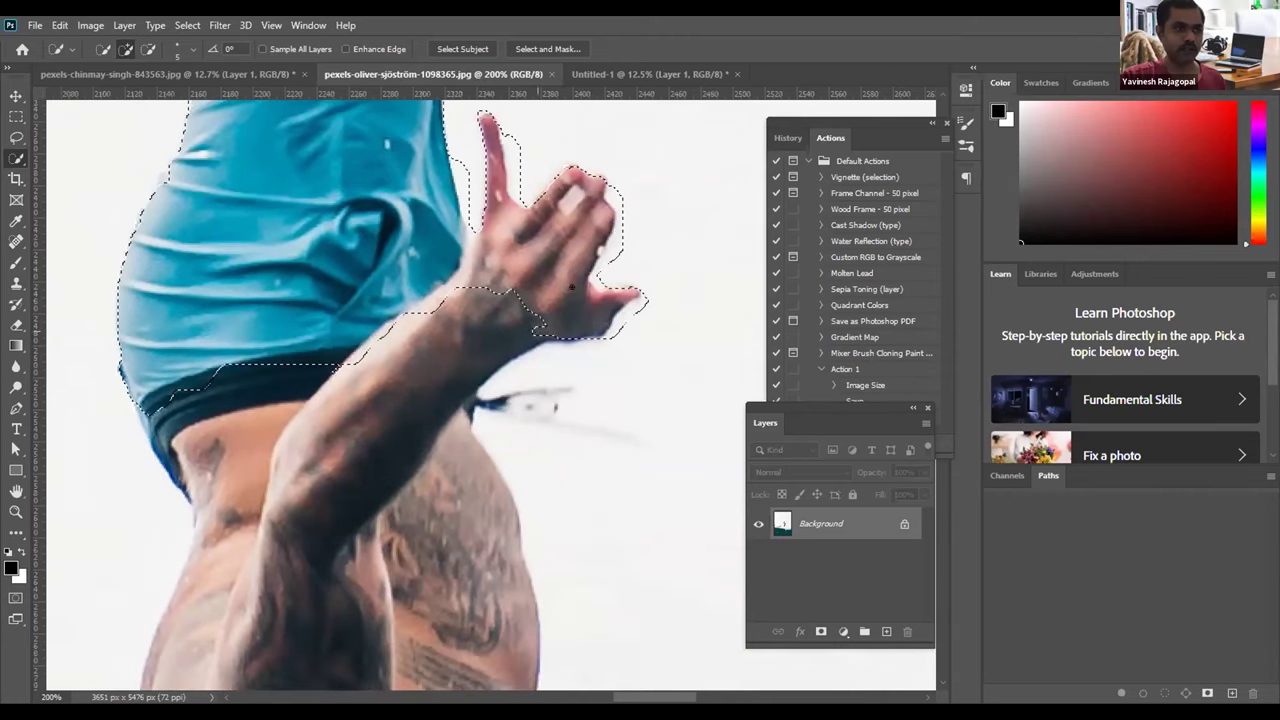
{"action": "key", "text": "ctrl+d"}
{"action": "scroll", "coordinate": [517, 329], "scroll_direction": "left", "scroll_amount": 3}
{"action": "scroll", "coordinate": [517, 329], "scroll_direction": "right", "scroll_amount": 1}
{"action": "key", "text": "ctrl+z"}
{"action": "left_click_drag", "start_coordinate": [430, 288], "coordinate": [390, 440]}
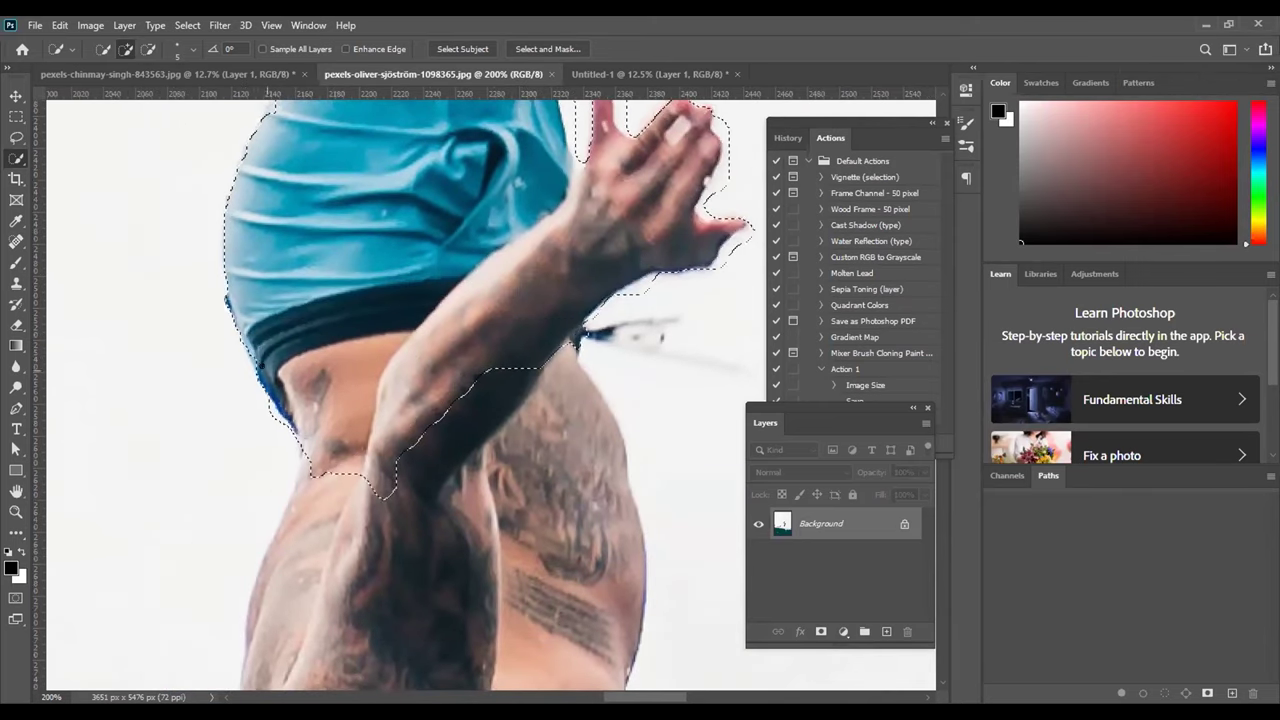
{"action": "key", "text": "ctrl+d"}
{"action": "scroll", "coordinate": [404, 268], "scroll_direction": "down", "scroll_amount": 3}
{"action": "scroll", "coordinate": [404, 268], "scroll_direction": "right", "scroll_amount": 2}
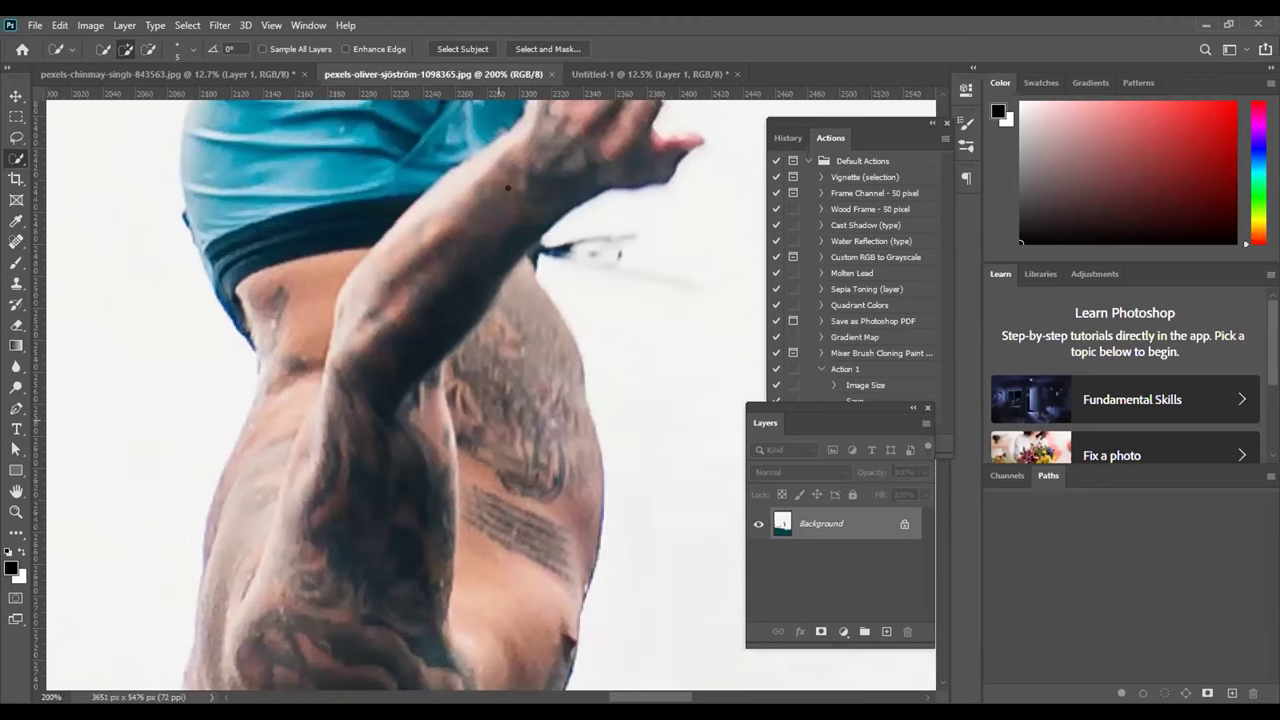
{"action": "key", "text": "ctrl+z"}
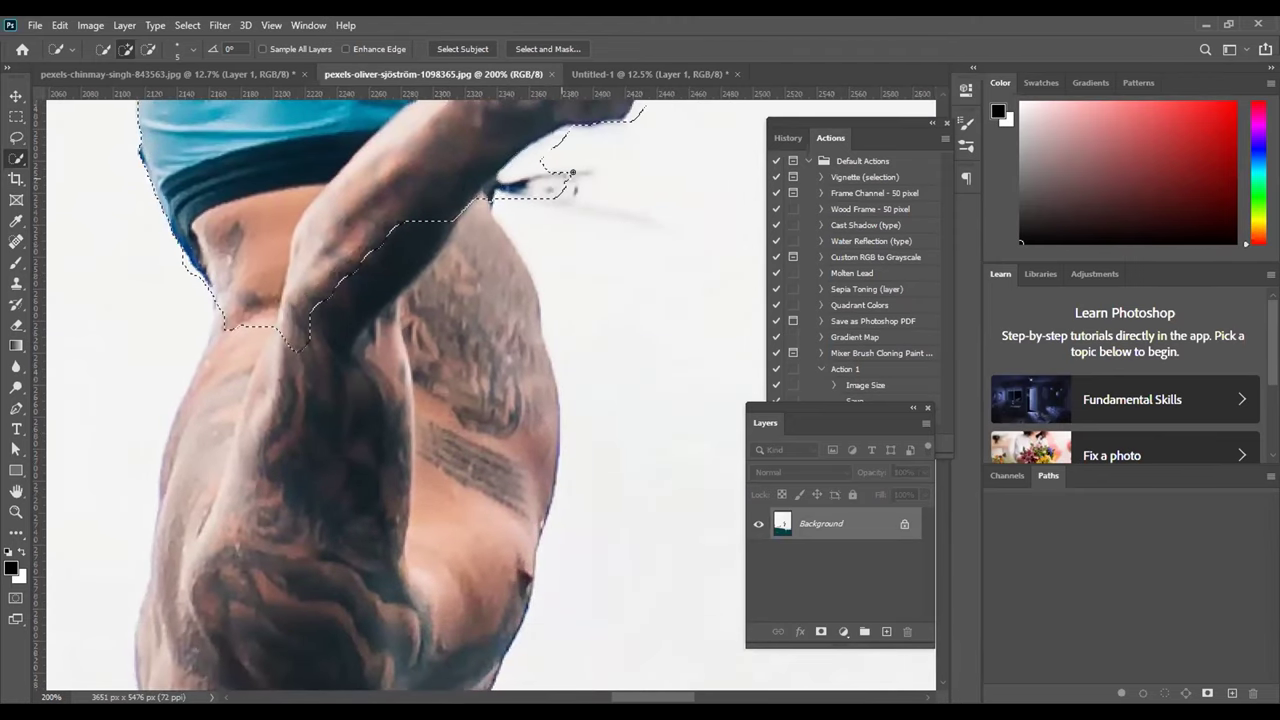
{"action": "scroll", "coordinate": [480, 257], "scroll_direction": "up", "scroll_amount": 2}
{"action": "scroll", "coordinate": [480, 257], "scroll_direction": "right", "scroll_amount": 2}
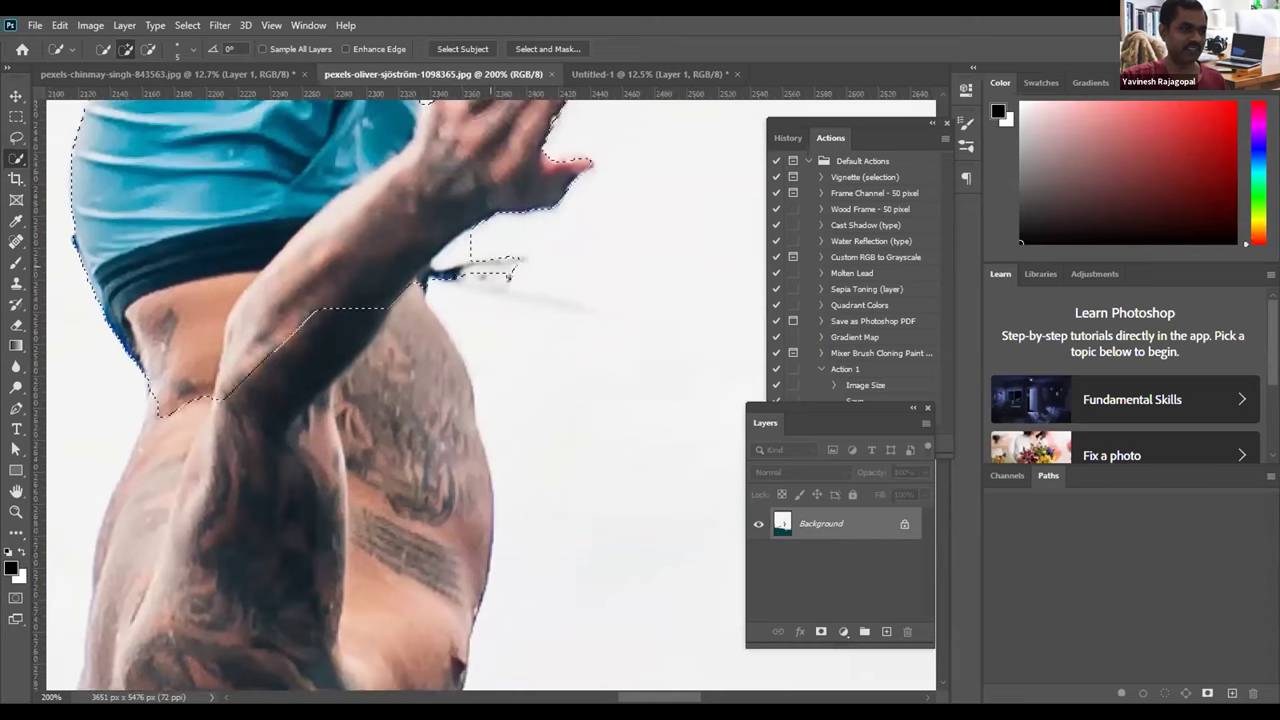
{"action": "left_click_drag", "start_coordinate": [507, 276], "coordinate": [580, 301]}
{"action": "key", "text": "ctrl+z"}
{"action": "key", "text": "alt"}
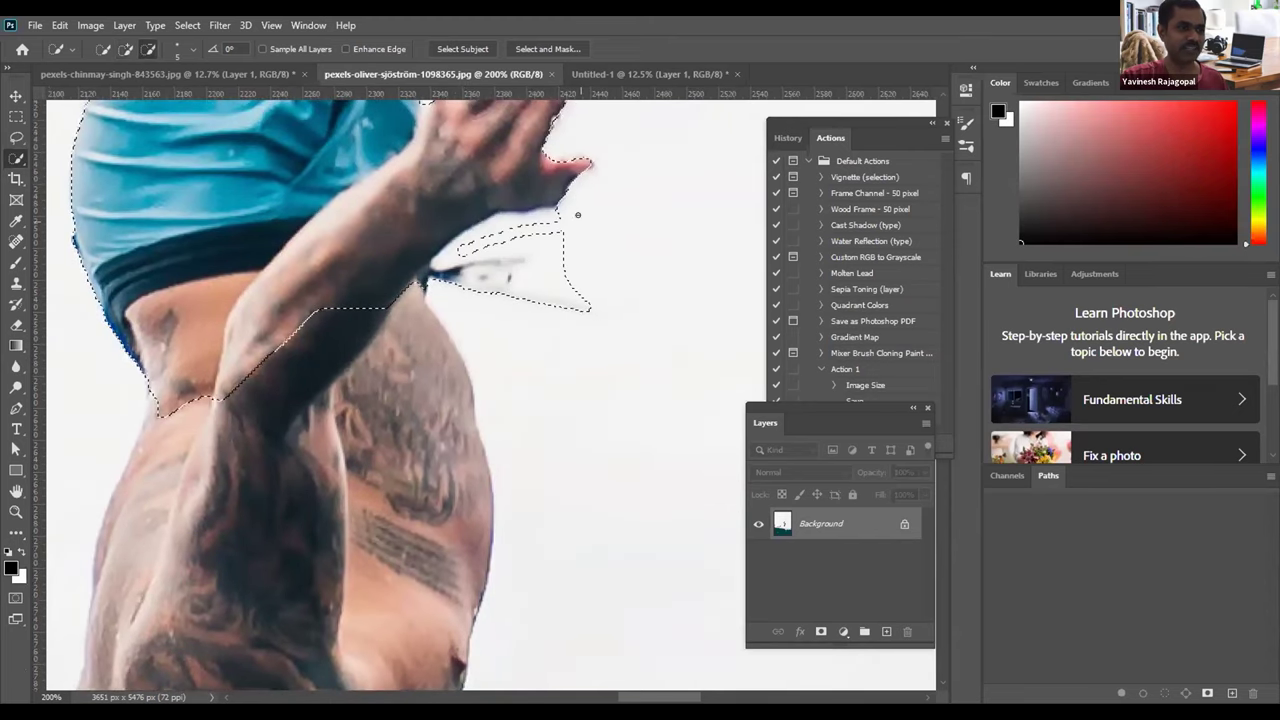
{"action": "left_click_drag", "start_coordinate": [480, 232], "coordinate": [447, 245]}
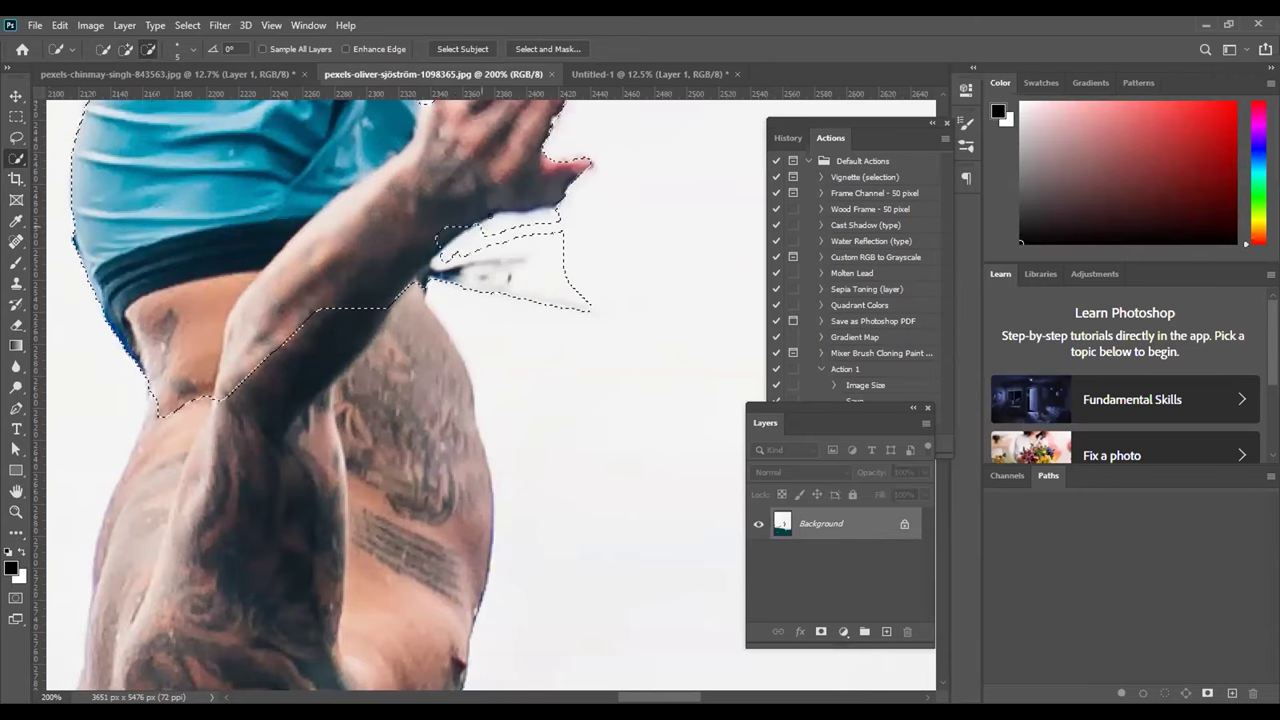
{"action": "mouse_move", "coordinate": [568, 207]}
{"action": "left_mouse_down"}
{"action": "mouse_move", "coordinate": [490, 230]}
{"action": "mouse_move", "coordinate": [492, 252]}
{"action": "mouse_move", "coordinate": [521, 230]}
{"action": "mouse_move", "coordinate": [514, 239]}
{"action": "mouse_move", "coordinate": [569, 229]}
{"action": "mouse_move", "coordinate": [553, 276]}
{"action": "mouse_move", "coordinate": [489, 268]}
{"action": "mouse_move", "coordinate": [584, 239]}
{"action": "mouse_move", "coordinate": [518, 276]}
{"action": "mouse_move", "coordinate": [623, 292]}
{"action": "mouse_move", "coordinate": [534, 278]}
{"action": "mouse_move", "coordinate": [567, 281]}
{"action": "left_mouse_up"}
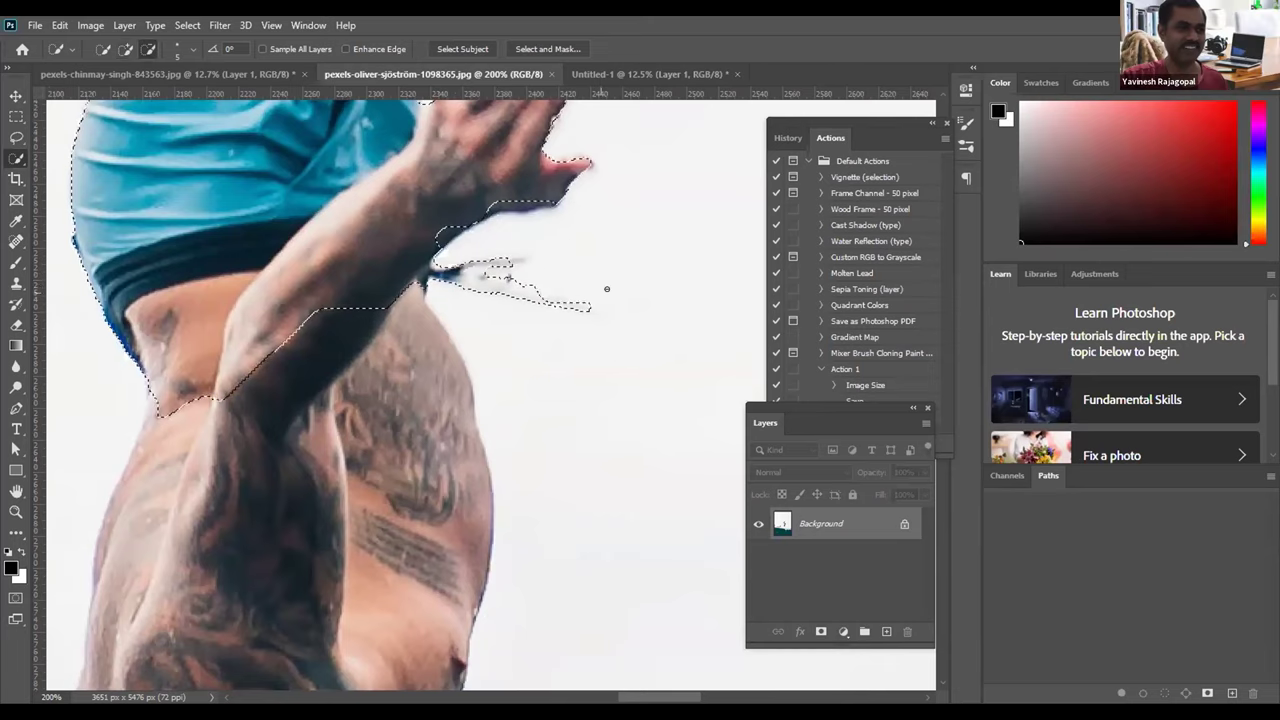
{"action": "mouse_move", "coordinate": [526, 374]}
{"action": "left_mouse_down"}
{"action": "mouse_move", "coordinate": [557, 243]}
{"action": "mouse_move", "coordinate": [518, 254]}
{"action": "mouse_move", "coordinate": [553, 244]}
{"action": "left_mouse_up"}
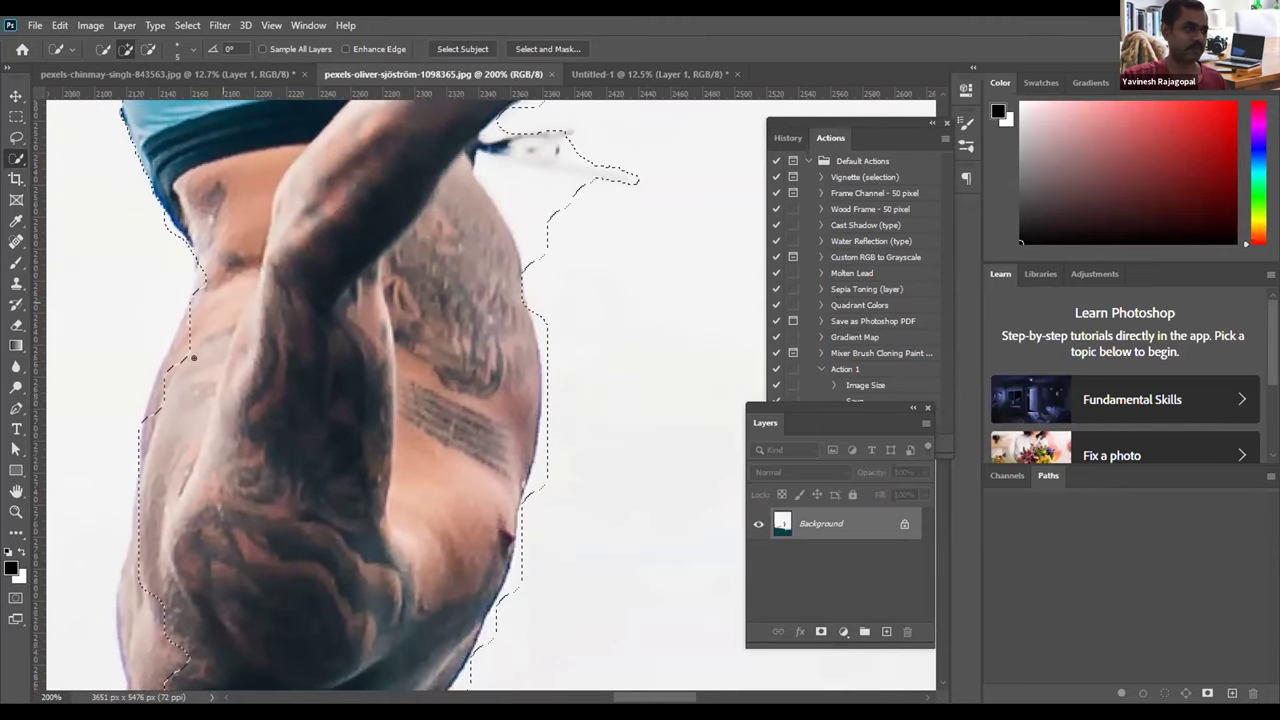
{"action": "left_click", "coordinate": [540, 204], "text": "alt"}
{"action": "left_click", "coordinate": [584, 213]}
{"action": "left_click", "coordinate": [523, 229], "text": "alt"}
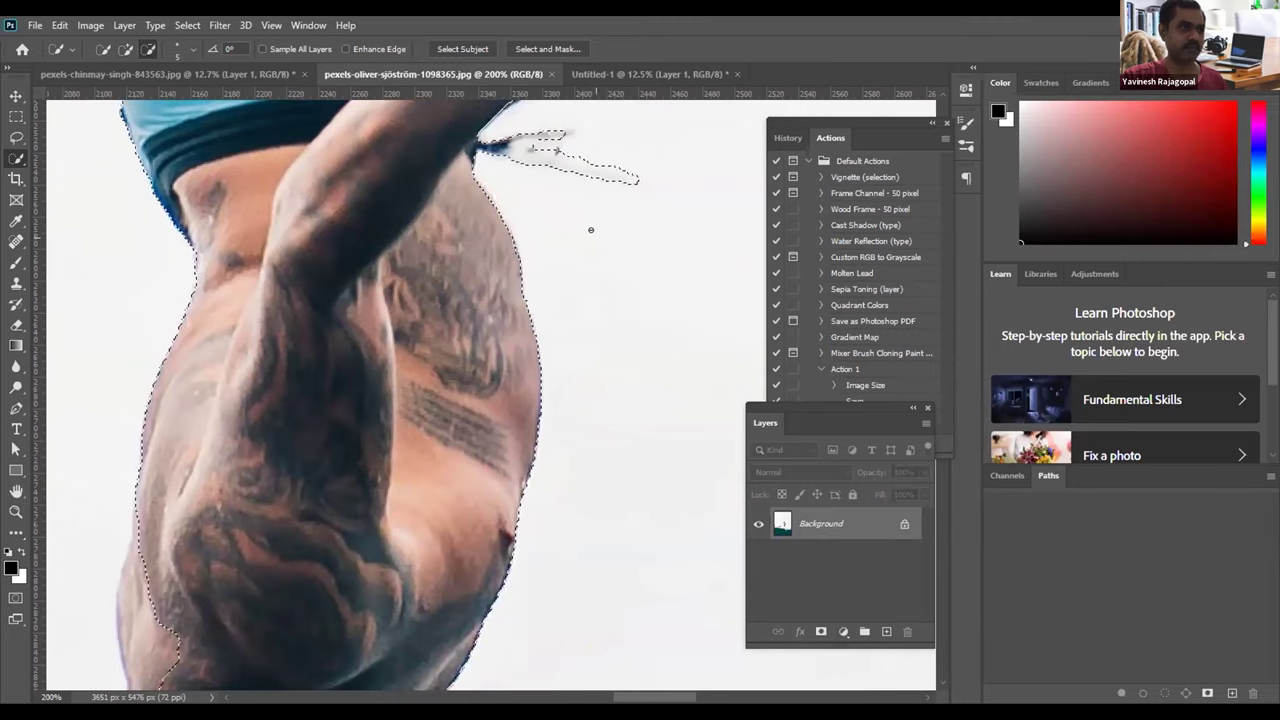
{"action": "scroll", "coordinate": [458, 470], "scroll_direction": "down", "scroll_amount": 10}
{"action": "scroll", "coordinate": [458, 470], "scroll_direction": "left", "scroll_amount": 4}
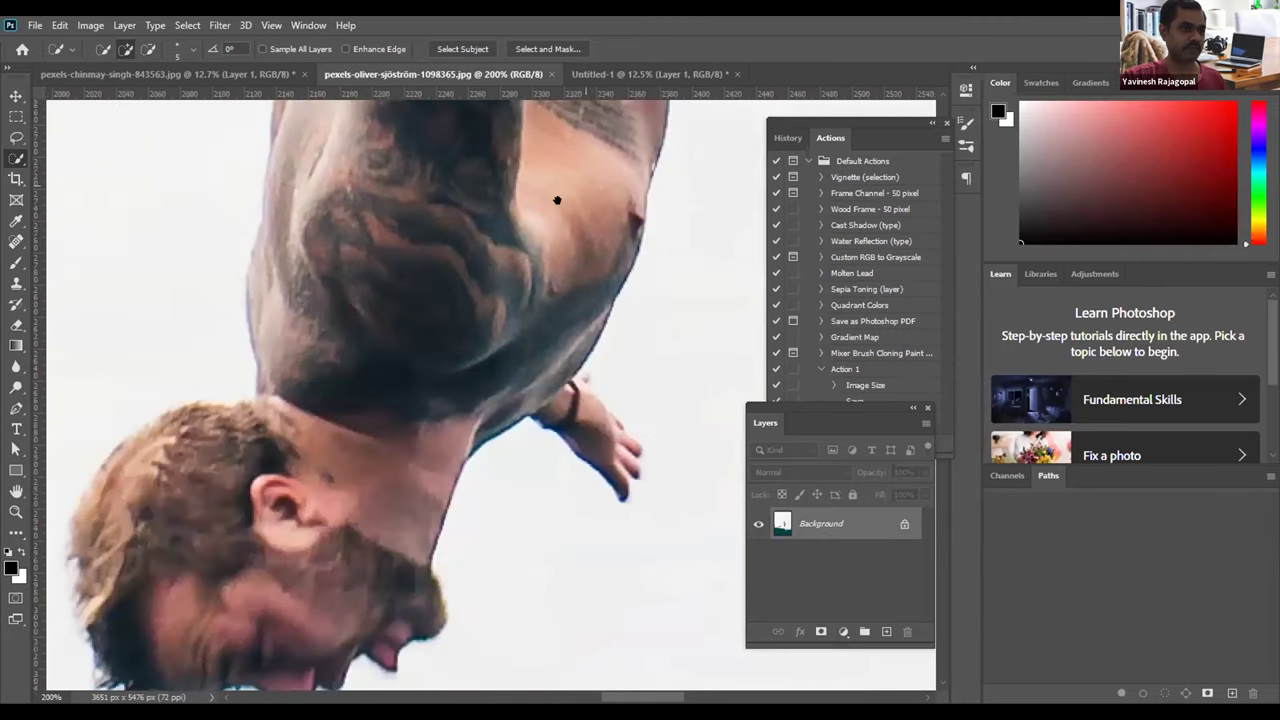
{"action": "scroll", "coordinate": [591, 198], "scroll_direction": "down", "scroll_amount": 5}
{"action": "left_click", "coordinate": [593, 218]}
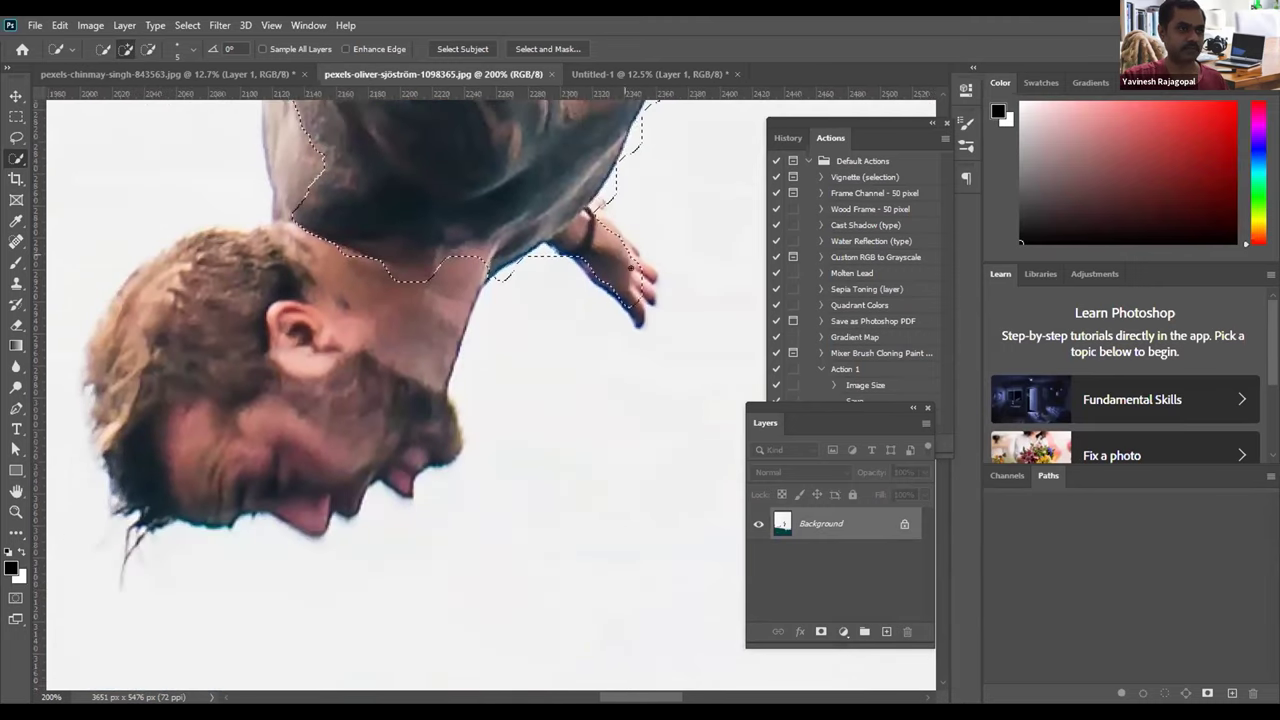
{"action": "left_click", "coordinate": [596, 208]}
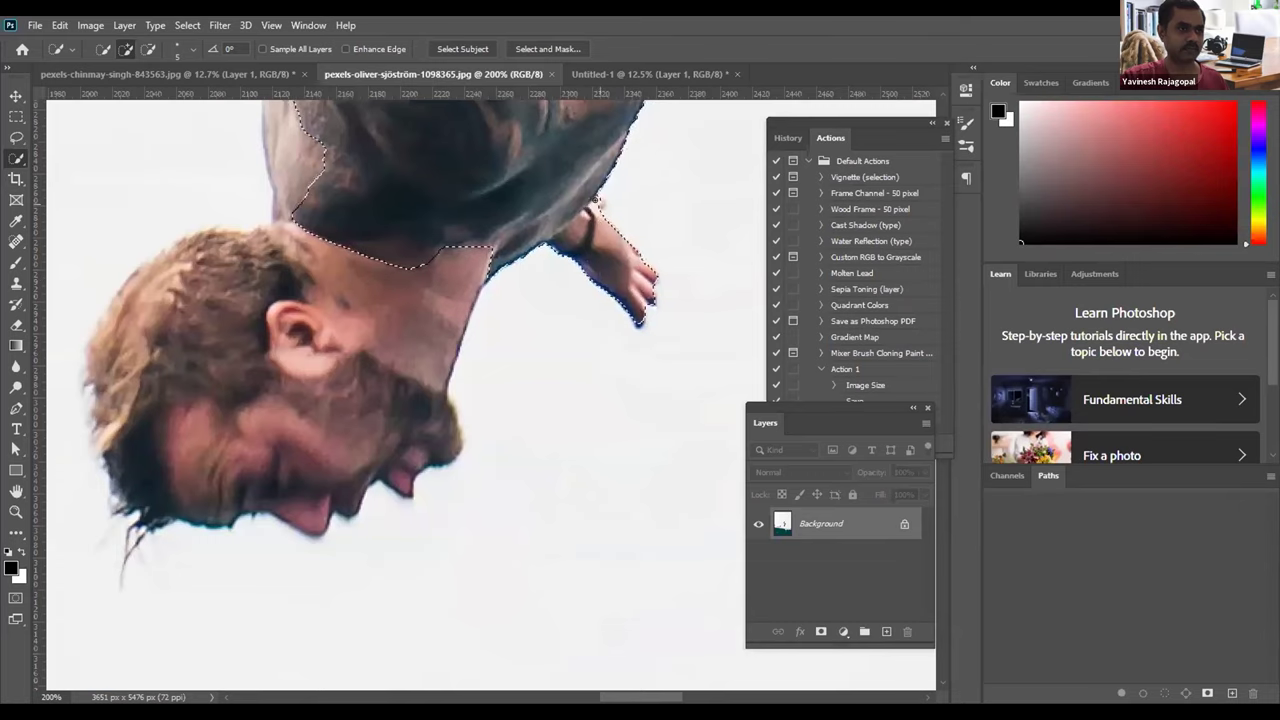
{"action": "scroll", "coordinate": [572, 214], "scroll_direction": "up", "scroll_amount": 1}
{"action": "scroll", "coordinate": [572, 214], "scroll_direction": "left", "scroll_amount": 3}
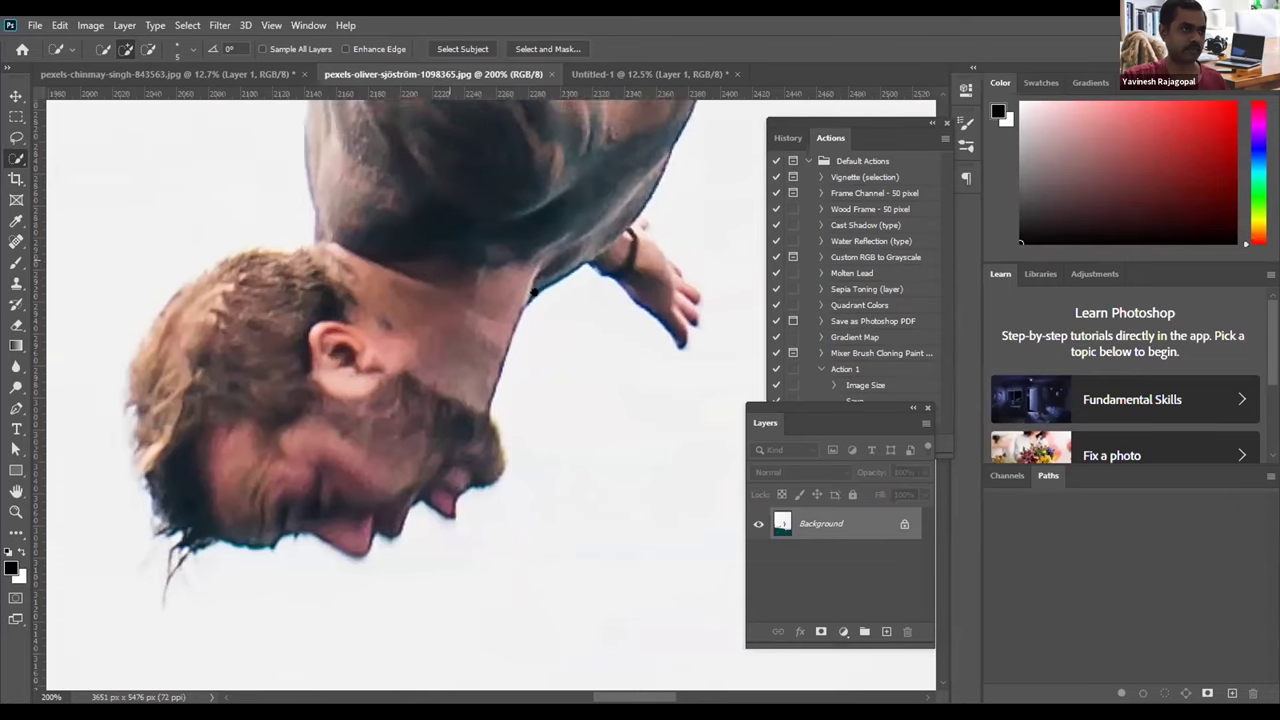
{"action": "scroll", "coordinate": [368, 240], "scroll_direction": "up", "scroll_amount": 3}
{"action": "left_click", "coordinate": [396, 244]}
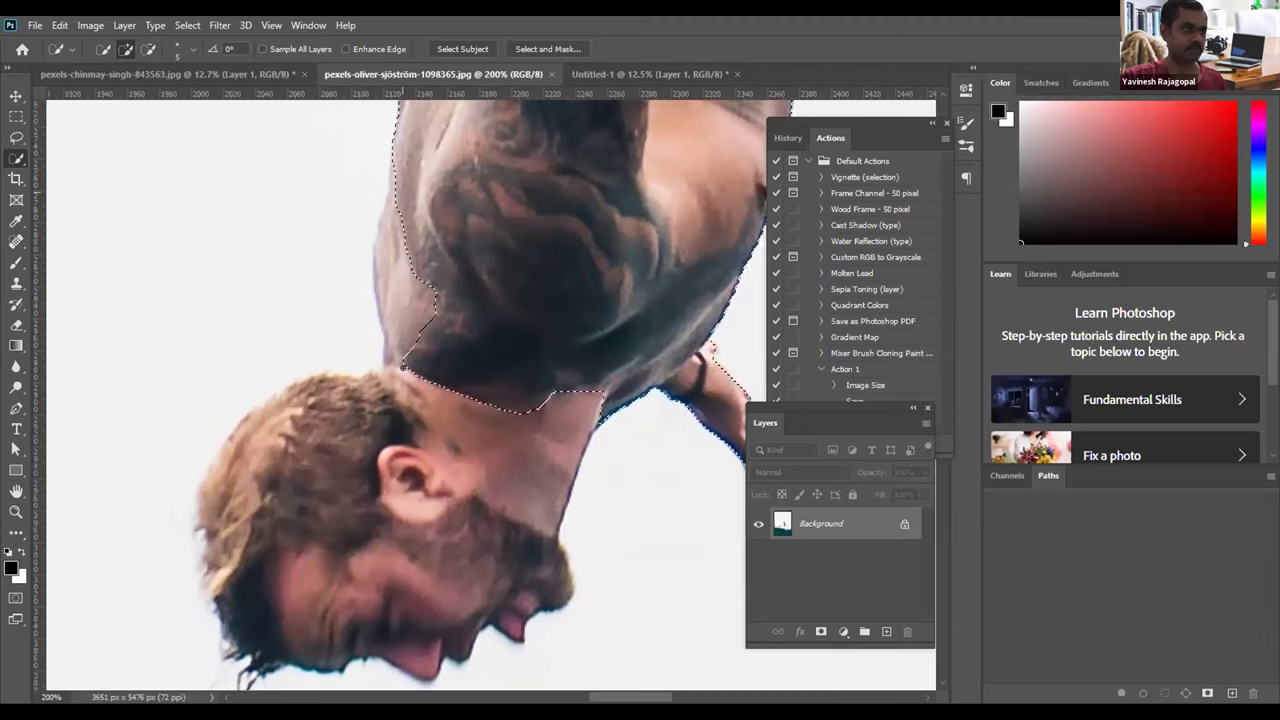
{"action": "mouse_move", "coordinate": [396, 244]}
{"action": "left_mouse_down"}
{"action": "mouse_move", "coordinate": [391, 290]}
{"action": "mouse_move", "coordinate": [379, 239]}
{"action": "mouse_move", "coordinate": [390, 289]}
{"action": "mouse_move", "coordinate": [379, 256]}
{"action": "mouse_move", "coordinate": [378, 290]}
{"action": "mouse_move", "coordinate": [388, 314]}
{"action": "mouse_move", "coordinate": [379, 292]}
{"action": "mouse_move", "coordinate": [400, 275]}
{"action": "mouse_move", "coordinate": [419, 317]}
{"action": "mouse_move", "coordinate": [406, 238]}
{"action": "left_mouse_up"}
{"action": "scroll", "coordinate": [406, 238], "scroll_direction": "down", "scroll_amount": 3}
{"action": "mouse_move", "coordinate": [400, 320]}
{"action": "left_mouse_down"}
{"action": "mouse_move", "coordinate": [304, 369]}
{"action": "mouse_move", "coordinate": [418, 365]}
{"action": "mouse_move", "coordinate": [531, 263]}
{"action": "mouse_move", "coordinate": [529, 241]}
{"action": "mouse_move", "coordinate": [437, 428]}
{"action": "left_mouse_up"}
{"action": "scroll", "coordinate": [437, 428], "scroll_direction": "down", "scroll_amount": 1}
{"action": "scroll", "coordinate": [437, 428], "scroll_direction": "left", "scroll_amount": 2}
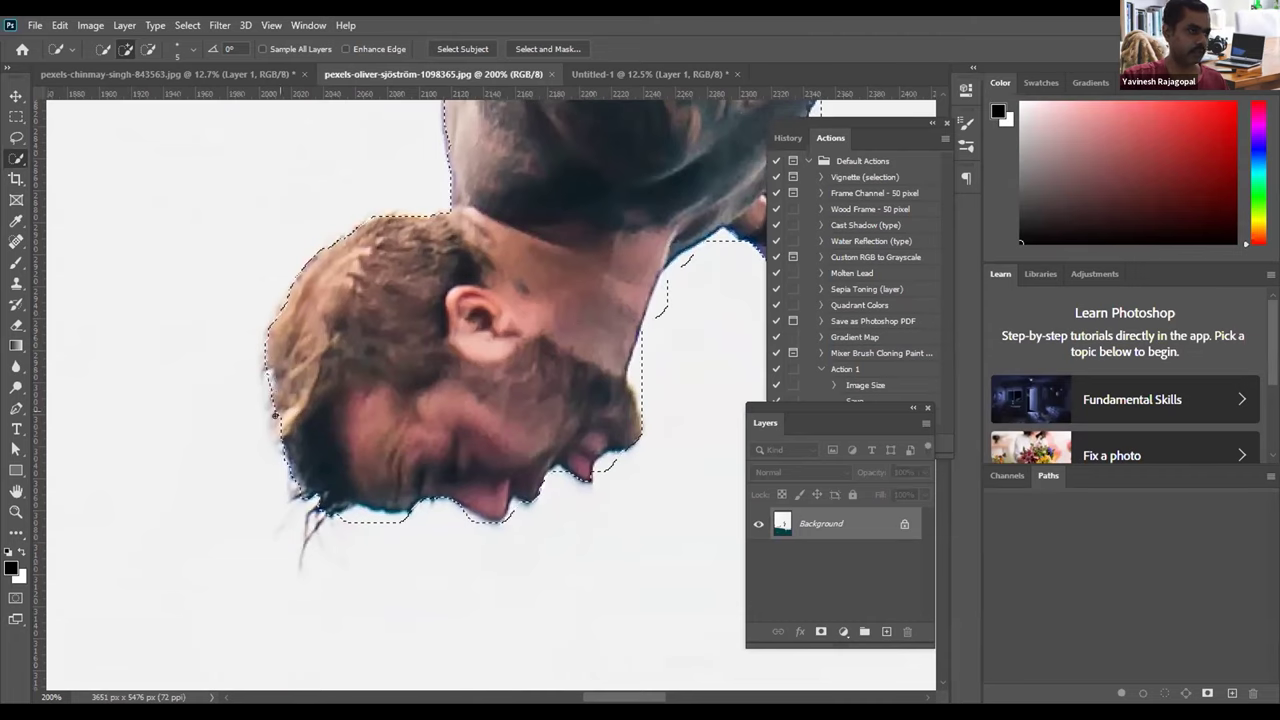
{"action": "mouse_move", "coordinate": [322, 460]}
{"action": "left_mouse_down"}
{"action": "mouse_move", "coordinate": [292, 500]}
{"action": "mouse_move", "coordinate": [322, 532]}
{"action": "left_mouse_up"}
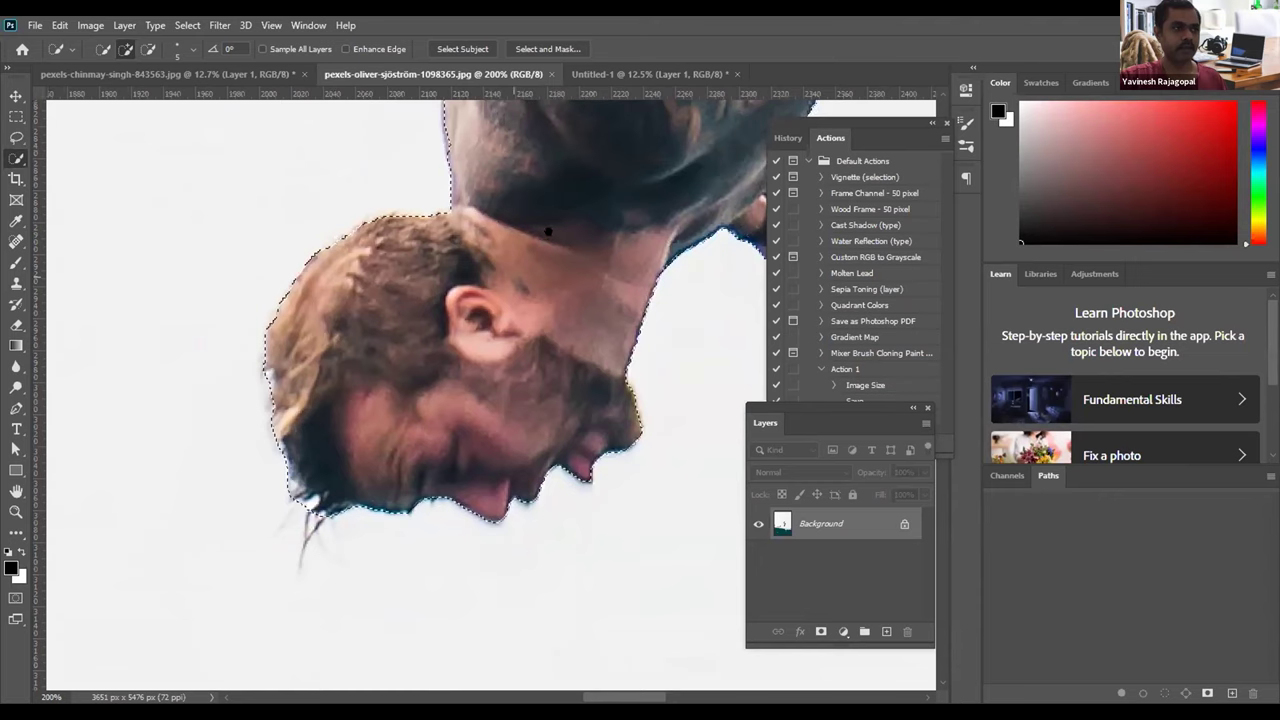
{"action": "scroll", "coordinate": [548, 231], "scroll_direction": "up", "scroll_amount": 10}
{"action": "scroll", "coordinate": [543, 263], "scroll_direction": "right", "scroll_amount": 8}
{"action": "scroll", "coordinate": [457, 391], "scroll_direction": "up", "scroll_amount": 5}
{"action": "scroll", "coordinate": [459, 393], "scroll_direction": "right", "scroll_amount": 2}
{"action": "scroll", "coordinate": [530, 242], "scroll_direction": "up", "scroll_amount": 8}
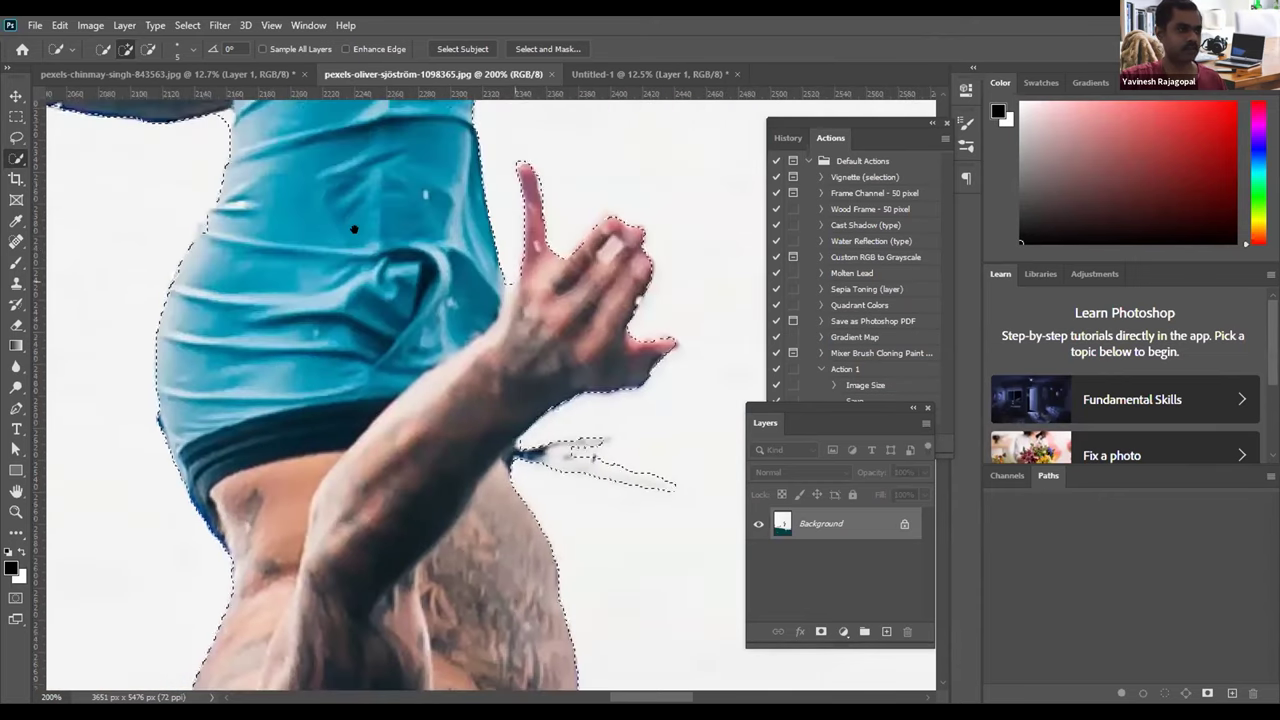
{"action": "scroll", "coordinate": [455, 419], "scroll_direction": "up", "scroll_amount": 3}
{"action": "scroll", "coordinate": [483, 406], "scroll_direction": "left", "scroll_amount": 2}
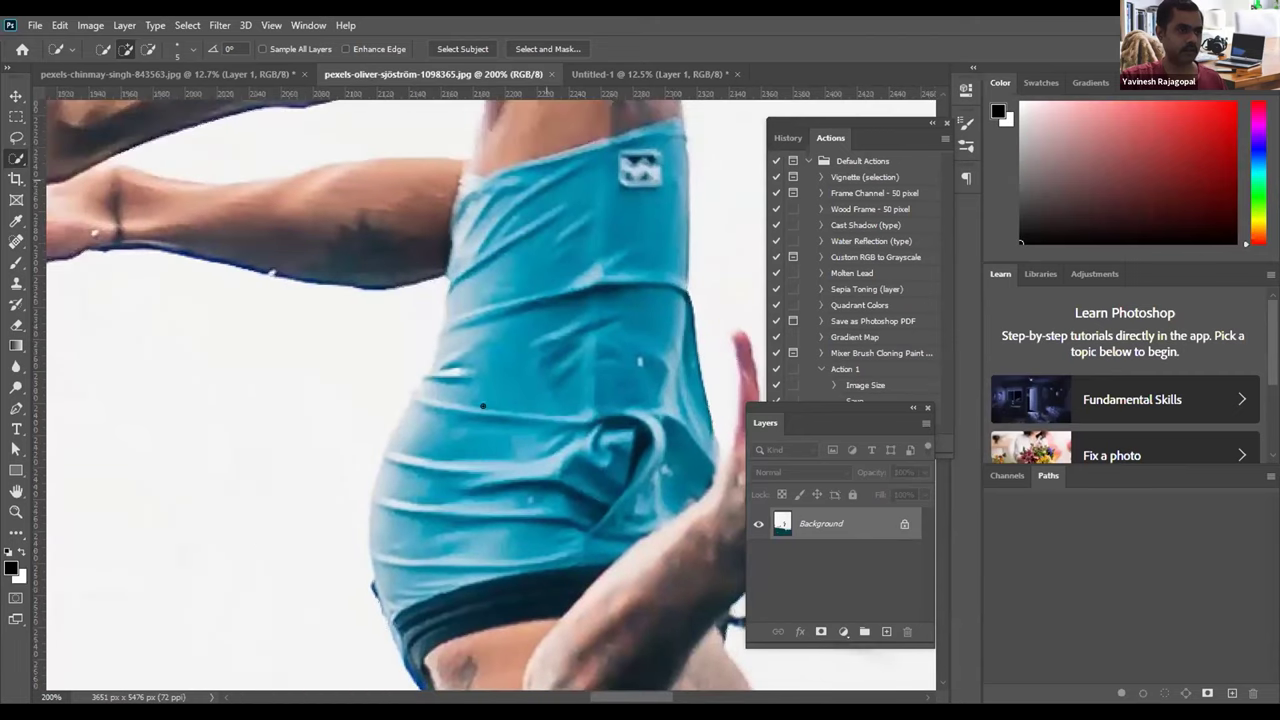
{"action": "scroll", "coordinate": [483, 402], "scroll_direction": "up", "scroll_amount": 9}
{"action": "scroll", "coordinate": [483, 402], "scroll_direction": "left", "scroll_amount": 4}
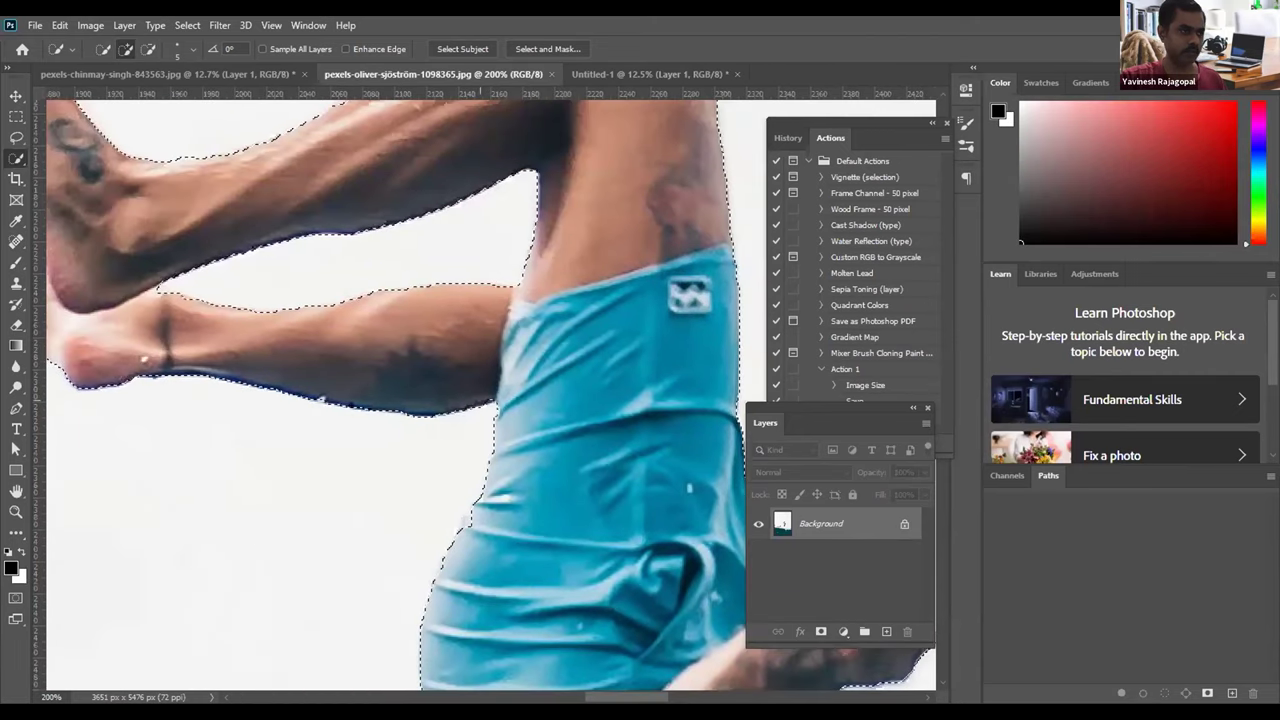
{"action": "key", "text": "ctrl+d"}
{"action": "scroll", "coordinate": [341, 322], "scroll_direction": "left", "scroll_amount": 1}
{"action": "key", "text": "ctrl+z"}
{"action": "scroll", "coordinate": [509, 306], "scroll_direction": "up", "scroll_amount": 2}
{"action": "scroll", "coordinate": [517, 257], "scroll_direction": "left", "scroll_amount": 4}
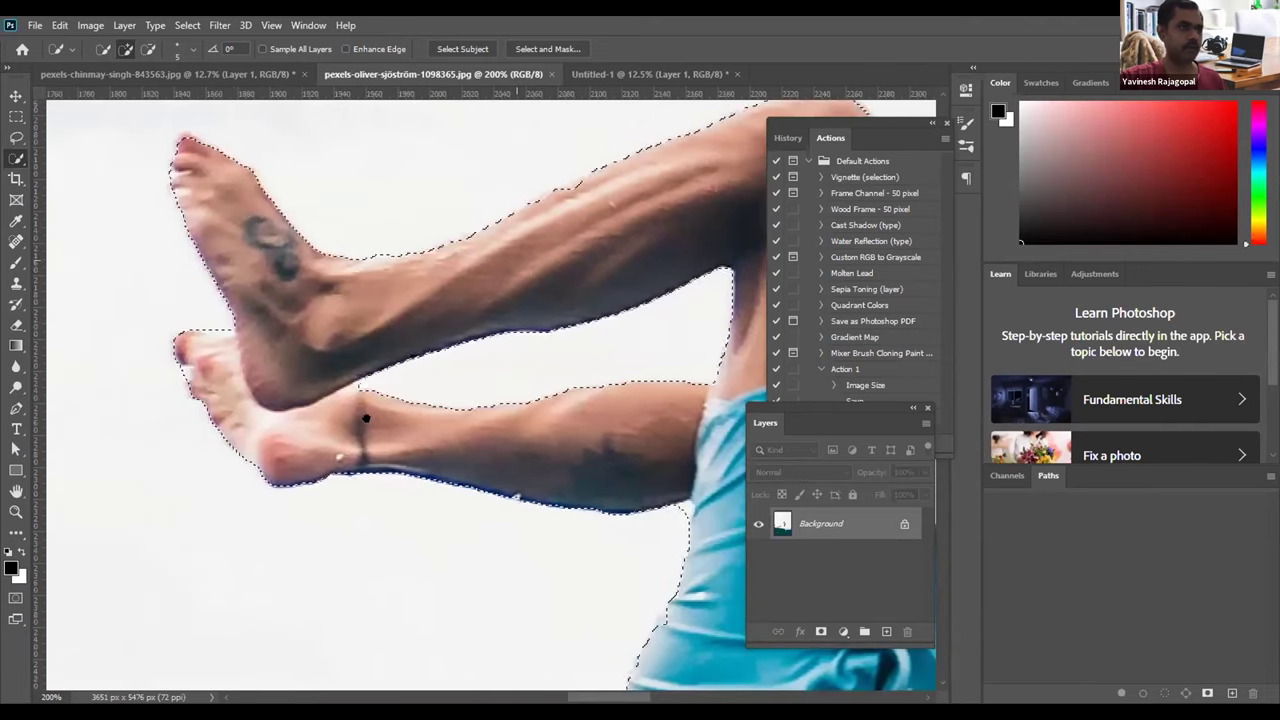
{"action": "scroll", "coordinate": [366, 418], "scroll_direction": "right", "scroll_amount": 4}
{"action": "scroll", "coordinate": [326, 331], "scroll_direction": "up", "scroll_amount": 1}
{"action": "scroll", "coordinate": [480, 483], "scroll_direction": "down", "scroll_amount": 3}
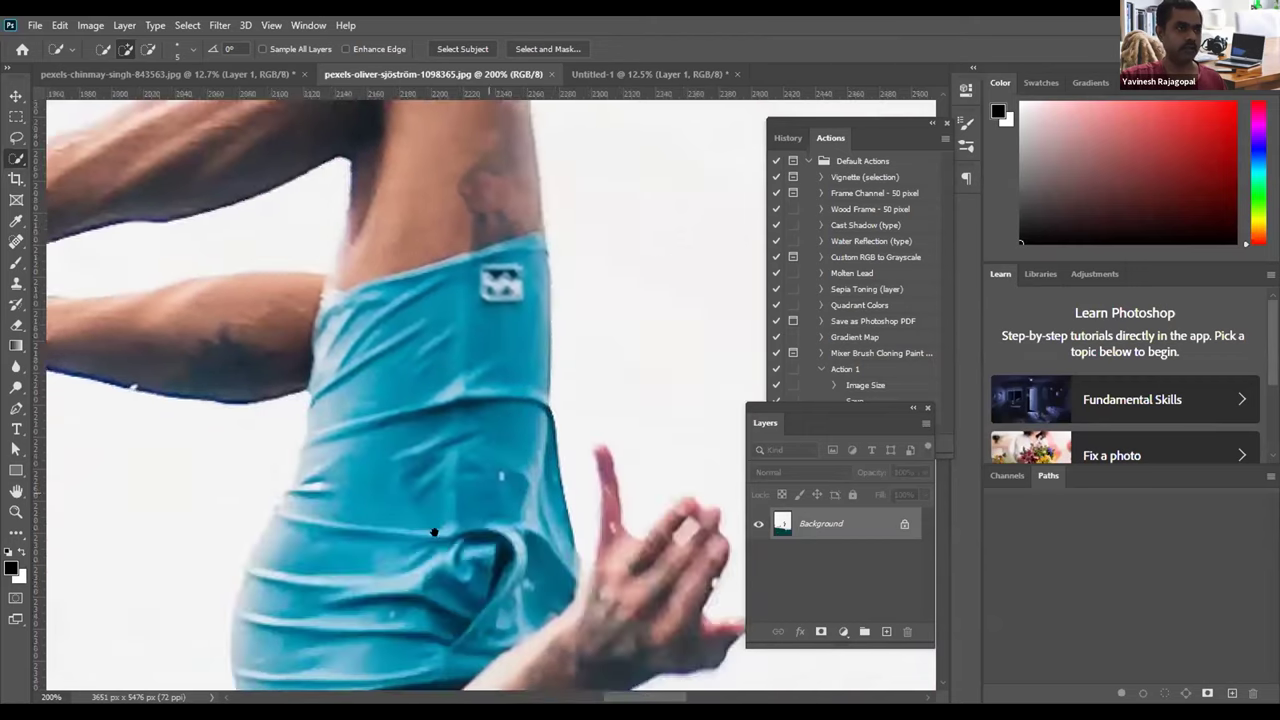
{"action": "scroll", "coordinate": [444, 450], "scroll_direction": "down", "scroll_amount": 5}
{"action": "scroll", "coordinate": [454, 368], "scroll_direction": "right", "scroll_amount": 1}
{"action": "scroll", "coordinate": [442, 373], "scroll_direction": "up", "scroll_amount": 3}
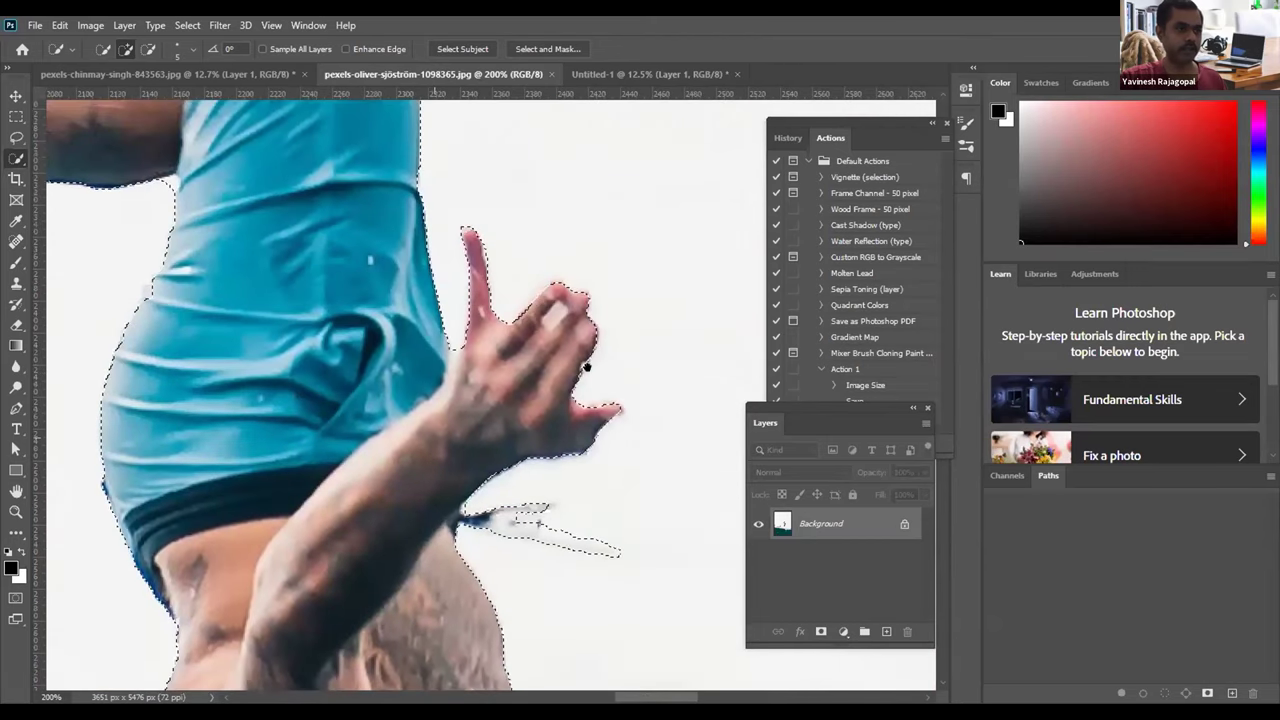
{"action": "scroll", "coordinate": [586, 366], "scroll_direction": "down", "scroll_amount": 2}
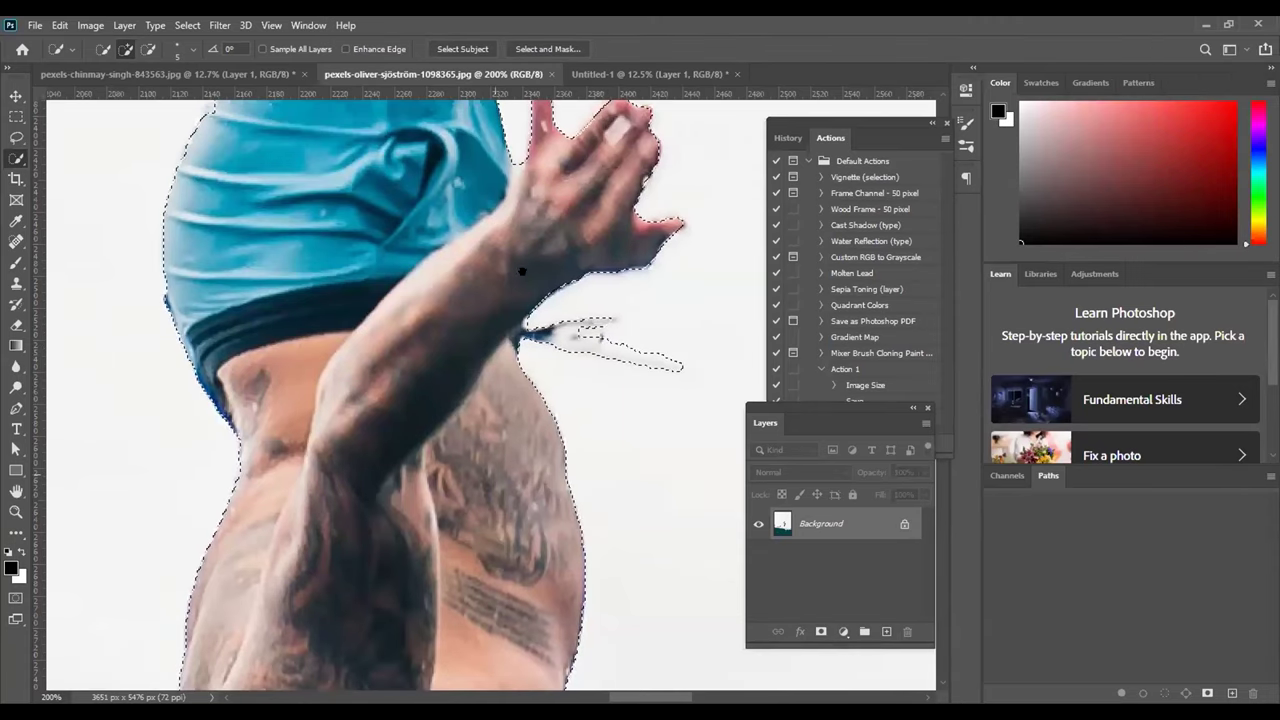
{"action": "scroll", "coordinate": [521, 271], "scroll_direction": "down", "scroll_amount": 10}
{"action": "scroll", "coordinate": [238, 433], "scroll_direction": "left", "scroll_amount": 3}
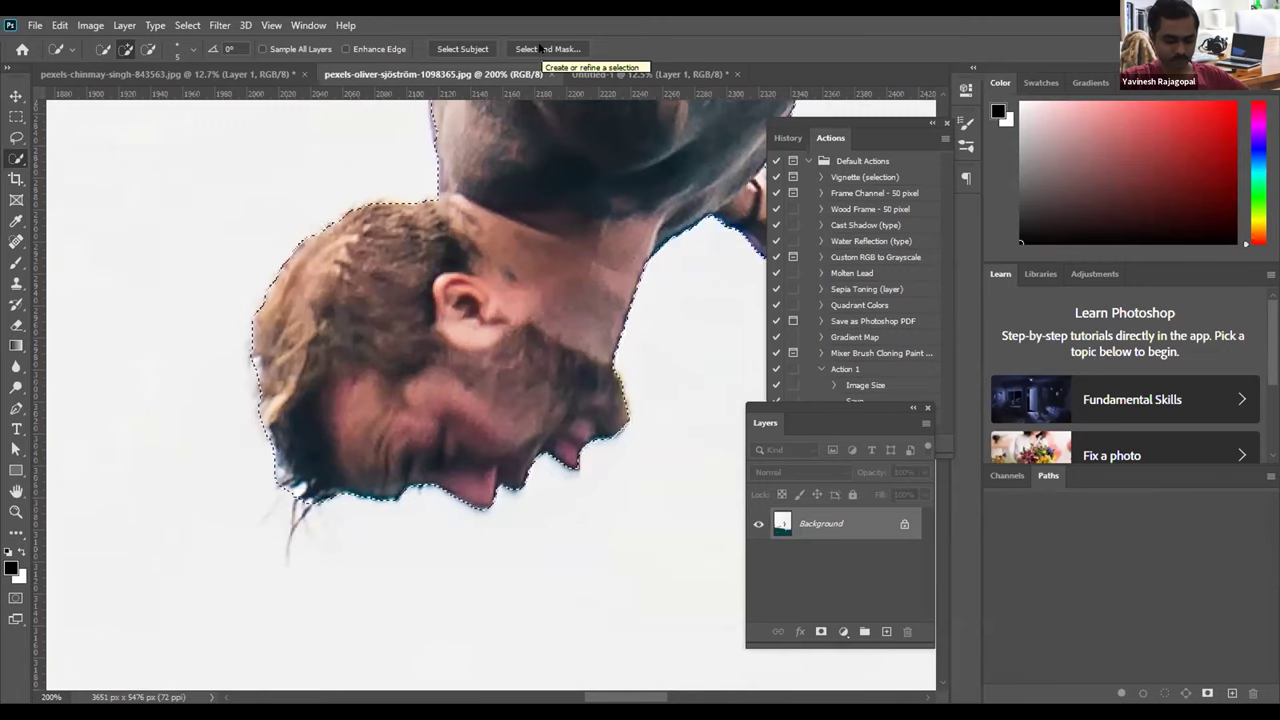
Step: Open Select and Mask on the diver's selection and shrink the Refine Edge Brush to 15 px
{"action": "left_click", "coordinate": [540, 48]}
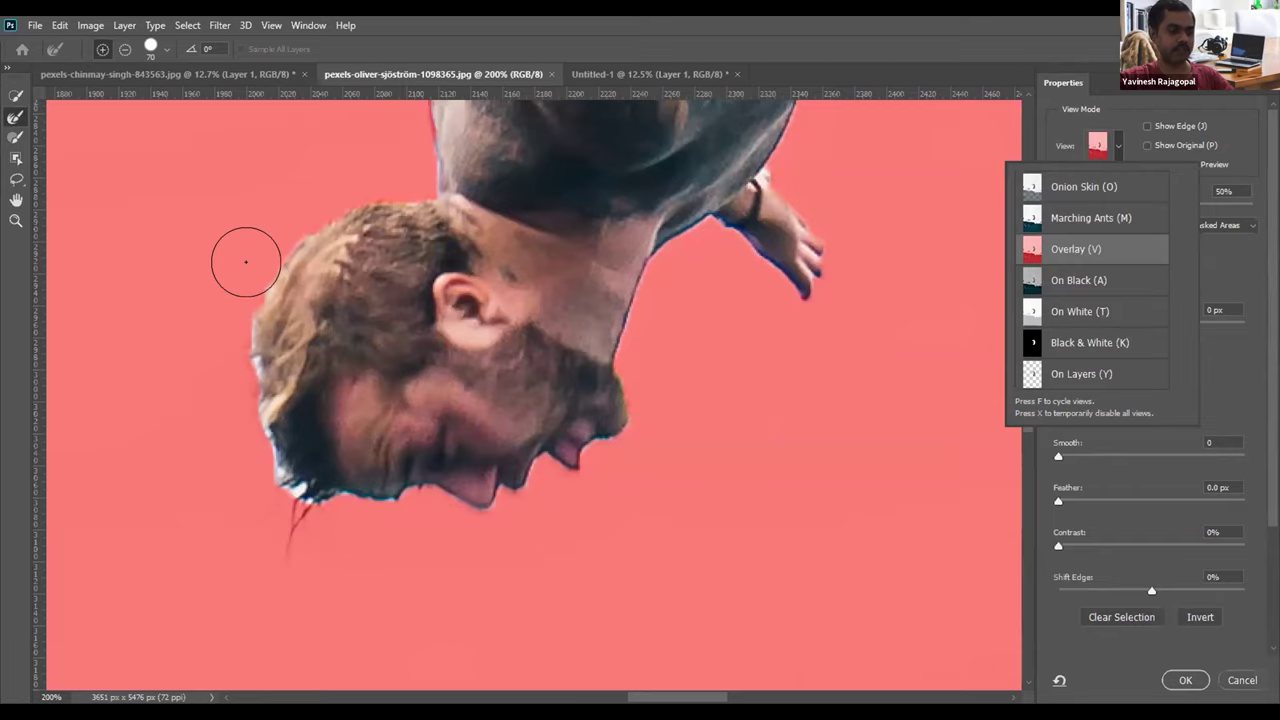
{"action": "left_click", "coordinate": [243, 261]}
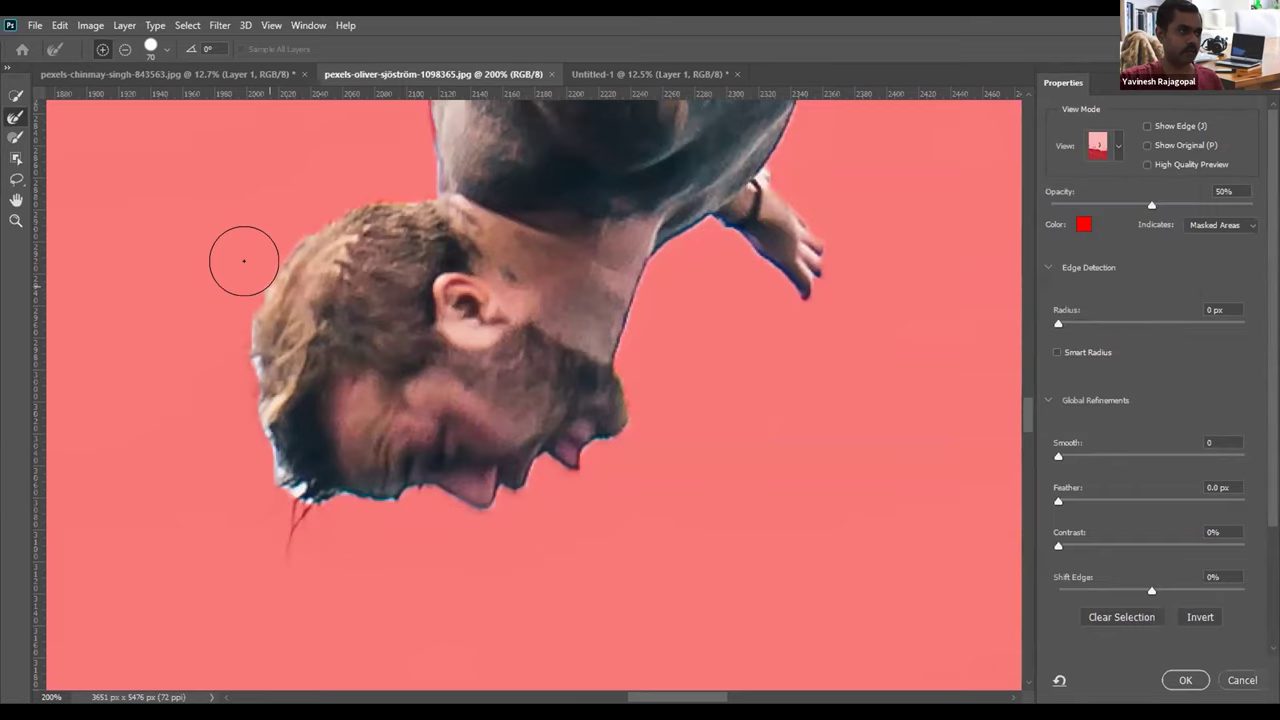
{"action": "key", "text": "bracketleft"}
{"action": "key", "text": "bracketleft"}
{"action": "key", "text": "bracketleft"}
{"action": "key", "text": "bracketleft"}
{"action": "key", "text": "bracketleft"}
{"action": "key", "text": "bracketleft"}
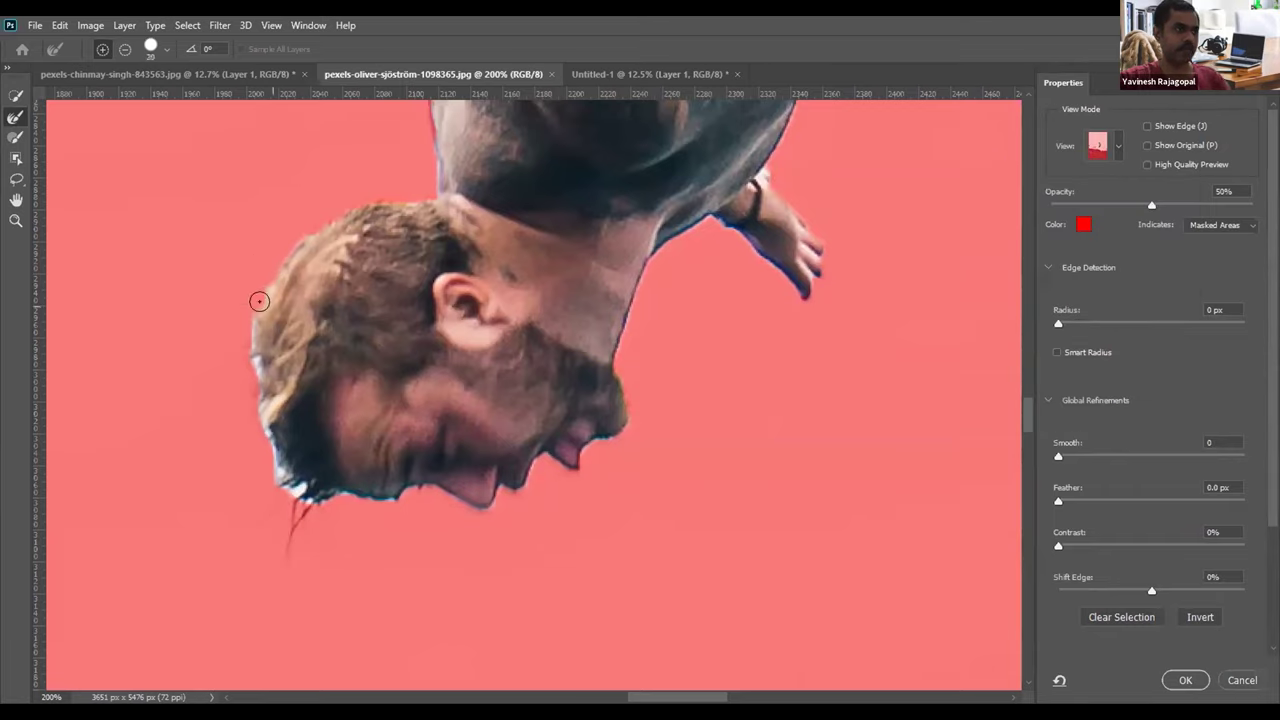
Step: Brush the hair edges down the upside-down head and the loose hair tip below it
{"action": "mouse_move", "coordinate": [266, 291]}
{"action": "left_mouse_down"}
{"action": "mouse_move", "coordinate": [263, 277]}
{"action": "mouse_move", "coordinate": [255, 293]}
{"action": "left_mouse_up"}
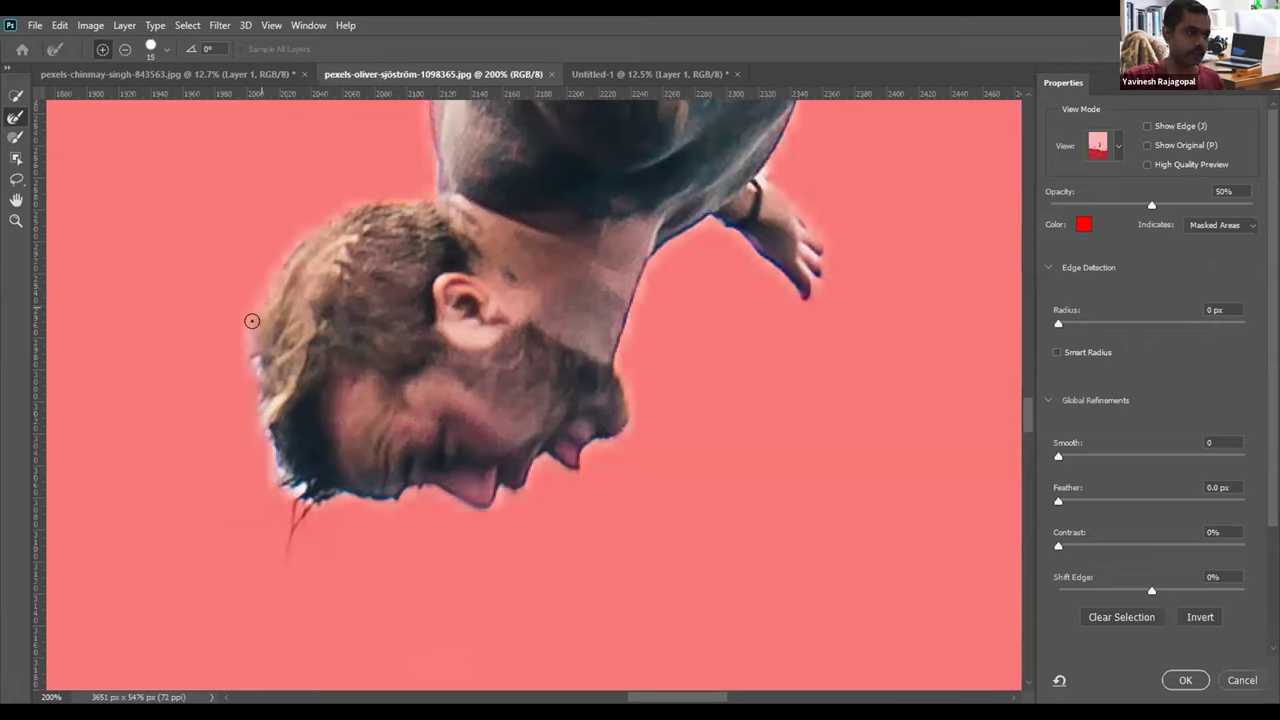
{"action": "mouse_move", "coordinate": [254, 386]}
{"action": "left_mouse_down"}
{"action": "mouse_move", "coordinate": [282, 478]}
{"action": "mouse_move", "coordinate": [300, 489]}
{"action": "left_mouse_up"}
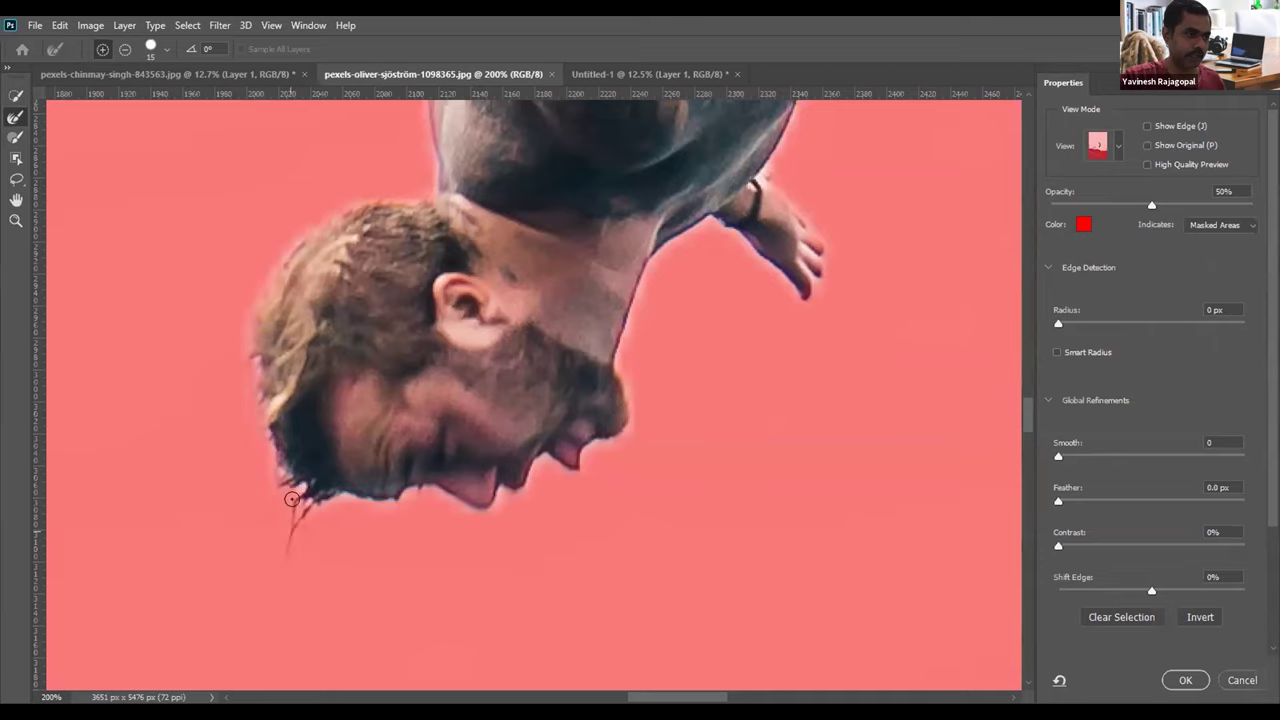
{"action": "left_click_drag", "start_coordinate": [295, 498], "coordinate": [316, 490]}
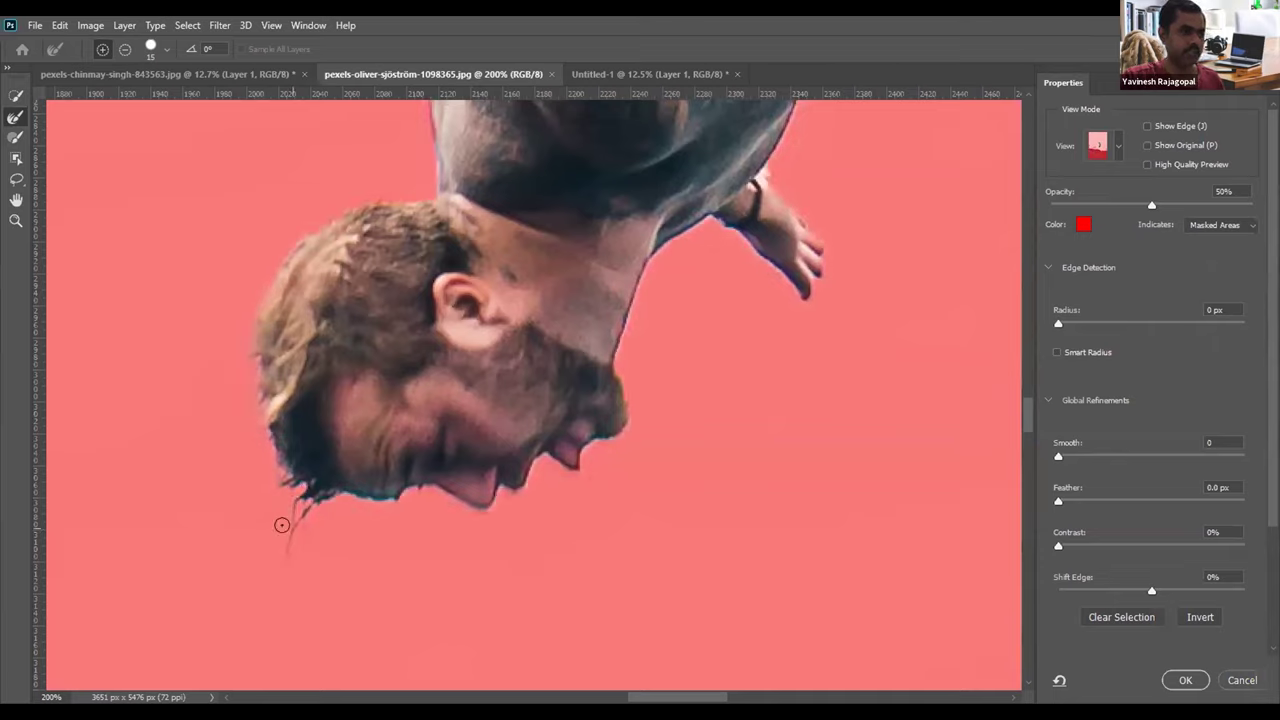
{"action": "left_click_drag", "start_coordinate": [293, 484], "coordinate": [290, 505]}
{"action": "left_click_drag", "start_coordinate": [266, 463], "coordinate": [280, 504]}
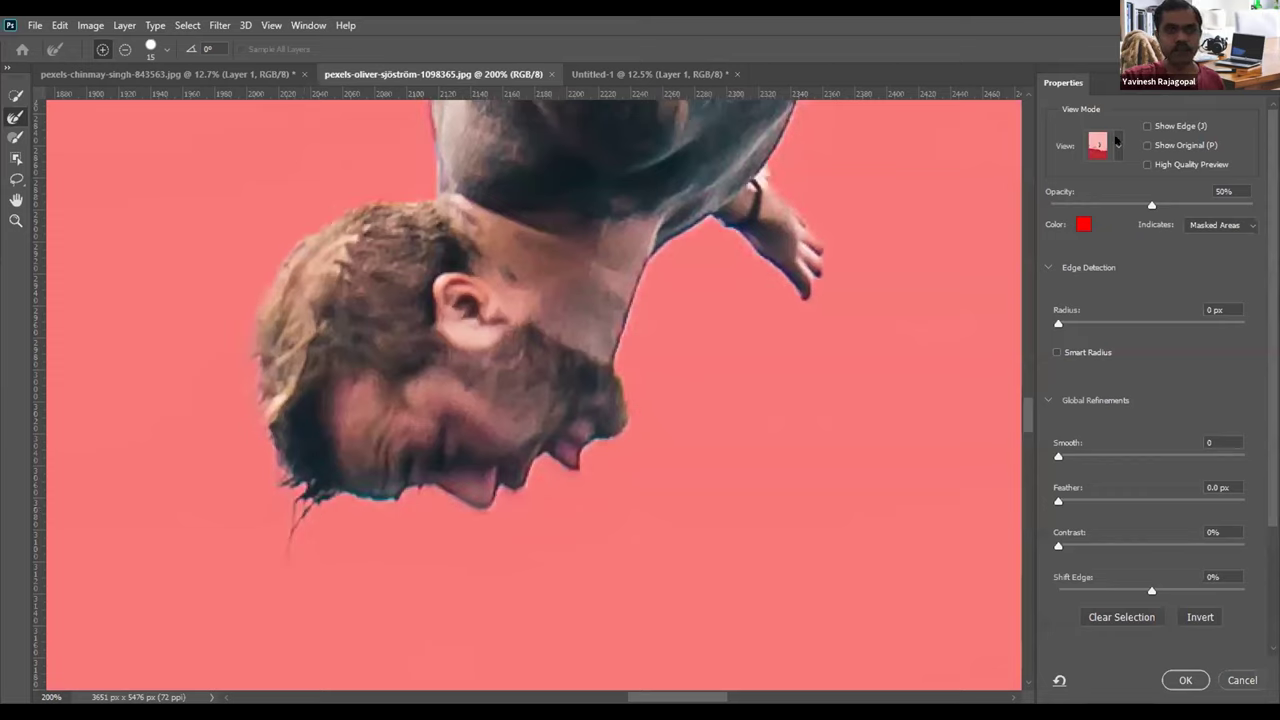
Step: Preview On White and Overlay, brush the strand by the hand, then cancel Select and Mask
{"action": "left_click", "coordinate": [1117, 141]}
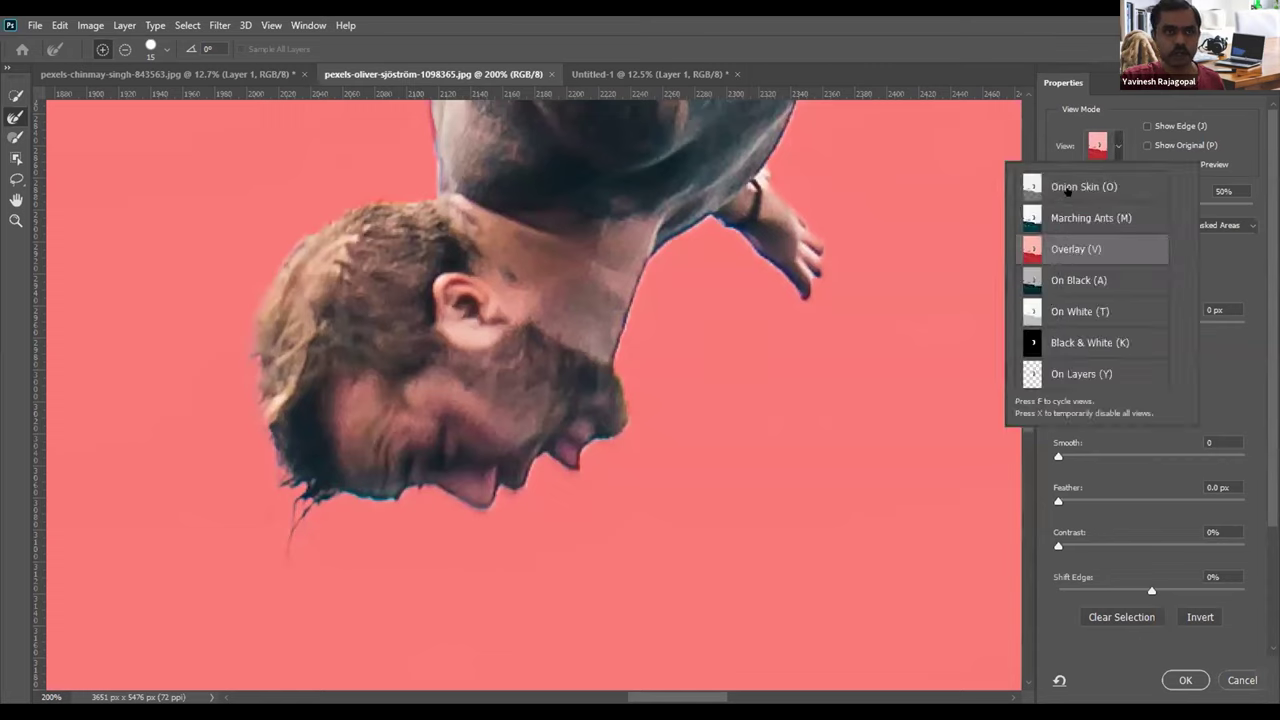
{"action": "left_click", "coordinate": [1062, 309]}
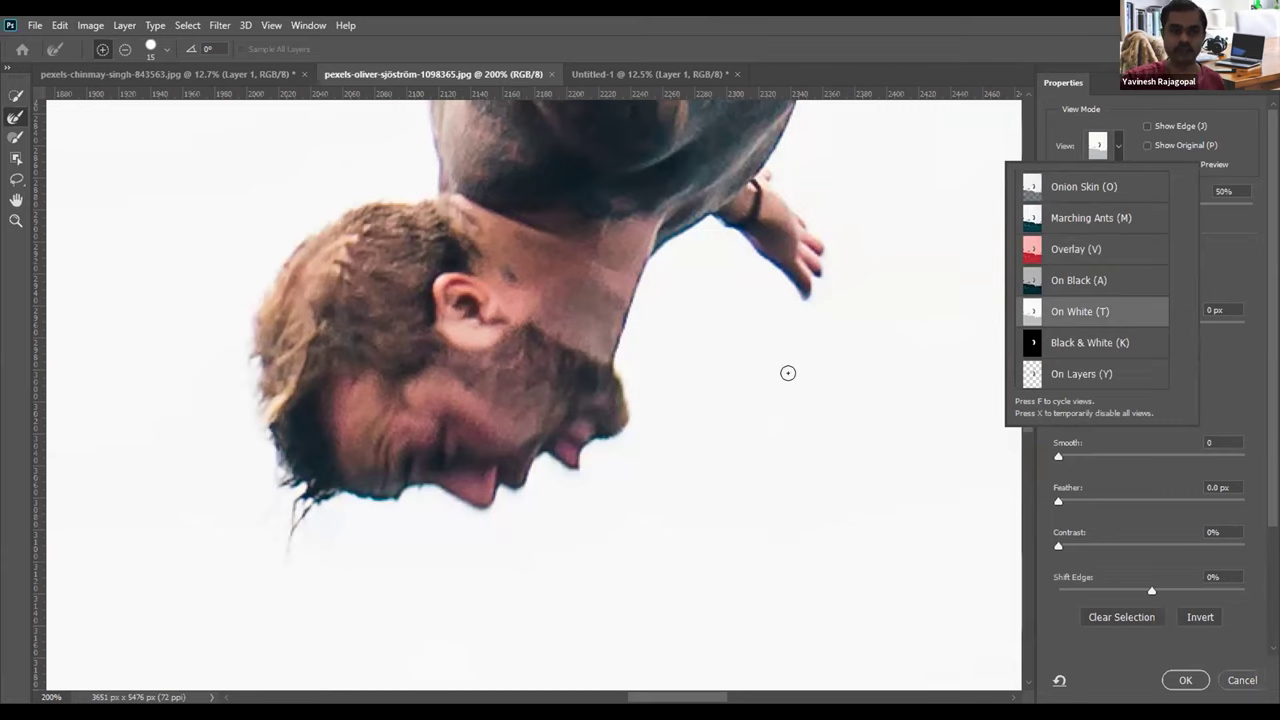
{"action": "left_click", "coordinate": [1070, 249]}
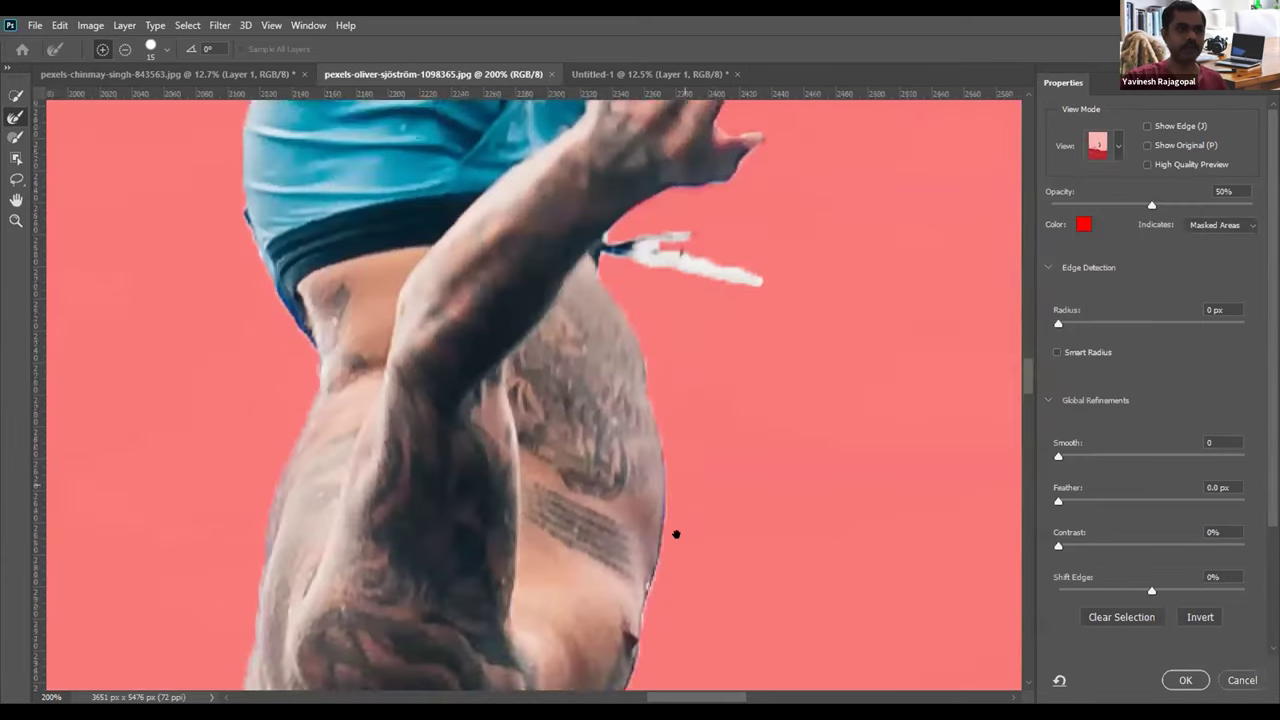
{"action": "scroll", "coordinate": [675, 309], "scroll_direction": "up", "scroll_amount": 1}
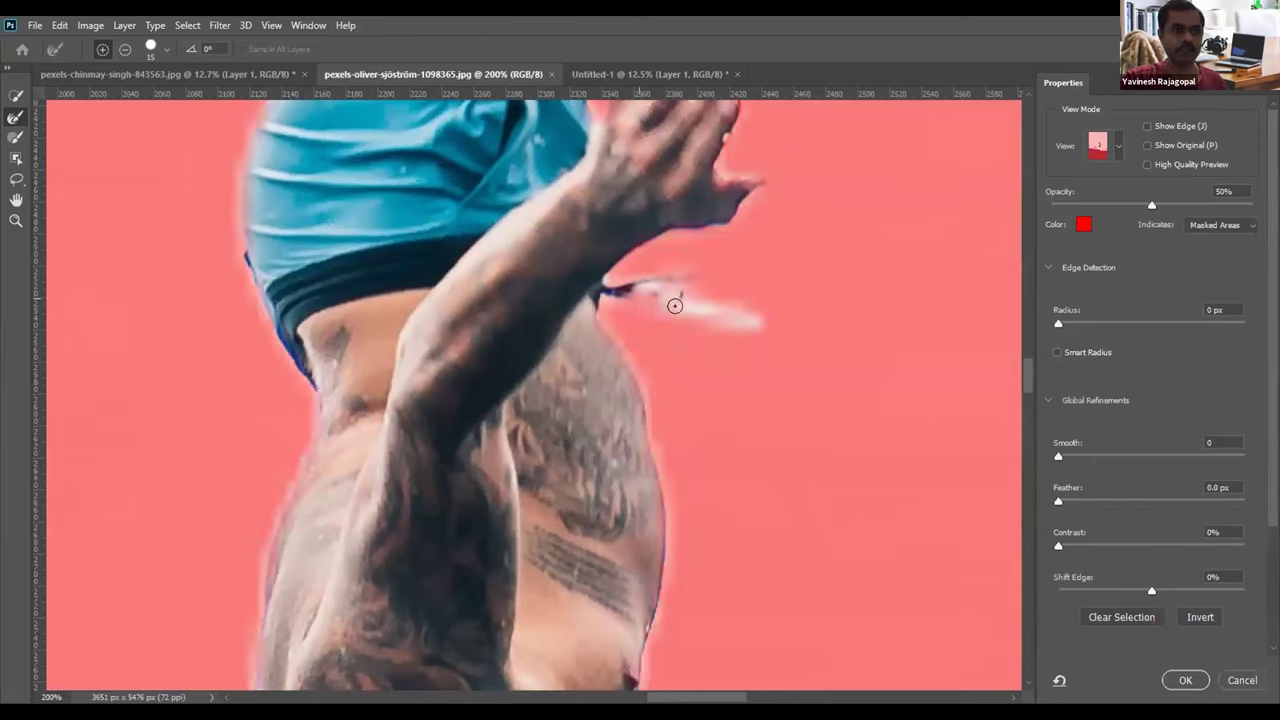
{"action": "mouse_move", "coordinate": [687, 292]}
{"action": "left_mouse_down"}
{"action": "mouse_move", "coordinate": [640, 280]}
{"action": "mouse_move", "coordinate": [803, 346]}
{"action": "mouse_move", "coordinate": [664, 269]}
{"action": "mouse_move", "coordinate": [690, 271]}
{"action": "mouse_move", "coordinate": [699, 305]}
{"action": "mouse_move", "coordinate": [674, 304]}
{"action": "mouse_move", "coordinate": [651, 283]}
{"action": "left_mouse_up"}
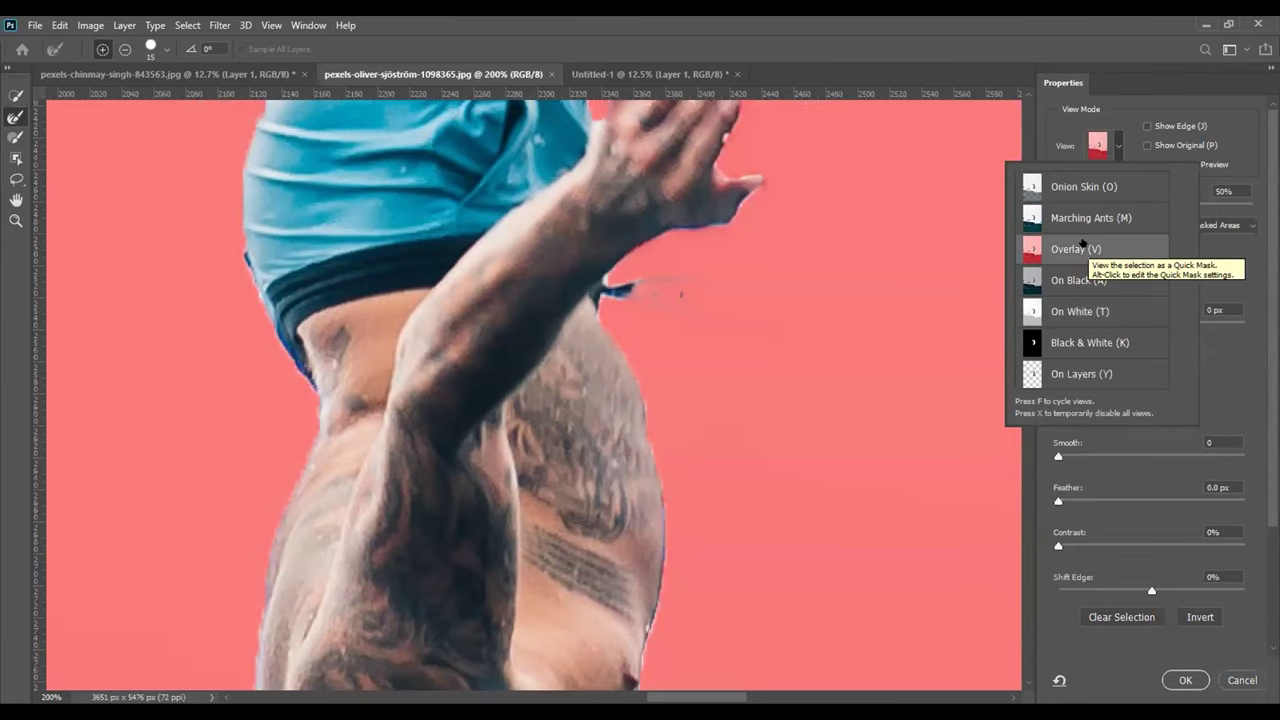
{"action": "left_click", "coordinate": [1243, 680]}
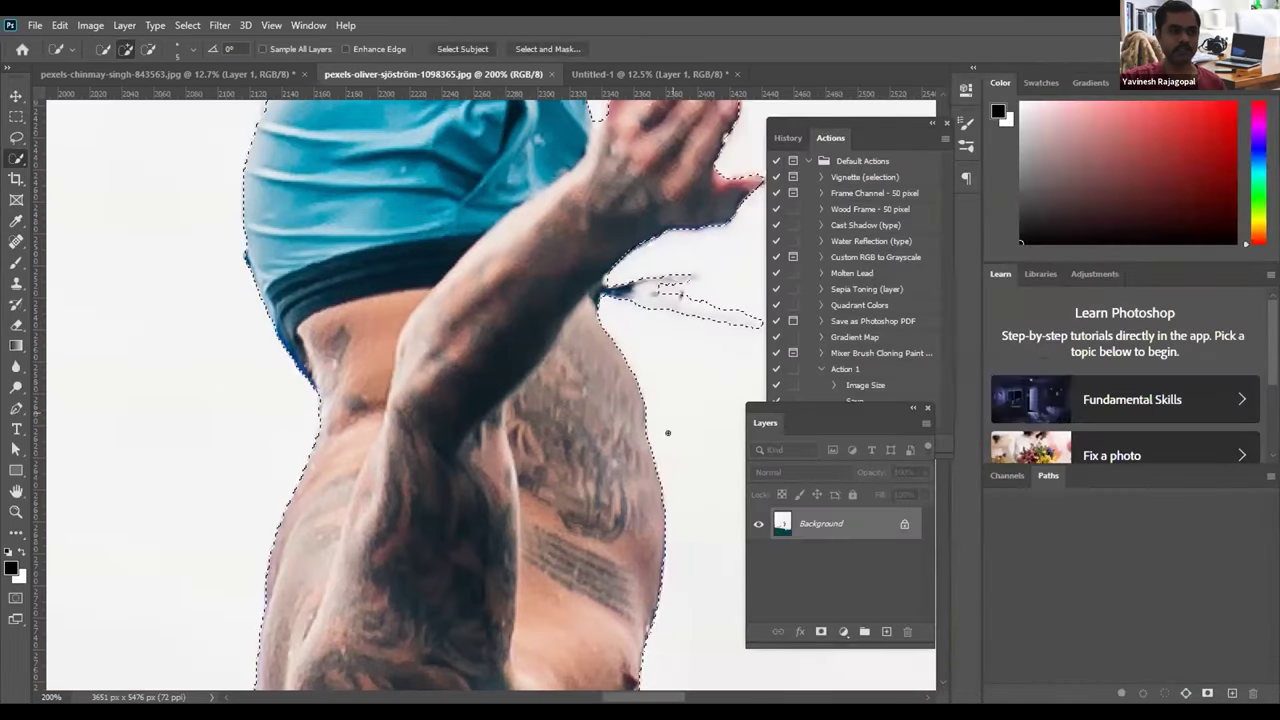
{"action": "scroll", "coordinate": [668, 432], "scroll_direction": "down", "scroll_amount": 10}
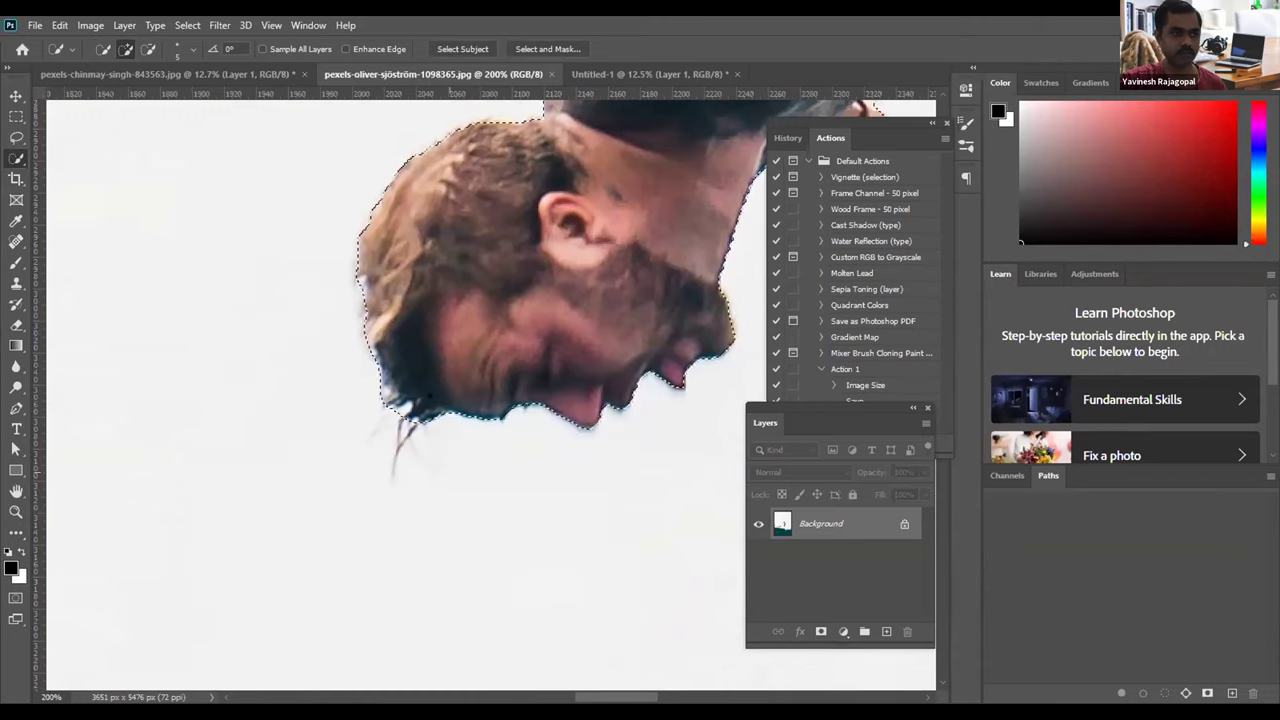
{"action": "key", "text": "q"}
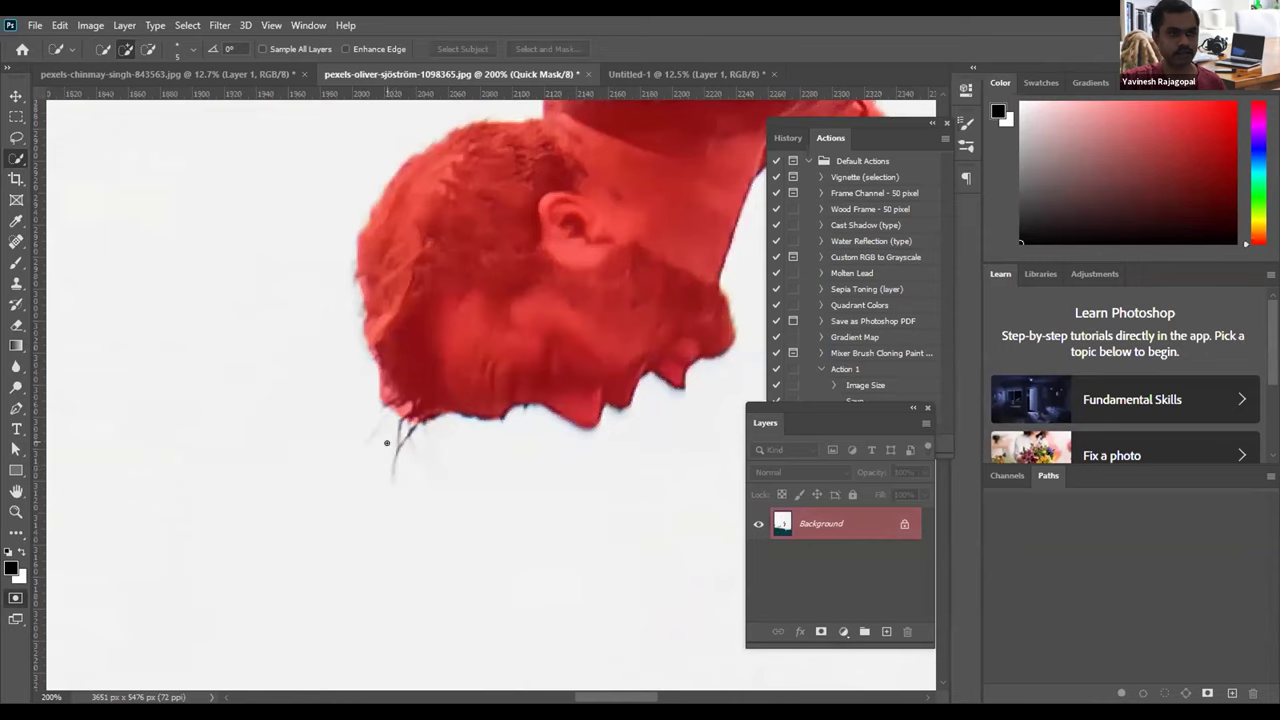
{"action": "key", "text": "q"}
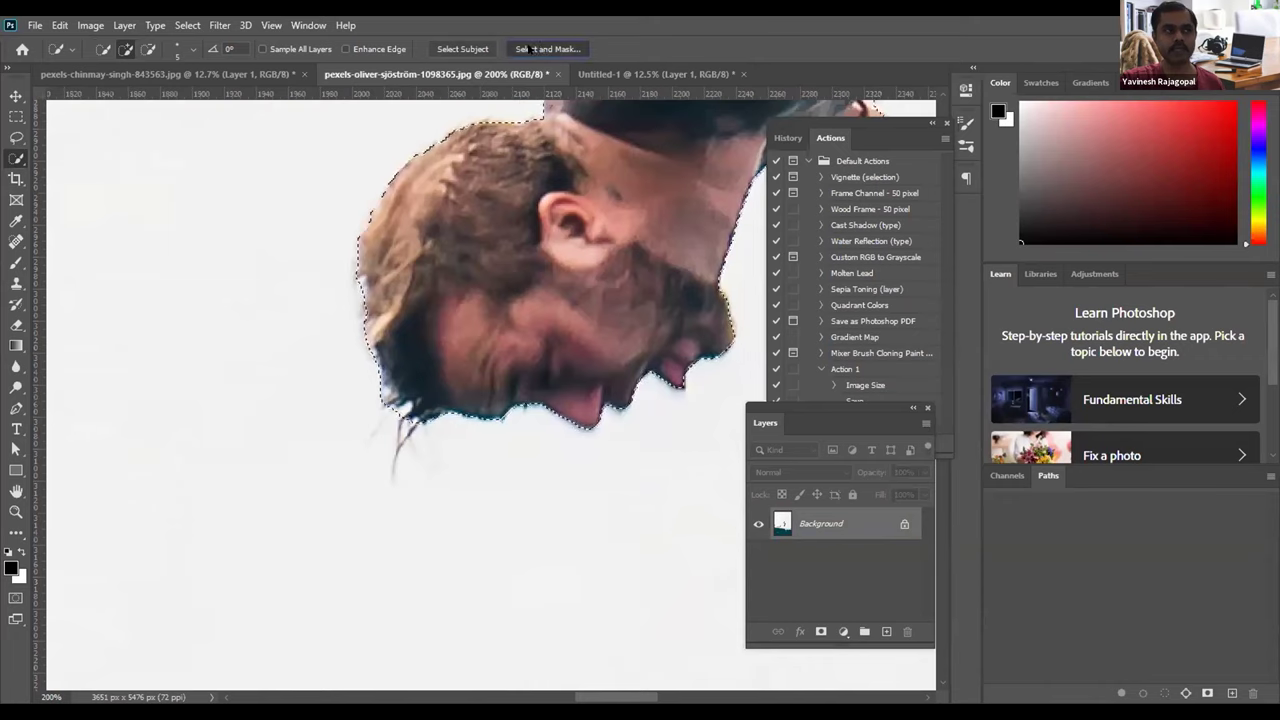
Step: Reopen Select and Mask and refine the left hair edge and white strand beside the arm
{"action": "left_click", "coordinate": [547, 48]}
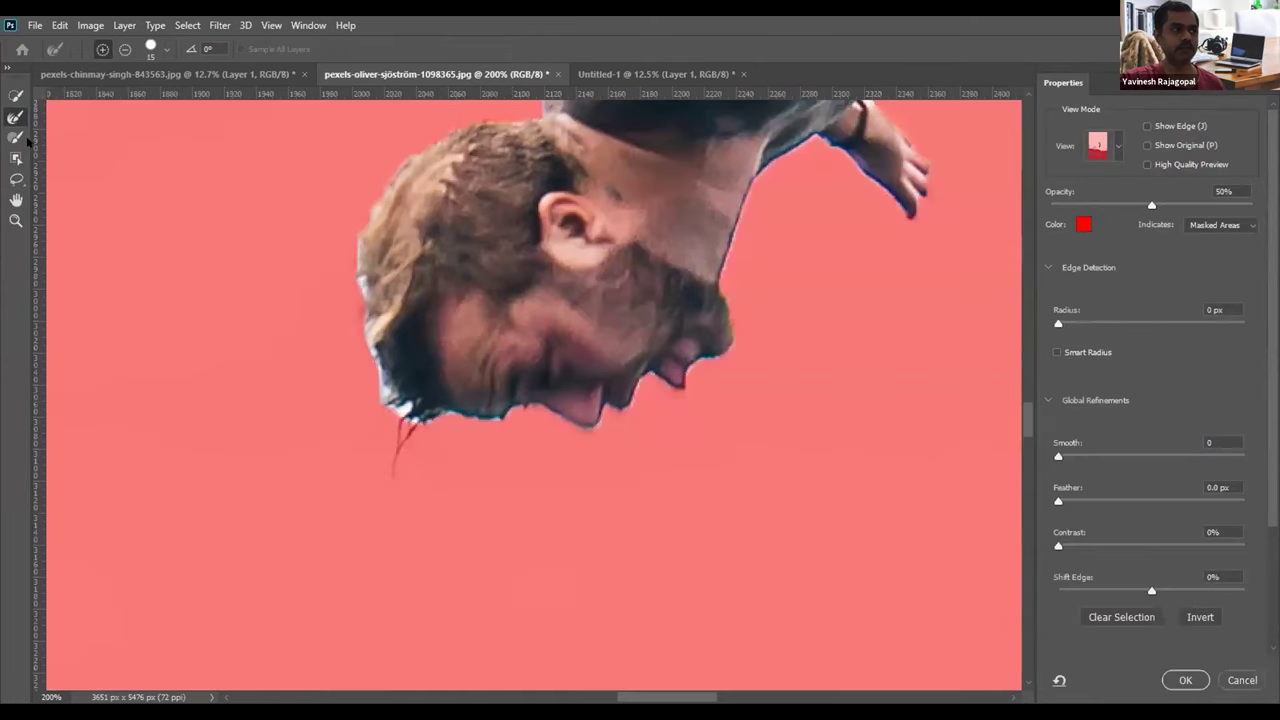
{"action": "mouse_move", "coordinate": [358, 310]}
{"action": "left_mouse_down"}
{"action": "mouse_move", "coordinate": [355, 229]}
{"action": "mouse_move", "coordinate": [373, 384]}
{"action": "mouse_move", "coordinate": [409, 410]}
{"action": "mouse_move", "coordinate": [381, 461]}
{"action": "mouse_move", "coordinate": [405, 411]}
{"action": "mouse_move", "coordinate": [417, 424]}
{"action": "mouse_move", "coordinate": [382, 401]}
{"action": "left_mouse_up"}
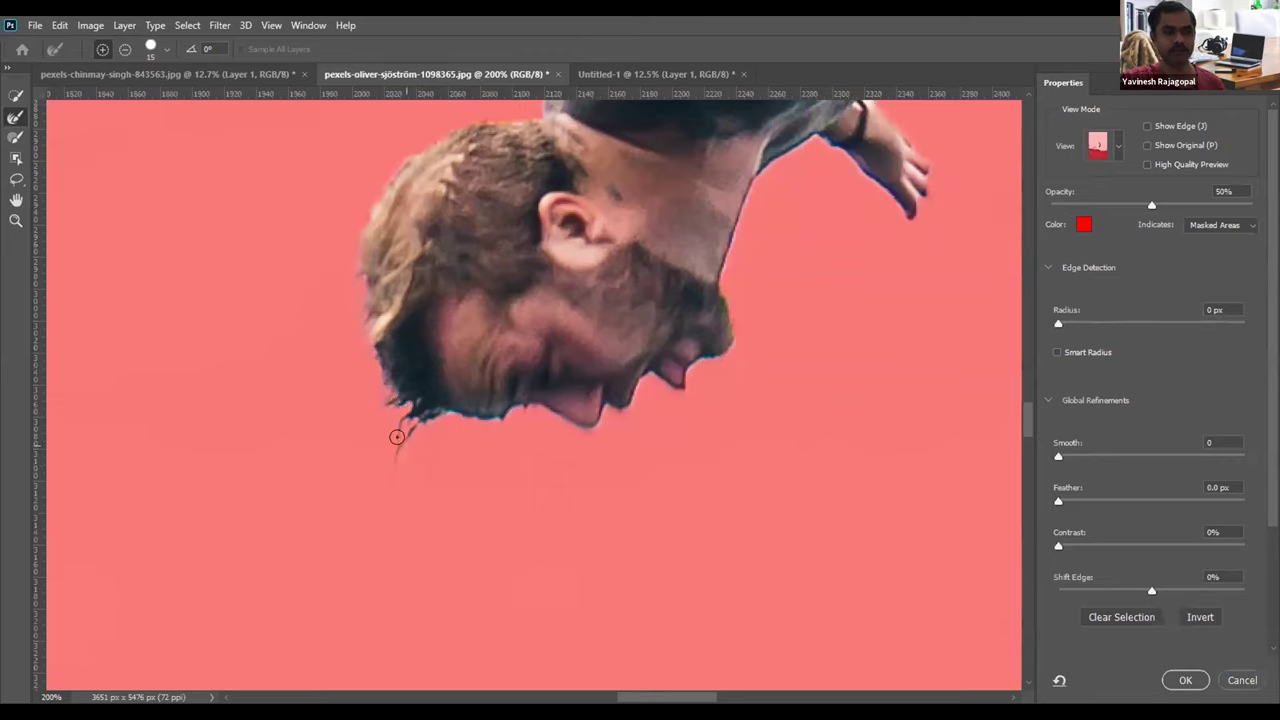
{"action": "left_click_drag", "start_coordinate": [632, 501], "coordinate": [700, 491]}
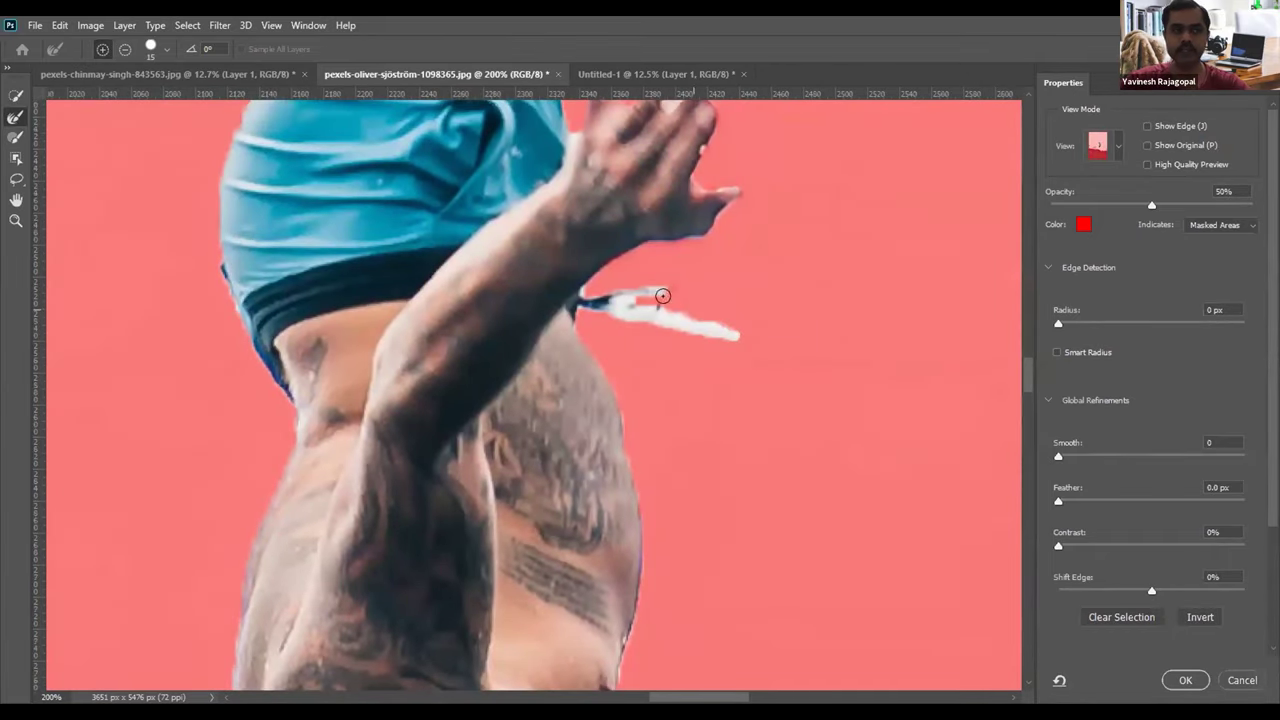
{"action": "mouse_move", "coordinate": [634, 293]}
{"action": "left_mouse_down"}
{"action": "mouse_move", "coordinate": [603, 304]}
{"action": "mouse_move", "coordinate": [740, 335]}
{"action": "mouse_move", "coordinate": [613, 311]}
{"action": "mouse_move", "coordinate": [680, 307]}
{"action": "mouse_move", "coordinate": [637, 284]}
{"action": "mouse_move", "coordinate": [674, 282]}
{"action": "mouse_move", "coordinate": [612, 286]}
{"action": "left_mouse_up"}
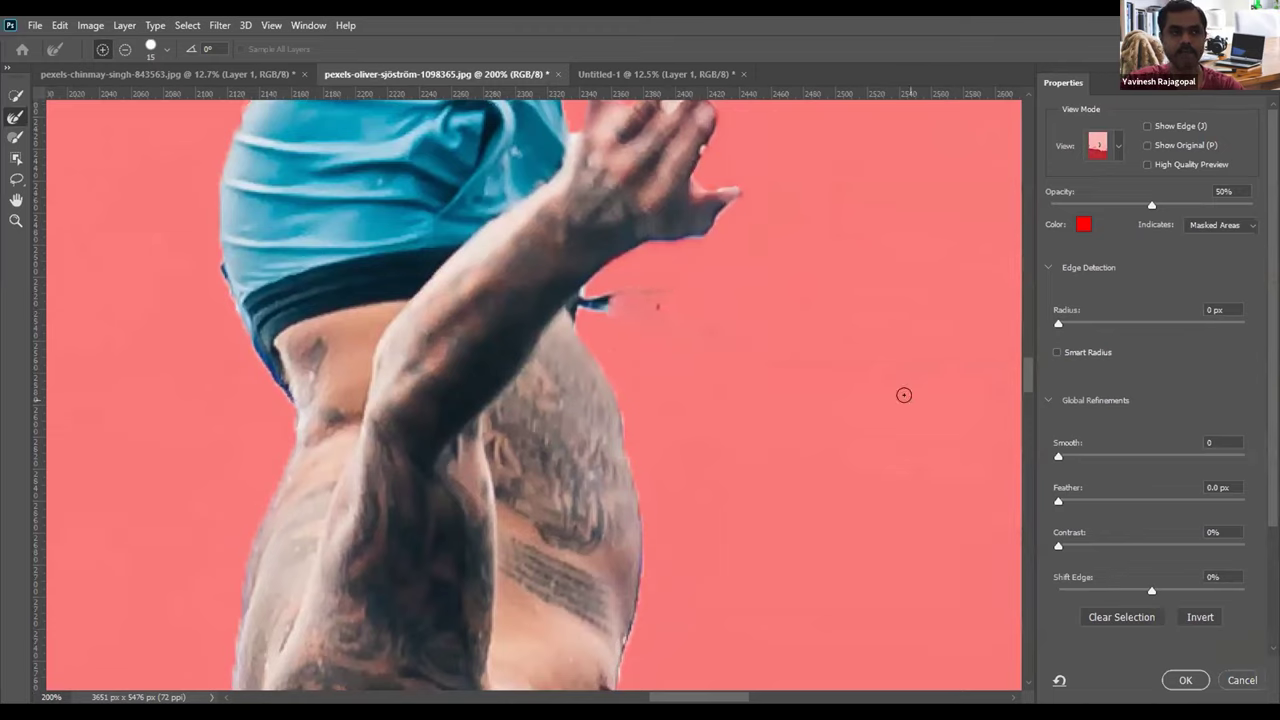
Step: Preview the upside-down head in Onion Skin view and apply the refined selection
{"action": "left_click", "coordinate": [1093, 155]}
{"action": "key", "text": "o"}
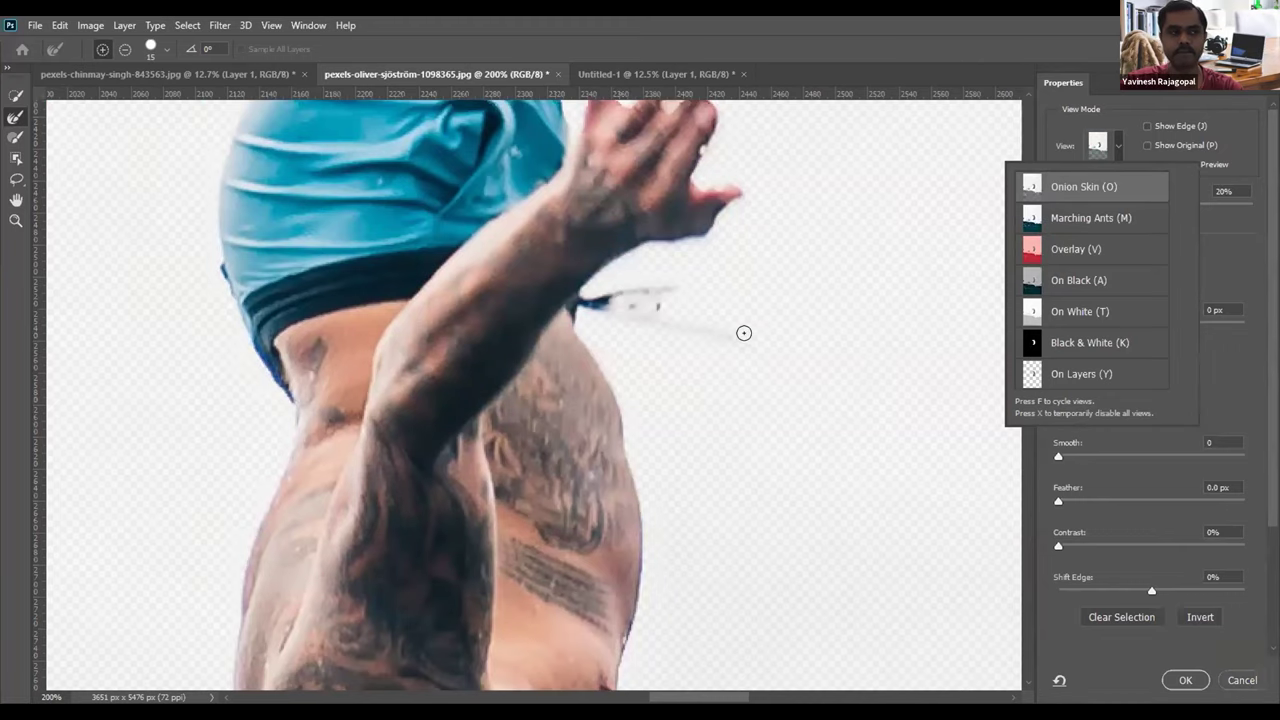
{"action": "scroll", "coordinate": [727, 396], "scroll_direction": "down", "scroll_amount": 5}
{"action": "scroll", "coordinate": [725, 396], "scroll_direction": "down", "scroll_amount": 8}
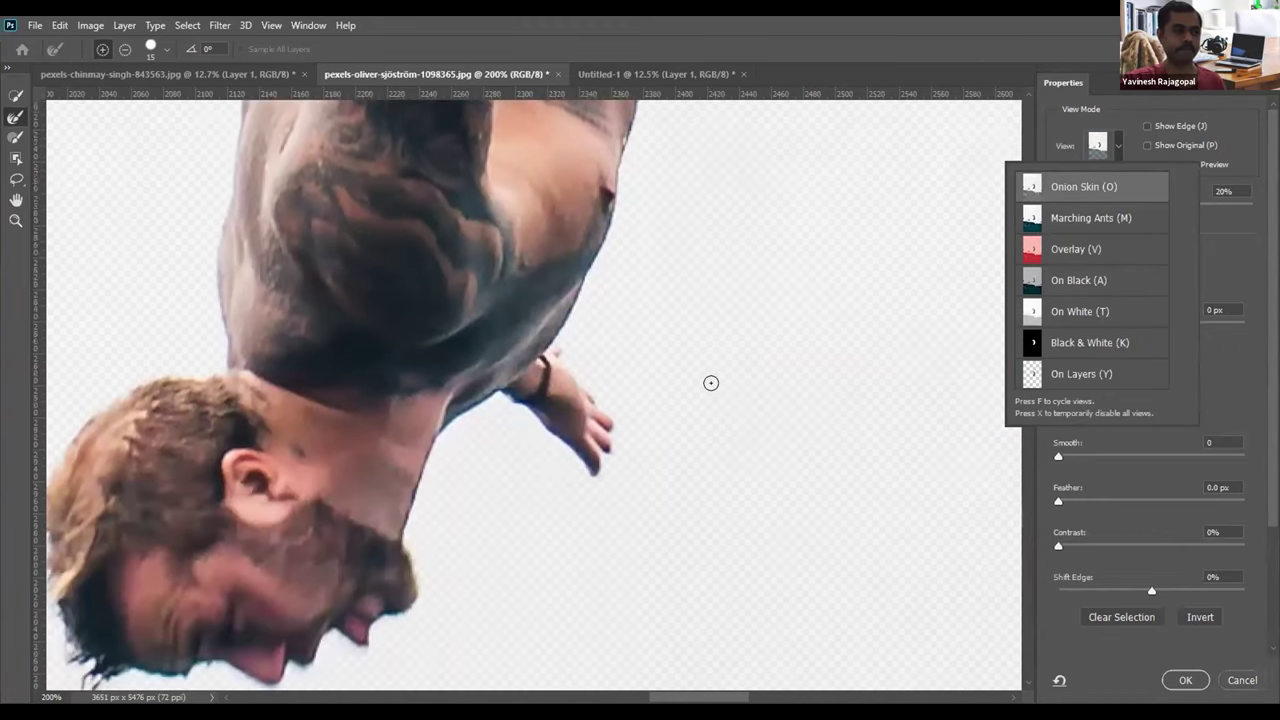
{"action": "left_click_drag", "start_coordinate": [636, 416], "coordinate": [894, 395]}
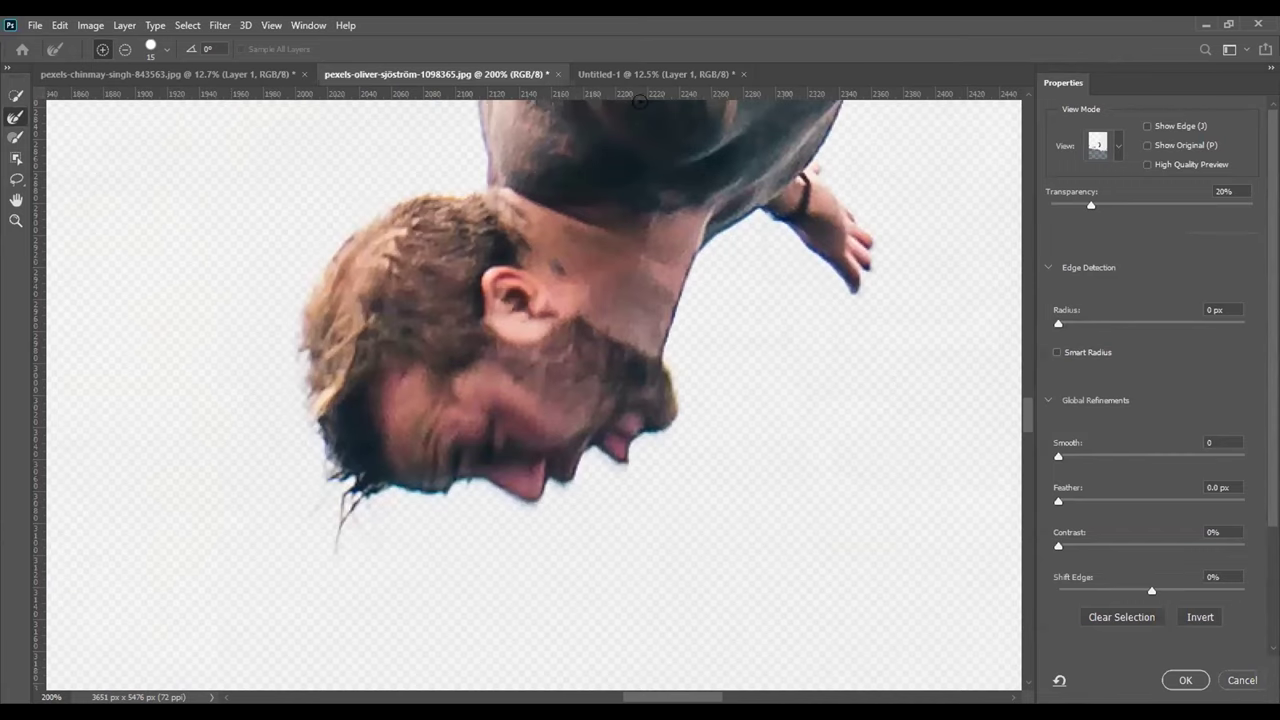
{"action": "left_click", "coordinate": [1172, 680]}
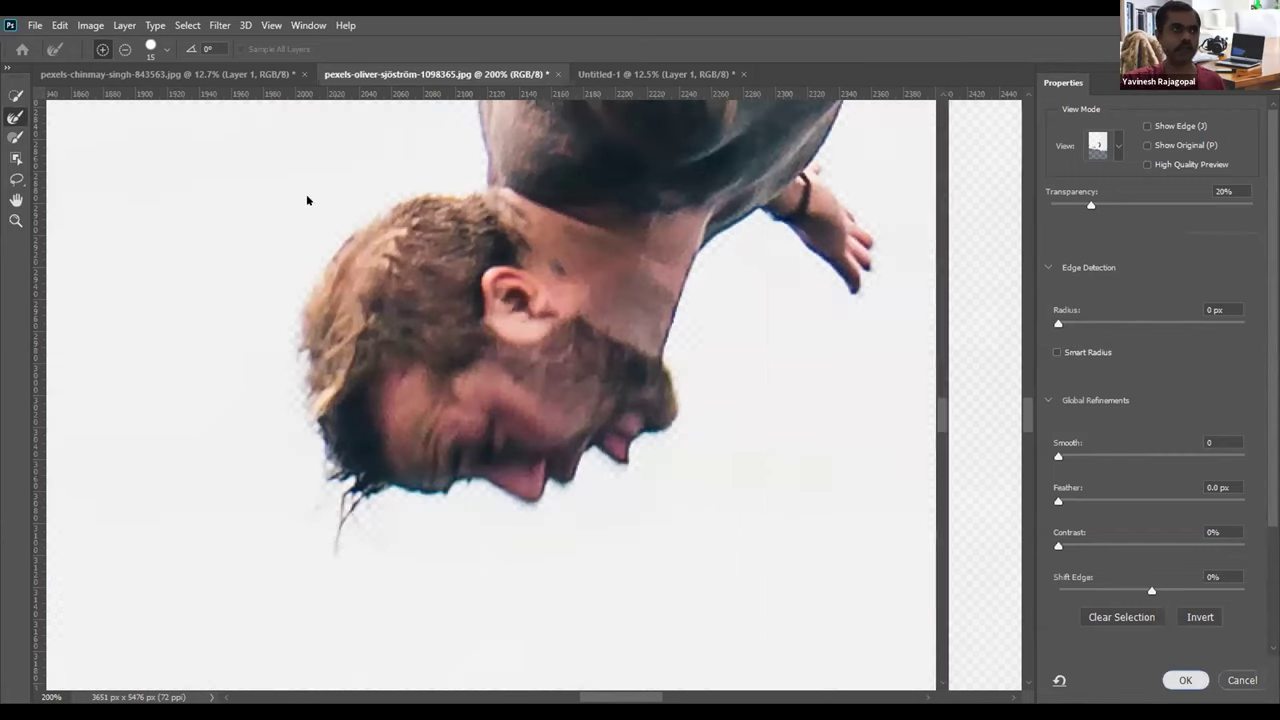
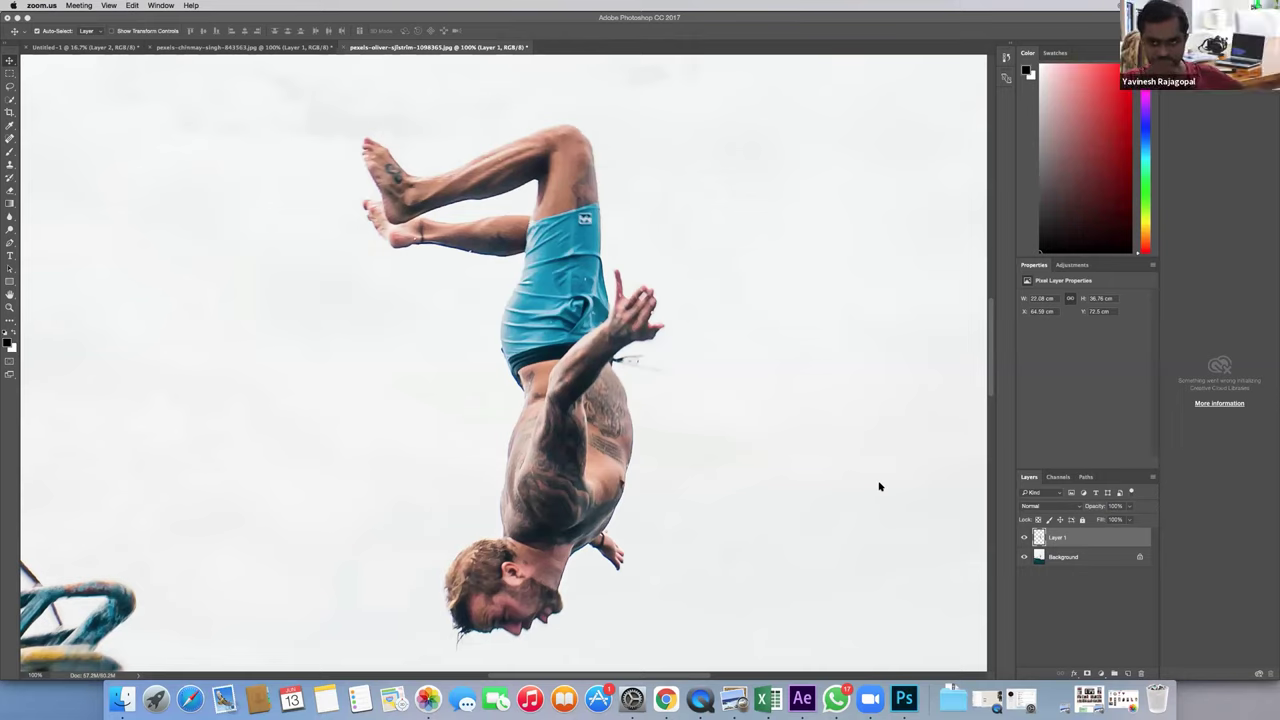
Step: Load Layer 1's diver outline as a selection, then drag Layer 1 to the trash
{"action": "left_click", "coordinate": [1100, 543], "text": "super"}
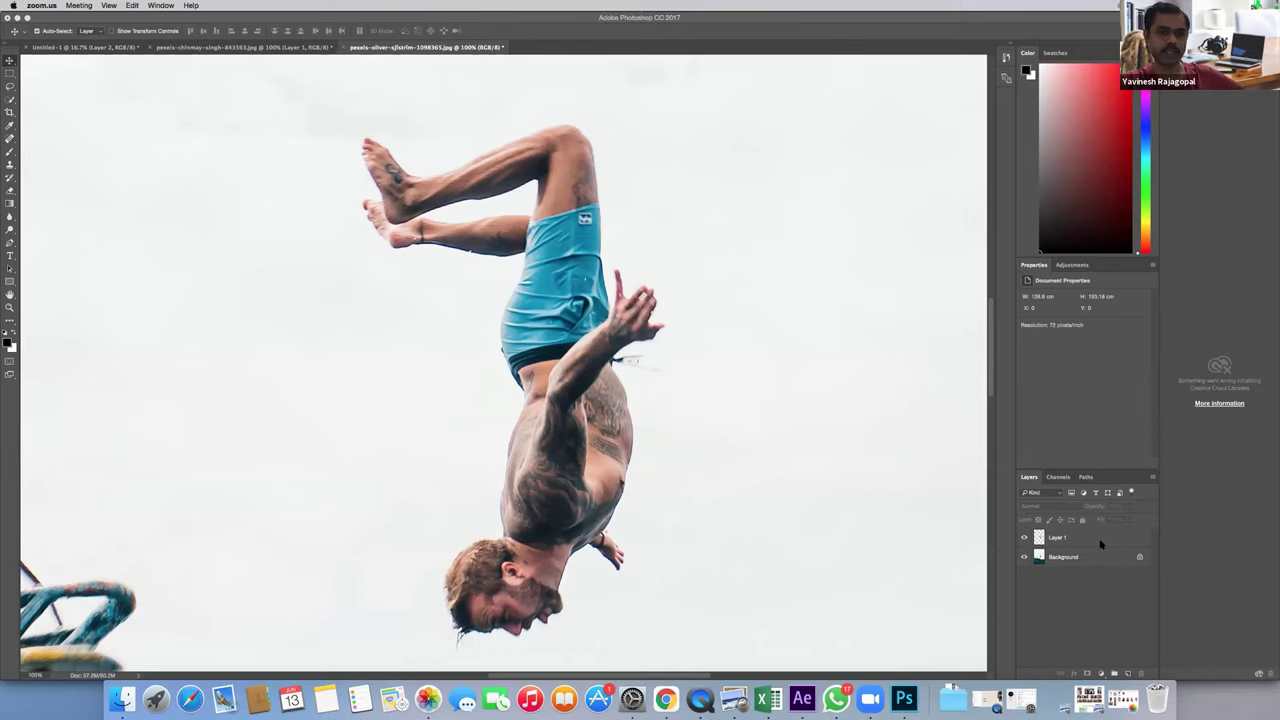
{"action": "left_click", "coordinate": [1039, 538], "text": "super"}
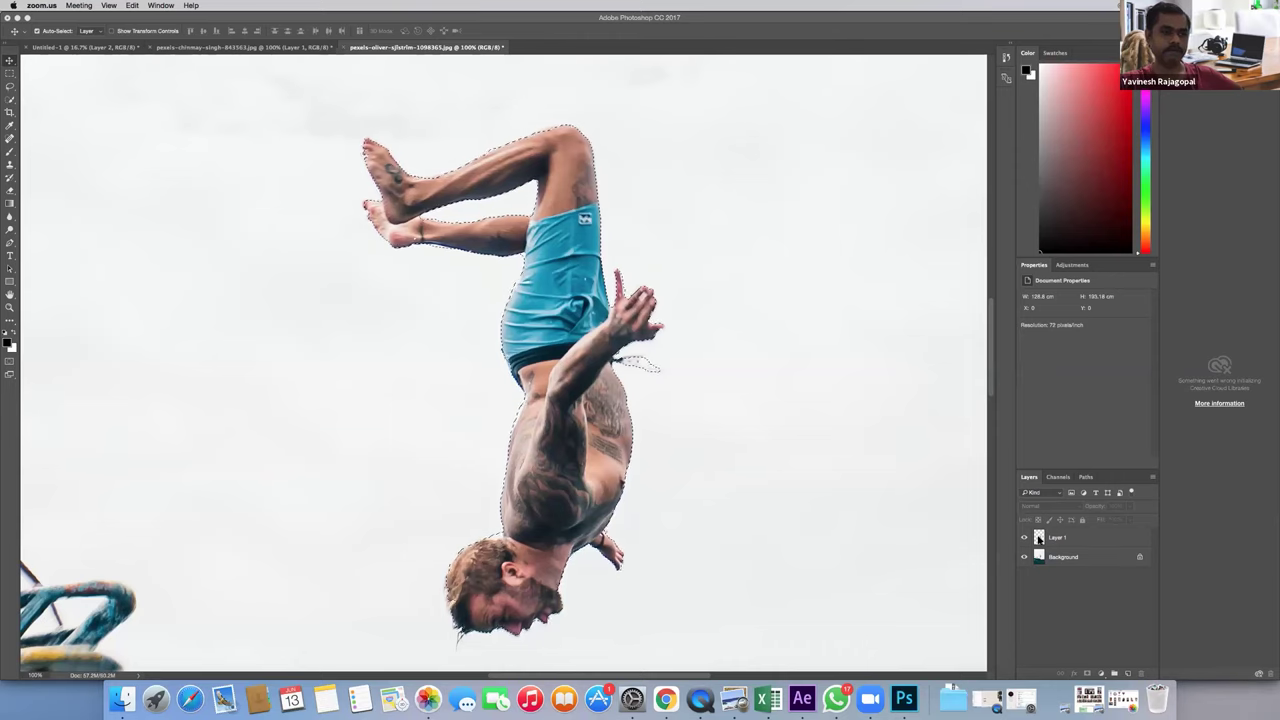
{"action": "left_click", "coordinate": [1039, 538]}
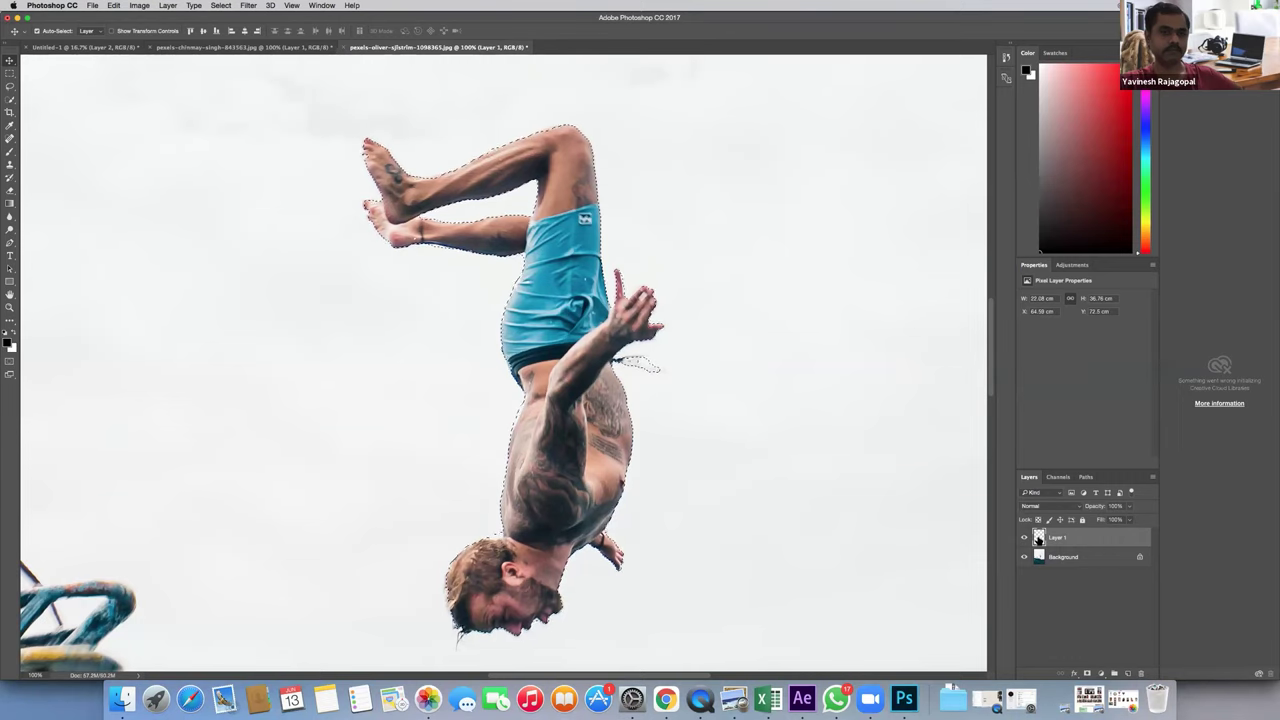
{"action": "right_click", "coordinate": [1039, 538]}
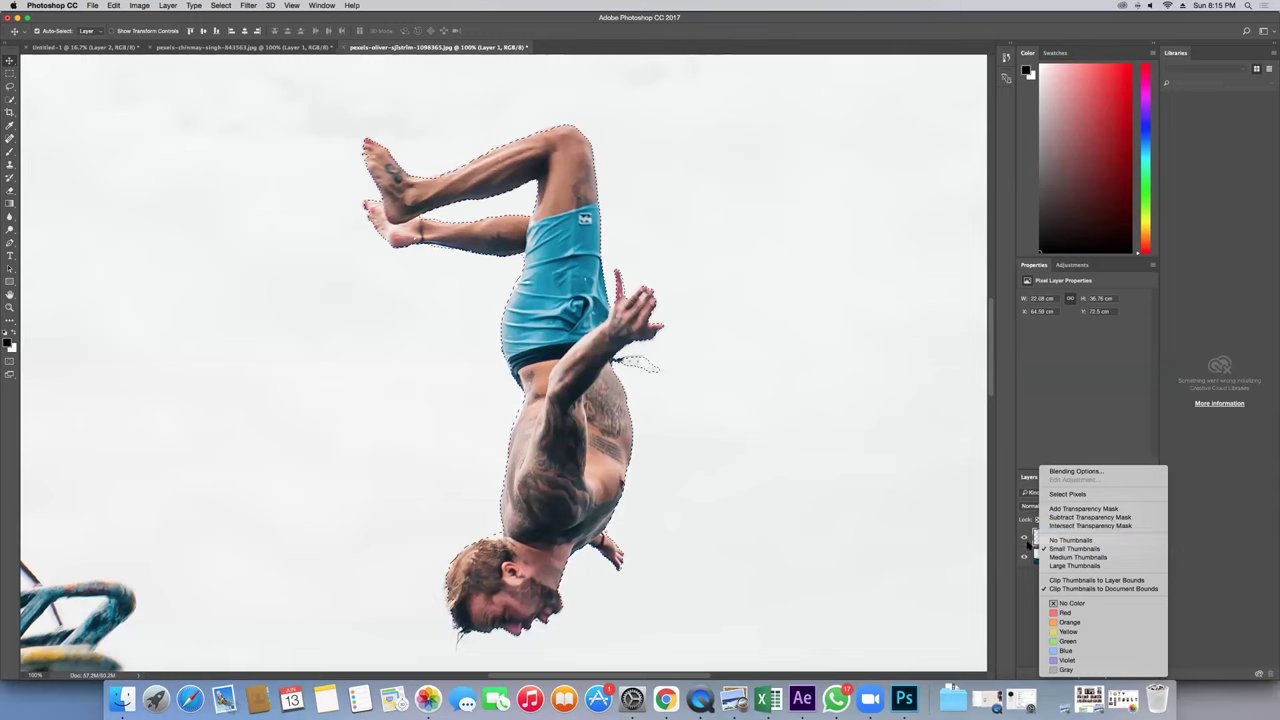
{"action": "left_click", "coordinate": [1029, 542]}
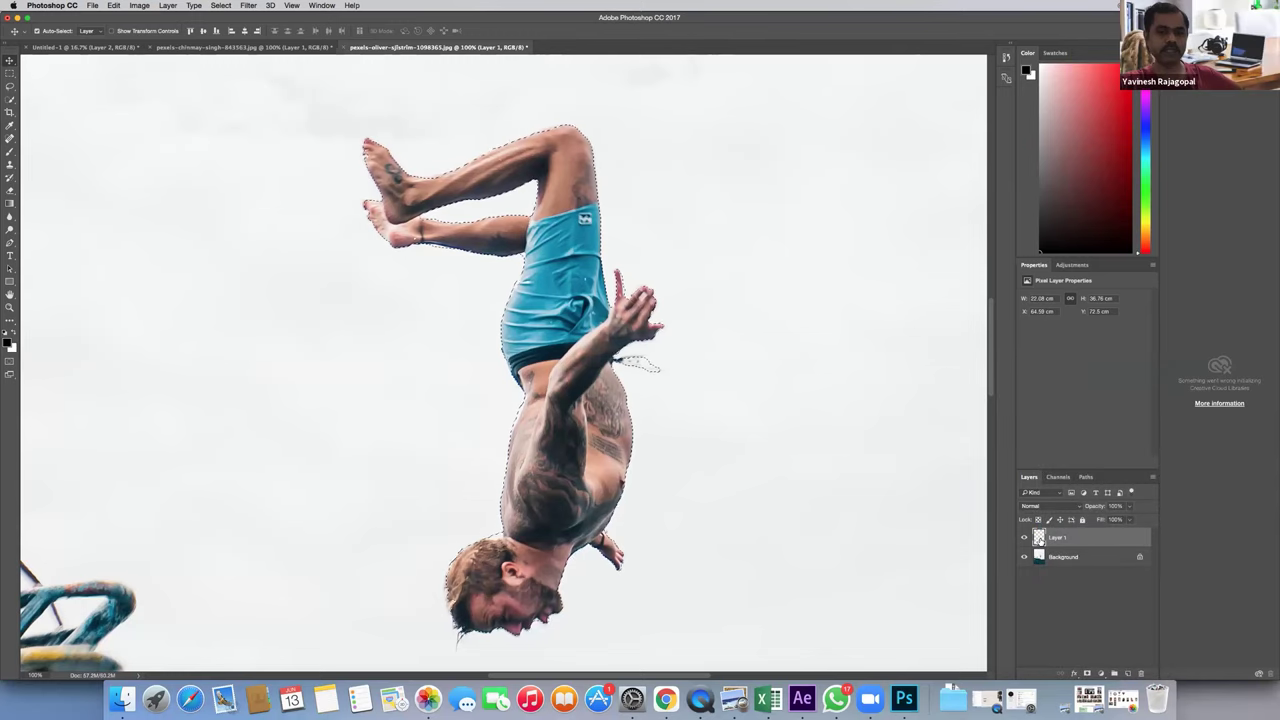
{"action": "left_click_drag", "start_coordinate": [1038, 540], "coordinate": [1144, 672]}
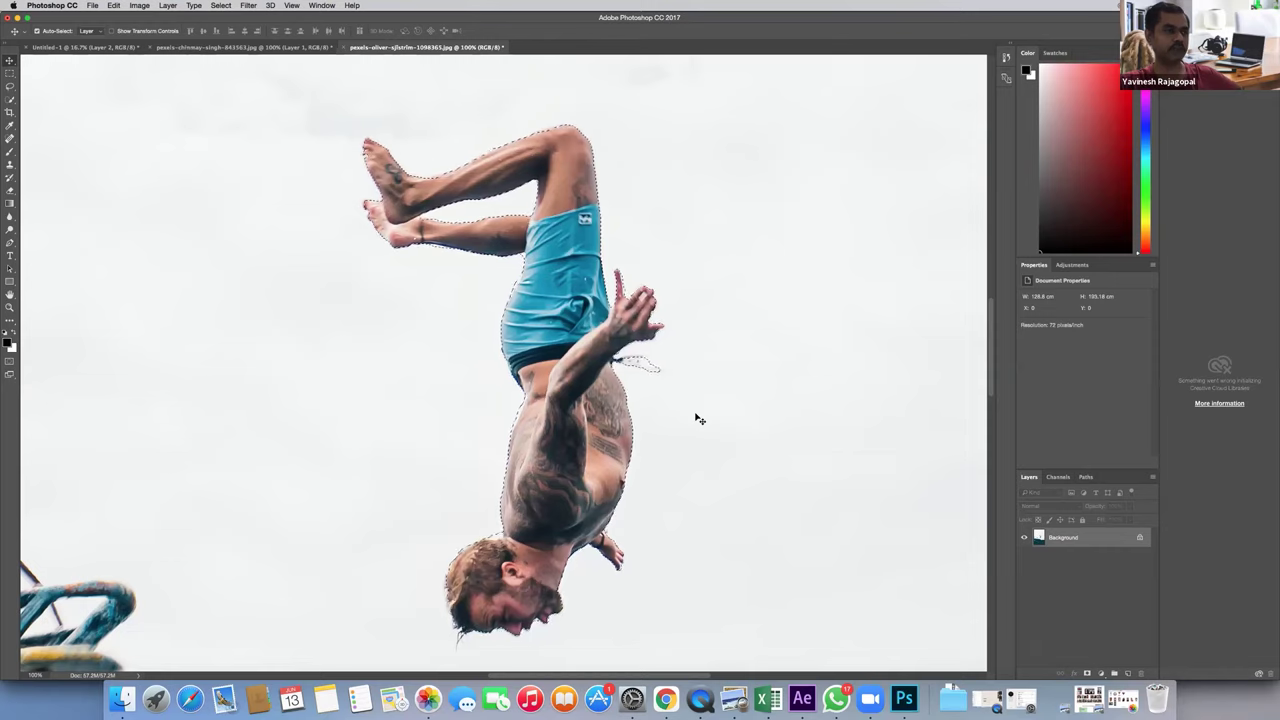
Step: With the Quick Selection tool active, enter Select and Mask for the diver selection
{"action": "left_click", "coordinate": [12, 100]}
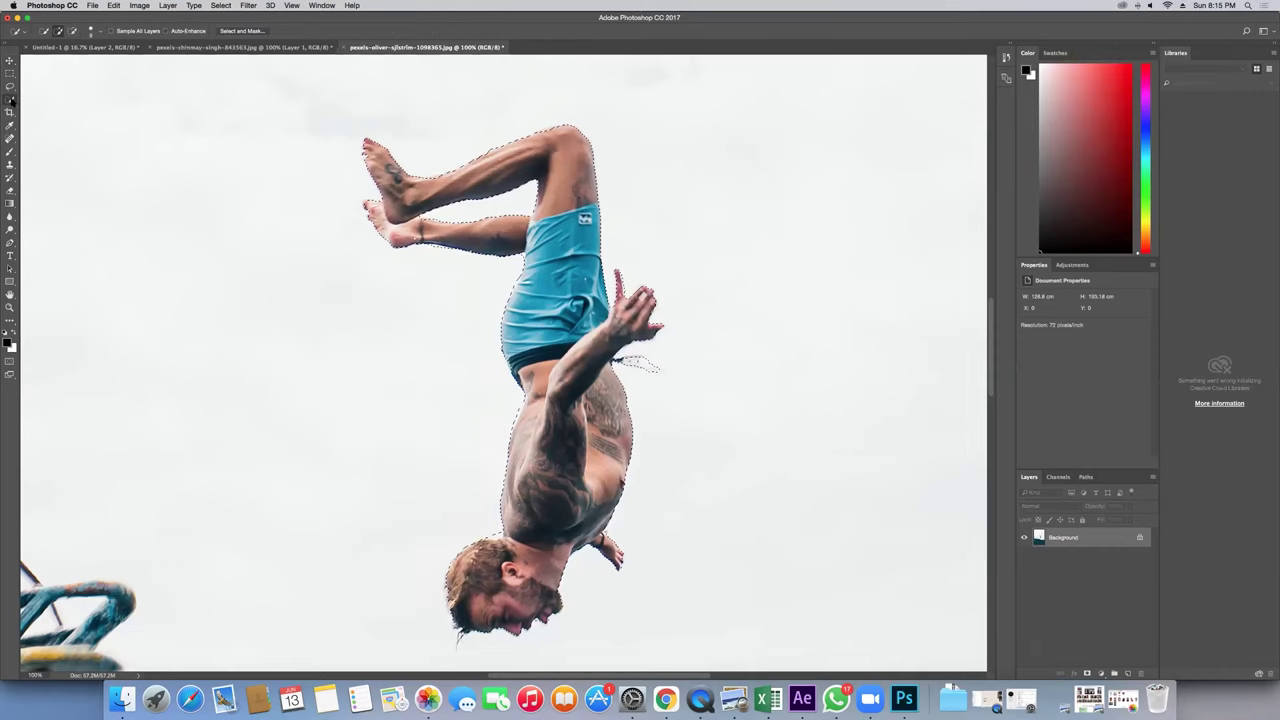
{"action": "left_click", "coordinate": [243, 32]}
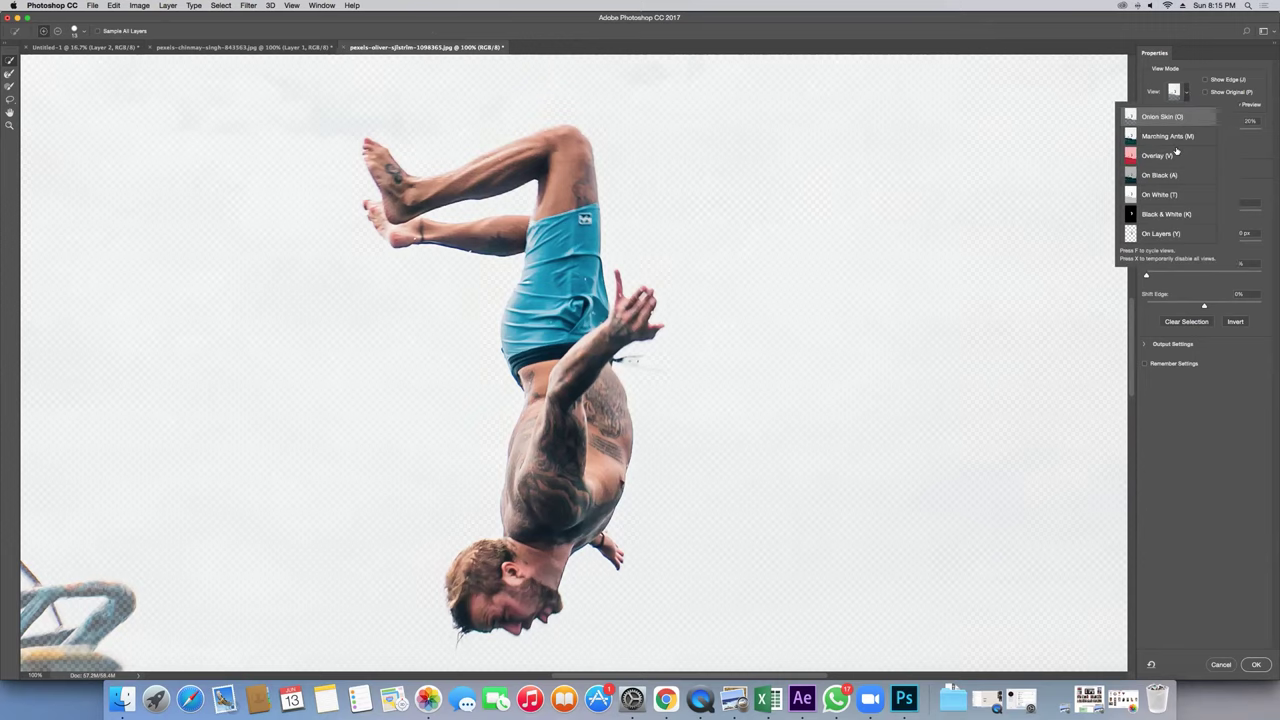
Step: Set the Select and Mask view mode to Overlay so masked areas show red
{"action": "left_click", "coordinate": [1171, 156]}
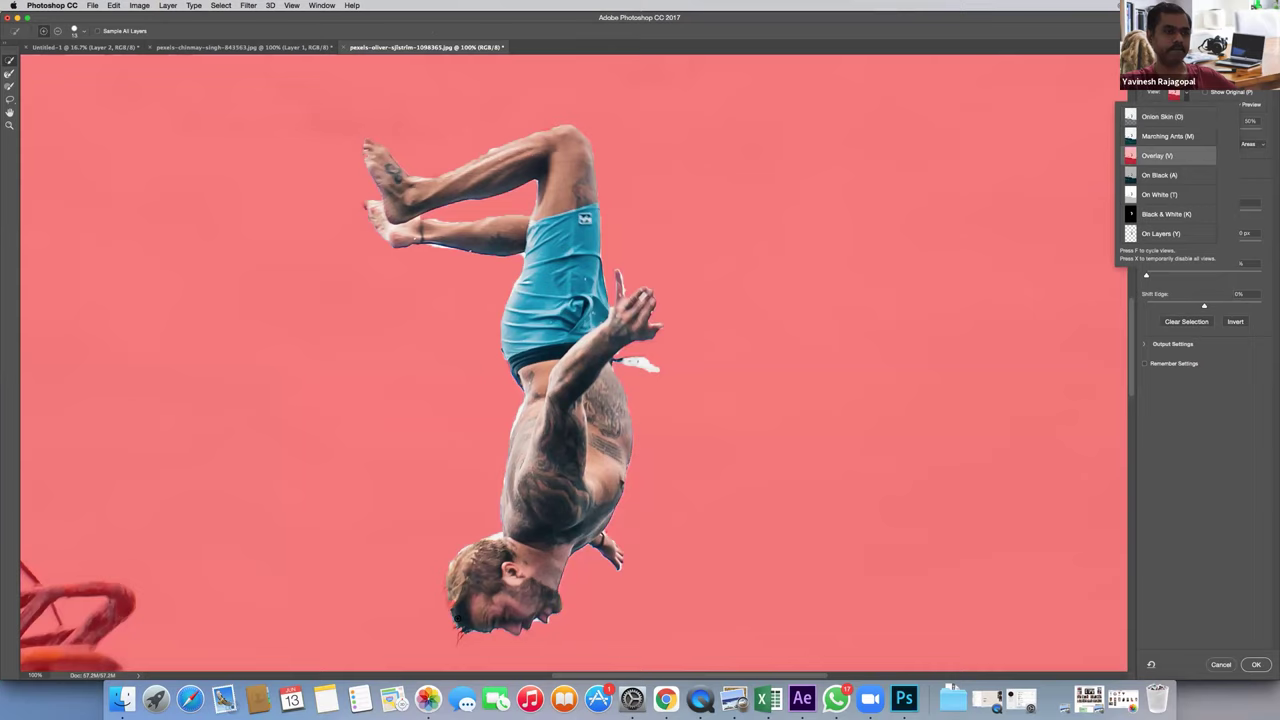
{"action": "scroll", "coordinate": [457, 618], "scroll_direction": "down", "scroll_amount": 2}
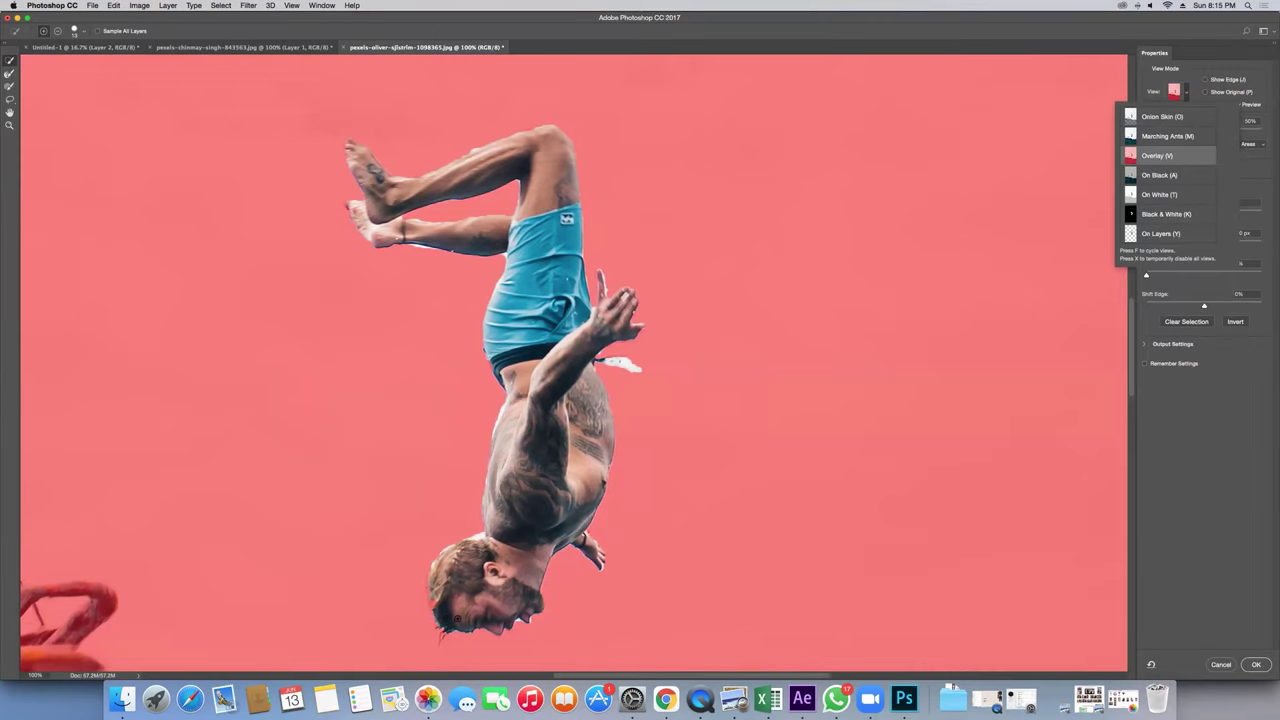
{"action": "scroll", "coordinate": [457, 618], "scroll_direction": "down", "scroll_amount": 5}
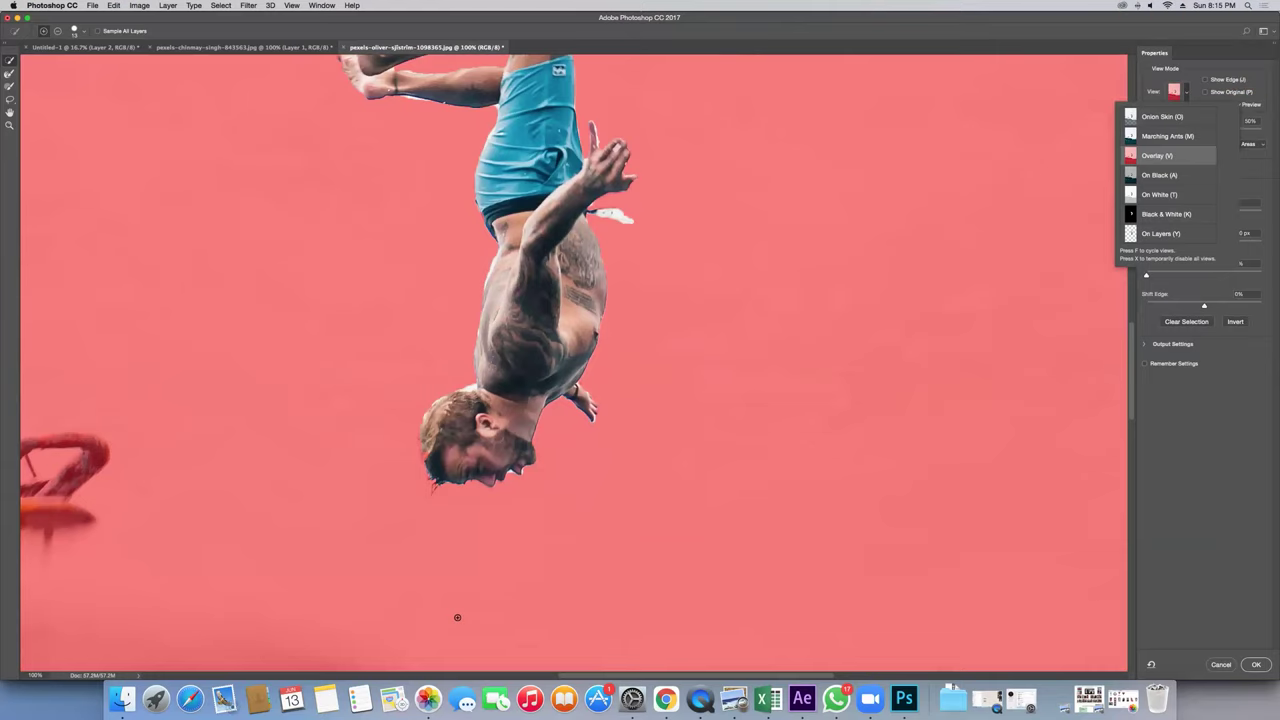
{"action": "scroll", "coordinate": [246, 92], "scroll_direction": "up", "scroll_amount": 6}
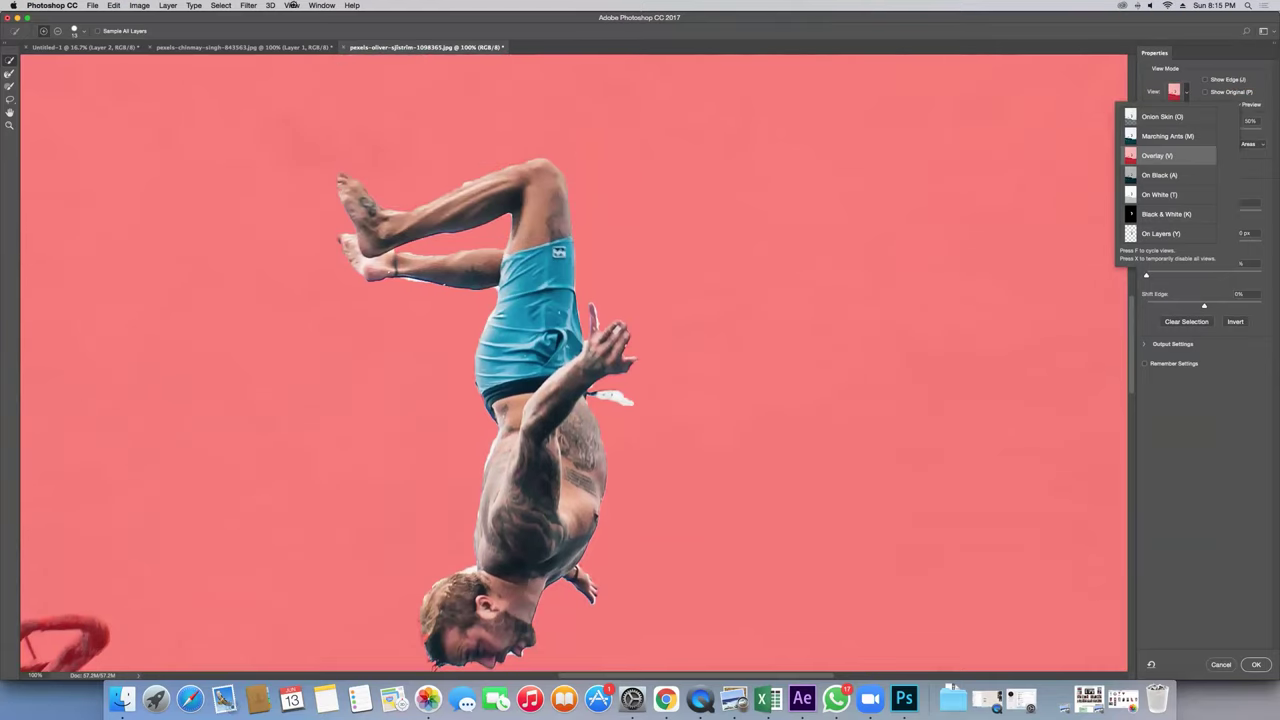
Step: Zoom in with View > Zoom In and scroll over the diver to inspect the edges
{"action": "left_click", "coordinate": [292, 5]}
{"action": "left_click", "coordinate": [346, 81]}
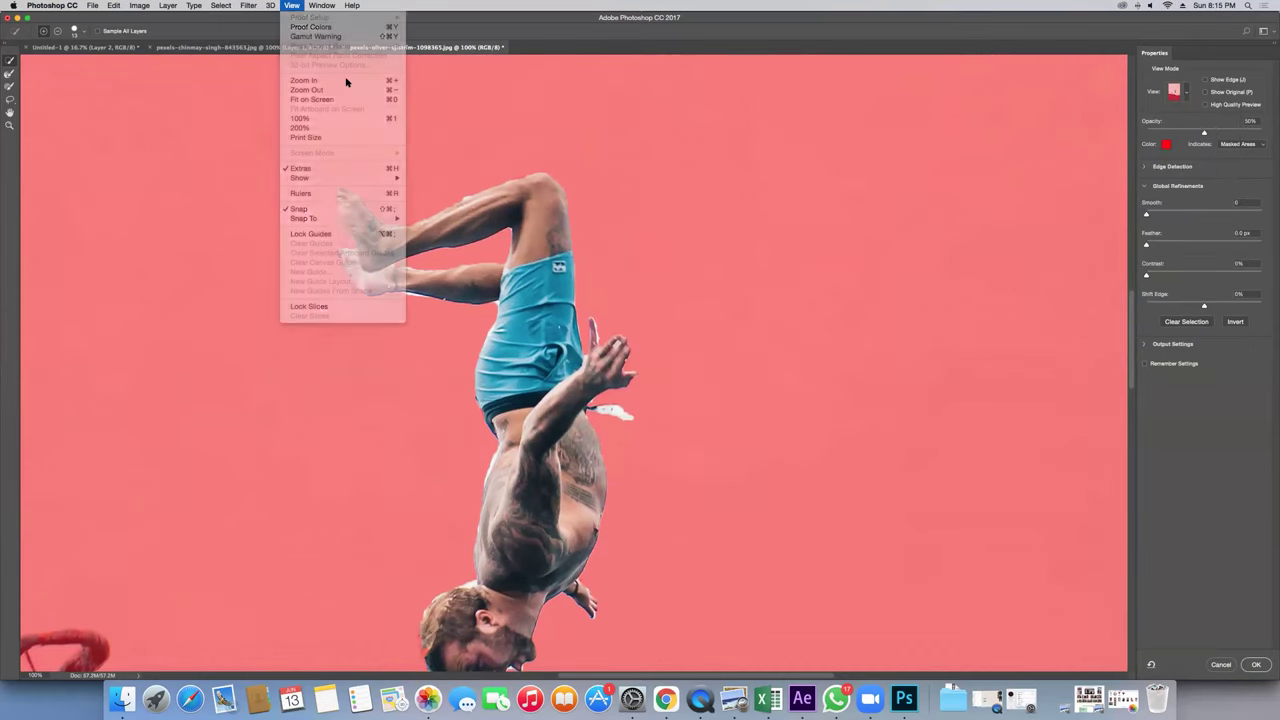
{"action": "scroll", "coordinate": [424, 263], "scroll_direction": "down", "scroll_amount": 8}
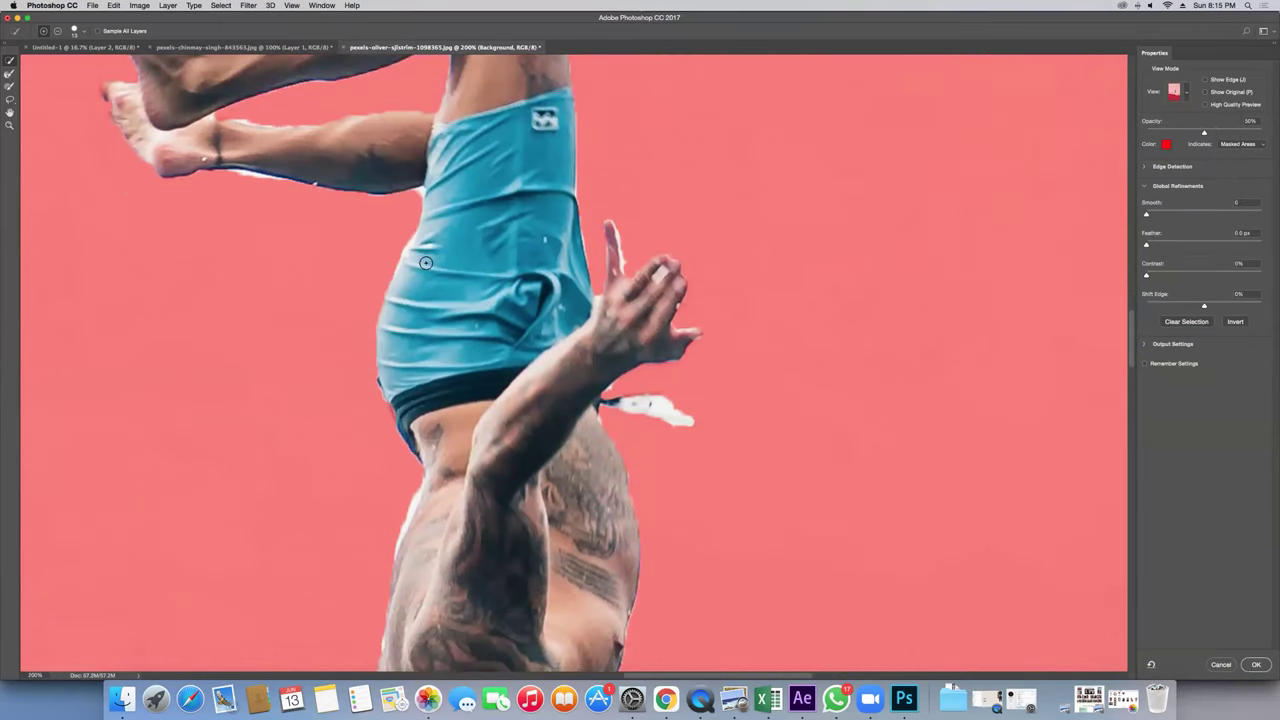
{"action": "scroll", "coordinate": [433, 257], "scroll_direction": "down", "scroll_amount": 9}
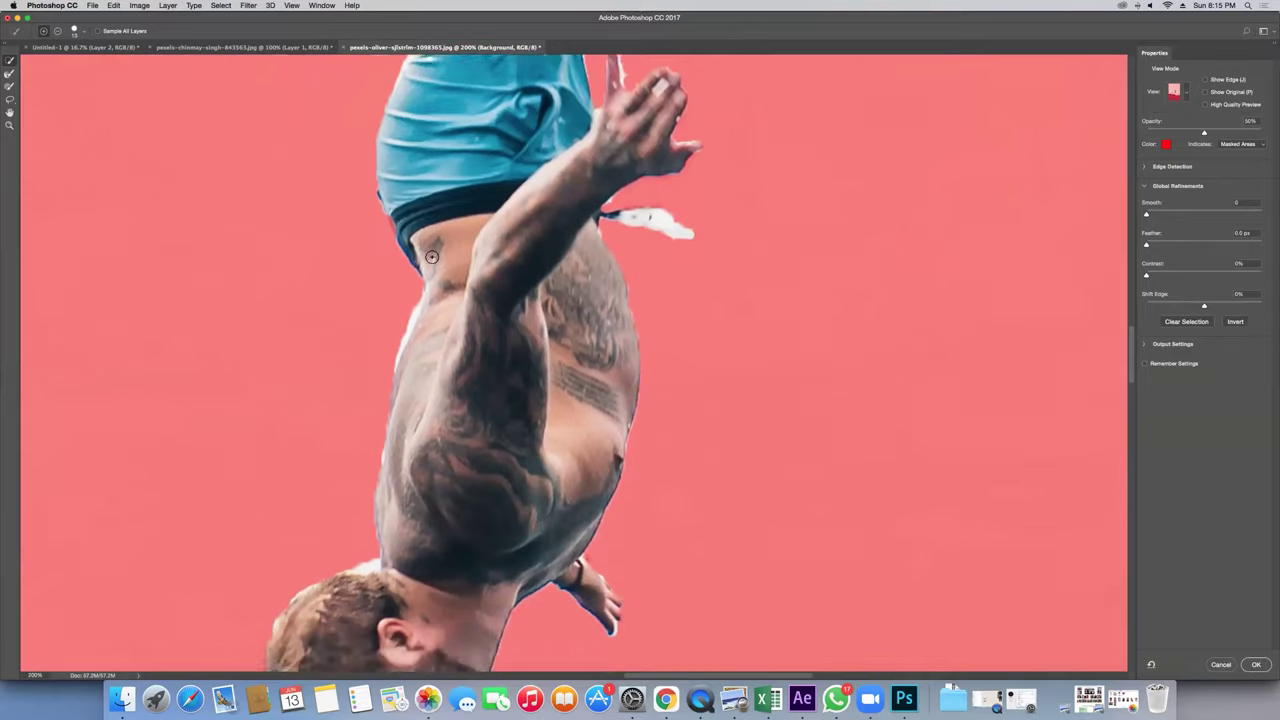
{"action": "scroll", "coordinate": [433, 257], "scroll_direction": "down", "scroll_amount": 10}
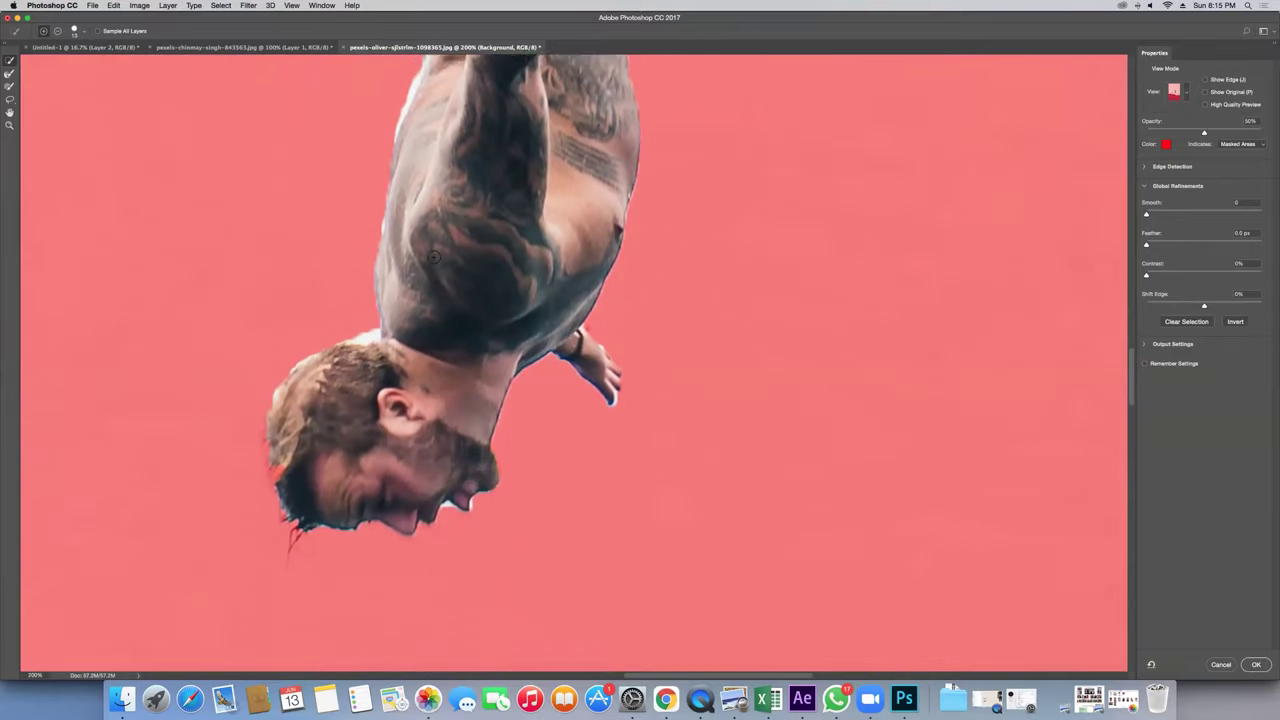
{"action": "scroll", "coordinate": [433, 257], "scroll_direction": "down", "scroll_amount": 15}
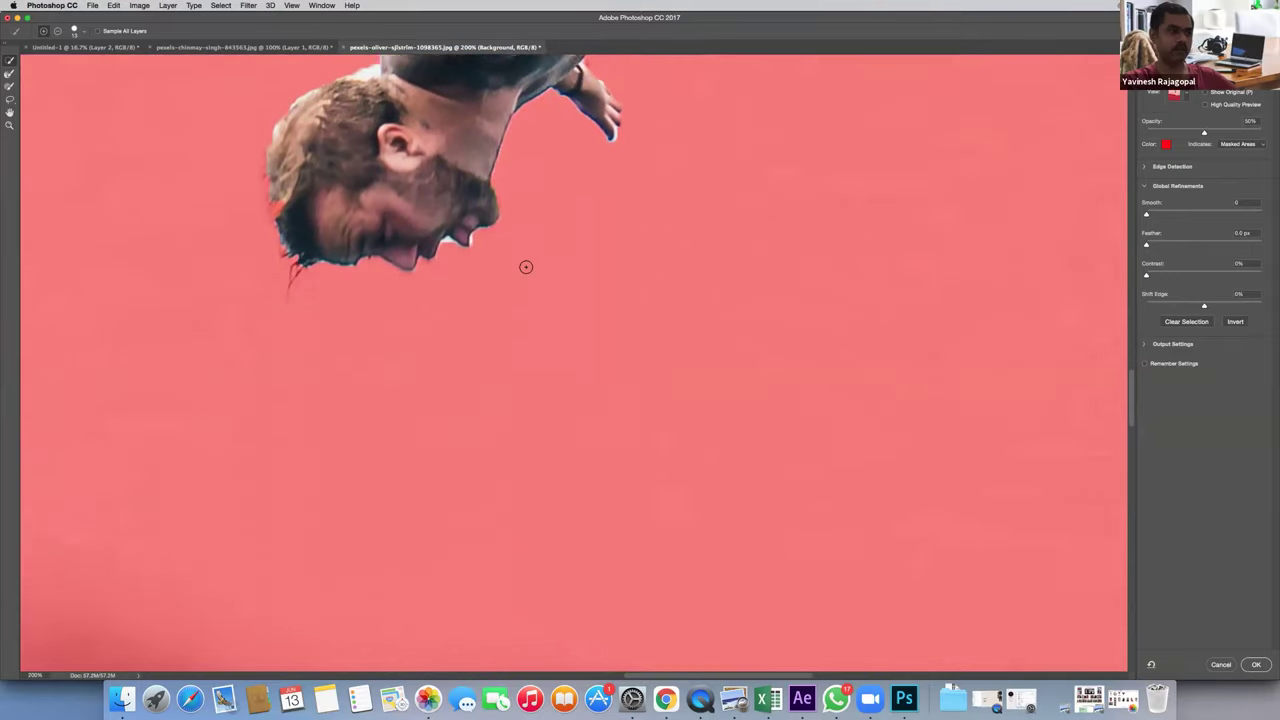
{"action": "scroll", "coordinate": [315, 187], "scroll_direction": "down", "scroll_amount": 6}
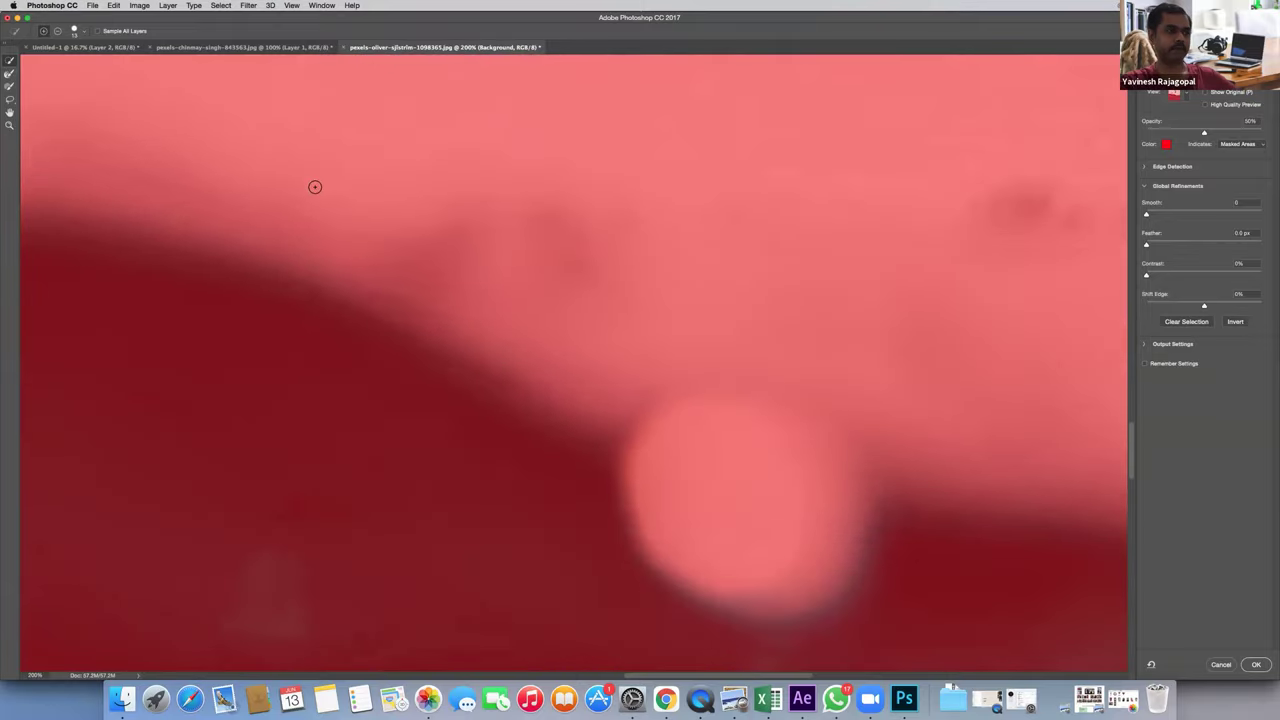
{"action": "scroll", "coordinate": [315, 187], "scroll_direction": "up", "scroll_amount": 9}
{"action": "scroll", "coordinate": [315, 187], "scroll_direction": "up", "scroll_amount": 5}
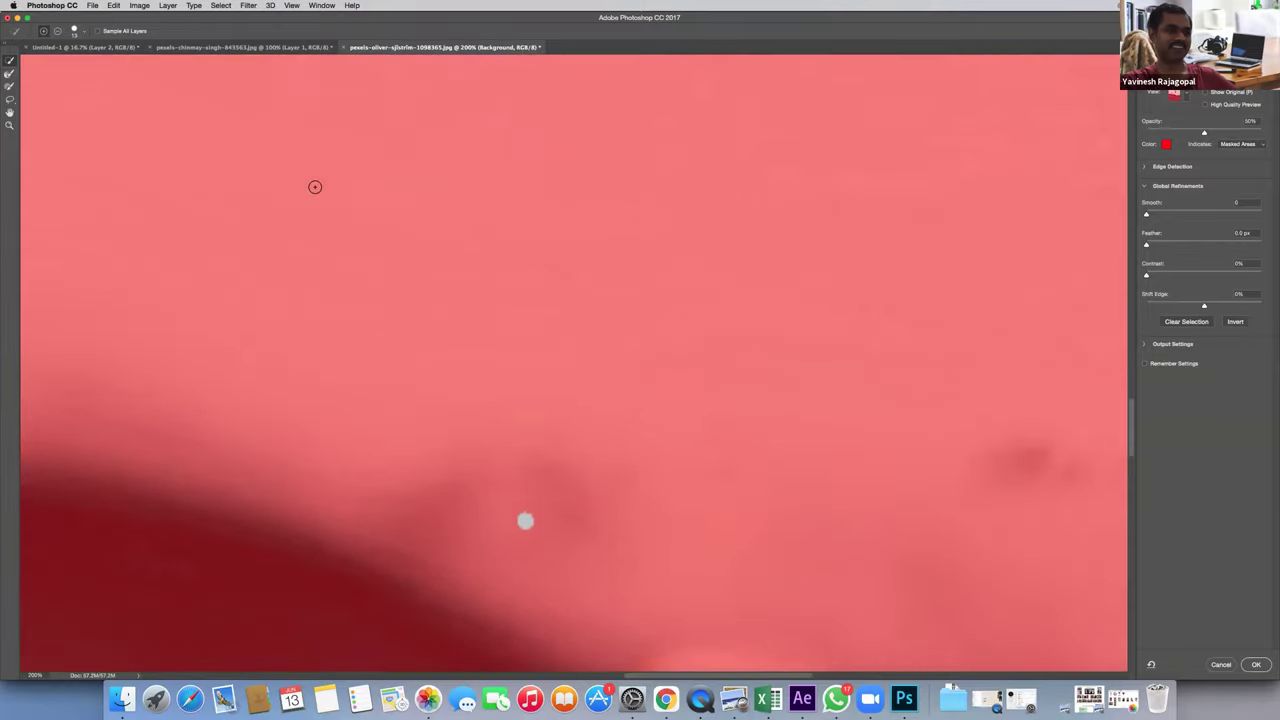
{"action": "scroll", "coordinate": [315, 187], "scroll_direction": "up", "scroll_amount": 5}
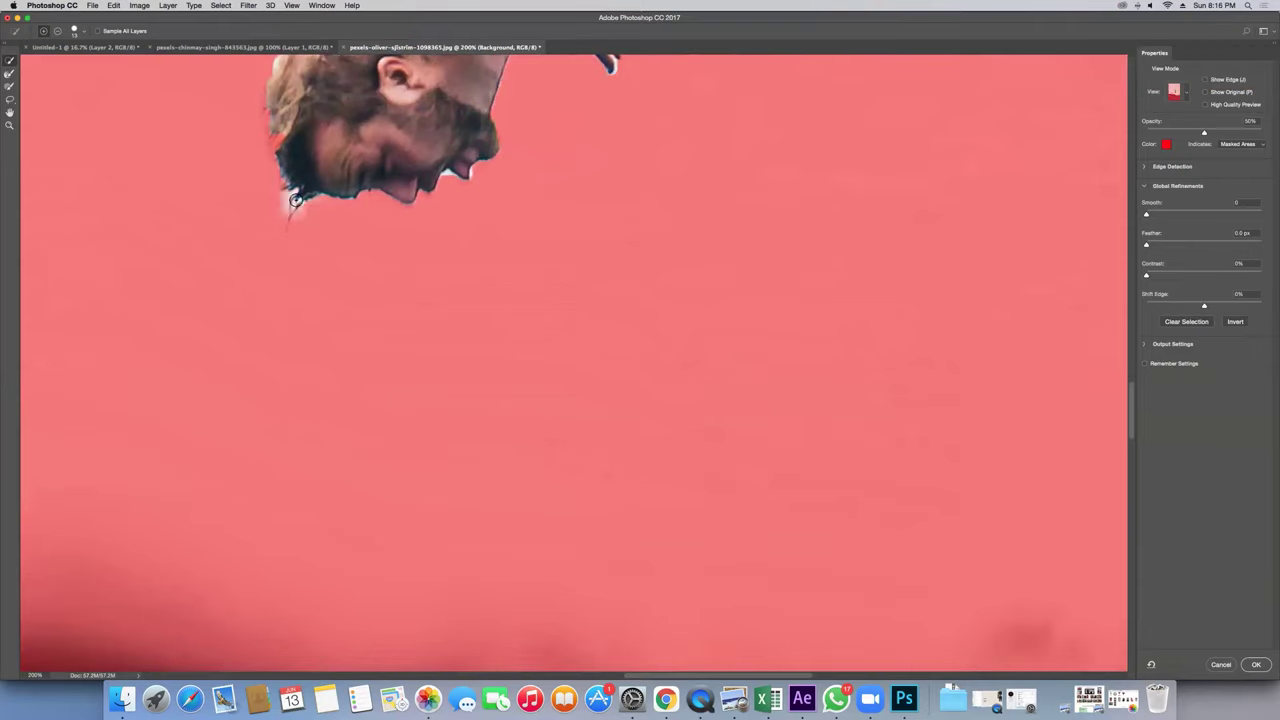
Step: Brush-refine the edges at the diver's hair tip and hand, then apply with OK
{"action": "left_click", "coordinate": [292, 212]}
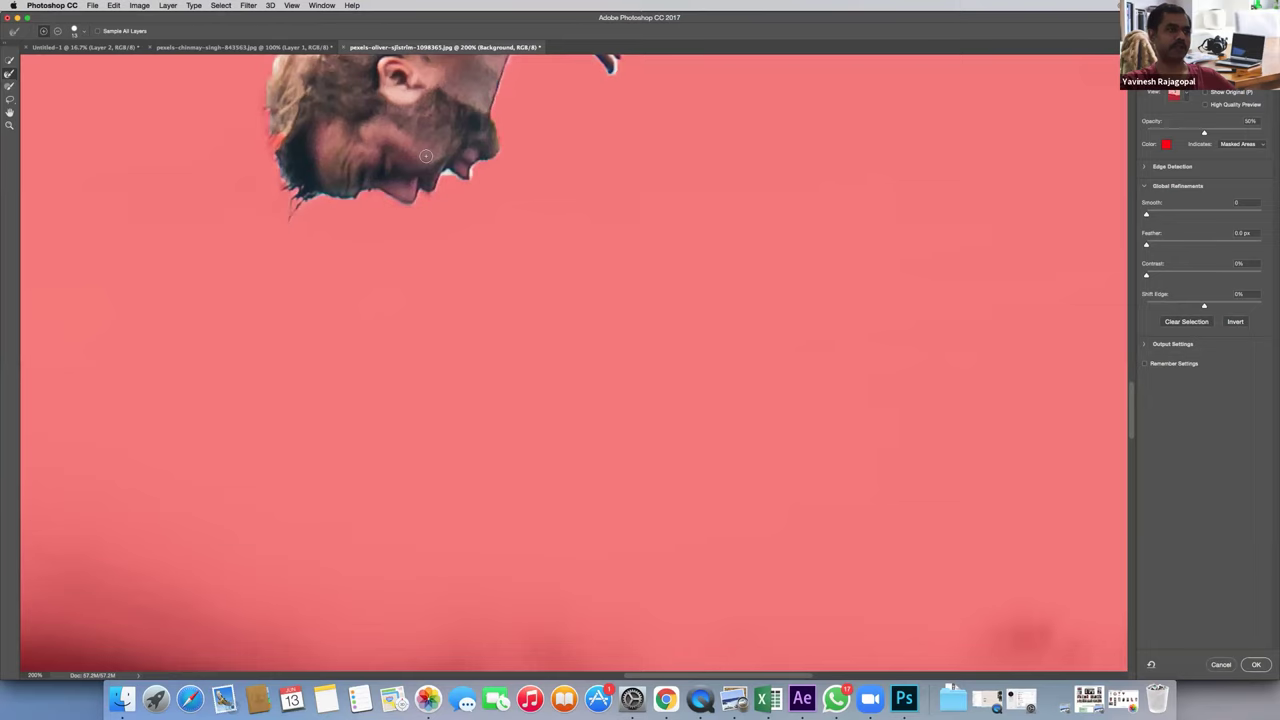
{"action": "scroll", "coordinate": [430, 170], "scroll_direction": "up", "scroll_amount": 10}
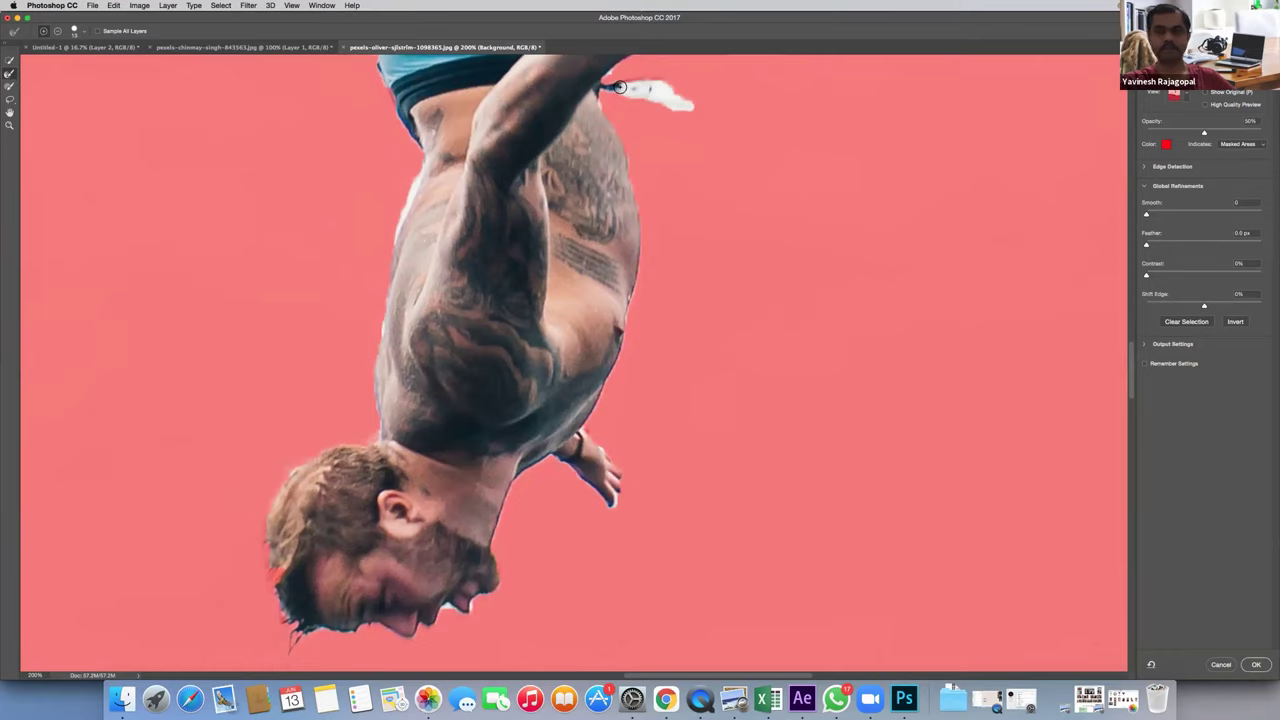
{"action": "mouse_move", "coordinate": [667, 99]}
{"action": "left_mouse_down"}
{"action": "mouse_move", "coordinate": [683, 105]}
{"action": "mouse_move", "coordinate": [657, 89]}
{"action": "left_mouse_up"}
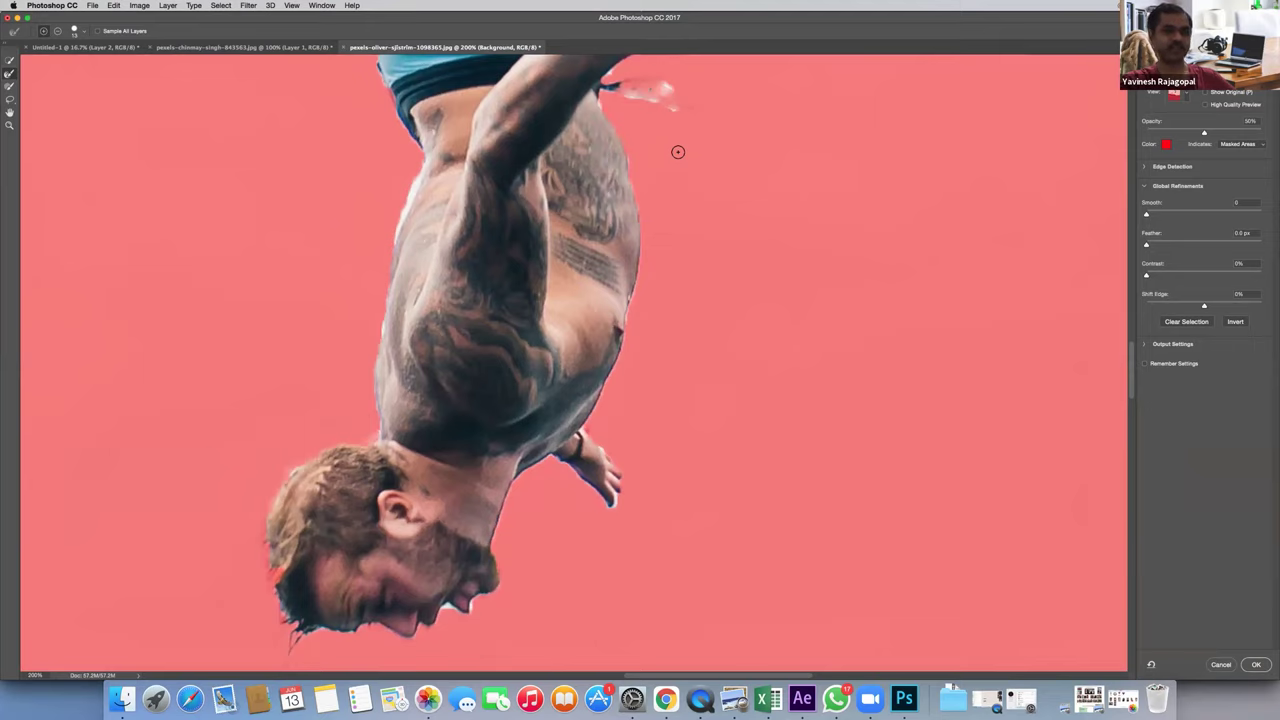
{"action": "left_click", "coordinate": [1256, 665]}
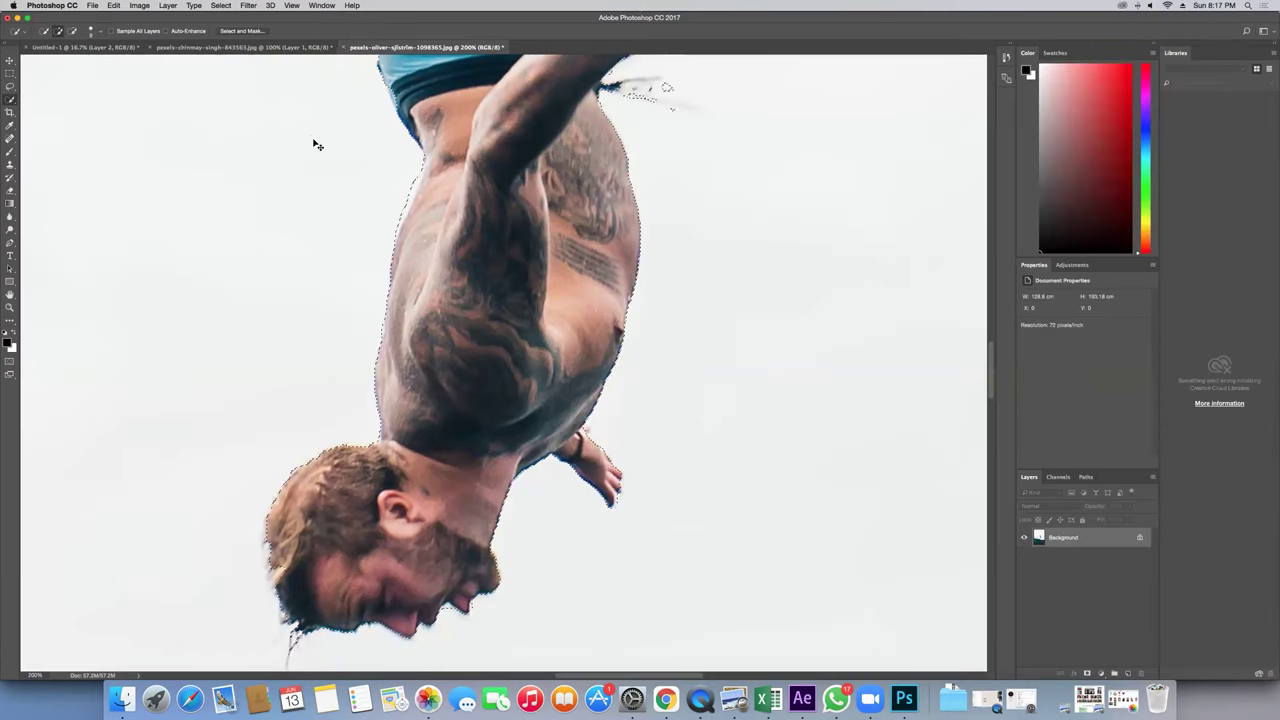
Step: Copy the selected diver to a new layer and drag it into the Untitled-1 poster
{"action": "key", "text": "super+j"}
{"action": "scroll", "coordinate": [314, 140], "scroll_direction": "right", "scroll_amount": 3}
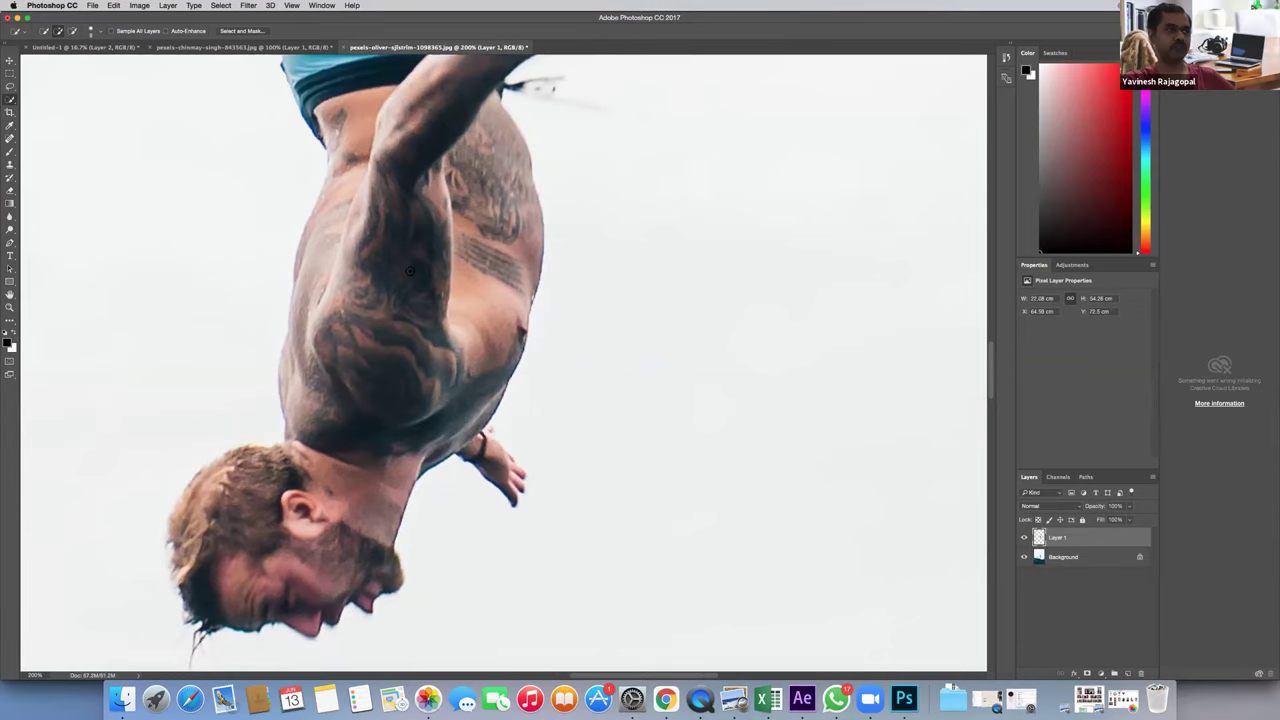
{"action": "left_click", "coordinate": [9, 61]}
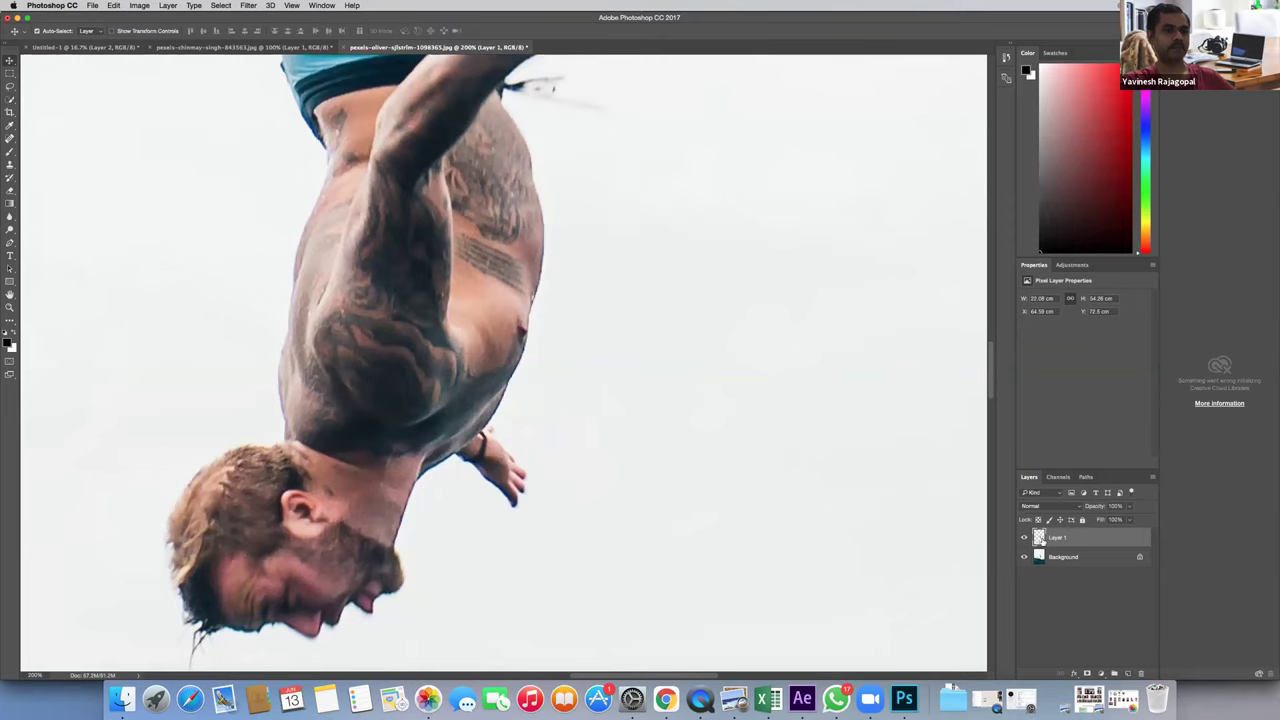
{"action": "left_click_drag", "start_coordinate": [30, 36], "coordinate": [437, 260]}
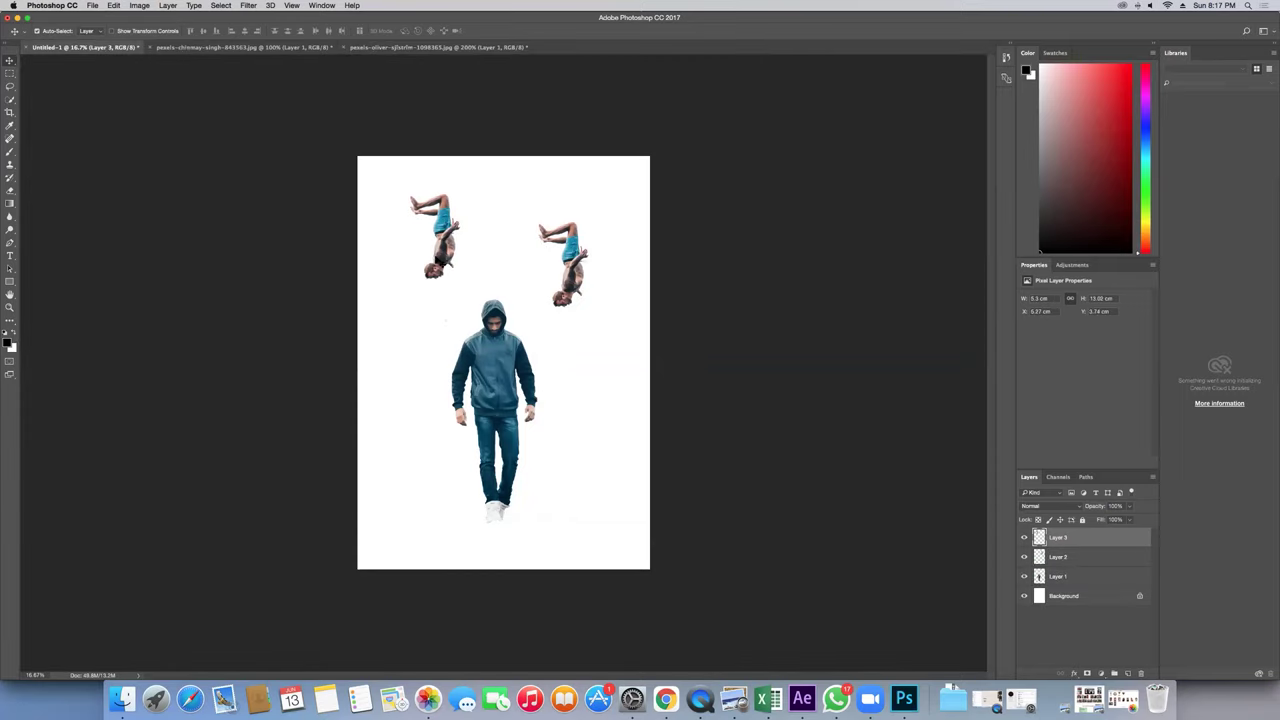
Step: Delete the extra right-hand diver copy and shift the upside-down diver slightly right
{"action": "left_click", "coordinate": [584, 277]}
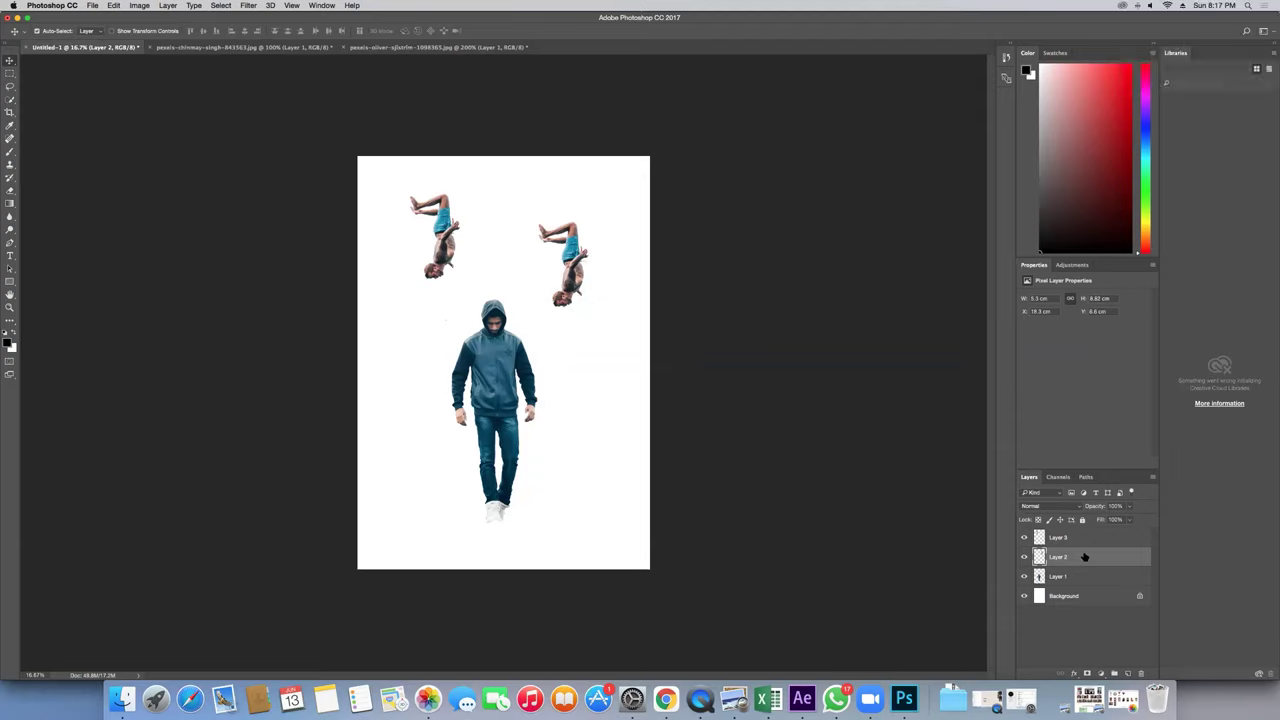
{"action": "key", "text": "Delete"}
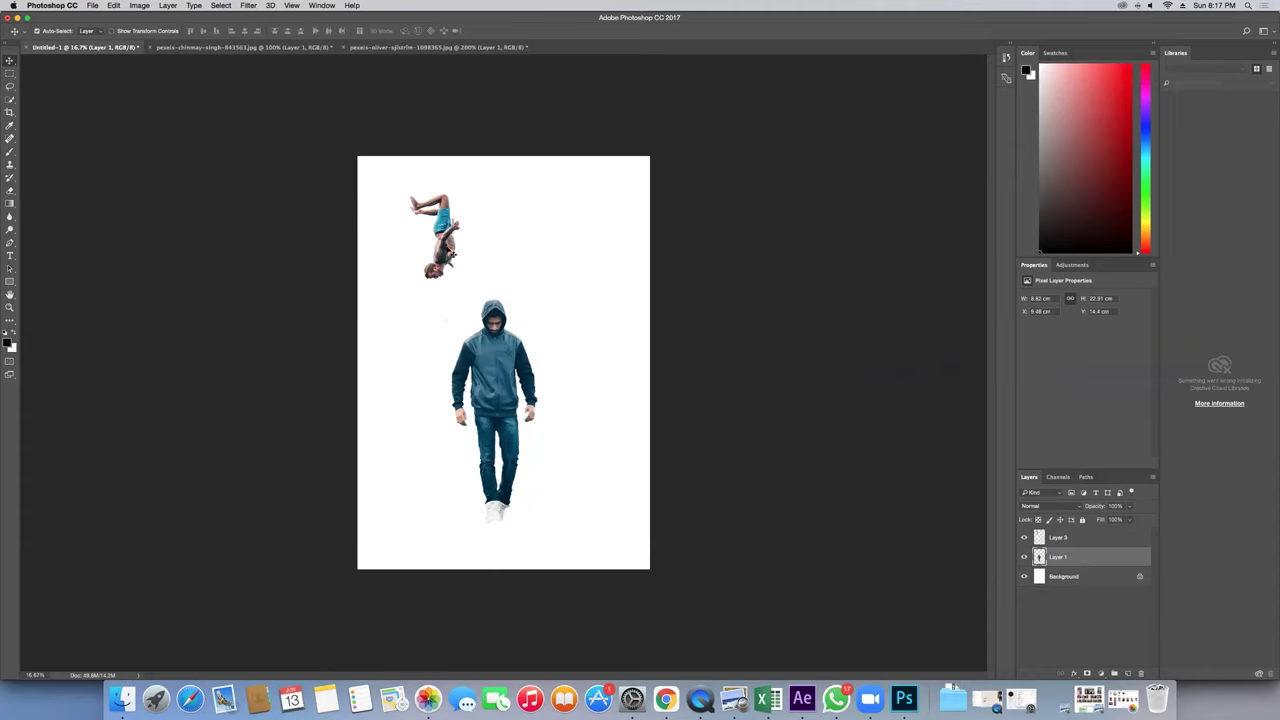
{"action": "left_click_drag", "start_coordinate": [452, 255], "coordinate": [564, 279]}
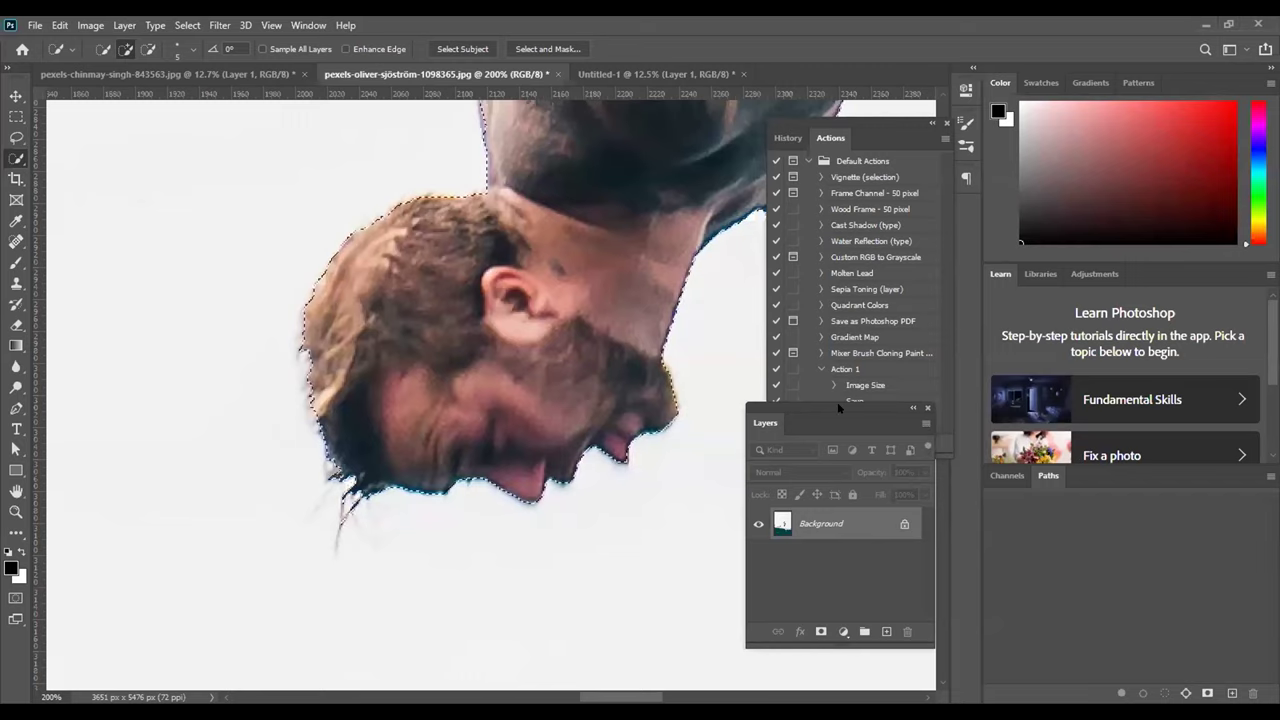
Step: Copy the diver to a new layer, drag it into Untitled-1 as Layer 2, and start Free Transform
{"action": "key", "text": "ctrl+0"}
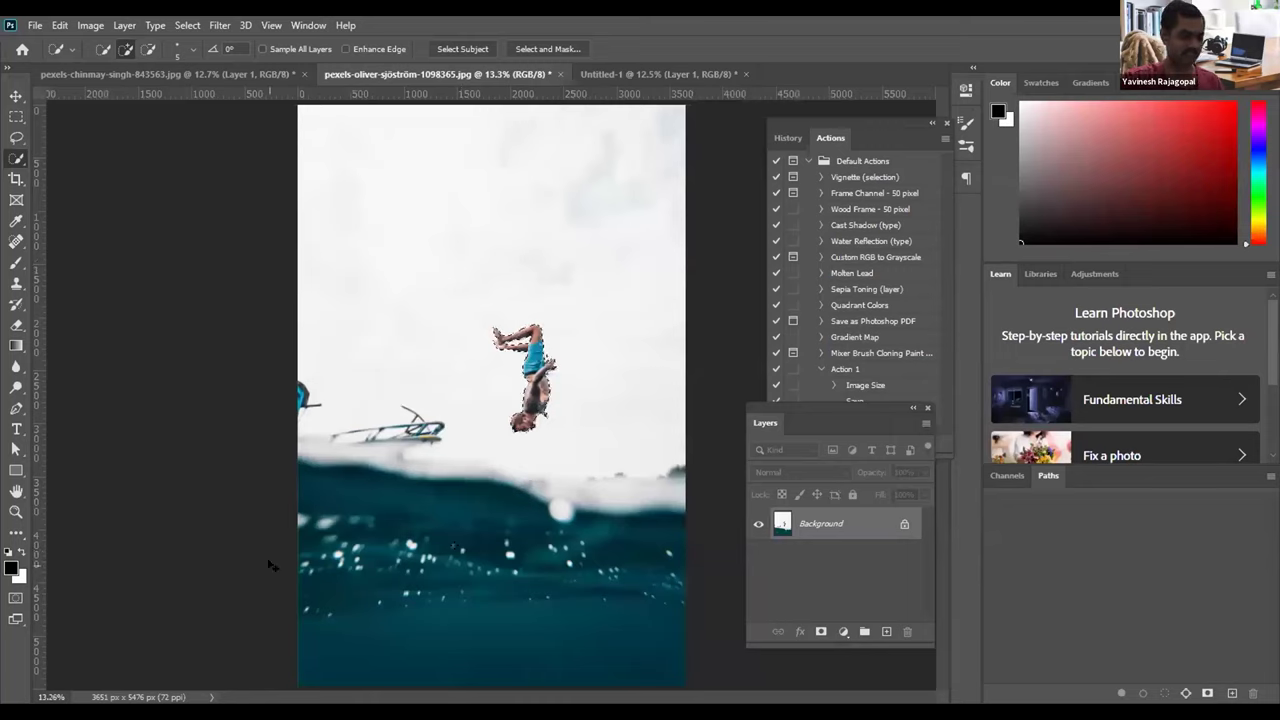
{"action": "key", "text": "ctrl+j"}
{"action": "key", "text": "v"}
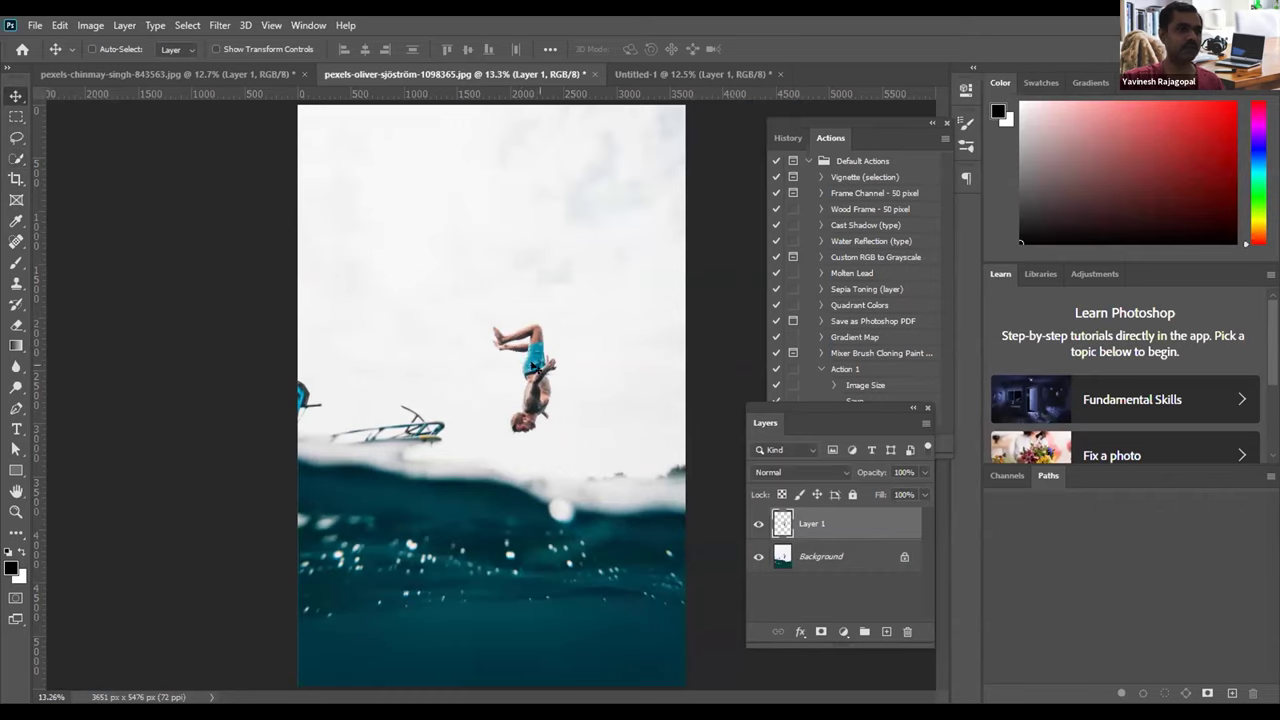
{"action": "left_click", "coordinate": [666, 74]}
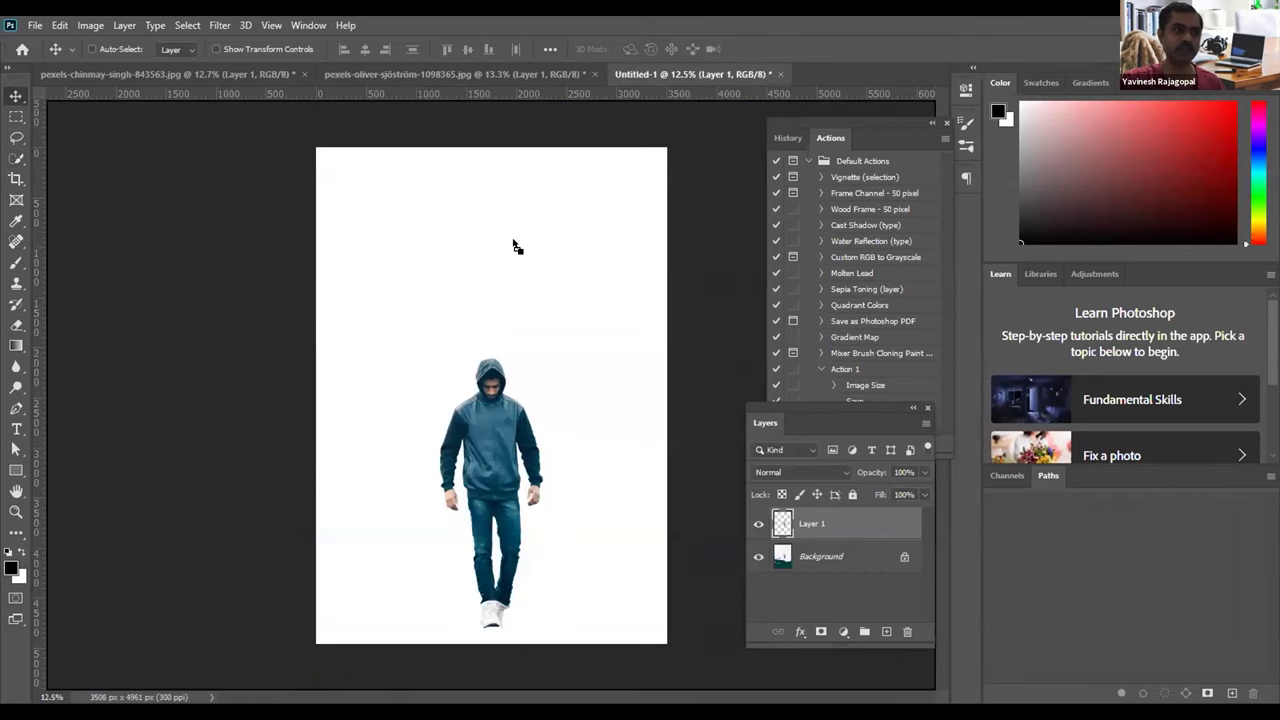
{"action": "left_click_drag", "start_coordinate": [494, 259], "coordinate": [509, 297]}
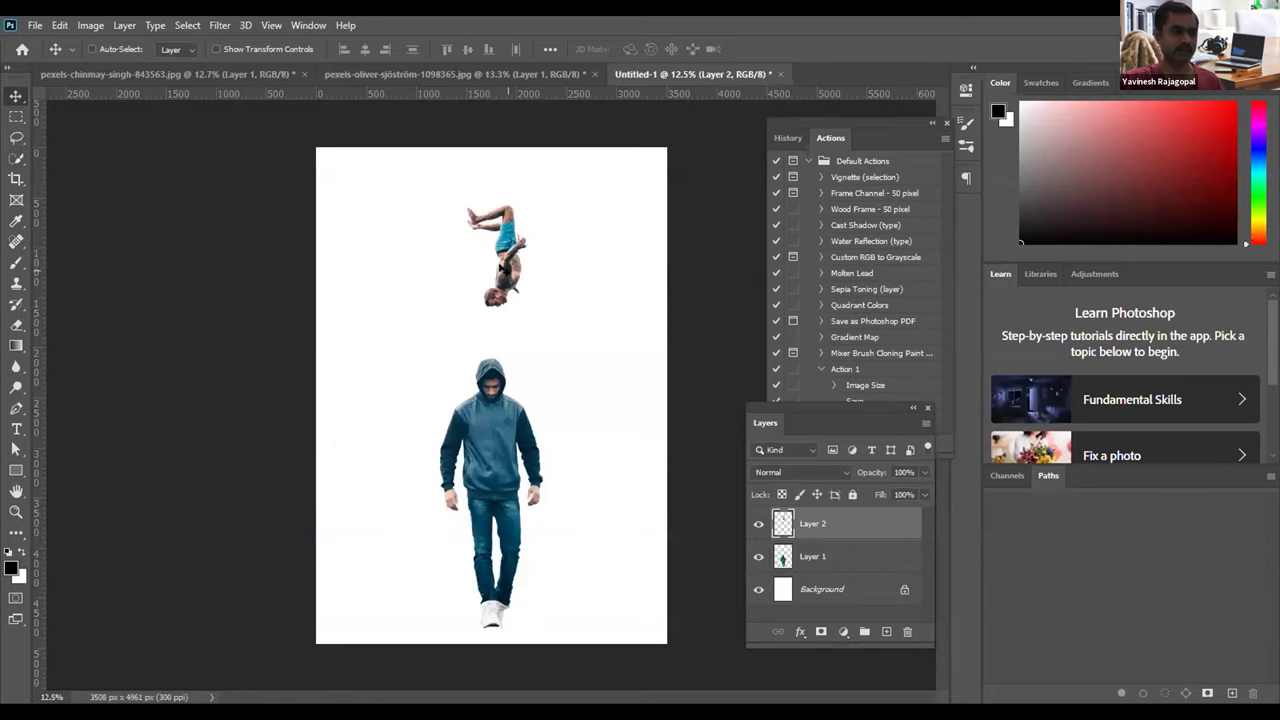
{"action": "key", "text": "ctrl+z"}
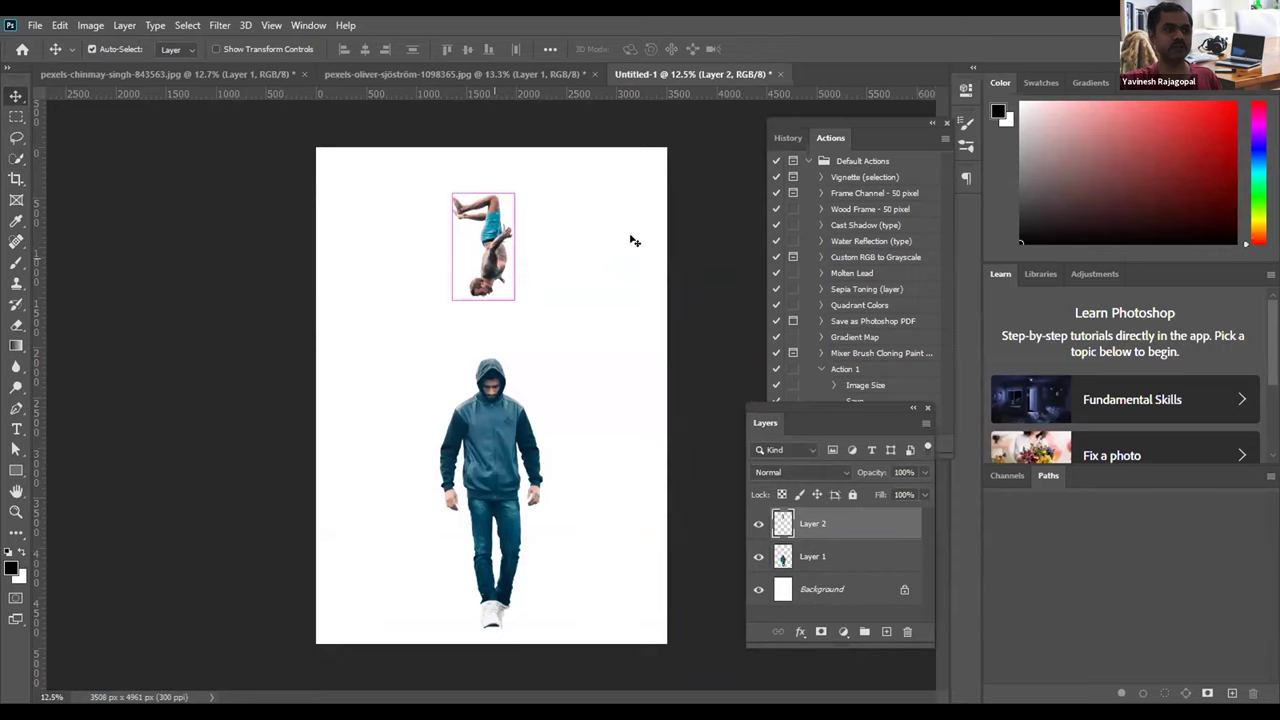
{"action": "key", "text": "ctrl+t"}
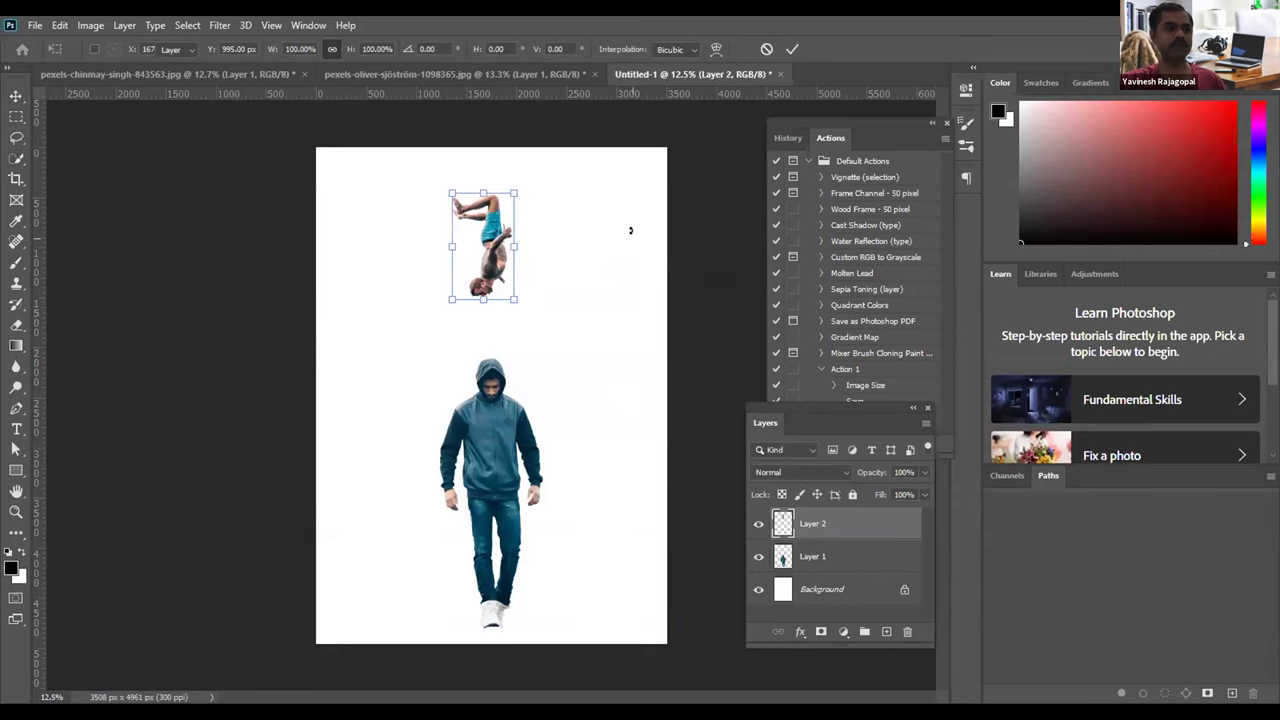
Step: Free-transform the diver to 120.04% and place it above the hooded man's head
{"action": "key", "text": "Return"}
{"action": "left_click", "coordinate": [60, 25]}
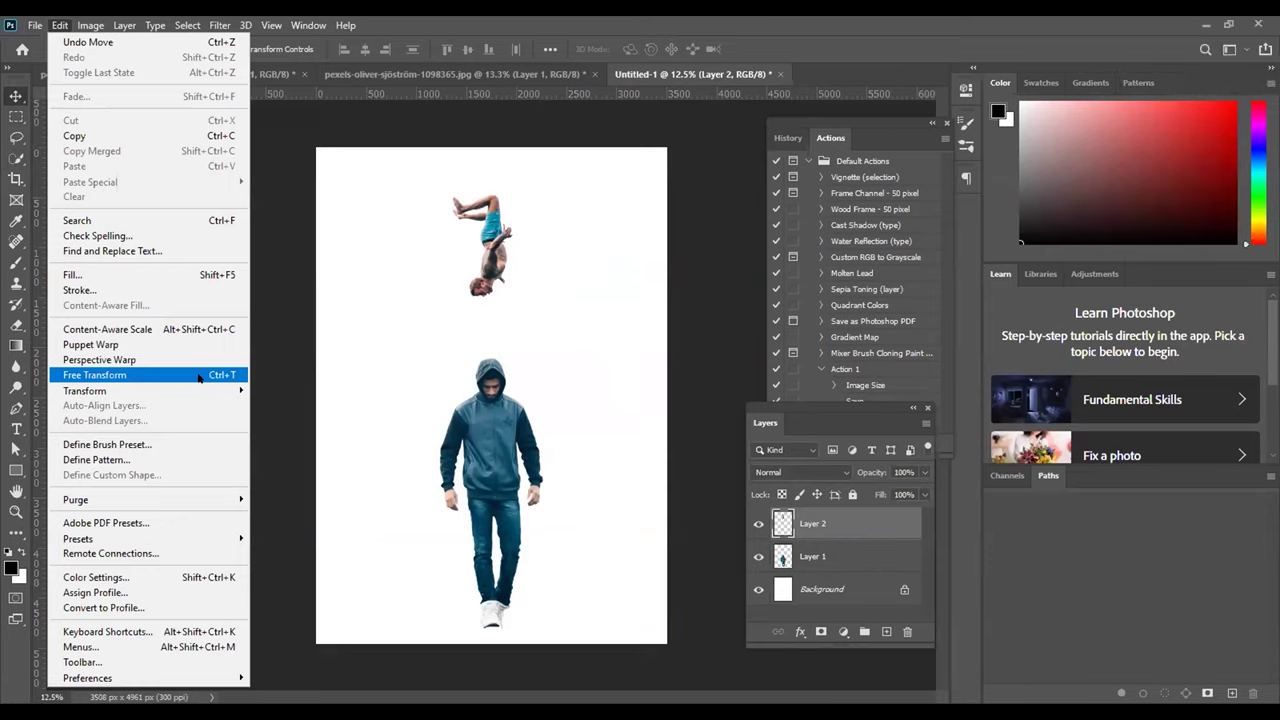
{"action": "left_click", "coordinate": [199, 375]}
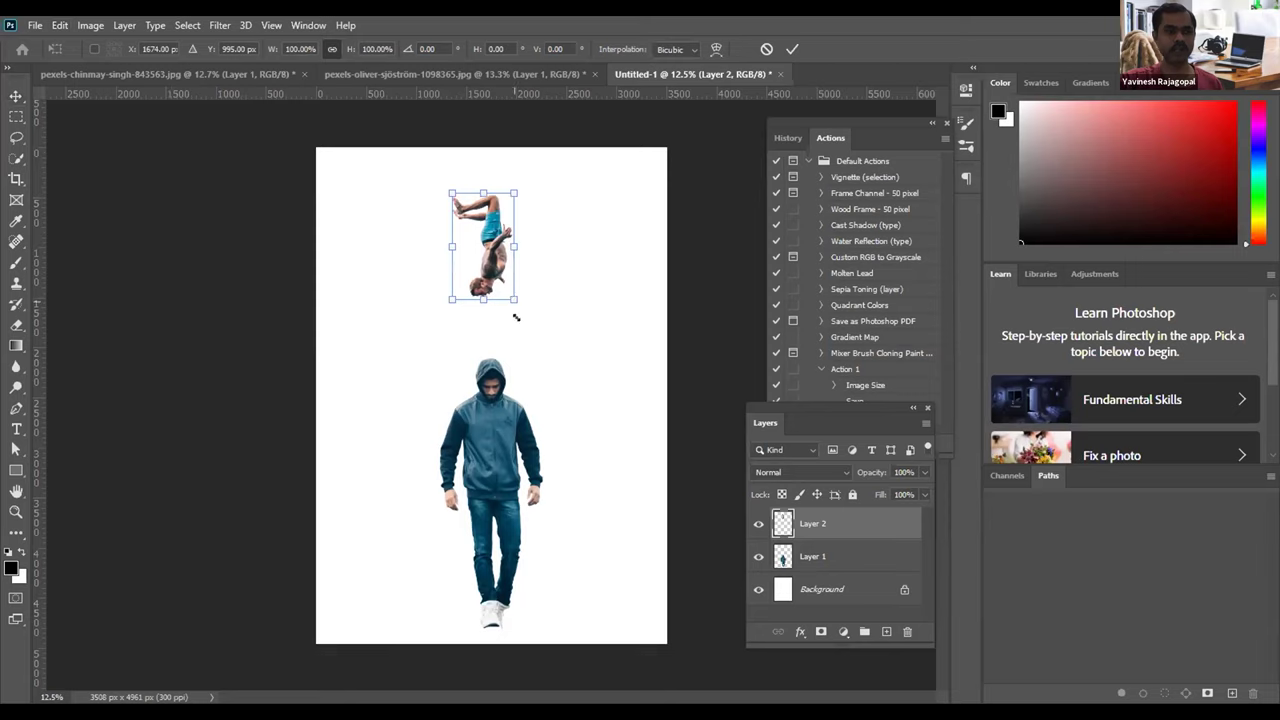
{"action": "left_click_drag", "start_coordinate": [531, 332], "coordinate": [531, 333]}
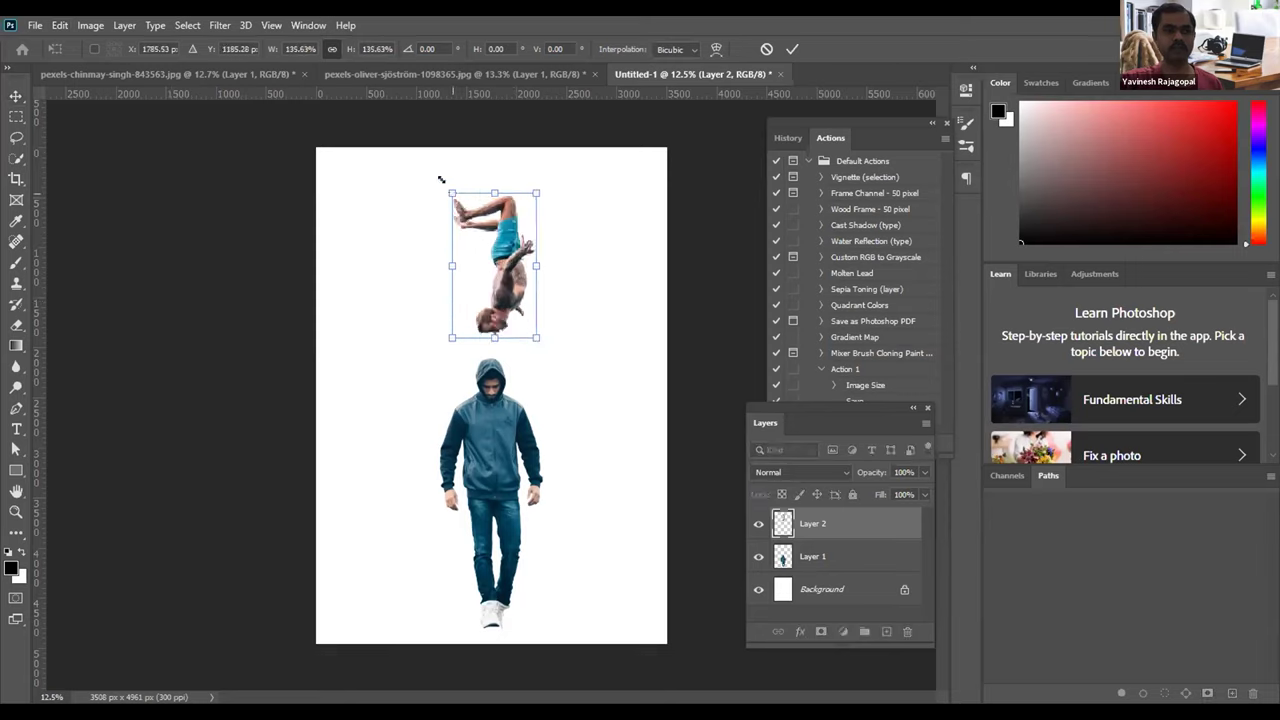
{"action": "left_click_drag", "start_coordinate": [431, 166], "coordinate": [419, 145]}
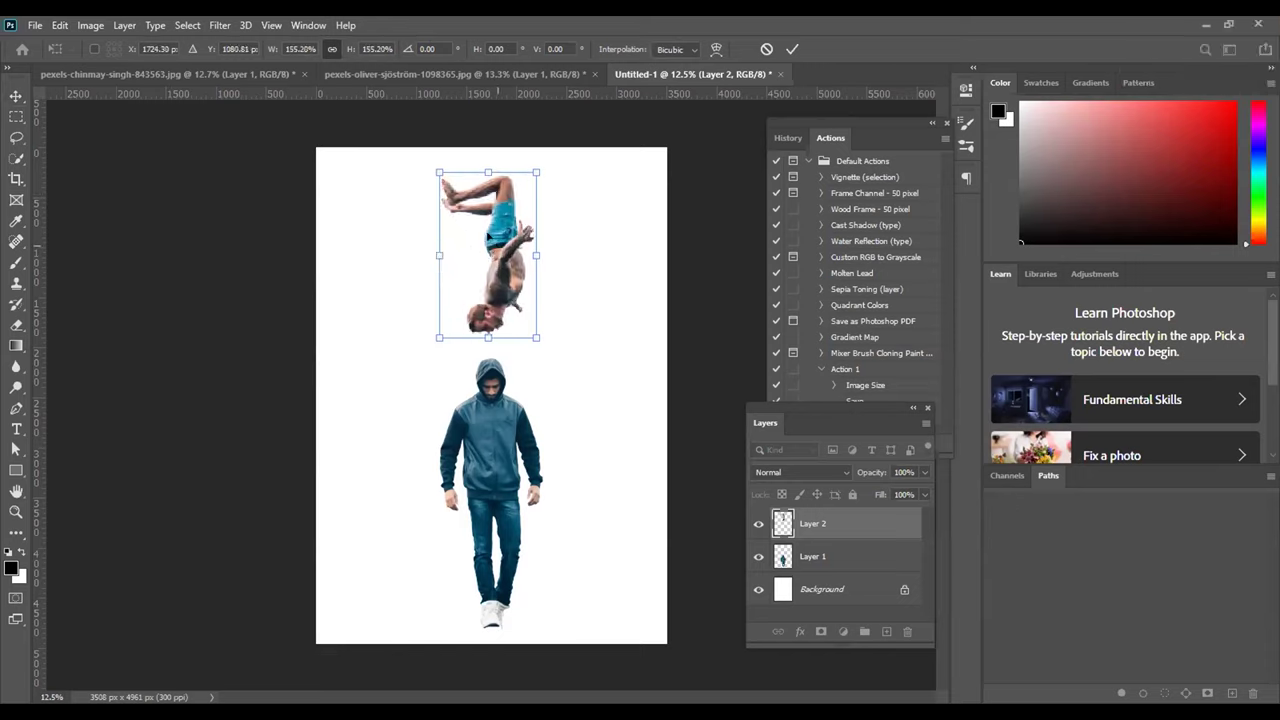
{"action": "left_click_drag", "start_coordinate": [515, 211], "coordinate": [505, 197]}
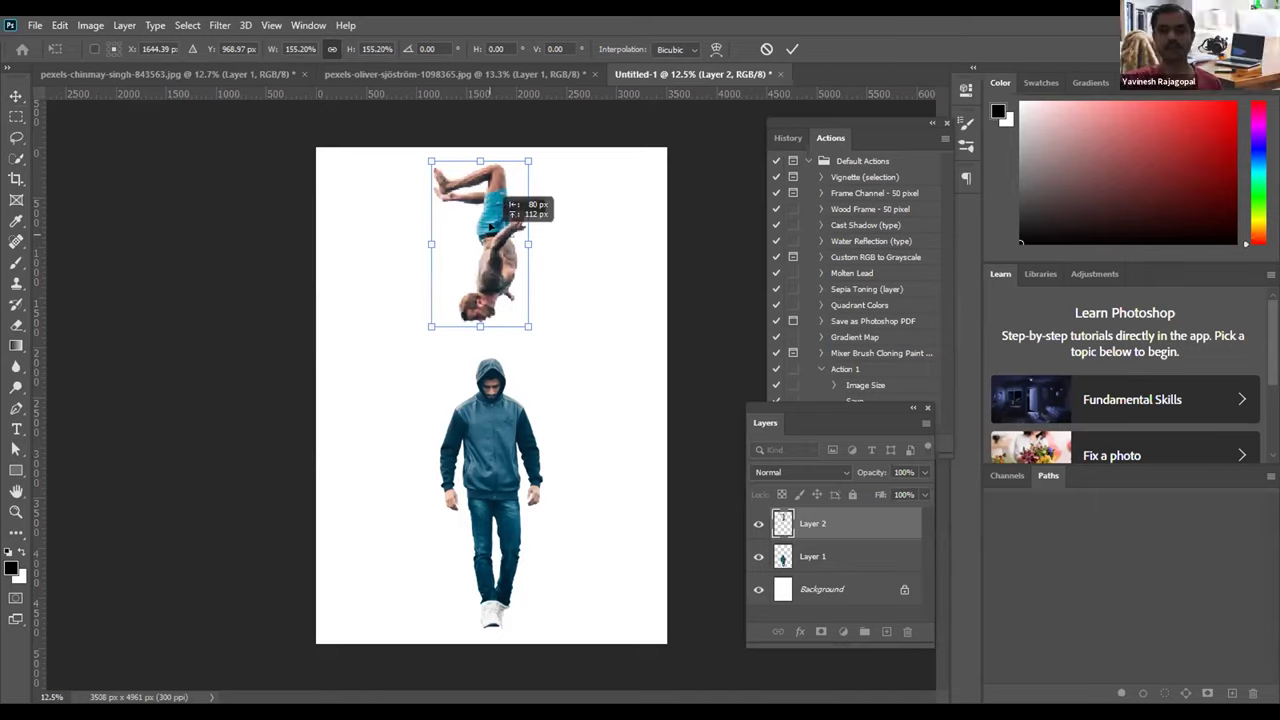
{"action": "left_click_drag", "start_coordinate": [513, 205], "coordinate": [521, 198]}
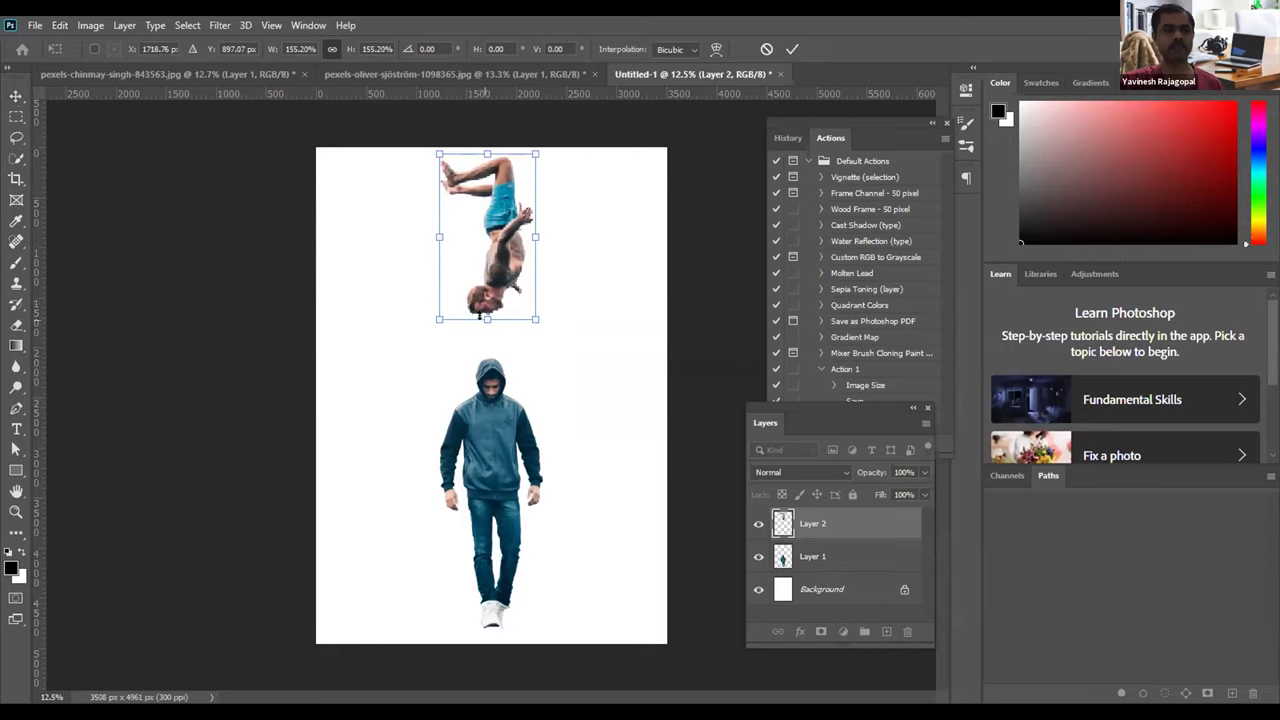
{"action": "key", "text": "ctrl+z"}
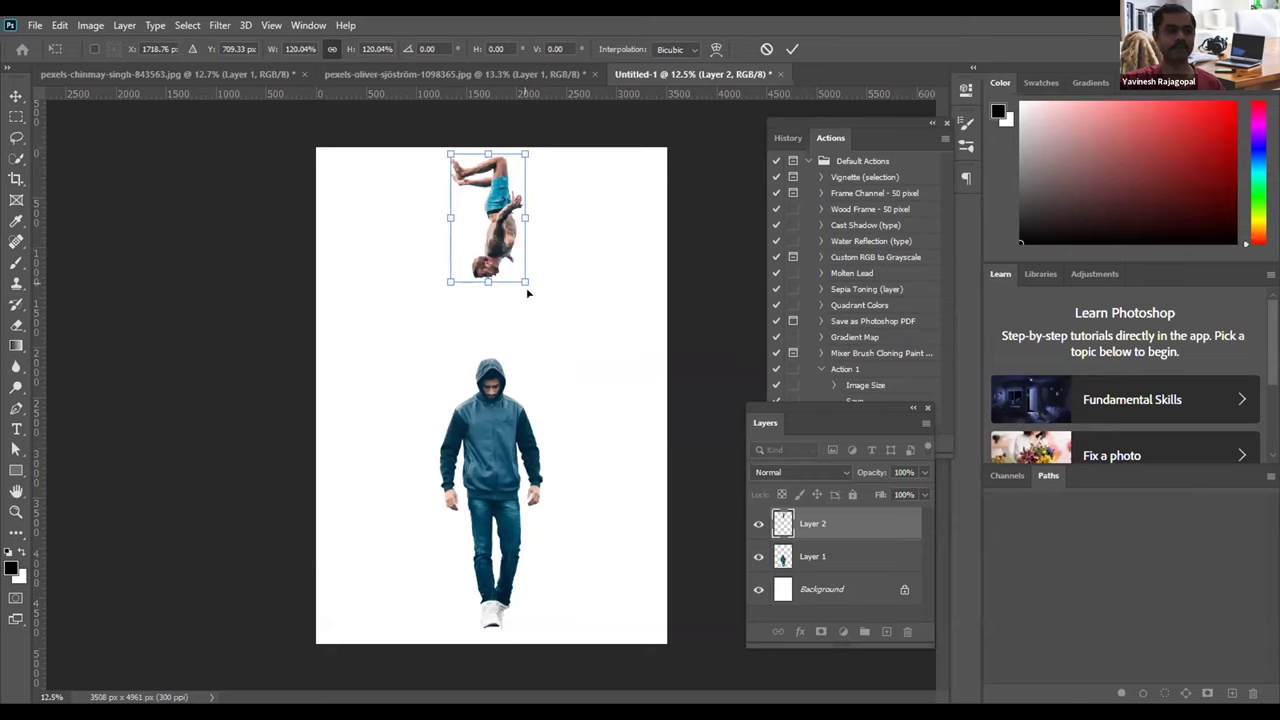
{"action": "key", "text": "Return"}
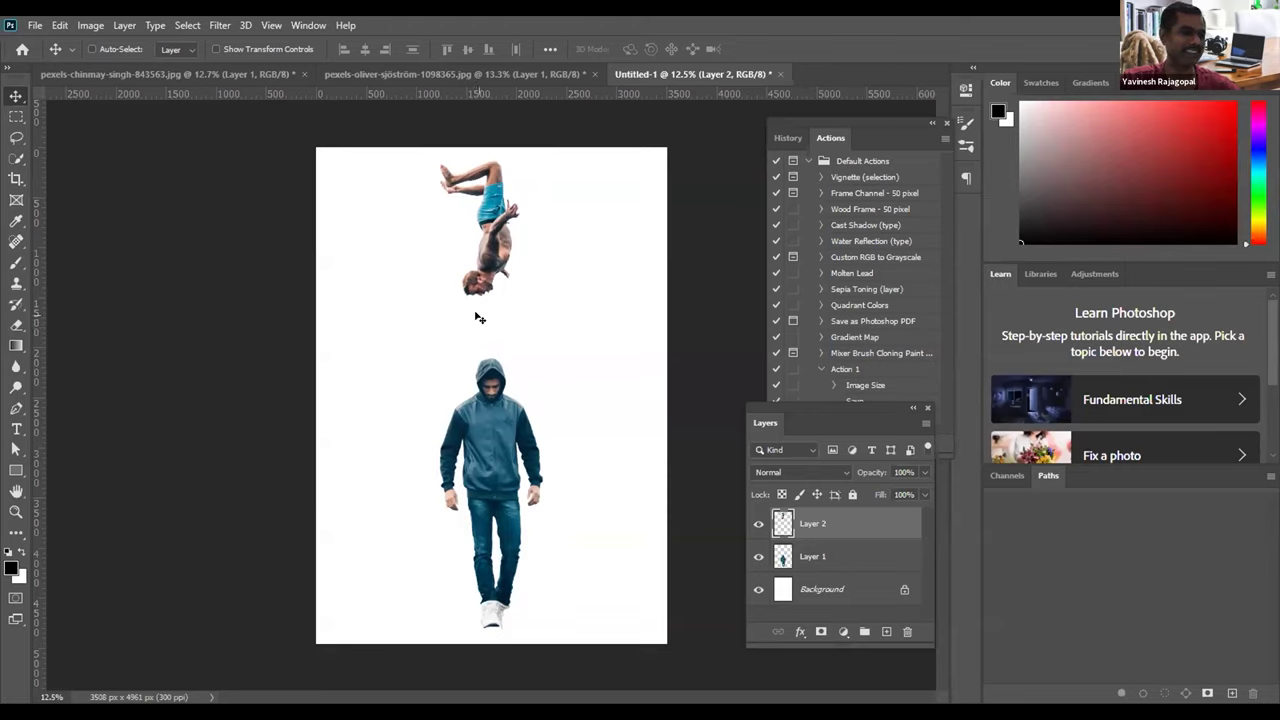
Step: Draw a rectangular marquee above the man's head, then deselect it
{"action": "left_click", "coordinate": [16, 116]}
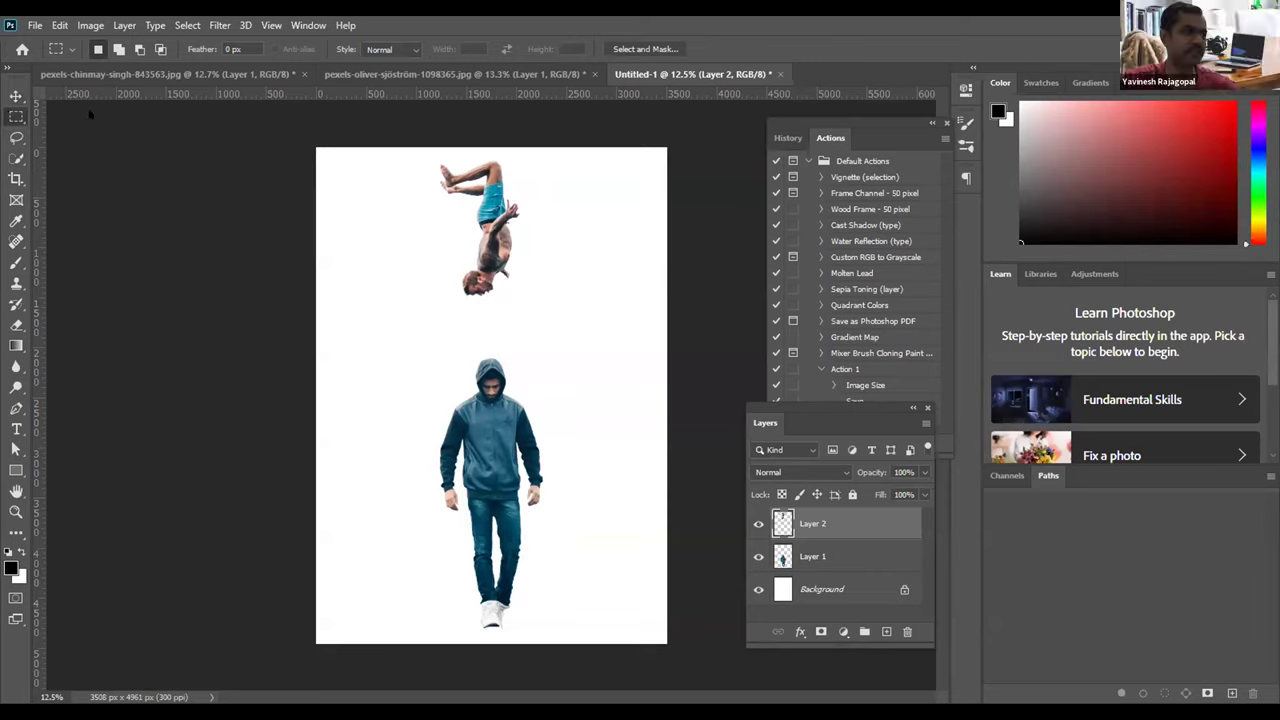
{"action": "right_click", "coordinate": [16, 115]}
{"action": "left_click", "coordinate": [105, 117]}
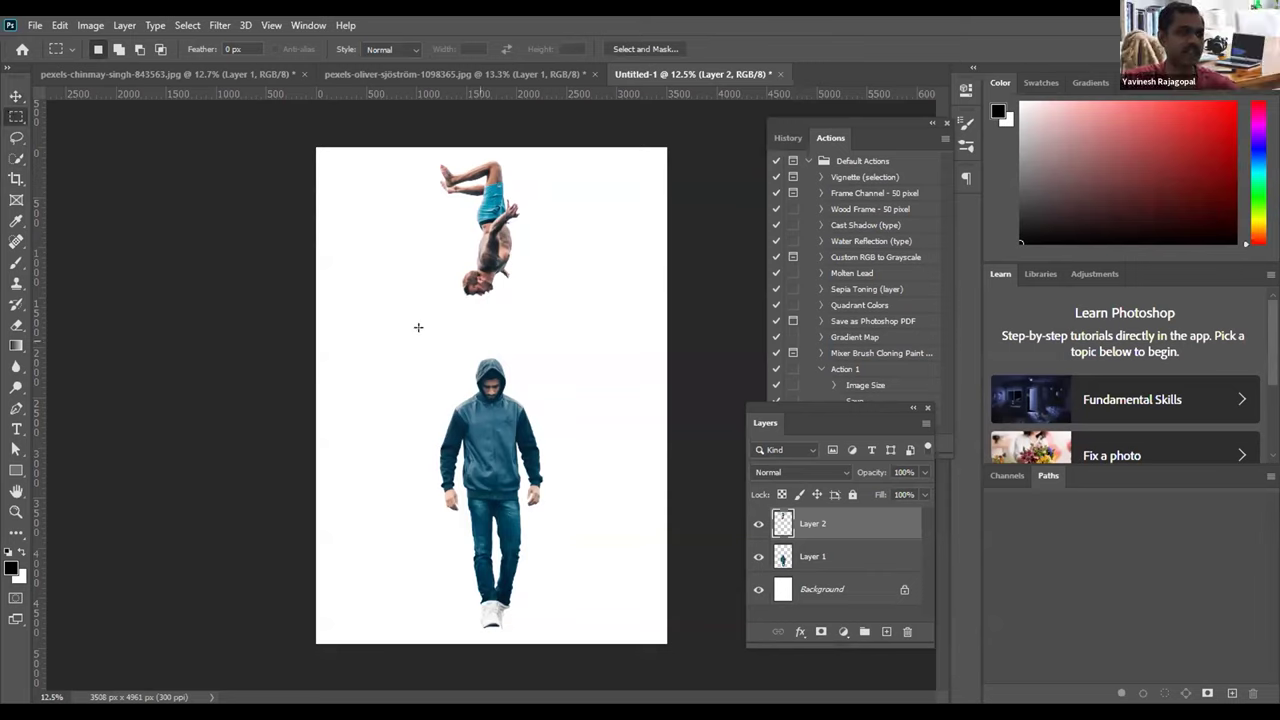
{"action": "left_click_drag", "start_coordinate": [529, 380], "coordinate": [419, 321]}
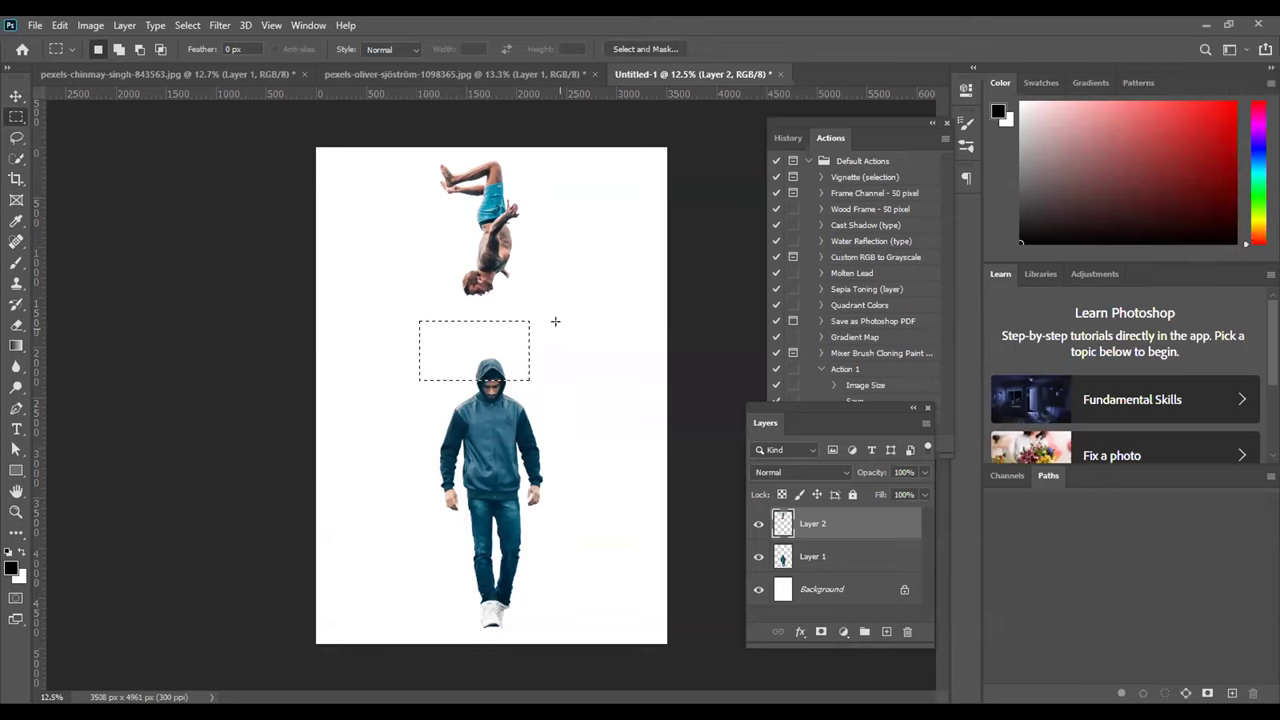
{"action": "key", "text": "ctrl+d"}
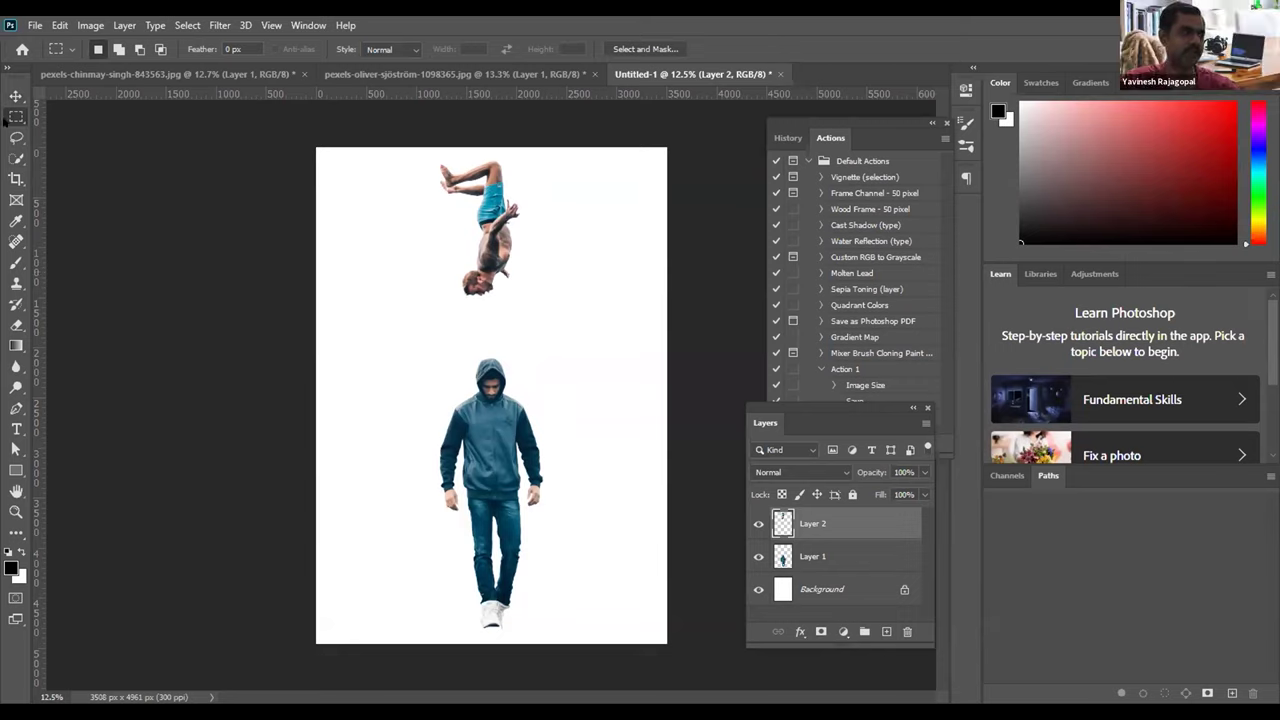
Step: Nudge the diver slightly right with the Move tool and hide all panels
{"action": "left_click", "coordinate": [15, 96]}
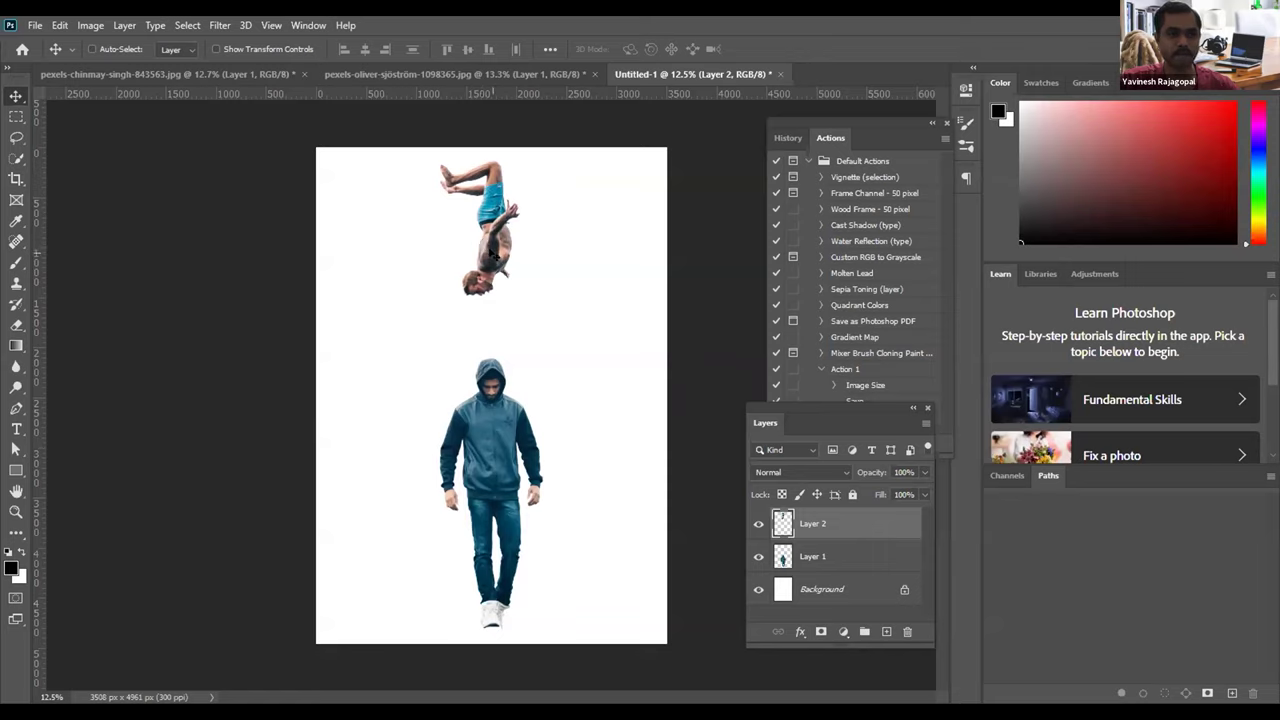
{"action": "left_click_drag", "start_coordinate": [493, 256], "coordinate": [504, 258]}
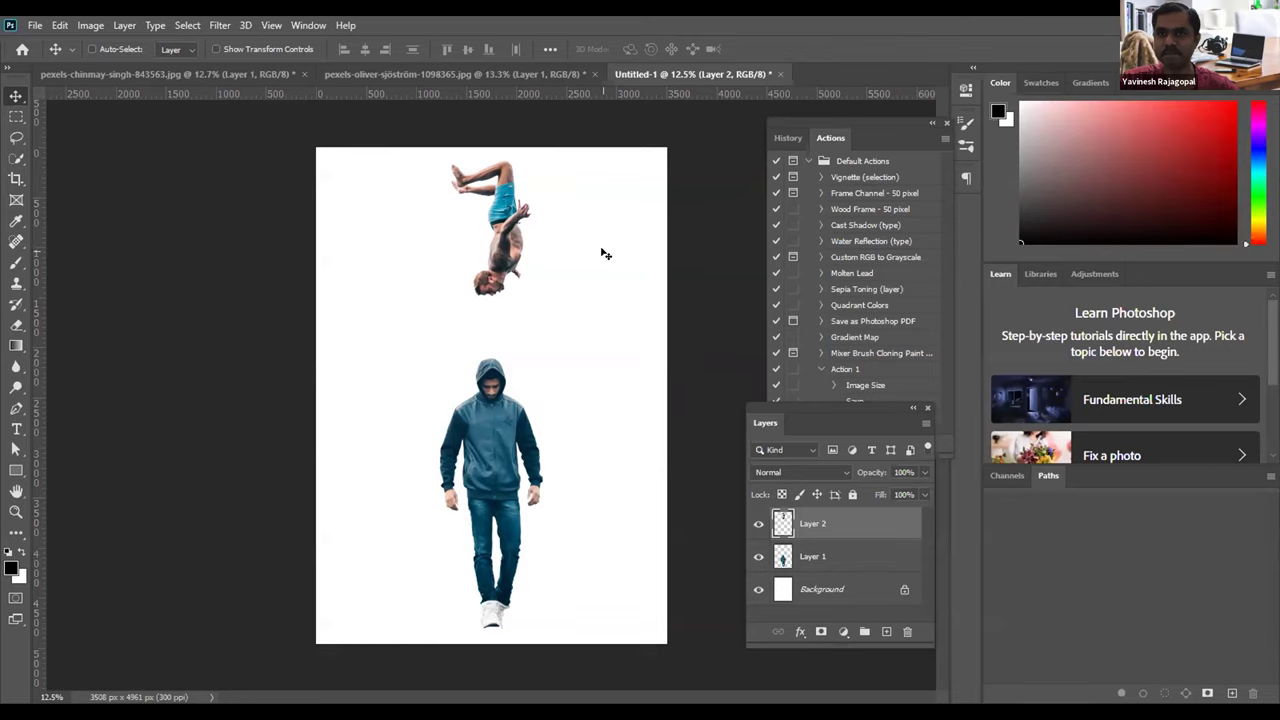
{"action": "key", "text": "Tab"}
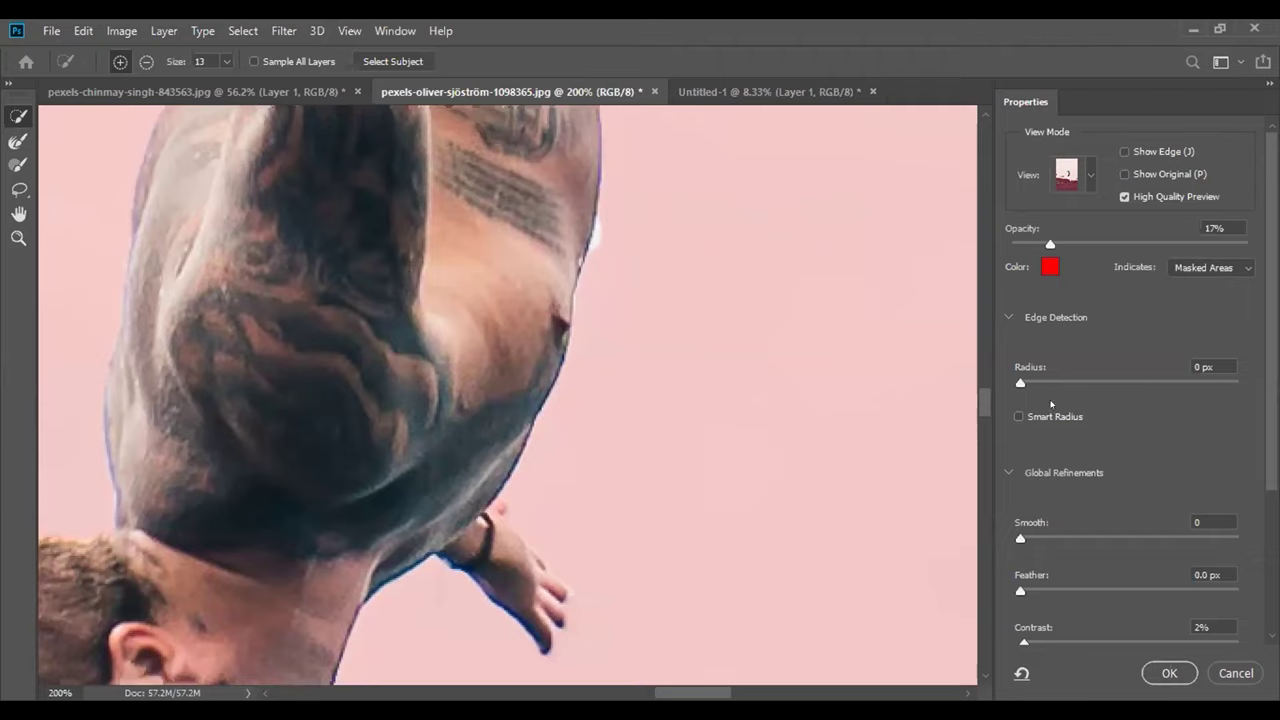
Step: Raise the red overlay opacity to 72% and turn off High Quality Preview
{"action": "left_click", "coordinate": [1051, 245]}
{"action": "left_click_drag", "start_coordinate": [1051, 245], "coordinate": [1180, 251]}
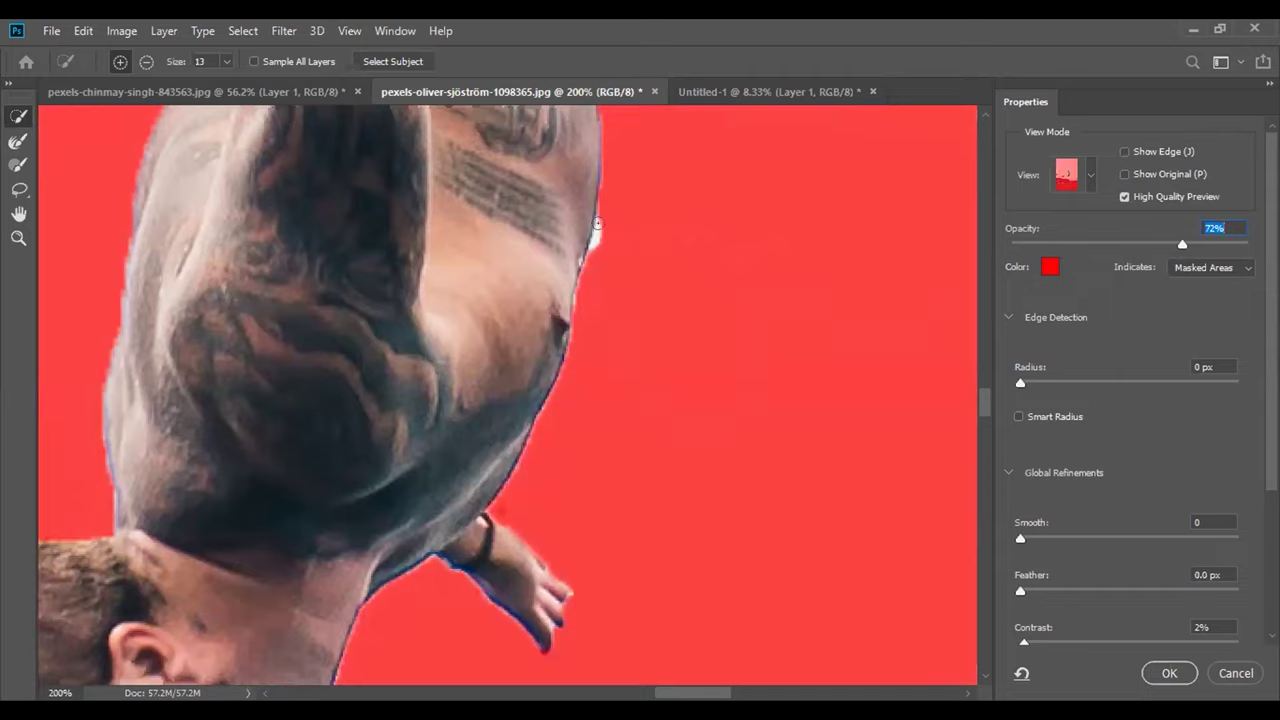
{"action": "left_click_drag", "start_coordinate": [597, 224], "coordinate": [606, 232]}
{"action": "left_click", "coordinate": [1124, 196]}
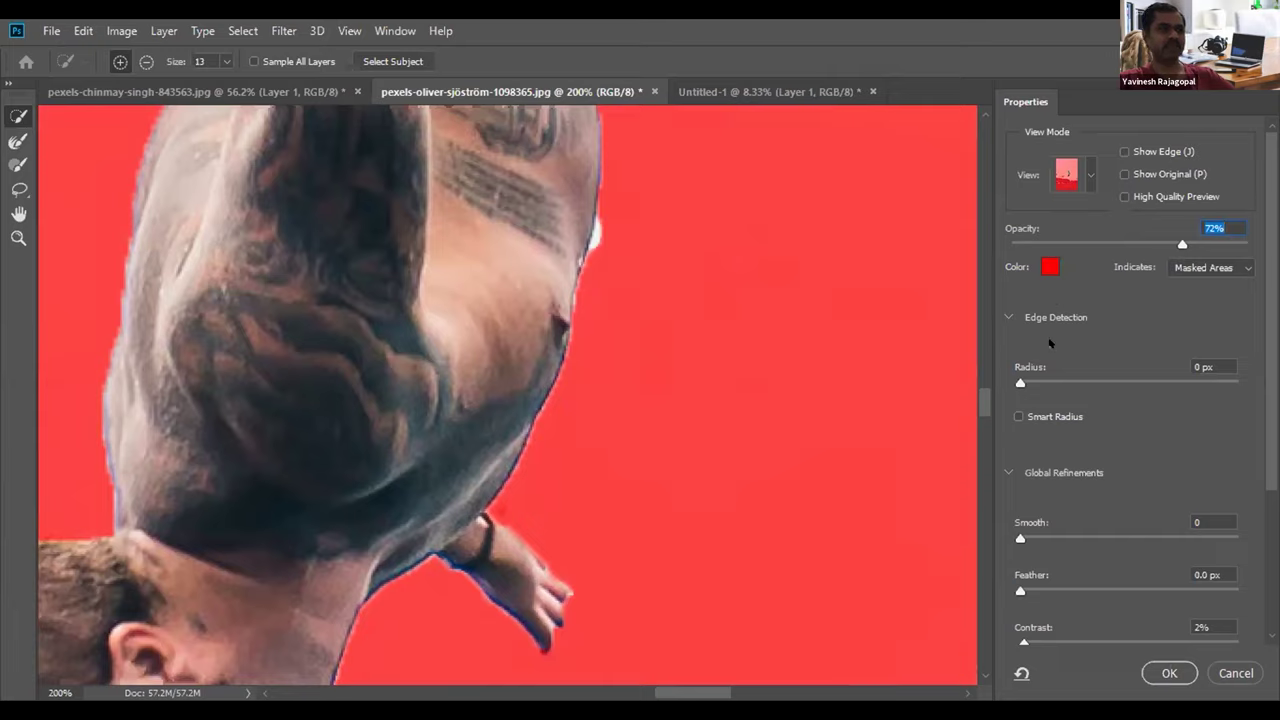
{"action": "scroll", "coordinate": [1049, 341], "scroll_direction": "down", "scroll_amount": 1}
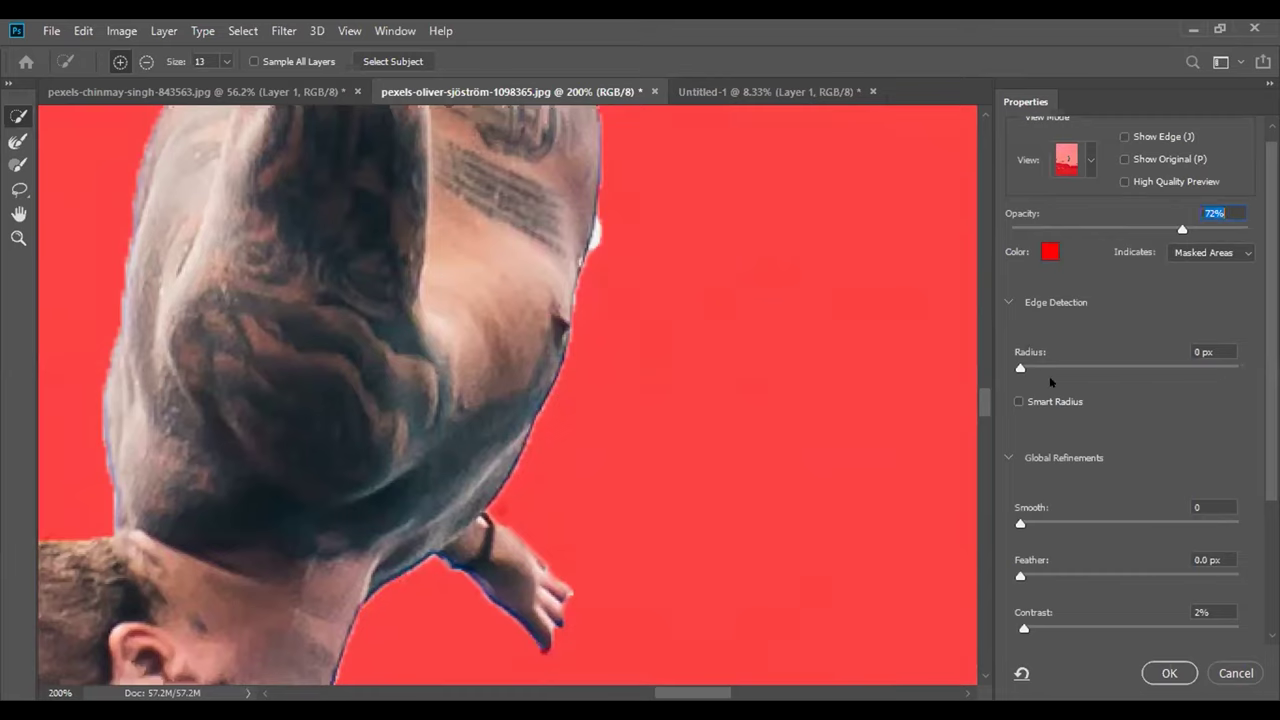
Step: Paint the Refine Edge Brush along the diver's head outline and recommit the overlay opacity
{"action": "left_click", "coordinate": [18, 141]}
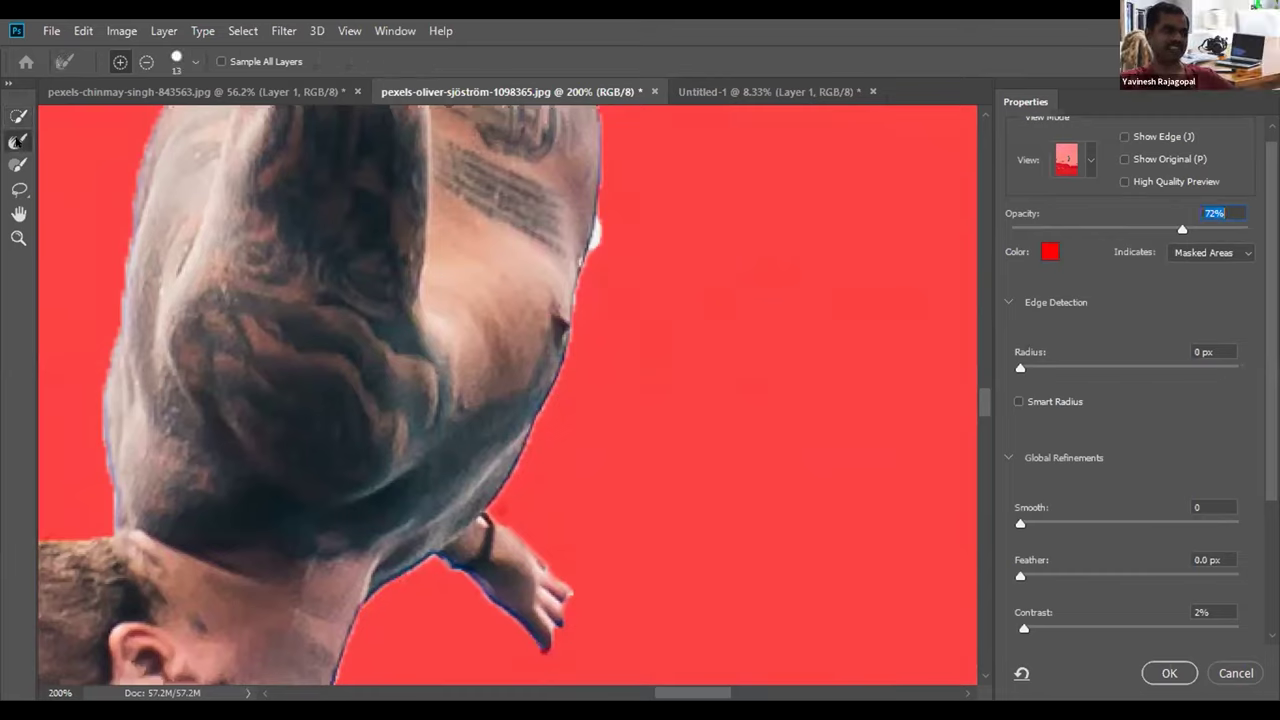
{"action": "mouse_move", "coordinate": [597, 206]}
{"action": "left_mouse_down"}
{"action": "mouse_move", "coordinate": [595, 237]}
{"action": "mouse_move", "coordinate": [623, 194]}
{"action": "left_mouse_up"}
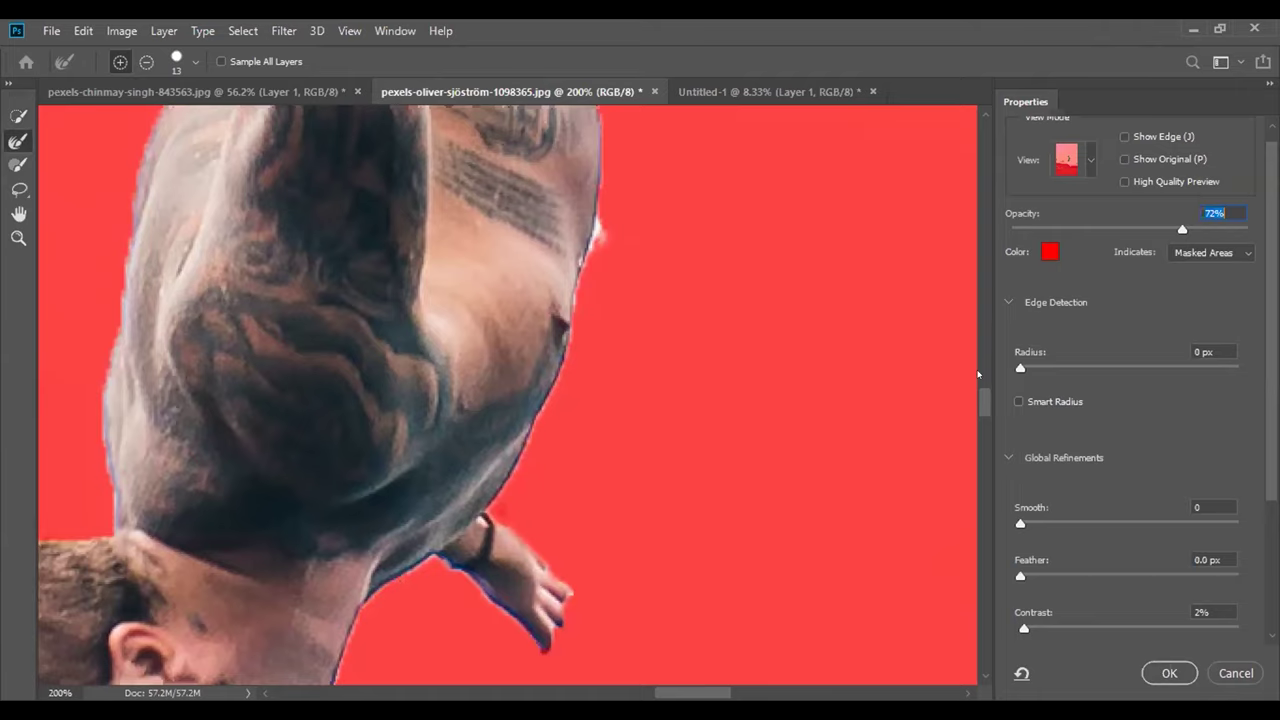
{"action": "scroll", "coordinate": [978, 374], "scroll_direction": "down", "scroll_amount": 5}
{"action": "scroll", "coordinate": [978, 374], "scroll_direction": "up", "scroll_amount": 4}
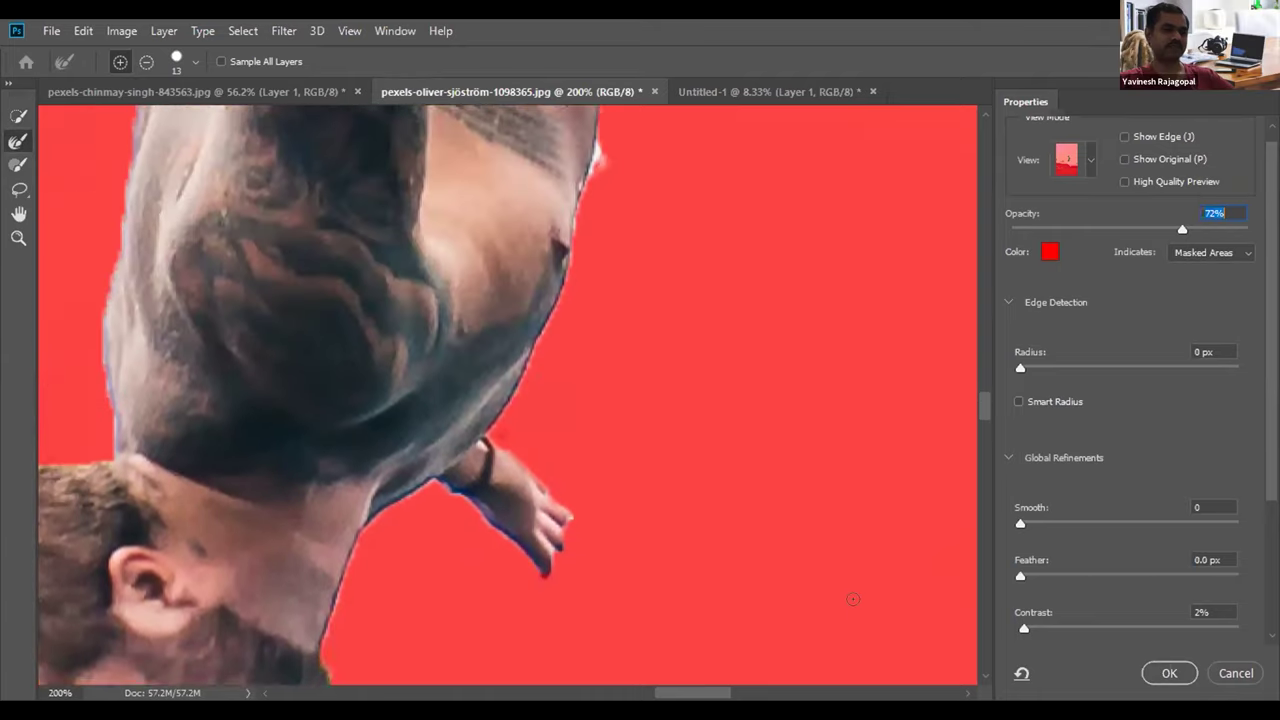
{"action": "scroll", "coordinate": [853, 599], "scroll_direction": "up", "scroll_amount": 1}
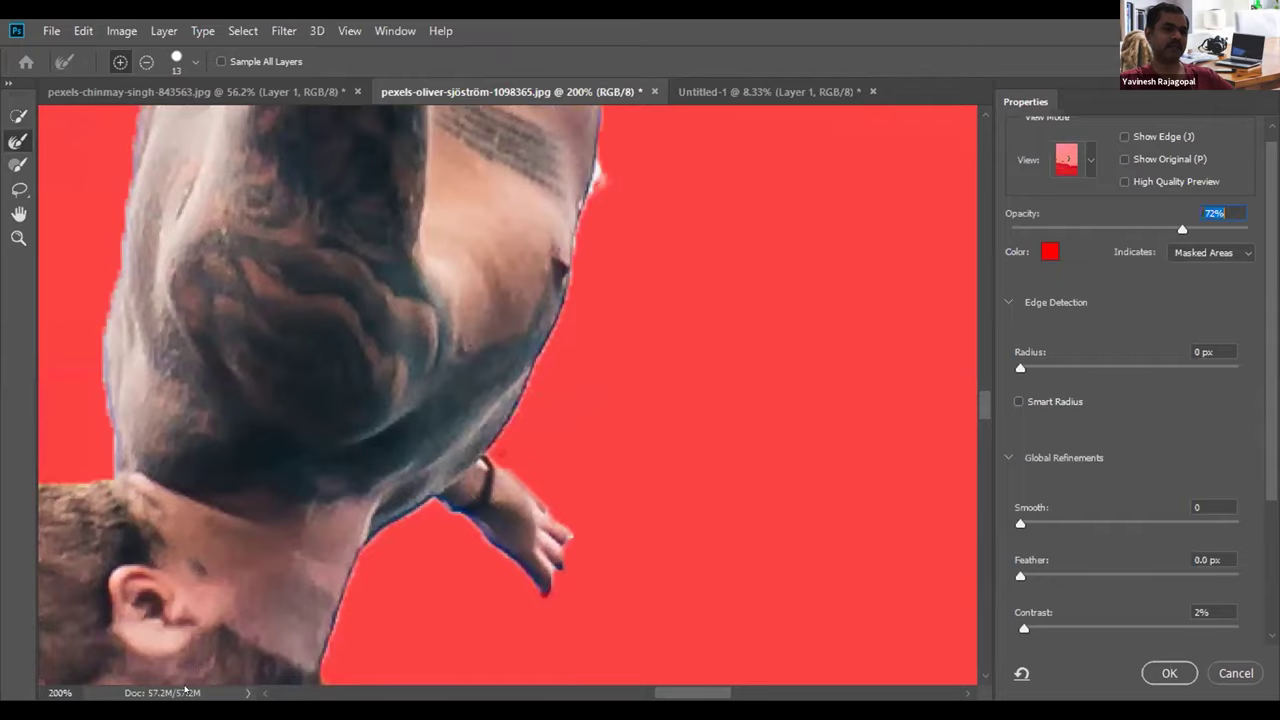
{"action": "scroll", "coordinate": [461, 492], "scroll_direction": "left", "scroll_amount": 10}
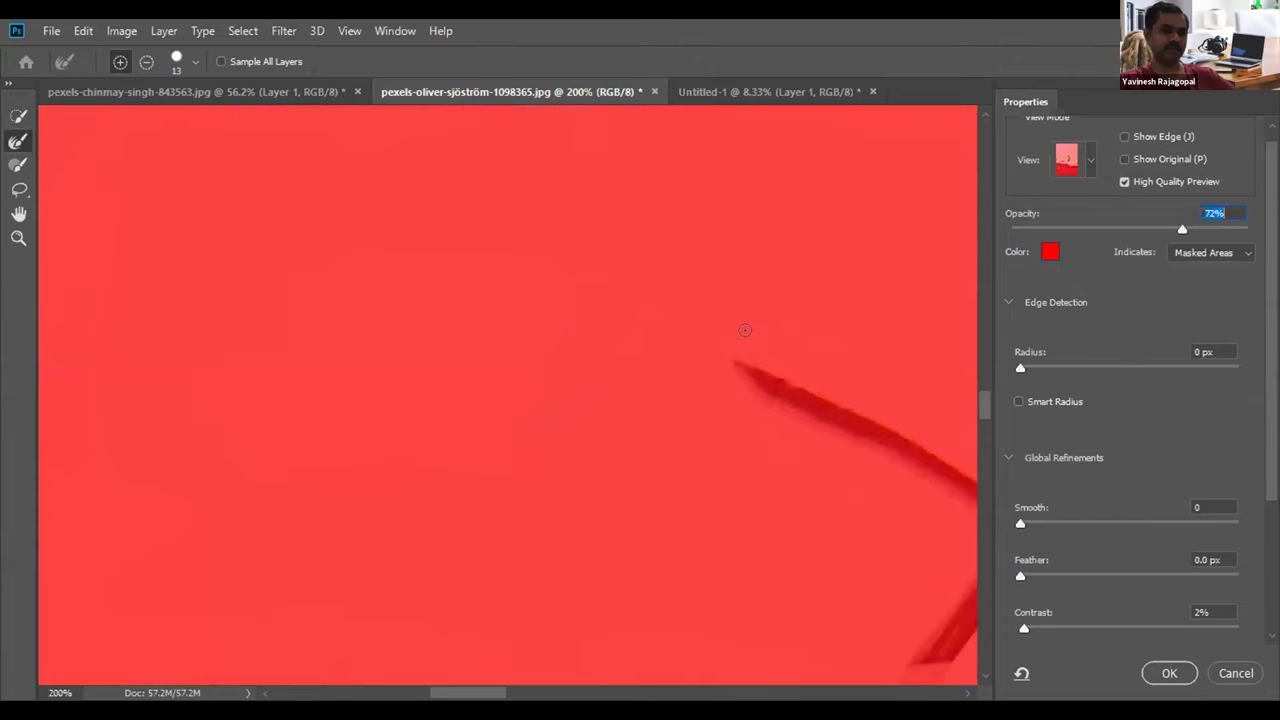
{"action": "key", "text": "ctrl+minus"}
{"action": "key", "text": "ctrl+minus"}
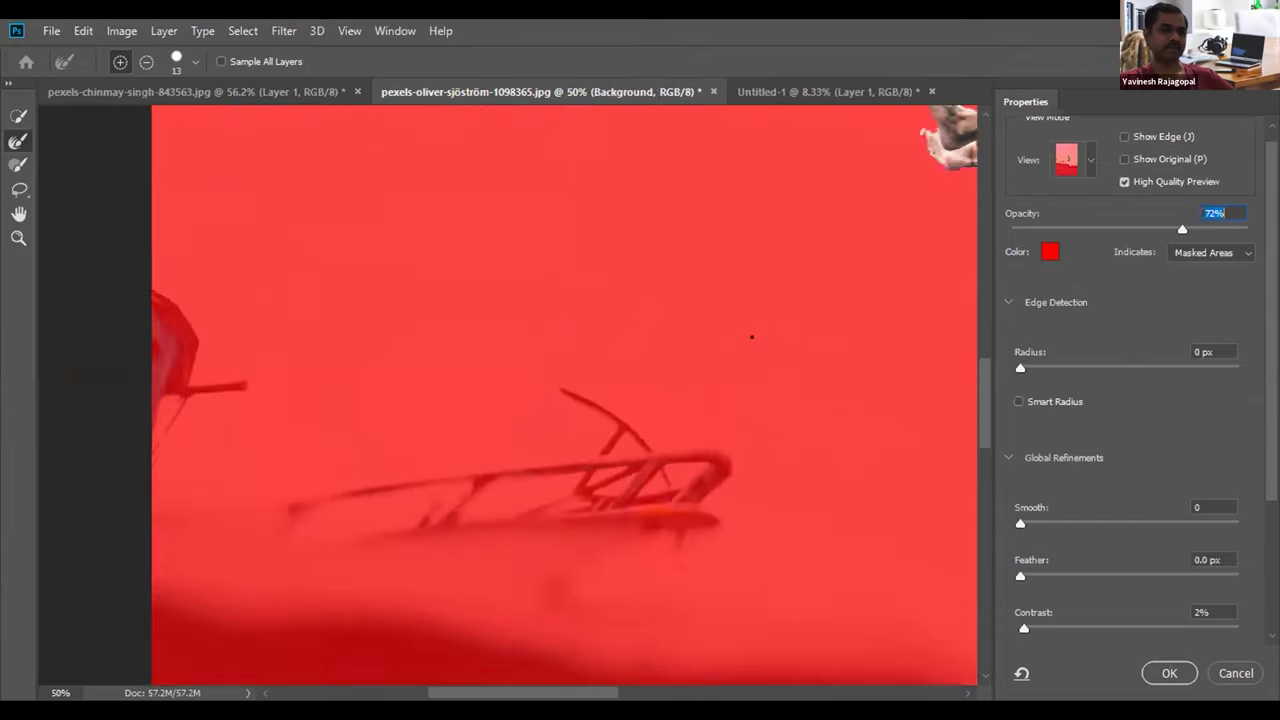
{"action": "key", "text": "ctrl+minus"}
{"action": "type", "text": "-"}
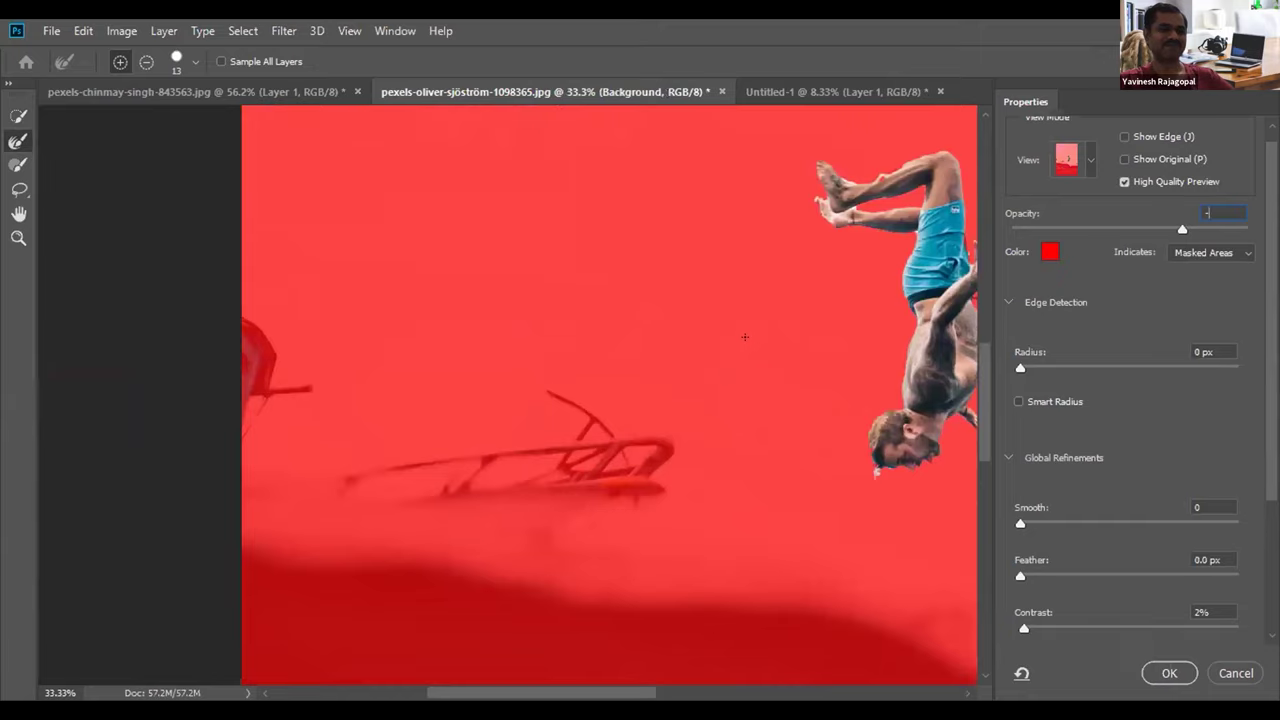
{"action": "key", "text": "ctrl+plus"}
{"action": "key", "text": "ctrl+plus"}
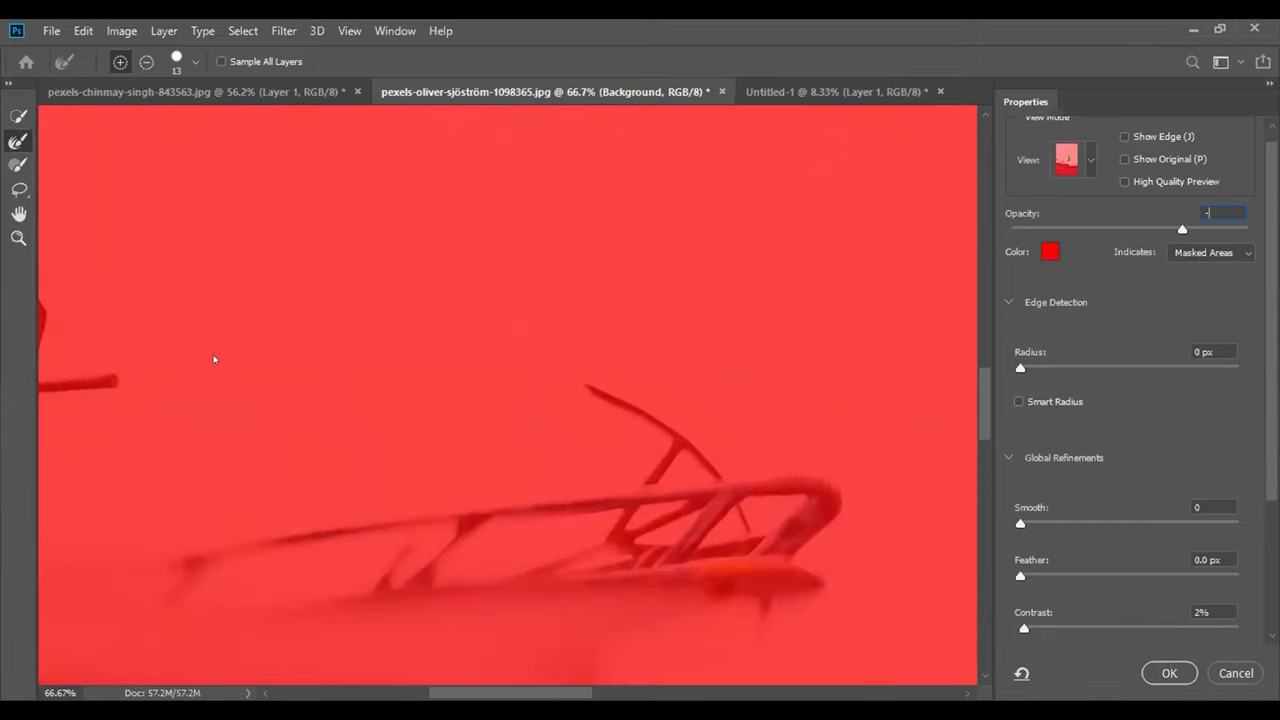
{"action": "left_click_drag", "start_coordinate": [558, 696], "coordinate": [677, 688]}
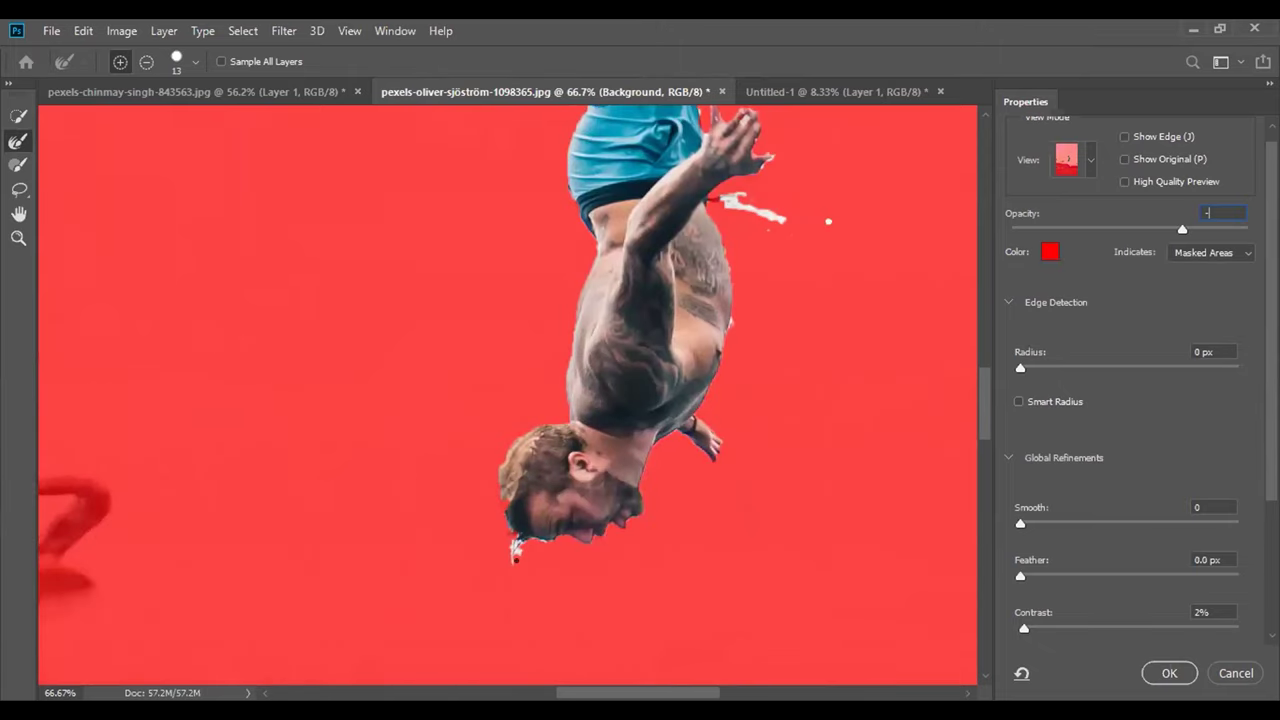
{"action": "key", "text": "Return"}
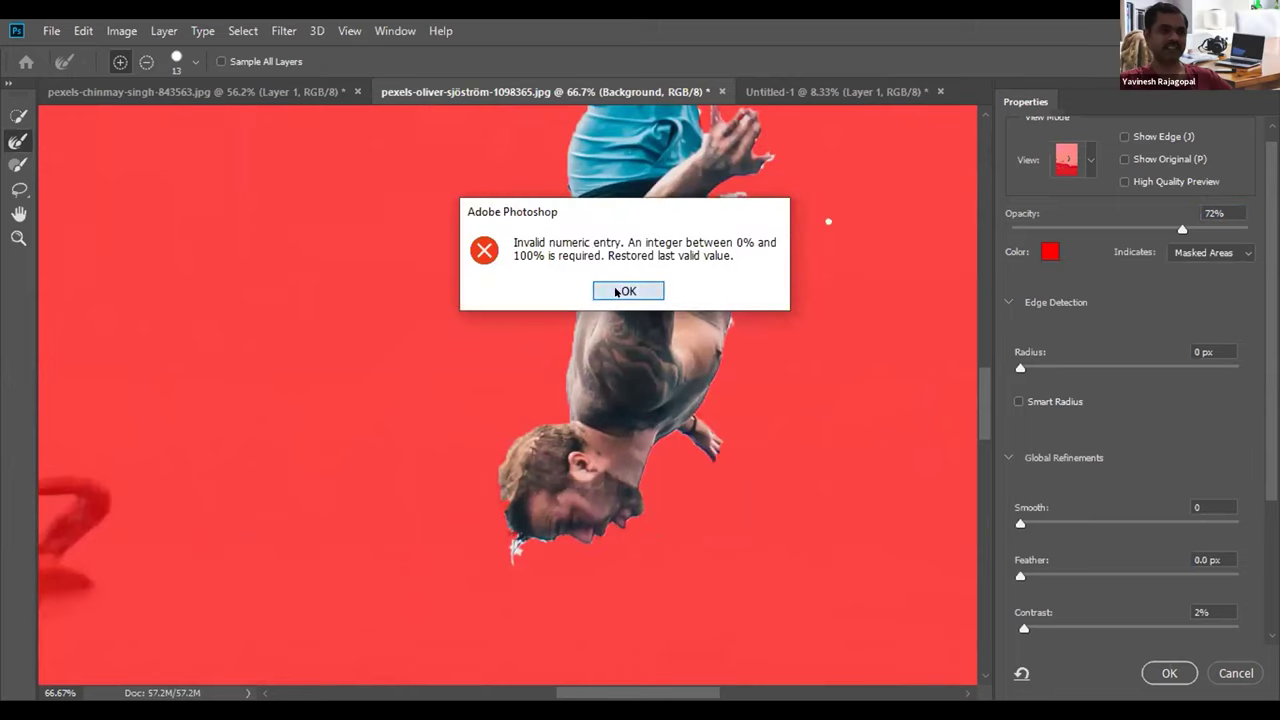
Step: Dismiss the invalid-value alert and mask out the chin fringe and hand splash with a size-40 brush
{"action": "key", "text": "Return"}
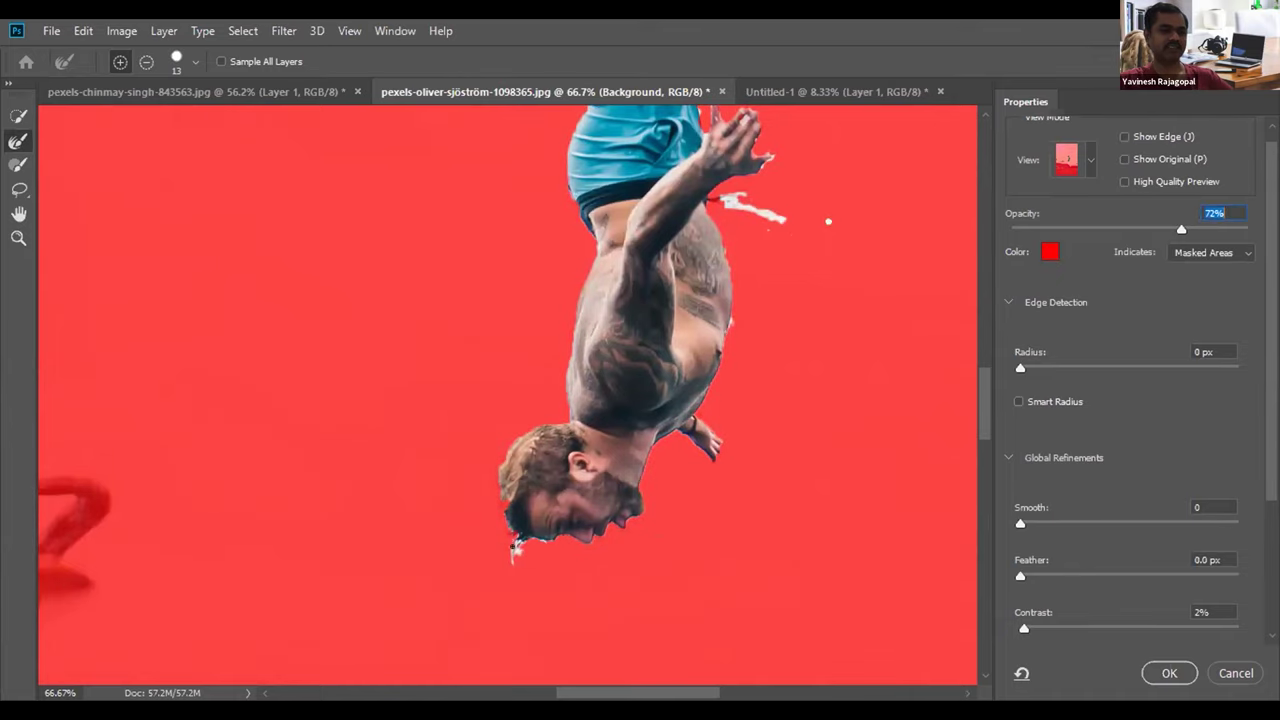
{"action": "left_click_drag", "start_coordinate": [503, 545], "coordinate": [515, 550]}
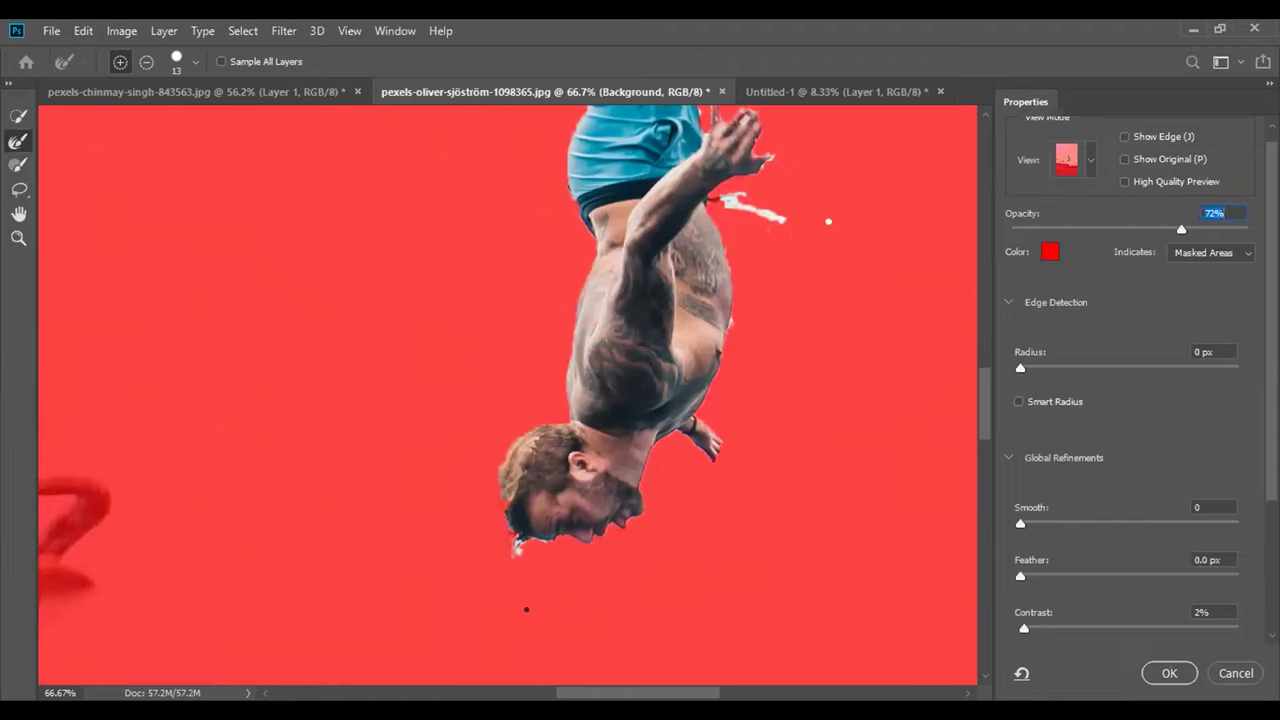
{"action": "key", "text": "bracketright"}
{"action": "key", "text": "bracketright"}
{"action": "key", "text": "bracketright"}
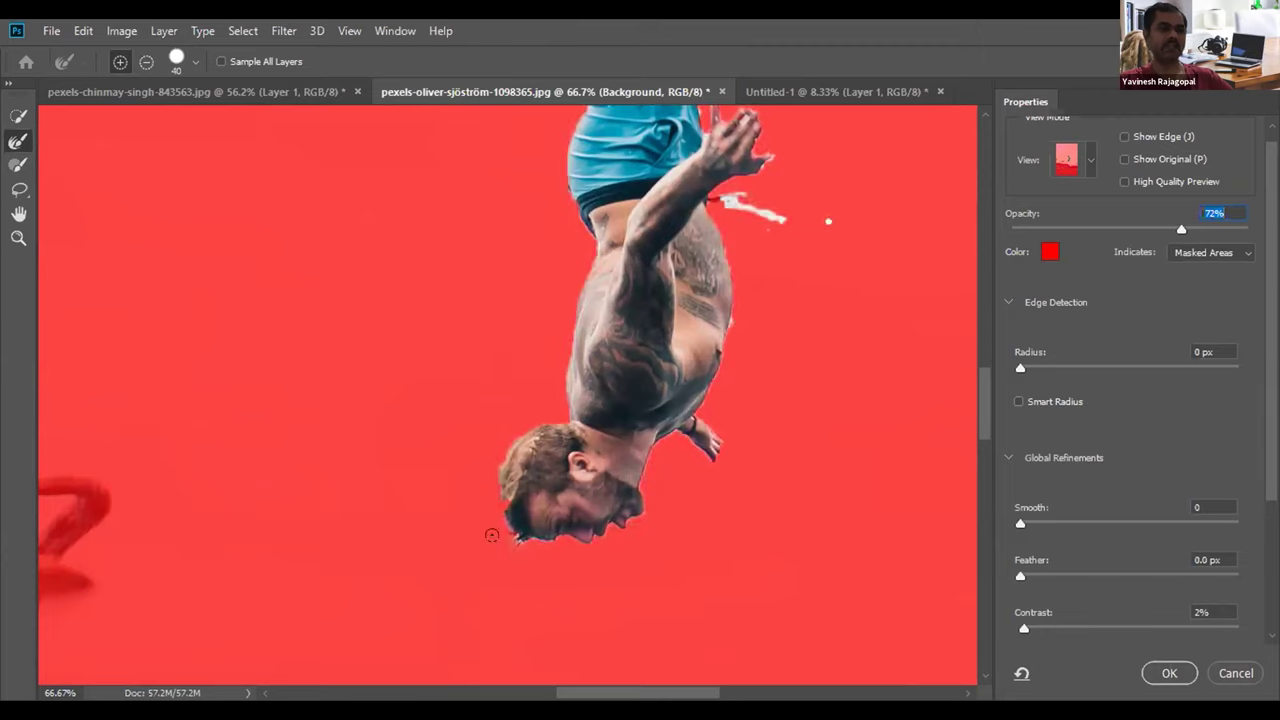
{"action": "mouse_move", "coordinate": [773, 208]}
{"action": "left_mouse_down"}
{"action": "mouse_move", "coordinate": [725, 164]}
{"action": "mouse_move", "coordinate": [717, 192]}
{"action": "mouse_move", "coordinate": [750, 195]}
{"action": "left_mouse_up"}
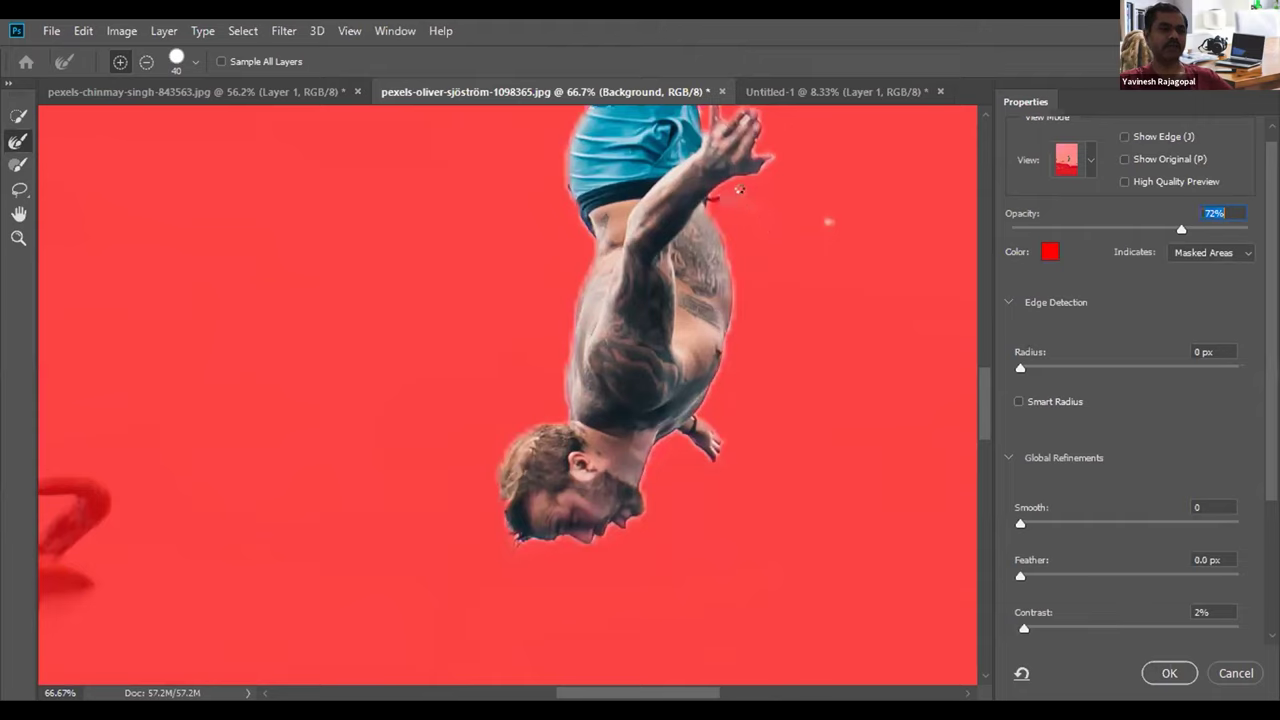
Step: Remove the small white speck, refine the leg edges, and apply the refined selection
{"action": "left_click", "coordinate": [824, 214]}
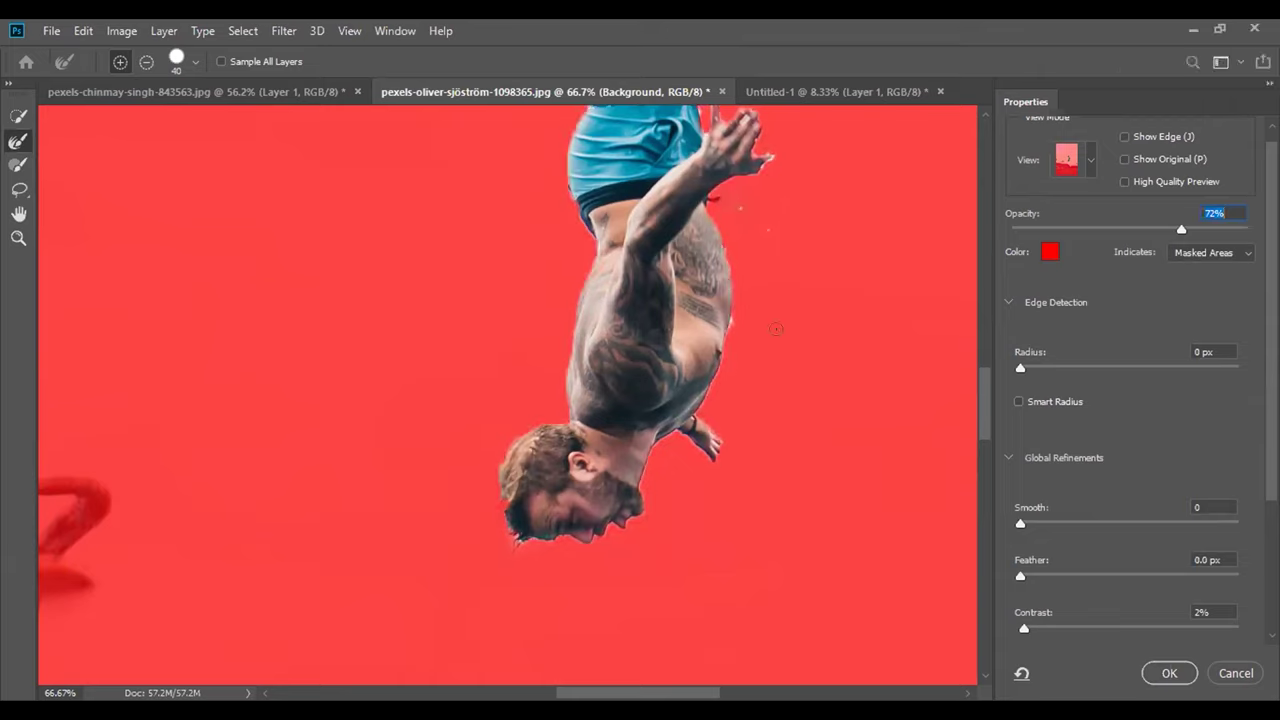
{"action": "left_click_drag", "start_coordinate": [986, 390], "coordinate": [991, 358]}
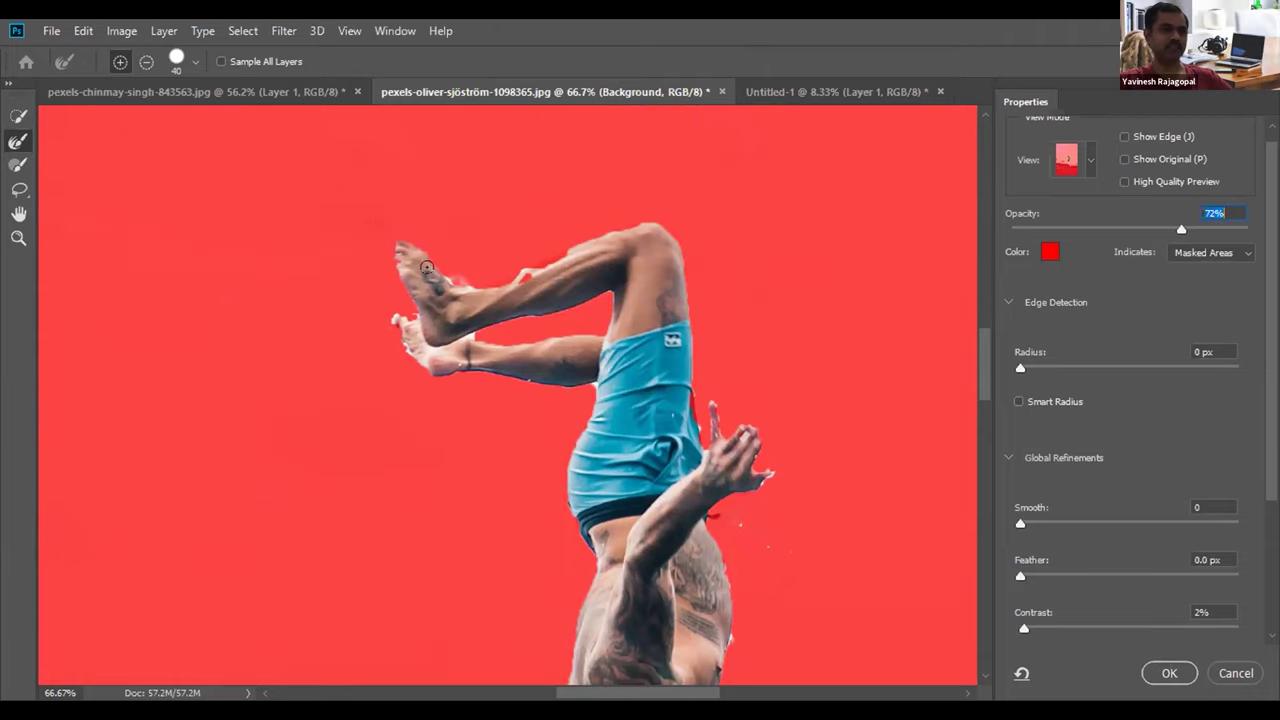
{"action": "left_click_drag", "start_coordinate": [502, 242], "coordinate": [540, 249]}
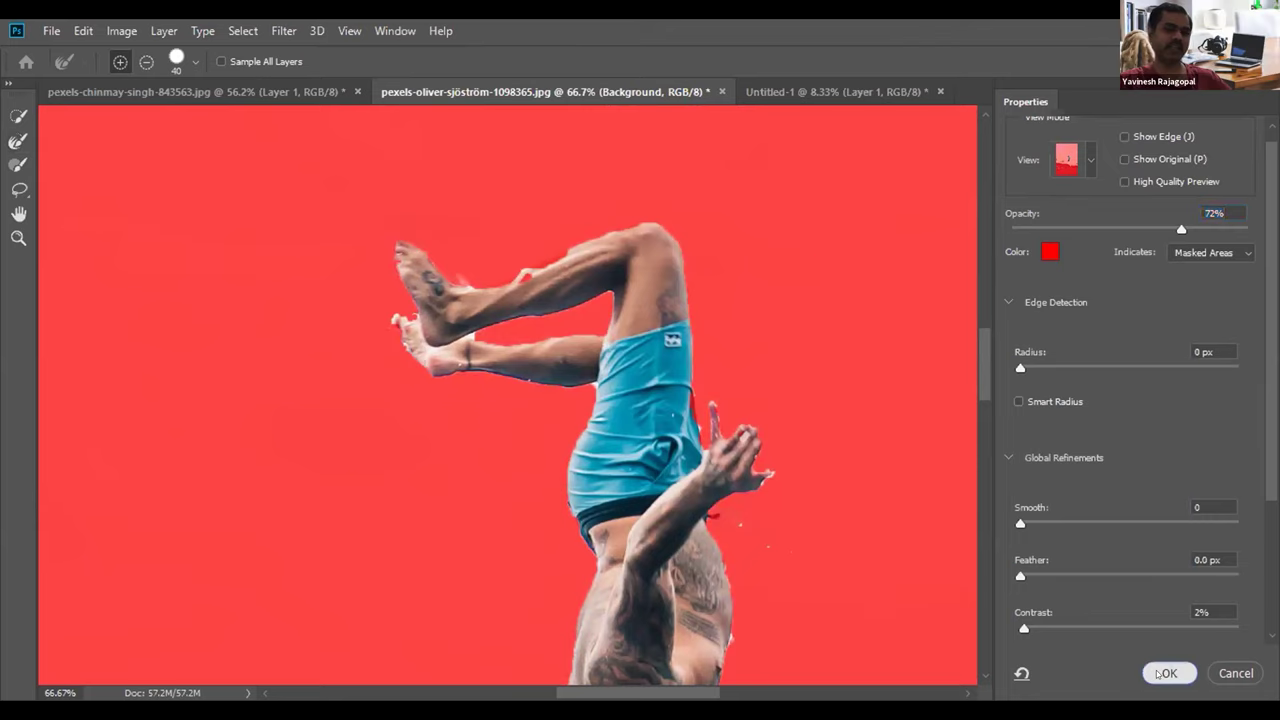
{"action": "left_click", "coordinate": [1160, 673]}
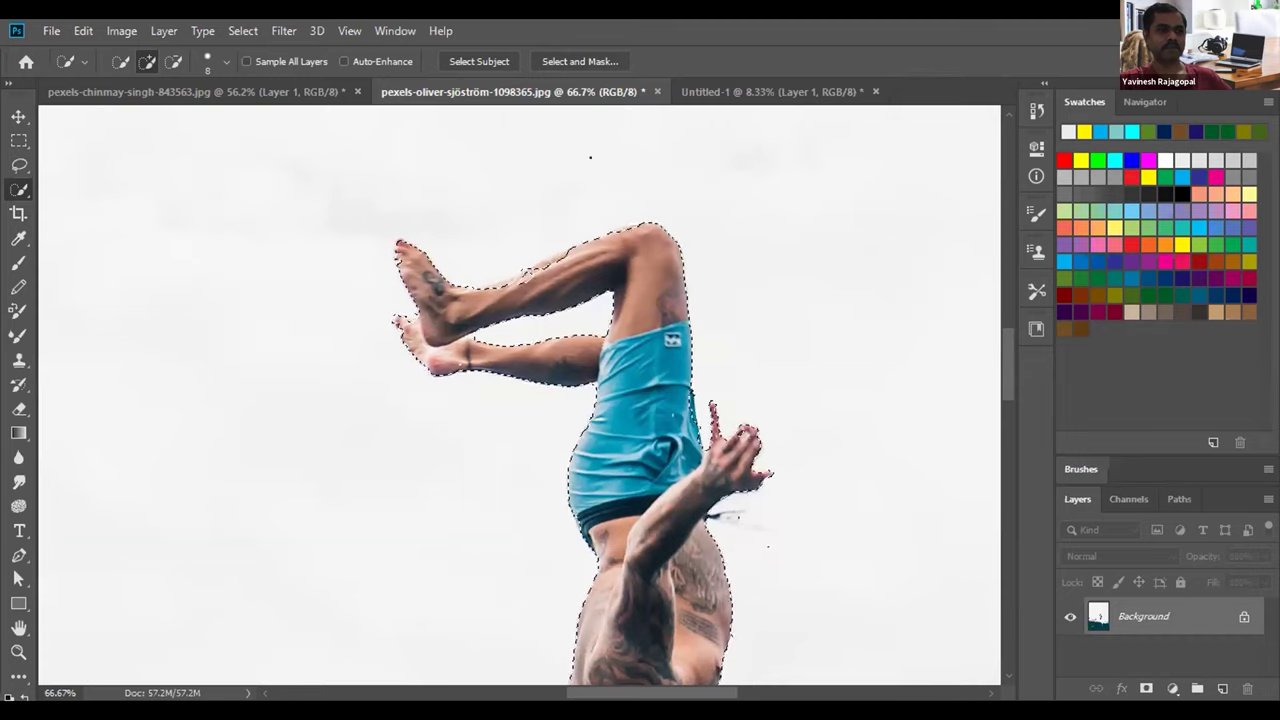
Step: Copy the cut-out diver to a new layer and drag it into Untitled-1 above the hooded man
{"action": "key", "text": "ctrl+j"}
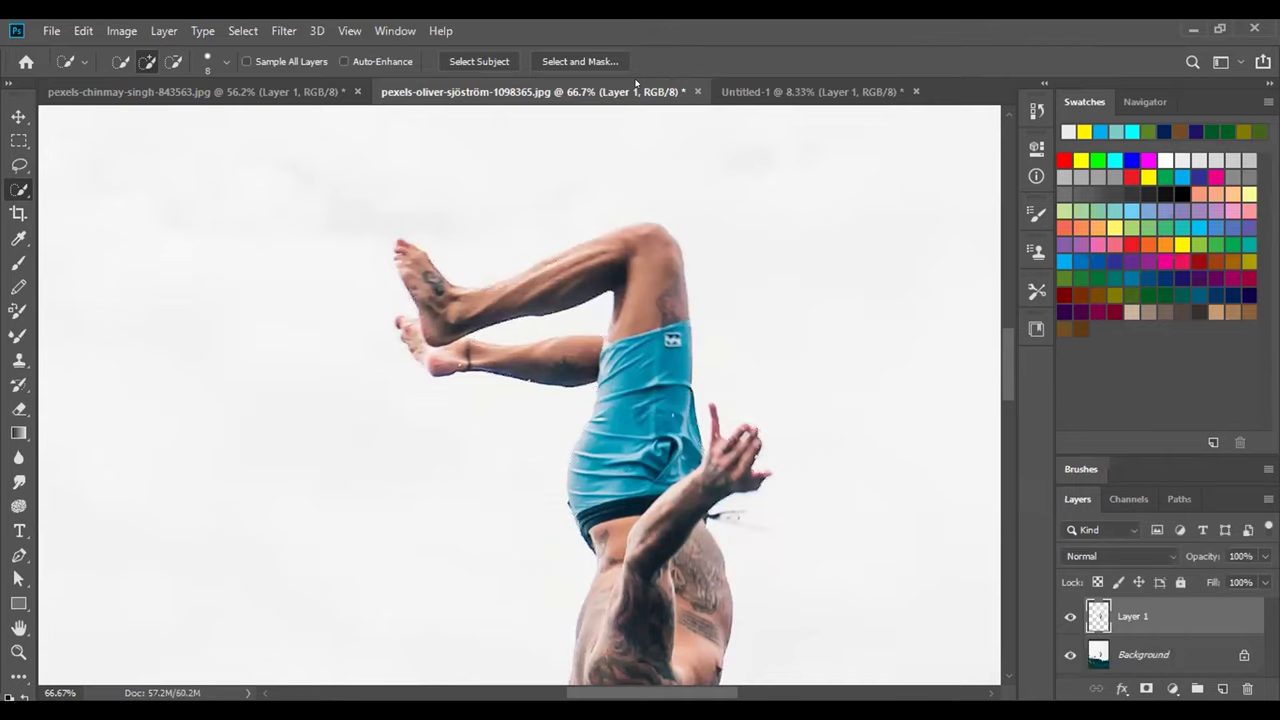
{"action": "scroll", "coordinate": [800, 260], "scroll_direction": "down", "scroll_amount": 1}
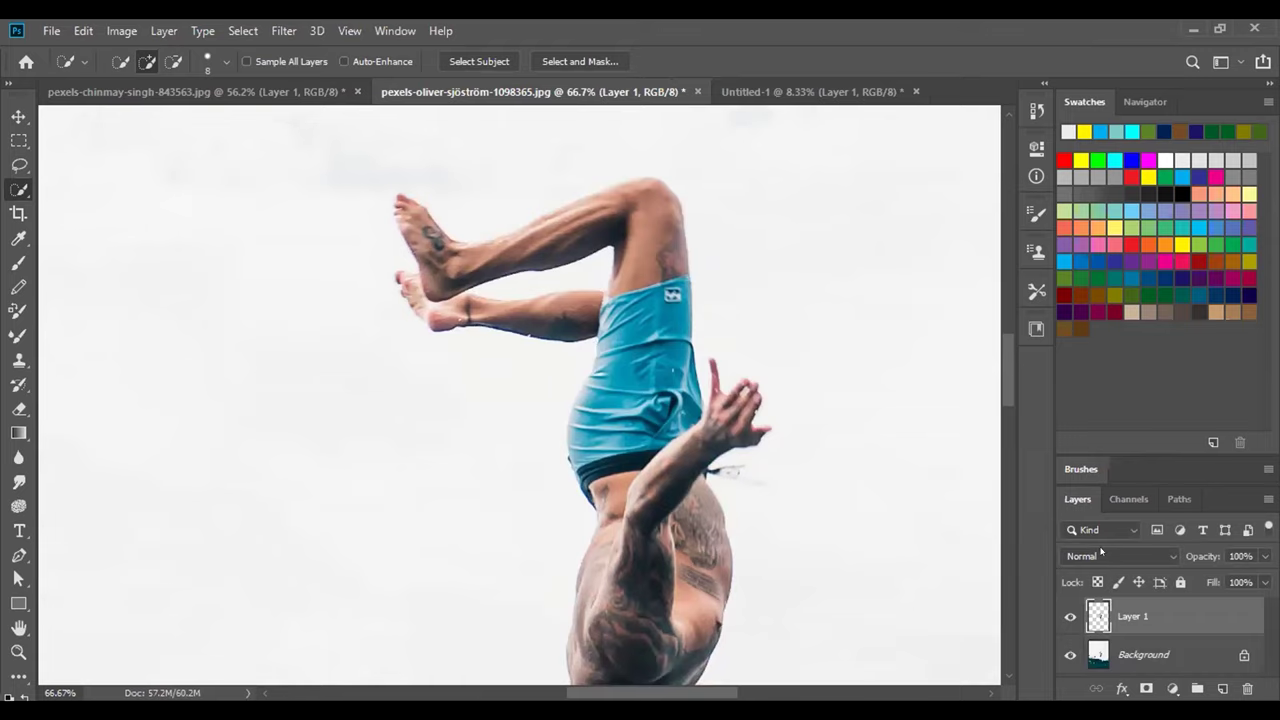
{"action": "left_click", "coordinate": [785, 92]}
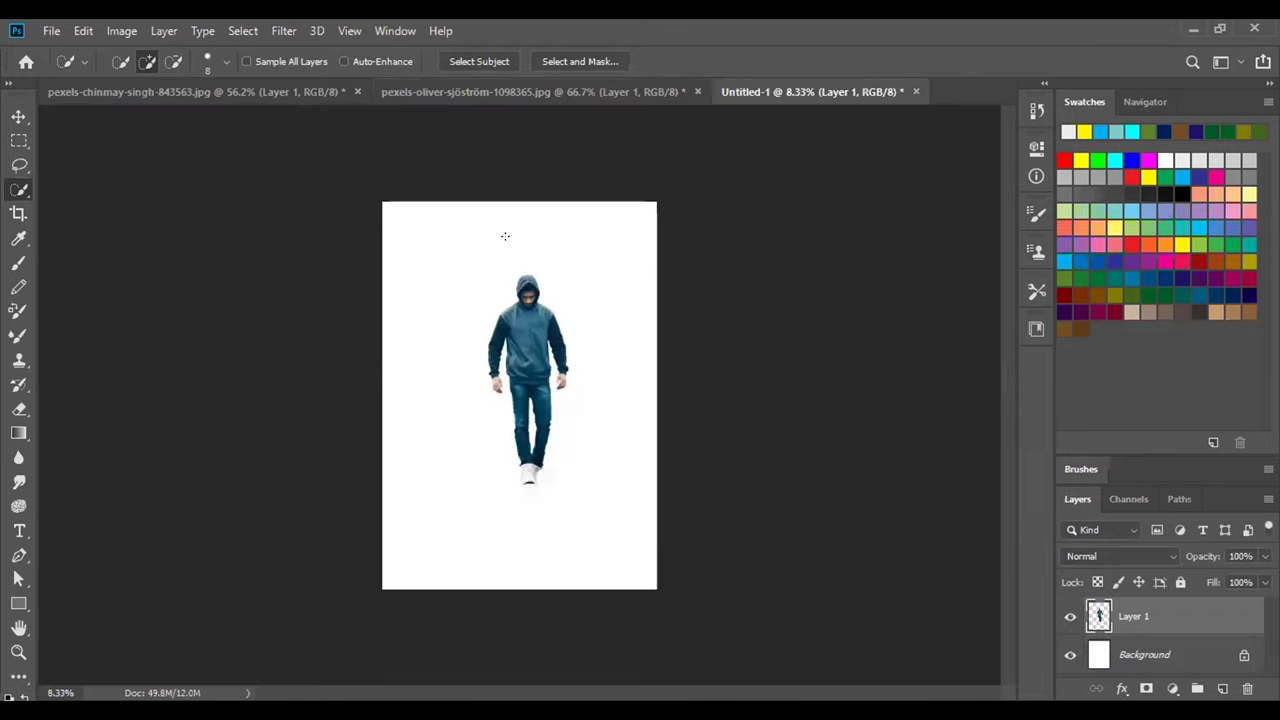
{"action": "left_click", "coordinate": [560, 90]}
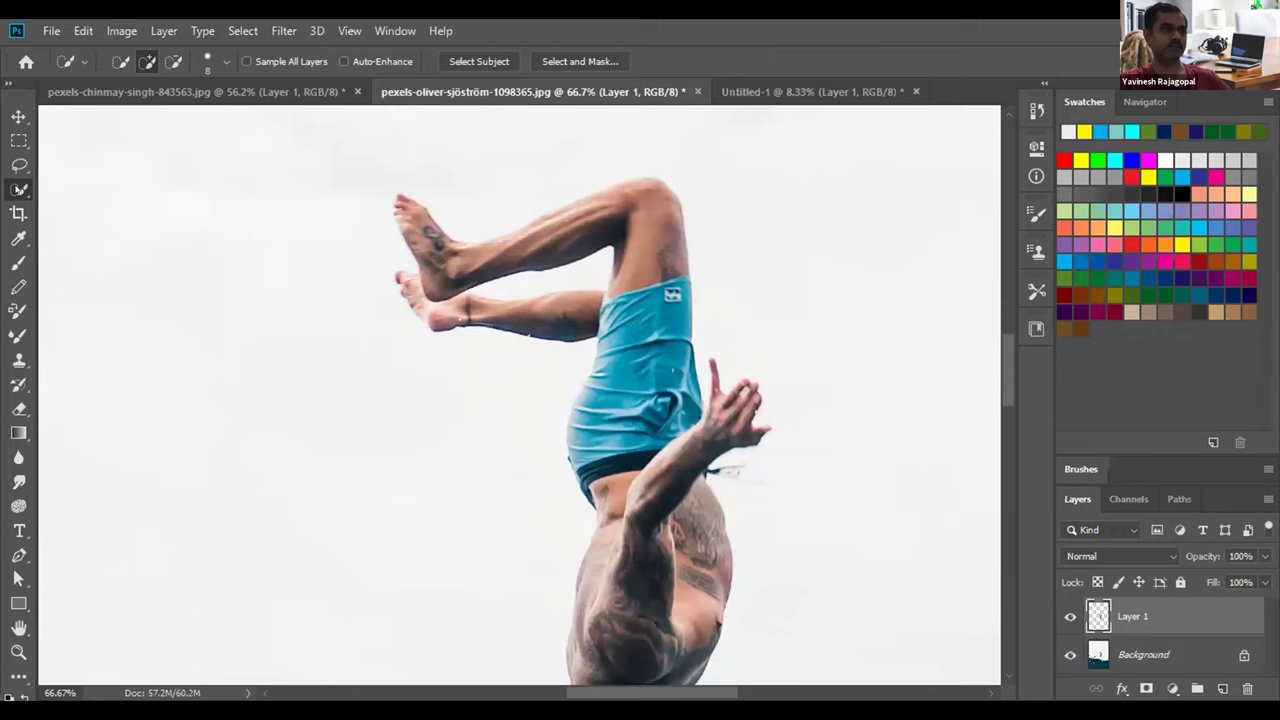
{"action": "left_click", "coordinate": [19, 116]}
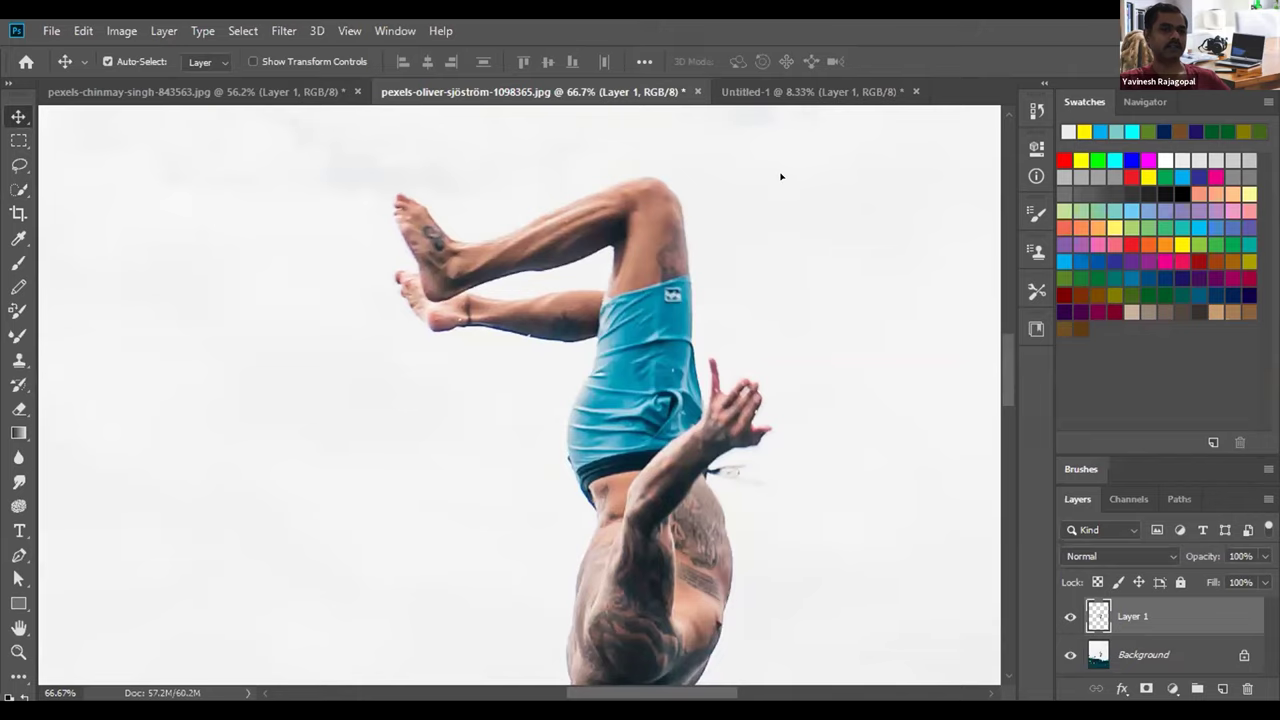
{"action": "left_click", "coordinate": [776, 90]}
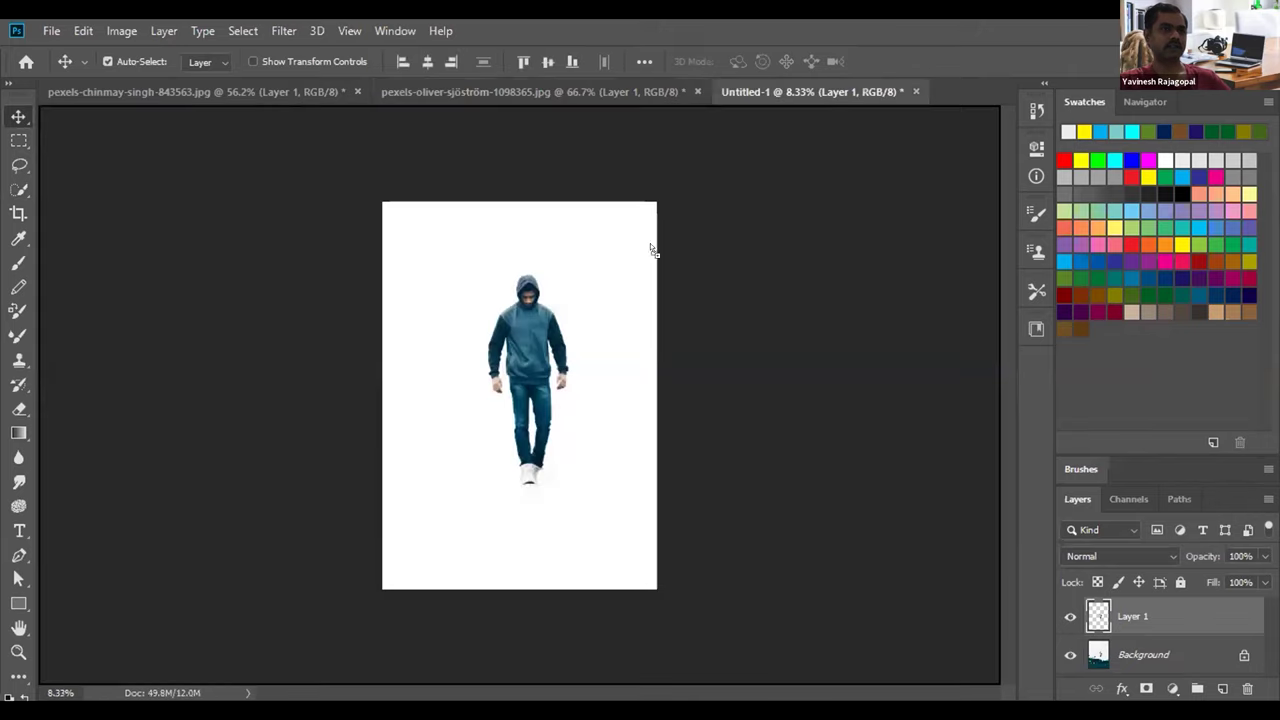
{"action": "left_click_drag", "start_coordinate": [595, 284], "coordinate": [596, 280]}
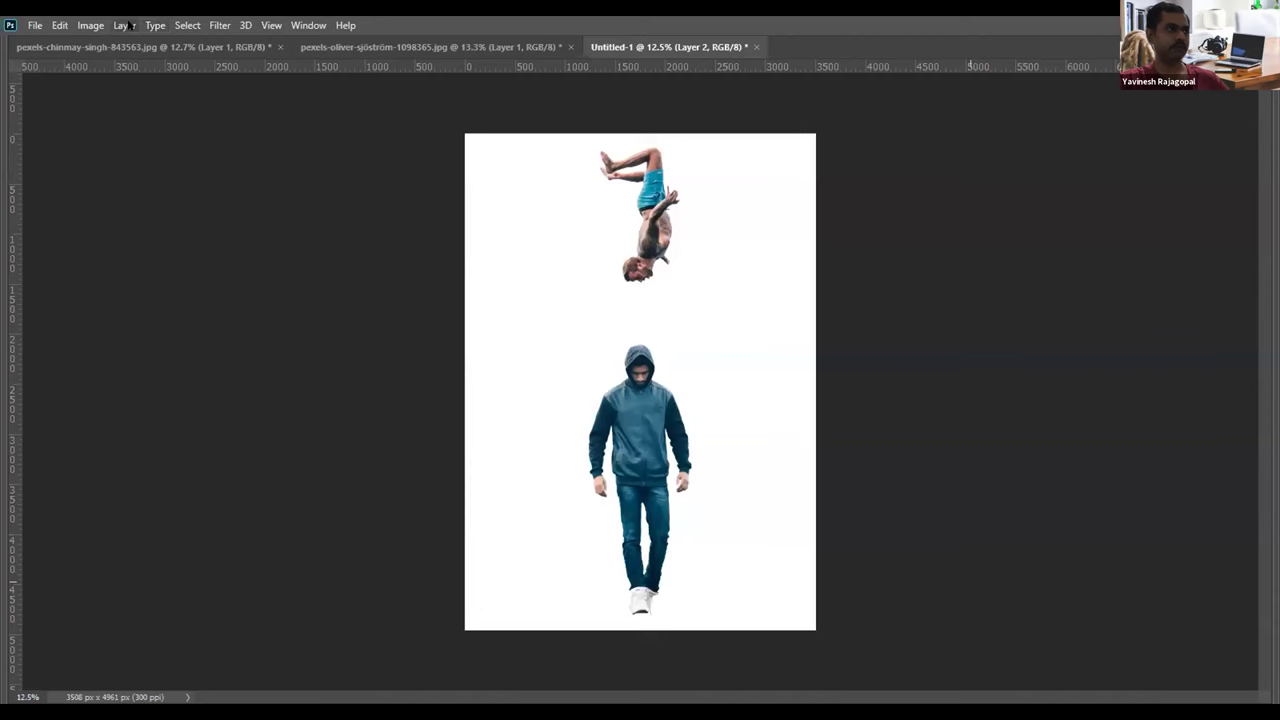
Step: Open the Layer > New submenu to reach Layer Via Copy
{"action": "left_click", "coordinate": [128, 25]}
{"action": "mouse_move", "coordinate": [148, 45]}
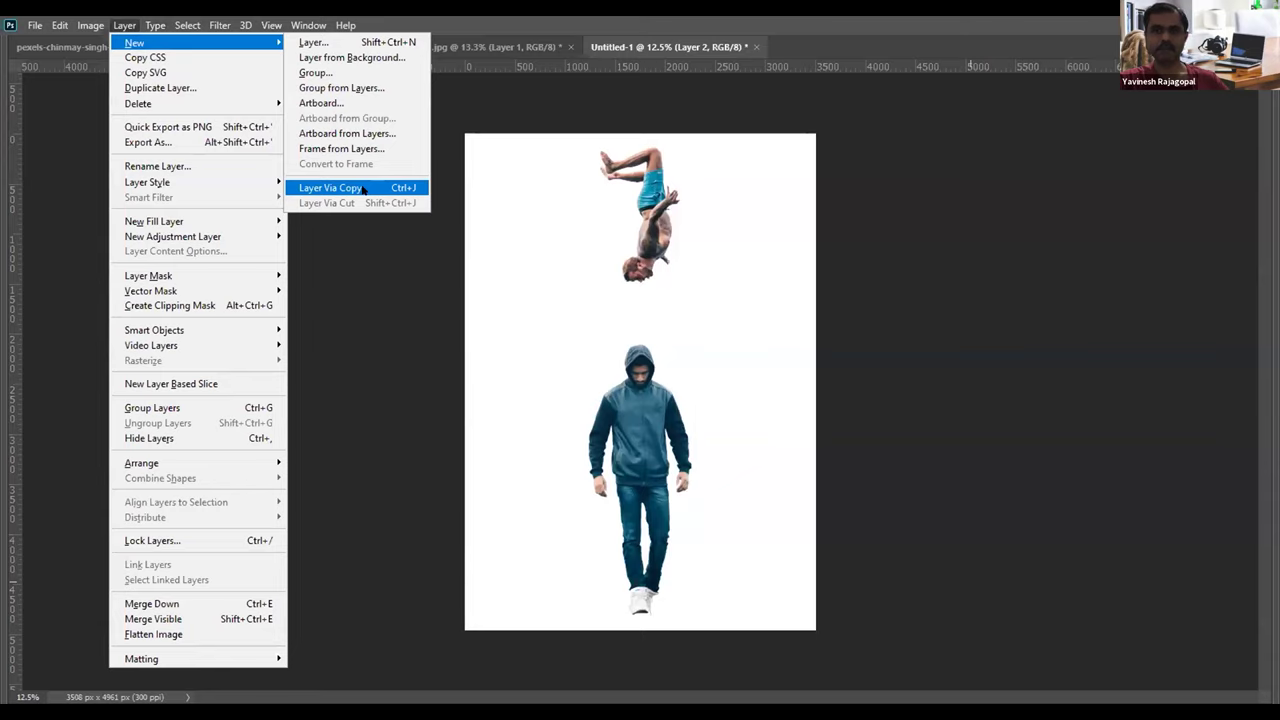
Step: Scale the diver up slightly, nudge it up and left, and commit the transform
{"action": "left_click", "coordinate": [402, 271]}
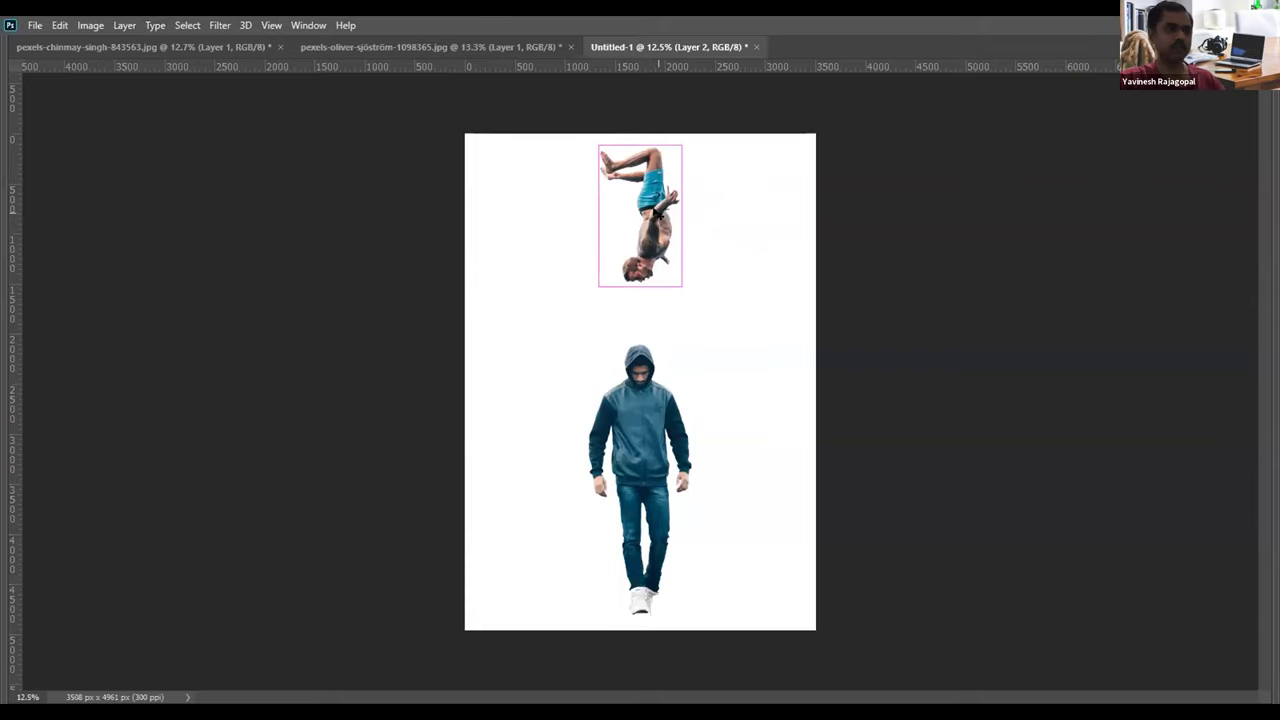
{"action": "left_click", "coordinate": [616, 176]}
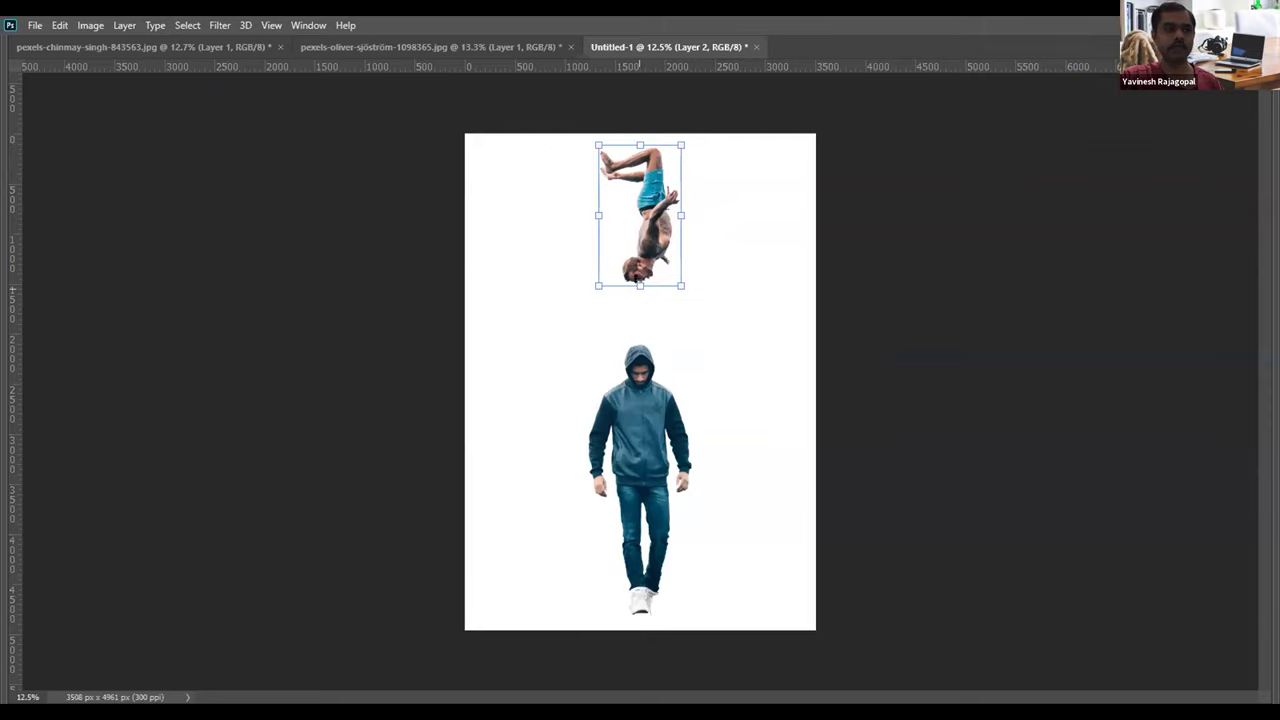
{"action": "mouse_move", "coordinate": [681, 285]}
{"action": "left_mouse_down"}
{"action": "mouse_move", "coordinate": [698, 314]}
{"action": "mouse_move", "coordinate": [664, 282]}
{"action": "left_mouse_up"}
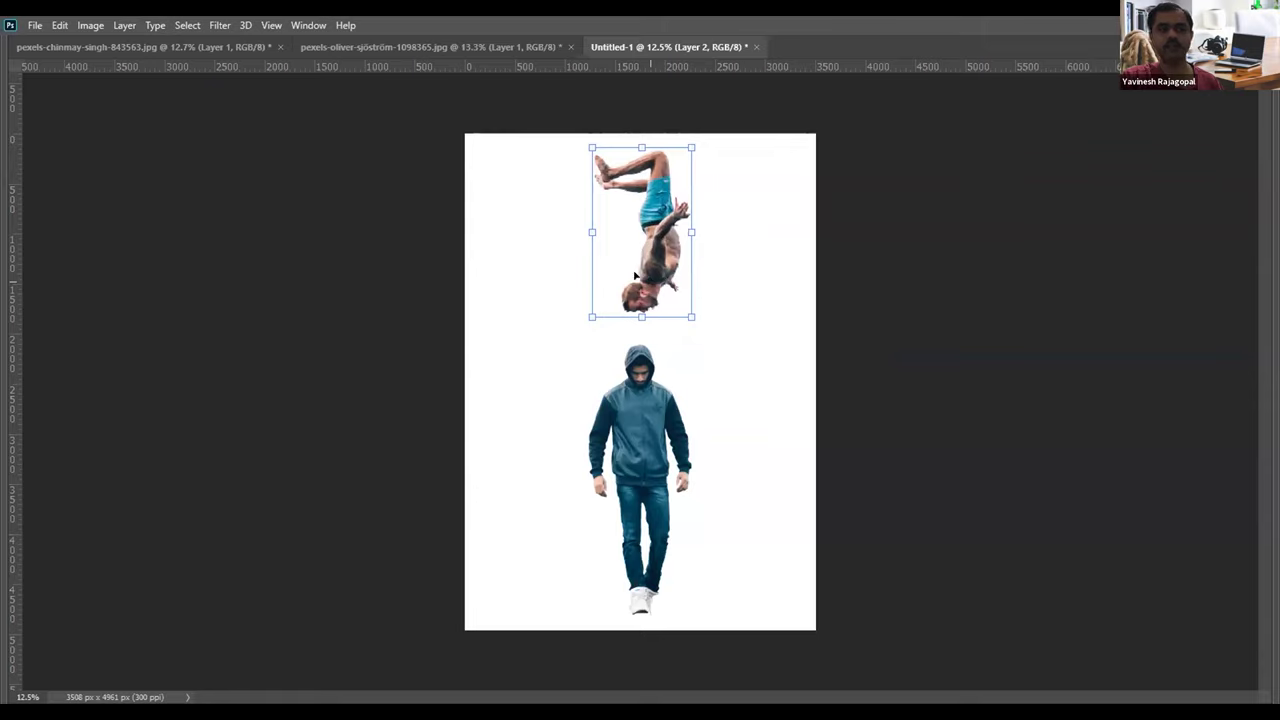
{"action": "left_click_drag", "start_coordinate": [634, 275], "coordinate": [629, 270]}
{"action": "key", "text": "Return"}
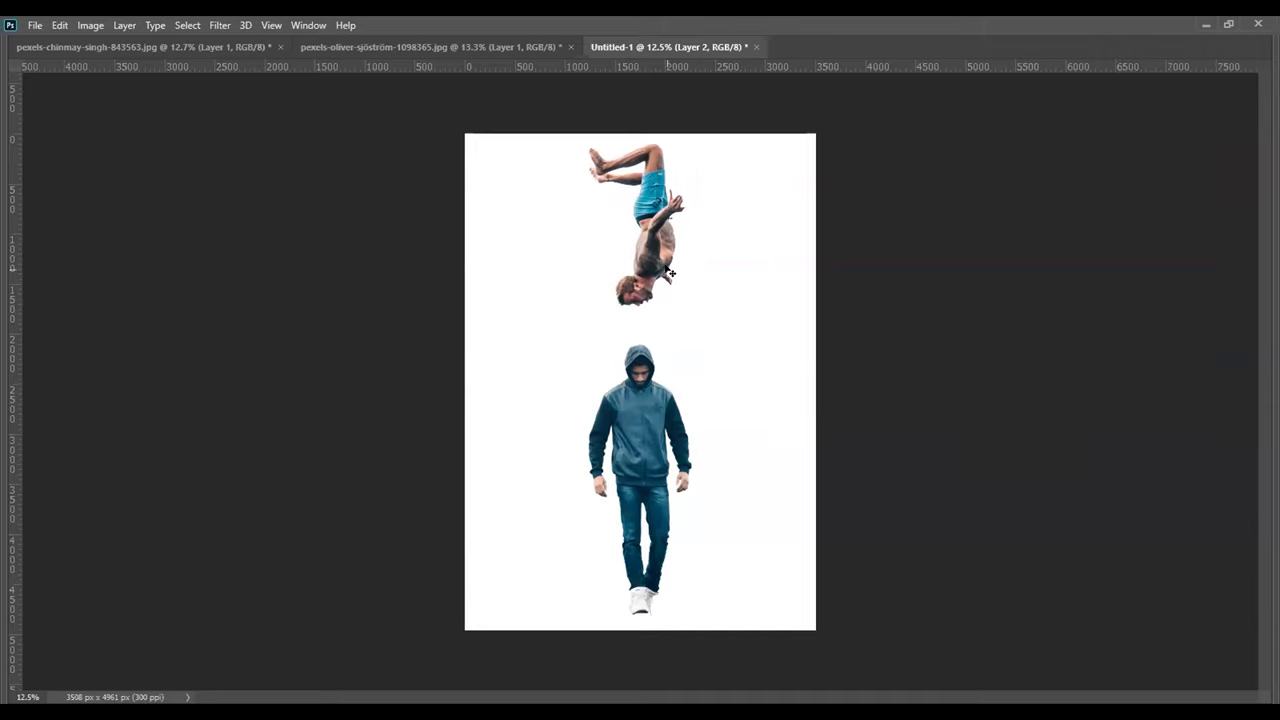
Step: Shorten the diver slightly from the bottom with Free Transform, nudge it, and commit
{"action": "left_click", "coordinate": [58, 25]}
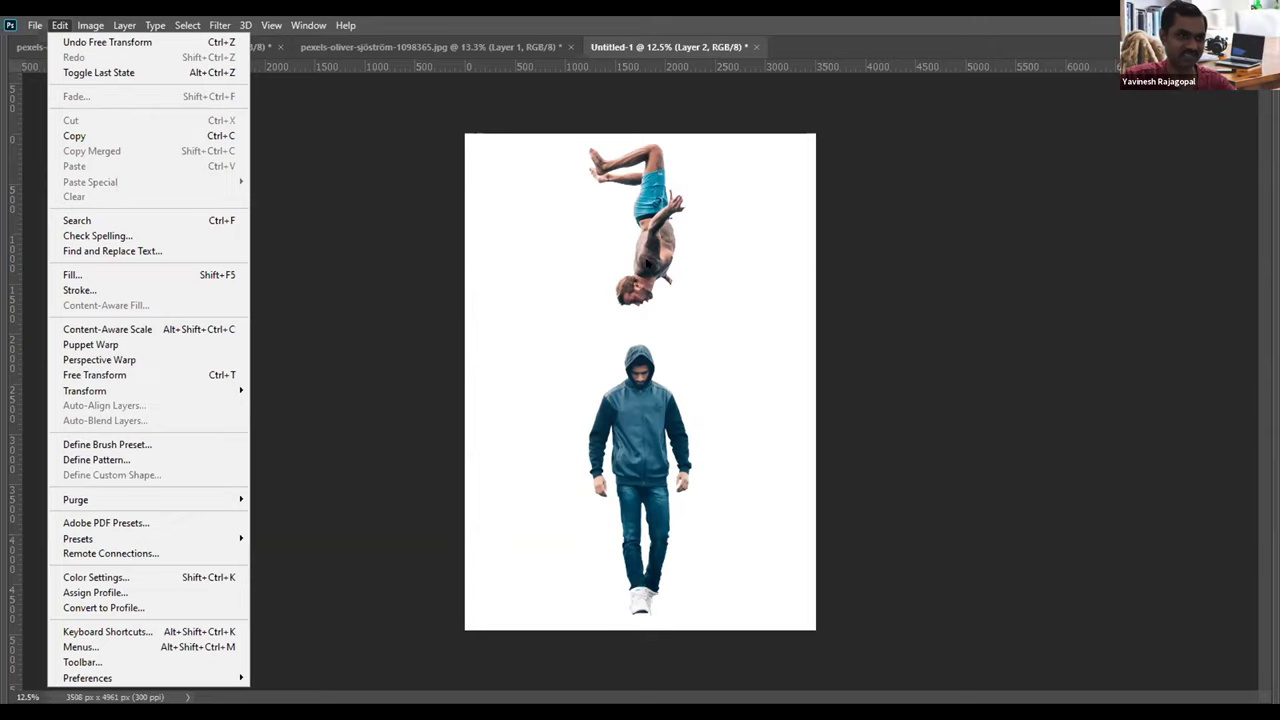
{"action": "left_click", "coordinate": [650, 258]}
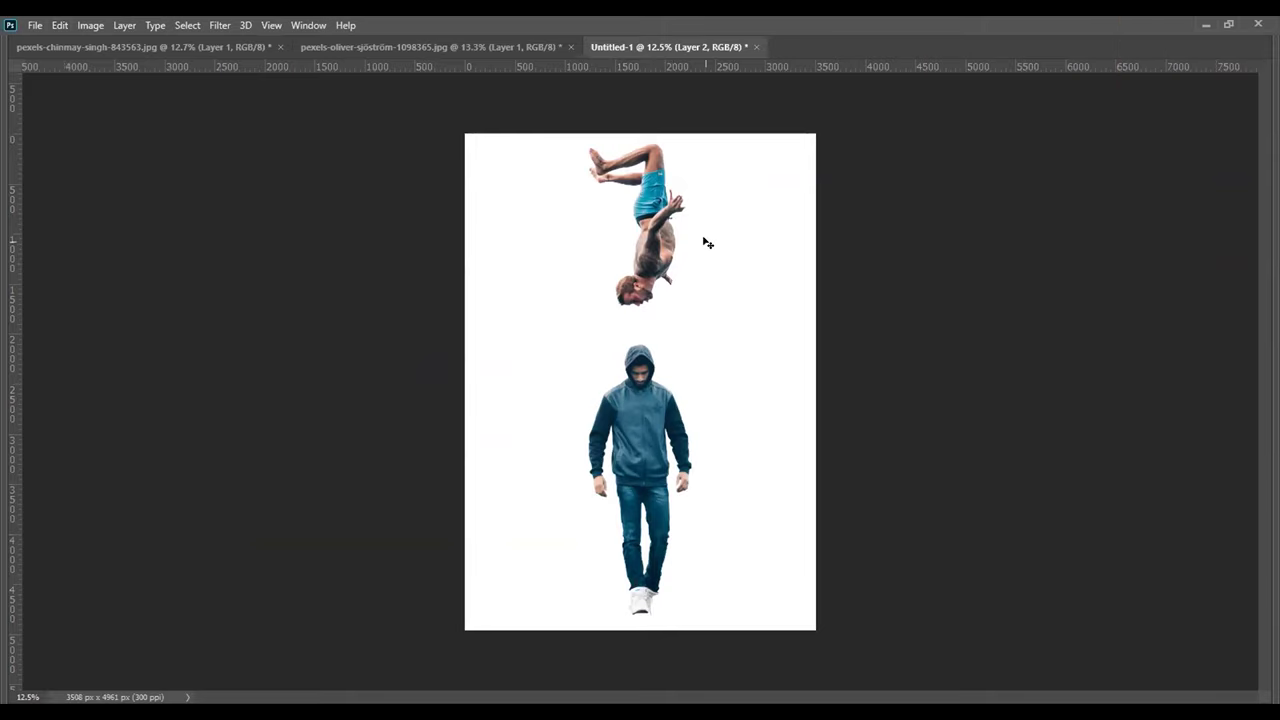
{"action": "key", "text": "ctrl+t"}
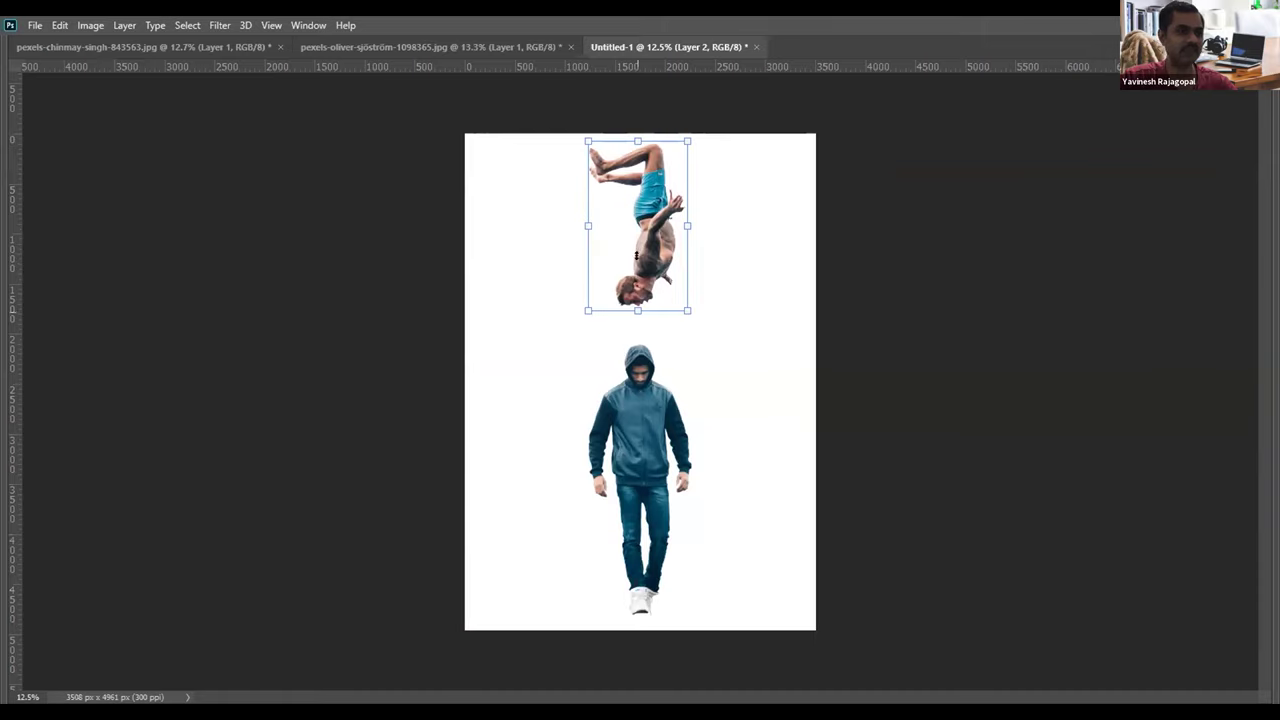
{"action": "left_click_drag", "start_coordinate": [608, 308], "coordinate": [611, 294]}
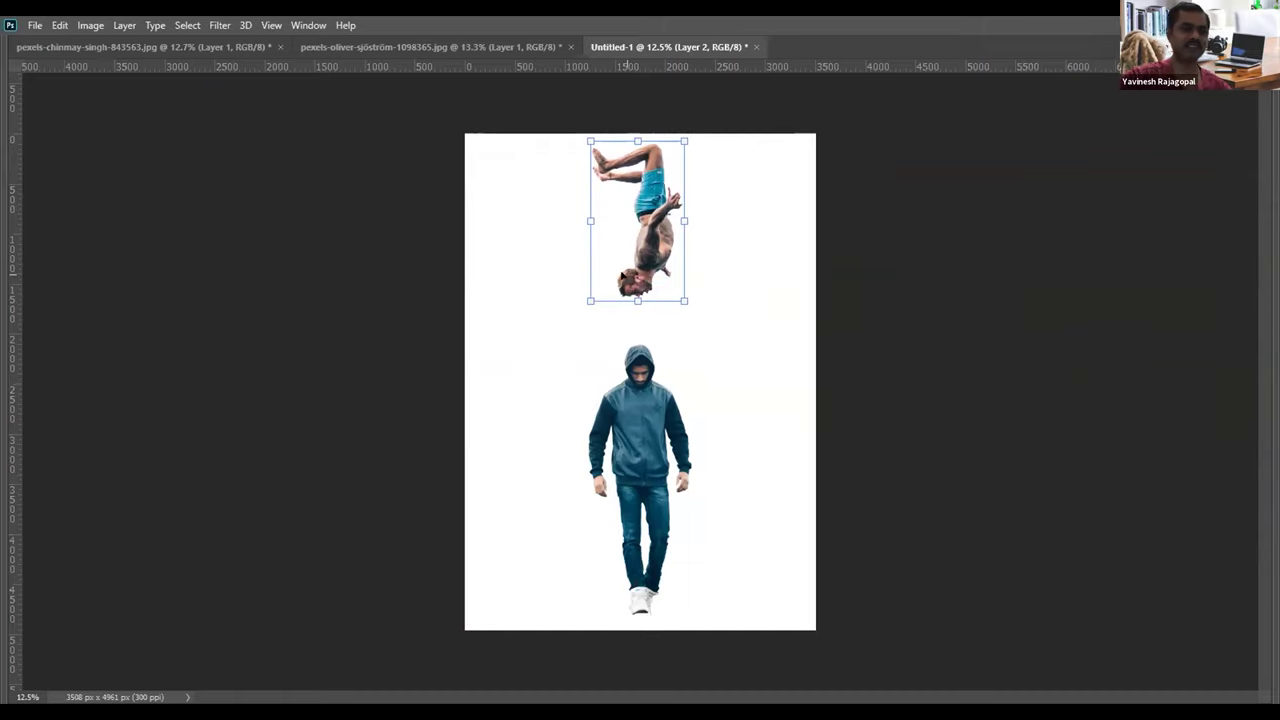
{"action": "left_click_drag", "start_coordinate": [623, 276], "coordinate": [621, 277]}
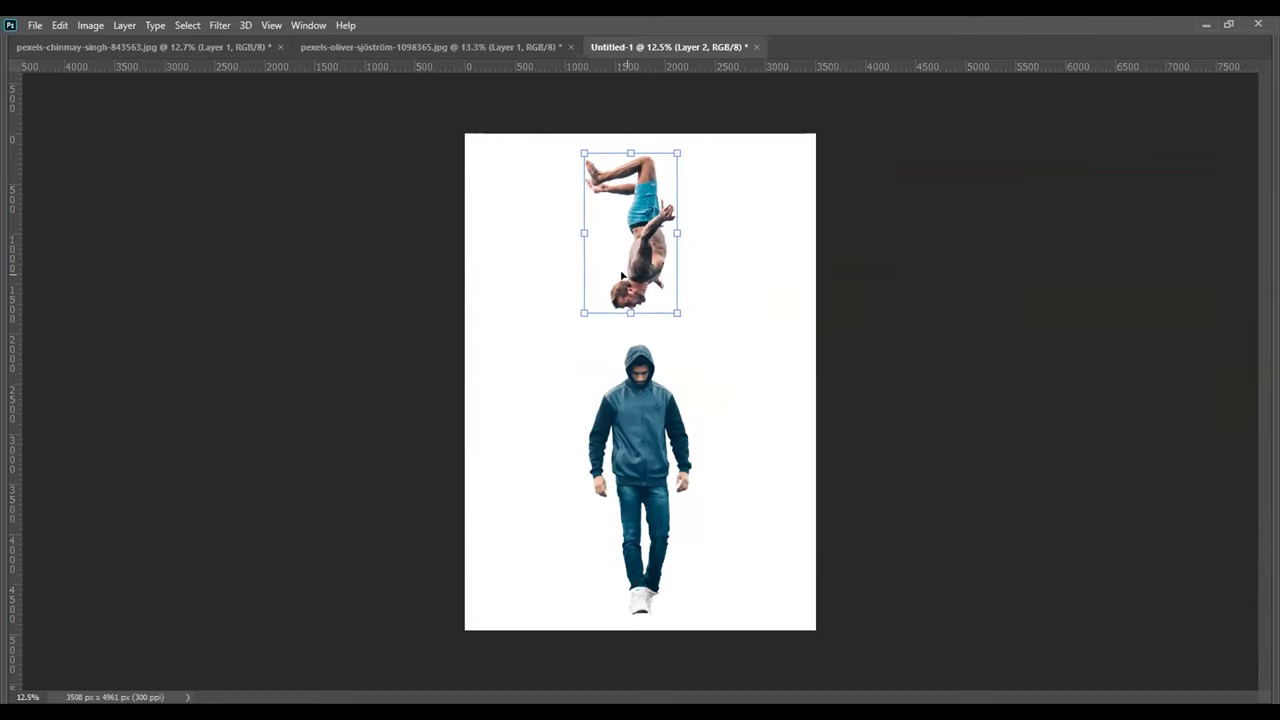
{"action": "key", "text": "Return"}
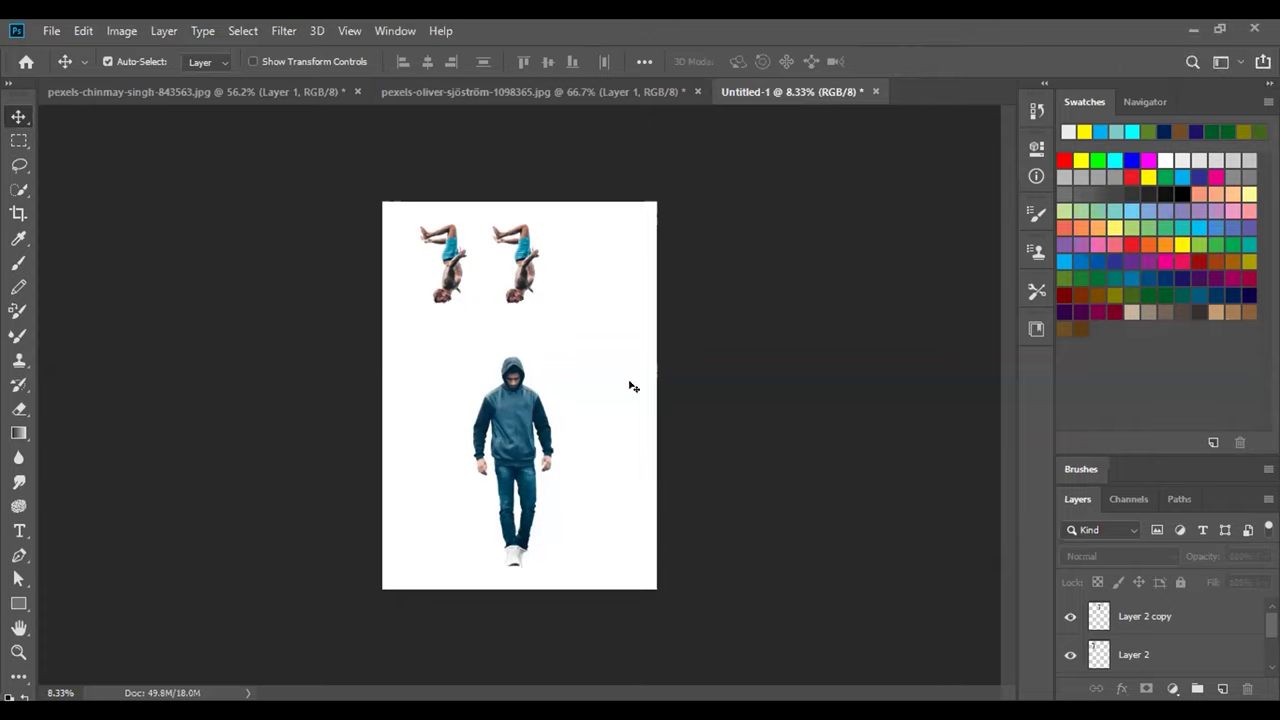
Step: Delete the duplicate diver layer, Layer 2 copy
{"action": "left_click", "coordinate": [520, 250]}
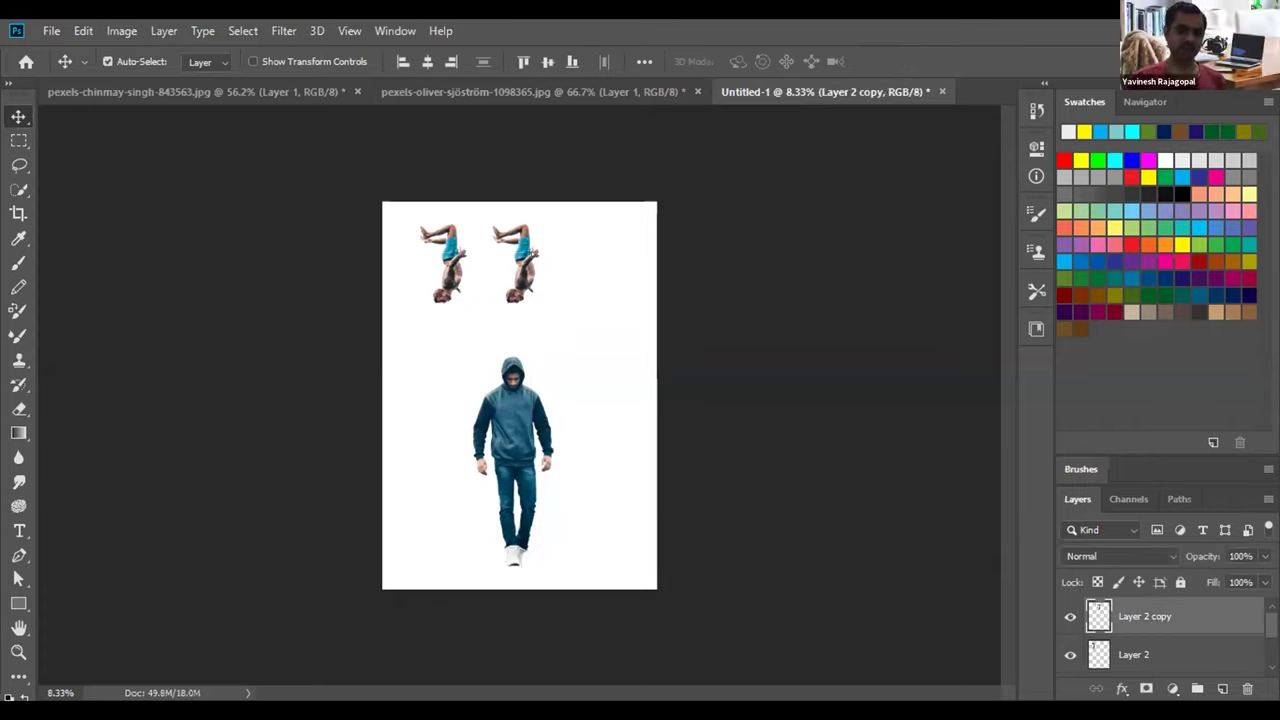
{"action": "left_click", "coordinate": [83, 30]}
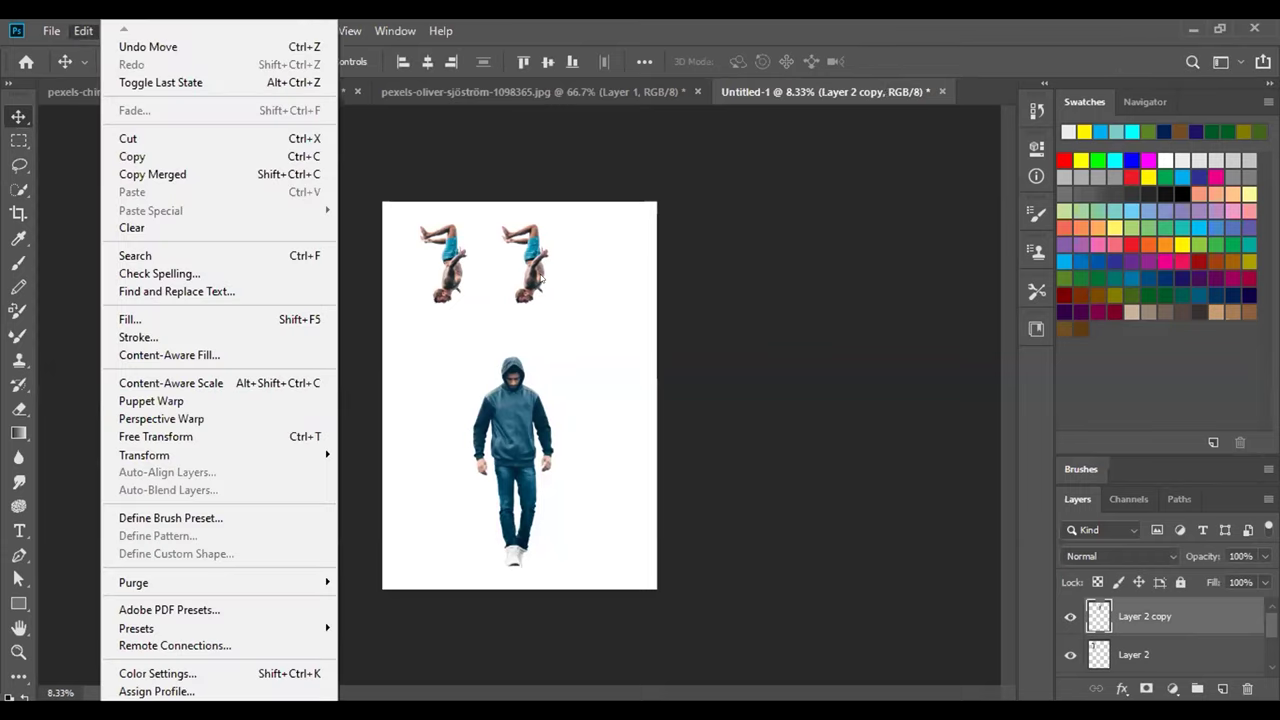
{"action": "left_click", "coordinate": [620, 343]}
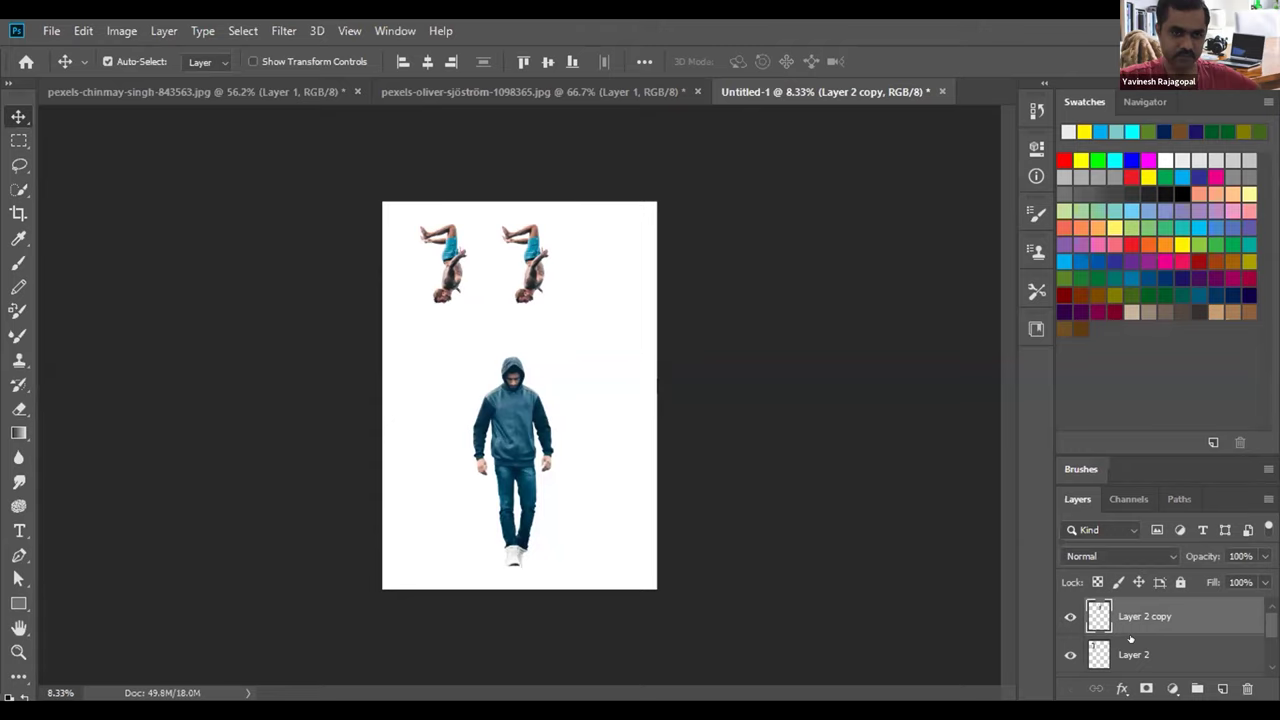
{"action": "right_click", "coordinate": [1160, 614]}
{"action": "left_click", "coordinate": [1177, 613]}
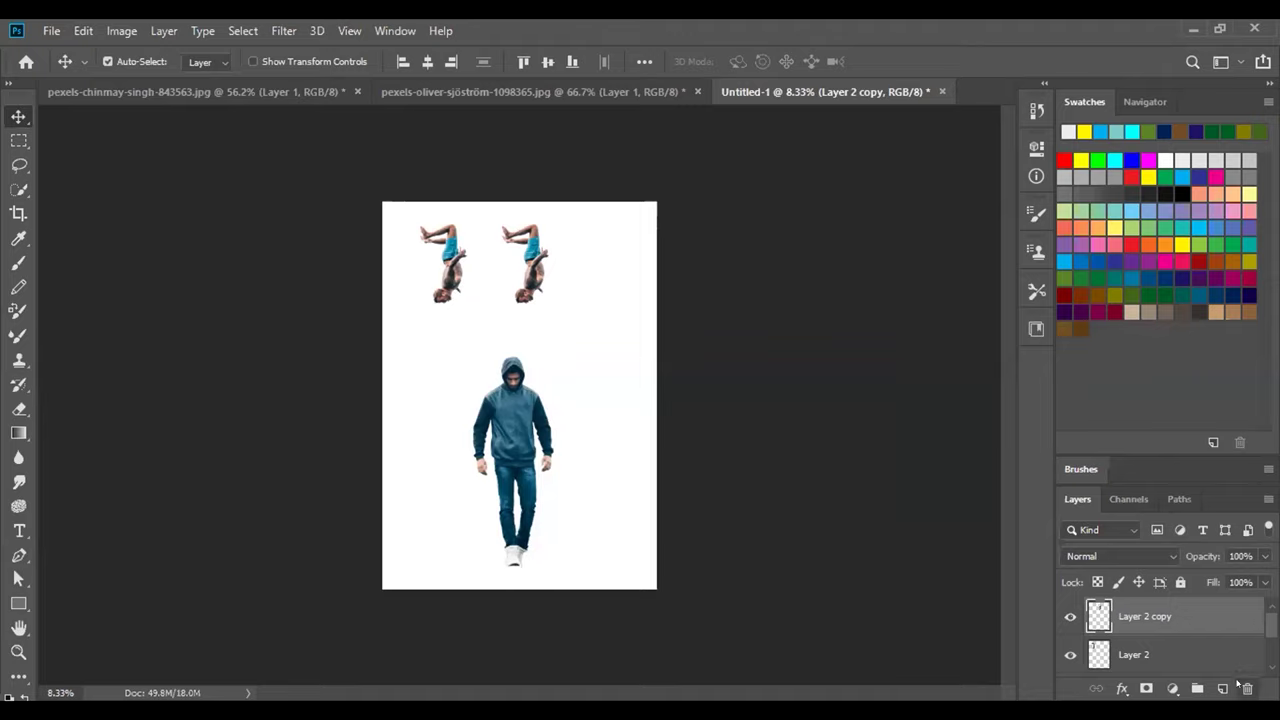
{"action": "key", "text": "Delete"}
{"action": "left_click", "coordinate": [545, 289]}
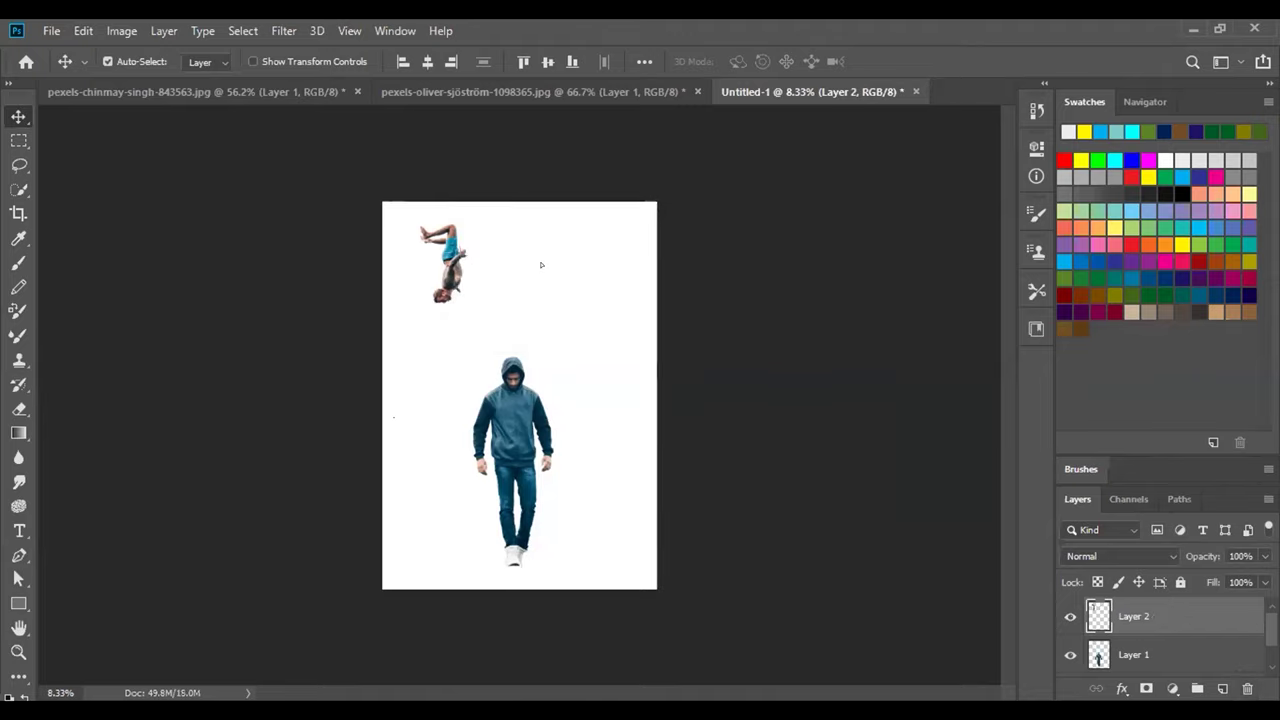
Step: Move the remaining diver slightly lower and turn off Auto-Select
{"action": "left_click_drag", "start_coordinate": [515, 267], "coordinate": [517, 278]}
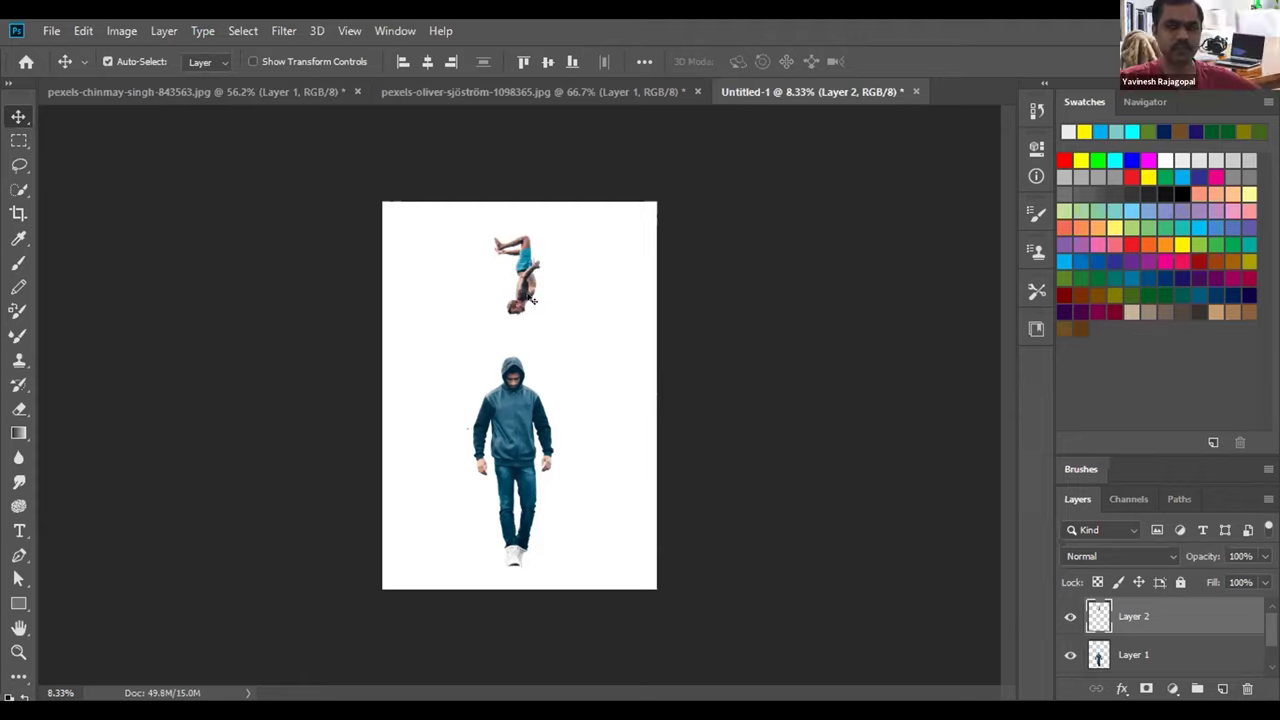
{"action": "left_click_drag", "start_coordinate": [529, 298], "coordinate": [531, 312]}
{"action": "key", "text": "ctrl"}
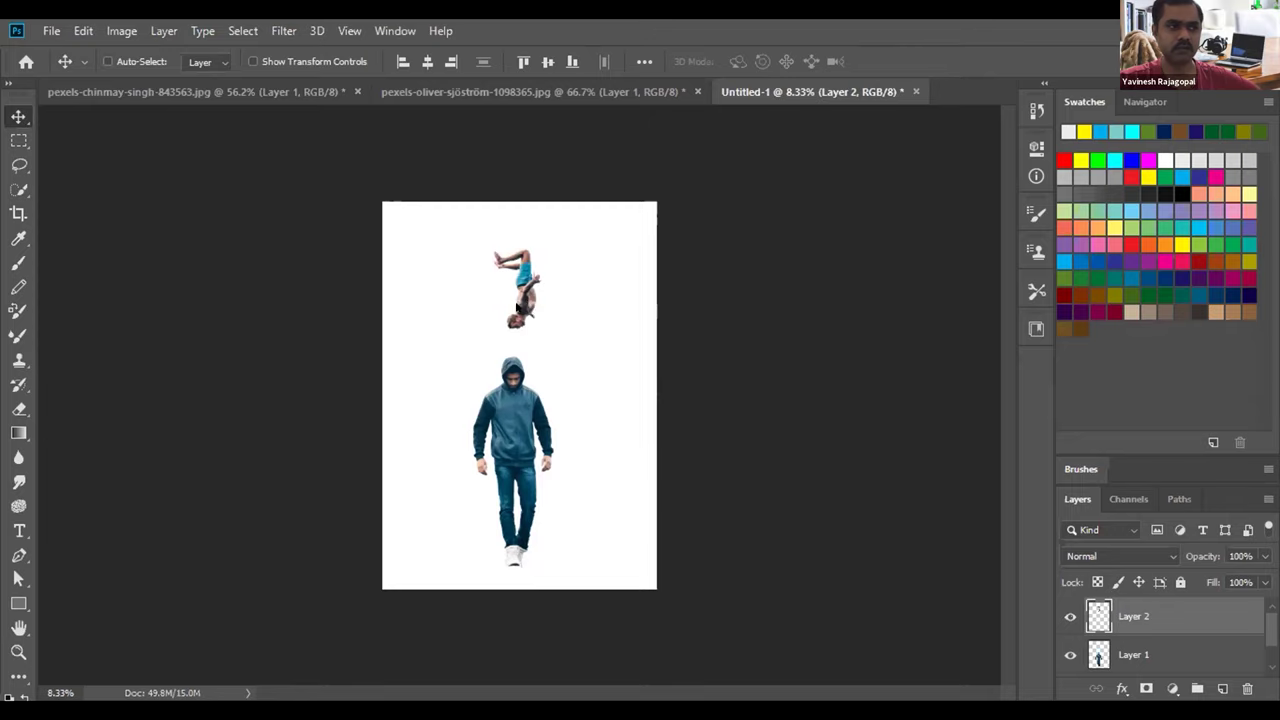
Step: Rotate the diver slightly, enlarge it to about 173%, and place it up-left above the man
{"action": "left_click", "coordinate": [522, 309]}
{"action": "left_click", "coordinate": [620, 291]}
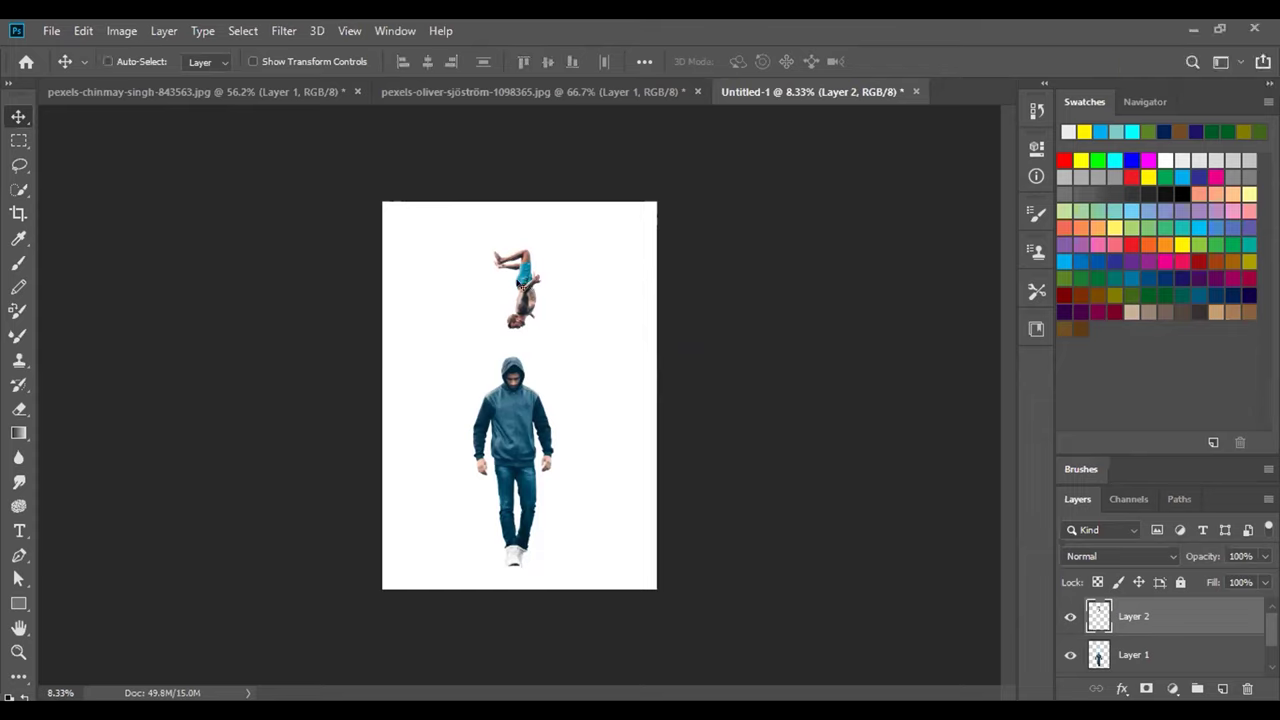
{"action": "key", "text": "ctrl+t"}
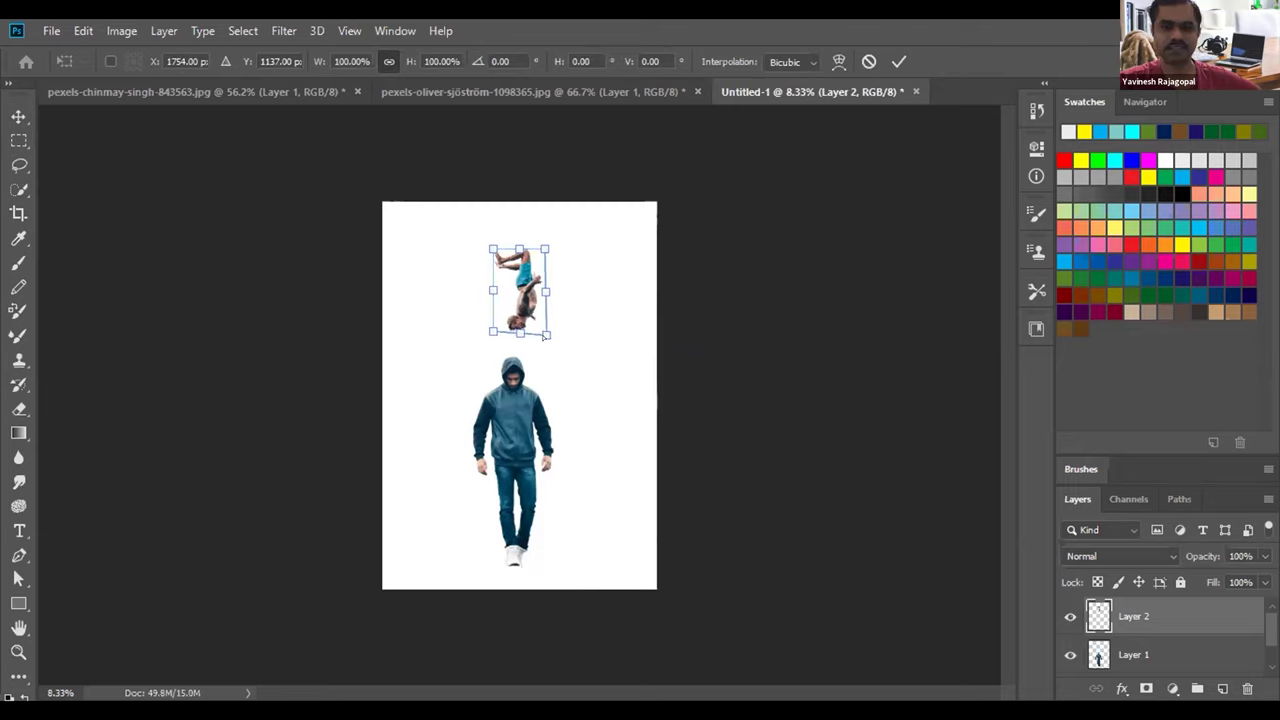
{"action": "left_click_drag", "start_coordinate": [560, 339], "coordinate": [559, 336]}
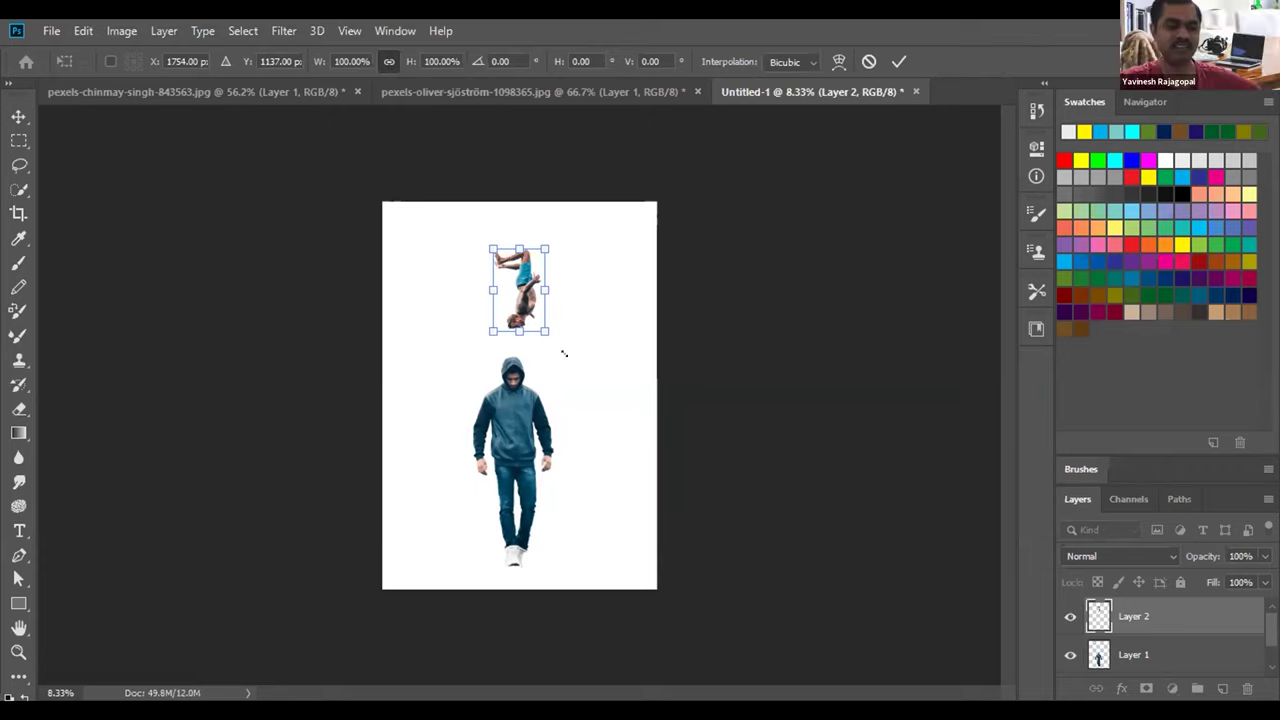
{"action": "left_click_drag", "start_coordinate": [545, 332], "coordinate": [571, 371]}
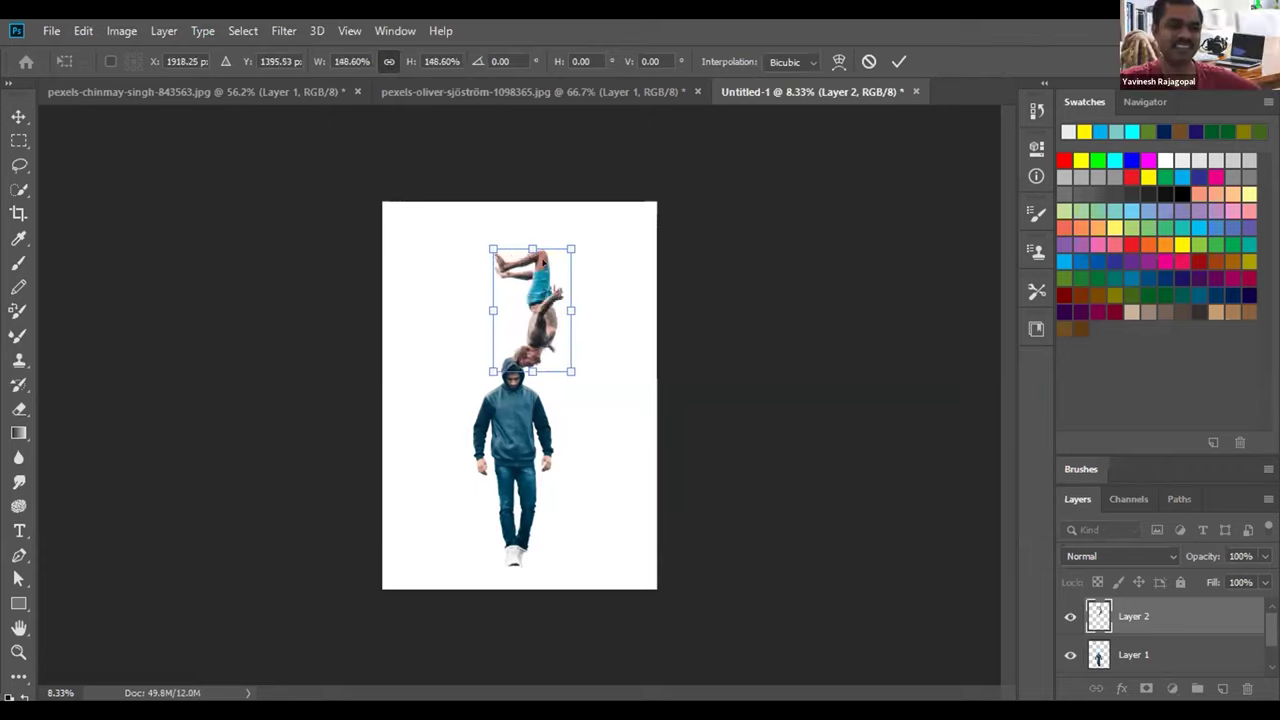
{"action": "left_click_drag", "start_coordinate": [510, 308], "coordinate": [492, 275]}
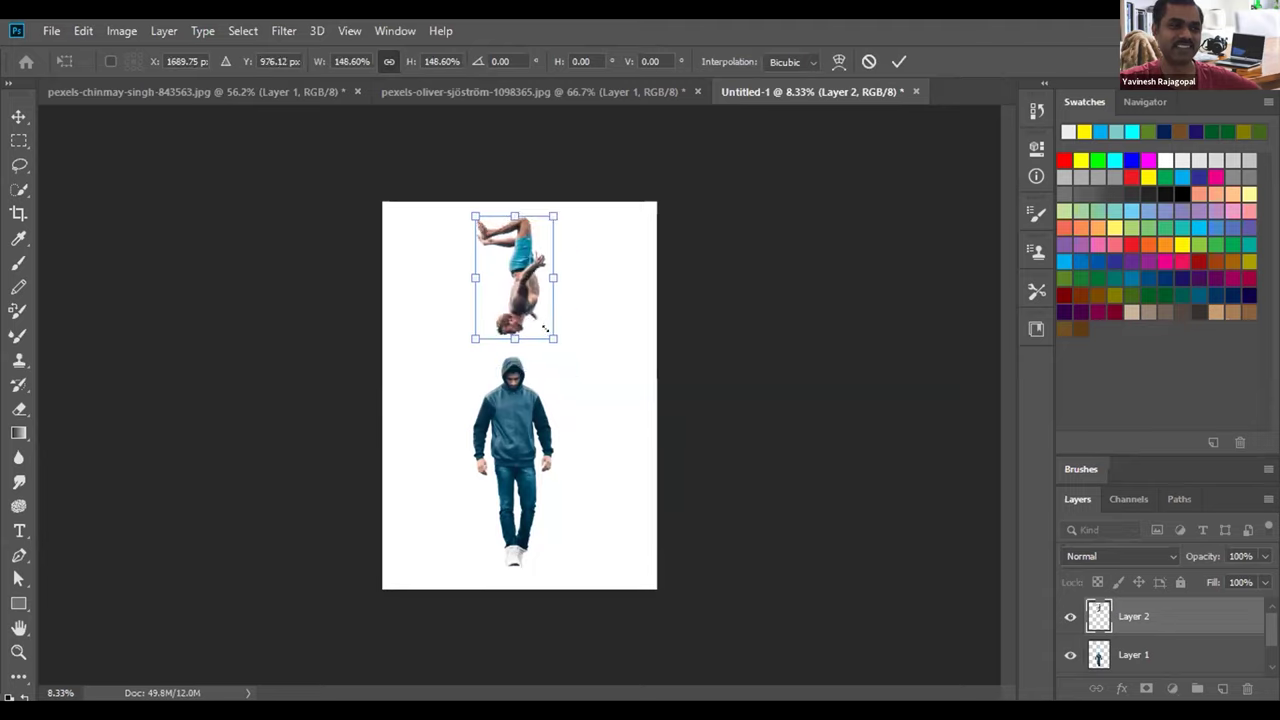
{"action": "left_click_drag", "start_coordinate": [550, 332], "coordinate": [567, 359]}
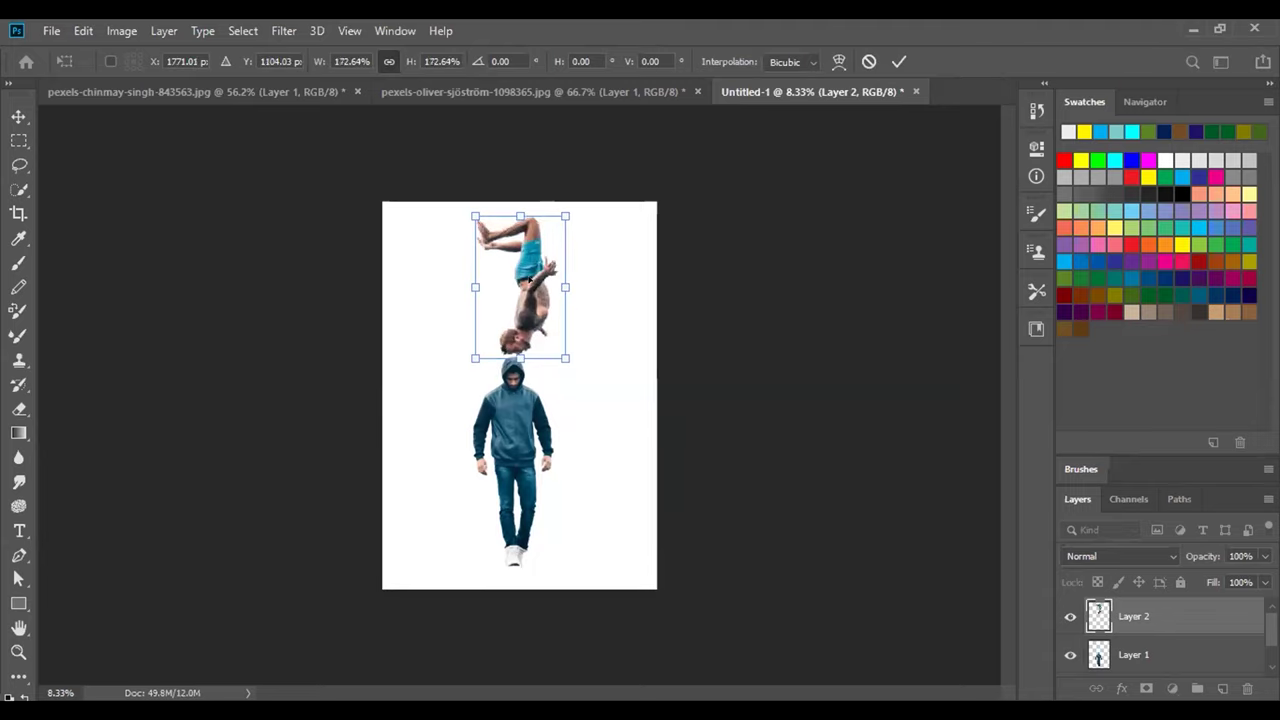
{"action": "left_click_drag", "start_coordinate": [530, 279], "coordinate": [528, 275]}
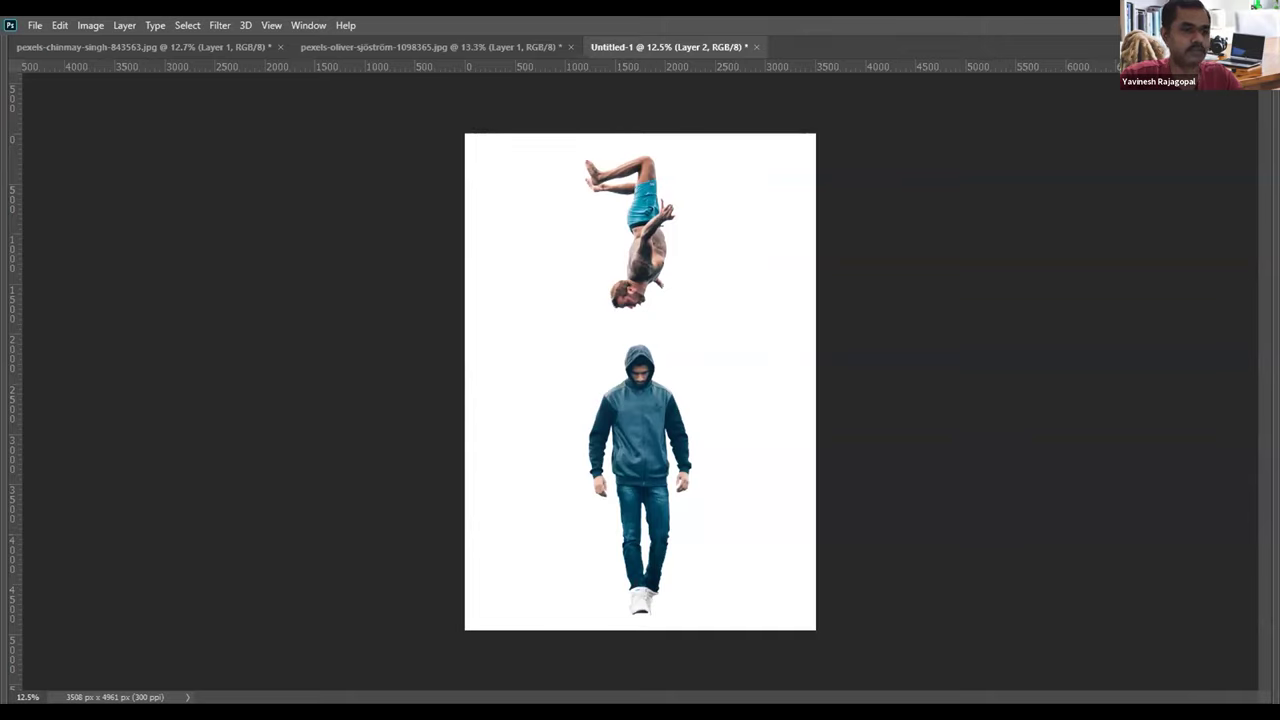
{"action": "key", "text": "alt+Tab"}
Step: In a new tab, search Google for 'pexels' and open the Pexels site, closing WhatsApp
{"action": "key", "text": "ctrl+t"}
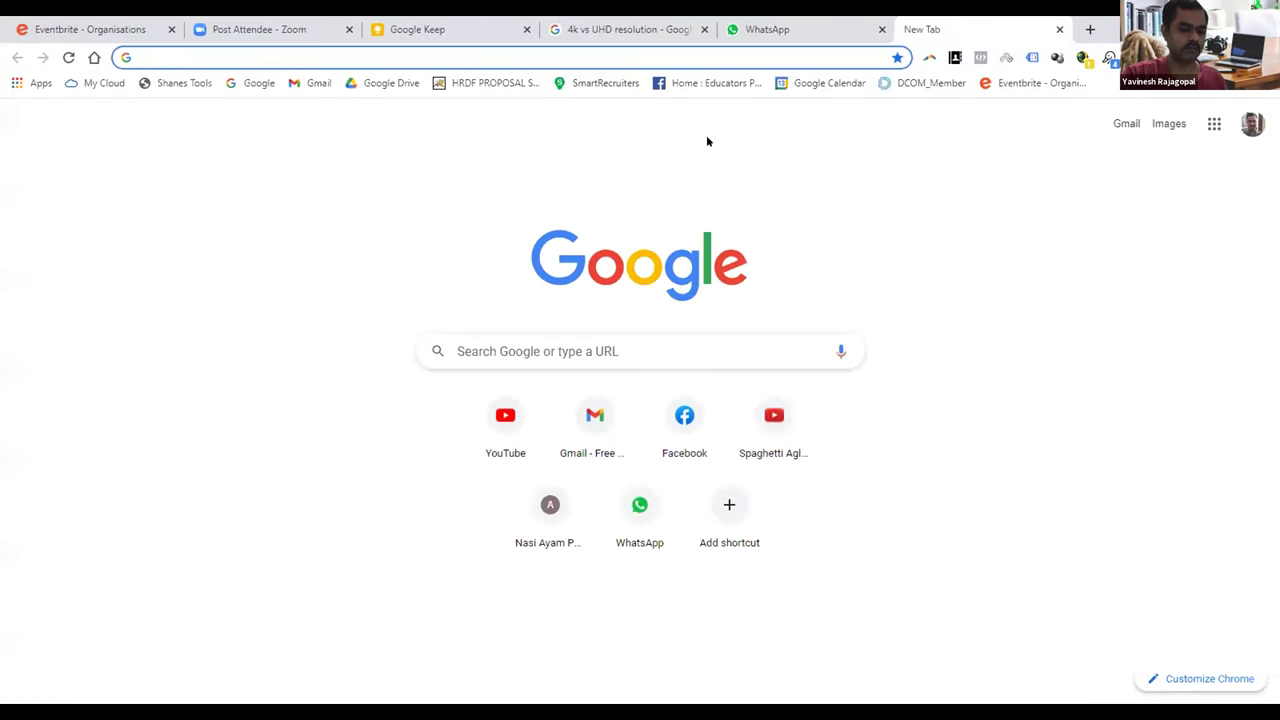
{"action": "key", "text": "ctrl+shift+Tab"}
{"action": "key", "text": "ctrl+w"}
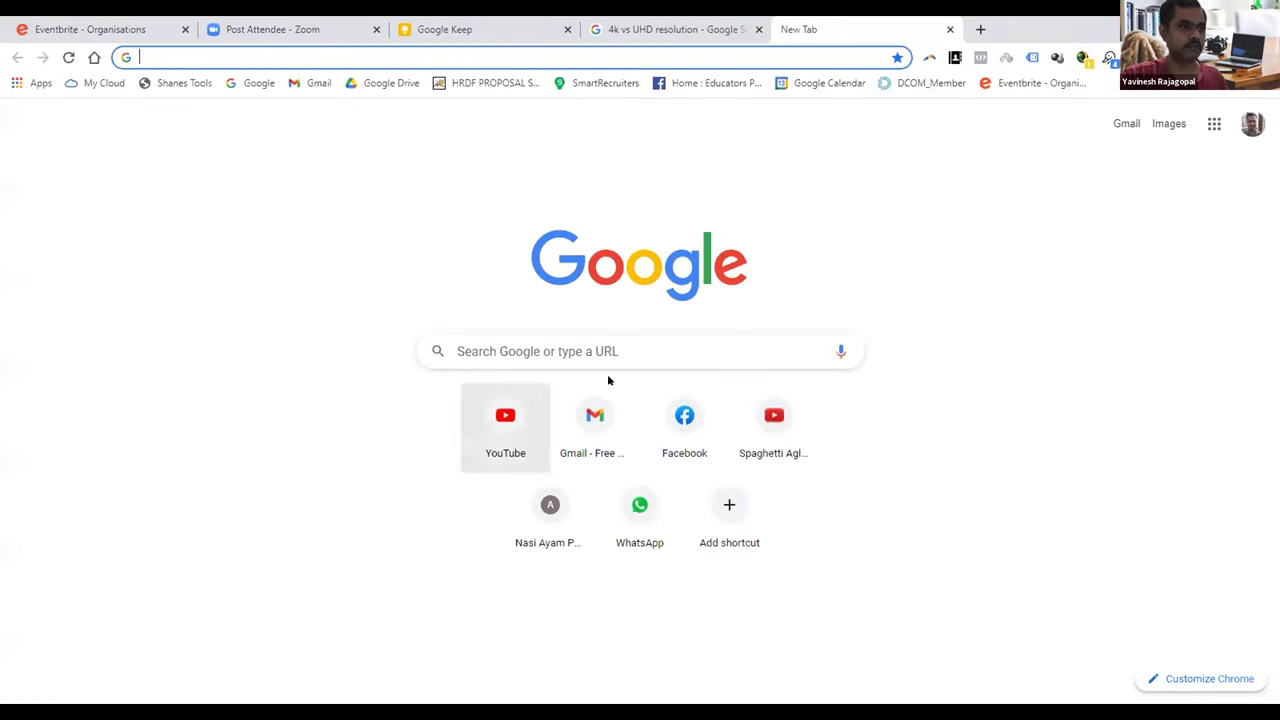
{"action": "left_click", "coordinate": [624, 347]}
{"action": "type", "text": "pexels"}
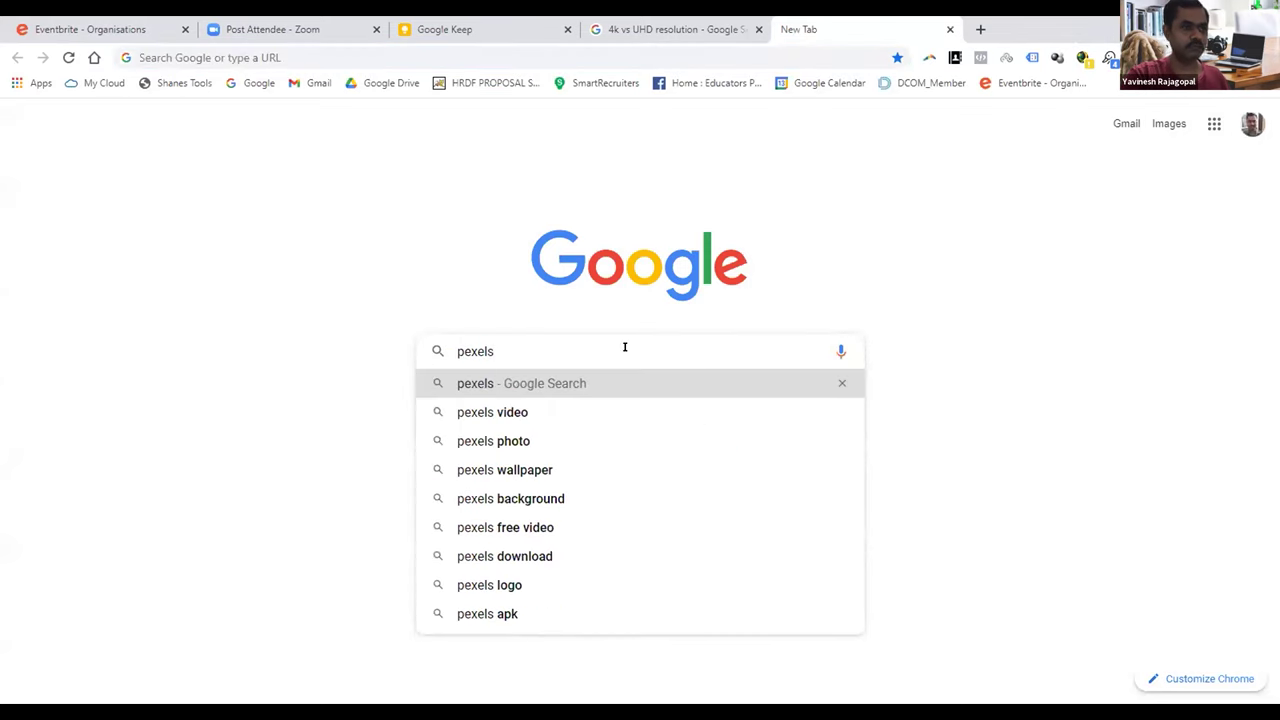
{"action": "key", "text": "Return"}
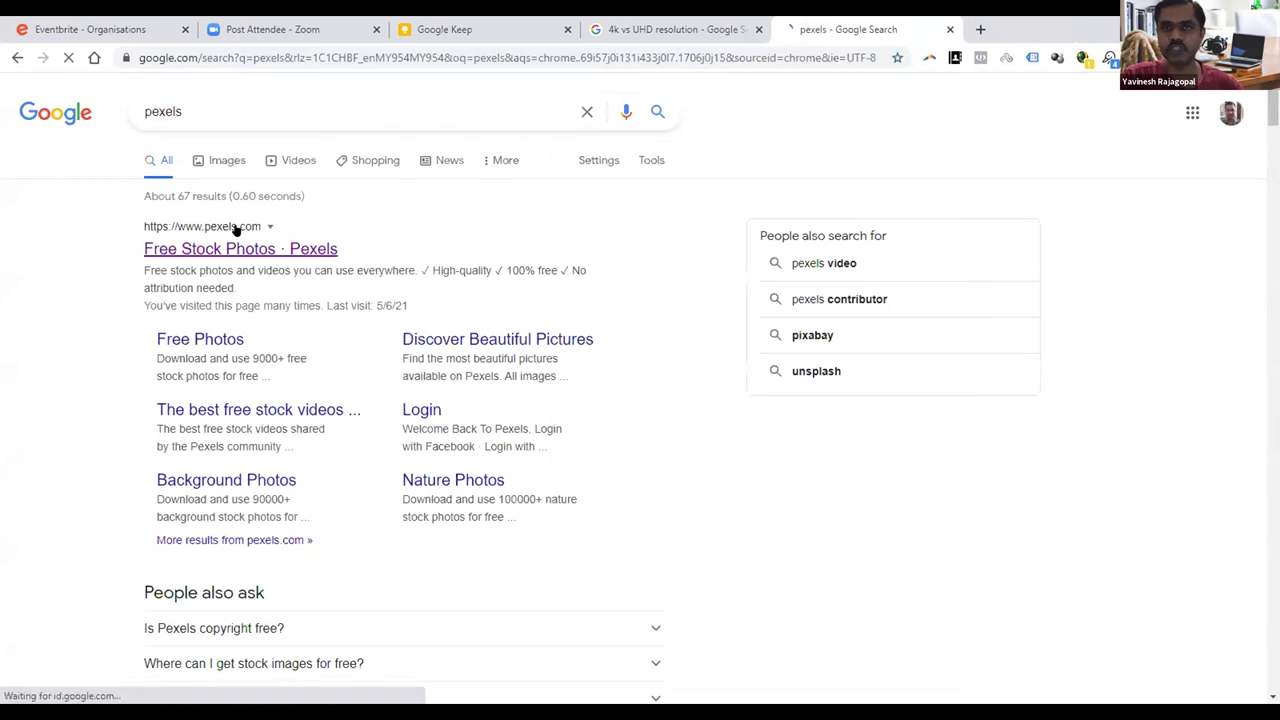
{"action": "left_click", "coordinate": [247, 251]}
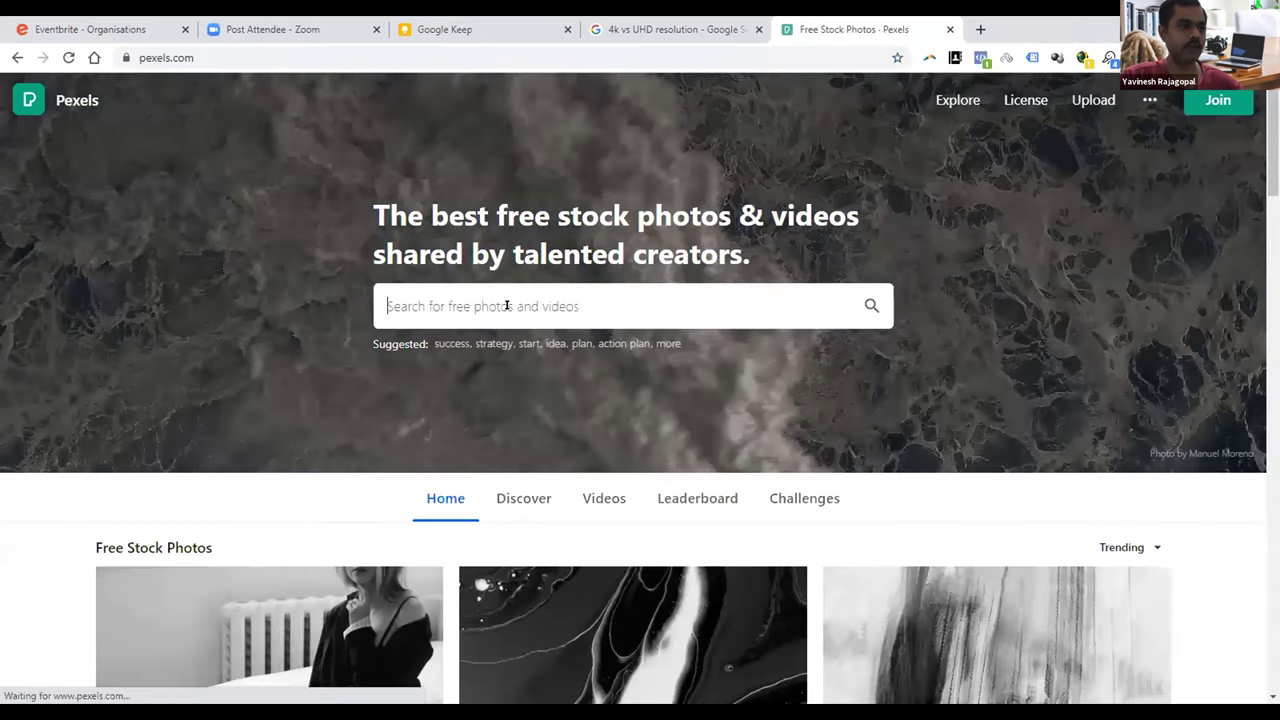
Step: Search Pexels for 'building' photos
{"action": "left_click", "coordinate": [508, 305]}
{"action": "type", "text": "bu"}
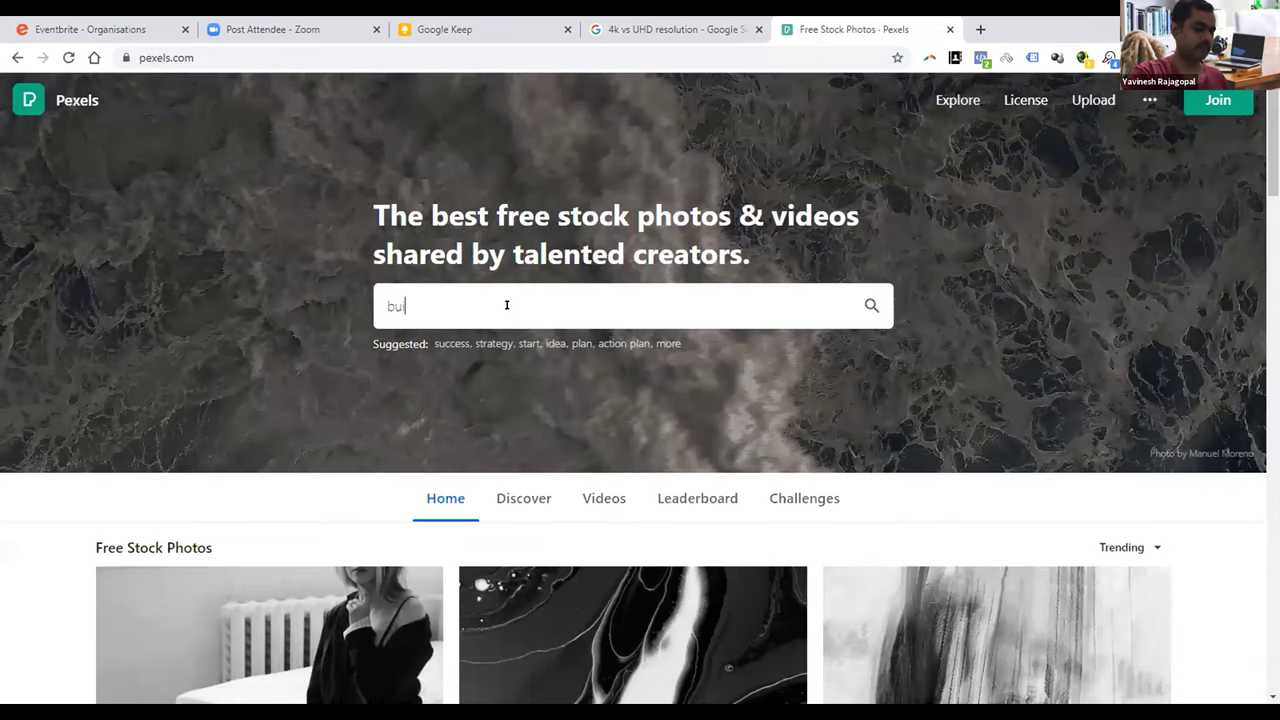
{"action": "type", "text": "ilding"}
{"action": "key", "text": "Return"}
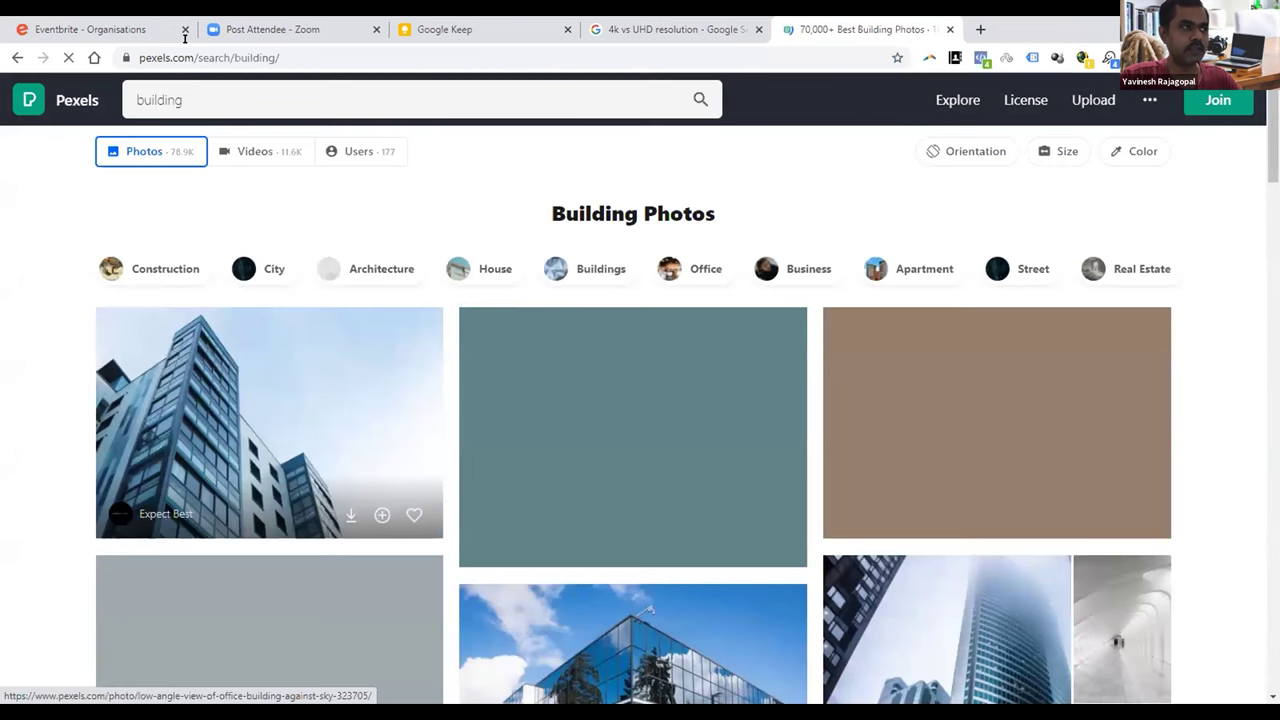
{"action": "left_click_drag", "start_coordinate": [184, 59], "coordinate": [267, 60]}
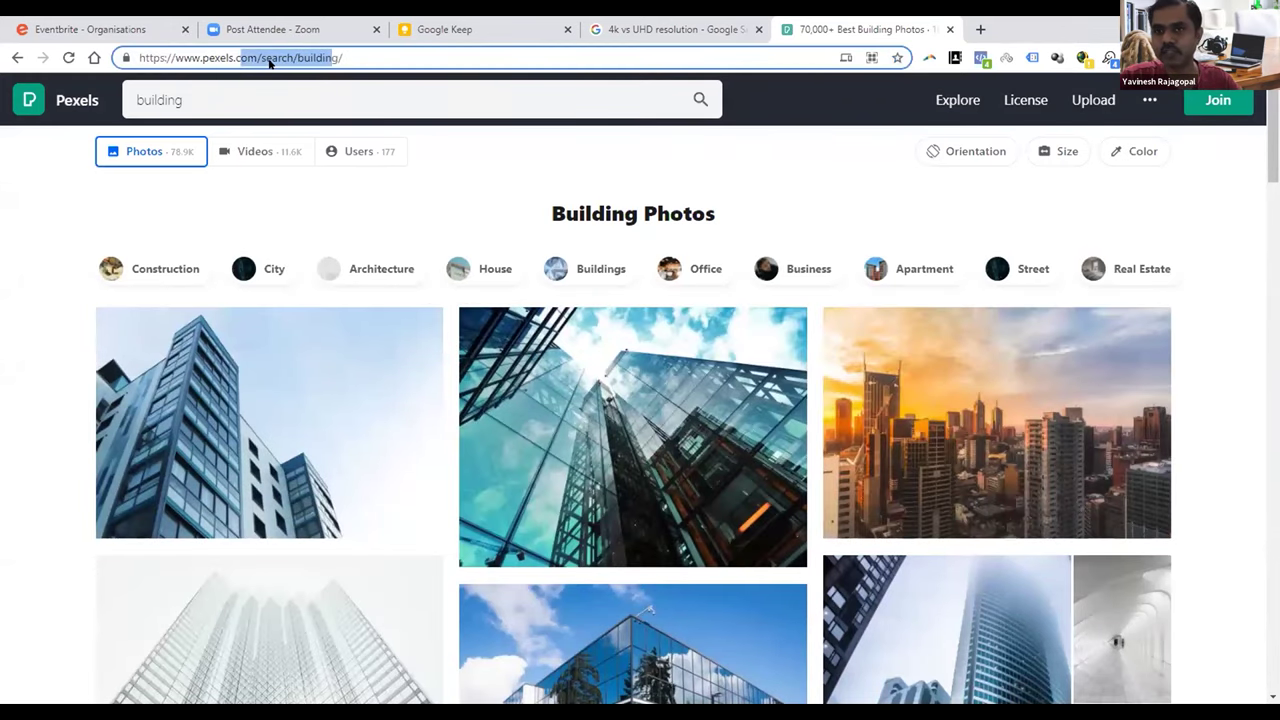
{"action": "left_click", "coordinate": [199, 100]}
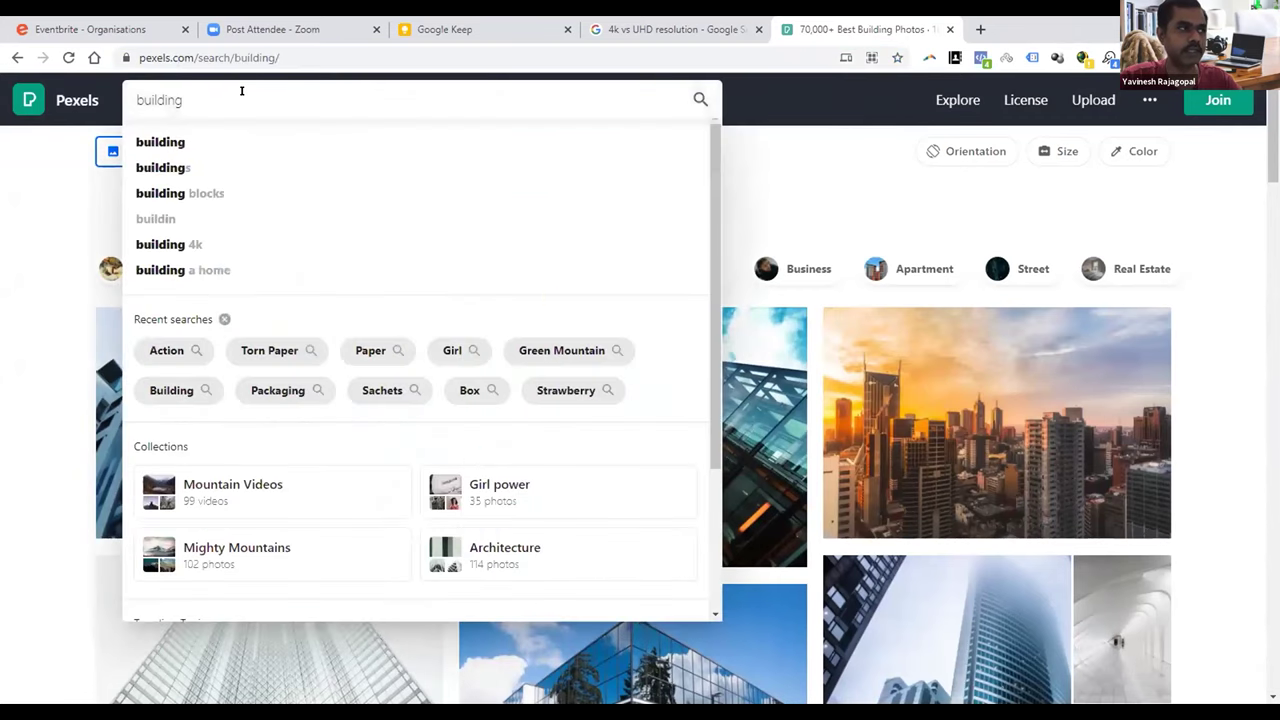
{"action": "left_click", "coordinate": [57, 443]}
Step: Scroll the results and download the dark red-sky street photo
{"action": "scroll", "coordinate": [55, 443], "scroll_direction": "down", "scroll_amount": 2}
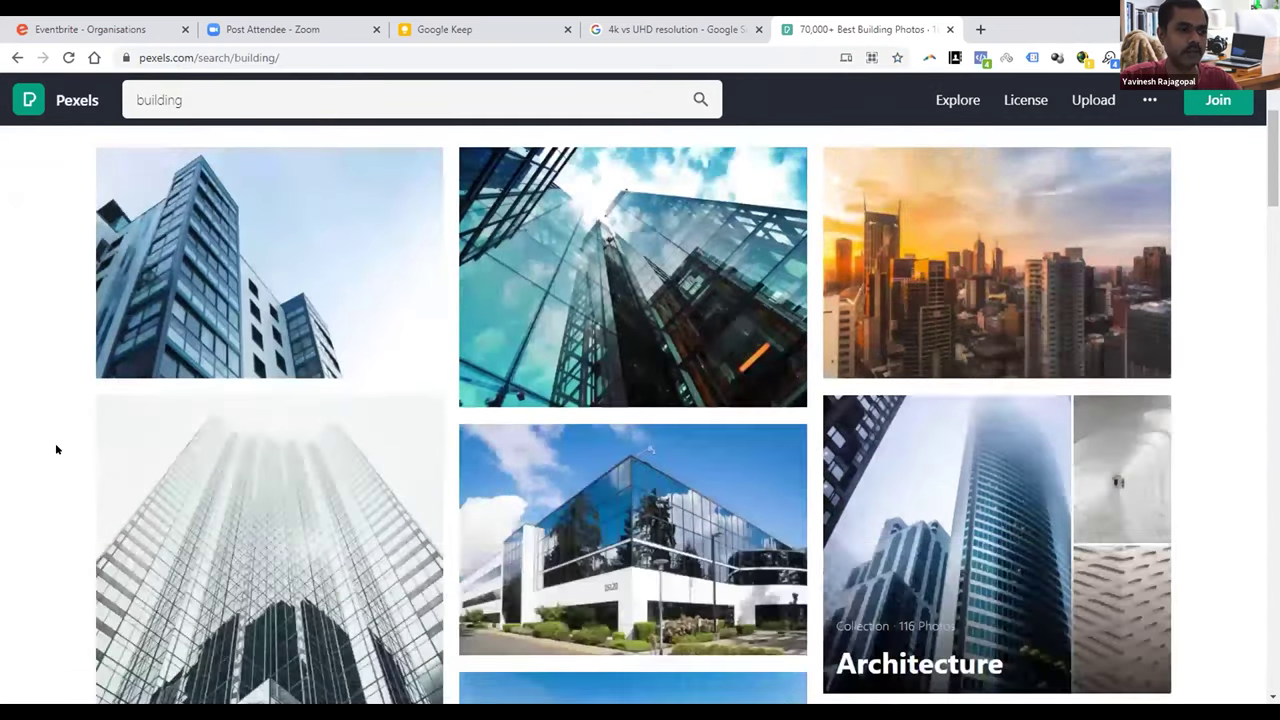
{"action": "scroll", "coordinate": [56, 449], "scroll_direction": "down", "scroll_amount": 6}
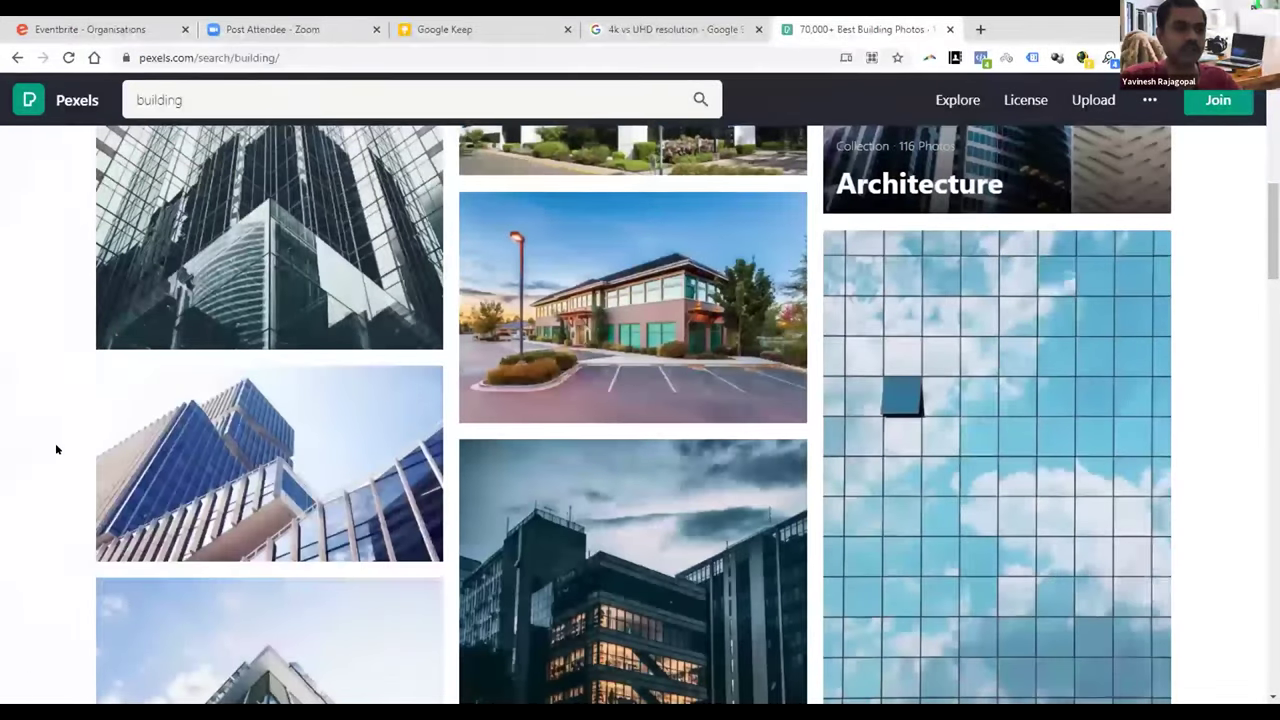
{"action": "scroll", "coordinate": [56, 449], "scroll_direction": "down", "scroll_amount": 5}
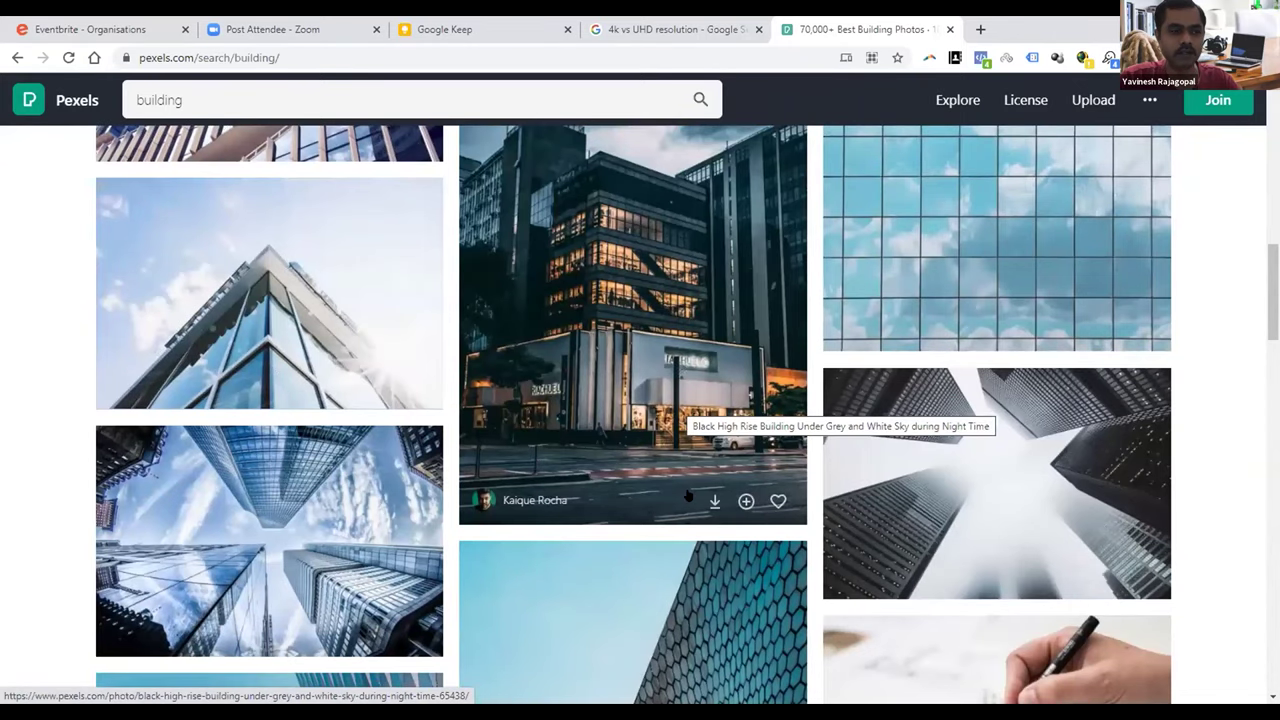
{"action": "scroll", "coordinate": [591, 483], "scroll_direction": "down", "scroll_amount": 6}
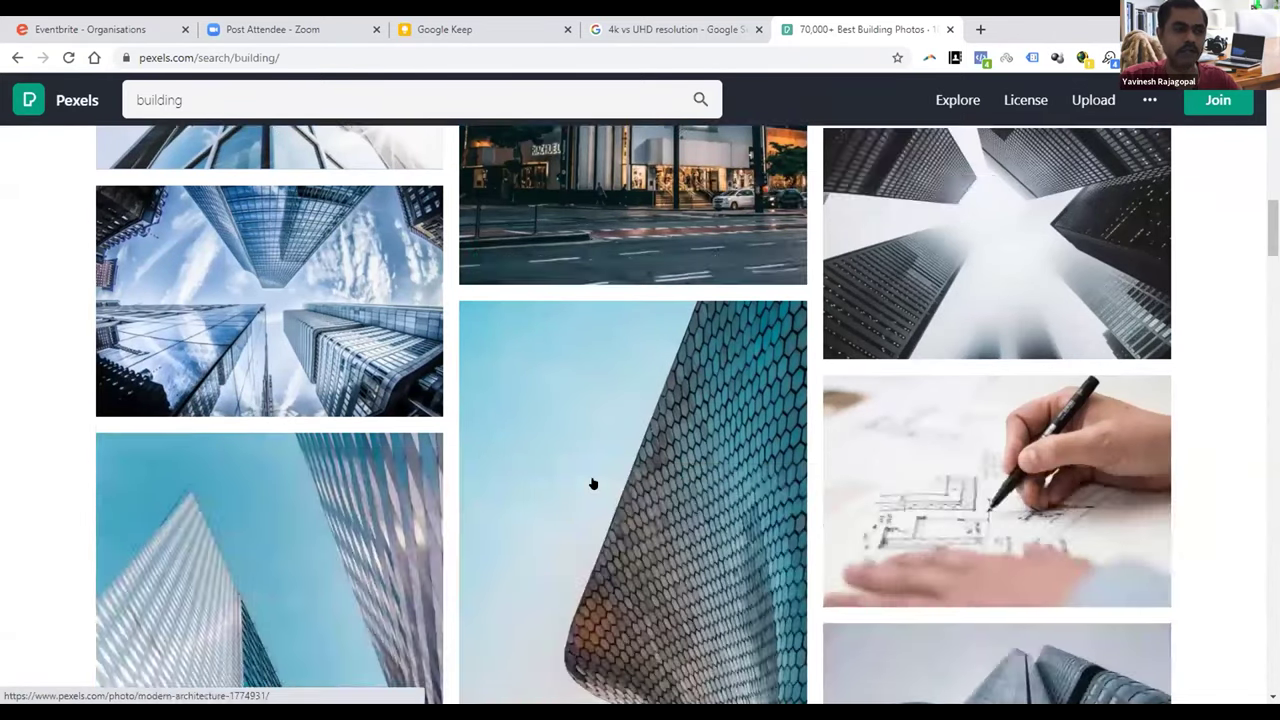
{"action": "scroll", "coordinate": [591, 483], "scroll_direction": "down", "scroll_amount": 6}
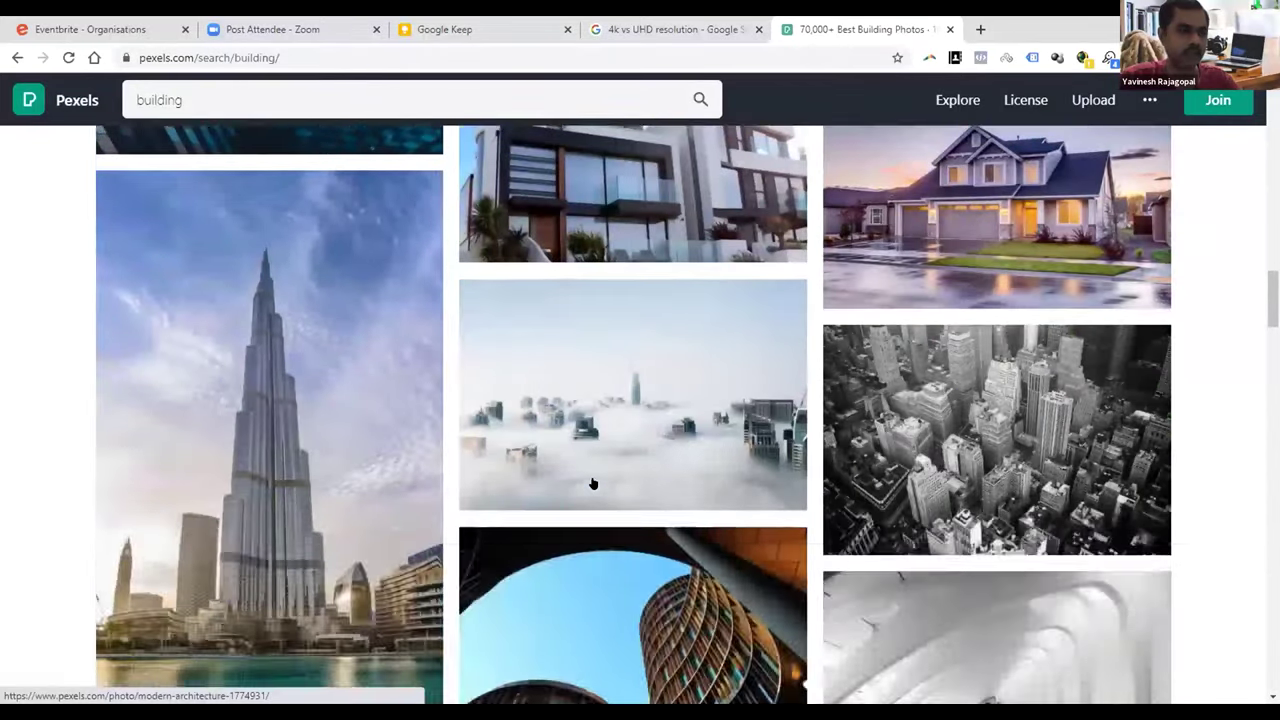
{"action": "scroll", "coordinate": [591, 483], "scroll_direction": "down", "scroll_amount": 5}
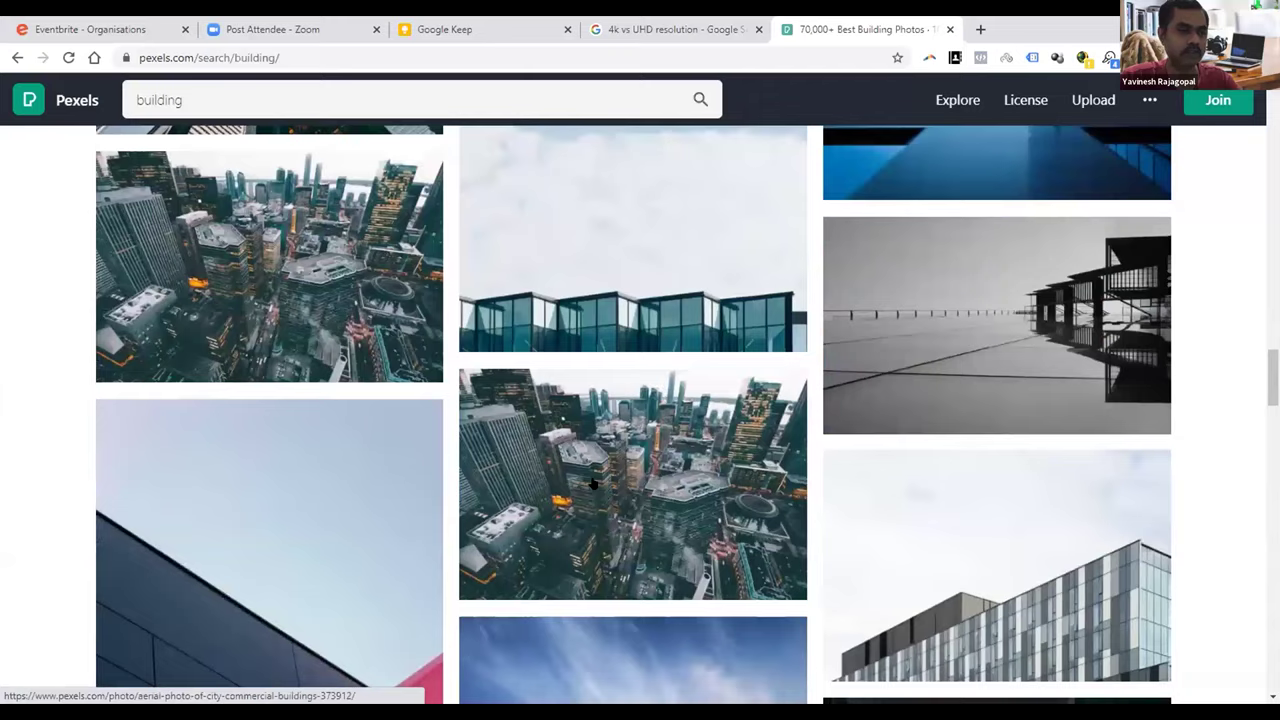
{"action": "scroll", "coordinate": [591, 483], "scroll_direction": "down", "scroll_amount": 4}
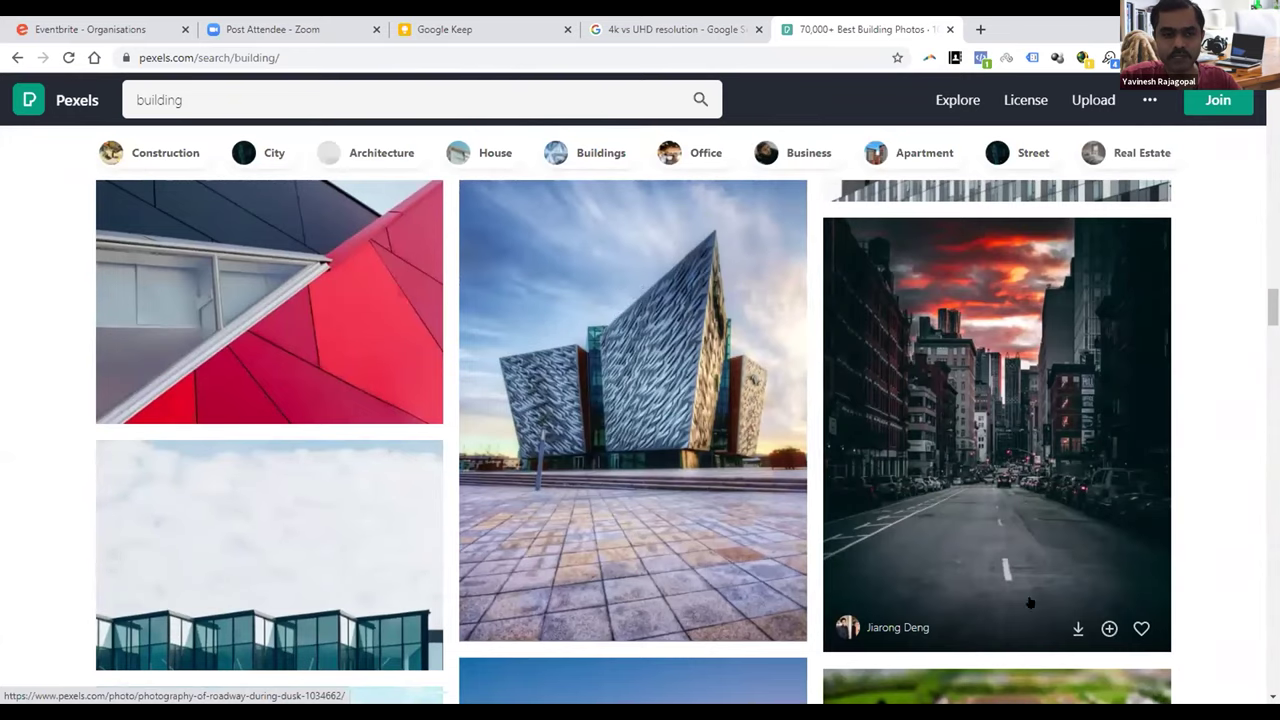
{"action": "left_click", "coordinate": [1078, 628]}
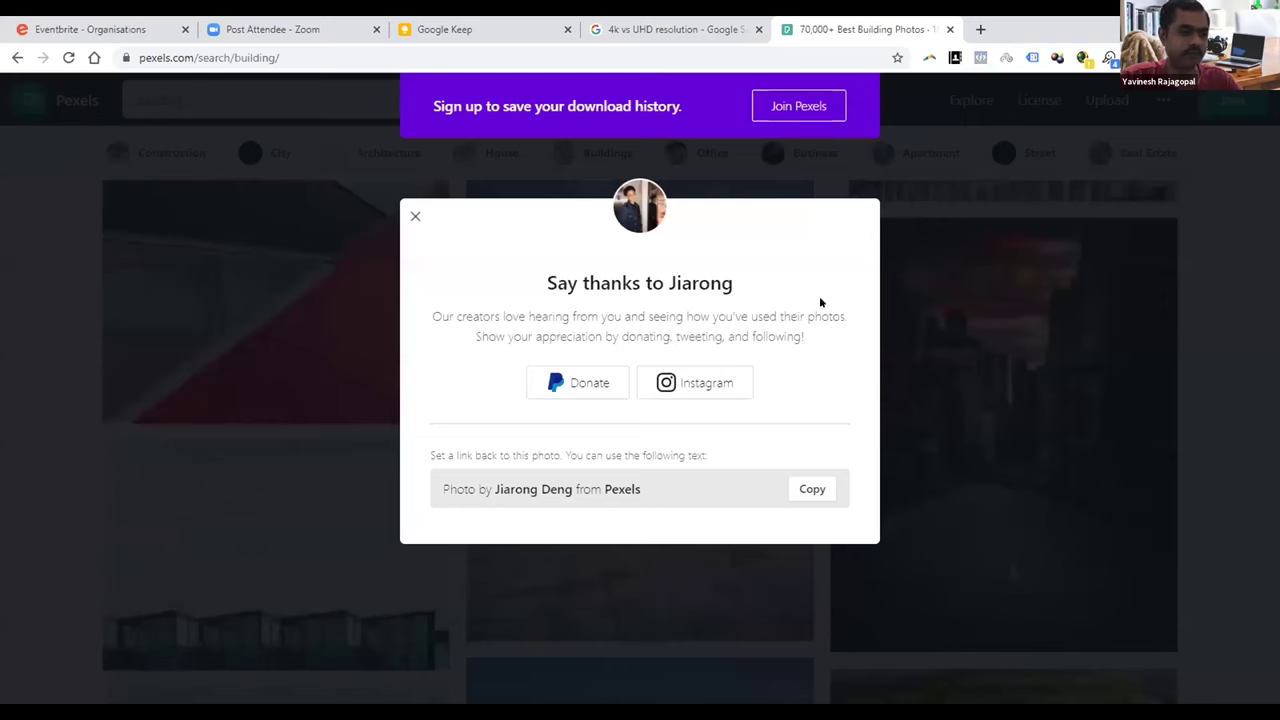
{"action": "left_click", "coordinate": [14, 425]}
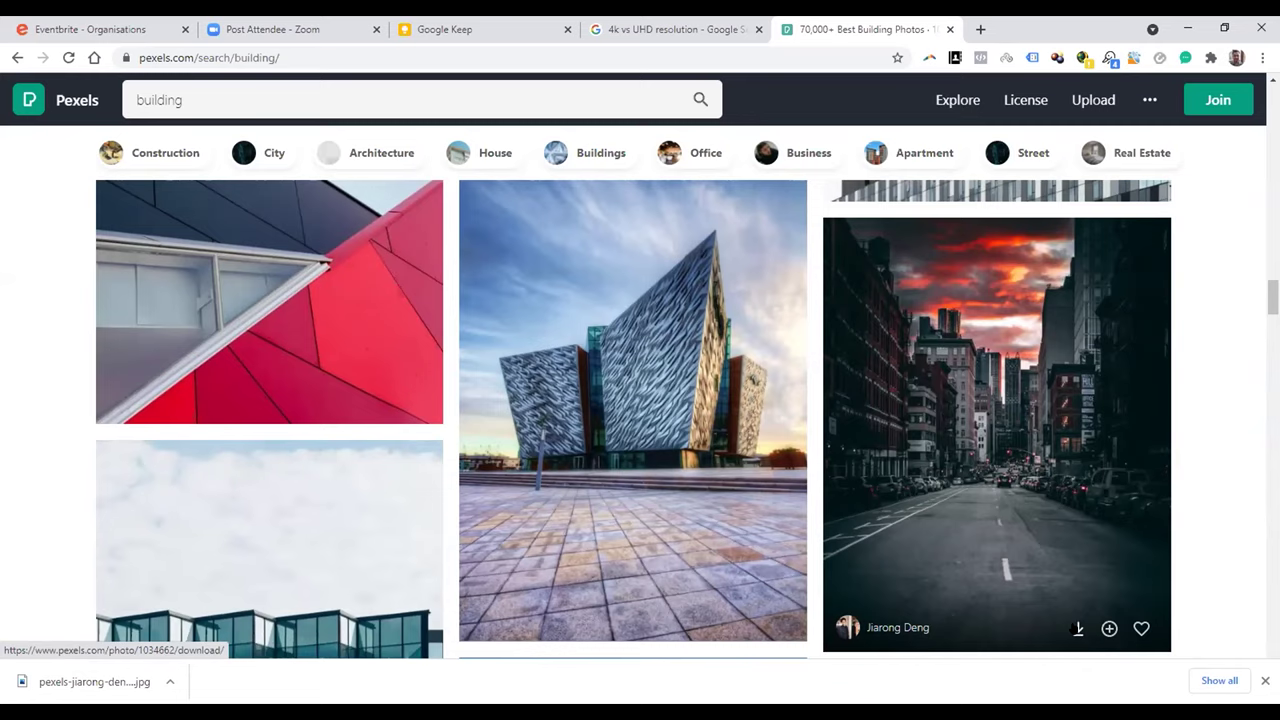
Step: Download the red-sky street photo a second time and return to the results
{"action": "left_click", "coordinate": [1078, 628]}
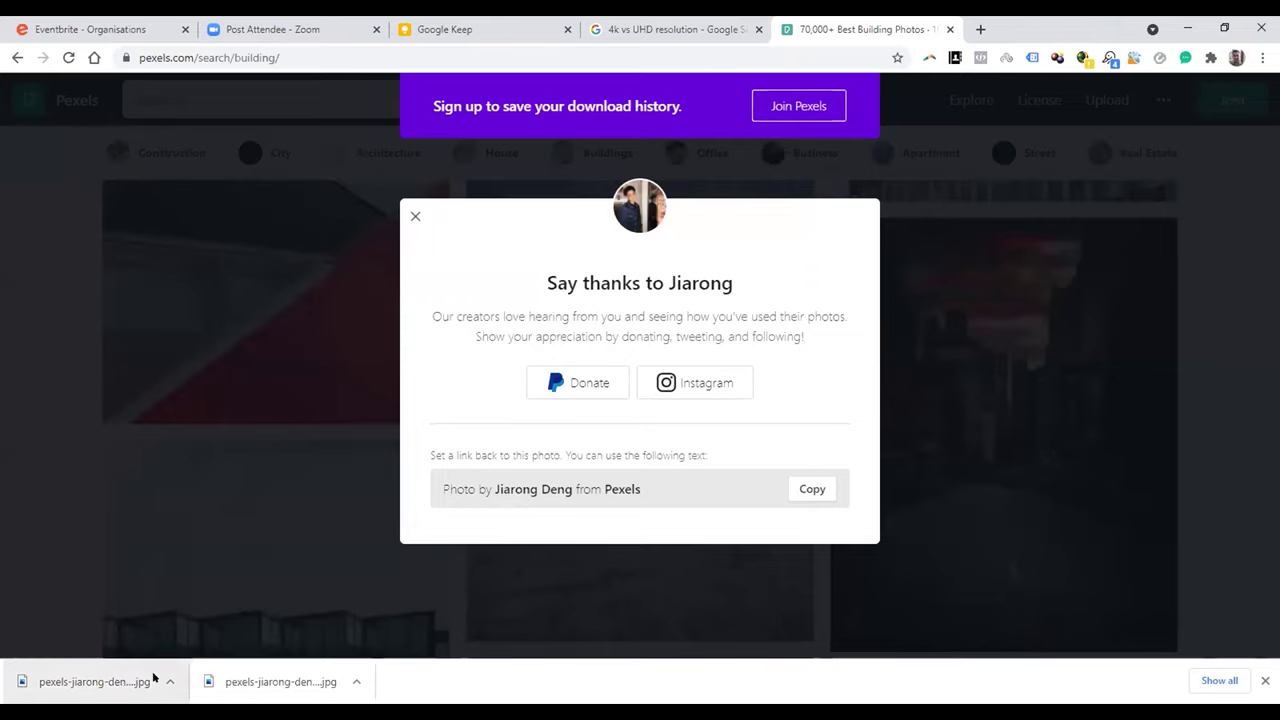
{"action": "left_click", "coordinate": [45, 449]}
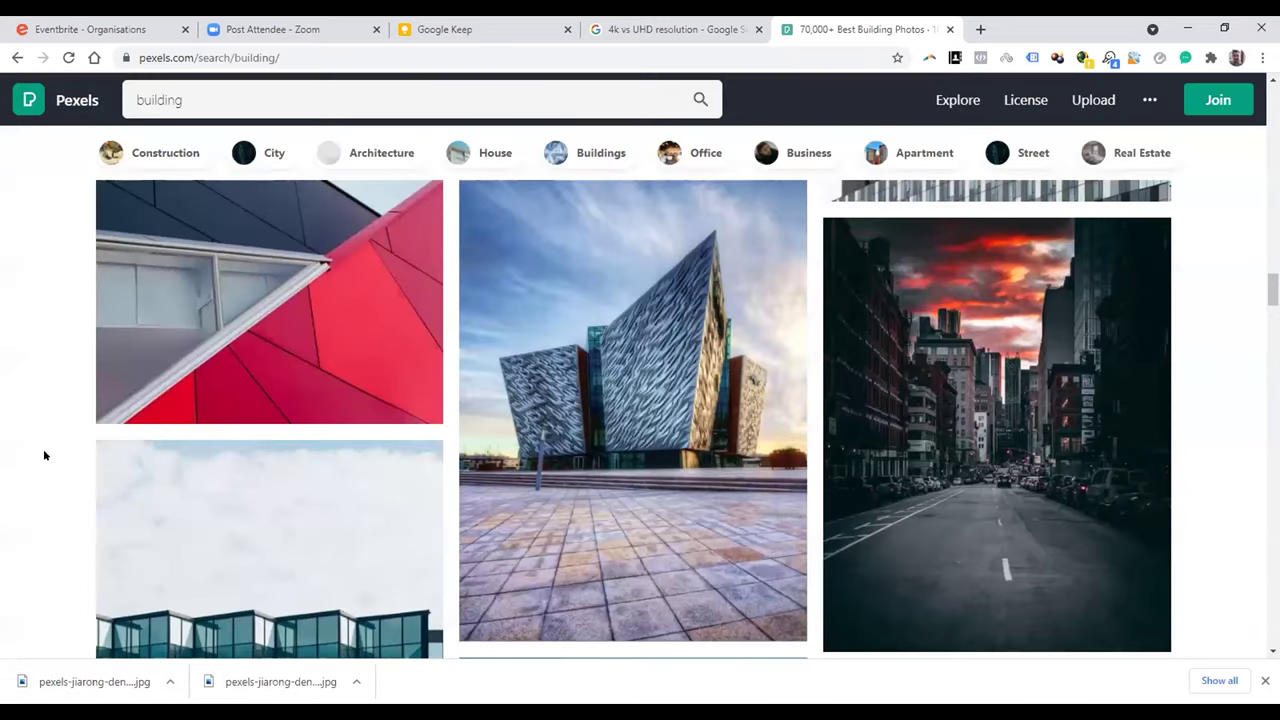
{"action": "scroll", "coordinate": [43, 455], "scroll_direction": "down", "scroll_amount": 4}
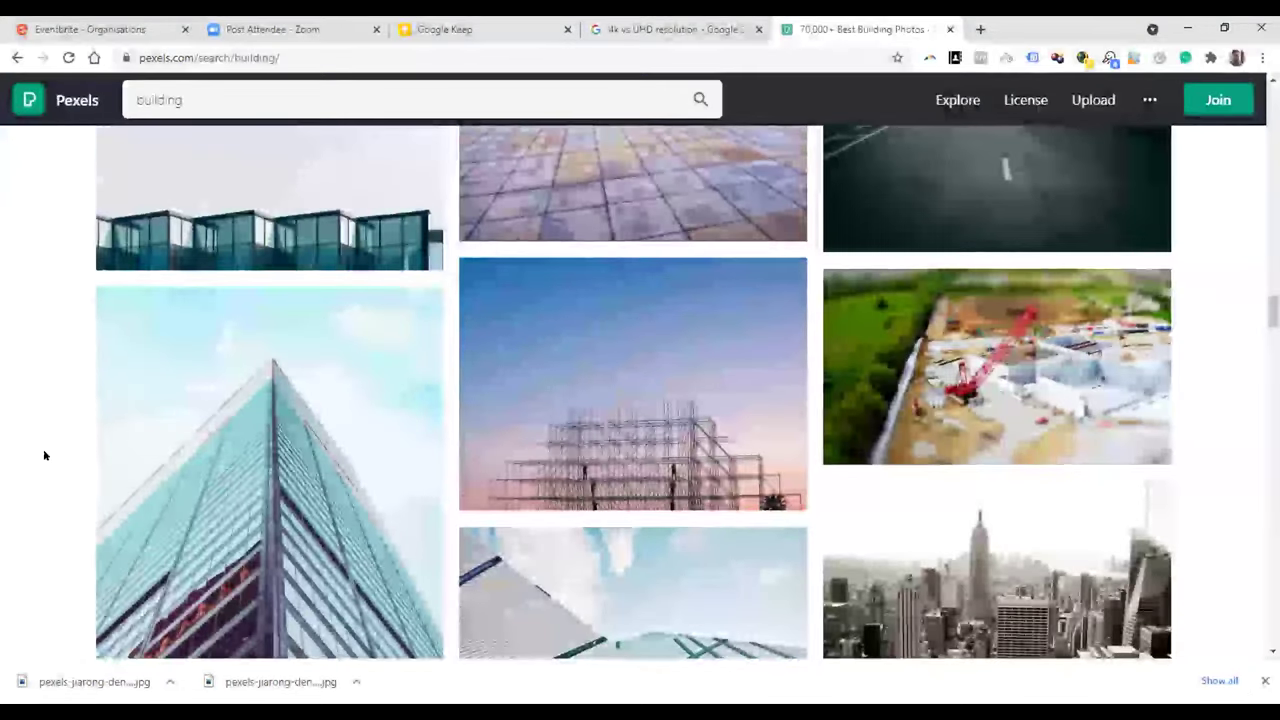
{"action": "scroll", "coordinate": [43, 455], "scroll_direction": "down", "scroll_amount": 3}
{"action": "scroll", "coordinate": [43, 455], "scroll_direction": "up", "scroll_amount": 6}
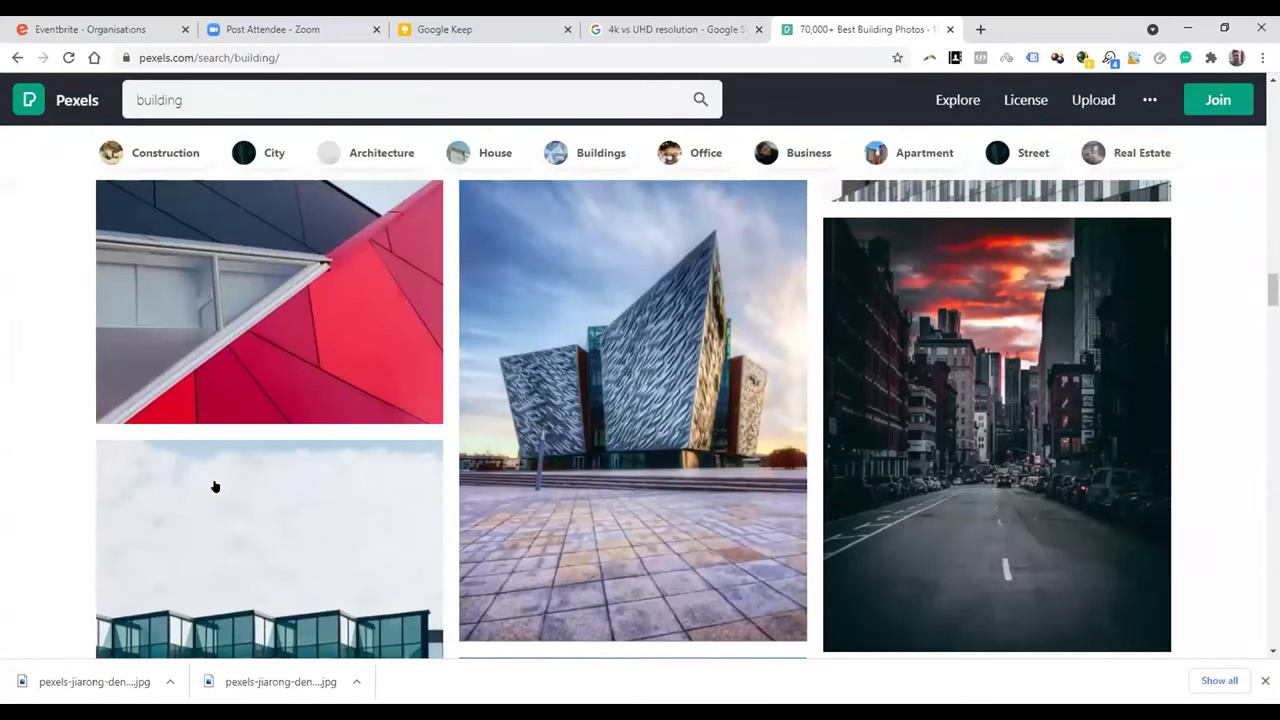
Step: View the 'Photography of Roadway During Dusk' photo page, then return to Photoshop
{"action": "left_click", "coordinate": [1031, 408]}
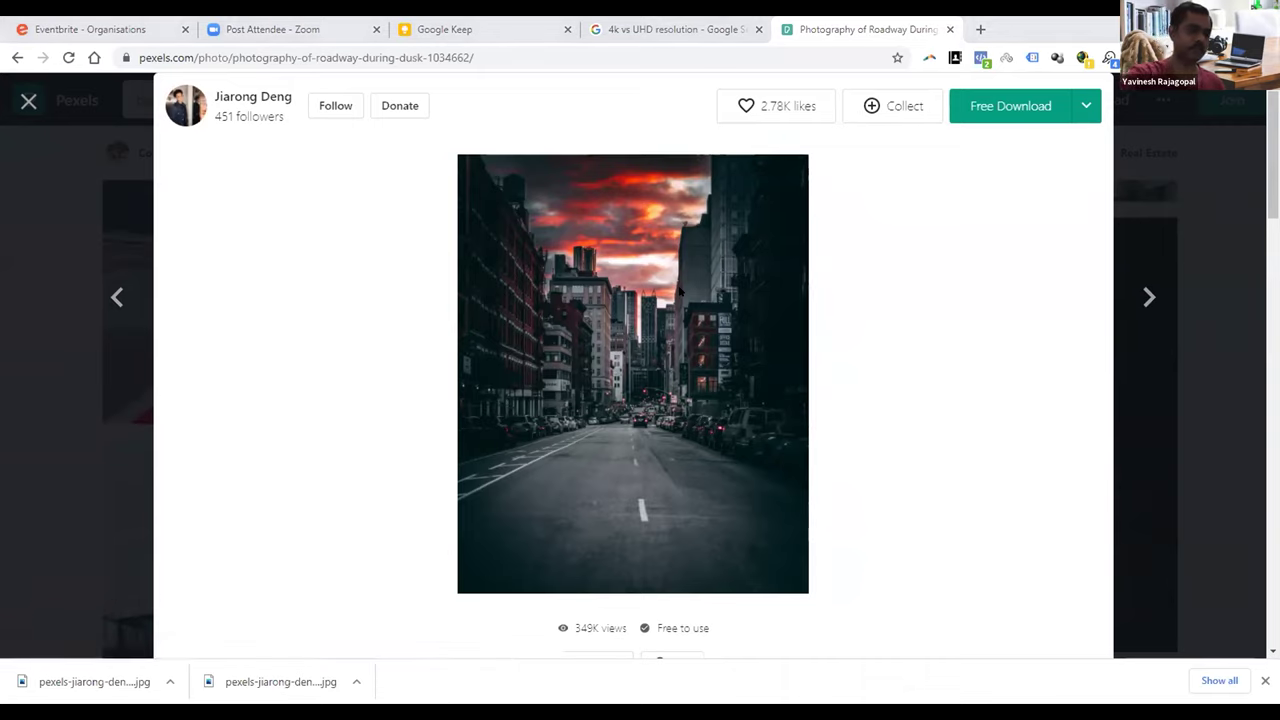
{"action": "key", "text": "alt+Tab"}
Step: Open pexels-jiarong-deng-1034662.jpg from Downloads and restore the hidden panels
{"action": "key", "text": "ctrl+o"}
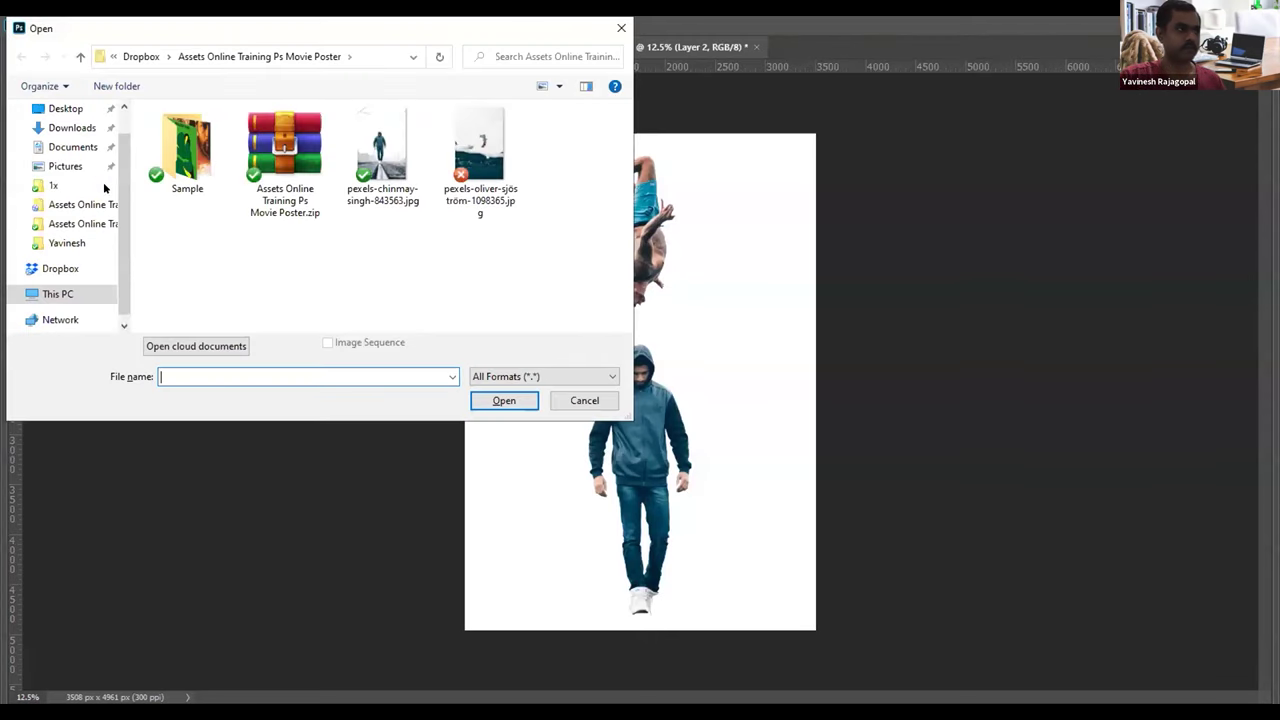
{"action": "scroll", "coordinate": [122, 175], "scroll_direction": "up", "scroll_amount": 2}
{"action": "left_click", "coordinate": [69, 160]}
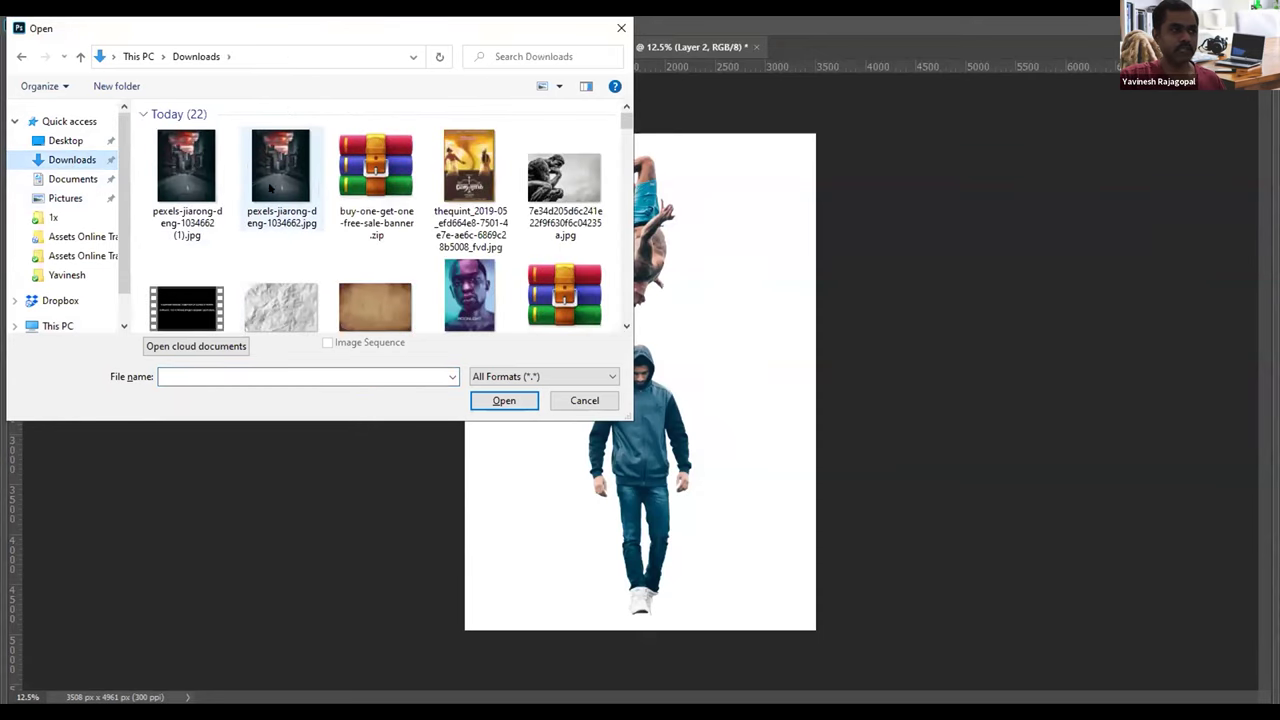
{"action": "left_click", "coordinate": [297, 204]}
{"action": "left_click", "coordinate": [505, 401]}
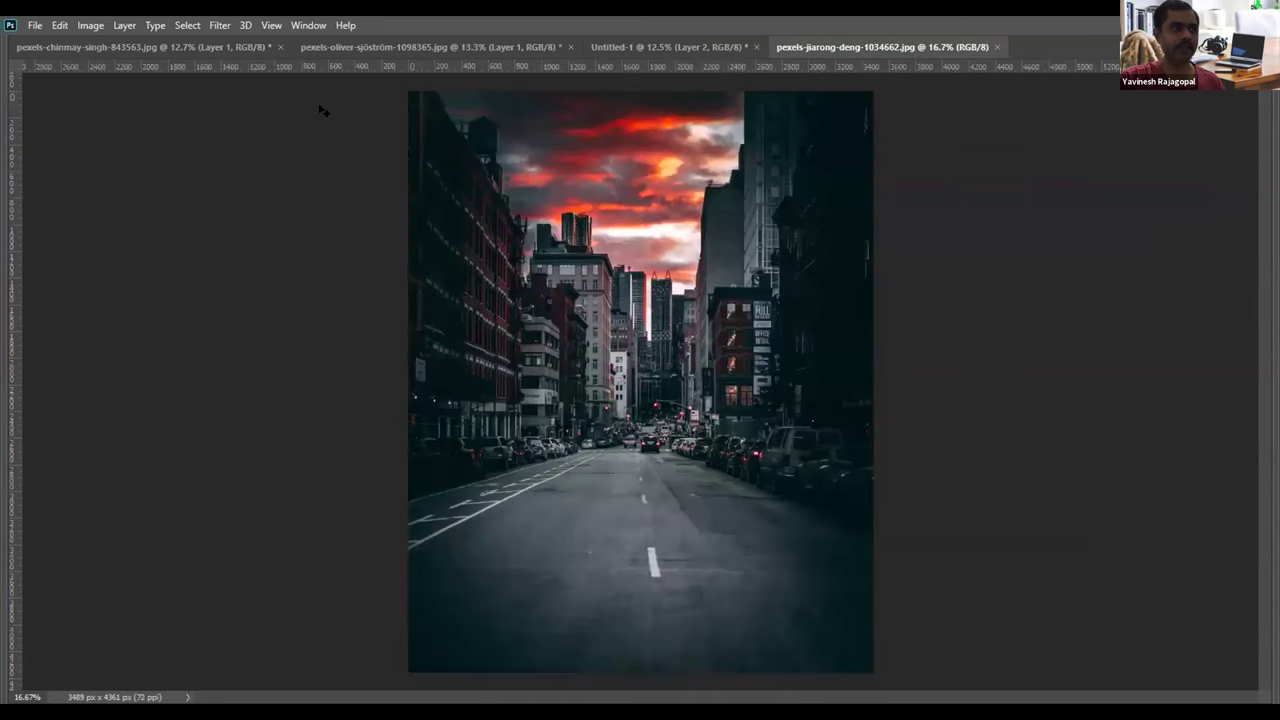
{"action": "key", "text": "Tab"}
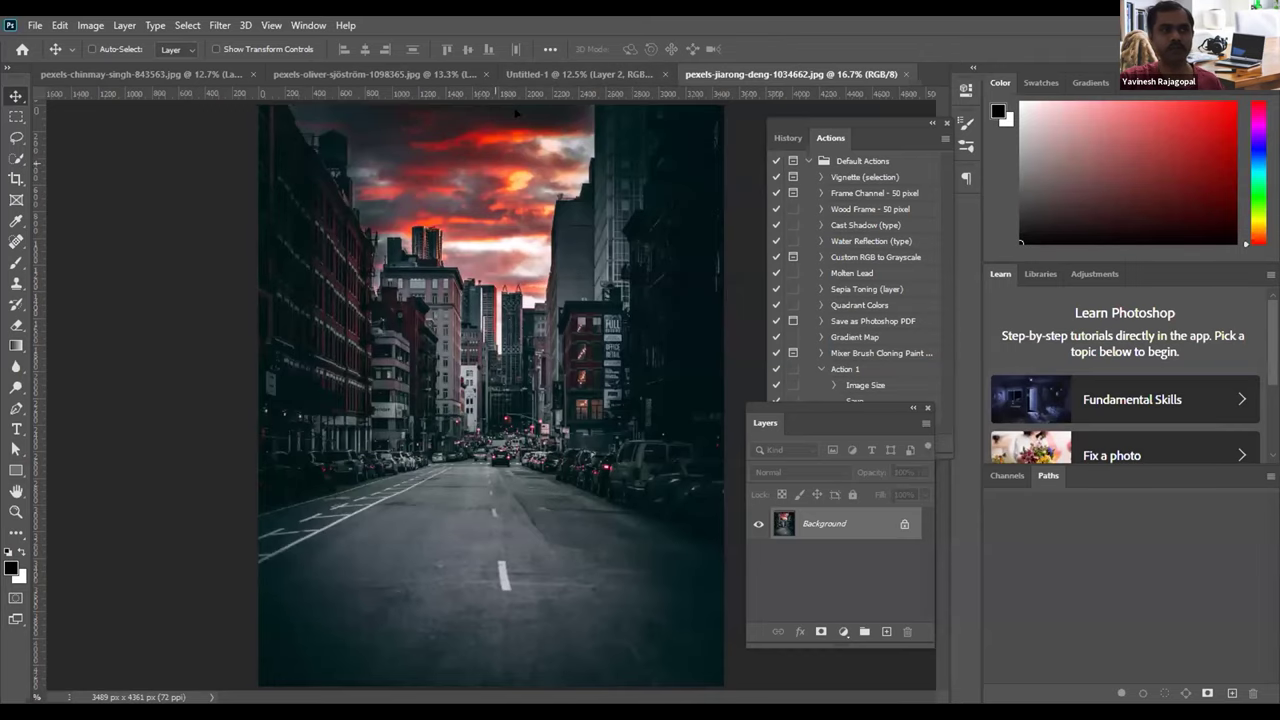
Step: Bring the street photo into Untitled-1 and stack it beneath both figure layers
{"action": "key", "text": "ctrl+shift+Tab"}
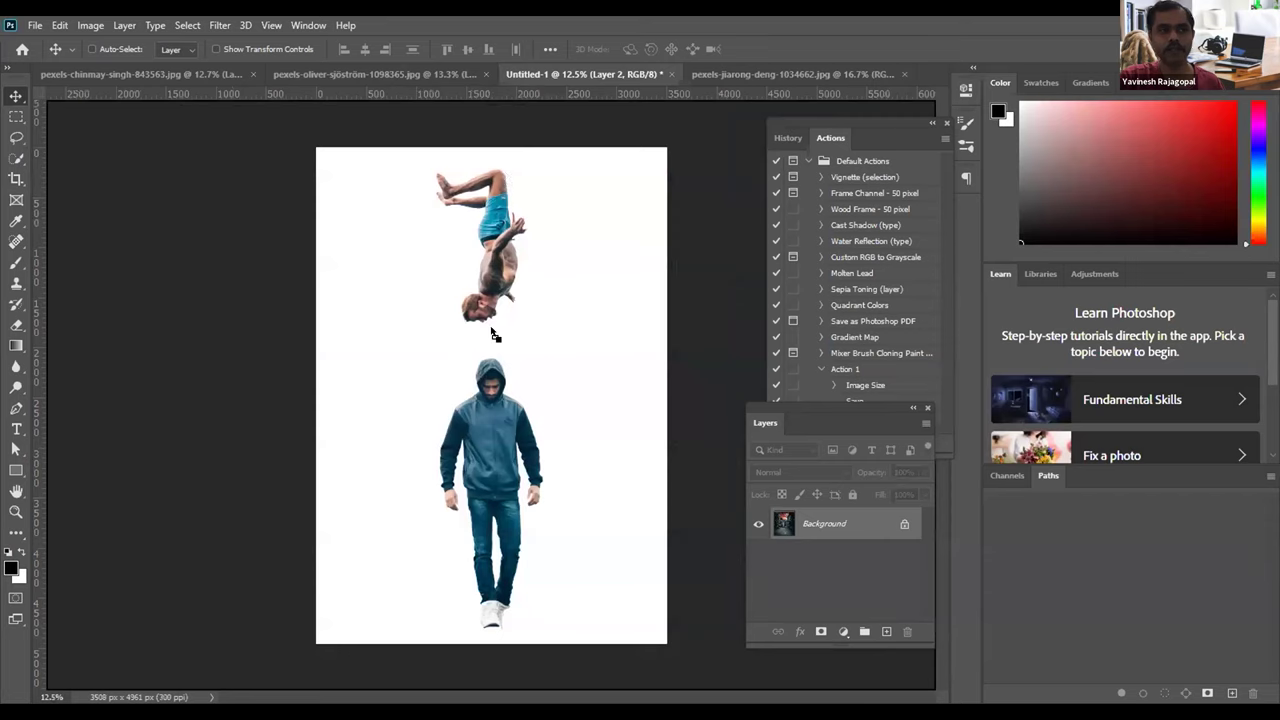
{"action": "left_click_drag", "start_coordinate": [493, 335], "coordinate": [493, 336]}
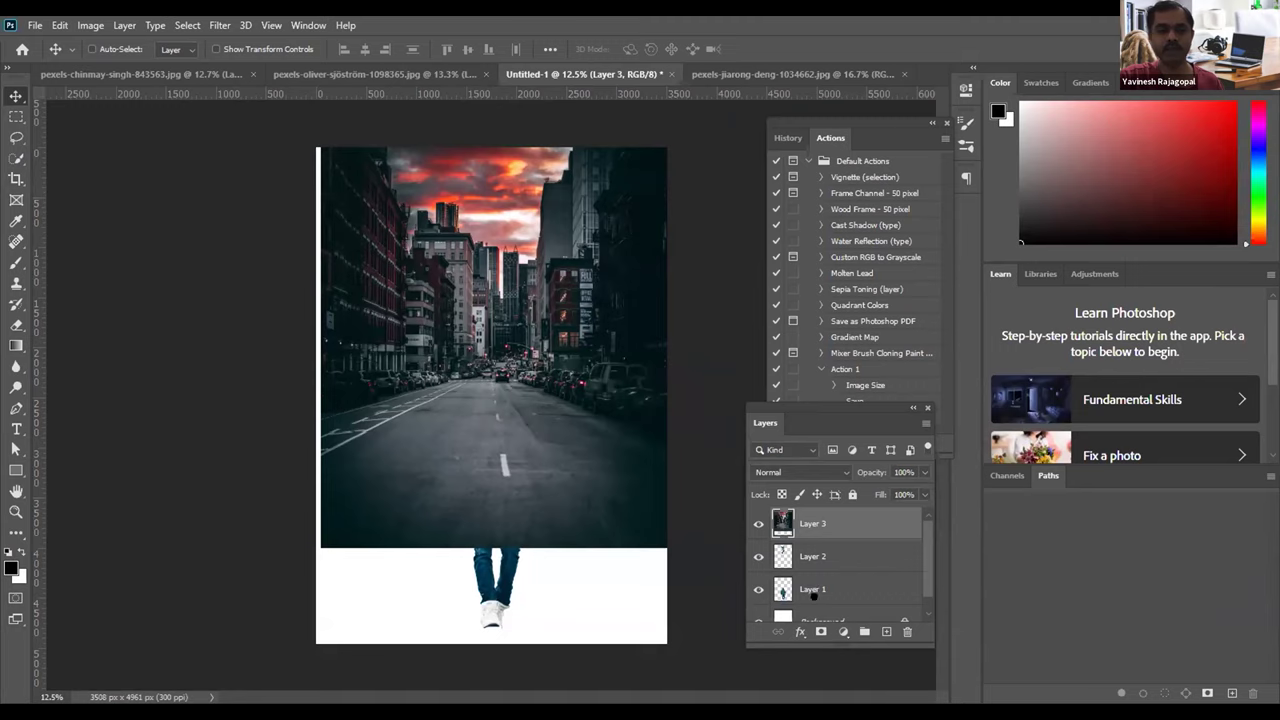
{"action": "left_click_drag", "start_coordinate": [812, 592], "coordinate": [812, 596]}
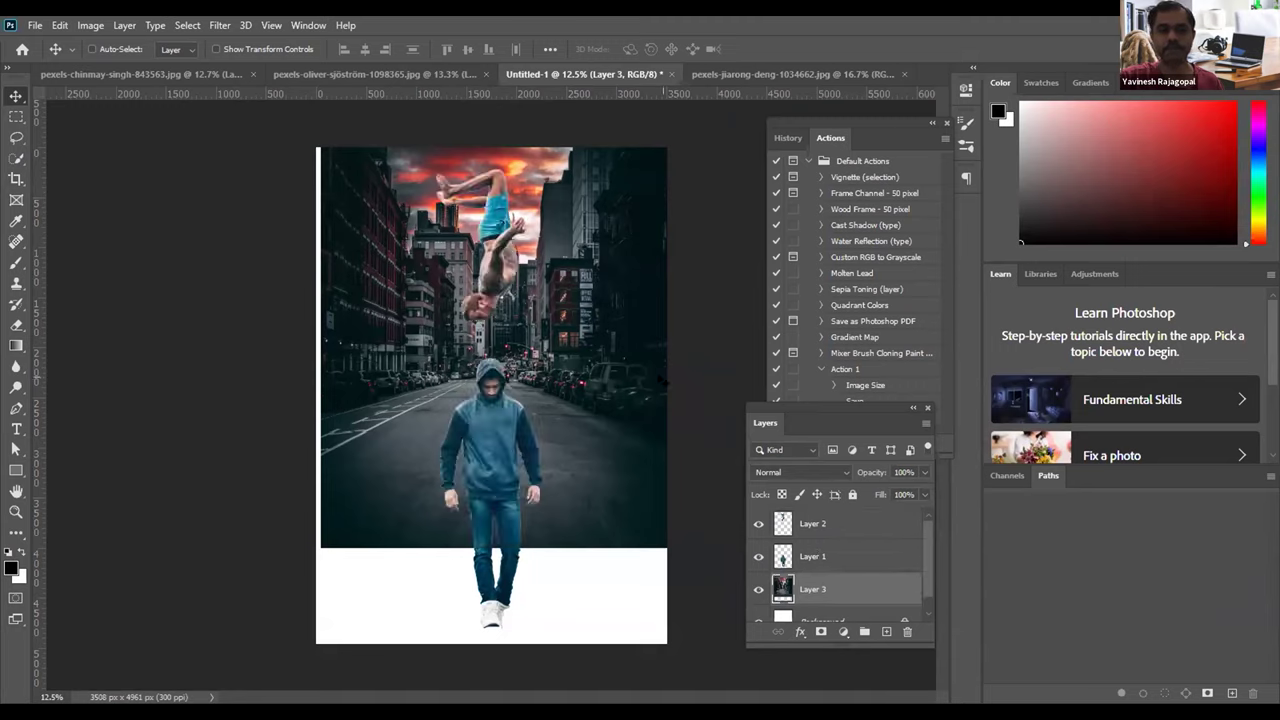
{"action": "key", "text": "ctrl"}
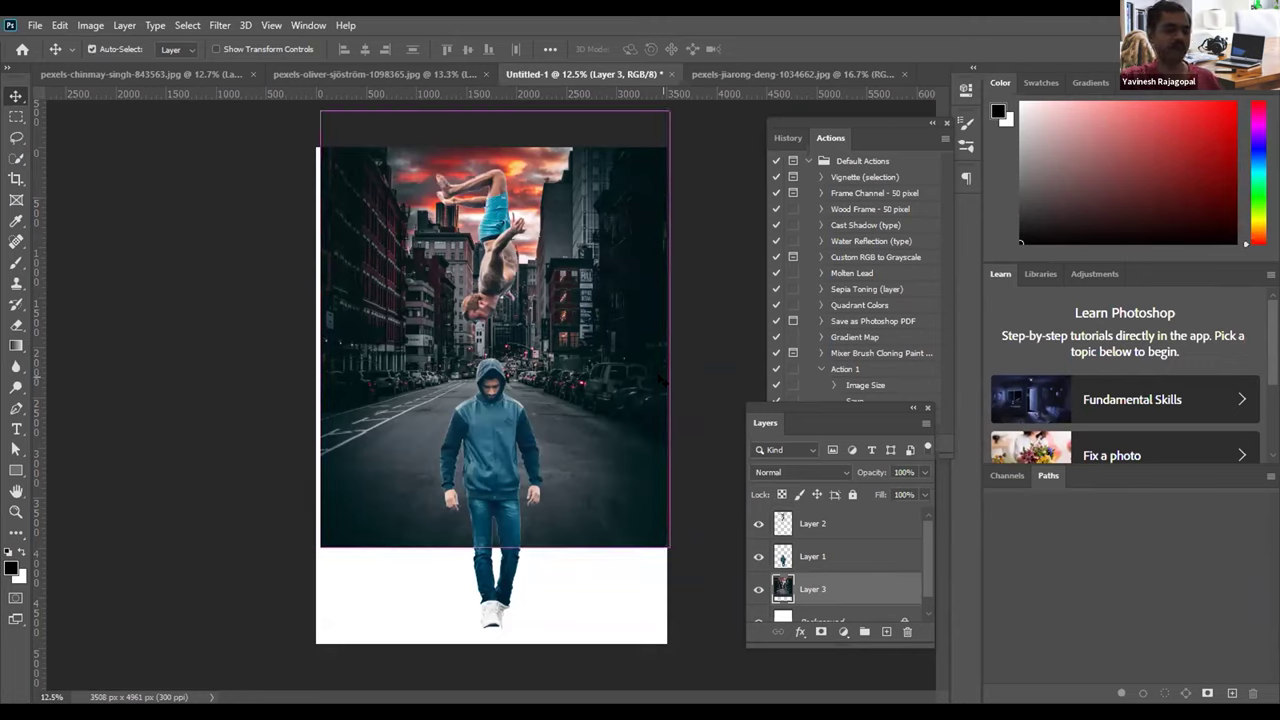
Step: Transform the street photo: move it down, scale to about 116%, and set X to 1754 px
{"action": "key", "text": "ctrl+t"}
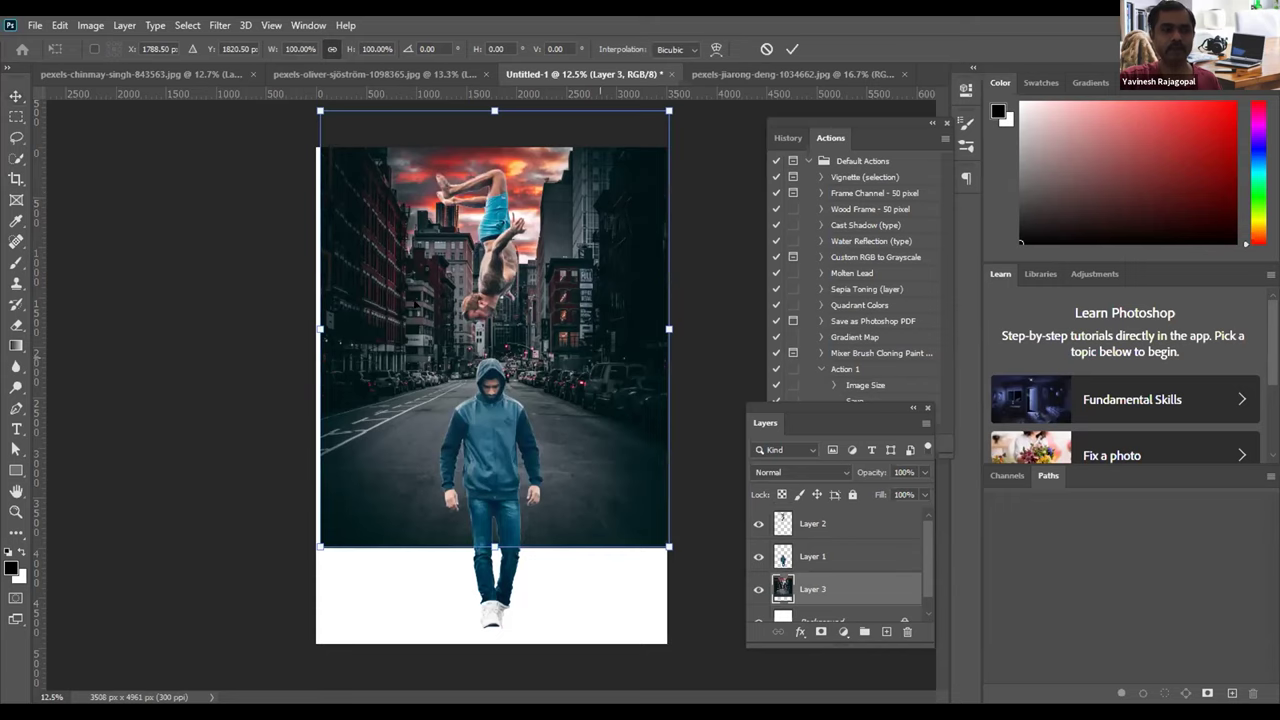
{"action": "left_click_drag", "start_coordinate": [313, 106], "coordinate": [313, 203]}
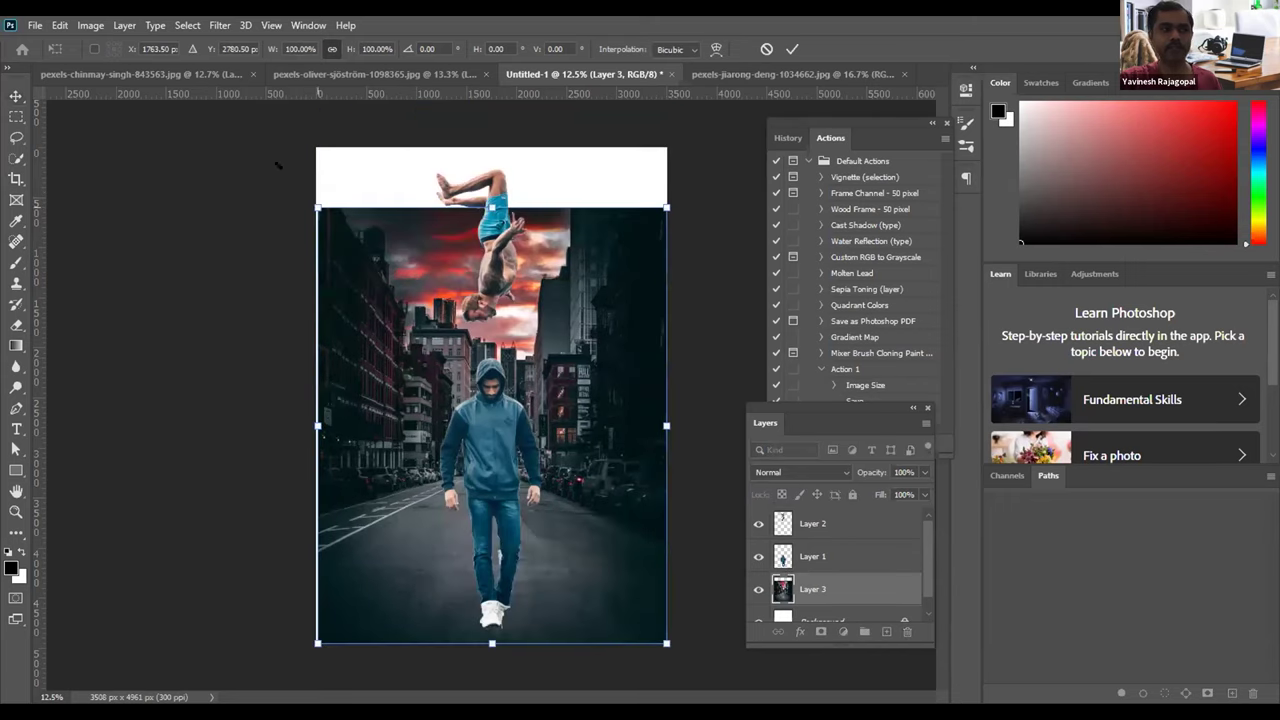
{"action": "left_click_drag", "start_coordinate": [317, 207], "coordinate": [262, 138]}
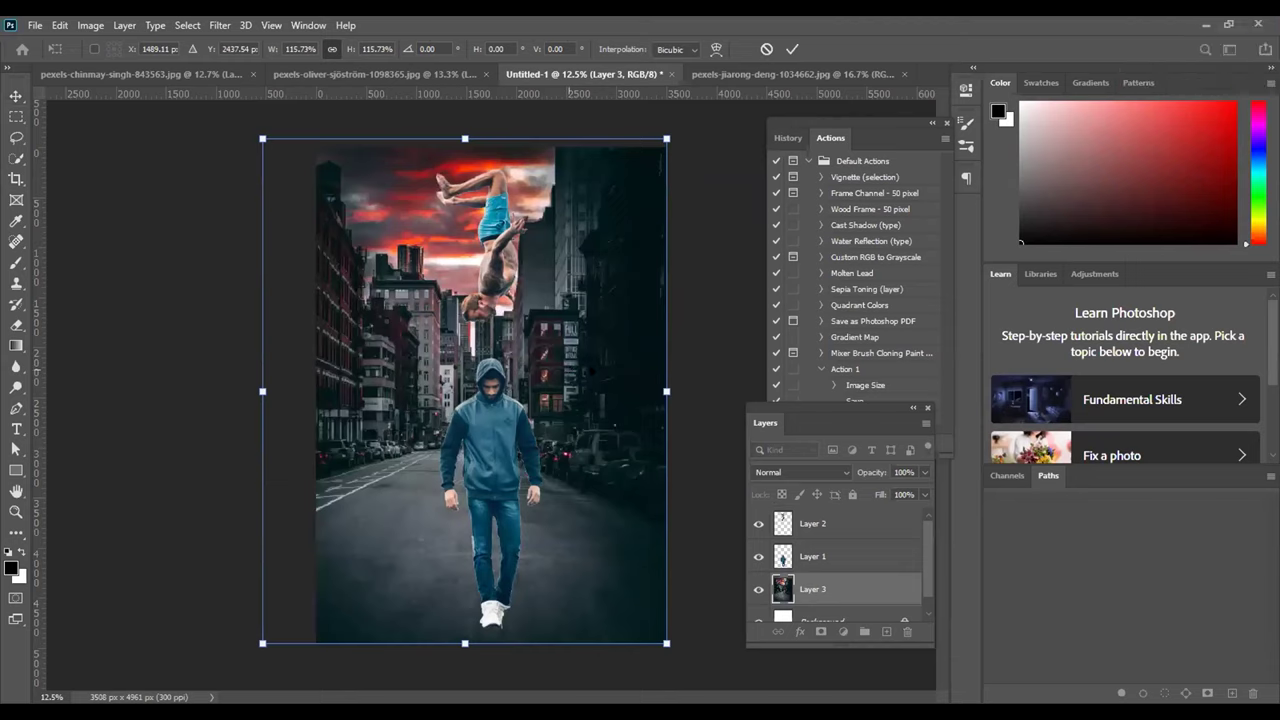
{"action": "type", "text": "1754"}
{"action": "key", "text": "Return"}
{"action": "key", "text": "Down"}
{"action": "key", "text": "Down"}
{"action": "key", "text": "Down"}
{"action": "key", "text": "Down"}
Step: Commit the street photo's transform and paste a second copy into Untitled-1 as Layer 4
{"action": "key", "text": "Return"}
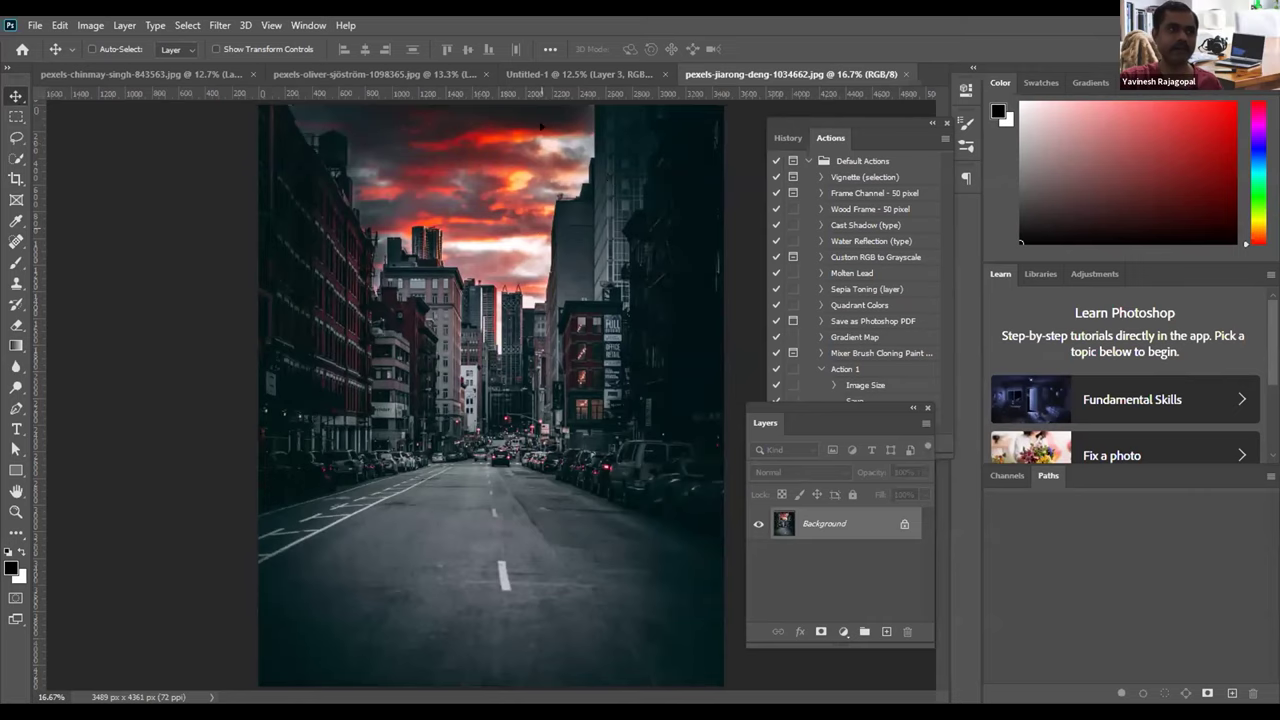
{"action": "key", "text": "ctrl+shift+Tab"}
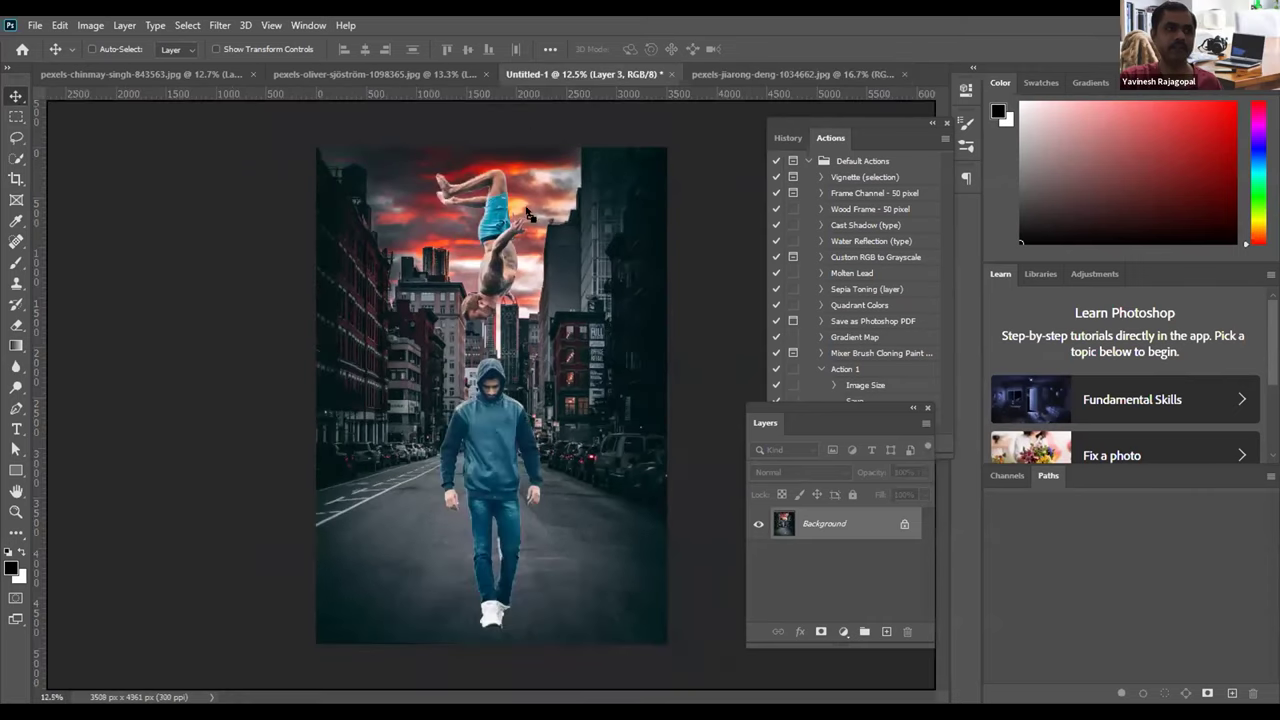
{"action": "key", "text": "ctrl+v"}
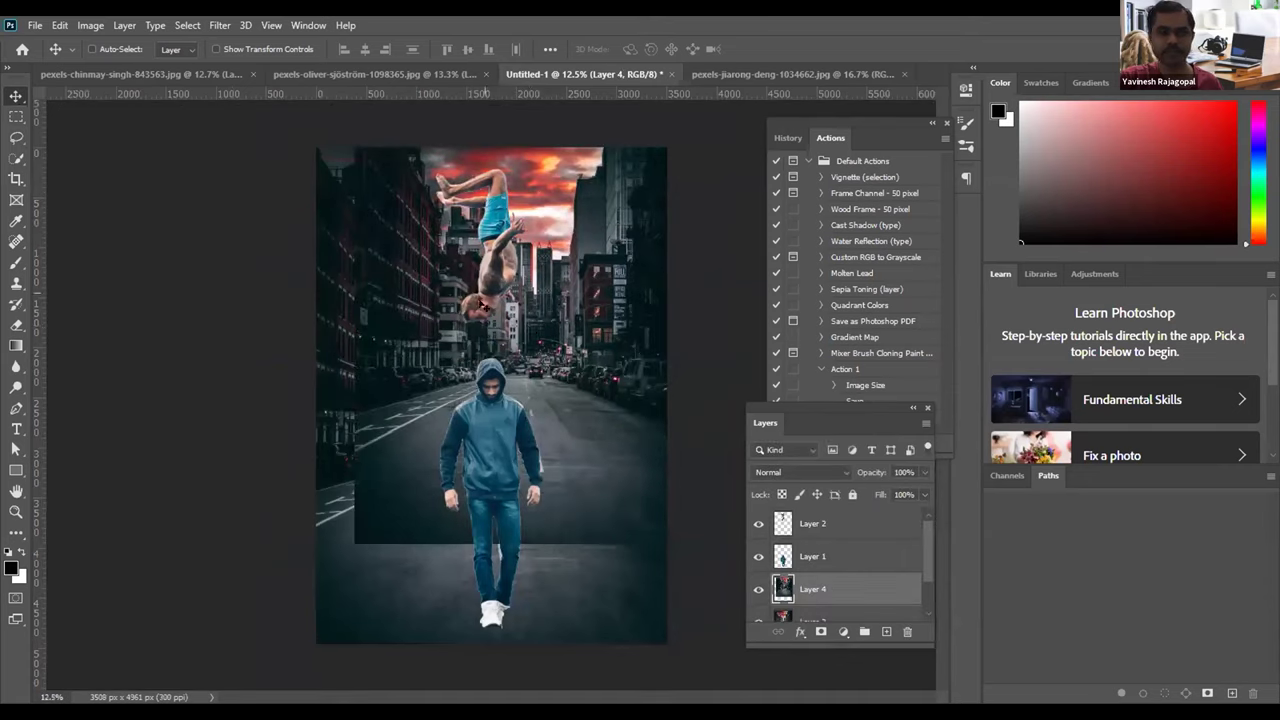
Step: Delete the extra Layer 4 street photo copy, leaving the figures on white
{"action": "left_click_drag", "start_coordinate": [849, 597], "coordinate": [906, 632]}
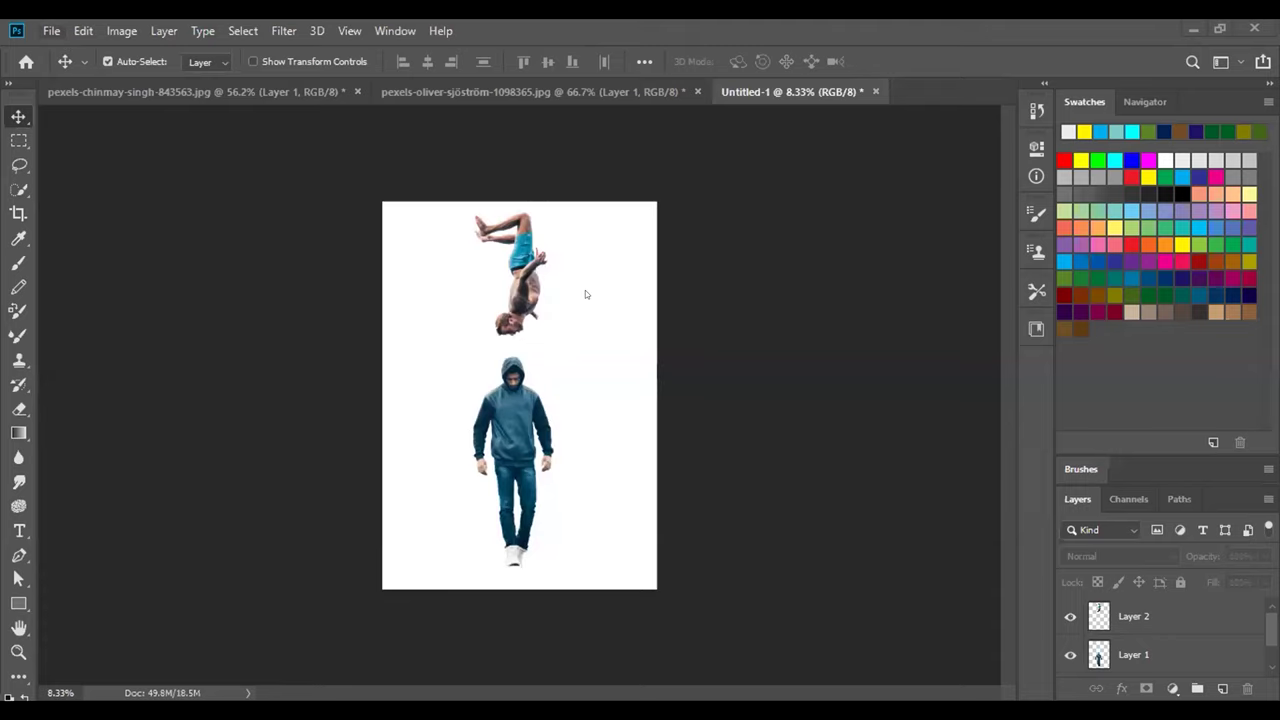
Step: Open the street photo pexels-jiarong-deng-1034662 as its own document
{"action": "key", "text": "ctrl+o"}
{"action": "left_click", "coordinate": [543, 172]}
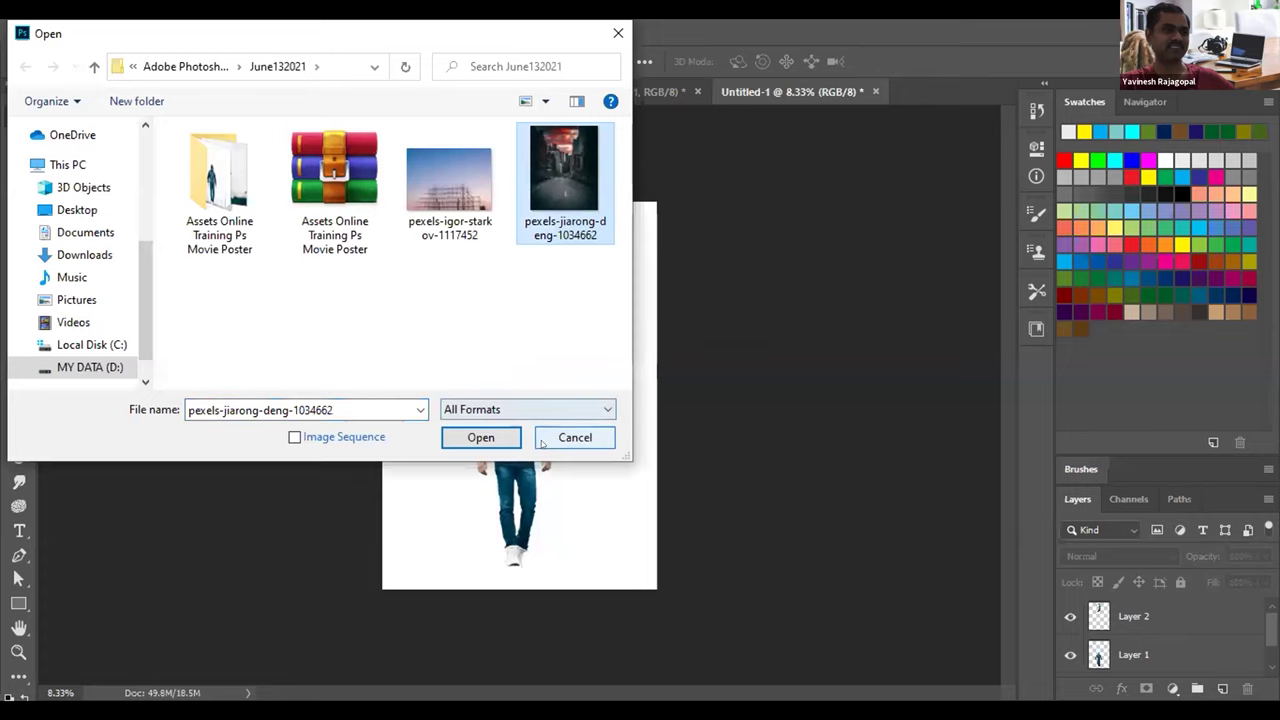
{"action": "left_click", "coordinate": [500, 443]}
{"action": "left_click", "coordinate": [480, 437]}
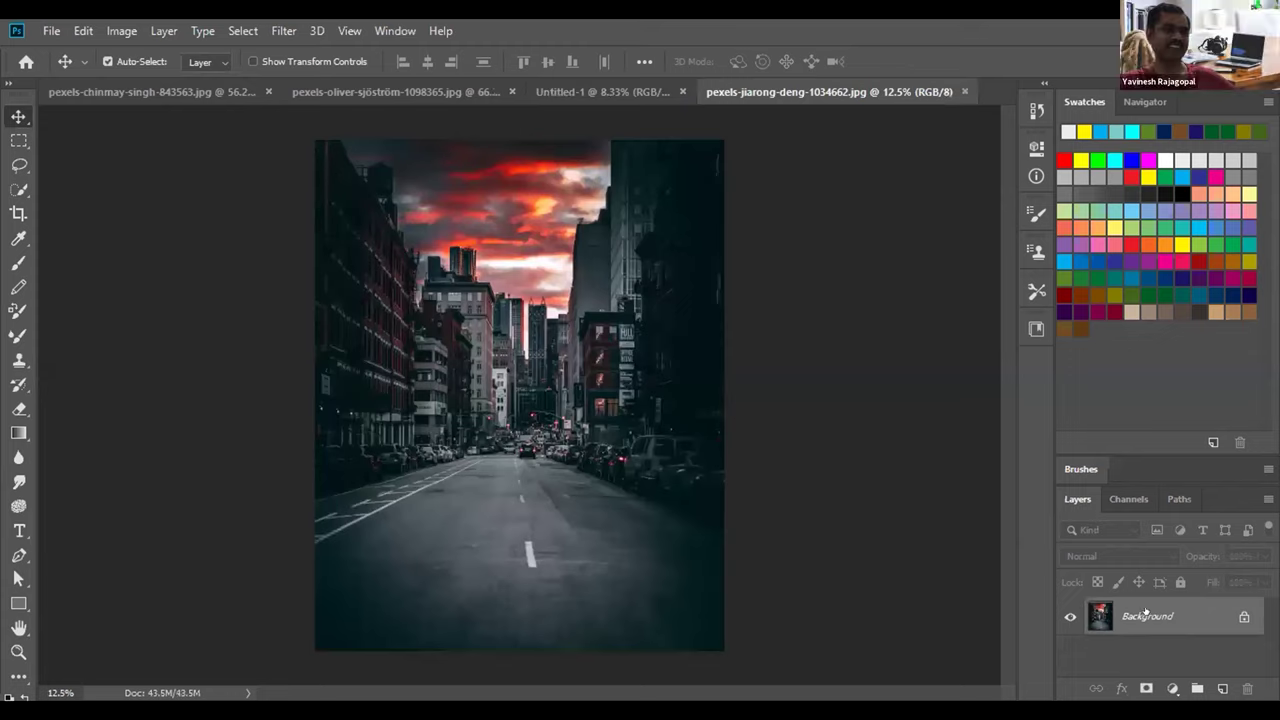
Step: Inspect the street photo's Channels, return to Layers, and go back to Untitled-1
{"action": "left_click", "coordinate": [1128, 499]}
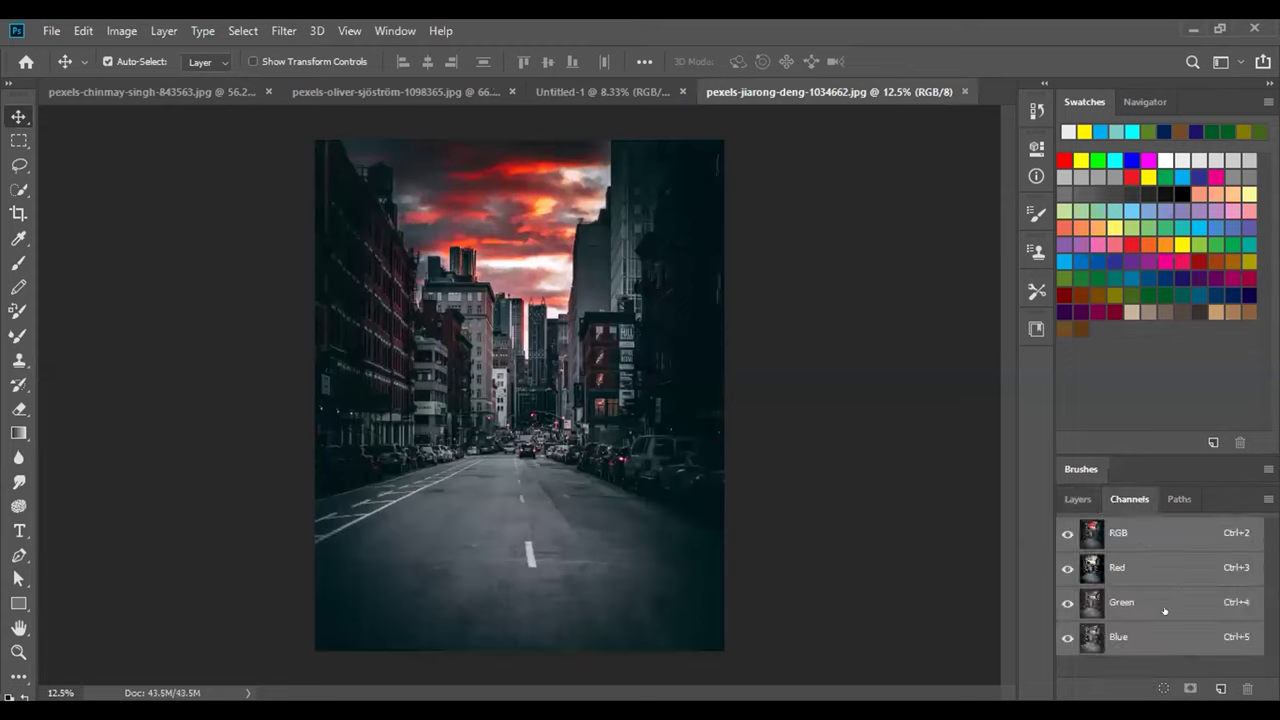
{"action": "left_click", "coordinate": [1077, 499]}
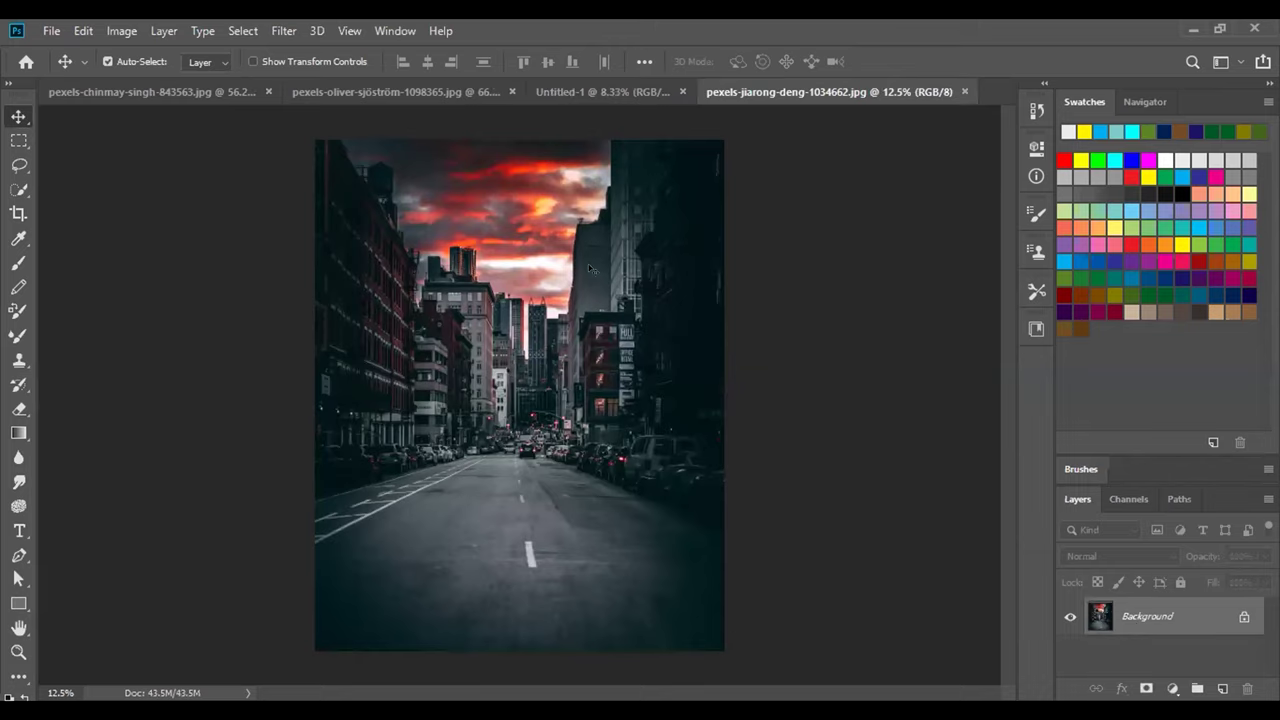
{"action": "left_click", "coordinate": [572, 90]}
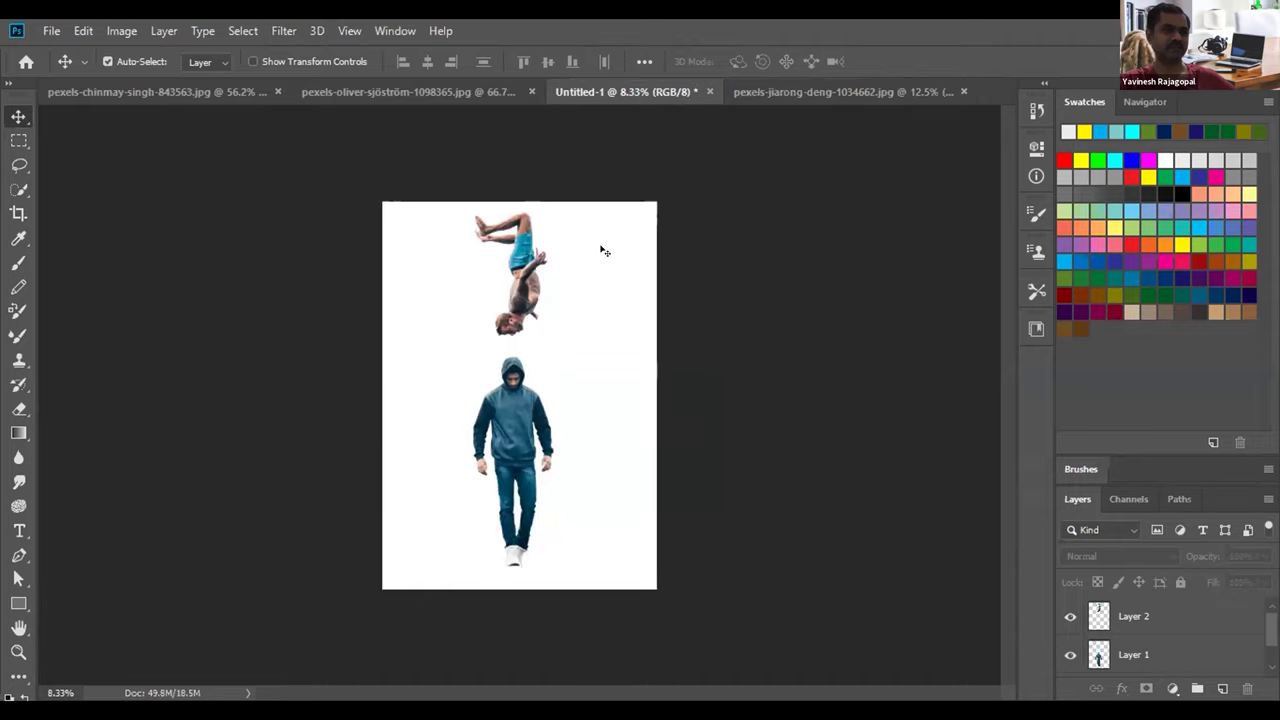
Step: Drag the street photo into Untitled-1 as Layer 3 and place it beneath the diver's Layer 2
{"action": "left_click", "coordinate": [874, 91]}
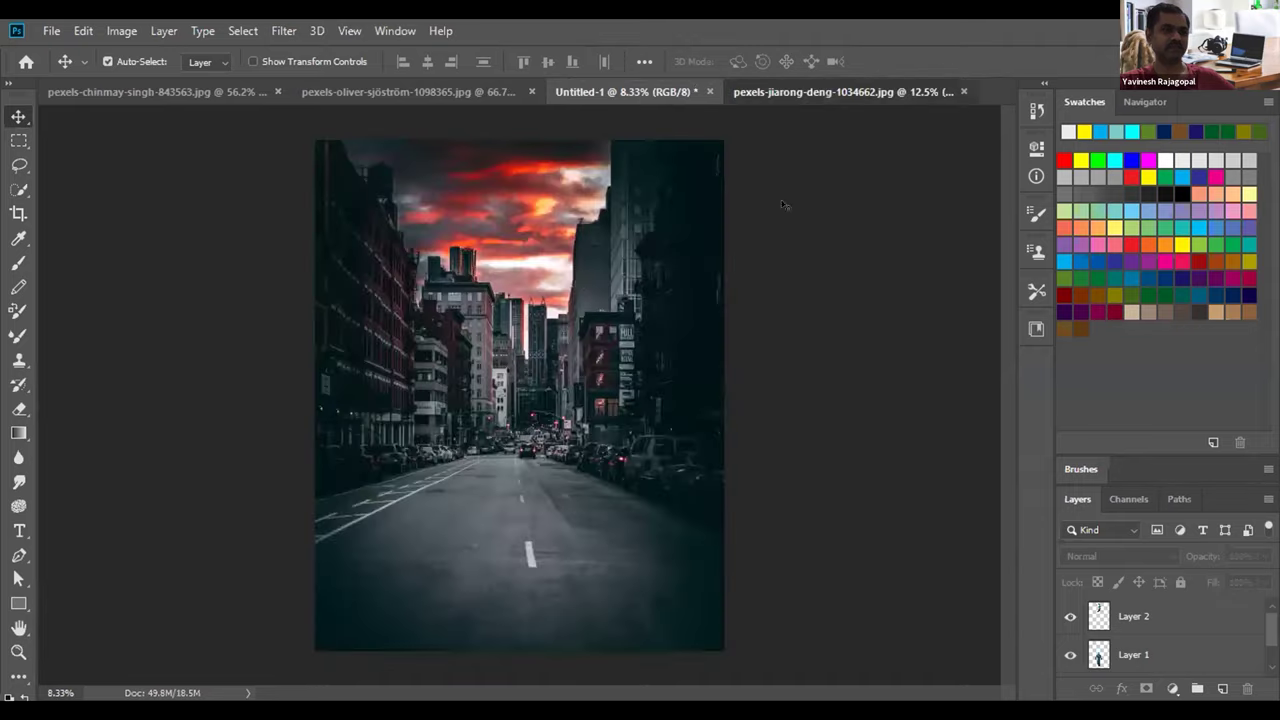
{"action": "left_click", "coordinate": [590, 92]}
{"action": "left_click_drag", "start_coordinate": [470, 268], "coordinate": [471, 267]}
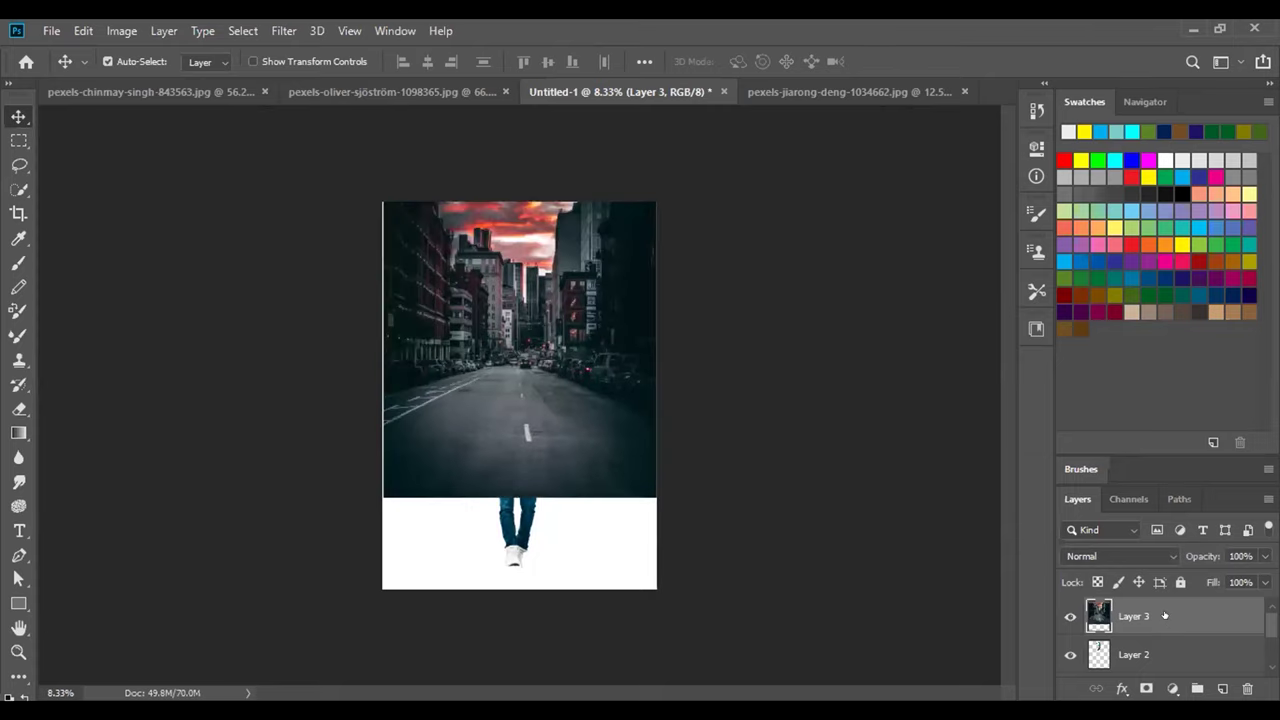
{"action": "left_click_drag", "start_coordinate": [1163, 644], "coordinate": [1174, 660]}
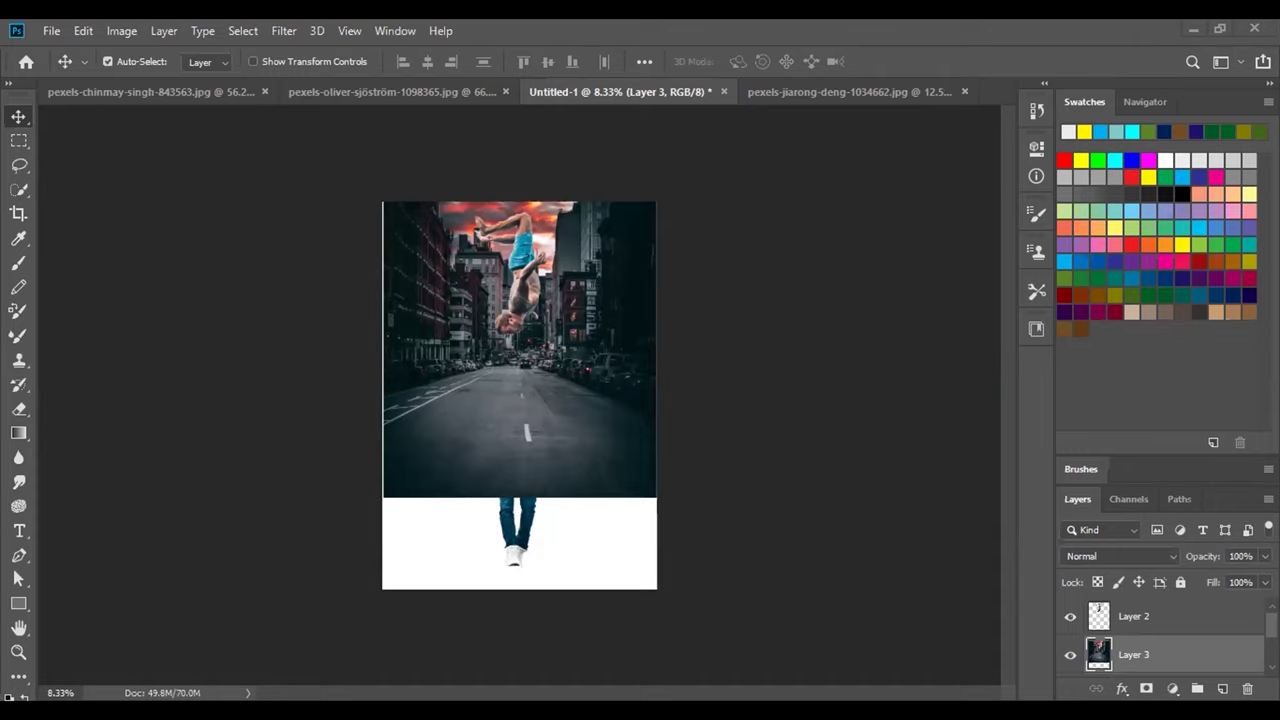
Step: Move Layer 3 below the hooded man's Layer 1 and detach the Layers panel to float it
{"action": "scroll", "coordinate": [1140, 625], "scroll_direction": "down", "scroll_amount": 2}
{"action": "scroll", "coordinate": [1142, 625], "scroll_direction": "up", "scroll_amount": 1}
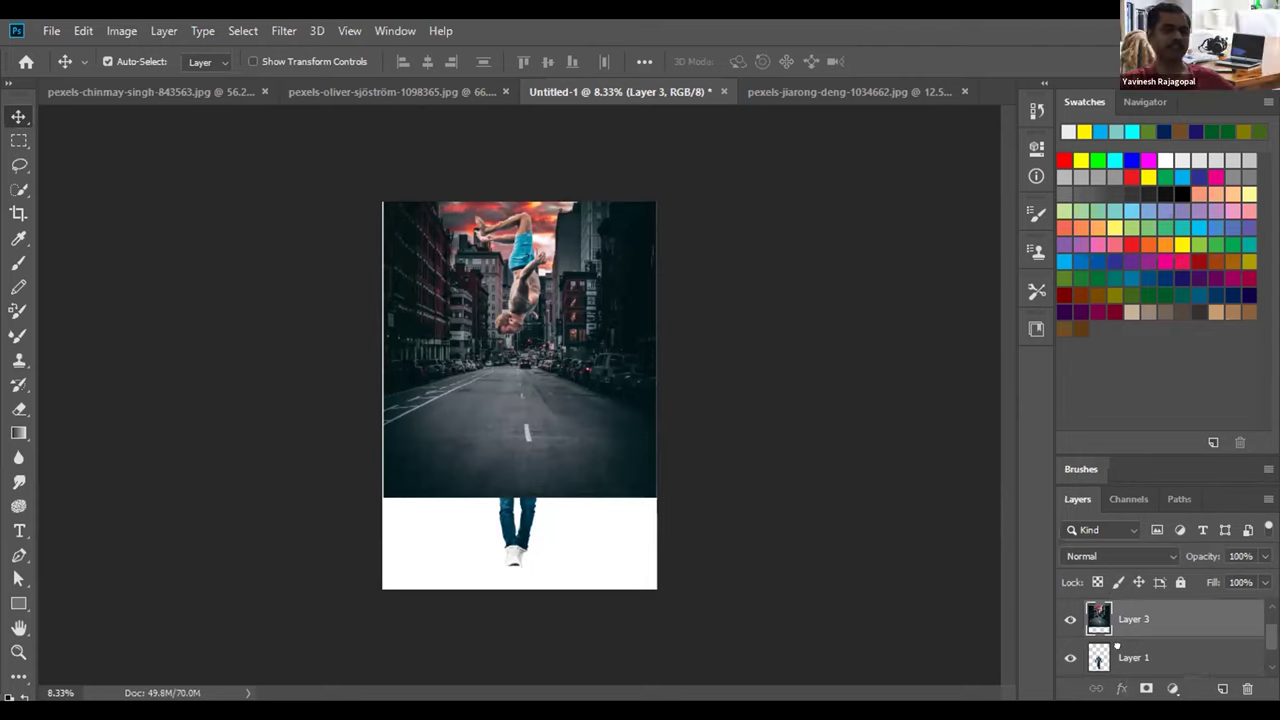
{"action": "left_click_drag", "start_coordinate": [1128, 610], "coordinate": [1133, 656]}
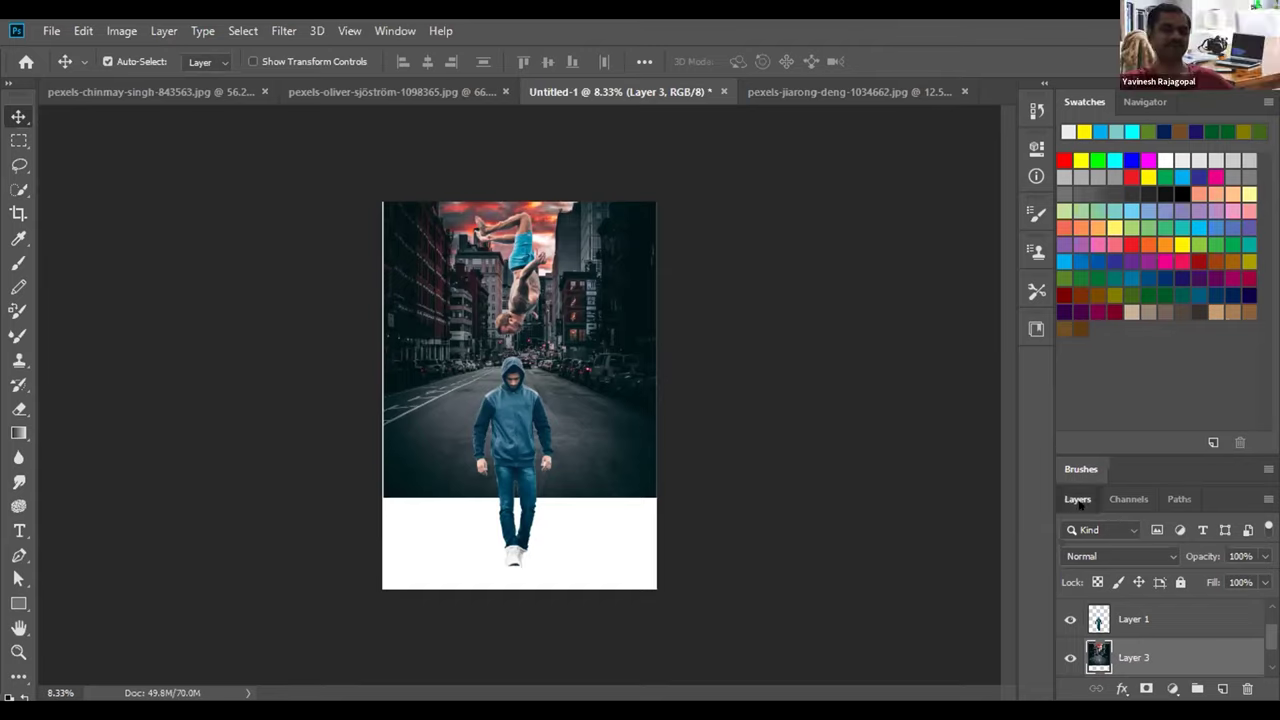
{"action": "left_click_drag", "start_coordinate": [1009, 492], "coordinate": [886, 466]}
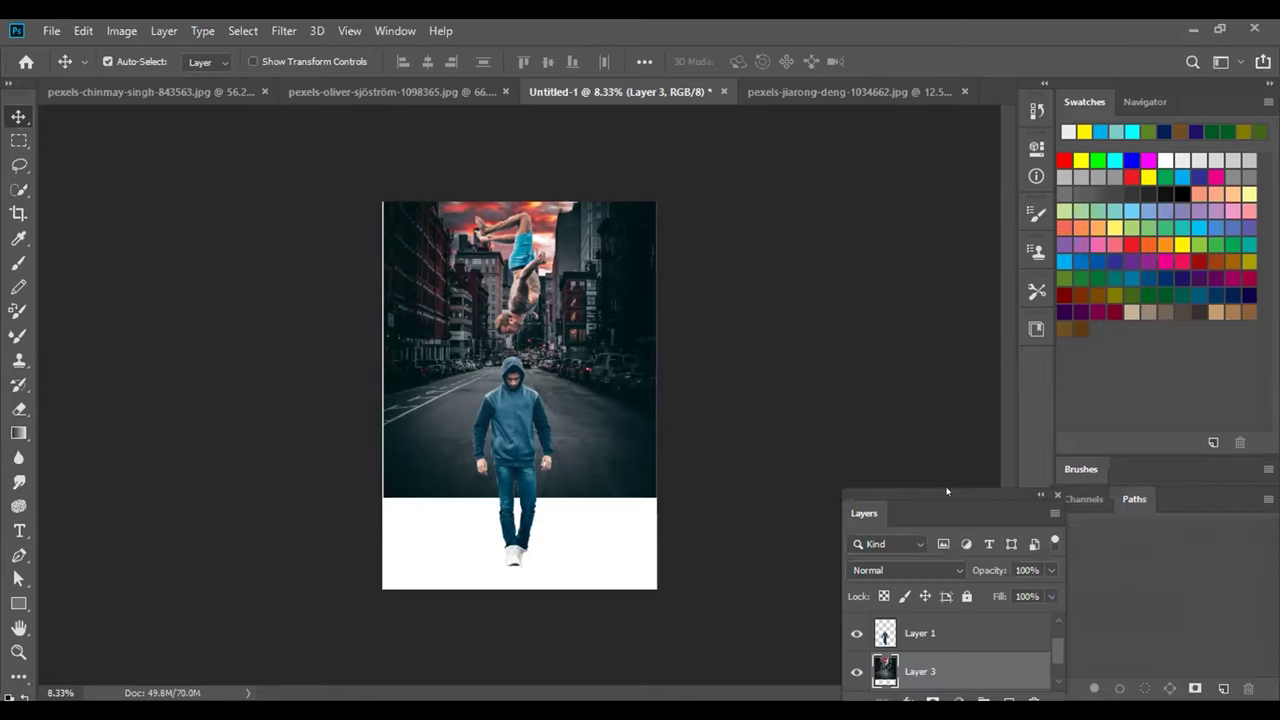
Step: Position the floating Layers panel beside the poster and lengthen it to show all four layers
{"action": "left_click_drag", "start_coordinate": [947, 491], "coordinate": [938, 490]}
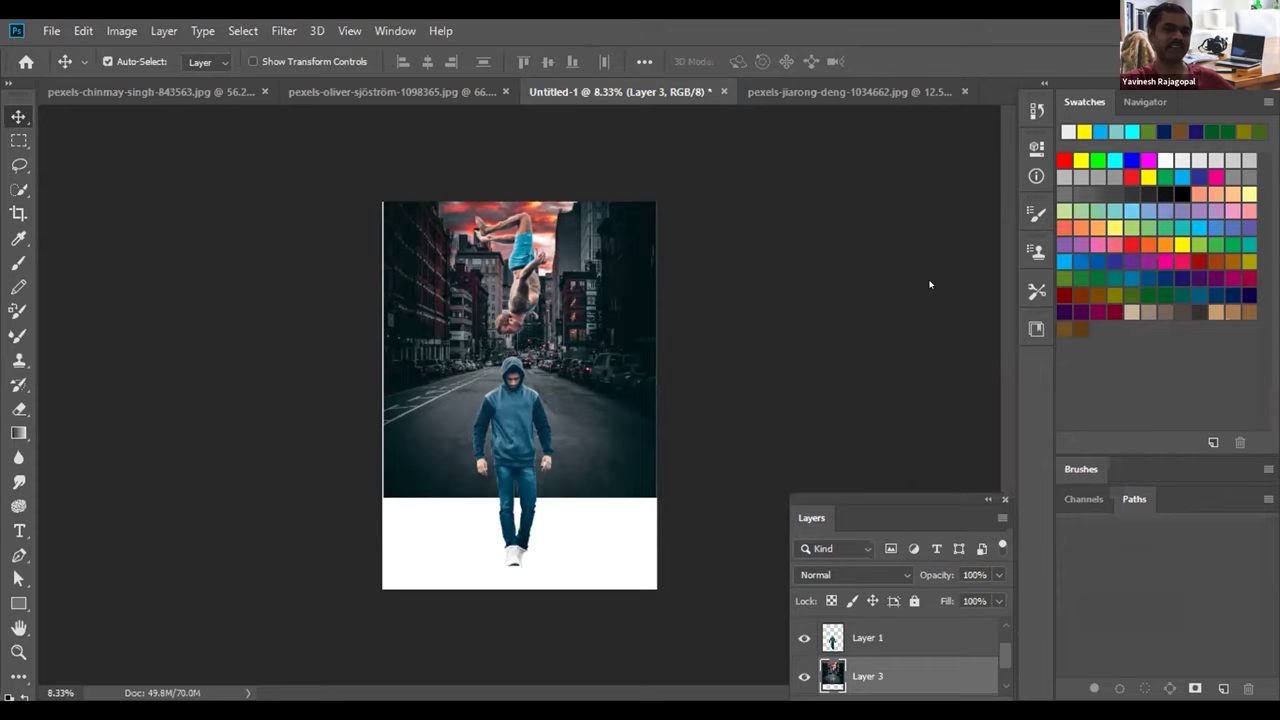
{"action": "left_click_drag", "start_coordinate": [890, 204], "coordinate": [888, 204]}
{"action": "scroll", "coordinate": [926, 352], "scroll_direction": "down", "scroll_amount": 1}
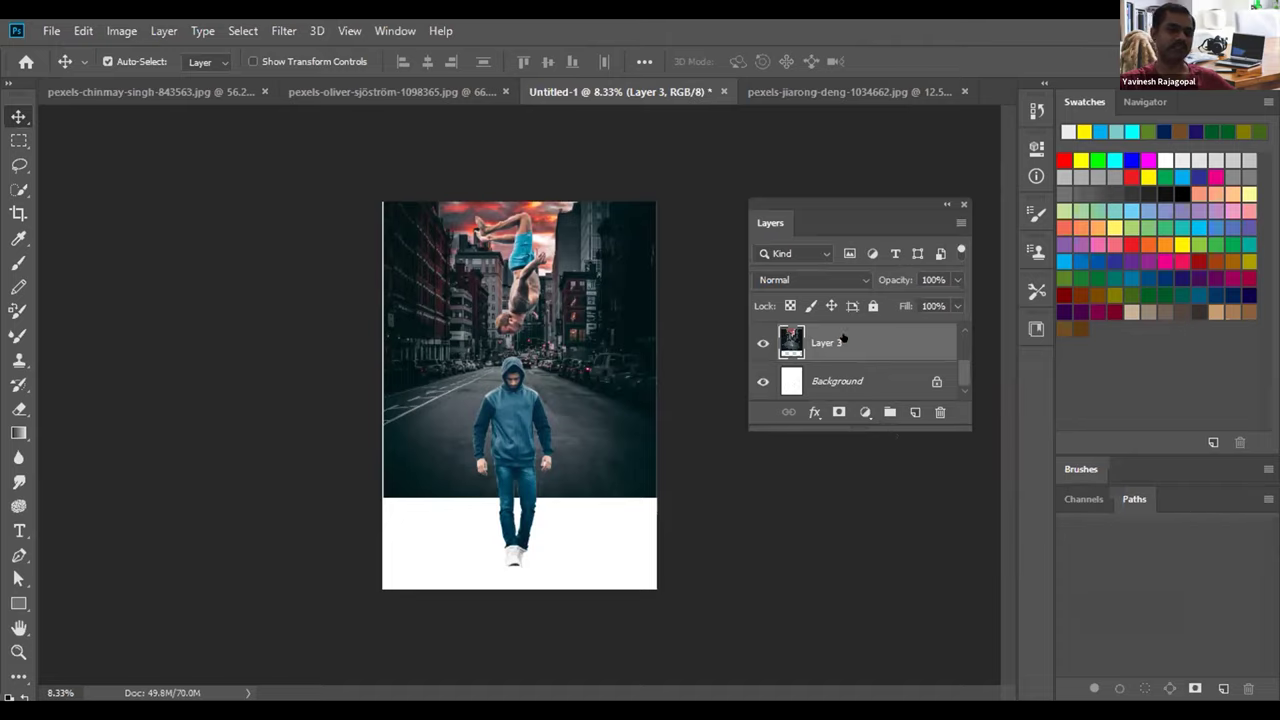
{"action": "left_click_drag", "start_coordinate": [916, 134], "coordinate": [914, 133]}
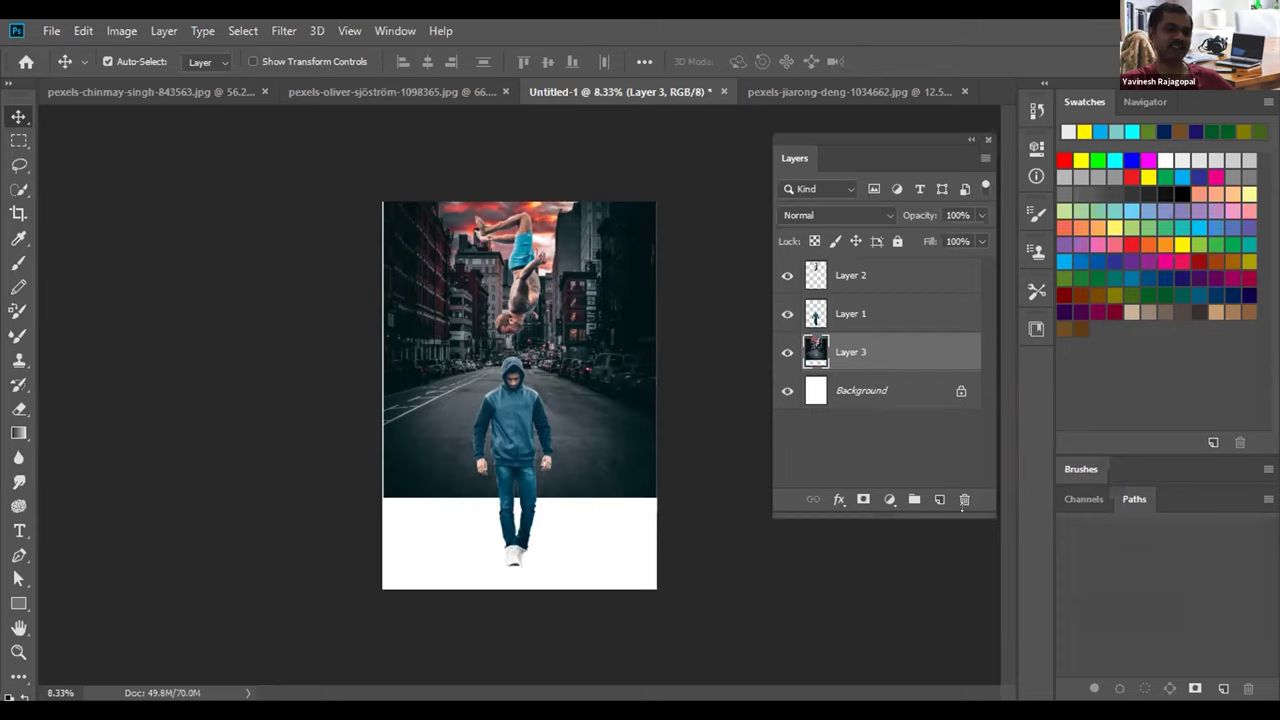
{"action": "left_click_drag", "start_coordinate": [960, 612], "coordinate": [960, 614]}
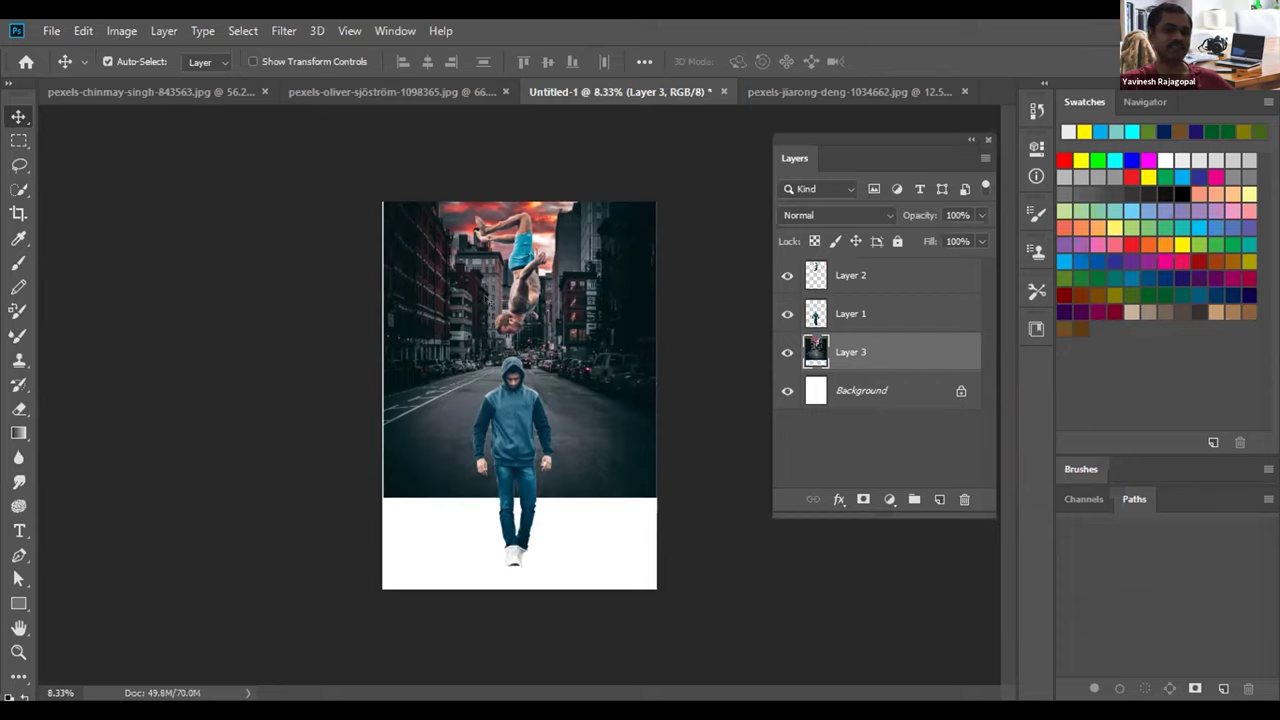
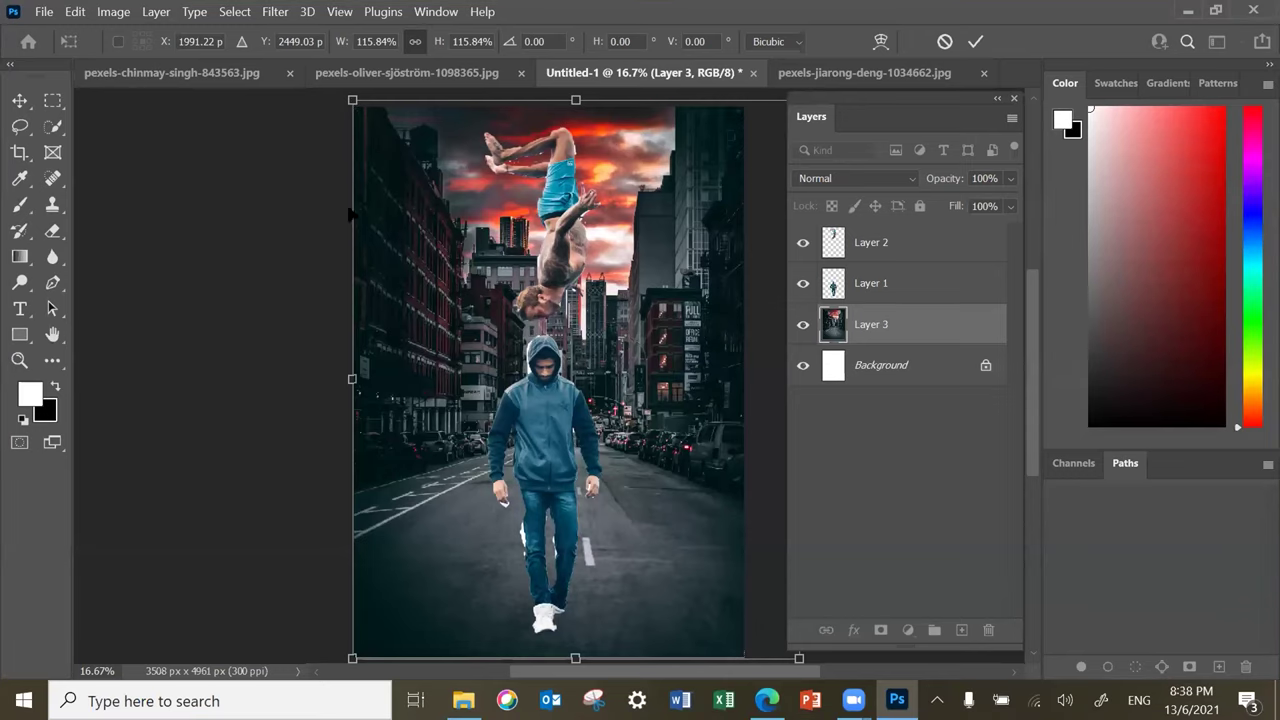
Step: Move the street photo up-left and enlarge it to about 114% to fill the canvas
{"action": "left_click_drag", "start_coordinate": [323, 202], "coordinate": [353, 180]}
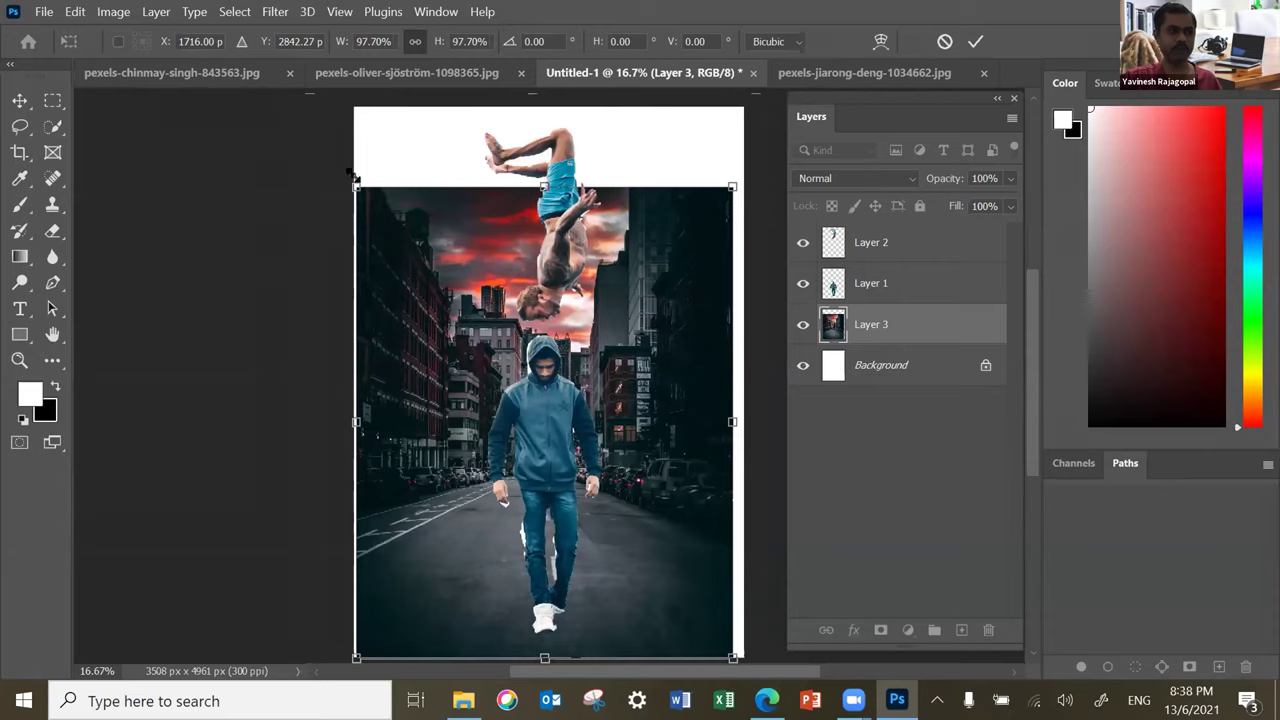
{"action": "left_click_drag", "start_coordinate": [353, 173], "coordinate": [311, 126]}
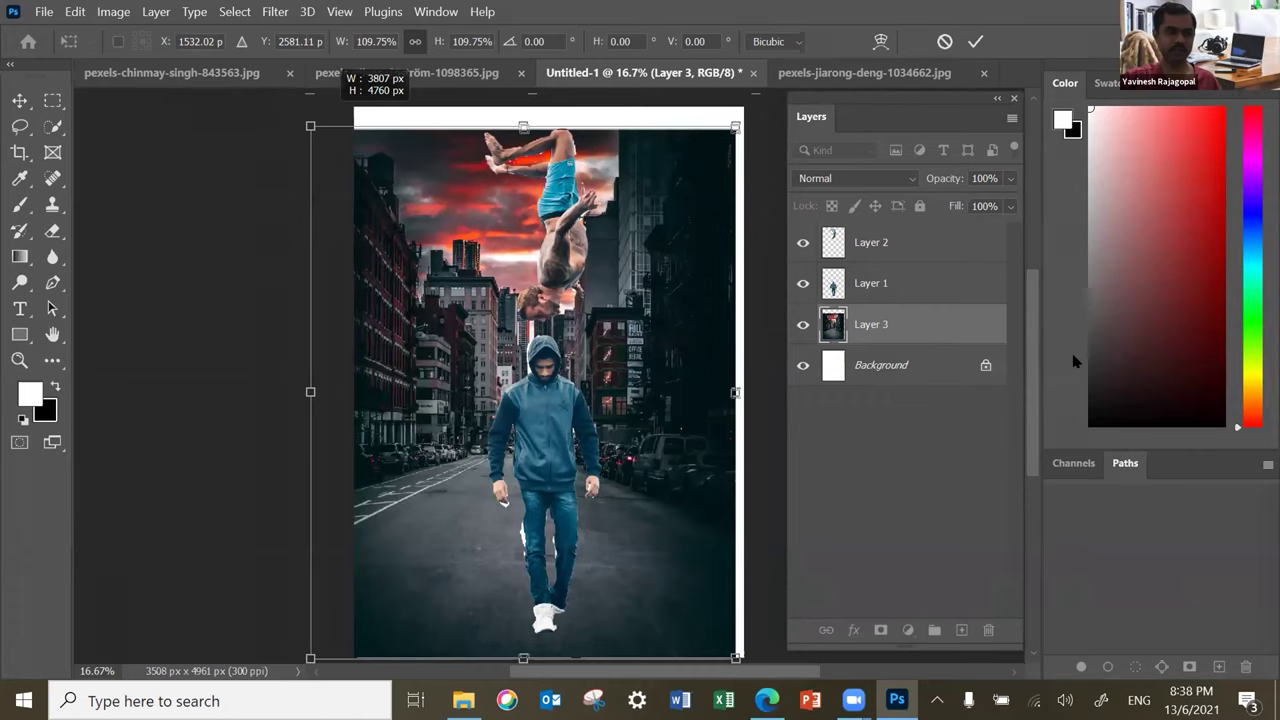
{"action": "left_click_drag", "start_coordinate": [403, 160], "coordinate": [445, 160]}
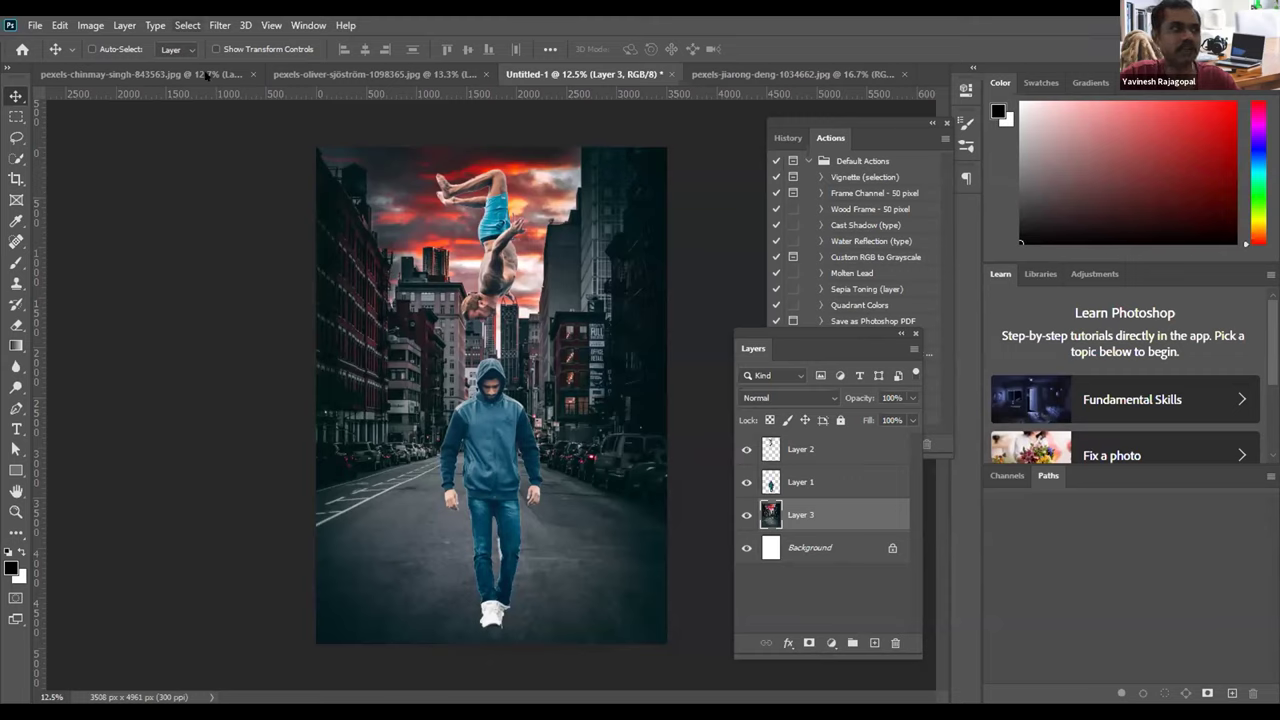
{"action": "left_click", "coordinate": [187, 25]}
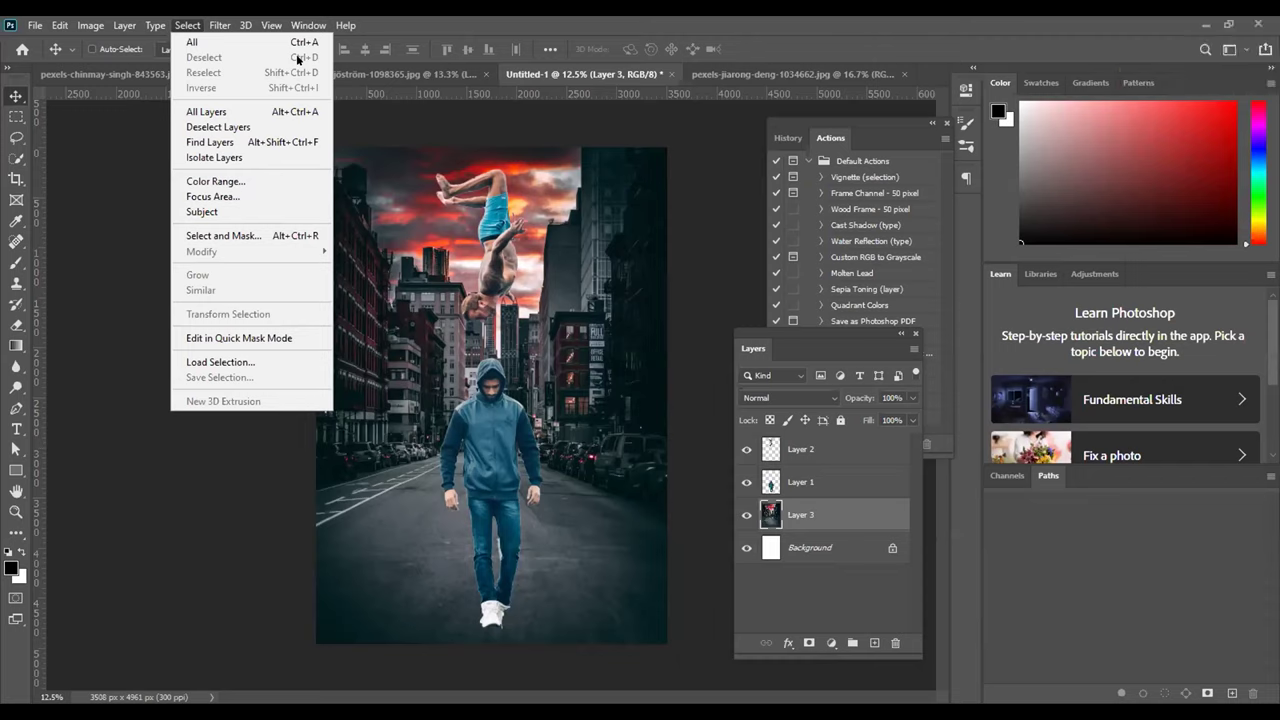
{"action": "left_click", "coordinate": [576, 190]}
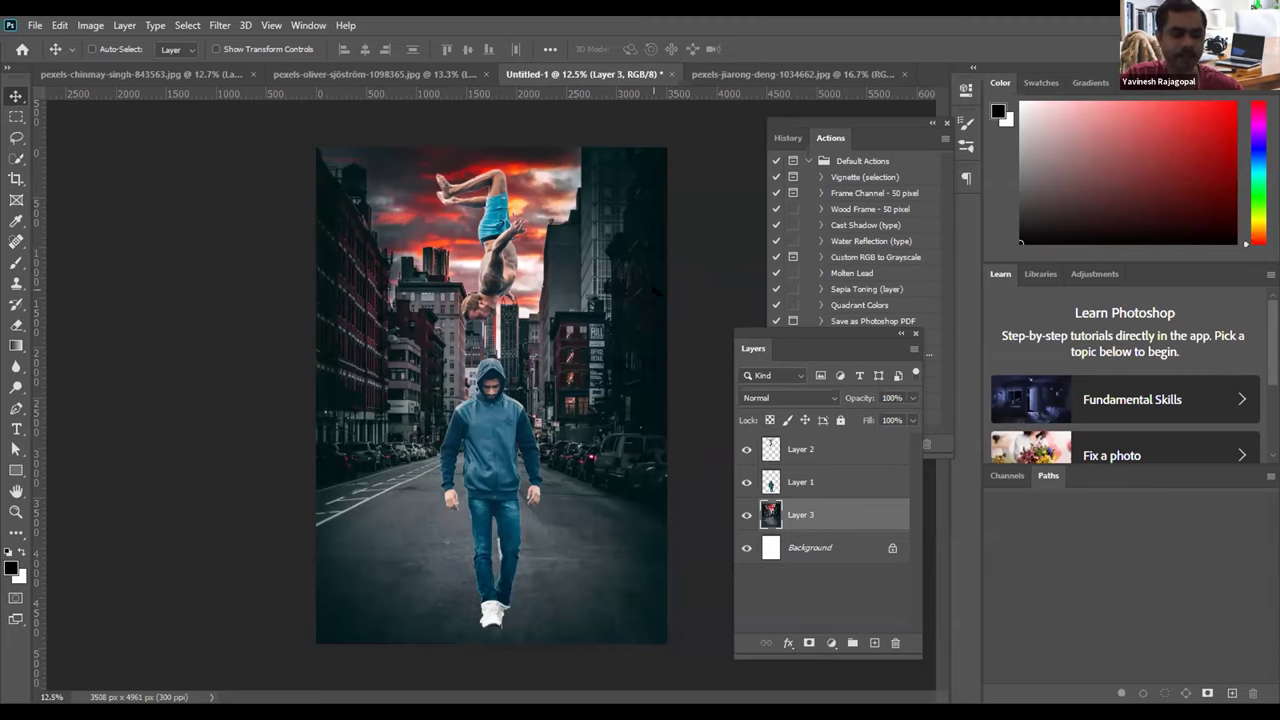
{"action": "left_click", "coordinate": [824, 448]}
{"action": "left_click", "coordinate": [745, 449]}
{"action": "left_click", "coordinate": [745, 449]}
{"action": "left_click", "coordinate": [745, 449]}
{"action": "left_click", "coordinate": [745, 449]}
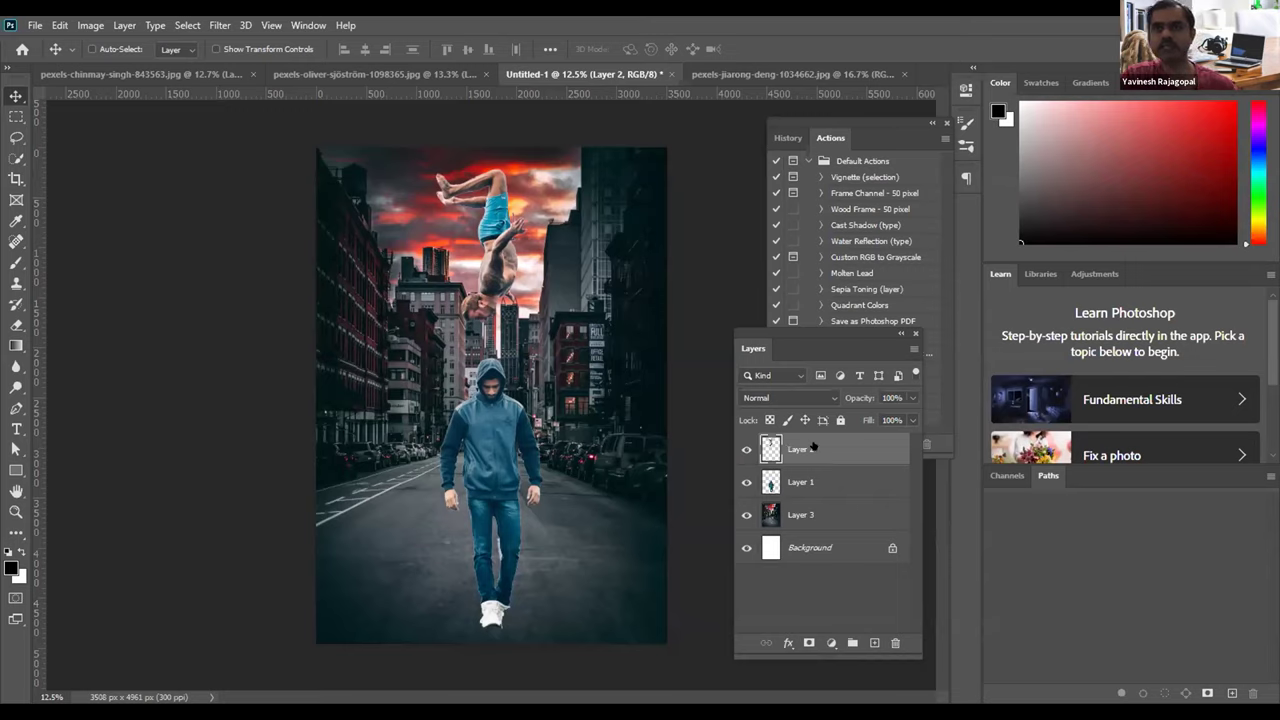
Step: Duplicate Layer 2 with Ctrl+J, hide the original Layer 2 and keep Layer 2 copy selected
{"action": "key", "text": "ctrl"}
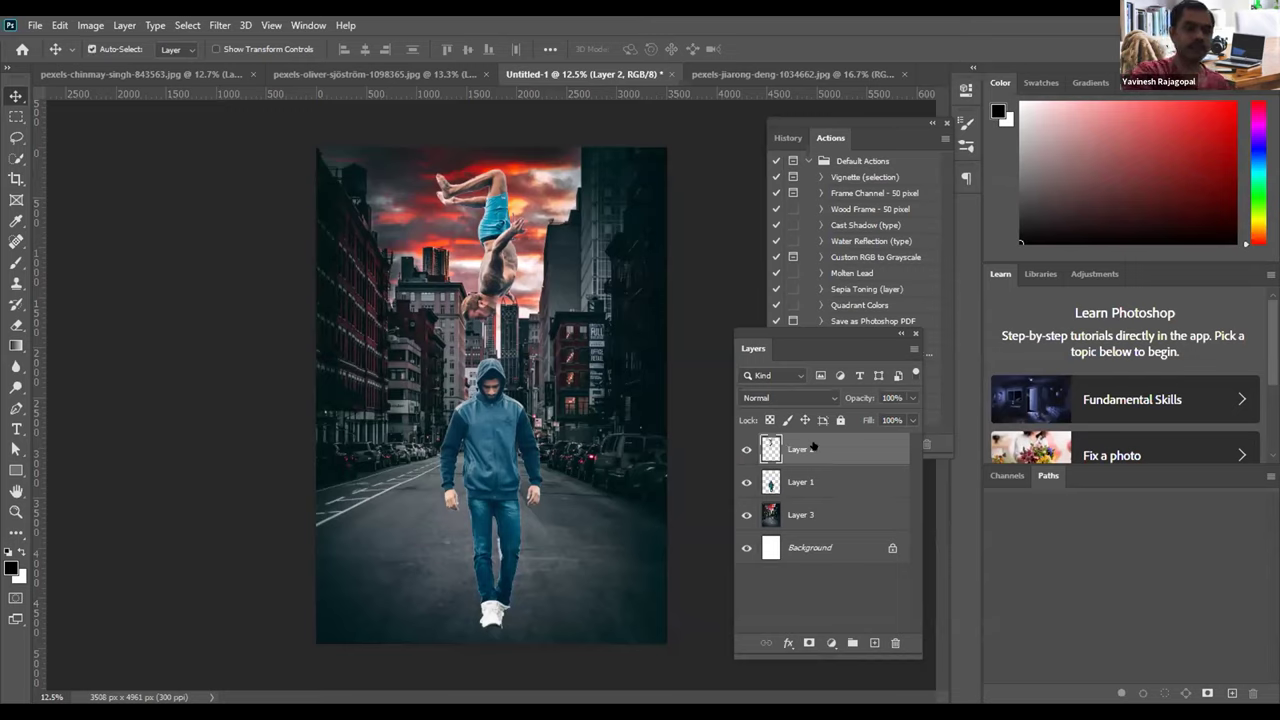
{"action": "key", "text": "ctrl+j"}
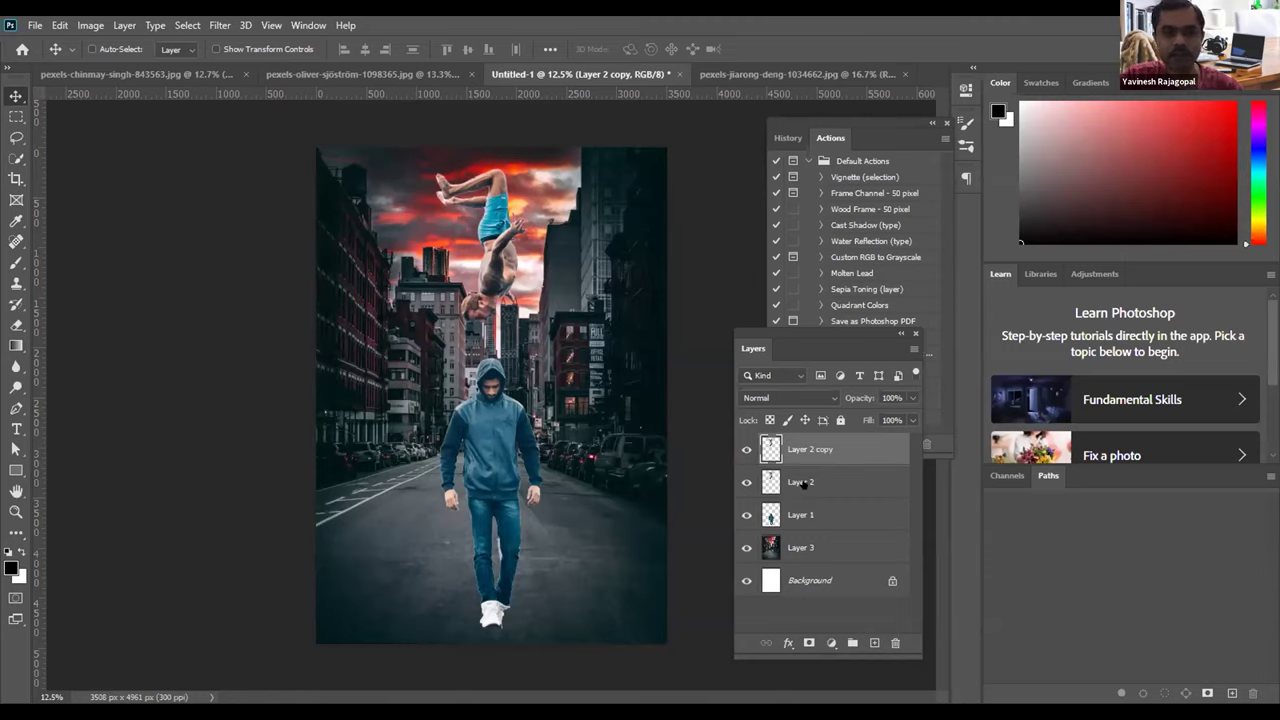
{"action": "left_click", "coordinate": [802, 484]}
{"action": "left_click", "coordinate": [747, 483]}
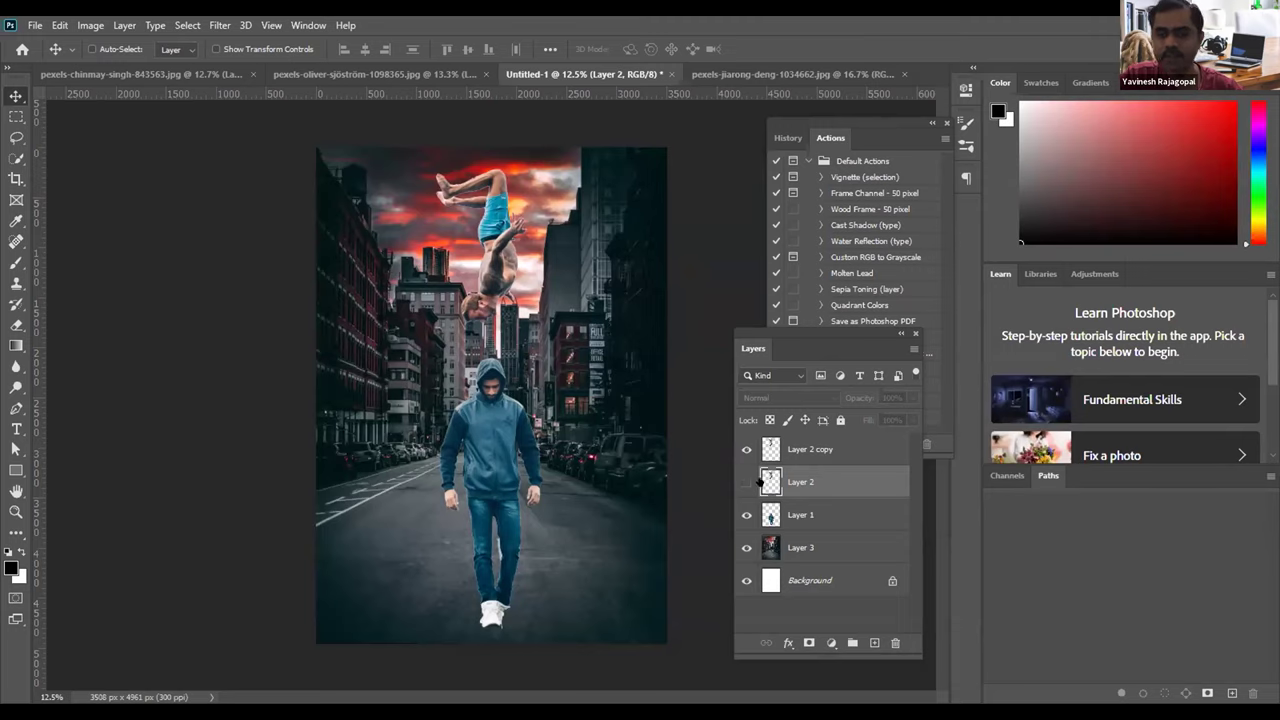
{"action": "left_click", "coordinate": [840, 447]}
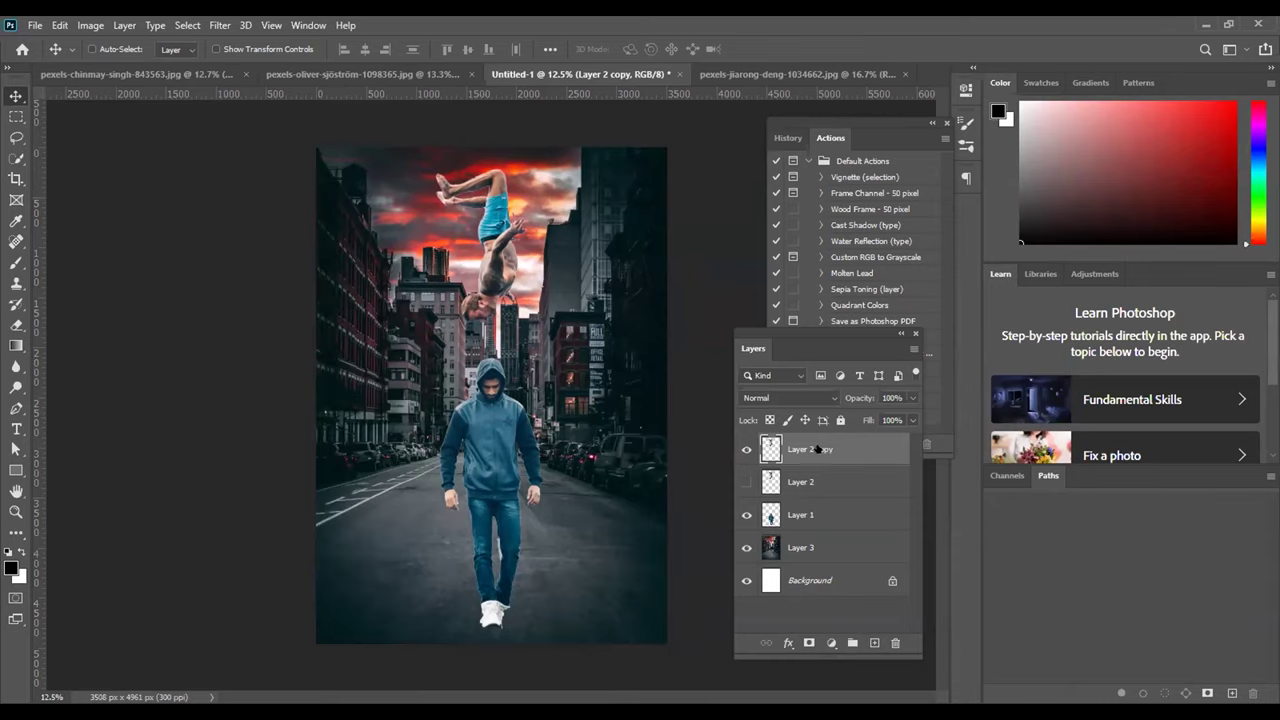
{"action": "left_click", "coordinate": [804, 478]}
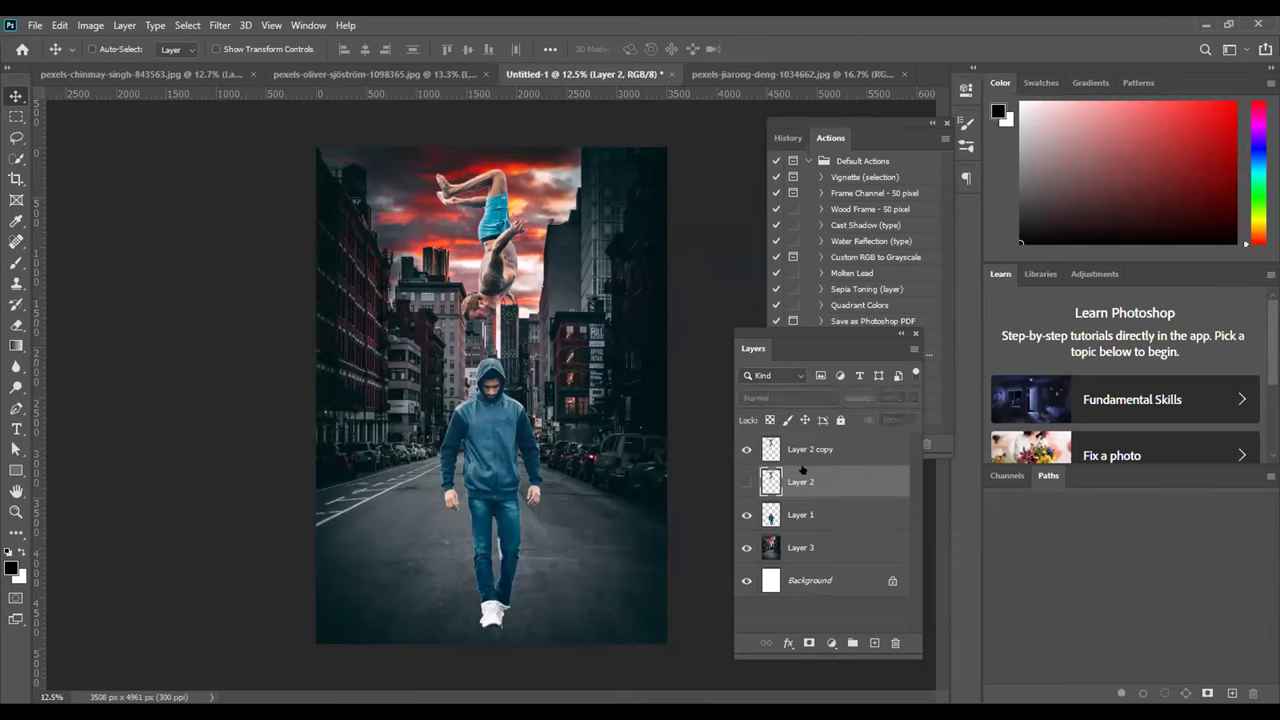
{"action": "left_click", "coordinate": [802, 450]}
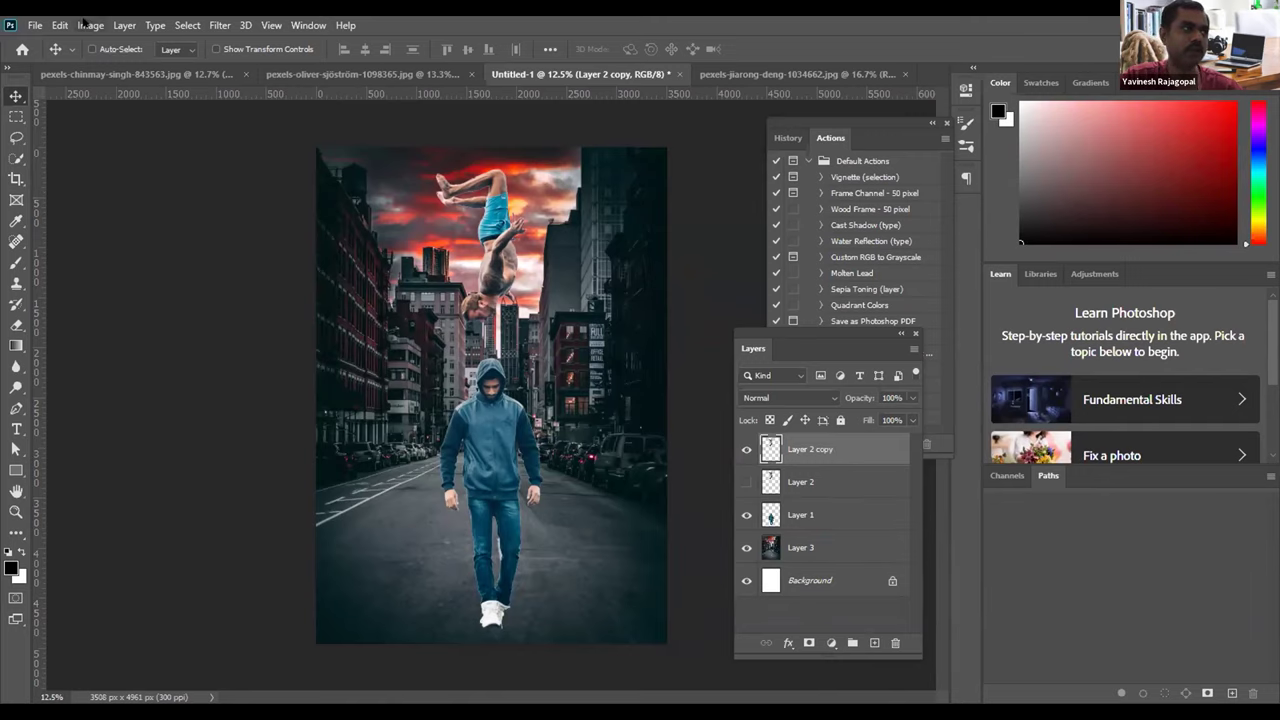
Step: Open Color Balance on the diver and shift the midtones toward red and yellow
{"action": "left_click", "coordinate": [89, 25]}
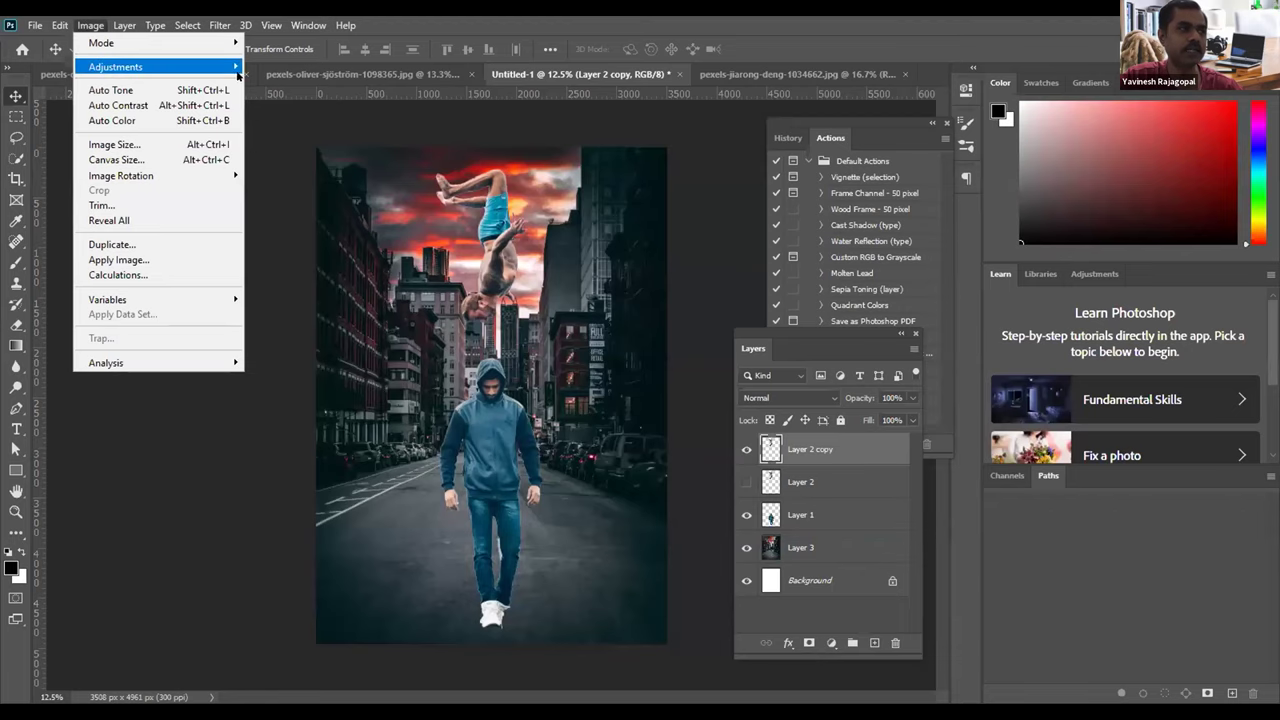
{"action": "mouse_move", "coordinate": [238, 72]}
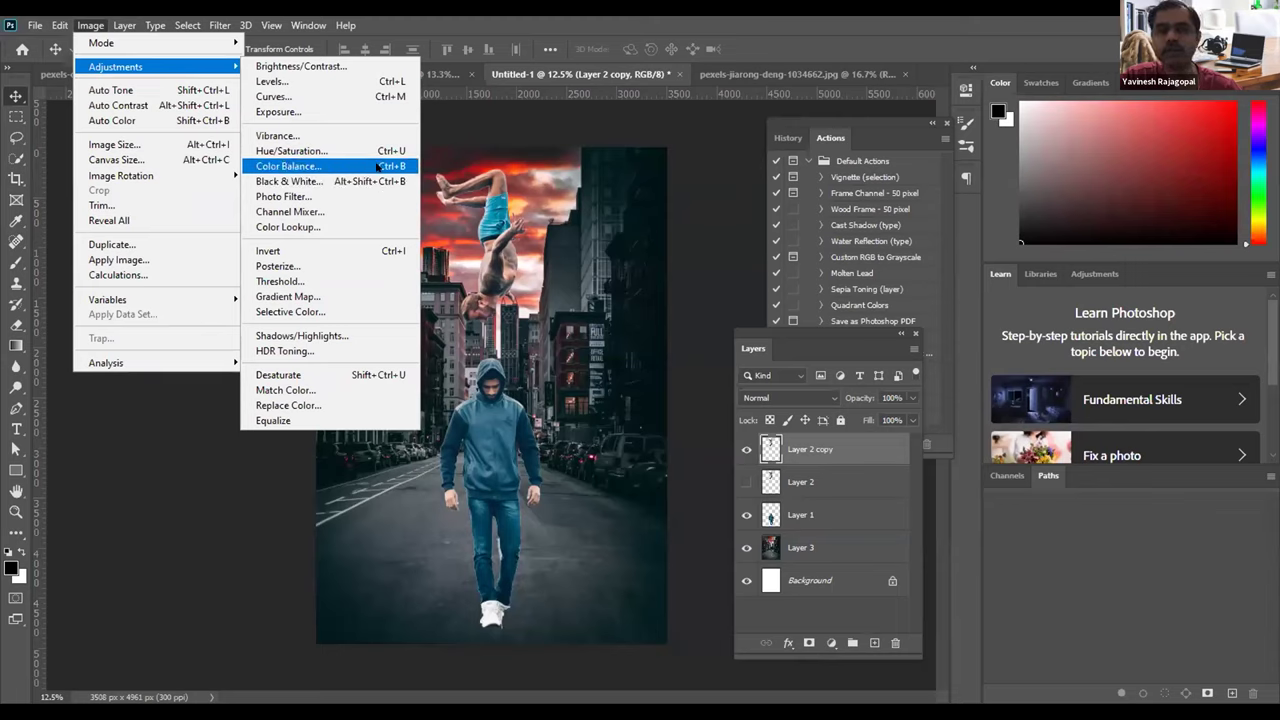
{"action": "left_click", "coordinate": [379, 158]}
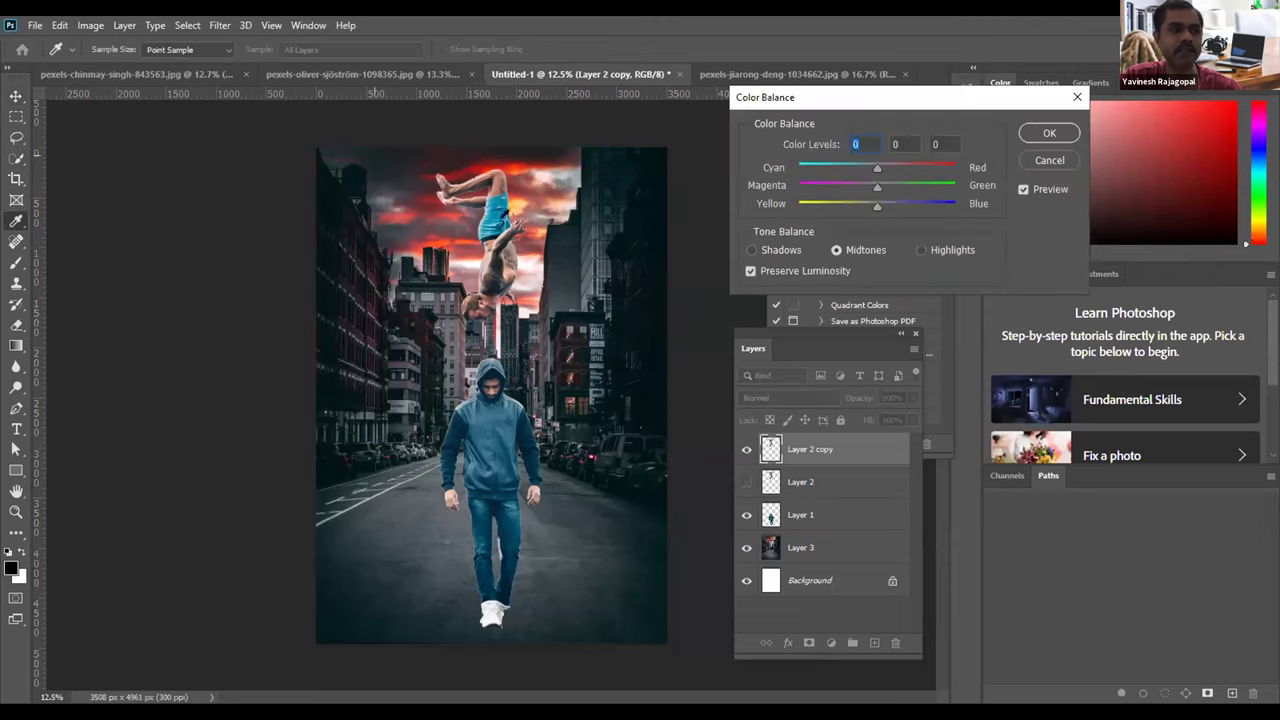
{"action": "left_click_drag", "start_coordinate": [860, 204], "coordinate": [840, 204]}
{"action": "left_click_drag", "start_coordinate": [890, 168], "coordinate": [916, 167]}
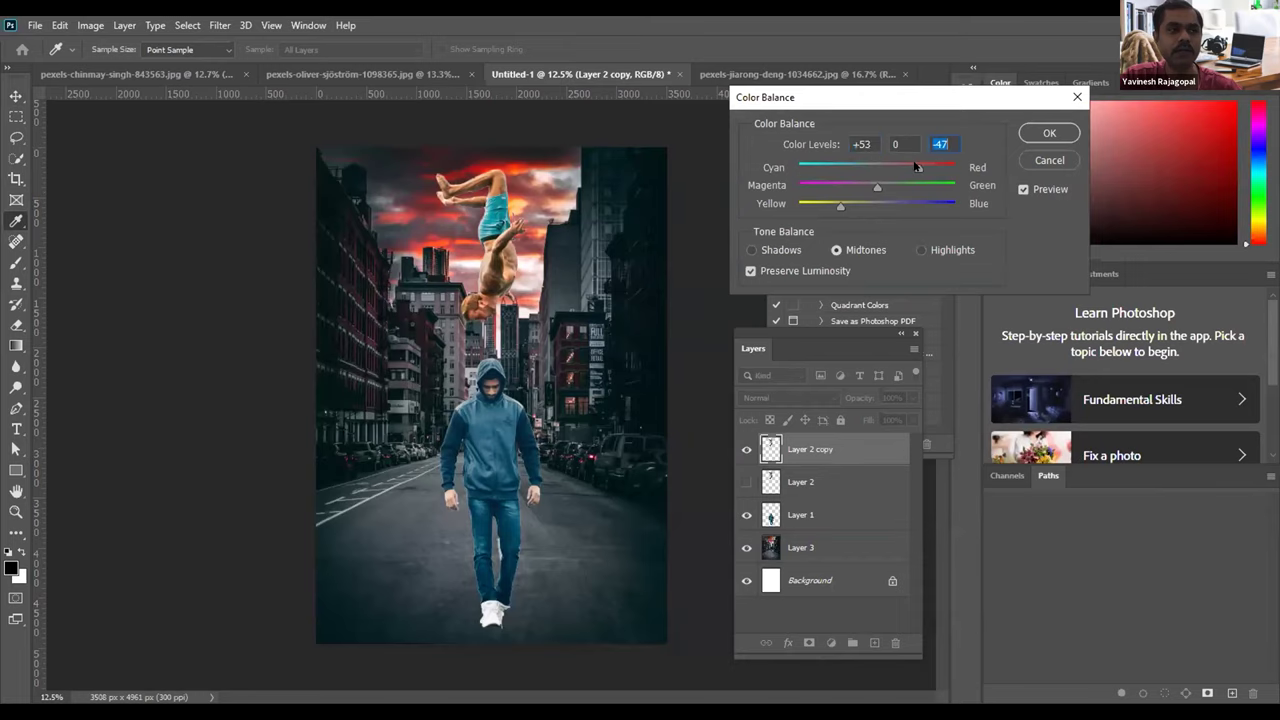
{"action": "left_click", "coordinate": [840, 204]}
Step: Push the diver's shadows toward red and reduce their yellow shift
{"action": "left_click", "coordinate": [785, 251]}
{"action": "left_click", "coordinate": [840, 251]}
{"action": "left_click", "coordinate": [945, 251]}
{"action": "left_click", "coordinate": [768, 251]}
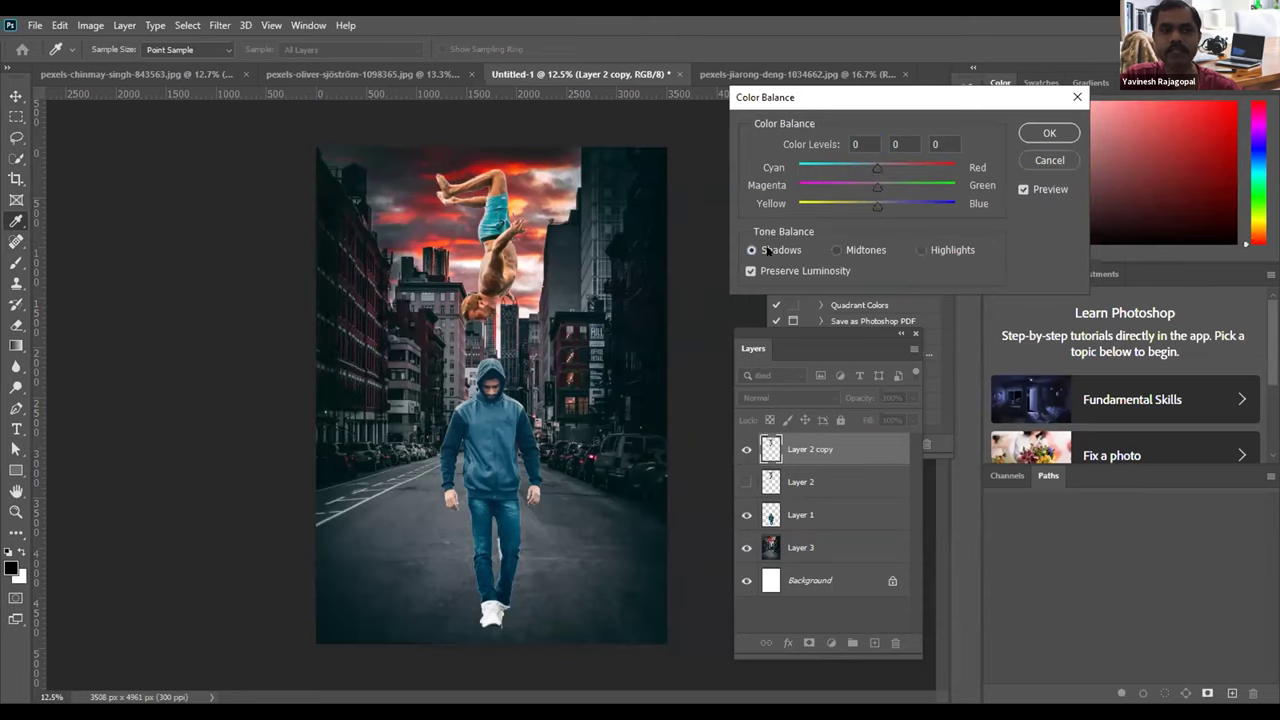
{"action": "left_click", "coordinate": [863, 251]}
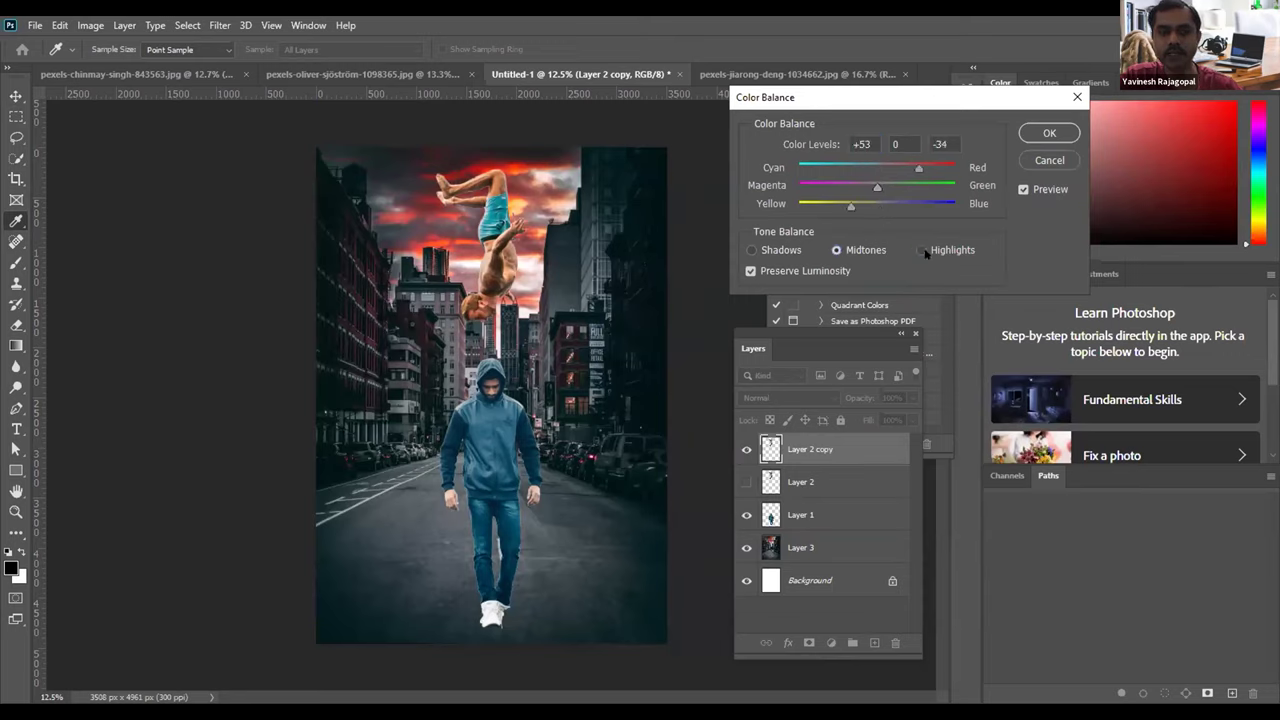
{"action": "left_click", "coordinate": [924, 250]}
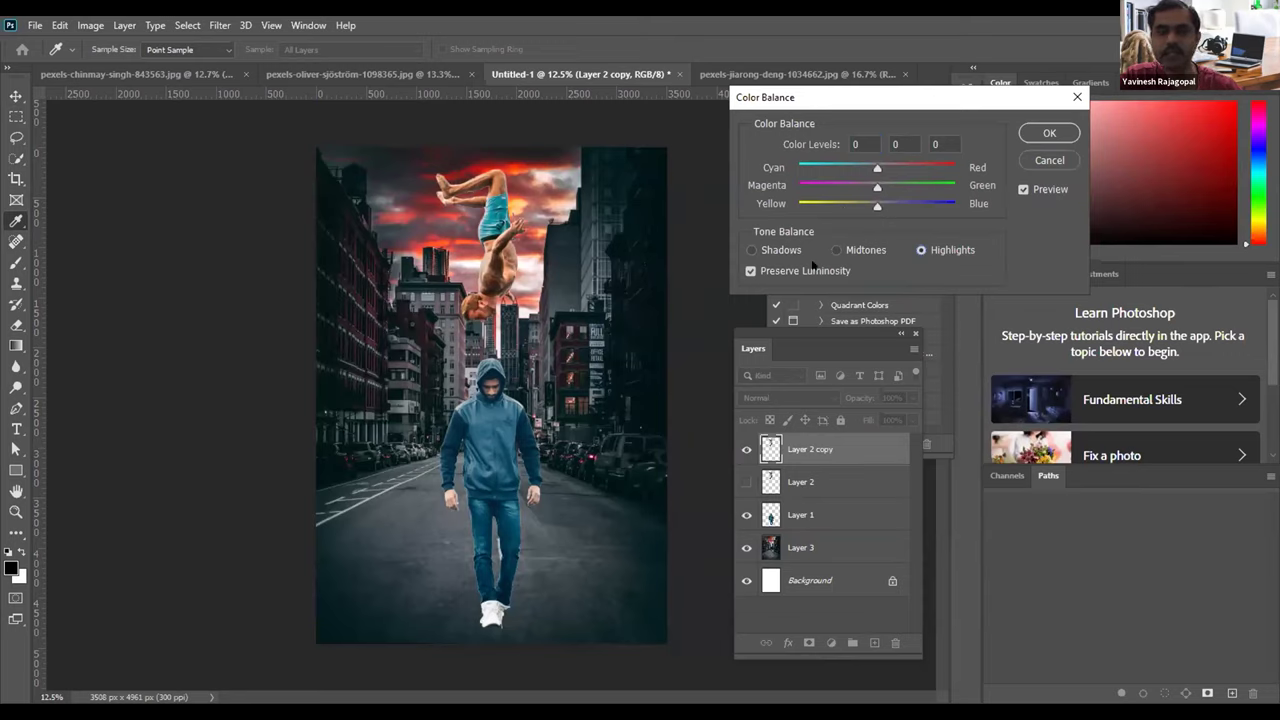
{"action": "left_click", "coordinate": [762, 251]}
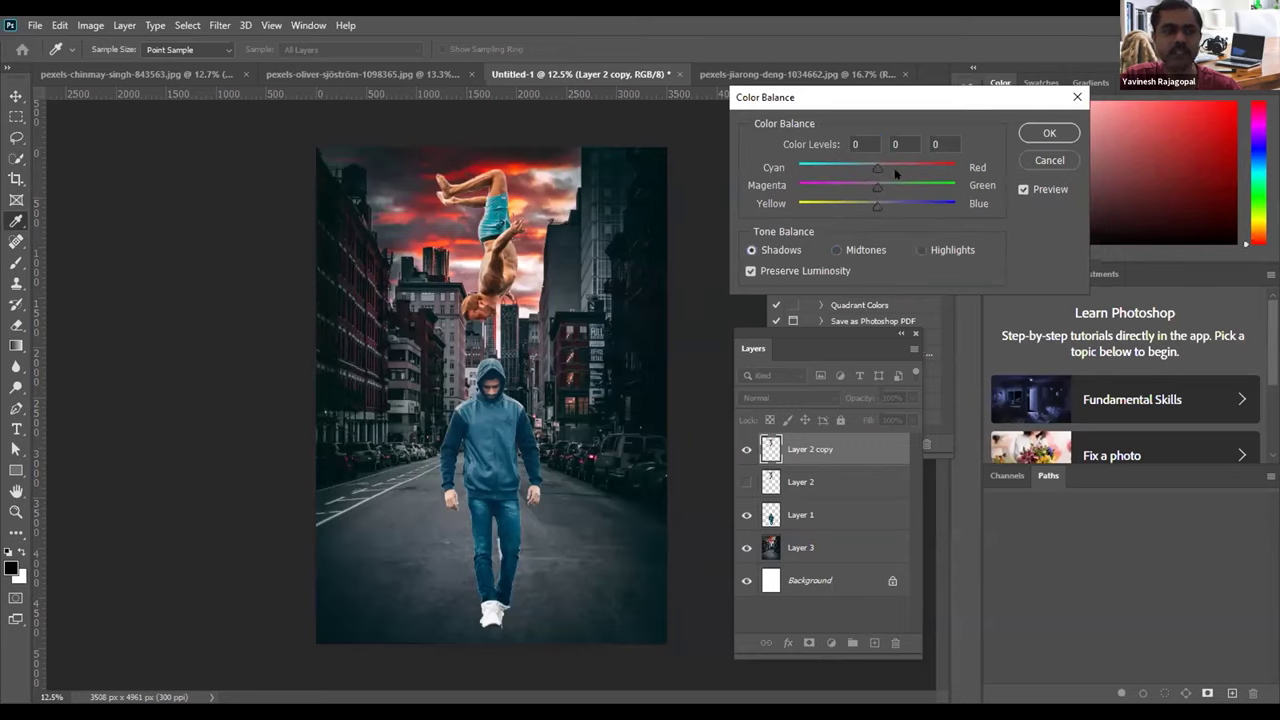
{"action": "mouse_move", "coordinate": [876, 167]}
{"action": "left_mouse_down"}
{"action": "mouse_move", "coordinate": [911, 165]}
{"action": "mouse_move", "coordinate": [897, 167]}
{"action": "left_mouse_up"}
{"action": "left_click_drag", "start_coordinate": [847, 204], "coordinate": [785, 205]}
Step: Warm the highlights with more yellow and red, to +13, 0, -18
{"action": "left_click", "coordinate": [849, 251]}
{"action": "left_click", "coordinate": [921, 250]}
{"action": "left_click", "coordinate": [921, 250]}
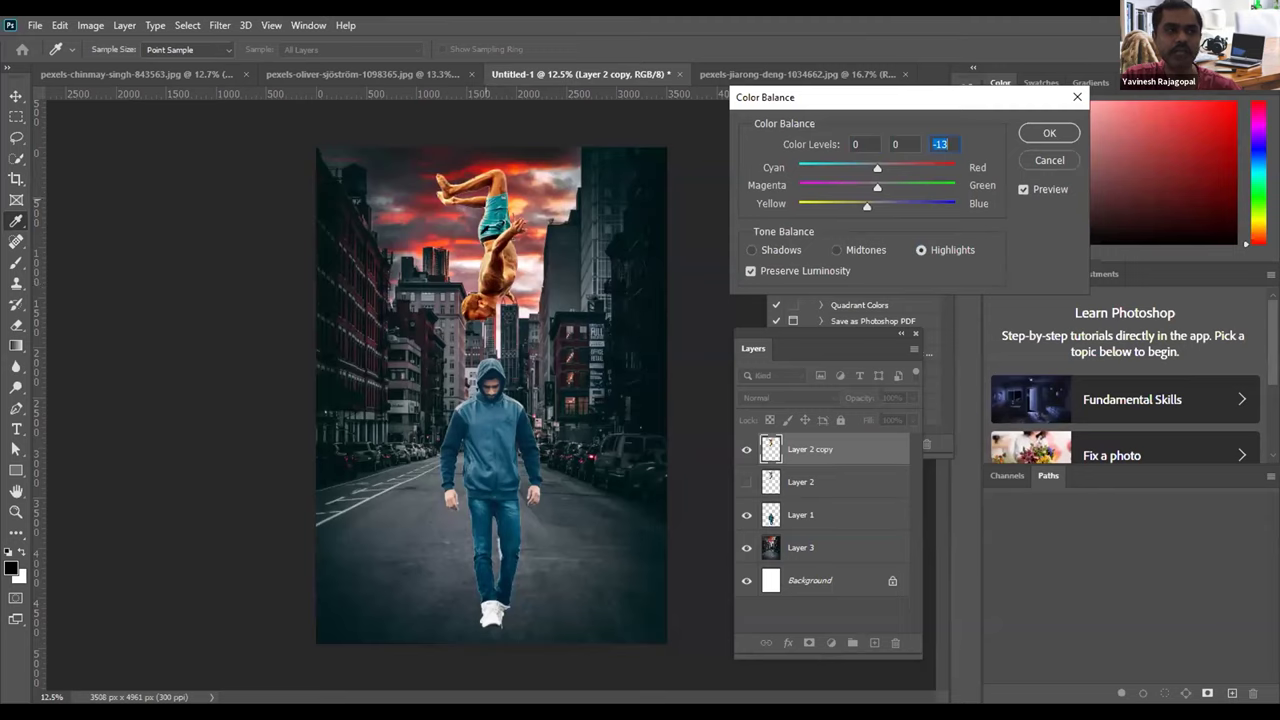
{"action": "left_click_drag", "start_coordinate": [866, 205], "coordinate": [861, 205]}
{"action": "mouse_move", "coordinate": [876, 171]}
{"action": "left_mouse_down"}
{"action": "mouse_move", "coordinate": [914, 171]}
{"action": "mouse_move", "coordinate": [887, 171]}
{"action": "left_mouse_up"}
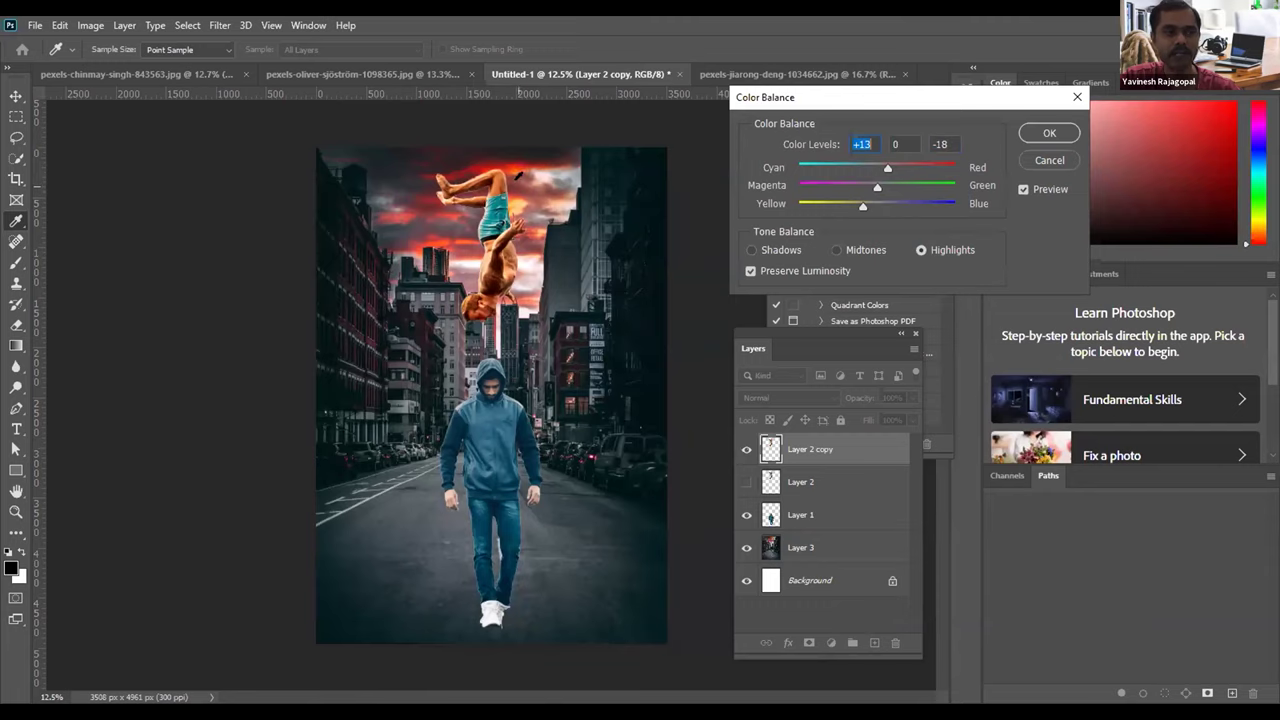
Step: Add yellow to the highlights and ease the midtones to +21, 0, -5
{"action": "mouse_move", "coordinate": [862, 205]}
{"action": "left_mouse_down"}
{"action": "mouse_move", "coordinate": [888, 212]}
{"action": "mouse_move", "coordinate": [874, 210]}
{"action": "left_mouse_up"}
{"action": "left_click", "coordinate": [846, 249]}
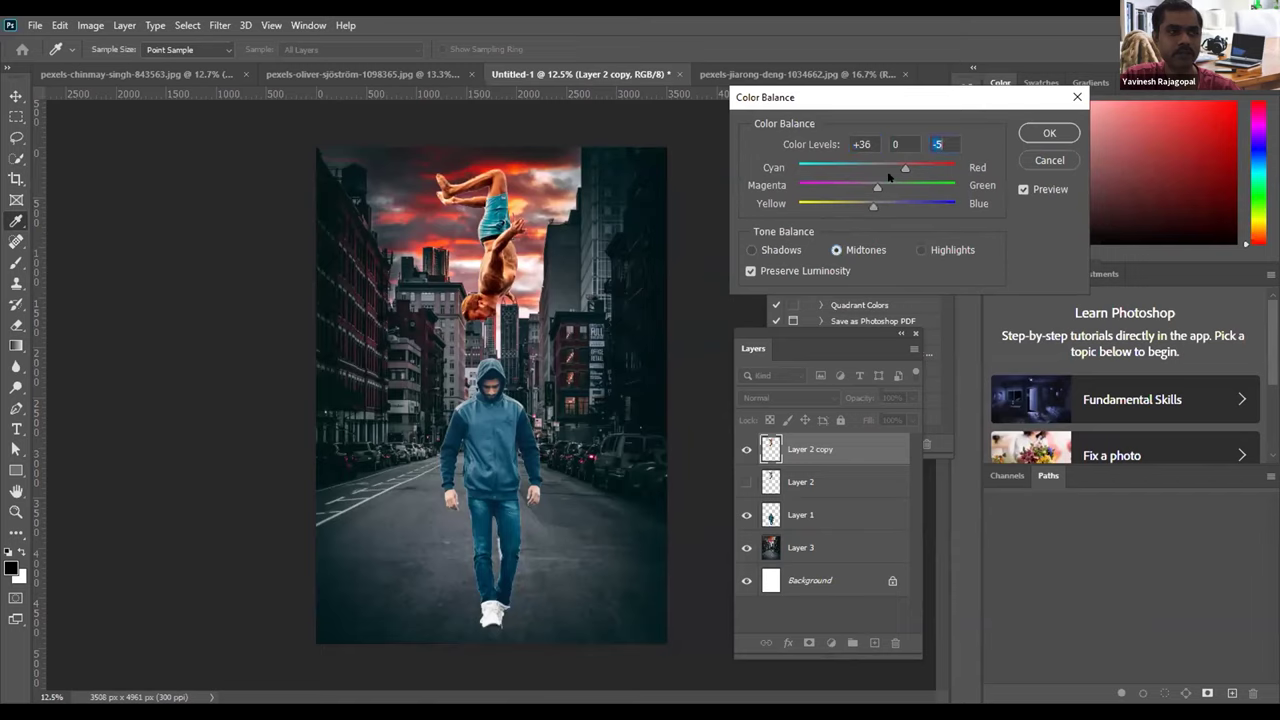
{"action": "left_click_drag", "start_coordinate": [905, 168], "coordinate": [894, 168]}
{"action": "mouse_move", "coordinate": [877, 187]}
{"action": "left_mouse_down"}
{"action": "mouse_move", "coordinate": [823, 191]}
{"action": "mouse_move", "coordinate": [938, 180]}
{"action": "mouse_move", "coordinate": [862, 190]}
{"action": "mouse_move", "coordinate": [876, 191]}
{"action": "left_mouse_up"}
Step: Set the shadows to +49, -7, -31 and zoom in to check the diver
{"action": "left_click", "coordinate": [770, 250]}
{"action": "left_click_drag", "start_coordinate": [877, 188], "coordinate": [916, 167]}
{"action": "mouse_move", "coordinate": [864, 205]}
{"action": "left_mouse_down"}
{"action": "mouse_move", "coordinate": [830, 210]}
{"action": "mouse_move", "coordinate": [852, 205]}
{"action": "left_mouse_up"}
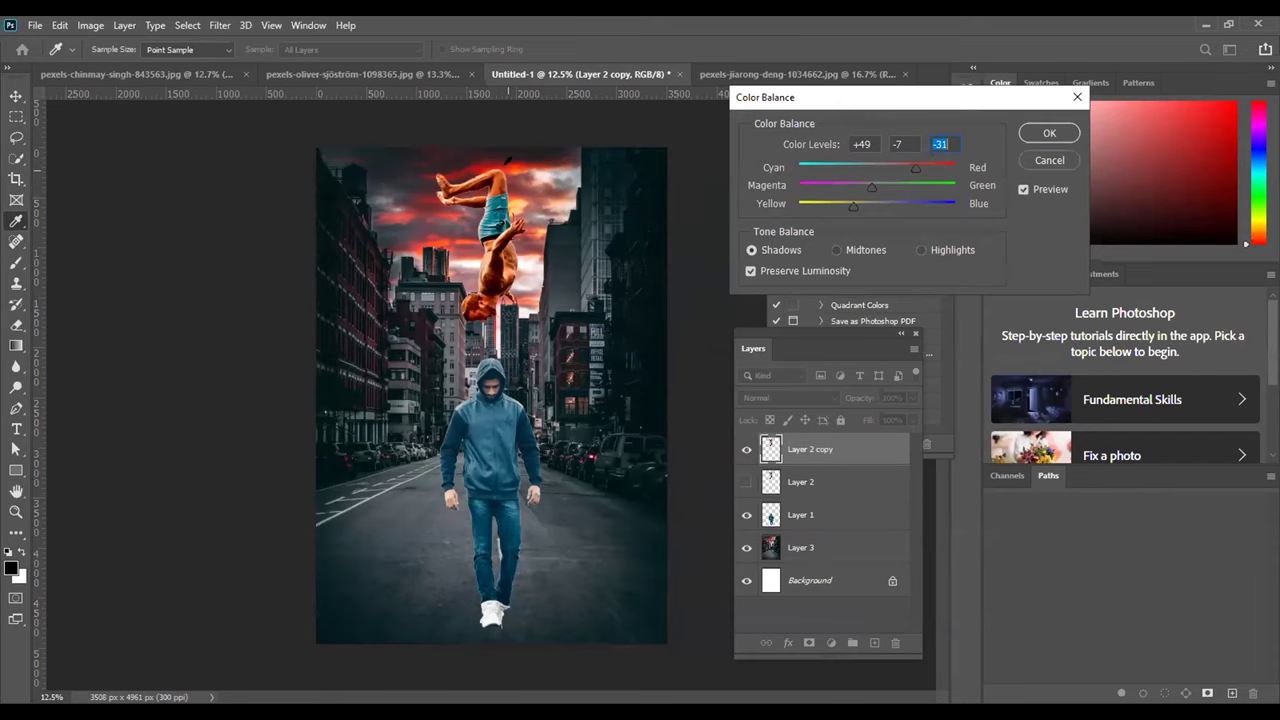
{"action": "key", "text": "ctrl+plus"}
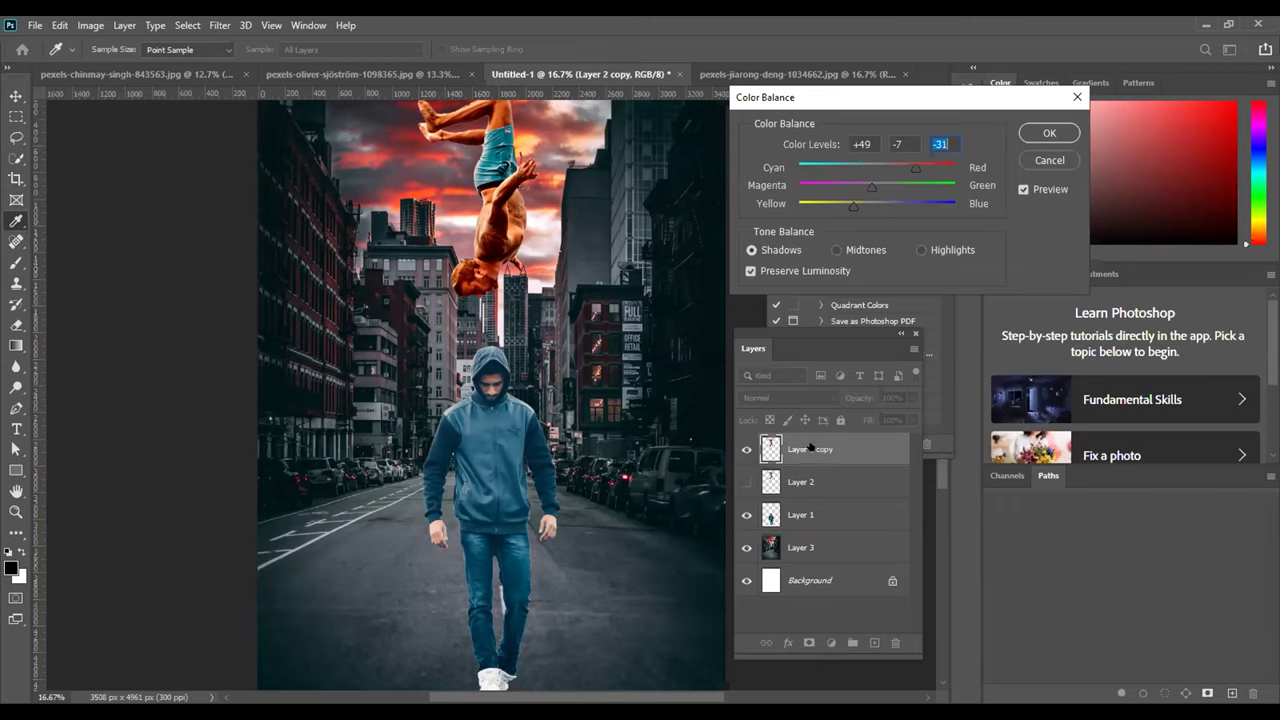
{"action": "left_click", "coordinate": [775, 244]}
Step: Compare the Color Balance values across highlights, midtones and shadows
{"action": "left_click", "coordinate": [922, 250]}
{"action": "left_click", "coordinate": [840, 250]}
{"action": "left_click", "coordinate": [770, 250]}
{"action": "left_click", "coordinate": [840, 250]}
{"action": "left_click", "coordinate": [922, 250]}
{"action": "left_click", "coordinate": [862, 252]}
{"action": "left_click", "coordinate": [762, 252]}
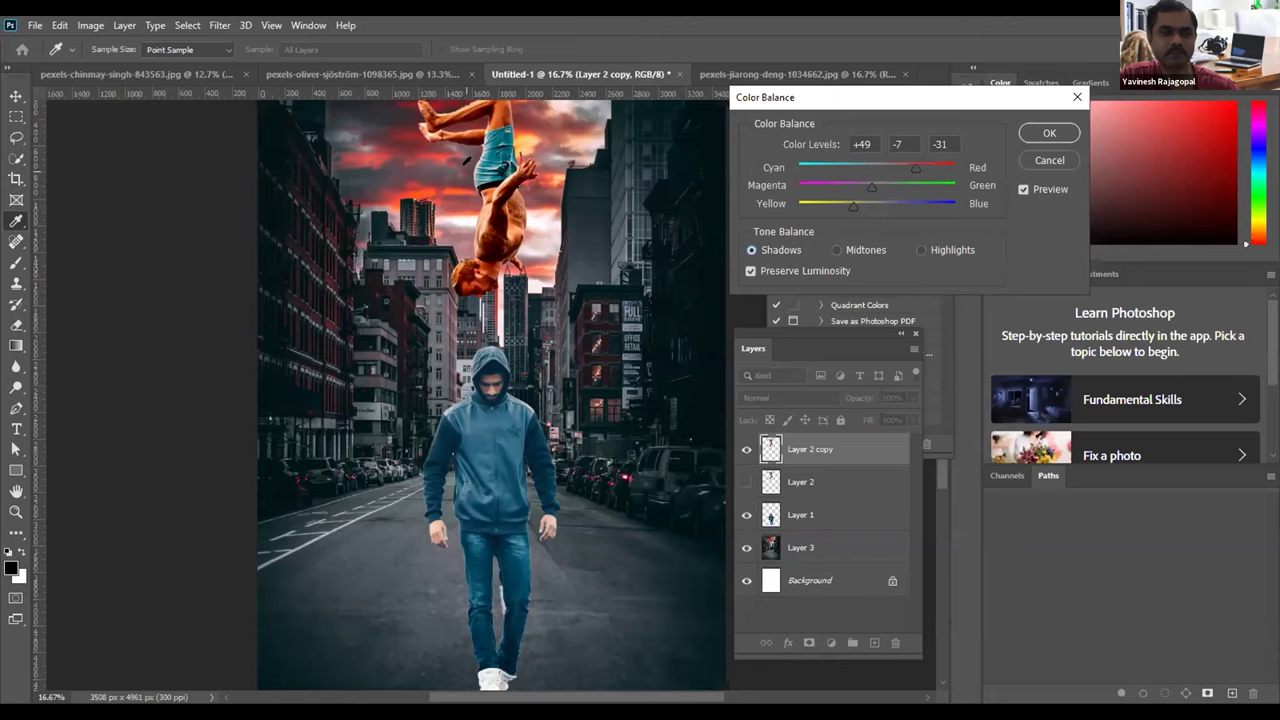
Step: Cancel the Color Balance dialog, discarding the tint, and reposition the view
{"action": "left_click", "coordinate": [1035, 160]}
{"action": "scroll", "coordinate": [558, 240], "scroll_direction": "up", "scroll_amount": 2}
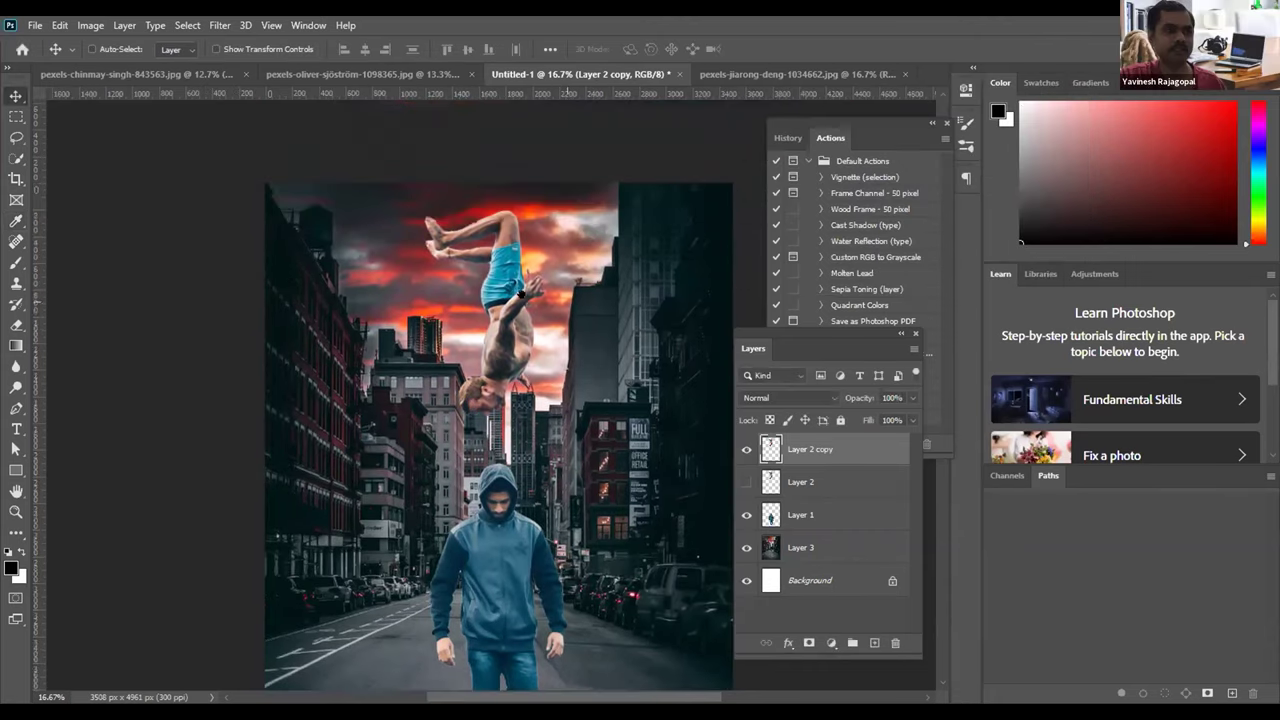
{"action": "scroll", "coordinate": [580, 294], "scroll_direction": "up", "scroll_amount": 1}
{"action": "scroll", "coordinate": [580, 294], "scroll_direction": "up", "scroll_amount": 1}
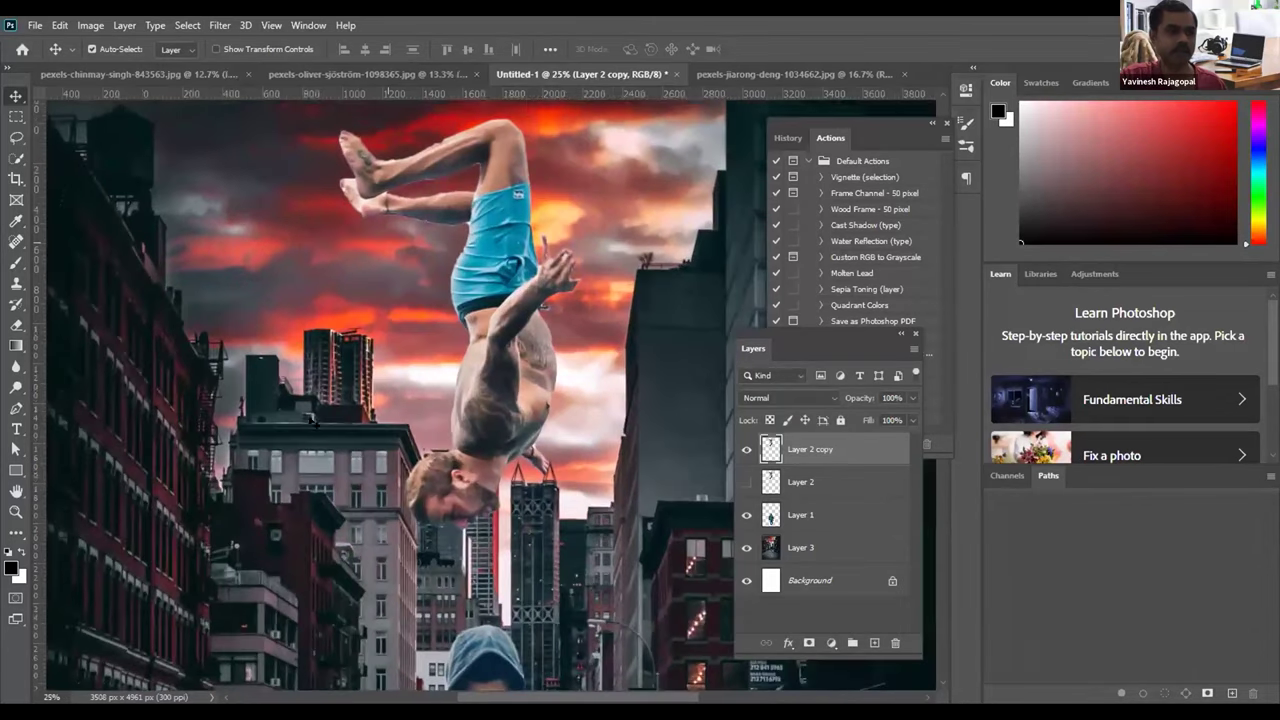
{"action": "scroll", "coordinate": [500, 275], "scroll_direction": "up", "scroll_amount": 1}
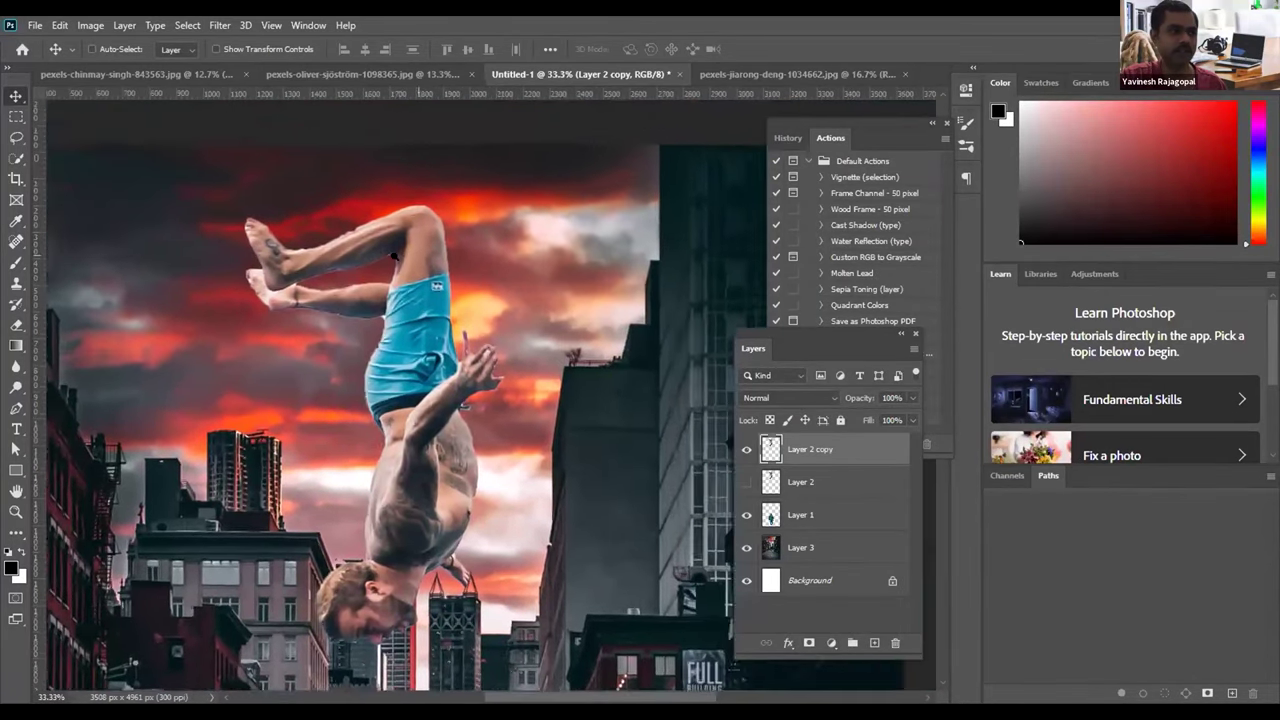
{"action": "scroll", "coordinate": [480, 303], "scroll_direction": "up", "scroll_amount": 1}
{"action": "scroll", "coordinate": [465, 316], "scroll_direction": "up", "scroll_amount": 1}
{"action": "scroll", "coordinate": [463, 316], "scroll_direction": "left", "scroll_amount": 2}
{"action": "scroll", "coordinate": [463, 316], "scroll_direction": "up", "scroll_amount": 1}
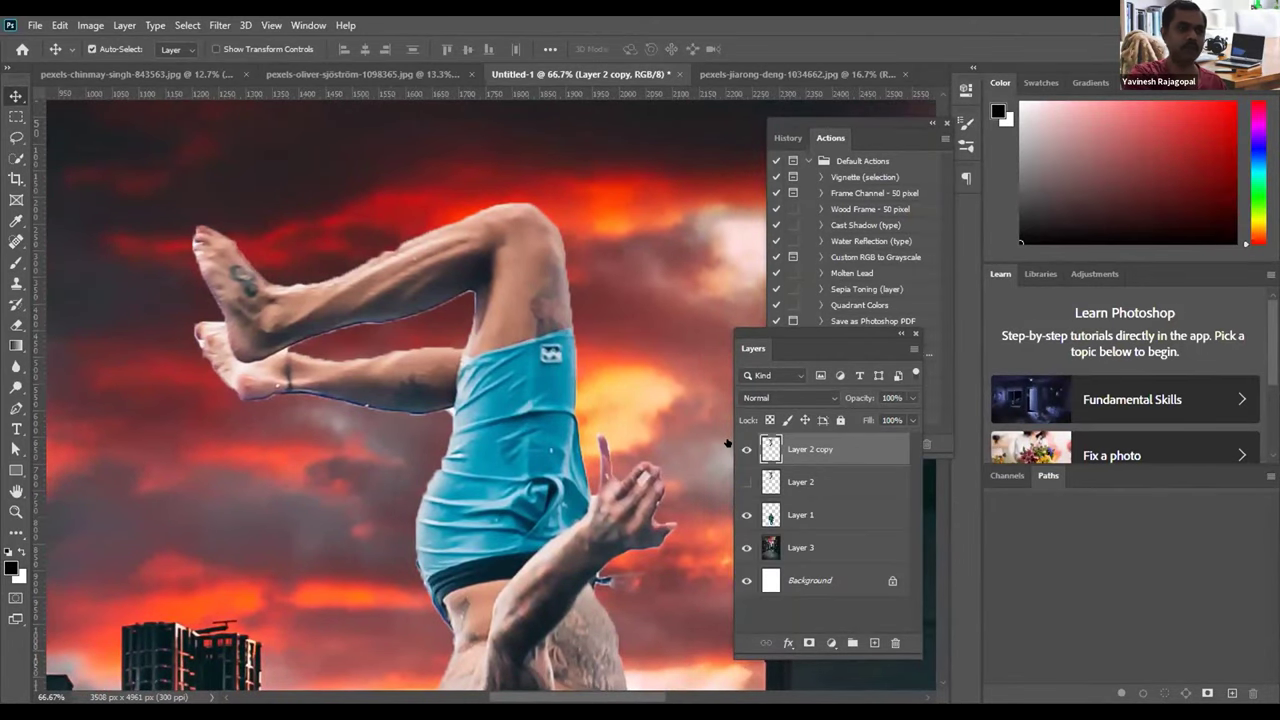
Step: Reopen Color Balance with Ctrl+B and push the highlights and shadows toward red
{"action": "key", "text": "ctrl+b"}
{"action": "left_click", "coordinate": [937, 251]}
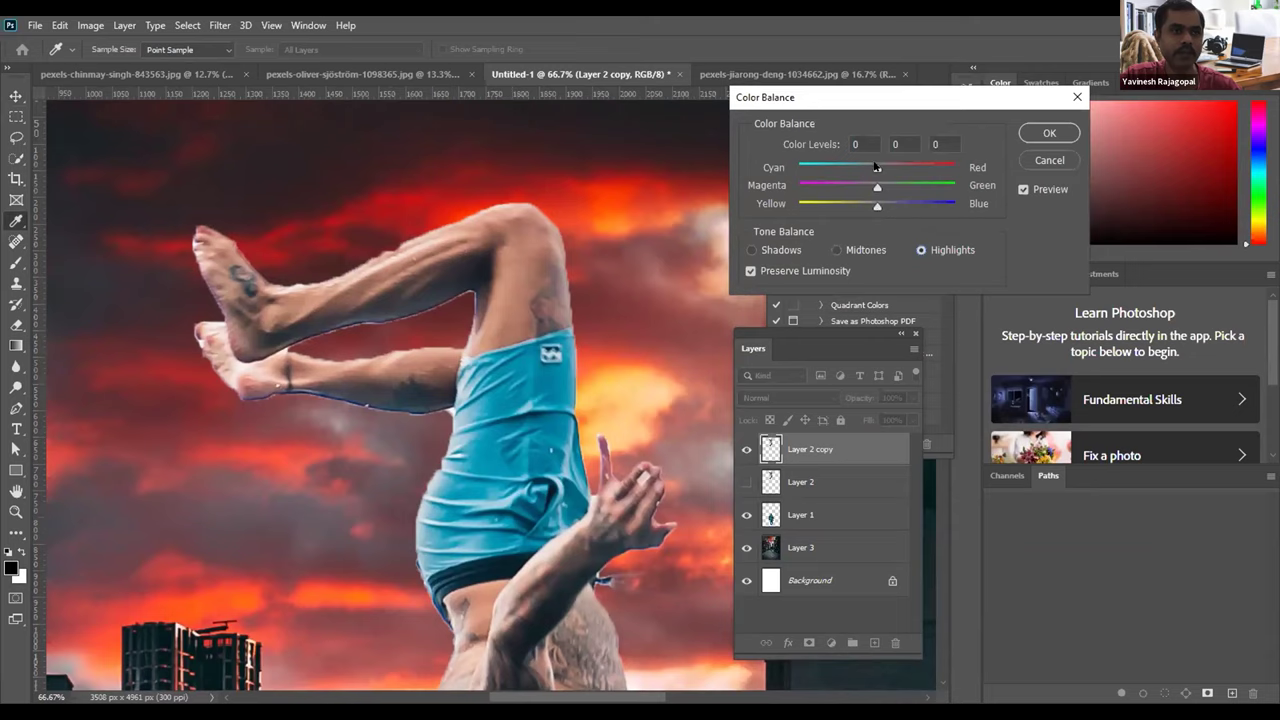
{"action": "left_click_drag", "start_coordinate": [938, 162], "coordinate": [877, 167]}
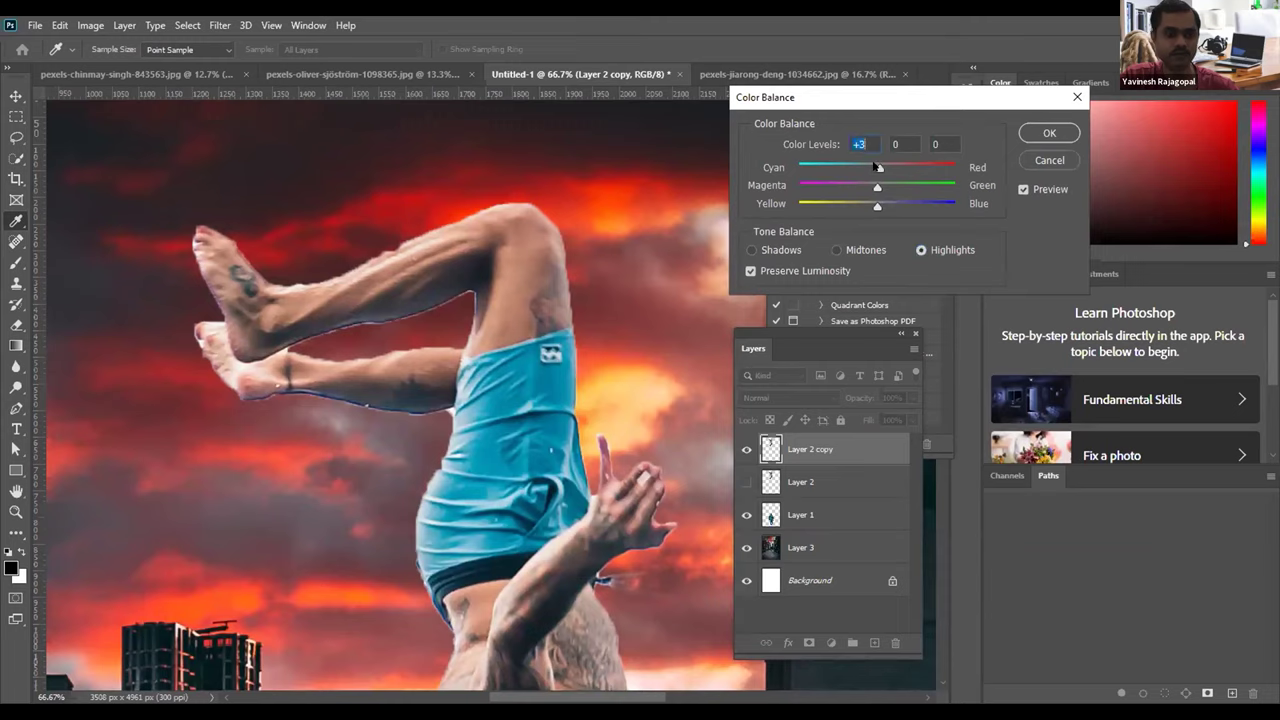
{"action": "left_click", "coordinate": [752, 250]}
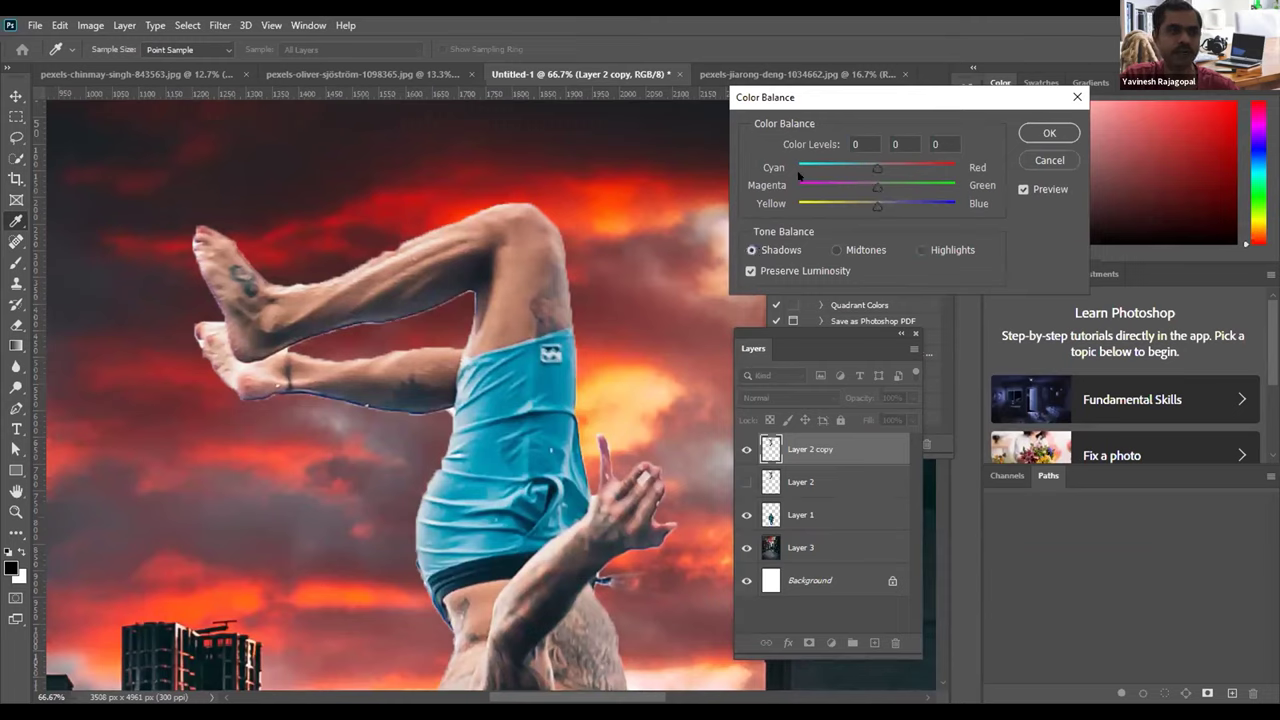
{"action": "mouse_move", "coordinate": [877, 167]}
{"action": "left_mouse_down"}
{"action": "mouse_move", "coordinate": [945, 158]}
{"action": "mouse_move", "coordinate": [880, 166]}
{"action": "left_mouse_up"}
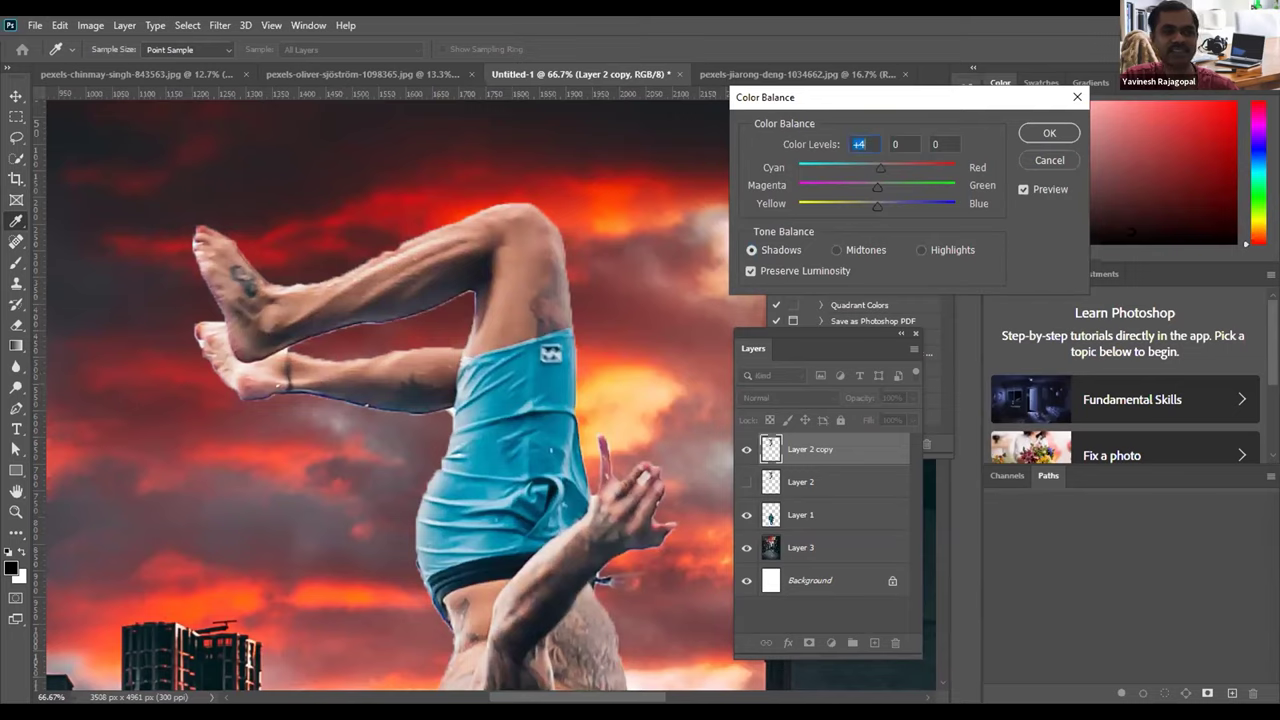
{"action": "left_click", "coordinate": [771, 250]}
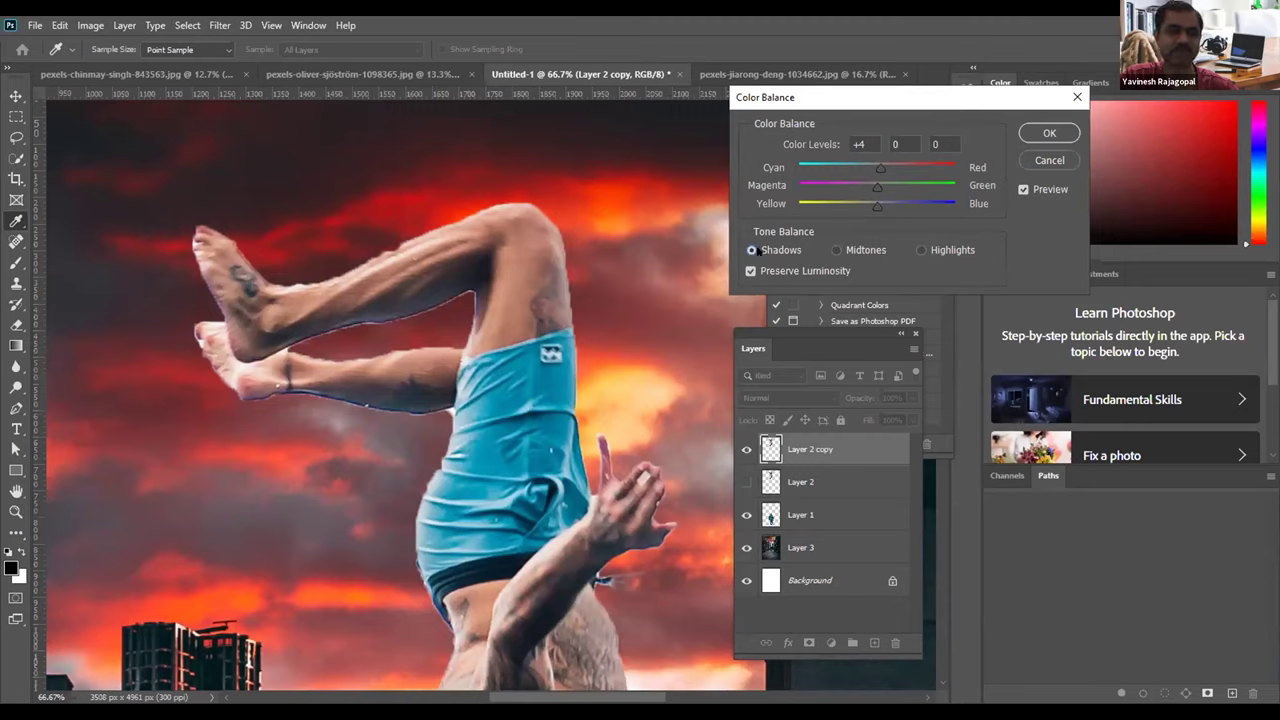
Step: Apply shadows +34/0/-52, midtones +44/0/-8 and highlights +24/0/-16 to the diver
{"action": "left_click_drag", "start_coordinate": [873, 177], "coordinate": [901, 163]}
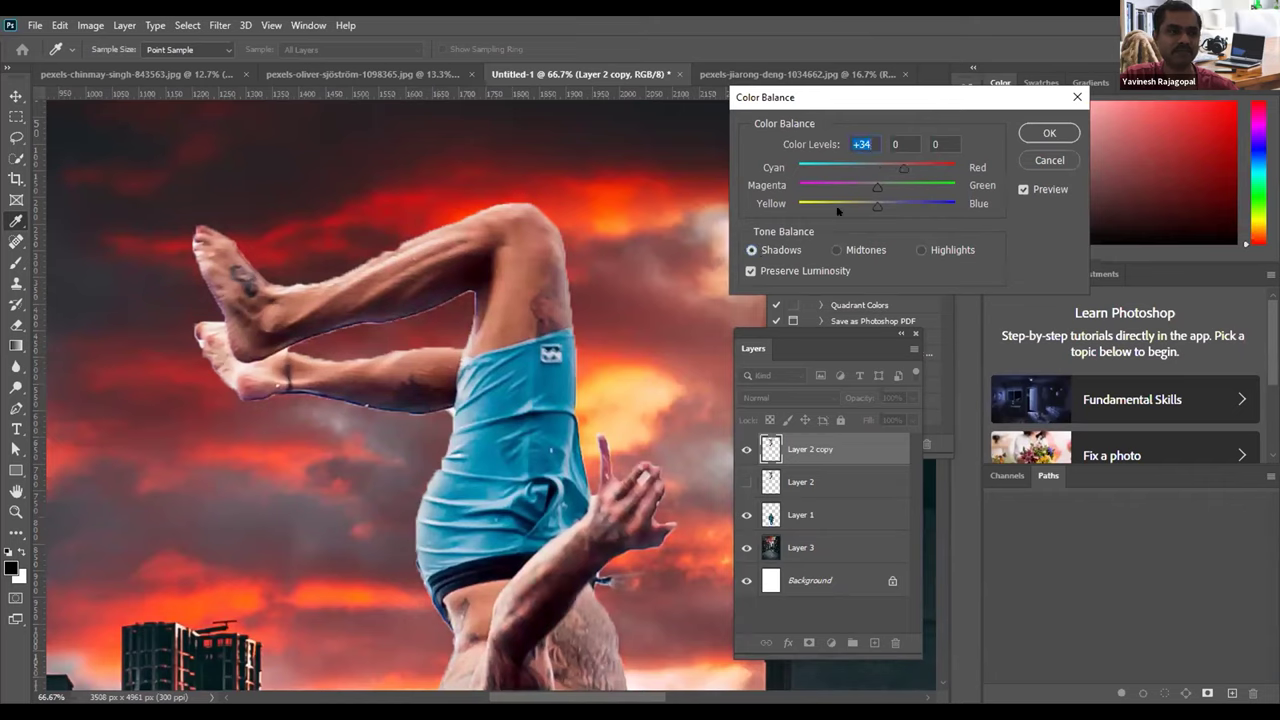
{"action": "mouse_move", "coordinate": [846, 203]}
{"action": "left_mouse_down"}
{"action": "mouse_move", "coordinate": [834, 208]}
{"action": "mouse_move", "coordinate": [862, 212]}
{"action": "left_mouse_up"}
{"action": "left_click", "coordinate": [858, 250]}
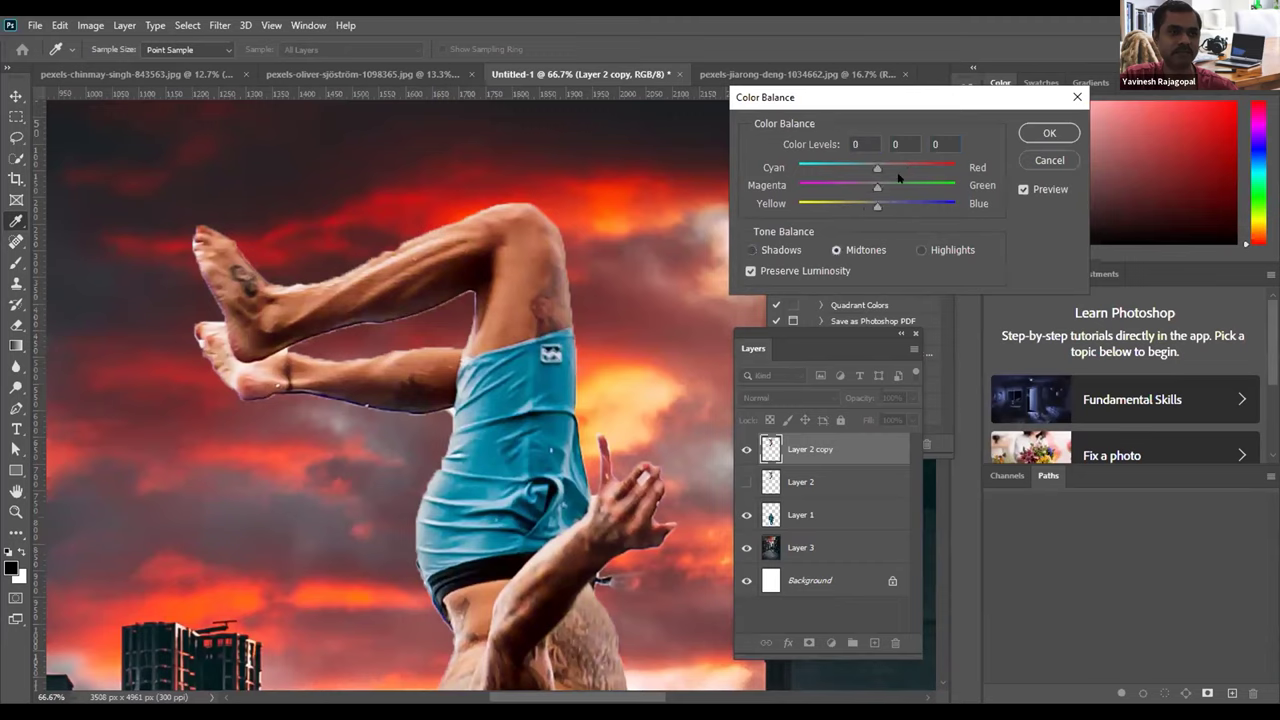
{"action": "left_click_drag", "start_coordinate": [877, 167], "coordinate": [865, 208]}
{"action": "left_click", "coordinate": [936, 251]}
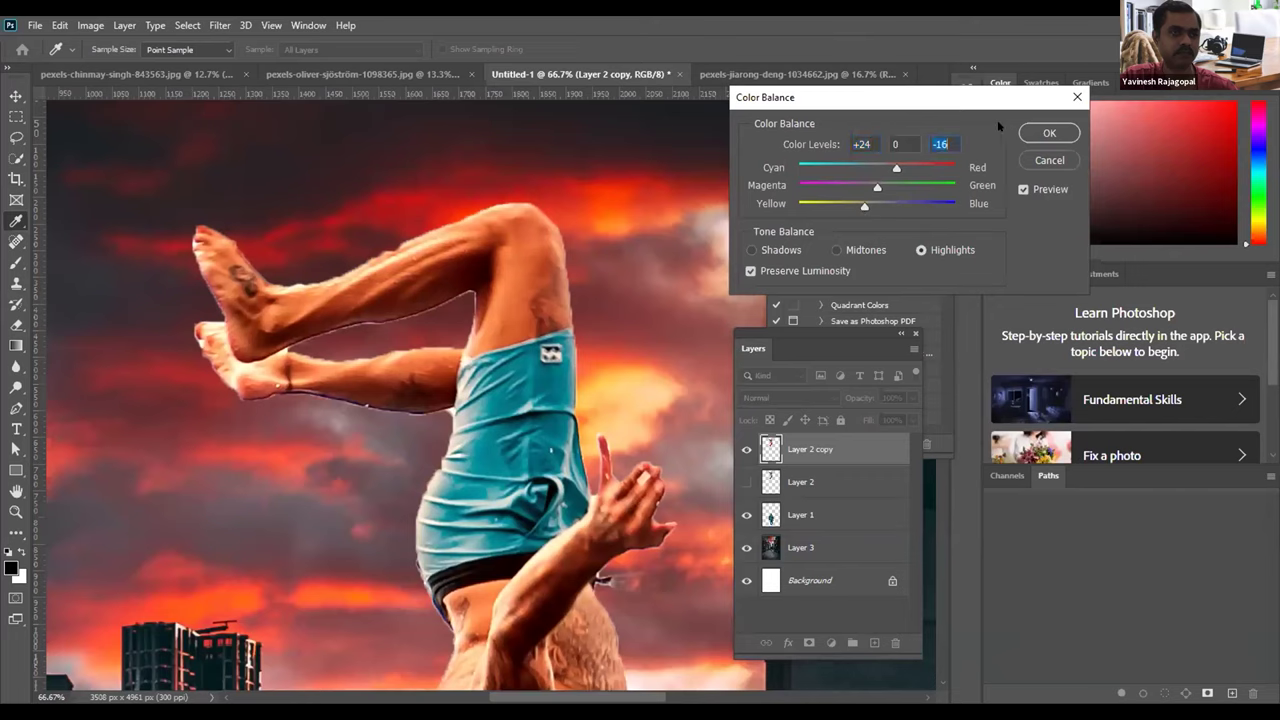
{"action": "left_click", "coordinate": [1047, 133]}
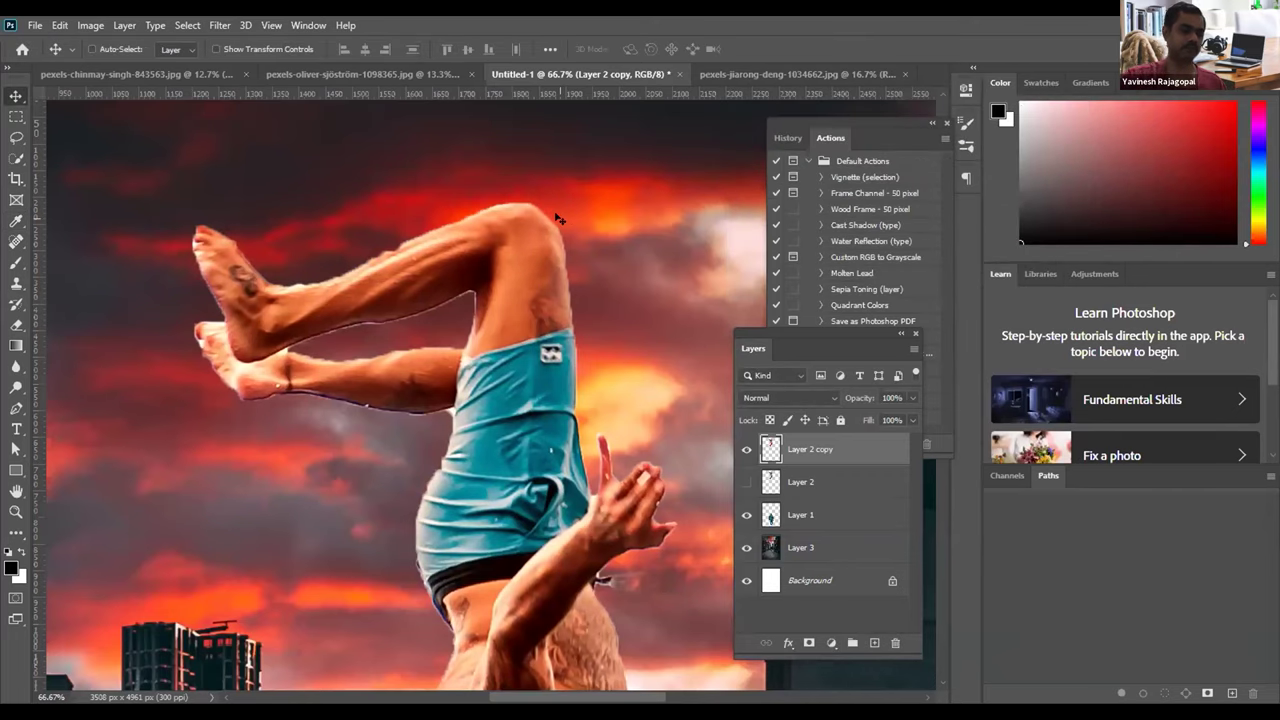
Step: Zoom in on the diver's legs, pick the Rectangular Marquee and load Layer 2 copy's pixels as a selection
{"action": "key", "text": "v"}
{"action": "key", "text": "ctrl+minus"}
{"action": "key", "text": "ctrl+minus"}
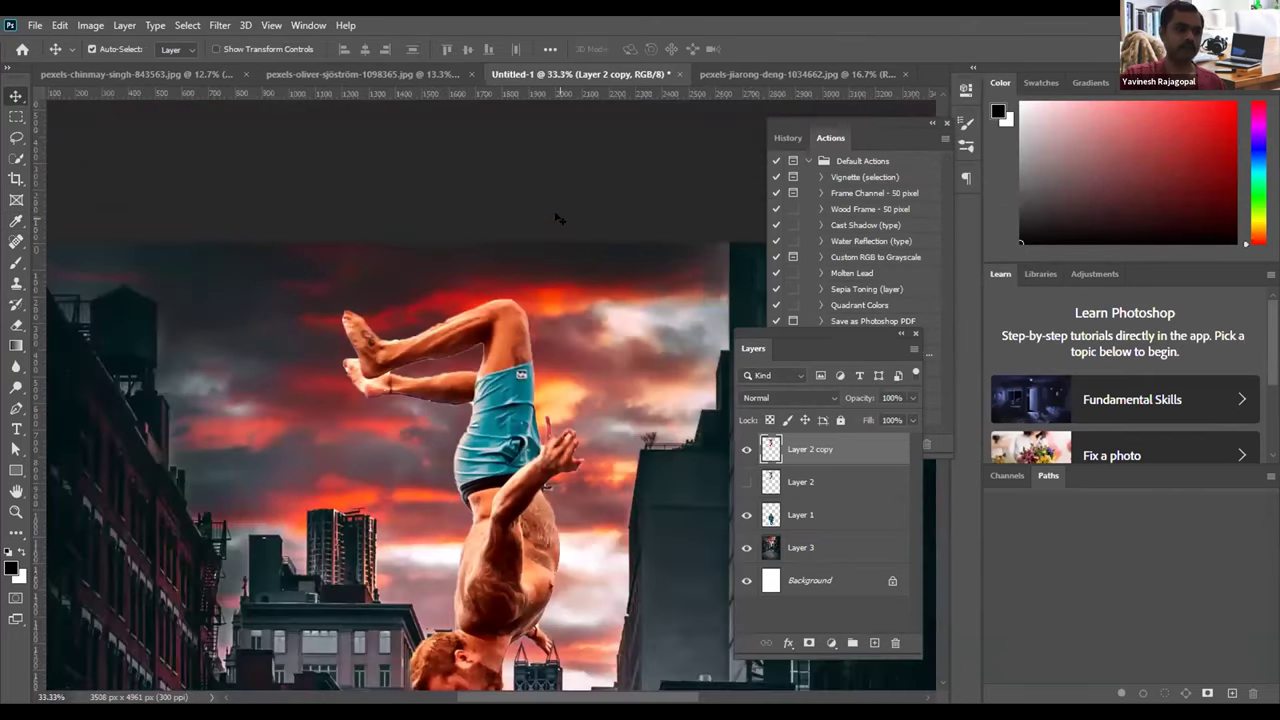
{"action": "key", "text": "ctrl+plus"}
{"action": "key", "text": "ctrl+plus"}
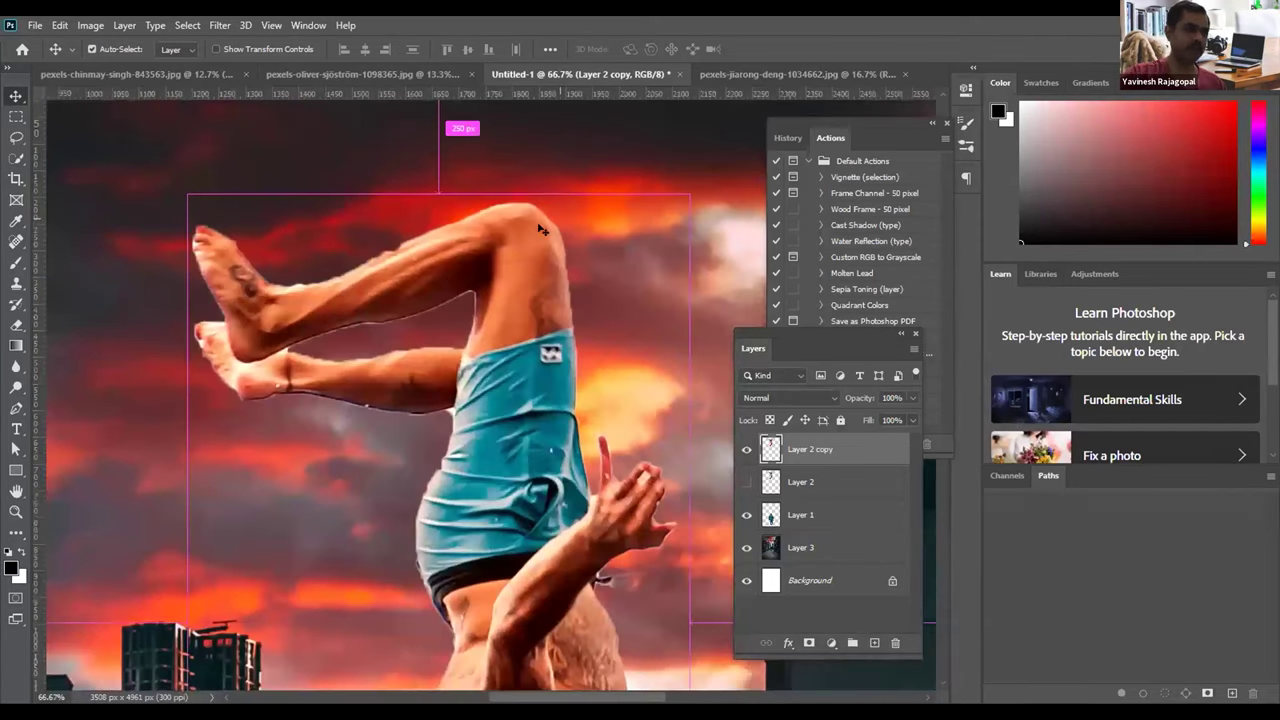
{"action": "key", "text": "ctrl+plus"}
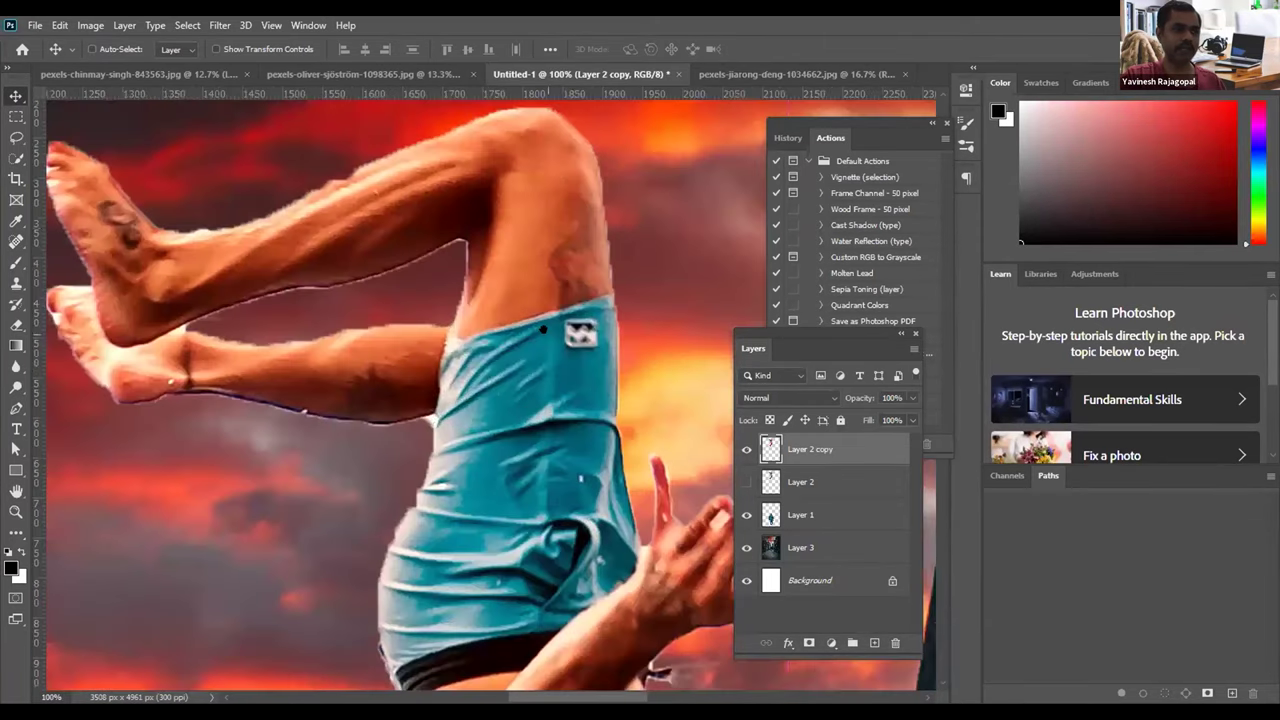
{"action": "key", "text": "ctrl+plus"}
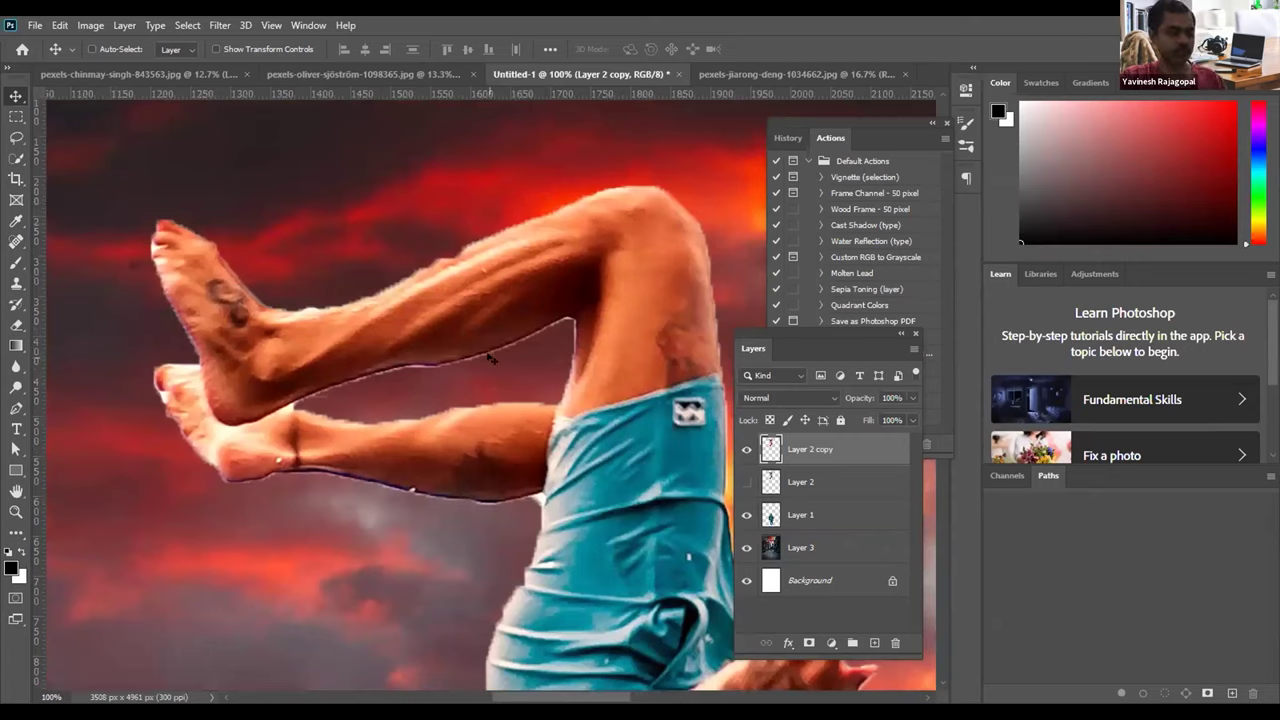
{"action": "key", "text": "m"}
{"action": "left_click", "coordinate": [770, 449], "text": "ctrl"}
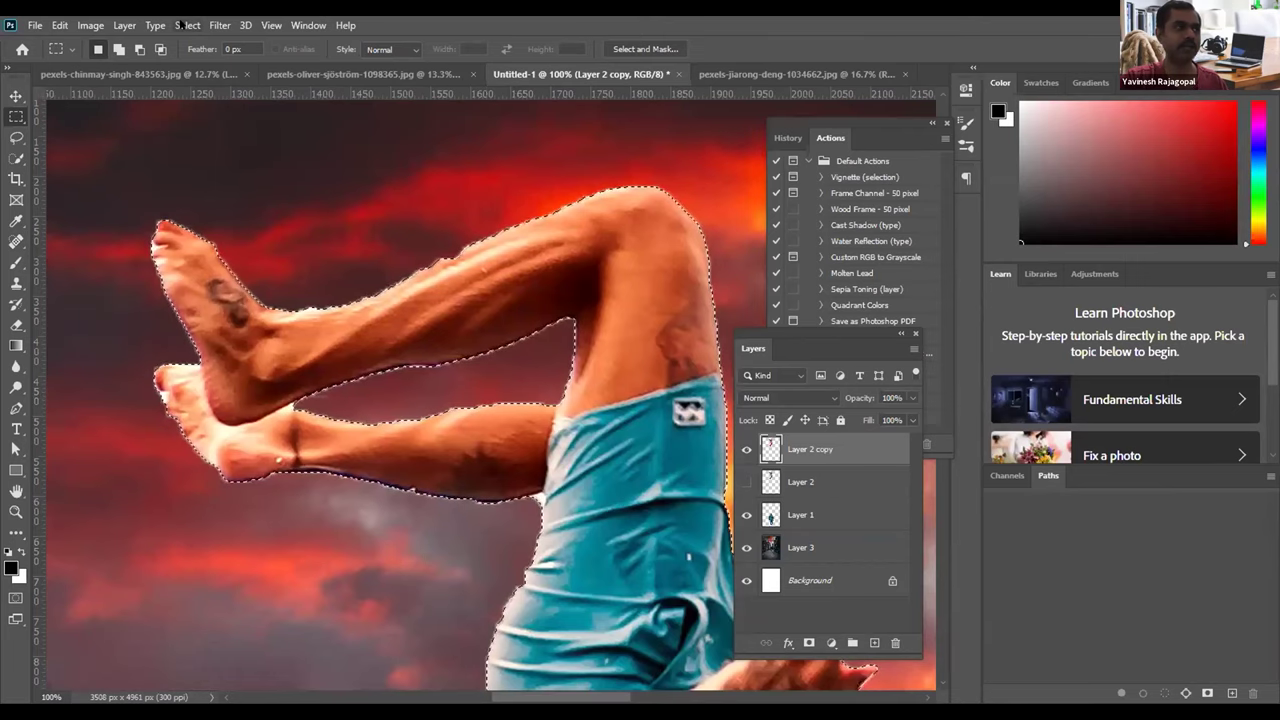
Step: Contract the diver's selection by 1 pixel
{"action": "left_click", "coordinate": [187, 25]}
{"action": "mouse_move", "coordinate": [211, 252]}
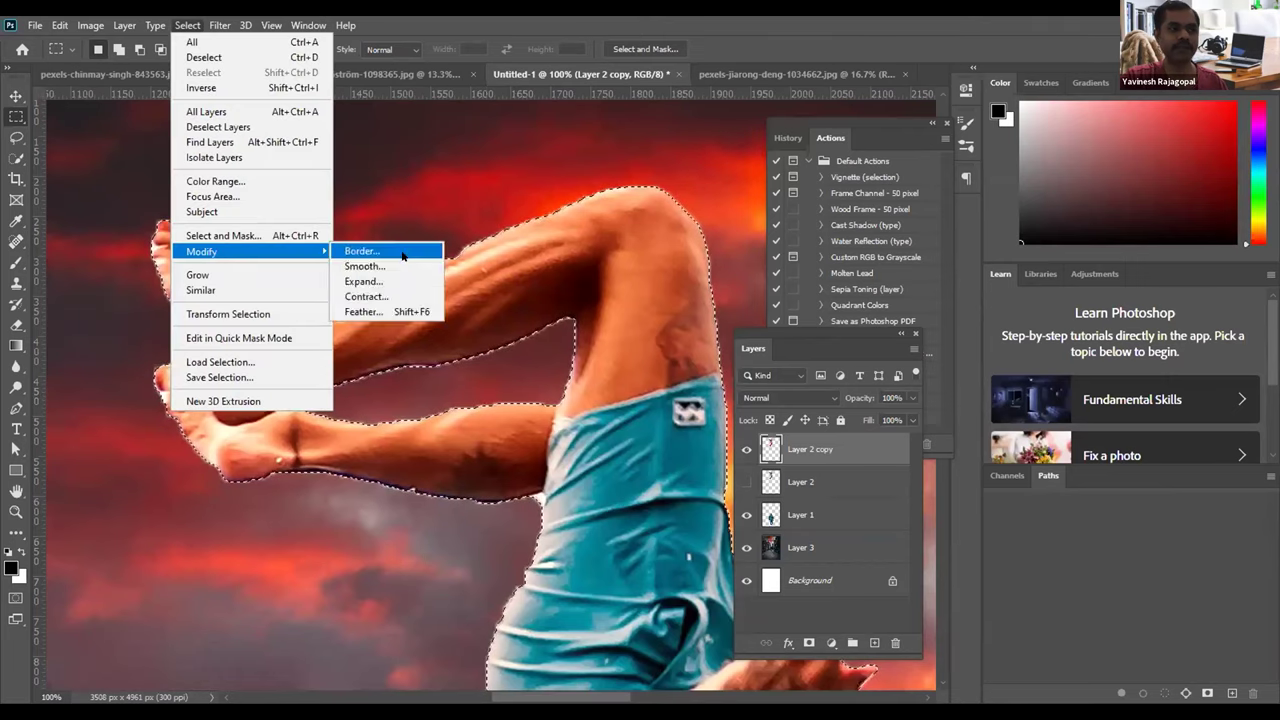
{"action": "left_click", "coordinate": [364, 296]}
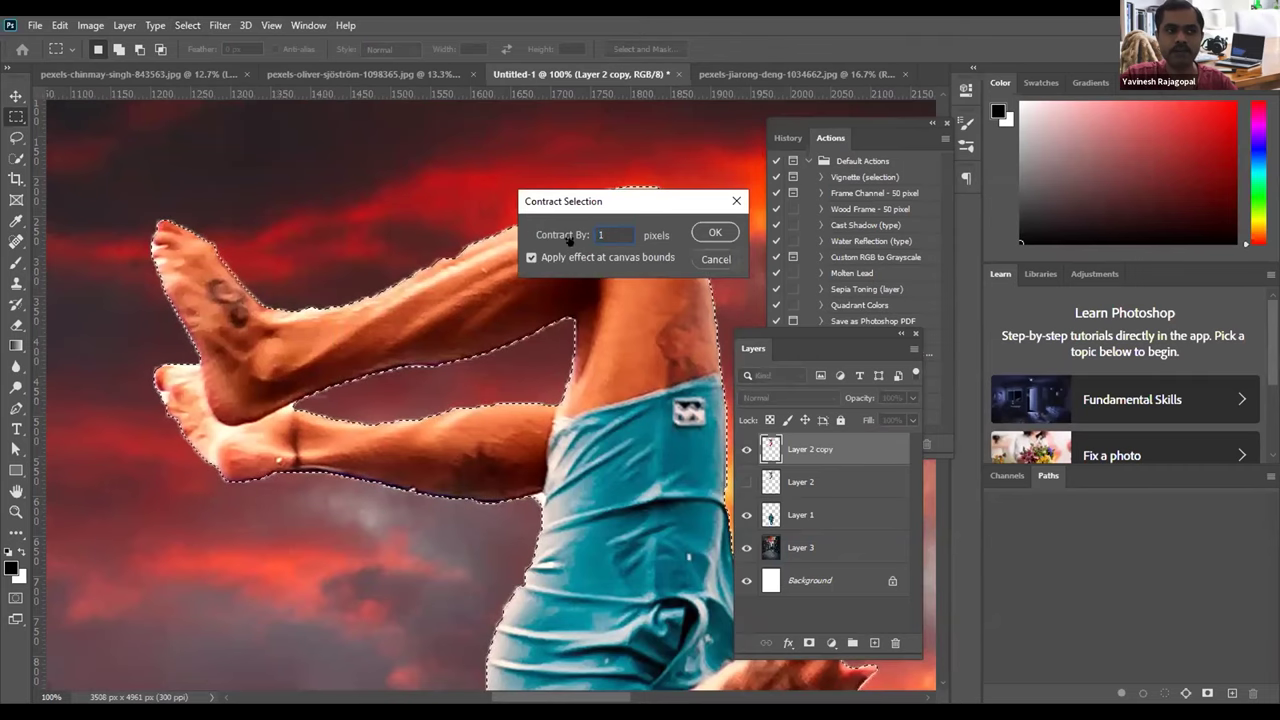
{"action": "left_click", "coordinate": [718, 234]}
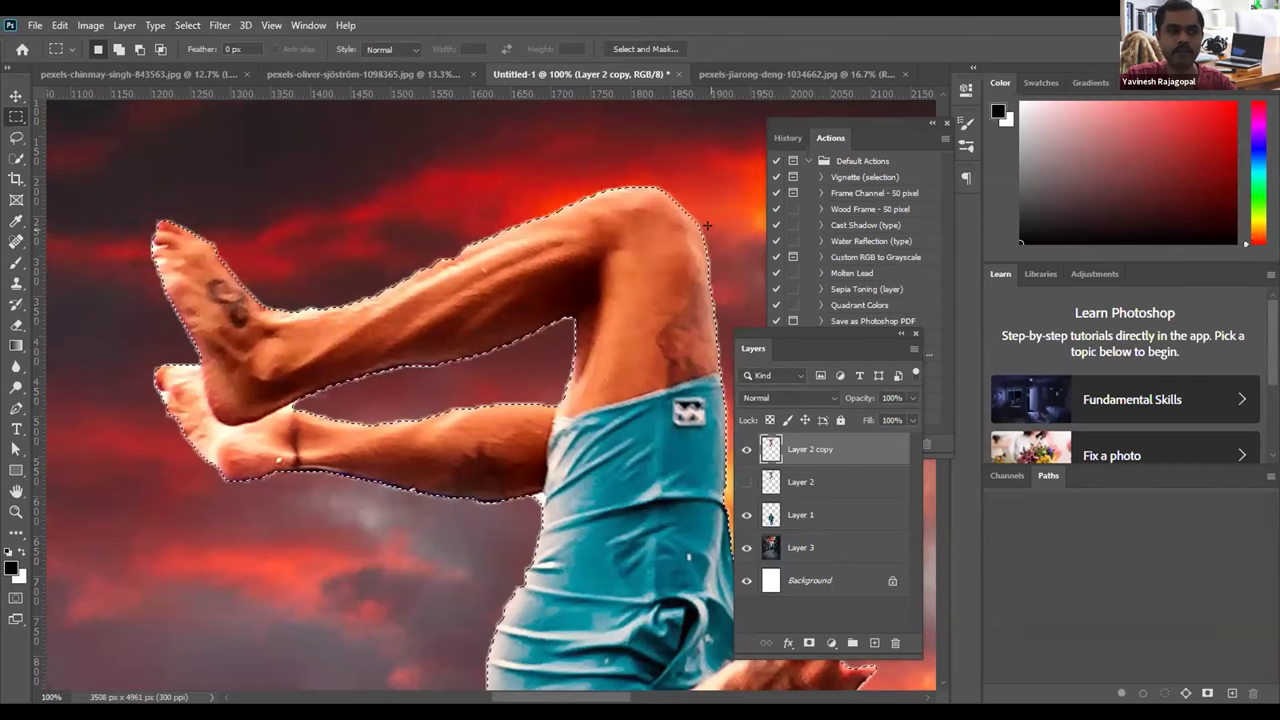
Step: Invert the selection, delete the fringe pixels and deselect
{"action": "left_click", "coordinate": [187, 25]}
{"action": "left_click", "coordinate": [196, 88]}
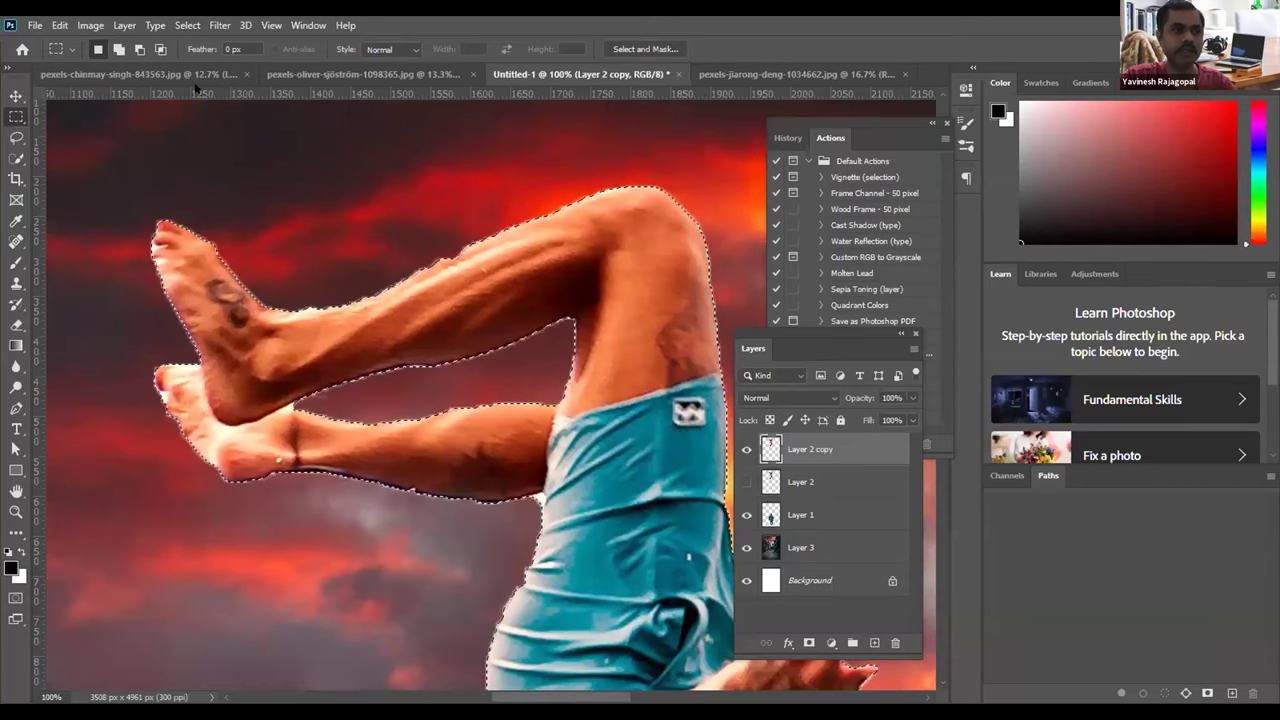
{"action": "key", "text": "Delete"}
{"action": "key", "text": "ctrl+d"}
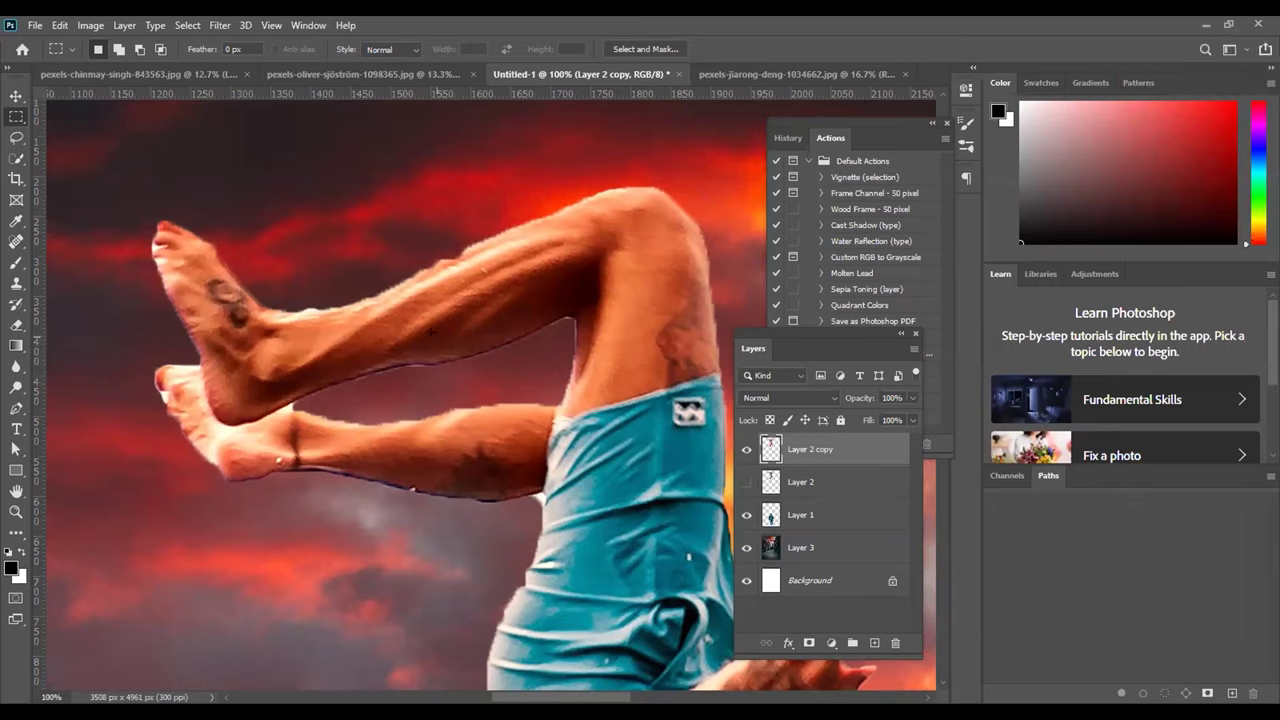
Step: Compare History states and return to the one just after the Color Balance
{"action": "left_click", "coordinate": [788, 138]}
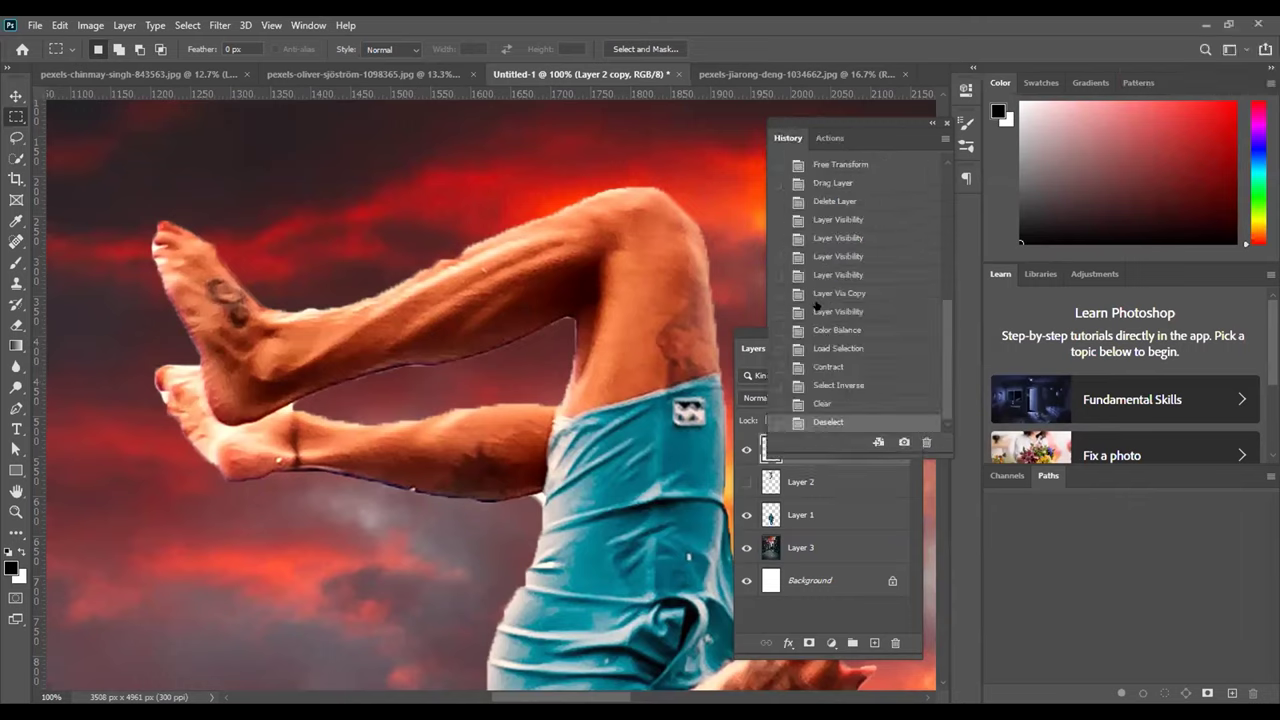
{"action": "left_click", "coordinate": [830, 329]}
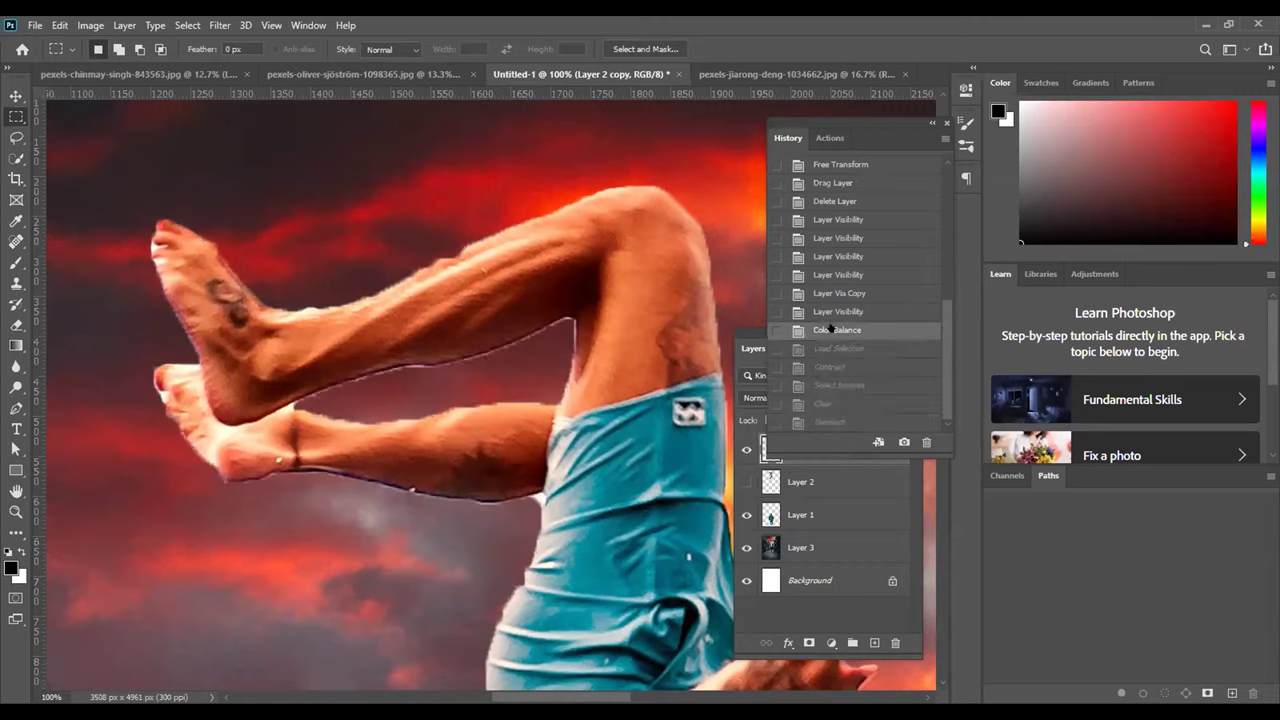
{"action": "left_click", "coordinate": [818, 421]}
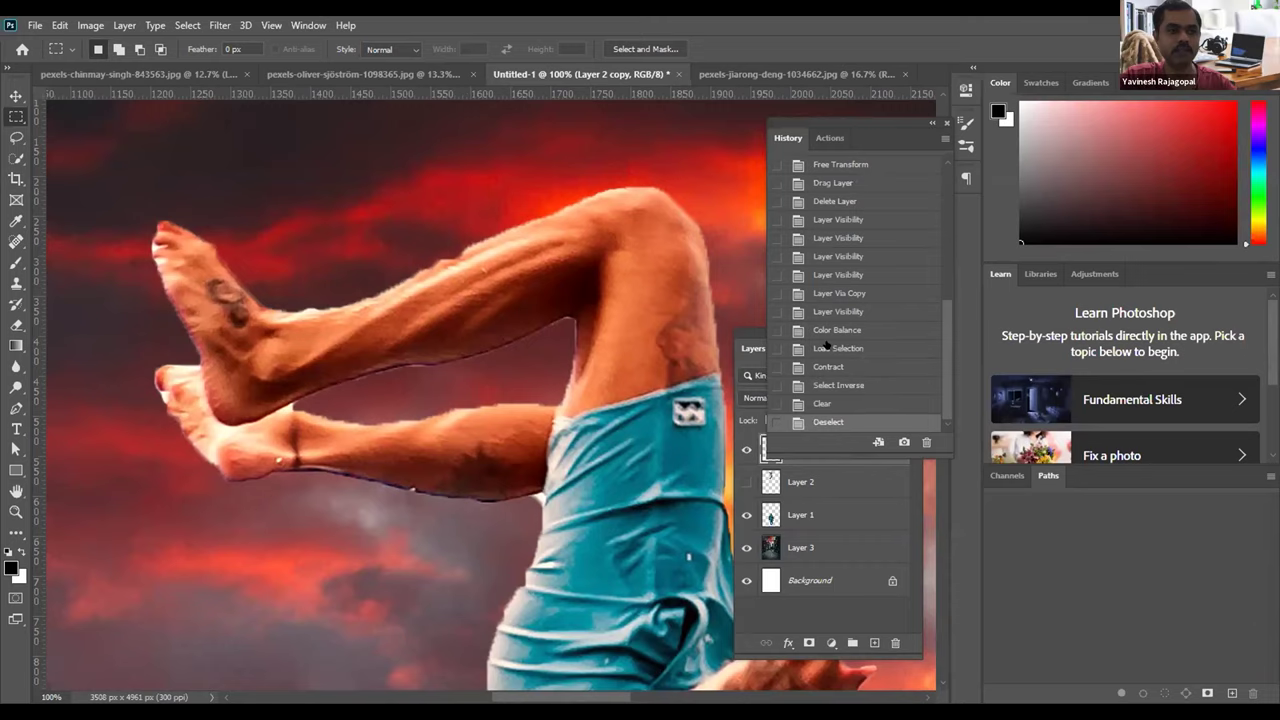
{"action": "left_click", "coordinate": [826, 347]}
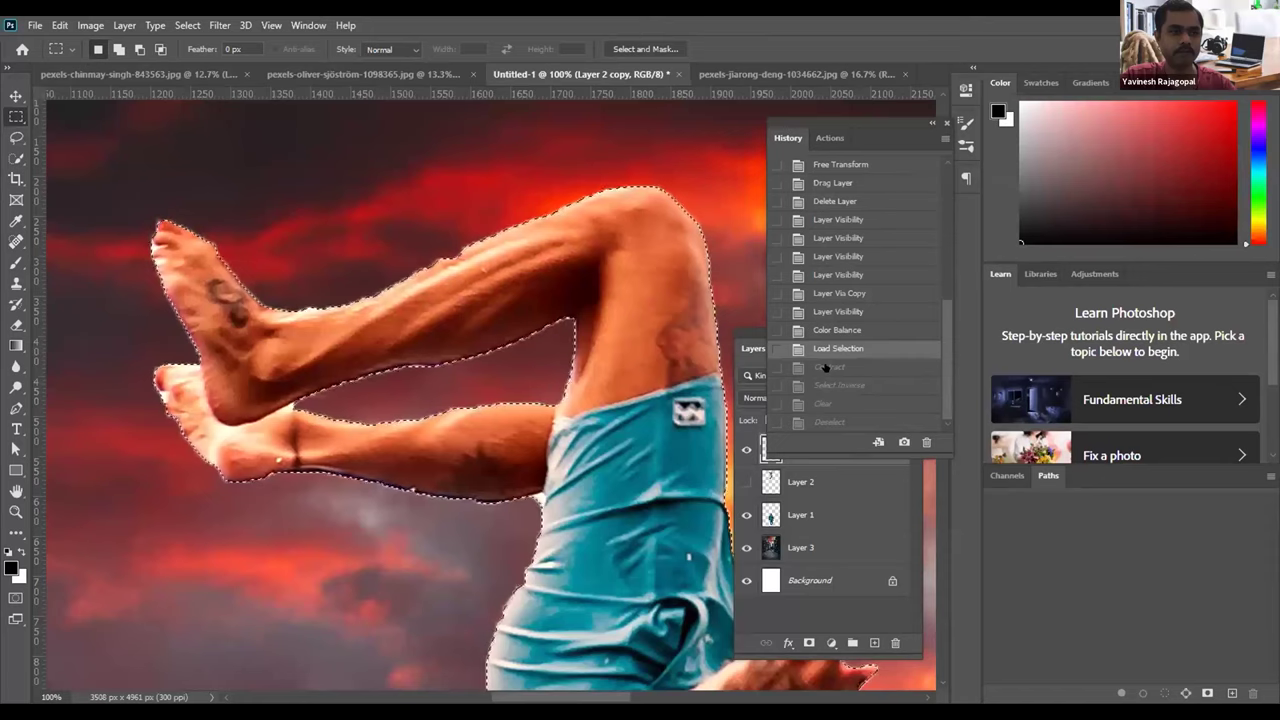
{"action": "left_click", "coordinate": [825, 367]}
{"action": "left_click", "coordinate": [830, 330]}
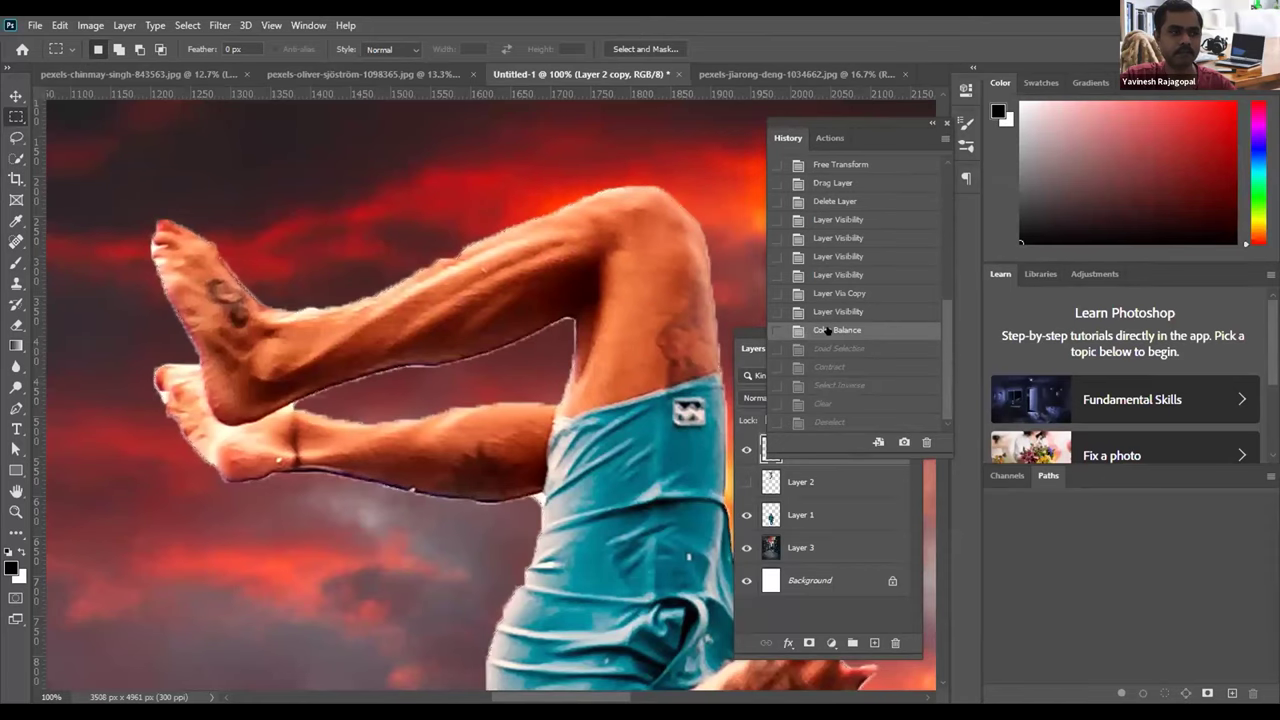
{"action": "left_click", "coordinate": [826, 421]}
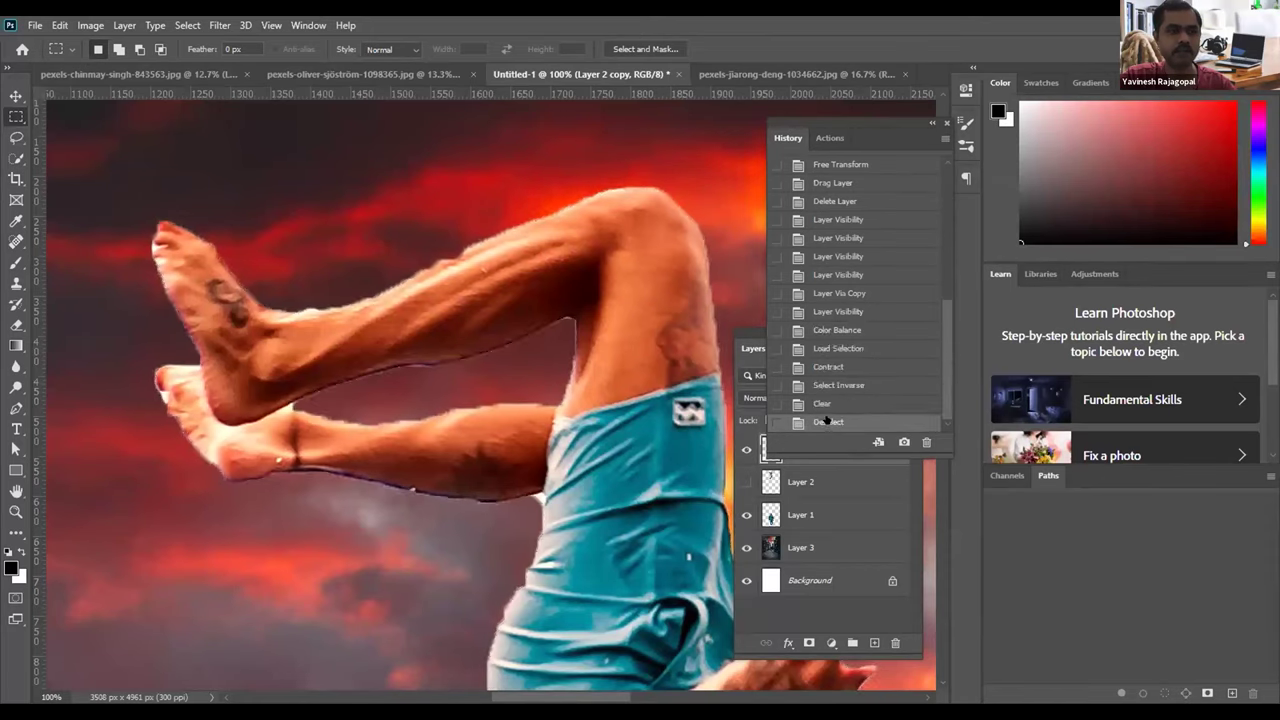
{"action": "left_click", "coordinate": [825, 330]}
{"action": "left_click", "coordinate": [816, 421]}
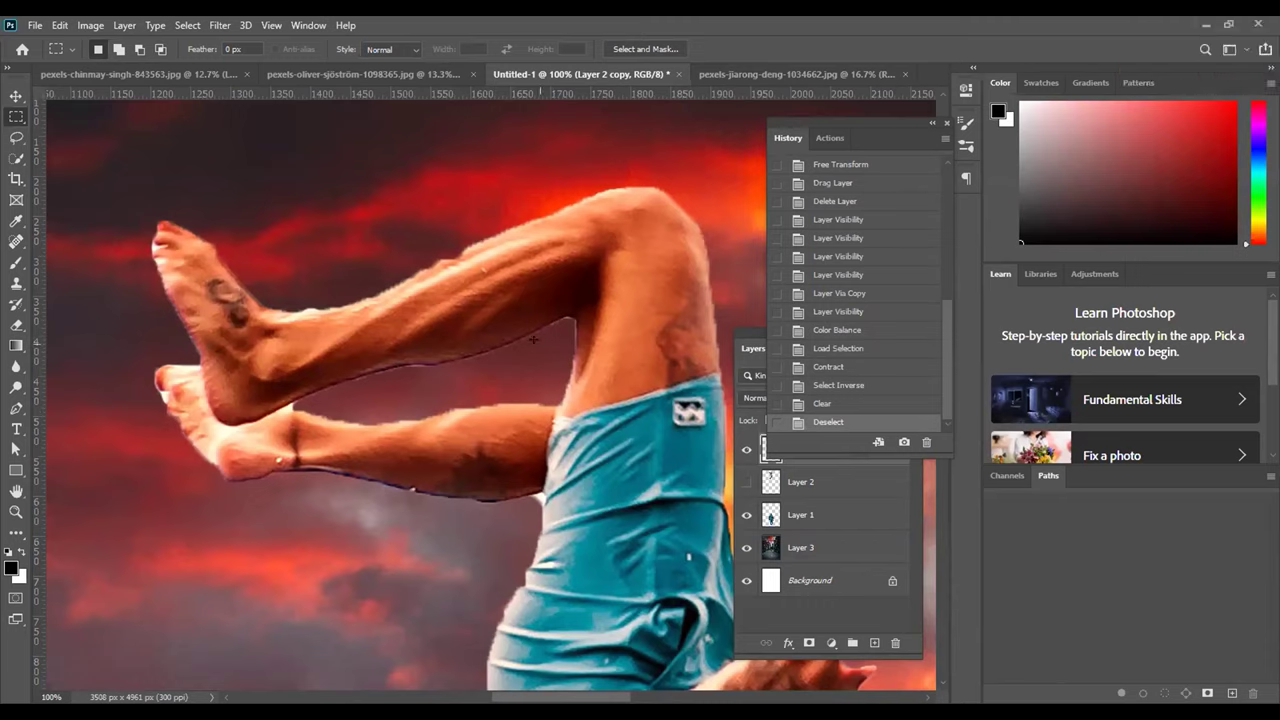
{"action": "left_click", "coordinate": [838, 330]}
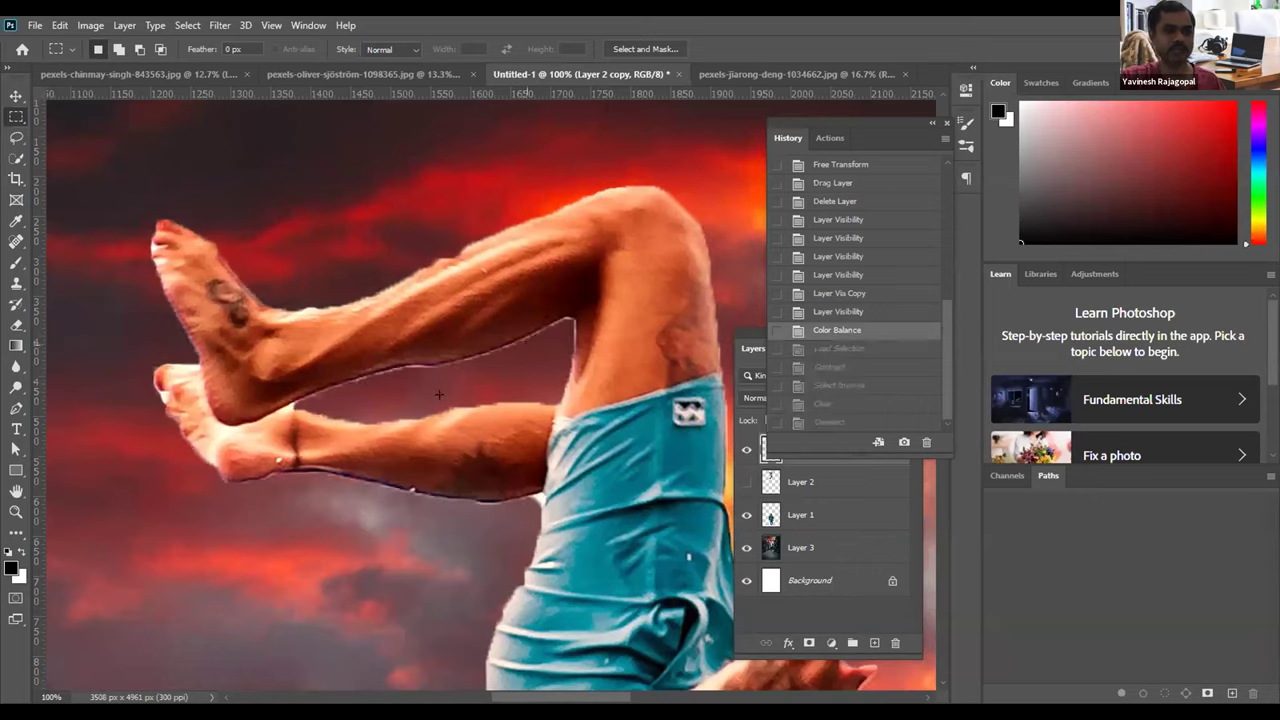
Step: Pan over the diver's legs and load Layer 2 copy's outline as a selection
{"action": "left_click_drag", "start_coordinate": [531, 332], "coordinate": [431, 292]}
{"action": "left_click_drag", "start_coordinate": [521, 358], "coordinate": [600, 380]}
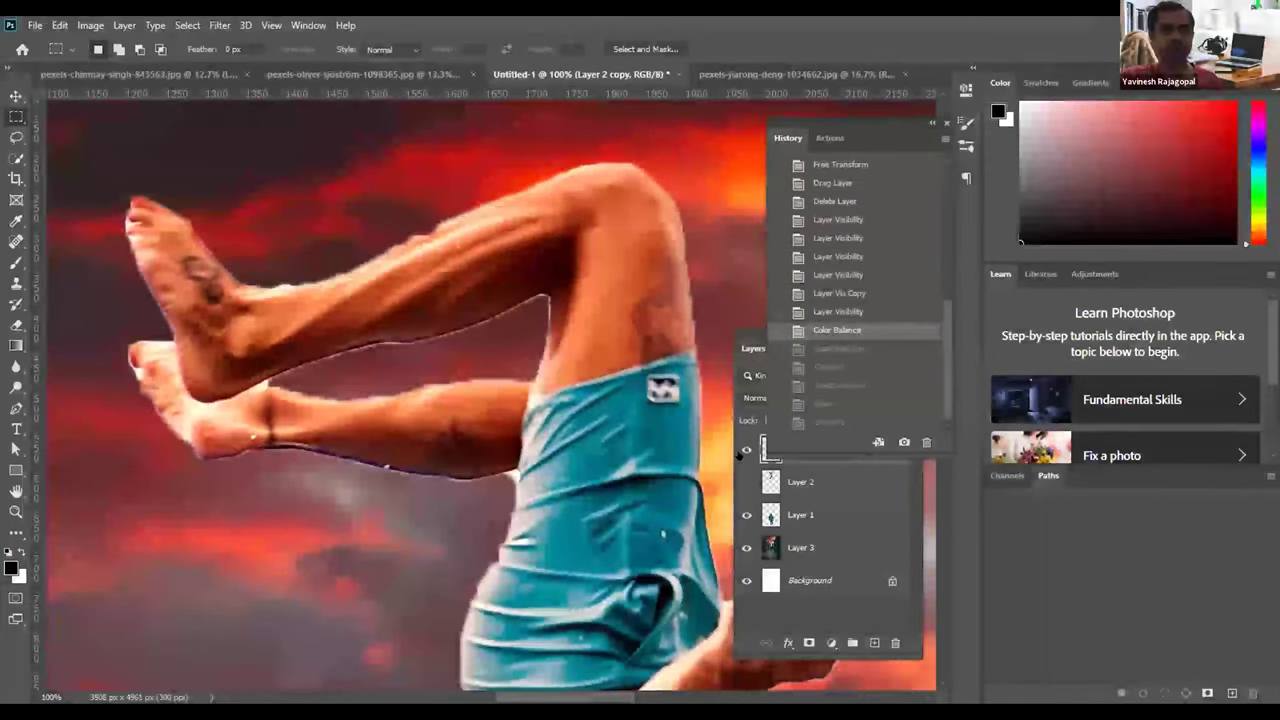
{"action": "left_click", "coordinate": [748, 331]}
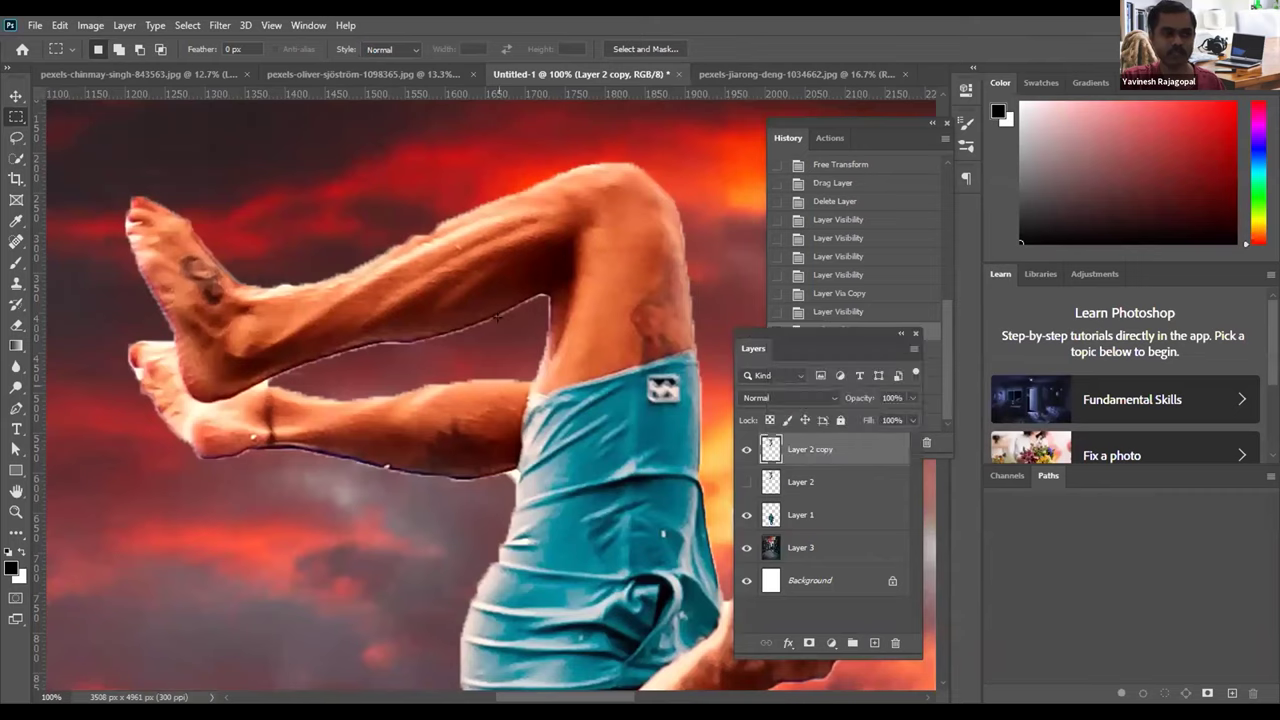
{"action": "left_click", "coordinate": [770, 449], "text": "ctrl"}
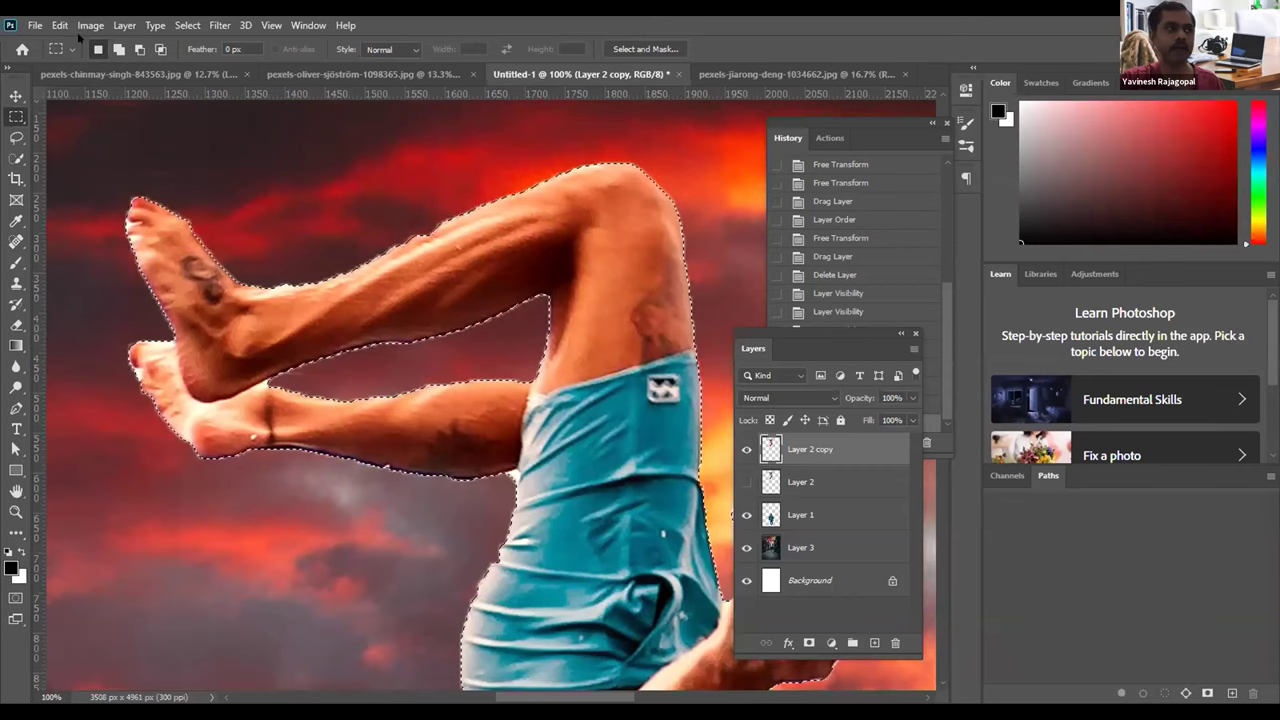
Step: Contract the diver's selection by 1 pixel and zoom in to check the edge
{"action": "left_click", "coordinate": [193, 24]}
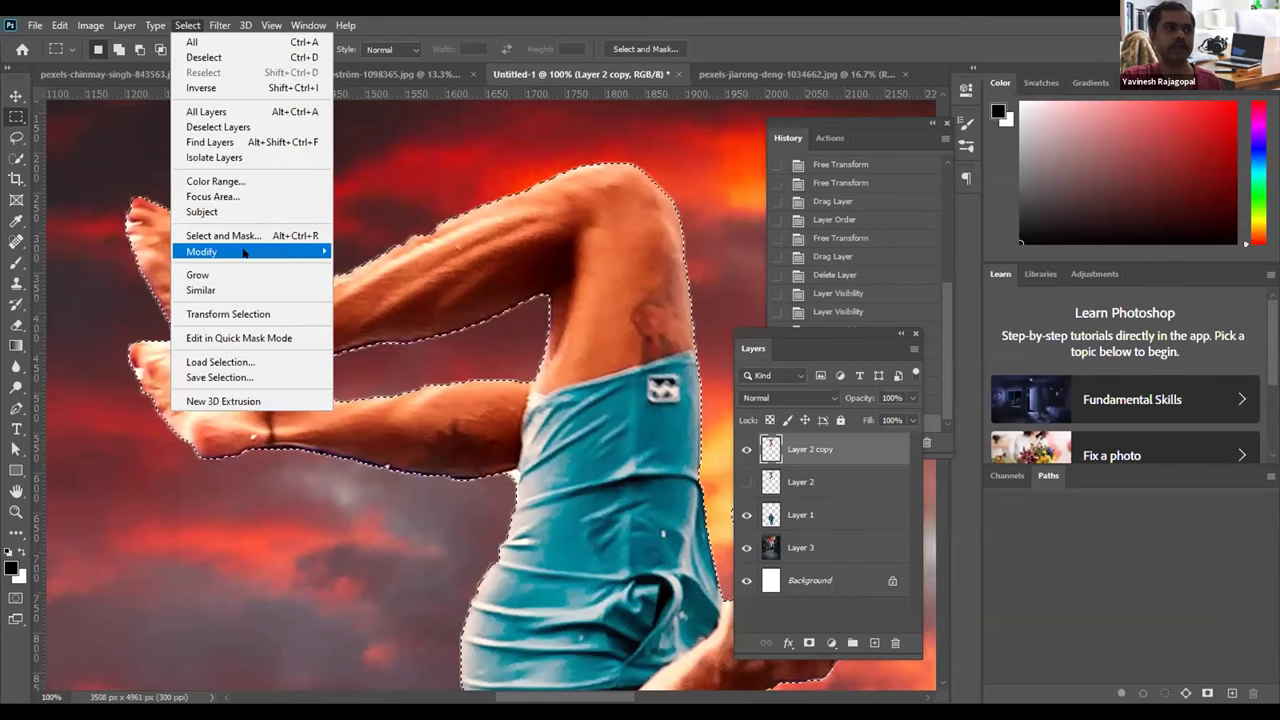
{"action": "mouse_move", "coordinate": [328, 252]}
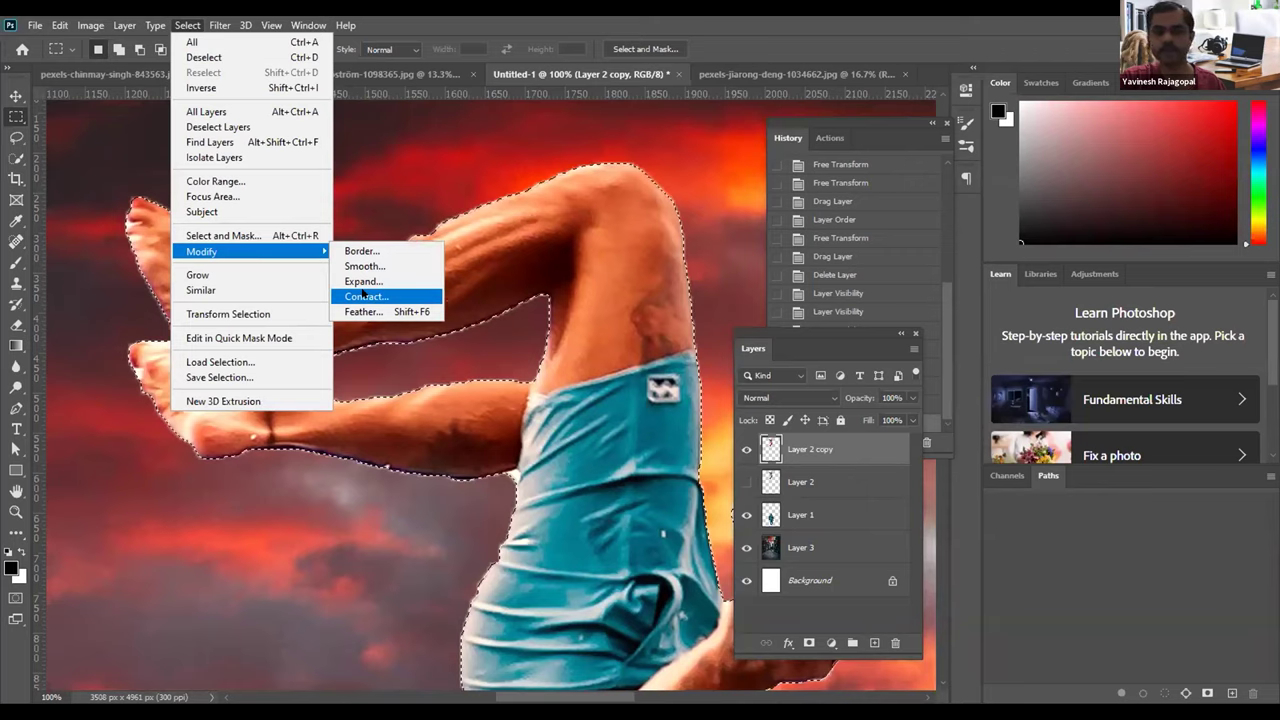
{"action": "left_click", "coordinate": [360, 295]}
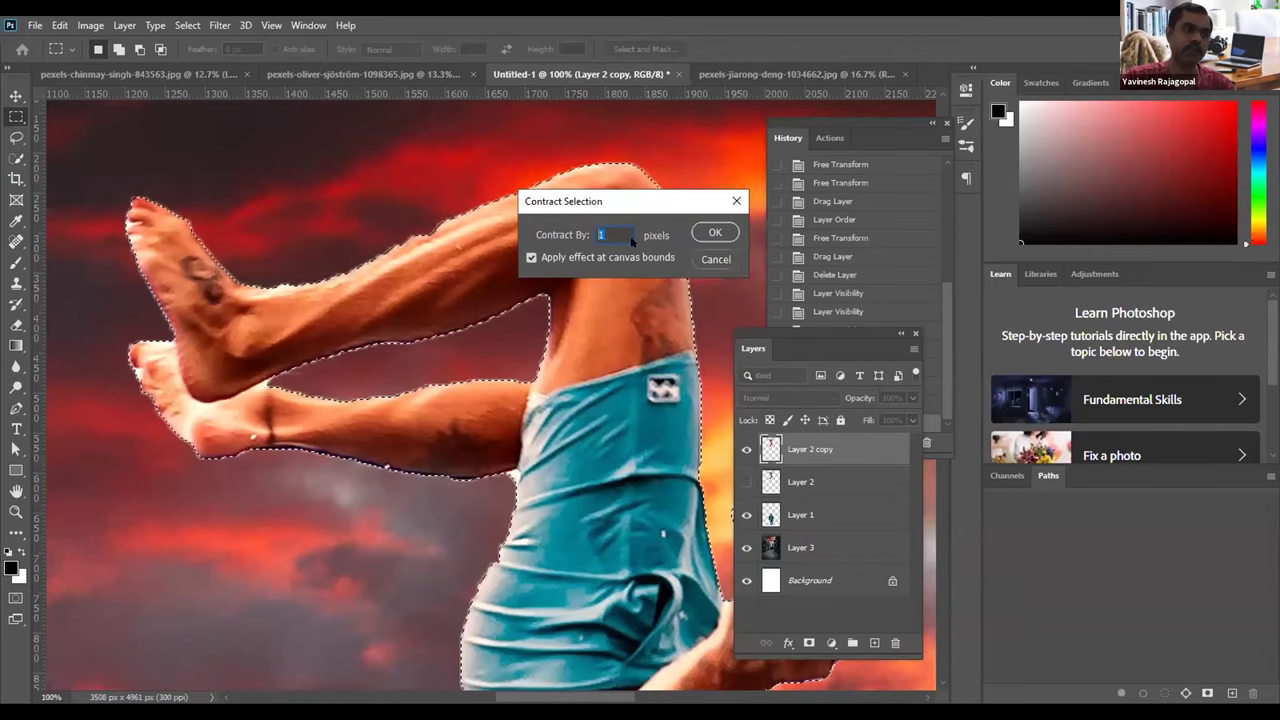
{"action": "left_click", "coordinate": [713, 232]}
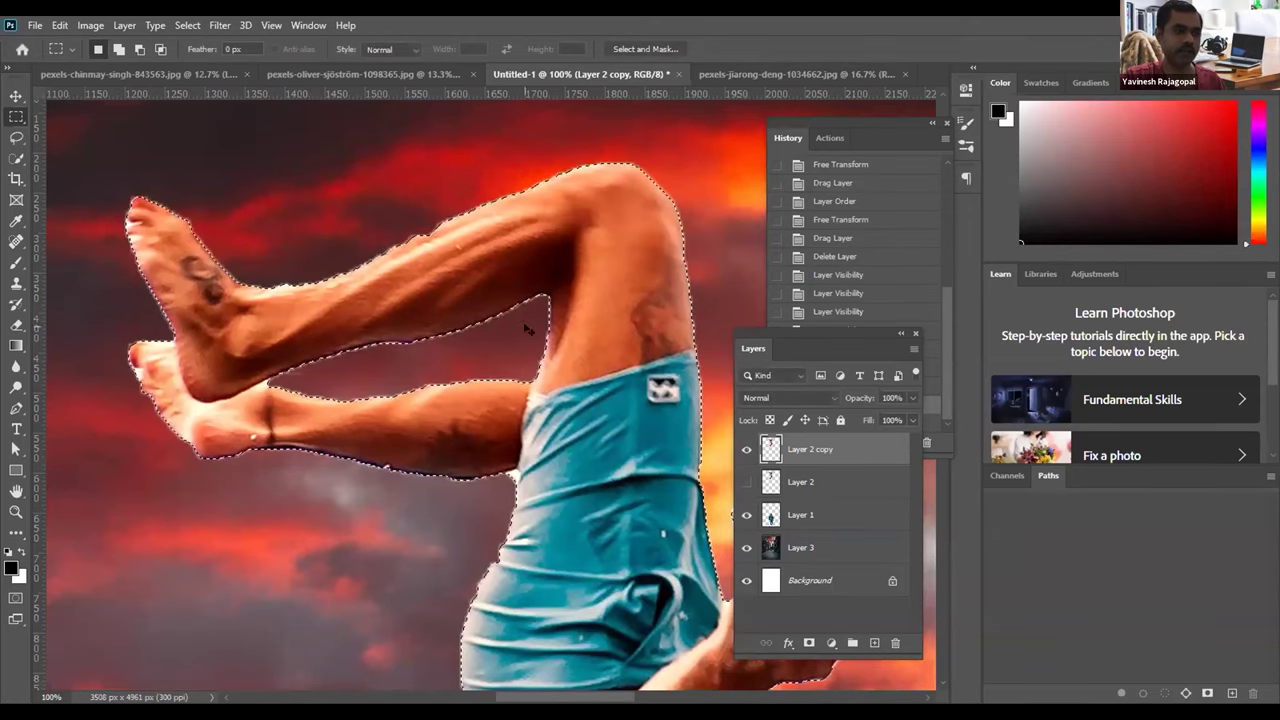
{"action": "scroll", "coordinate": [485, 318], "scroll_direction": "up", "scroll_amount": 2}
{"action": "scroll", "coordinate": [483, 316], "scroll_direction": "up", "scroll_amount": 1}
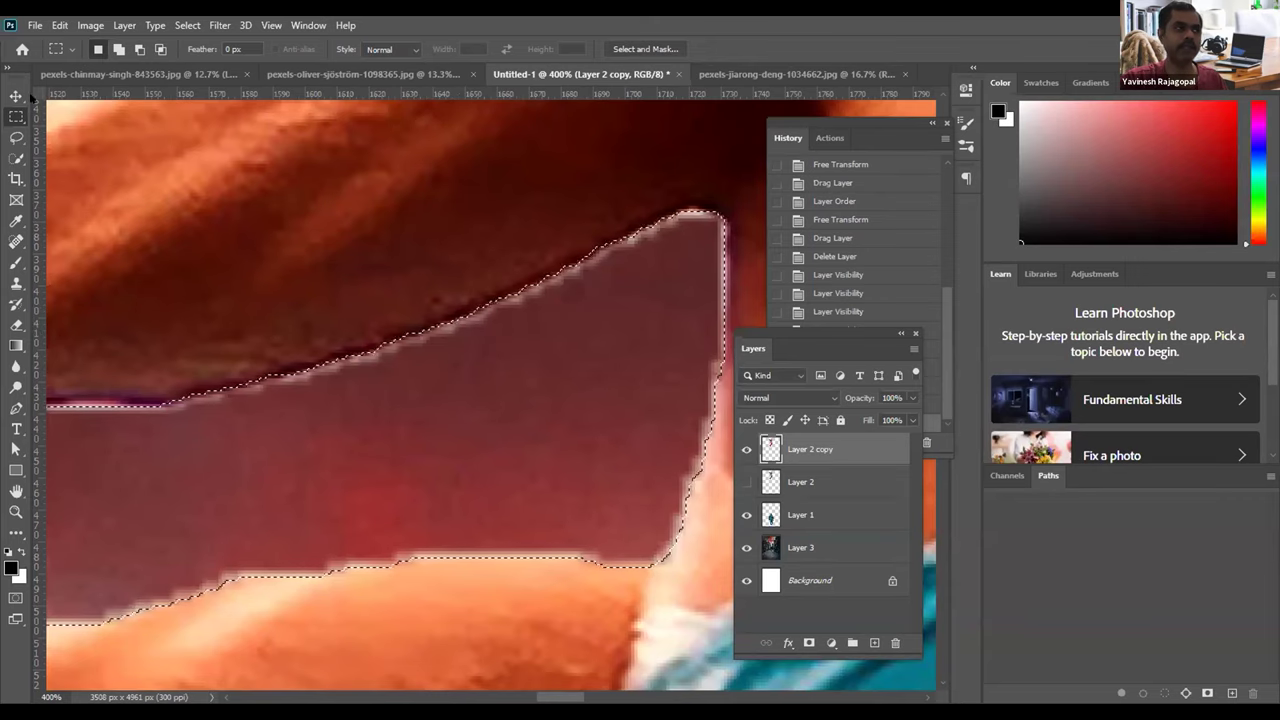
Step: Invert the selection, clear the fringe, return to 100% view and deselect
{"action": "left_click", "coordinate": [187, 26]}
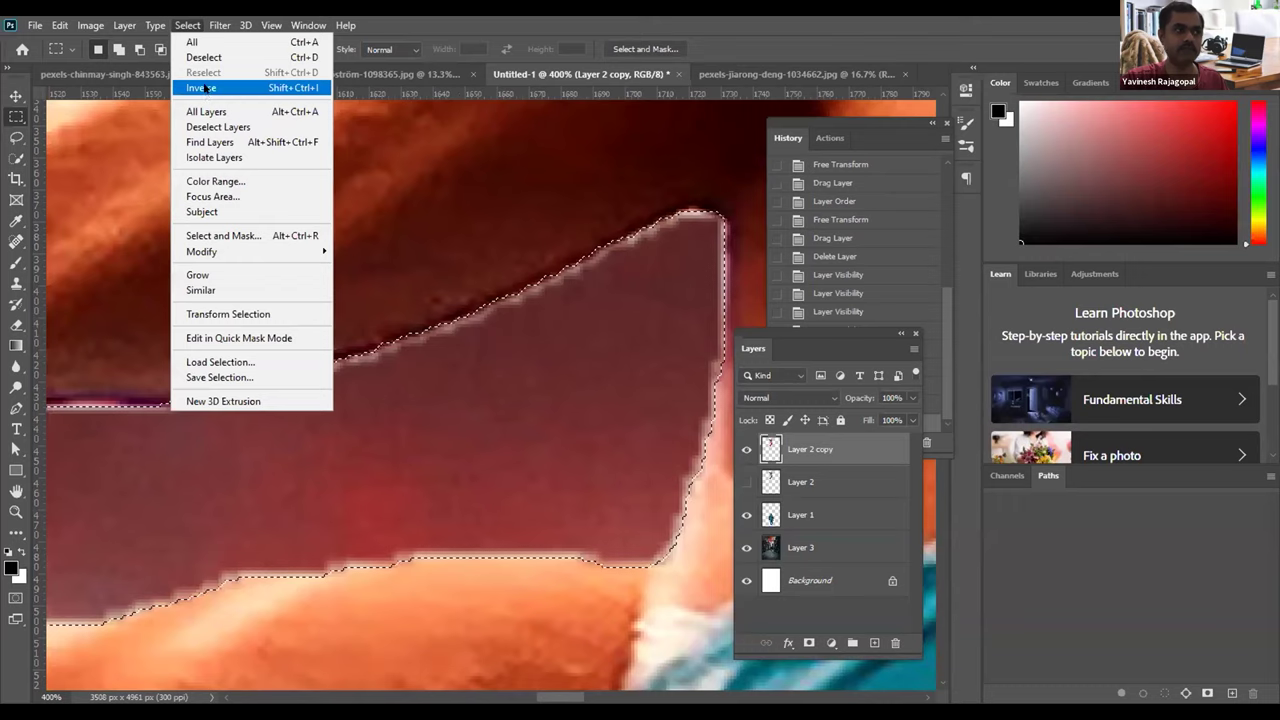
{"action": "left_click", "coordinate": [205, 88]}
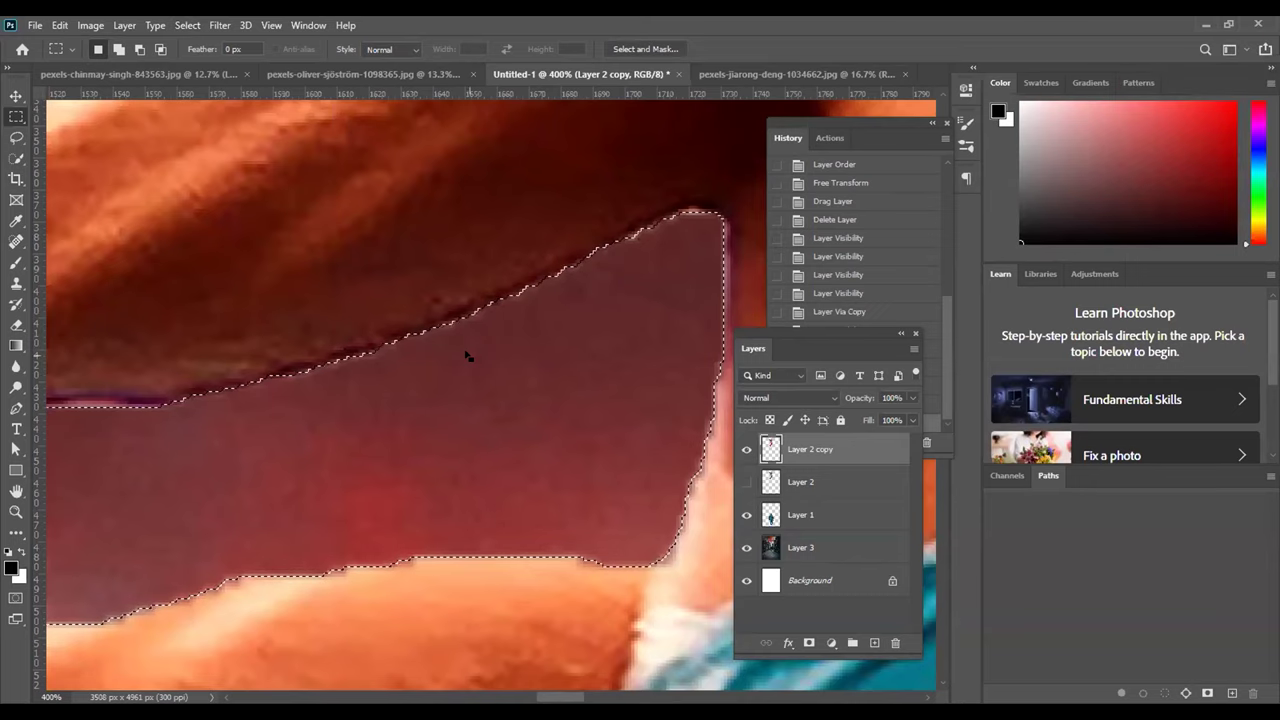
{"action": "key", "text": "ctrl+d"}
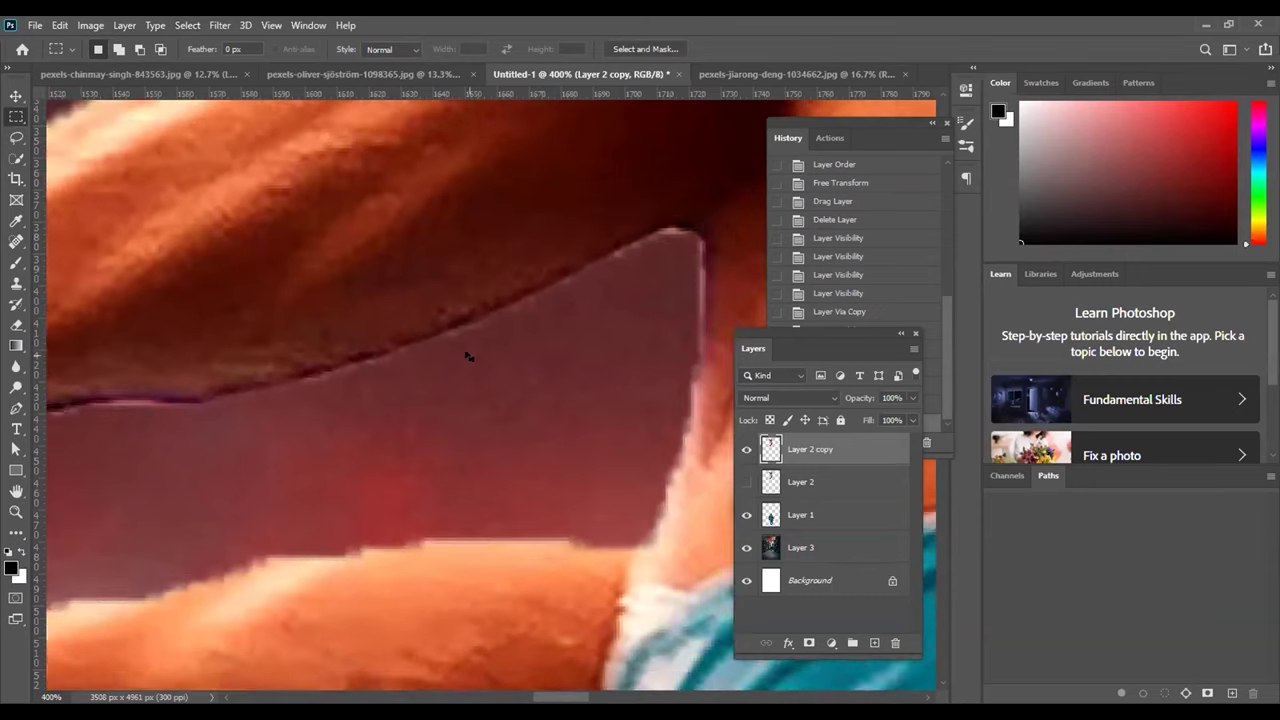
{"action": "key", "text": "ctrl+1"}
{"action": "key", "text": "ctrl+shift+d"}
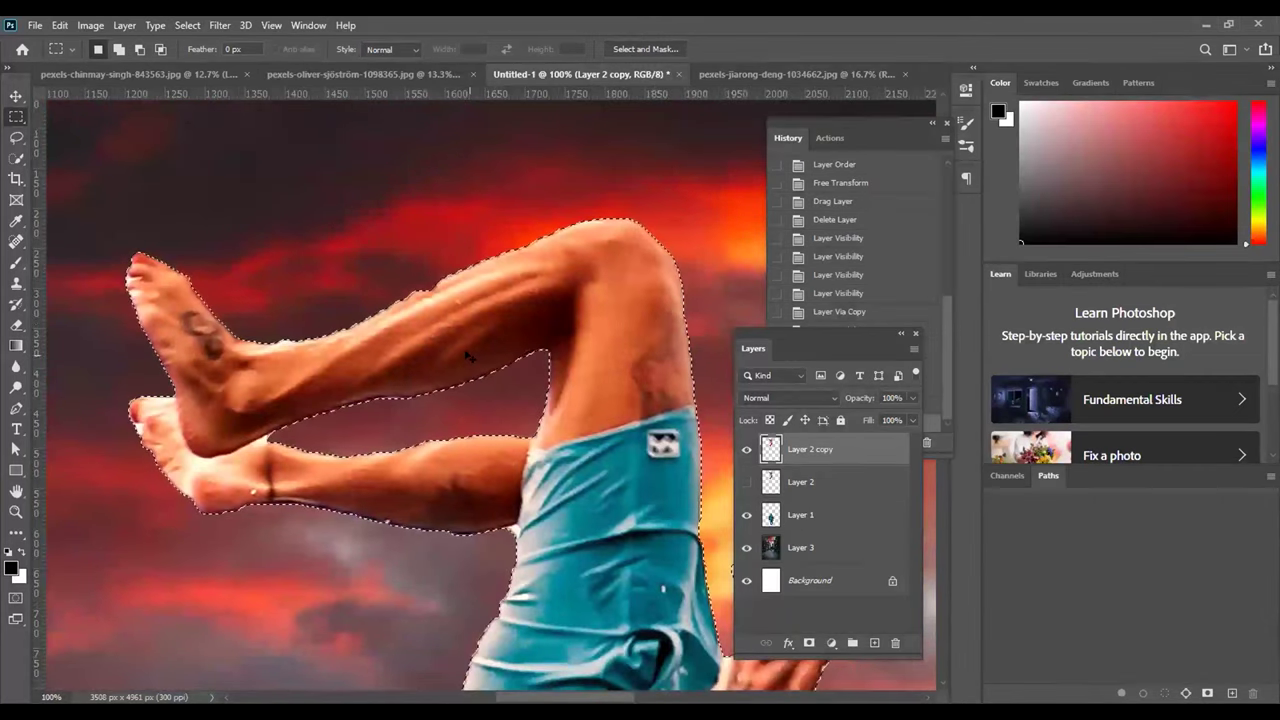
{"action": "key", "text": "ctrl+d"}
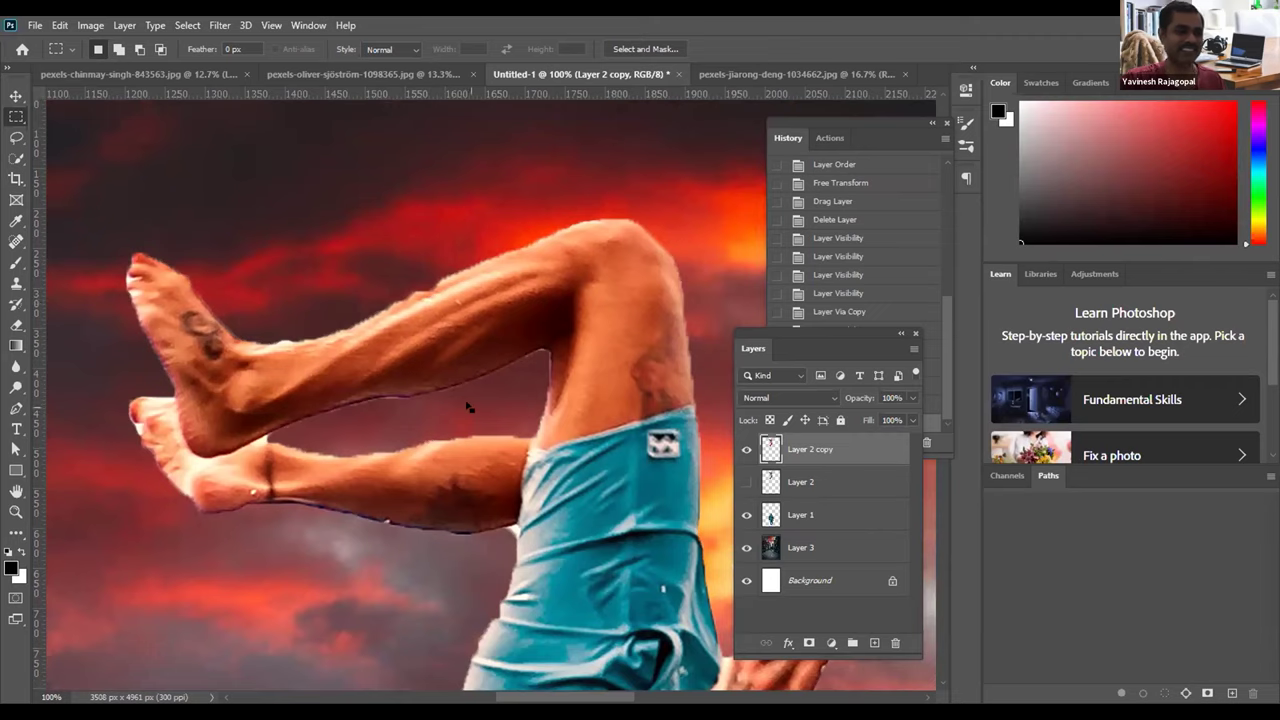
Step: Survey the full street composite, pan back to the diver's legs and reload Layer 2 copy's outline selection
{"action": "scroll", "coordinate": [466, 405], "scroll_direction": "down", "scroll_amount": 2}
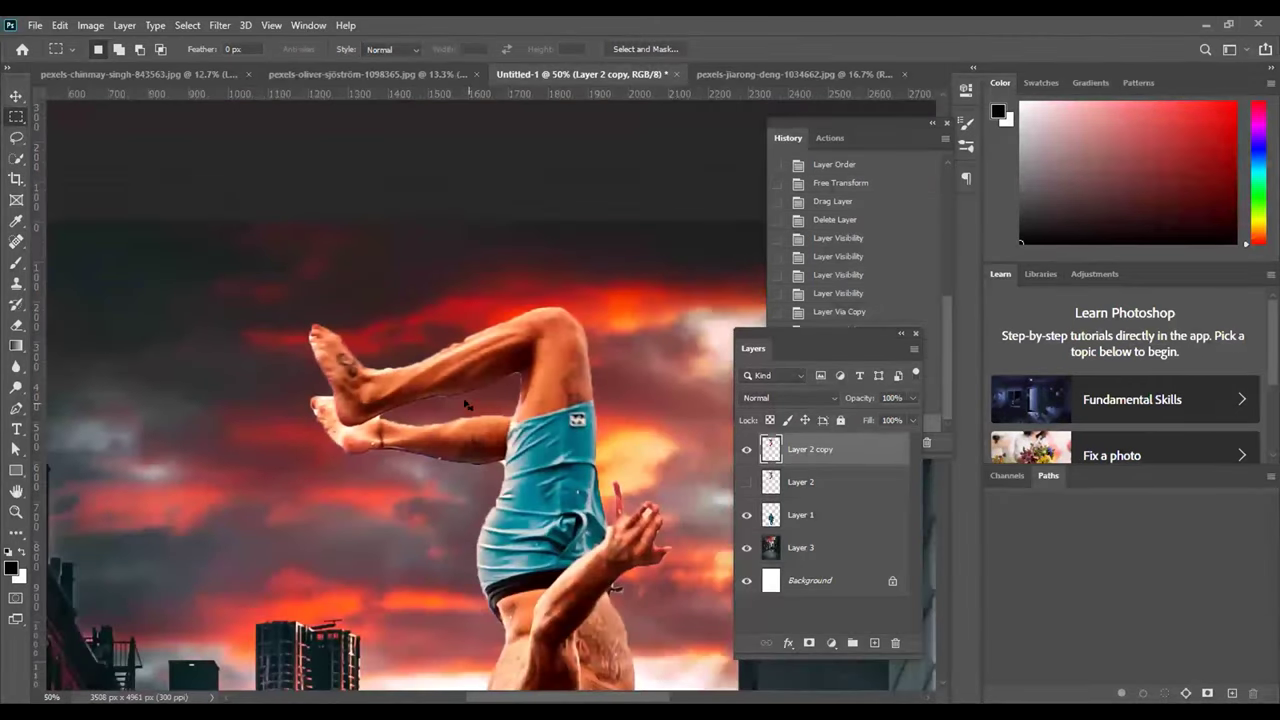
{"action": "scroll", "coordinate": [466, 405], "scroll_direction": "down", "scroll_amount": 1}
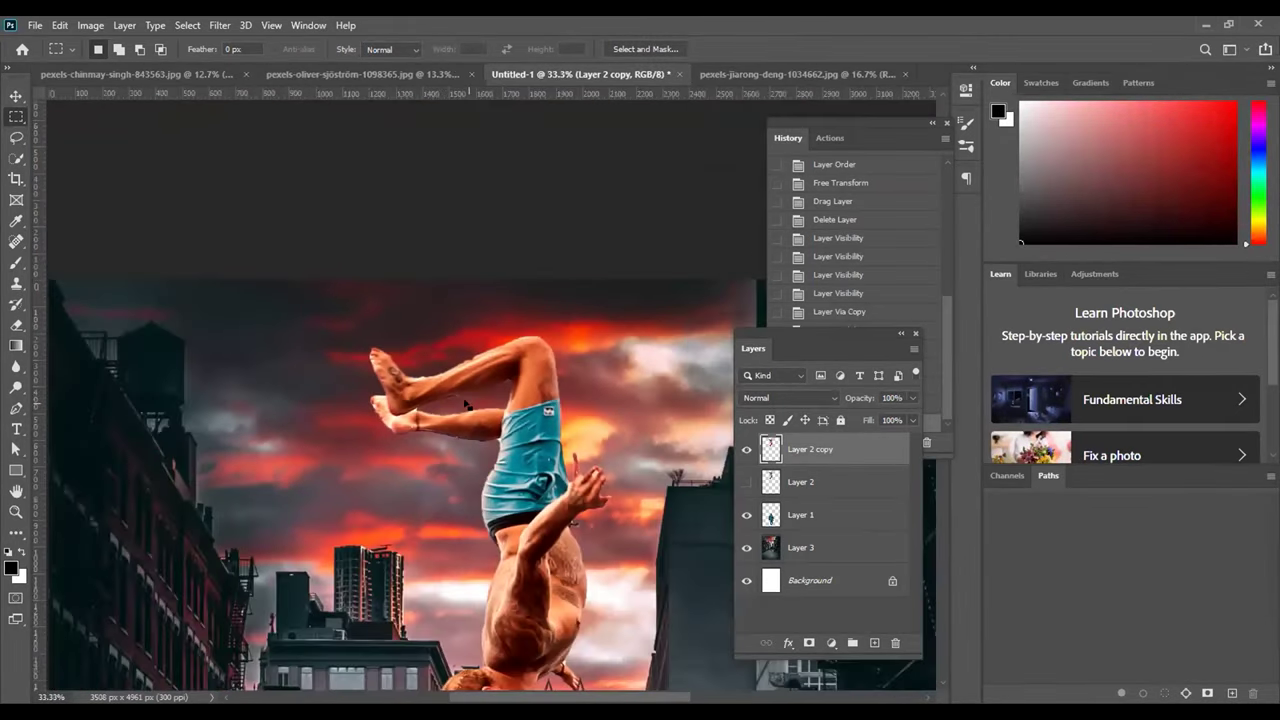
{"action": "scroll", "coordinate": [492, 288], "scroll_direction": "down", "scroll_amount": 3}
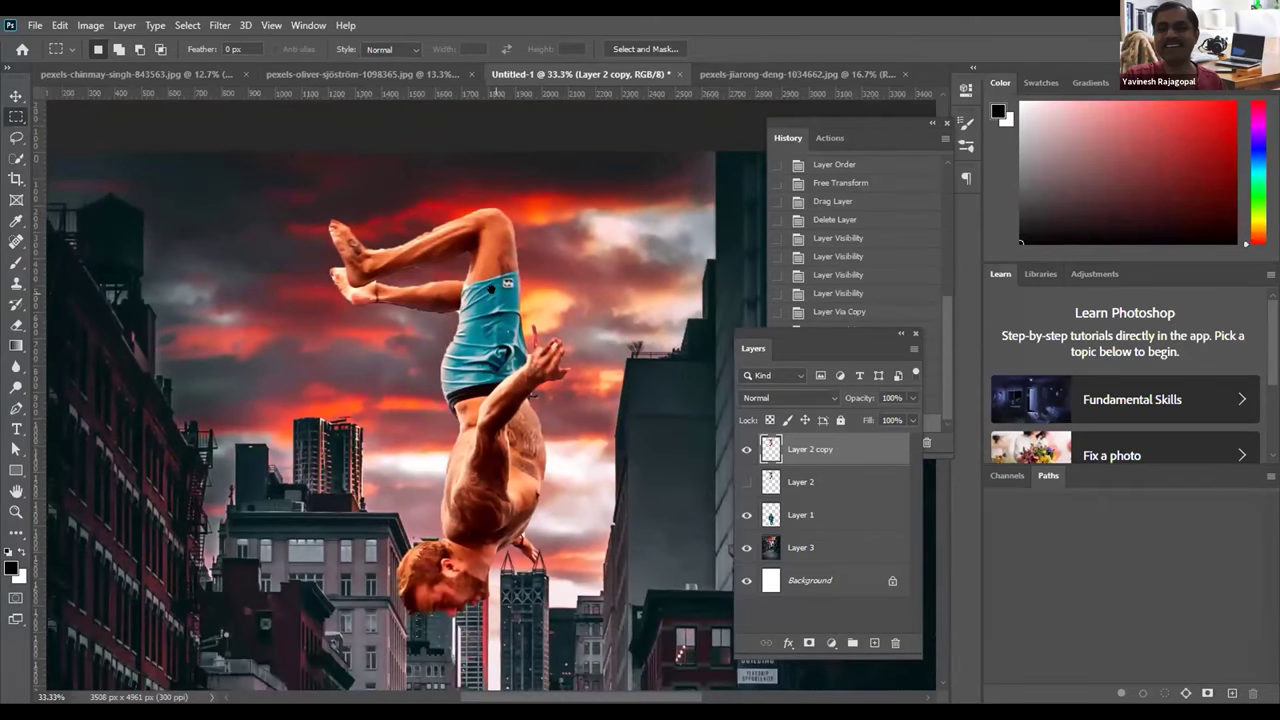
{"action": "scroll", "coordinate": [492, 288], "scroll_direction": "right", "scroll_amount": 1}
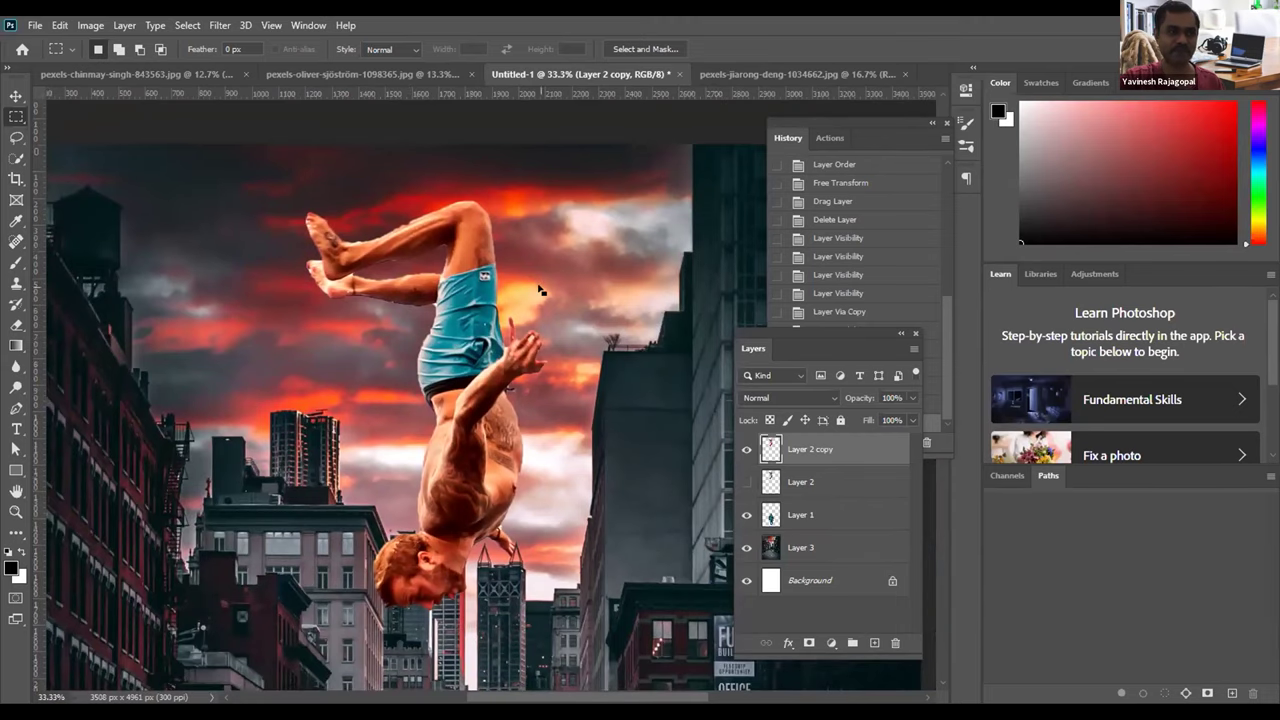
{"action": "scroll", "coordinate": [310, 200], "scroll_direction": "up", "scroll_amount": 10}
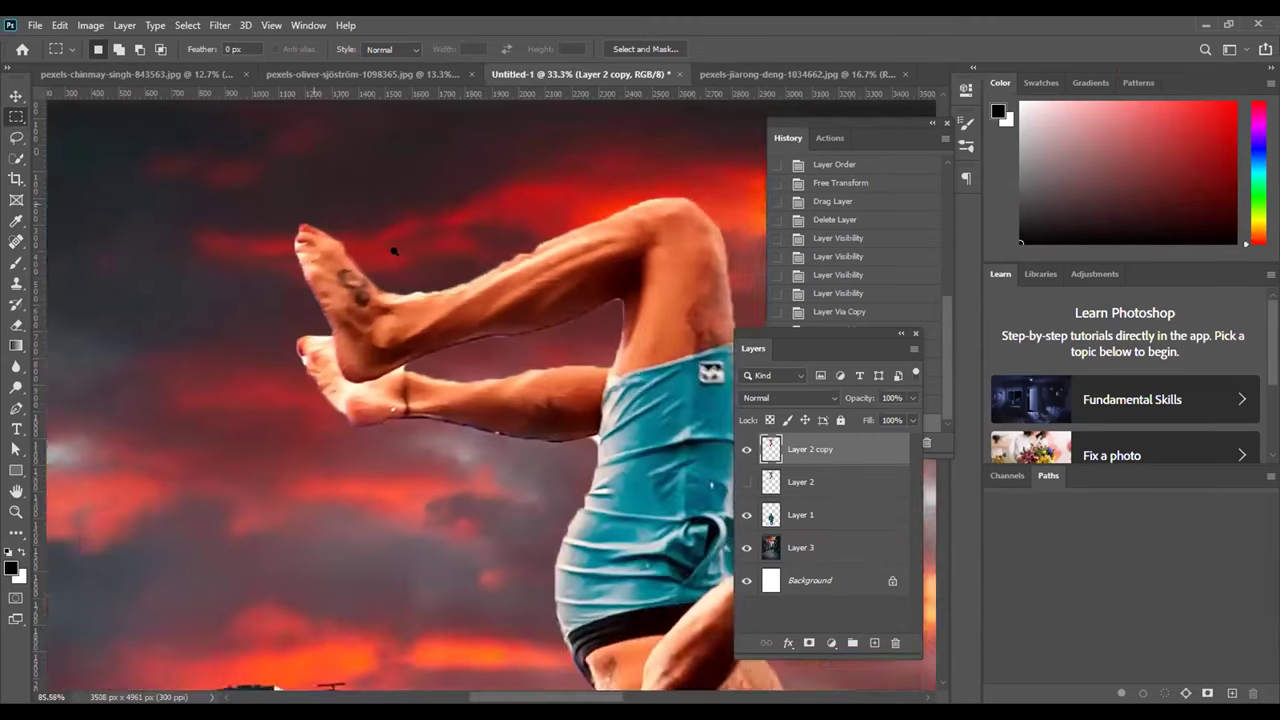
{"action": "scroll", "coordinate": [305, 214], "scroll_direction": "right", "scroll_amount": 3}
{"action": "scroll", "coordinate": [305, 214], "scroll_direction": "down", "scroll_amount": 2}
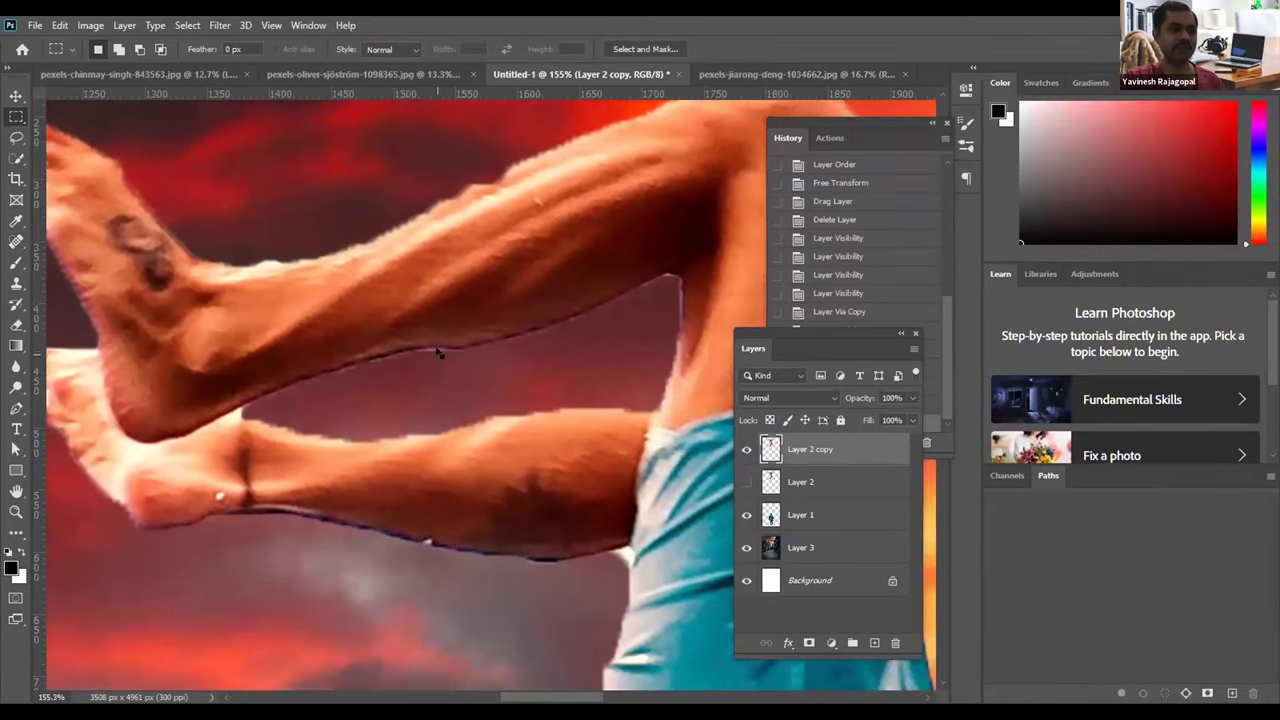
{"action": "left_click_drag", "start_coordinate": [529, 257], "coordinate": [497, 282]}
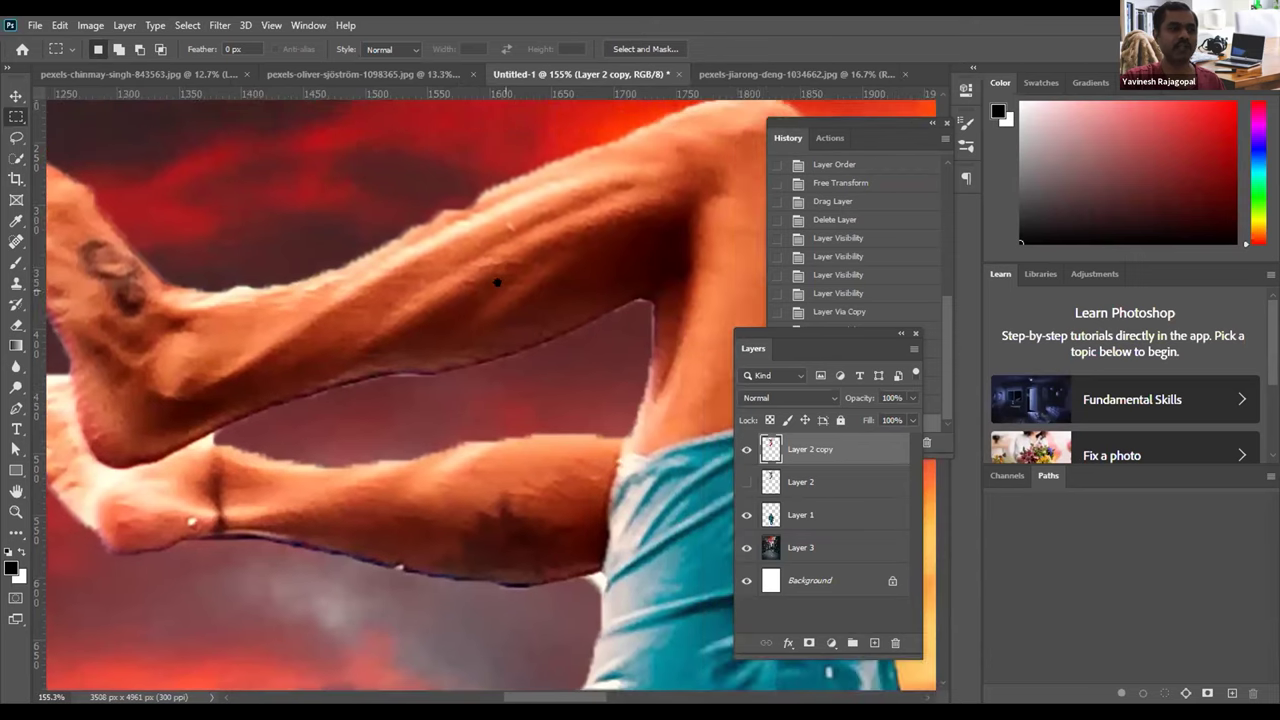
{"action": "left_click", "coordinate": [770, 449], "text": "ctrl"}
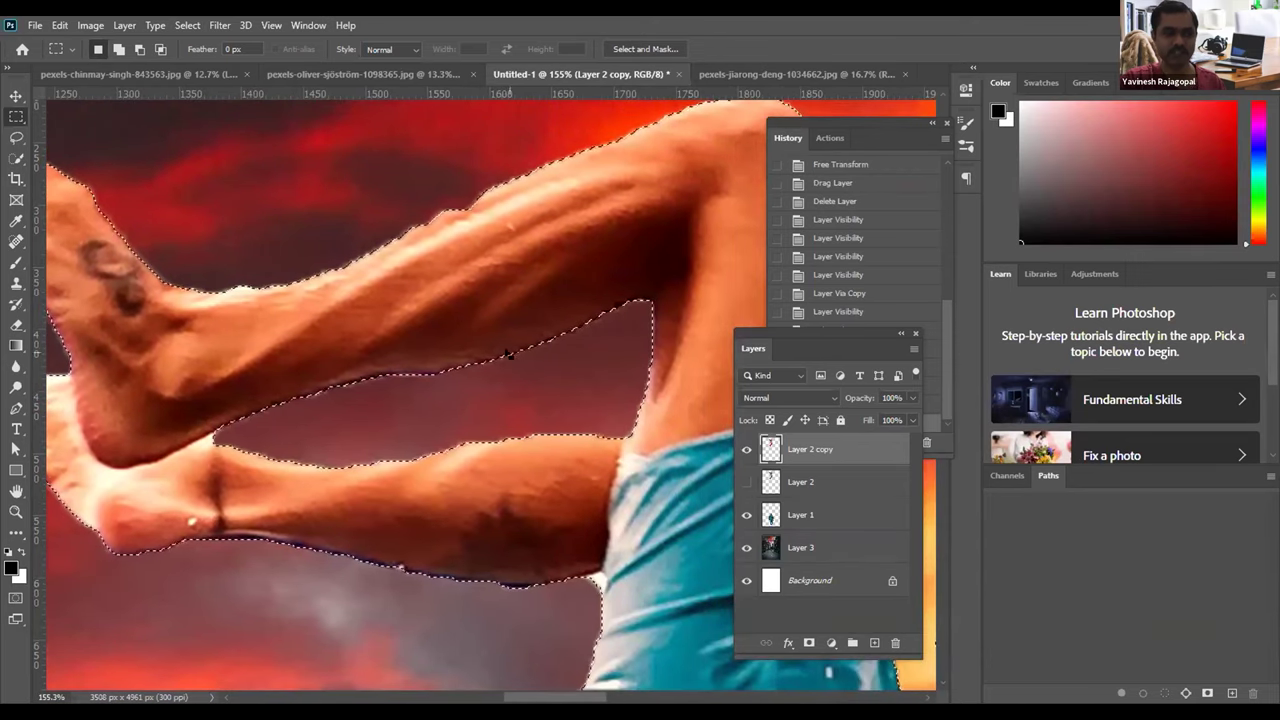
Step: Feather the diver's selection by 1 px and invert it to the surrounding area
{"action": "left_click", "coordinate": [194, 26]}
{"action": "mouse_move", "coordinate": [250, 251]}
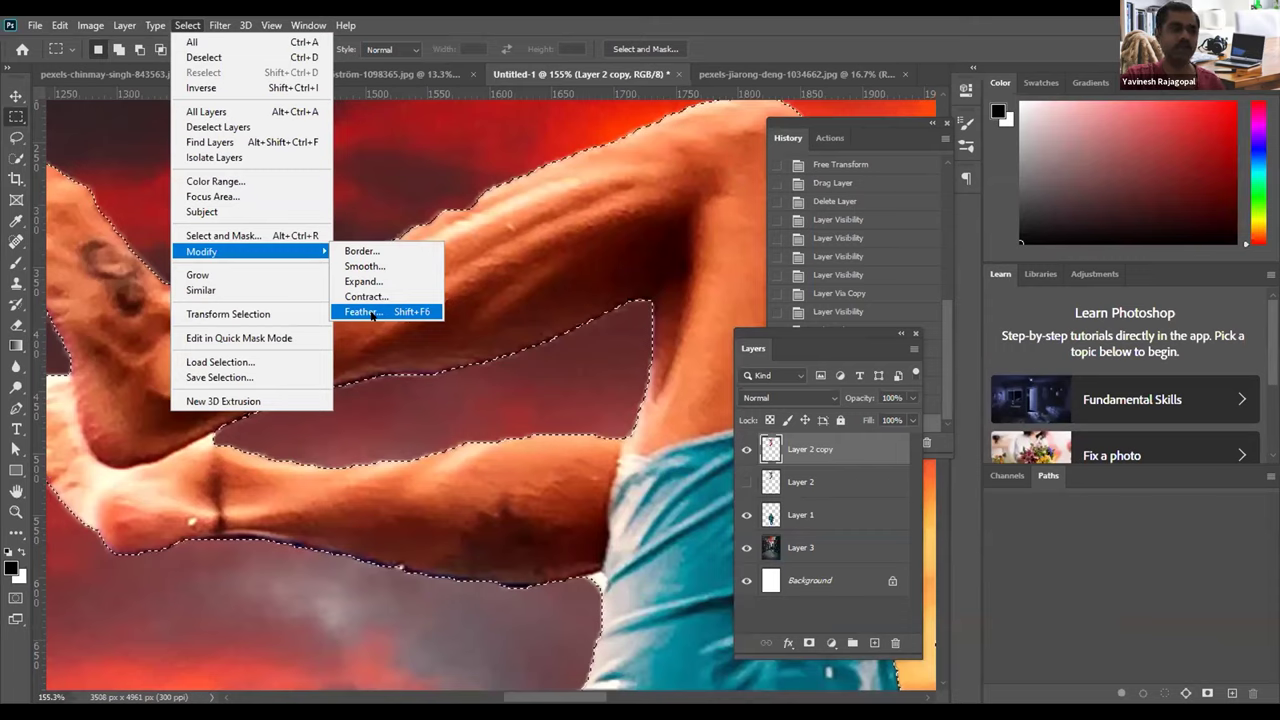
{"action": "left_click", "coordinate": [362, 312]}
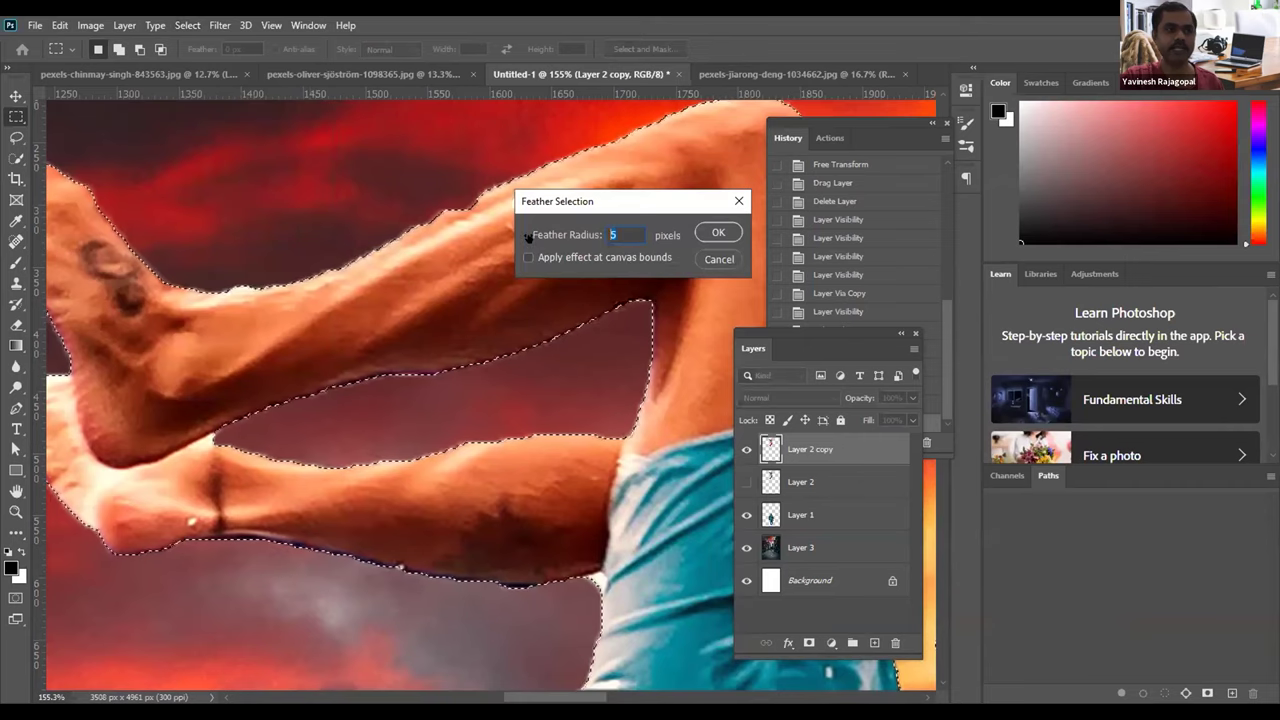
{"action": "type", "text": "1"}
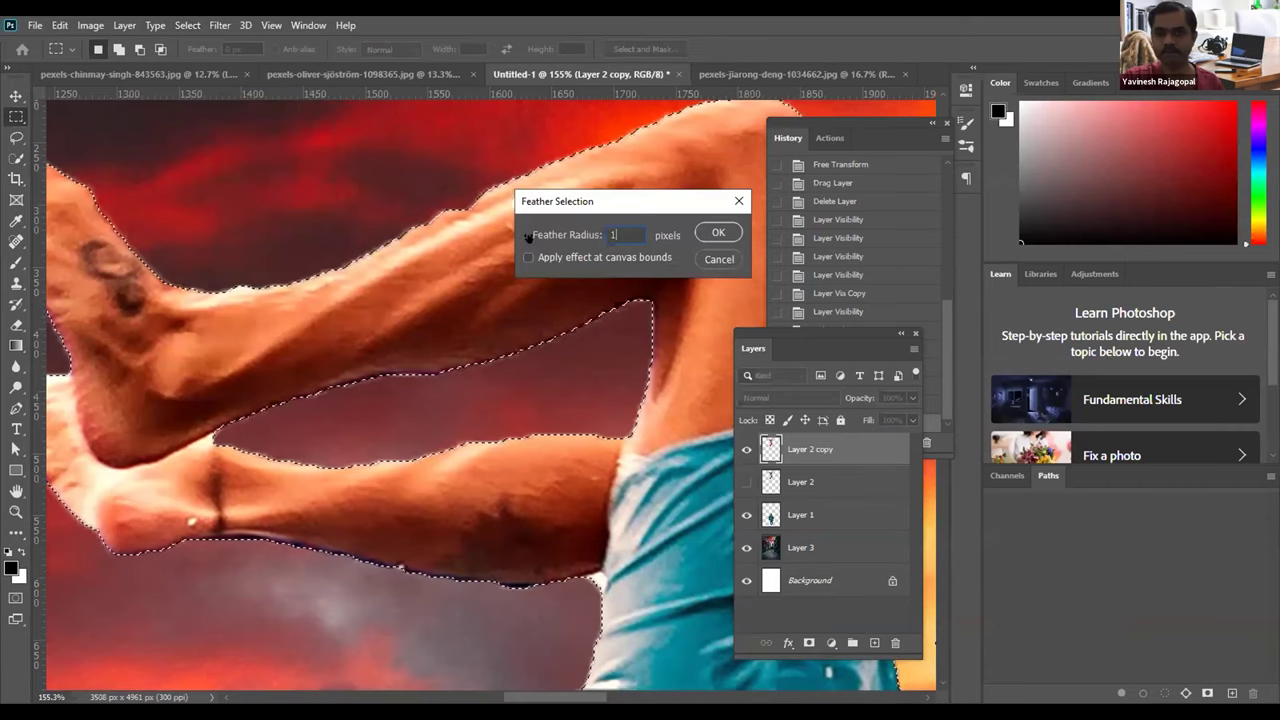
{"action": "left_click", "coordinate": [717, 231]}
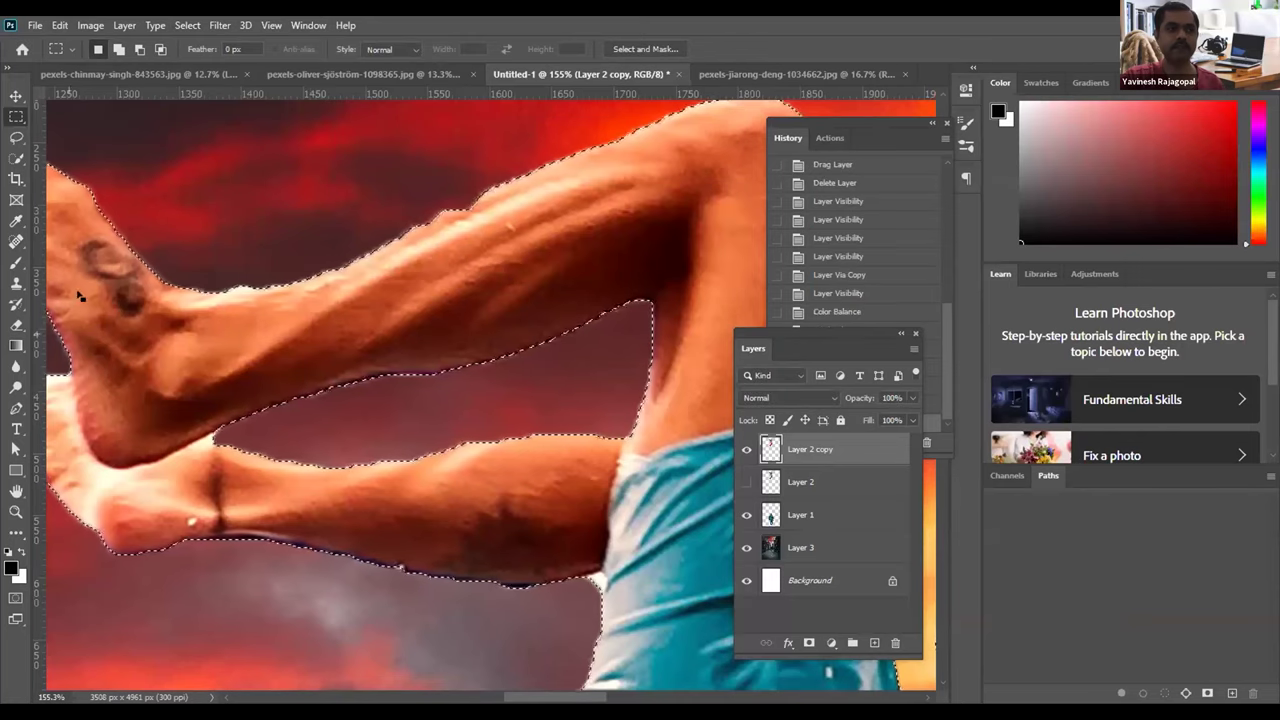
{"action": "left_click", "coordinate": [187, 25]}
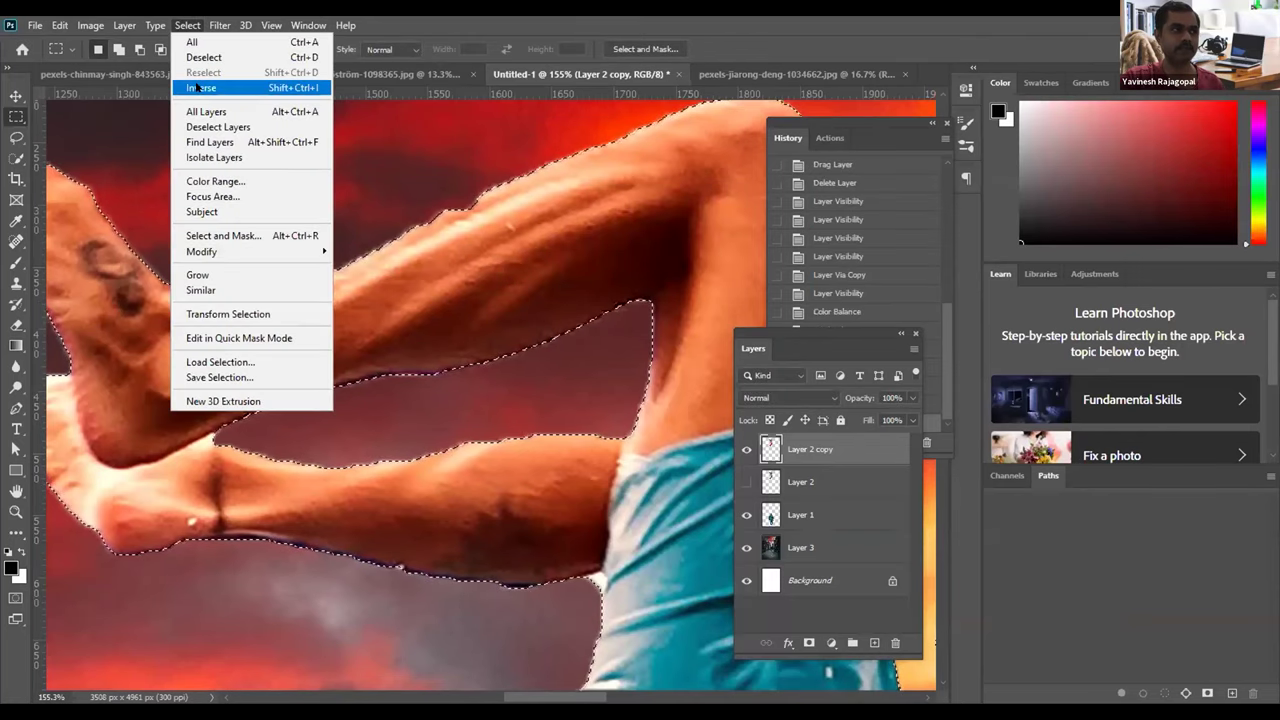
{"action": "left_click", "coordinate": [198, 88]}
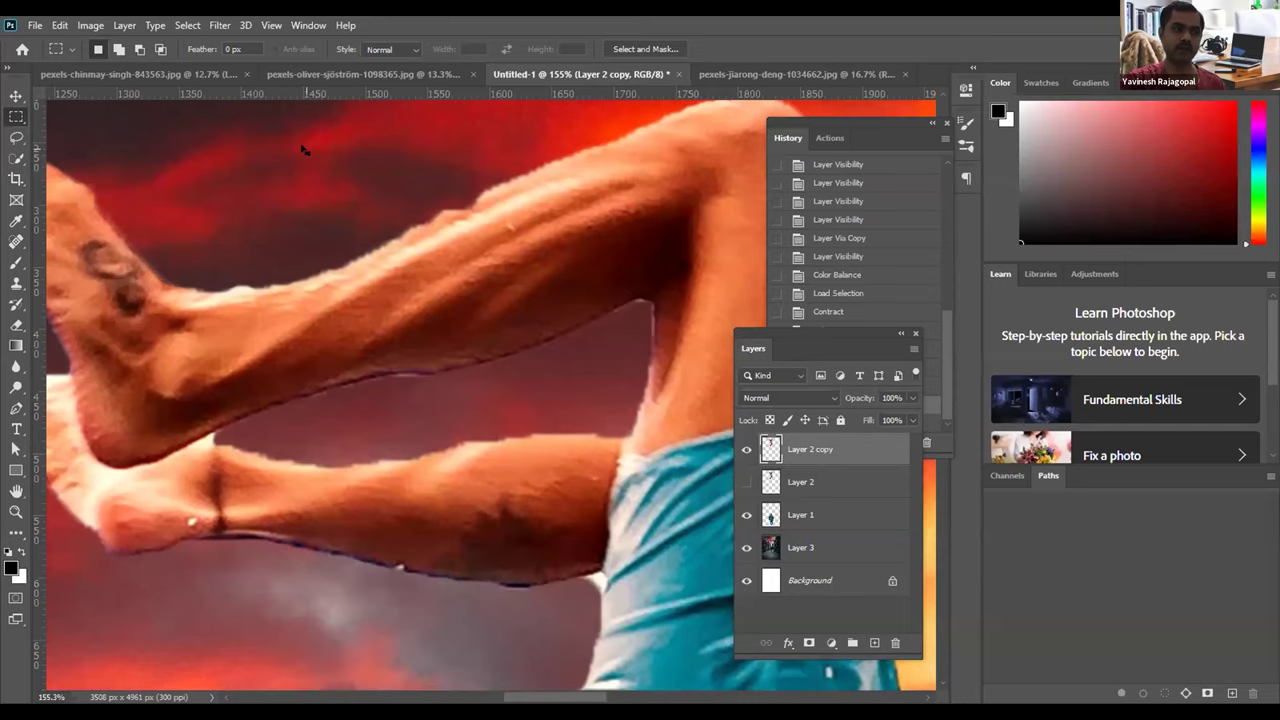
Step: Reload the diver's outline, feather it by 2 px and invert it
{"action": "left_click", "coordinate": [768, 451], "text": "ctrl"}
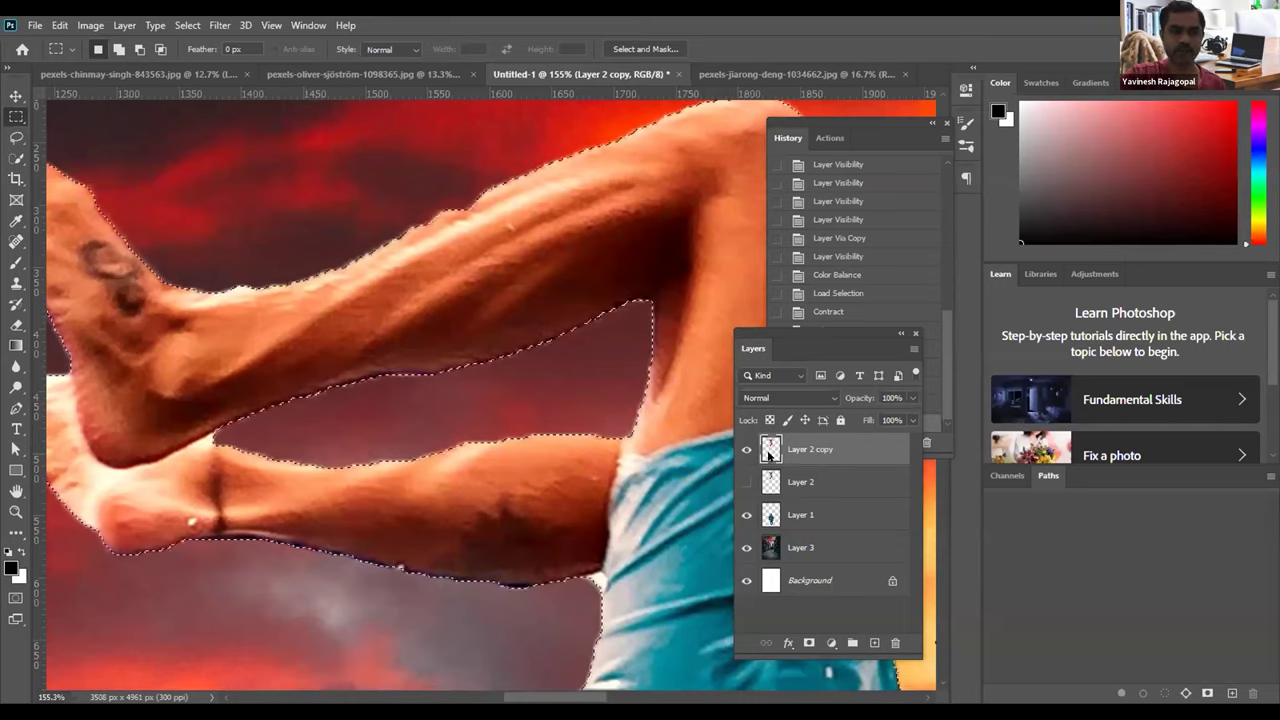
{"action": "left_click", "coordinate": [185, 27]}
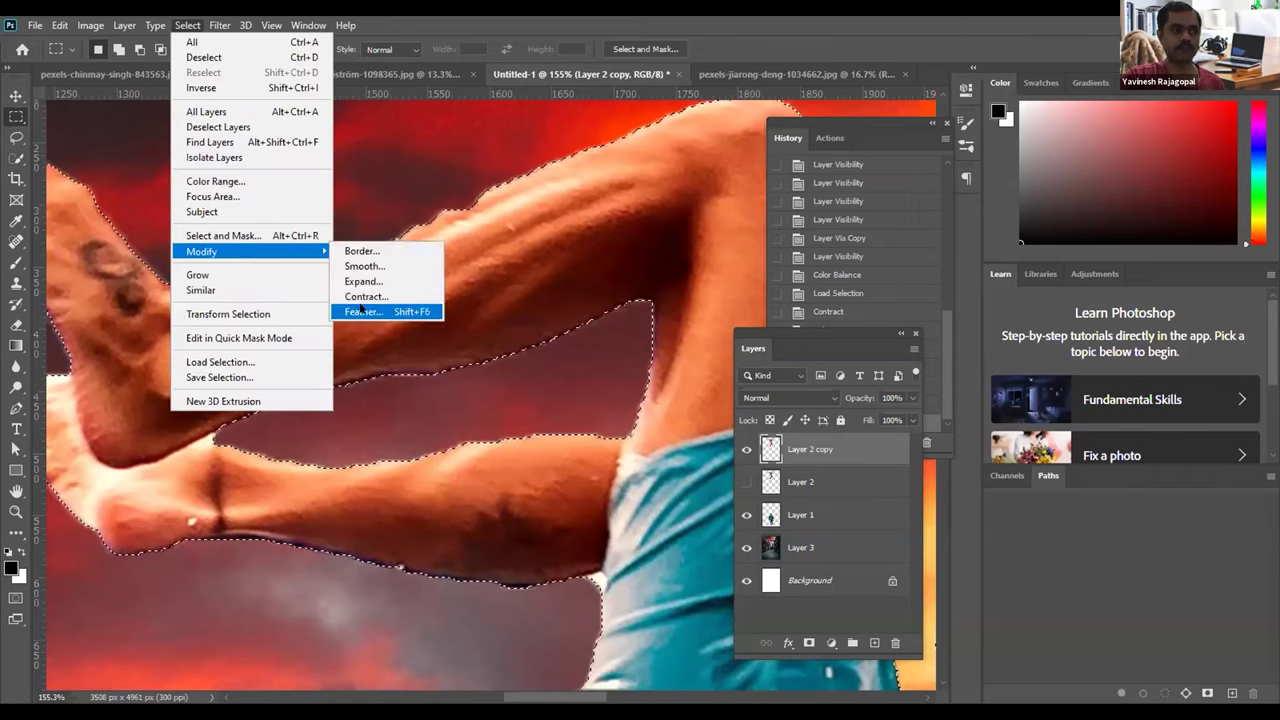
{"action": "left_click", "coordinate": [362, 311]}
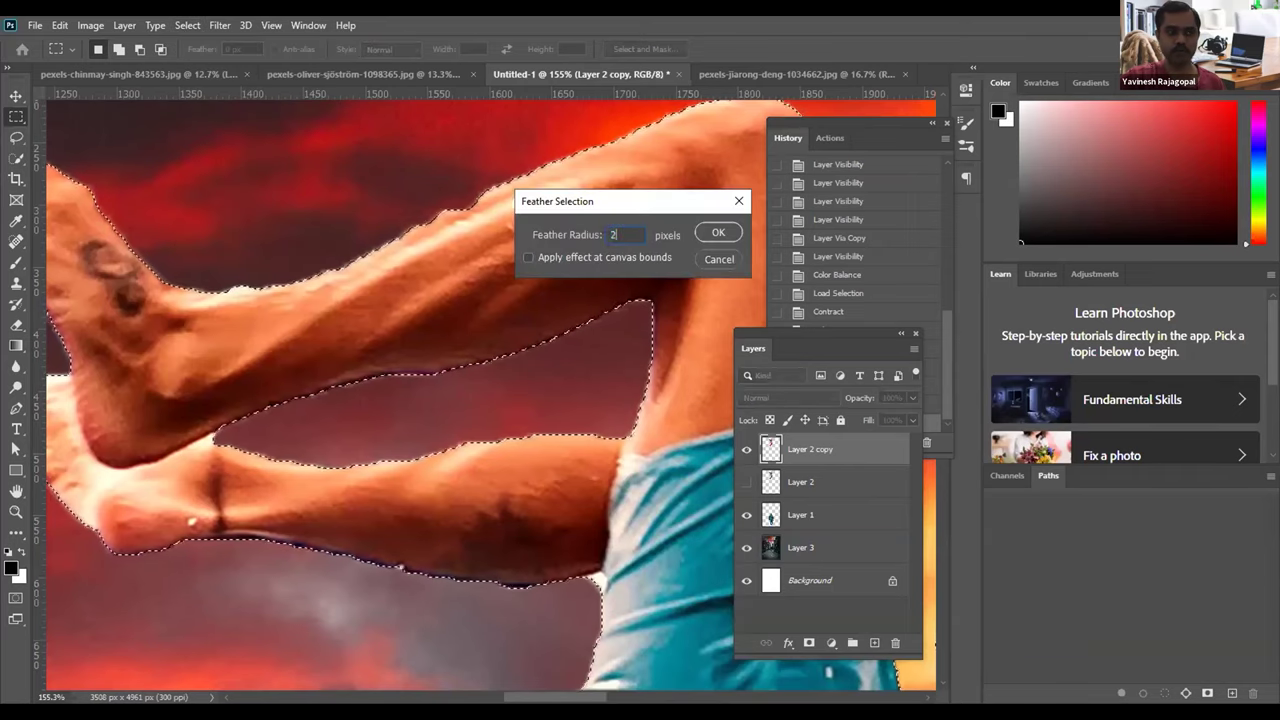
{"action": "left_click", "coordinate": [717, 235]}
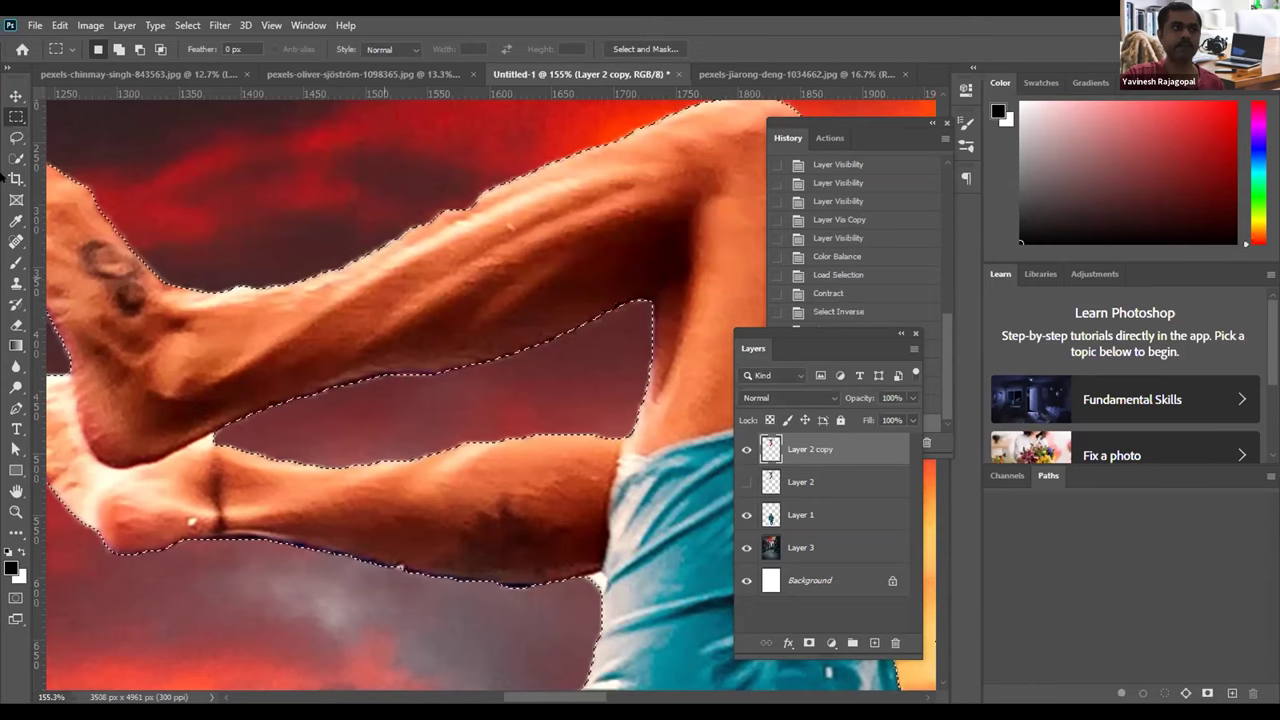
{"action": "left_click", "coordinate": [187, 25]}
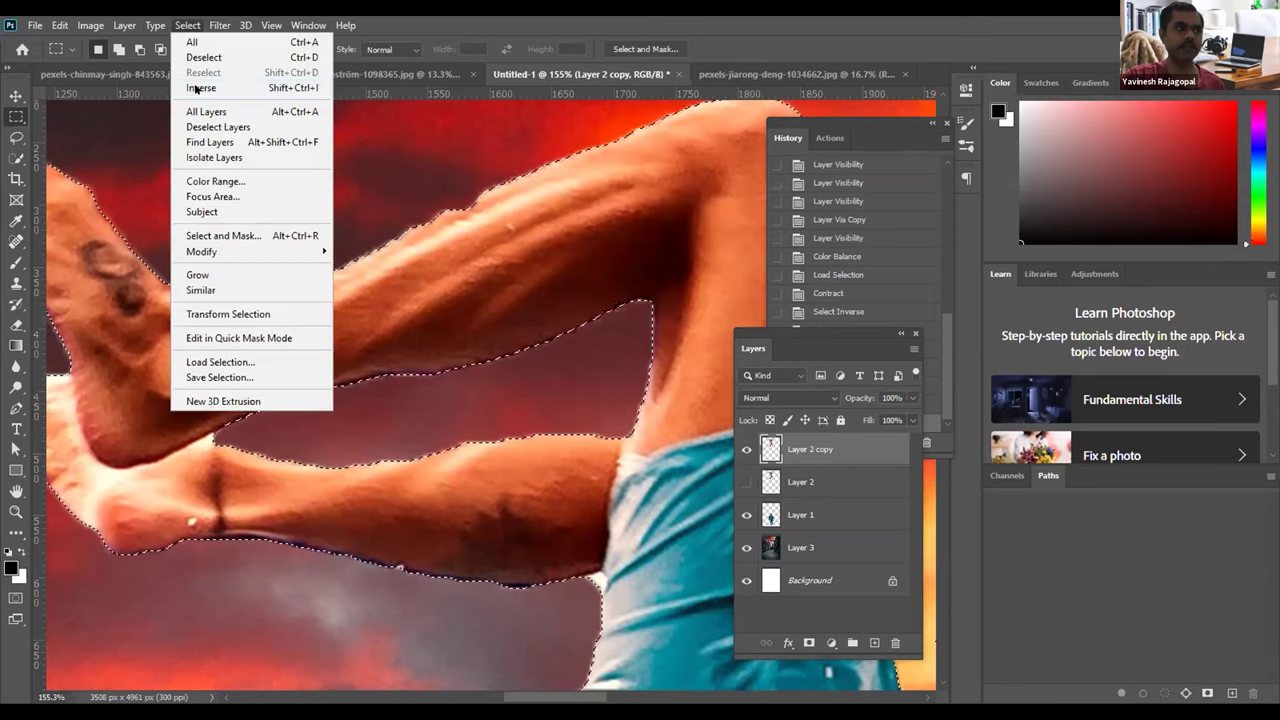
{"action": "left_click", "coordinate": [197, 88]}
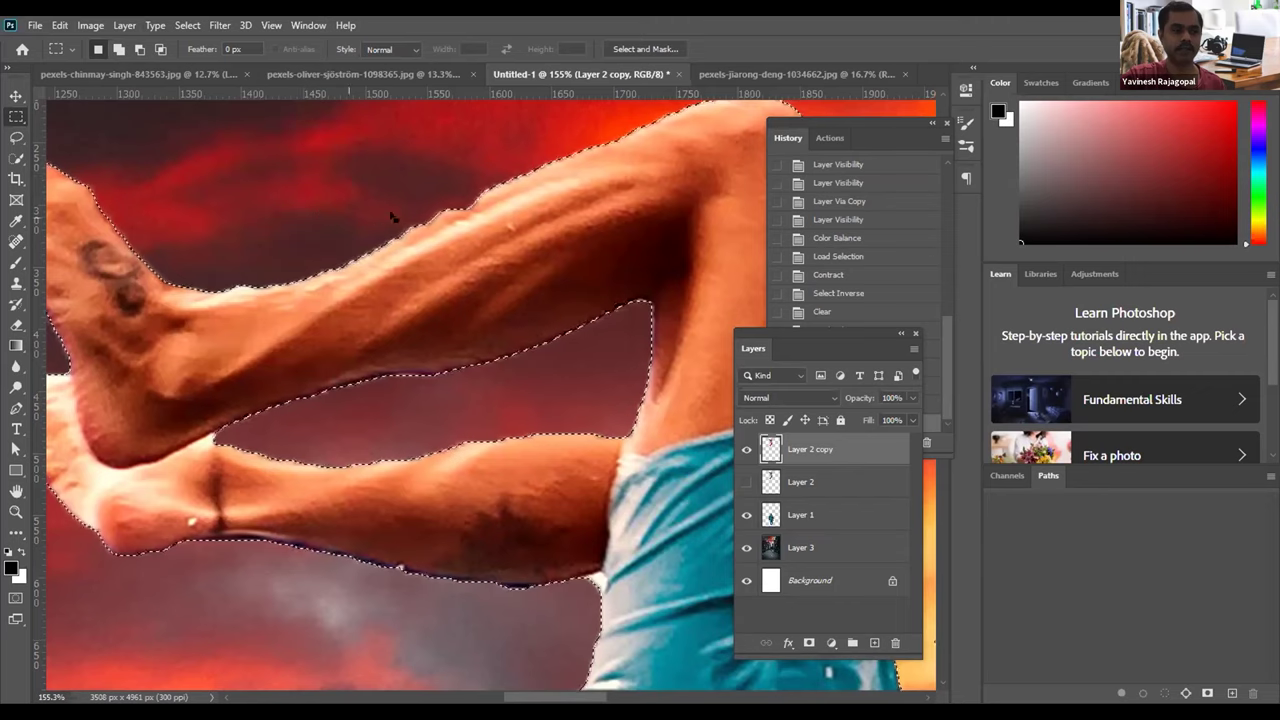
Step: Reselect the diver's outline, feather it again, and zoom out to see the legs and buildings
{"action": "key", "text": "ctrl+shift+d"}
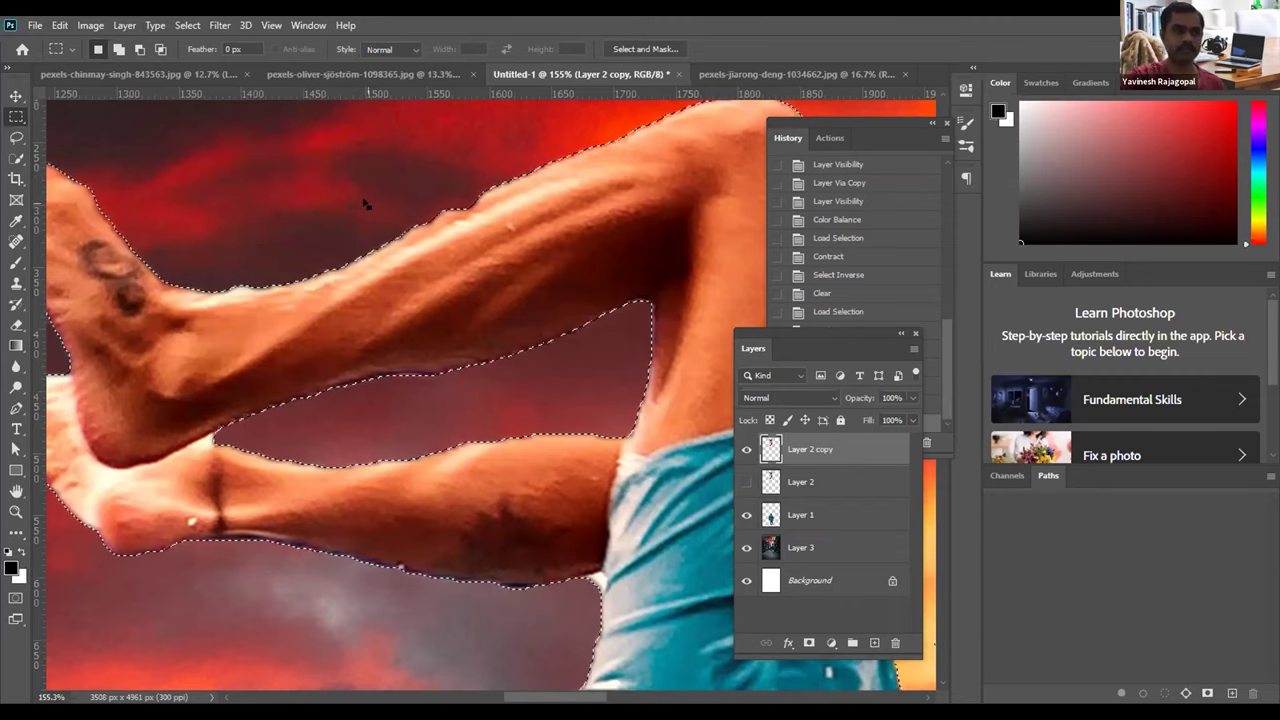
{"action": "key", "text": "shift+F6"}
{"action": "key", "text": "Return"}
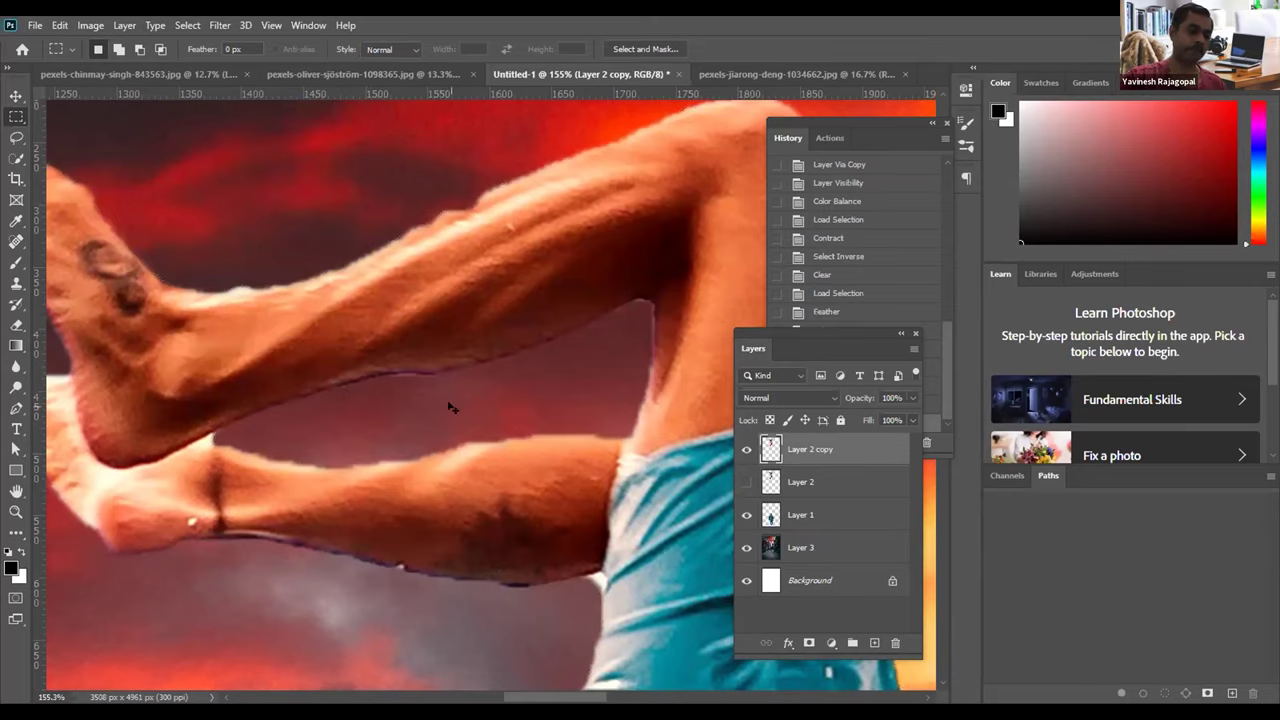
{"action": "key", "text": "ctrl+1"}
{"action": "key", "text": "ctrl+minus"}
{"action": "key", "text": "ctrl+minus"}
{"action": "key", "text": "ctrl+minus"}
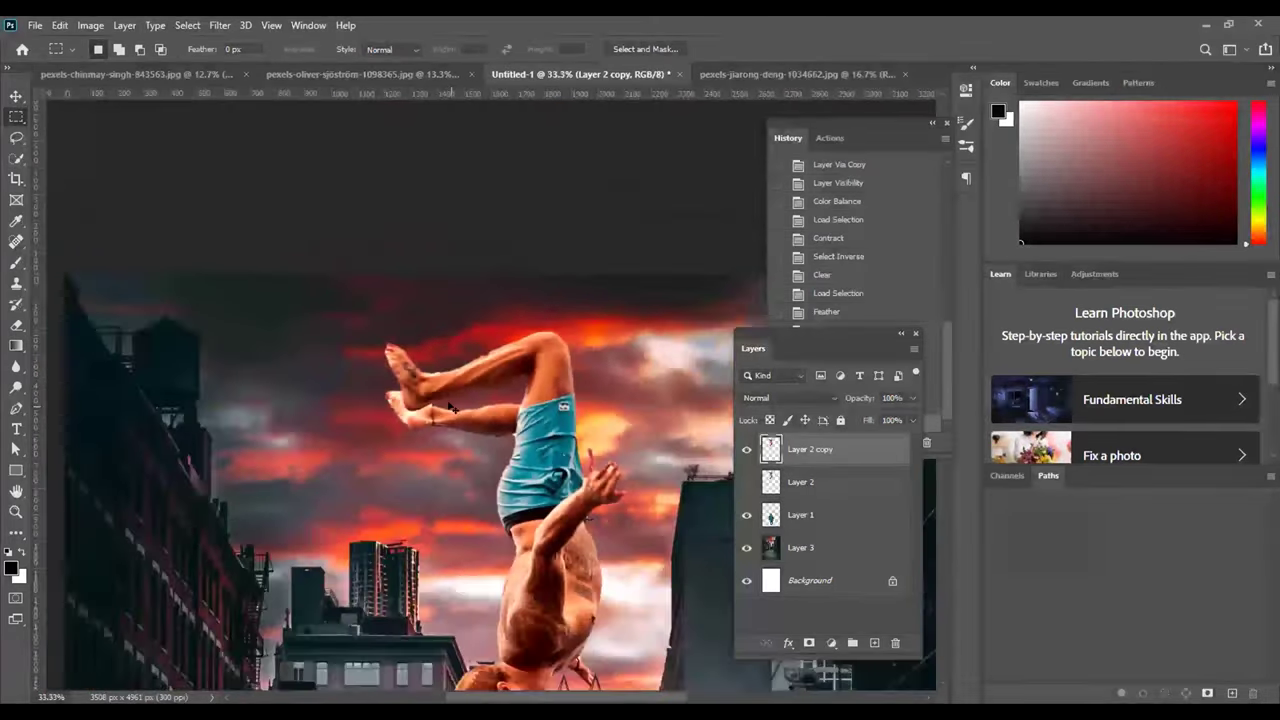
{"action": "key", "text": "ctrl+minus"}
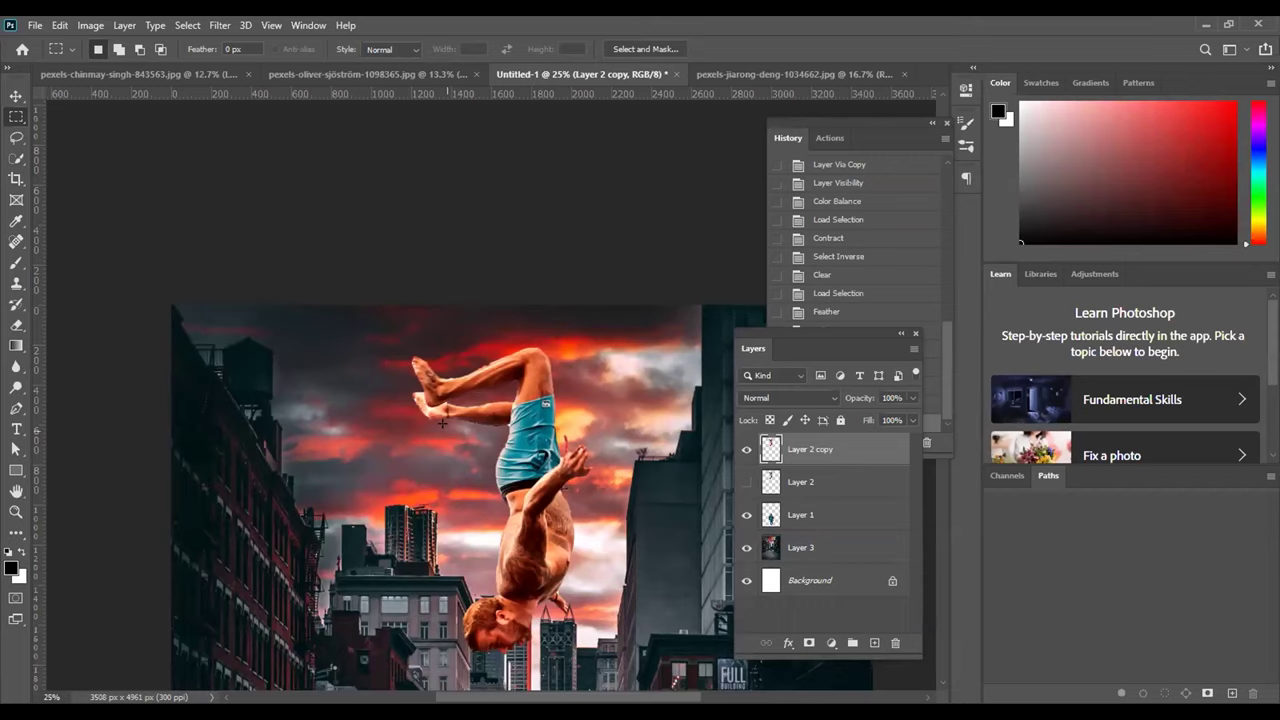
{"action": "scroll", "coordinate": [442, 422], "scroll_direction": "down", "scroll_amount": 2}
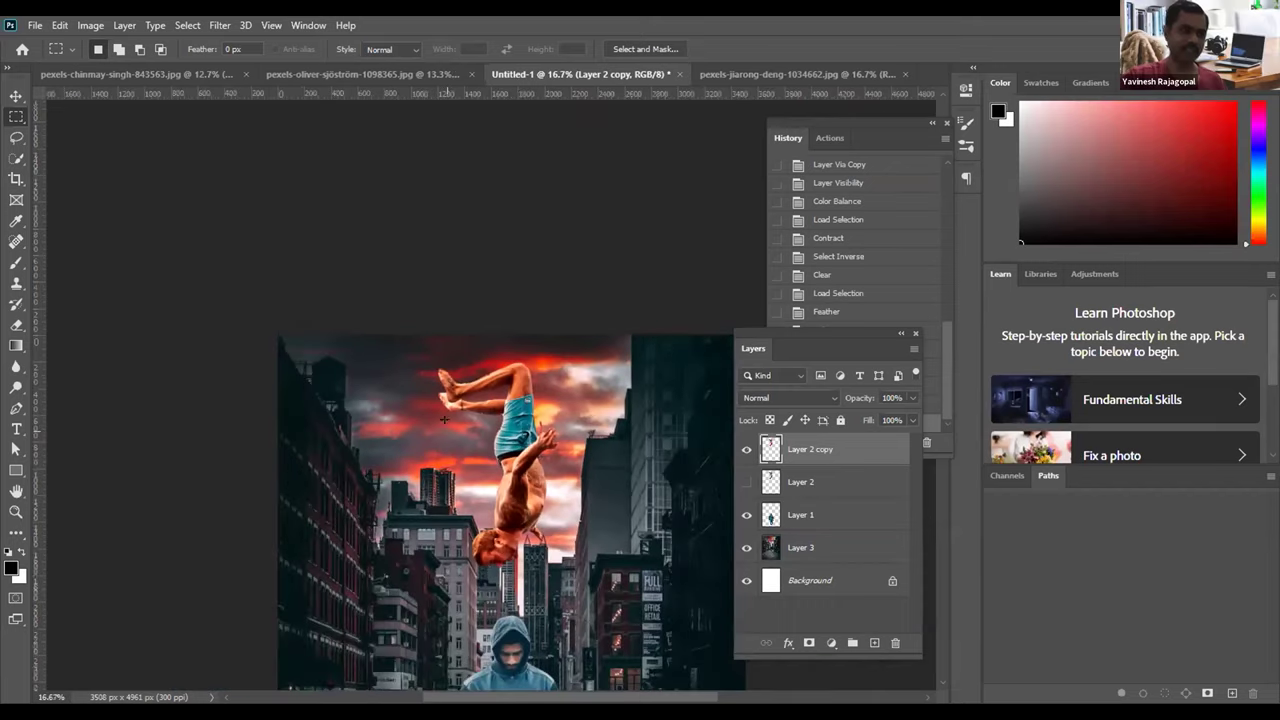
{"action": "scroll", "coordinate": [444, 420], "scroll_direction": "up", "scroll_amount": 4}
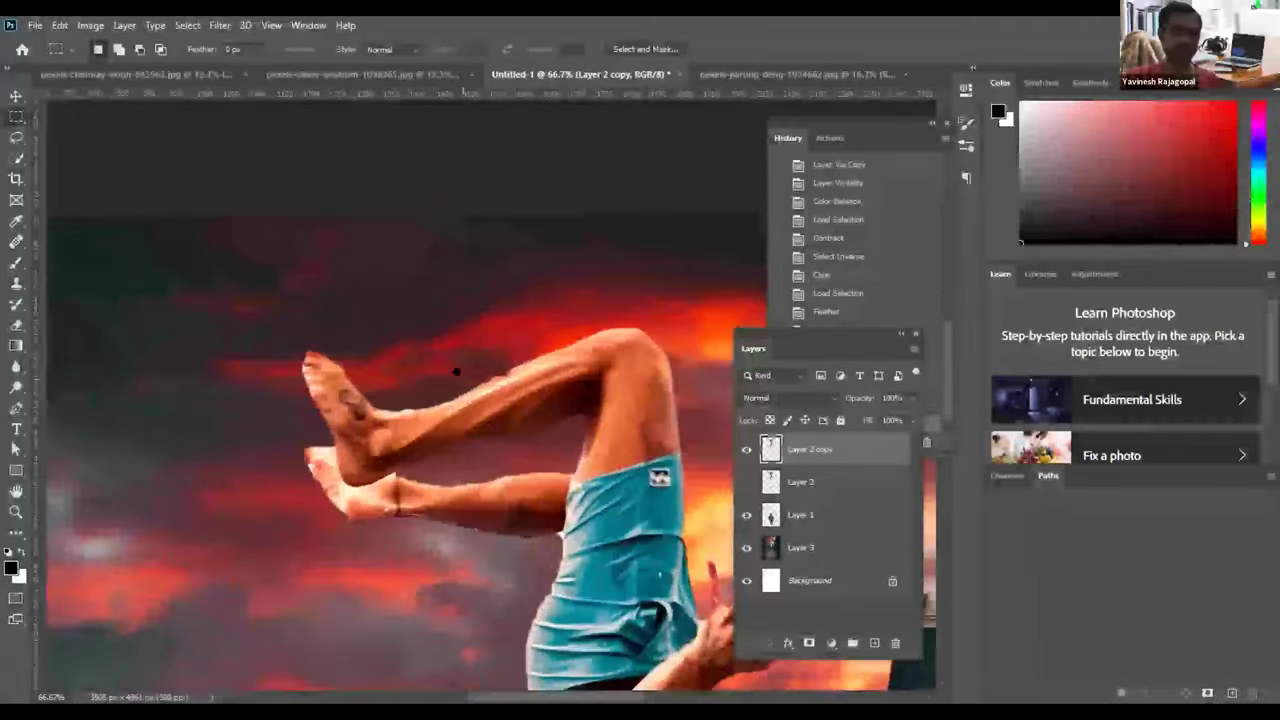
{"action": "scroll", "coordinate": [477, 343], "scroll_direction": "down", "scroll_amount": 1}
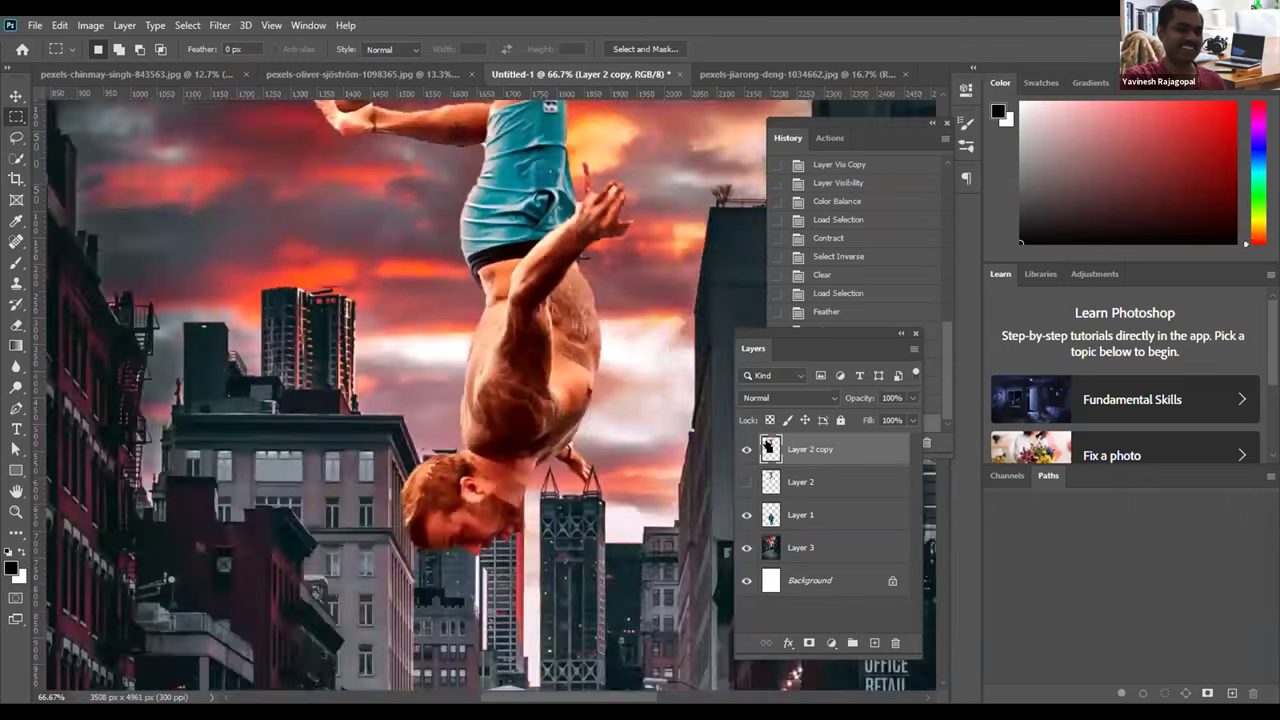
{"action": "key", "text": "ctrl+0"}
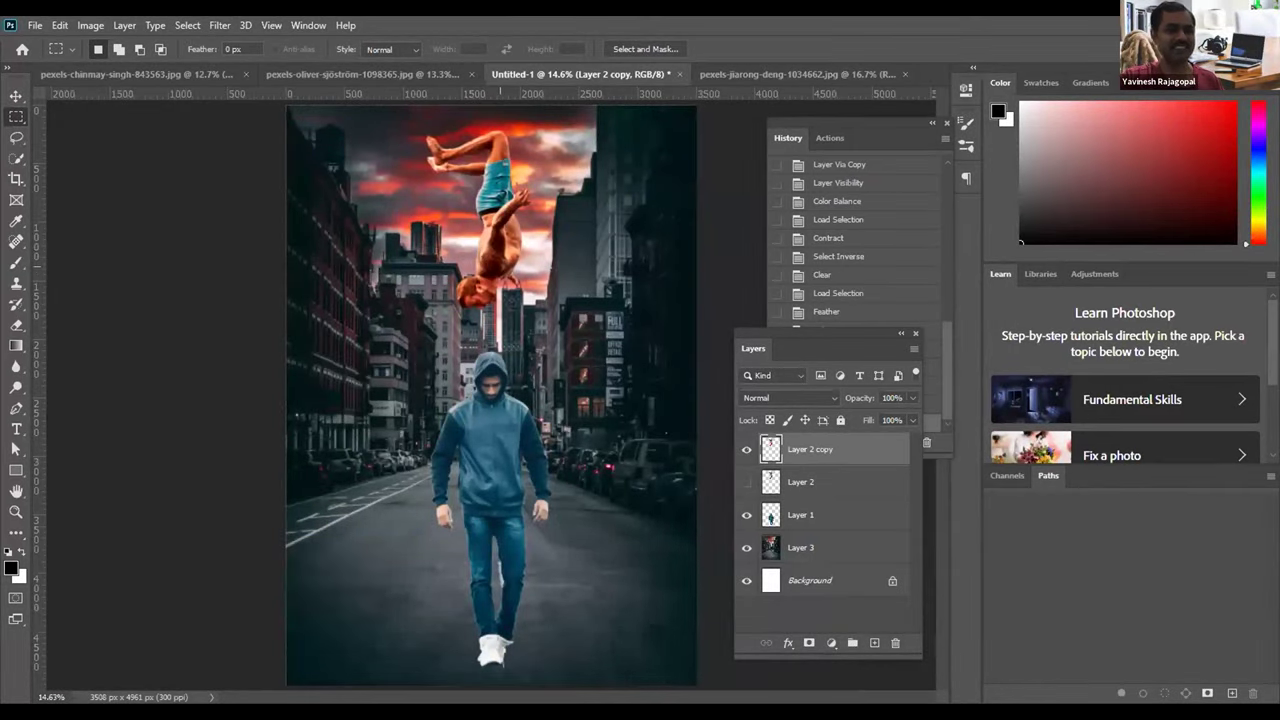
{"action": "scroll", "coordinate": [497, 228], "scroll_direction": "up", "scroll_amount": 1}
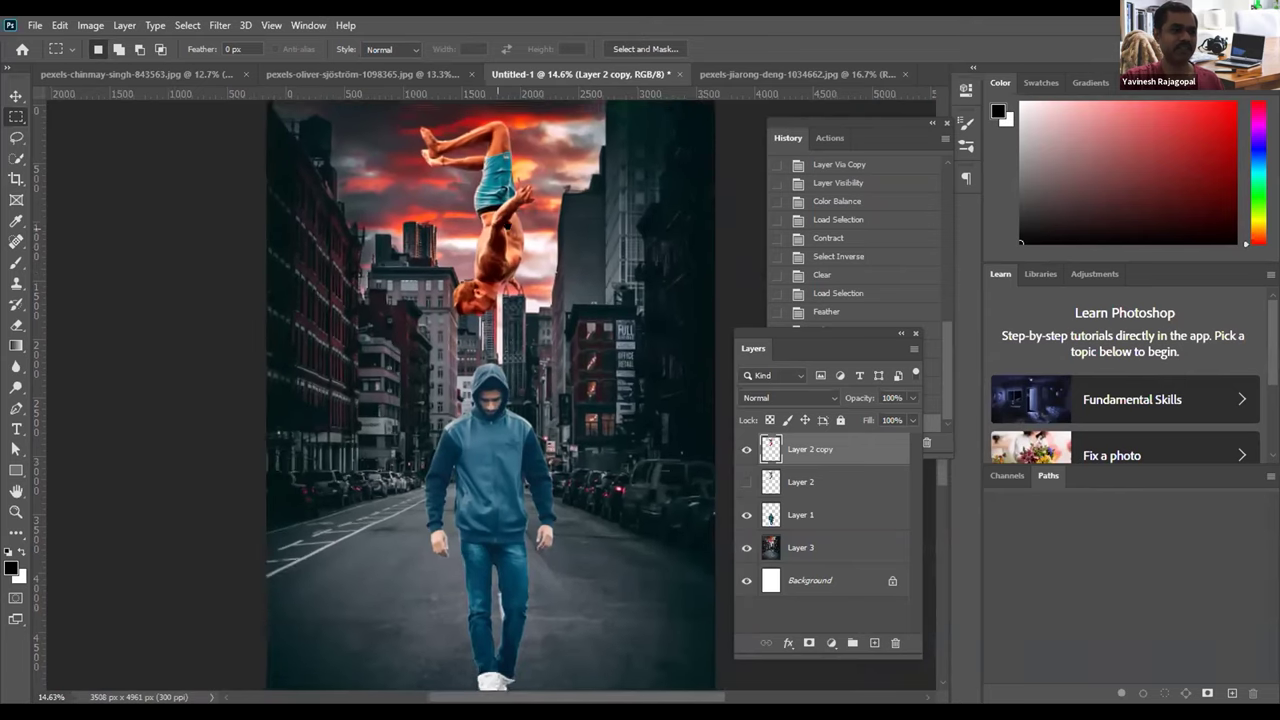
{"action": "scroll", "coordinate": [495, 280], "scroll_direction": "up", "scroll_amount": 2}
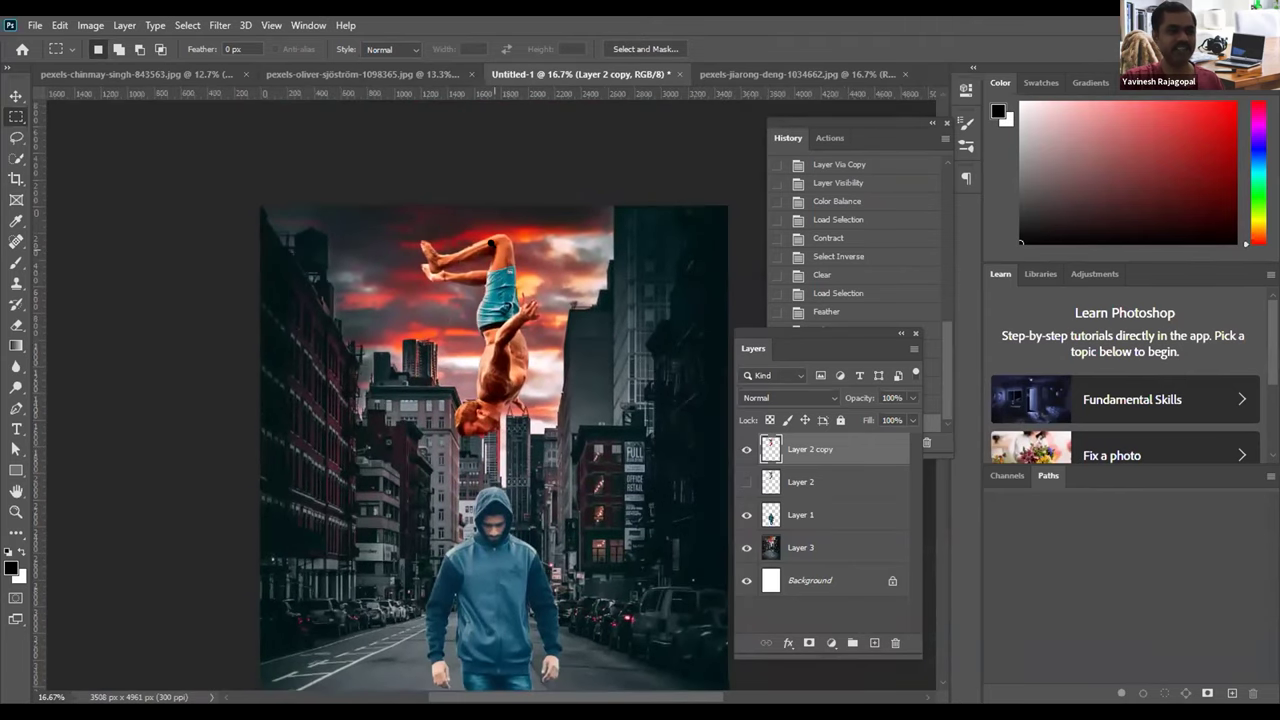
{"action": "scroll", "coordinate": [493, 243], "scroll_direction": "up", "scroll_amount": 1}
{"action": "scroll", "coordinate": [522, 205], "scroll_direction": "up", "scroll_amount": 2}
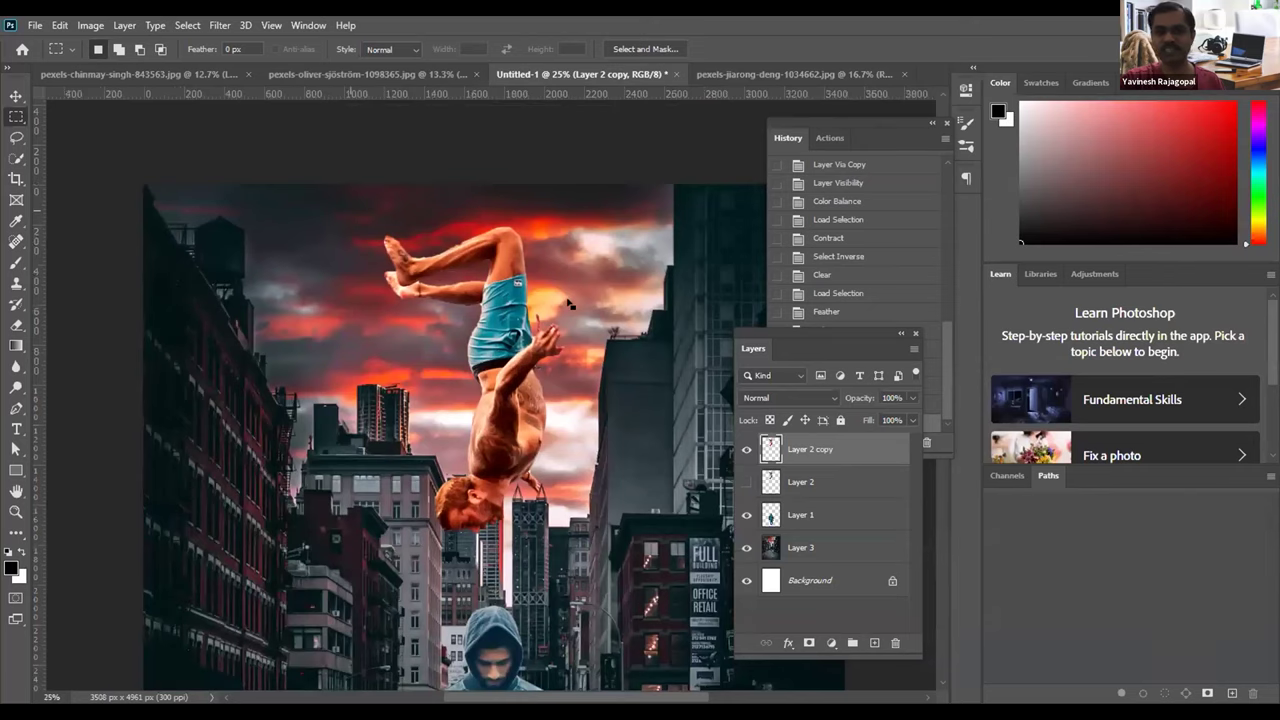
Step: Feather the diver's selection edge and invert it to his surroundings
{"action": "left_click_drag", "start_coordinate": [350, 210], "coordinate": [515, 200]}
{"action": "key", "text": "ctrl+d"}
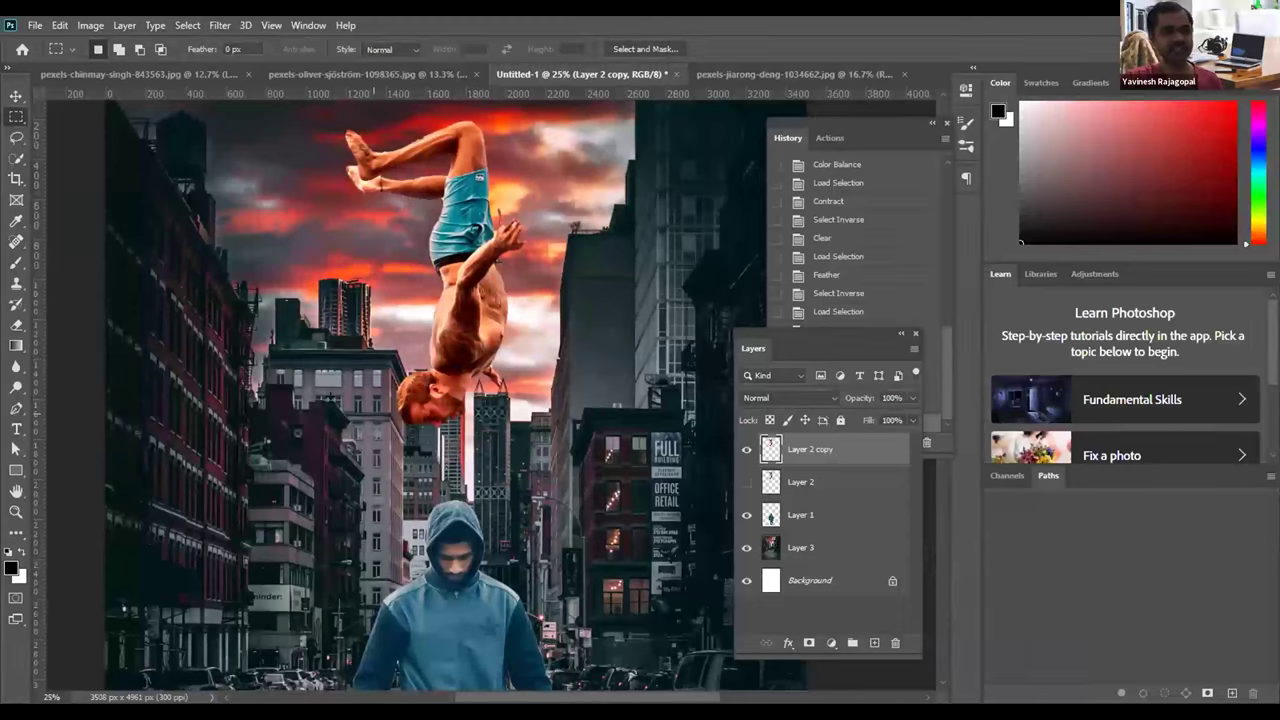
{"action": "key", "text": "shift+F6"}
{"action": "key", "text": "Return"}
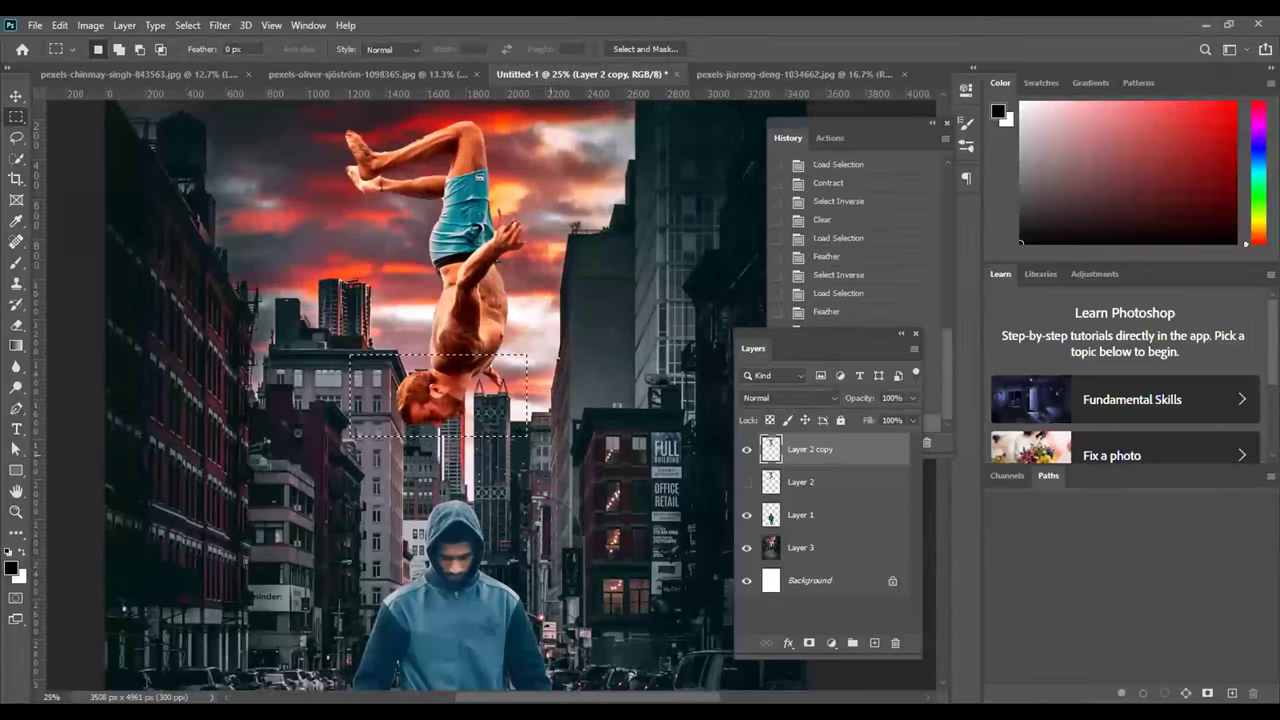
{"action": "key", "text": "ctrl+shift+i"}
Step: Draw rectangular marquees around the diver's head and shoulders, then deselect them
{"action": "left_click_drag", "start_coordinate": [490, 256], "coordinate": [458, 290]}
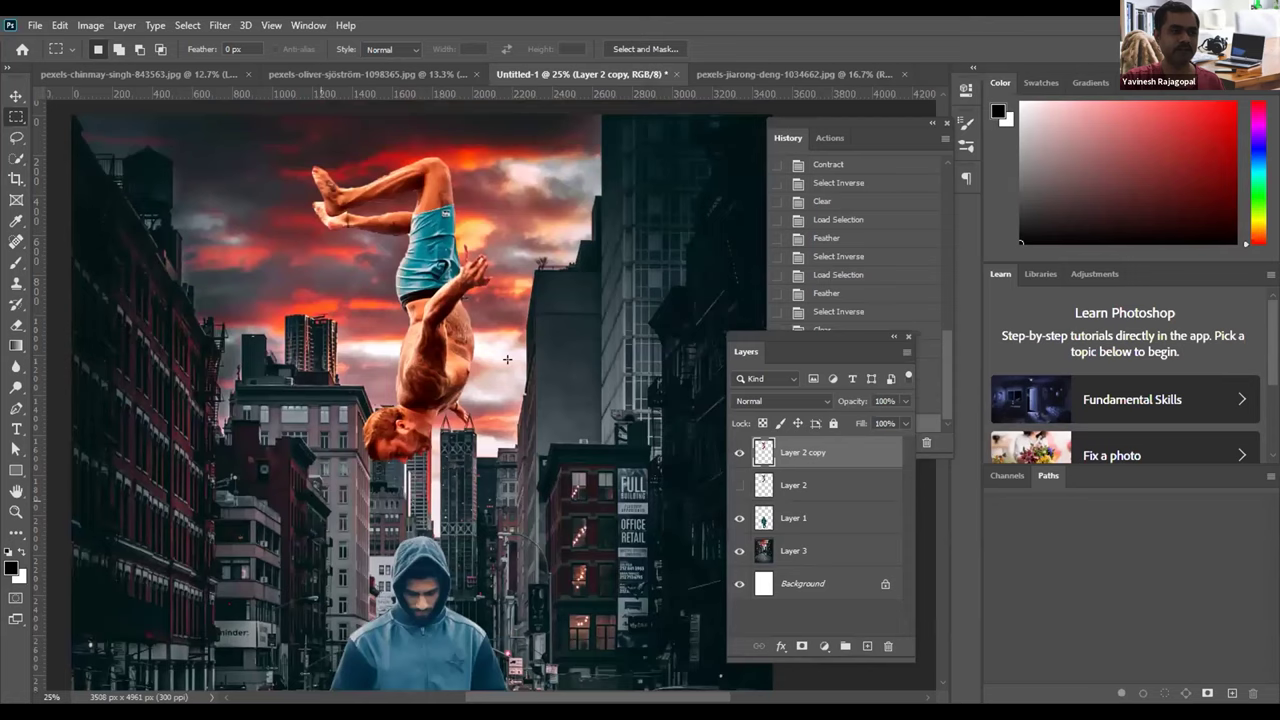
{"action": "left_click", "coordinate": [581, 315]}
{"action": "mouse_move", "coordinate": [581, 314]}
{"action": "left_mouse_down"}
{"action": "mouse_move", "coordinate": [440, 500]}
{"action": "mouse_move", "coordinate": [320, 500]}
{"action": "left_mouse_up"}
{"action": "left_click", "coordinate": [322, 478]}
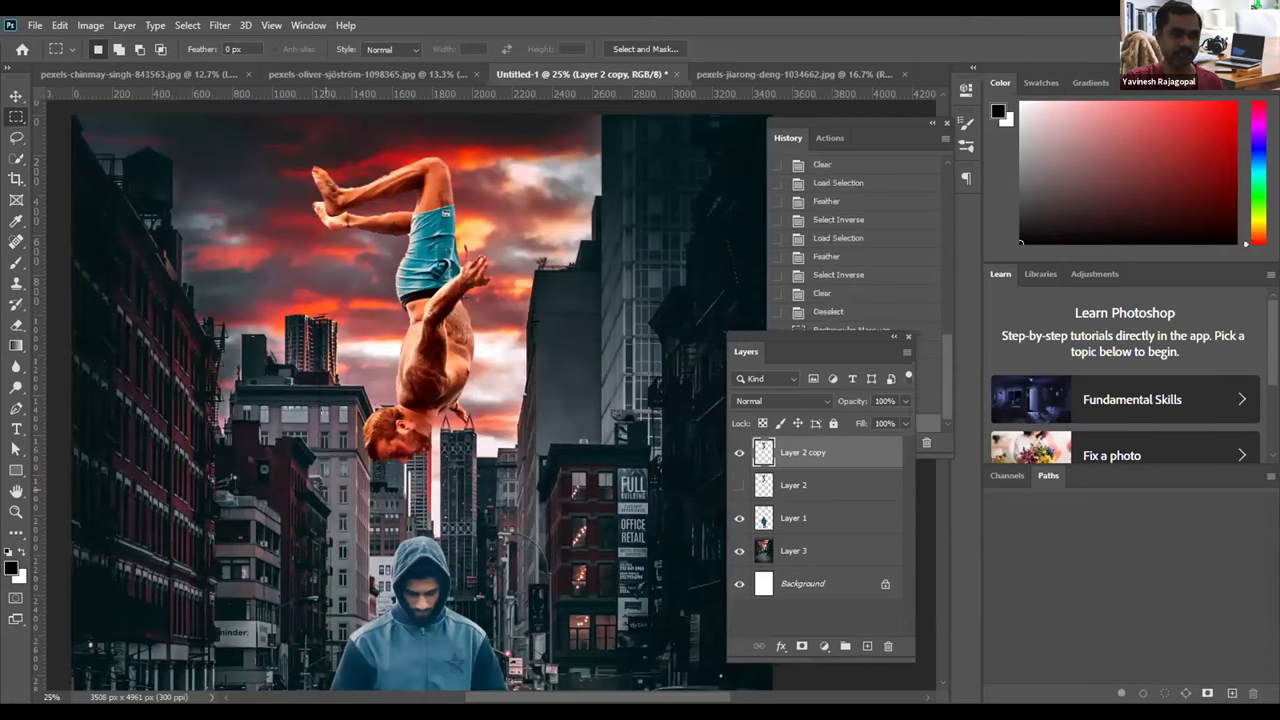
{"action": "left_click_drag", "start_coordinate": [558, 307], "coordinate": [325, 490]}
{"action": "key", "text": "ctrl+d"}
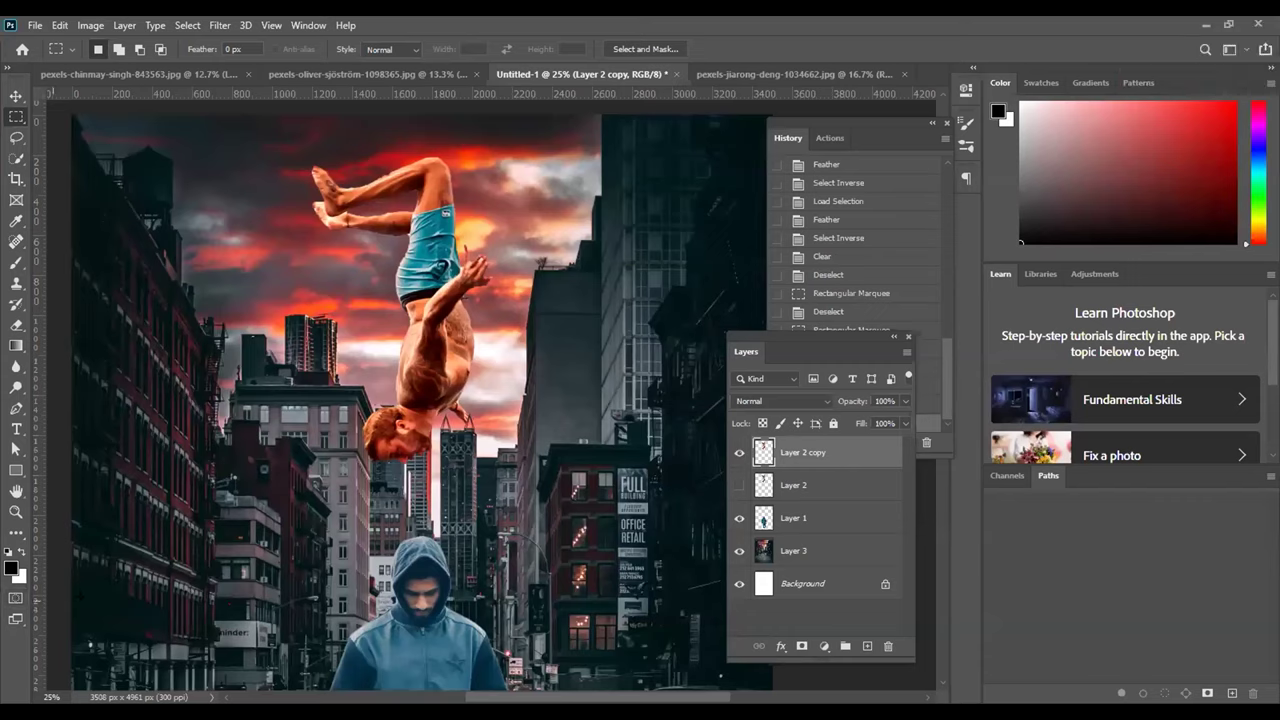
Step: Switch Quick Mask mode on for Layer 2 copy and select the Brush tool
{"action": "left_click", "coordinate": [15, 598]}
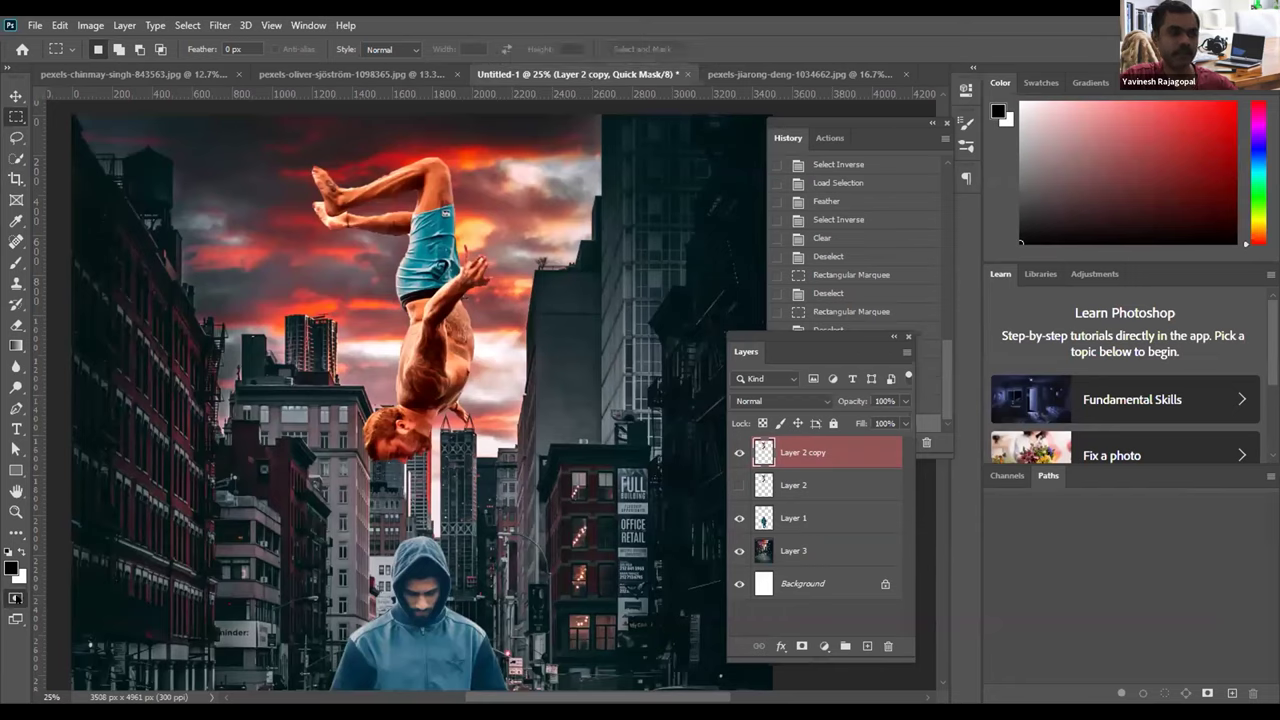
{"action": "key", "text": "q"}
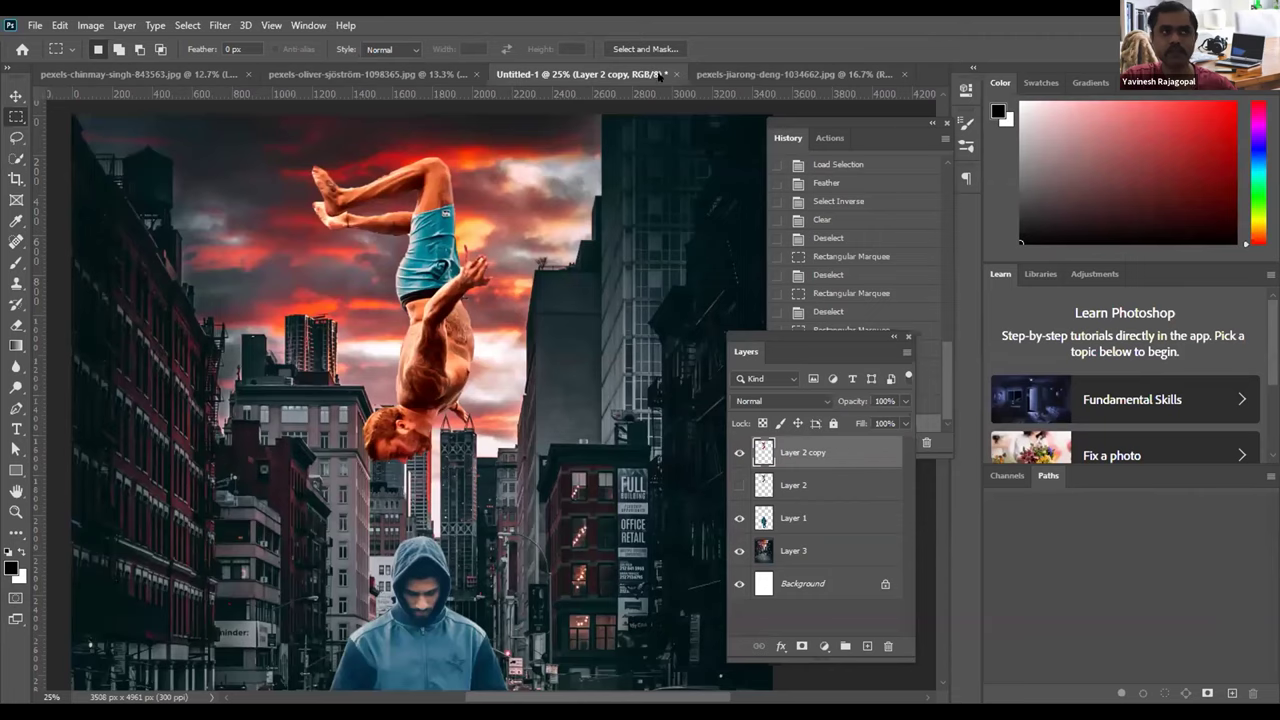
{"action": "key", "text": "q"}
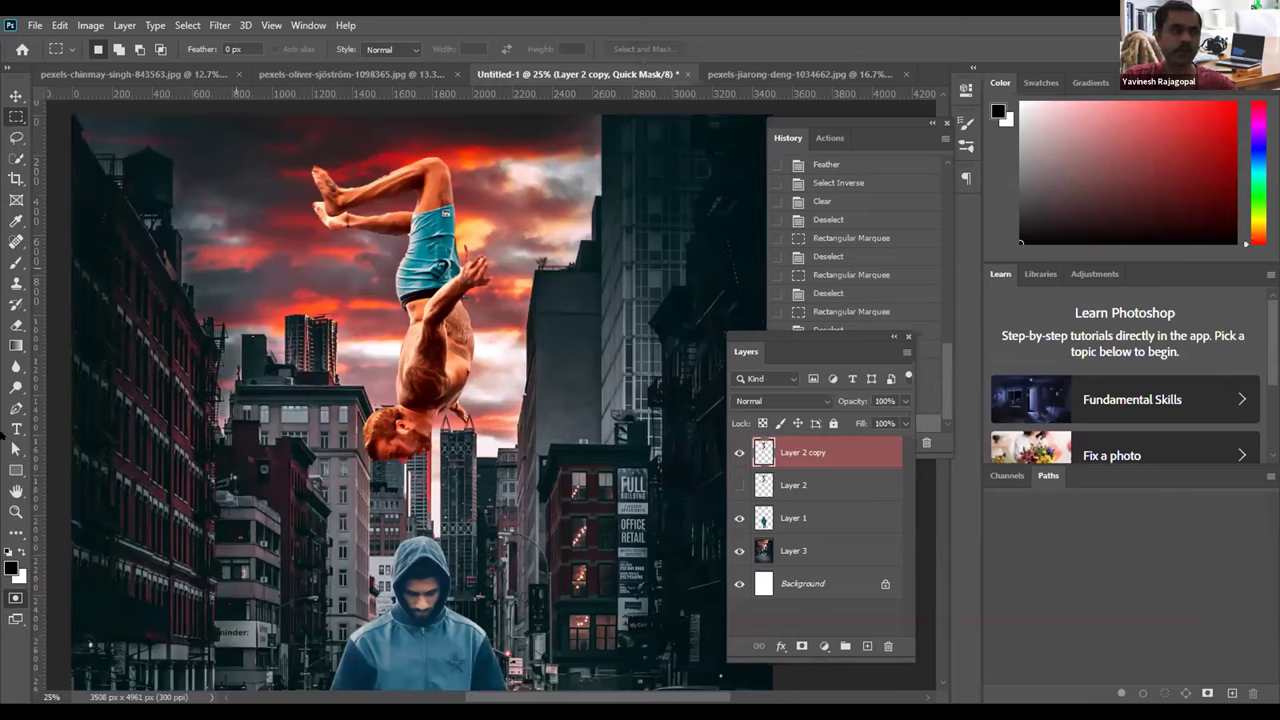
{"action": "left_click", "coordinate": [10, 260]}
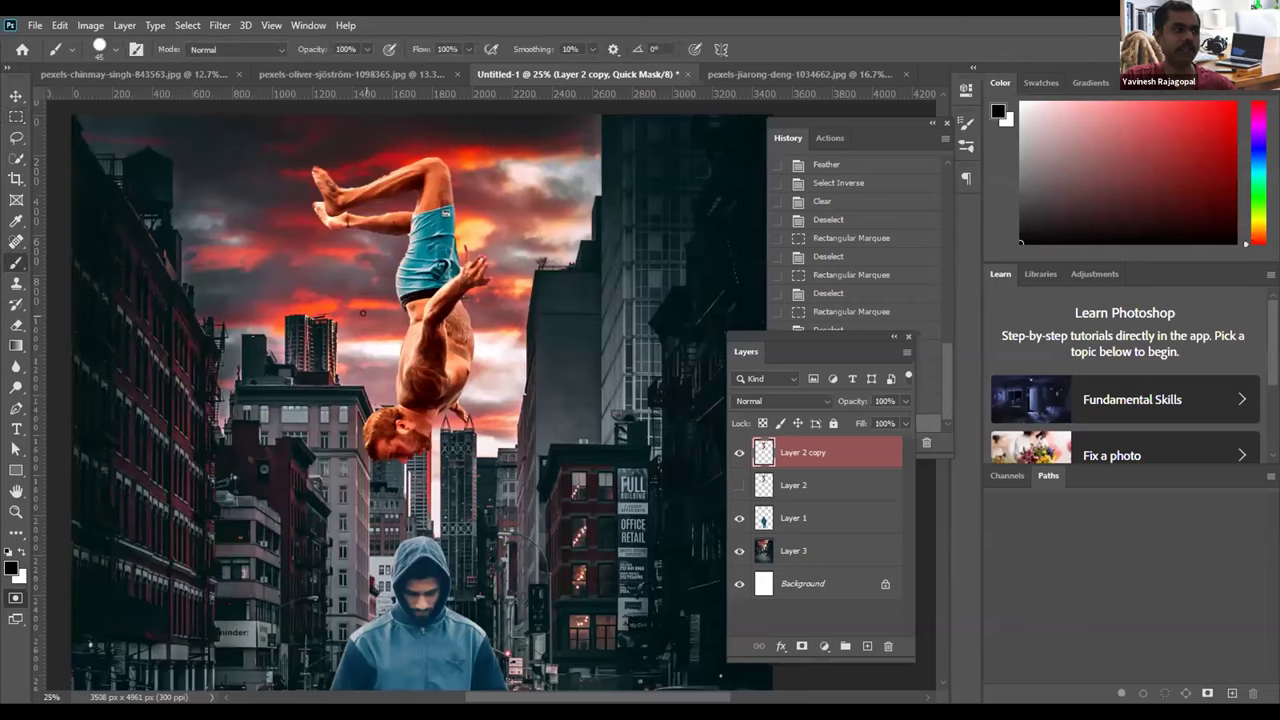
Step: Set a soft round brush at size 150 and paint Quick Mask over the diver's head
{"action": "key", "text": "bracketright"}
{"action": "key", "text": "bracketright"}
{"action": "key", "text": "bracketright"}
{"action": "key", "text": "bracketright"}
{"action": "key", "text": "bracketright"}
{"action": "key", "text": "bracketright"}
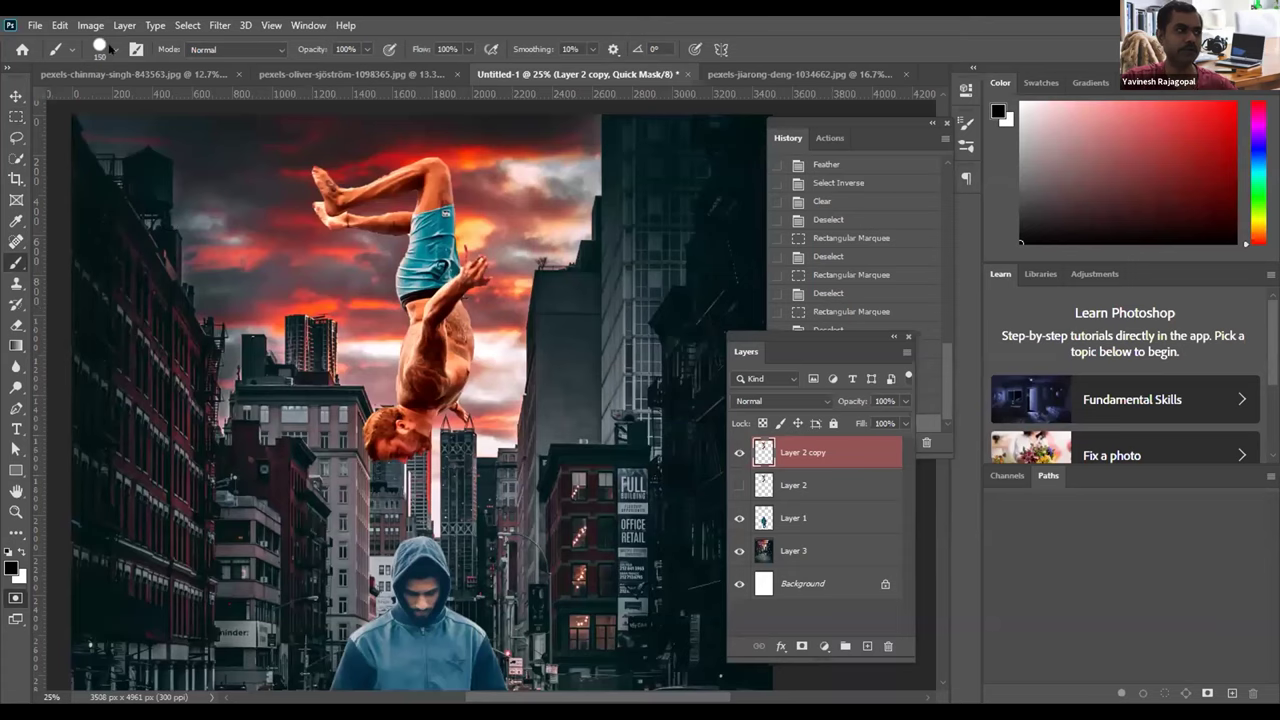
{"action": "left_click", "coordinate": [118, 48]}
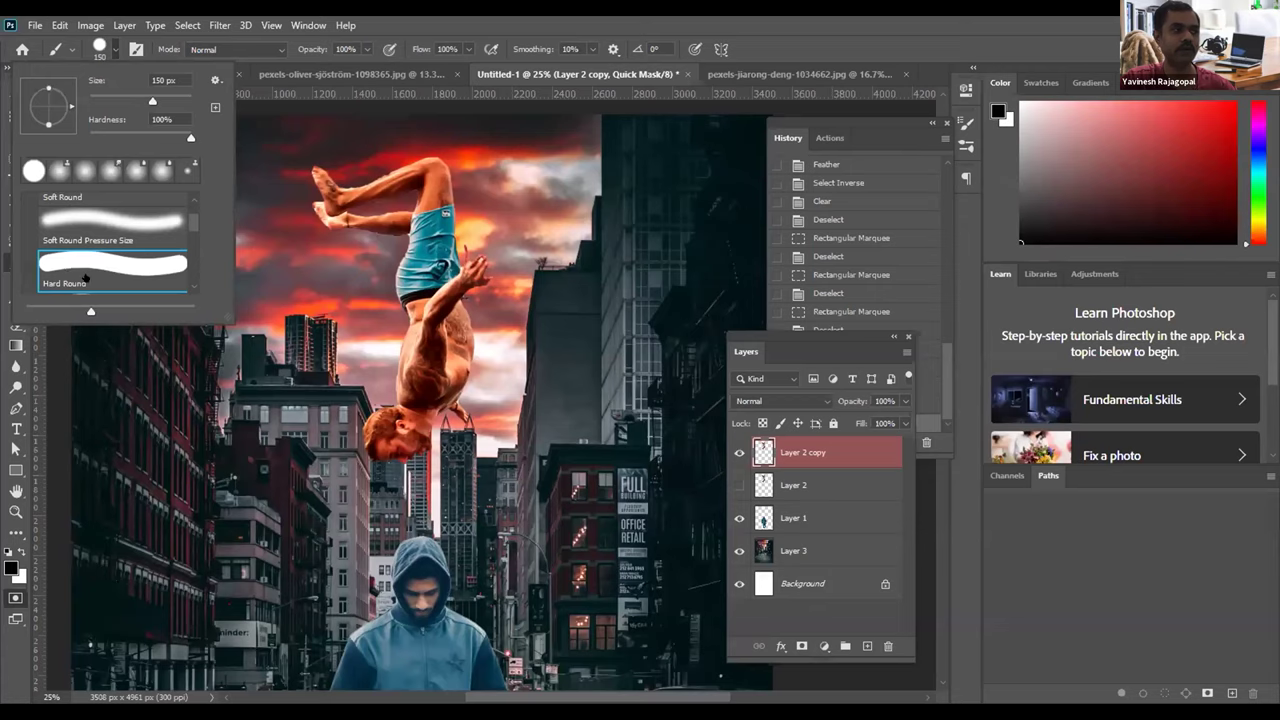
{"action": "left_click", "coordinate": [88, 219]}
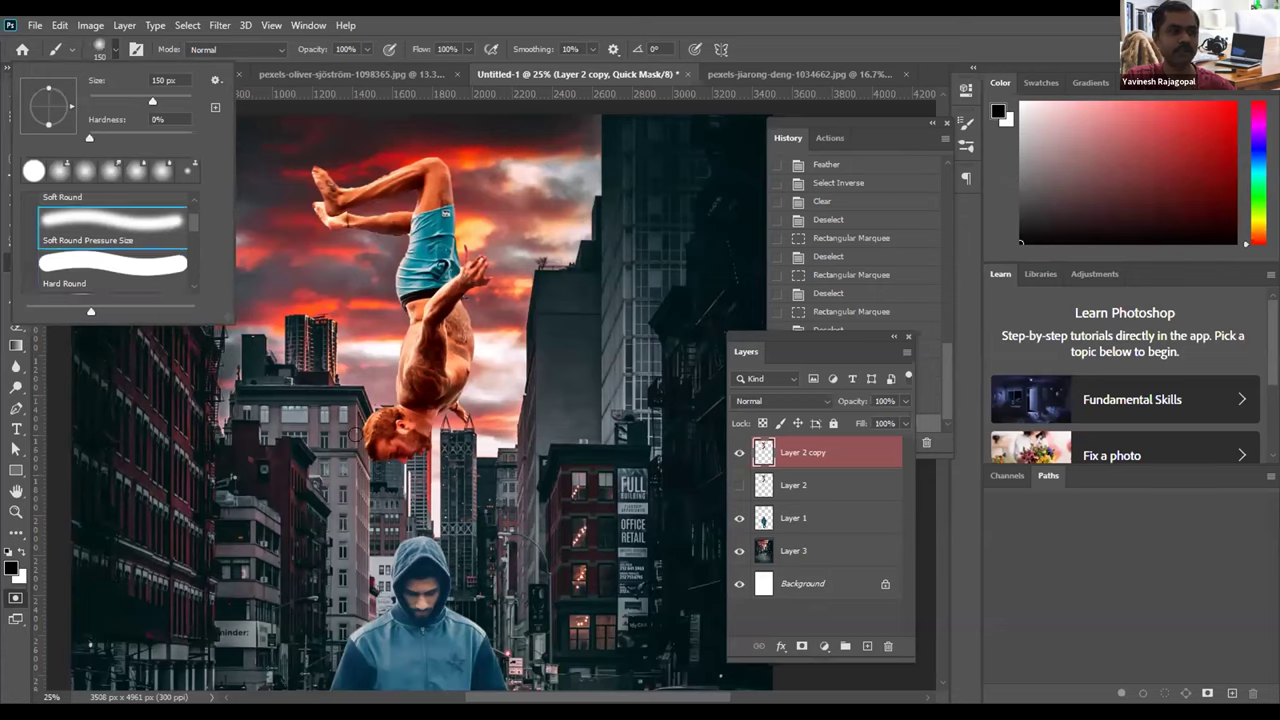
{"action": "left_click", "coordinate": [355, 435]}
{"action": "left_click_drag", "start_coordinate": [340, 440], "coordinate": [393, 436]}
Step: With a larger brush, mask the buildings around the head and convert it to a selection for Color Balance
{"action": "key", "text": "bracketright"}
{"action": "key", "text": "bracketright"}
{"action": "key", "text": "bracketright"}
{"action": "key", "text": "bracketright"}
{"action": "key", "text": "bracketright"}
{"action": "key", "text": "bracketright"}
{"action": "key", "text": "bracketright"}
{"action": "key", "text": "bracketright"}
{"action": "key", "text": "bracketright"}
{"action": "key", "text": "bracketright"}
{"action": "key", "text": "bracketright"}
{"action": "key", "text": "bracketright"}
{"action": "key", "text": "bracketright"}
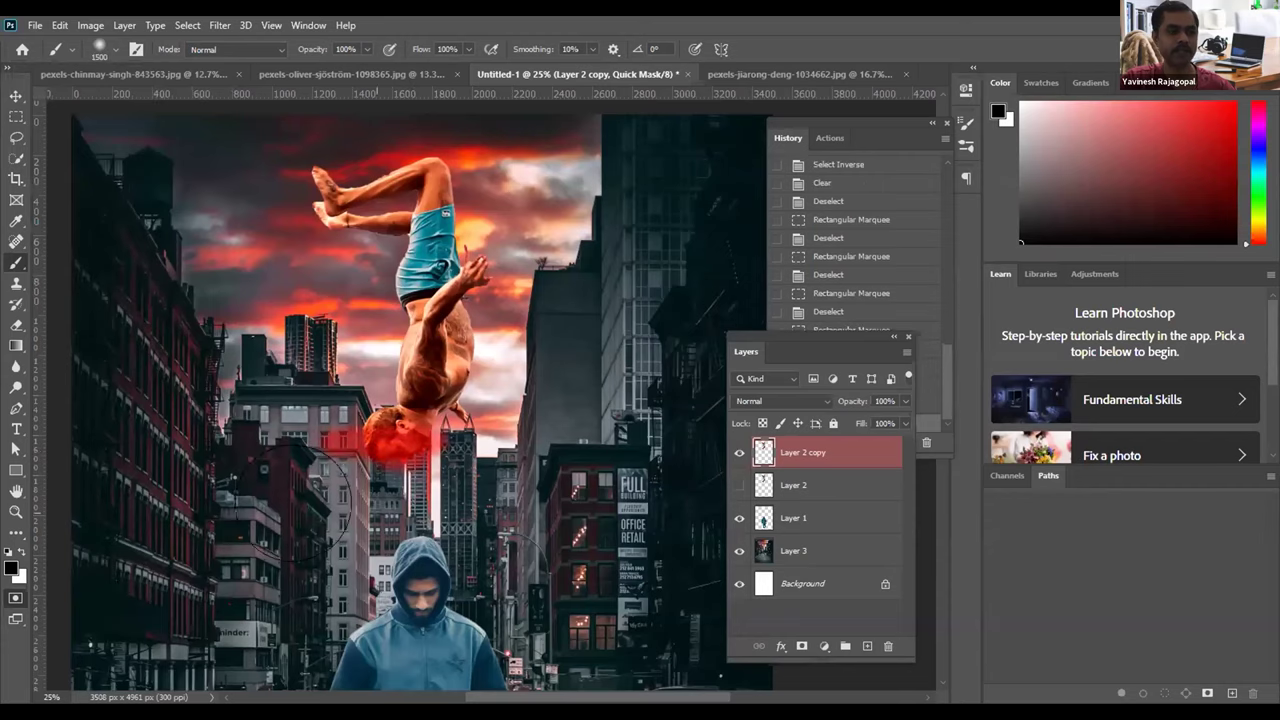
{"action": "mouse_move", "coordinate": [300, 480]}
{"action": "left_mouse_down"}
{"action": "mouse_move", "coordinate": [422, 438]}
{"action": "mouse_move", "coordinate": [501, 389]}
{"action": "mouse_move", "coordinate": [235, 550]}
{"action": "left_mouse_up"}
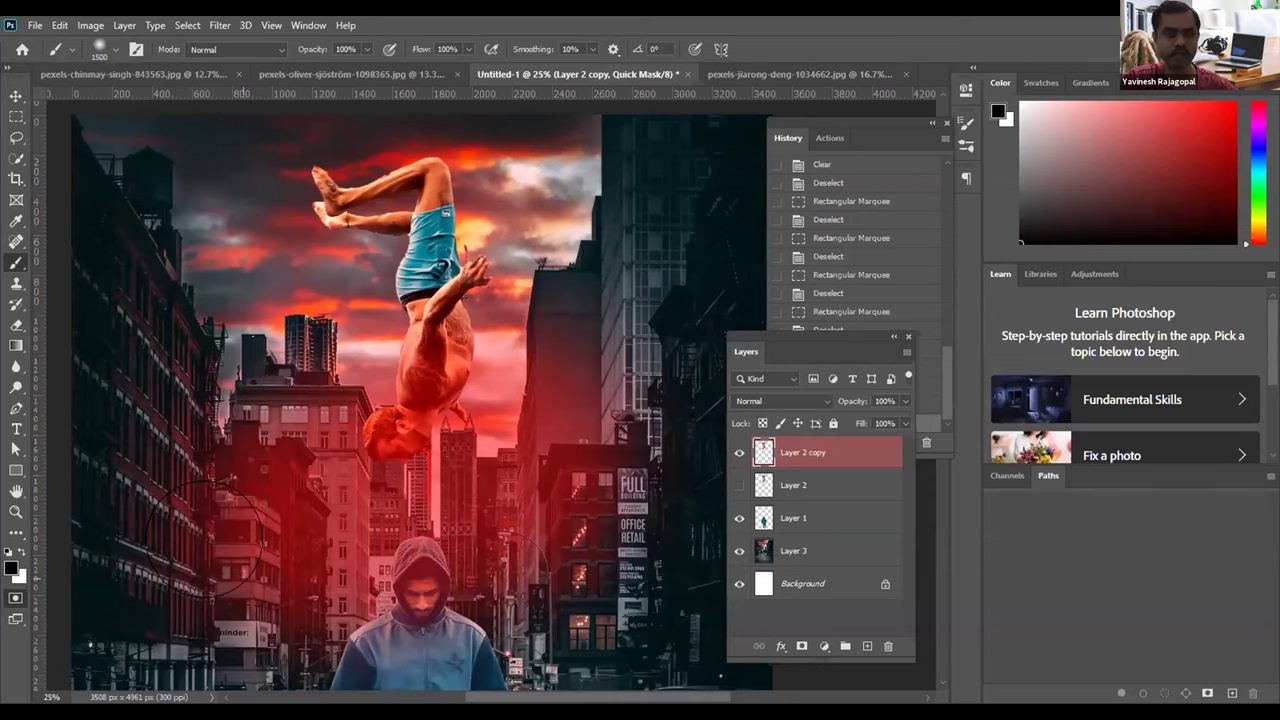
{"action": "mouse_move", "coordinate": [205, 541]}
{"action": "left_mouse_down"}
{"action": "mouse_move", "coordinate": [224, 362]}
{"action": "mouse_move", "coordinate": [300, 420]}
{"action": "mouse_move", "coordinate": [160, 425]}
{"action": "mouse_move", "coordinate": [370, 481]}
{"action": "mouse_move", "coordinate": [400, 470]}
{"action": "left_mouse_up"}
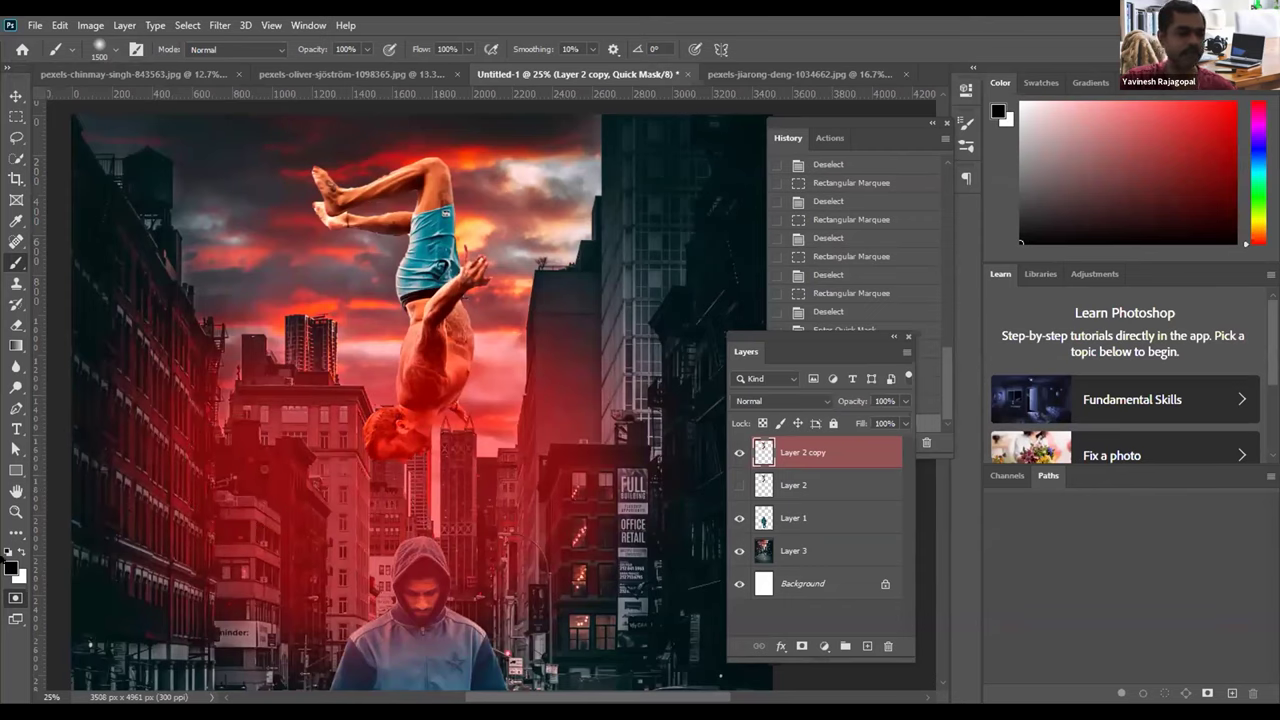
{"action": "left_click", "coordinate": [16, 598]}
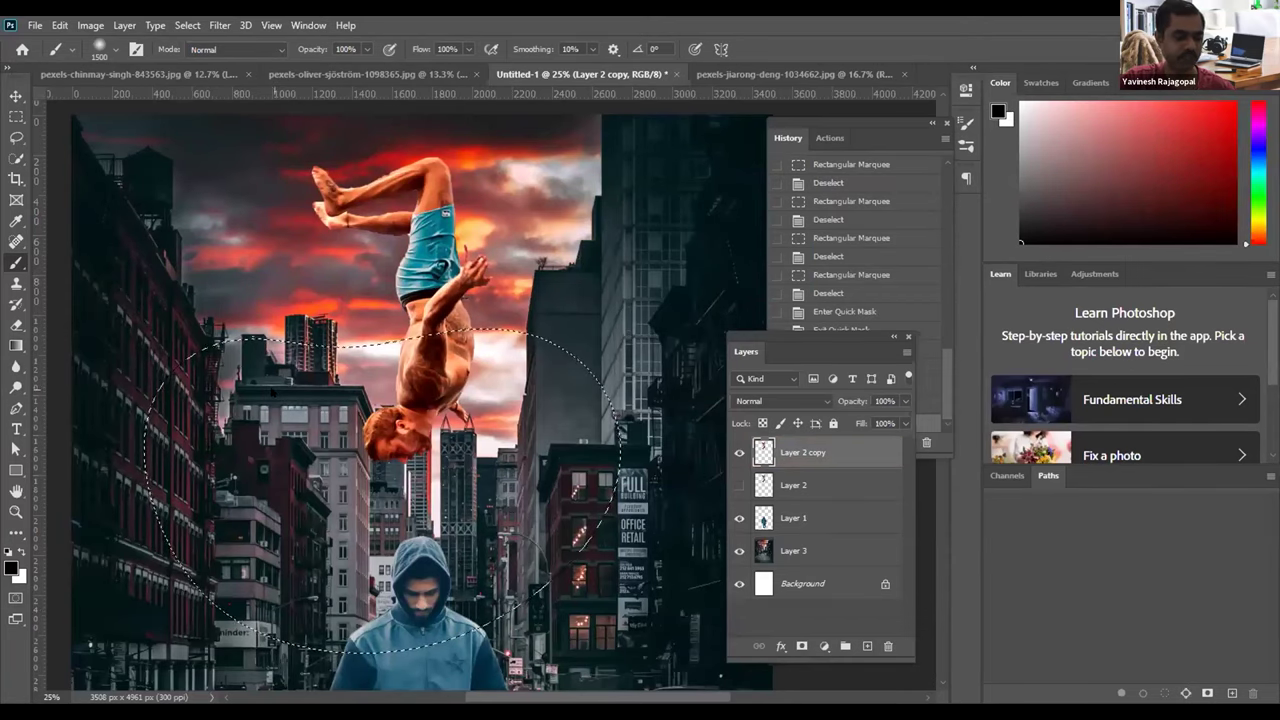
{"action": "key", "text": "m"}
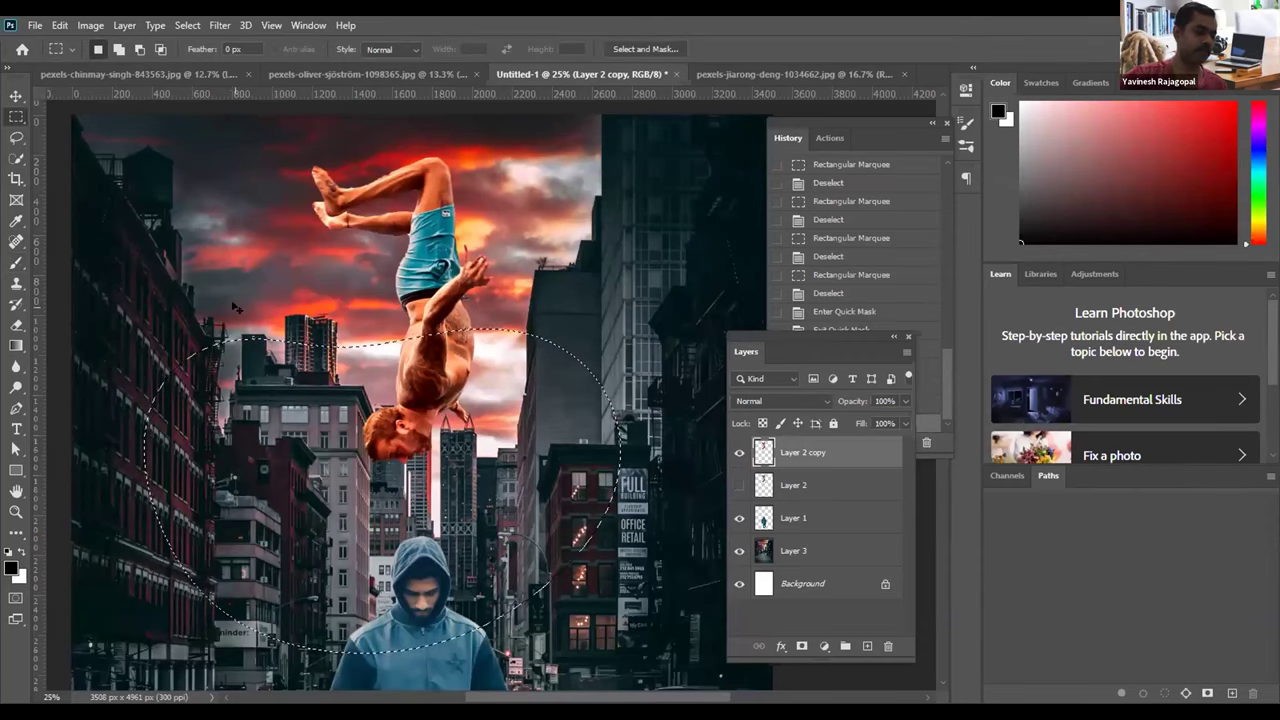
{"action": "key", "text": "ctrl+b"}
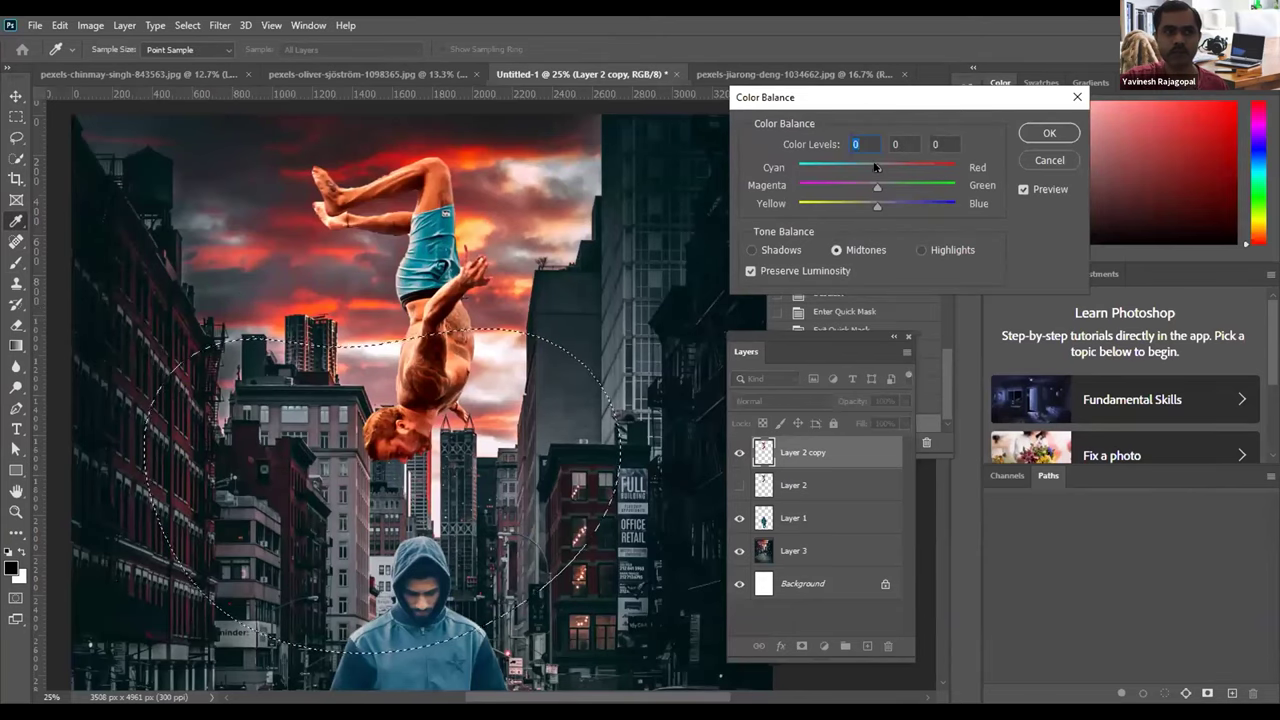
Step: Colour-balance the selection: midtones -31/+2/0, shadows toward green and blue, highlights toward cyan
{"action": "left_click_drag", "start_coordinate": [876, 167], "coordinate": [823, 168]}
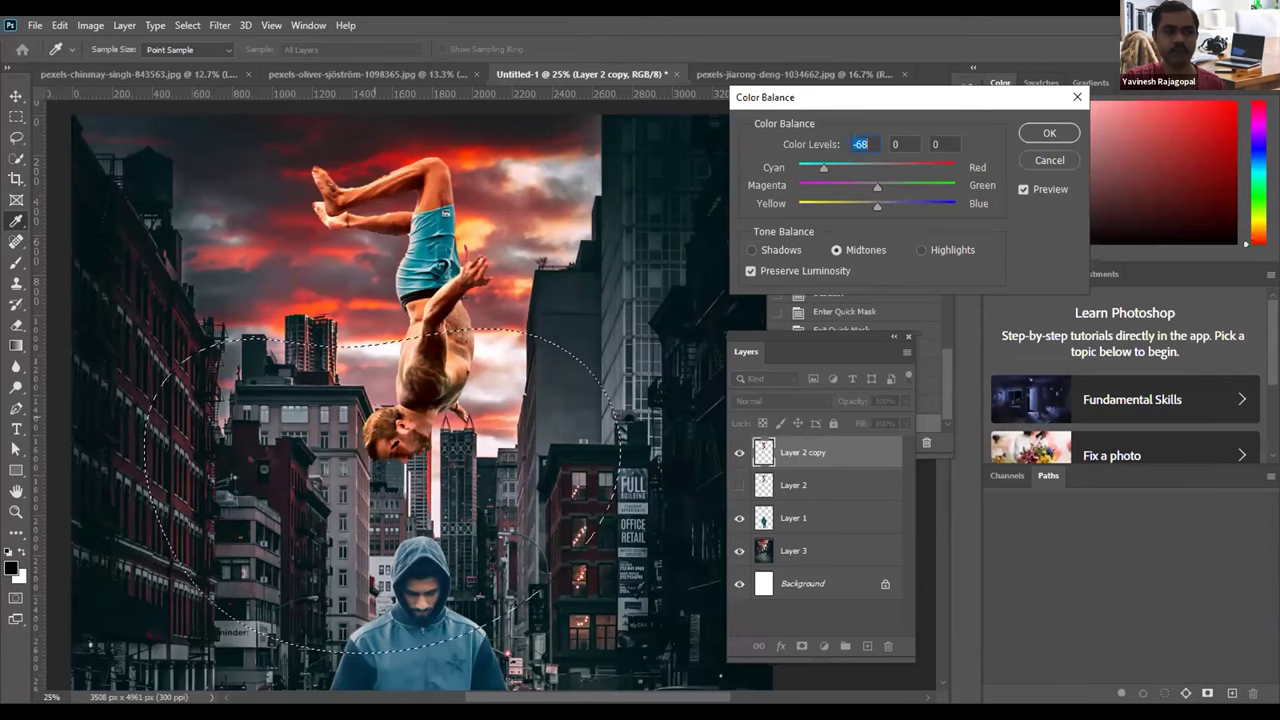
{"action": "left_click_drag", "start_coordinate": [823, 166], "coordinate": [881, 205]}
{"action": "left_click", "coordinate": [781, 252]}
{"action": "key", "text": "Tab"}
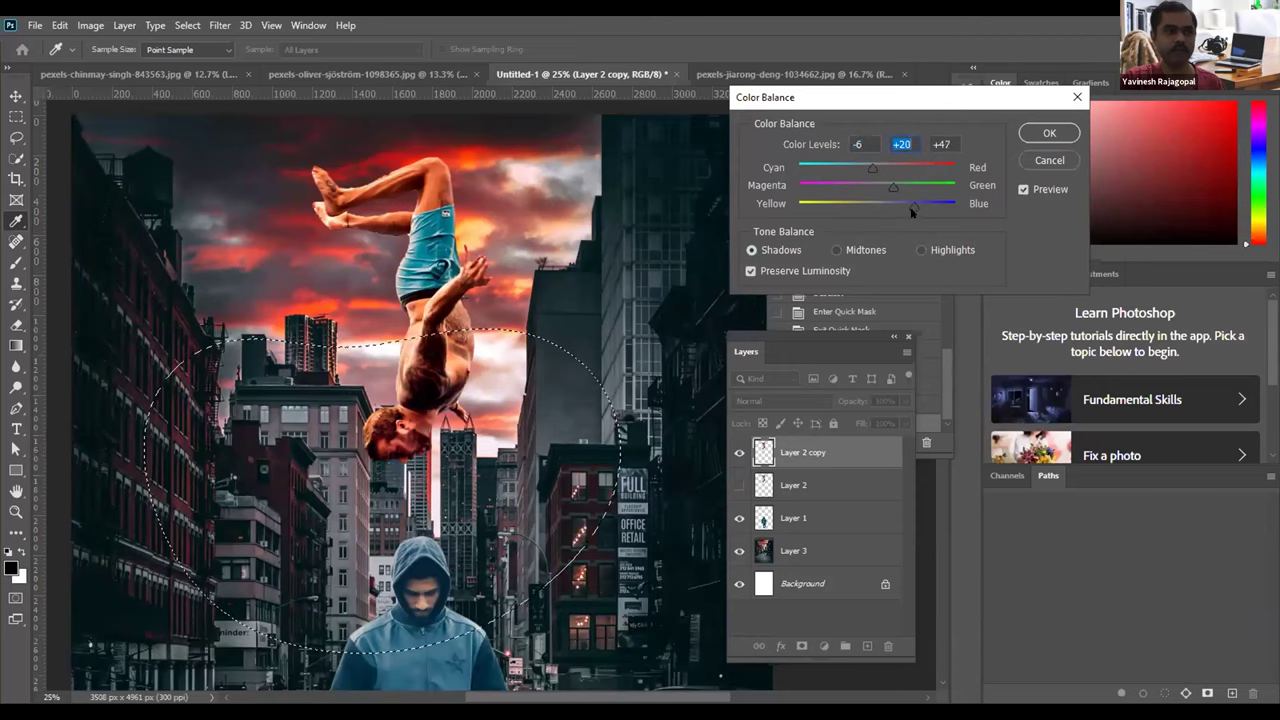
{"action": "left_click", "coordinate": [896, 206]}
{"action": "left_click", "coordinate": [863, 250]}
{"action": "left_click", "coordinate": [922, 250]}
{"action": "mouse_move", "coordinate": [875, 167]}
{"action": "left_mouse_down"}
{"action": "mouse_move", "coordinate": [853, 168]}
{"action": "mouse_move", "coordinate": [893, 207]}
{"action": "mouse_move", "coordinate": [865, 207]}
{"action": "mouse_move", "coordinate": [899, 208]}
{"action": "mouse_move", "coordinate": [808, 207]}
{"action": "mouse_move", "coordinate": [946, 207]}
{"action": "mouse_move", "coordinate": [905, 207]}
{"action": "mouse_move", "coordinate": [899, 187]}
{"action": "mouse_move", "coordinate": [879, 187]}
{"action": "left_mouse_up"}
{"action": "left_click", "coordinate": [861, 250]}
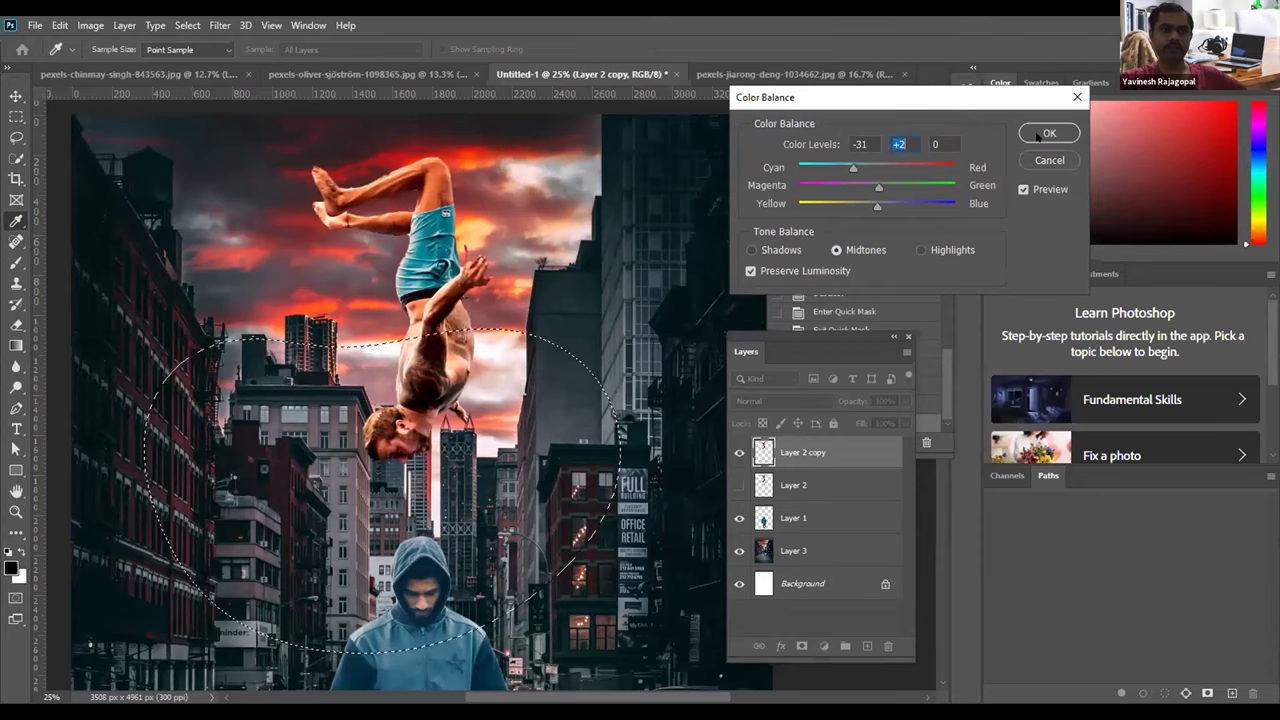
{"action": "key", "text": "Return"}
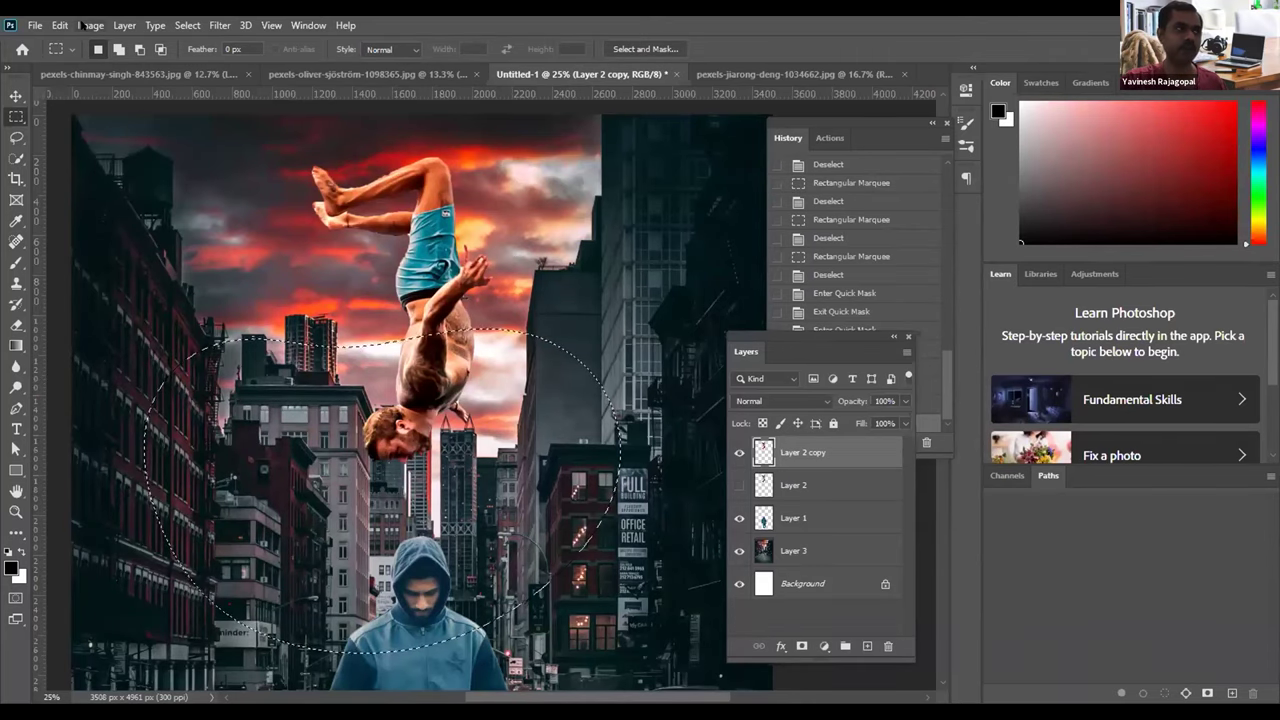
Step: Lower the selected area's saturation to -38 with Hue/Saturation
{"action": "left_click", "coordinate": [90, 25]}
{"action": "mouse_move", "coordinate": [112, 68]}
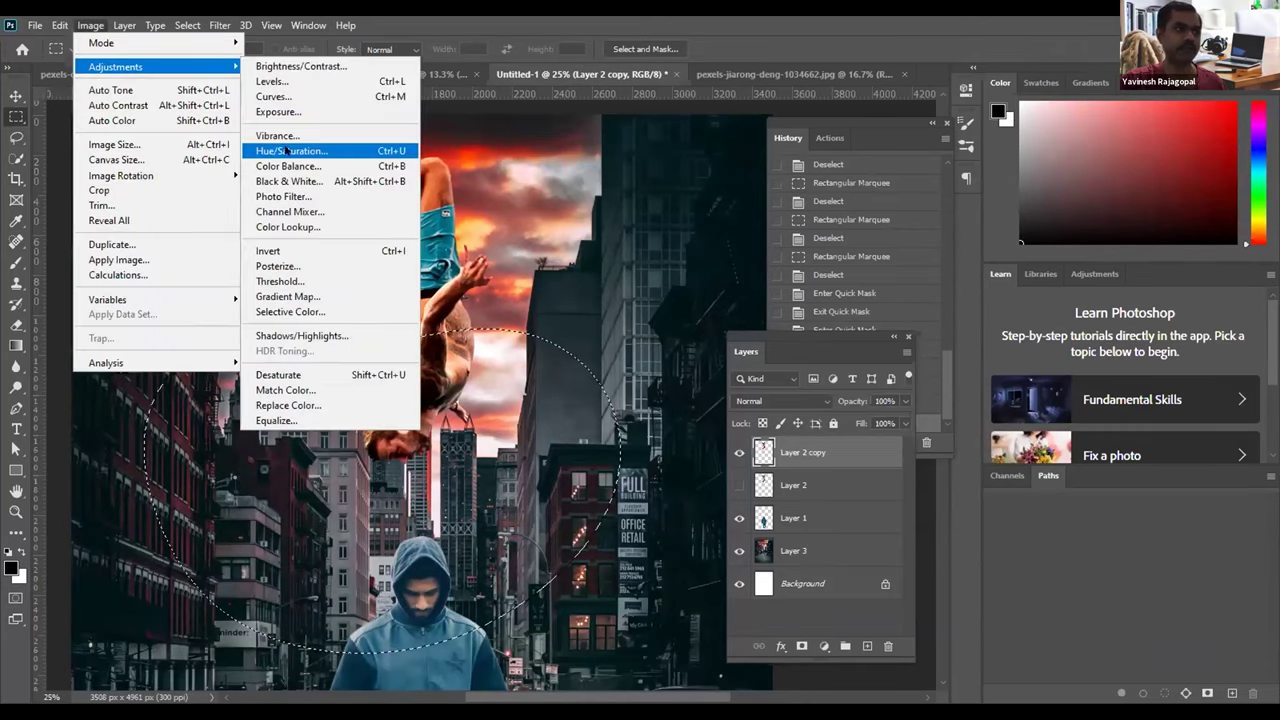
{"action": "left_click", "coordinate": [313, 152]}
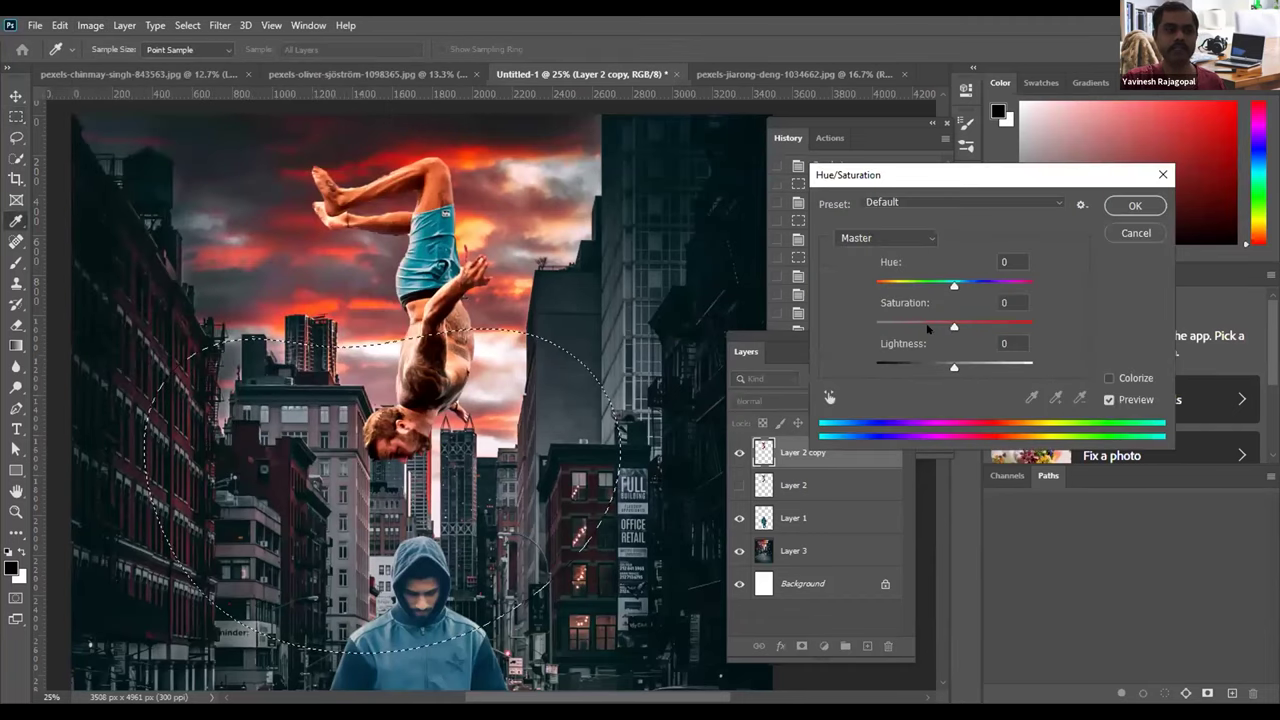
{"action": "left_click_drag", "start_coordinate": [954, 327], "coordinate": [874, 328]}
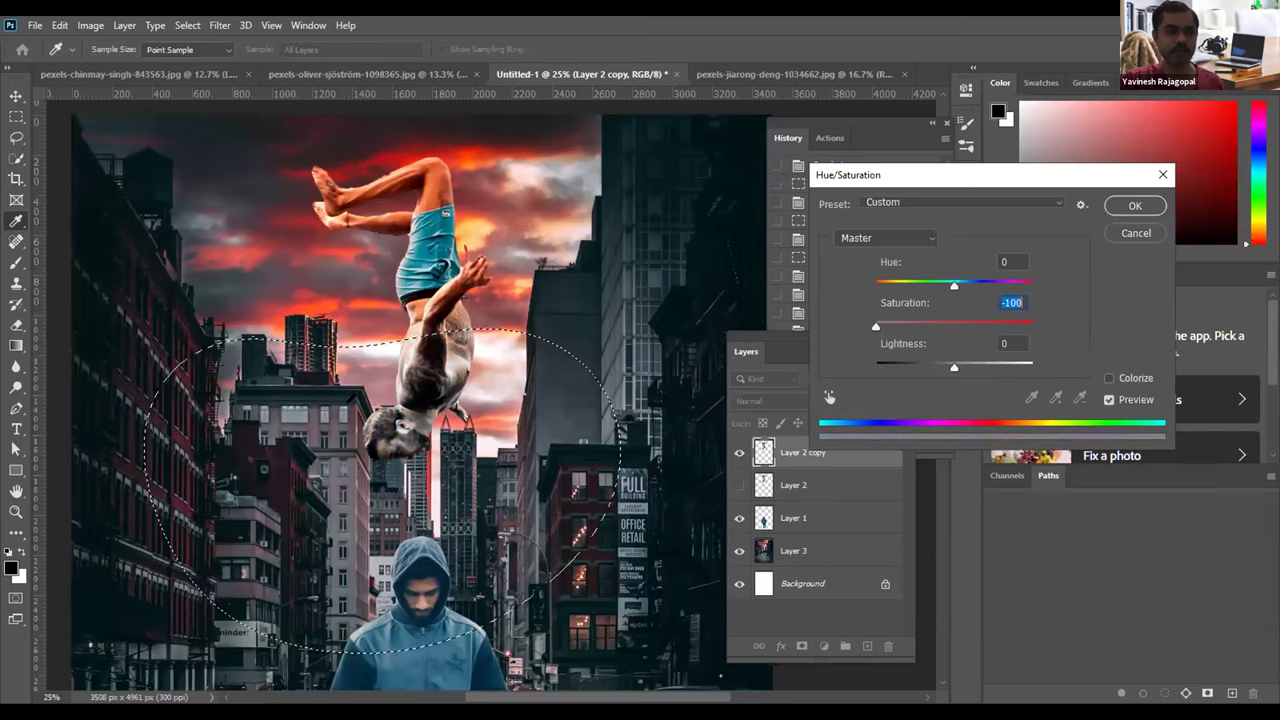
{"action": "mouse_move", "coordinate": [914, 327]}
{"action": "left_mouse_down"}
{"action": "mouse_move", "coordinate": [937, 326]}
{"action": "mouse_move", "coordinate": [922, 332]}
{"action": "left_mouse_up"}
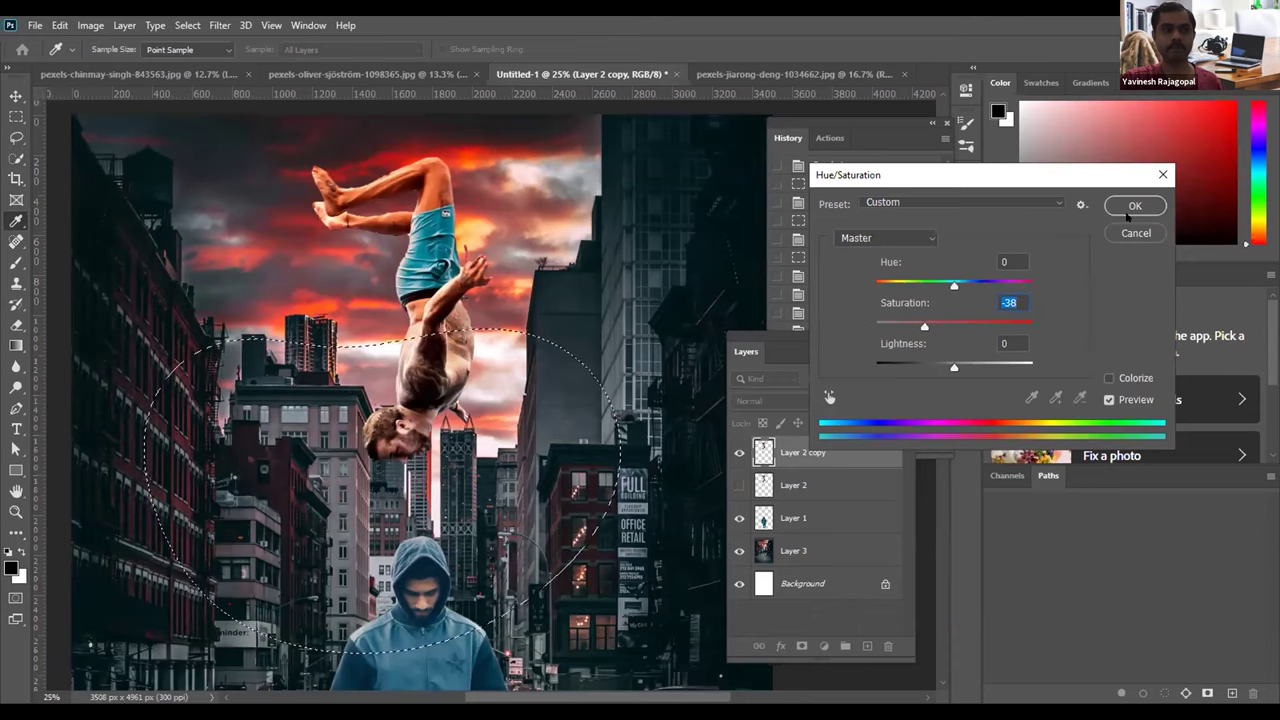
{"action": "left_click", "coordinate": [1133, 205]}
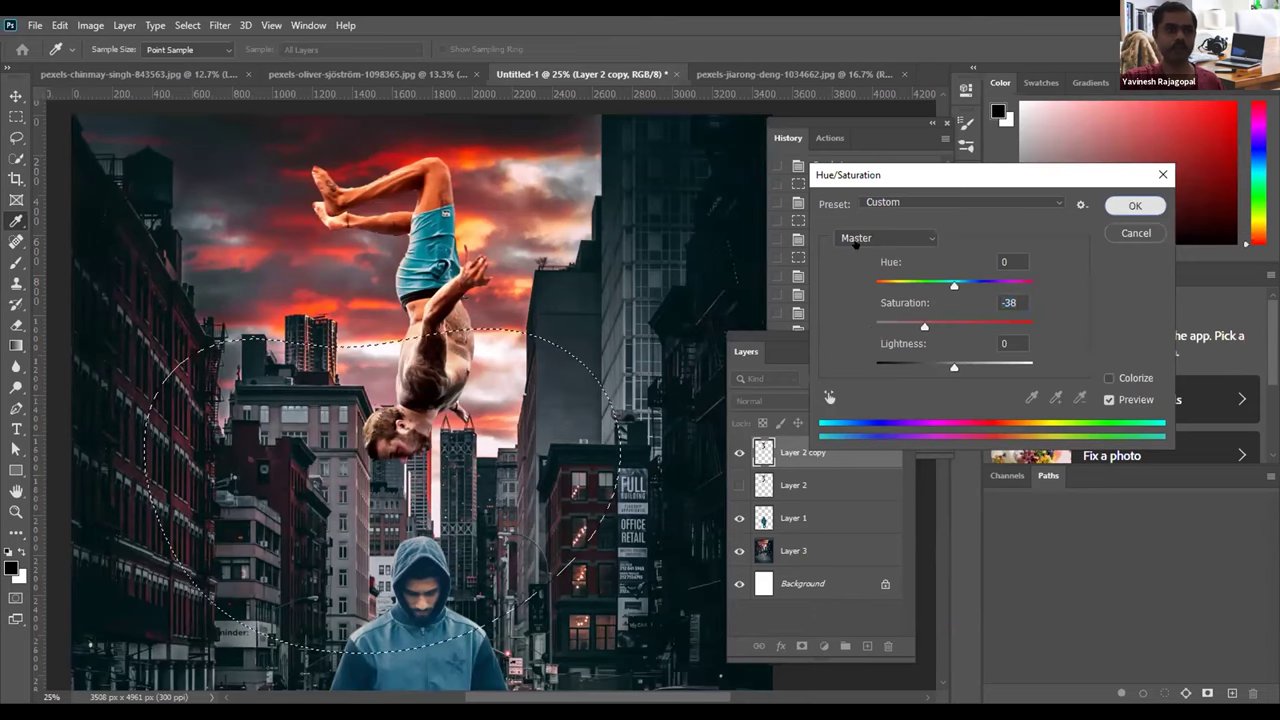
{"action": "left_click", "coordinate": [847, 122]}
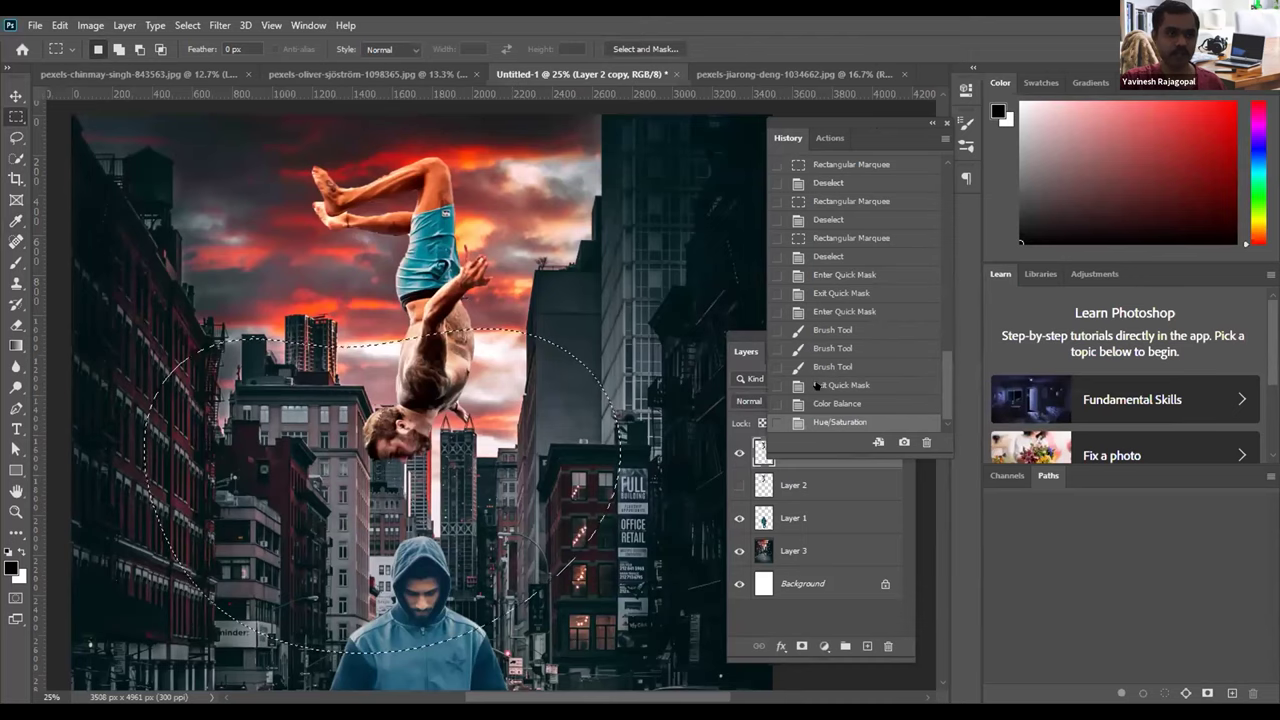
{"action": "left_click", "coordinate": [822, 256]}
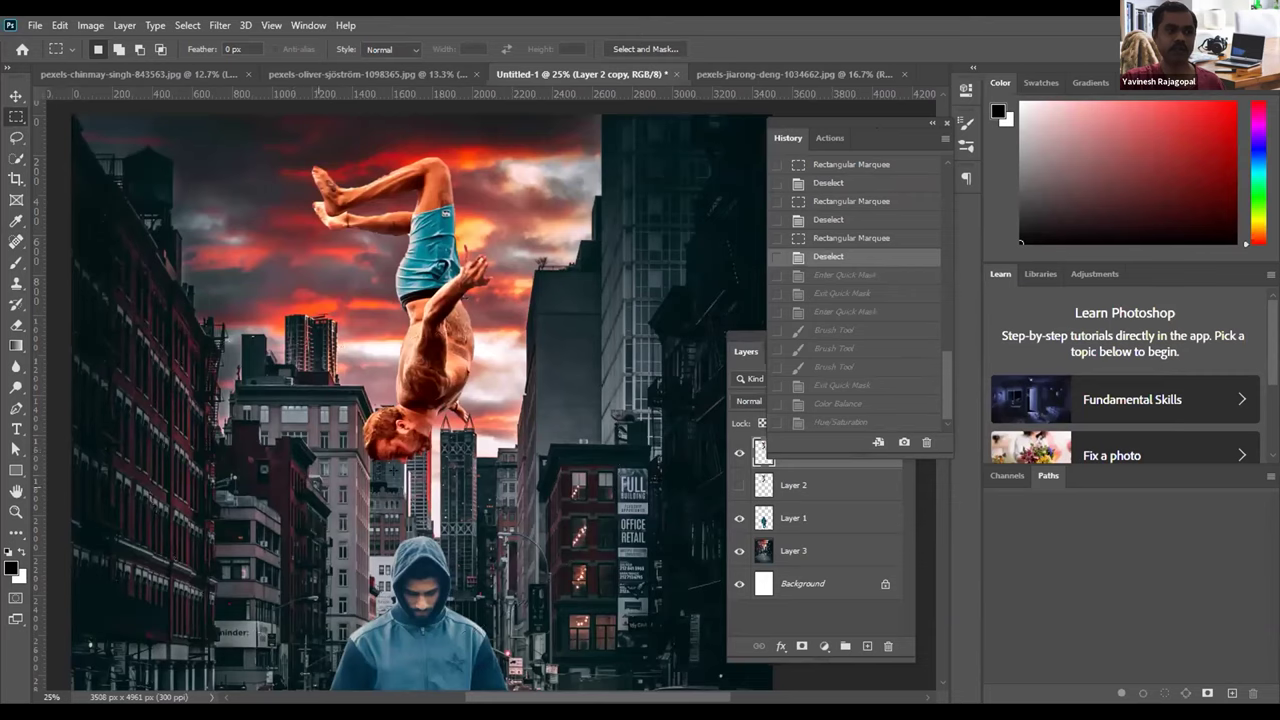
{"action": "left_click", "coordinate": [829, 421]}
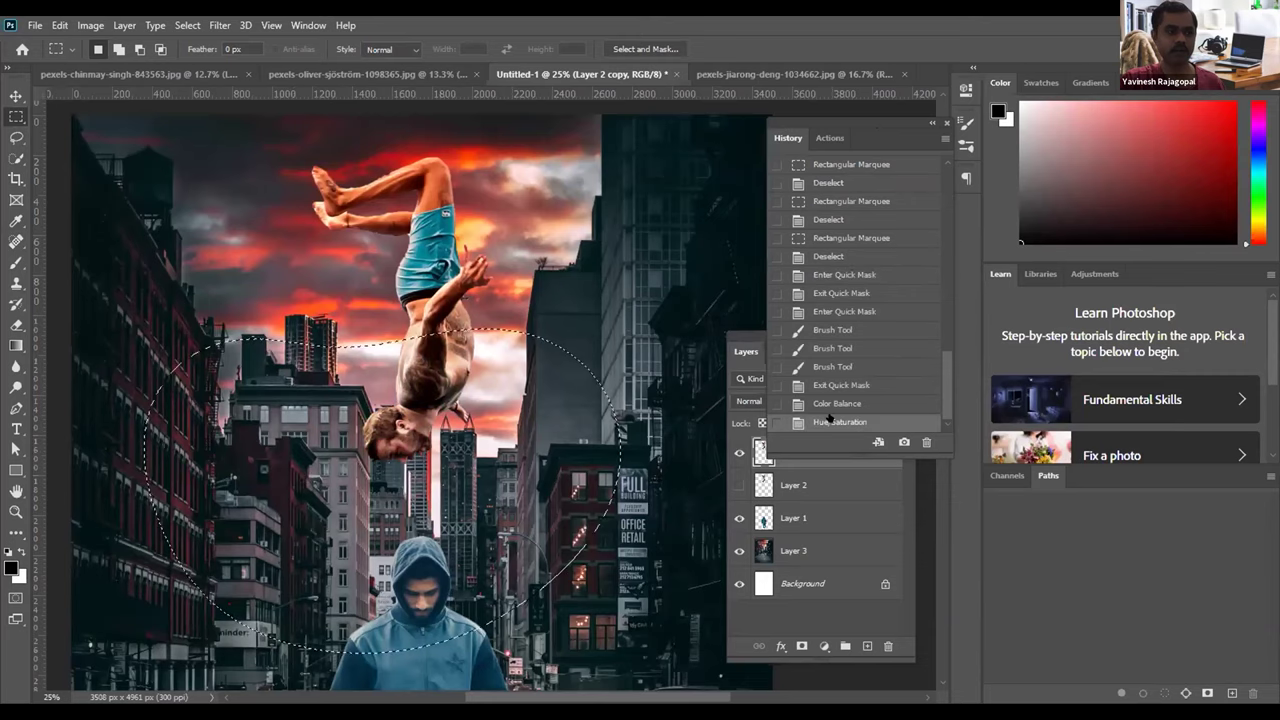
{"action": "left_click", "coordinate": [837, 256]}
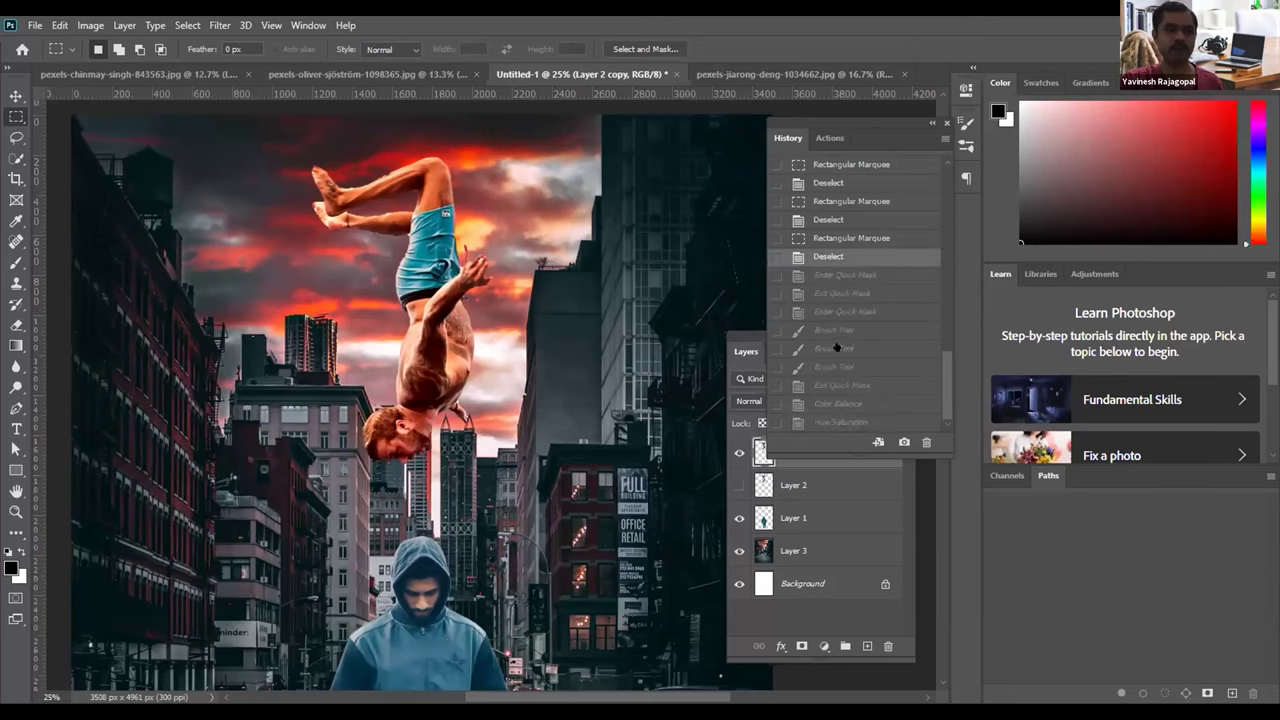
{"action": "left_click", "coordinate": [829, 420]}
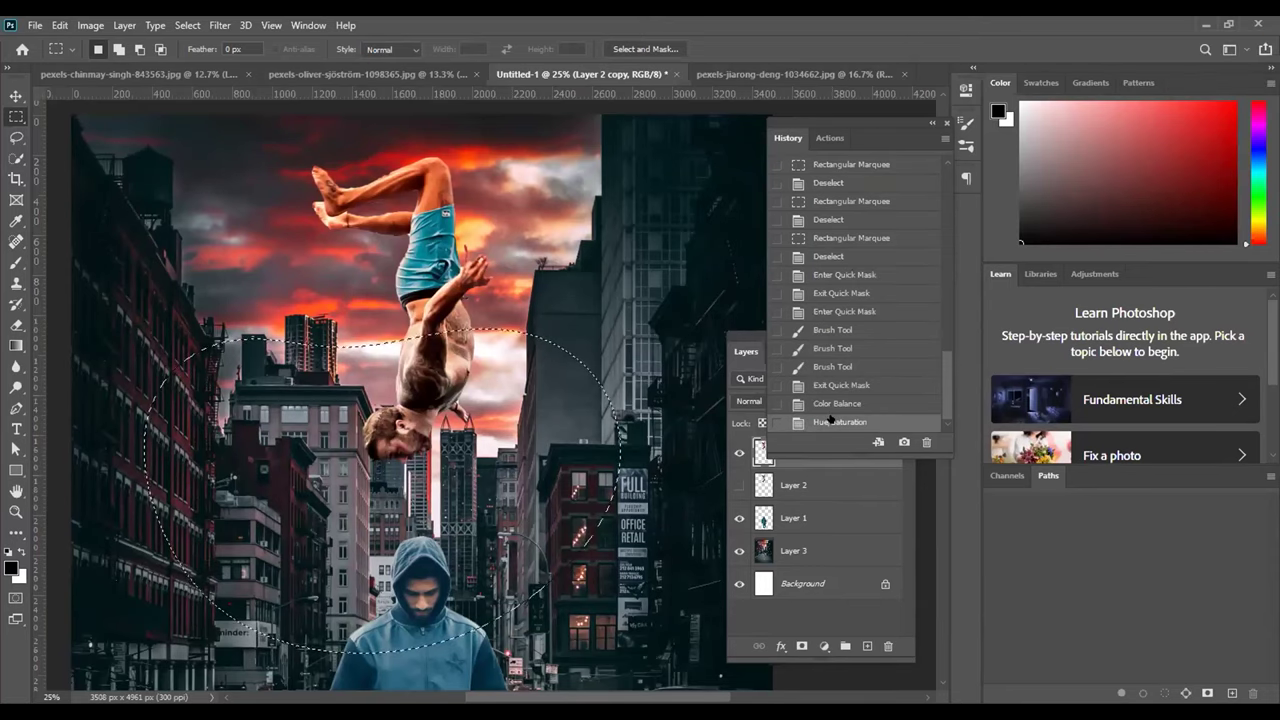
{"action": "left_click", "coordinate": [308, 25]}
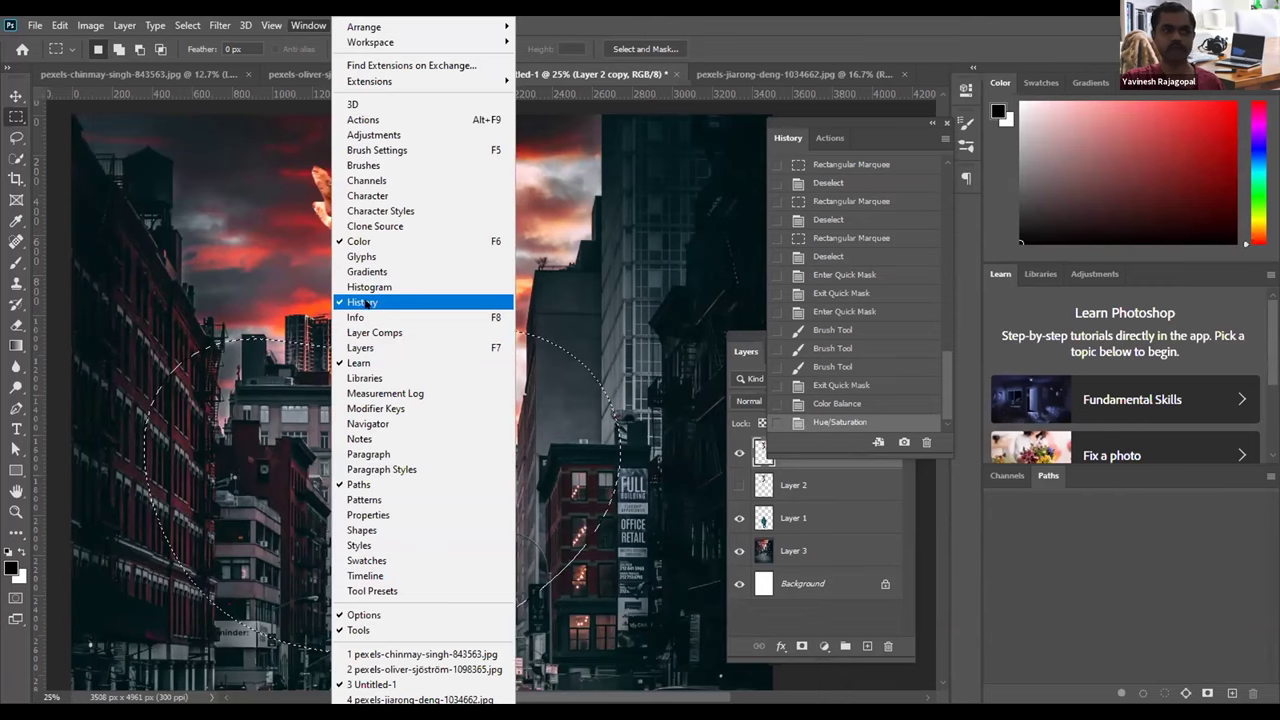
{"action": "left_click", "coordinate": [570, 320]}
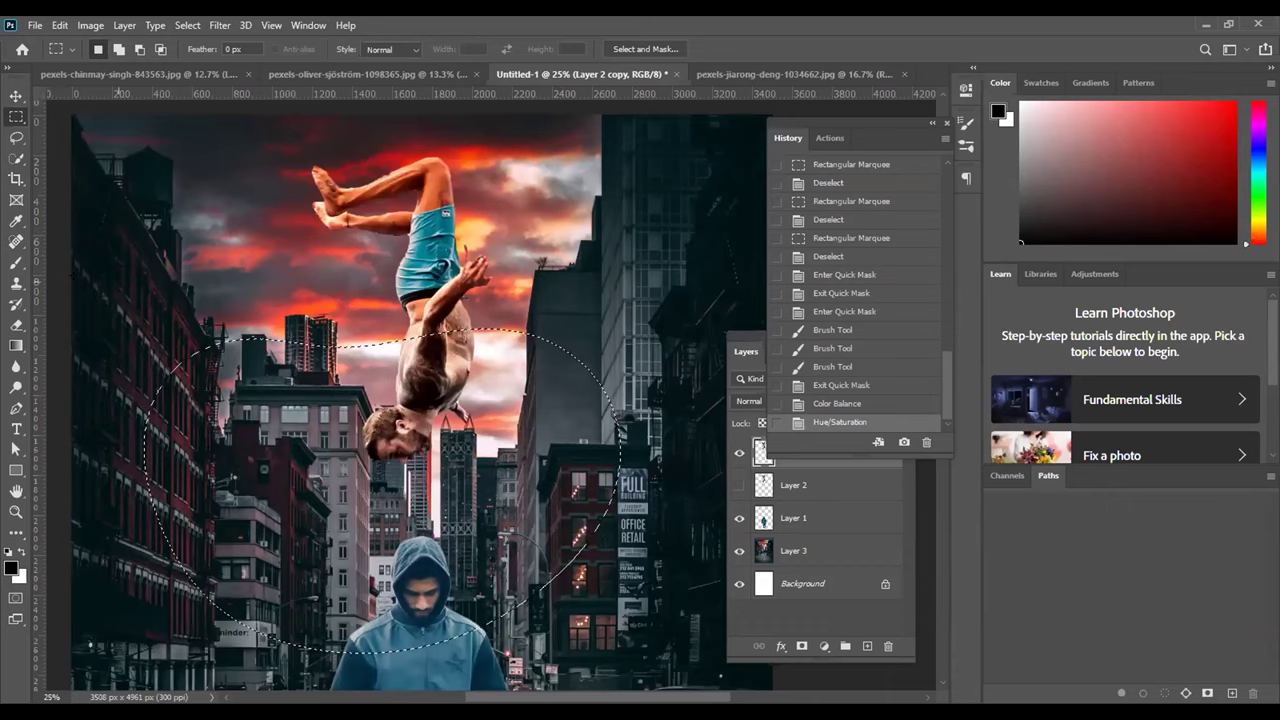
{"action": "left_click", "coordinate": [15, 260]}
{"action": "left_click_drag", "start_coordinate": [66, 265], "coordinate": [58, 266]}
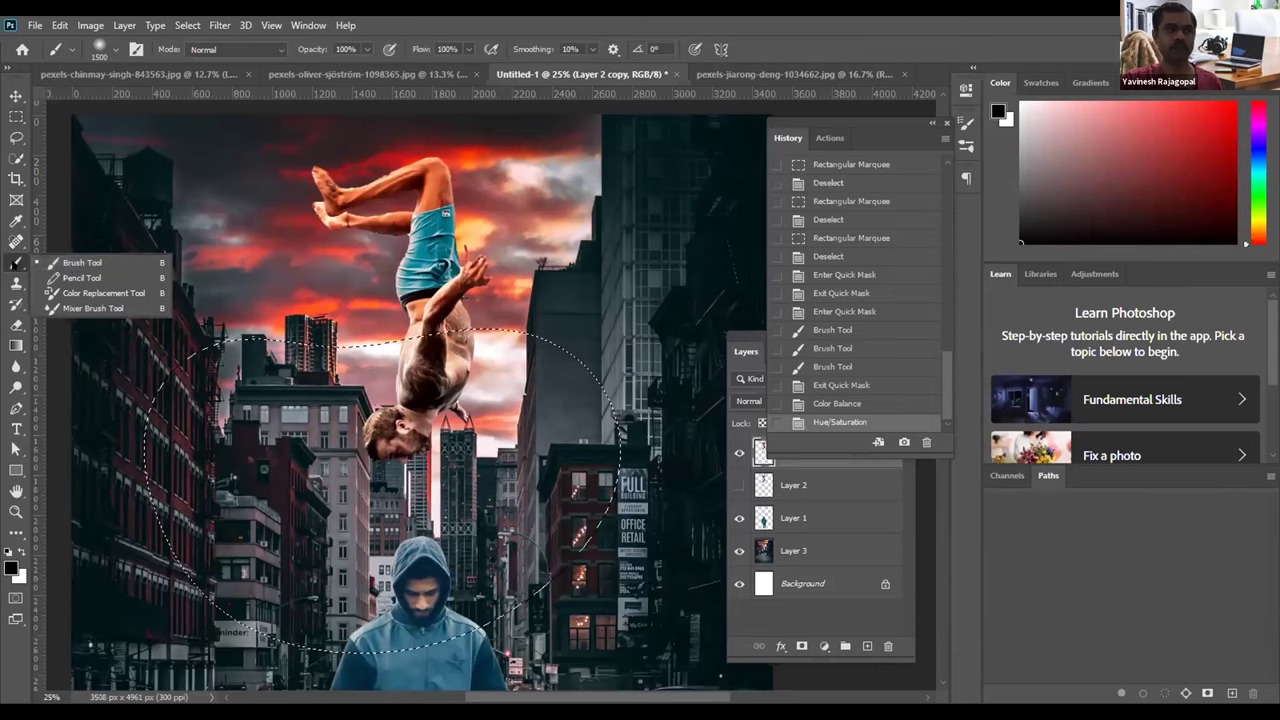
{"action": "left_click", "coordinate": [15, 262]}
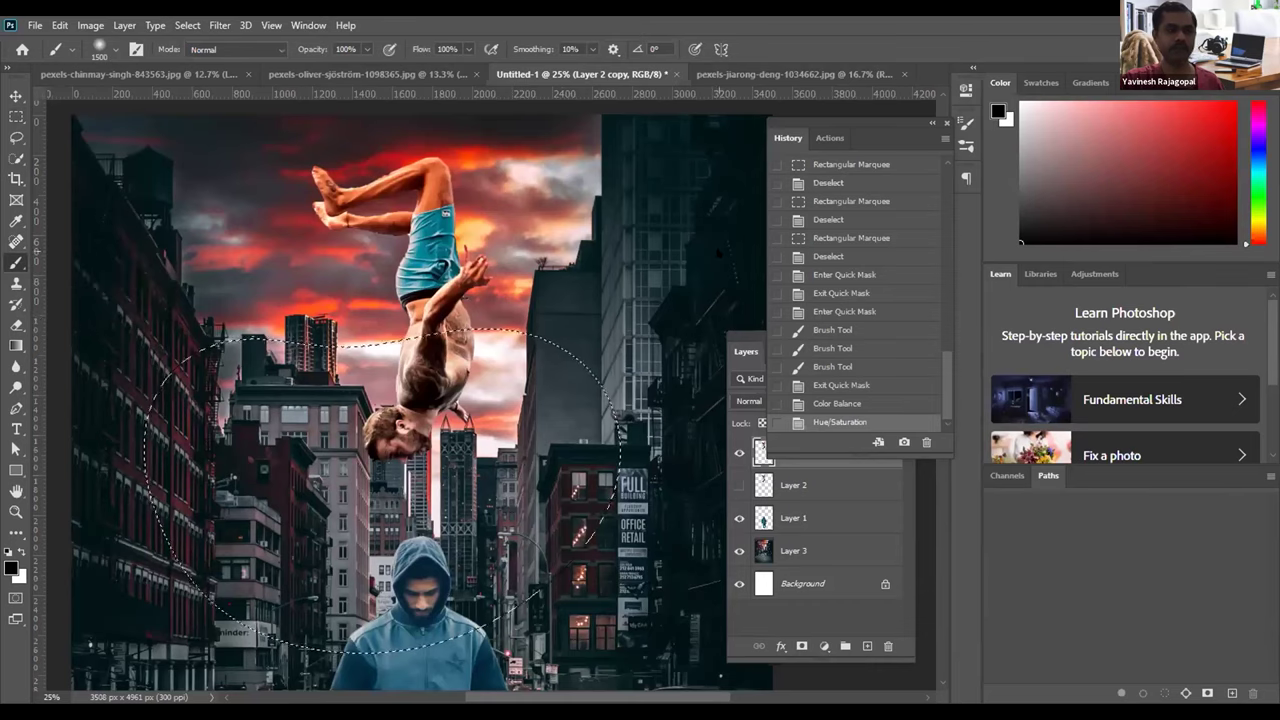
{"action": "left_click", "coordinate": [829, 259]}
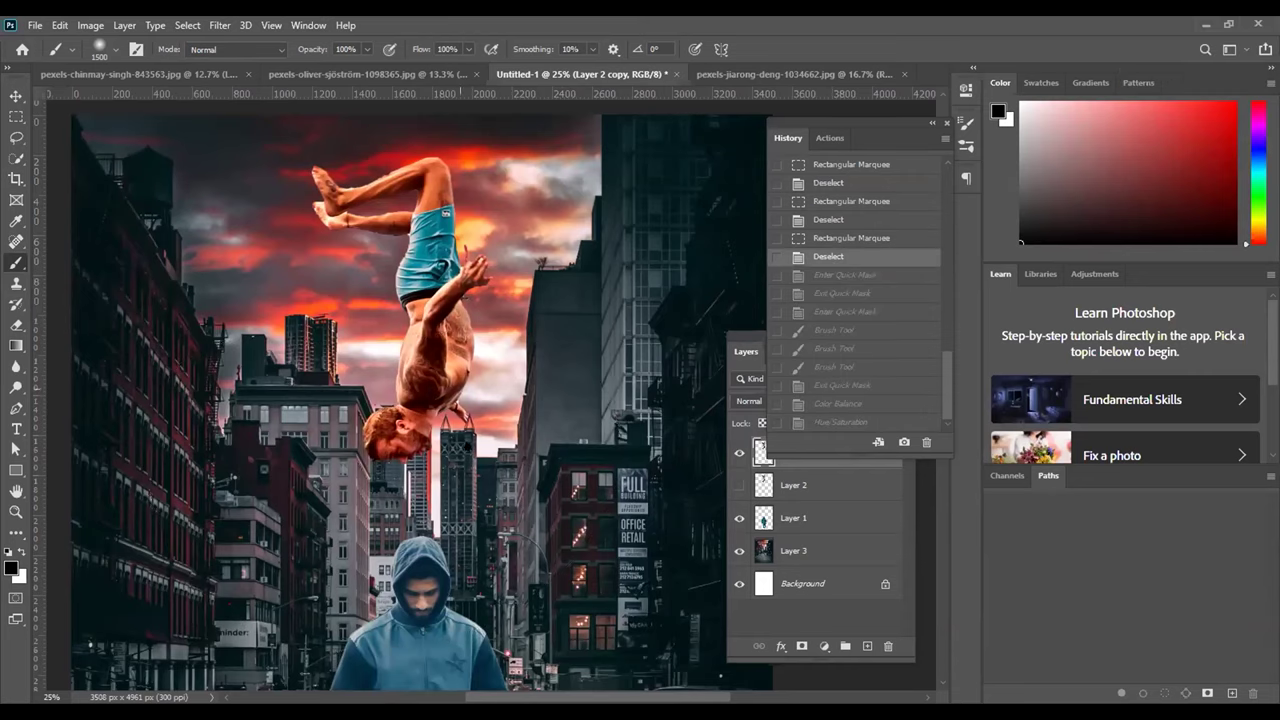
{"action": "key", "text": "m"}
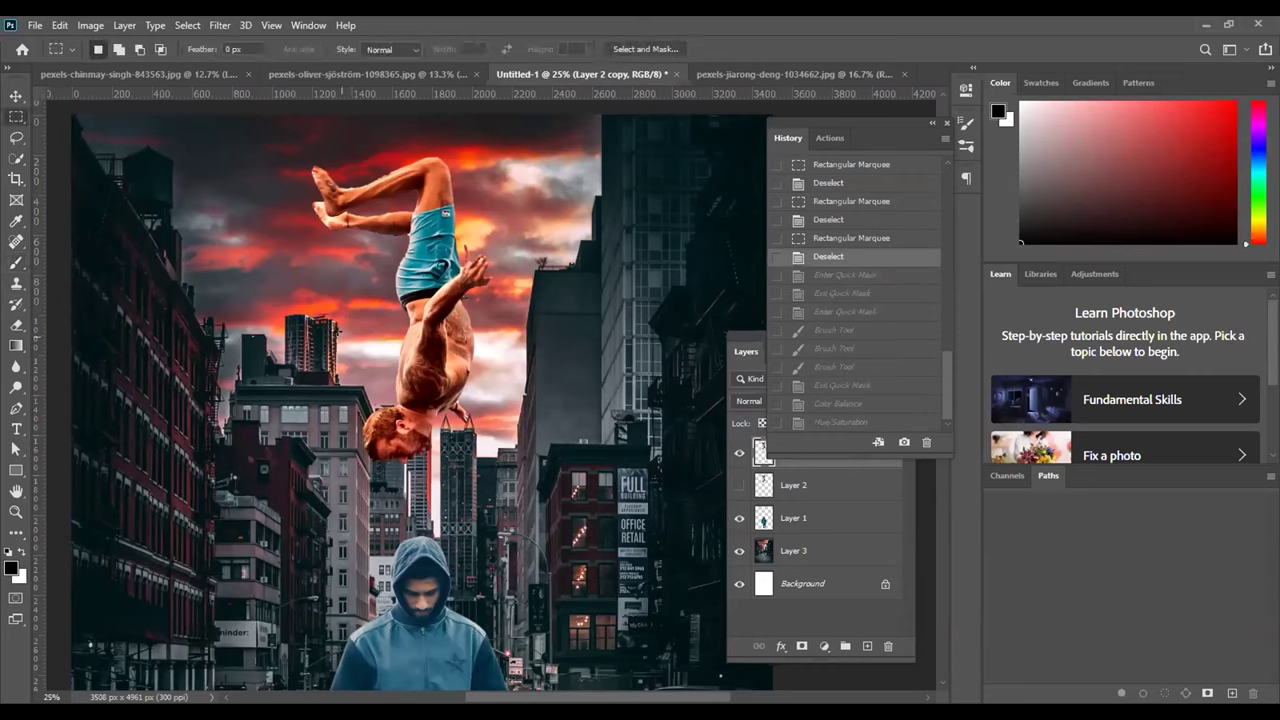
{"action": "left_click_drag", "start_coordinate": [574, 419], "coordinate": [618, 424]}
{"action": "left_click", "coordinate": [618, 424]}
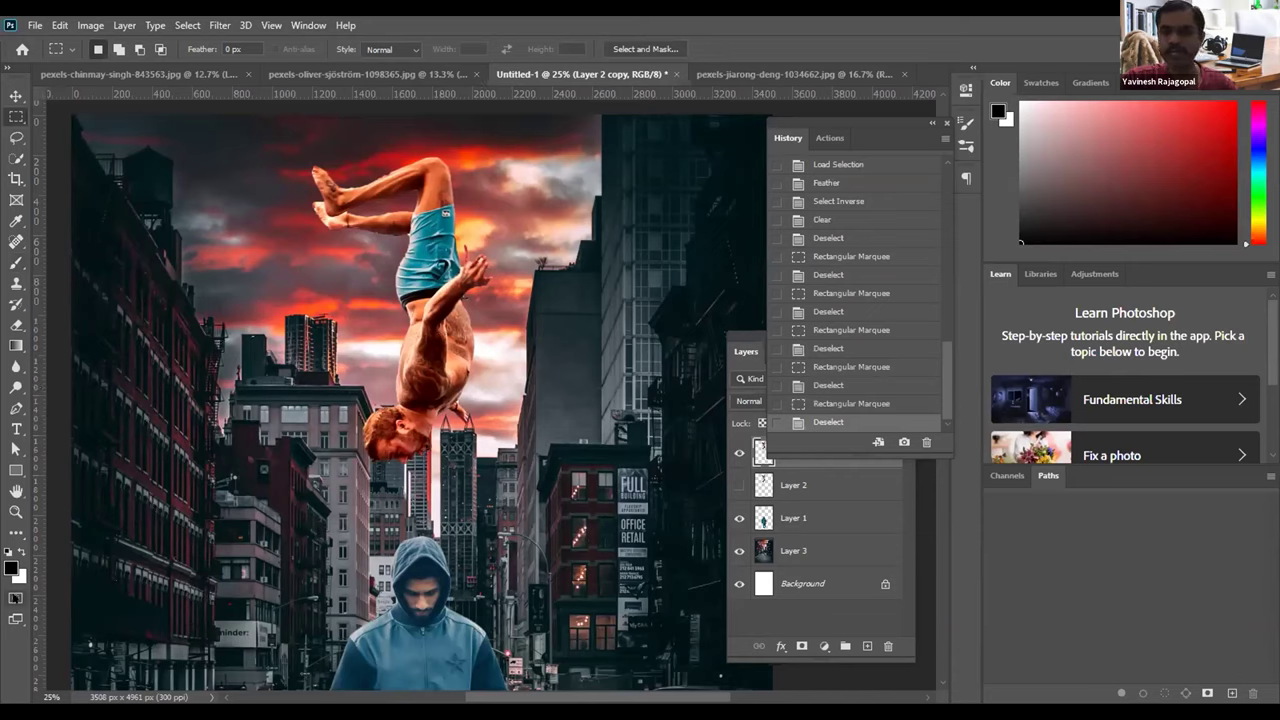
Step: Change the Quick Mask overlay colour to green 18ff00 and re-enter Quick Mask mode
{"action": "left_click", "coordinate": [16, 597]}
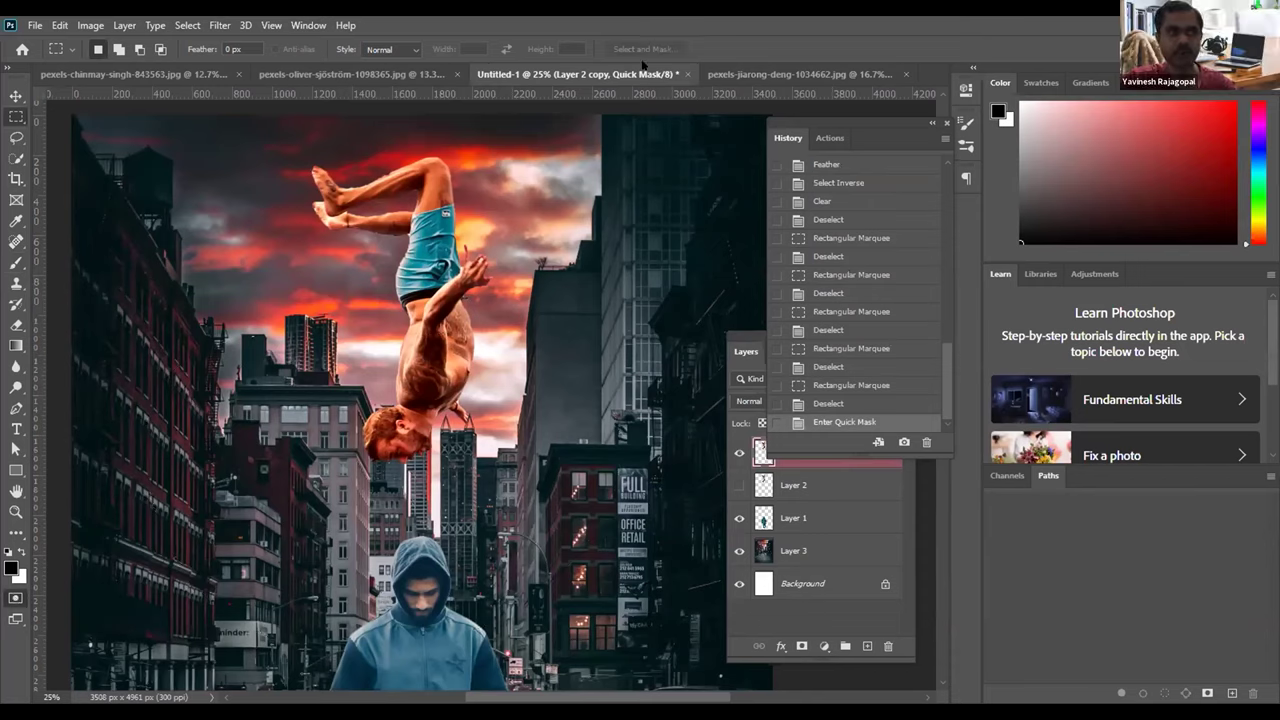
{"action": "left_click", "coordinate": [750, 343]}
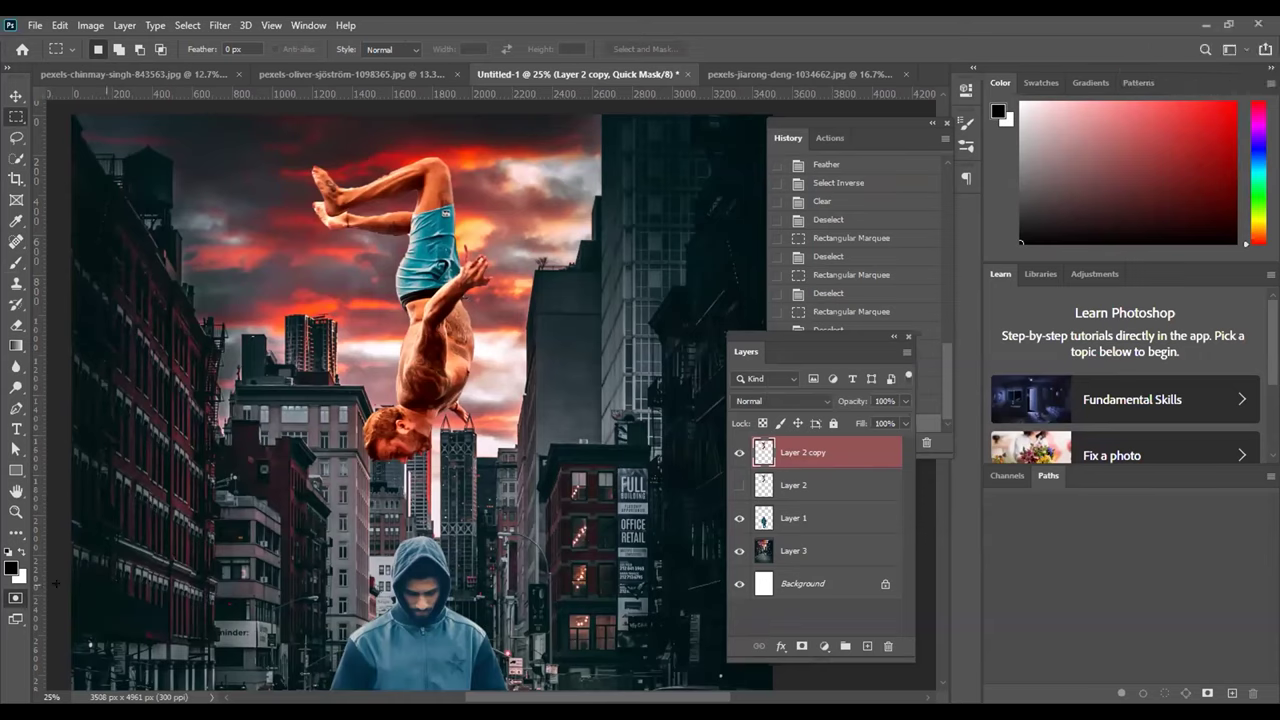
{"action": "key", "text": "q"}
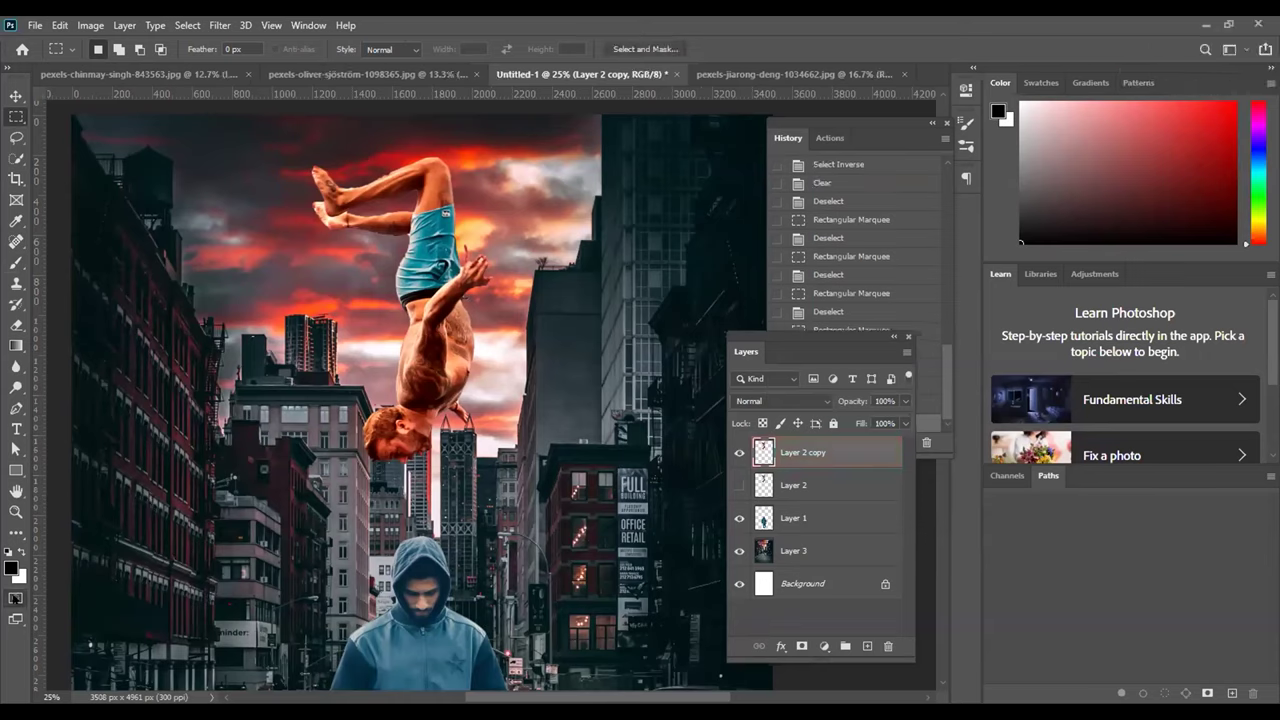
{"action": "double_click", "coordinate": [16, 598]}
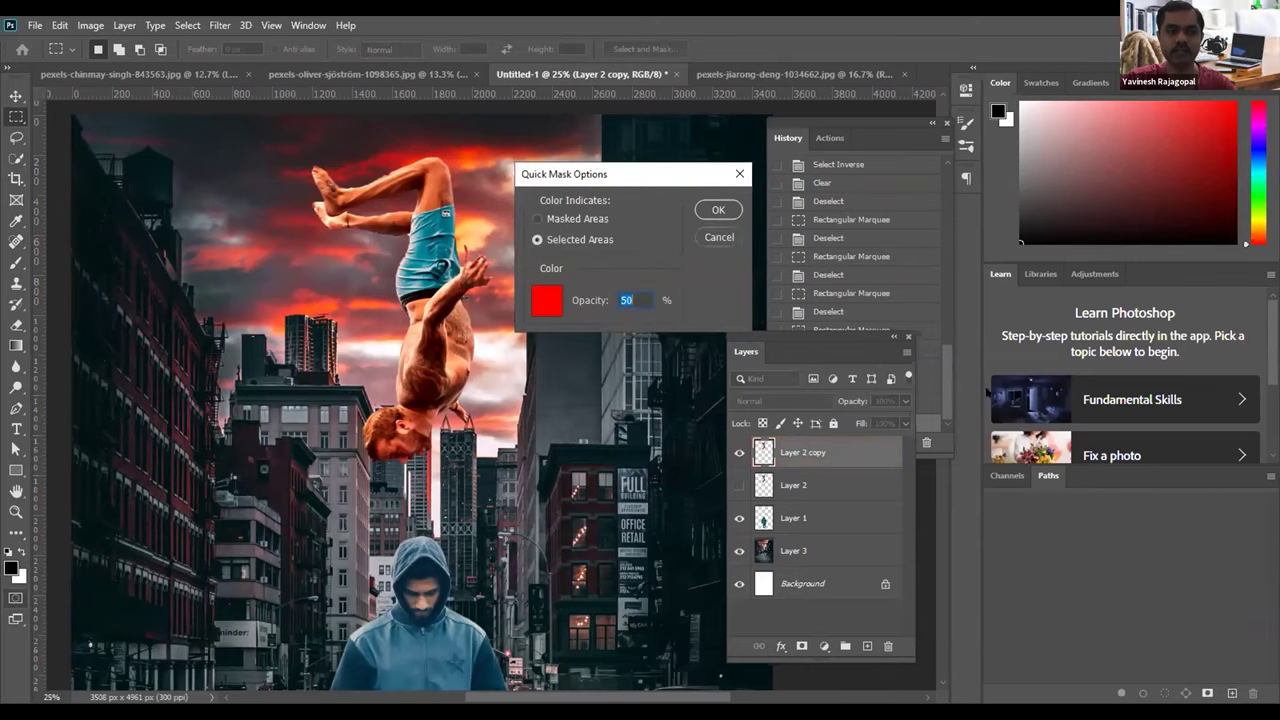
{"action": "left_click", "coordinate": [983, 419]}
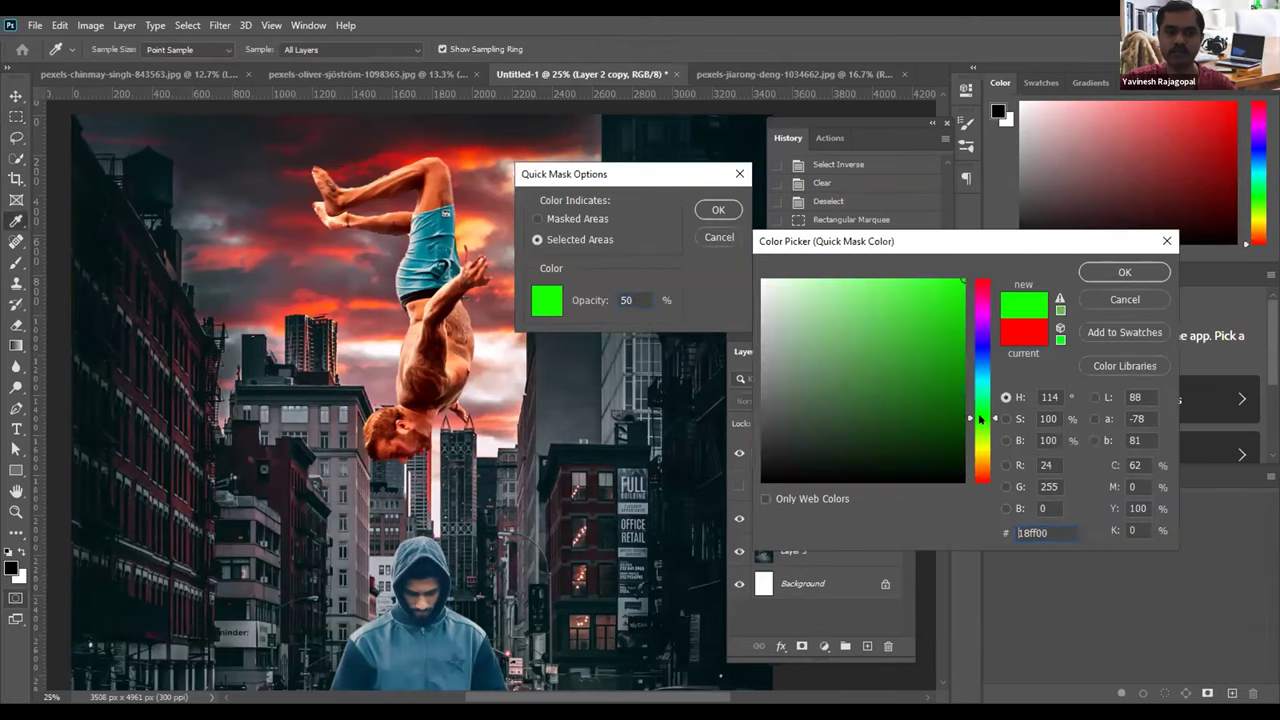
{"action": "left_click", "coordinate": [1116, 270]}
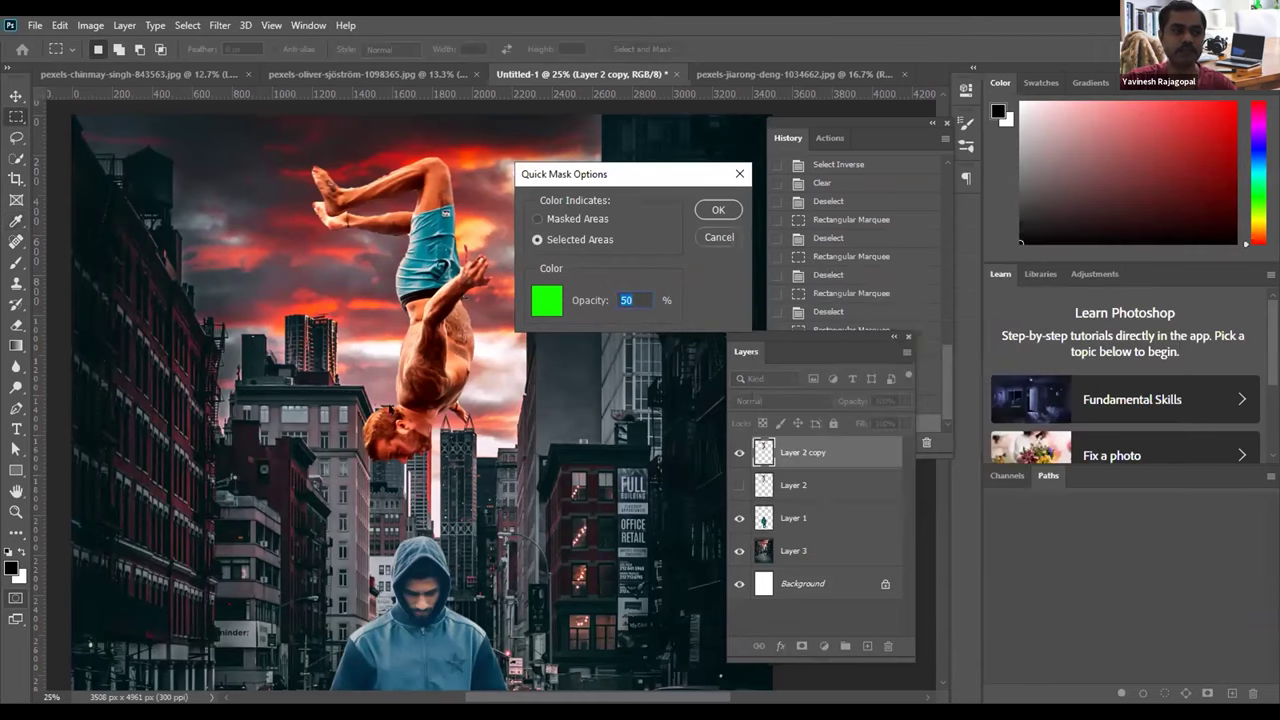
{"action": "left_click", "coordinate": [720, 210]}
{"action": "left_click", "coordinate": [16, 597]}
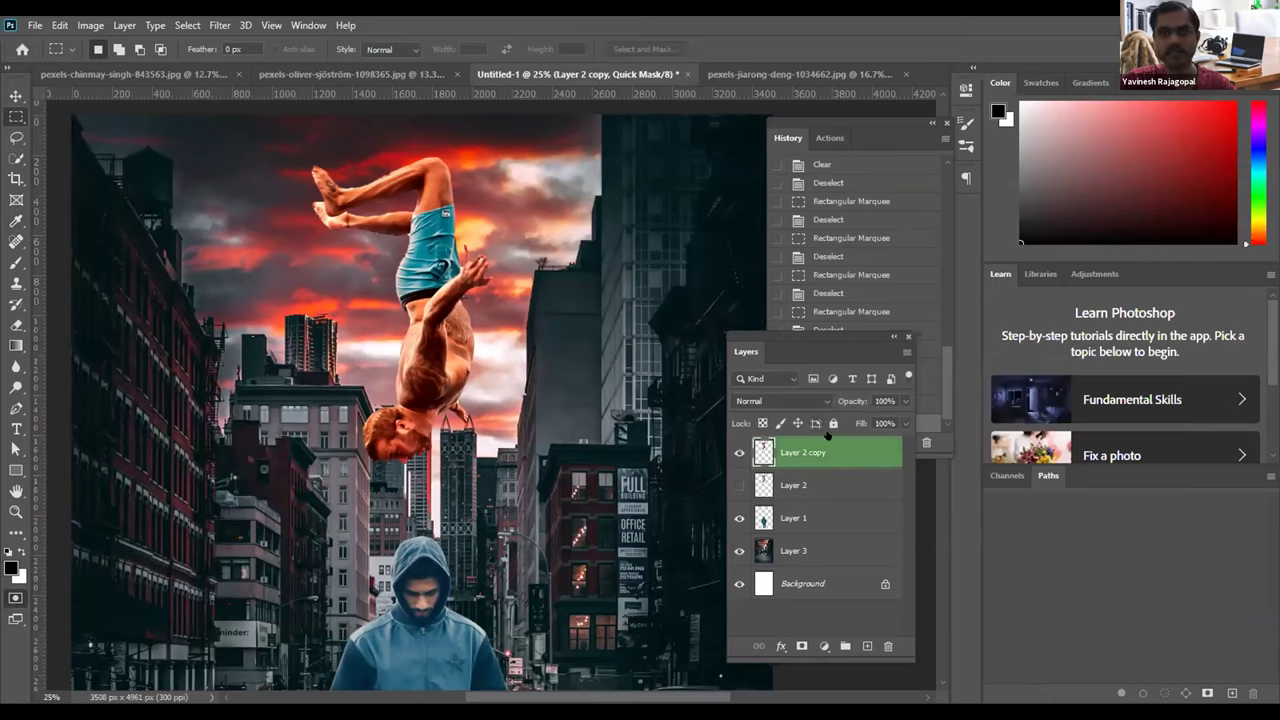
Step: Paint an initial Quick Mask stroke over the left, right and lower centre
{"action": "left_click", "coordinate": [16, 262]}
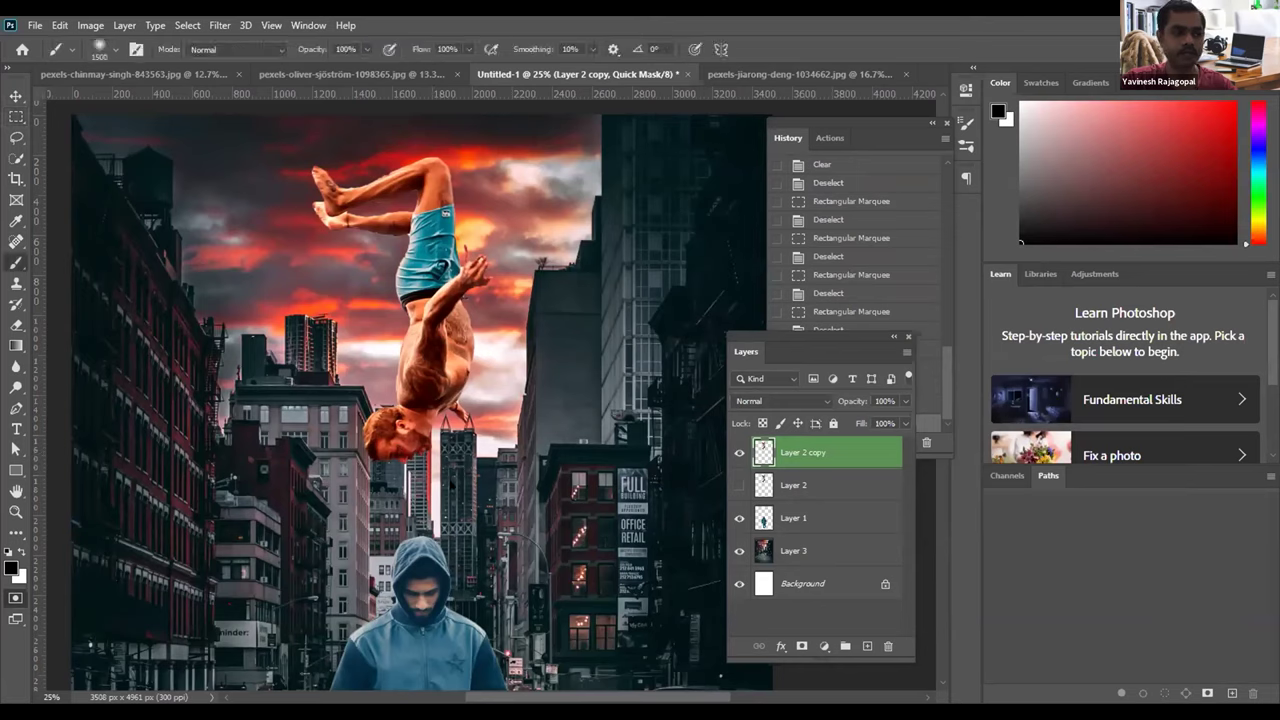
{"action": "mouse_move", "coordinate": [349, 482]}
{"action": "left_mouse_down"}
{"action": "mouse_move", "coordinate": [563, 403]}
{"action": "mouse_move", "coordinate": [606, 368]}
{"action": "mouse_move", "coordinate": [551, 428]}
{"action": "mouse_move", "coordinate": [340, 548]}
{"action": "left_mouse_up"}
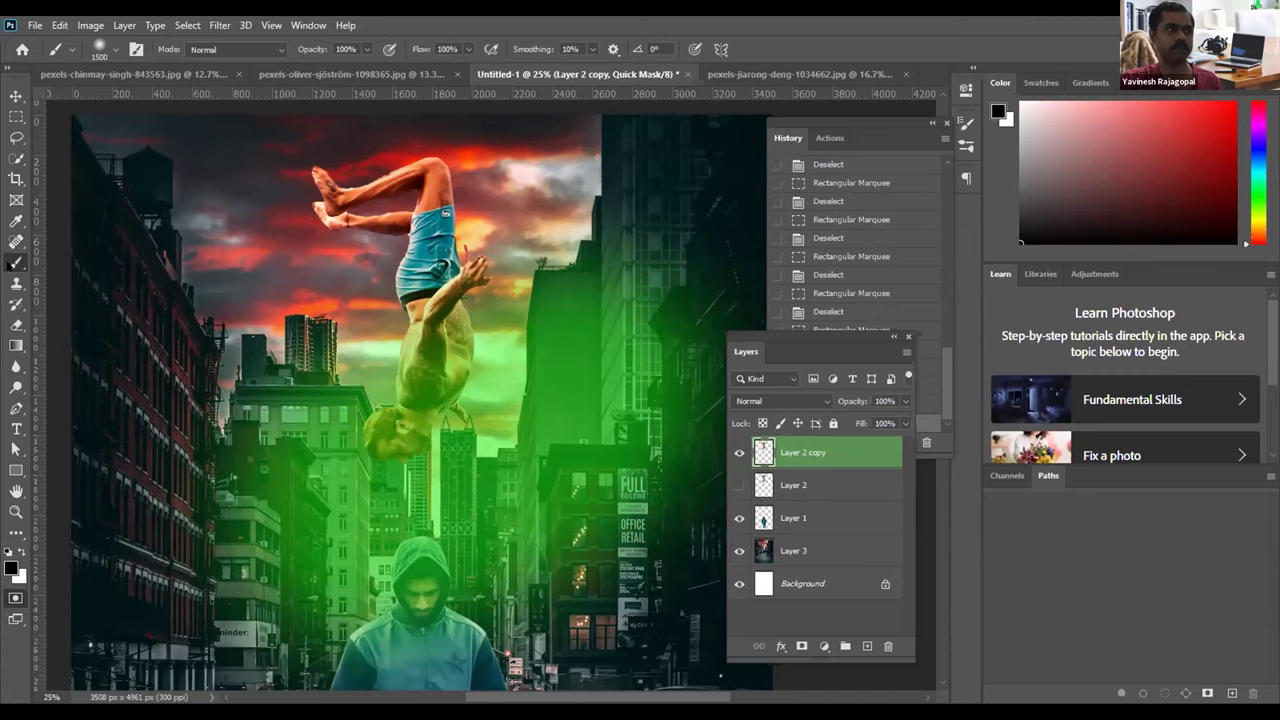
{"action": "left_click", "coordinate": [110, 50]}
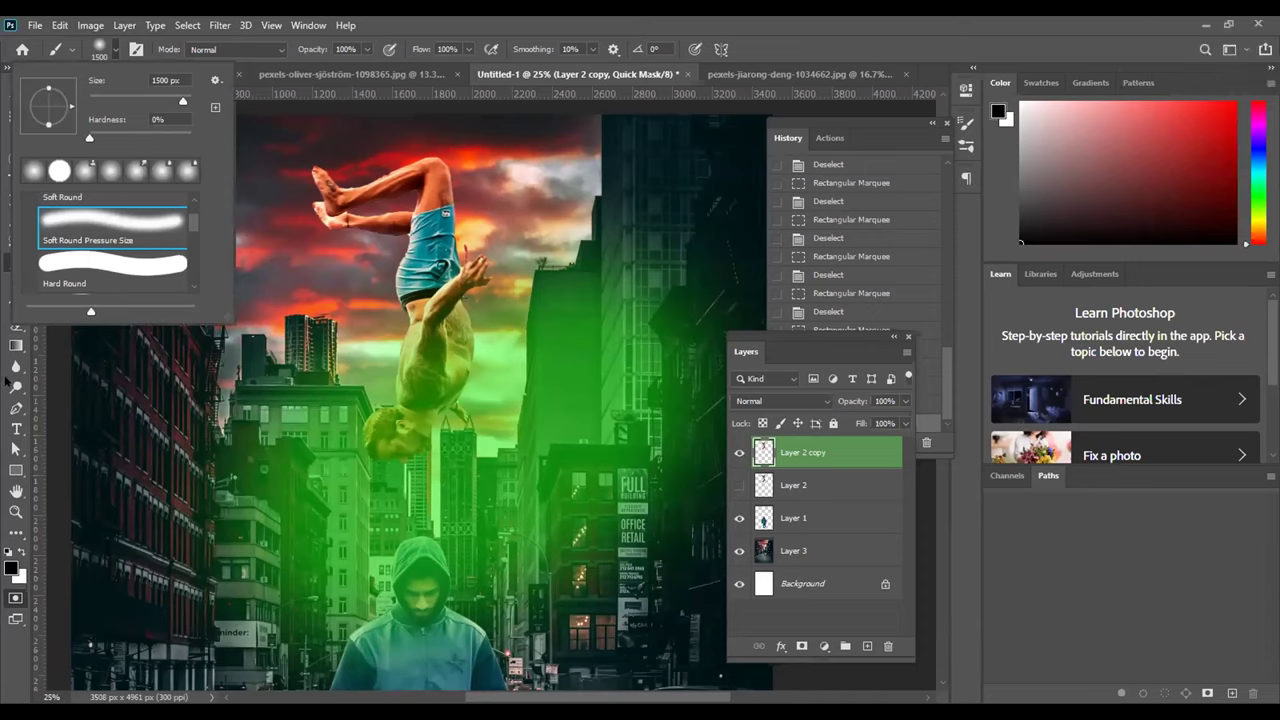
{"action": "left_click", "coordinate": [16, 343]}
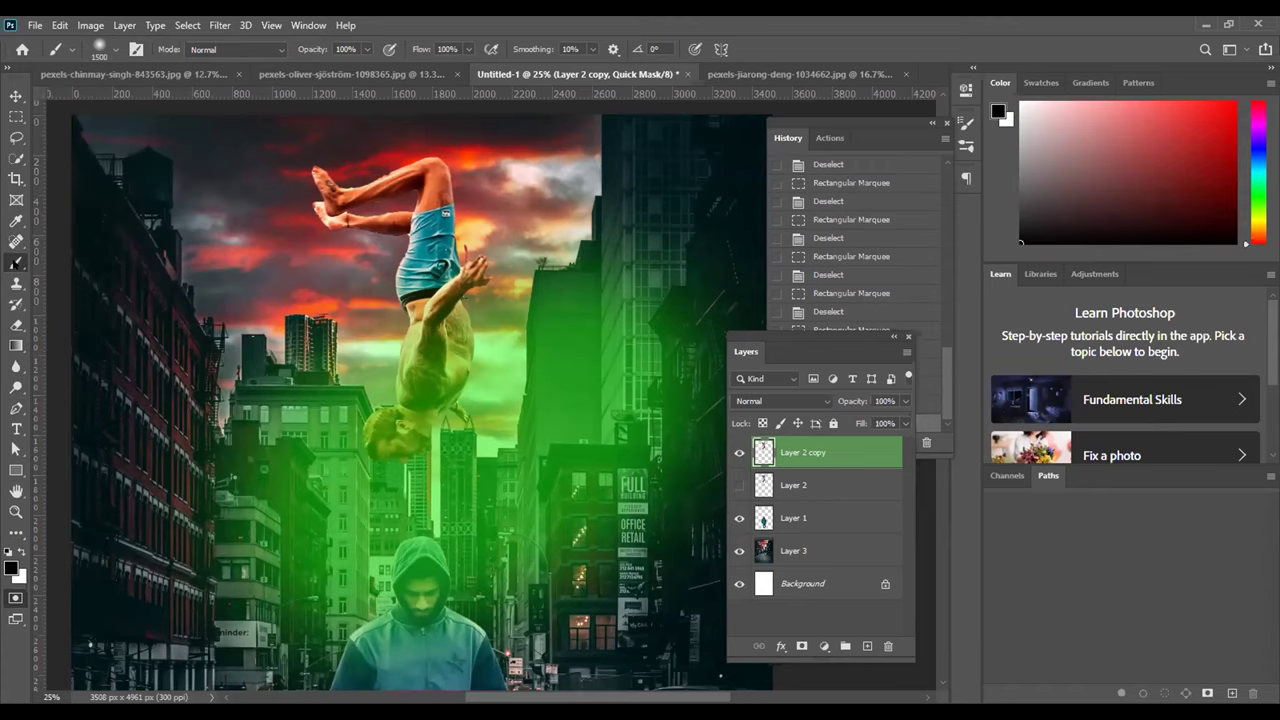
Step: Use the Soft Round Pressure Size brush to extend the mask, then convert it to a selection
{"action": "right_click", "coordinate": [16, 262]}
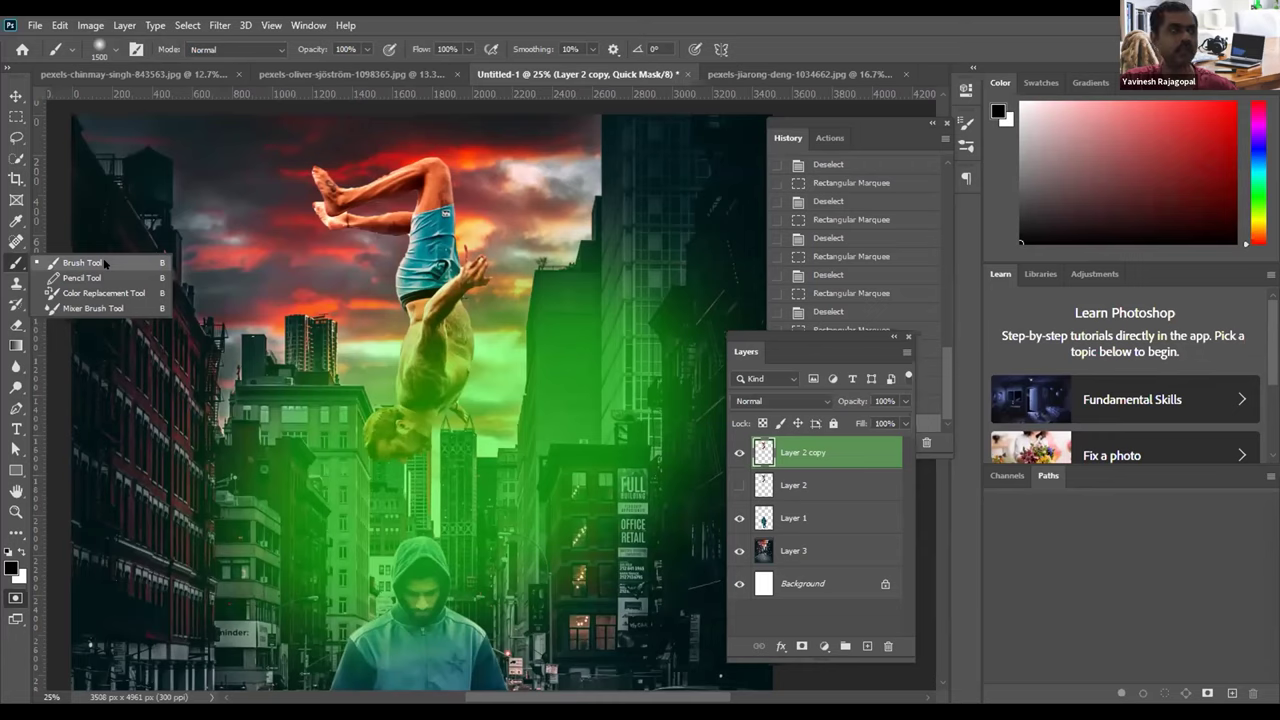
{"action": "left_click", "coordinate": [103, 260]}
{"action": "left_click", "coordinate": [117, 49]}
{"action": "left_click", "coordinate": [87, 224]}
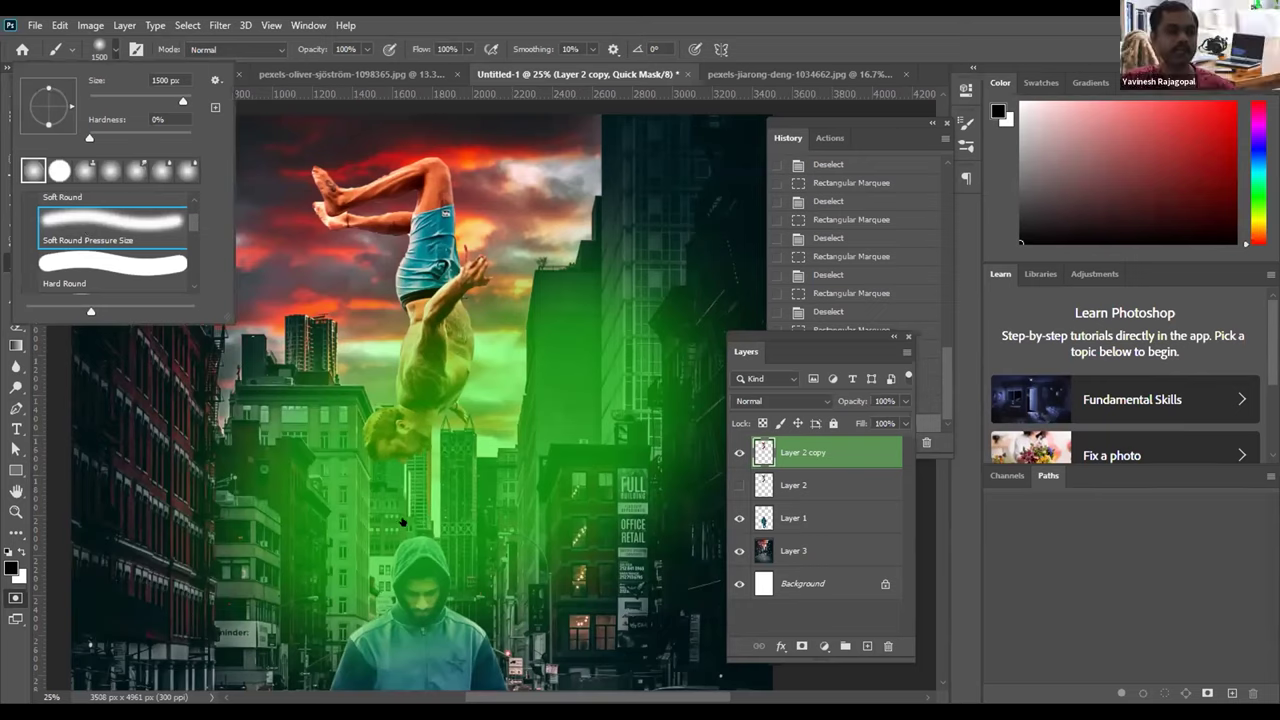
{"action": "left_click", "coordinate": [554, 474]}
{"action": "left_click", "coordinate": [554, 474]}
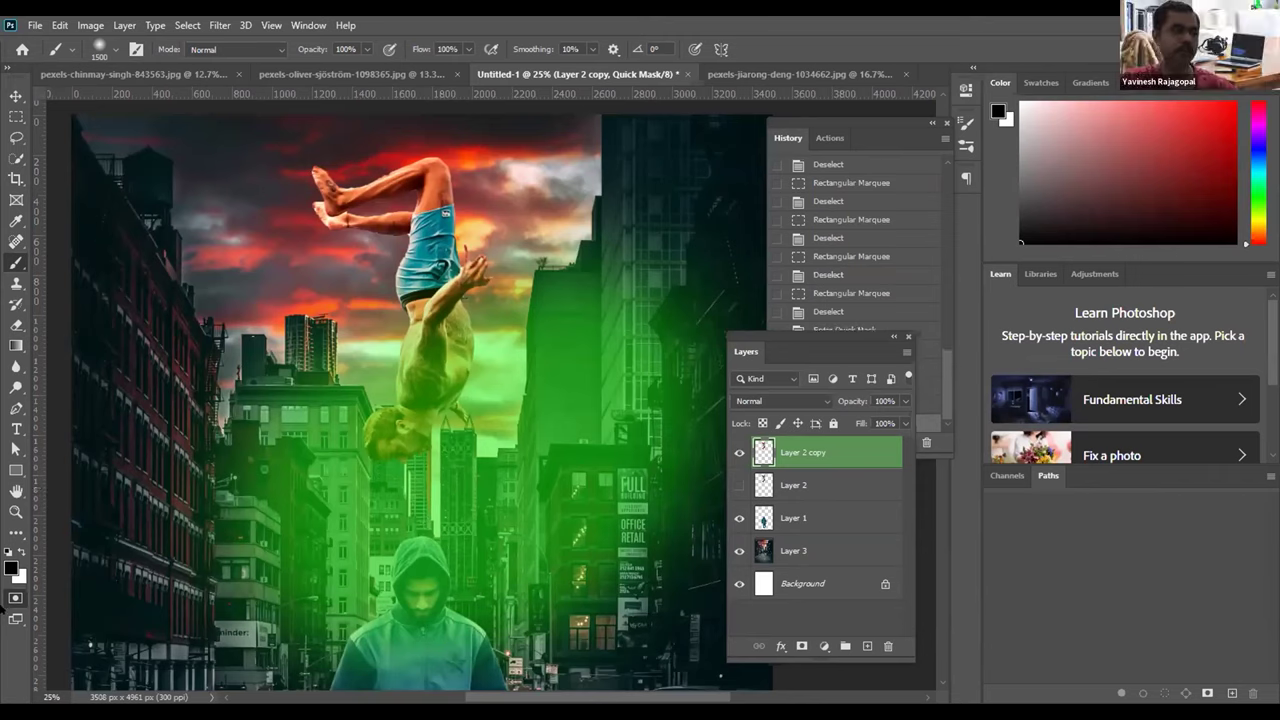
{"action": "left_click", "coordinate": [15, 597]}
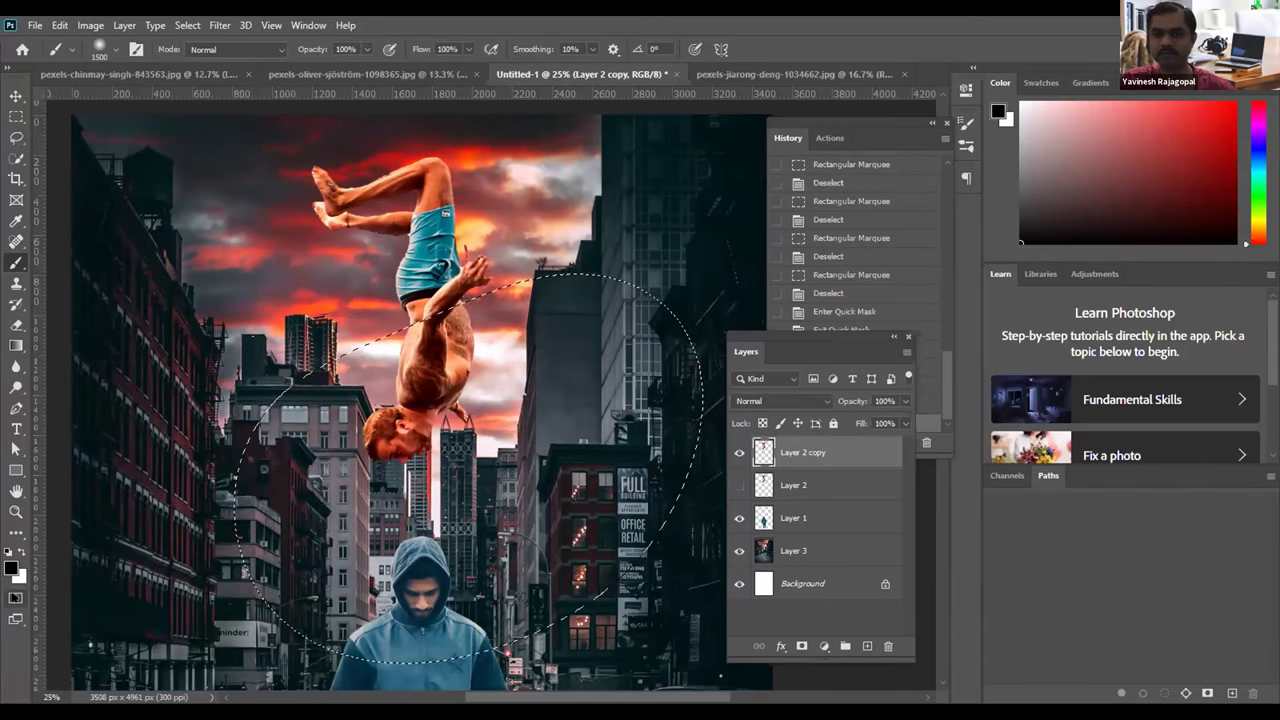
Step: Dismiss the brush preset picker and bring up the Image Adjustments list
{"action": "left_click", "coordinate": [116, 49]}
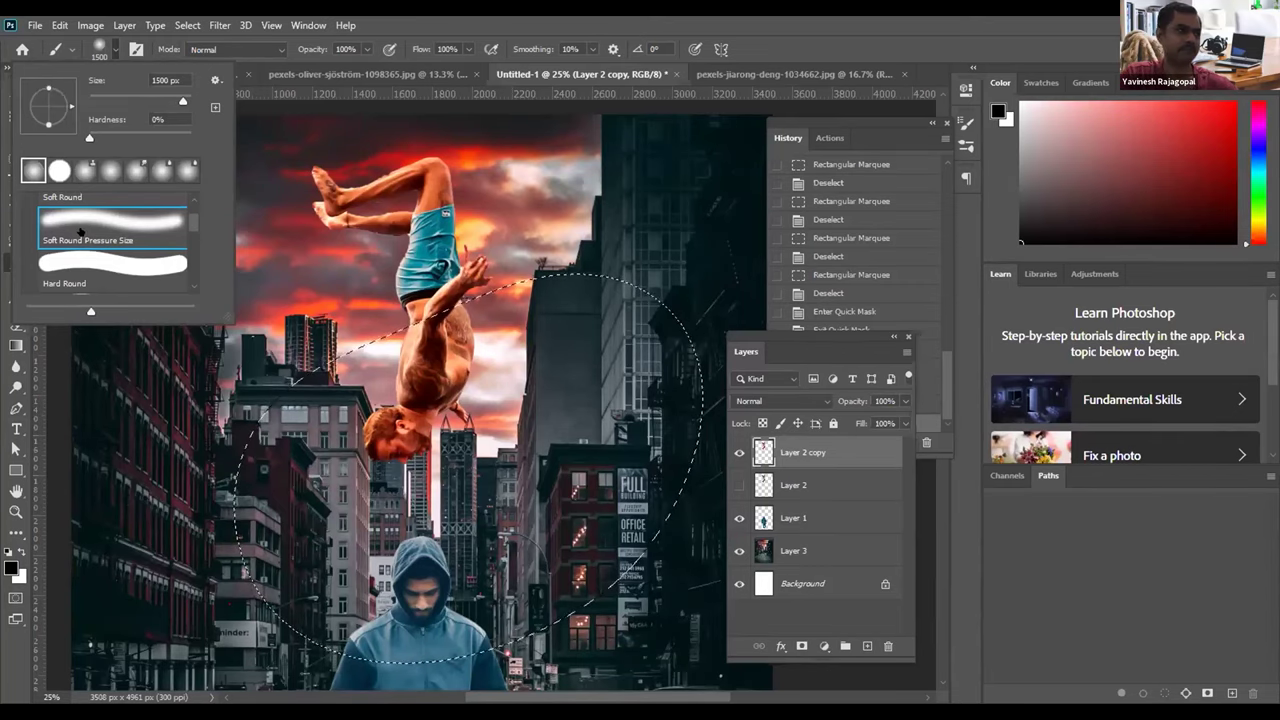
{"action": "left_click", "coordinate": [639, 22]}
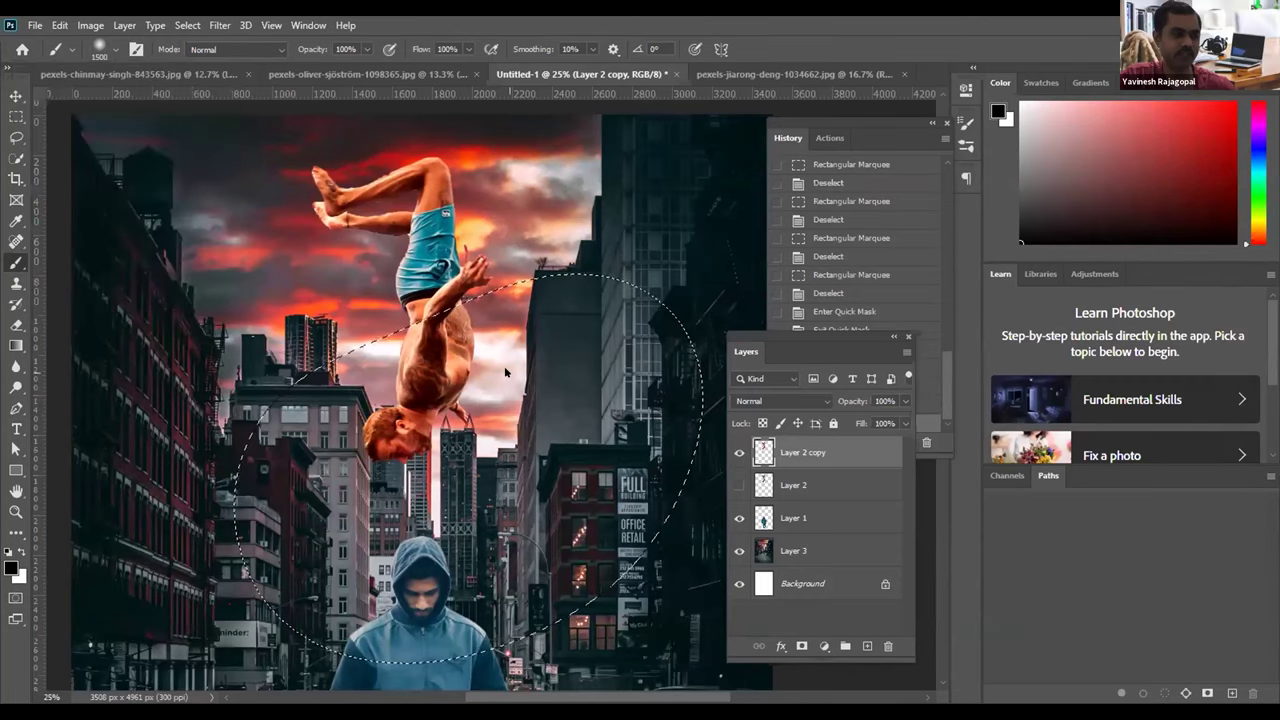
{"action": "left_click", "coordinate": [83, 24]}
Step: Colour-balance the selection toward cyan: shadows -28, highlights -24, midtones -11
{"action": "mouse_move", "coordinate": [110, 66]}
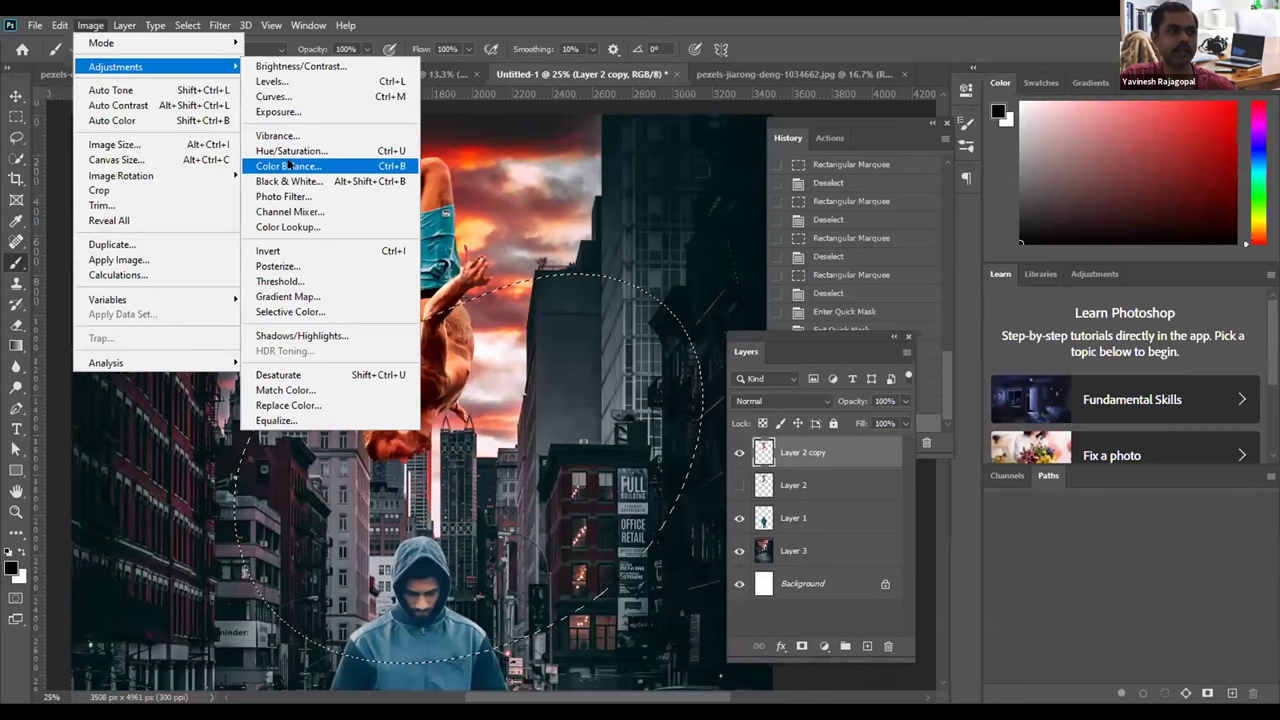
{"action": "left_click", "coordinate": [288, 166]}
{"action": "left_click", "coordinate": [850, 168]}
{"action": "left_click", "coordinate": [751, 250]}
{"action": "mouse_move", "coordinate": [877, 168]}
{"action": "left_mouse_down"}
{"action": "mouse_move", "coordinate": [855, 168]}
{"action": "mouse_move", "coordinate": [868, 168]}
{"action": "left_mouse_up"}
{"action": "left_click", "coordinate": [921, 250]}
{"action": "left_click", "coordinate": [838, 250]}
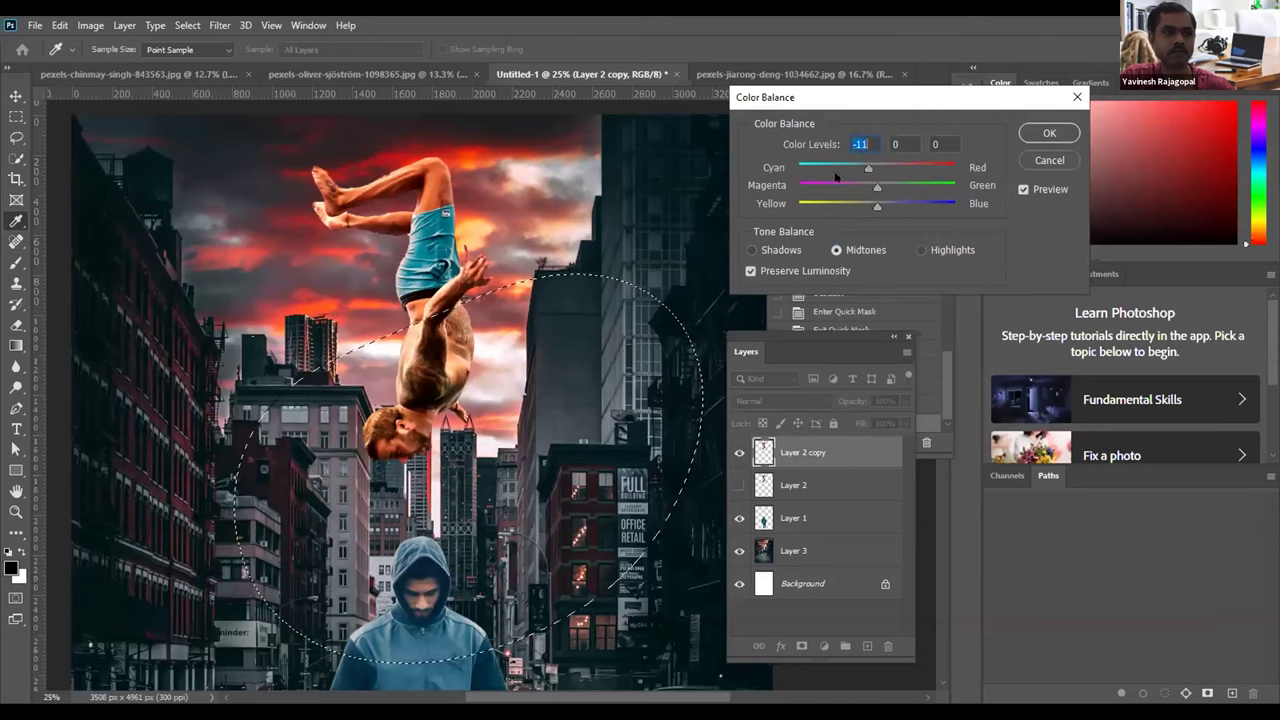
{"action": "left_click", "coordinate": [1040, 128]}
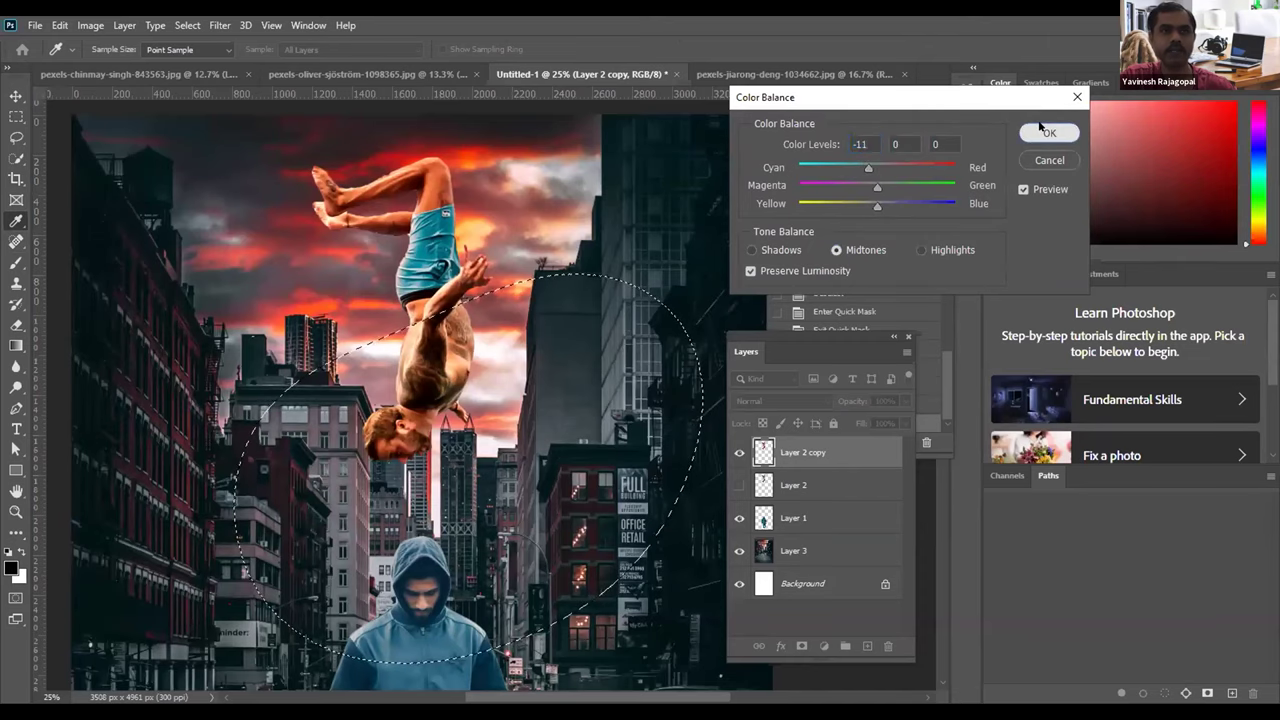
Step: Lower the selection's saturation to -48 with Hue/Saturation
{"action": "left_click", "coordinate": [90, 25]}
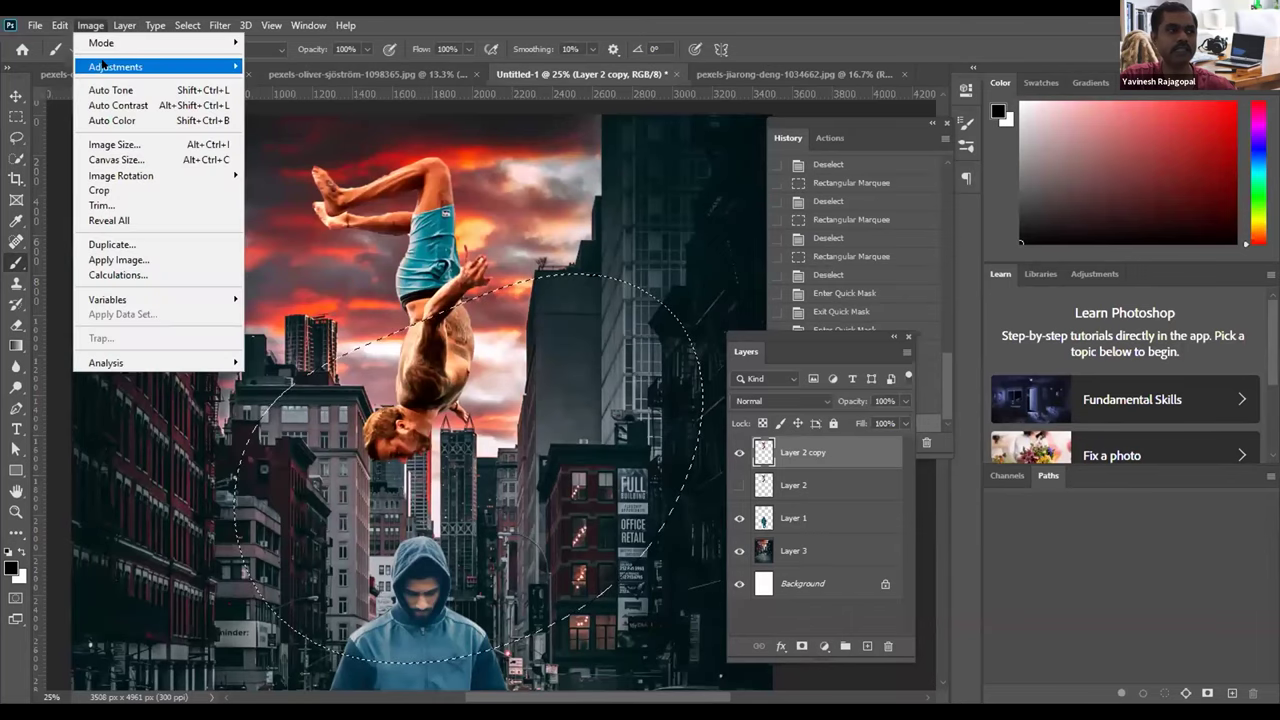
{"action": "mouse_move", "coordinate": [105, 66]}
{"action": "left_click", "coordinate": [313, 150]}
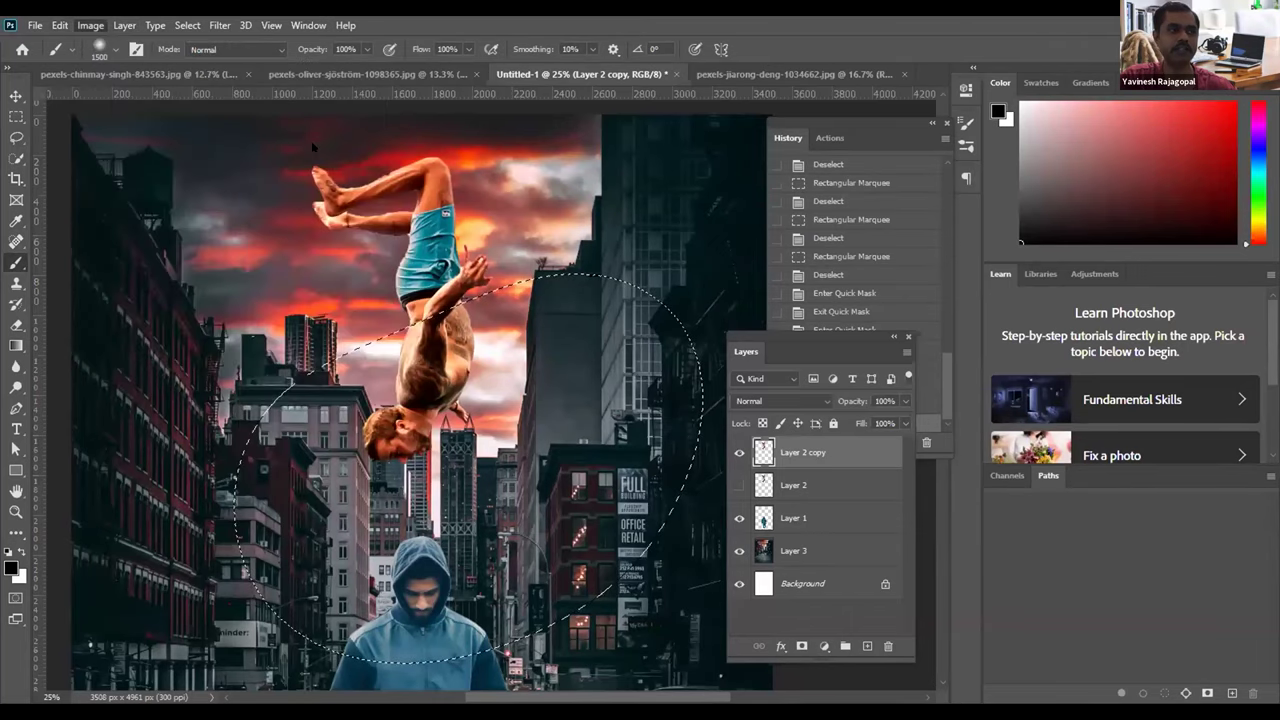
{"action": "left_click_drag", "start_coordinate": [936, 320], "coordinate": [916, 322]}
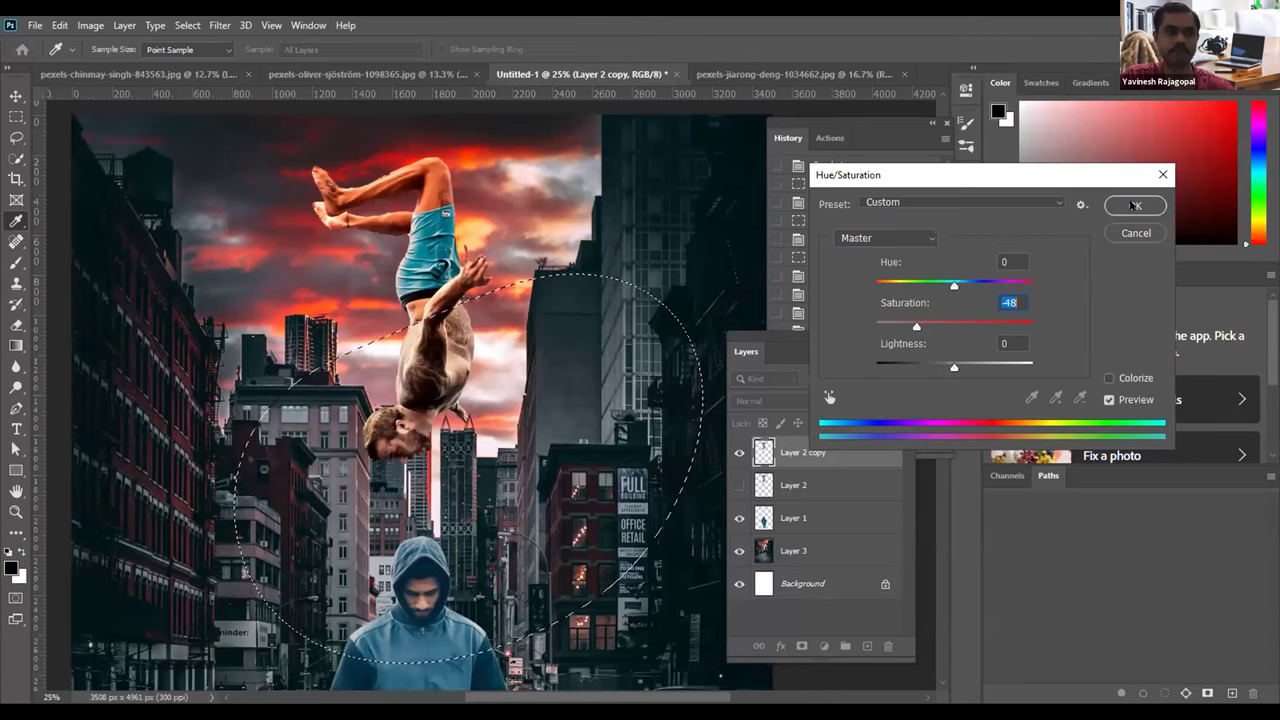
{"action": "left_click", "coordinate": [1134, 205]}
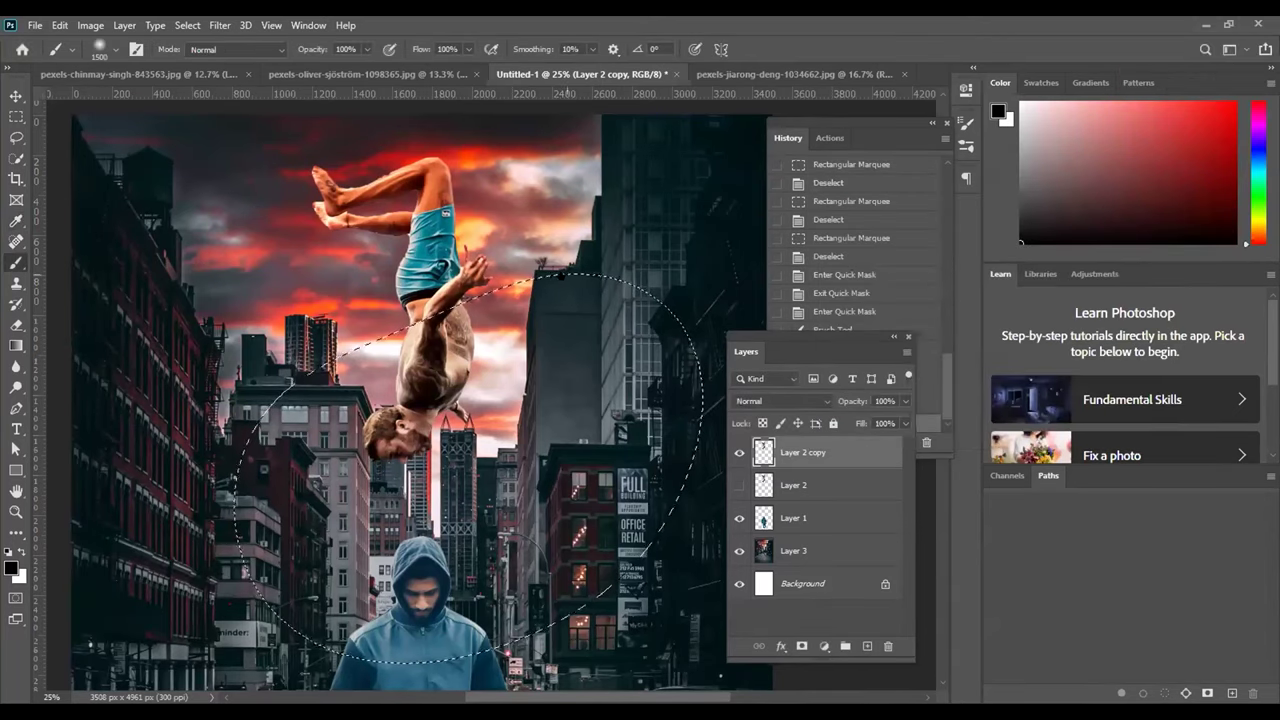
Step: Switch to the Rectangular Marquee tool with M
{"action": "key", "text": "m"}
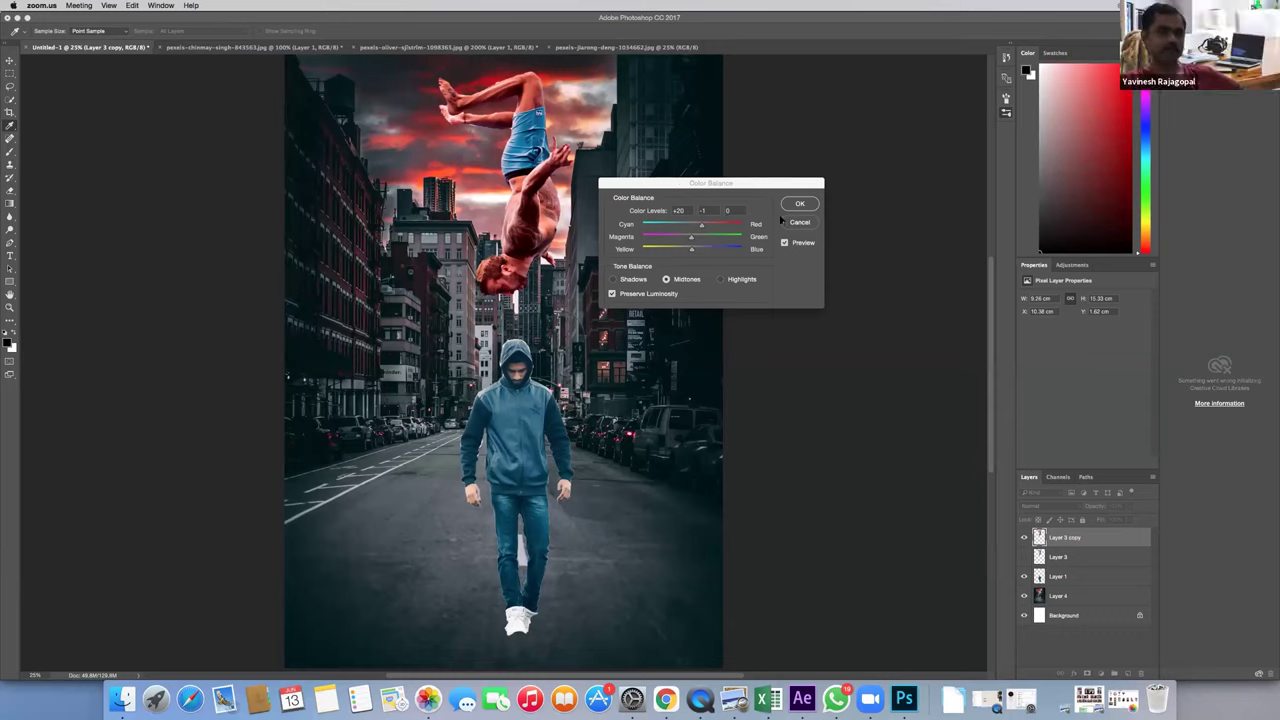
Step: Apply the +20 red midtone colour balance, then invert the selection
{"action": "key", "text": "Return"}
{"action": "key", "text": "F5"}
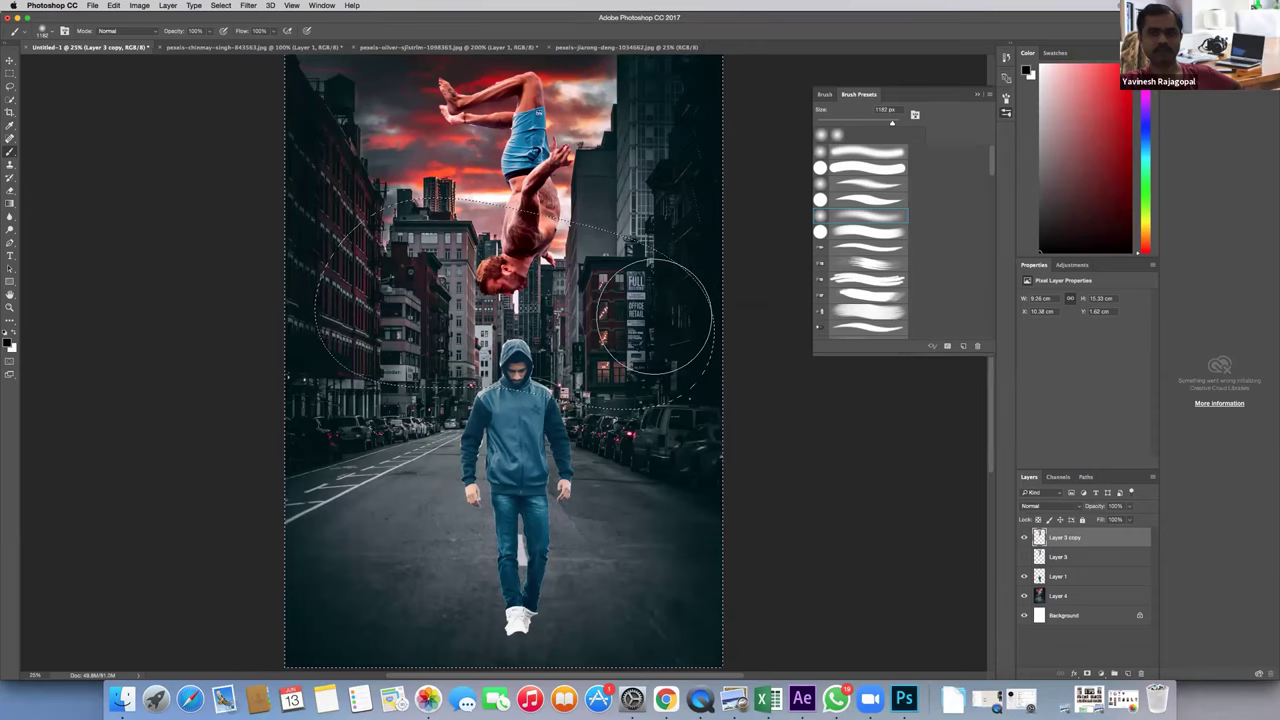
{"action": "left_click", "coordinate": [224, 5]}
{"action": "left_click", "coordinate": [241, 47]}
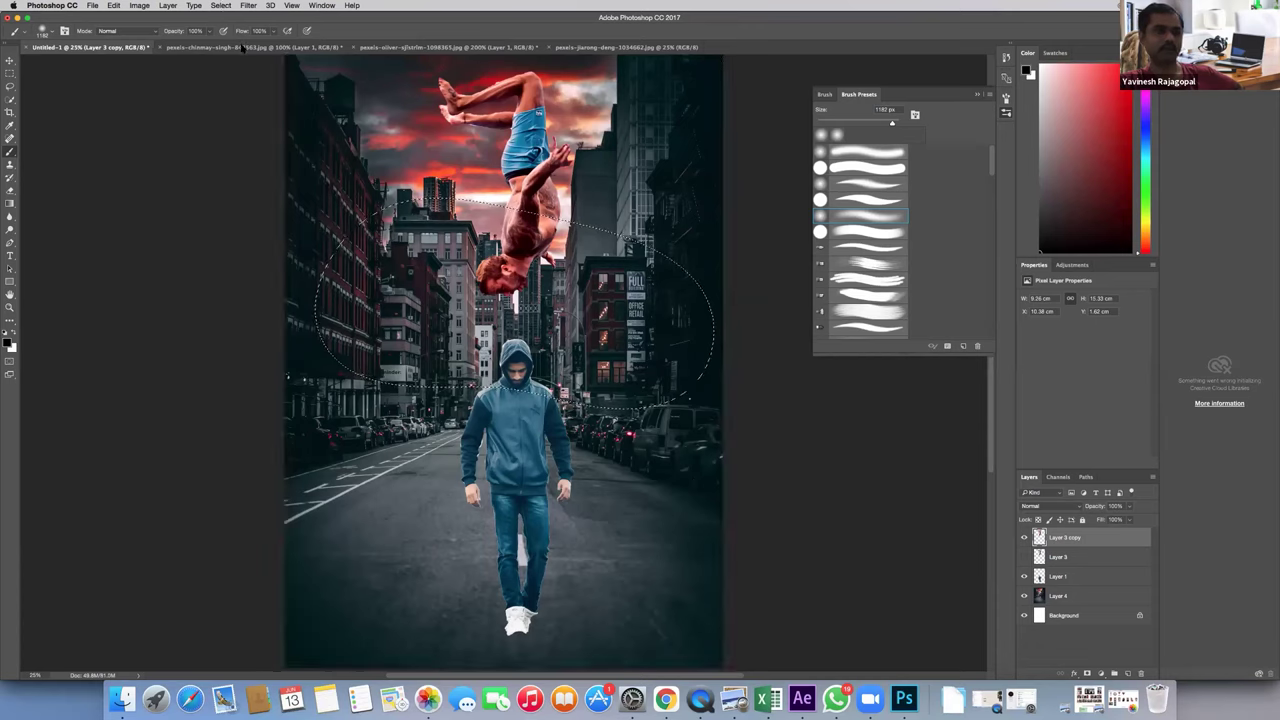
Step: Shift the diver's midtones toward cyan and blue in Color Balance, then push the shadows toward cyan
{"action": "left_click", "coordinate": [141, 6]}
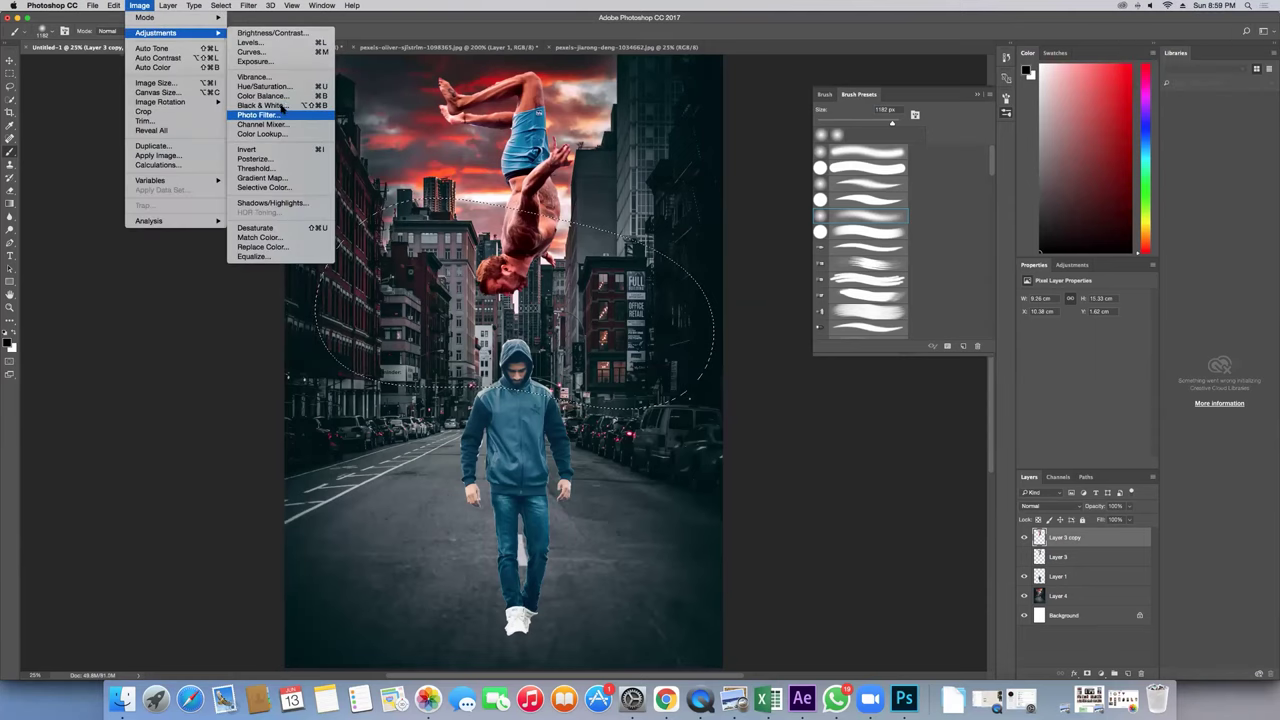
{"action": "left_click", "coordinate": [282, 97]}
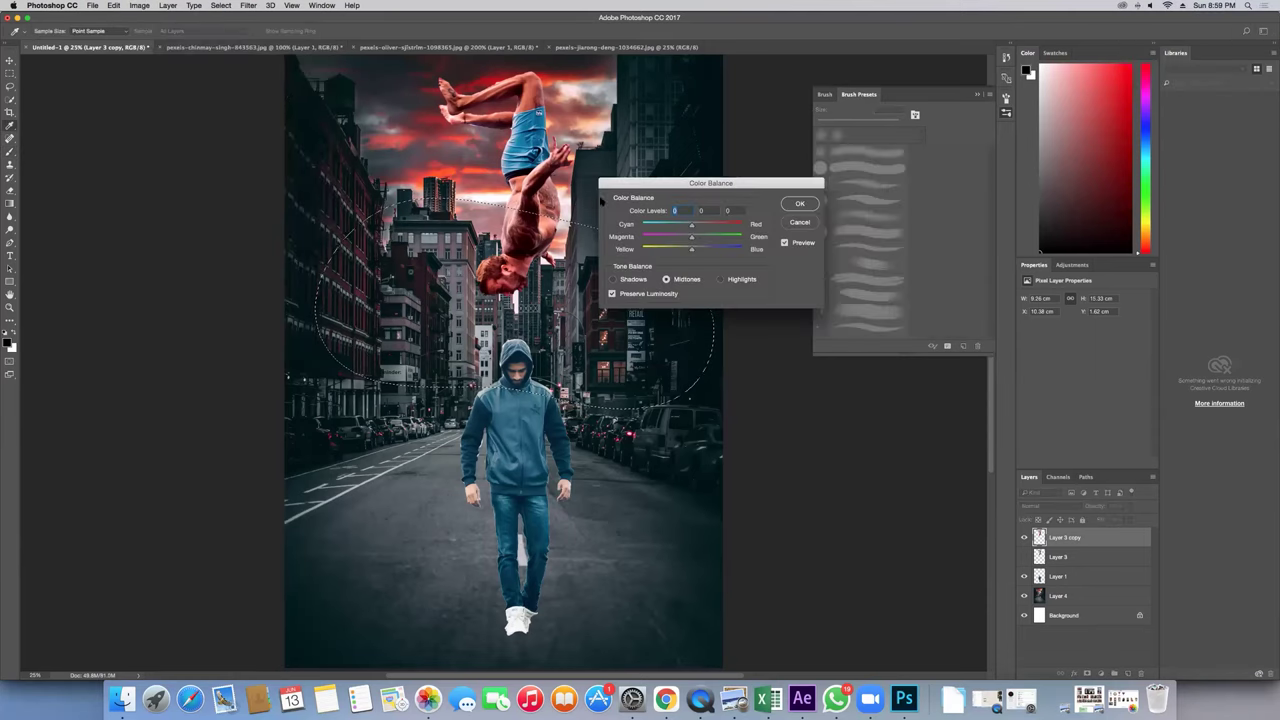
{"action": "mouse_move", "coordinate": [691, 226]}
{"action": "left_mouse_down"}
{"action": "mouse_move", "coordinate": [648, 230]}
{"action": "mouse_move", "coordinate": [724, 230]}
{"action": "mouse_move", "coordinate": [664, 229]}
{"action": "mouse_move", "coordinate": [679, 229]}
{"action": "left_mouse_up"}
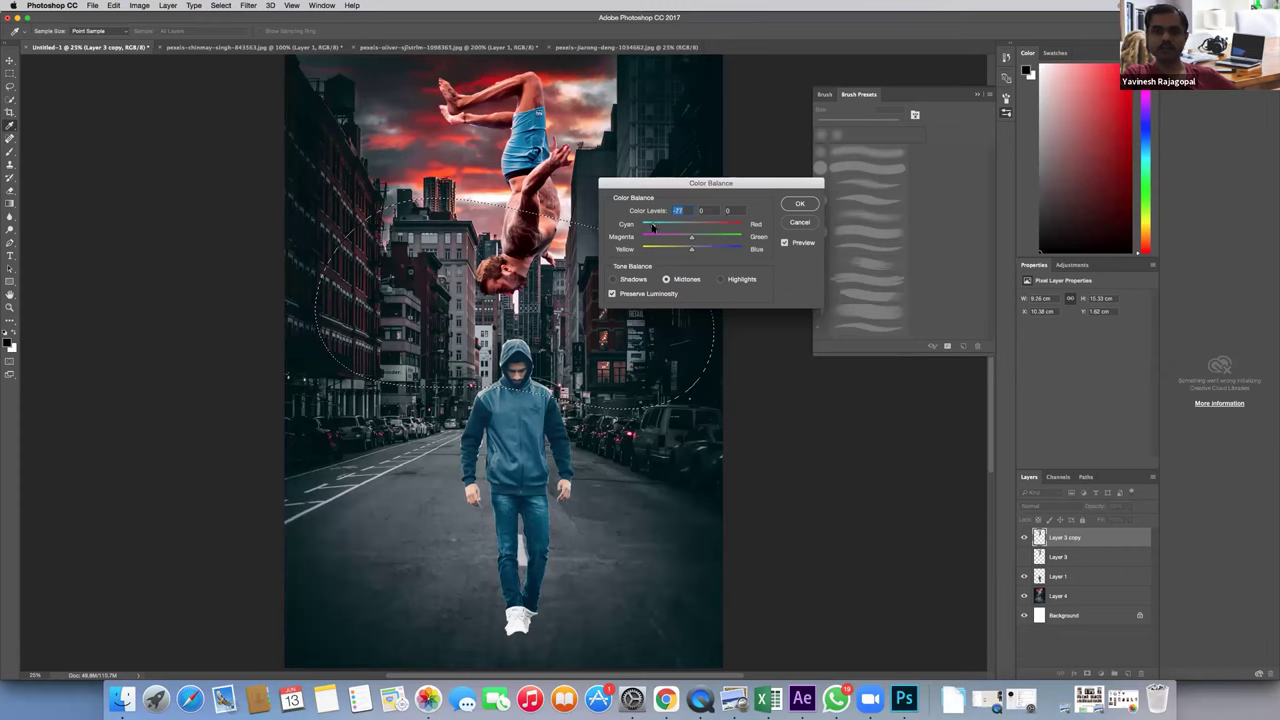
{"action": "left_click", "coordinate": [670, 228]}
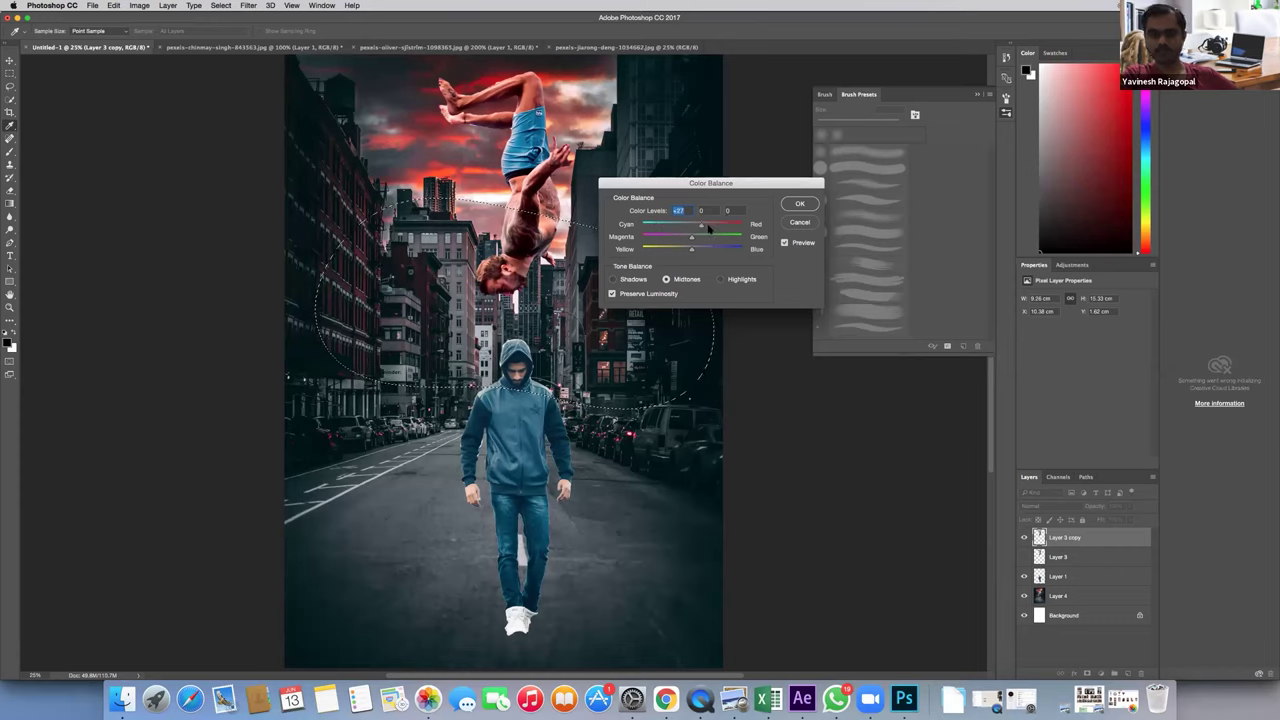
{"action": "left_click", "coordinate": [674, 228]}
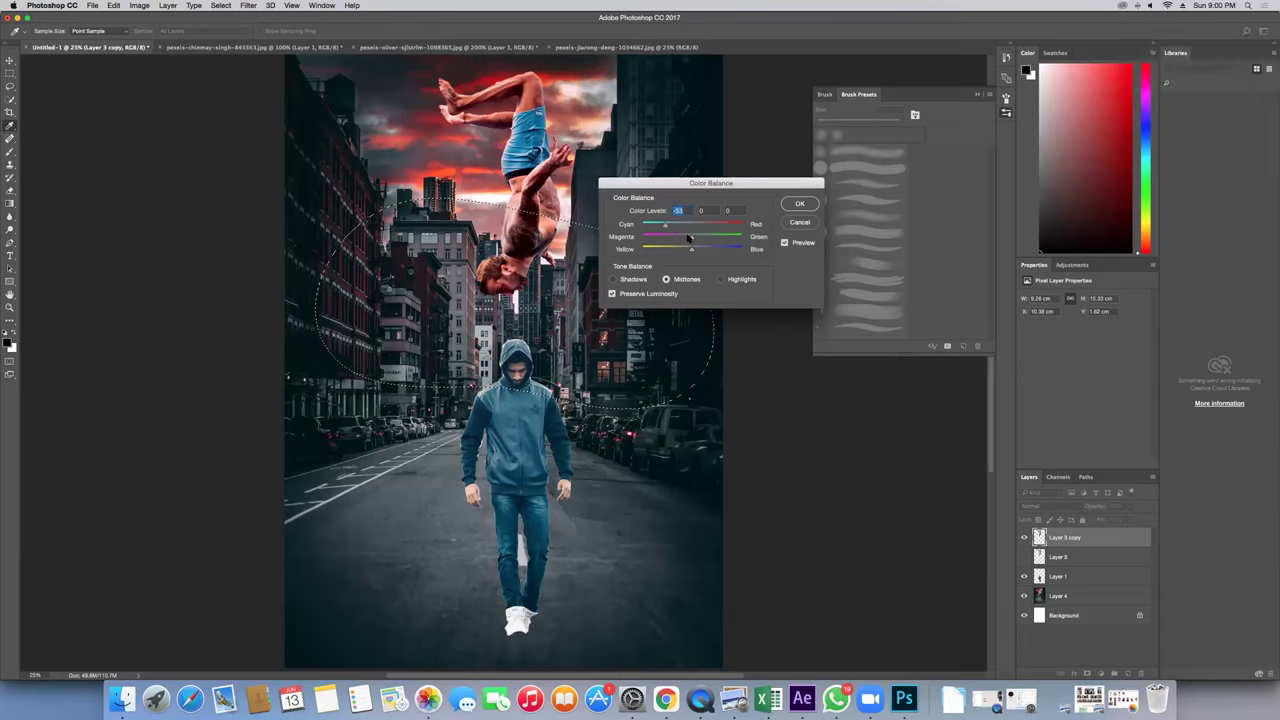
{"action": "left_click", "coordinate": [670, 238]}
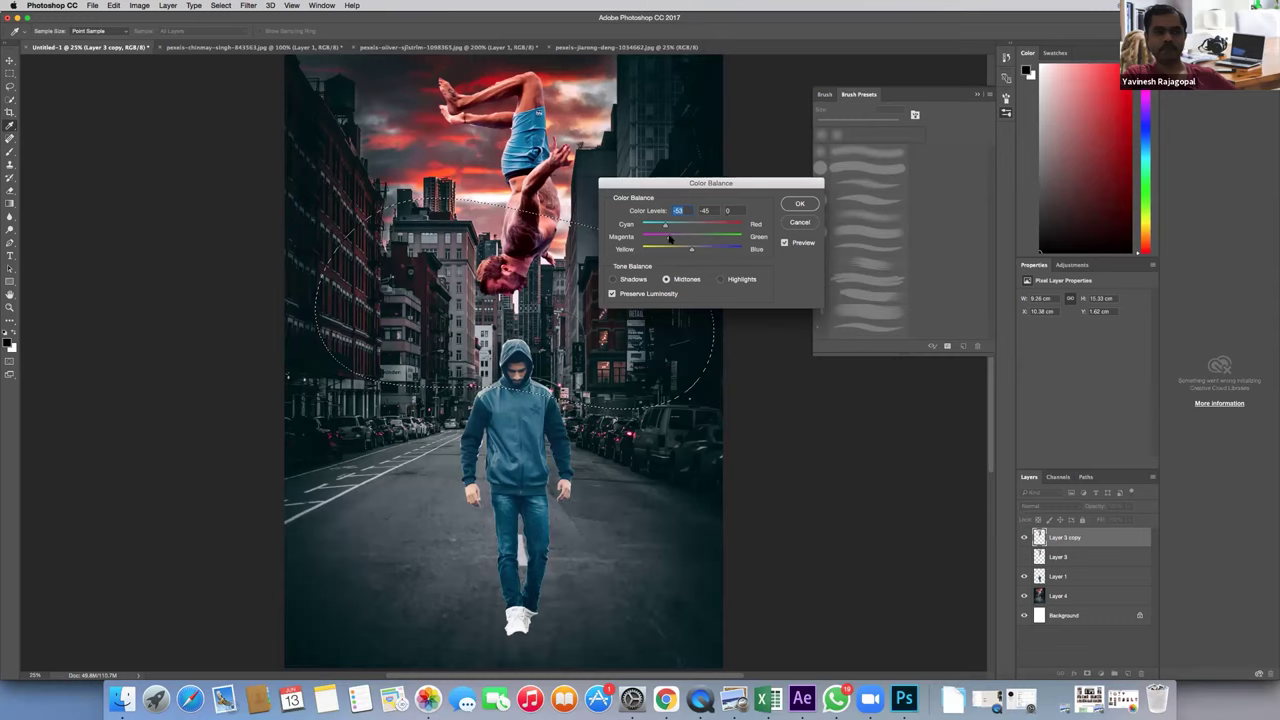
{"action": "mouse_move", "coordinate": [690, 238]}
{"action": "left_mouse_down"}
{"action": "mouse_move", "coordinate": [703, 240]}
{"action": "mouse_move", "coordinate": [676, 238]}
{"action": "mouse_move", "coordinate": [698, 251]}
{"action": "mouse_move", "coordinate": [676, 238]}
{"action": "left_mouse_up"}
{"action": "left_click", "coordinate": [698, 251]}
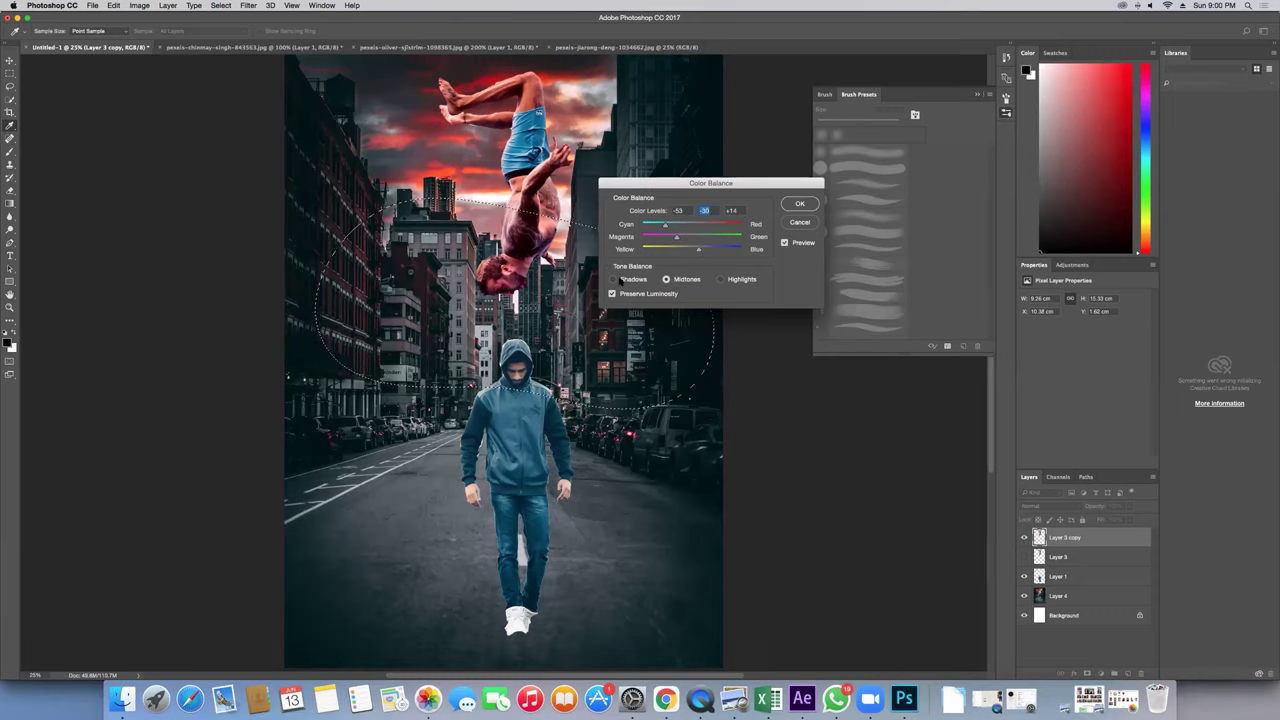
{"action": "left_click", "coordinate": [613, 280]}
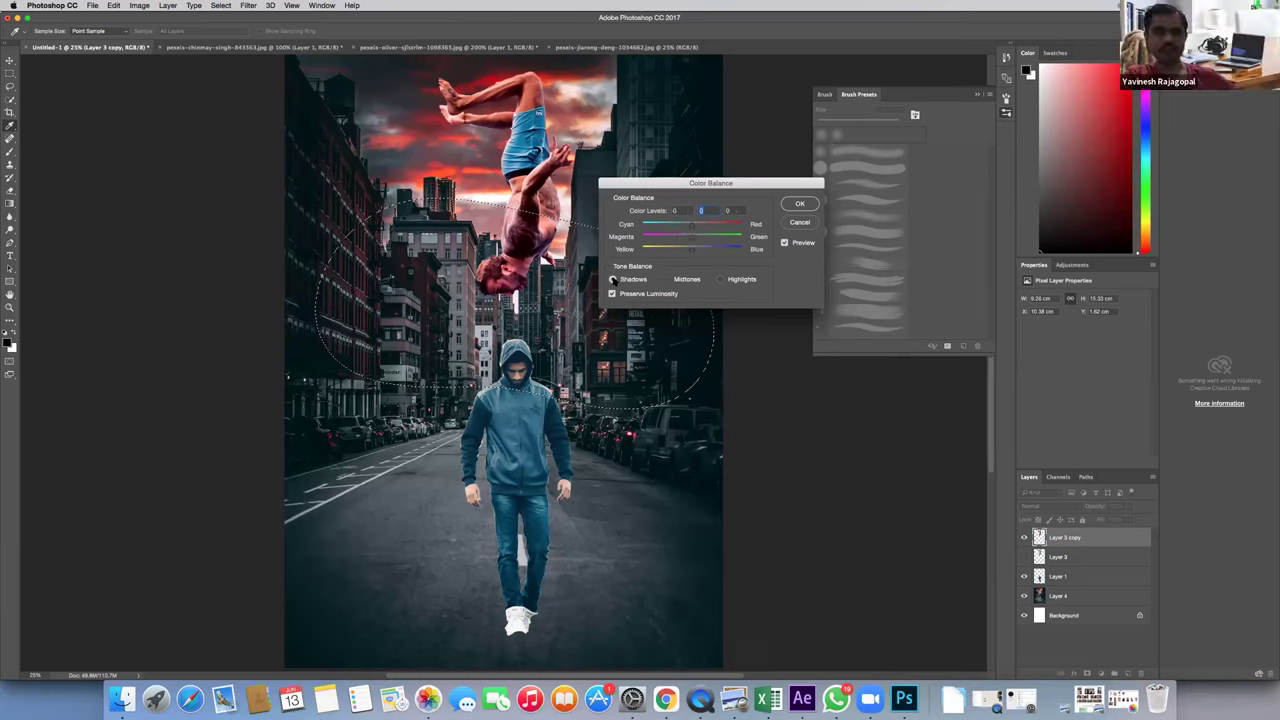
{"action": "mouse_move", "coordinate": [692, 227]}
{"action": "left_mouse_down"}
{"action": "mouse_move", "coordinate": [669, 227]}
{"action": "mouse_move", "coordinate": [696, 227]}
{"action": "mouse_move", "coordinate": [673, 238]}
{"action": "left_mouse_up"}
Step: Nudge the shadows toward green, then exit Quick Mask to restore the circular selection
{"action": "left_click", "coordinate": [711, 238]}
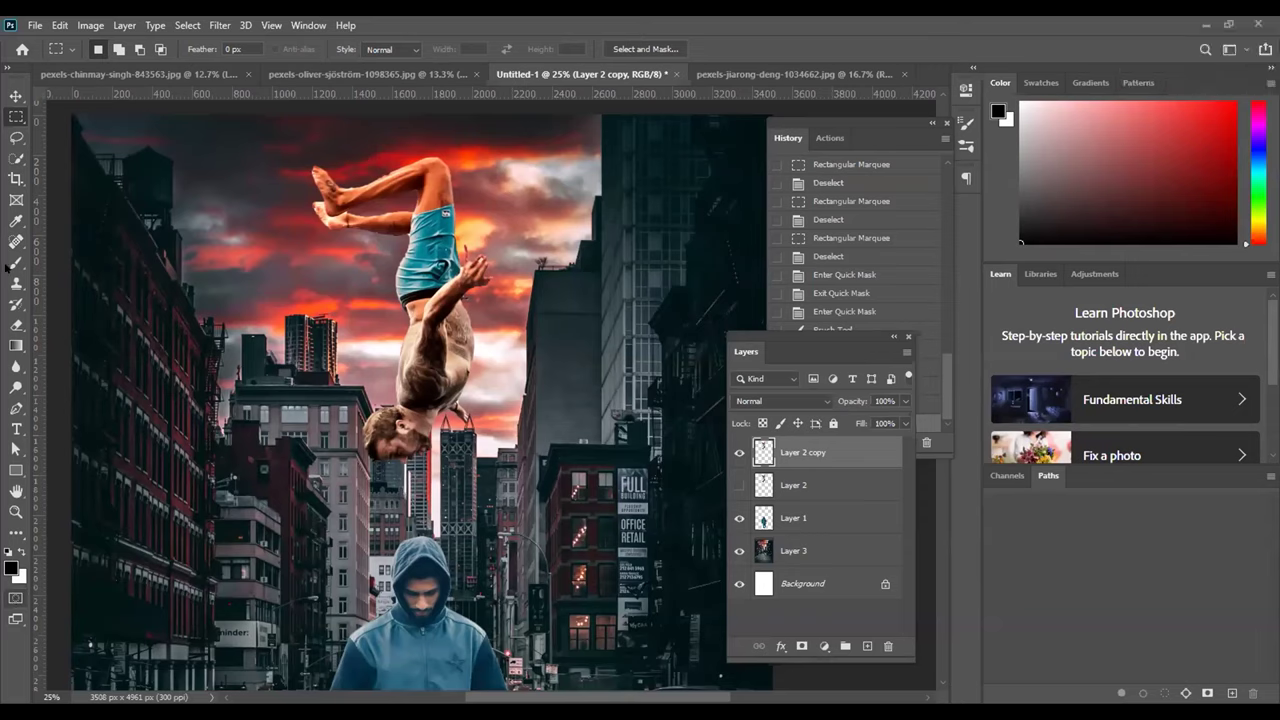
{"action": "key", "text": "q"}
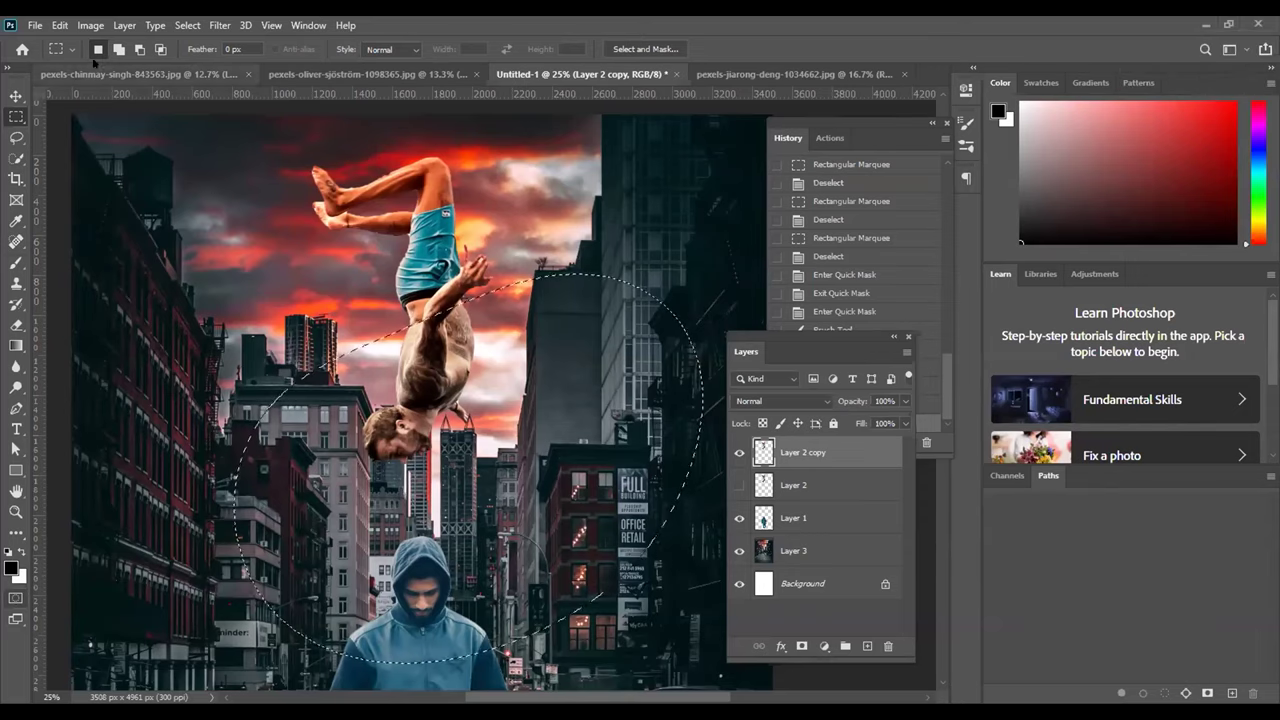
Step: Select the Brush tool with a 1500 px Soft Round tip from the Brush Preset picker
{"action": "left_click", "coordinate": [16, 262]}
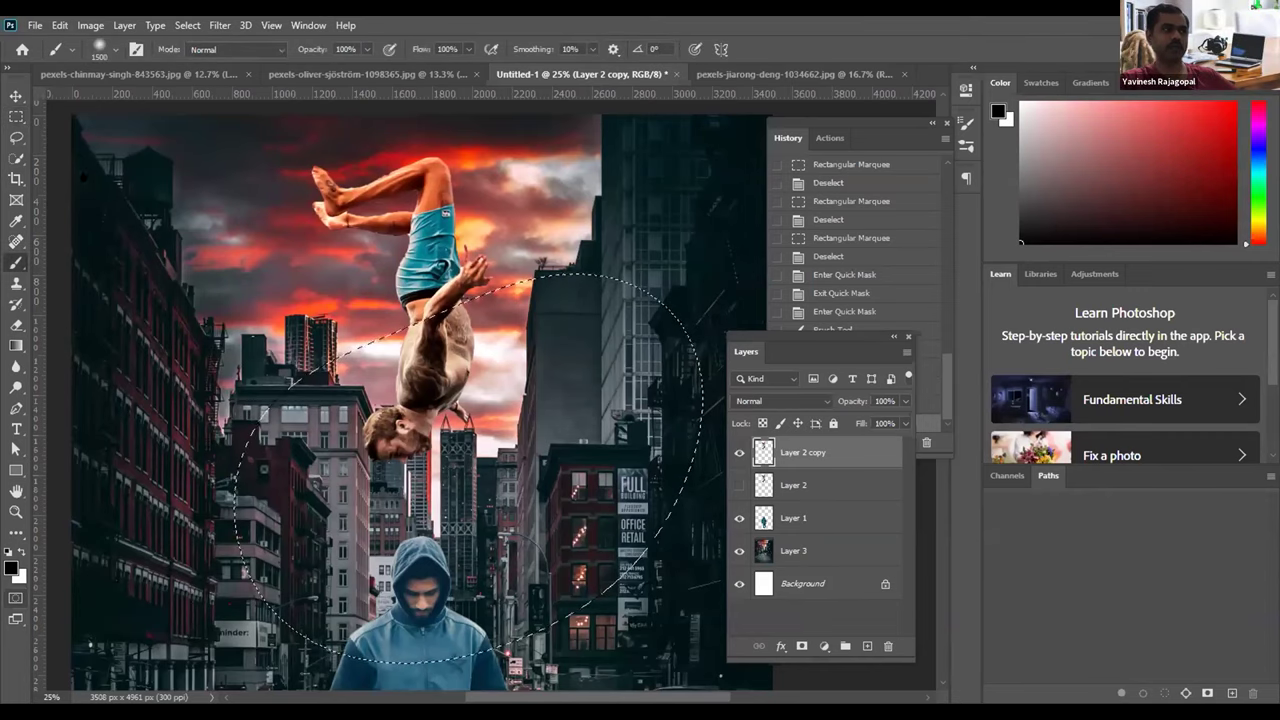
{"action": "left_click", "coordinate": [116, 50]}
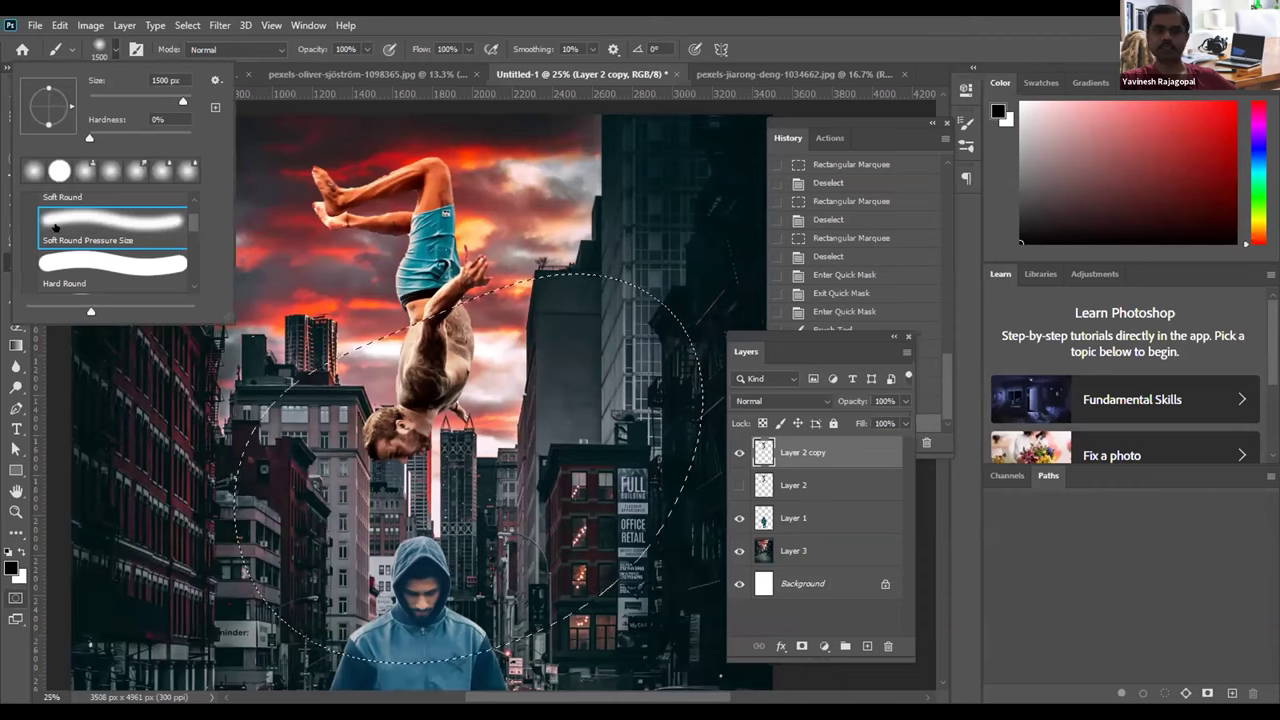
{"action": "left_click", "coordinate": [104, 48]}
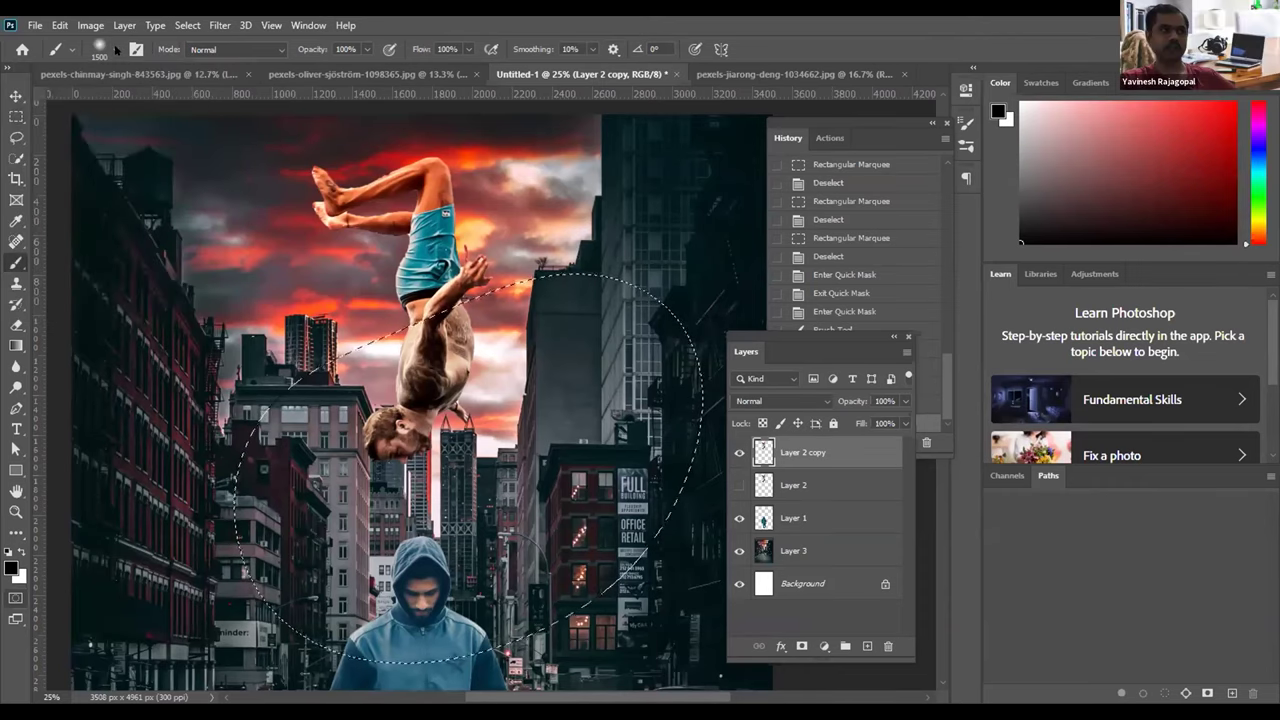
{"action": "left_click", "coordinate": [114, 47]}
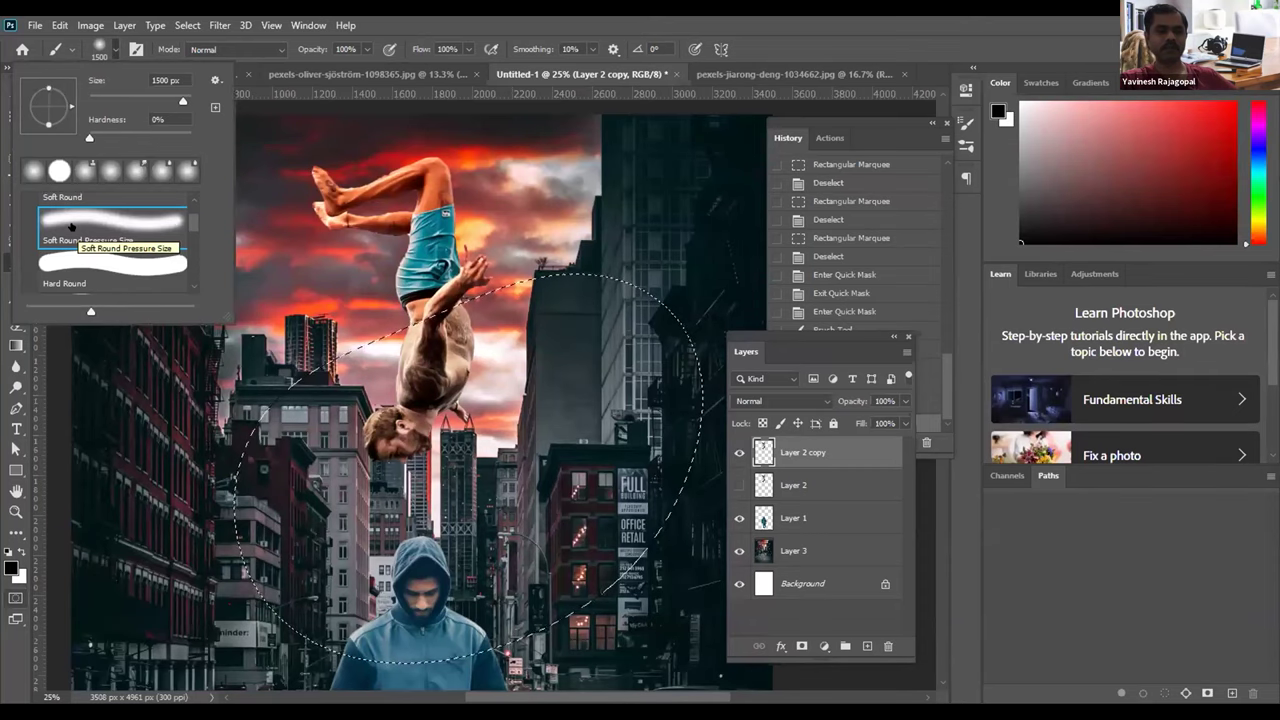
{"action": "left_click", "coordinate": [447, 92]}
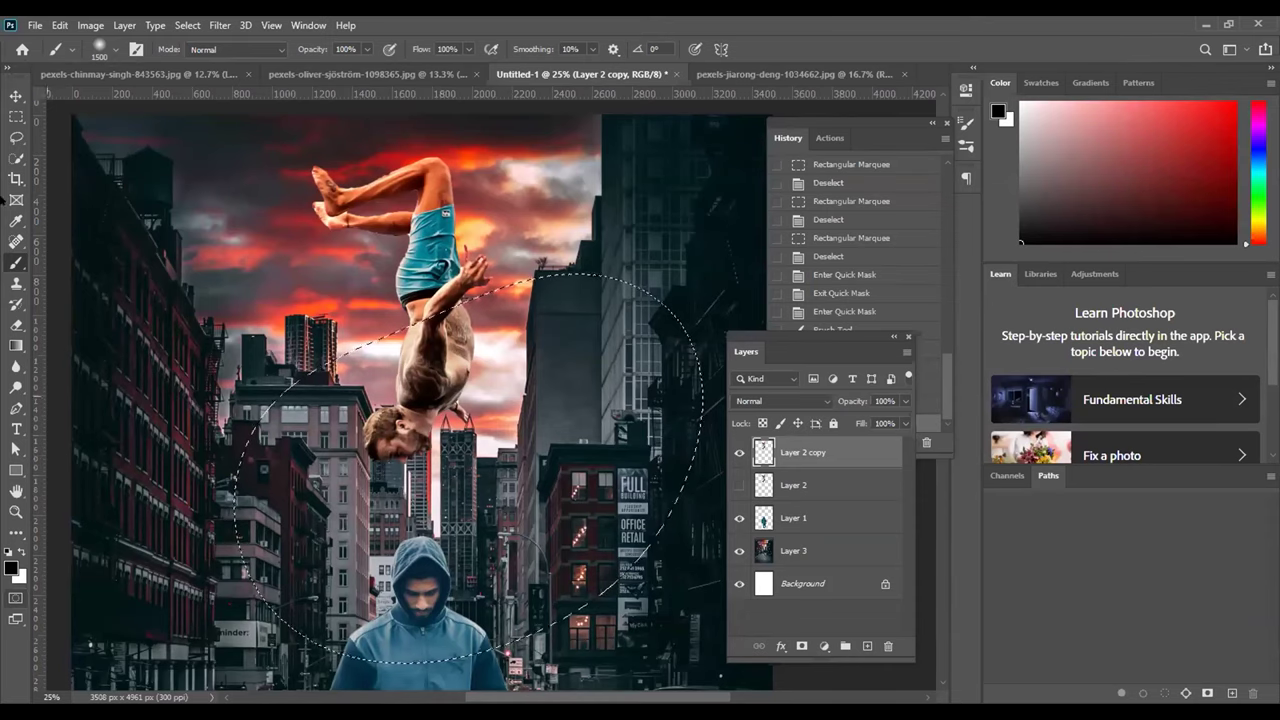
{"action": "left_click", "coordinate": [110, 49]}
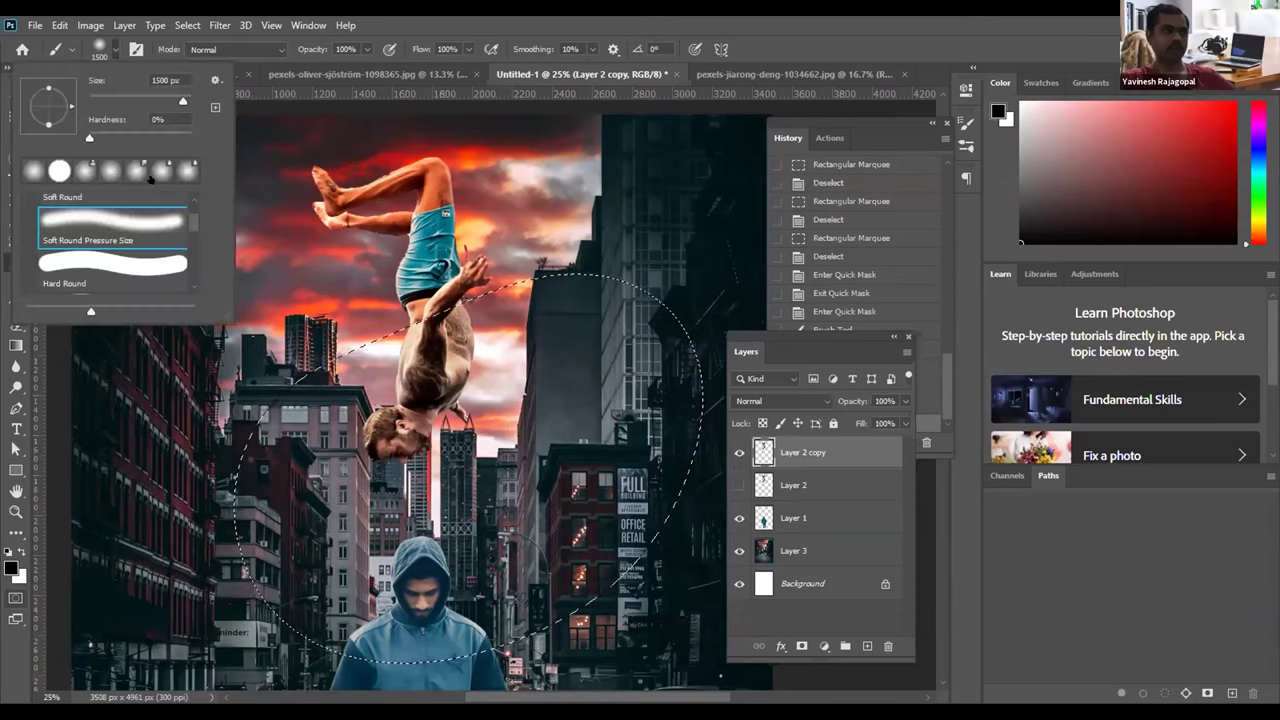
{"action": "scroll", "coordinate": [192, 205], "scroll_direction": "up", "scroll_amount": 1}
{"action": "scroll", "coordinate": [192, 205], "scroll_direction": "up", "scroll_amount": 1}
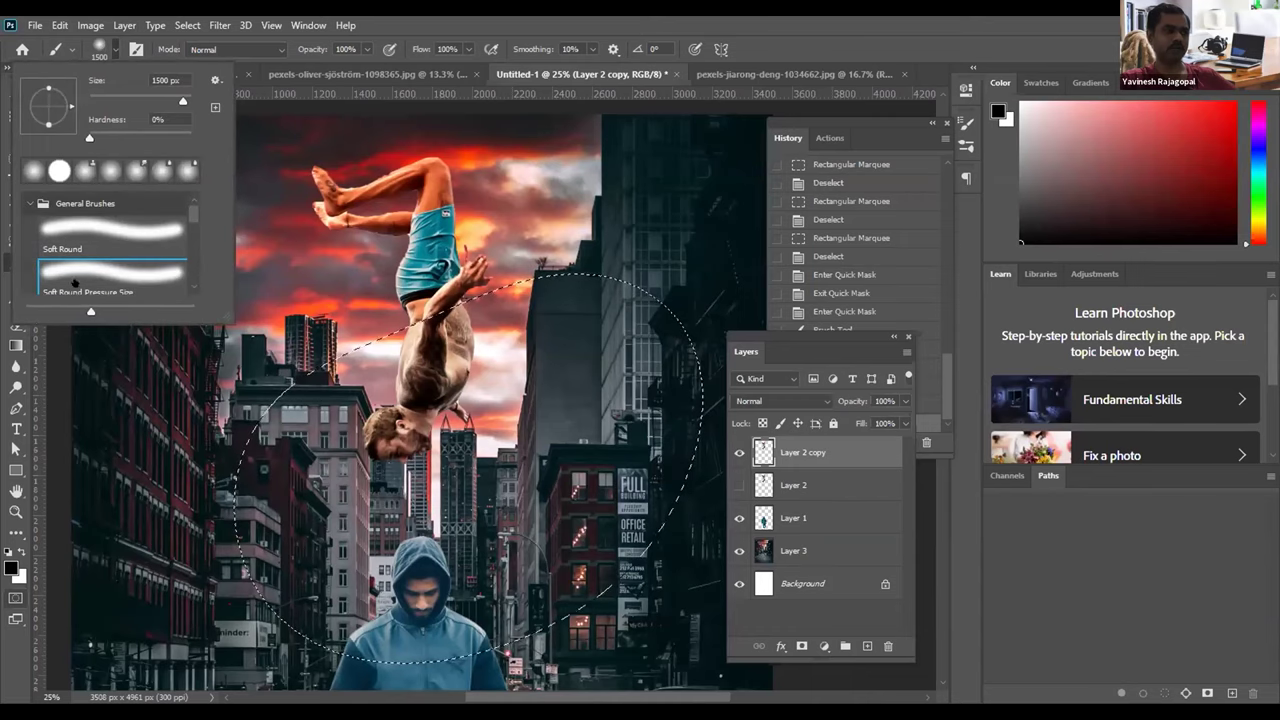
{"action": "scroll", "coordinate": [145, 243], "scroll_direction": "down", "scroll_amount": 4}
{"action": "scroll", "coordinate": [145, 243], "scroll_direction": "down", "scroll_amount": 5}
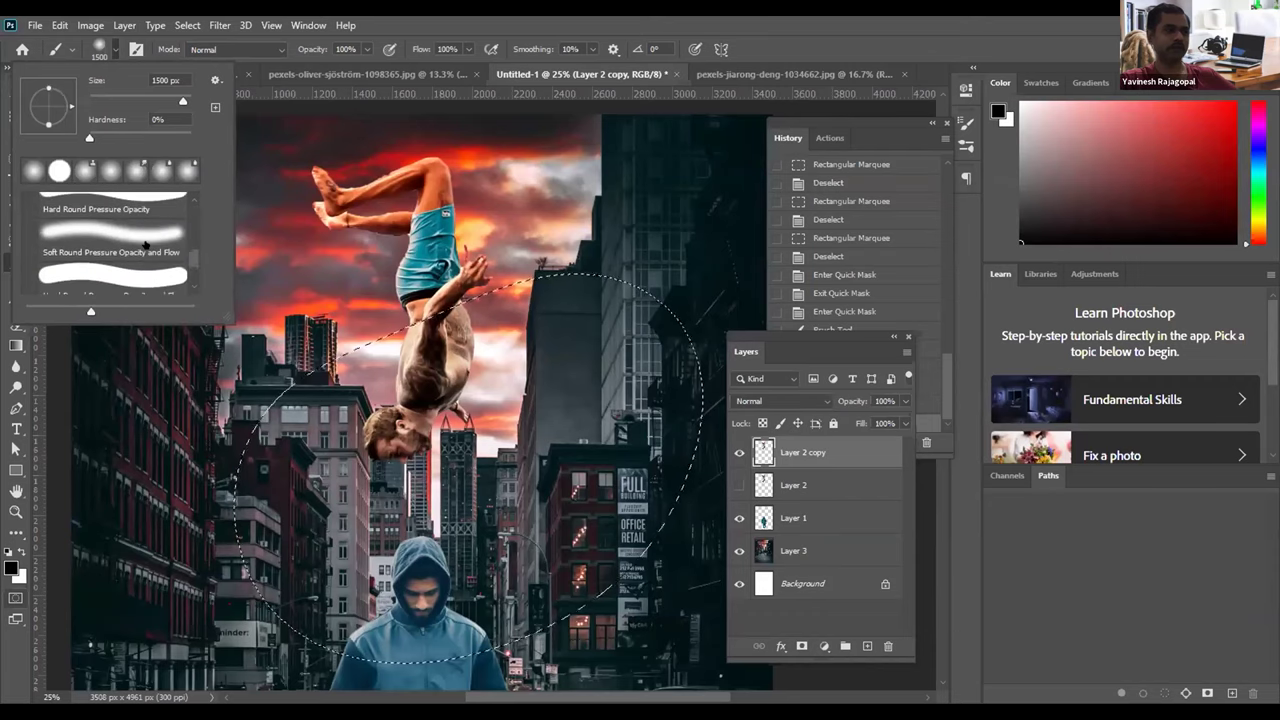
{"action": "scroll", "coordinate": [86, 253], "scroll_direction": "up", "scroll_amount": 8}
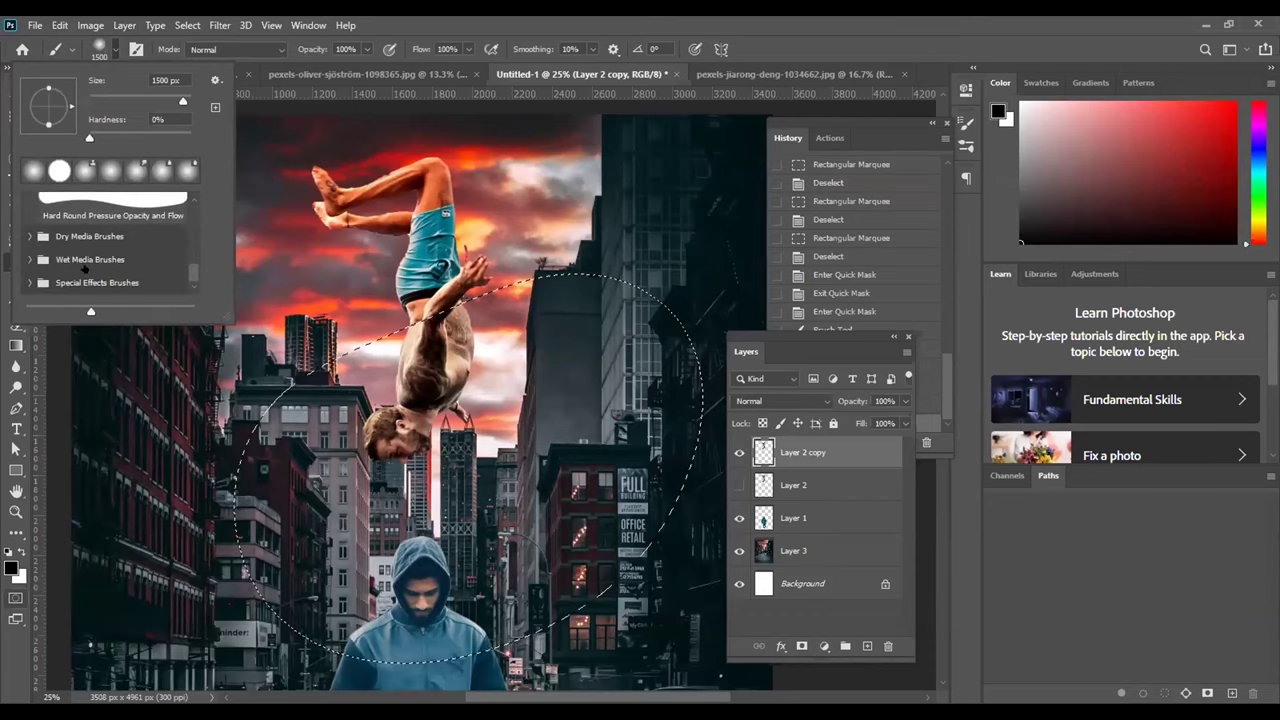
{"action": "scroll", "coordinate": [86, 253], "scroll_direction": "up", "scroll_amount": 2}
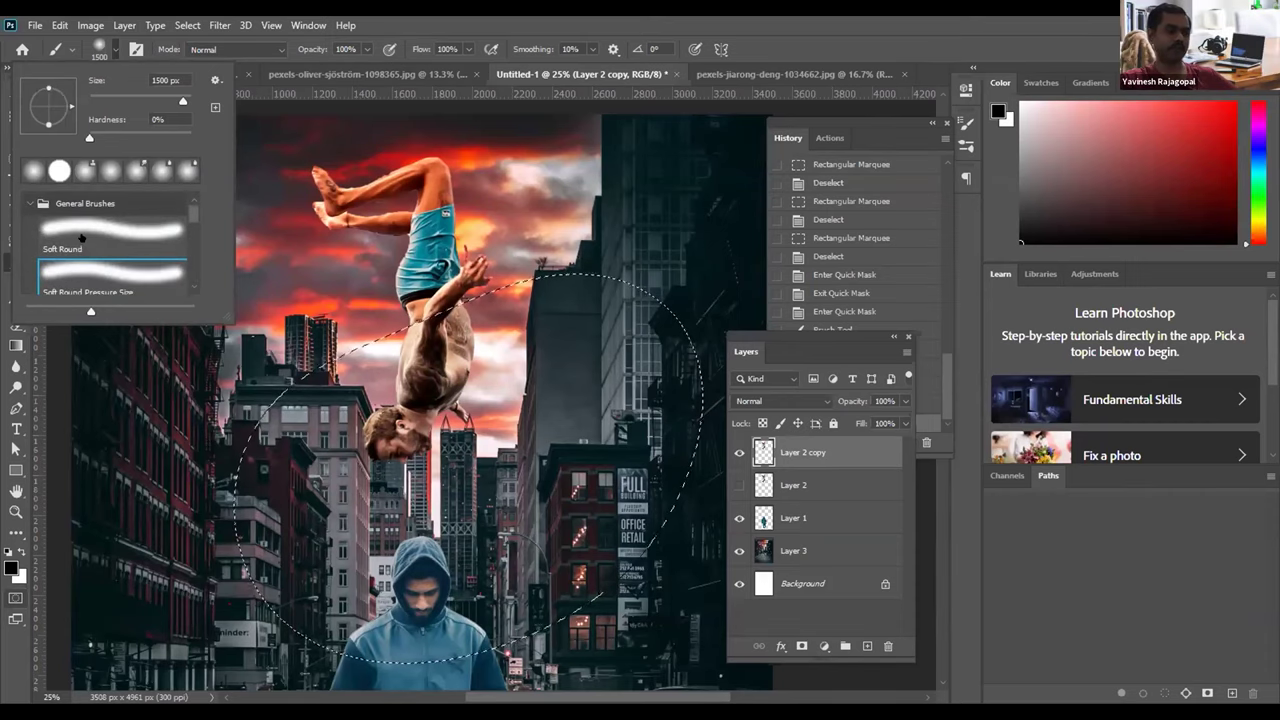
{"action": "left_click", "coordinate": [83, 229]}
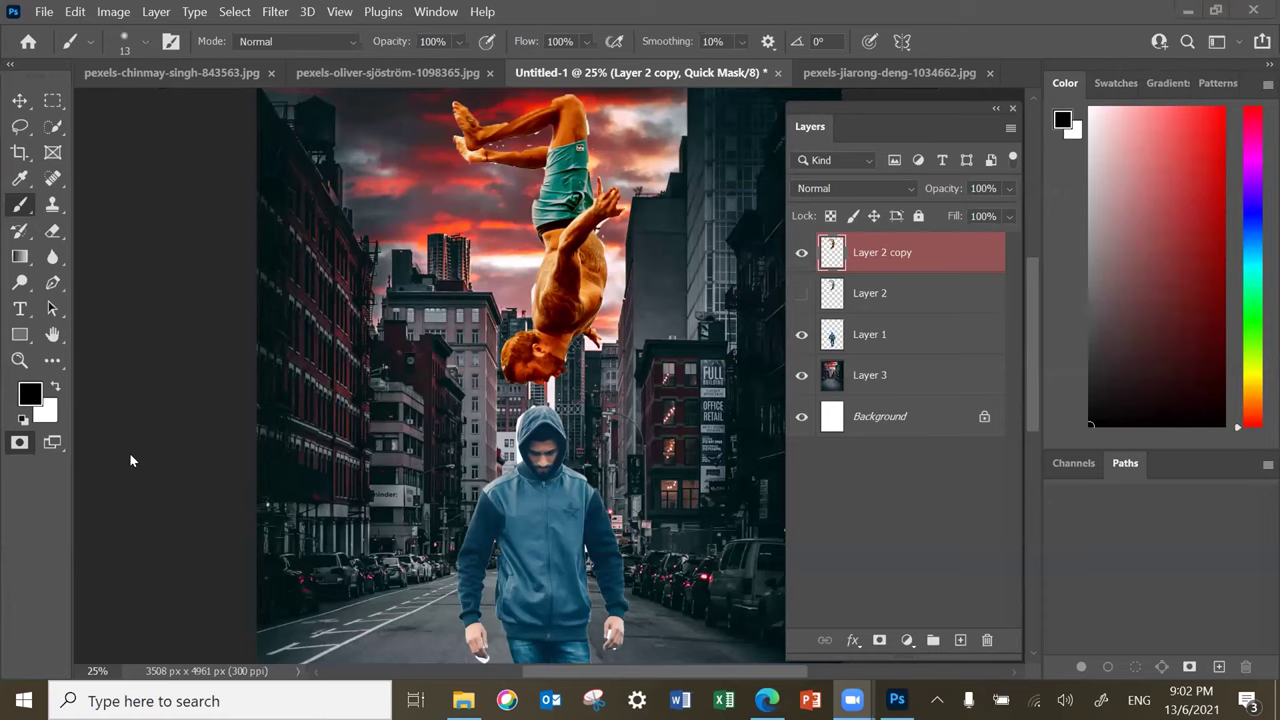
{"action": "left_click", "coordinate": [143, 43]}
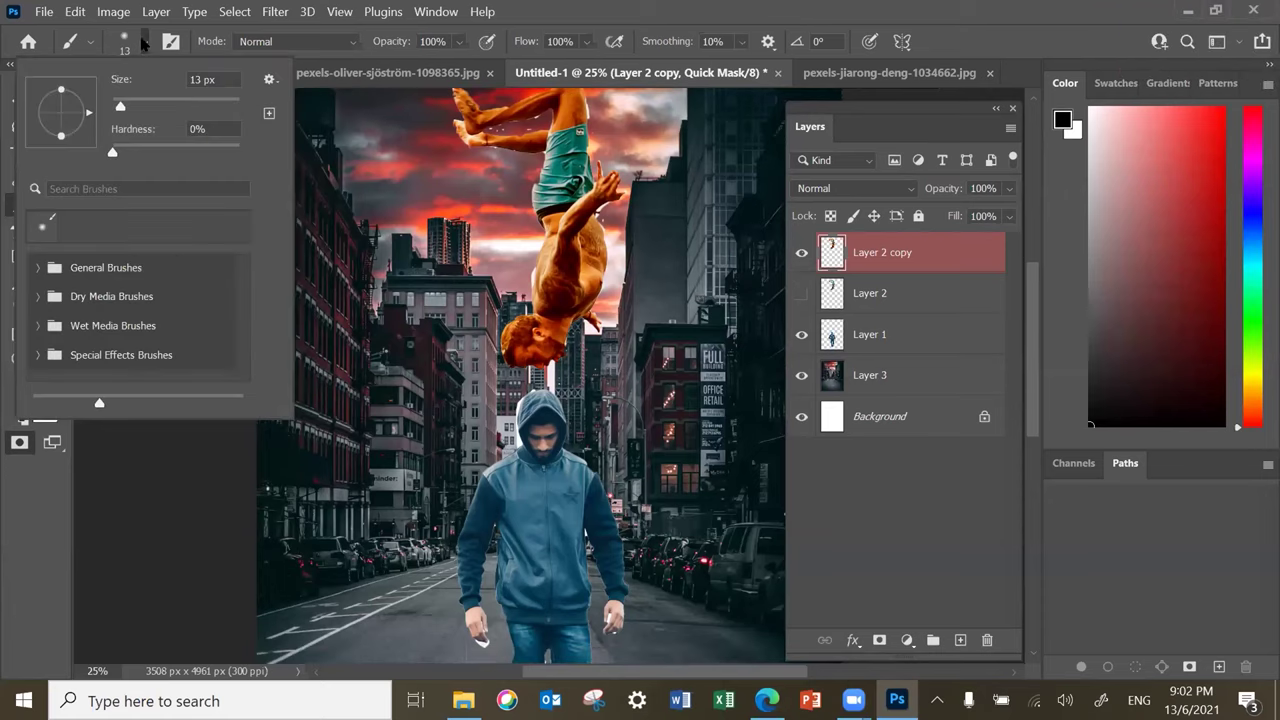
{"action": "left_click", "coordinate": [143, 43]}
{"action": "left_click", "coordinate": [144, 42]}
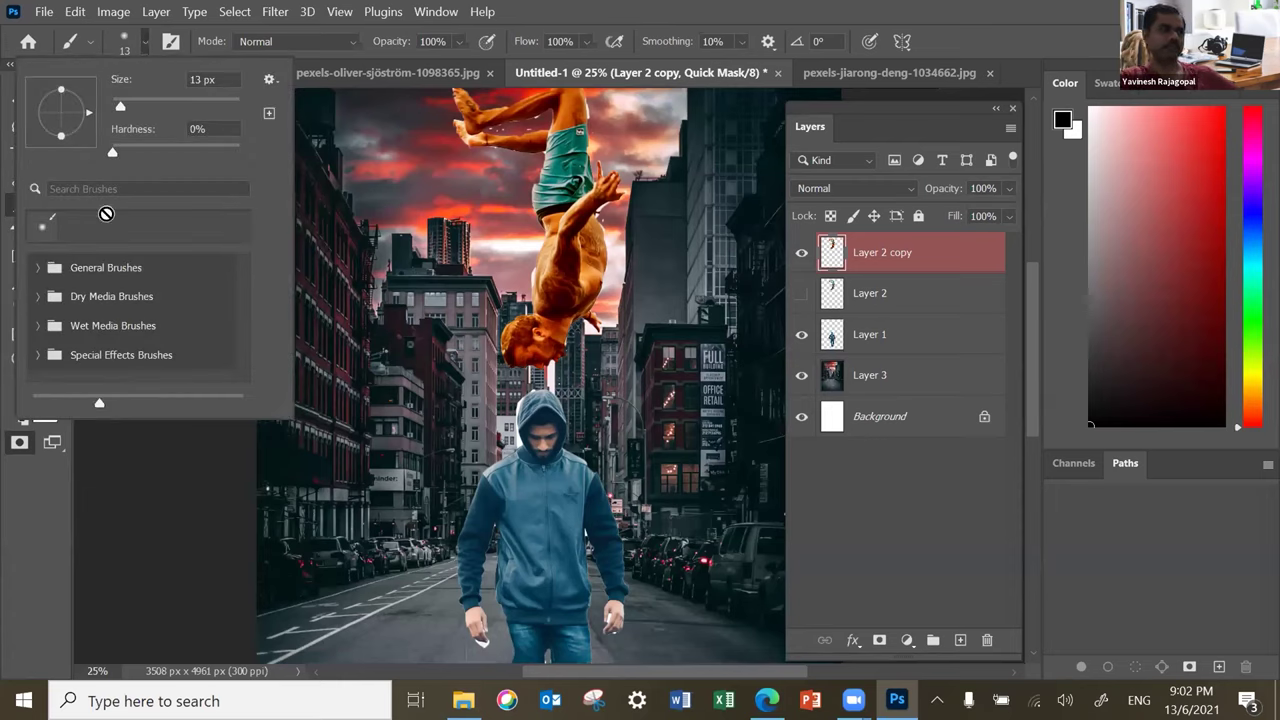
{"action": "left_click", "coordinate": [38, 267]}
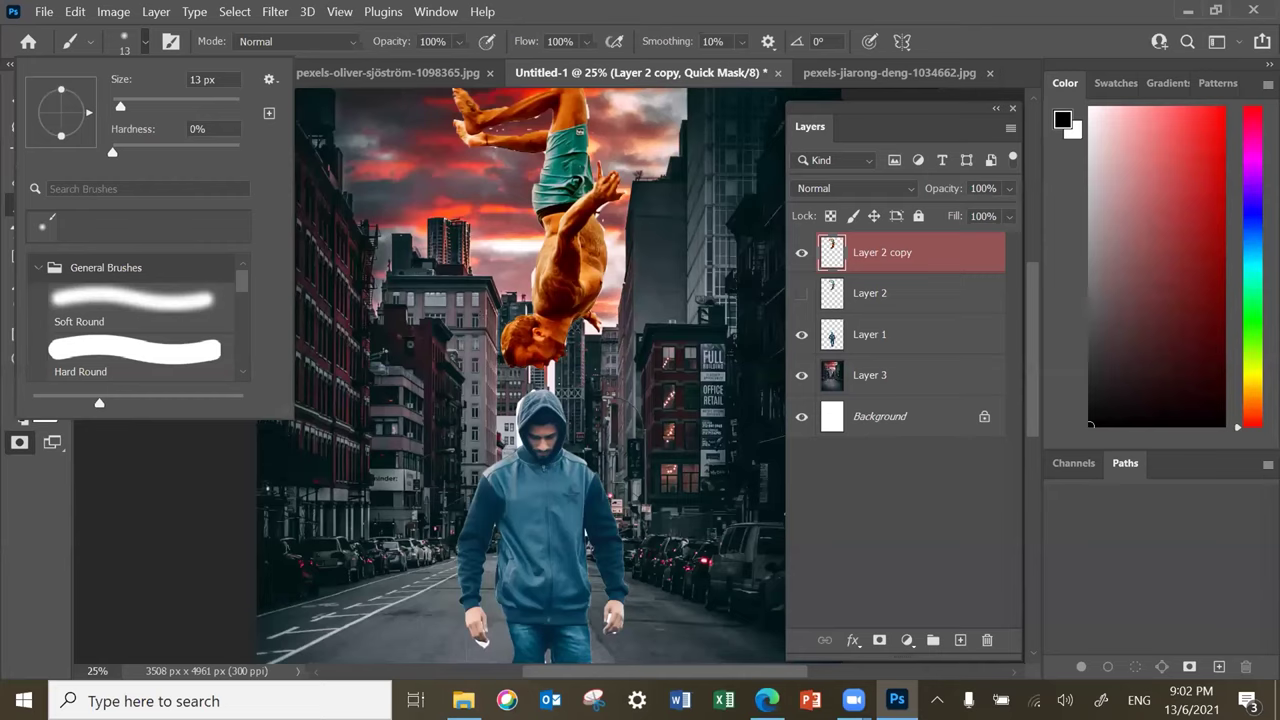
{"action": "key", "text": "Escape"}
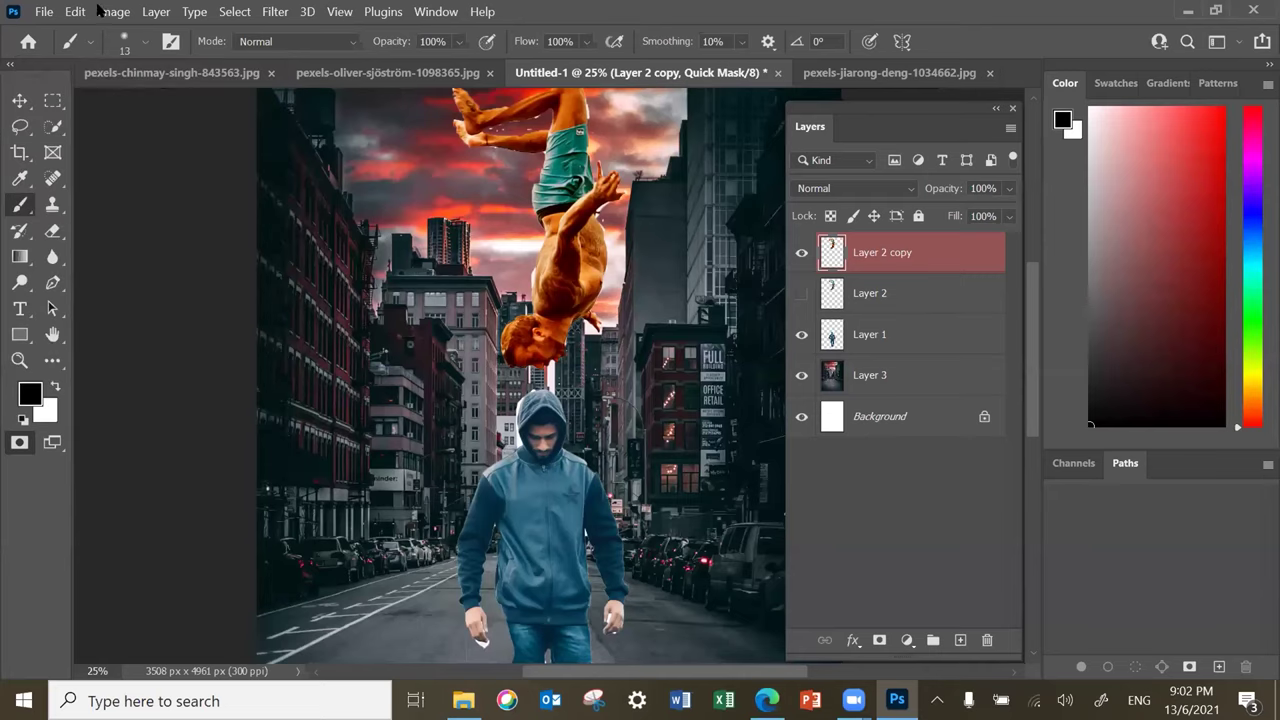
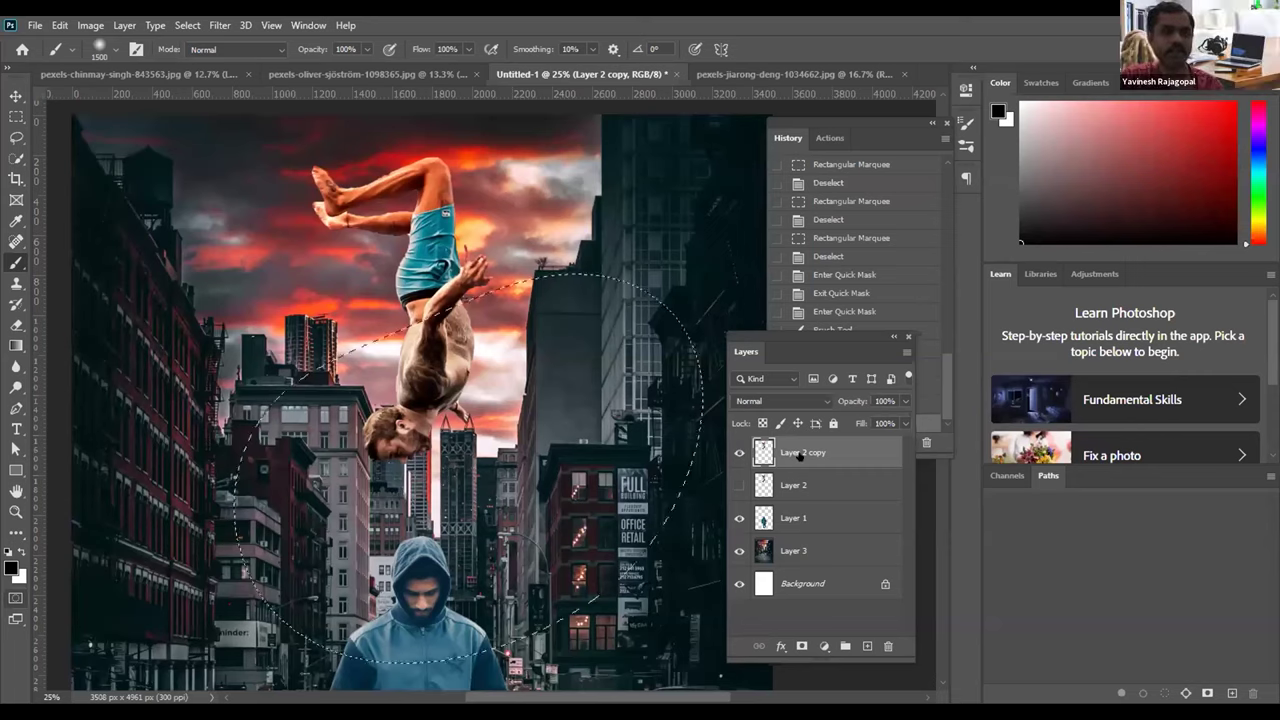
Step: Switch the circular selection around the figures into Quick Mask mode
{"action": "key", "text": "q"}
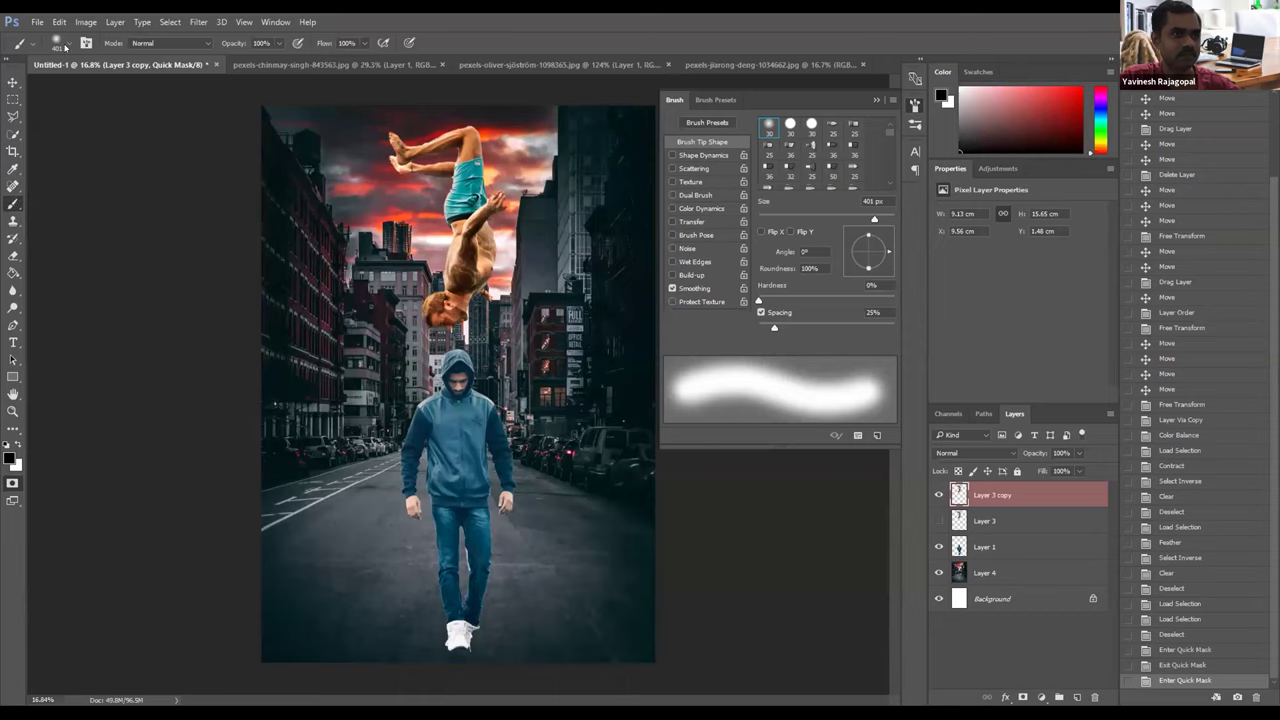
Step: Try a mask stroke over the flipping man's torso, then undo it
{"action": "left_click", "coordinate": [62, 43]}
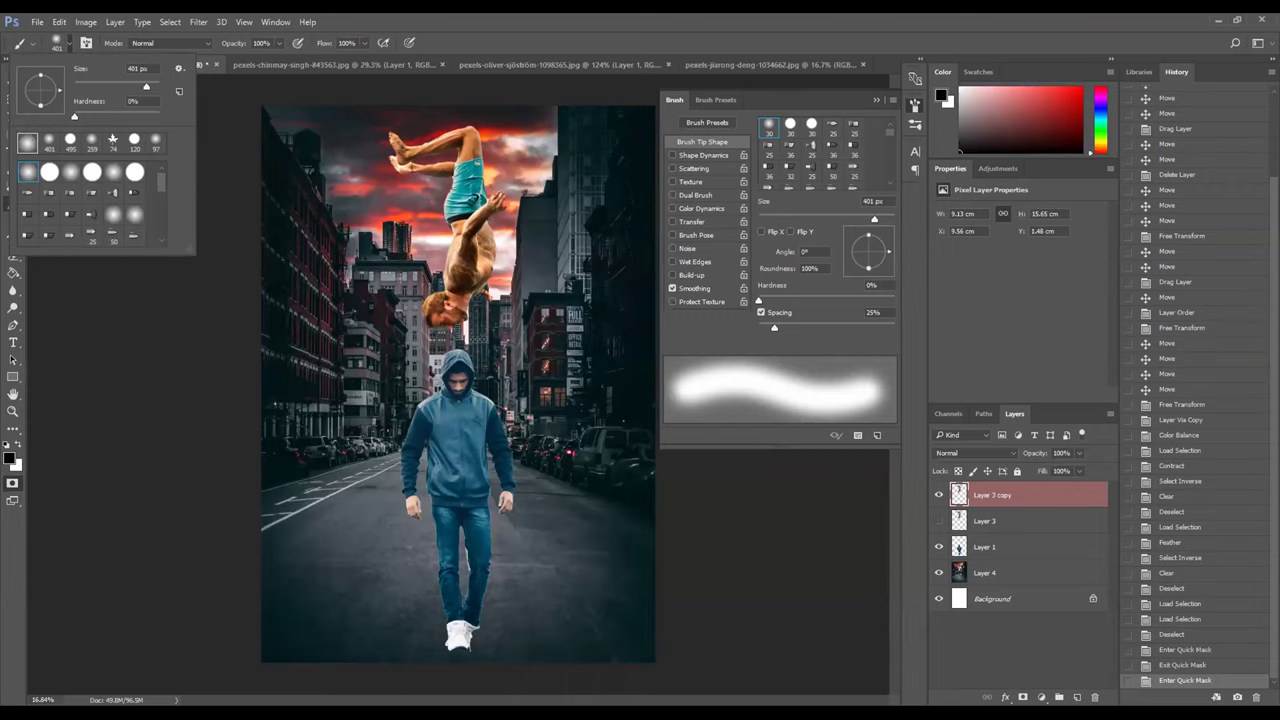
{"action": "mouse_move", "coordinate": [469, 234]}
{"action": "left_mouse_down"}
{"action": "mouse_move", "coordinate": [535, 248]}
{"action": "mouse_move", "coordinate": [540, 270]}
{"action": "mouse_move", "coordinate": [465, 285]}
{"action": "mouse_move", "coordinate": [452, 302]}
{"action": "left_mouse_up"}
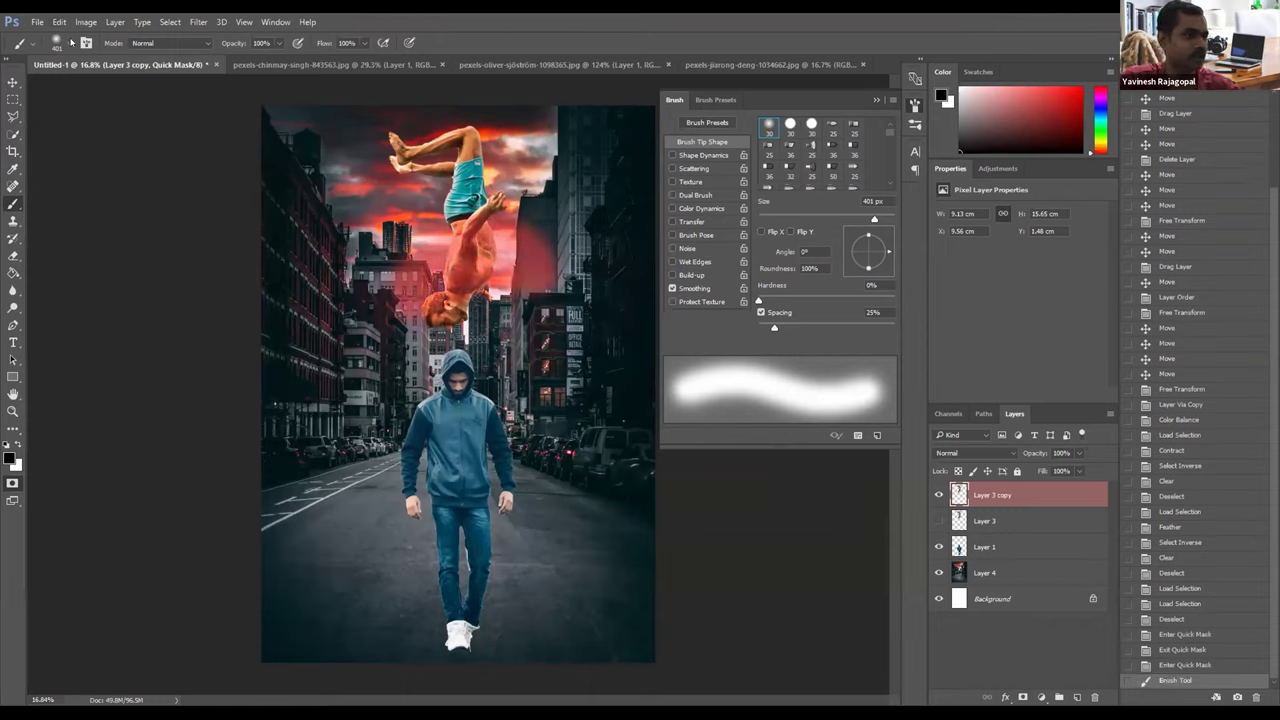
{"action": "key", "text": "ctrl+z"}
Step: Set the soft brush to 401 px in the Brush Preset picker, then step it up to 500 px
{"action": "left_click", "coordinate": [64, 44]}
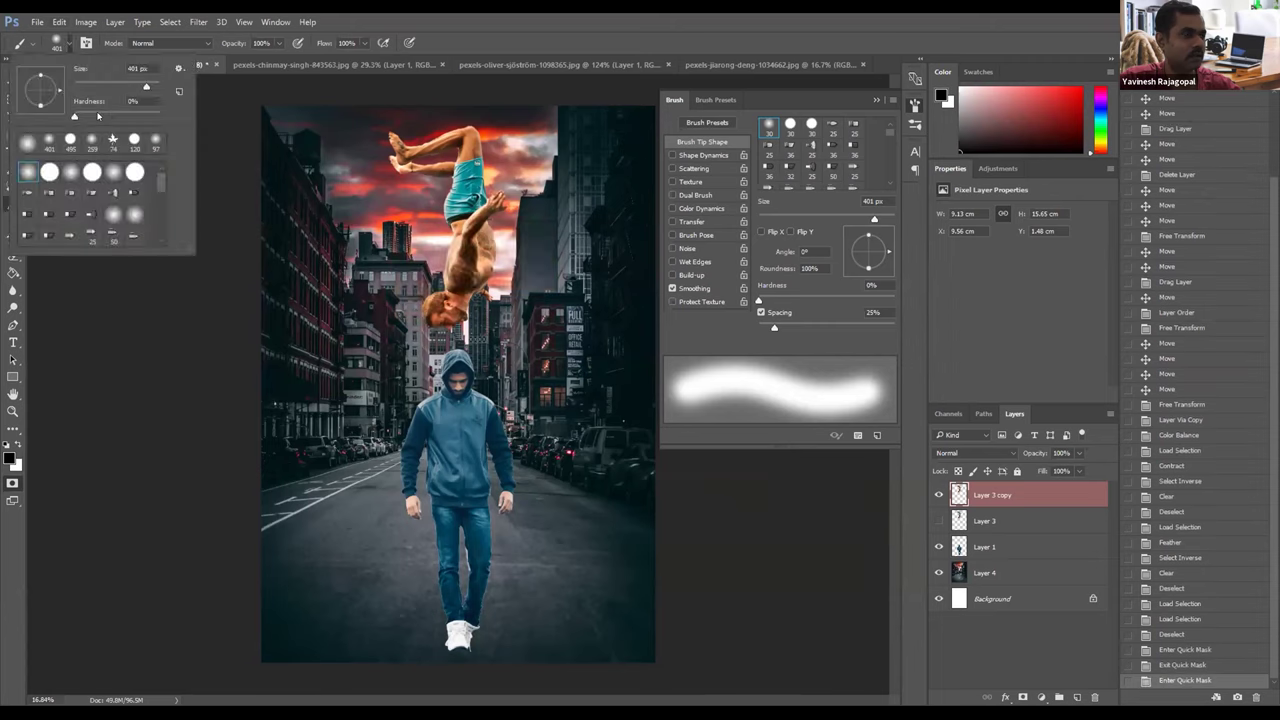
{"action": "left_click_drag", "start_coordinate": [103, 116], "coordinate": [70, 117]}
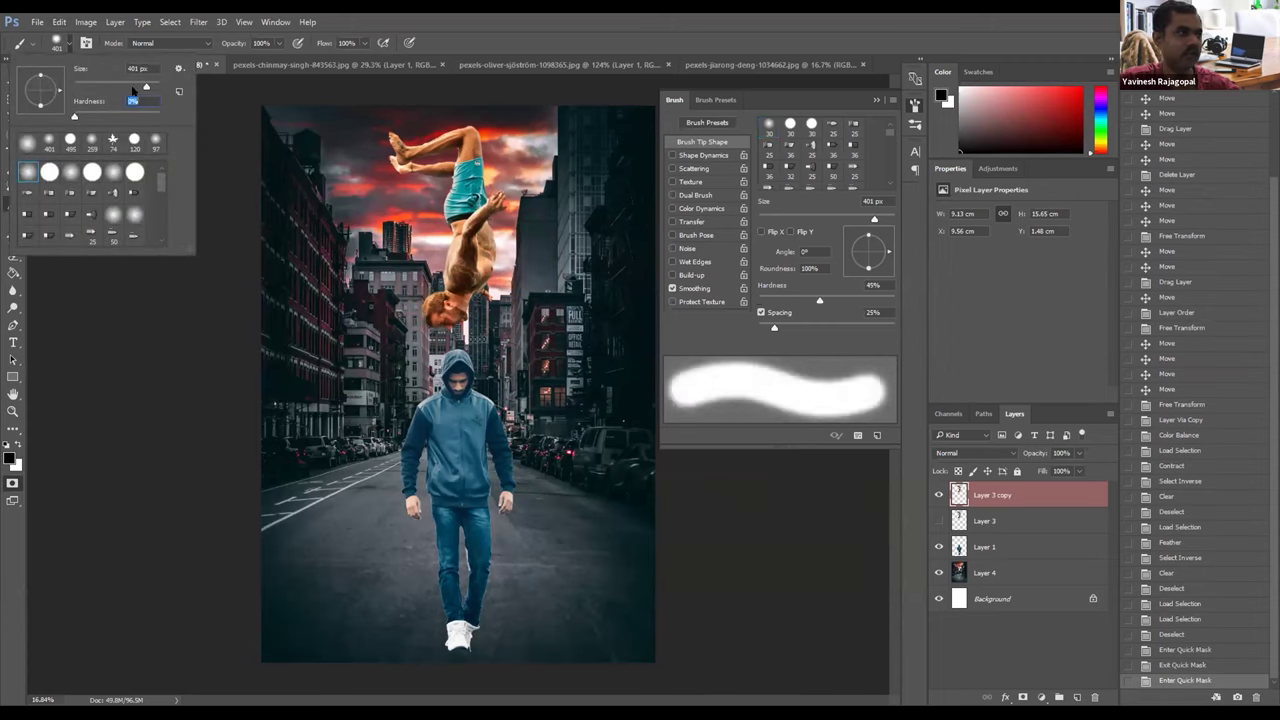
{"action": "left_click_drag", "start_coordinate": [145, 87], "coordinate": [160, 87]}
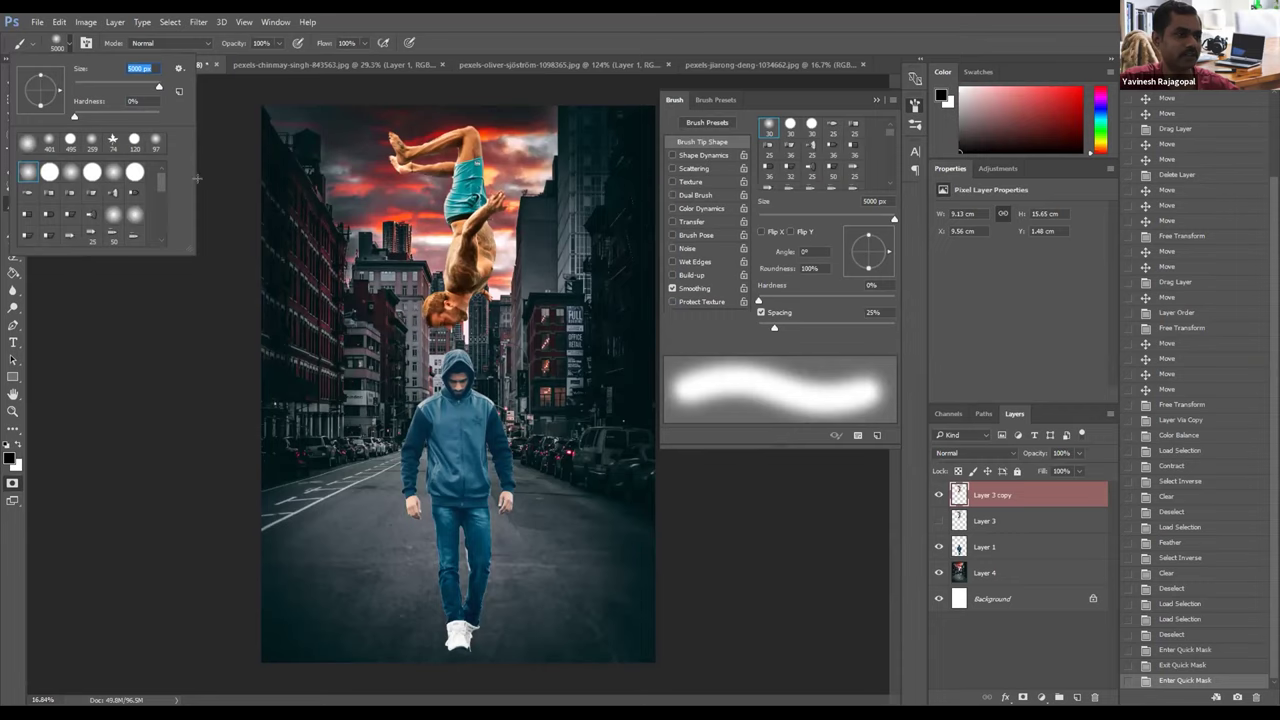
{"action": "key", "text": "bracketleft"}
{"action": "key", "text": "bracketleft"}
{"action": "key", "text": "bracketleft"}
{"action": "key", "text": "bracketleft"}
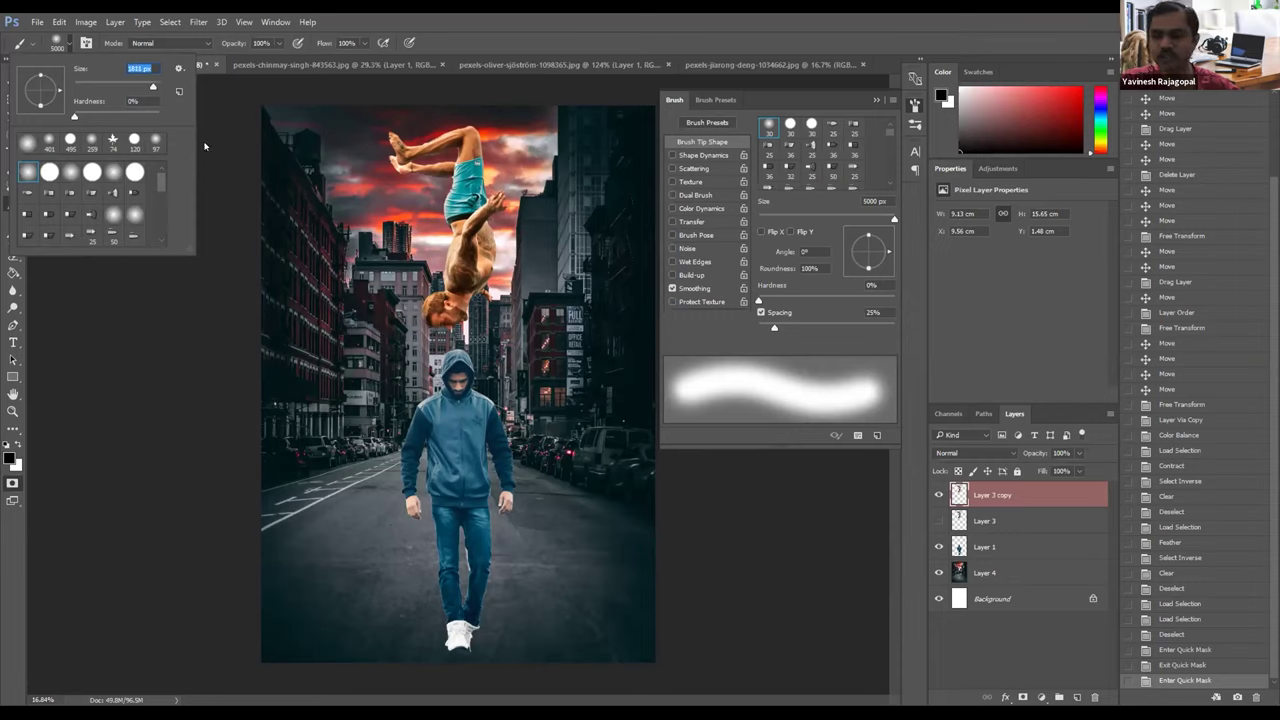
{"action": "key", "text": "BackSpace"}
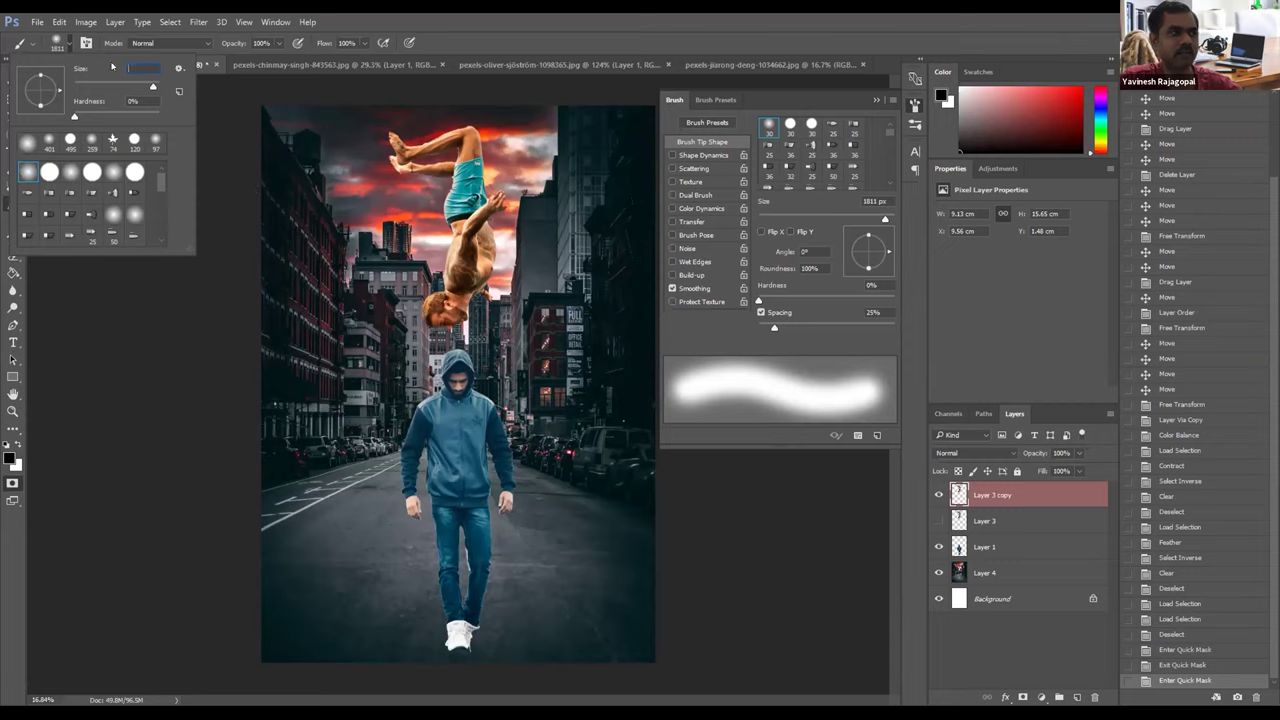
{"action": "type", "text": "401"}
{"action": "key", "text": "Return"}
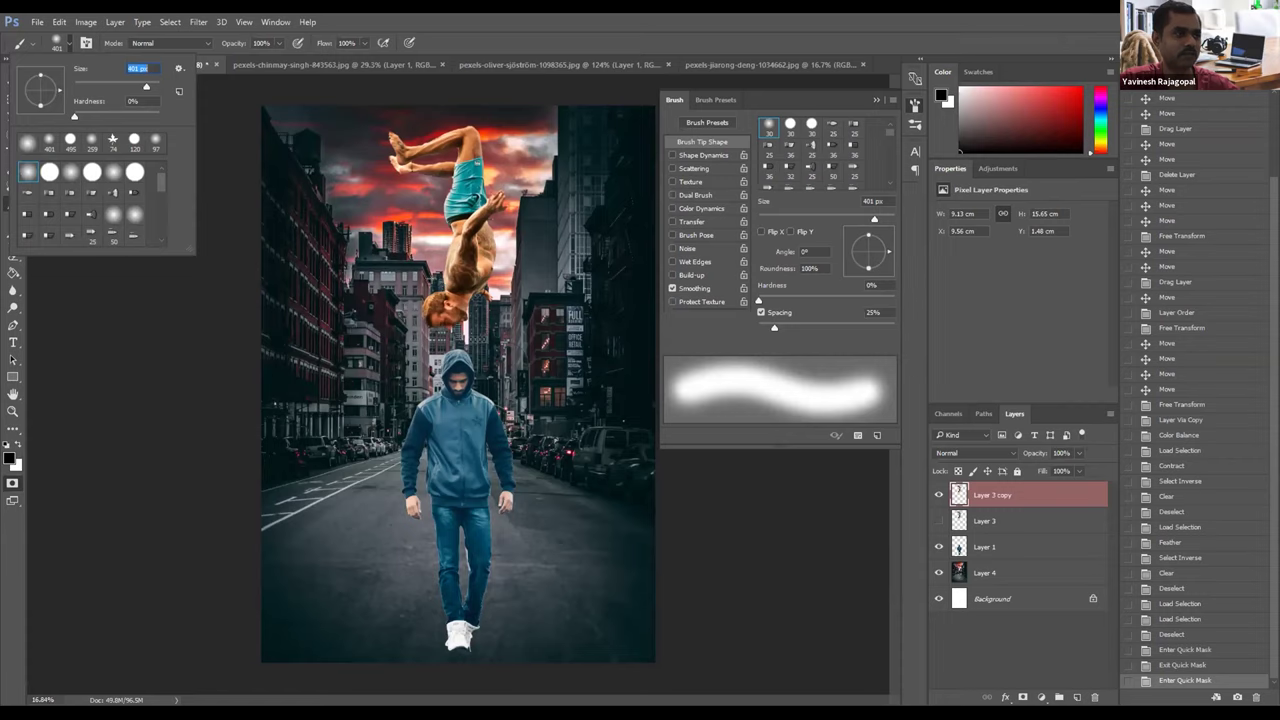
{"action": "key", "text": "Return"}
{"action": "key", "text": "bracketright"}
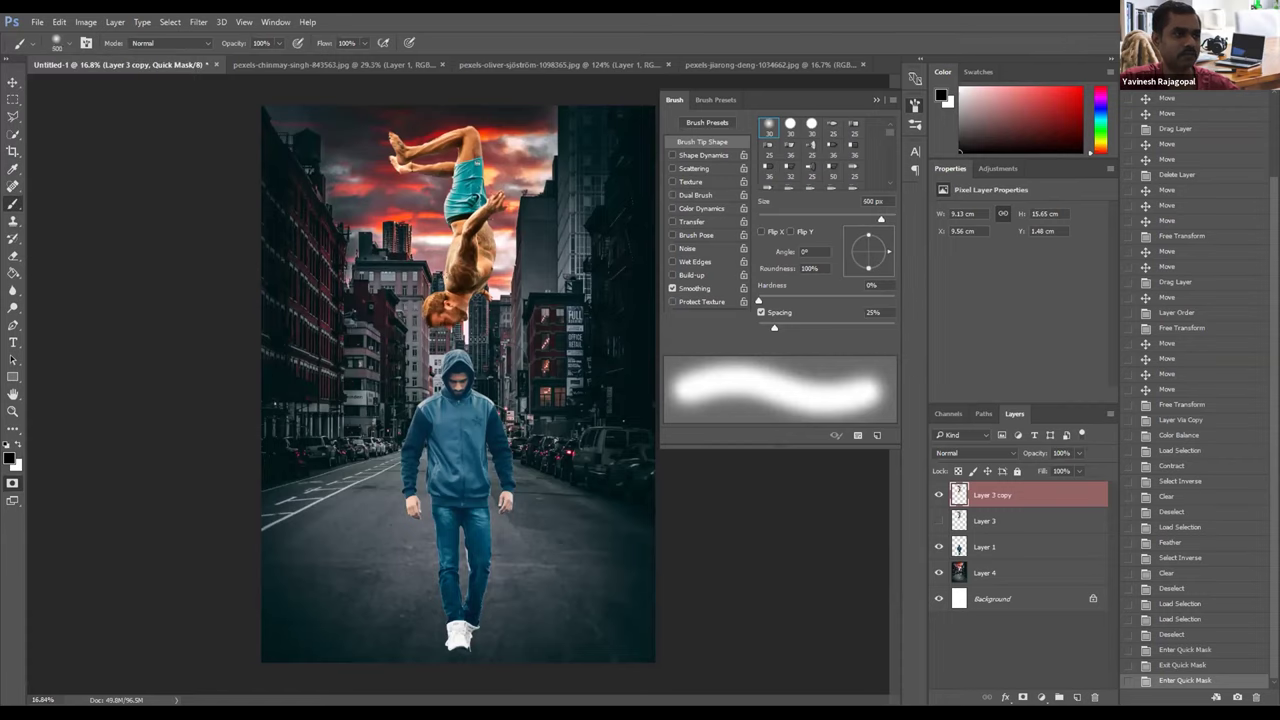
Step: Paint and undo two trial mask strokes over the man's torso, then exit to Quick Mask Options
{"action": "mouse_move", "coordinate": [435, 270]}
{"action": "left_mouse_down"}
{"action": "mouse_move", "coordinate": [470, 260]}
{"action": "mouse_move", "coordinate": [510, 280]}
{"action": "mouse_move", "coordinate": [460, 320]}
{"action": "left_mouse_up"}
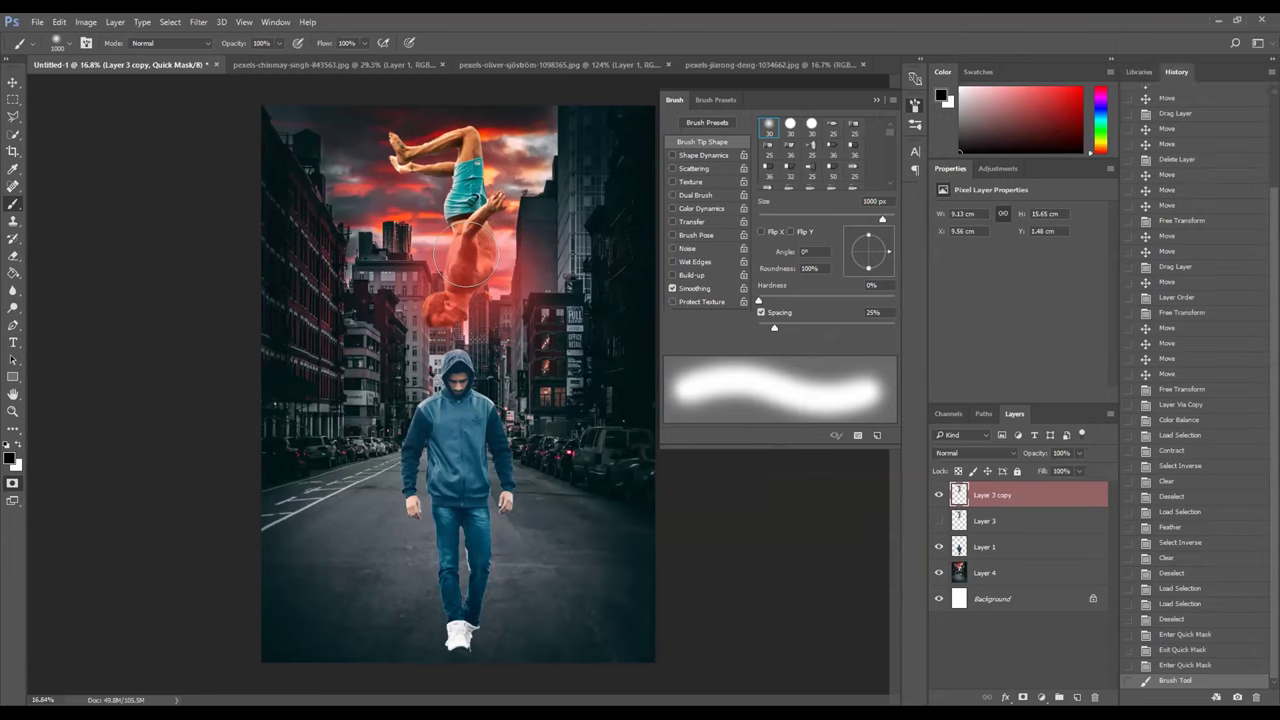
{"action": "key", "text": "bracketleft"}
{"action": "key", "text": "bracketleft"}
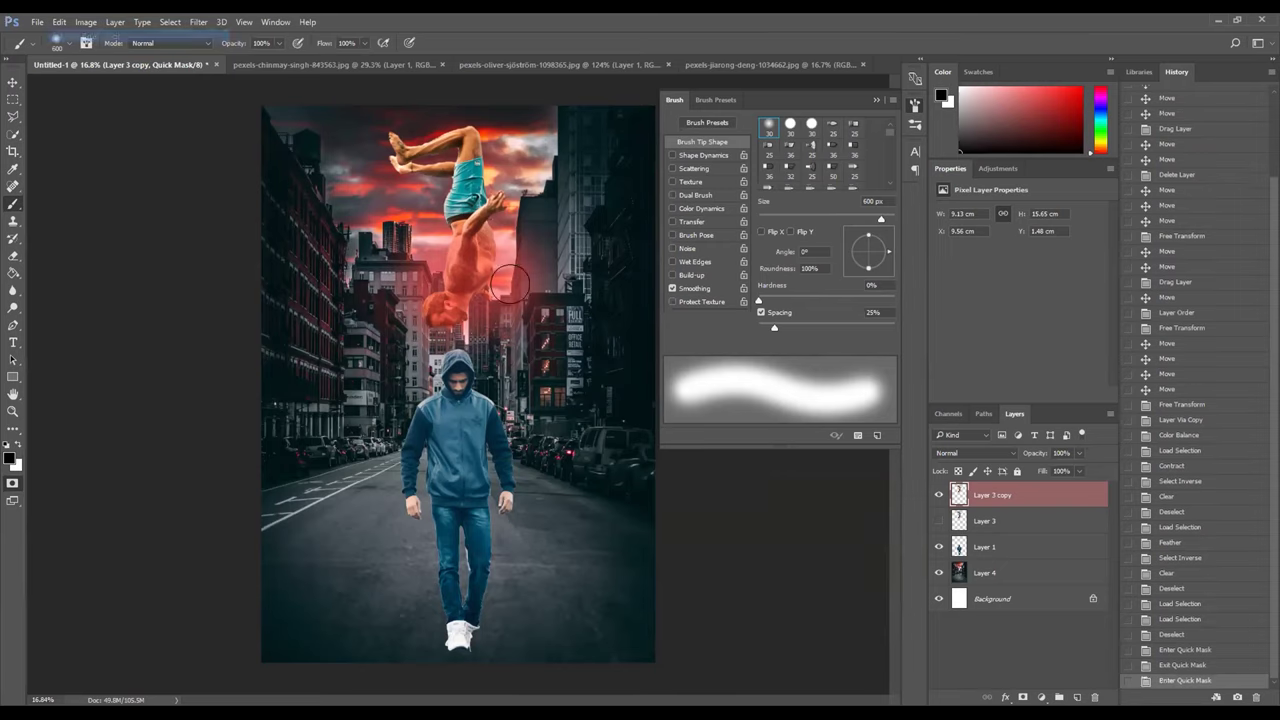
{"action": "key", "text": "ctrl+z"}
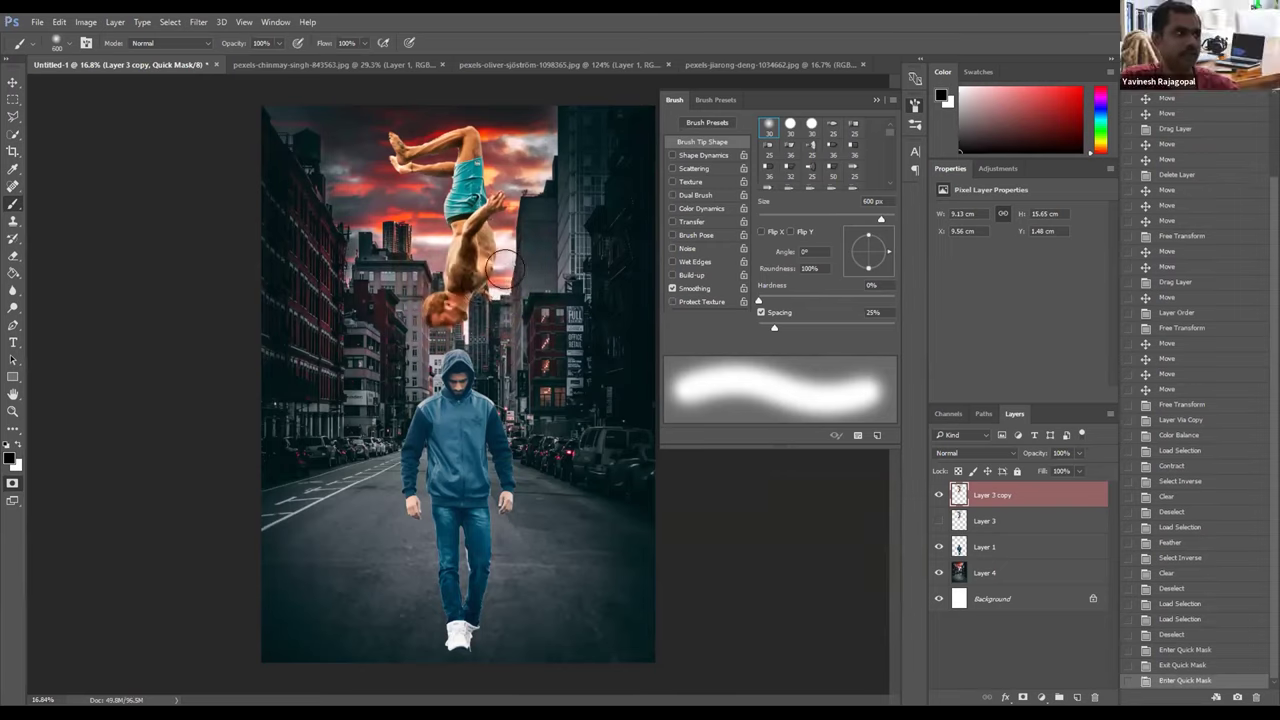
{"action": "mouse_move", "coordinate": [435, 287]}
{"action": "left_mouse_down"}
{"action": "mouse_move", "coordinate": [500, 270]}
{"action": "mouse_move", "coordinate": [430, 291]}
{"action": "left_mouse_up"}
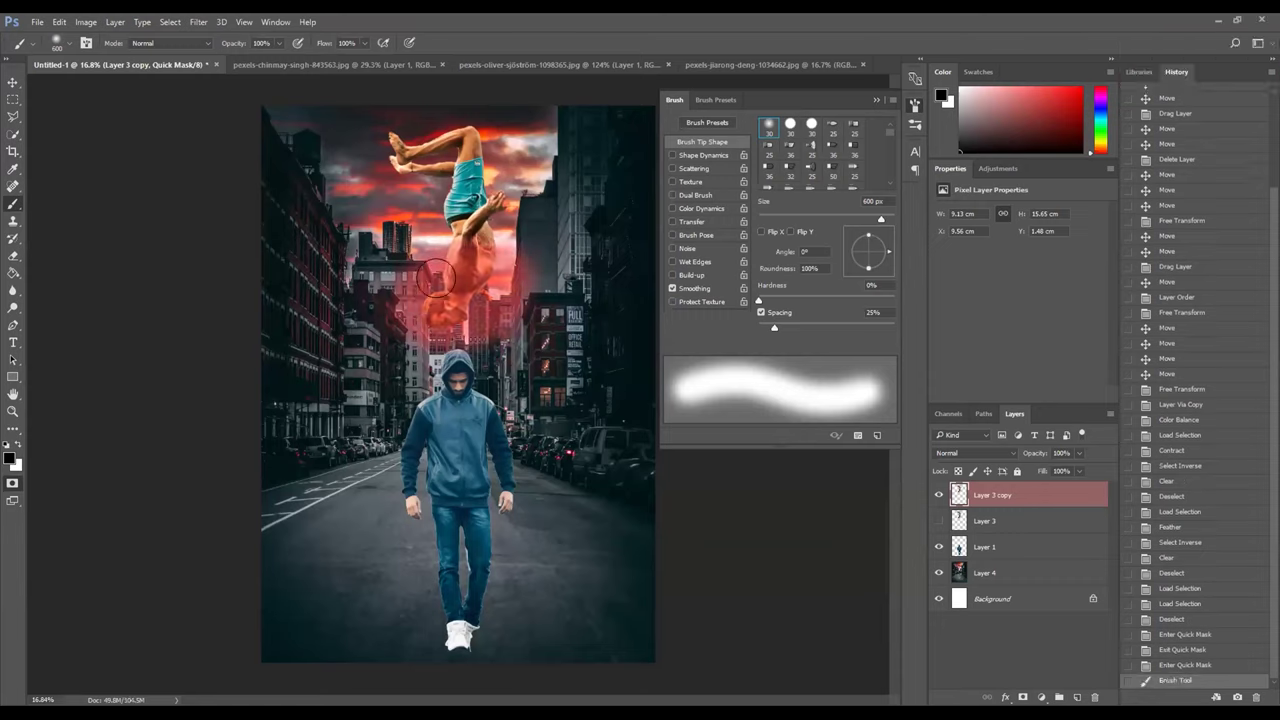
{"action": "key", "text": "ctrl+z"}
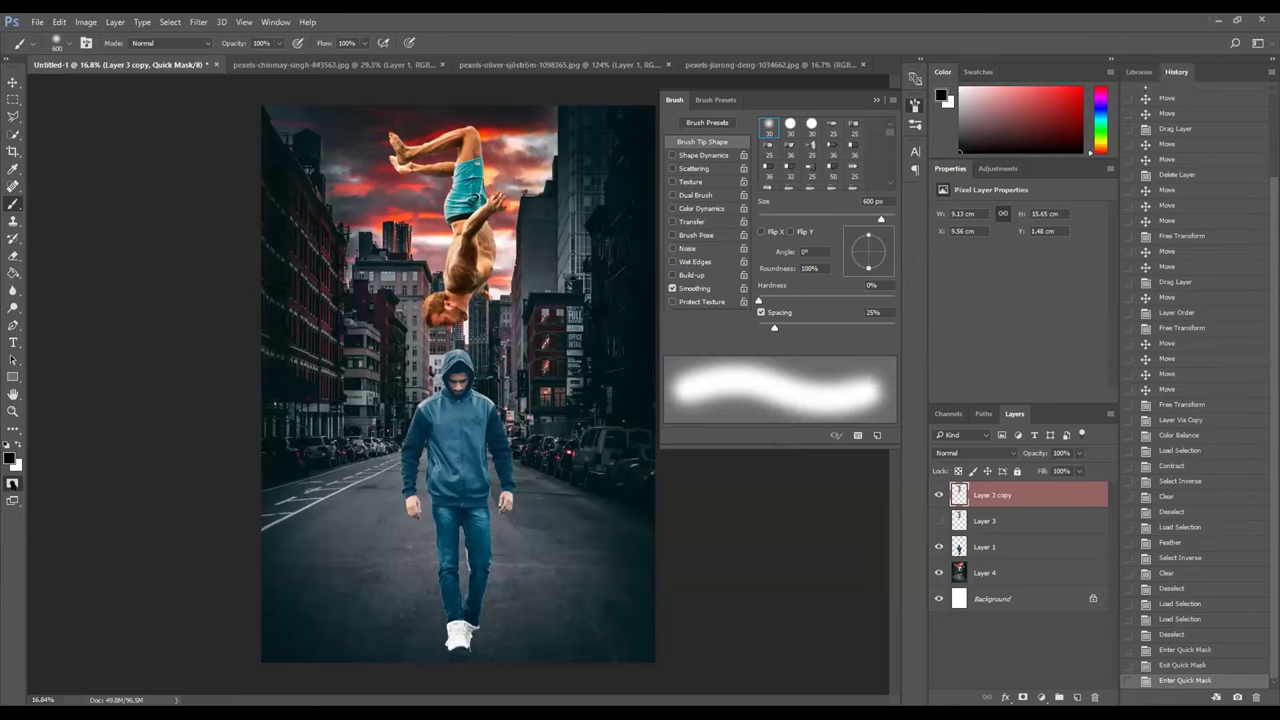
{"action": "double_click", "coordinate": [12, 483]}
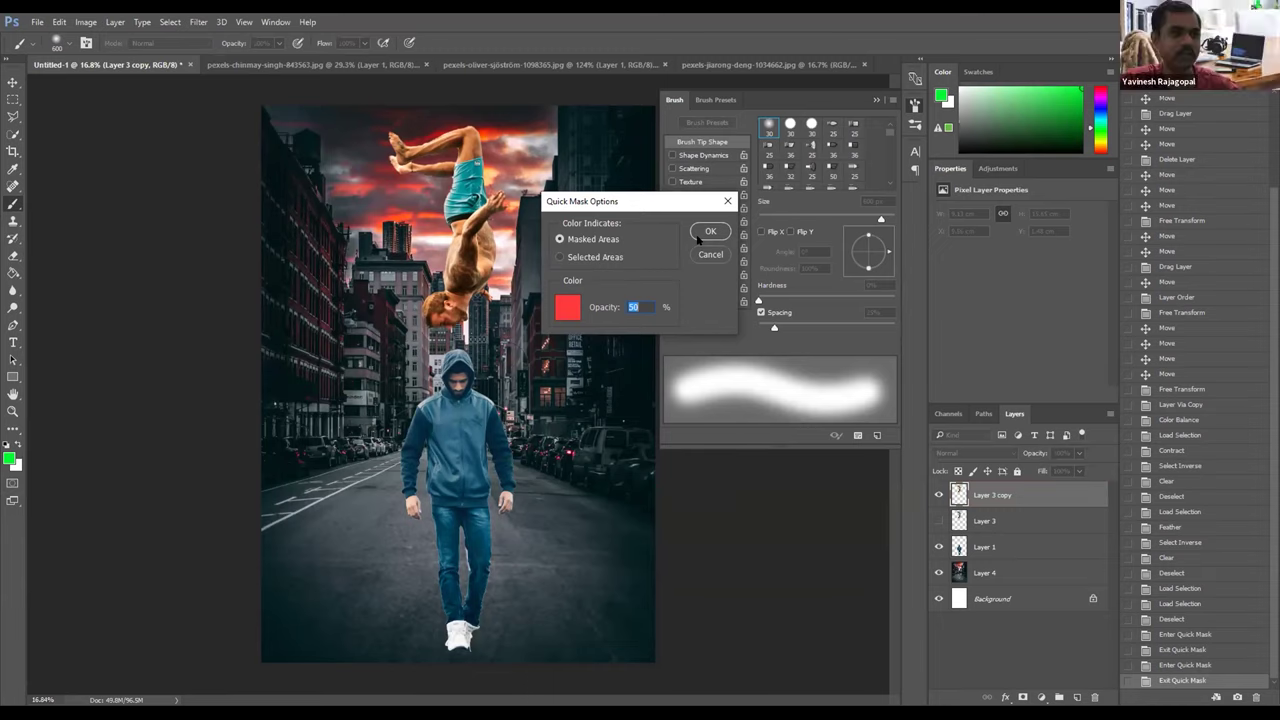
Step: Set the Quick Mask overlay colour to pure red ff0000 and confirm both dialogs
{"action": "left_click", "coordinate": [578, 311]}
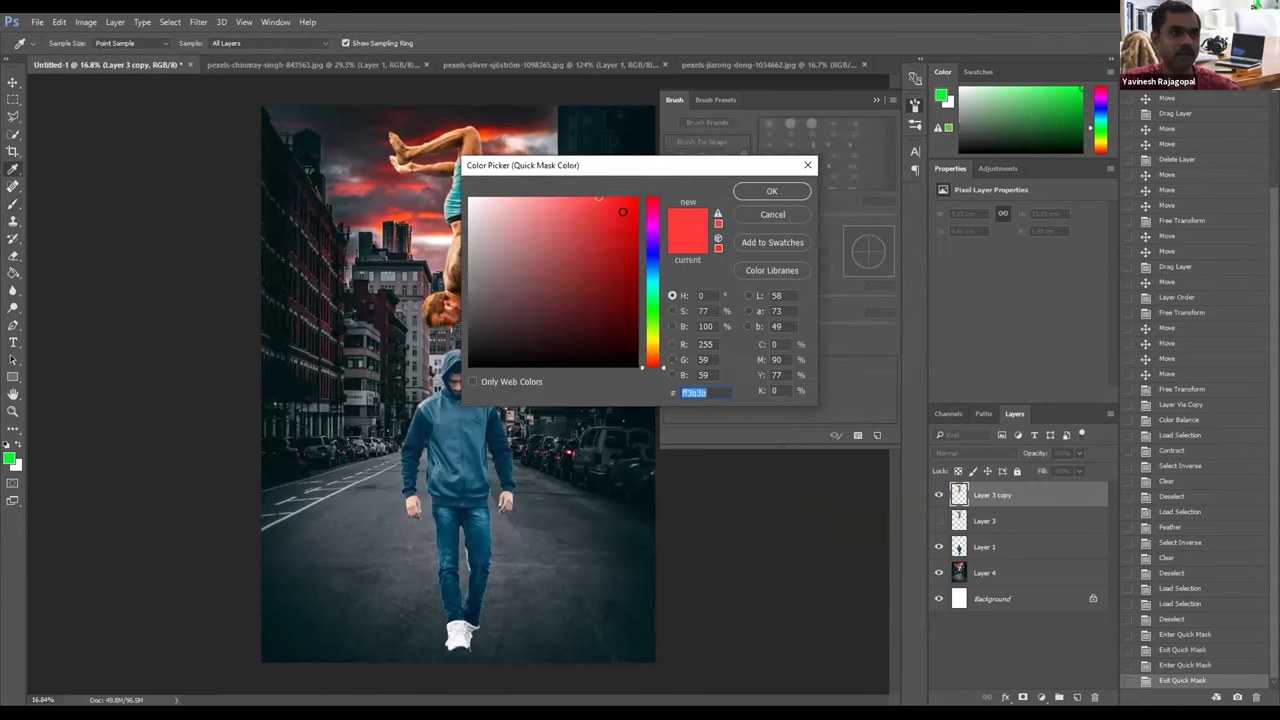
{"action": "left_click", "coordinate": [637, 199]}
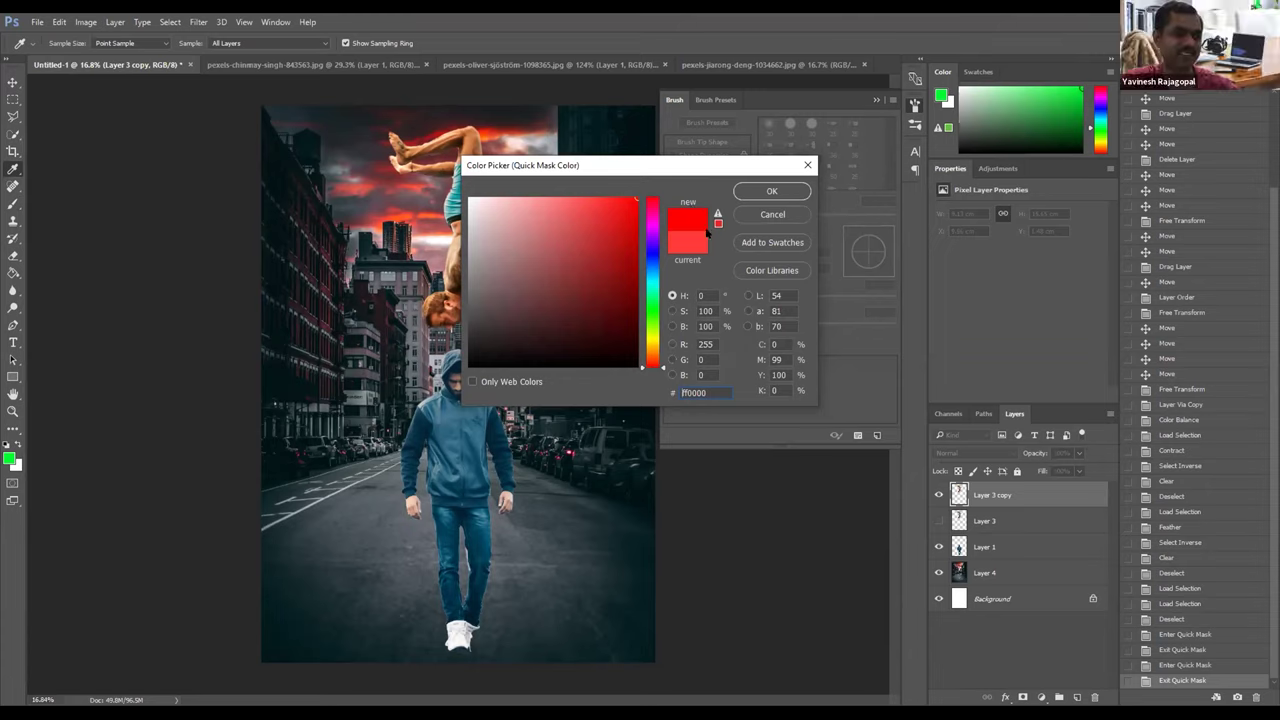
{"action": "key", "text": "Return"}
{"action": "key", "text": "b"}
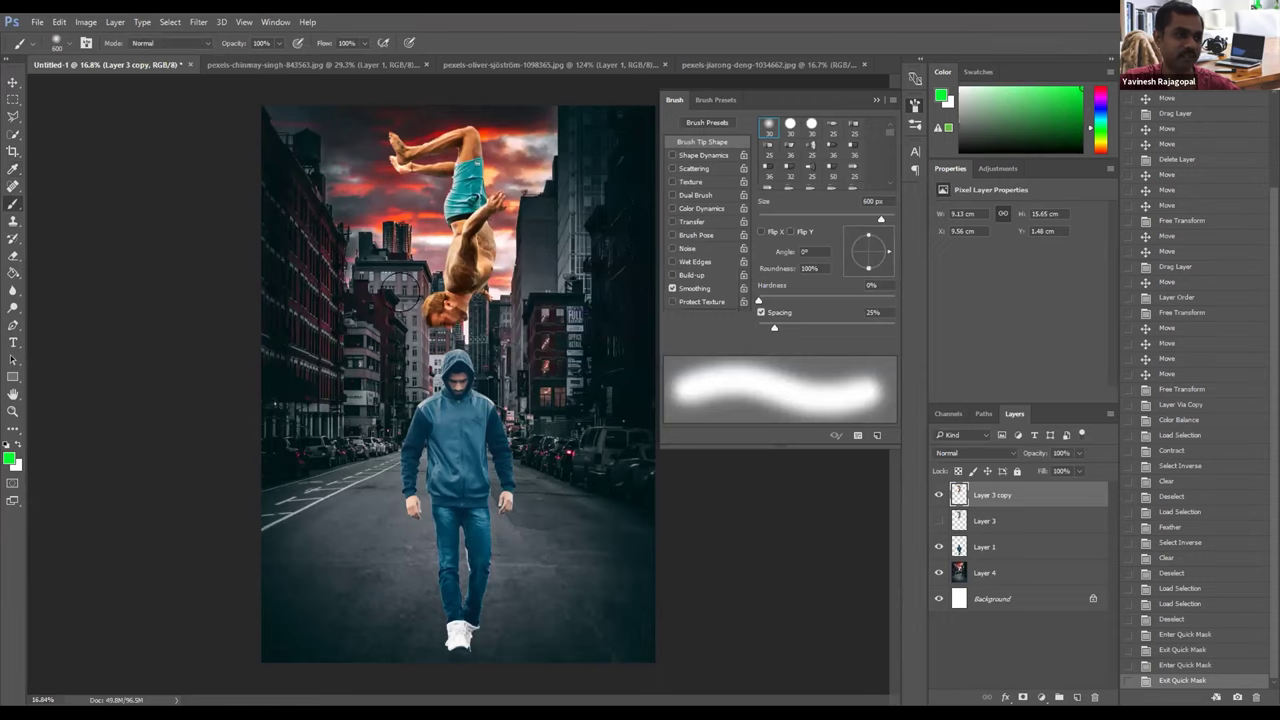
Step: Enlarge the brush to 900 px and paint a soft green patch below the flipping man
{"action": "mouse_move", "coordinate": [412, 281]}
{"action": "left_mouse_down"}
{"action": "mouse_move", "coordinate": [495, 255]}
{"action": "mouse_move", "coordinate": [400, 313]}
{"action": "mouse_move", "coordinate": [455, 320]}
{"action": "mouse_move", "coordinate": [494, 278]}
{"action": "mouse_move", "coordinate": [440, 250]}
{"action": "mouse_move", "coordinate": [383, 312]}
{"action": "mouse_move", "coordinate": [466, 307]}
{"action": "mouse_move", "coordinate": [480, 251]}
{"action": "mouse_move", "coordinate": [469, 251]}
{"action": "left_mouse_up"}
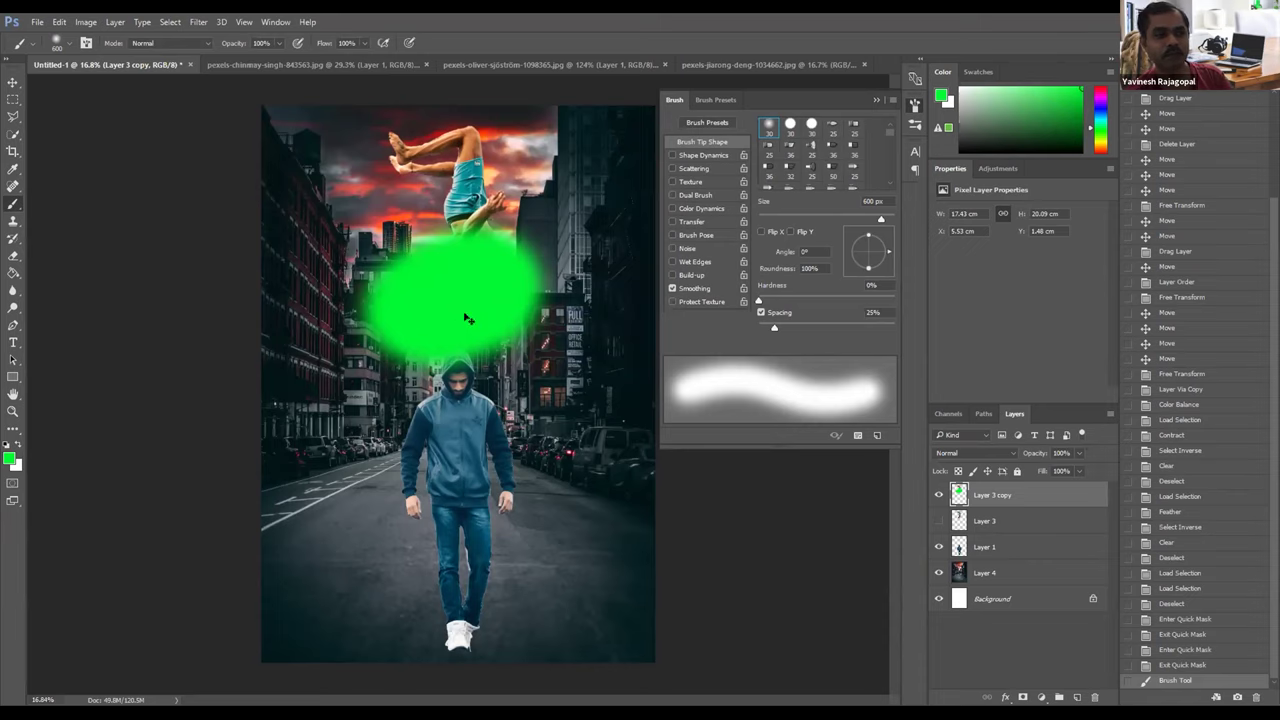
{"action": "key", "text": "ctrl+z"}
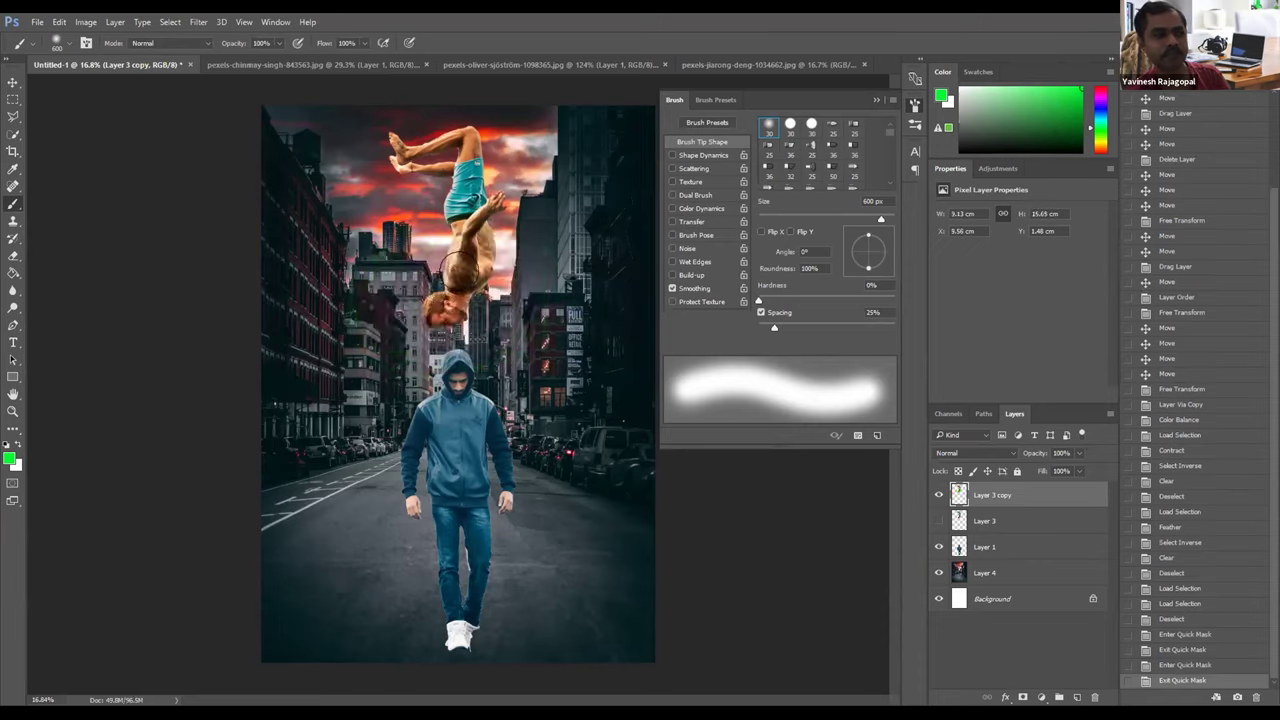
{"action": "key", "text": "bracketright"}
{"action": "key", "text": "bracketright"}
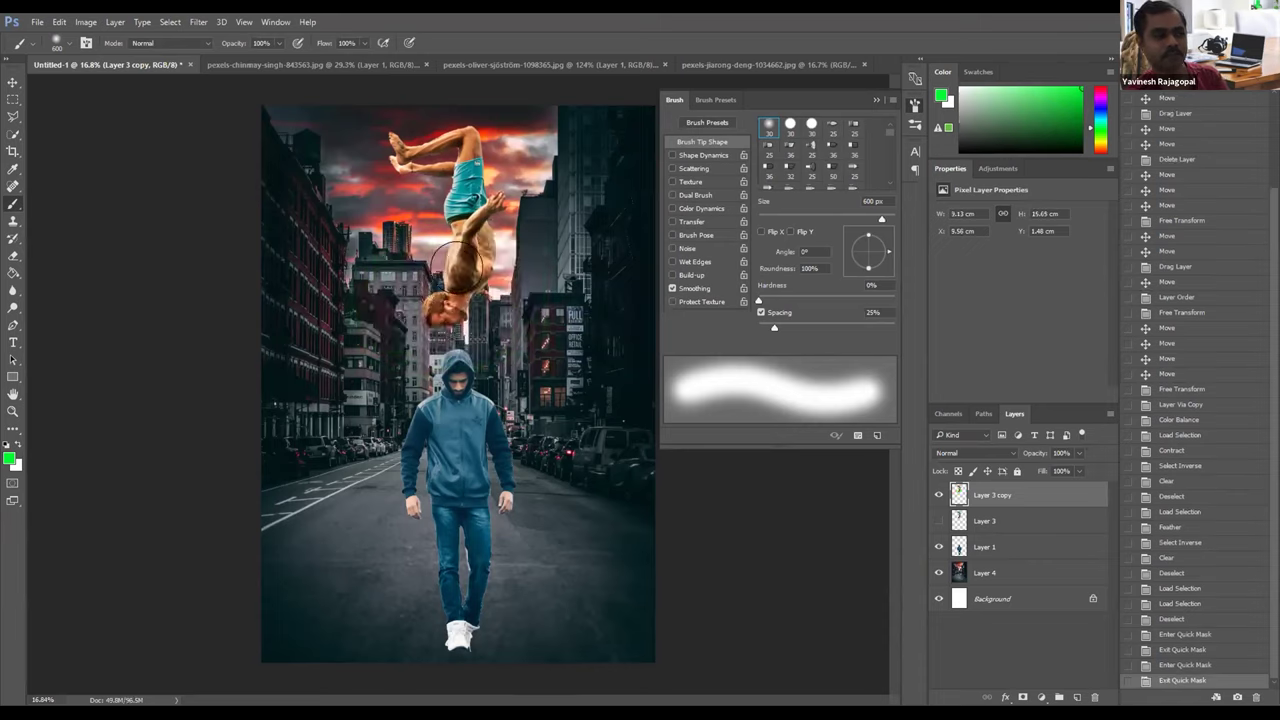
{"action": "key", "text": "bracketright"}
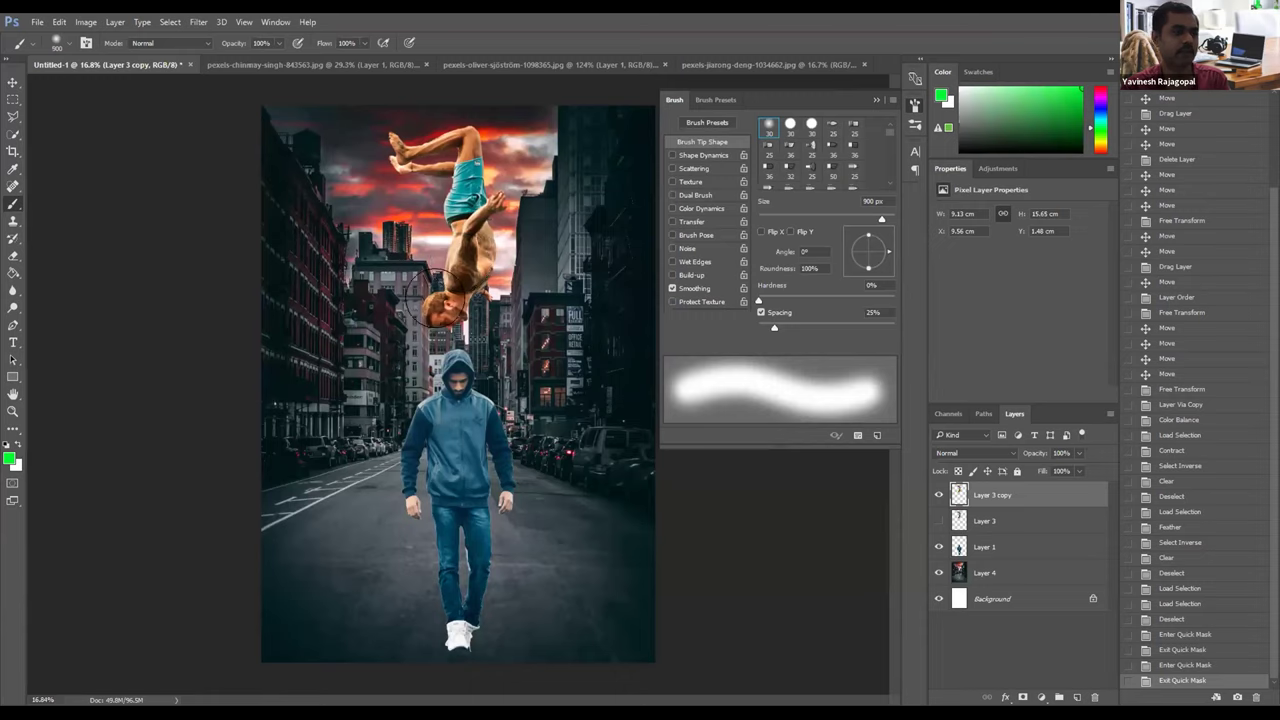
{"action": "left_click", "coordinate": [436, 298]}
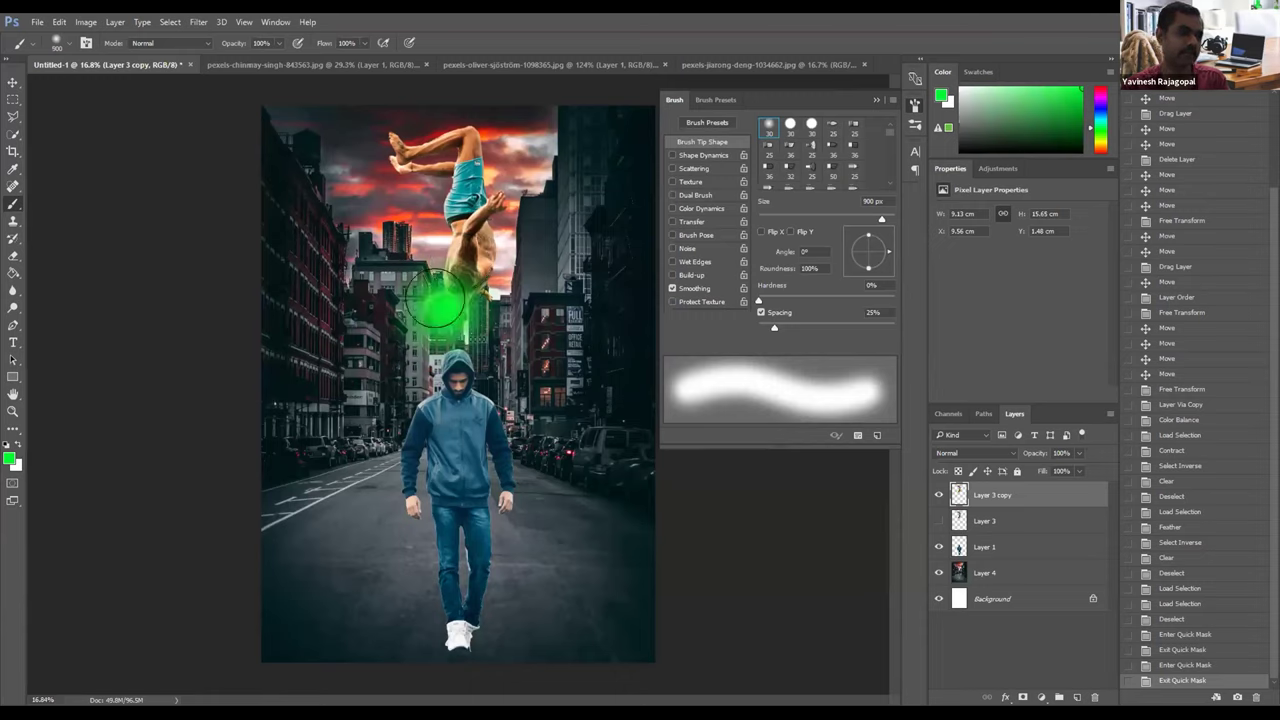
{"action": "mouse_move", "coordinate": [445, 285]}
{"action": "left_mouse_down"}
{"action": "mouse_move", "coordinate": [419, 308]}
{"action": "mouse_move", "coordinate": [413, 289]}
{"action": "mouse_move", "coordinate": [429, 251]}
{"action": "mouse_move", "coordinate": [479, 253]}
{"action": "mouse_move", "coordinate": [439, 293]}
{"action": "left_mouse_up"}
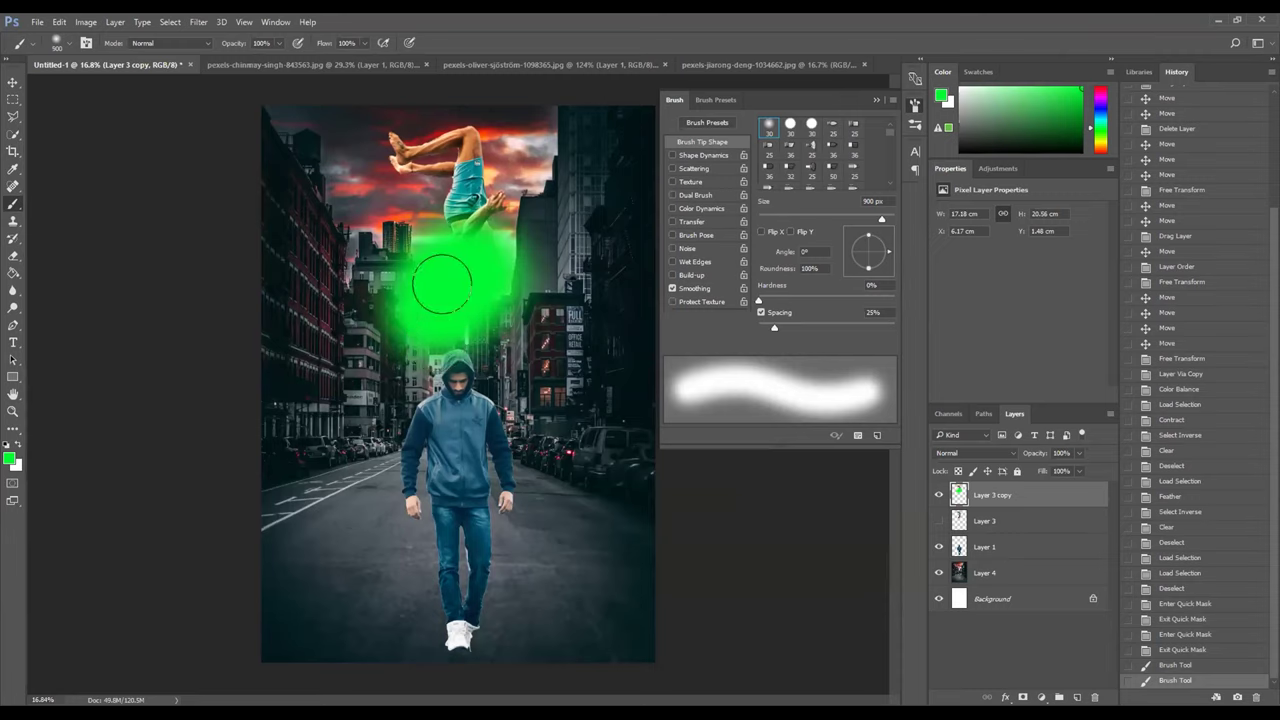
{"action": "key", "text": "q"}
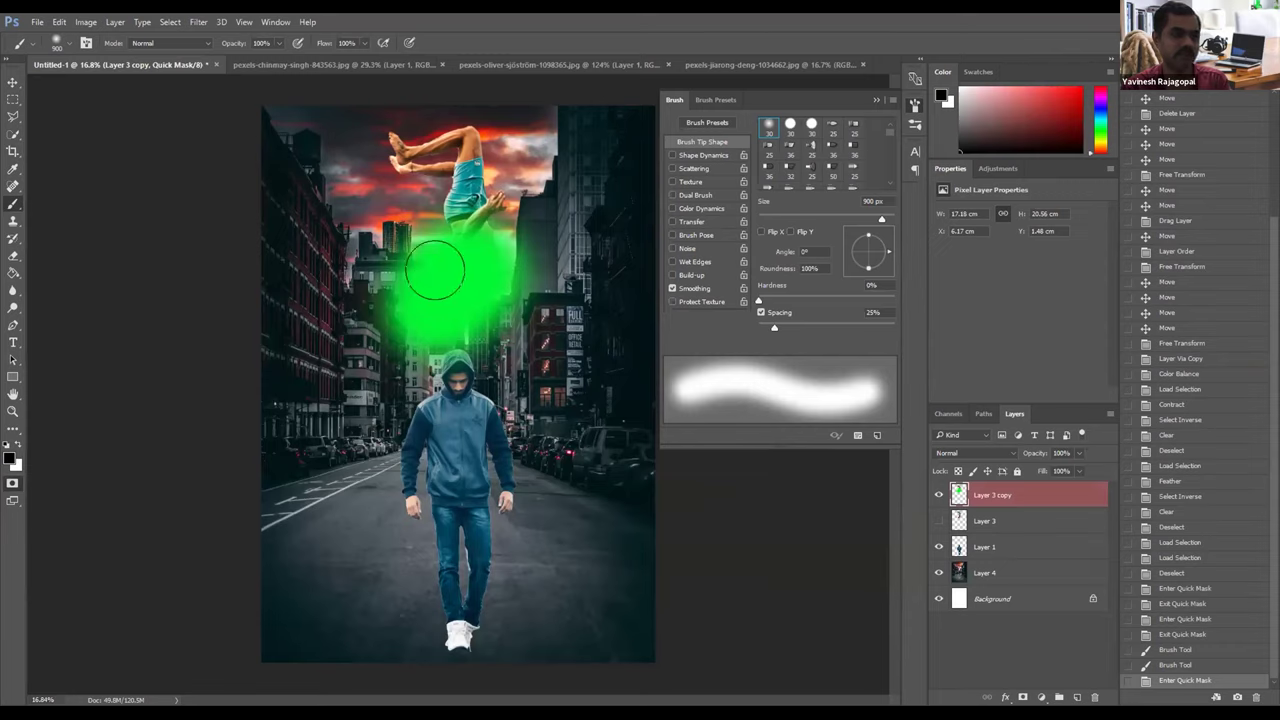
Step: Toggle Quick Mask on and off, then show Help > About Photoshop with version 2017.1.0
{"action": "key", "text": "q"}
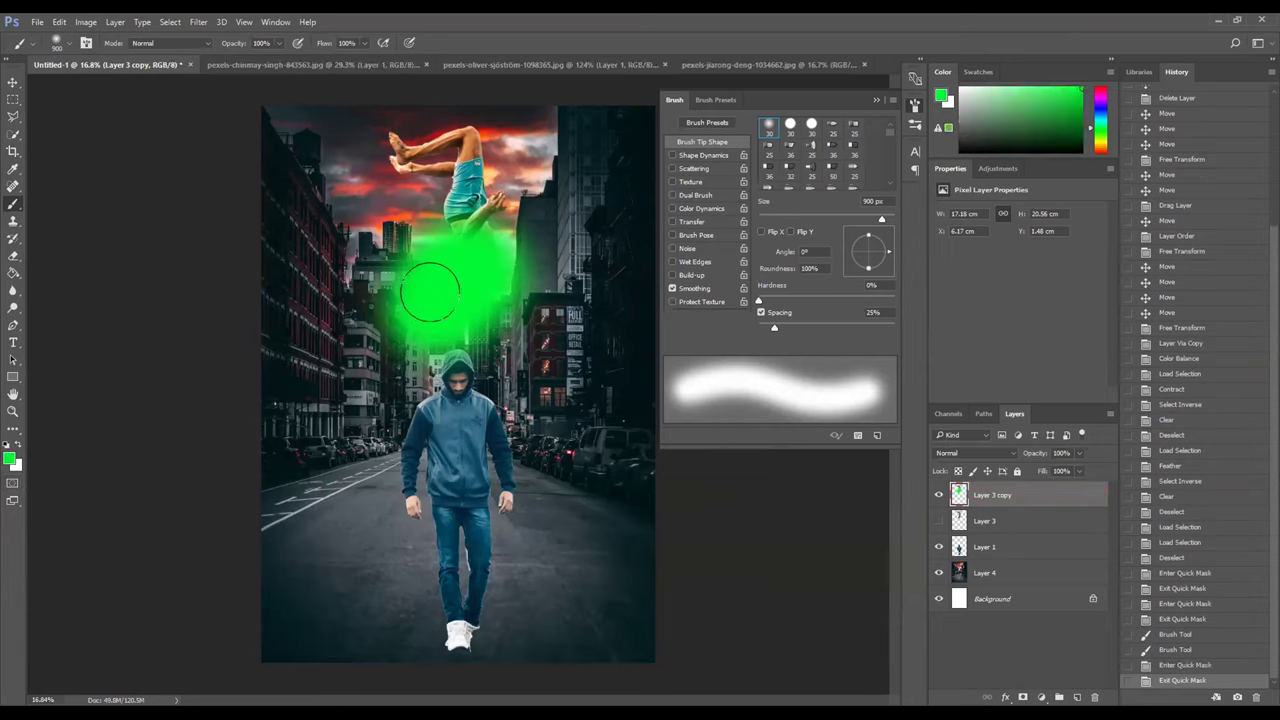
{"action": "key", "text": "q"}
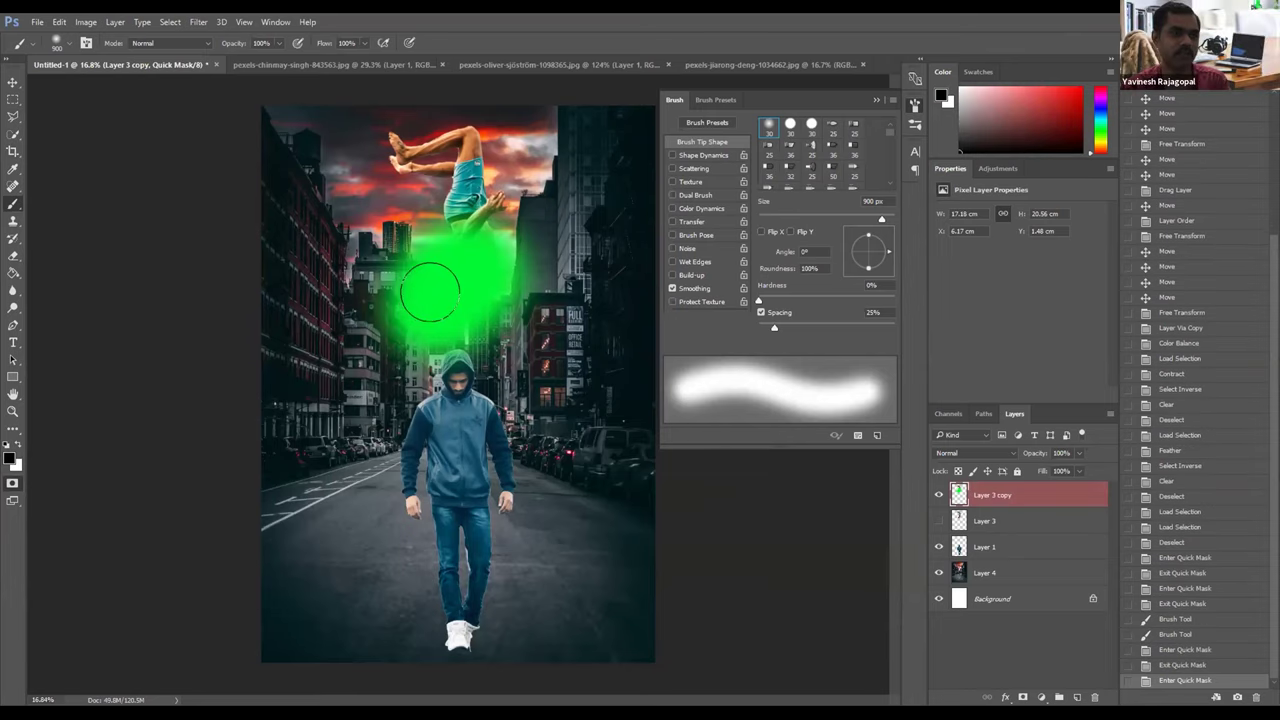
{"action": "key", "text": "q"}
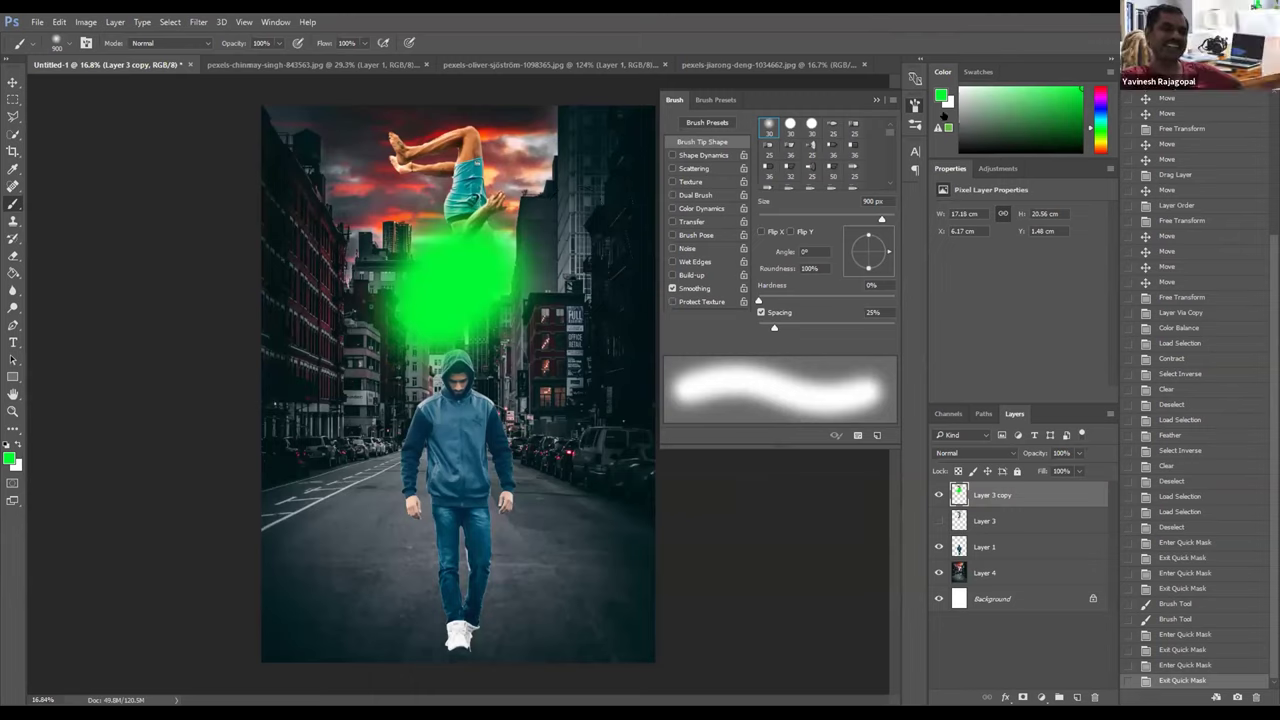
{"action": "key", "text": "d"}
{"action": "key", "text": "q"}
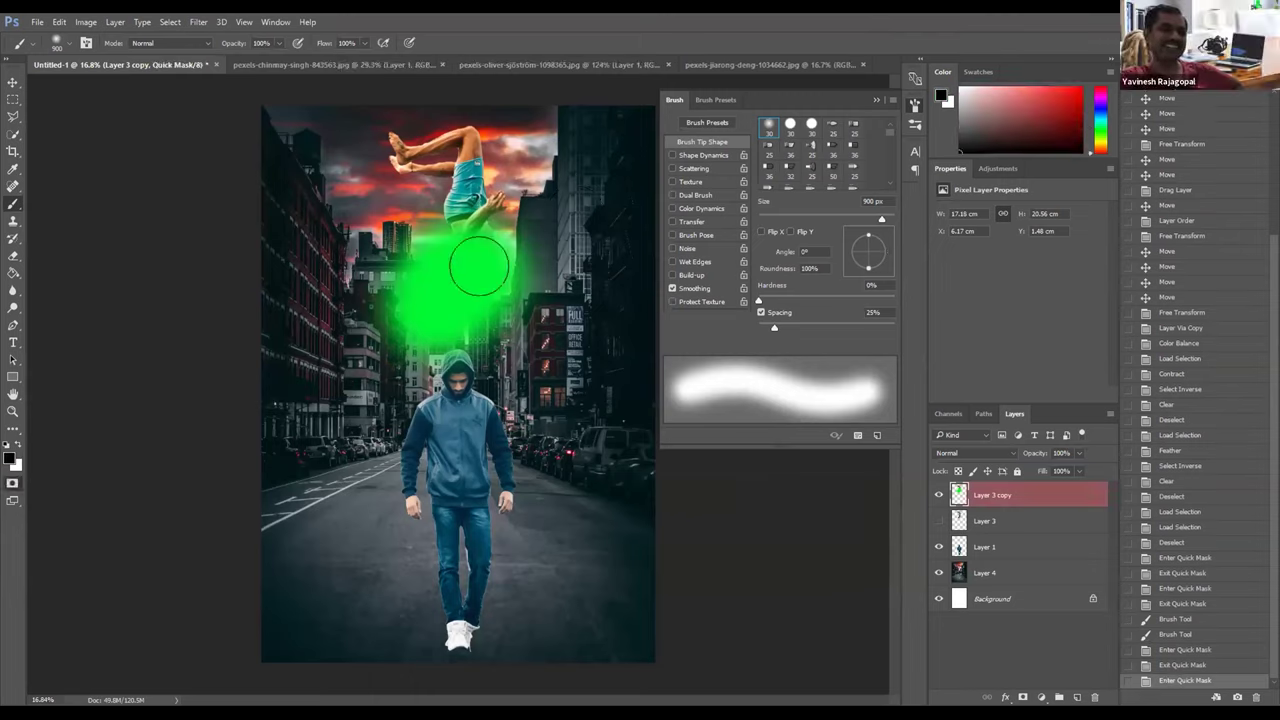
{"action": "key", "text": "q"}
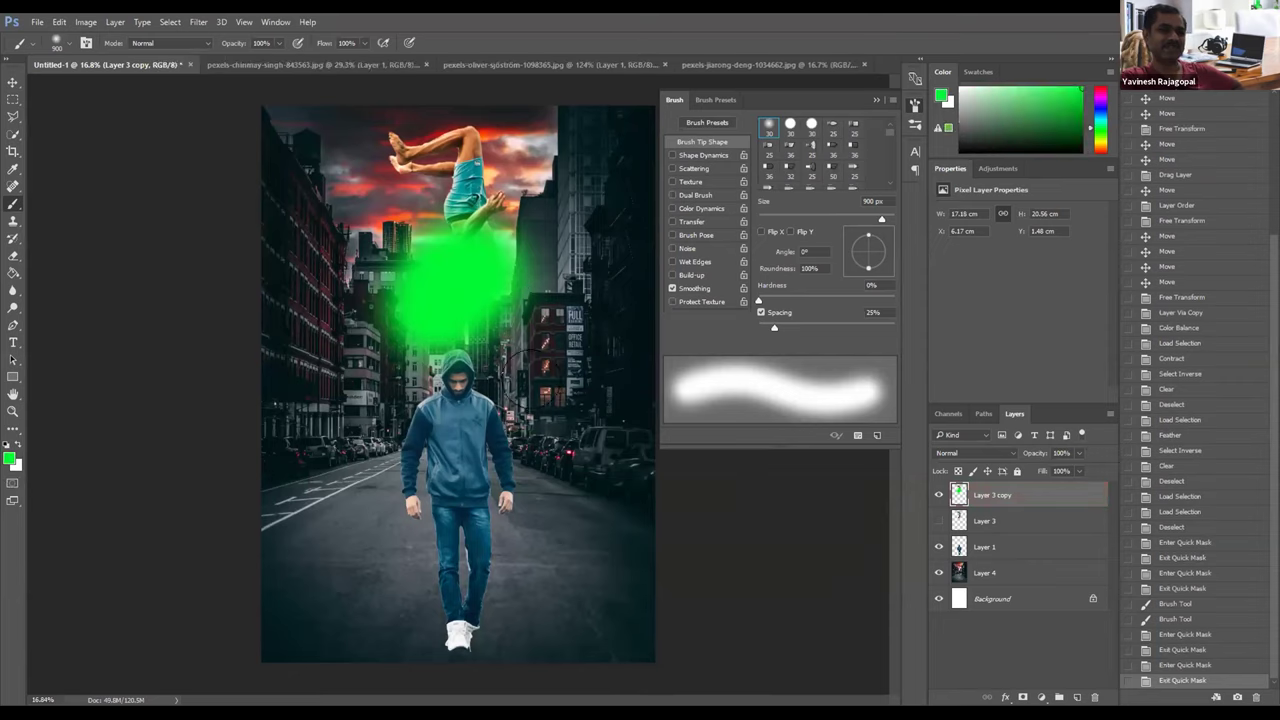
{"action": "key", "text": "q"}
{"action": "key", "text": "q"}
{"action": "key", "text": "q"}
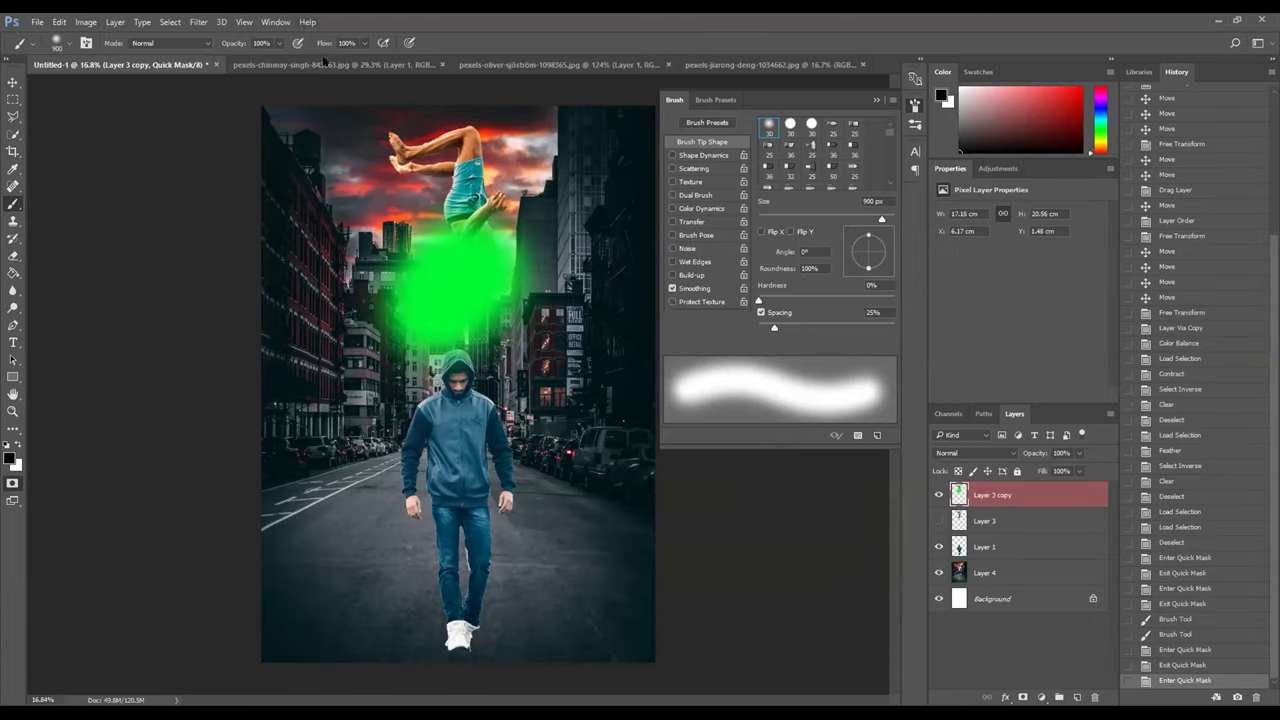
{"action": "left_click", "coordinate": [307, 21]}
{"action": "key", "text": "Escape"}
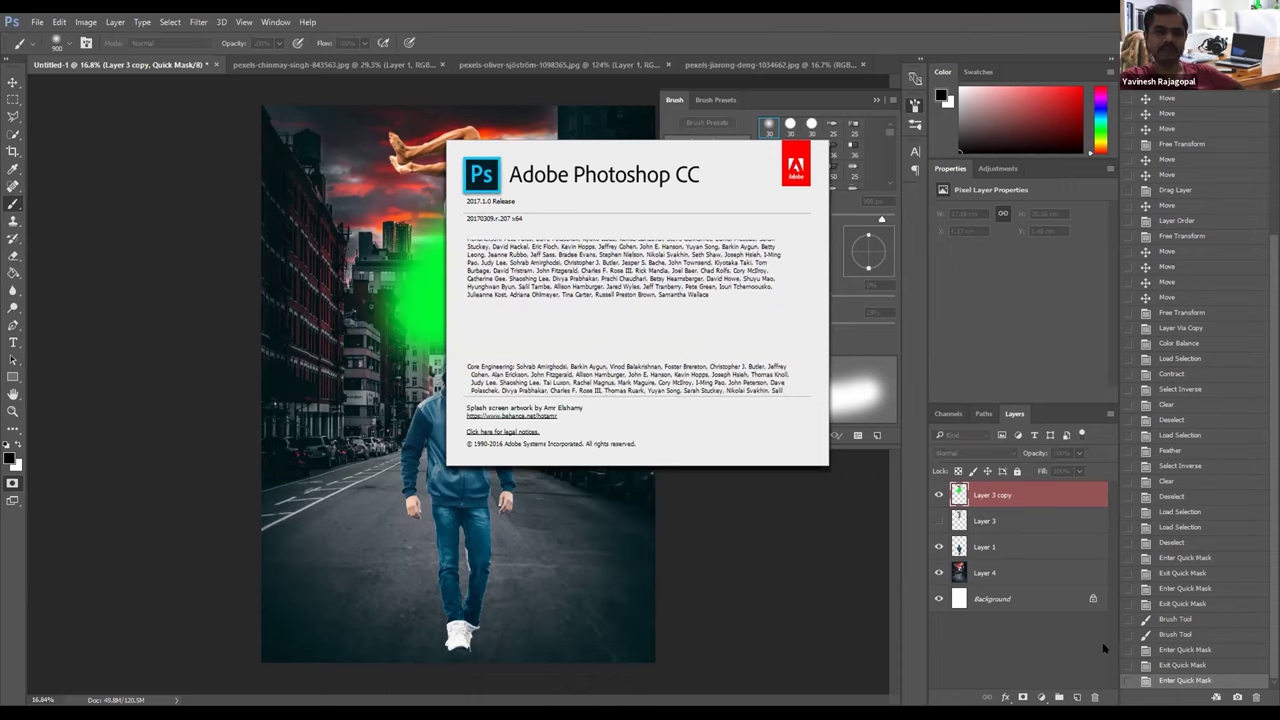
Step: Dismiss the About dialog and step back through history, back in Quick Mask
{"action": "left_click", "coordinate": [1079, 272]}
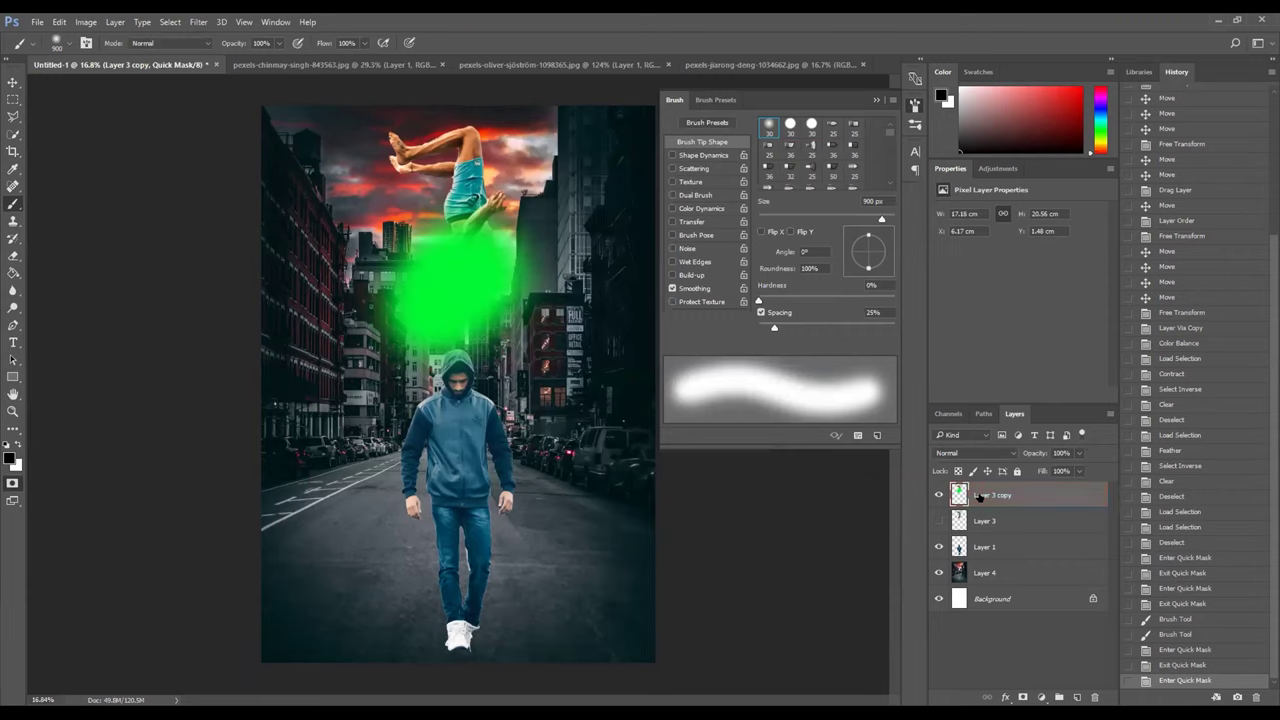
{"action": "key", "text": "ctrl+z"}
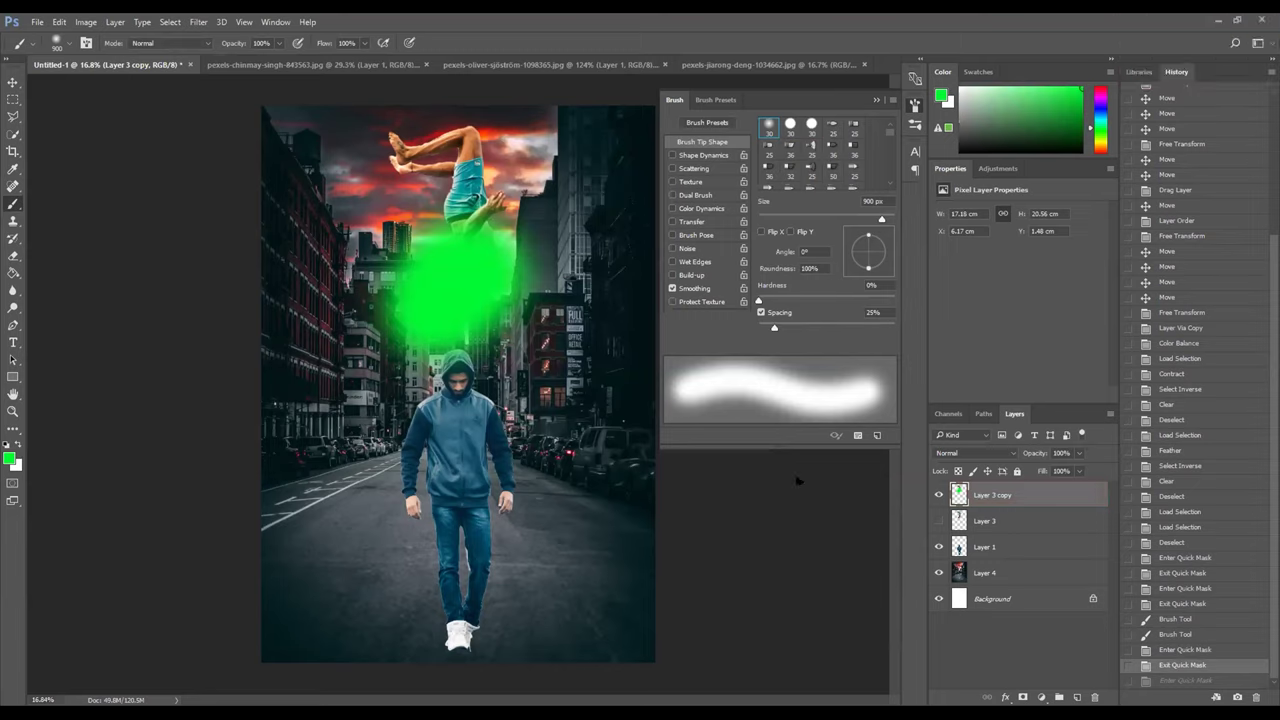
{"action": "key", "text": "q"}
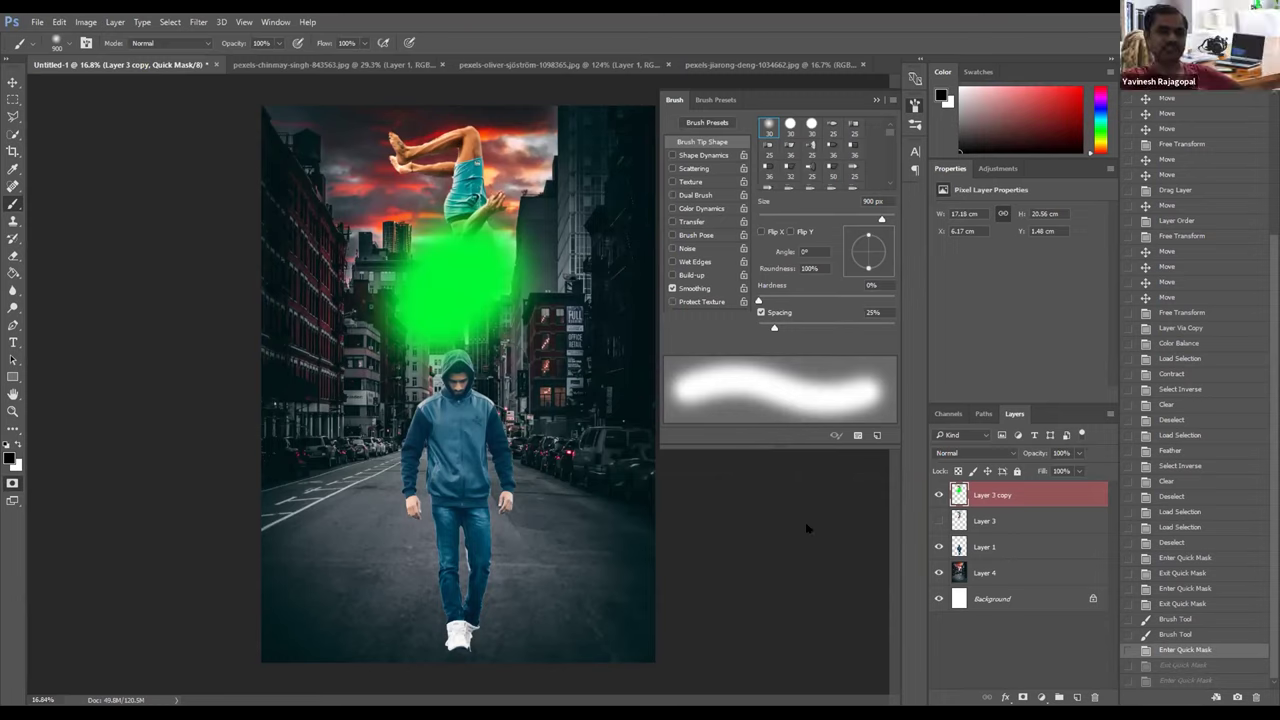
{"action": "key", "text": "ctrl+alt+z"}
{"action": "key", "text": "ctrl+alt+z"}
{"action": "key", "text": "ctrl+alt+z"}
{"action": "key", "text": "ctrl+alt+z"}
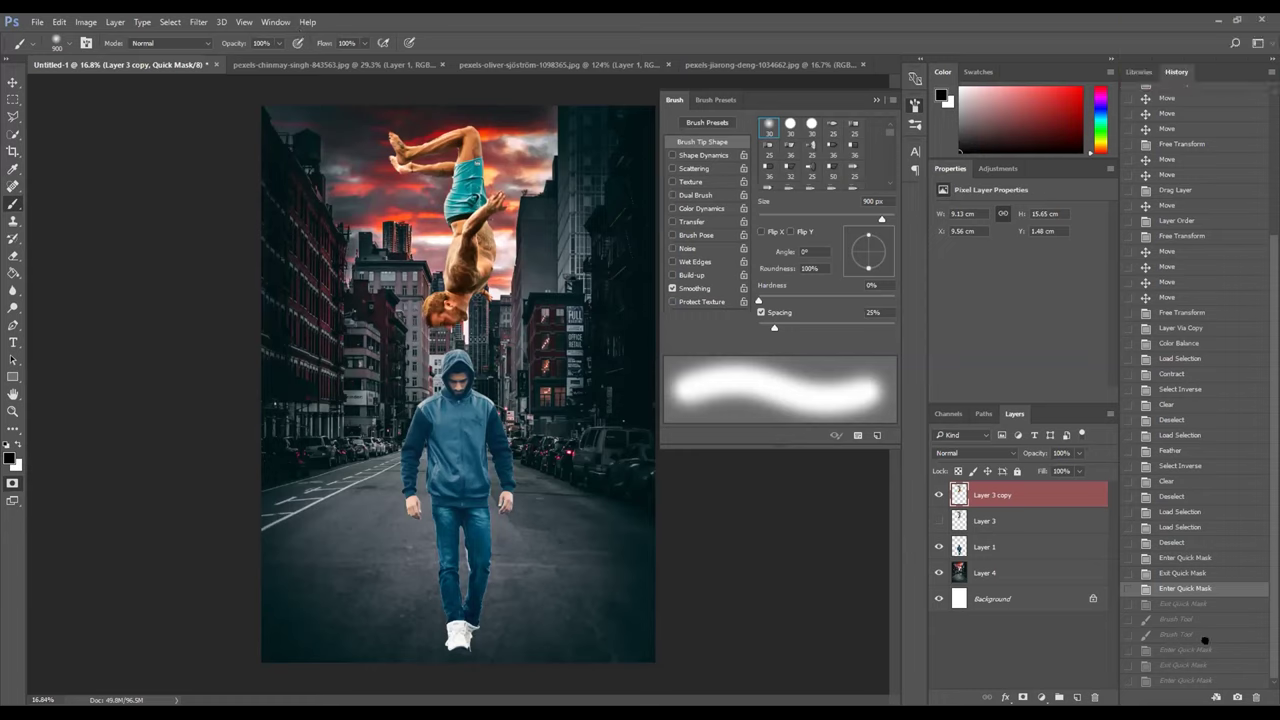
Step: Step through history to the loaded selection, preview it in Quick Mask, then deselect
{"action": "key", "text": "ctrl+shift+z"}
{"action": "key", "text": "ctrl+shift+z"}
{"action": "key", "text": "ctrl+shift+z"}
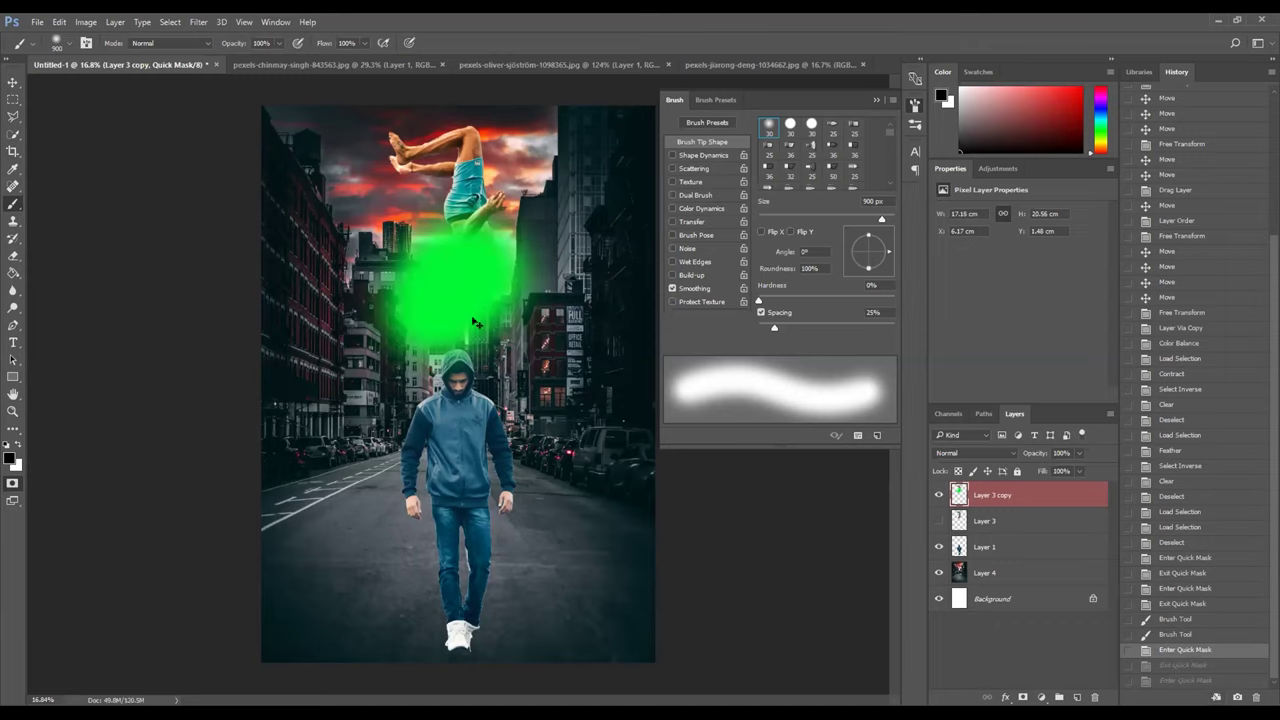
{"action": "key", "text": "ctrl+z"}
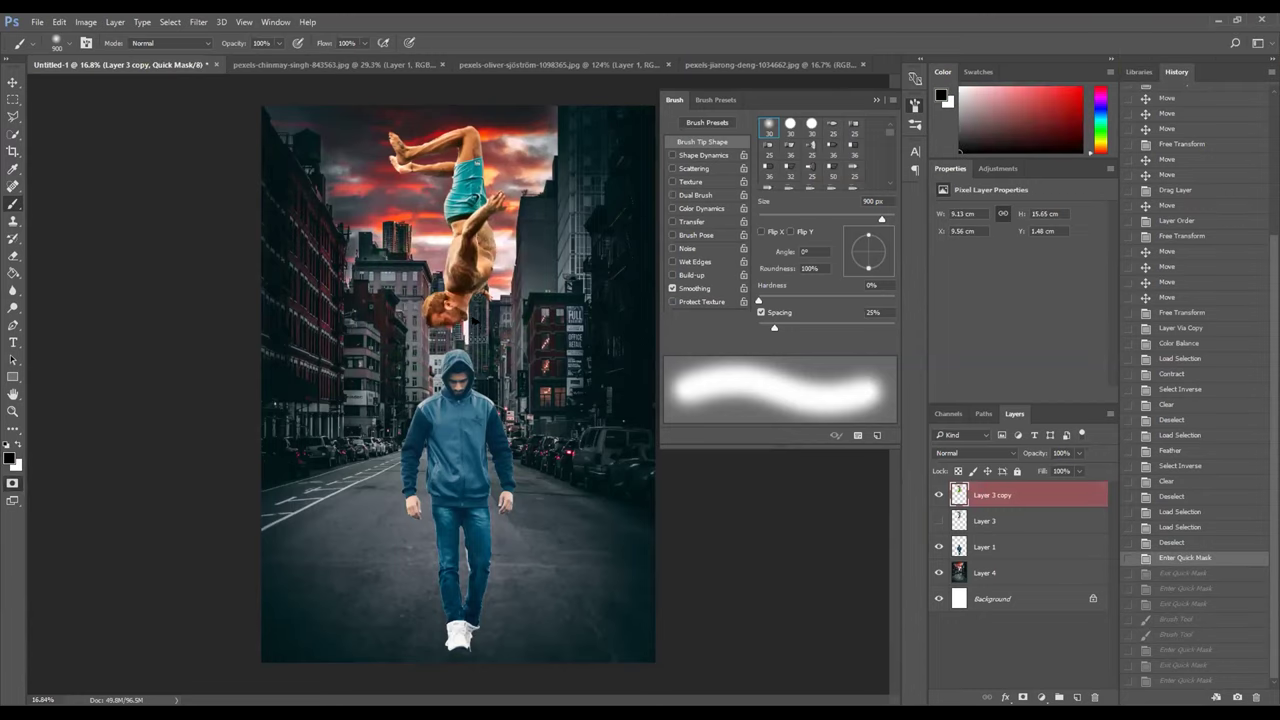
{"action": "key", "text": "ctrl+z"}
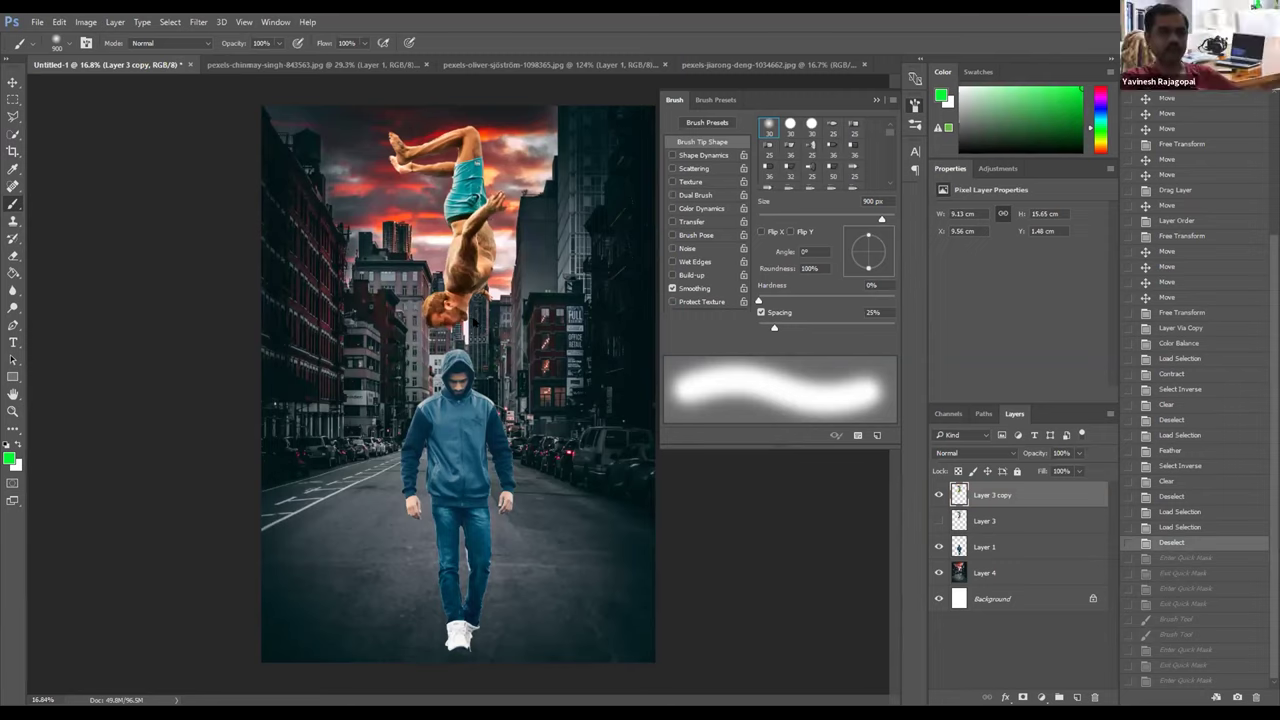
{"action": "key", "text": "ctrl+alt+z"}
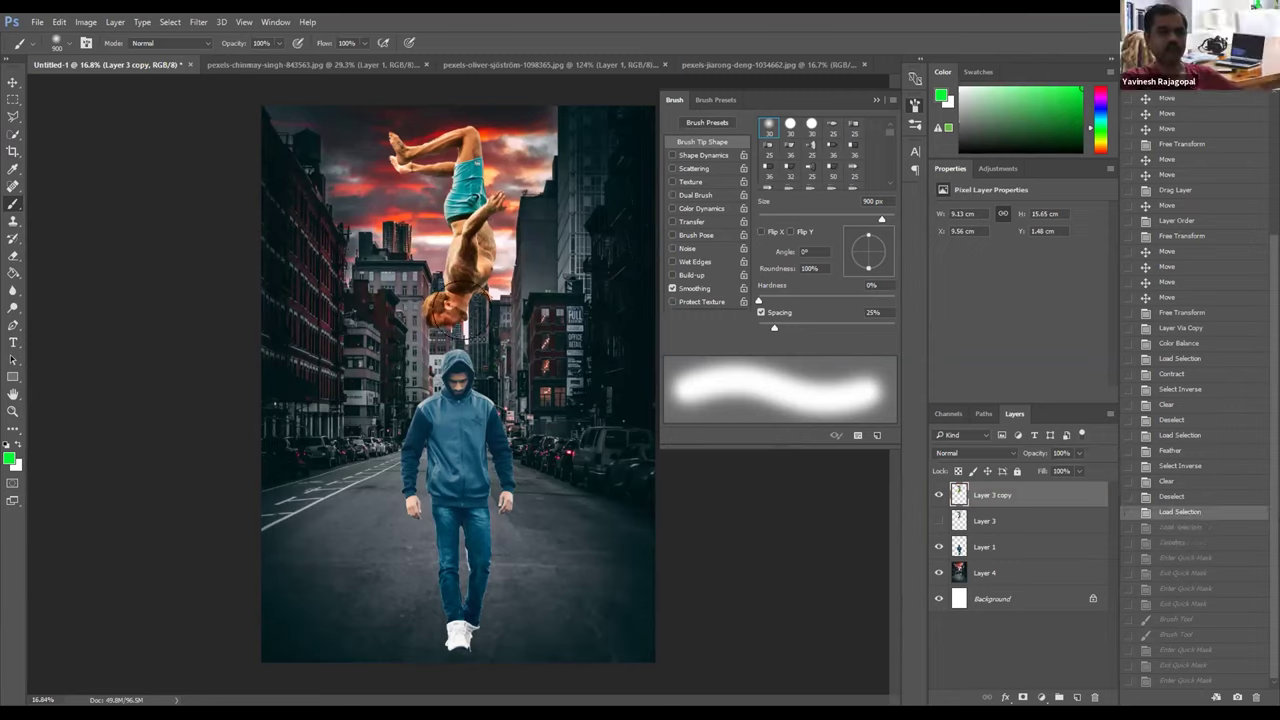
{"action": "key", "text": "q"}
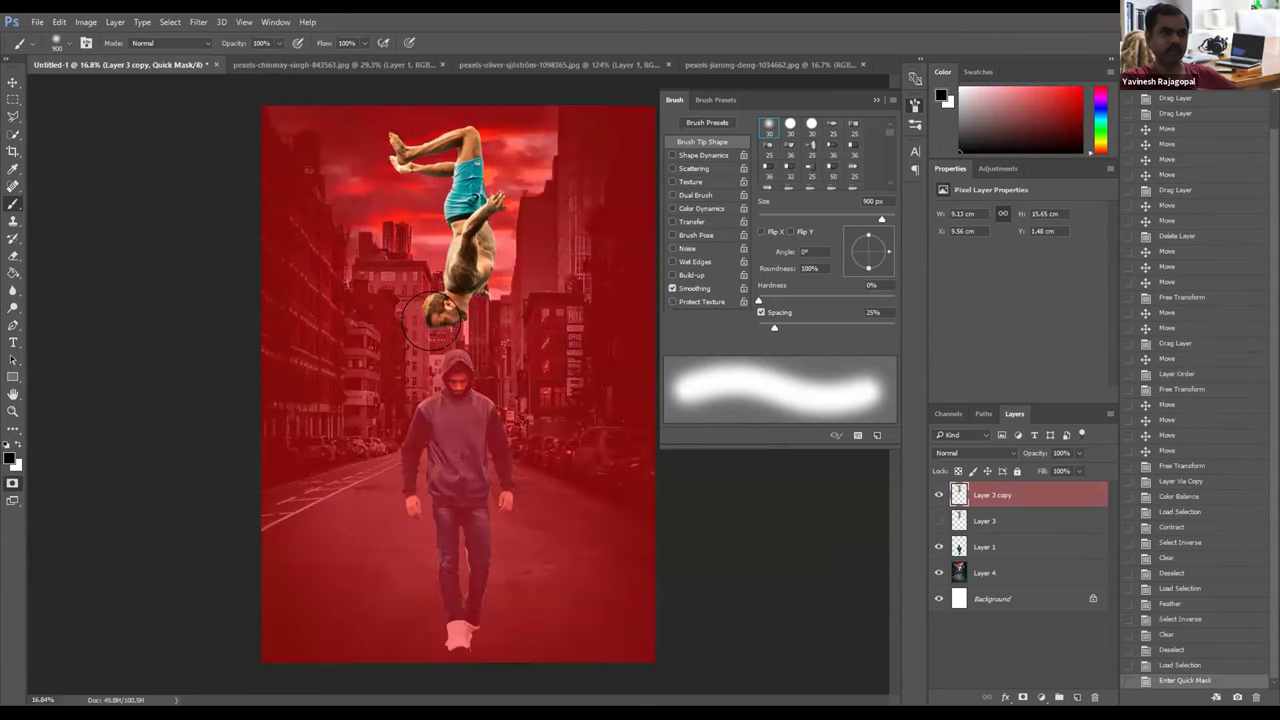
{"action": "key", "text": "q"}
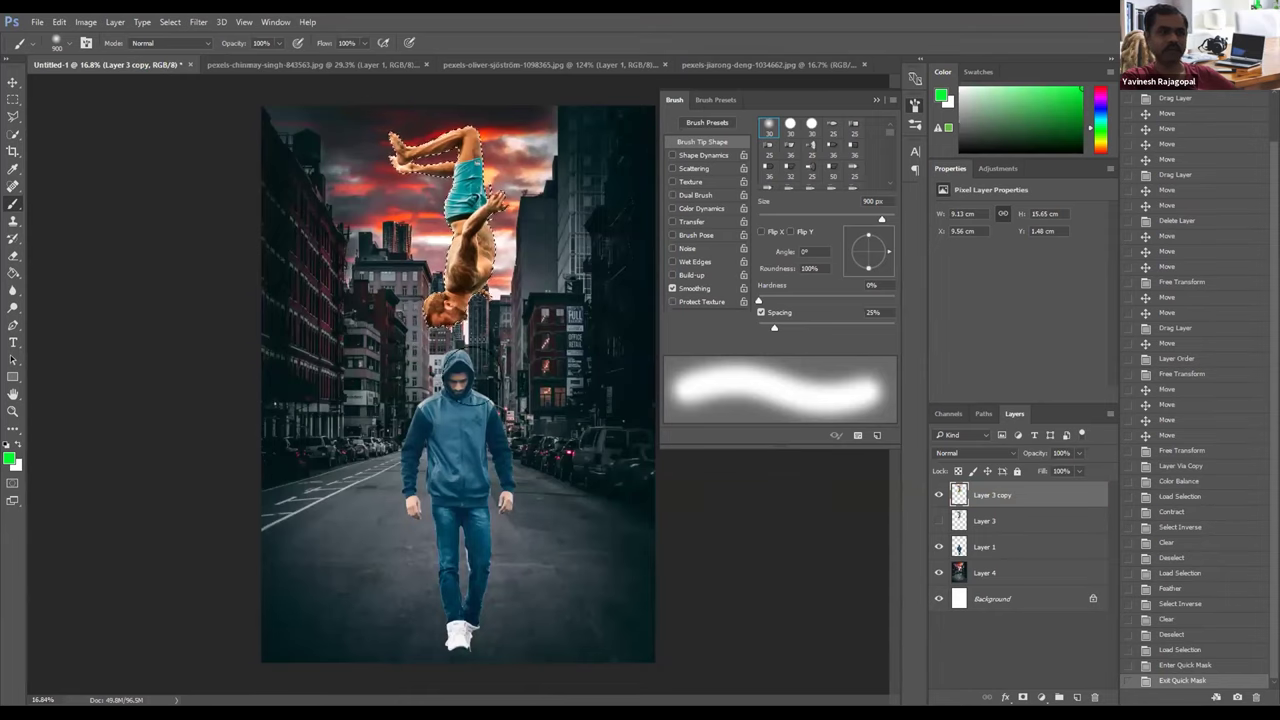
{"action": "key", "text": "ctrl+d"}
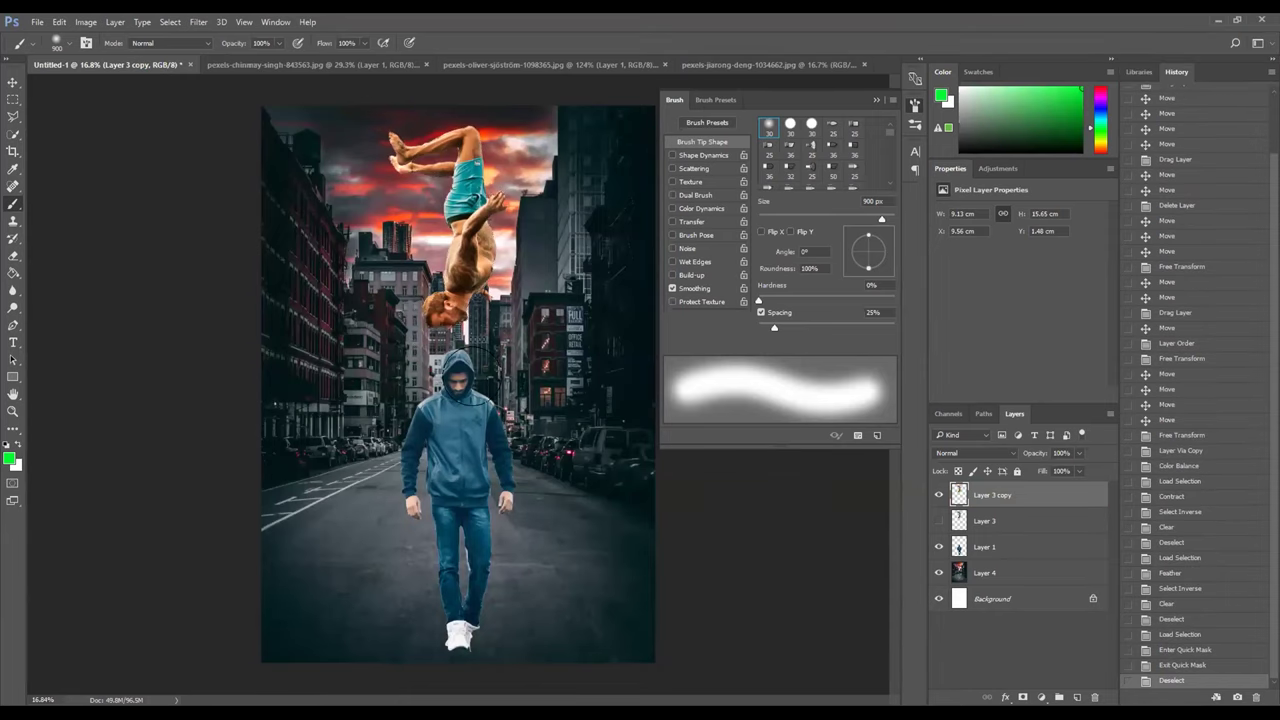
Step: Paint a Quick Mask over the flipping man's head and body, convert it to a selection, and invert
{"action": "key", "text": "q"}
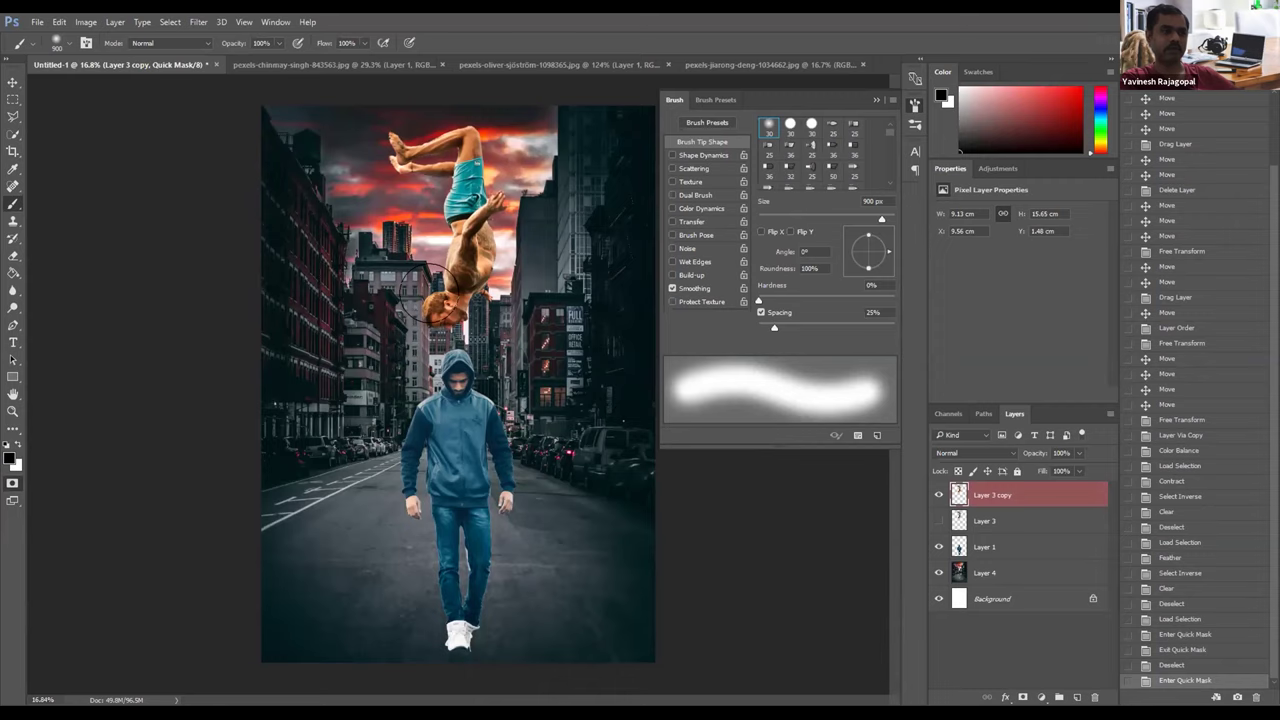
{"action": "mouse_move", "coordinate": [426, 277]}
{"action": "left_mouse_down"}
{"action": "mouse_move", "coordinate": [465, 276]}
{"action": "mouse_move", "coordinate": [407, 310]}
{"action": "mouse_move", "coordinate": [425, 266]}
{"action": "mouse_move", "coordinate": [473, 258]}
{"action": "mouse_move", "coordinate": [460, 300]}
{"action": "mouse_move", "coordinate": [420, 305]}
{"action": "left_mouse_up"}
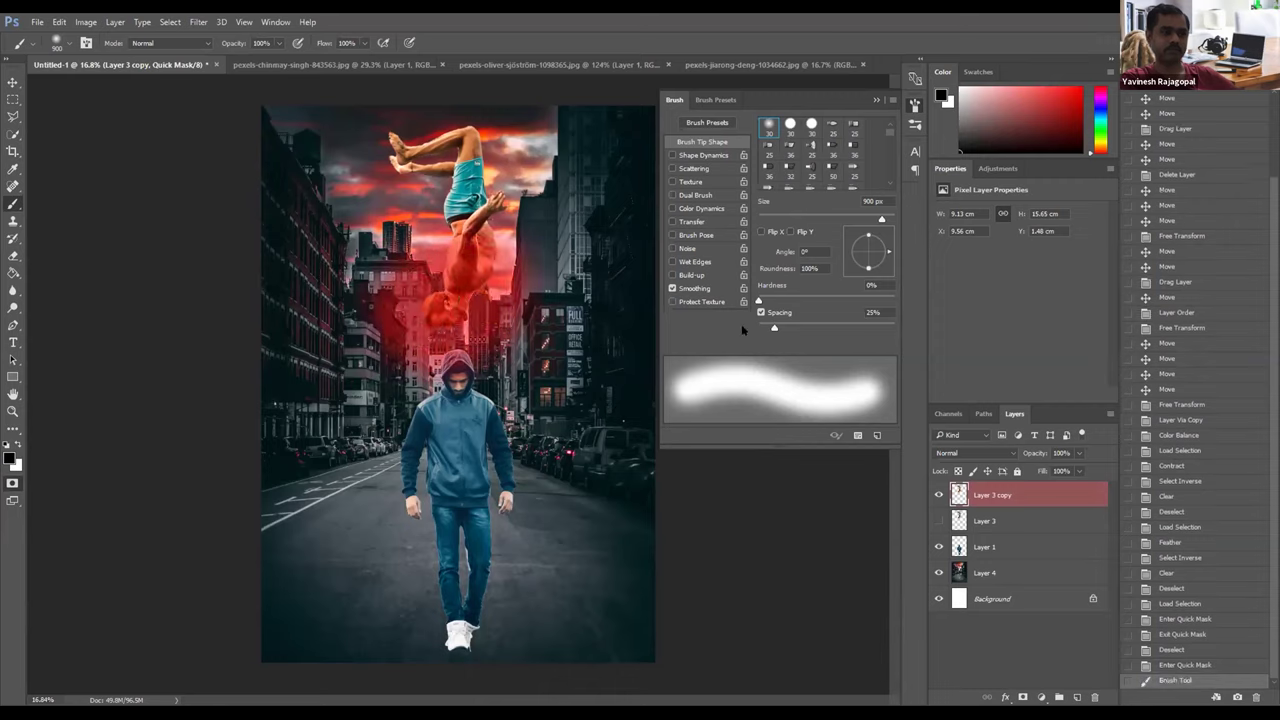
{"action": "key", "text": "q"}
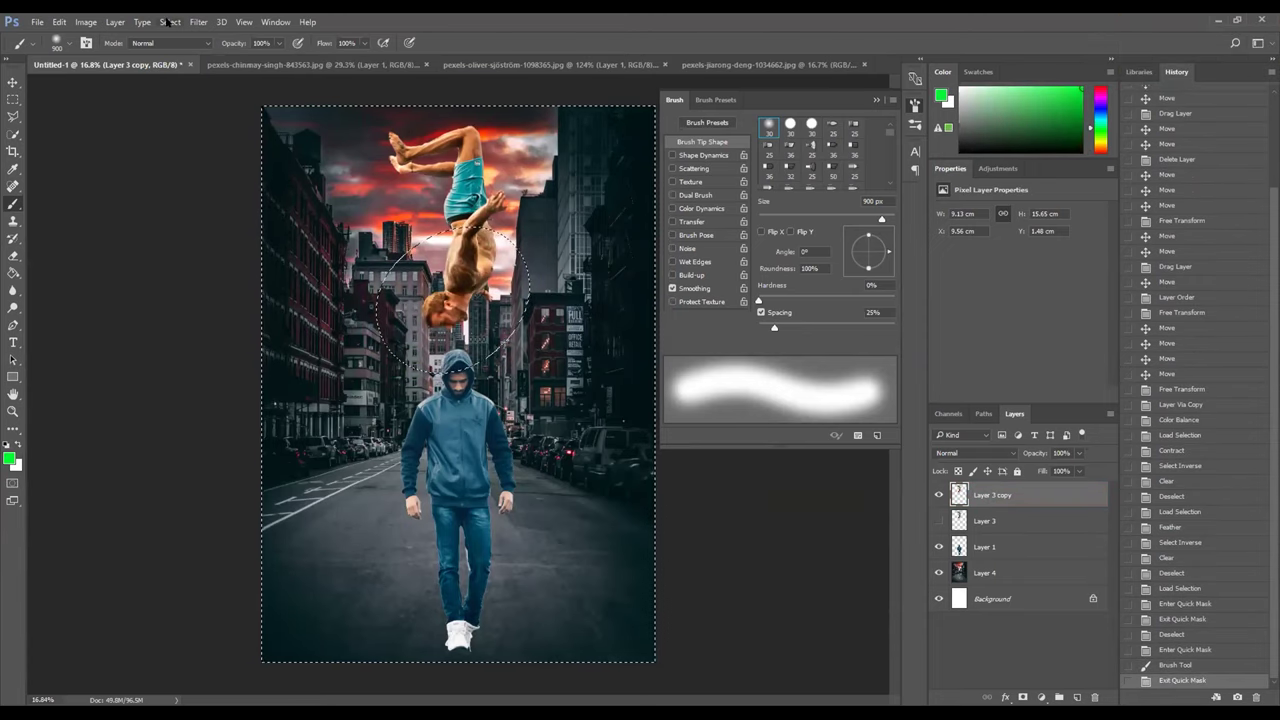
{"action": "key", "text": "ctrl+shift+i"}
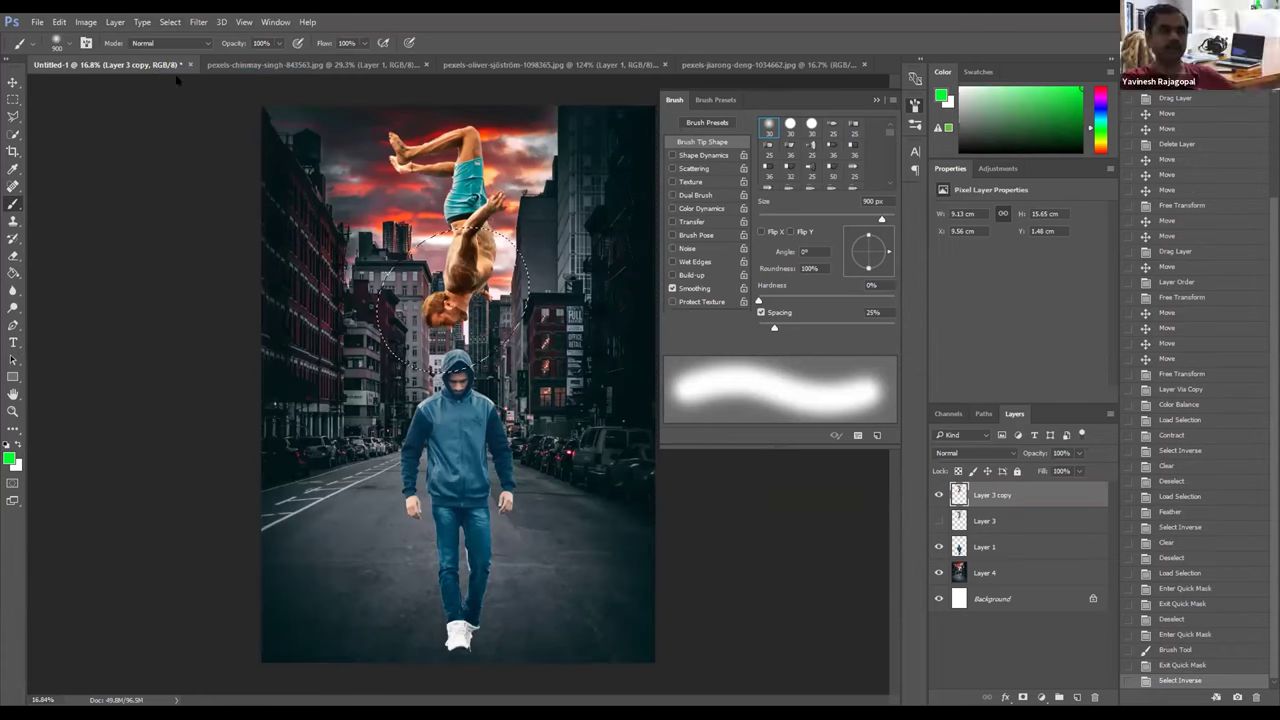
Step: Bring up the Image menu's adjustment commands
{"action": "left_click", "coordinate": [90, 22]}
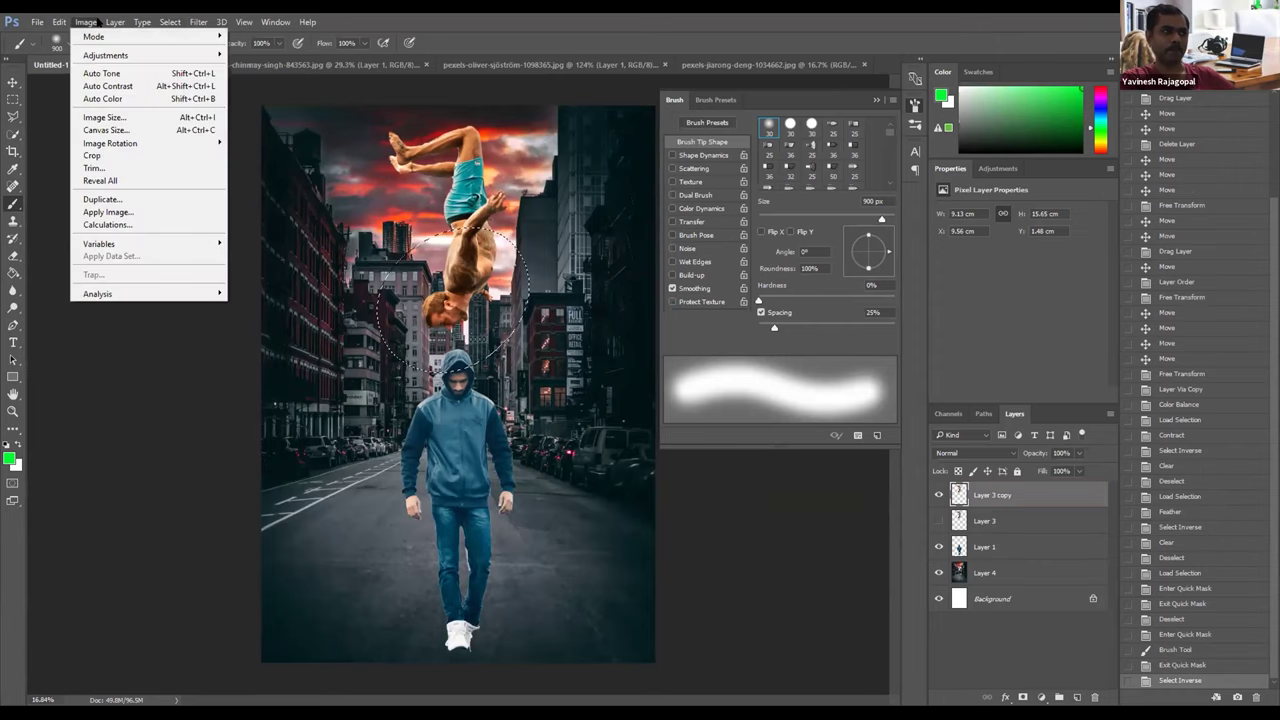
{"action": "left_click", "coordinate": [94, 22]}
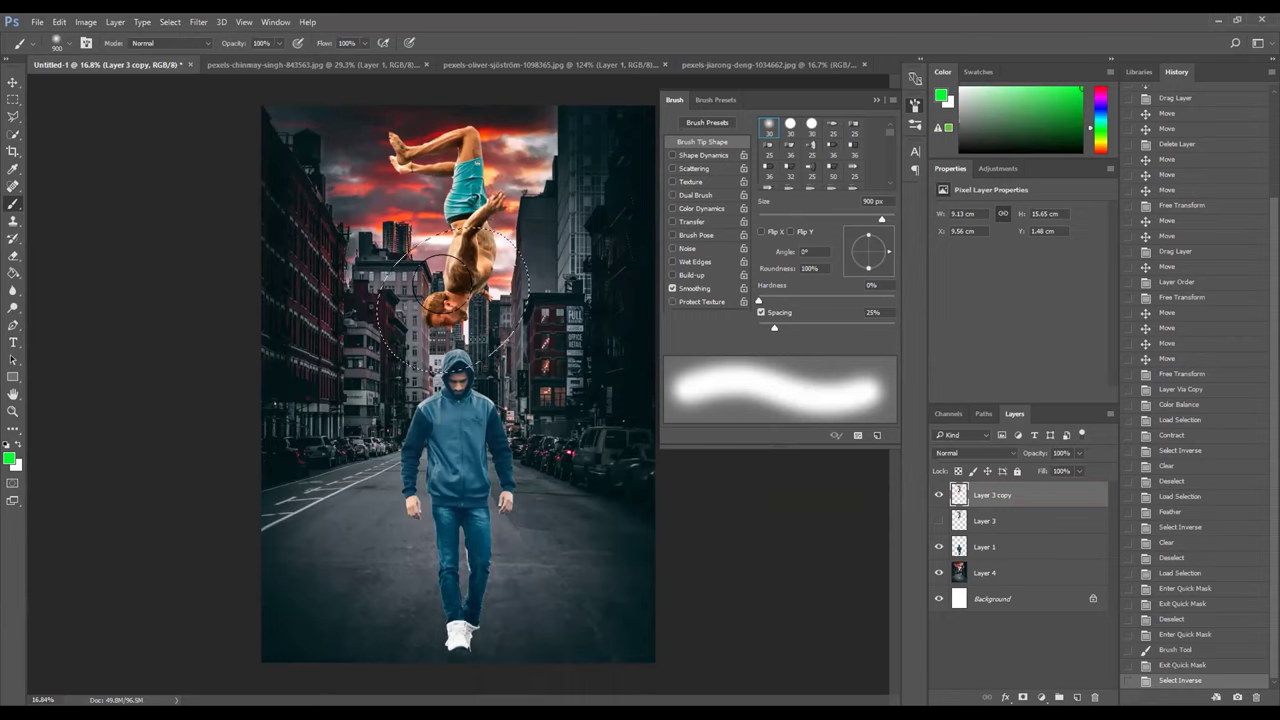
{"action": "left_click", "coordinate": [86, 21]}
{"action": "left_click", "coordinate": [86, 21]}
{"action": "left_click", "coordinate": [86, 21]}
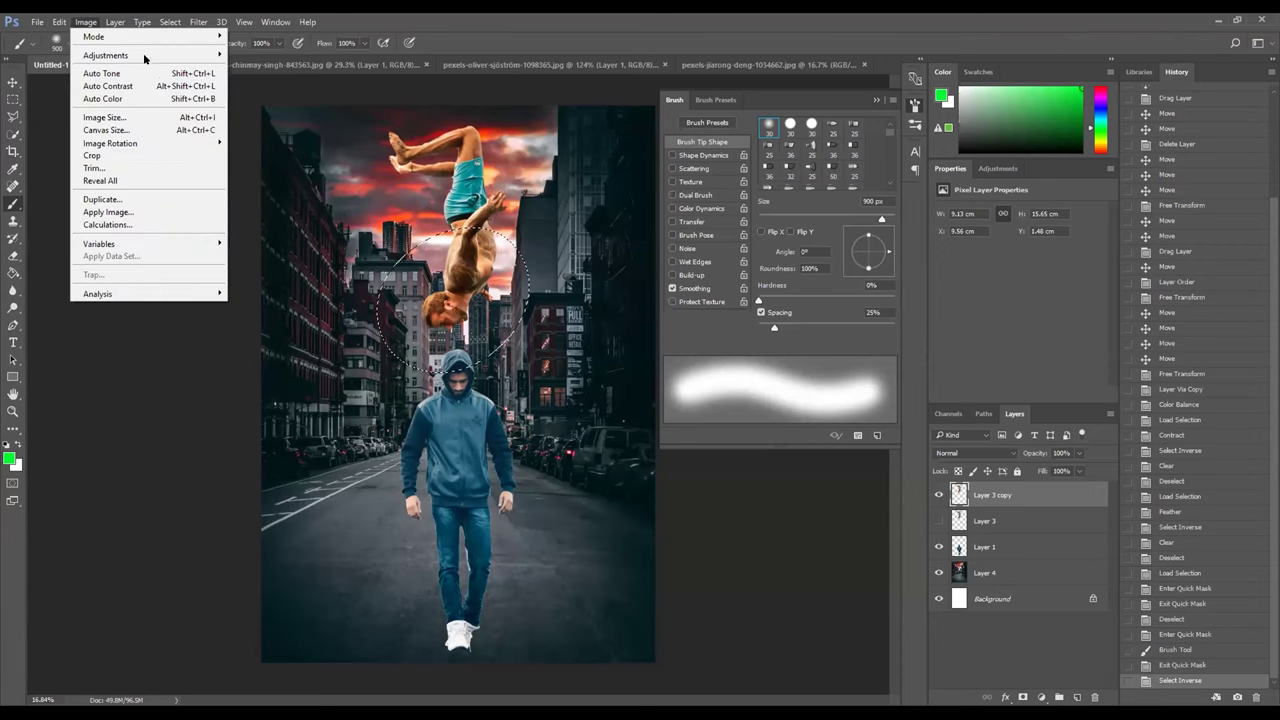
Step: Lower the selection's saturation to -39 with Image > Adjustments > Hue/Saturation
{"action": "mouse_move", "coordinate": [144, 57]}
{"action": "left_click", "coordinate": [312, 124]}
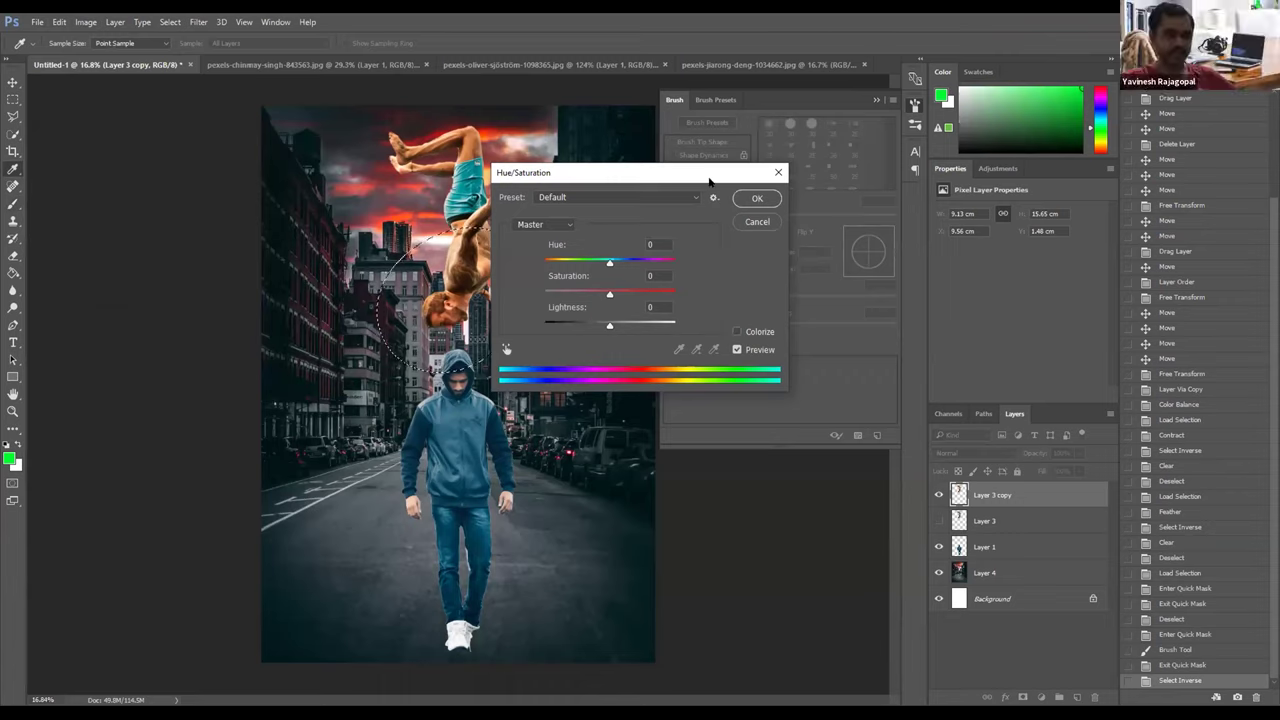
{"action": "left_click_drag", "start_coordinate": [738, 178], "coordinate": [883, 184]}
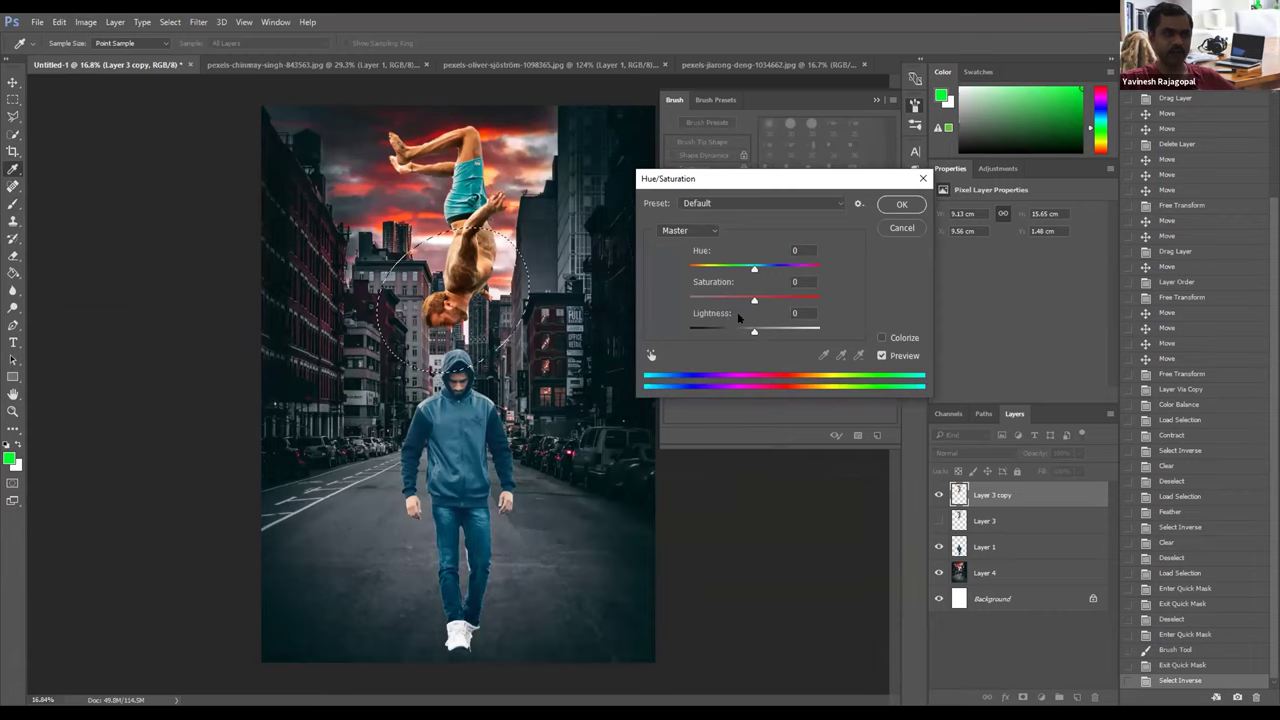
{"action": "left_click_drag", "start_coordinate": [752, 302], "coordinate": [729, 302]}
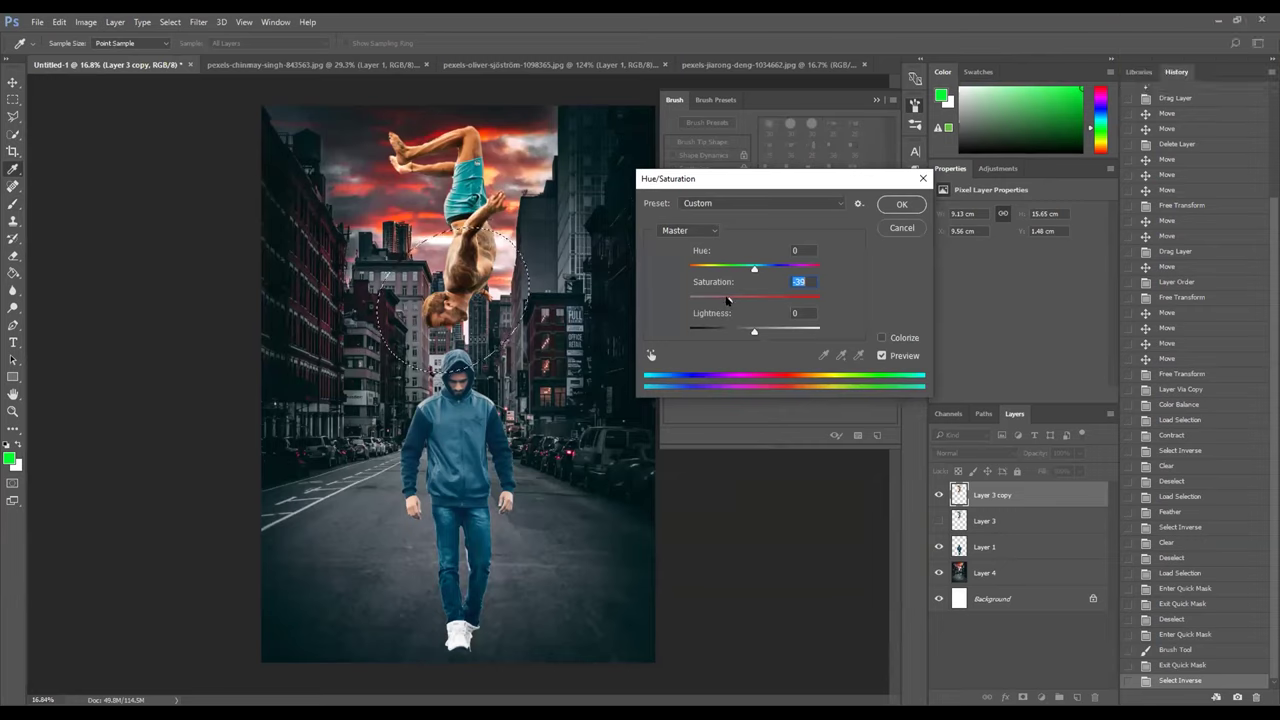
{"action": "left_click", "coordinate": [897, 204]}
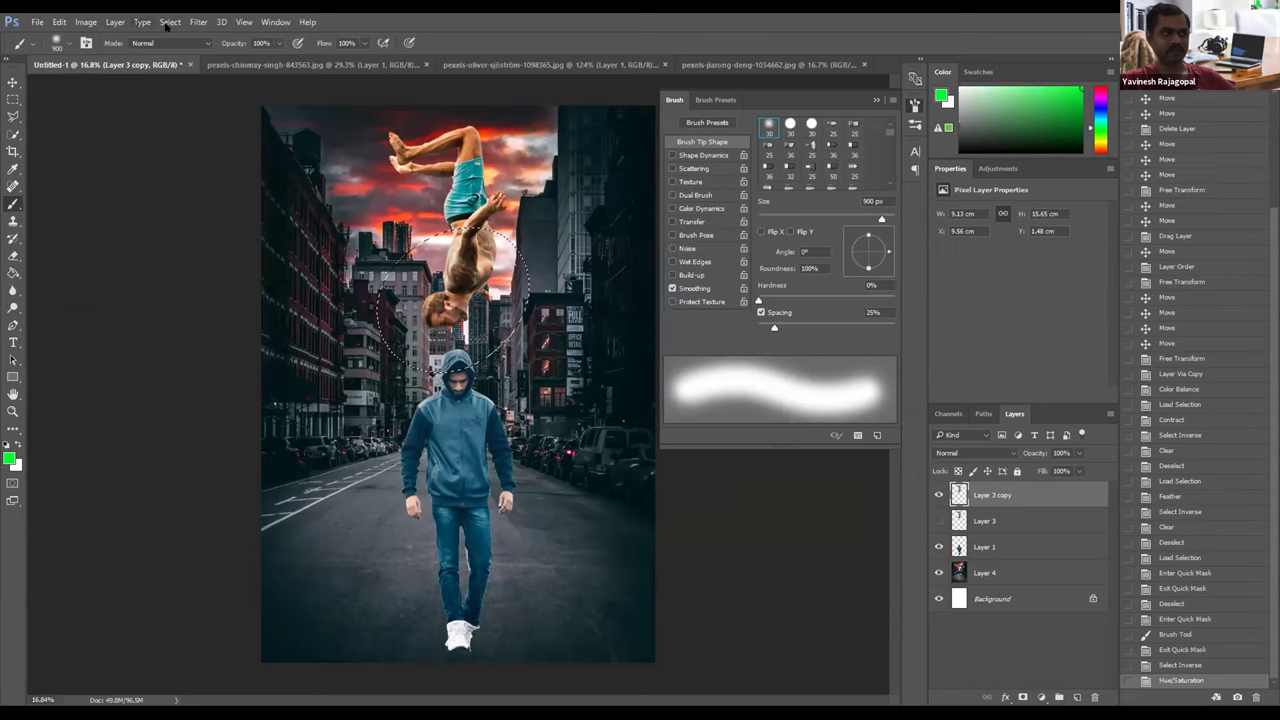
Step: Invert the selection and bring up the Color Balance adjustment
{"action": "left_click", "coordinate": [203, 77]}
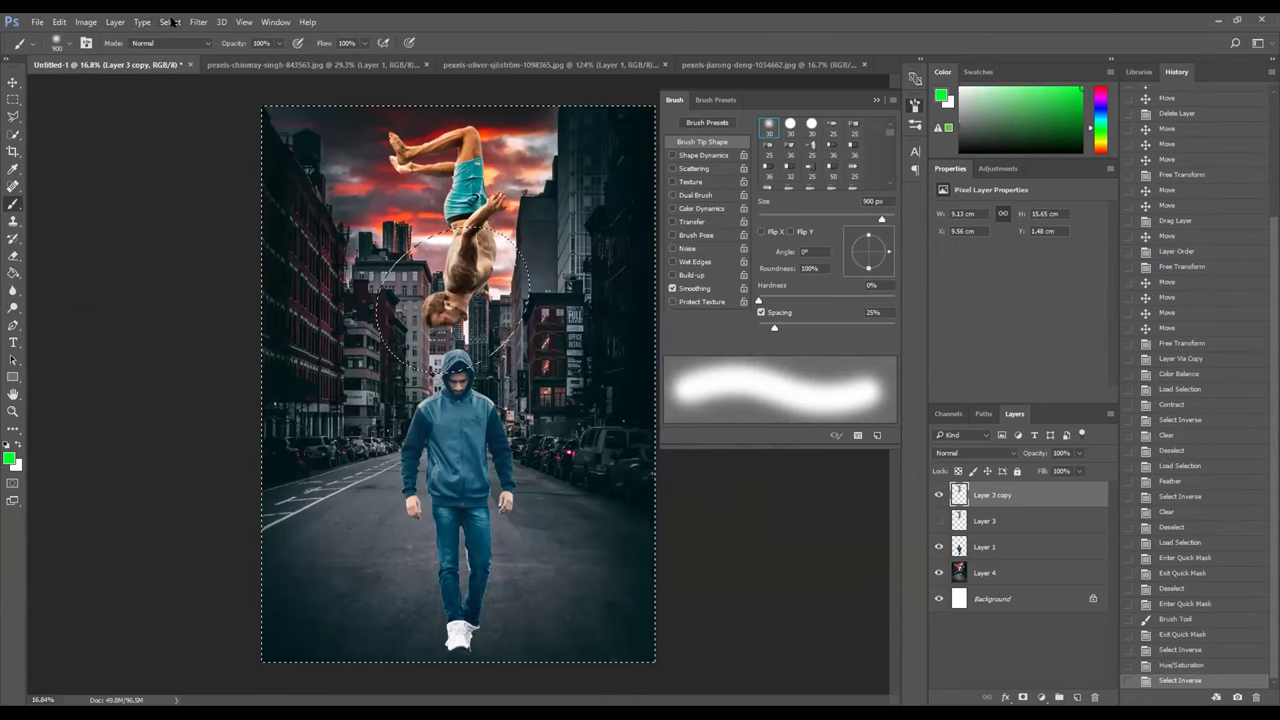
{"action": "left_click", "coordinate": [169, 22]}
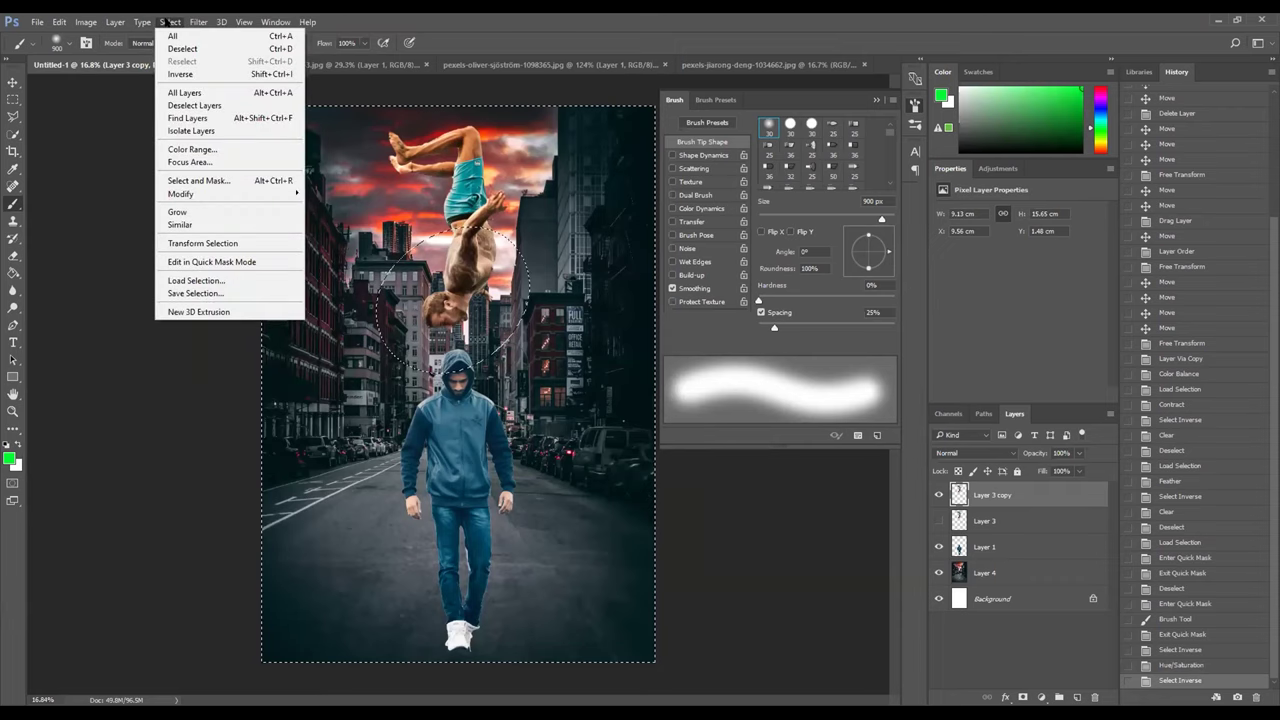
{"action": "mouse_move", "coordinate": [78, 22]}
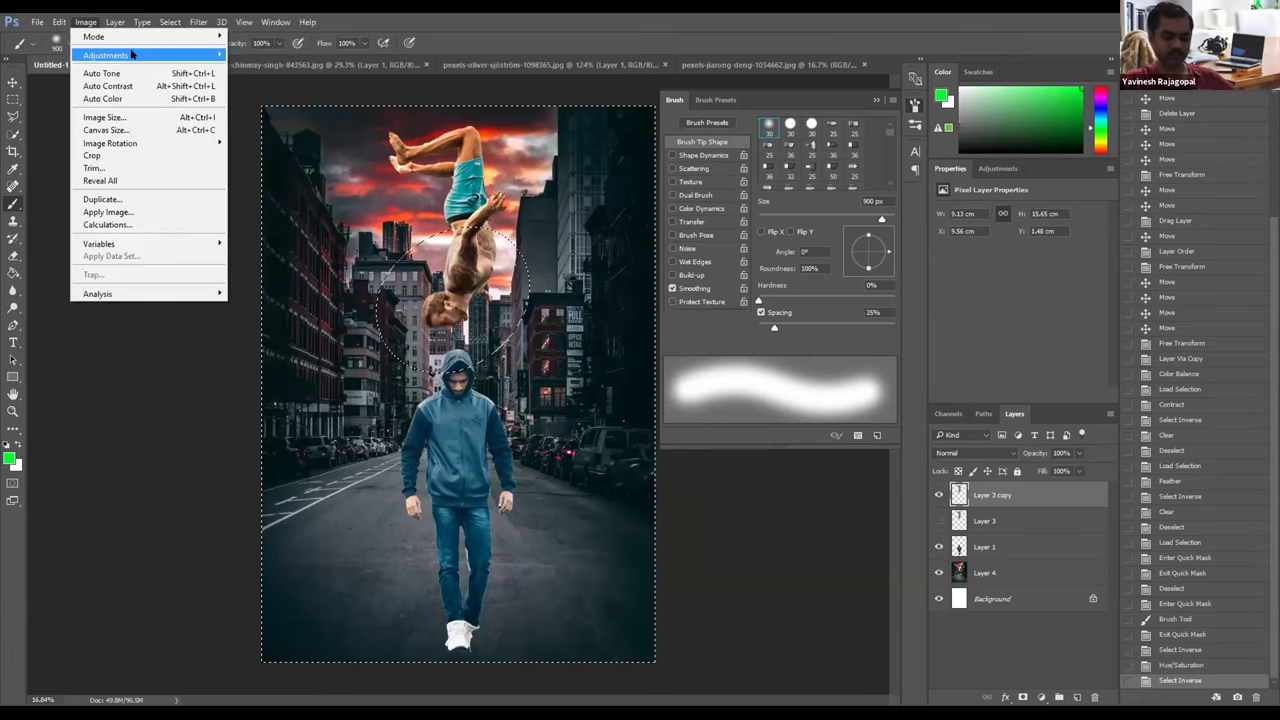
{"action": "mouse_move", "coordinate": [134, 55]}
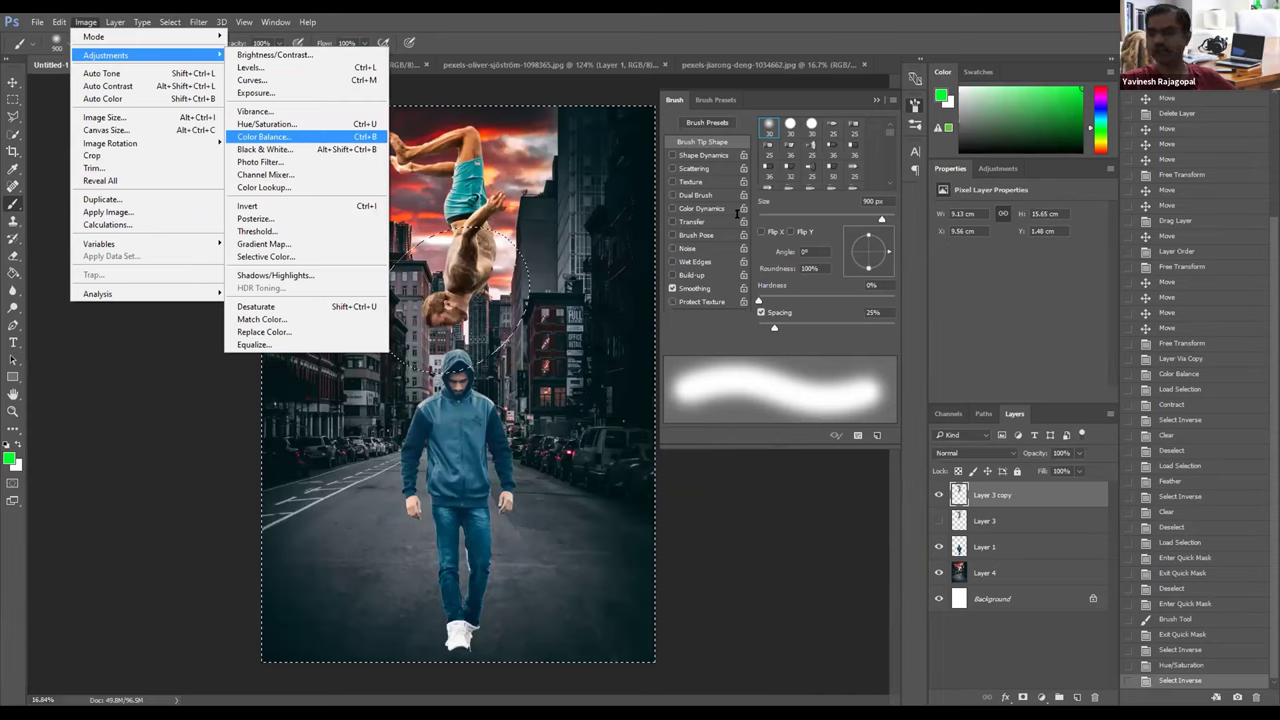
{"action": "key", "text": "Return"}
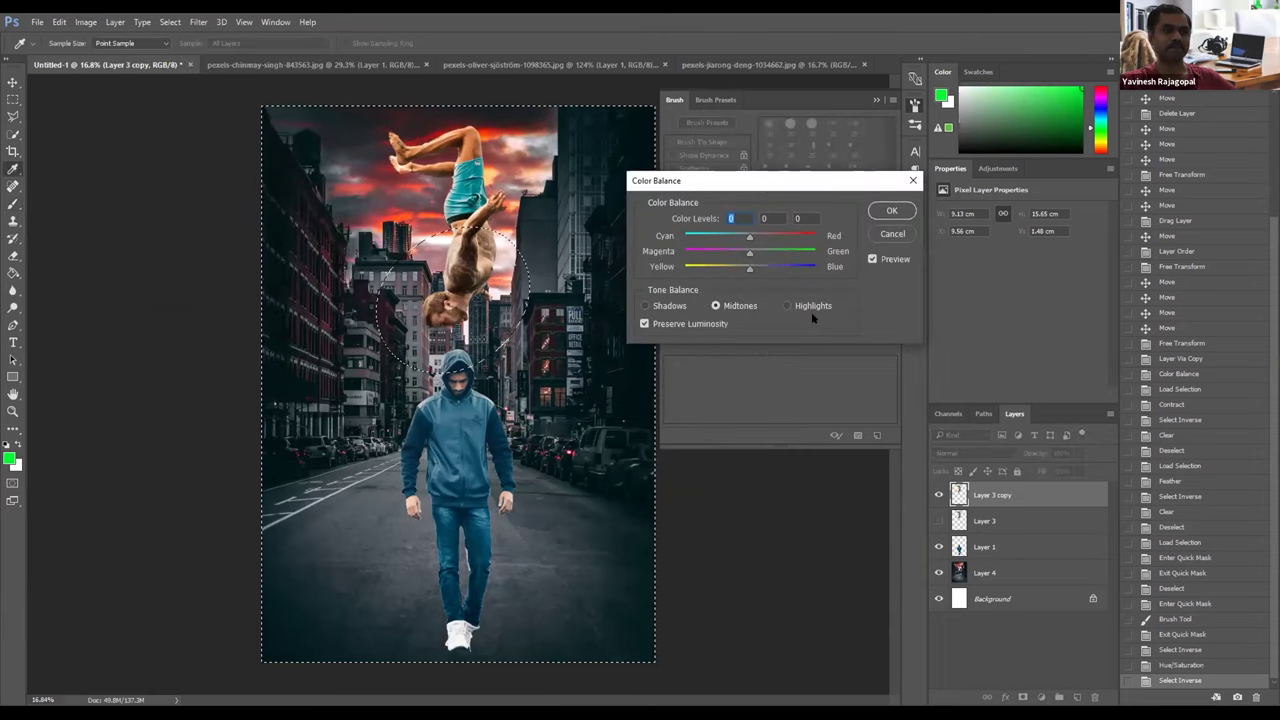
Step: Set Color Balance shadows +23/0/-24, midtones 0/0/-27, highlights +17/0/-11, and apply
{"action": "left_click_drag", "start_coordinate": [700, 180], "coordinate": [769, 225]}
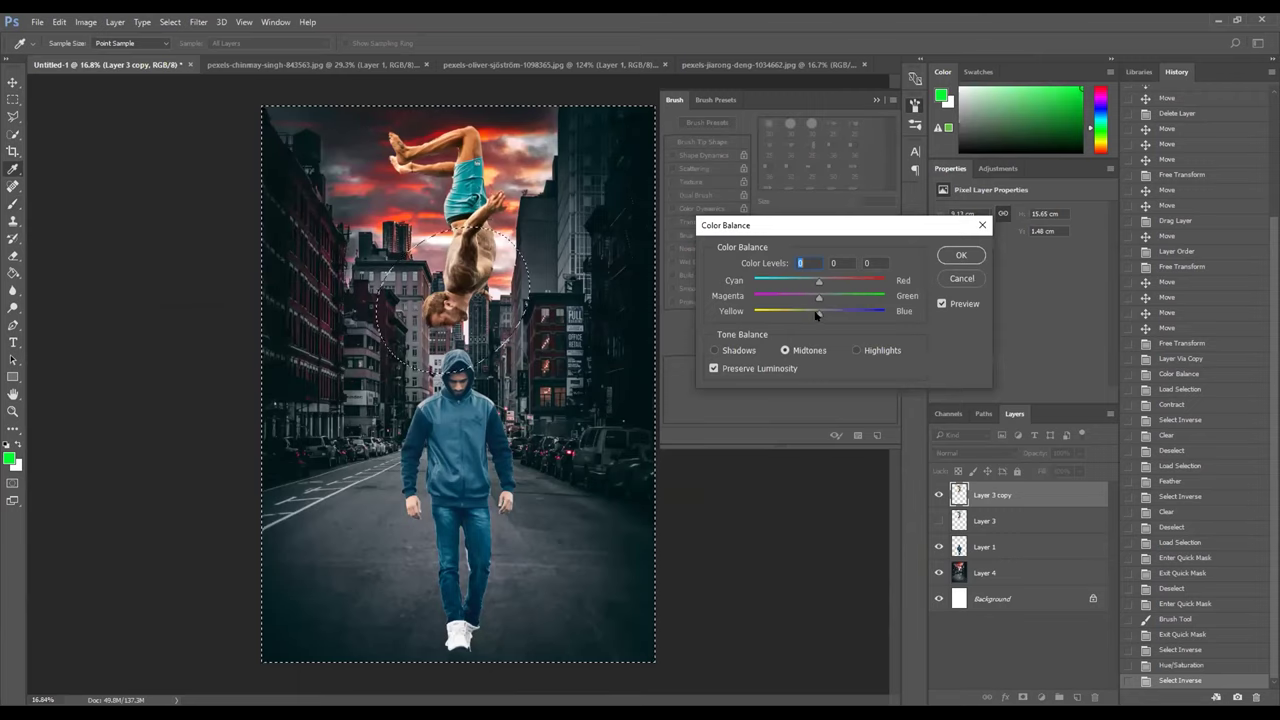
{"action": "left_click", "coordinate": [714, 350]}
{"action": "left_click", "coordinate": [788, 348]}
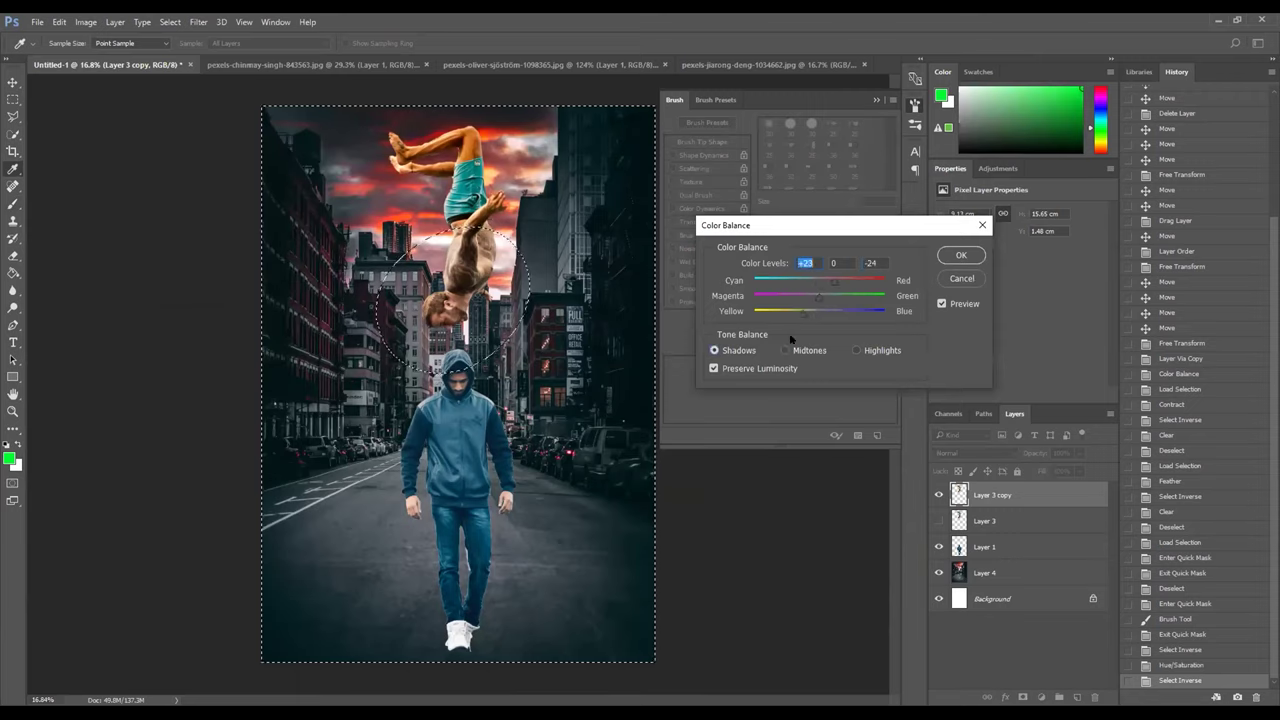
{"action": "left_click", "coordinate": [786, 350]}
{"action": "left_click_drag", "start_coordinate": [819, 313], "coordinate": [800, 315]}
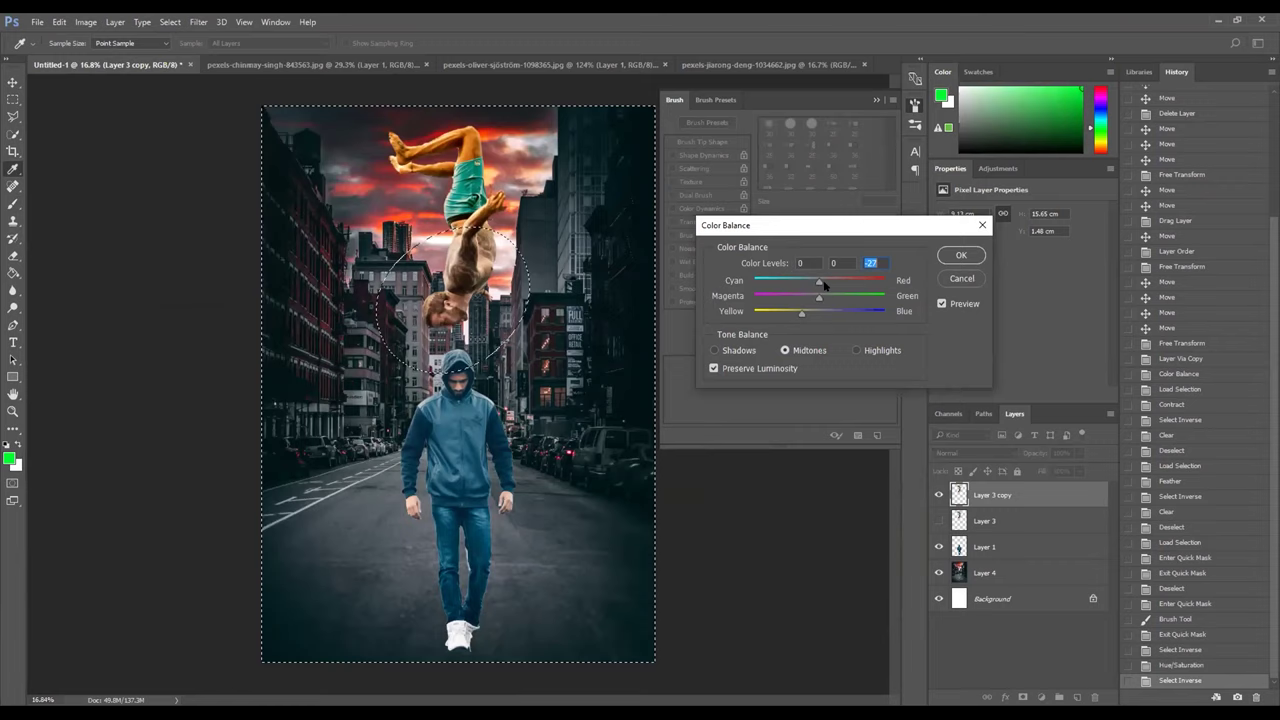
{"action": "left_click", "coordinate": [856, 350]}
{"action": "left_click_drag", "start_coordinate": [819, 315], "coordinate": [830, 281]}
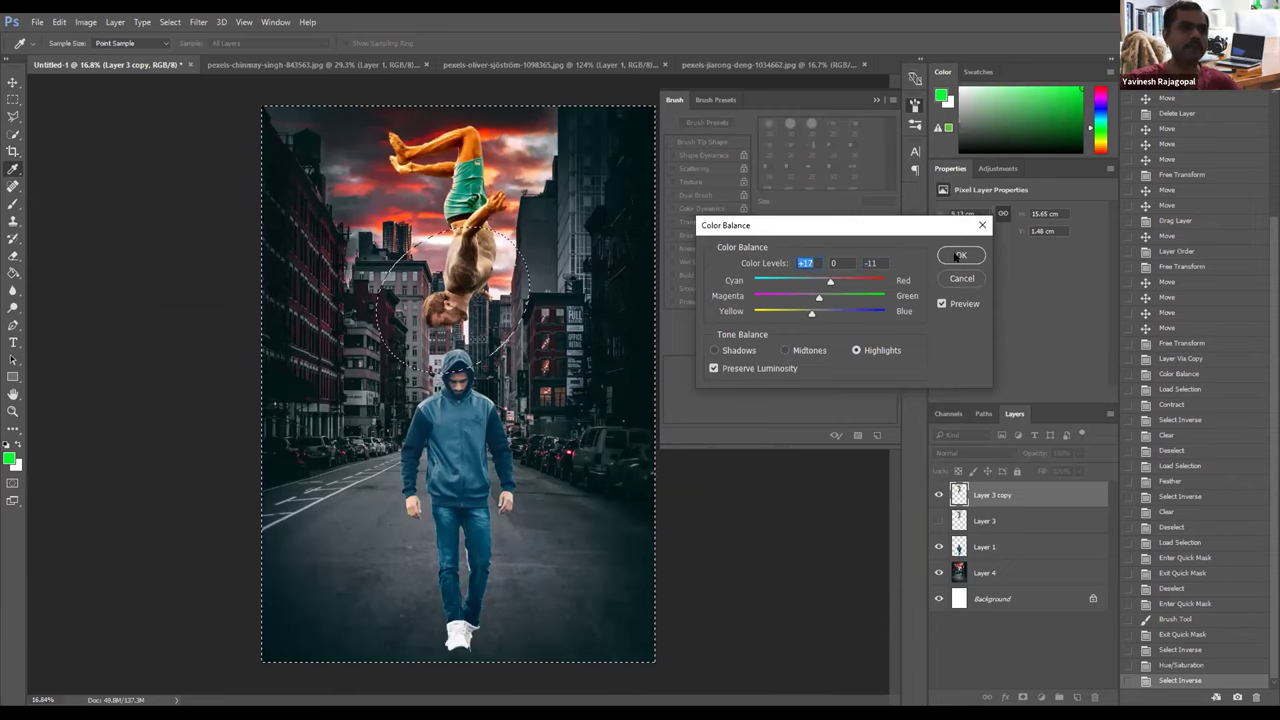
{"action": "left_click", "coordinate": [957, 257]}
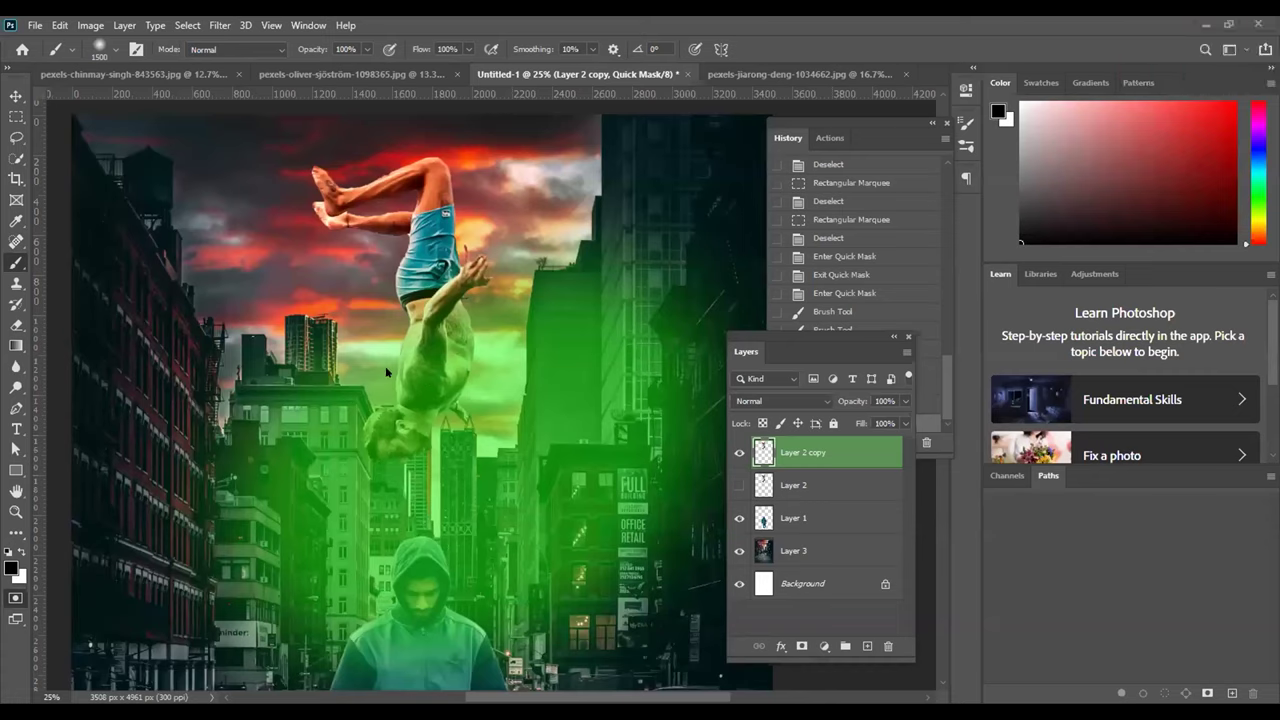
Step: Exit Quick Mask so the green-painted area around the flipping man becomes a selection
{"action": "key", "text": "q"}
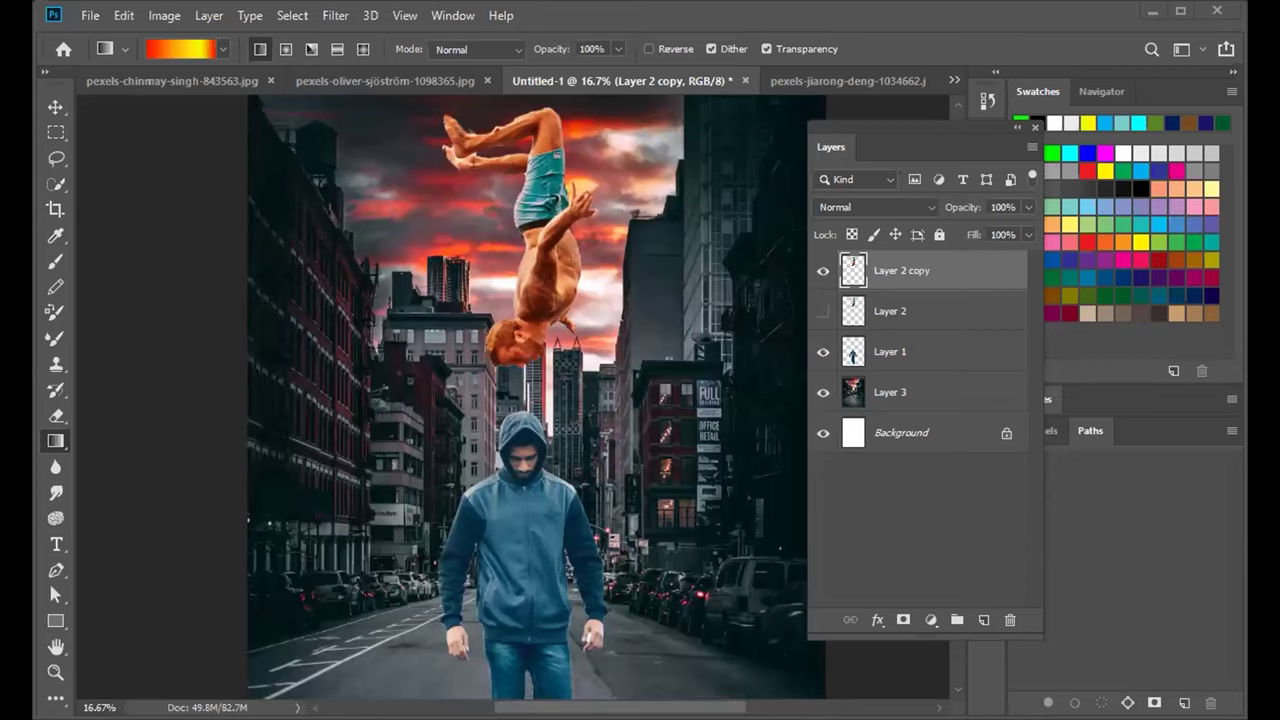
{"action": "scroll", "coordinate": [526, 398], "scroll_direction": "down", "scroll_amount": 1}
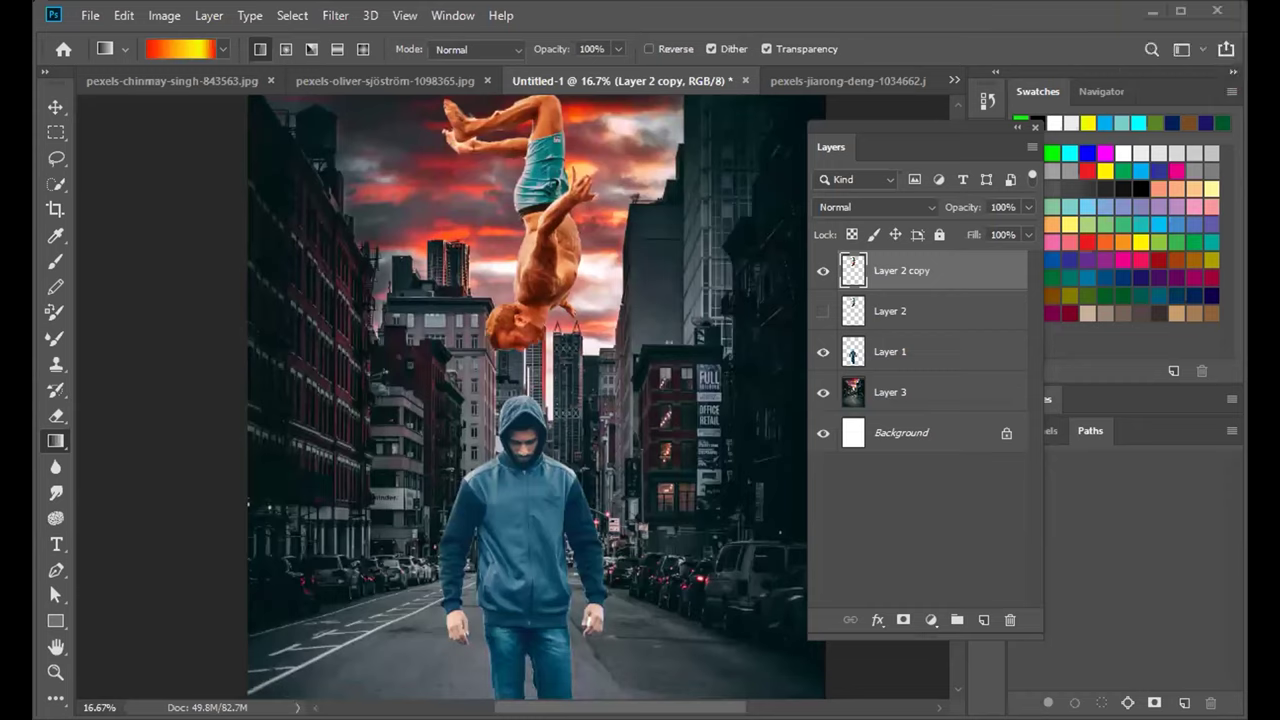
{"action": "scroll", "coordinate": [528, 397], "scroll_direction": "down", "scroll_amount": 1}
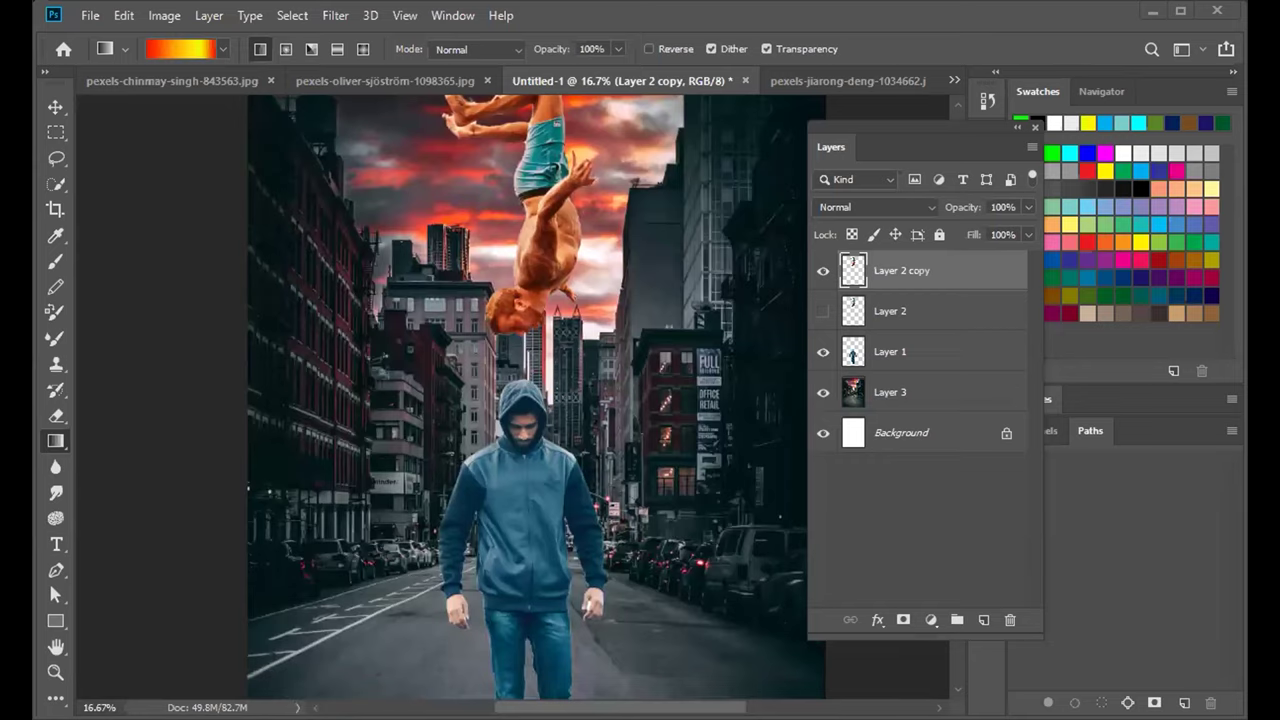
{"action": "scroll", "coordinate": [526, 397], "scroll_direction": "down", "scroll_amount": 1}
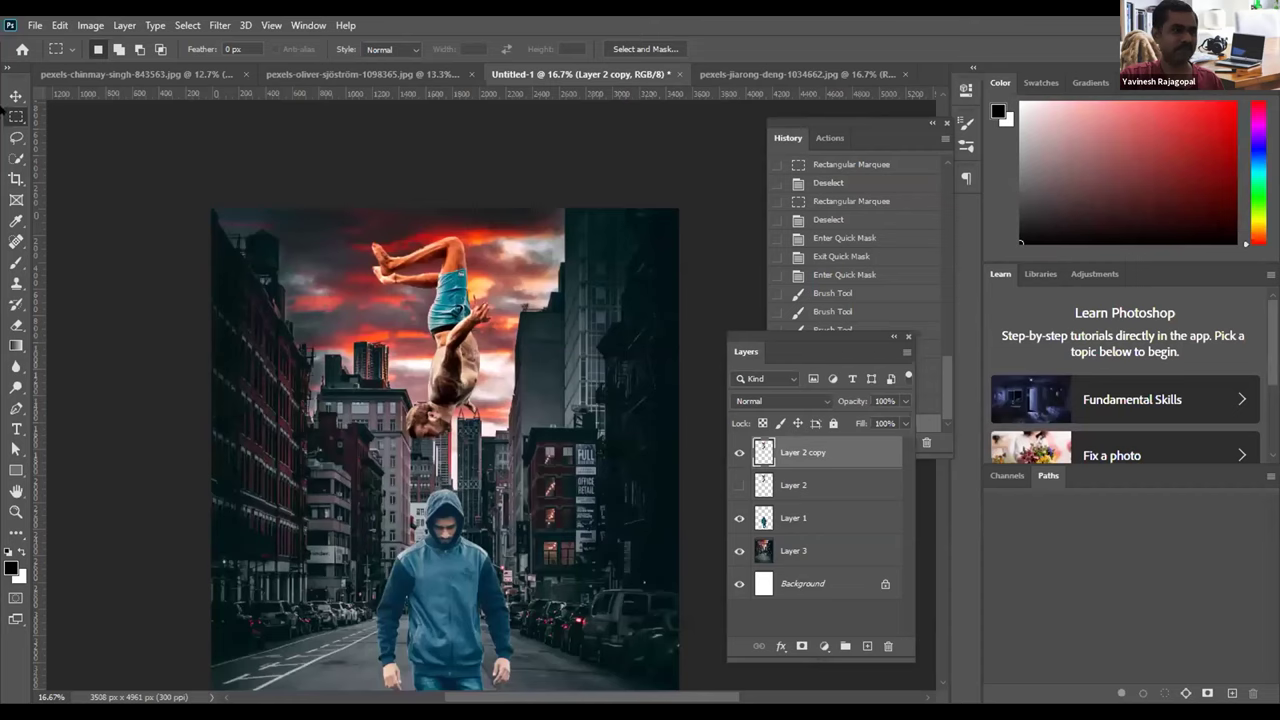
Step: Deselect, duplicate the hooded man's Layer 1 as Layer 1 copy, and hide the original
{"action": "key", "text": "ctrl+d"}
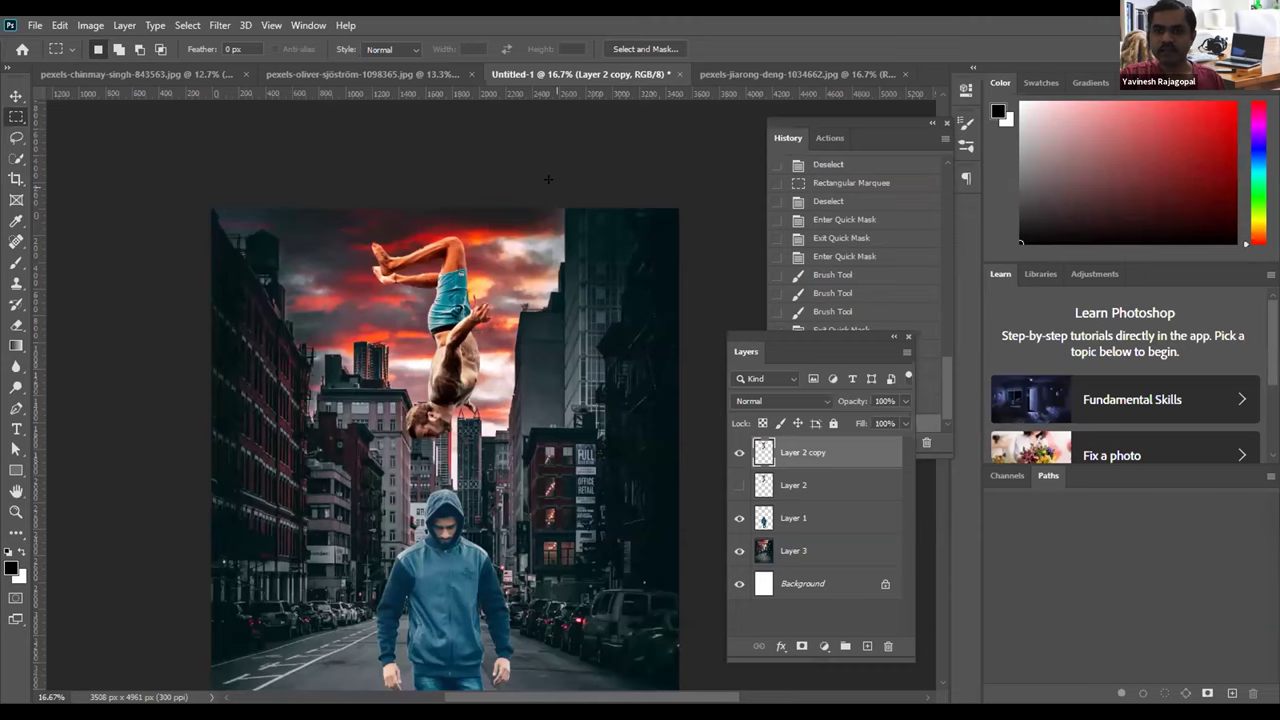
{"action": "left_click_drag", "start_coordinate": [463, 594], "coordinate": [453, 404]}
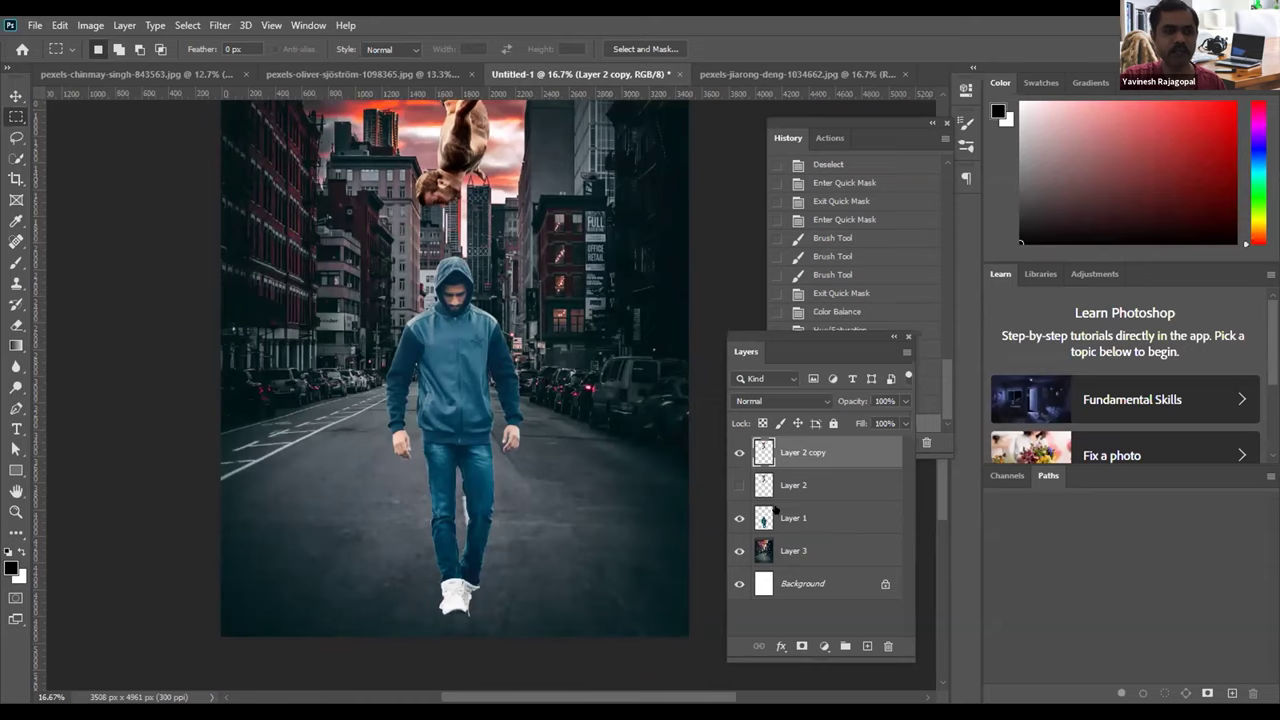
{"action": "left_click", "coordinate": [795, 518]}
{"action": "key", "text": "ctrl+j"}
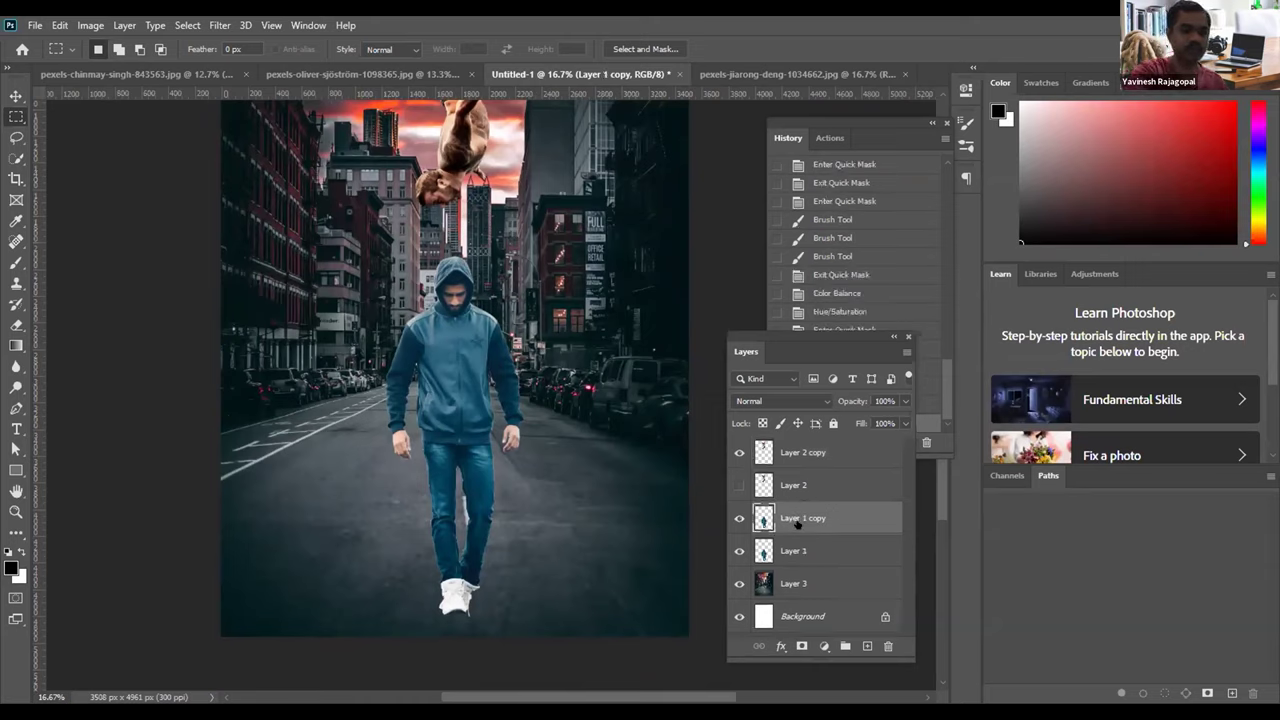
{"action": "left_click", "coordinate": [739, 551]}
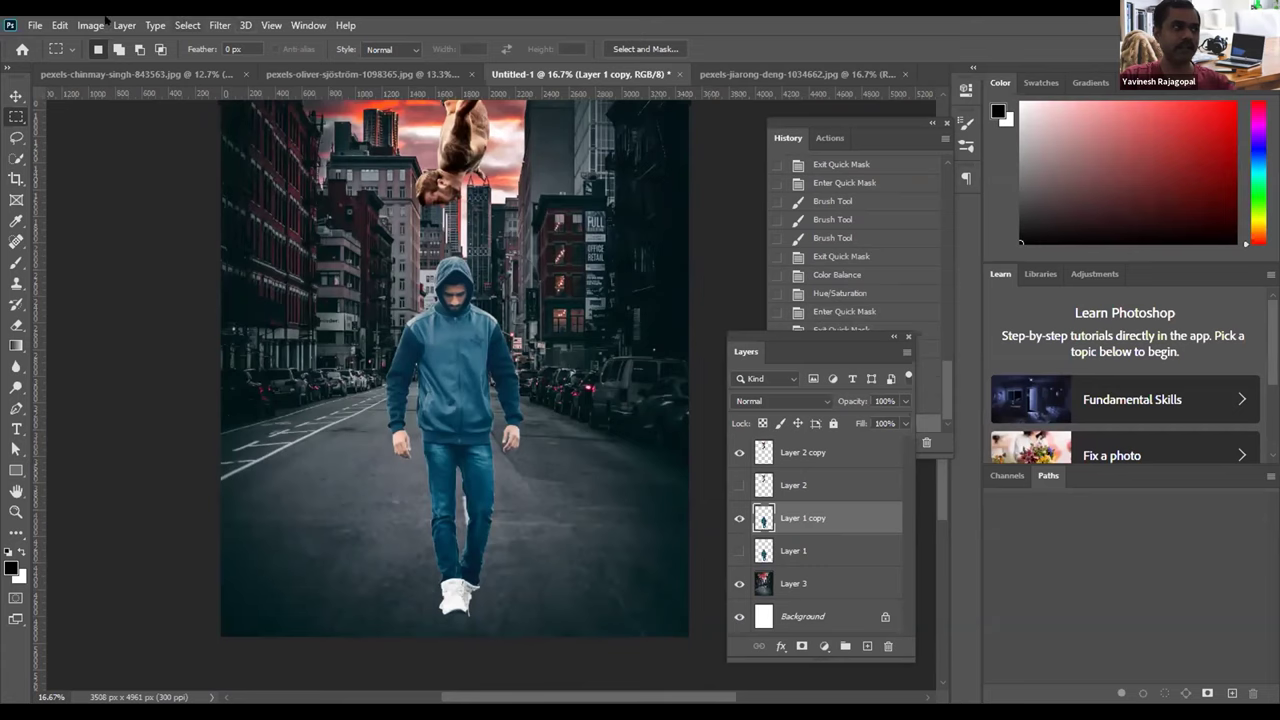
Step: Open a Curves adjustment and switch its channel to Green
{"action": "left_click", "coordinate": [90, 25]}
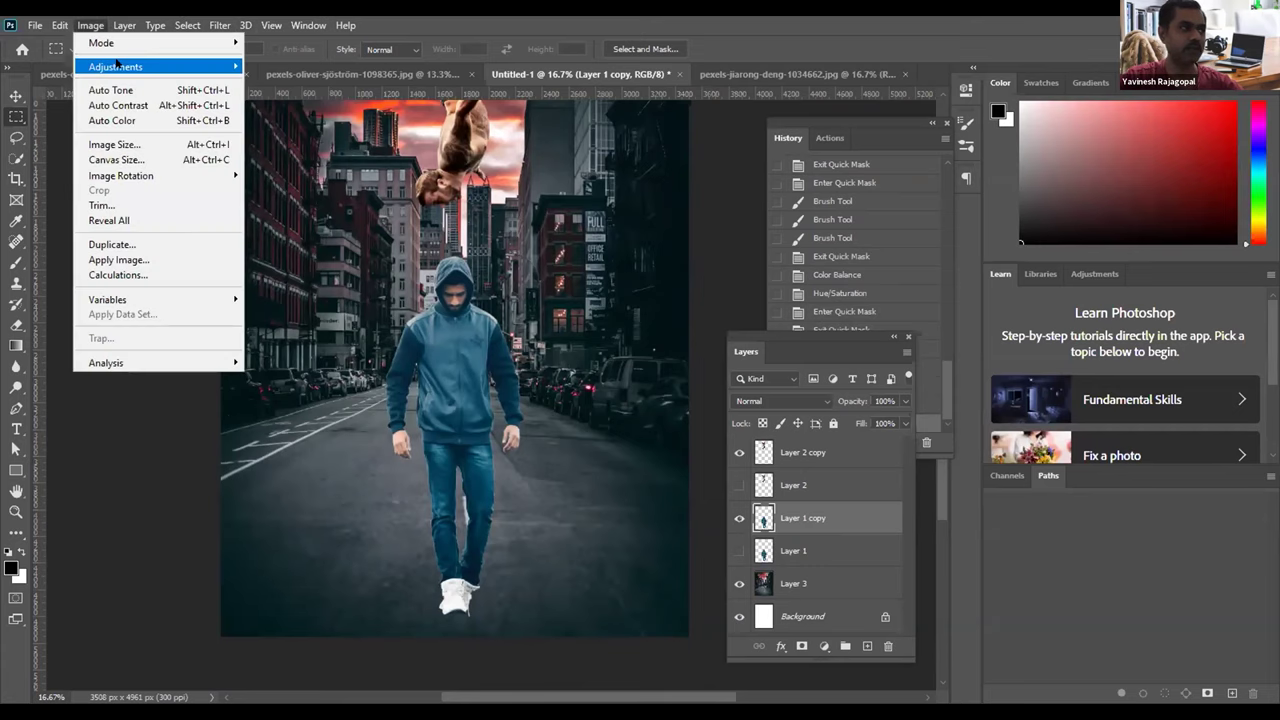
{"action": "mouse_move", "coordinate": [207, 72]}
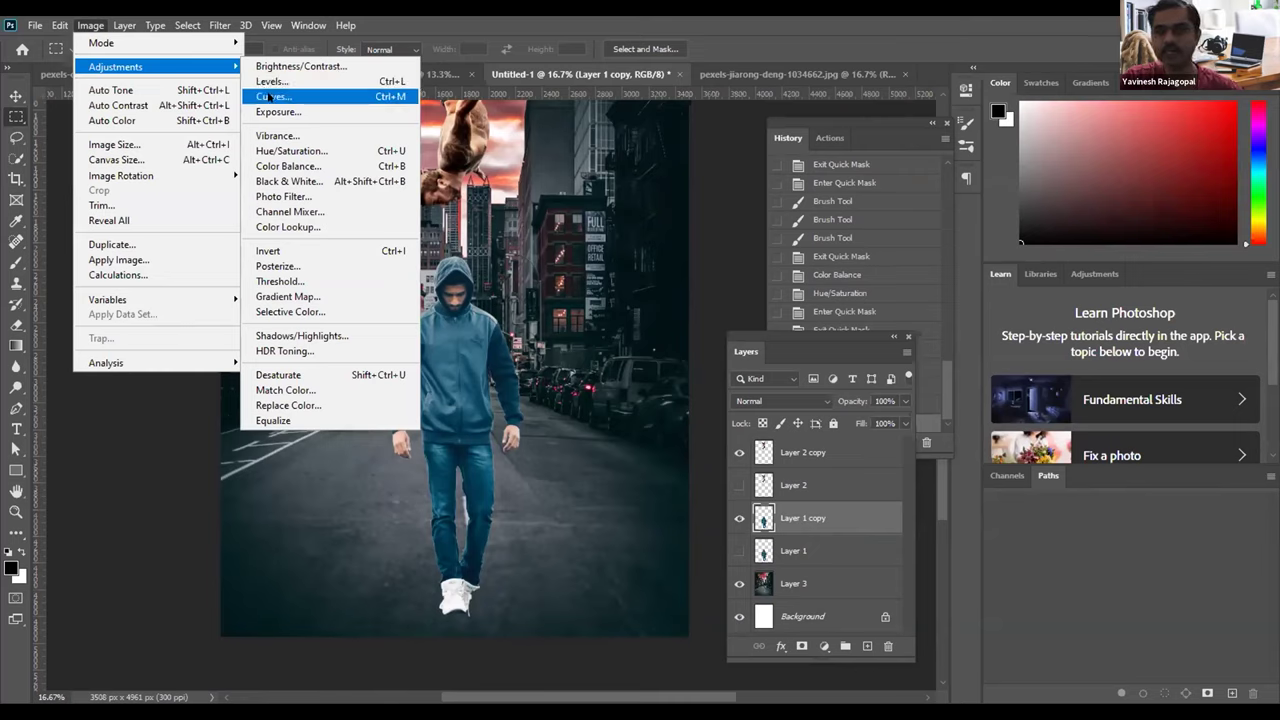
{"action": "left_click", "coordinate": [271, 97]}
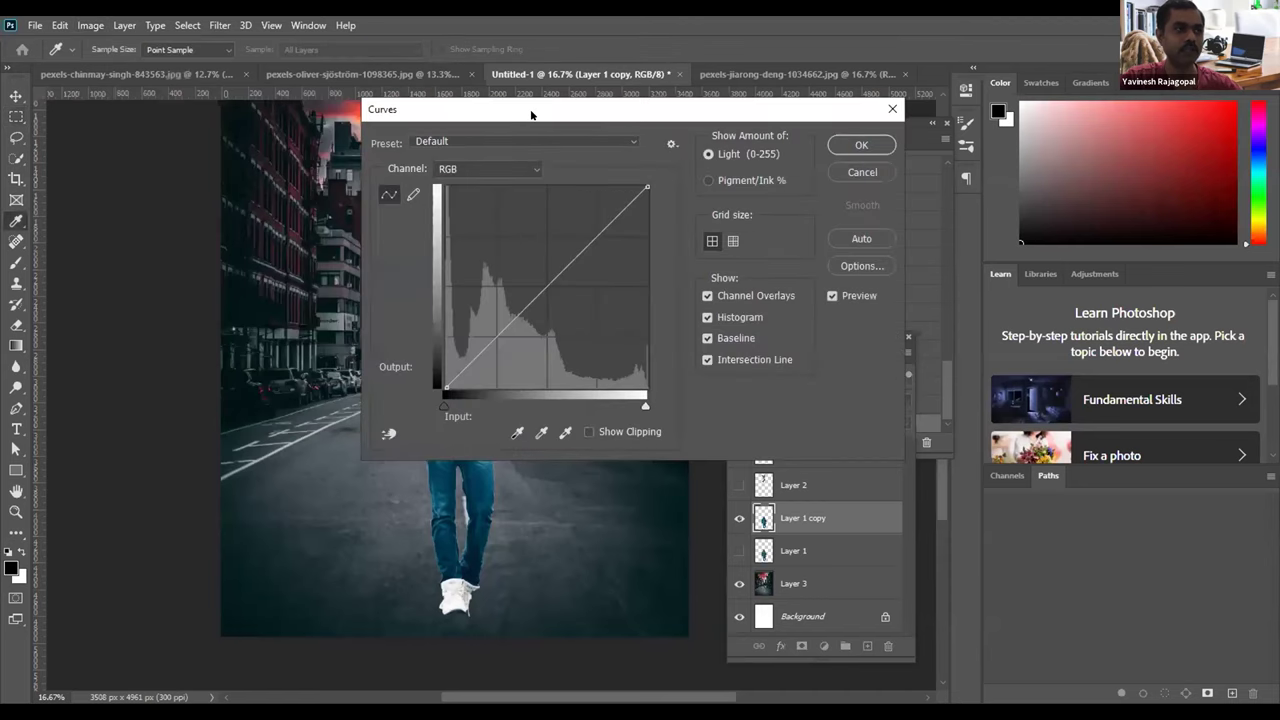
{"action": "left_click_drag", "start_coordinate": [531, 115], "coordinate": [676, 122]}
{"action": "left_click", "coordinate": [607, 178]}
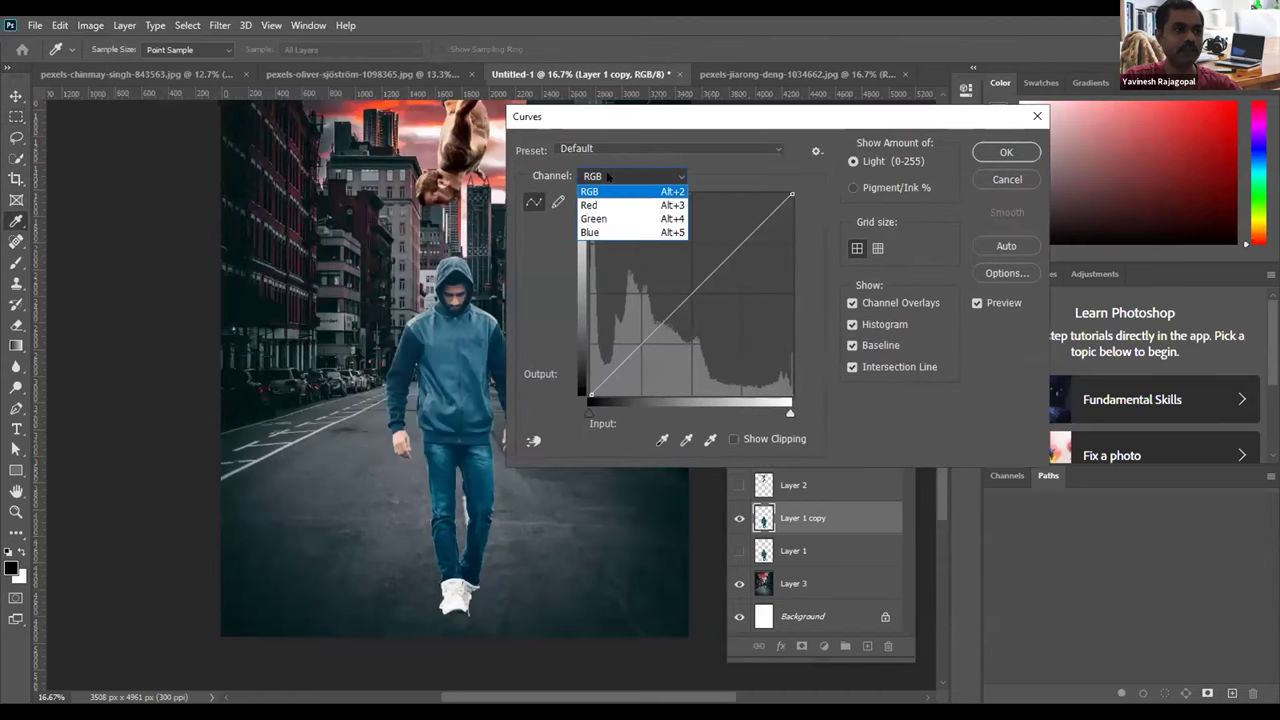
{"action": "left_click", "coordinate": [598, 218]}
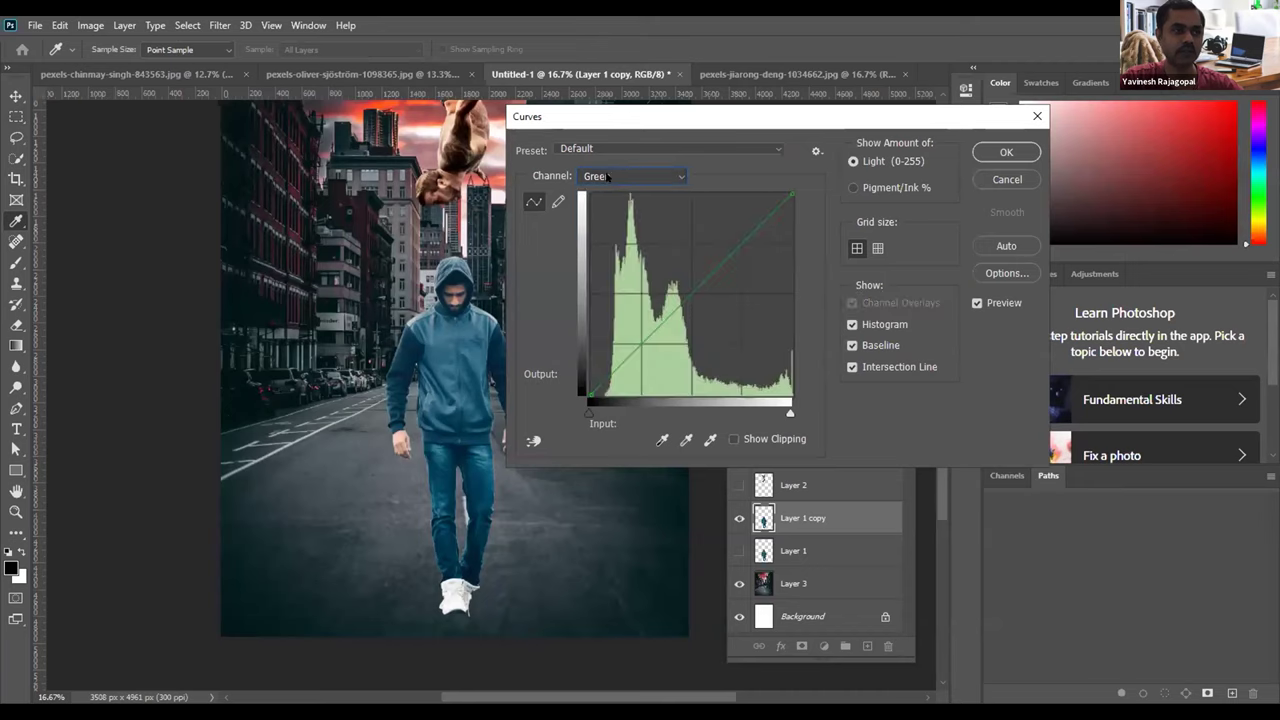
Step: Bend the Green curve with several points, lifting shadows to 39/50 to tint the hooded man teal
{"action": "left_click_drag", "start_coordinate": [660, 305], "coordinate": [700, 316]}
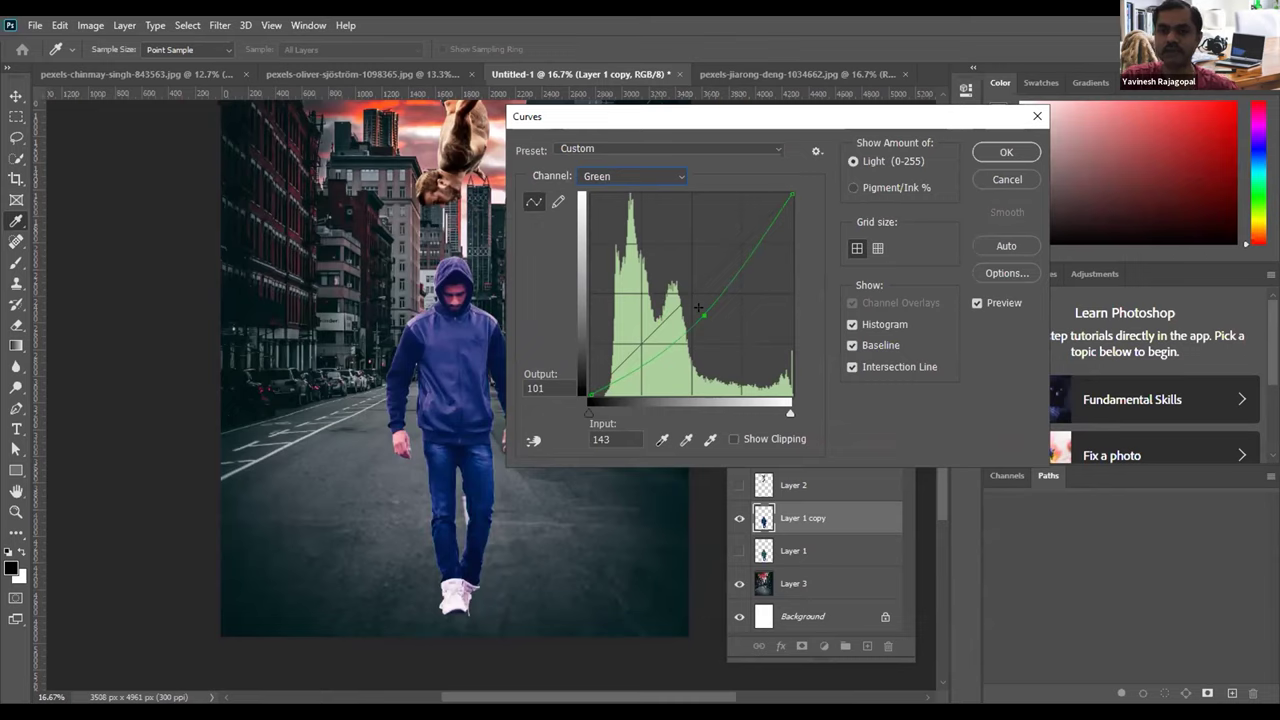
{"action": "left_click_drag", "start_coordinate": [703, 315], "coordinate": [759, 212]}
{"action": "left_click_drag", "start_coordinate": [700, 269], "coordinate": [608, 367]}
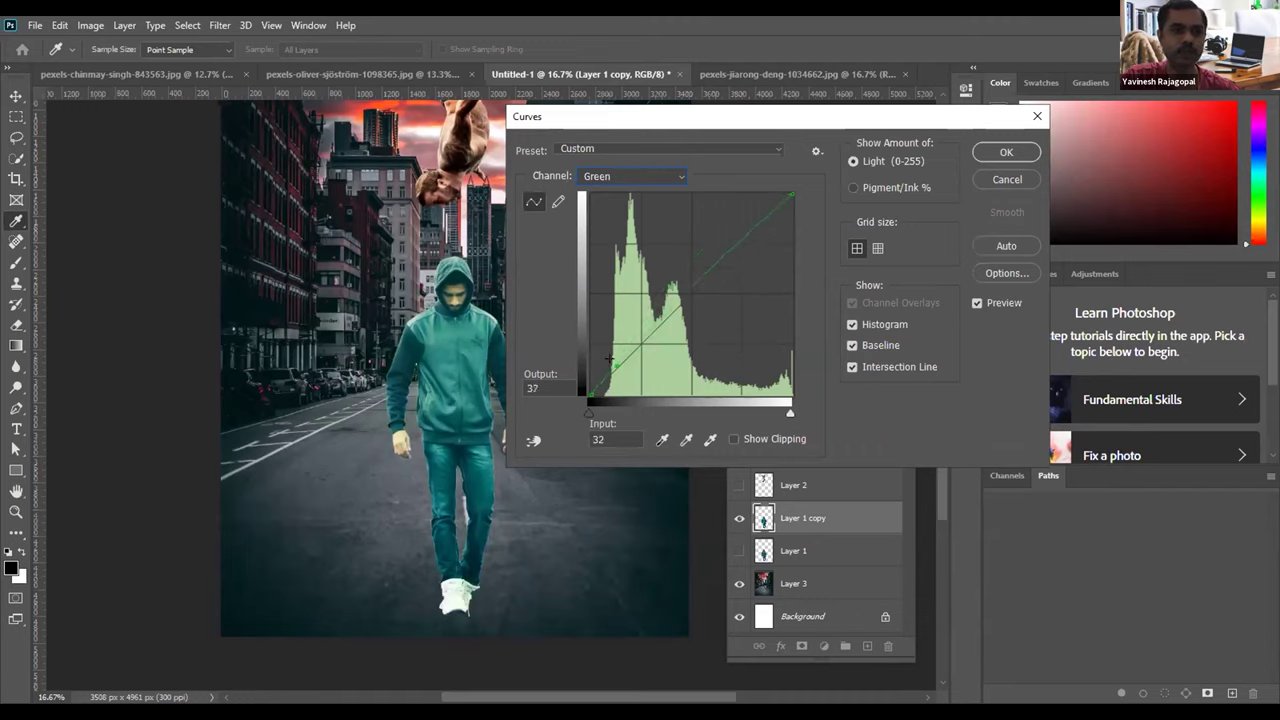
{"action": "left_click", "coordinate": [668, 303]}
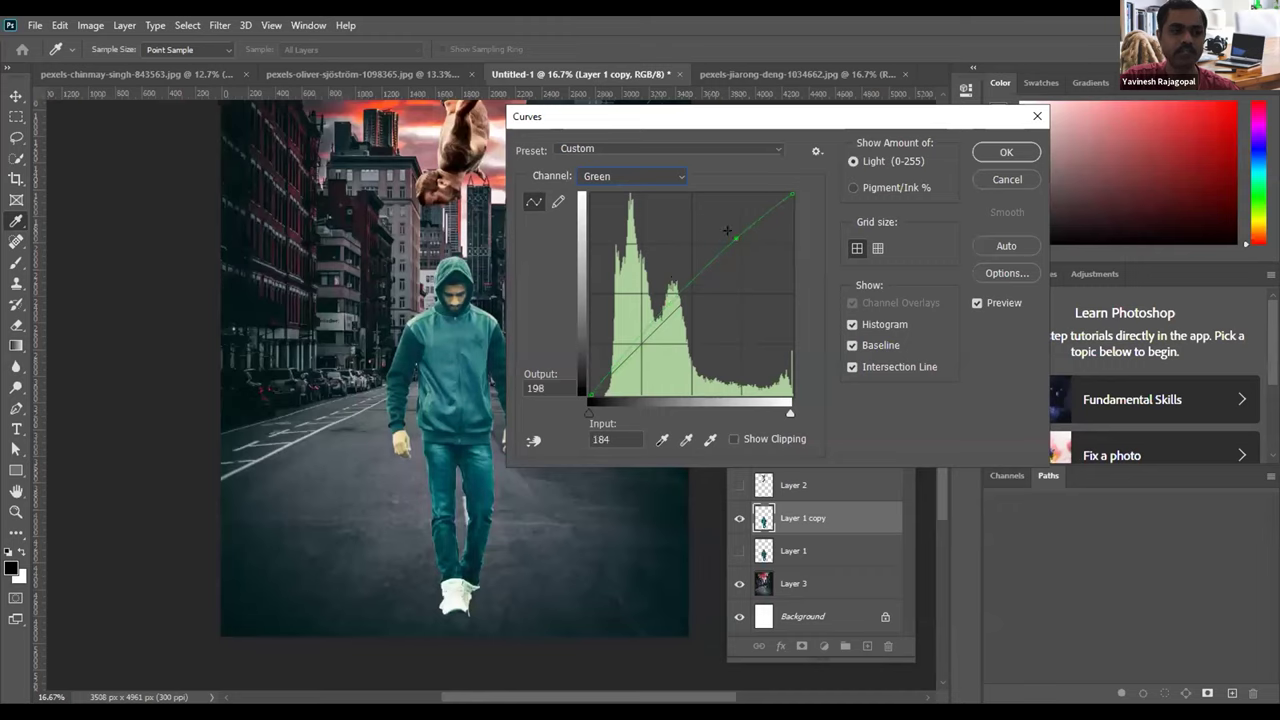
{"action": "left_click", "coordinate": [625, 354]}
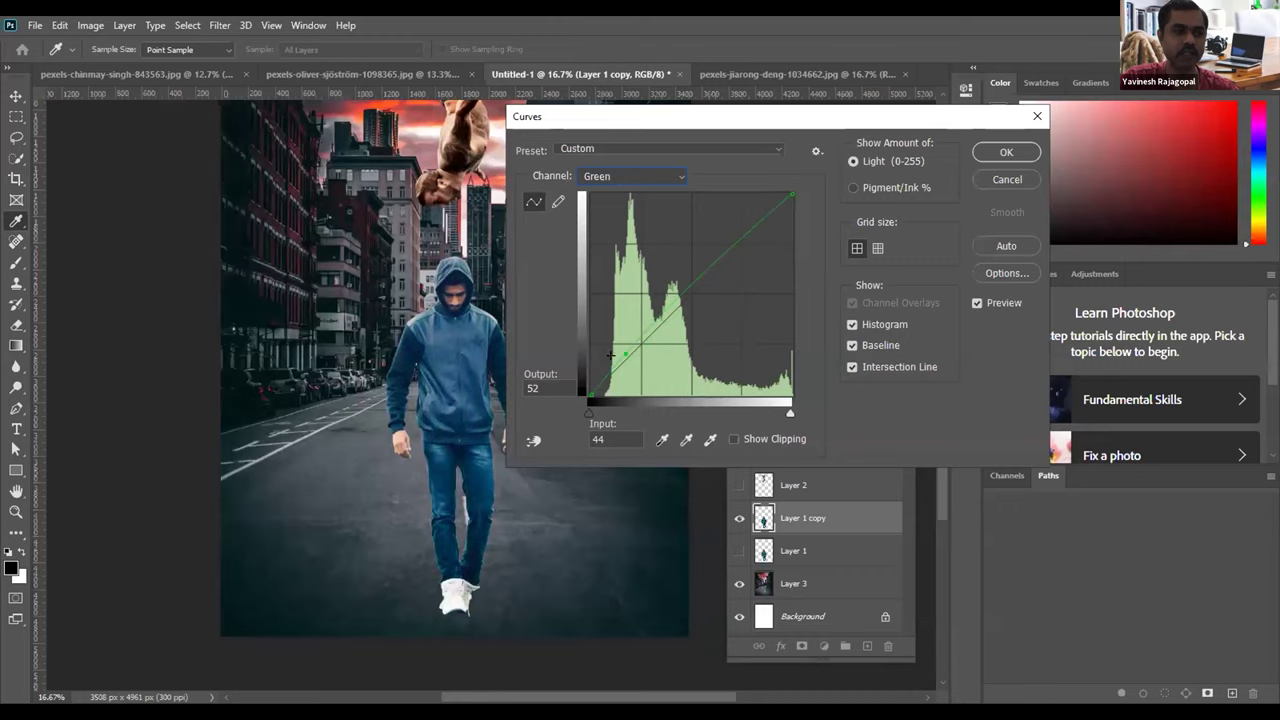
{"action": "left_click_drag", "start_coordinate": [624, 355], "coordinate": [608, 386]}
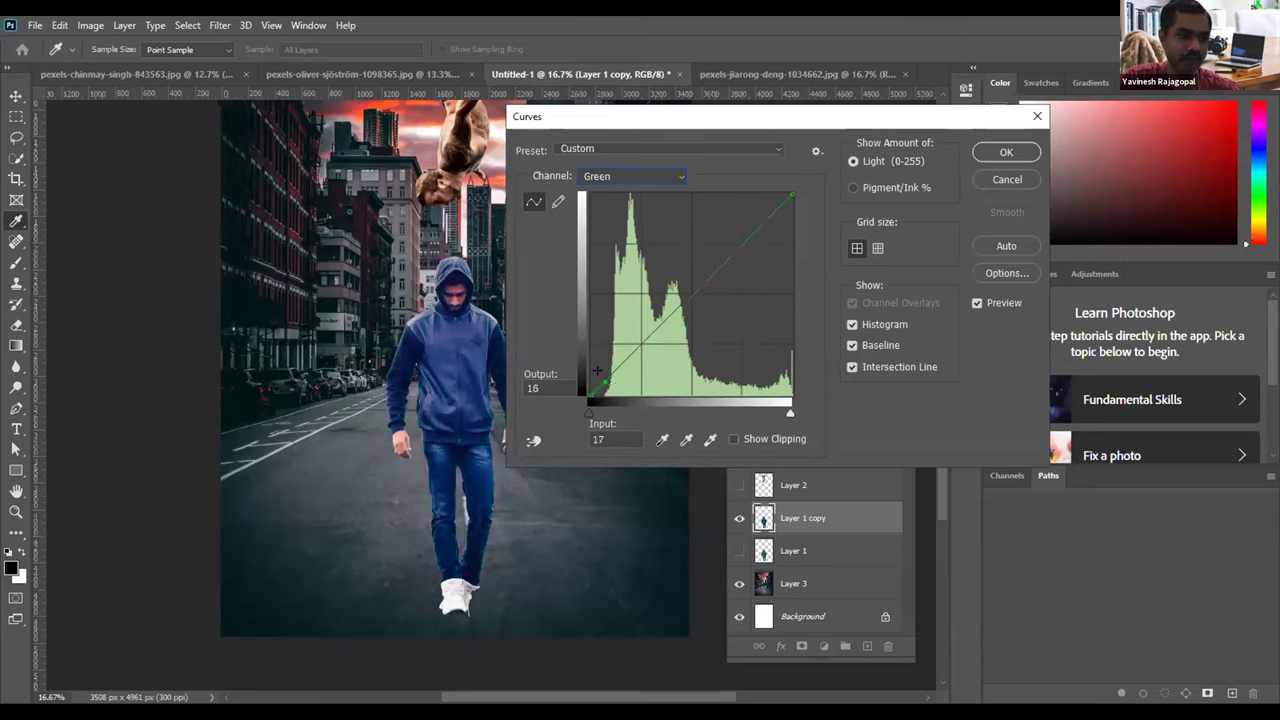
{"action": "left_click", "coordinate": [659, 266]}
{"action": "left_click_drag", "start_coordinate": [662, 263], "coordinate": [678, 288]}
{"action": "left_click_drag", "start_coordinate": [683, 292], "coordinate": [726, 243]}
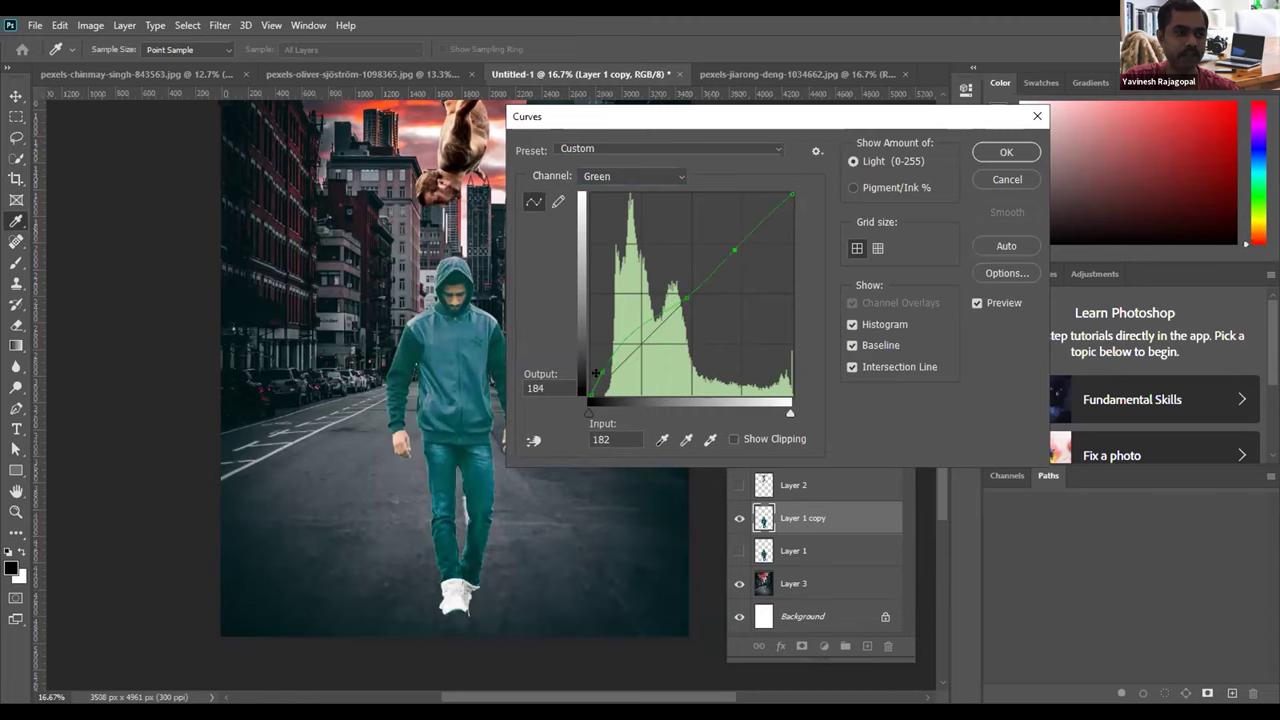
{"action": "left_click_drag", "start_coordinate": [598, 367], "coordinate": [621, 345]}
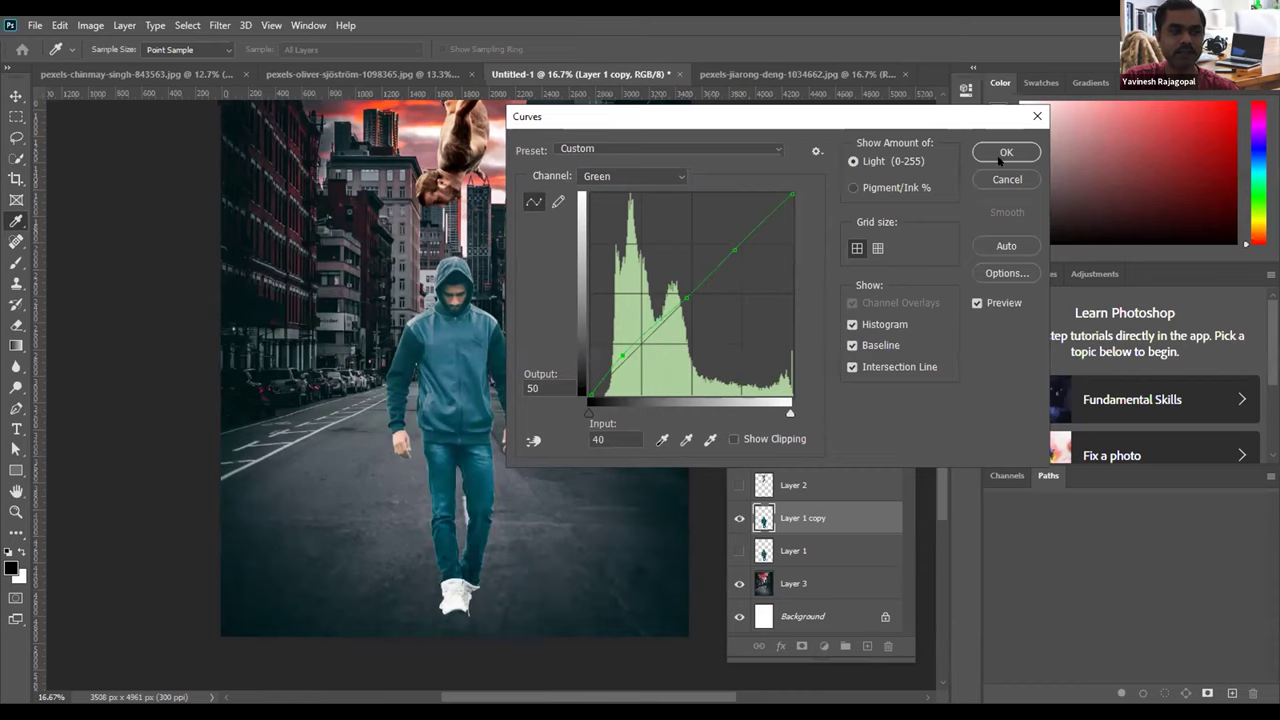
Step: Apply the Curves and toggle Layer 1 copy on and off against the original Layer 1
{"action": "left_click", "coordinate": [1006, 152]}
{"action": "left_click", "coordinate": [739, 518]}
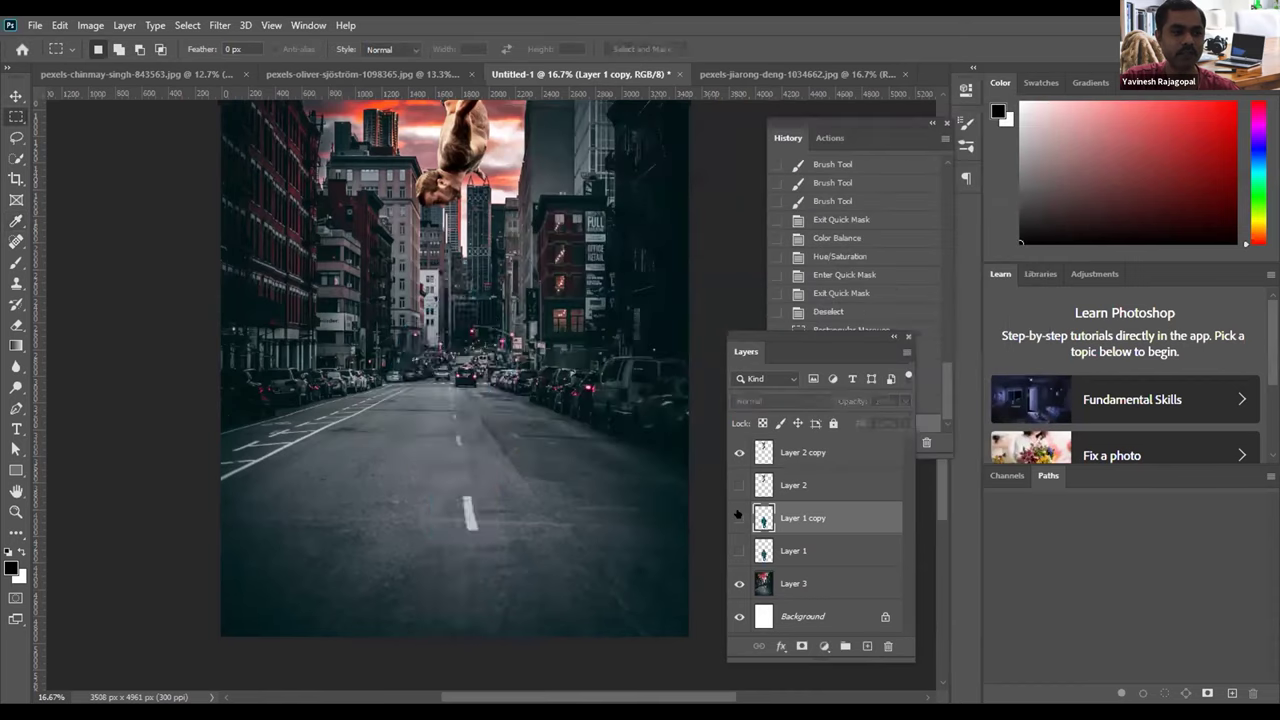
{"action": "left_click", "coordinate": [739, 551]}
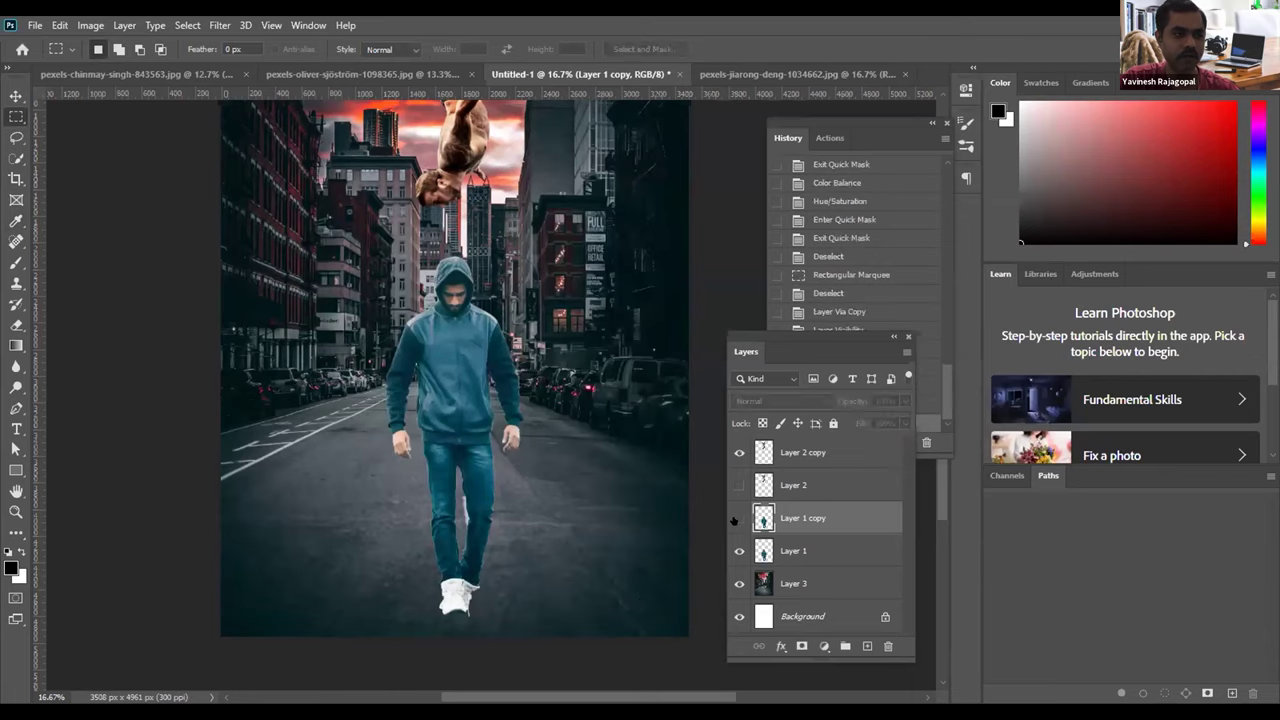
{"action": "left_click", "coordinate": [739, 518]}
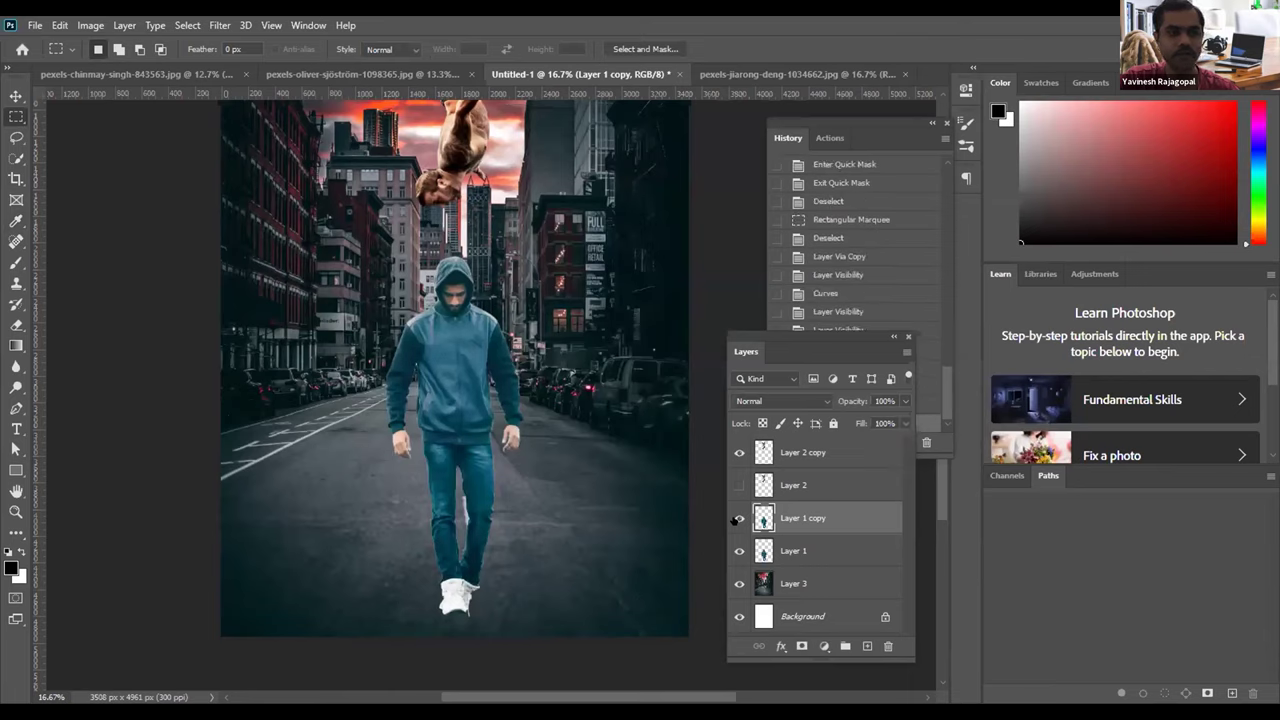
{"action": "left_click", "coordinate": [739, 518]}
{"action": "left_click", "coordinate": [739, 518]}
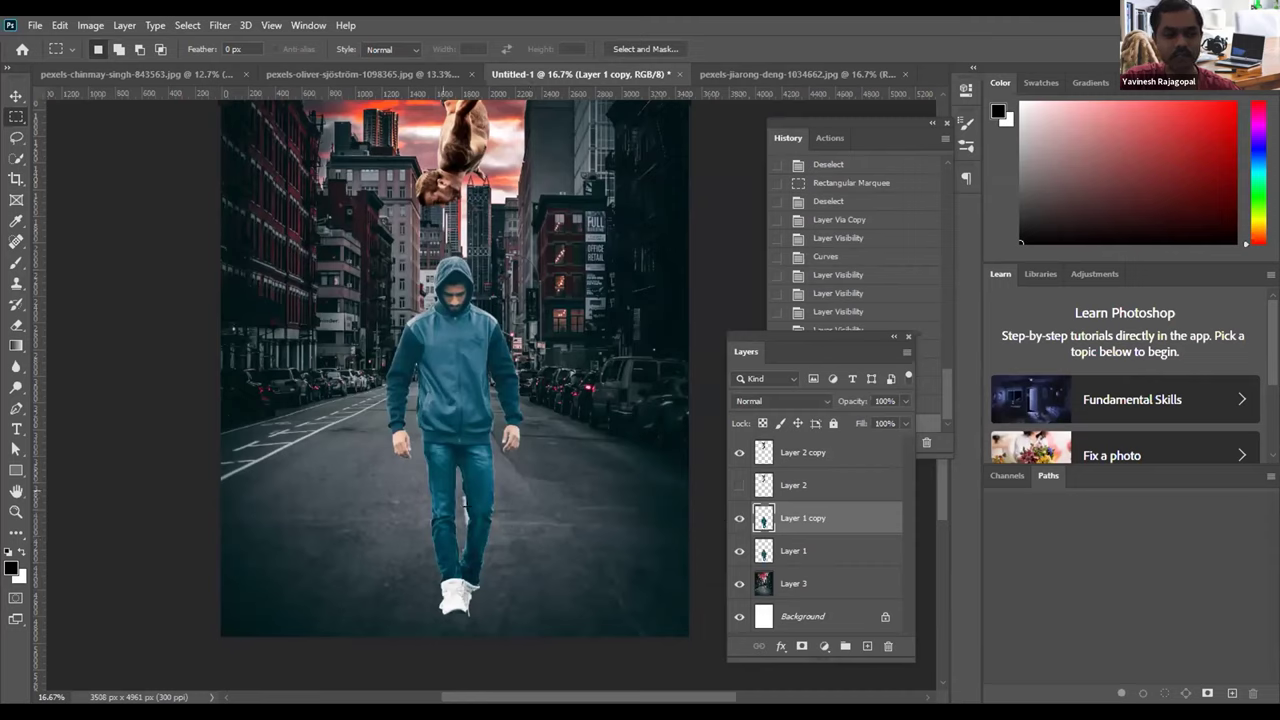
Step: Try a rectangular road selection beside the man, comparing layers, then undo it
{"action": "left_click_drag", "start_coordinate": [593, 557], "coordinate": [545, 522]}
{"action": "left_click", "coordinate": [738, 518]}
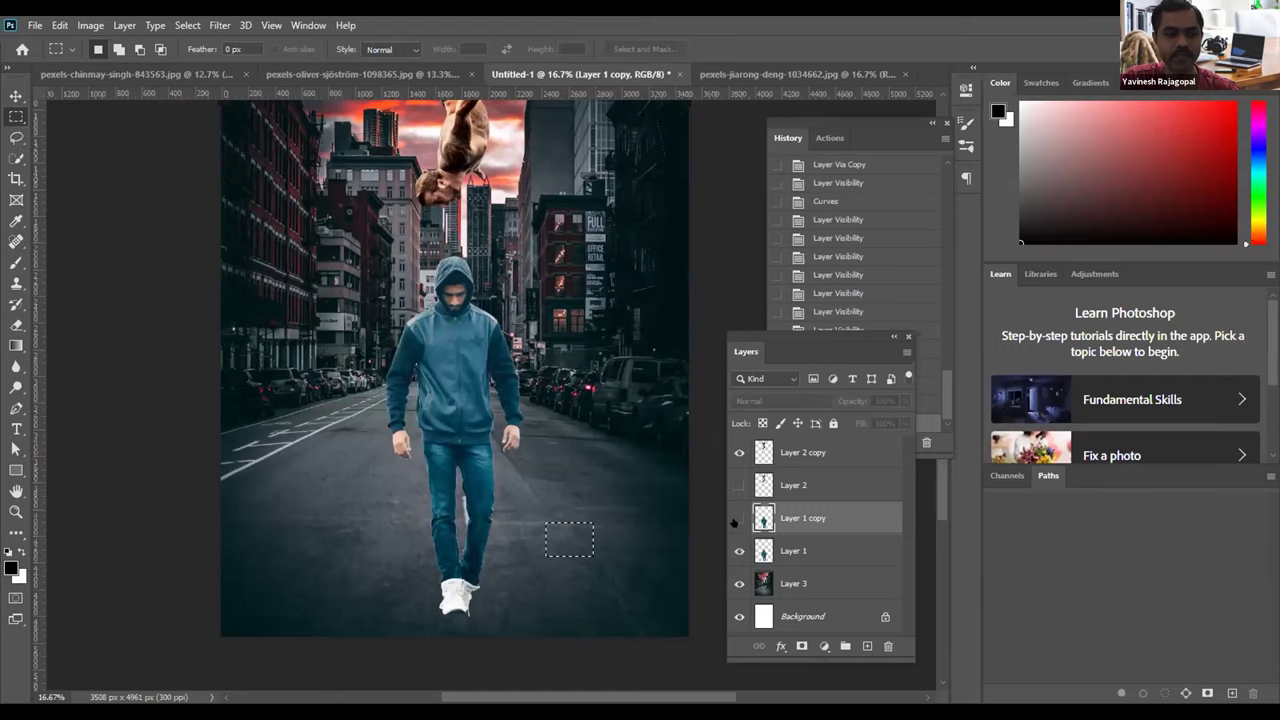
{"action": "left_click", "coordinate": [738, 518]}
{"action": "left_click", "coordinate": [478, 462]}
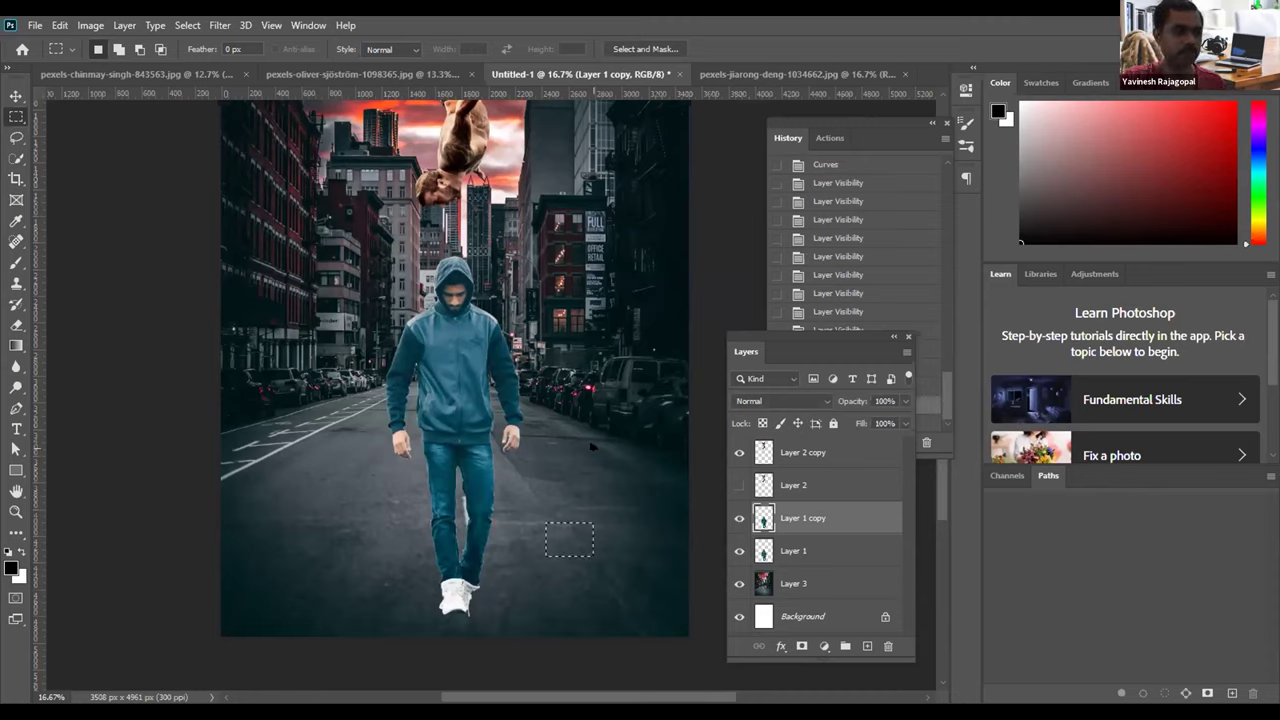
{"action": "left_click_drag", "start_coordinate": [545, 522], "coordinate": [593, 557]}
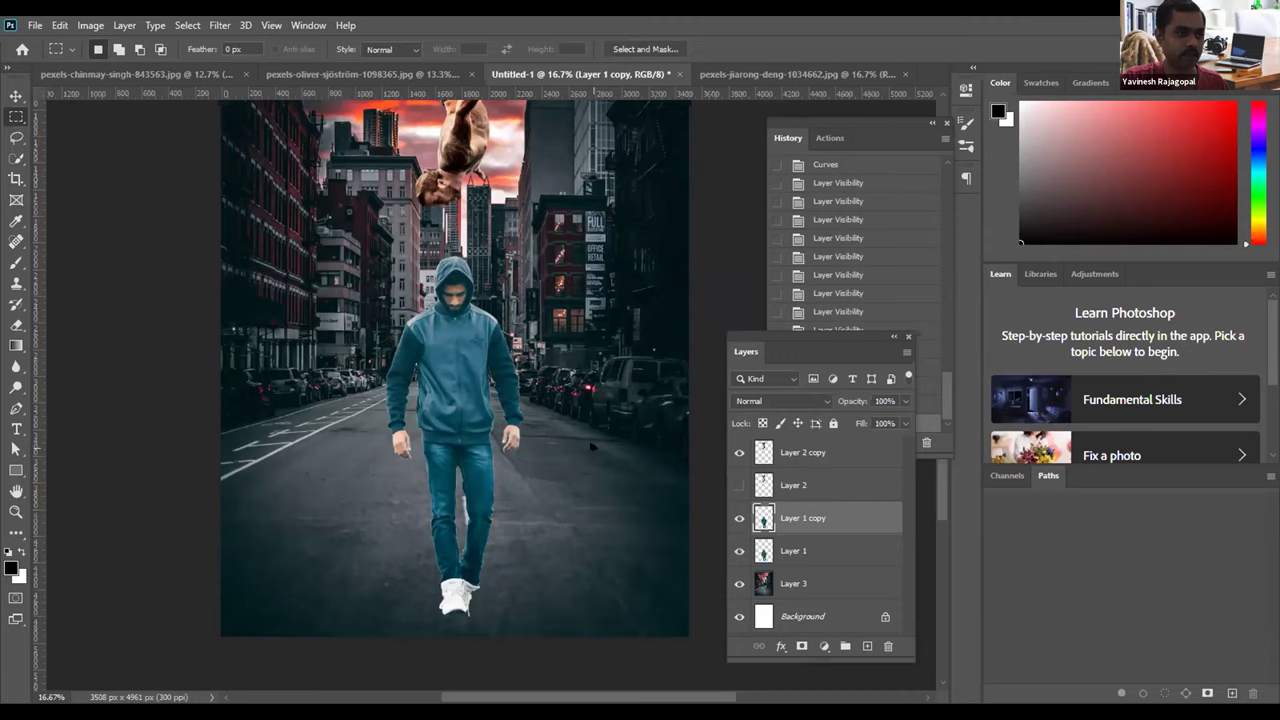
{"action": "key", "text": "ctrl+z"}
{"action": "key", "text": "ctrl+z"}
{"action": "key", "text": "ctrl+z"}
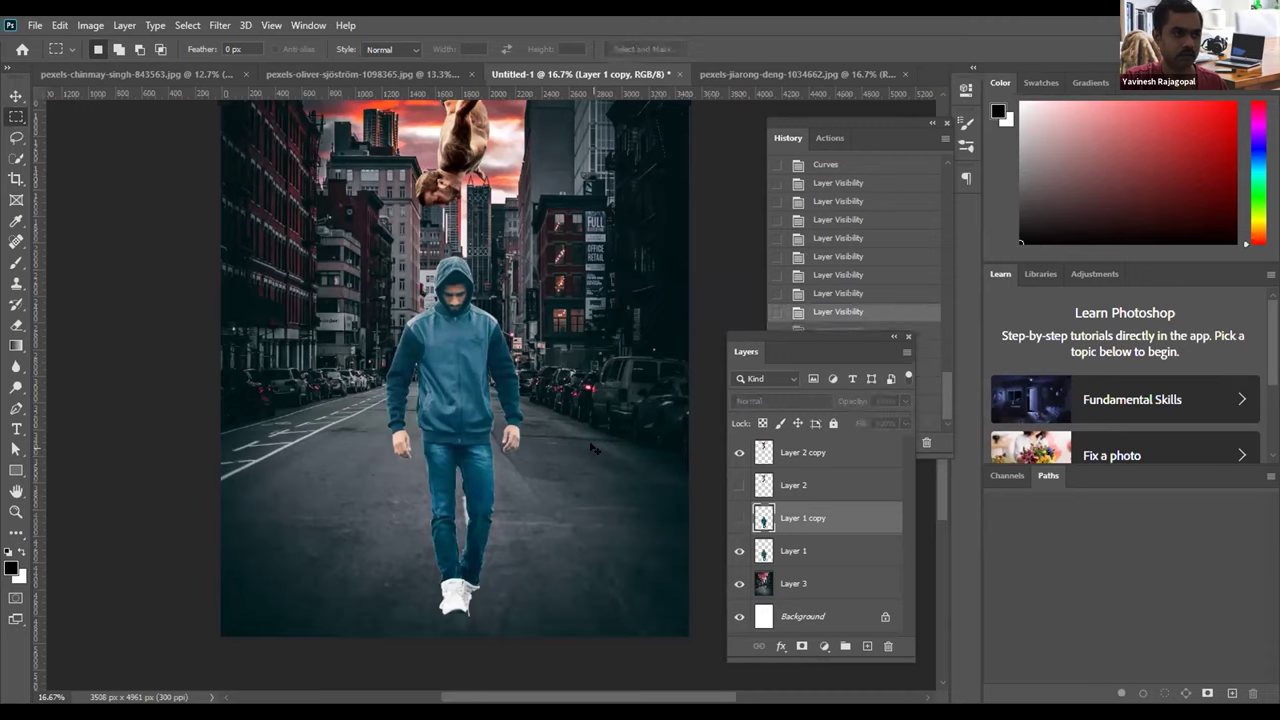
Step: Delete the old Layer 1 copy and duplicate Layer 1 into a fresh copy
{"action": "left_click", "coordinate": [738, 516]}
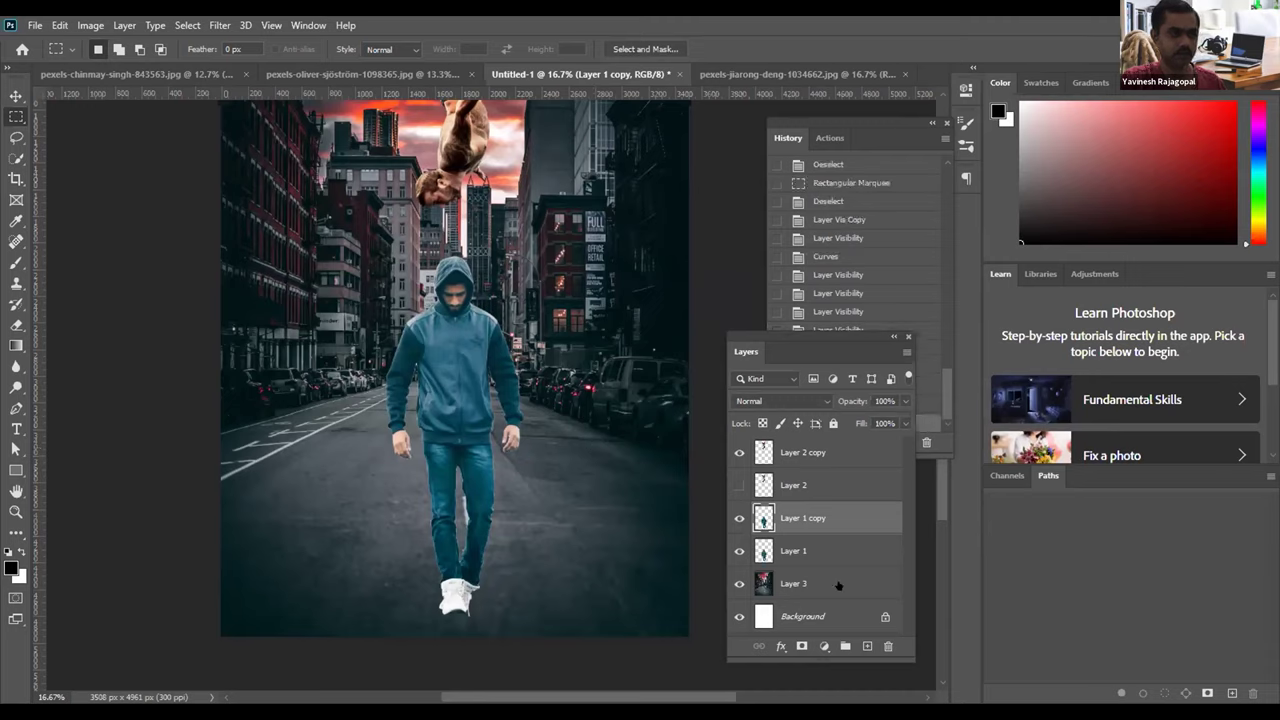
{"action": "key", "text": "Delete"}
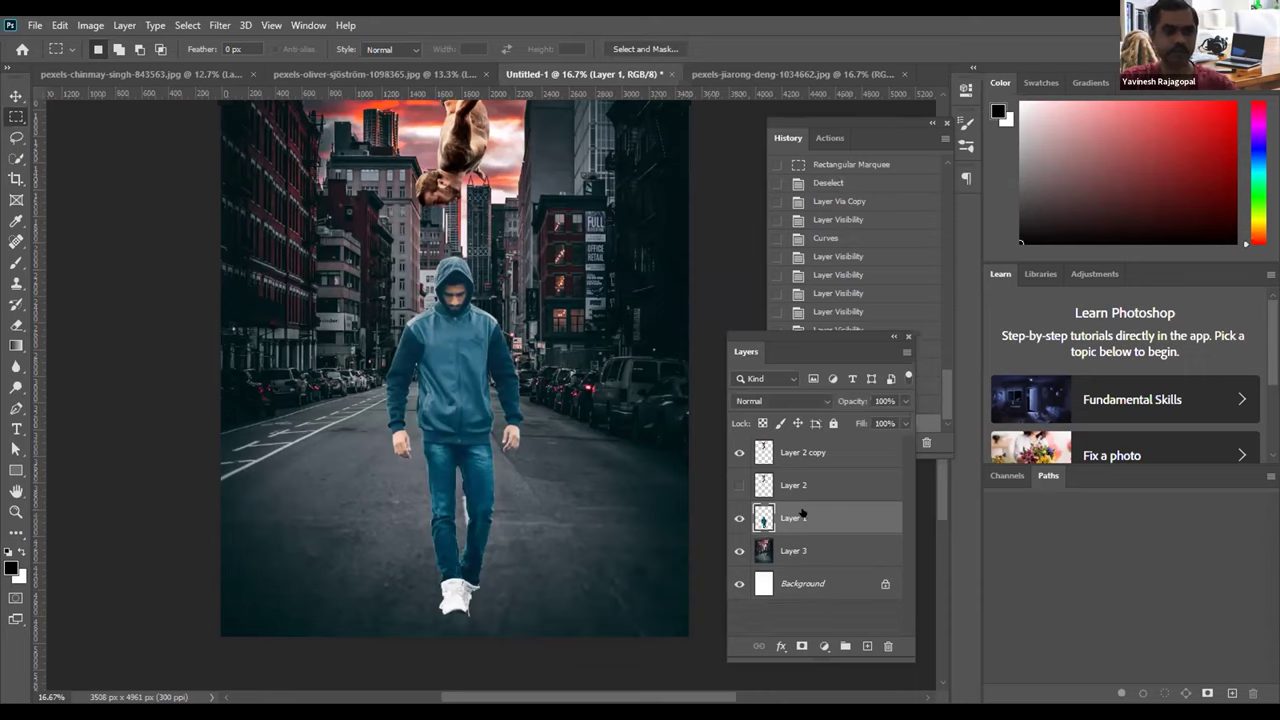
{"action": "key", "text": "ctrl+j"}
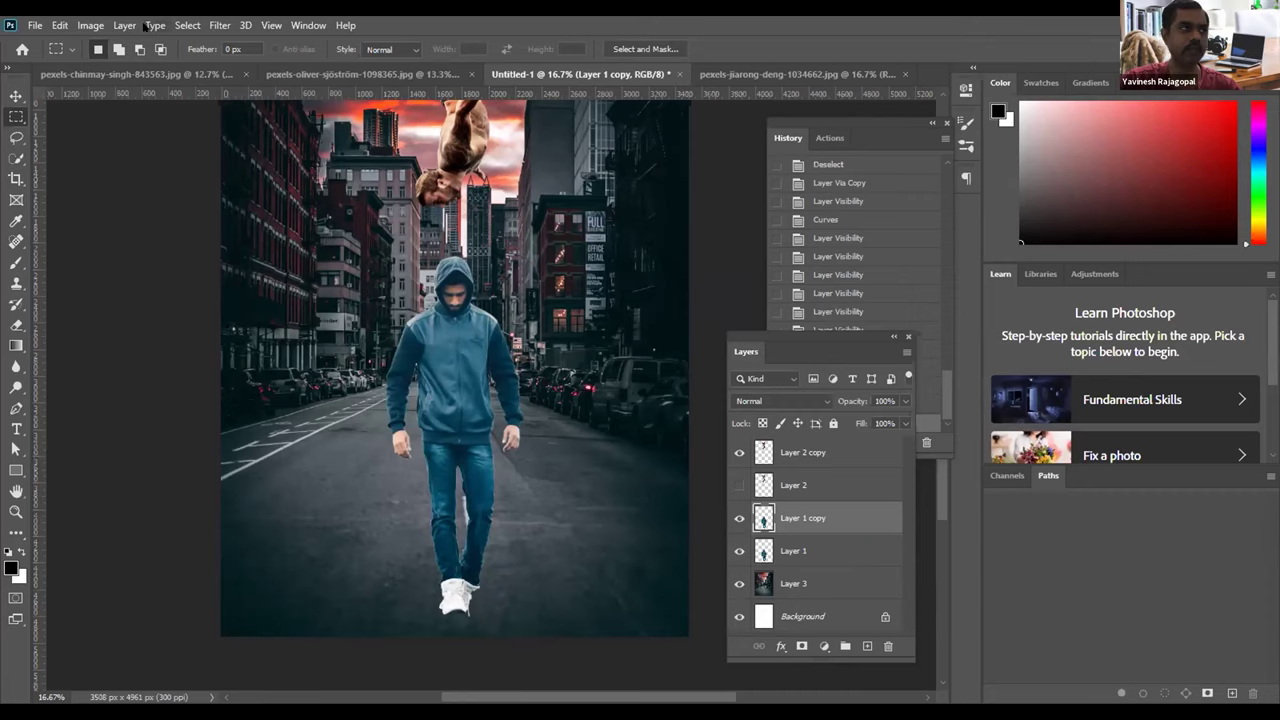
Step: Open Curves on the new Layer 1 copy with the Green channel selected
{"action": "left_click", "coordinate": [78, 25]}
{"action": "mouse_move", "coordinate": [110, 70]}
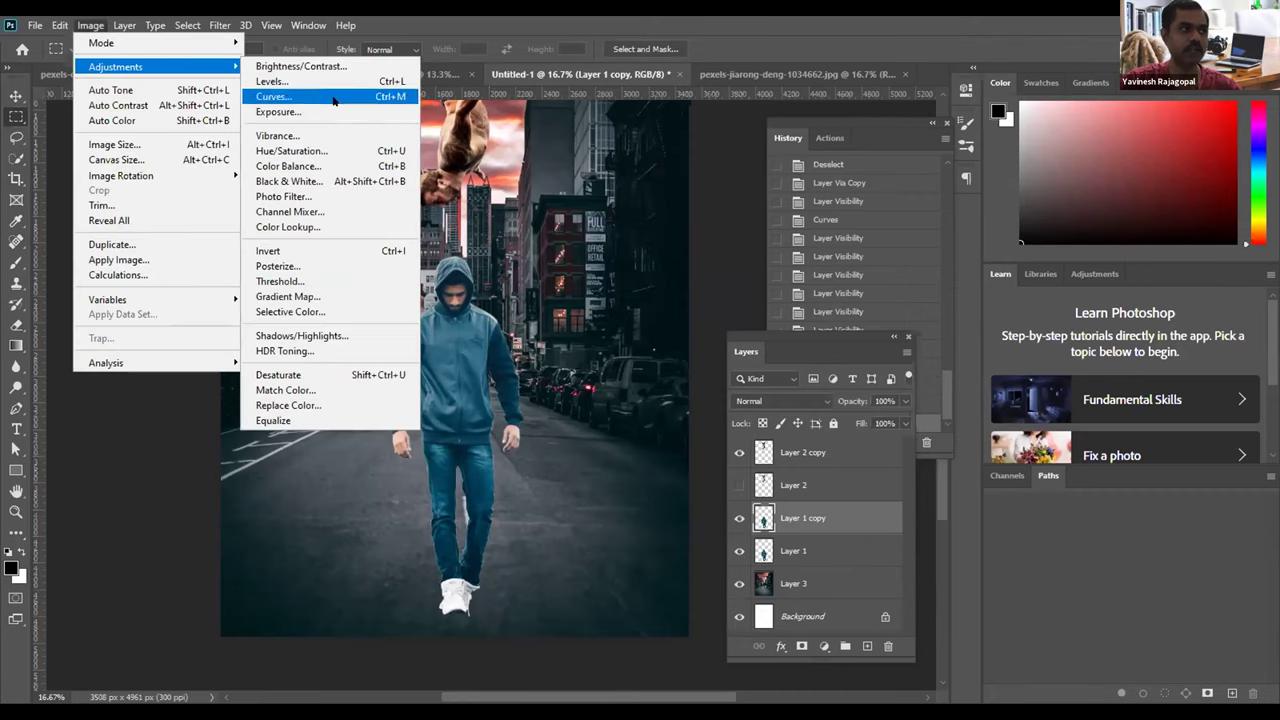
{"action": "left_click", "coordinate": [268, 93]}
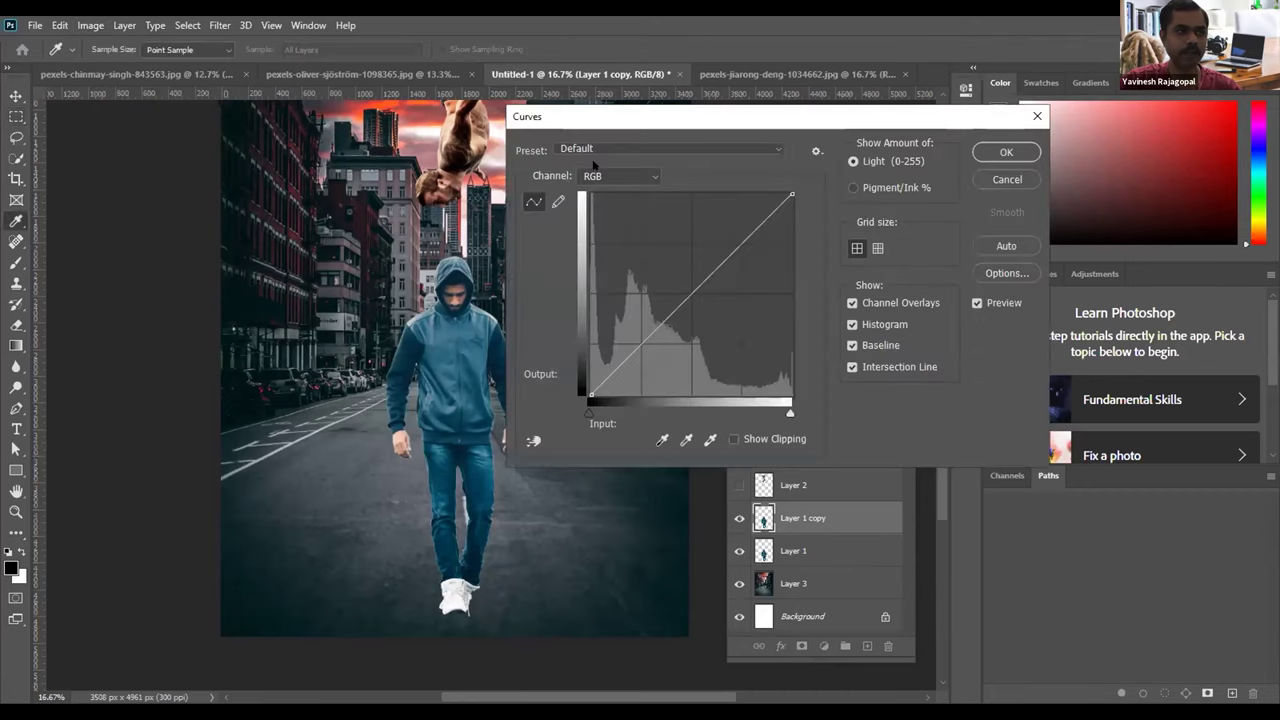
{"action": "left_click", "coordinate": [602, 176]}
{"action": "left_click", "coordinate": [593, 218]}
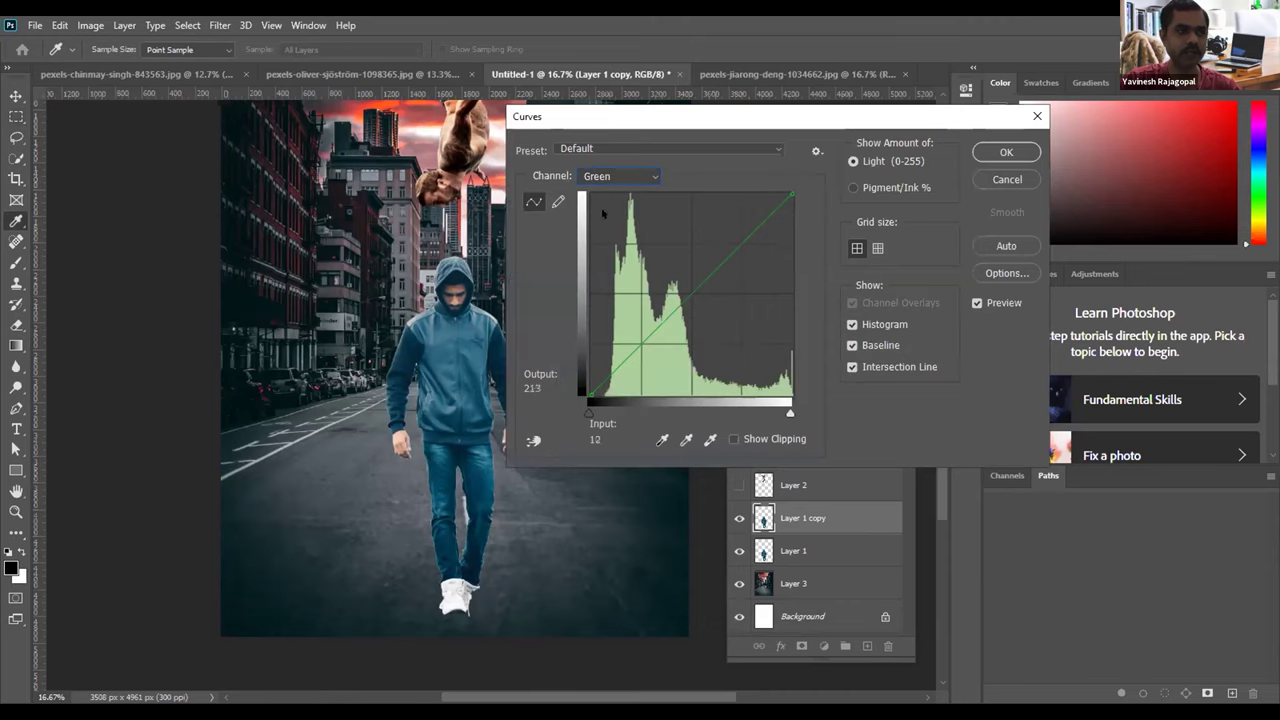
{"action": "left_click_drag", "start_coordinate": [785, 126], "coordinate": [902, 129]}
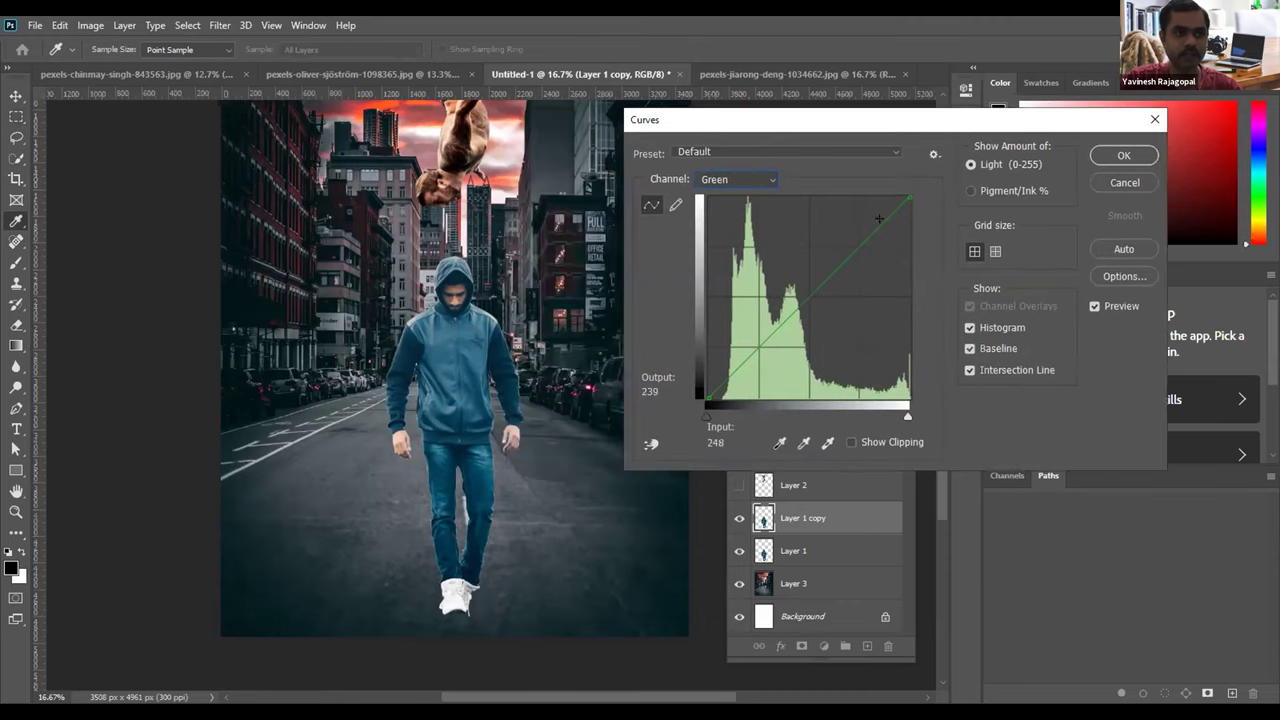
Step: Add midtone and shadow points lifting input 37 to output 50, apply, and compare
{"action": "left_click", "coordinate": [835, 270]}
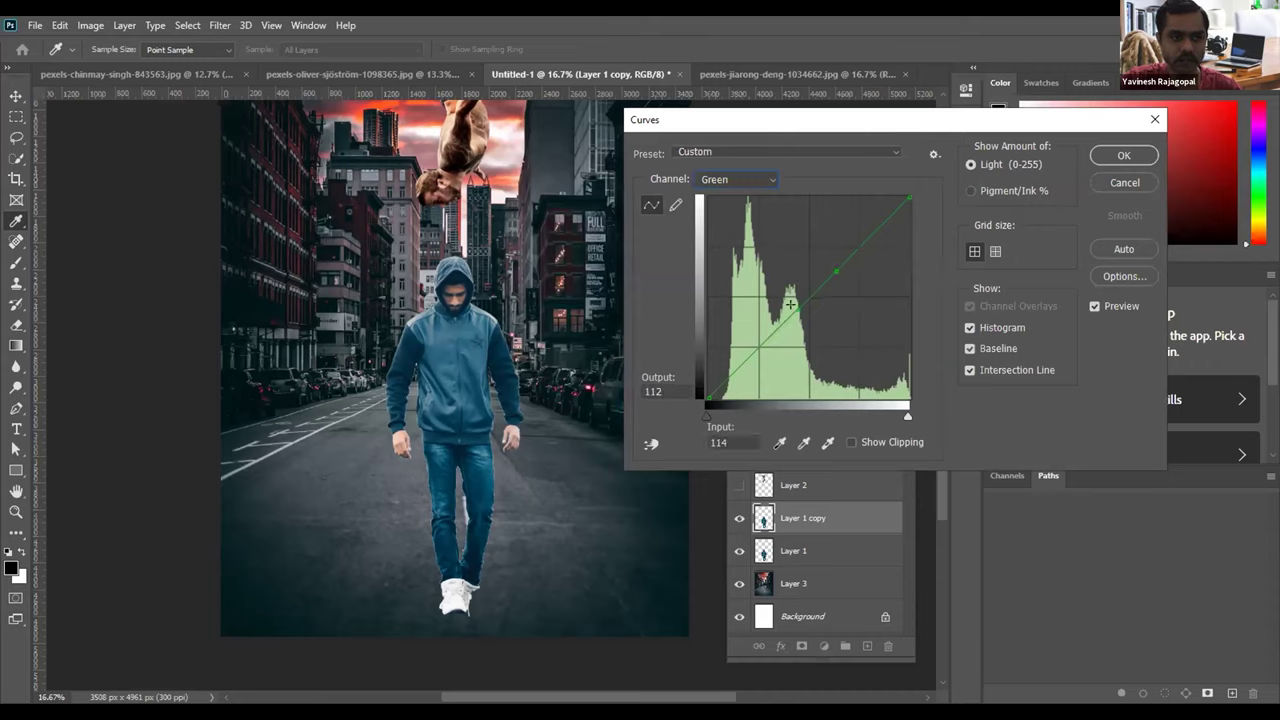
{"action": "left_click", "coordinate": [738, 355]}
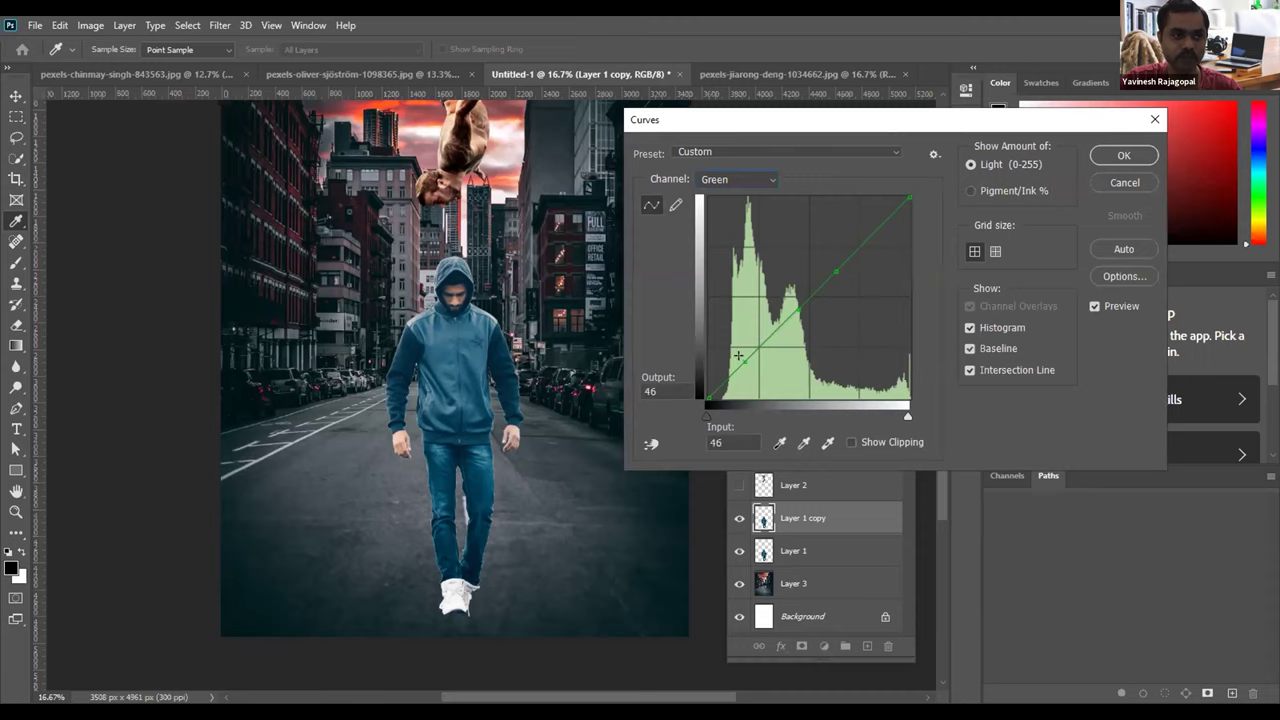
{"action": "left_click_drag", "start_coordinate": [737, 355], "coordinate": [734, 354]}
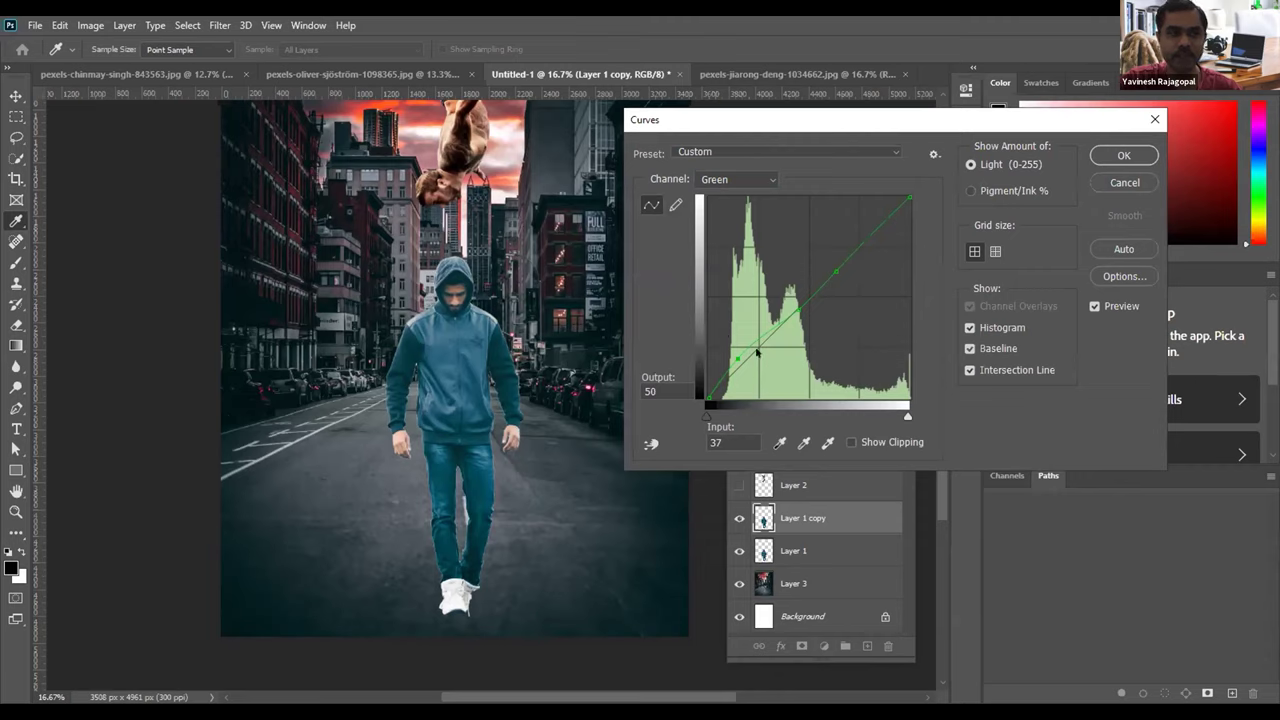
{"action": "left_click", "coordinate": [1120, 156]}
{"action": "left_click", "coordinate": [738, 518]}
Step: Show the walker copy, draw a marquee, move it onto the walker's head, then deselect
{"action": "left_click", "coordinate": [738, 518]}
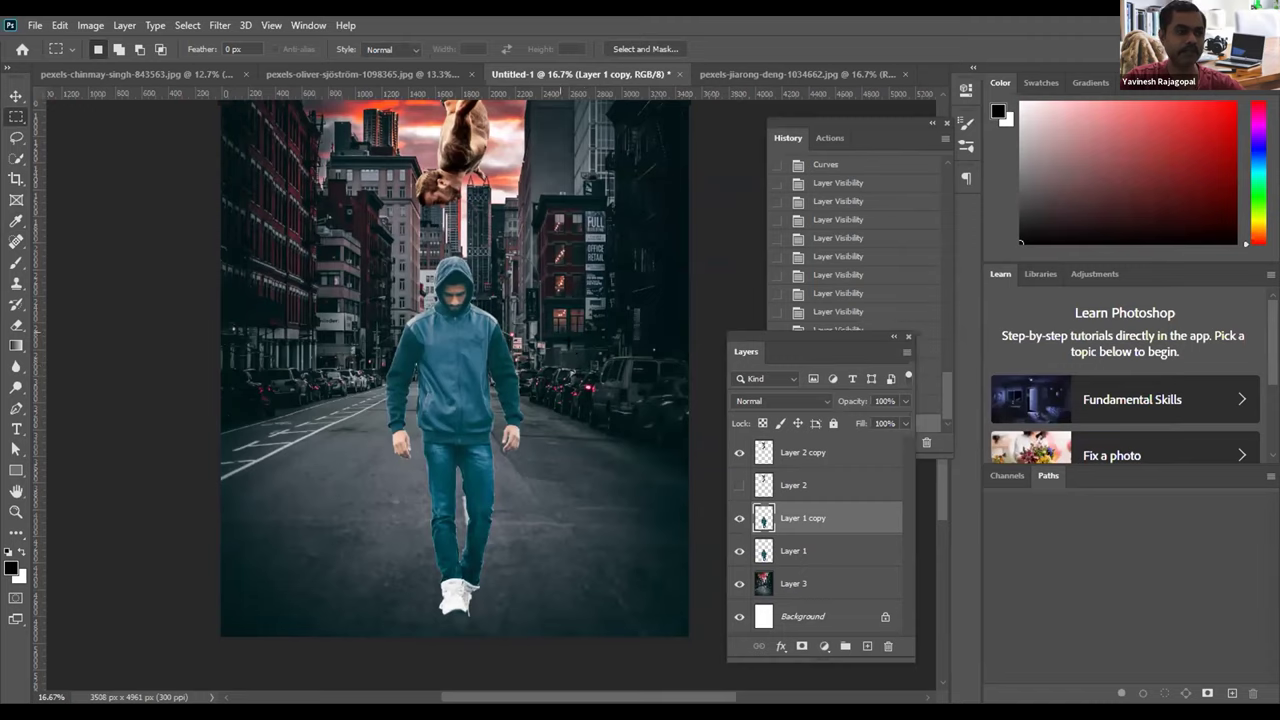
{"action": "left_click_drag", "start_coordinate": [560, 441], "coordinate": [642, 332]}
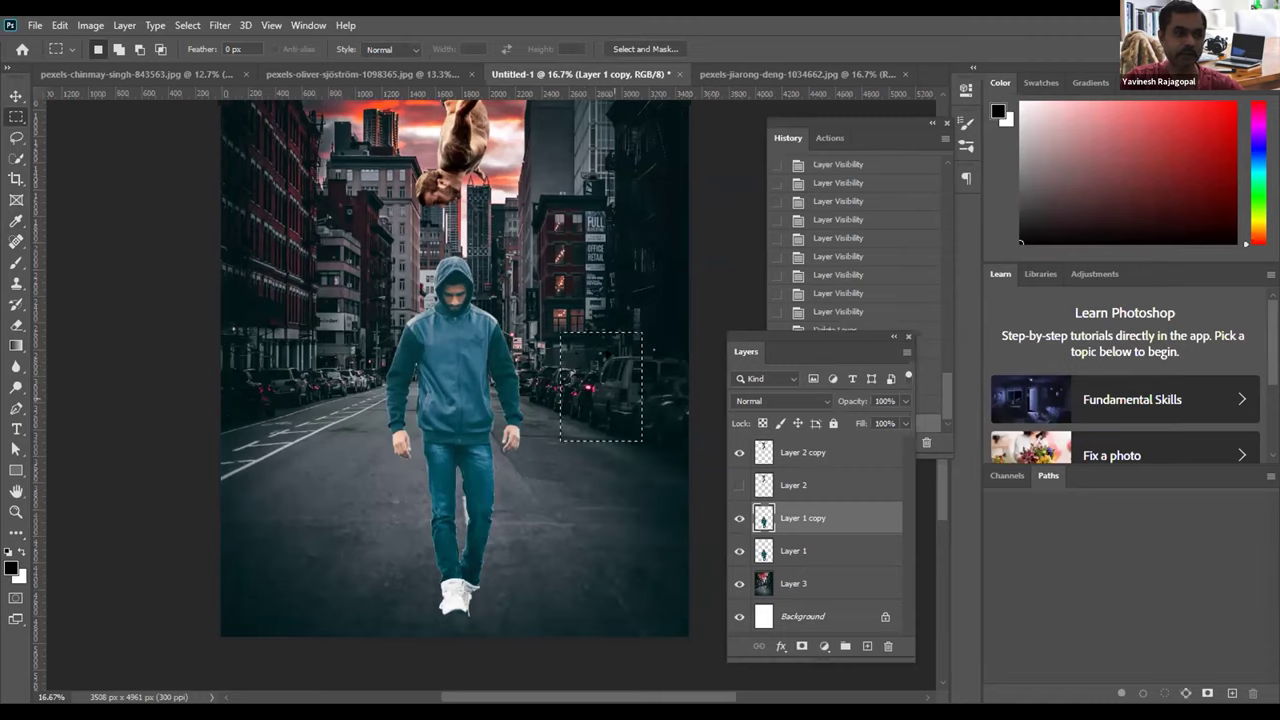
{"action": "left_click_drag", "start_coordinate": [601, 386], "coordinate": [436, 294]}
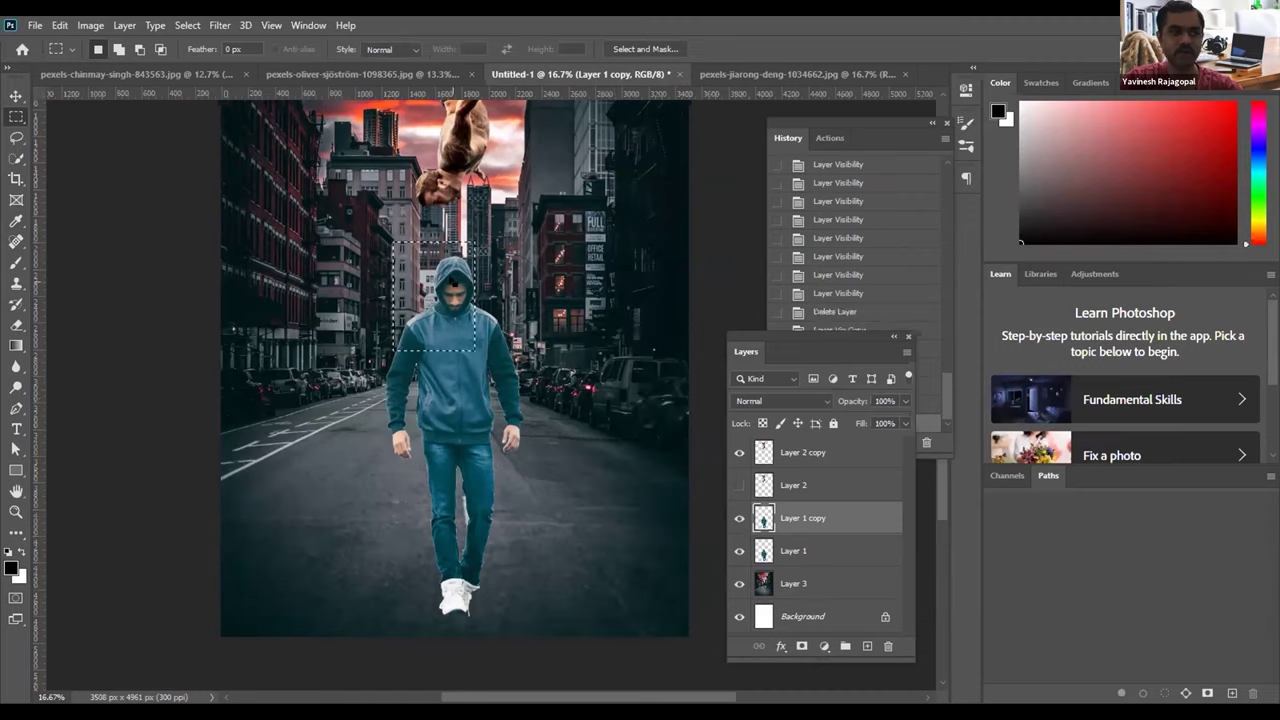
{"action": "key", "text": "ctrl+d"}
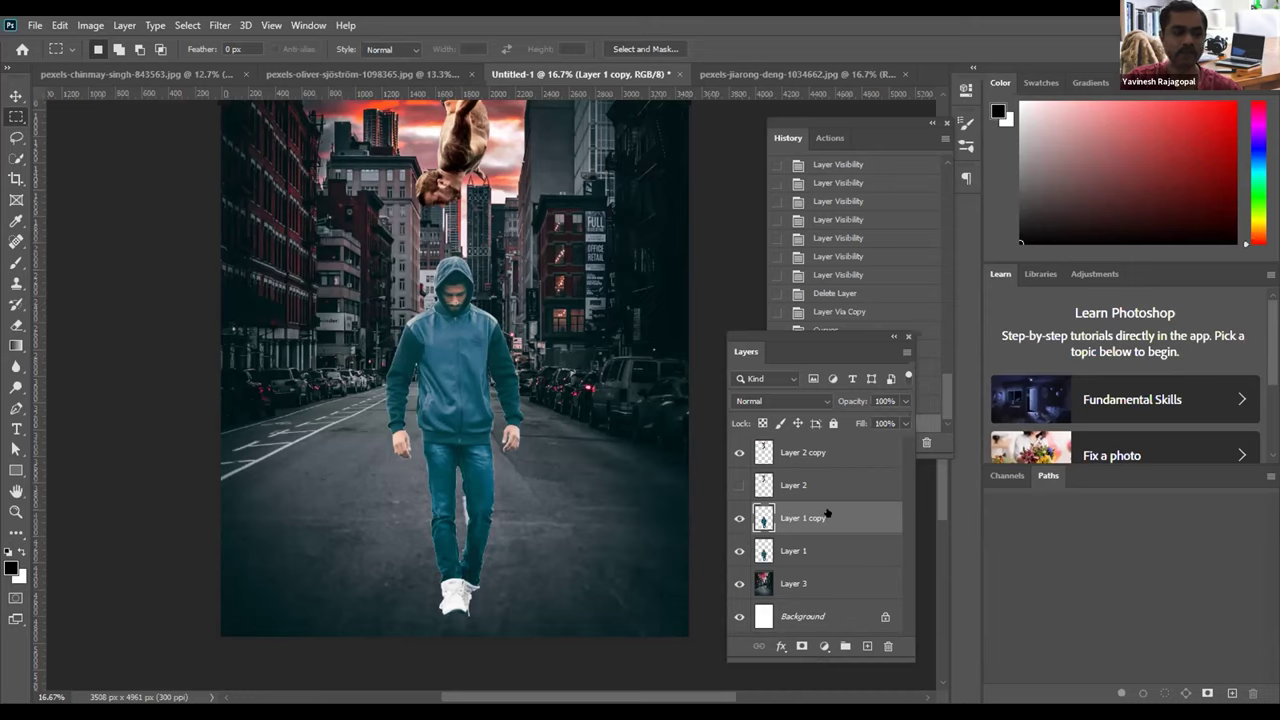
Step: Apply Brightness/Contrast to the walker with Brightness -17 and Contrast 57
{"action": "left_click", "coordinate": [92, 25]}
{"action": "mouse_move", "coordinate": [104, 66]}
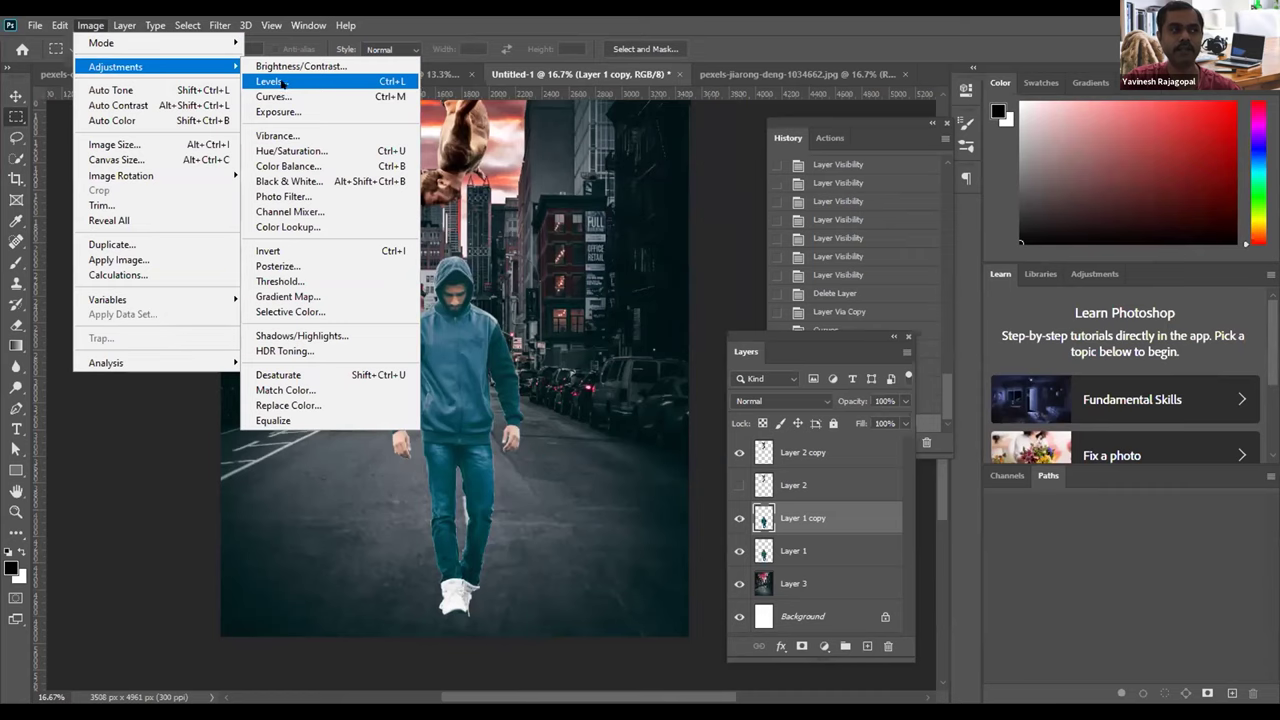
{"action": "left_click", "coordinate": [298, 66]}
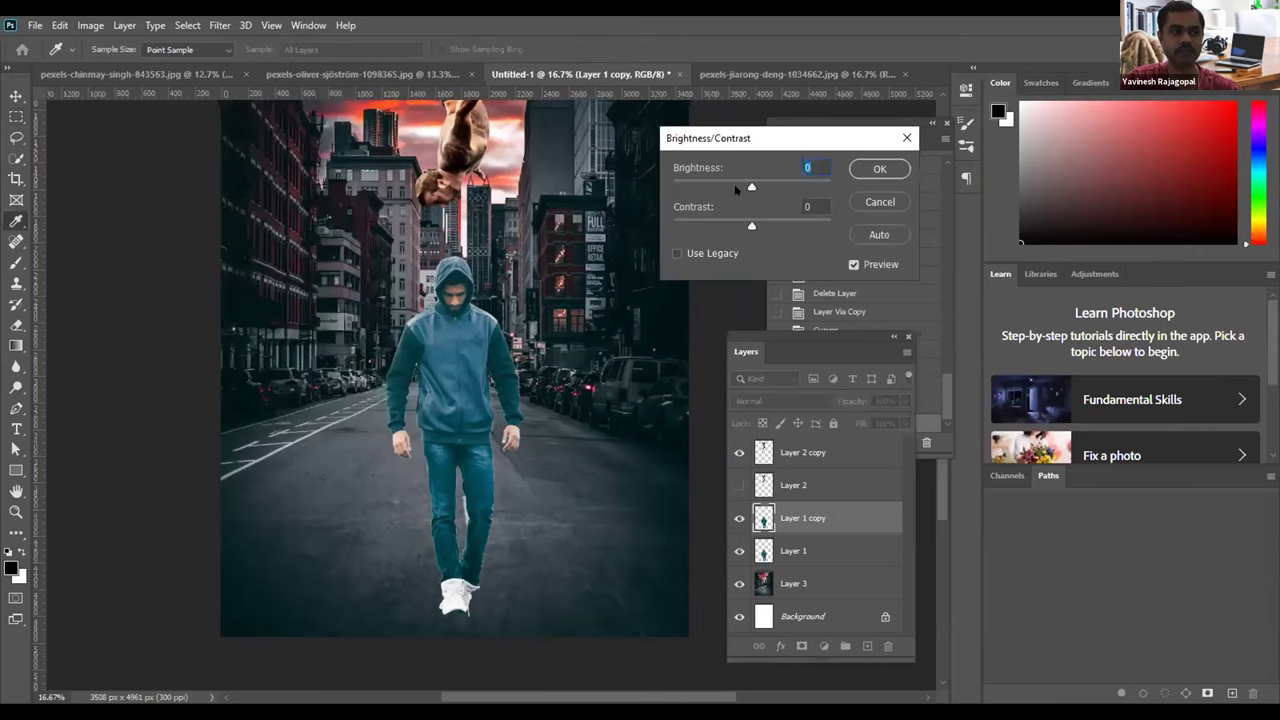
{"action": "left_click_drag", "start_coordinate": [752, 187], "coordinate": [791, 227]}
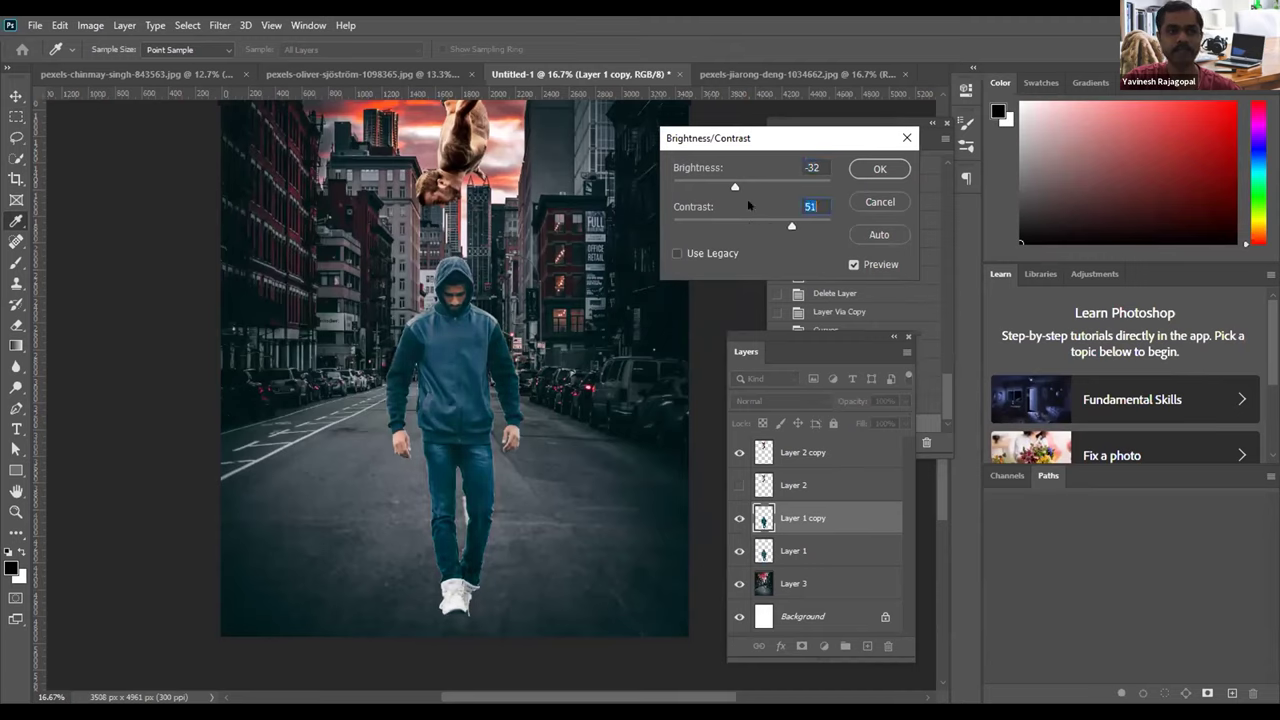
{"action": "left_click_drag", "start_coordinate": [734, 187], "coordinate": [742, 187]}
{"action": "left_click_drag", "start_coordinate": [791, 226], "coordinate": [797, 226]}
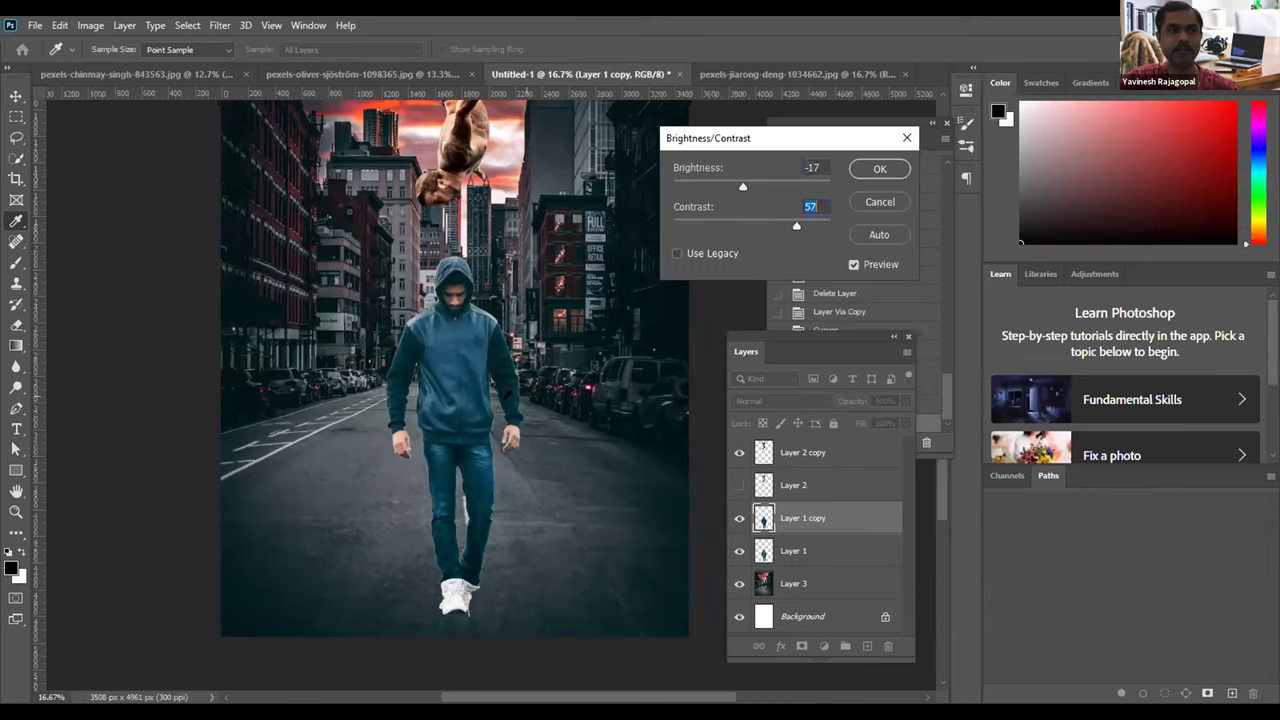
{"action": "left_click", "coordinate": [876, 170]}
Step: Undo and redo the Brightness/Contrast change to compare before and after
{"action": "key", "text": "m"}
{"action": "key", "text": "ctrl+z"}
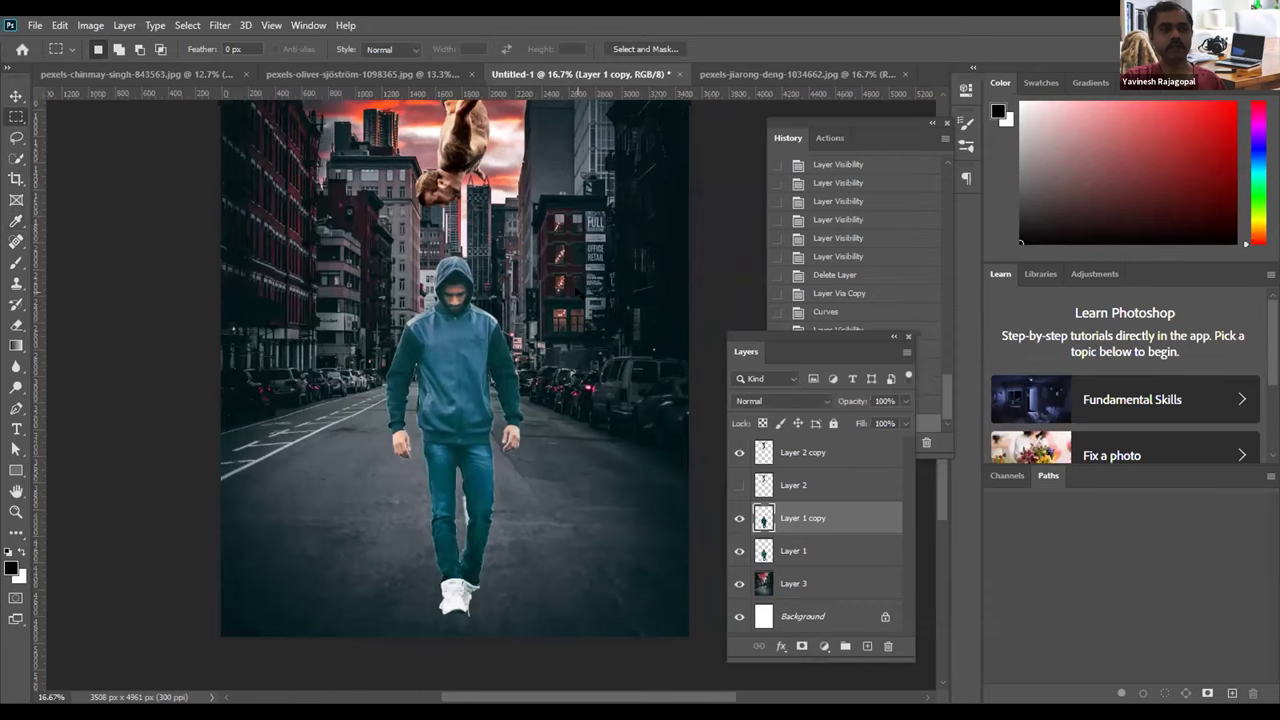
{"action": "key", "text": "ctrl+shift+z"}
{"action": "key", "text": "ctrl+z"}
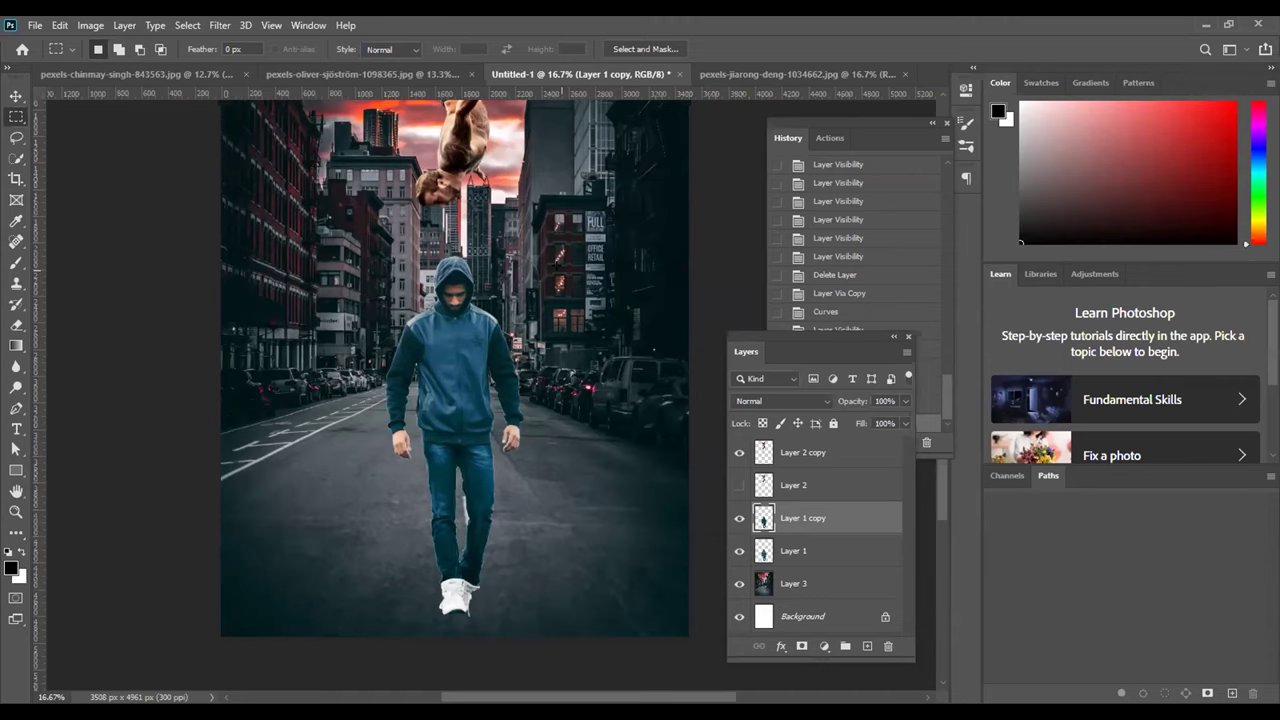
Step: Zoom out from 16.7% to 12.5% to show the flipping man, red sky and walker
{"action": "key", "text": "ctrl+minus"}
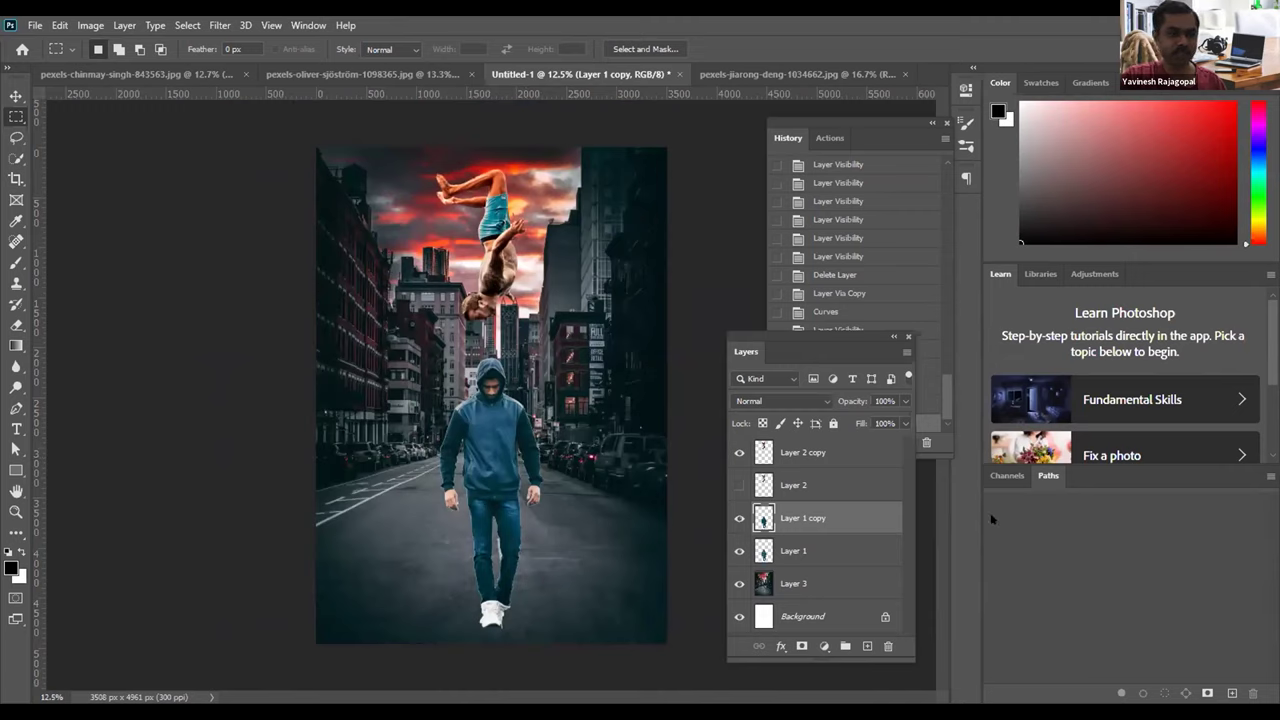
Step: Hide Layer 1, duplicate the adjusted walker copy, and flip the lower copy vertically
{"action": "left_click", "coordinate": [739, 551]}
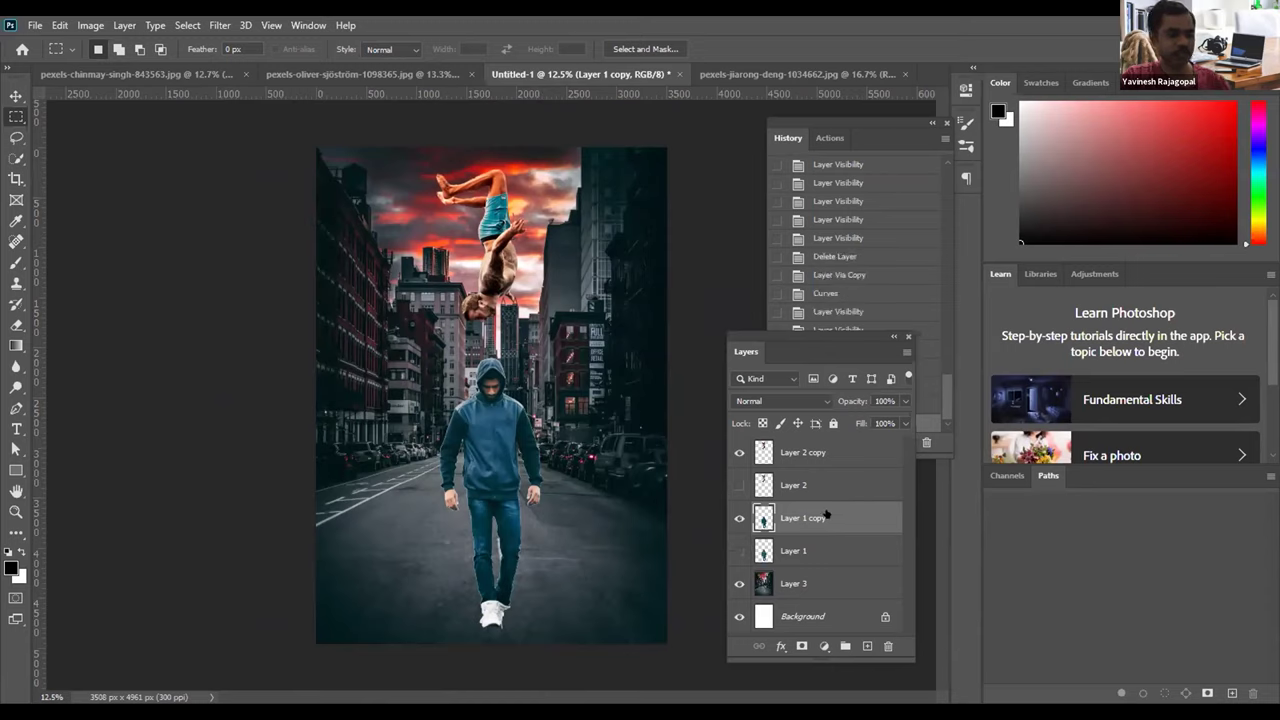
{"action": "key", "text": "ctrl+j"}
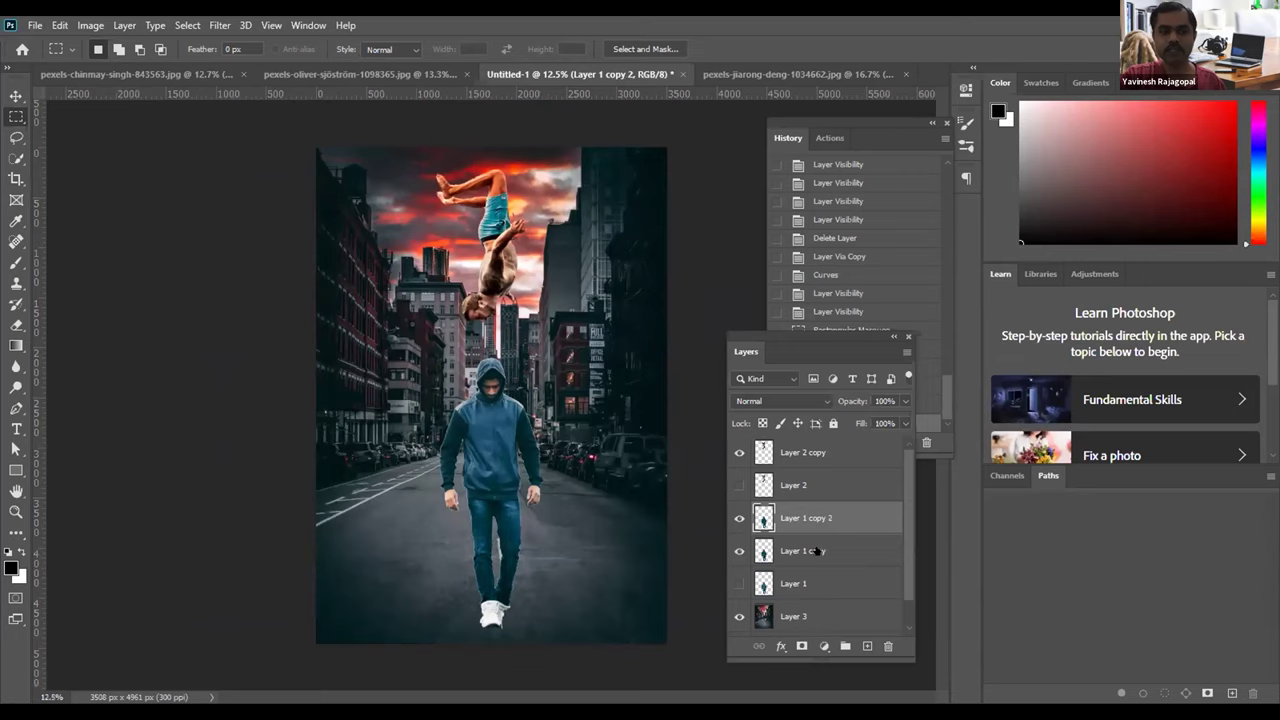
{"action": "left_click", "coordinate": [815, 551]}
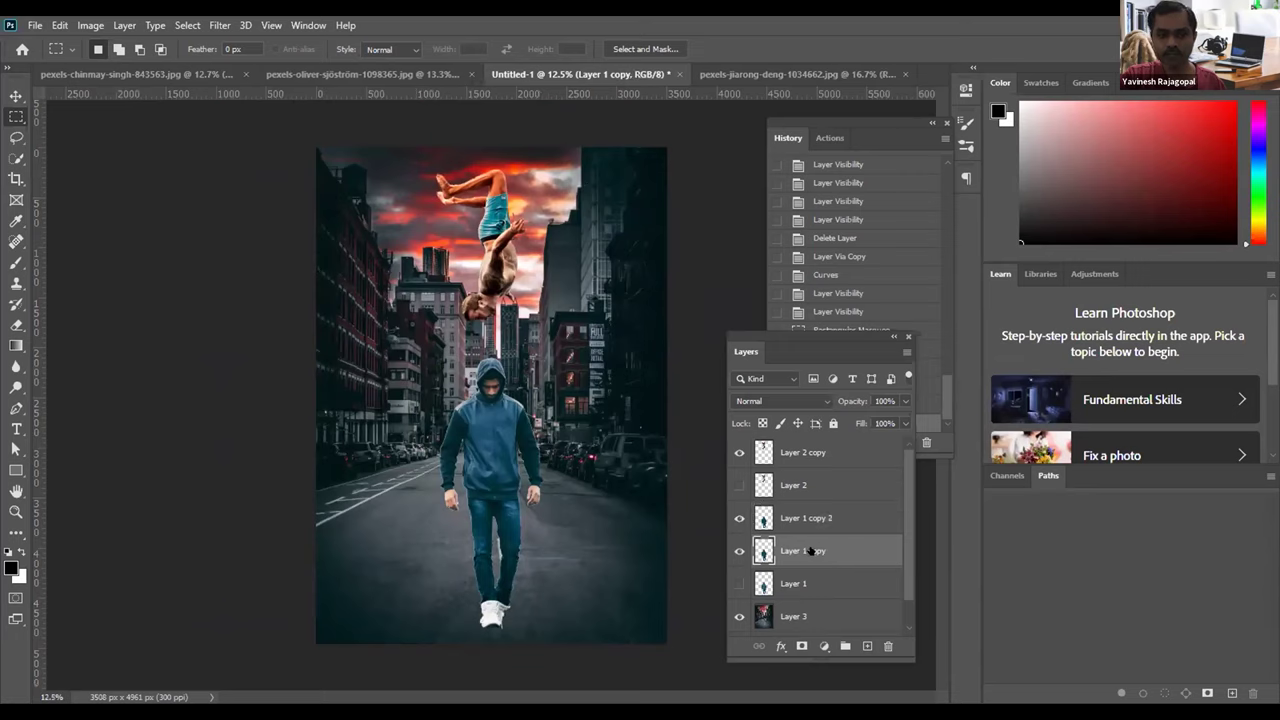
{"action": "left_click", "coordinate": [60, 25]}
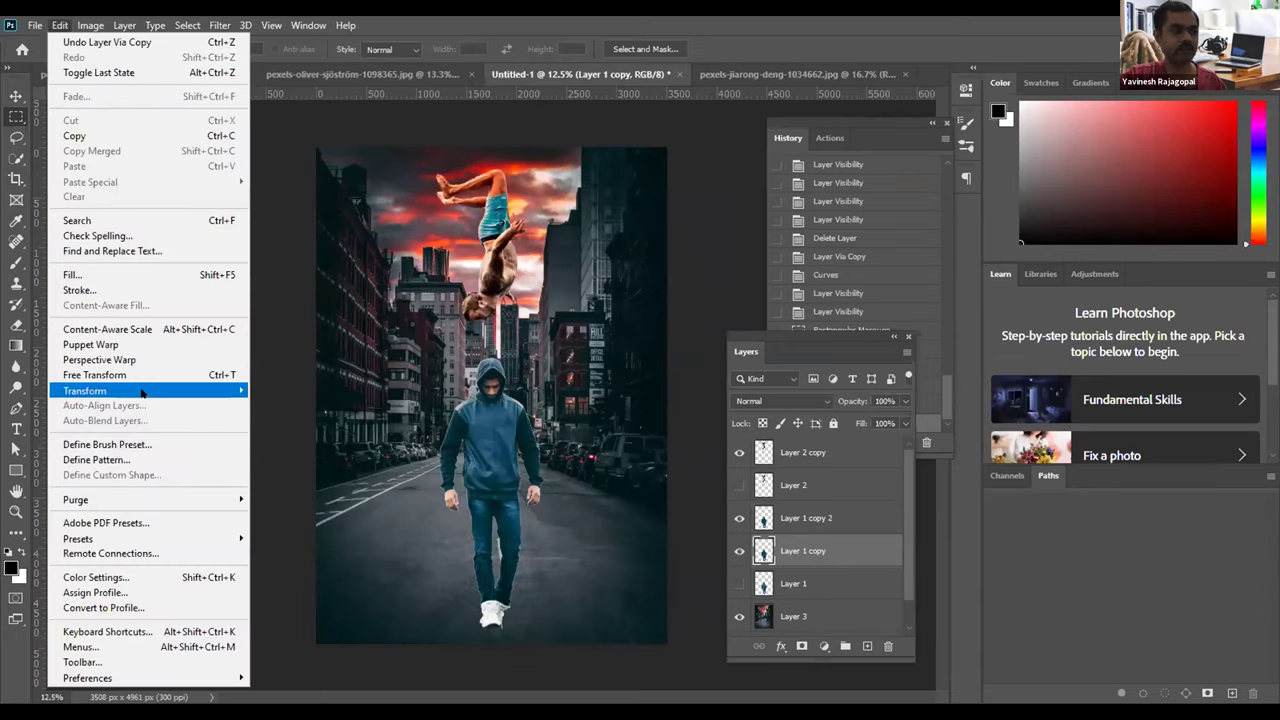
{"action": "mouse_move", "coordinate": [110, 390]}
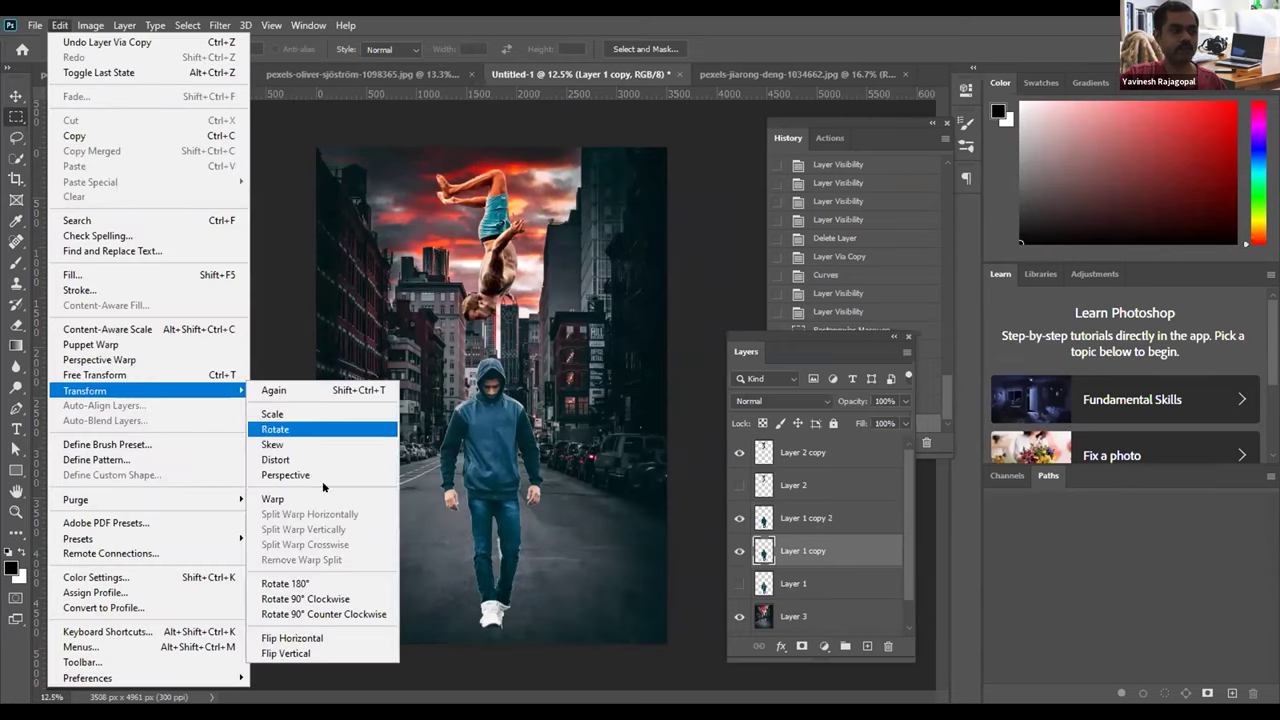
{"action": "left_click", "coordinate": [286, 653]}
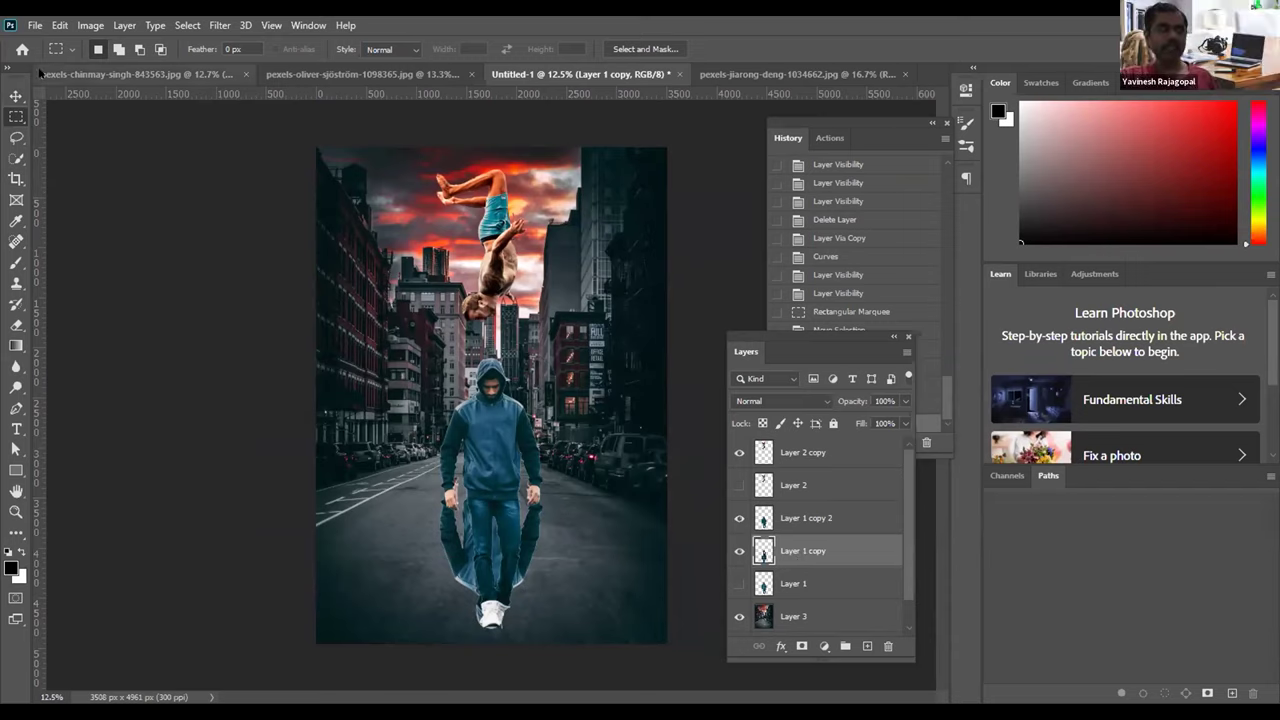
Step: Move the flipped copy down beneath the walker's feet and clear it with Delete
{"action": "left_click", "coordinate": [60, 25]}
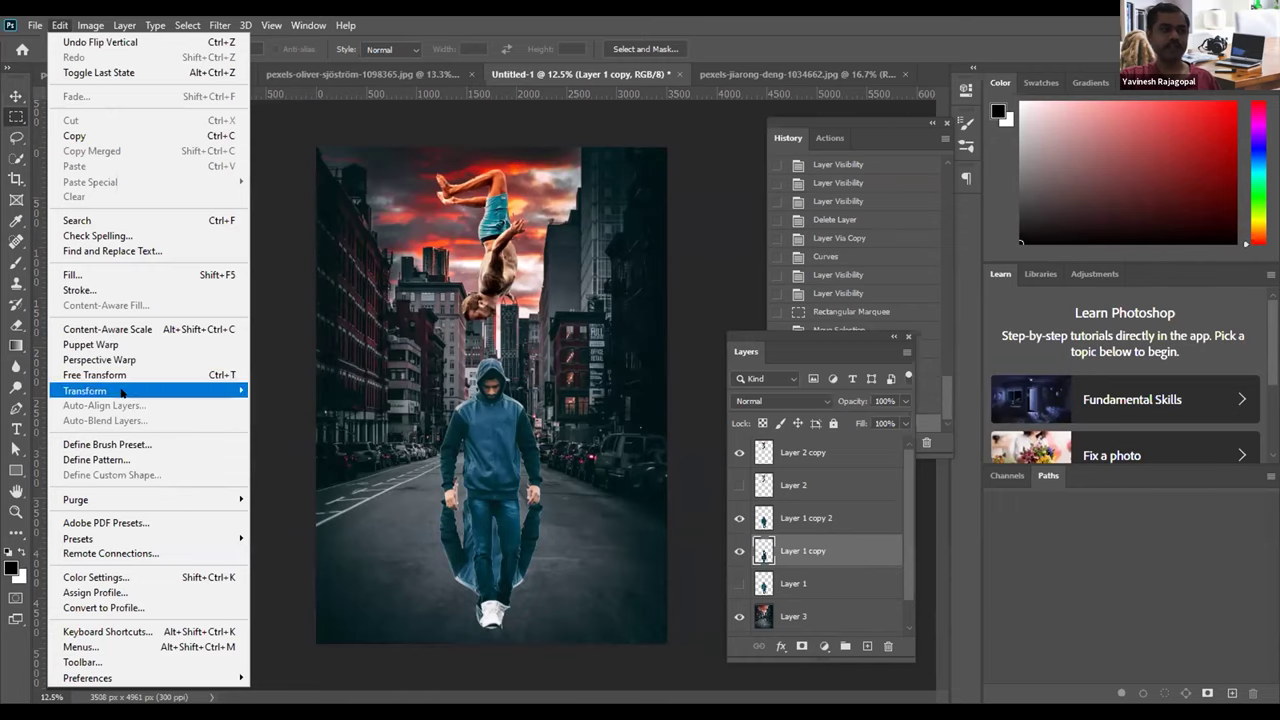
{"action": "mouse_move", "coordinate": [126, 393]}
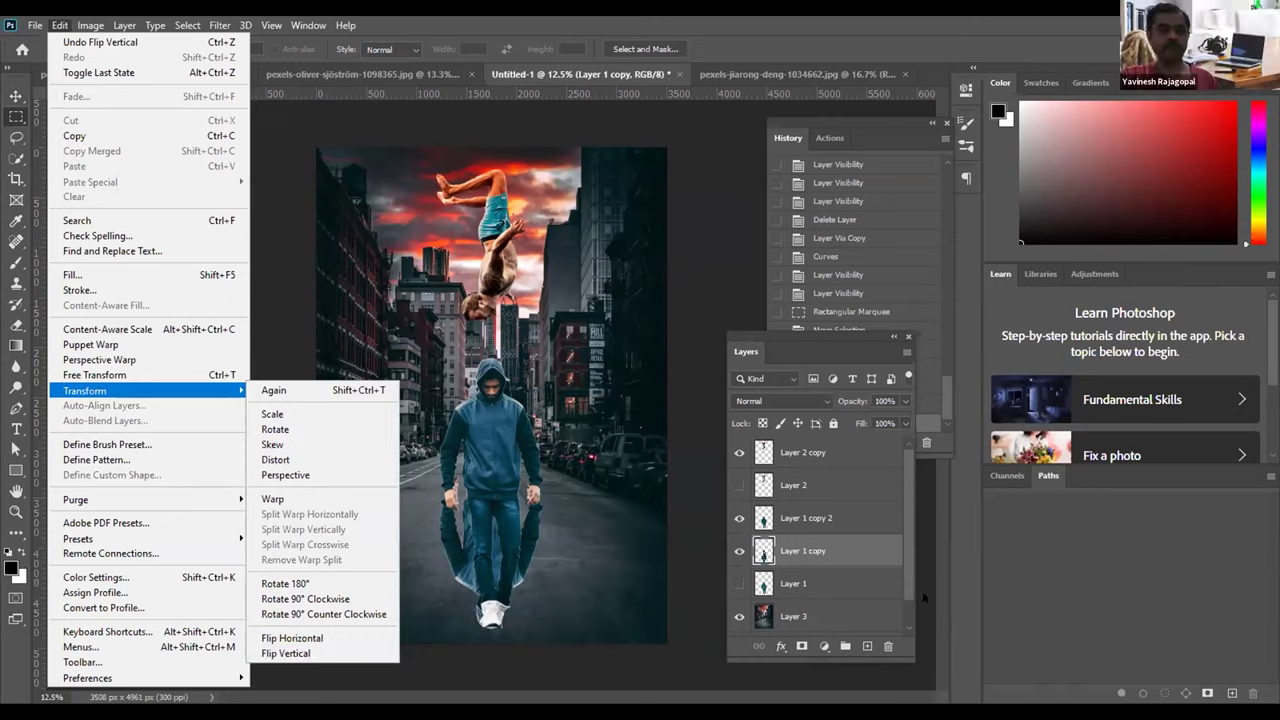
{"action": "left_click", "coordinate": [790, 550]}
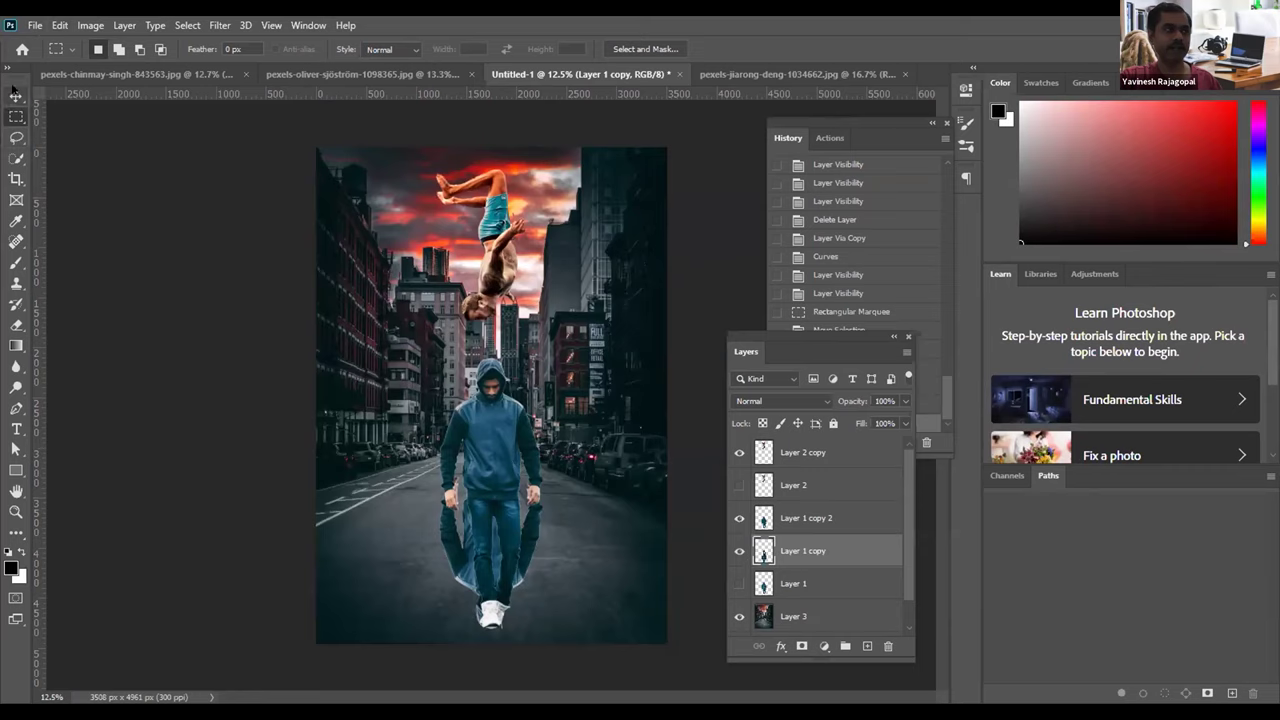
{"action": "key", "text": "v"}
{"action": "left_click_drag", "start_coordinate": [483, 447], "coordinate": [491, 486]}
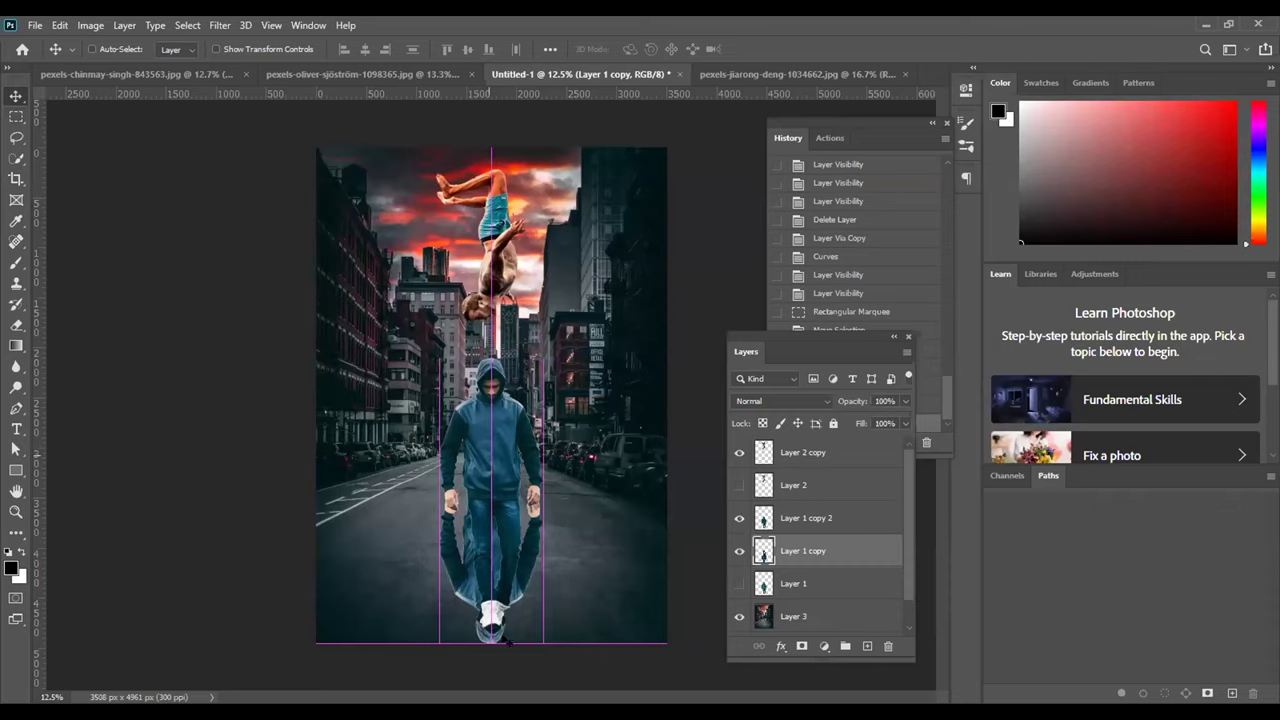
{"action": "key", "text": "Delete"}
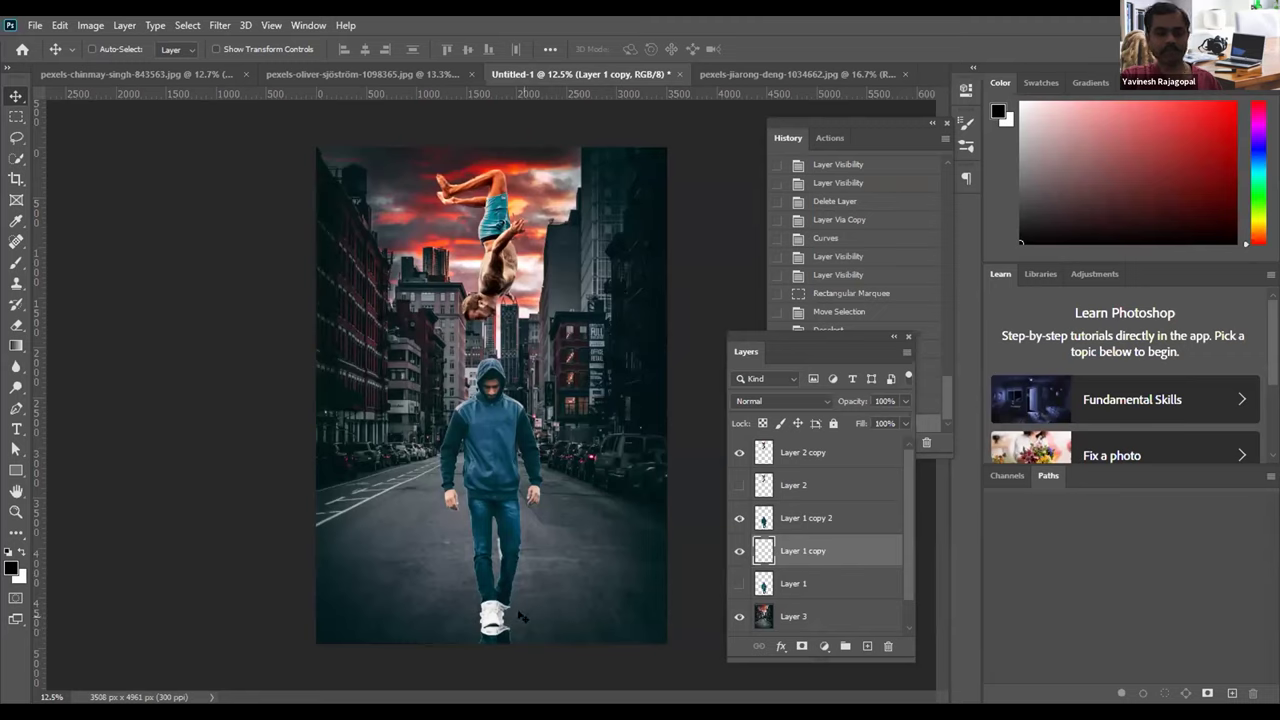
Step: Add a black Color Overlay layer style to Layer 1 copy
{"action": "double_click", "coordinate": [866, 551]}
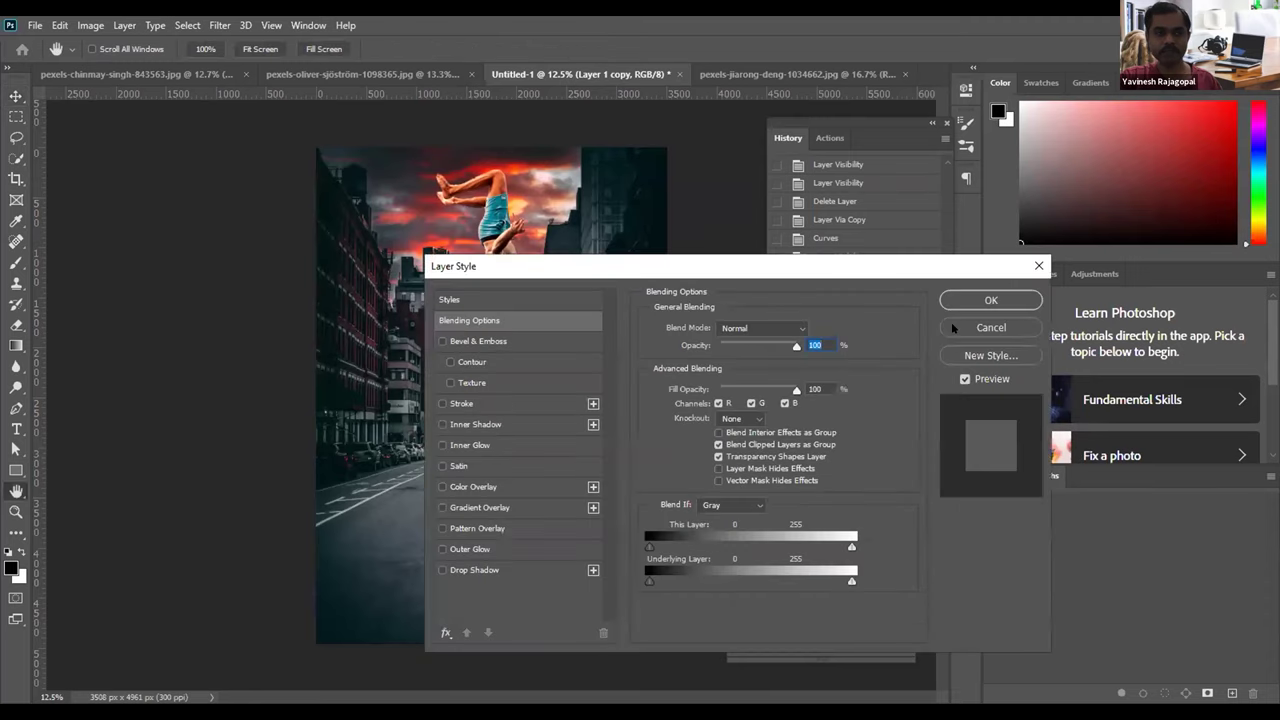
{"action": "left_click", "coordinate": [953, 328]}
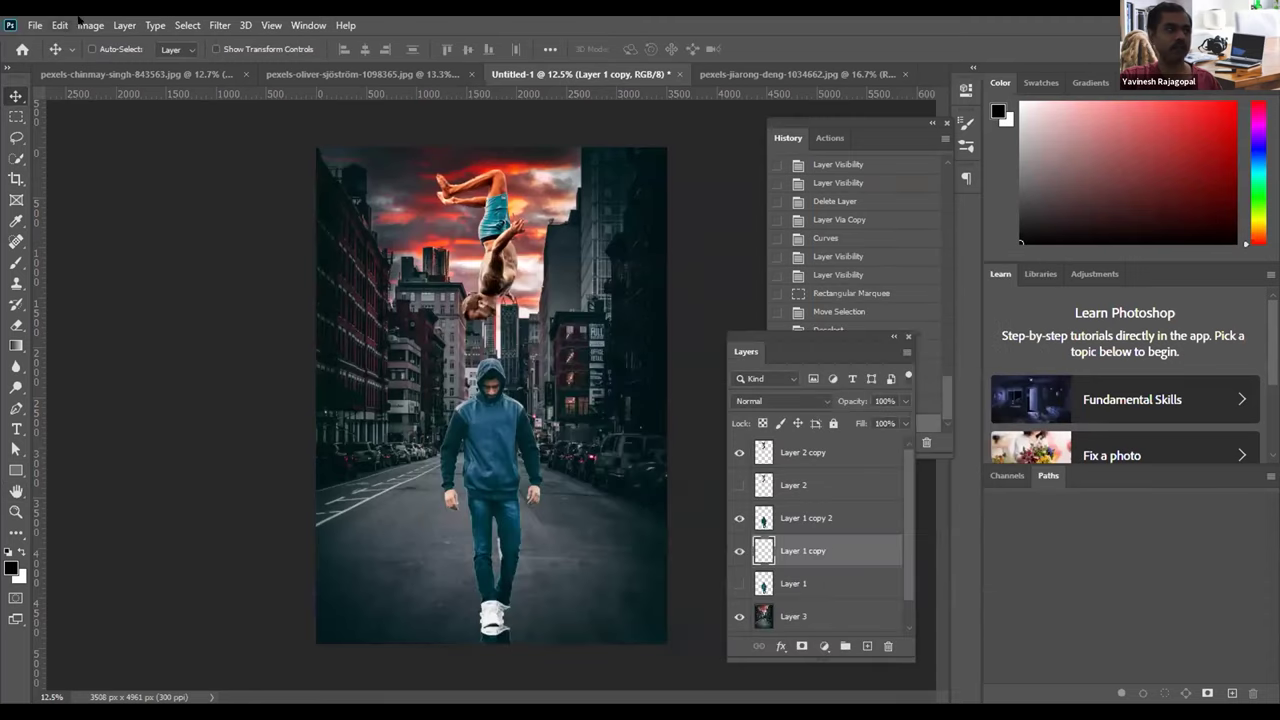
{"action": "left_click", "coordinate": [125, 24]}
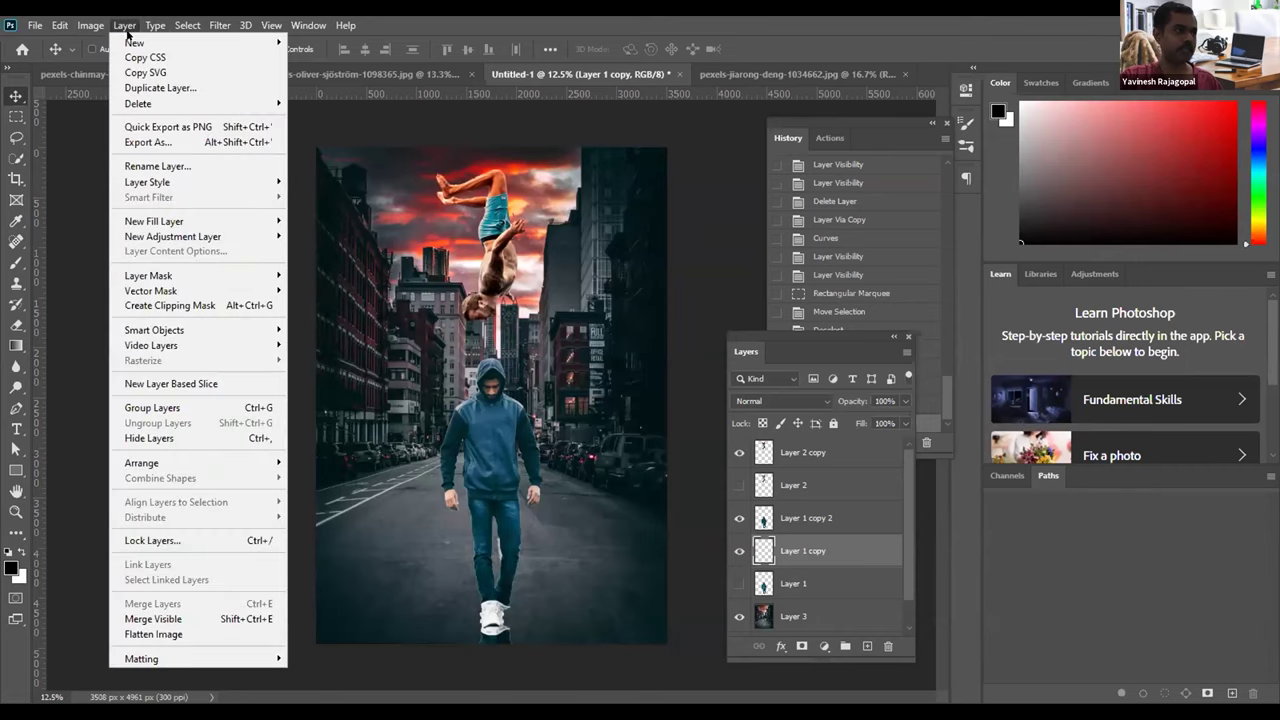
{"action": "mouse_move", "coordinate": [240, 182]}
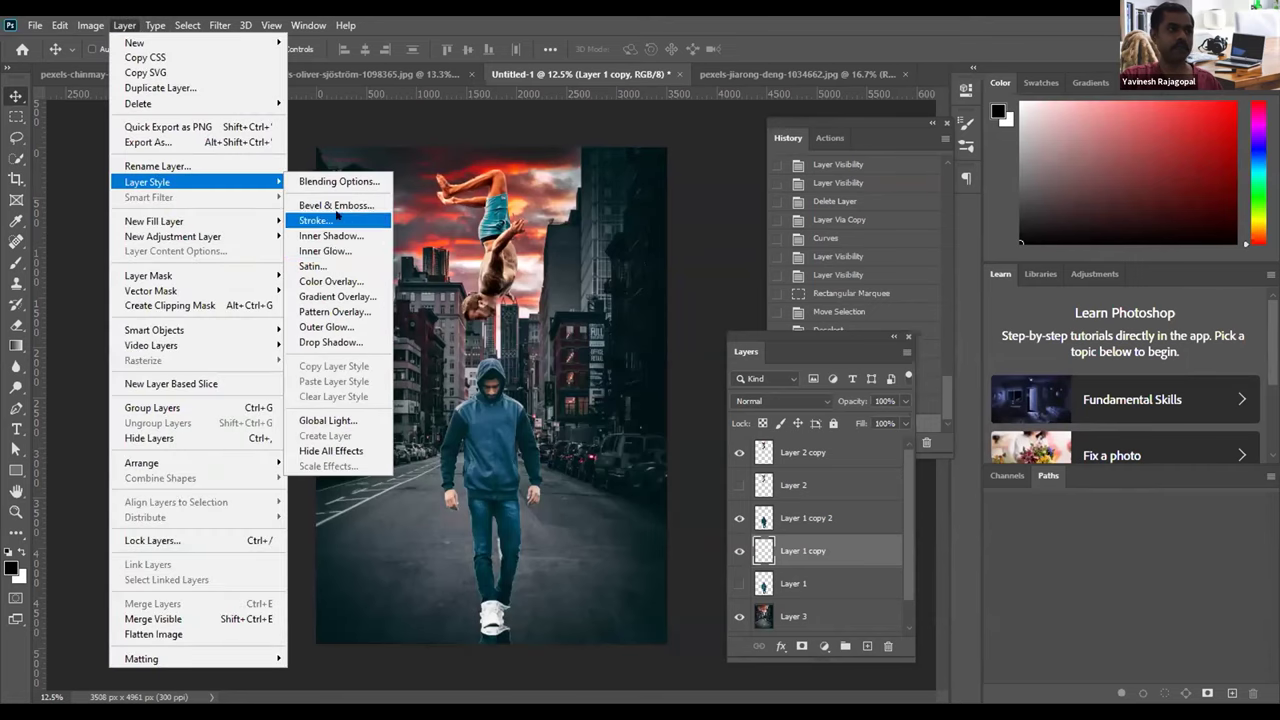
{"action": "left_click", "coordinate": [333, 283]}
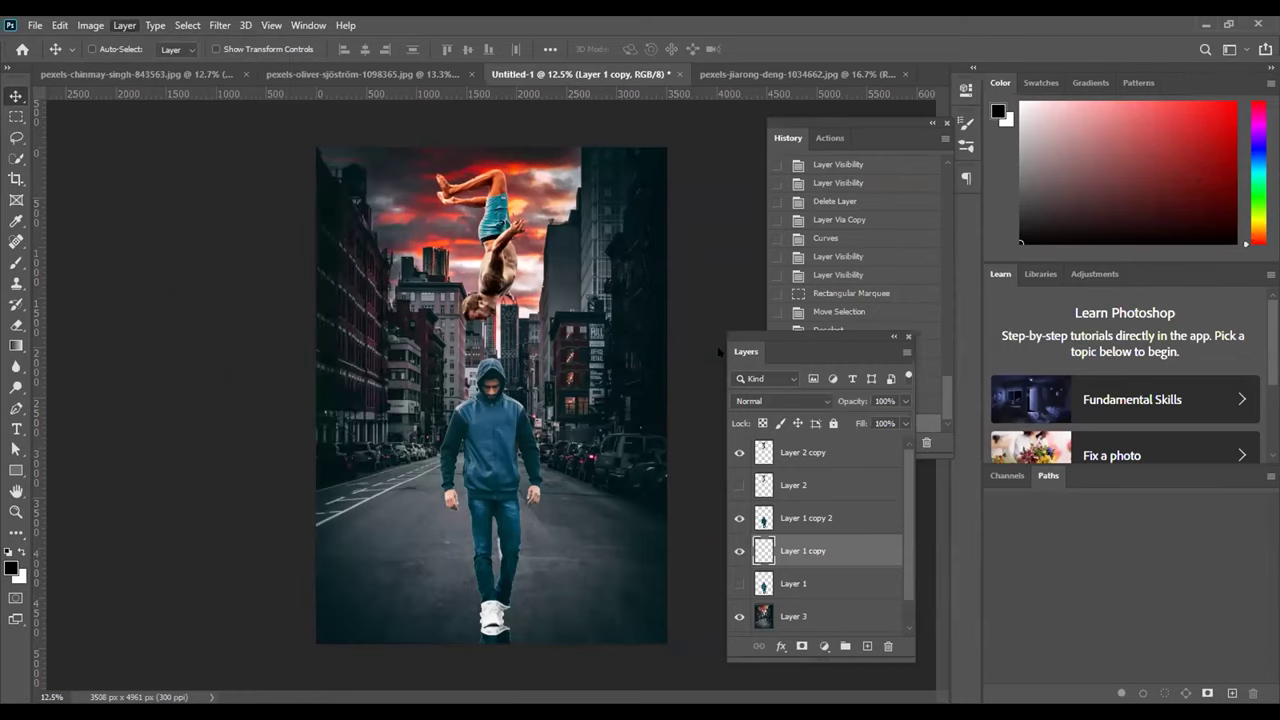
{"action": "left_click", "coordinate": [810, 333]}
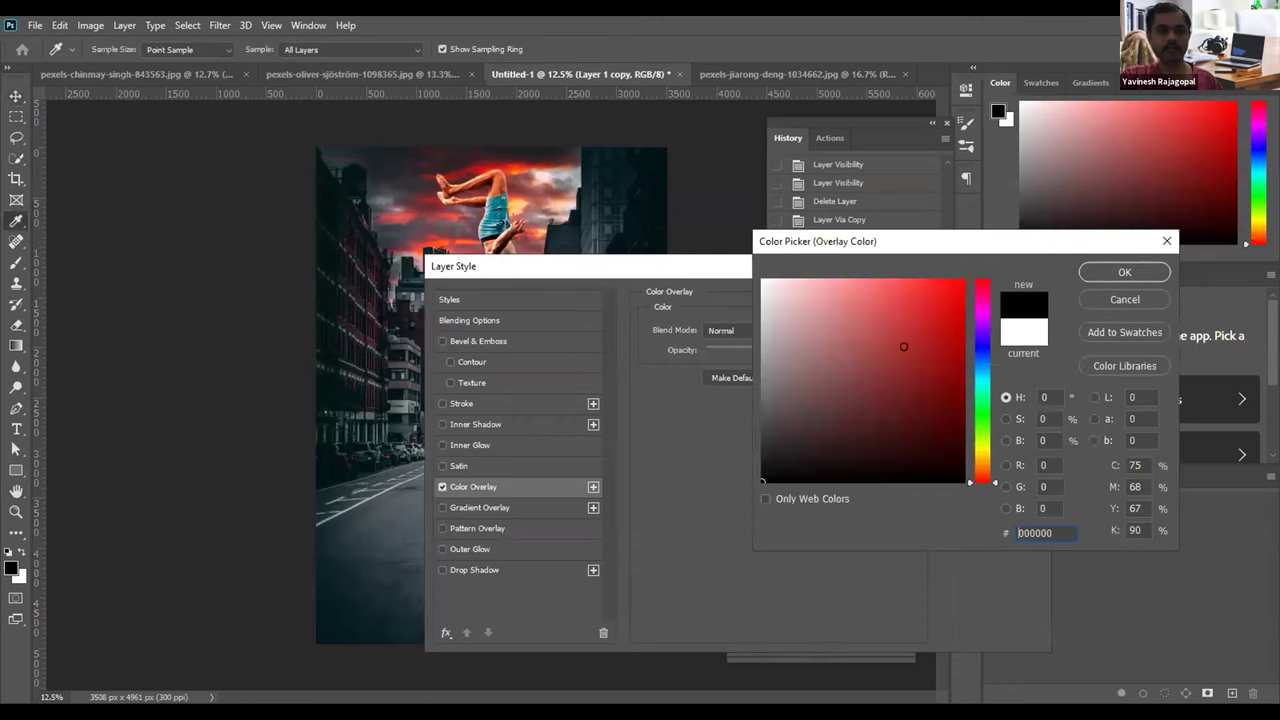
{"action": "left_click", "coordinate": [1110, 273]}
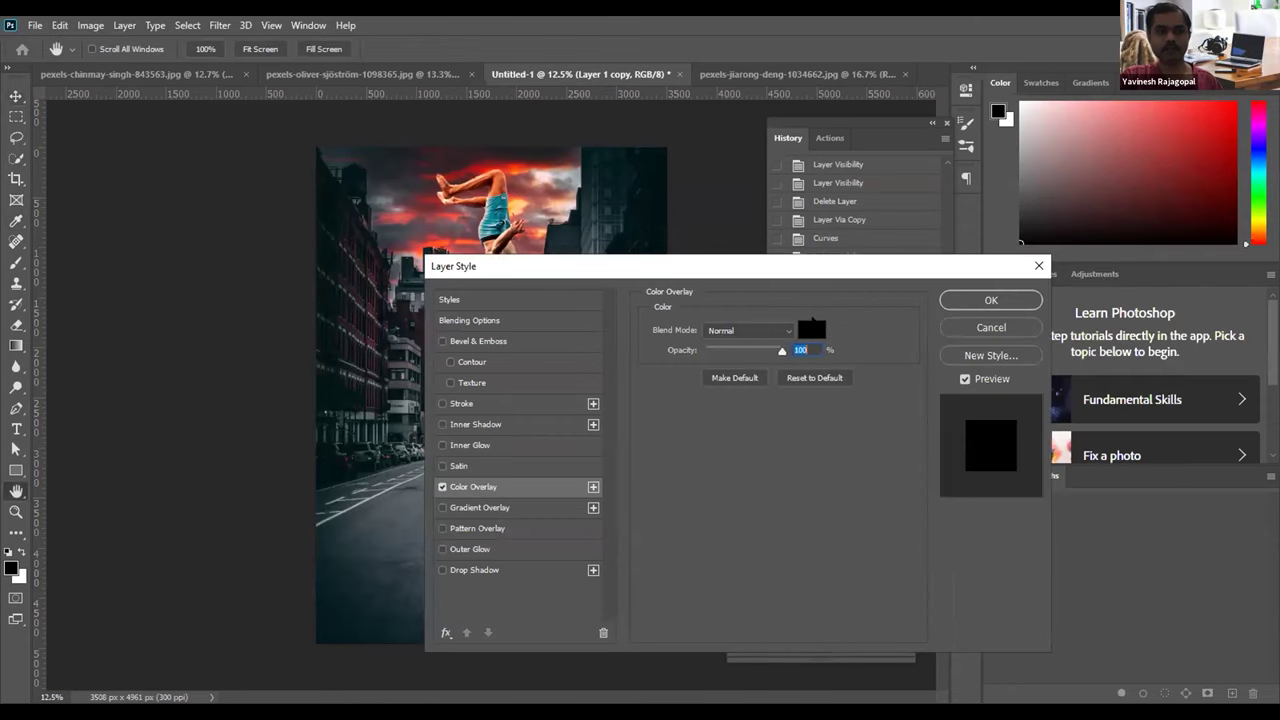
{"action": "left_click", "coordinate": [990, 300]}
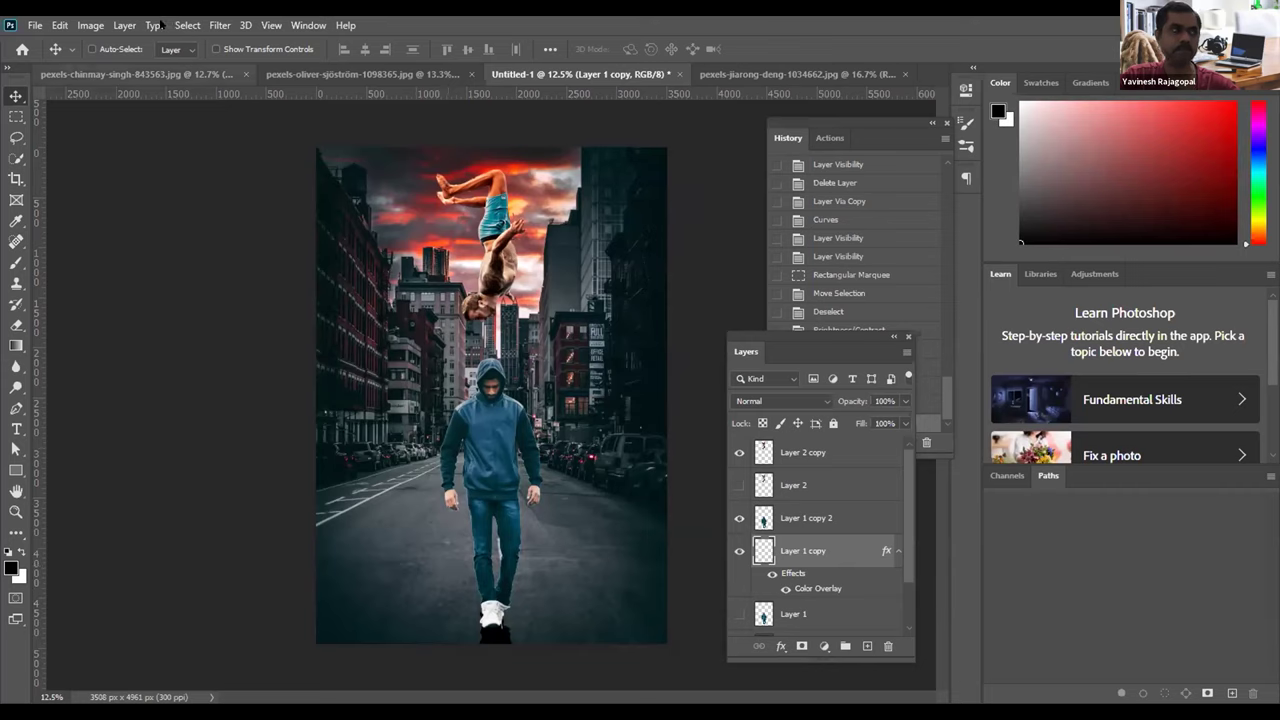
Step: Look over the Layer Style options without changes, then bring up the Filter > Blur submenu
{"action": "left_click", "coordinate": [124, 25]}
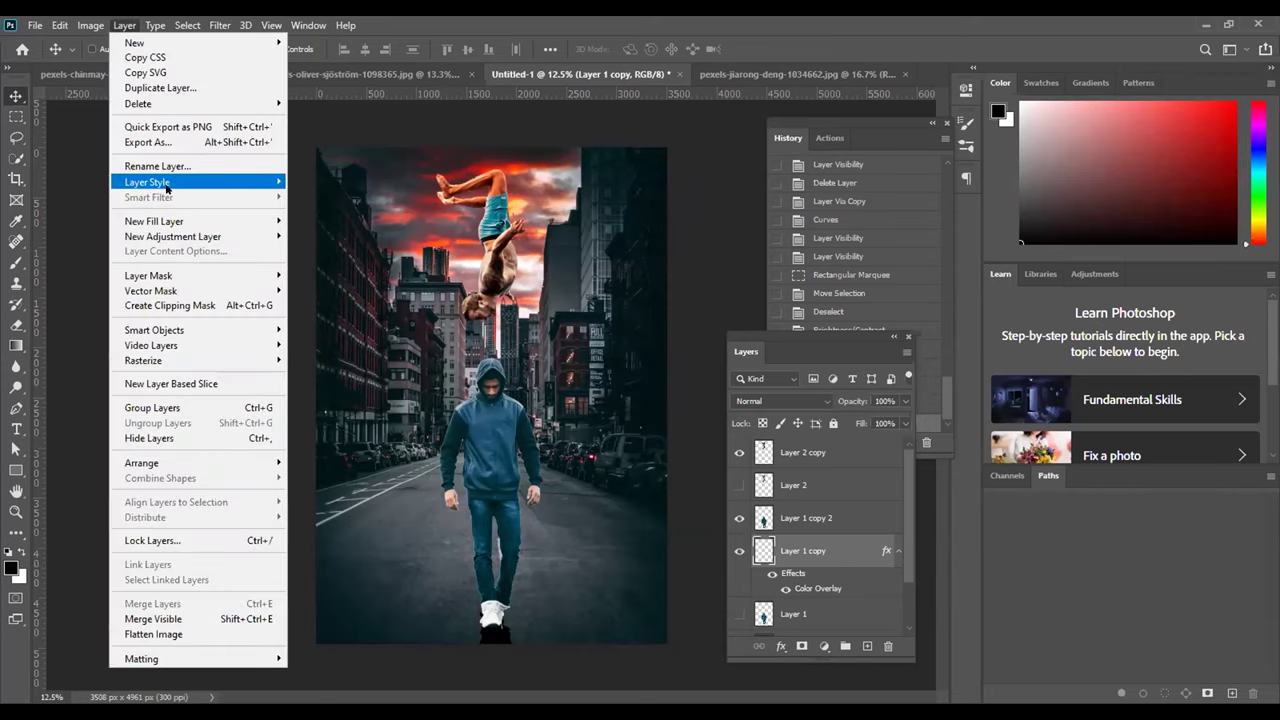
{"action": "mouse_move", "coordinate": [170, 183]}
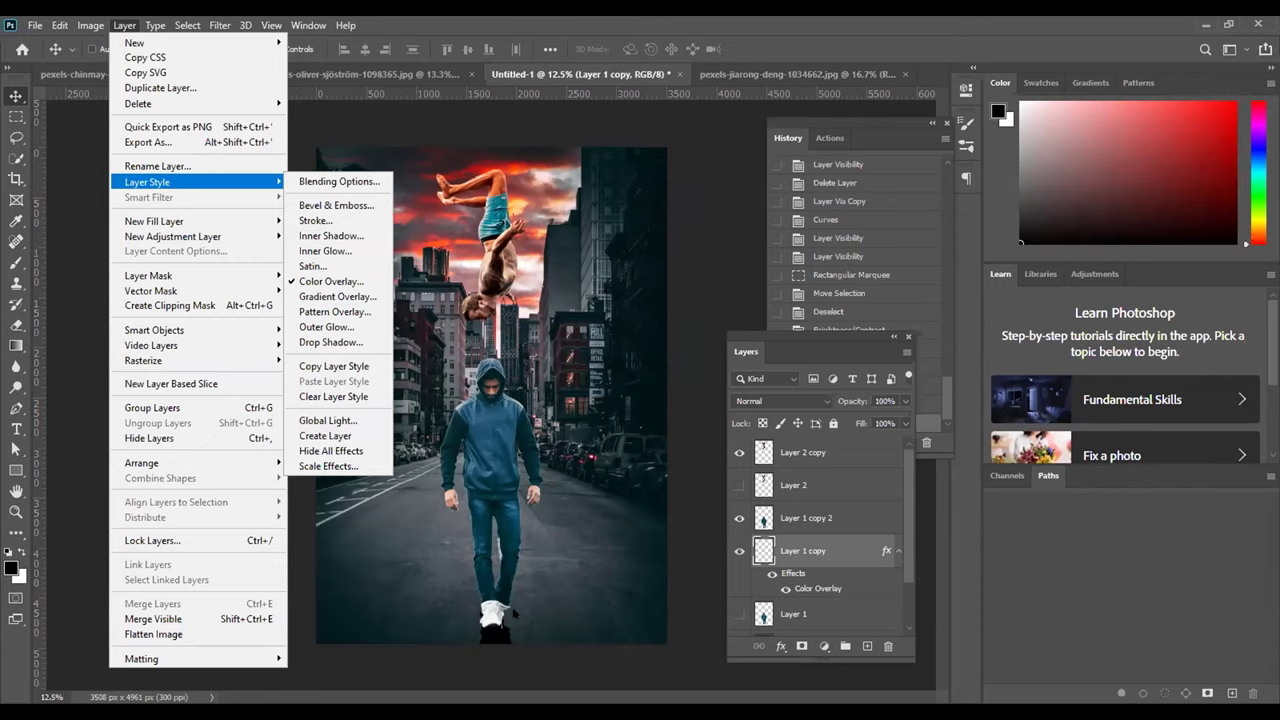
{"action": "left_click", "coordinate": [466, 597]}
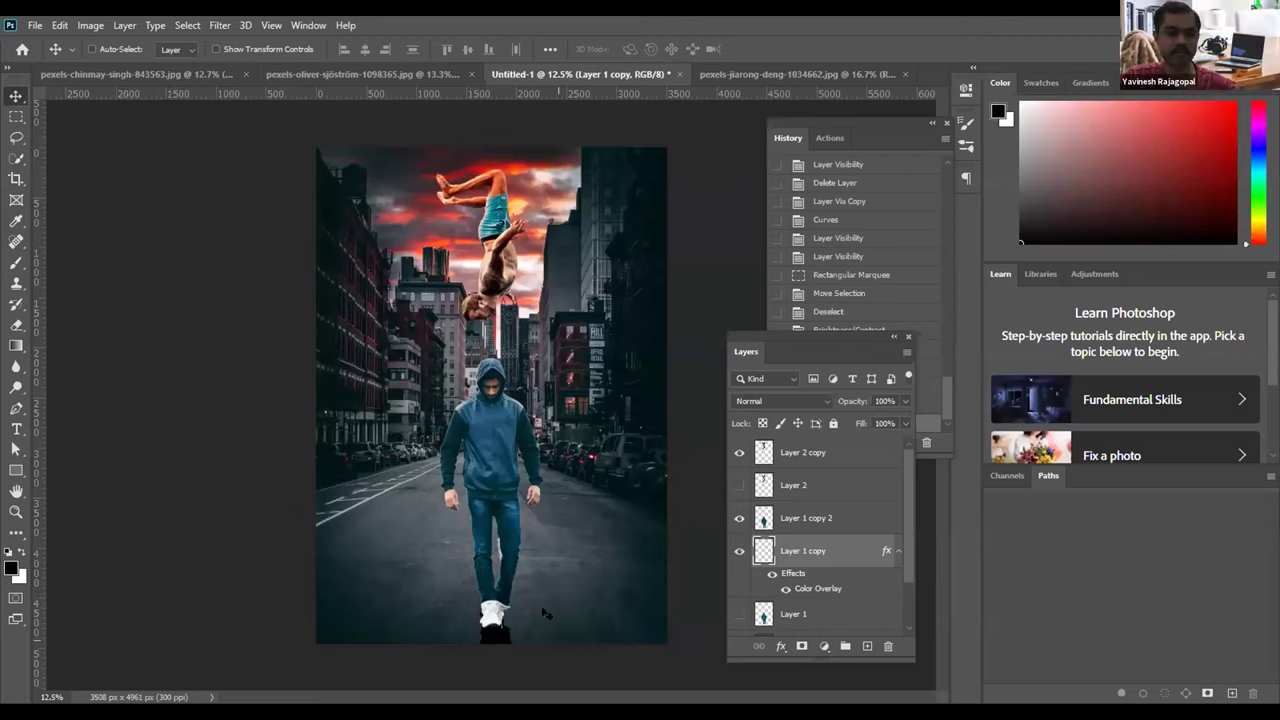
{"action": "left_click", "coordinate": [220, 25]}
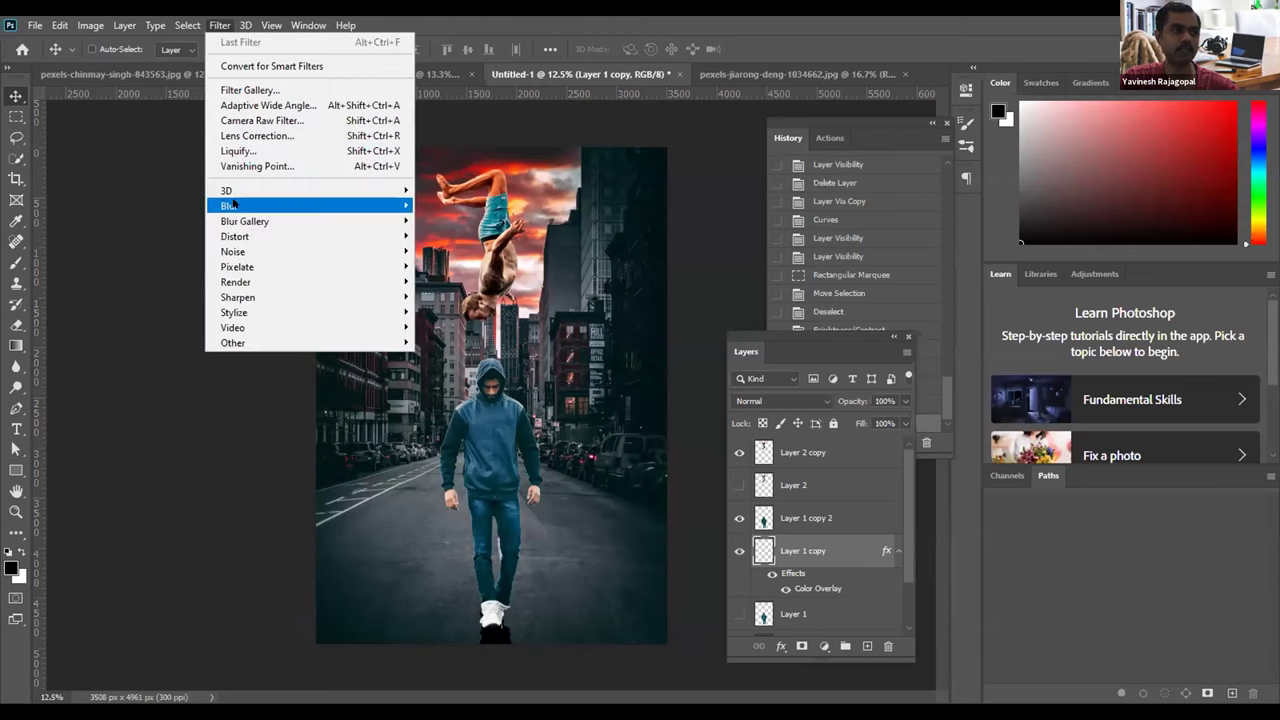
{"action": "mouse_move", "coordinate": [230, 206]}
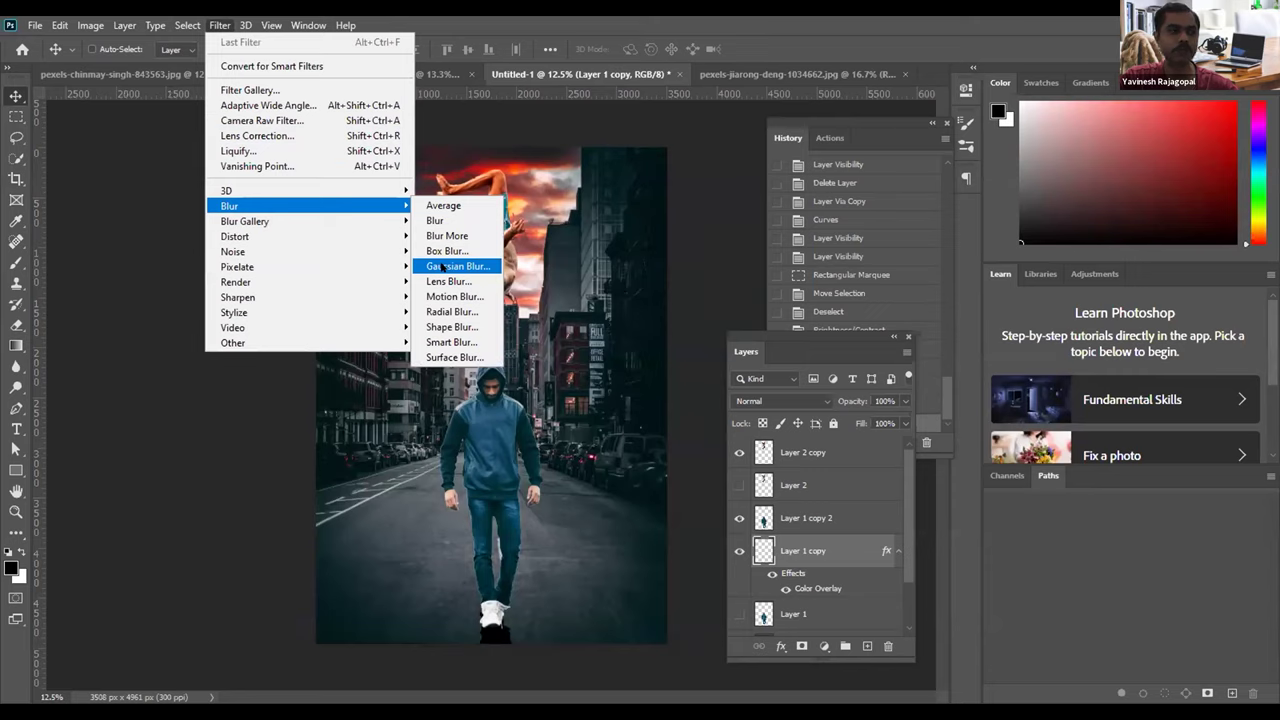
Step: Blur Layer 1 copy's black shape under the walker with a Gaussian Blur of about 138.8 px
{"action": "left_click", "coordinate": [441, 266]}
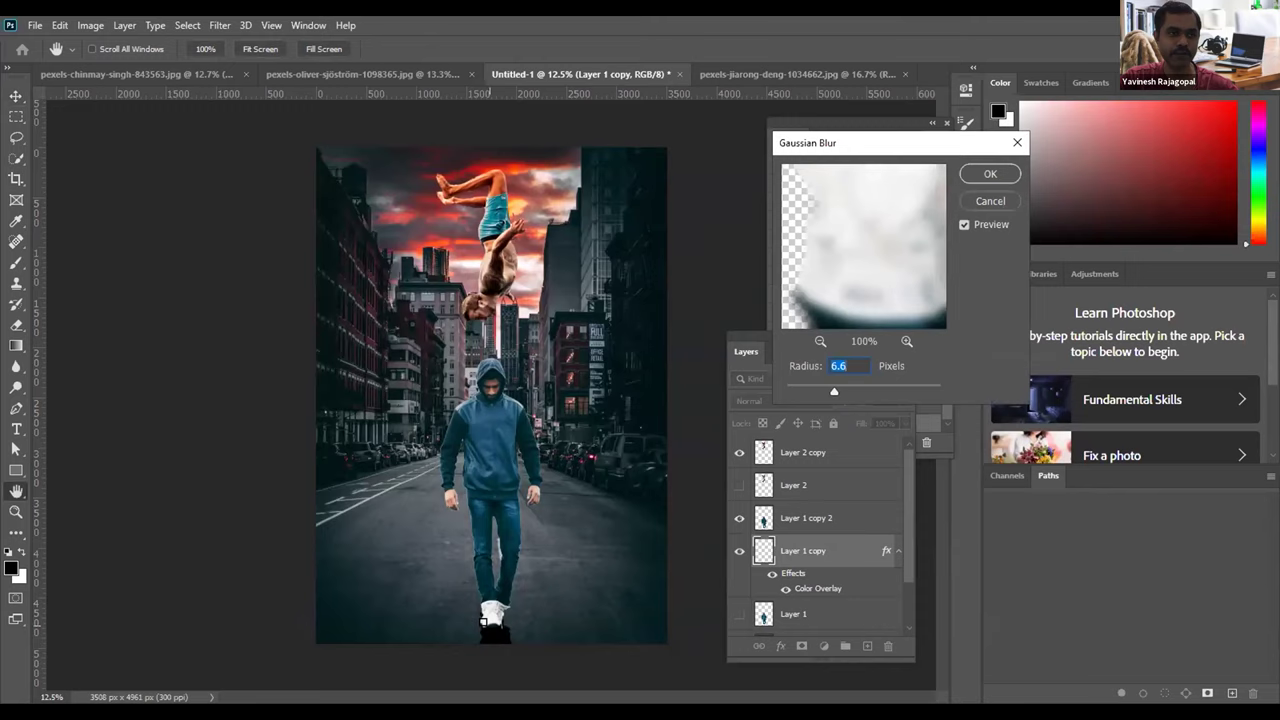
{"action": "left_click_drag", "start_coordinate": [831, 236], "coordinate": [869, 388]}
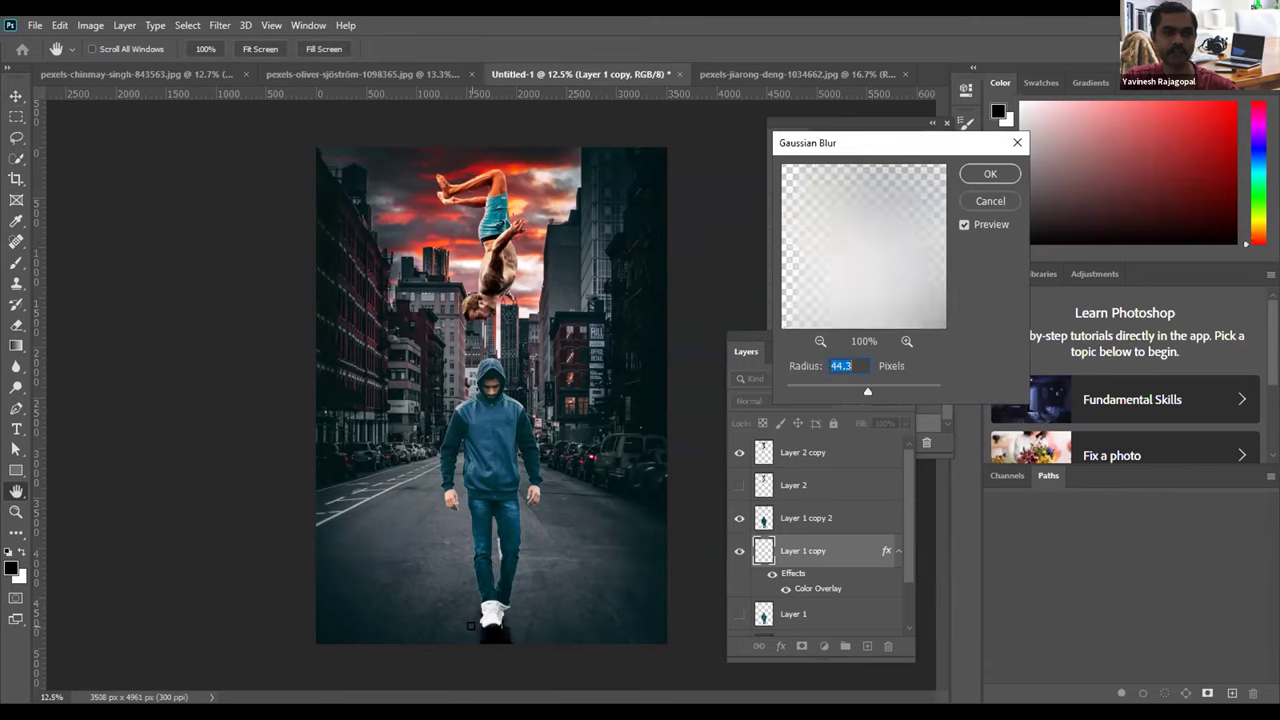
{"action": "mouse_move", "coordinate": [876, 387]}
{"action": "left_mouse_down"}
{"action": "mouse_move", "coordinate": [906, 391]}
{"action": "mouse_move", "coordinate": [895, 391]}
{"action": "left_mouse_up"}
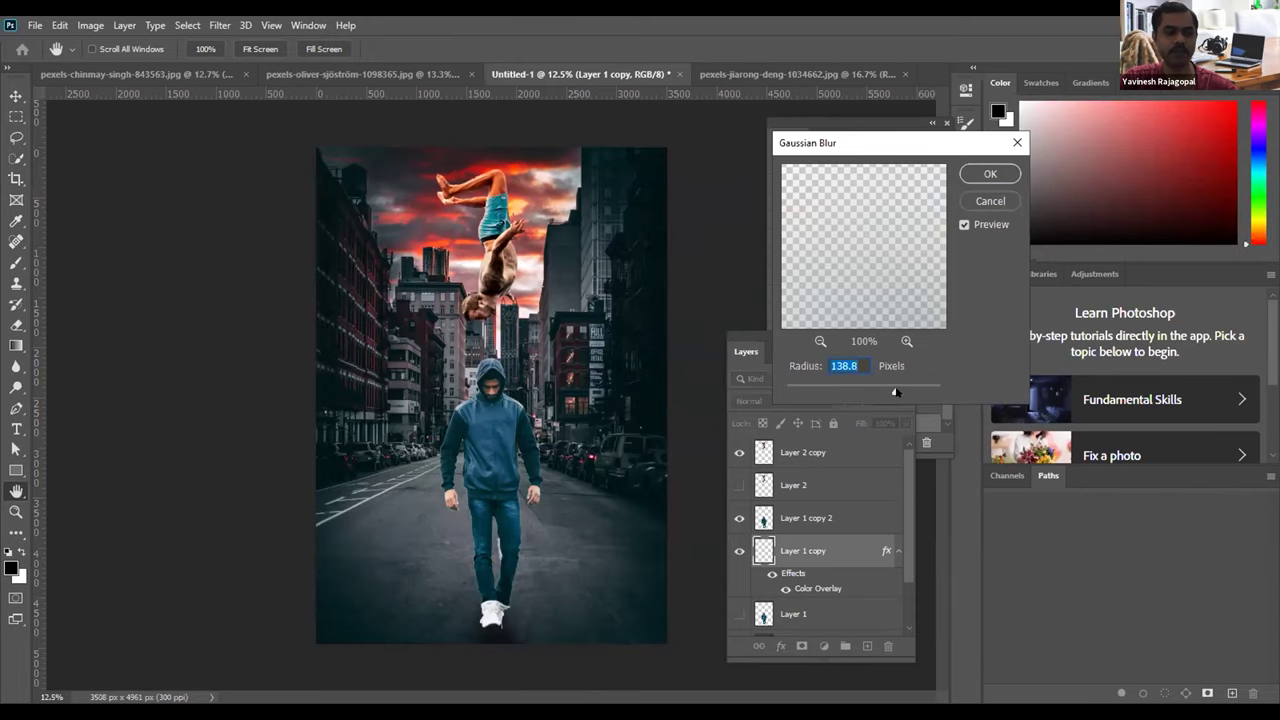
{"action": "left_click_drag", "start_coordinate": [843, 231], "coordinate": [831, 189]}
{"action": "left_click", "coordinate": [978, 174]}
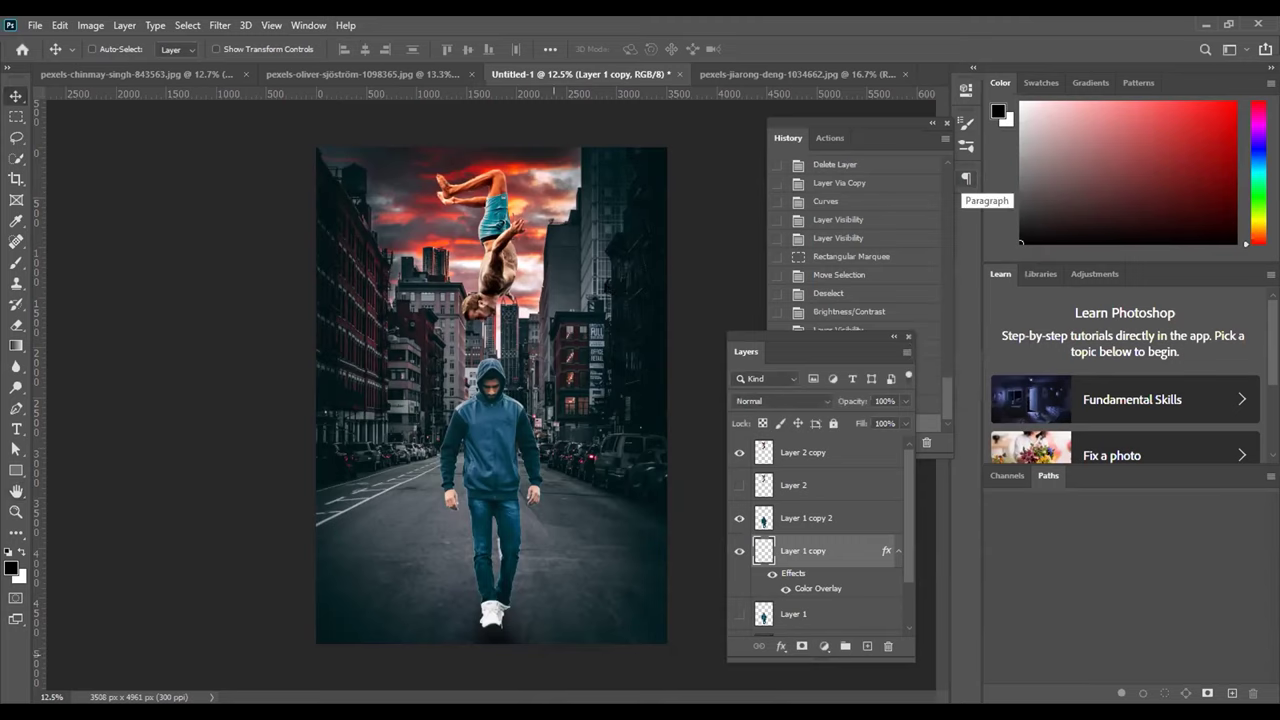
Step: Toggle the black overlay off and on to compare, then reapply the Gaussian Blur with Ctrl+F
{"action": "left_click", "coordinate": [785, 589]}
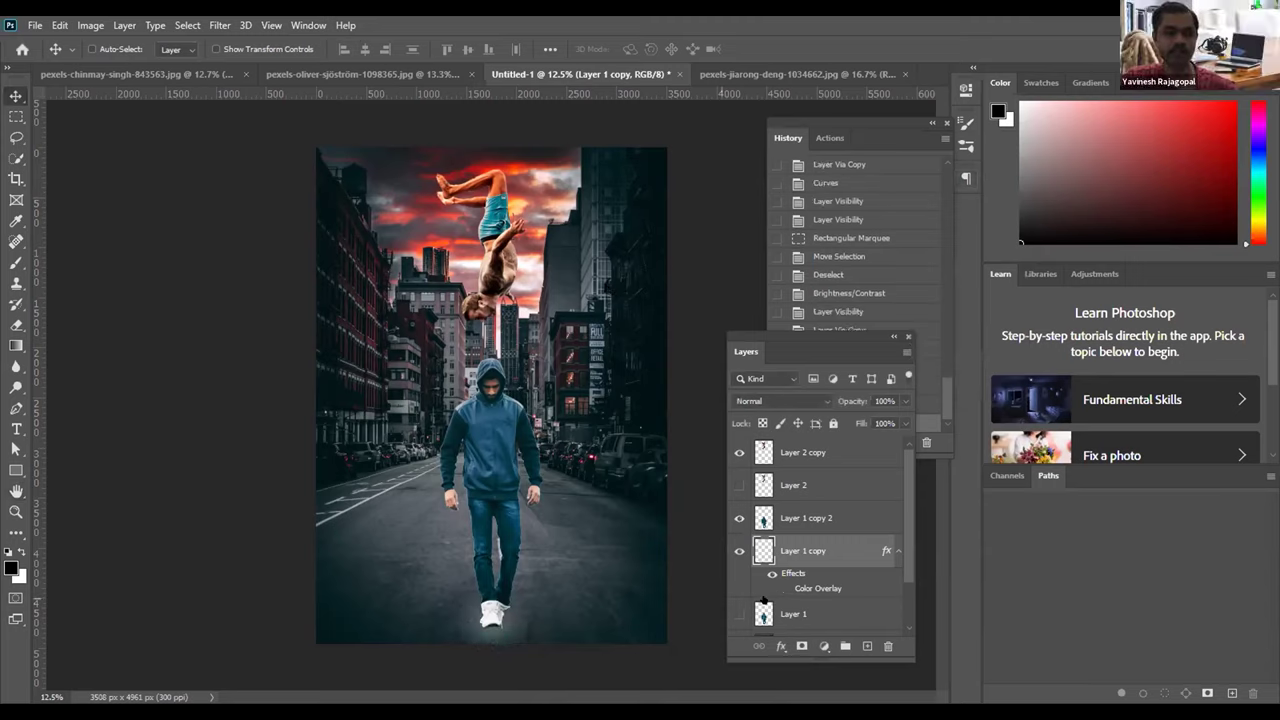
{"action": "left_click", "coordinate": [785, 589]}
{"action": "left_click", "coordinate": [785, 589]}
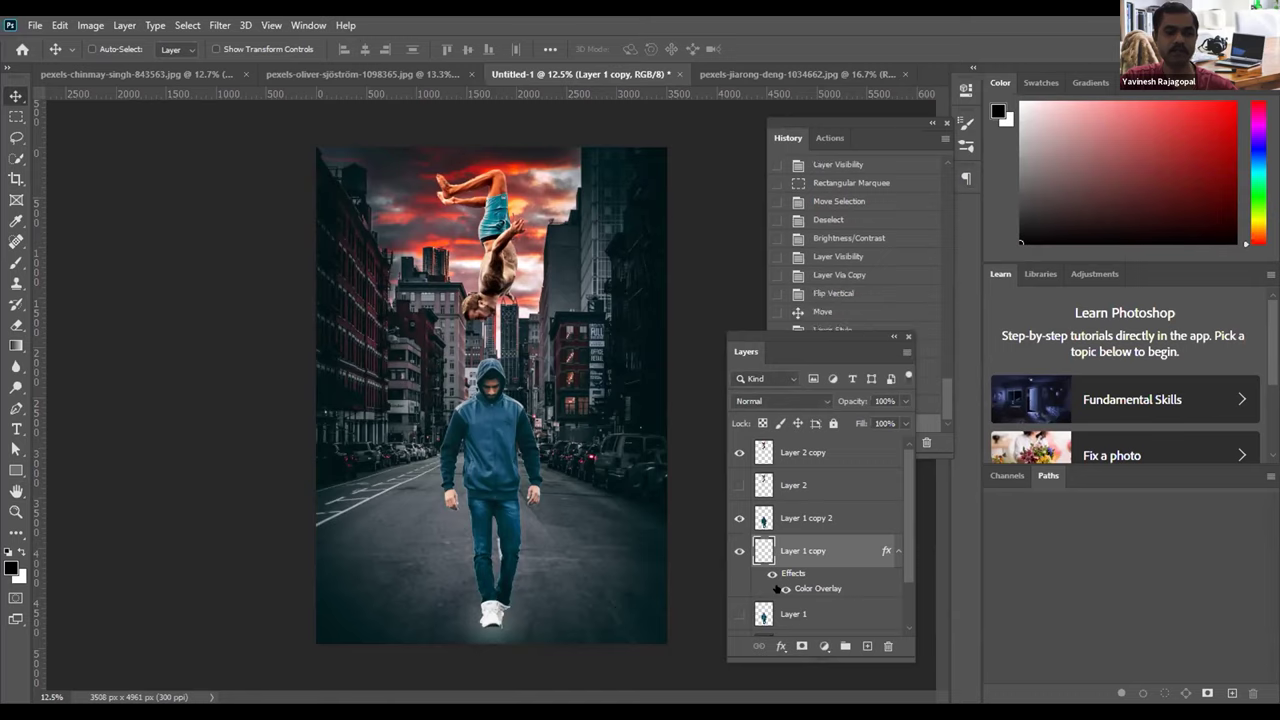
{"action": "left_click", "coordinate": [785, 589]}
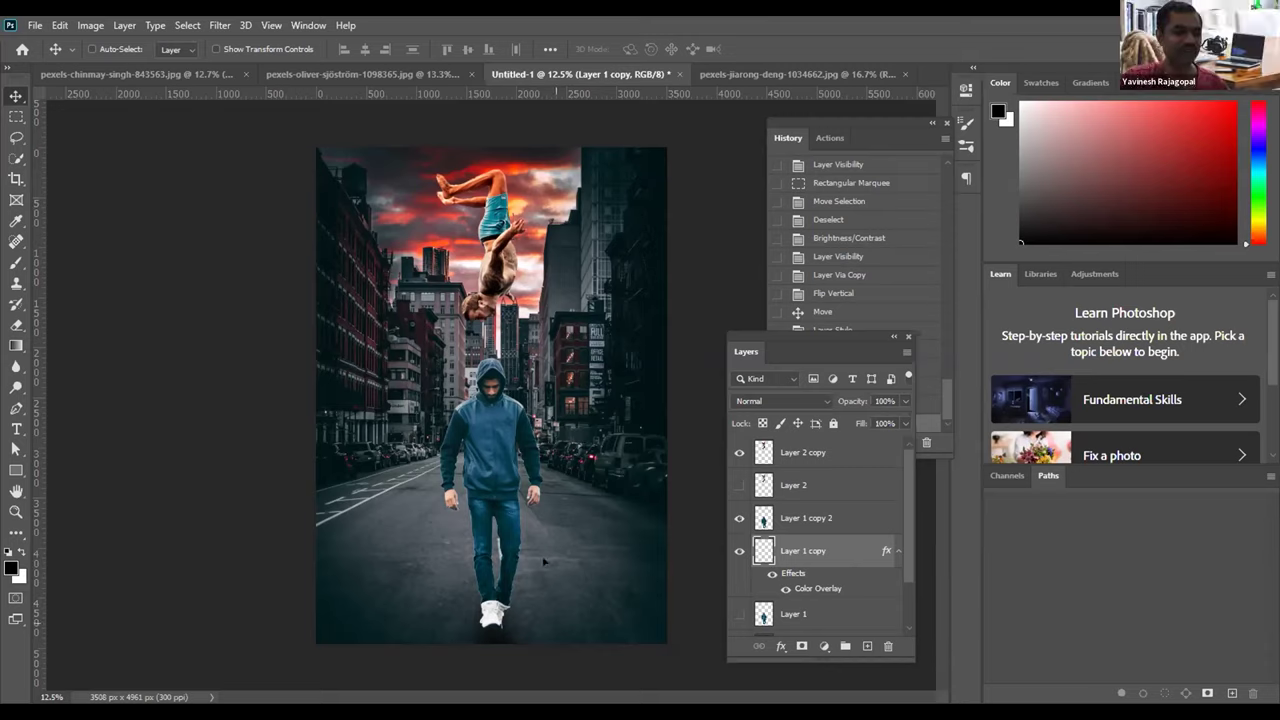
{"action": "key", "text": "ctrl+f"}
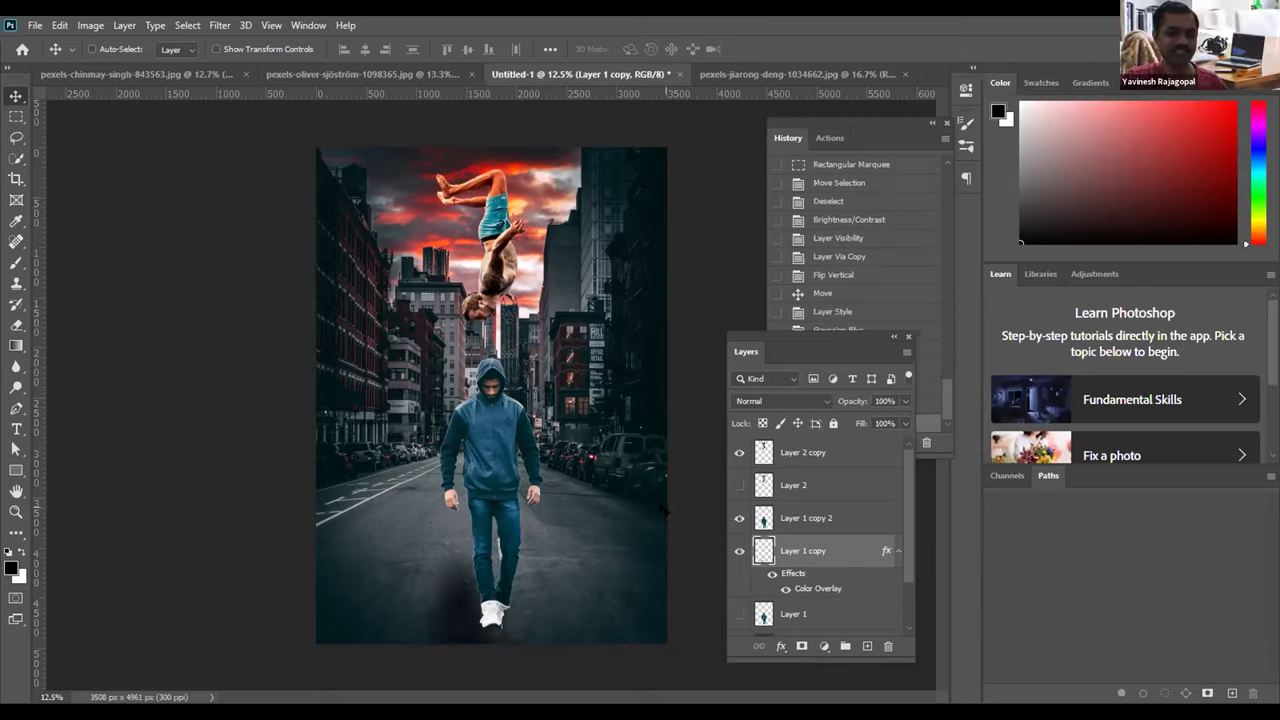
Step: Start Free Transform on Layer 1 copy around the walker's shadow area
{"action": "key", "text": "ctrl"}
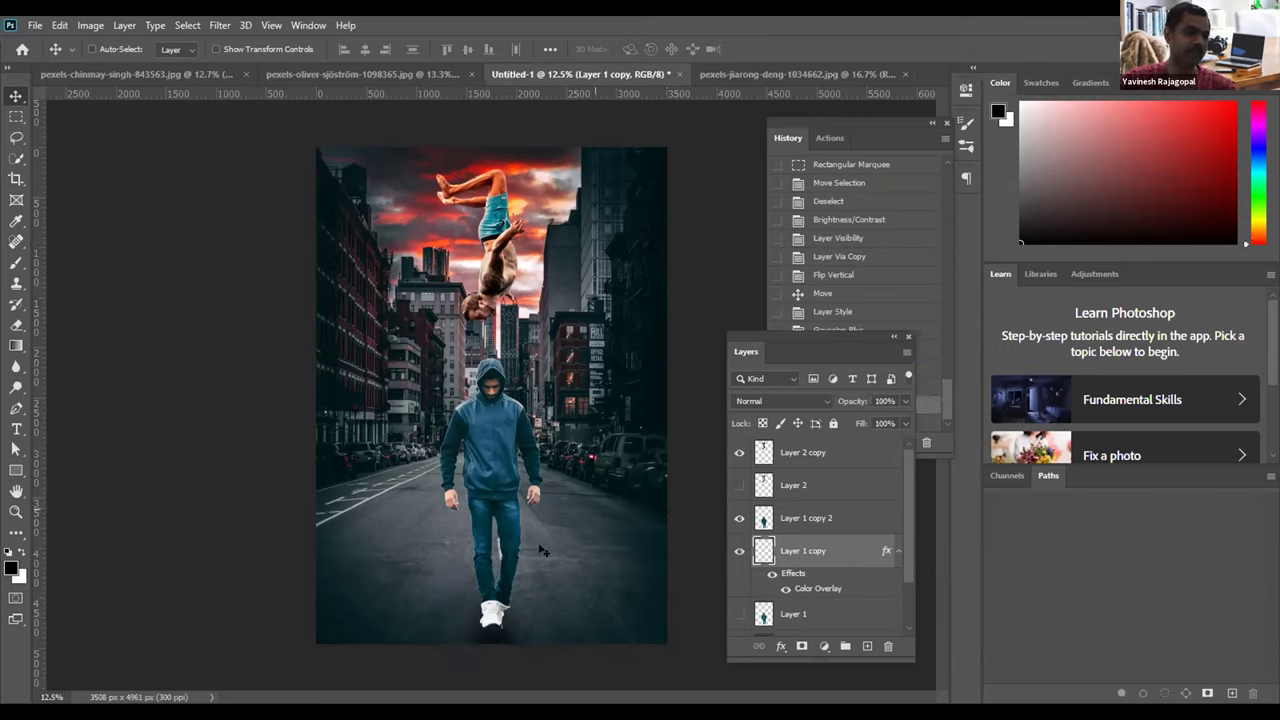
{"action": "left_click", "coordinate": [60, 25]}
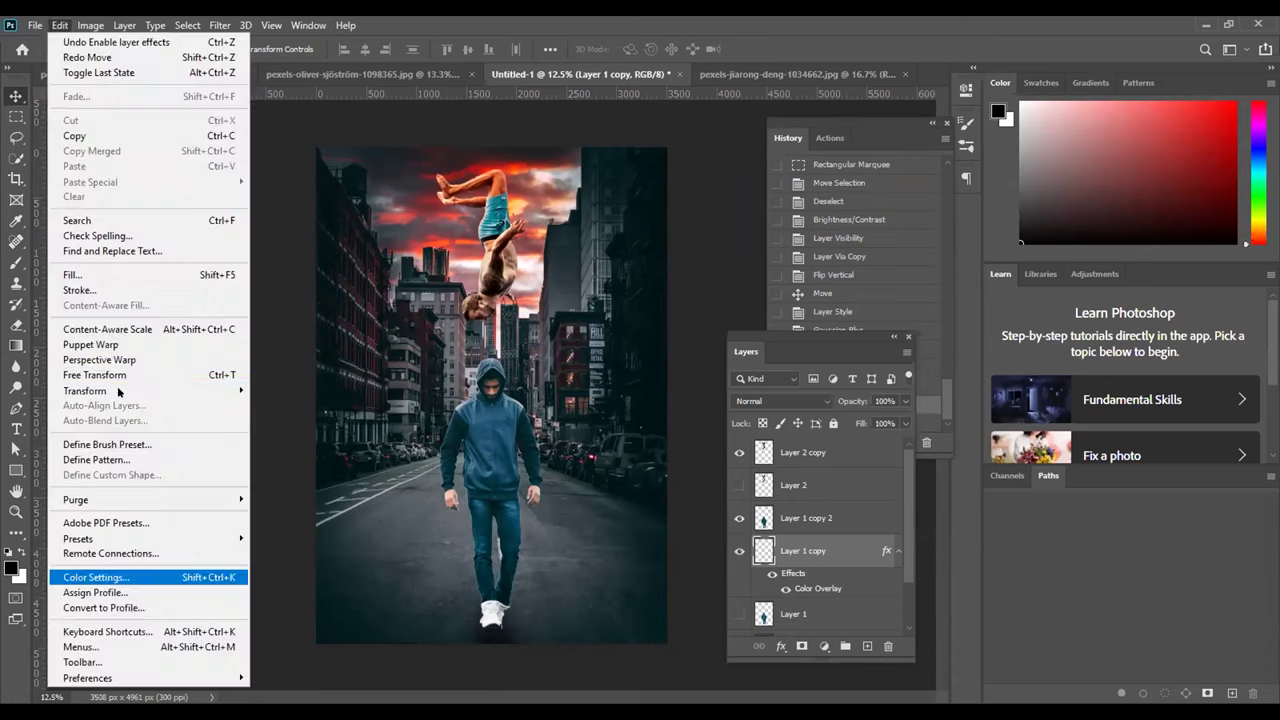
{"action": "mouse_move", "coordinate": [120, 392]}
{"action": "left_click", "coordinate": [298, 652]}
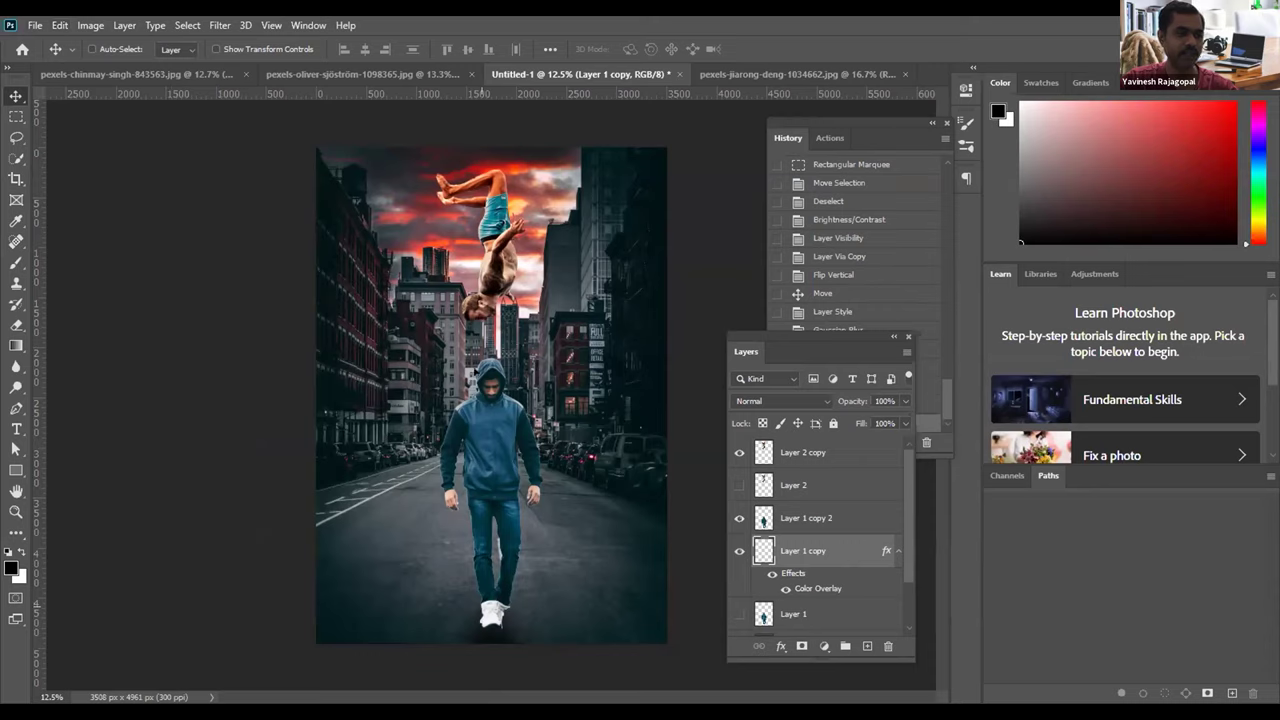
{"action": "left_click_drag", "start_coordinate": [484, 500], "coordinate": [512, 578]}
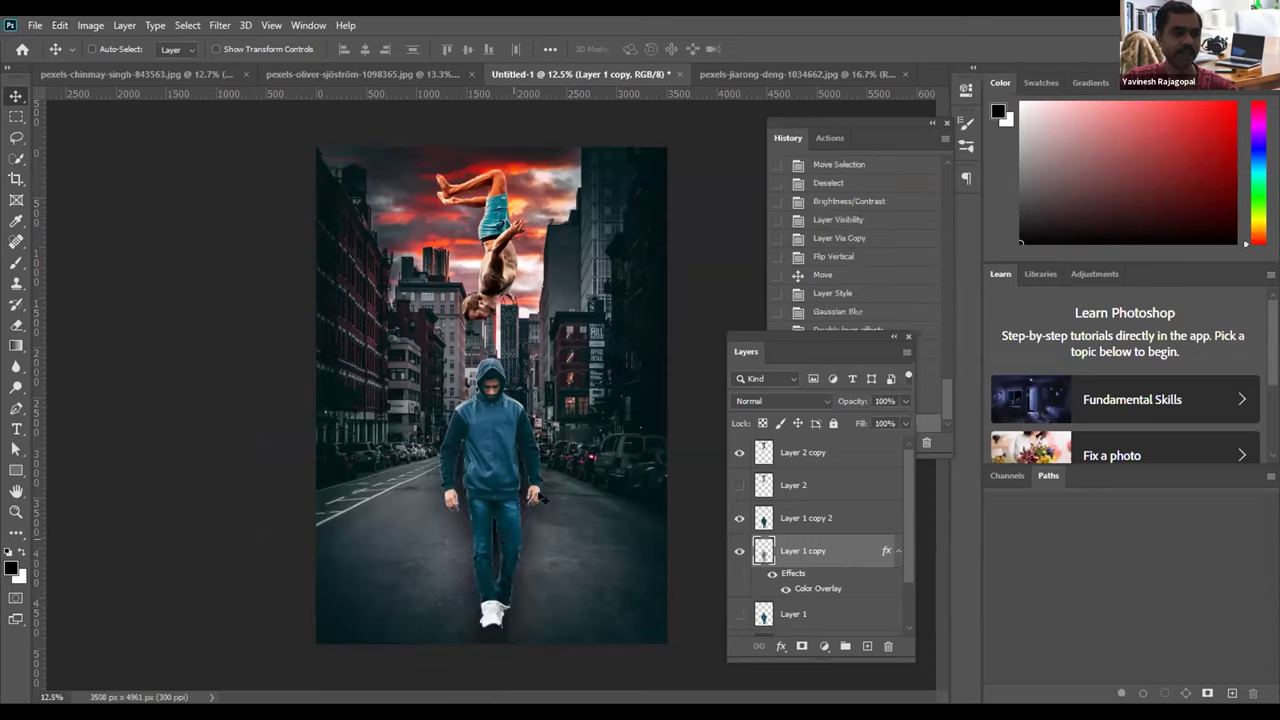
{"action": "key", "text": "ctrl+t"}
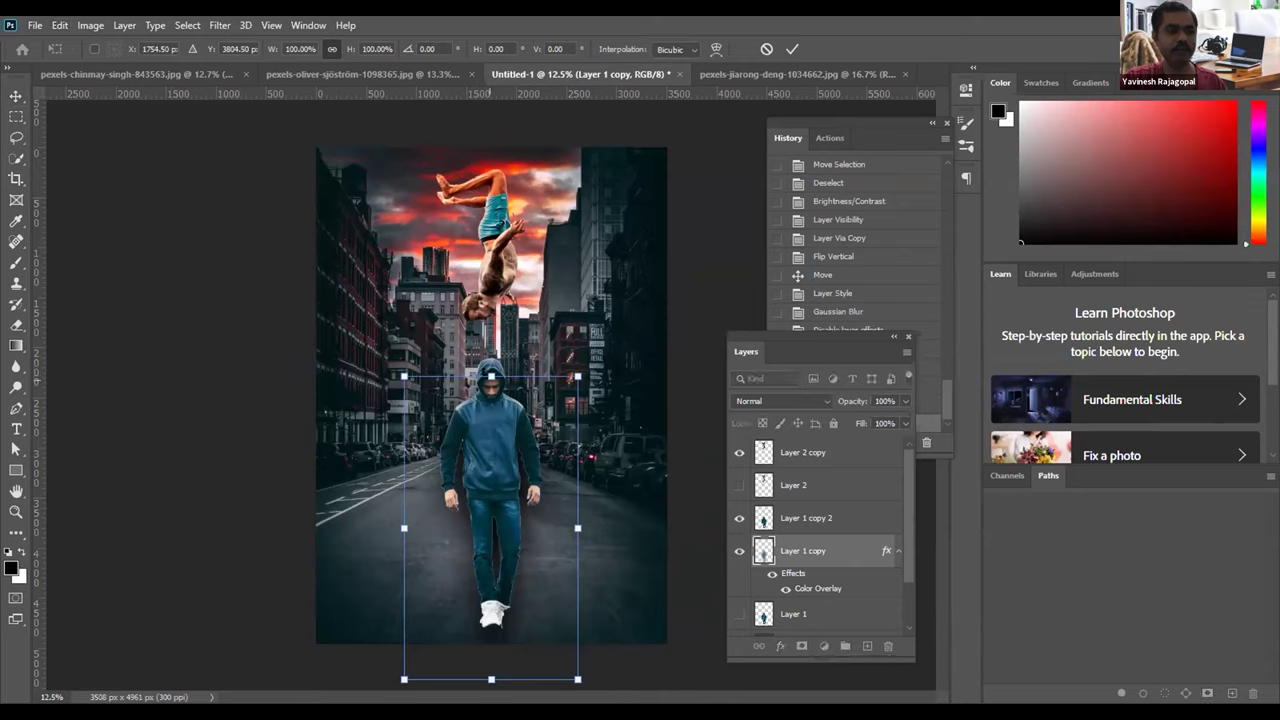
Step: Squash the shadow to under half its height and taper its top corners in perspective
{"action": "left_click_drag", "start_coordinate": [491, 376], "coordinate": [492, 378]}
{"action": "left_click_drag", "start_coordinate": [577, 546], "coordinate": [572, 545]}
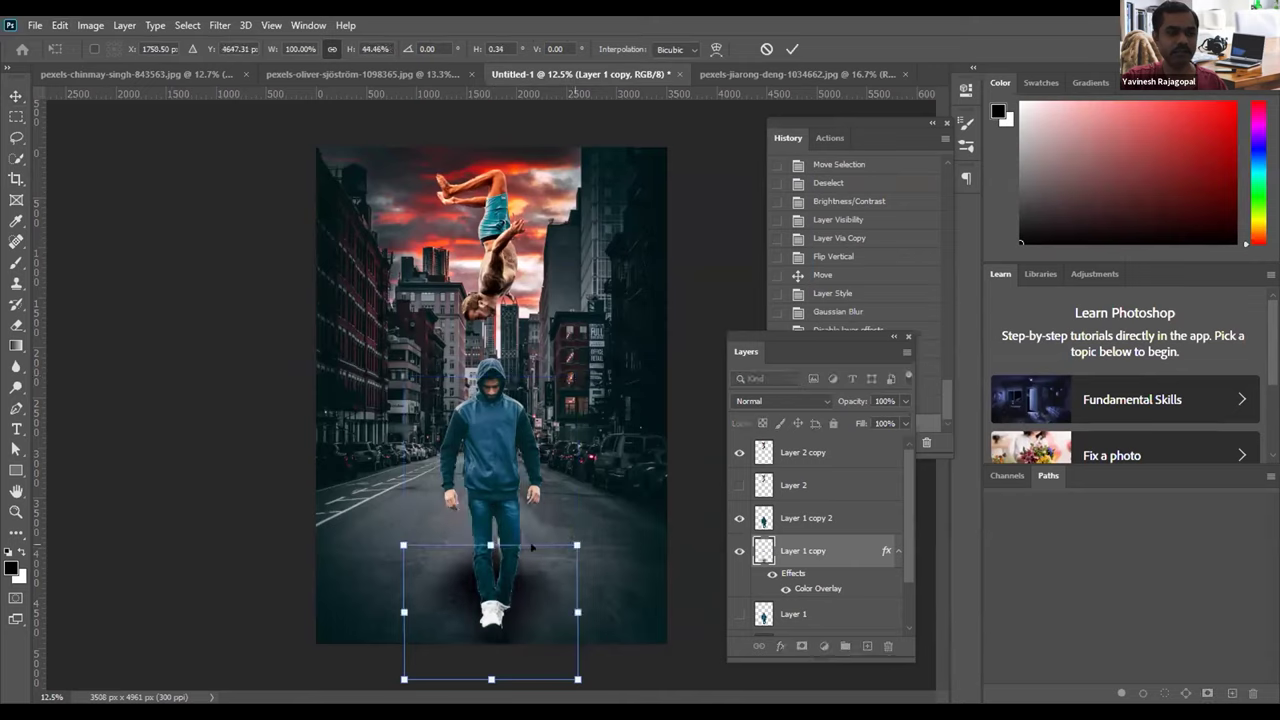
{"action": "left_click_drag", "start_coordinate": [388, 544], "coordinate": [403, 545]}
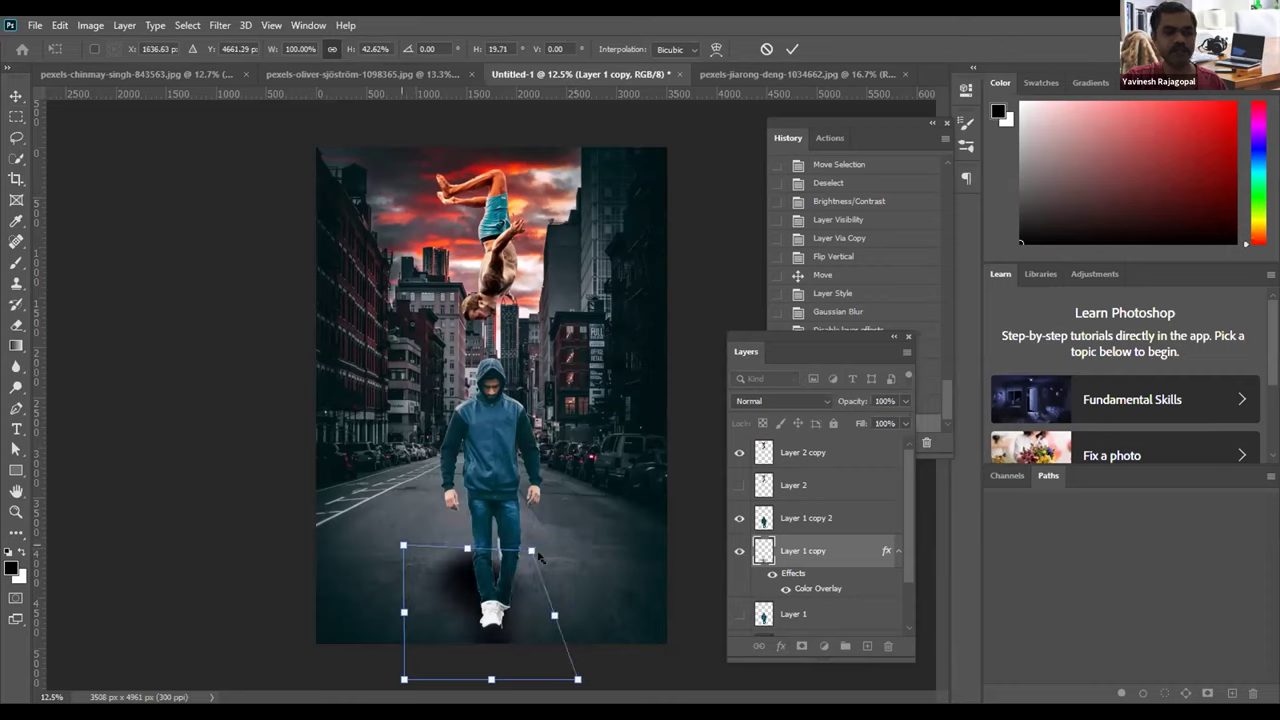
{"action": "left_click_drag", "start_coordinate": [538, 558], "coordinate": [530, 550]}
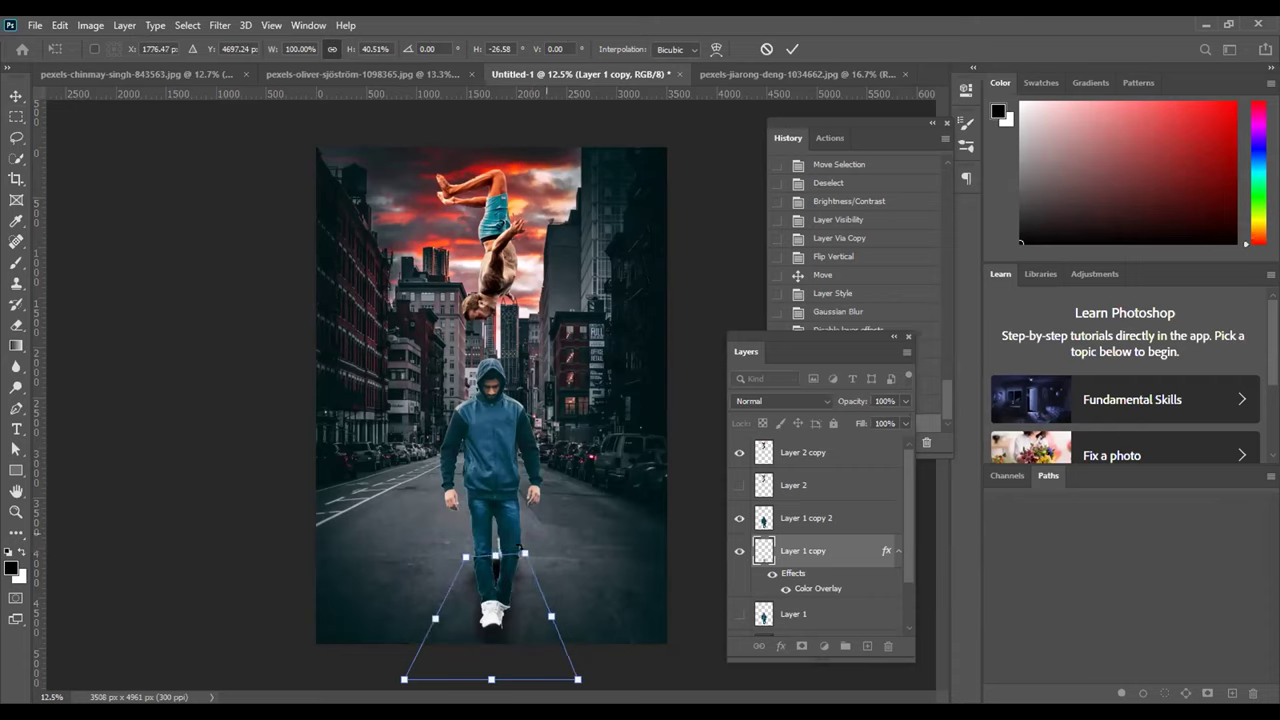
{"action": "key", "text": "Return"}
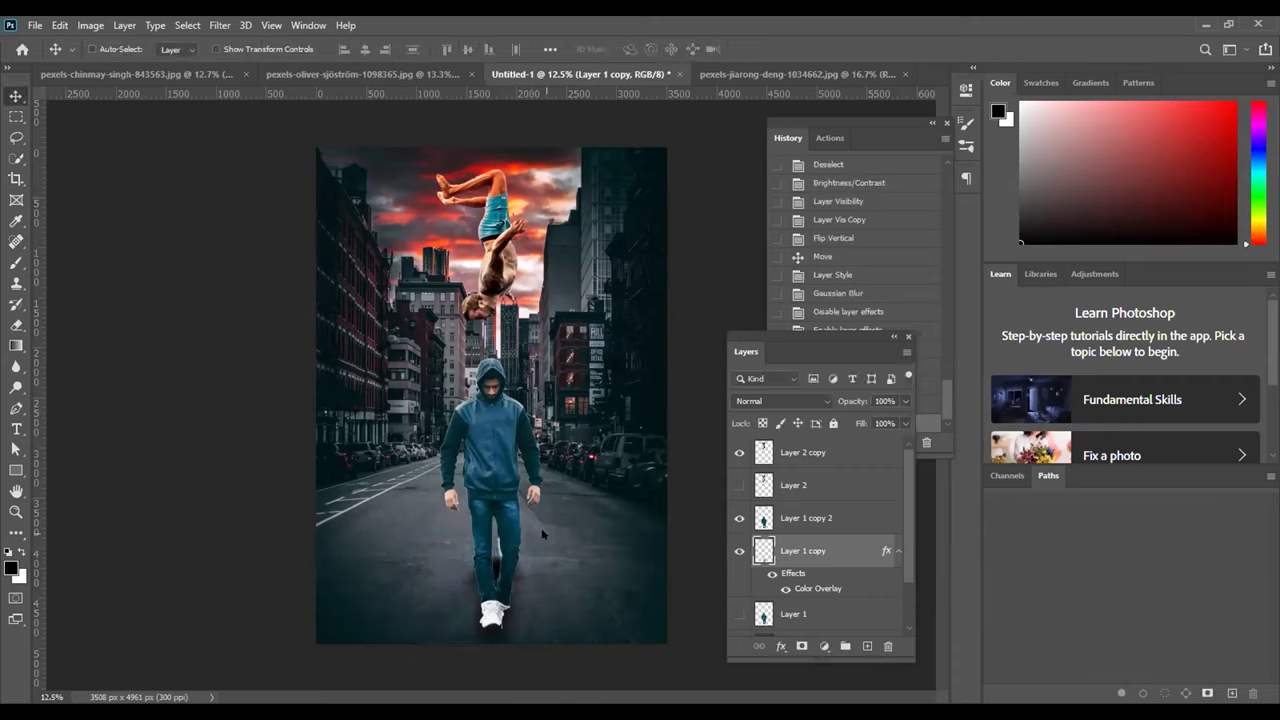
Step: Set Layer 1 copy's opacity to 72% and zoom in on the legs
{"action": "left_click", "coordinate": [903, 400]}
{"action": "mouse_move", "coordinate": [906, 420]}
{"action": "left_mouse_down"}
{"action": "mouse_move", "coordinate": [869, 420]}
{"action": "mouse_move", "coordinate": [883, 421]}
{"action": "left_mouse_up"}
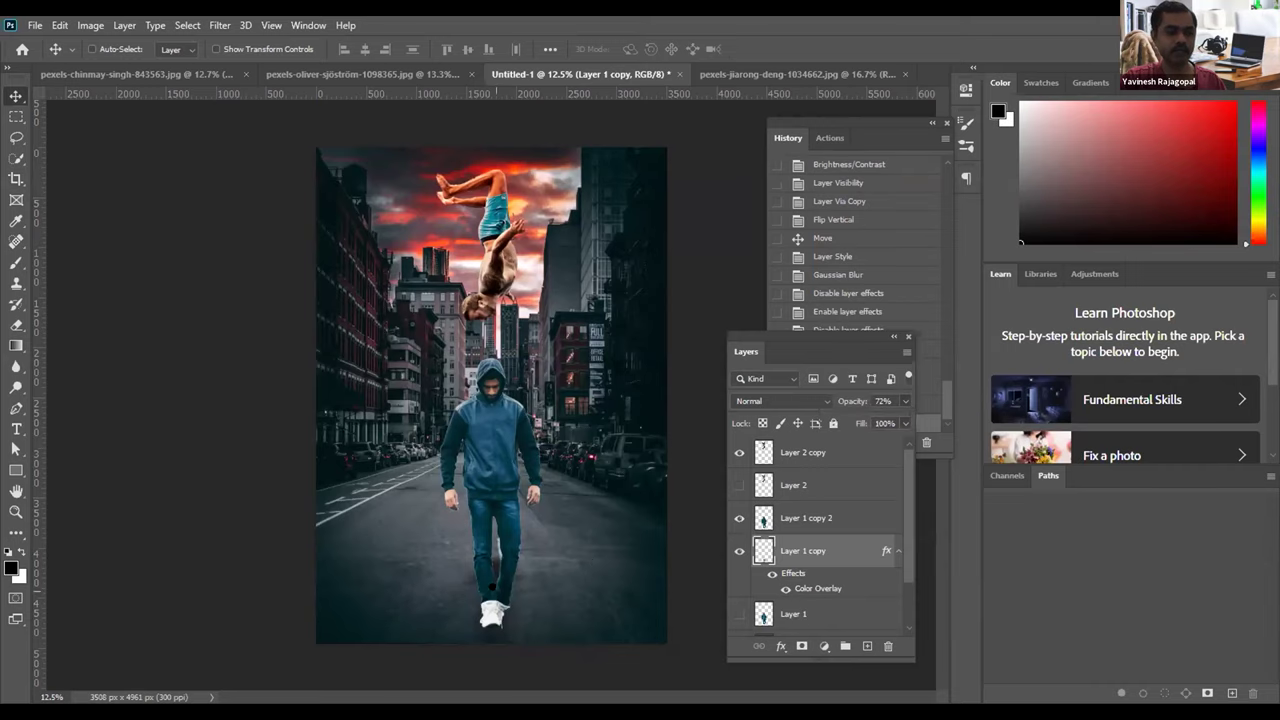
{"action": "scroll", "coordinate": [493, 588], "scroll_direction": "up", "scroll_amount": 1}
{"action": "scroll", "coordinate": [494, 584], "scroll_direction": "up", "scroll_amount": 1}
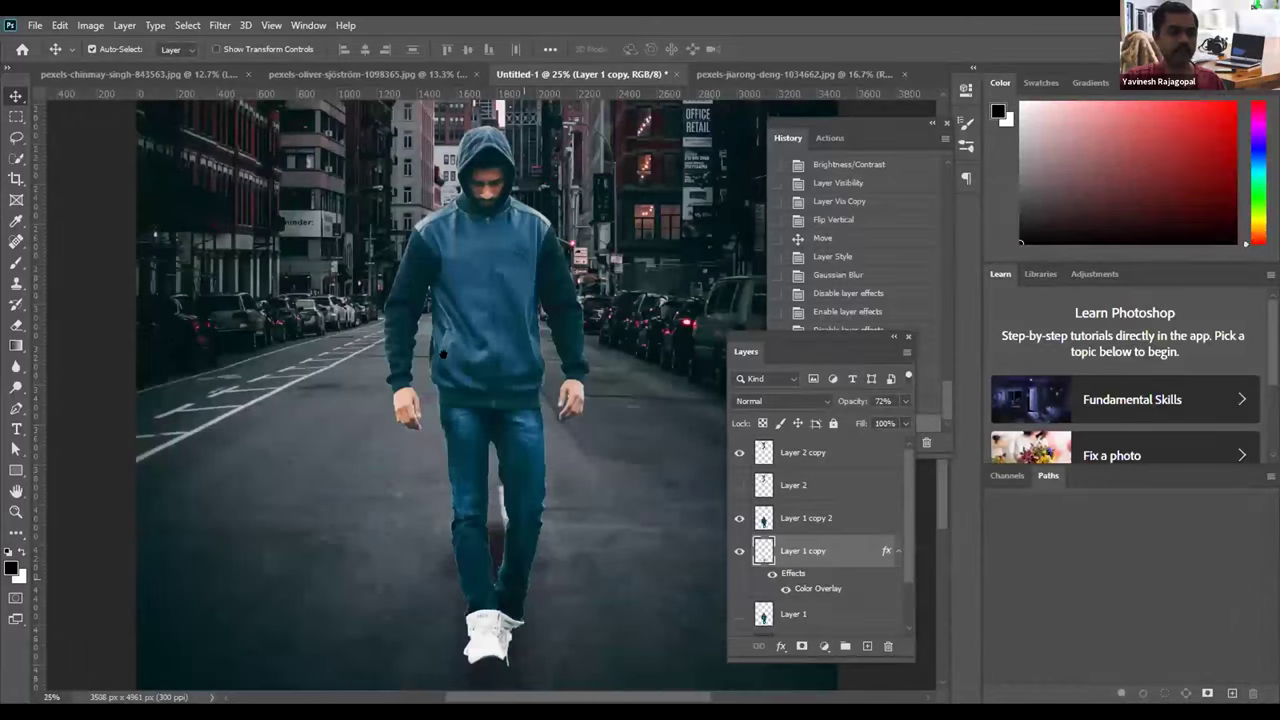
{"action": "scroll", "coordinate": [443, 360], "scroll_direction": "up", "scroll_amount": 1}
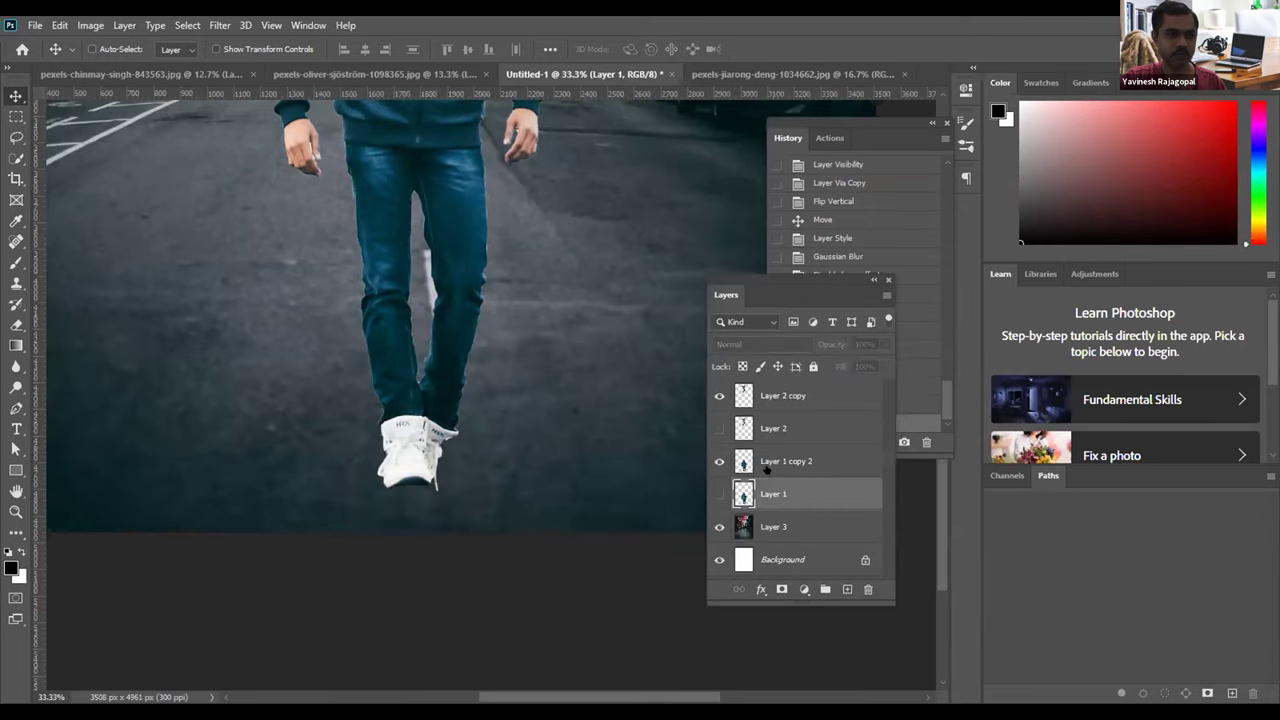
Step: Give Layer 1 copy 2 a black Color Overlay and zoom out to see the walker
{"action": "left_click", "coordinate": [766, 461]}
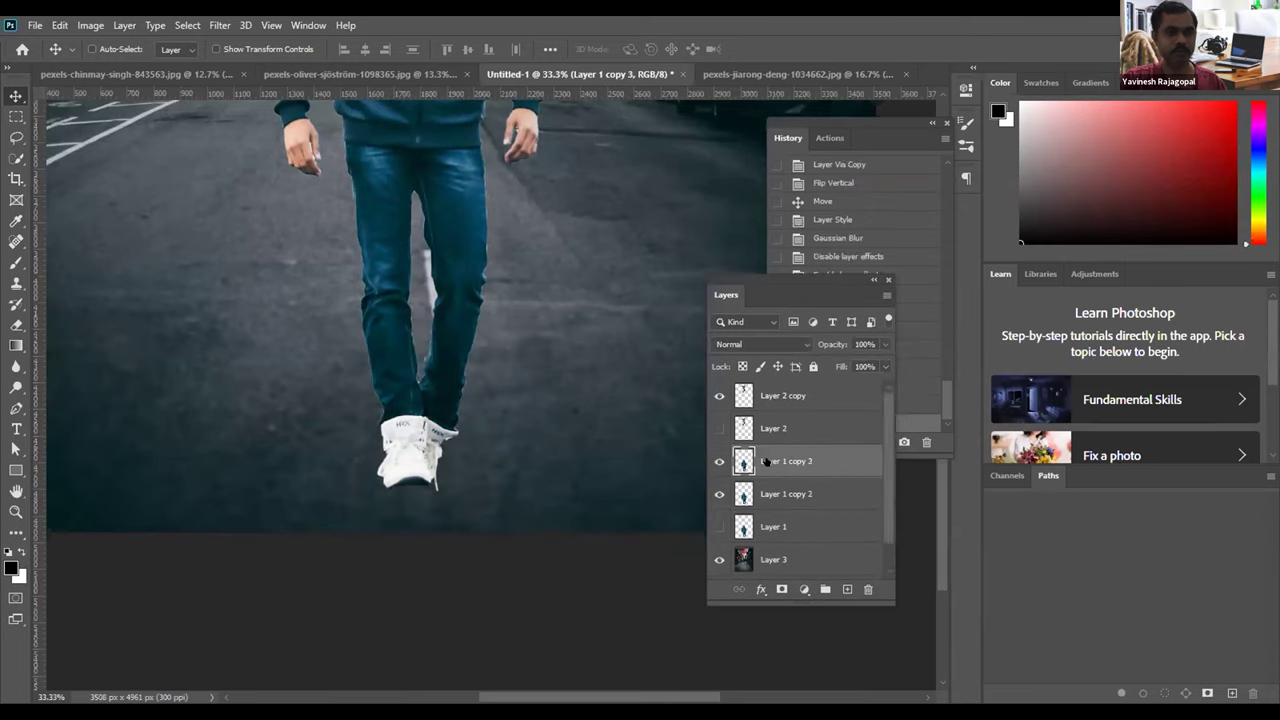
{"action": "left_click", "coordinate": [823, 494]}
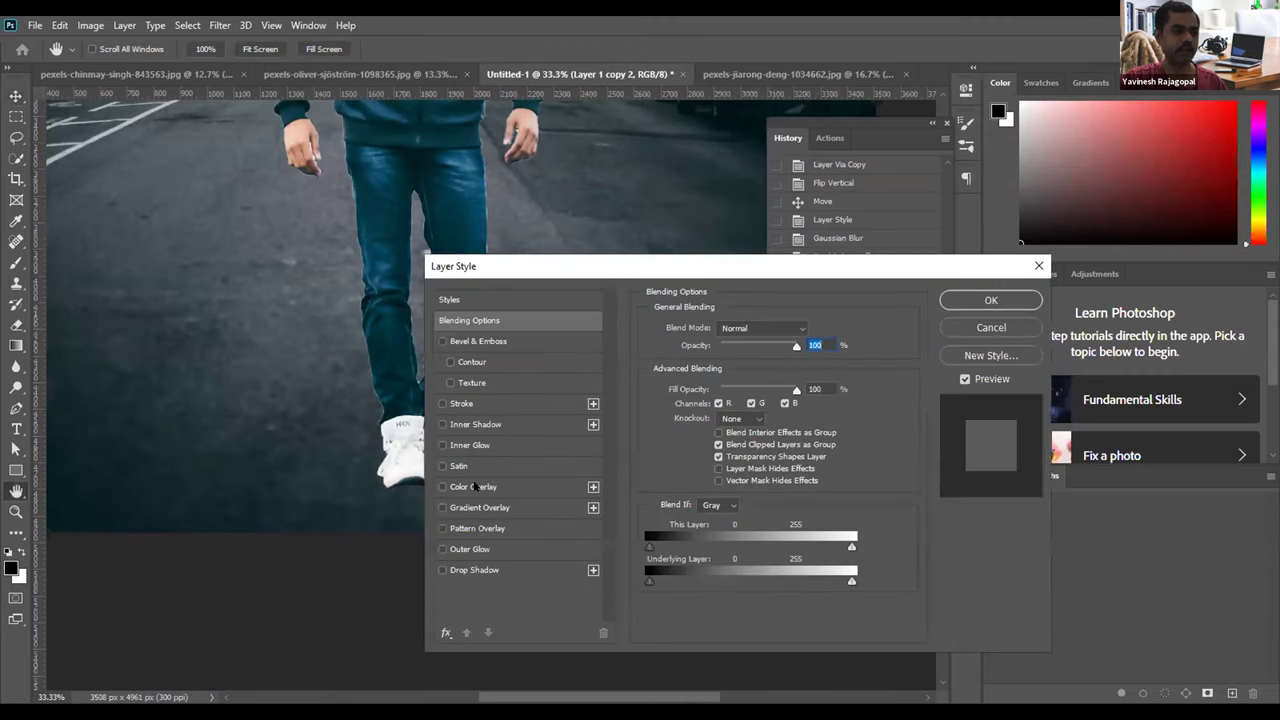
{"action": "left_click", "coordinate": [475, 486]}
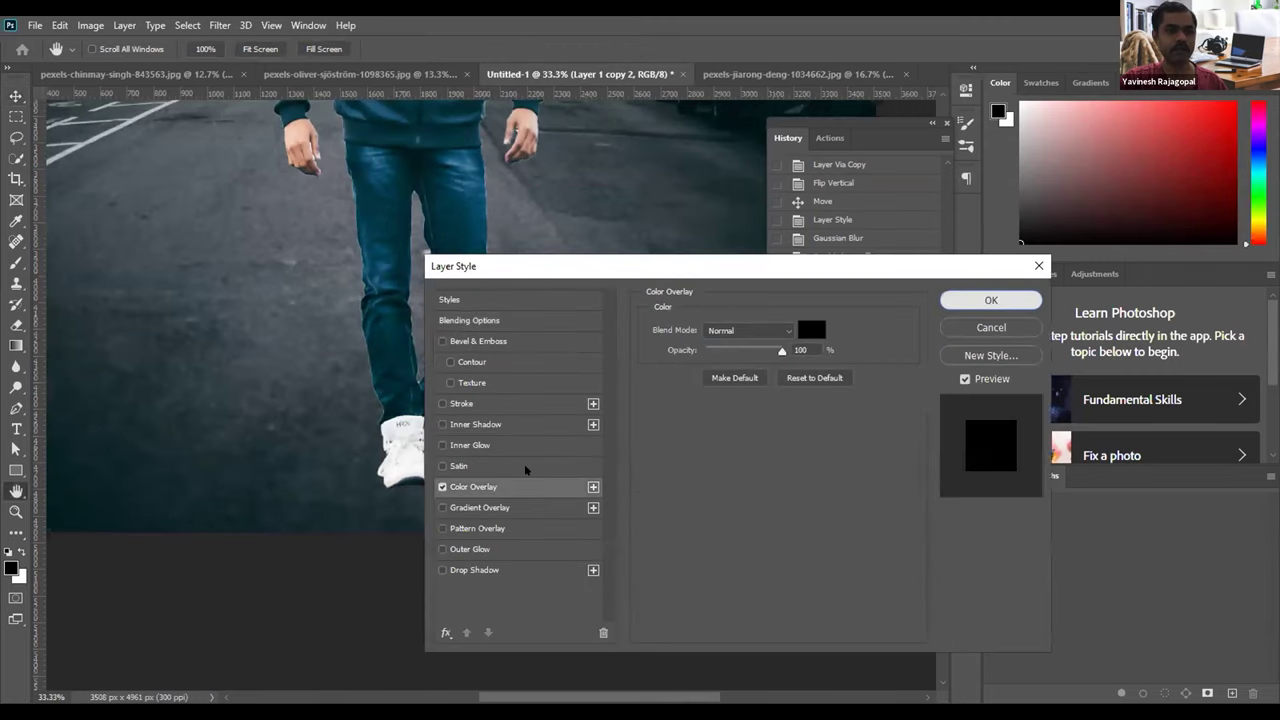
{"action": "key", "text": "Return"}
{"action": "key", "text": "ctrl+minus"}
{"action": "key", "text": "ctrl+minus"}
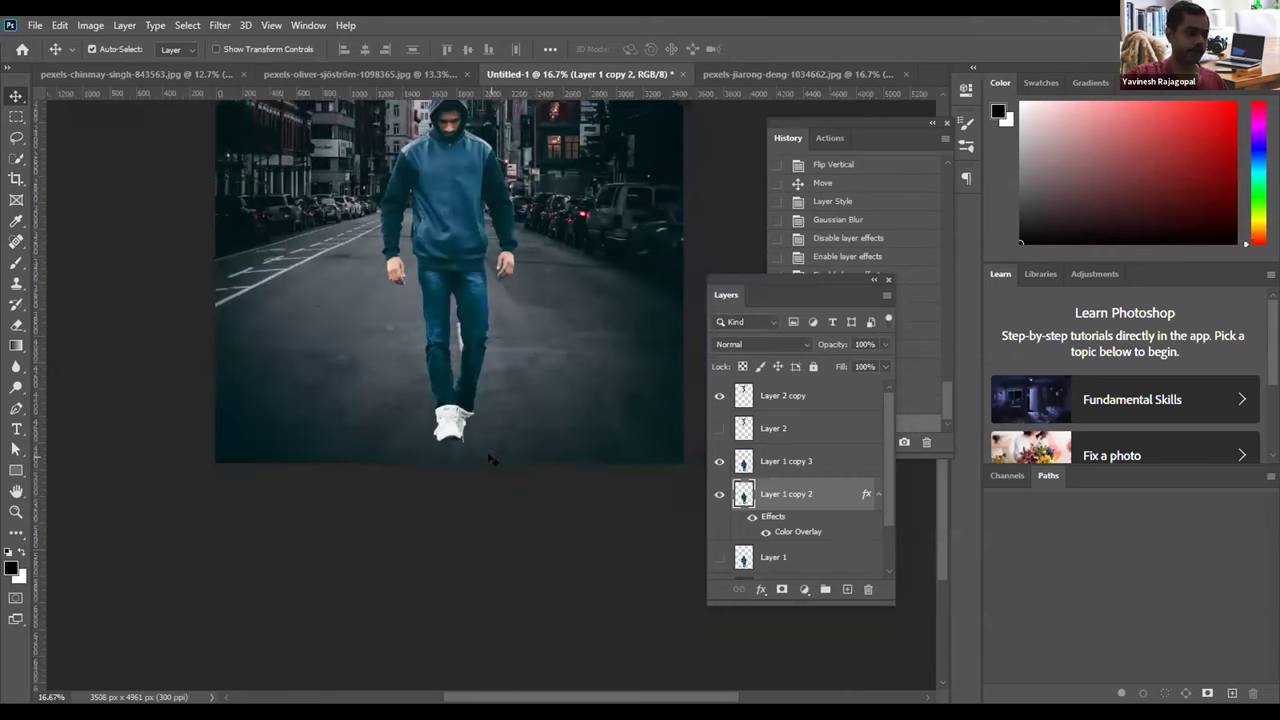
{"action": "key", "text": "ctrl"}
Step: Squash the black silhouette to about 31% height and taper it beneath the walker's shoes
{"action": "key", "text": "ctrl+t"}
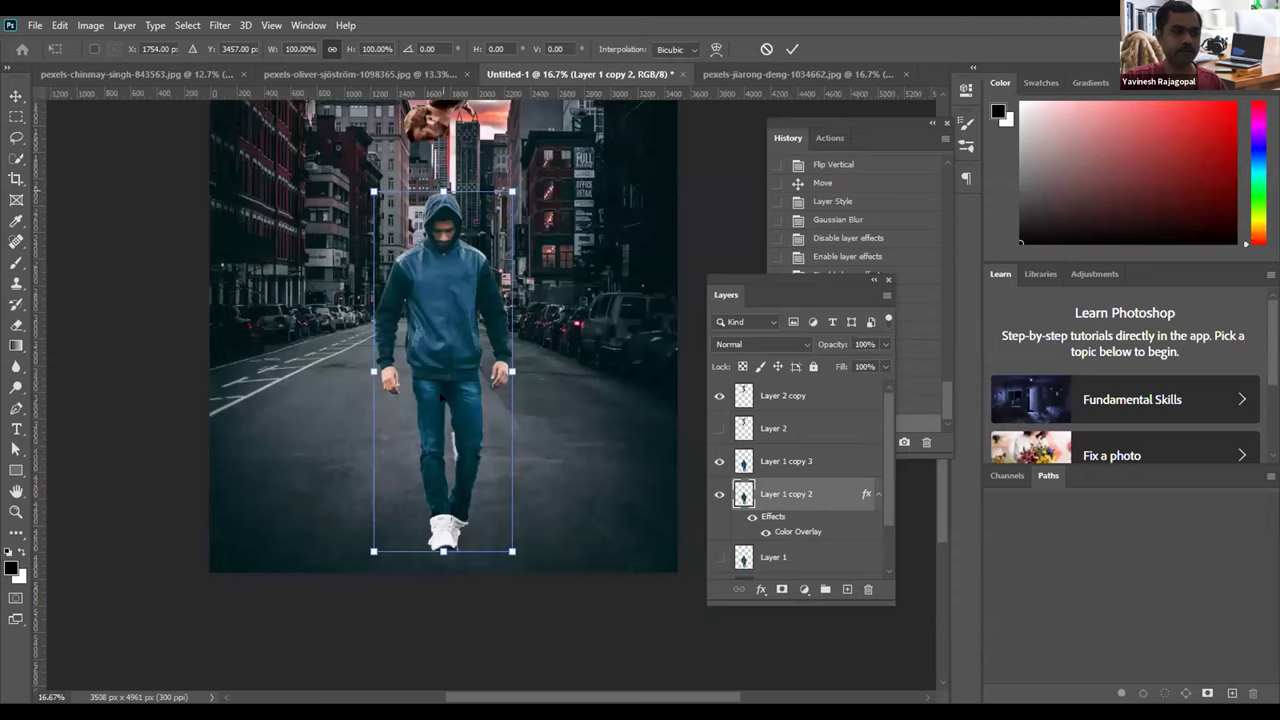
{"action": "left_click_drag", "start_coordinate": [443, 191], "coordinate": [450, 416]}
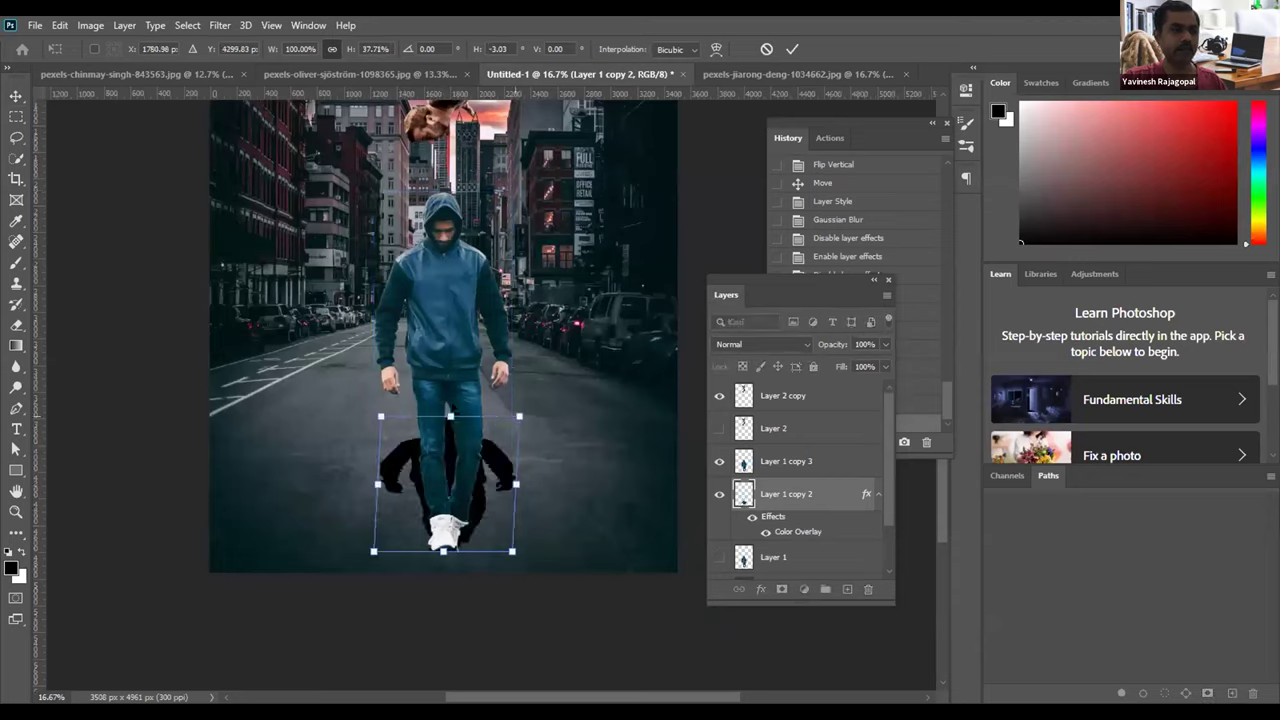
{"action": "left_click_drag", "start_coordinate": [354, 421], "coordinate": [377, 416]}
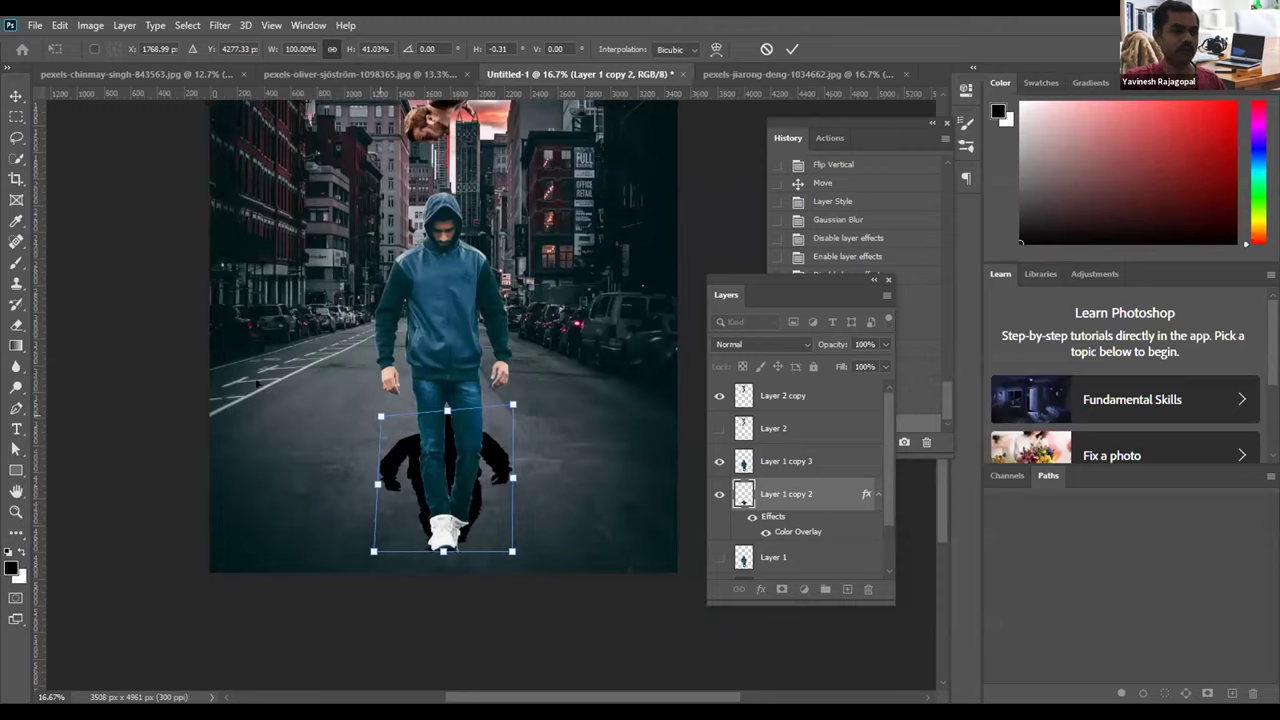
{"action": "left_click_drag", "start_coordinate": [447, 409], "coordinate": [278, 398]}
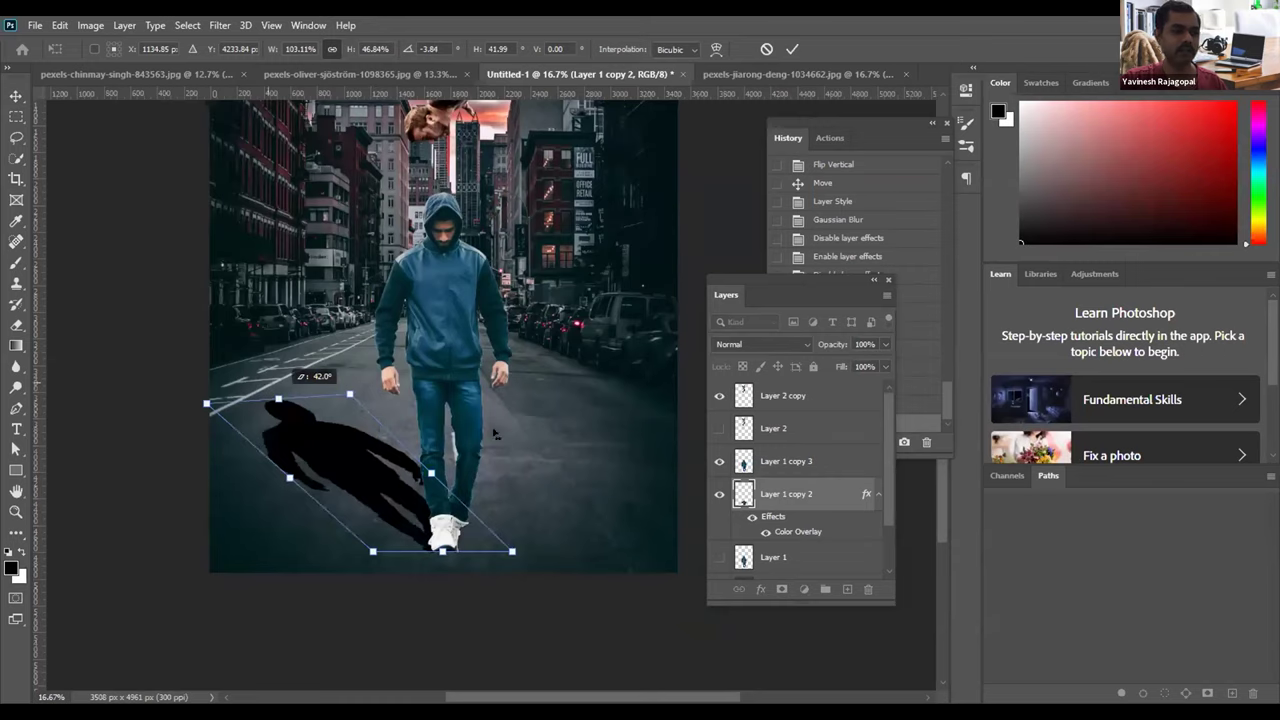
{"action": "left_click_drag", "start_coordinate": [278, 399], "coordinate": [459, 436]}
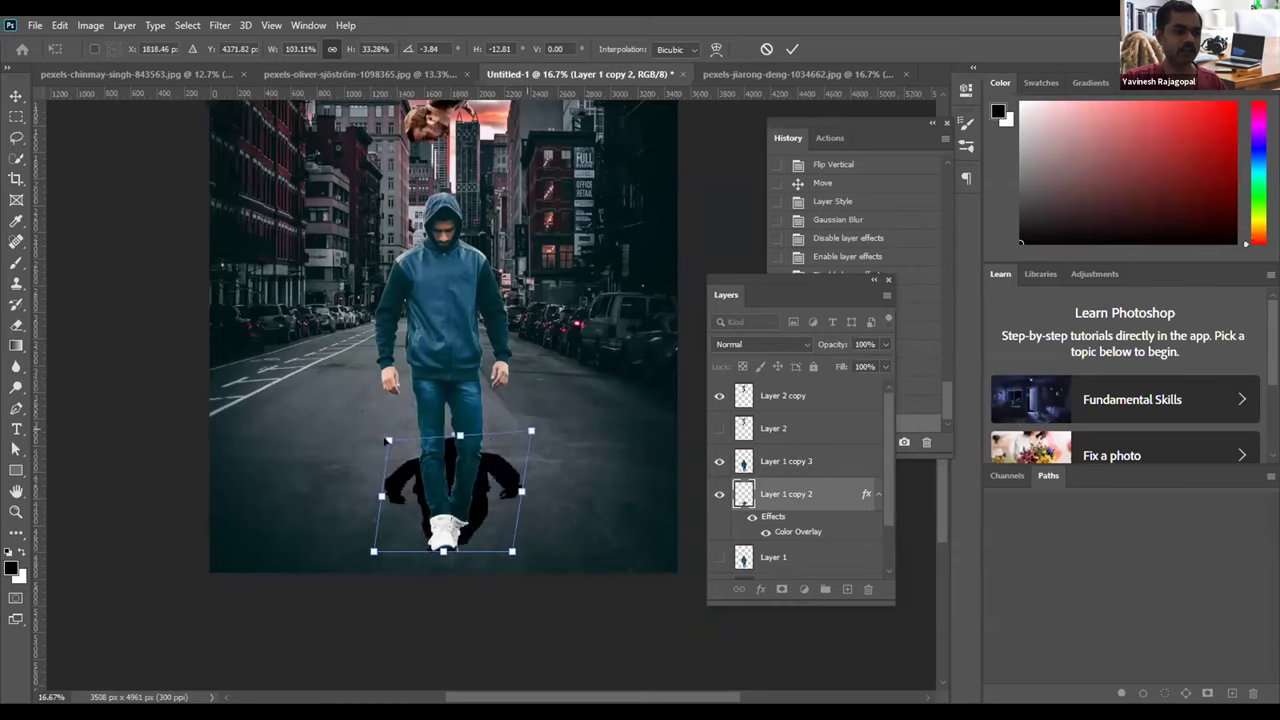
{"action": "left_click_drag", "start_coordinate": [402, 434], "coordinate": [409, 441]}
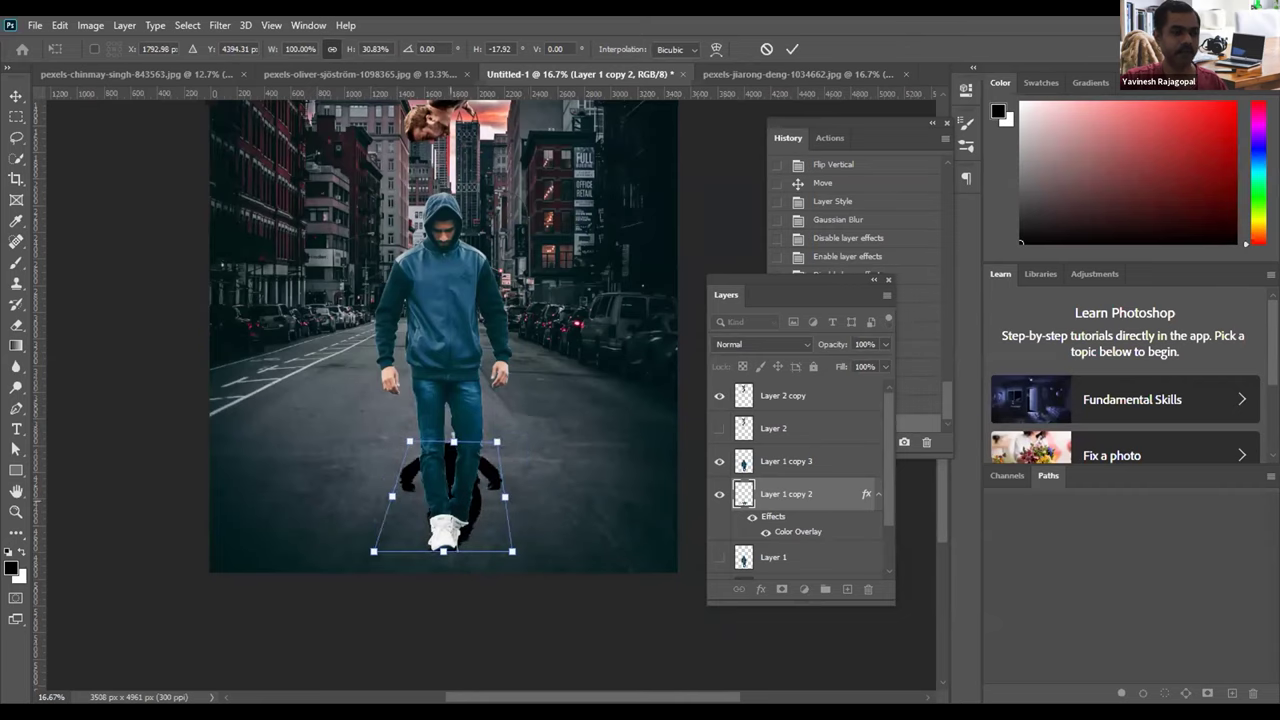
{"action": "scroll", "coordinate": [427, 482], "scroll_direction": "up", "scroll_amount": 3}
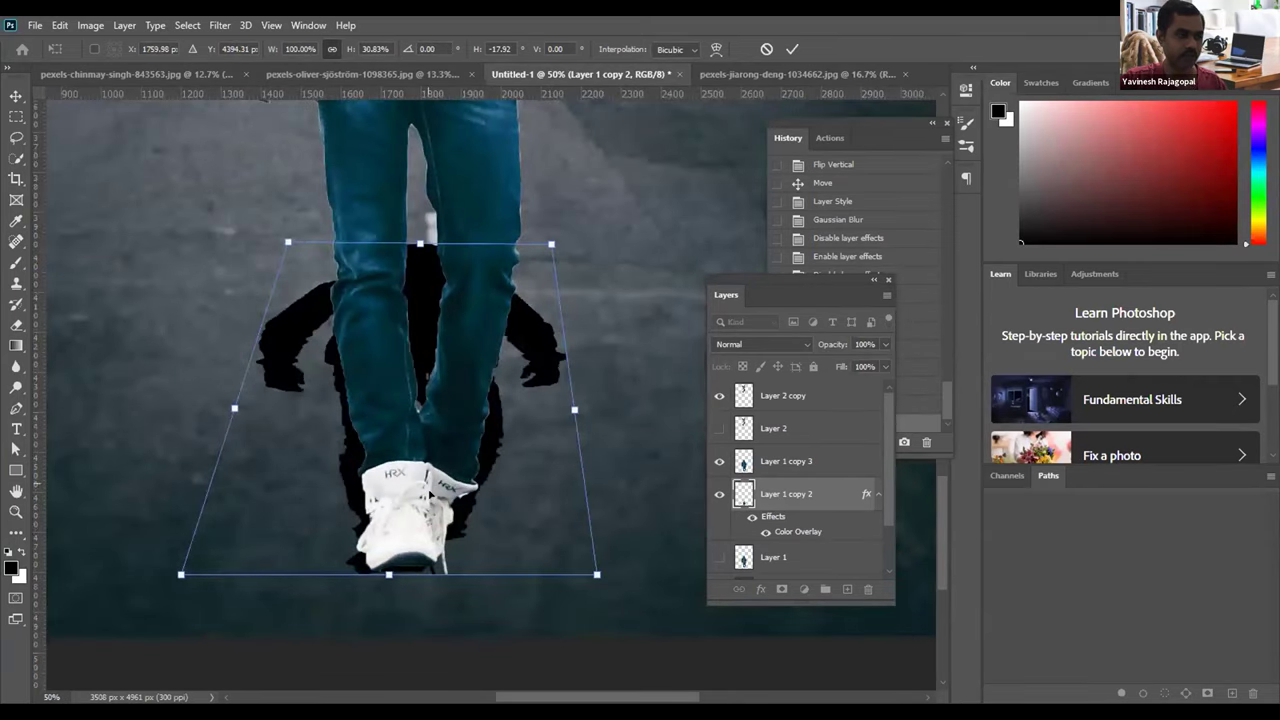
{"action": "left_click_drag", "start_coordinate": [430, 455], "coordinate": [500, 466]}
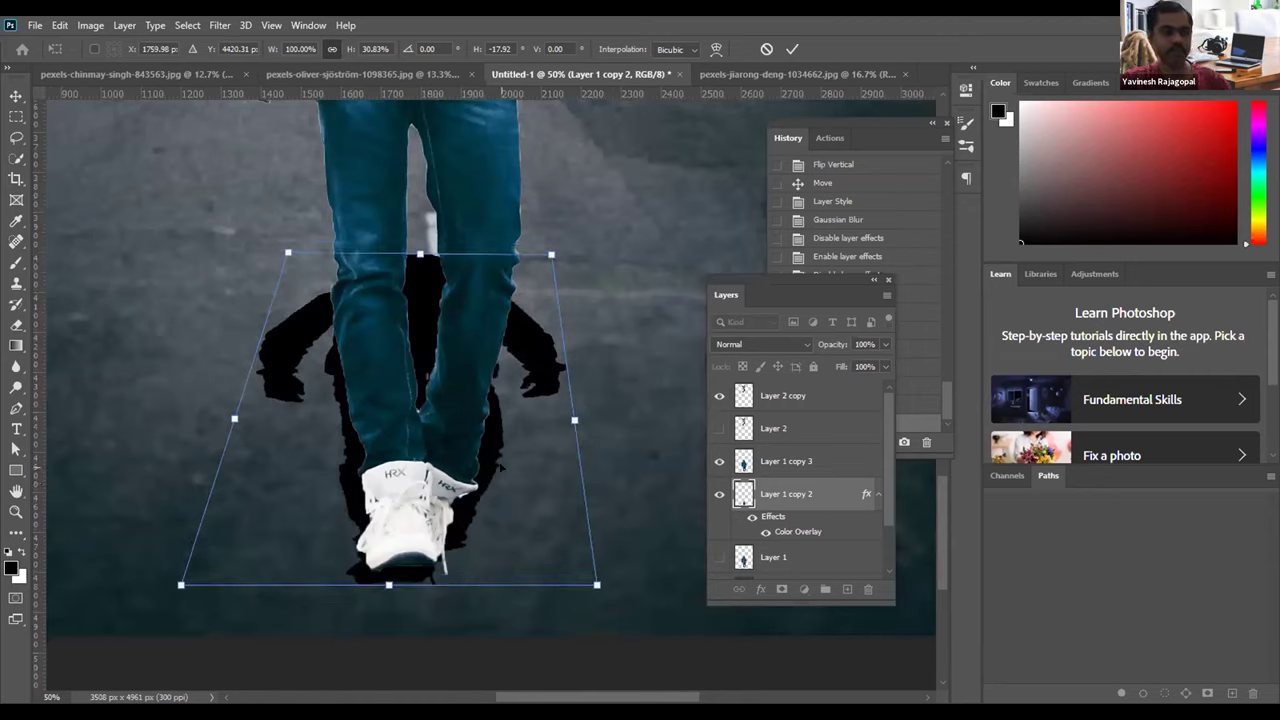
{"action": "key", "text": "Return"}
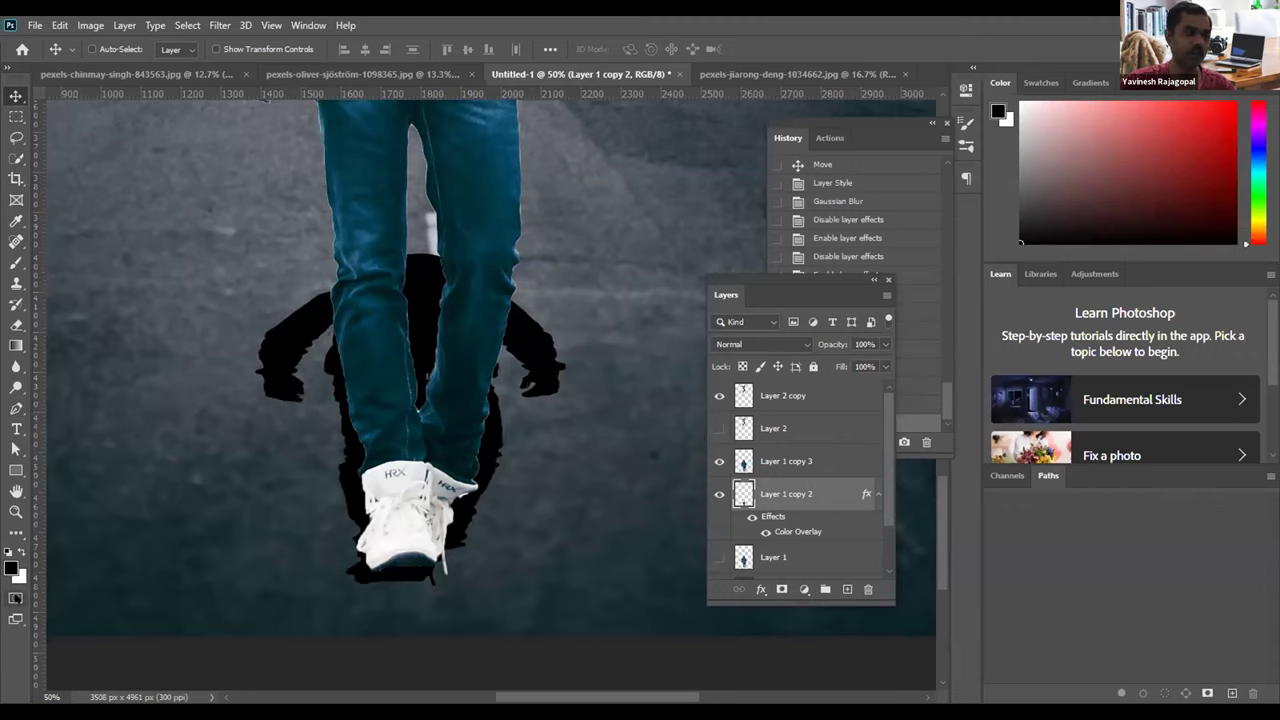
Step: Paint a Quick Mask over the far part of the shadow and turn it into a selection
{"action": "key", "text": "q"}
{"action": "key", "text": "b"}
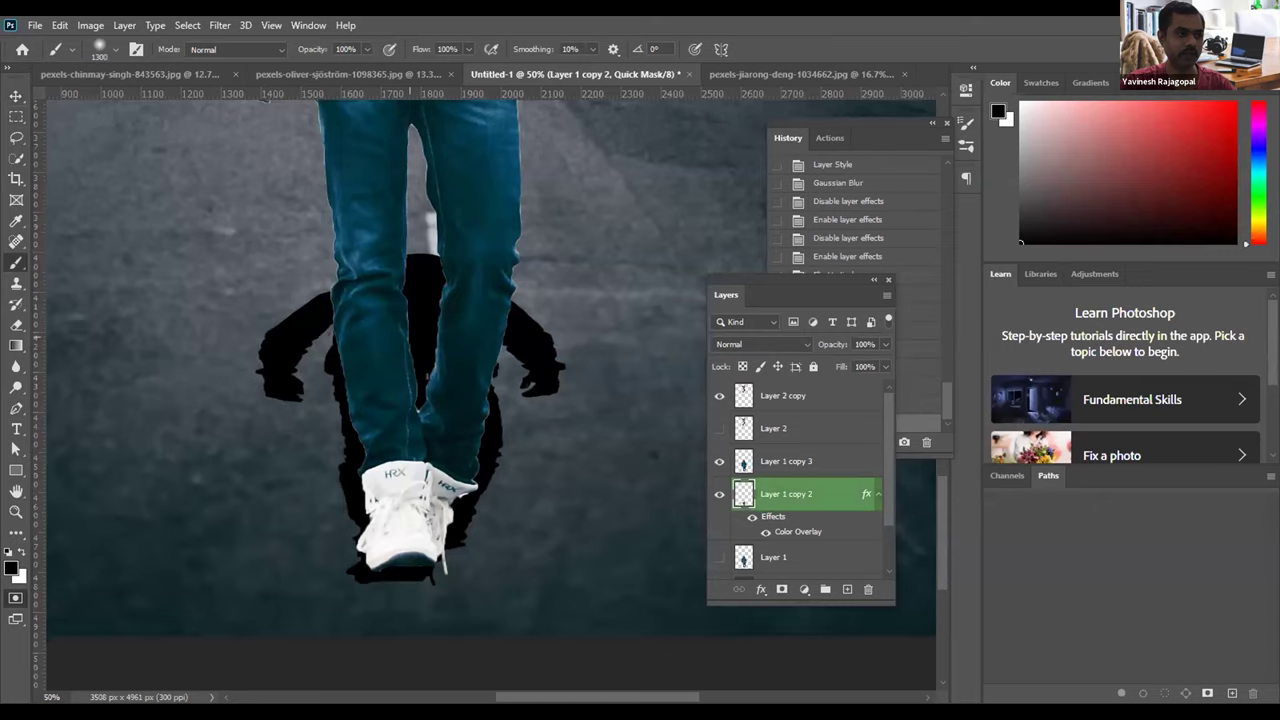
{"action": "key", "text": "bracketleft"}
{"action": "key", "text": "bracketleft"}
{"action": "key", "text": "bracketleft"}
{"action": "mouse_move", "coordinate": [200, 350]}
{"action": "left_mouse_down"}
{"action": "mouse_move", "coordinate": [500, 208]}
{"action": "mouse_move", "coordinate": [427, 212]}
{"action": "mouse_move", "coordinate": [219, 274]}
{"action": "mouse_move", "coordinate": [620, 240]}
{"action": "left_mouse_up"}
{"action": "key", "text": "bracketright"}
{"action": "key", "text": "bracketright"}
{"action": "key", "text": "bracketright"}
{"action": "key", "text": "bracketright"}
{"action": "key", "text": "bracketright"}
{"action": "key", "text": "bracketright"}
{"action": "key", "text": "bracketright"}
{"action": "key", "text": "bracketright"}
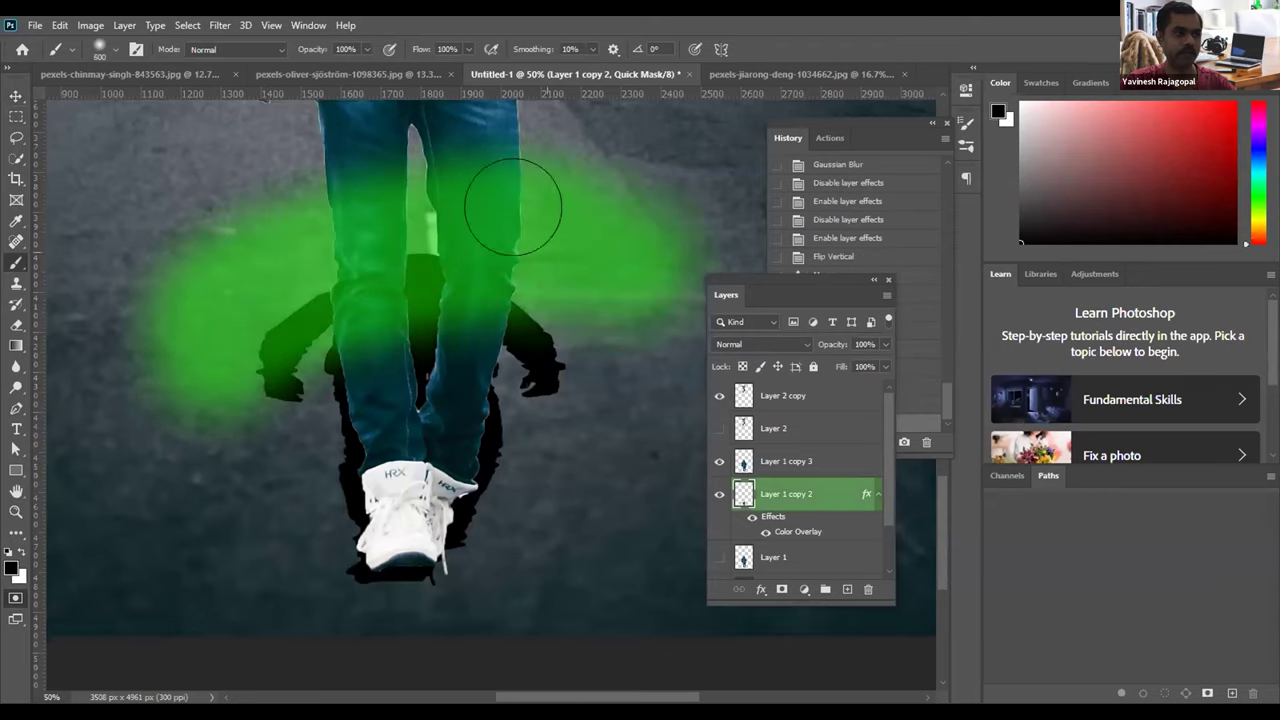
{"action": "mouse_move", "coordinate": [541, 197]}
{"action": "left_mouse_down"}
{"action": "mouse_move", "coordinate": [334, 222]}
{"action": "mouse_move", "coordinate": [306, 186]}
{"action": "mouse_move", "coordinate": [526, 154]}
{"action": "left_mouse_up"}
{"action": "key", "text": "bracketright"}
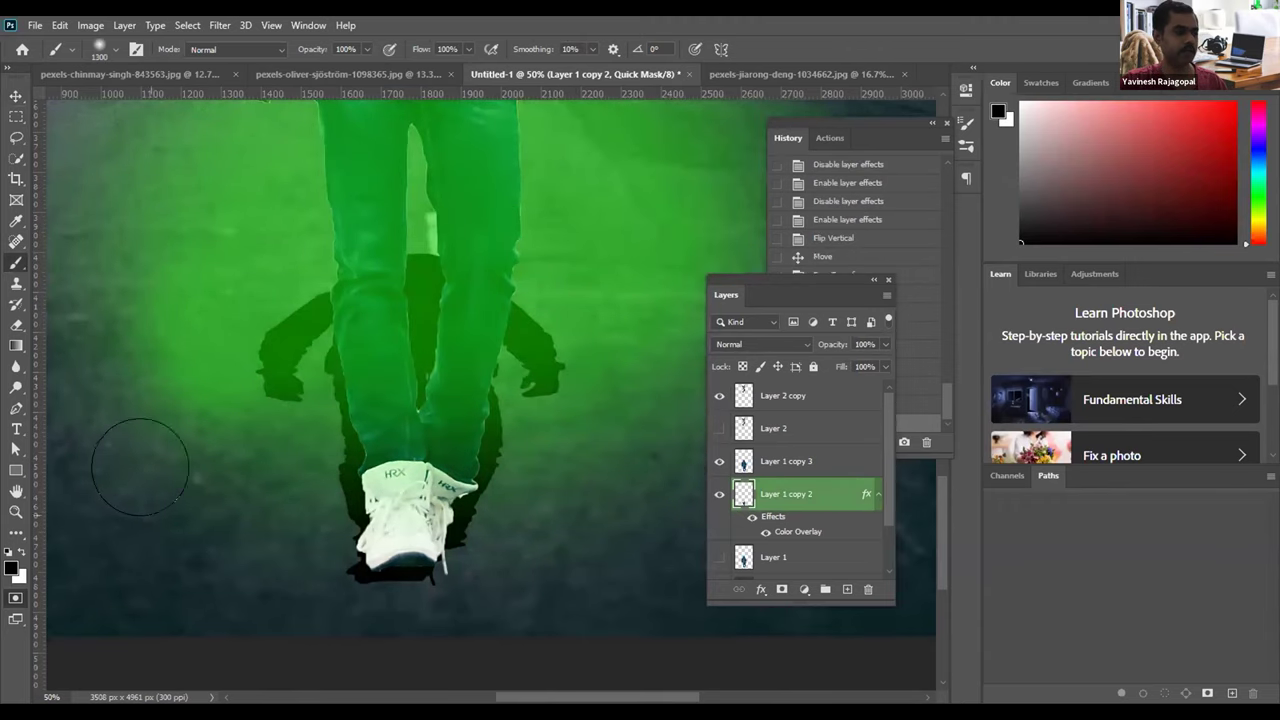
{"action": "key", "text": "q"}
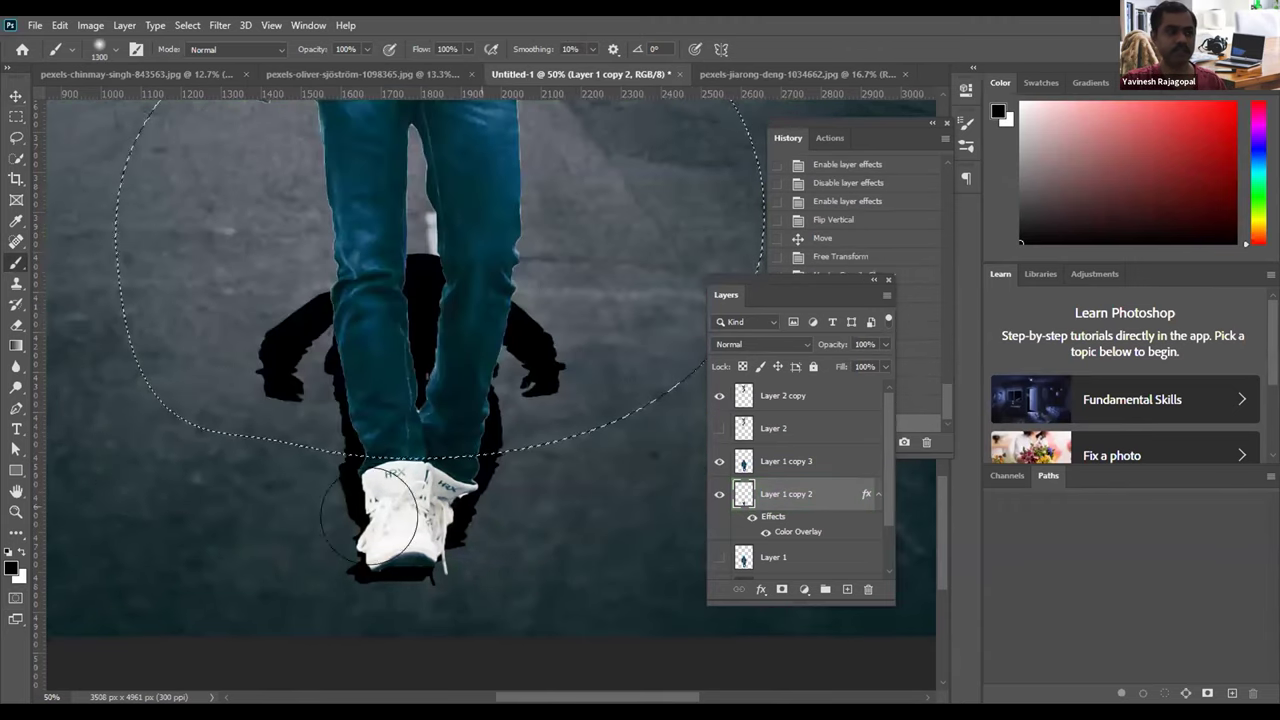
Step: Apply a strong Gaussian Blur to the selected far part of the shadow, then deselect
{"action": "left_click", "coordinate": [219, 25]}
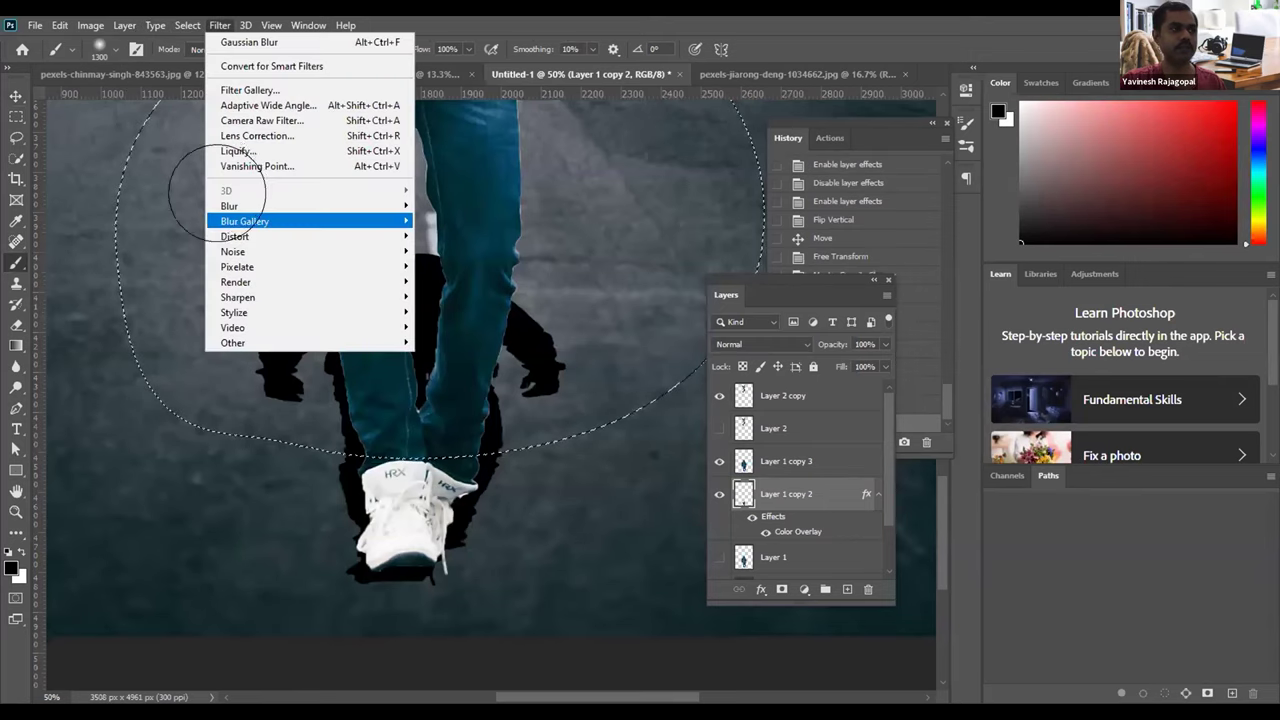
{"action": "mouse_move", "coordinate": [300, 206]}
{"action": "left_click", "coordinate": [445, 262]}
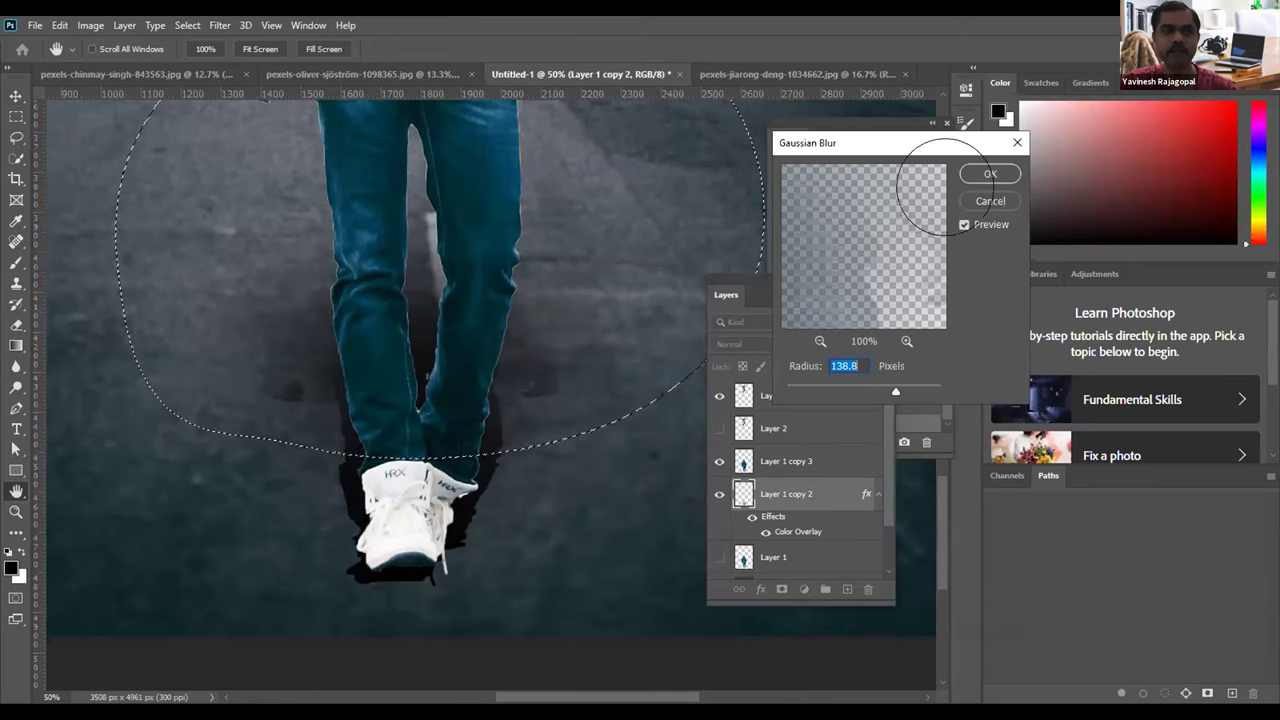
{"action": "key", "text": "Escape"}
{"action": "key", "text": "m"}
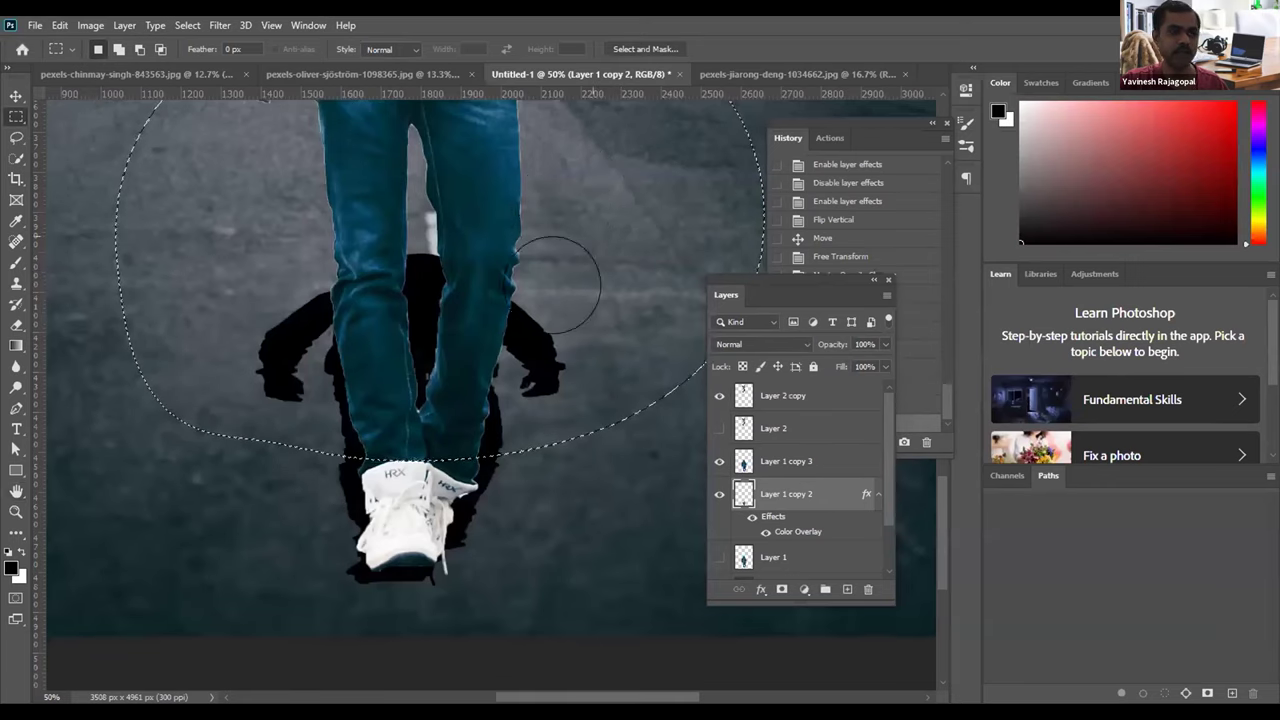
{"action": "left_click", "coordinate": [219, 25]}
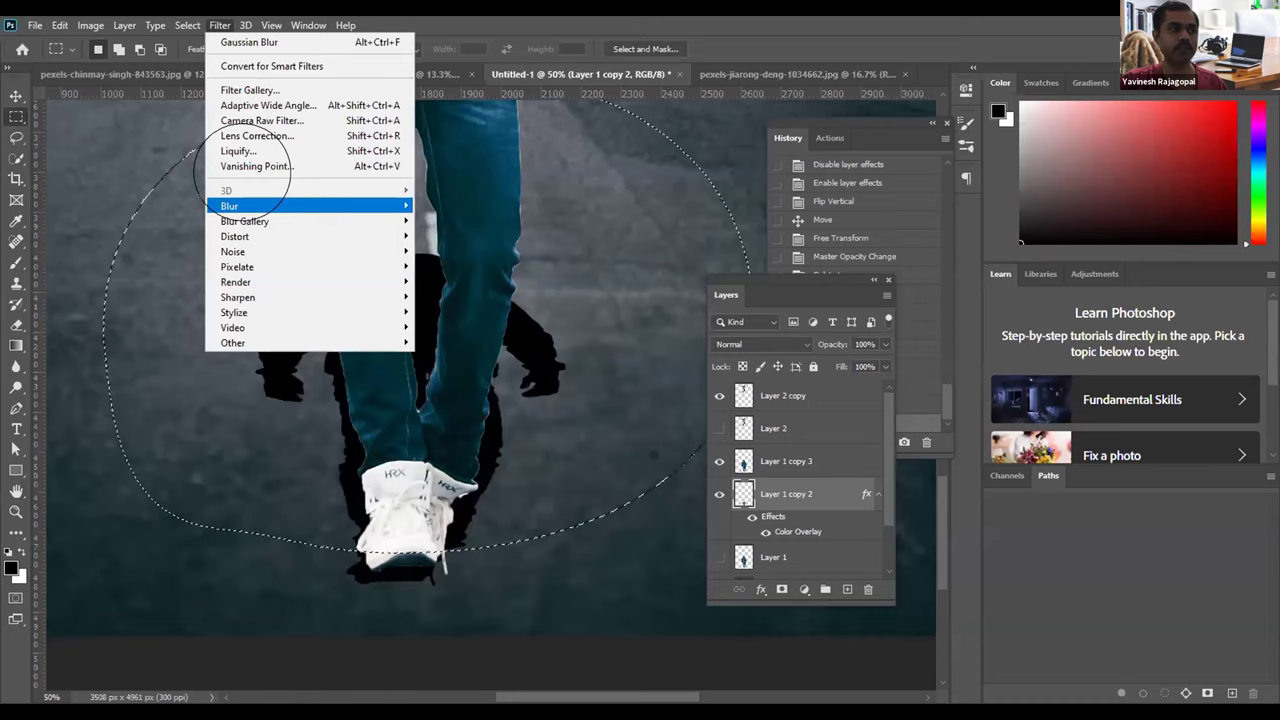
{"action": "mouse_move", "coordinate": [405, 205]}
{"action": "left_click", "coordinate": [460, 266]}
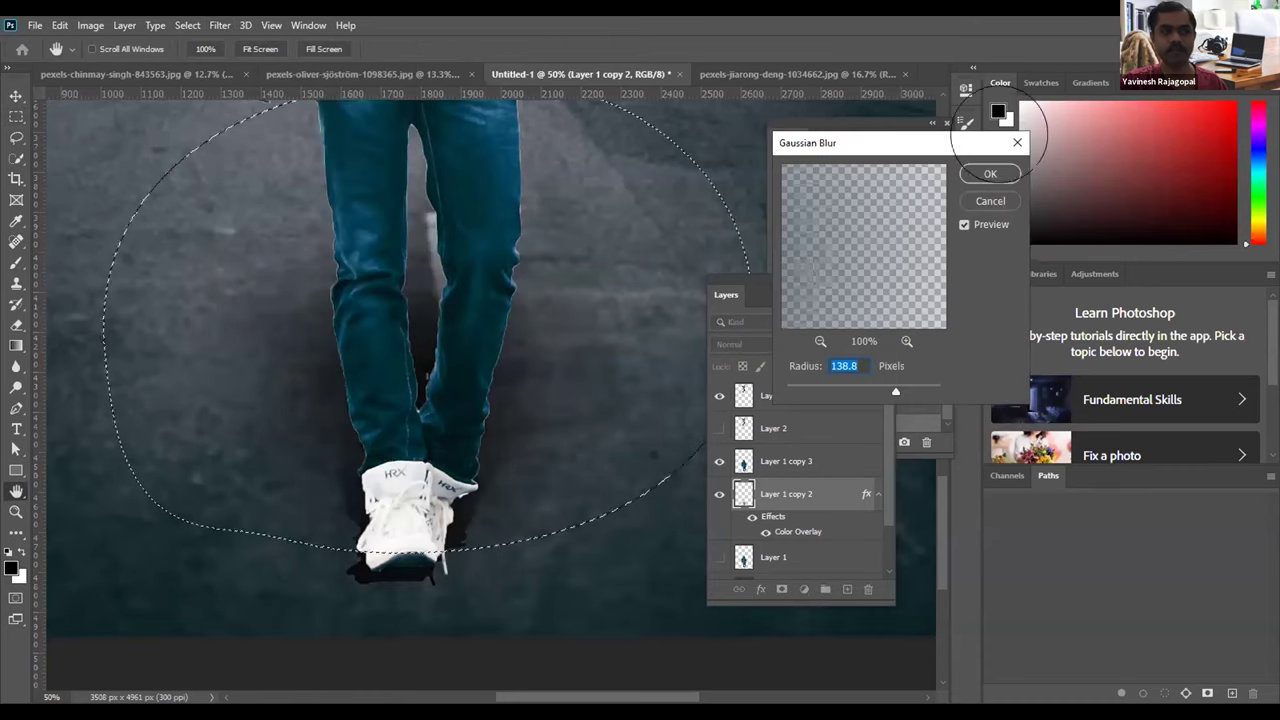
{"action": "left_click", "coordinate": [989, 173]}
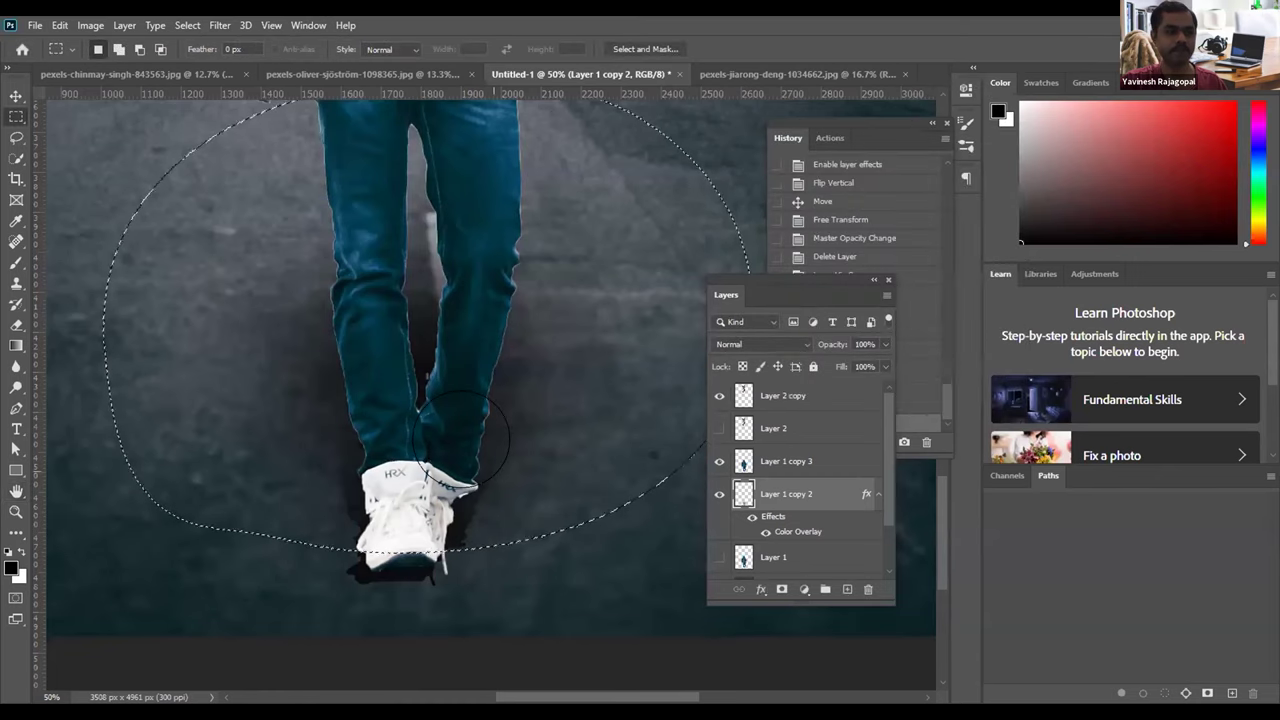
{"action": "key", "text": "ctrl+d"}
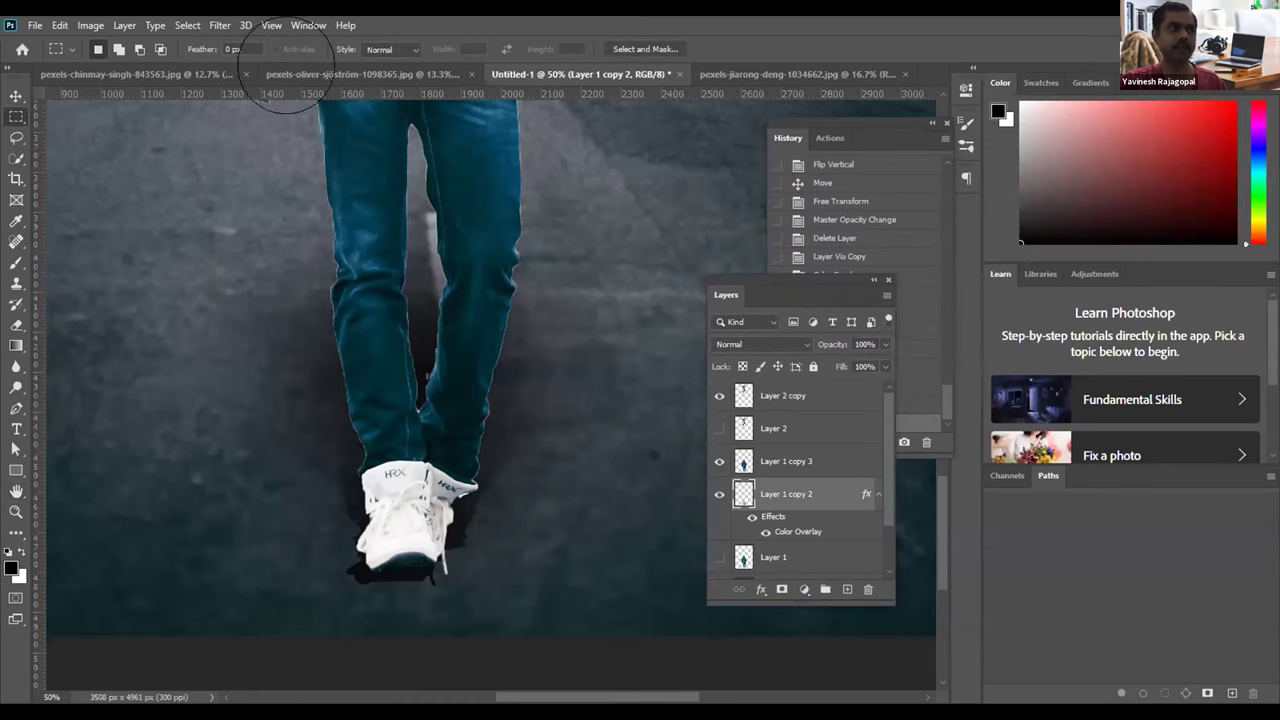
Step: Blur the whole shadow copy with a 4.9-pixel Gaussian Blur
{"action": "left_click", "coordinate": [219, 25]}
{"action": "mouse_move", "coordinate": [300, 205]}
{"action": "left_click", "coordinate": [462, 251]}
{"action": "type", "text": "2.6"}
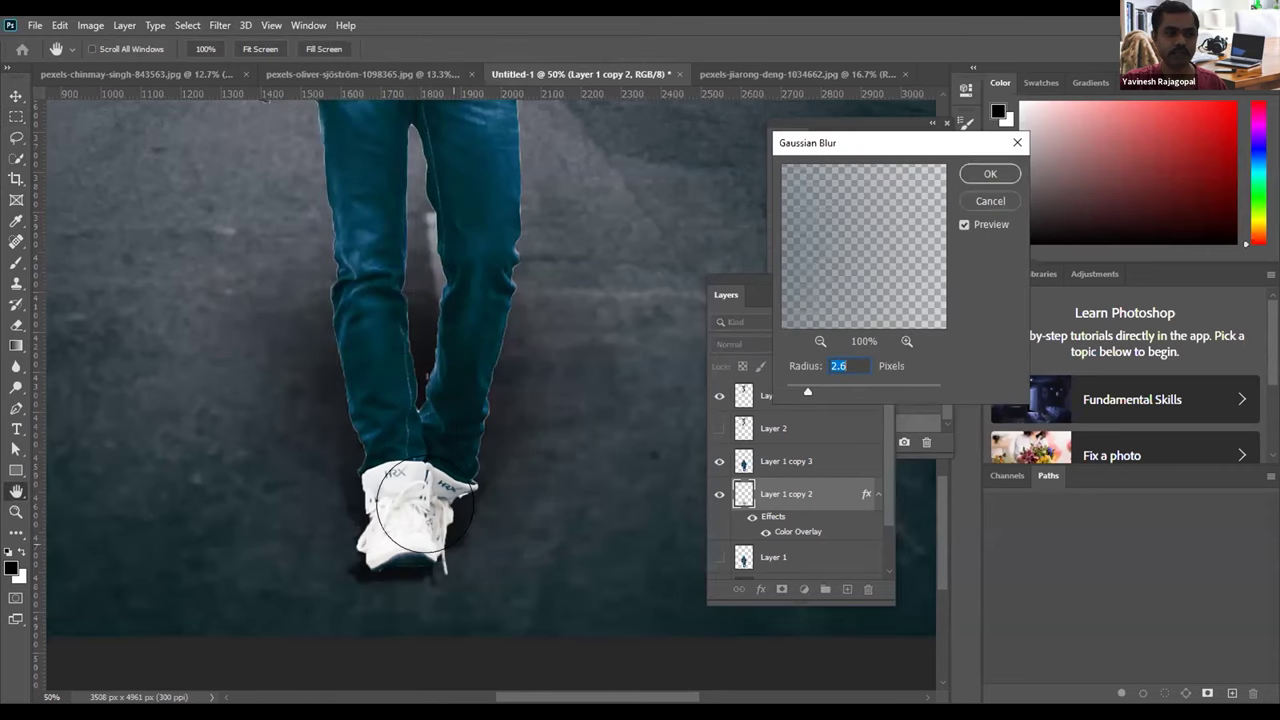
{"action": "left_click", "coordinate": [415, 510]}
{"action": "left_click_drag", "start_coordinate": [840, 225], "coordinate": [855, 212]}
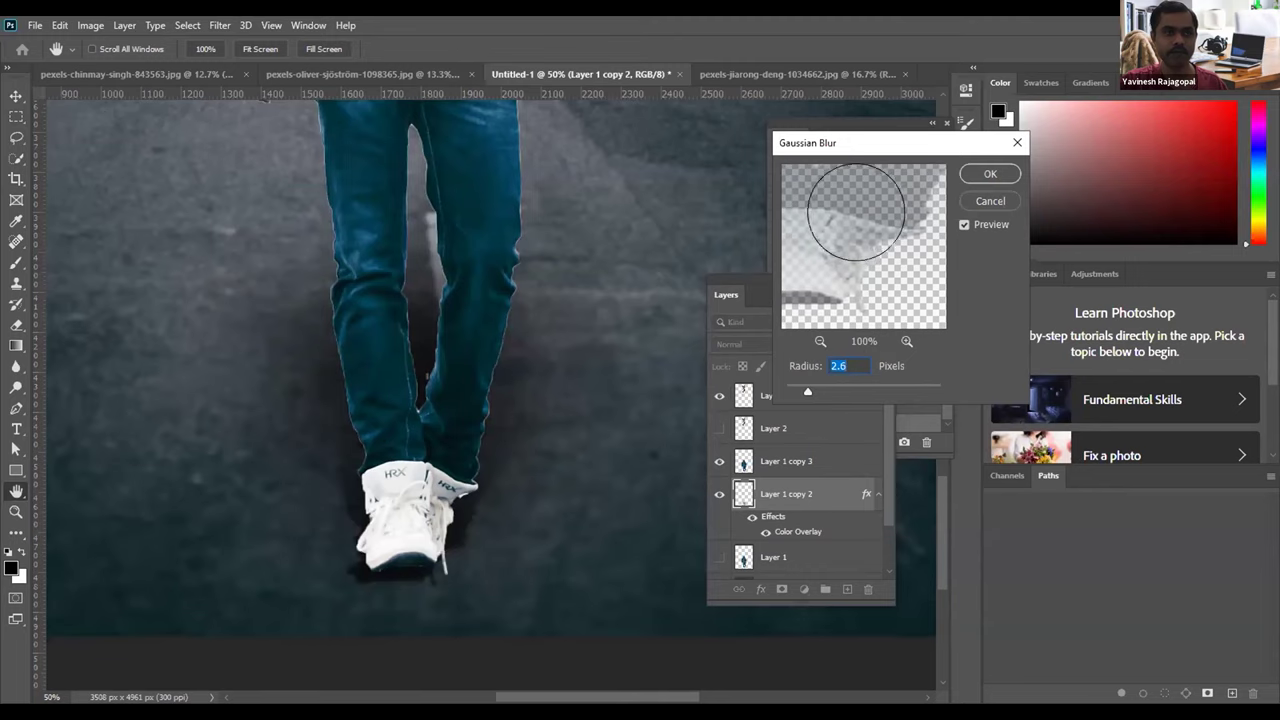
{"action": "left_click_drag", "start_coordinate": [786, 352], "coordinate": [820, 351]}
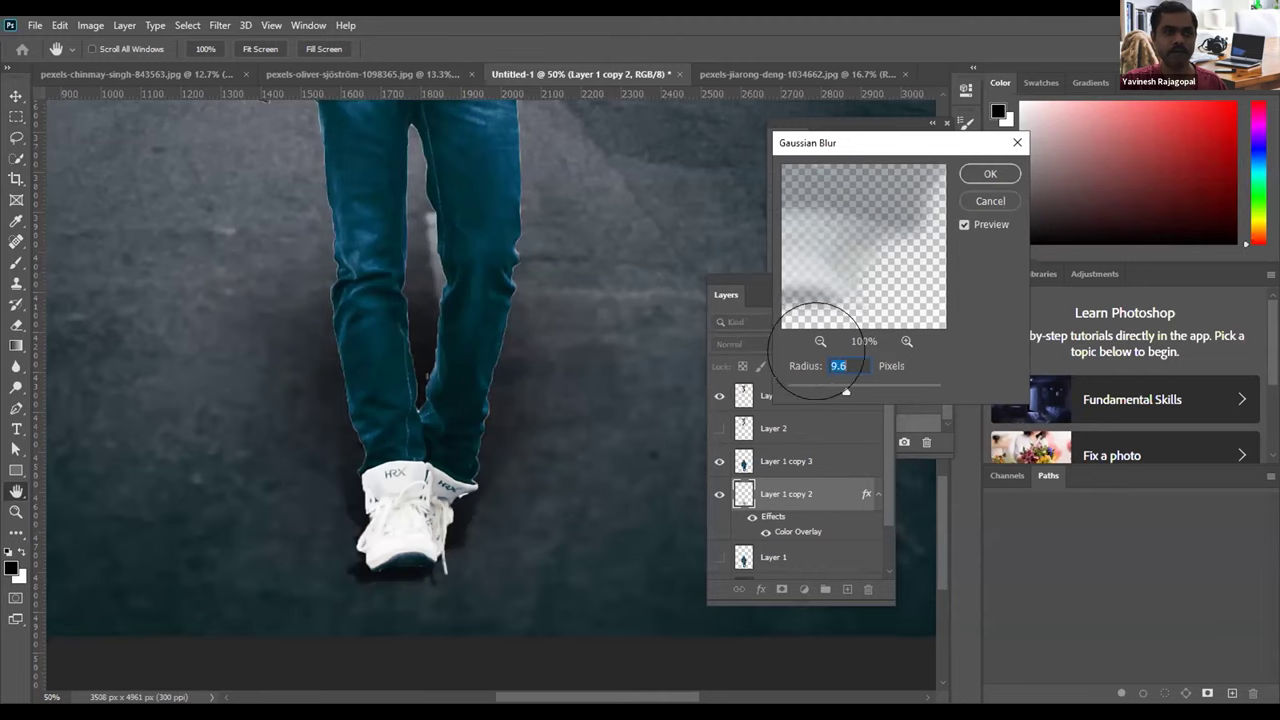
{"action": "left_click", "coordinate": [989, 173]}
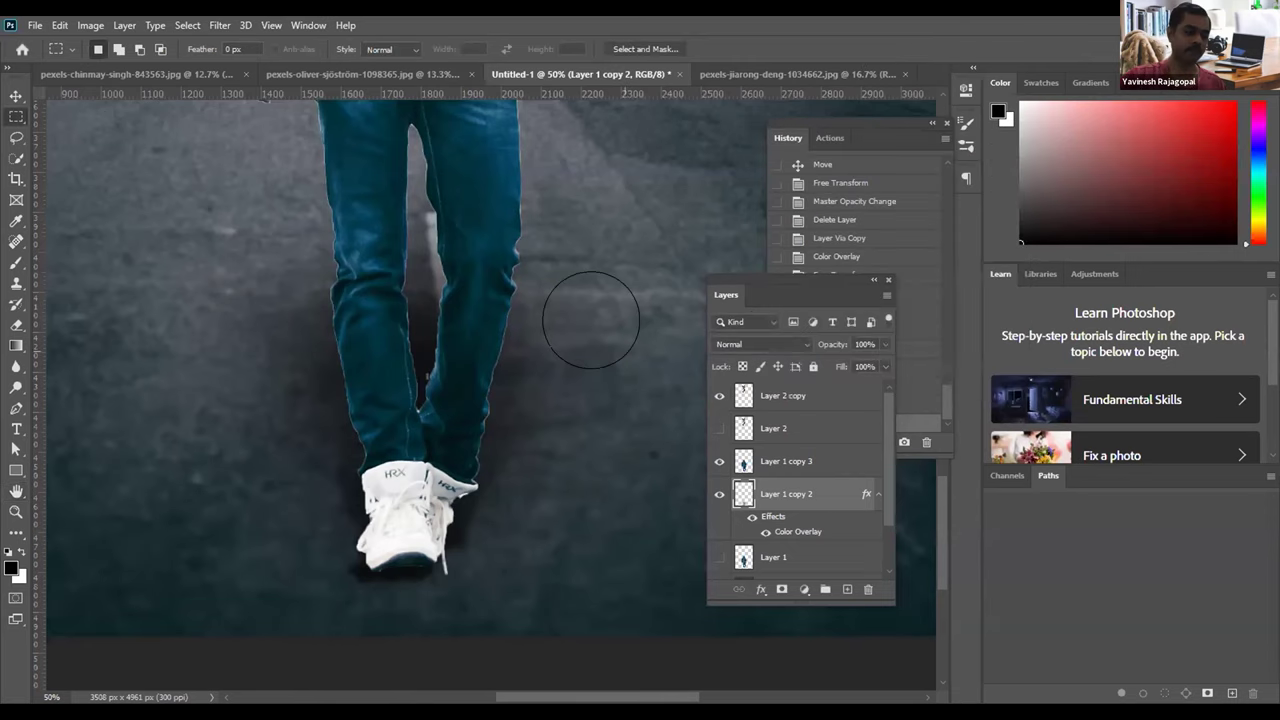
Step: Zoom out to the whole composition and enter Quick Mask
{"action": "key", "text": "ctrl+minus"}
{"action": "key", "text": "ctrl+minus"}
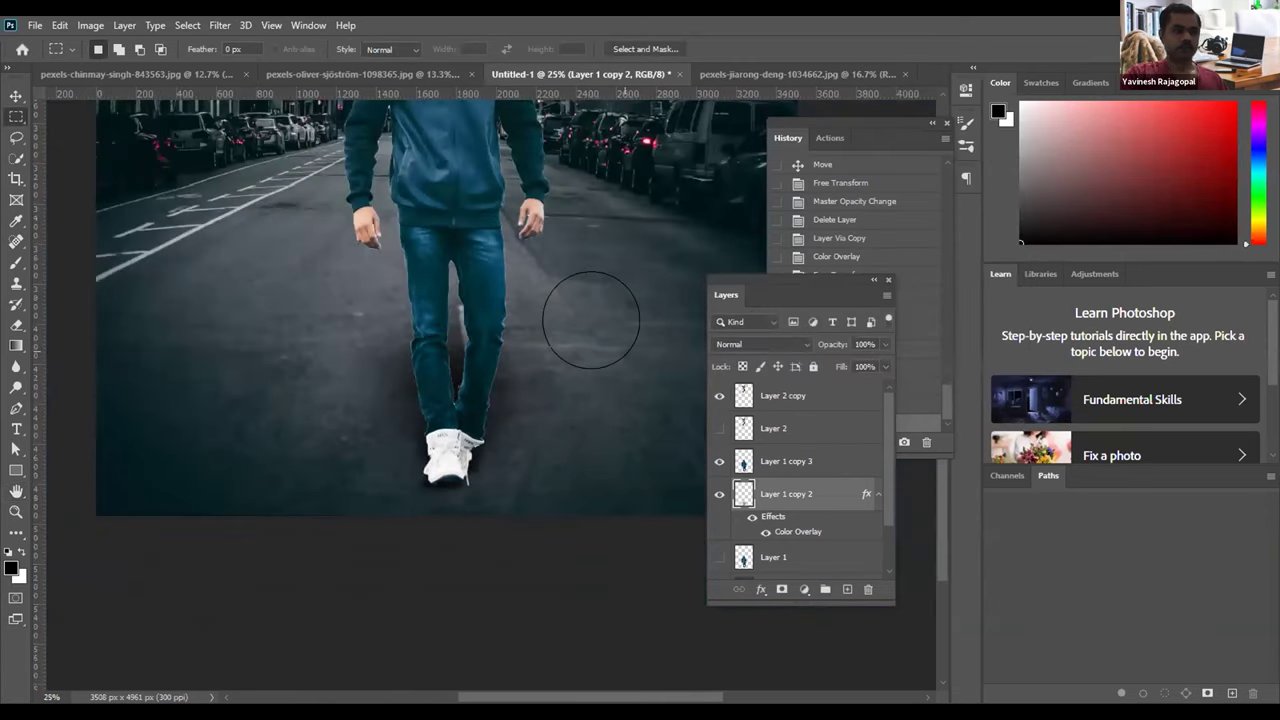
{"action": "key", "text": "ctrl+minus"}
{"action": "key", "text": "ctrl+minus"}
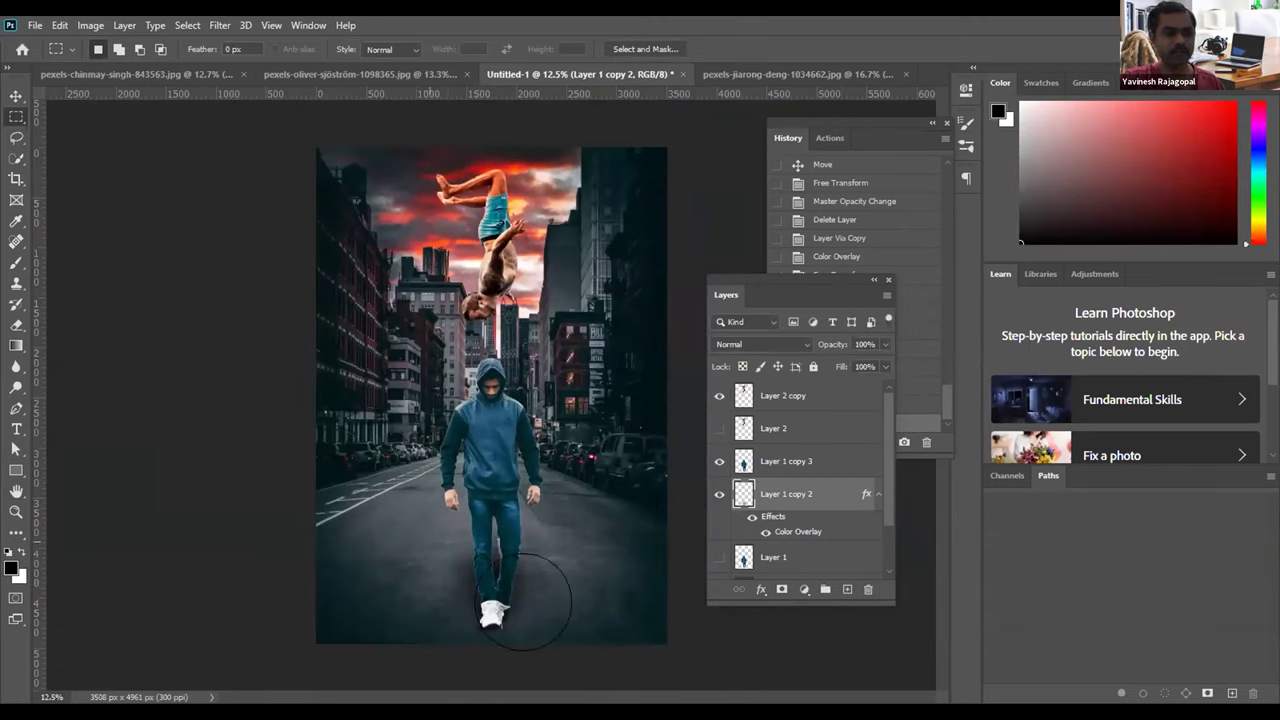
{"action": "key", "text": "q"}
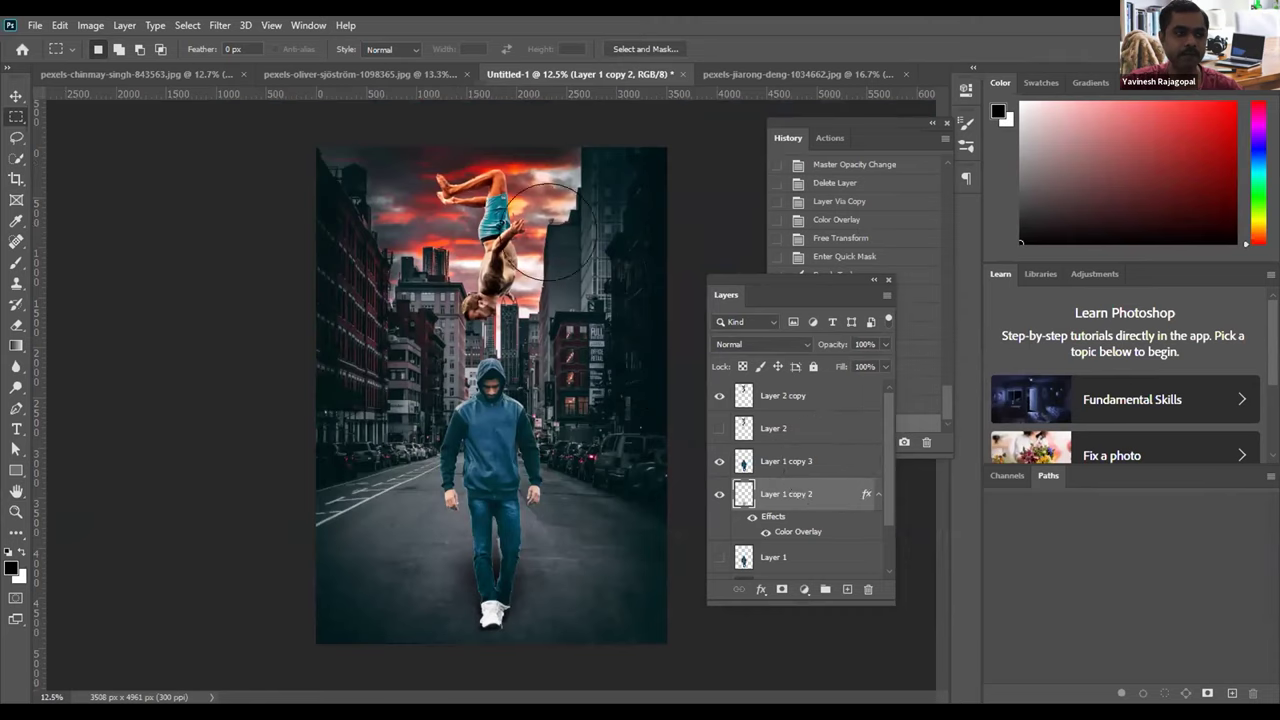
Step: Recolour Layer 1 copy 2's overlay from black to 011315, eyedropped from the dark buildings
{"action": "double_click", "coordinate": [830, 490]}
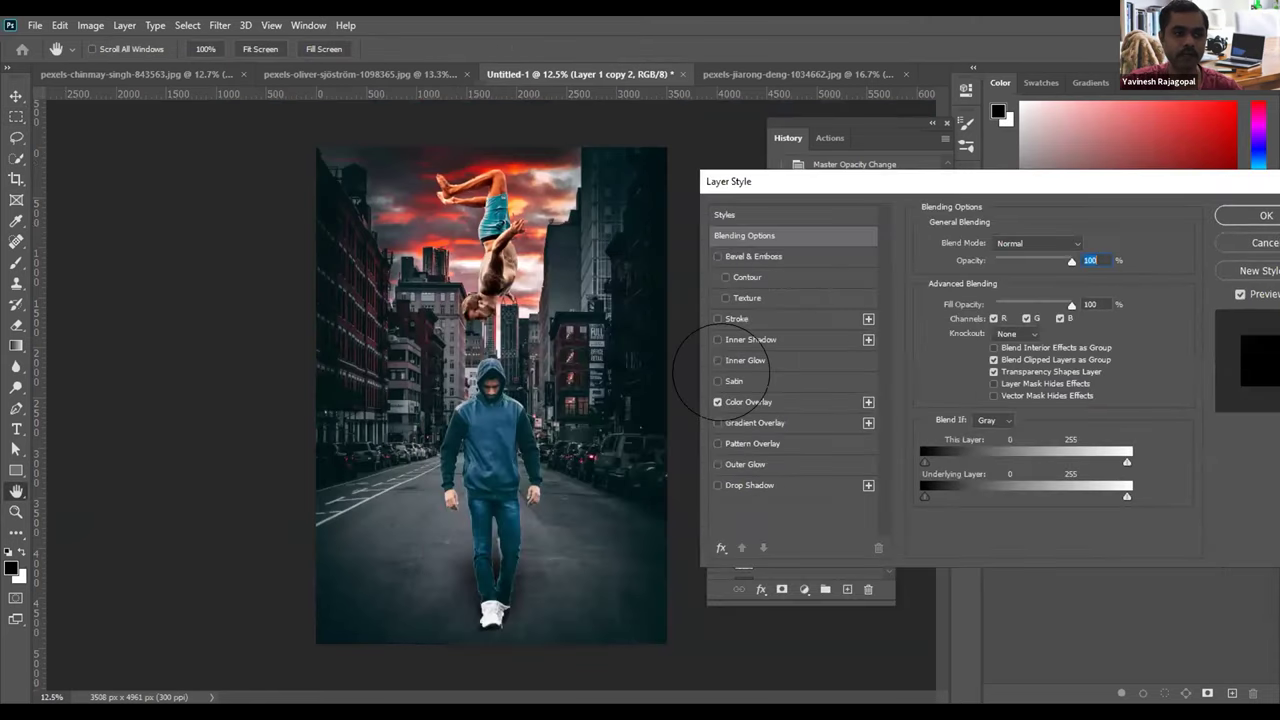
{"action": "left_click", "coordinate": [735, 401]}
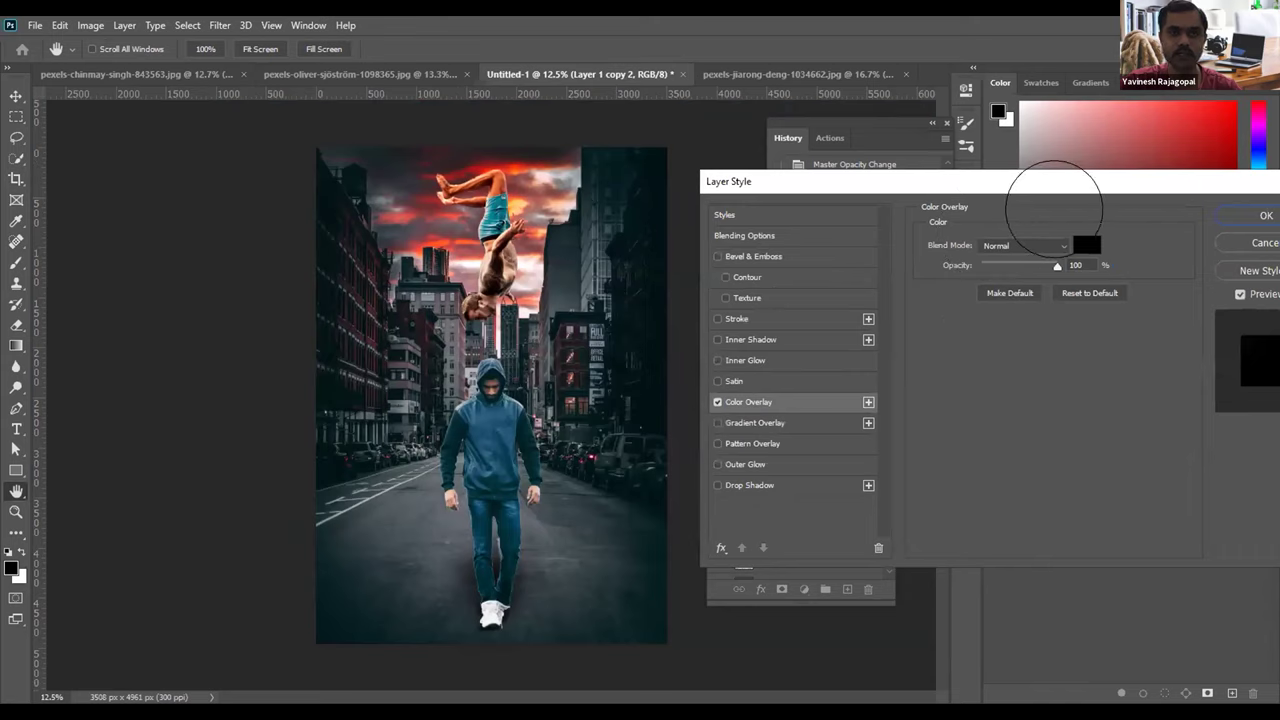
{"action": "left_click", "coordinate": [1085, 245]}
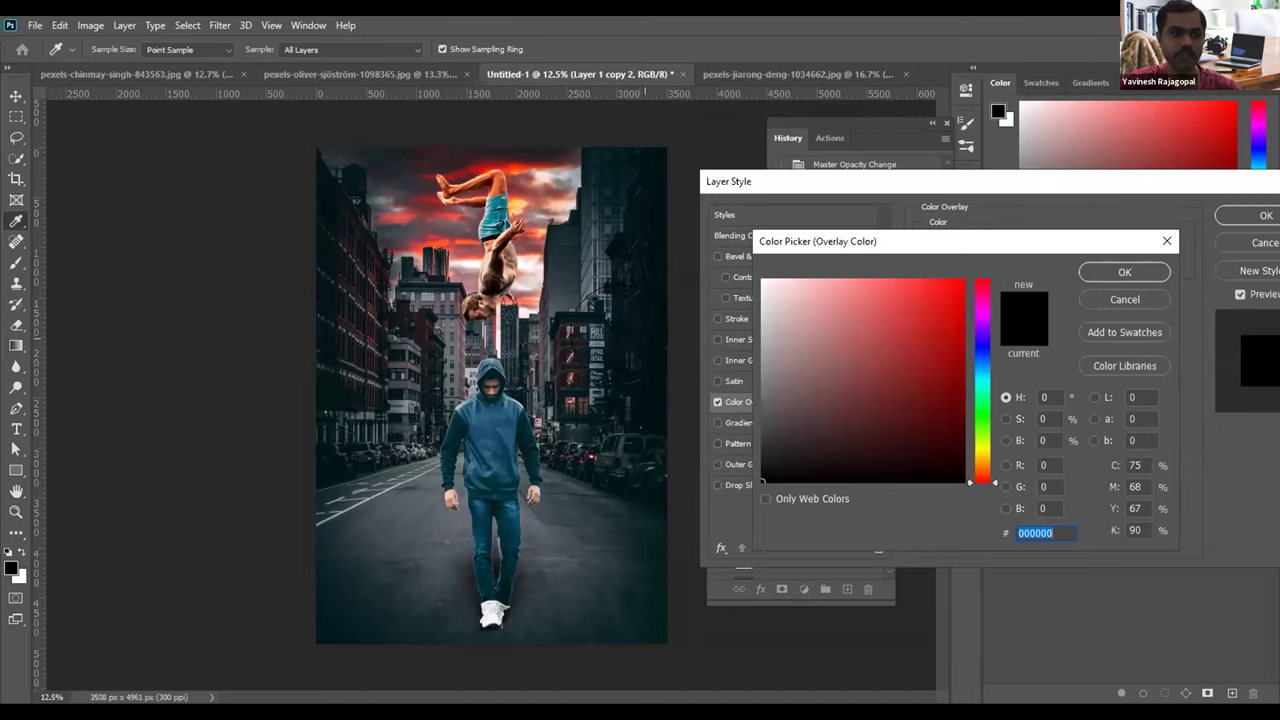
{"action": "left_click", "coordinate": [590, 284]}
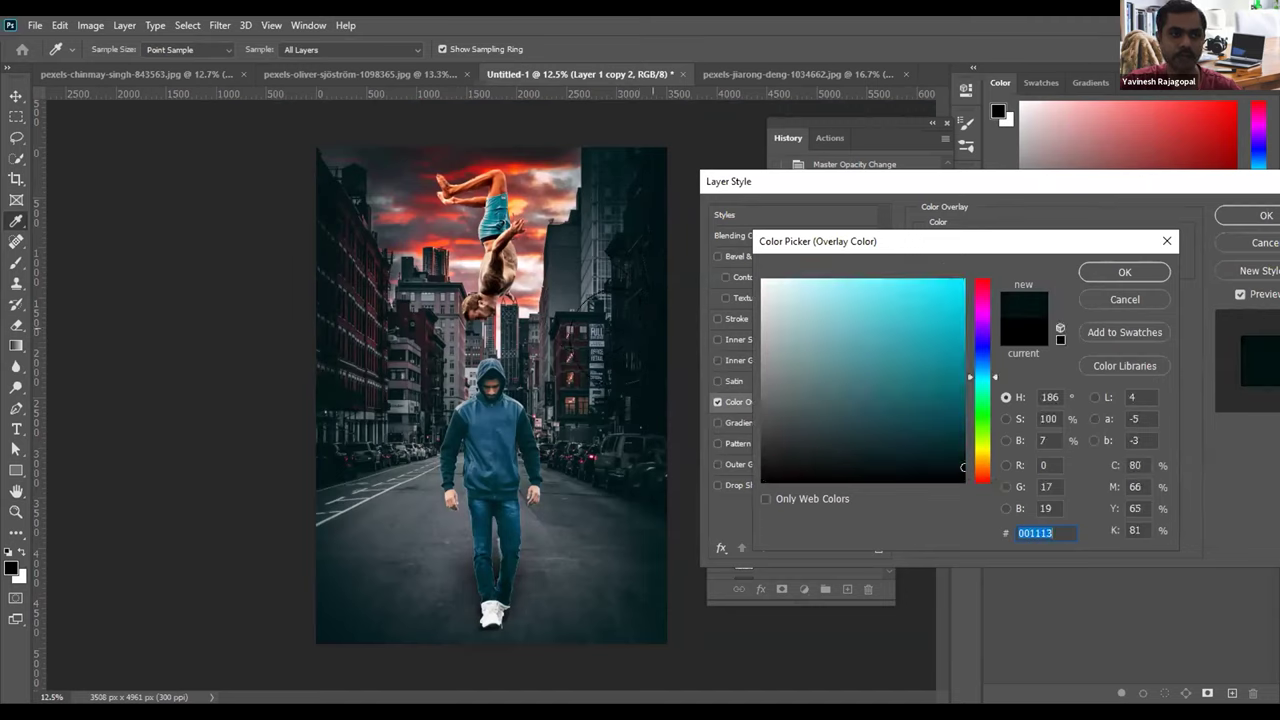
{"action": "left_click", "coordinate": [622, 297]}
{"action": "left_click", "coordinate": [622, 295]}
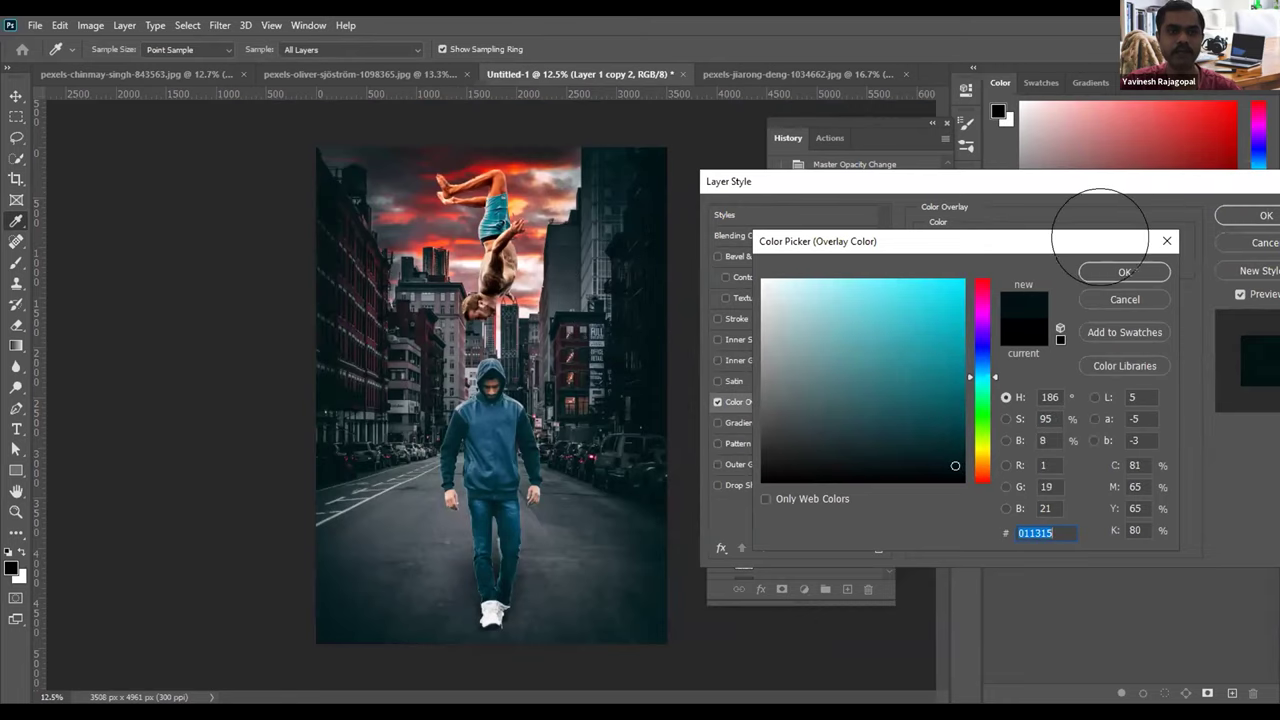
{"action": "left_click", "coordinate": [1124, 271]}
{"action": "key", "text": "Return"}
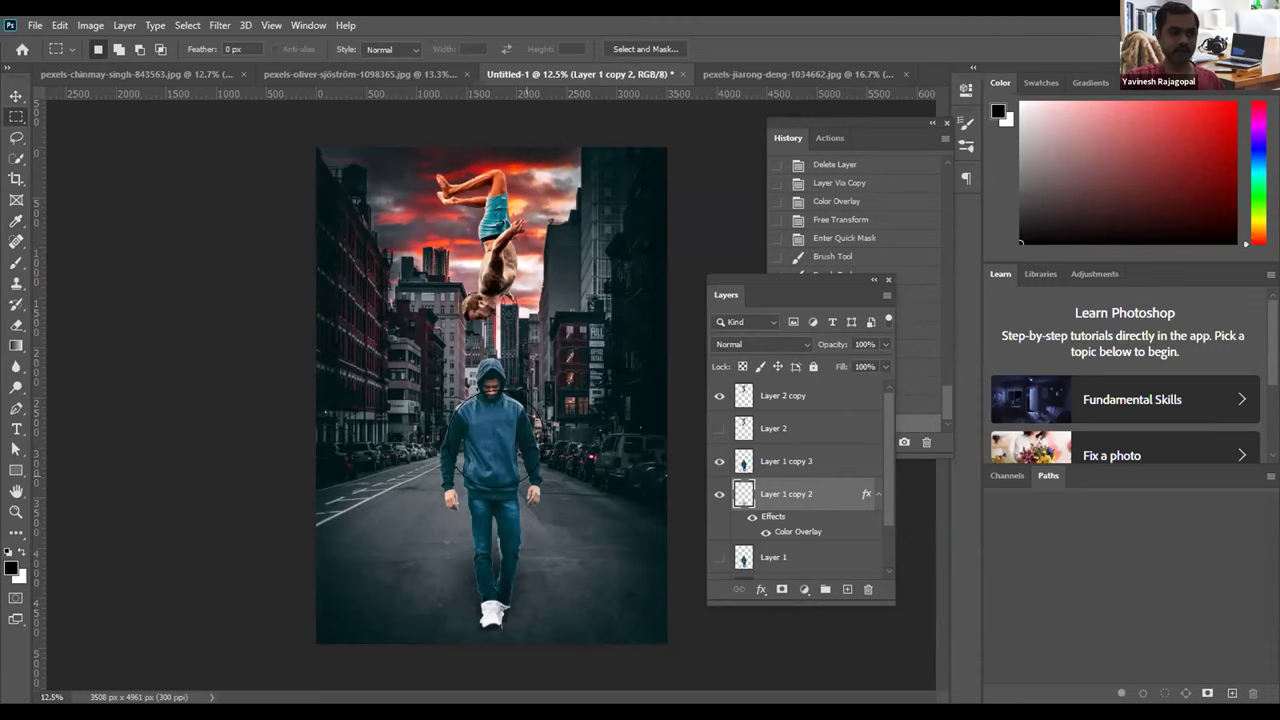
Step: Exit Quick Mask with Q so the painted strokes become a selection on Layer 1 copy 2
{"action": "key", "text": "q"}
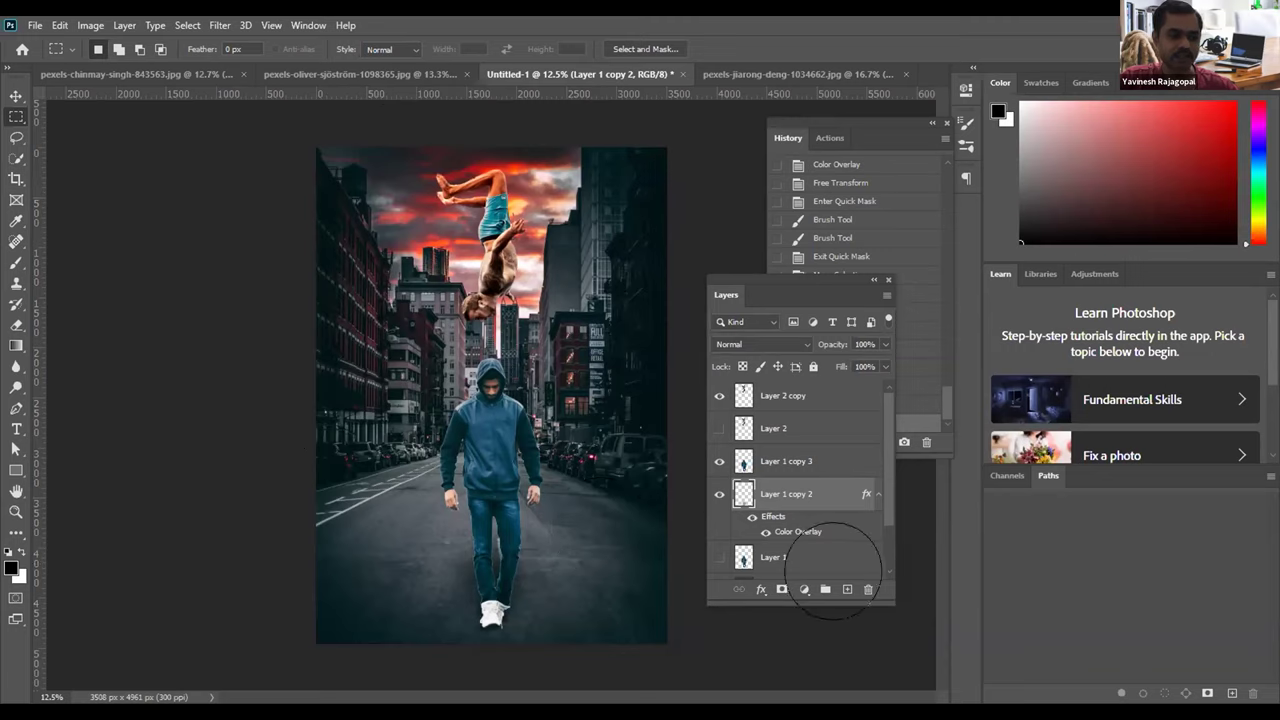
Step: Hide Layer 1 copy 2, add new Layer 4, and pick the Brush with black
{"action": "left_click", "coordinate": [719, 494]}
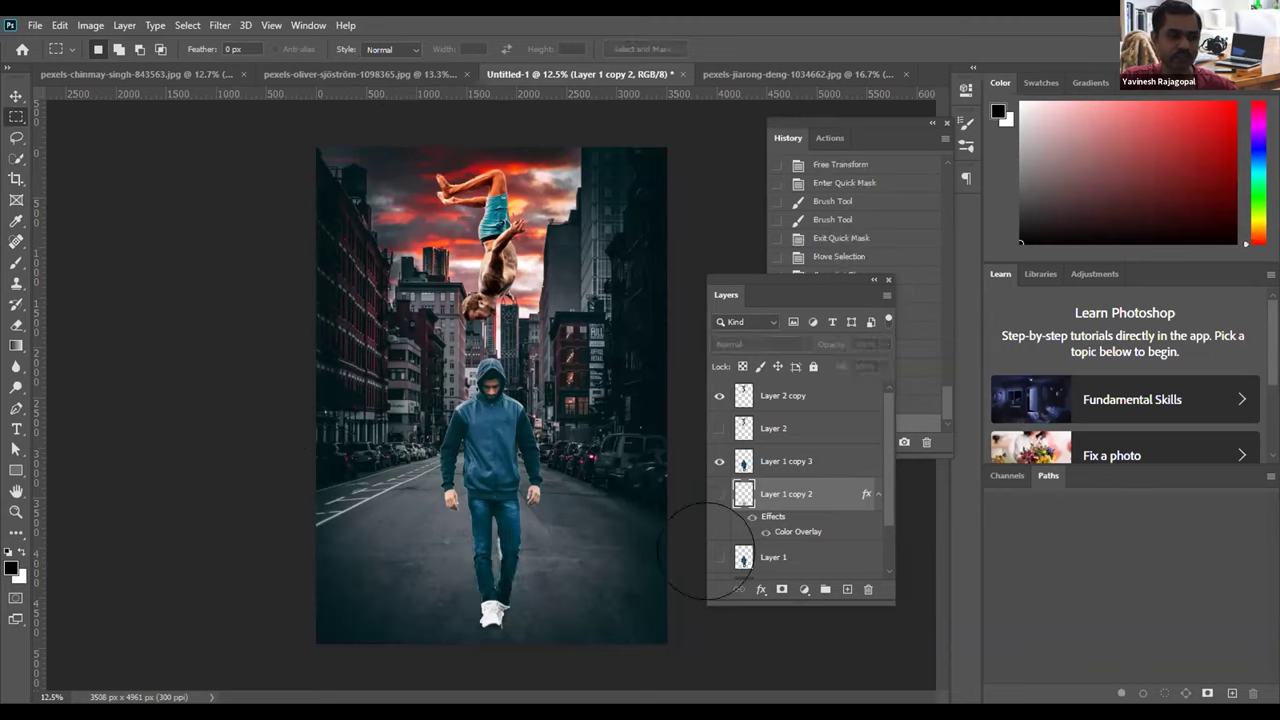
{"action": "left_click", "coordinate": [847, 589]}
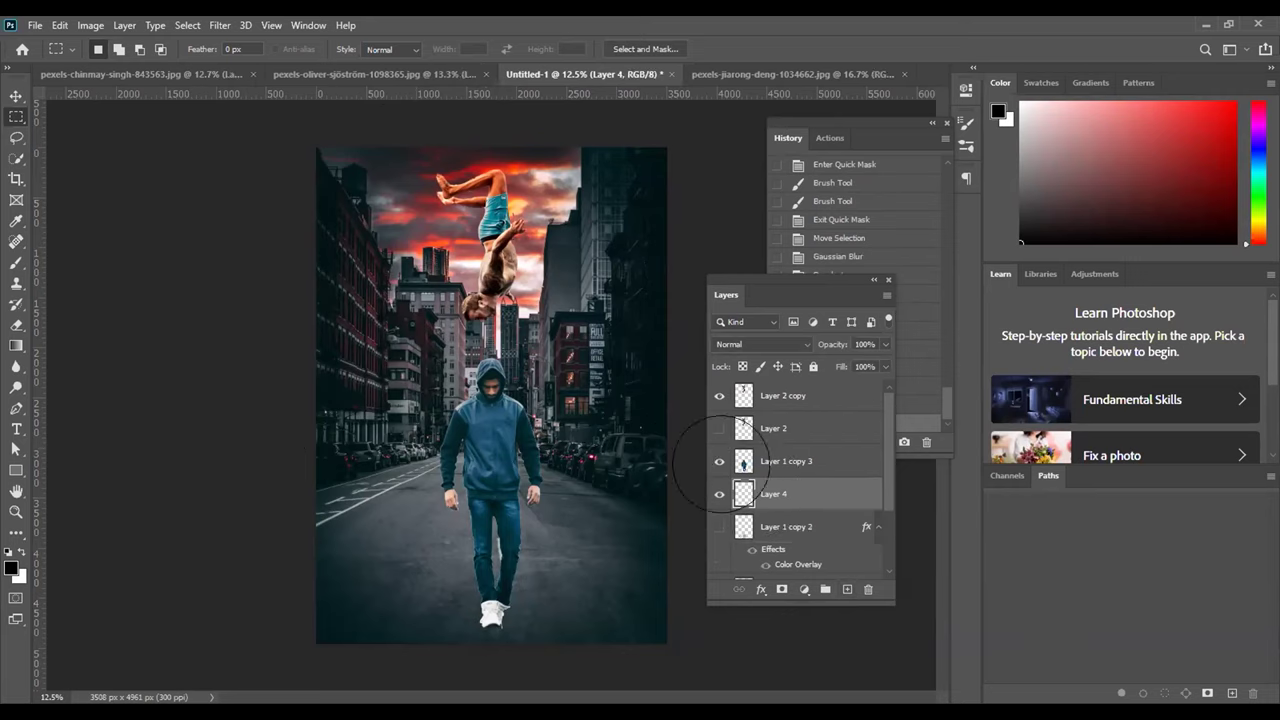
{"action": "left_click", "coordinate": [16, 262]}
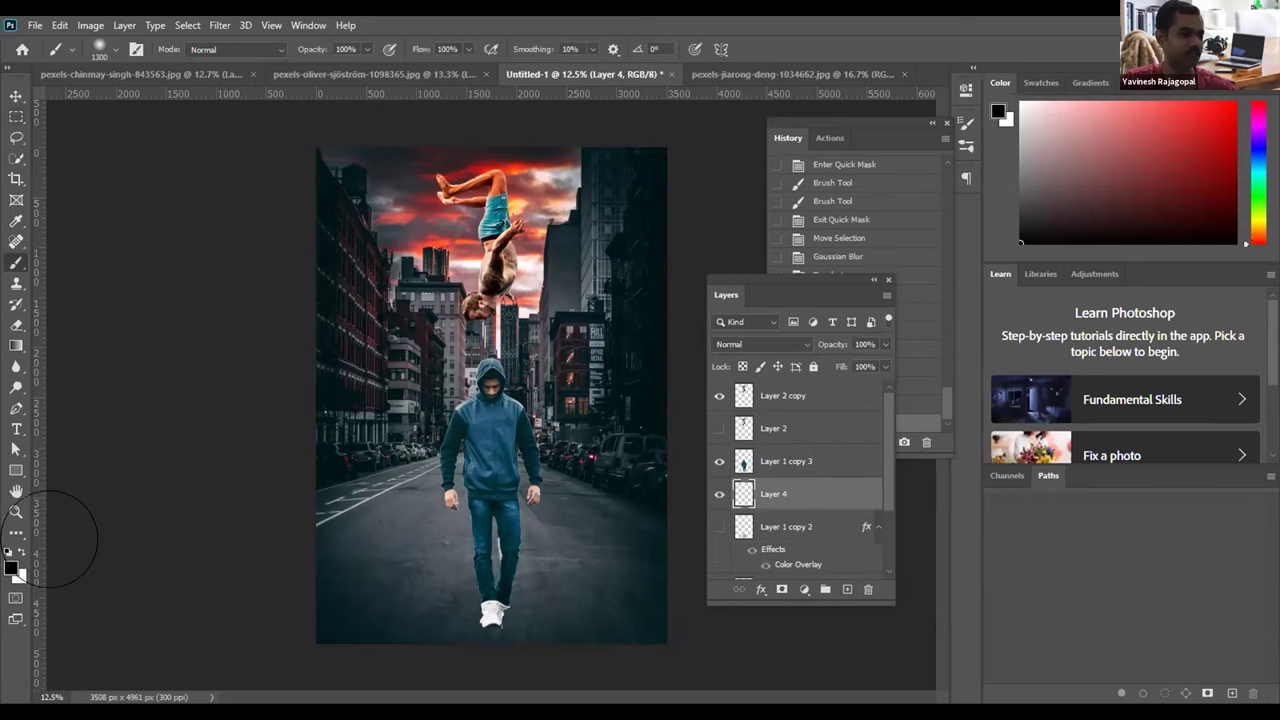
{"action": "left_click", "coordinate": [11, 567]}
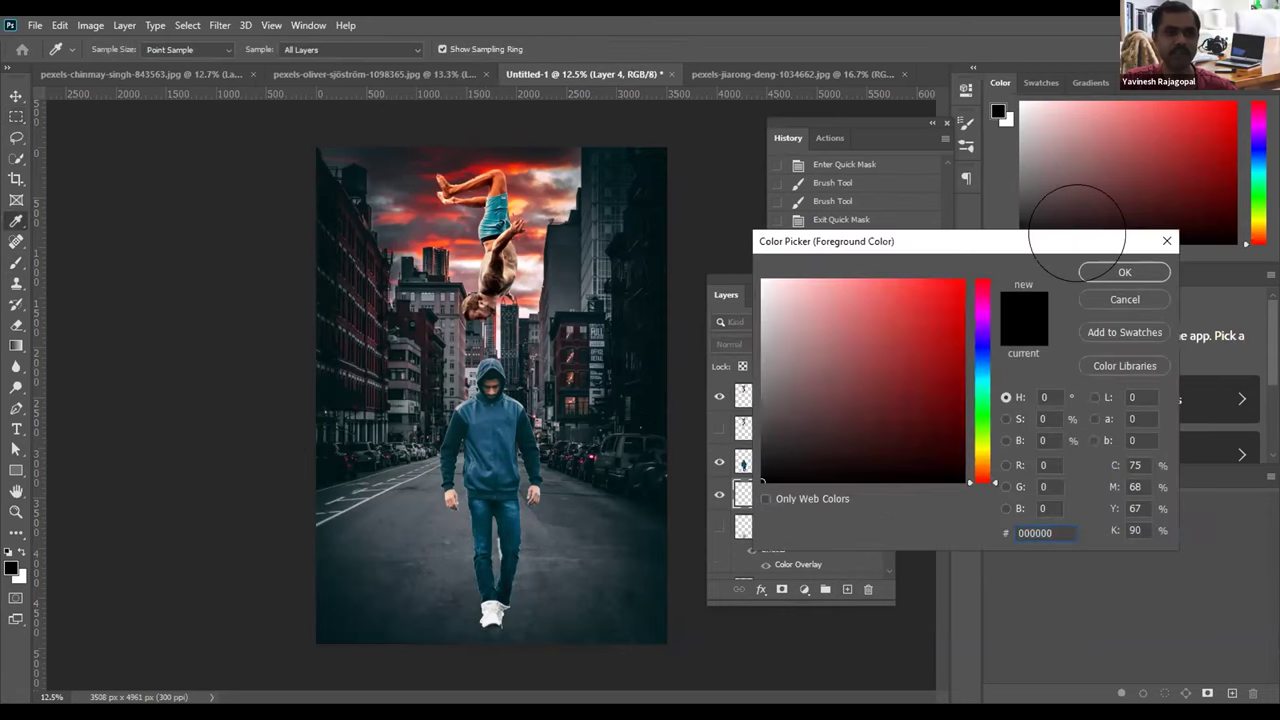
{"action": "left_click", "coordinate": [1124, 272]}
Step: Paint a black shadow under the shoes with a smaller brush, then partly erase it
{"action": "key", "text": "bracketleft"}
{"action": "key", "text": "bracketleft"}
{"action": "key", "text": "bracketleft"}
{"action": "key", "text": "bracketleft"}
{"action": "key", "text": "bracketleft"}
{"action": "key", "text": "bracketleft"}
{"action": "key", "text": "bracketleft"}
{"action": "key", "text": "bracketleft"}
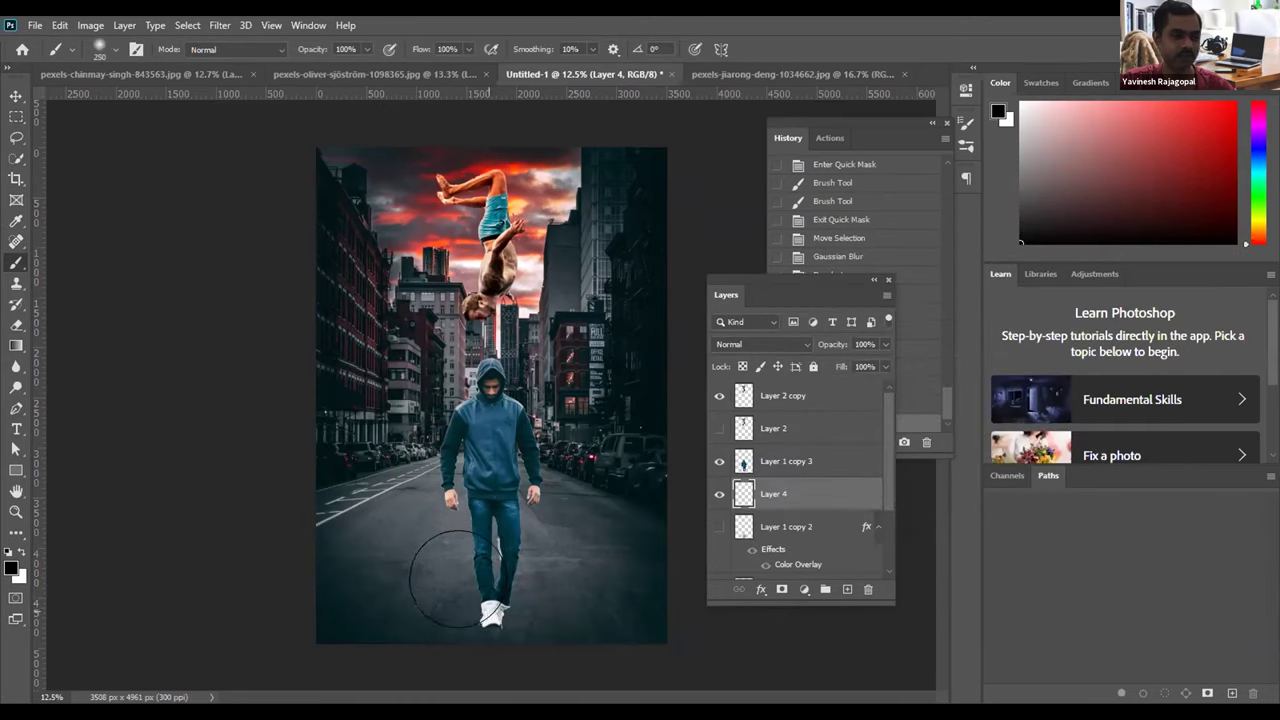
{"action": "left_click_drag", "start_coordinate": [476, 600], "coordinate": [492, 618]}
{"action": "mouse_move", "coordinate": [434, 552]}
{"action": "left_mouse_down"}
{"action": "mouse_move", "coordinate": [478, 530]}
{"action": "mouse_move", "coordinate": [460, 577]}
{"action": "mouse_move", "coordinate": [436, 540]}
{"action": "left_mouse_up"}
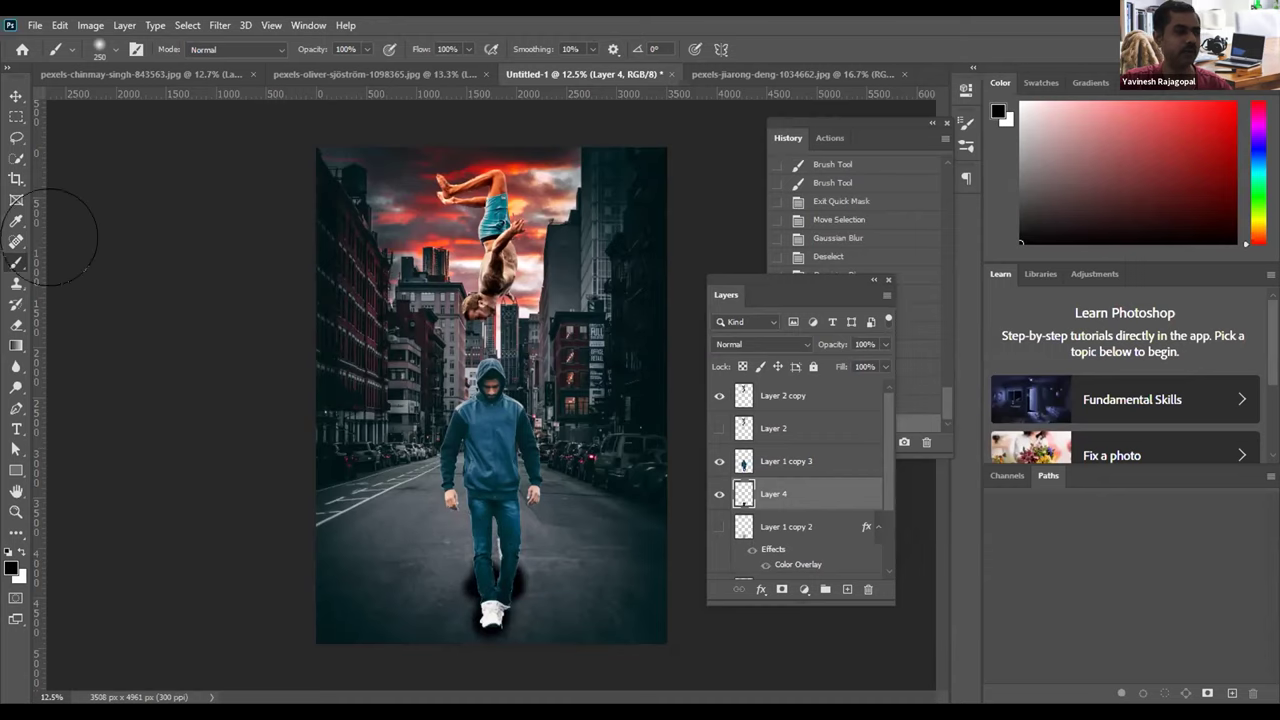
{"action": "key", "text": "e"}
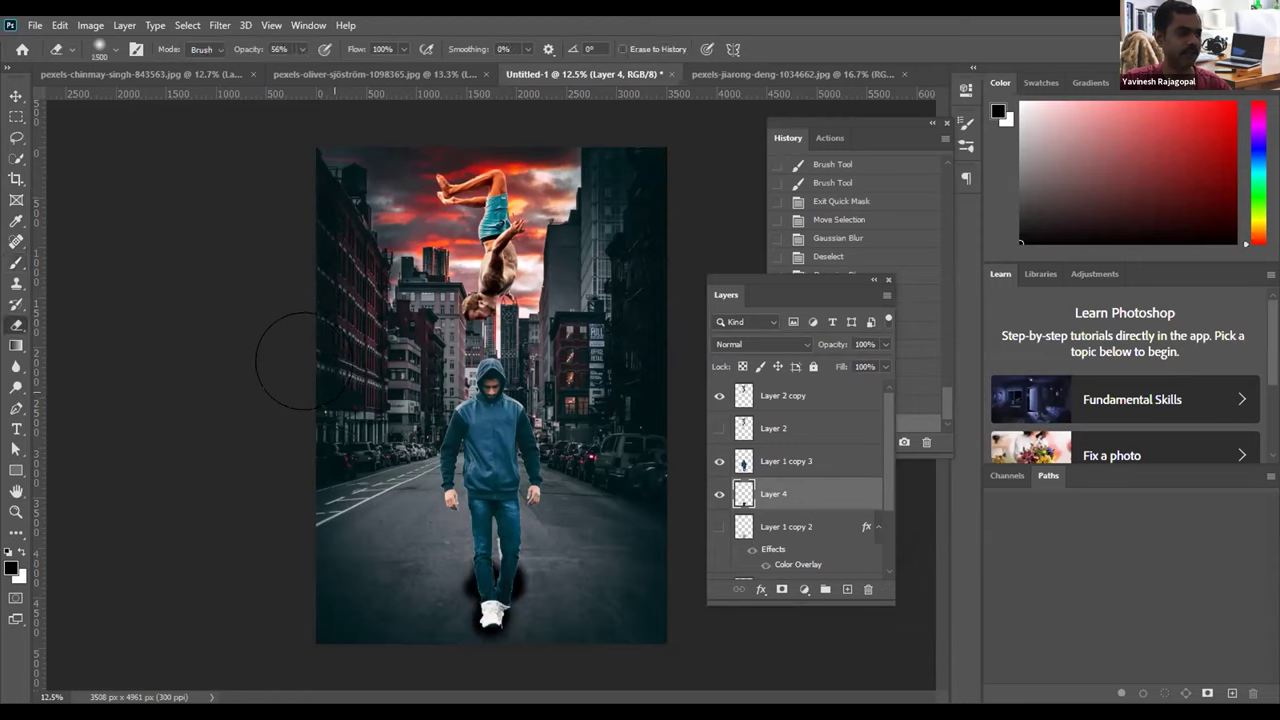
{"action": "mouse_move", "coordinate": [400, 486]}
{"action": "left_mouse_down"}
{"action": "mouse_move", "coordinate": [457, 514]}
{"action": "mouse_move", "coordinate": [357, 471]}
{"action": "mouse_move", "coordinate": [385, 550]}
{"action": "mouse_move", "coordinate": [552, 516]}
{"action": "mouse_move", "coordinate": [552, 565]}
{"action": "mouse_move", "coordinate": [383, 604]}
{"action": "left_mouse_up"}
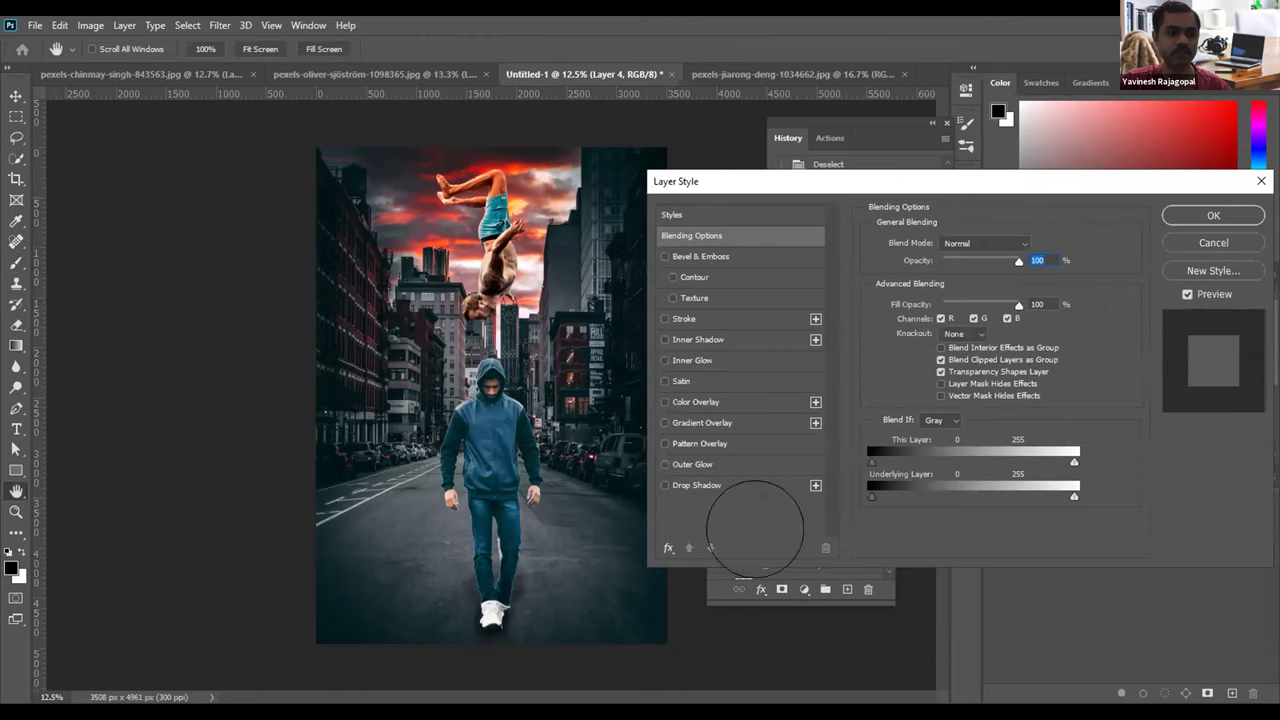
Step: Add a dark teal 001113 Color Overlay to Layer 4's ground shadow
{"action": "left_click", "coordinate": [784, 569]}
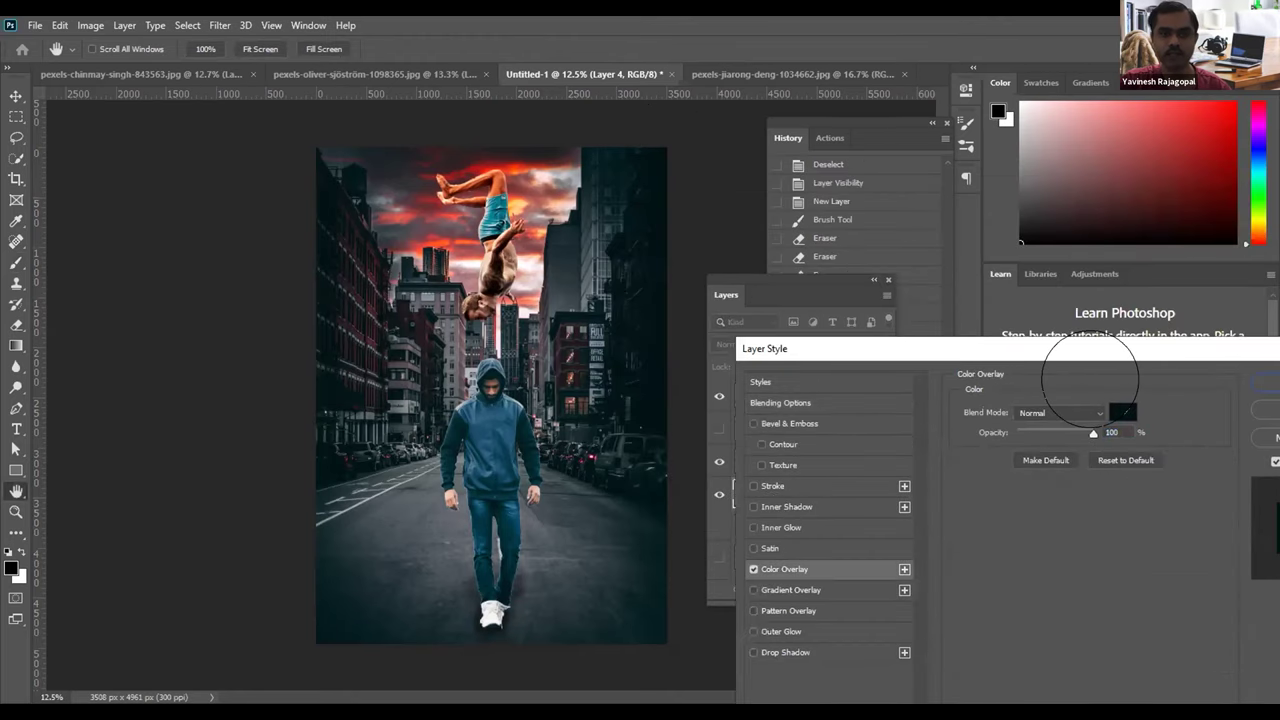
{"action": "left_click", "coordinate": [1122, 412]}
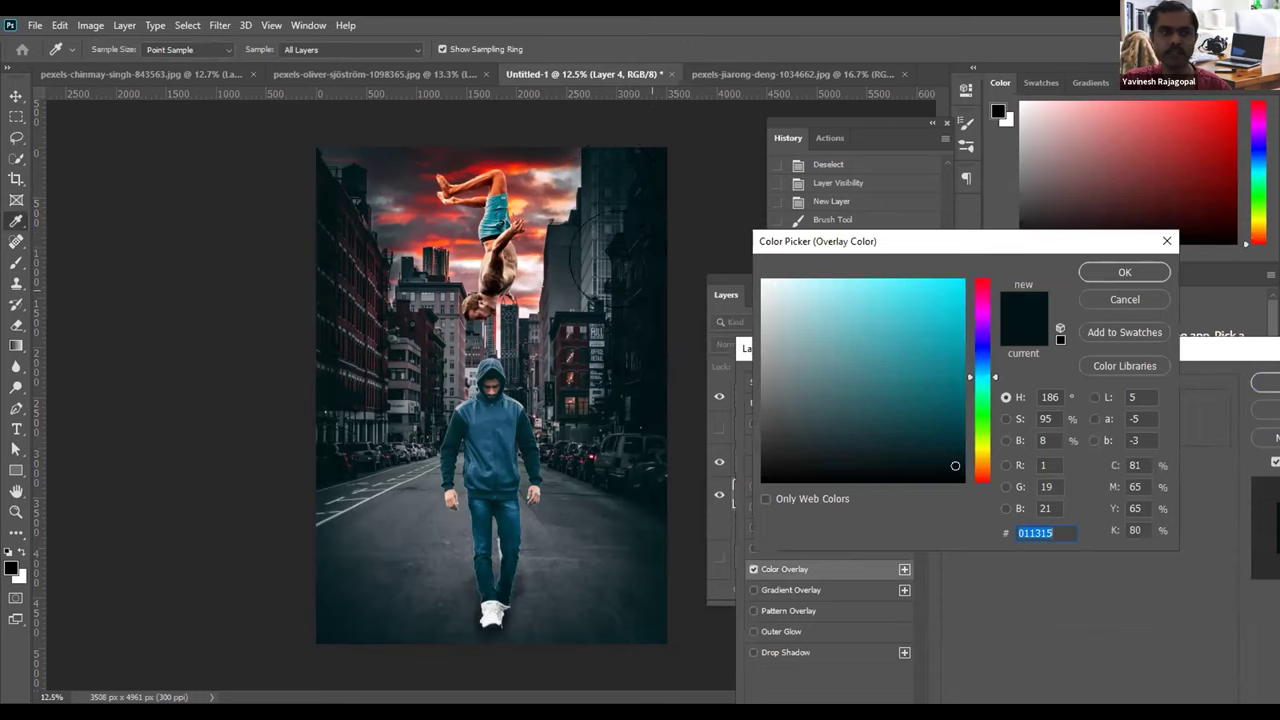
{"action": "left_click_drag", "start_coordinate": [625, 240], "coordinate": [1088, 244]}
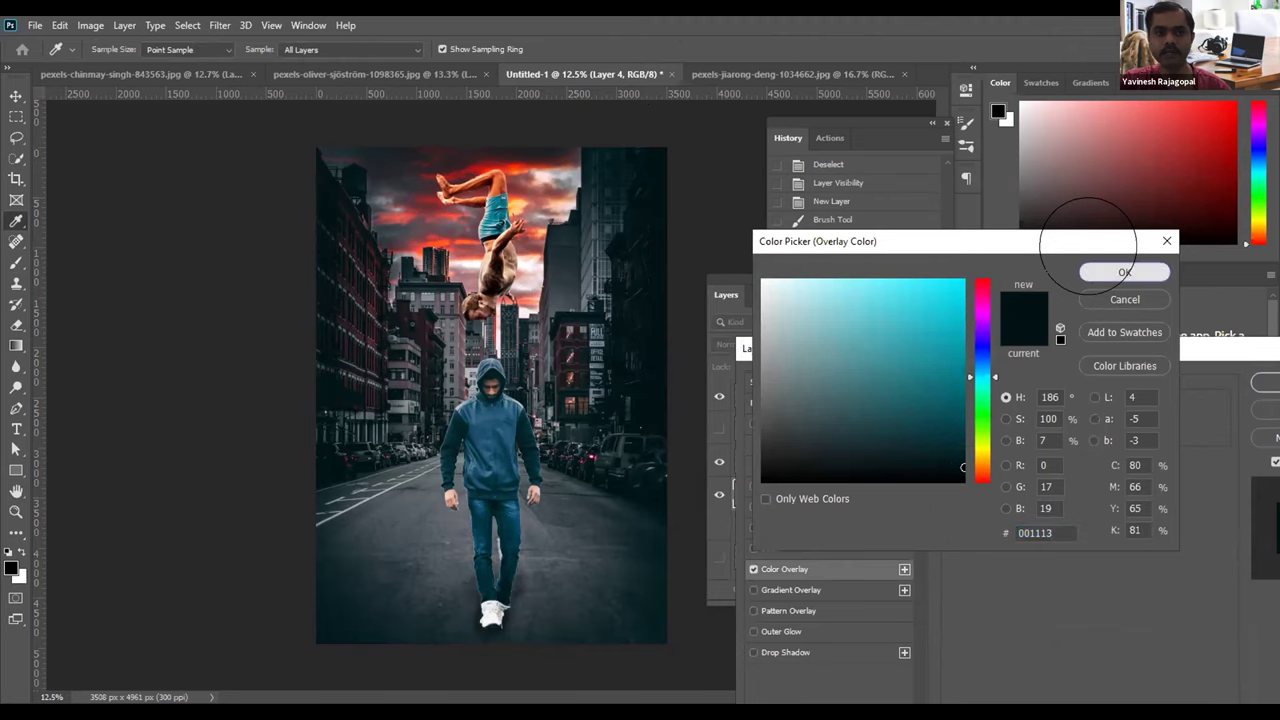
{"action": "key", "text": "Return"}
{"action": "key", "text": "Return"}
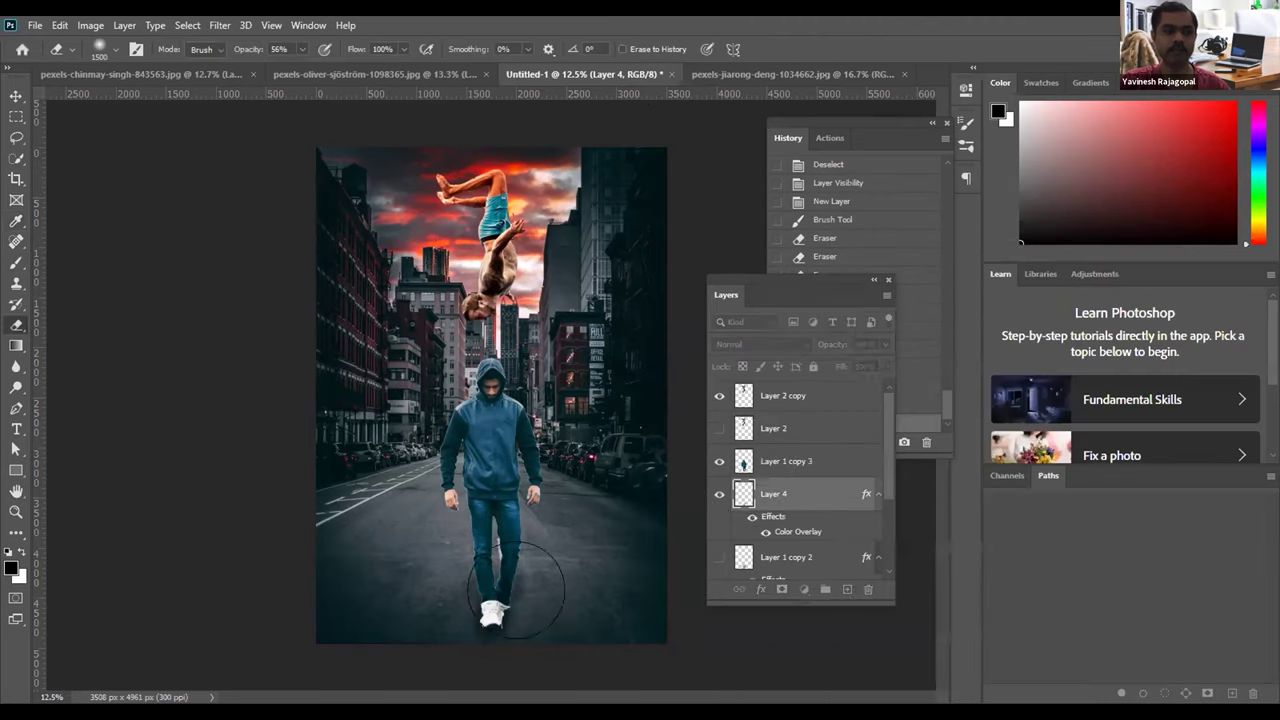
Step: Toggle Layer 4 to compare the shadow, zooming in and shrinking the eraser
{"action": "left_click", "coordinate": [719, 494]}
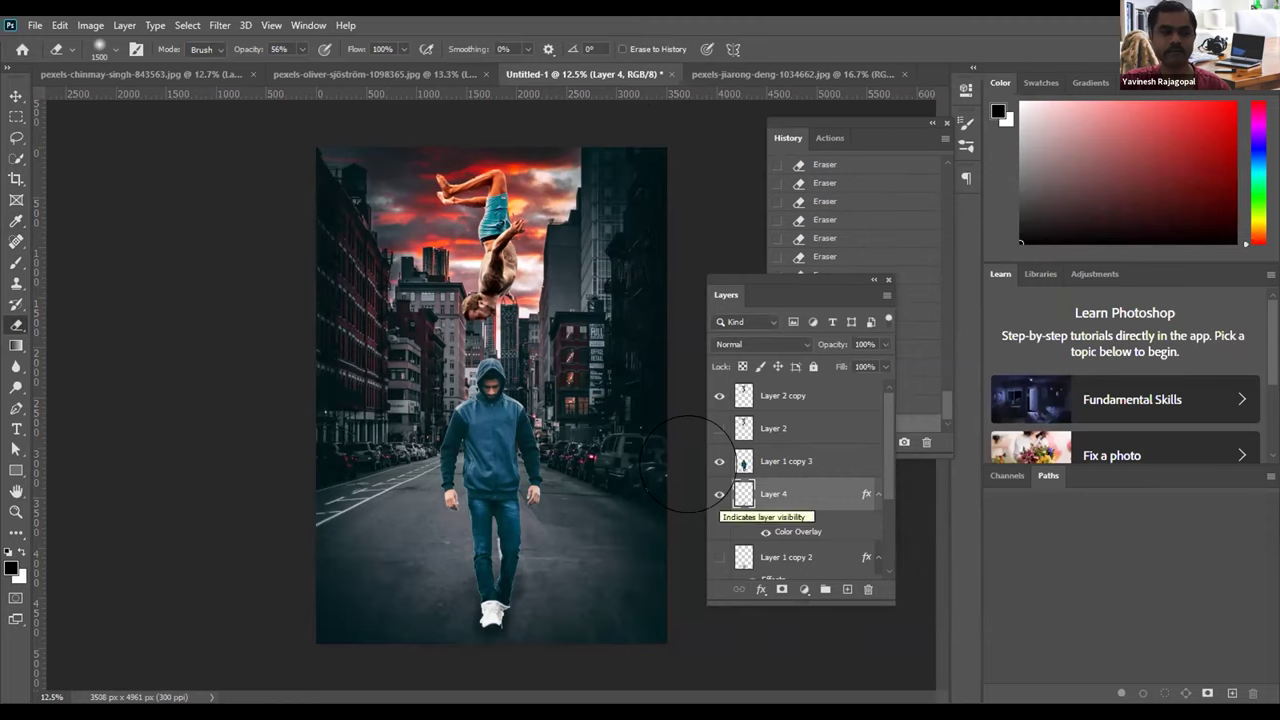
{"action": "left_click", "coordinate": [719, 494]}
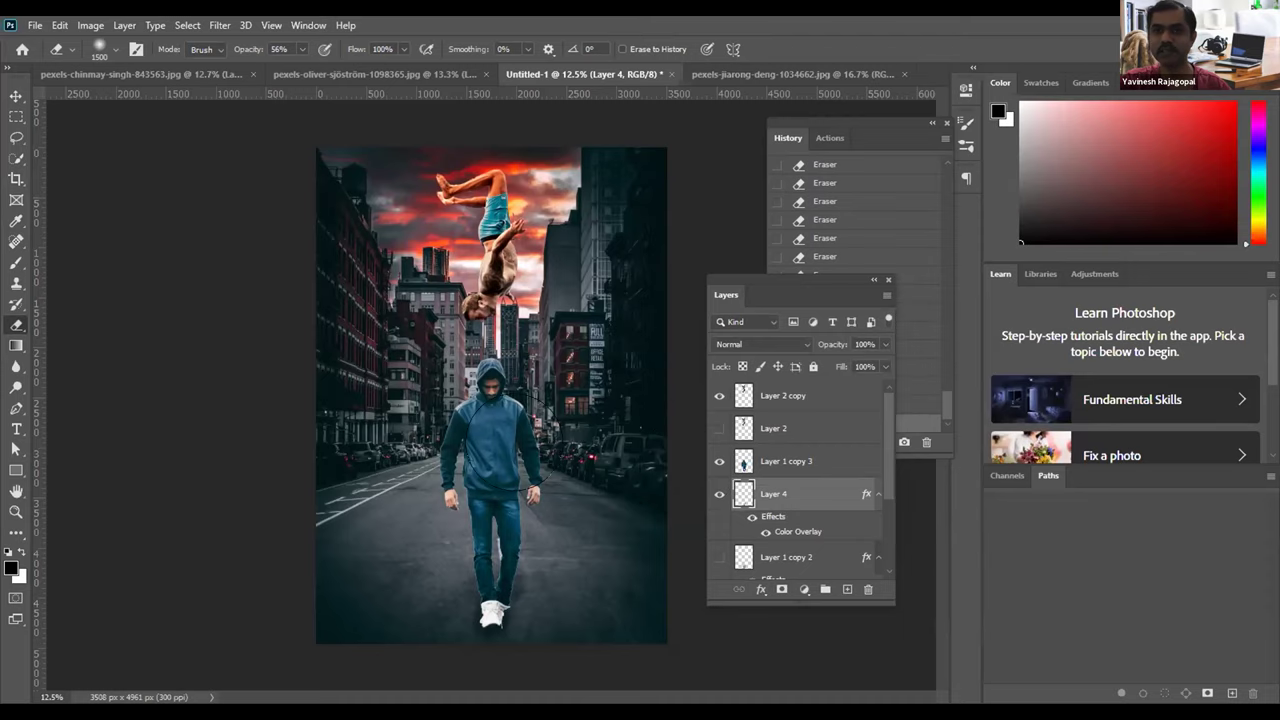
{"action": "scroll", "coordinate": [470, 560], "scroll_direction": "up", "scroll_amount": 1}
{"action": "scroll", "coordinate": [478, 568], "scroll_direction": "up", "scroll_amount": 3}
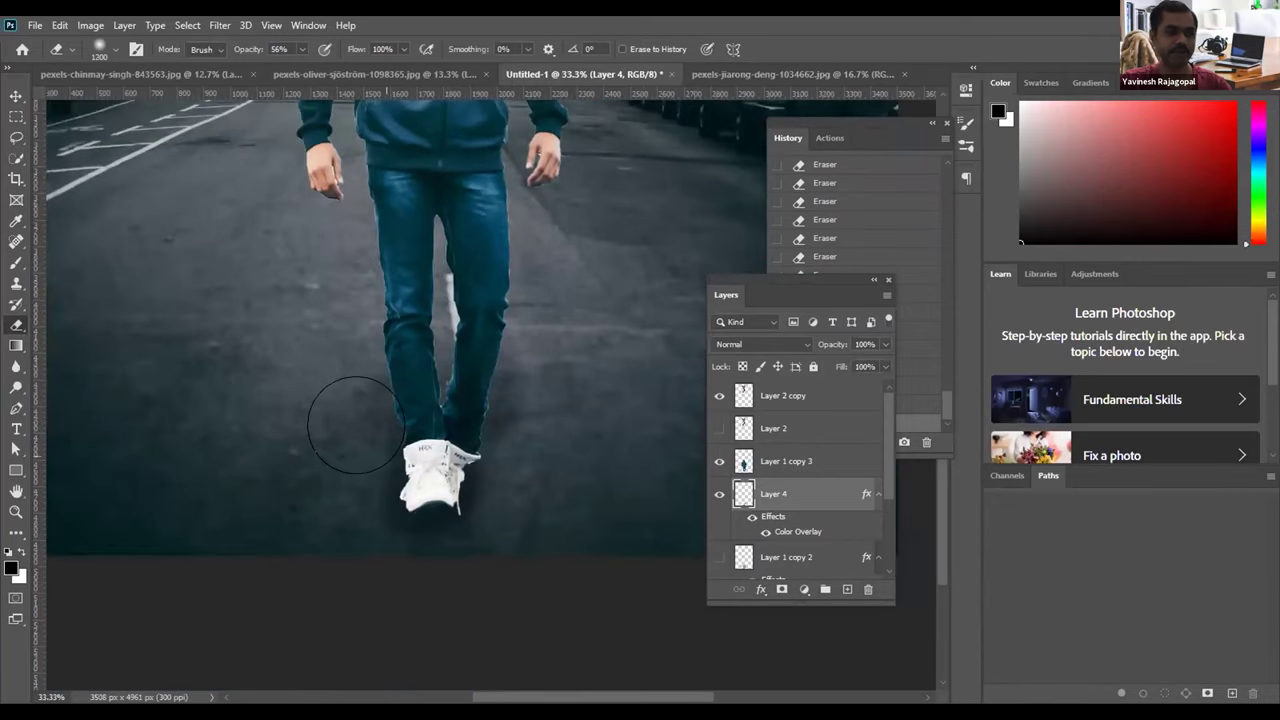
{"action": "key", "text": "bracketleft"}
{"action": "key", "text": "bracketleft"}
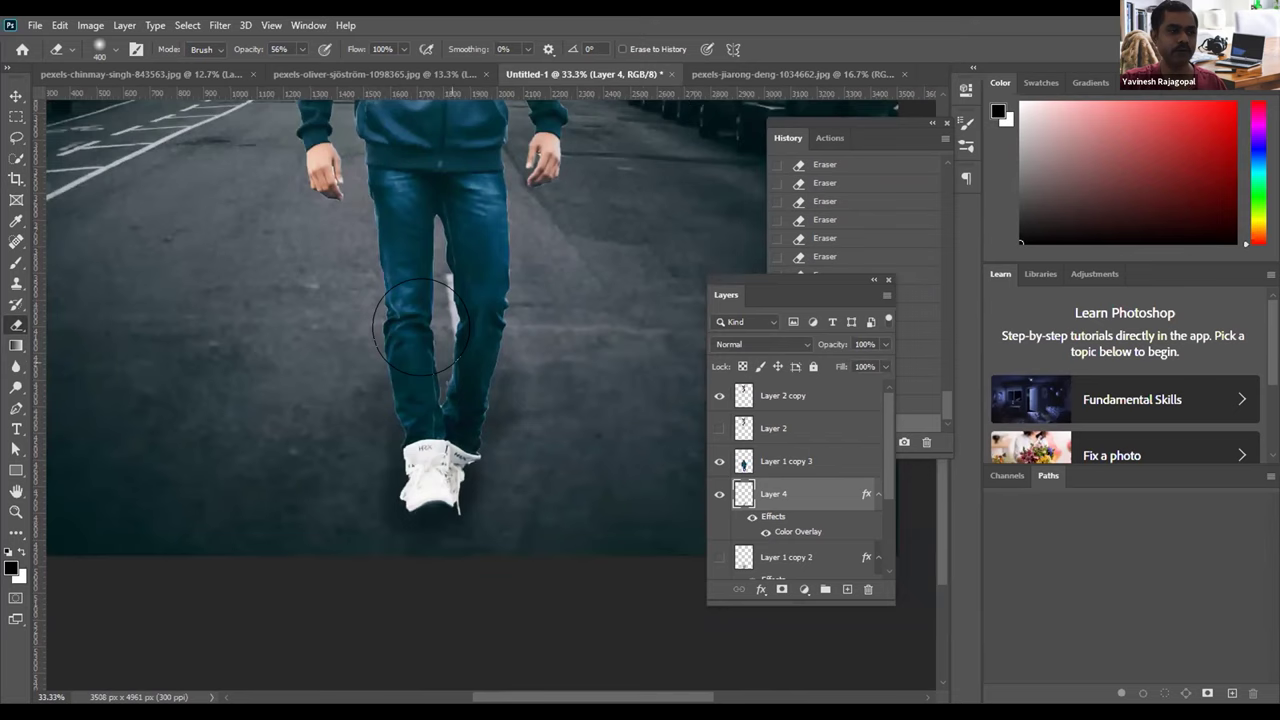
{"action": "scroll", "coordinate": [417, 300], "scroll_direction": "up", "scroll_amount": 2}
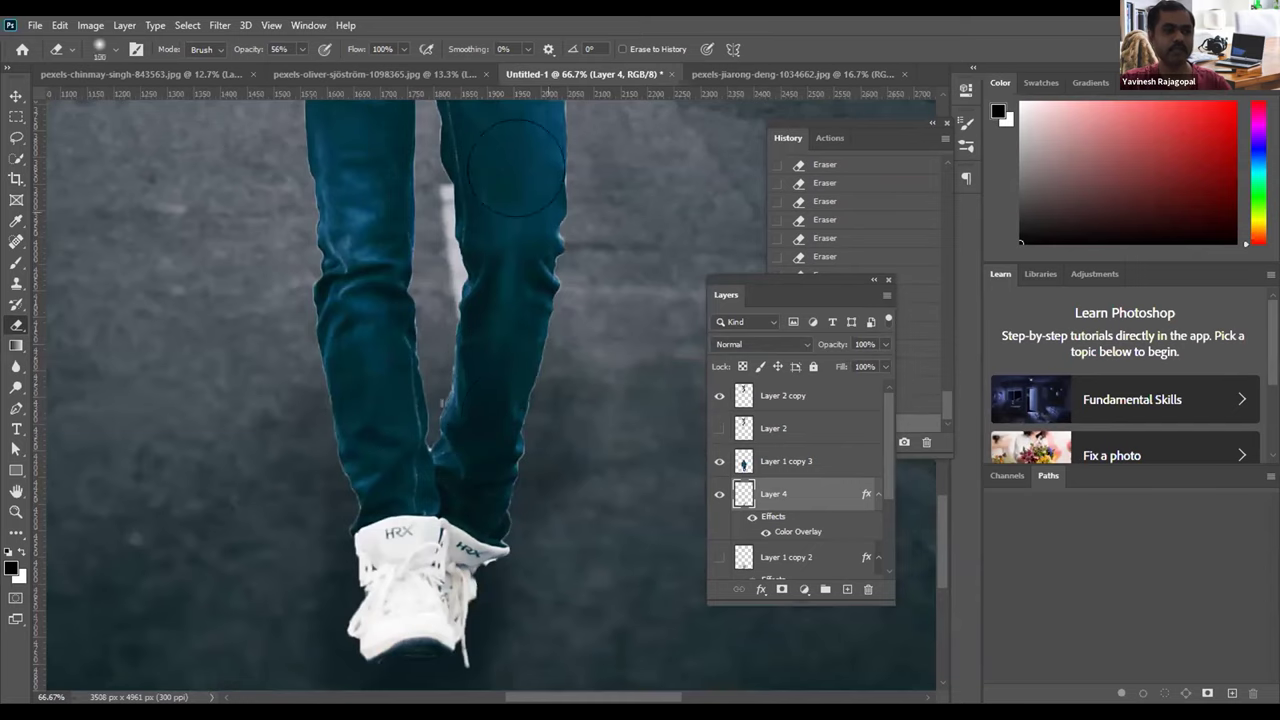
{"action": "scroll", "coordinate": [485, 385], "scroll_direction": "down", "scroll_amount": 1}
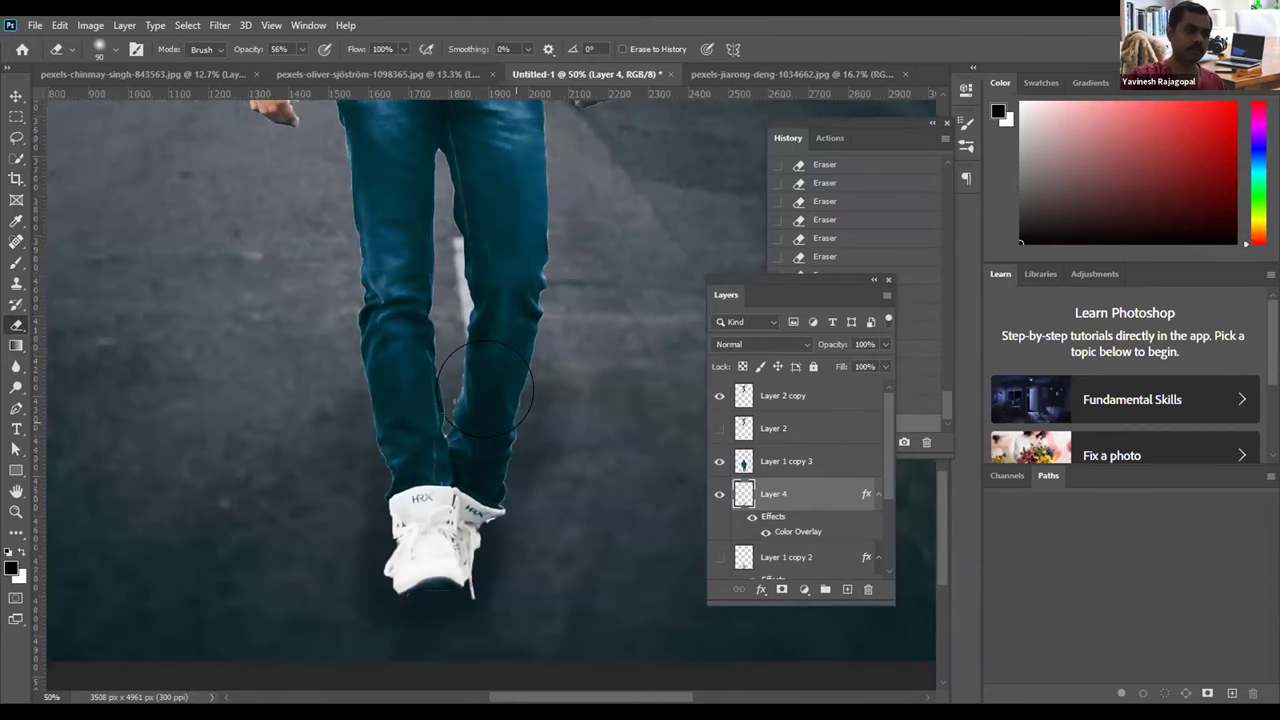
{"action": "scroll", "coordinate": [537, 371], "scroll_direction": "up", "scroll_amount": 2}
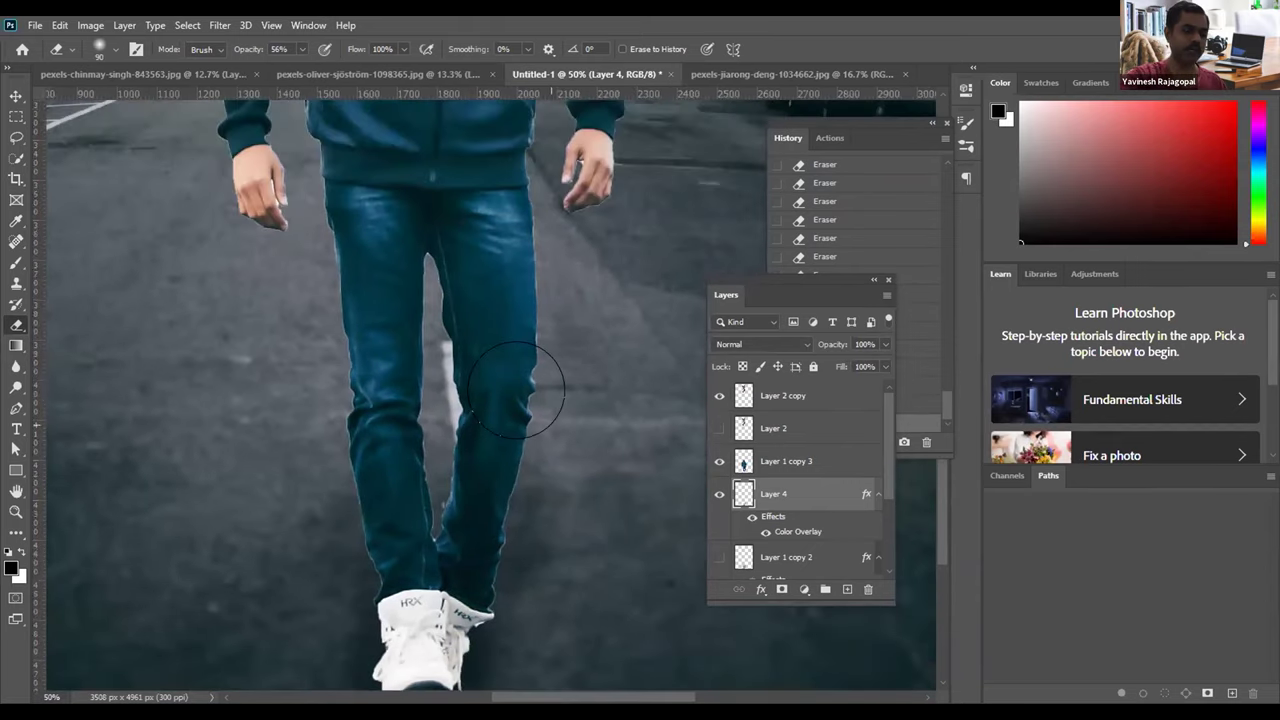
{"action": "scroll", "coordinate": [540, 382], "scroll_direction": "down", "scroll_amount": 1}
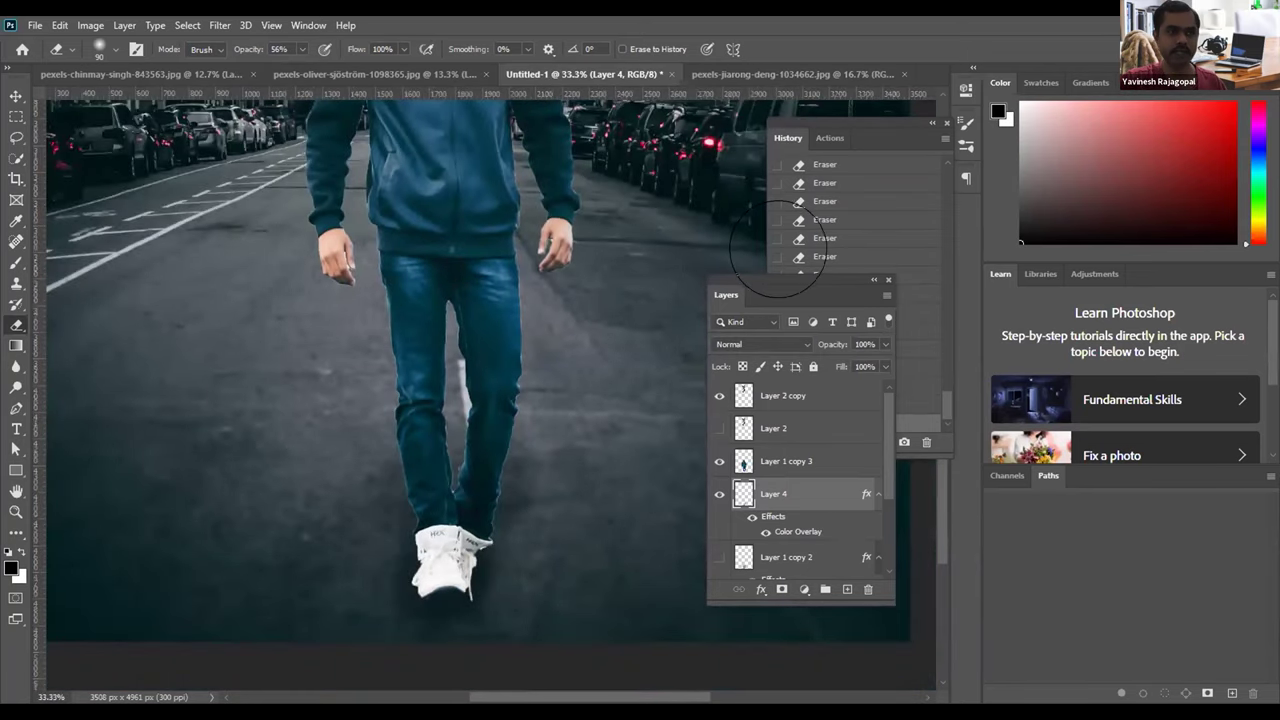
Step: Feather the walker selection by 2 px, clear everything outside it, and deselect
{"action": "key", "text": "ctrl+shift+d"}
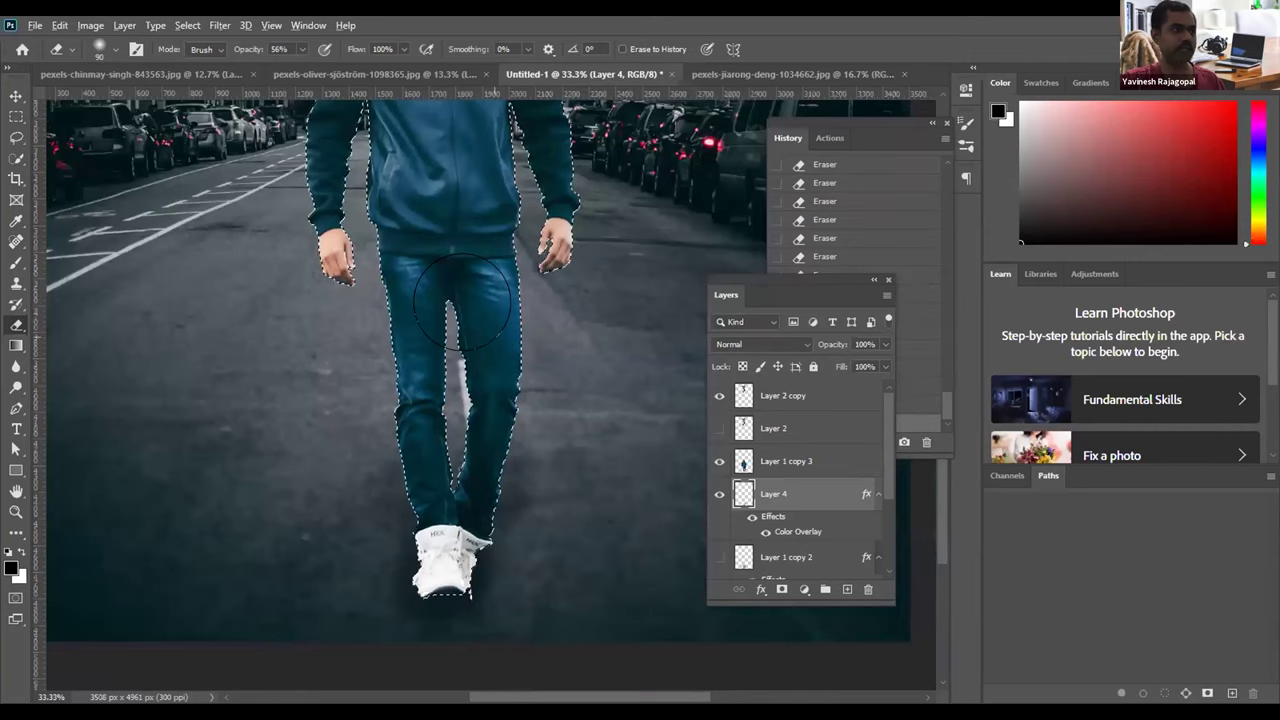
{"action": "left_click", "coordinate": [187, 25]}
{"action": "mouse_move", "coordinate": [250, 251]}
{"action": "left_click", "coordinate": [363, 311]}
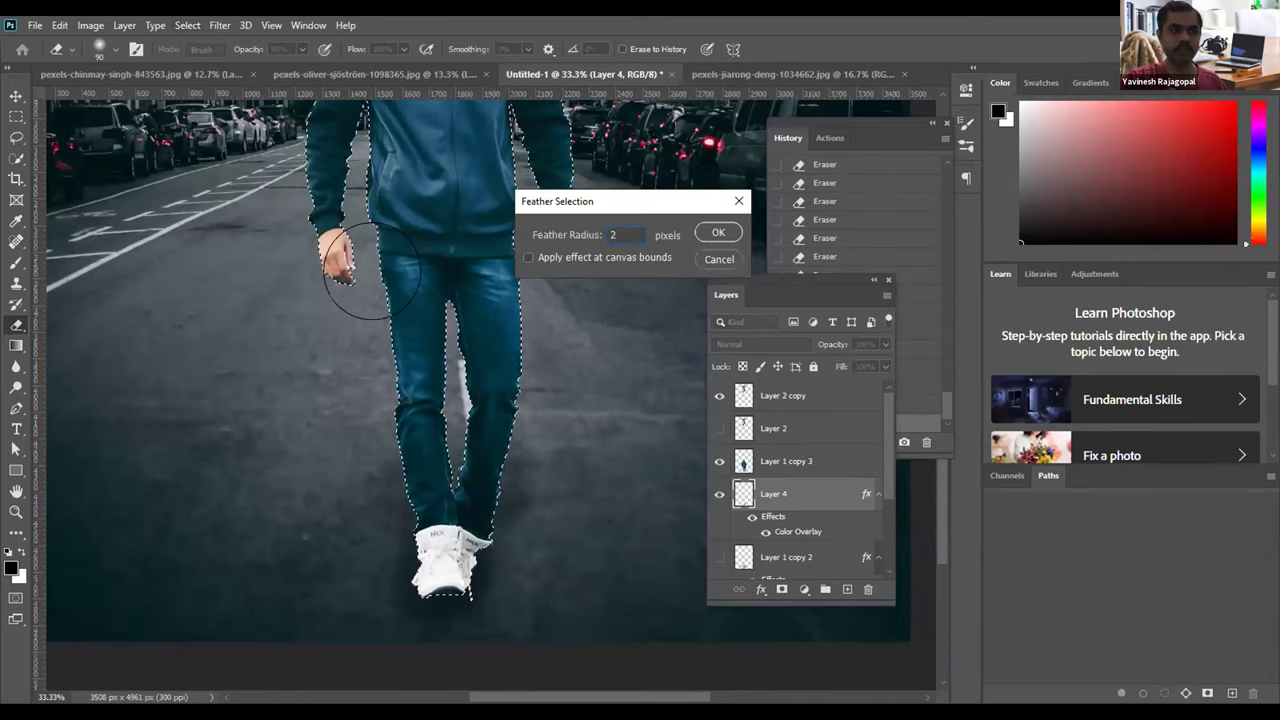
{"action": "key", "text": "Return"}
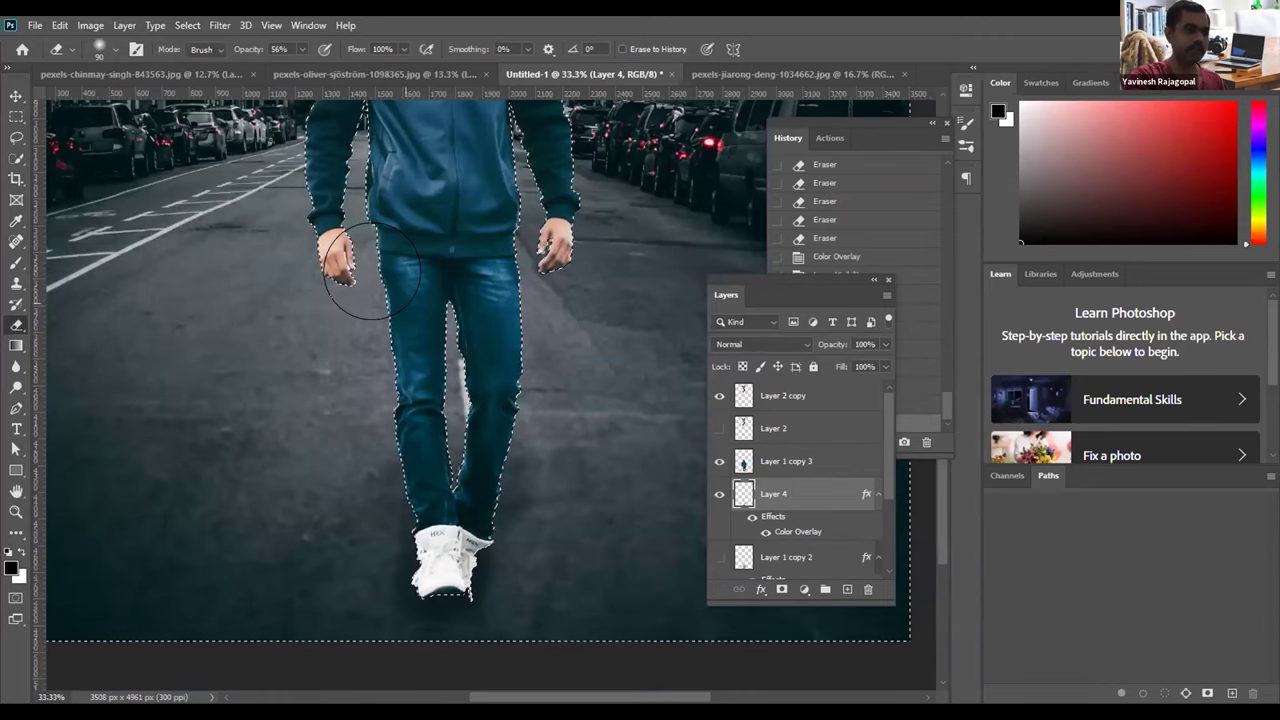
{"action": "key", "text": "ctrl+d"}
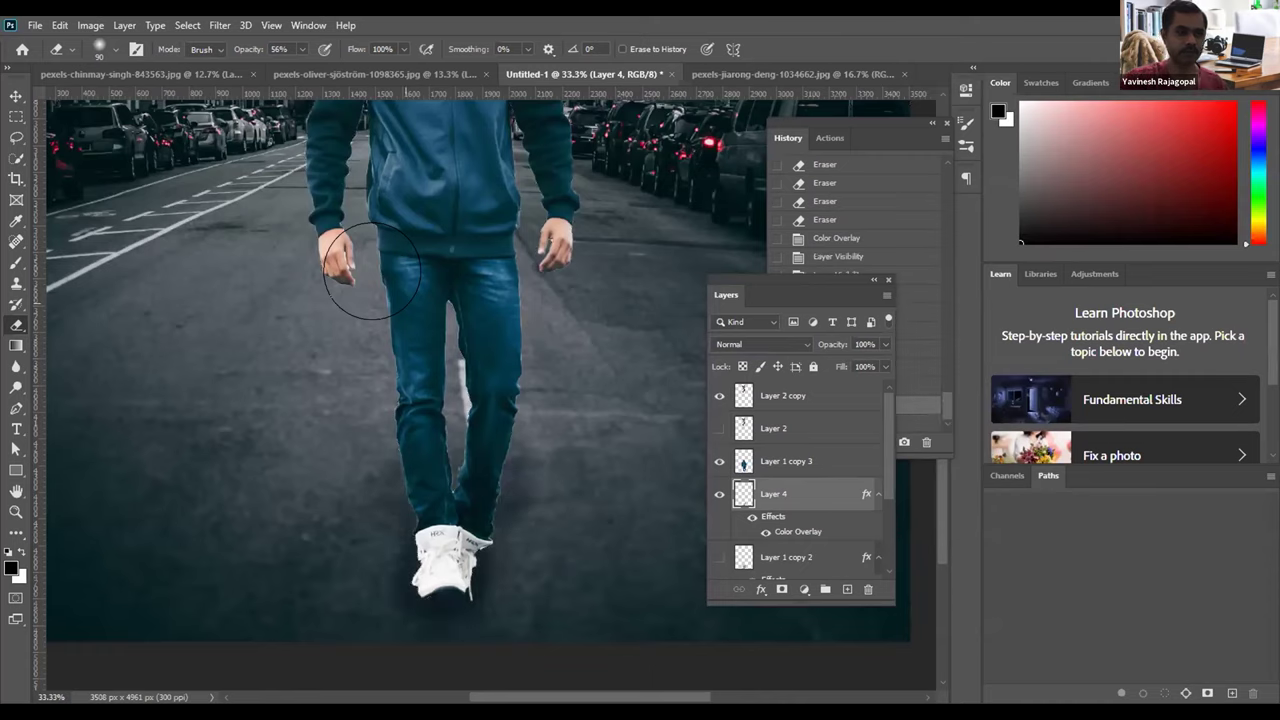
{"action": "left_click", "coordinate": [770, 461]}
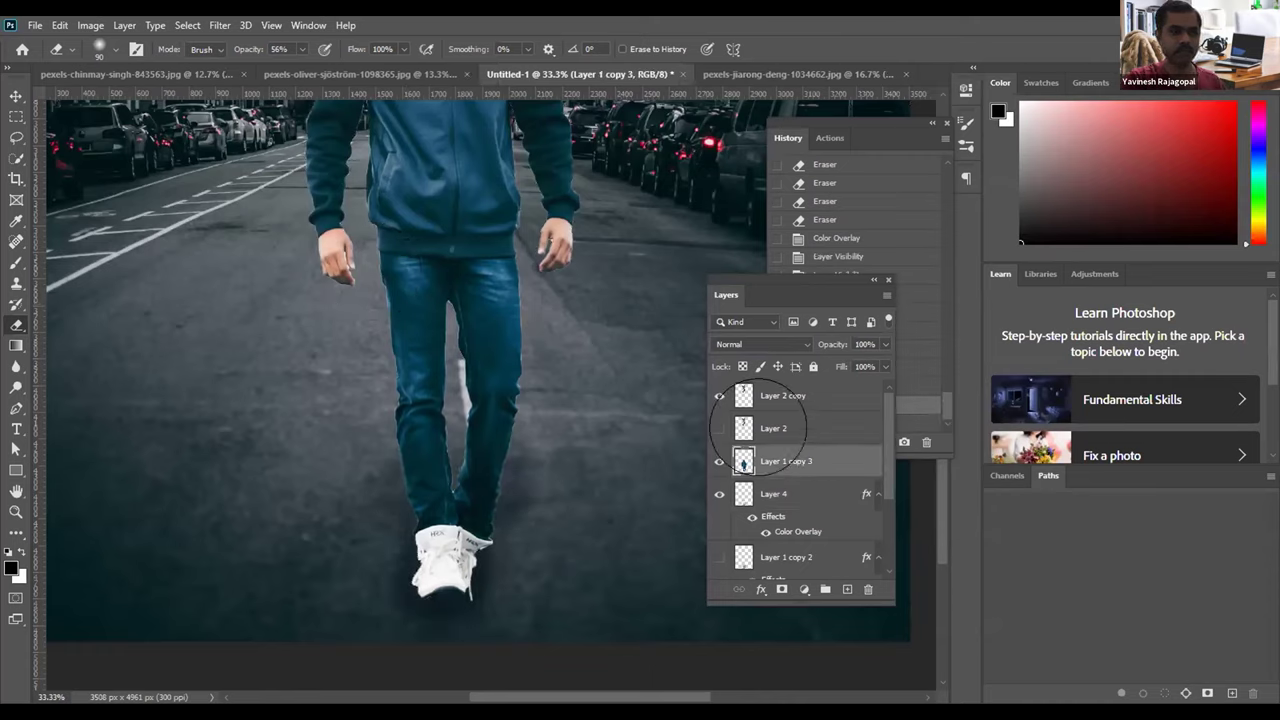
Step: Try erasing a small spot at the jeans edge twice, undoing each attempt
{"action": "scroll", "coordinate": [425, 480], "scroll_direction": "up", "scroll_amount": 4, "text": "alt"}
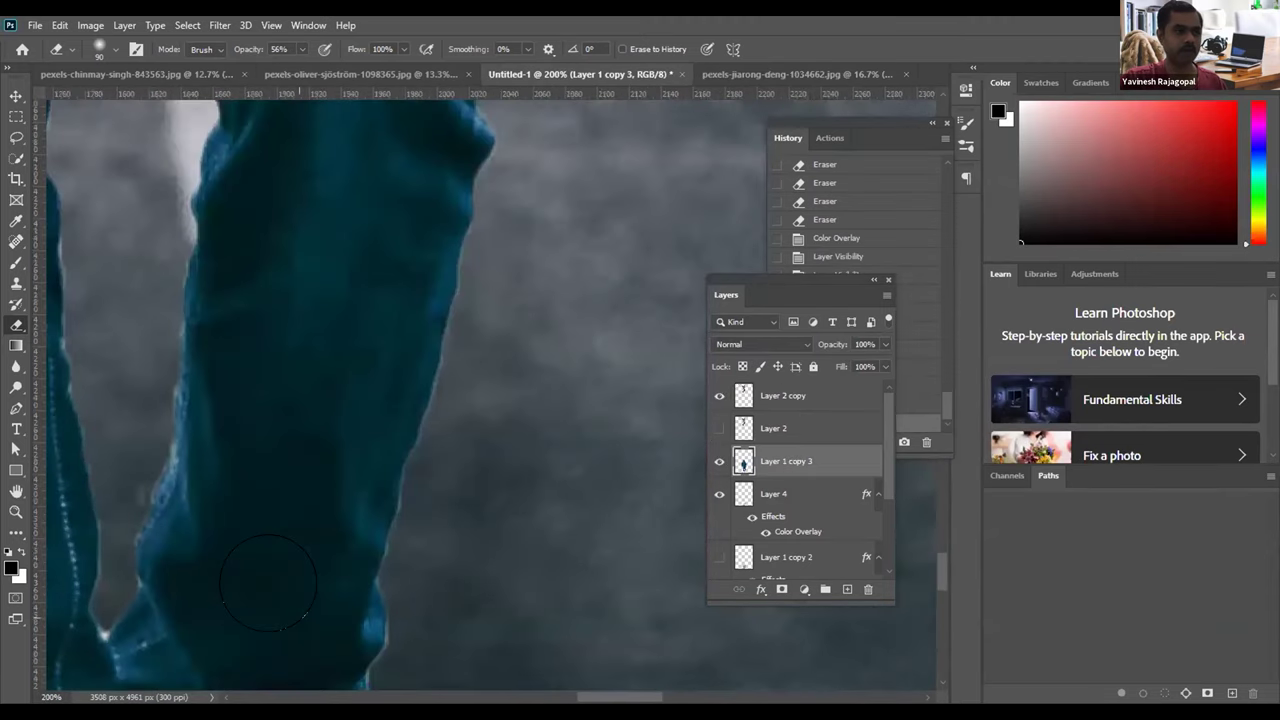
{"action": "left_click", "coordinate": [268, 583]}
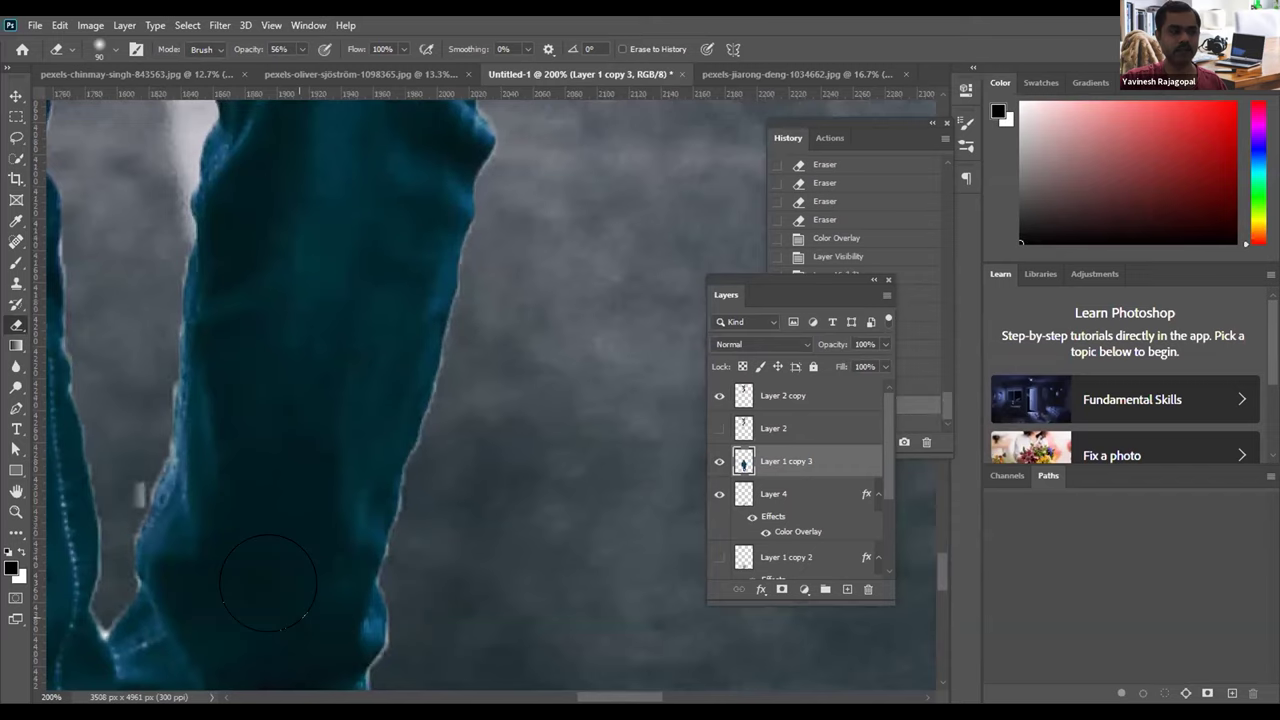
{"action": "key", "text": "ctrl+z"}
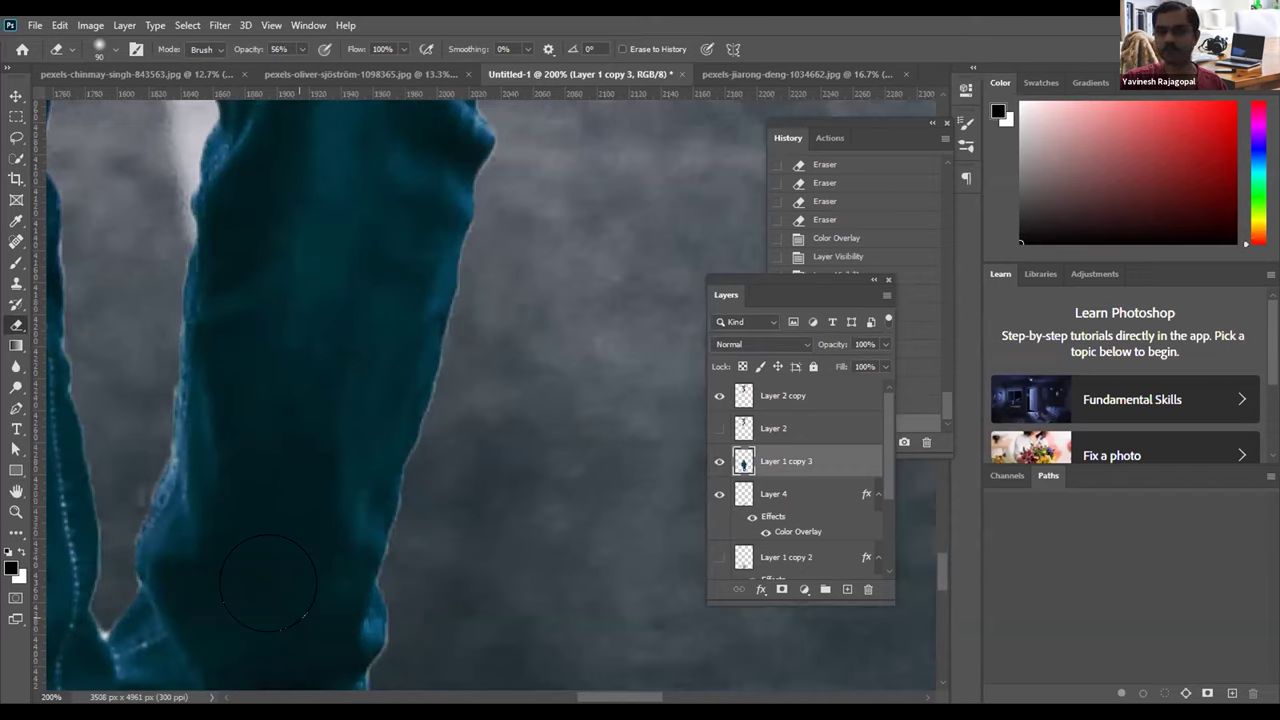
{"action": "left_click", "coordinate": [268, 580]}
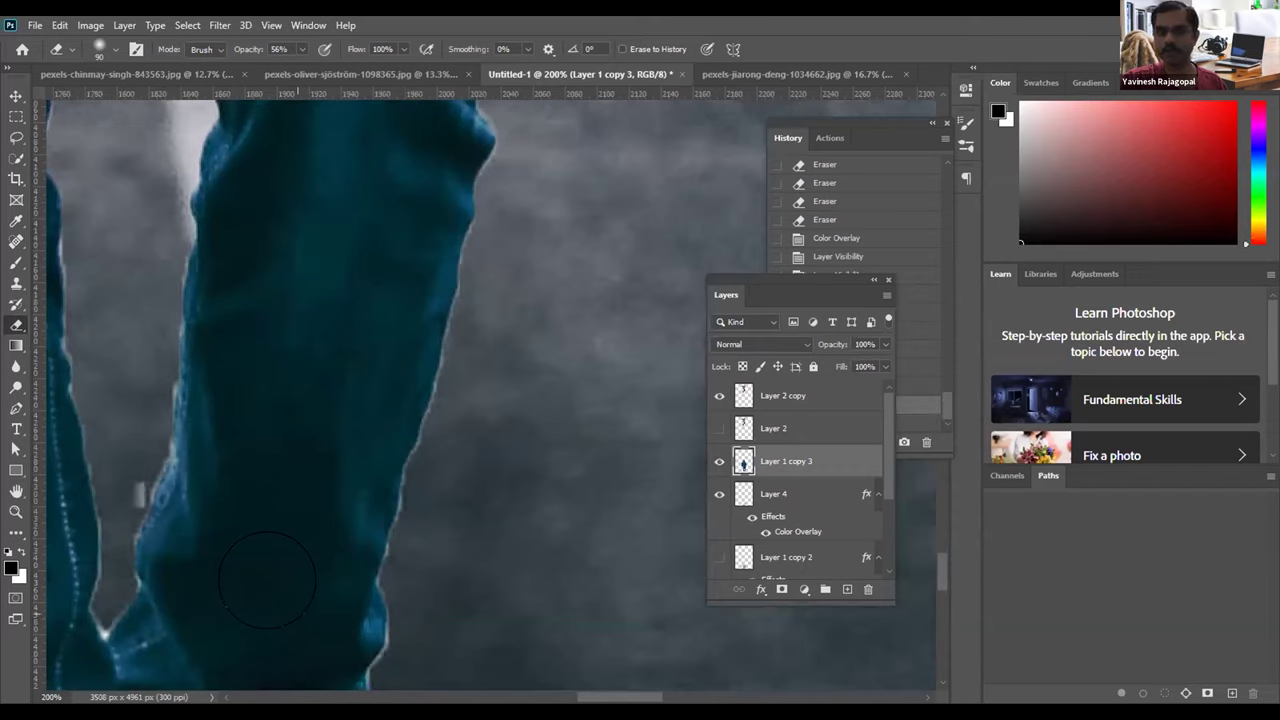
{"action": "key", "text": "ctrl+z"}
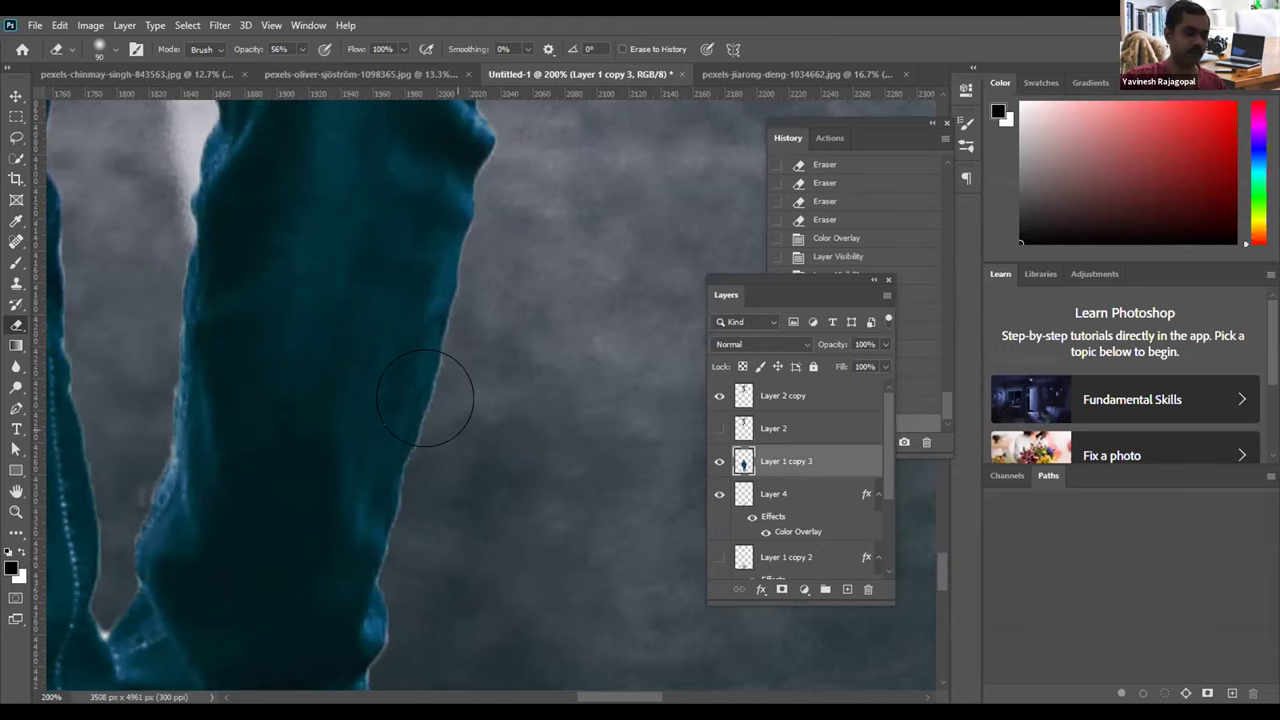
{"action": "scroll", "coordinate": [424, 398], "scroll_direction": "down", "scroll_amount": 2}
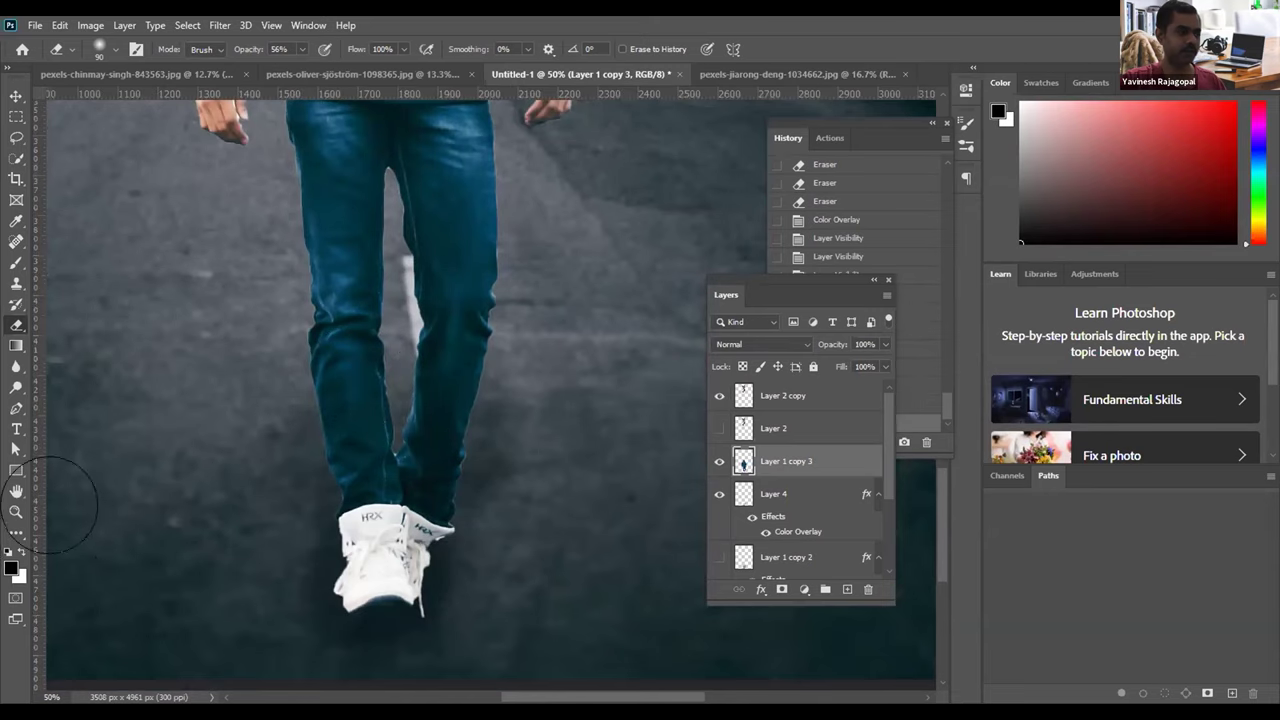
Step: In Quick Mask, brush mask strokes down both sides of the legs and between them
{"action": "left_click", "coordinate": [15, 597]}
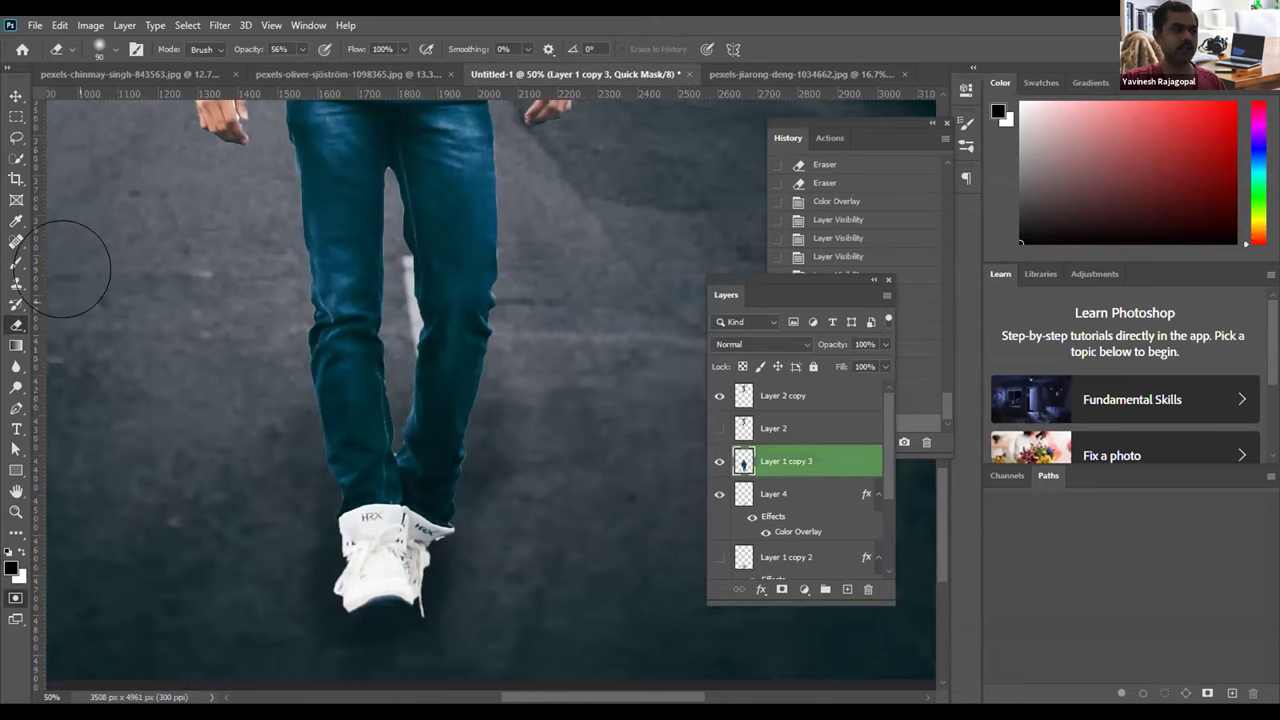
{"action": "key", "text": "b"}
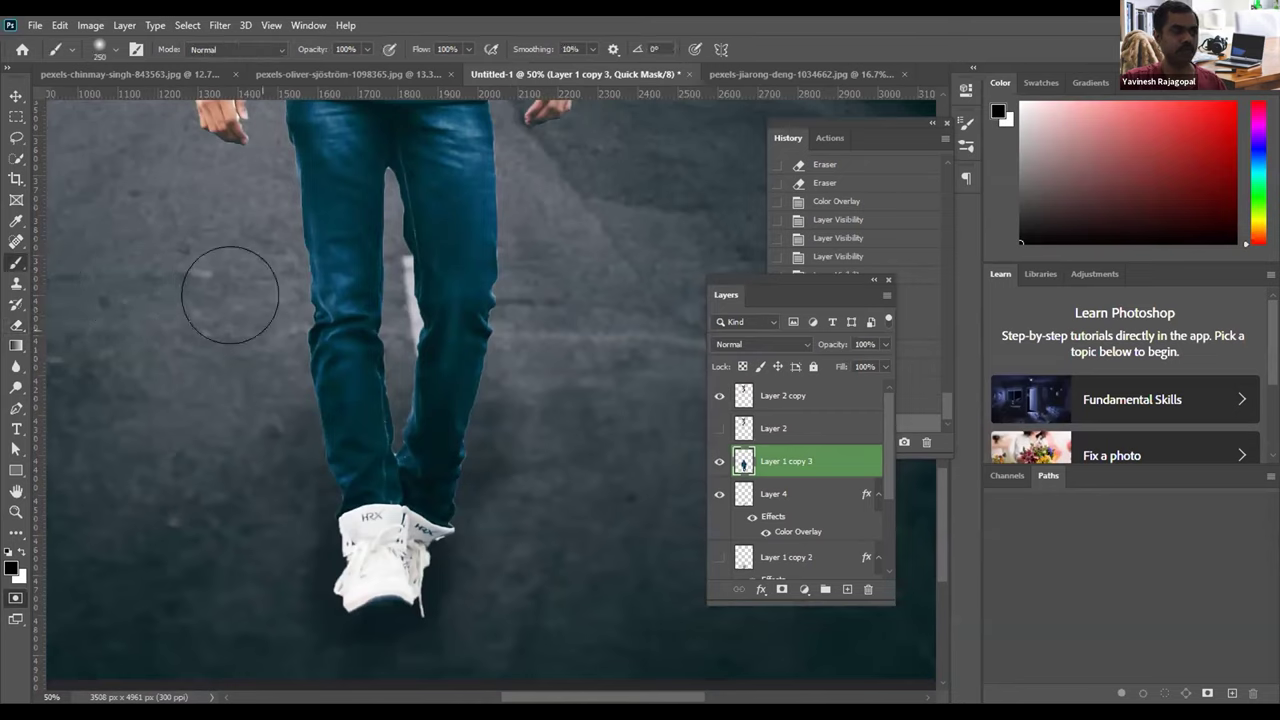
{"action": "left_click", "coordinate": [260, 200]}
{"action": "mouse_move", "coordinate": [245, 217]}
{"action": "left_mouse_down"}
{"action": "mouse_move", "coordinate": [263, 503]}
{"action": "mouse_move", "coordinate": [285, 565]}
{"action": "left_mouse_up"}
{"action": "mouse_move", "coordinate": [525, 120]}
{"action": "left_mouse_down"}
{"action": "mouse_move", "coordinate": [517, 286]}
{"action": "mouse_move", "coordinate": [466, 412]}
{"action": "mouse_move", "coordinate": [485, 505]}
{"action": "left_mouse_up"}
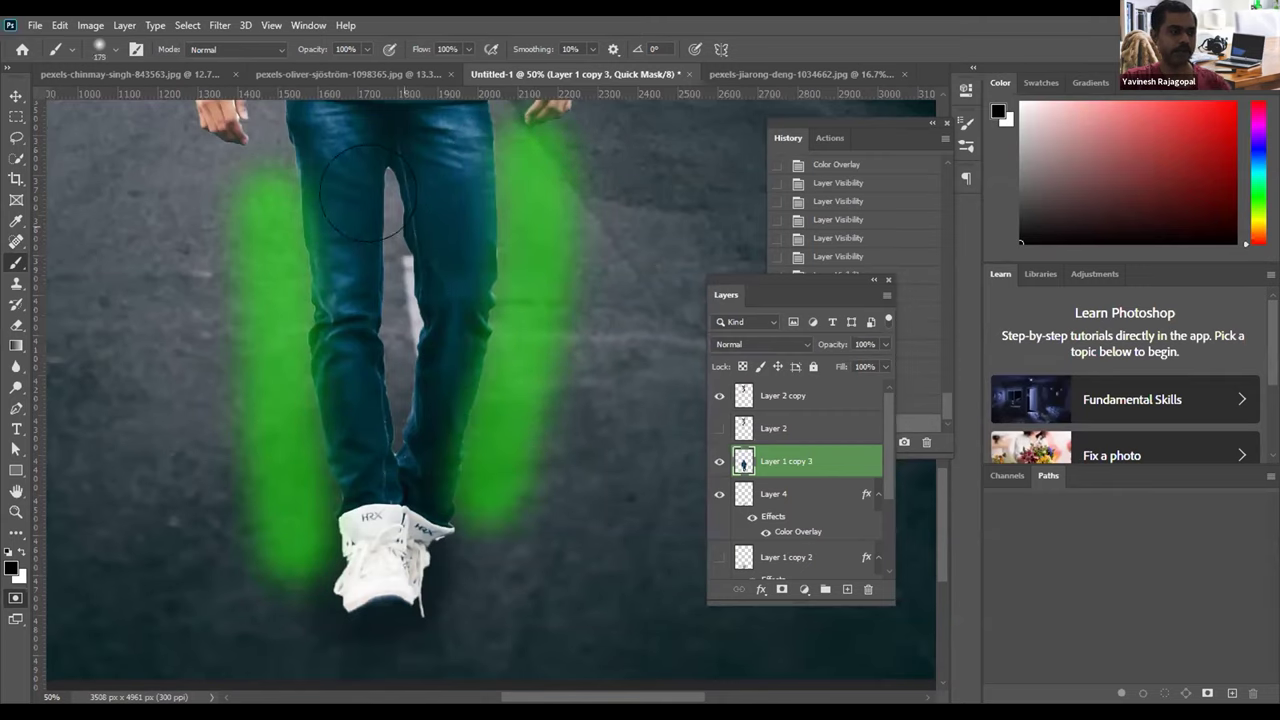
{"action": "mouse_move", "coordinate": [387, 238]}
{"action": "left_mouse_down"}
{"action": "mouse_move", "coordinate": [357, 219]}
{"action": "mouse_move", "coordinate": [353, 413]}
{"action": "left_mouse_up"}
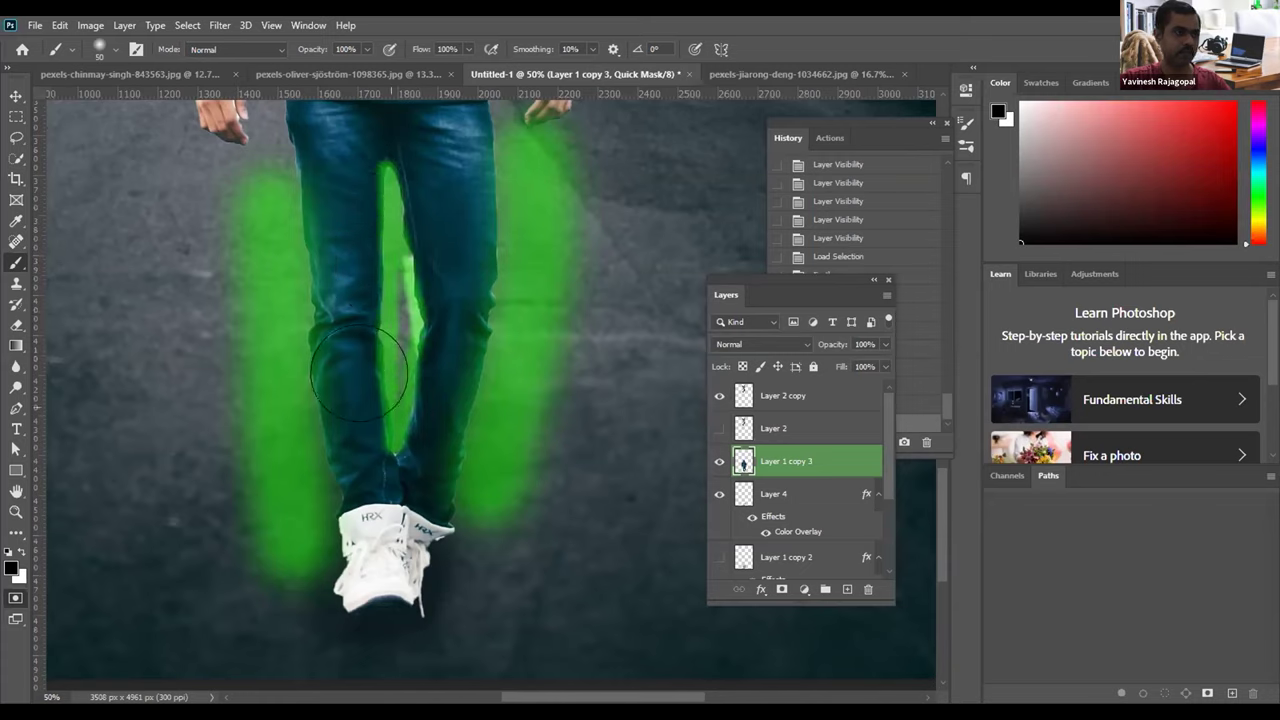
{"action": "mouse_move", "coordinate": [367, 378]}
{"action": "left_mouse_down"}
{"action": "mouse_move", "coordinate": [392, 340]}
{"action": "mouse_move", "coordinate": [395, 300]}
{"action": "left_mouse_up"}
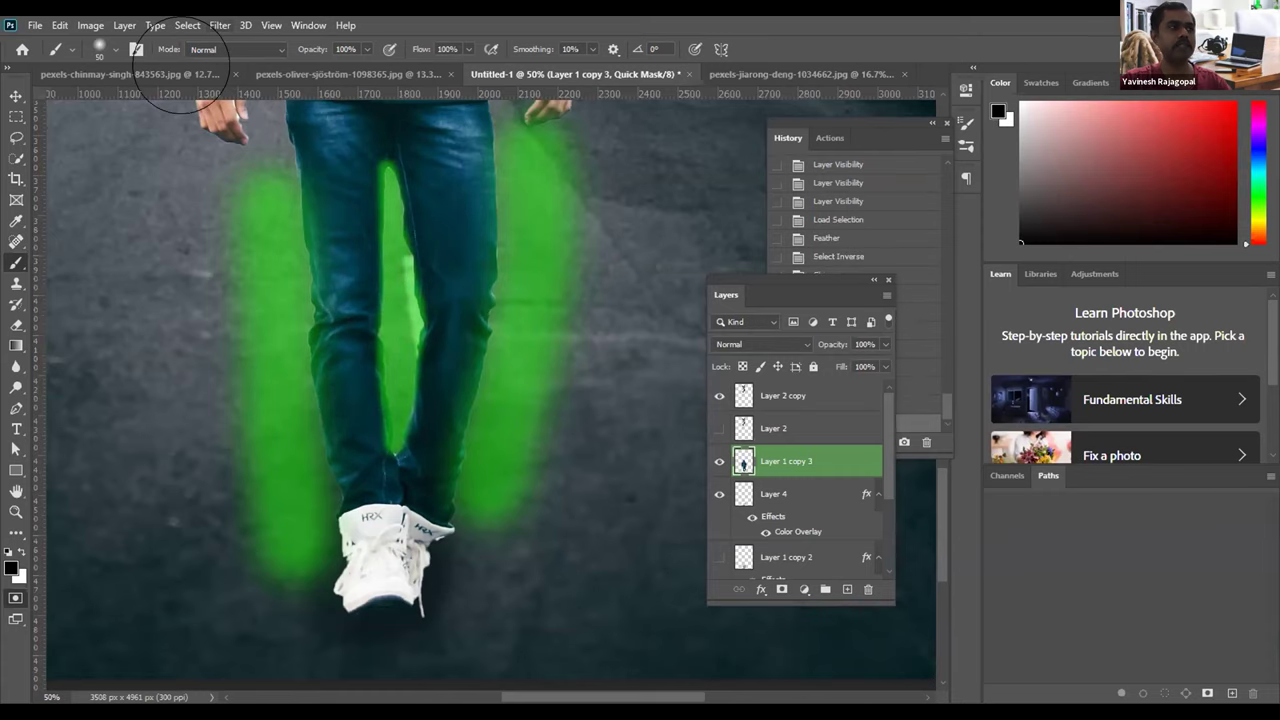
Step: Open Gaussian Blur for the mask and frame the legs in its preview
{"action": "left_click", "coordinate": [219, 25]}
{"action": "mouse_move", "coordinate": [229, 205]}
{"action": "left_click", "coordinate": [455, 267]}
{"action": "left_click_drag", "start_coordinate": [795, 235], "coordinate": [843, 232]}
Step: Blur the mask with a radius of about 19 pixels and convert it to a selection
{"action": "left_click_drag", "start_coordinate": [846, 391], "coordinate": [852, 391]}
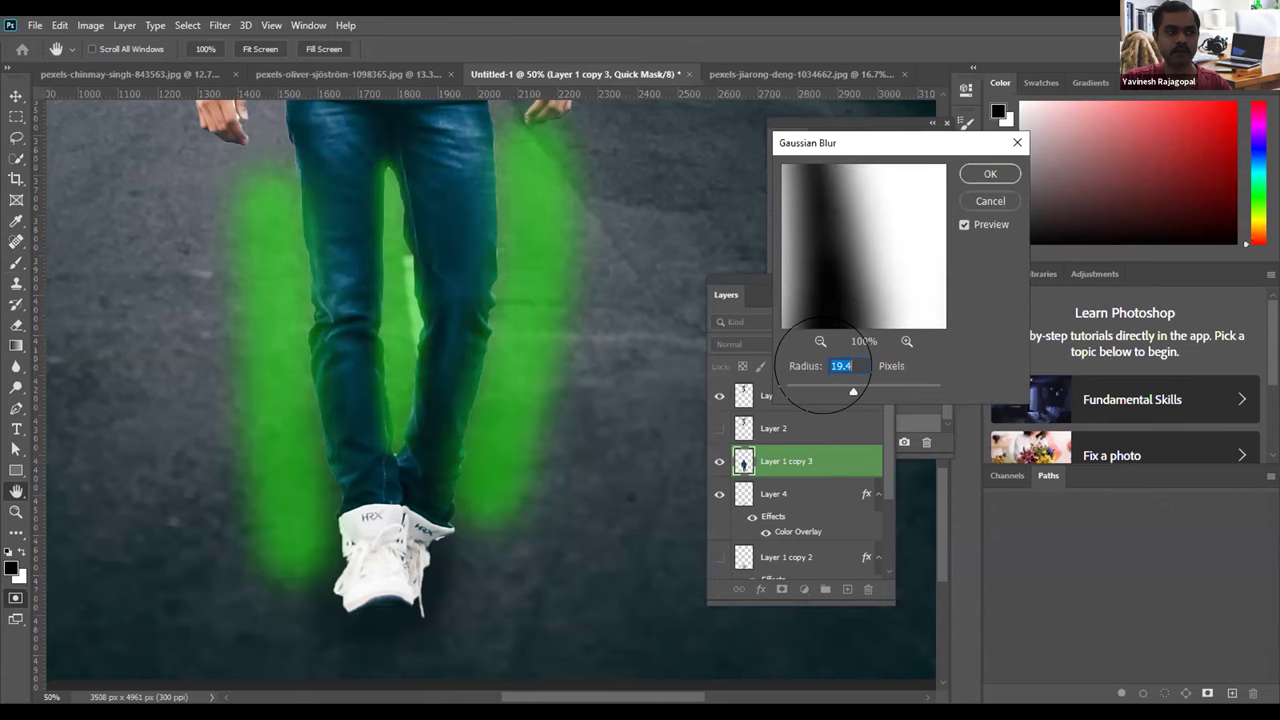
{"action": "left_click", "coordinate": [990, 173]}
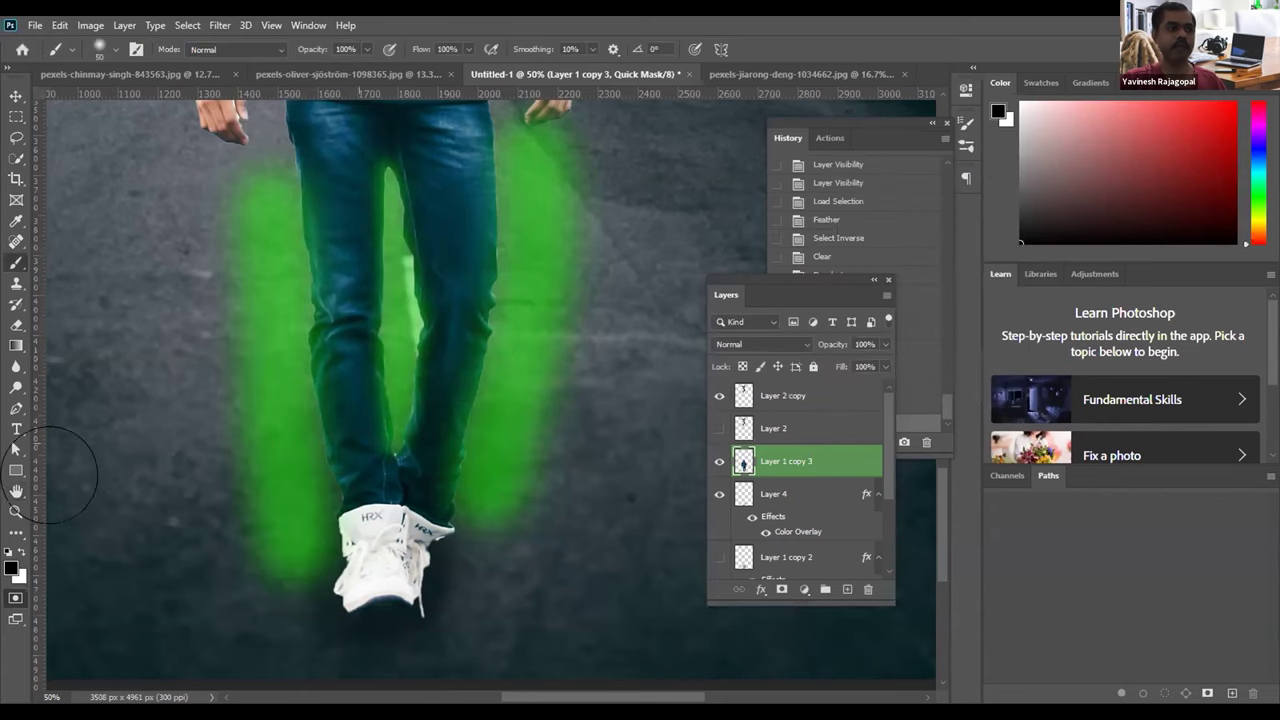
{"action": "left_click", "coordinate": [16, 597]}
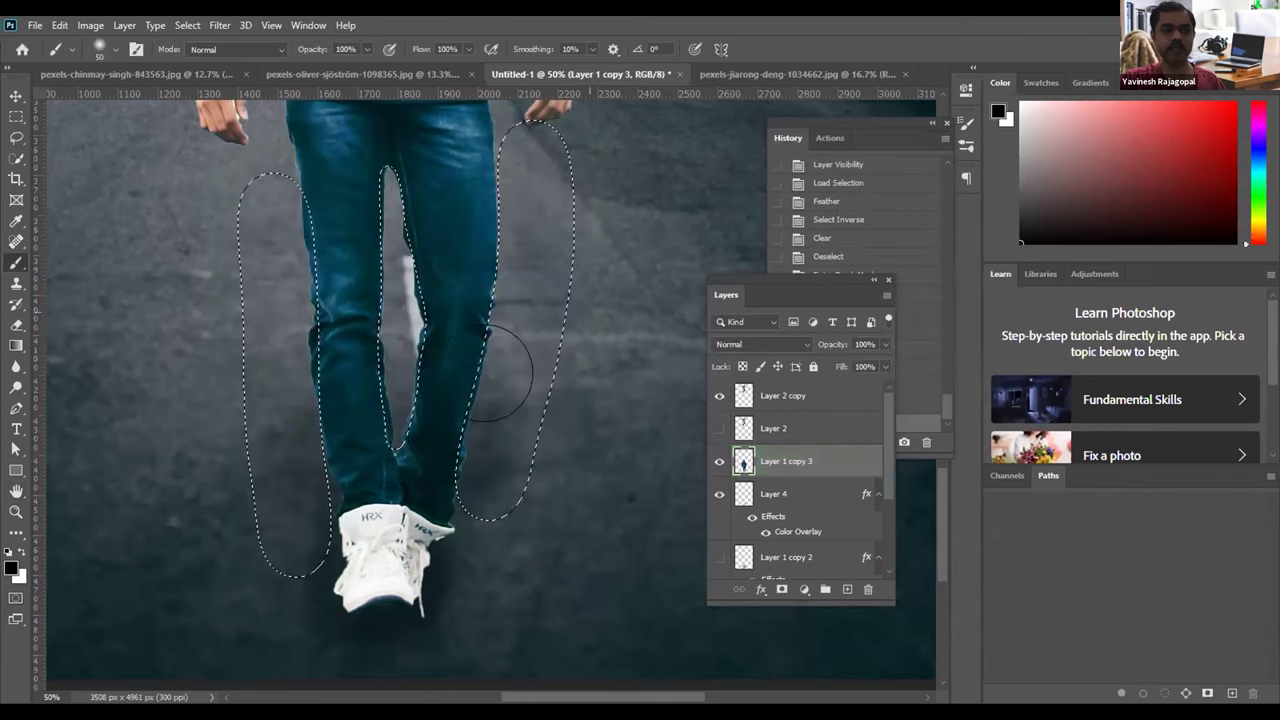
Step: Darken the selection with Levels inputs 24 / 0.67 / 255, then deselect
{"action": "left_click", "coordinate": [90, 25]}
{"action": "mouse_move", "coordinate": [230, 66]}
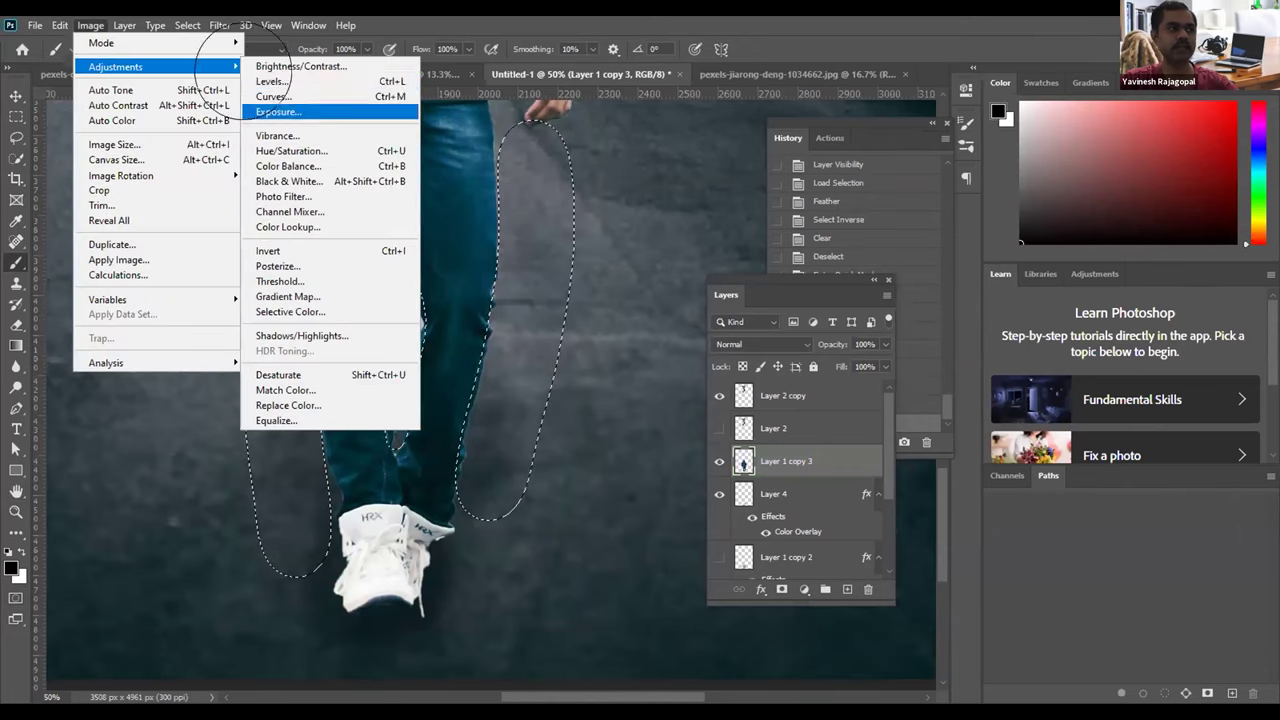
{"action": "left_click", "coordinate": [272, 81]}
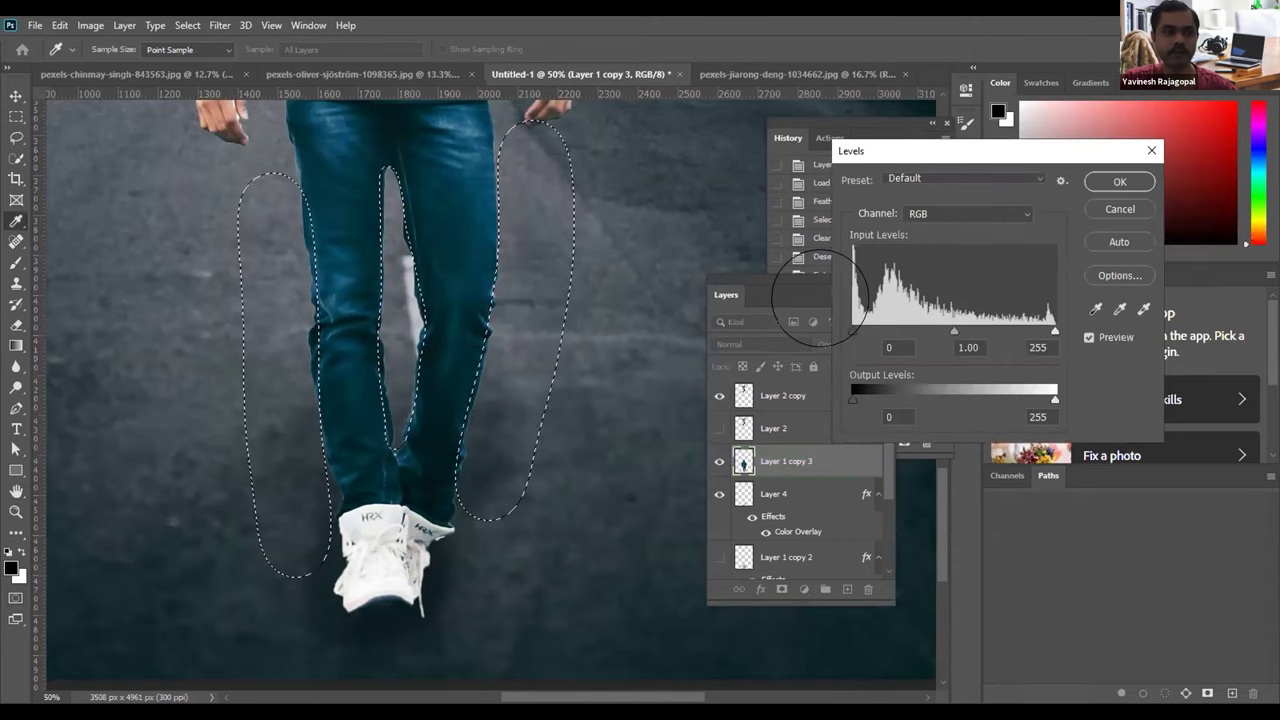
{"action": "left_click_drag", "start_coordinate": [853, 330], "coordinate": [964, 300]}
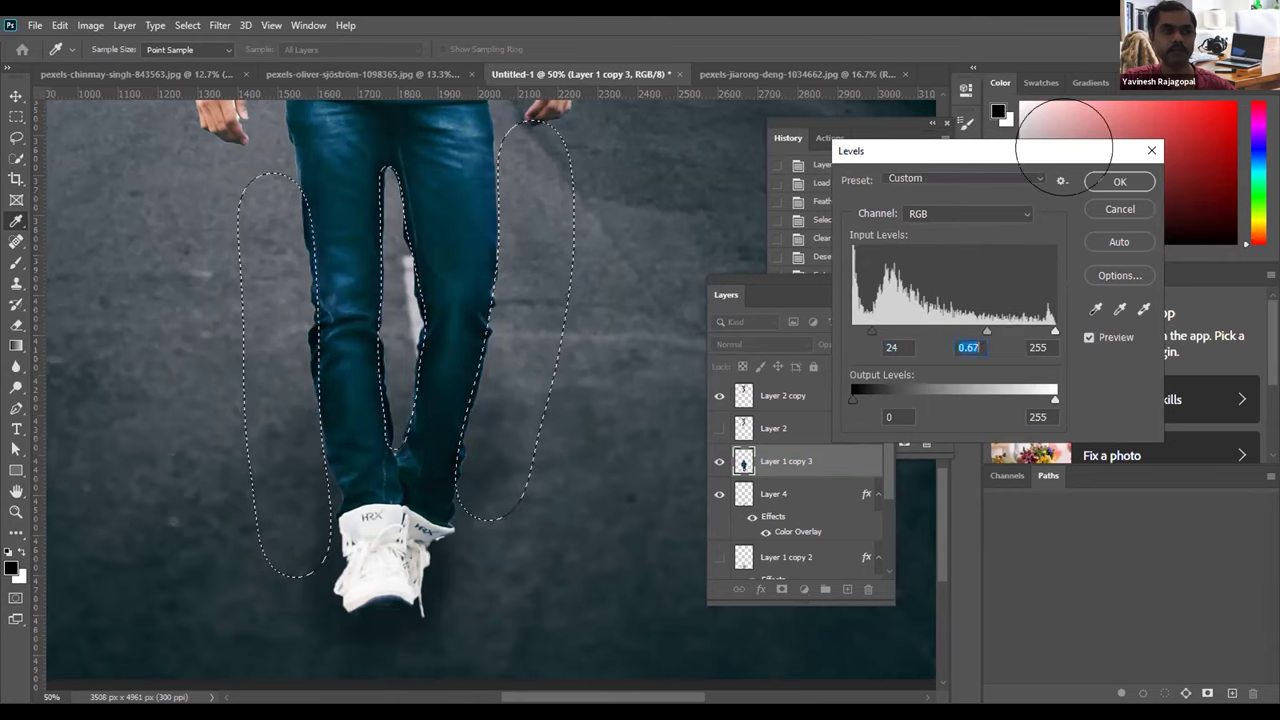
{"action": "left_click", "coordinate": [1120, 181]}
{"action": "key", "text": "ctrl+d"}
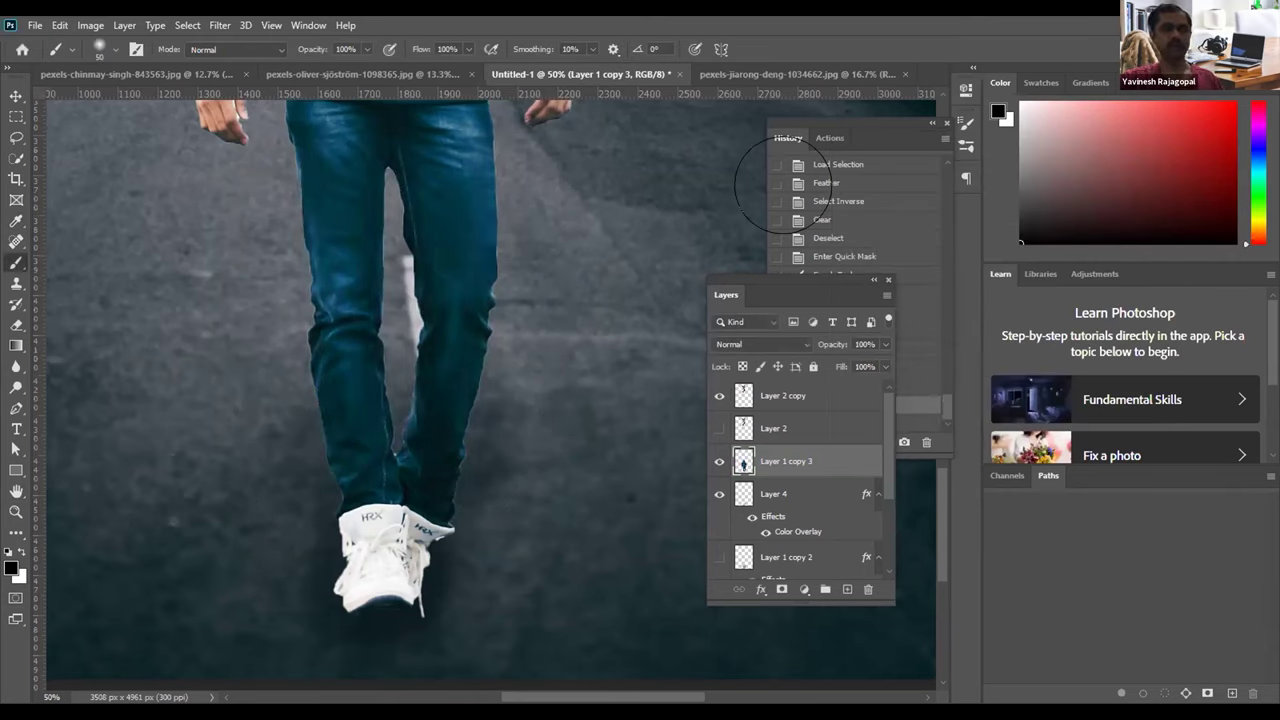
Step: Zoom out and compare the composite before and after the shadow edits in History
{"action": "key", "text": "ctrl+minus"}
{"action": "key", "text": "ctrl+minus"}
{"action": "key", "text": "ctrl+minus"}
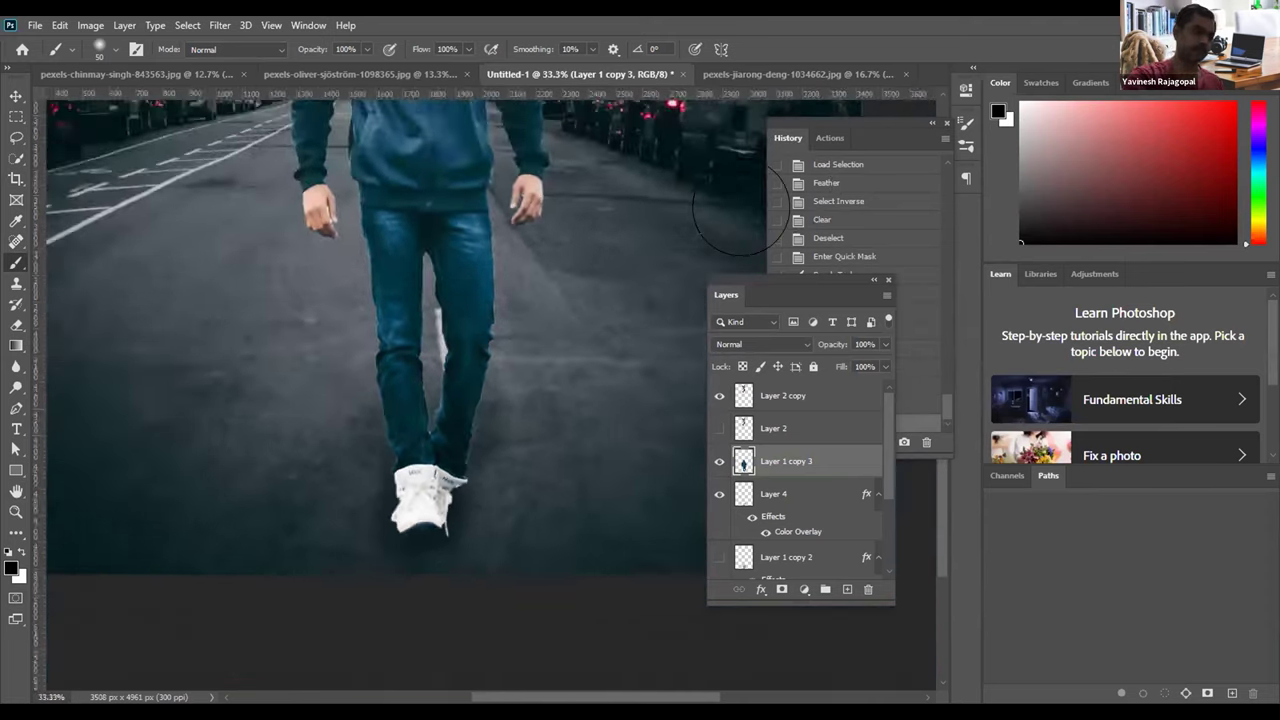
{"action": "key", "text": "q"}
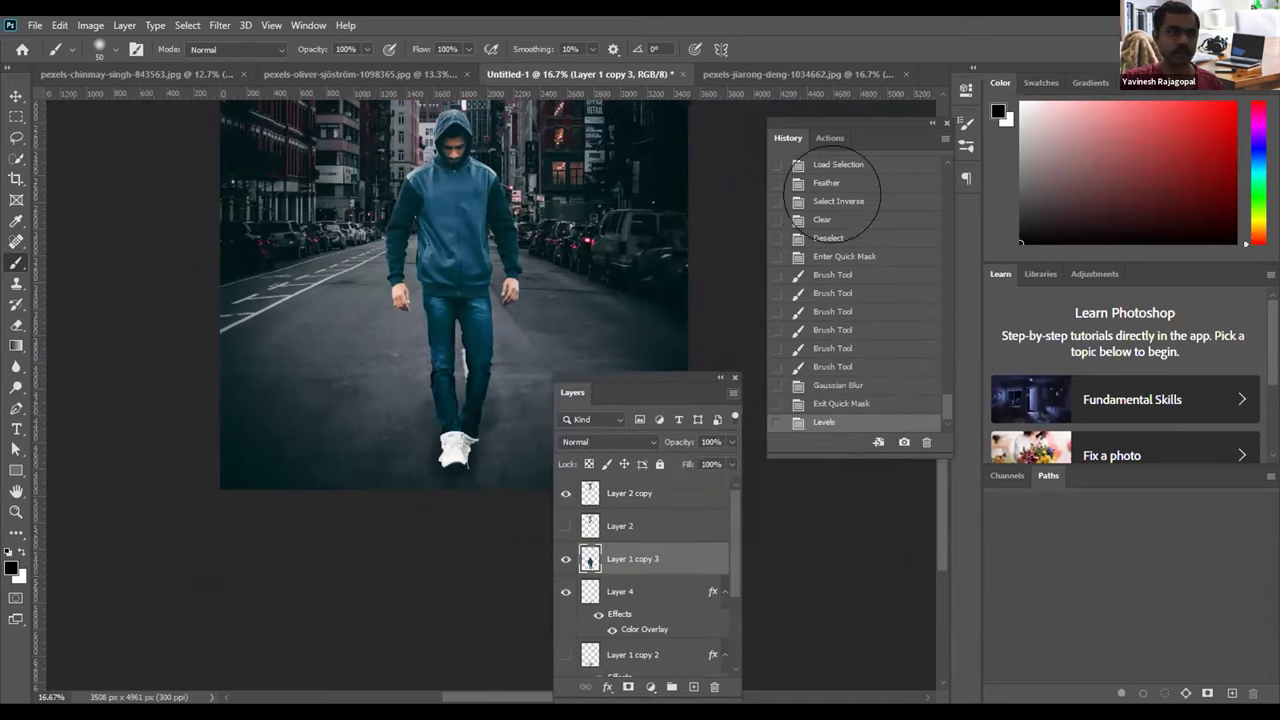
{"action": "scroll", "coordinate": [823, 195], "scroll_direction": "up", "scroll_amount": 1}
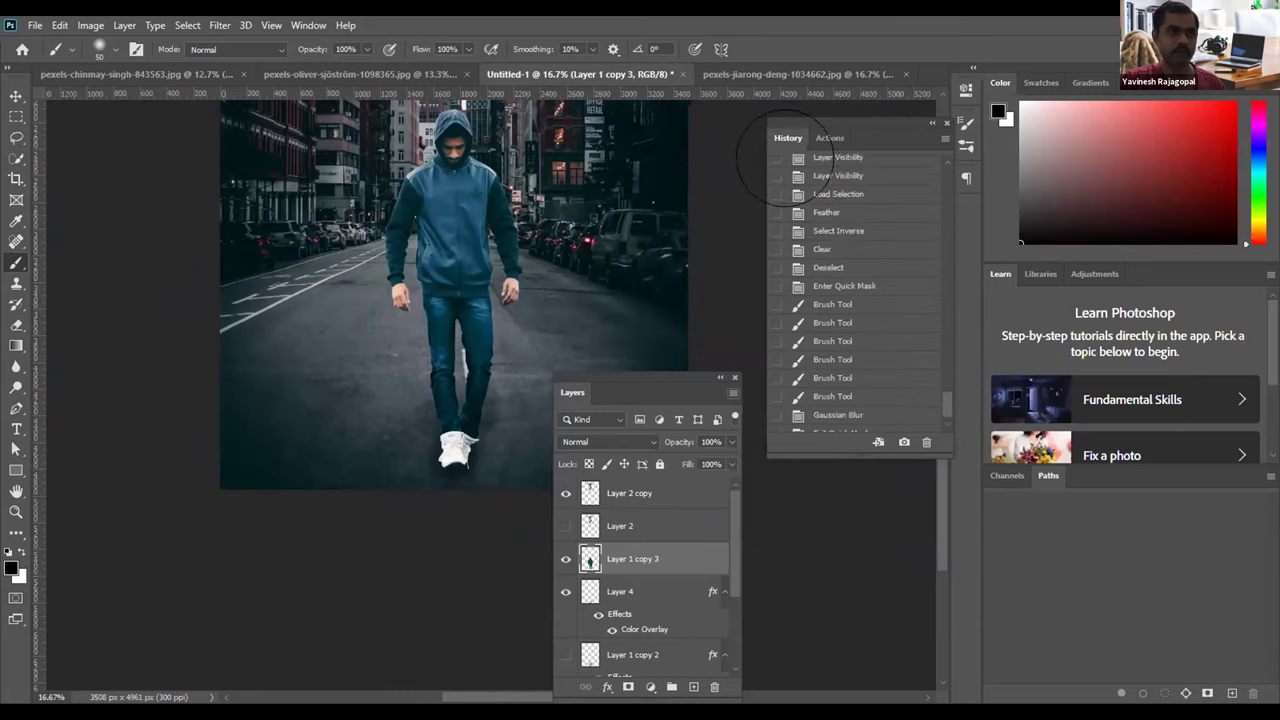
{"action": "left_click", "coordinate": [825, 175]}
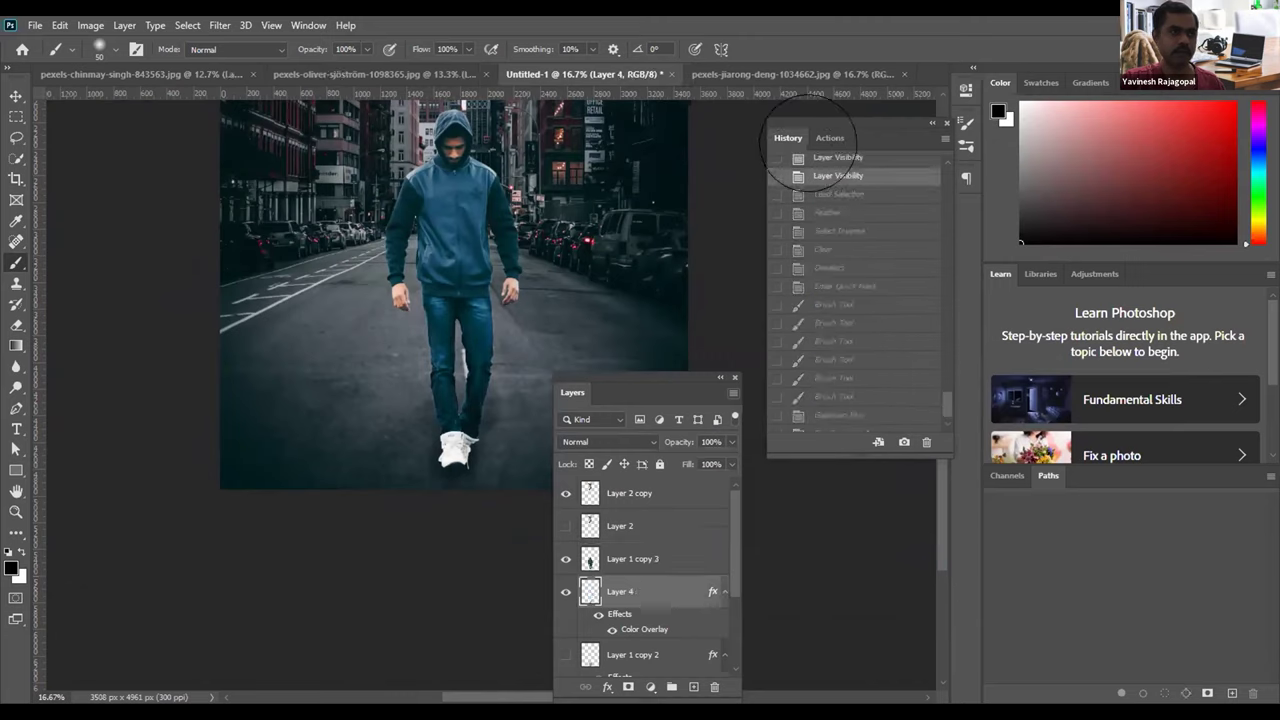
{"action": "scroll", "coordinate": [848, 287], "scroll_direction": "down", "scroll_amount": 1}
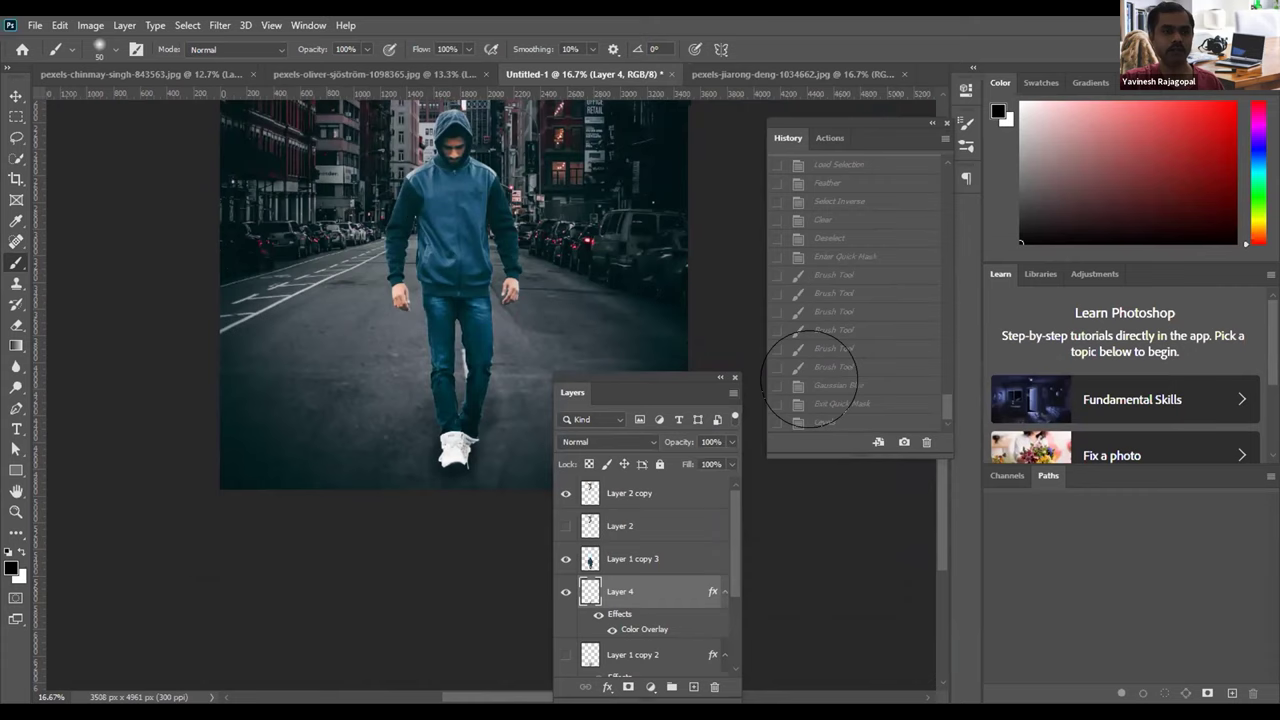
{"action": "left_click", "coordinate": [812, 418]}
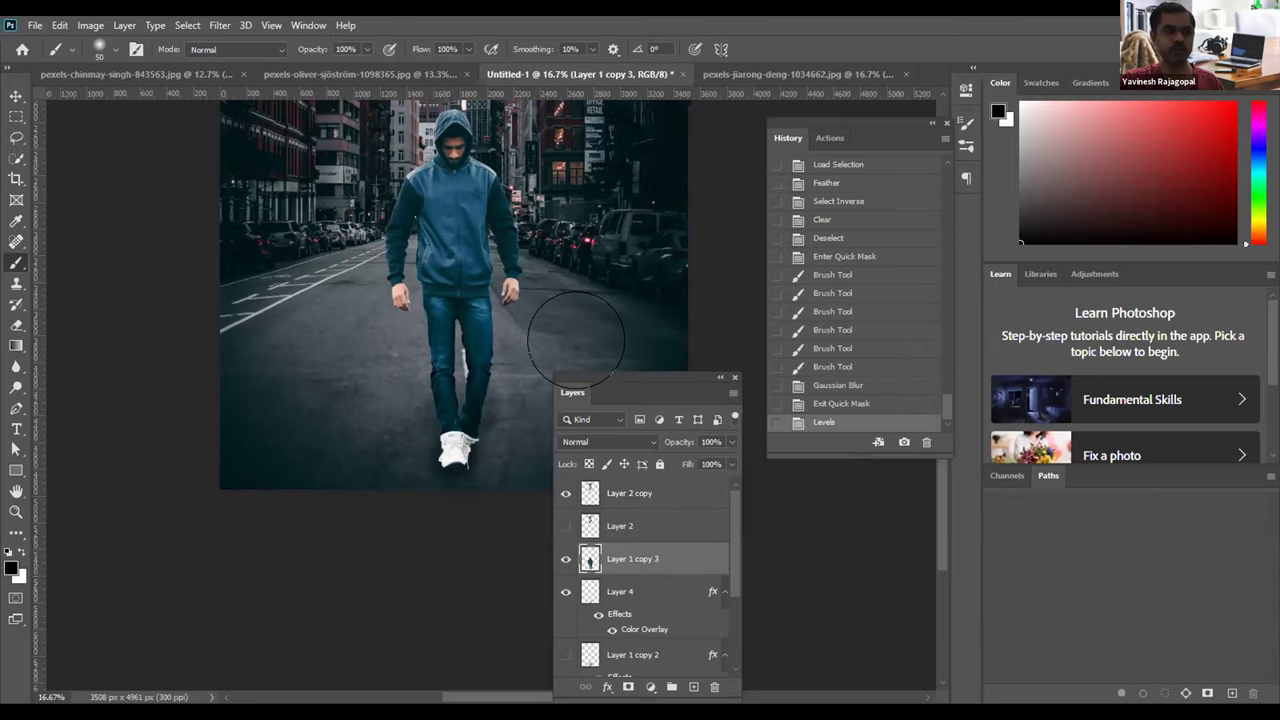
{"action": "scroll", "coordinate": [400, 423], "scroll_direction": "up", "scroll_amount": 3}
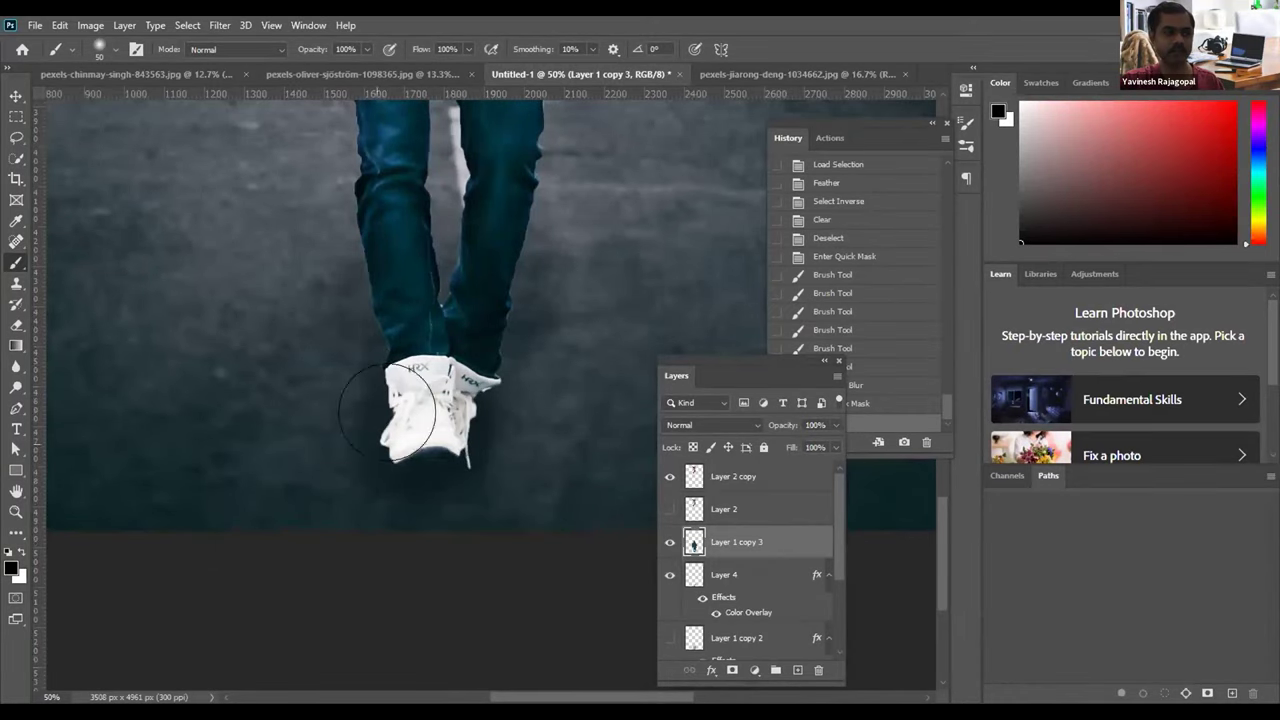
{"action": "scroll", "coordinate": [503, 328], "scroll_direction": "down", "scroll_amount": 4}
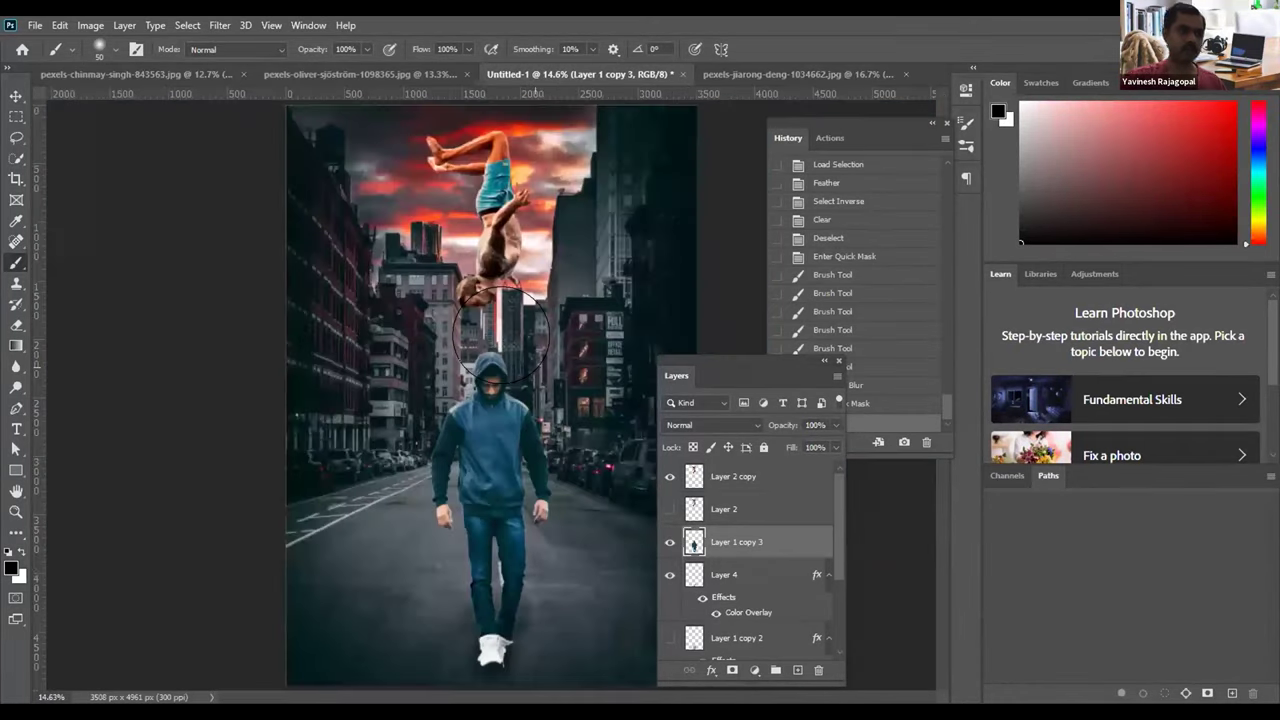
Step: Switch to the Rectangular Marquee tool and bring up the Open dialog
{"action": "left_click", "coordinate": [503, 328]}
{"action": "key", "text": "m"}
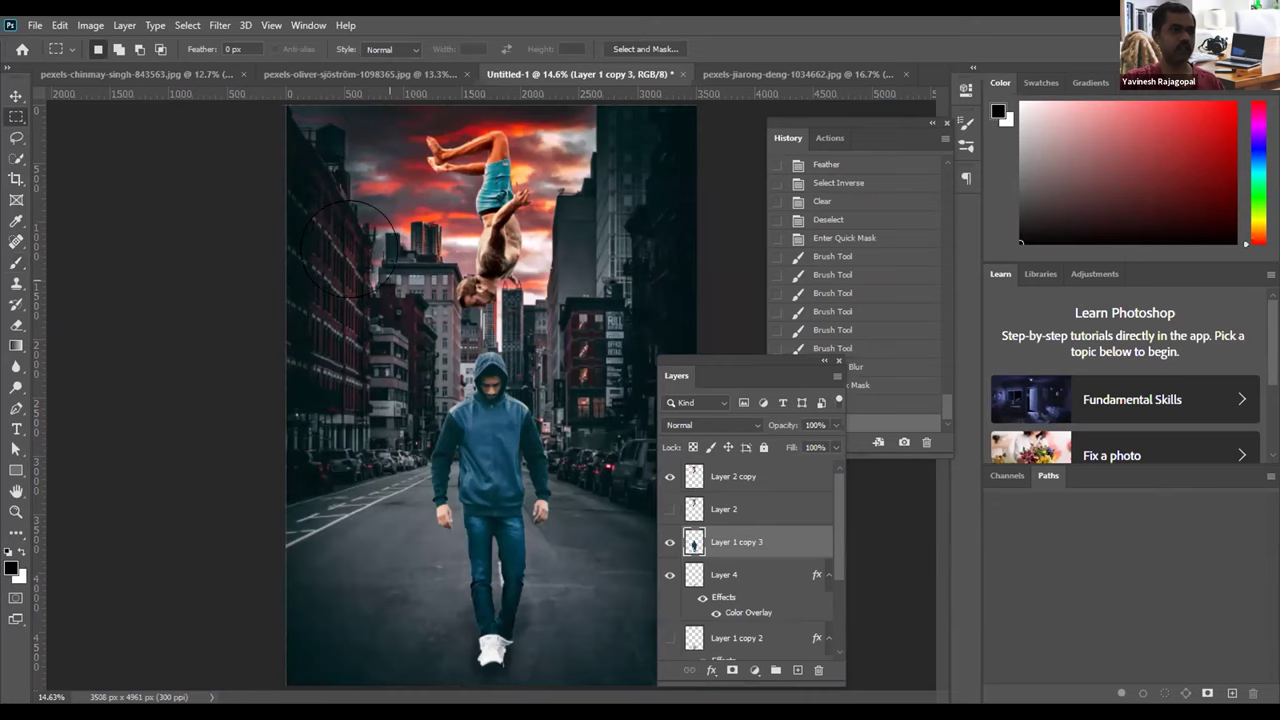
{"action": "key", "text": "ctrl+o"}
Step: Open pexels-iconcom-479444.jpg and pexels-pixabay-235985.jpg, then drag the parchment into Untitled-1
{"action": "left_click", "coordinate": [281, 280]}
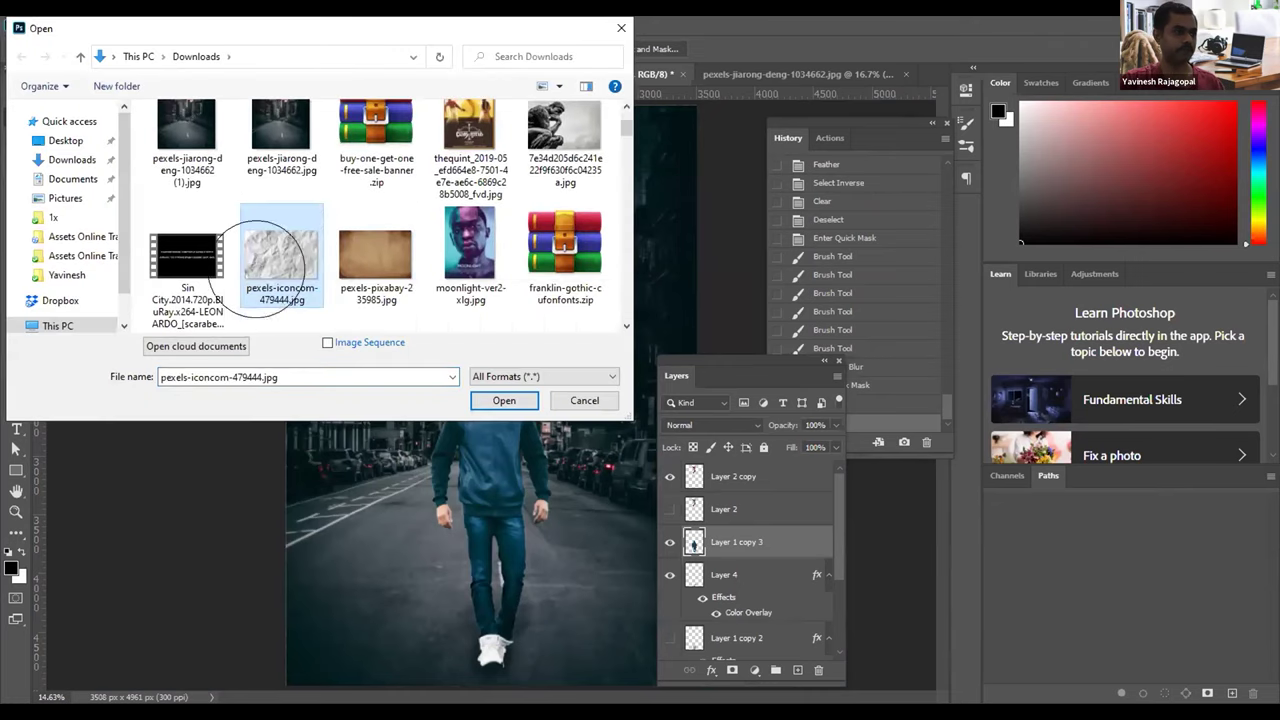
{"action": "left_click", "coordinate": [378, 252], "text": "ctrl"}
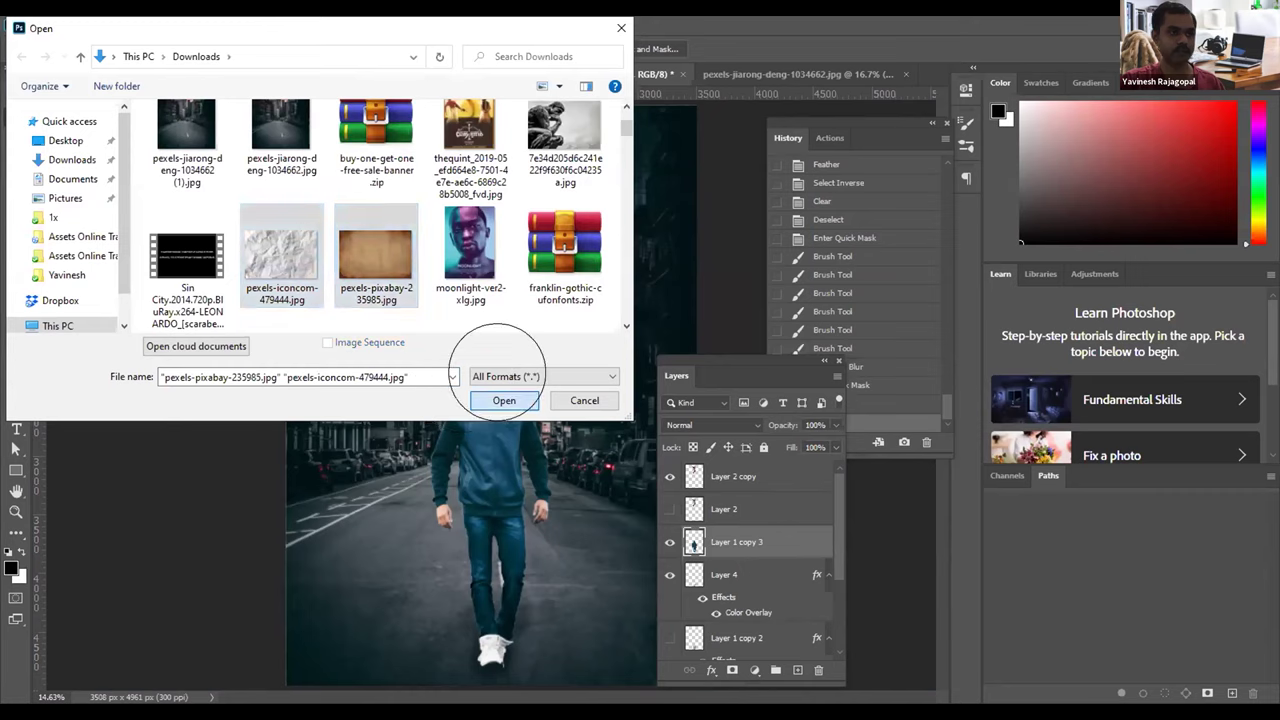
{"action": "left_click", "coordinate": [504, 400]}
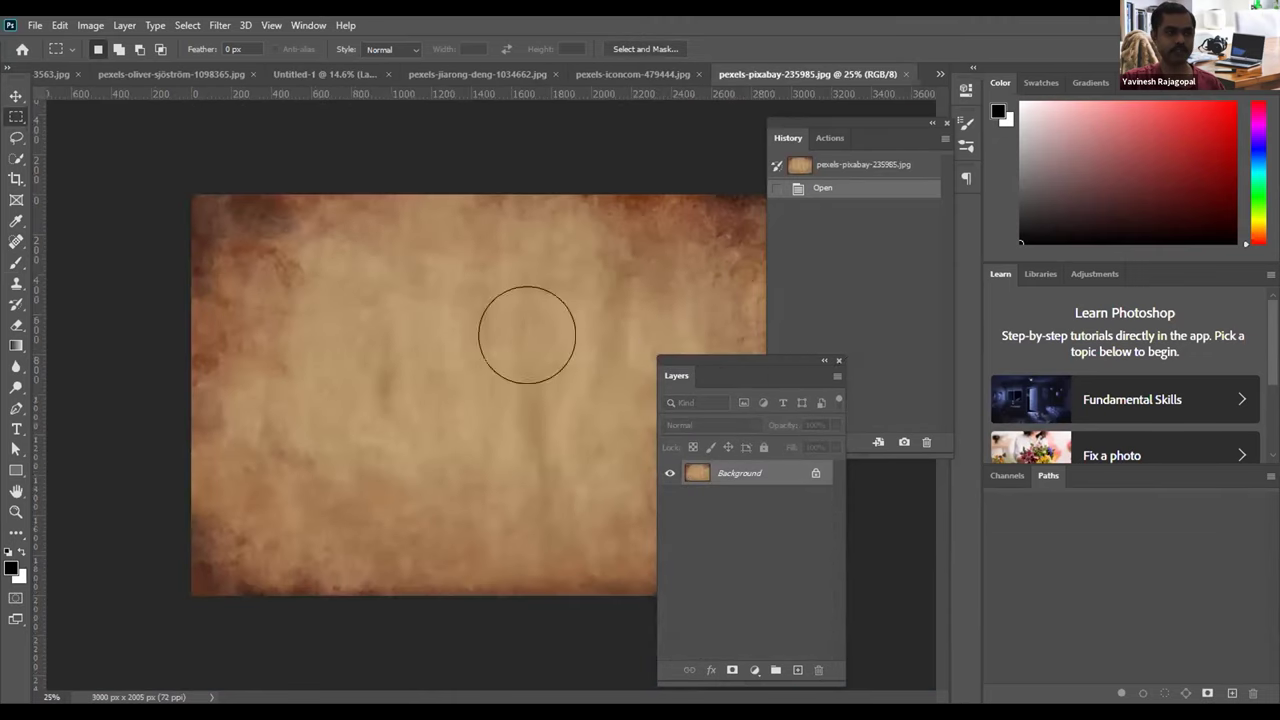
{"action": "key", "text": "v"}
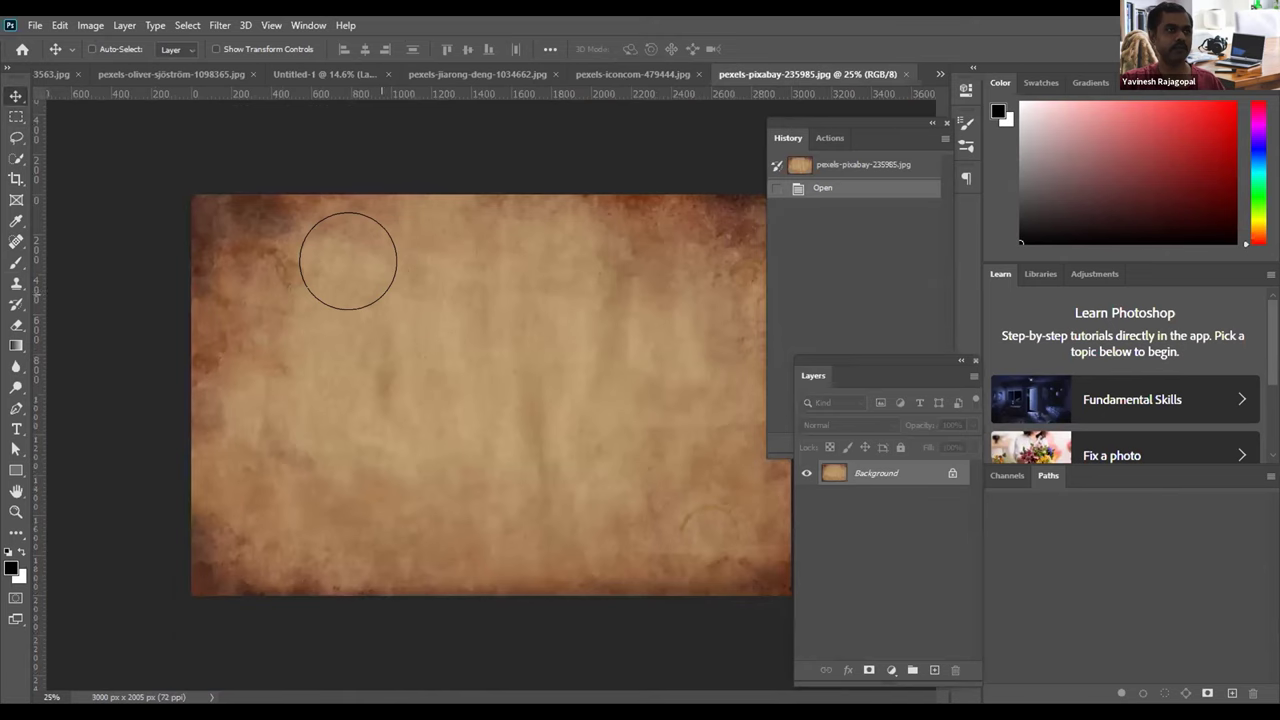
{"action": "left_click_drag", "start_coordinate": [285, 77], "coordinate": [371, 186]}
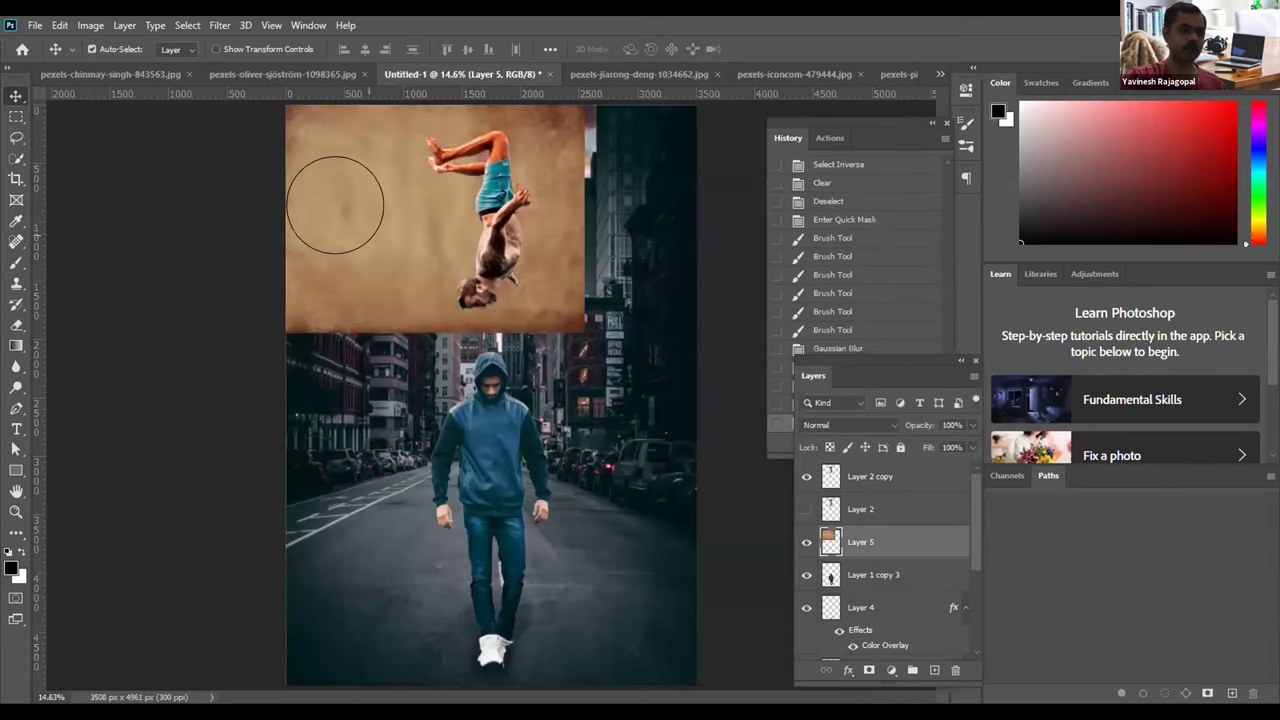
Step: Bring Layer 5 to the top, rotate it 90° to portrait, and scale it to fill the canvas
{"action": "key", "text": "ctrl+minus"}
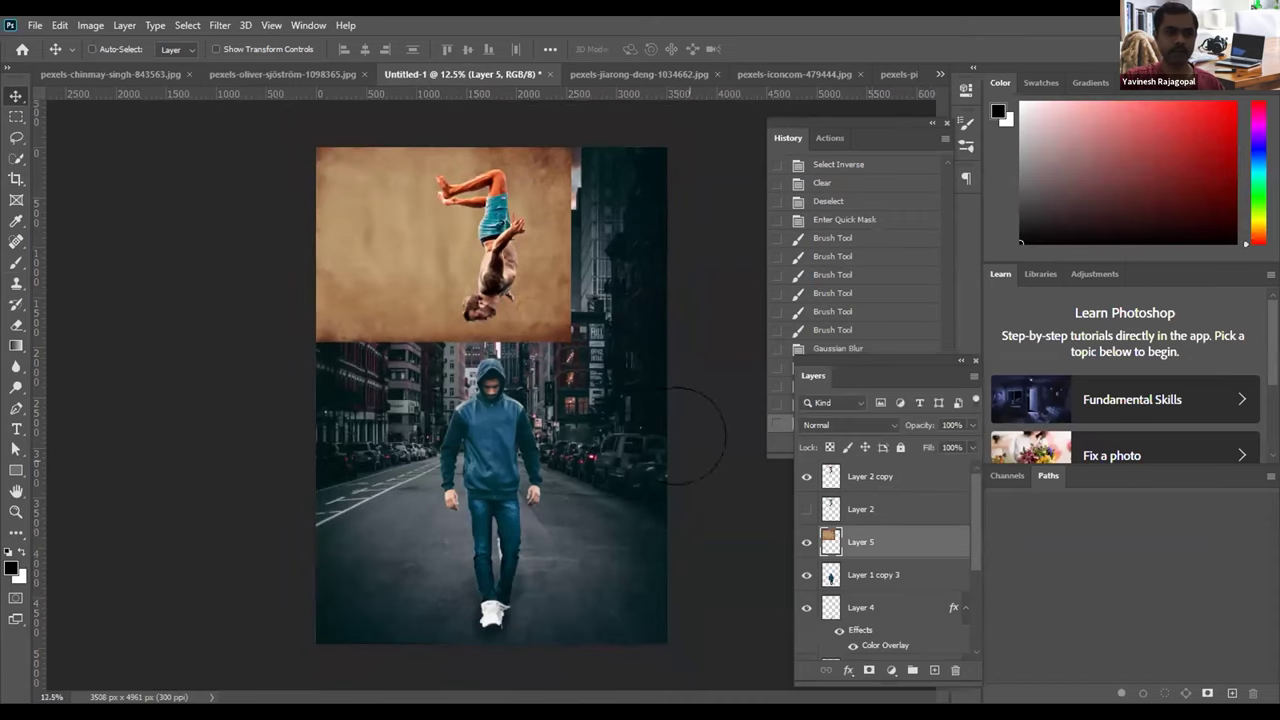
{"action": "key", "text": "ctrl+shift+bracketright"}
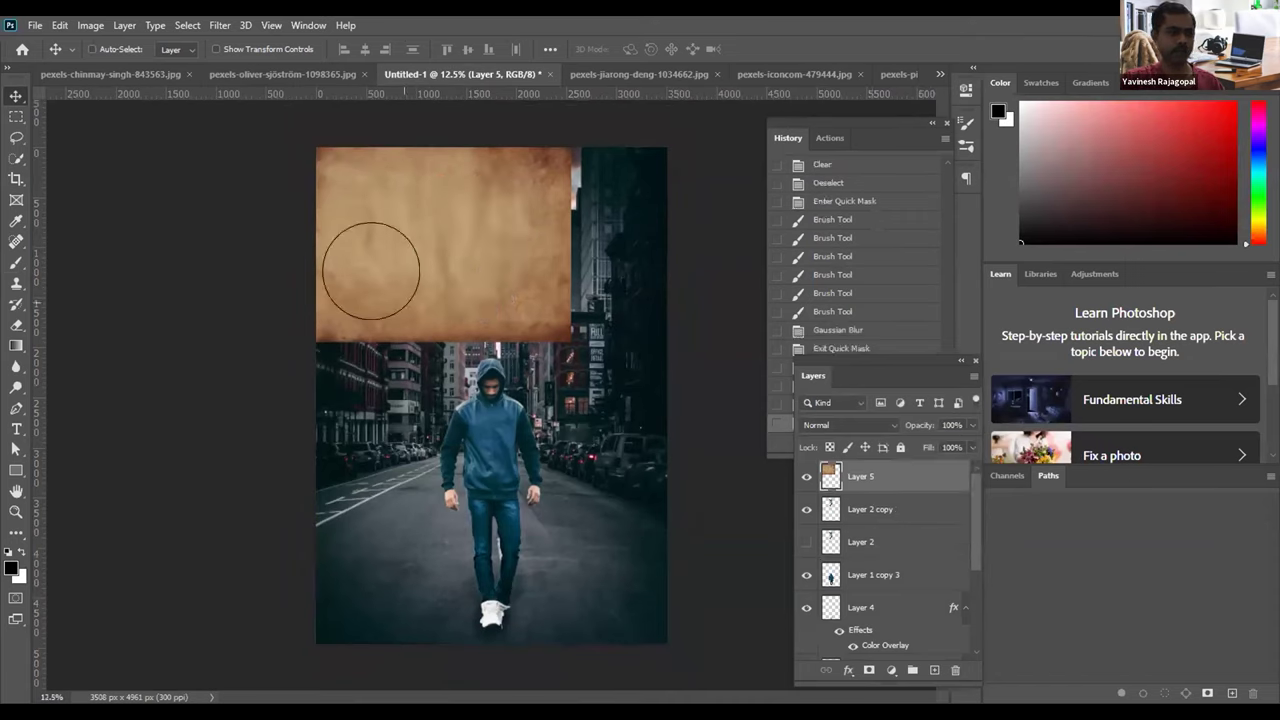
{"action": "key", "text": "ctrl+t"}
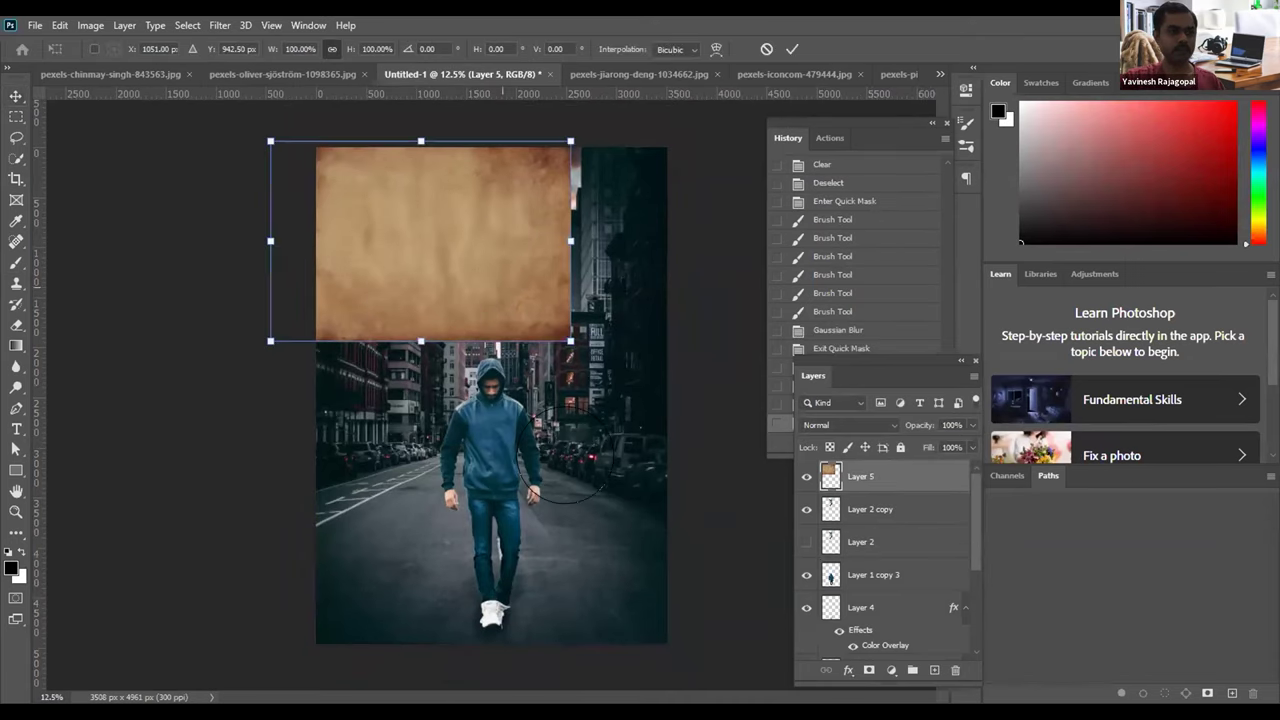
{"action": "left_click_drag", "start_coordinate": [567, 349], "coordinate": [663, 555]}
{"action": "left_click_drag", "start_coordinate": [598, 250], "coordinate": [579, 269]}
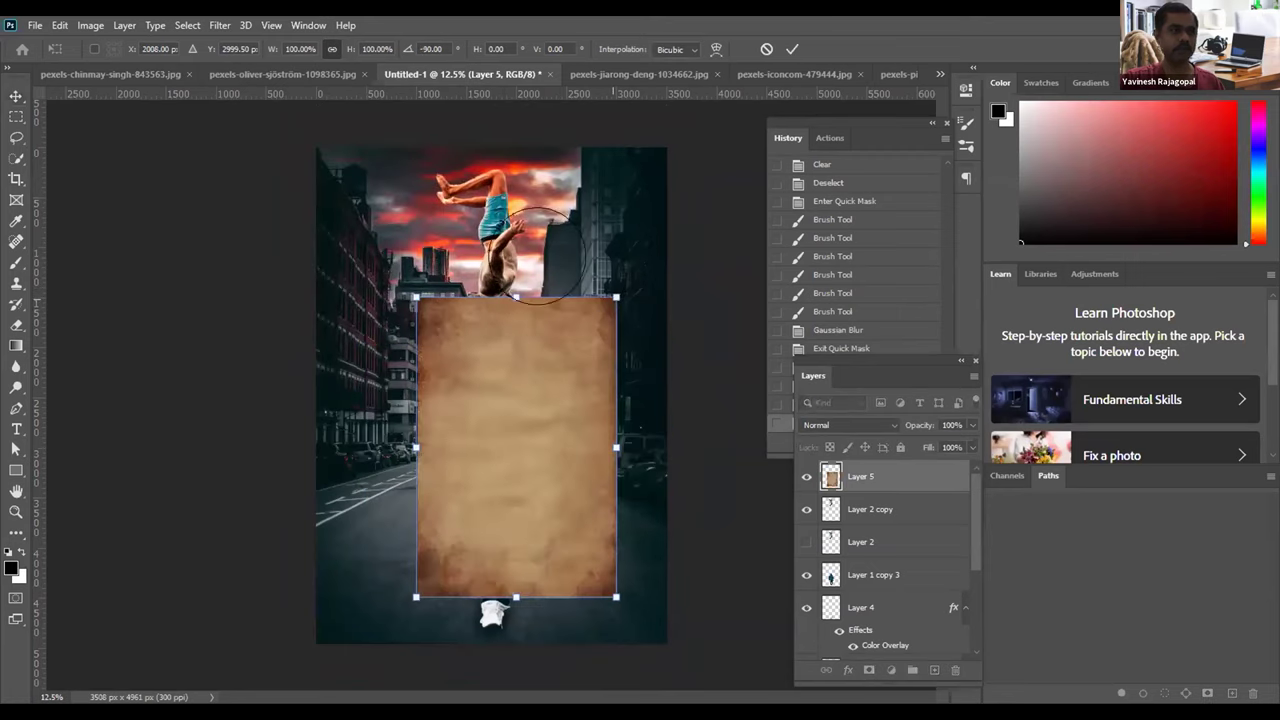
{"action": "left_click_drag", "start_coordinate": [616, 447], "coordinate": [688, 407]}
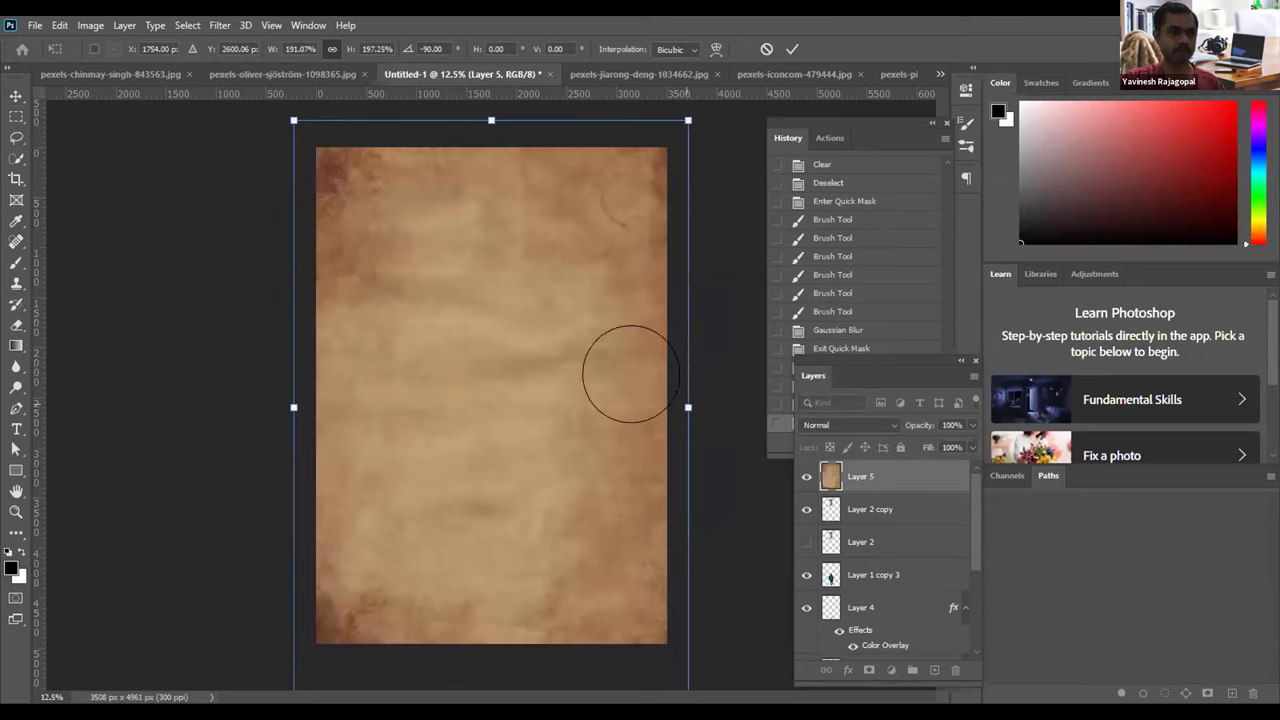
{"action": "key", "text": "ctrl+z"}
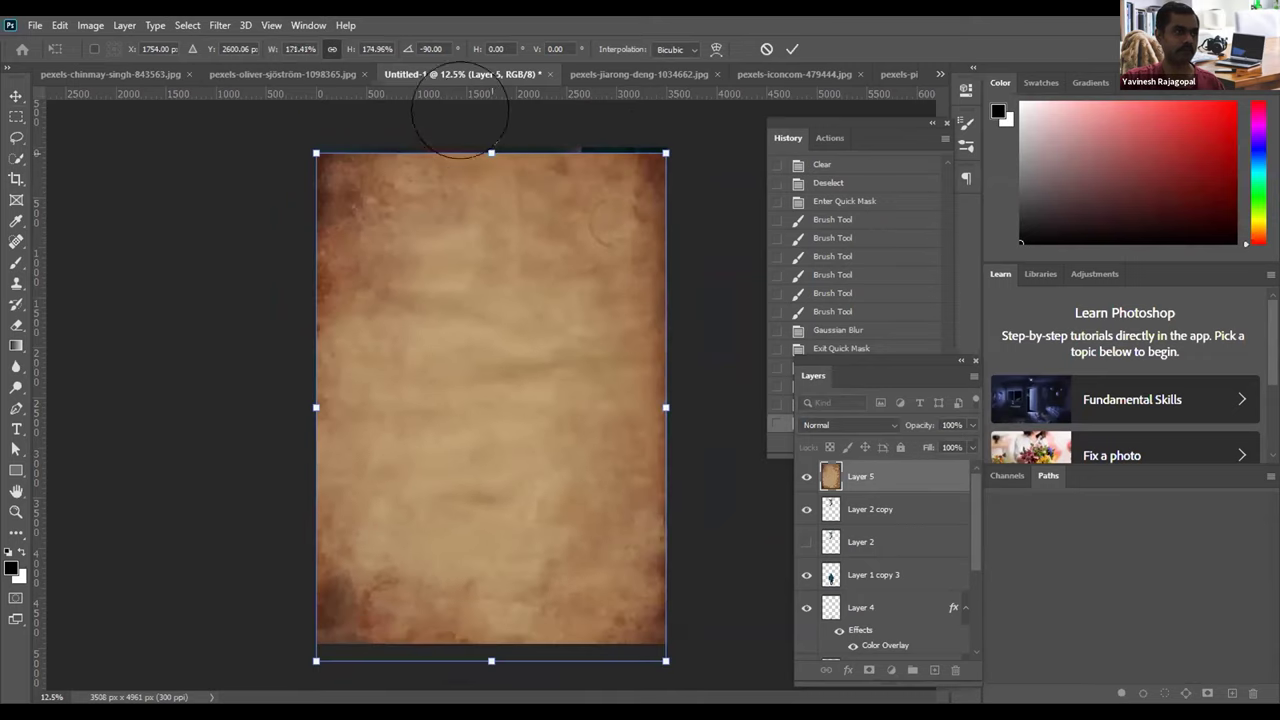
{"action": "left_click_drag", "start_coordinate": [491, 153], "coordinate": [491, 147]}
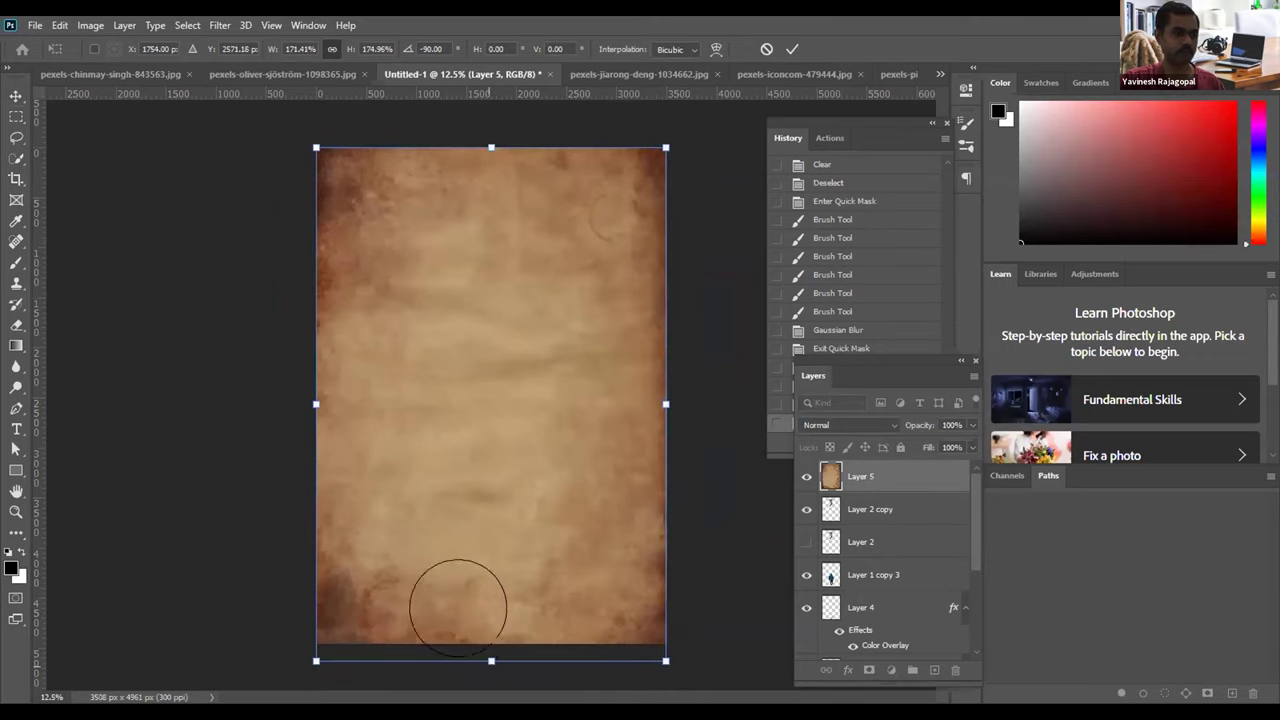
{"action": "key", "text": "Return"}
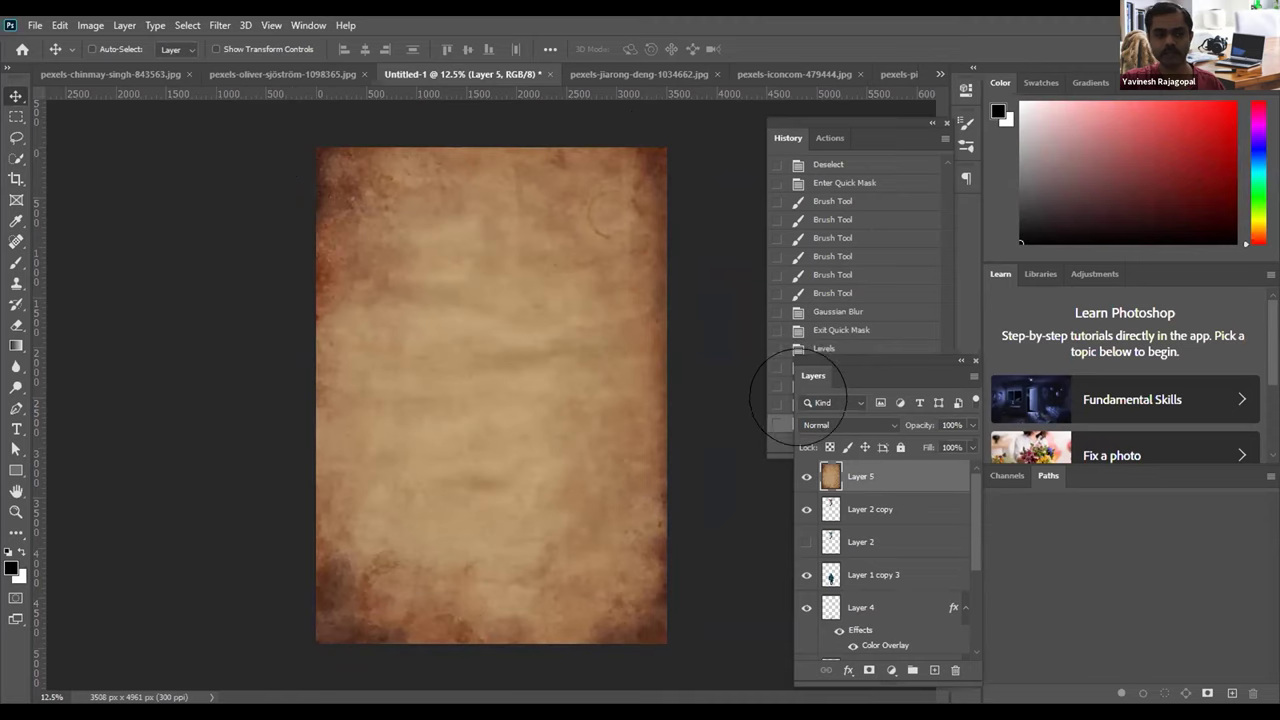
Step: Try parchment blend modes from Darken through Multiply, Color Burn, Color Dodge and Overlay
{"action": "left_click", "coordinate": [815, 425]}
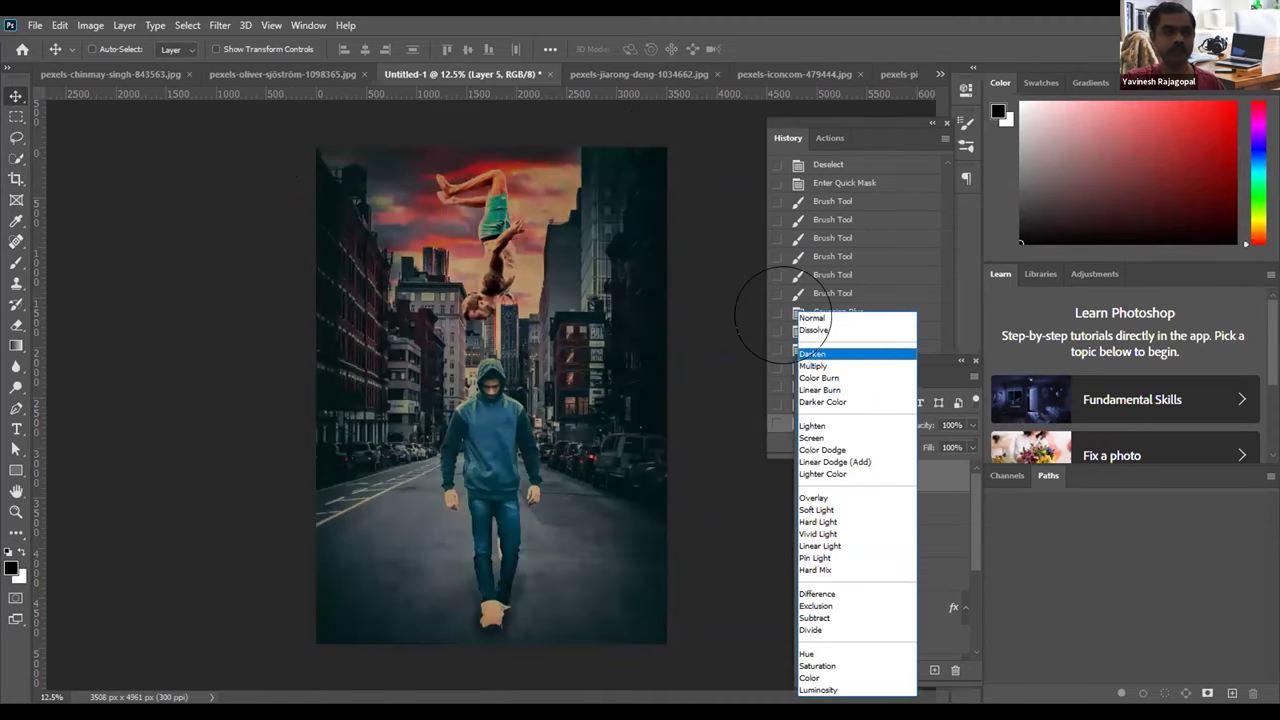
{"action": "left_click", "coordinate": [812, 354]}
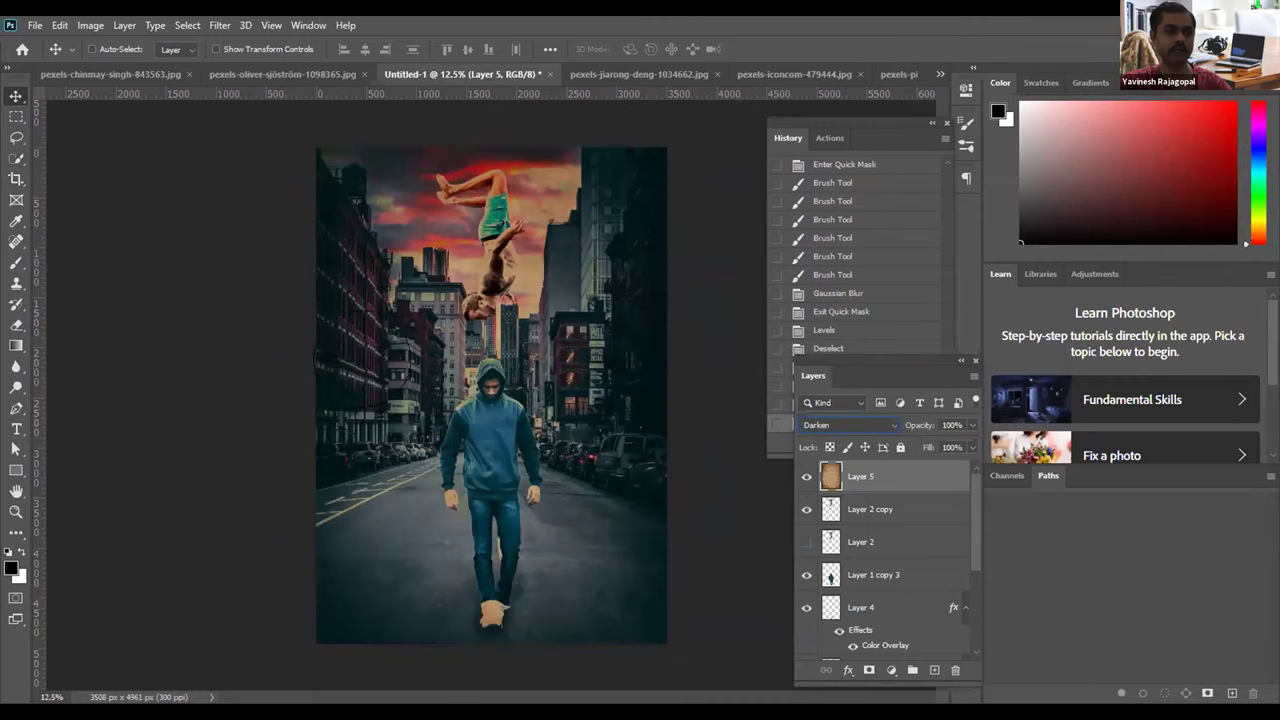
{"action": "key", "text": "shift+plus"}
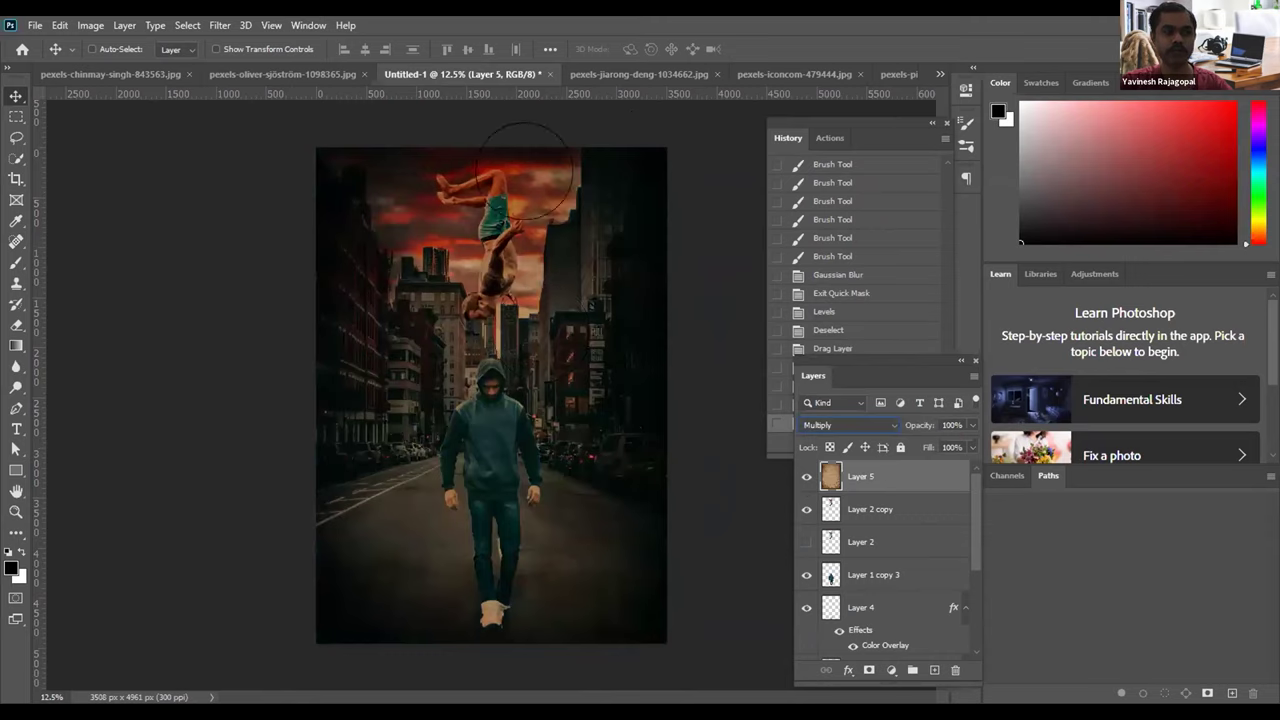
{"action": "key", "text": "shift+plus"}
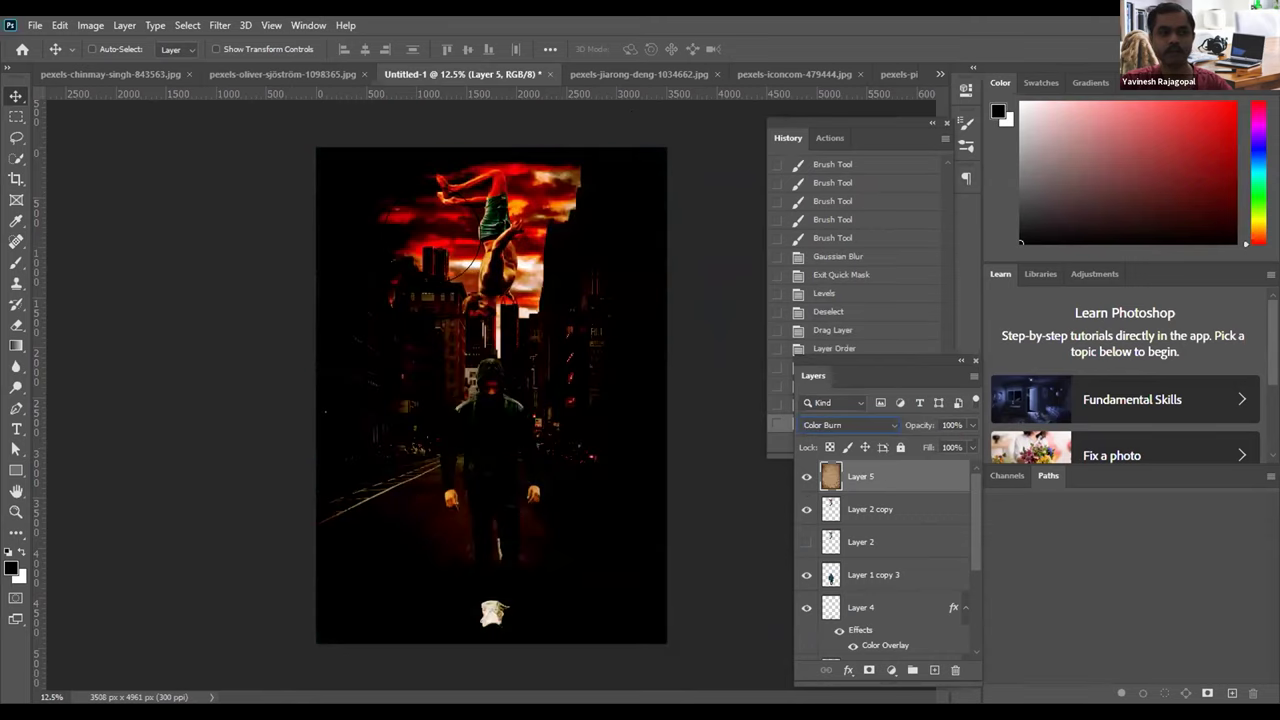
{"action": "key", "text": "shift+plus"}
{"action": "key", "text": "shift+plus"}
{"action": "key", "text": "shift+plus"}
{"action": "key", "text": "shift+minus"}
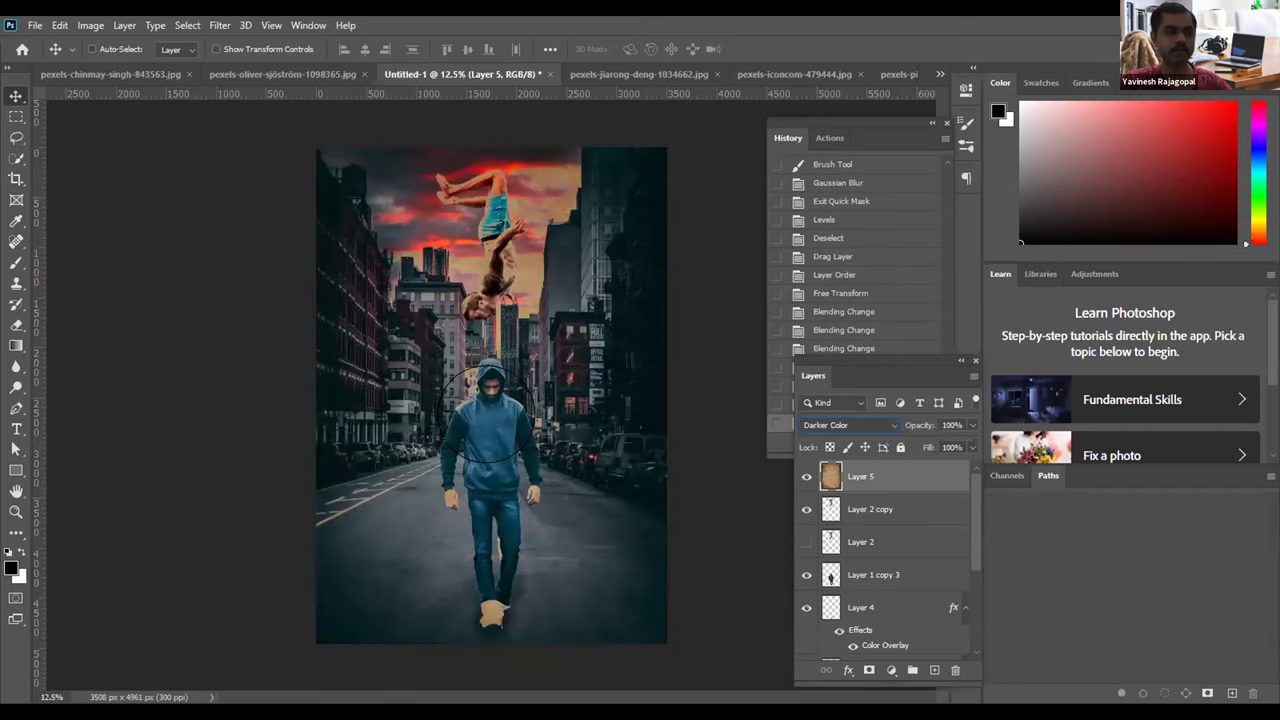
{"action": "key", "text": "shift+plus"}
{"action": "key", "text": "shift+plus"}
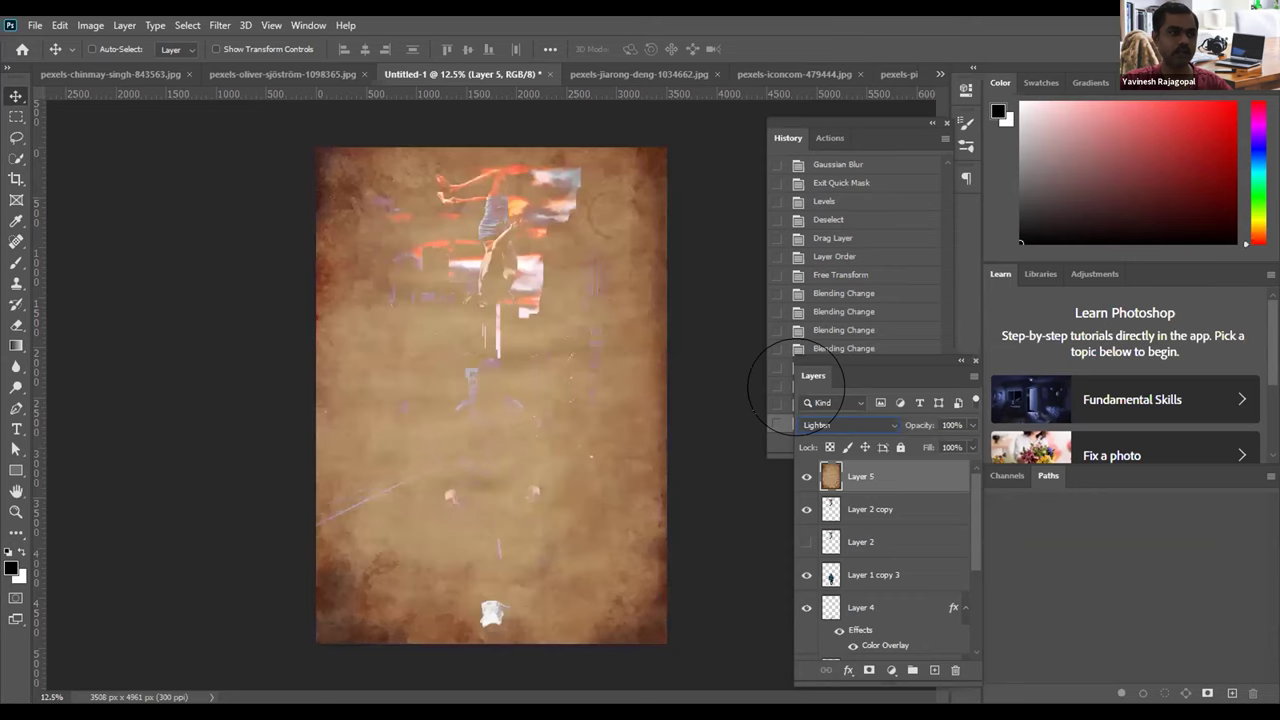
{"action": "key", "text": "shift+plus"}
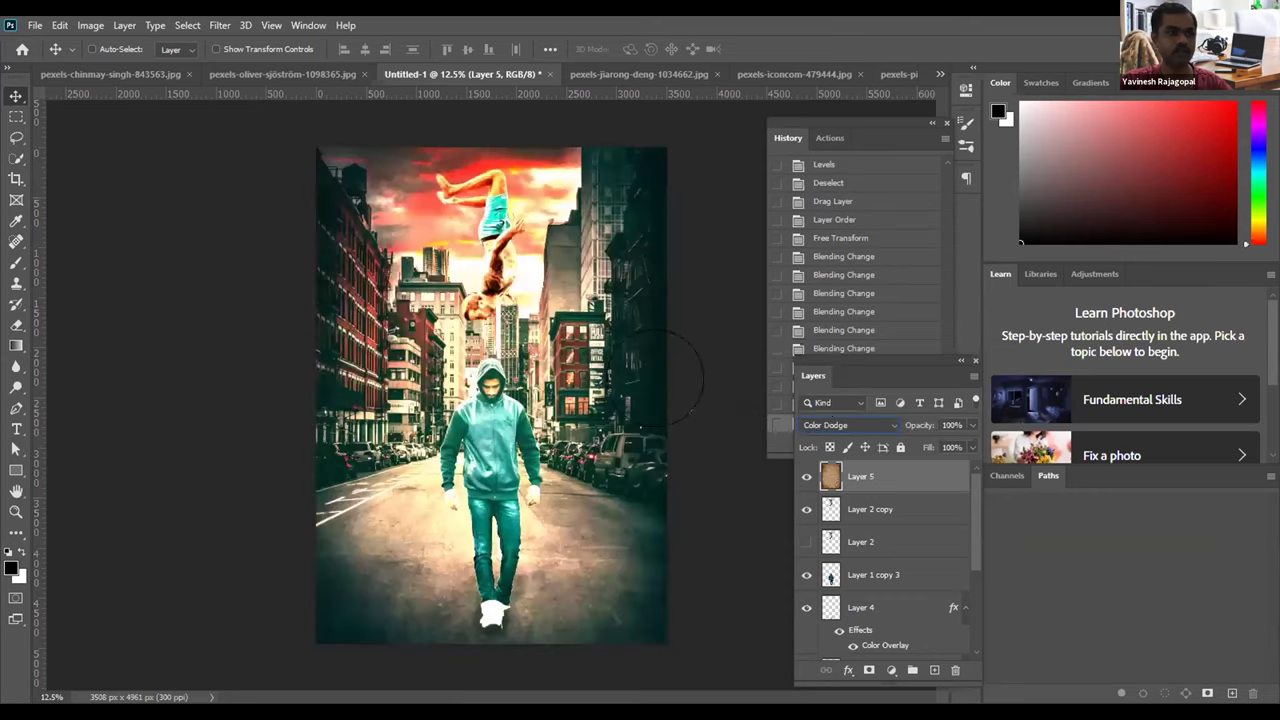
{"action": "key", "text": "shift+plus"}
{"action": "key", "text": "shift+plus"}
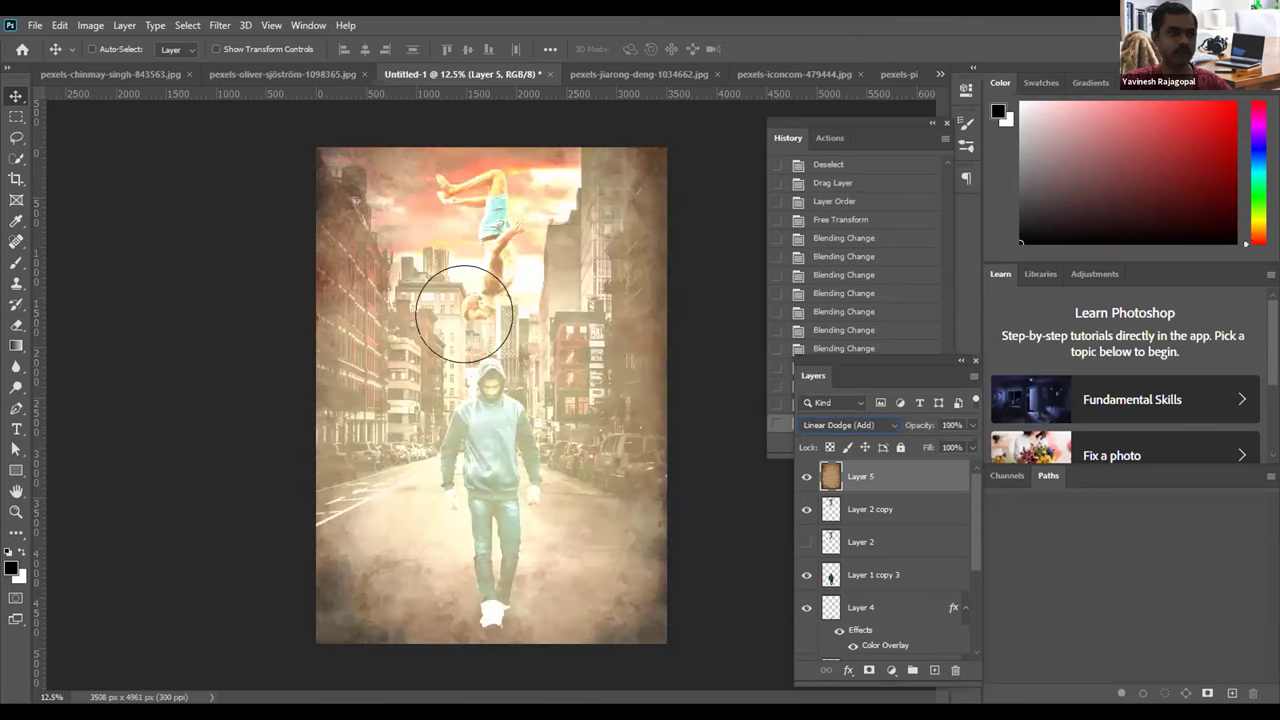
{"action": "key", "text": "shift+minus"}
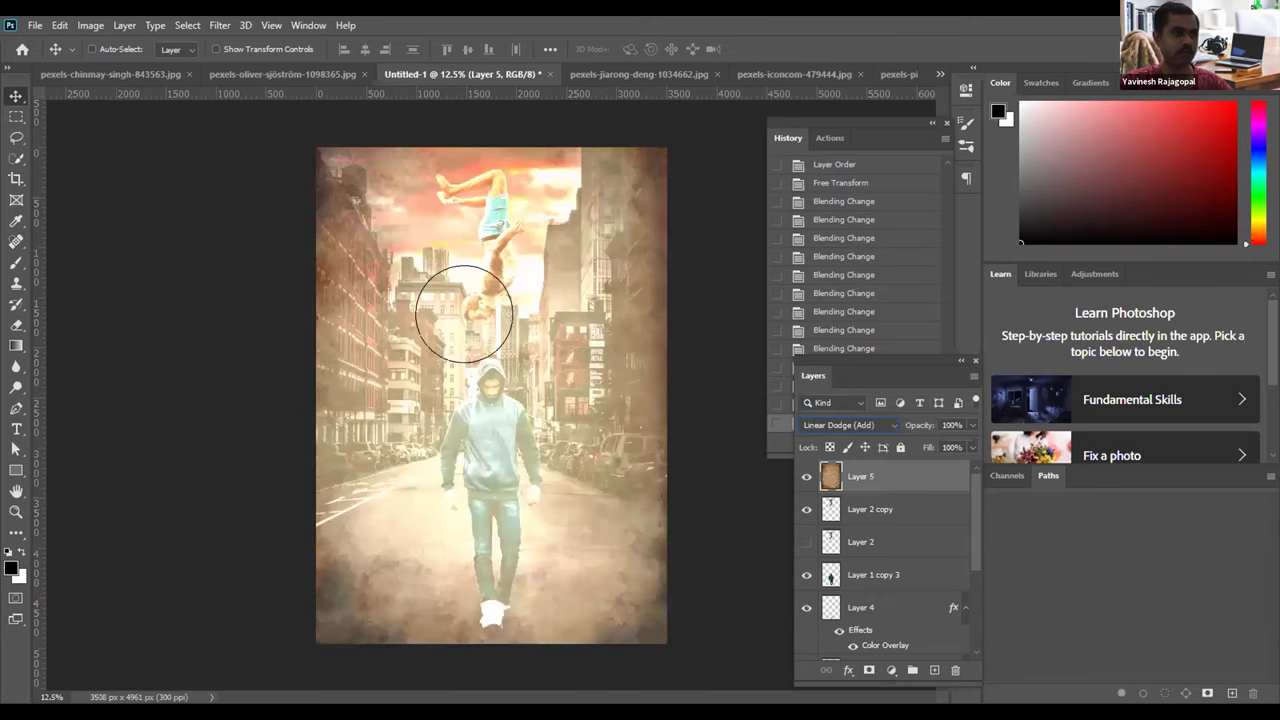
{"action": "key", "text": "shift+plus"}
{"action": "key", "text": "shift+plus"}
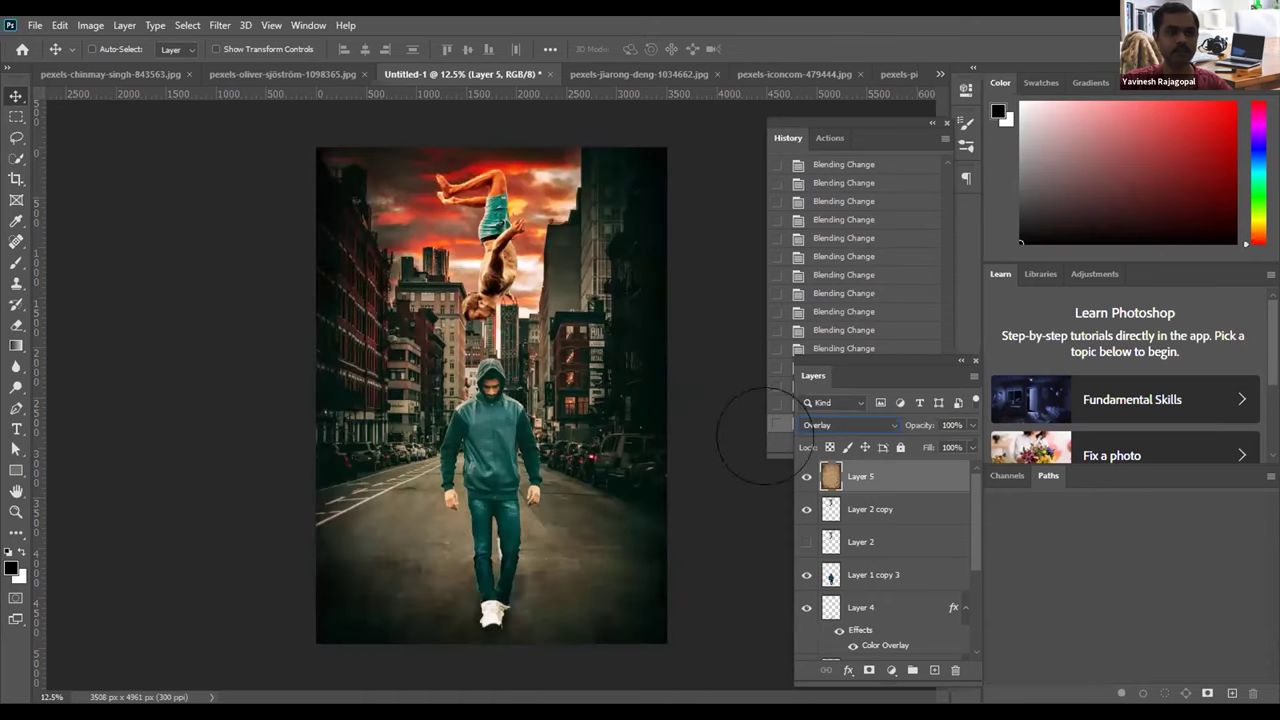
Step: Toggle Layer 5's visibility to compare, then set its blend mode to Hard Light
{"action": "left_click", "coordinate": [806, 476]}
{"action": "left_click", "coordinate": [806, 476]}
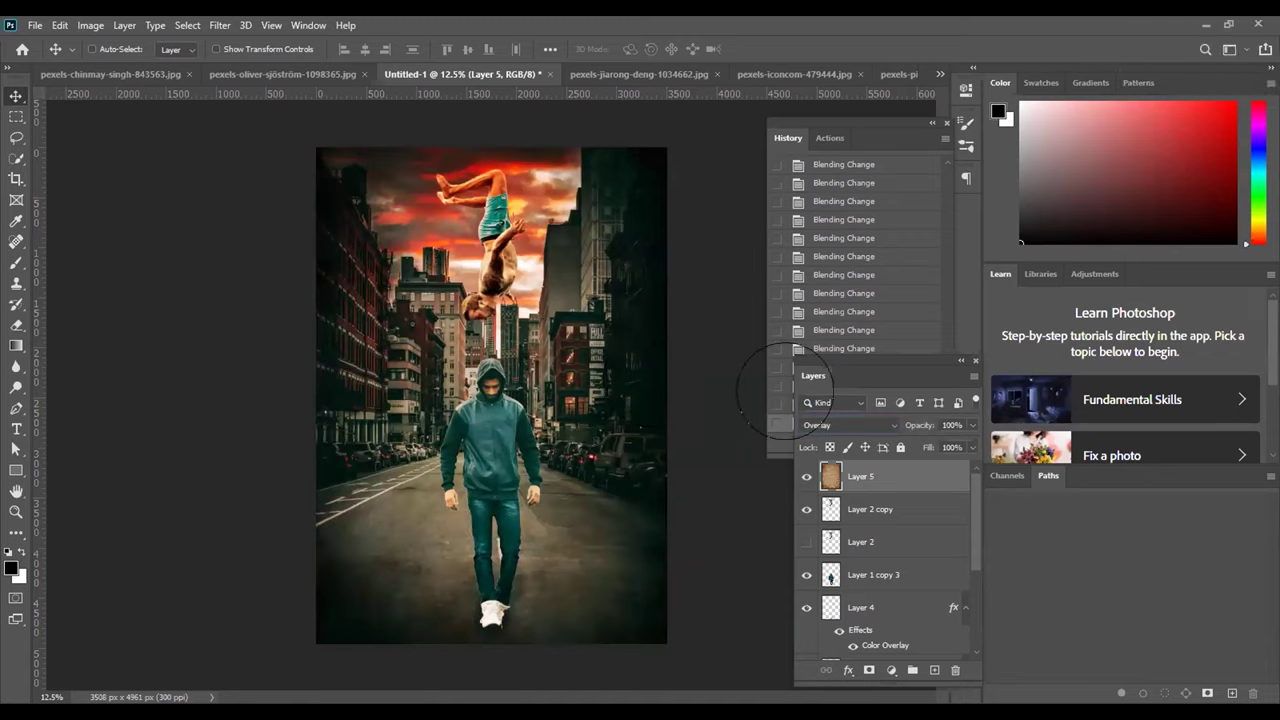
{"action": "left_click", "coordinate": [810, 425]}
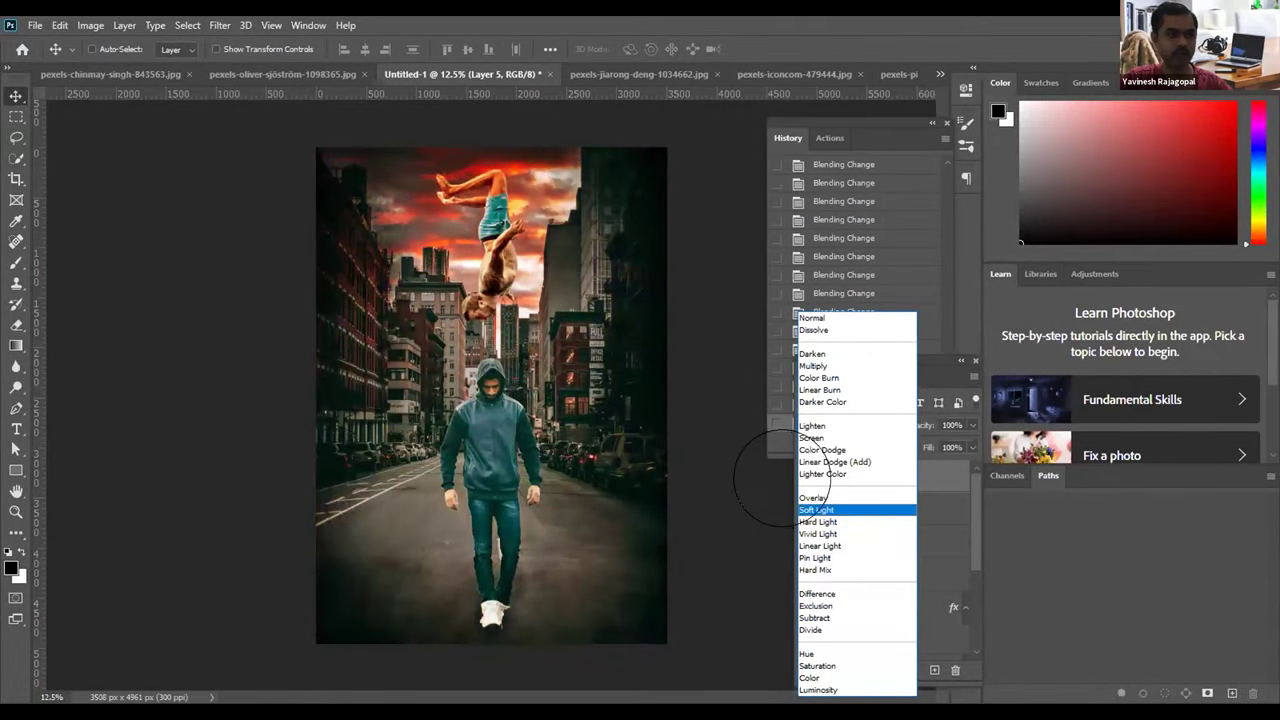
{"action": "left_click", "coordinate": [808, 521]}
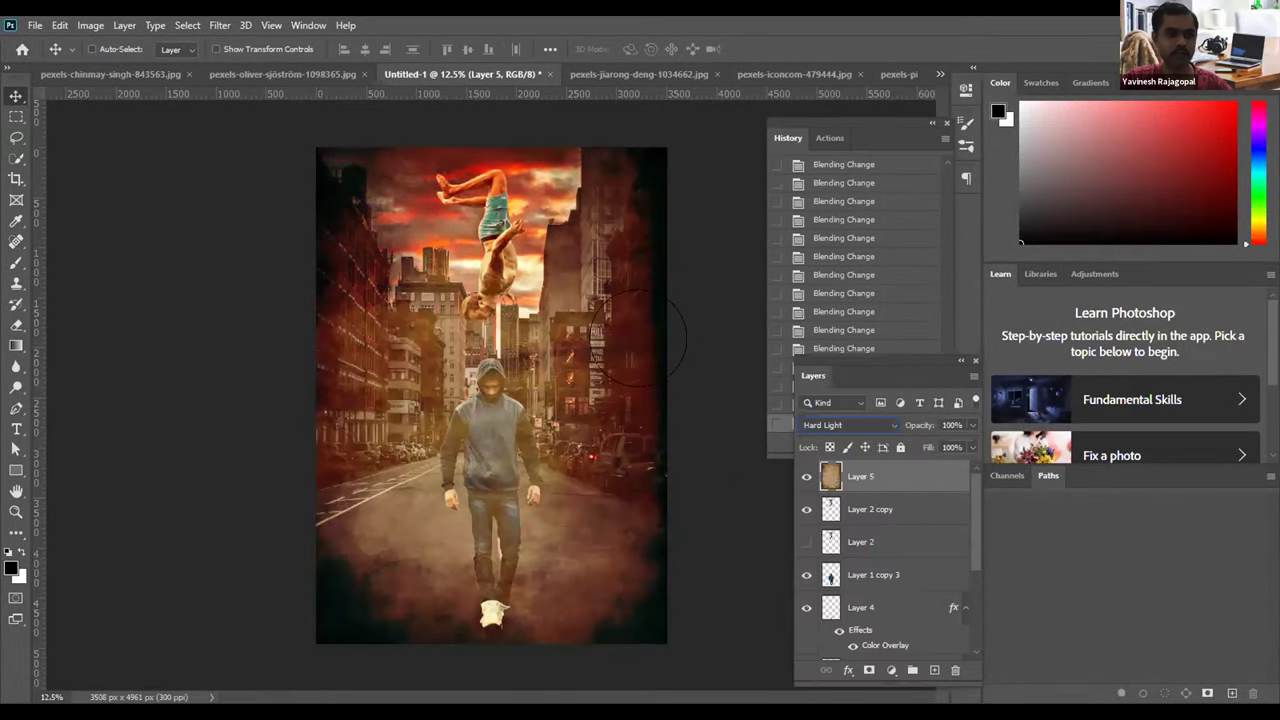
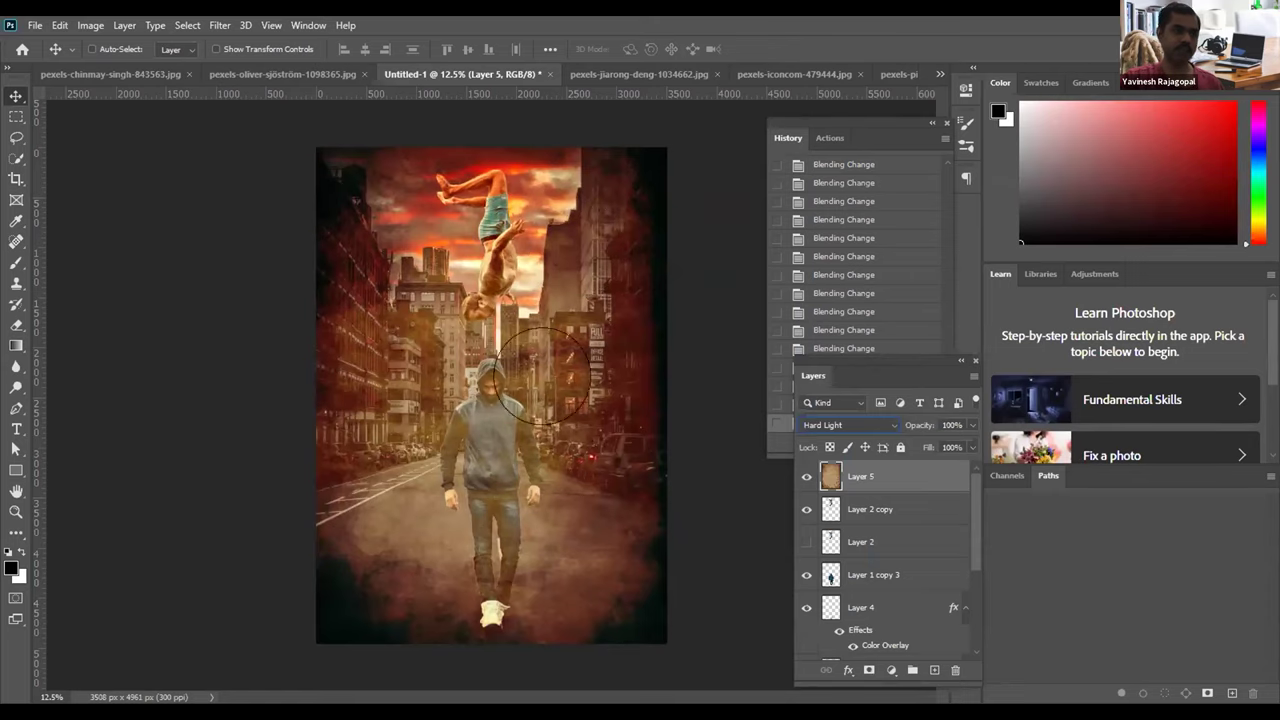
Step: Set the Eraser to 18% opacity and erase the texture off the man's face and hood
{"action": "scroll", "coordinate": [460, 360], "scroll_direction": "up", "scroll_amount": 3}
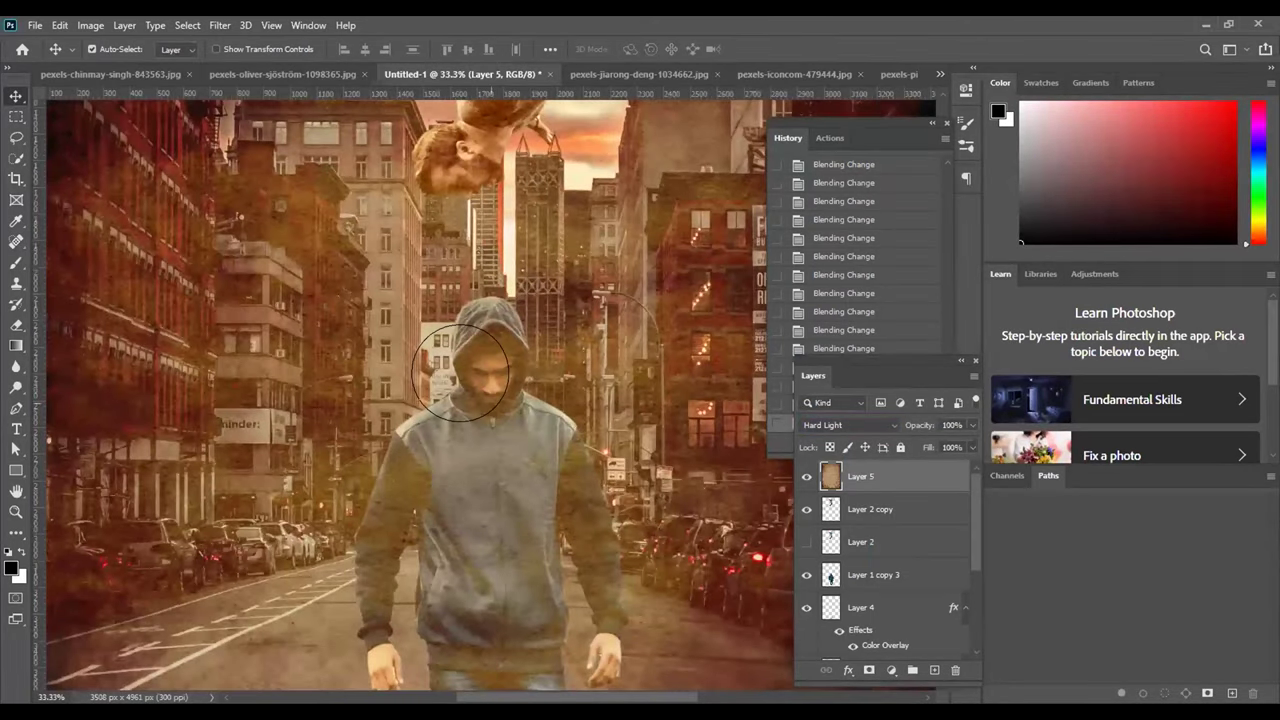
{"action": "scroll", "coordinate": [462, 373], "scroll_direction": "up", "scroll_amount": 2}
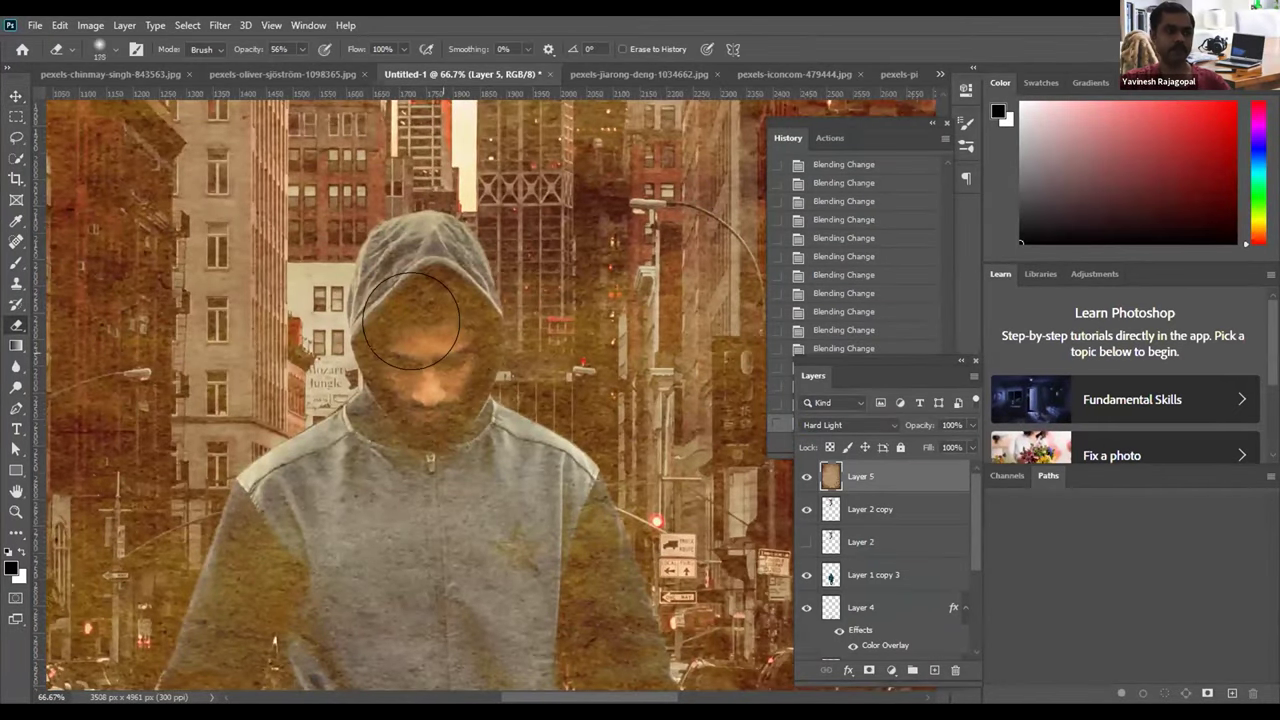
{"action": "left_click", "coordinate": [301, 49]}
{"action": "left_click_drag", "start_coordinate": [302, 67], "coordinate": [274, 67]}
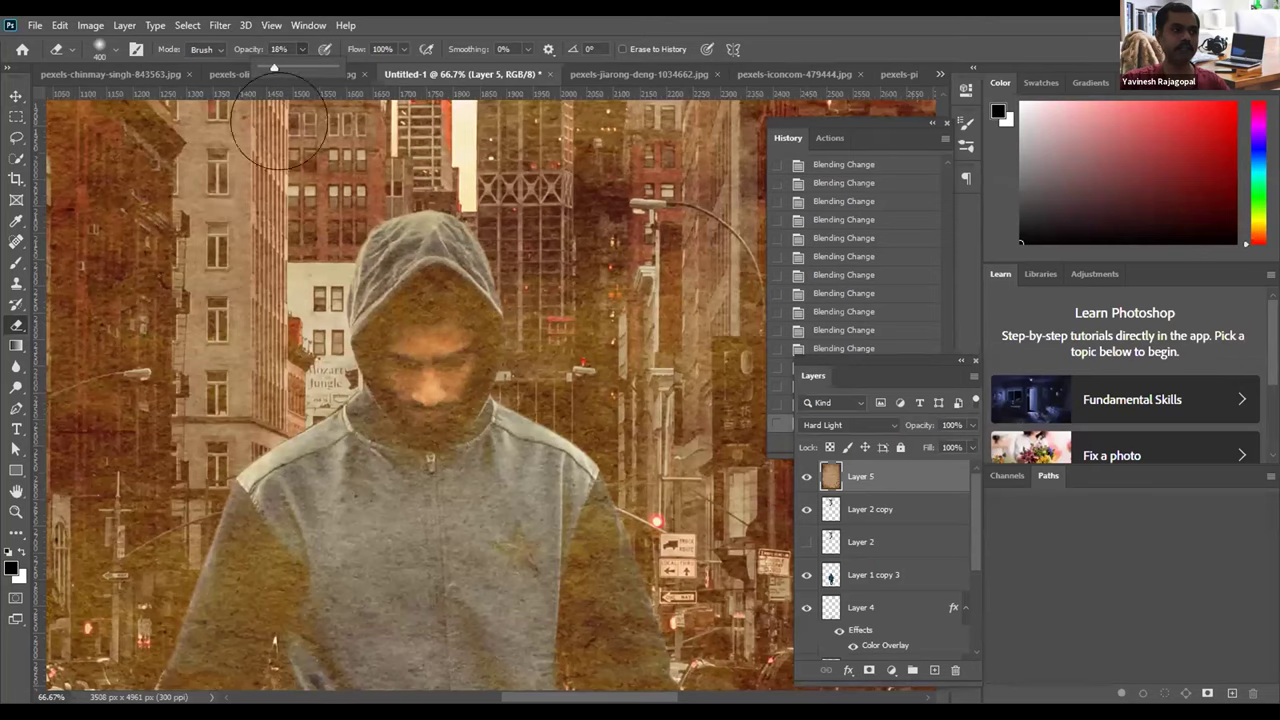
{"action": "mouse_move", "coordinate": [397, 245]}
{"action": "left_mouse_down"}
{"action": "mouse_move", "coordinate": [410, 351]}
{"action": "mouse_move", "coordinate": [396, 361]}
{"action": "mouse_move", "coordinate": [401, 401]}
{"action": "mouse_move", "coordinate": [400, 318]}
{"action": "mouse_move", "coordinate": [400, 439]}
{"action": "mouse_move", "coordinate": [408, 283]}
{"action": "mouse_move", "coordinate": [229, 532]}
{"action": "mouse_move", "coordinate": [361, 336]}
{"action": "mouse_move", "coordinate": [292, 513]}
{"action": "mouse_move", "coordinate": [541, 400]}
{"action": "left_mouse_up"}
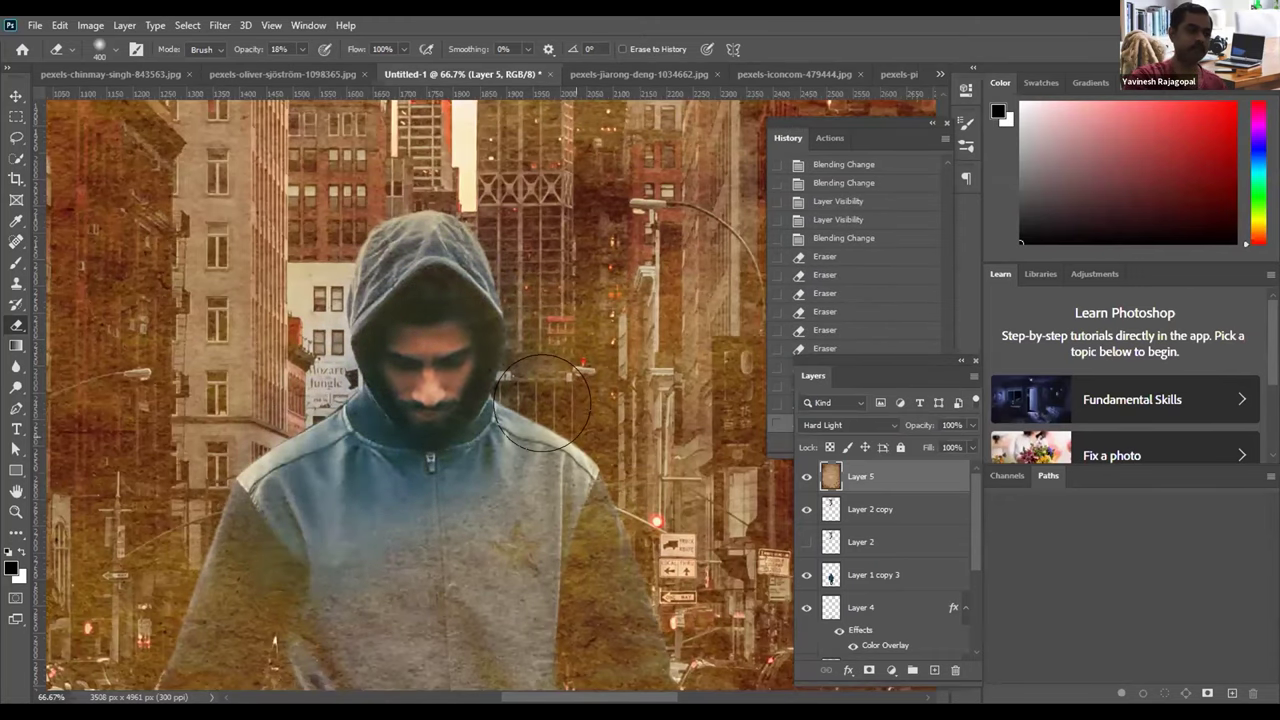
Step: With a larger brush, erase the texture around the acrobat's head and from the hoodie upward
{"action": "key", "text": "ctrl+minus"}
{"action": "key", "text": "ctrl+minus"}
{"action": "key", "text": "ctrl+minus"}
{"action": "key", "text": "ctrl+minus"}
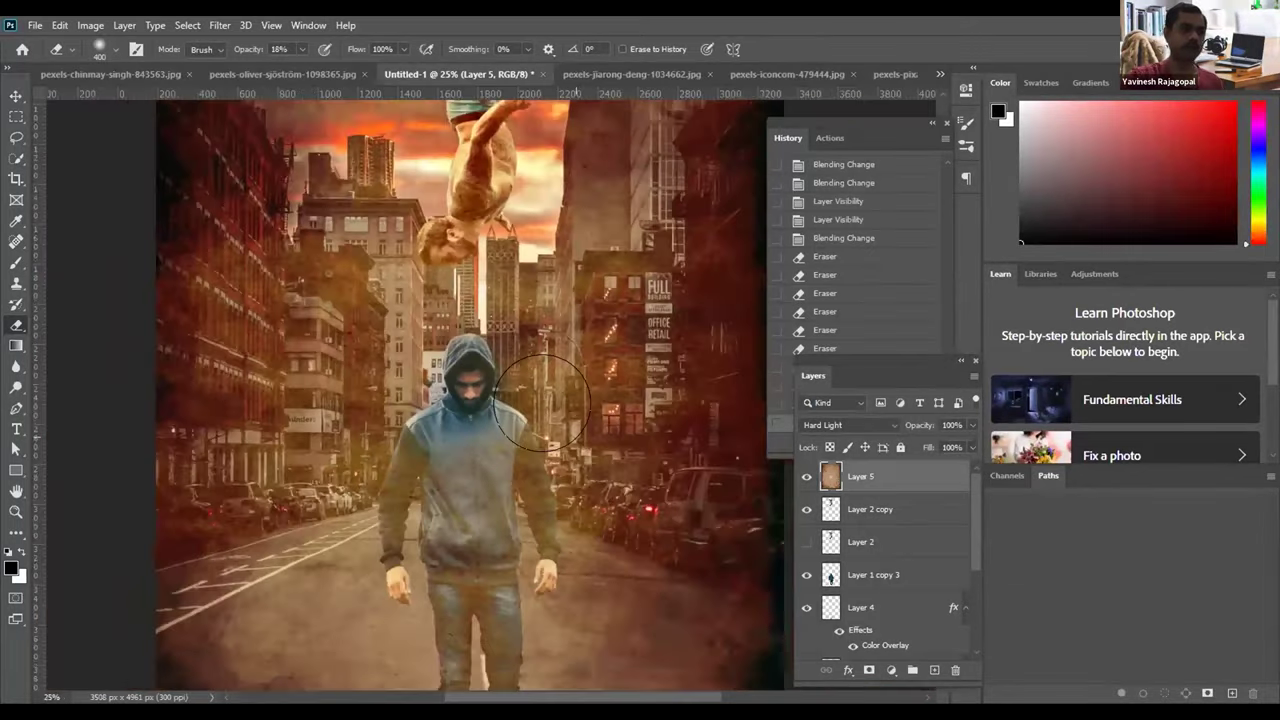
{"action": "left_click_drag", "start_coordinate": [432, 268], "coordinate": [432, 332]}
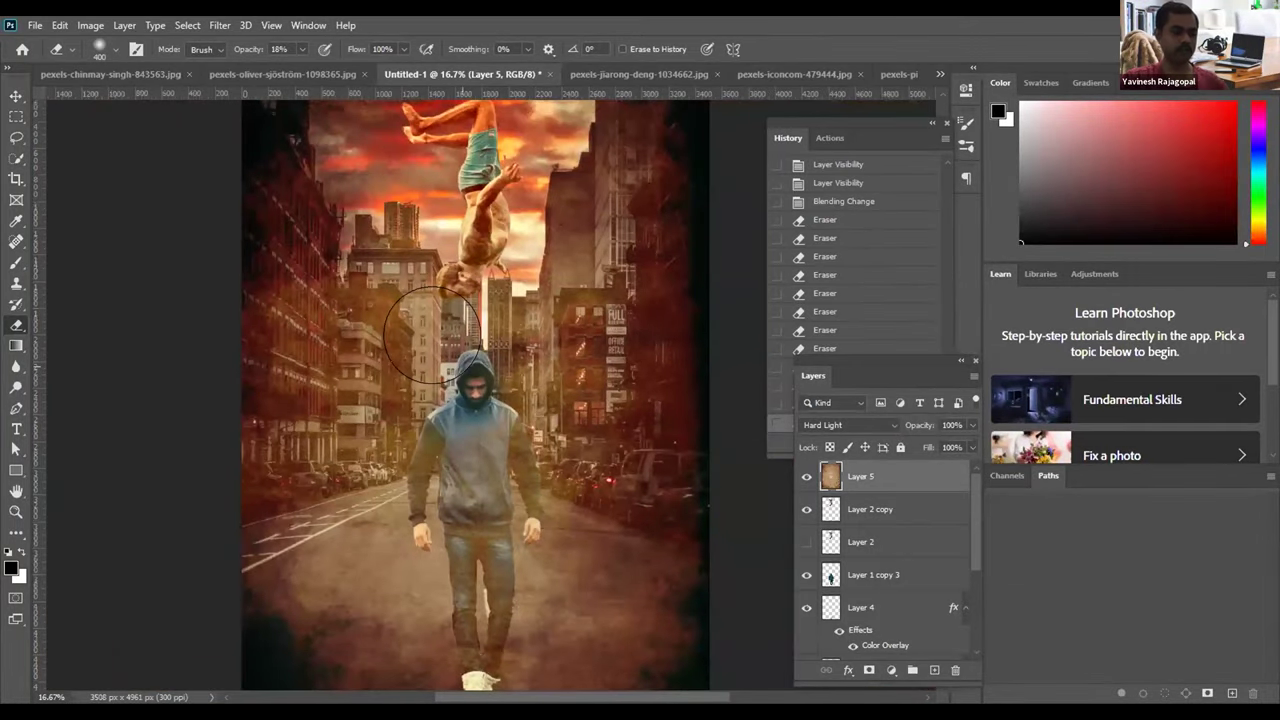
{"action": "key", "text": "bracketright"}
{"action": "key", "text": "bracketright"}
{"action": "key", "text": "bracketright"}
{"action": "key", "text": "bracketright"}
{"action": "key", "text": "bracketright"}
{"action": "key", "text": "bracketright"}
{"action": "key", "text": "bracketright"}
{"action": "key", "text": "bracketright"}
{"action": "key", "text": "bracketright"}
{"action": "key", "text": "bracketright"}
{"action": "key", "text": "bracketright"}
{"action": "key", "text": "bracketright"}
{"action": "key", "text": "bracketright"}
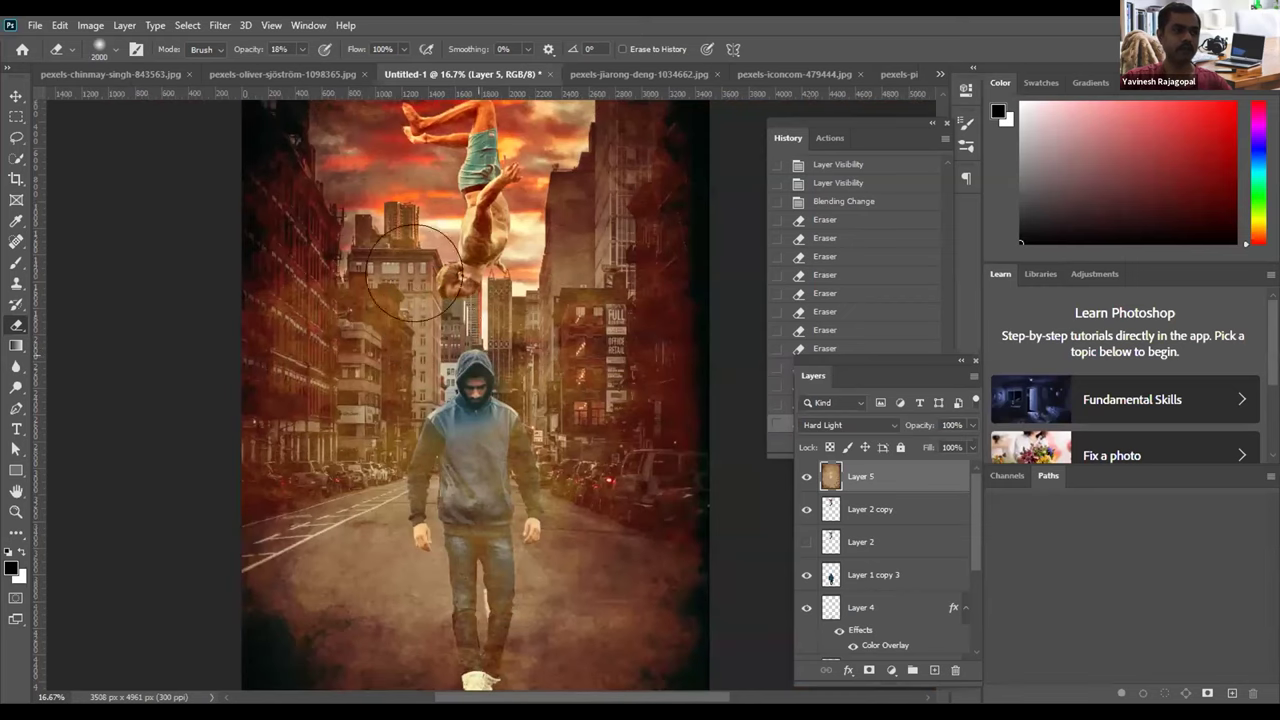
{"action": "mouse_move", "coordinate": [437, 300]}
{"action": "left_mouse_down"}
{"action": "mouse_move", "coordinate": [442, 250]}
{"action": "mouse_move", "coordinate": [435, 320]}
{"action": "mouse_move", "coordinate": [440, 280]}
{"action": "mouse_move", "coordinate": [425, 310]}
{"action": "left_mouse_up"}
{"action": "mouse_move", "coordinate": [432, 420]}
{"action": "left_mouse_down"}
{"action": "mouse_move", "coordinate": [440, 340]}
{"action": "mouse_move", "coordinate": [437, 450]}
{"action": "mouse_move", "coordinate": [449, 366]}
{"action": "mouse_move", "coordinate": [435, 310]}
{"action": "left_mouse_up"}
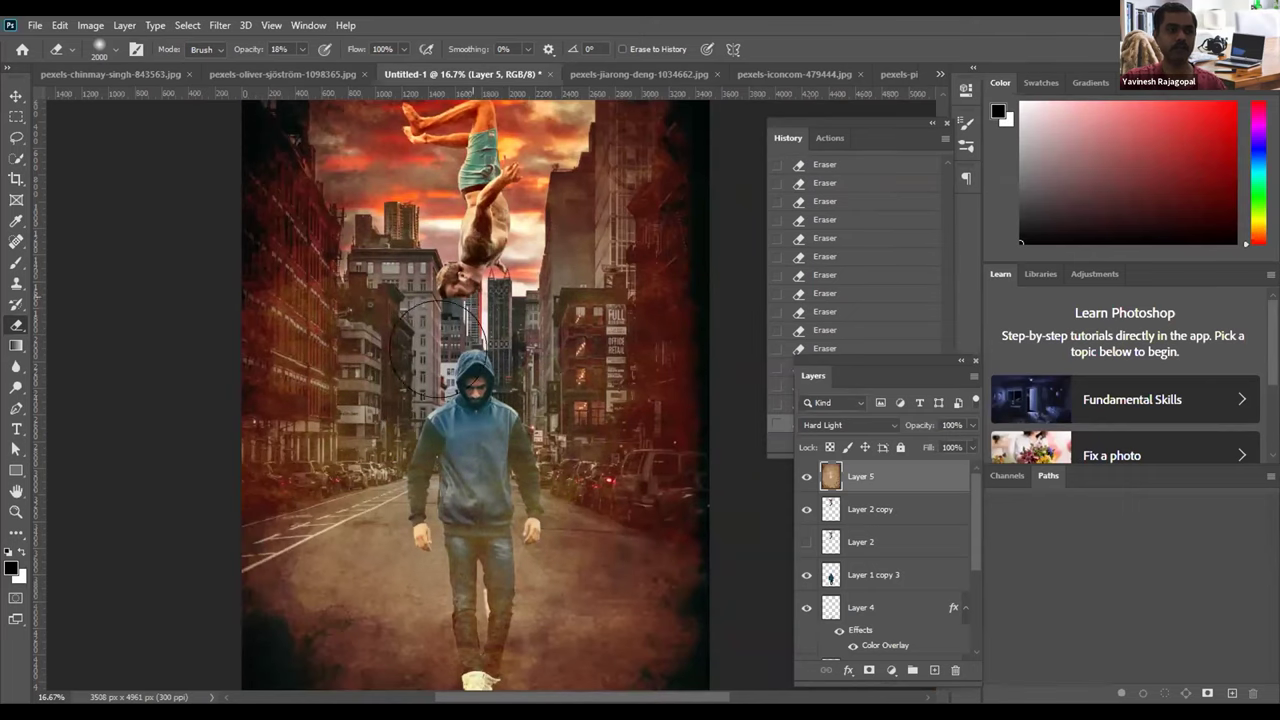
{"action": "scroll", "coordinate": [345, 408], "scroll_direction": "down", "scroll_amount": 1, "text": "alt"}
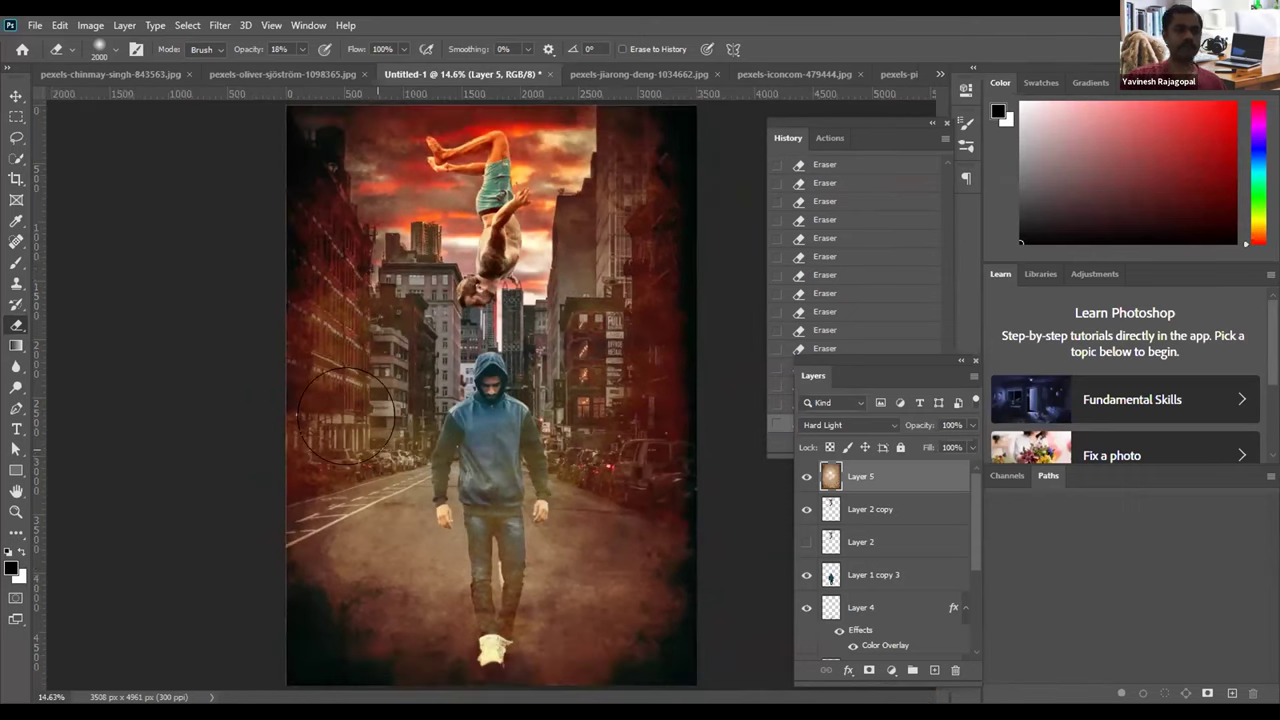
Step: Blend Layer 5 in Overlay mode and bring up the pexels-jiarong-deng street photo
{"action": "key", "text": "m"}
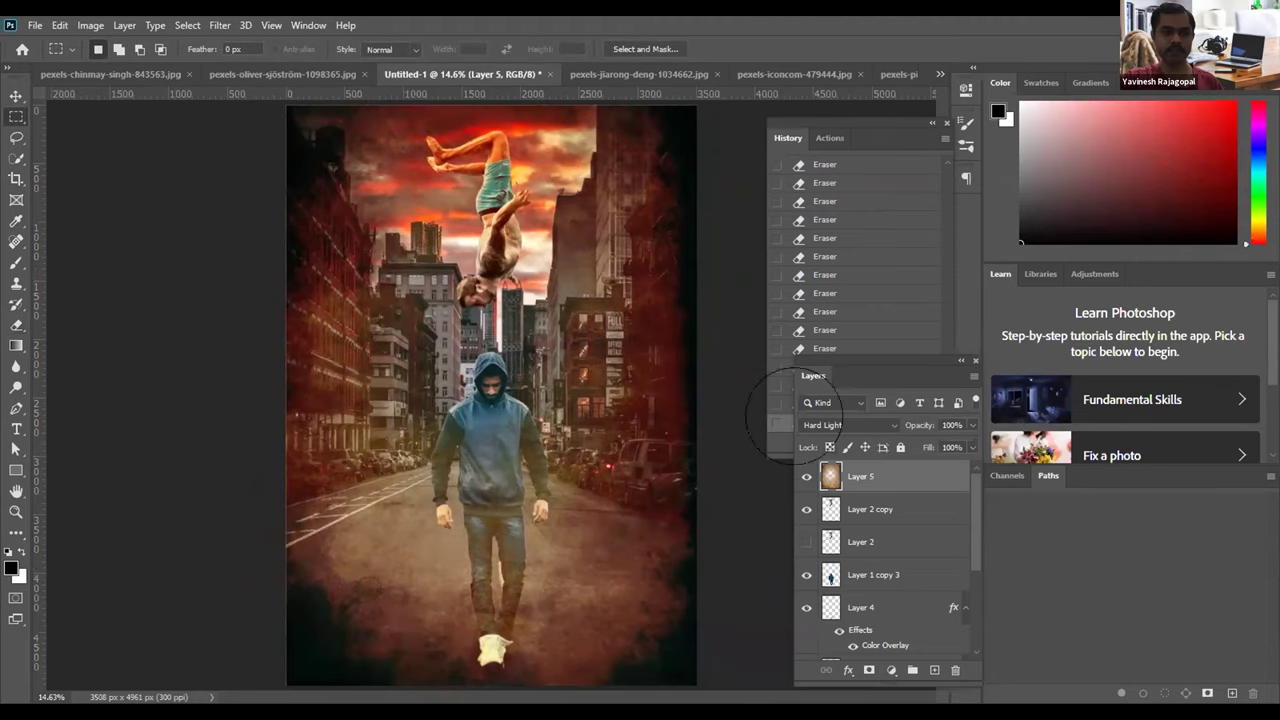
{"action": "left_click", "coordinate": [822, 425]}
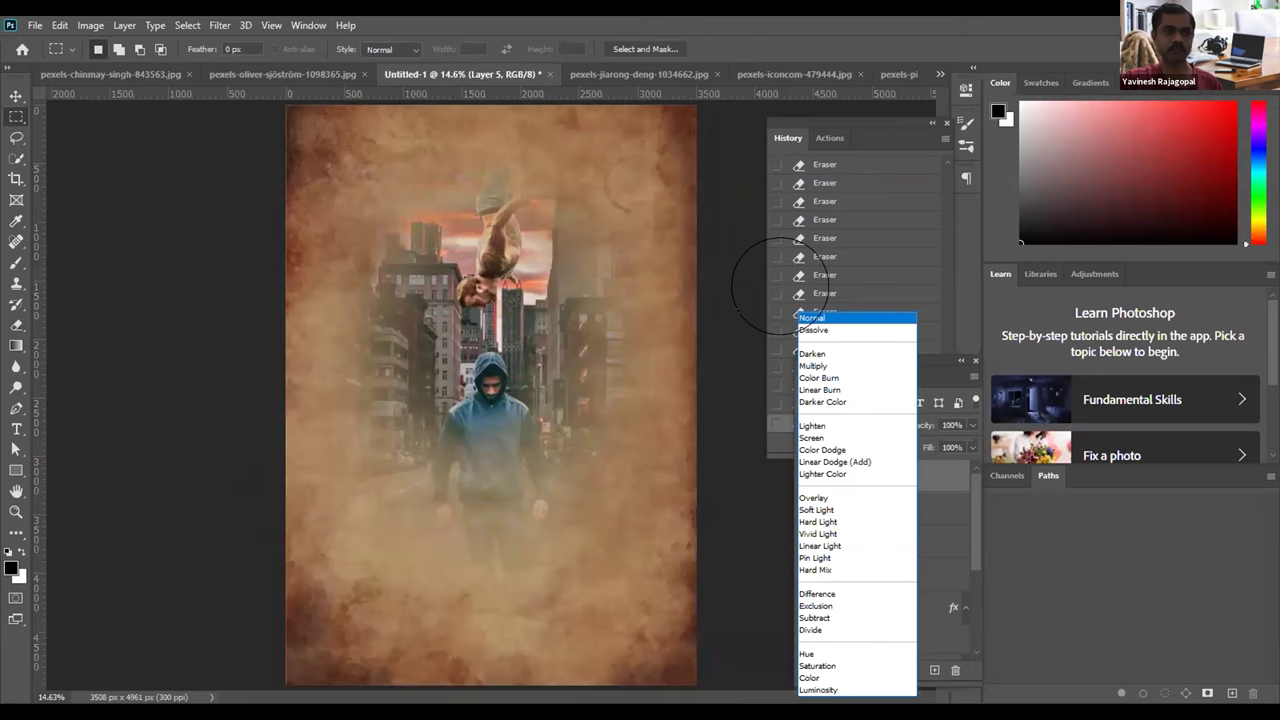
{"action": "key", "text": "Escape"}
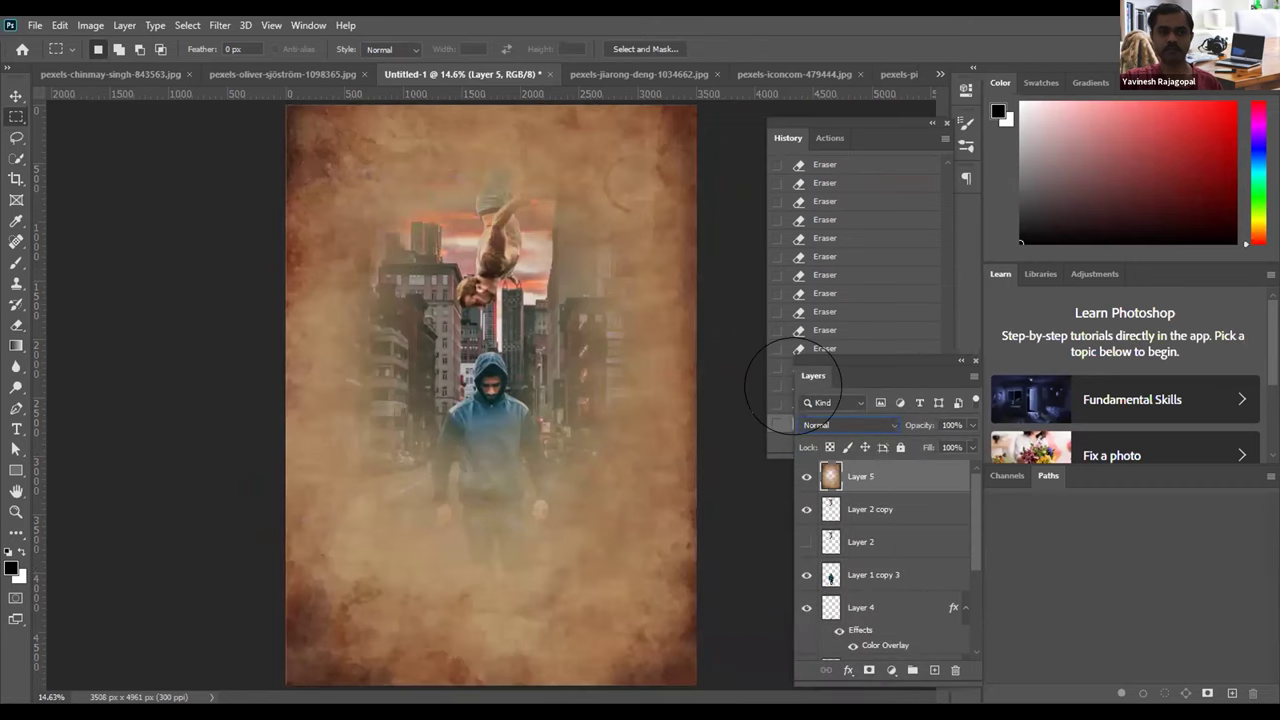
{"action": "left_click", "coordinate": [822, 425]}
{"action": "left_click", "coordinate": [828, 491]}
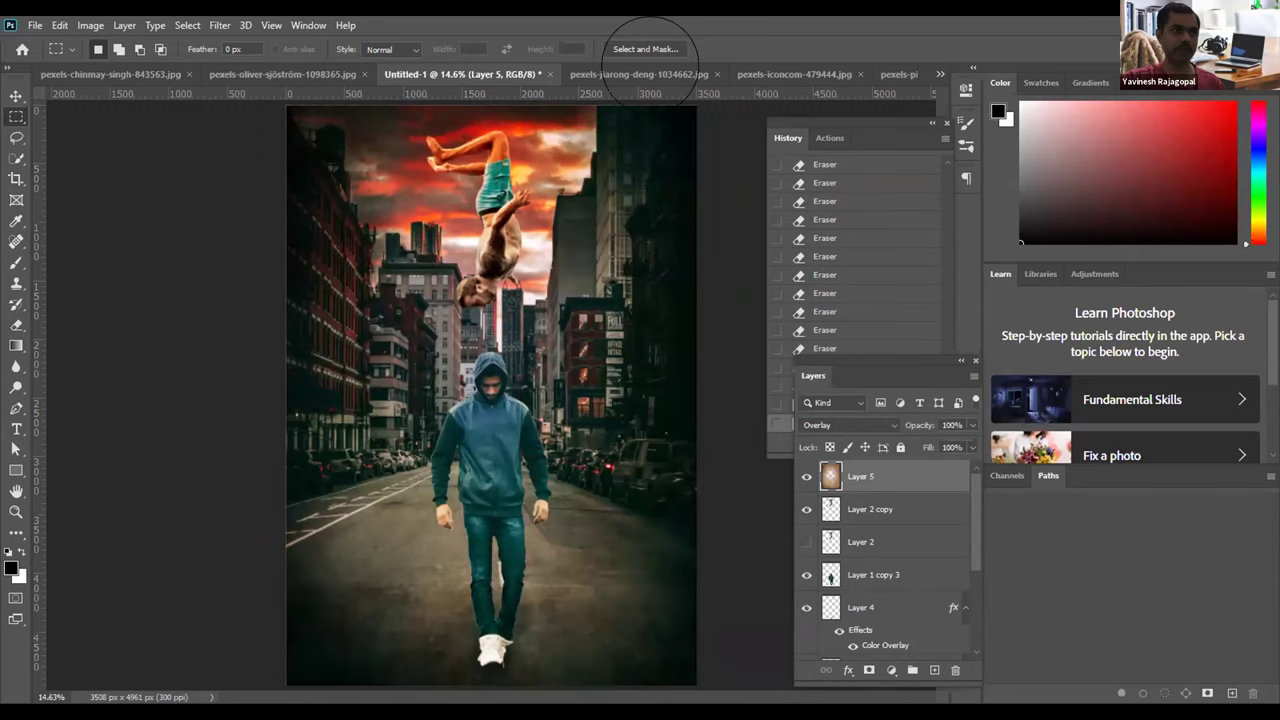
{"action": "left_click", "coordinate": [645, 74]}
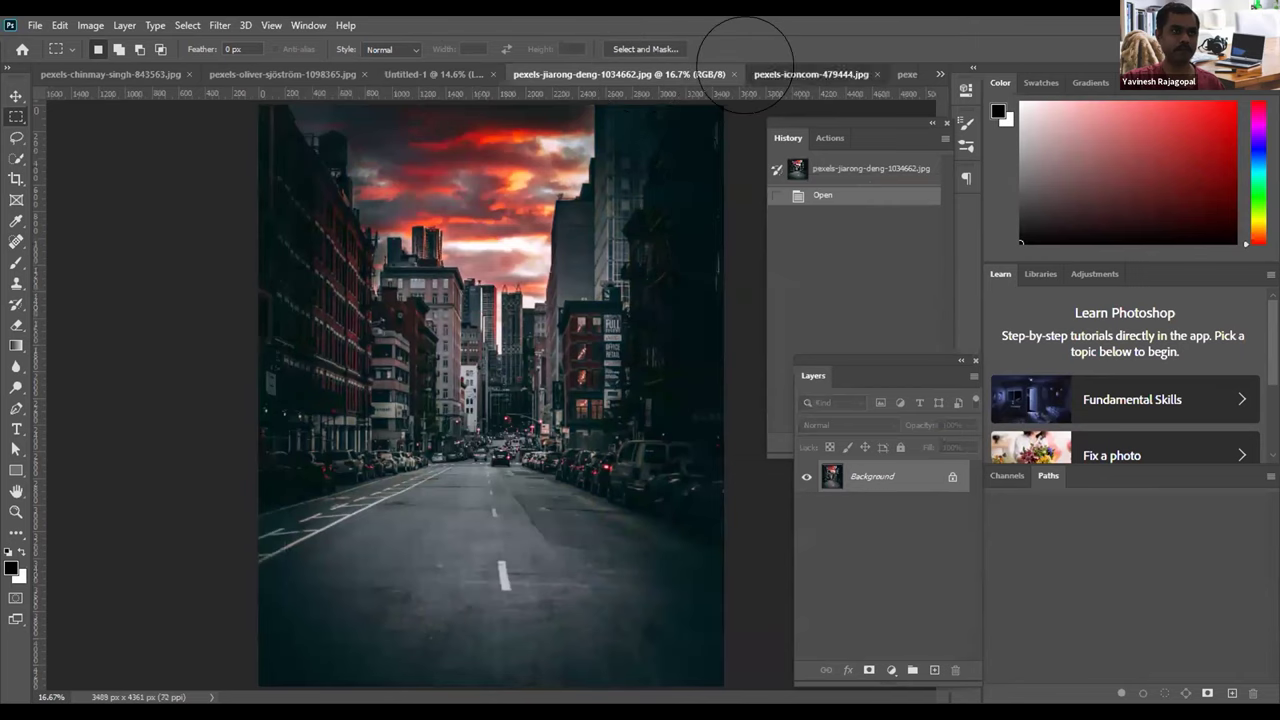
Step: Paste the crumpled paper image into the poster as a new layer
{"action": "left_click", "coordinate": [752, 74]}
{"action": "key", "text": "v"}
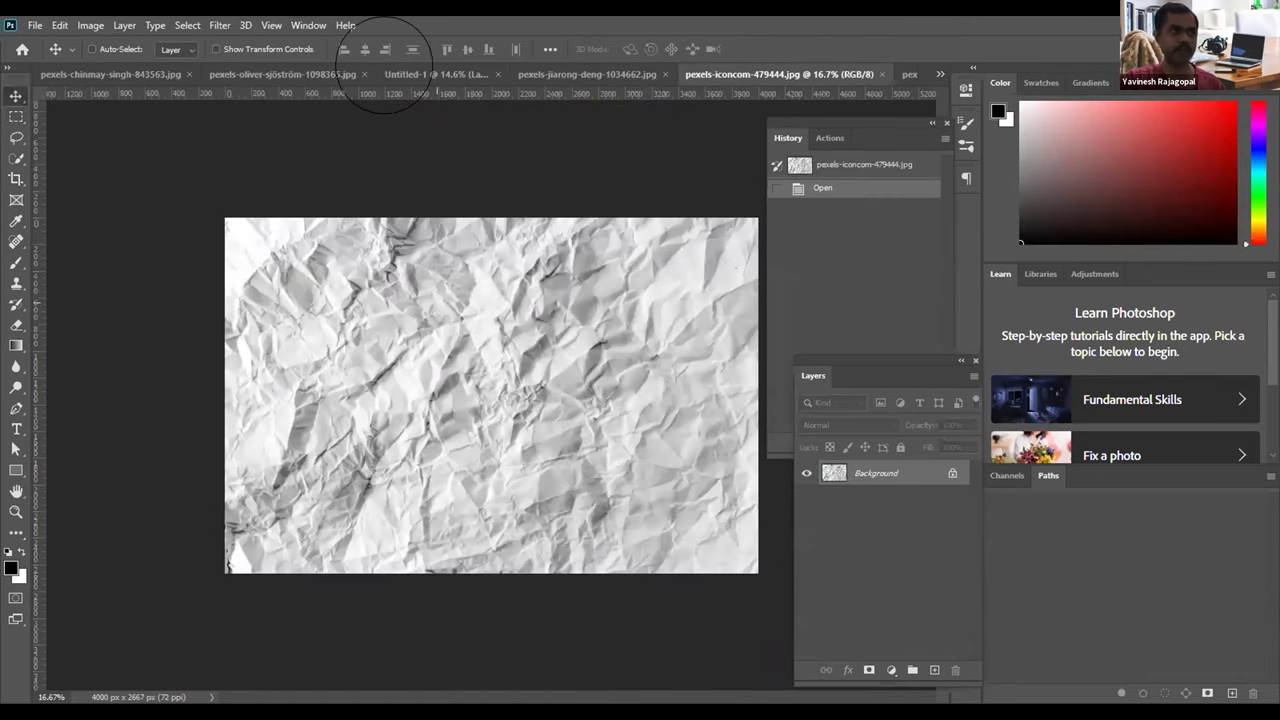
{"action": "left_click", "coordinate": [430, 74]}
{"action": "key", "text": "ctrl+v"}
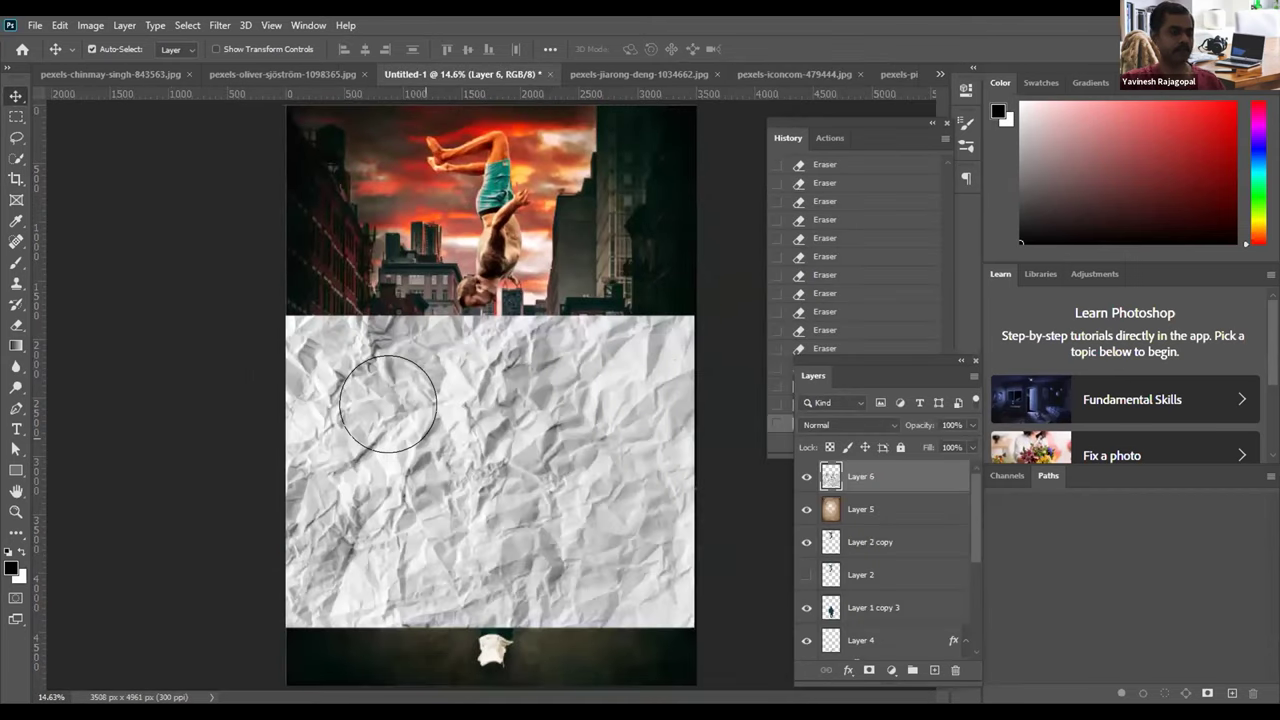
Step: Rotate the pasted paper 90° and scale it to 130% to cover the canvas
{"action": "key", "text": "ctrl+t"}
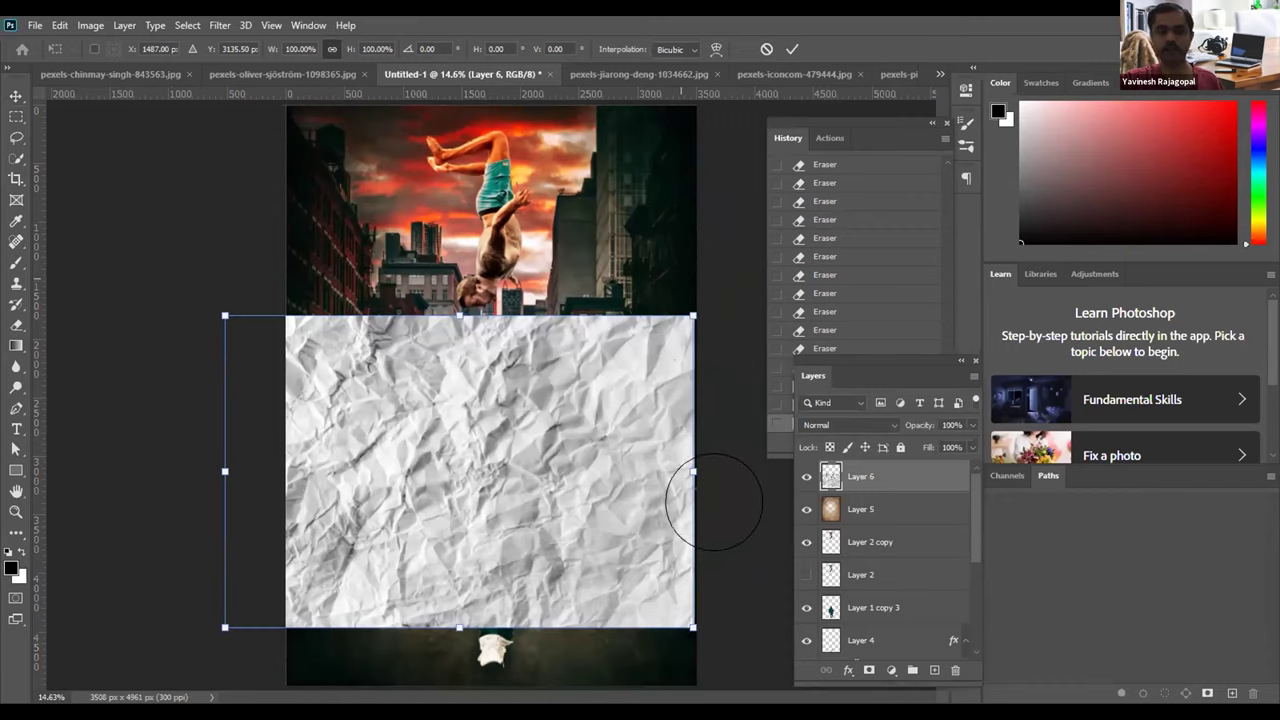
{"action": "key", "text": "ctrl+shift+r"}
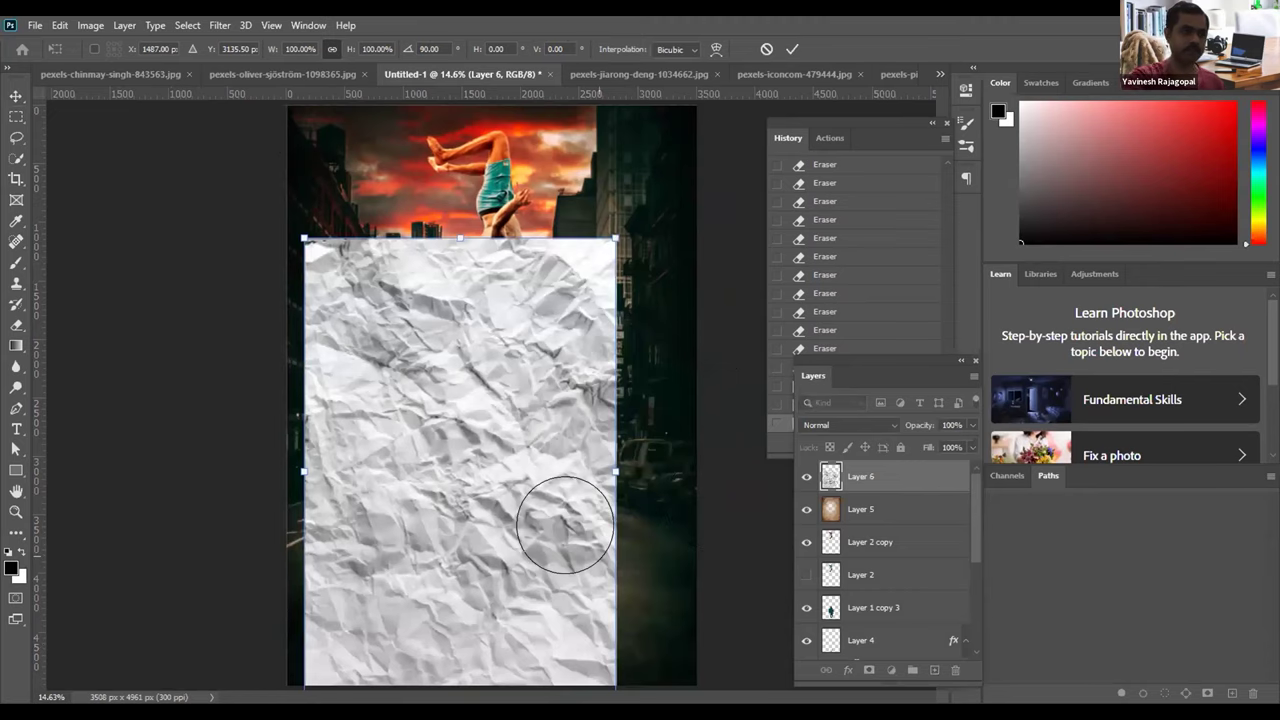
{"action": "key", "text": "ctrl+minus"}
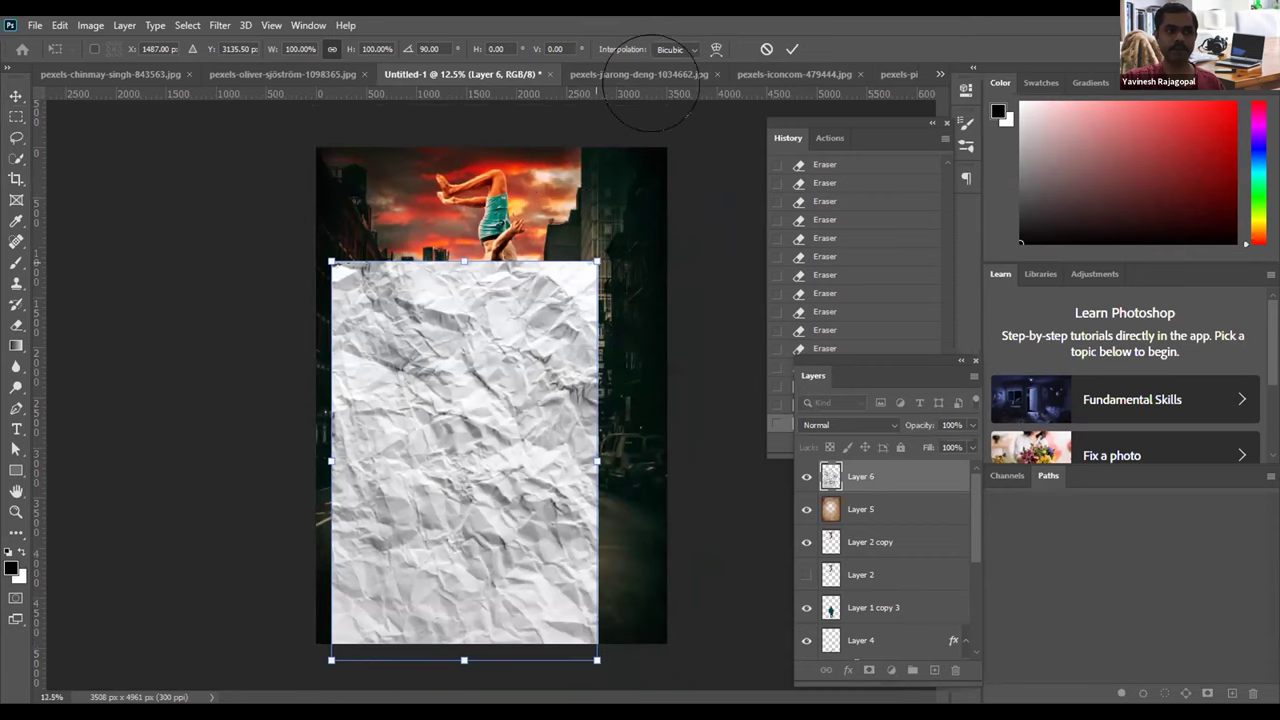
{"action": "left_click_drag", "start_coordinate": [640, 108], "coordinate": [679, 139]}
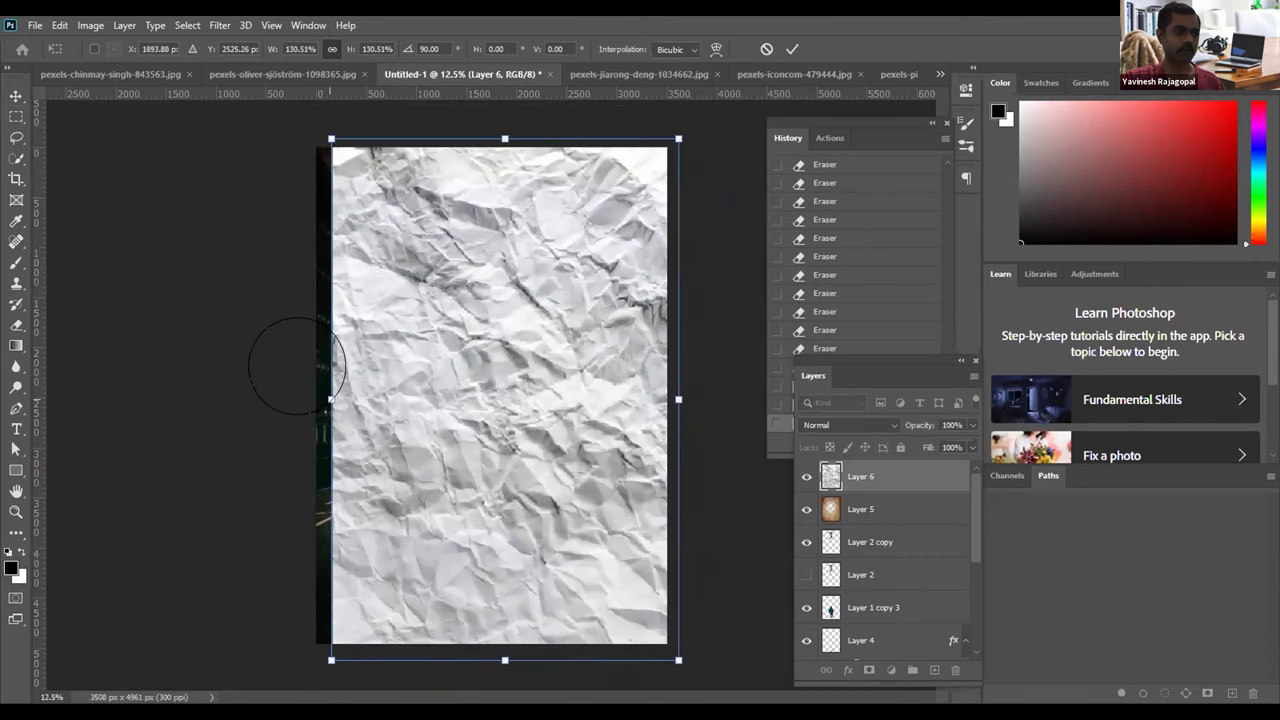
{"action": "key", "text": "Return"}
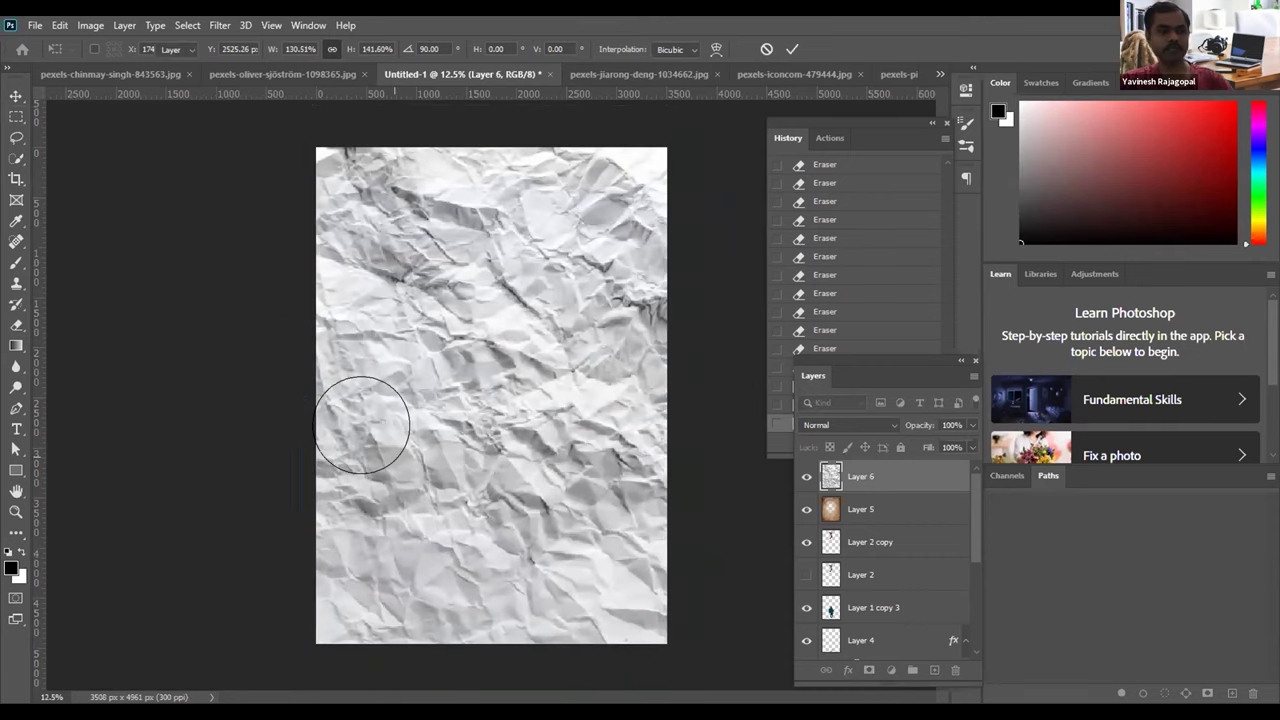
{"action": "key", "text": "v"}
{"action": "left_click", "coordinate": [820, 425]}
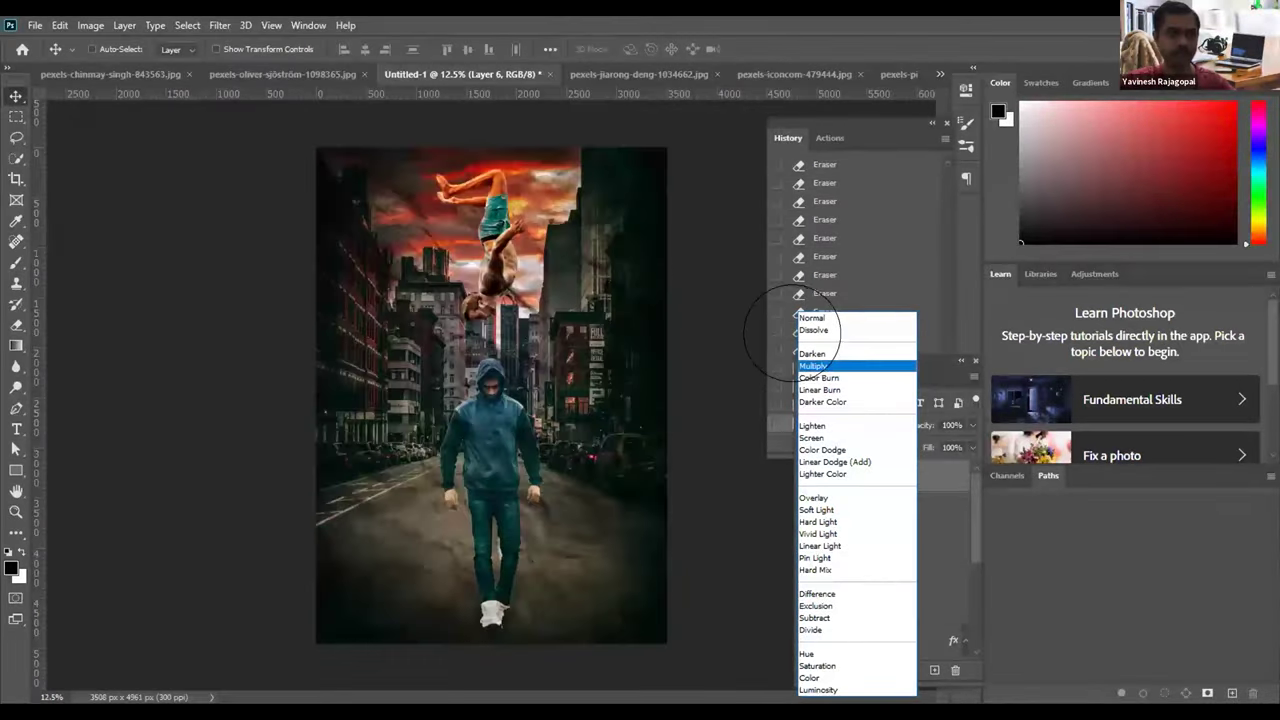
Step: Set Layer 6 to Multiply and toggle its visibility to compare the look
{"action": "left_click", "coordinate": [813, 366]}
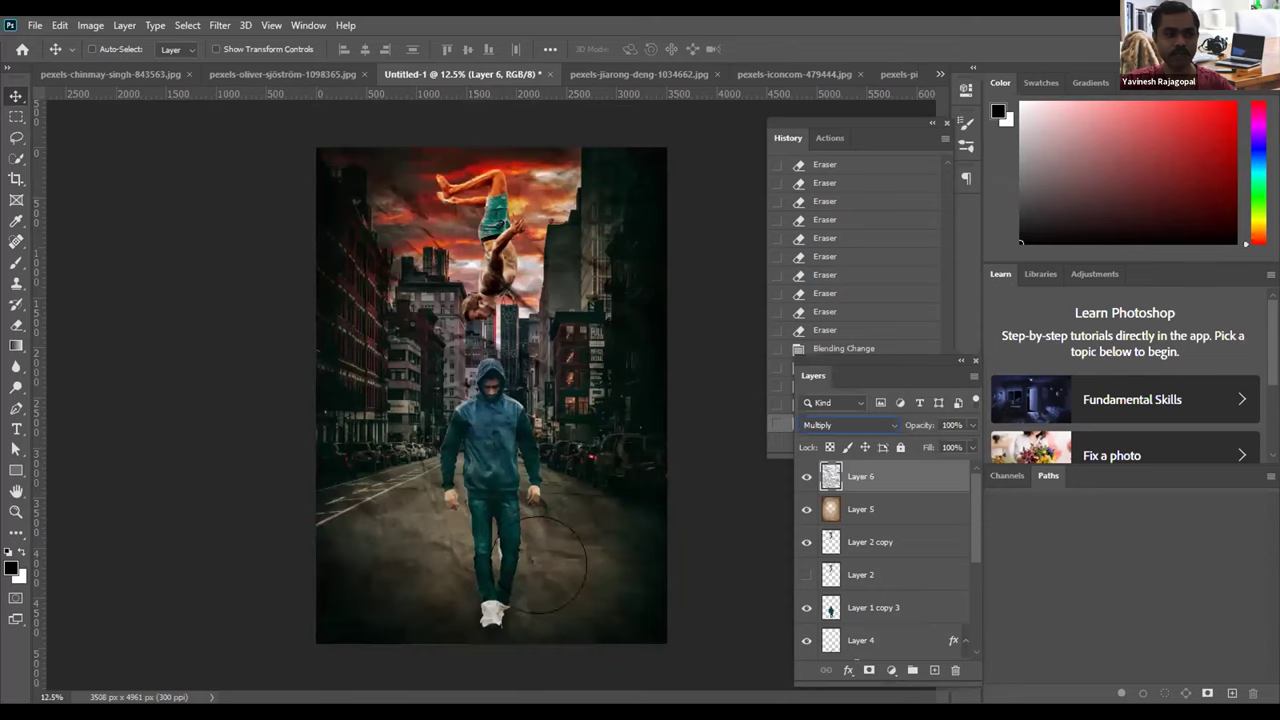
{"action": "left_click", "coordinate": [806, 476]}
{"action": "left_click", "coordinate": [806, 476]}
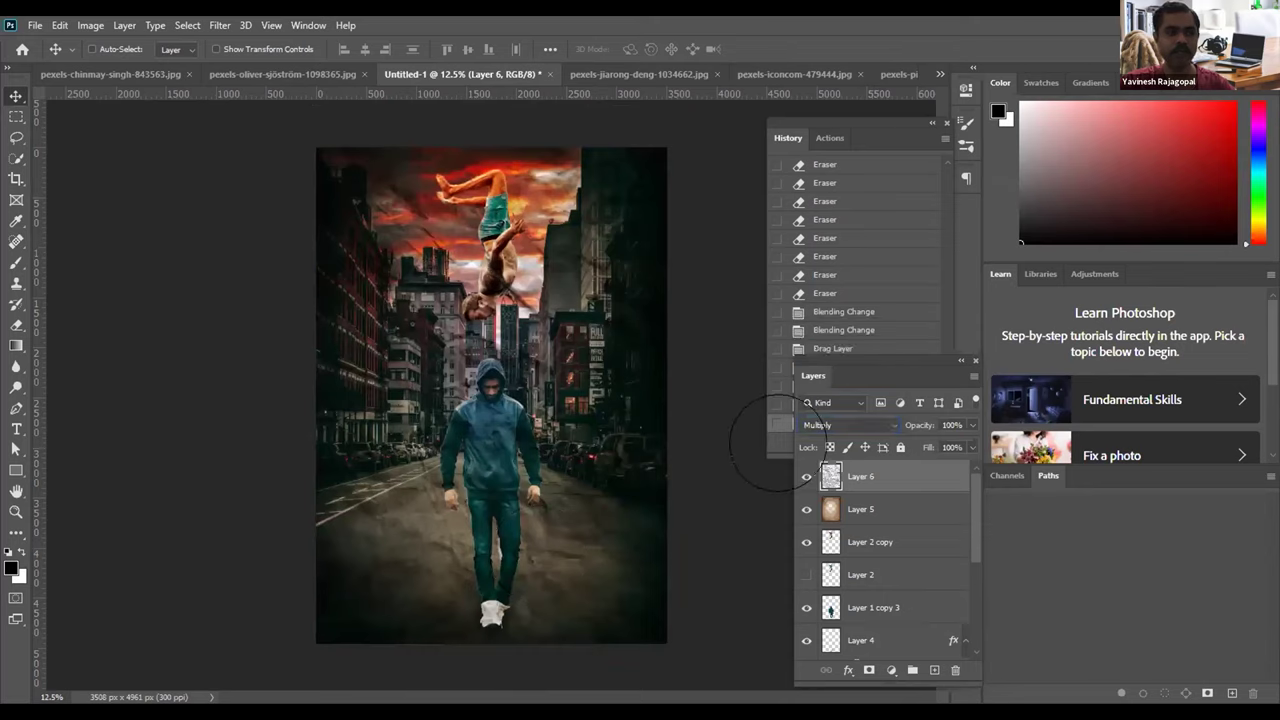
{"action": "left_click", "coordinate": [806, 476]}
{"action": "left_click", "coordinate": [806, 476]}
{"action": "left_click", "coordinate": [806, 476]}
{"action": "left_click", "coordinate": [806, 476]}
{"action": "left_click", "coordinate": [806, 476]}
{"action": "left_click", "coordinate": [806, 476]}
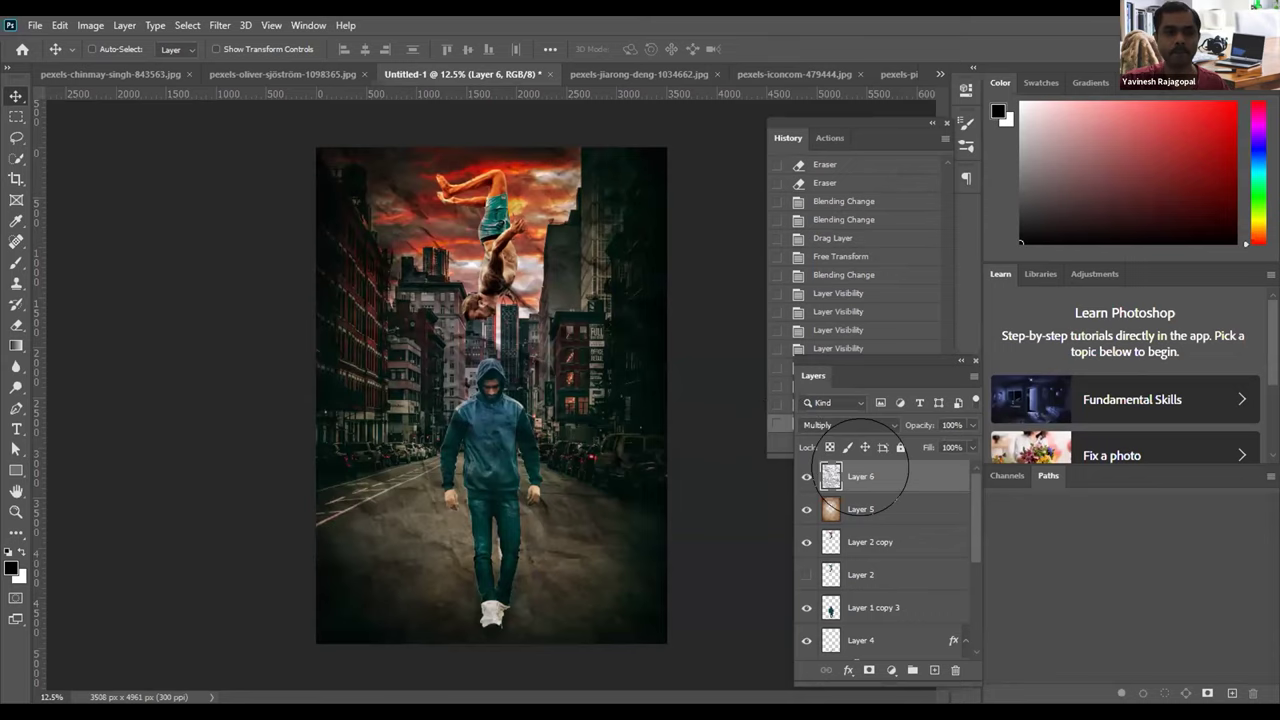
Step: Delete both texture layers, Layer 5 and Layer 6
{"action": "left_click", "coordinate": [880, 509], "text": "shift"}
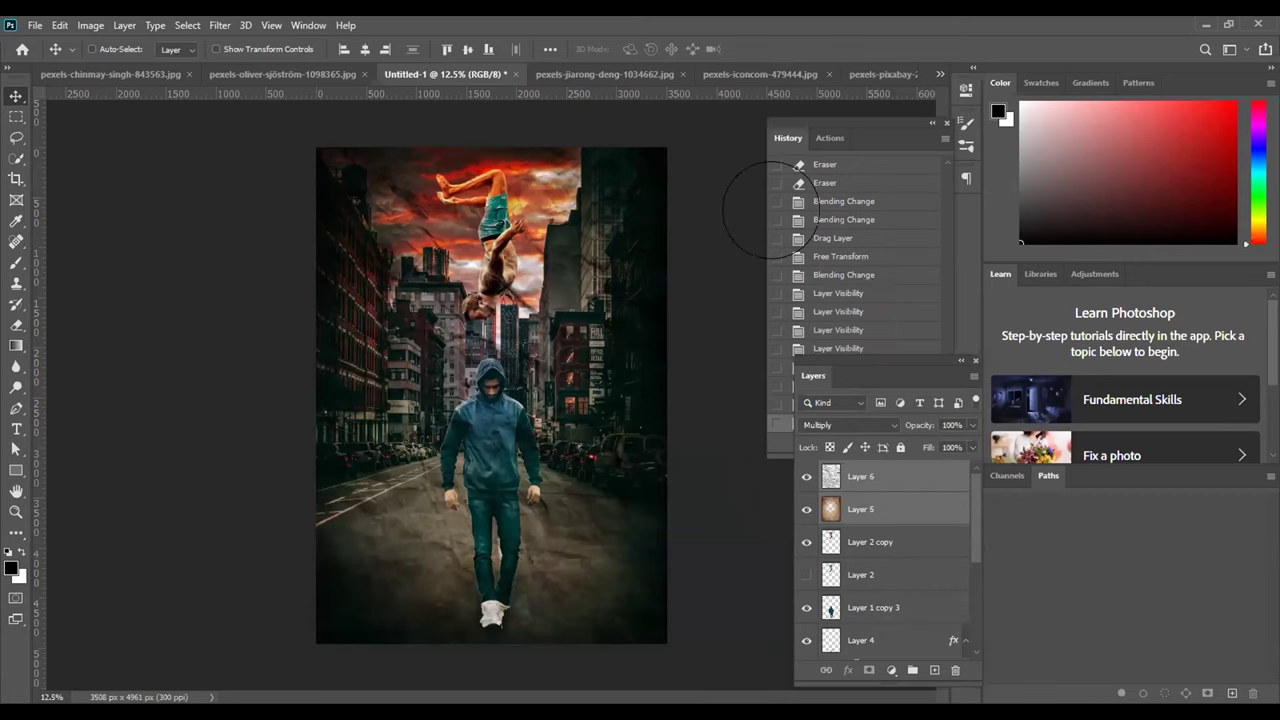
{"action": "left_click_drag", "start_coordinate": [813, 375], "coordinate": [732, 260]}
{"action": "key", "text": "Delete"}
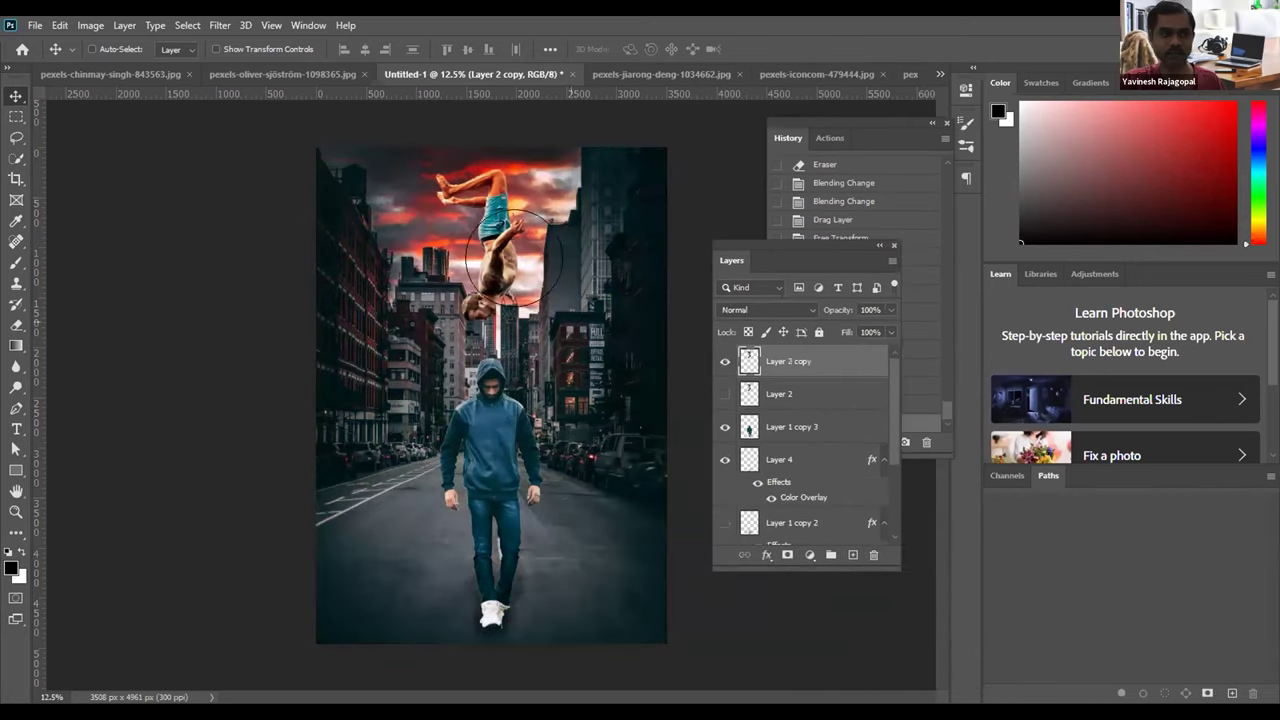
Step: Enable Auto-Select in the Move tool options
{"action": "key", "text": "ctrl"}
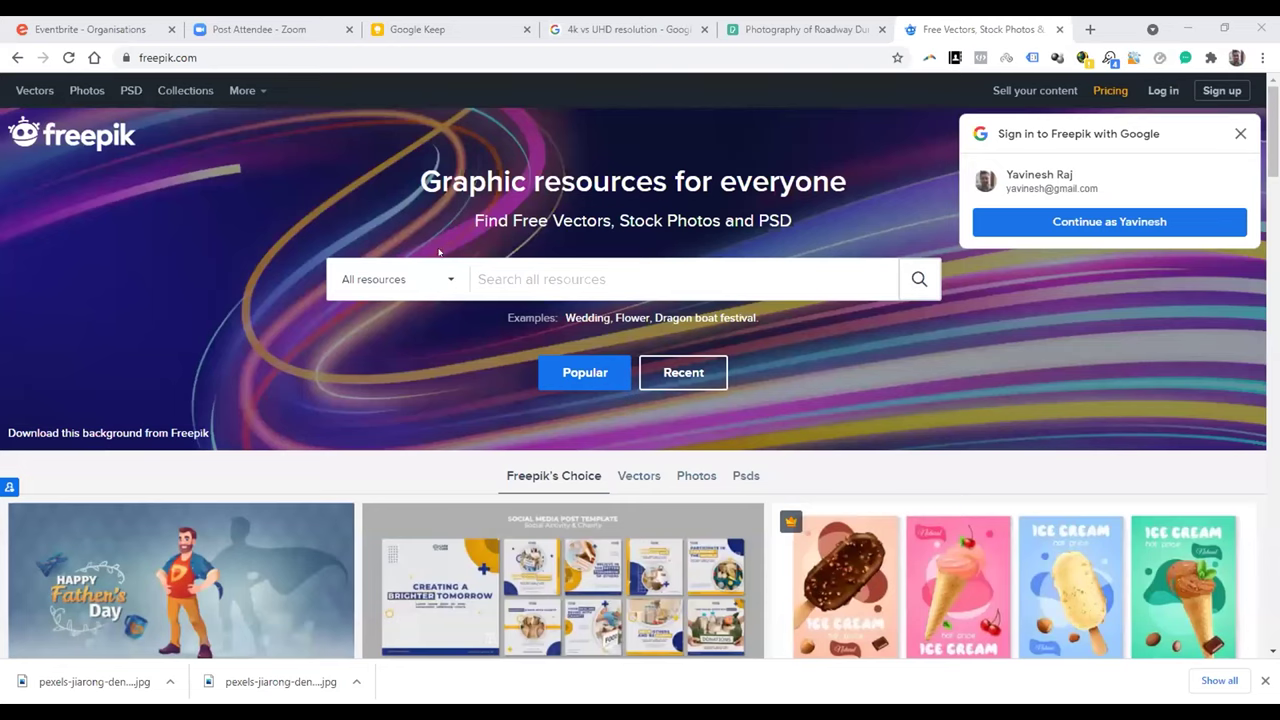
Step: Limit Freepik resources to Free and search for 'paper'
{"action": "left_click", "coordinate": [548, 276]}
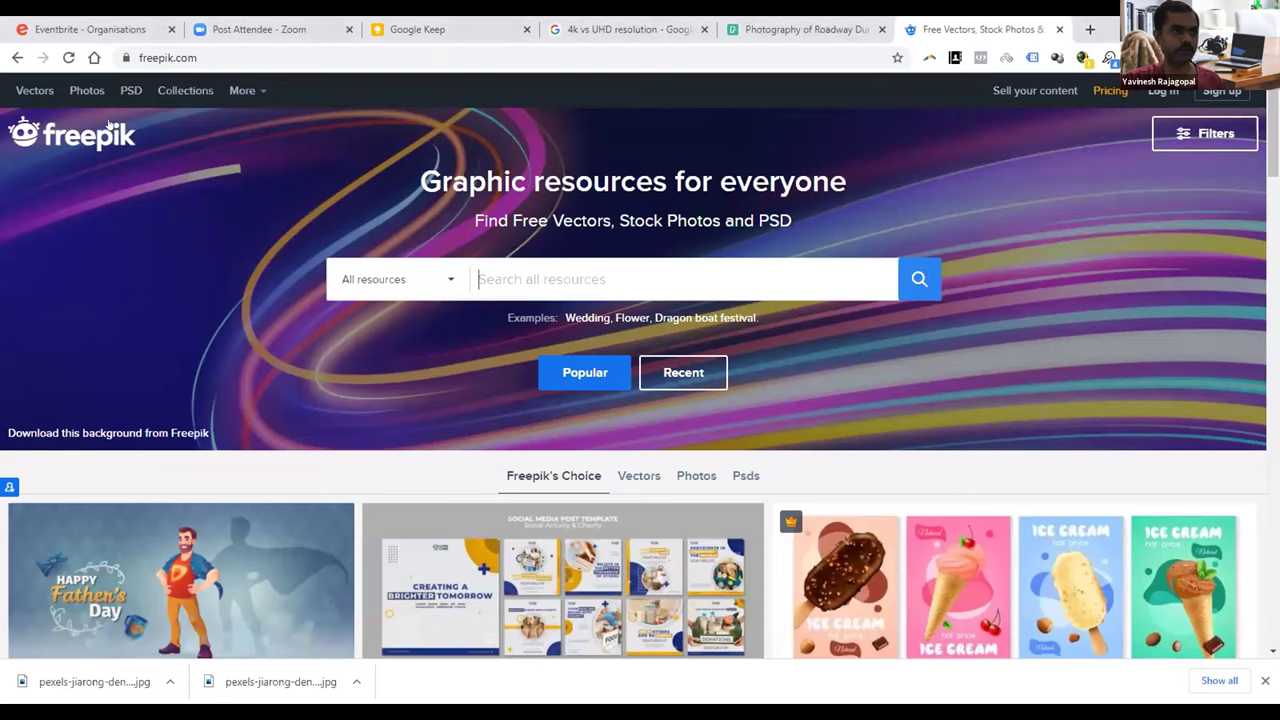
{"action": "left_click", "coordinate": [438, 280]}
{"action": "left_click", "coordinate": [342, 382]}
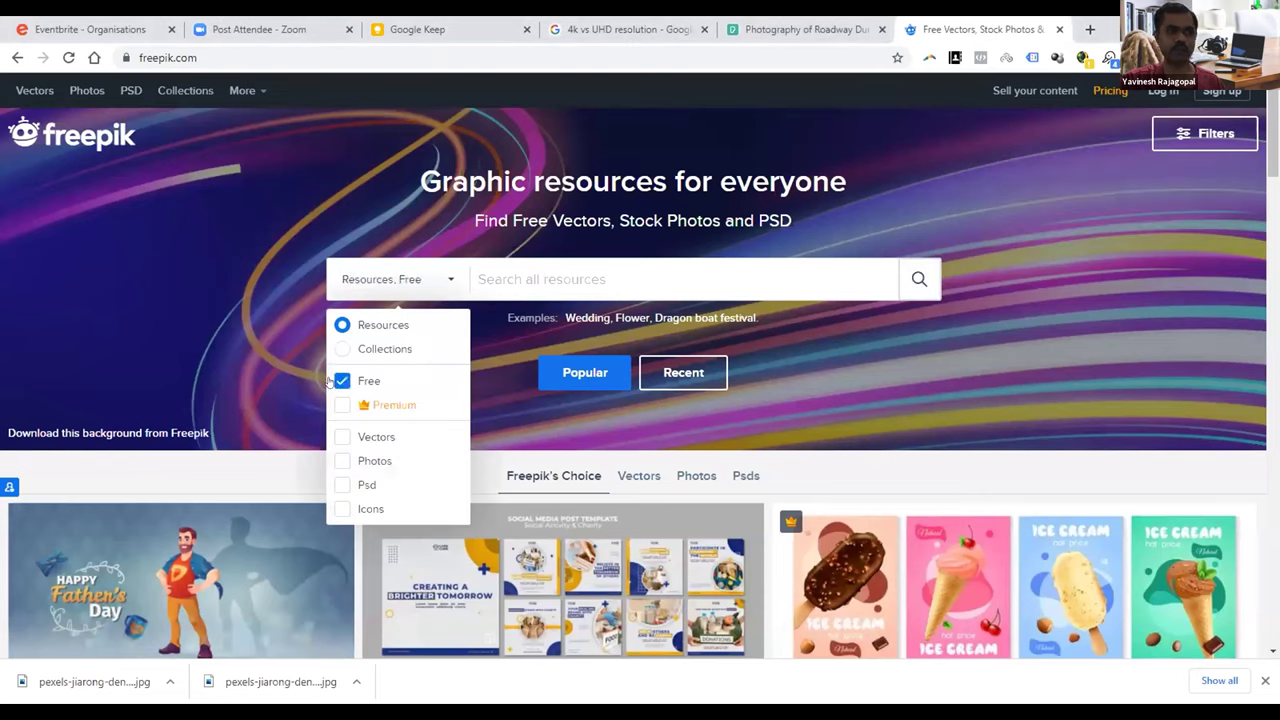
{"action": "left_click", "coordinate": [558, 276]}
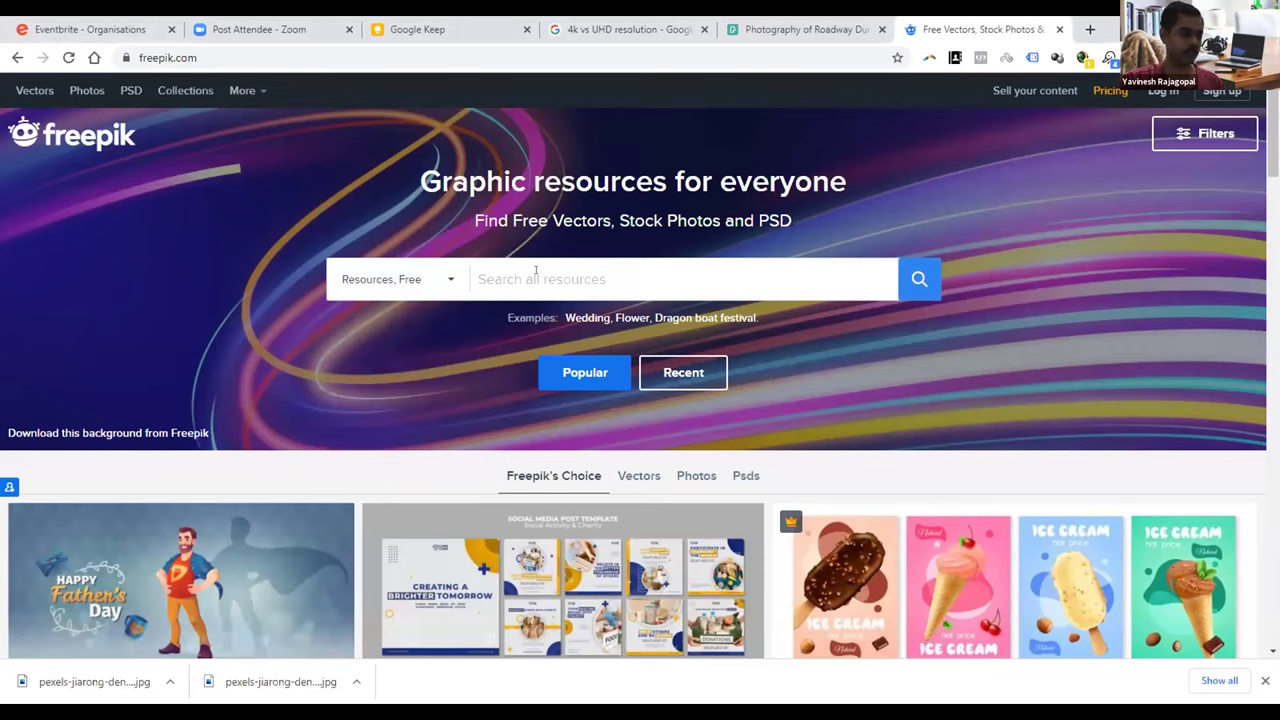
{"action": "type", "text": "paper"}
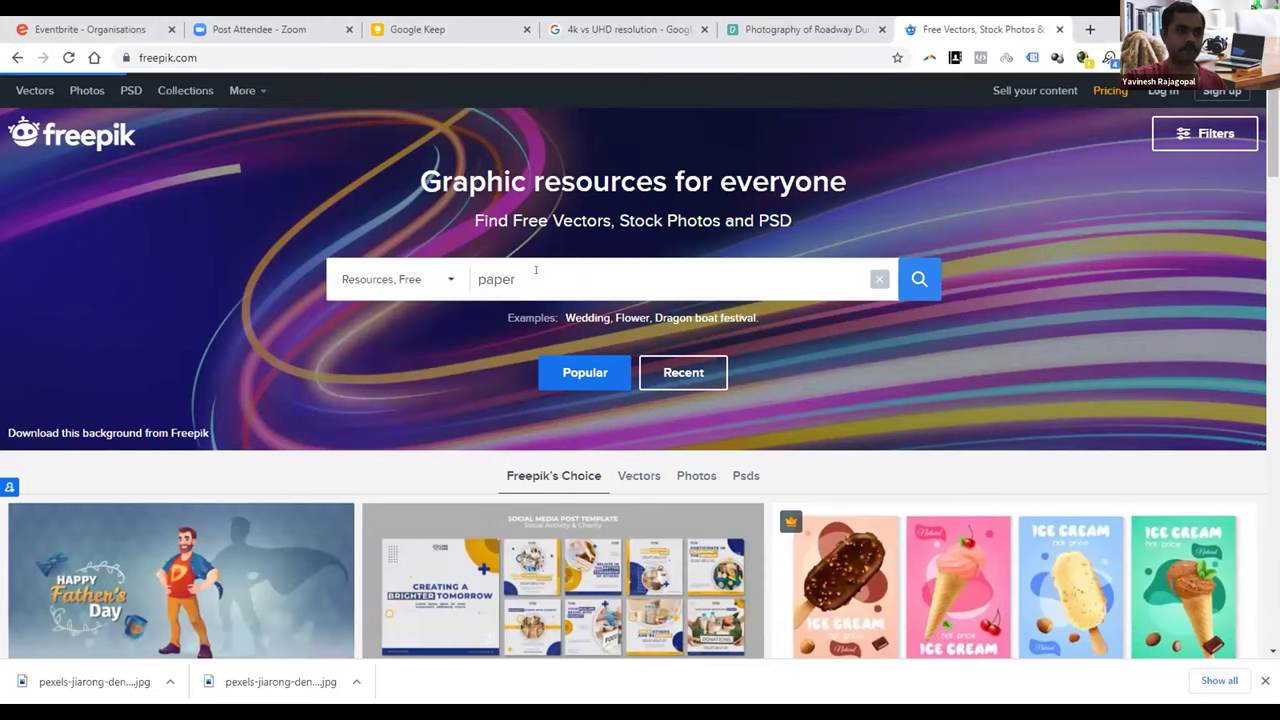
{"action": "key", "text": "Return"}
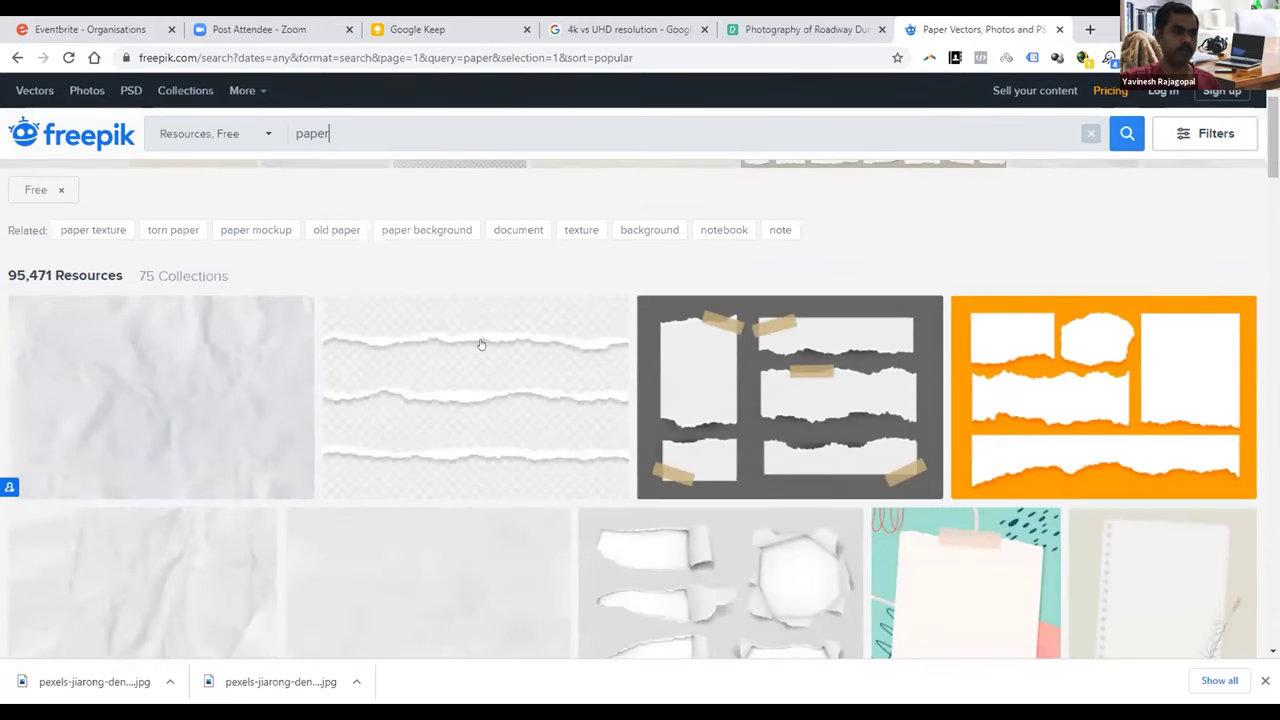
Step: Open the white crumpled paper photo and download it for free
{"action": "scroll", "coordinate": [480, 340], "scroll_direction": "down", "scroll_amount": 1}
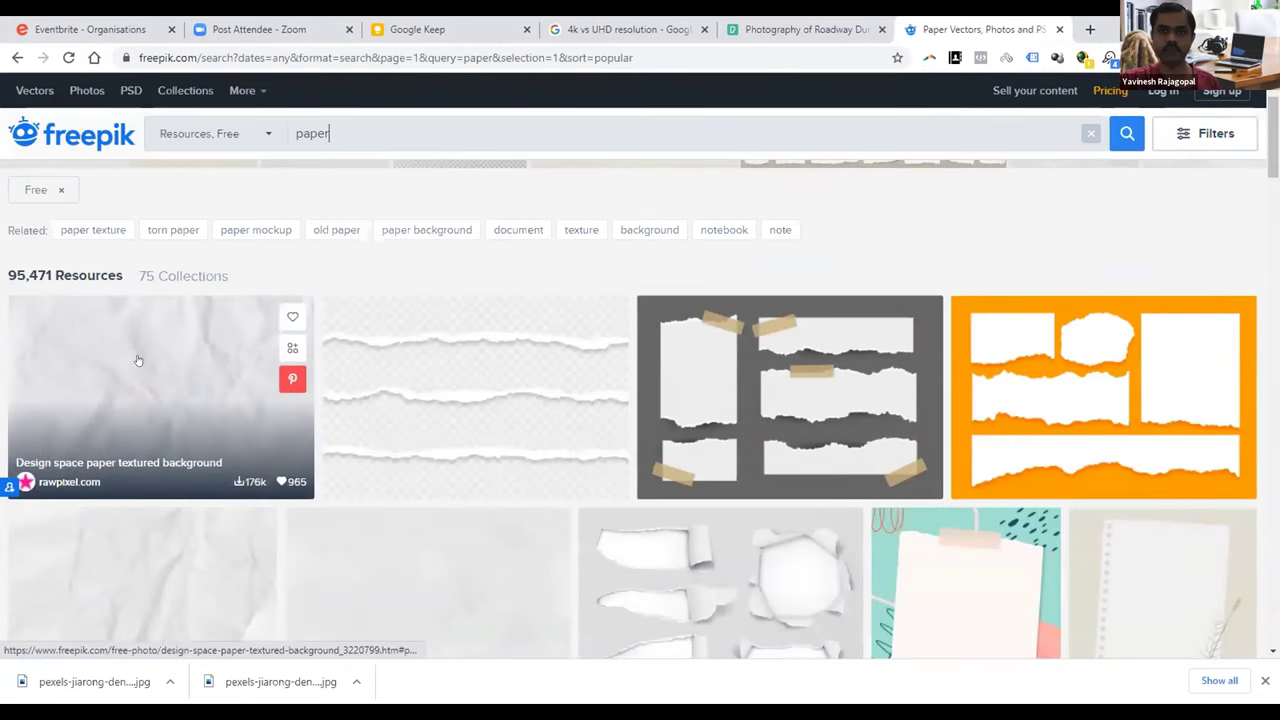
{"action": "scroll", "coordinate": [138, 373], "scroll_direction": "down", "scroll_amount": 4}
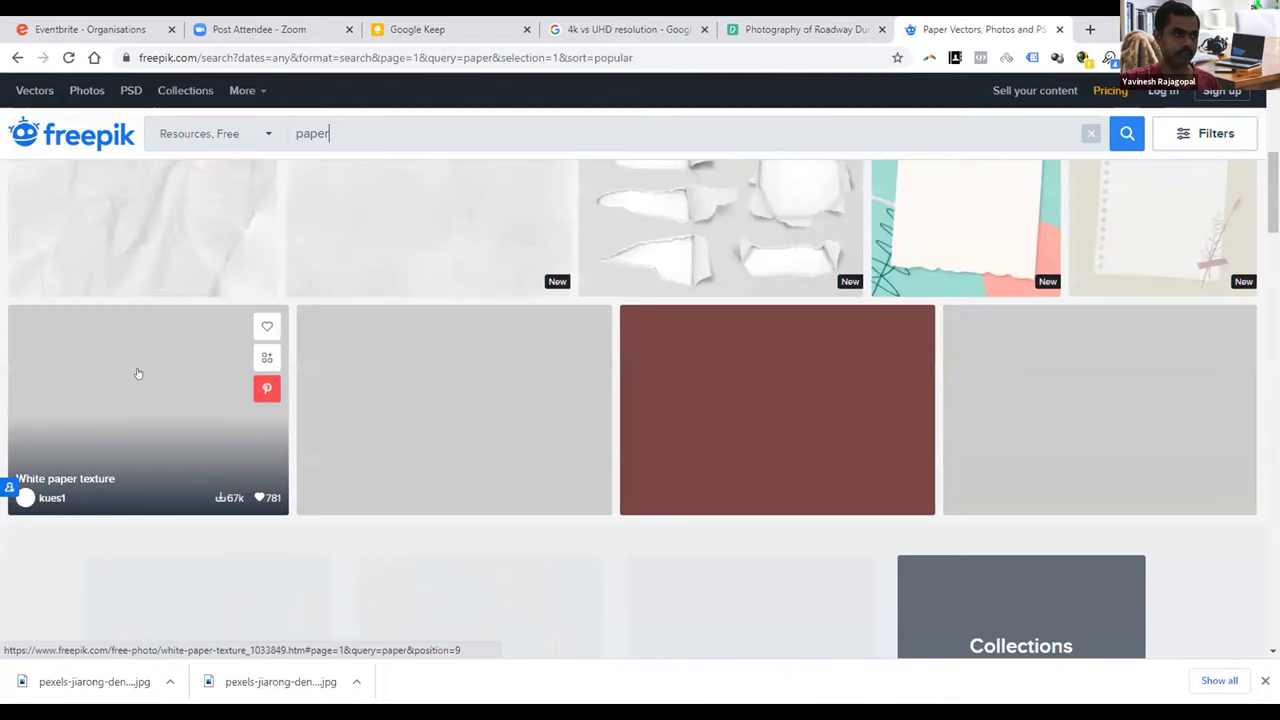
{"action": "scroll", "coordinate": [138, 378], "scroll_direction": "down", "scroll_amount": 3}
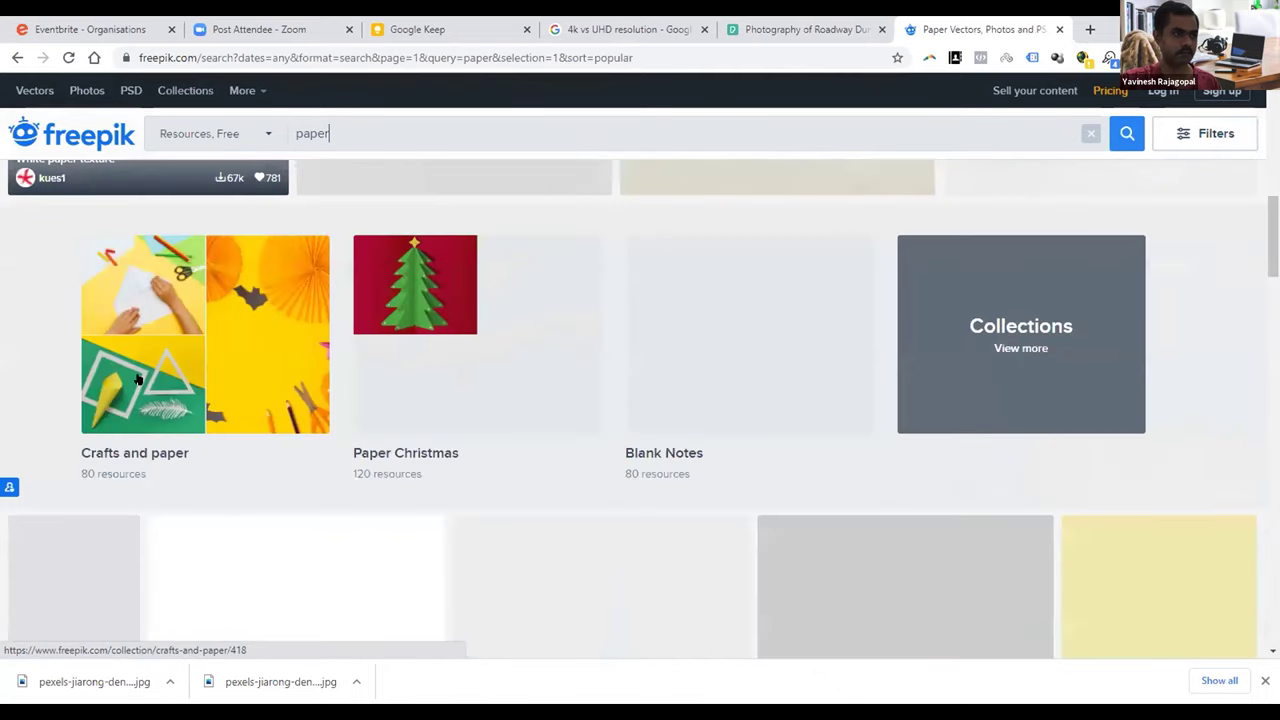
{"action": "scroll", "coordinate": [138, 378], "scroll_direction": "down", "scroll_amount": 2}
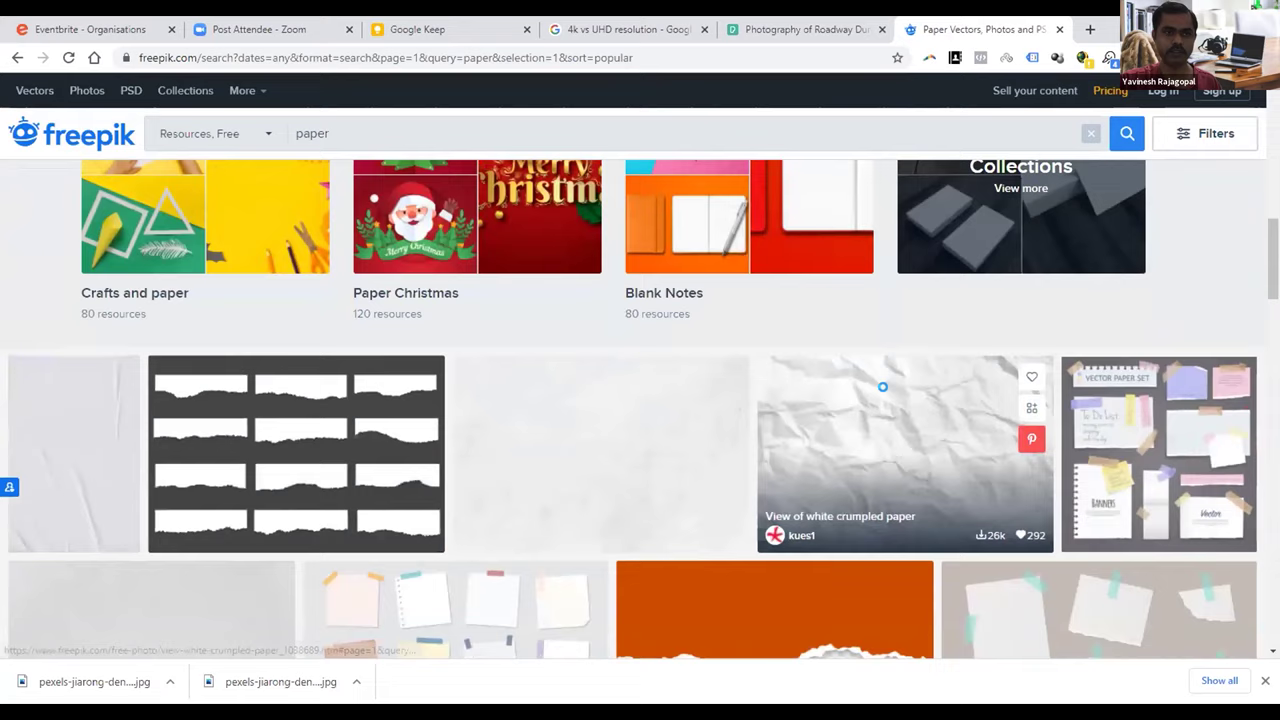
{"action": "left_click", "coordinate": [834, 410]}
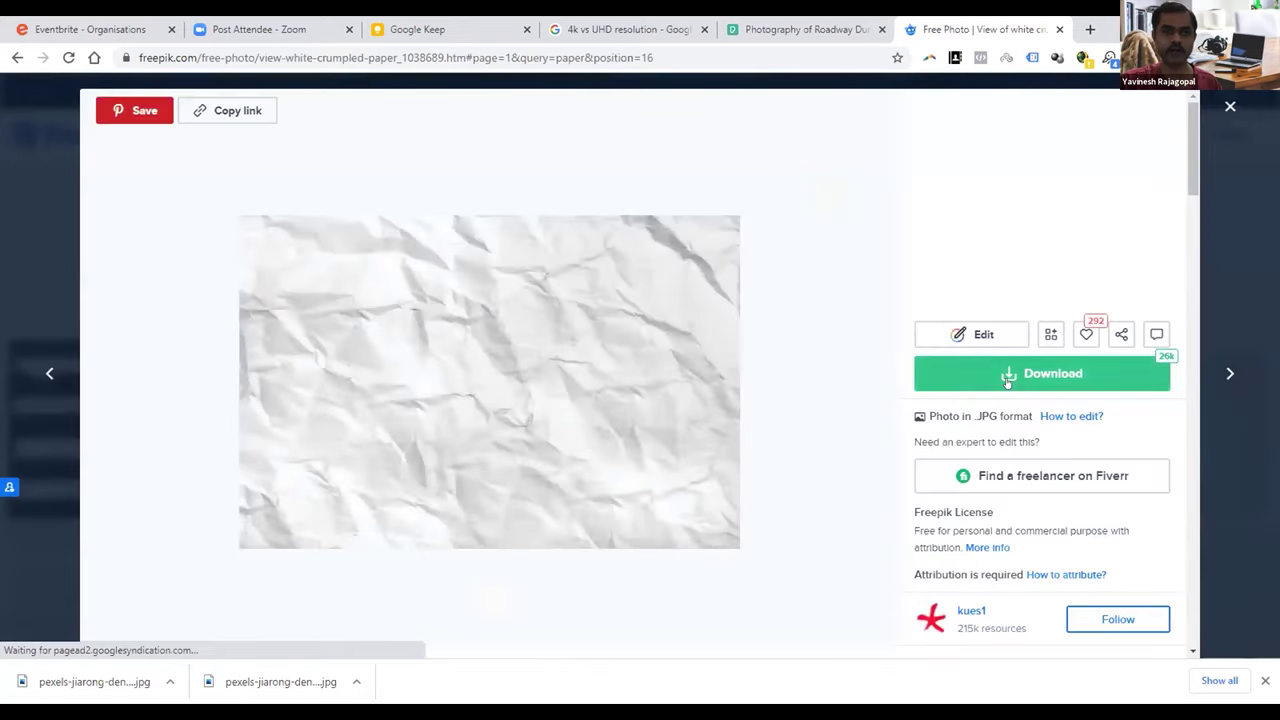
{"action": "left_click", "coordinate": [1010, 381]}
{"action": "left_click", "coordinate": [998, 553]}
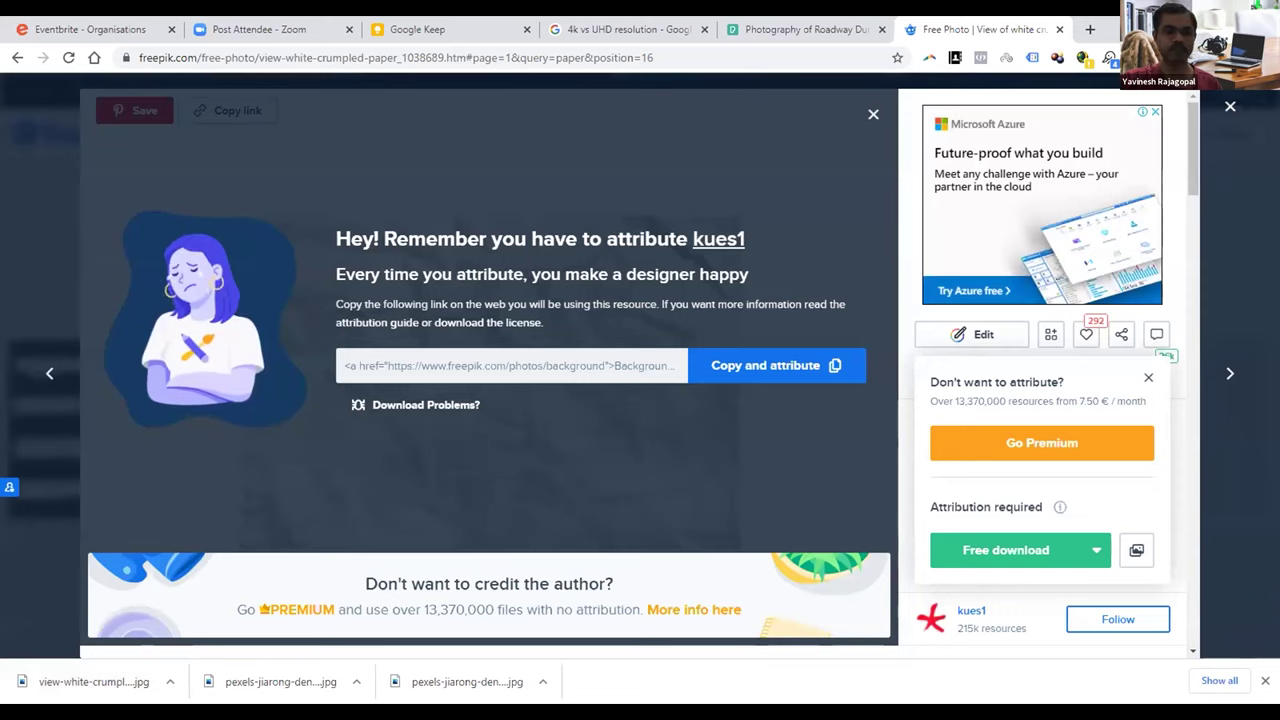
Step: Open view-white-crumpled-paper.jpg from Downloads, then return to Untitled-1
{"action": "key", "text": "alt+Tab"}
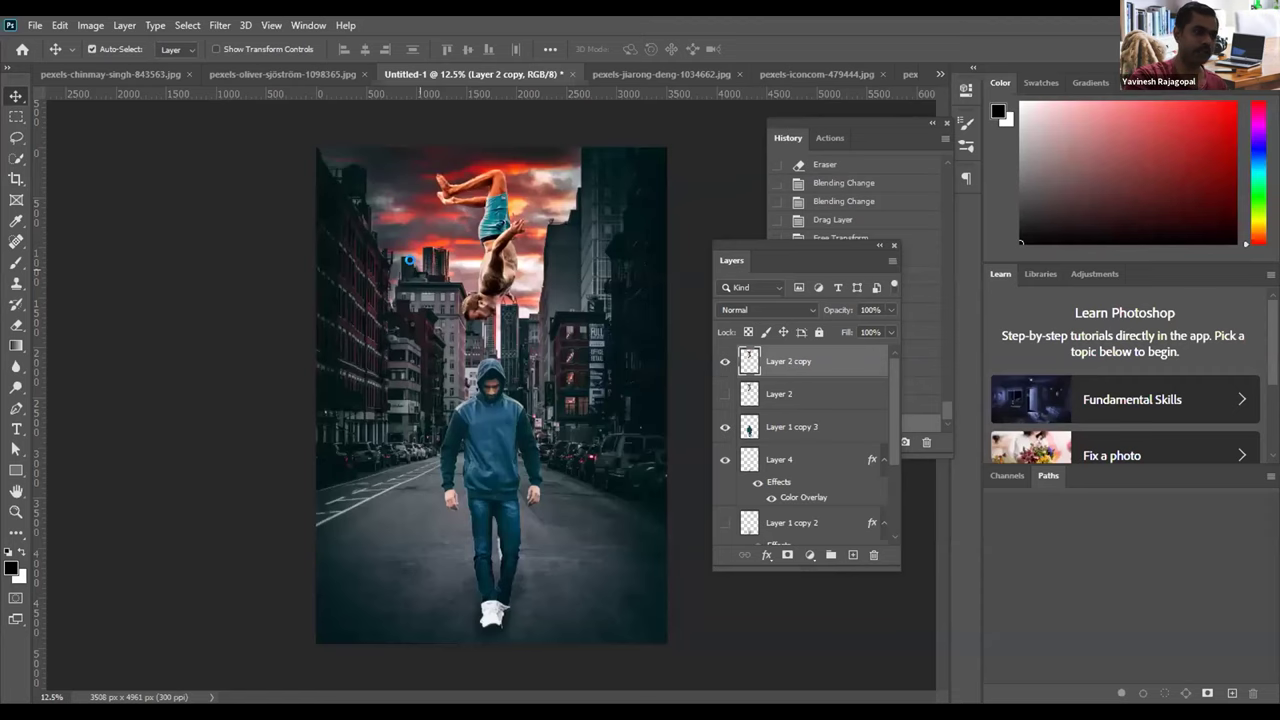
{"action": "key", "text": "ctrl+o"}
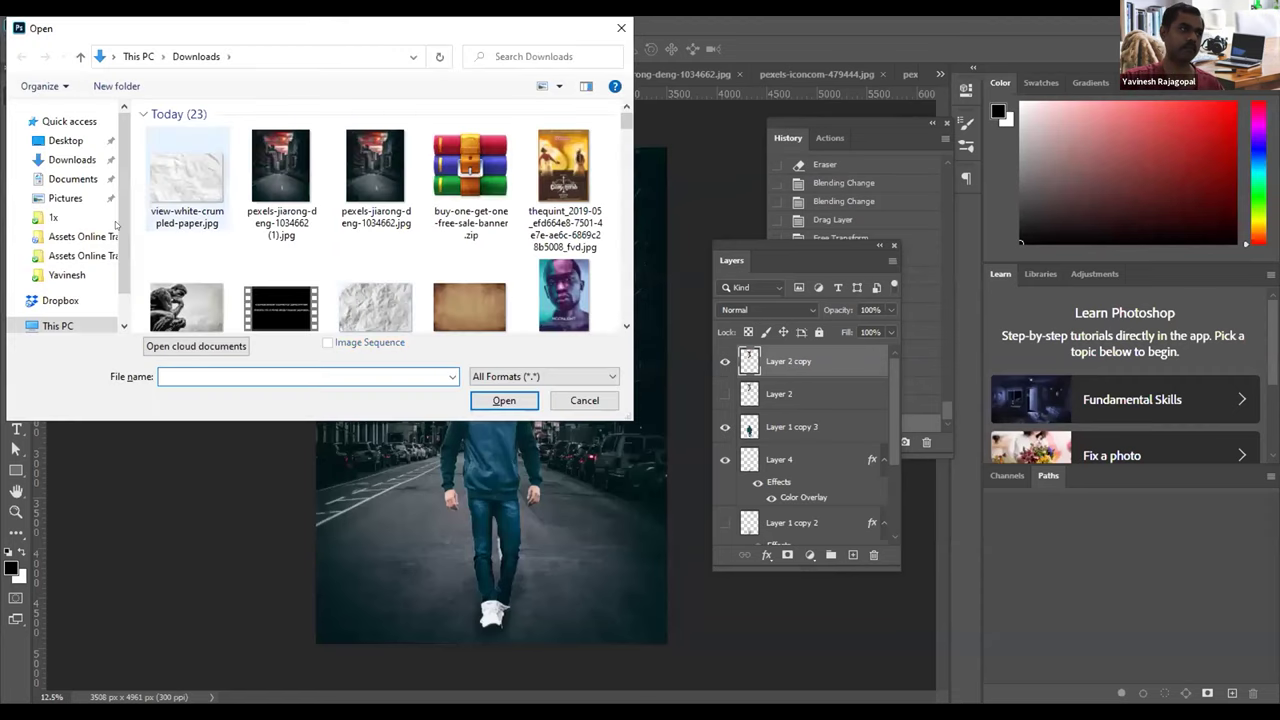
{"action": "left_click", "coordinate": [182, 177]}
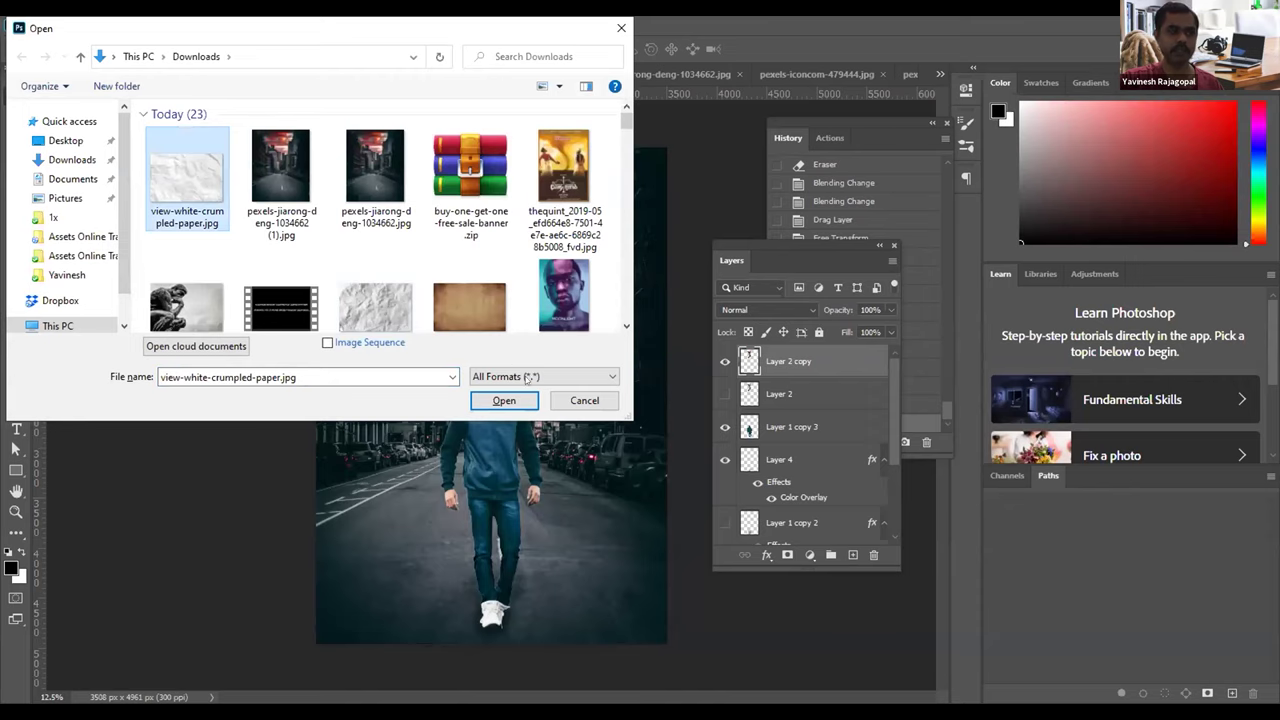
{"action": "left_click", "coordinate": [505, 399]}
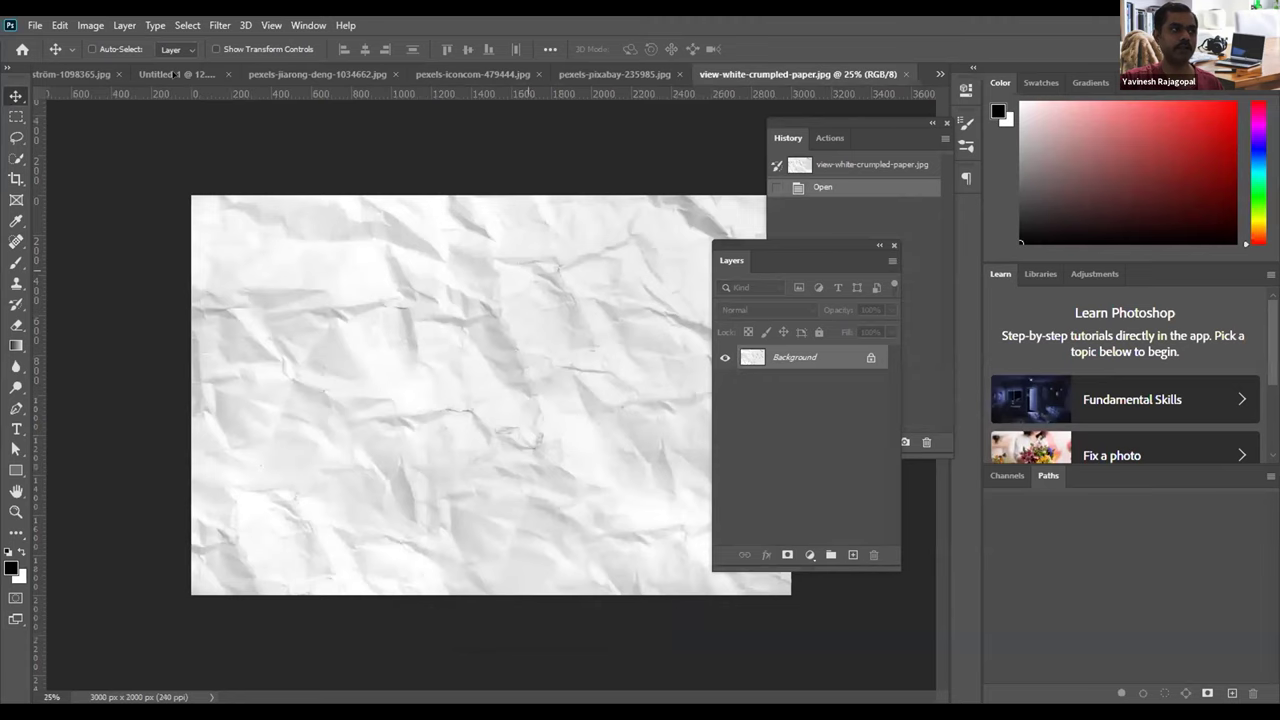
{"action": "left_click", "coordinate": [174, 74]}
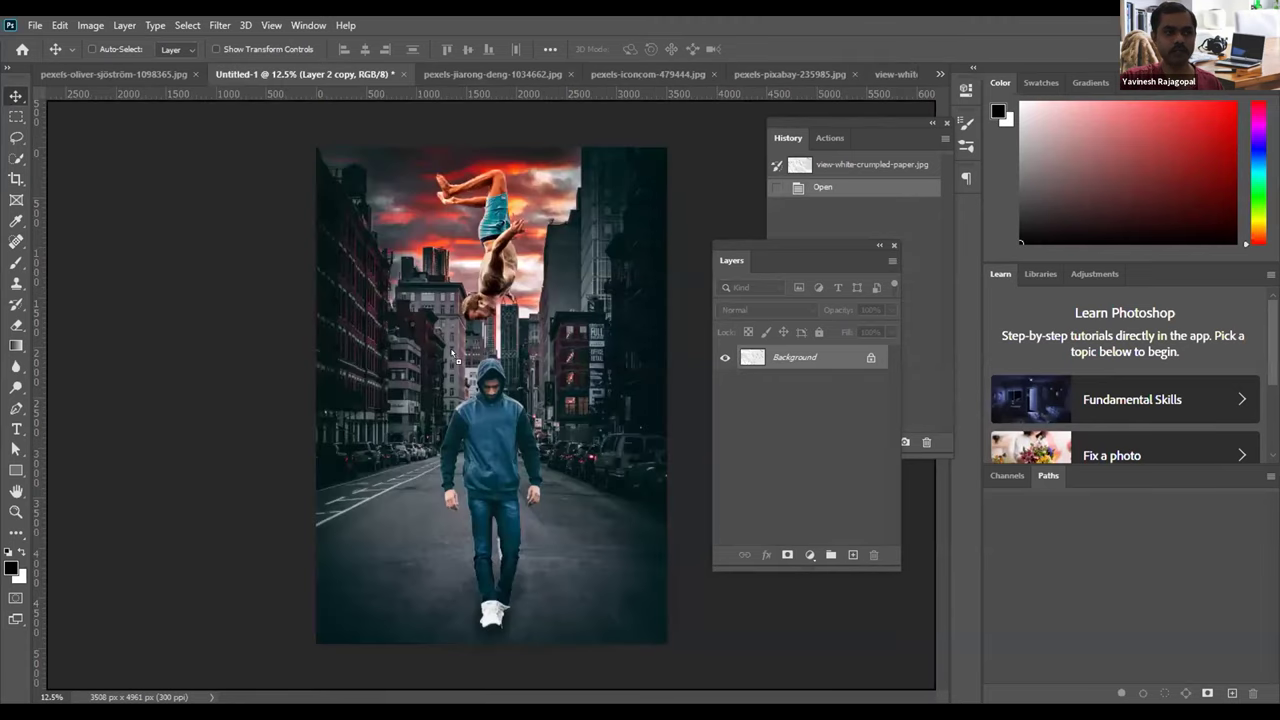
Step: Drag the crumpled paper into Untitled-1, rotate it 90° and stretch it over the canvas
{"action": "left_click_drag", "start_coordinate": [452, 353], "coordinate": [455, 355]}
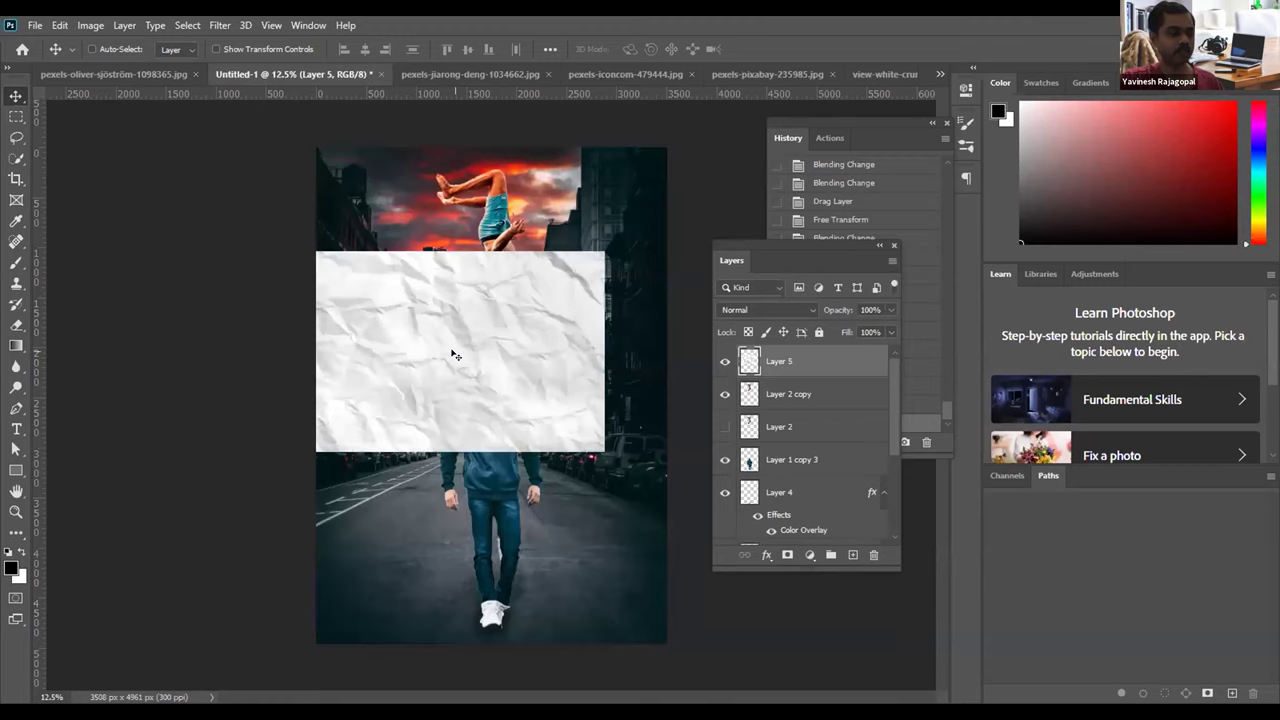
{"action": "key", "text": "ctrl+t"}
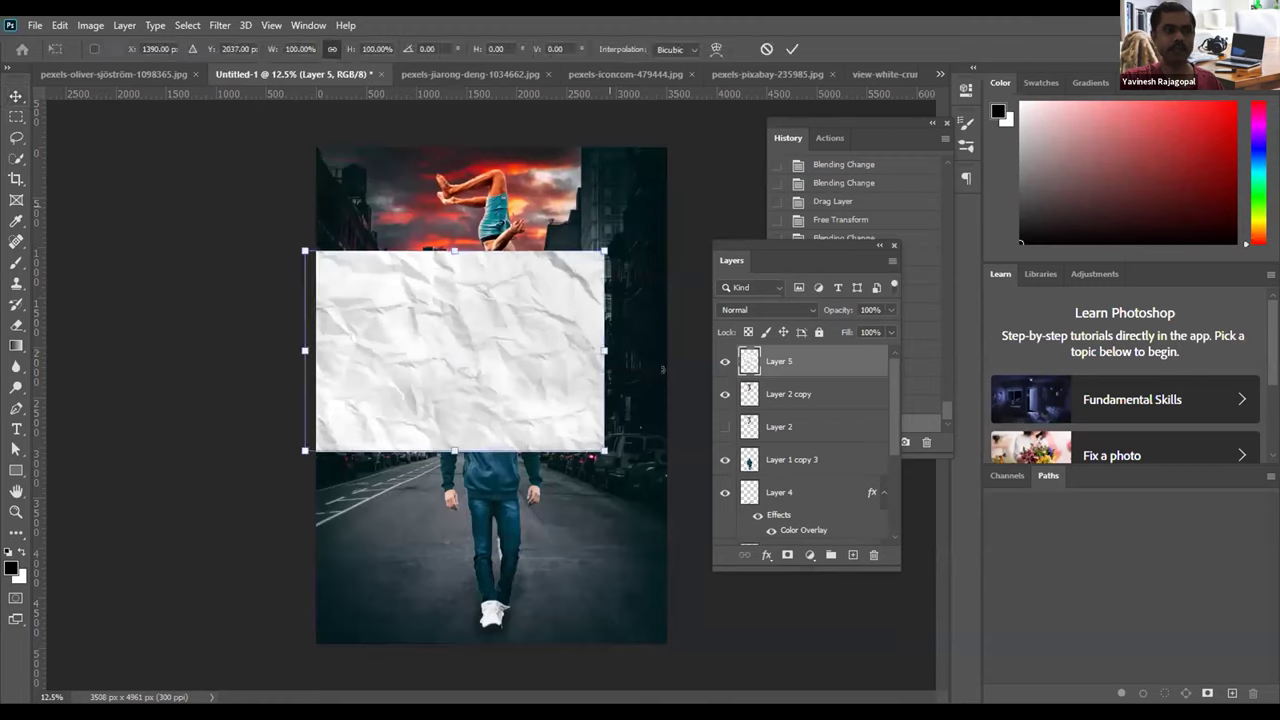
{"action": "left_click_drag", "start_coordinate": [662, 370], "coordinate": [465, 351], "text": "shift"}
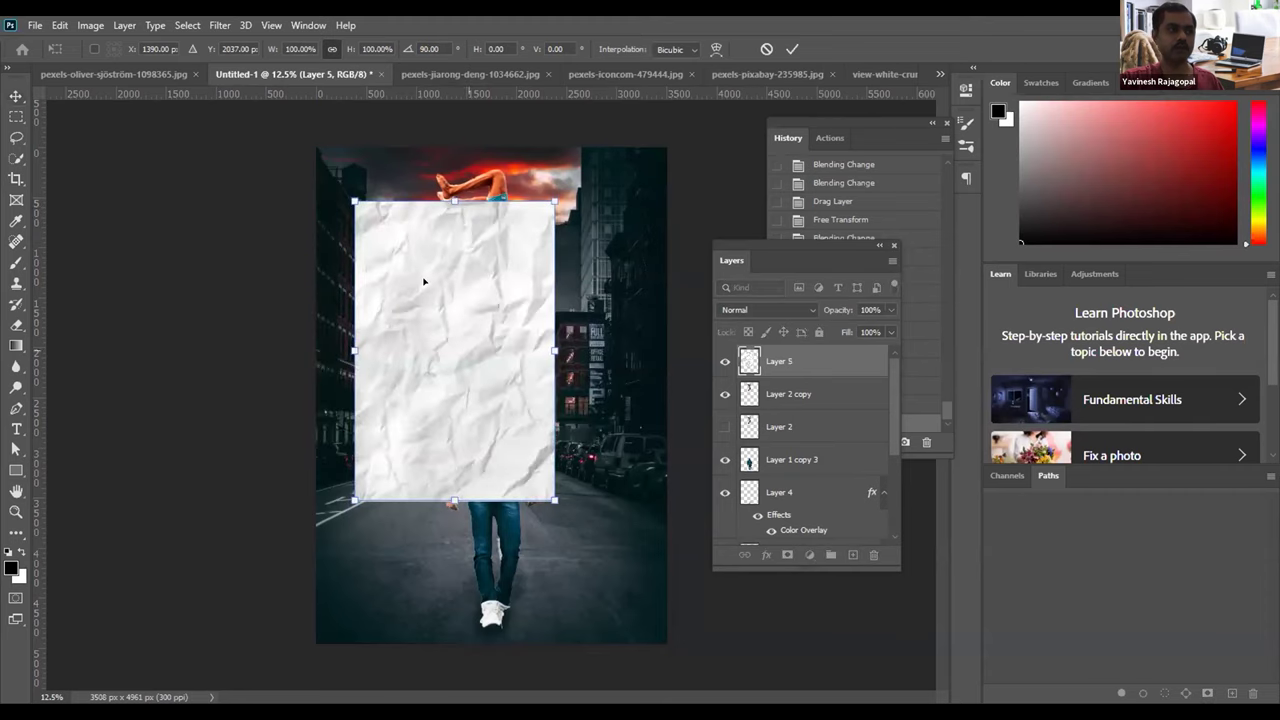
{"action": "left_click_drag", "start_coordinate": [503, 423], "coordinate": [463, 357]}
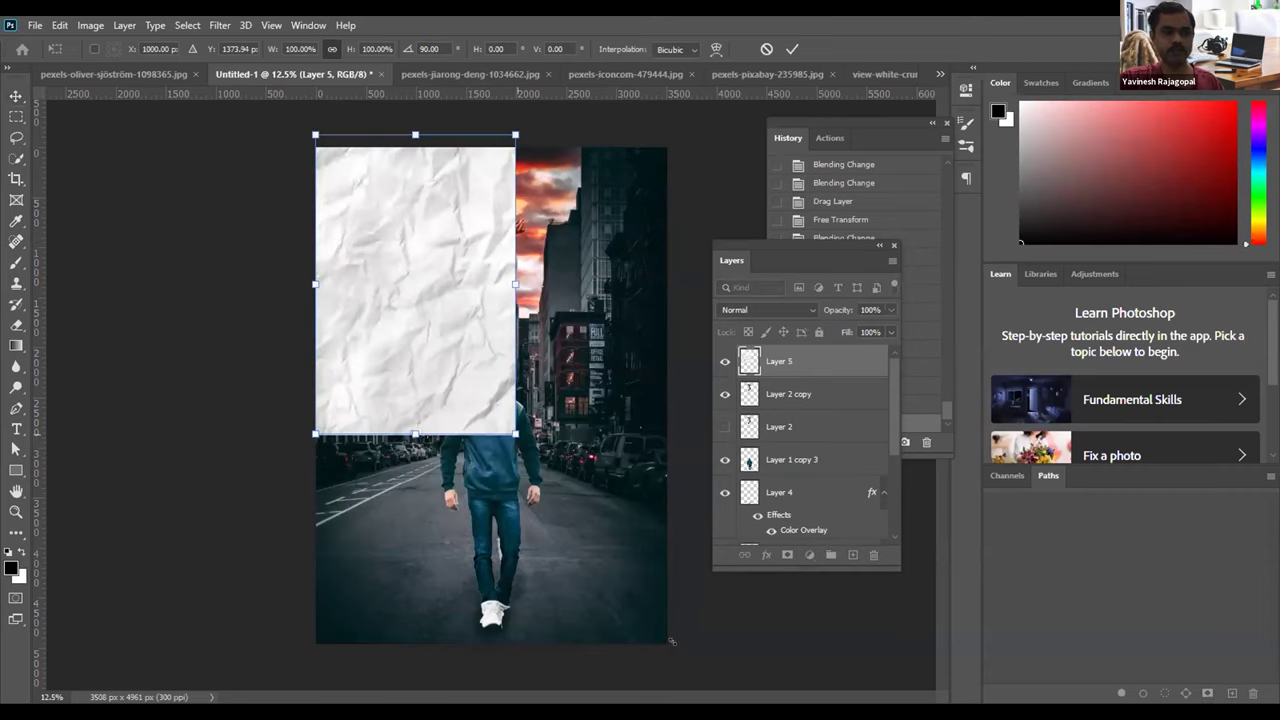
{"action": "left_click_drag", "start_coordinate": [669, 636], "coordinate": [664, 624]}
{"action": "key", "text": "Return"}
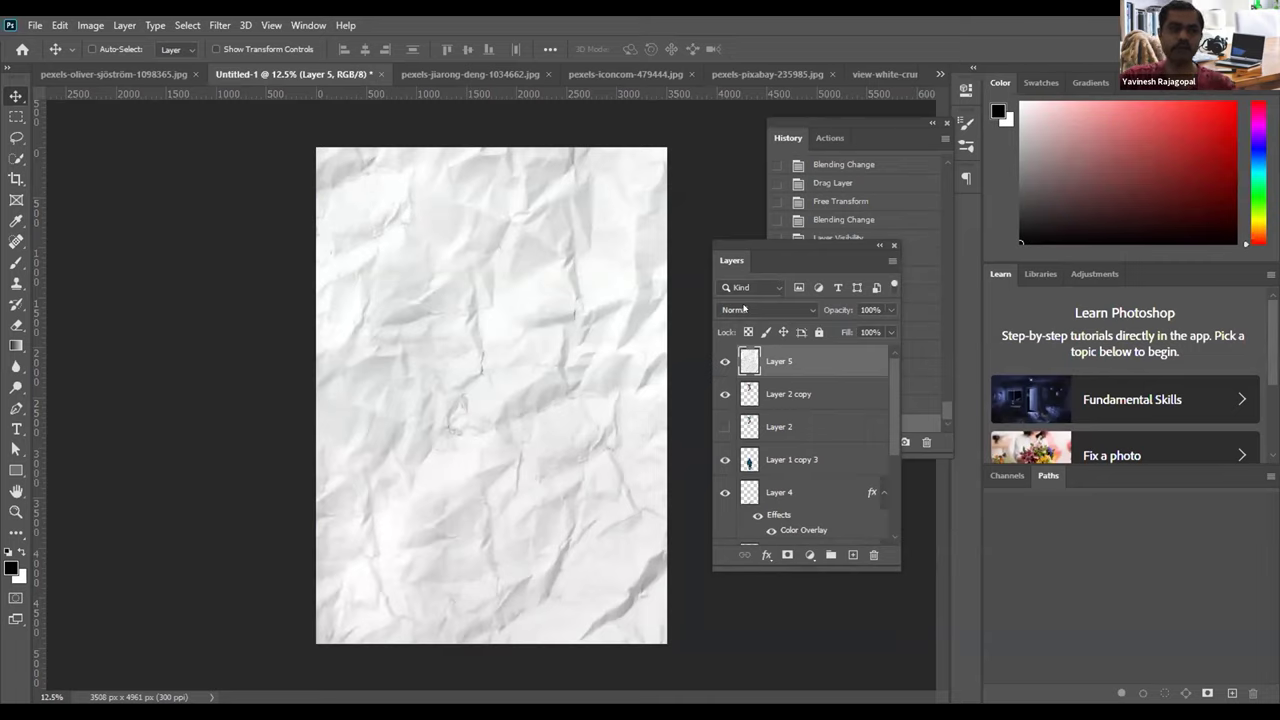
Step: Look through Layer 5's blend mode list without changing it
{"action": "left_click", "coordinate": [744, 309]}
{"action": "left_click", "coordinate": [744, 309]}
{"action": "left_click", "coordinate": [744, 309]}
{"action": "left_click", "coordinate": [744, 309]}
{"action": "left_click", "coordinate": [744, 309]}
{"action": "left_click", "coordinate": [744, 309]}
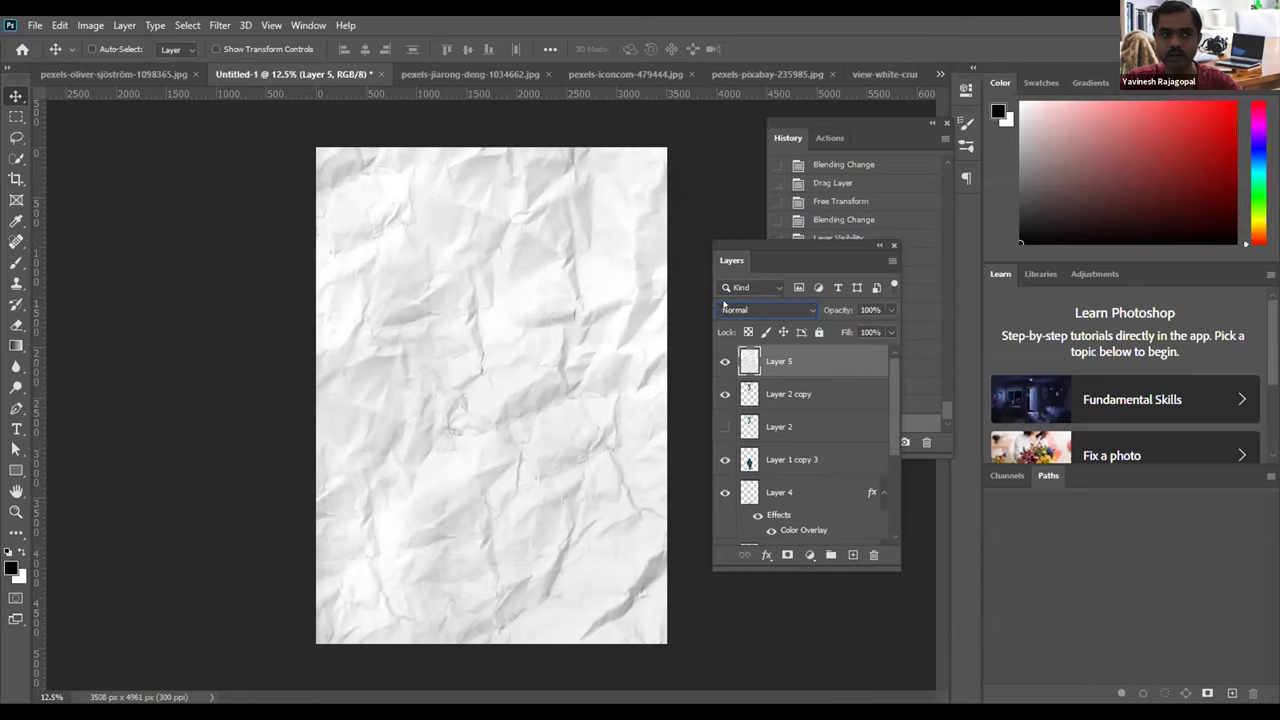
{"action": "scroll", "coordinate": [761, 315], "scroll_direction": "down", "scroll_amount": 1}
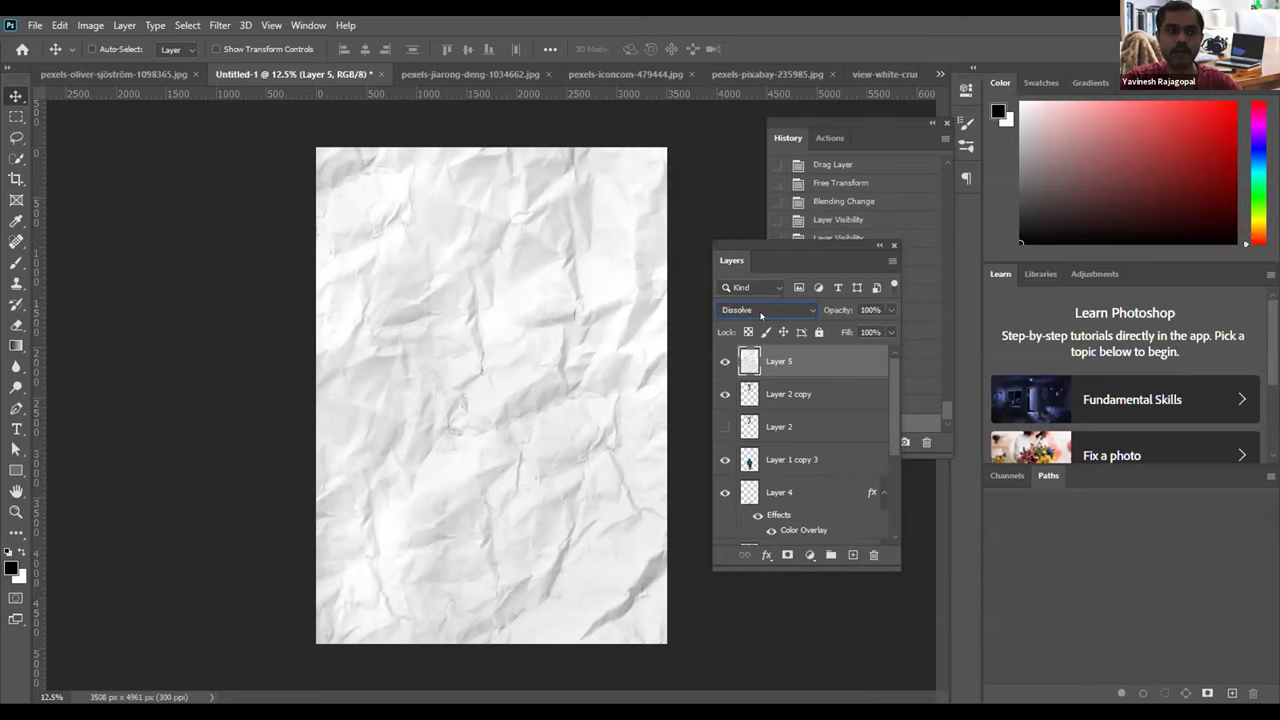
{"action": "scroll", "coordinate": [761, 315], "scroll_direction": "down", "scroll_amount": 1}
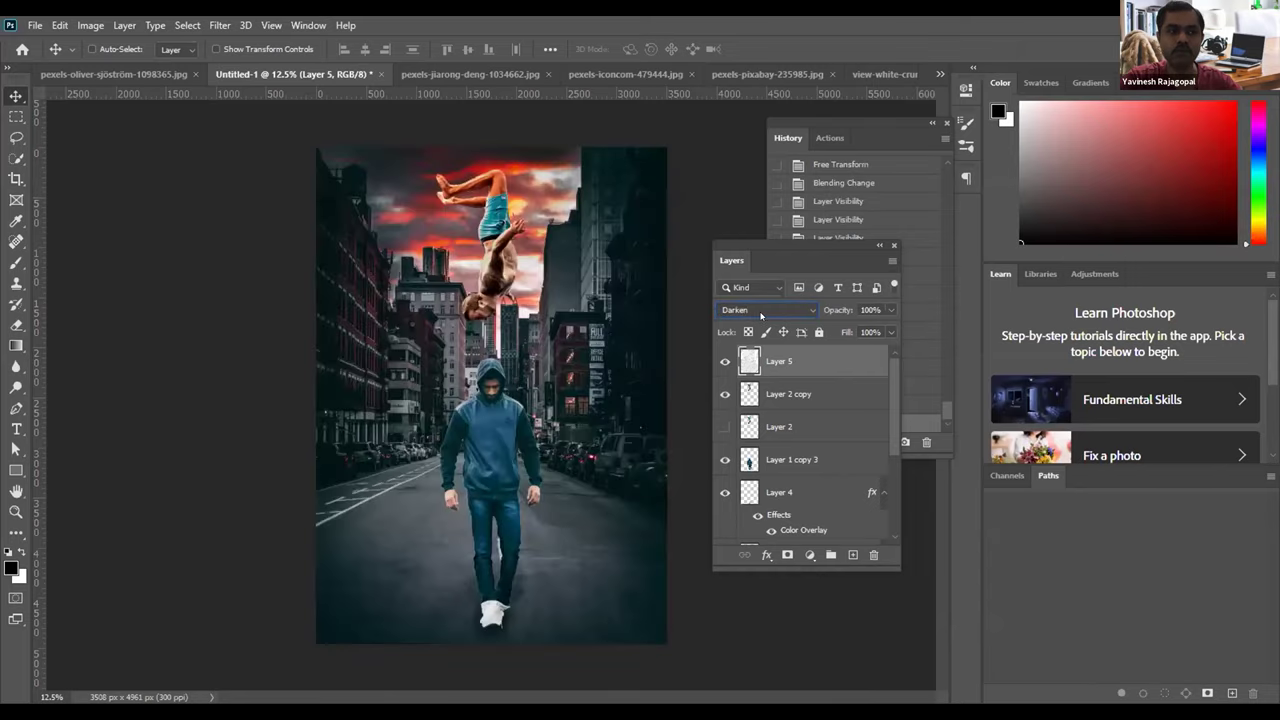
{"action": "scroll", "coordinate": [761, 315], "scroll_direction": "down", "scroll_amount": 2}
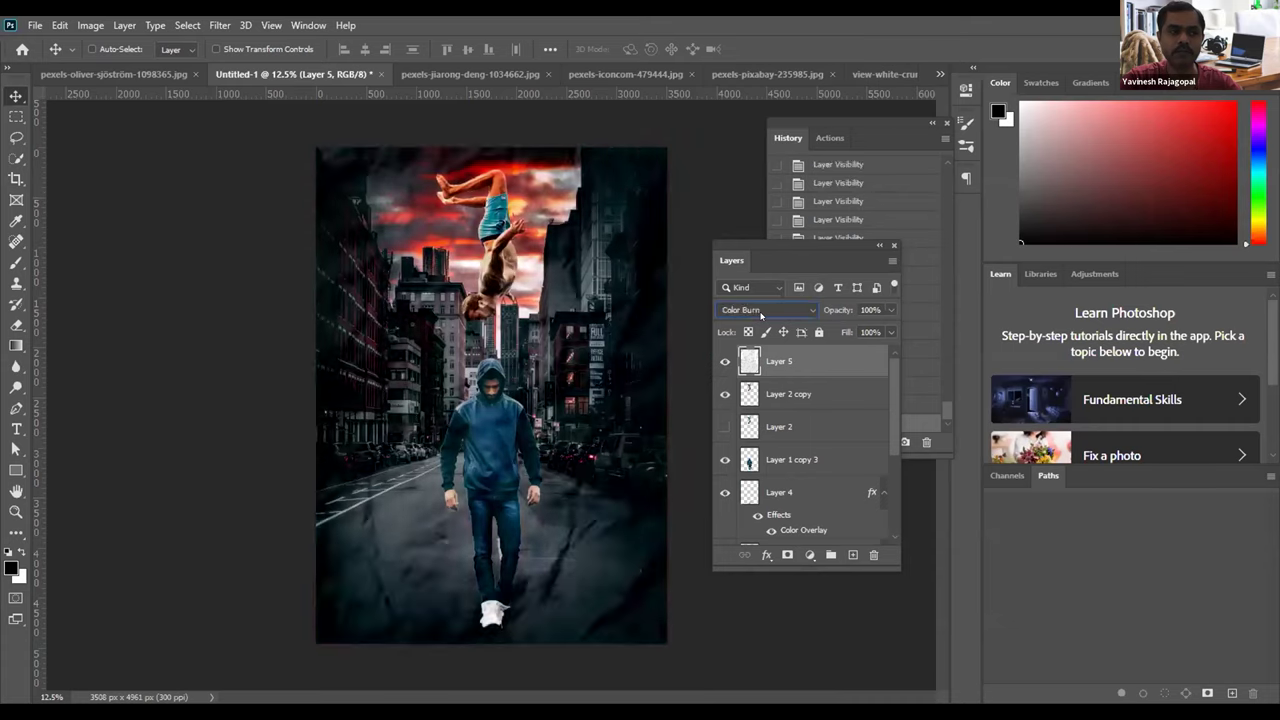
{"action": "scroll", "coordinate": [761, 315], "scroll_direction": "down", "scroll_amount": 1}
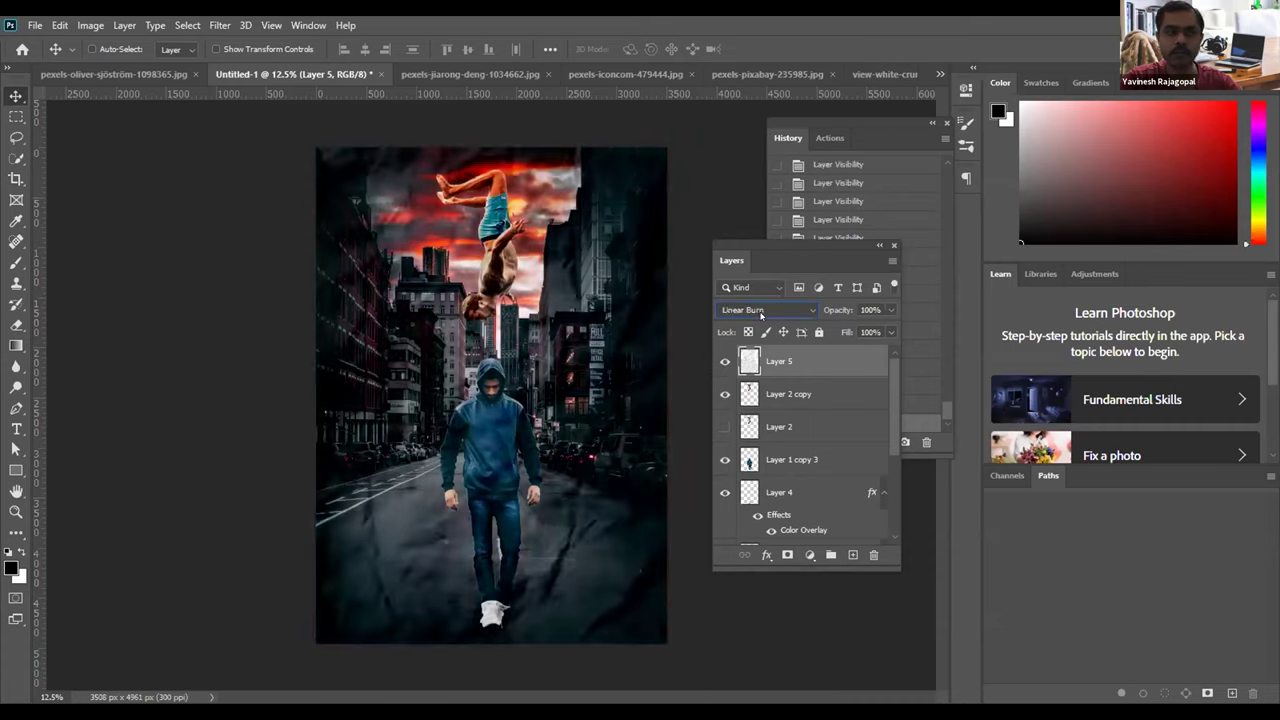
{"action": "scroll", "coordinate": [761, 313], "scroll_direction": "down", "scroll_amount": 1}
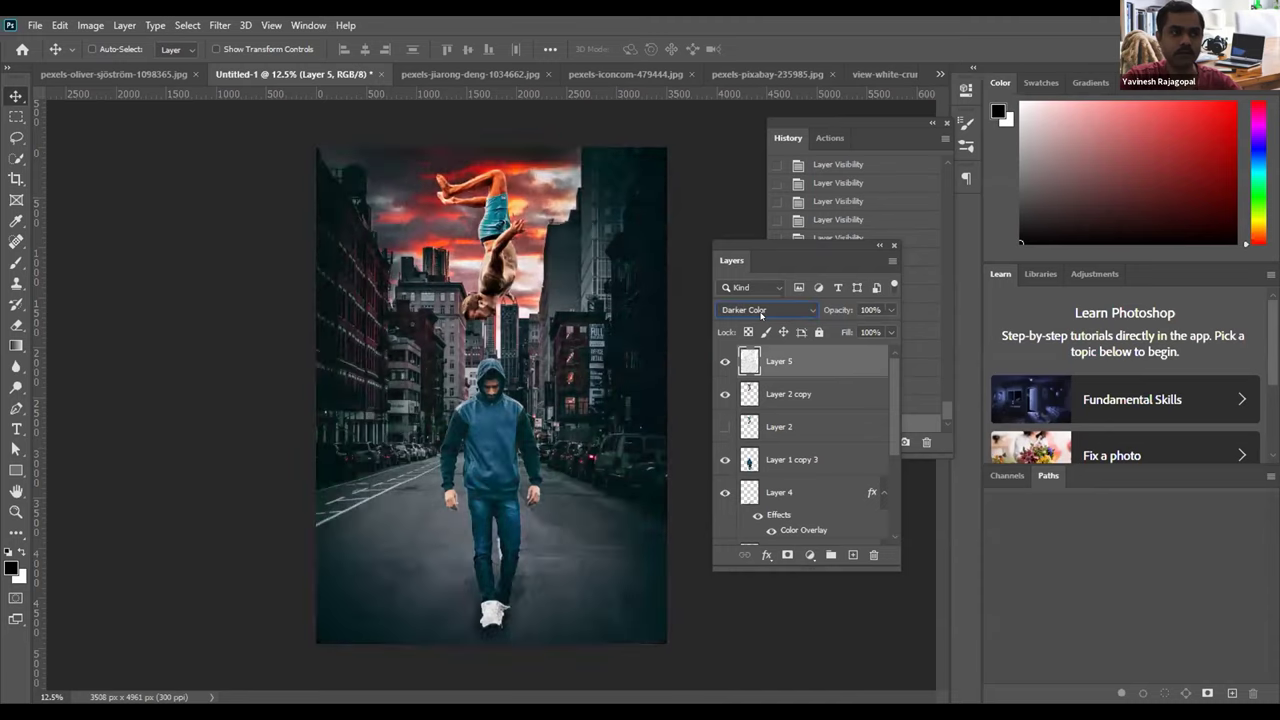
{"action": "scroll", "coordinate": [761, 314], "scroll_direction": "down", "scroll_amount": 4}
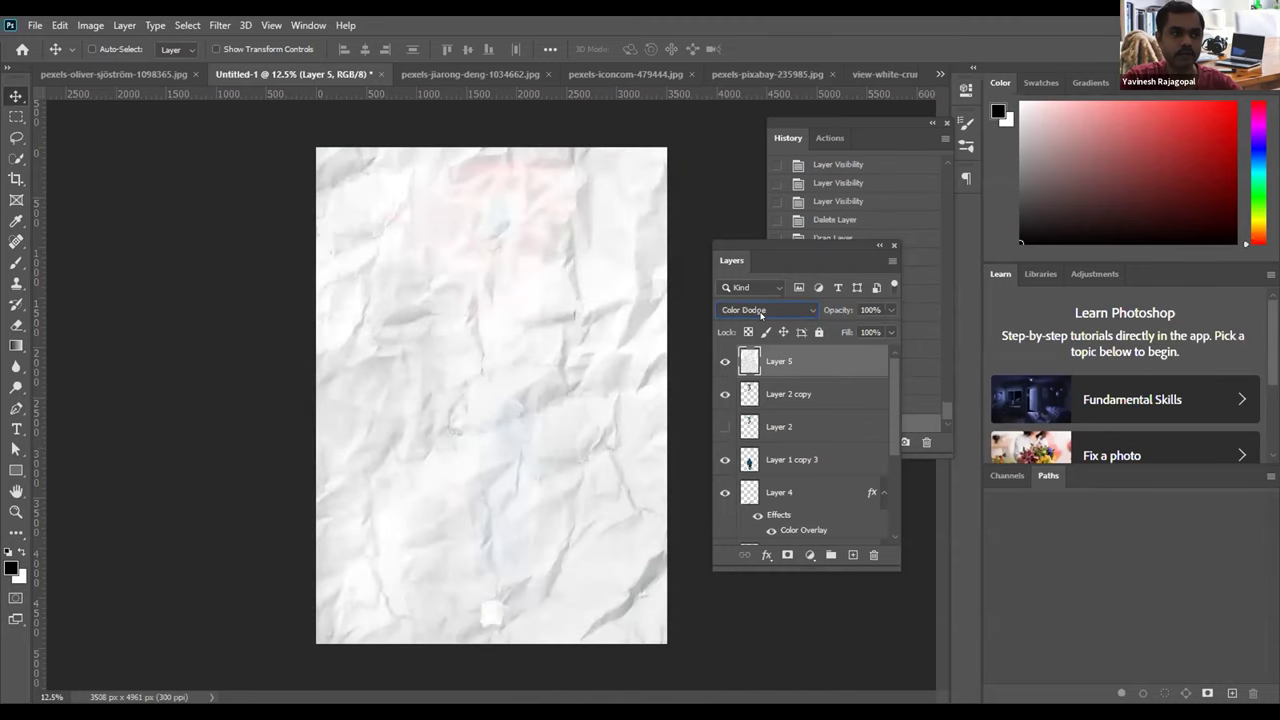
{"action": "scroll", "coordinate": [761, 315], "scroll_direction": "down", "scroll_amount": 2}
{"action": "scroll", "coordinate": [761, 315], "scroll_direction": "up", "scroll_amount": 1}
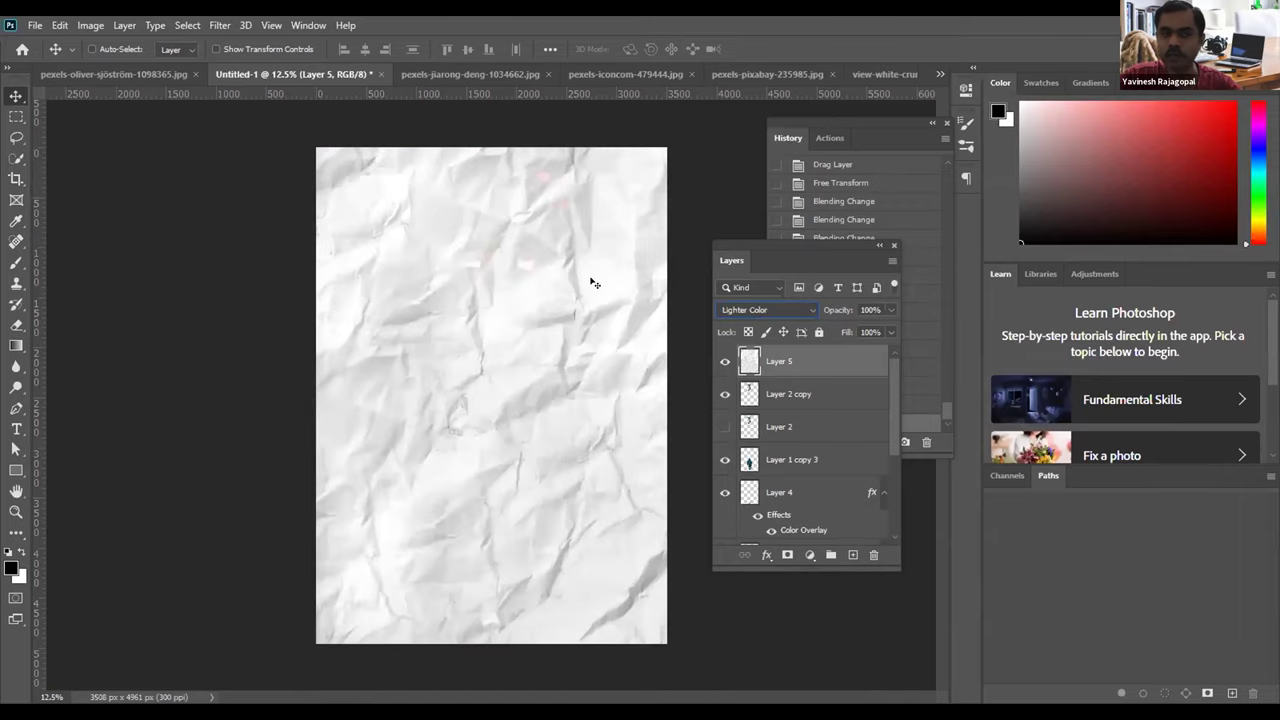
Step: Try Multiply on the paper layer and toggle its visibility to compare
{"action": "left_click", "coordinate": [731, 309]}
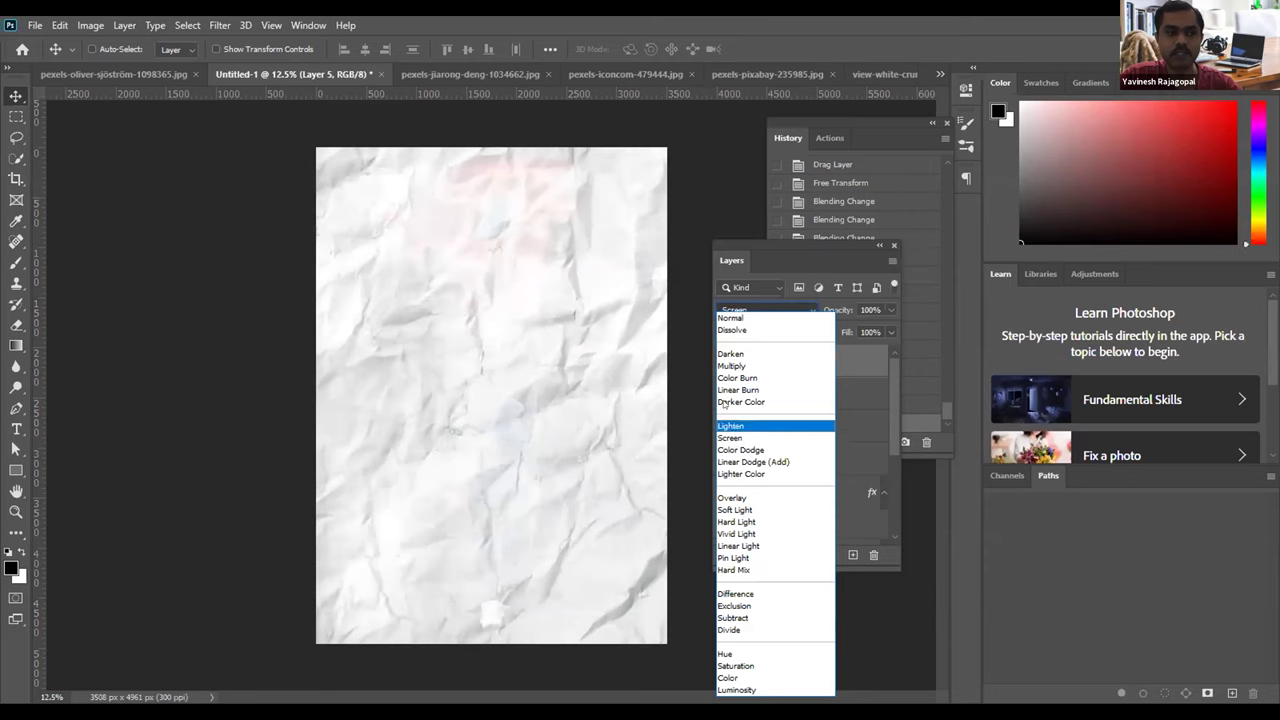
{"action": "left_click", "coordinate": [730, 364]}
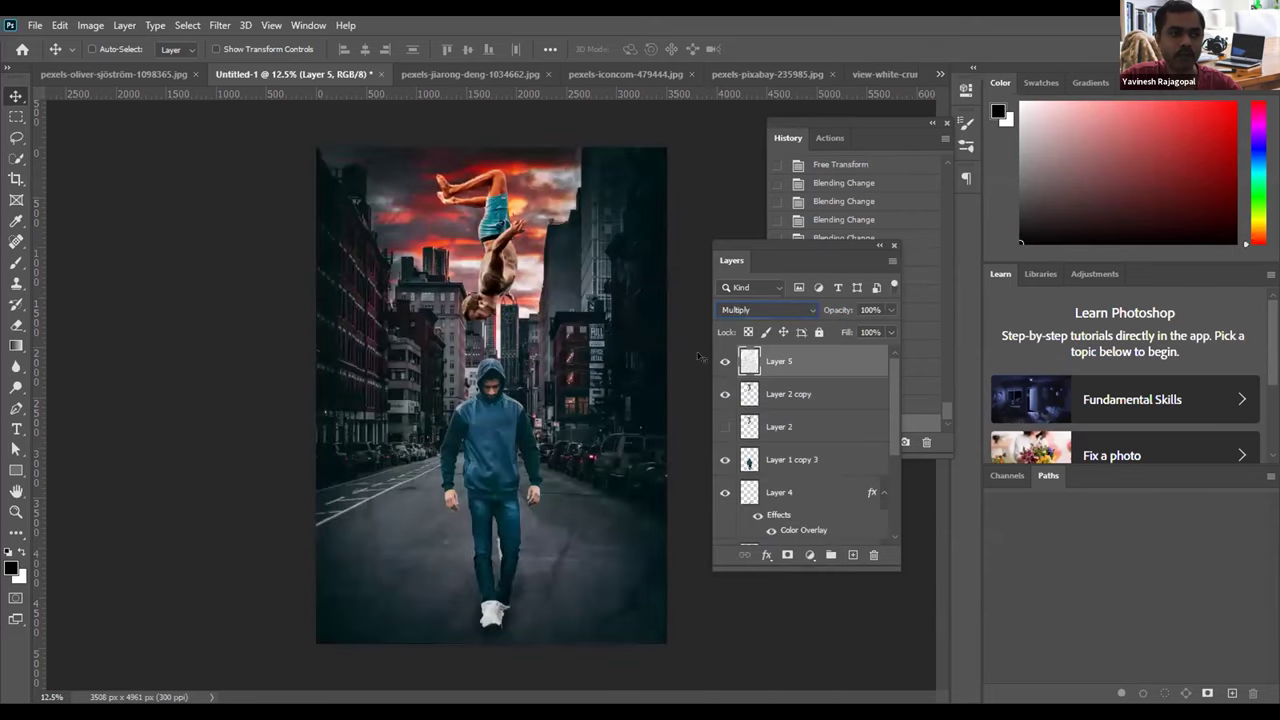
{"action": "left_click", "coordinate": [725, 361]}
{"action": "left_click", "coordinate": [725, 361]}
{"action": "left_click", "coordinate": [725, 361]}
{"action": "left_click", "coordinate": [725, 361]}
Step: Reset the paper layer to Normal, then blend it in Screen mode
{"action": "left_click", "coordinate": [735, 313]}
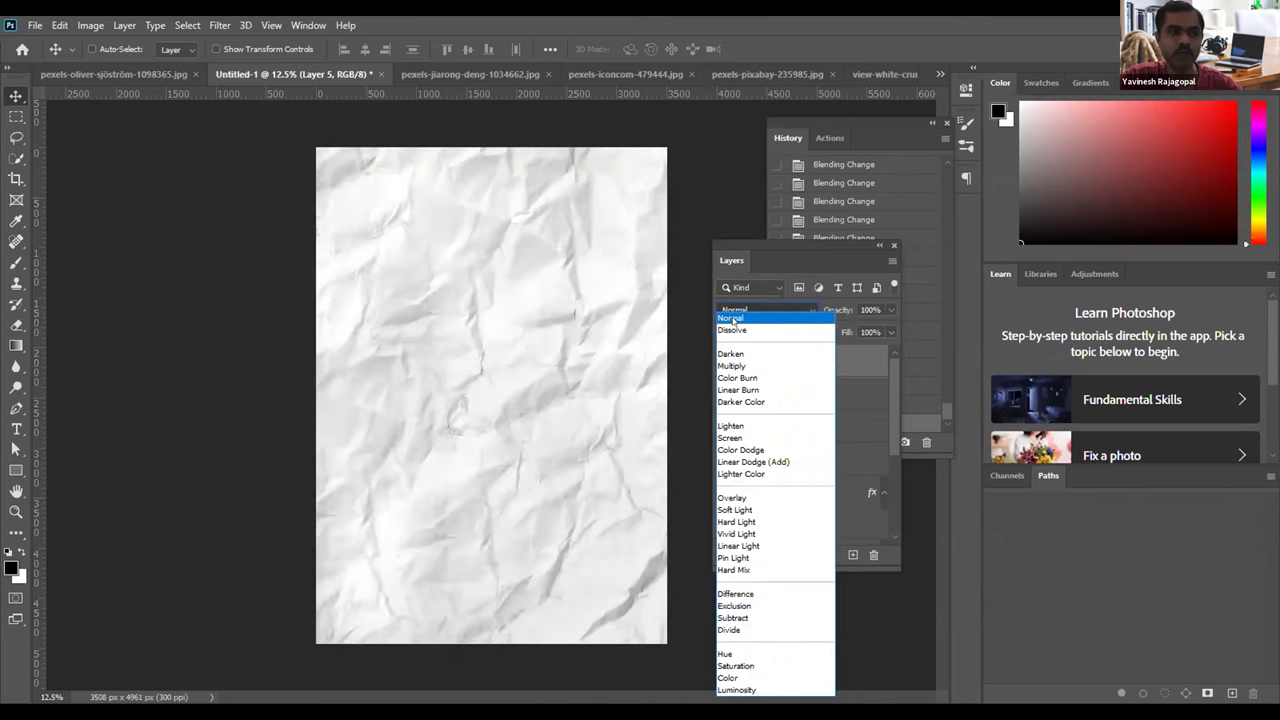
{"action": "left_click", "coordinate": [735, 318]}
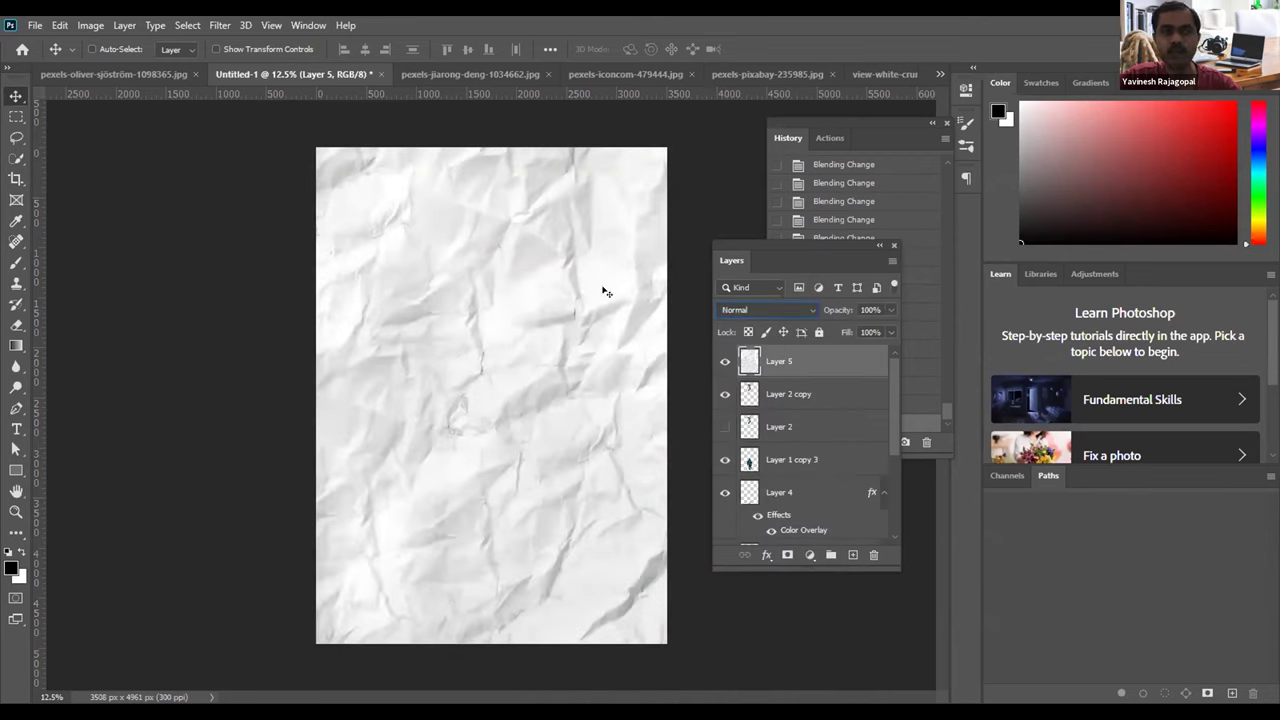
{"action": "left_click", "coordinate": [722, 312]}
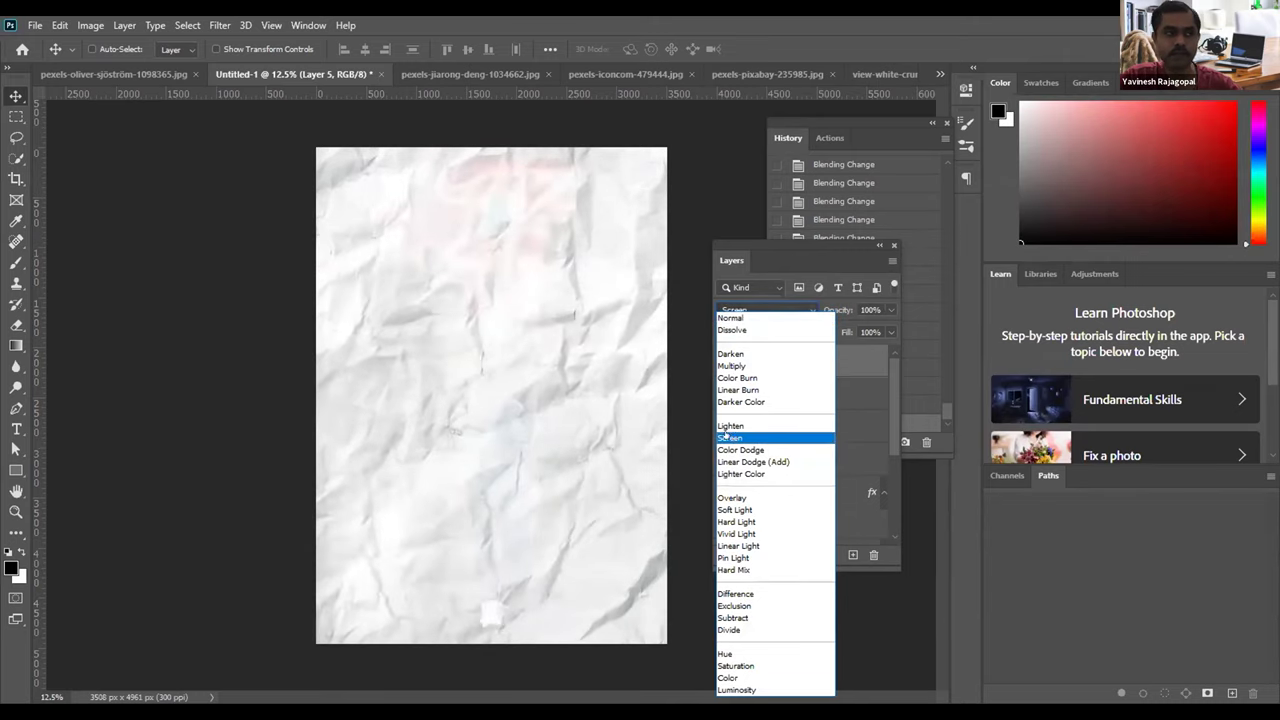
{"action": "left_click", "coordinate": [731, 437]}
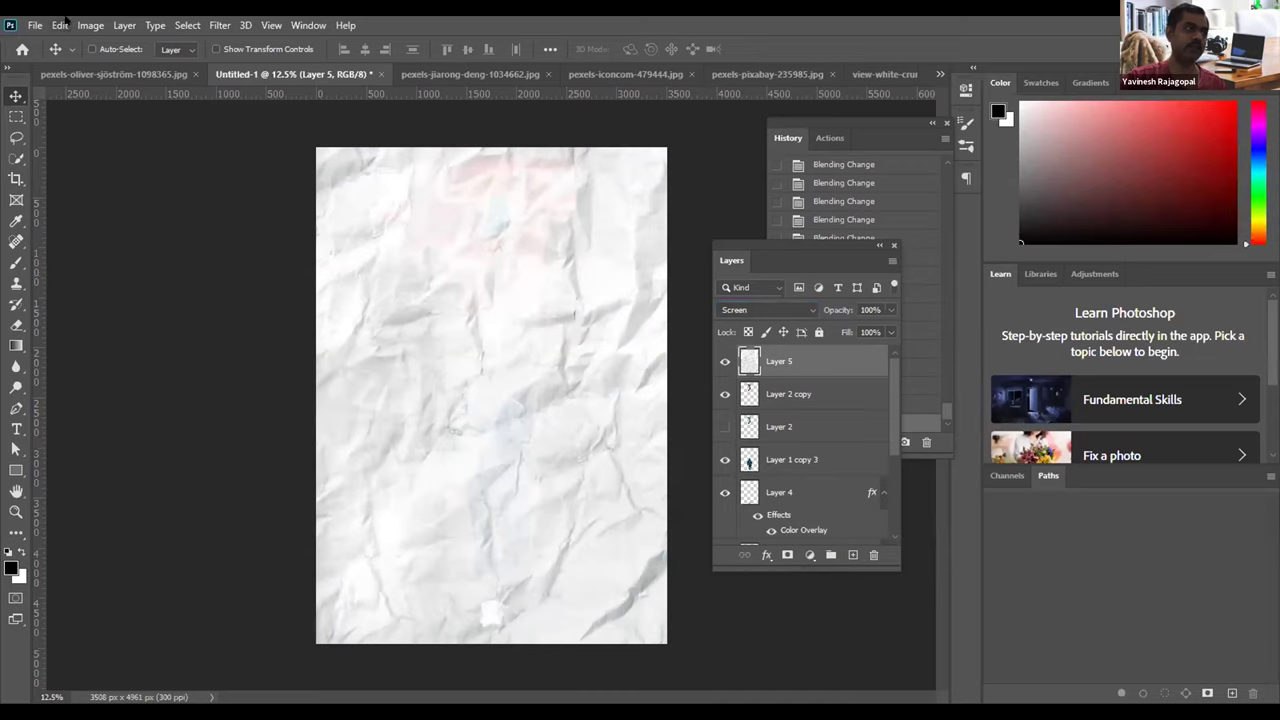
{"action": "key", "text": "ctrl"}
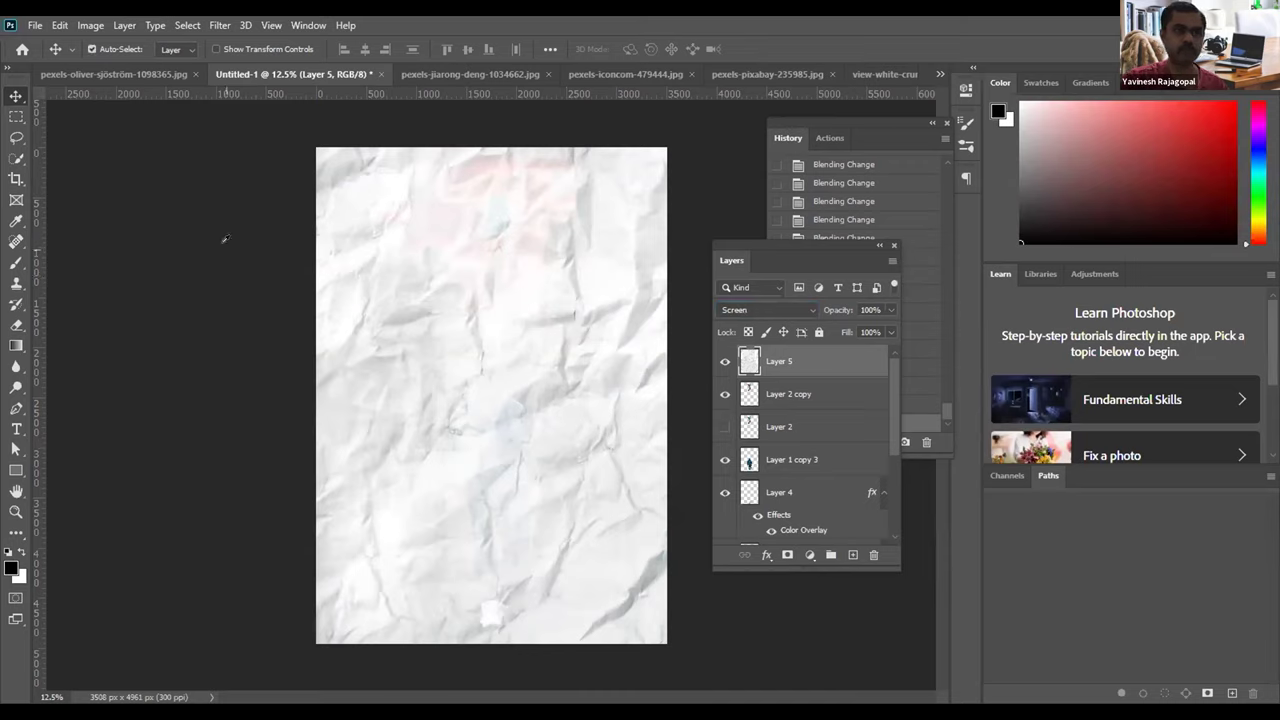
{"action": "key", "text": "ctrl+l"}
Step: Discard a trial Levels adjustment and switch the paper layer to Multiply
{"action": "left_click_drag", "start_coordinate": [850, 331], "coordinate": [1014, 342]}
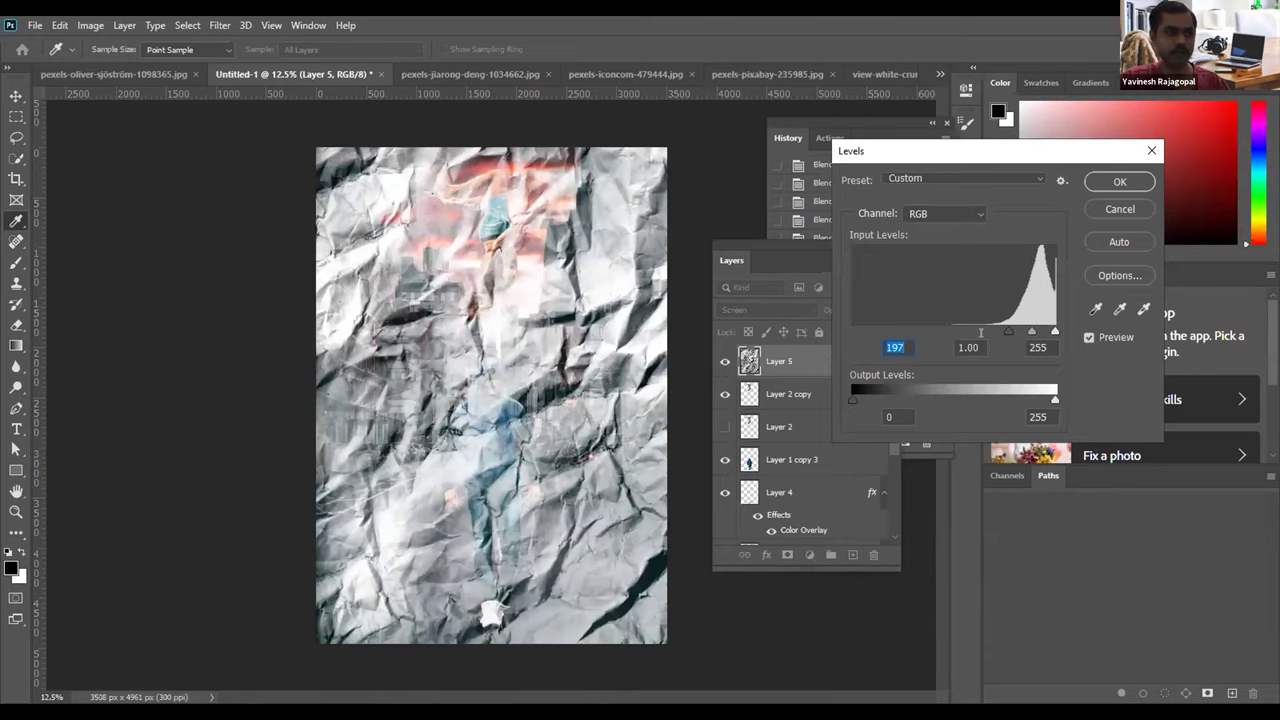
{"action": "key", "text": "Escape"}
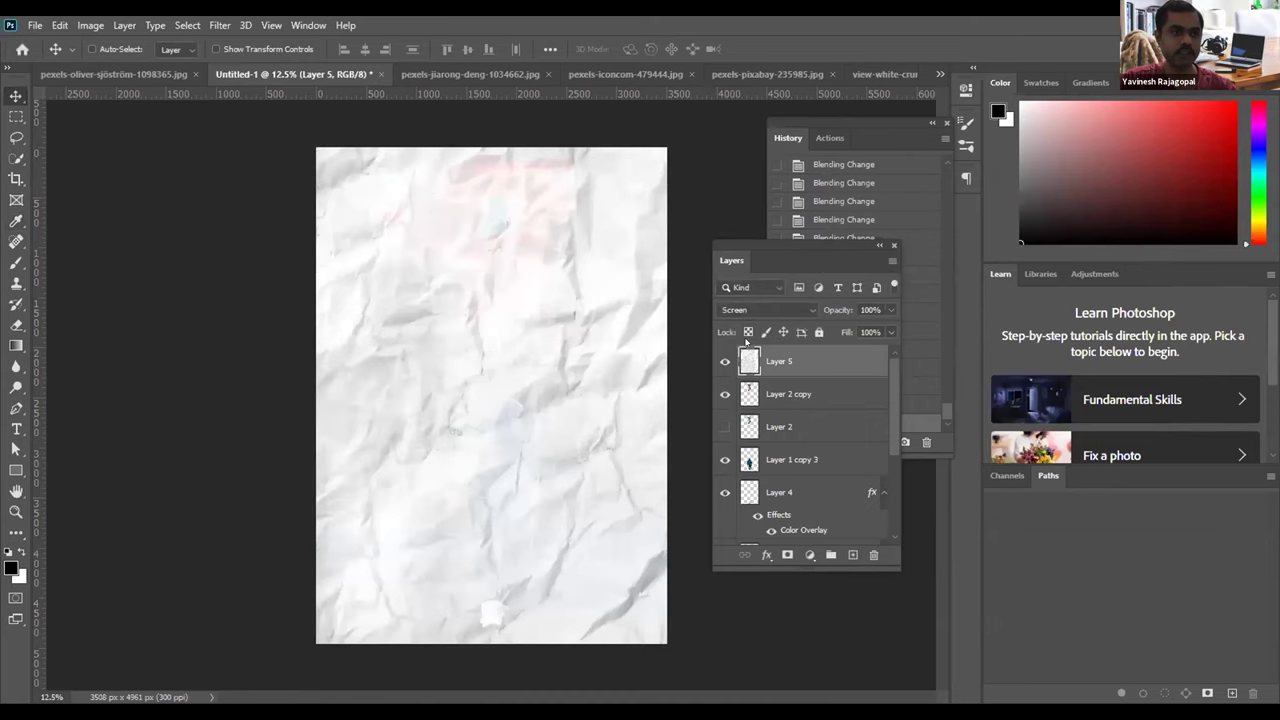
{"action": "left_click", "coordinate": [757, 309]}
{"action": "left_click", "coordinate": [750, 360]}
Step: Apply Levels to the paper with the black input set to 103
{"action": "key", "text": "ctrl"}
{"action": "key", "text": "ctrl+l"}
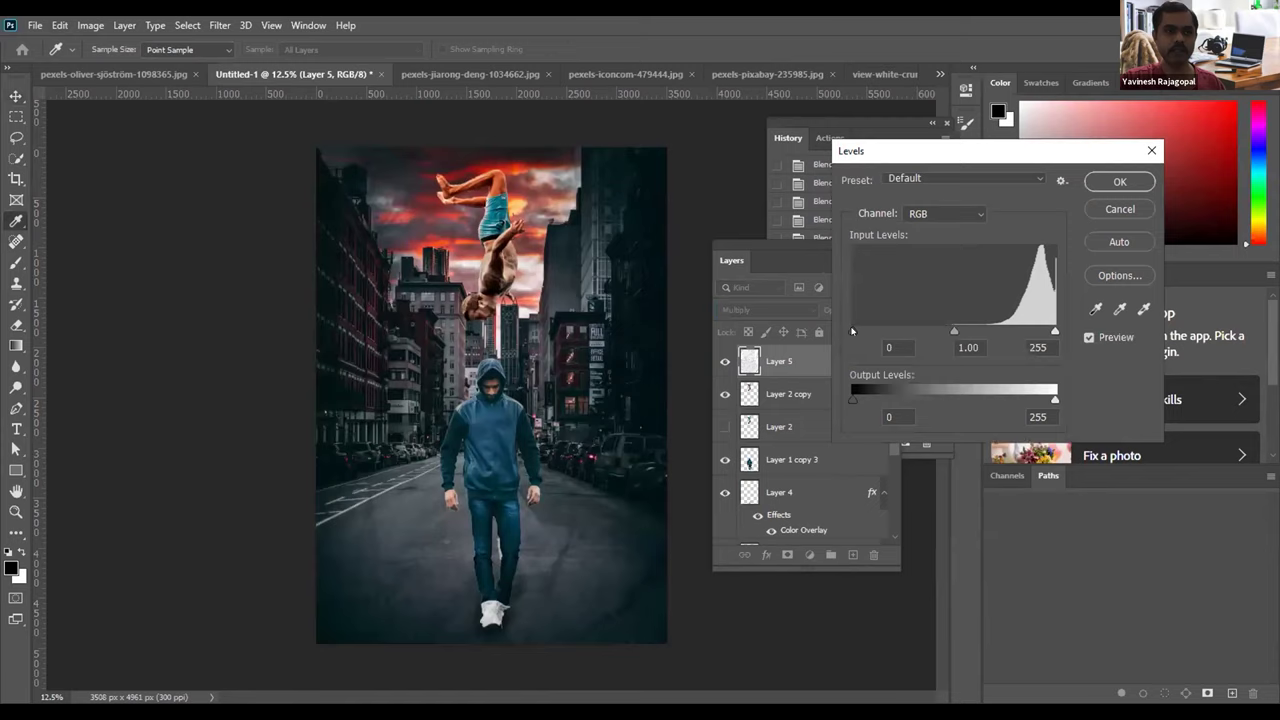
{"action": "left_click_drag", "start_coordinate": [852, 331], "coordinate": [988, 345]}
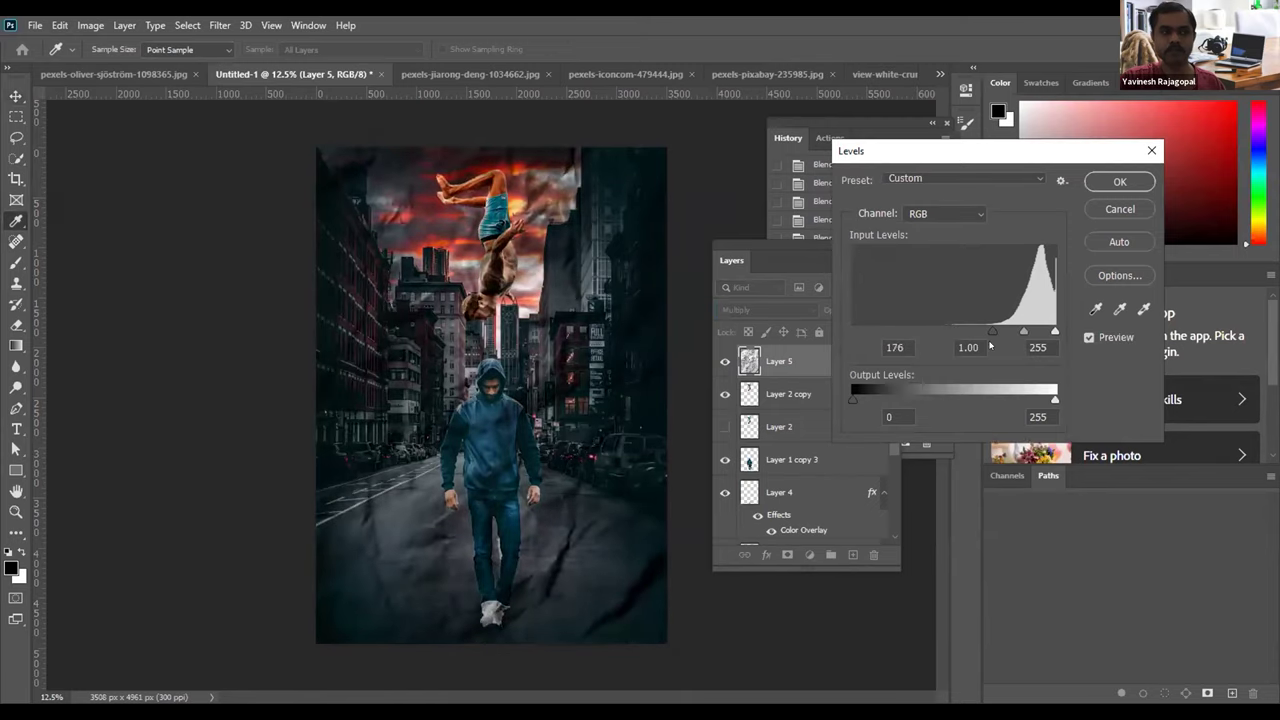
{"action": "left_click_drag", "start_coordinate": [991, 332], "coordinate": [935, 351]}
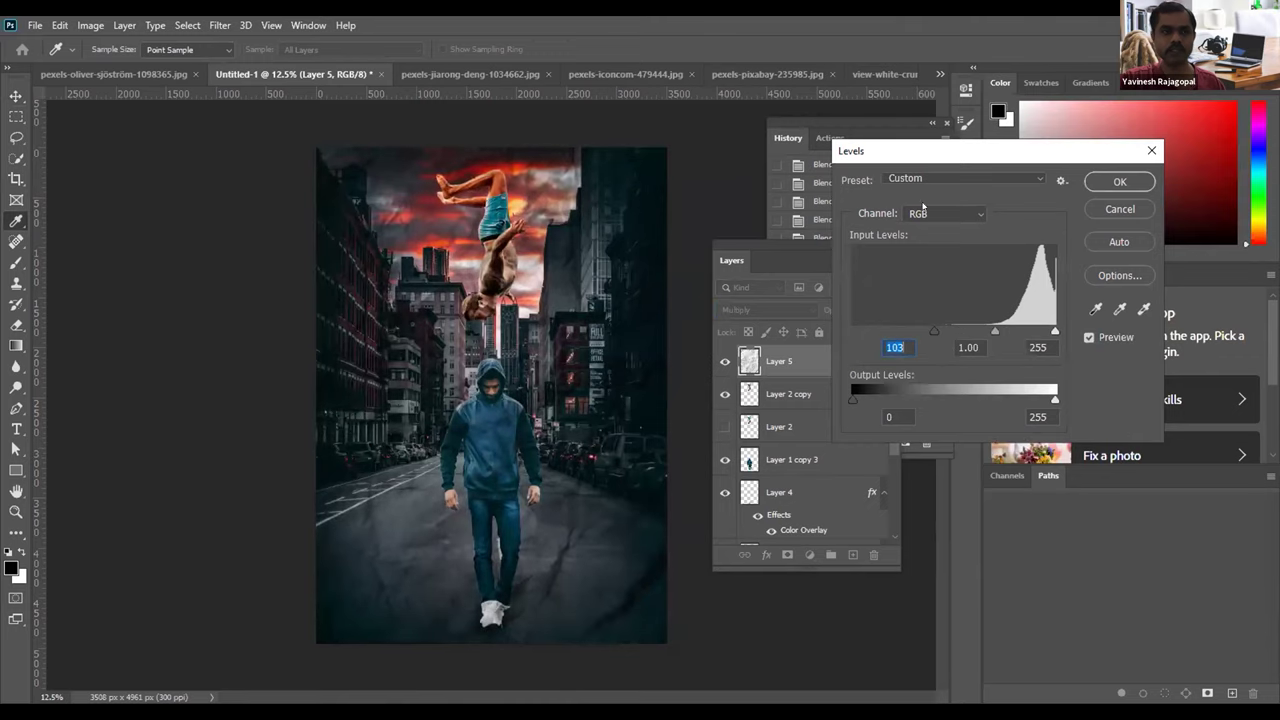
{"action": "left_click_drag", "start_coordinate": [900, 150], "coordinate": [653, 181]}
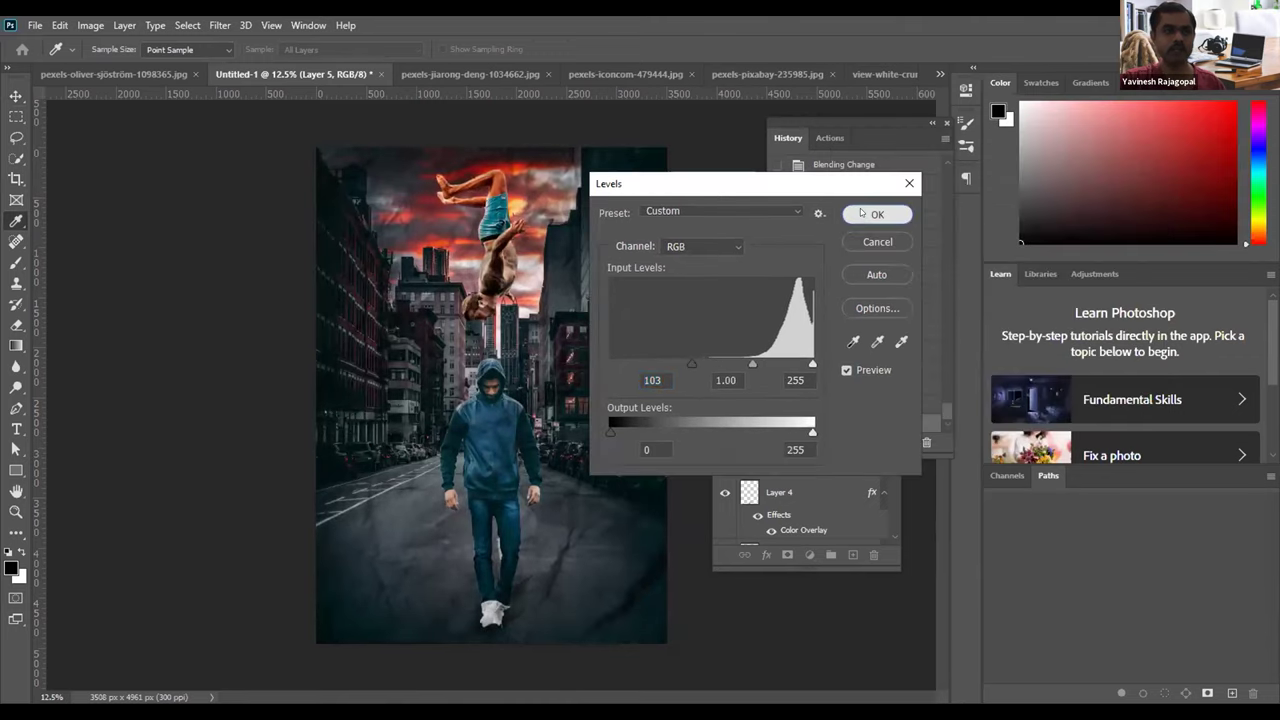
{"action": "left_click", "coordinate": [873, 212]}
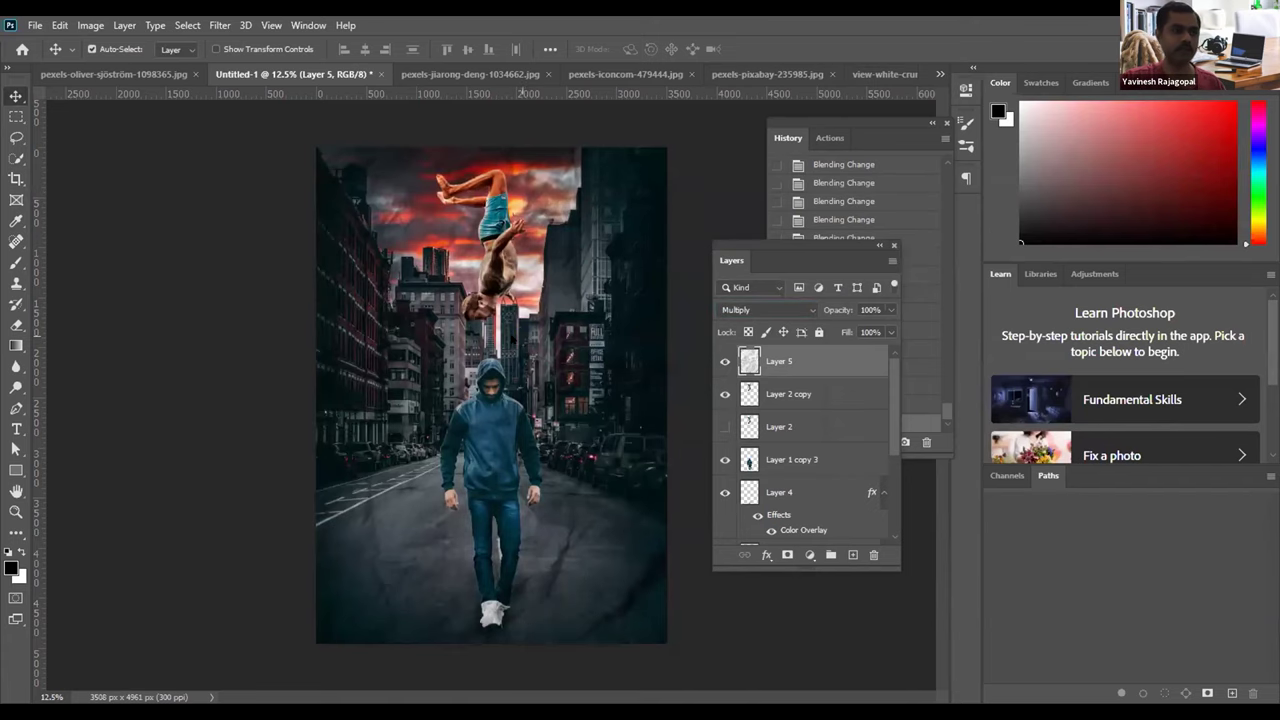
{"action": "key", "text": "ctrl+o"}
Step: Open pexels-pixabay-235985.jpg and drag the parchment into the poster as a new layer
{"action": "left_click", "coordinate": [461, 288]}
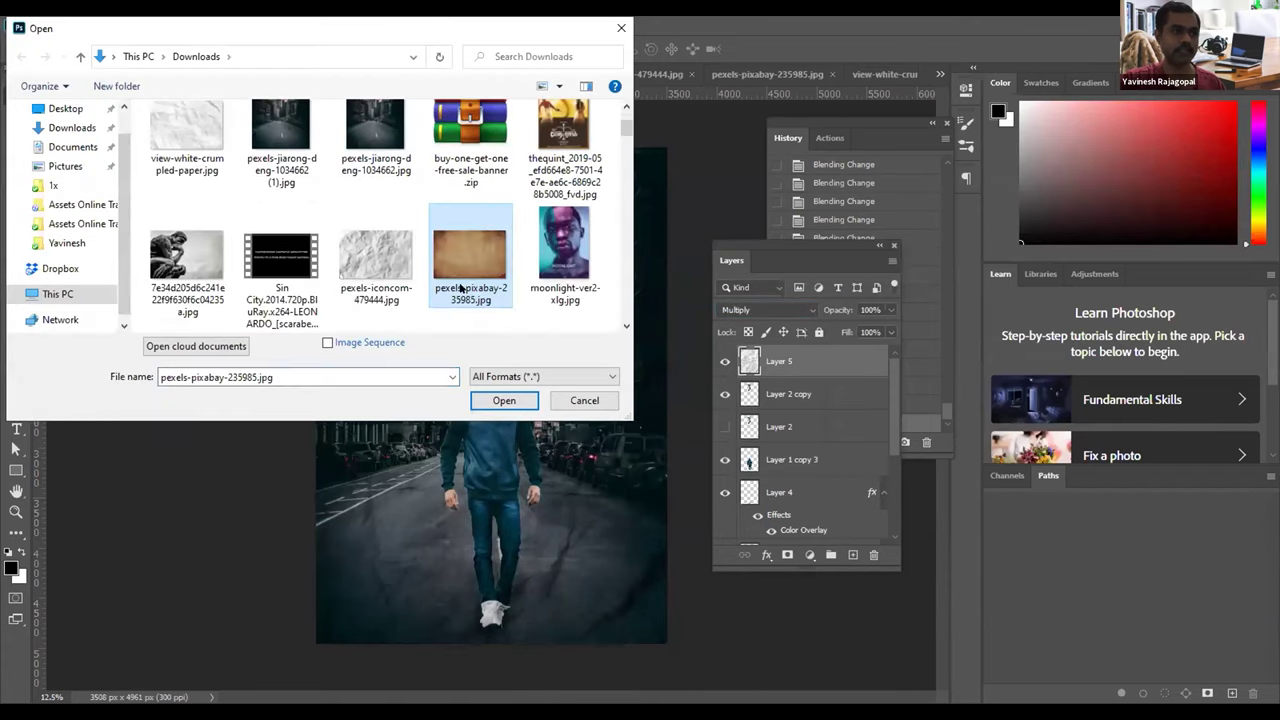
{"action": "left_click", "coordinate": [505, 401]}
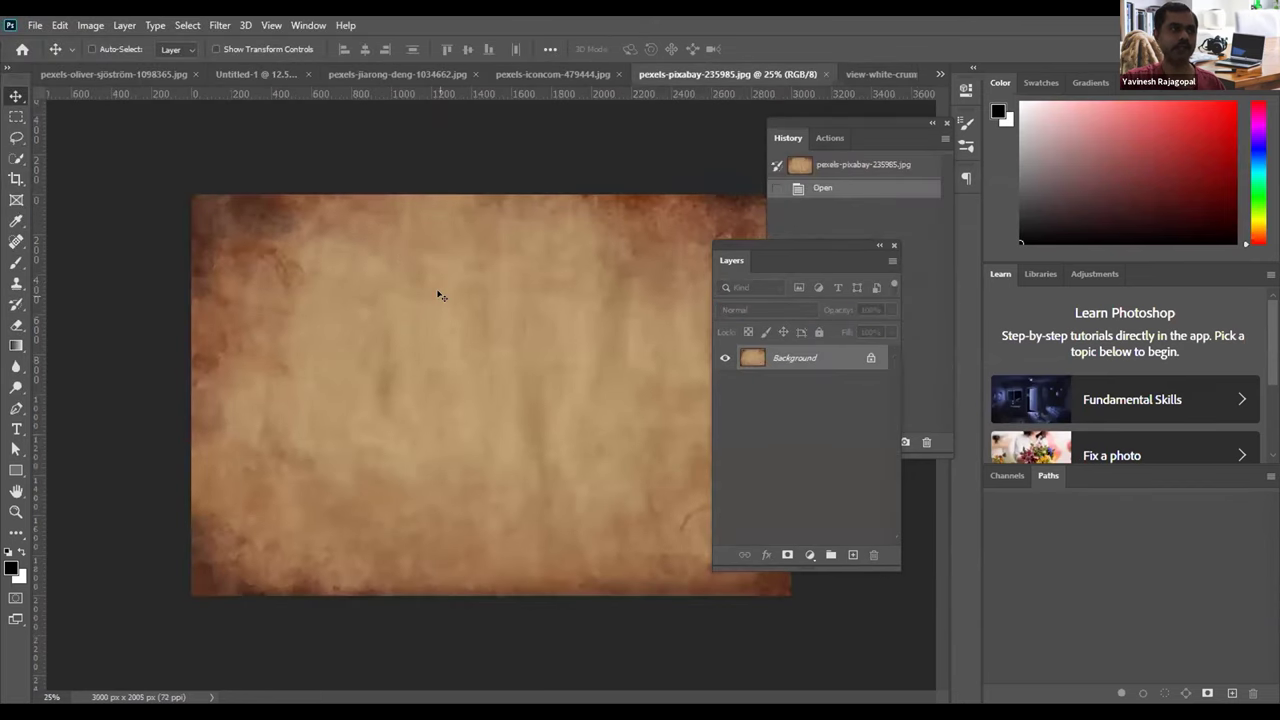
{"action": "left_click_drag", "start_coordinate": [246, 74], "coordinate": [540, 332]}
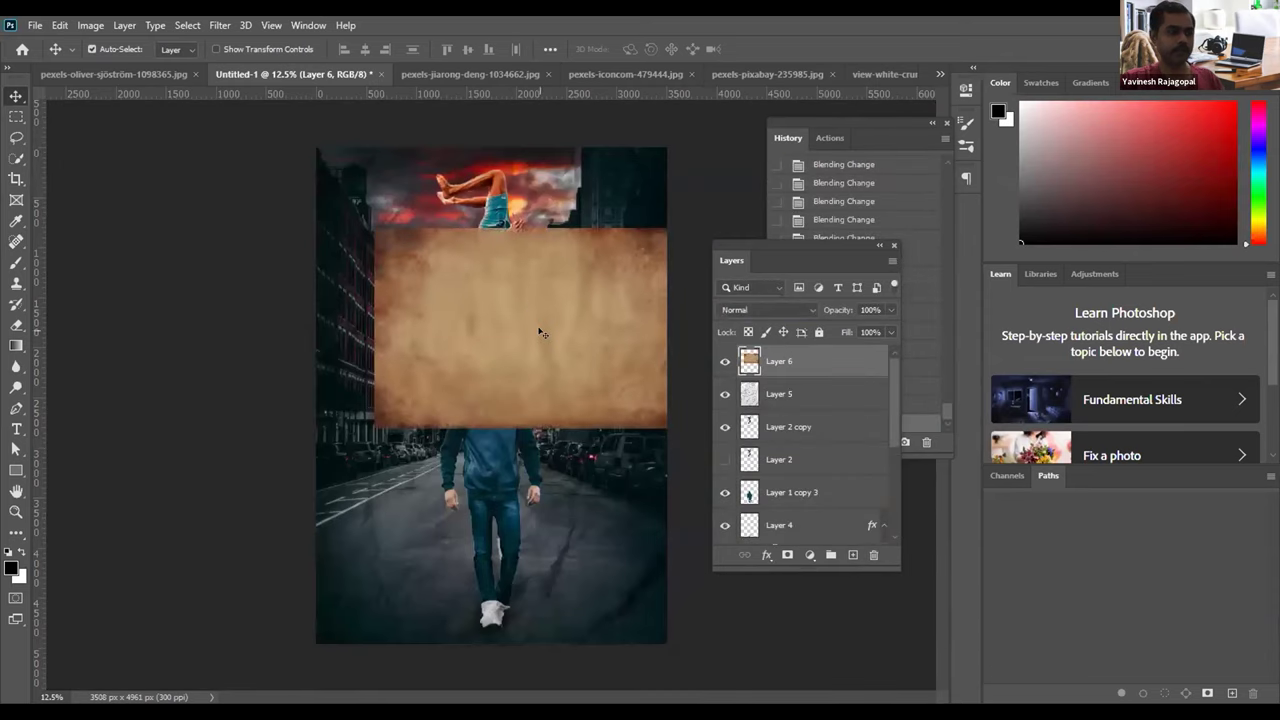
Step: Rotate the parchment 90° to portrait and scale it to cover the whole canvas
{"action": "key", "text": "ctrl+t"}
{"action": "left_click_drag", "start_coordinate": [369, 421], "coordinate": [224, 500]}
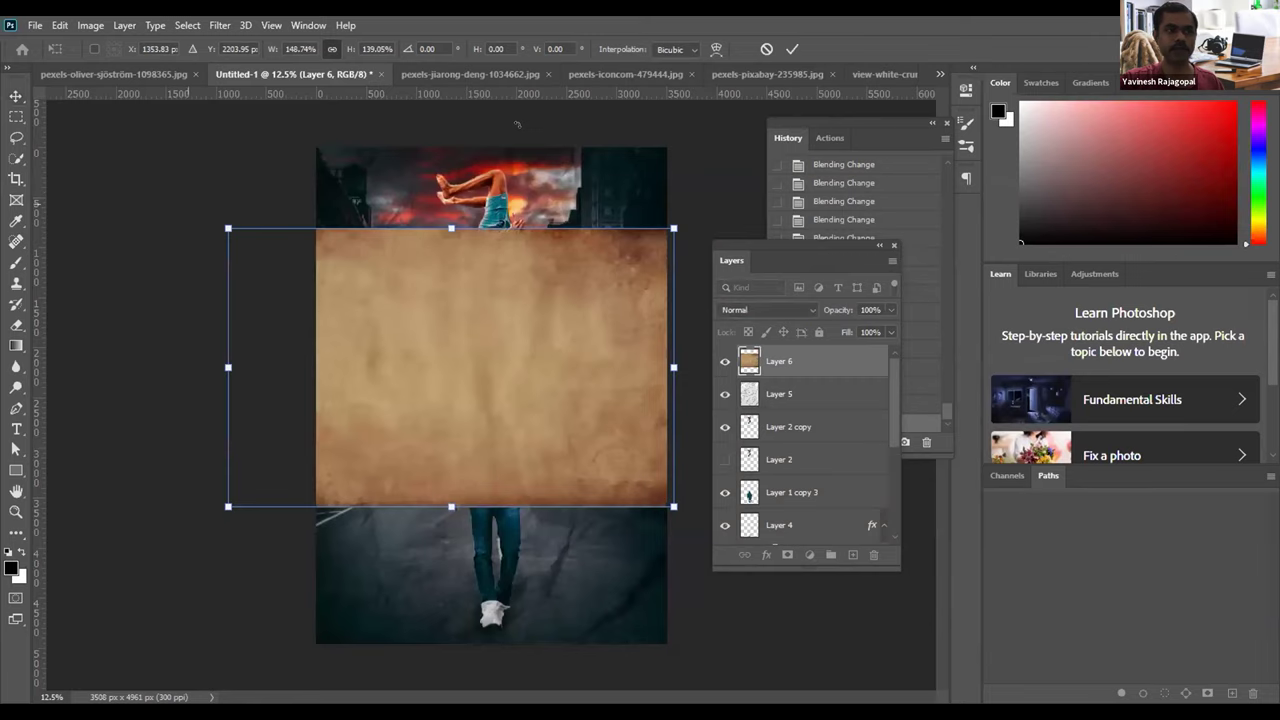
{"action": "left_click_drag", "start_coordinate": [577, 137], "coordinate": [437, 290]}
{"action": "left_click_drag", "start_coordinate": [511, 275], "coordinate": [596, 265]}
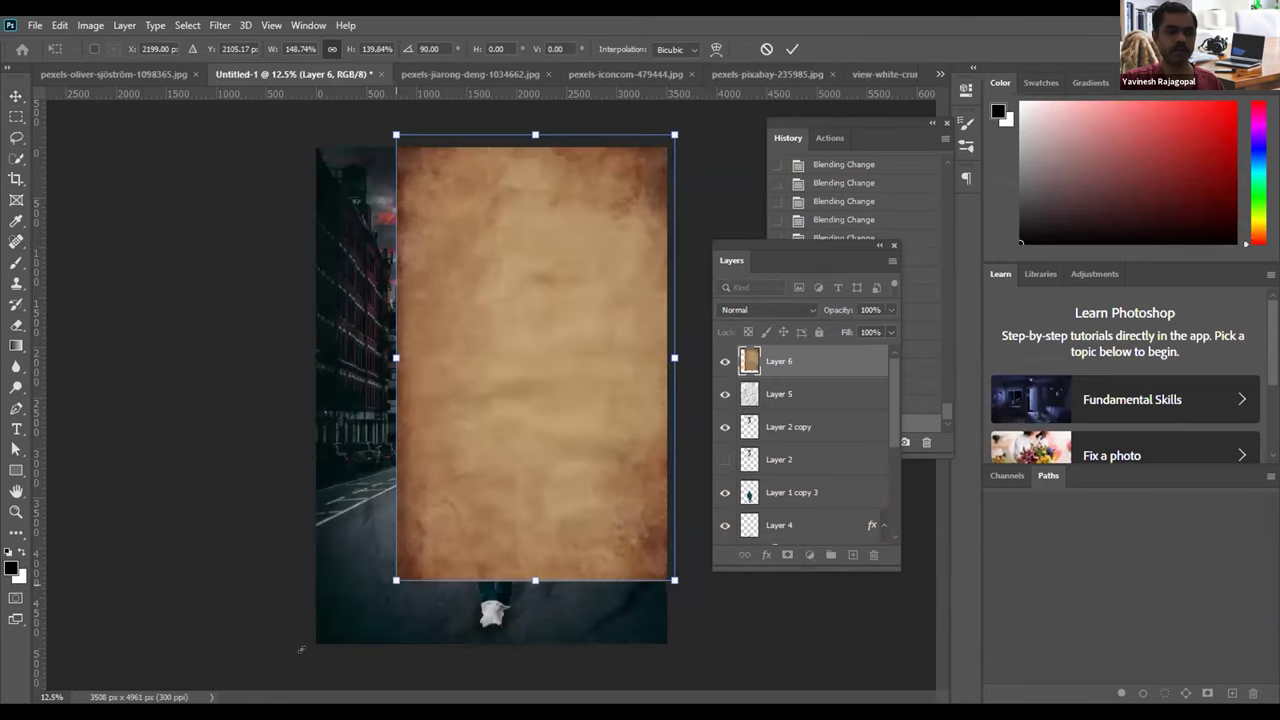
{"action": "left_click_drag", "start_coordinate": [301, 649], "coordinate": [293, 648]}
{"action": "key", "text": "Return"}
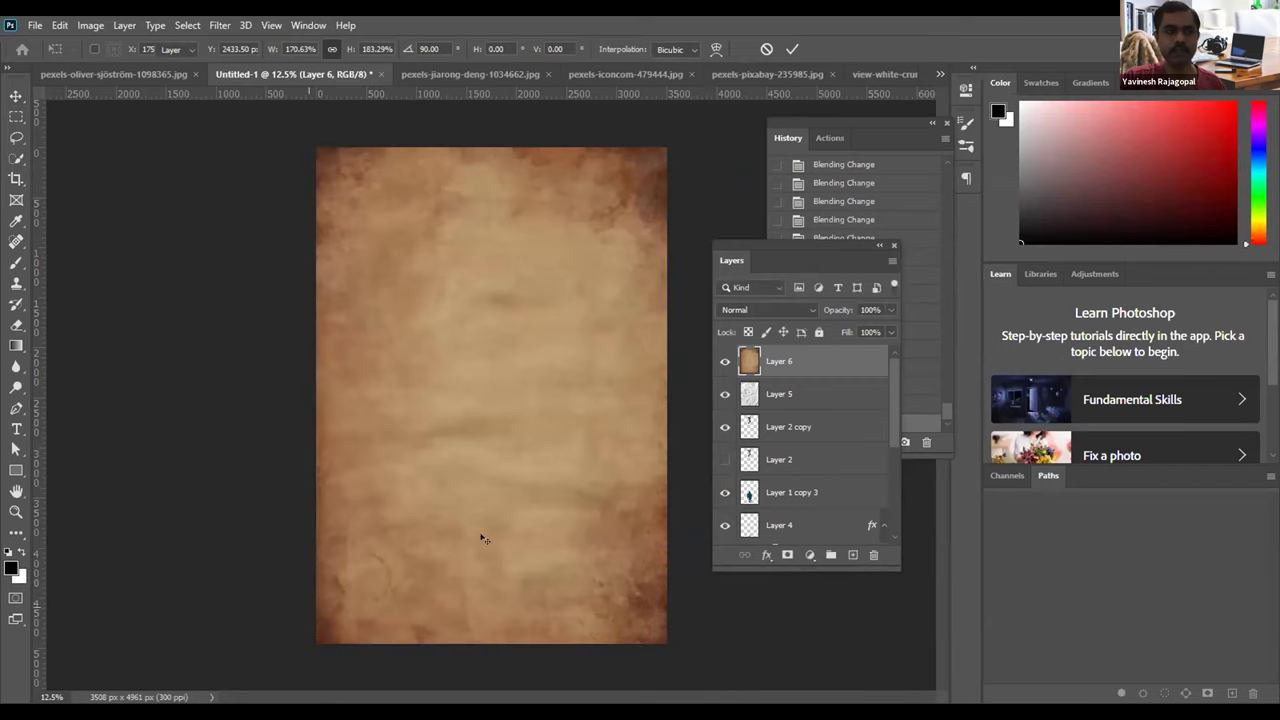
Step: Set the parchment layer's blend mode to Overlay
{"action": "left_click", "coordinate": [763, 313]}
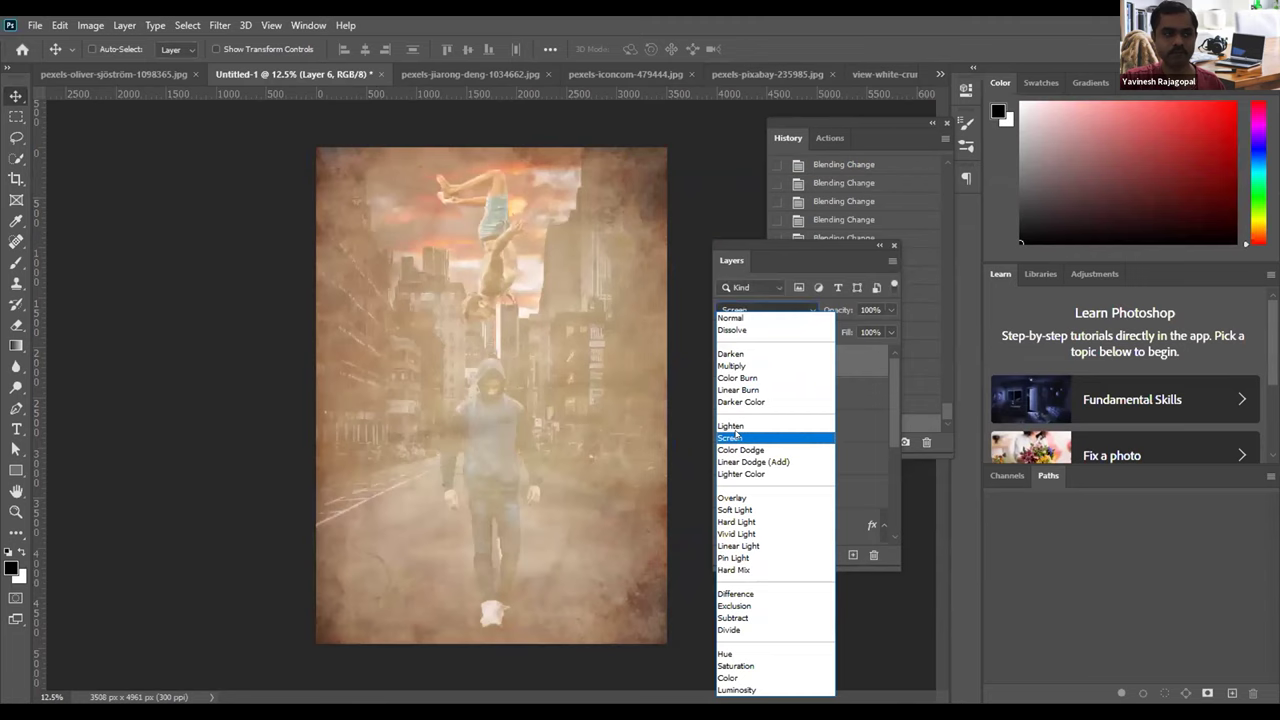
{"action": "left_click", "coordinate": [735, 497]}
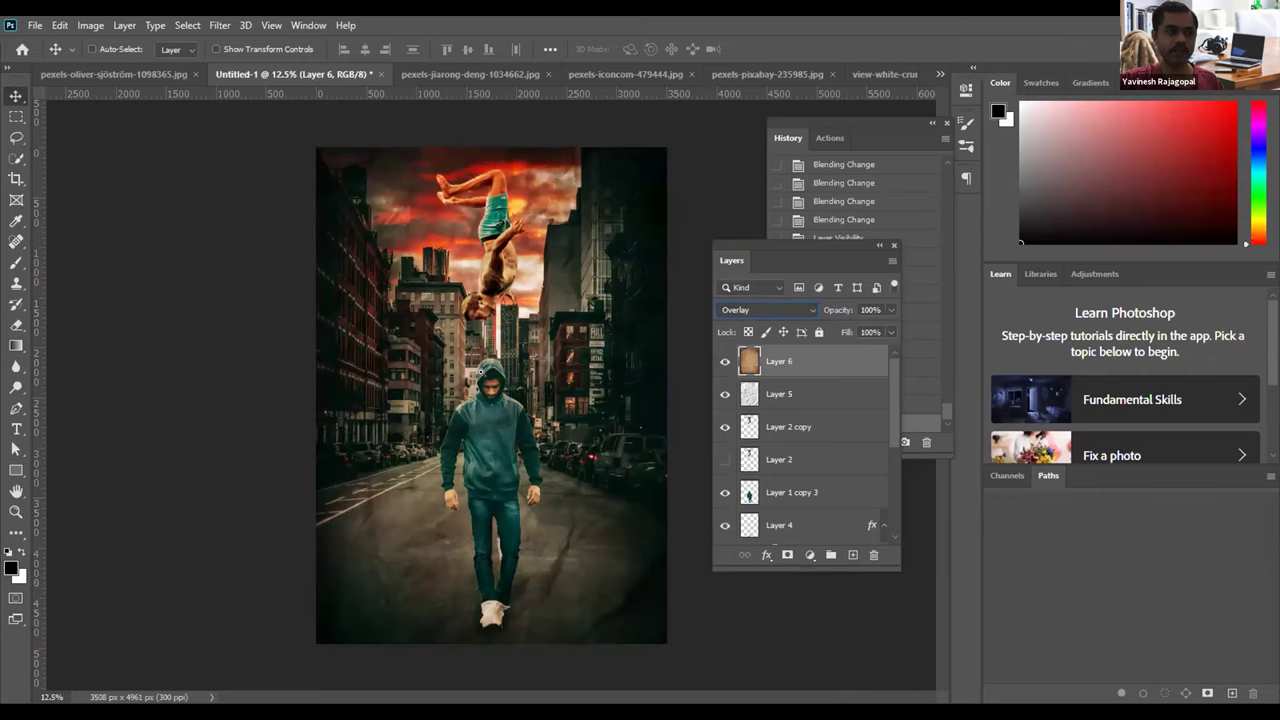
{"action": "left_click_drag", "start_coordinate": [481, 370], "coordinate": [580, 430]}
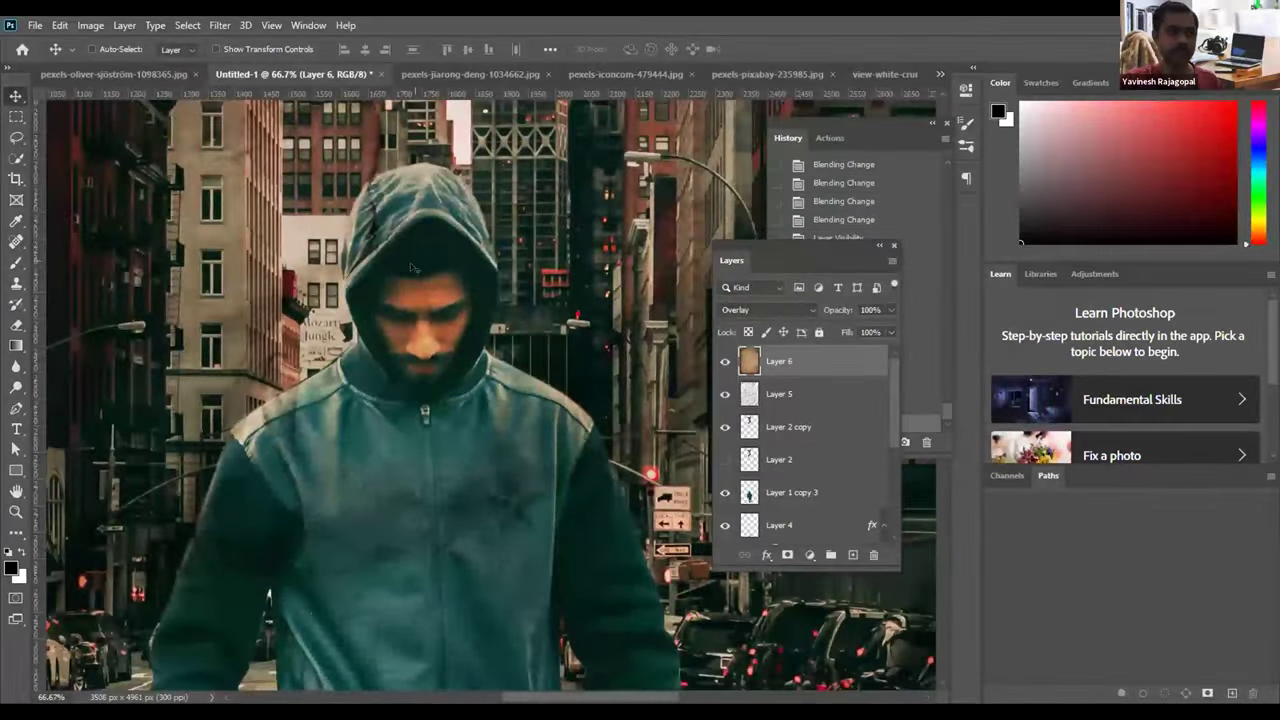
Step: Use a smaller 18% opacity eraser to clear the parchment off the hooded man
{"action": "key", "text": "e"}
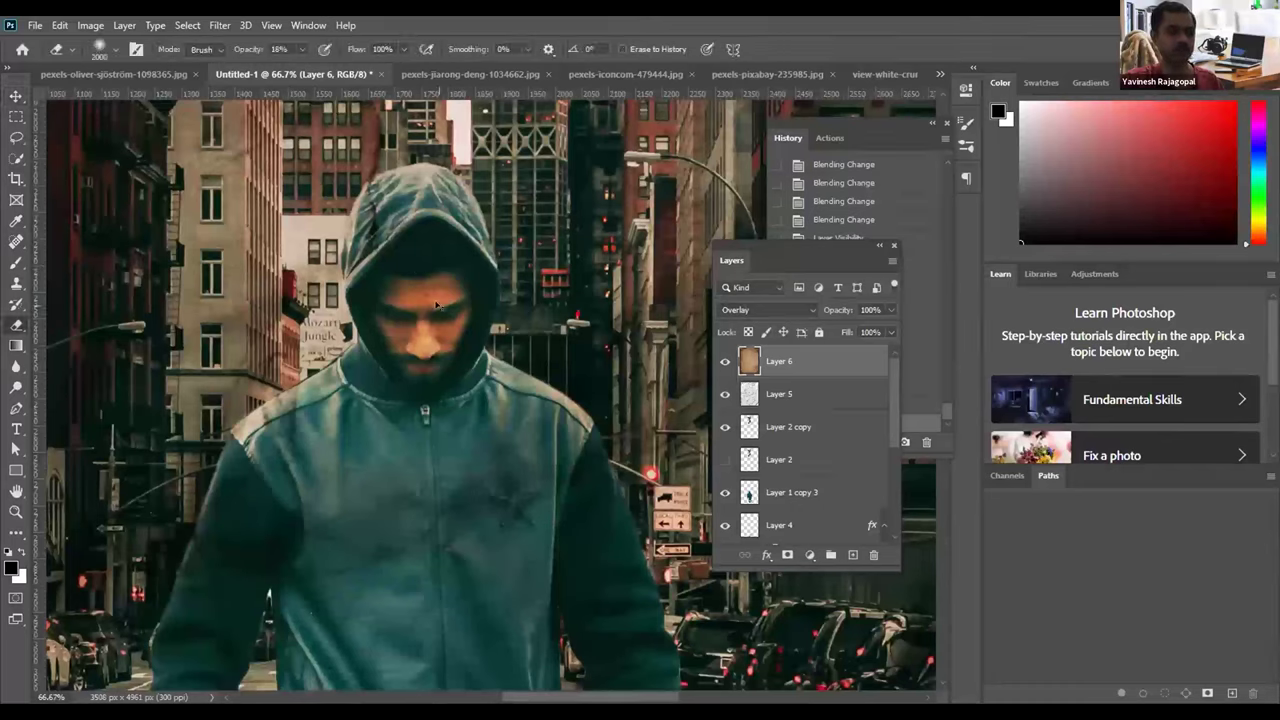
{"action": "key", "text": "bracketleft"}
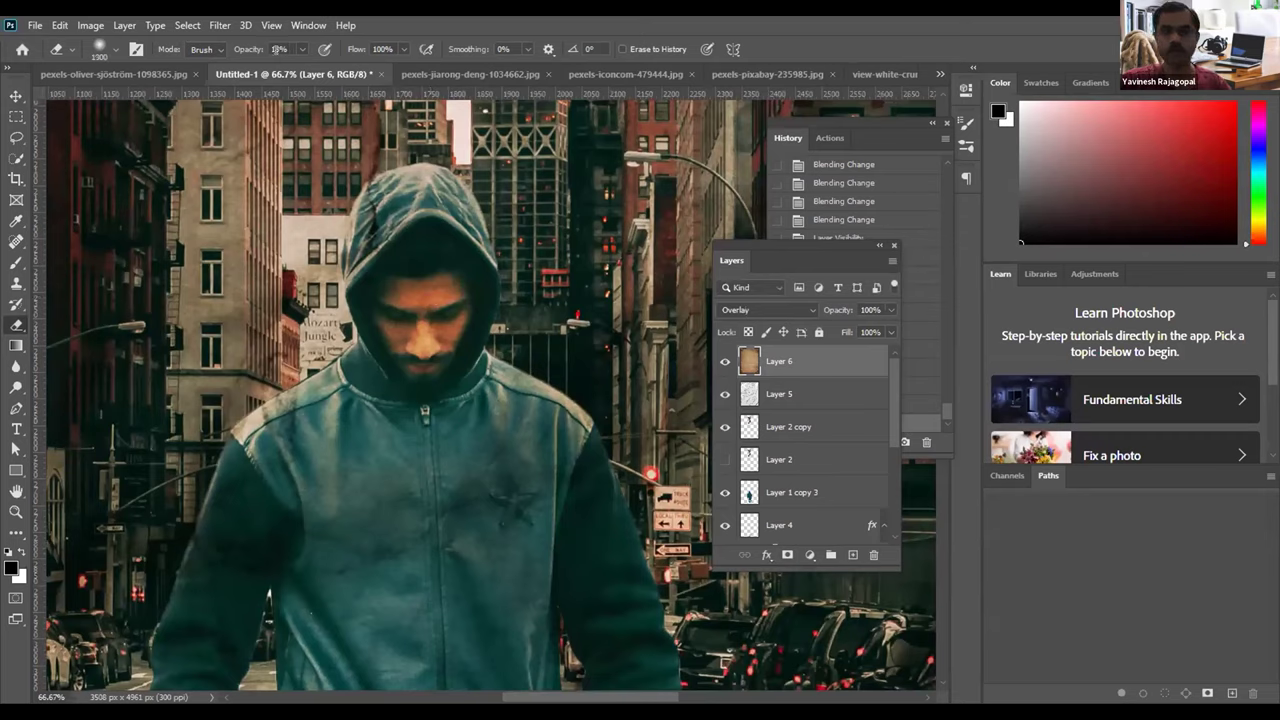
{"action": "key", "text": "bracketleft"}
{"action": "key", "text": "bracketleft"}
{"action": "key", "text": "bracketleft"}
{"action": "key", "text": "bracketleft"}
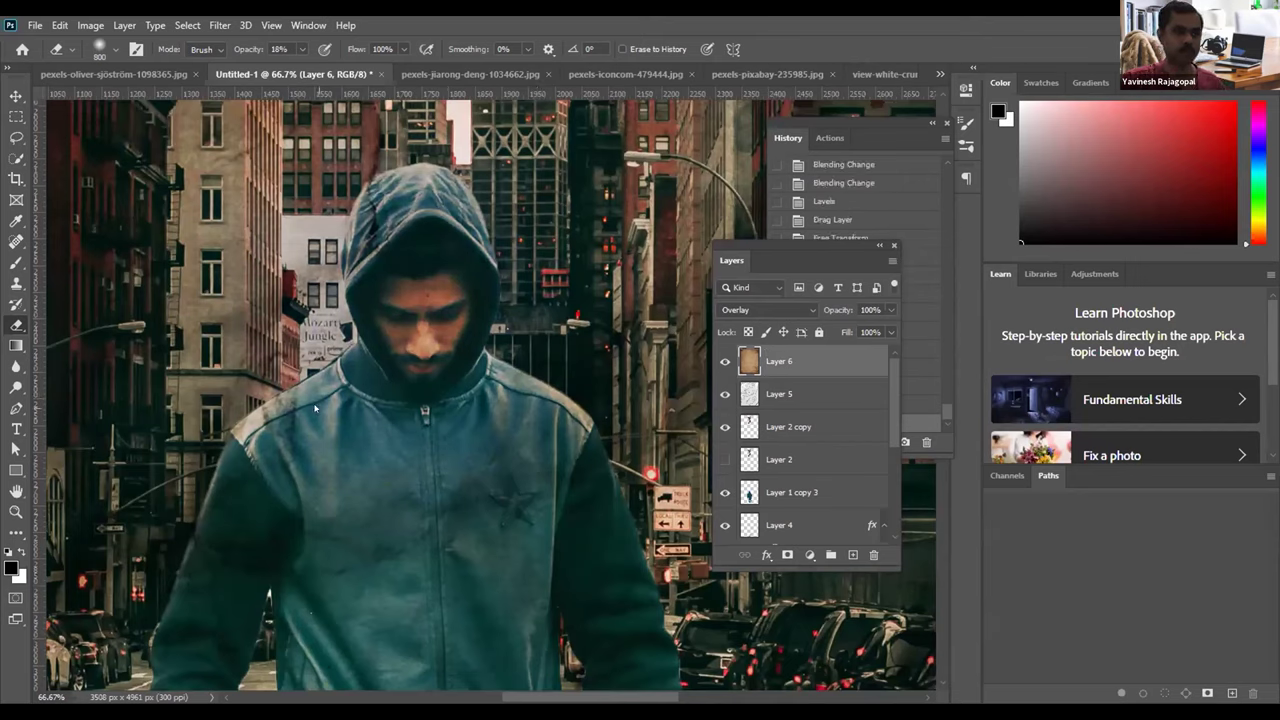
{"action": "key", "text": "ctrl+0"}
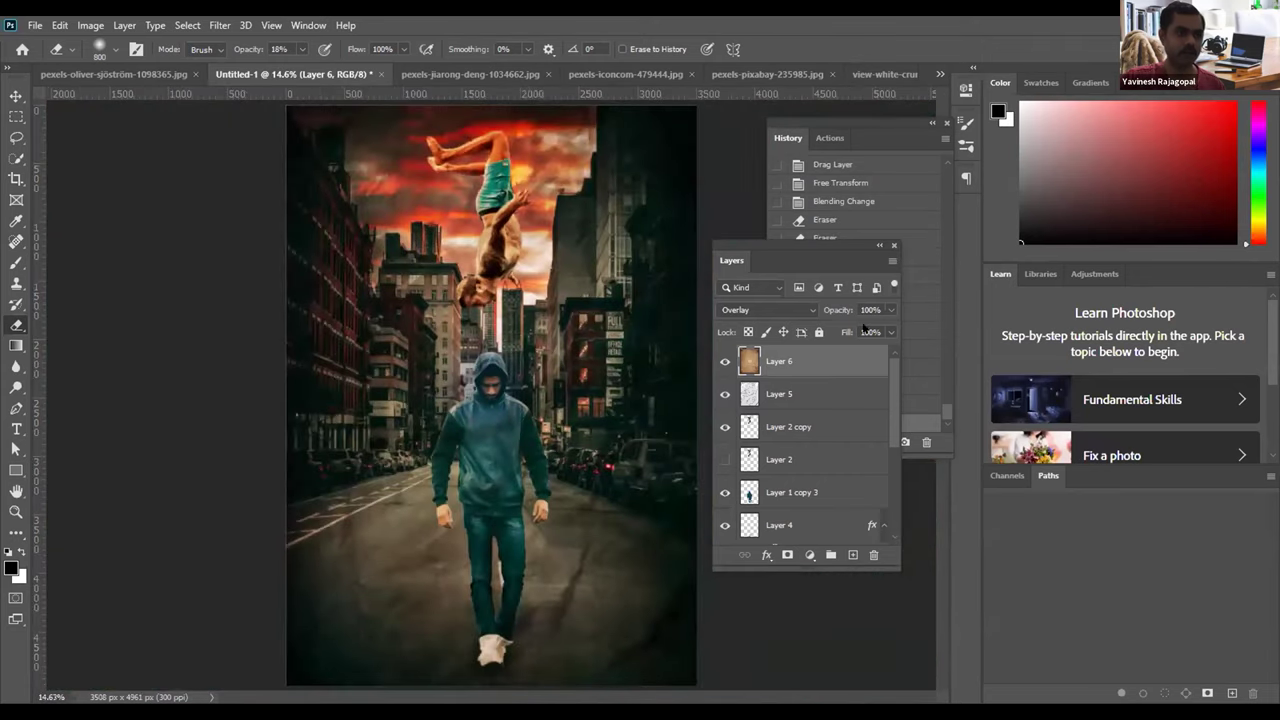
Step: Toggle Layer 6 on and off to compare while zooming in, then hide Layer 2
{"action": "left_click", "coordinate": [724, 361]}
{"action": "left_click", "coordinate": [724, 361]}
{"action": "left_click", "coordinate": [724, 361]}
{"action": "left_click", "coordinate": [724, 361]}
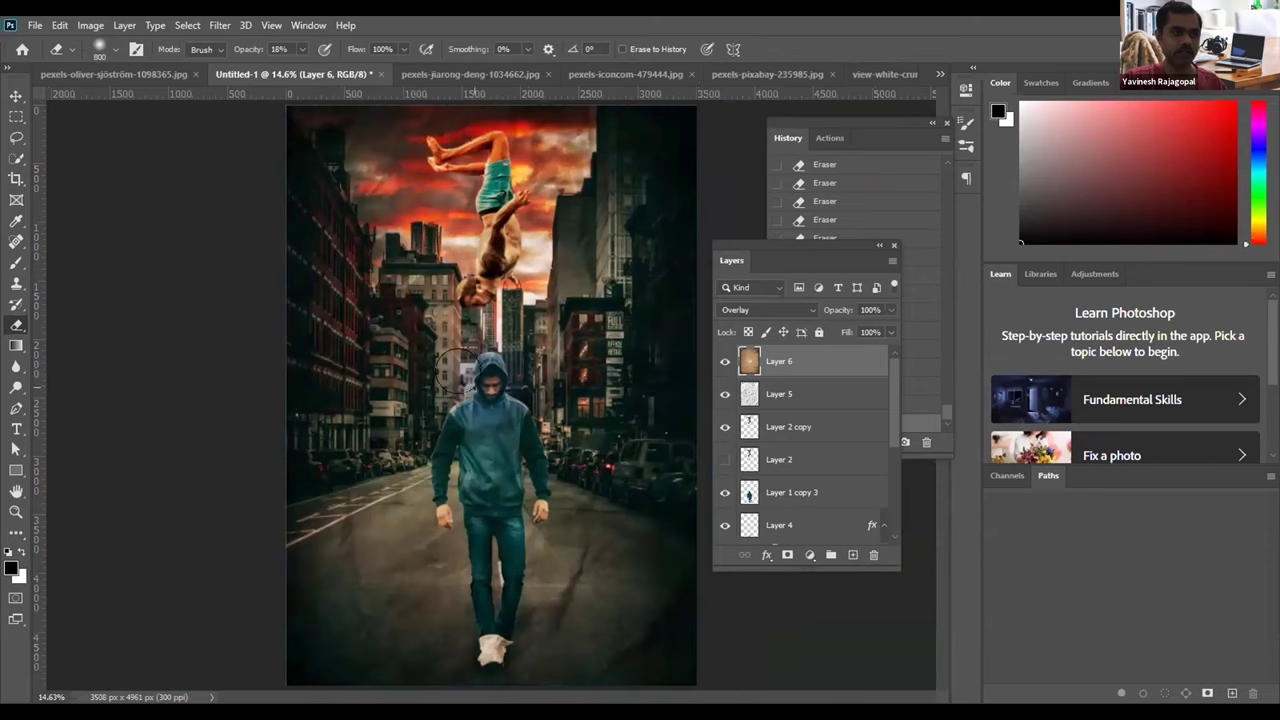
{"action": "key", "text": "ctrl+plus"}
{"action": "key", "text": "ctrl+plus"}
{"action": "key", "text": "ctrl+plus"}
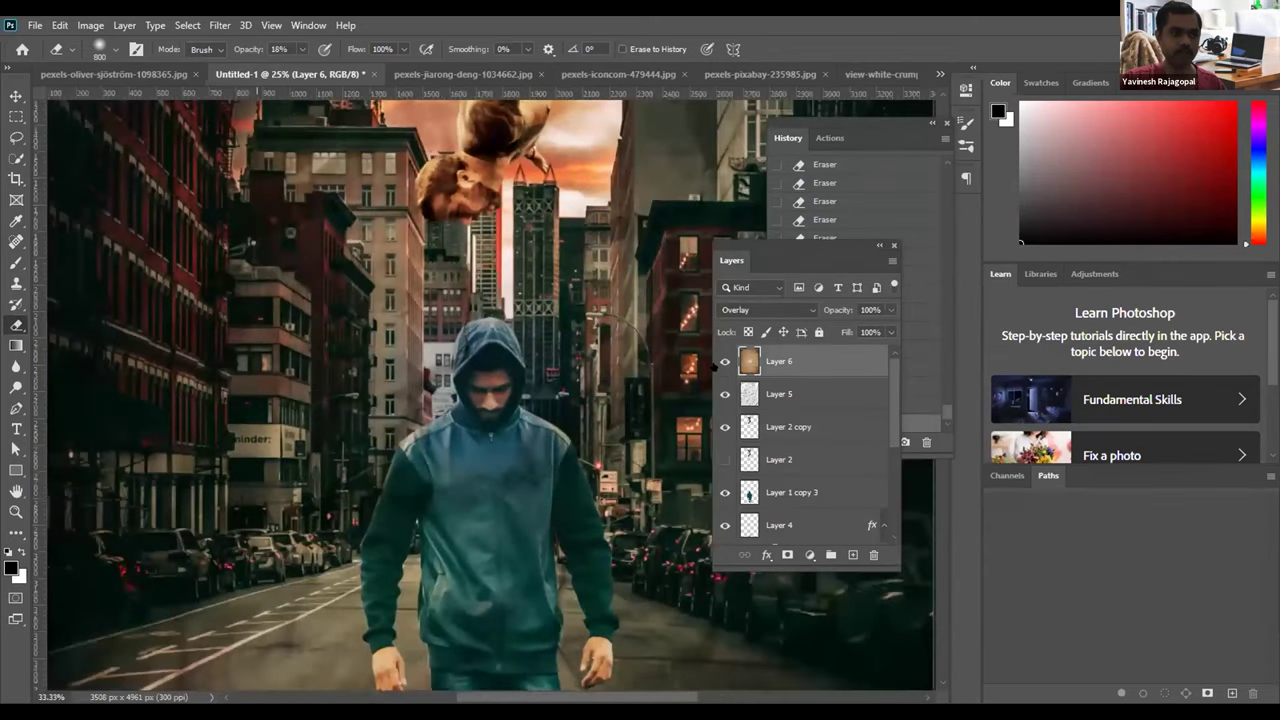
{"action": "key", "text": "ctrl+plus"}
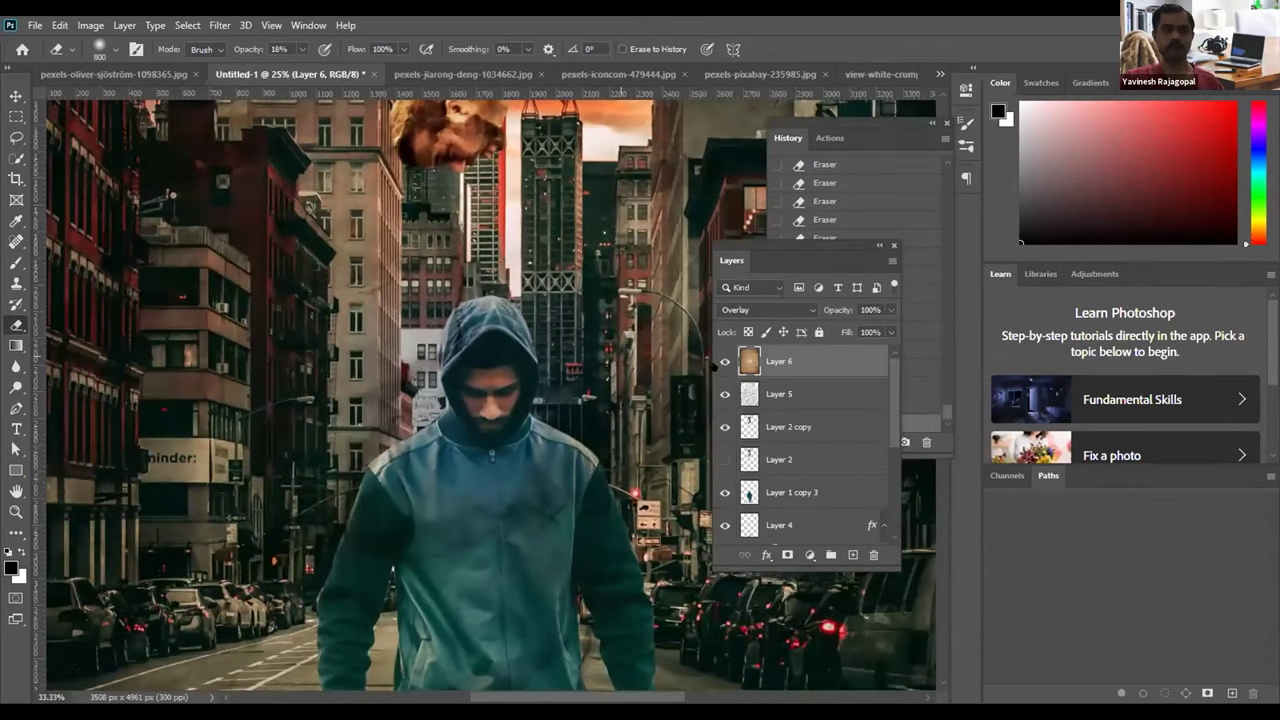
{"action": "key", "text": "ctrl+plus"}
{"action": "left_click", "coordinate": [724, 361]}
{"action": "left_click", "coordinate": [724, 361]}
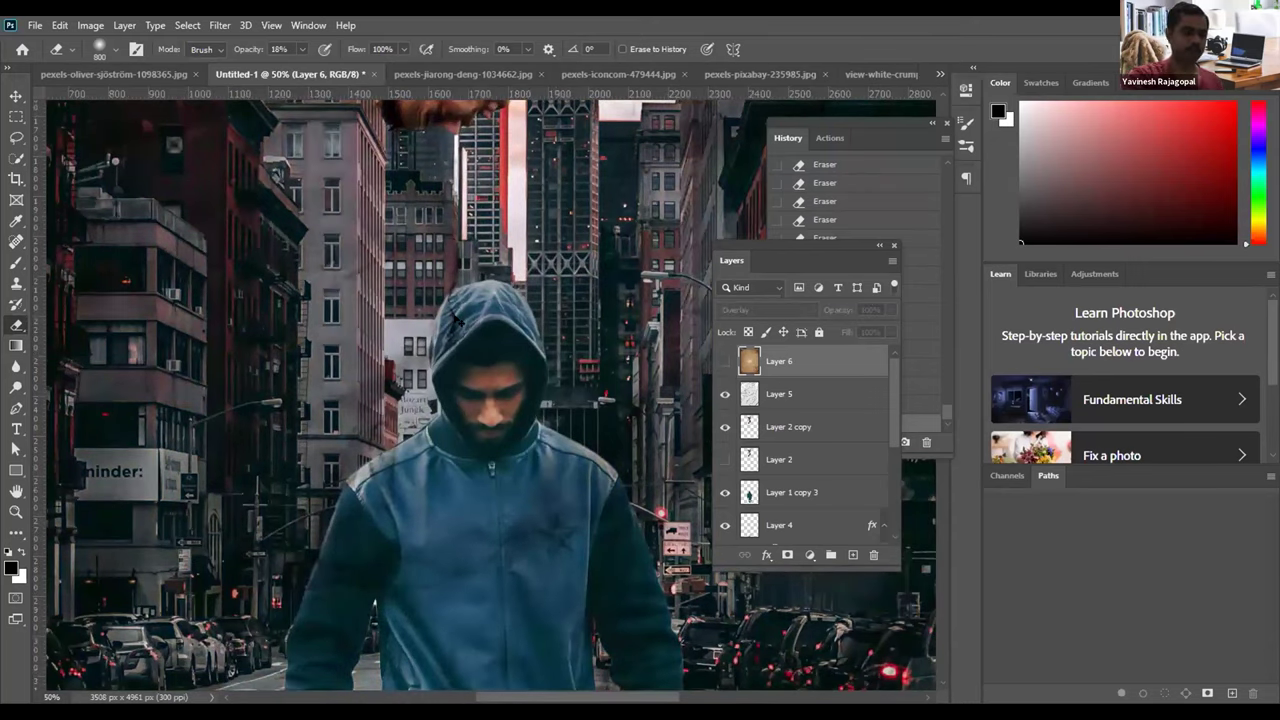
{"action": "left_click", "coordinate": [724, 459]}
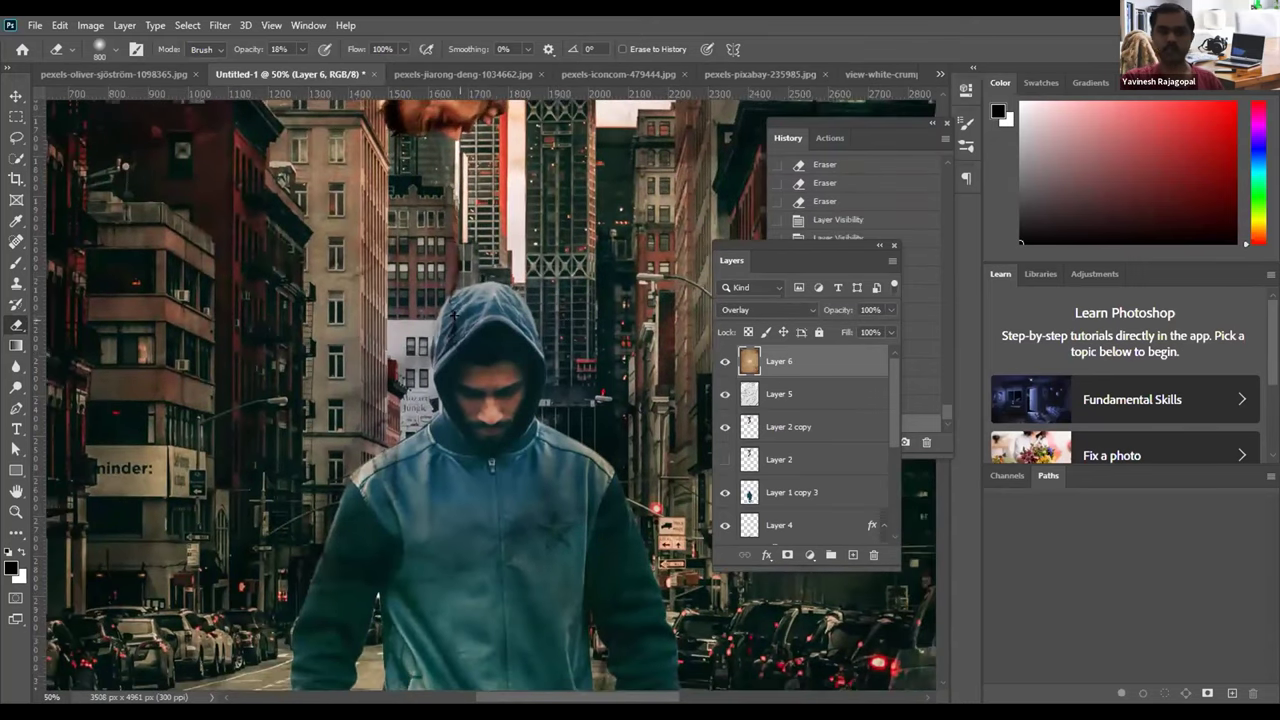
{"action": "key", "text": "ctrl+0"}
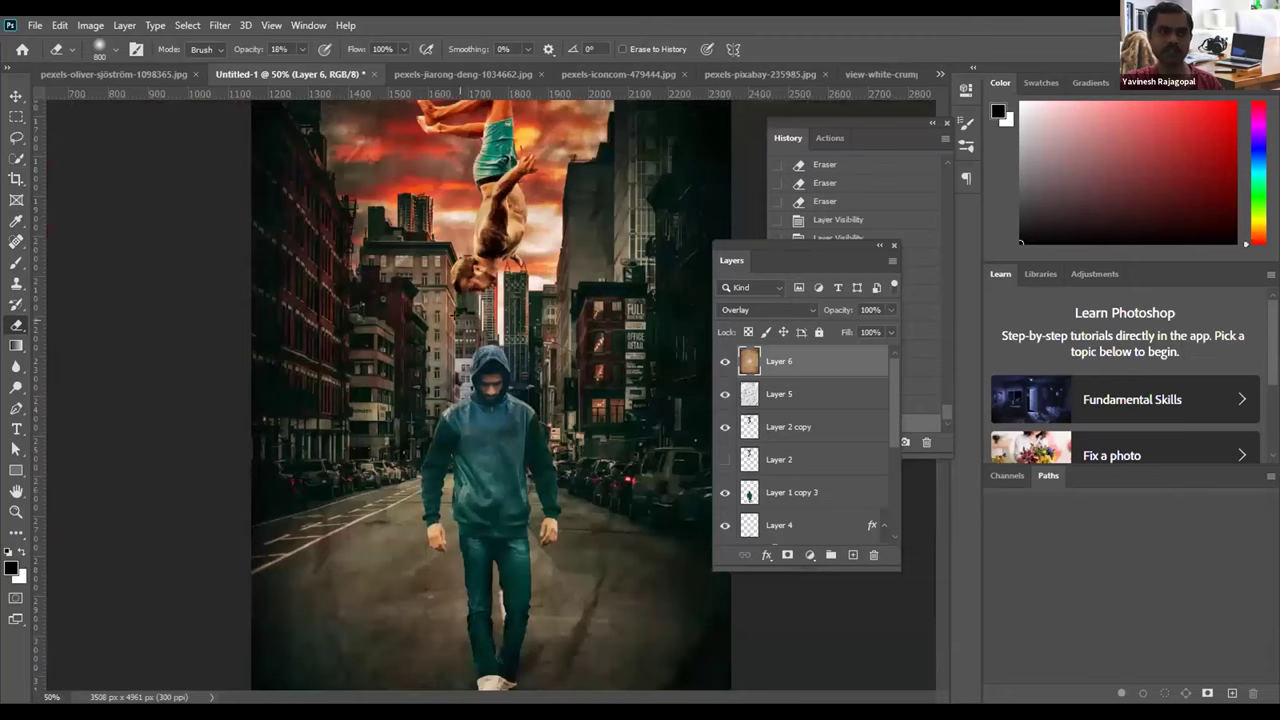
{"action": "key", "text": "m"}
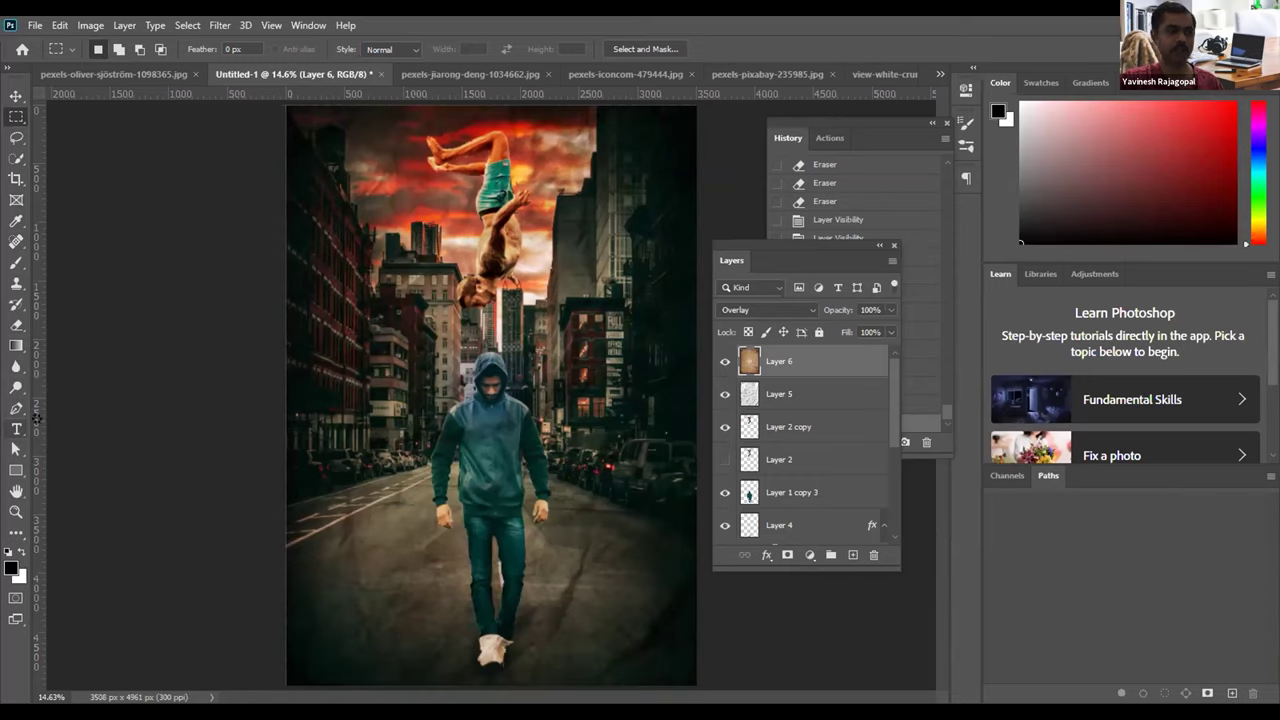
Step: Add a 'From HELL' text layer above the man and set it to All Caps
{"action": "key", "text": "e"}
{"action": "key", "text": "t"}
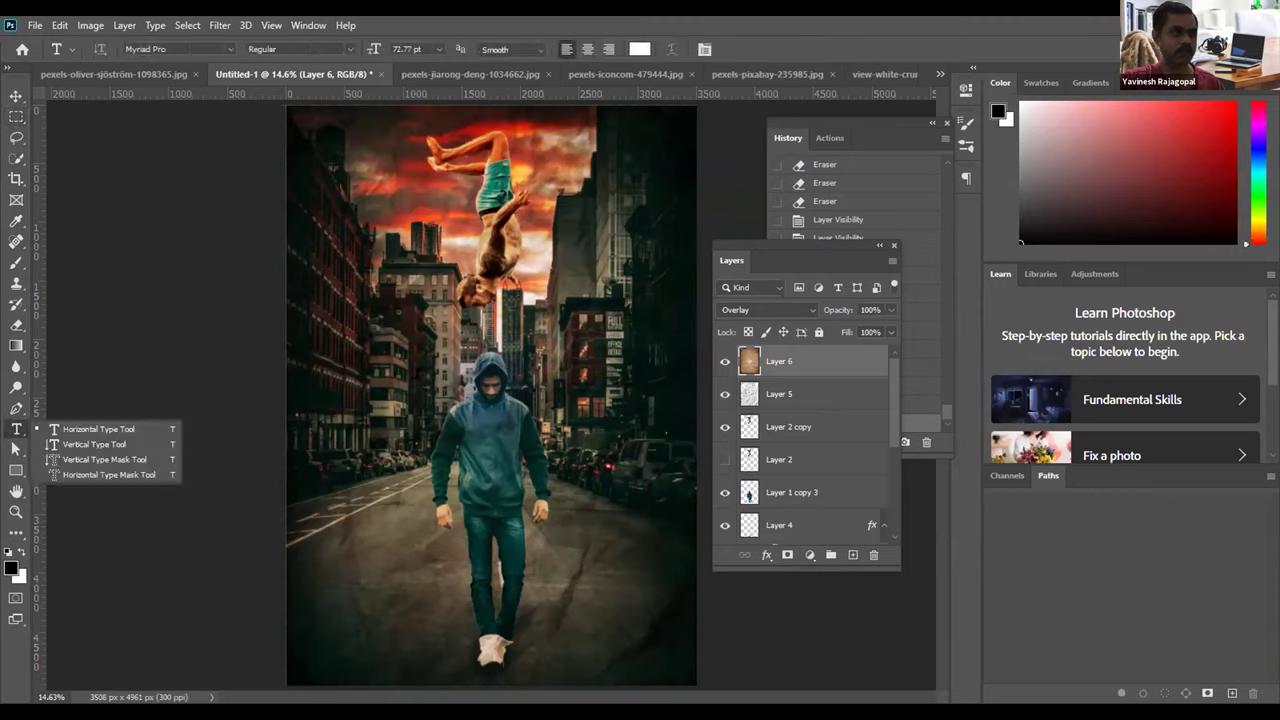
{"action": "left_click", "coordinate": [387, 364]}
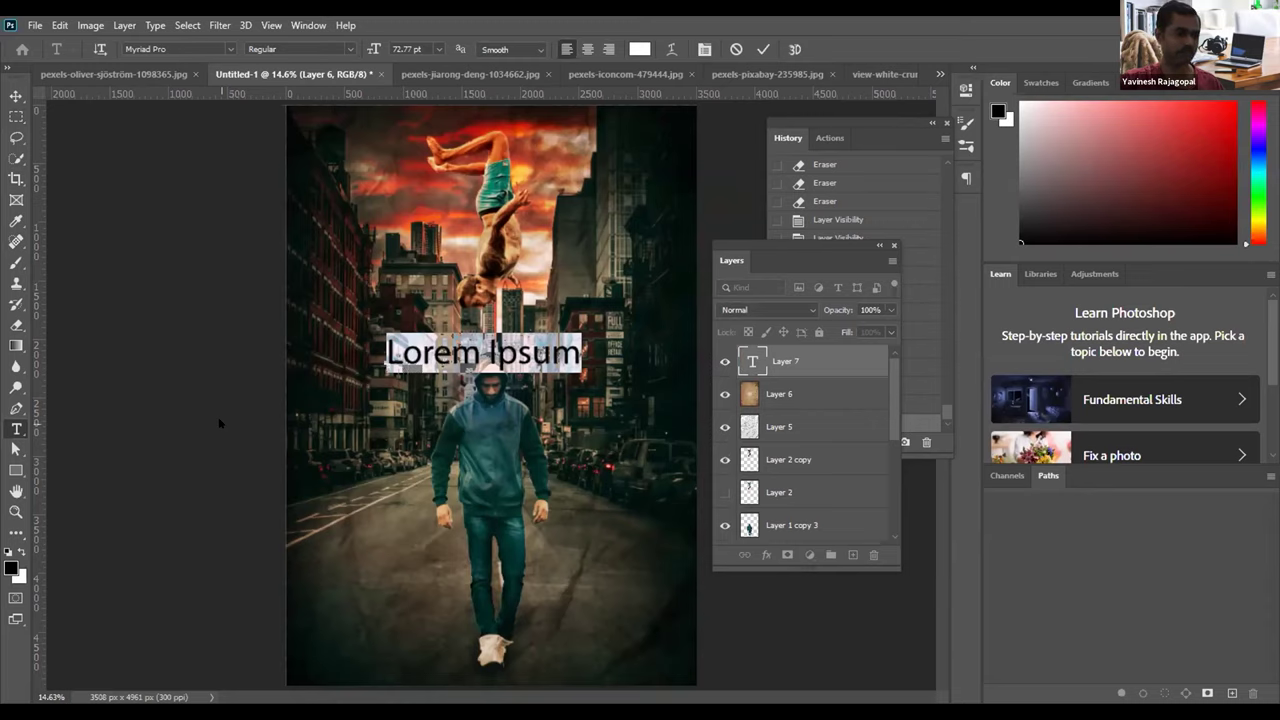
{"action": "type", "text": "From"}
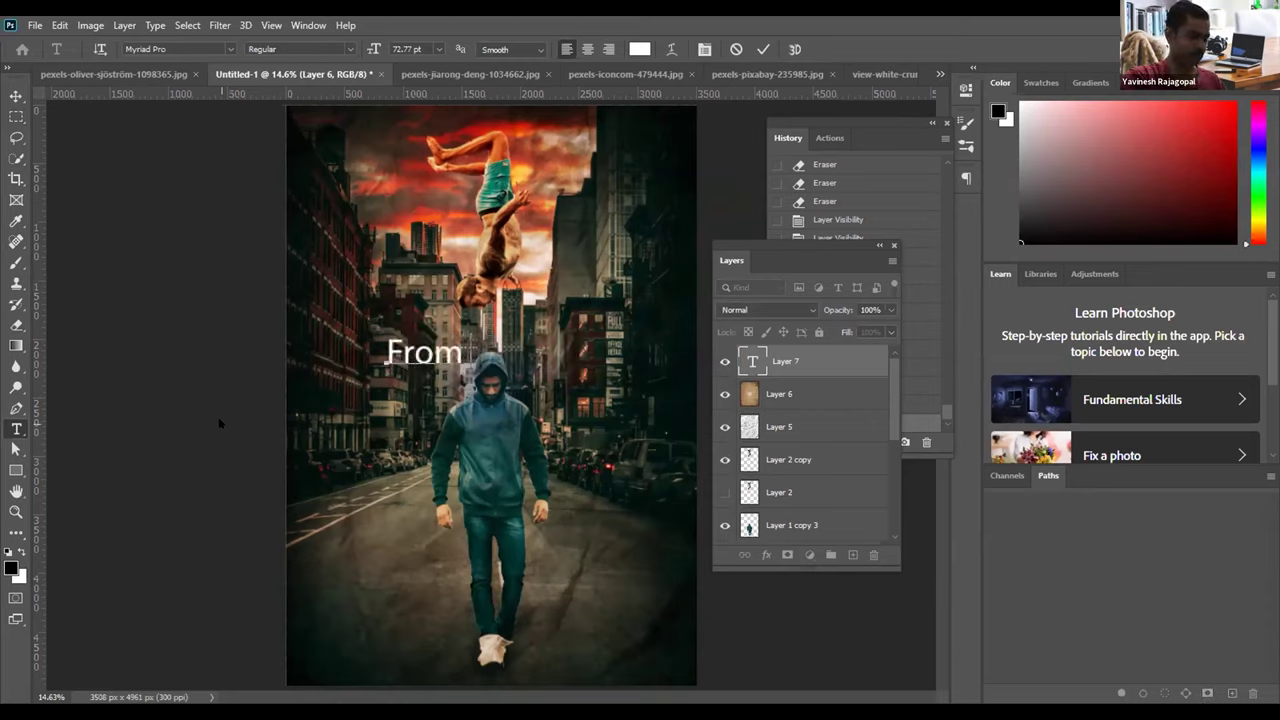
{"action": "type", "text": " HELL"}
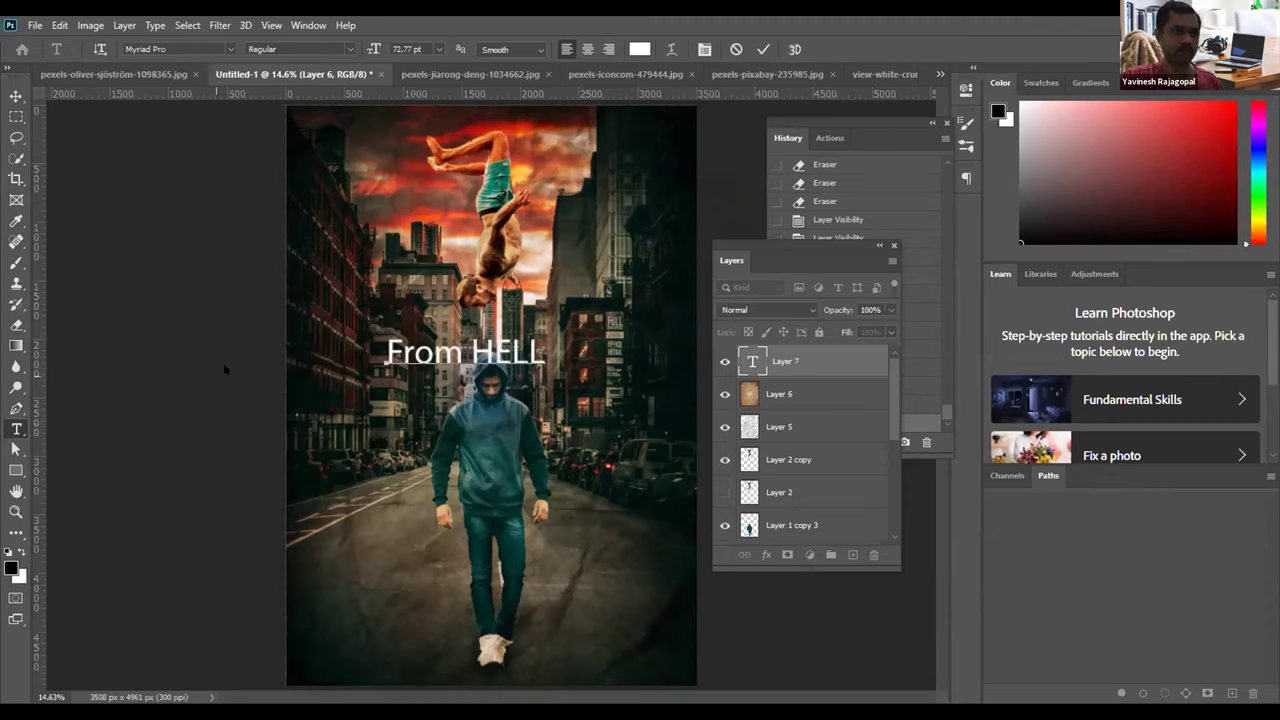
{"action": "key", "text": "ctrl+a"}
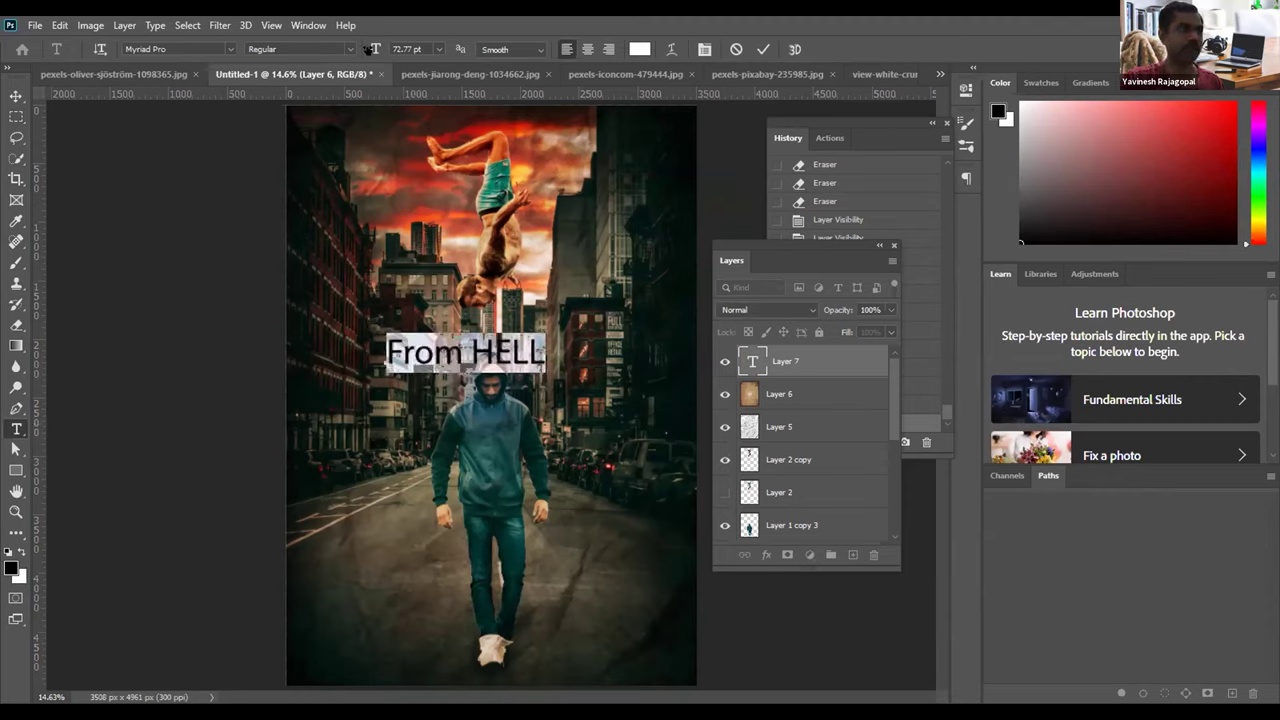
{"action": "key", "text": "ctrl+t"}
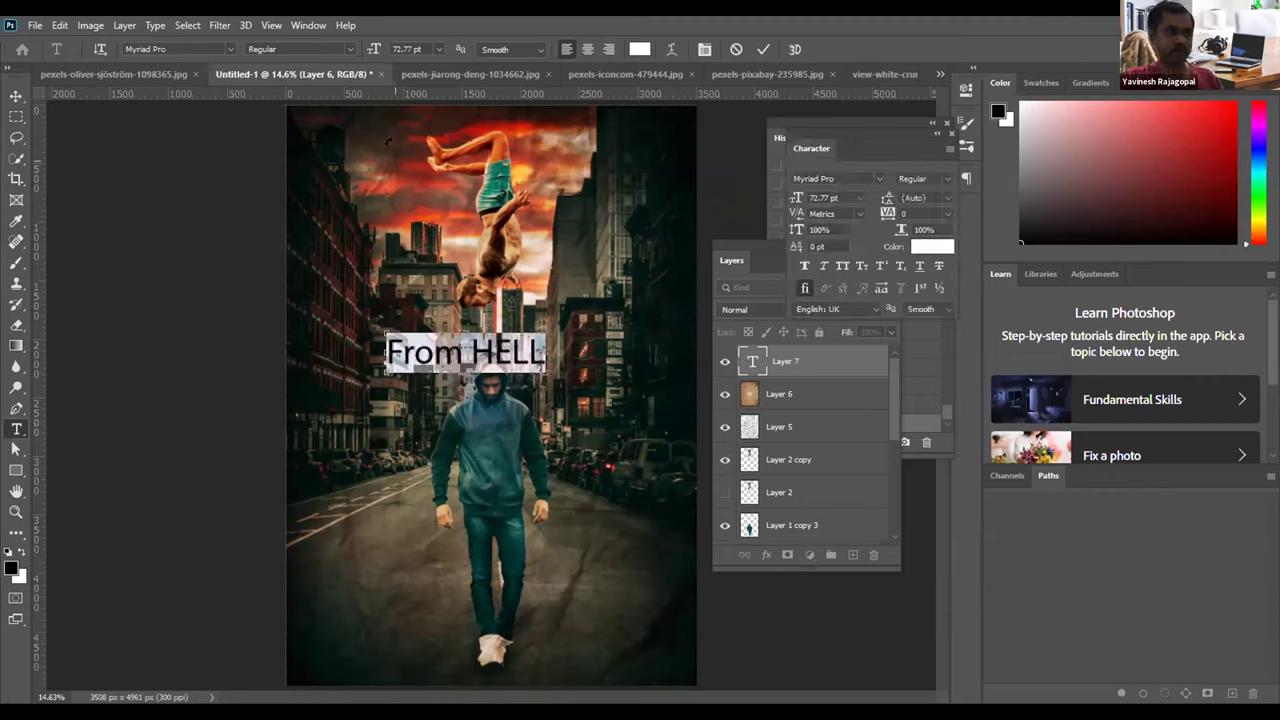
{"action": "left_click", "coordinate": [842, 265]}
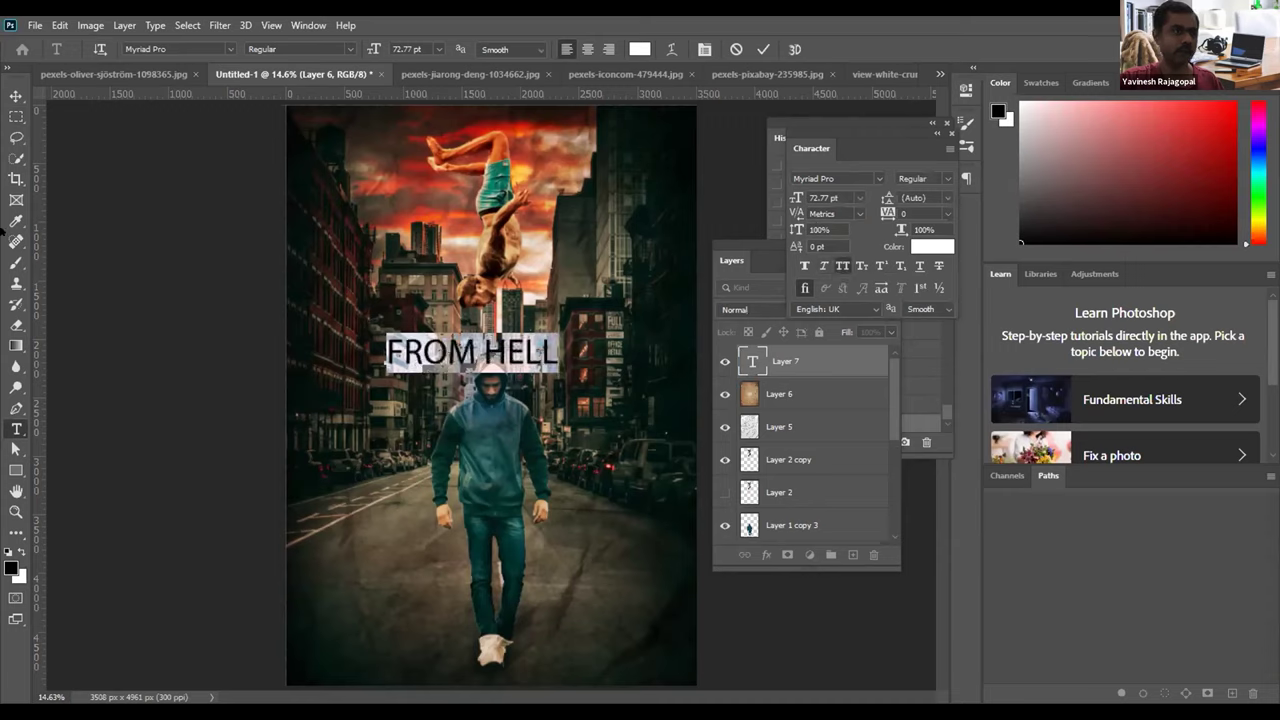
{"action": "left_click", "coordinate": [15, 97]}
Step: Move the title up into the sky and enlarge it to about 157%
{"action": "right_click", "coordinate": [15, 97]}
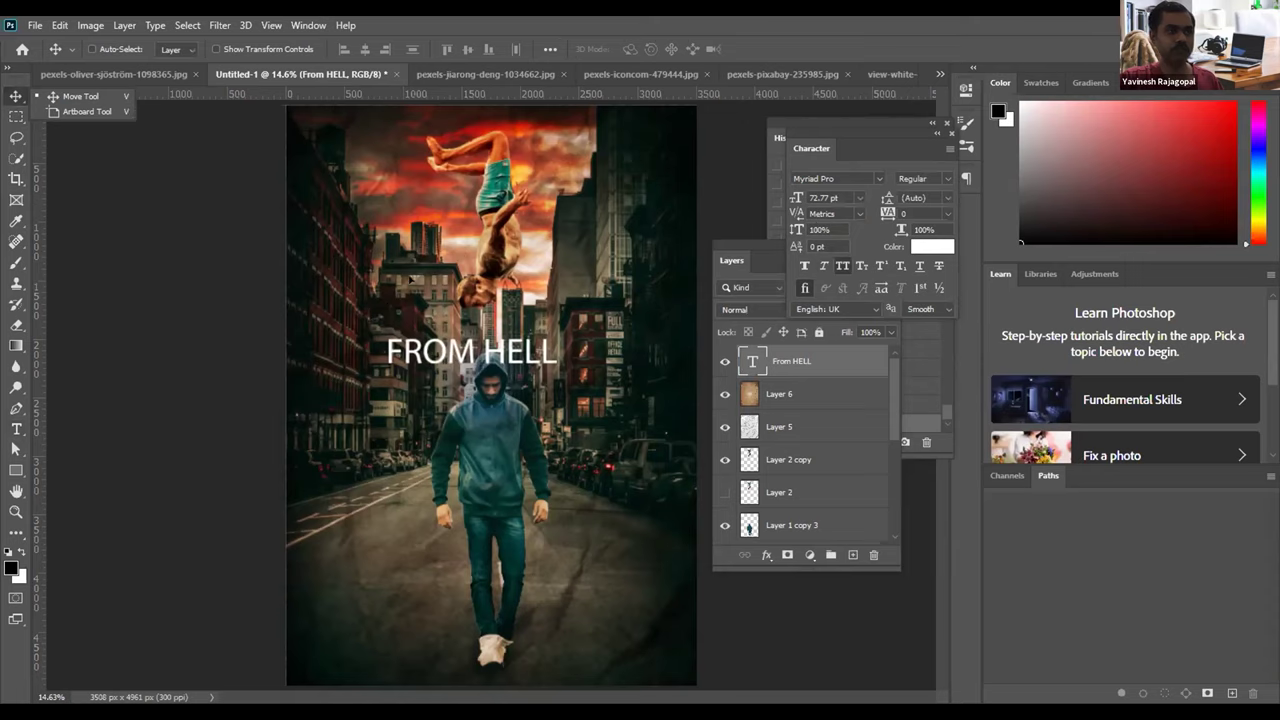
{"action": "left_click_drag", "start_coordinate": [412, 282], "coordinate": [385, 215]}
{"action": "key", "text": "ctrl+t"}
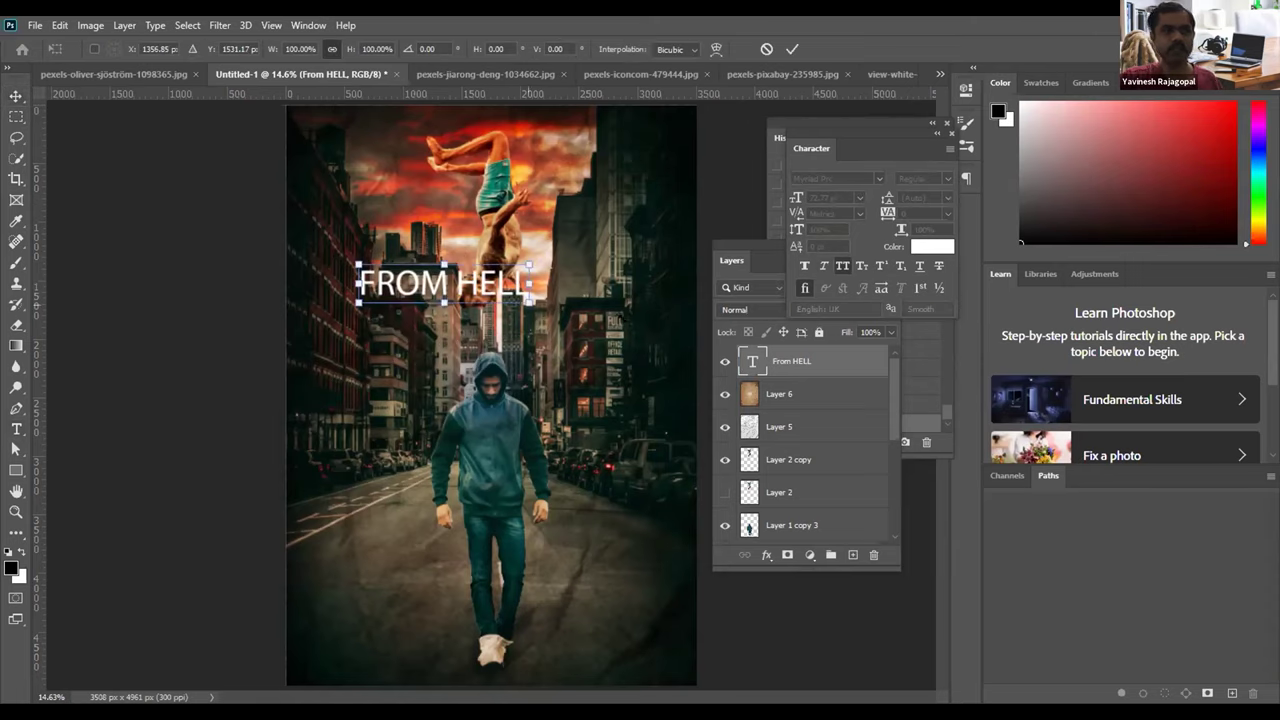
{"action": "left_click_drag", "start_coordinate": [530, 304], "coordinate": [626, 321]}
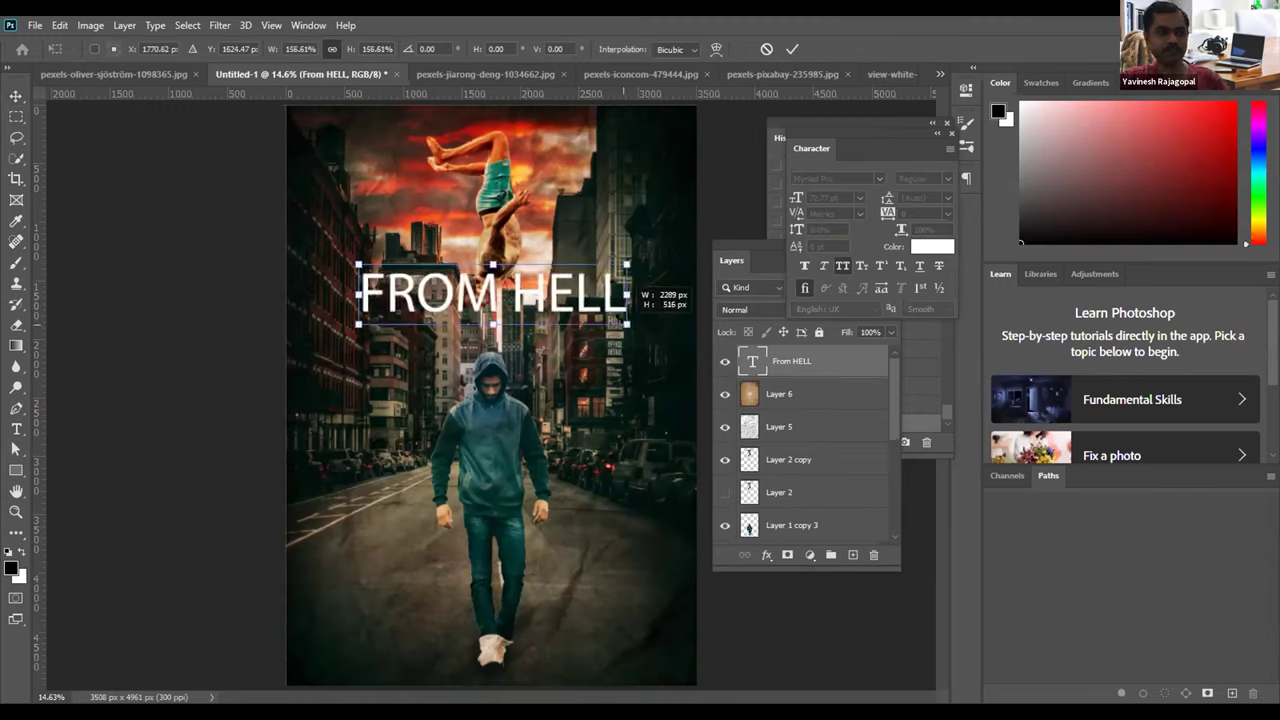
{"action": "key", "text": "Return"}
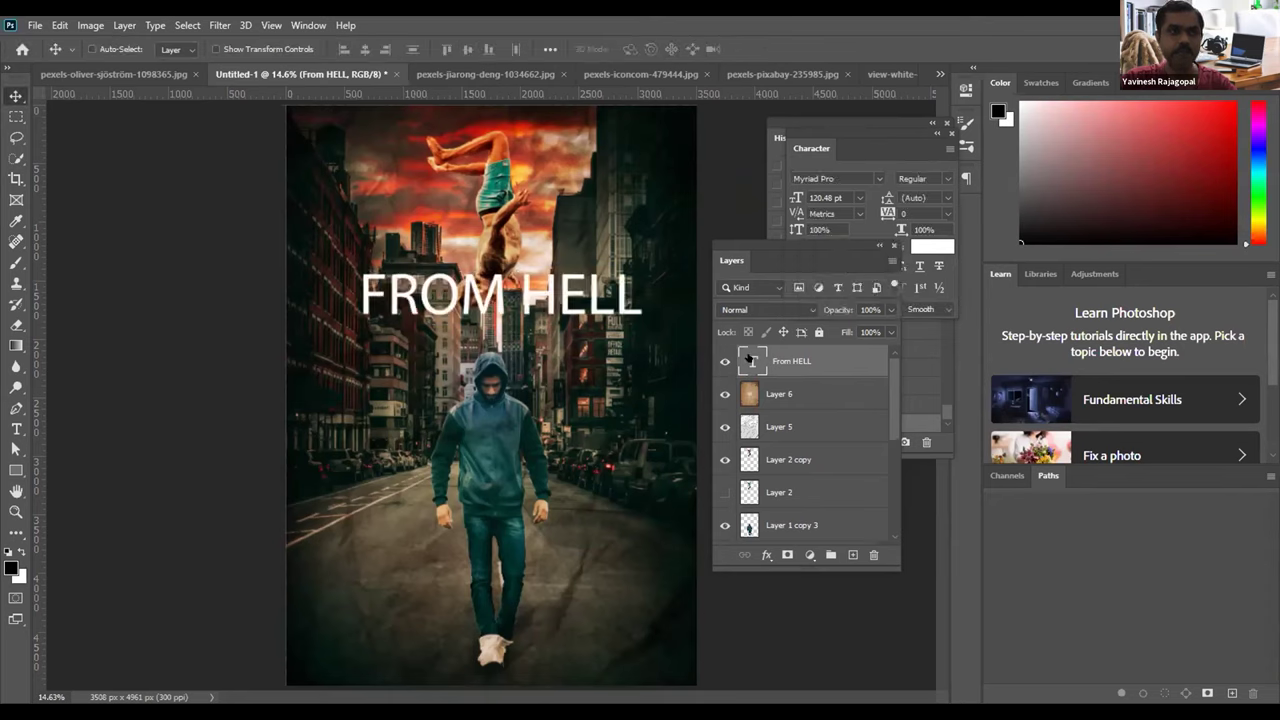
Step: Change the FROM HELL title's font to Old English Text MT in the Character panel
{"action": "double_click", "coordinate": [750, 360]}
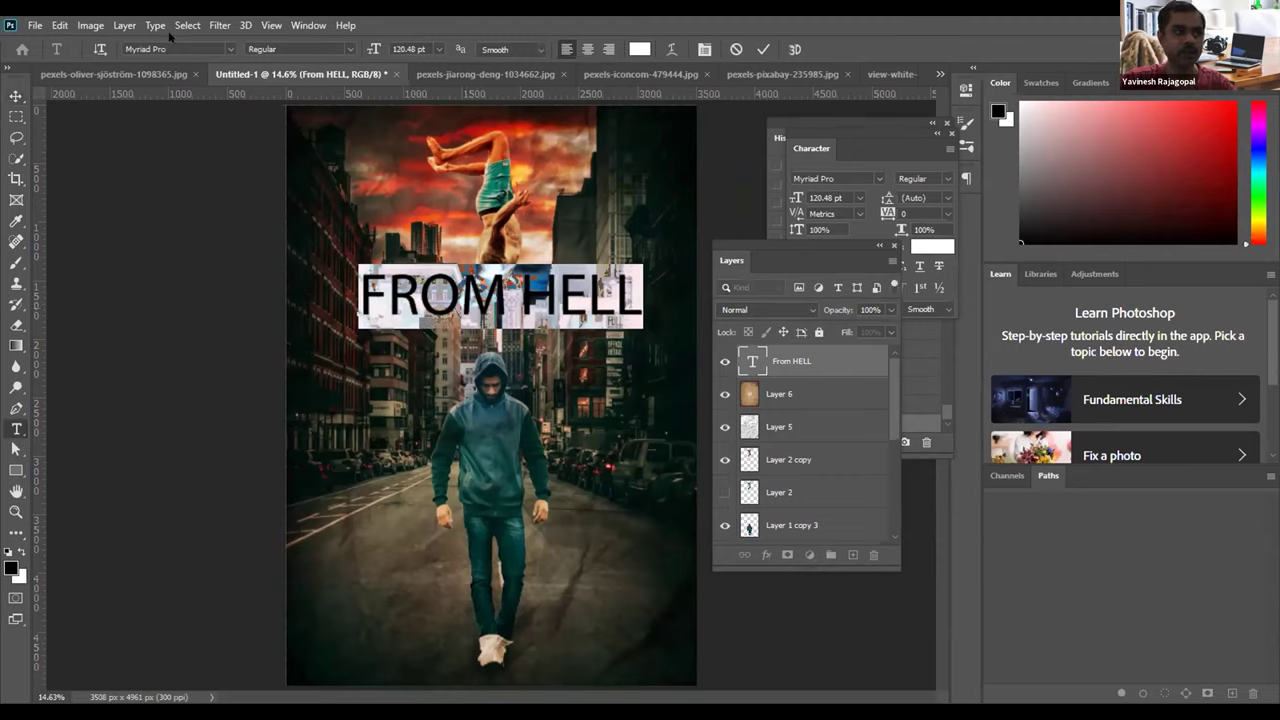
{"action": "left_click", "coordinate": [810, 148]}
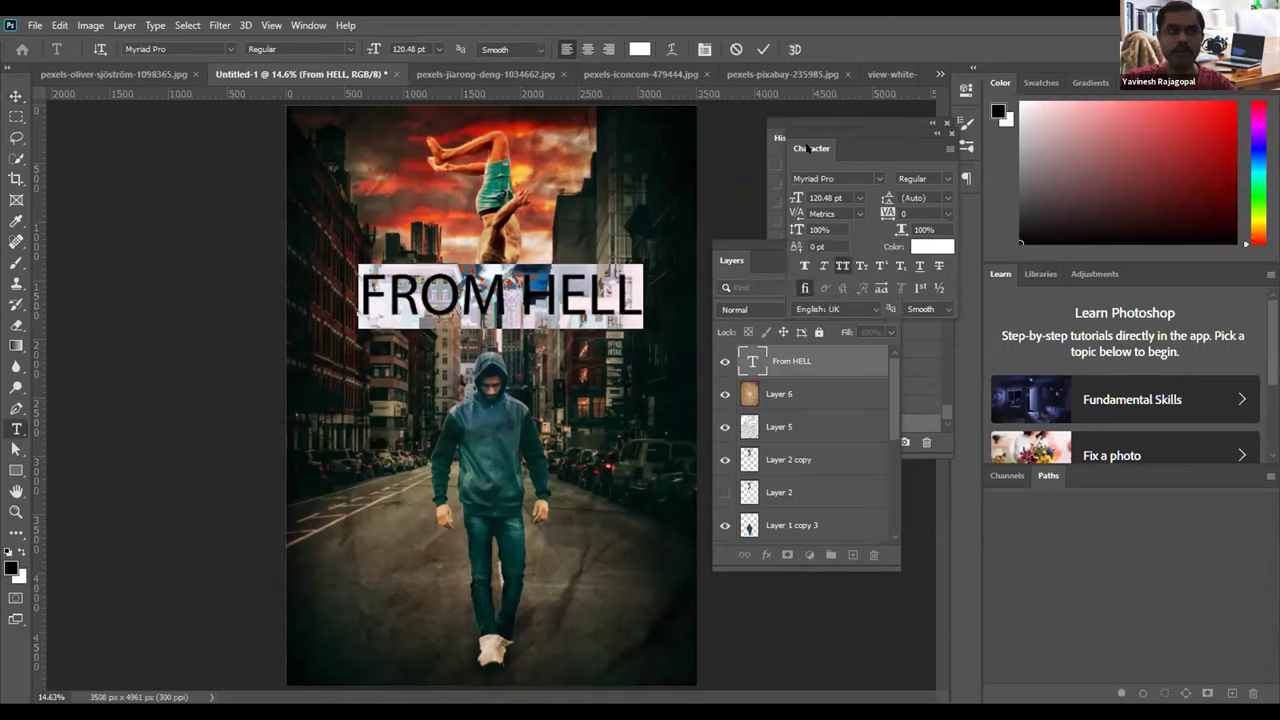
{"action": "left_click_drag", "start_coordinate": [823, 144], "coordinate": [704, 132]}
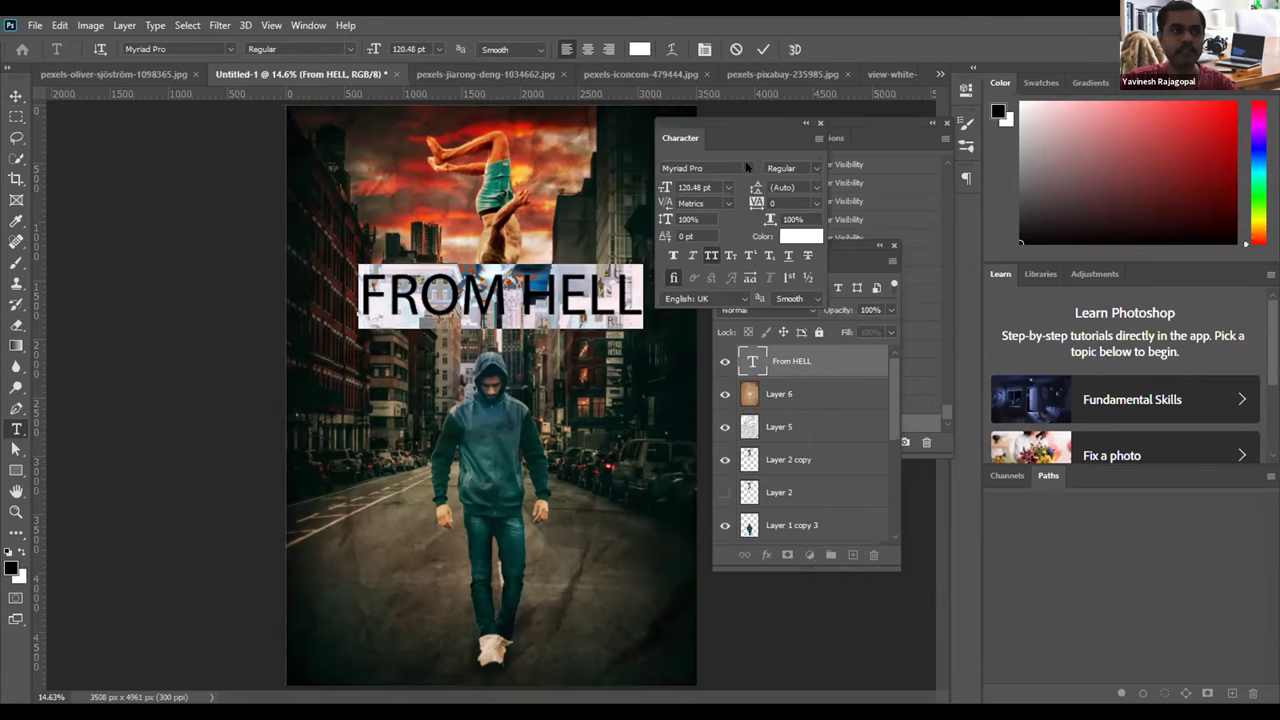
{"action": "left_click", "coordinate": [747, 168]}
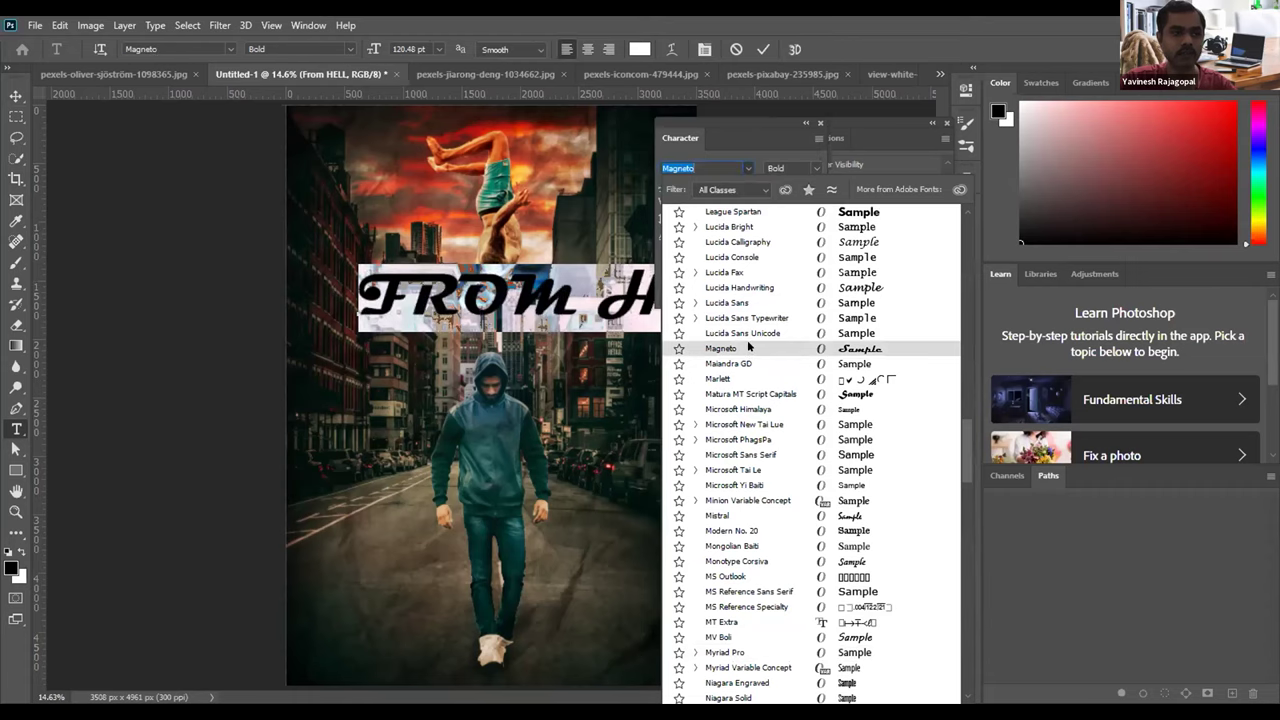
{"action": "scroll", "coordinate": [747, 345], "scroll_direction": "down", "scroll_amount": 3}
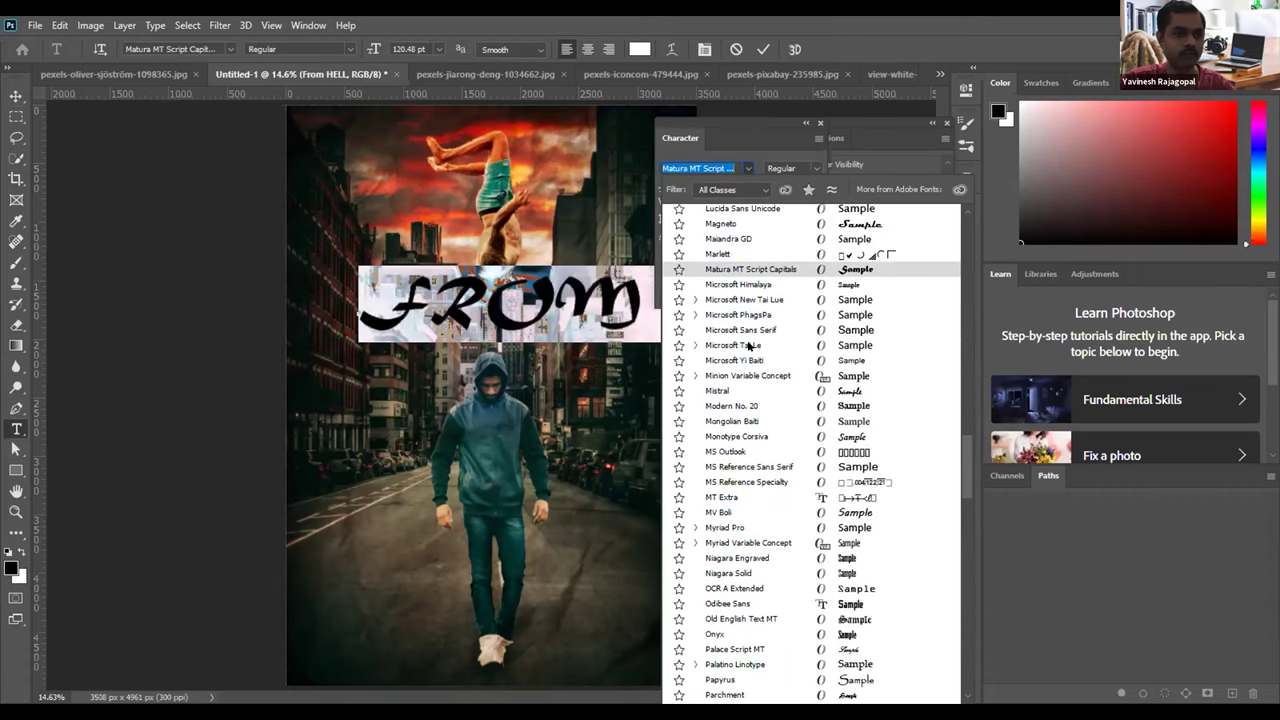
{"action": "scroll", "coordinate": [749, 343], "scroll_direction": "down", "scroll_amount": 3}
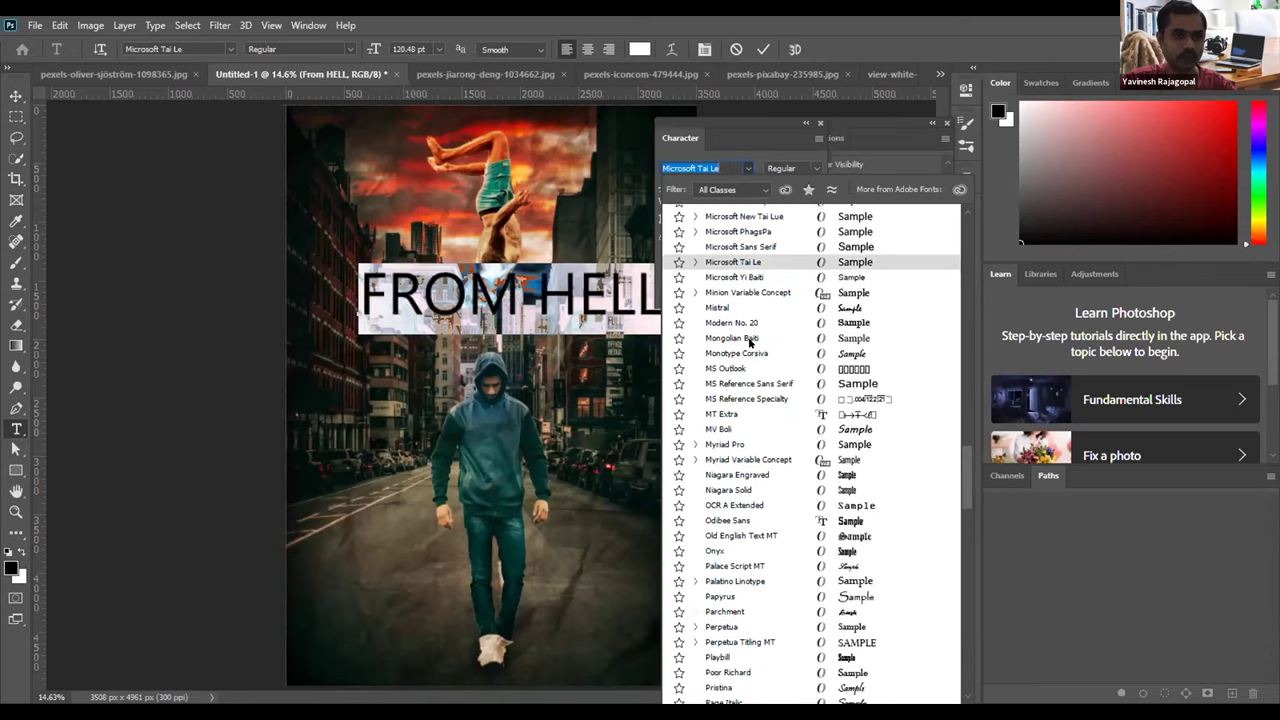
{"action": "scroll", "coordinate": [748, 340], "scroll_direction": "down", "scroll_amount": 3}
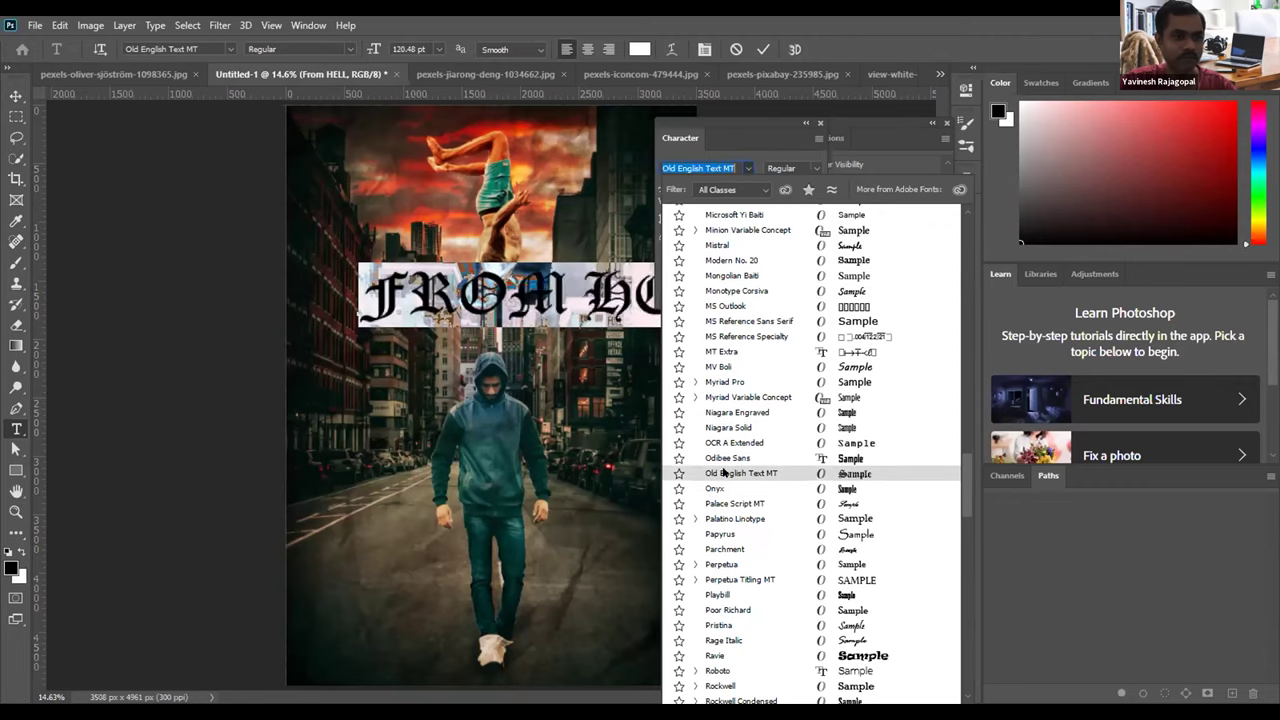
{"action": "key", "text": "Escape"}
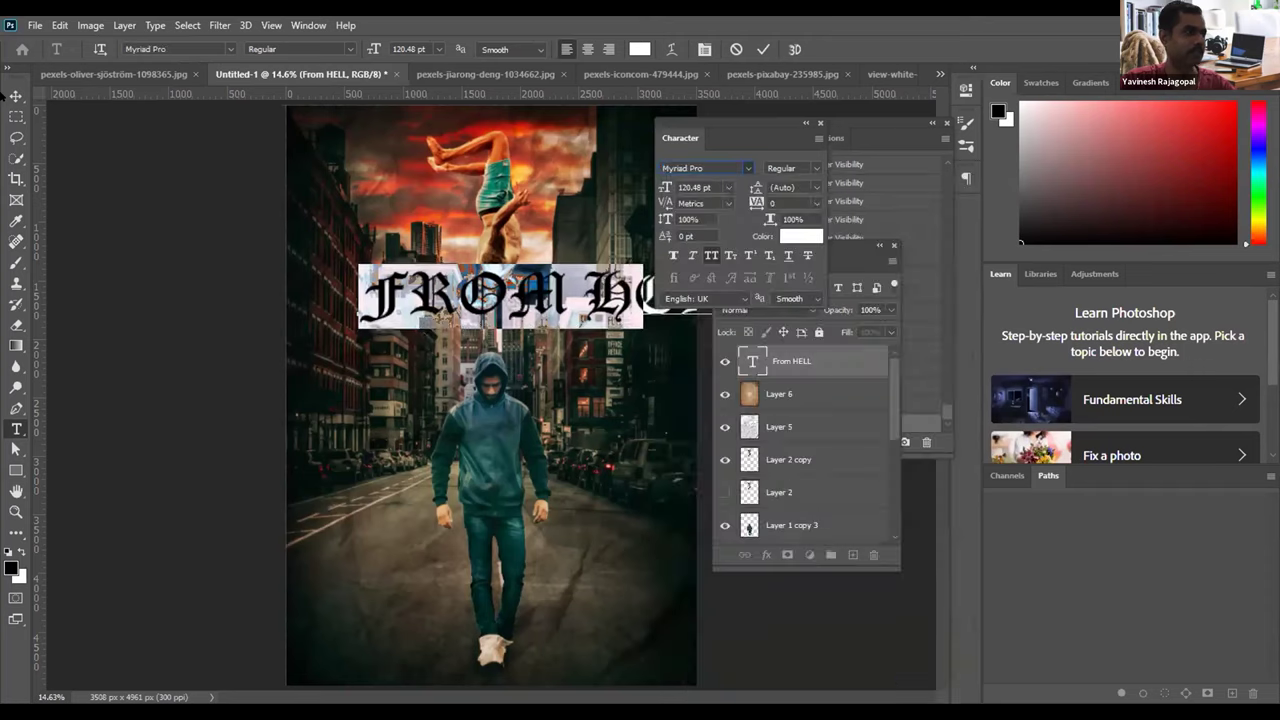
{"action": "left_click", "coordinate": [510, 296]}
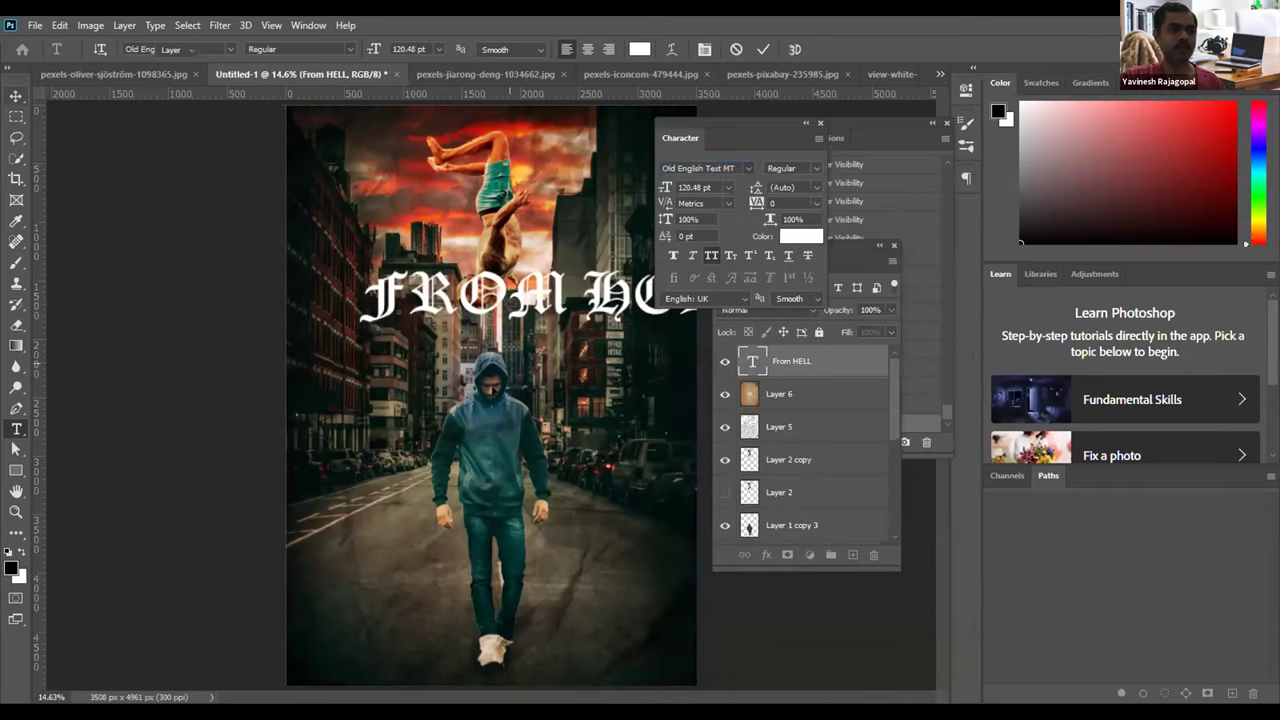
Step: Drag the title down to street level, scale it to 86.15%, and nudge it lower
{"action": "left_click_drag", "start_coordinate": [606, 214], "coordinate": [541, 388]}
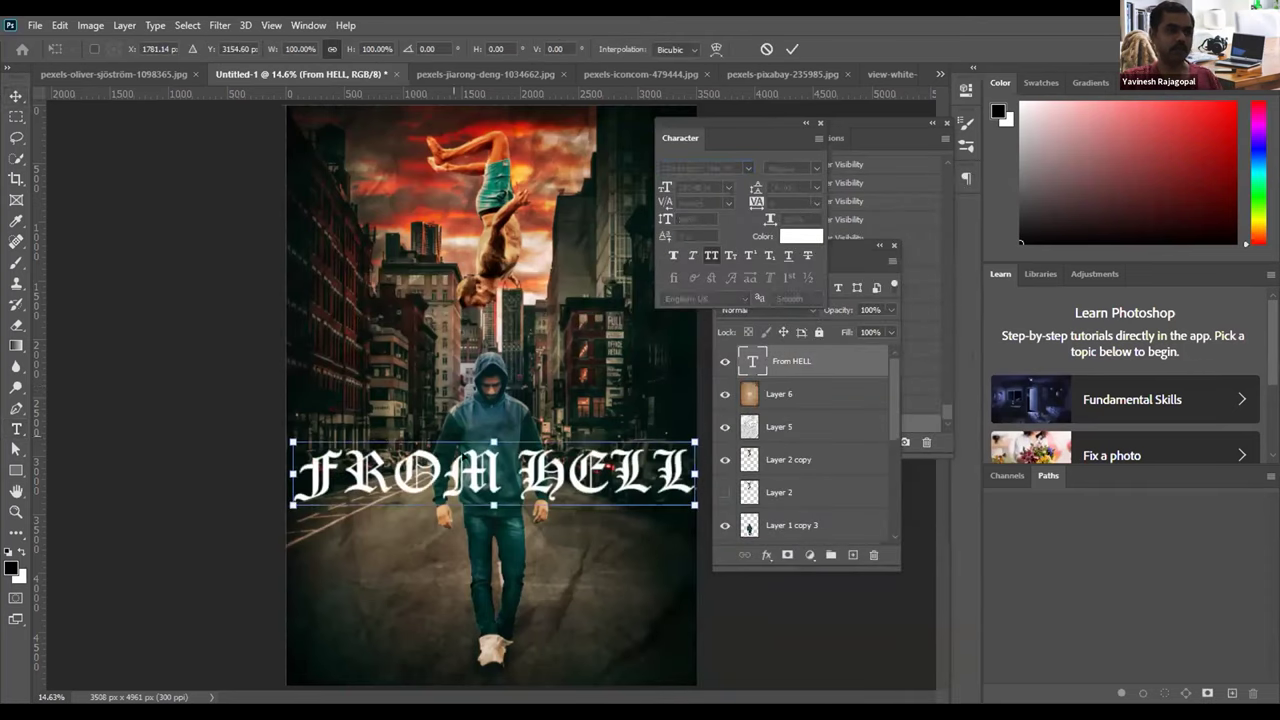
{"action": "left_click_drag", "start_coordinate": [485, 436], "coordinate": [486, 440]}
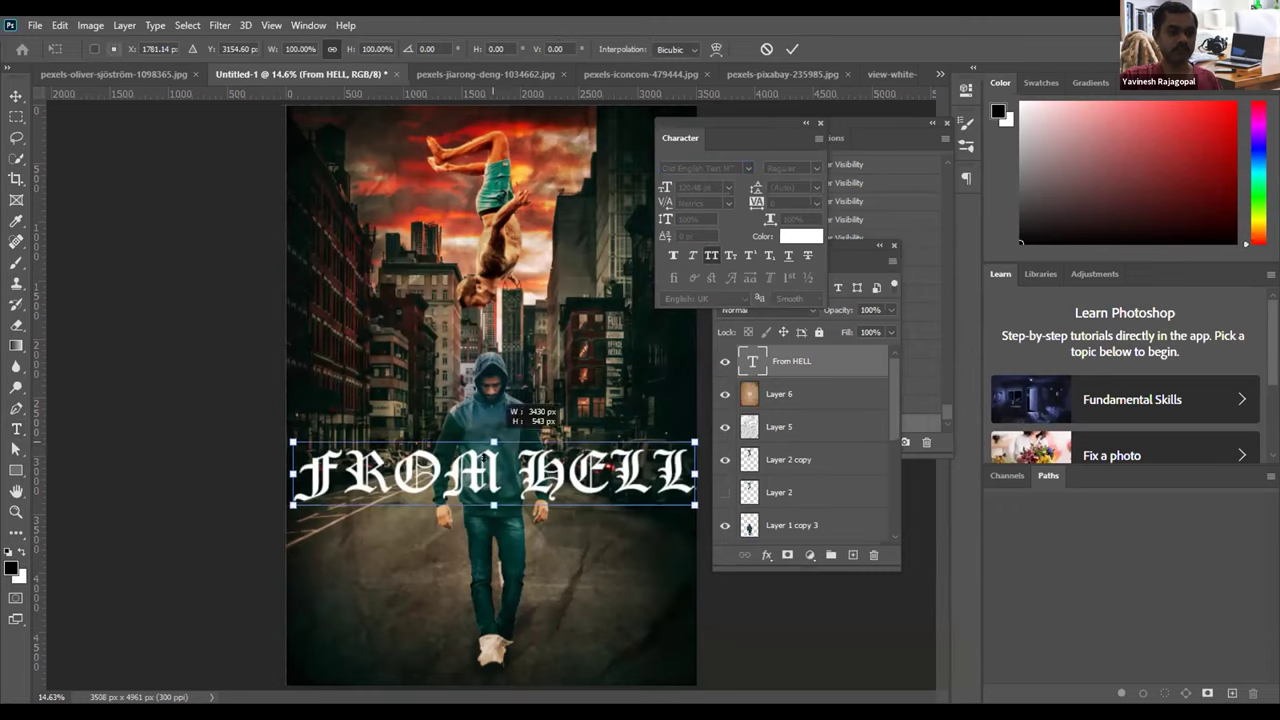
{"action": "mouse_move", "coordinate": [494, 441]}
{"action": "left_mouse_down"}
{"action": "mouse_move", "coordinate": [494, 455]}
{"action": "mouse_move", "coordinate": [484, 445]}
{"action": "left_mouse_up"}
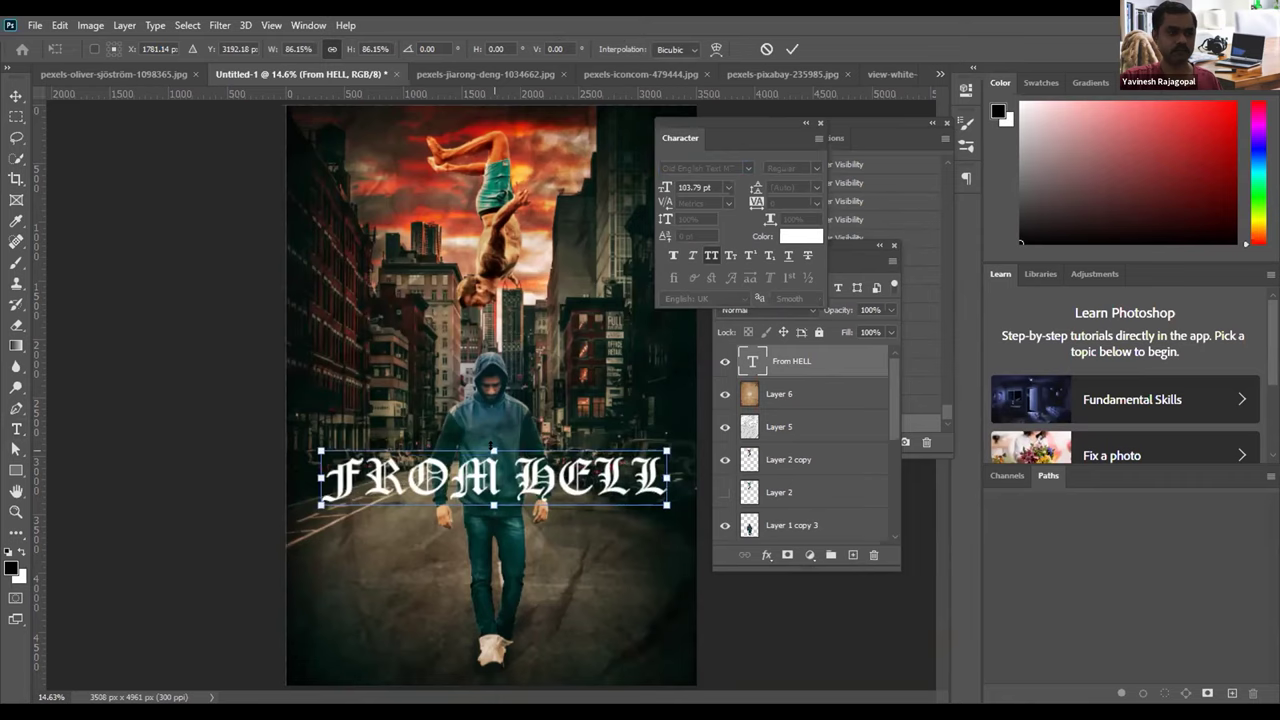
{"action": "key", "text": "Return"}
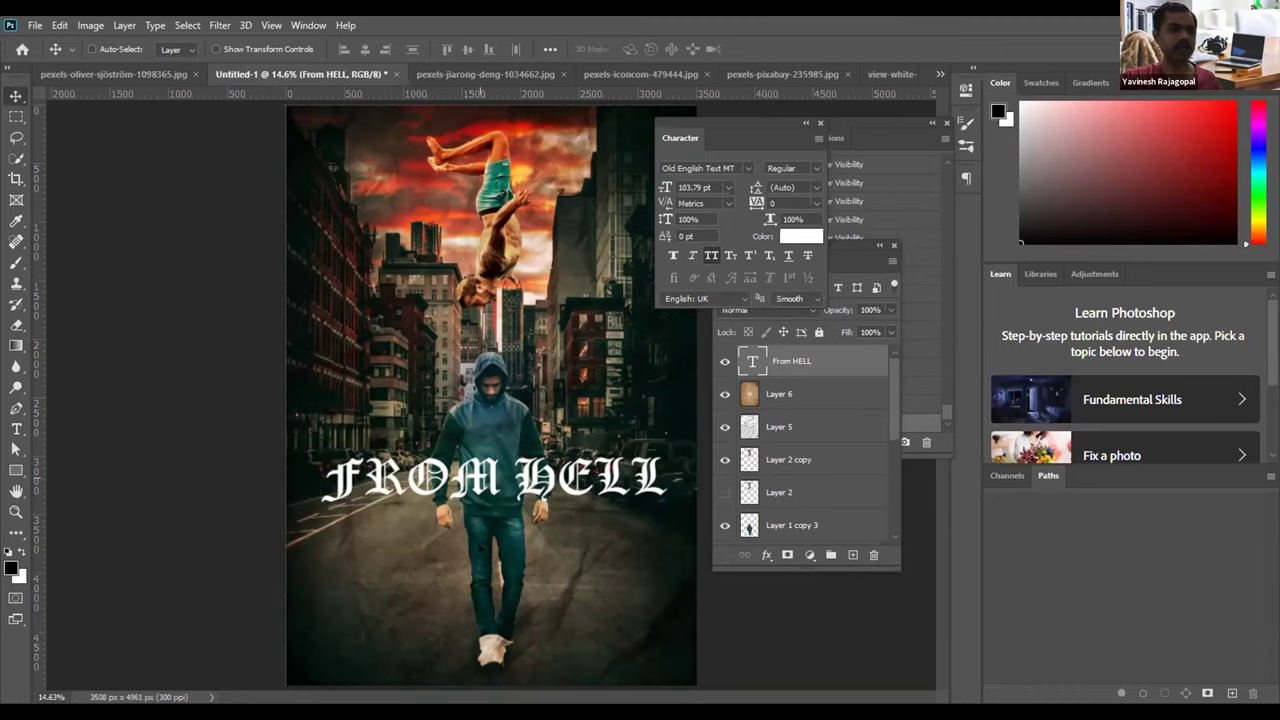
{"action": "left_click_drag", "start_coordinate": [520, 528], "coordinate": [522, 600]}
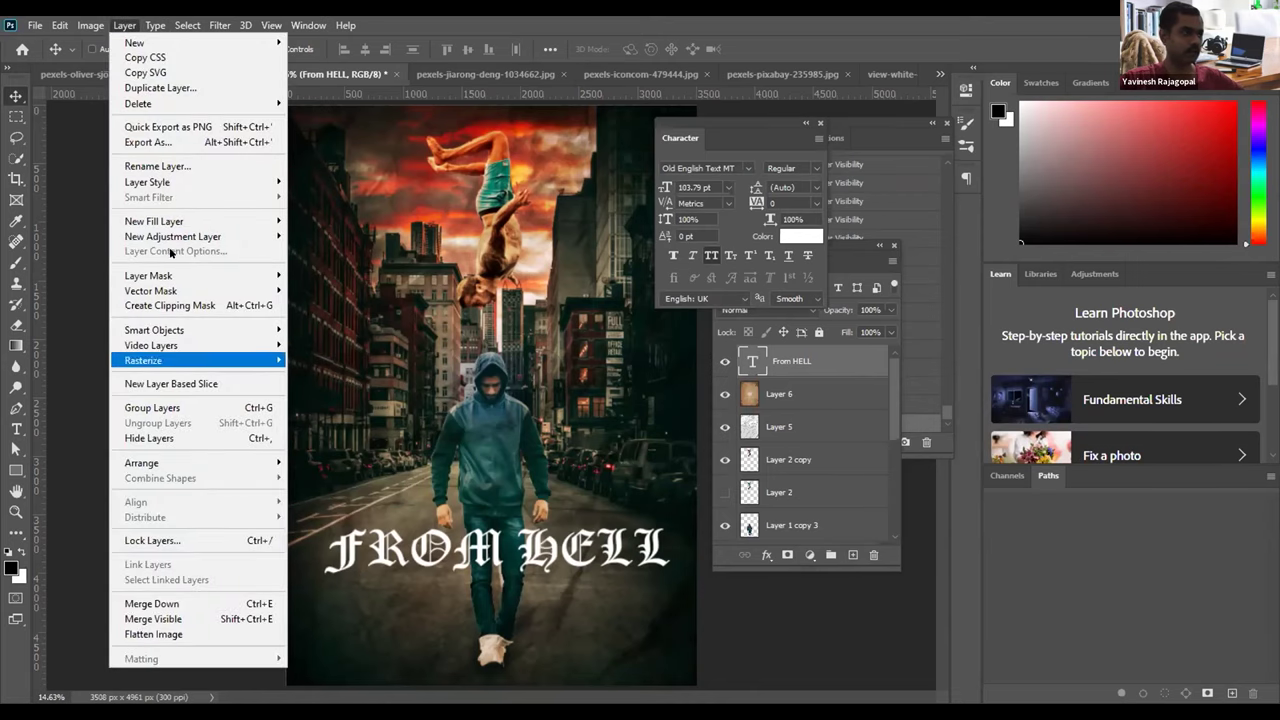
Step: Add a Gradient Overlay to the title and make the gradient's right stop dark red
{"action": "mouse_move", "coordinate": [170, 184]}
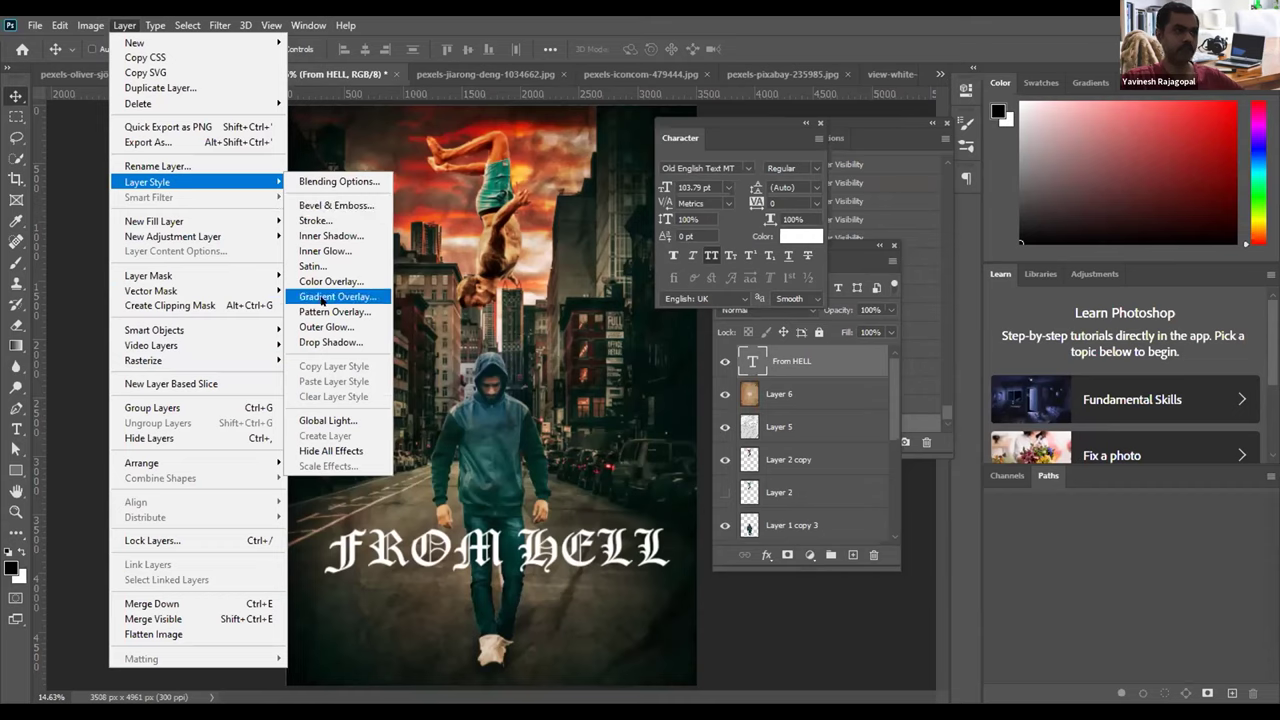
{"action": "left_click", "coordinate": [330, 342]}
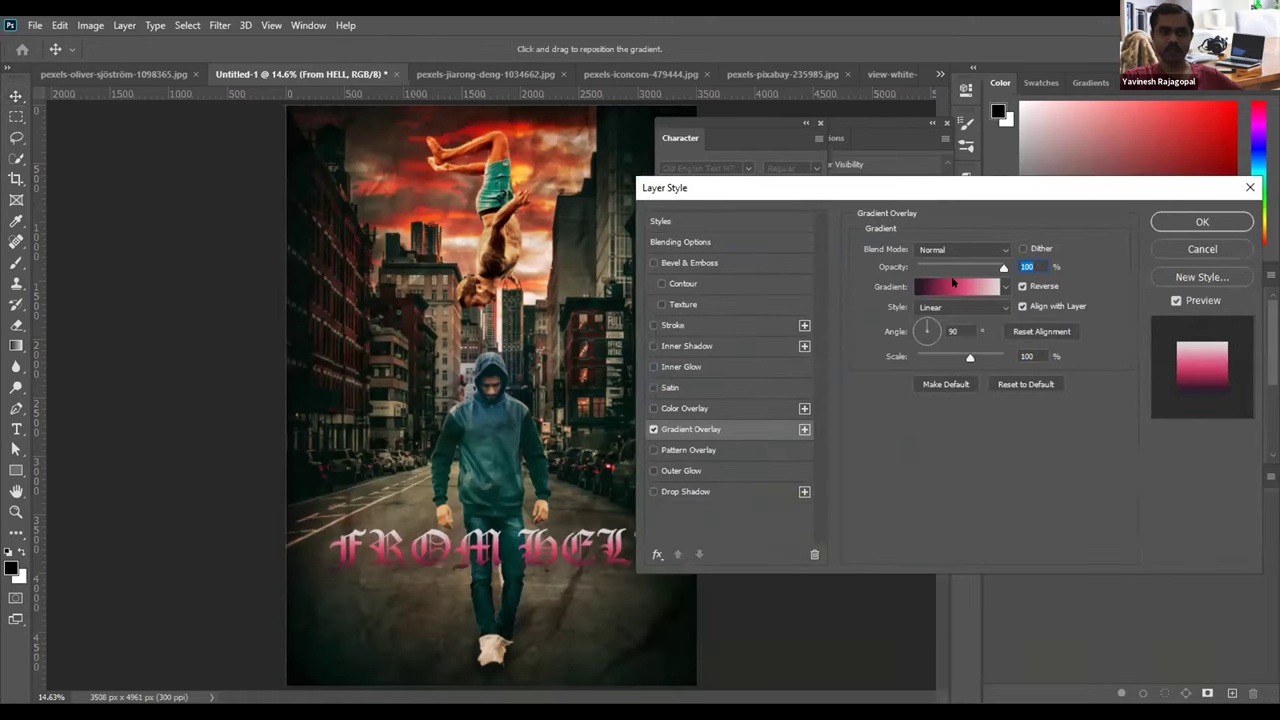
{"action": "left_click", "coordinate": [946, 284]}
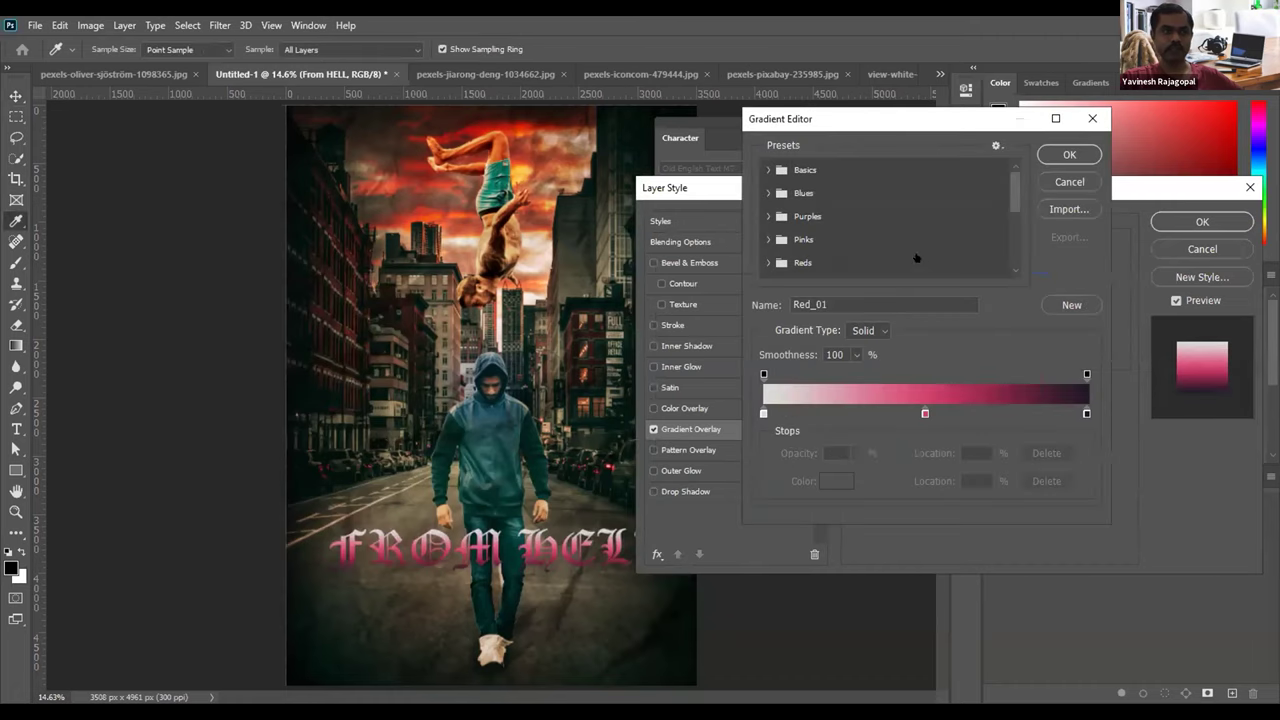
{"action": "left_click_drag", "start_coordinate": [846, 112], "coordinate": [754, 102]}
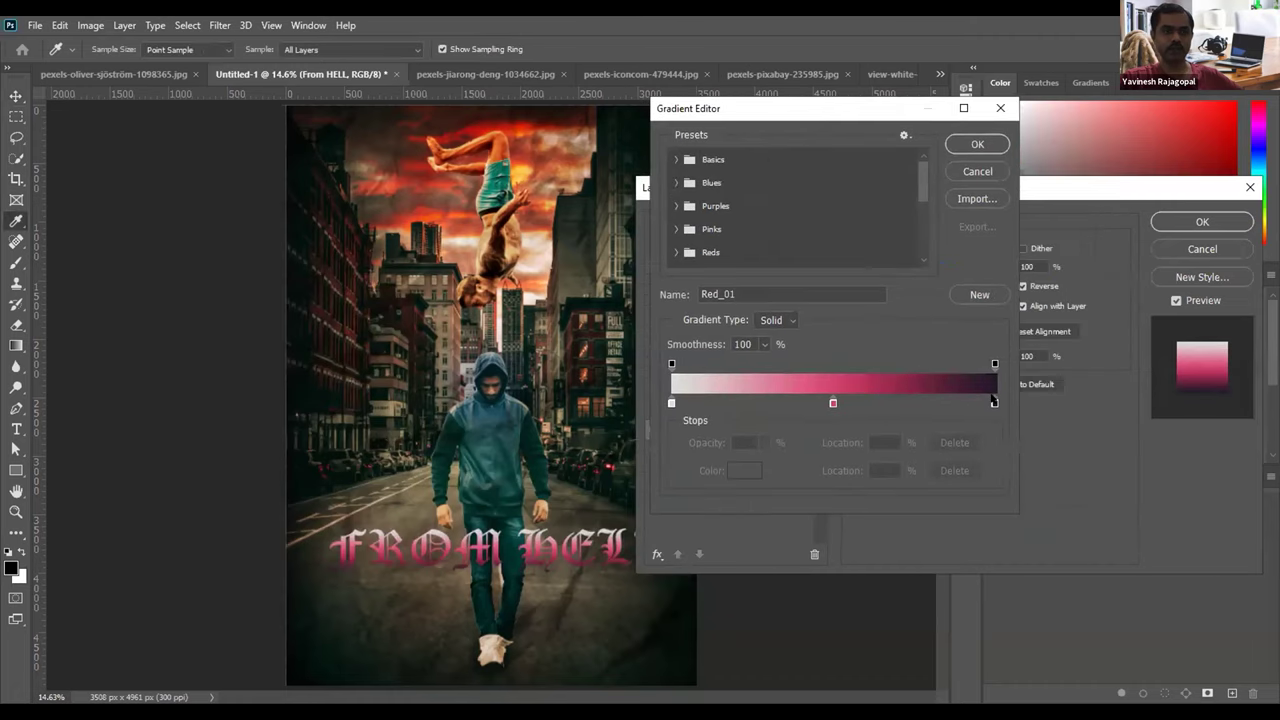
{"action": "left_click", "coordinate": [994, 403]}
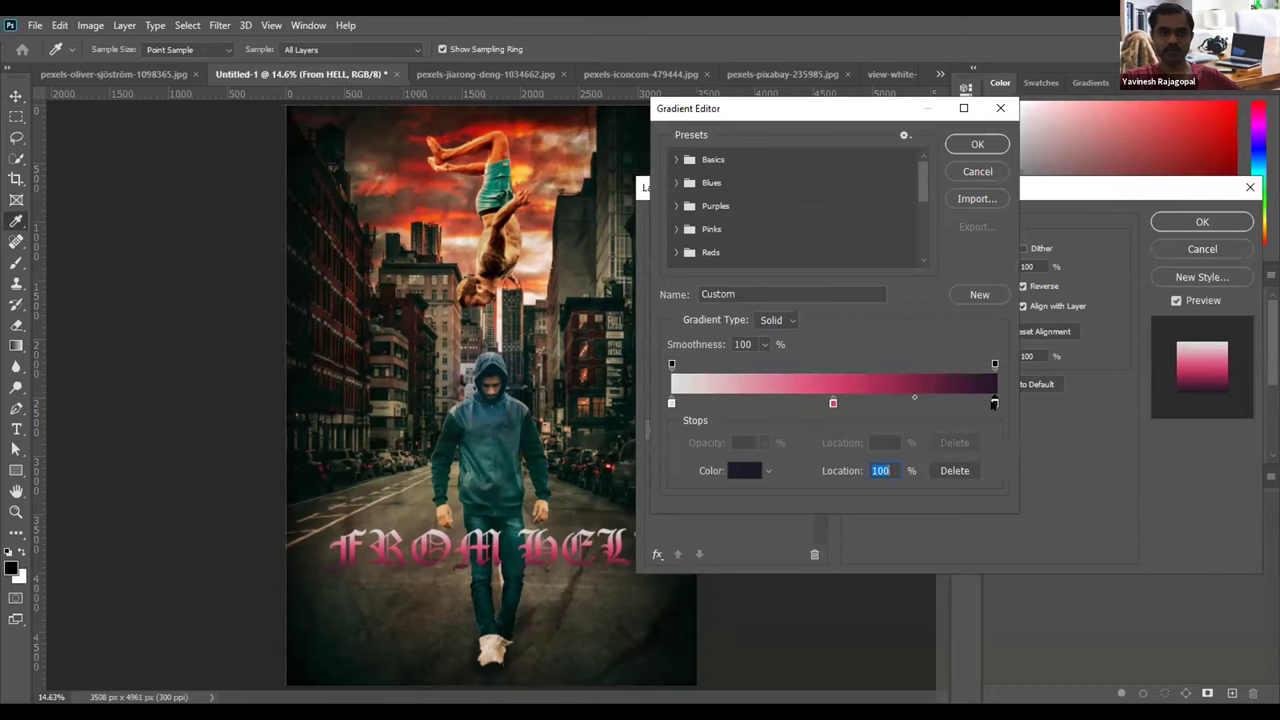
{"action": "double_click", "coordinate": [994, 401]}
{"action": "left_click_drag", "start_coordinate": [982, 330], "coordinate": [982, 281]}
{"action": "left_click", "coordinate": [963, 379]}
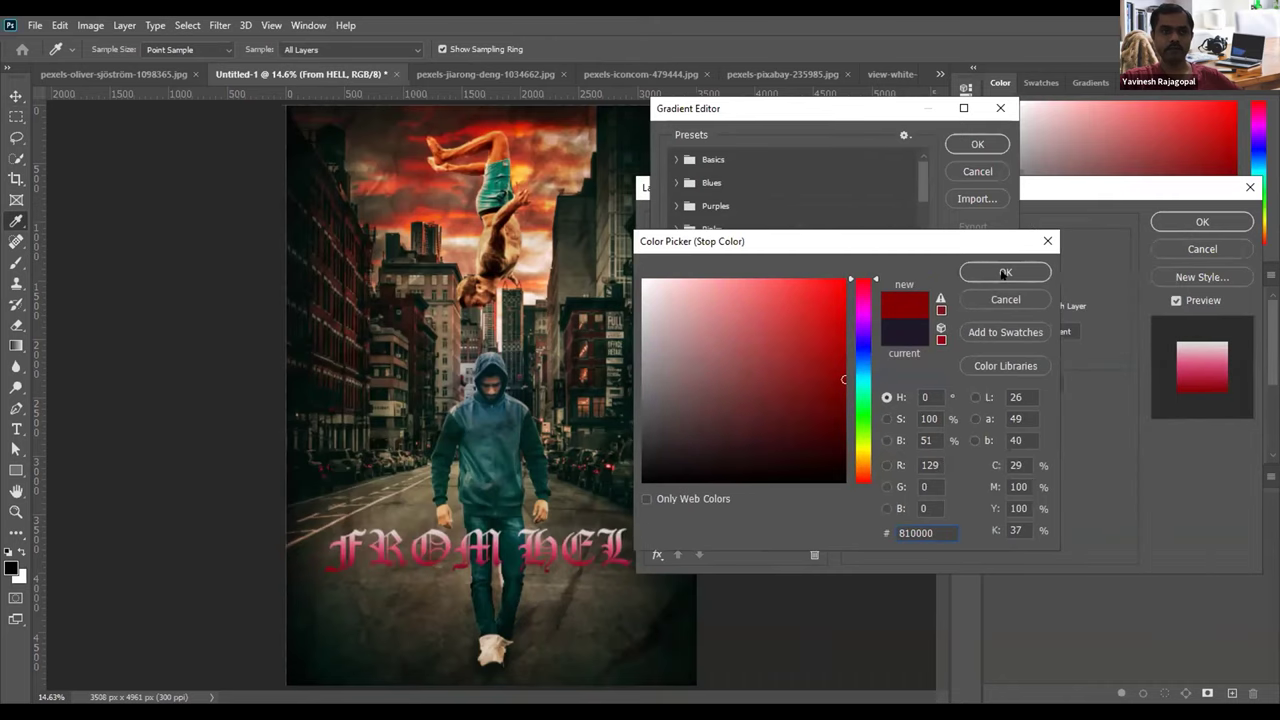
{"action": "key", "text": "Return"}
Step: Remove the extra middle stop and set the left stop to bright orange #ff9600
{"action": "left_click", "coordinate": [833, 404]}
{"action": "left_click_drag", "start_coordinate": [833, 404], "coordinate": [833, 450]}
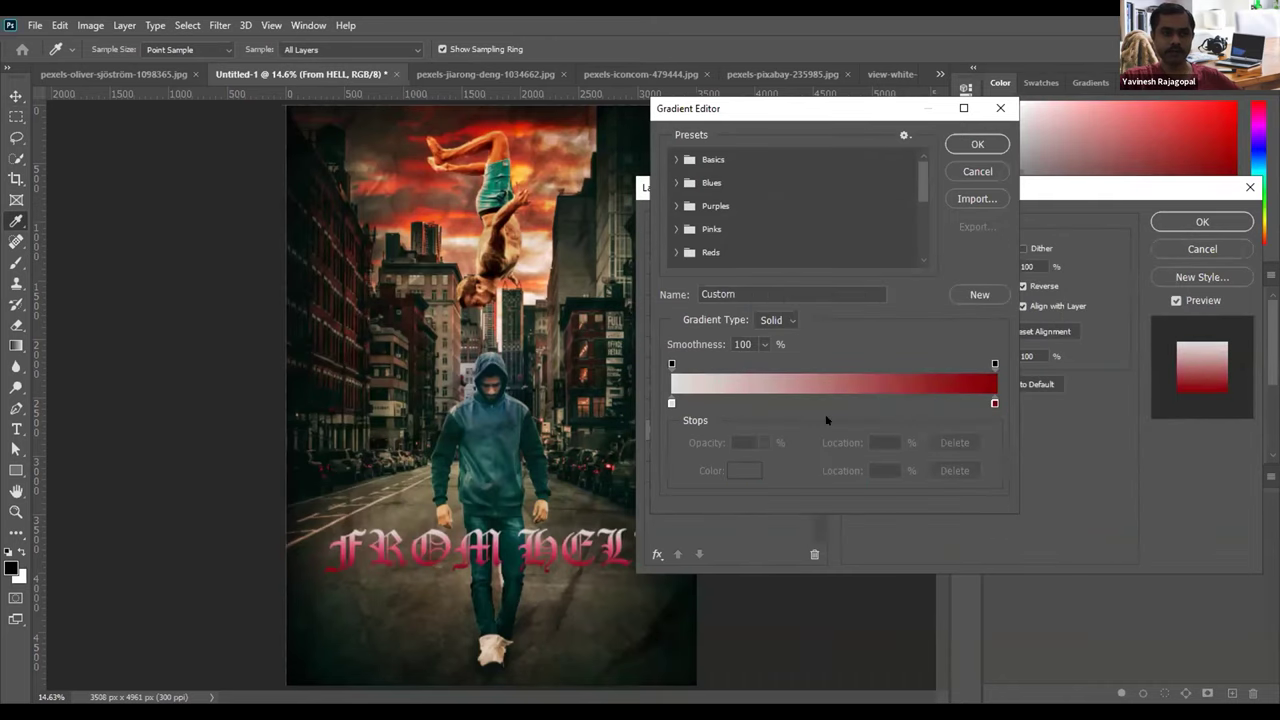
{"action": "left_click", "coordinate": [671, 403]}
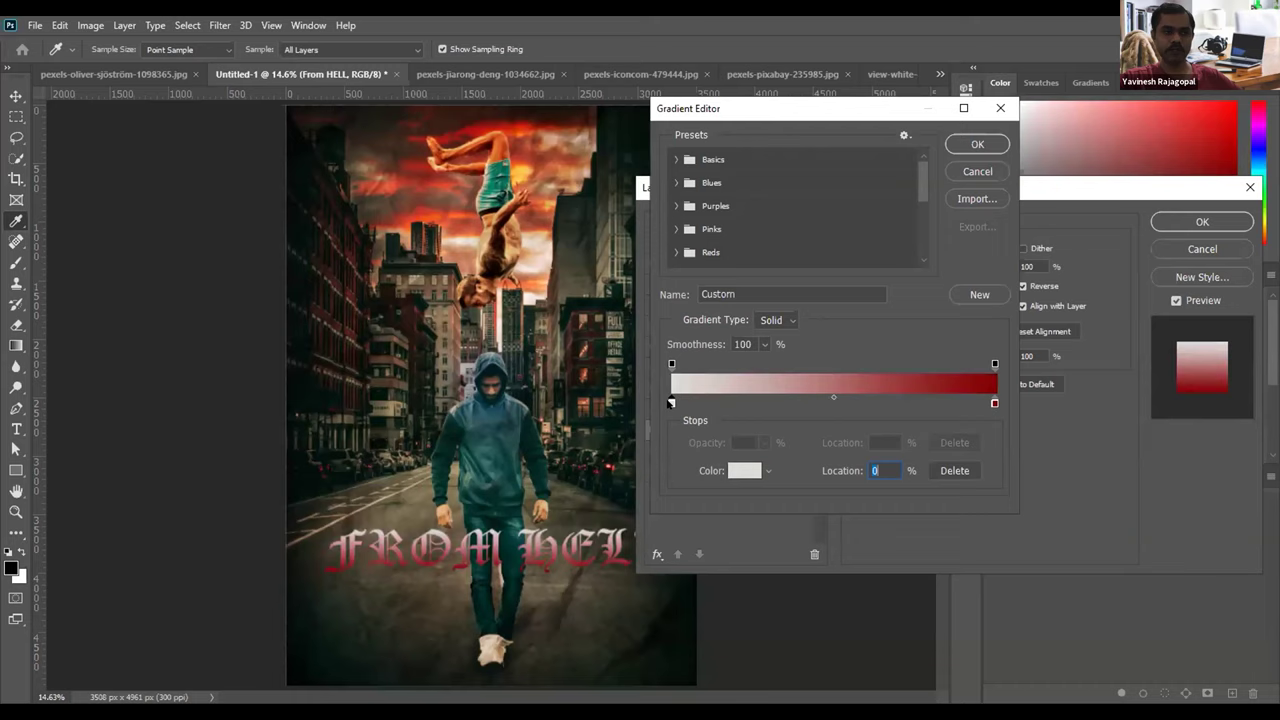
{"action": "double_click", "coordinate": [671, 402]}
{"action": "left_click", "coordinate": [862, 462]}
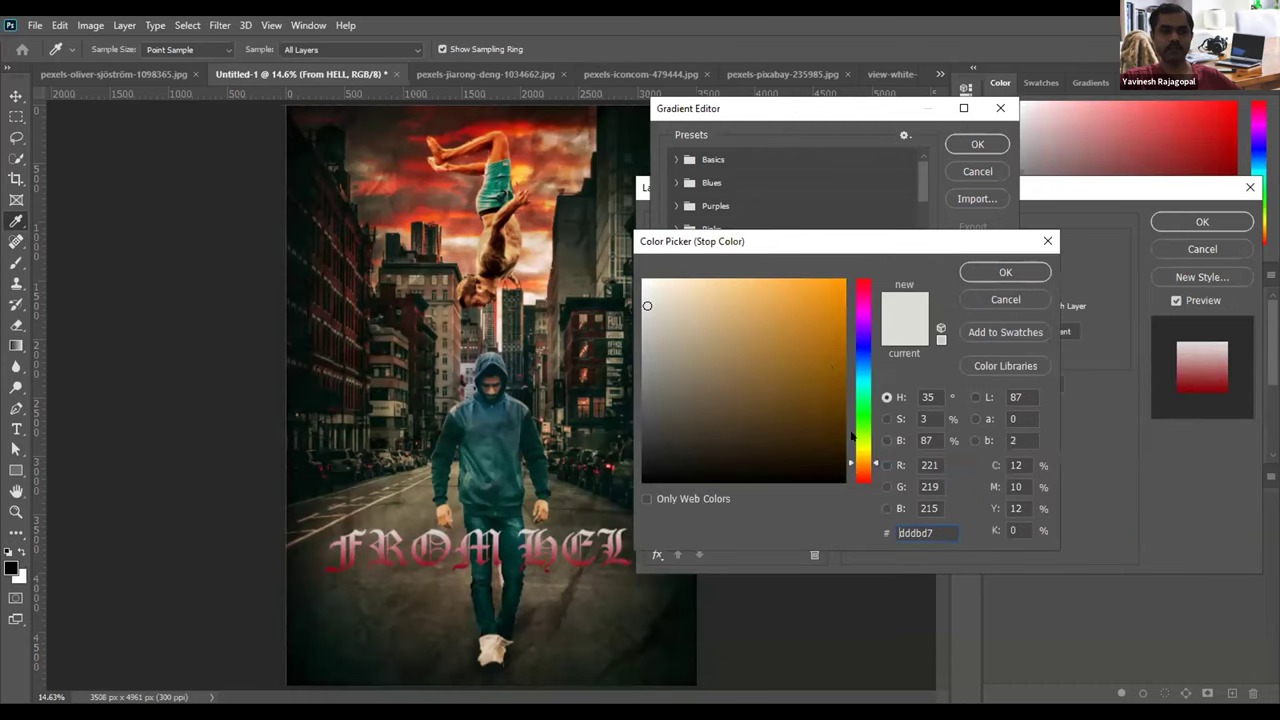
{"action": "left_click", "coordinate": [843, 354]}
{"action": "left_click_drag", "start_coordinate": [843, 354], "coordinate": [950, 252]}
{"action": "left_click", "coordinate": [1036, 274]}
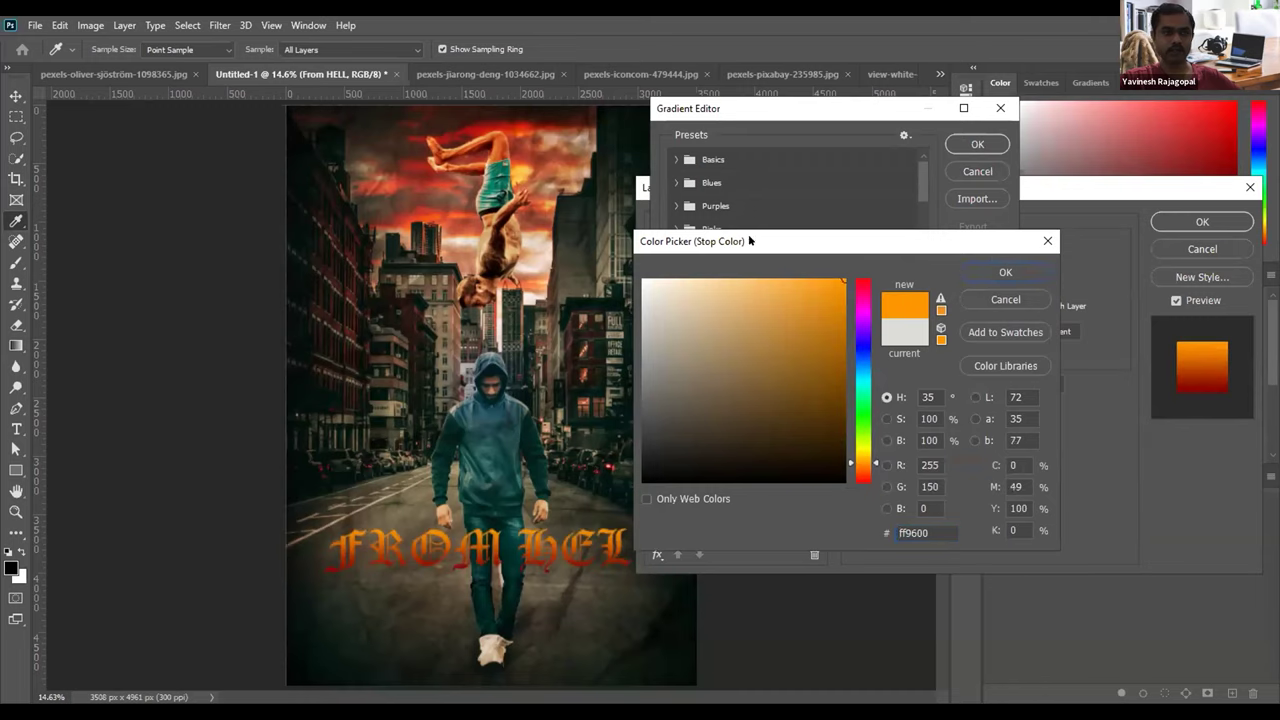
{"action": "left_click", "coordinate": [988, 273]}
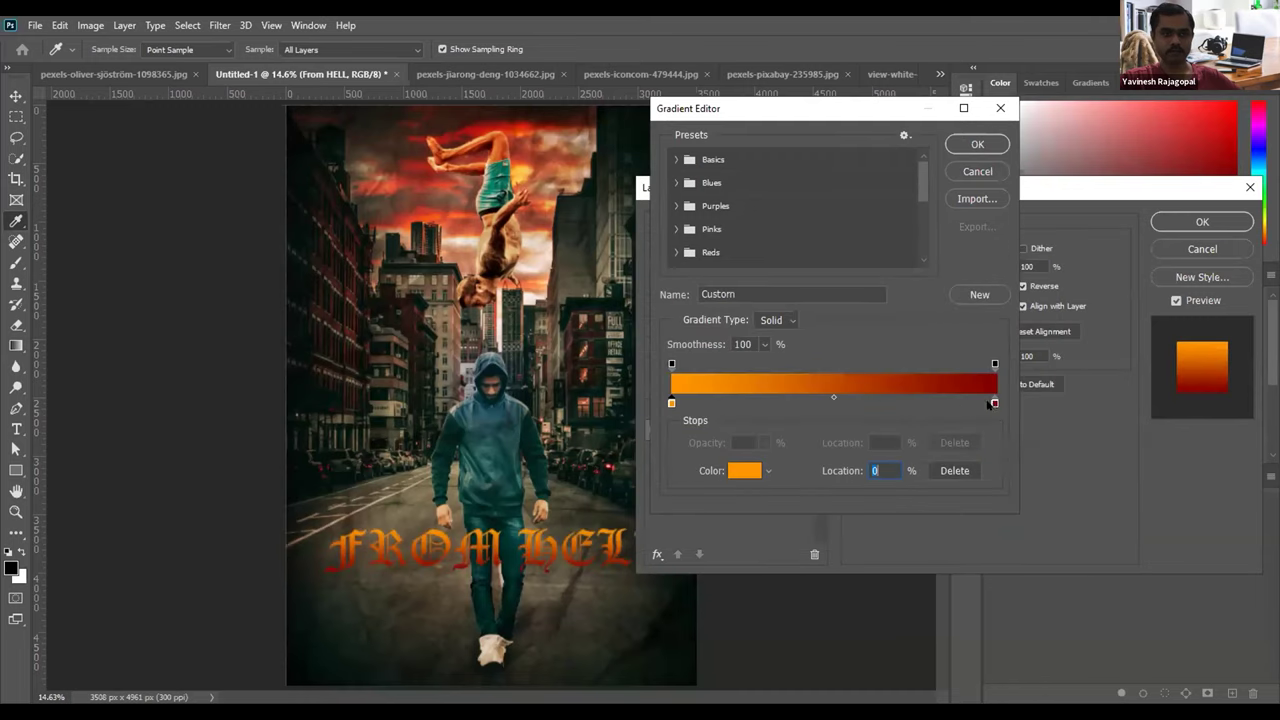
Step: Change the right stop to reddish brown #872c00 and accept the gradient
{"action": "left_click", "coordinate": [994, 403]}
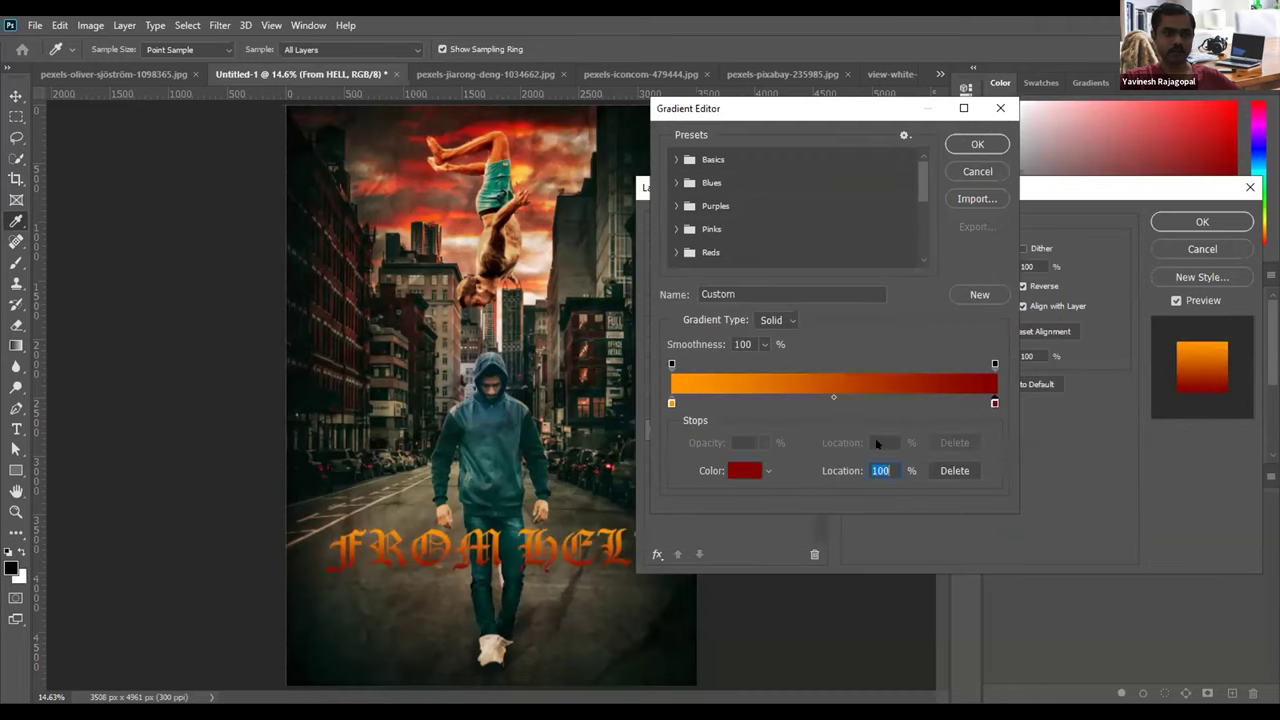
{"action": "left_click", "coordinate": [744, 470]}
{"action": "mouse_move", "coordinate": [840, 290]}
{"action": "left_mouse_down"}
{"action": "mouse_move", "coordinate": [837, 395]}
{"action": "mouse_move", "coordinate": [826, 371]}
{"action": "mouse_move", "coordinate": [836, 397]}
{"action": "mouse_move", "coordinate": [845, 376]}
{"action": "left_mouse_up"}
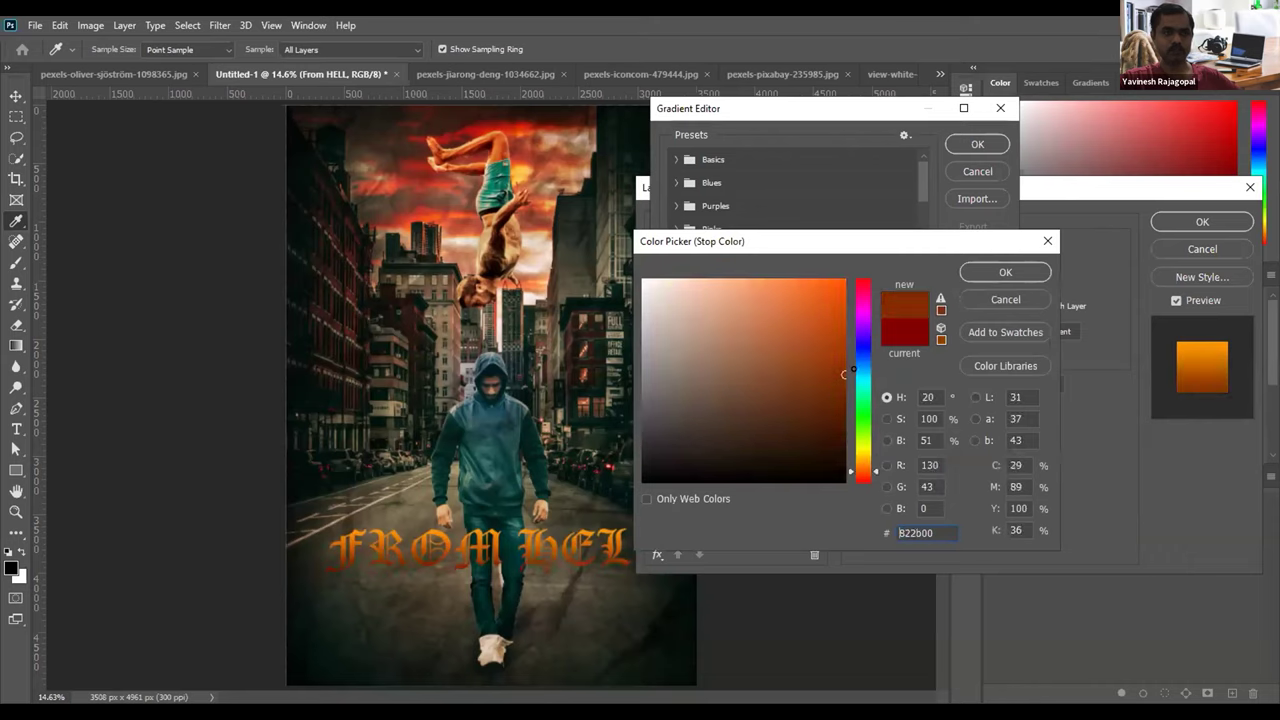
{"action": "left_click", "coordinate": [1006, 271]}
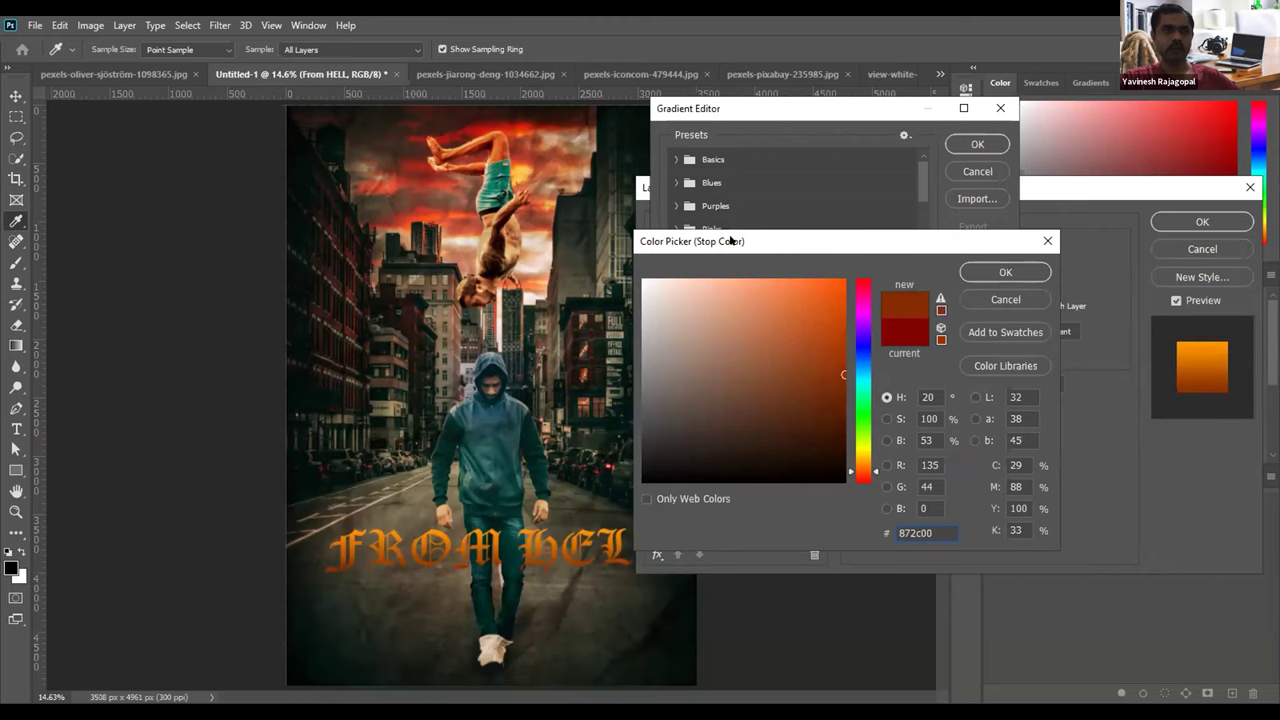
{"action": "key", "text": "Return"}
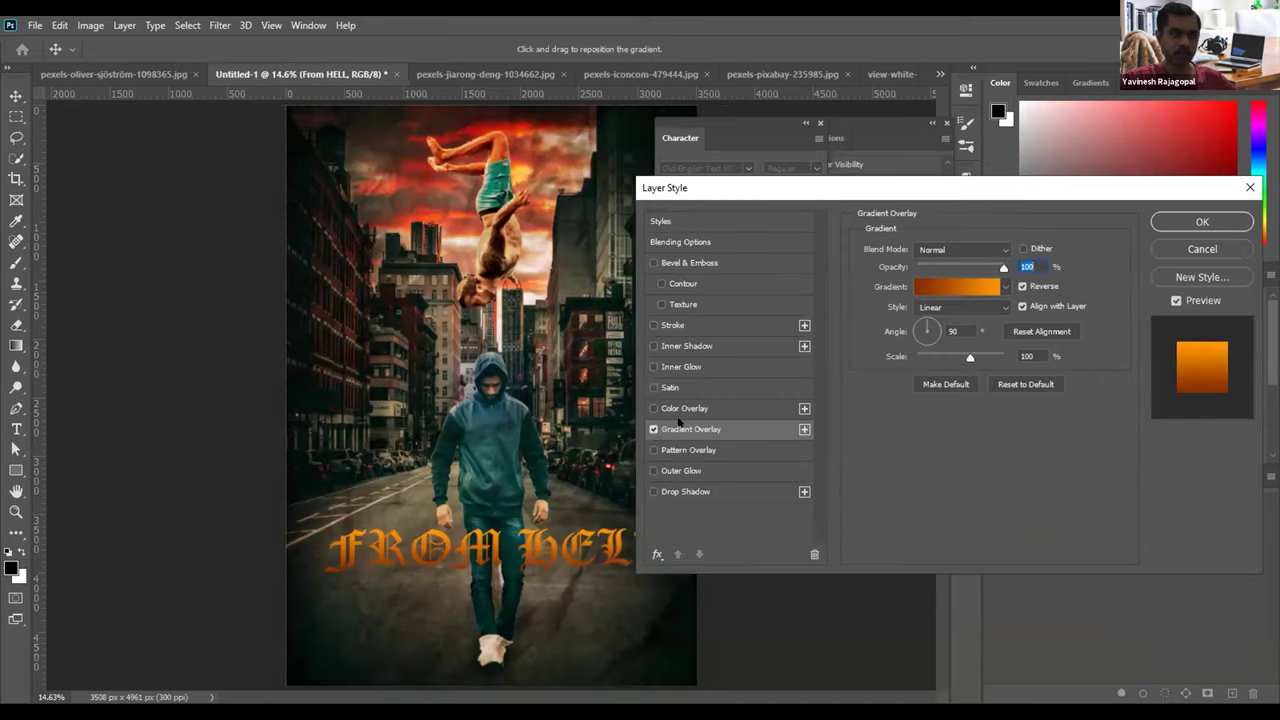
Step: Enable Outer Glow on the title with pale orange #ffc99d and a 7 px size
{"action": "left_click", "coordinate": [672, 470]}
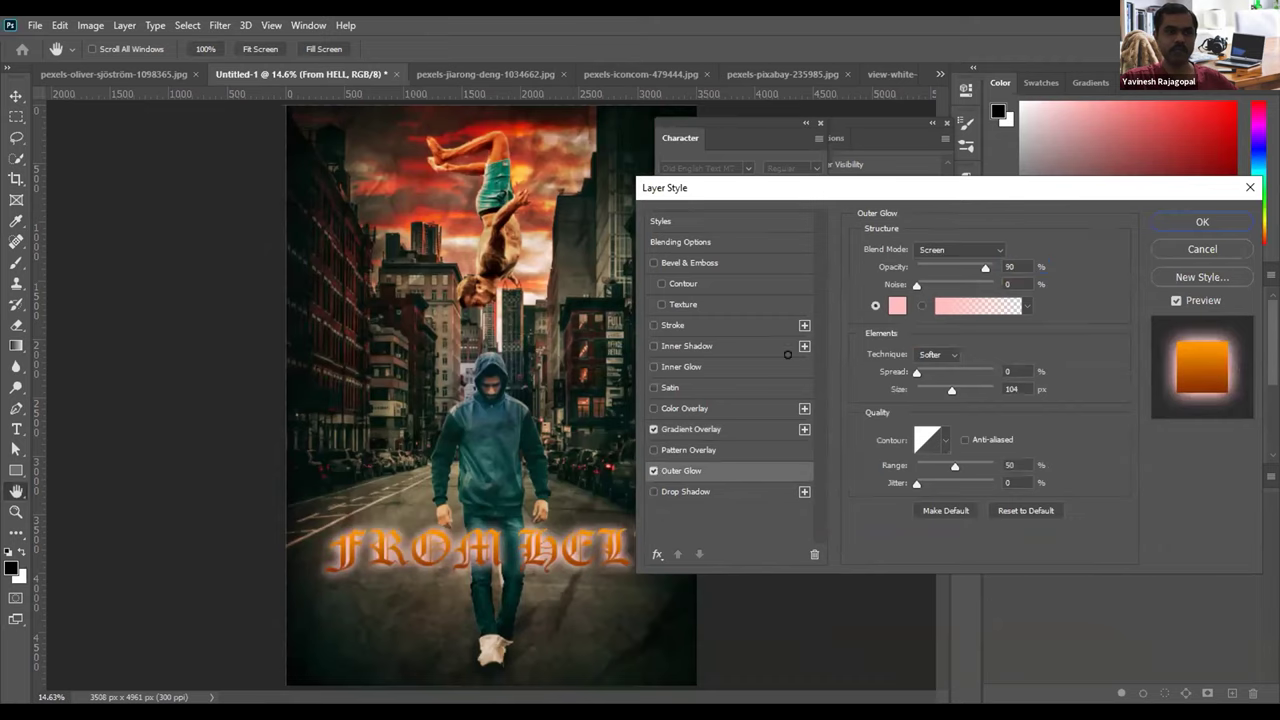
{"action": "left_click", "coordinate": [893, 306]}
{"action": "left_click_drag", "start_coordinate": [860, 444], "coordinate": [860, 467]}
{"action": "left_click_drag", "start_coordinate": [750, 279], "coordinate": [719, 279]}
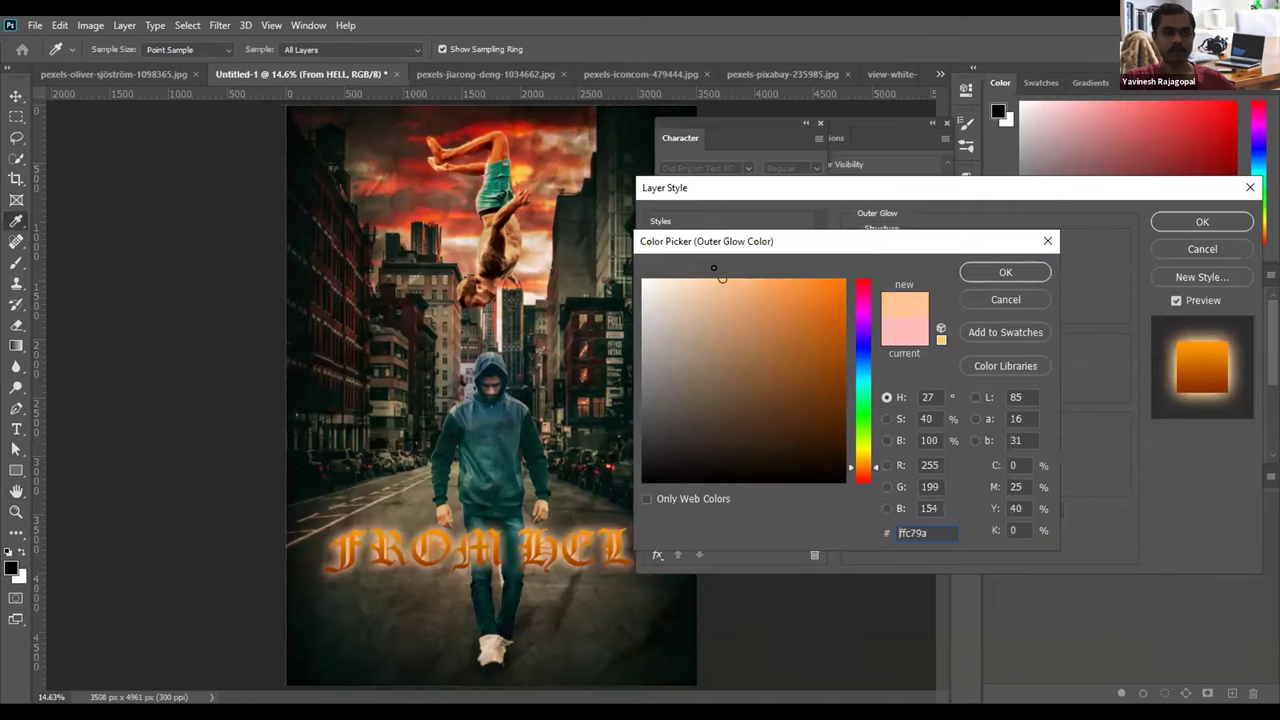
{"action": "left_click", "coordinate": [1006, 273]}
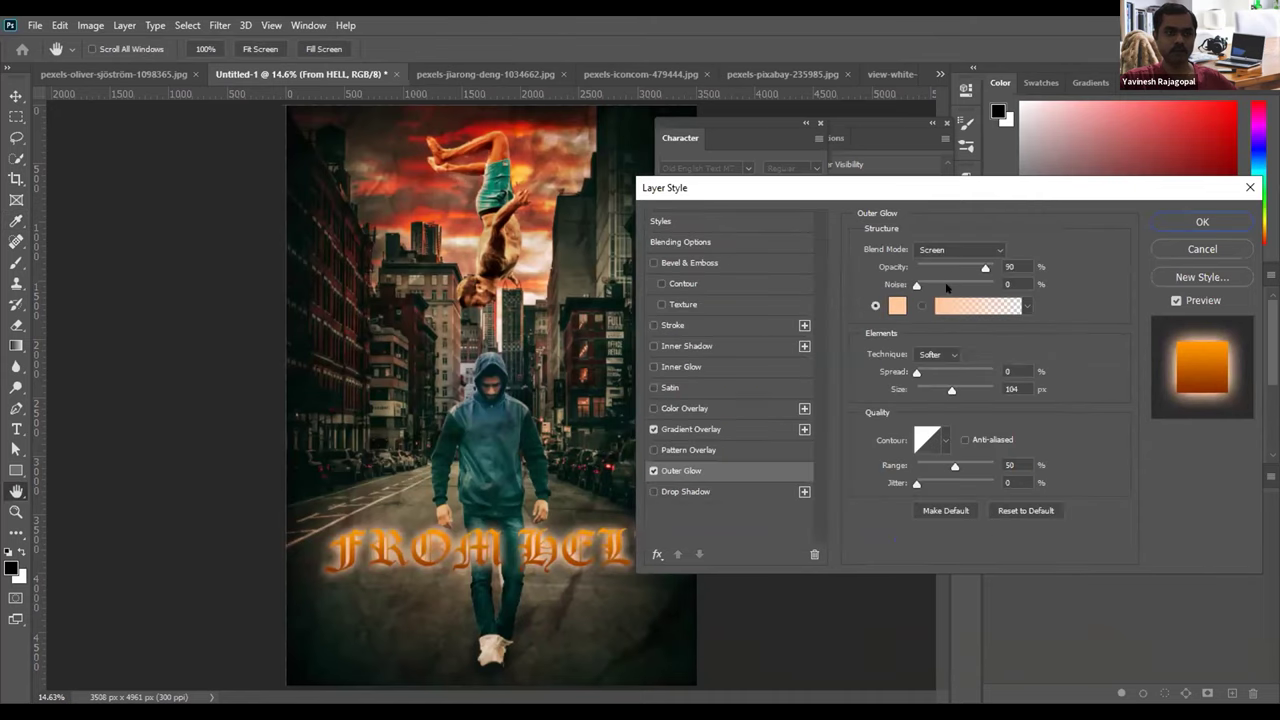
{"action": "left_click", "coordinate": [928, 391]}
{"action": "left_click_drag", "start_coordinate": [926, 391], "coordinate": [922, 391]}
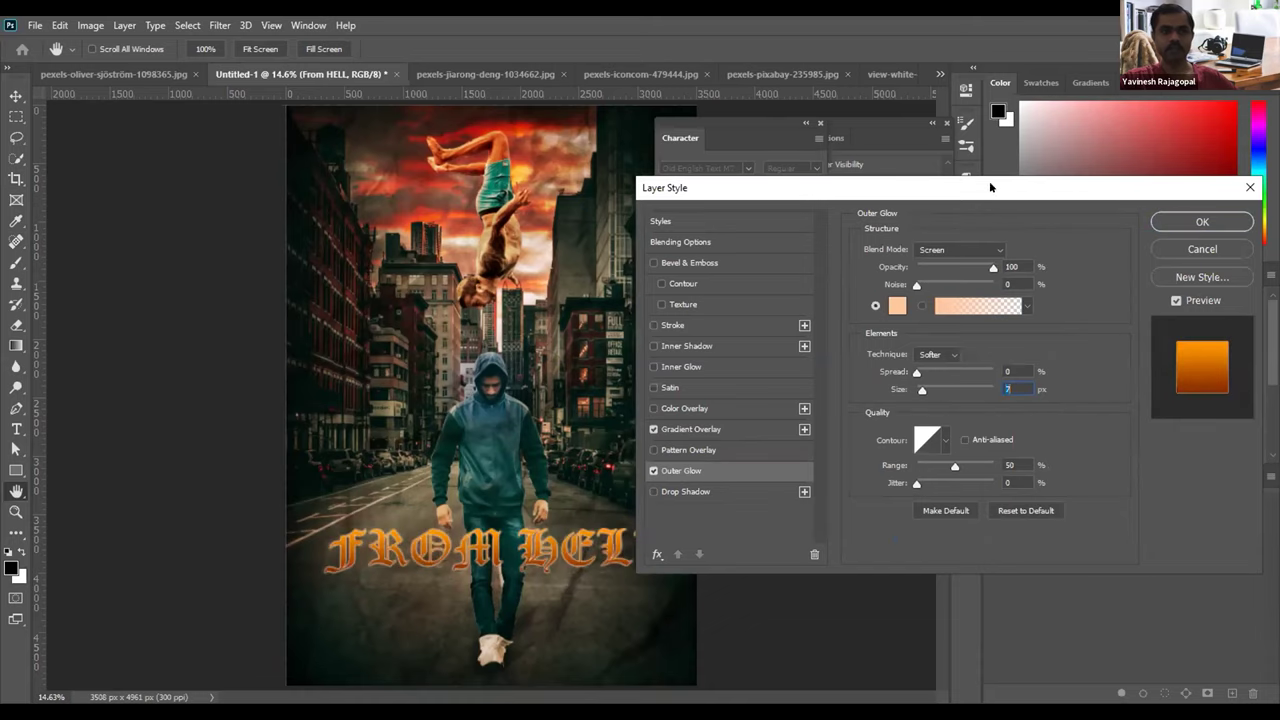
{"action": "left_click_drag", "start_coordinate": [871, 191], "coordinate": [747, 198]}
Step: Apply the glow style, then reopen Layer Style and add Bevel & Emboss to the title
{"action": "left_click", "coordinate": [1078, 229]}
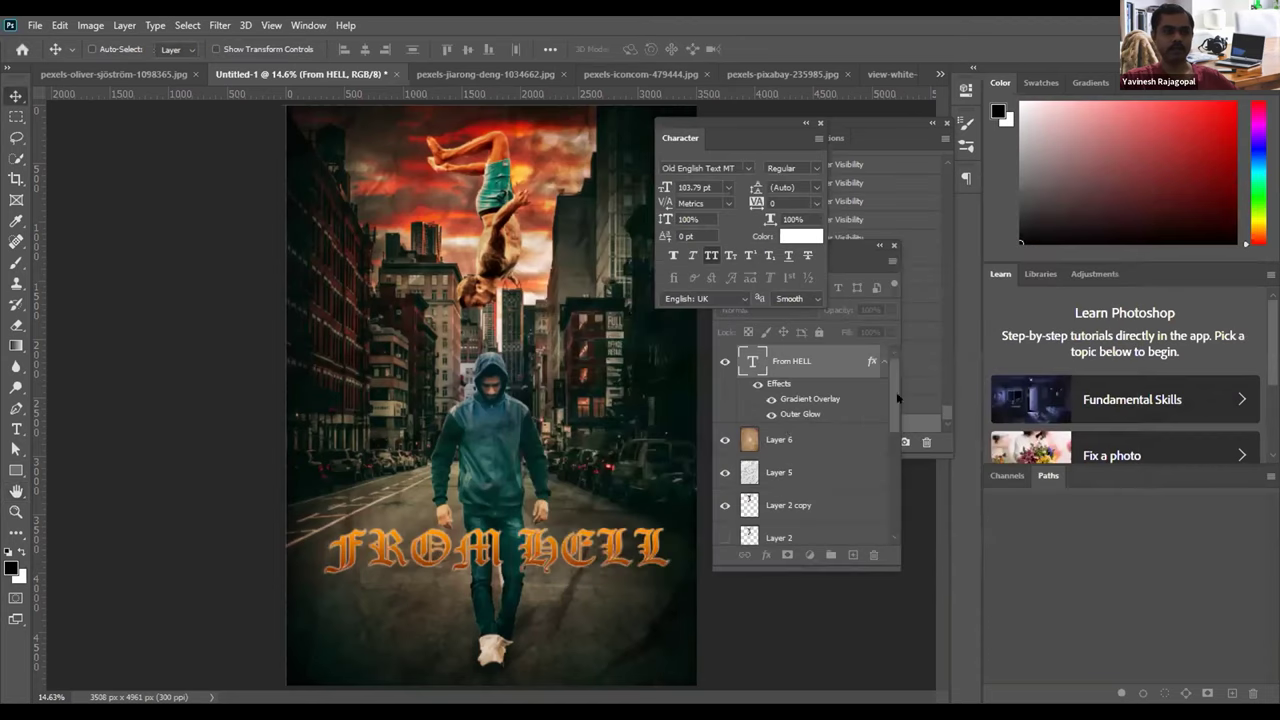
{"action": "left_click", "coordinate": [797, 354]}
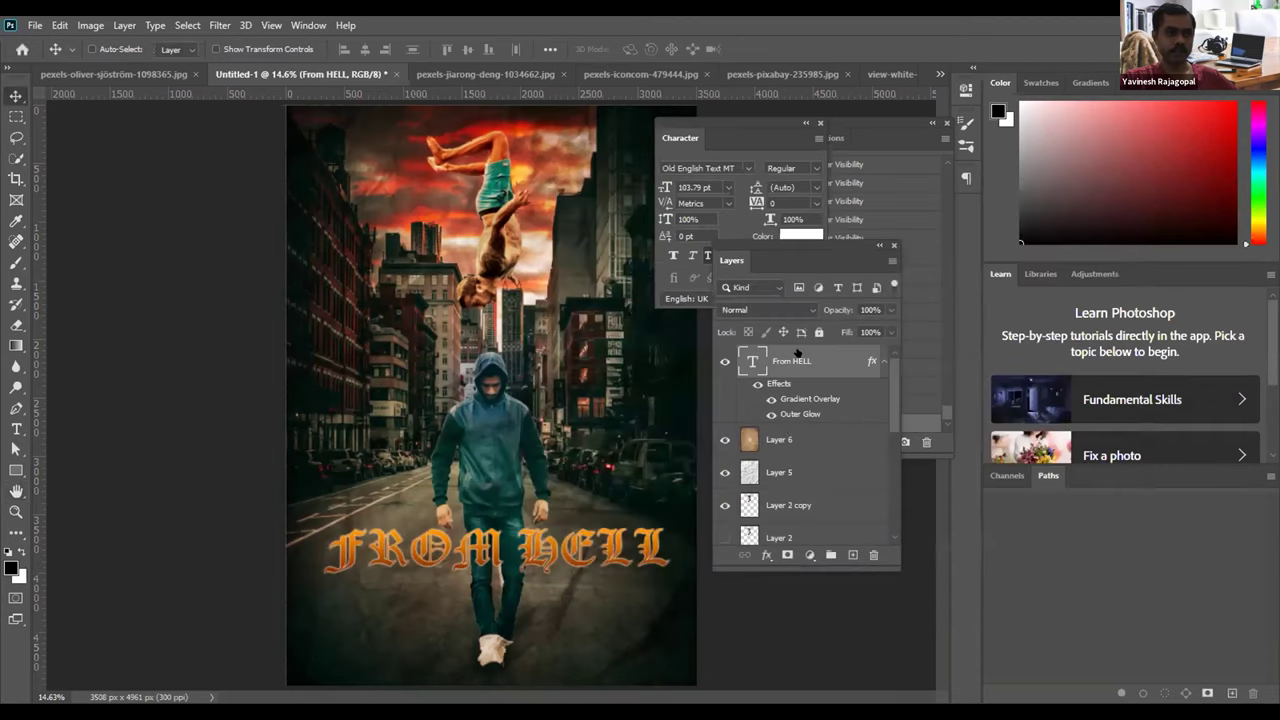
{"action": "double_click", "coordinate": [868, 360]}
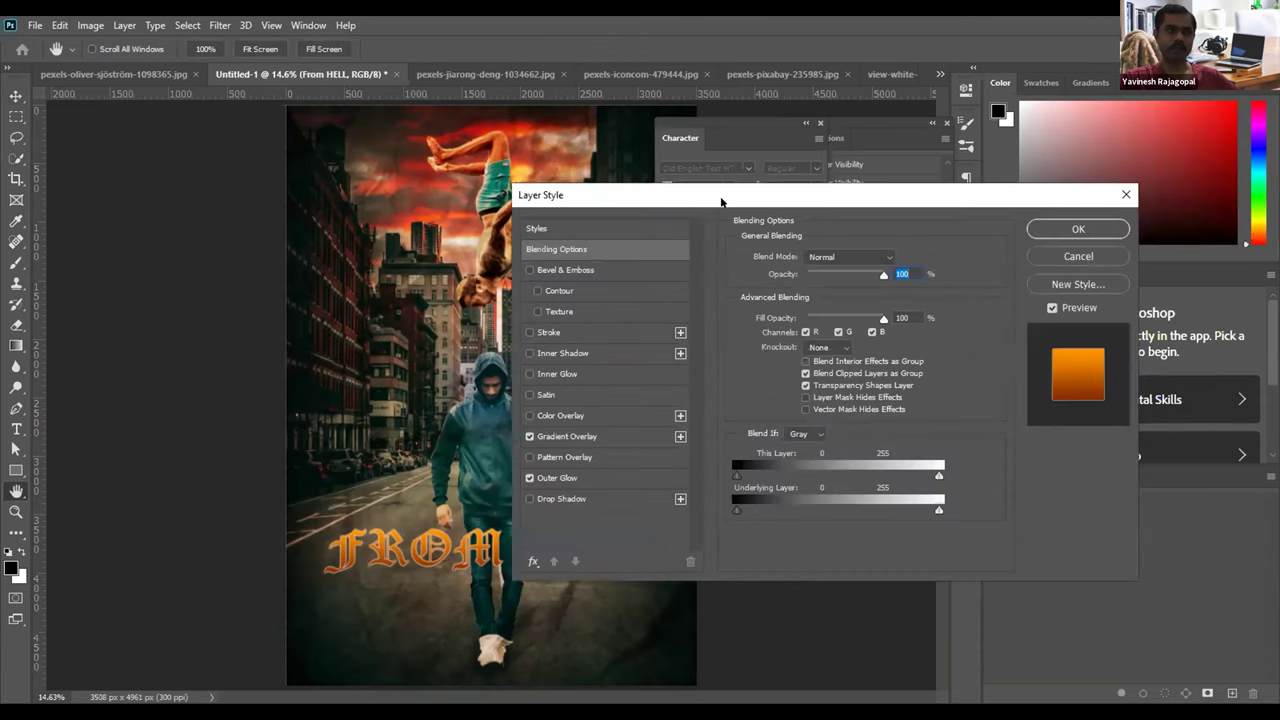
{"action": "left_click_drag", "start_coordinate": [723, 200], "coordinate": [826, 197]}
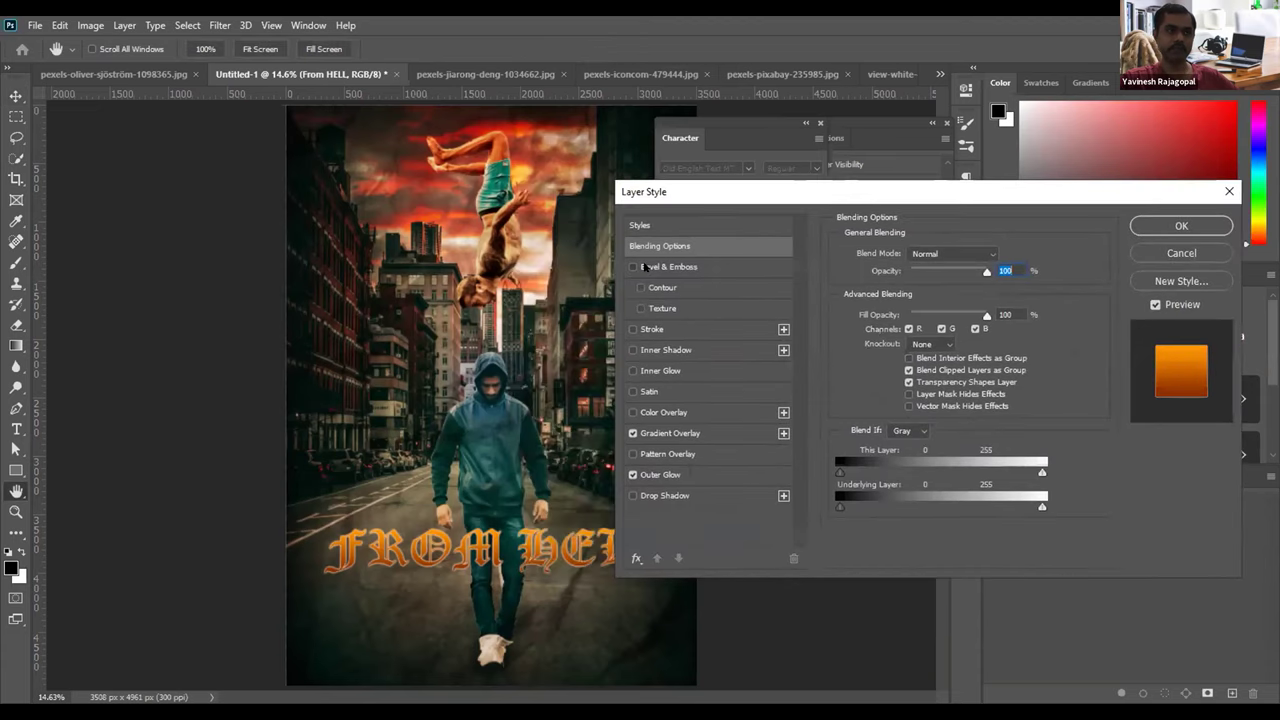
{"action": "left_click", "coordinate": [646, 267]}
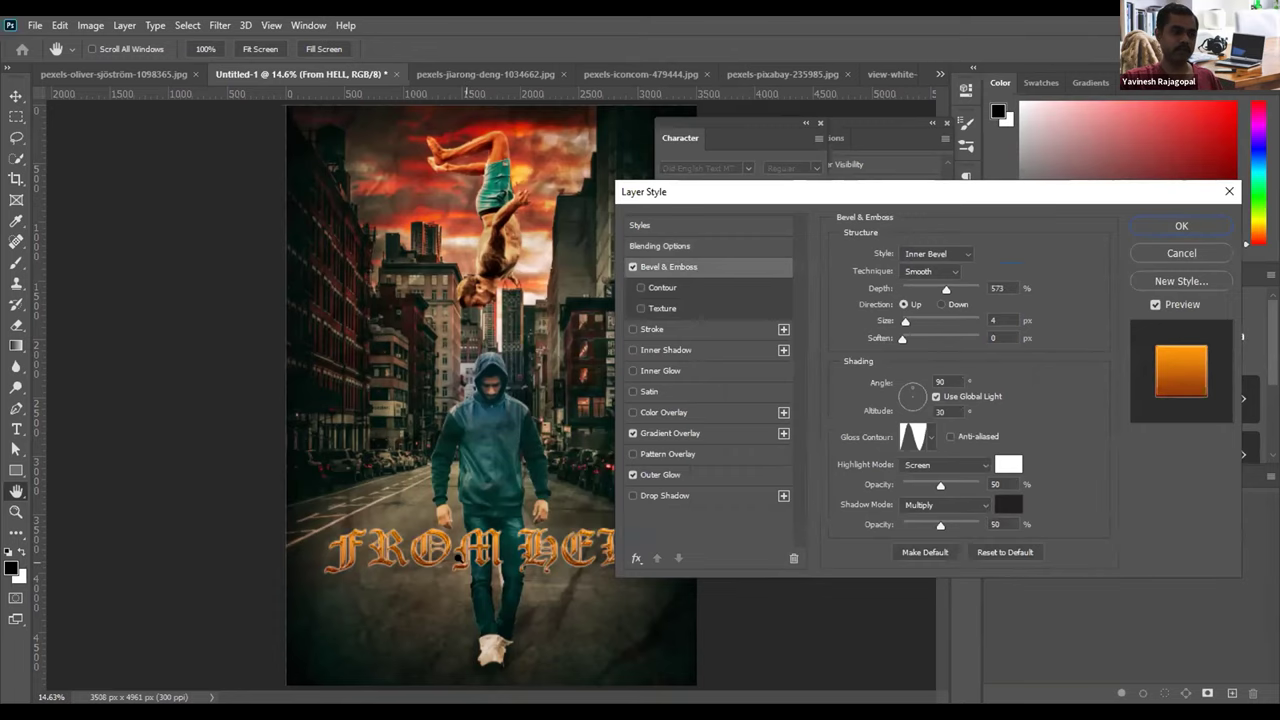
{"action": "key", "text": "Return"}
Step: Tune the bevel to 584% depth and 8 px size with a bottom-row gloss contour
{"action": "scroll", "coordinate": [456, 553], "scroll_direction": "up", "scroll_amount": 5}
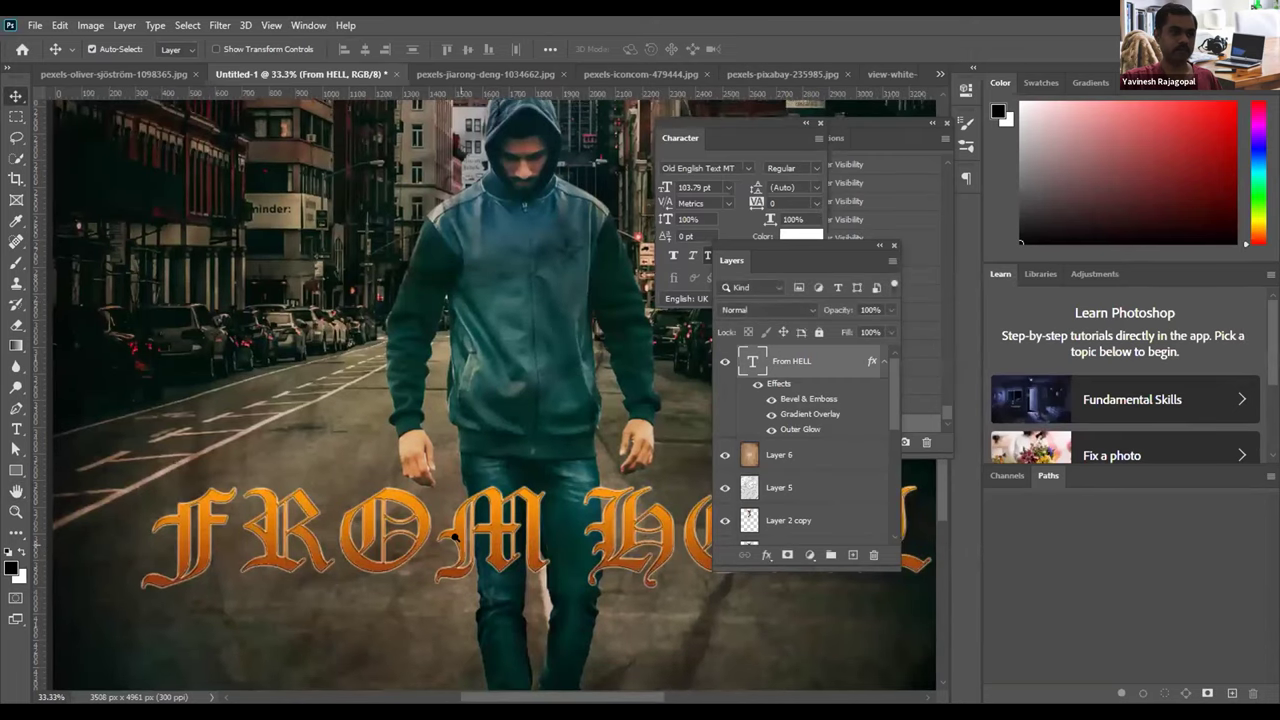
{"action": "scroll", "coordinate": [456, 538], "scroll_direction": "up", "scroll_amount": 2}
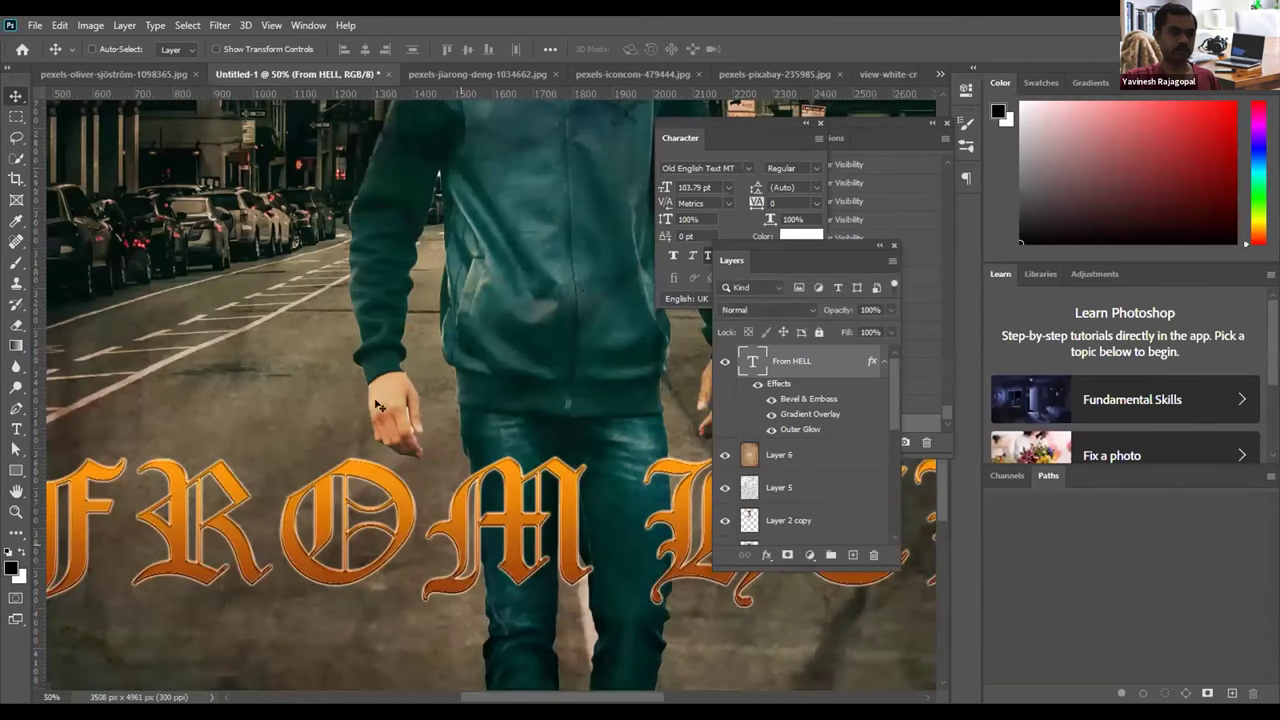
{"action": "double_click", "coordinate": [822, 401]}
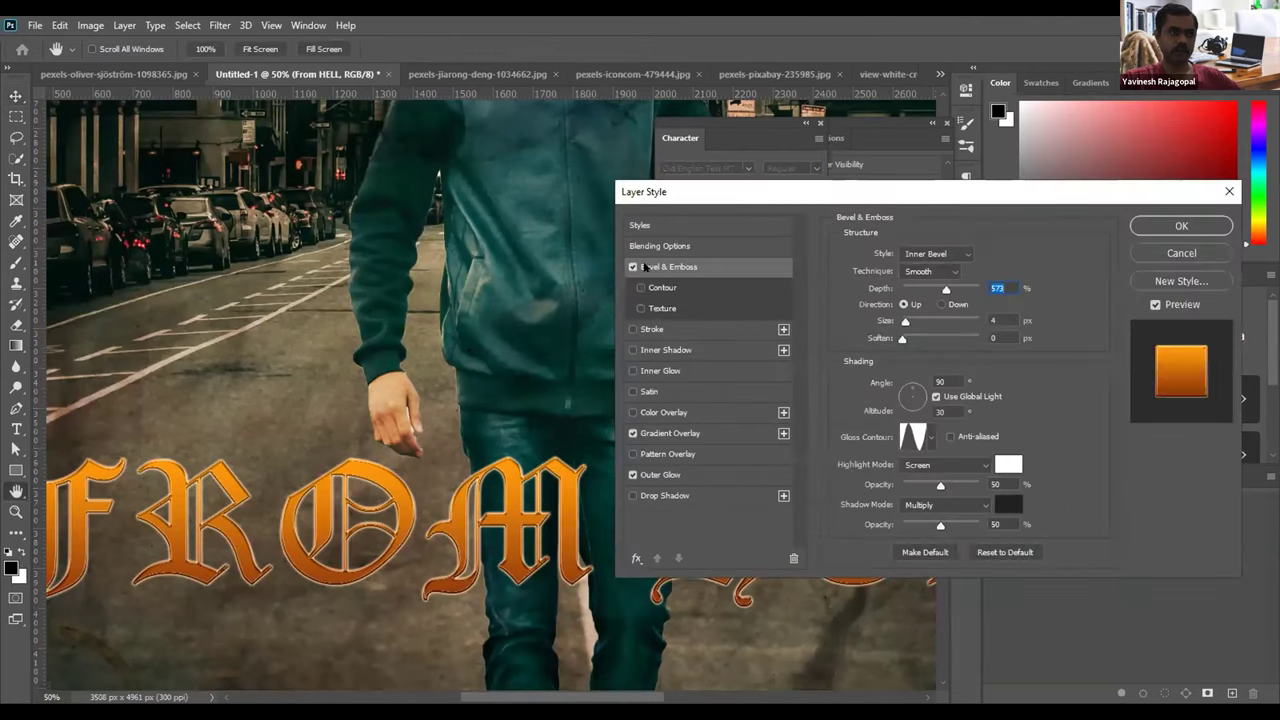
{"action": "left_click_drag", "start_coordinate": [947, 289], "coordinate": [961, 289]}
{"action": "left_click_drag", "start_coordinate": [905, 323], "coordinate": [912, 323]}
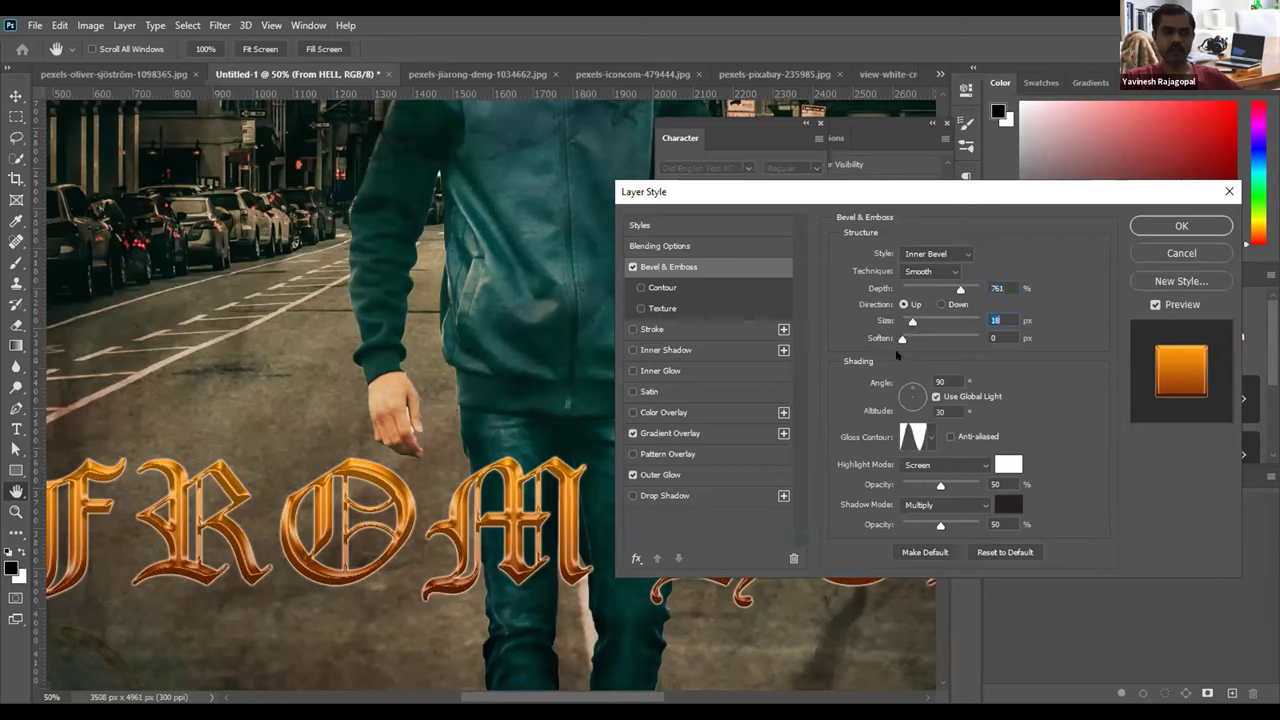
{"action": "left_click", "coordinate": [929, 437]}
{"action": "left_click", "coordinate": [885, 499]}
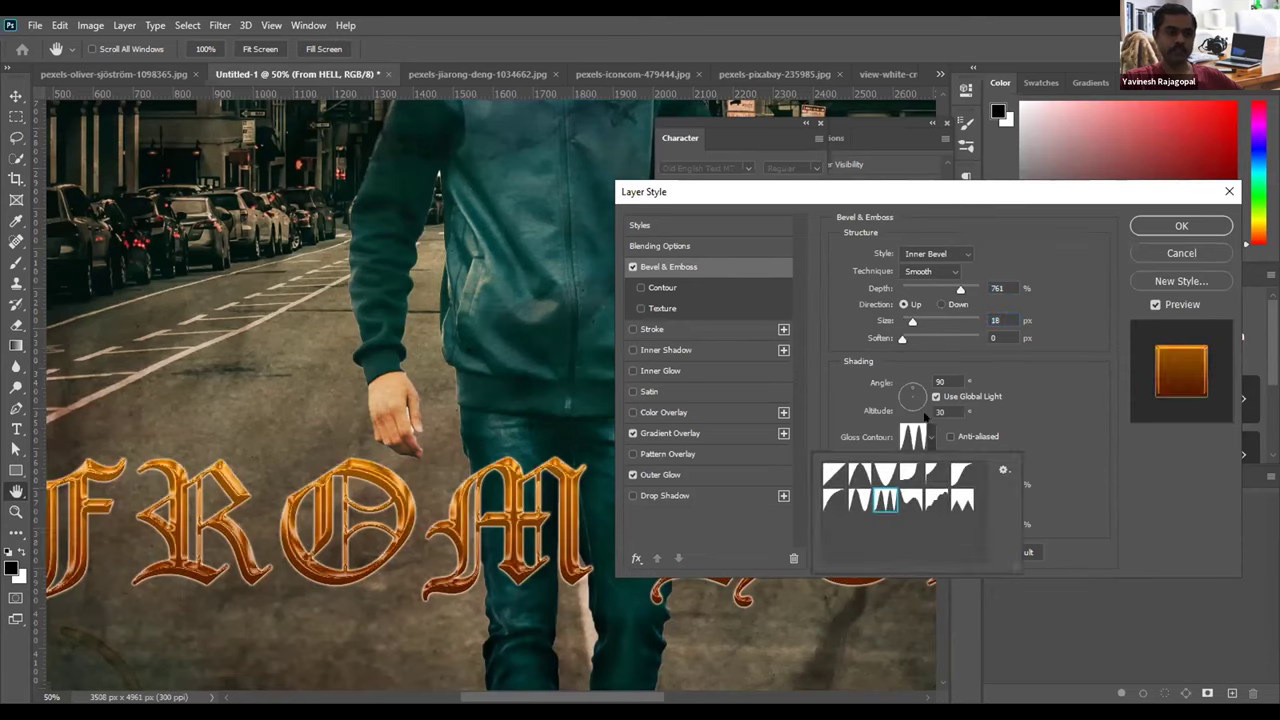
{"action": "left_click", "coordinate": [885, 473]}
{"action": "left_click", "coordinate": [911, 499]}
{"action": "left_click", "coordinate": [881, 503]}
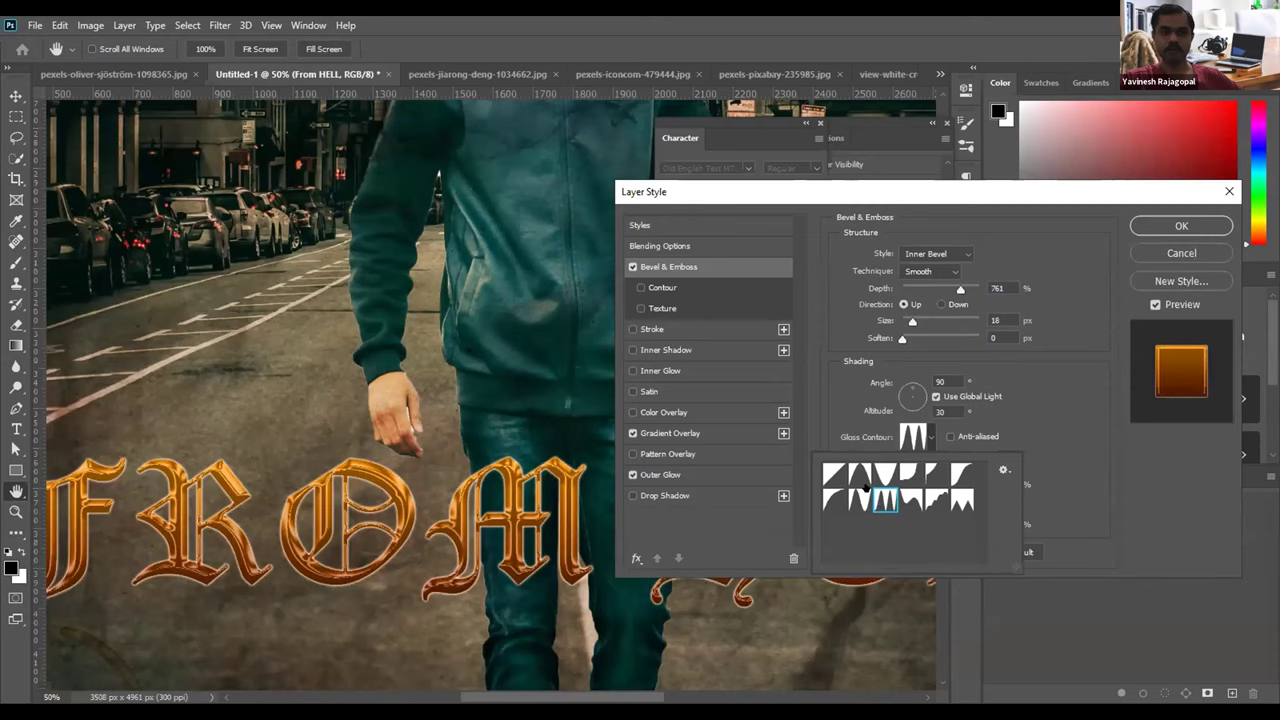
{"action": "left_click", "coordinate": [948, 289]}
{"action": "left_click_drag", "start_coordinate": [911, 320], "coordinate": [908, 320]}
{"action": "left_click", "coordinate": [908, 320]}
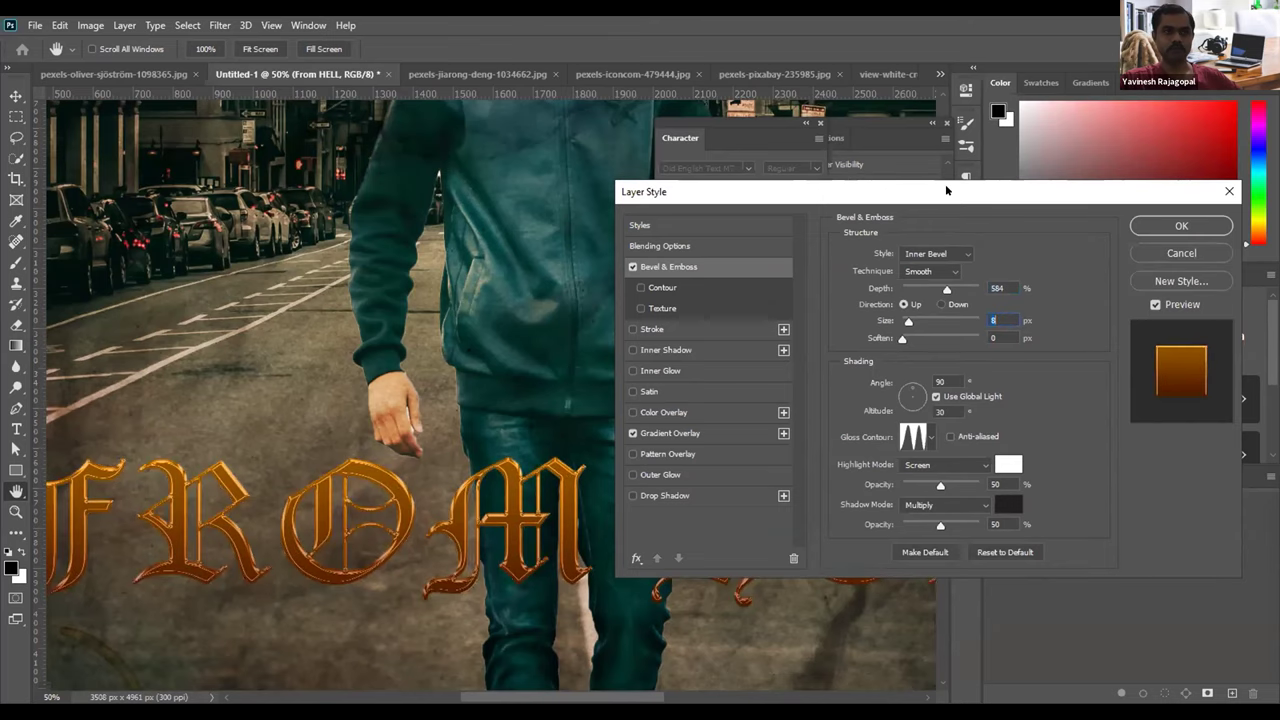
Step: Add a 32 px drop shadow to the title and close Layer Style
{"action": "left_click_drag", "start_coordinate": [937, 190], "coordinate": [930, 191]}
{"action": "left_click", "coordinate": [655, 496]}
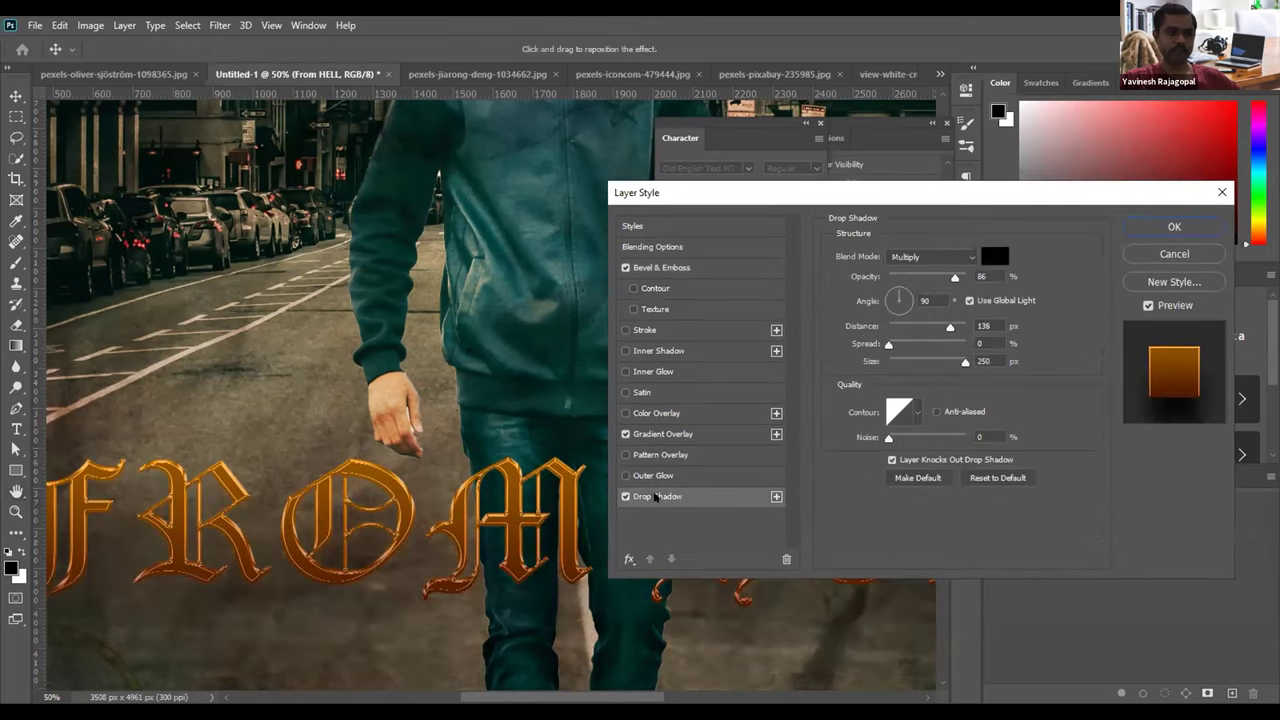
{"action": "left_click", "coordinate": [917, 360]}
{"action": "left_click_drag", "start_coordinate": [915, 358], "coordinate": [910, 330]}
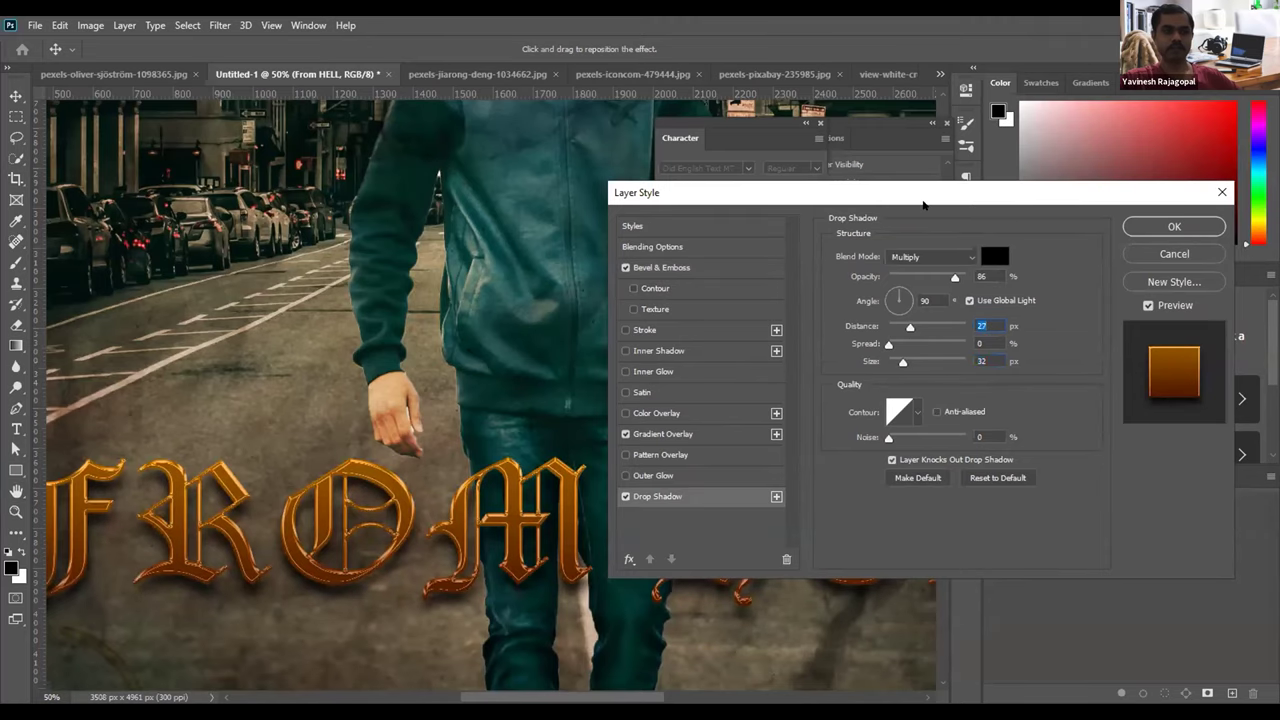
{"action": "left_click_drag", "start_coordinate": [924, 205], "coordinate": [850, 214]}
{"action": "left_click_drag", "start_coordinate": [998, 204], "coordinate": [891, 202]}
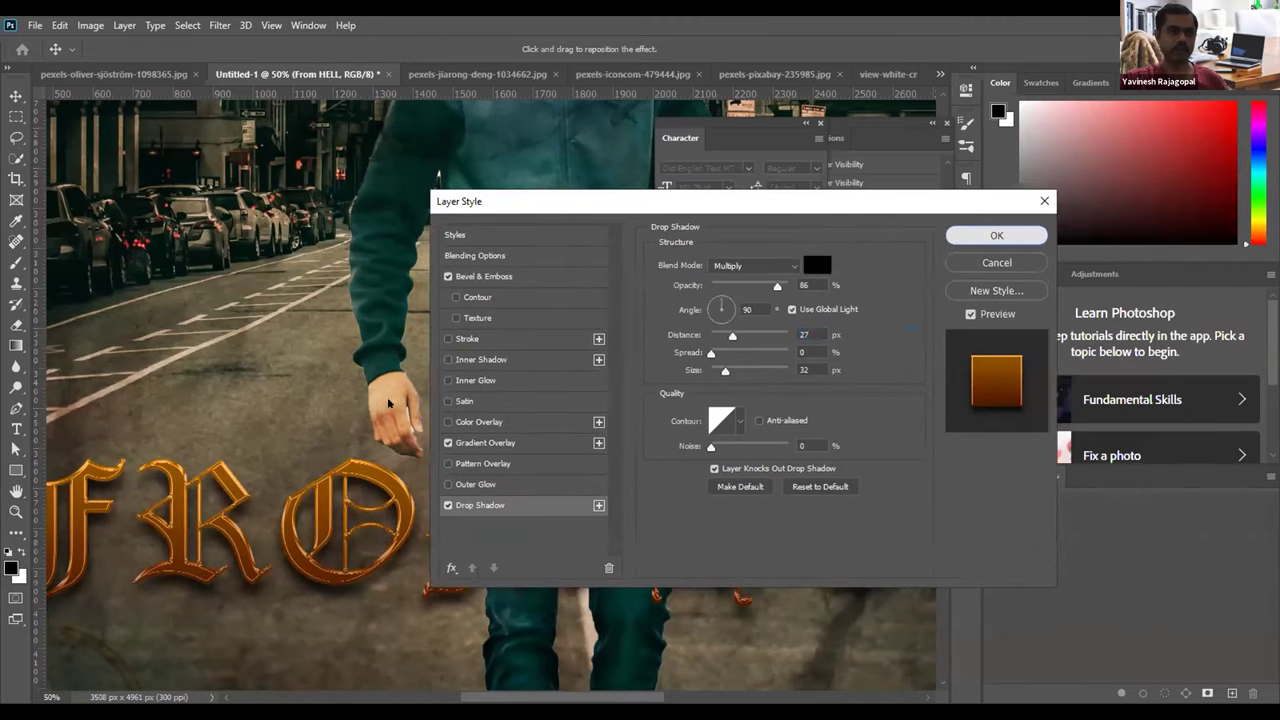
{"action": "left_click", "coordinate": [990, 237]}
Step: Hide the panels, zoom out to 16.7% to view the whole poster, then restore them
{"action": "key", "text": "Tab"}
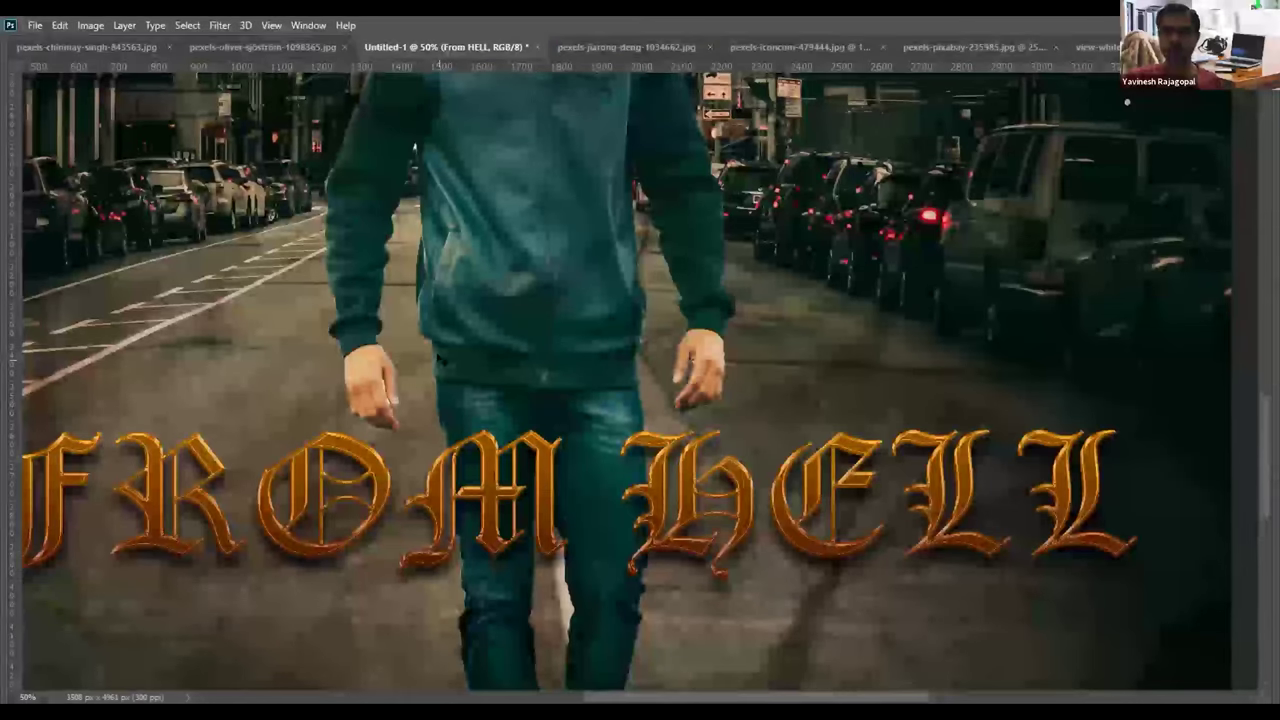
{"action": "key", "text": "ctrl+minus"}
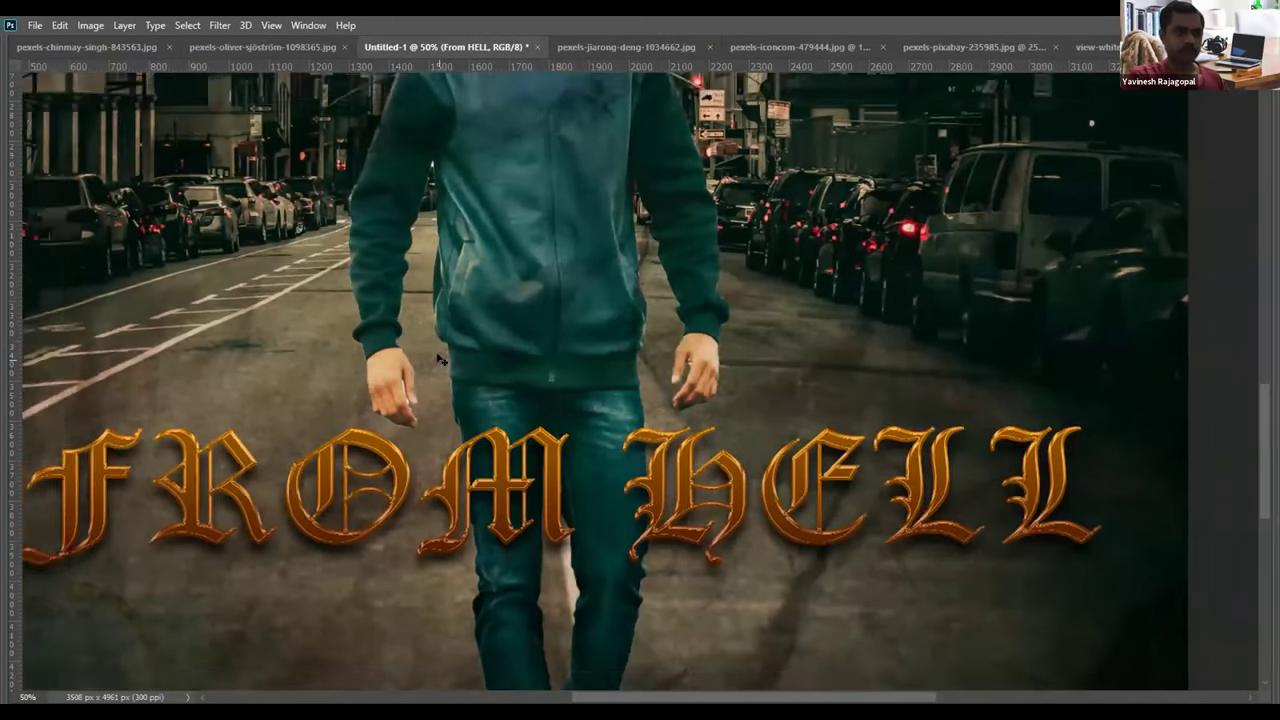
{"action": "key", "text": "ctrl+minus"}
{"action": "key", "text": "ctrl+minus"}
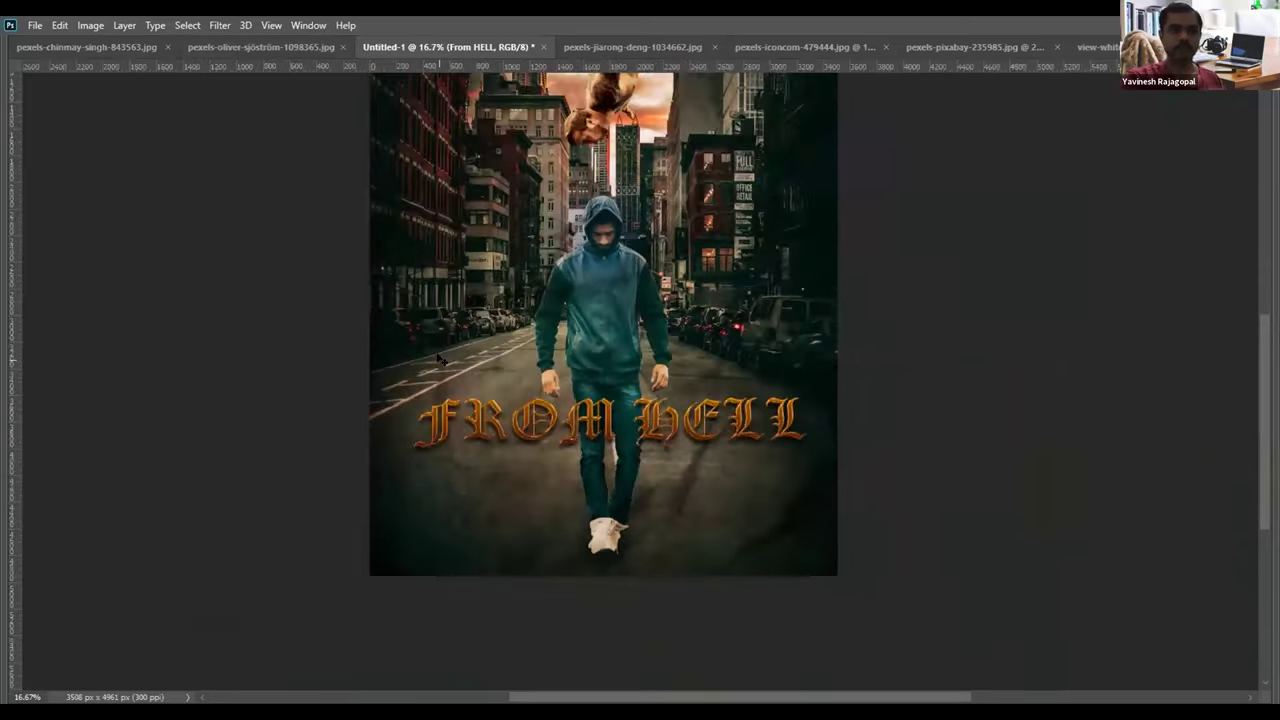
{"action": "scroll", "coordinate": [437, 358], "scroll_direction": "up", "scroll_amount": 1}
{"action": "scroll", "coordinate": [425, 420], "scroll_direction": "down", "scroll_amount": 2}
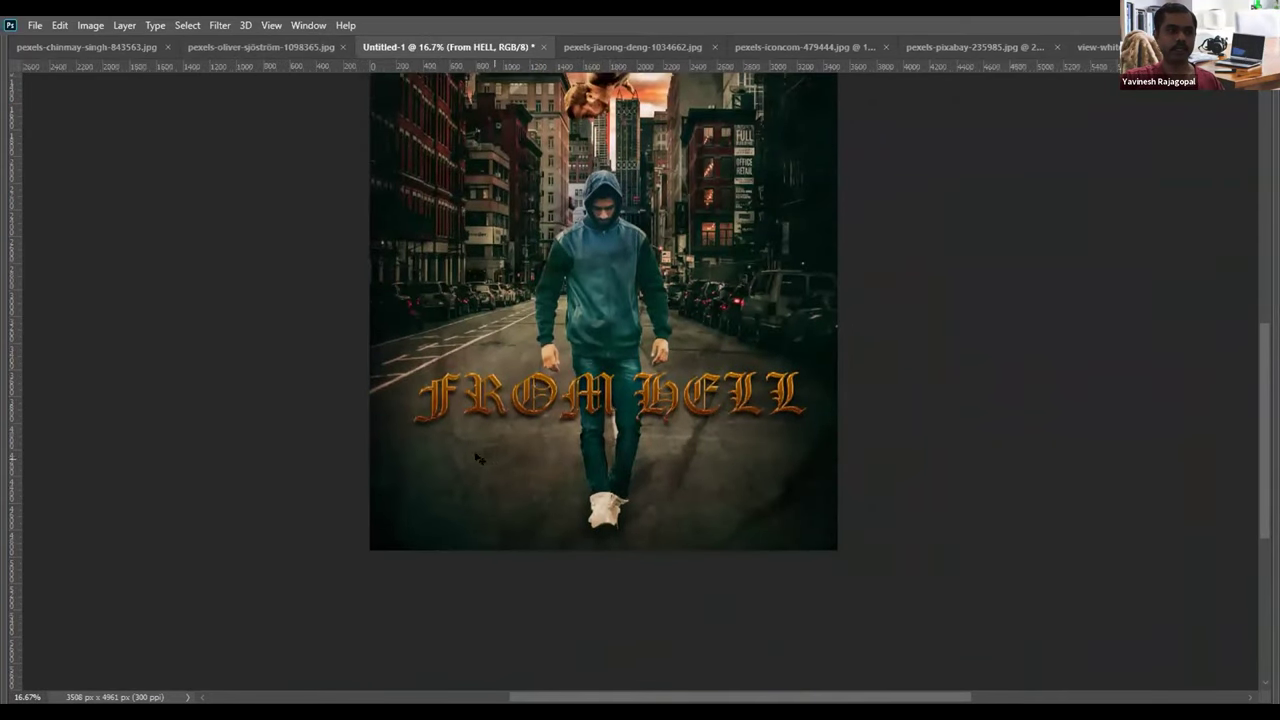
{"action": "key", "text": "Tab"}
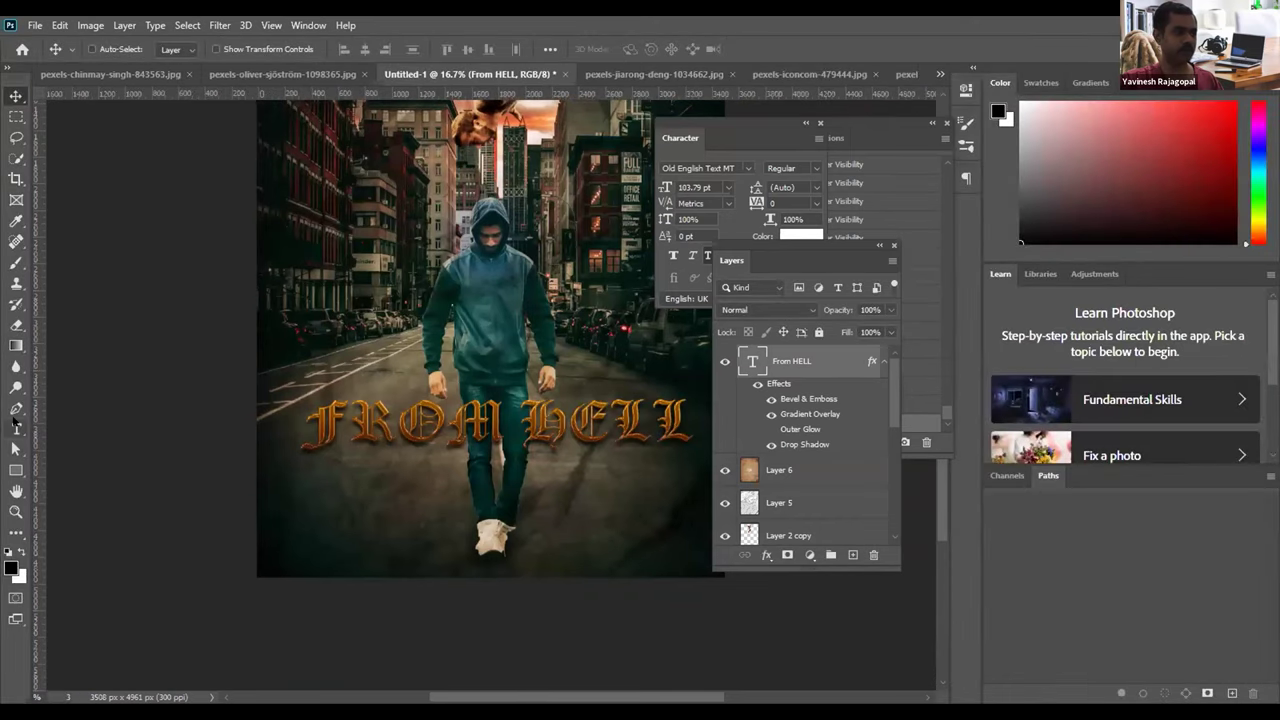
Step: Draw a paragraph text box under the title and size its placeholder text to 17.77 pt
{"action": "left_click", "coordinate": [16, 428]}
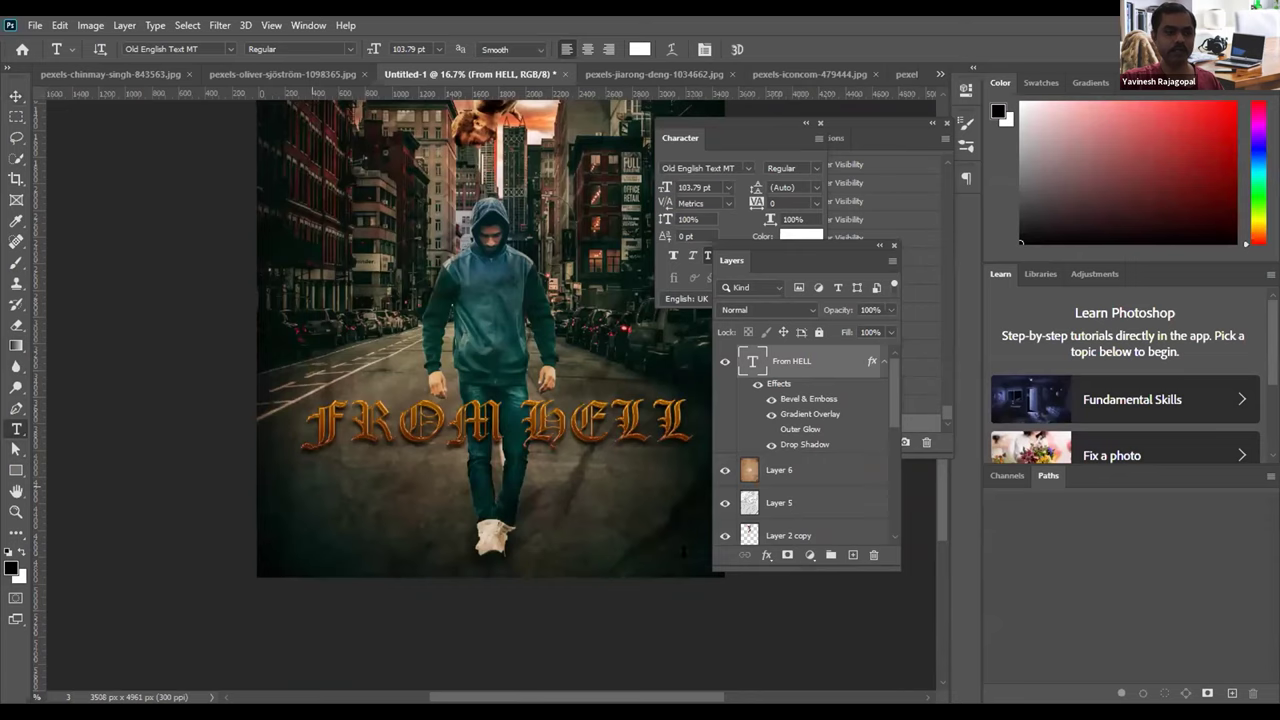
{"action": "left_click_drag", "start_coordinate": [692, 563], "coordinate": [310, 486]}
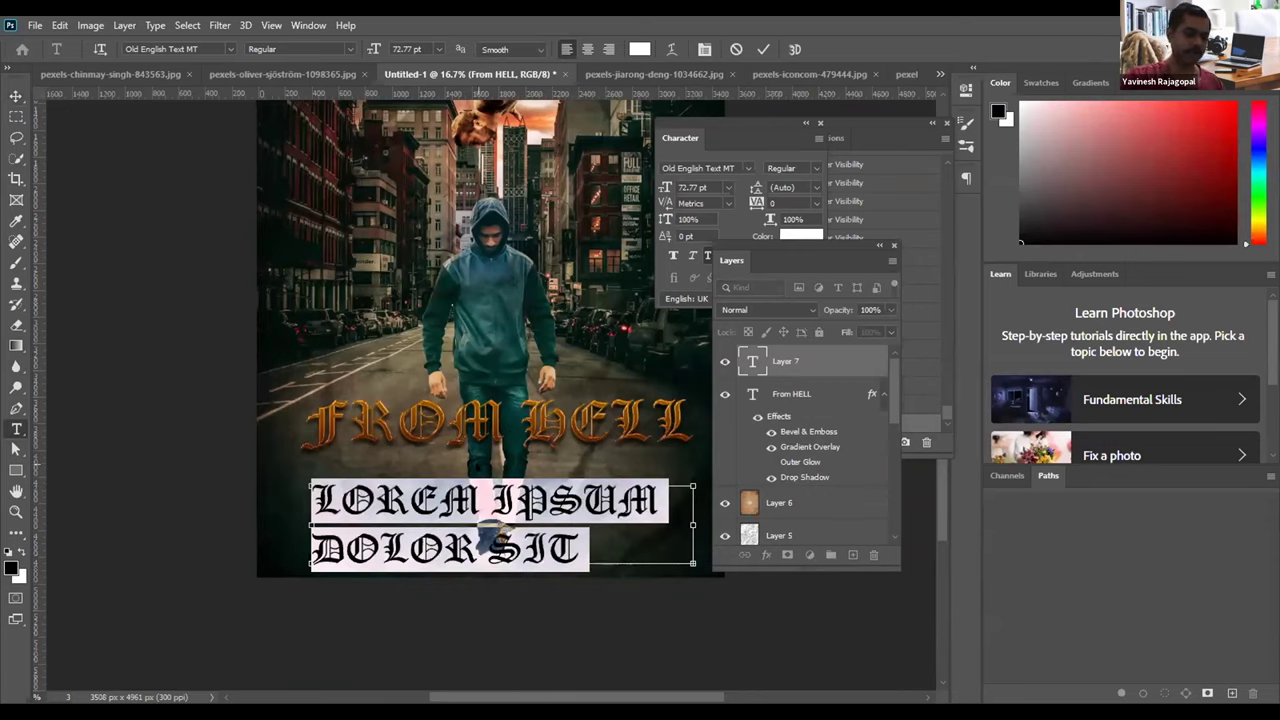
{"action": "key", "text": "ctrl+shift+comma"}
{"action": "key", "text": "ctrl+shift+comma"}
{"action": "key", "text": "ctrl+shift+comma"}
{"action": "key", "text": "ctrl+shift+comma"}
{"action": "key", "text": "ctrl+shift+comma"}
{"action": "key", "text": "ctrl+shift+comma"}
{"action": "key", "text": "ctrl+shift+comma"}
{"action": "key", "text": "ctrl+shift+comma"}
{"action": "key", "text": "ctrl+shift+comma"}
{"action": "key", "text": "ctrl+shift+comma"}
{"action": "key", "text": "ctrl+shift+comma"}
{"action": "key", "text": "ctrl+shift+comma"}
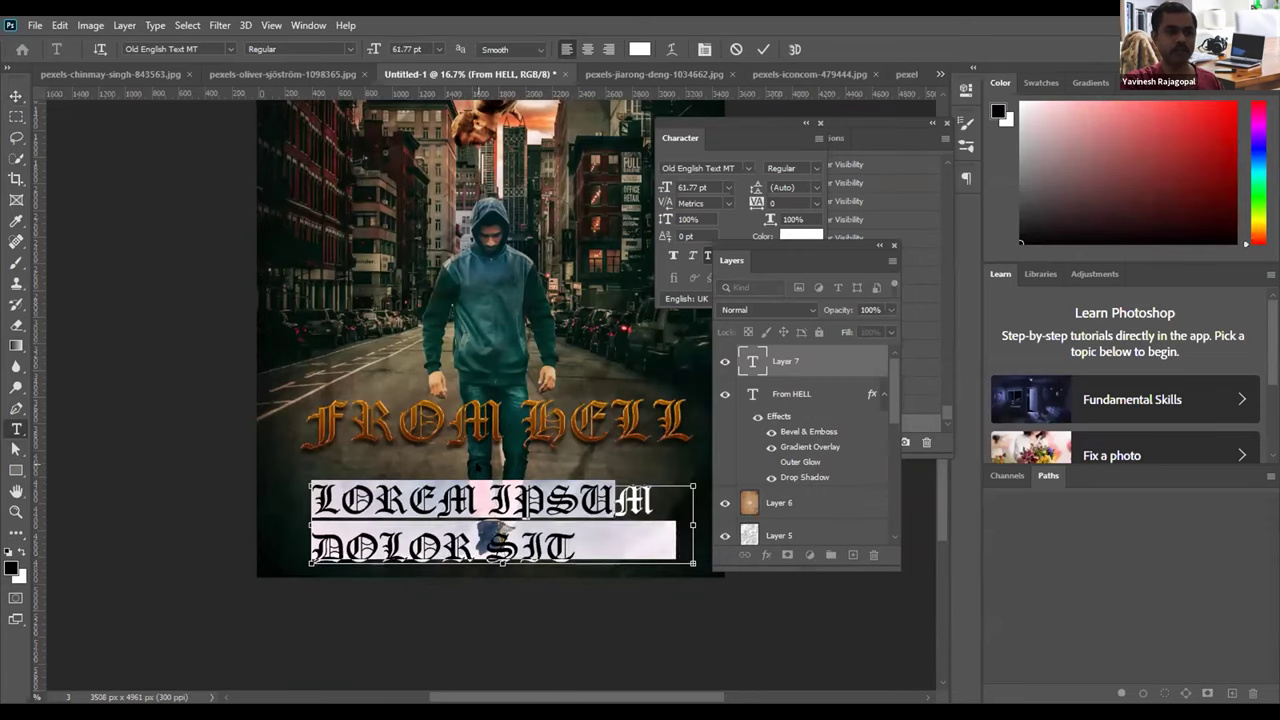
{"action": "key", "text": "ctrl+shift+comma"}
{"action": "key", "text": "ctrl+shift+comma"}
{"action": "key", "text": "ctrl+shift+comma"}
{"action": "key", "text": "ctrl+shift+comma"}
{"action": "key", "text": "ctrl+shift+comma"}
{"action": "key", "text": "ctrl+shift+comma"}
{"action": "key", "text": "ctrl+shift+comma"}
{"action": "key", "text": "ctrl+shift+comma"}
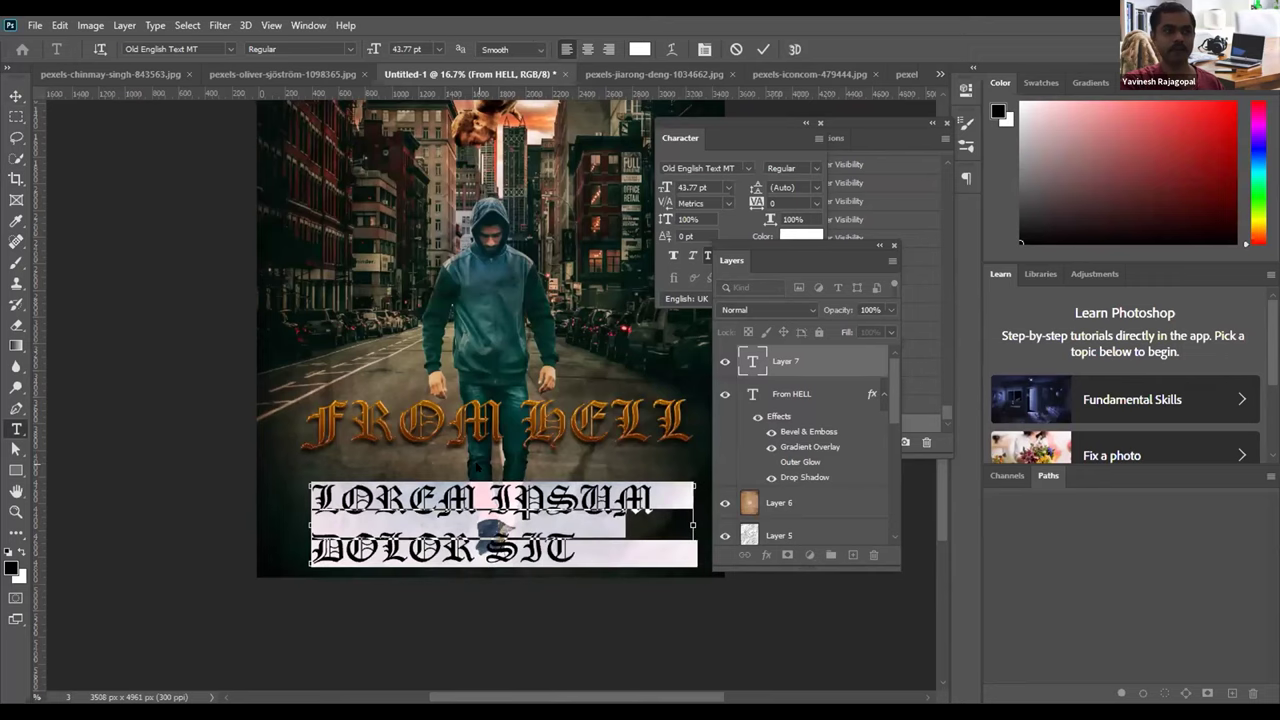
{"action": "key", "text": "ctrl+shift+comma"}
{"action": "key", "text": "ctrl+shift+comma"}
{"action": "key", "text": "ctrl+shift+comma"}
{"action": "key", "text": "ctrl+shift+comma"}
{"action": "key", "text": "ctrl+shift+comma"}
{"action": "key", "text": "ctrl+shift+comma"}
{"action": "key", "text": "ctrl+shift+comma"}
{"action": "key", "text": "ctrl+shift+comma"}
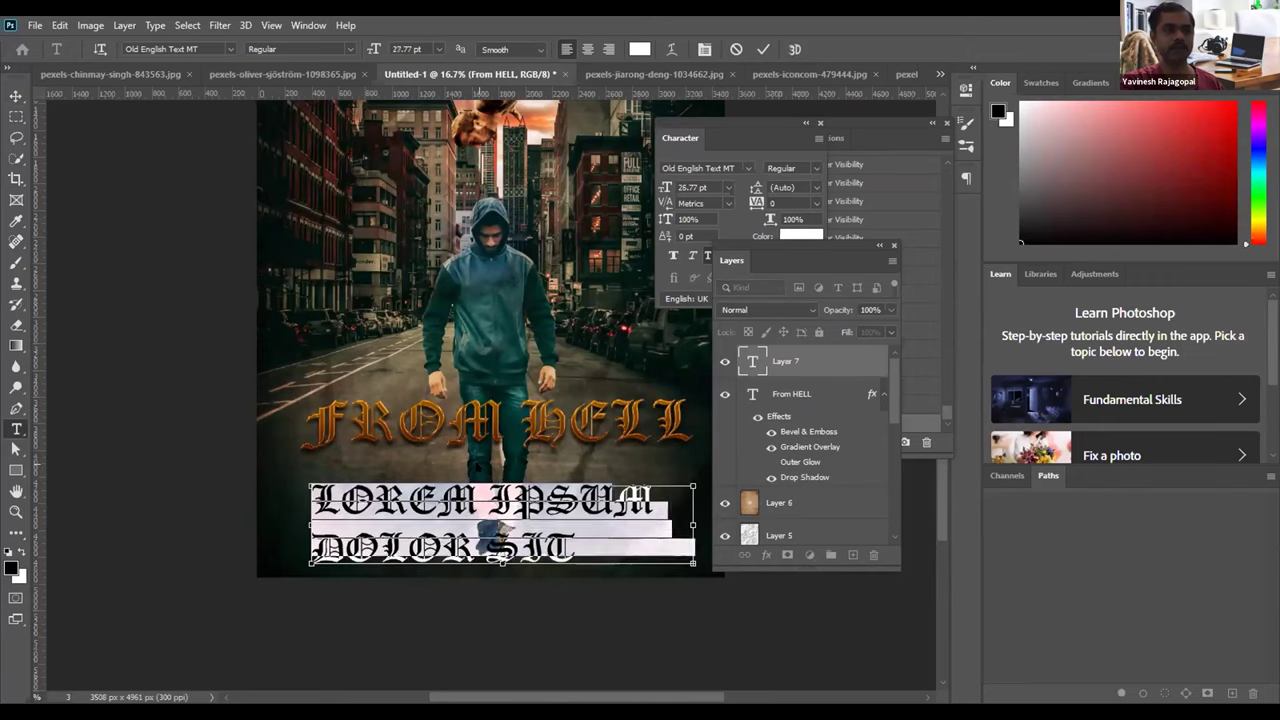
{"action": "key", "text": "ctrl+shift+comma"}
{"action": "key", "text": "ctrl+shift+comma"}
{"action": "key", "text": "ctrl+shift+comma"}
{"action": "key", "text": "ctrl+shift+comma"}
{"action": "key", "text": "ctrl+shift+comma"}
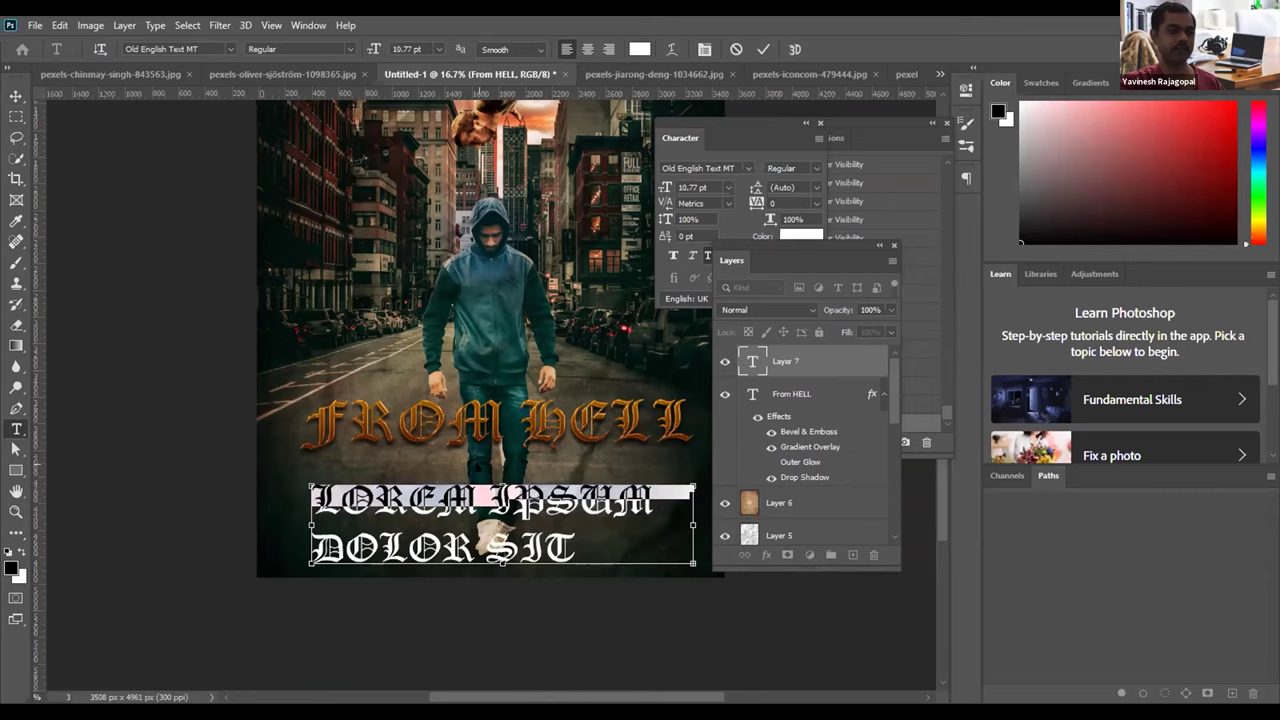
{"action": "key", "text": "ctrl+shift+period"}
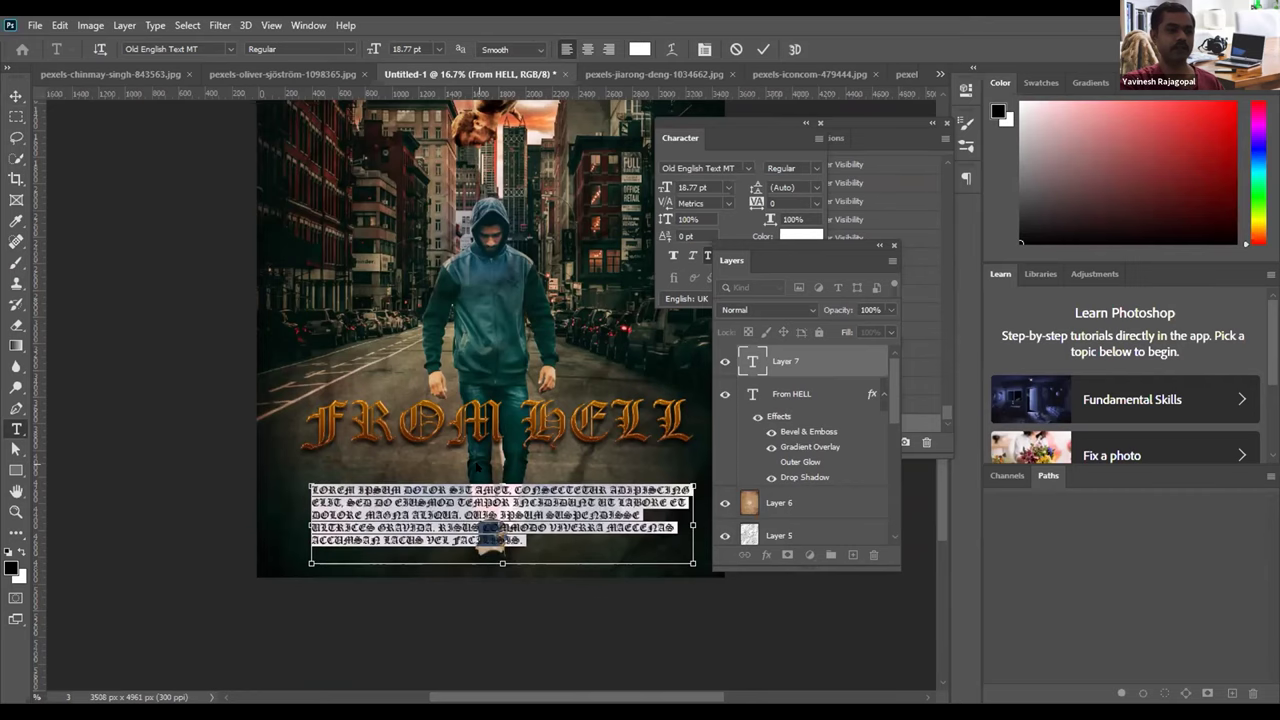
Step: Set the body text font to Arial, center-align it, and commit it
{"action": "left_click", "coordinate": [713, 167]}
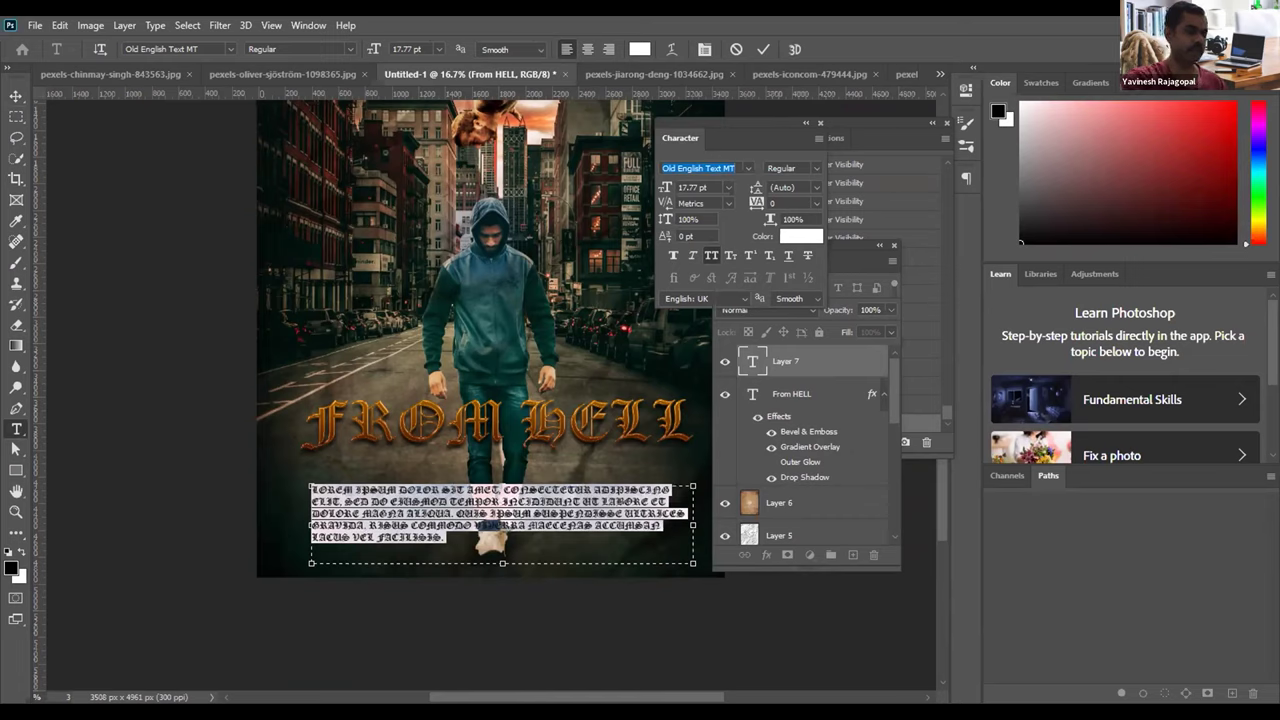
{"action": "type", "text": "Arial"}
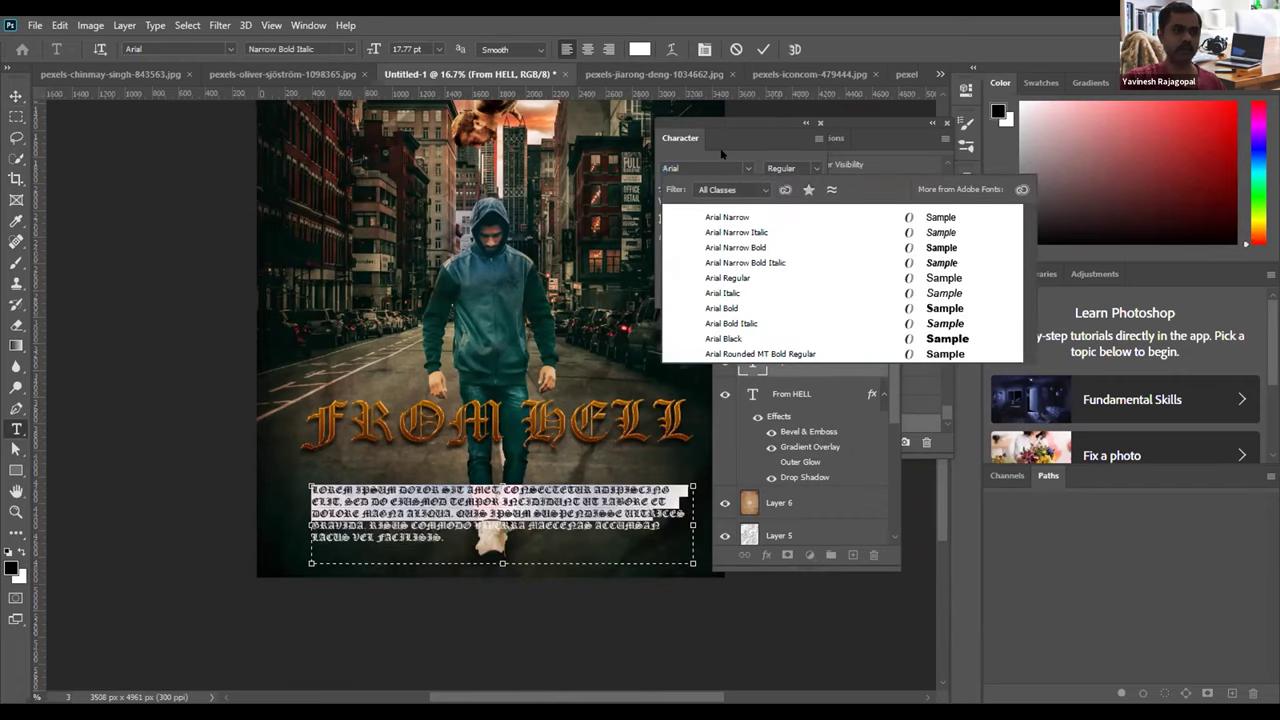
{"action": "key", "text": "Escape"}
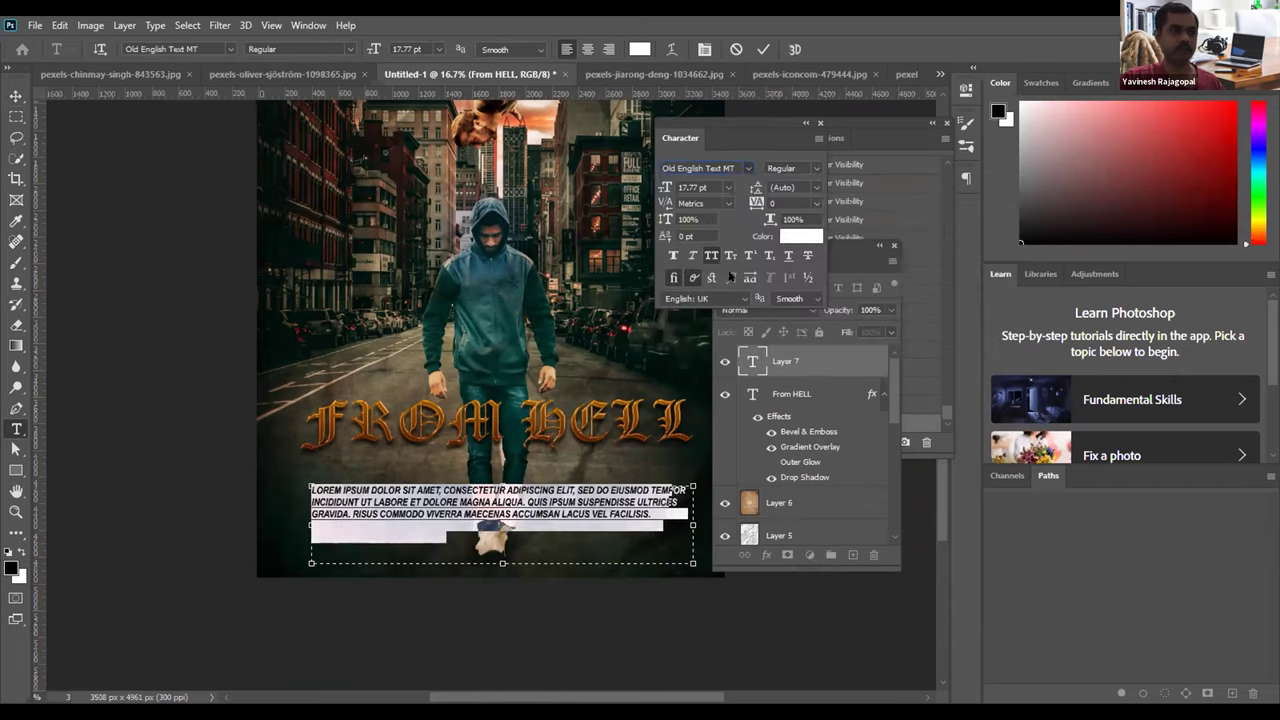
{"action": "type", "text": "Arial"}
{"action": "key", "text": "Return"}
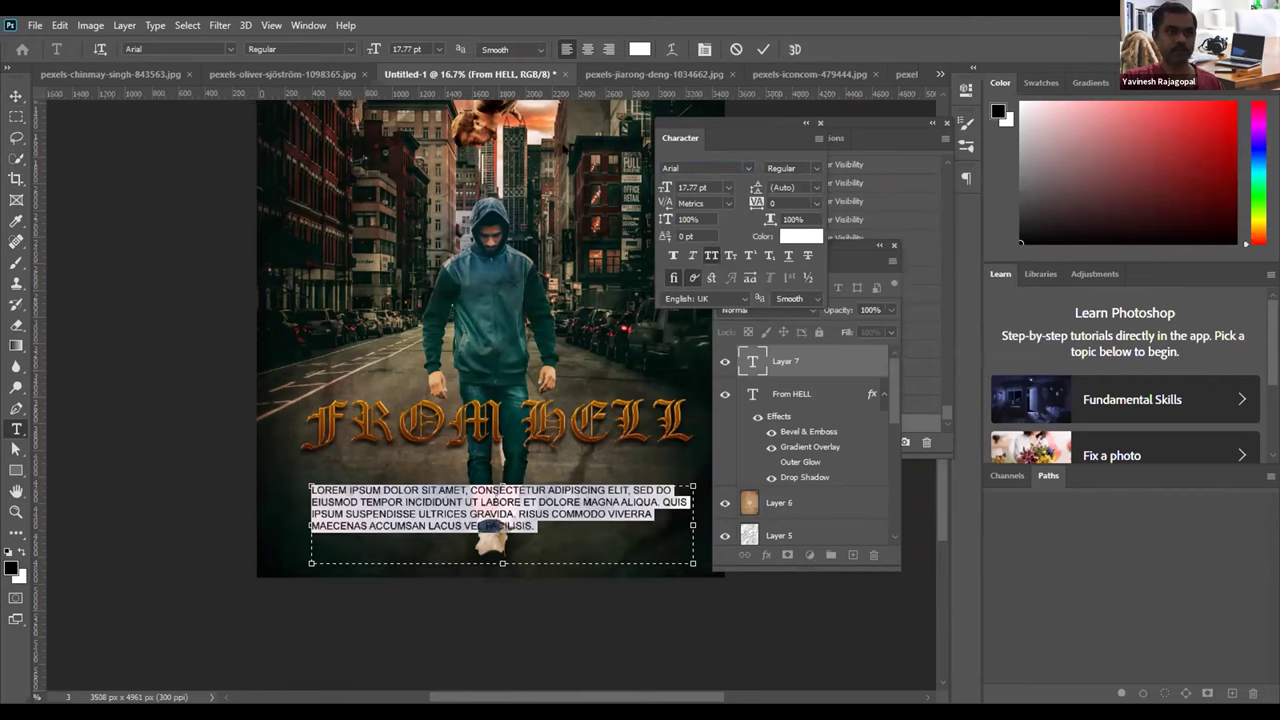
{"action": "left_click_drag", "start_coordinate": [700, 137], "coordinate": [638, 167]}
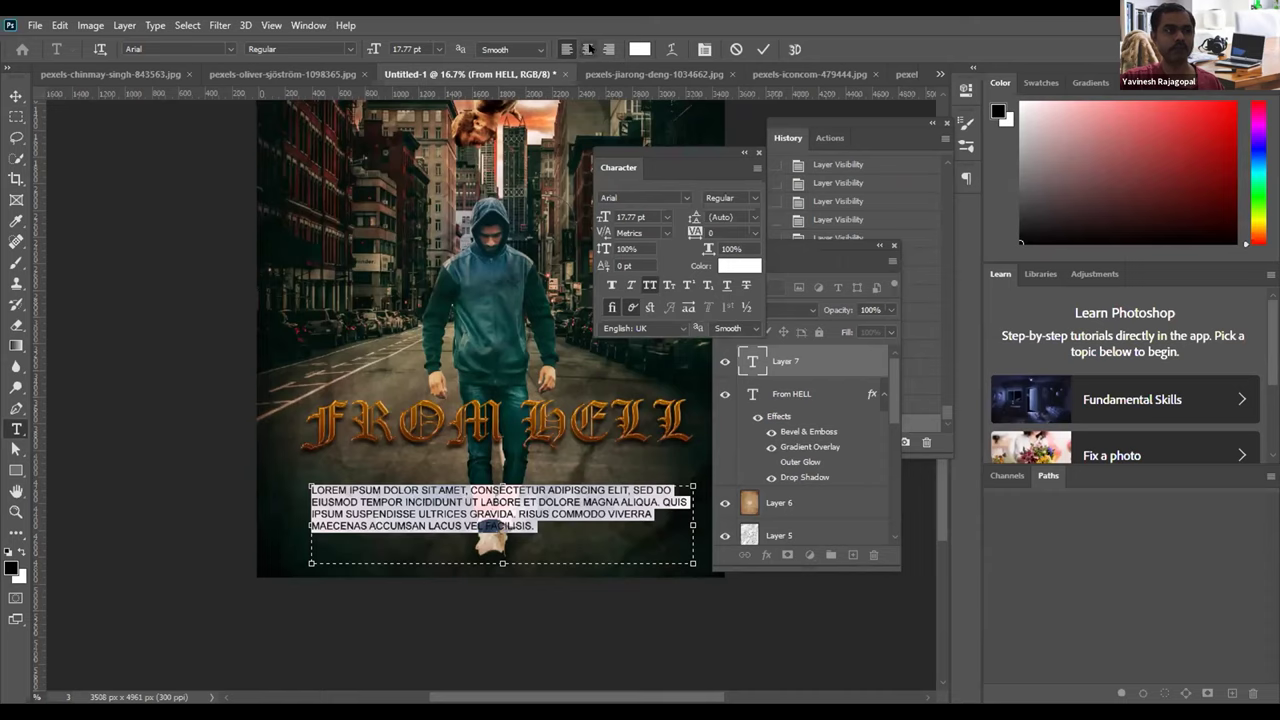
{"action": "left_click", "coordinate": [587, 49]}
{"action": "left_click", "coordinate": [16, 96]}
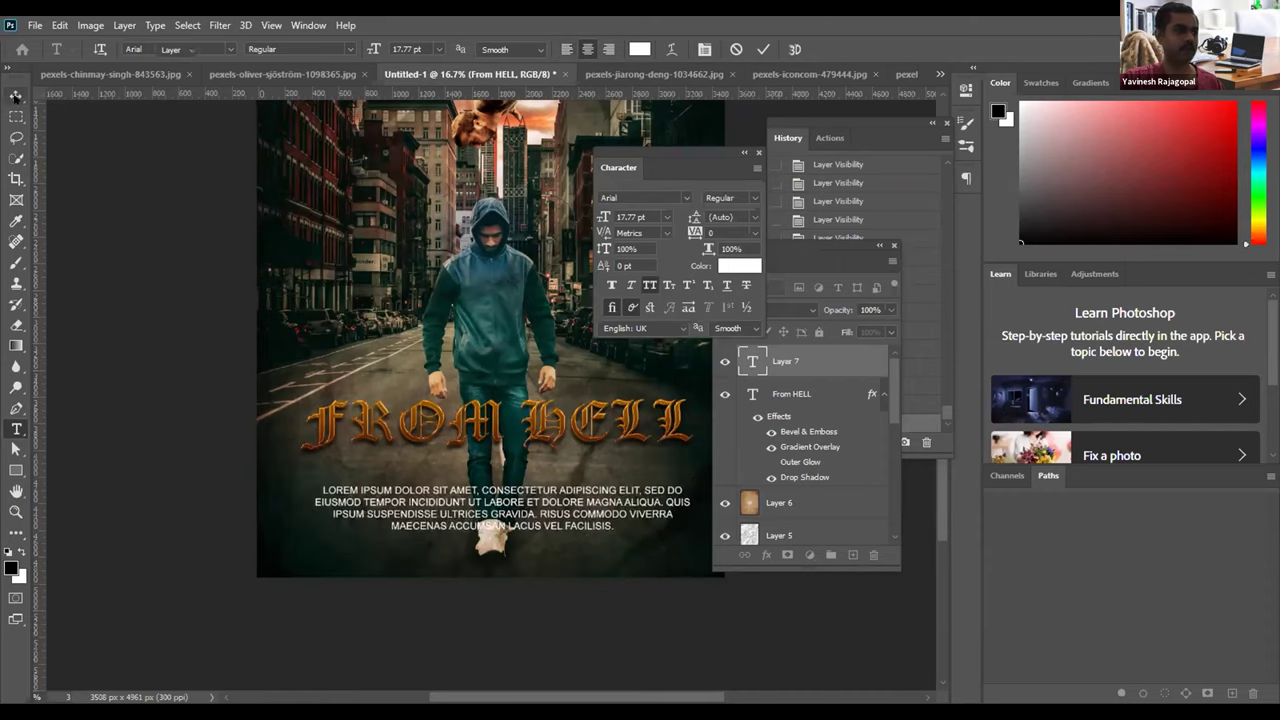
Step: Hide the panels and fit the entire poster to the window with Ctrl+0
{"action": "key", "text": "Tab"}
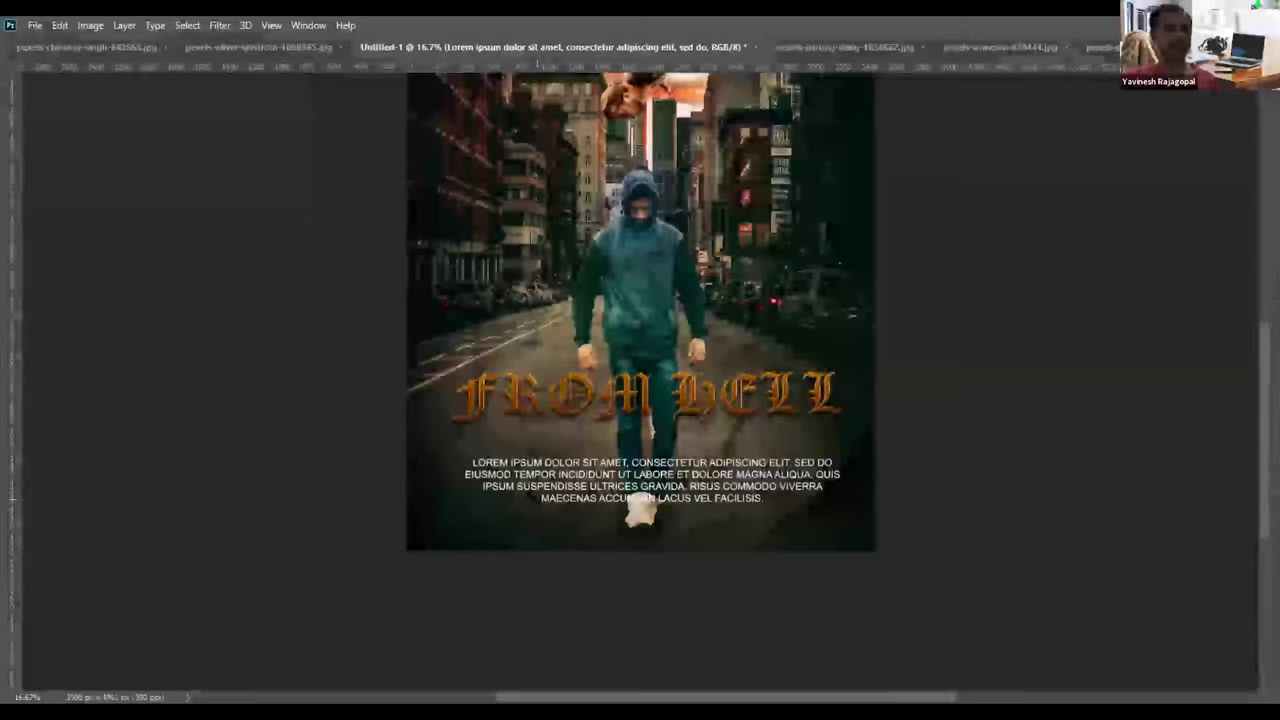
{"action": "key", "text": "ctrl+minus"}
{"action": "key", "text": "ctrl+minus"}
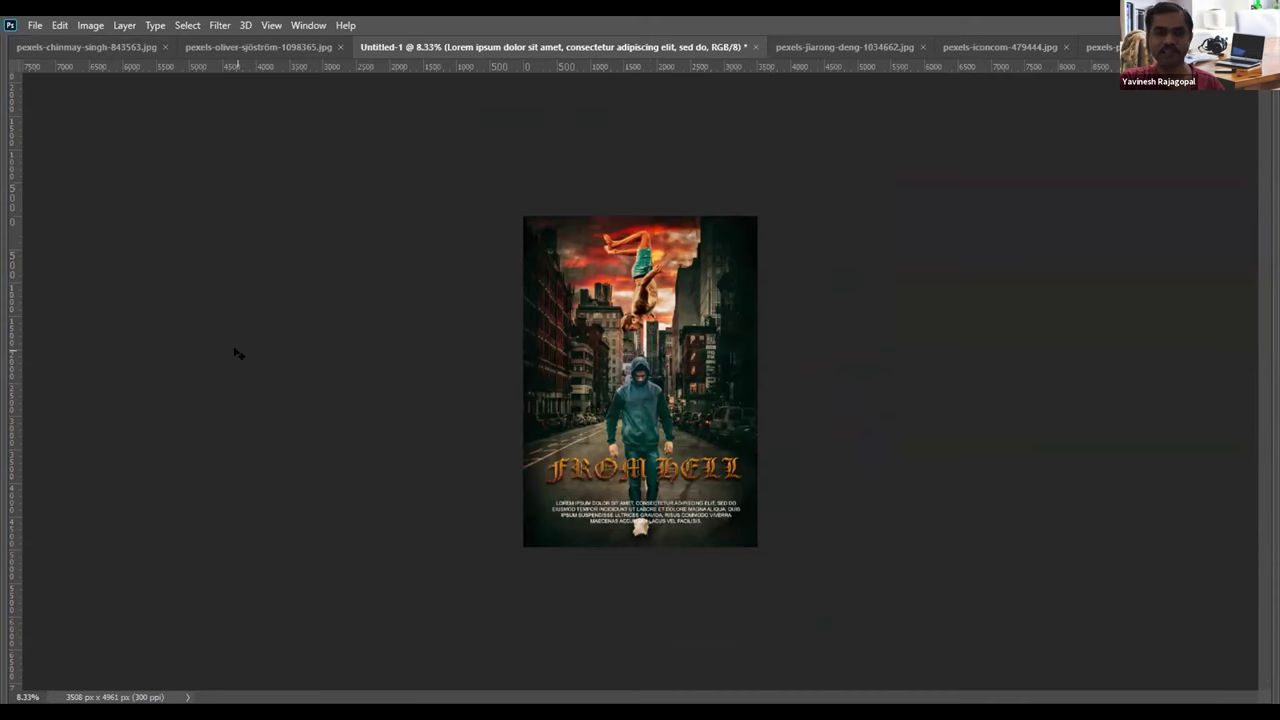
{"action": "key", "text": "ctrl+0"}
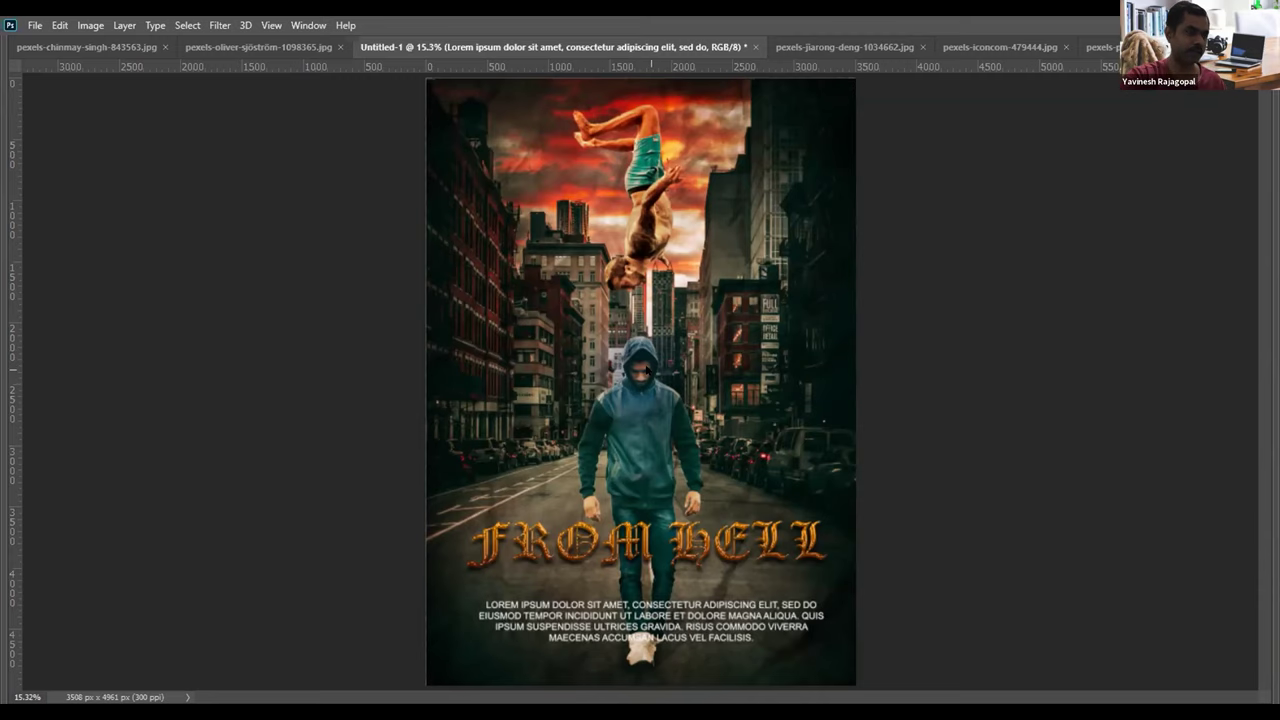
Step: Open the reference poster a25b4ae8e03c4b2ebd06d861a082956a.jpg from Ps Movie Poster > Sample
{"action": "key", "text": "ctrl+o"}
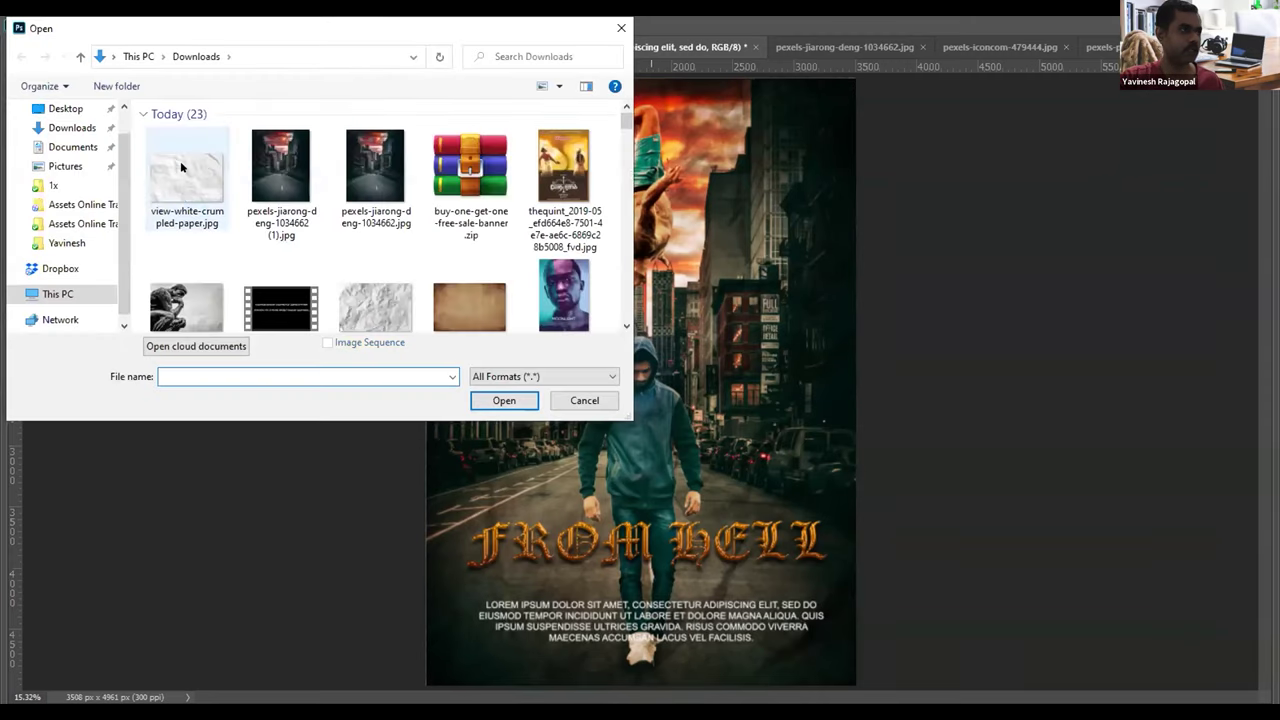
{"action": "left_click", "coordinate": [184, 168]}
{"action": "left_click", "coordinate": [72, 225]}
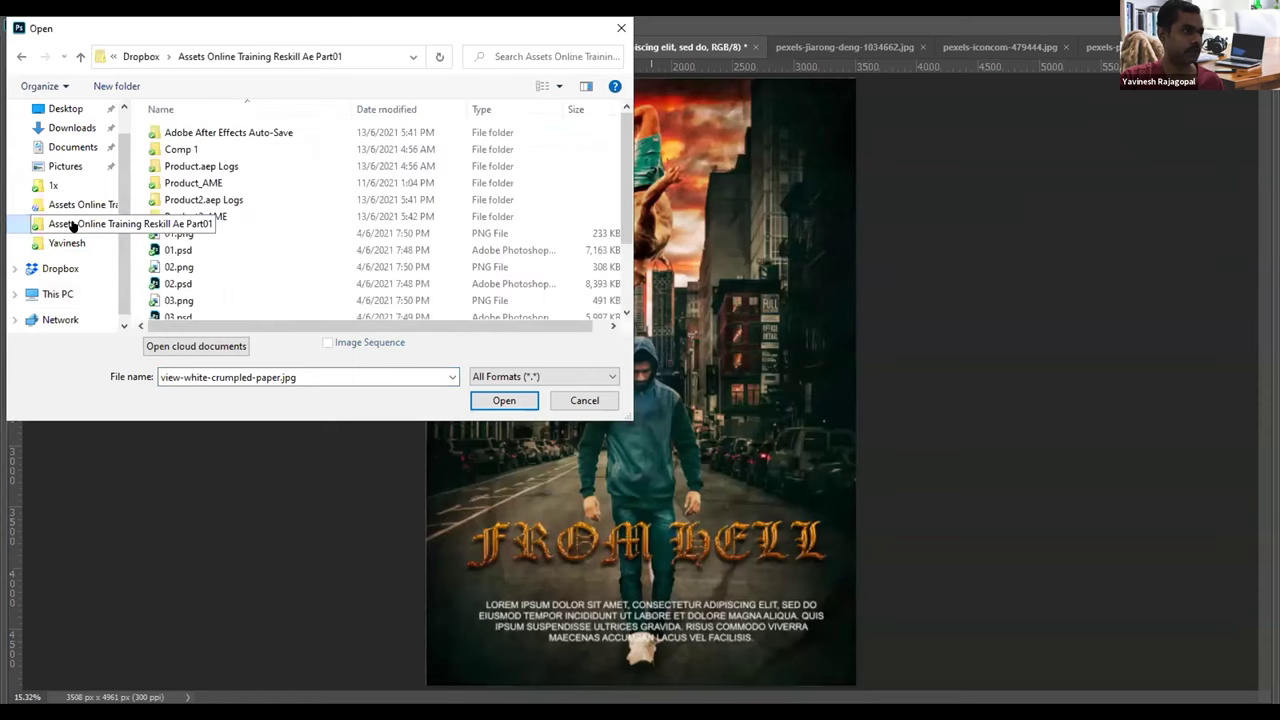
{"action": "left_click", "coordinate": [72, 208]}
{"action": "double_click", "coordinate": [187, 150]}
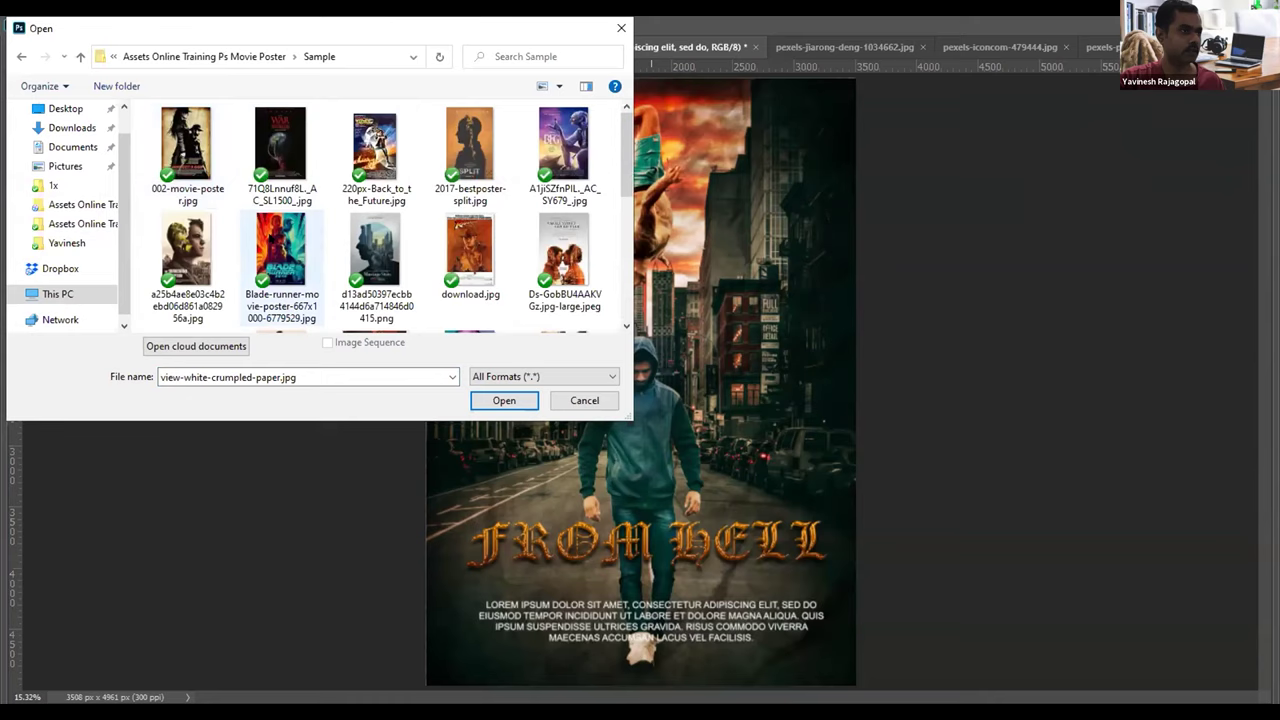
{"action": "left_click", "coordinate": [186, 252]}
{"action": "left_click", "coordinate": [504, 400]}
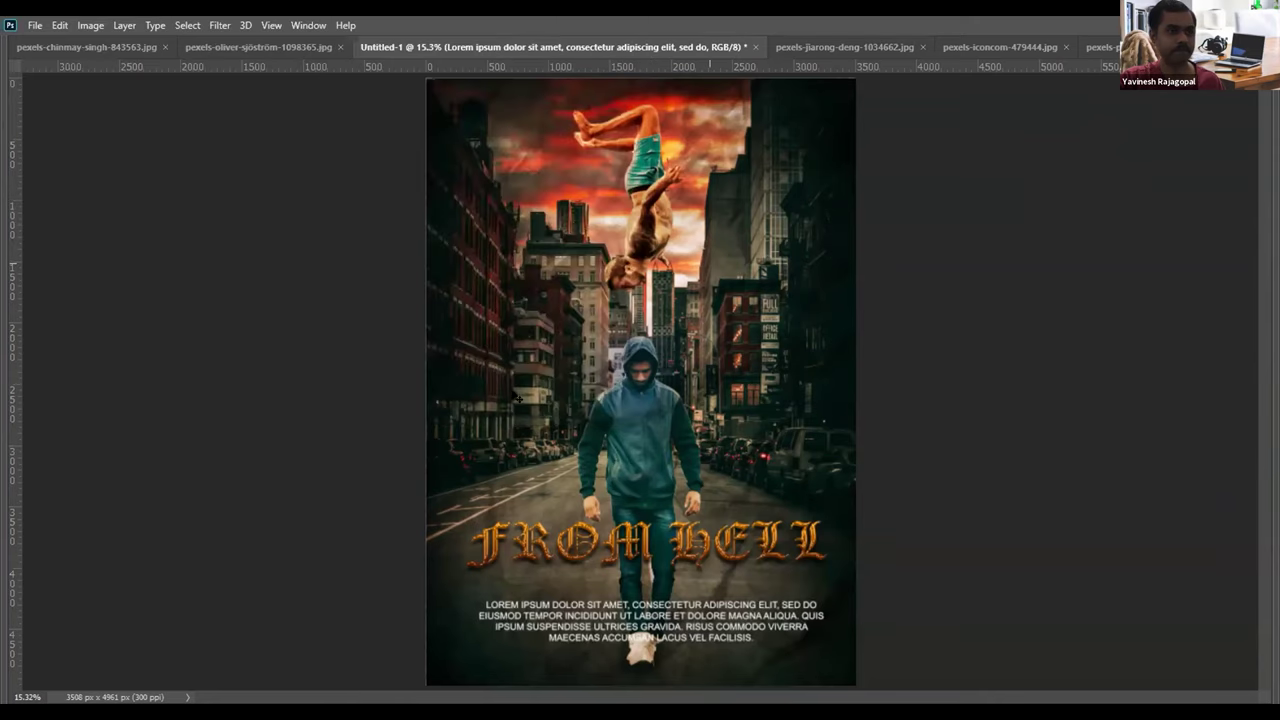